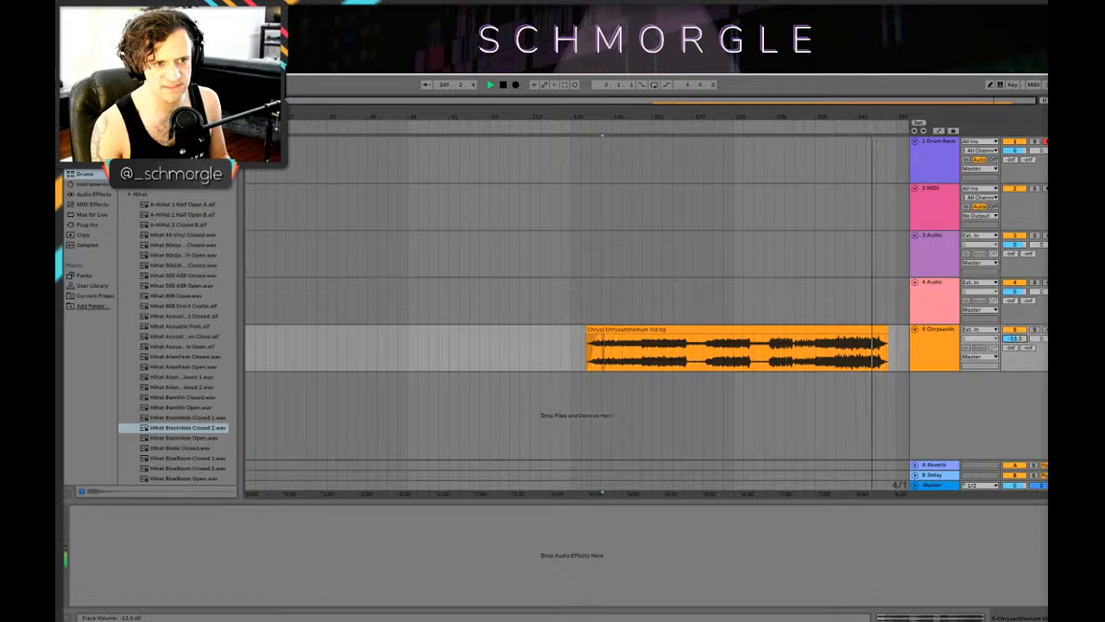
pyautogui.moveTo(868, 115); pyautogui.dragTo(863, 122)
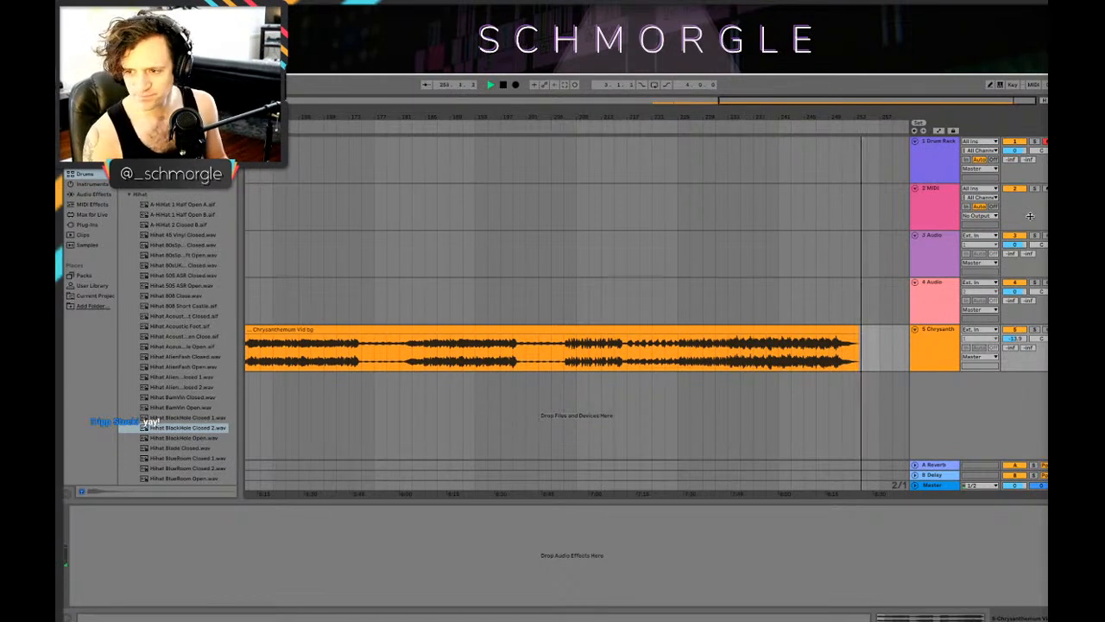
pyautogui.click(606, 202)
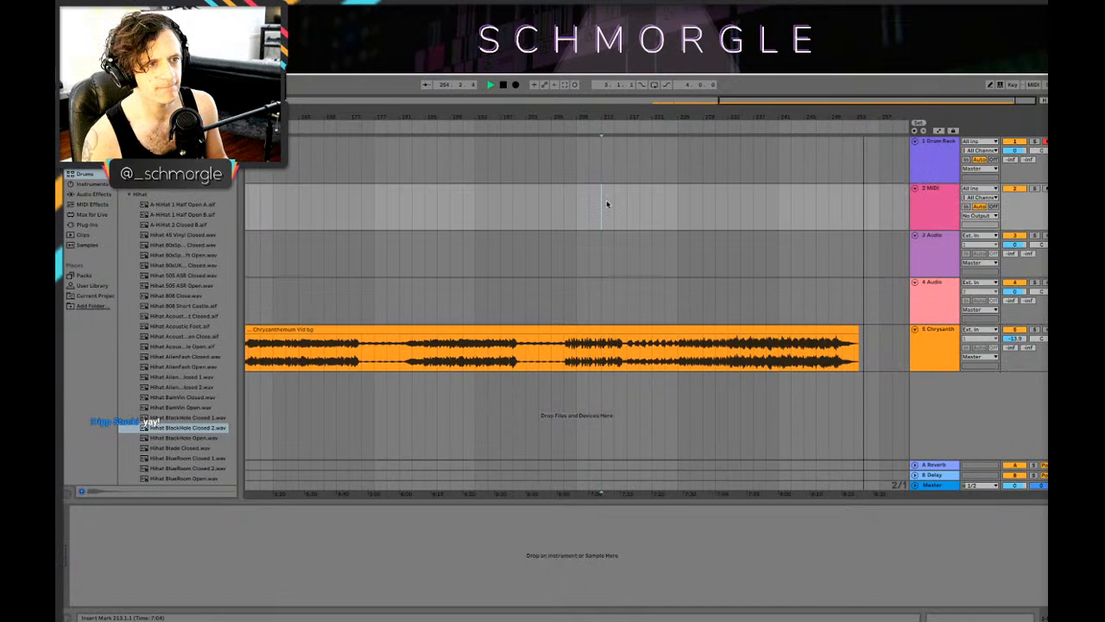
pyautogui.press('-')
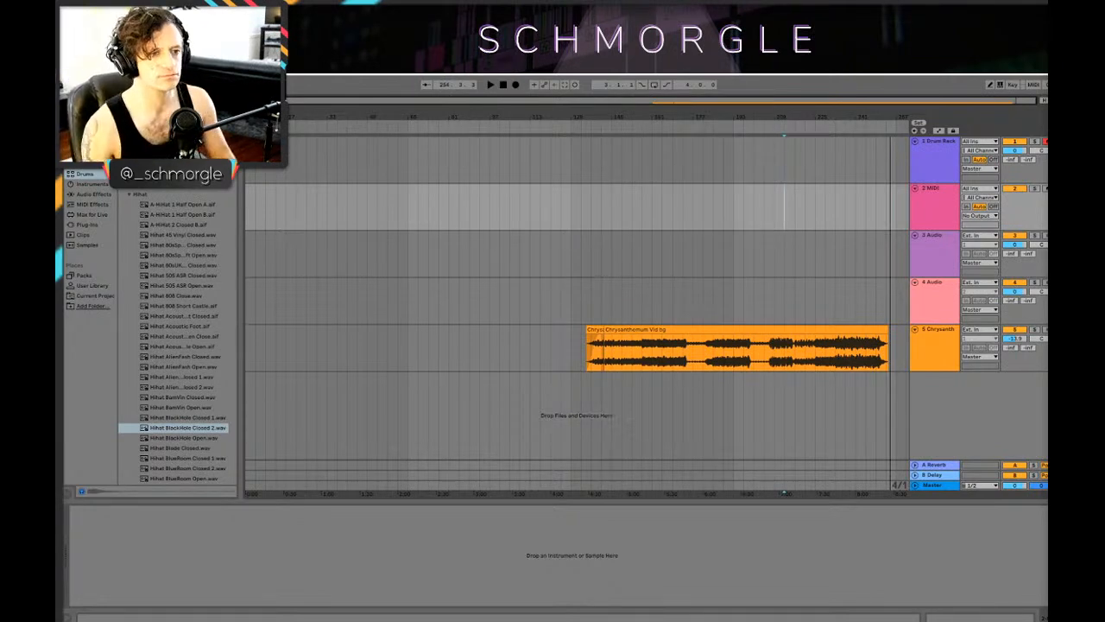
# Step: Delete the Chrysanthemum Vid bg clips from the arrangement and remove the emptied fifth audio track
pyautogui.click(596, 329)
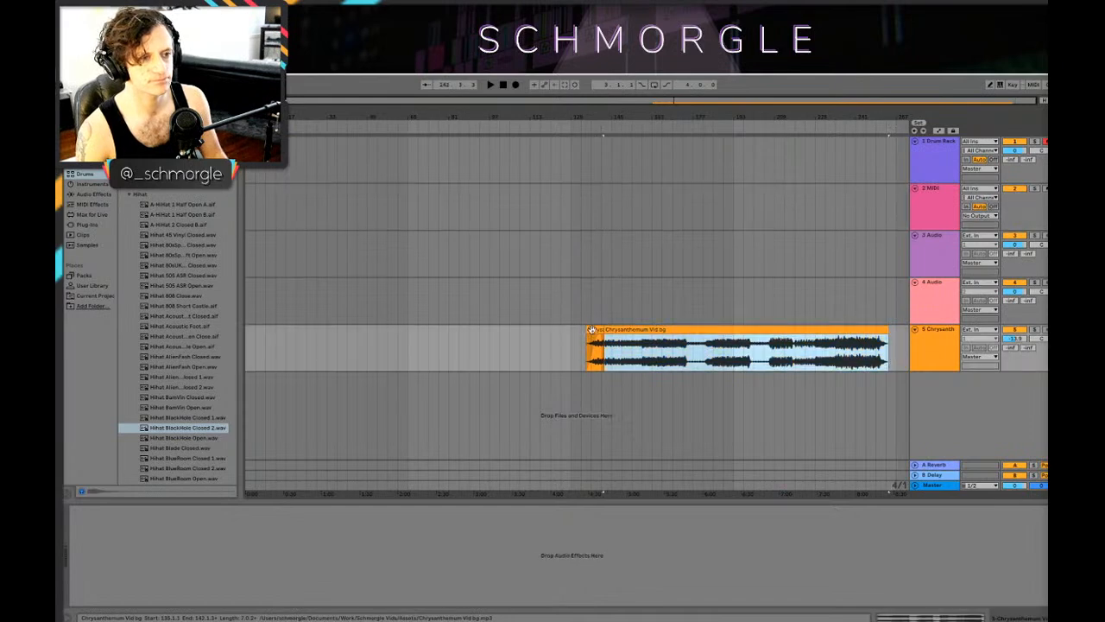
pyautogui.press('Delete')
pyautogui.click(662, 352)
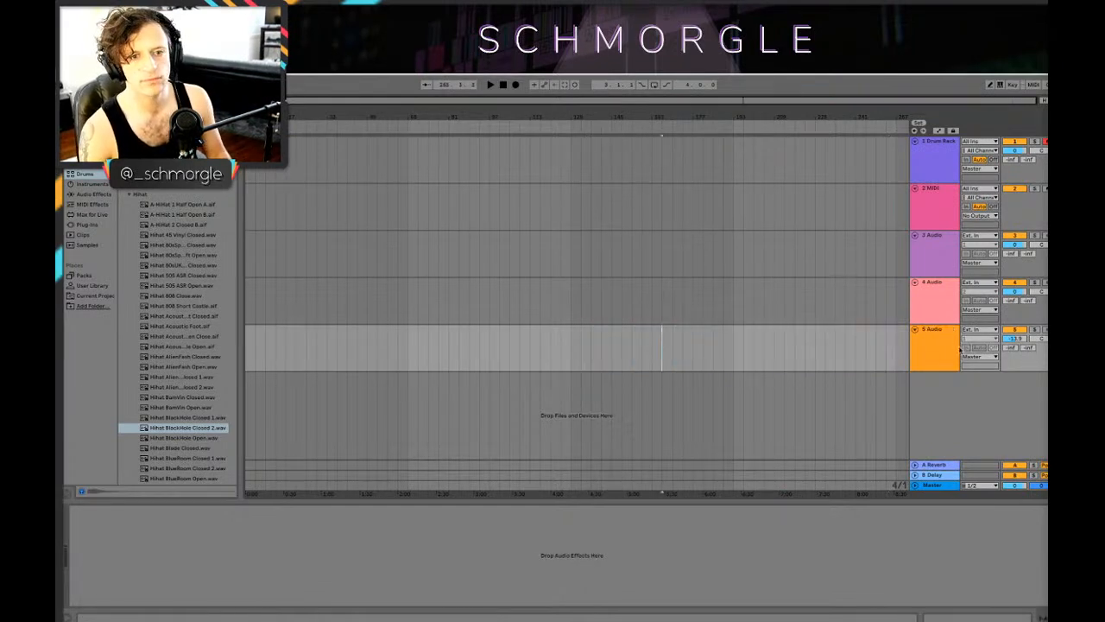
pyautogui.click(944, 350)
pyautogui.press('Delete')
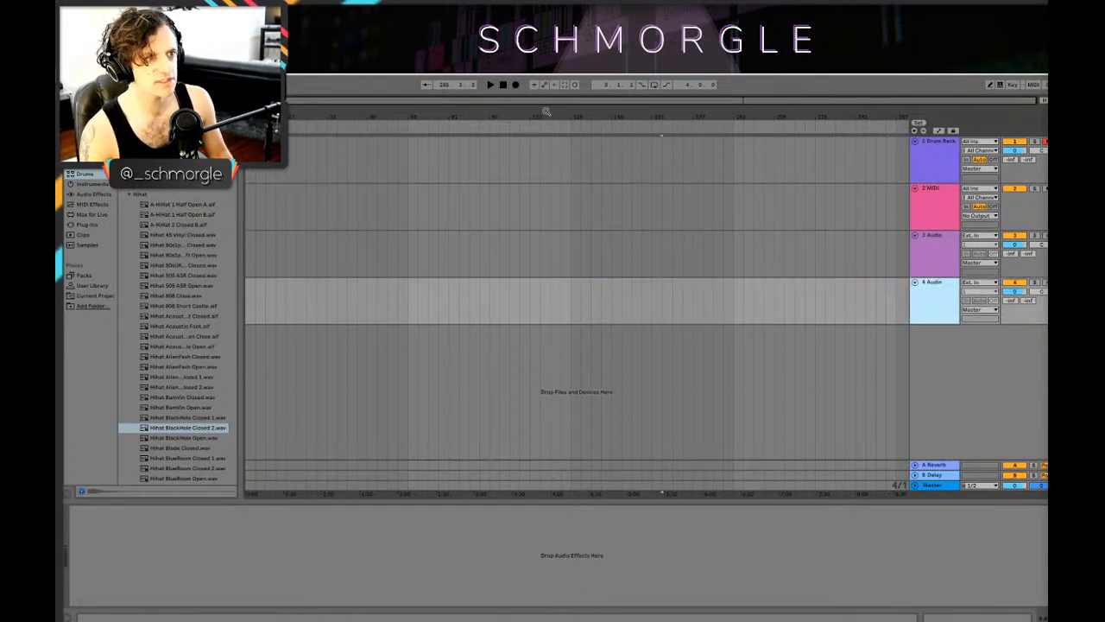
pyautogui.moveTo(306, 120); pyautogui.dragTo(278, 112)
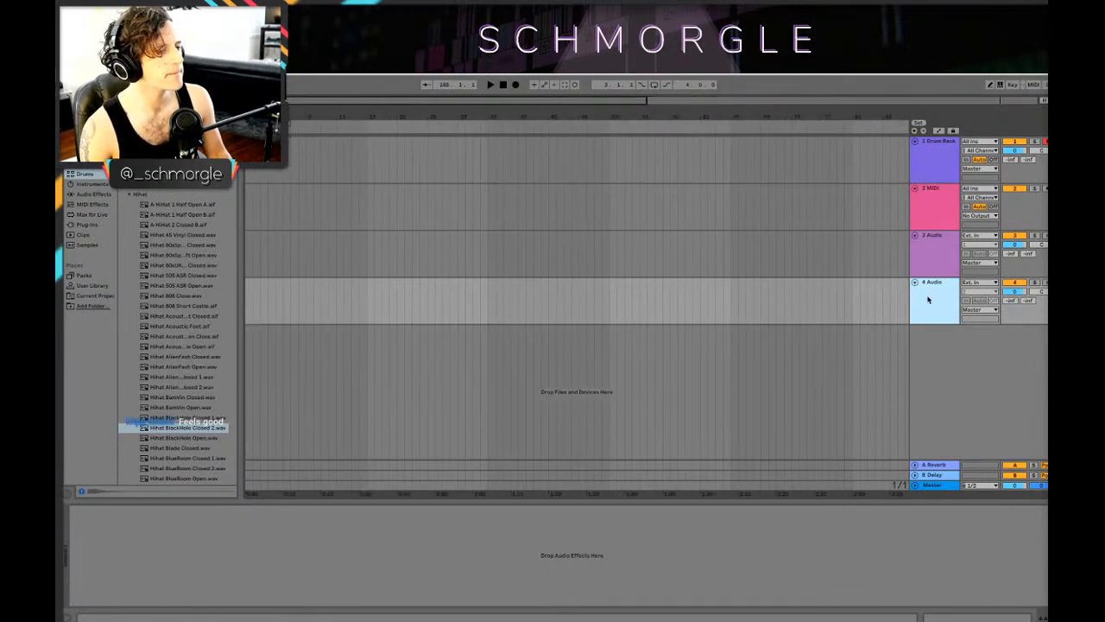
pyautogui.press('Up')
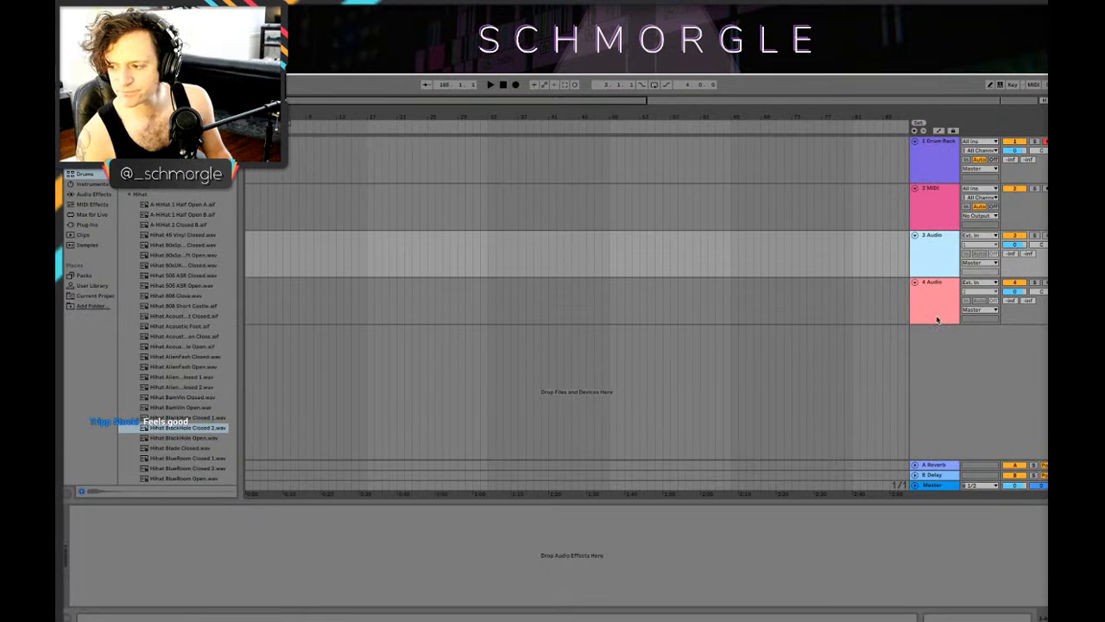
pyautogui.click(937, 320)
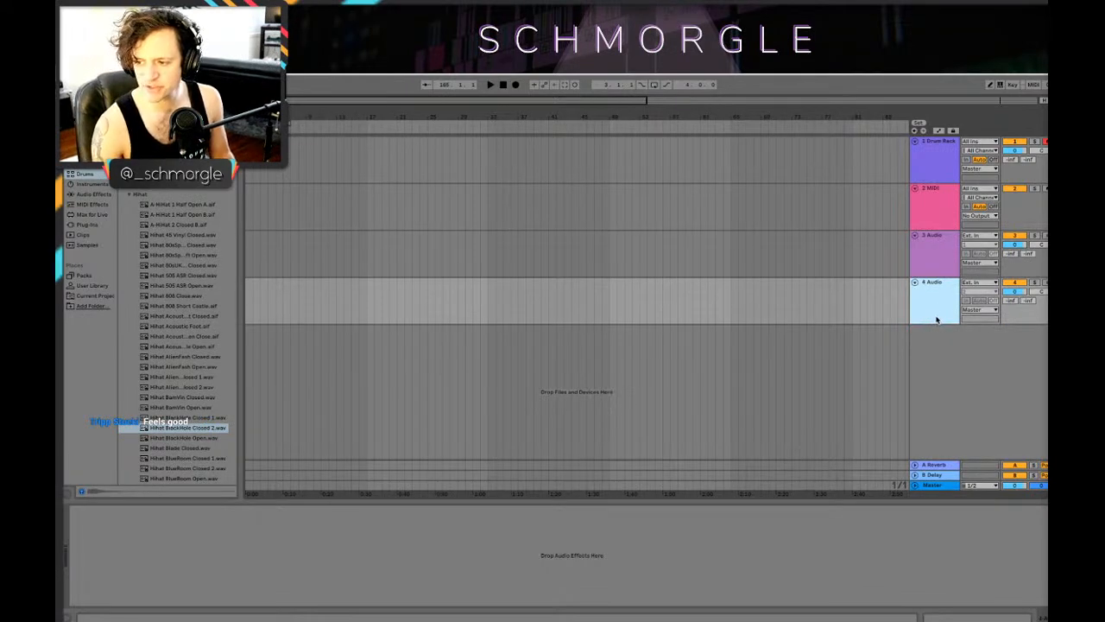
pyautogui.click(936, 256)
pyautogui.click(939, 283)
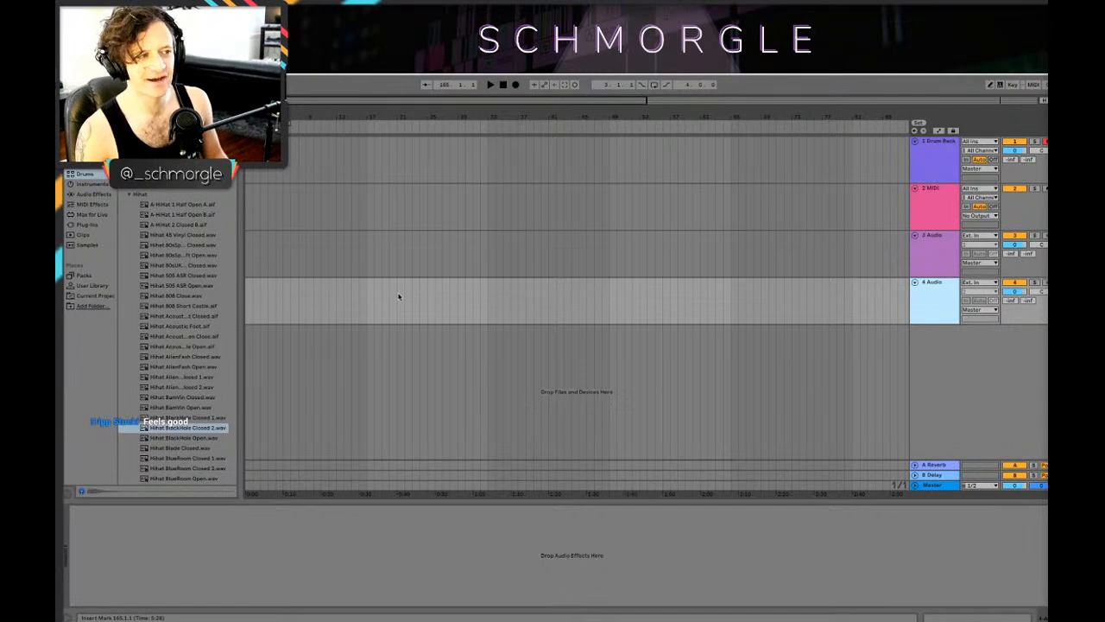
pyautogui.click(946, 169)
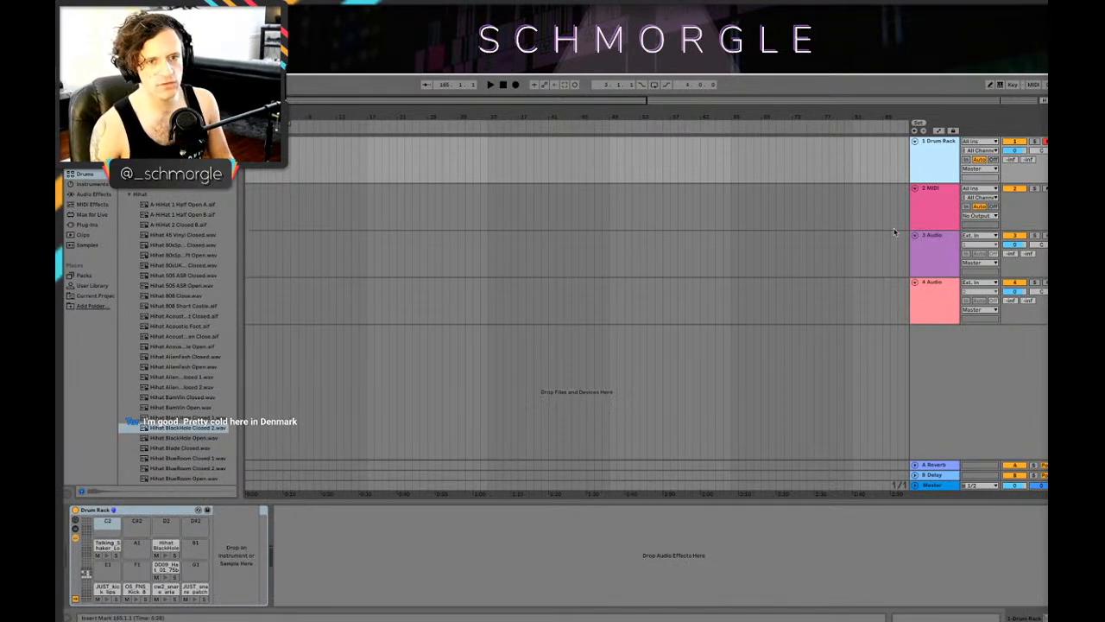
pyautogui.moveTo(871, 617)
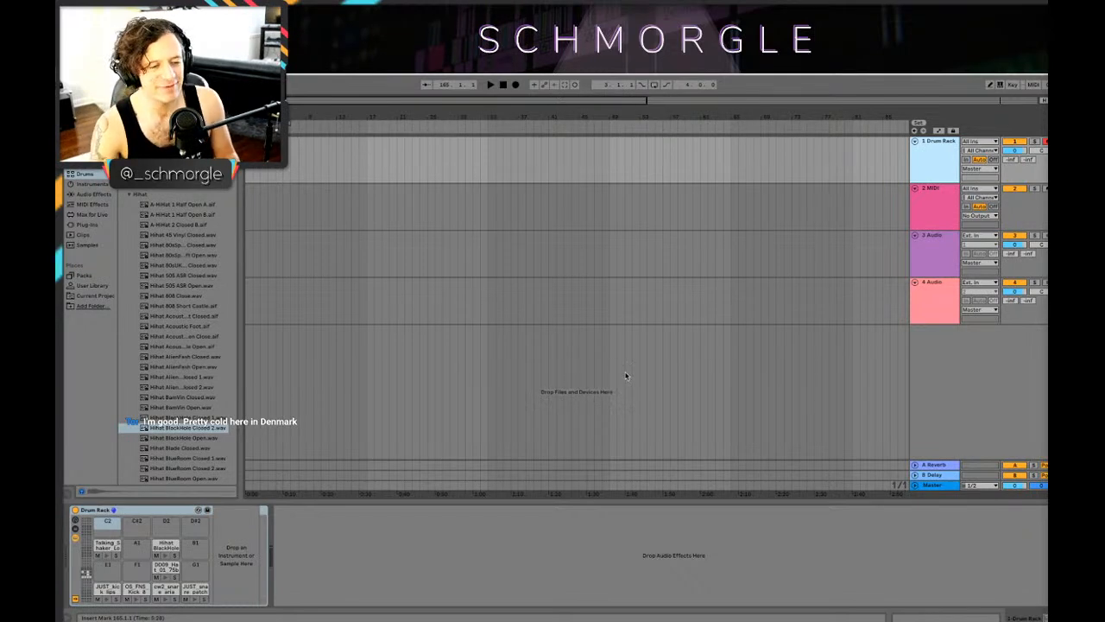
# Step: Select the second track (MIDI) and collapse the Hihat sample folder in the Drums browser
pyautogui.press('Down')
pyautogui.scroll(-1, 169, 387)
pyautogui.click(170, 385)
pyautogui.scroll(1, 171, 386)
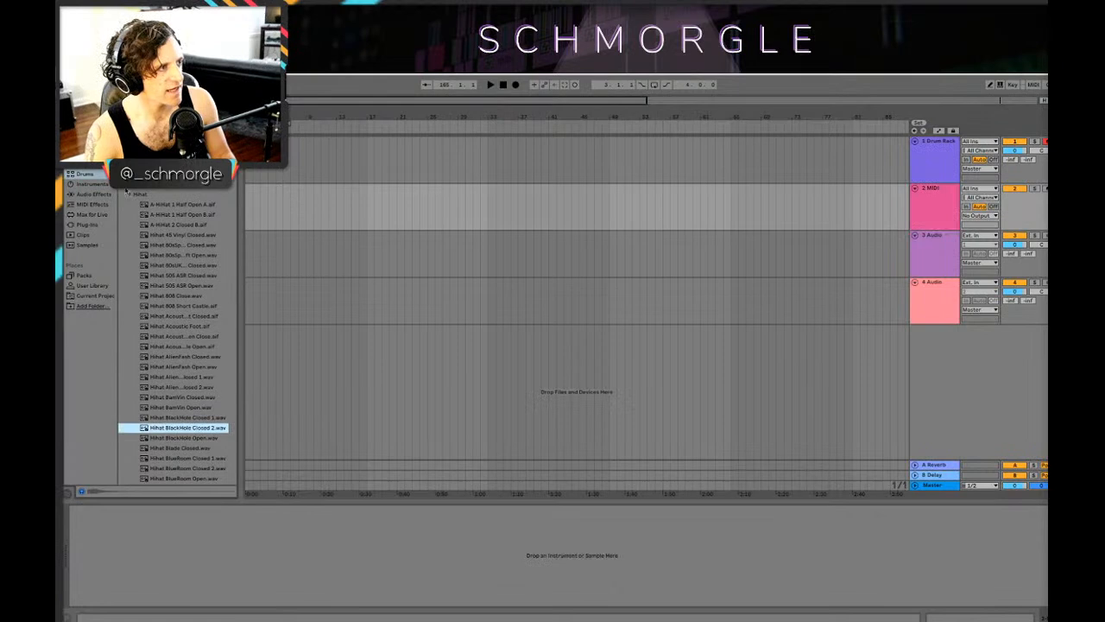
pyautogui.click(128, 195)
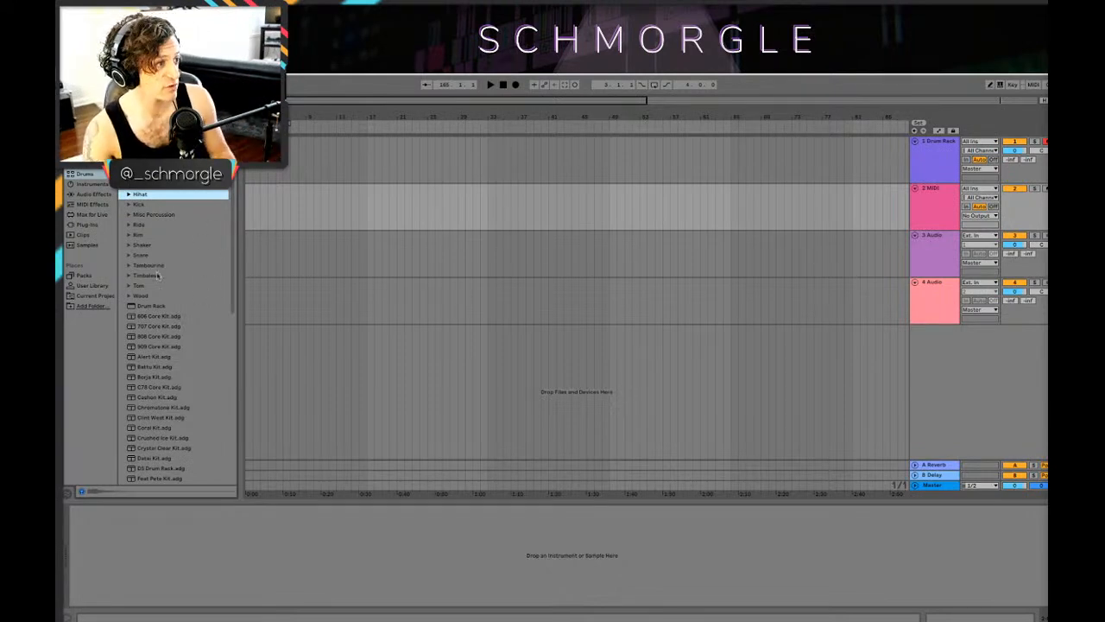
# Step: Look through the drum sample categories and drum kits in the Drums browser
pyautogui.scroll(-1, 161, 326)
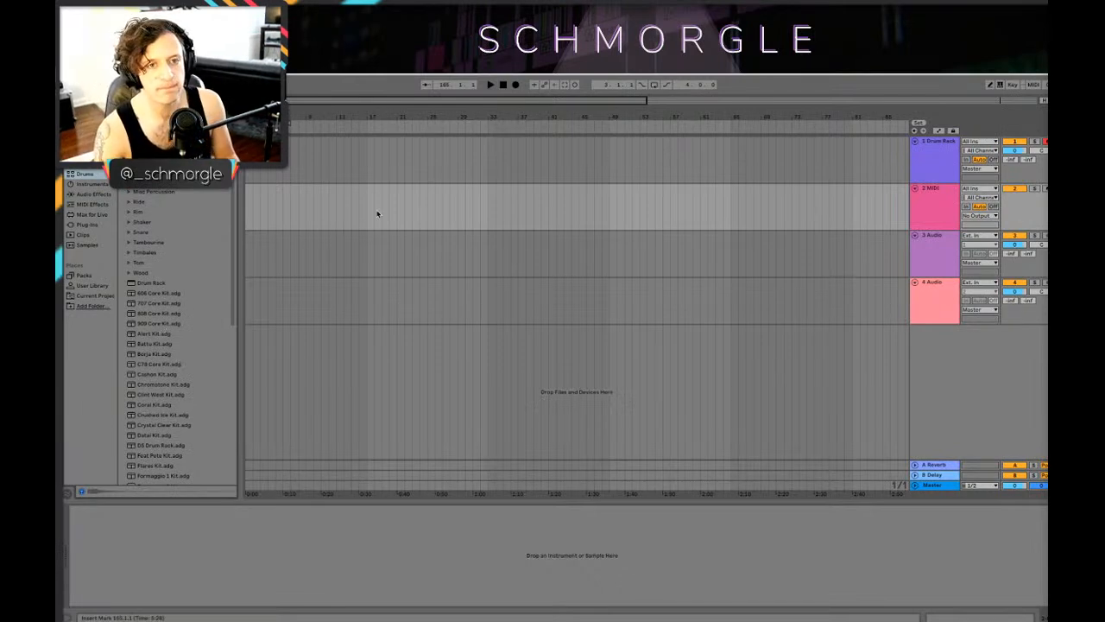
pyautogui.scroll(1, 195, 353)
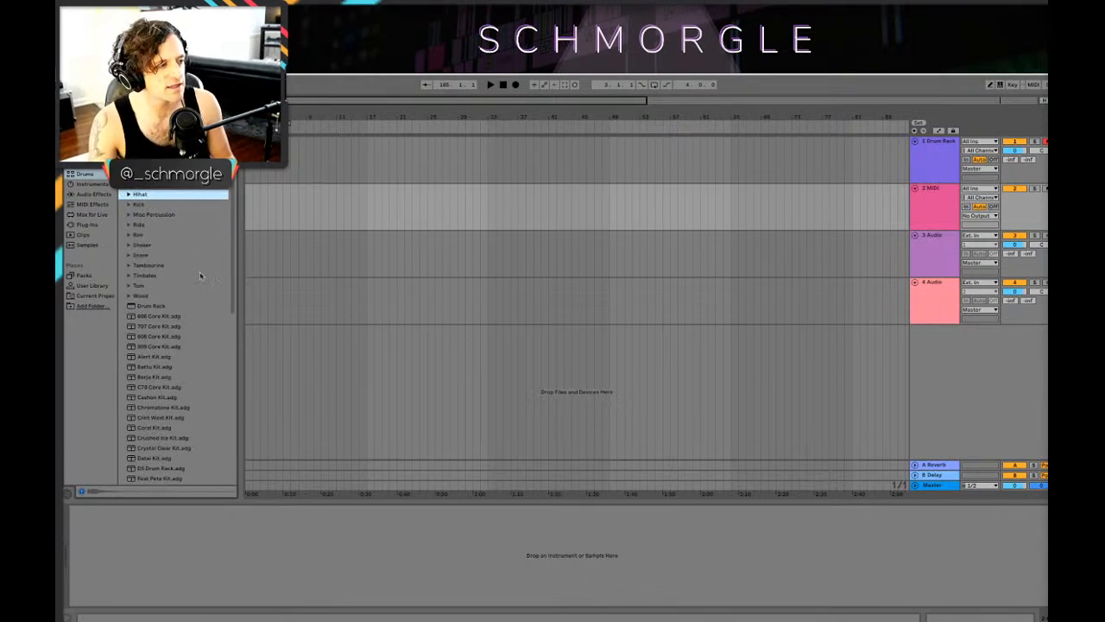
pyautogui.moveTo(233, 278)
pyautogui.mouseDown()
pyautogui.moveTo(234, 431)
pyautogui.moveTo(234, 266)
pyautogui.mouseUp()
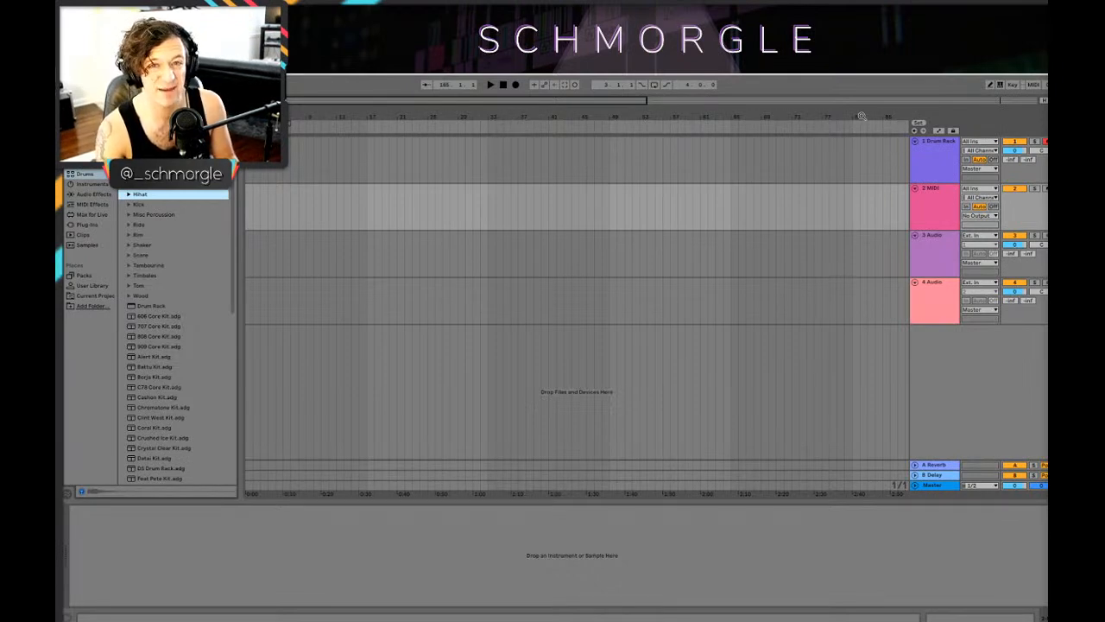
pyautogui.moveTo(486, 110); pyautogui.dragTo(446, 111)
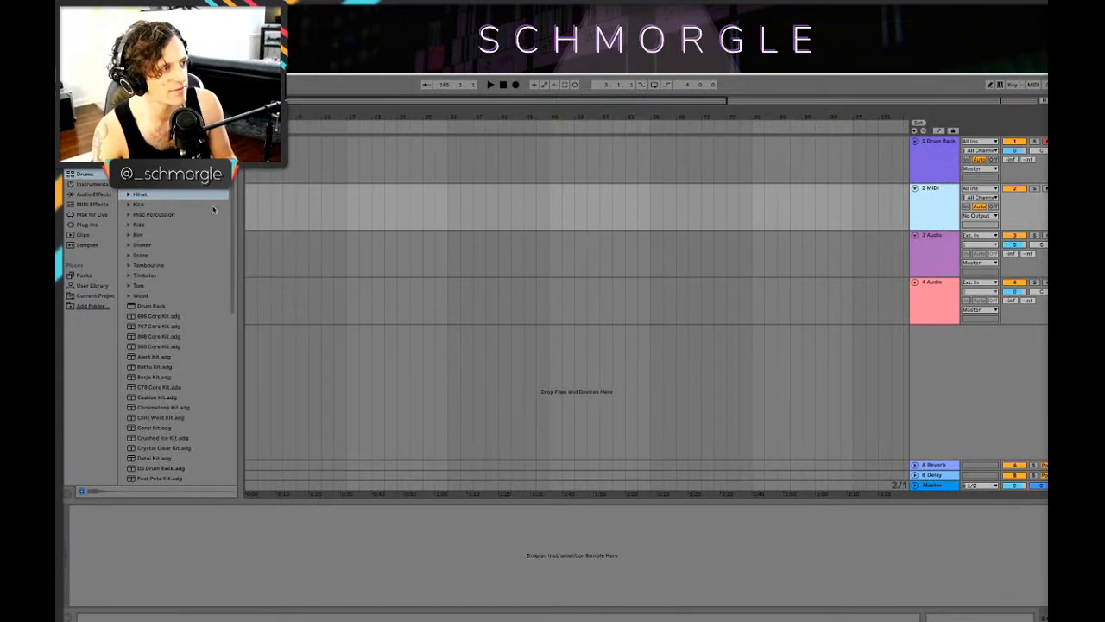
pyautogui.scroll(-1, 129, 291)
pyautogui.scroll(-3, 197, 282)
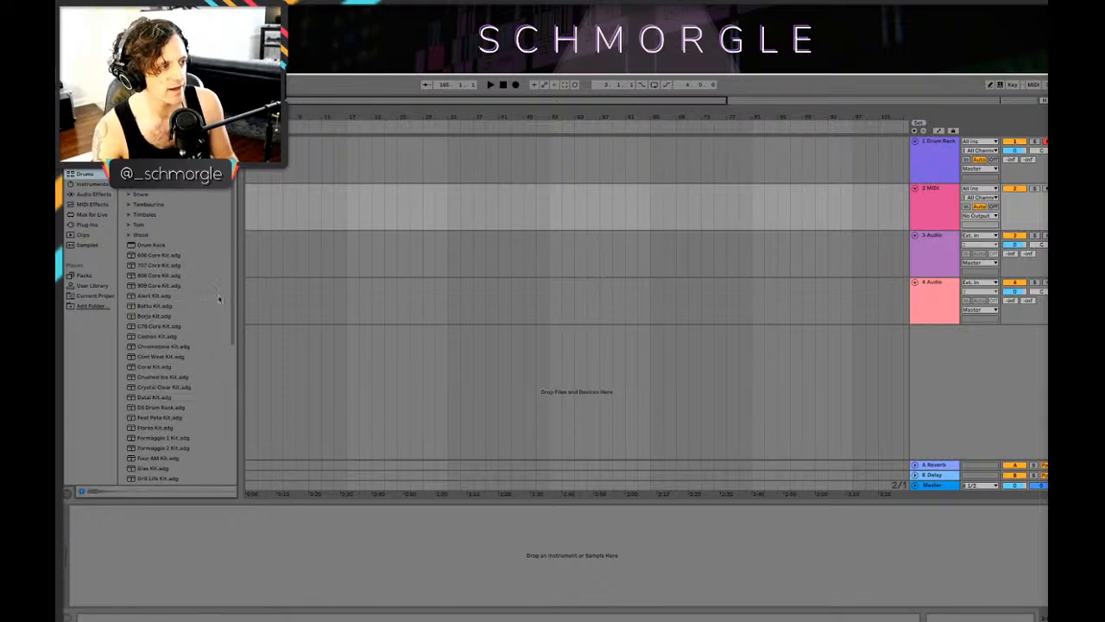
pyautogui.scroll(2, 219, 299)
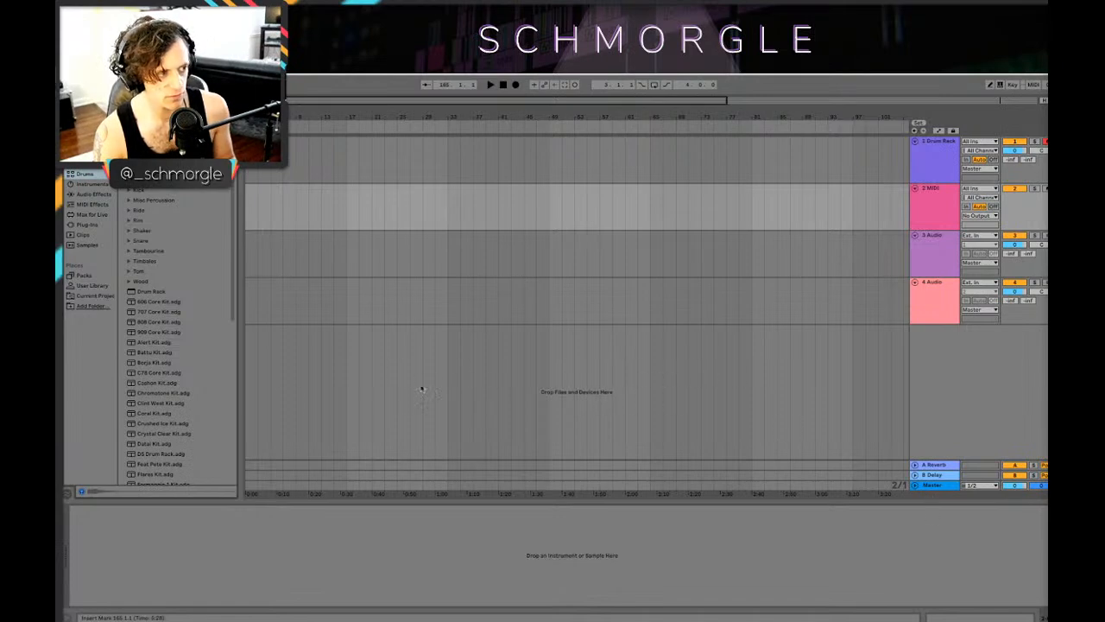
pyautogui.scroll(-2, 234, 329)
pyautogui.scroll(3, 234, 329)
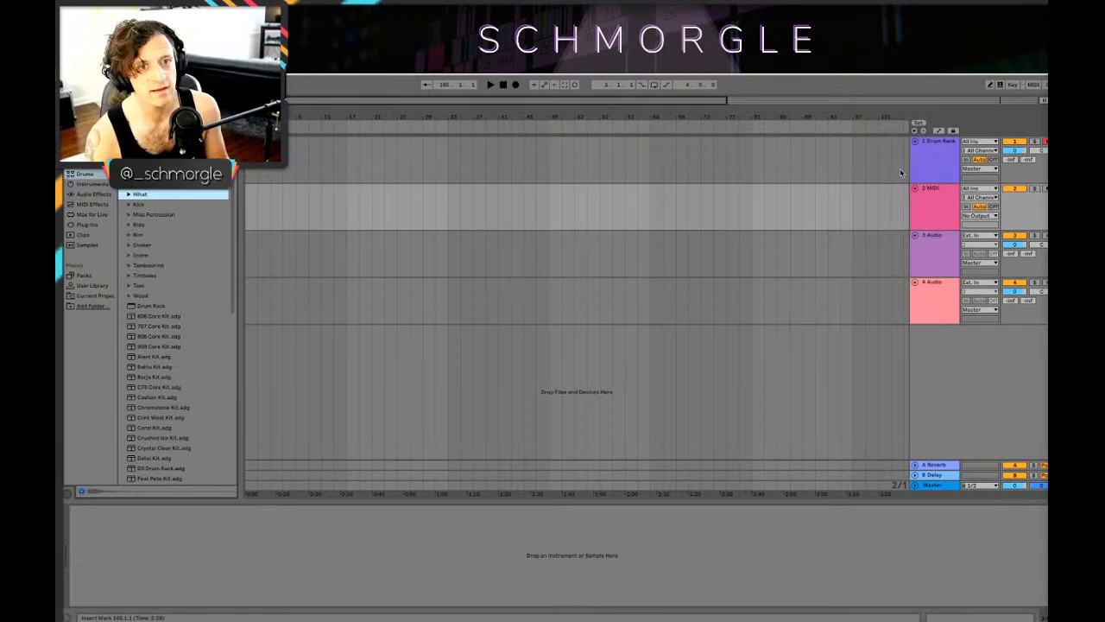
# Step: Show the Drum Rack track's devices and audition its JUST_kick and cw2_snare_aria pads
pyautogui.click(931, 167)
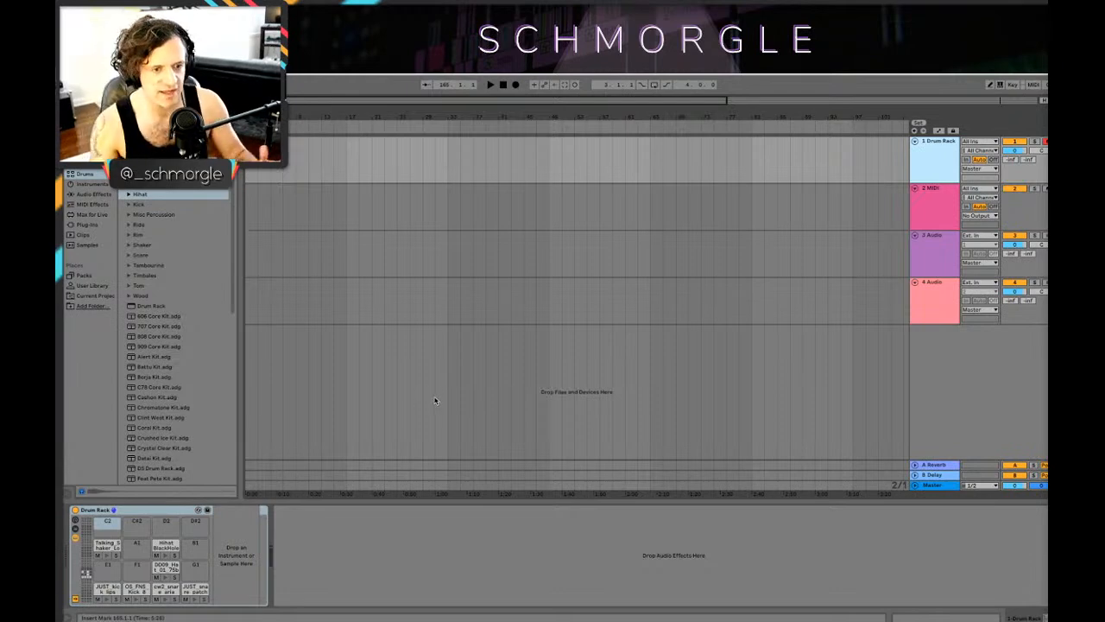
pyautogui.moveTo(509, 115); pyautogui.dragTo(580, 132)
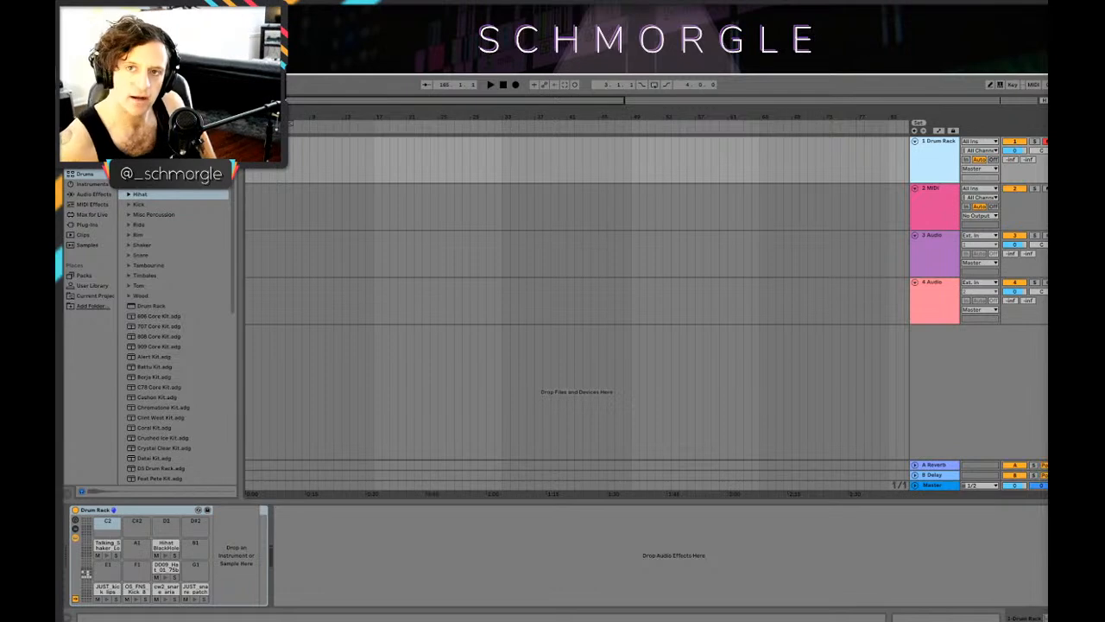
pyautogui.click(107, 598)
pyautogui.click(166, 598)
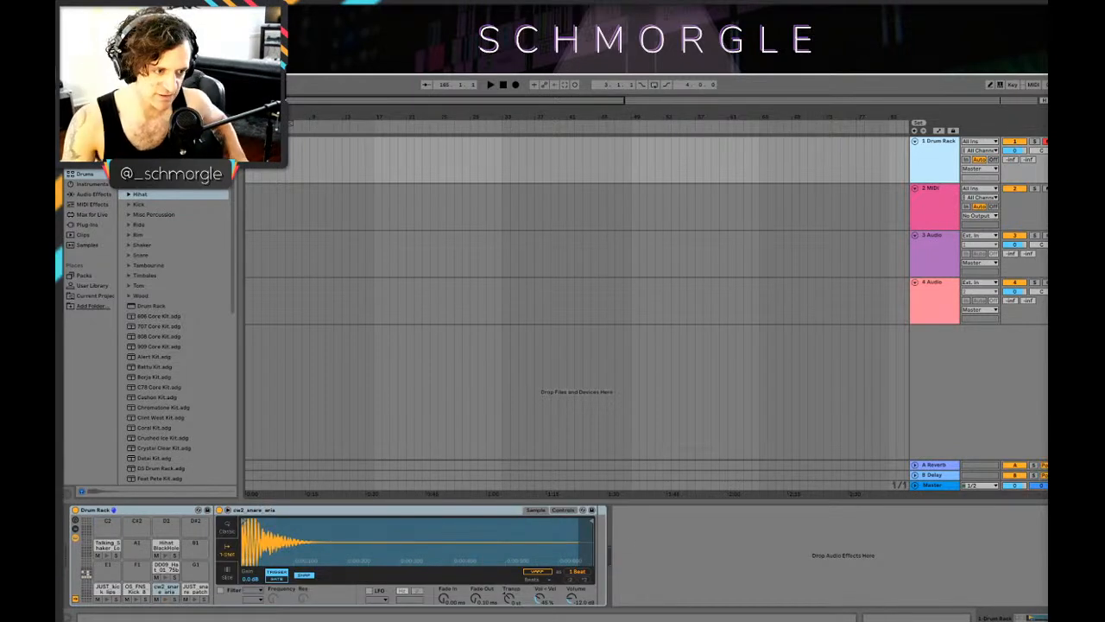
pyautogui.moveTo(338, 112); pyautogui.dragTo(379, 142)
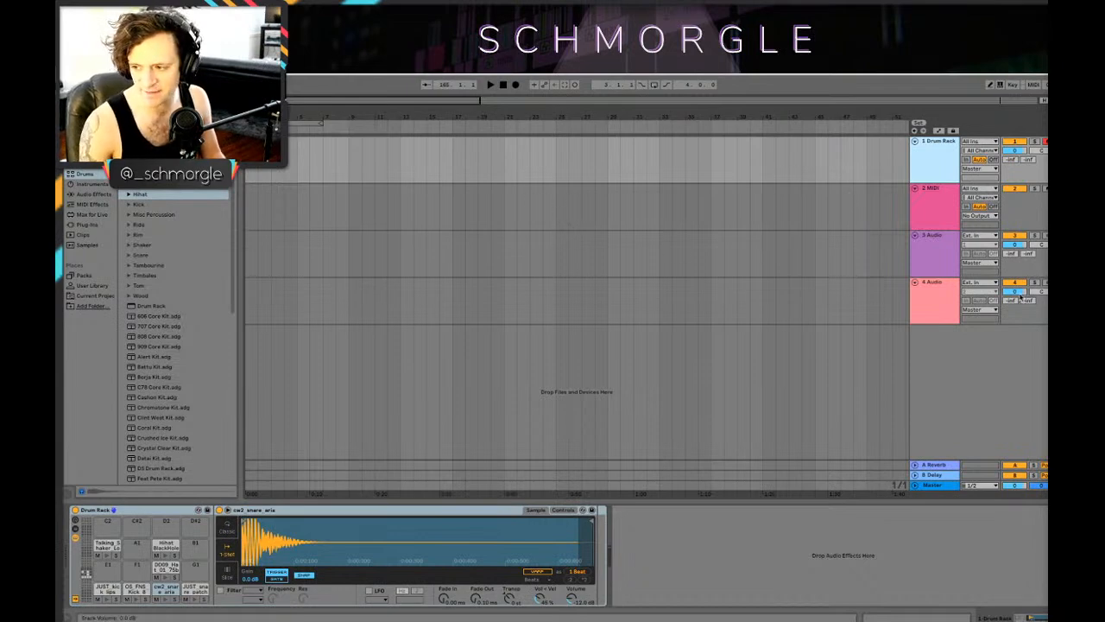
pyautogui.moveTo(250, 117); pyautogui.dragTo(249, 343)
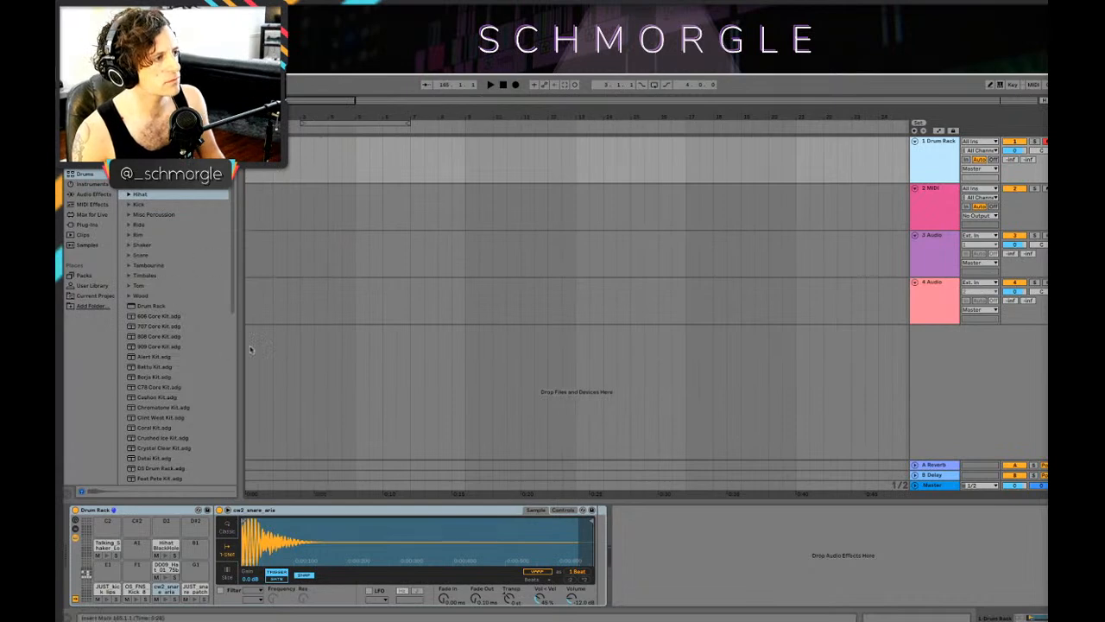
# Step: Select the four-bar loop range from bar 3 to bar 7 across all tracks and play it briefly
pyautogui.scroll(-8, 216, 280)
pyautogui.scroll(8, 221, 275)
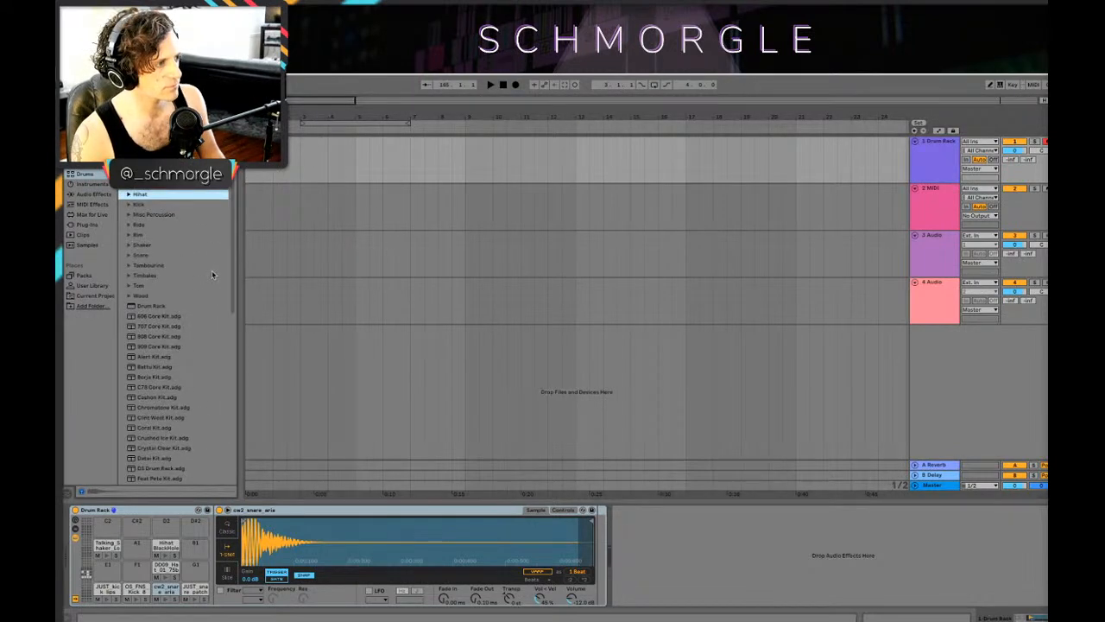
pyautogui.click(393, 123)
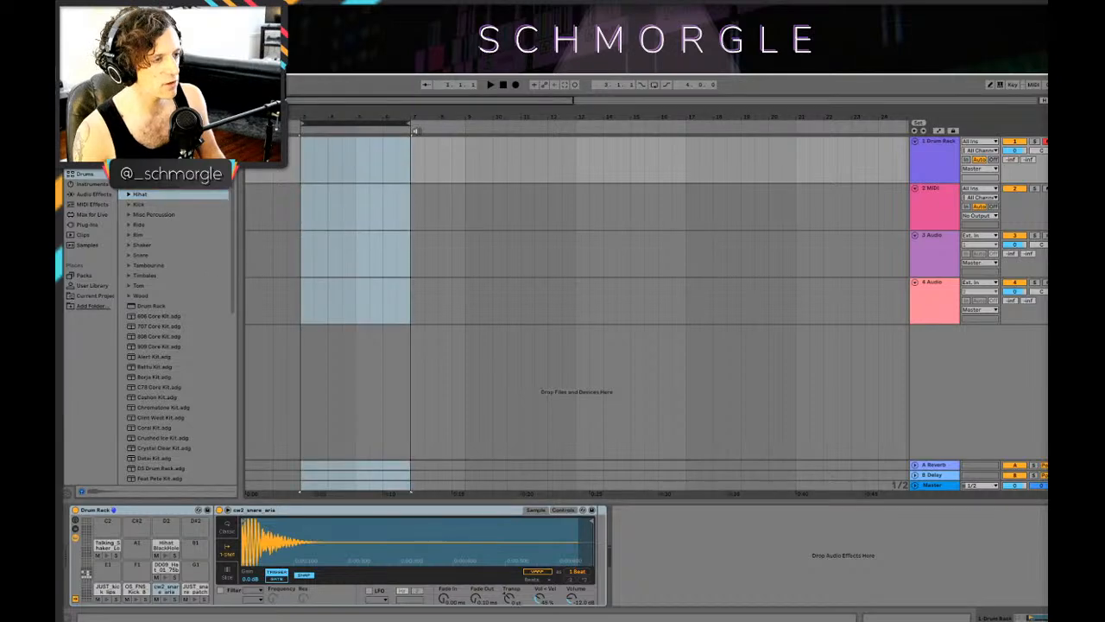
pyautogui.moveTo(416, 118); pyautogui.dragTo(417, 176)
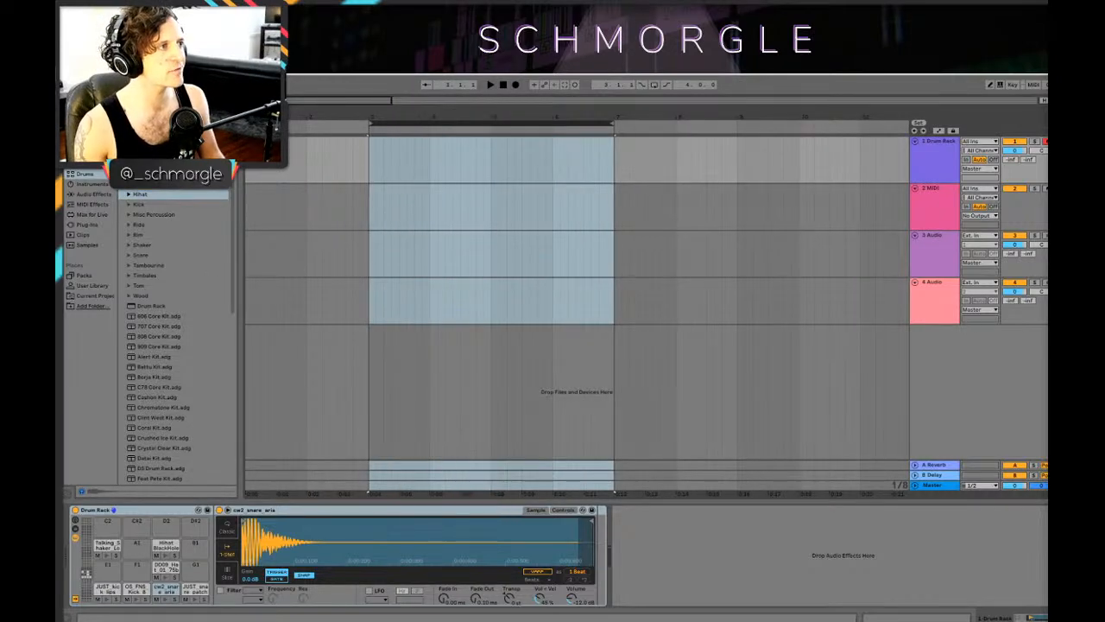
pyautogui.press('space')
pyautogui.press('space')
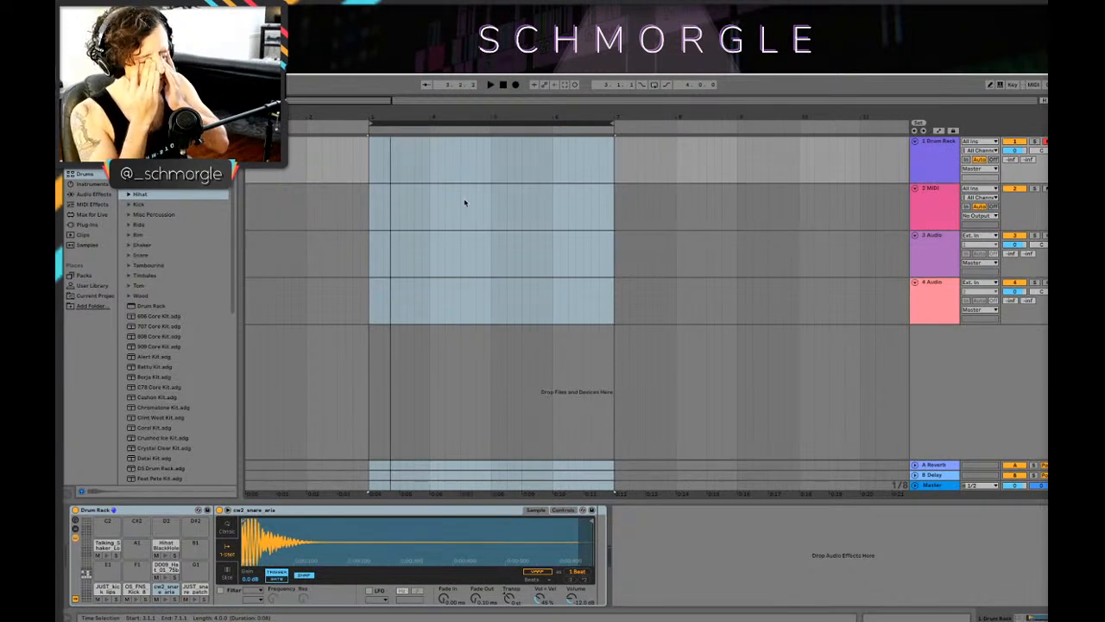
# Step: Bring the Drum Rack's loaded pads back into view and show the Hihat BlackHole Closed 2 pad's sample
pyautogui.moveTo(454, 117); pyautogui.dragTo(512, 116)
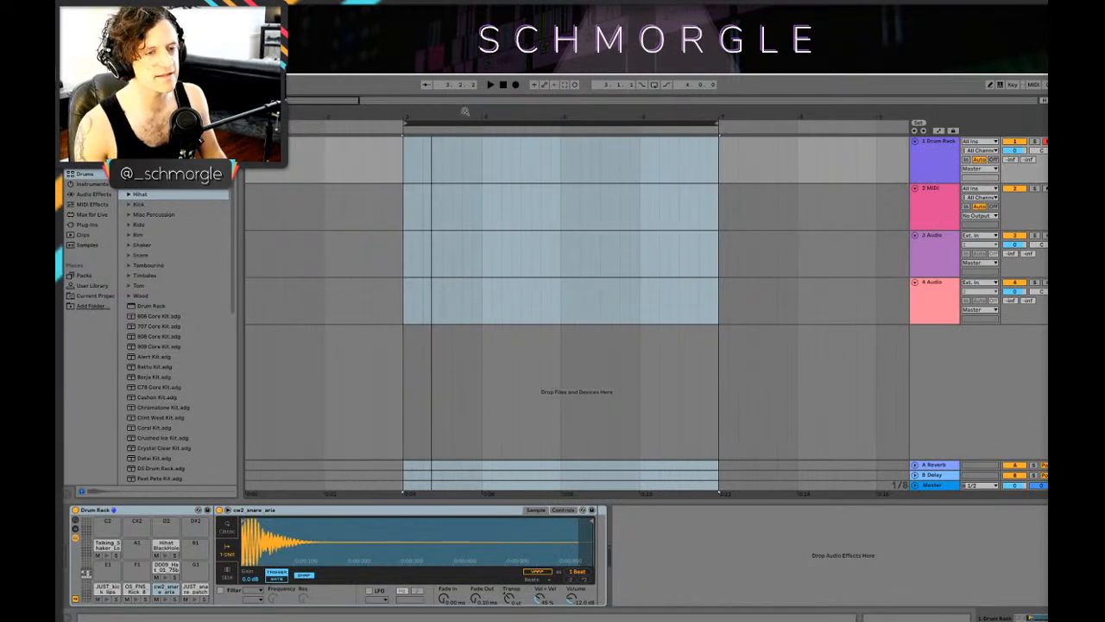
pyautogui.scroll(-8, 190, 570)
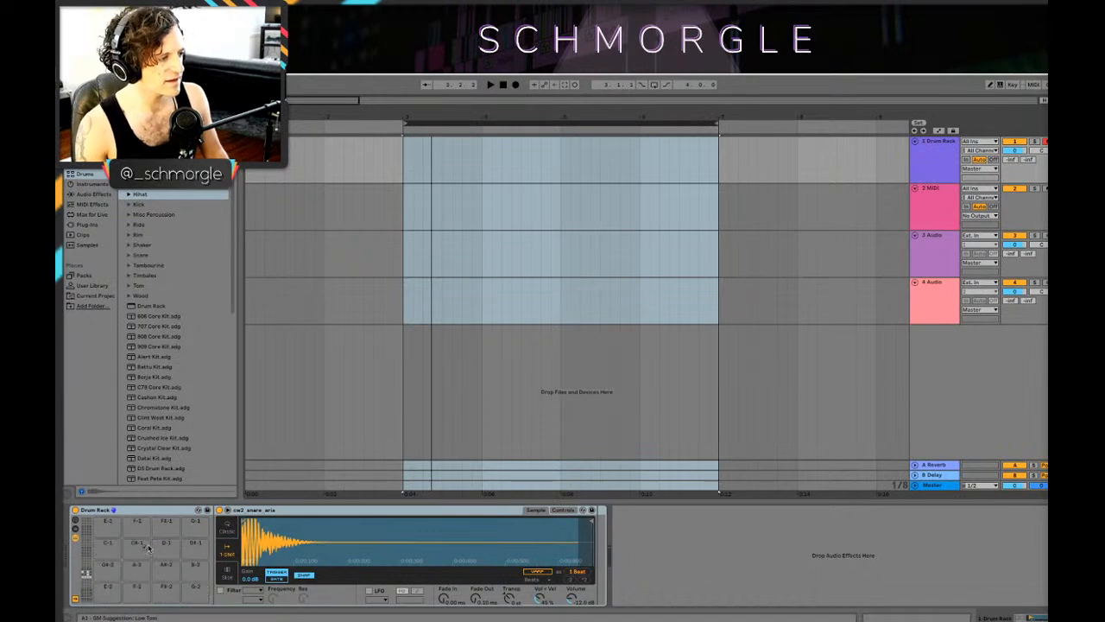
pyautogui.click(83, 577)
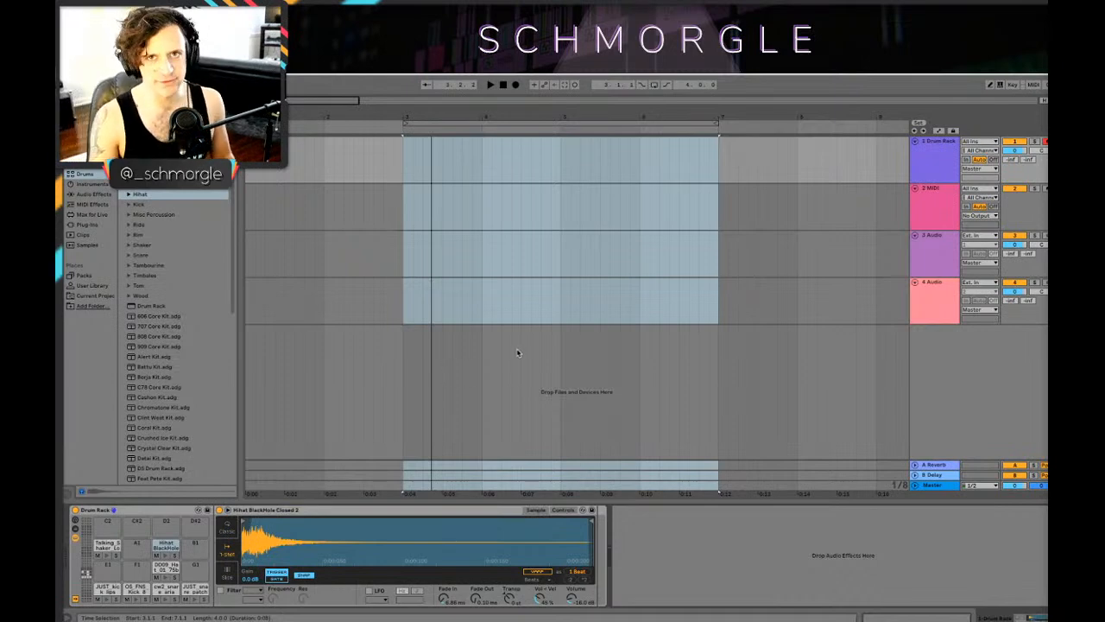
pyautogui.moveTo(471, 122); pyautogui.dragTo(433, 164)
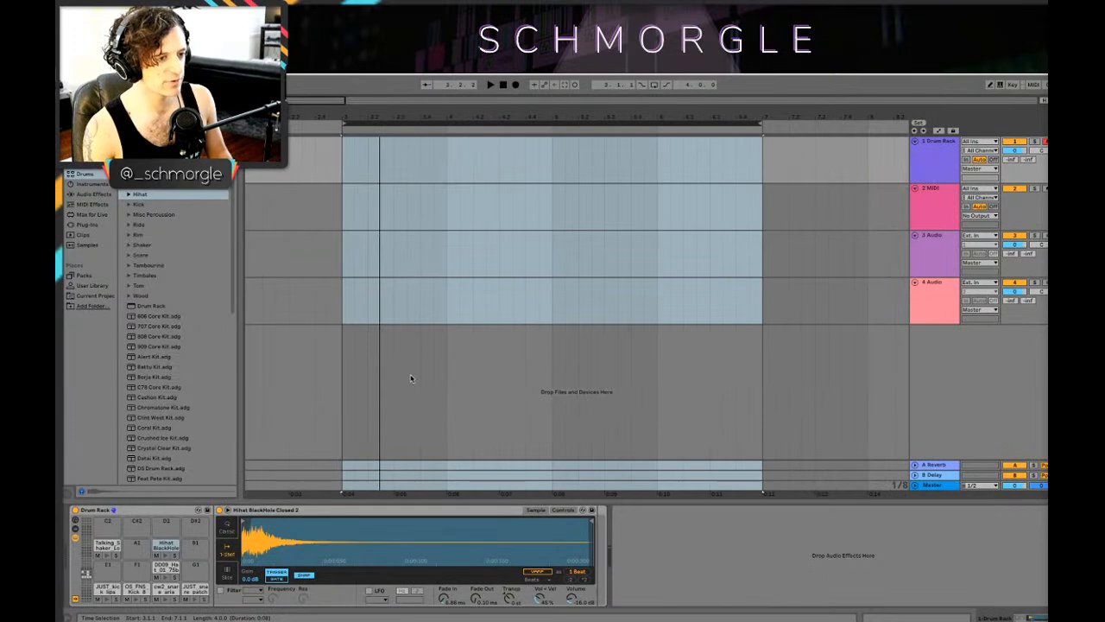
pyautogui.moveTo(387, 117); pyautogui.dragTo(398, 97)
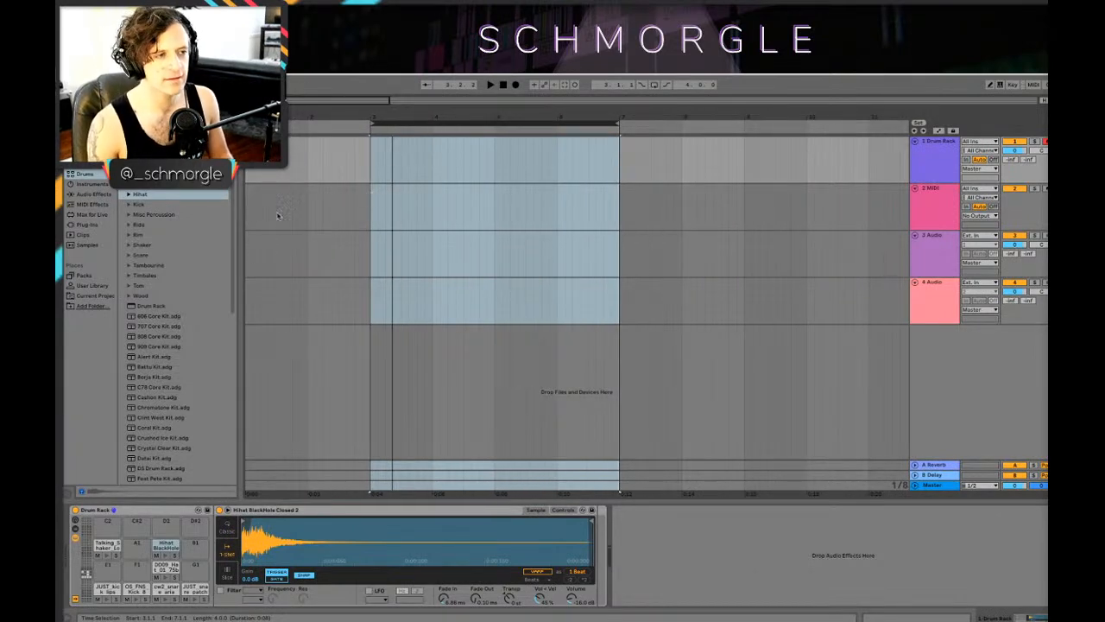
# Step: Play the empty four-bar range from bar 3 several times to rehearse a pattern with the Drum Rack's pads
pyautogui.moveTo(458, 115); pyautogui.dragTo(489, 121)
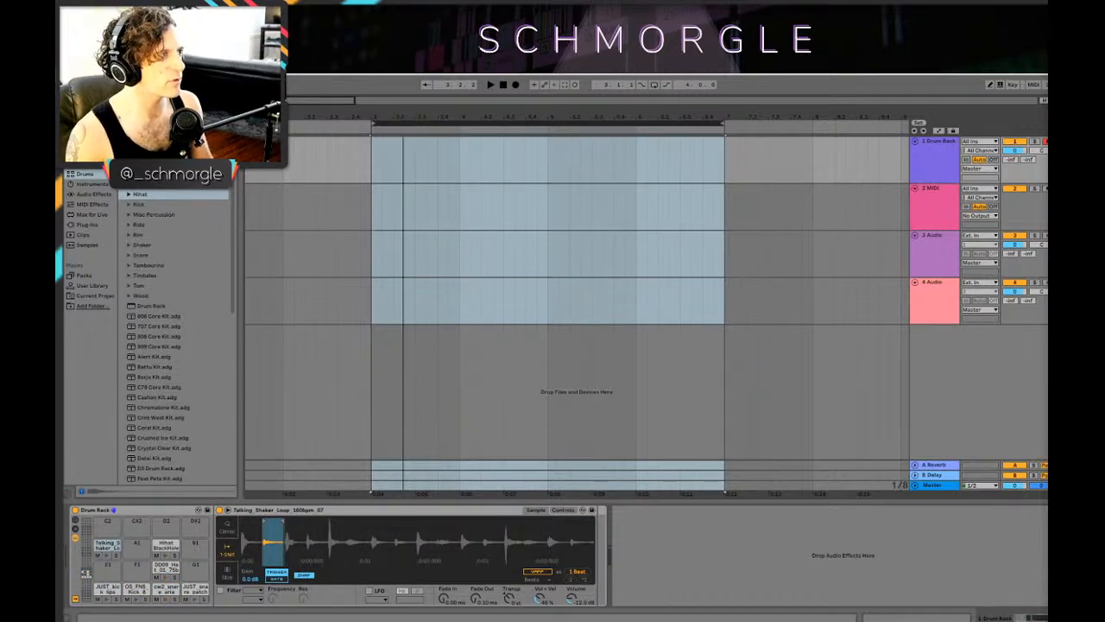
pyautogui.press('space')
pyautogui.press('space')
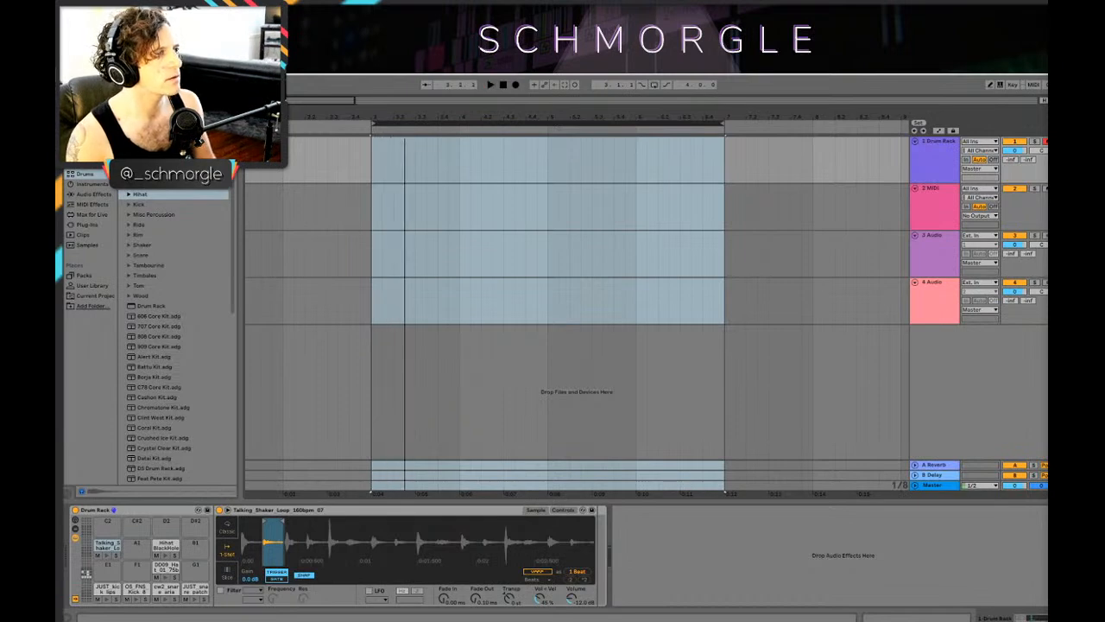
pyautogui.press('space')
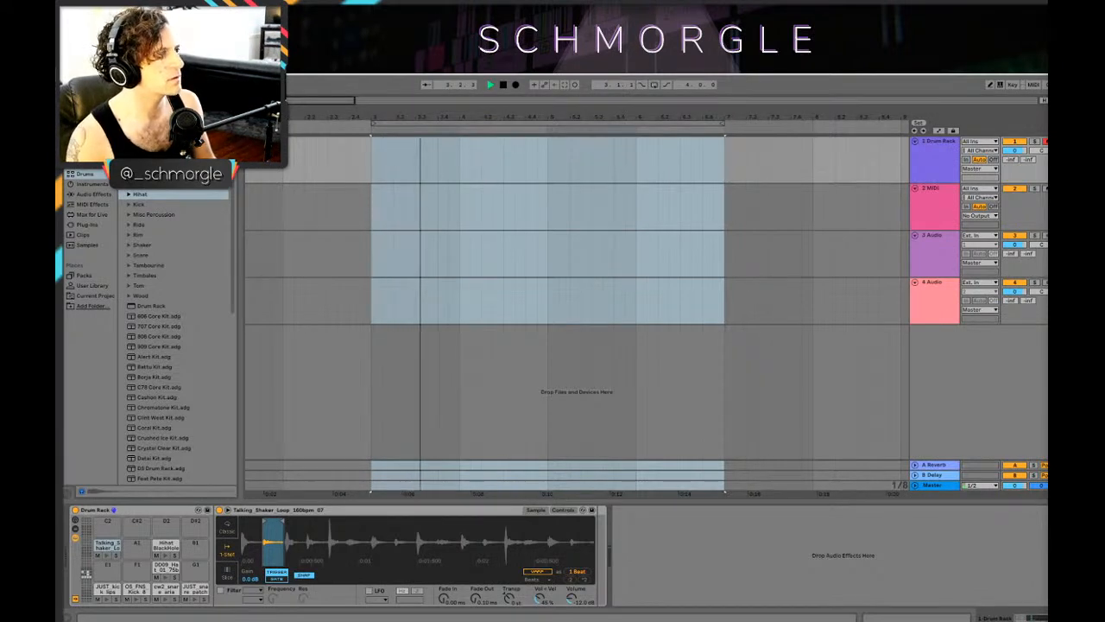
pyautogui.press('space')
pyautogui.press('space')
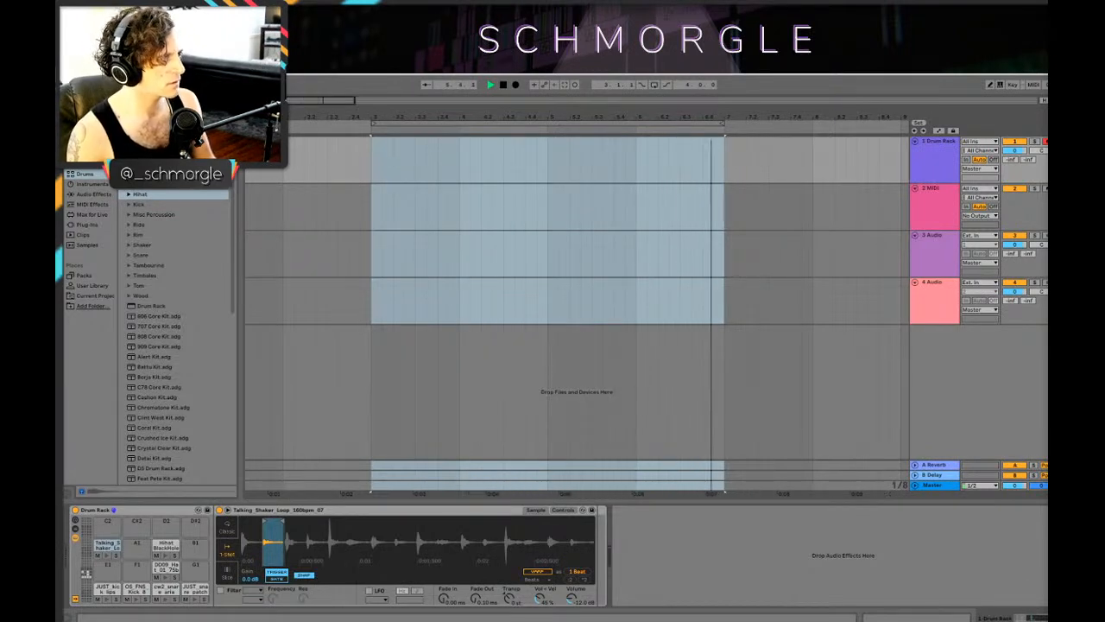
pyautogui.press('space')
# Step: Turn on looping and record a drum pattern from bar 3 to bar 7 on the Drum Rack track
pyautogui.click(654, 84)
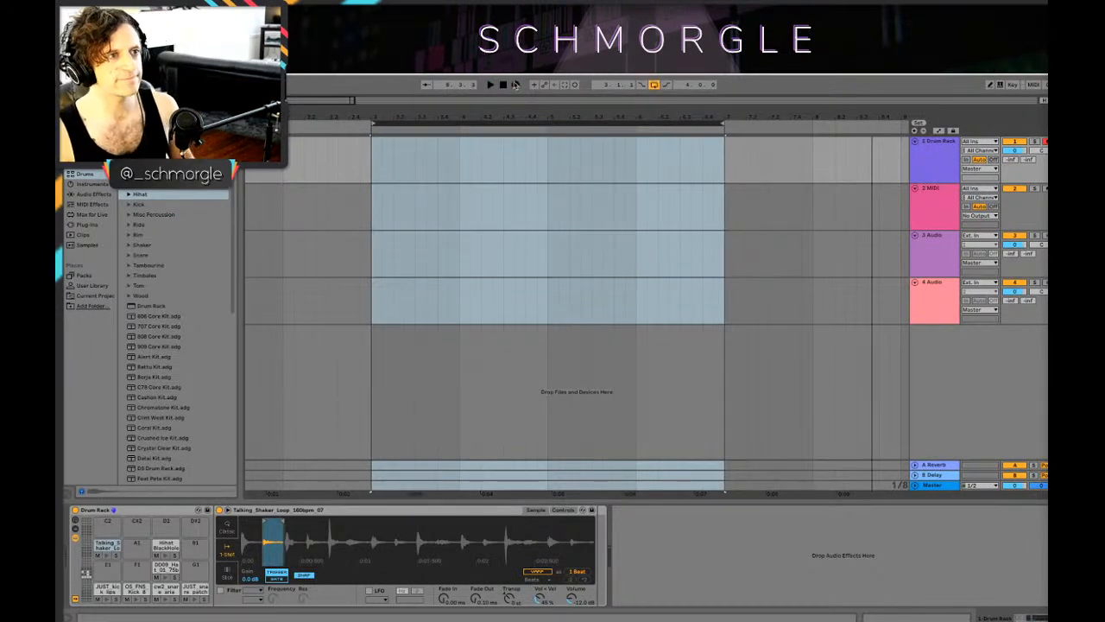
pyautogui.click(515, 85)
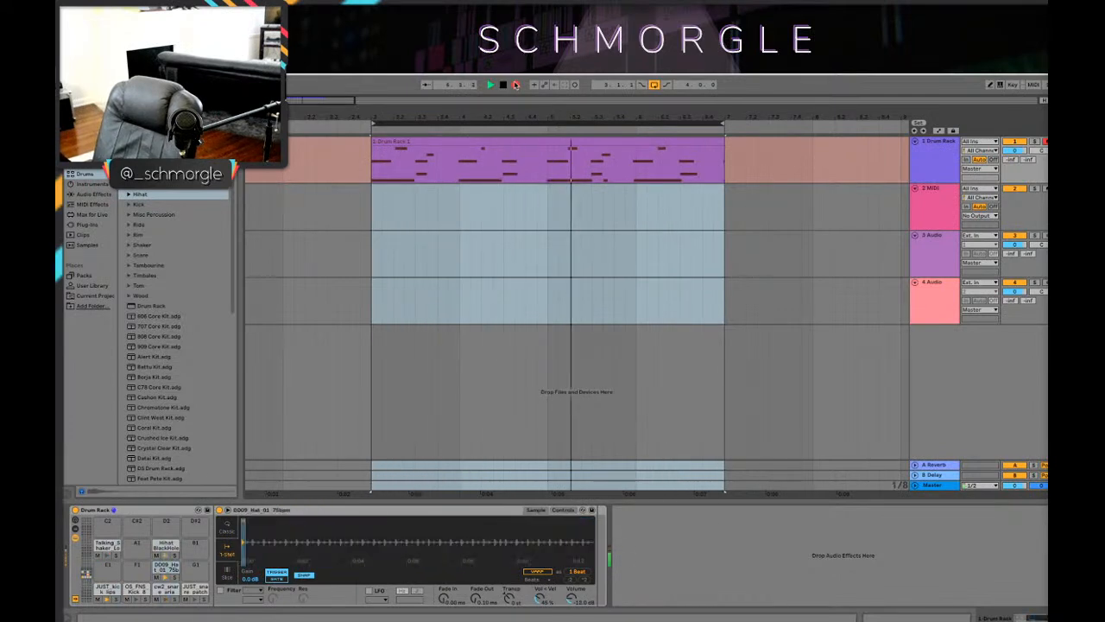
pyautogui.press('space')
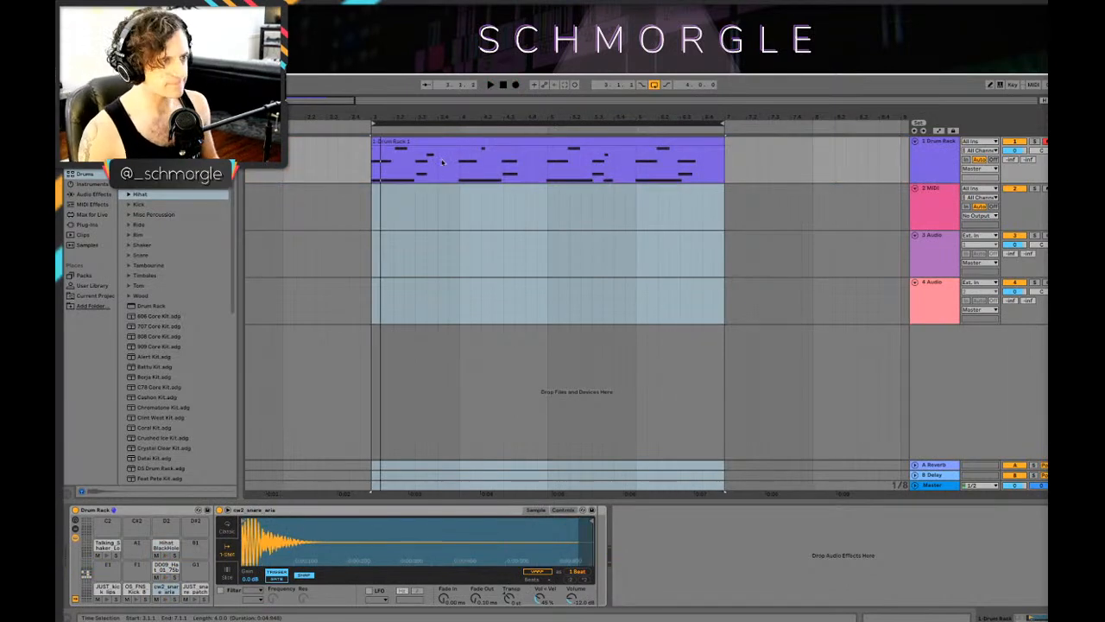
# Step: Quantize all notes in the recorded Drum Rack clip and bring the track's devices back into view
pyautogui.doubleClick(443, 161)
pyautogui.click(460, 516)
pyautogui.press('super+u')
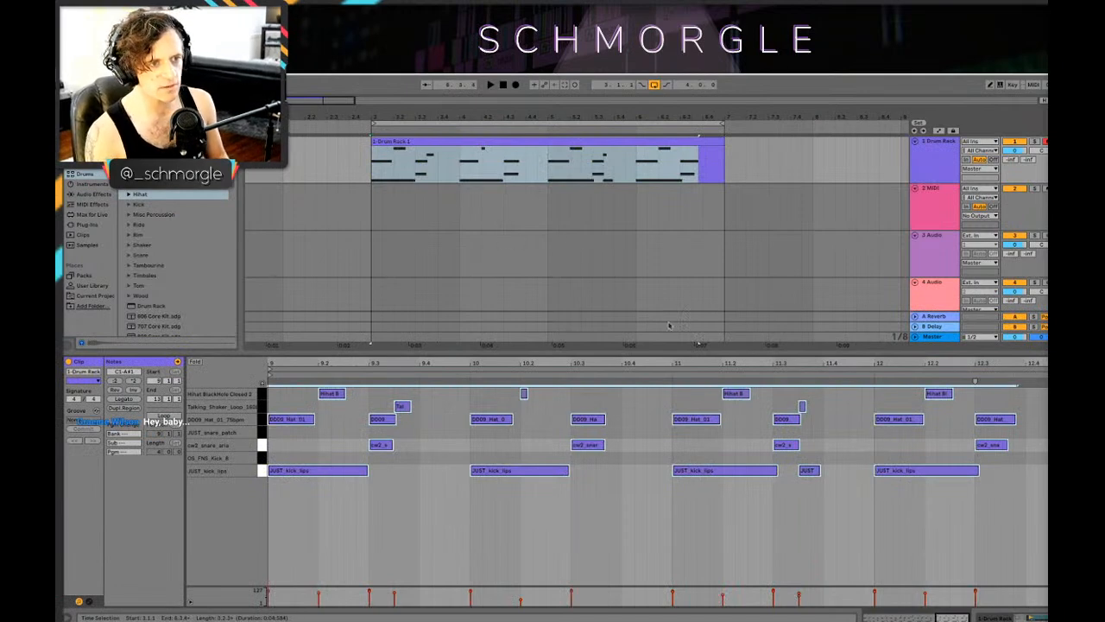
pyautogui.hotkey('shift', 'Tab')
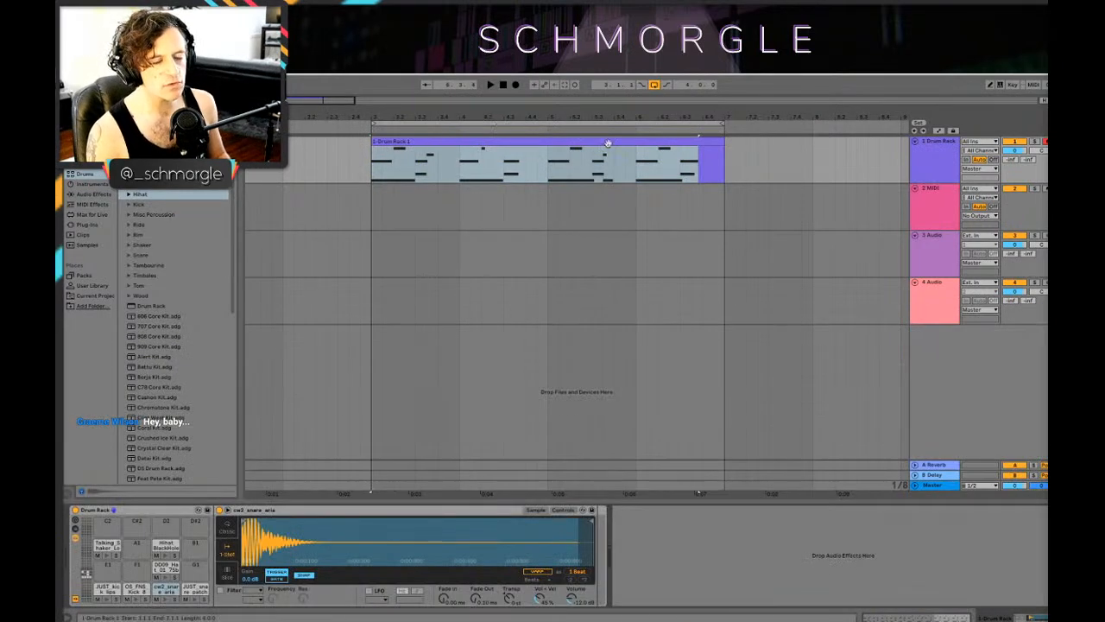
pyautogui.click(702, 145)
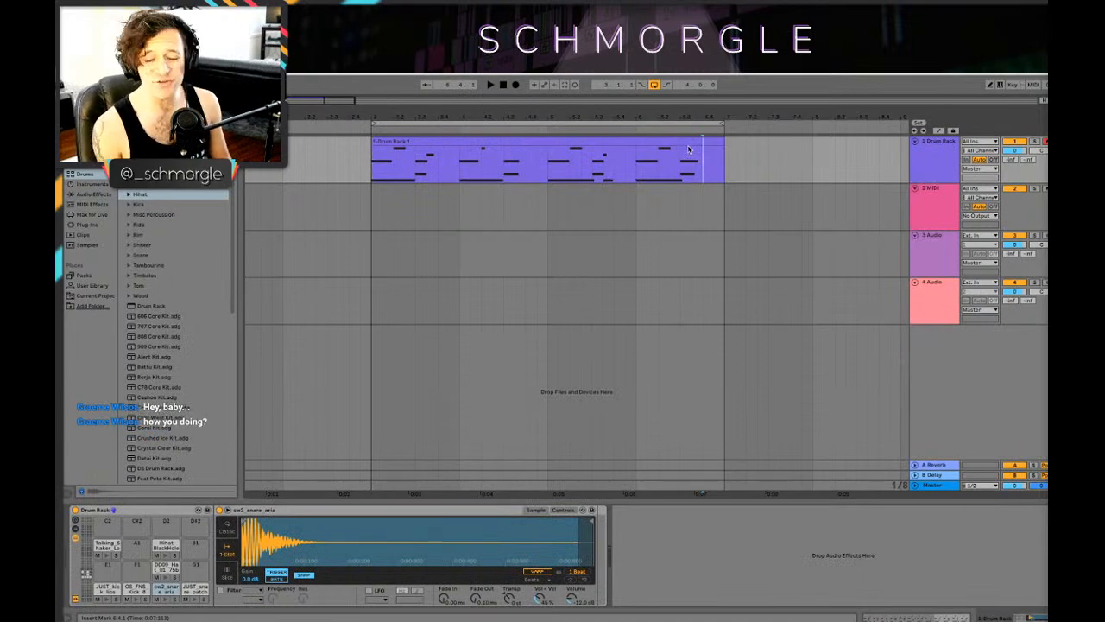
# Step: Play the quantized Drum Rack clip from its start at bar 3
pyautogui.moveTo(498, 116)
pyautogui.mouseDown()
pyautogui.moveTo(511, 131)
pyautogui.moveTo(489, 125)
pyautogui.mouseUp()
pyautogui.click(361, 166)
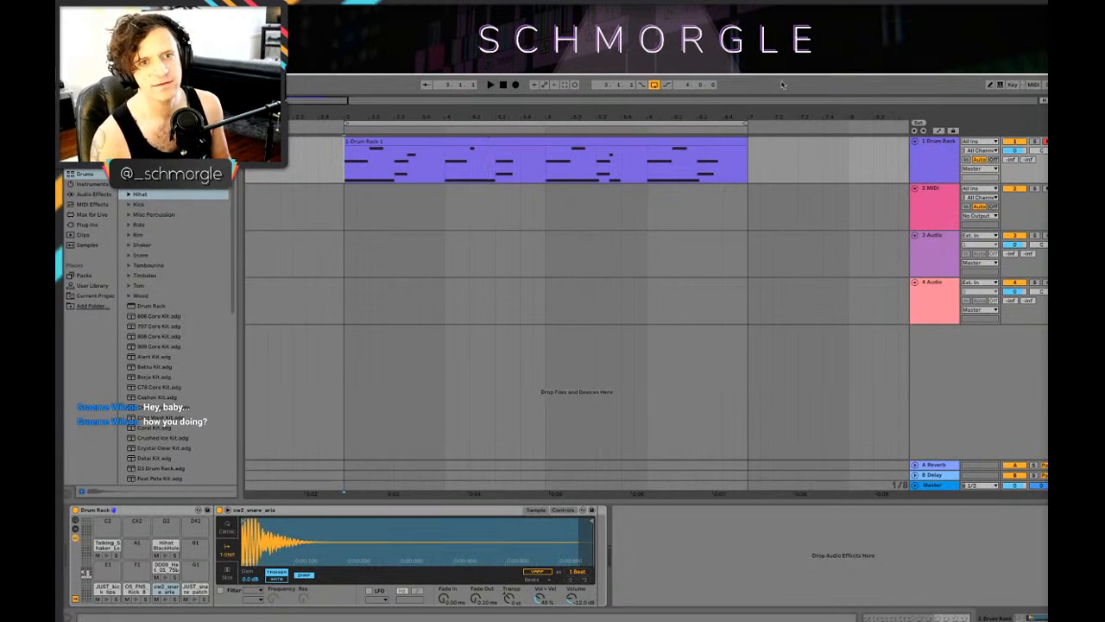
pyautogui.moveTo(566, 115); pyautogui.dragTo(566, 115)
pyautogui.moveTo(473, 113); pyautogui.dragTo(576, 139)
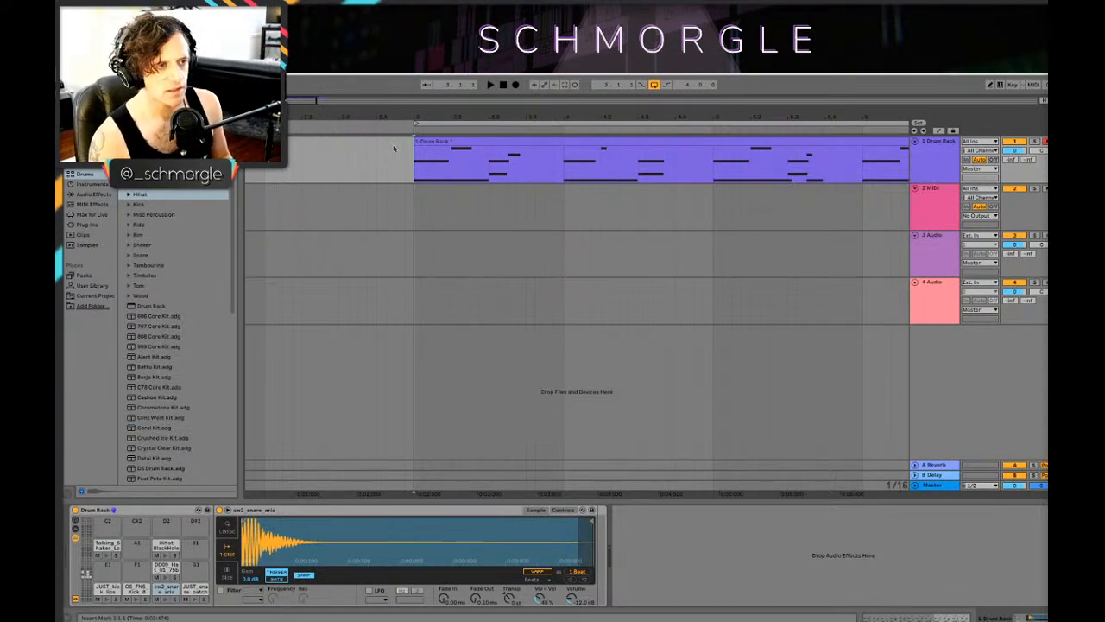
pyautogui.moveTo(442, 115); pyautogui.dragTo(380, 121)
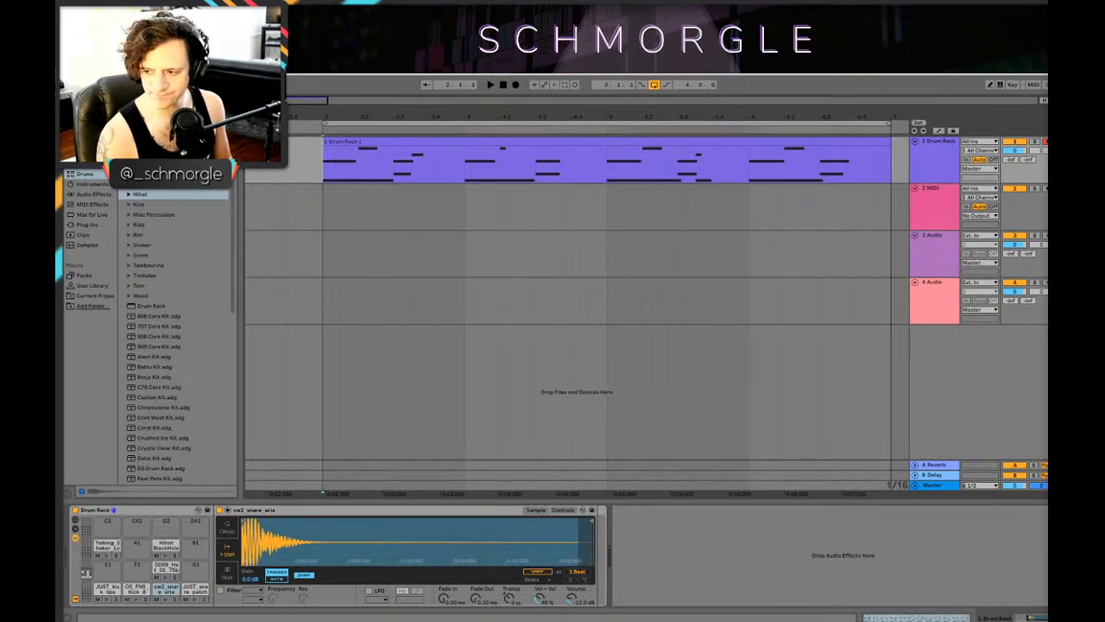
pyautogui.press('space')
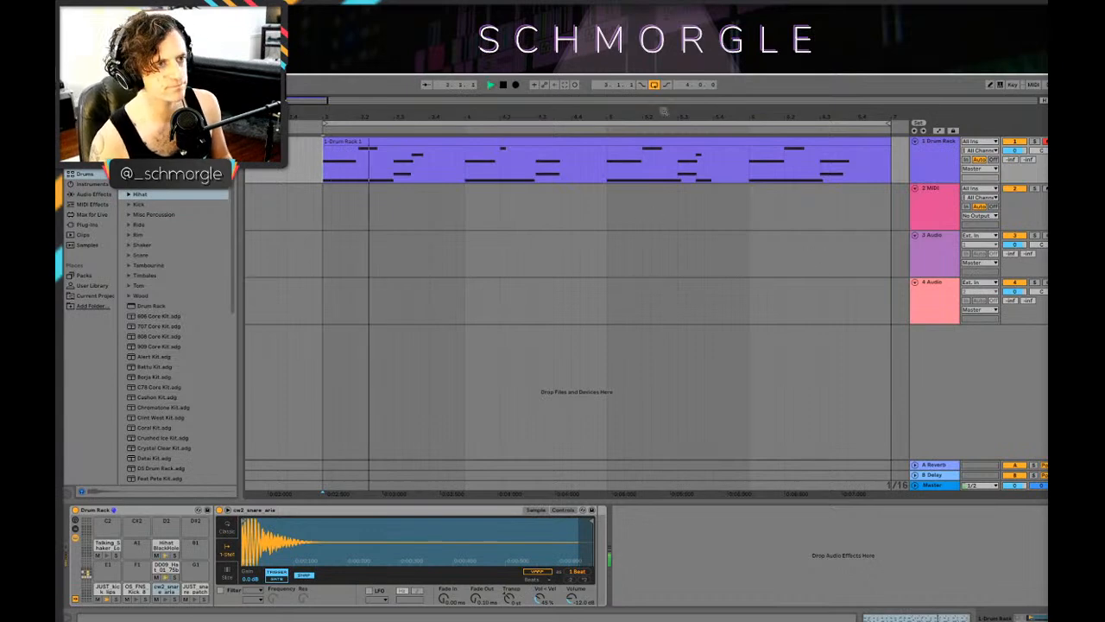
pyautogui.moveTo(763, 112); pyautogui.dragTo(697, 82)
pyautogui.press('space')
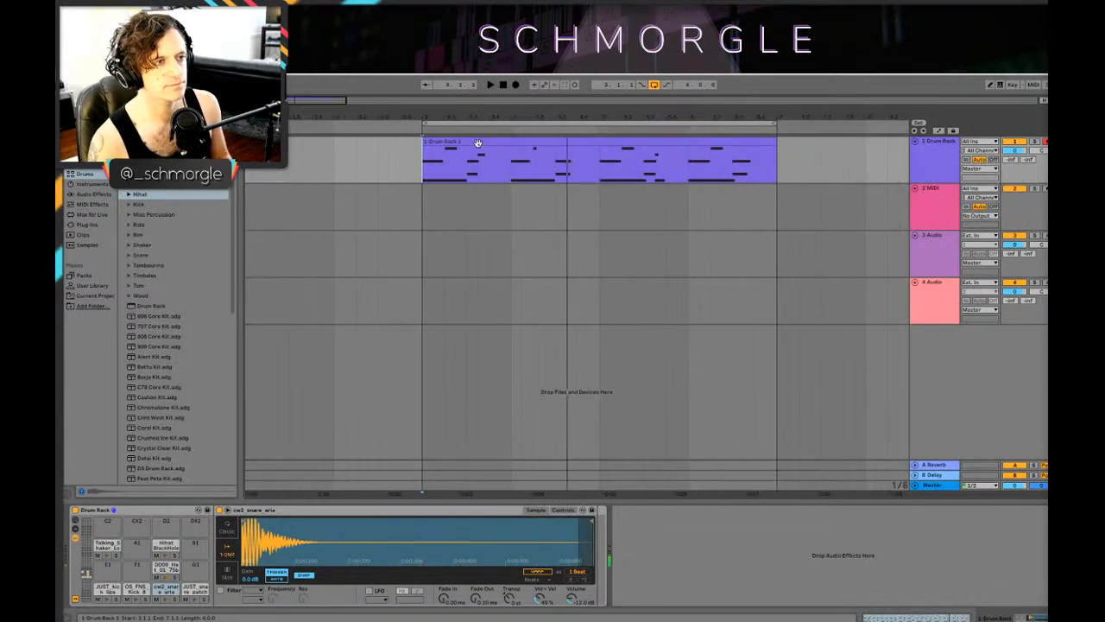
# Step: Open the Drum Rack clip's notes and listen to the pattern
pyautogui.doubleClick(479, 141)
pyautogui.click(379, 401)
pyautogui.moveTo(379, 365); pyautogui.dragTo(499, 347)
pyautogui.press('space')
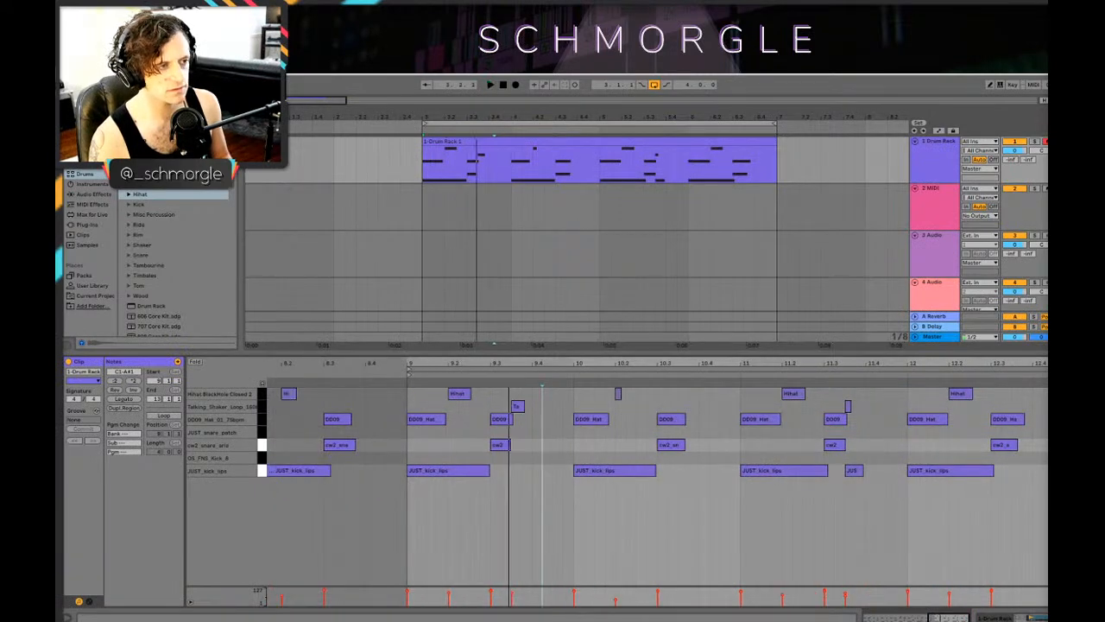
pyautogui.press('space')
pyautogui.press('space')
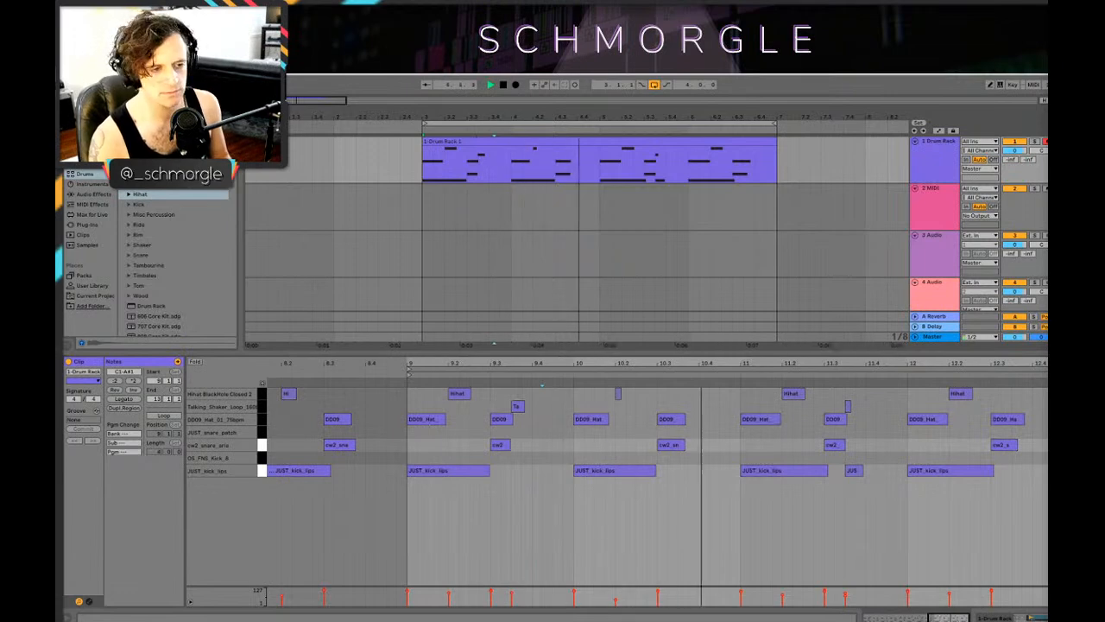
# Step: Add a sixteenth-long JUST_kick_tips note at 9.3.3 in the clip and play the loop
pyautogui.press('space')
pyautogui.press('space')
pyautogui.press('space')
pyautogui.doubleClick(516, 471)
pyautogui.press('space')
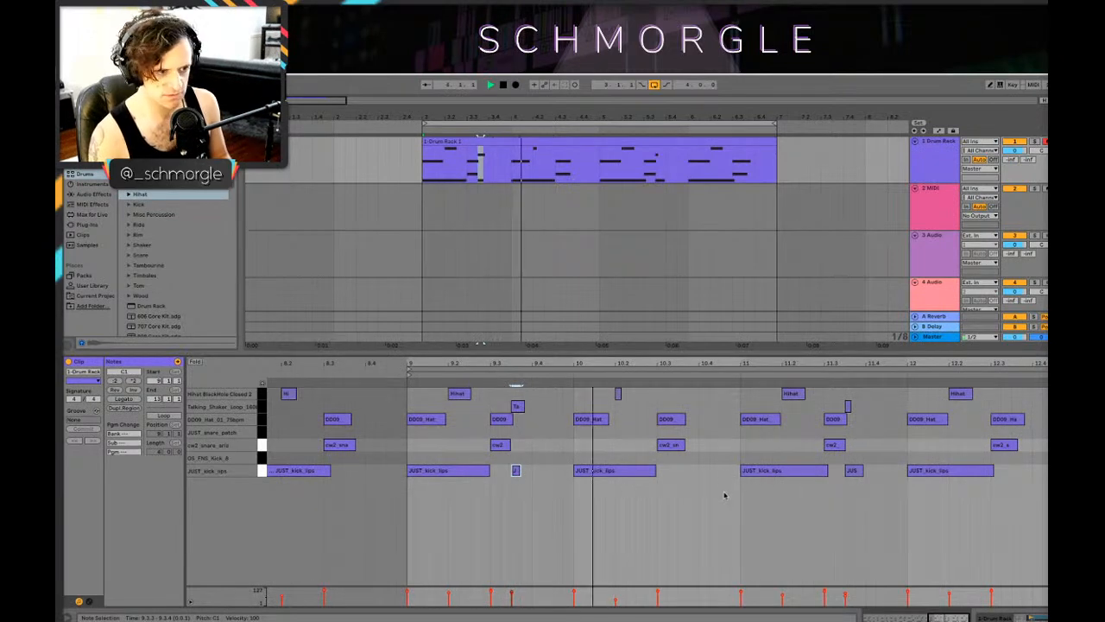
pyautogui.click(709, 396)
pyautogui.press('space')
pyautogui.doubleClick(706, 396)
pyautogui.doubleClick(706, 397)
pyautogui.moveTo(707, 396); pyautogui.dragTo(726, 398)
pyautogui.click(701, 395)
pyautogui.rightClick(707, 394)
pyautogui.click(724, 394)
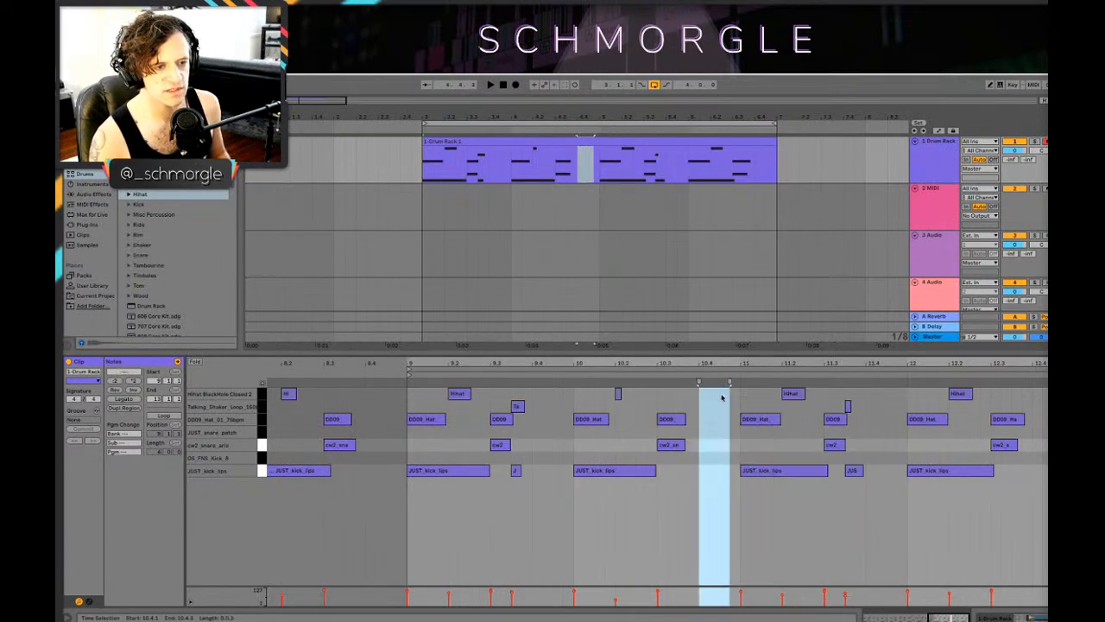
pyautogui.click(708, 422)
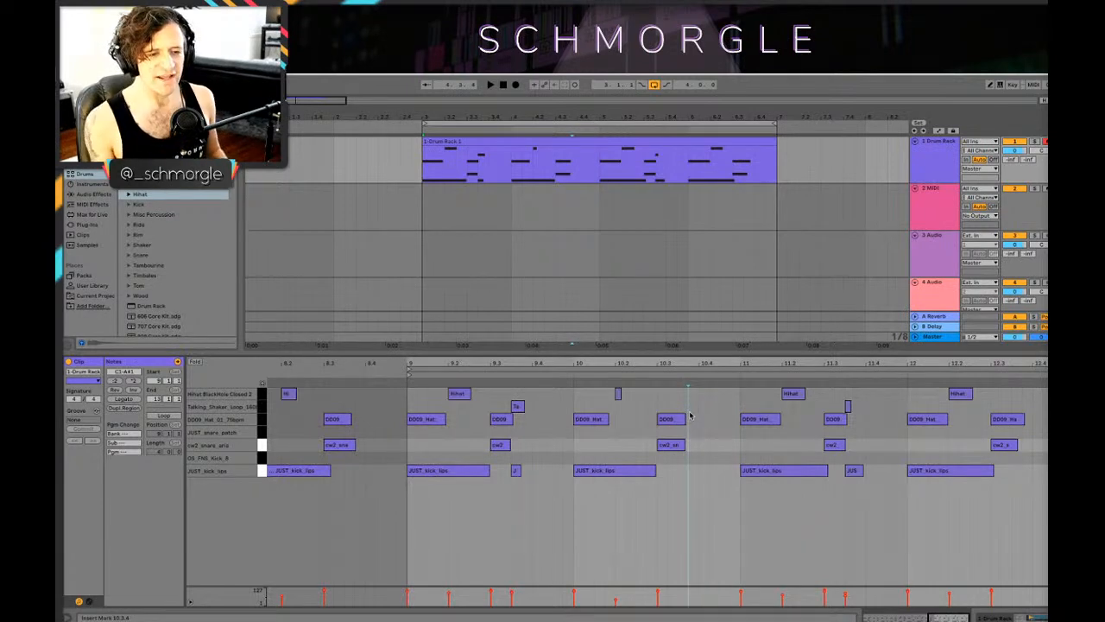
# Step: Add a sixteenth-long Hihat BlackHole Closed 2 note at 9.4.1 and play the loop
pyautogui.moveTo(667, 363); pyautogui.dragTo(643, 371)
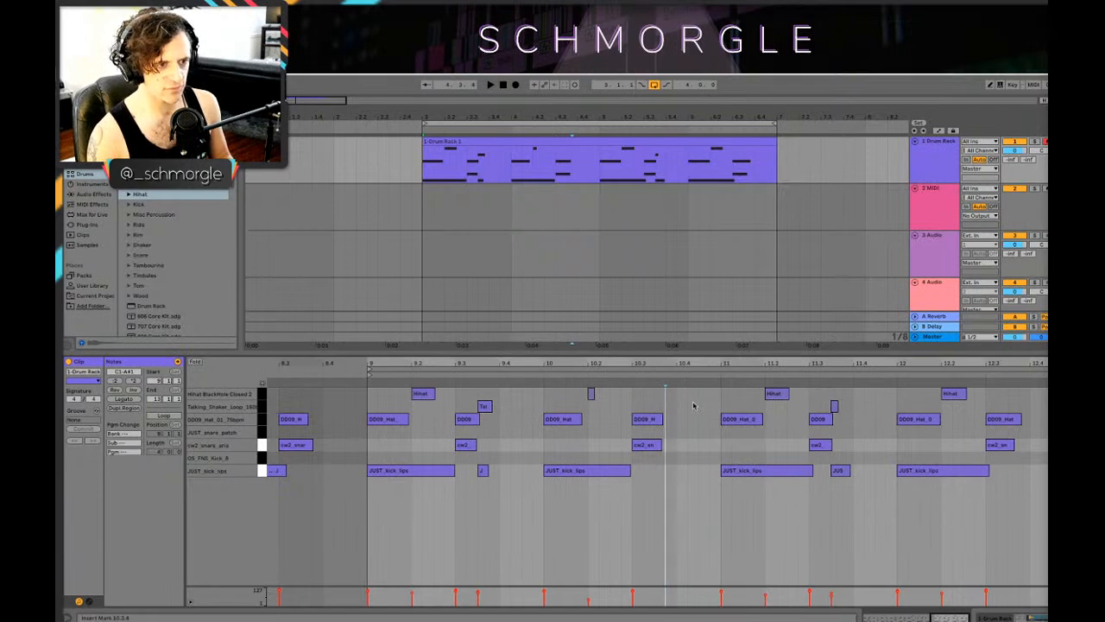
pyautogui.press('space')
pyautogui.press('space')
pyautogui.doubleClick(504, 394)
pyautogui.press('space')
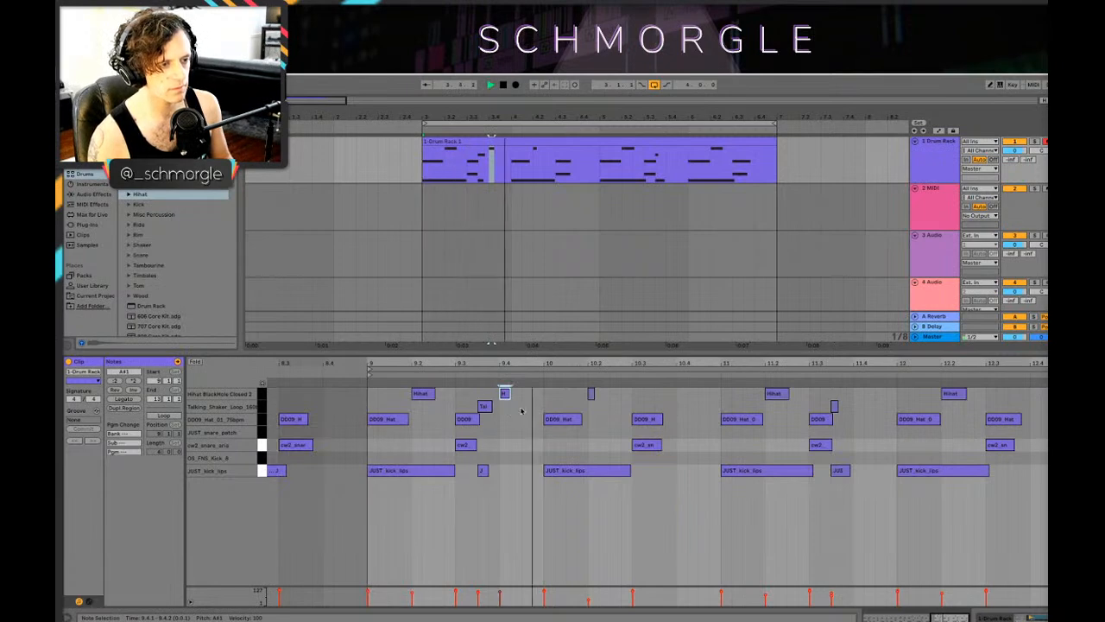
pyautogui.press('space')
# Step: Add a sixteenth-long Talking_Shaker_Loop note at 10.4.1, turn on note preview and play the loop
pyautogui.click(643, 397)
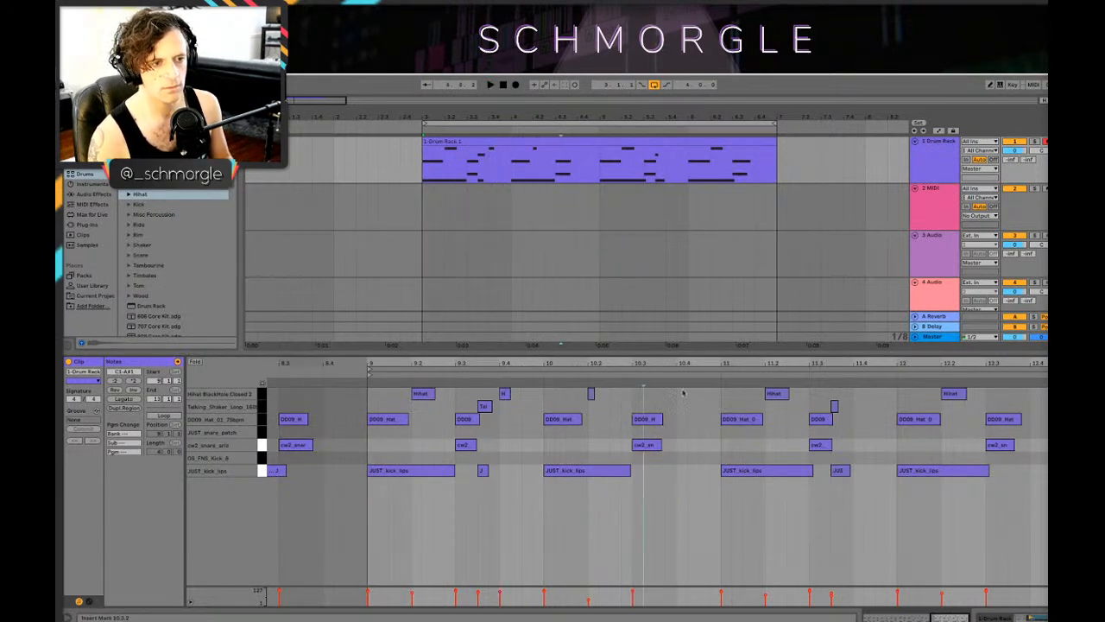
pyautogui.doubleClick(681, 406)
pyautogui.press('space')
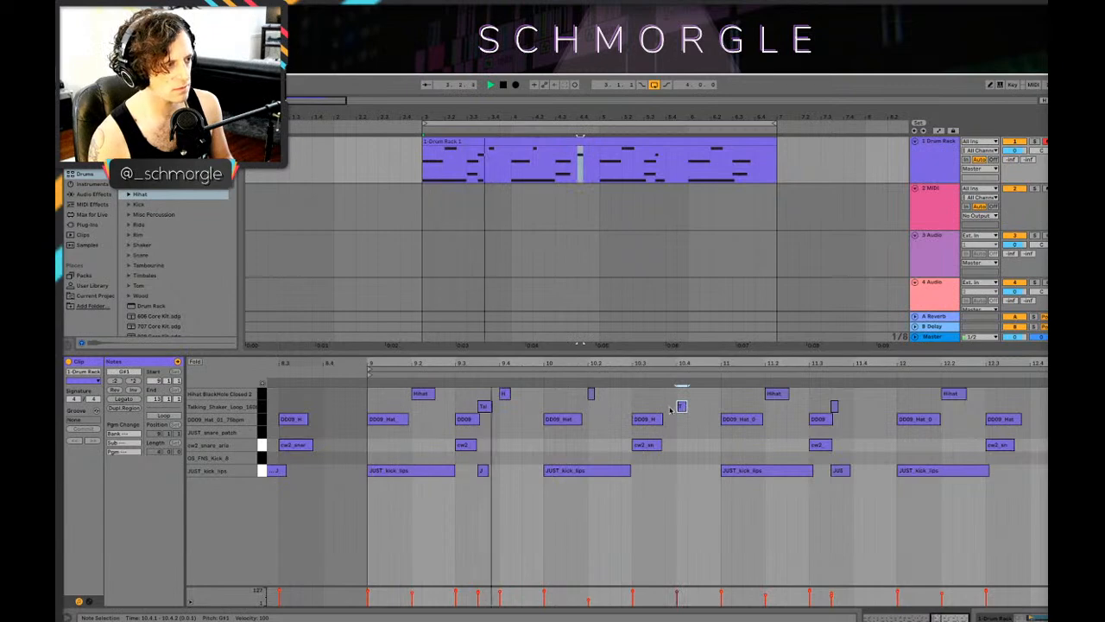
pyautogui.click(268, 383)
pyautogui.press('space')
pyautogui.press('space')
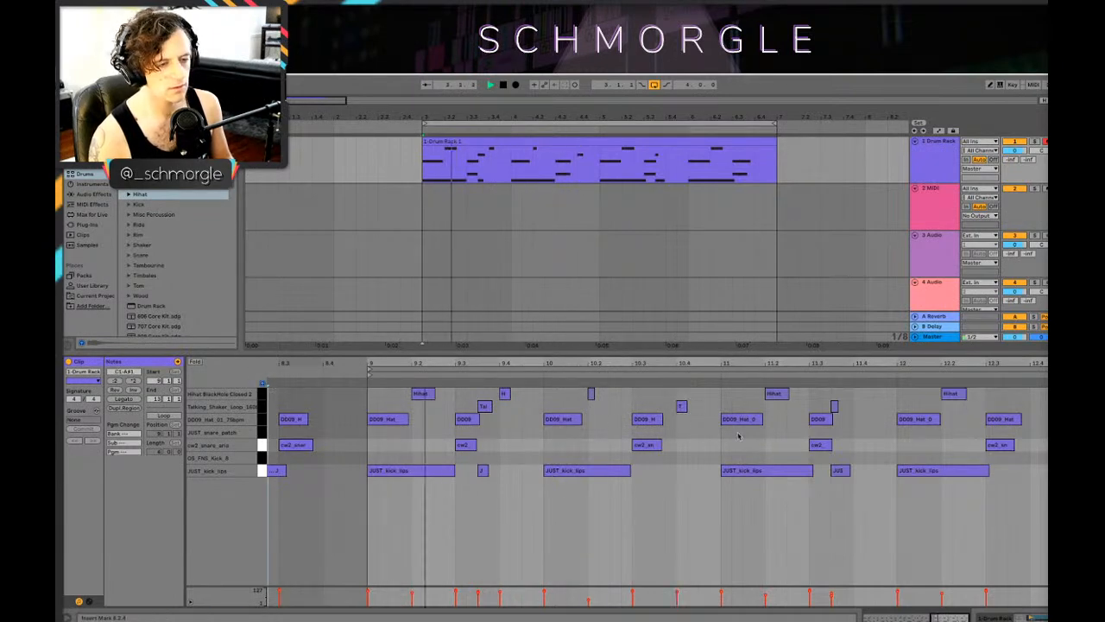
# Step: Add a short Talking_Shaker_Loop note at 10.4.2 and a Hihat BlackHole Closed 2 note at 10.4.3, and play the loop
pyautogui.press('space')
pyautogui.click(691, 407)
pyautogui.moveTo(696, 408)
pyautogui.mouseDown()
pyautogui.moveTo(707, 408)
pyautogui.moveTo(704, 396)
pyautogui.mouseUp()
pyautogui.press('space')
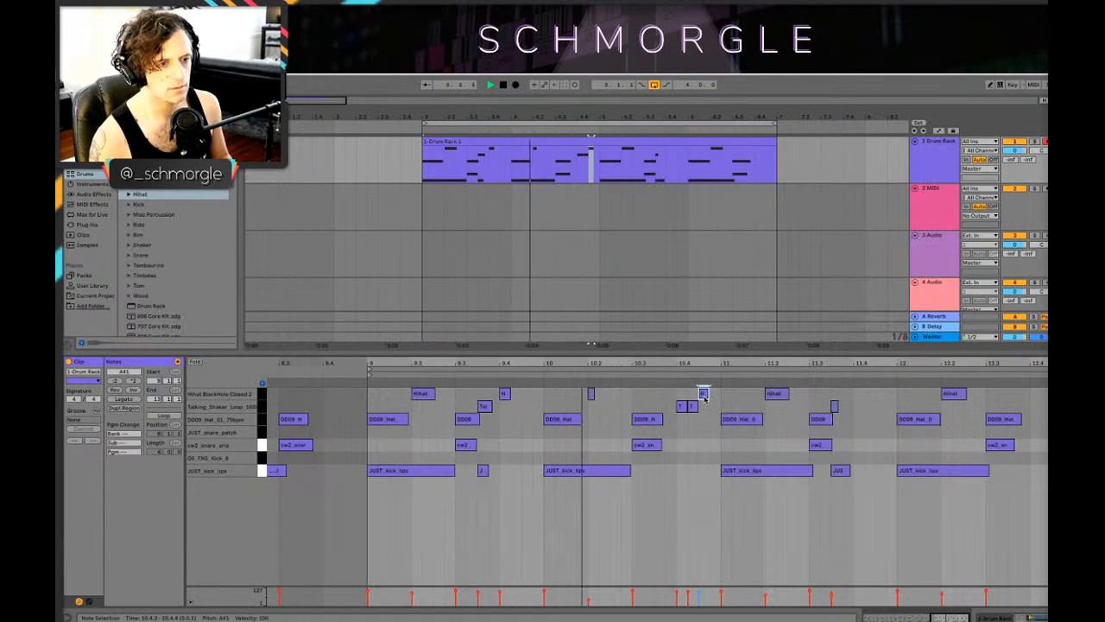
pyautogui.press('space')
# Step: Move the notes at 10.4.2 and 10.4.3 to the DD09_Hat_01_75bpm row and play the loop
pyautogui.click(694, 409)
pyautogui.press('space')
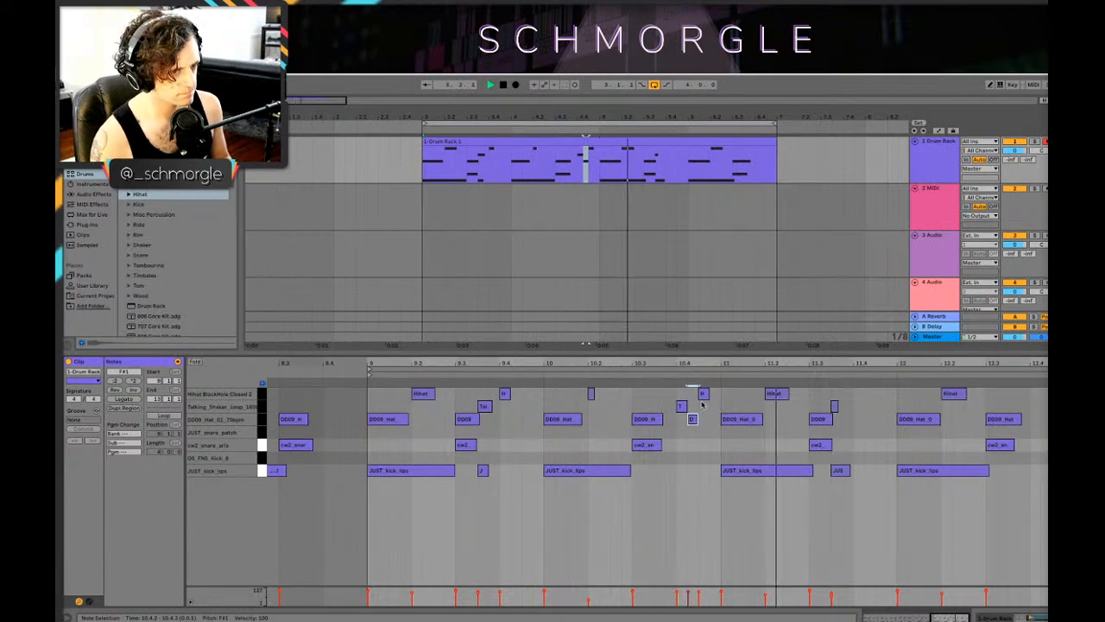
pyautogui.click(703, 396)
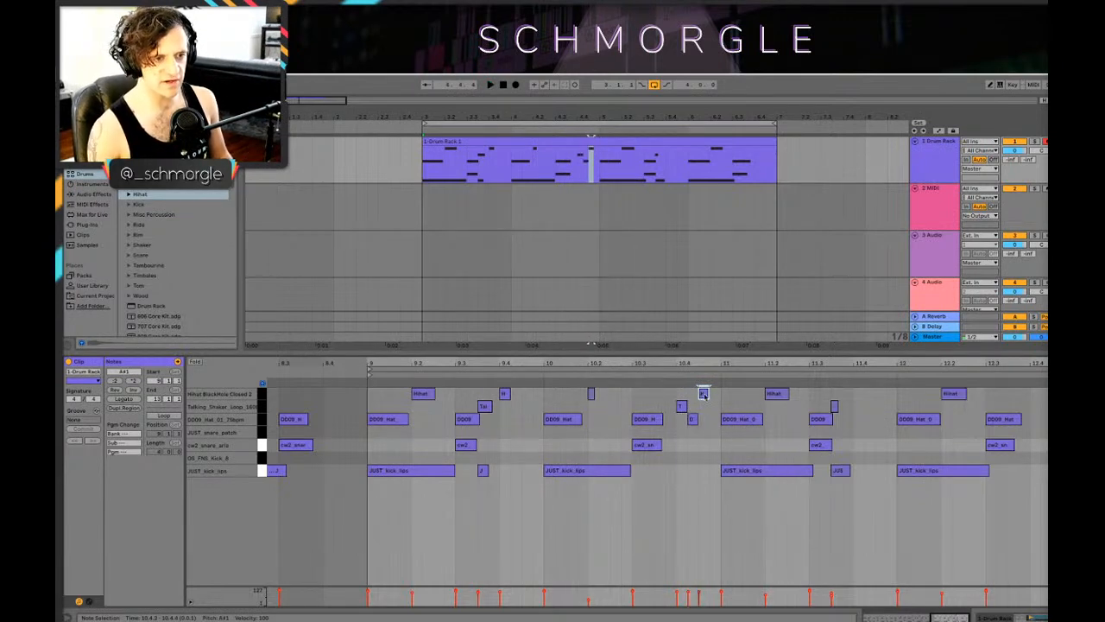
pyautogui.click(703, 421)
pyautogui.press('space')
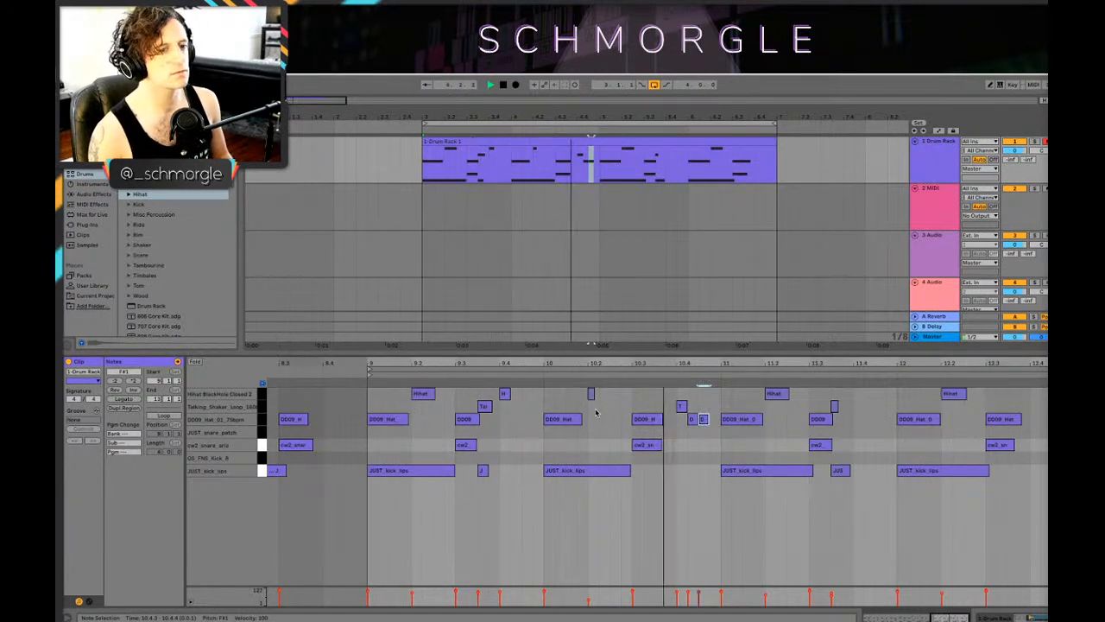
# Step: Layer Talking_Shaker_Loop notes over the DD09_Hat notes at 11.1.1 and 9.1.1, making the one at 9.1.1 one beat long
pyautogui.moveTo(732, 419); pyautogui.dragTo(734, 411)
pyautogui.press('space')
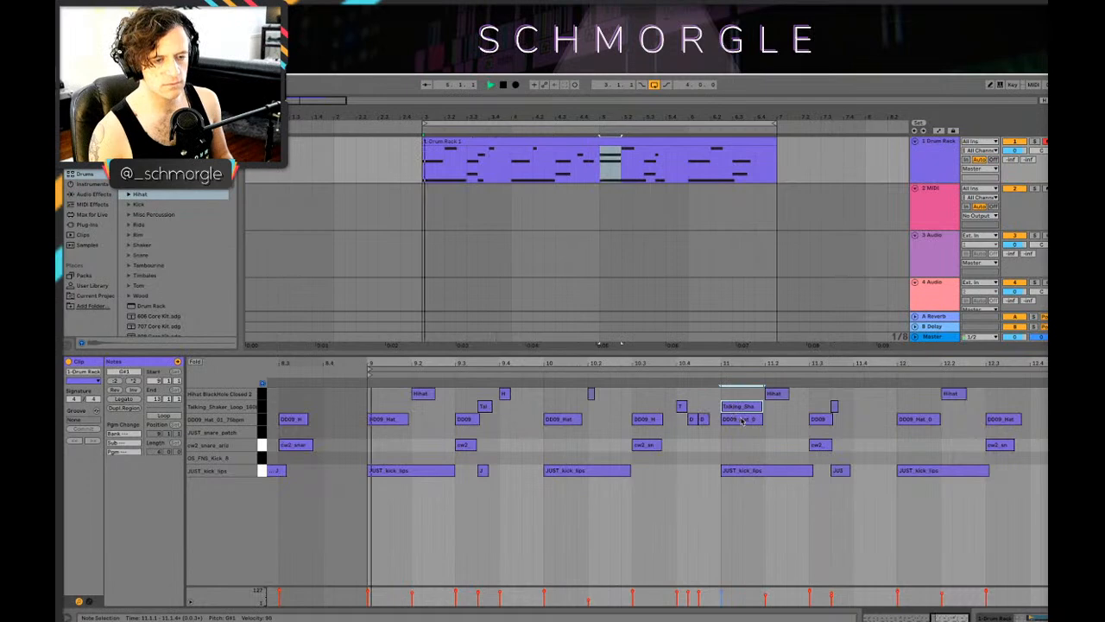
pyautogui.doubleClick(373, 406)
pyautogui.moveTo(376, 407); pyautogui.dragTo(410, 407)
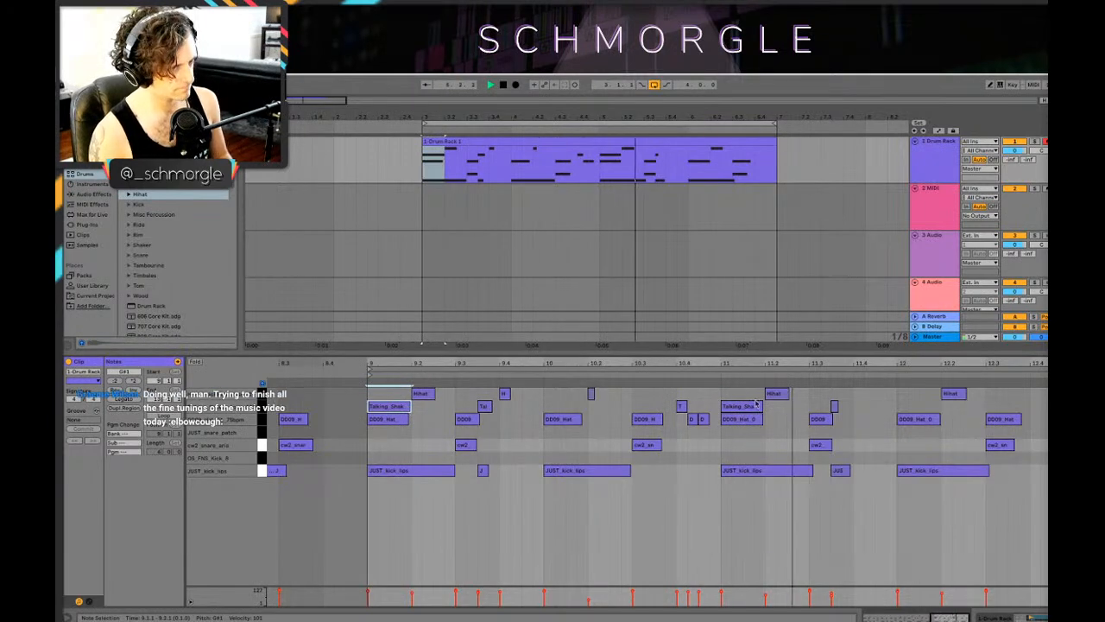
pyautogui.press('space')
# Step: Lower the velocity of the DD09_Hat_01_75bpm note at 10.4.3 and play the loop
pyautogui.click(703, 419)
pyautogui.press('space')
pyautogui.press('space')
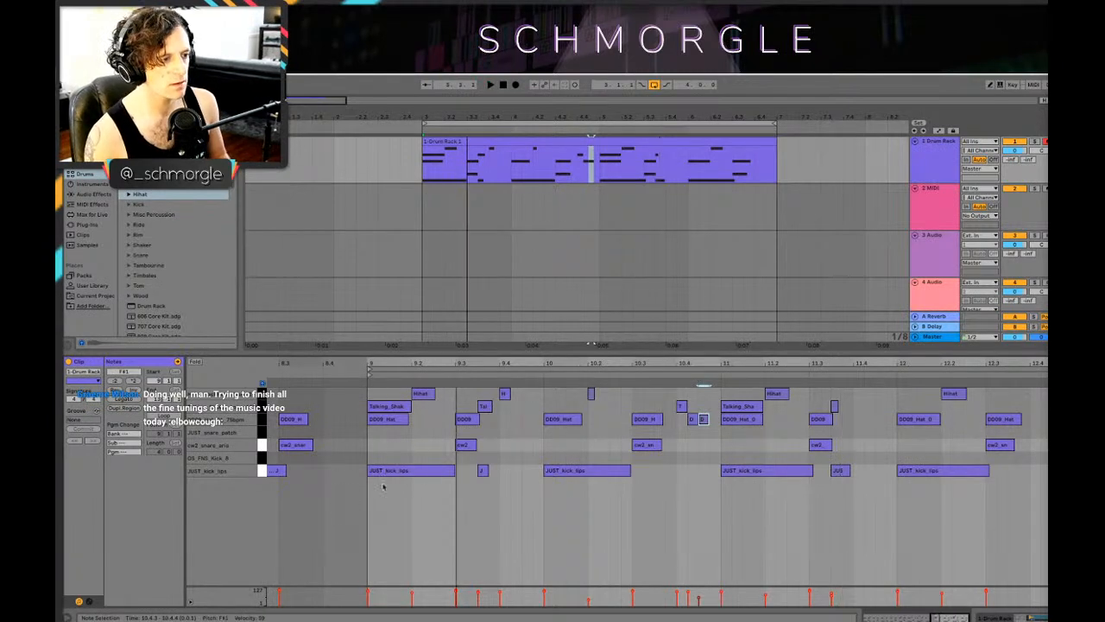
# Step: Duplicate all JUST_kick_tips notes onto the OS_FNS_Kick_8 row and play the layered kicks
pyautogui.click(262, 470)
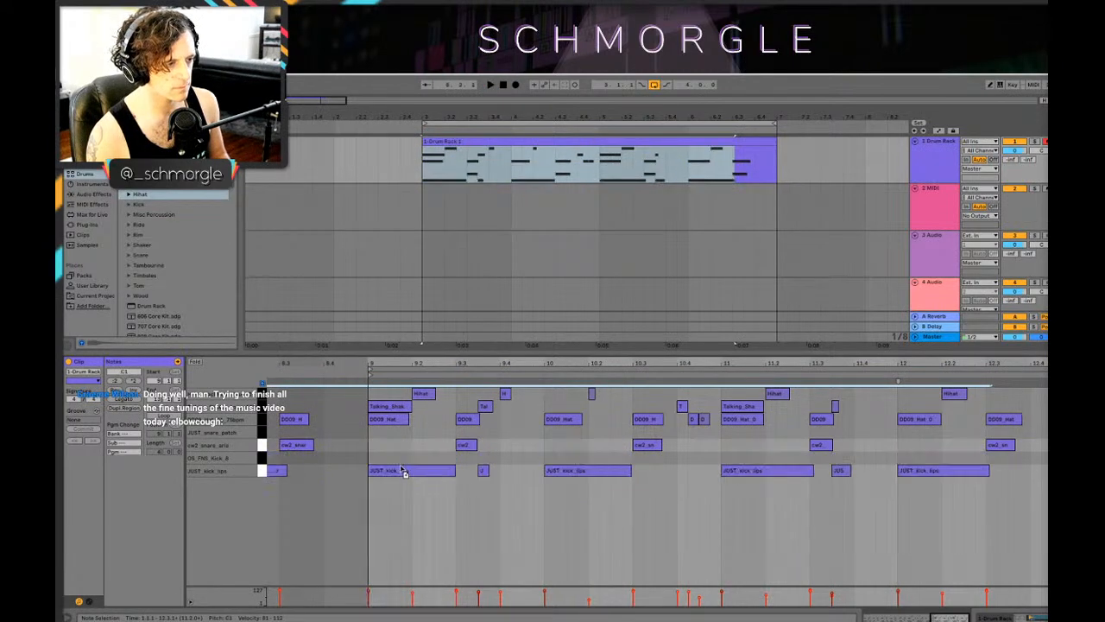
pyautogui.moveTo(402, 472); pyautogui.dragTo(413, 472)
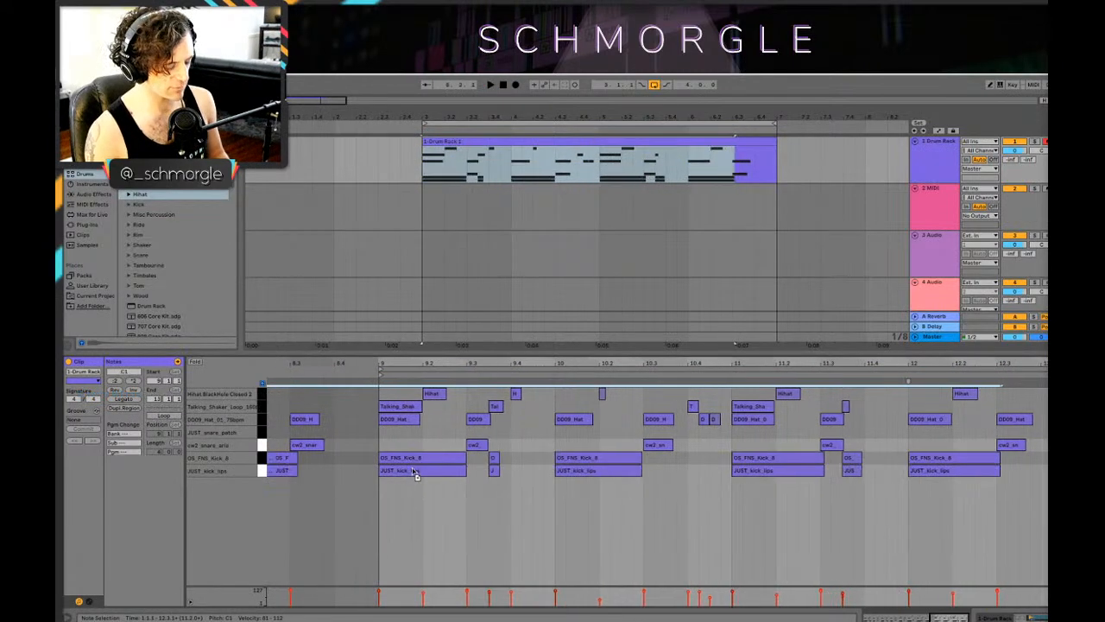
pyautogui.press('space')
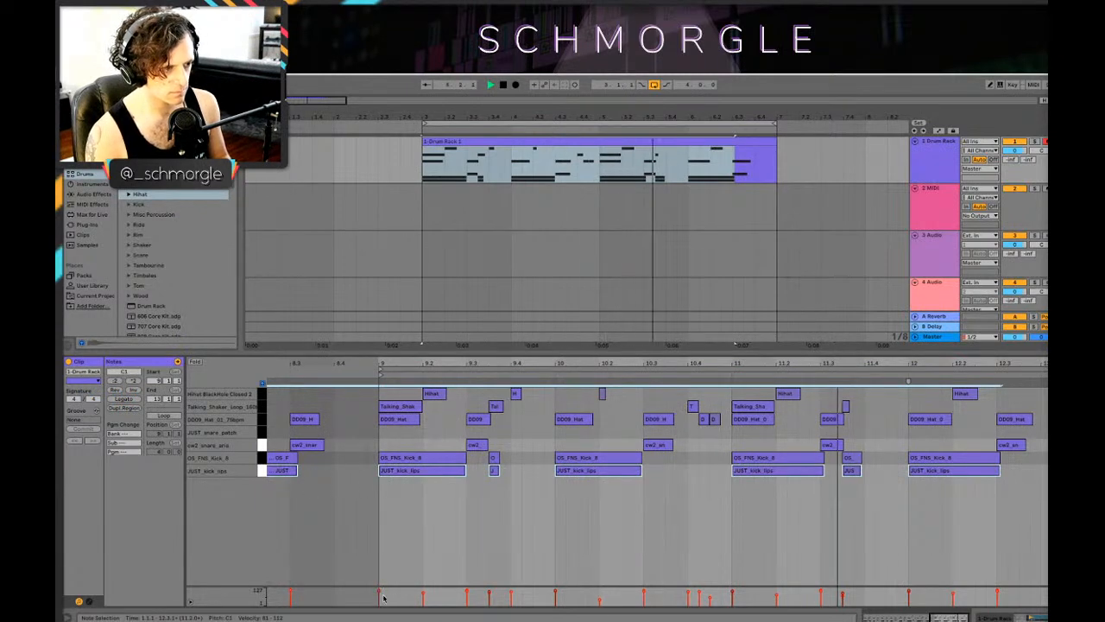
# Step: Examine the sample settings of the OS_FNS_Kick_8 and cw2_snare_aria pads in the Drum Rack
pyautogui.hotkey('shift', 'Tab')
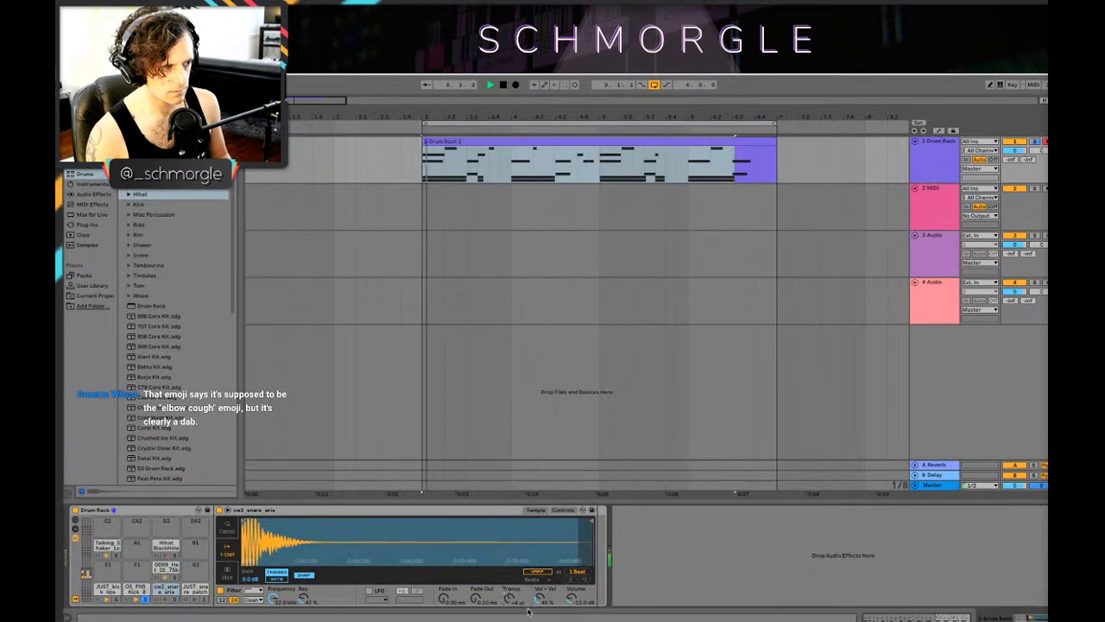
pyautogui.click(135, 589)
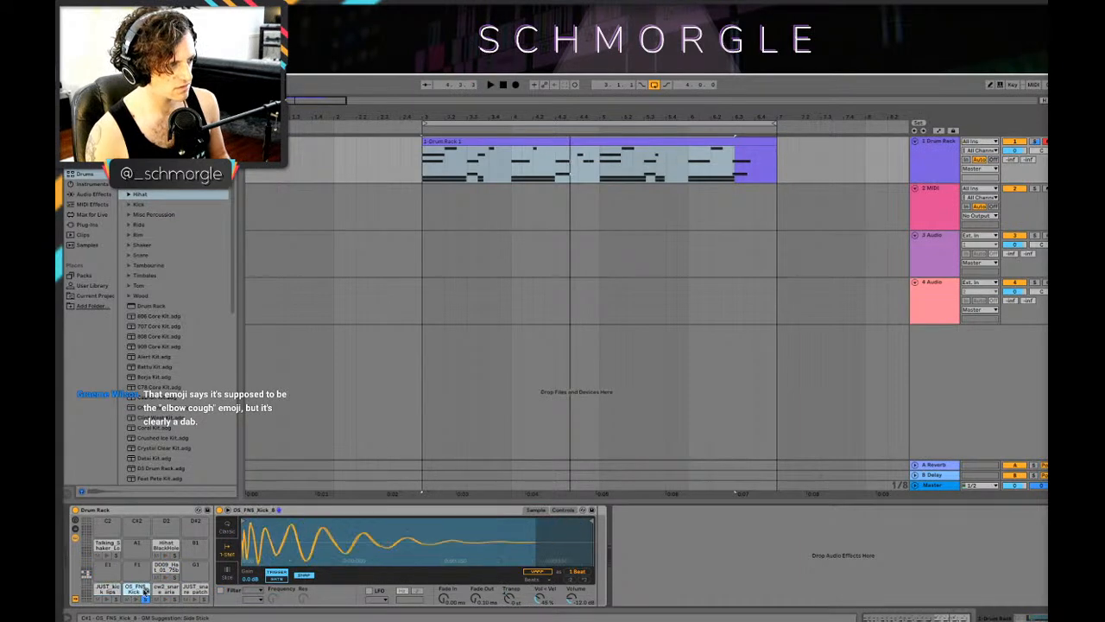
pyautogui.click(164, 590)
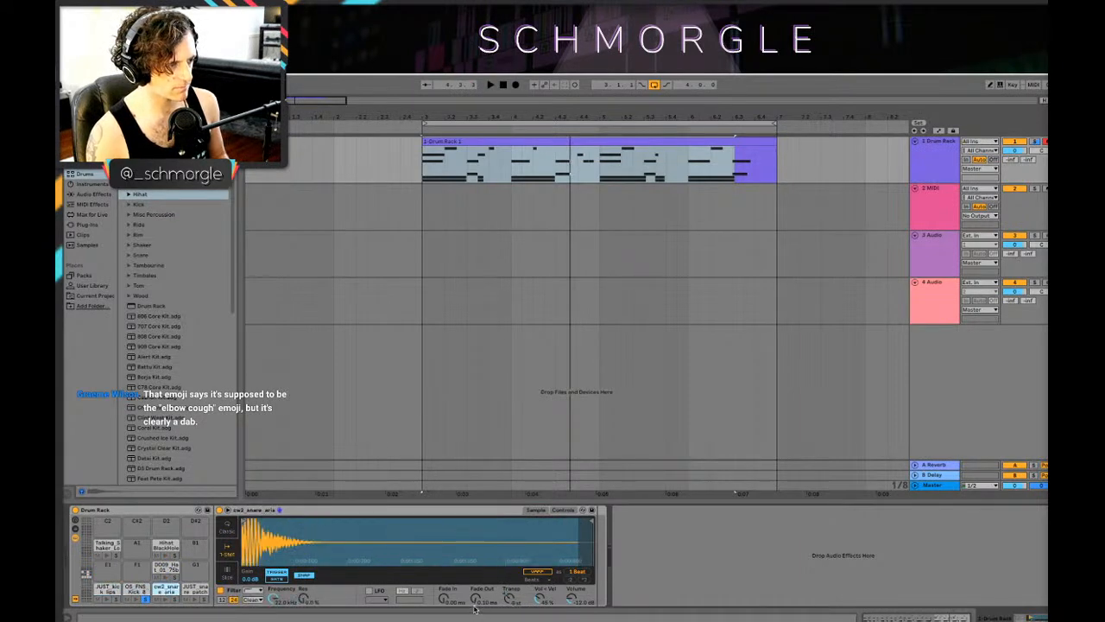
pyautogui.click(135, 589)
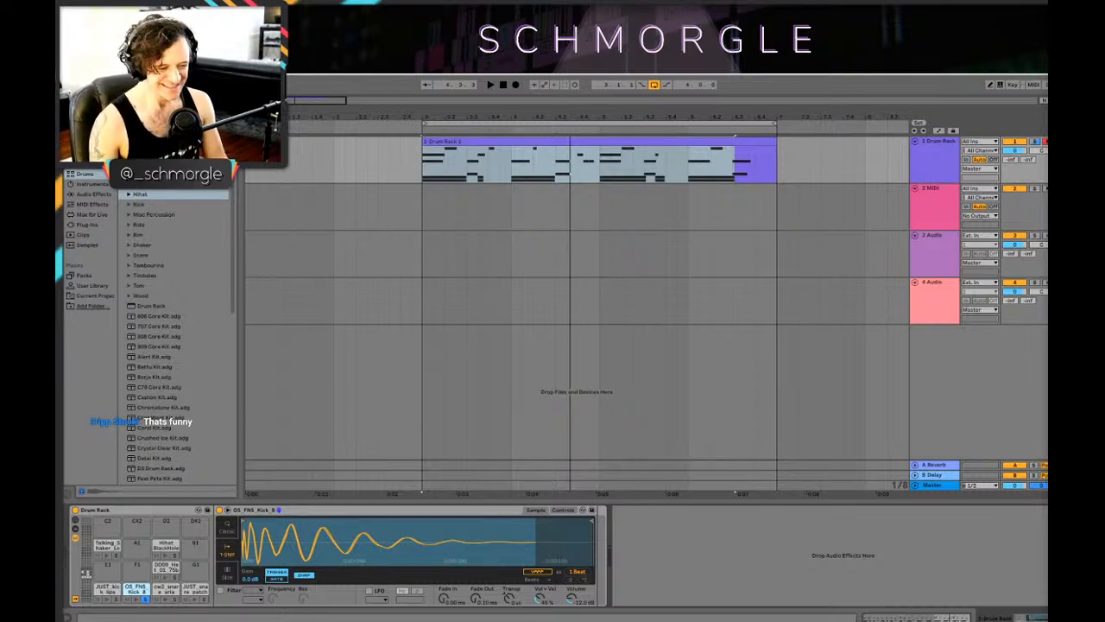
# Step: Select the whole Drum Rack clip and play the loop from bar 3 to review the OS_FNS_Kick_8 sound
pyautogui.click(424, 205)
pyautogui.click(433, 171)
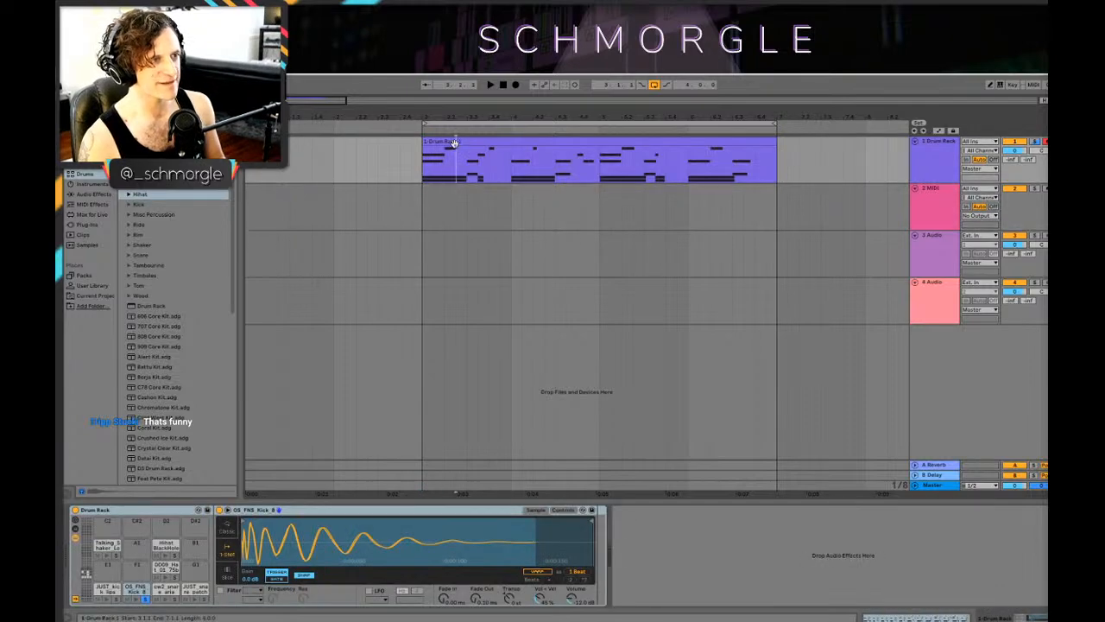
pyautogui.click(456, 145)
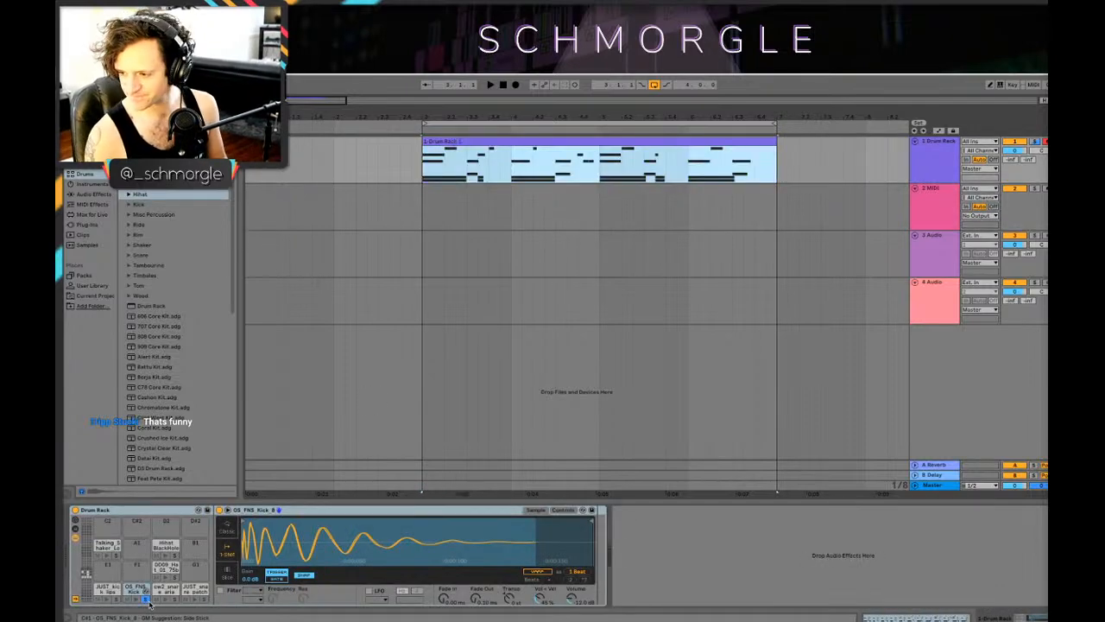
pyautogui.press('space')
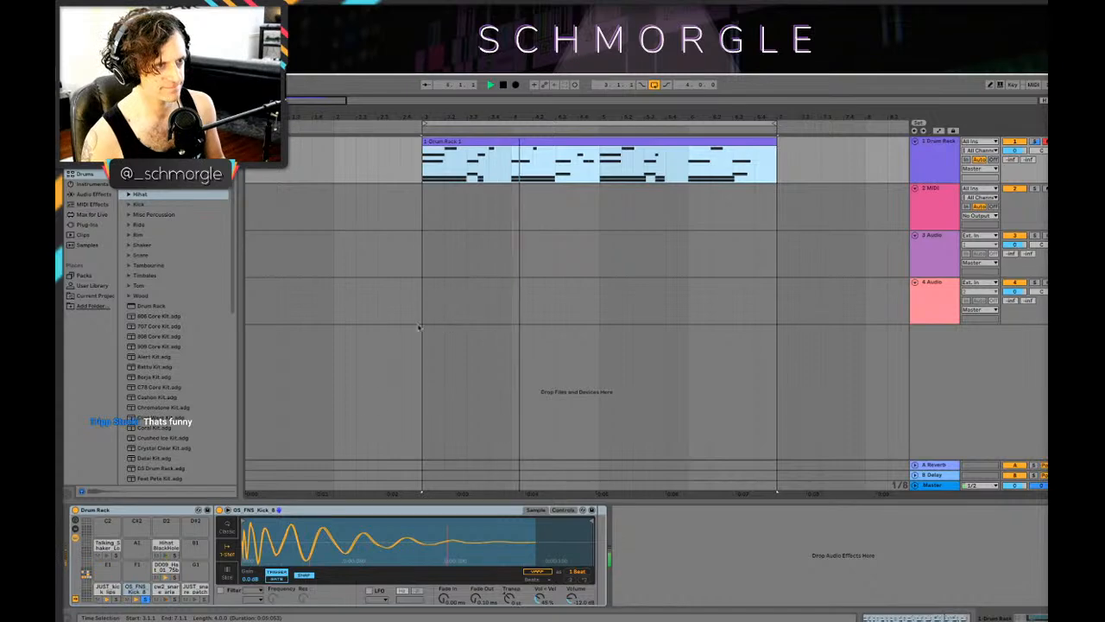
pyautogui.click(146, 591)
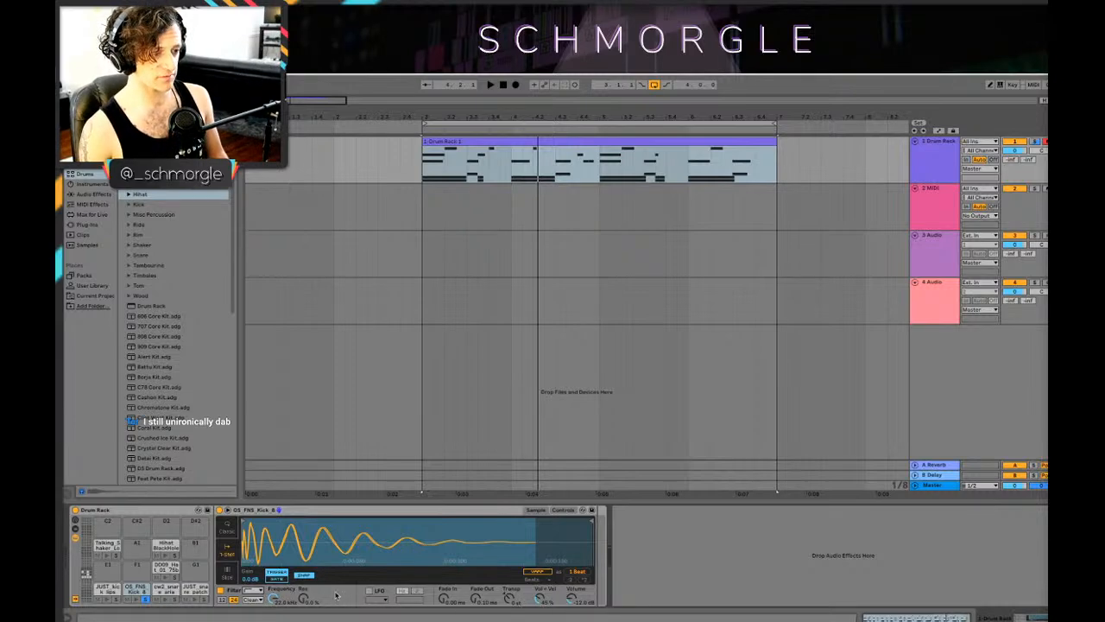
pyautogui.press('space')
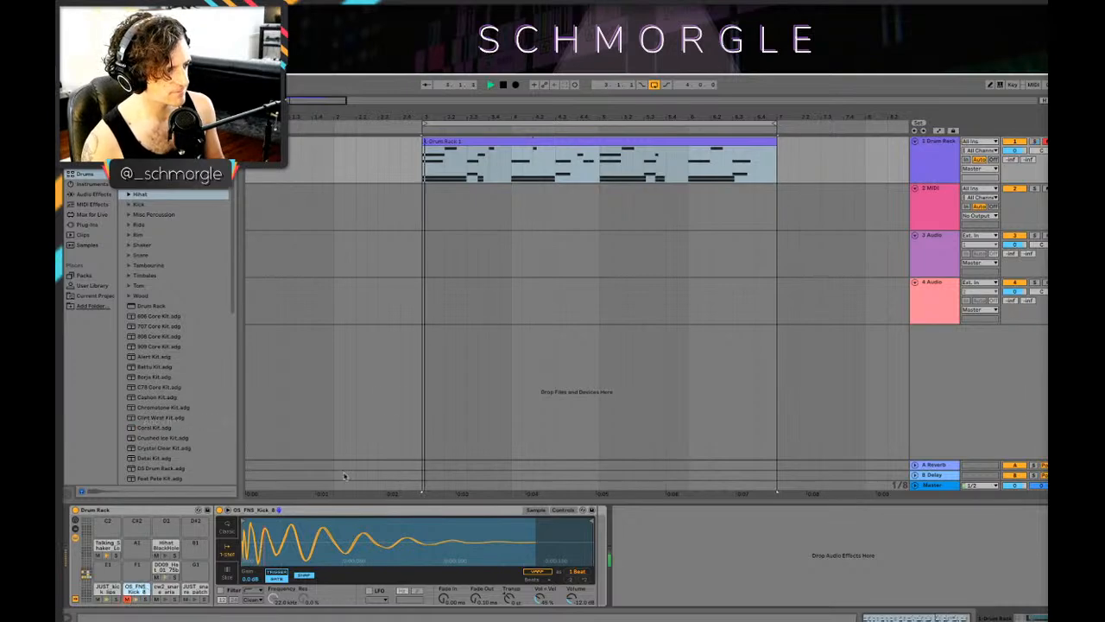
pyautogui.hotkey('shift', 'Tab')
pyautogui.hotkey('shift', 'Tab')
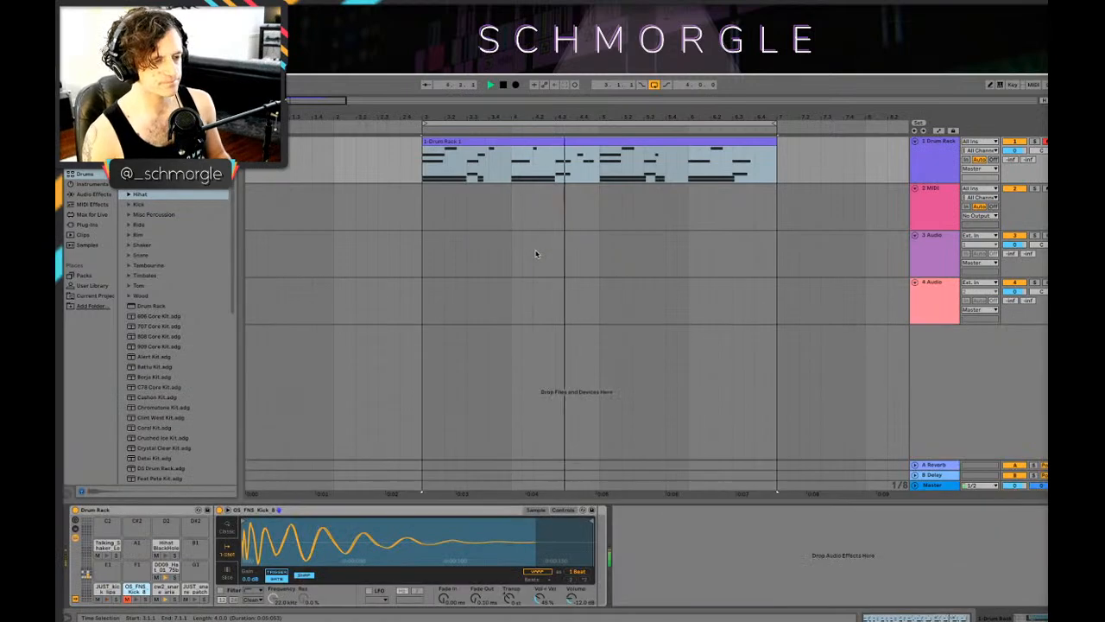
# Step: Split the Drum Rack clip at bar 5, replace its second half with a copy of the first two bars, and play from bar 3
pyautogui.click(746, 123)
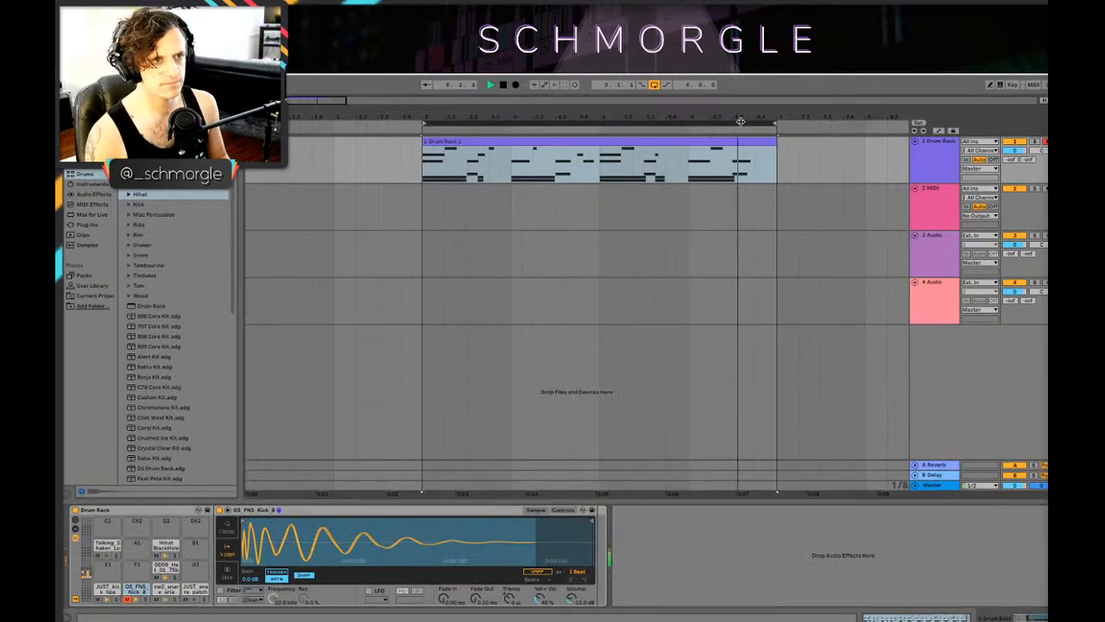
pyautogui.click(594, 169)
pyautogui.press('space')
pyautogui.hotkey('ctrl', 'e')
pyautogui.click(618, 150)
pyautogui.press('space')
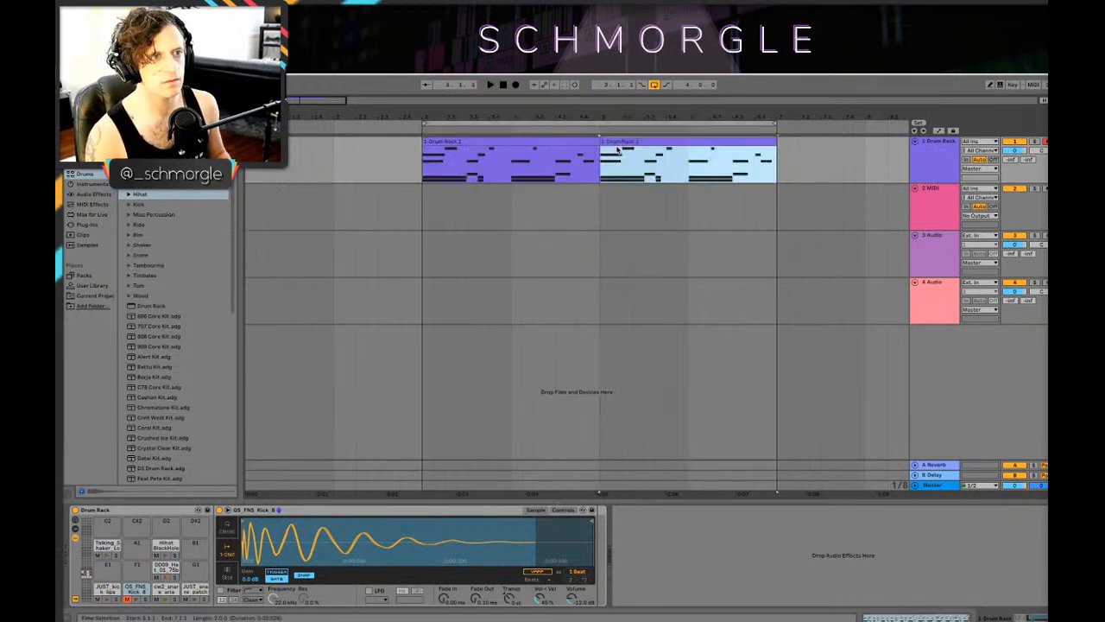
pyautogui.click(423, 166)
pyautogui.press('space')
pyautogui.press('space')
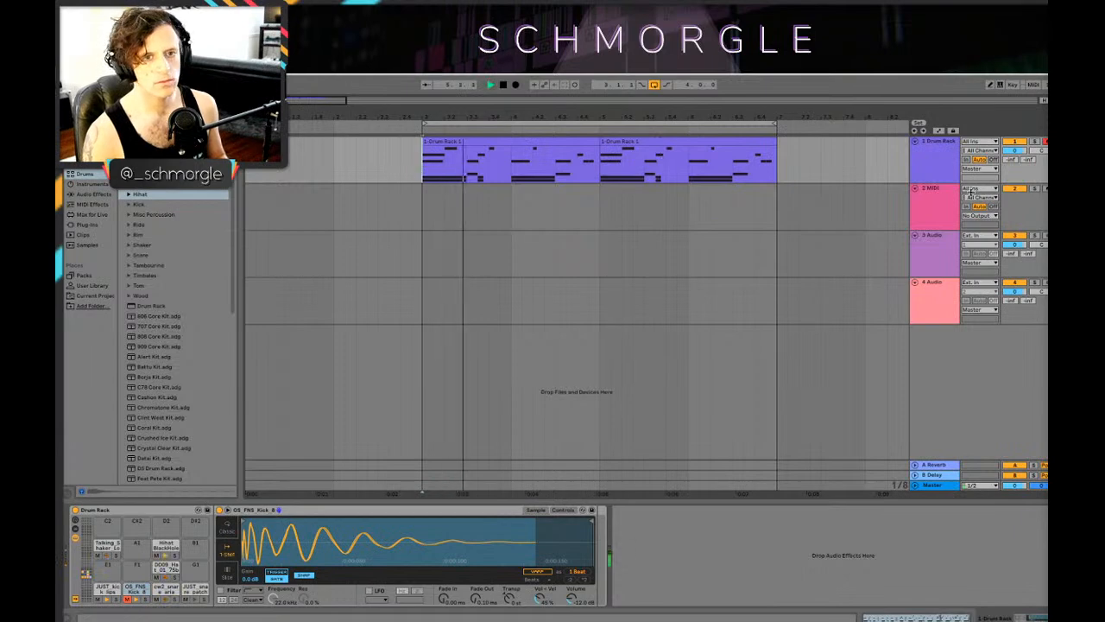
# Step: Stop playback and insert a new MIDI track below the 2 MIDI track
pyautogui.click(820, 207)
pyautogui.click(891, 203)
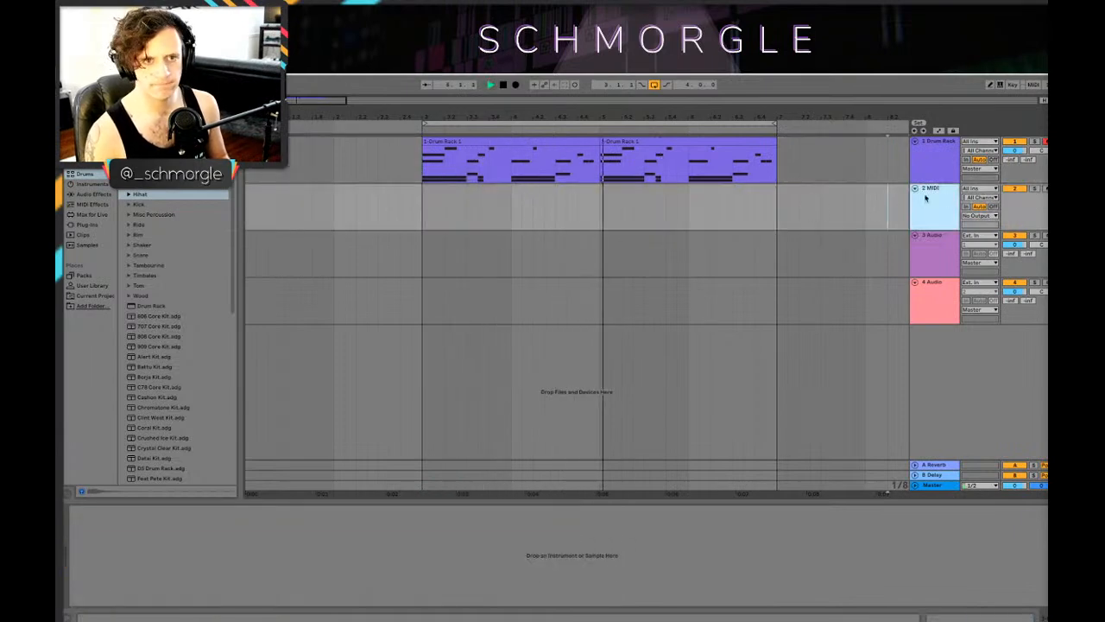
pyautogui.press('space')
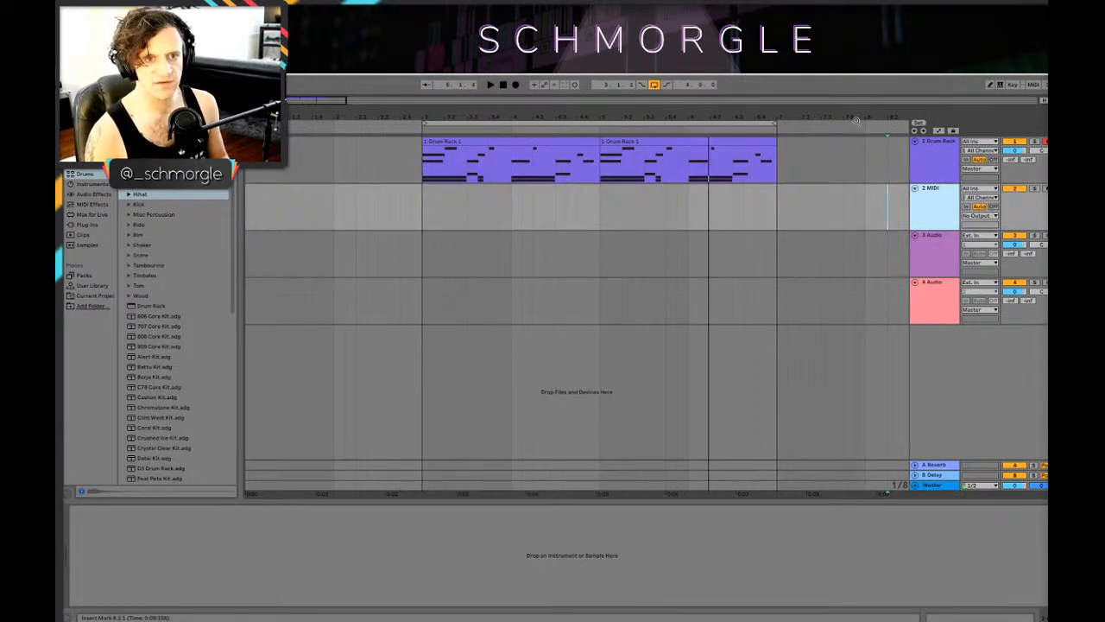
pyautogui.press('super+shift+t')
pyautogui.click(944, 188)
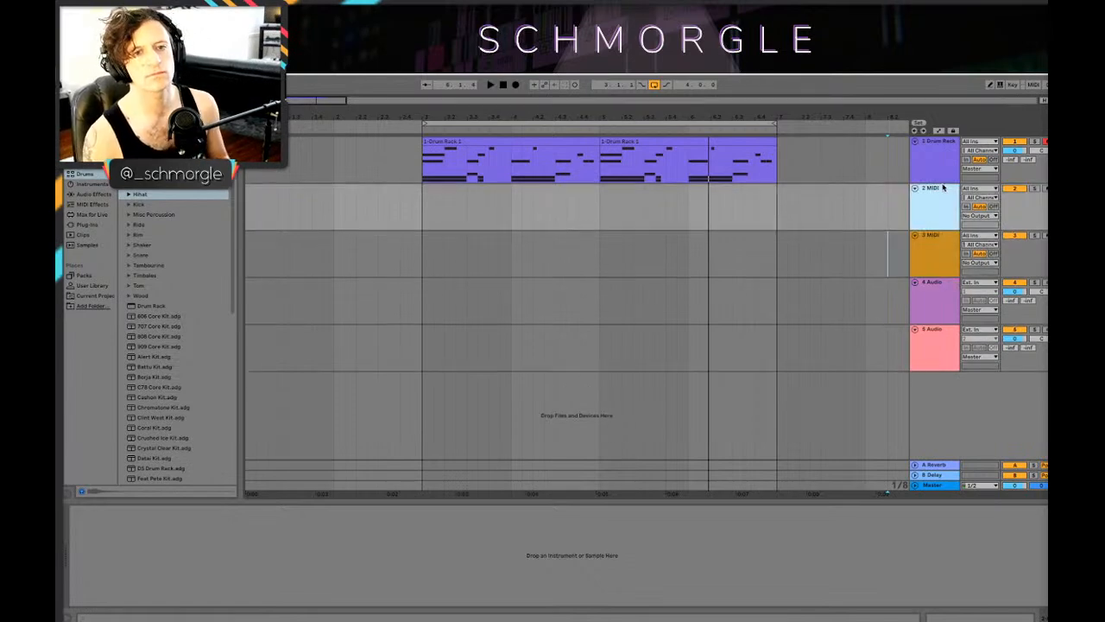
# Step: Duplicate both two-bar drum clips to start at bar 7 and extend the loop to end at bar 11
pyautogui.moveTo(671, 118); pyautogui.dragTo(670, 87)
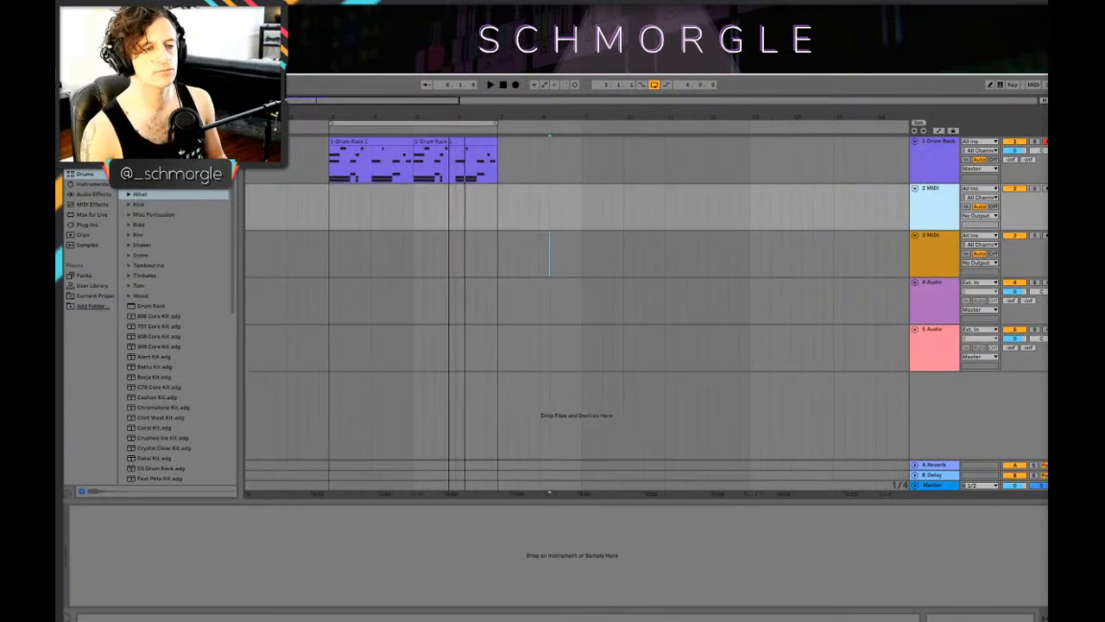
pyautogui.click(458, 141)
pyautogui.keyDown('shift'); pyautogui.click(376, 141); pyautogui.keyUp('shift')
pyautogui.moveTo(365, 140); pyautogui.dragTo(535, 158)
pyautogui.moveTo(495, 122); pyautogui.dragTo(664, 123)
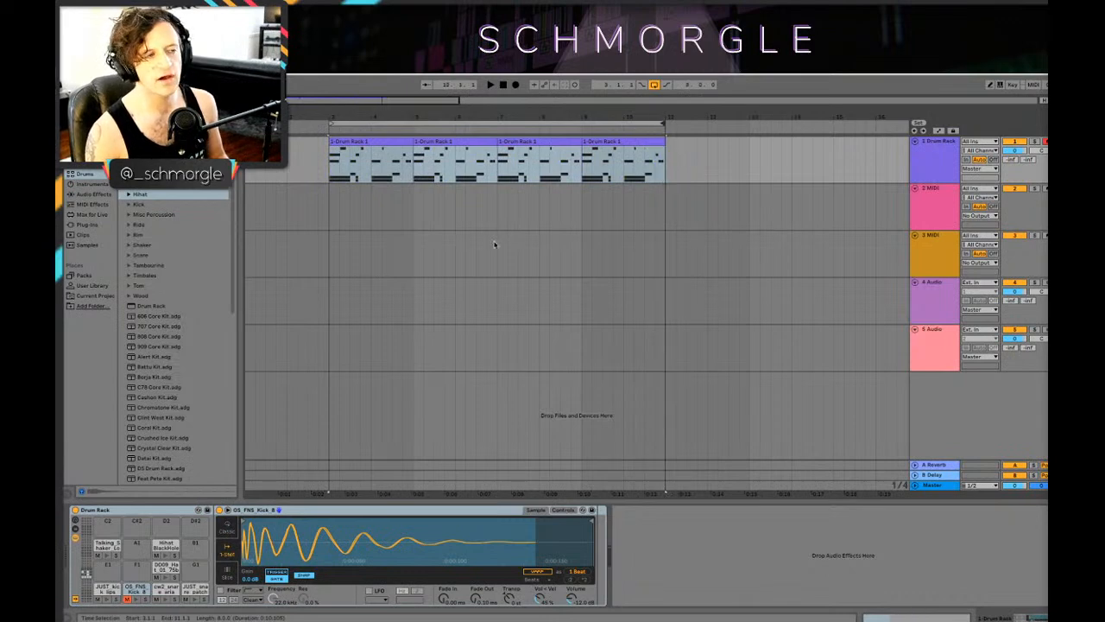
pyautogui.click(142, 195)
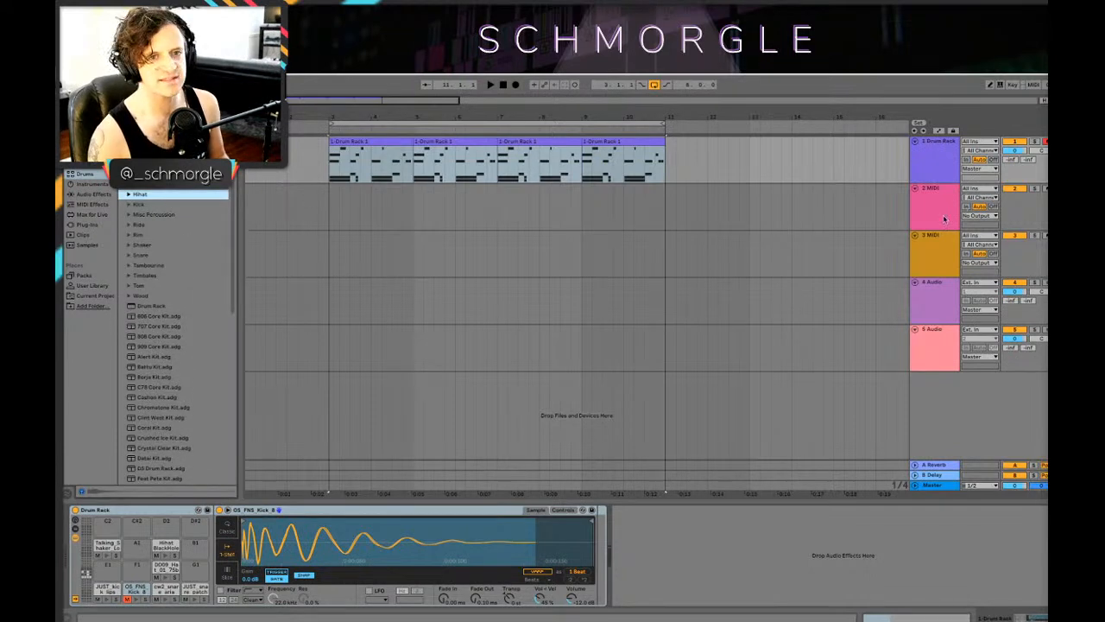
pyautogui.click(692, 216)
pyautogui.click(891, 151)
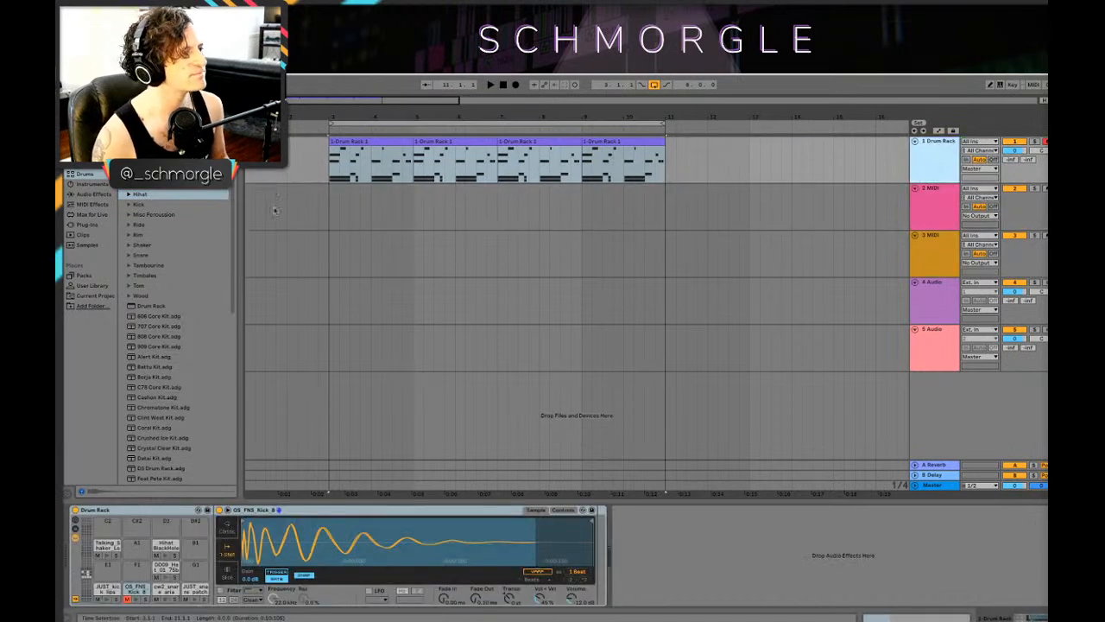
# Step: Find the Matrix-12 V2 plug-in in the browser and load it onto the 2 MIDI track
pyautogui.click(97, 204)
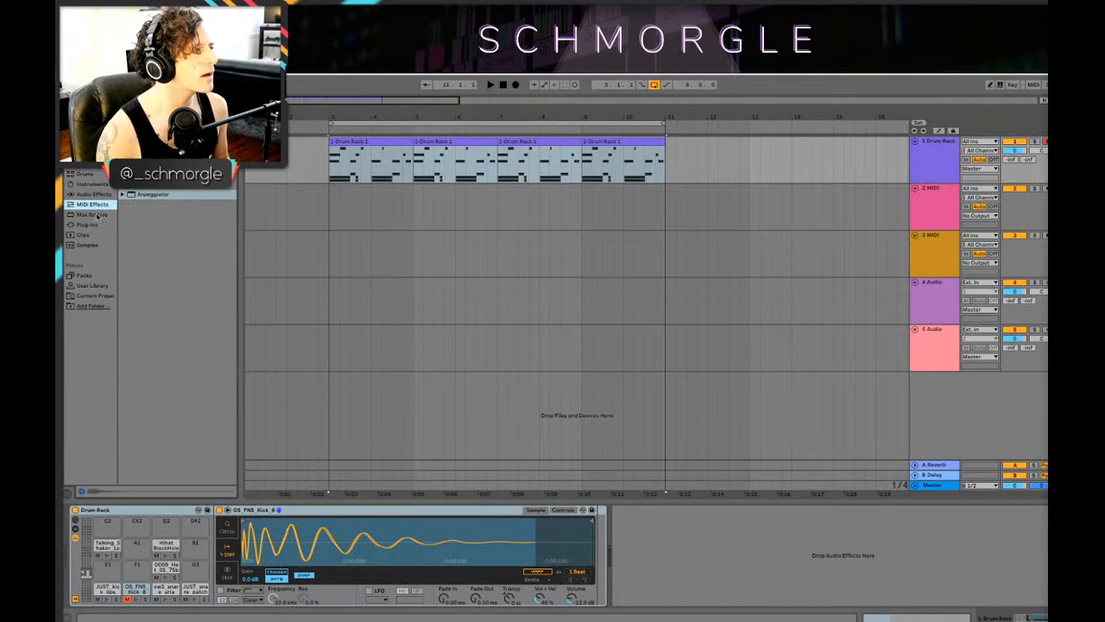
pyautogui.click(90, 225)
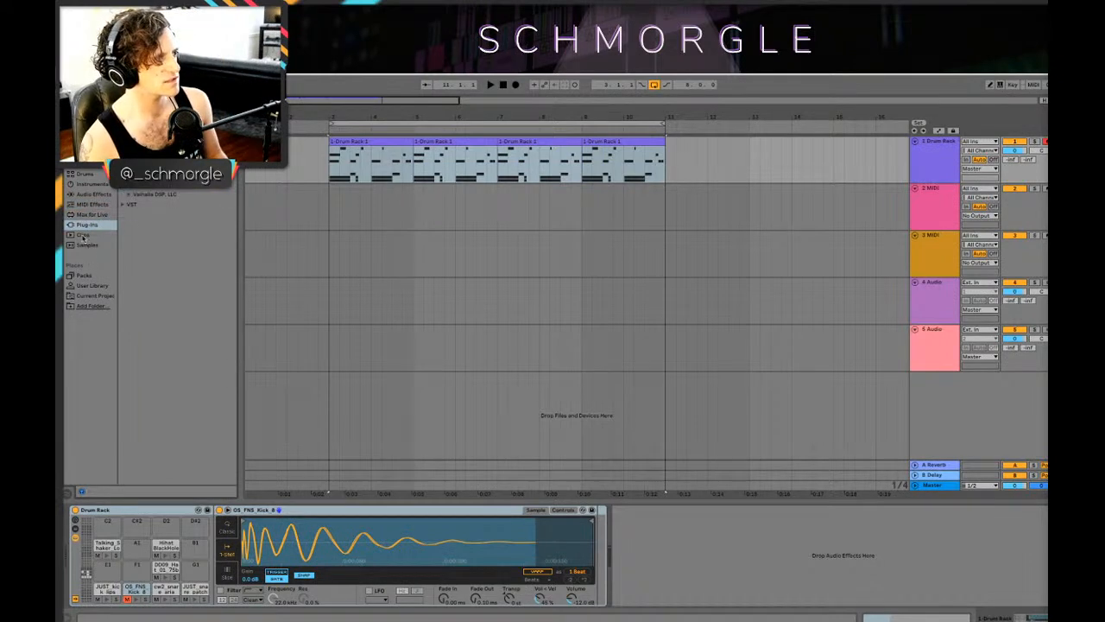
pyautogui.click(86, 134)
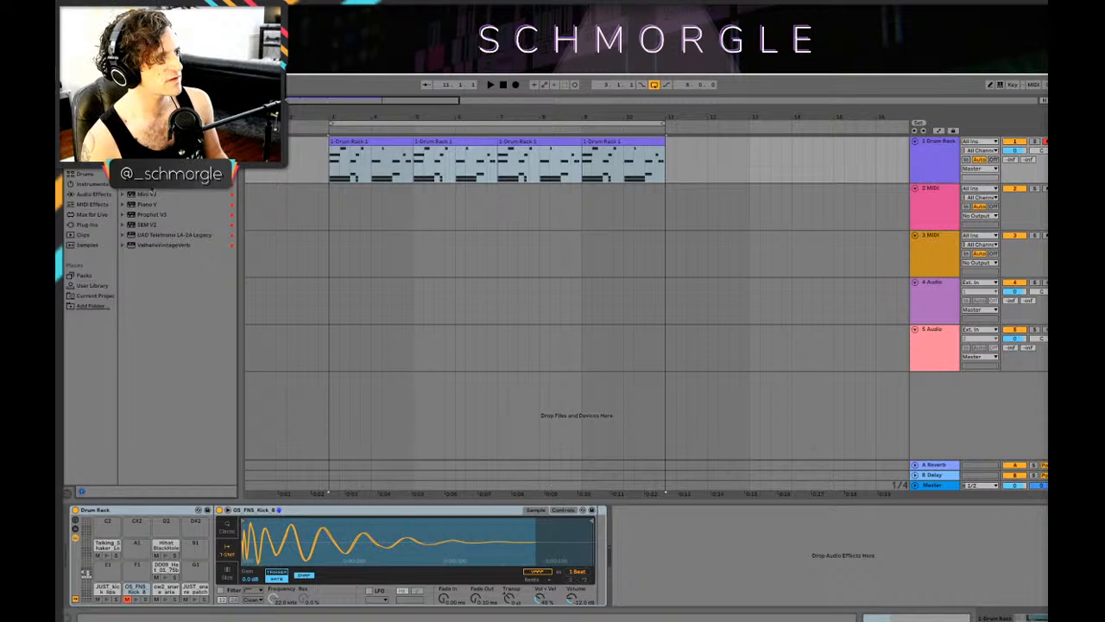
pyautogui.click(91, 205)
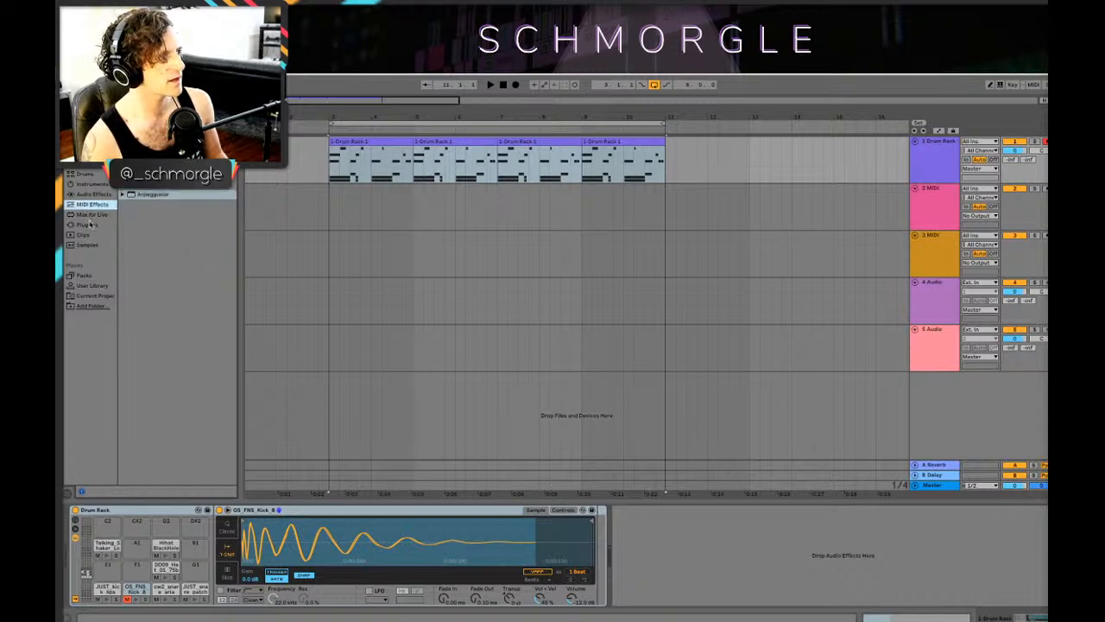
pyautogui.click(90, 225)
pyautogui.click(128, 144)
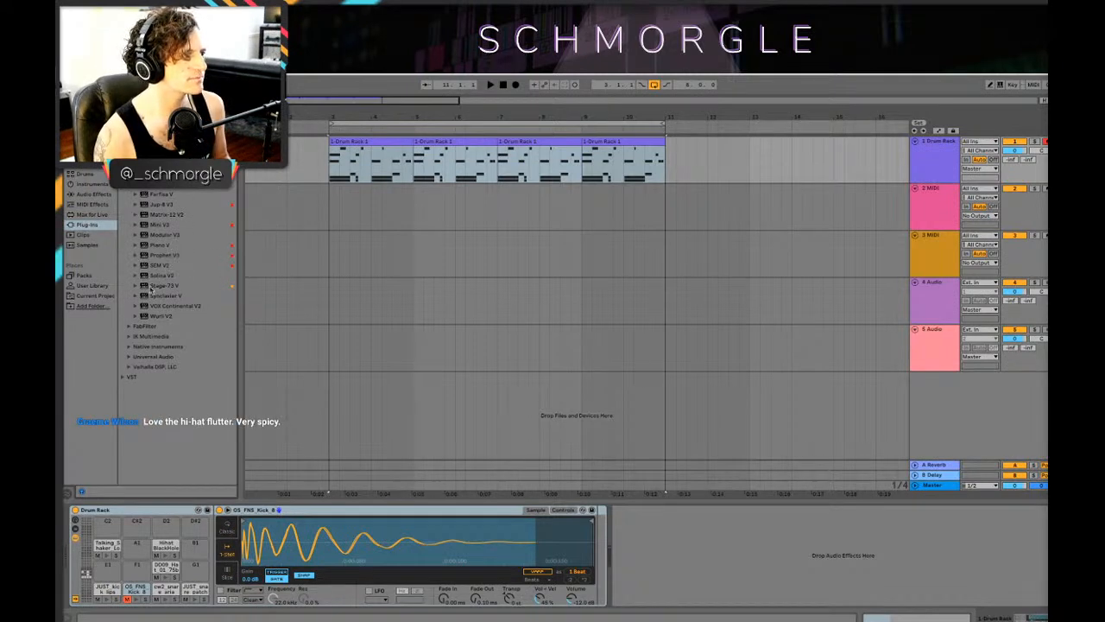
pyautogui.click(152, 214)
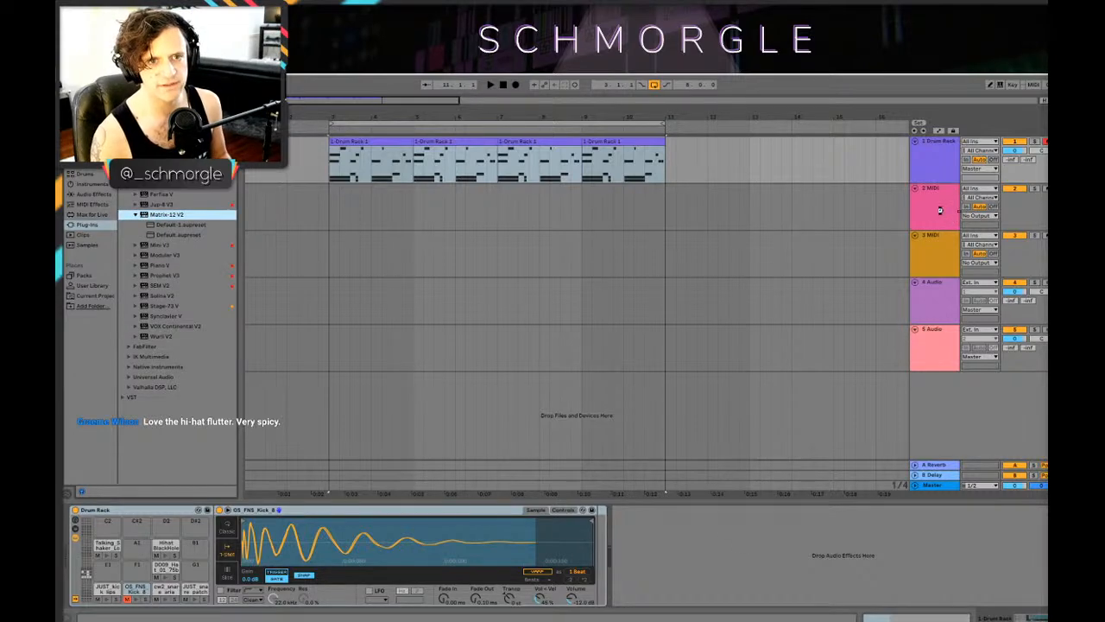
pyautogui.moveTo(941, 213); pyautogui.dragTo(941, 213)
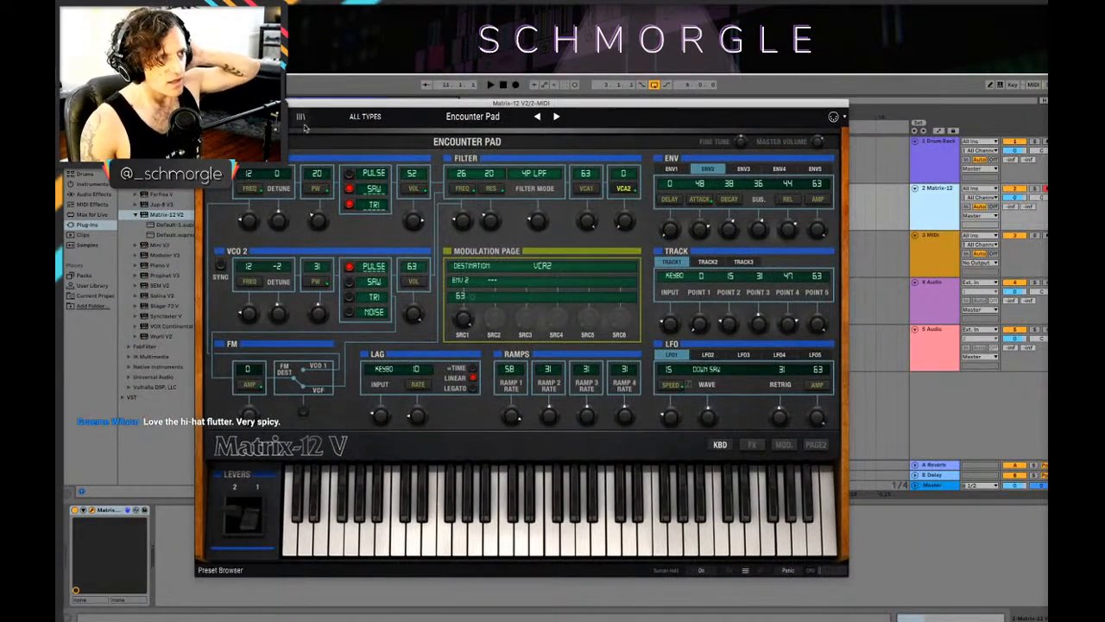
# Step: Filter the Matrix-12 presets by the Keys type, try Dude Syn, and load the Eardrill preset
pyautogui.click(300, 117)
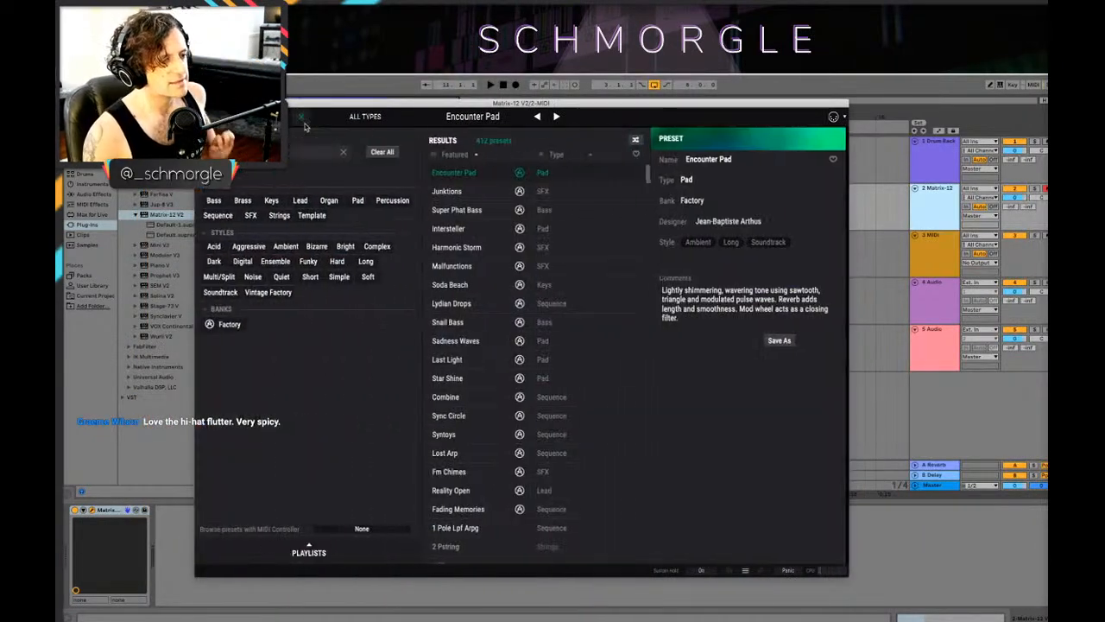
pyautogui.click(272, 200)
pyautogui.scroll(-5, 510, 337)
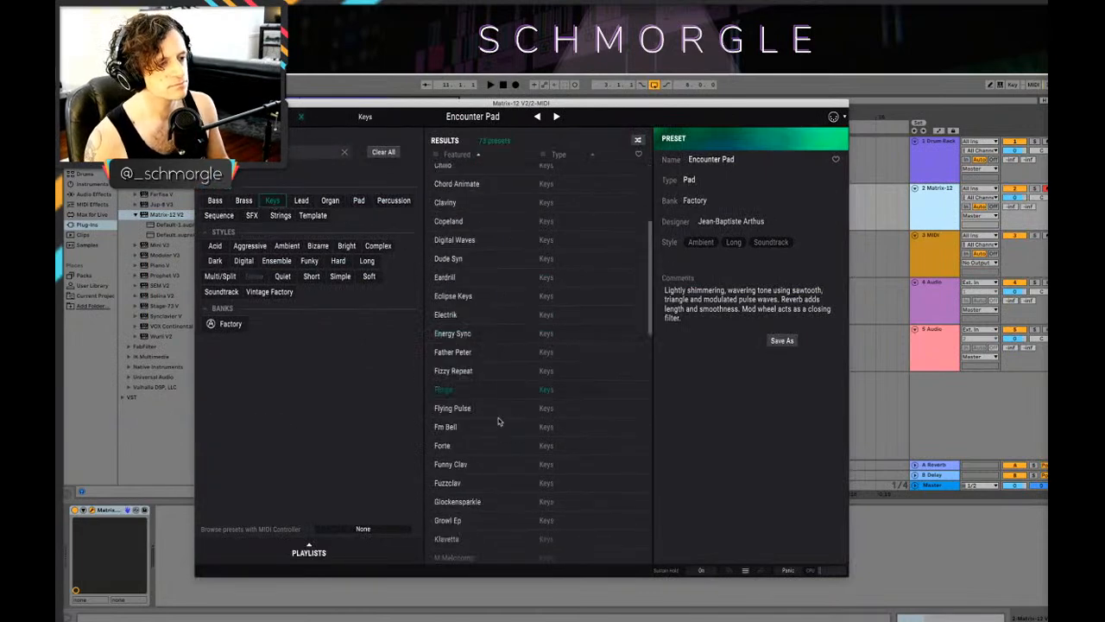
pyautogui.click(465, 263)
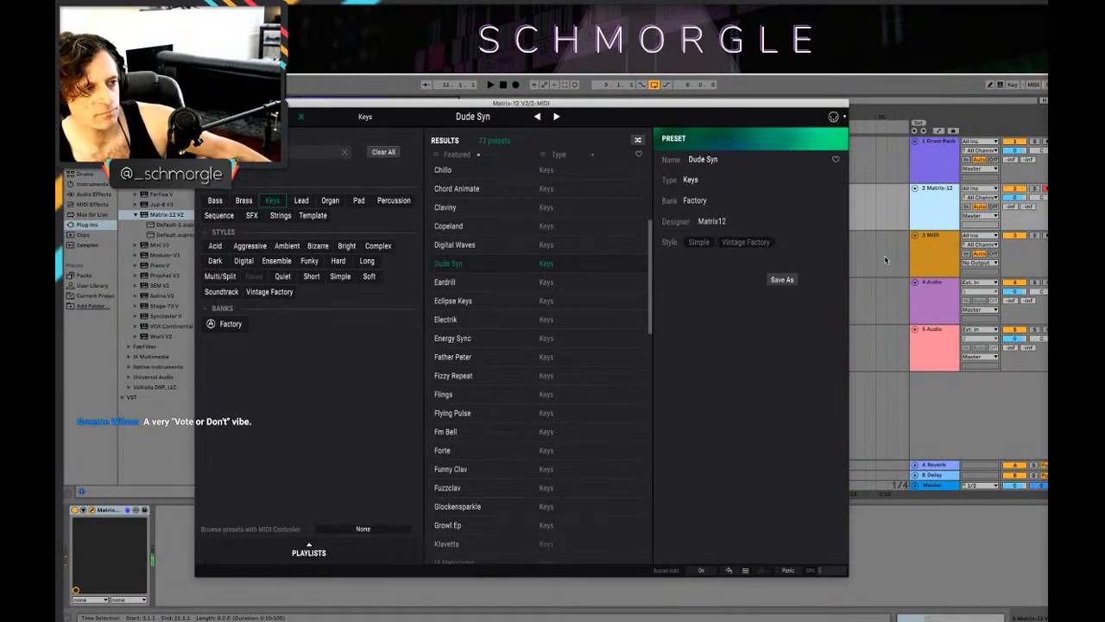
pyautogui.click(464, 283)
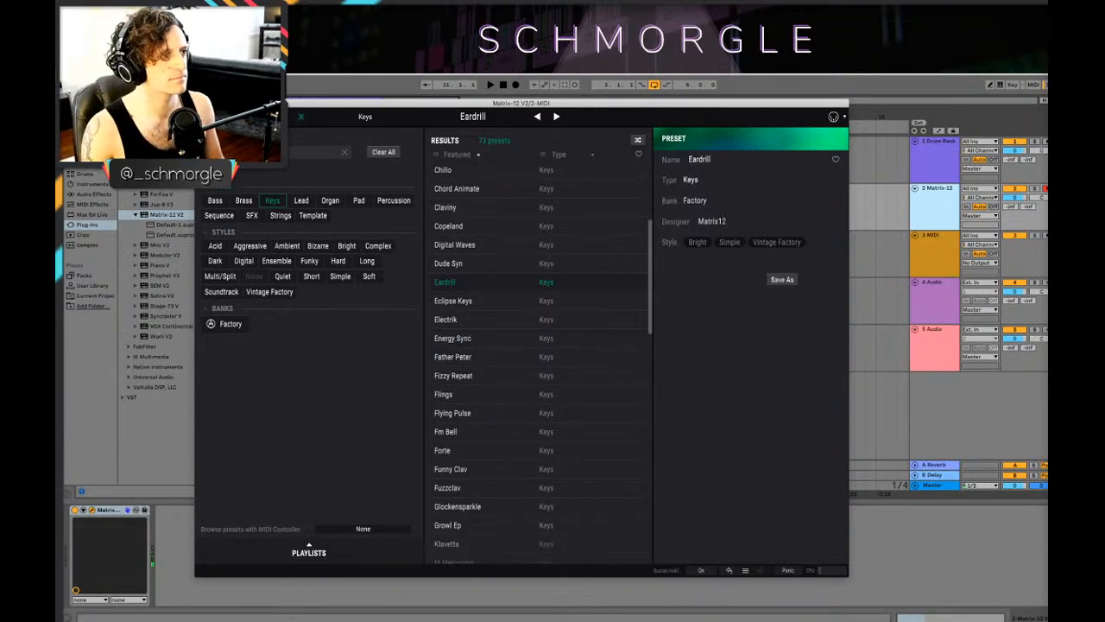
# Step: Close the synth's window and pan the Matrix-12 track to 11L
pyautogui.click(202, 103)
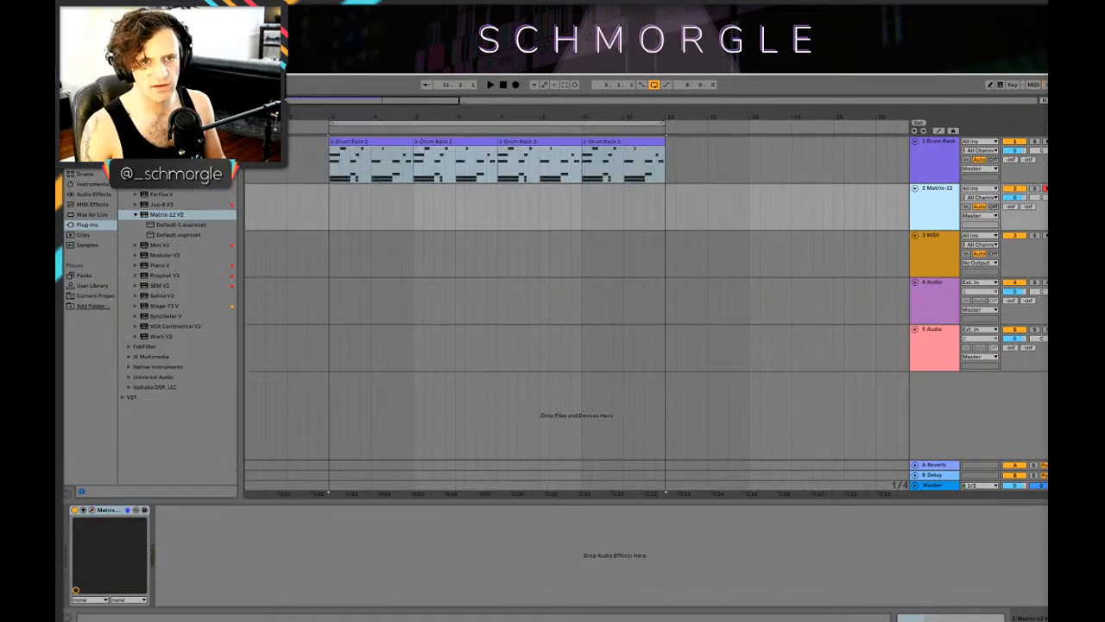
pyautogui.moveTo(1041, 198); pyautogui.dragTo(1041, 210)
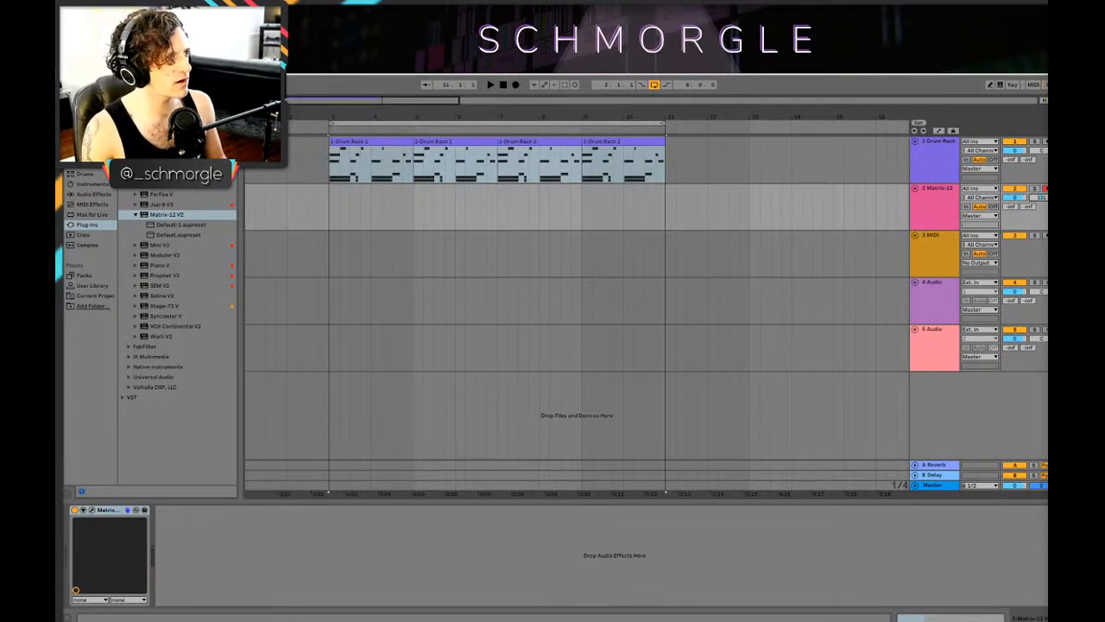
# Step: Add UAD Teletronix LA-2A Legacy followed by ValhallaVintageVerb after the synth on the Matrix-12 track
pyautogui.click(90, 123)
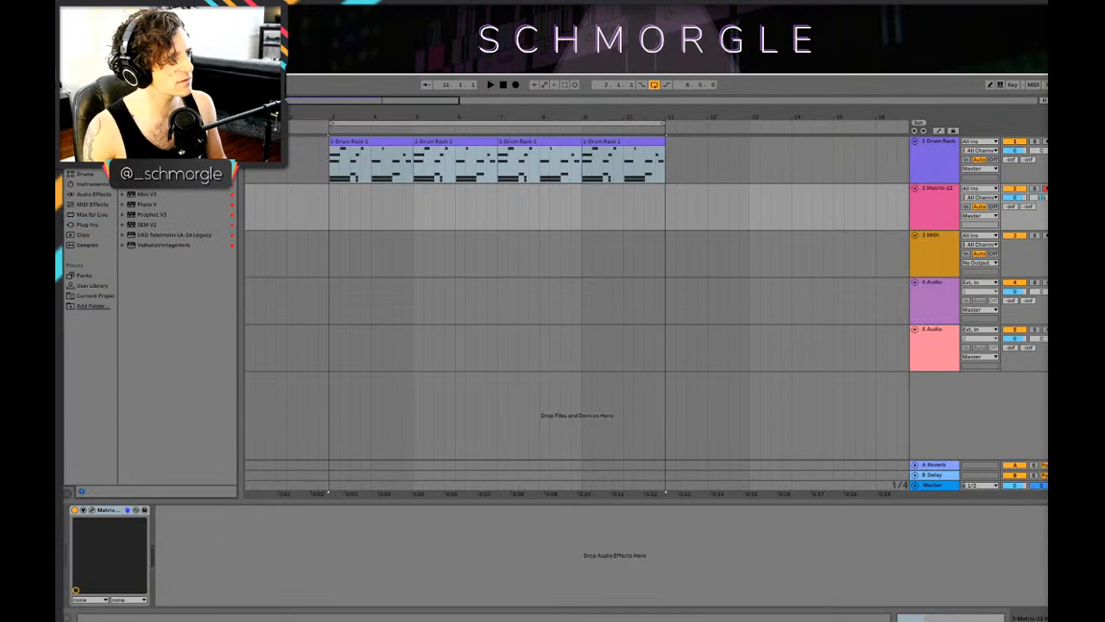
pyautogui.click(180, 226)
pyautogui.moveTo(161, 235); pyautogui.dragTo(343, 554)
pyautogui.moveTo(168, 246); pyautogui.dragTo(278, 552)
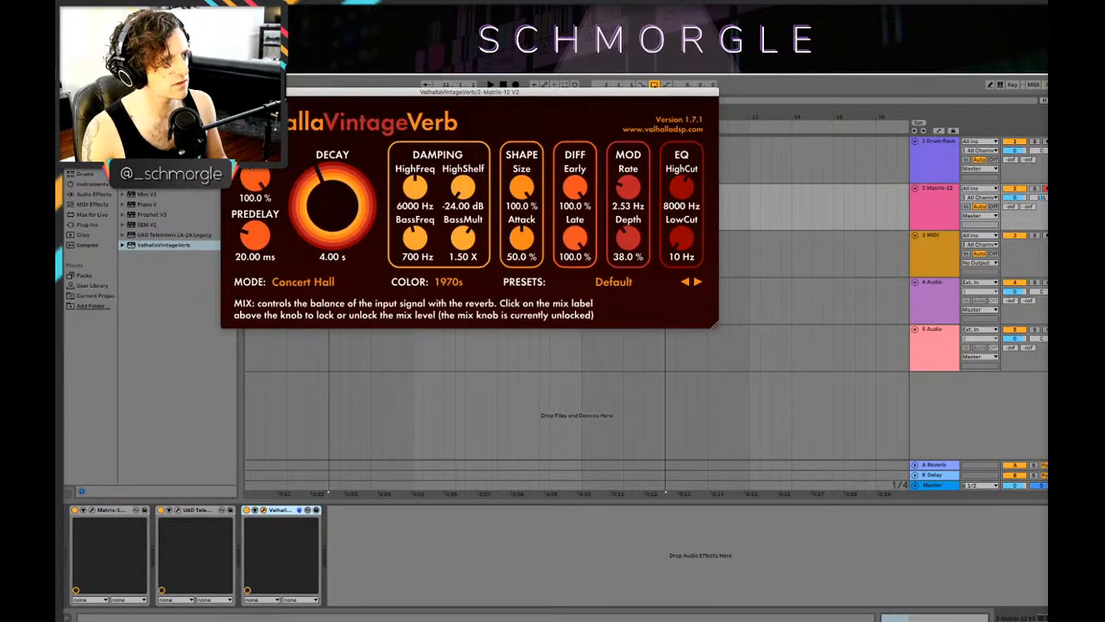
# Step: Set ValhallaVintageVerb to Plate mode with 35.2 % mix and 2.37 s decay, and move its window off the arrangement's clips
pyautogui.click(312, 288)
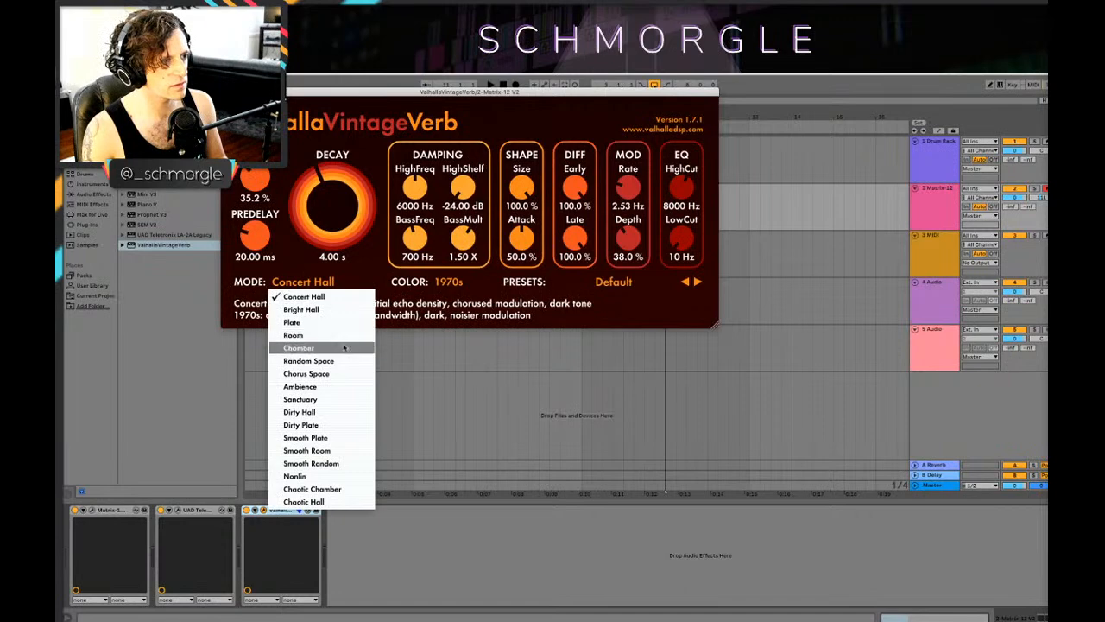
pyautogui.click(292, 322)
pyautogui.moveTo(334, 212); pyautogui.dragTo(336, 220)
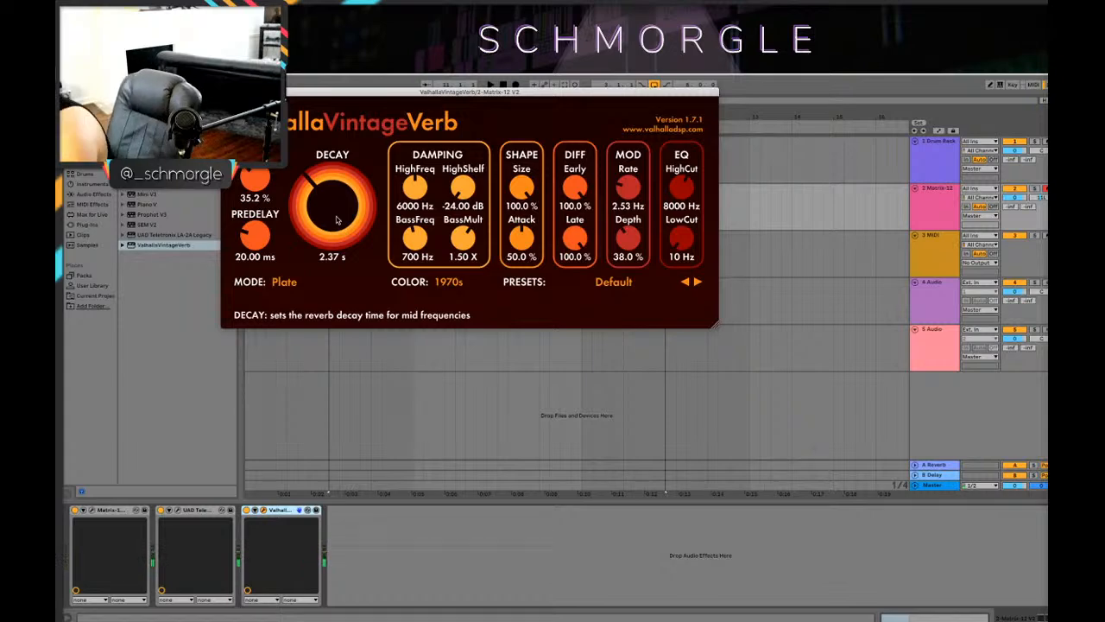
pyautogui.moveTo(334, 91); pyautogui.dragTo(546, 264)
# Step: Record a Matrix-12 take over the eight-bar loop, stepping back and forward through its passes to compare them in playback
pyautogui.click(517, 86)
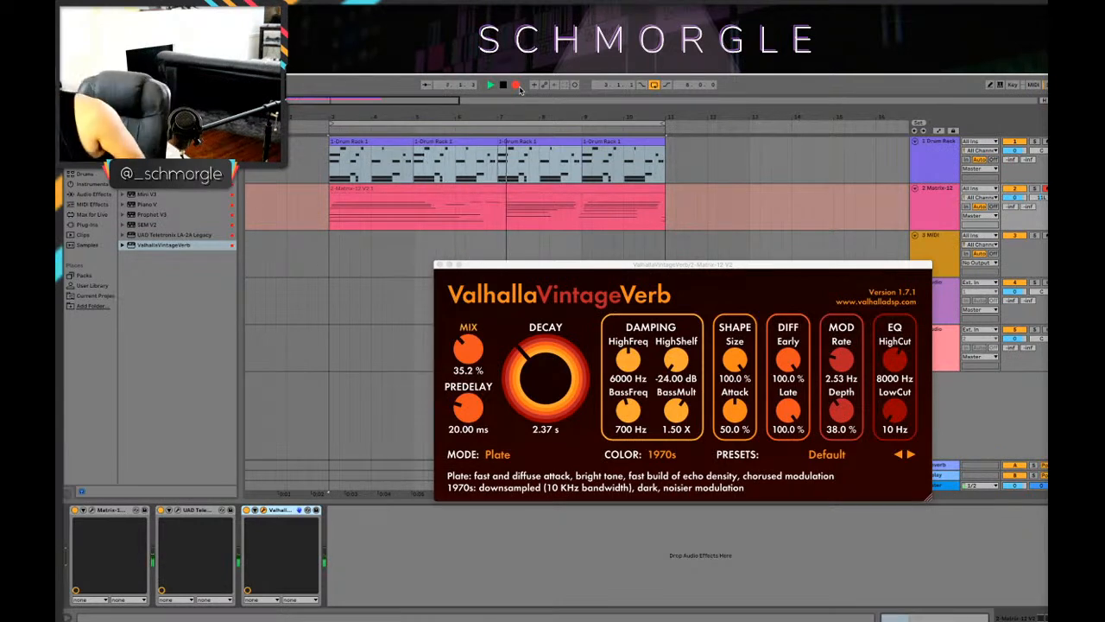
pyautogui.press('space')
pyautogui.hotkey('ctrl', 'z')
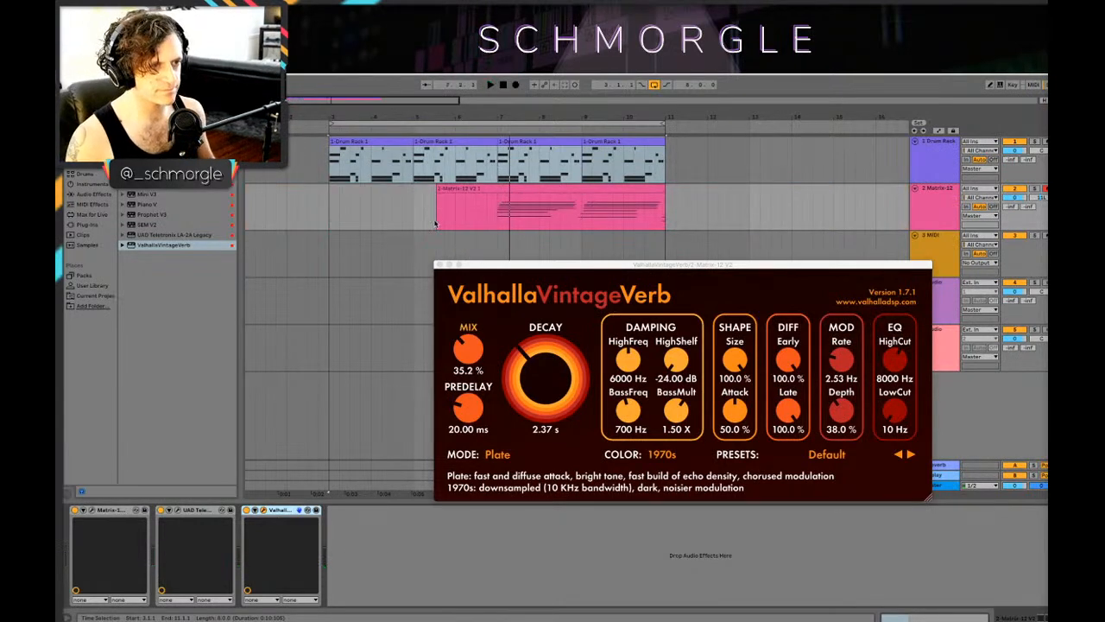
pyautogui.press('space')
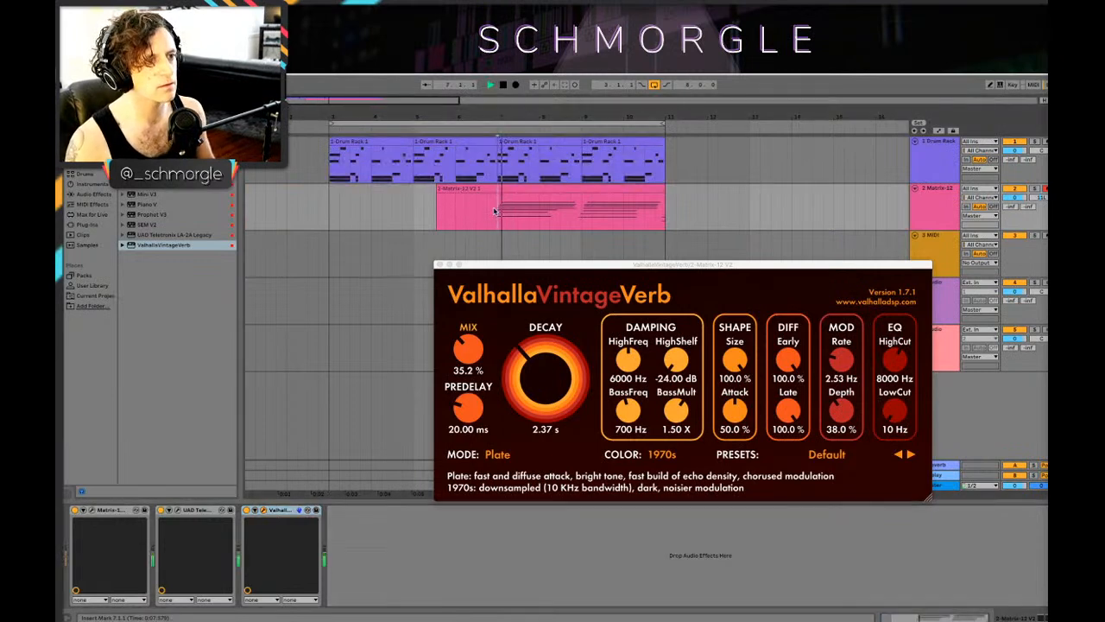
pyautogui.press('space')
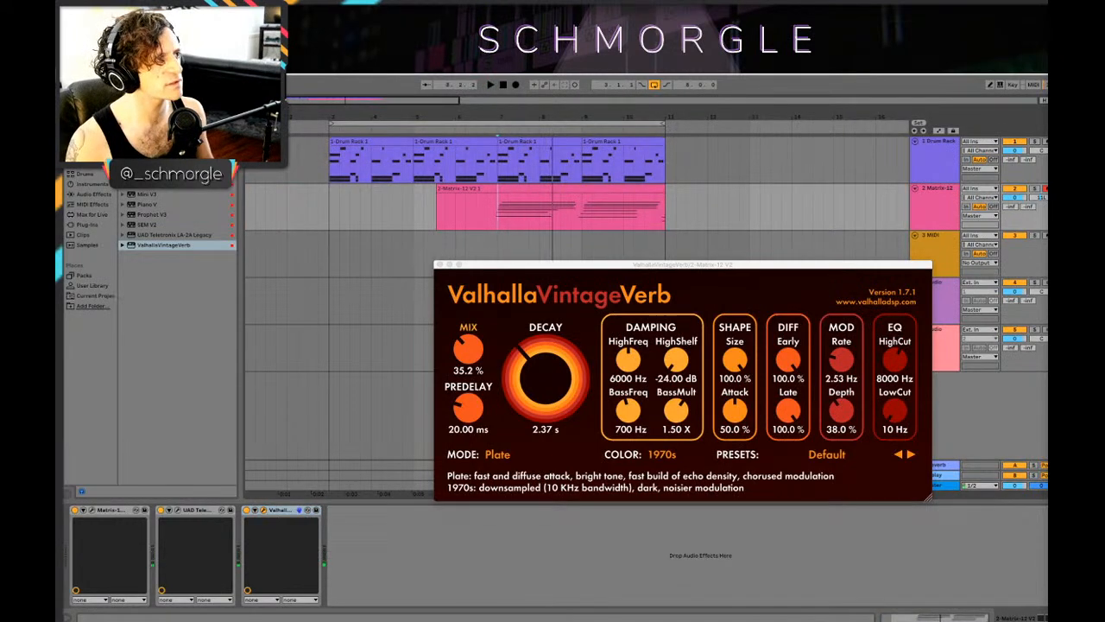
pyautogui.hotkey('ctrl', 'shift', 'z')
pyautogui.press('space')
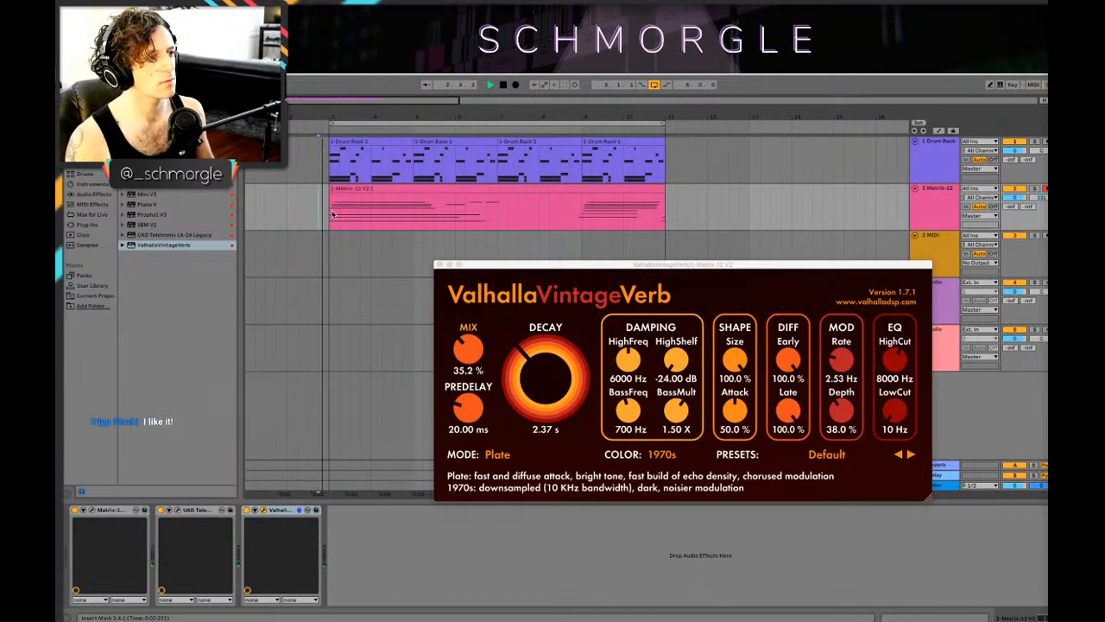
# Step: Open the recorded Matrix-12 clip, select the early C1–C3 notes just before bar 7, and close the reverb window
pyautogui.doubleClick(333, 207)
pyautogui.click(238, 526)
pyautogui.moveTo(238, 532); pyautogui.dragTo(219, 487)
pyautogui.moveTo(240, 554); pyautogui.dragTo(221, 491)
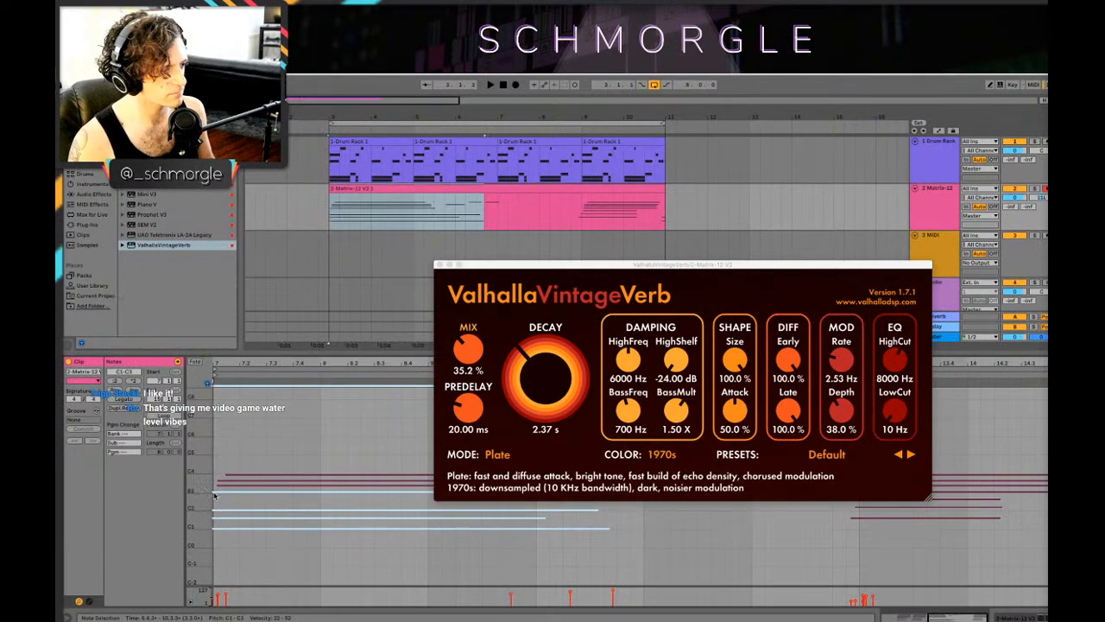
pyautogui.moveTo(252, 363); pyautogui.dragTo(462, 404)
pyautogui.click(441, 265)
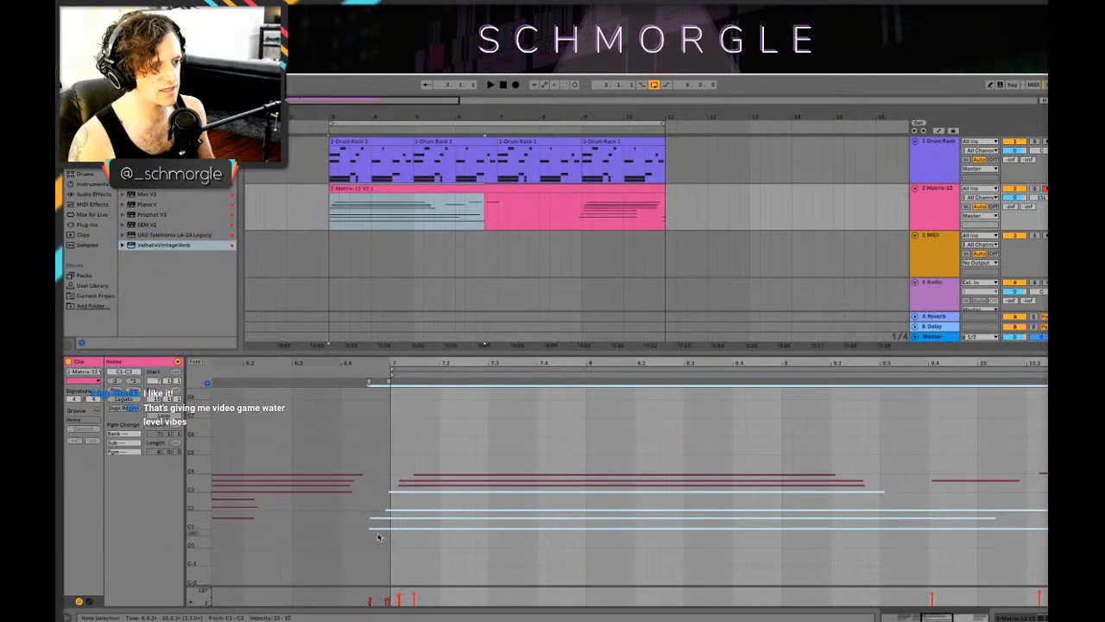
# Step: Try reworking the early notes around bar 7, audition them, and undo the last edit
pyautogui.moveTo(371, 530); pyautogui.dragTo(421, 462)
pyautogui.press('space')
pyautogui.press('space')
pyautogui.hotkey('ctrl', 'z')
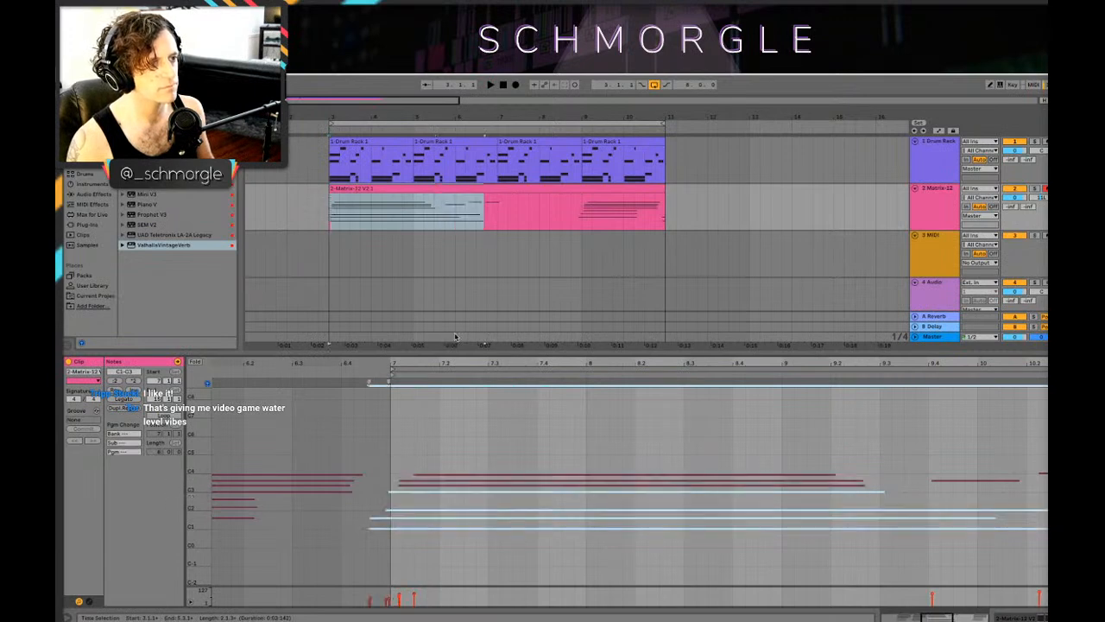
# Step: Delete the Matrix-12 clip and record a new take of the part over the eight-bar drum loop
pyautogui.click(390, 189)
pyautogui.press('Delete')
pyautogui.click(321, 219)
pyautogui.press('space')
pyautogui.click(515, 85)
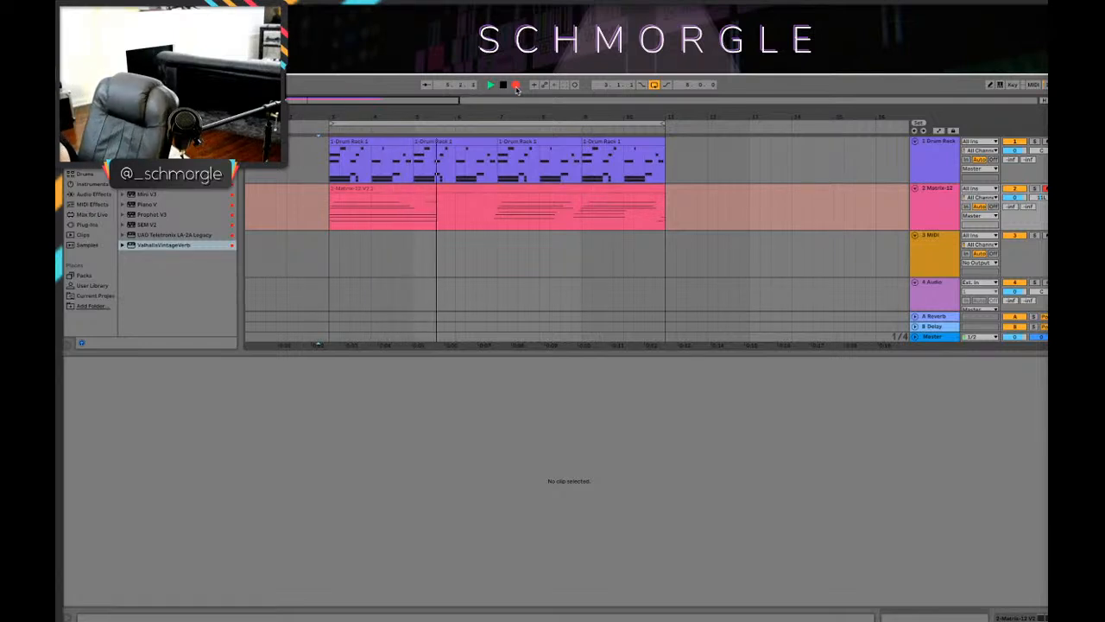
pyautogui.click(516, 86)
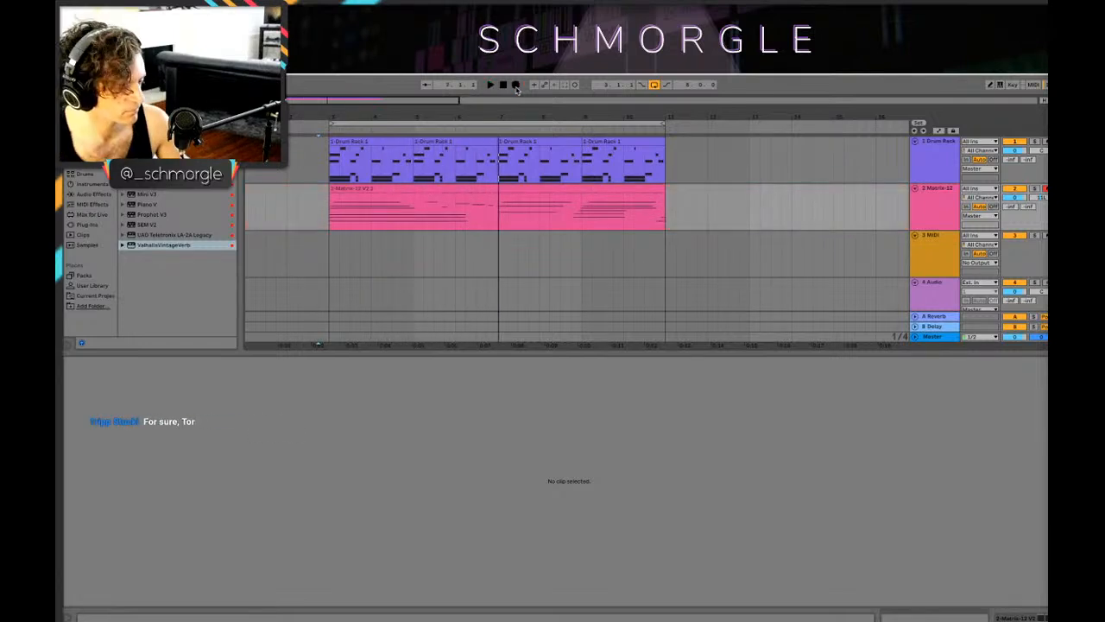
# Step: Open the new Matrix-12 clip and raise the short D3 note after 19.3 to E3
pyautogui.click(474, 189)
pyautogui.click(582, 466)
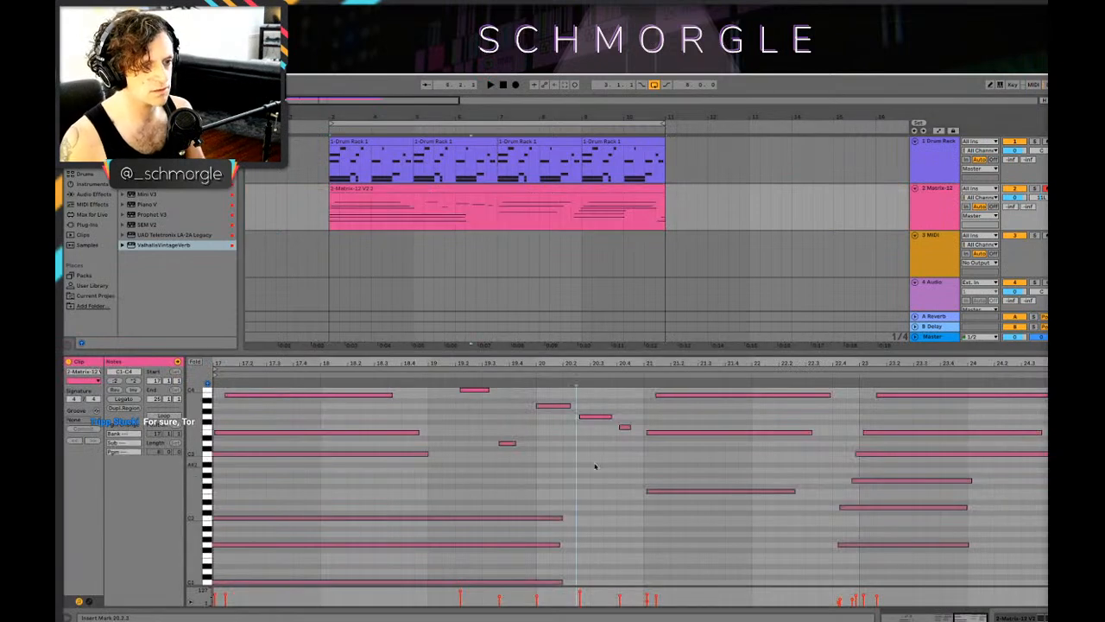
pyautogui.click(548, 406)
pyautogui.click(596, 416)
pyautogui.click(474, 389)
pyautogui.click(508, 444)
pyautogui.moveTo(508, 445); pyautogui.dragTo(505, 435)
pyautogui.click(505, 458)
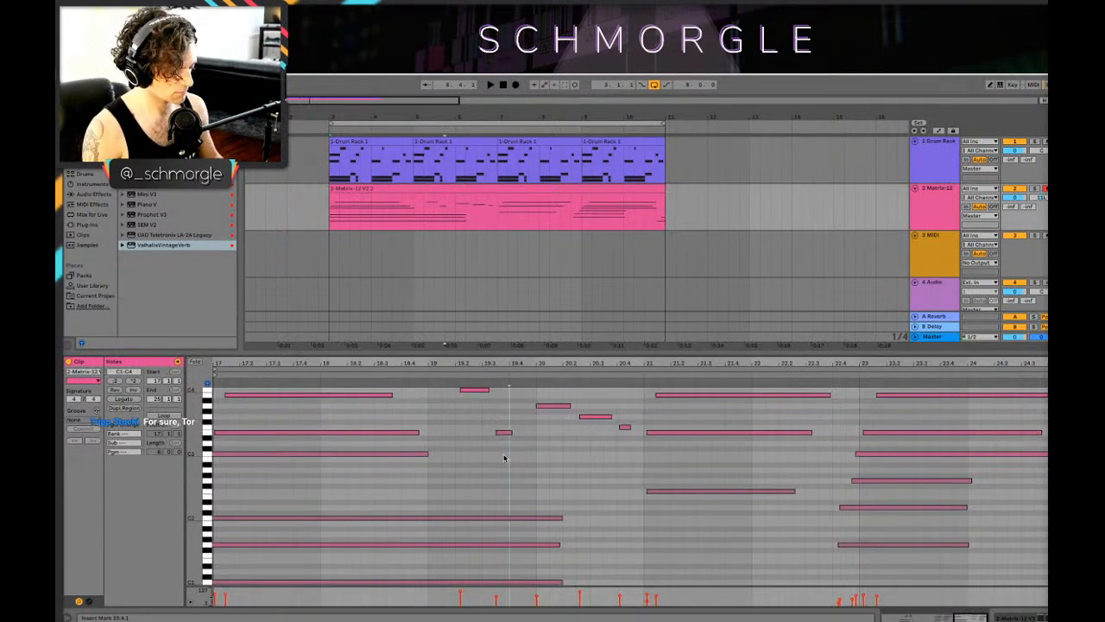
# Step: Quantize all notes in the Matrix-12 clip and play the arrangement from bar 7 to check them
pyautogui.hotkey('ctrl', 'a')
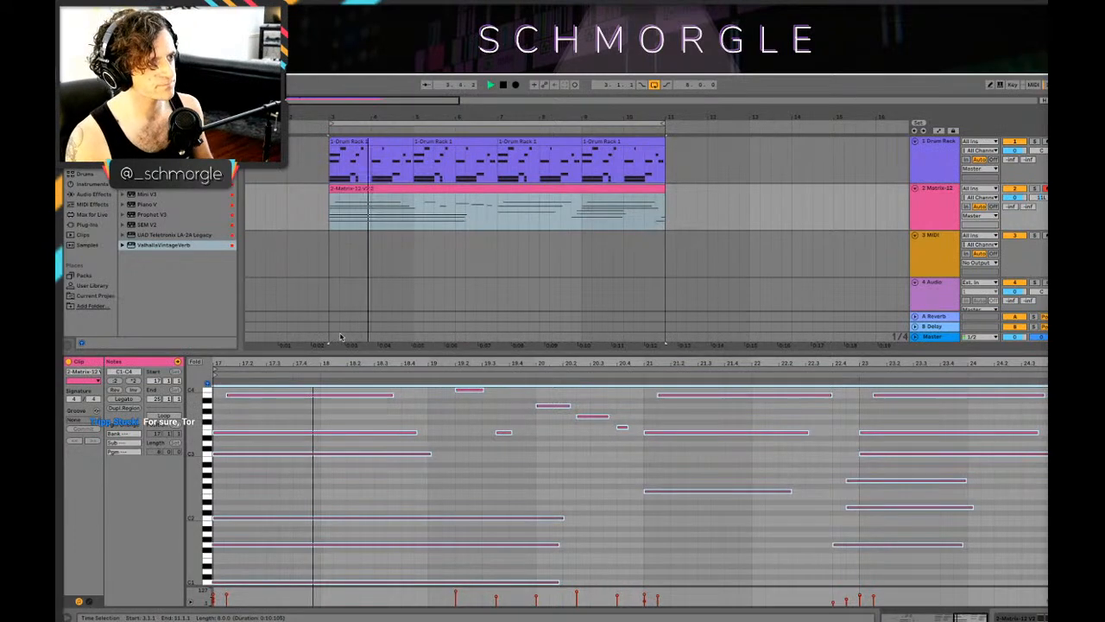
pyautogui.click(497, 189)
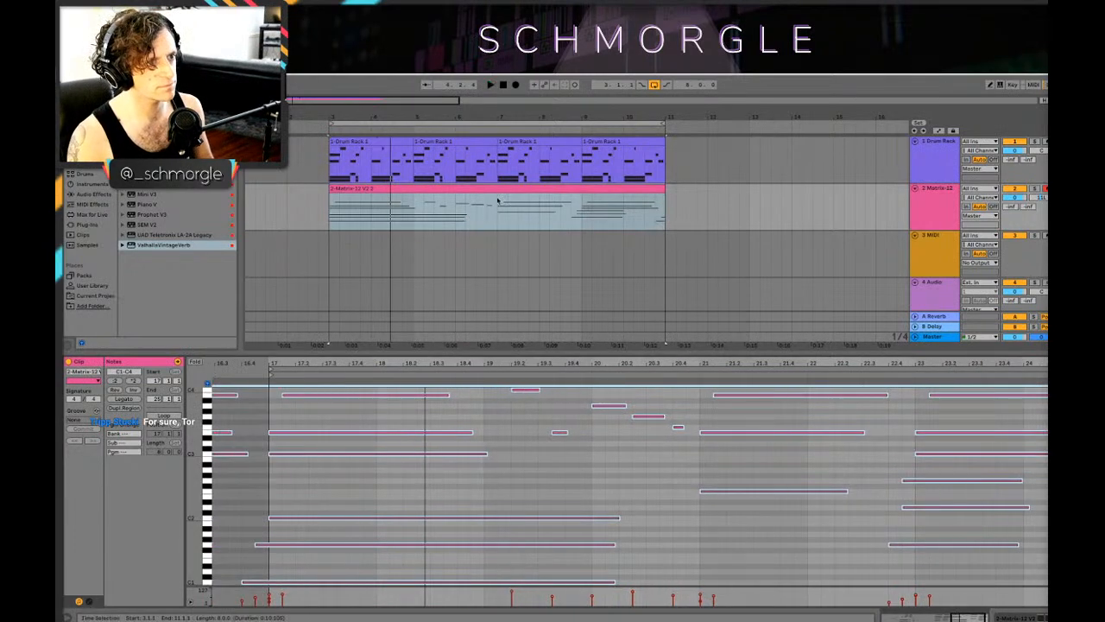
pyautogui.press('space')
pyautogui.click(498, 213)
pyautogui.press('space')
pyautogui.press('space')
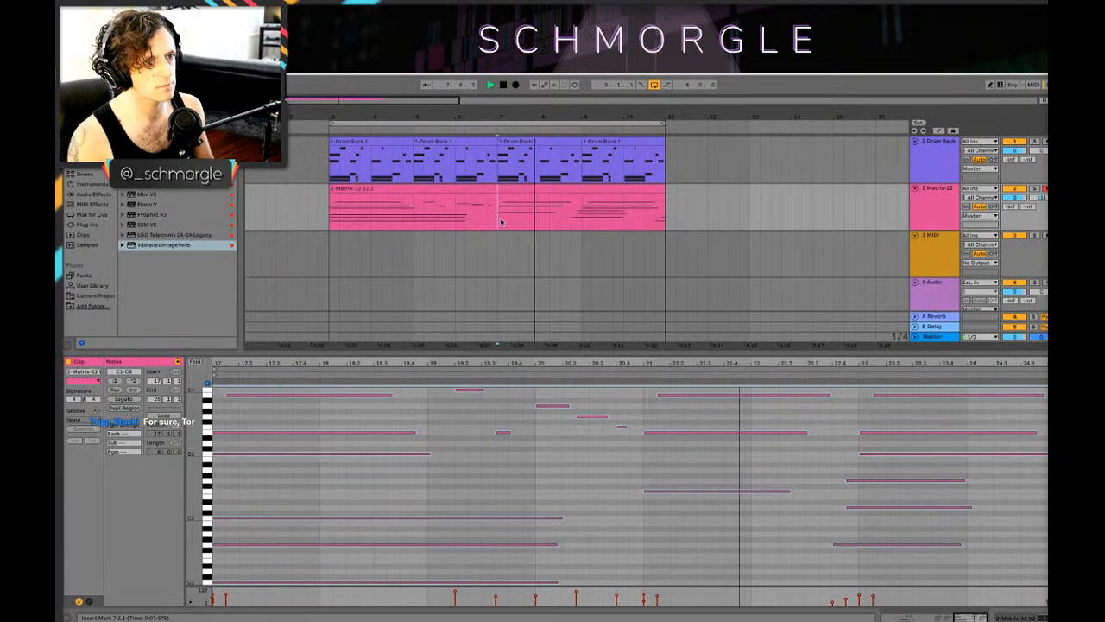
pyautogui.press('space')
# Step: Split the Matrix-12 clip at bar 7 and swap its two four-bar halves
pyautogui.moveTo(499, 212); pyautogui.dragTo(669, 224)
pyautogui.moveTo(601, 189); pyautogui.dragTo(442, 255)
pyautogui.moveTo(396, 189); pyautogui.dragTo(549, 210)
pyautogui.moveTo(454, 235); pyautogui.dragTo(443, 209)
# Step: Open the first Matrix-12 clip and shift the E3 note at 21 slightly later
pyautogui.click(327, 212)
pyautogui.click(352, 186)
pyautogui.click(217, 528)
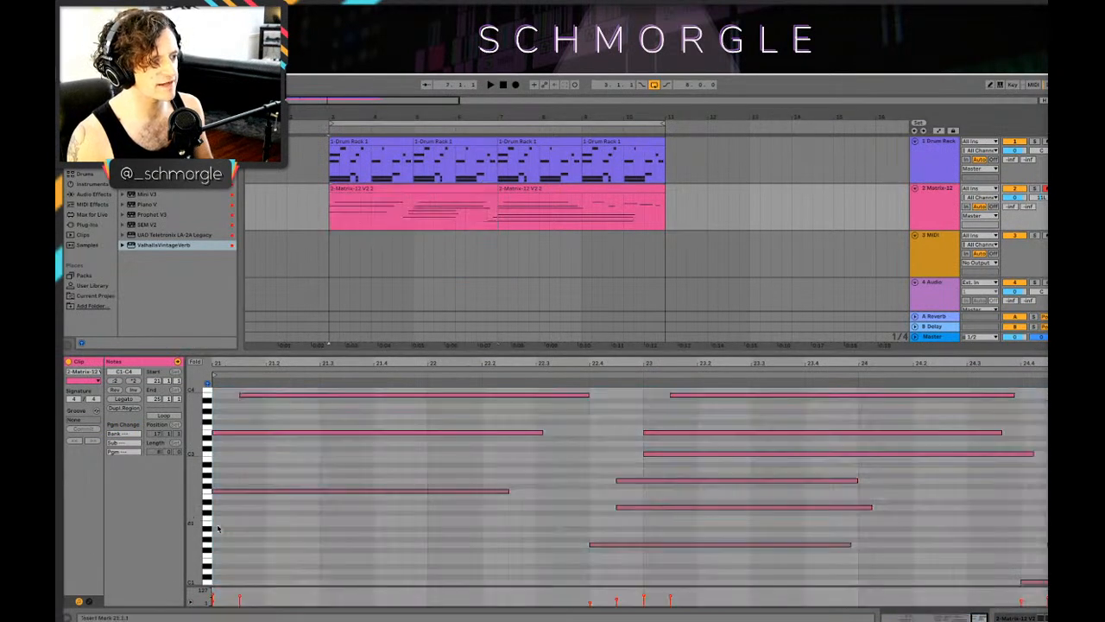
pyautogui.moveTo(239, 439); pyautogui.dragTo(252, 439)
pyautogui.click(221, 492)
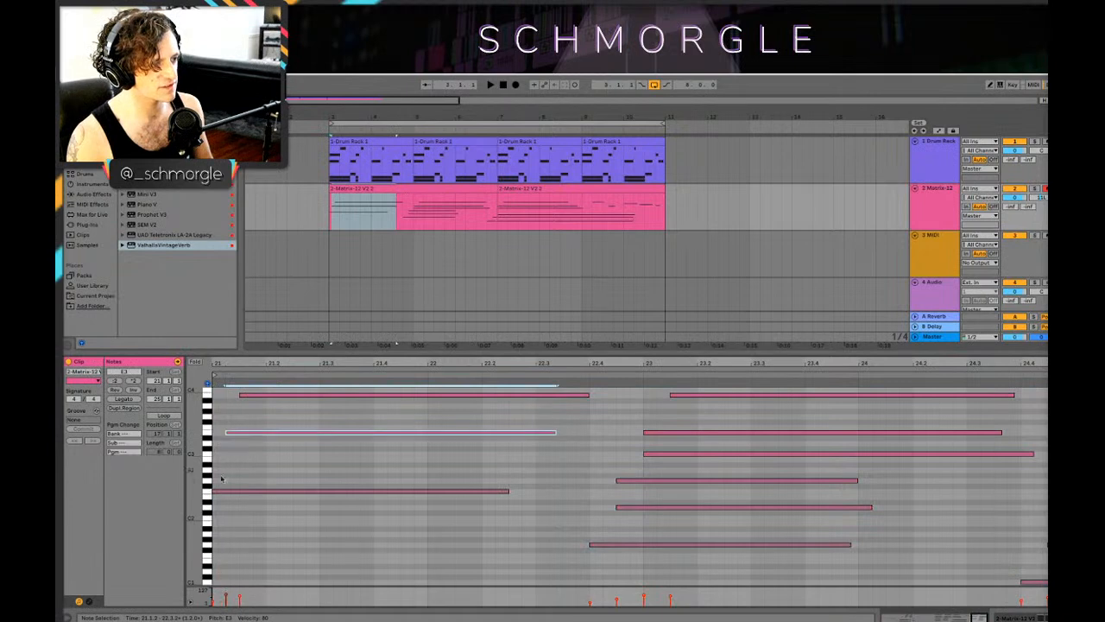
# Step: Add an F1 note from 21 to 22.2 under the first clip's opening chord and play it back
pyautogui.doubleClick(220, 528)
pyautogui.moveTo(219, 533); pyautogui.dragTo(481, 535)
pyautogui.moveTo(364, 536)
pyautogui.mouseDown()
pyautogui.moveTo(363, 560)
pyautogui.moveTo(371, 555)
pyautogui.mouseUp()
pyautogui.press('space')
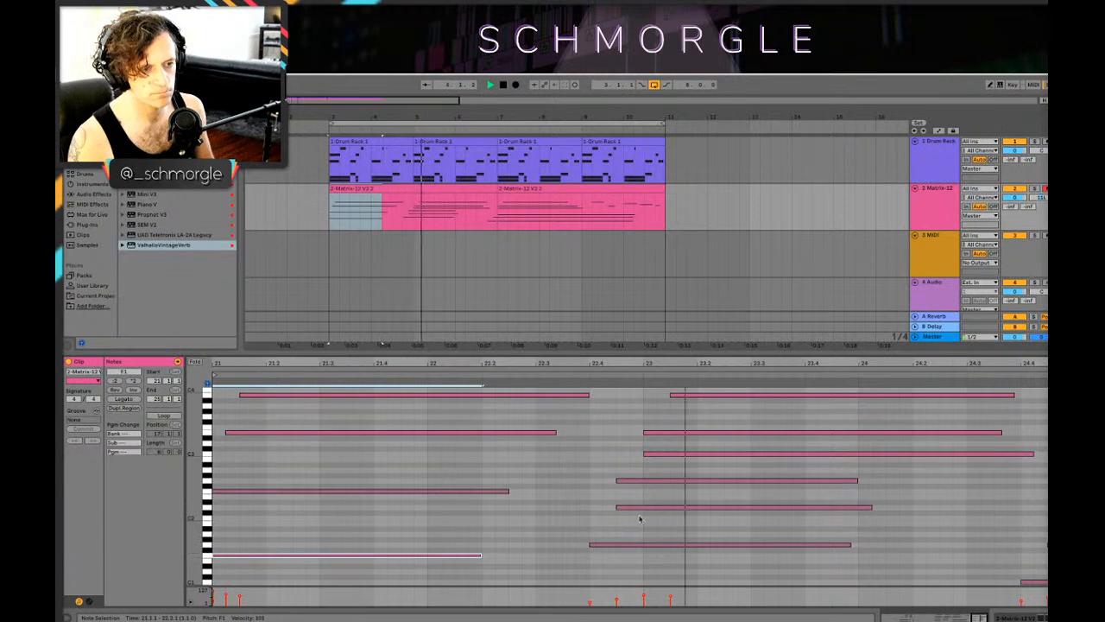
# Step: Shift the second chord's G2 and E3 notes around 23 slightly later and play the result
pyautogui.moveTo(618, 486); pyautogui.dragTo(641, 476)
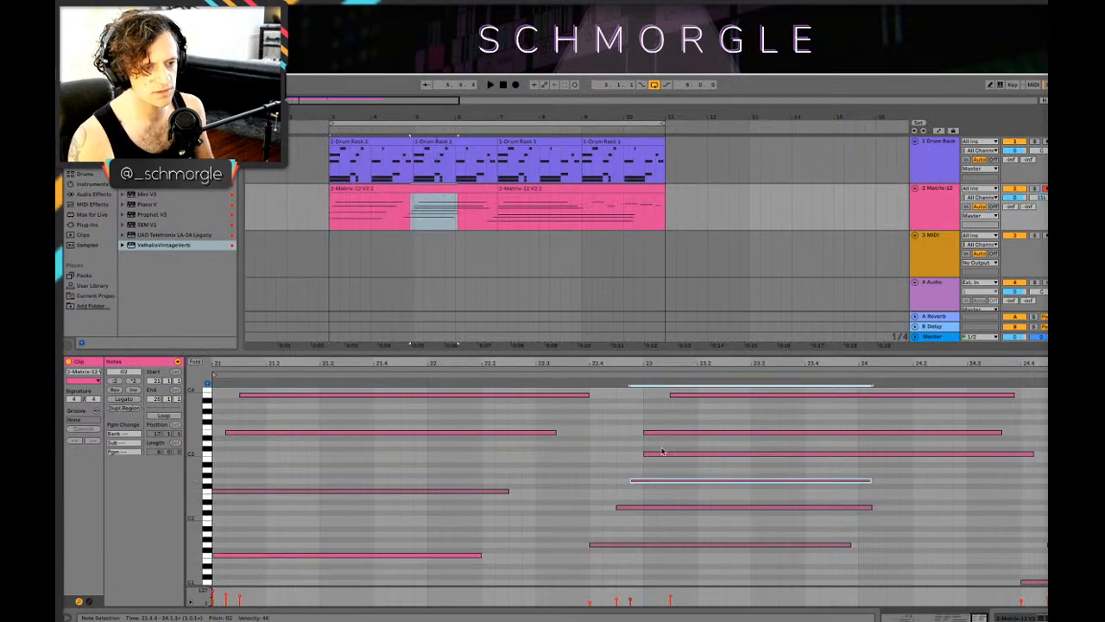
pyautogui.moveTo(649, 434); pyautogui.dragTo(661, 437)
pyautogui.press('space')
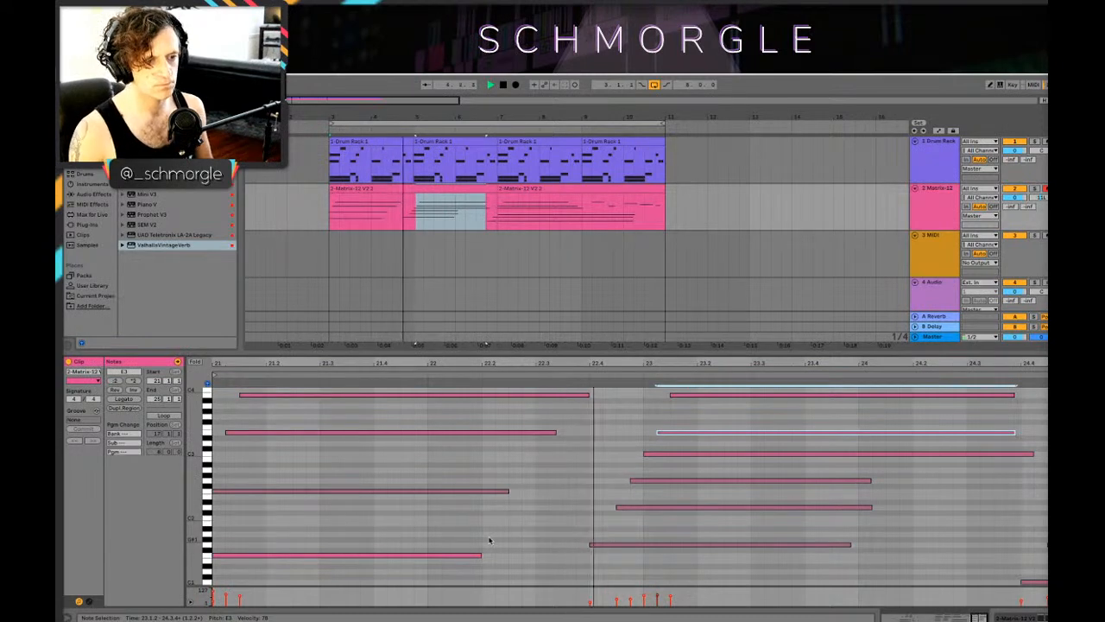
pyautogui.press('space')
# Step: Add a C2 note from 21.1.1 to about 22.2.3 in the opening chord and audition it
pyautogui.click(217, 528)
pyautogui.moveTo(220, 553); pyautogui.dragTo(509, 519)
pyautogui.press('space')
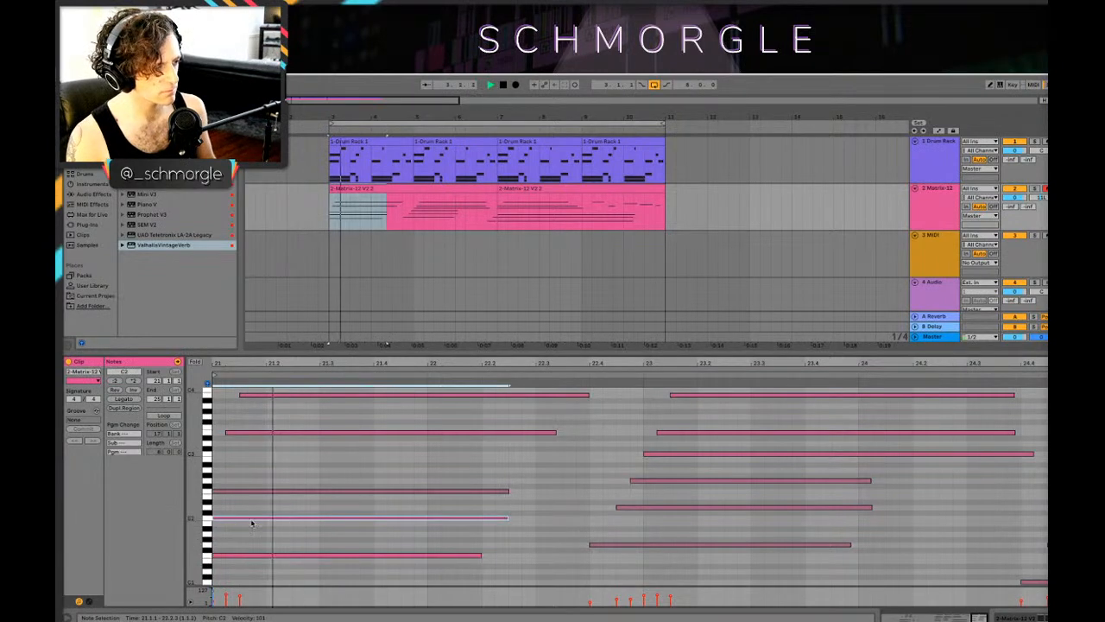
pyautogui.press('space')
# Step: Stagger the starts of the opening chord's C2, F2 and E3 notes slightly later, and delete its F1 note
pyautogui.moveTo(248, 364); pyautogui.dragTo(341, 399)
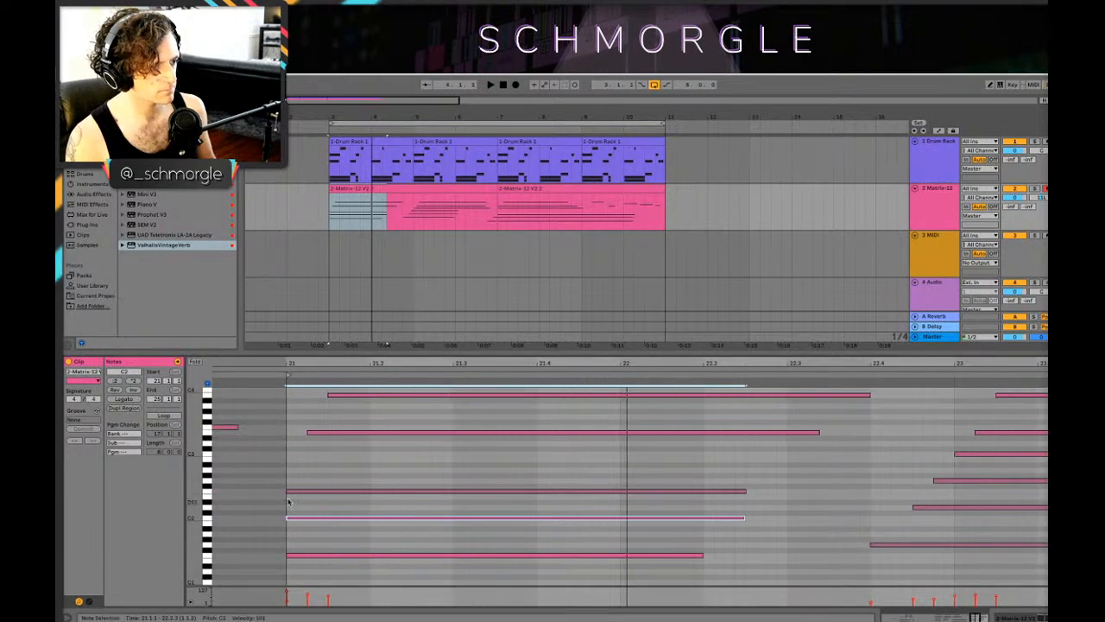
pyautogui.moveTo(288, 491); pyautogui.dragTo(305, 519)
pyautogui.press('space')
pyautogui.press('space')
pyautogui.moveTo(310, 432); pyautogui.dragTo(328, 433)
pyautogui.click(316, 555)
pyautogui.press('Delete')
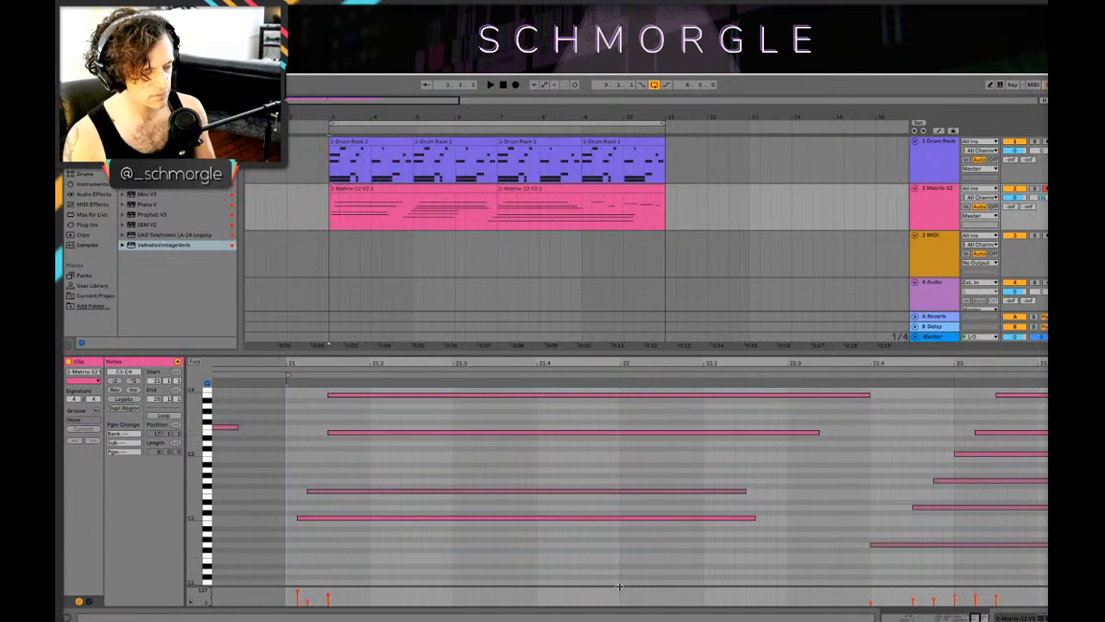
# Step: Delete the low G1 note at about 22.4 from the second chord and play the clip
pyautogui.press('space')
pyautogui.click(905, 543)
pyautogui.press('Delete')
pyautogui.press('space')
# Step: Raise the opening chord's F2 note to C3 and its C2 note to F2, and start its B3 note slightly later
pyautogui.moveTo(915, 363); pyautogui.dragTo(792, 341)
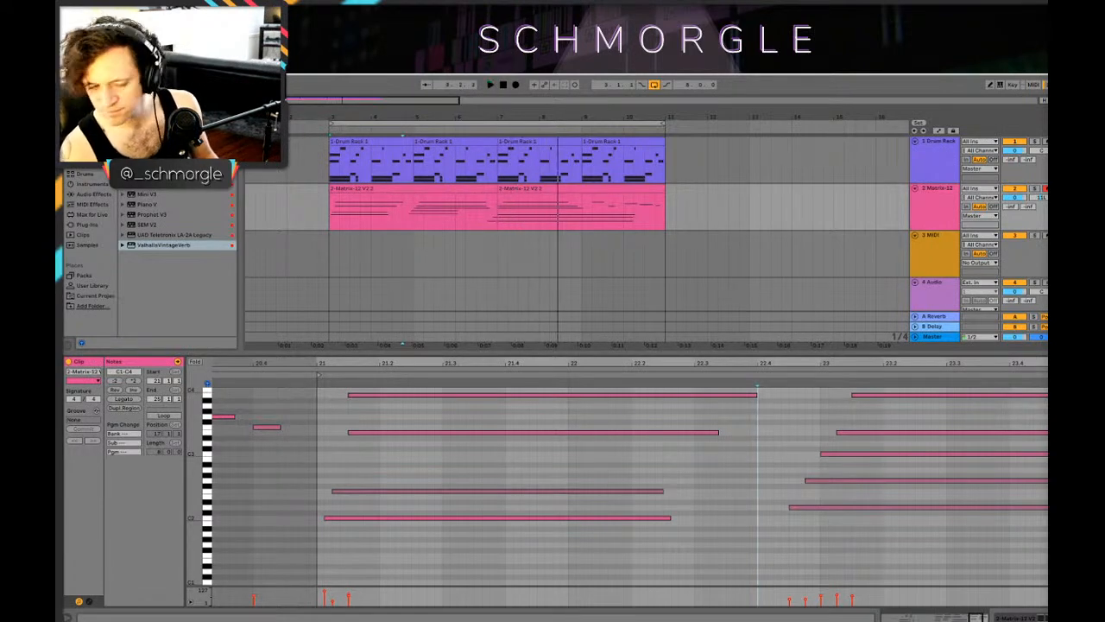
pyautogui.moveTo(953, 370); pyautogui.dragTo(1008, 360)
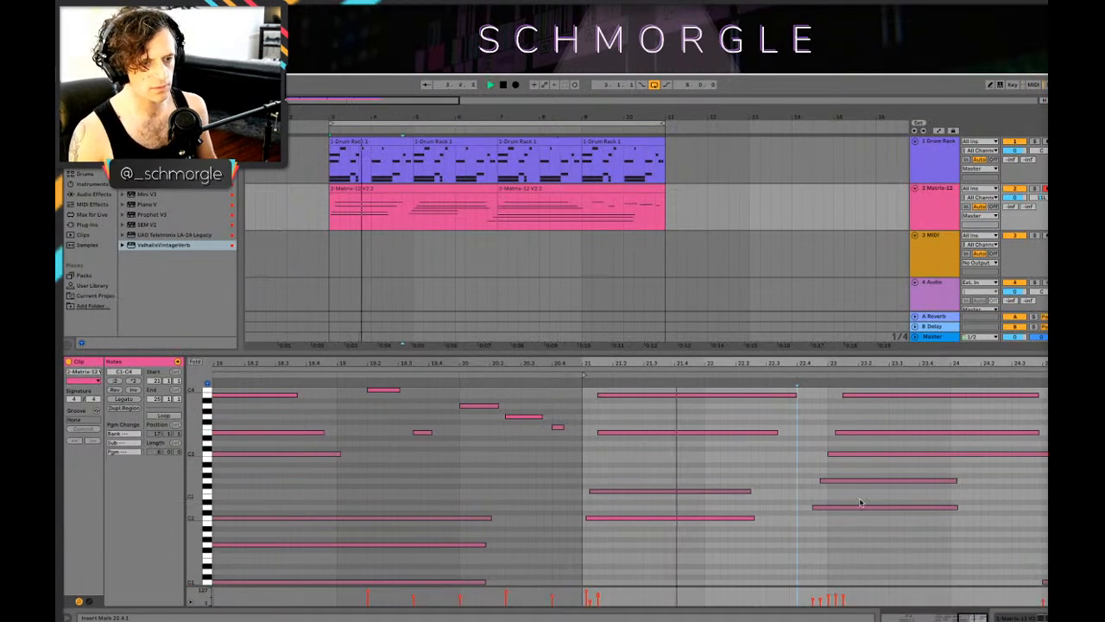
pyautogui.moveTo(604, 492); pyautogui.dragTo(609, 475)
pyautogui.moveTo(616, 518); pyautogui.dragTo(606, 456)
pyautogui.press('space')
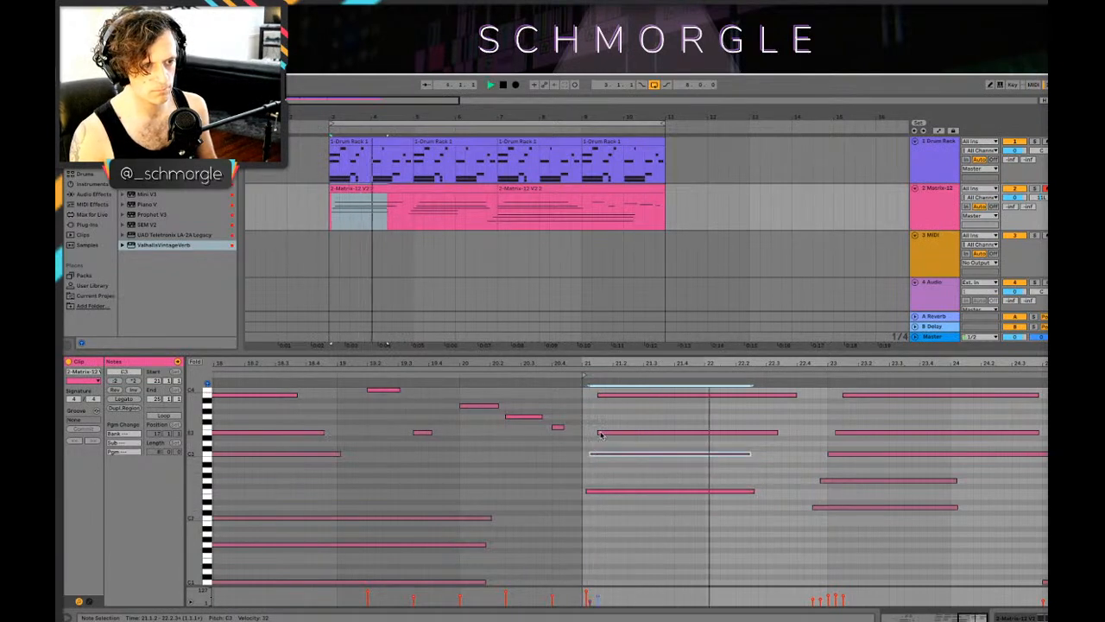
pyautogui.moveTo(599, 394); pyautogui.dragTo(606, 394)
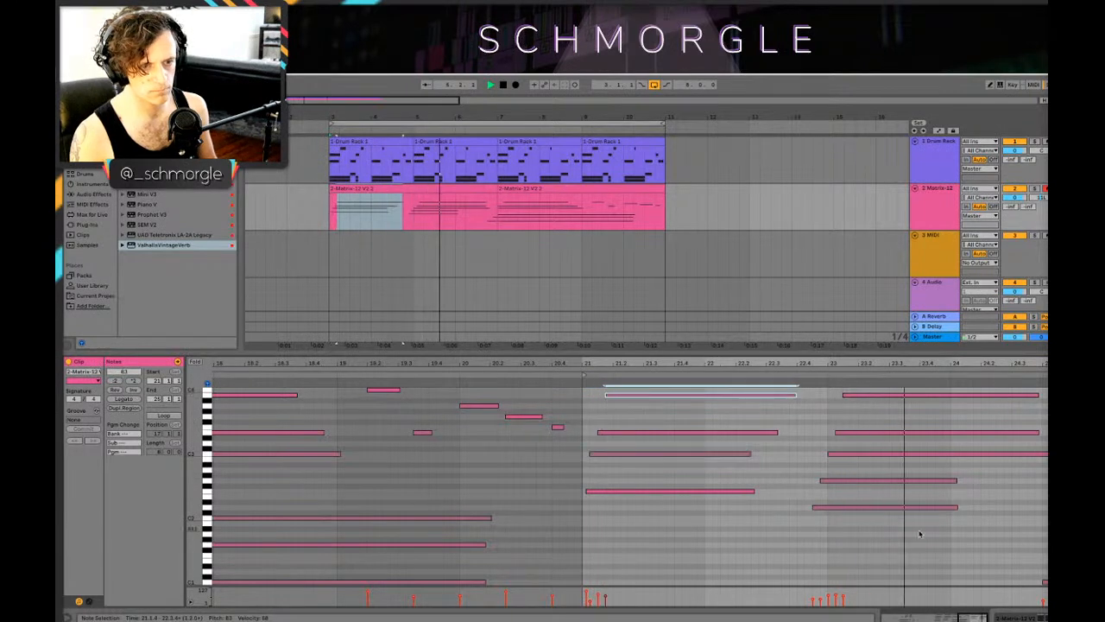
# Step: Lower the second chord's C3 note at 23 to B2 and delete its D2 note
pyautogui.click(886, 391)
pyautogui.click(843, 432)
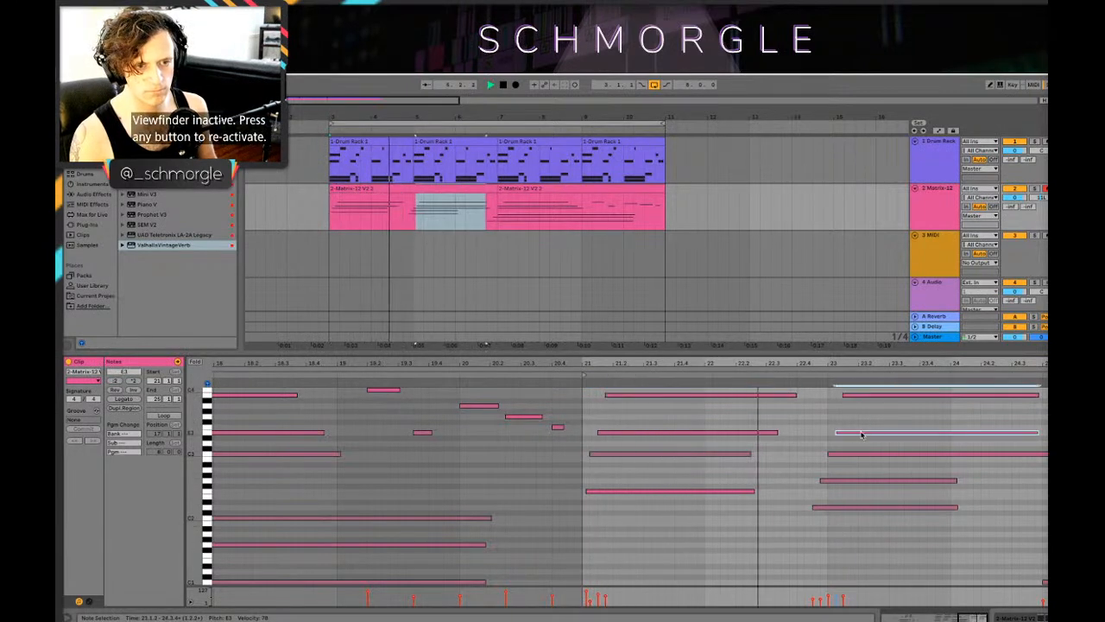
pyautogui.click(849, 454)
pyautogui.press('space')
pyautogui.moveTo(850, 455); pyautogui.dragTo(850, 460)
pyautogui.press('space')
pyautogui.click(825, 509)
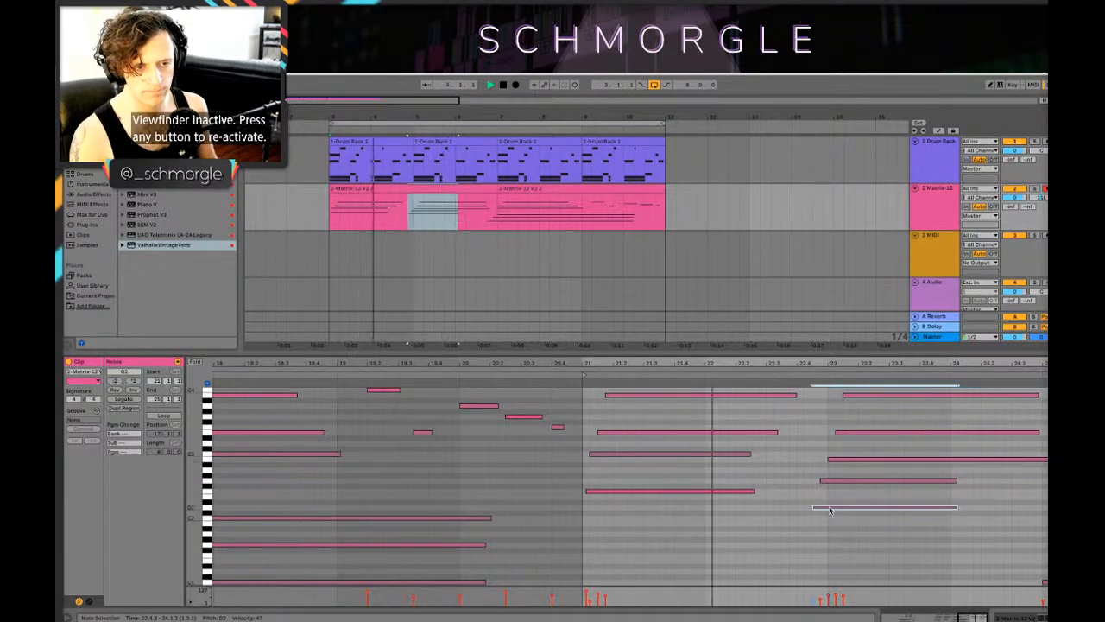
# Step: Delete the low C1–G1 notes at the very end of the first Matrix-12 clip
pyautogui.moveTo(829, 363); pyautogui.dragTo(858, 359)
pyautogui.moveTo(1011, 362); pyautogui.dragTo(1012, 371)
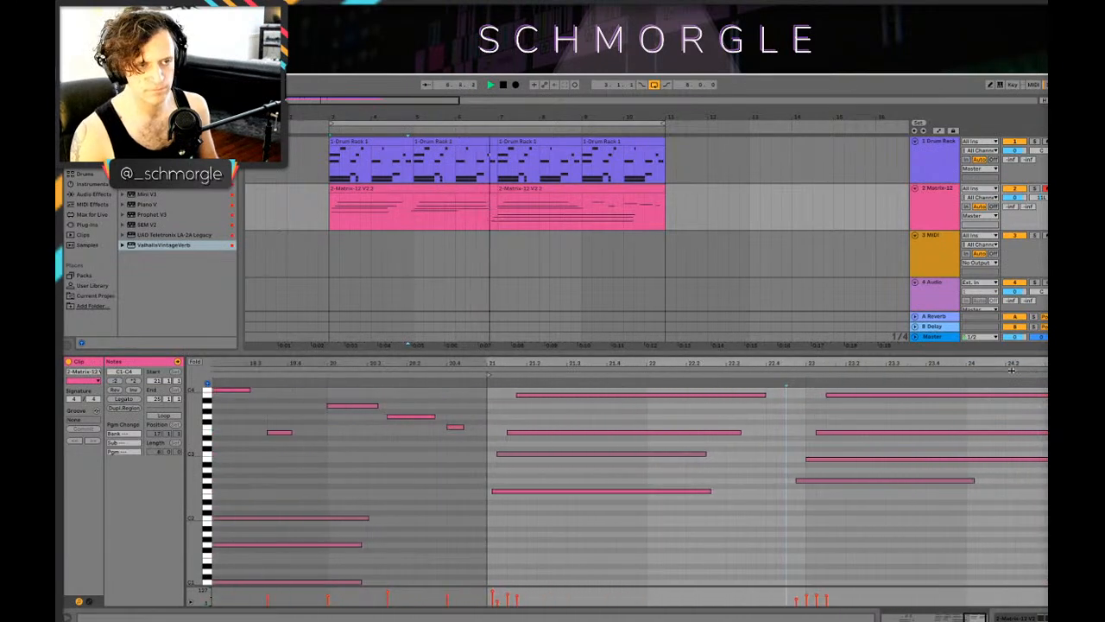
pyautogui.click(490, 188)
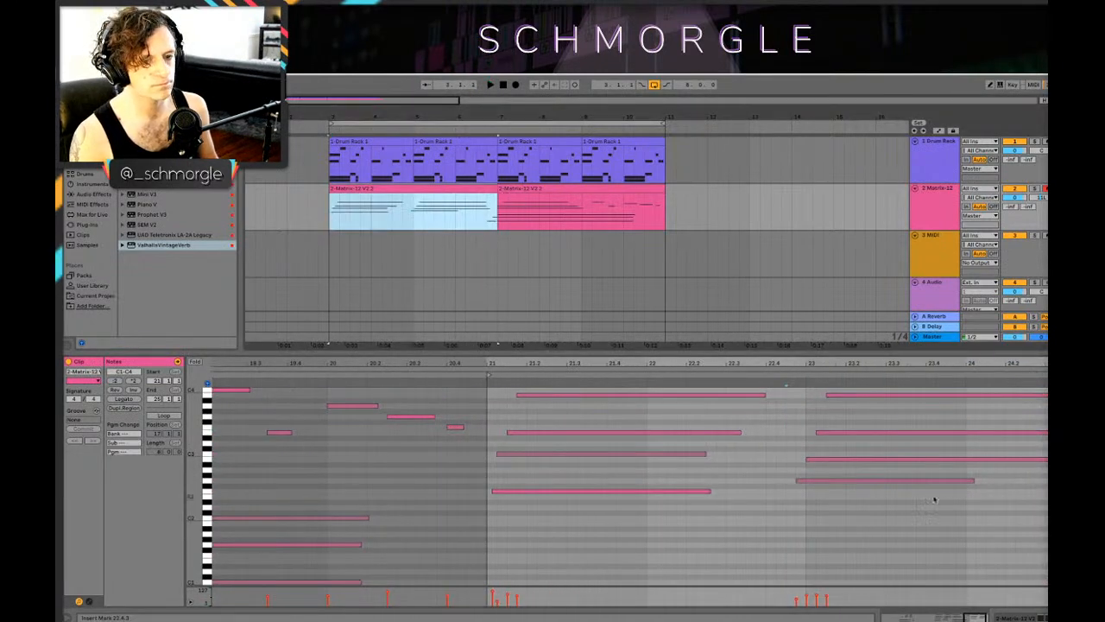
pyautogui.press('space')
pyautogui.click(486, 223)
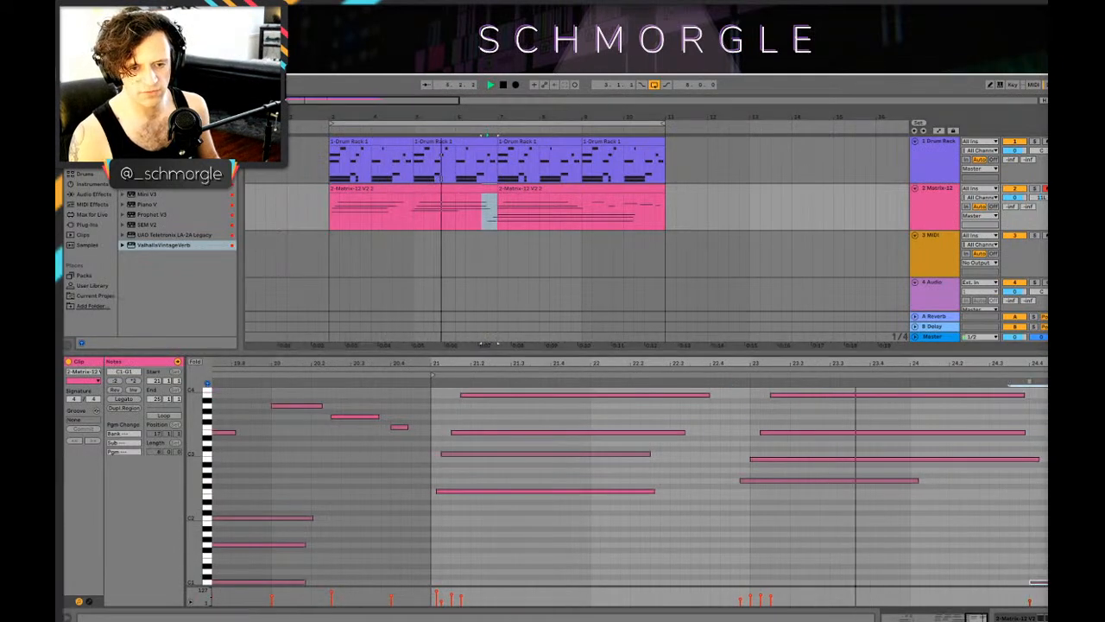
# Step: Open the second Matrix-12 clip's notes and play the arrangement from bar 7
pyautogui.moveTo(528, 117); pyautogui.dragTo(528, 142)
pyautogui.press('space')
pyautogui.click(484, 187)
pyautogui.press('space')
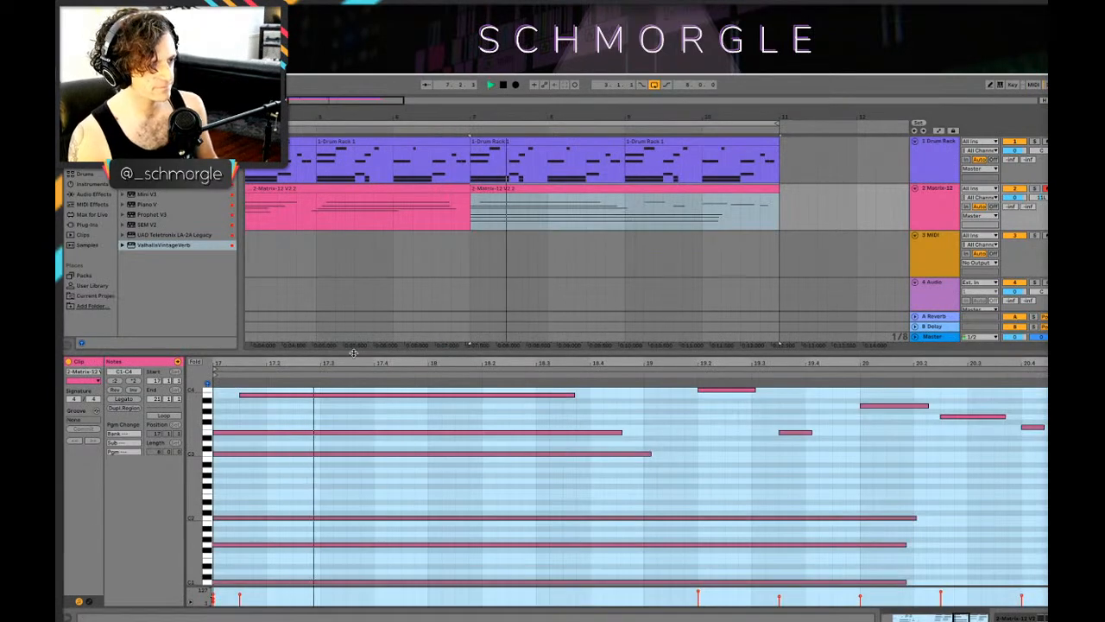
# Step: Stagger the opening chord's note starts in the second Matrix-12 clip from the low C1 and G1 up to B3 at 18
pyautogui.press('space')
pyautogui.click(385, 557)
pyautogui.moveTo(341, 529); pyautogui.dragTo(382, 529)
pyautogui.moveTo(354, 492); pyautogui.dragTo(436, 466)
pyautogui.scroll(2, 373, 465)
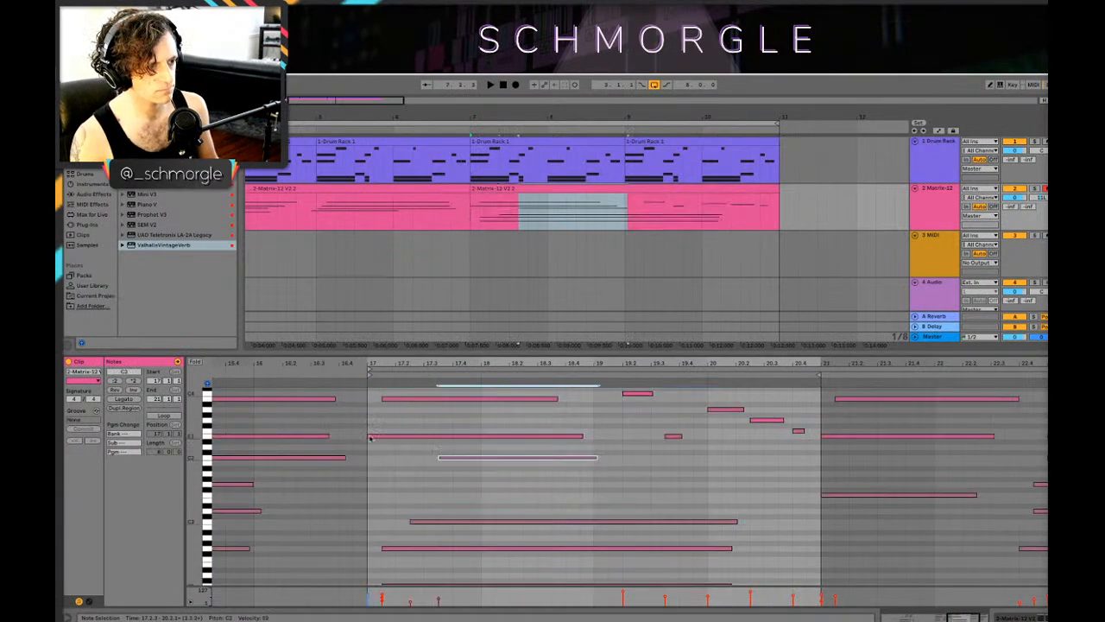
pyautogui.moveTo(367, 437); pyautogui.dragTo(467, 438)
pyautogui.moveTo(383, 398); pyautogui.dragTo(474, 405)
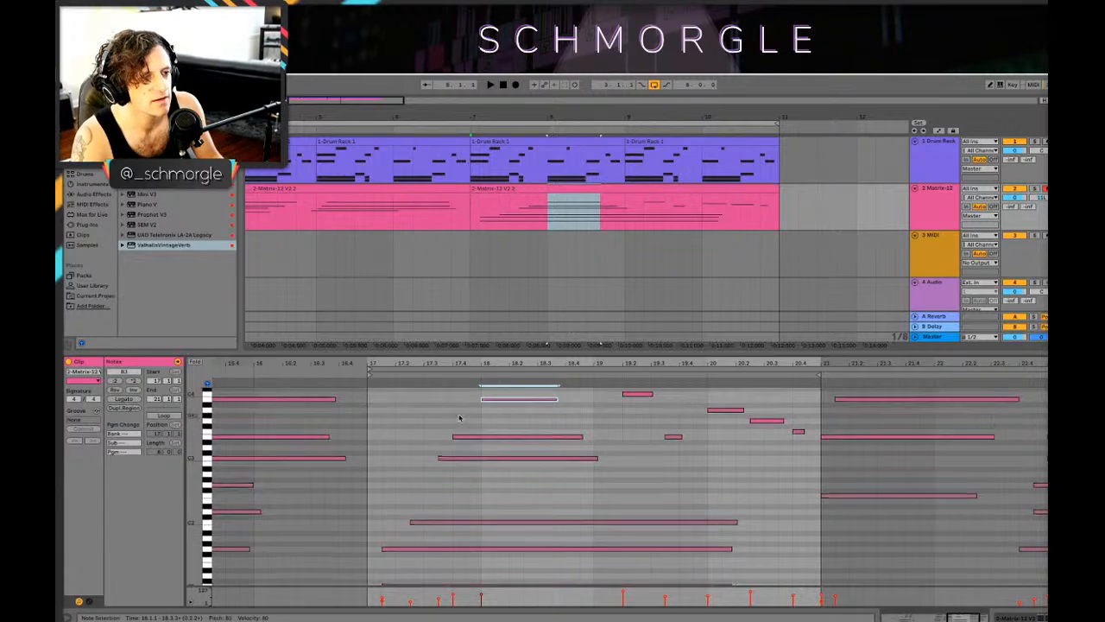
# Step: Play the arrangement from just before bar 7 to listen to the staggered Matrix-12 chord
pyautogui.scroll(-3, 459, 418)
pyautogui.scroll(1, 467, 441)
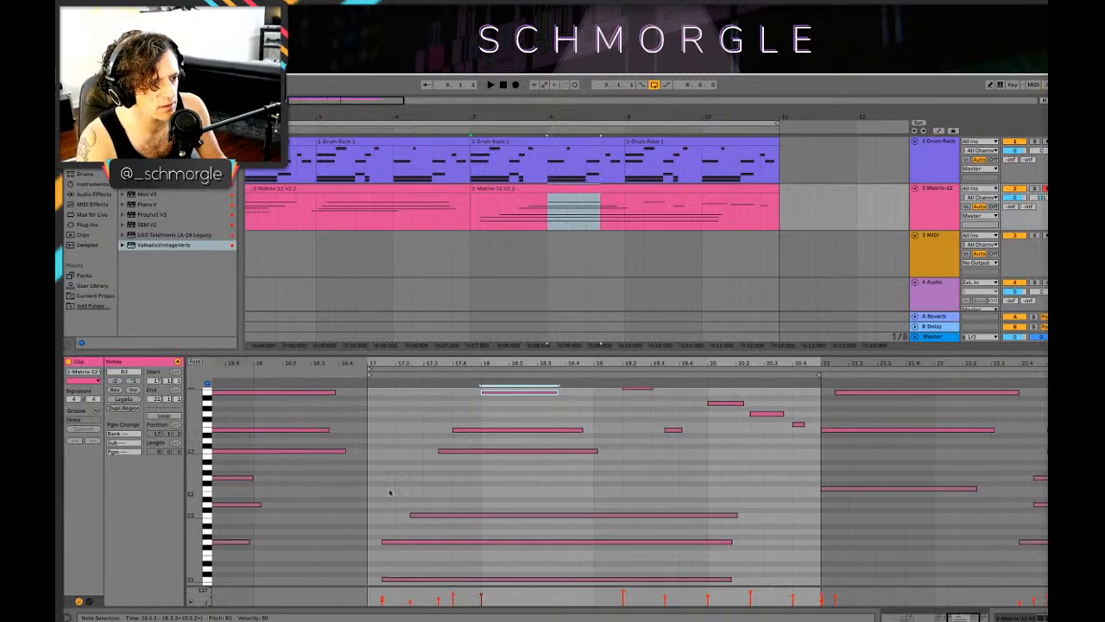
pyautogui.scroll(5, 453, 524)
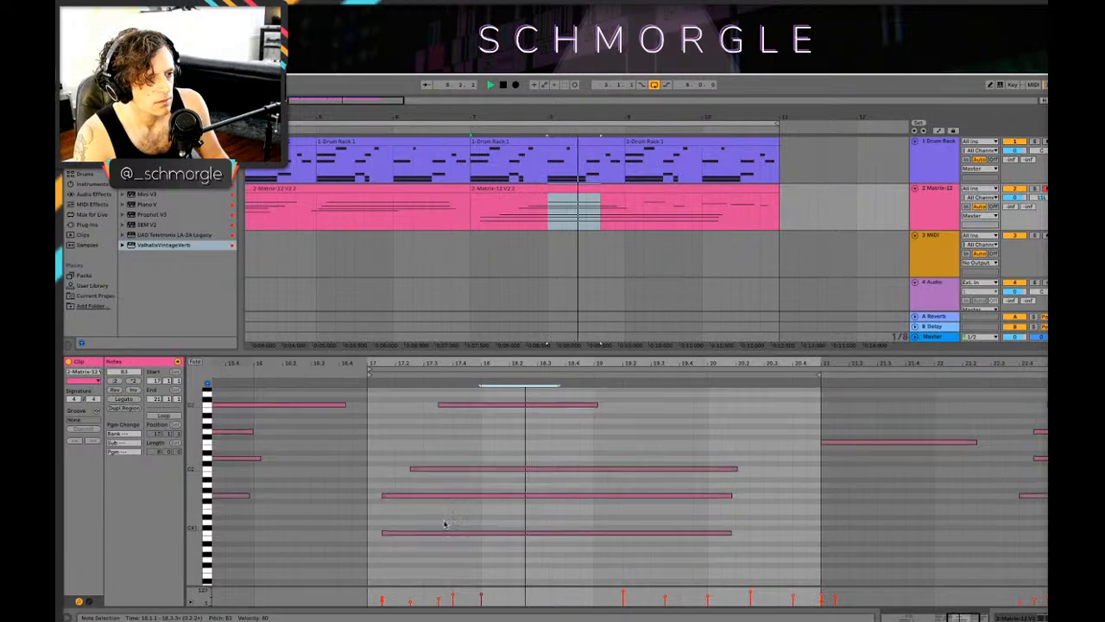
pyautogui.click(451, 204)
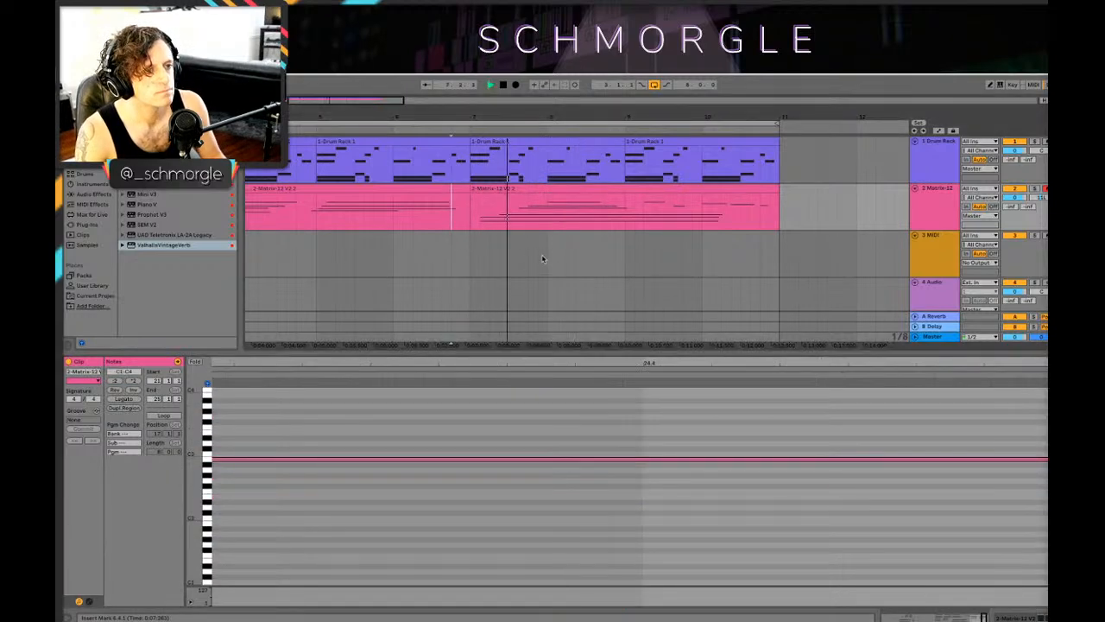
pyautogui.scroll(-1, 552, 254)
pyautogui.scroll(1, 677, 208)
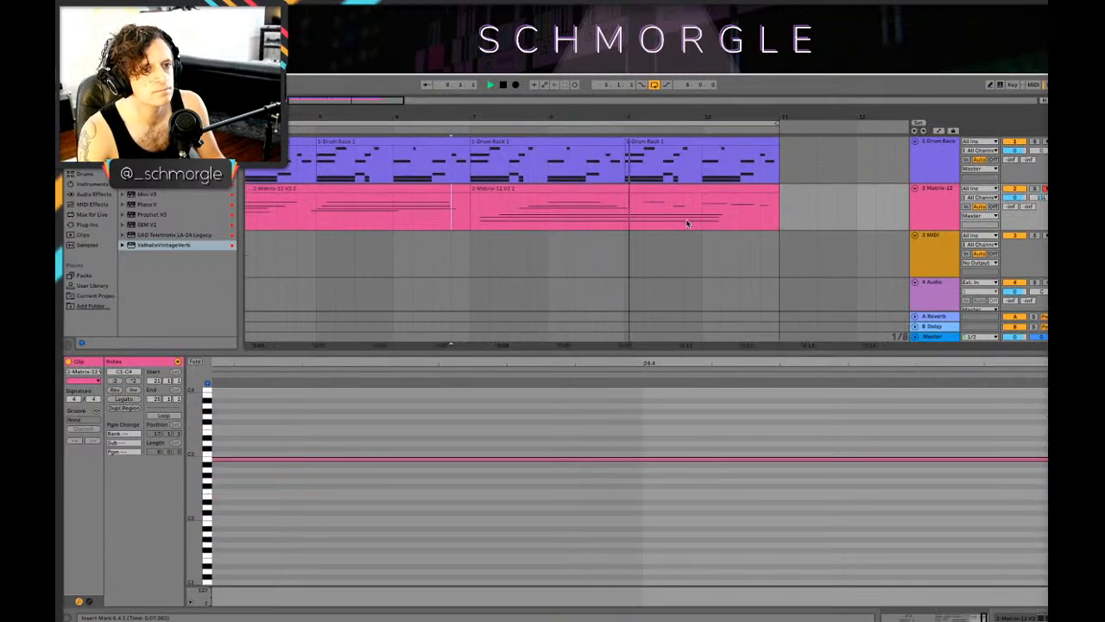
pyautogui.scroll(-2, 687, 222)
pyautogui.click(297, 210)
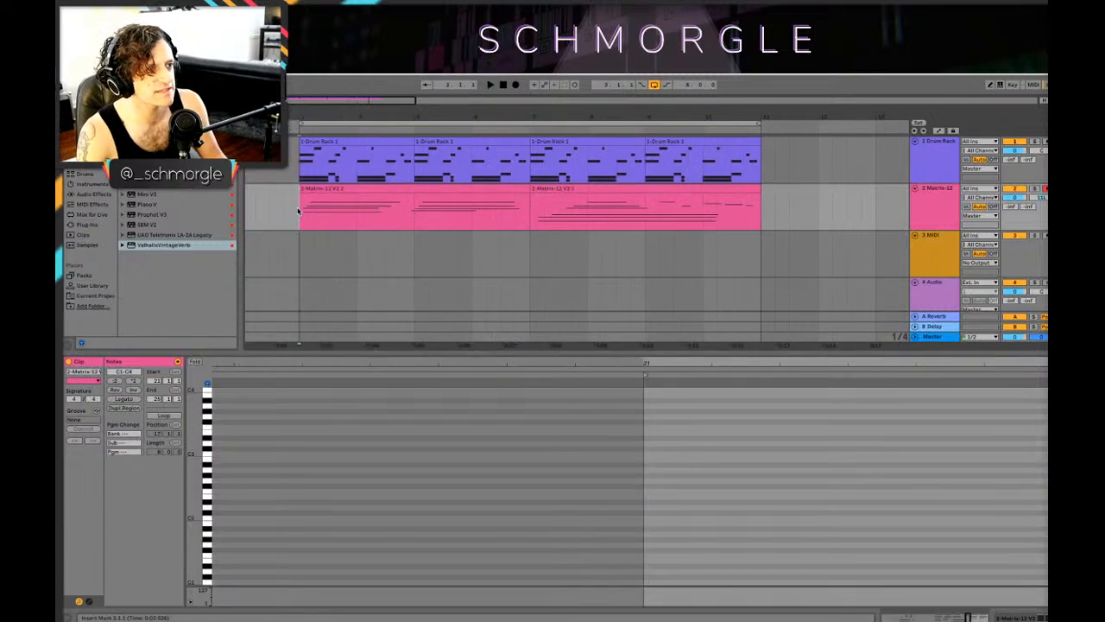
# Step: Move the second Matrix-12 clip to bar 9 and copy the first clip's second chord into the gap from bar 7 to 9
pyautogui.click(544, 190)
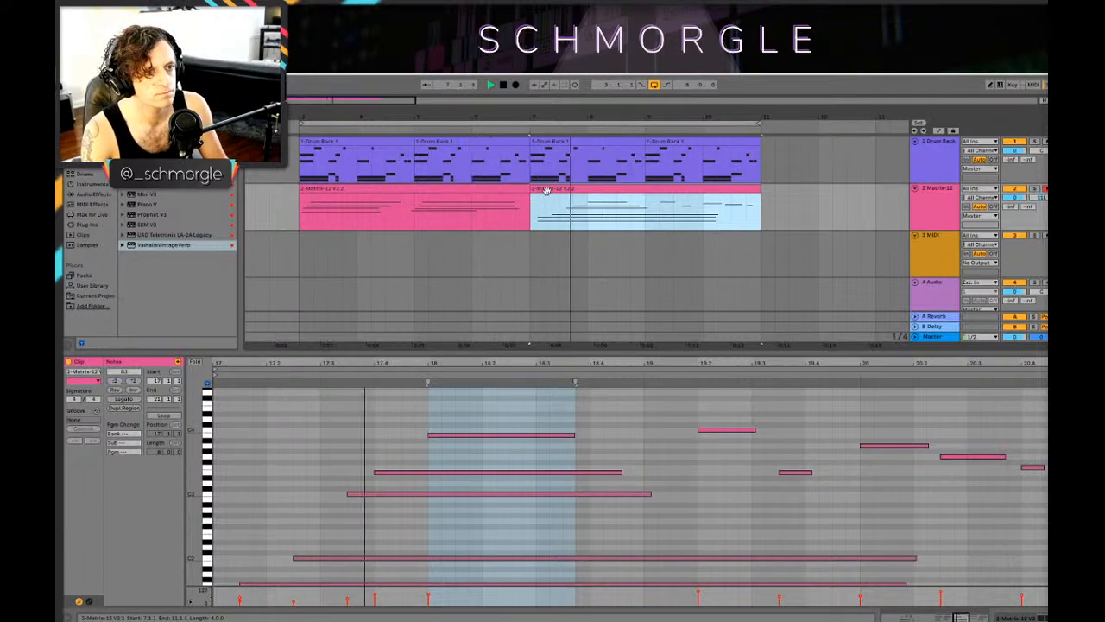
pyautogui.moveTo(561, 192); pyautogui.dragTo(663, 209)
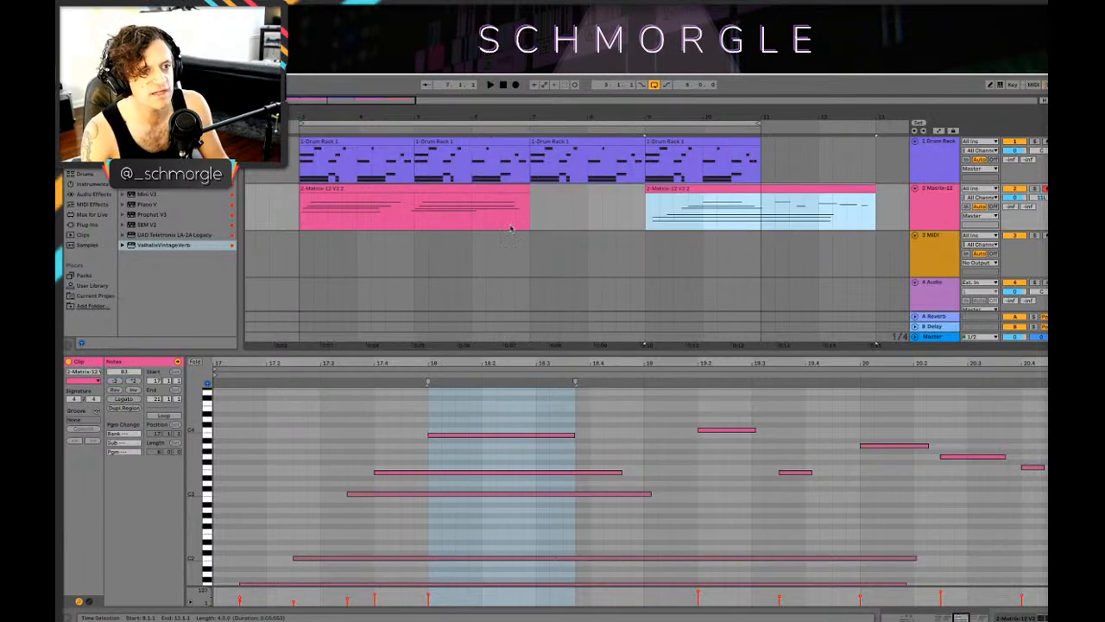
pyautogui.click(391, 205)
pyautogui.moveTo(416, 209); pyautogui.dragTo(556, 214)
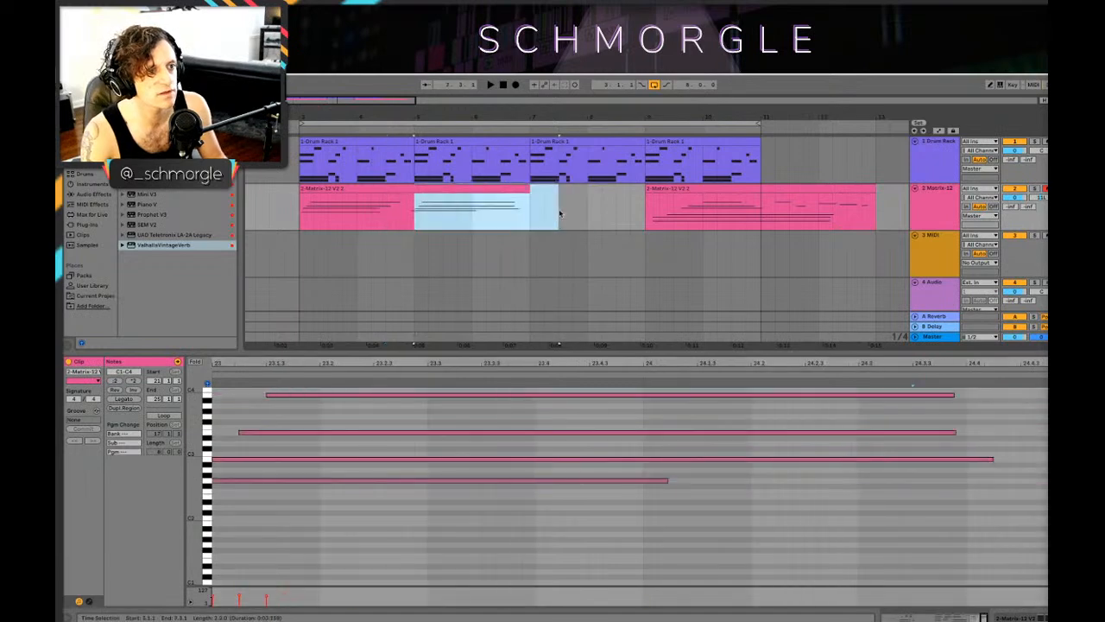
pyautogui.moveTo(409, 214); pyautogui.dragTo(517, 217)
pyautogui.moveTo(432, 189); pyautogui.dragTo(544, 206)
pyautogui.click(494, 209)
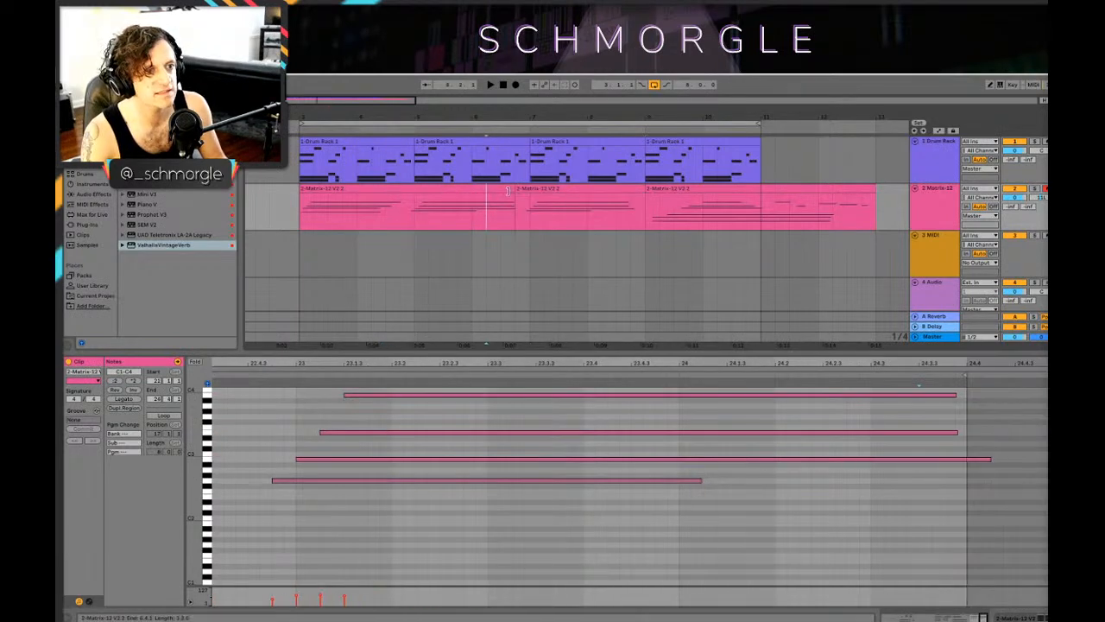
# Step: Lower the copied chord's G2 note to E2 and raise its B2 note to C3
pyautogui.click(521, 192)
pyautogui.click(533, 215)
pyautogui.moveTo(308, 513); pyautogui.dragTo(371, 347)
pyautogui.click(313, 489)
pyautogui.moveTo(314, 481); pyautogui.dragTo(313, 498)
pyautogui.moveTo(315, 459); pyautogui.dragTo(316, 454)
pyautogui.click(320, 432)
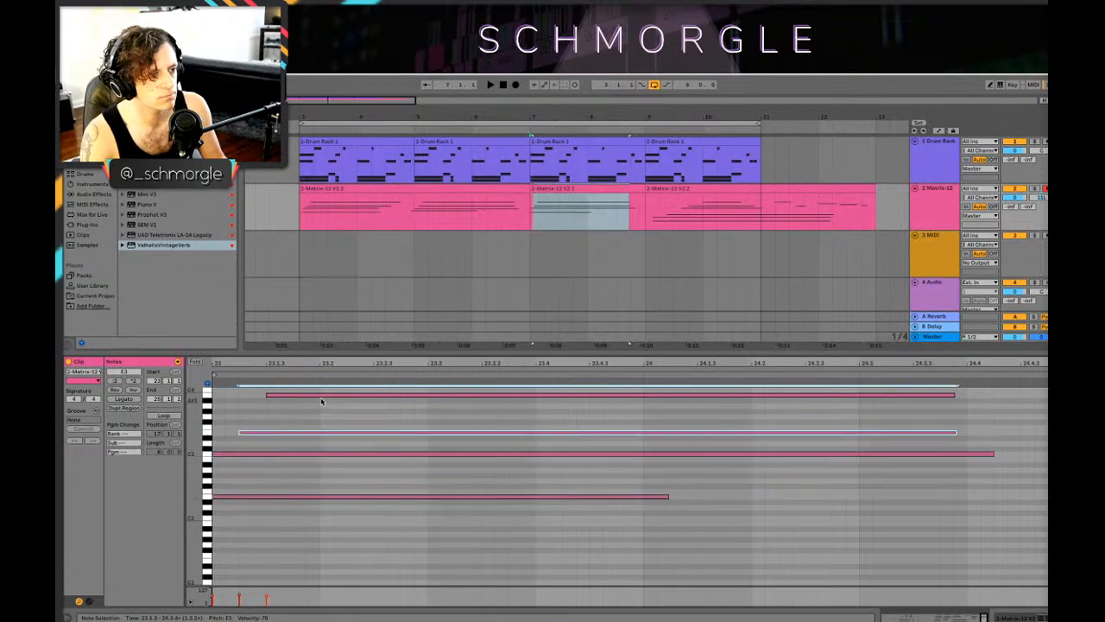
# Step: Play the transition into bar 7 and examine the notes of the first Matrix-12 clip's chords
pyautogui.click(499, 203)
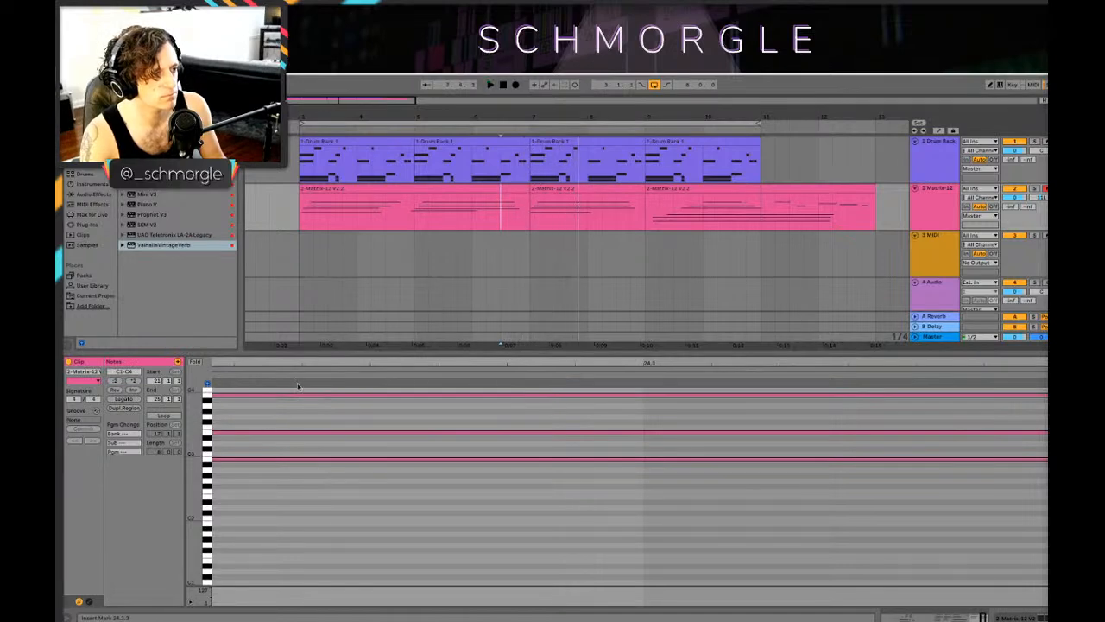
pyautogui.moveTo(344, 364); pyautogui.dragTo(686, 361)
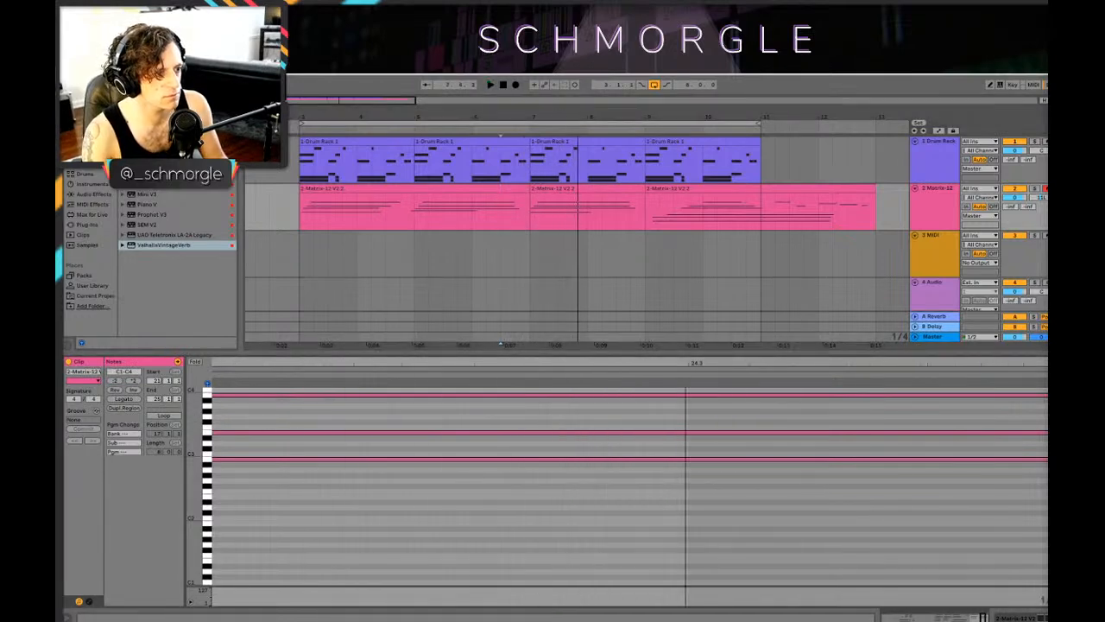
pyautogui.moveTo(427, 354); pyautogui.dragTo(687, 332)
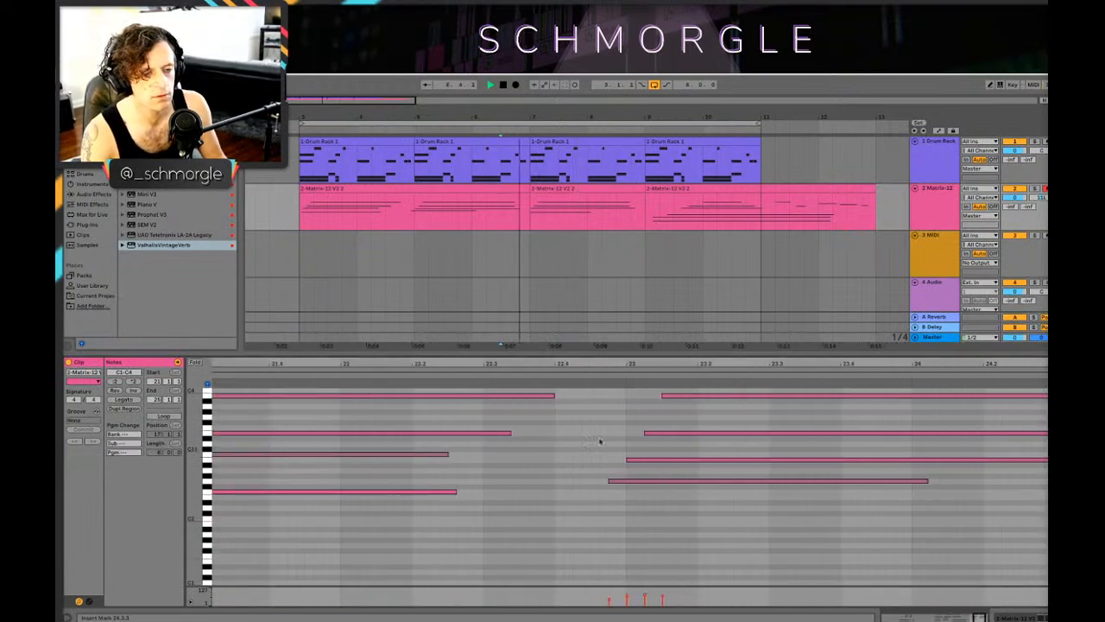
pyautogui.click(731, 381)
pyautogui.moveTo(590, 367); pyautogui.dragTo(1104, 372)
pyautogui.click(623, 481)
pyautogui.click(609, 492)
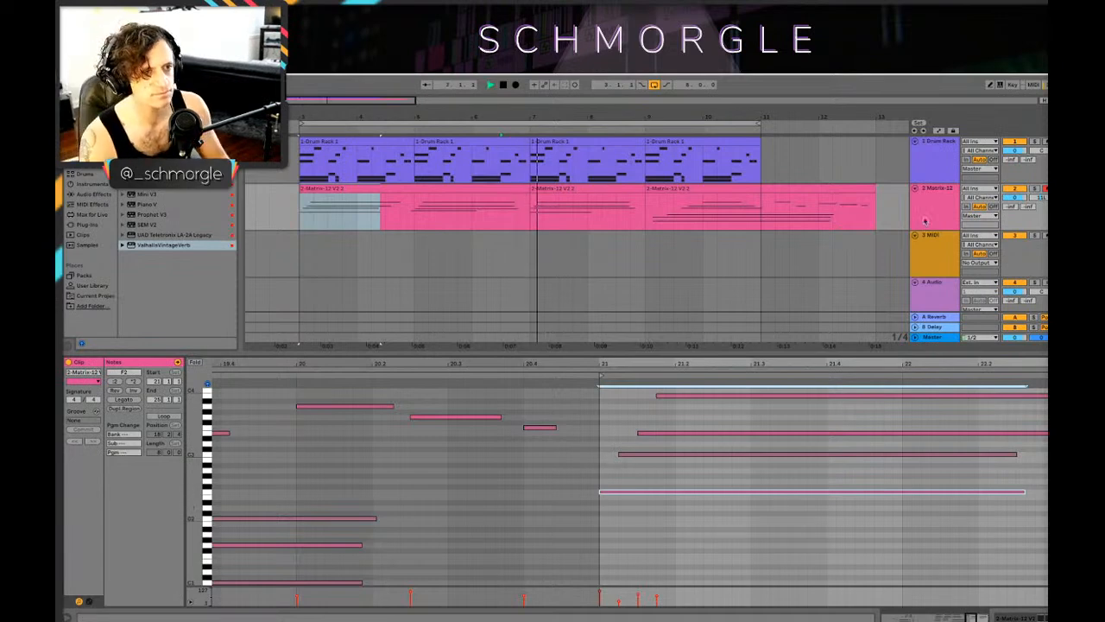
pyautogui.click(300, 208)
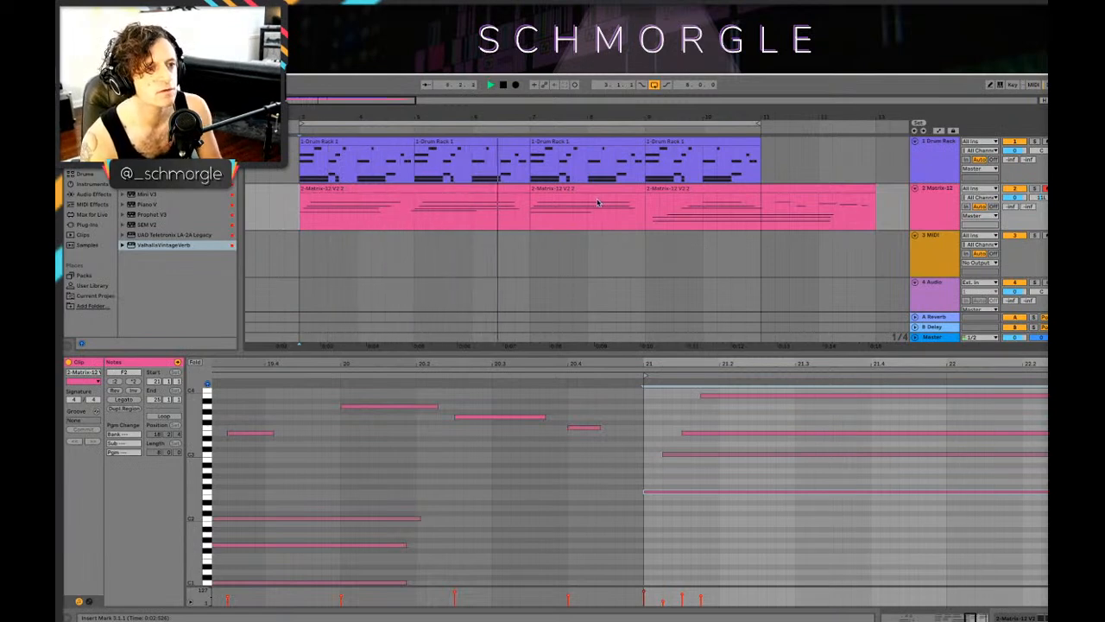
# Step: Extend the copied chord clip's start slightly before bar 7, consolidate it with the first Matrix-12 clip, and open the merged clip's notes
pyautogui.click(532, 189)
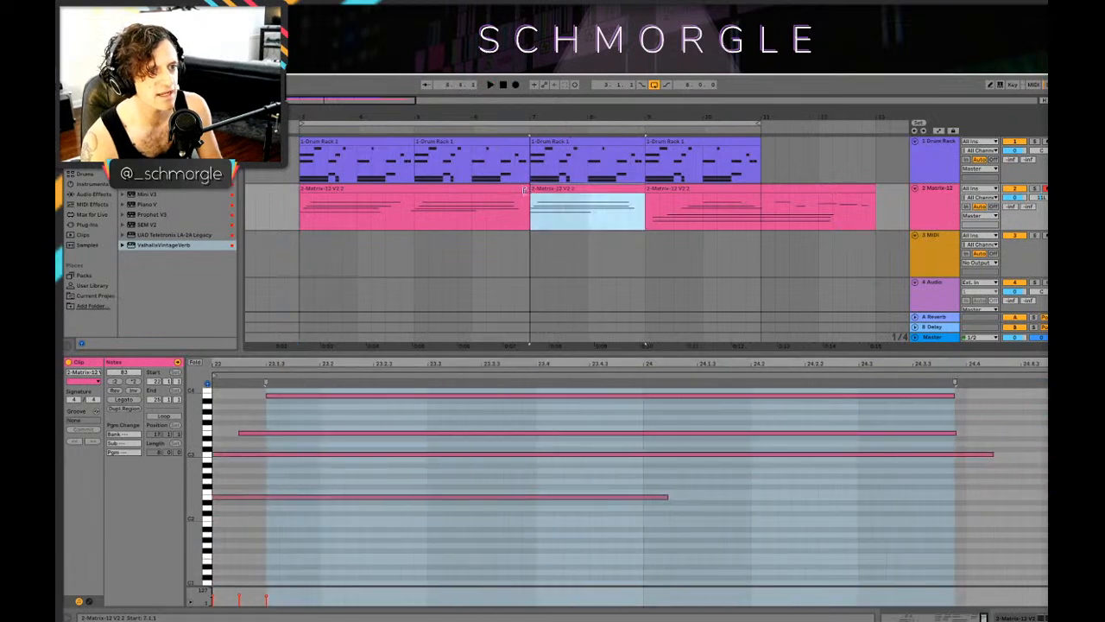
pyautogui.moveTo(525, 190); pyautogui.dragTo(519, 191)
pyautogui.keyDown('shift'); pyautogui.click(498, 190); pyautogui.keyUp('shift')
pyautogui.rightClick(494, 190)
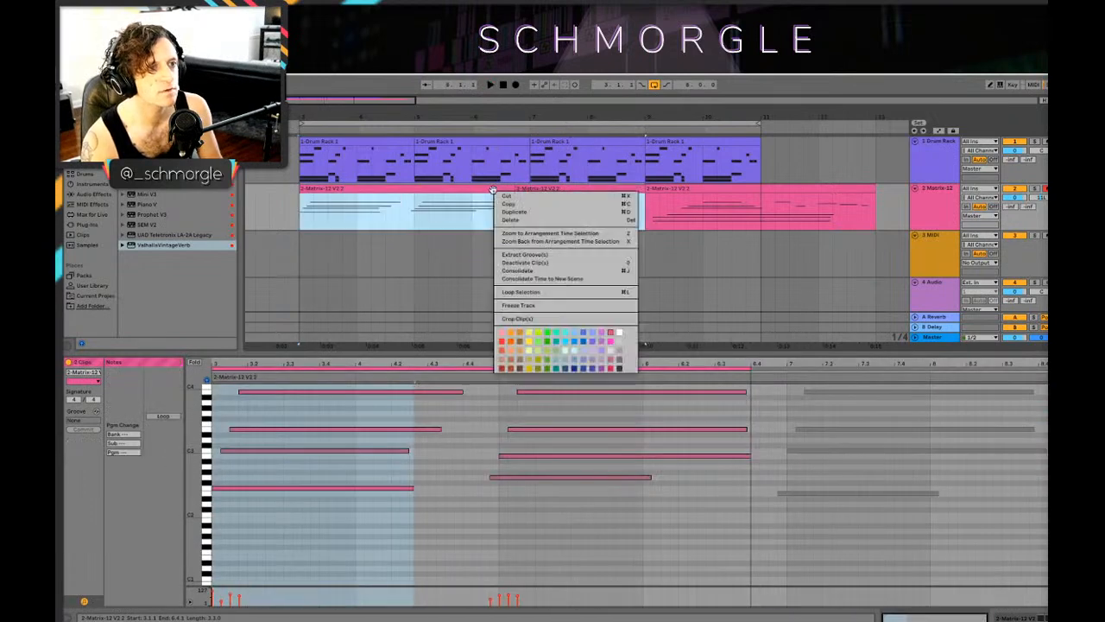
pyautogui.click(527, 271)
pyautogui.doubleClick(525, 189)
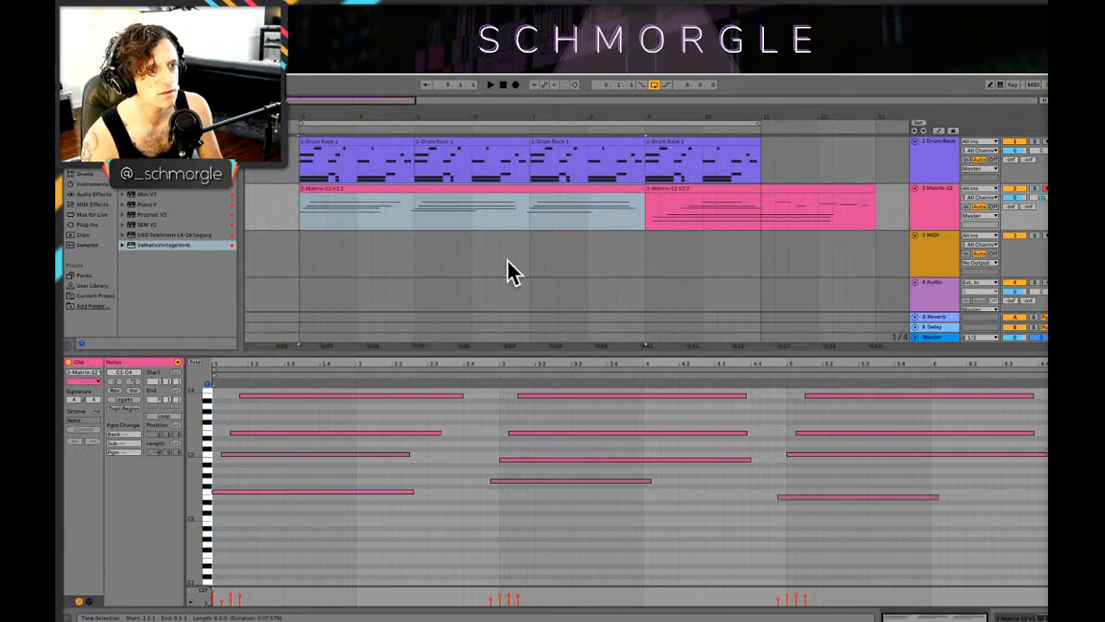
# Step: Play the merged clip from before bar 7 and raise the third chord's lowest note to G2
pyautogui.click(502, 289)
pyautogui.press('space')
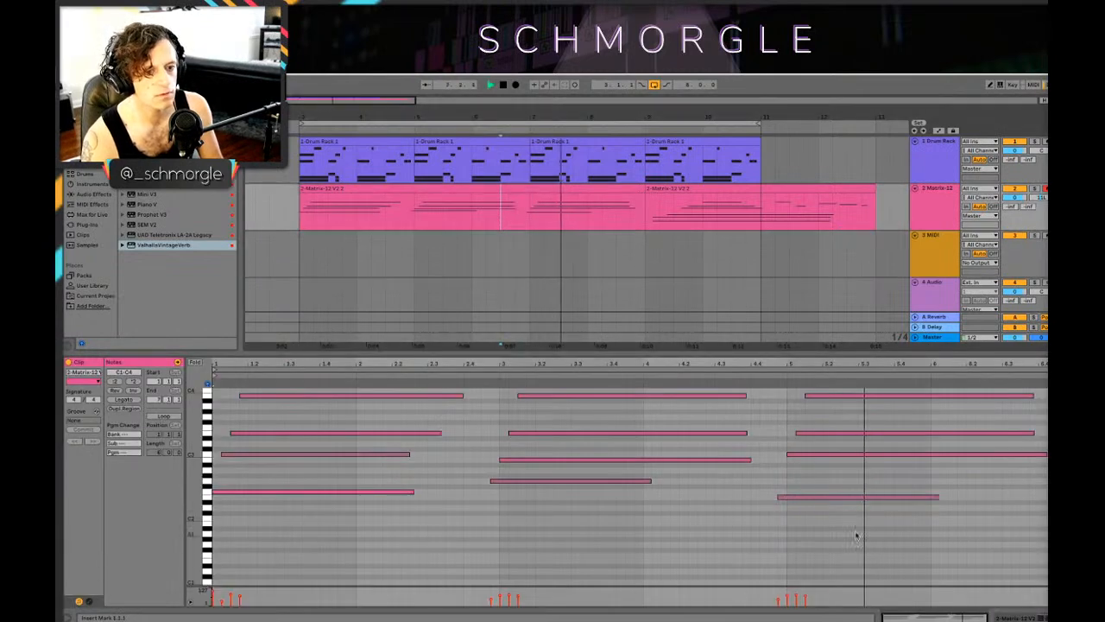
pyautogui.moveTo(794, 498)
pyautogui.mouseDown()
pyautogui.moveTo(798, 482)
pyautogui.moveTo(789, 488)
pyautogui.mouseUp()
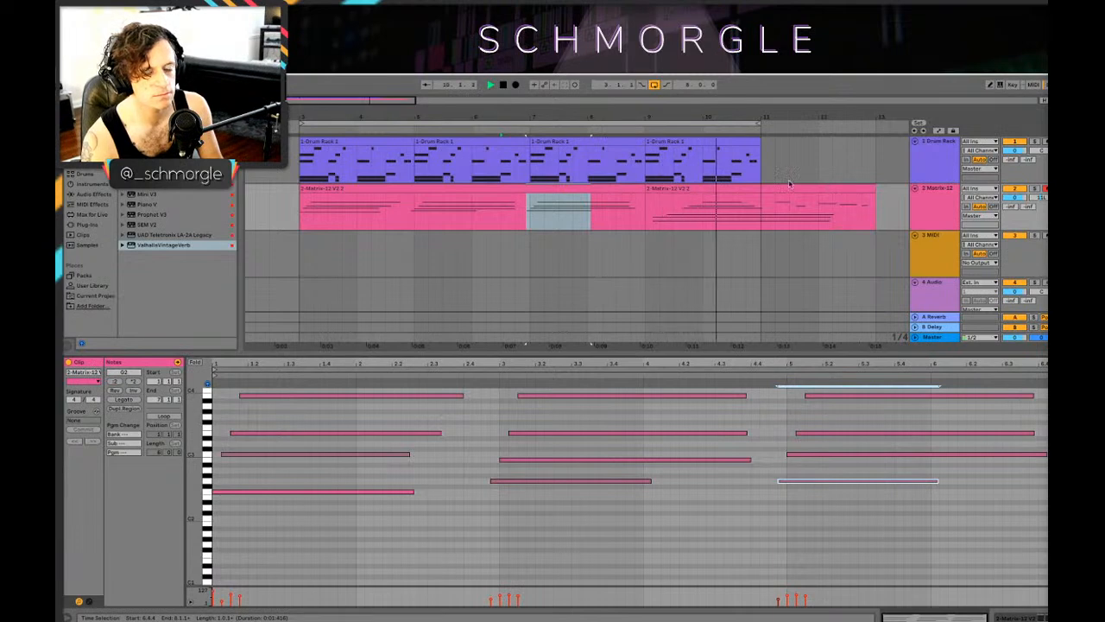
pyautogui.click(641, 205)
pyautogui.press('space')
# Step: Open the last Matrix-12 clip's notes, play it from bar 9 and check its low G1 note
pyautogui.click(692, 187)
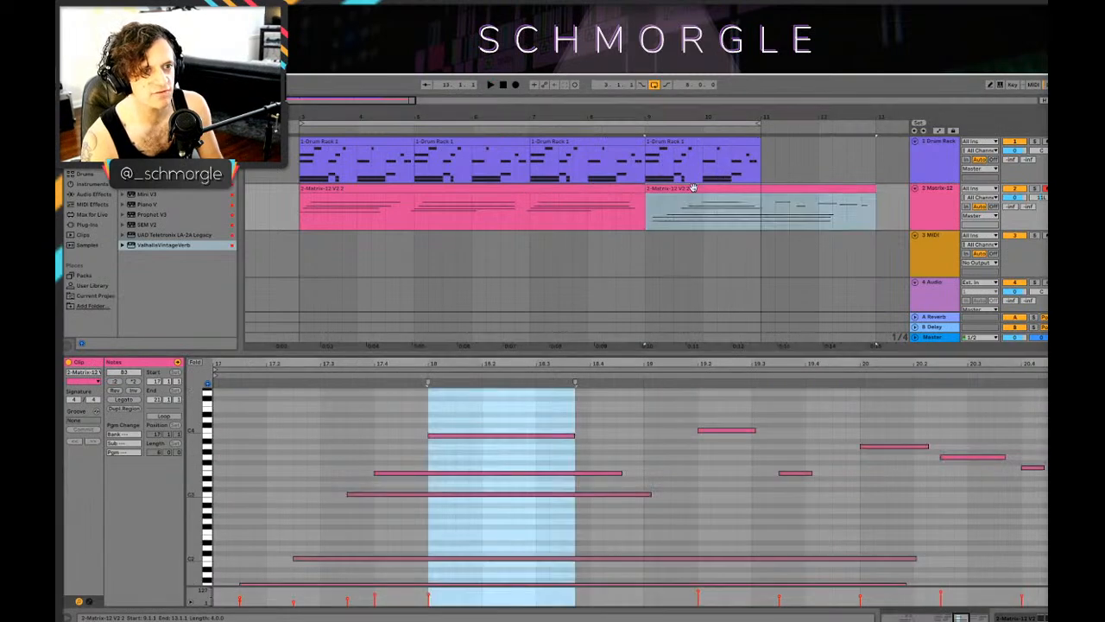
pyautogui.scroll(-4, 612, 506)
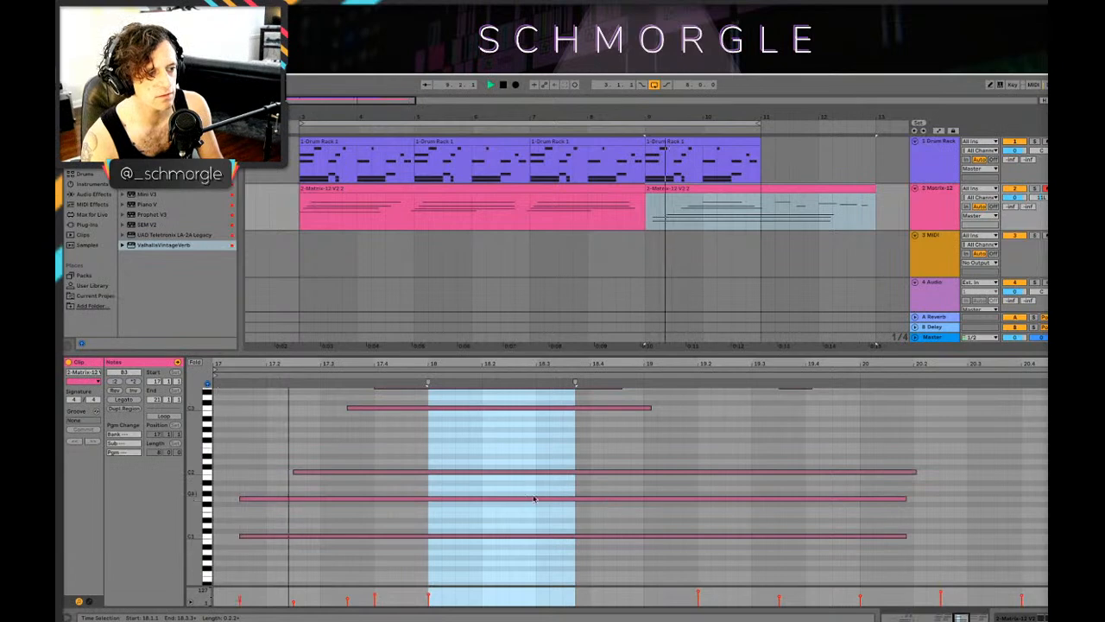
pyautogui.click(308, 505)
pyautogui.moveTo(308, 505)
pyautogui.mouseDown()
pyautogui.moveTo(311, 516)
pyautogui.moveTo(309, 500)
pyautogui.mouseUp()
pyautogui.press('space')
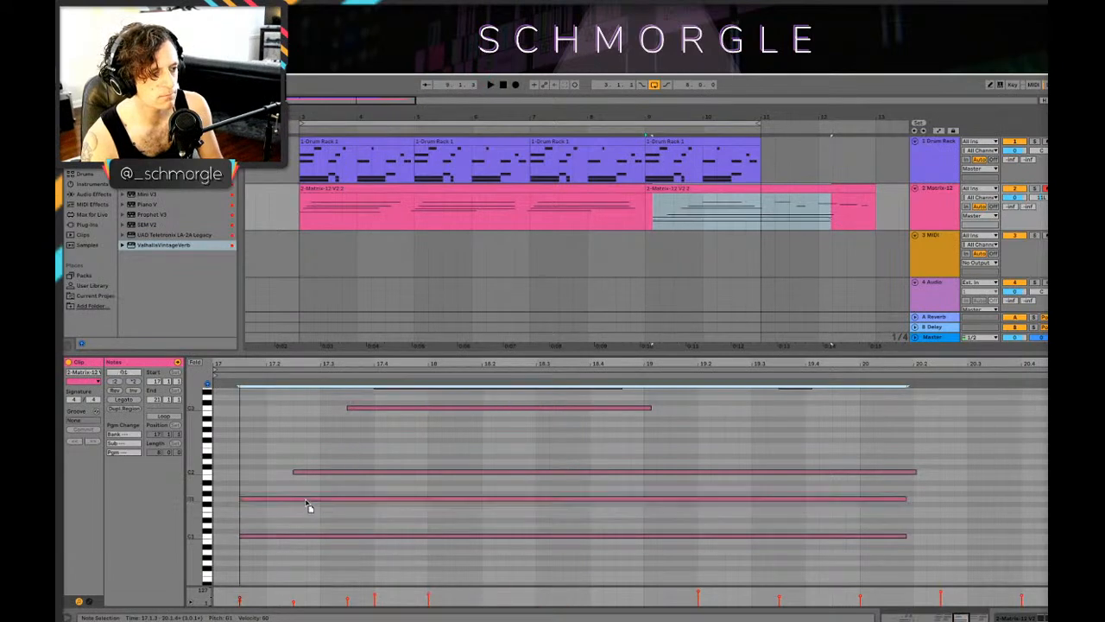
pyautogui.scroll(3, 521, 419)
pyautogui.scroll(-1, 487, 436)
# Step: Add a short E2 note at 17.3 in the last Matrix-12 clip and listen to it
pyautogui.press('space')
pyautogui.doubleClick(332, 480)
pyautogui.moveTo(334, 481); pyautogui.dragTo(330, 488)
pyautogui.press('space')
pyautogui.scroll(3, 733, 436)
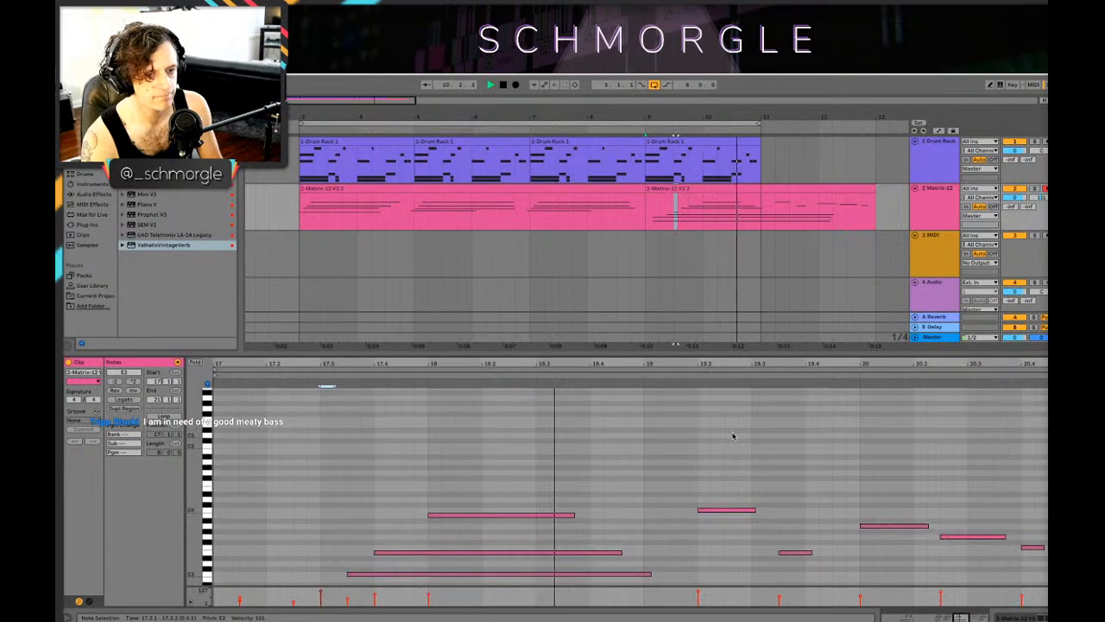
pyautogui.scroll(-2, 733, 436)
# Step: Delete the part of the last Matrix-12 clip after bar 11 and play the arrangement from bar 3
pyautogui.click(758, 219)
pyautogui.press('space')
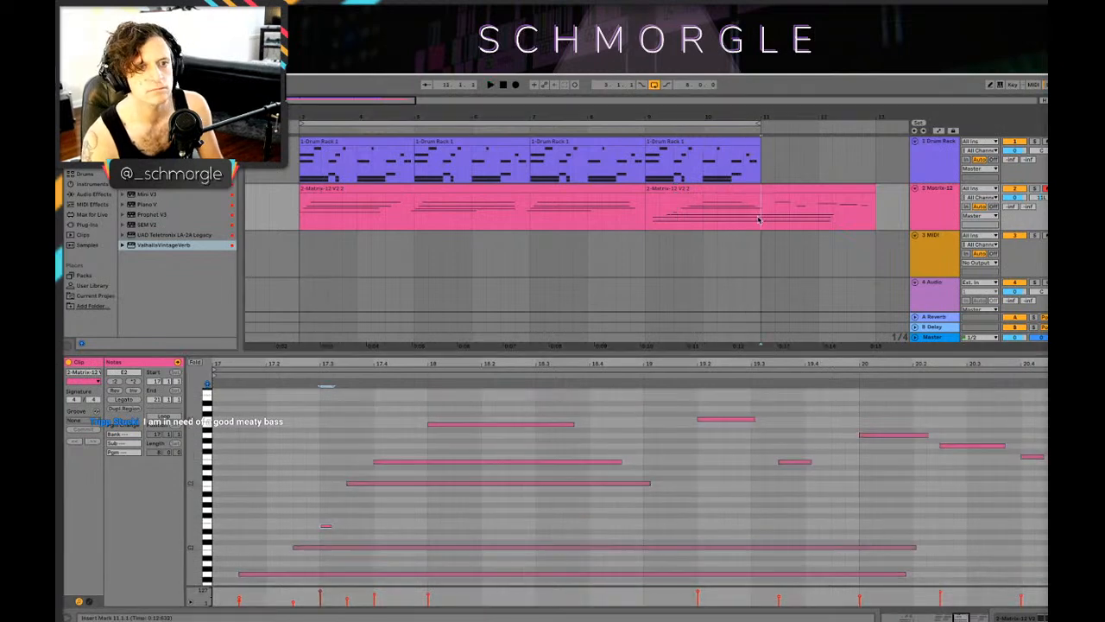
pyautogui.moveTo(759, 220); pyautogui.dragTo(874, 225)
pyautogui.press('Delete')
pyautogui.press('space')
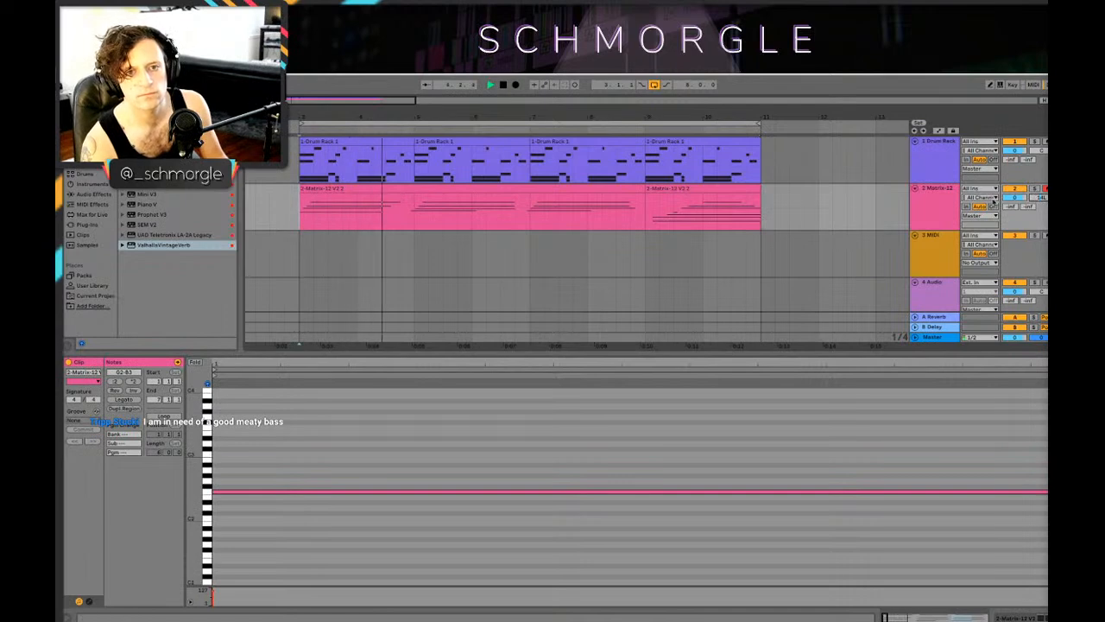
# Step: Show the Matrix-12 track's devices, open the Matrix-12 V synth, and leave its preset browser for the main synth controls
pyautogui.click(932, 203)
pyautogui.doubleClick(932, 204)
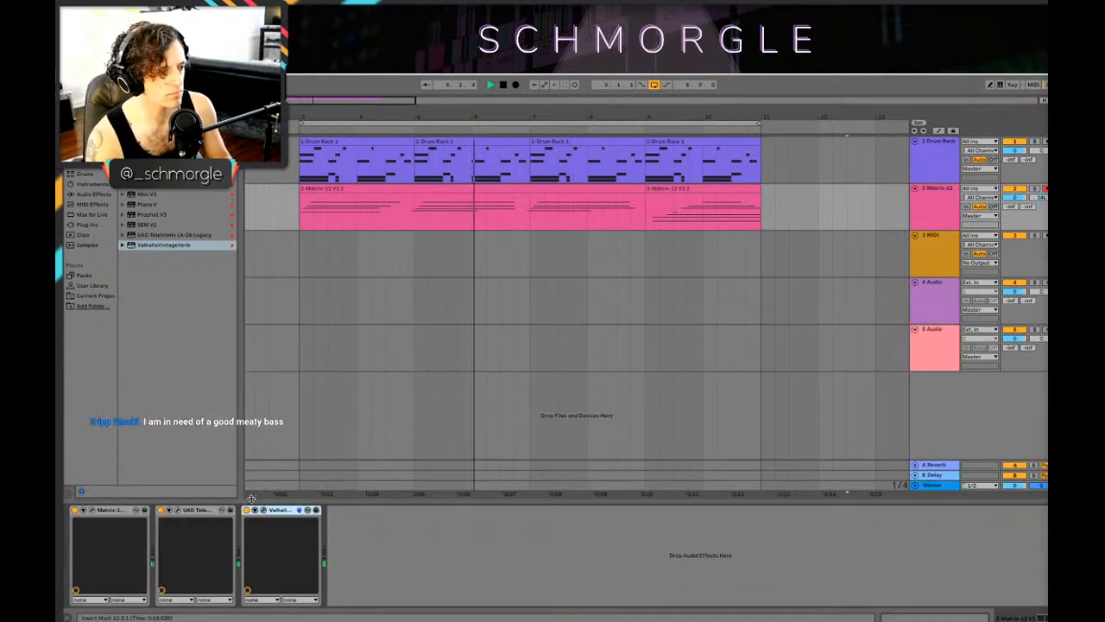
pyautogui.click(91, 510)
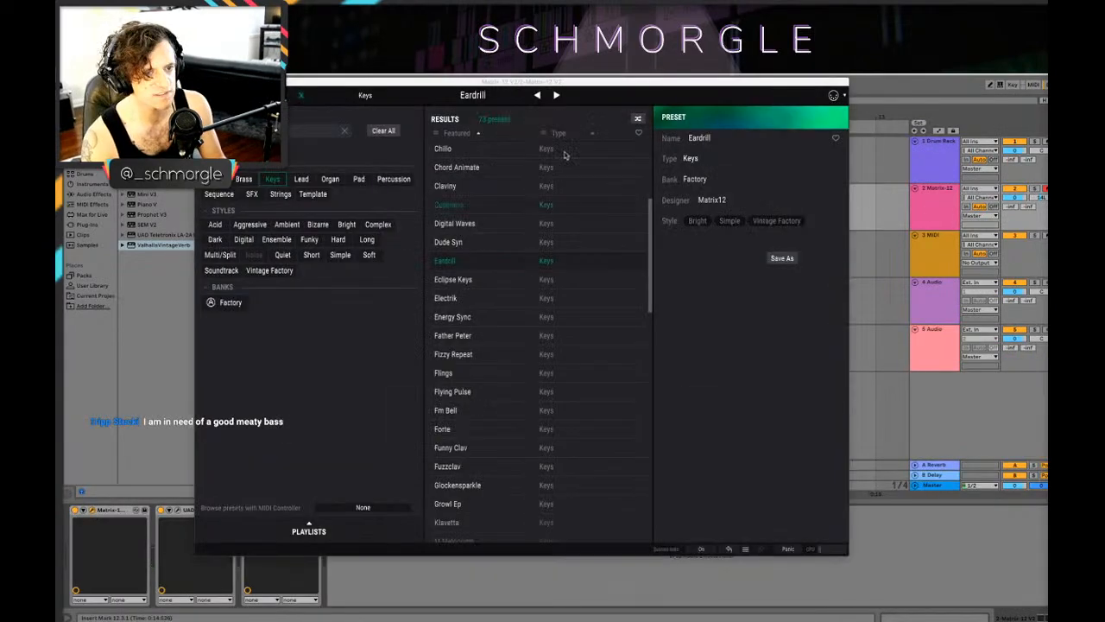
pyautogui.click(307, 96)
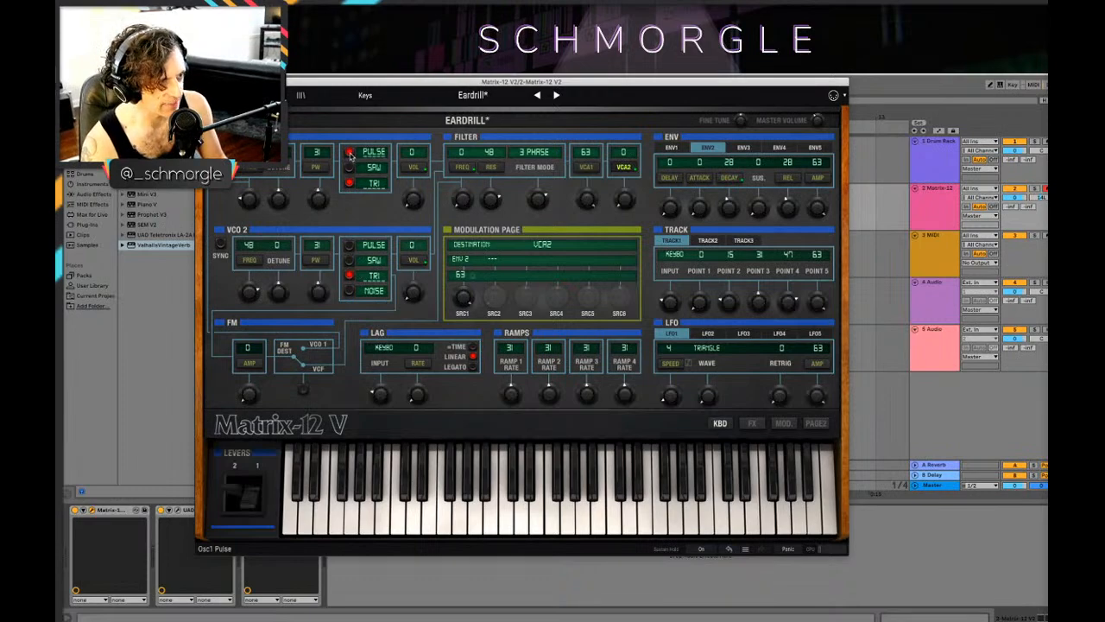
# Step: Switch VCO 1 of the Eardrill preset to only the saw waveform while playing the arrangement from bar 3
pyautogui.moveTo(383, 83); pyautogui.dragTo(525, 364)
pyautogui.click(286, 196)
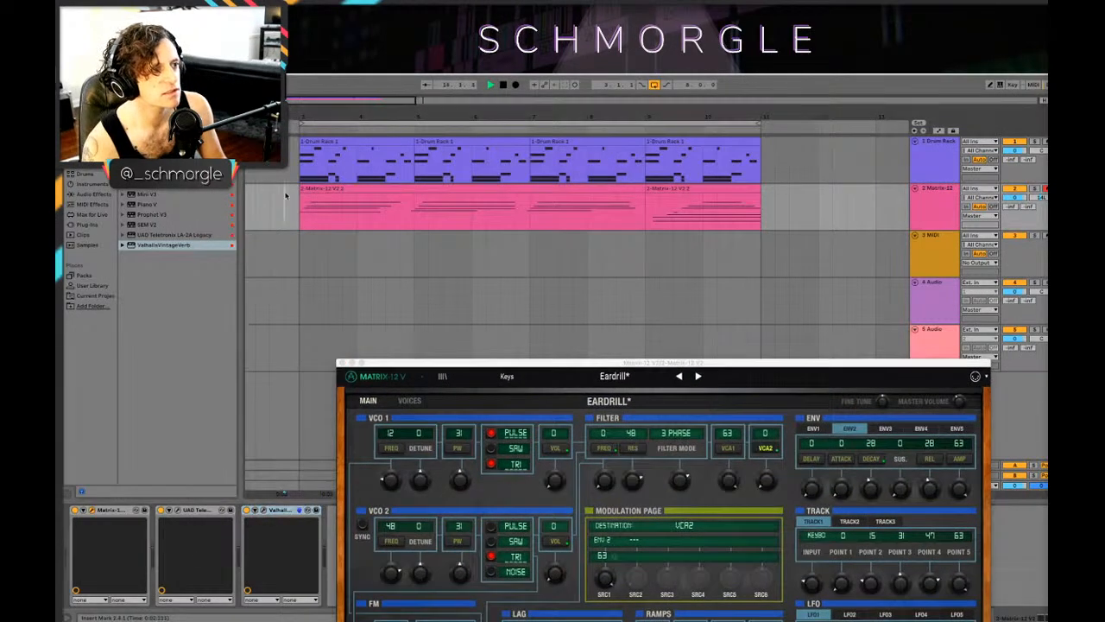
pyautogui.press('space')
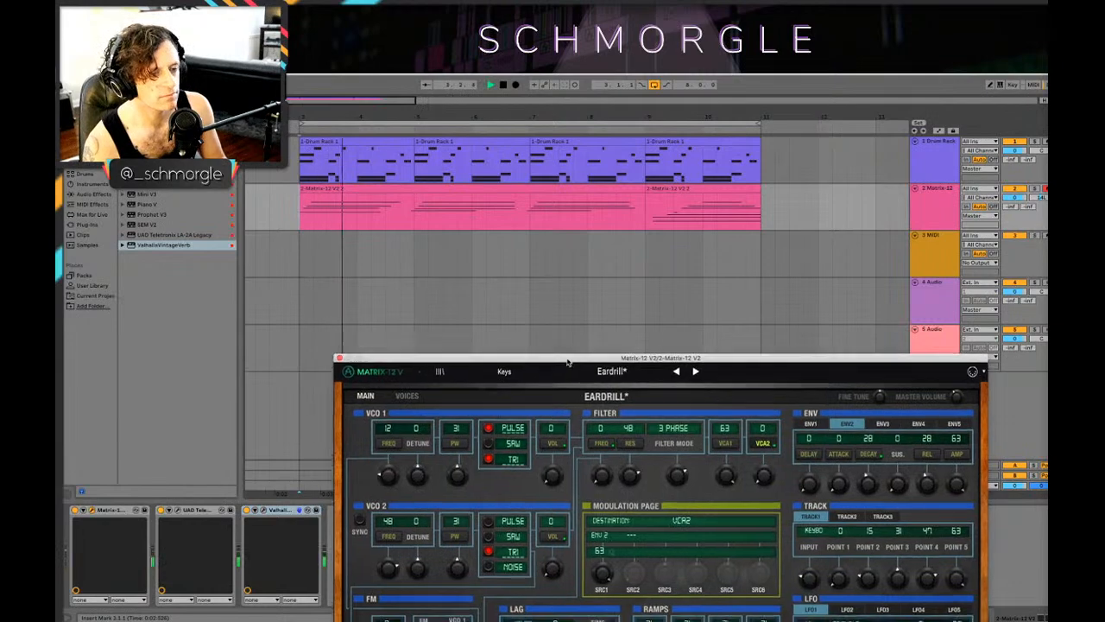
pyautogui.moveTo(581, 380); pyautogui.dragTo(533, 257)
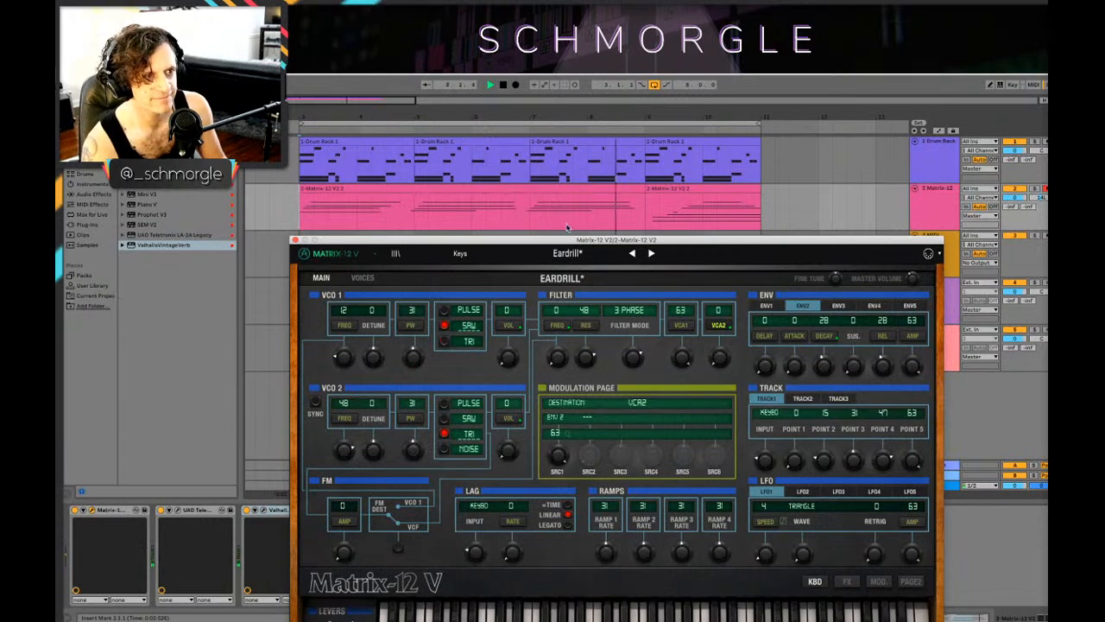
pyautogui.moveTo(577, 241); pyautogui.dragTo(585, 298)
pyautogui.press('space')
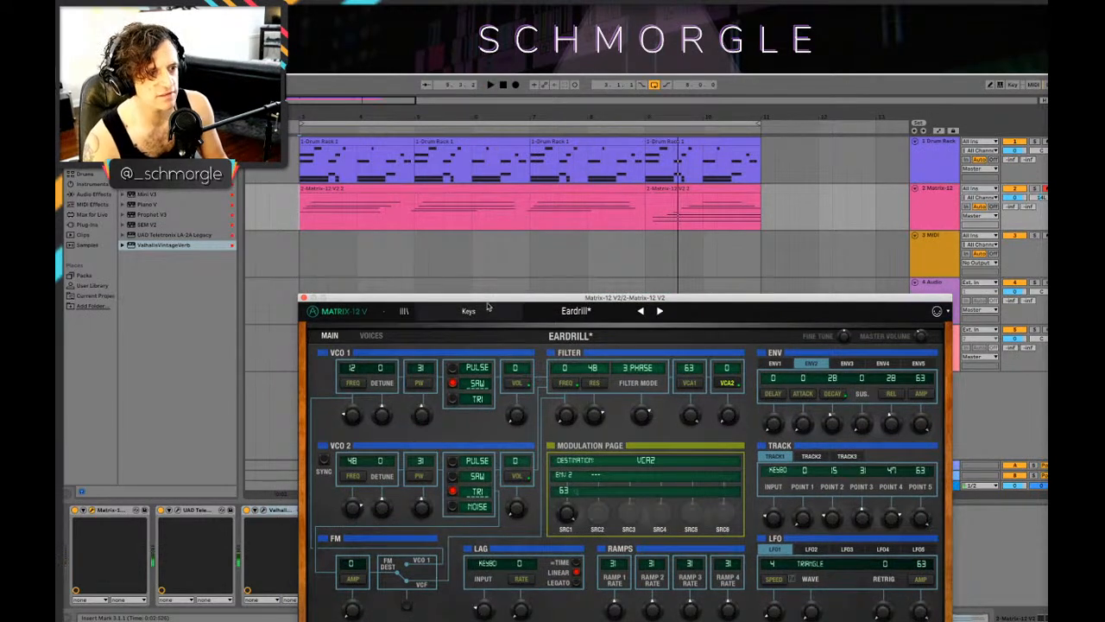
# Step: Set VCO 1 to saw plus triangle, filter resonance to 29, and VCO 2 to synced pulse at volume 31 during playback
pyautogui.moveTo(480, 297); pyautogui.dragTo(491, 270)
pyautogui.press('space')
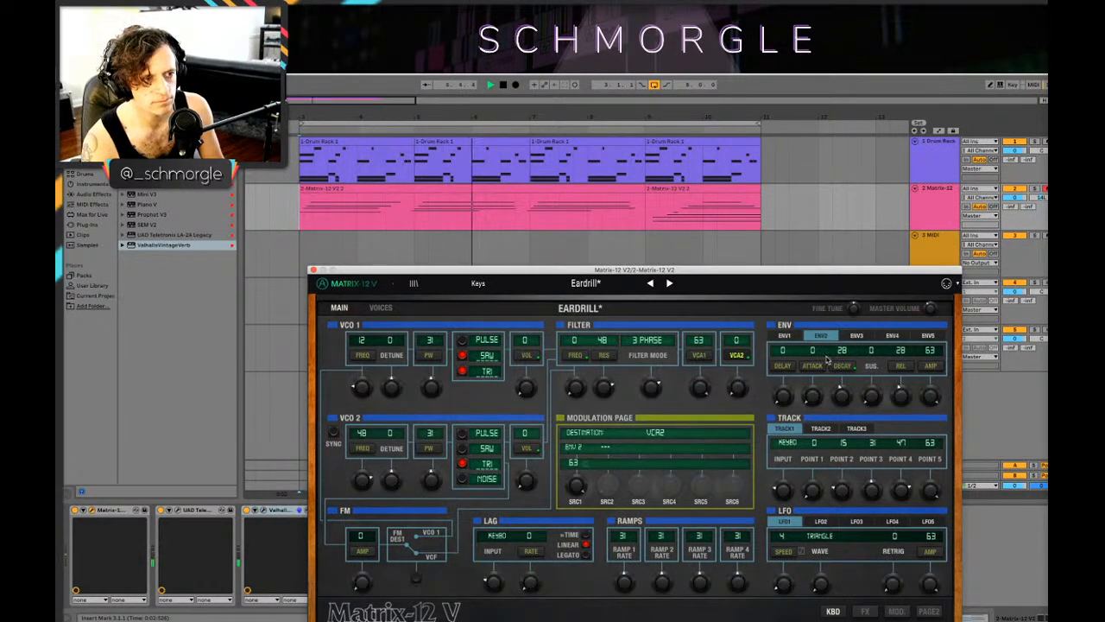
pyautogui.moveTo(604, 396); pyautogui.dragTo(605, 416)
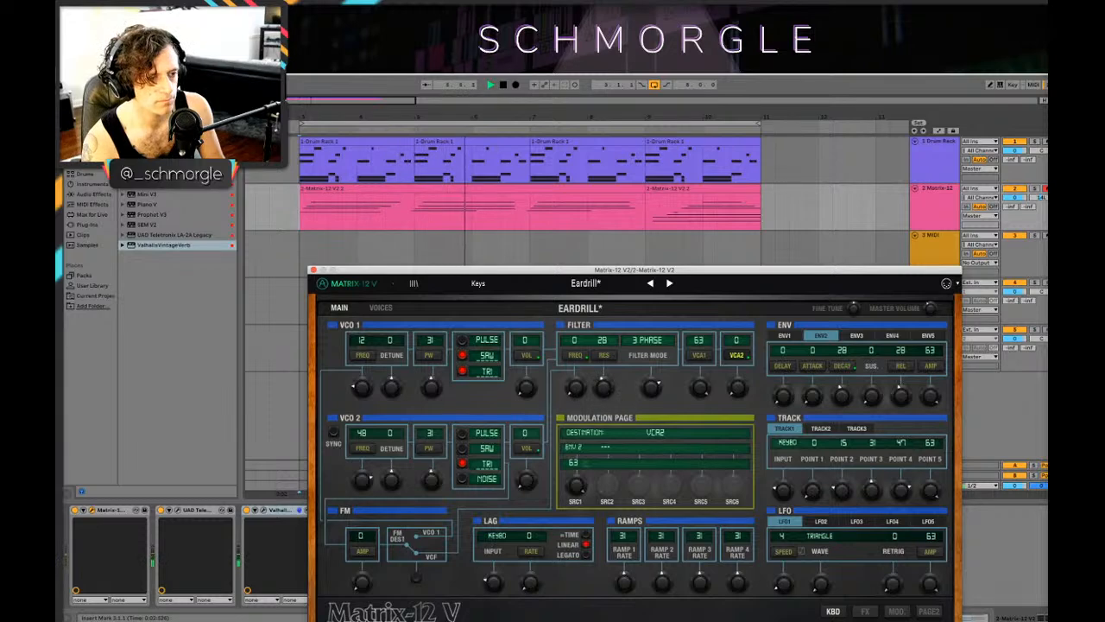
pyautogui.click(462, 449)
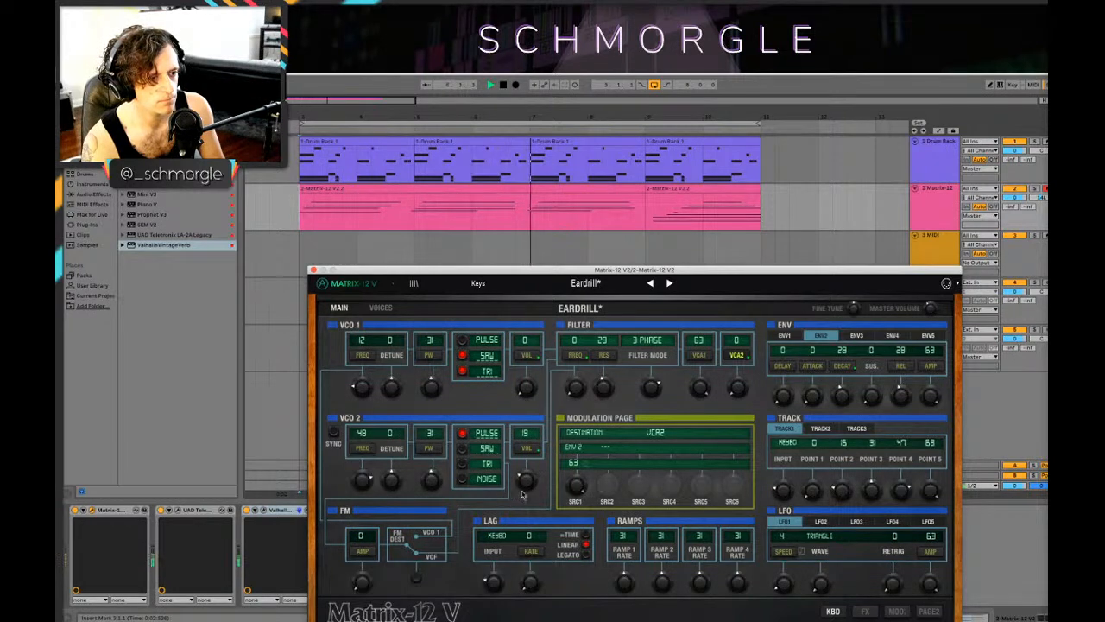
pyautogui.moveTo(521, 486); pyautogui.dragTo(522, 493)
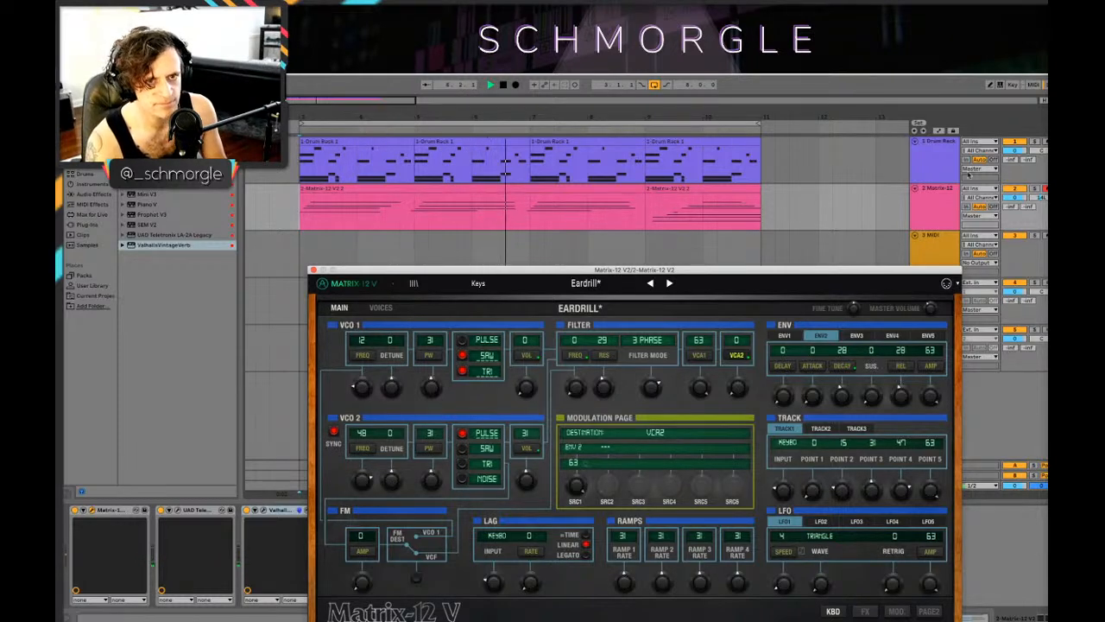
# Step: Set the Drum Rack track's volume to -3.5 dB and close the Matrix-12 V window
pyautogui.moveTo(1015, 150); pyautogui.dragTo(1015, 158)
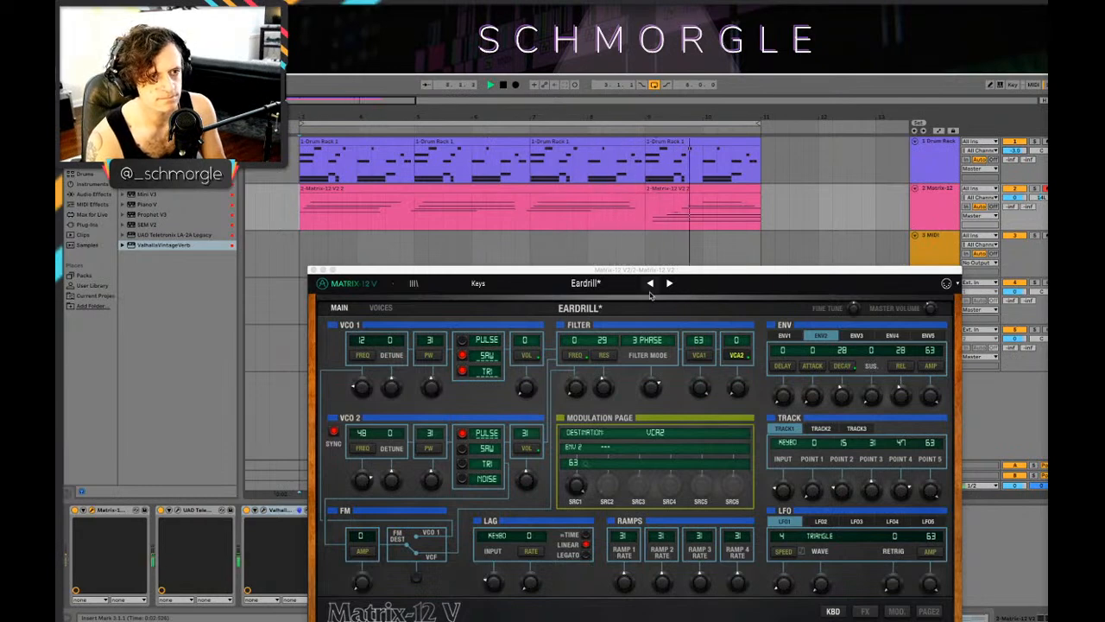
pyautogui.click(314, 271)
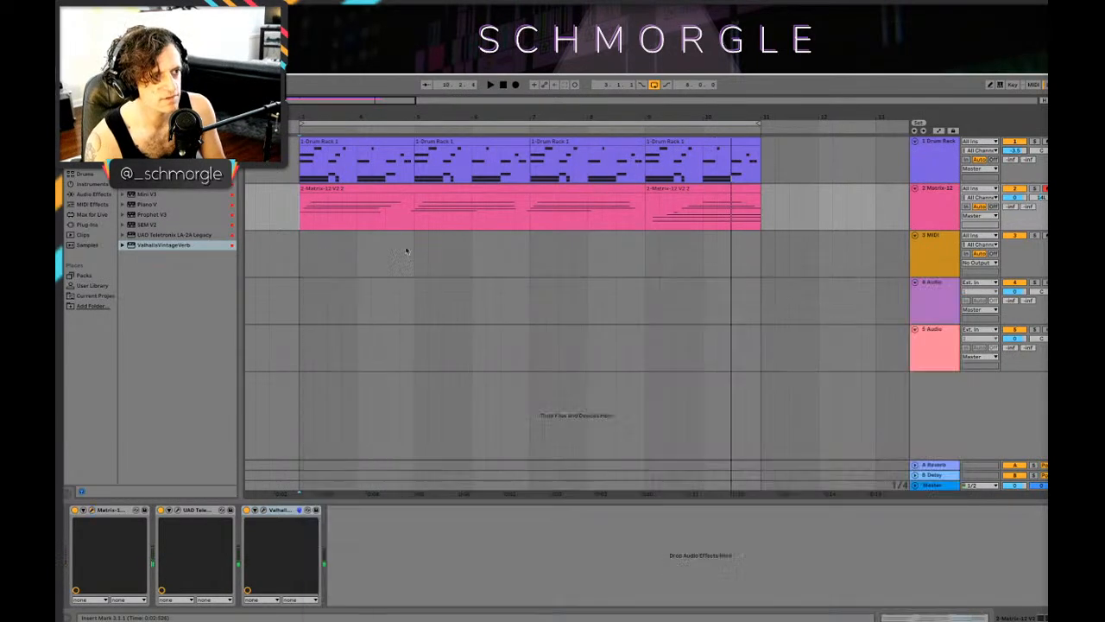
# Step: Delete the long G1 note starting at 17.1.3 in the last Matrix-12 clip and play it back
pyautogui.click(653, 204)
pyautogui.doubleClick(666, 187)
pyautogui.press('space')
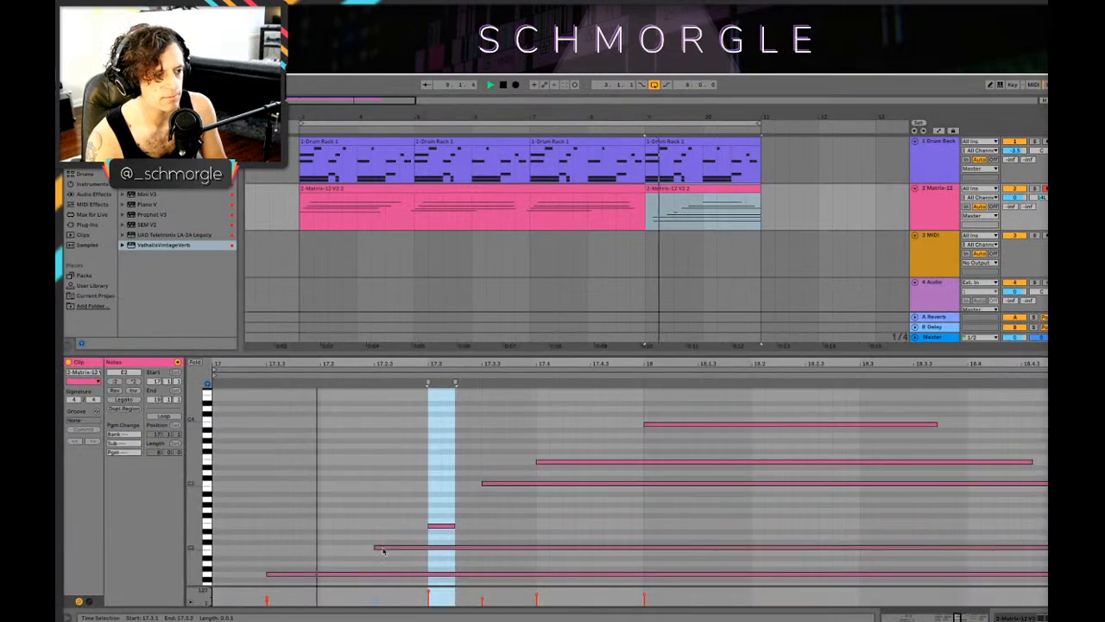
pyautogui.scroll(-3, 399, 504)
pyautogui.press('space')
pyautogui.click(341, 524)
pyautogui.click(339, 486)
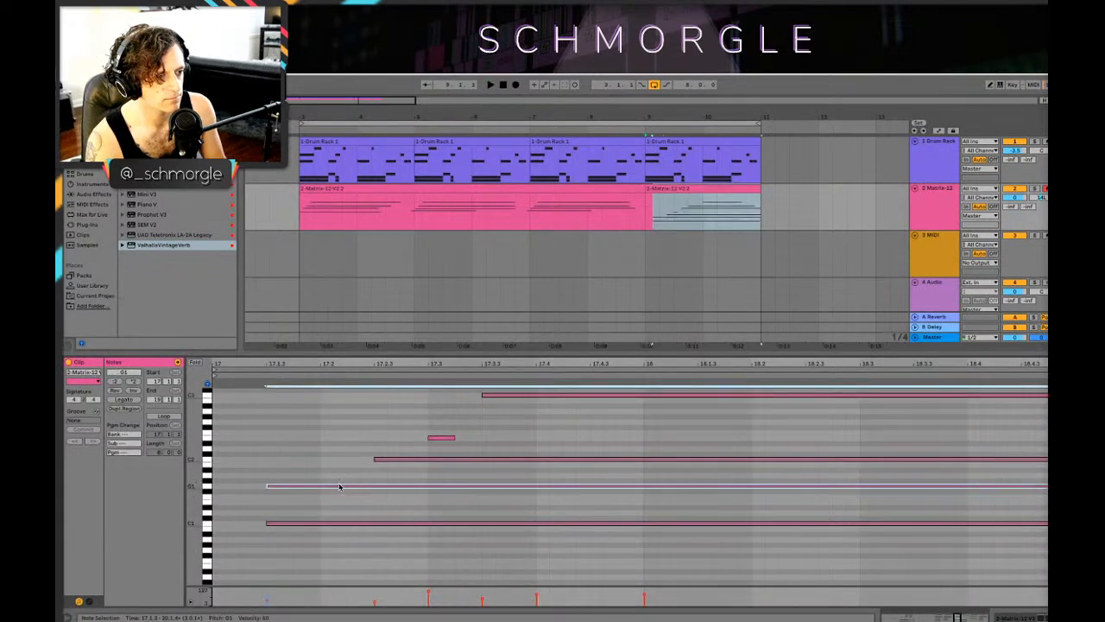
pyautogui.press('Delete')
pyautogui.press('space')
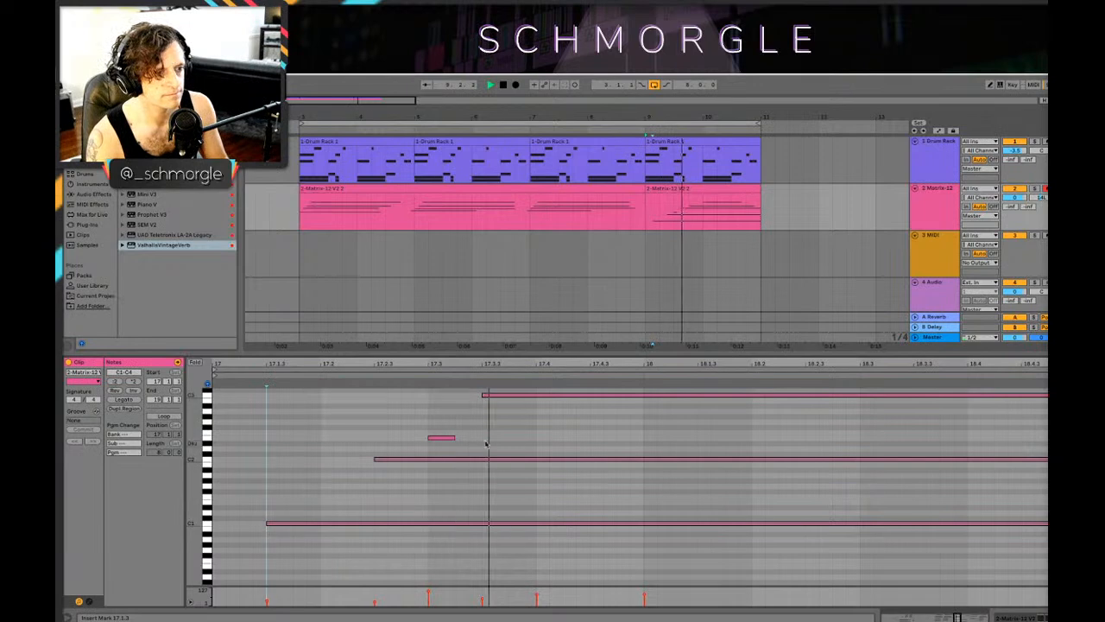
# Step: Copy both Matrix-12 clips, spanning bars 3 to 11, onto the empty MIDI track 3
pyautogui.hotkey('shift', 'Tab')
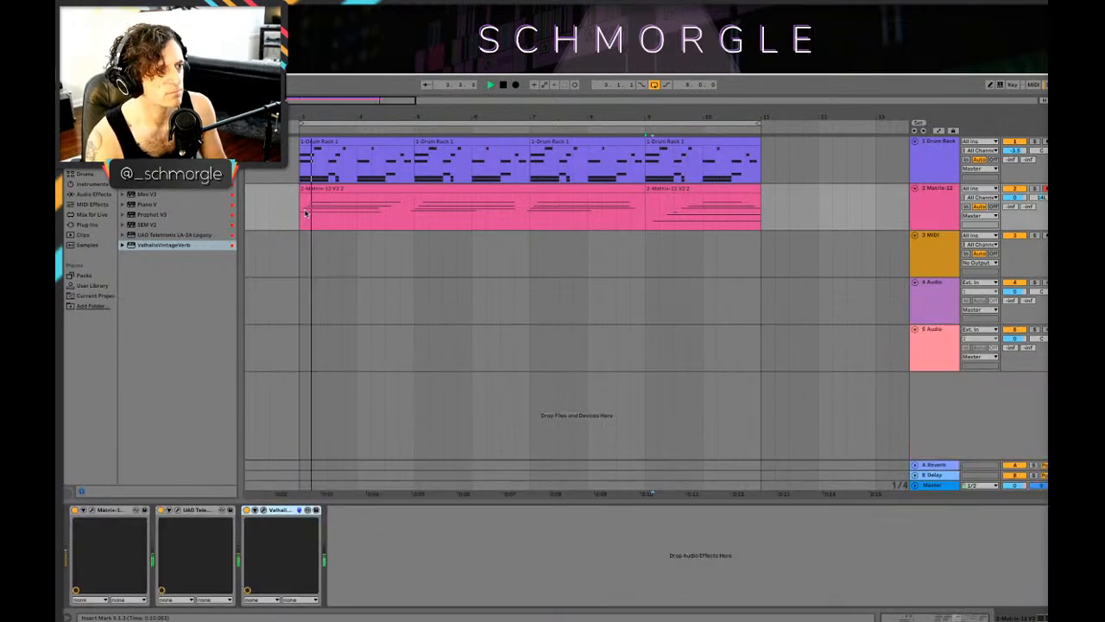
pyautogui.click(940, 208)
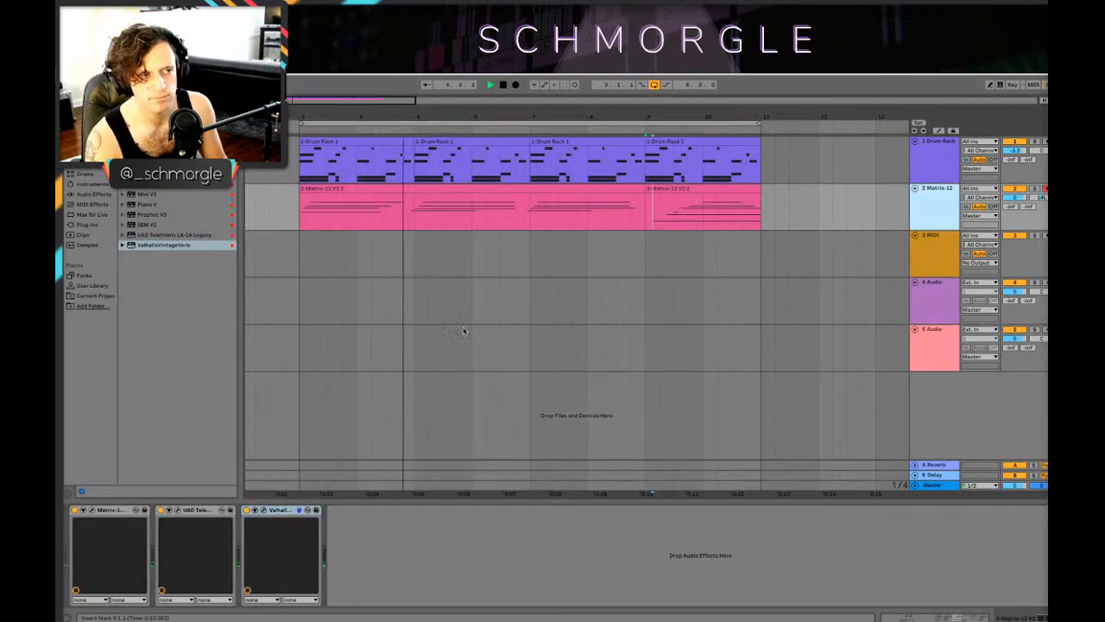
pyautogui.click(930, 256)
pyautogui.click(933, 213)
pyautogui.click(342, 187)
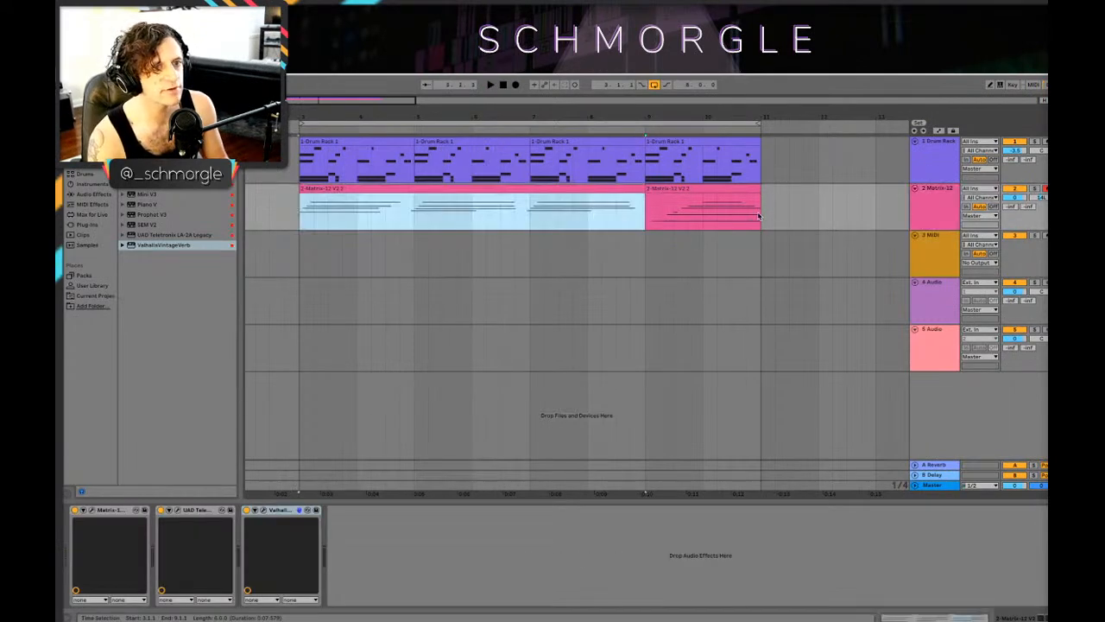
pyautogui.keyDown('shift'); pyautogui.click(695, 187); pyautogui.keyUp('shift')
pyautogui.moveTo(695, 187); pyautogui.dragTo(699, 236)
pyautogui.click(270, 268)
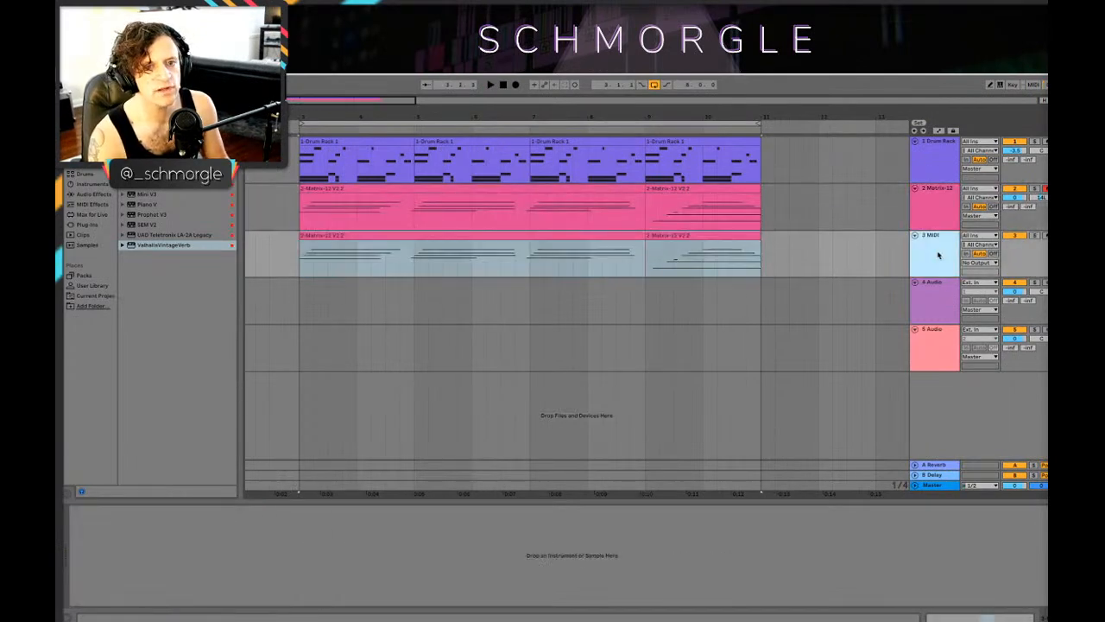
# Step: Load the SEM V2 synth onto MIDI track 3 and decline its introductory tour
pyautogui.click(160, 224)
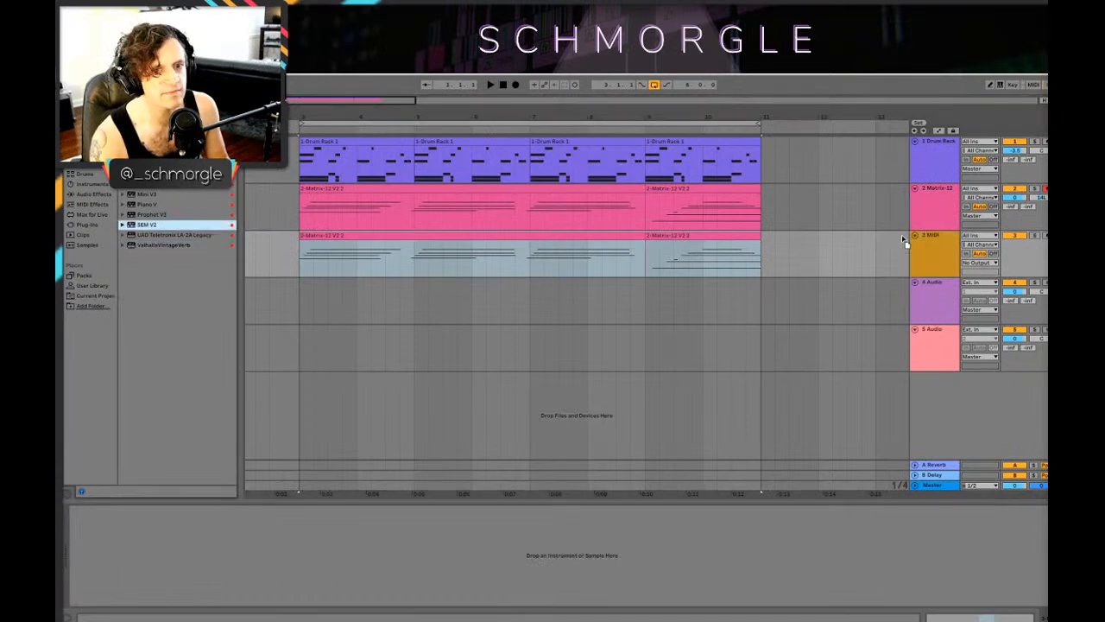
pyautogui.moveTo(949, 245); pyautogui.dragTo(948, 245)
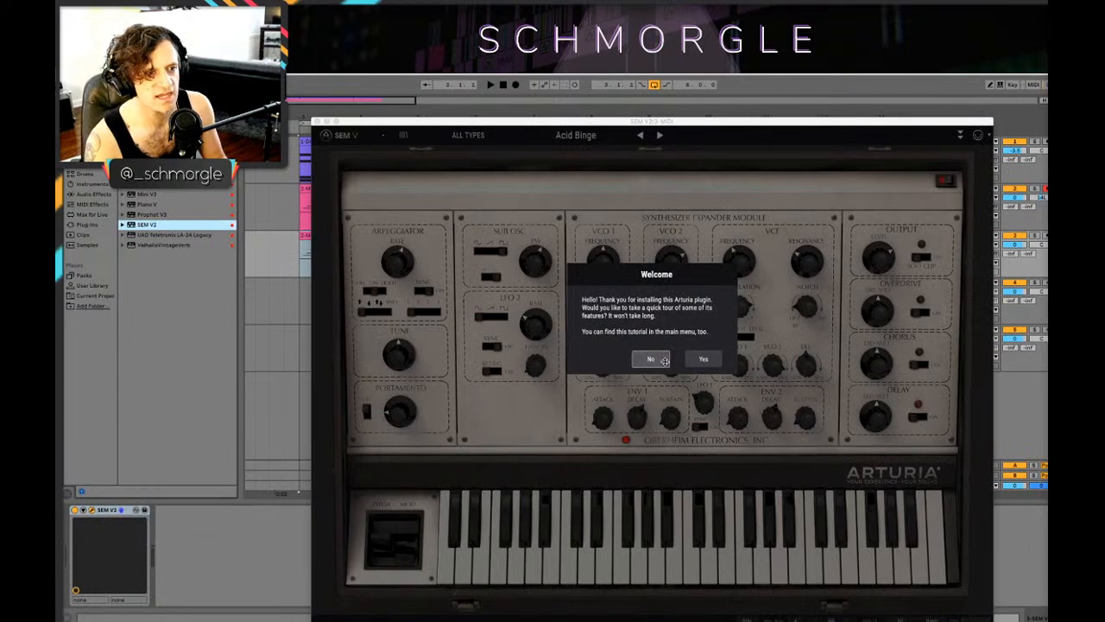
pyautogui.click(653, 360)
pyautogui.moveTo(559, 126); pyautogui.dragTo(439, 104)
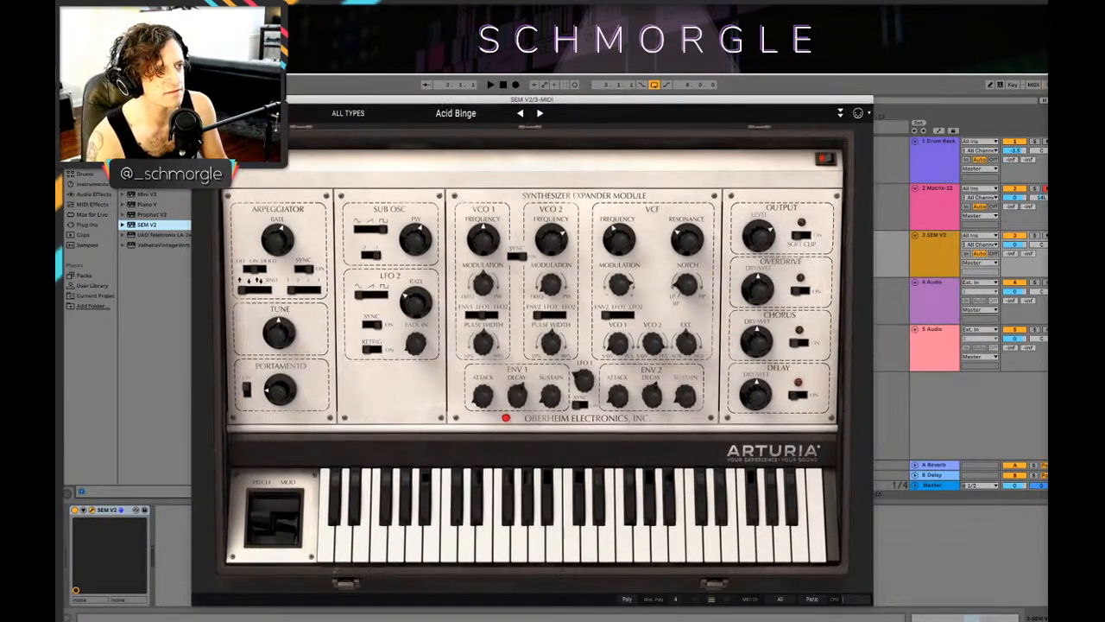
# Step: Load the Celeste preset from the SEM V2 Keys presets and switch its chorus off
pyautogui.click(282, 113)
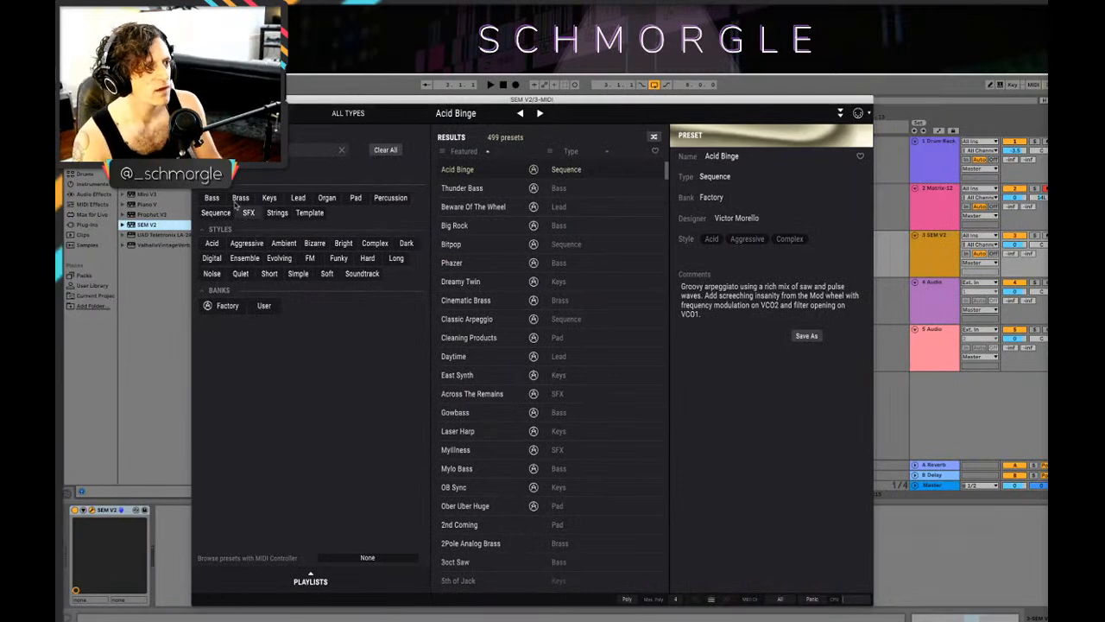
pyautogui.click(266, 199)
pyautogui.scroll(-1, 566, 374)
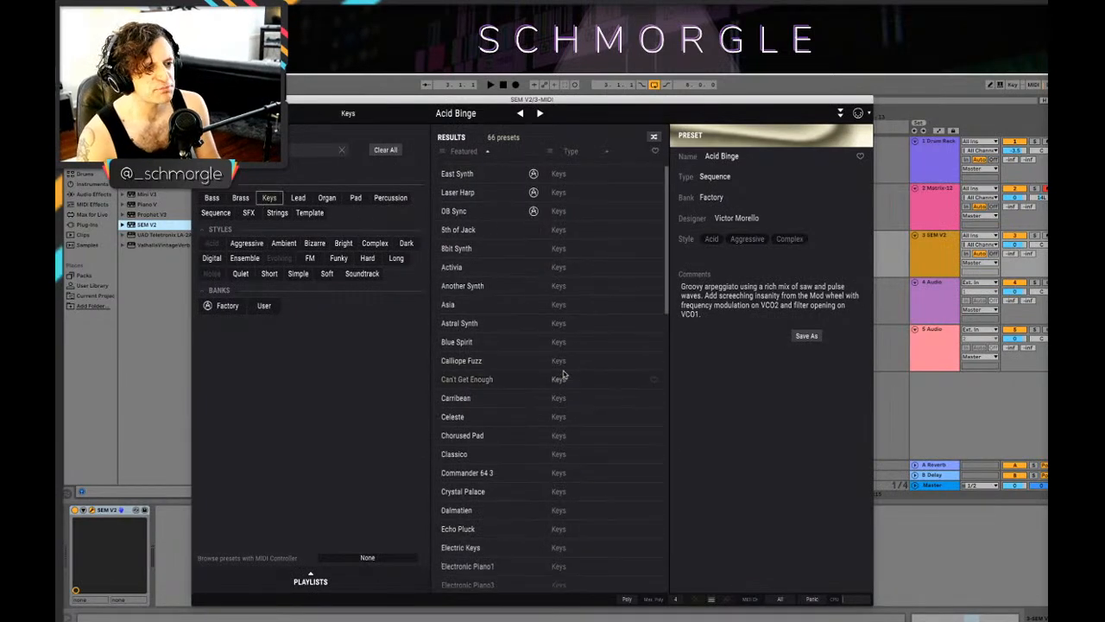
pyautogui.click(494, 415)
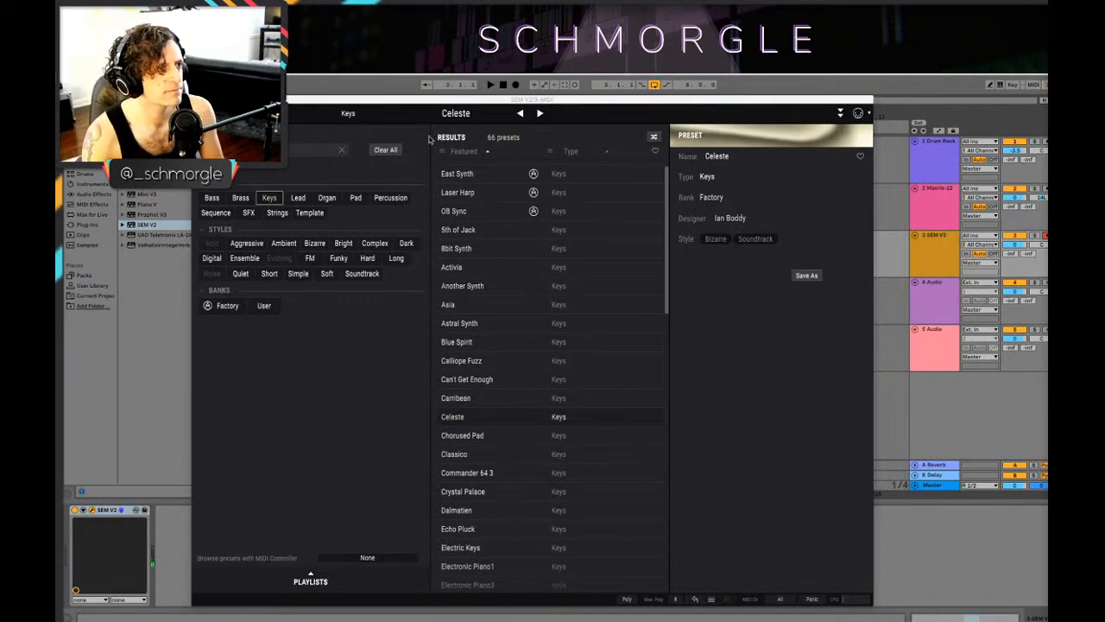
pyautogui.click(279, 114)
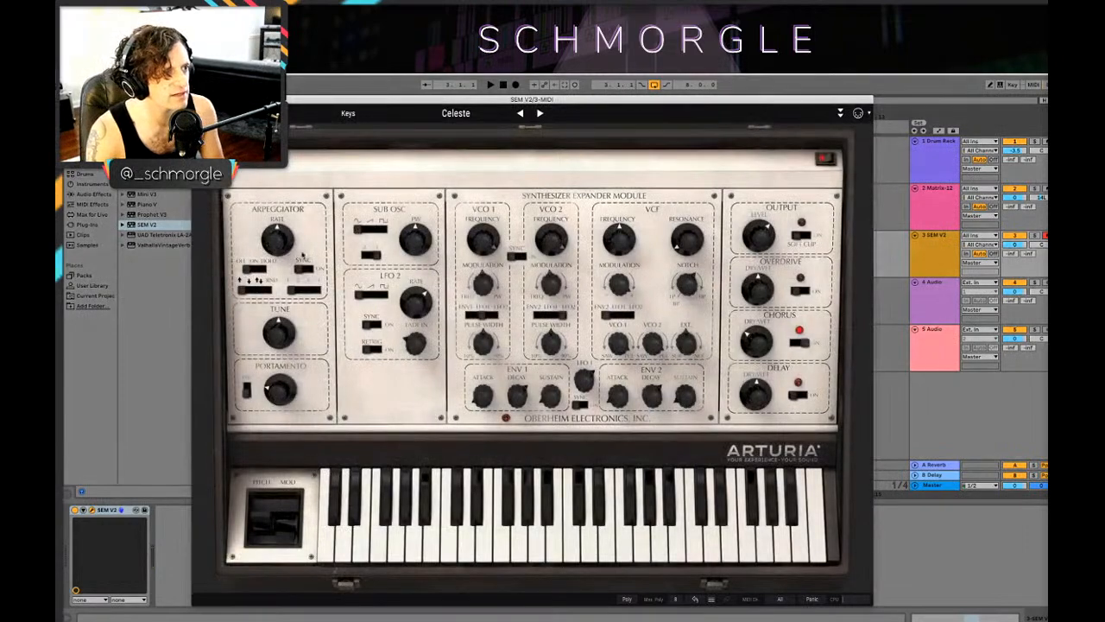
pyautogui.click(799, 344)
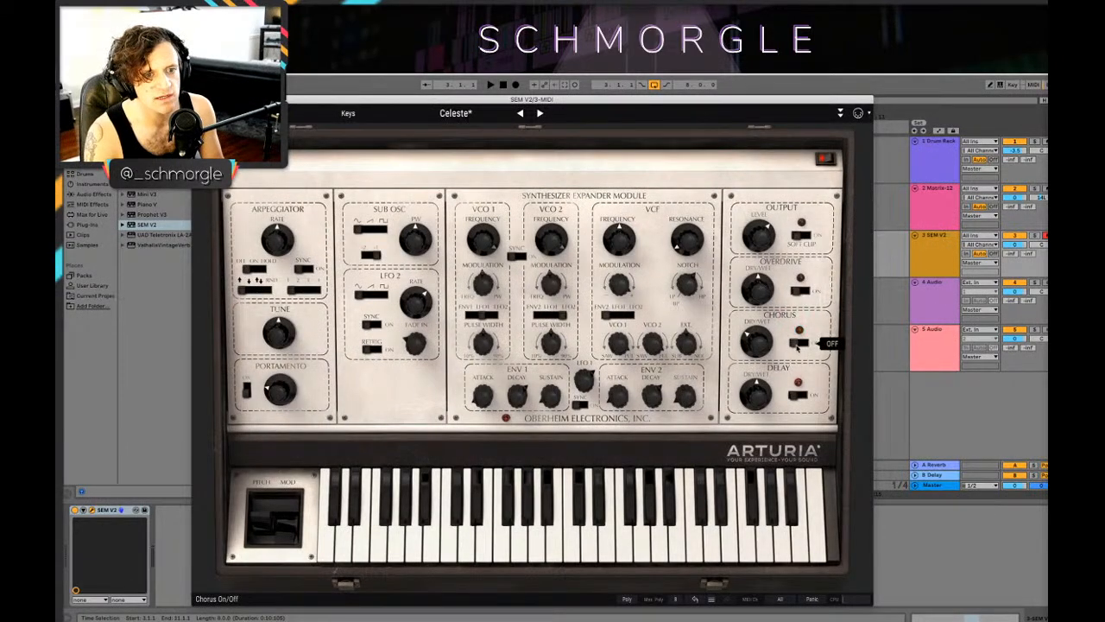
# Step: Pan the SEM V2 track to 15R and listen to it with the arrangement
pyautogui.press('space')
pyautogui.moveTo(567, 100); pyautogui.dragTo(570, 369)
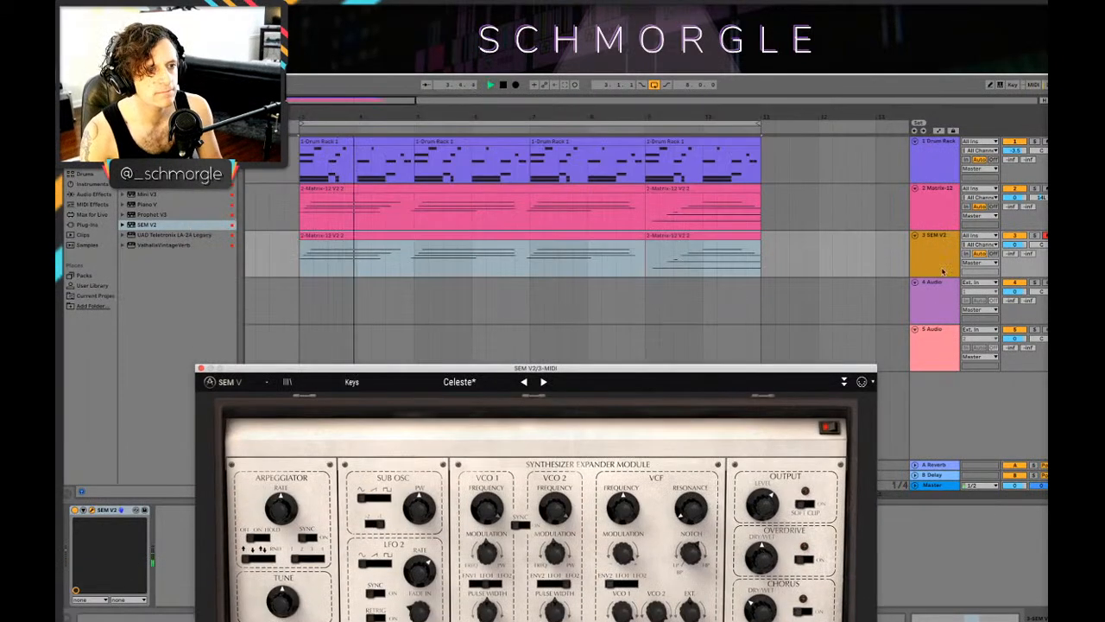
pyautogui.press('space')
pyautogui.moveTo(1042, 245); pyautogui.dragTo(1041, 232)
pyautogui.press('space')
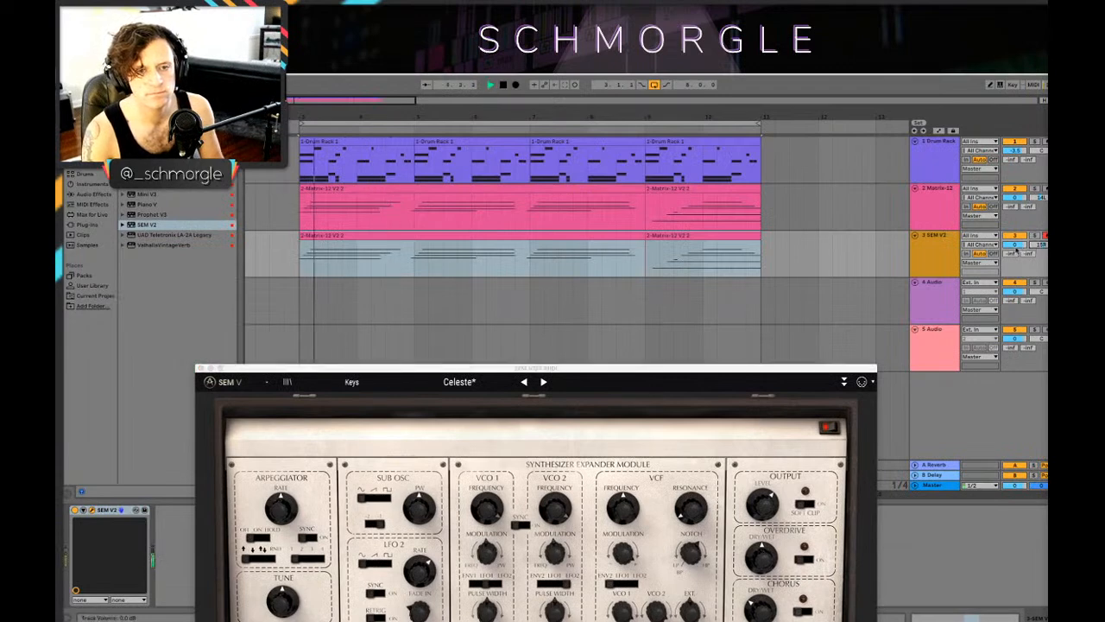
pyautogui.press('space')
# Step: Transpose all notes of the first SEM V2 clip down one octave and play the arrangement
pyautogui.doubleClick(577, 235)
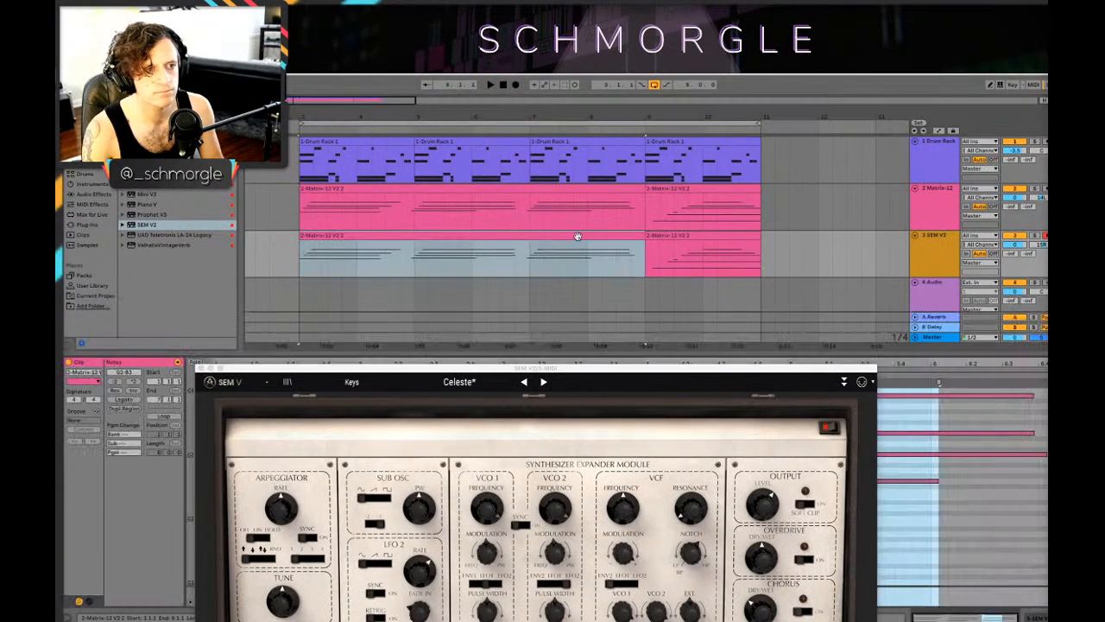
pyautogui.click(202, 369)
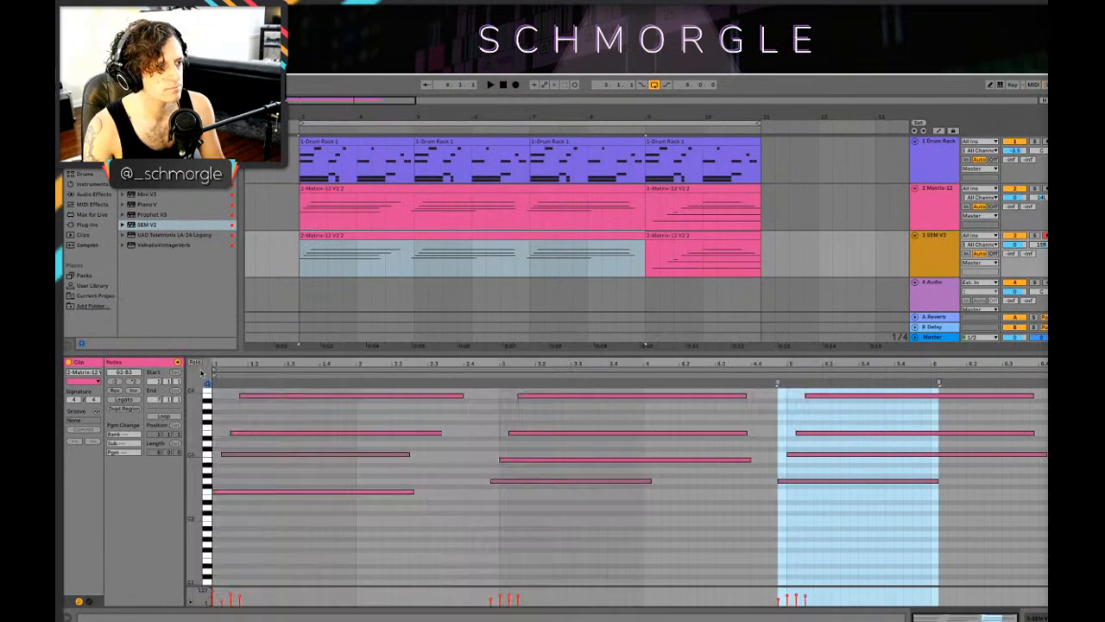
pyautogui.click(446, 509)
pyautogui.hotkey('ctrl', 'a')
pyautogui.hotkey('shift', 'Down')
pyautogui.press('space')
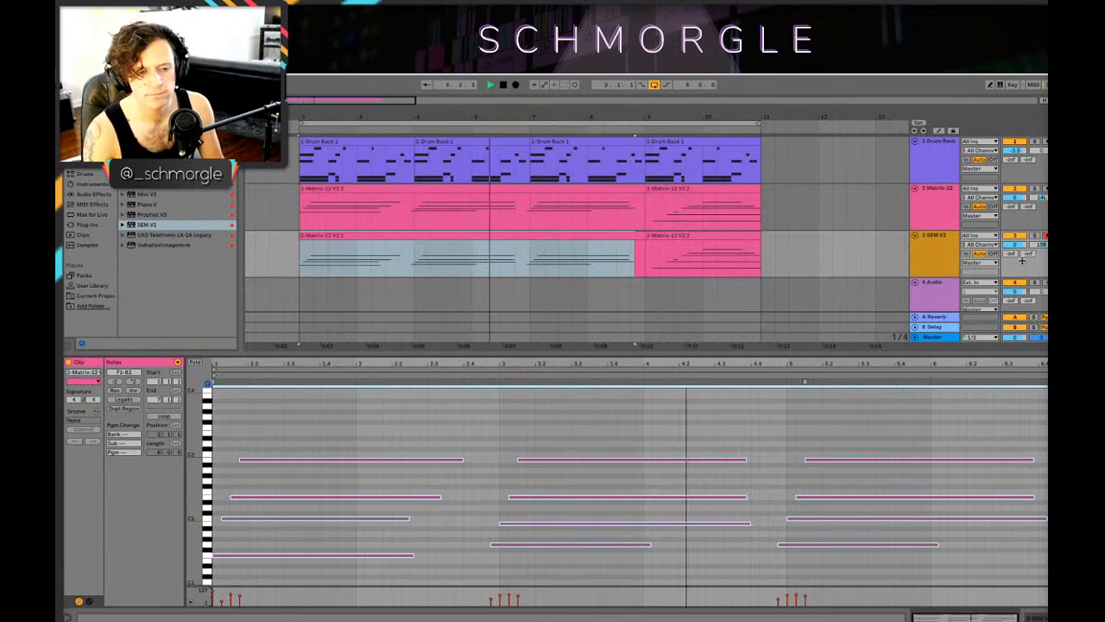
# Step: Look at the device chains of the Matrix-12 and Drum Rack tracks while the arrangement plays
pyautogui.click(926, 209)
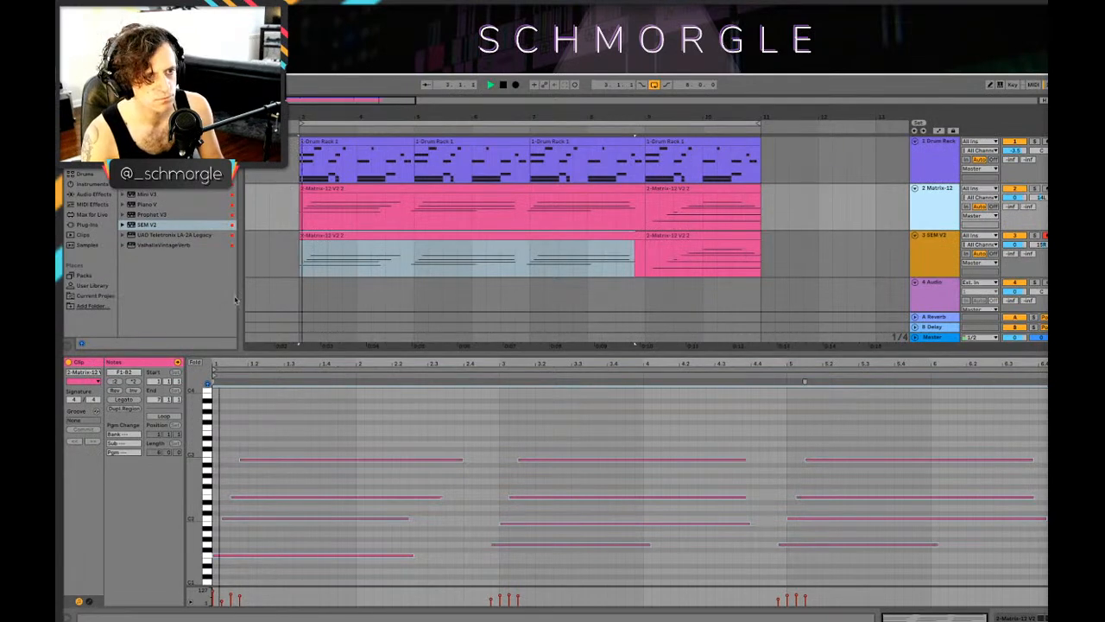
pyautogui.hotkey('ctrl', 't')
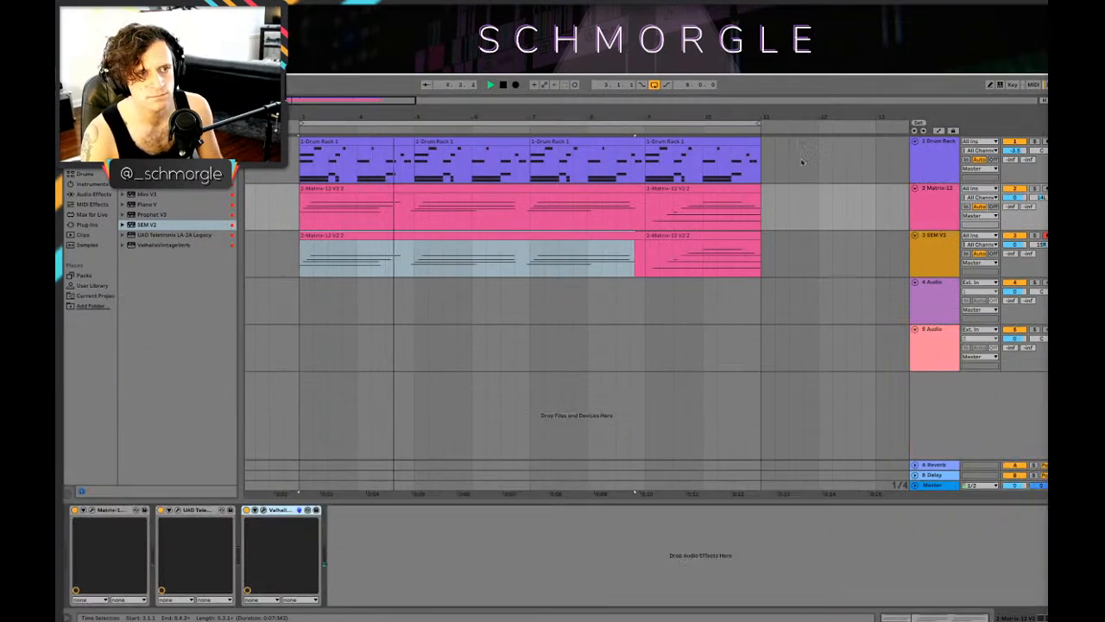
pyautogui.click(931, 162)
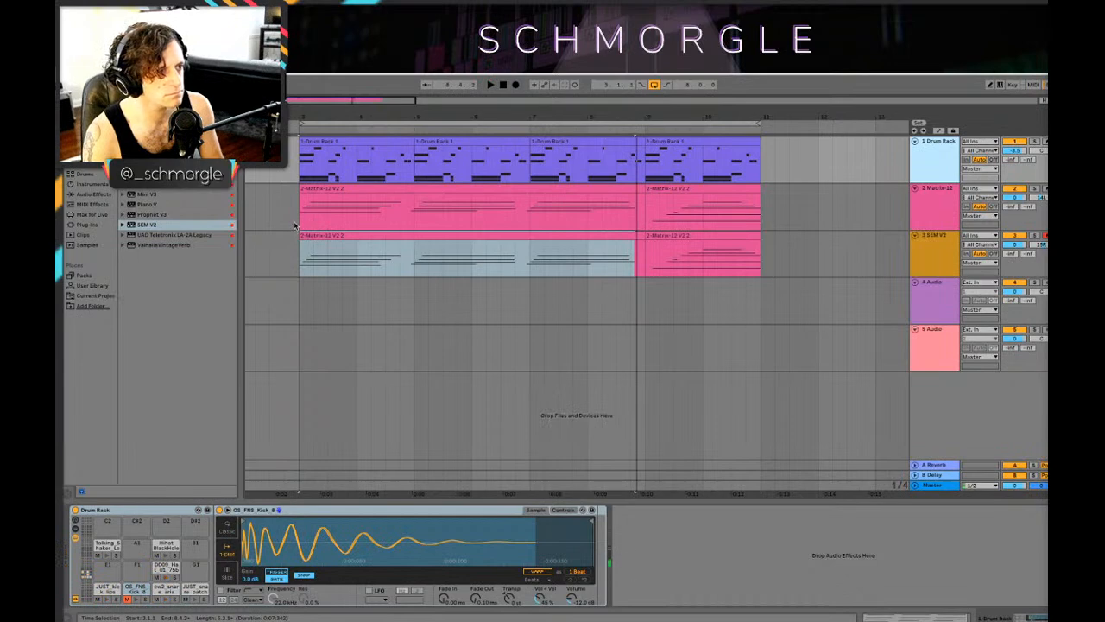
# Step: Play the arrangement from bar 3 to check how the two layered synth parts sound with the drums
pyautogui.click(320, 221)
pyautogui.moveTo(841, 117); pyautogui.dragTo(660, 95)
pyautogui.press('space')
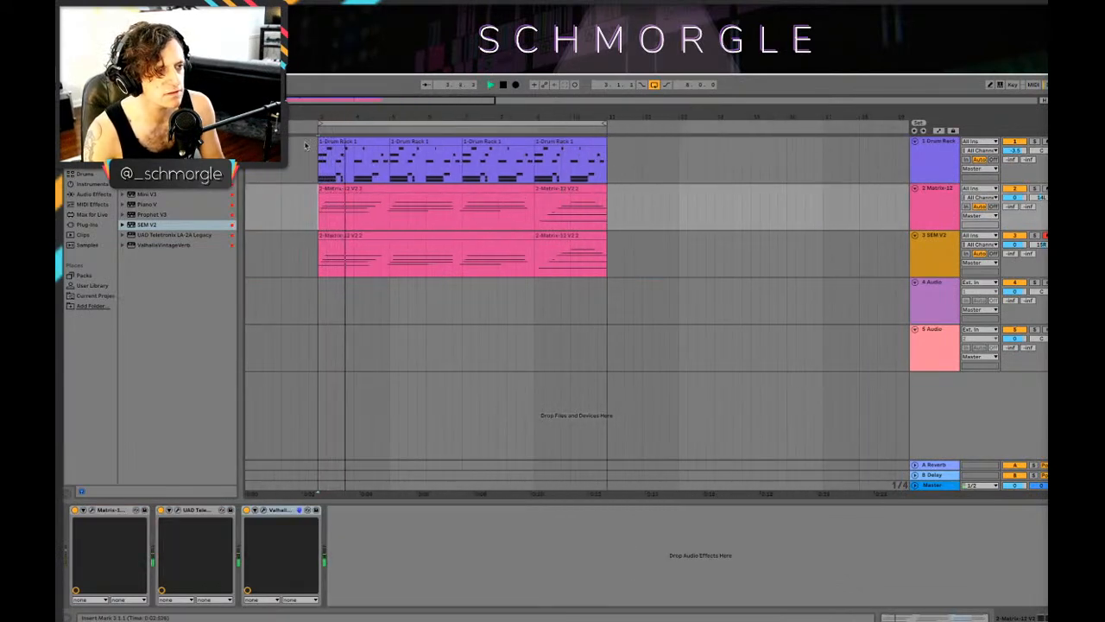
pyautogui.moveTo(399, 108); pyautogui.dragTo(419, 114)
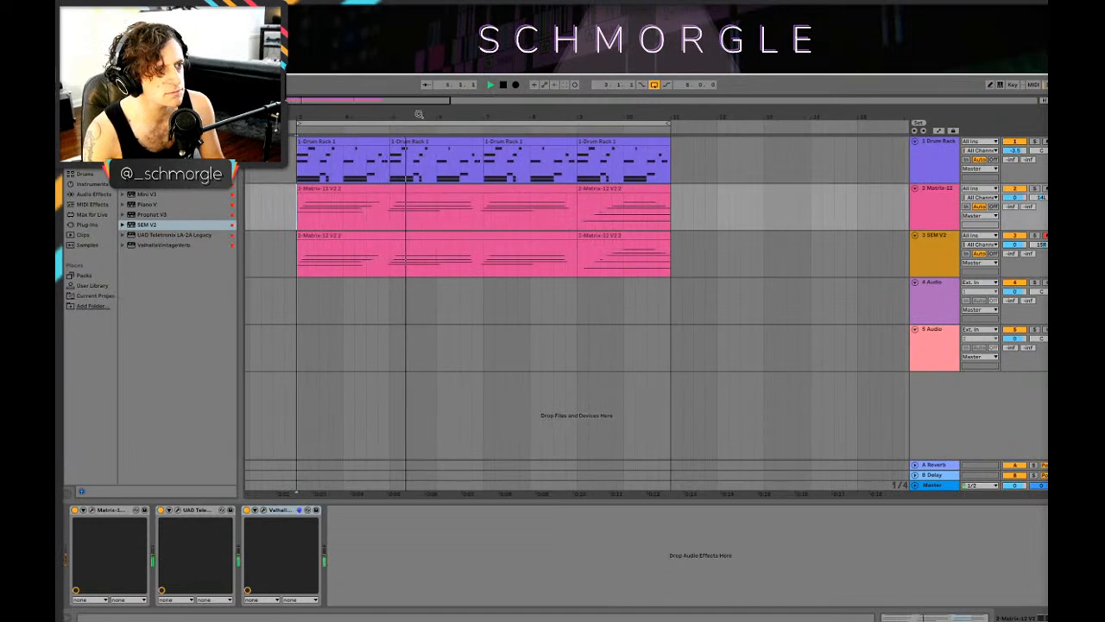
pyautogui.press('space')
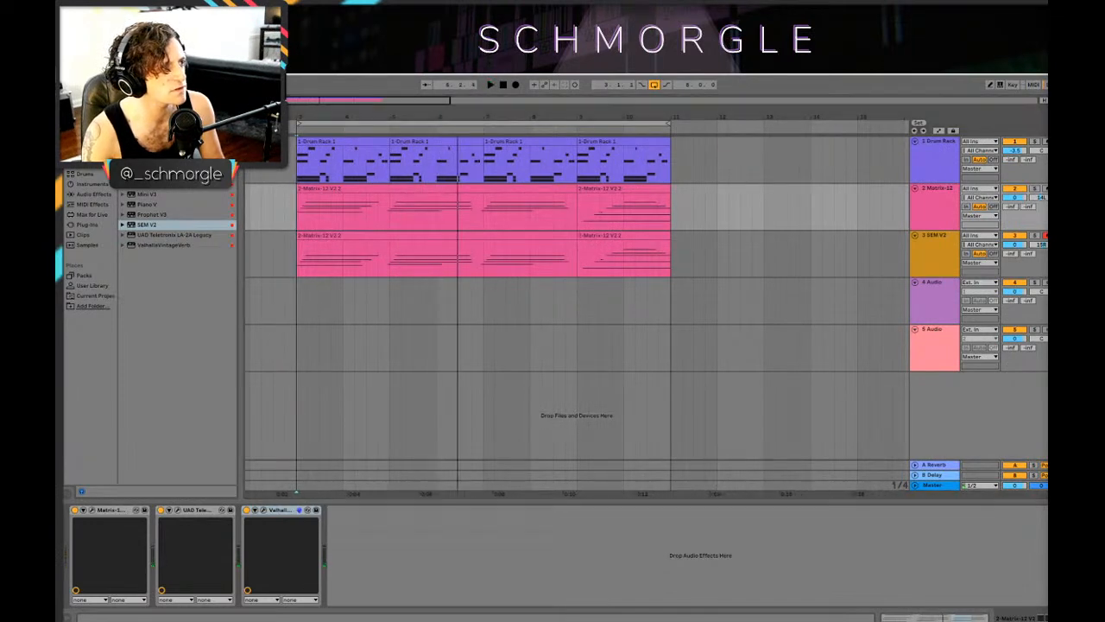
pyautogui.press('space')
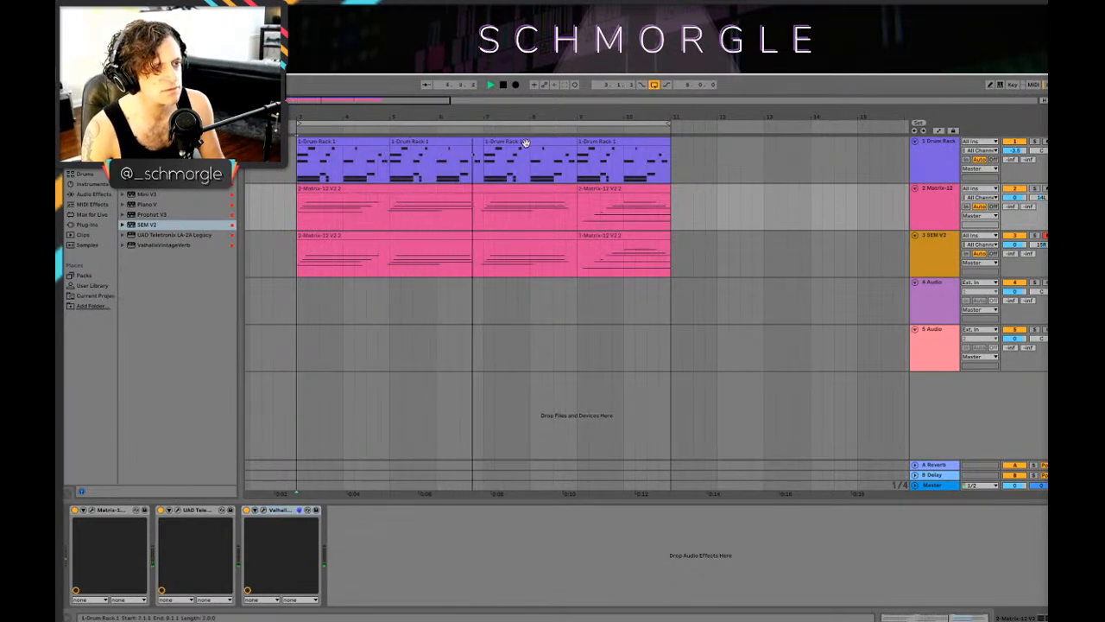
pyautogui.moveTo(619, 110); pyautogui.dragTo(619, 115)
pyautogui.moveTo(397, 113); pyautogui.dragTo(449, 106)
pyautogui.press('space')
pyautogui.click(931, 250)
pyautogui.click(941, 209)
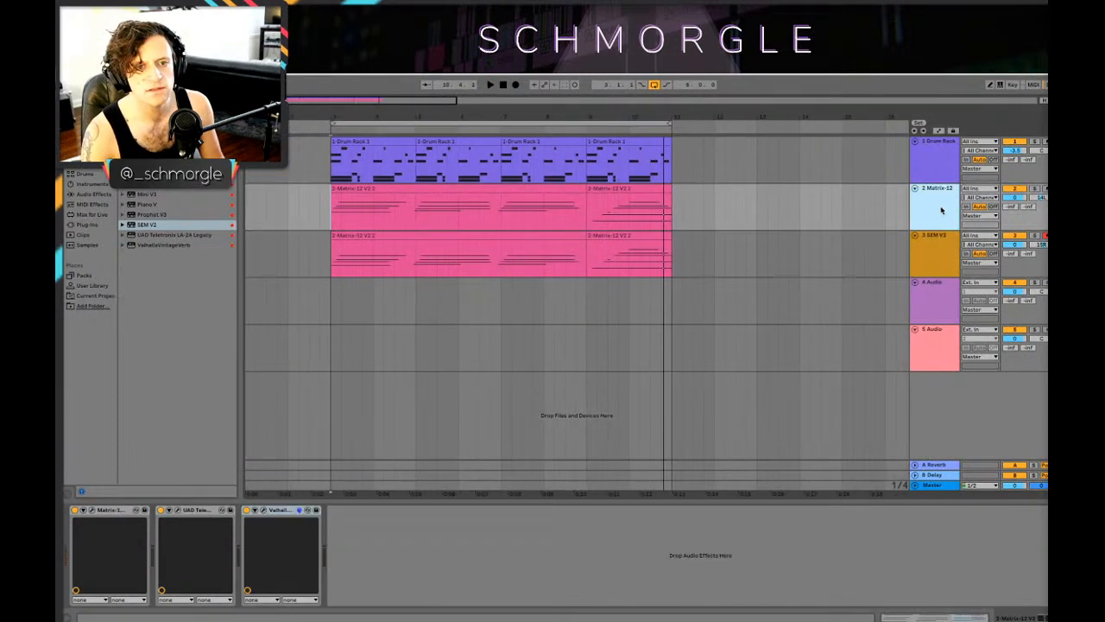
pyautogui.click(924, 283)
pyautogui.click(935, 207)
pyautogui.click(937, 242)
pyautogui.click(936, 207)
pyautogui.keyDown('shift'); pyautogui.click(938, 246); pyautogui.keyUp('shift')
pyautogui.click(941, 158)
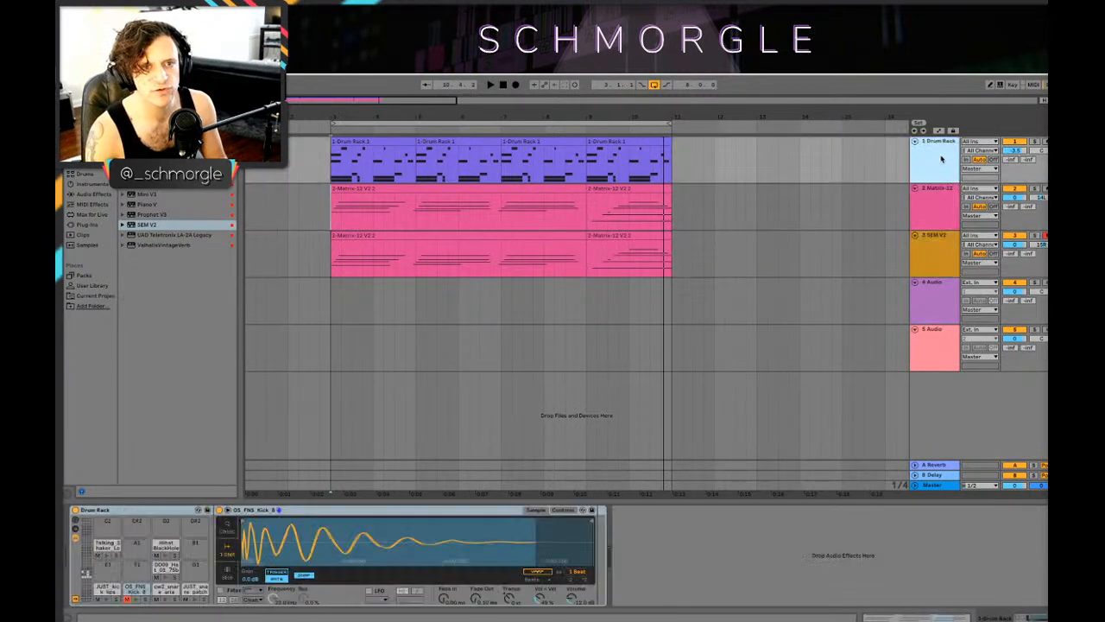
# Step: Solo the SEM V2 track, open its synth and adjust the VCO 2 frequency while listening to the part
pyautogui.click(1020, 232)
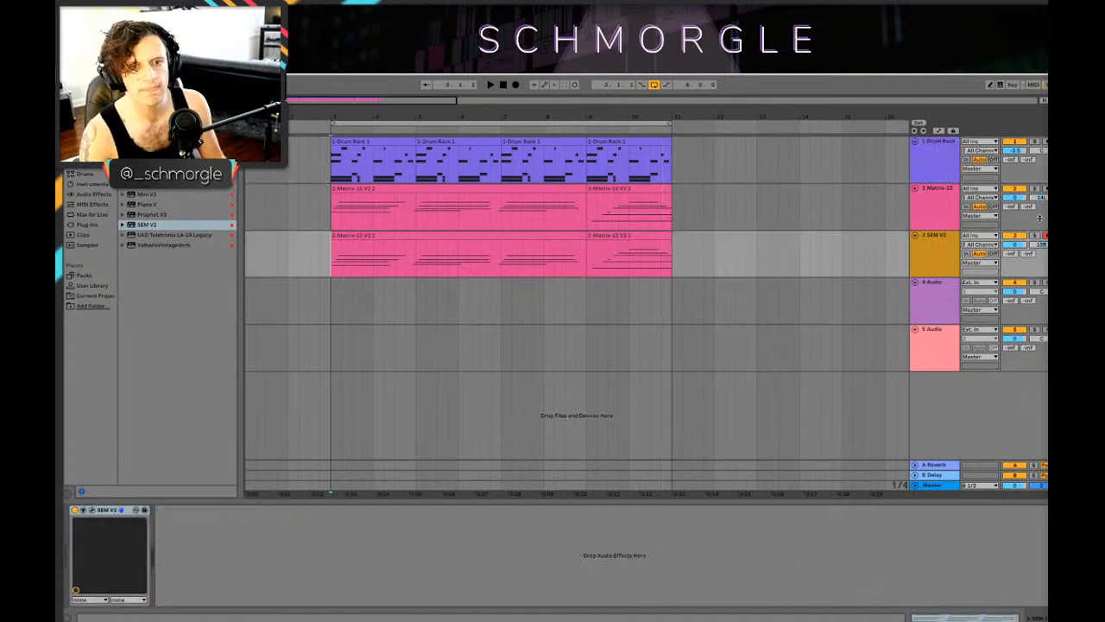
pyautogui.press('space')
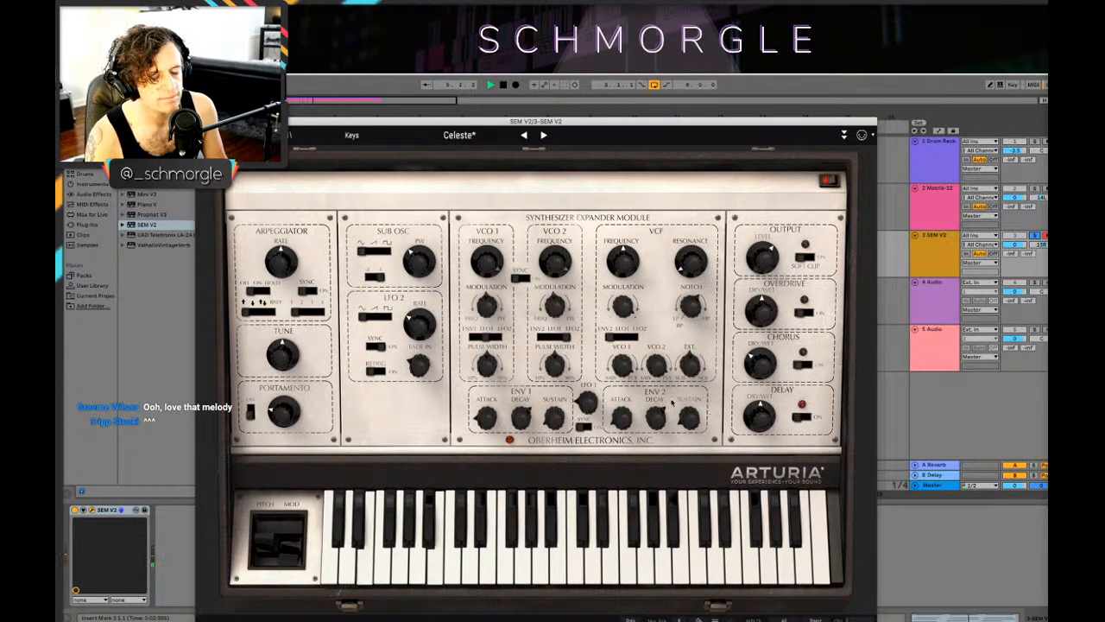
pyautogui.press('space')
pyautogui.moveTo(556, 261); pyautogui.dragTo(553, 272)
pyautogui.press('space')
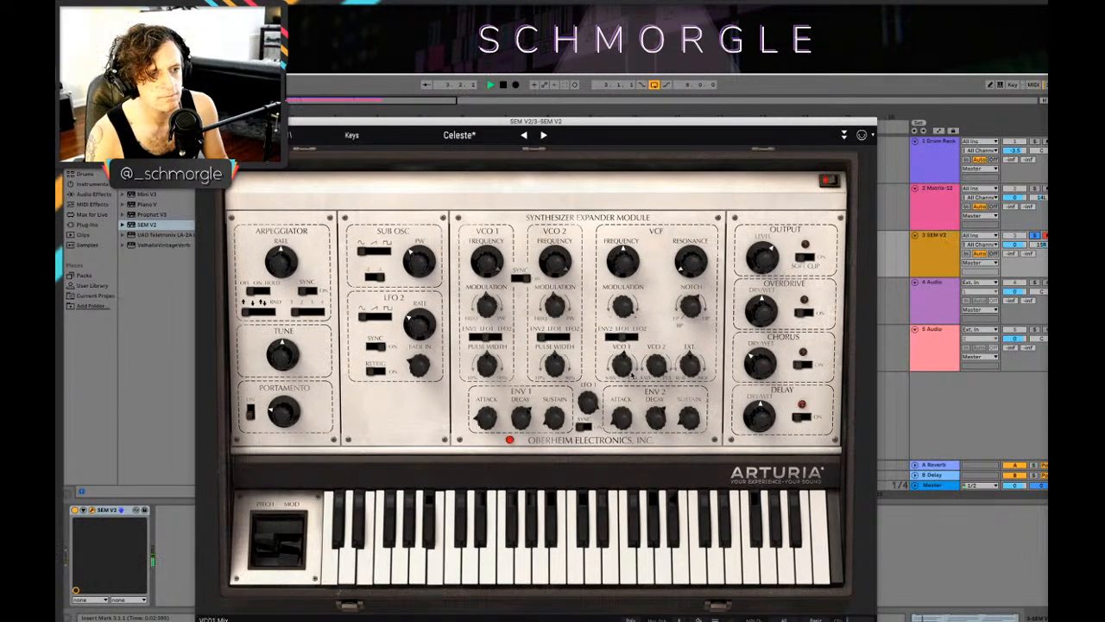
# Step: Set the VCO 1 mix of the SEM V2 to Saw 75.8 % and listen to the soloed track
pyautogui.moveTo(623, 359); pyautogui.dragTo(621, 371)
pyautogui.press('space')
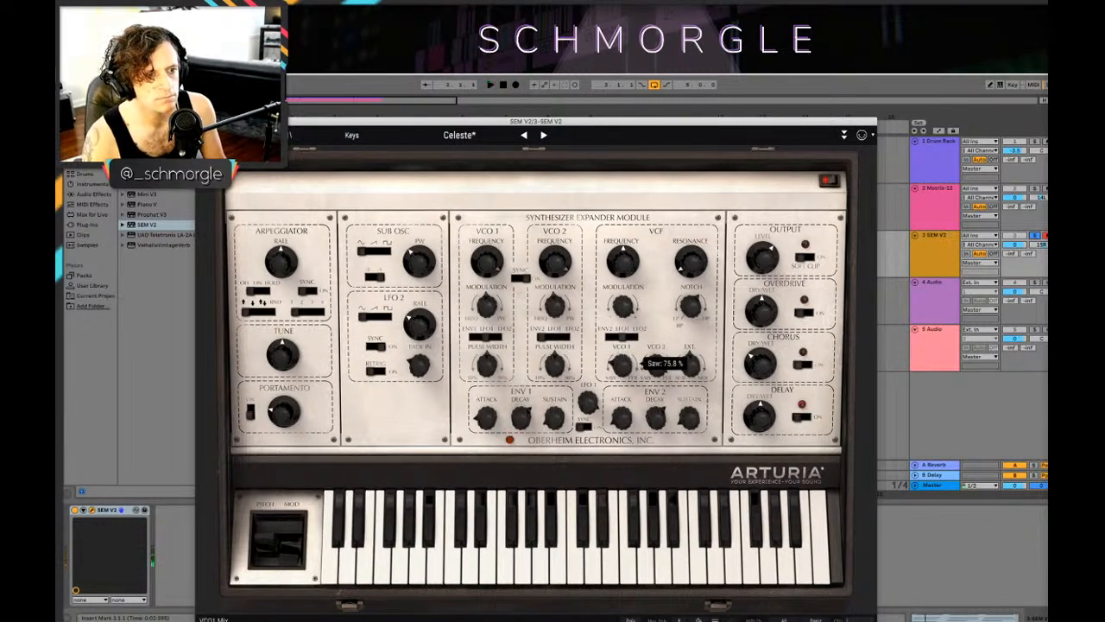
pyautogui.press('space')
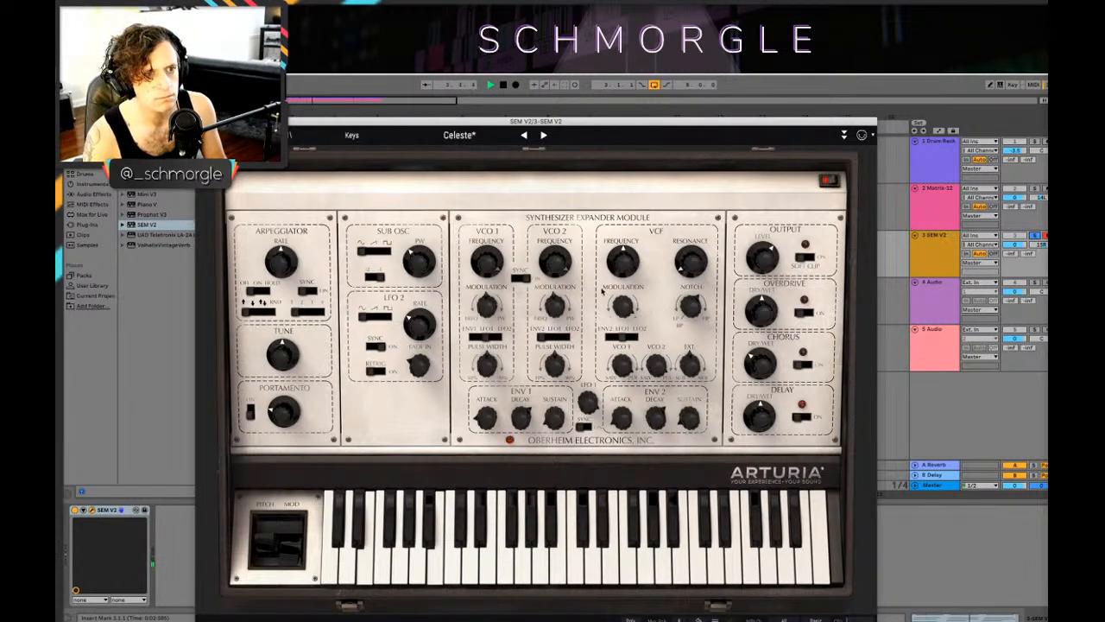
pyautogui.press('space')
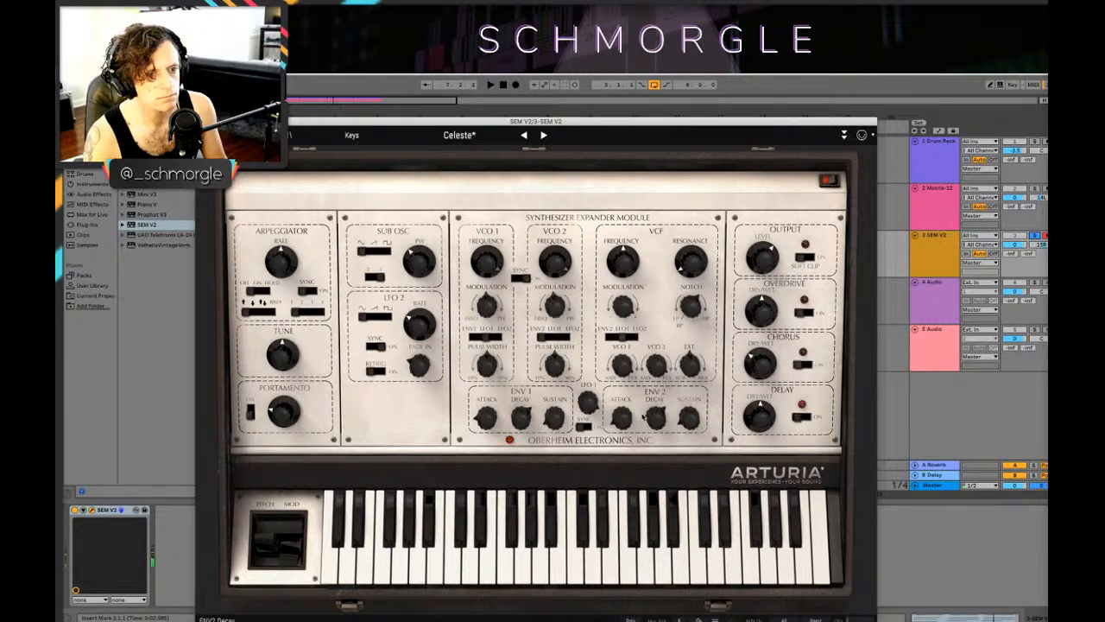
# Step: Set the ENV 1 attack of the SEM V2 to 11 ms, listen to the sound and close the synth window
pyautogui.press('space')
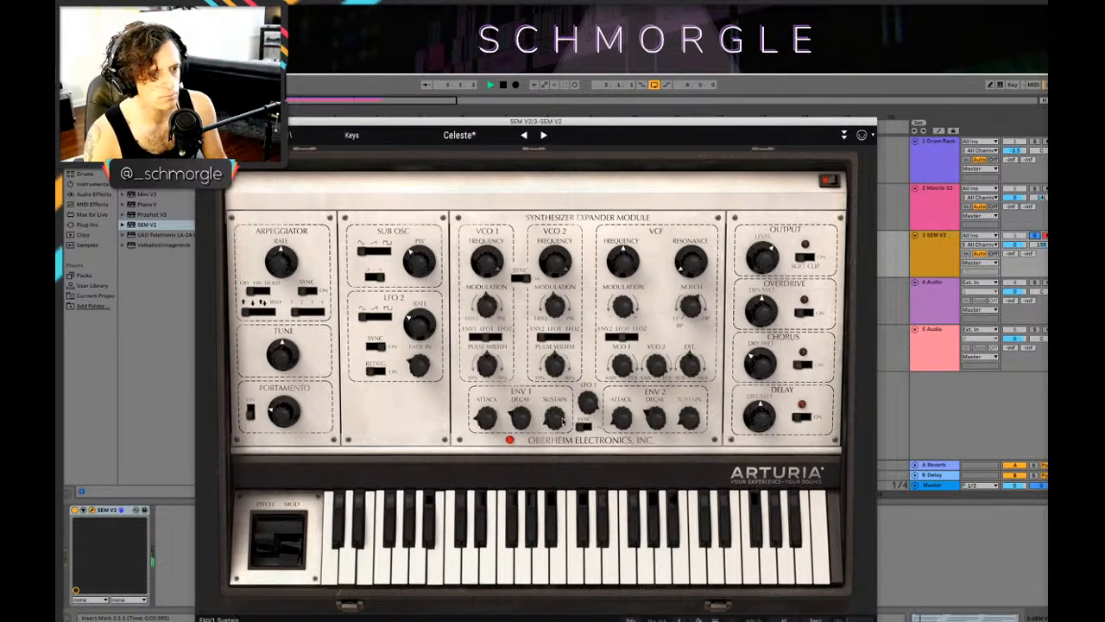
pyautogui.moveTo(550, 424)
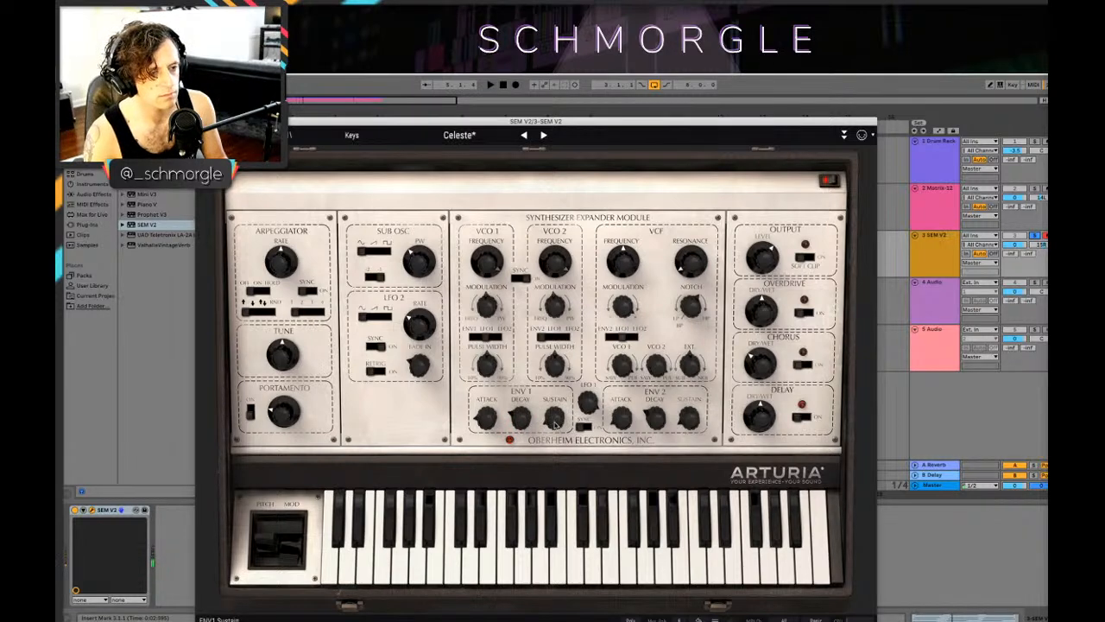
pyautogui.press('space')
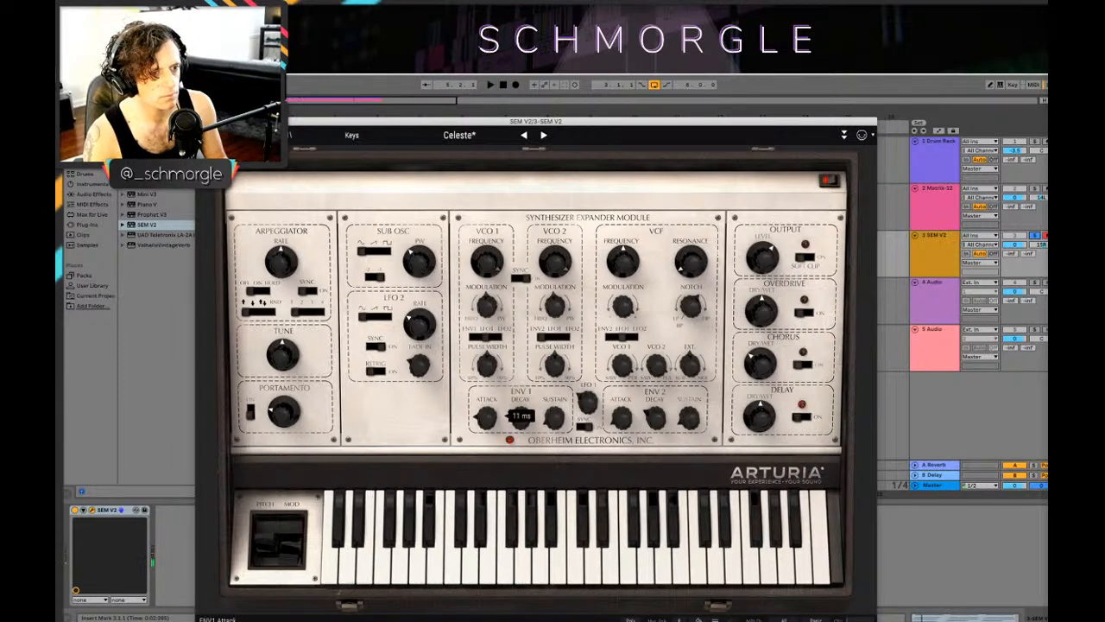
pyautogui.press('space')
pyautogui.press('super+w')
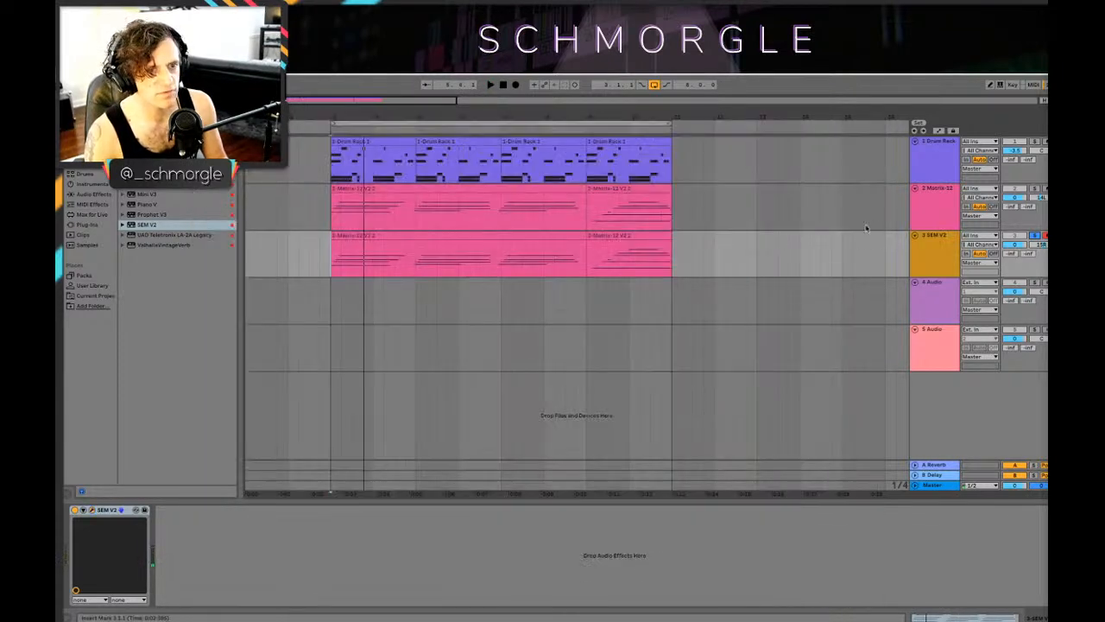
# Step: Copy the Valhalla reverb from the Matrix-12 track to the SEM V2 track and unsolo SEM V2 during playback
pyautogui.click(942, 198)
pyautogui.click(274, 510)
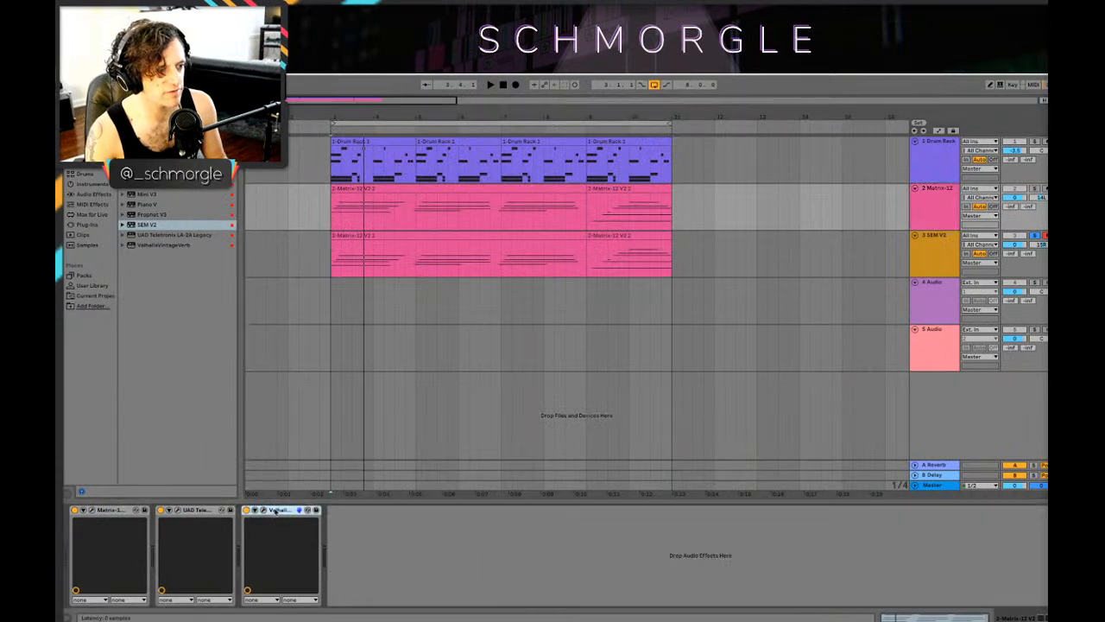
pyautogui.click(930, 252)
pyautogui.press('space')
pyautogui.click(1041, 235)
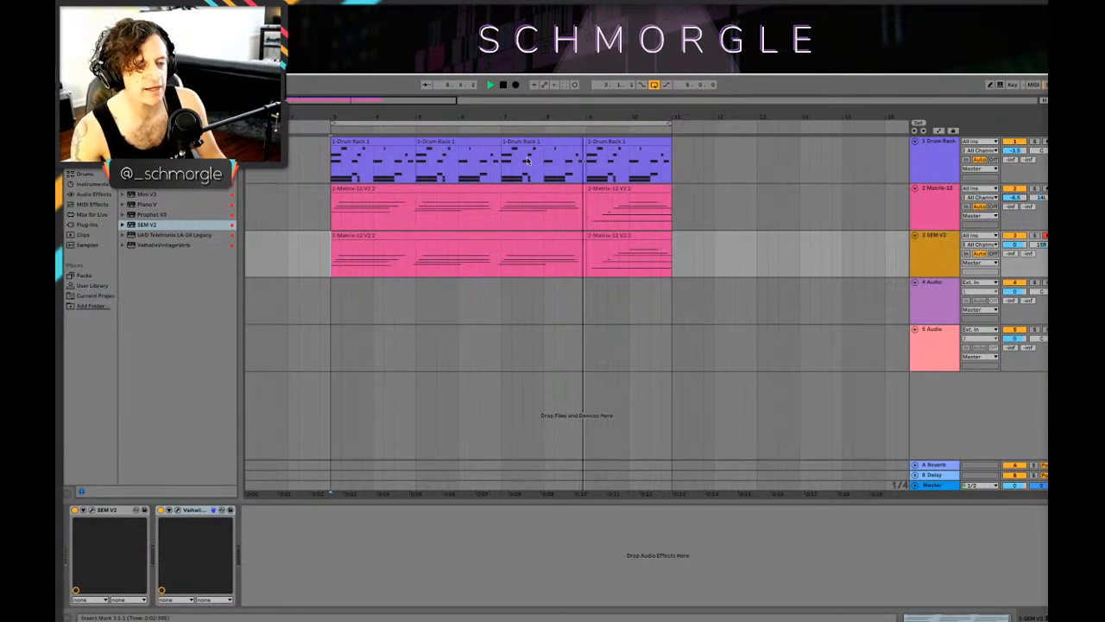
# Step: Inspect the notes of the last SEM V2 clip while playing the arrangement from bar 9, then return to the device chain
pyautogui.moveTo(531, 116)
pyautogui.mouseDown()
pyautogui.moveTo(531, 126)
pyautogui.moveTo(371, 109)
pyautogui.moveTo(420, 116)
pyautogui.mouseUp()
pyautogui.press('space')
pyautogui.click(501, 235)
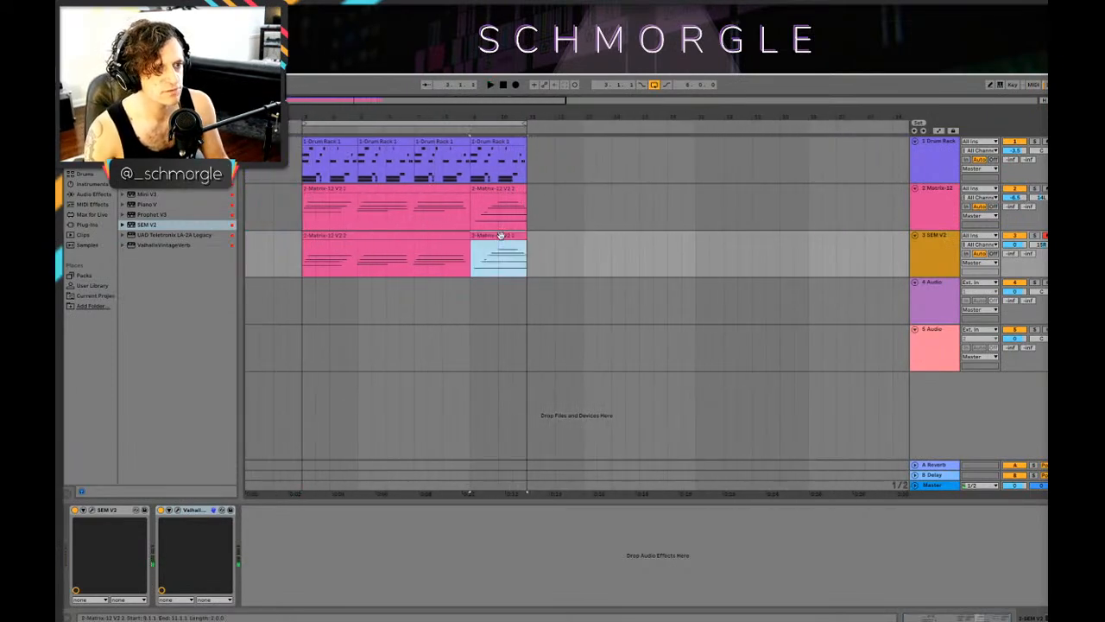
pyautogui.doubleClick(499, 235)
pyautogui.press('space')
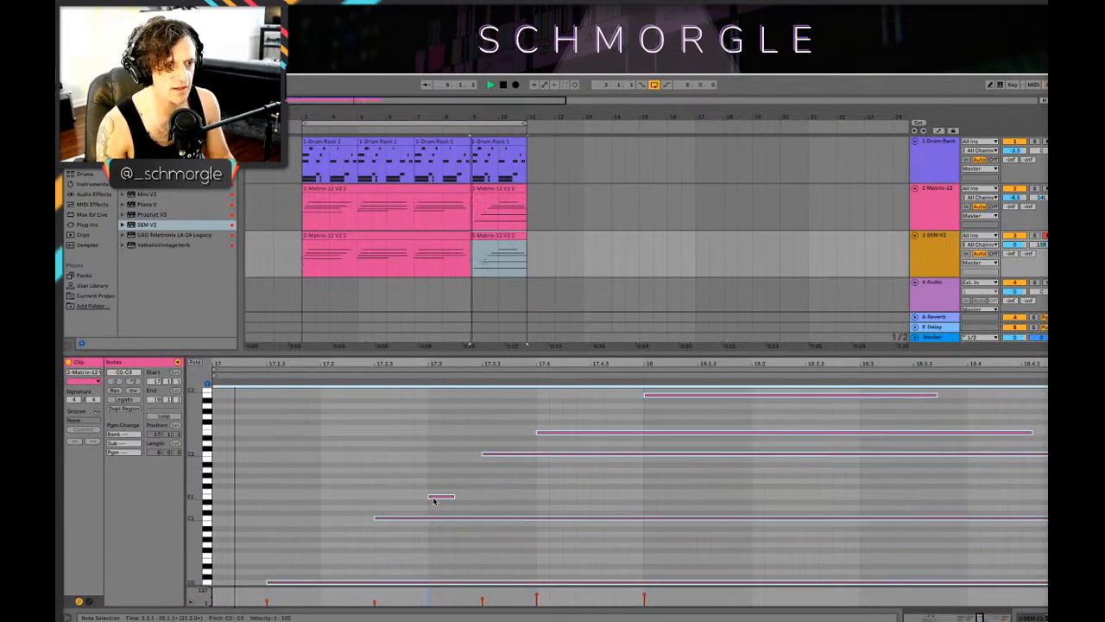
pyautogui.hotkey('shift', 'Tab')
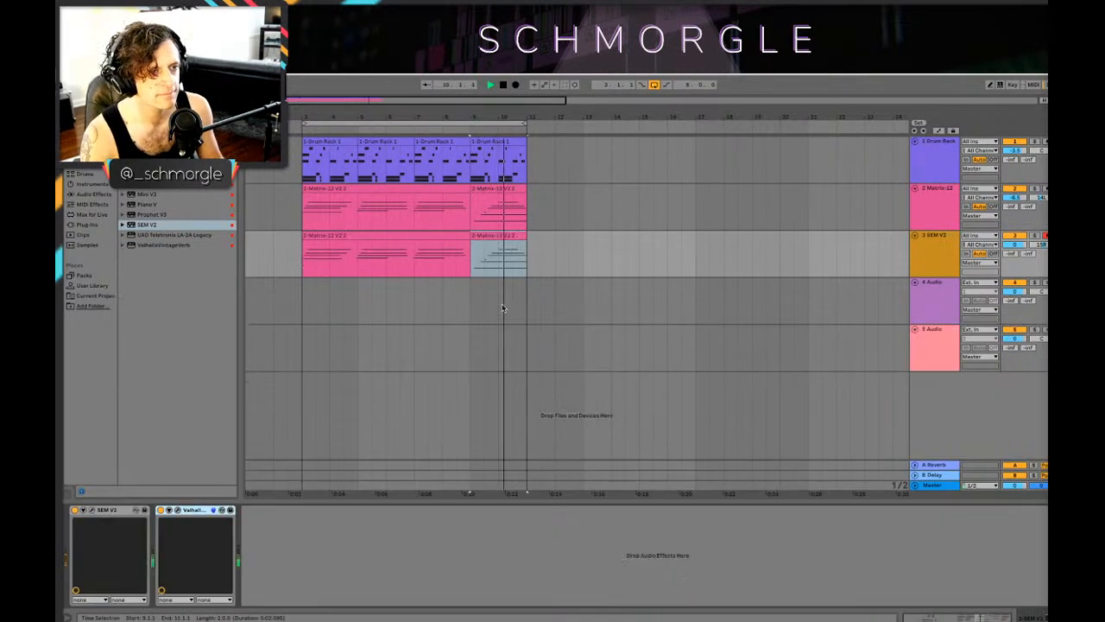
# Step: Place the start point just before bar 3, at 2.4.1, and play the arrangement with both synth layers
pyautogui.click(303, 257)
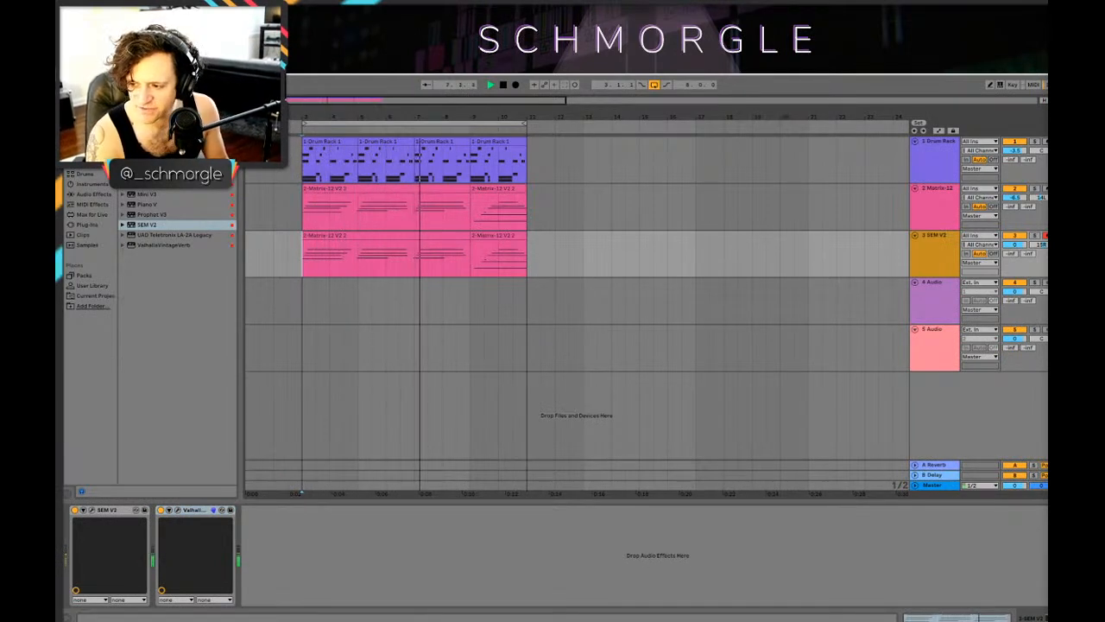
pyautogui.moveTo(338, 117)
pyautogui.mouseDown()
pyautogui.moveTo(337, 134)
pyautogui.moveTo(357, 132)
pyautogui.moveTo(358, 115)
pyautogui.mouseUp()
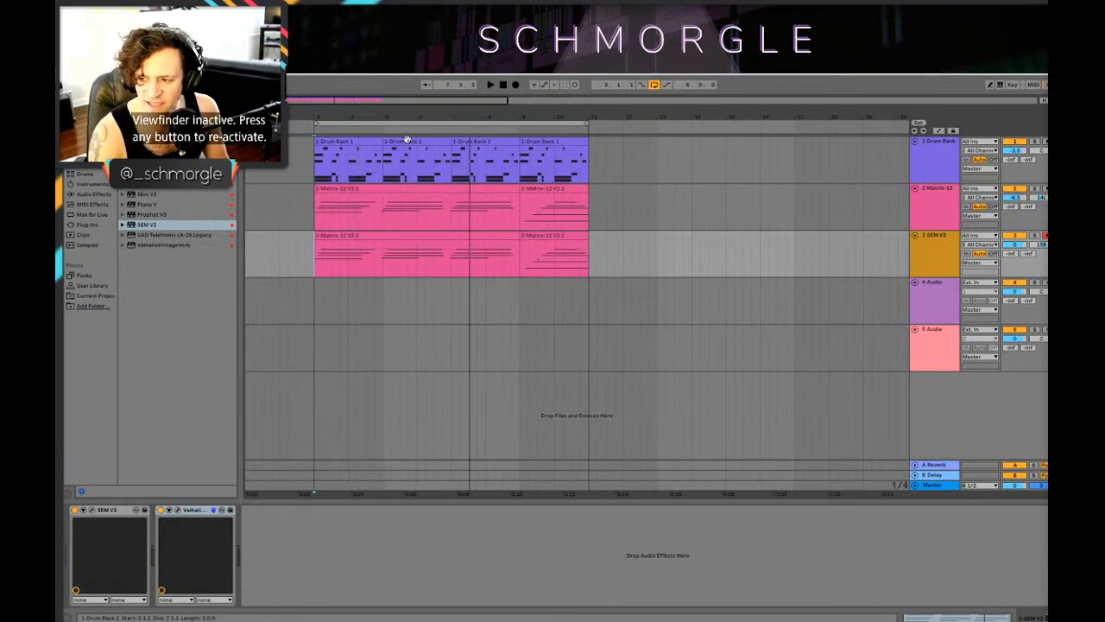
pyautogui.click(324, 249)
pyautogui.click(305, 270)
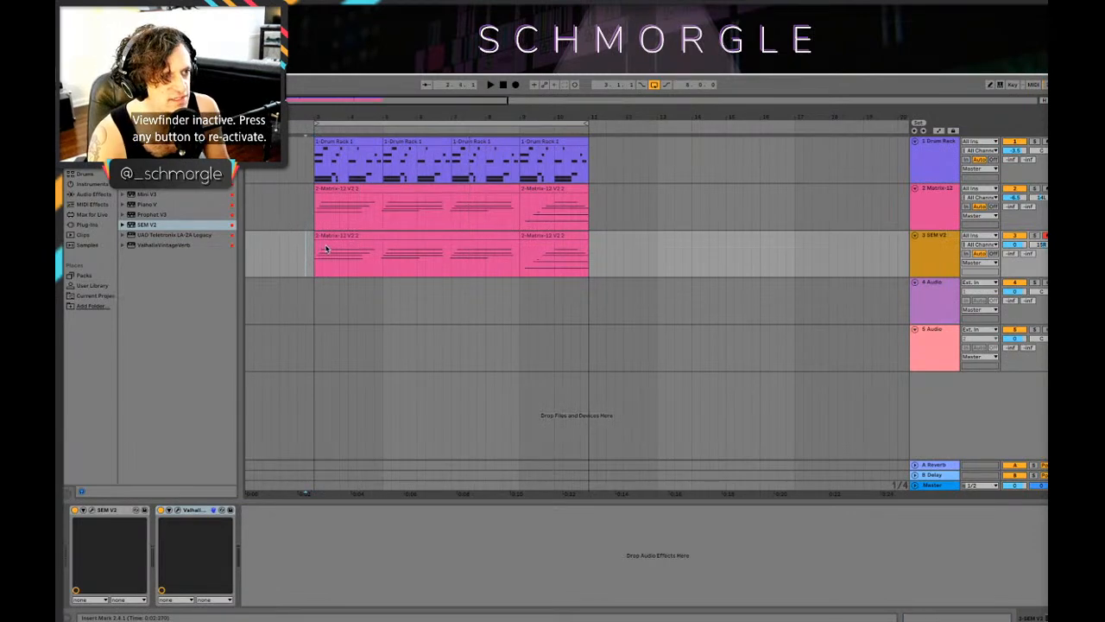
pyautogui.press('space')
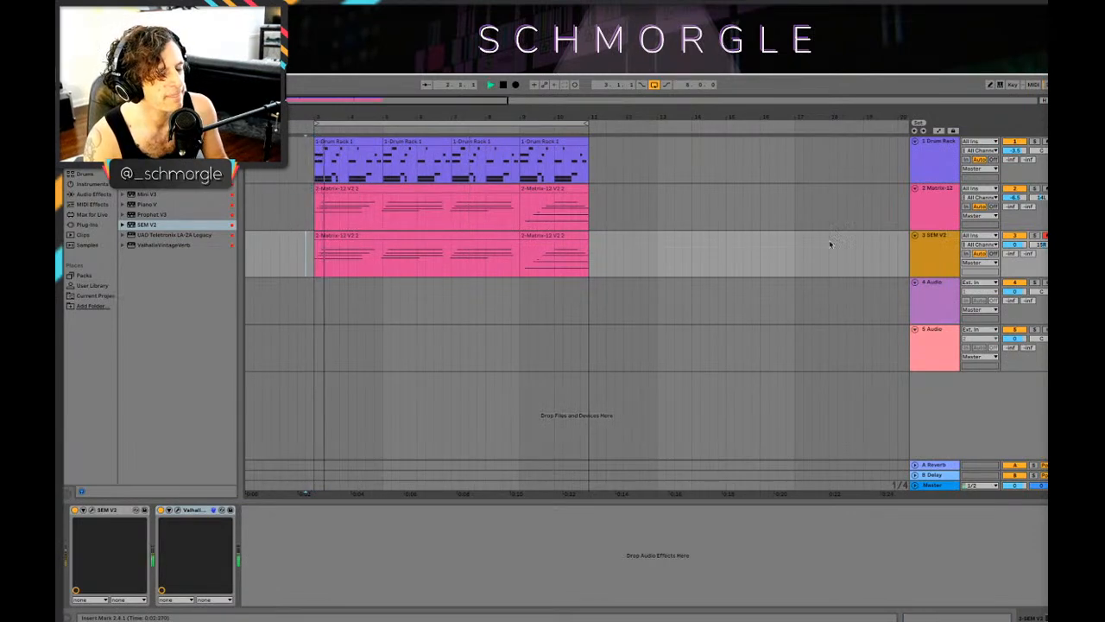
# Step: Insert a new MIDI track and place it directly below the SEM V2 track
pyautogui.click(941, 168)
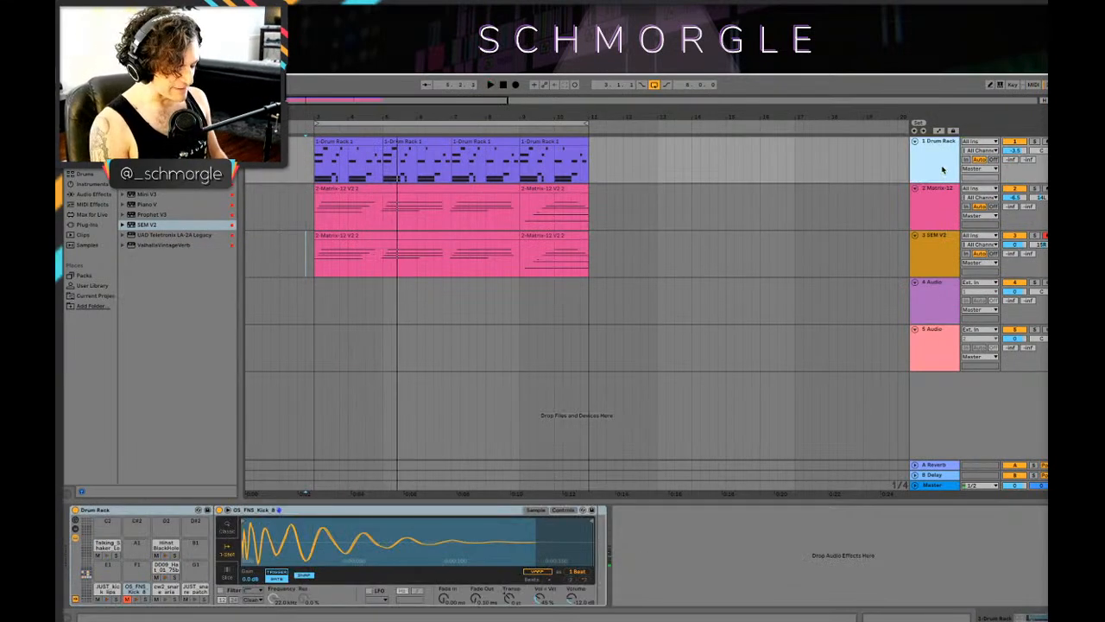
pyautogui.hotkey('ctrl', 'shift', 't')
pyautogui.moveTo(932, 208); pyautogui.dragTo(942, 324)
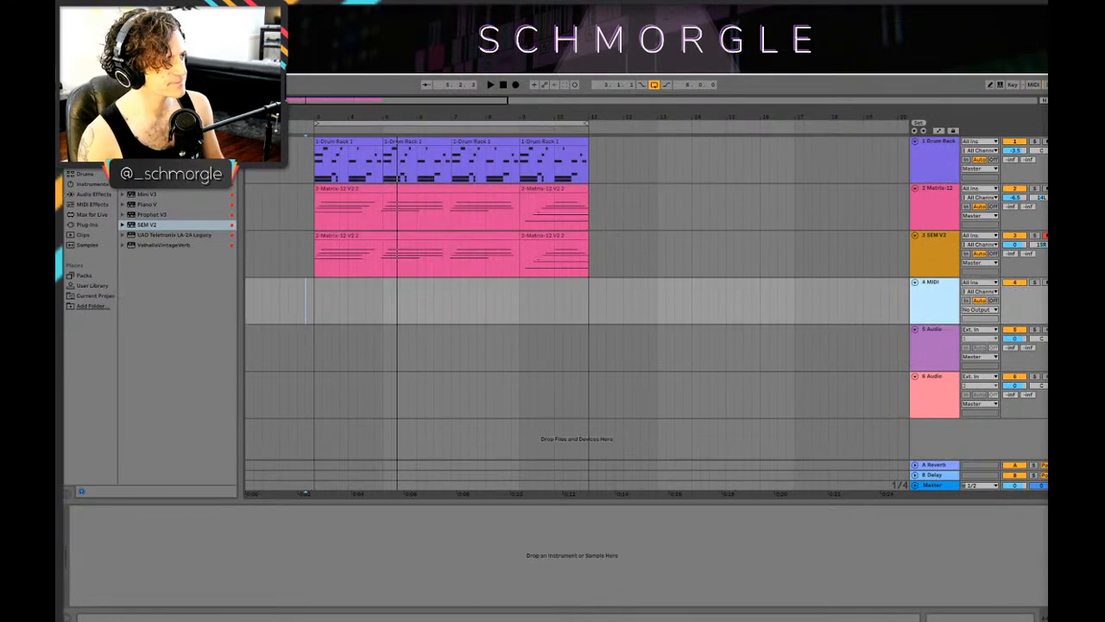
# Step: Find Mini V3 among the Arturia plug-ins and load it onto the new MIDI track
pyautogui.click(152, 226)
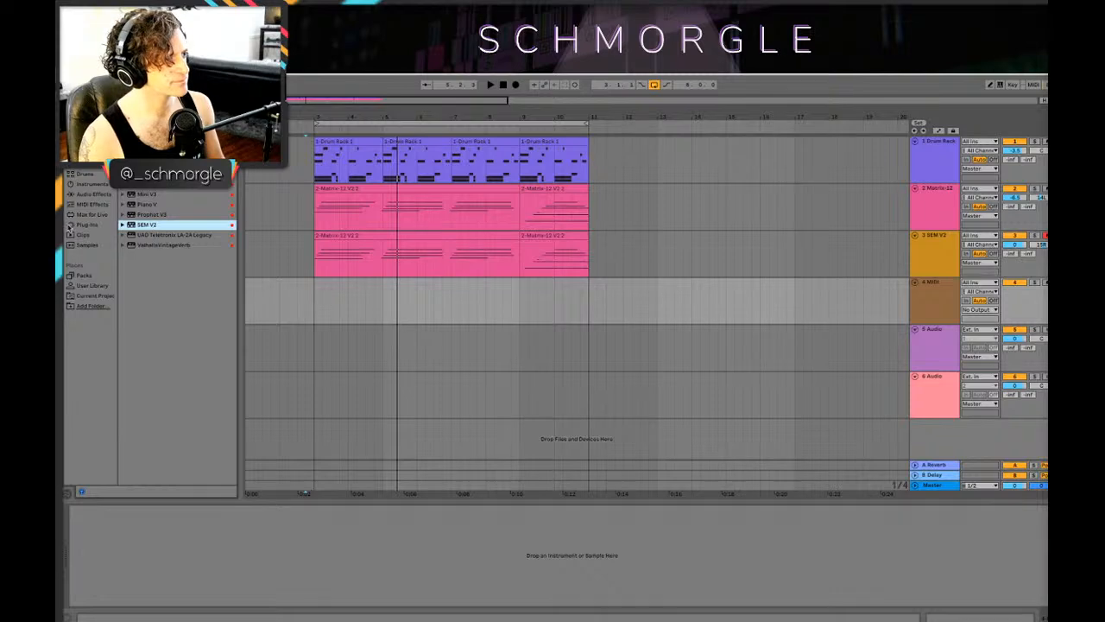
pyautogui.click(85, 225)
pyautogui.click(134, 215)
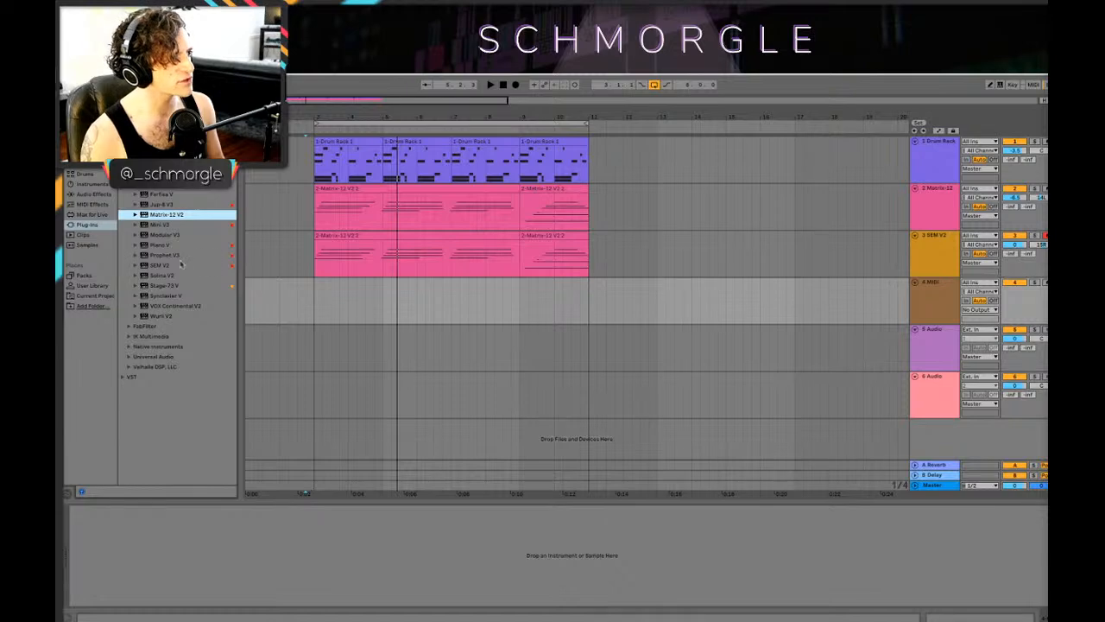
pyautogui.click(162, 185)
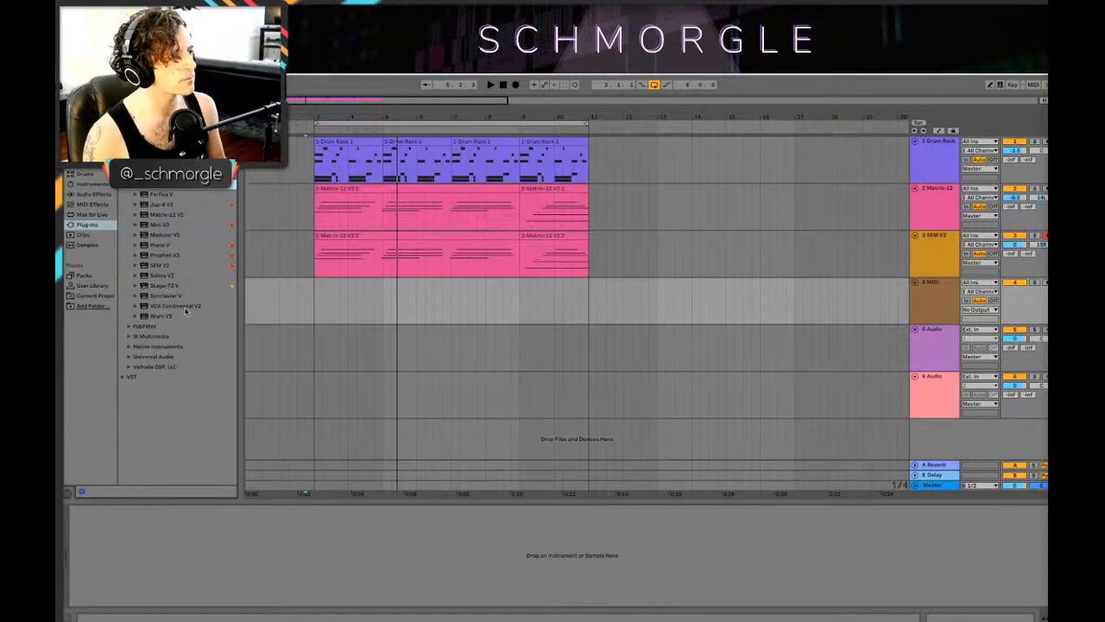
pyautogui.click(150, 225)
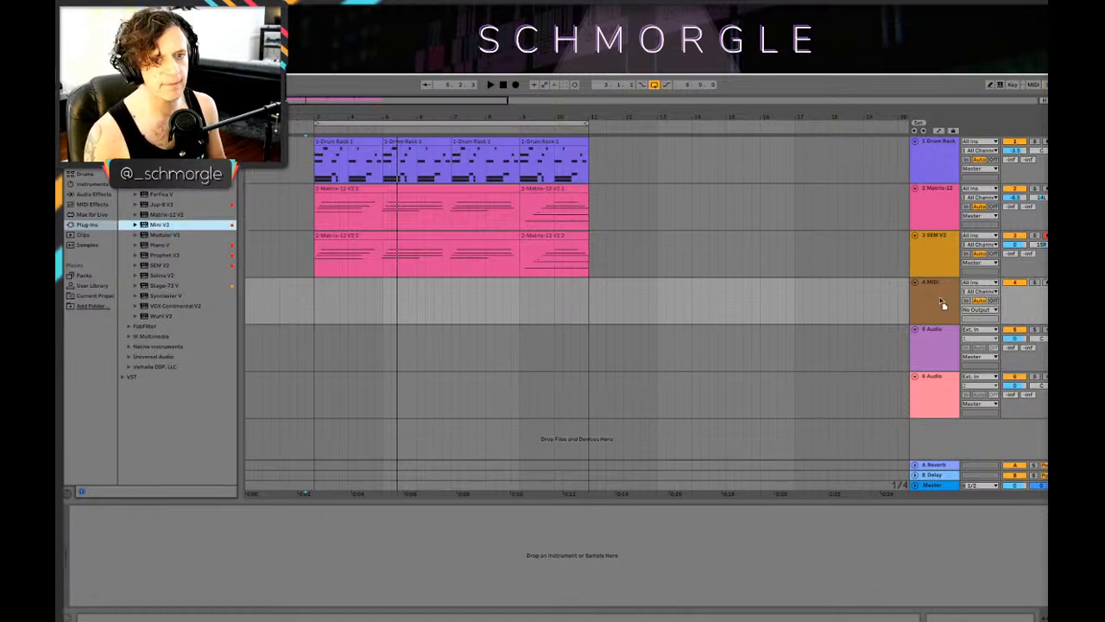
pyautogui.moveTo(937, 301); pyautogui.dragTo(938, 300)
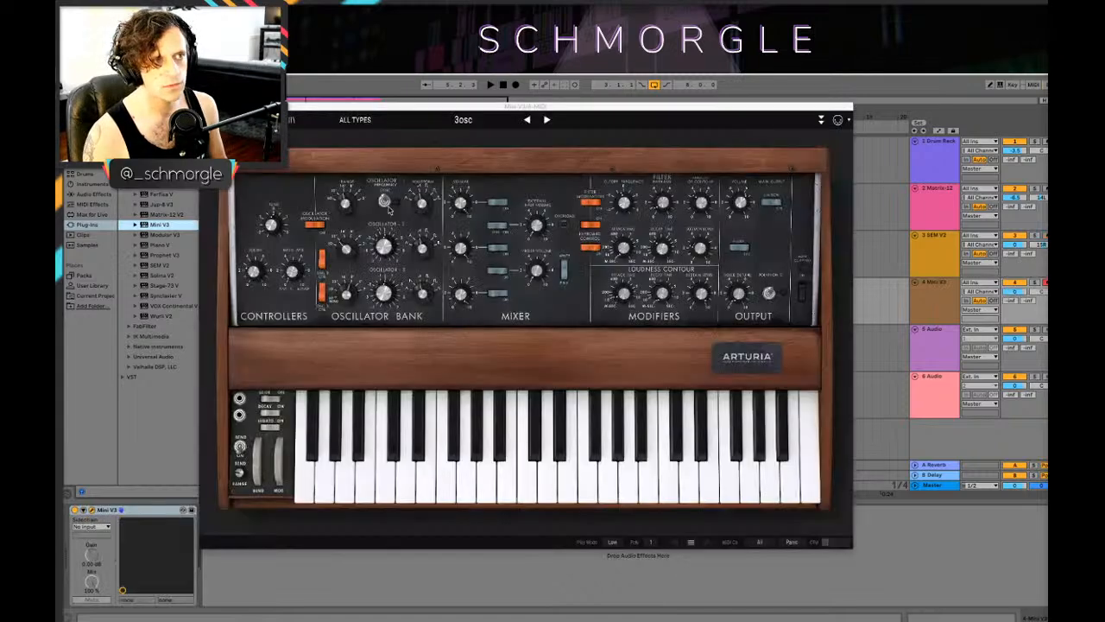
# Step: Filter the Mini V3 presets by the Bass type and load the Club Sub preset
pyautogui.click(290, 120)
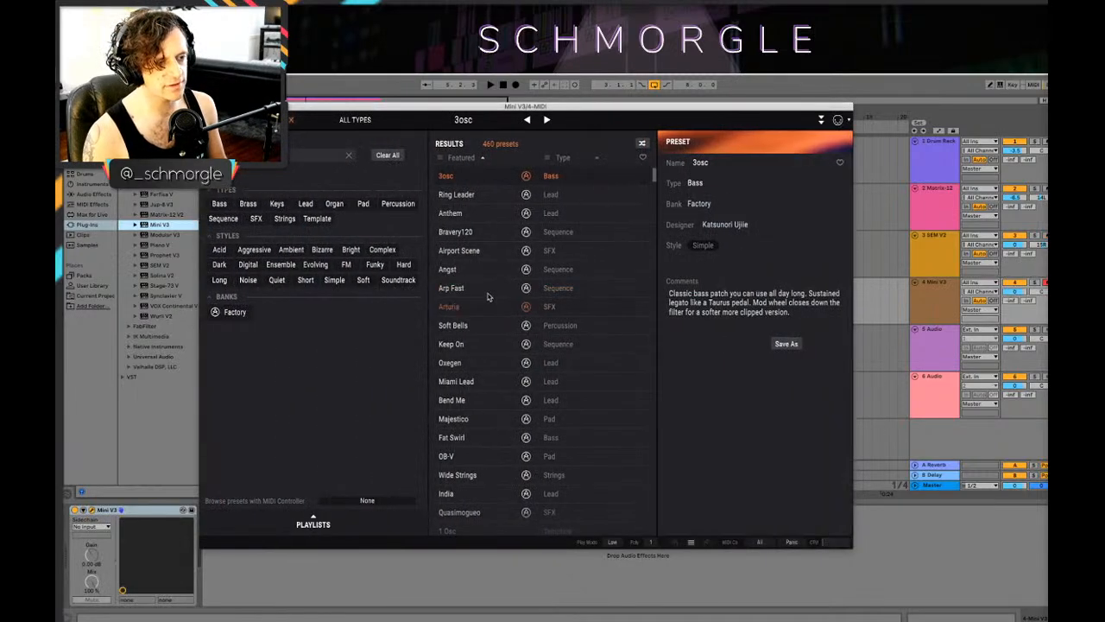
pyautogui.scroll(-2, 488, 298)
pyautogui.scroll(-2, 522, 349)
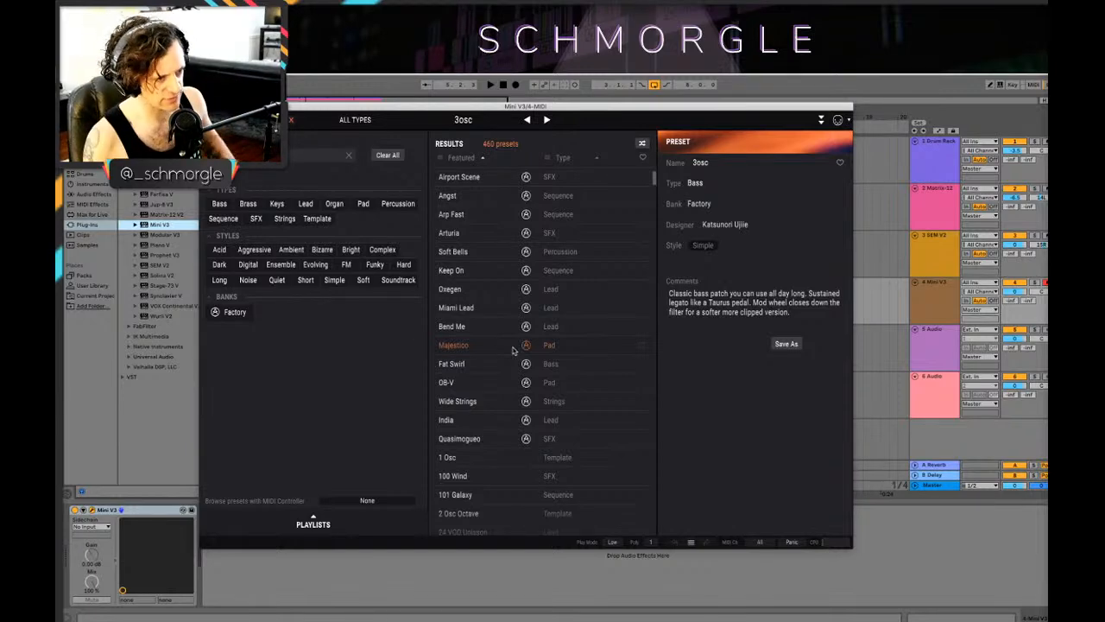
pyautogui.scroll(-3, 516, 320)
pyautogui.scroll(7, 515, 296)
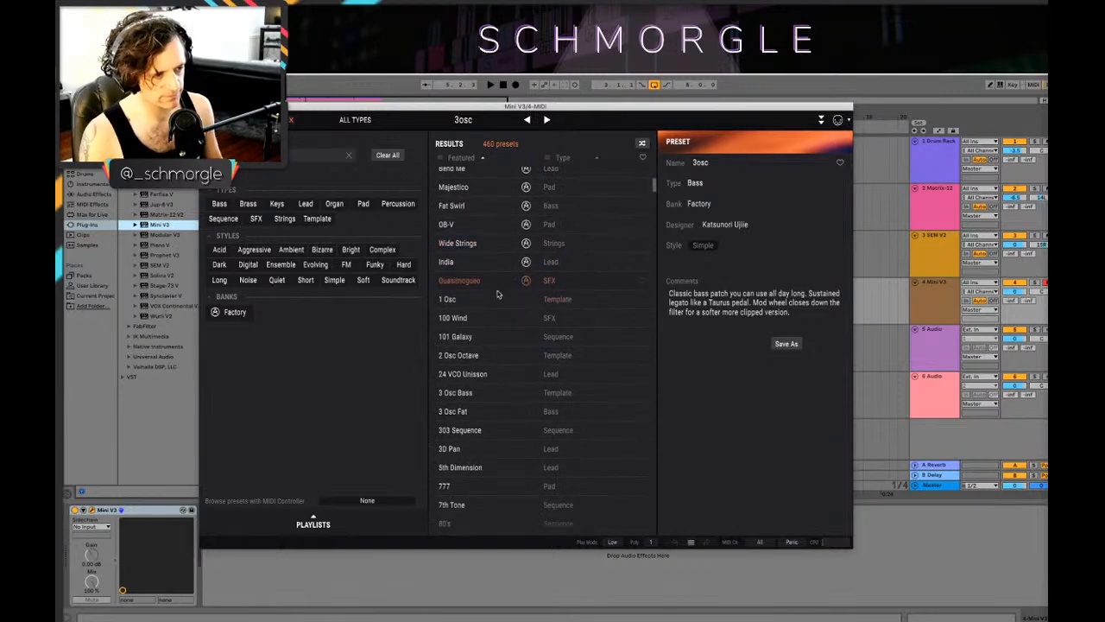
pyautogui.scroll(-1, 502, 305)
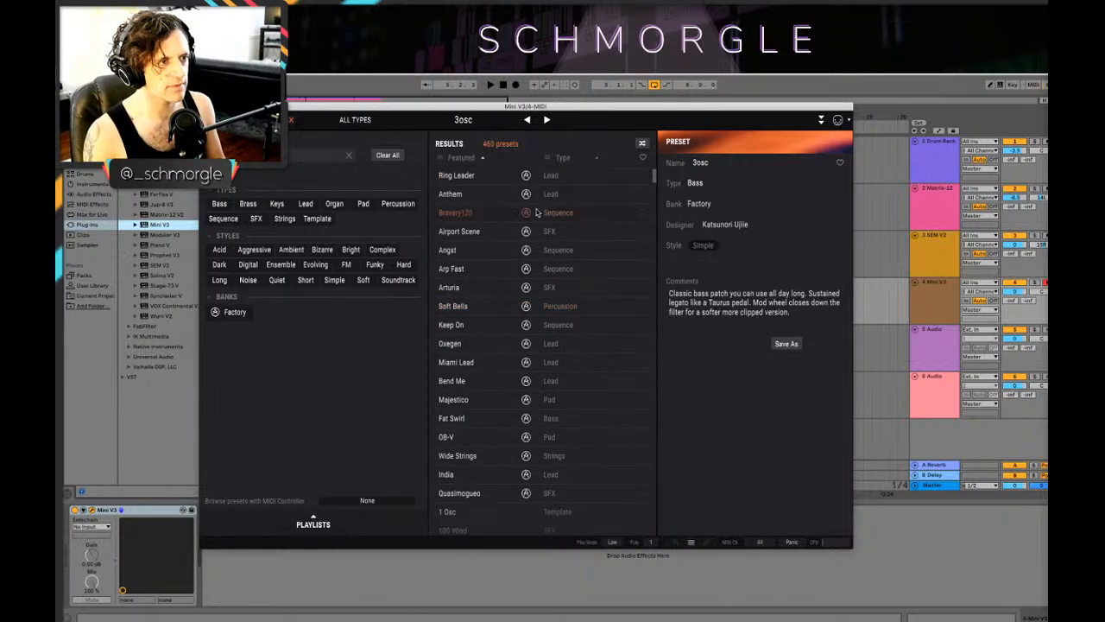
pyautogui.scroll(-8, 484, 274)
pyautogui.click(219, 203)
pyautogui.scroll(-10, 473, 291)
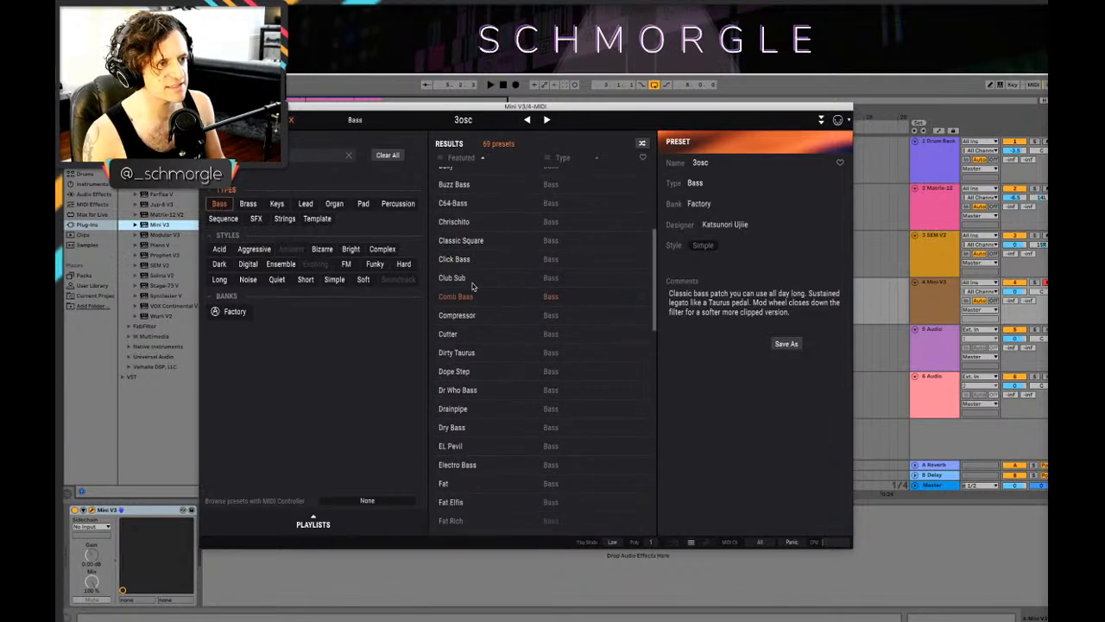
pyautogui.click(466, 277)
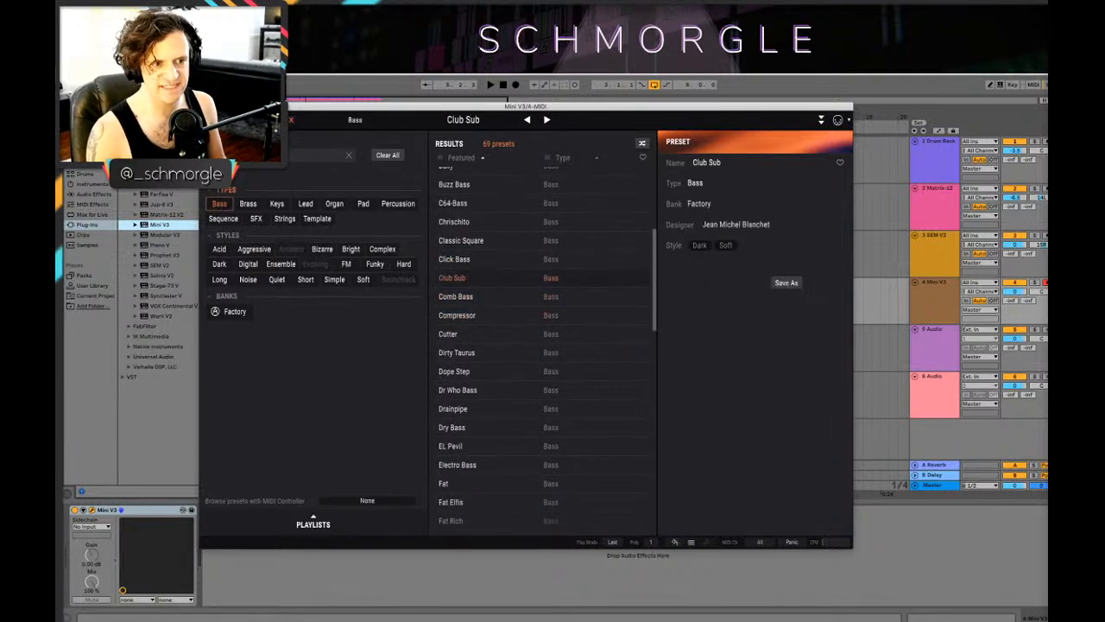
# Step: Close the Mini V3 window, select its track and play the arrangement to try out the bass sound
pyautogui.click(291, 119)
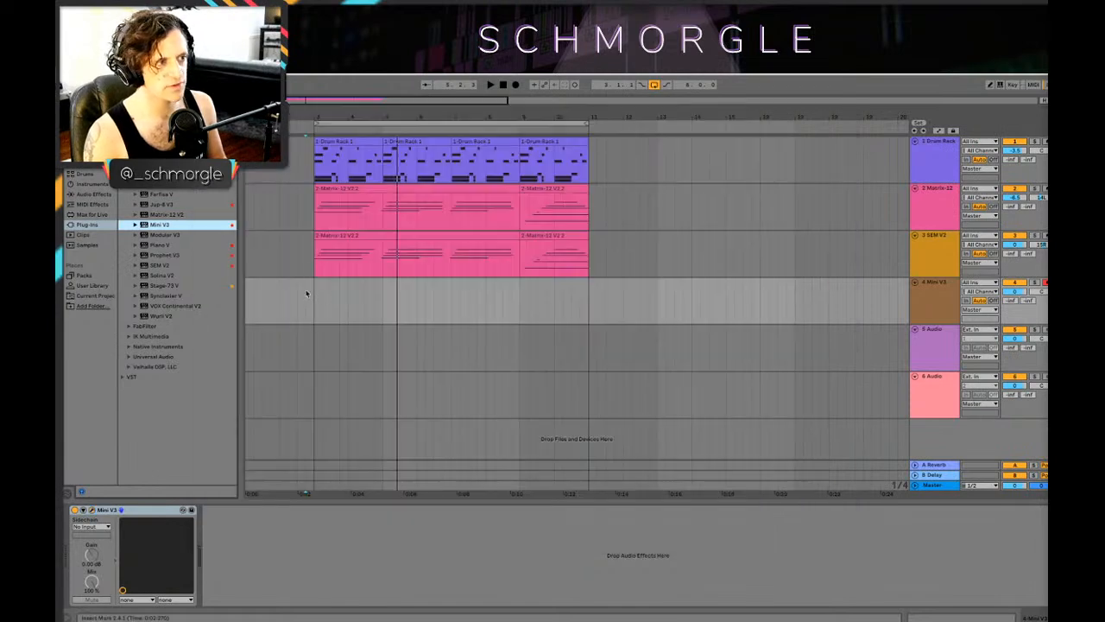
pyautogui.click(938, 310)
pyautogui.press('space')
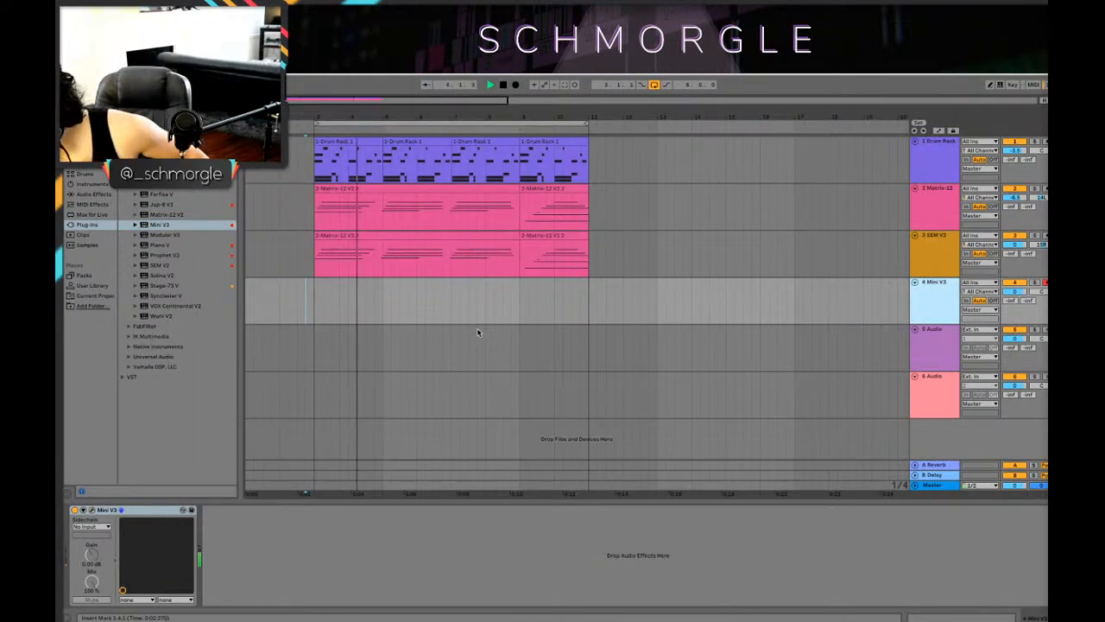
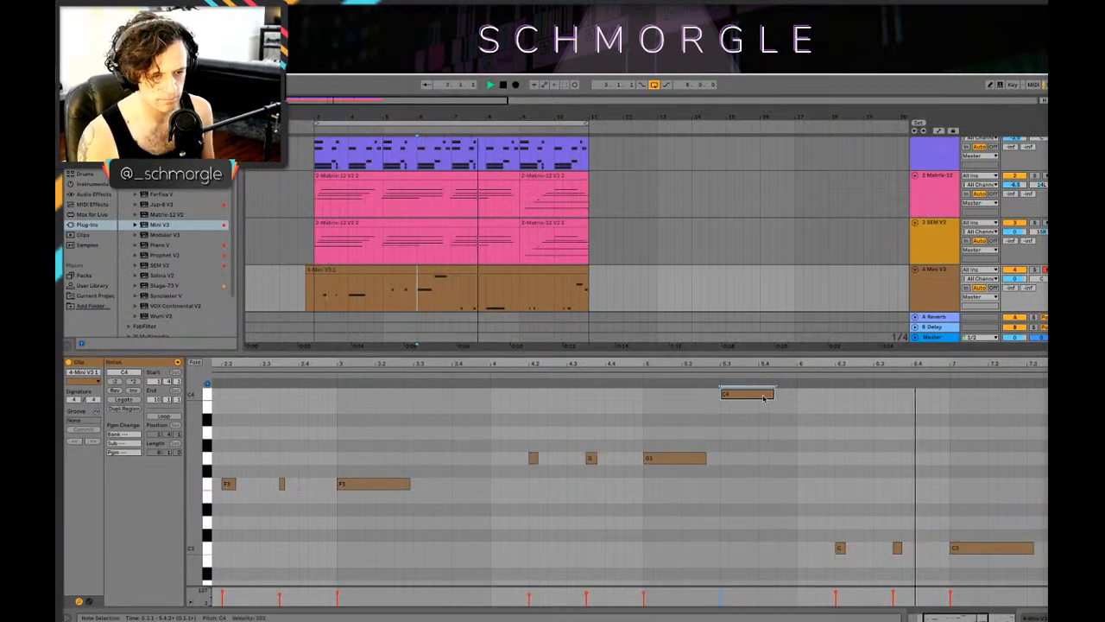
# Step: Play back the arrangement to check the recorded Mini V3 bass line against the drums and chords
pyautogui.click(839, 547)
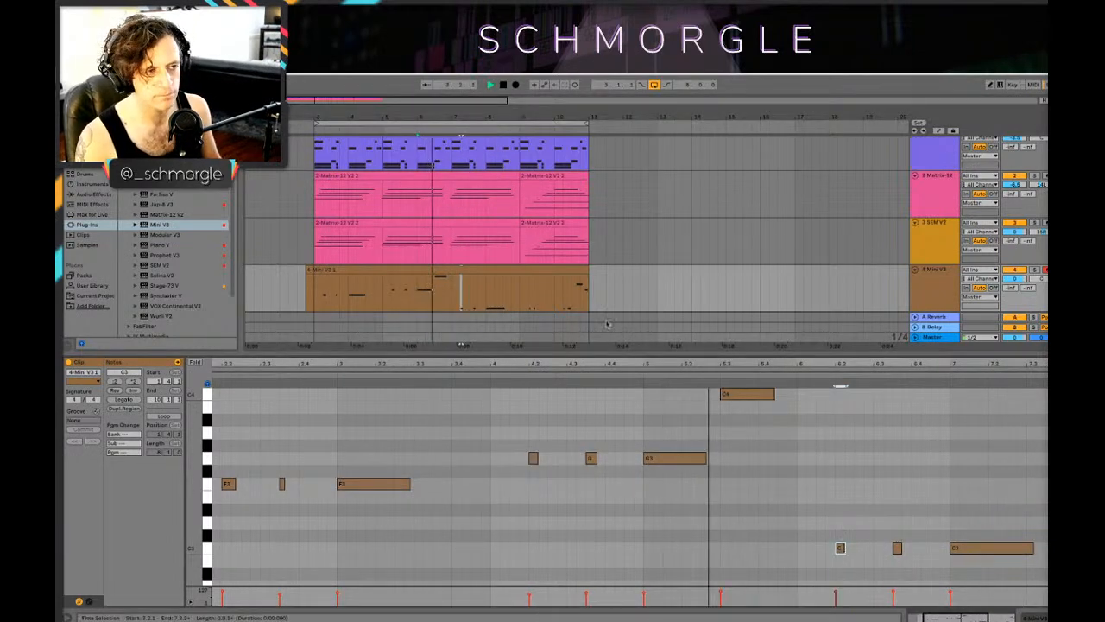
pyautogui.hotkey('shift', 'Tab')
pyautogui.moveTo(511, 119)
pyautogui.mouseDown()
pyautogui.moveTo(507, 131)
pyautogui.moveTo(507, 120)
pyautogui.mouseUp()
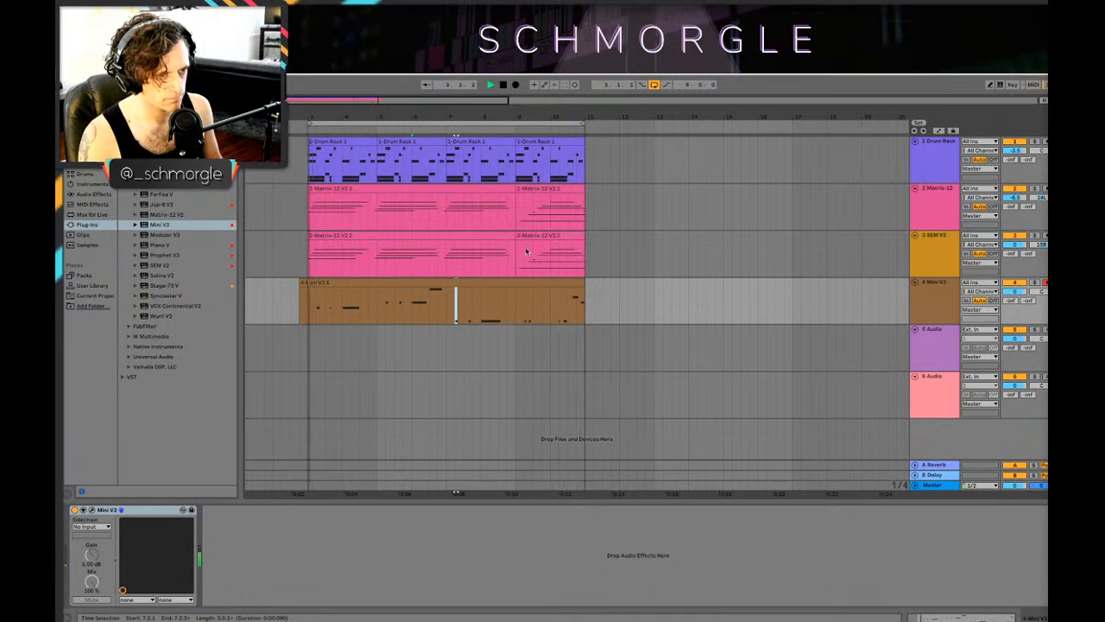
pyautogui.press('space')
# Step: Lower the last note of the Mini V3 bass clip to C3 and play the loop to check it
pyautogui.doubleClick(565, 283)
pyautogui.click(1041, 433)
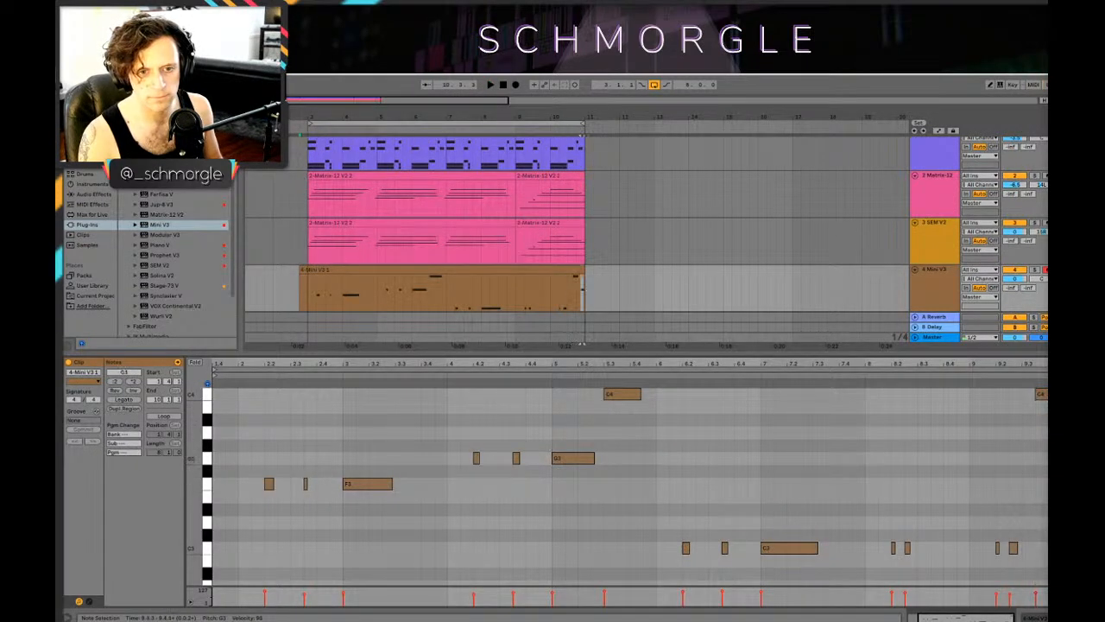
pyautogui.click(557, 282)
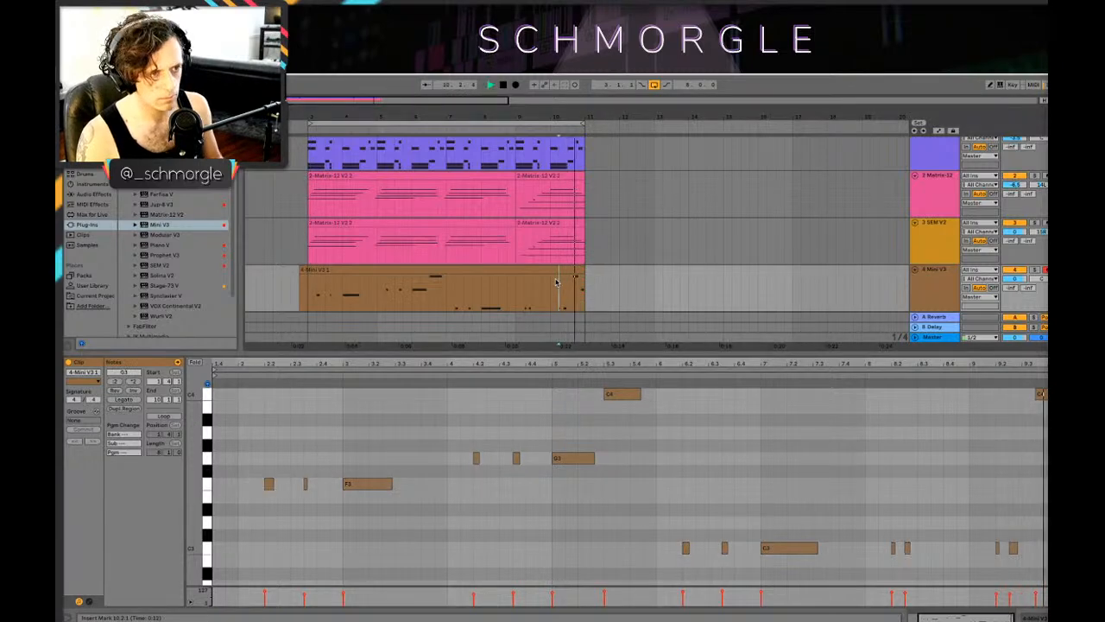
pyautogui.press('space')
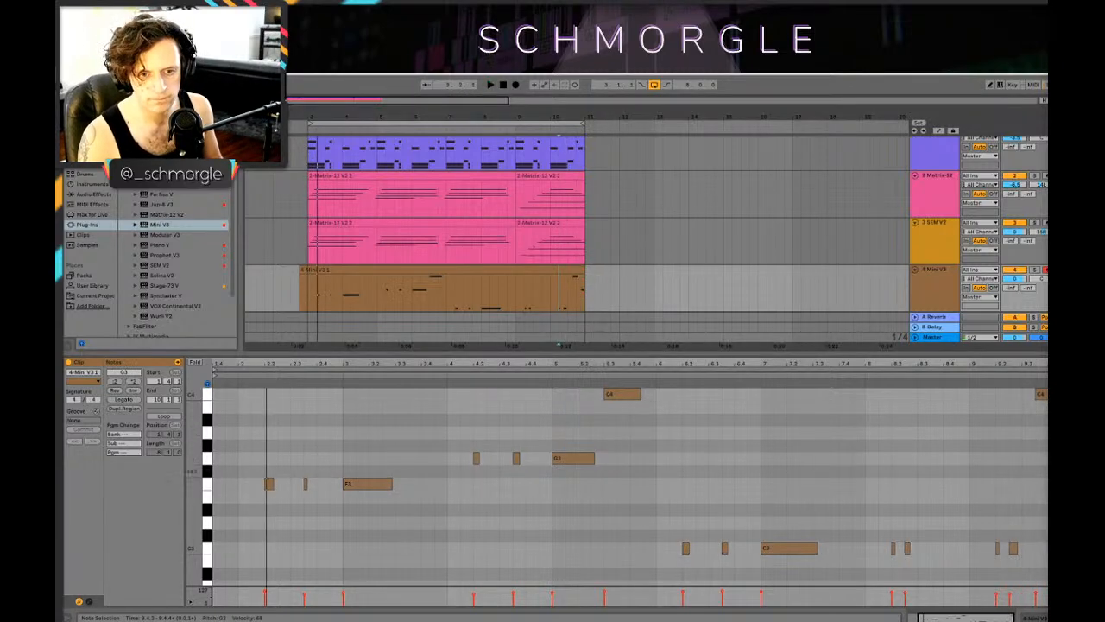
pyautogui.press('Down')
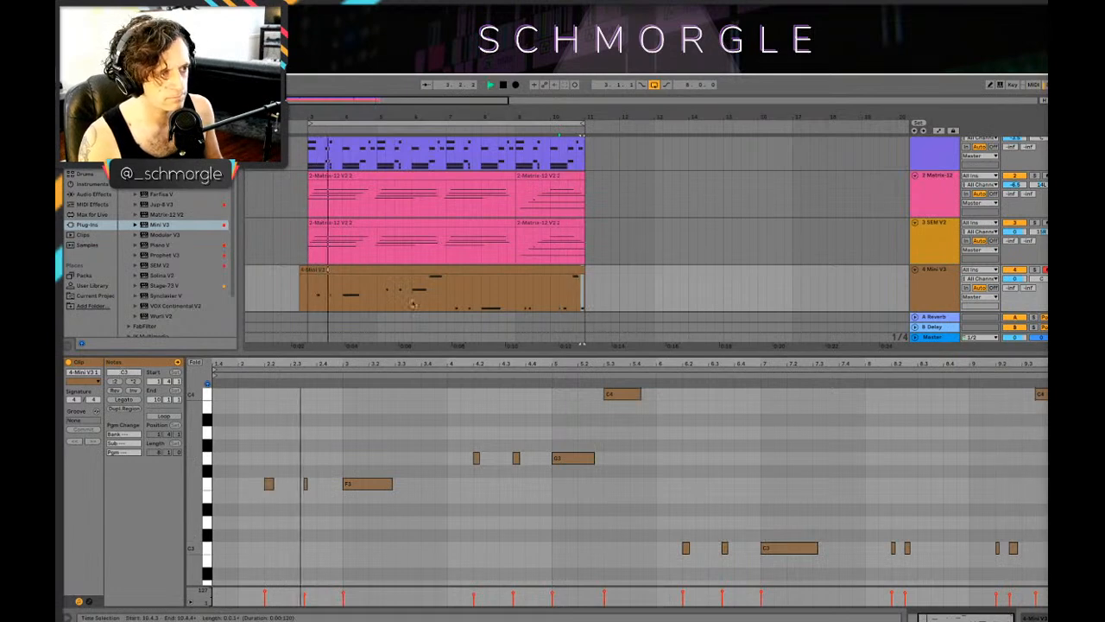
pyautogui.press('space')
# Step: Trim the start of the Mini V3 clip to bar 3 and play the arrangement
pyautogui.moveTo(301, 271); pyautogui.dragTo(308, 271)
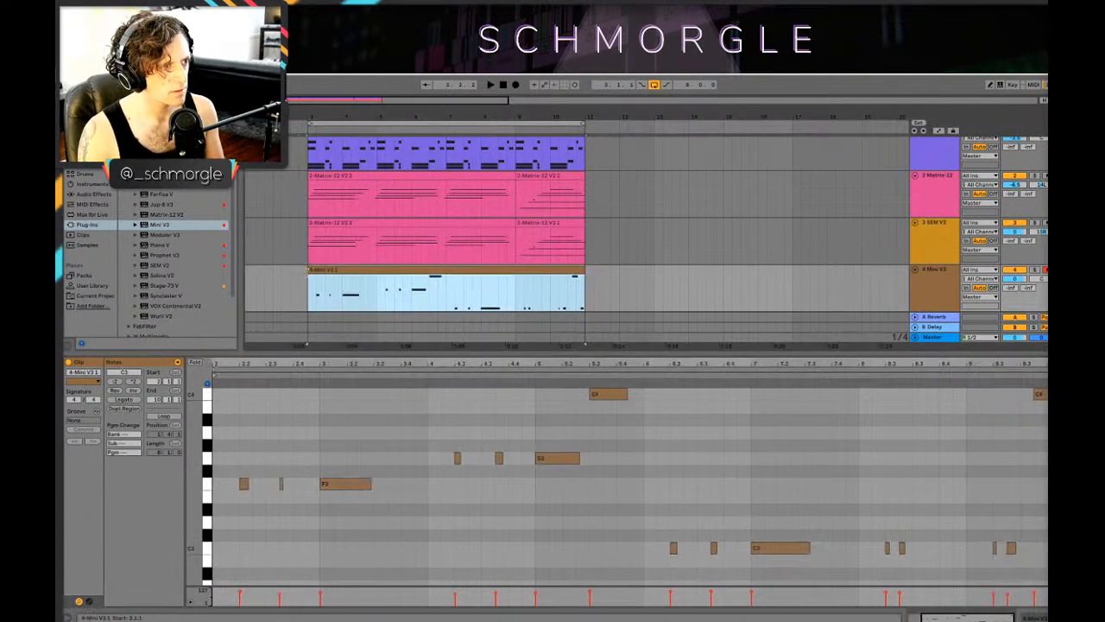
pyautogui.press('Delete')
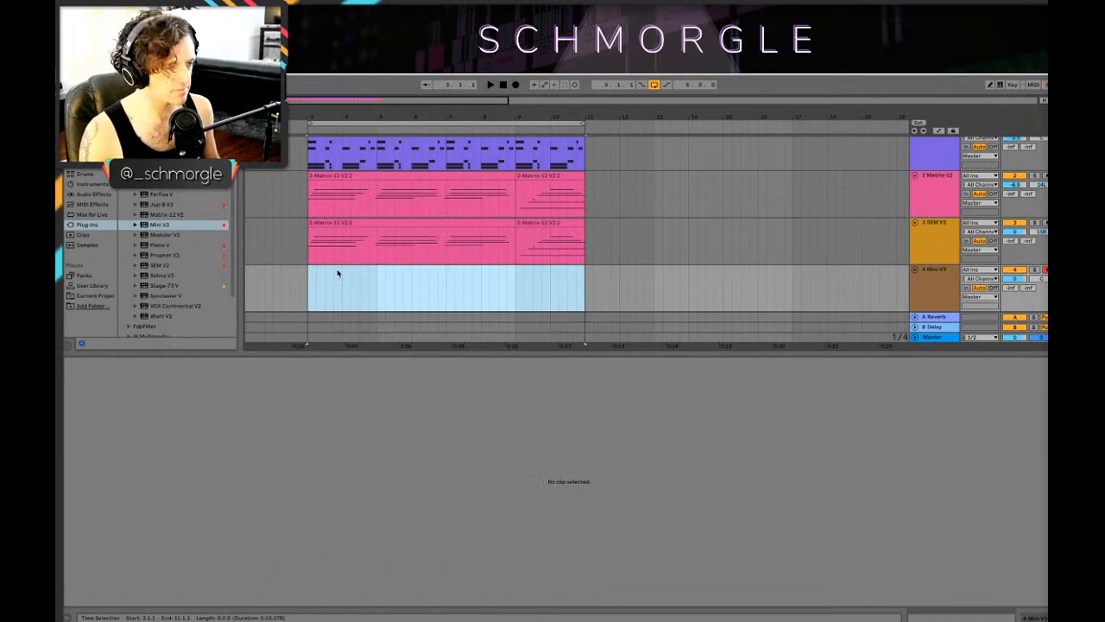
pyautogui.hotkey('ctrl', 'z')
pyautogui.click(319, 295)
pyautogui.press('space')
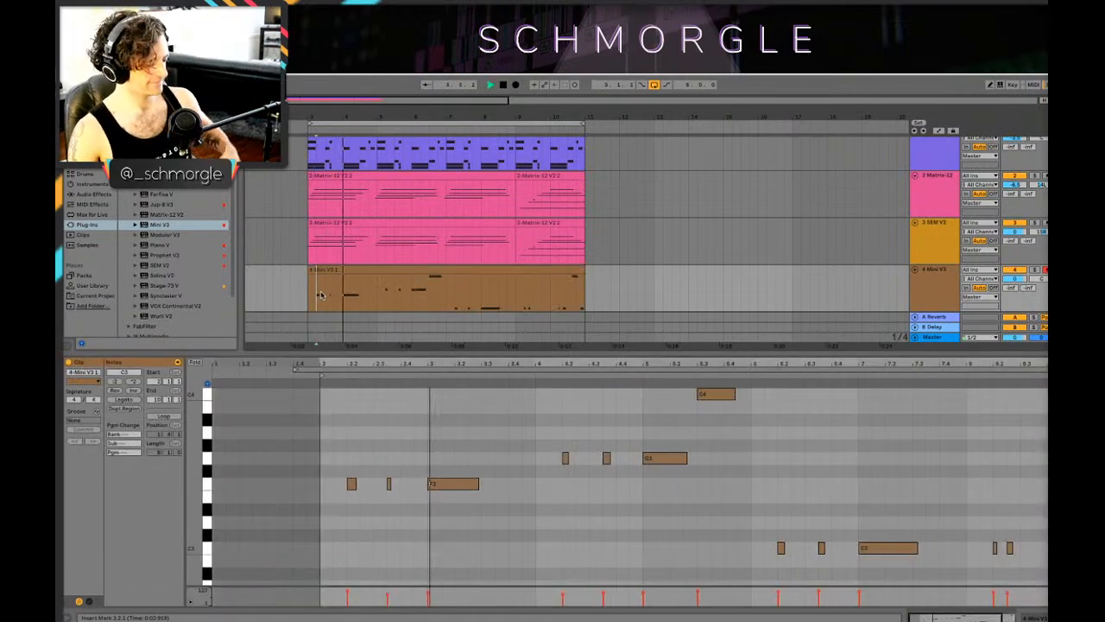
# Step: Delete the whole clip from the Mini V3 track and play the loop without the bass
pyautogui.hotkey('shift', 'Tab')
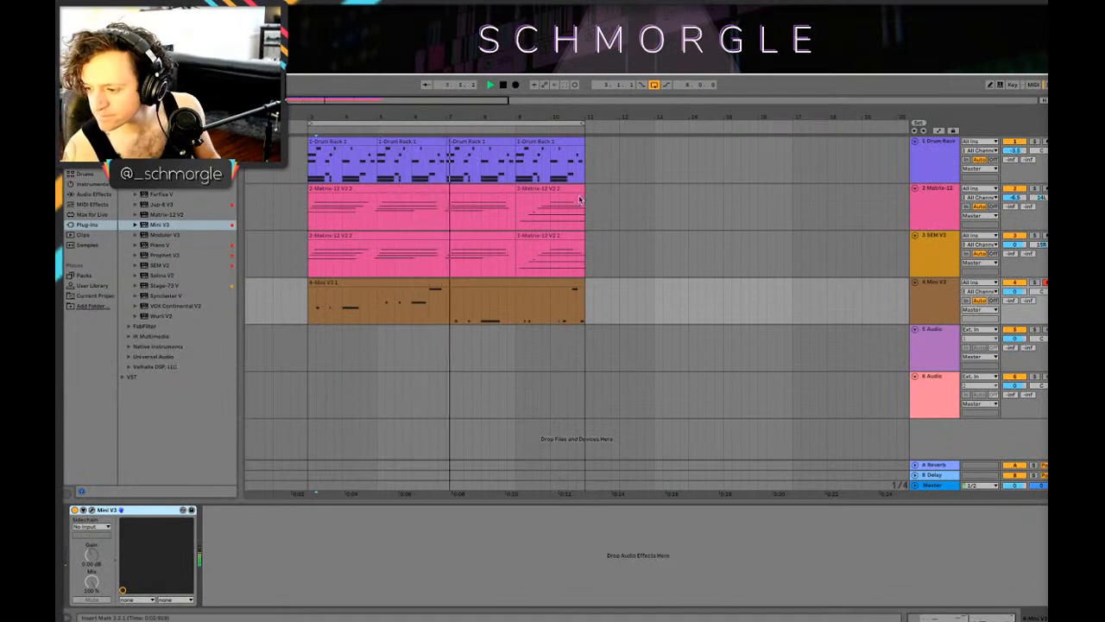
pyautogui.moveTo(328, 114); pyautogui.dragTo(352, 172)
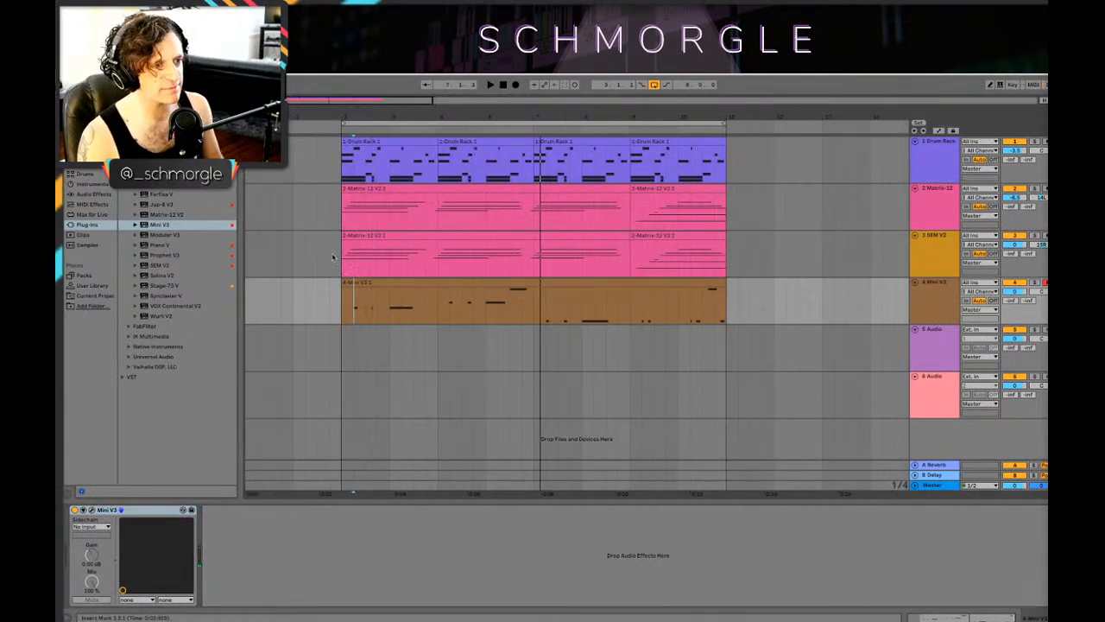
pyautogui.click(337, 298)
pyautogui.click(431, 284)
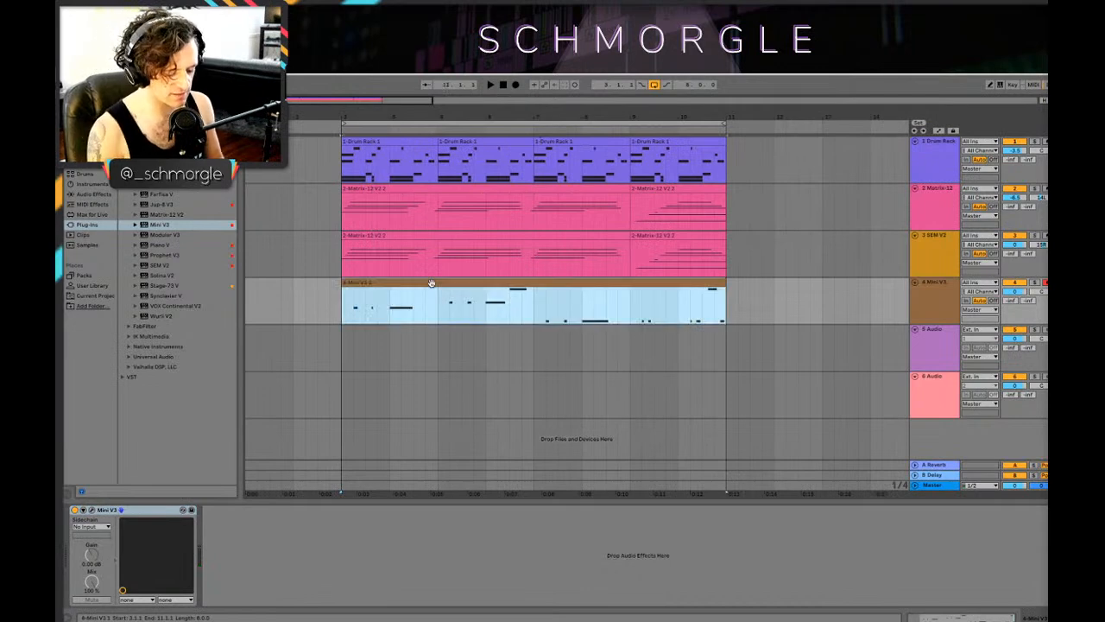
pyautogui.press('Delete')
pyautogui.click(338, 301)
pyautogui.press('space')
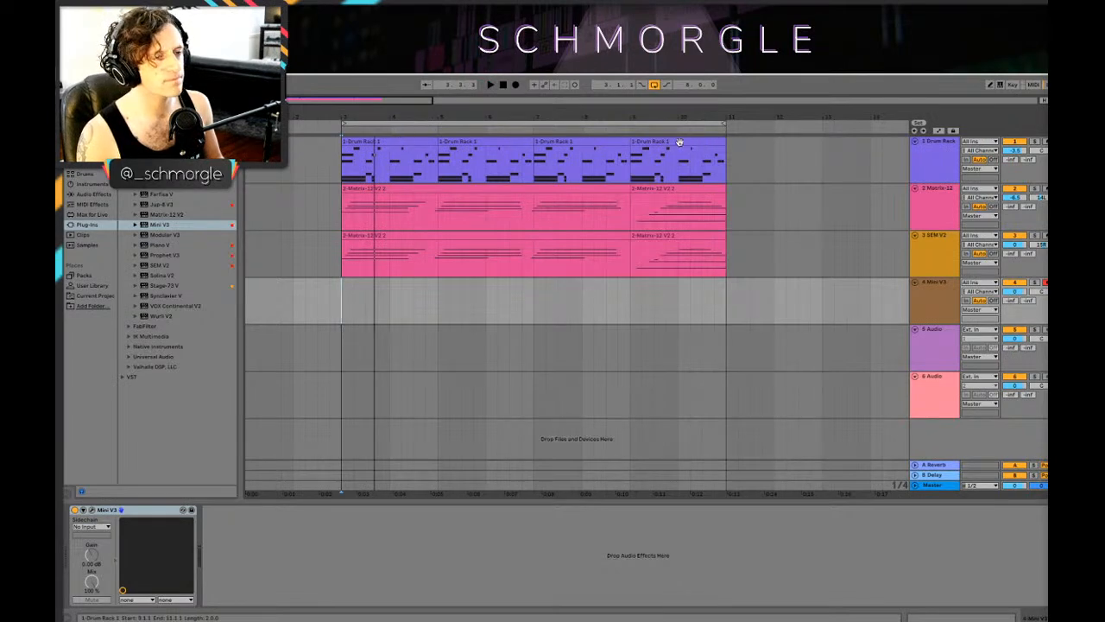
# Step: Delete all four Drum Rack clips between bars 3 and 11
pyautogui.moveTo(386, 112); pyautogui.dragTo(390, 113)
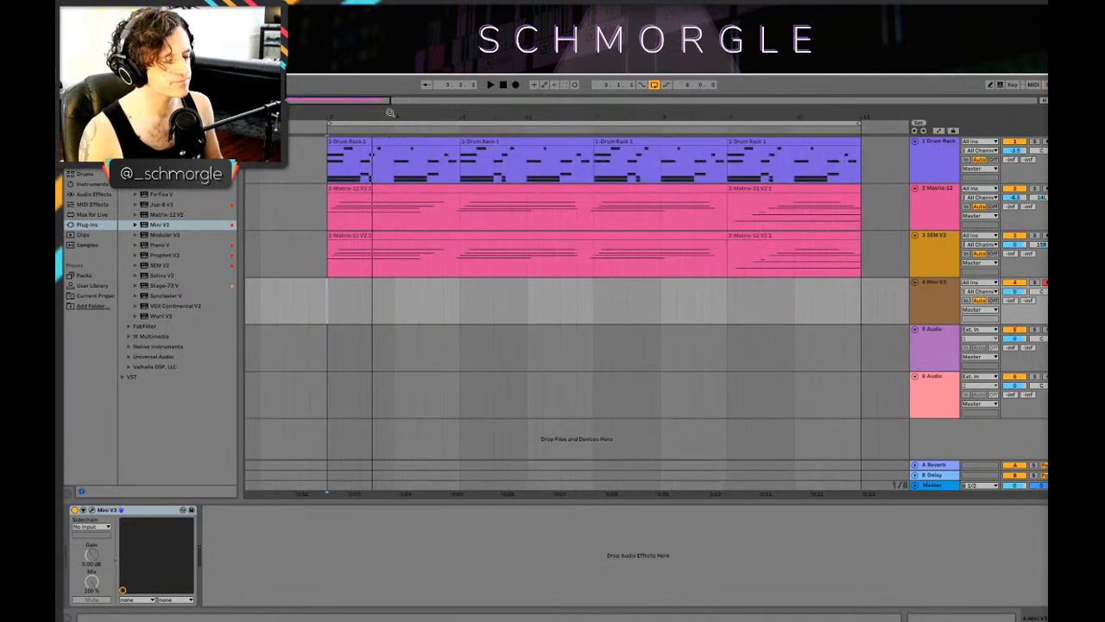
pyautogui.click(431, 139)
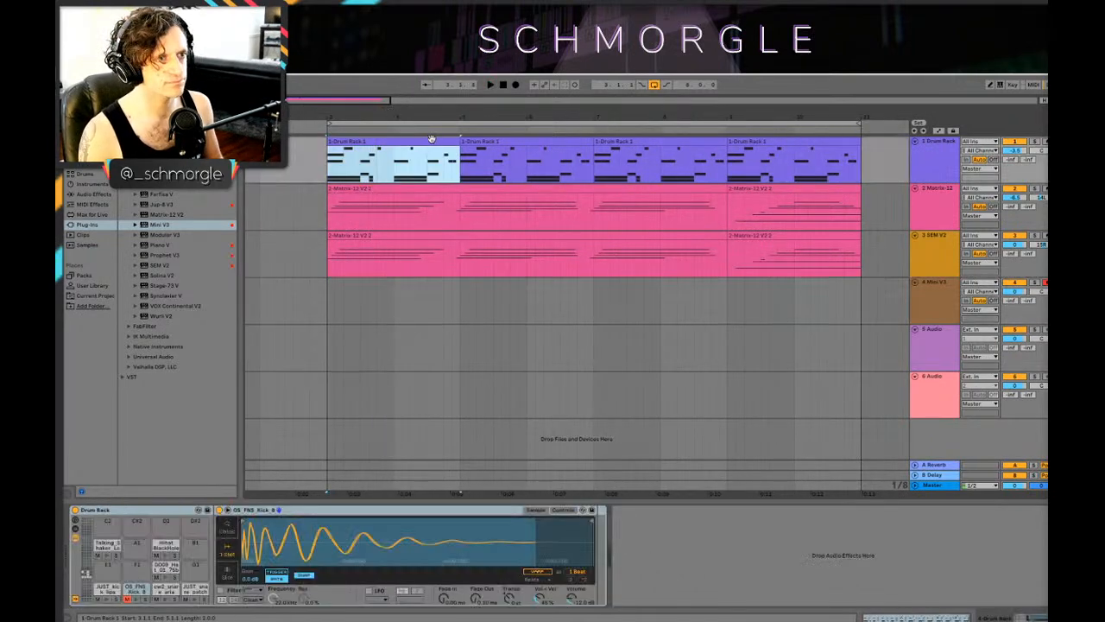
pyautogui.keyDown('shift'); pyautogui.click(748, 162); pyautogui.keyUp('shift')
pyautogui.press('Delete')
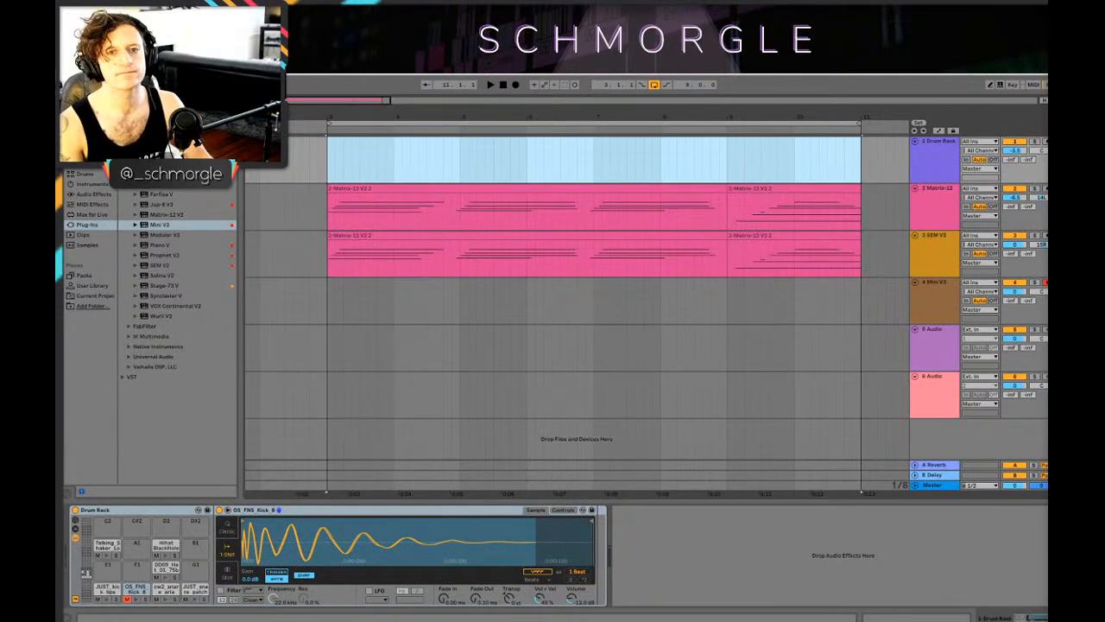
# Step: Play the loop to rehearse a new beat and record a short drum take from bar 3 on the Drum Rack track
pyautogui.press('space')
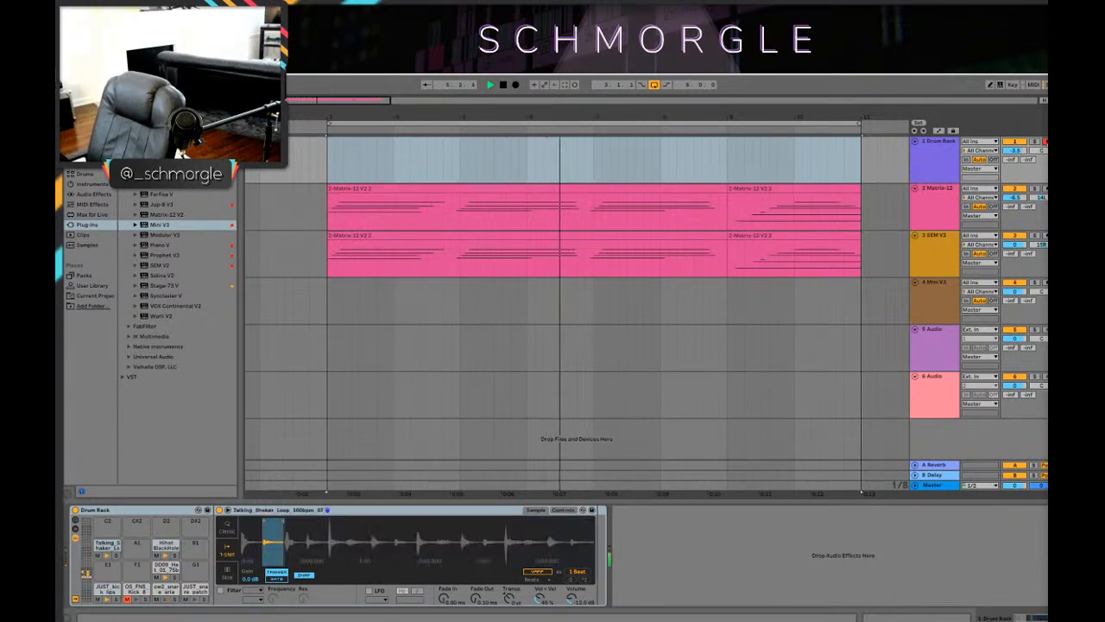
pyautogui.press('space')
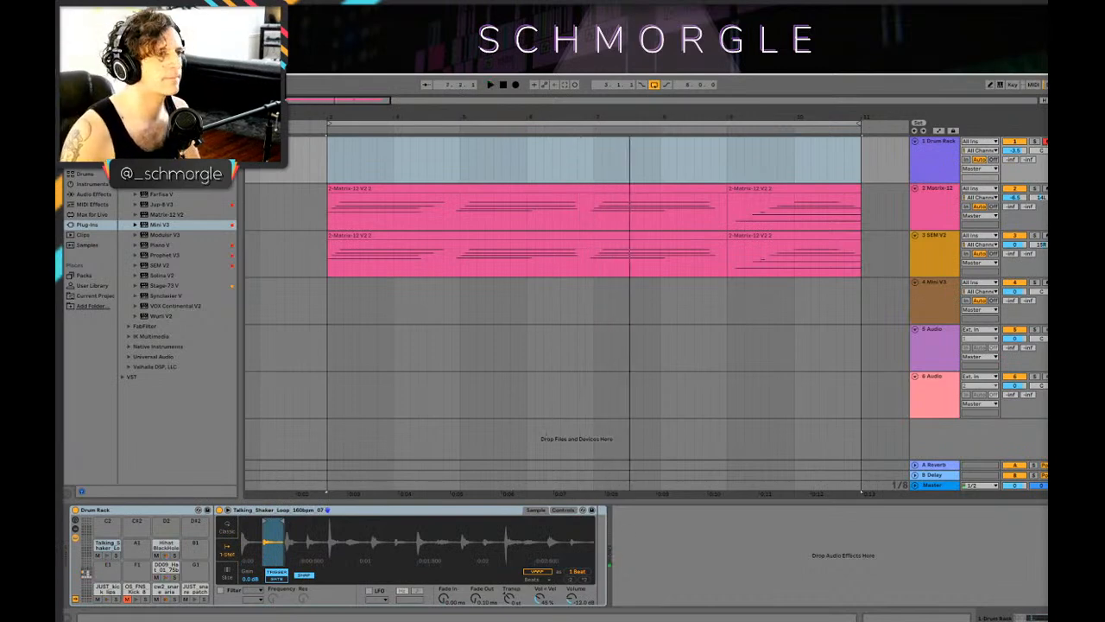
pyautogui.click(516, 85)
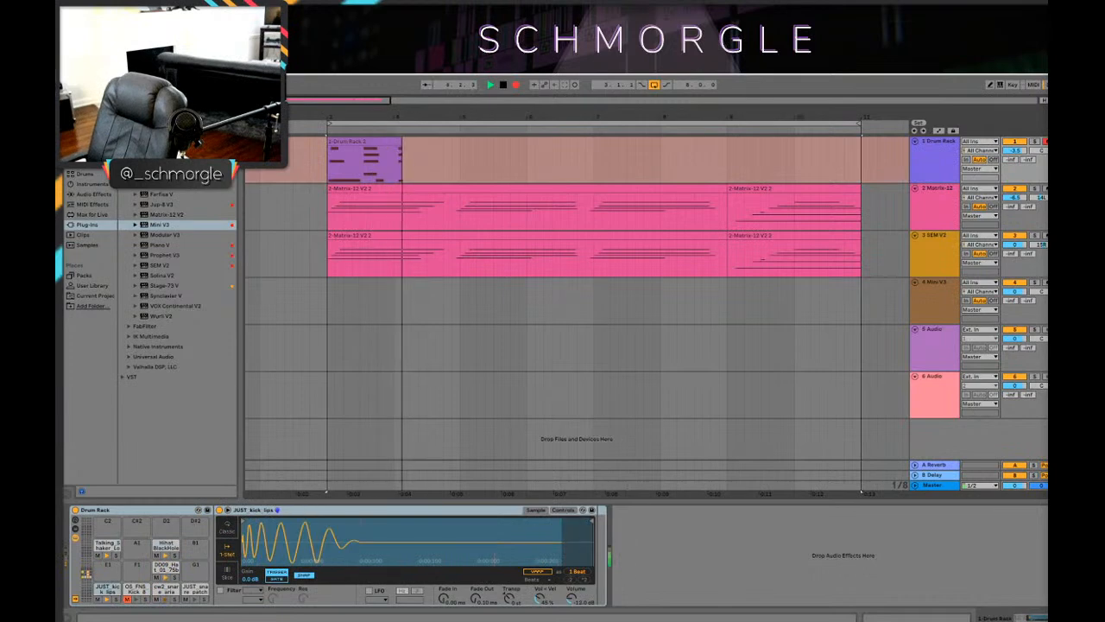
pyautogui.press('space')
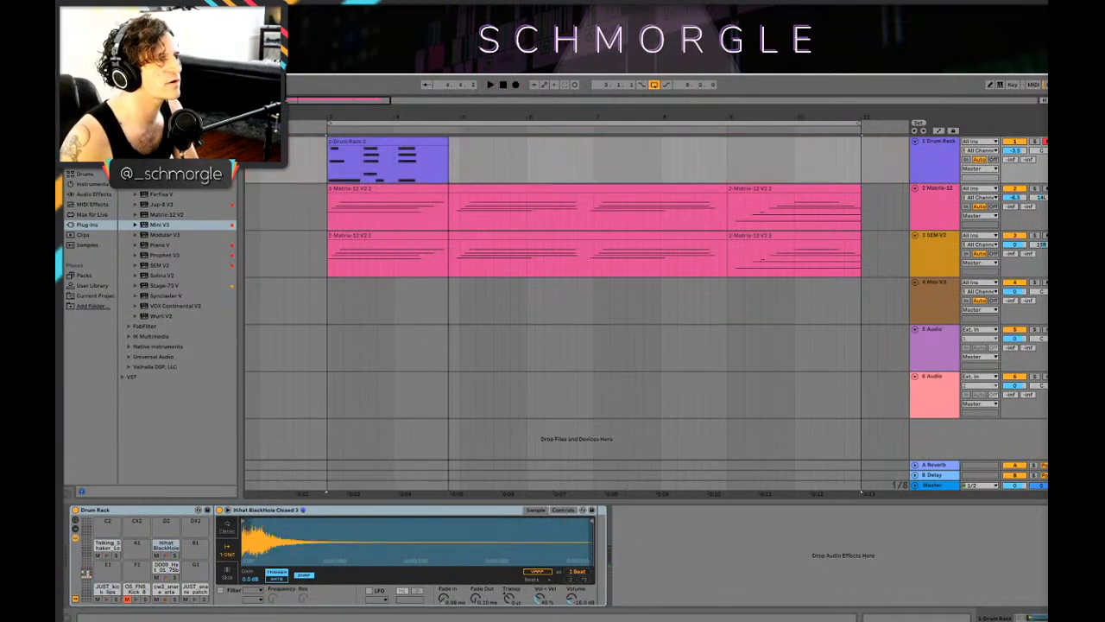
# Step: Record an eight-bar drum take over the loop, open its clip to review the notes, and undo that take
pyautogui.click(516, 85)
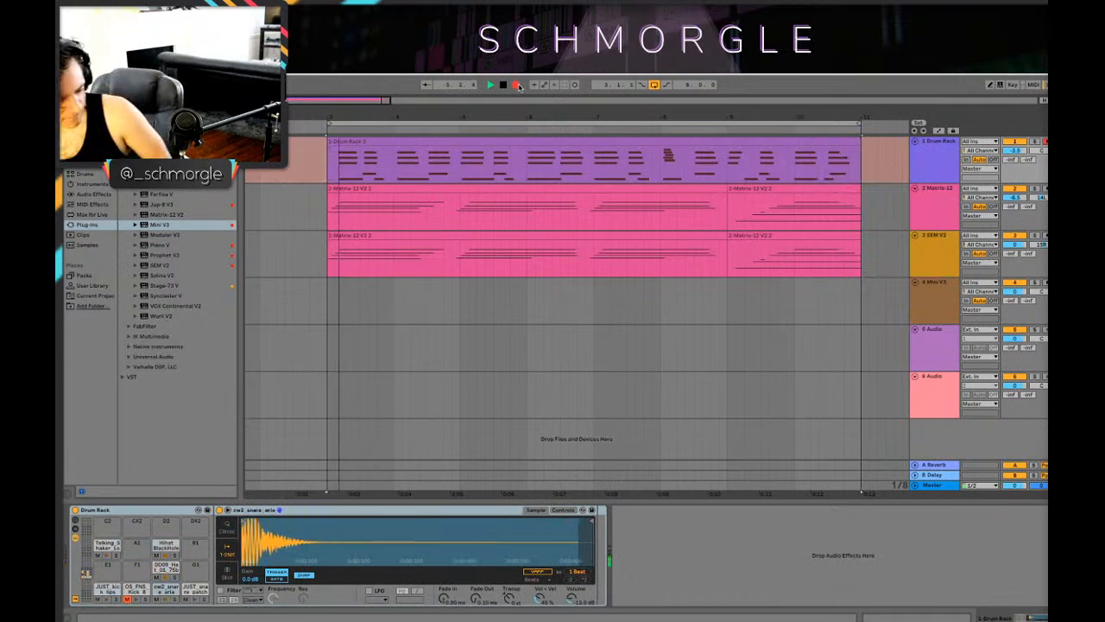
pyautogui.press('space')
pyautogui.click(364, 141)
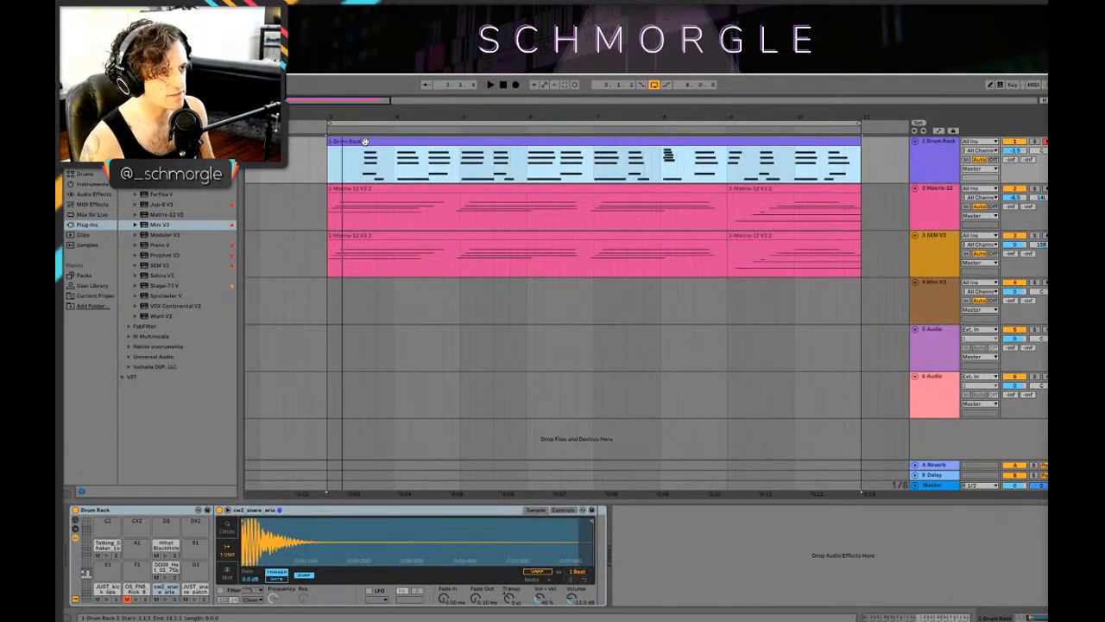
pyautogui.doubleClick(364, 141)
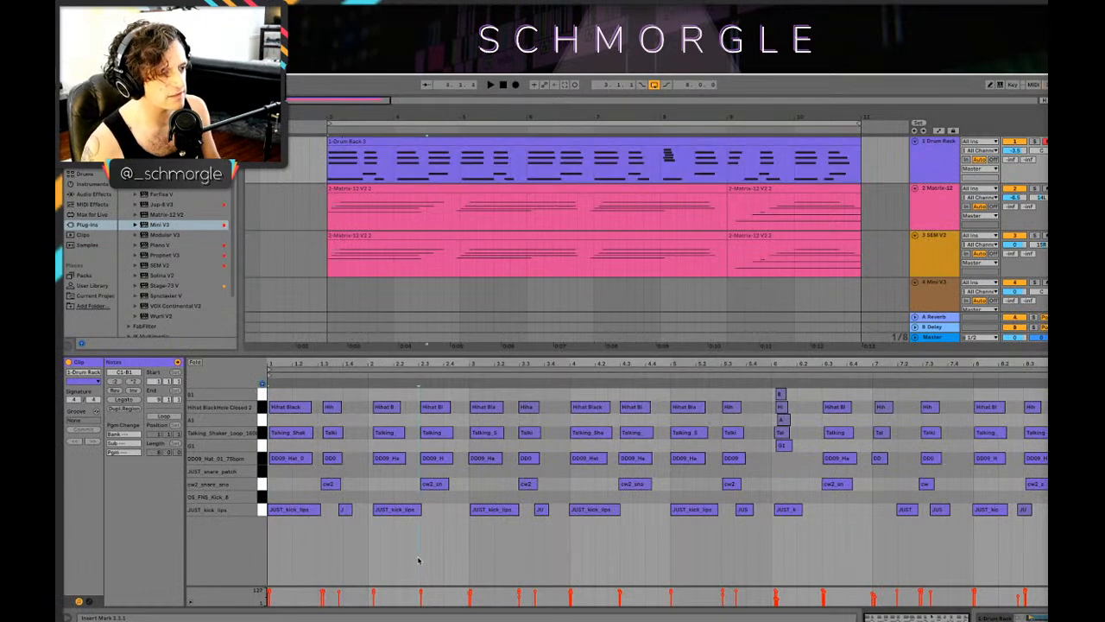
pyautogui.press('space')
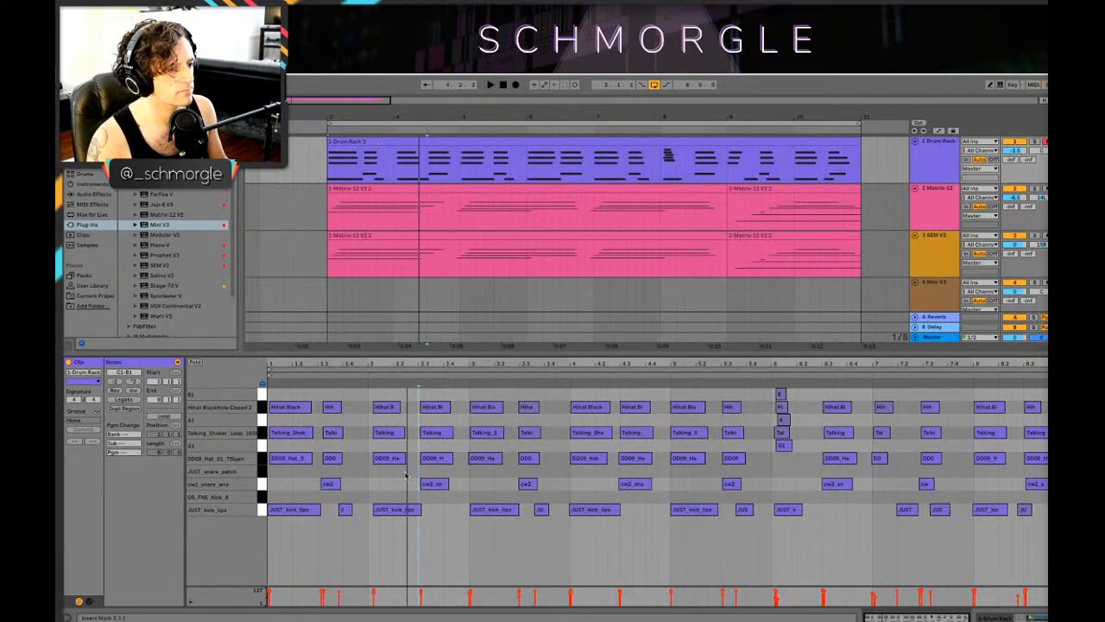
pyautogui.hotkey('ctrl', 'z')
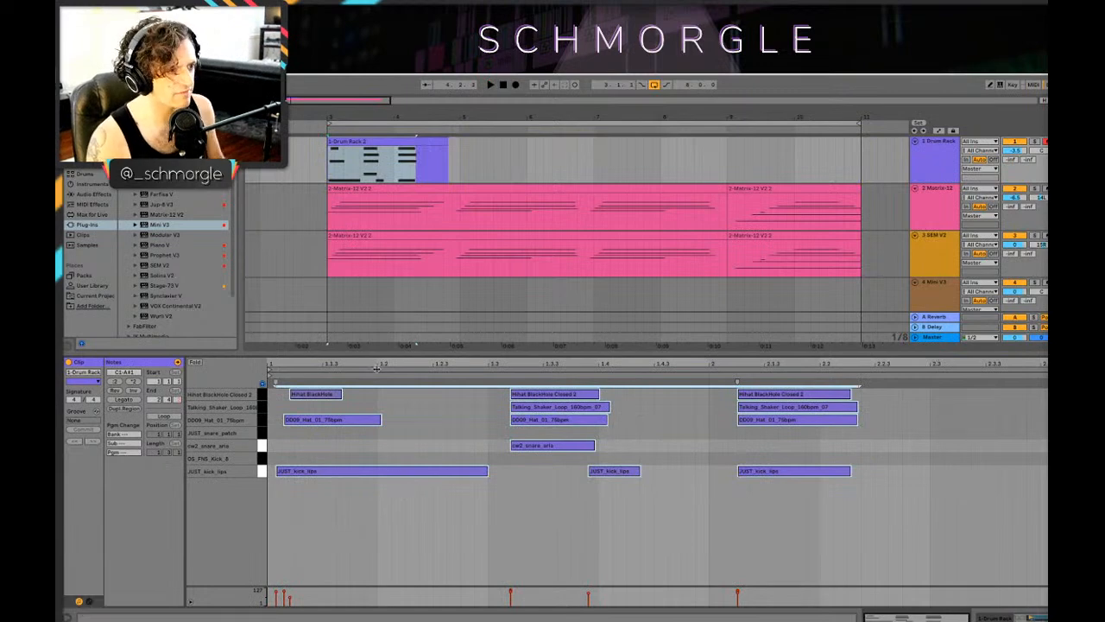
# Step: Quantize the notes of the short drum clip and align the first kick and hi-hats to the clip's start
pyautogui.hotkey('ctrl', 'u')
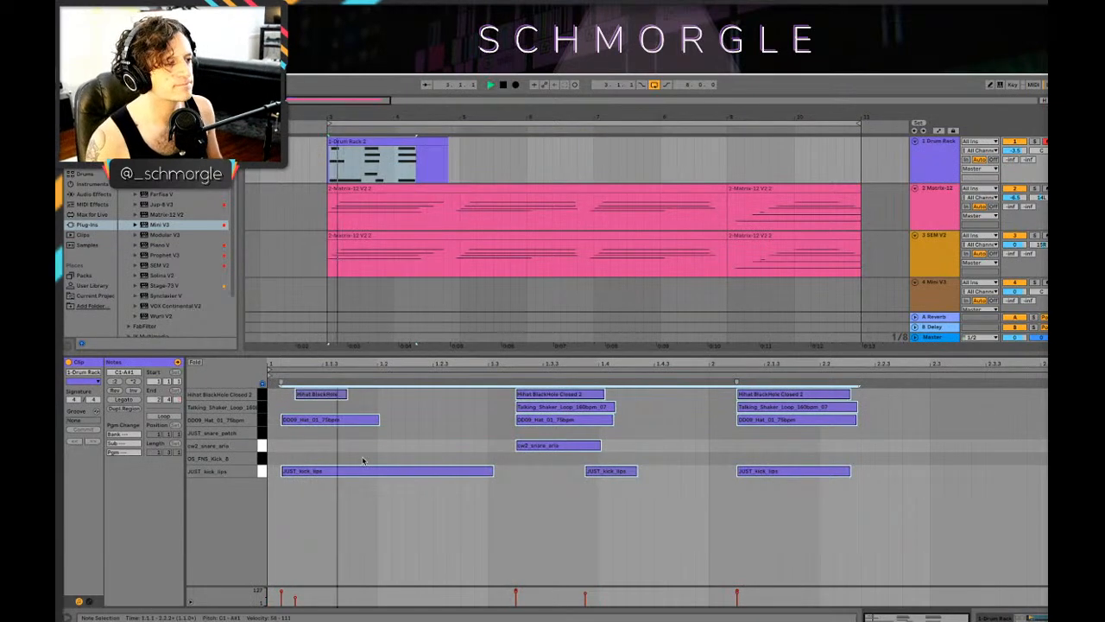
pyautogui.press('space')
pyautogui.moveTo(334, 511); pyautogui.dragTo(300, 431)
pyautogui.click(308, 393)
pyautogui.press('space')
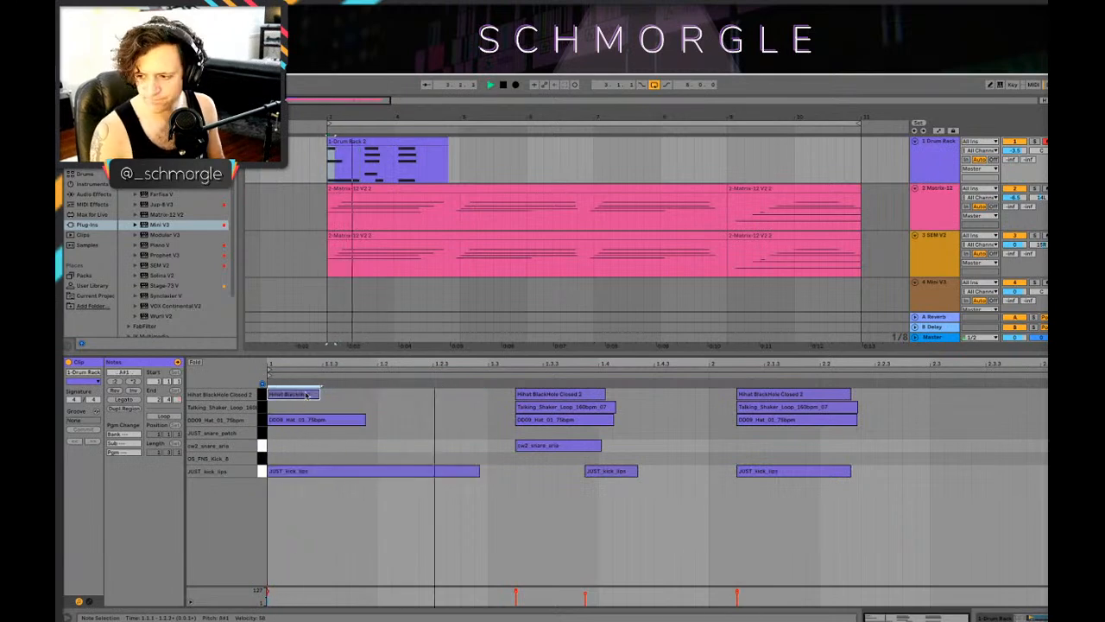
# Step: Move the snare and hat group to beat 1.3, shift the second kick earlier, and align the next group to bar 2
pyautogui.moveTo(524, 476); pyautogui.dragTo(545, 411)
pyautogui.press('space')
pyautogui.press('space')
pyautogui.click(605, 474)
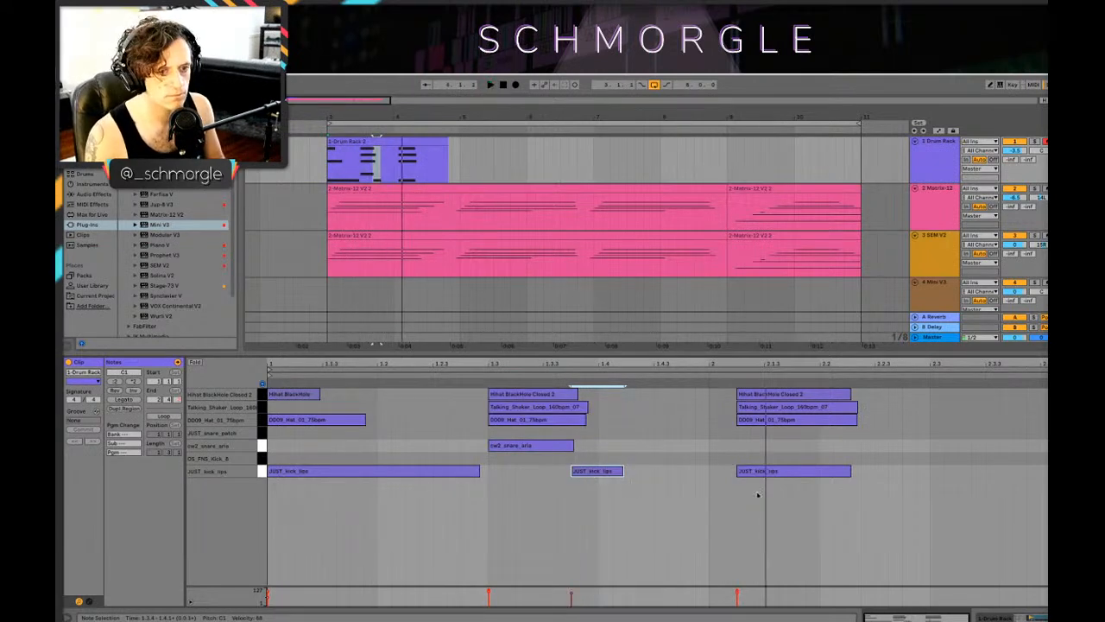
pyautogui.press('space')
pyautogui.moveTo(757, 500); pyautogui.dragTo(750, 398)
pyautogui.press('space')
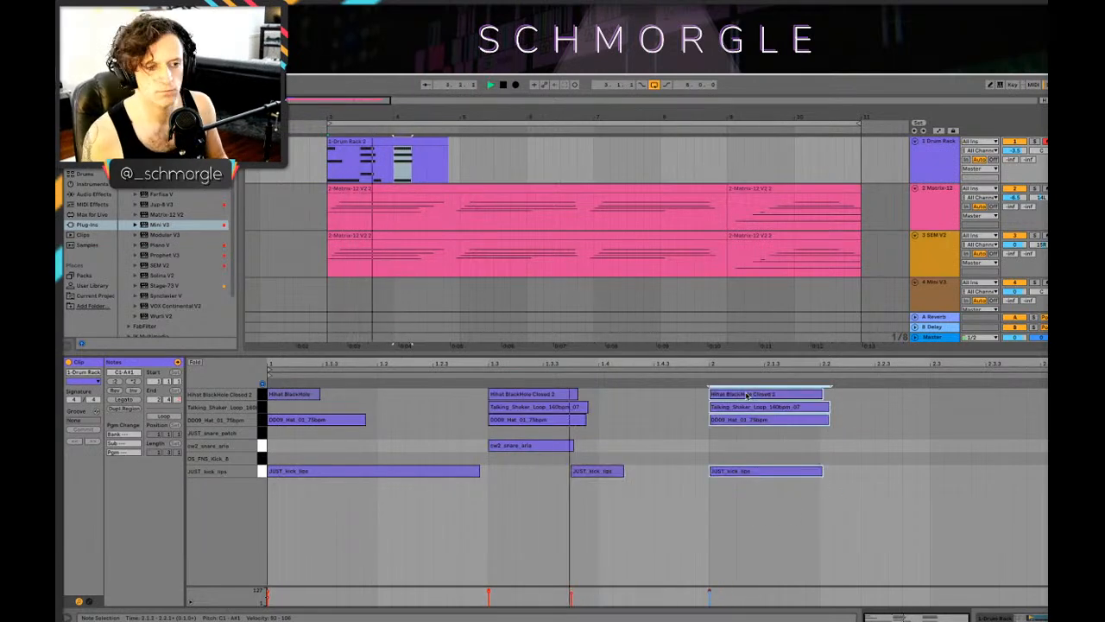
pyautogui.press('space')
# Step: Place a copy of the bar 2 hits at beat 2.3 with snare, shaker and closed hi-hat, and play it
pyautogui.click(876, 367)
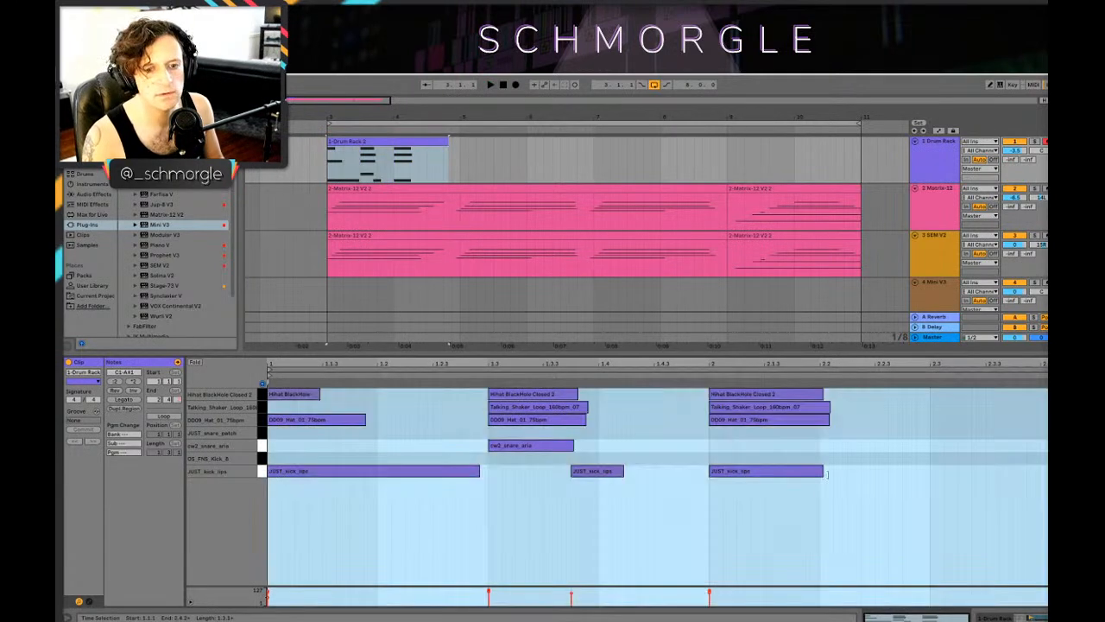
pyautogui.moveTo(783, 492); pyautogui.dragTo(760, 389)
pyautogui.moveTo(781, 441); pyautogui.dragTo(951, 447)
pyautogui.press('space')
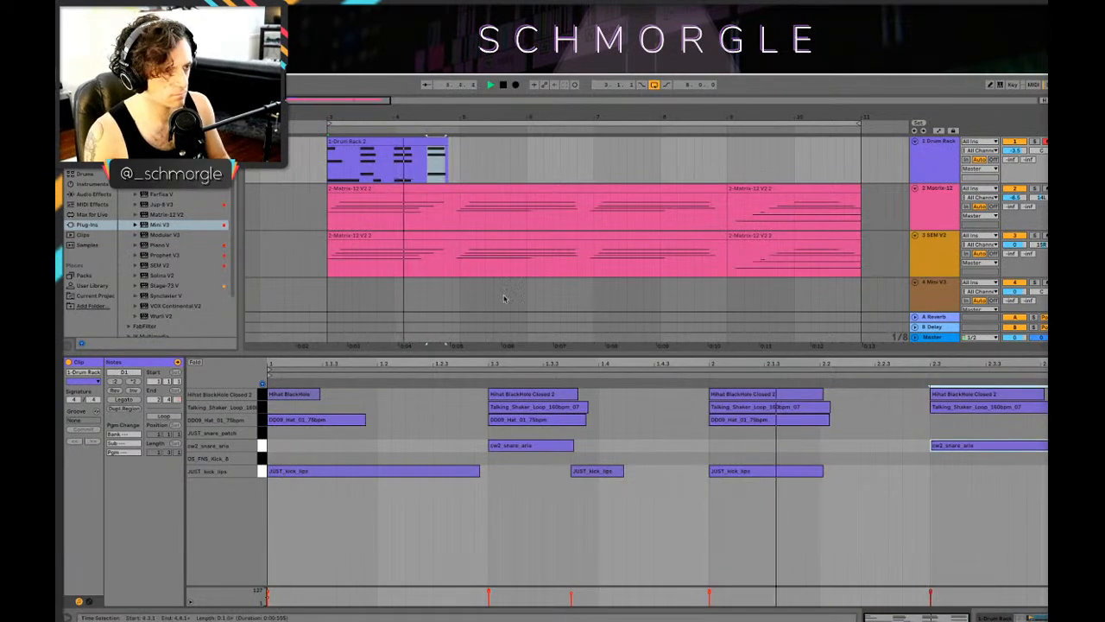
# Step: Extend the drum clip to two full bars and duplicate it three times to fill bars 3 to 11
pyautogui.press('space')
pyautogui.moveTo(446, 141); pyautogui.dragTo(502, 149)
pyautogui.hotkey('ctrl', 'z')
pyautogui.hotkey('ctrl', 'z')
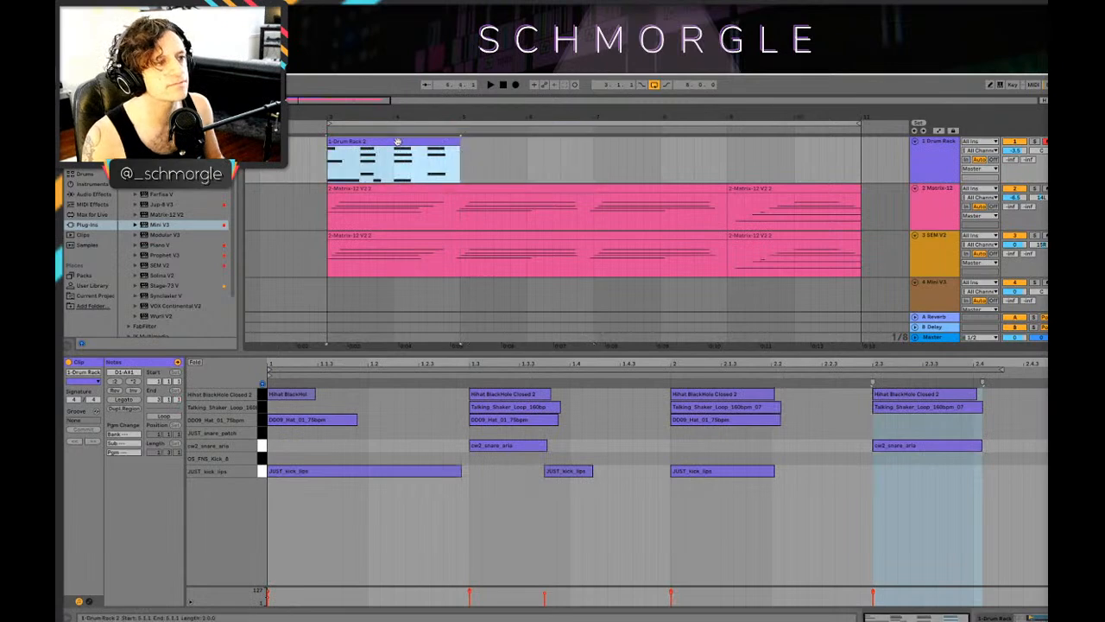
pyautogui.press('space')
pyautogui.moveTo(397, 141); pyautogui.dragTo(765, 160)
# Step: Play the new drum arrangement from bar 3 and bring up the Drum Rack devices
pyautogui.press('space')
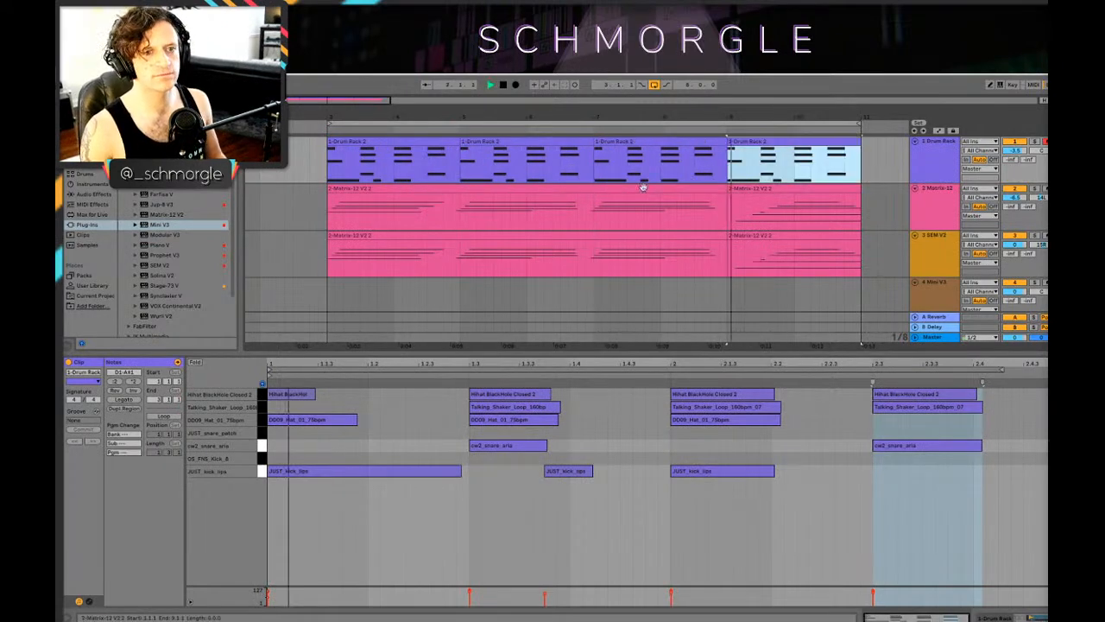
pyautogui.click(334, 148)
pyautogui.press('space')
pyautogui.press('space')
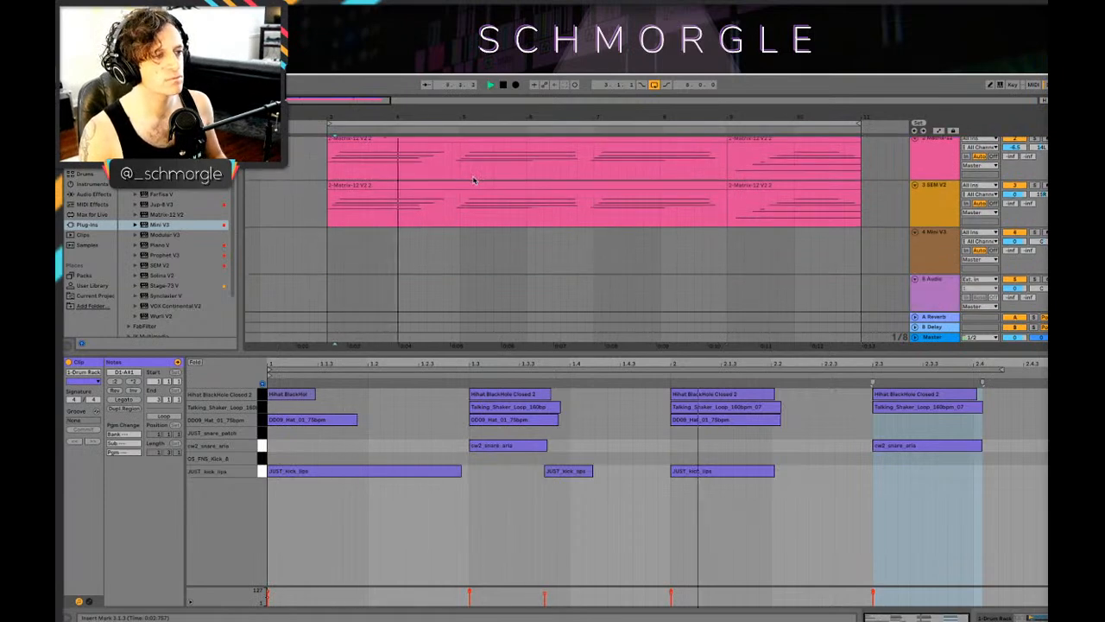
pyautogui.hotkey('shift', 'Tab')
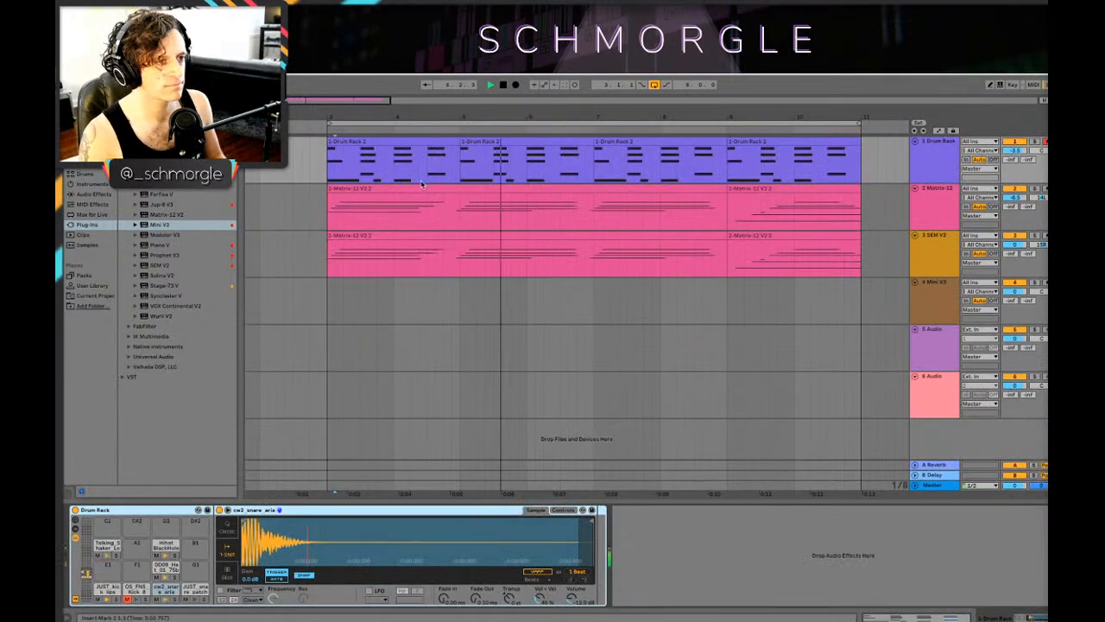
# Step: Try transposing all notes in the first SEM V2 chord clip down two semitones
pyautogui.doubleClick(356, 236)
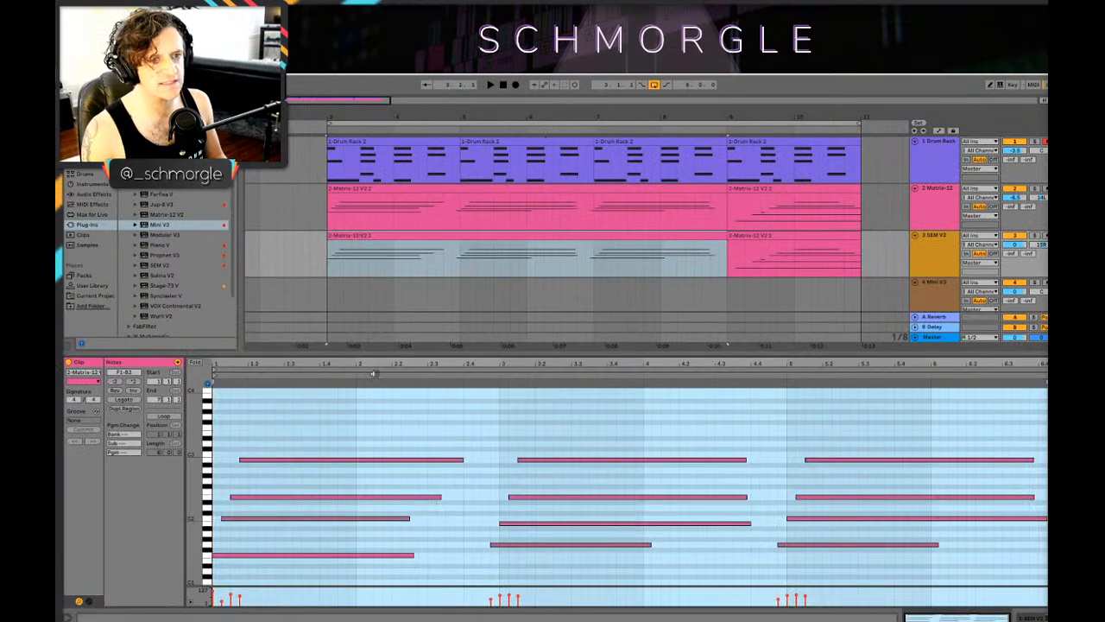
pyautogui.click(311, 436)
pyautogui.hotkey('ctrl', 'a')
pyautogui.scroll(-2, 311, 436)
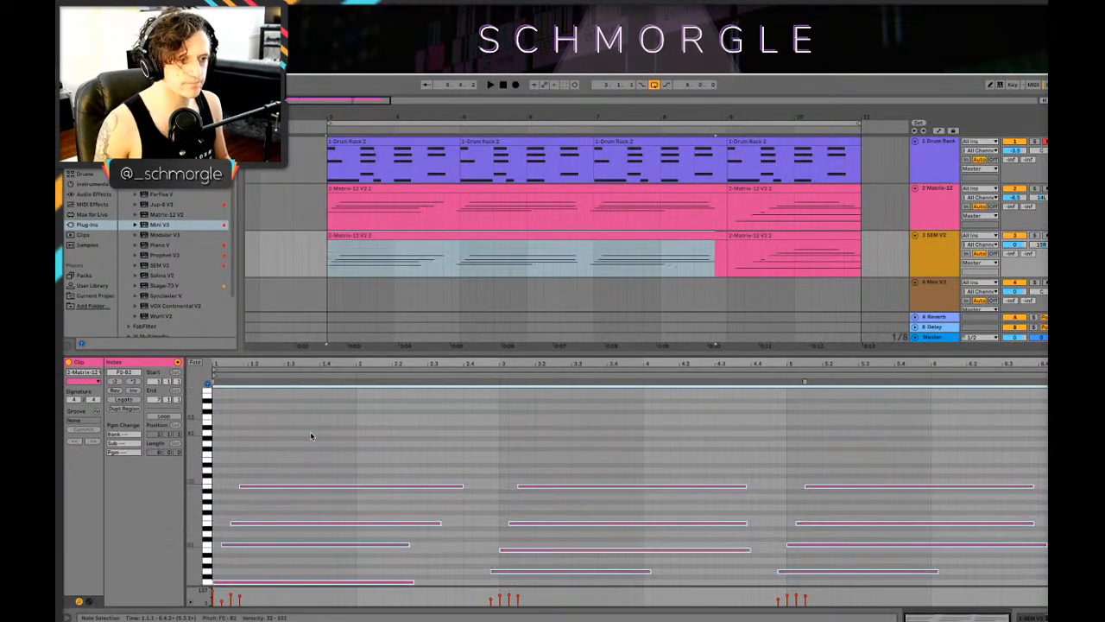
pyautogui.moveTo(279, 519); pyautogui.dragTo(276, 530)
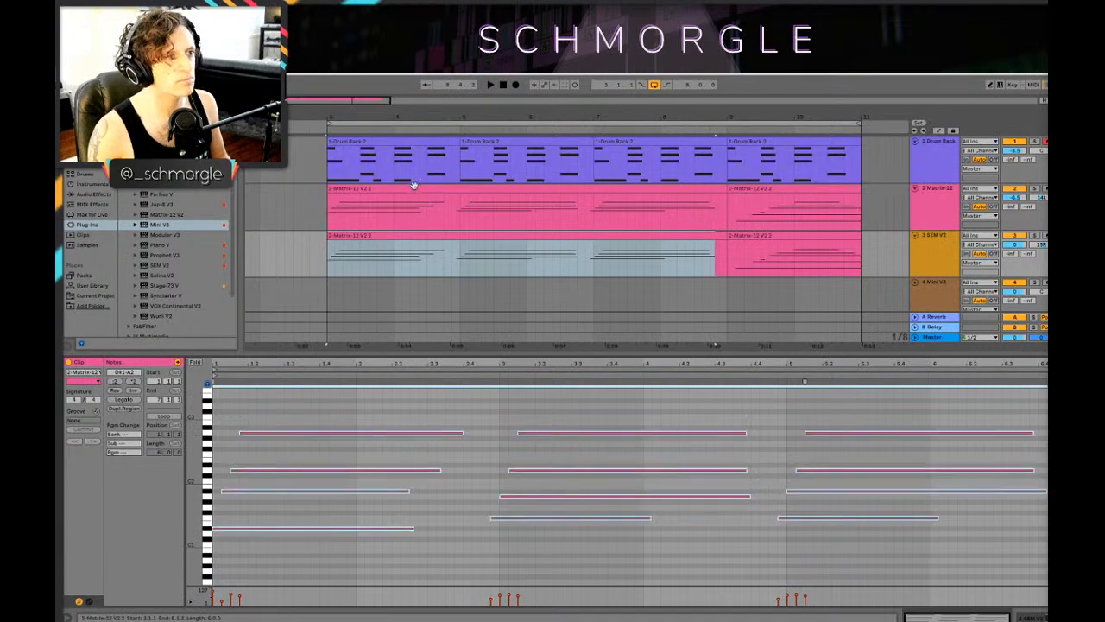
# Step: Consolidate the two Matrix-12 chord clips into one clip spanning bars 3 to 11
pyautogui.click(414, 185)
pyautogui.click(357, 568)
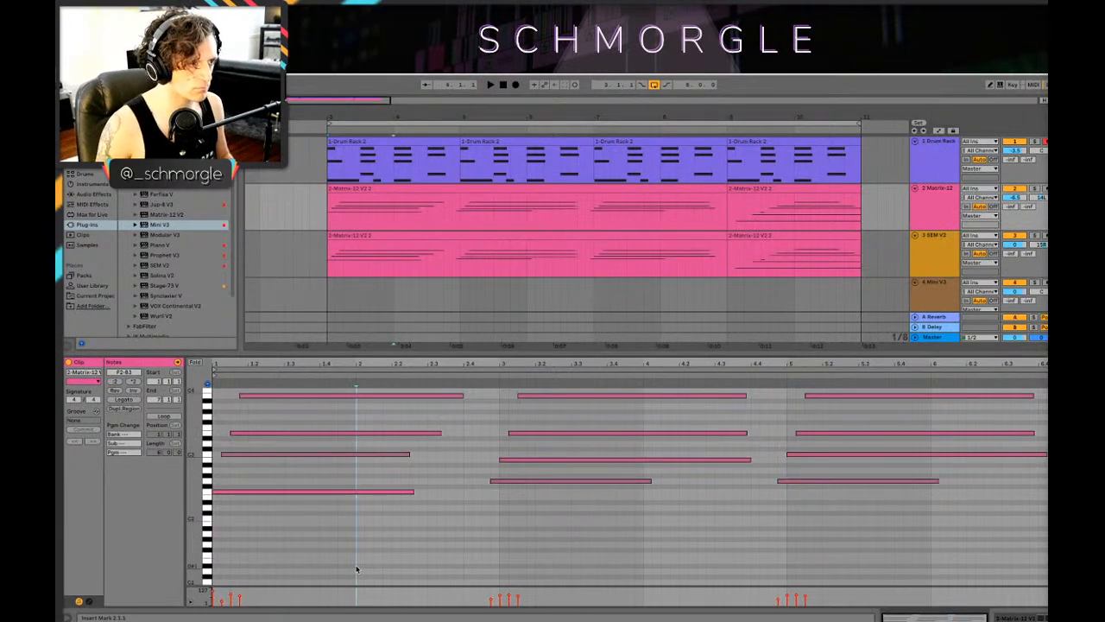
pyautogui.click(633, 188)
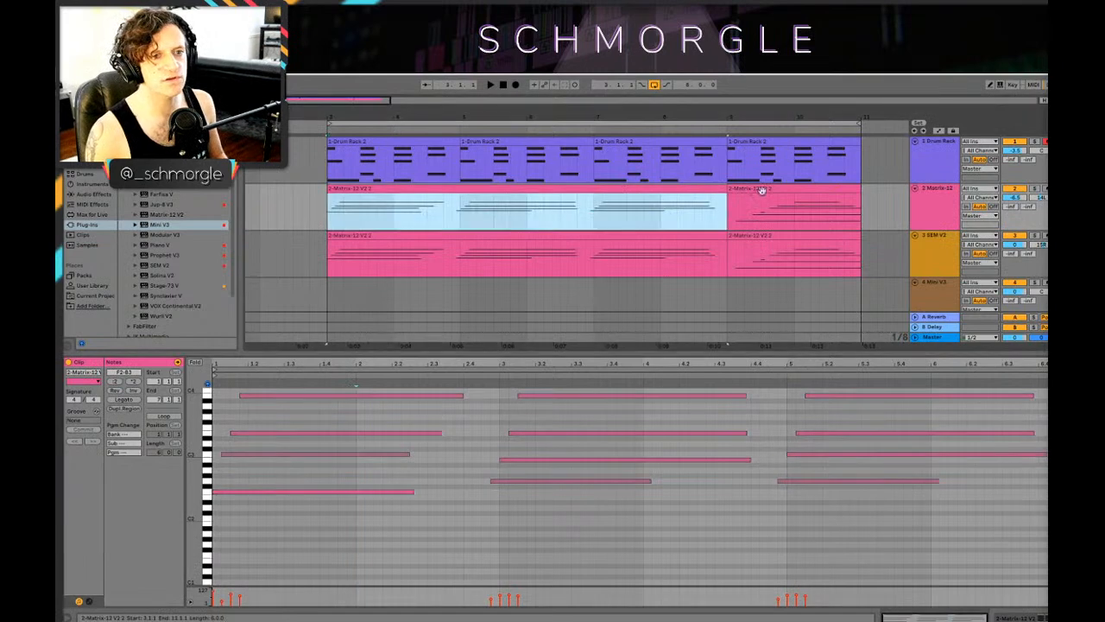
pyautogui.keyDown('shift'); pyautogui.click(762, 189); pyautogui.keyUp('shift')
pyautogui.rightClick(762, 189)
pyautogui.click(818, 269)
# Step: Consolidate the two SEM V2 chord clips into one clip spanning bars 3 to 11
pyautogui.click(654, 246)
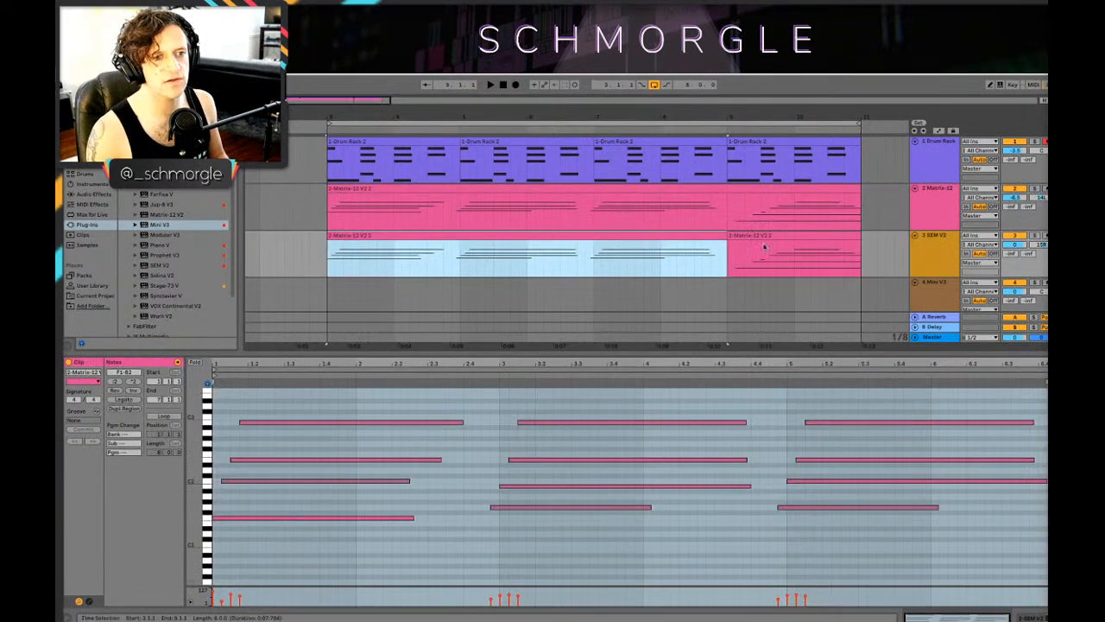
pyautogui.keyDown('shift'); pyautogui.click(781, 241); pyautogui.keyUp('shift')
pyautogui.rightClick(779, 240)
pyautogui.click(808, 315)
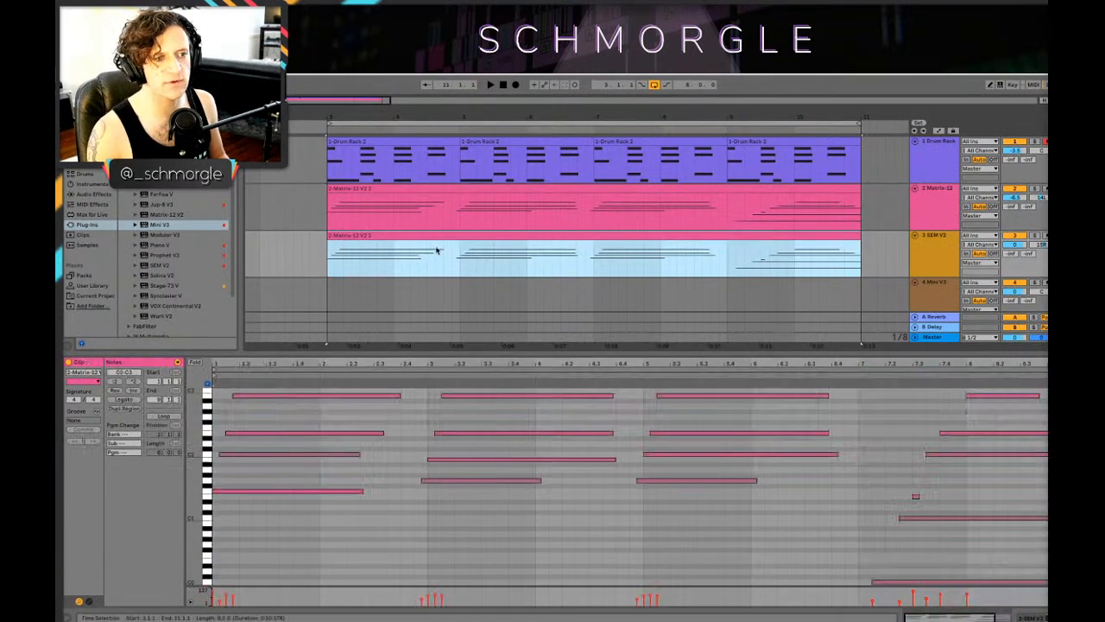
# Step: Transpose all notes in the consolidated SEM V2 clip up an octave and play the loop
pyautogui.click(357, 545)
pyautogui.hotkey('ctrl', 'a')
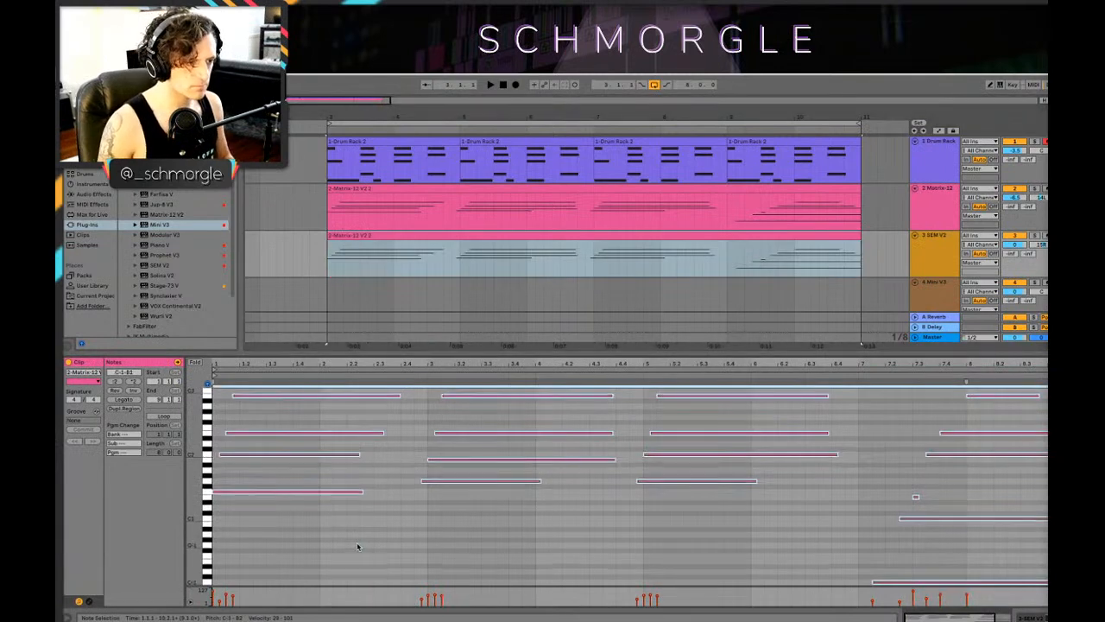
pyautogui.hotkey('shift', 'Up')
pyautogui.hotkey('shift', 'Up')
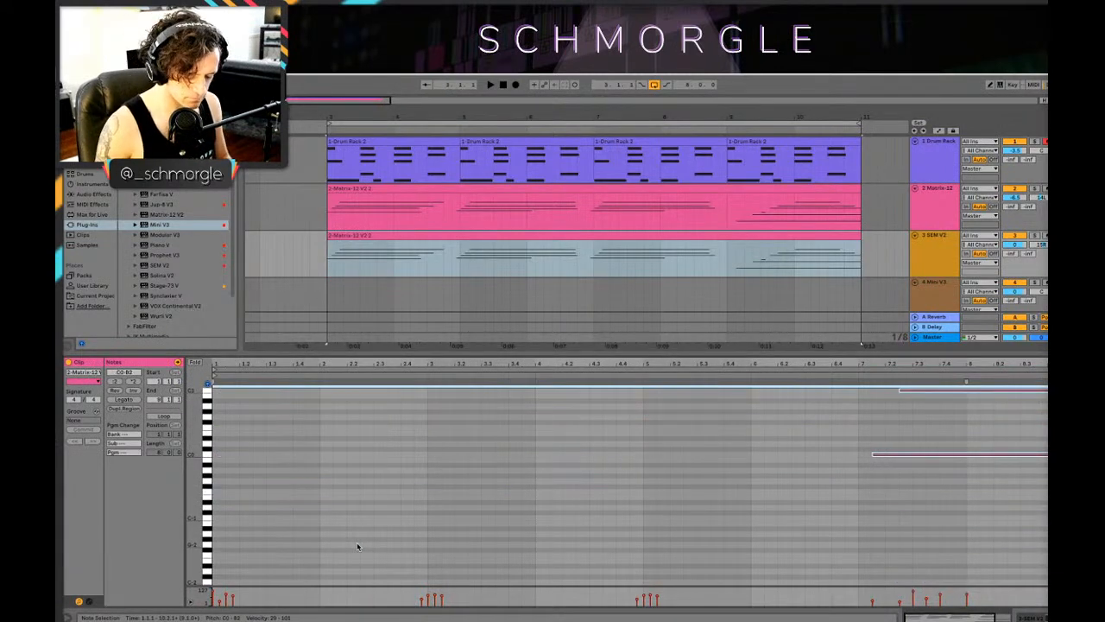
pyautogui.scroll(5, 346, 462)
pyautogui.press('space')
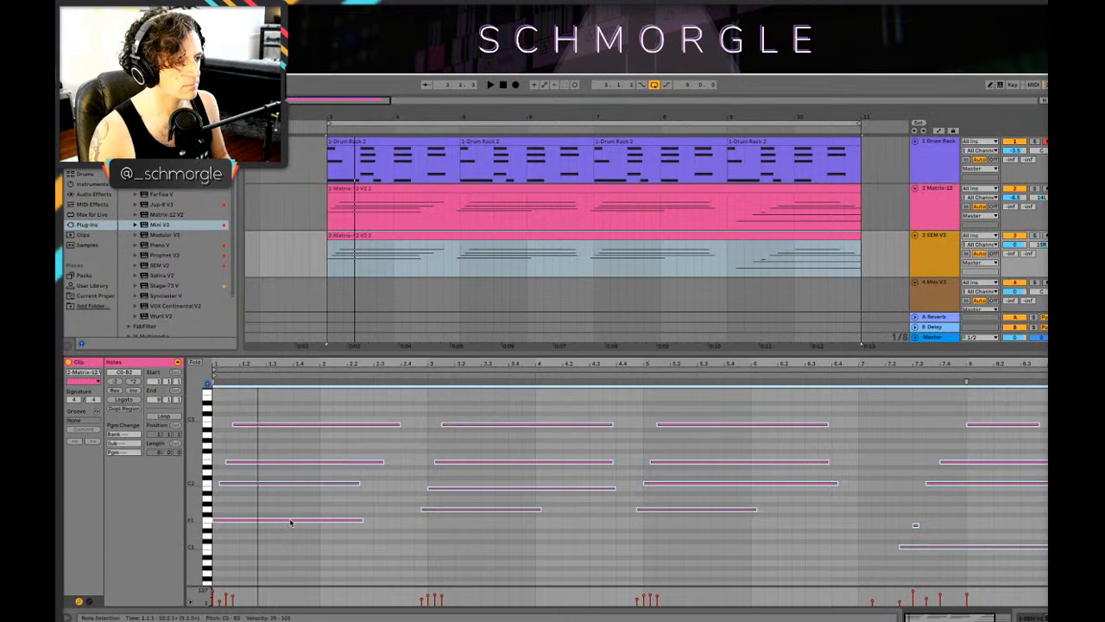
# Step: Transpose all notes in the consolidated Matrix-12 clip down three semitones
pyautogui.moveTo(377, 231); pyautogui.dragTo(377, 187)
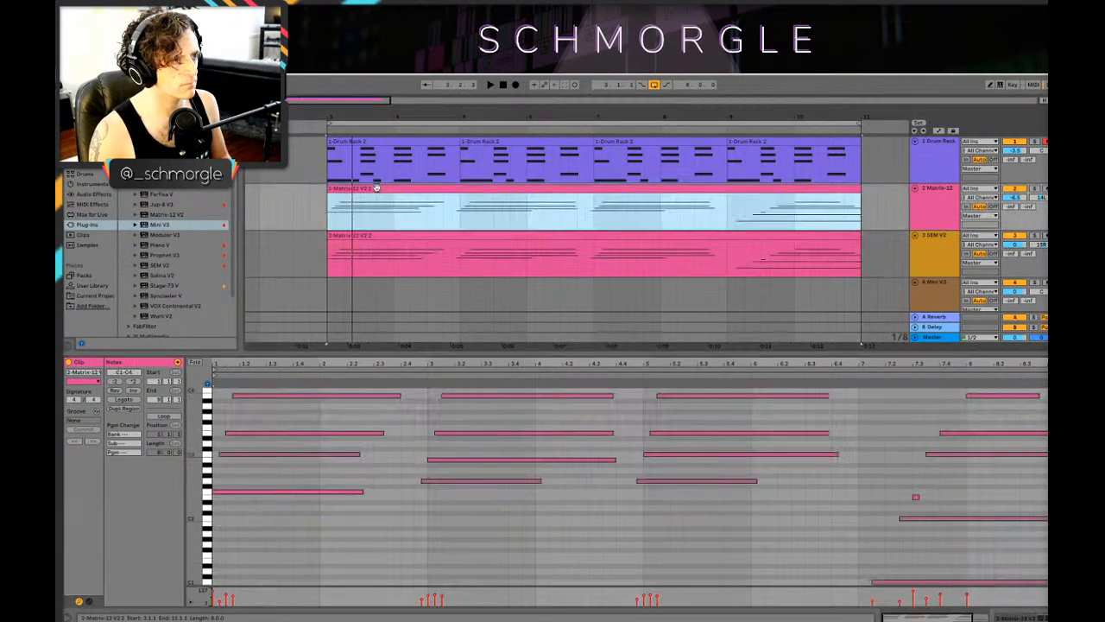
pyautogui.click(319, 513)
pyautogui.hotkey('ctrl', 'a')
pyautogui.moveTo(314, 493); pyautogui.dragTo(316, 509)
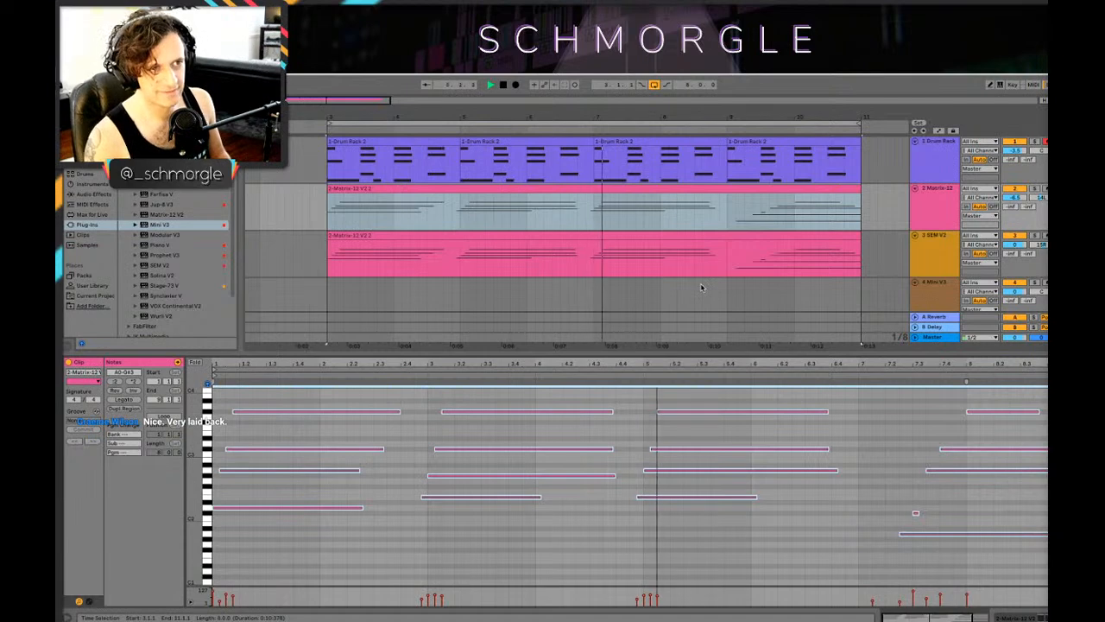
# Step: Arm the Mini V3 track and record a bass line over the loop from bar 3 to 11
pyautogui.hotkey('shift', 'Tab')
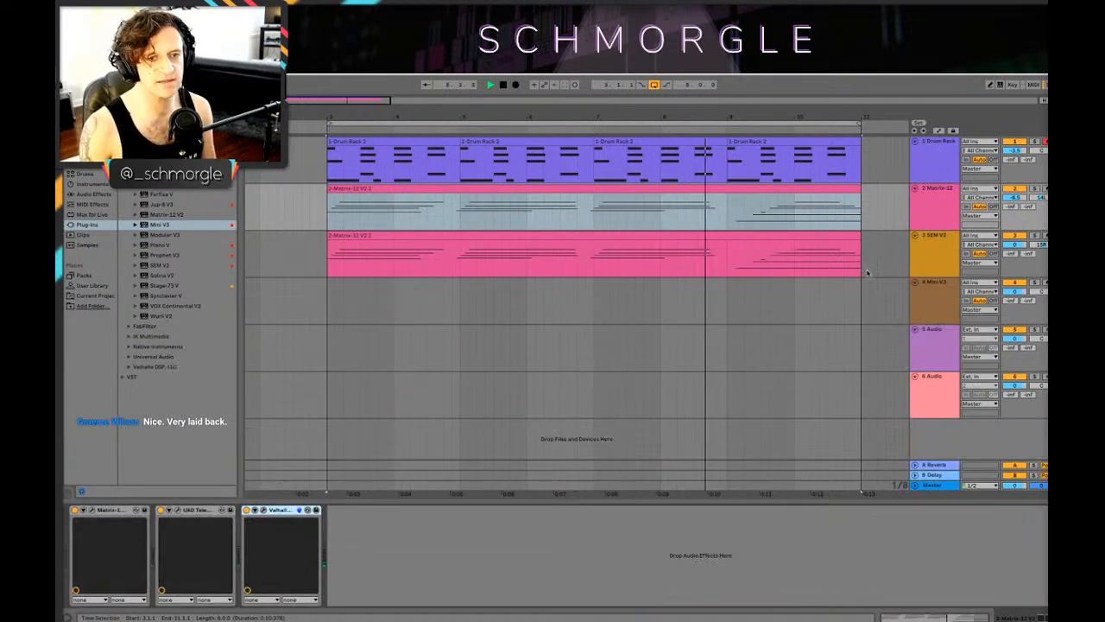
pyautogui.click(933, 296)
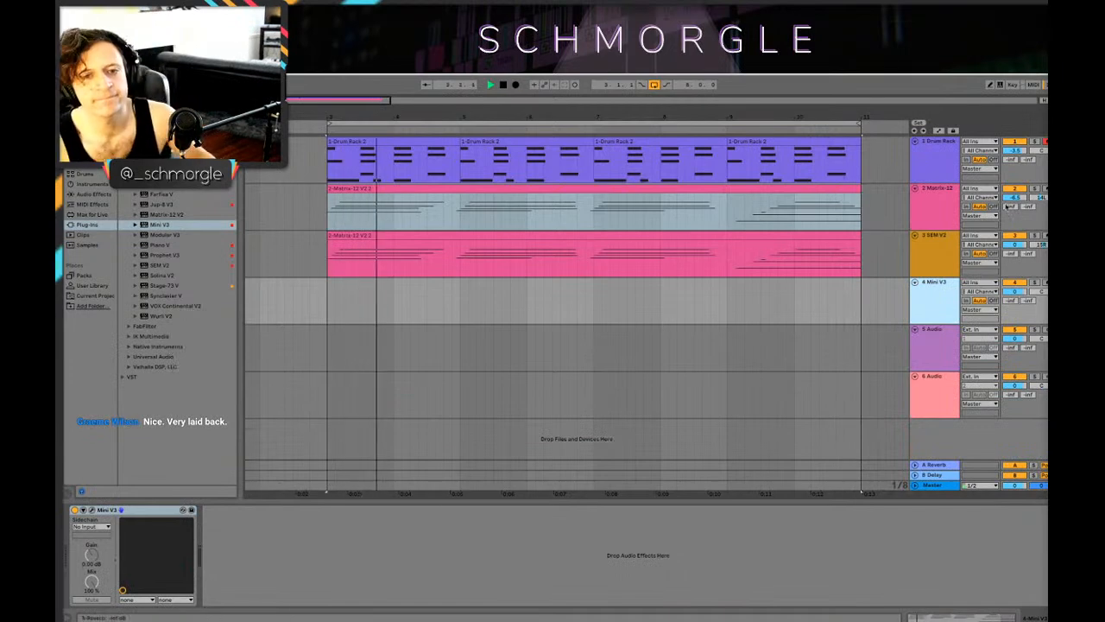
pyautogui.click(1045, 282)
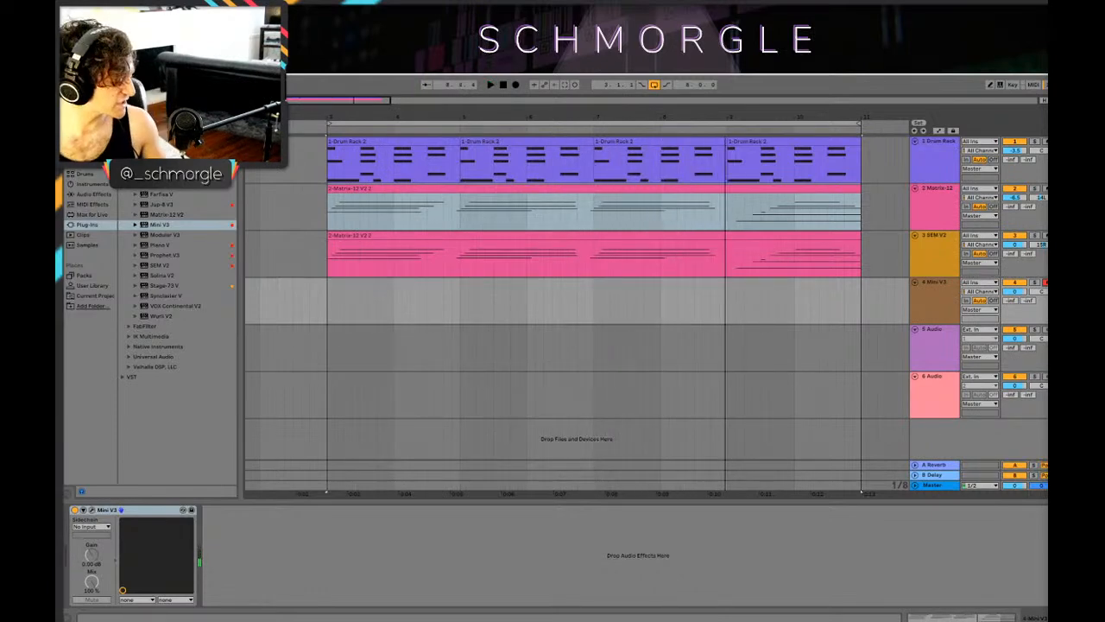
pyautogui.click(516, 86)
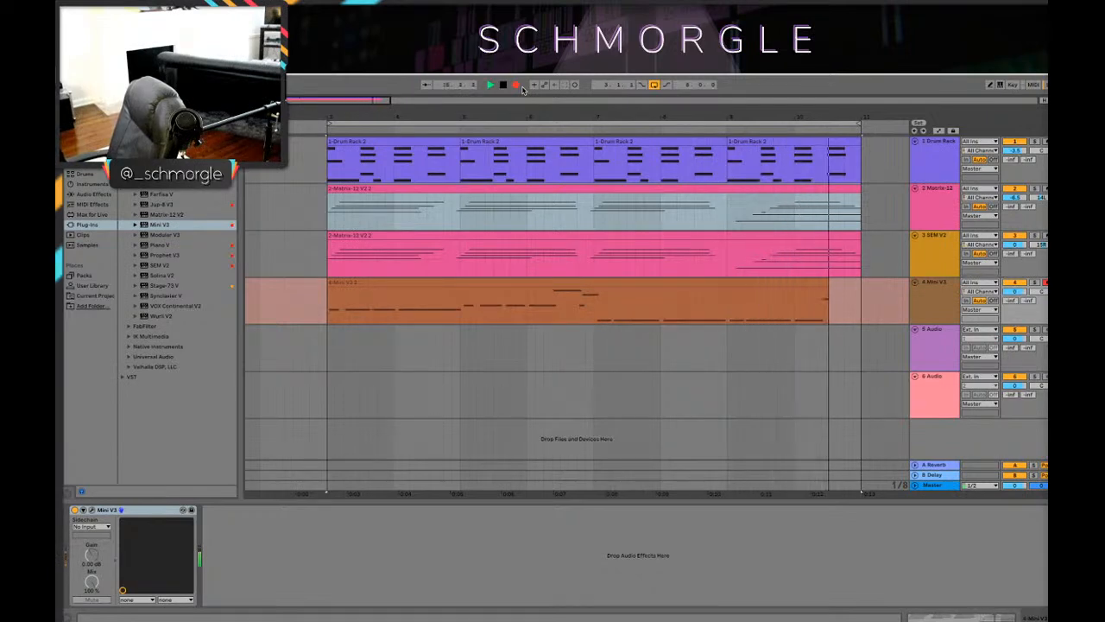
pyautogui.click(518, 85)
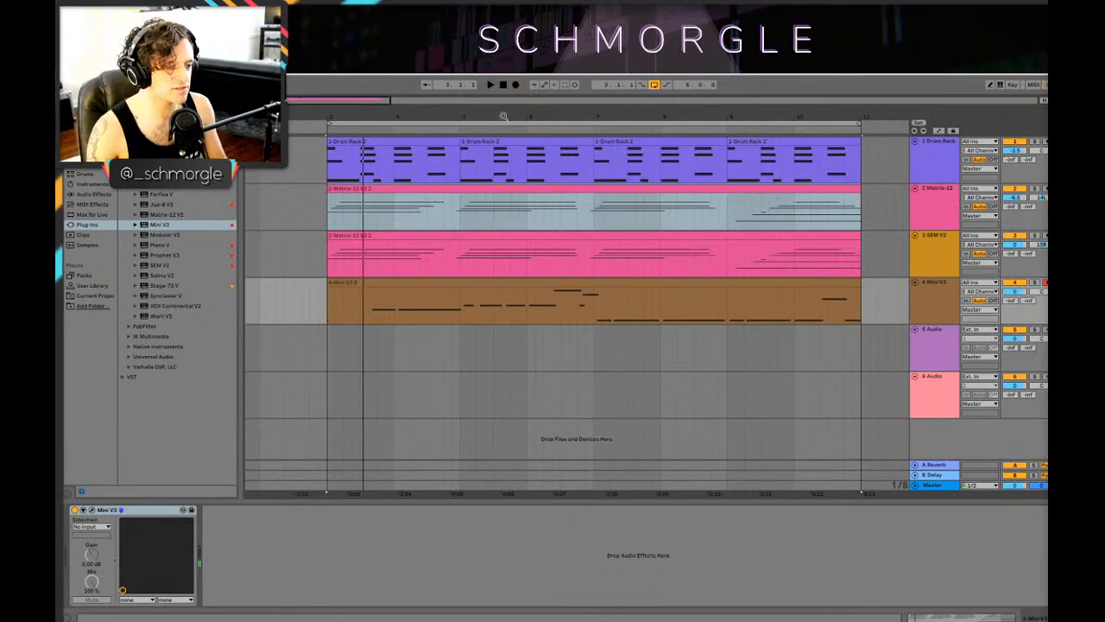
# Step: Quantize all notes in the recorded Mini V3 bass clip and play the result
pyautogui.doubleClick(400, 277)
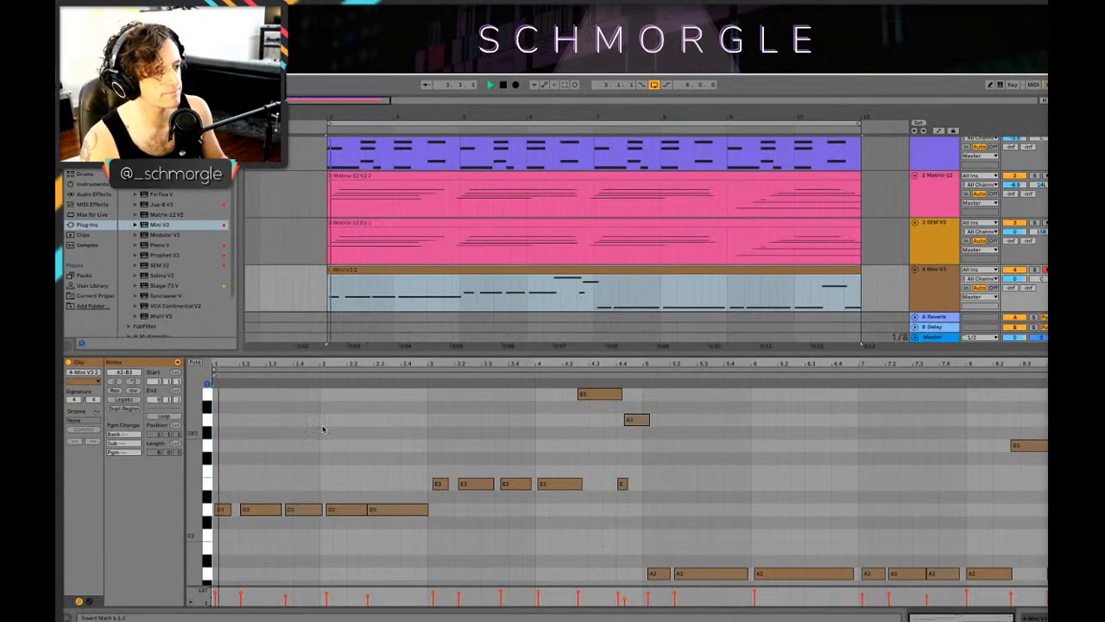
pyautogui.press('space')
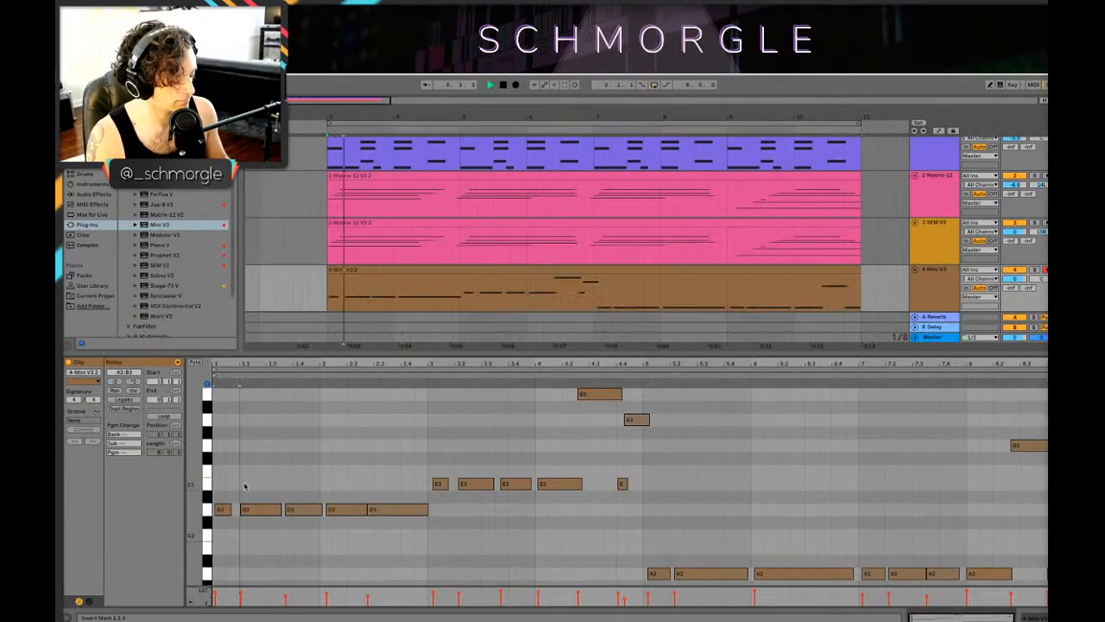
pyautogui.hotkey('ctrl', 'a')
pyautogui.hotkey('ctrl', 'u')
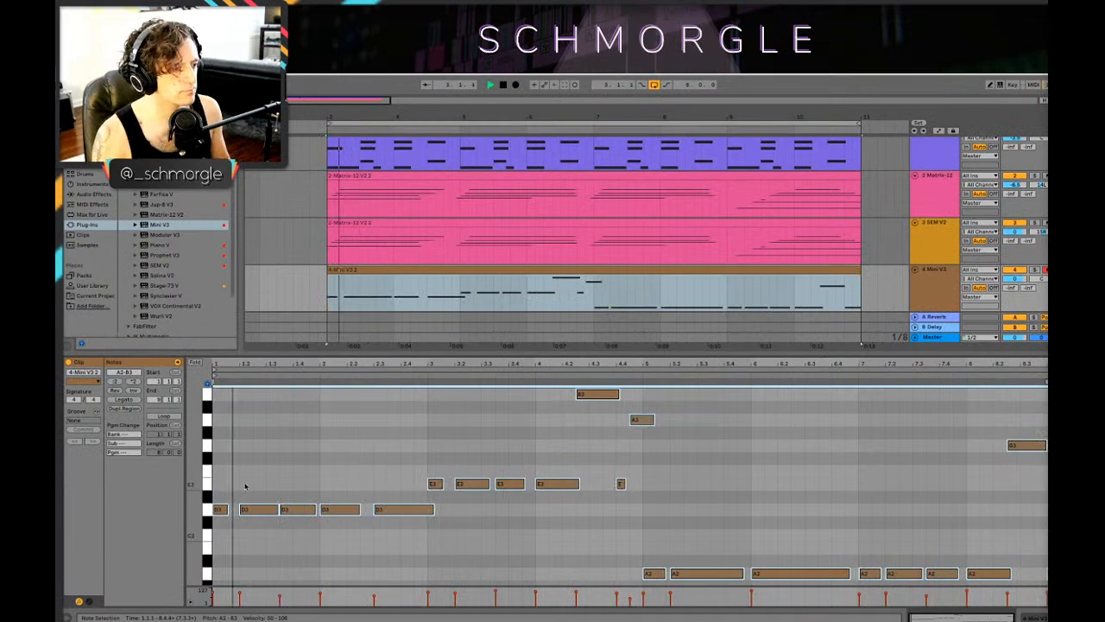
pyautogui.click(253, 518)
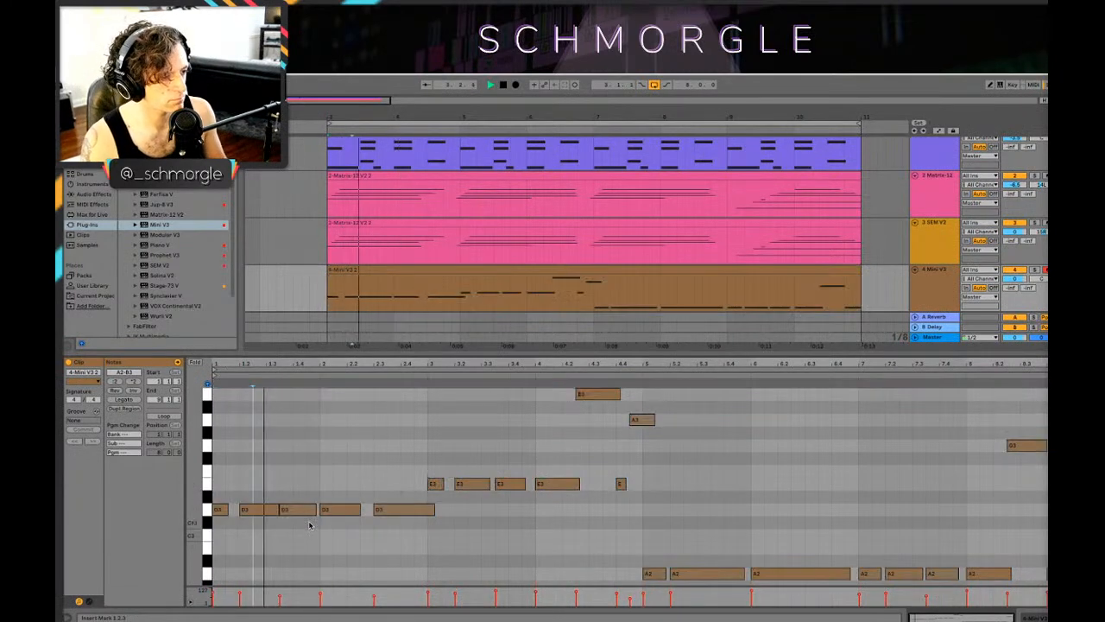
pyautogui.press('space')
pyautogui.press('space')
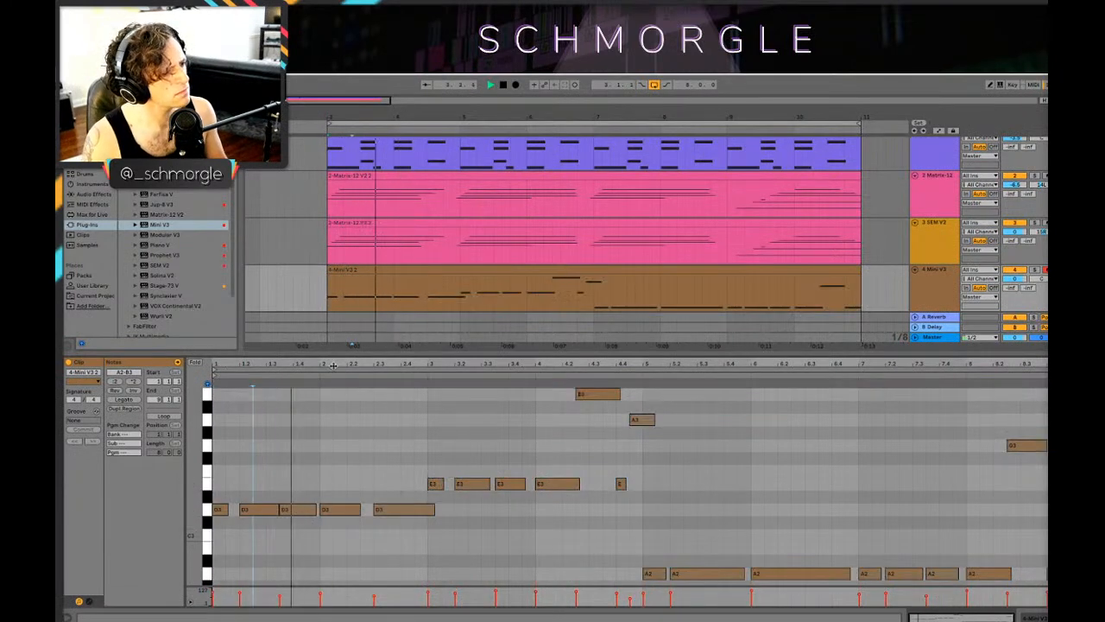
pyautogui.press('space')
# Step: Shorten the second D3 bass note slightly, start the third D3 at 1.4.1 without changing its end, and play it
pyautogui.click(296, 509)
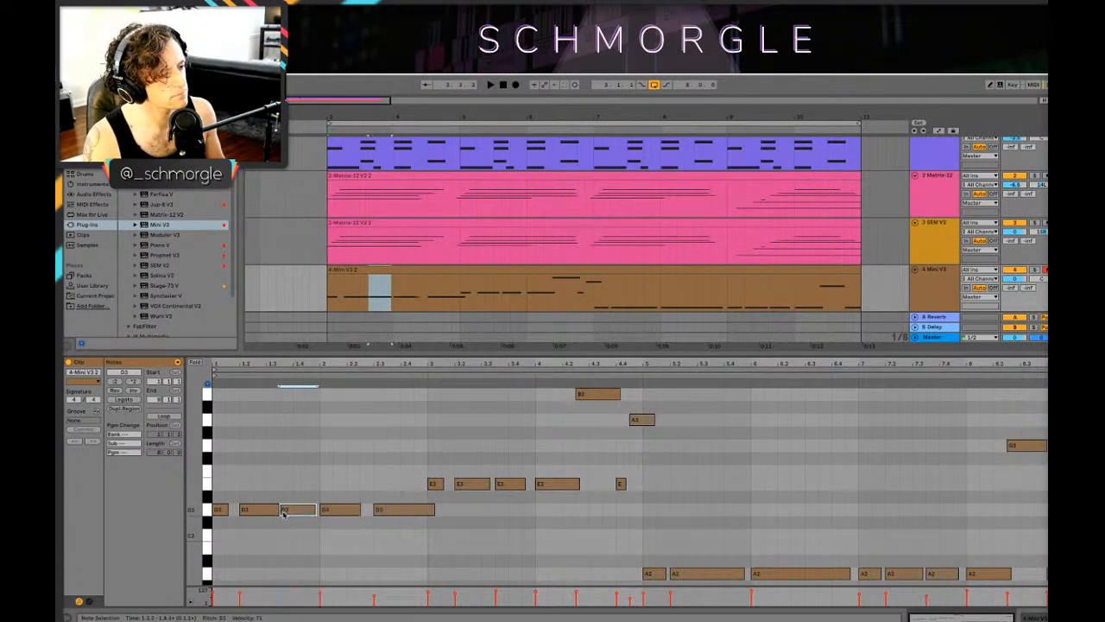
pyautogui.click(273, 510)
pyautogui.click(281, 511)
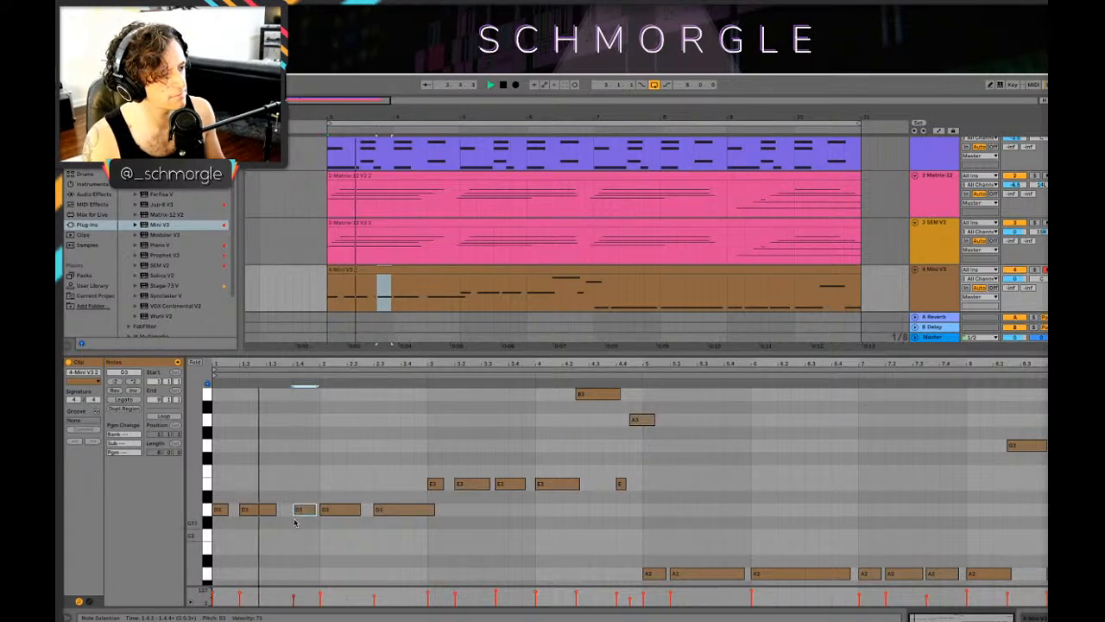
pyautogui.press('space')
# Step: Adjust the third D3 bass note to start around 1.3.3 and end before bar 2, checking it by playback
pyautogui.moveTo(294, 509); pyautogui.dragTo(289, 508)
pyautogui.moveTo(279, 366); pyautogui.dragTo(380, 418)
pyautogui.press('space')
pyautogui.press('space')
pyautogui.moveTo(404, 509); pyautogui.dragTo(394, 511)
pyautogui.press('space')
pyautogui.press('space')
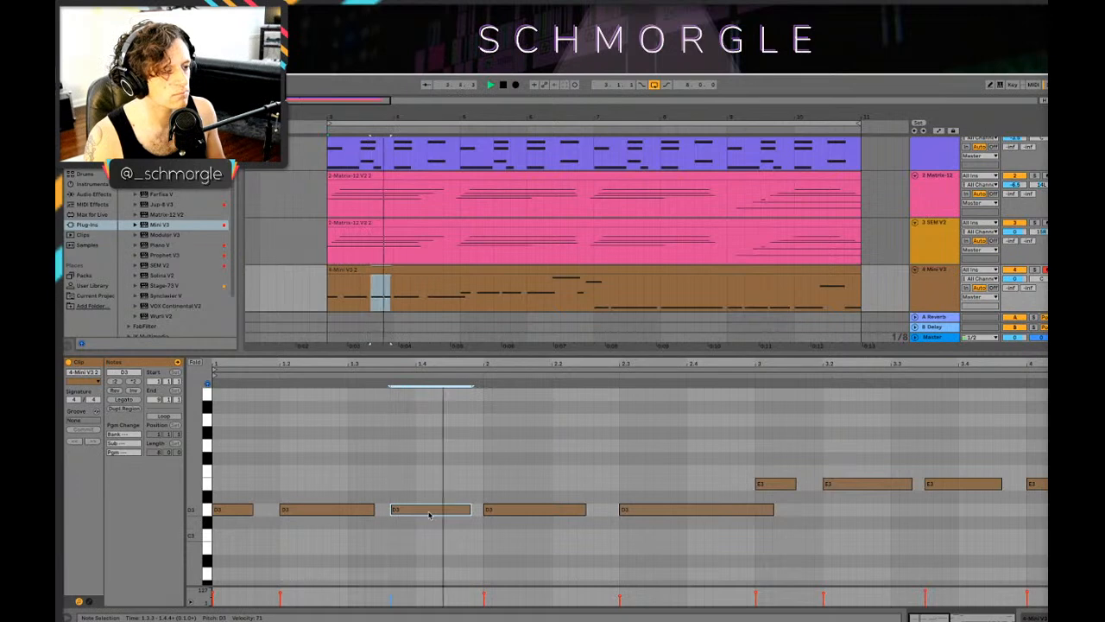
pyautogui.press('space')
# Step: Nudge the second kick in the first drum clip slightly earlier, close to 1.3.3, and play the loop
pyautogui.scroll(1, 389, 186)
pyautogui.click(368, 141)
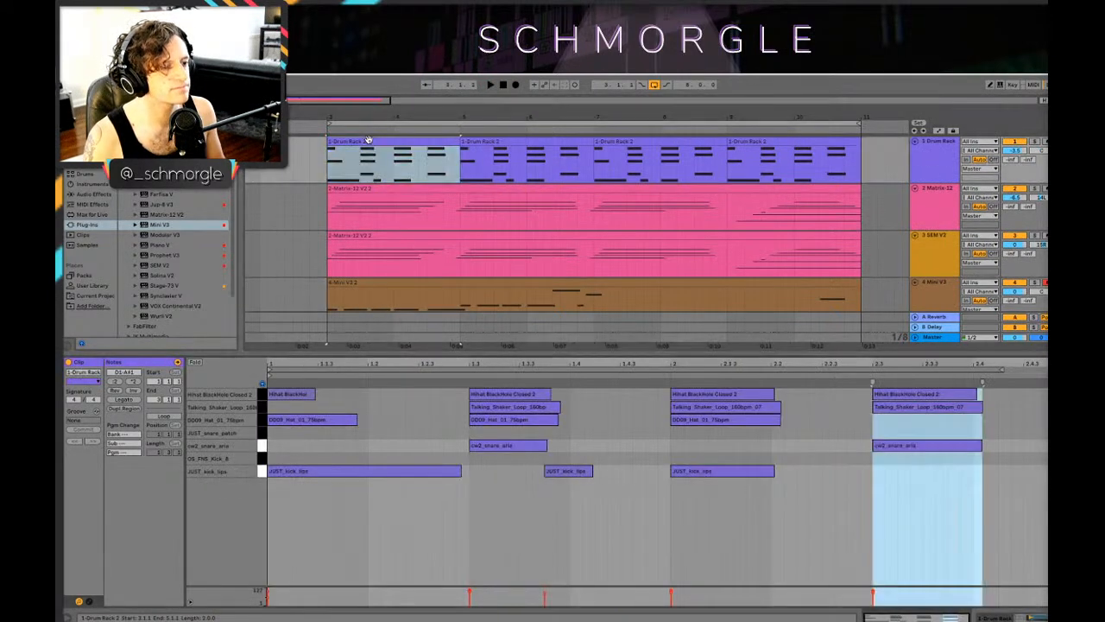
pyautogui.click(563, 508)
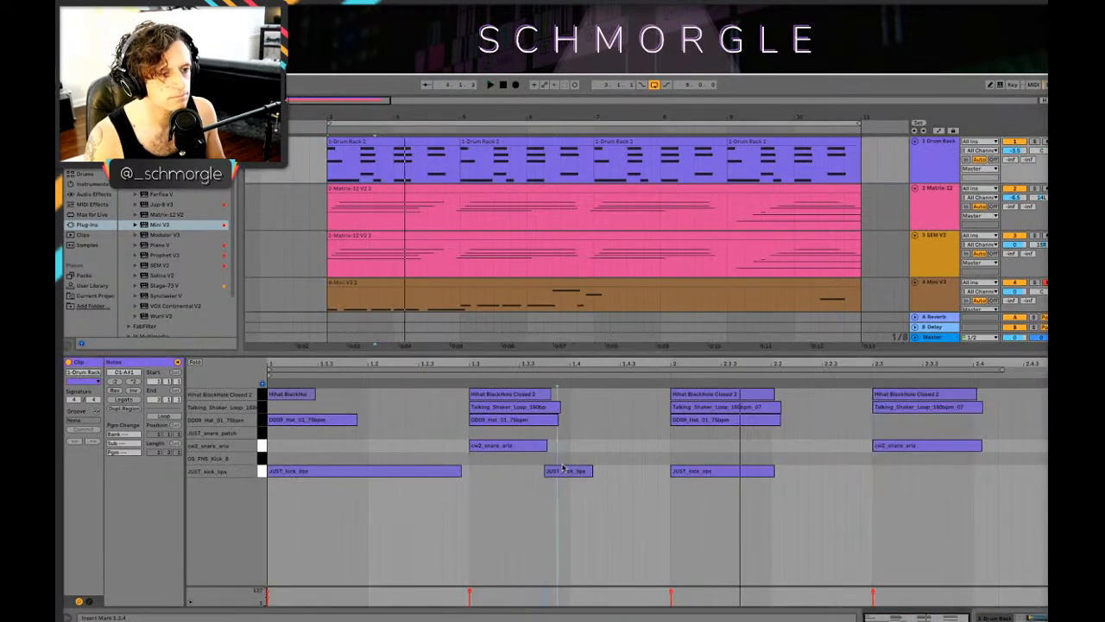
pyautogui.click(560, 472)
pyautogui.moveTo(560, 471); pyautogui.dragTo(547, 474)
pyautogui.press('space')
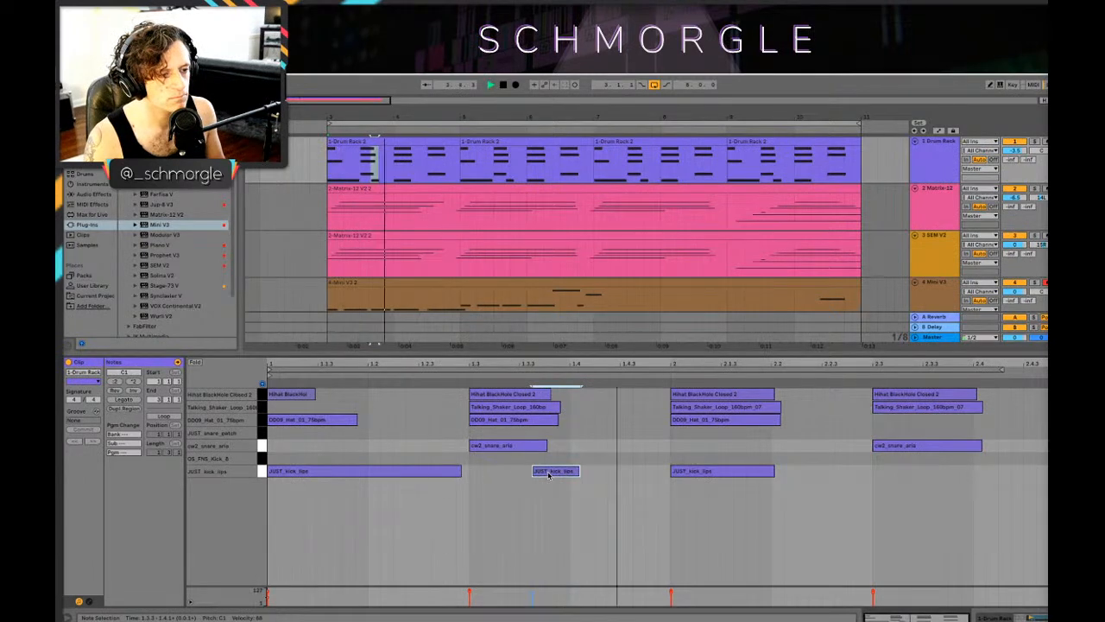
pyautogui.hotkey('shift', 'Tab')
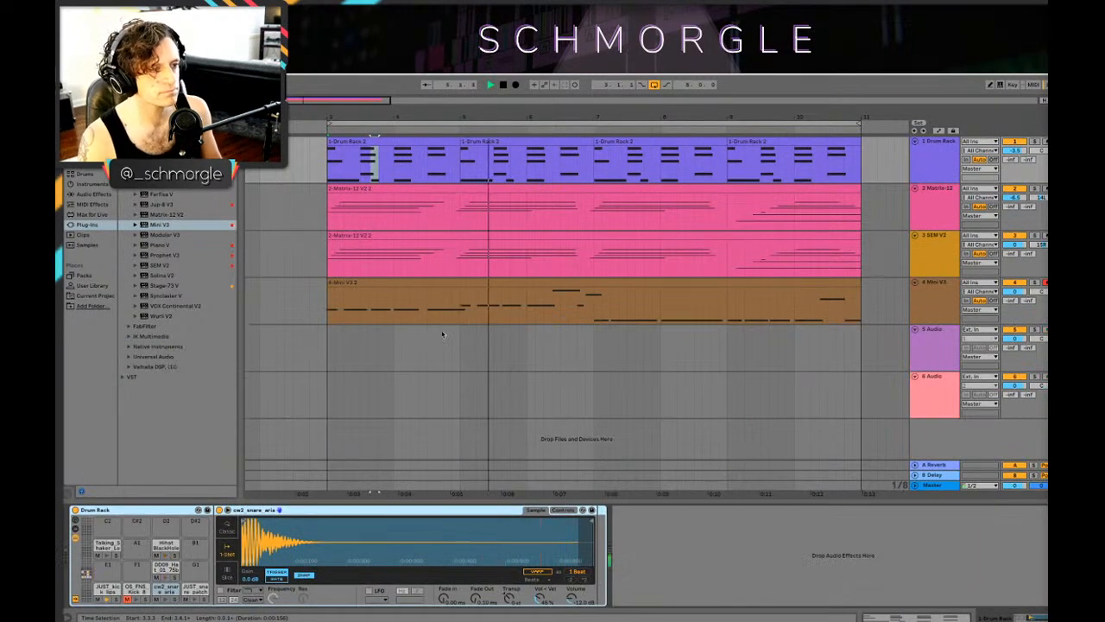
# Step: Add a short D3 note at 2.2.3 in the Mini V3 bass clip, just before the long D3
pyautogui.click(412, 282)
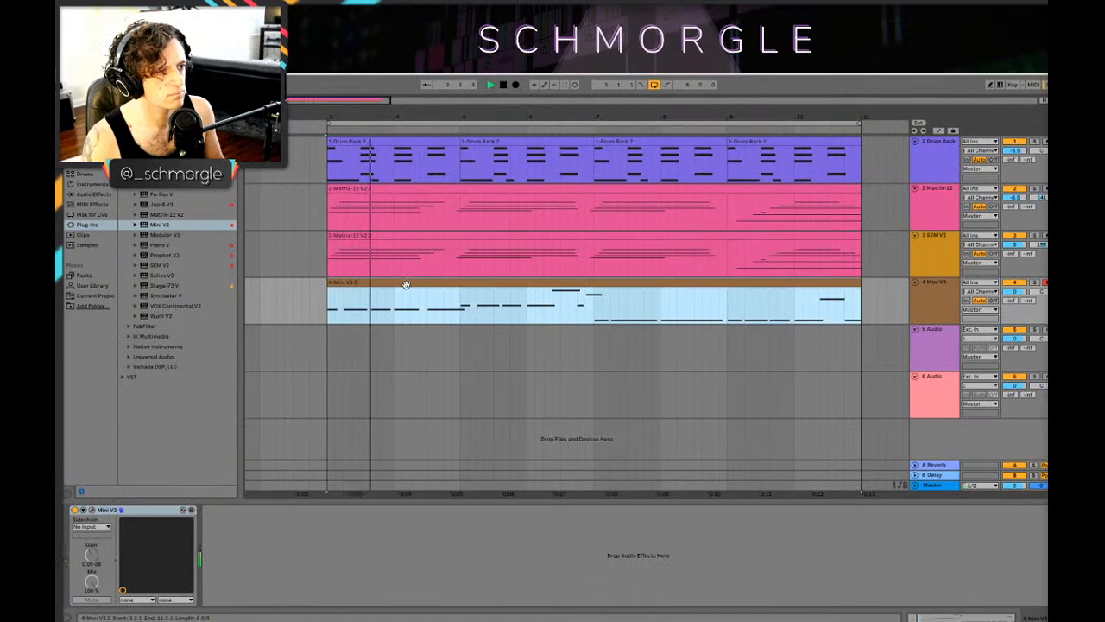
pyautogui.doubleClick(407, 283)
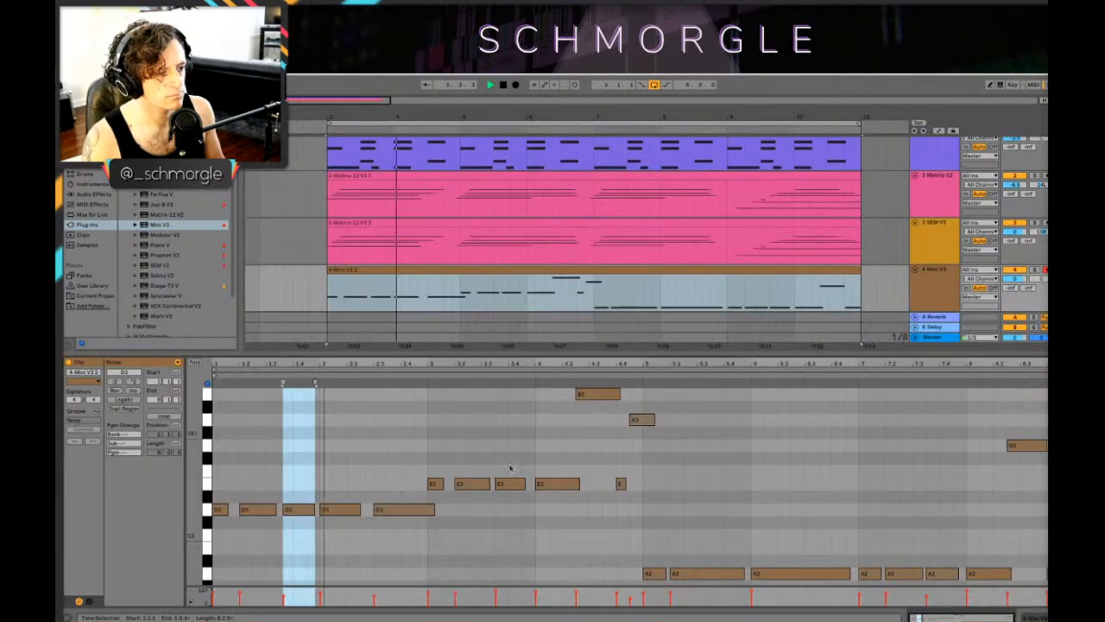
pyautogui.doubleClick(367, 509)
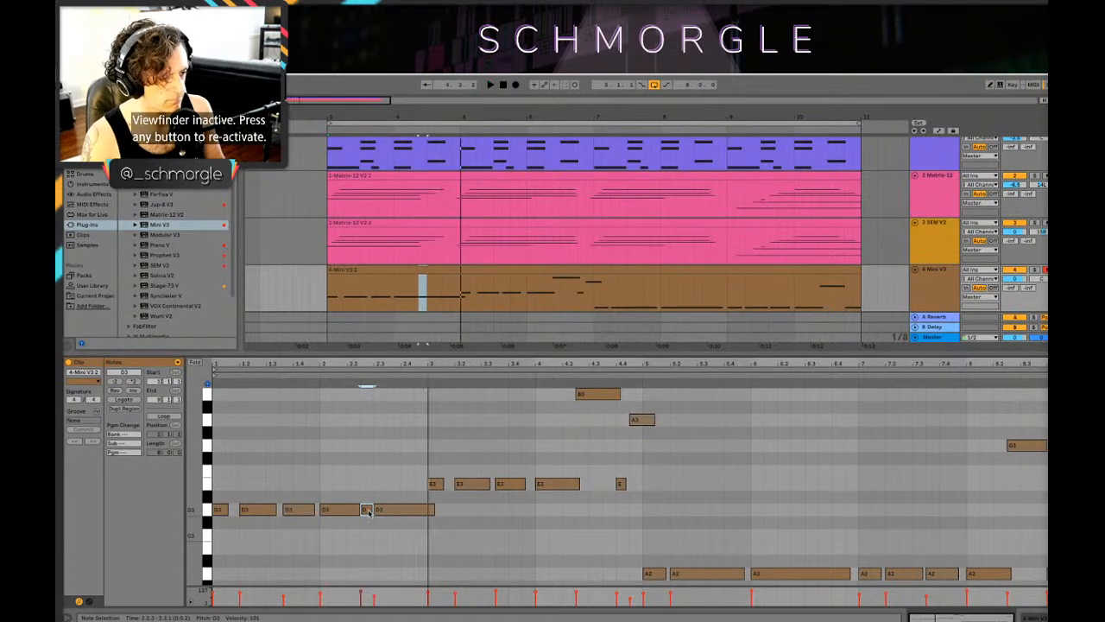
pyautogui.press('space')
pyautogui.moveTo(384, 368); pyautogui.dragTo(398, 368)
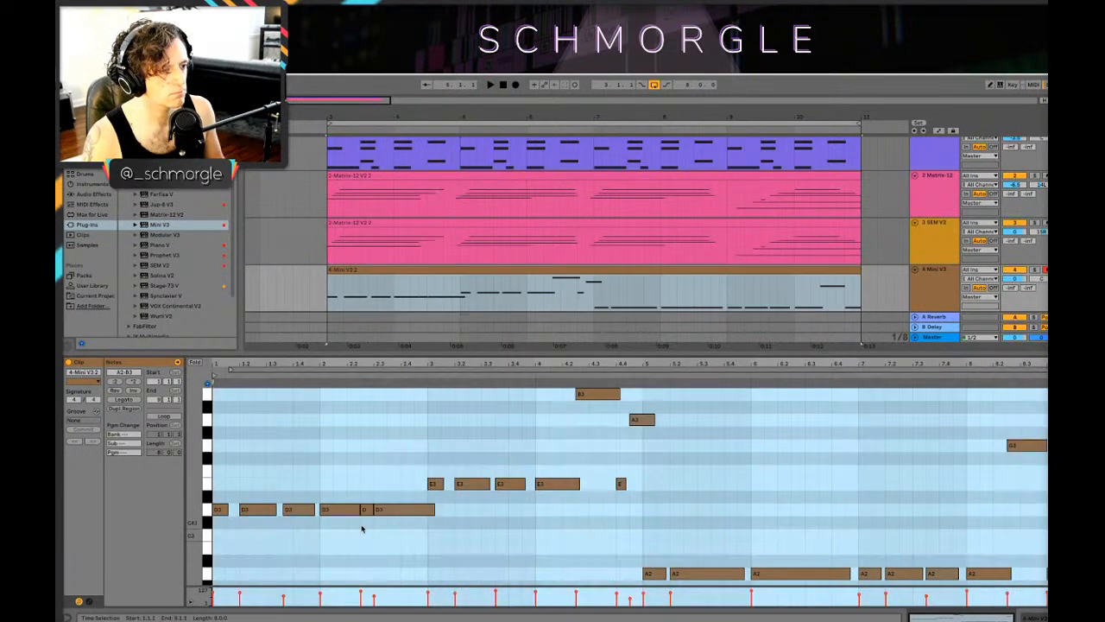
# Step: Try the short bass note at 2.2.3 on B2 in playback, then delete it
pyautogui.moveTo(366, 512); pyautogui.dragTo(366, 547)
pyautogui.press('space')
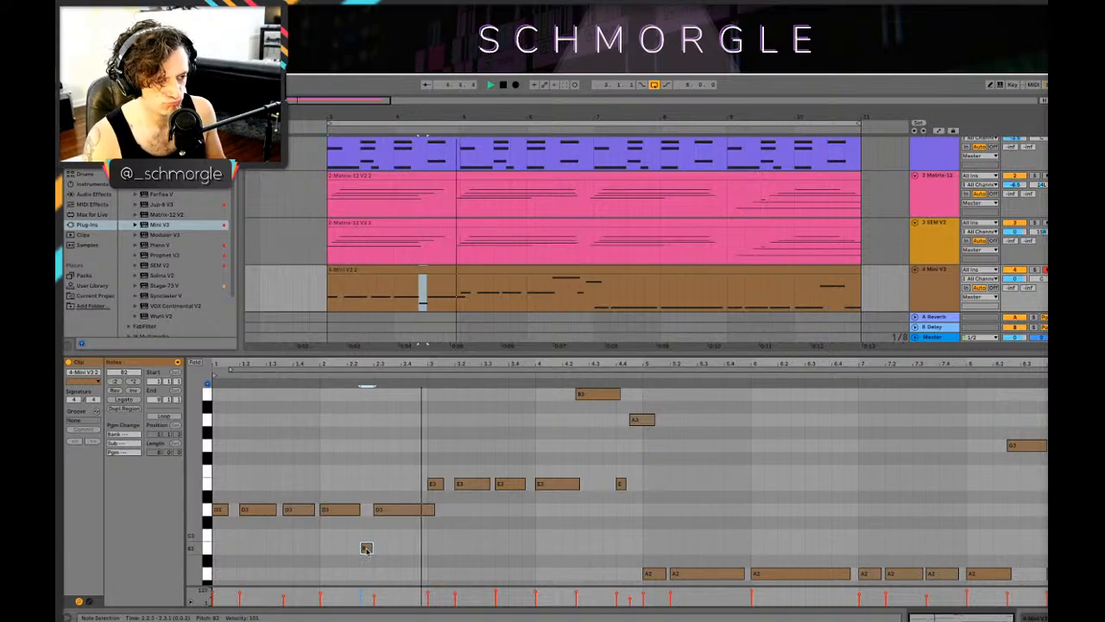
pyautogui.doubleClick(366, 547)
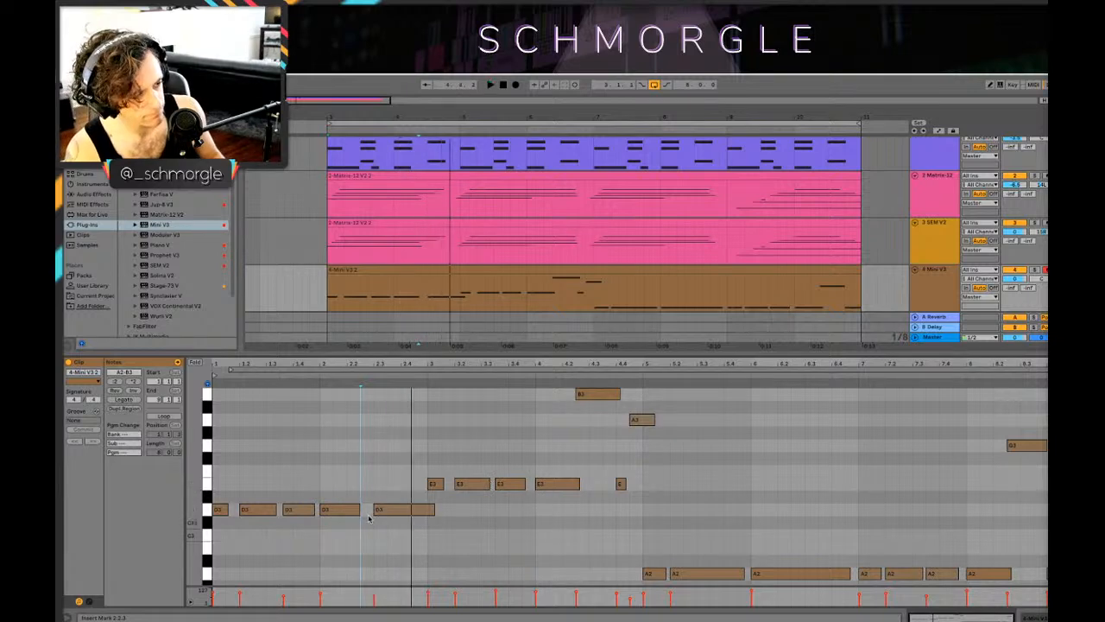
# Step: Move the long D3 bass note to 2.2.3, shorten it to 2.4.1, and add a D3 from there to bar 3
pyautogui.moveTo(380, 508); pyautogui.dragTo(368, 508)
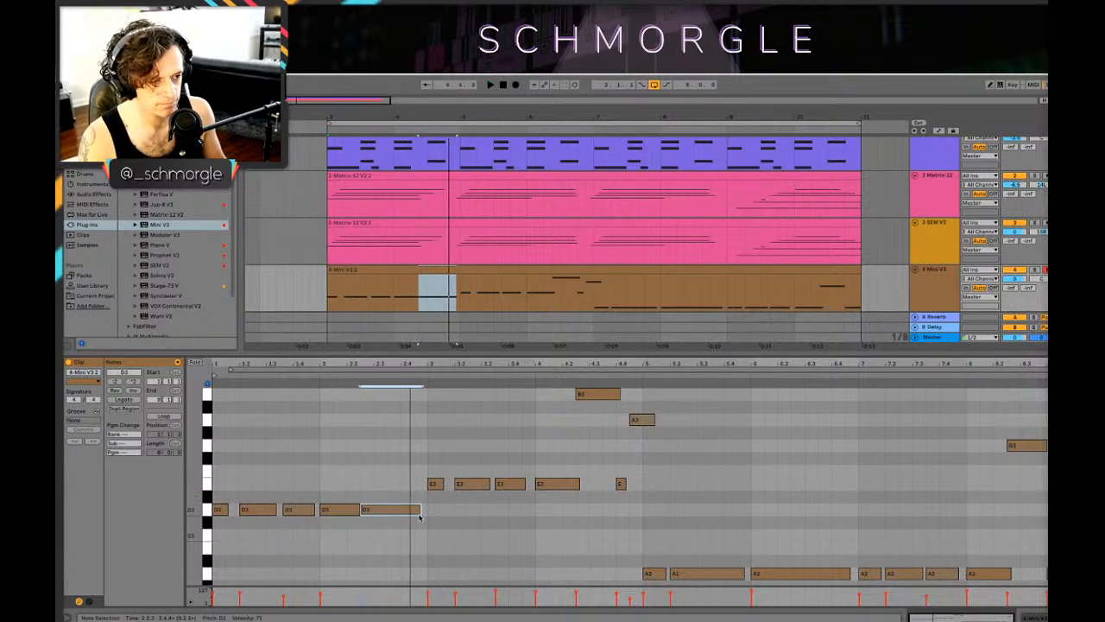
pyautogui.moveTo(421, 510); pyautogui.dragTo(406, 509)
pyautogui.doubleClick(410, 513)
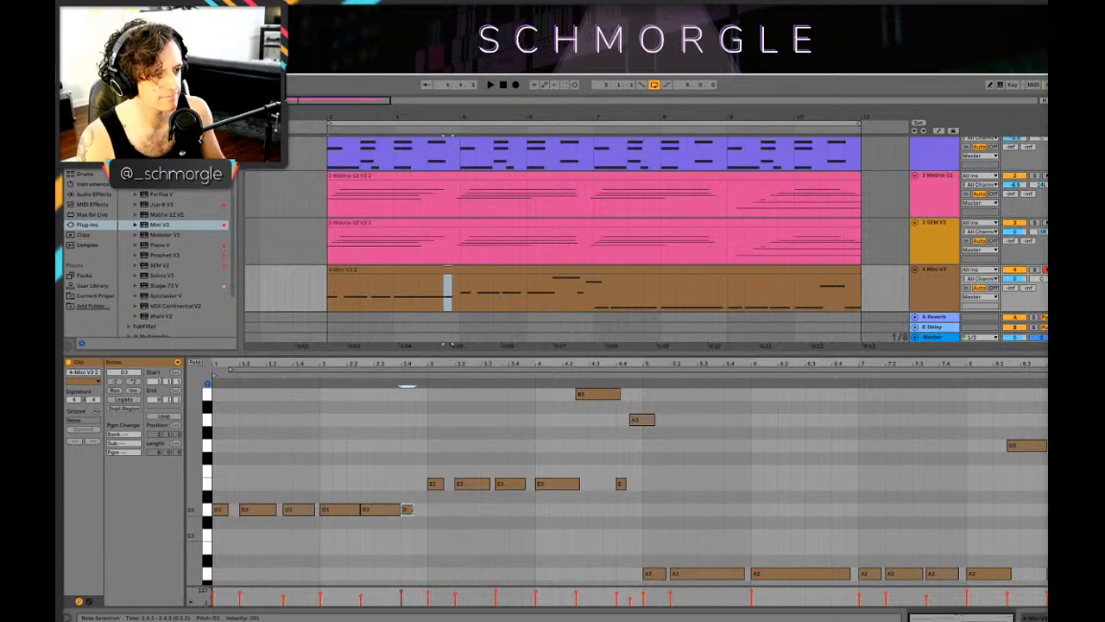
pyautogui.click(230, 371)
pyautogui.hotkey('shift', 'Tab')
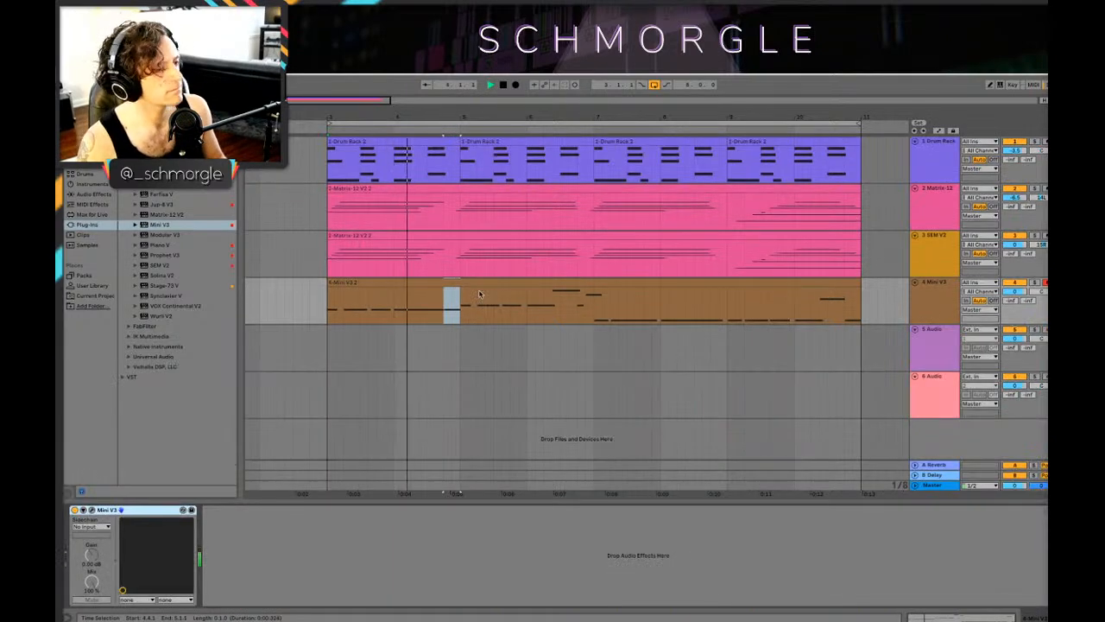
# Step: Add two short kicks to the first drum clip, at 2.2.3 and 2.4.1, and check them in playback
pyautogui.click(405, 141)
pyautogui.press('space')
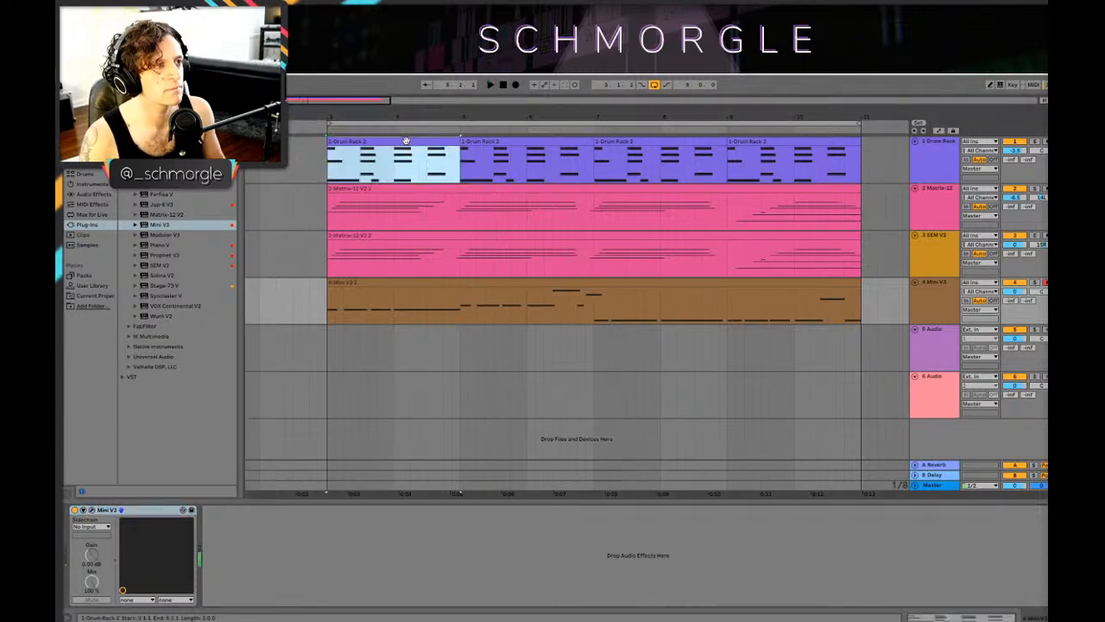
pyautogui.hotkey('shift', 'Tab')
pyautogui.press('space')
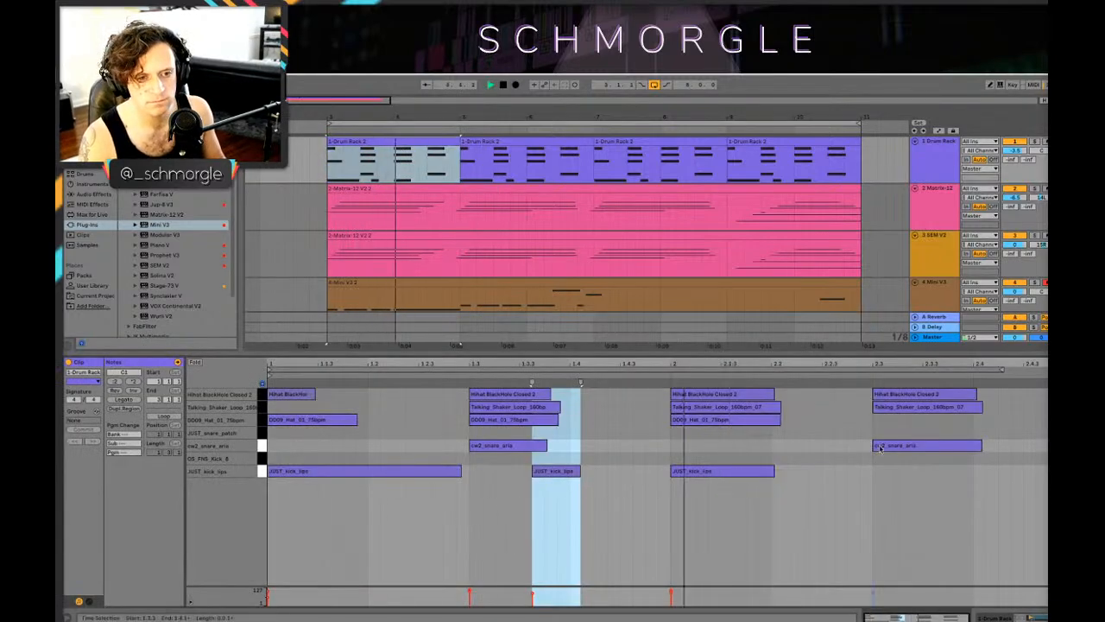
pyautogui.click(842, 477)
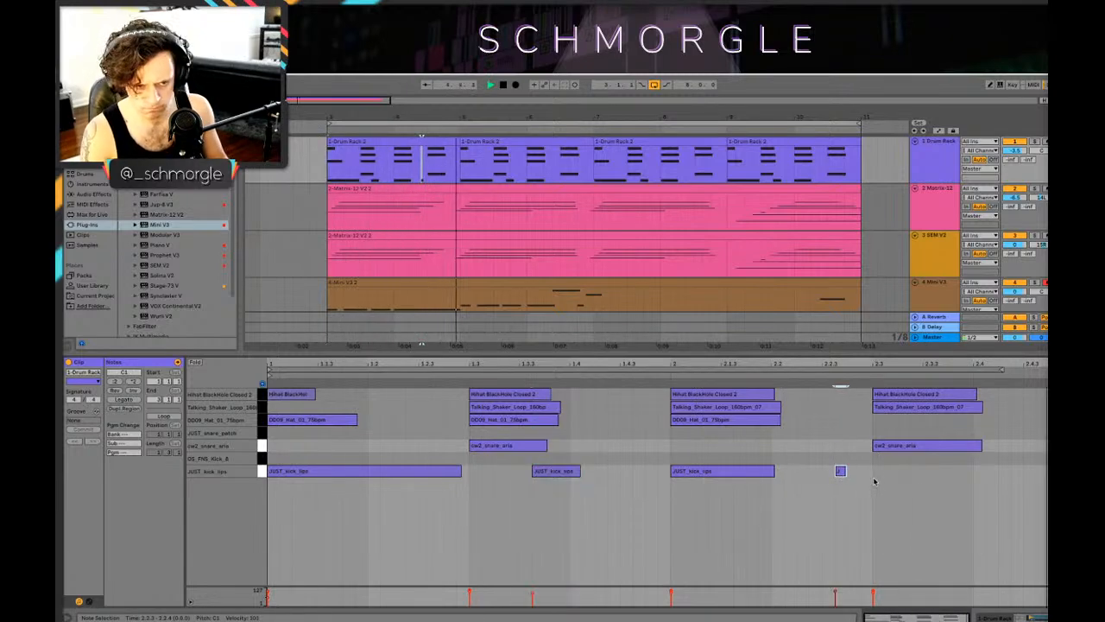
pyautogui.press('space')
pyautogui.doubleClick(979, 470)
pyautogui.press('space')
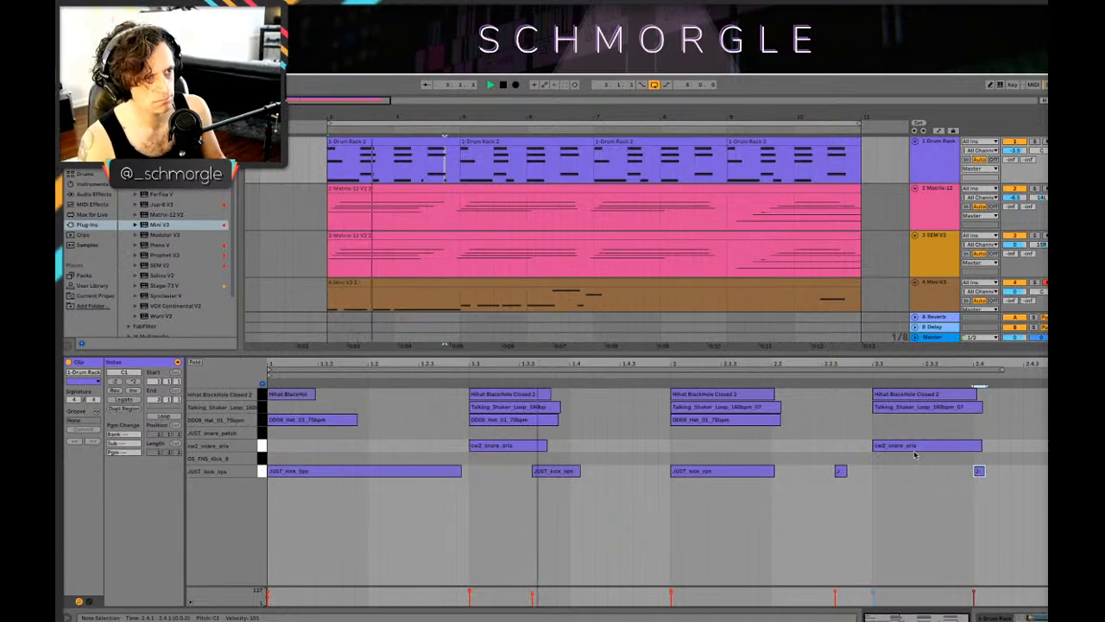
pyautogui.press('space')
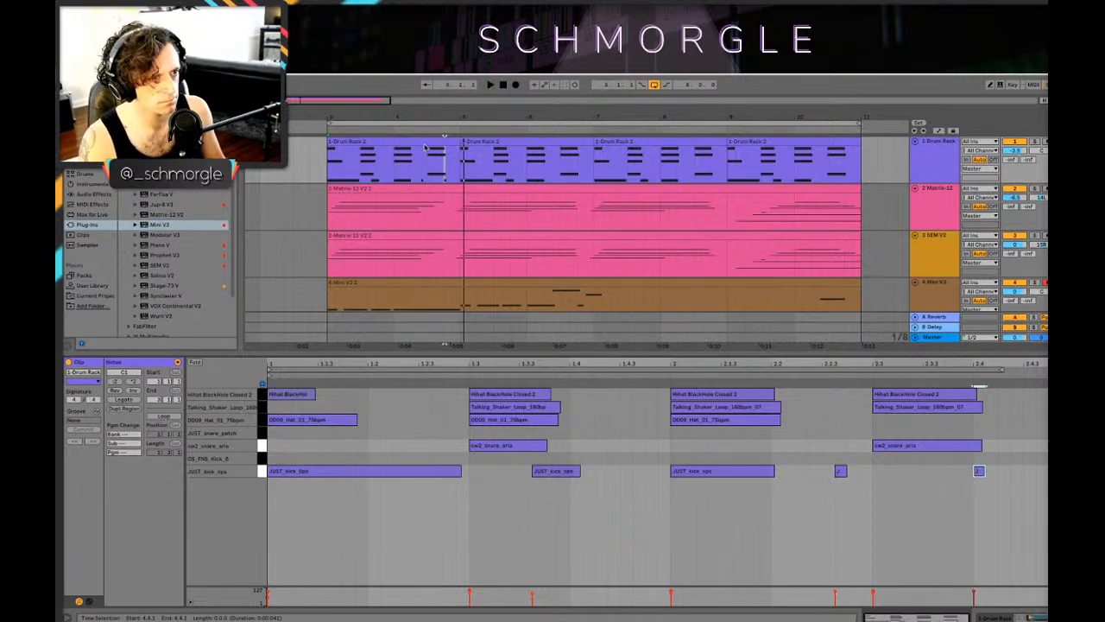
# Step: Replace the other three Drum Rack clips with copies of the edited first clip and play the loop
pyautogui.moveTo(374, 141); pyautogui.dragTo(753, 165)
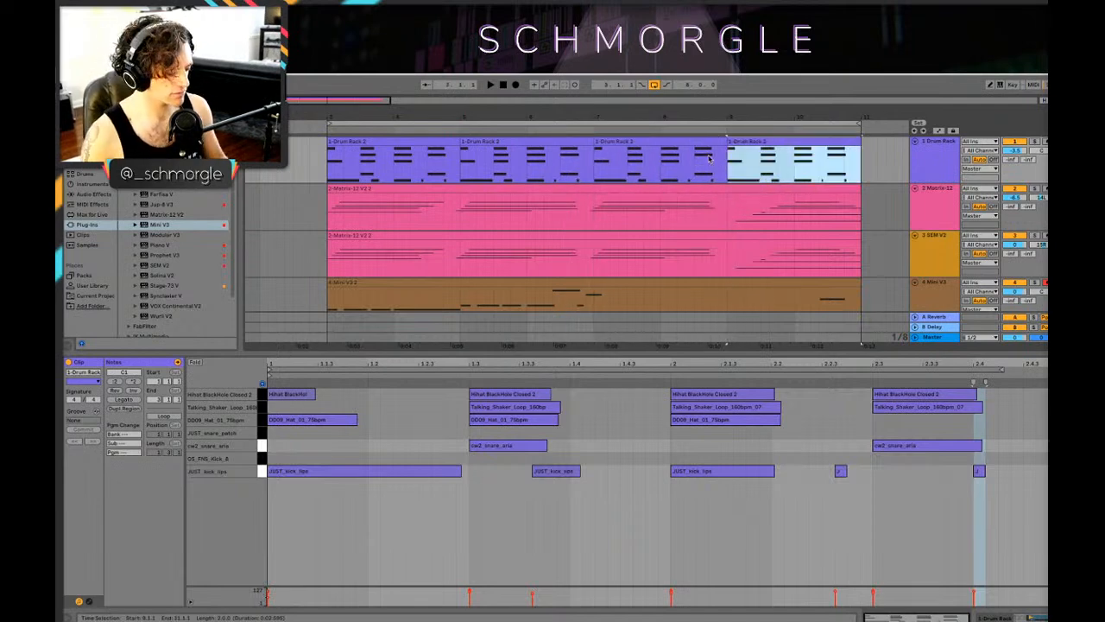
pyautogui.hotkey('shift', 'Tab')
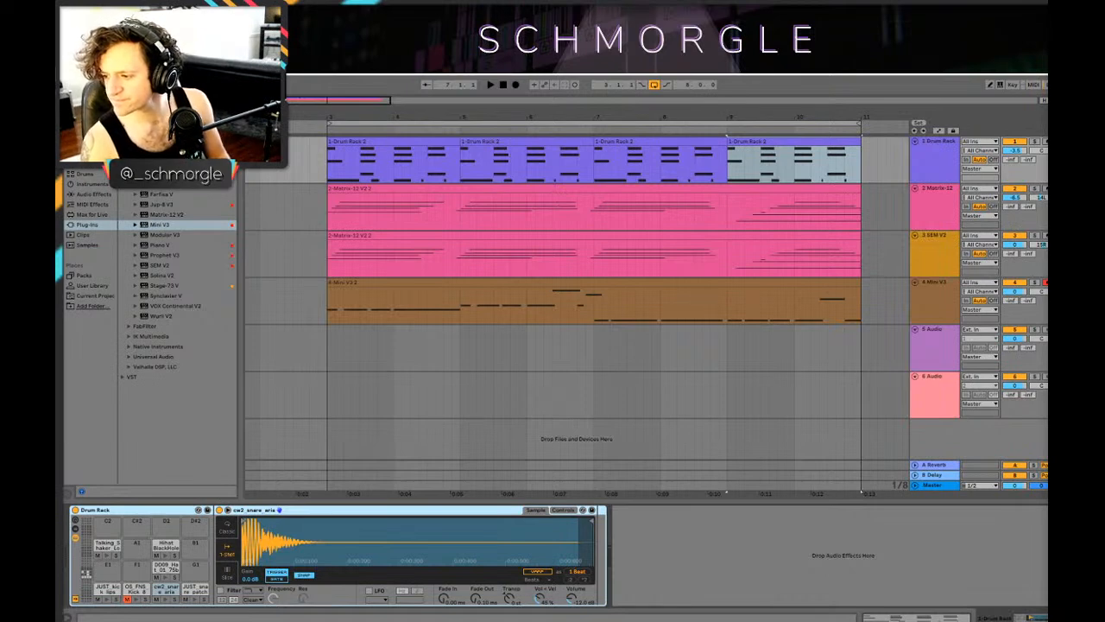
pyautogui.click(763, 178)
pyautogui.press('space')
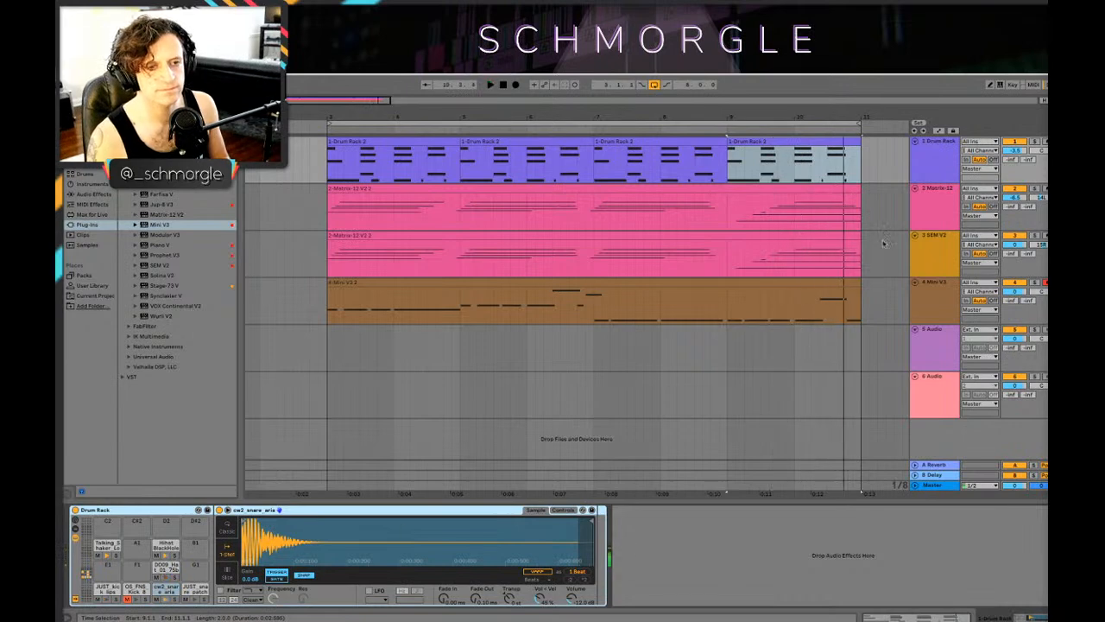
pyautogui.click(742, 256)
pyautogui.press('space')
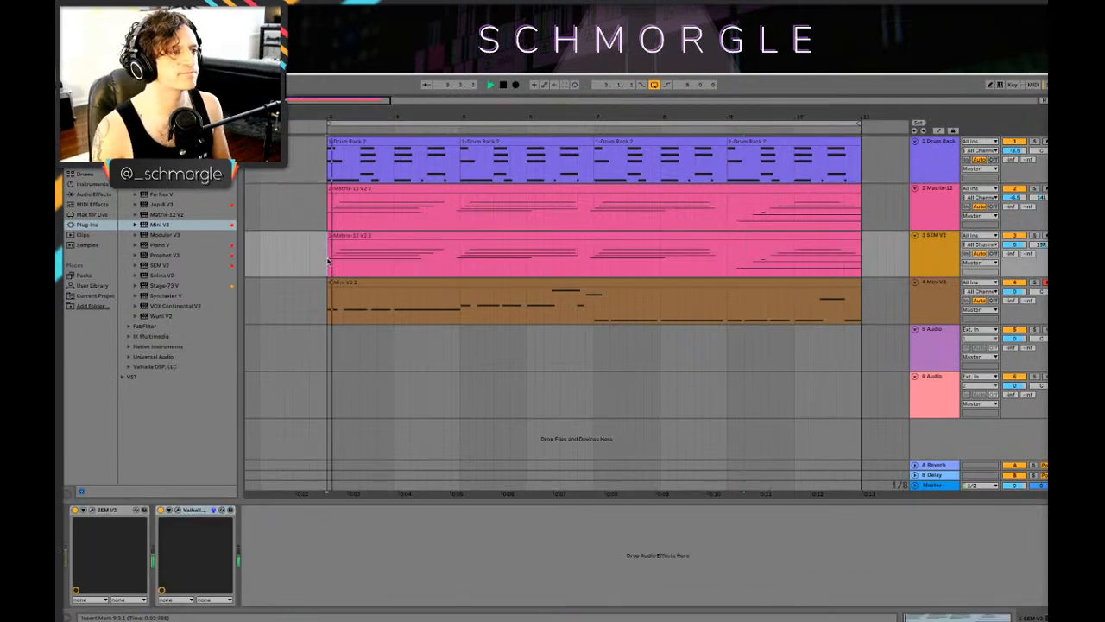
# Step: Solo the Drum Rack and Mini V3 tracks and check the kicks of the second drum clip in playback
pyautogui.moveTo(503, 118); pyautogui.dragTo(454, 96)
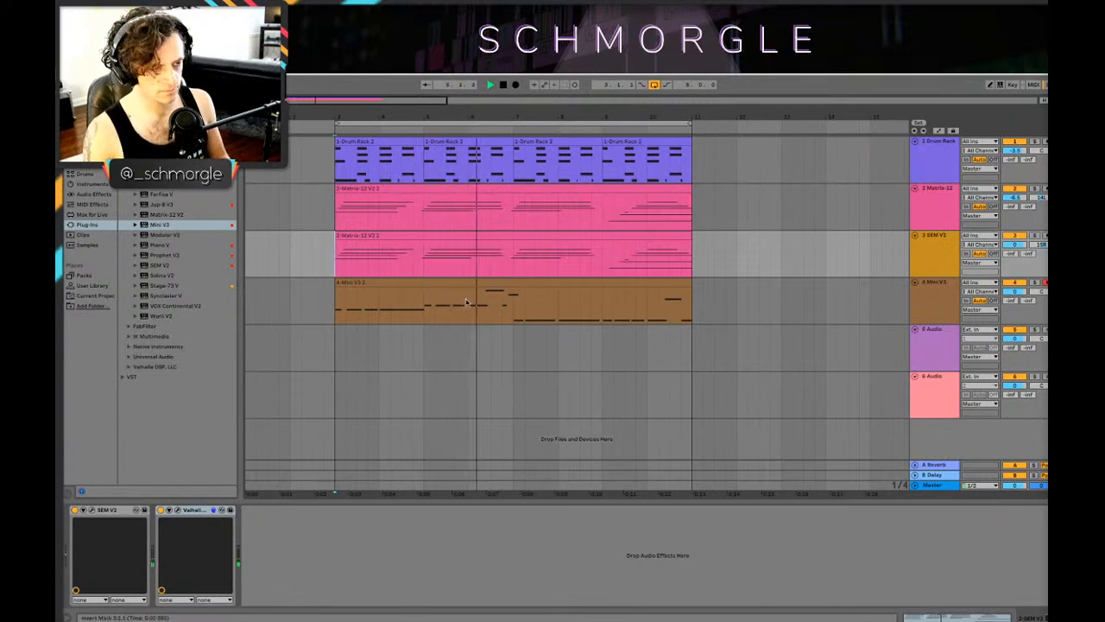
pyautogui.click(439, 143)
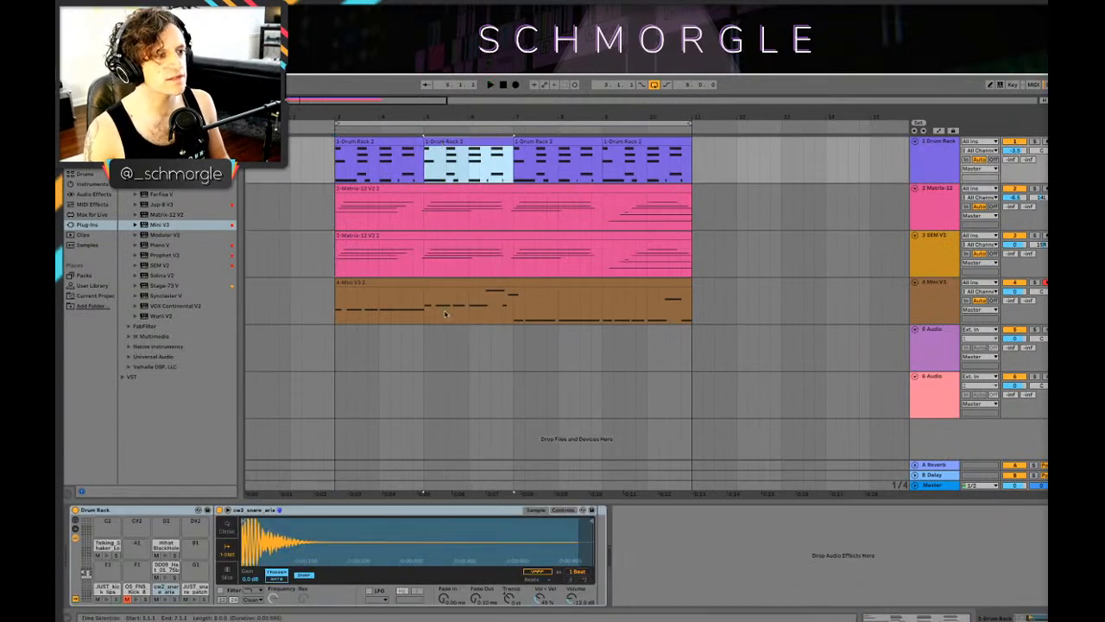
pyautogui.click(1034, 141)
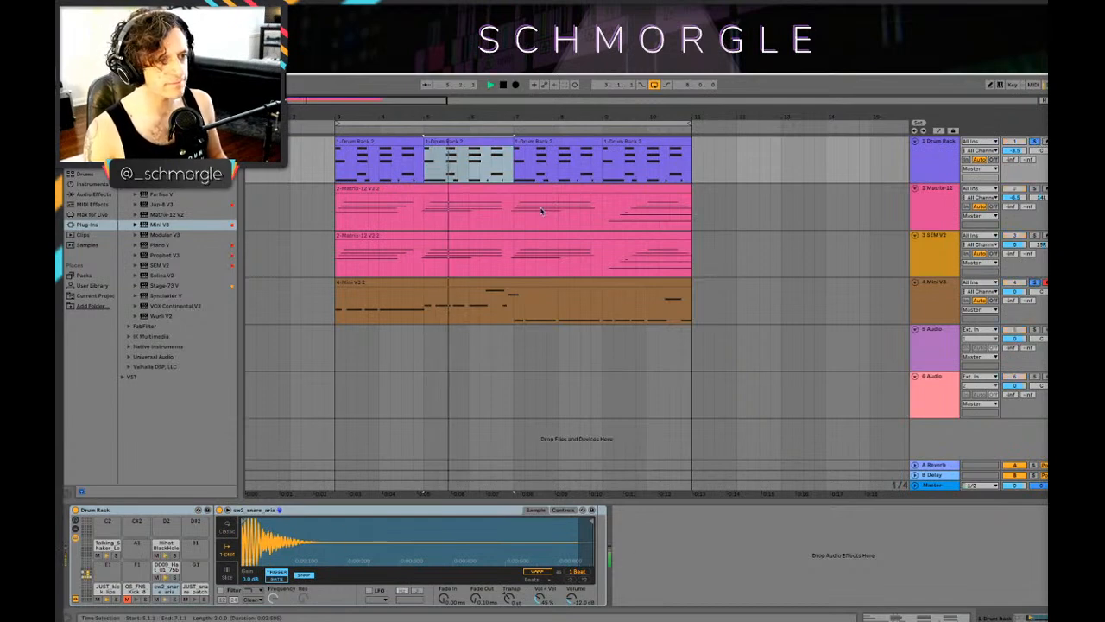
pyautogui.scroll(5, 449, 183)
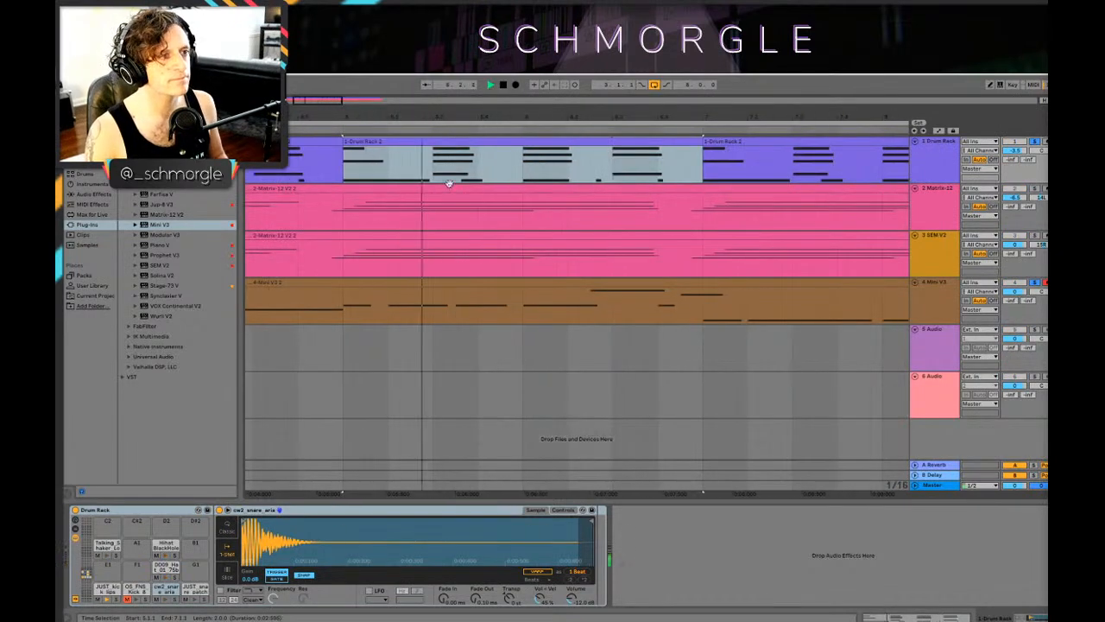
pyautogui.doubleClick(449, 178)
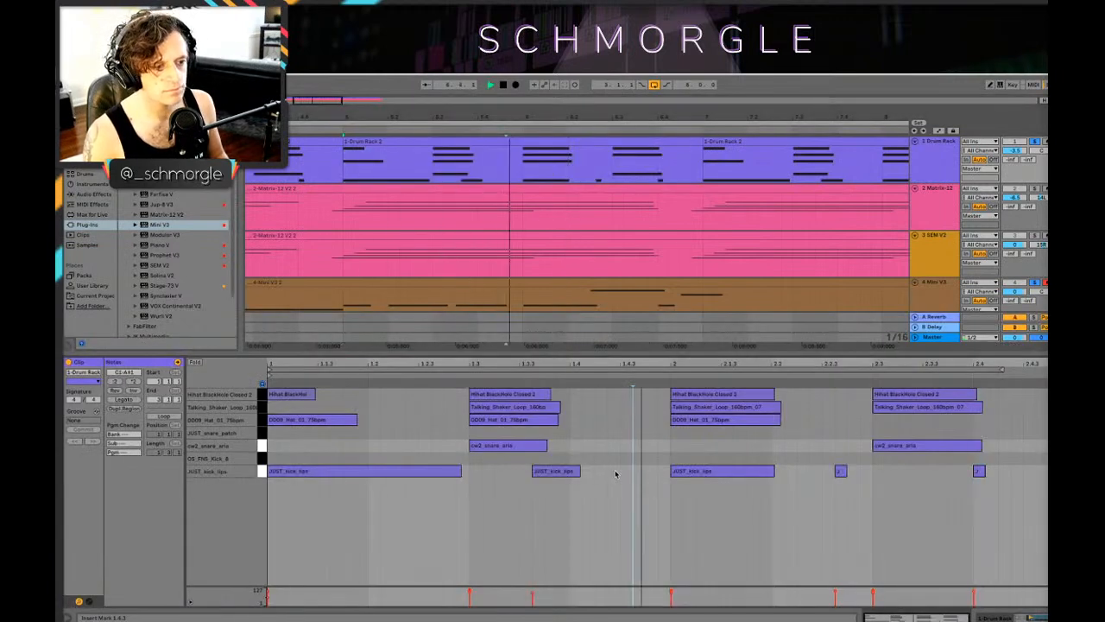
pyautogui.click(548, 473)
pyautogui.moveTo(550, 475)
pyautogui.mouseDown()
pyautogui.moveTo(539, 474)
pyautogui.moveTo(554, 483)
pyautogui.mouseUp()
# Step: Open the Mini V3 bass clip and nudge the start of the third E3 in bar 3 slightly later, around 3.3.3
pyautogui.click(475, 293)
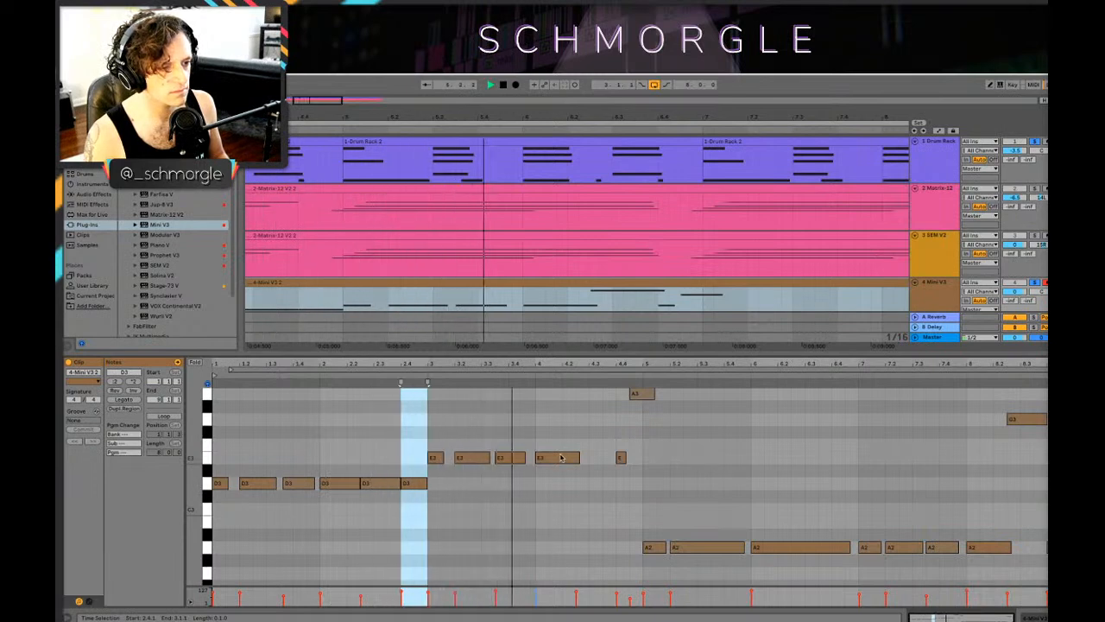
pyautogui.press('space')
pyautogui.moveTo(495, 360); pyautogui.dragTo(531, 456)
pyautogui.press('space')
pyautogui.moveTo(435, 371); pyautogui.dragTo(656, 373)
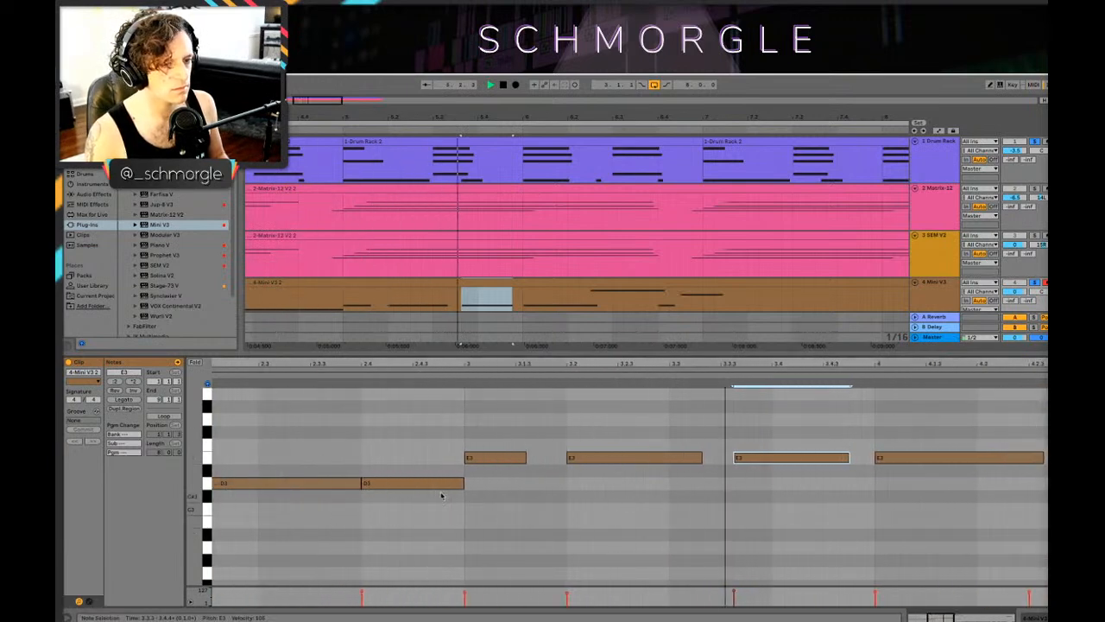
# Step: Separate the D3 bass notes around 2.2.3 by ending the first slightly earlier and starting the second slightly later
pyautogui.press('space')
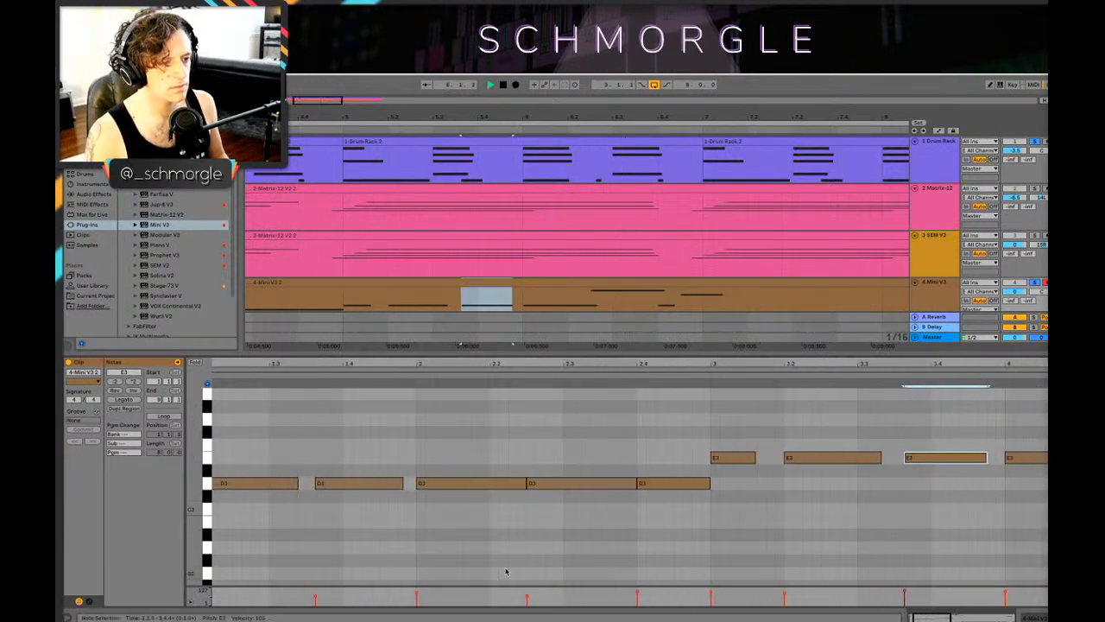
pyautogui.moveTo(525, 483); pyautogui.dragTo(515, 483)
pyautogui.press('space')
pyautogui.click(529, 484)
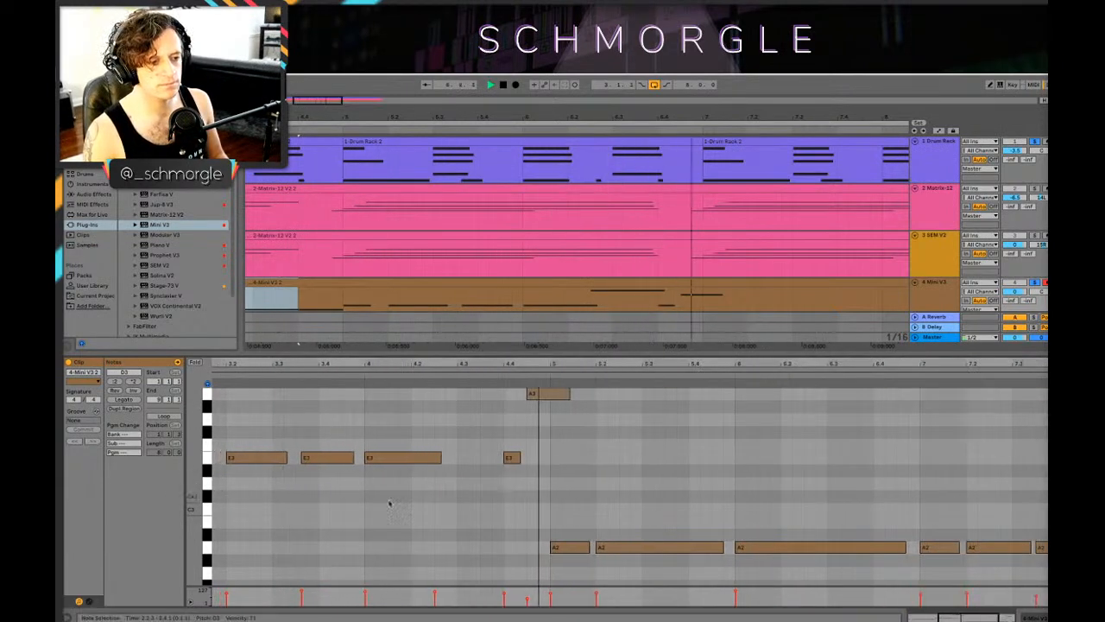
# Step: Delete the short E3 bass note at 4.4.1 and play the passage
pyautogui.scroll(2, 463, 491)
pyautogui.click(512, 482)
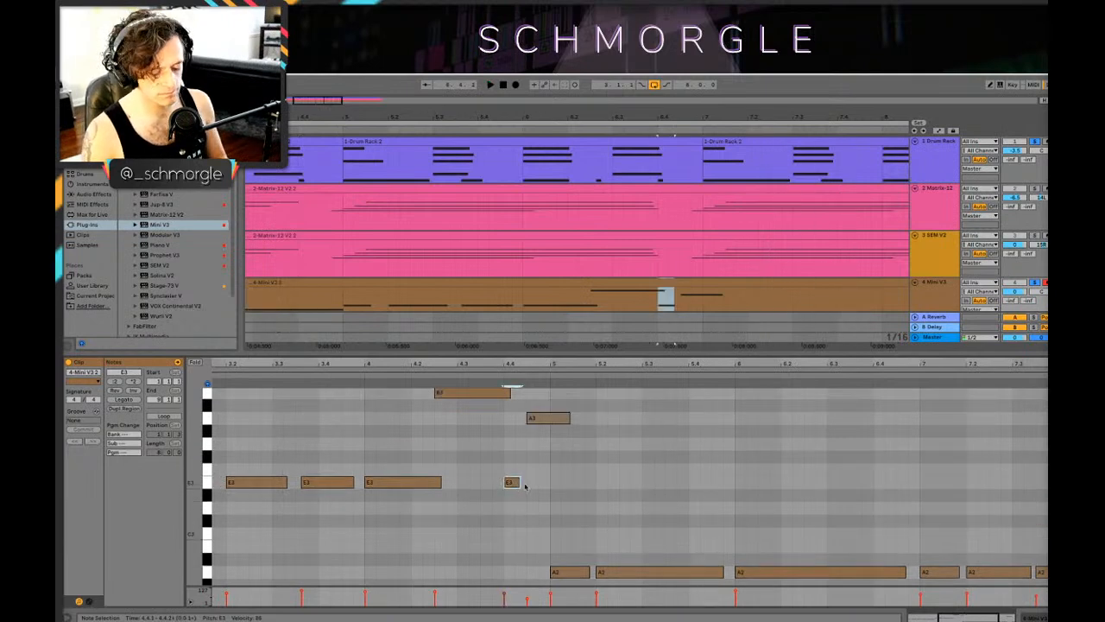
pyautogui.press('Delete')
pyautogui.press('space')
# Step: Move the A3 bass note to start at 4.4.1 and end at bar 5
pyautogui.click(566, 418)
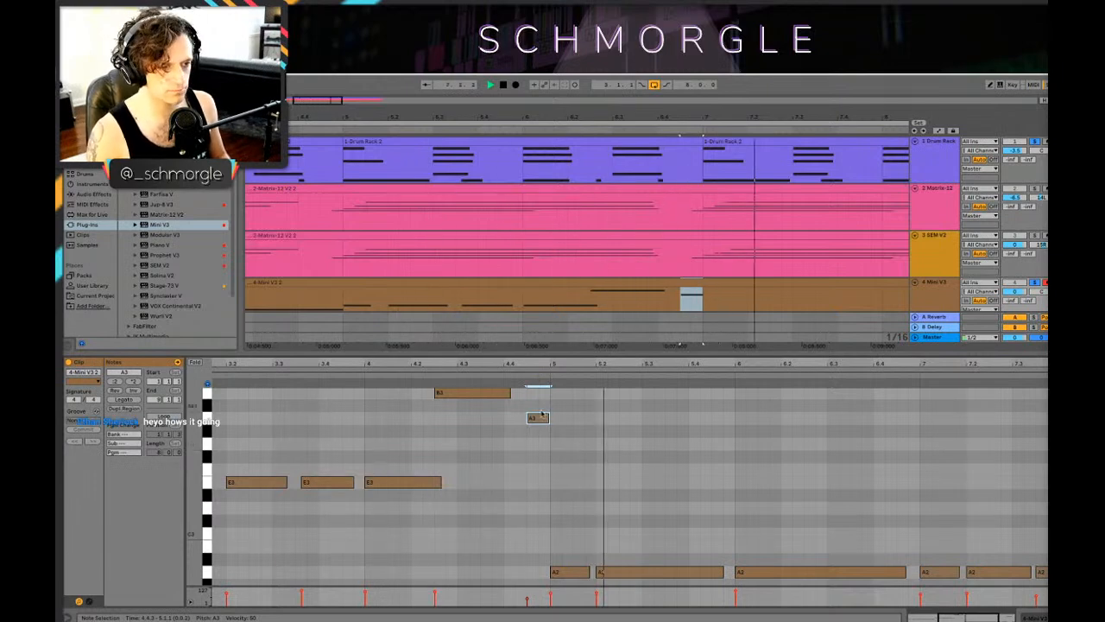
pyautogui.moveTo(540, 421); pyautogui.dragTo(518, 428)
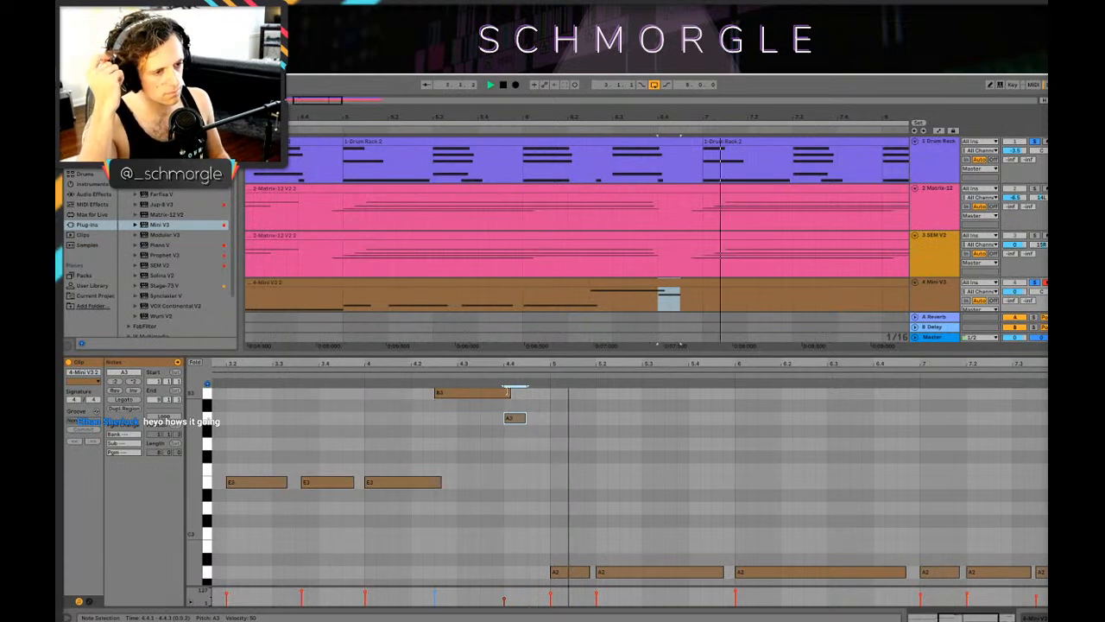
pyautogui.moveTo(525, 418); pyautogui.dragTo(553, 420)
# Step: Play the loop in the arrangement and move the Mini V3 track directly below the Drum Rack track
pyautogui.hotkey('shift', 'Tab')
pyautogui.moveTo(526, 118); pyautogui.dragTo(466, 100)
pyautogui.press('space')
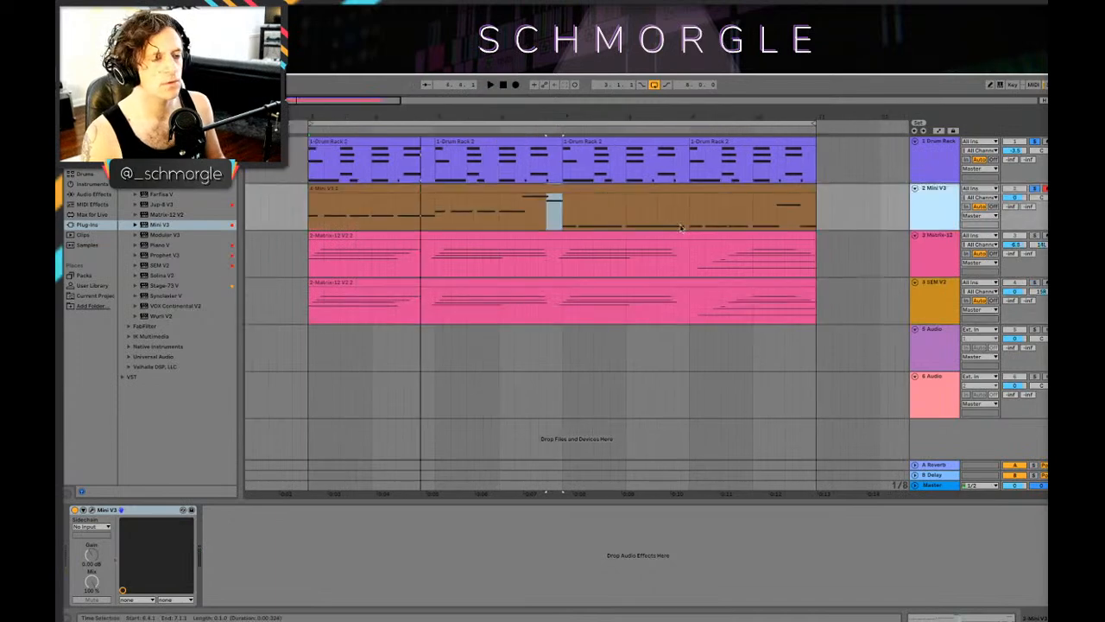
pyautogui.press('space')
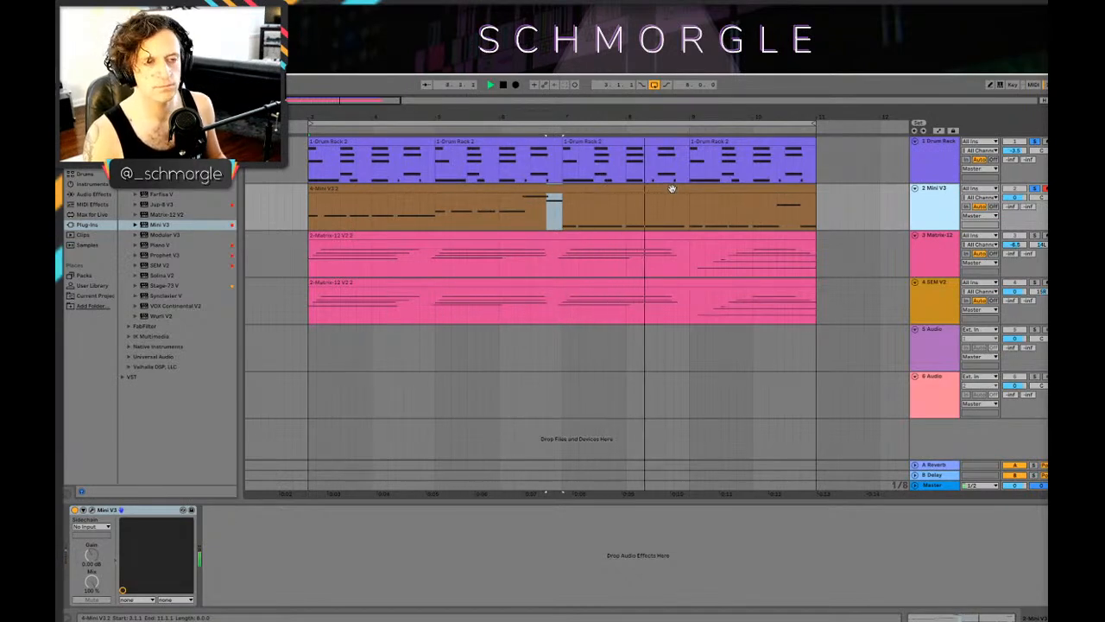
# Step: Shorten the A2 bass note at 5.2 to end around 5.3.1 and add an A2 from 5.3.3 to just before bar 6
pyautogui.doubleClick(642, 189)
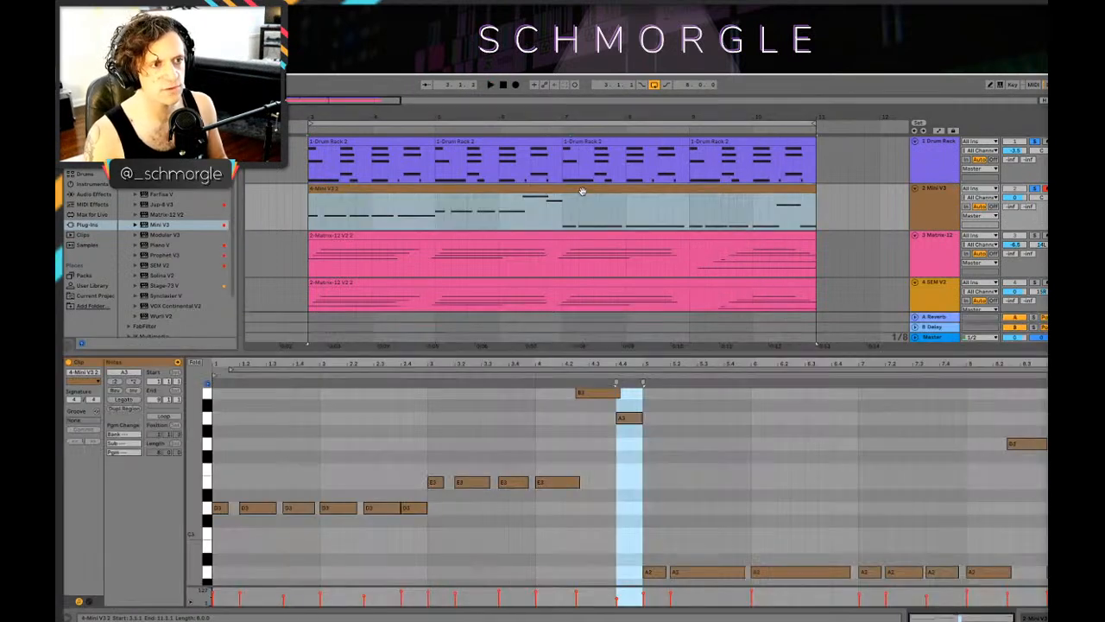
pyautogui.click(556, 220)
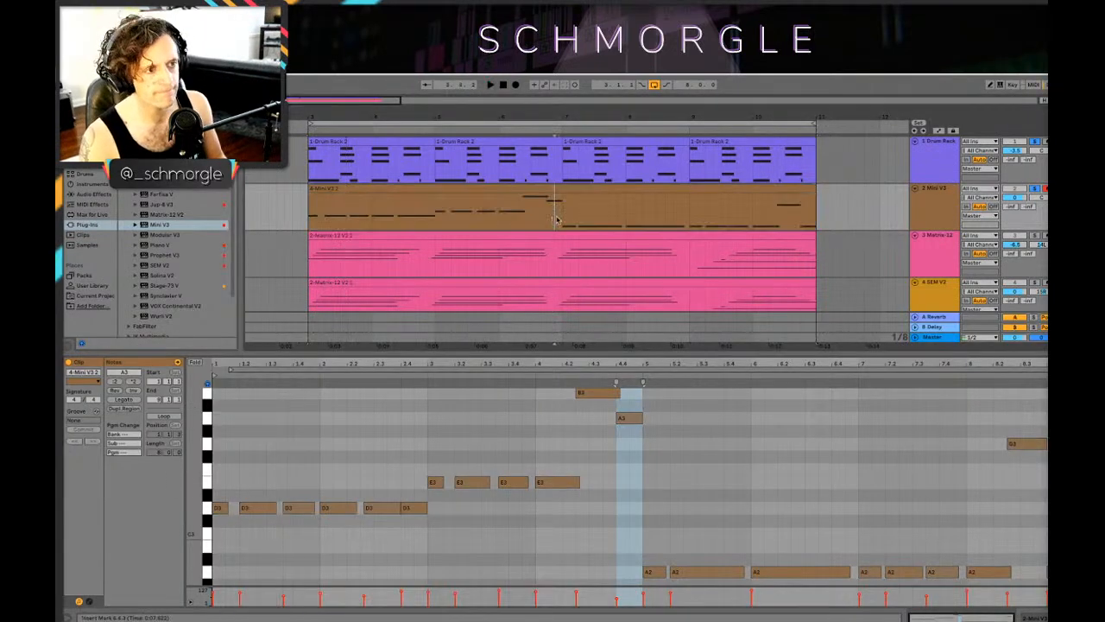
pyautogui.press('space')
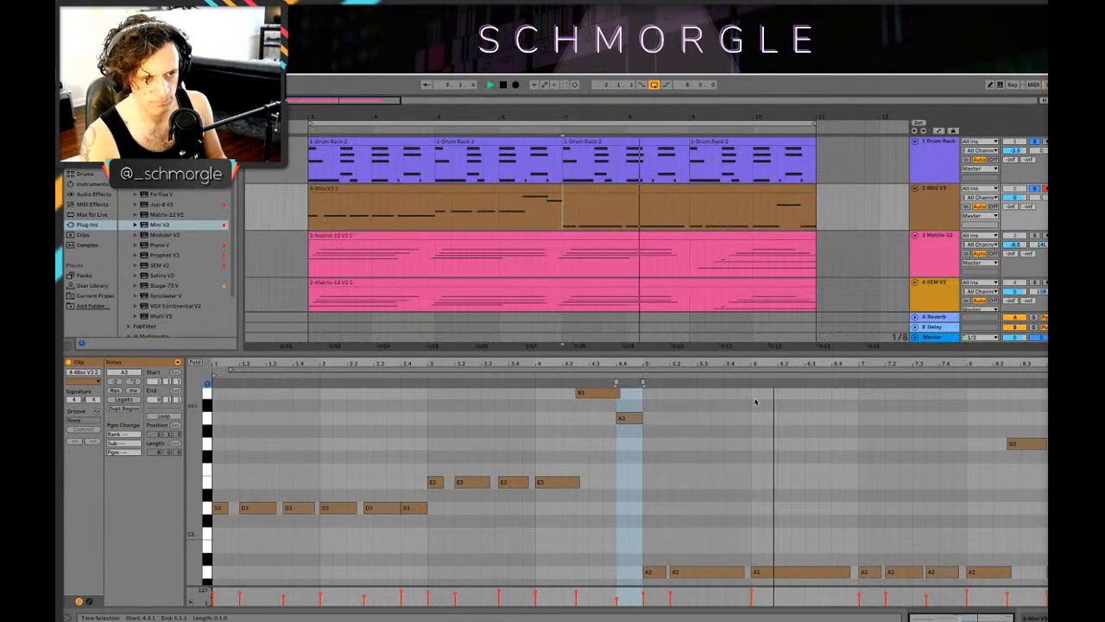
pyautogui.scroll(5, 755, 402)
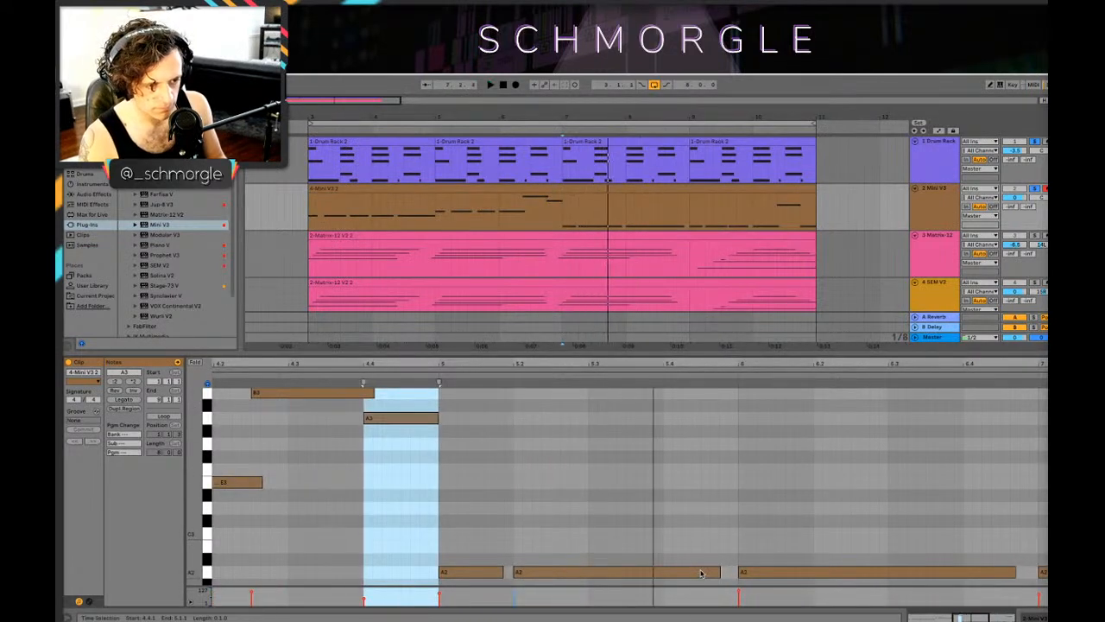
pyautogui.moveTo(717, 571); pyautogui.dragTo(596, 571)
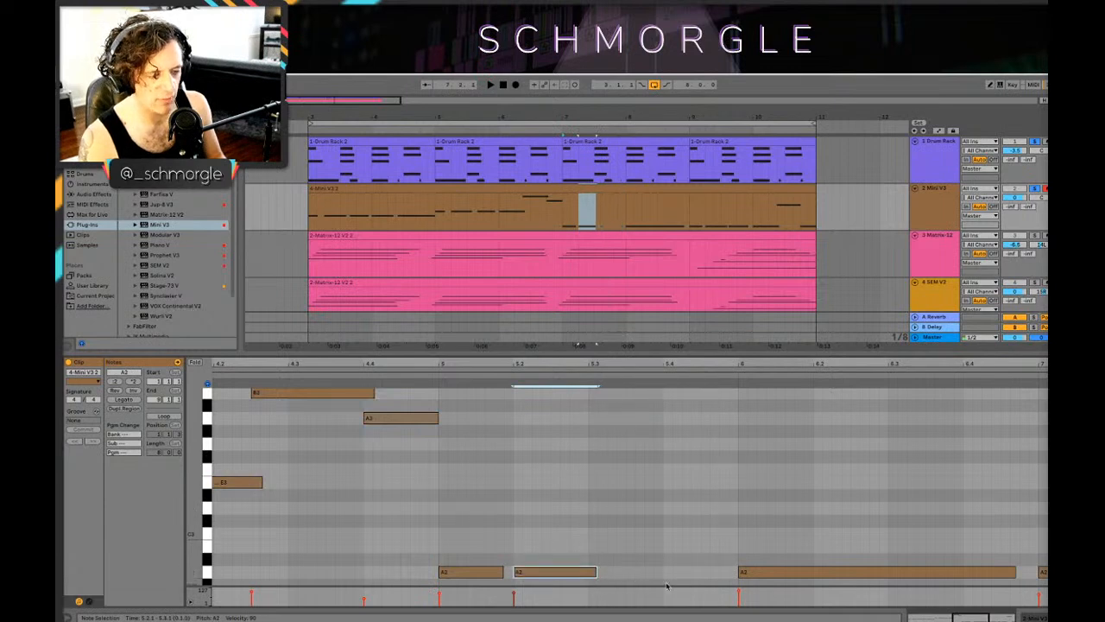
pyautogui.doubleClick(640, 572)
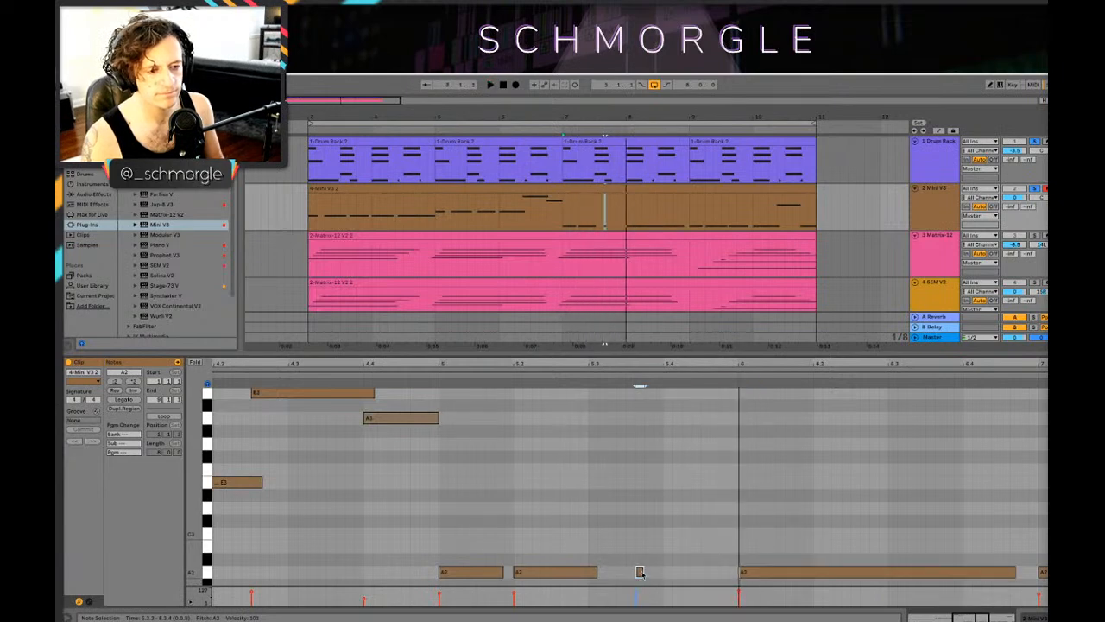
pyautogui.moveTo(641, 572); pyautogui.dragTo(727, 571)
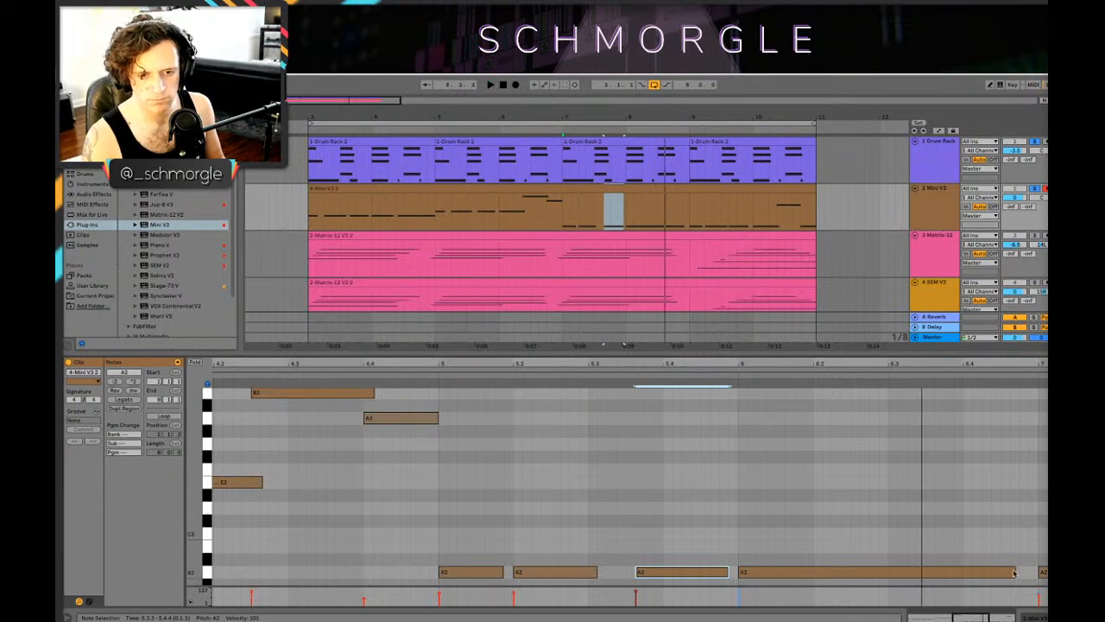
# Step: Shorten the A2 bass note at bar 6 to end at 6.2.4 and add A2 notes from 6.2.4 to 6.3.1 and 6.3.1 to 6.4.1
pyautogui.moveTo(1011, 571); pyautogui.dragTo(883, 572)
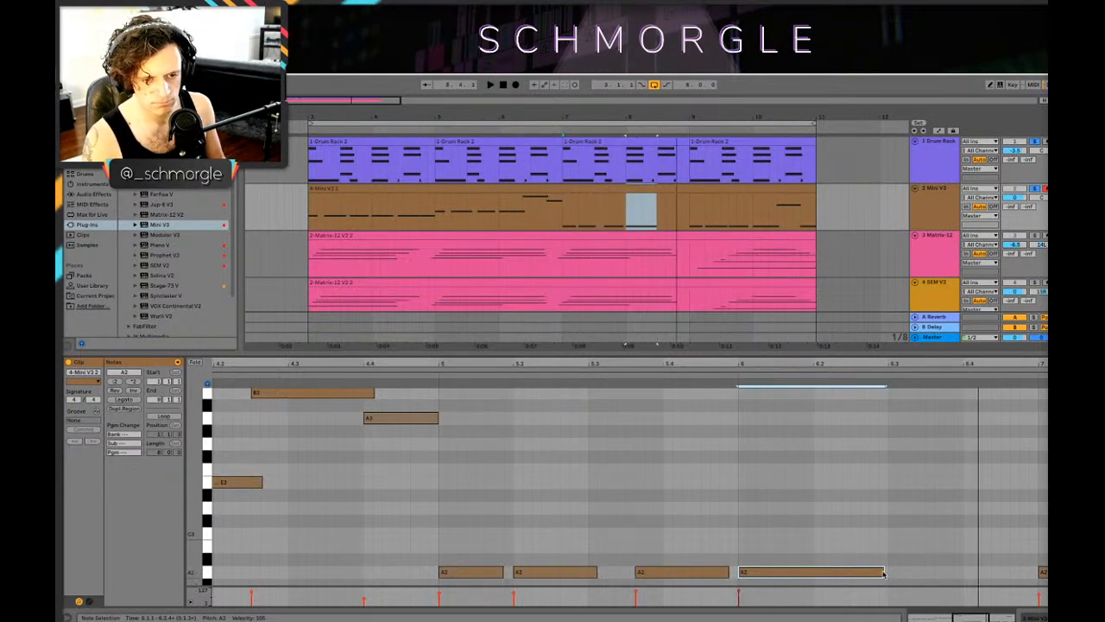
pyautogui.moveTo(881, 572)
pyautogui.mouseDown()
pyautogui.moveTo(869, 572)
pyautogui.moveTo(889, 572)
pyautogui.mouseUp()
pyautogui.click(877, 573)
pyautogui.doubleClick(876, 574)
pyautogui.doubleClick(893, 574)
pyautogui.click(880, 574)
pyautogui.press('space')
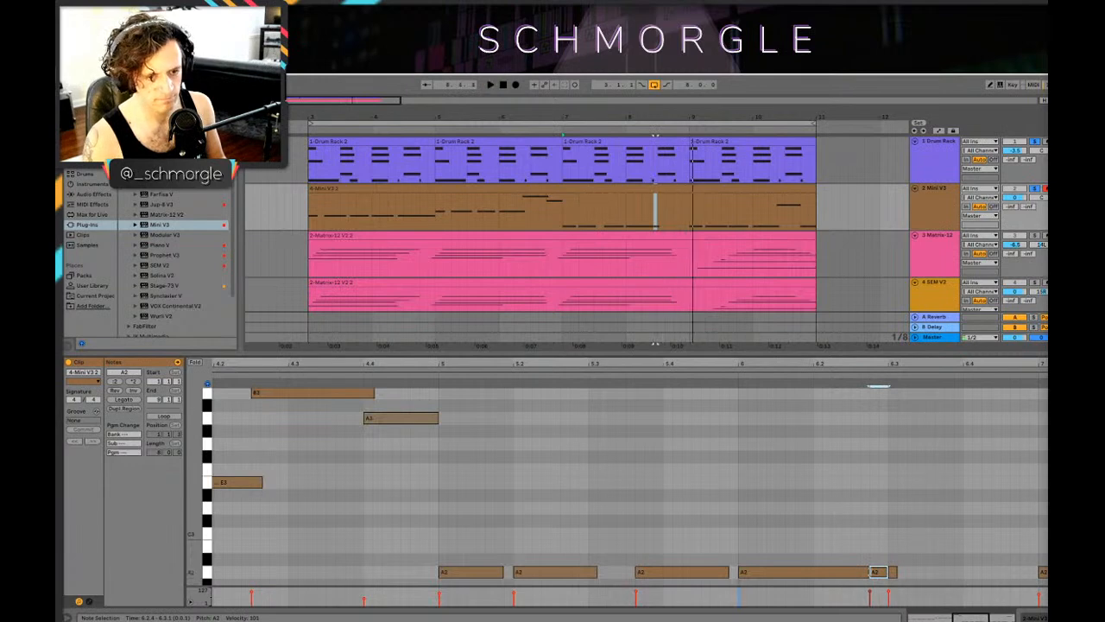
pyautogui.moveTo(895, 573); pyautogui.dragTo(964, 574)
# Step: Add an E3 bass note from 6.4.1 to just before bar 7 and play the passage
pyautogui.click(982, 501)
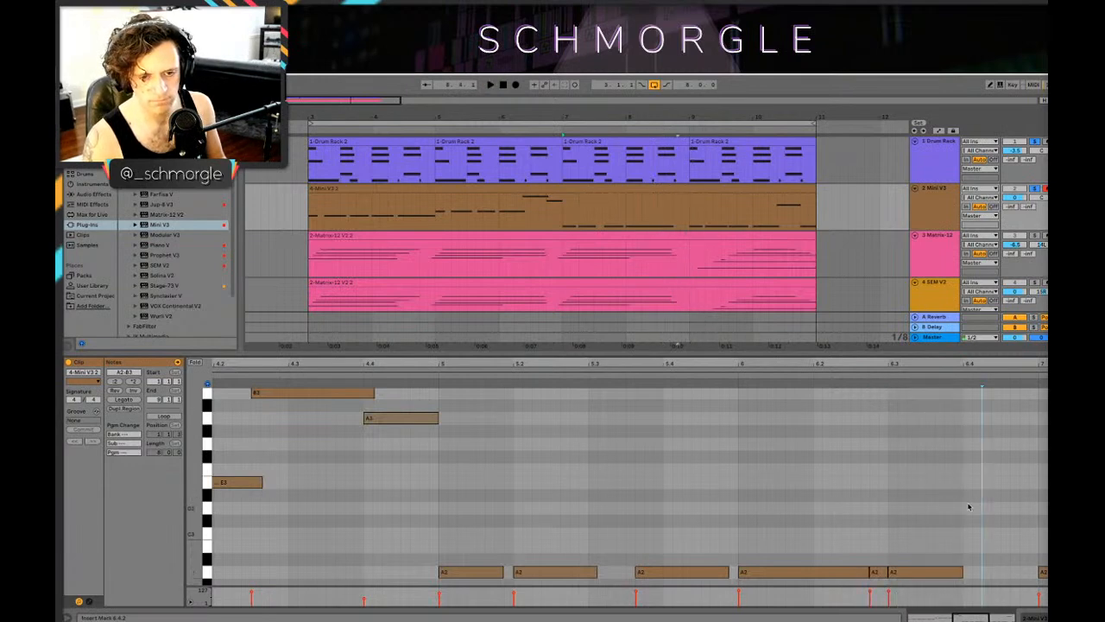
pyautogui.doubleClick(969, 508)
pyautogui.moveTo(968, 507); pyautogui.dragTo(1029, 483)
pyautogui.press('space')
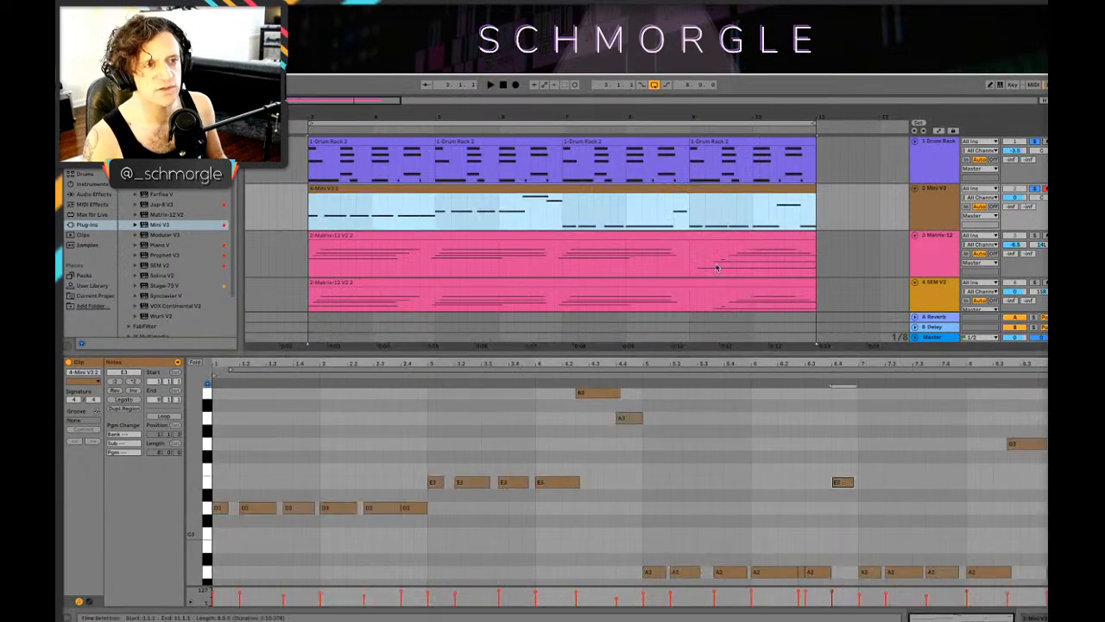
# Step: Play the arrangement from bar 9 and examine the last two bars of the Mini V3 bass line
pyautogui.press('space')
pyautogui.press('space')
pyautogui.click(693, 220)
pyautogui.press('space')
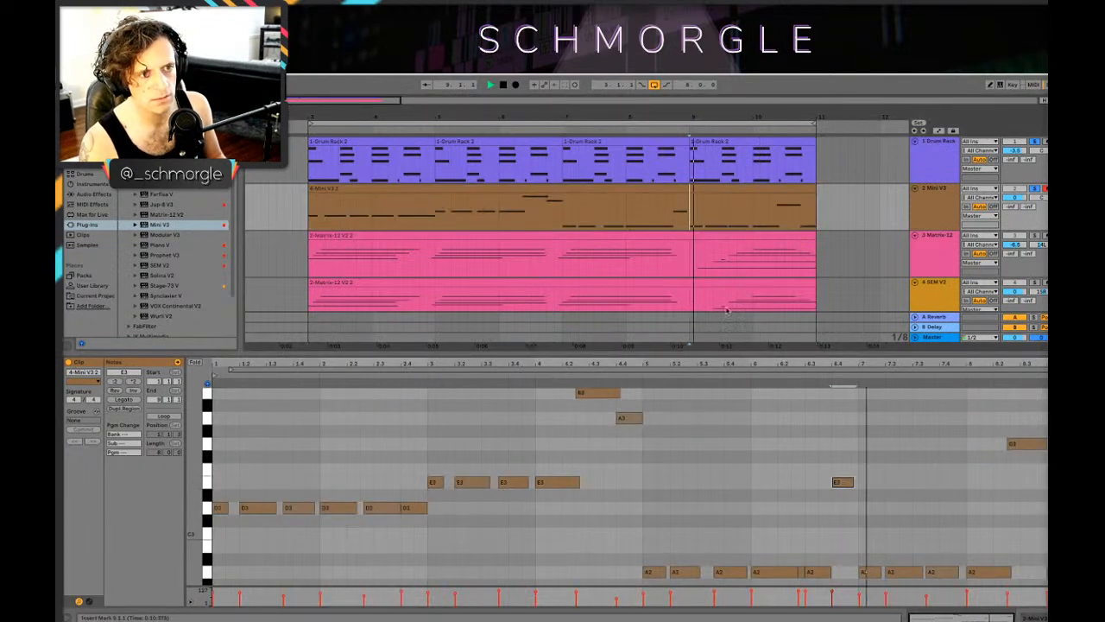
pyautogui.press('space')
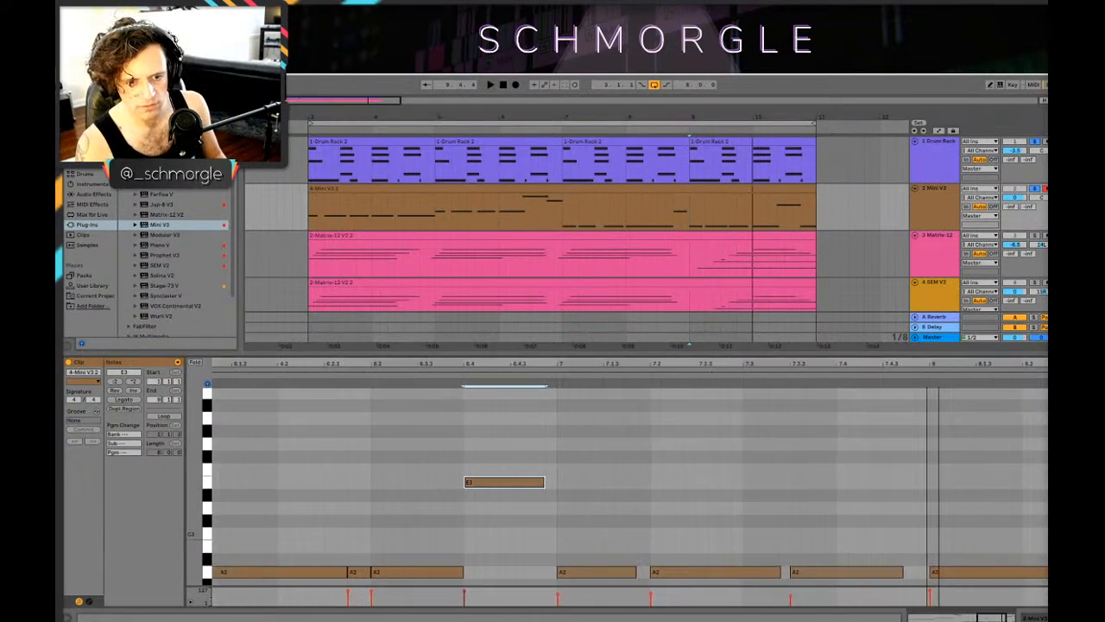
pyautogui.press('space')
pyautogui.click(730, 572)
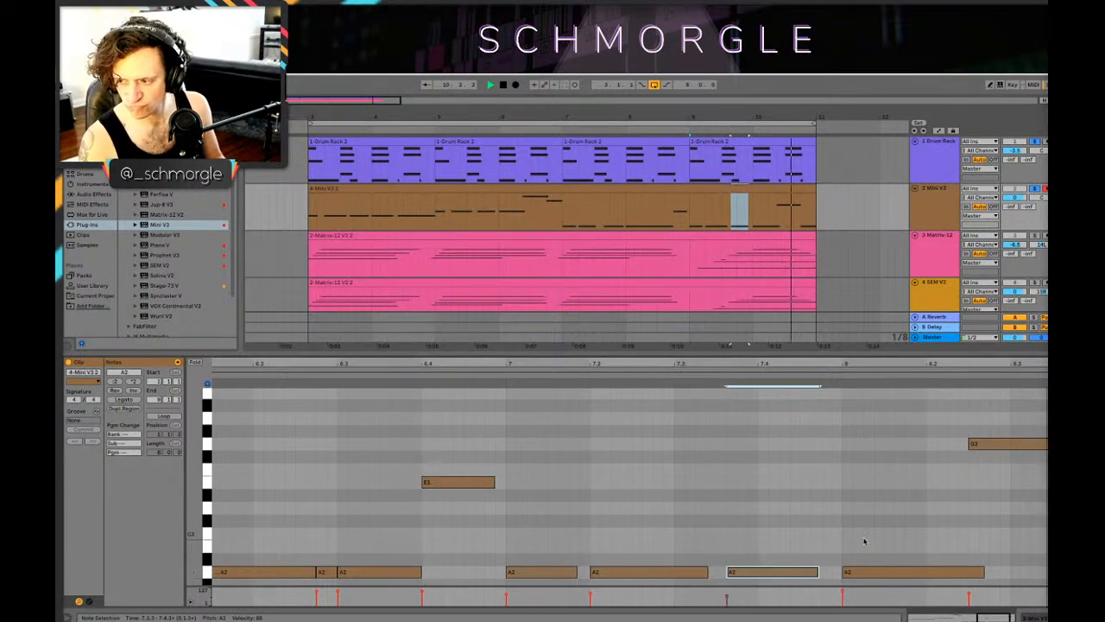
pyautogui.press('space')
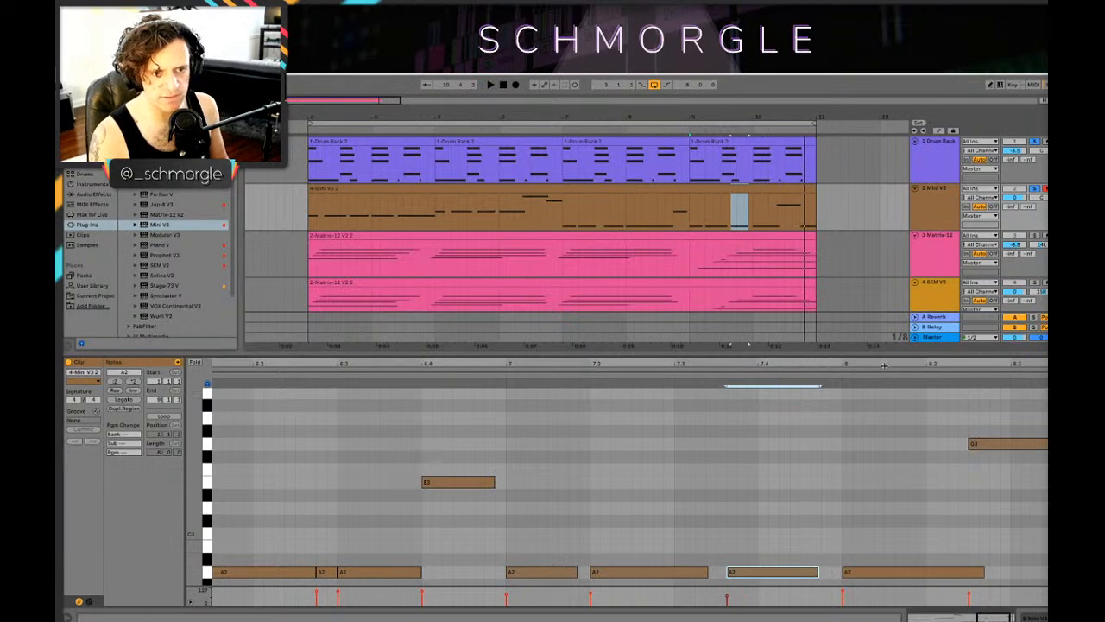
pyautogui.moveTo(886, 364)
pyautogui.mouseDown()
pyautogui.moveTo(782, 366)
pyautogui.moveTo(842, 380)
pyautogui.moveTo(890, 364)
pyautogui.mouseUp()
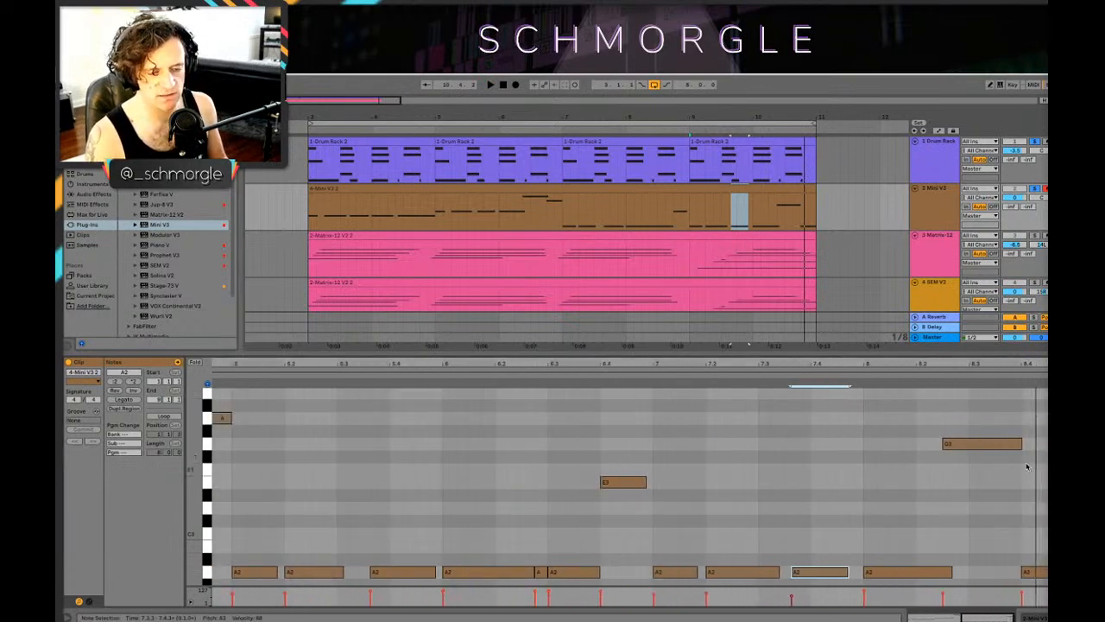
pyautogui.moveTo(771, 365); pyautogui.dragTo(736, 370)
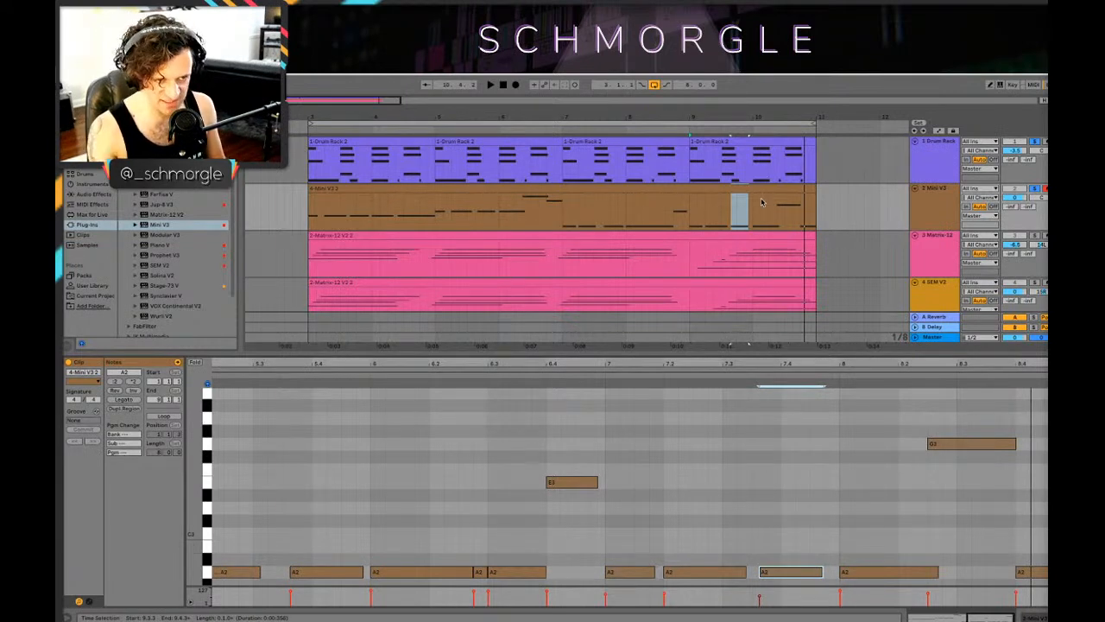
# Step: Raise the G3 bass note at 8.2.3 to A3 and play the passage
pyautogui.click(689, 226)
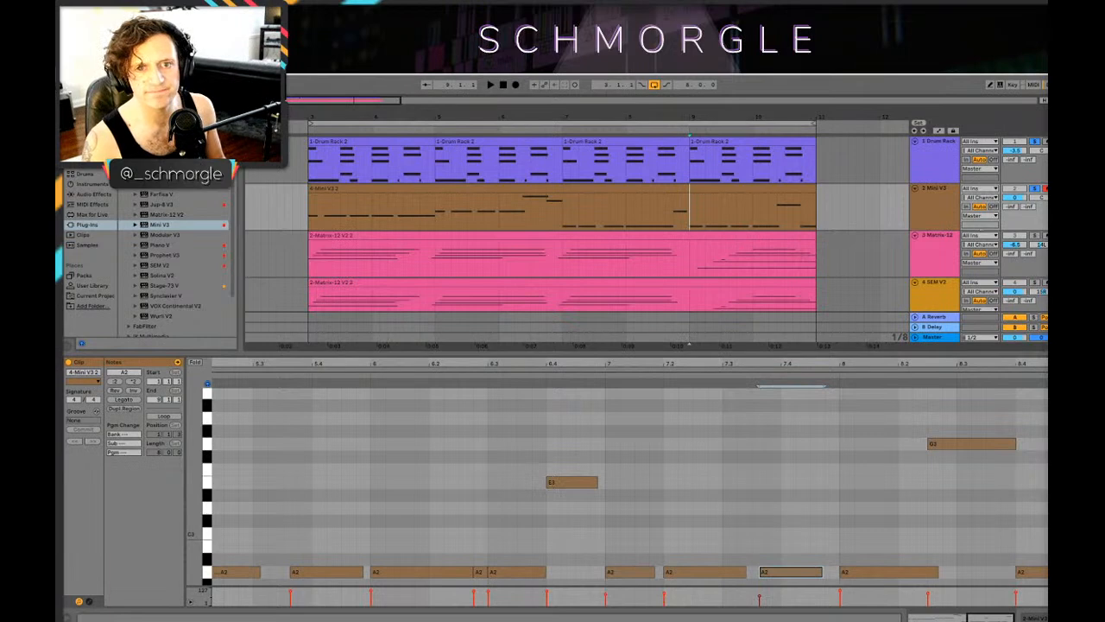
pyautogui.press('space')
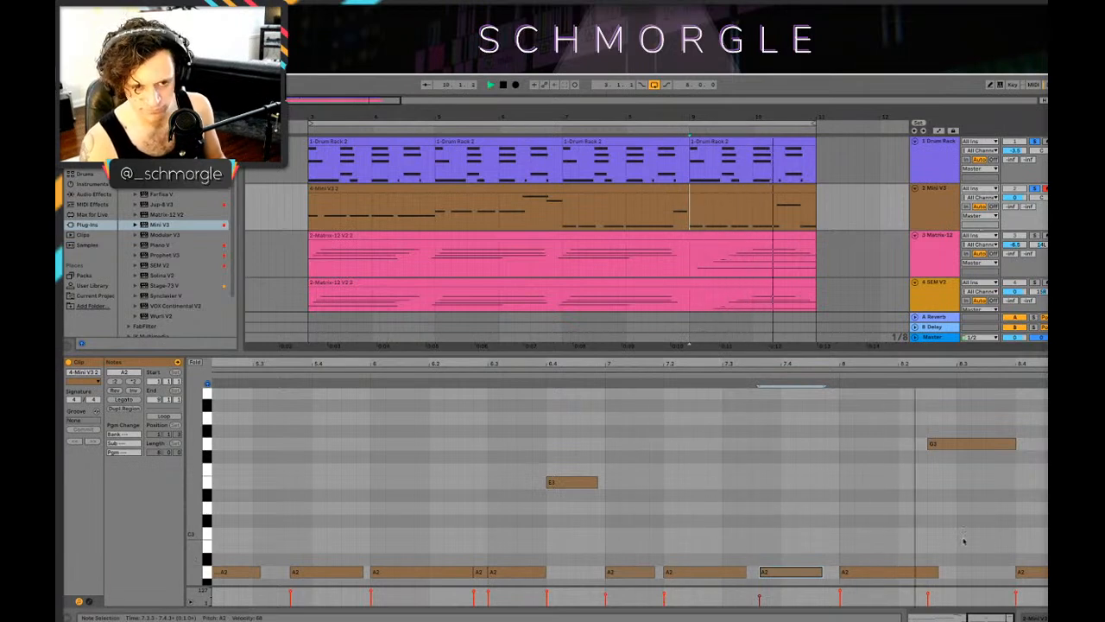
pyautogui.press('space')
pyautogui.moveTo(944, 443); pyautogui.dragTo(944, 422)
pyautogui.press('space')
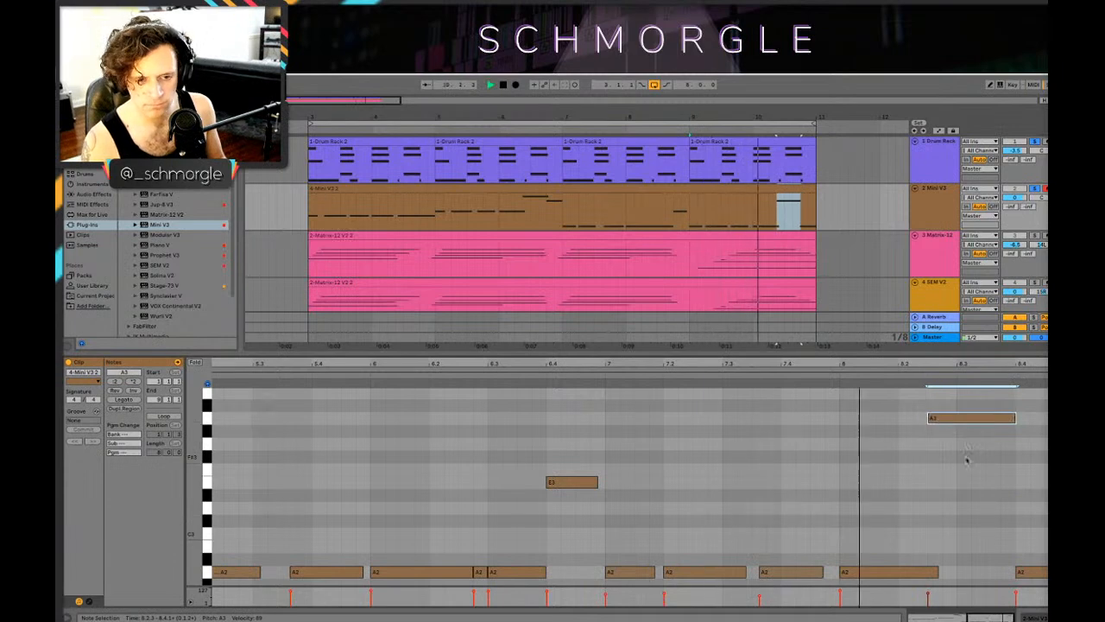
# Step: Play the loop from bars 3 and 7 and move the 5 Audio track directly below the Drum Rack track
pyautogui.click(290, 212)
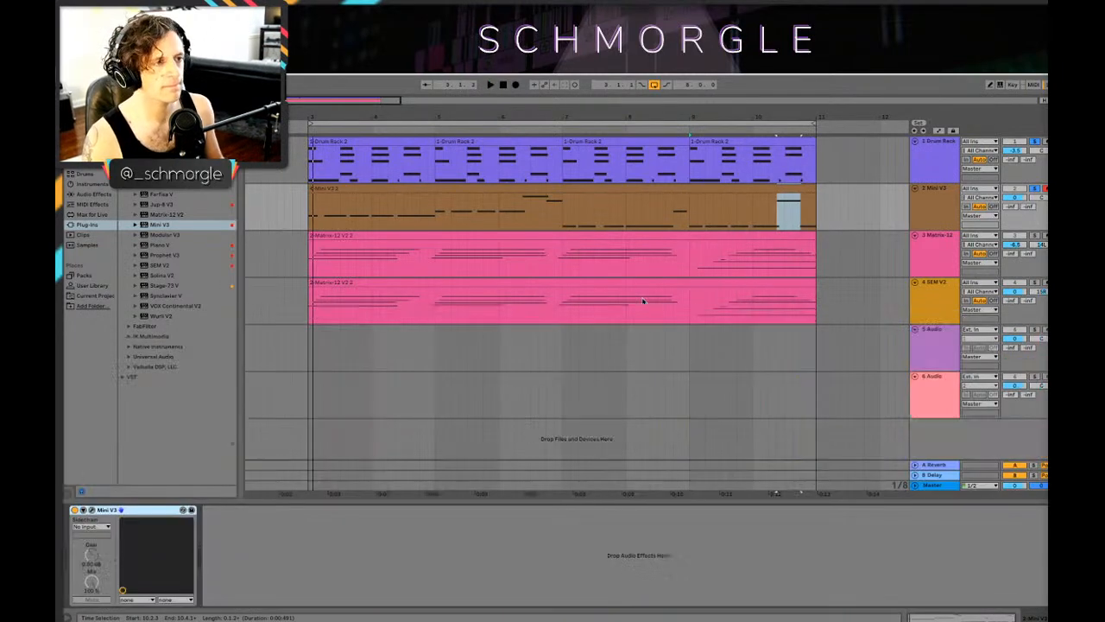
pyautogui.click(308, 493)
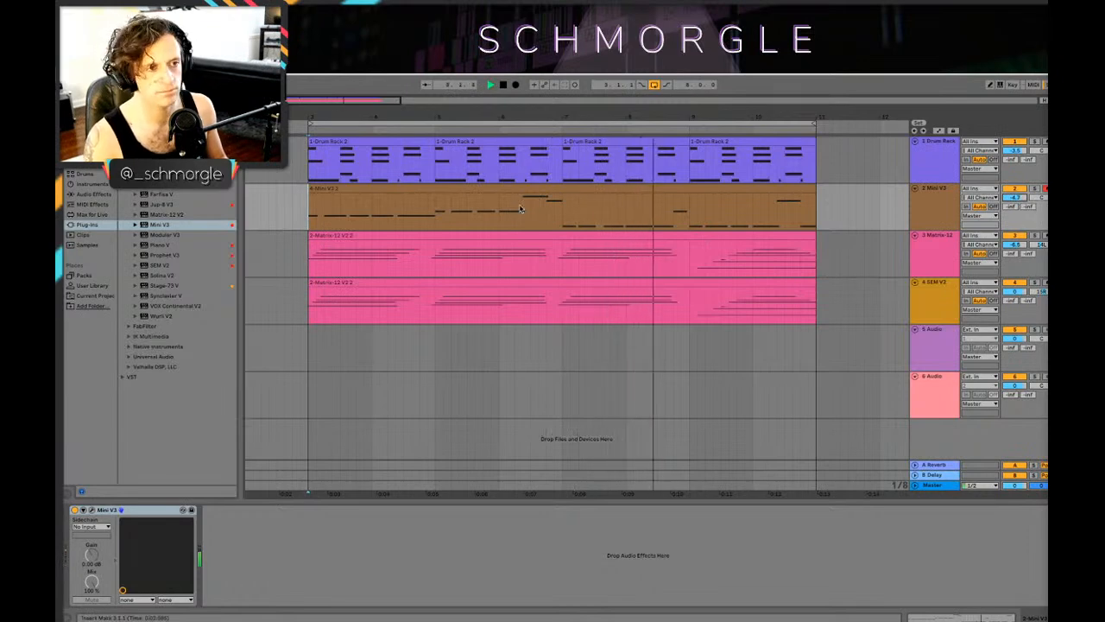
pyautogui.click(570, 223)
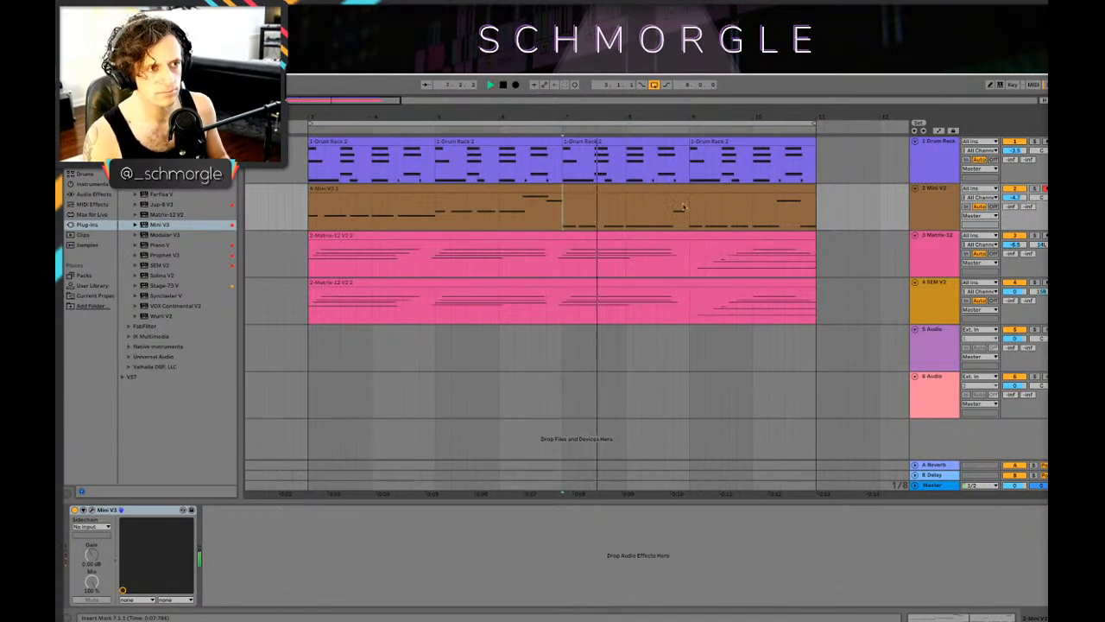
pyautogui.press('space')
pyautogui.moveTo(940, 345); pyautogui.dragTo(940, 191)
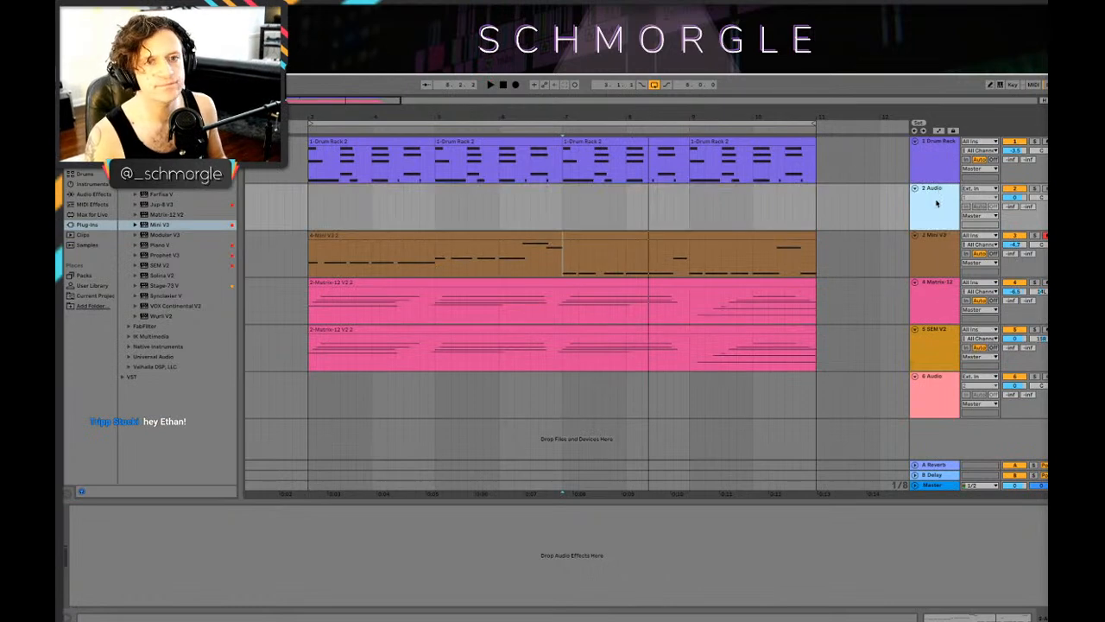
# Step: Switch to Splice and preview the samples Talking_Shaker_Loop_160bpm_07.wav and Shaker.wav
pyautogui.moveTo(670, 609)
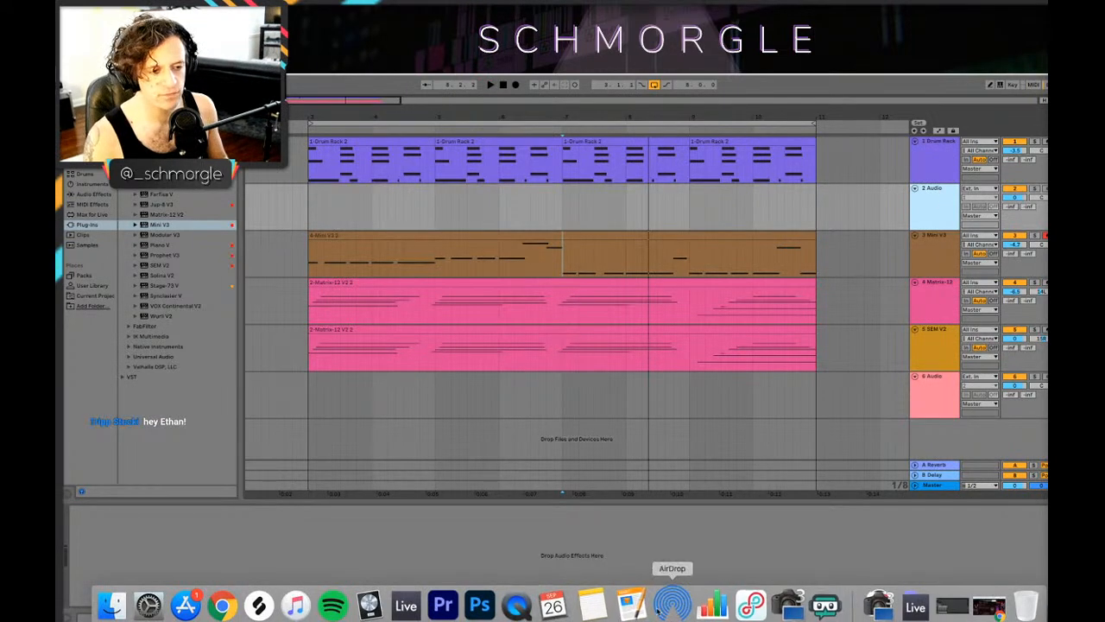
pyautogui.click(267, 605)
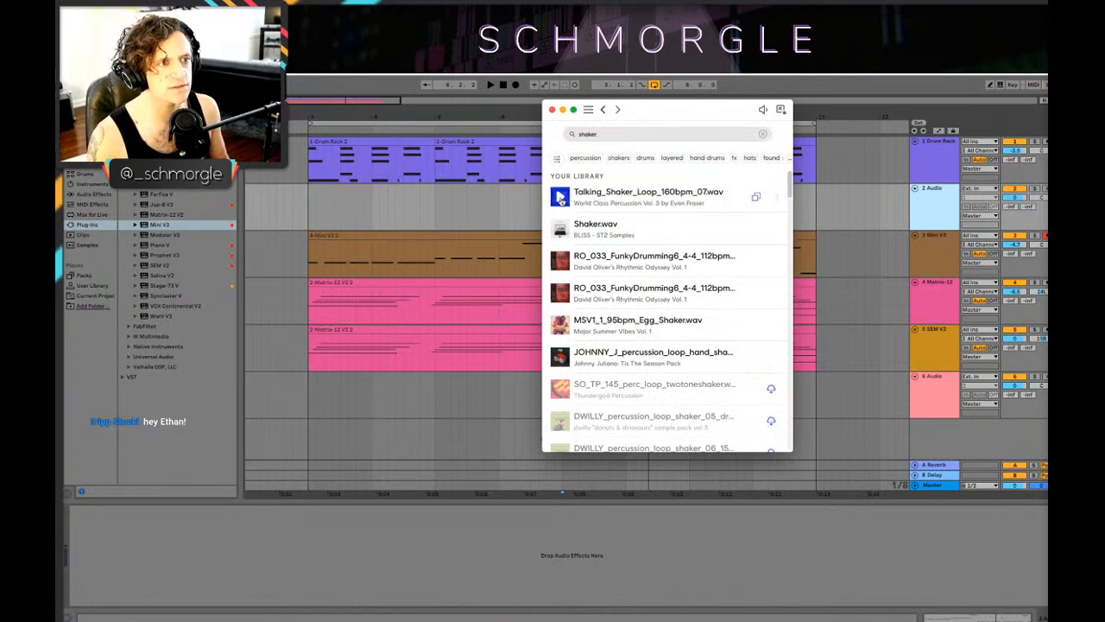
pyautogui.click(560, 197)
pyautogui.click(562, 230)
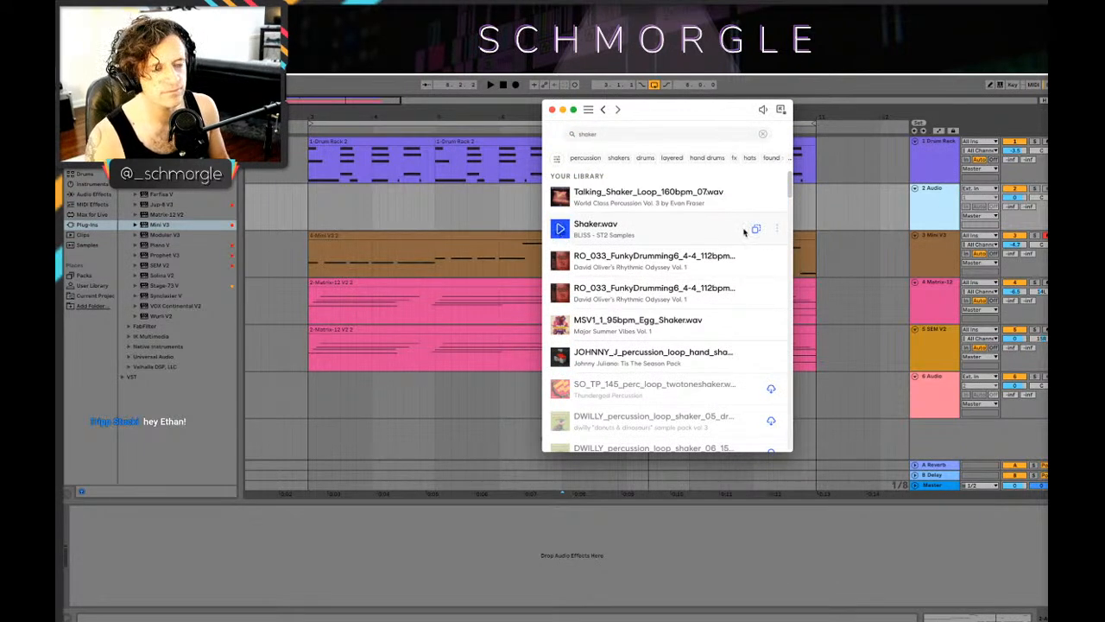
# Step: Try Shaker.wav on the 2 Audio track from bar 3 with playback and undo the insertion
pyautogui.moveTo(653, 225); pyautogui.dragTo(309, 207)
pyautogui.press('space')
pyautogui.moveTo(354, 118); pyautogui.dragTo(561, 130)
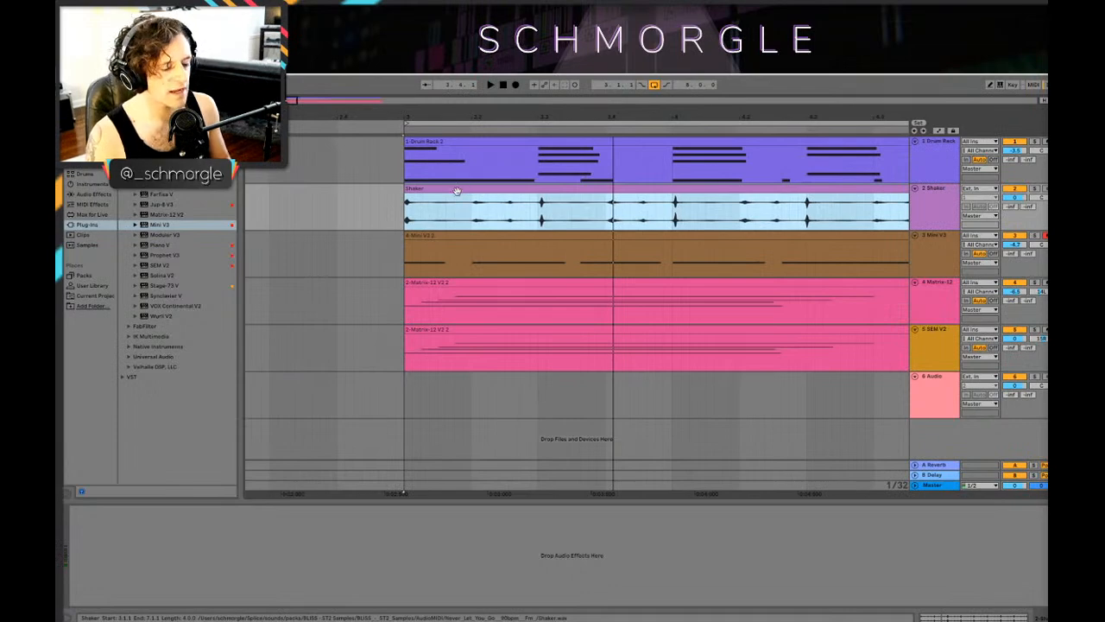
pyautogui.press('super+z')
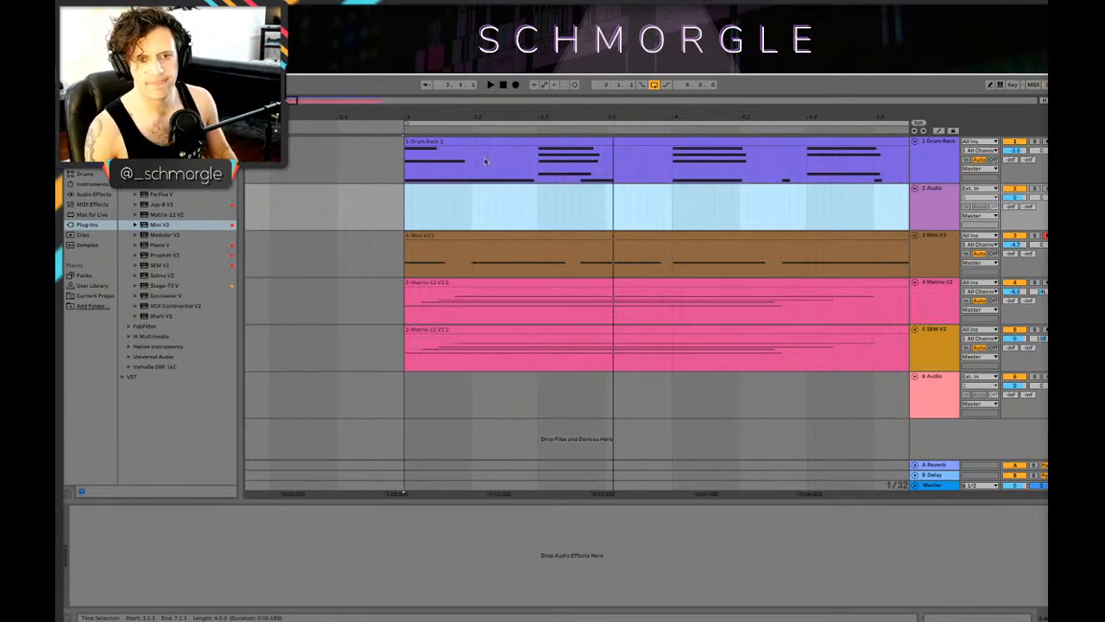
# Step: Try to arm the 2 Audio track for recording
pyautogui.click(927, 391)
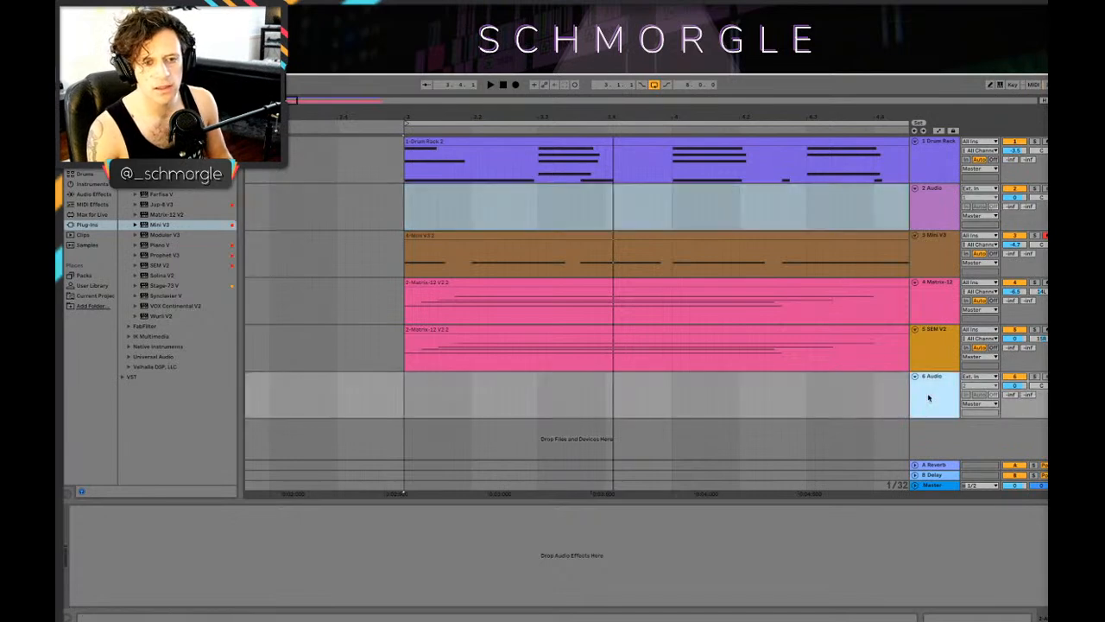
pyautogui.click(930, 215)
pyautogui.click(1046, 189)
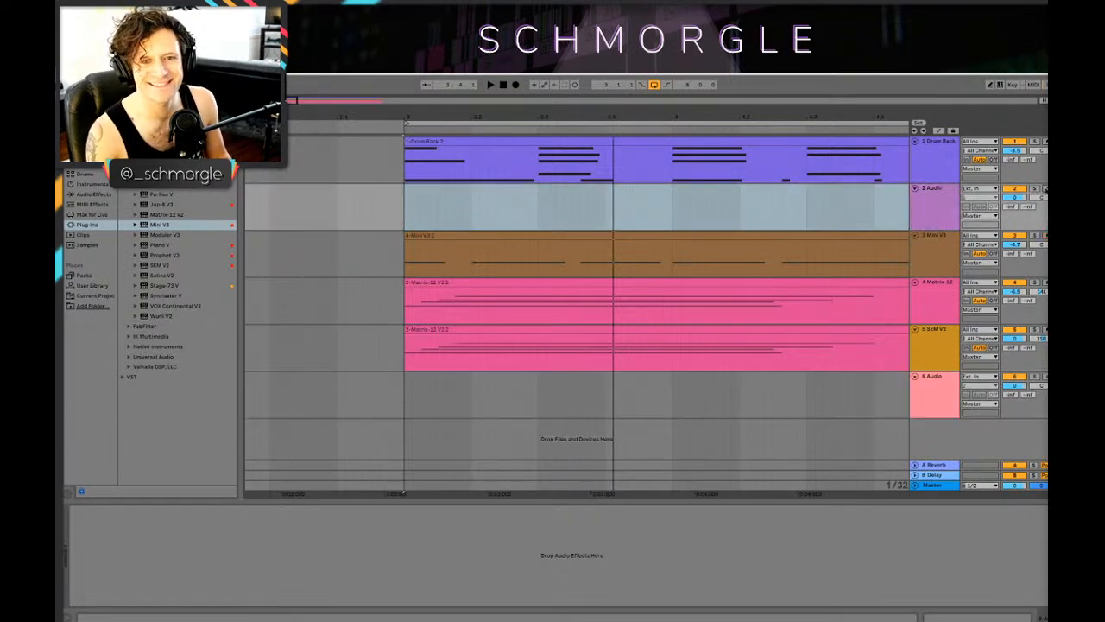
pyautogui.click(941, 211)
pyautogui.click(979, 208)
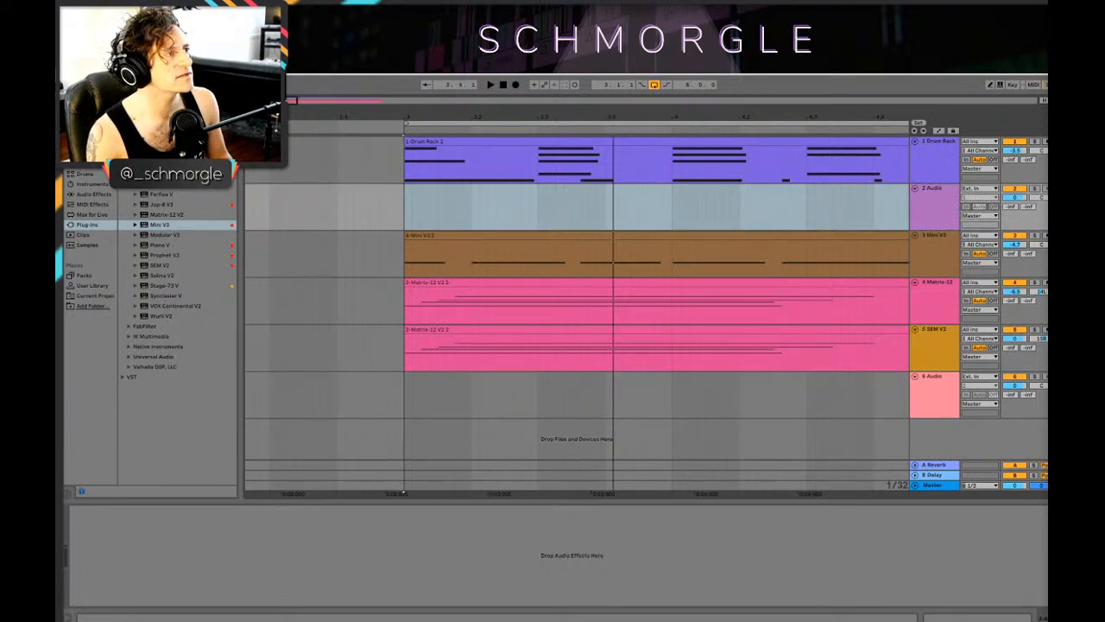
# Step: Set both the audio input device and the audio output device to Universal Audio Thunderbolt in the preferences
pyautogui.press('super+comma')
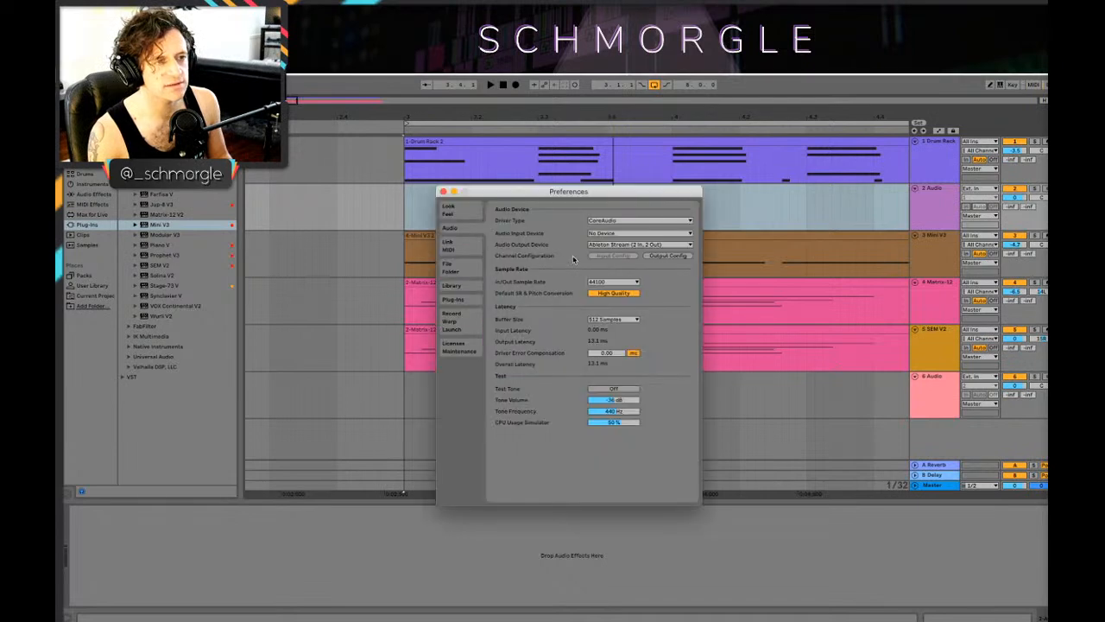
pyautogui.click(623, 234)
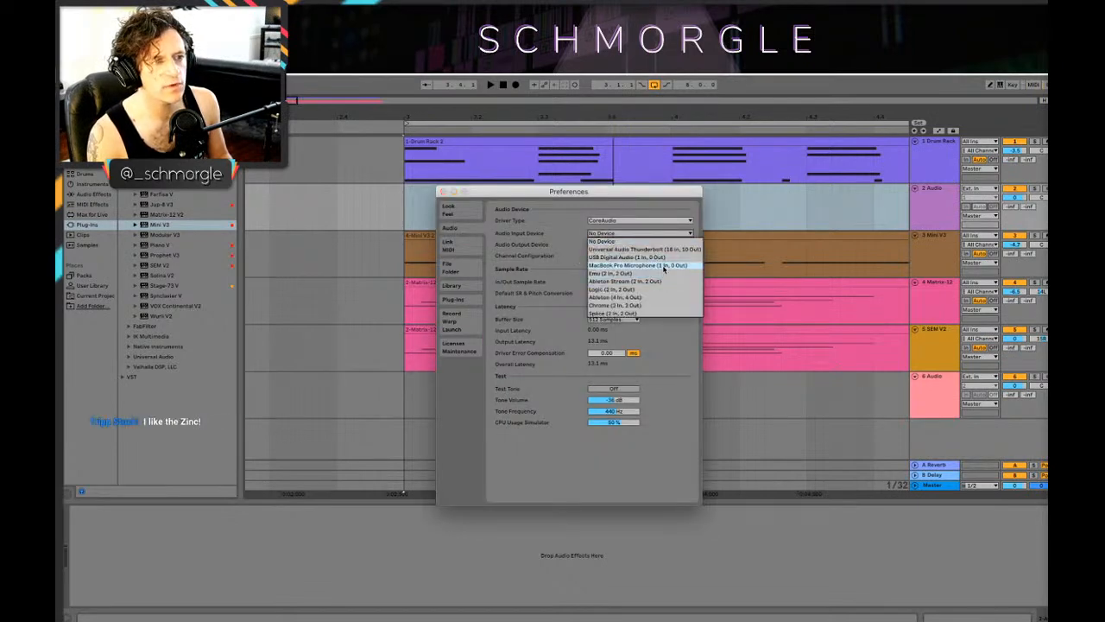
pyautogui.click(637, 249)
pyautogui.click(640, 244)
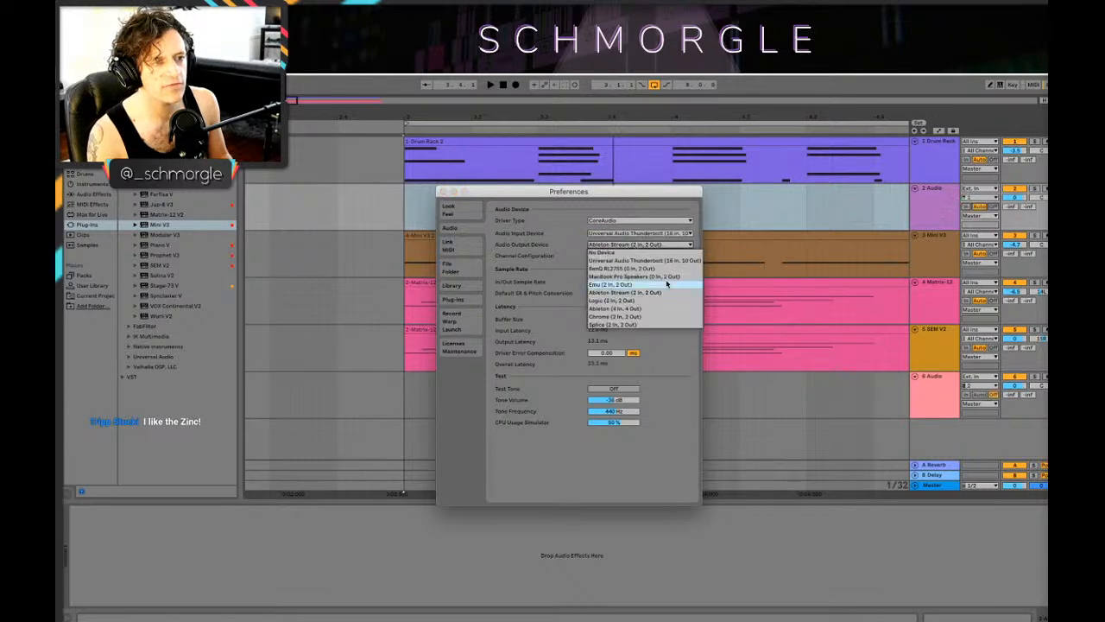
pyautogui.click(652, 263)
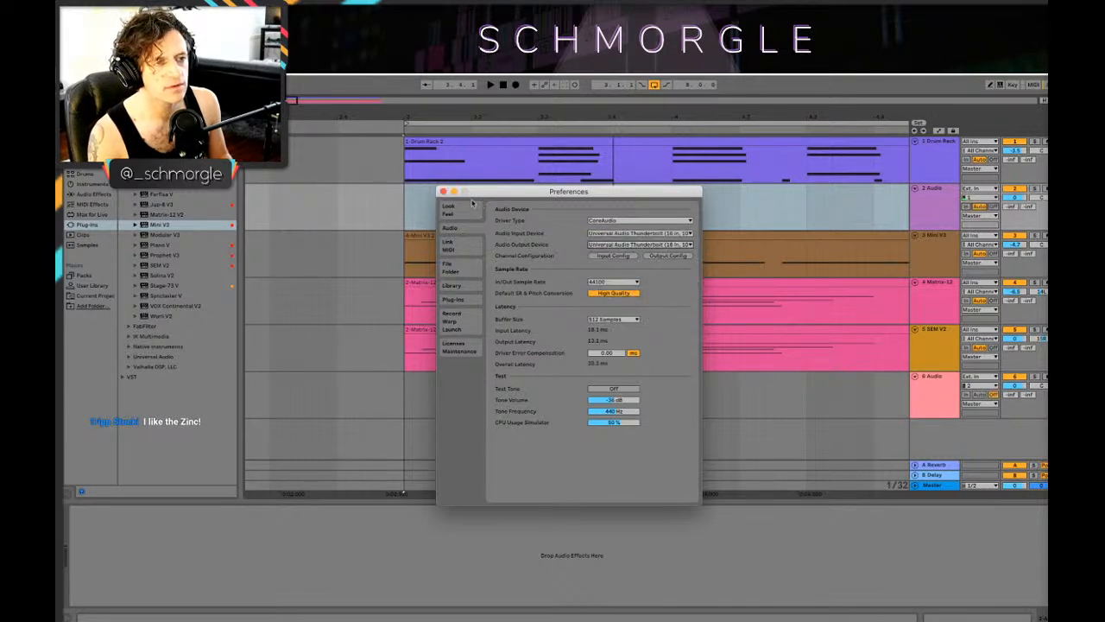
pyautogui.click(443, 191)
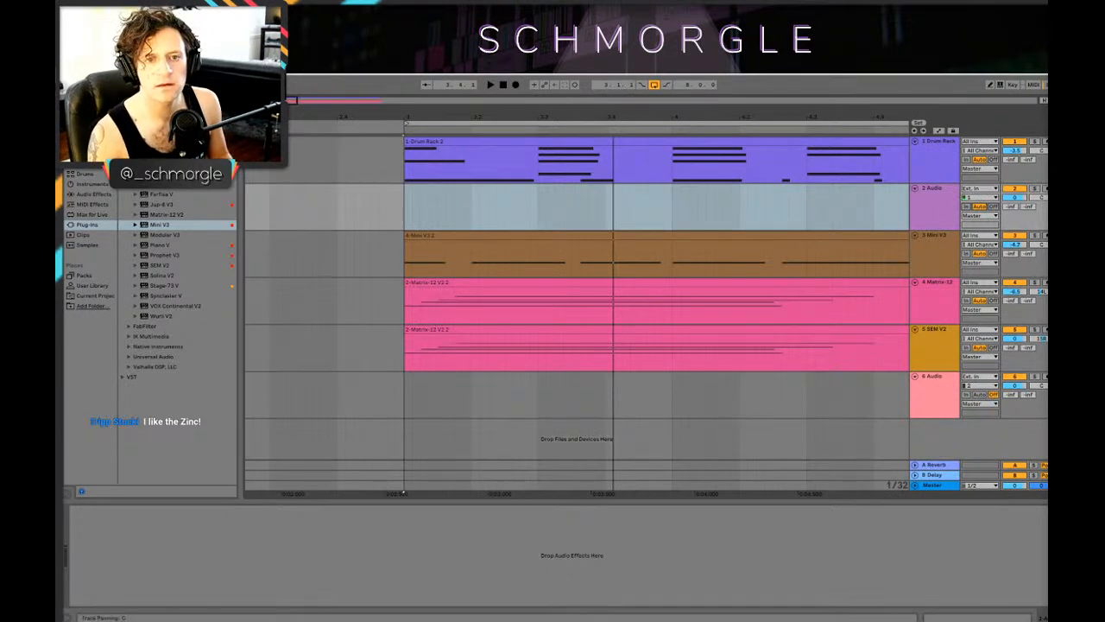
# Step: Arm the 2 Audio track, set the insert mark in it at bar 3 and start recording
pyautogui.click(1045, 189)
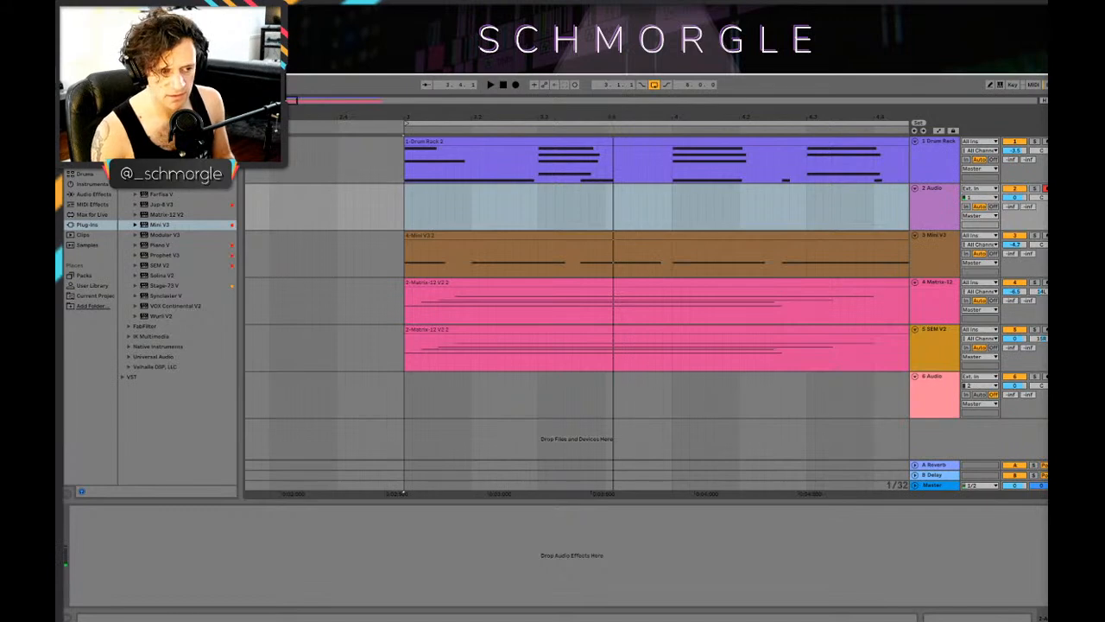
pyautogui.moveTo(752, 608)
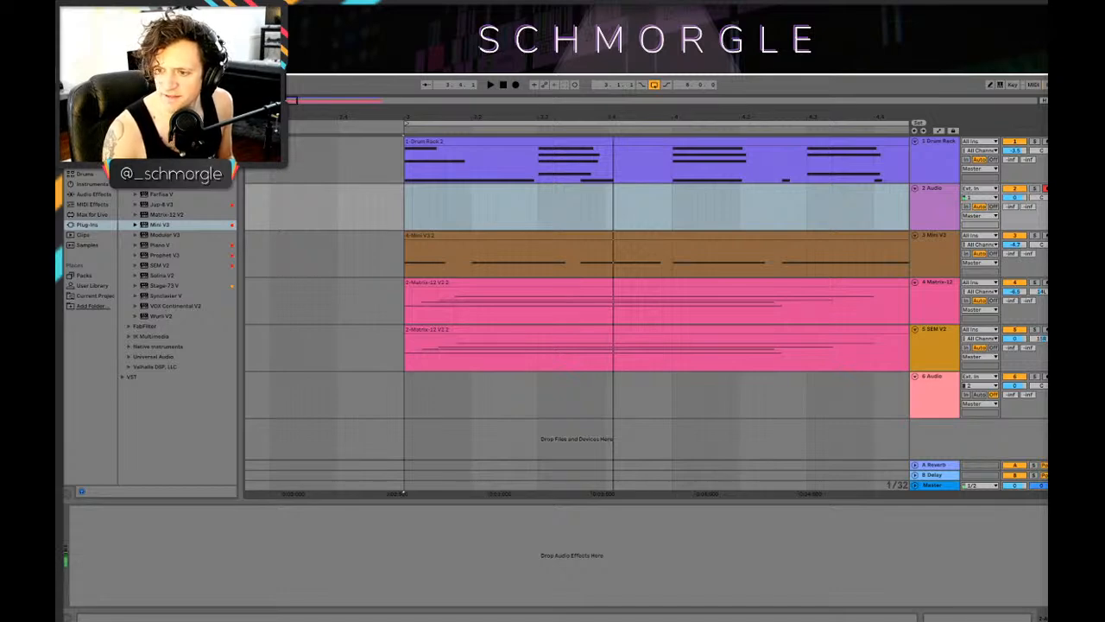
pyautogui.click(400, 380)
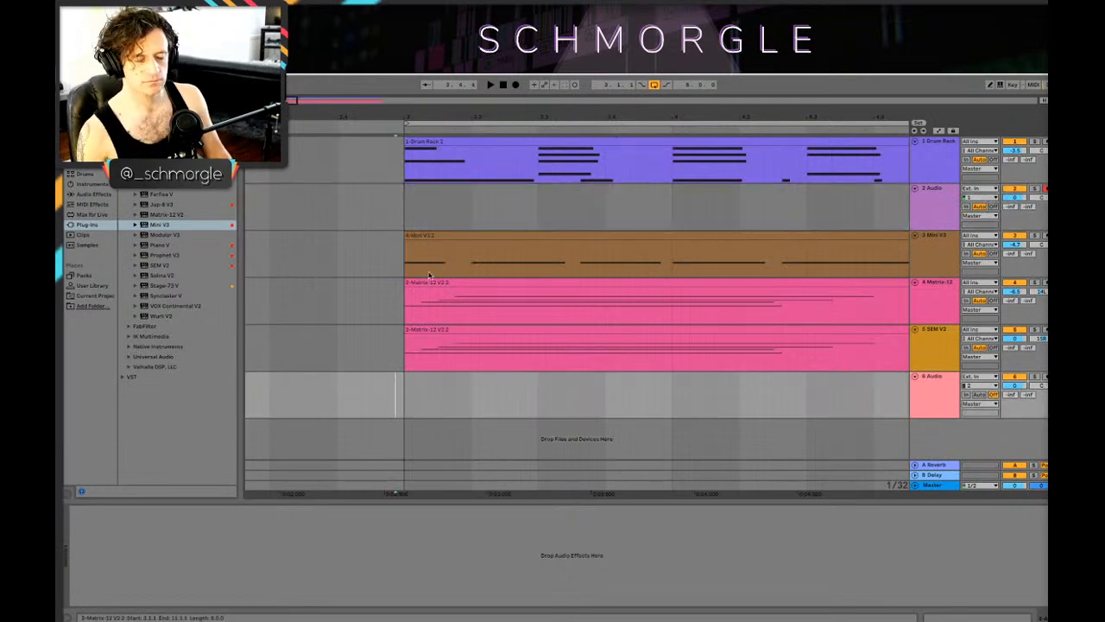
pyautogui.click(406, 211)
pyautogui.press('space')
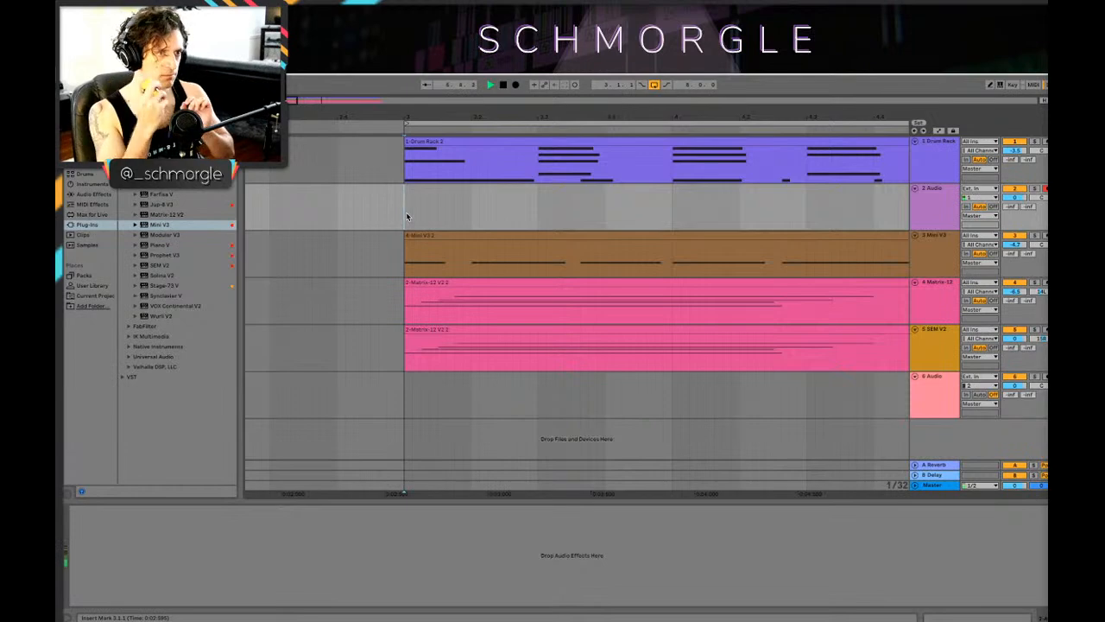
pyautogui.click(515, 84)
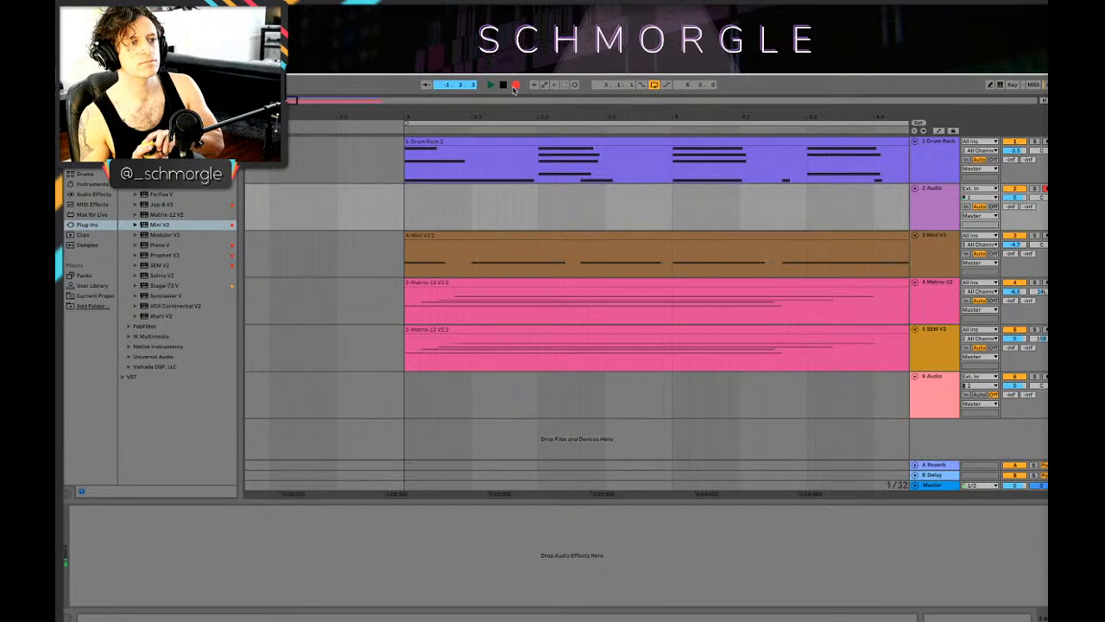
# Step: Record a take on the 2 Audio track across the eight-bar loop and play it back
pyautogui.press('space')
pyautogui.click(516, 86)
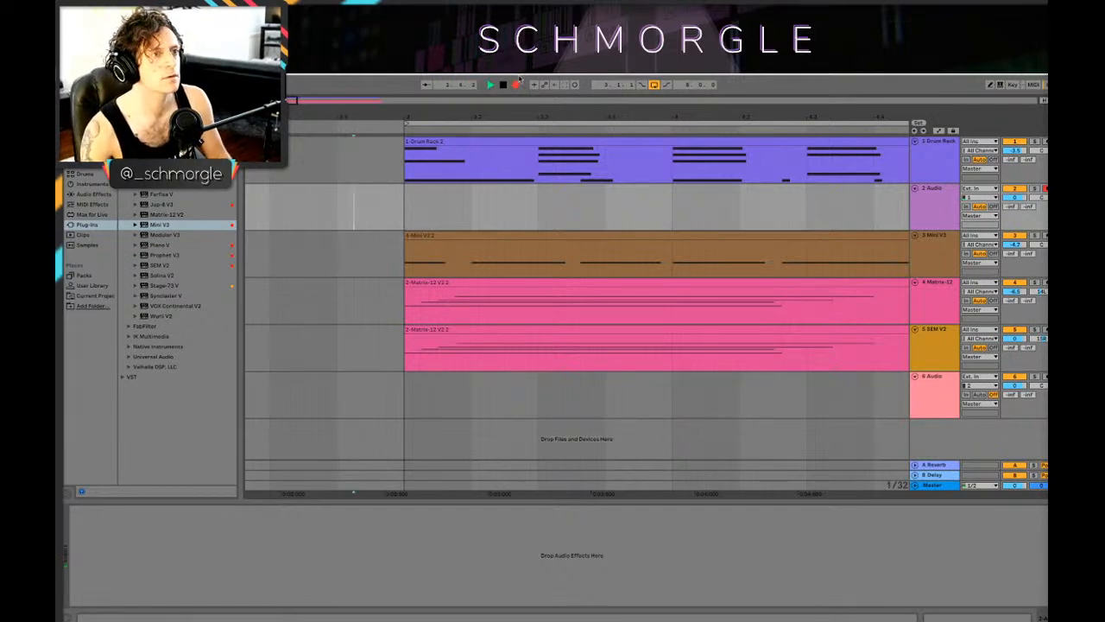
pyautogui.click(520, 85)
pyautogui.click(518, 85)
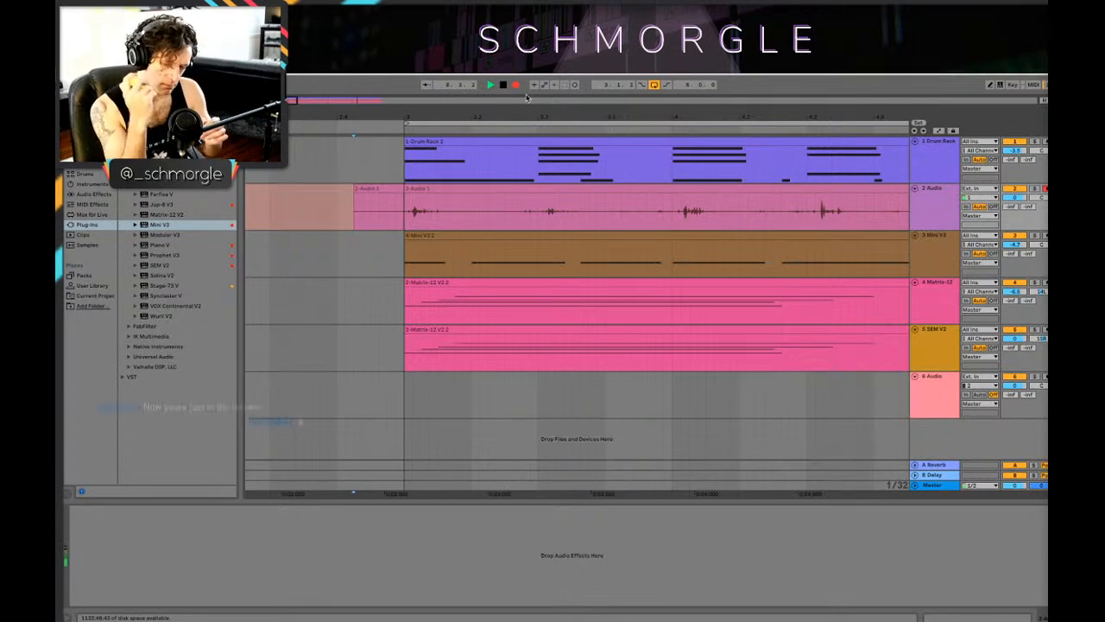
pyautogui.press('space')
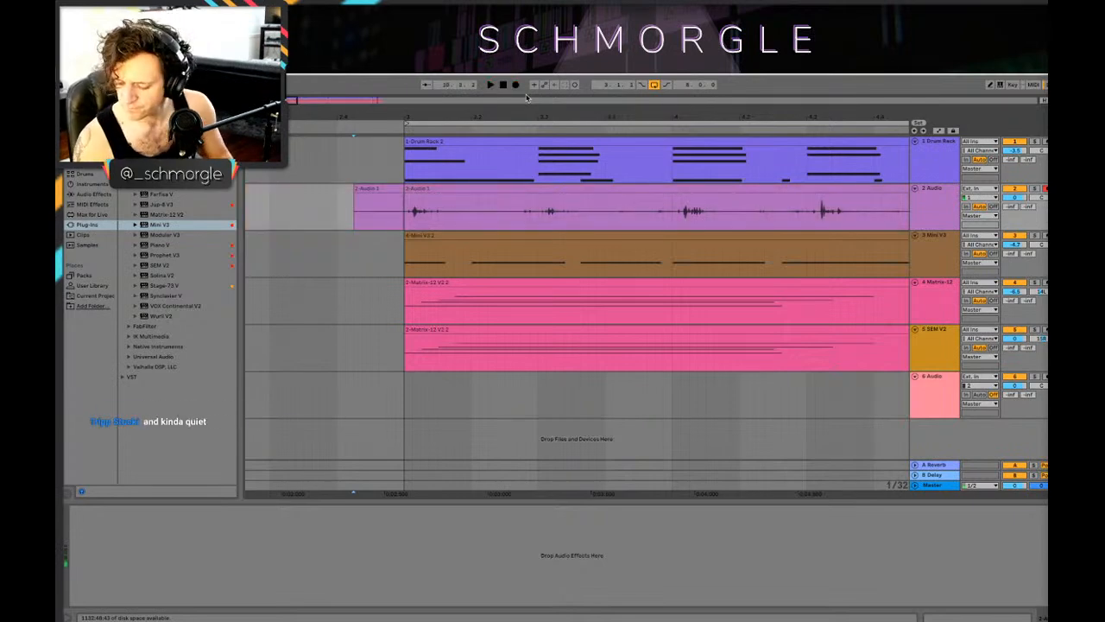
pyautogui.press('space')
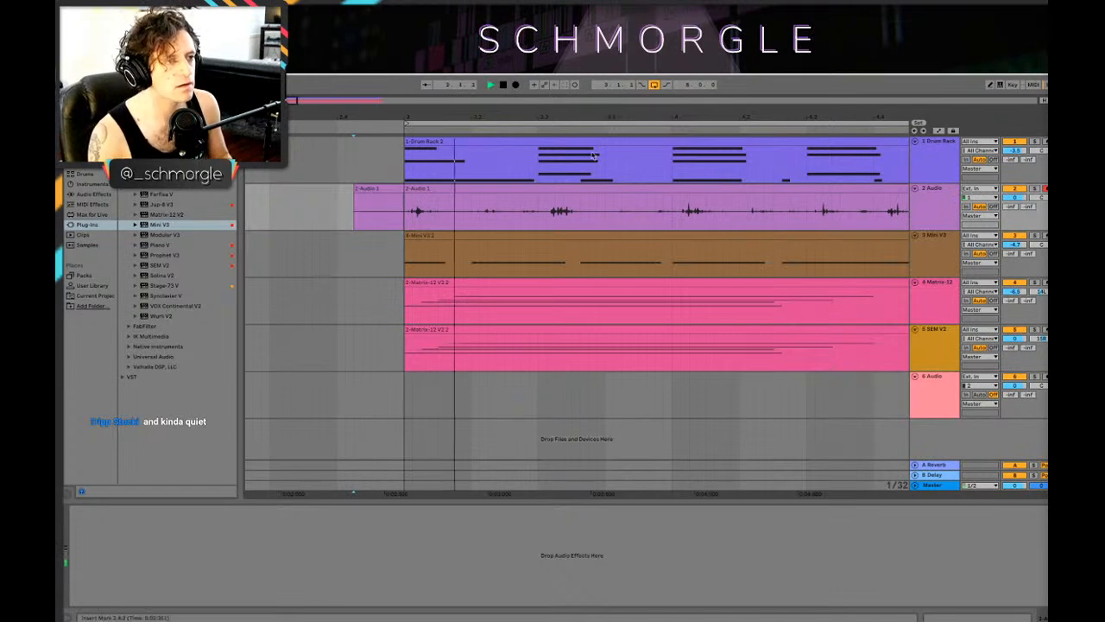
# Step: Shift the recorded 2 Audio clip slightly earlier so its first hit sits closer to the start of bar 3
pyautogui.moveTo(380, 117); pyautogui.dragTo(474, 188)
pyautogui.press('space')
pyautogui.moveTo(406, 115); pyautogui.dragTo(647, 113)
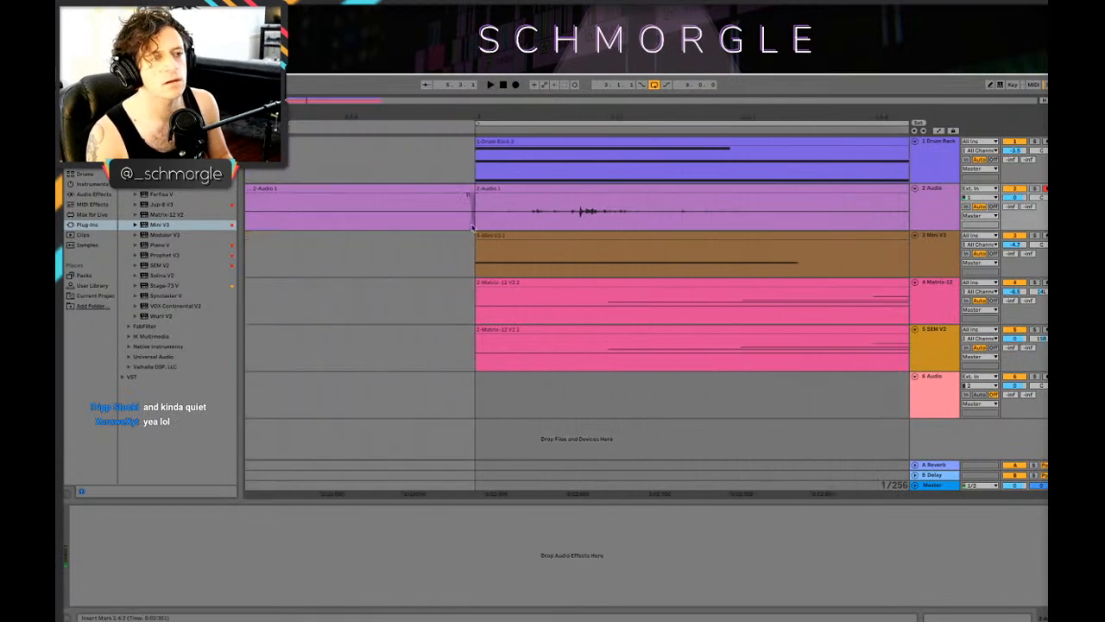
pyautogui.moveTo(512, 190); pyautogui.dragTo(442, 195)
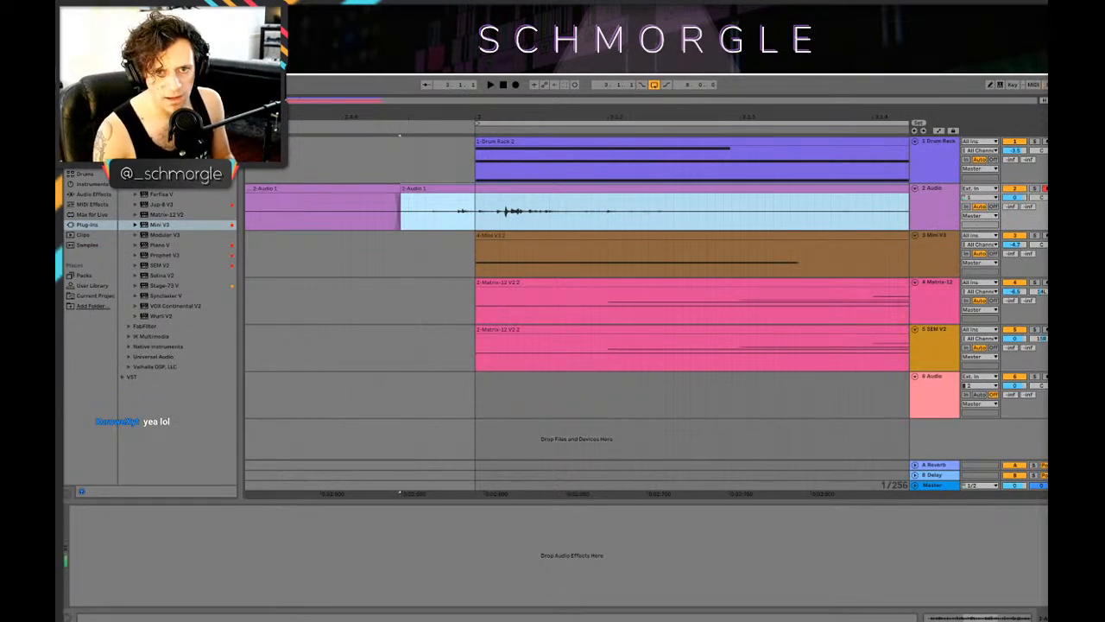
# Step: Disarm the 2 Audio track and play the eight-bar loop from bar 3 with the shifted recording
pyautogui.click(1045, 188)
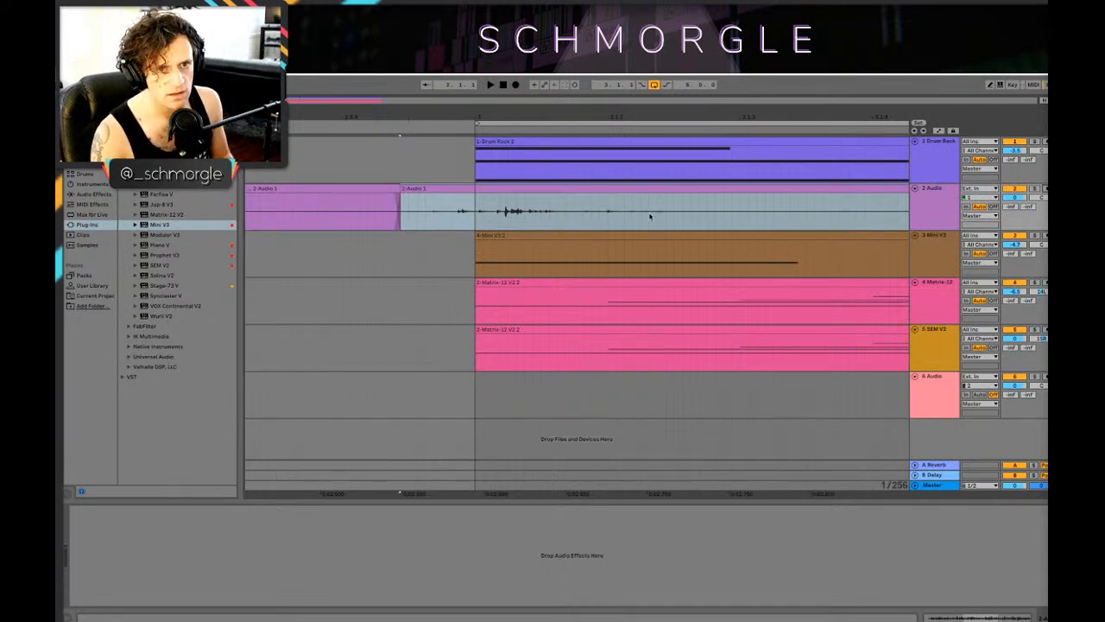
pyautogui.click(592, 188)
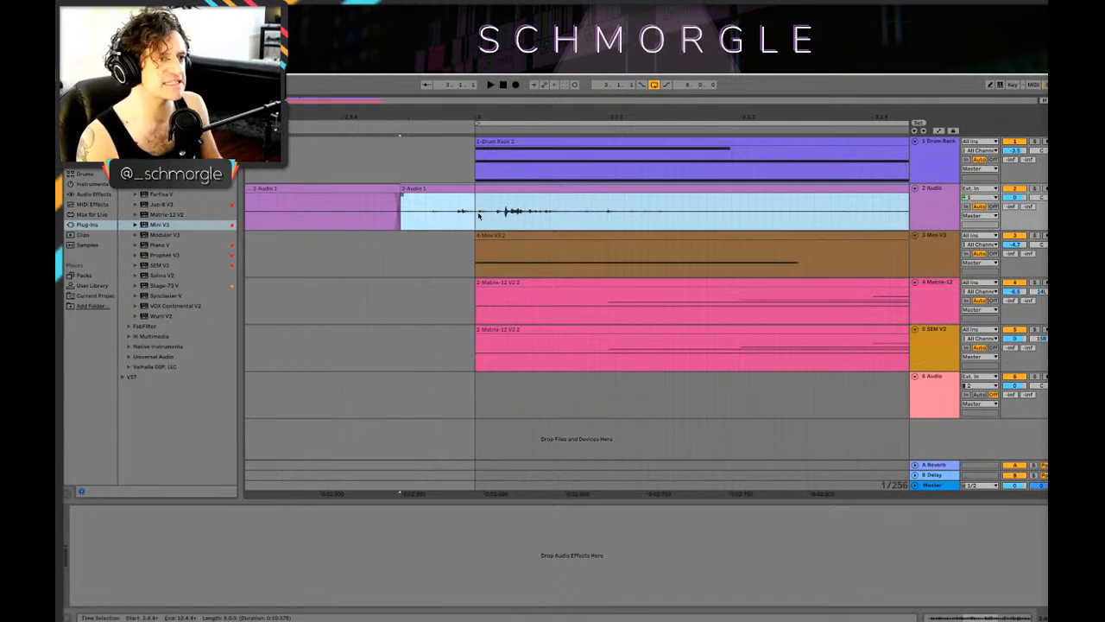
pyautogui.click(607, 125)
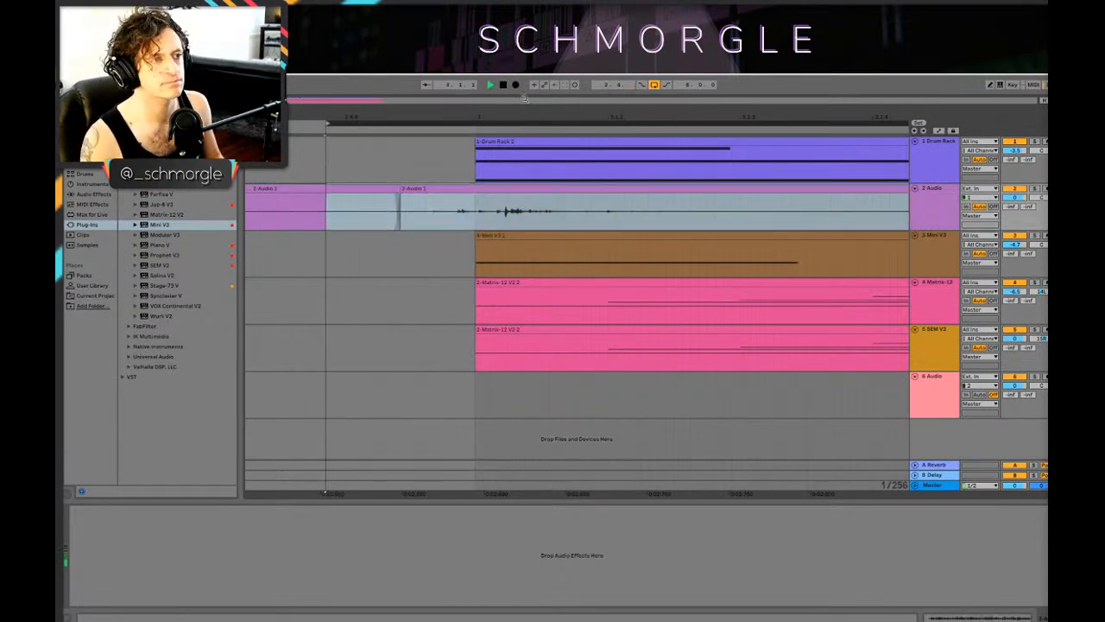
pyautogui.moveTo(559, 124); pyautogui.dragTo(404, 117)
pyautogui.press('space')
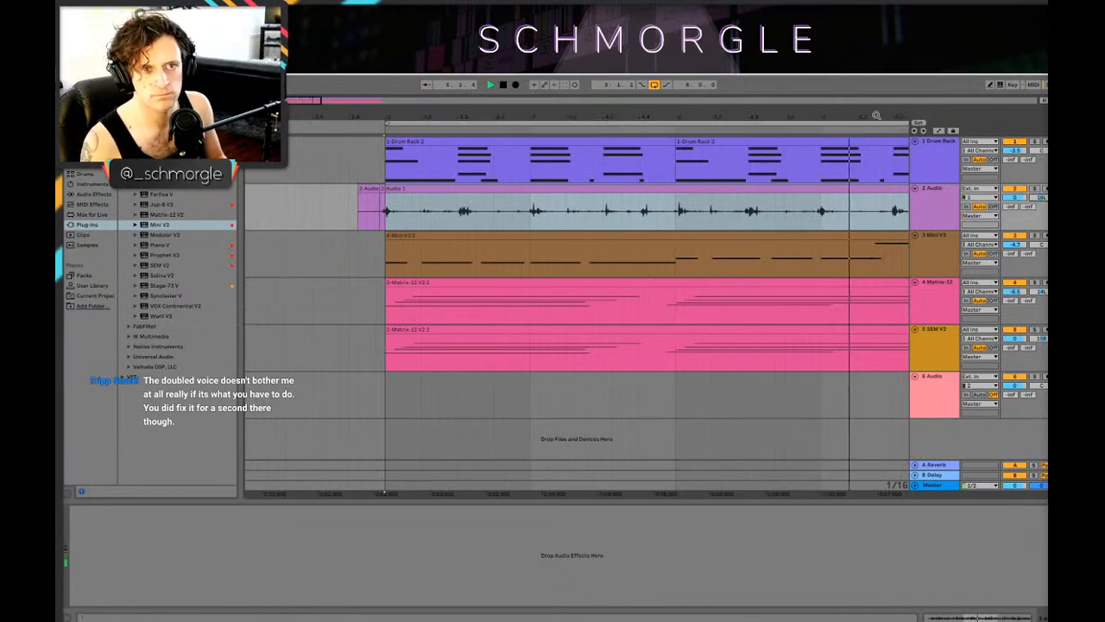
pyautogui.moveTo(874, 116); pyautogui.dragTo(557, 120)
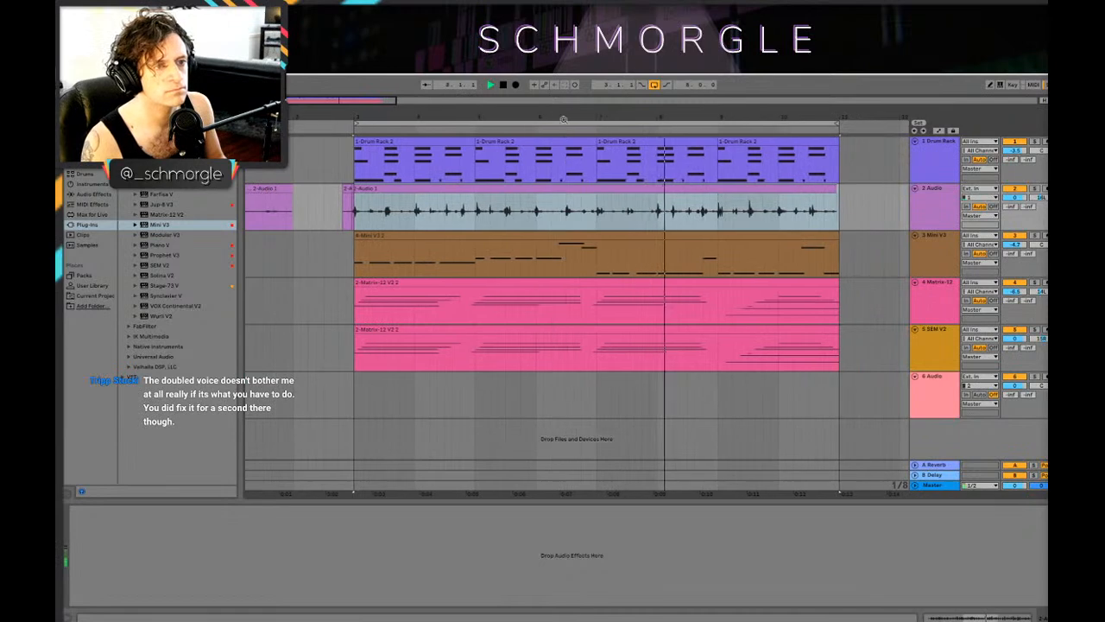
# Step: Make bars 5 to 7 of the 2 Audio track a separate two-bar clip and play it back
pyautogui.click(597, 223)
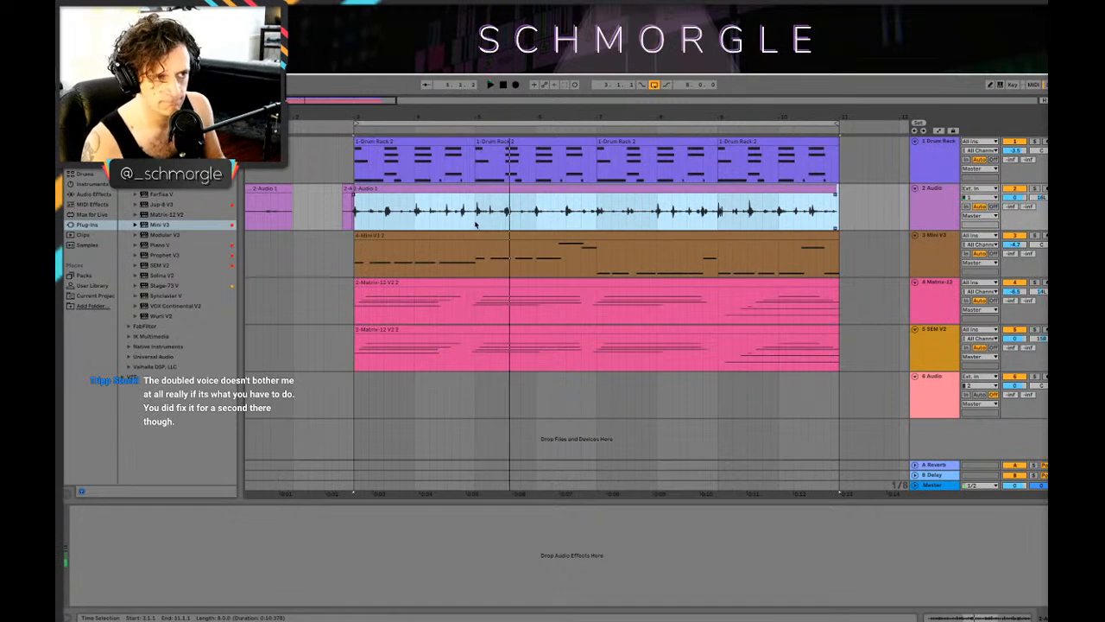
pyautogui.press('space')
pyautogui.moveTo(474, 207); pyautogui.dragTo(352, 205)
pyautogui.click(366, 202)
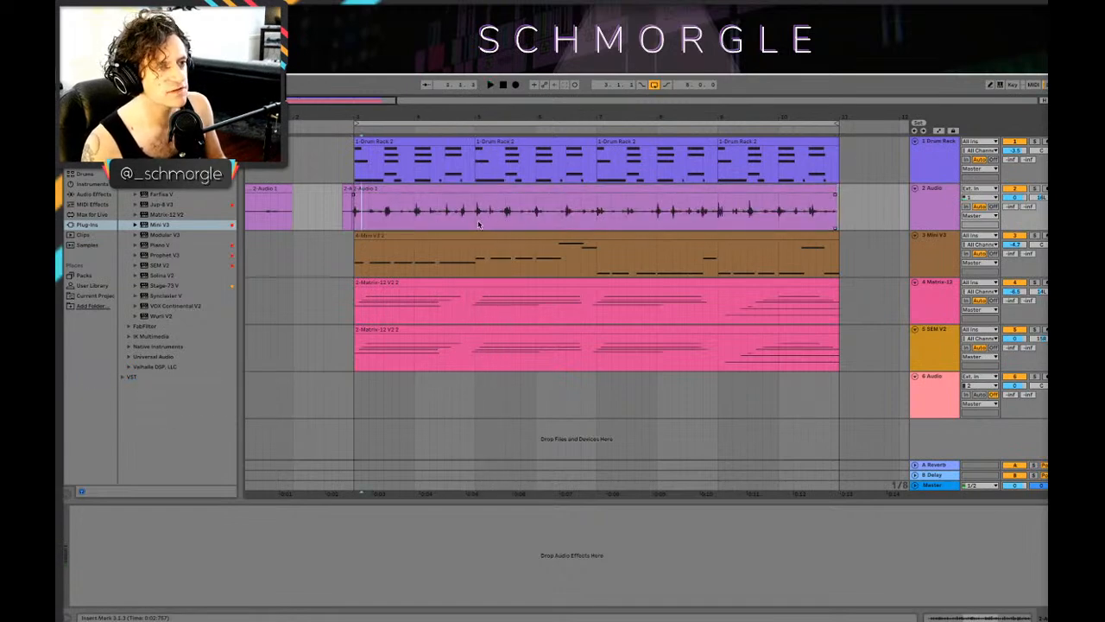
pyautogui.moveTo(478, 224); pyautogui.dragTo(500, 205)
pyautogui.press('space')
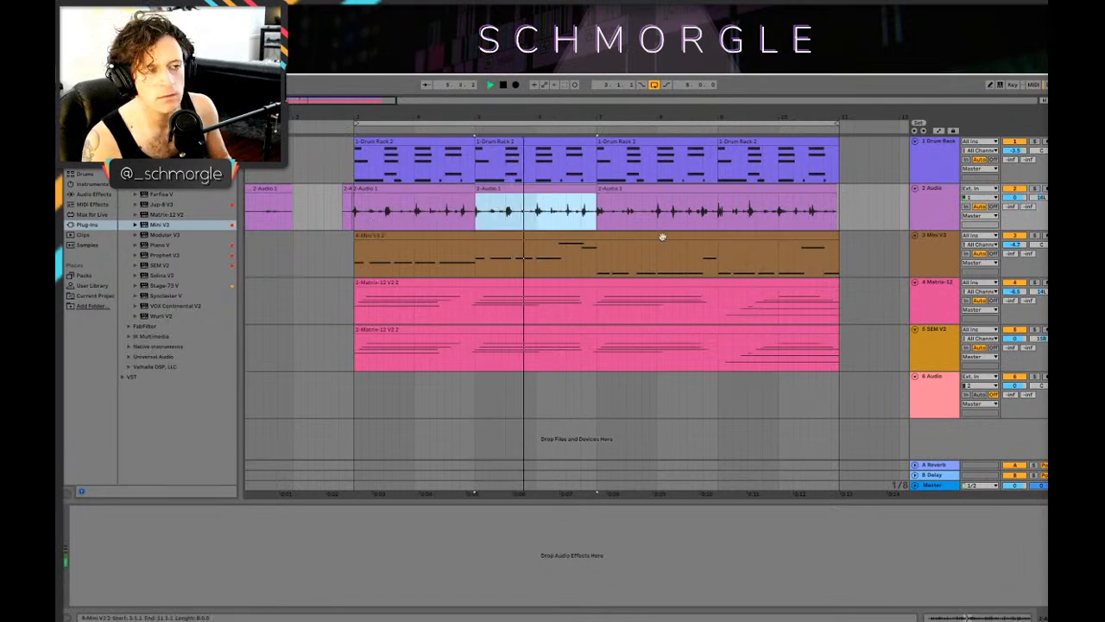
# Step: Lower the 2 Audio track's volume and repeat its two-bar clip through bar 11, checking it with playback from bar 3
pyautogui.moveTo(1018, 197); pyautogui.dragTo(1018, 199)
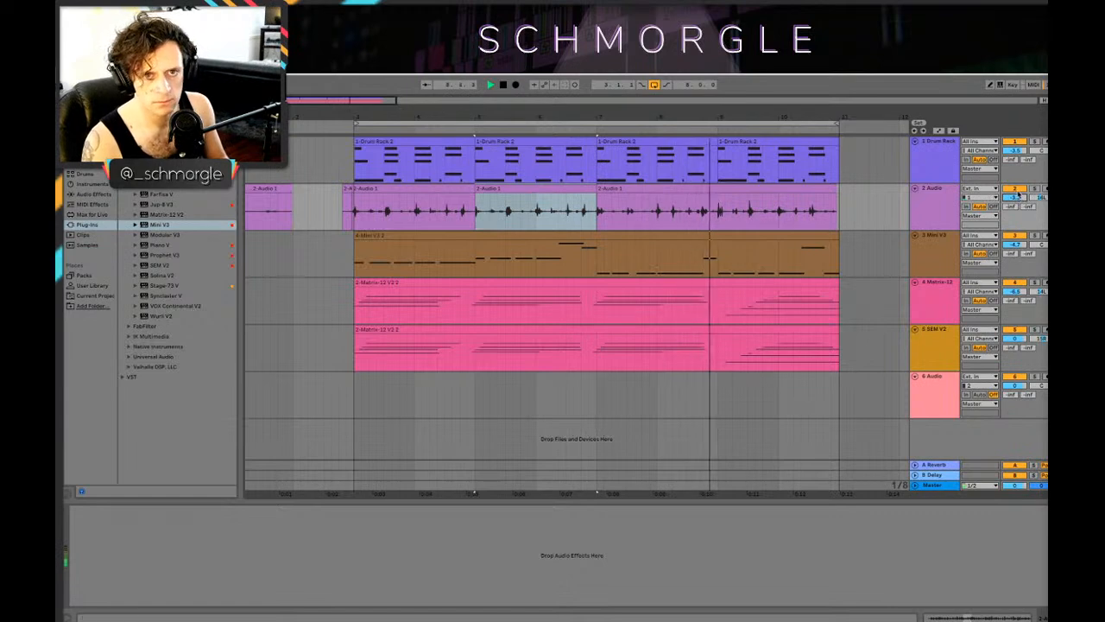
pyautogui.press('space')
pyautogui.moveTo(550, 207); pyautogui.dragTo(579, 193)
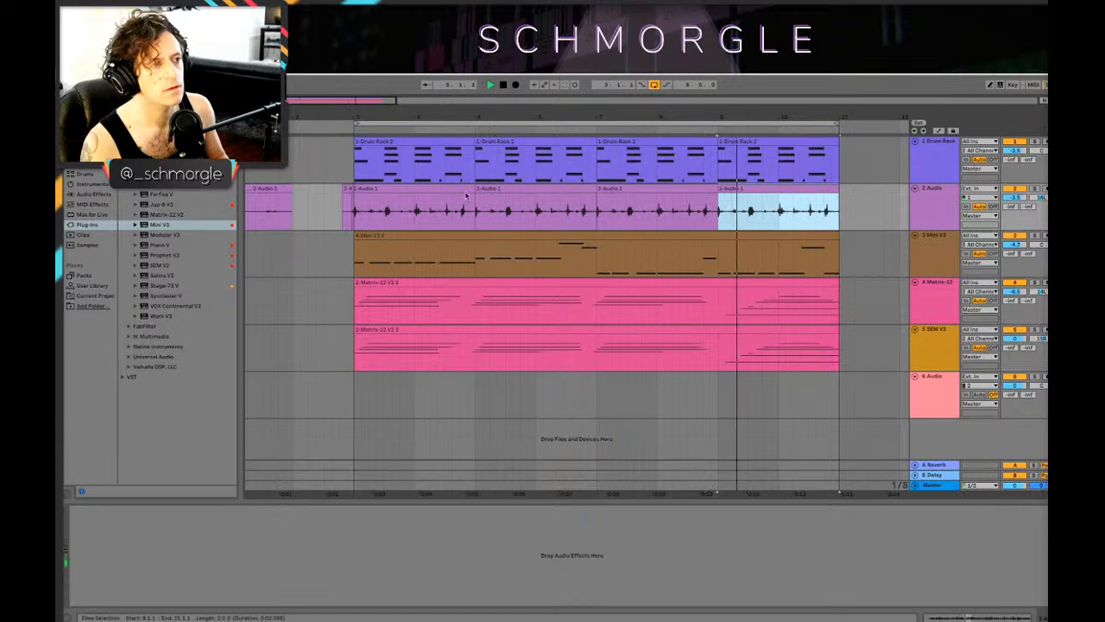
pyautogui.press('space')
pyautogui.click(362, 209)
pyautogui.press('space')
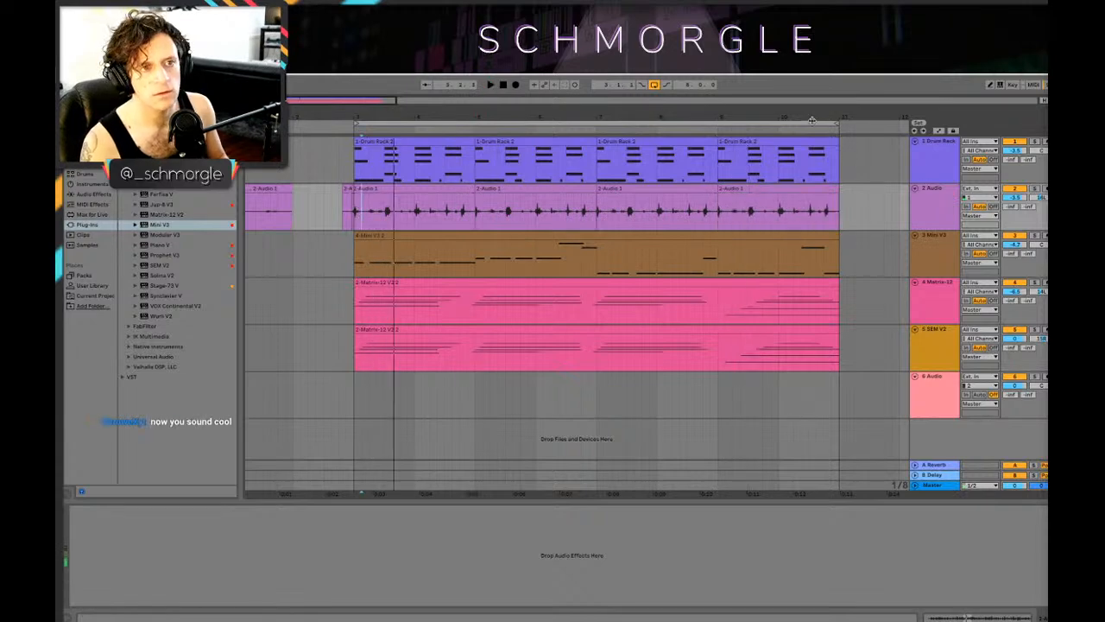
# Step: Insert a new audio track below the Mini V3 track, discarding the MIDI track inserted by mistake
pyautogui.click(811, 120)
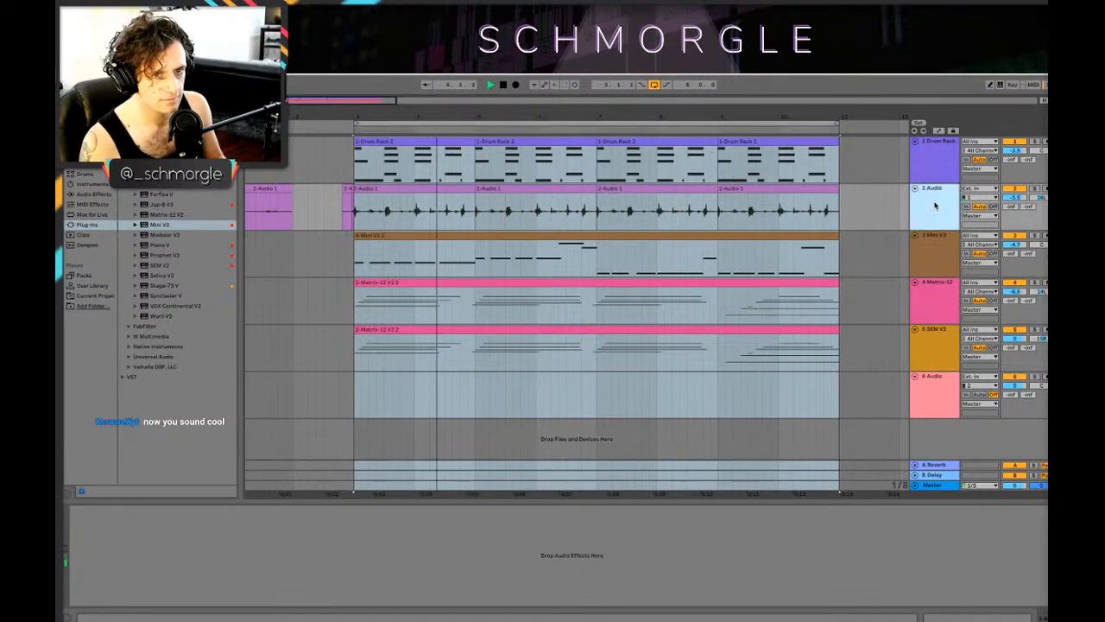
pyautogui.hotkey('ctrl', 'shift', 't')
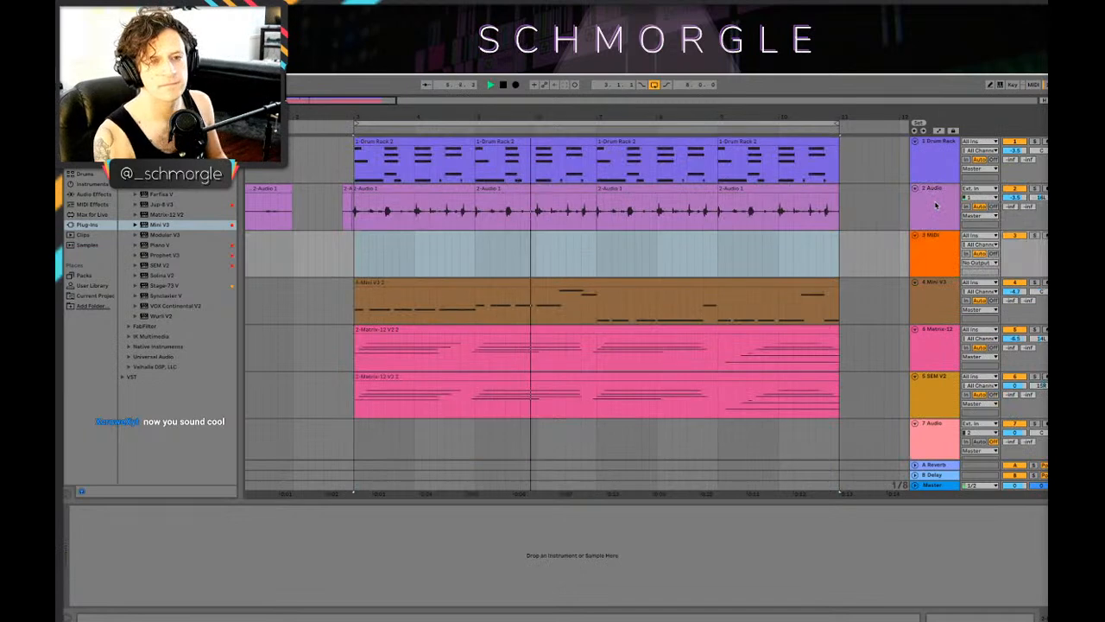
pyautogui.press('Delete')
pyautogui.hotkey('ctrl', 't')
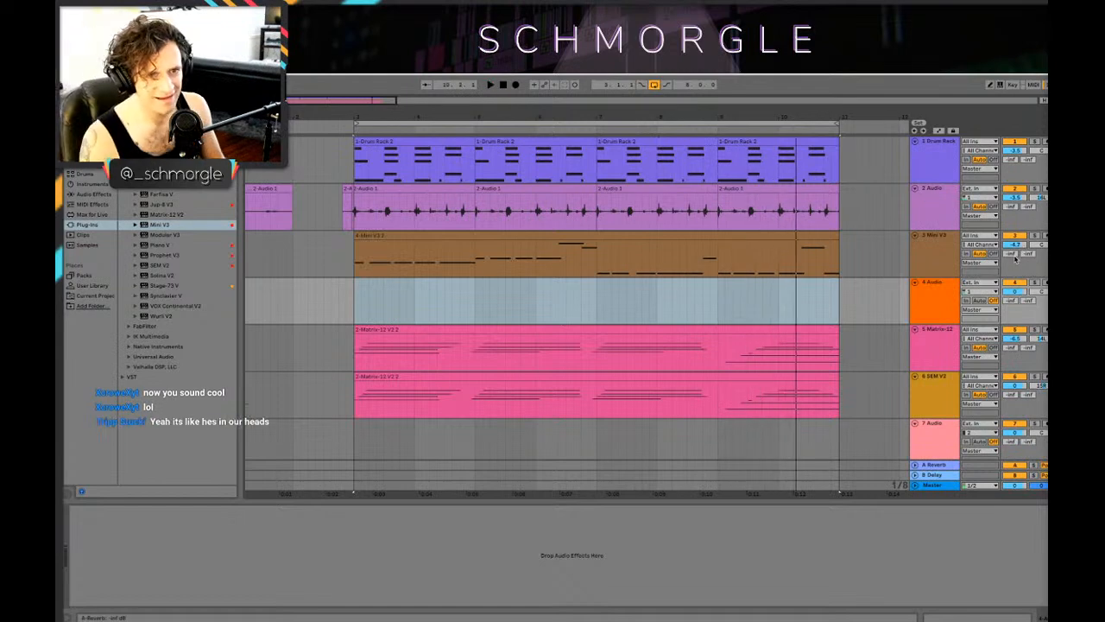
pyautogui.scroll(-1, 1016, 275)
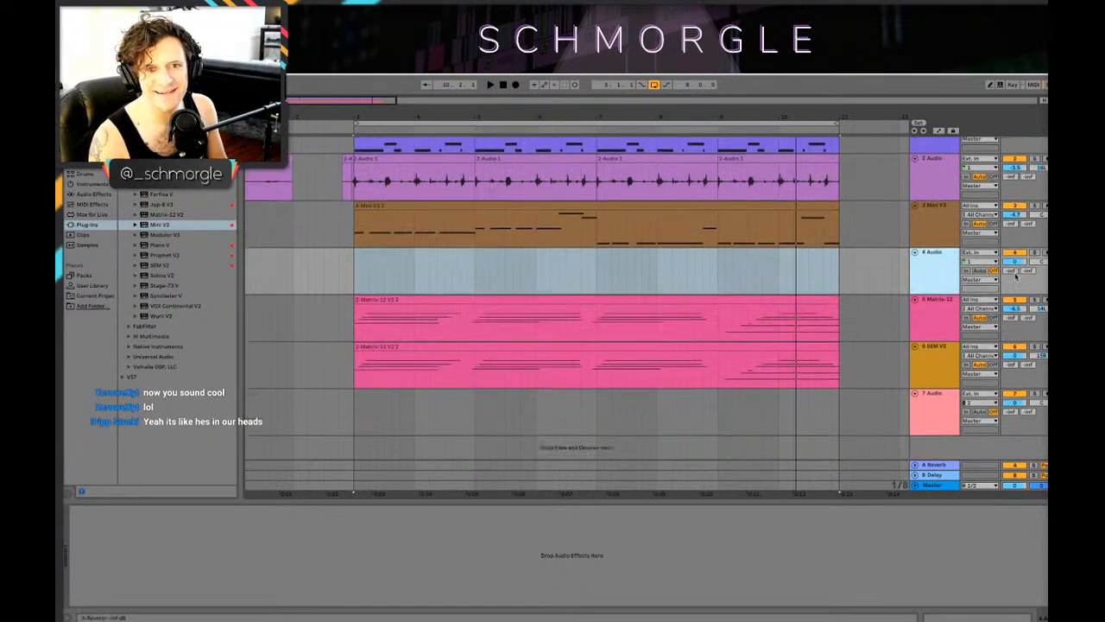
pyautogui.scroll(1, 929, 293)
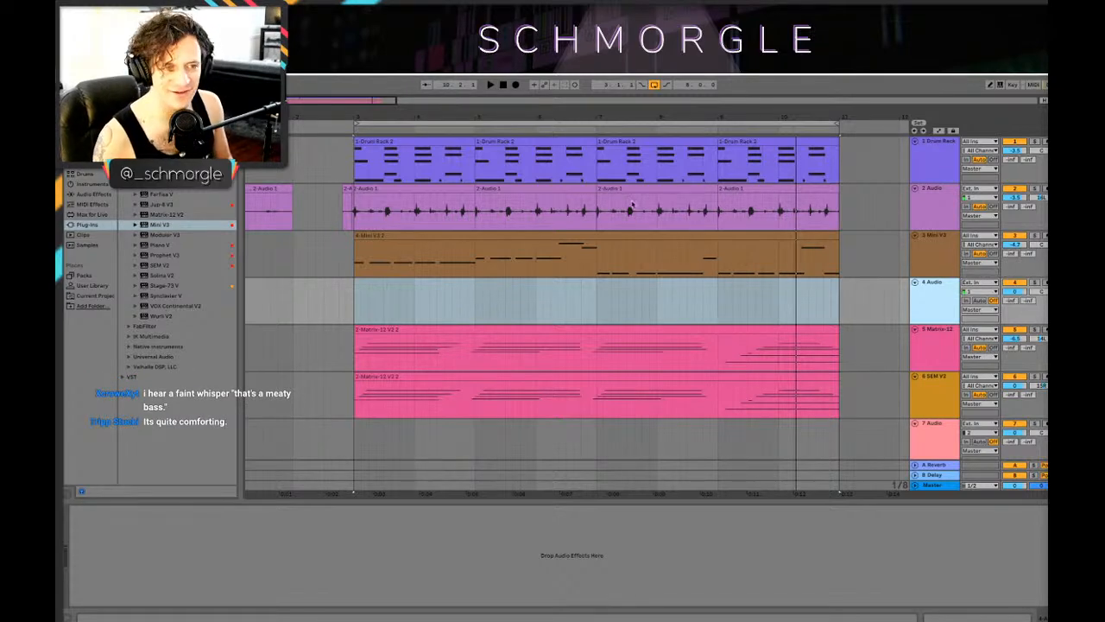
# Step: Set the insert mark in the 4 Audio track at bar 3 and play the loop
pyautogui.click(360, 298)
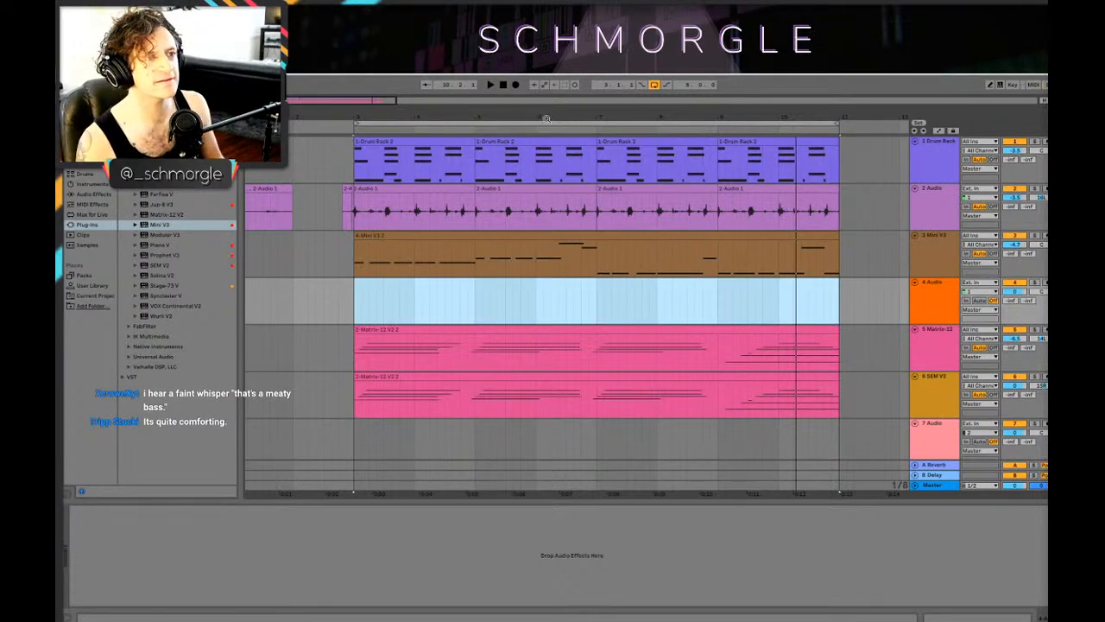
pyautogui.moveTo(546, 119)
pyautogui.mouseDown()
pyautogui.moveTo(551, 137)
pyautogui.moveTo(585, 128)
pyautogui.moveTo(535, 115)
pyautogui.mouseUp()
pyautogui.click(344, 303)
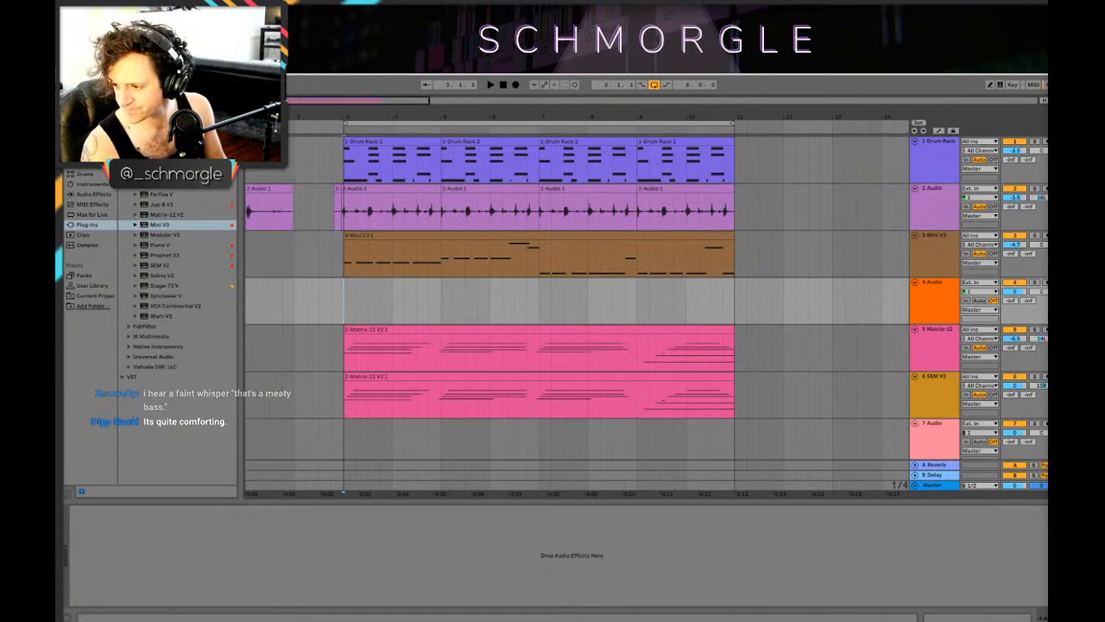
pyautogui.press('space')
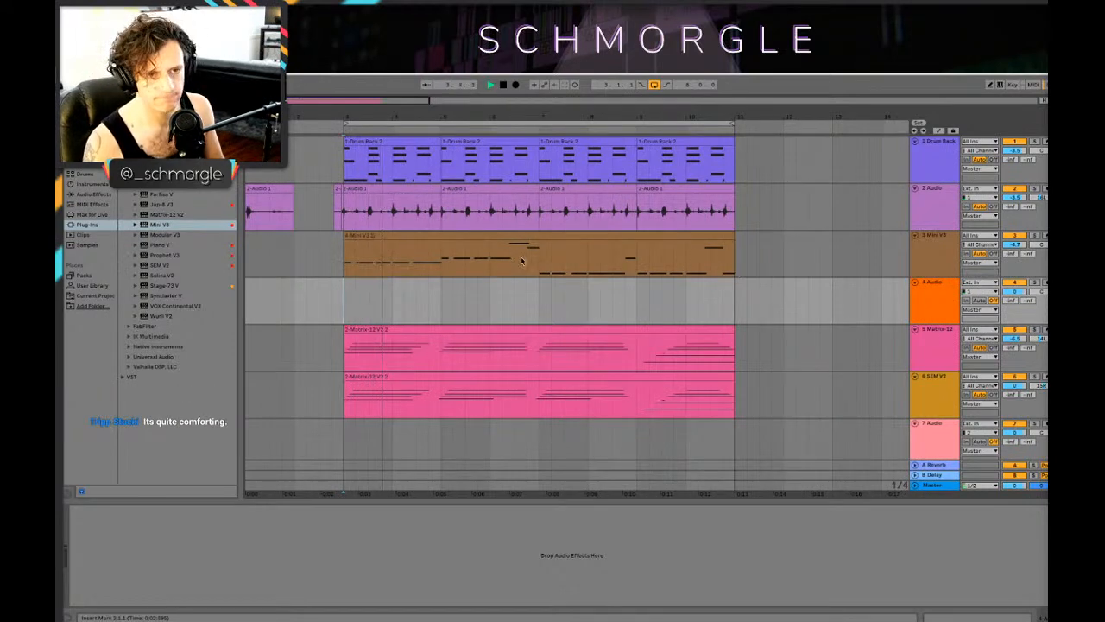
# Step: Insert a new audio track directly below the 2 Audio track, discarding the mistakenly added MIDI track
pyautogui.click(950, 200)
pyautogui.press('space')
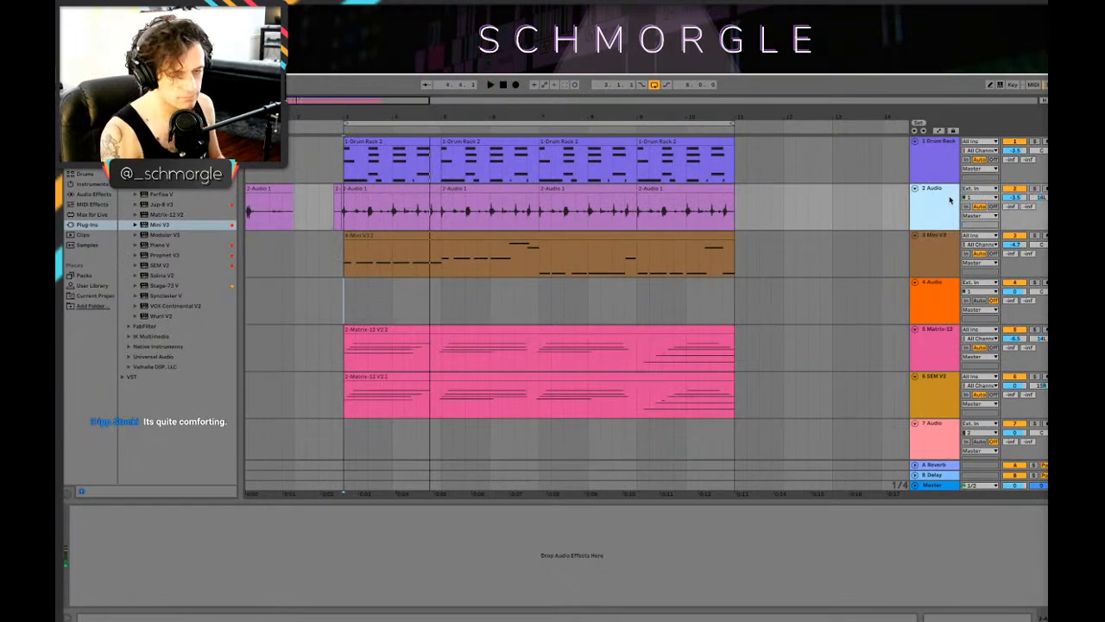
pyautogui.hotkey('ctrl', 'shift', 't')
pyautogui.press('Delete')
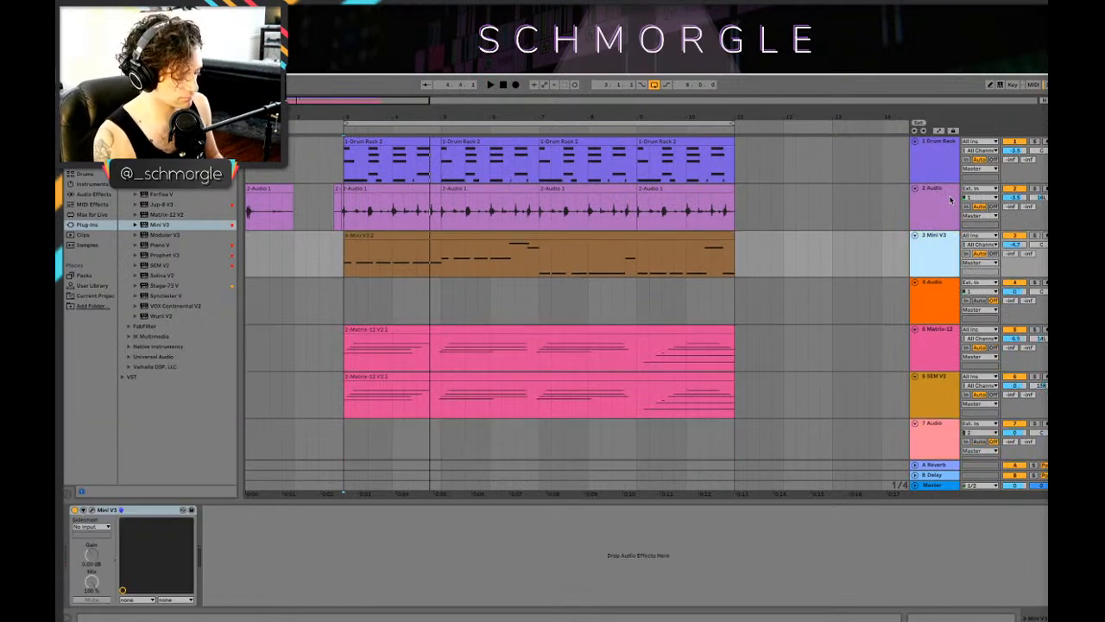
pyautogui.click(946, 198)
pyautogui.hotkey('ctrl', 't')
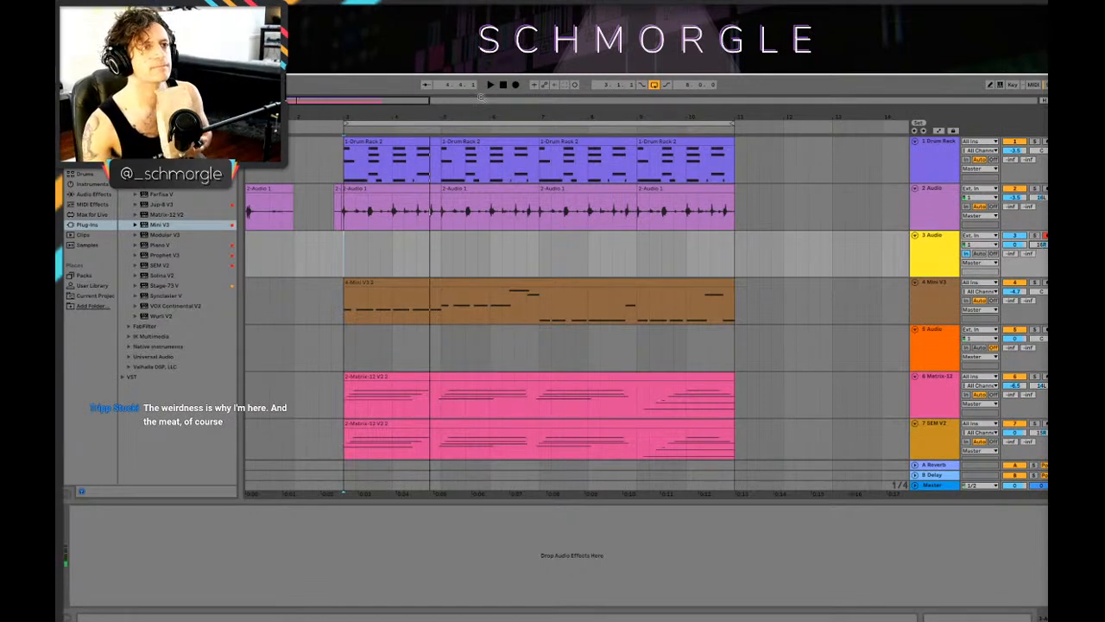
# Step: Record a take on the 3 Audio track from bar 3 through the loop and set its monitoring to Off
pyautogui.click(516, 86)
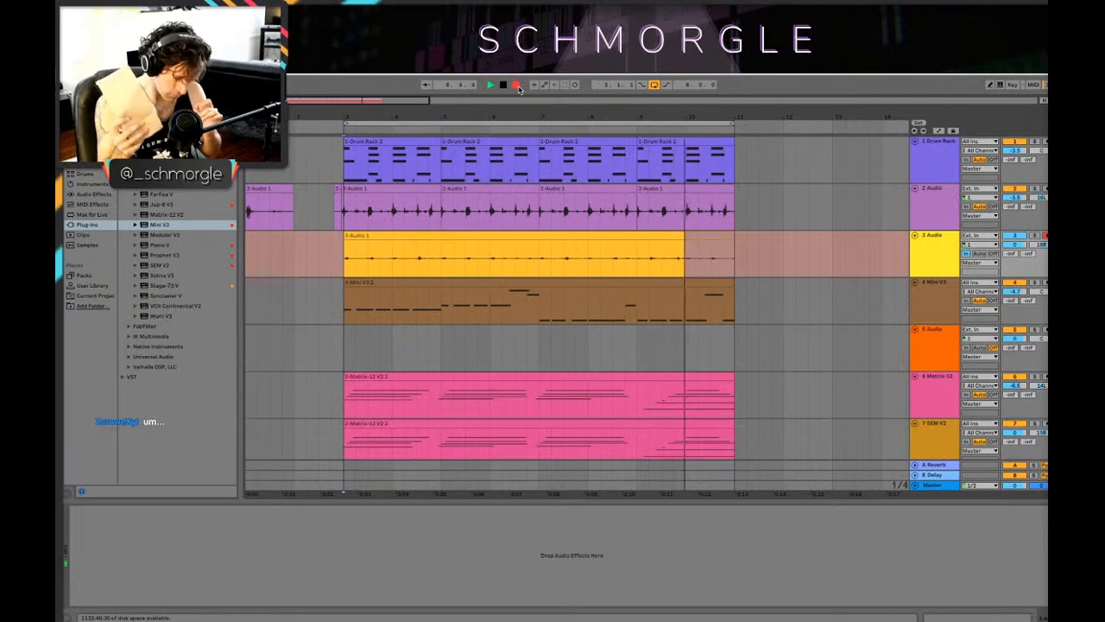
pyautogui.press('space')
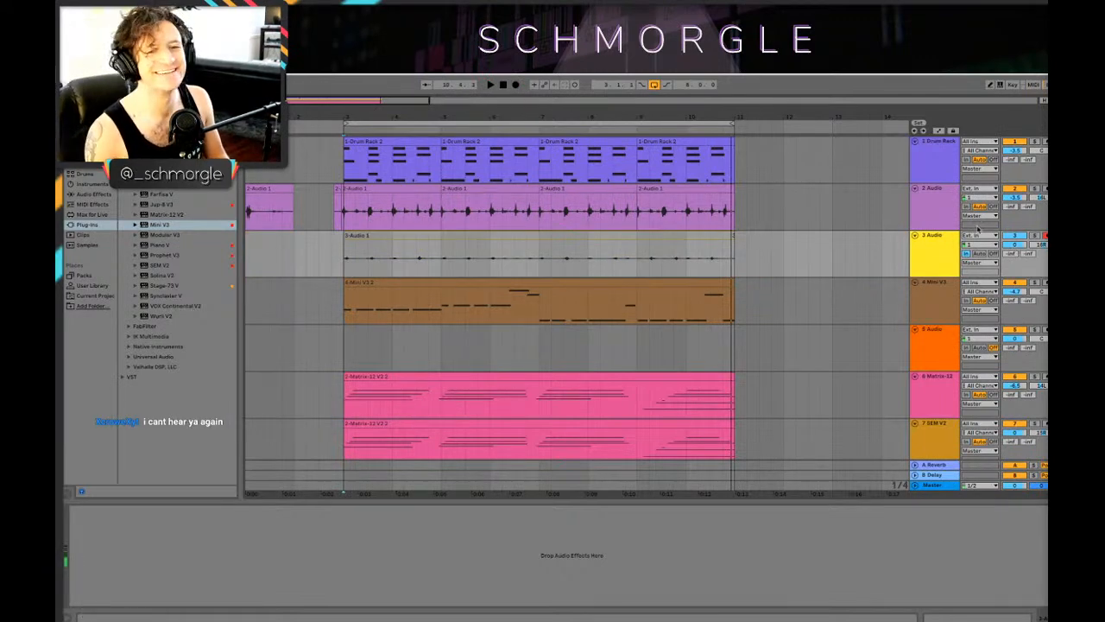
pyautogui.click(992, 254)
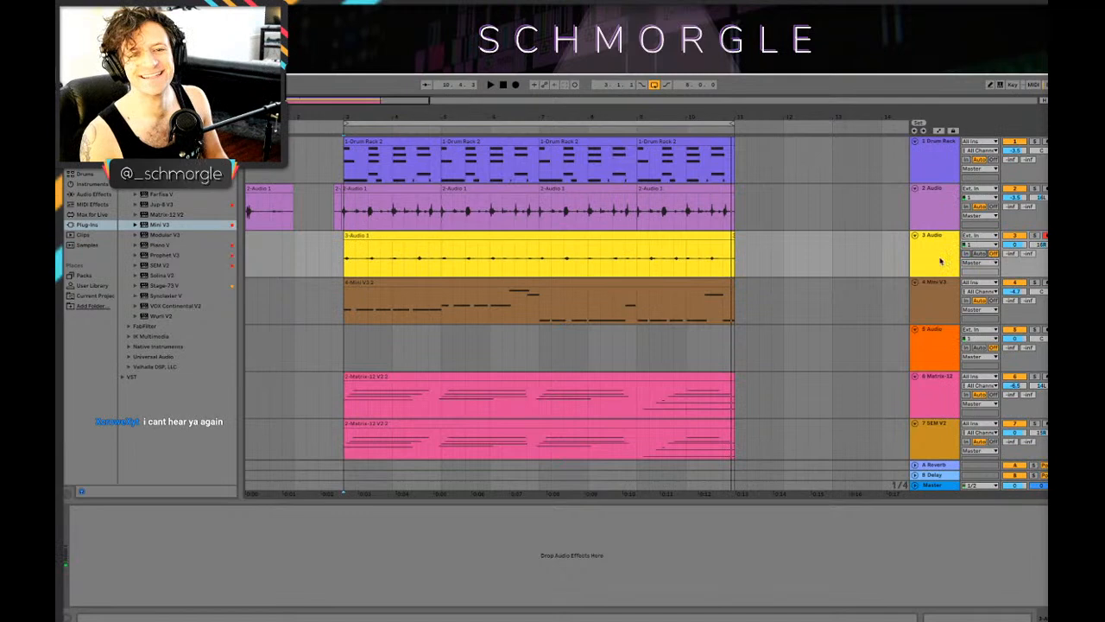
# Step: Play the loop from bar 3 to check the new 3 Audio take against the drums
pyautogui.press('space')
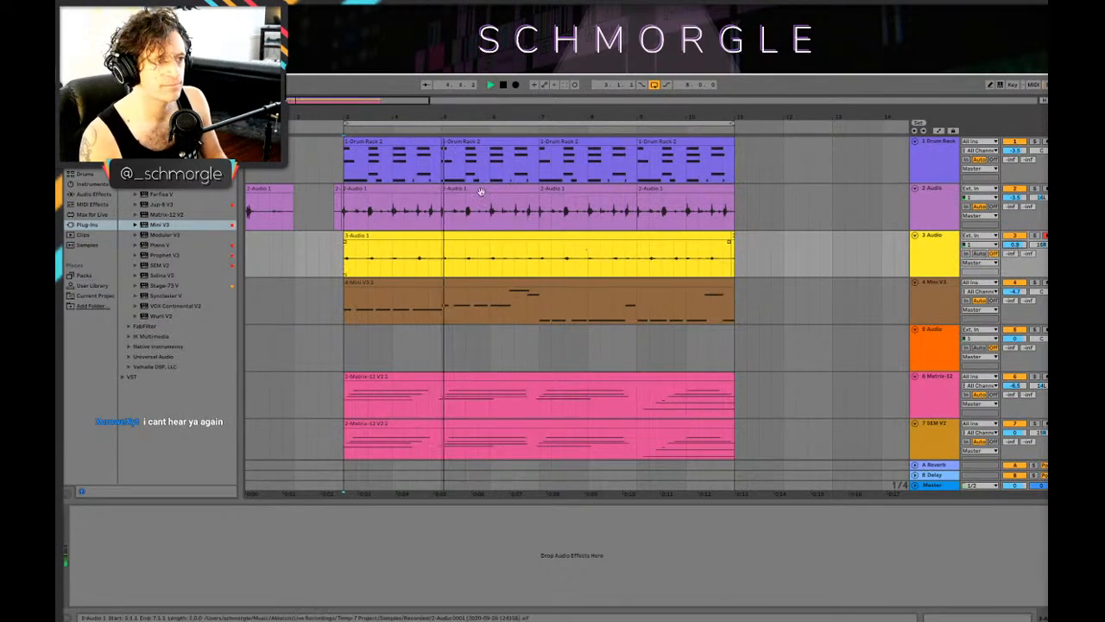
pyautogui.press('space')
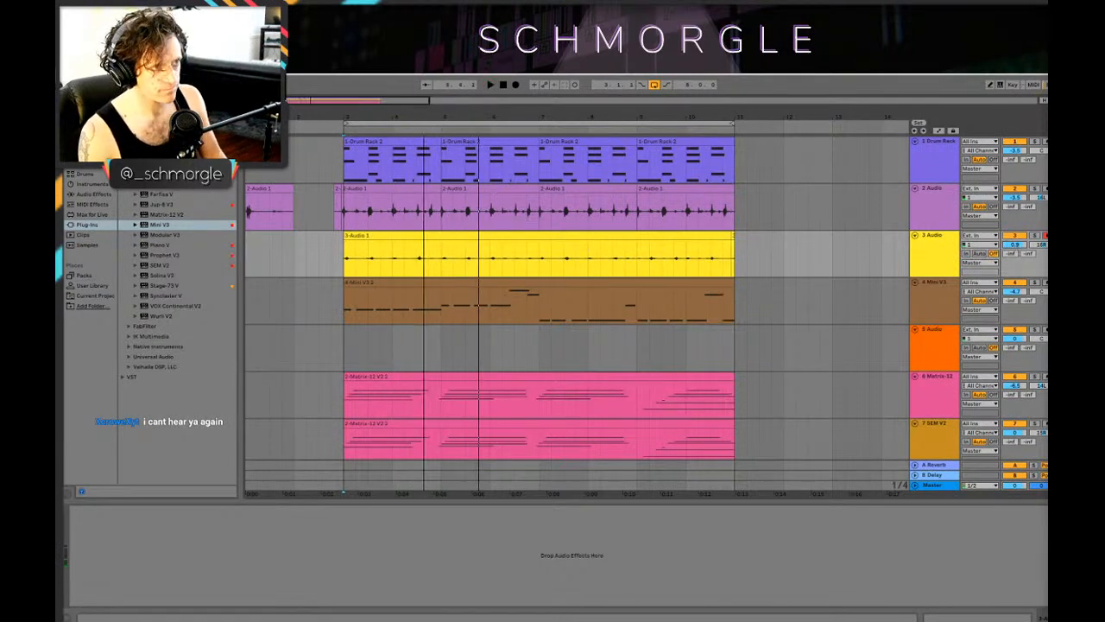
pyautogui.moveTo(423, 116); pyautogui.dragTo(445, 165)
pyautogui.press('space')
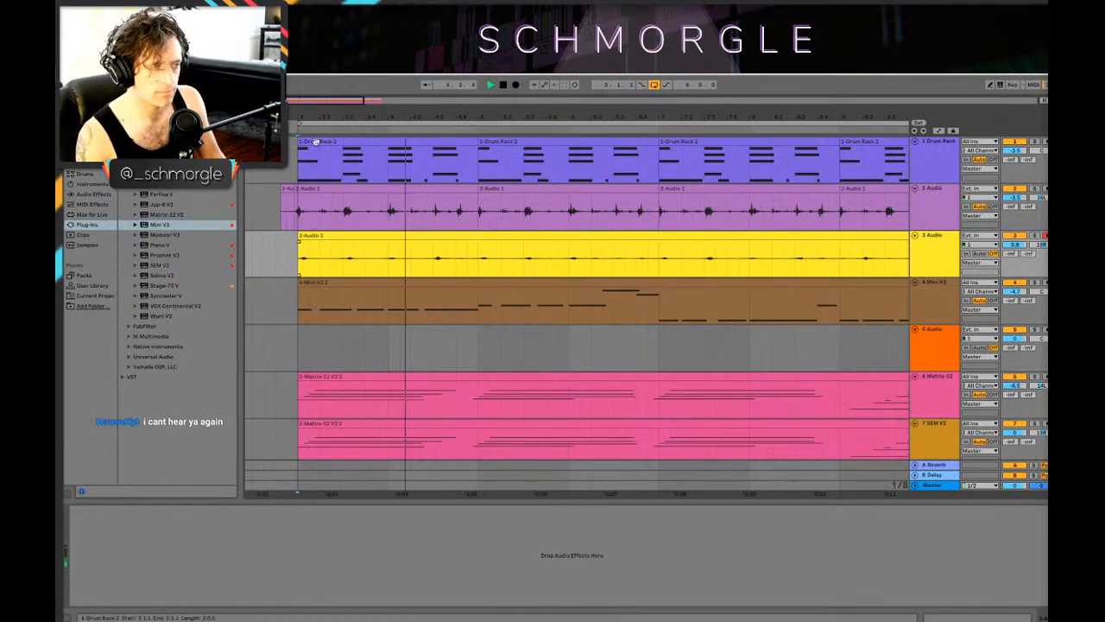
pyautogui.press('space')
pyautogui.moveTo(300, 117); pyautogui.dragTo(411, 228)
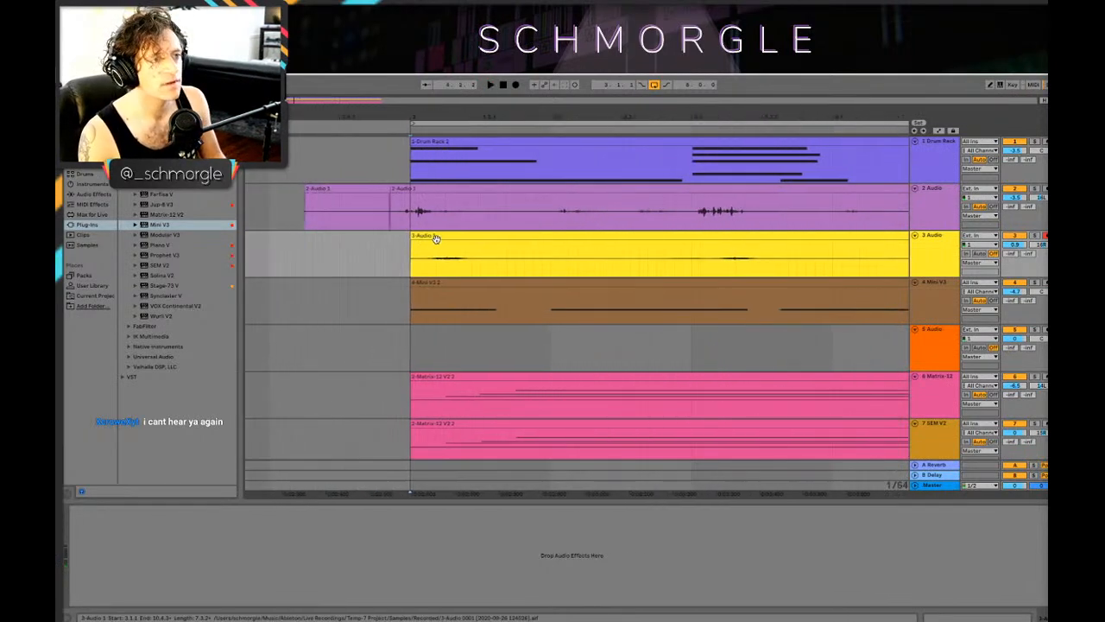
# Step: Remove the short leftover clip fragment after the recorded take at the loop end on the 3 Audio track
pyautogui.click(431, 246)
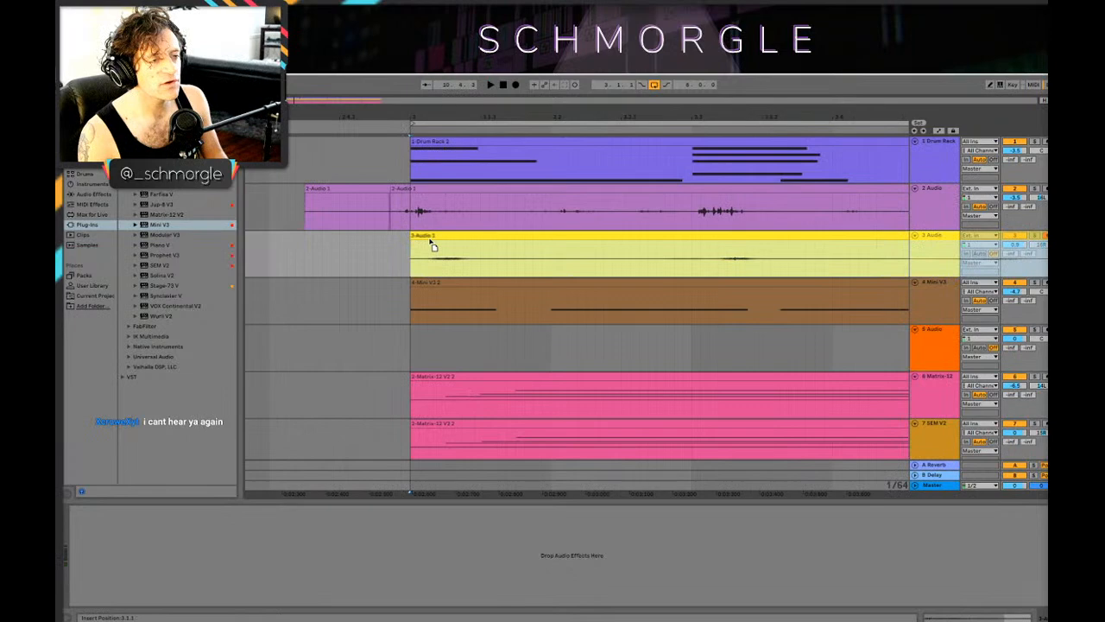
pyautogui.moveTo(600, 117); pyautogui.dragTo(412, 17)
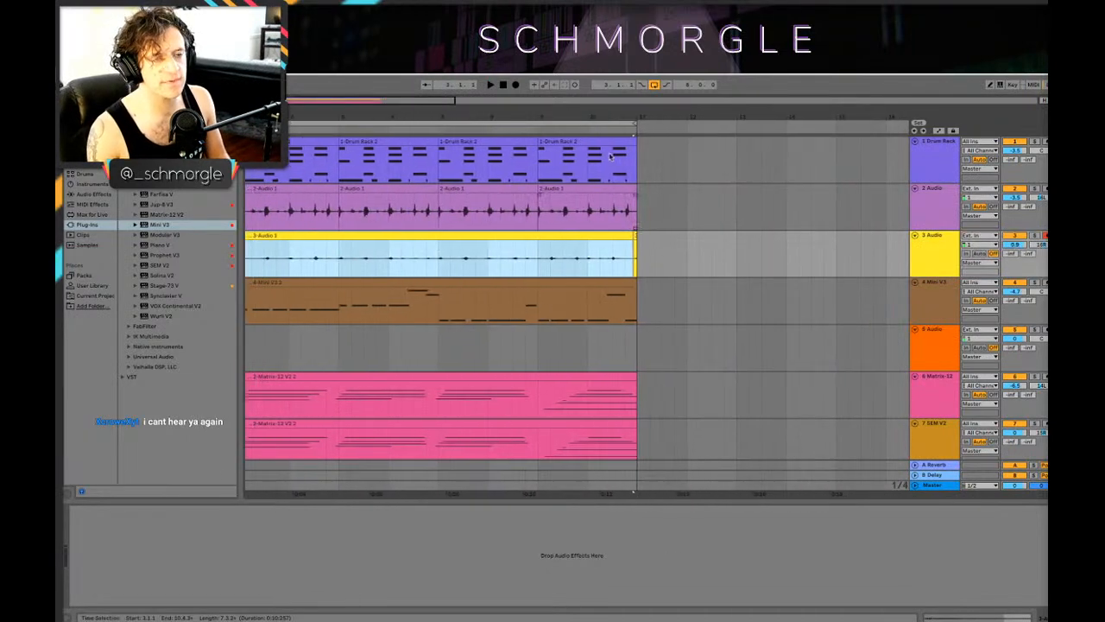
pyautogui.moveTo(592, 107); pyautogui.dragTo(723, 112)
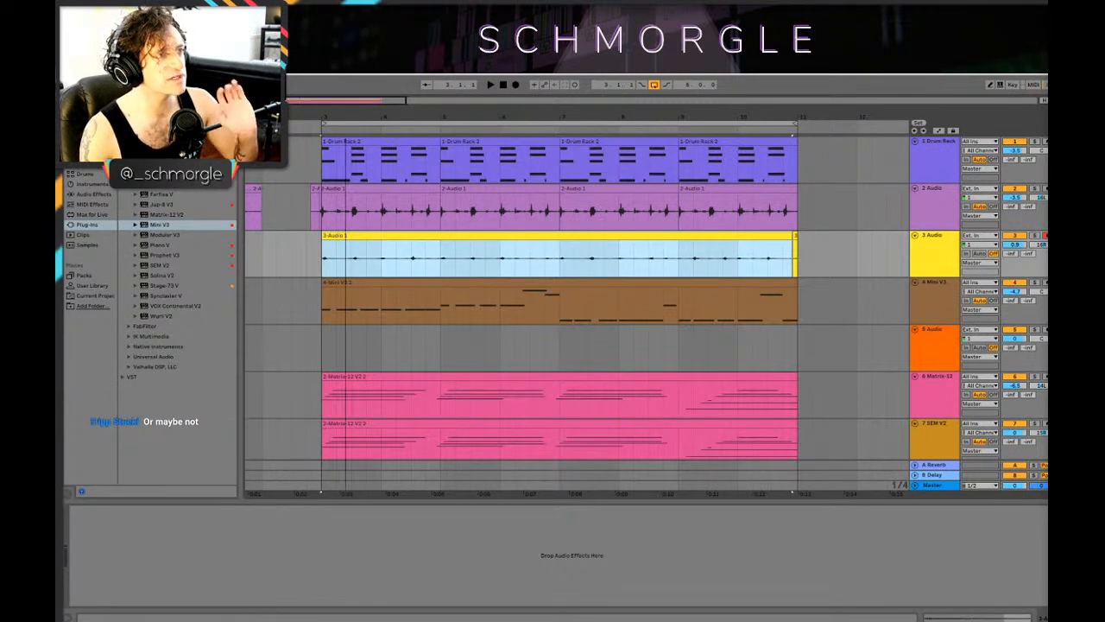
pyautogui.moveTo(619, 116); pyautogui.dragTo(492, 121)
pyautogui.moveTo(700, 254); pyautogui.dragTo(680, 245)
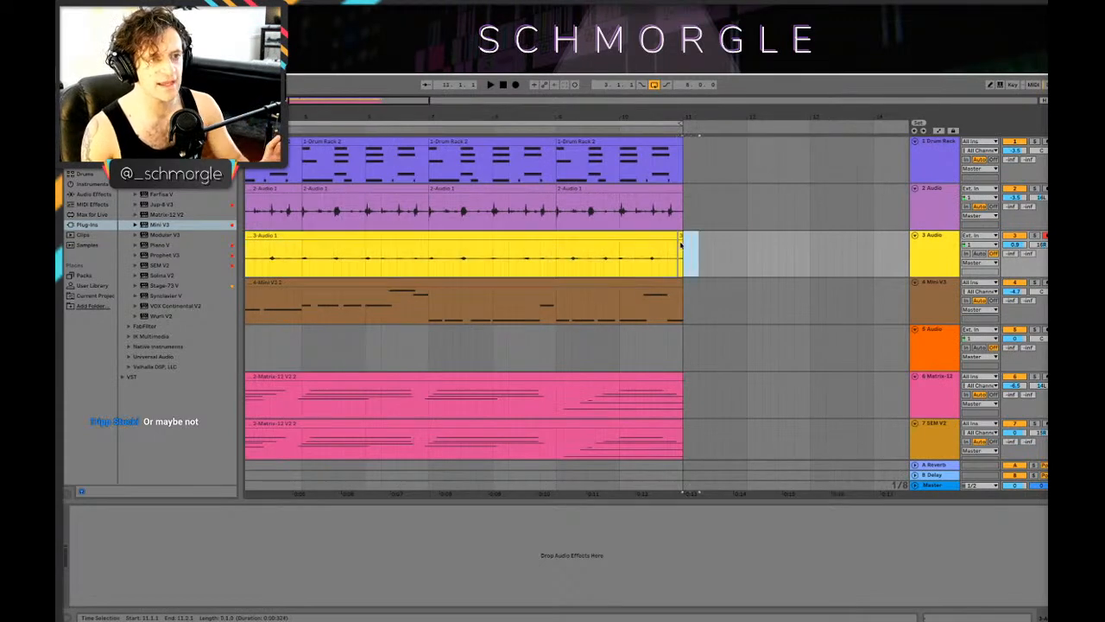
pyautogui.click(674, 243)
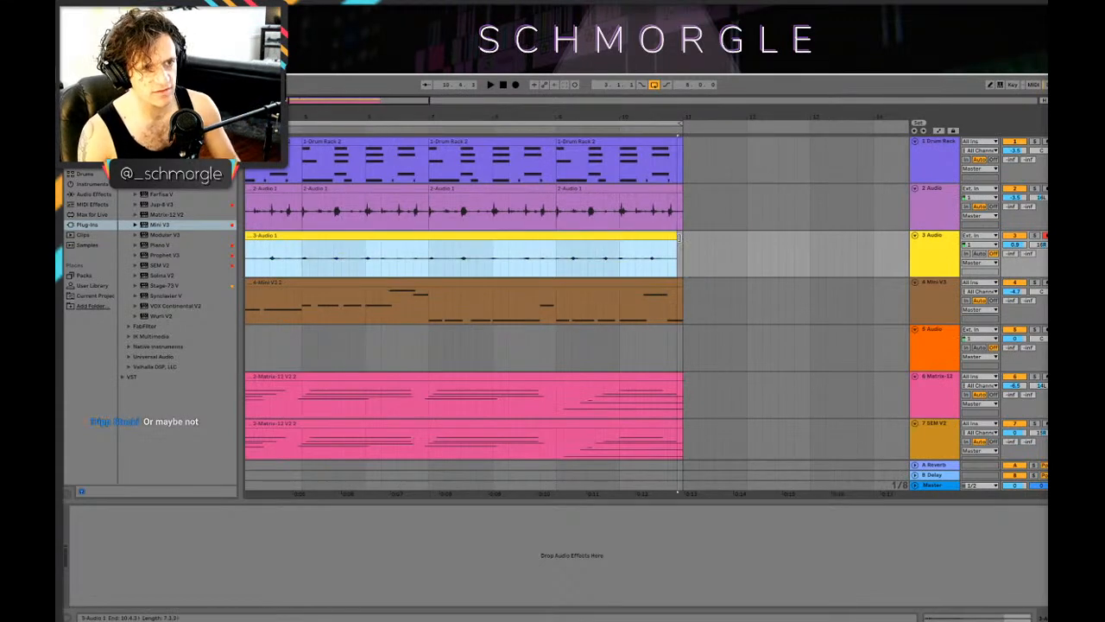
# Step: Solo the 2 Audio and 3 Audio tracks during playback and set their volumes to -6.4 dB and -5.1 dB
pyautogui.moveTo(545, 116); pyautogui.dragTo(861, 118)
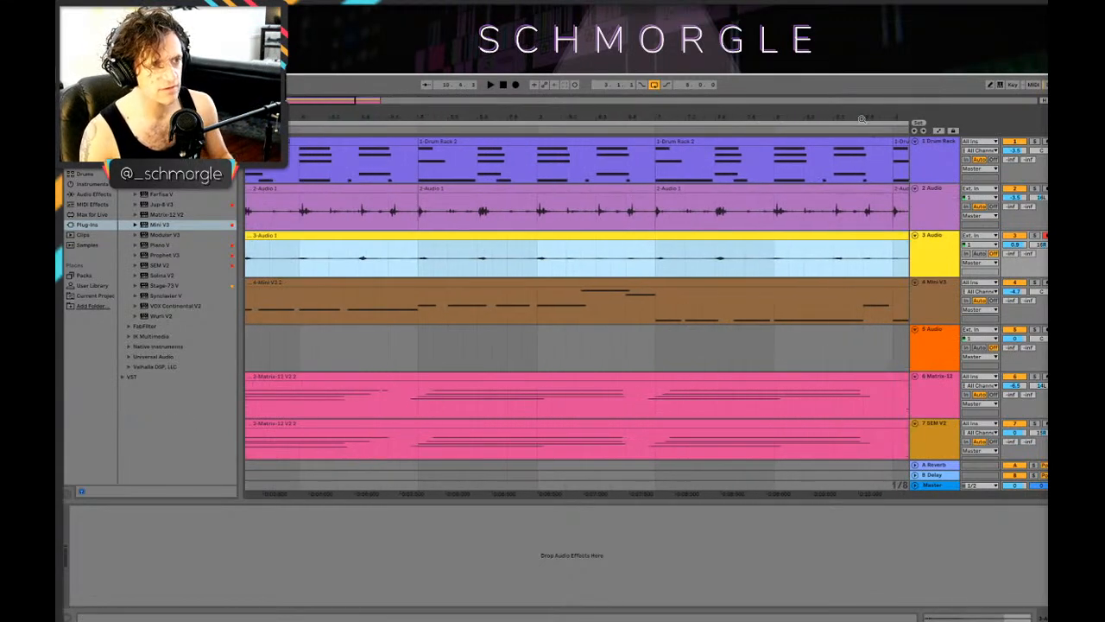
pyautogui.moveTo(566, 112); pyautogui.dragTo(791, 110)
pyautogui.press('space')
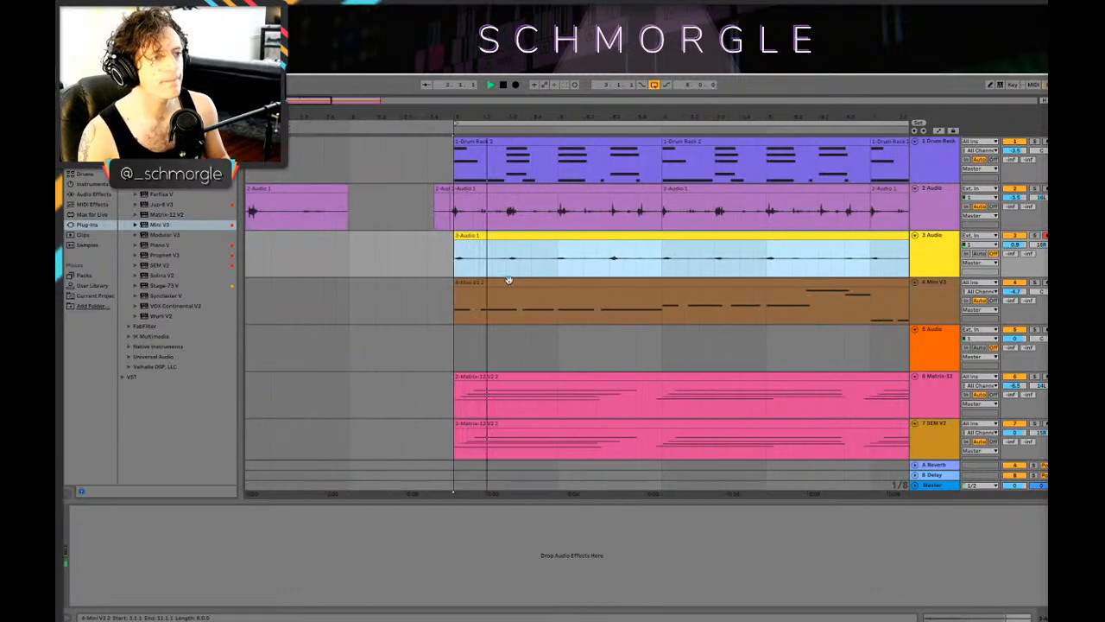
pyautogui.moveTo(1014, 244); pyautogui.dragTo(1014, 255)
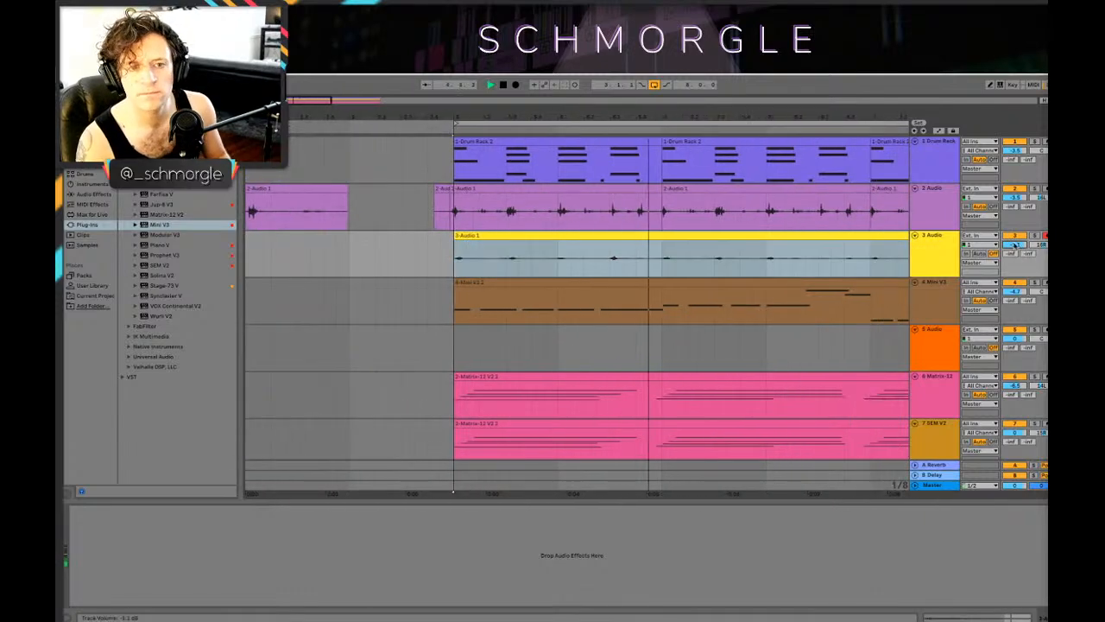
pyautogui.click(1034, 235)
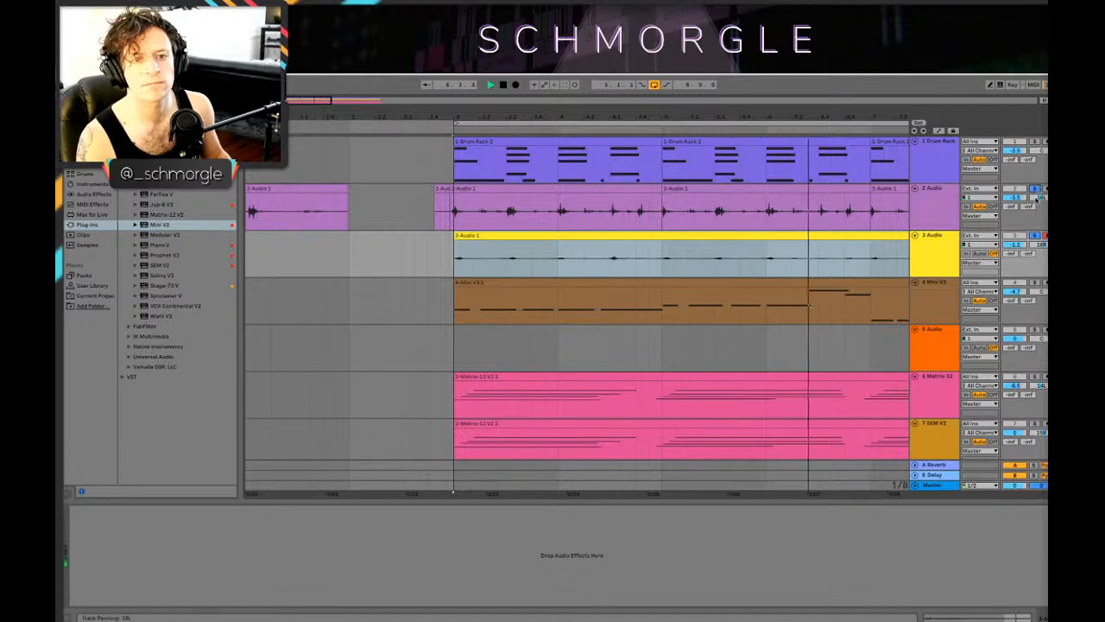
pyautogui.moveTo(863, 111); pyautogui.dragTo(538, 91)
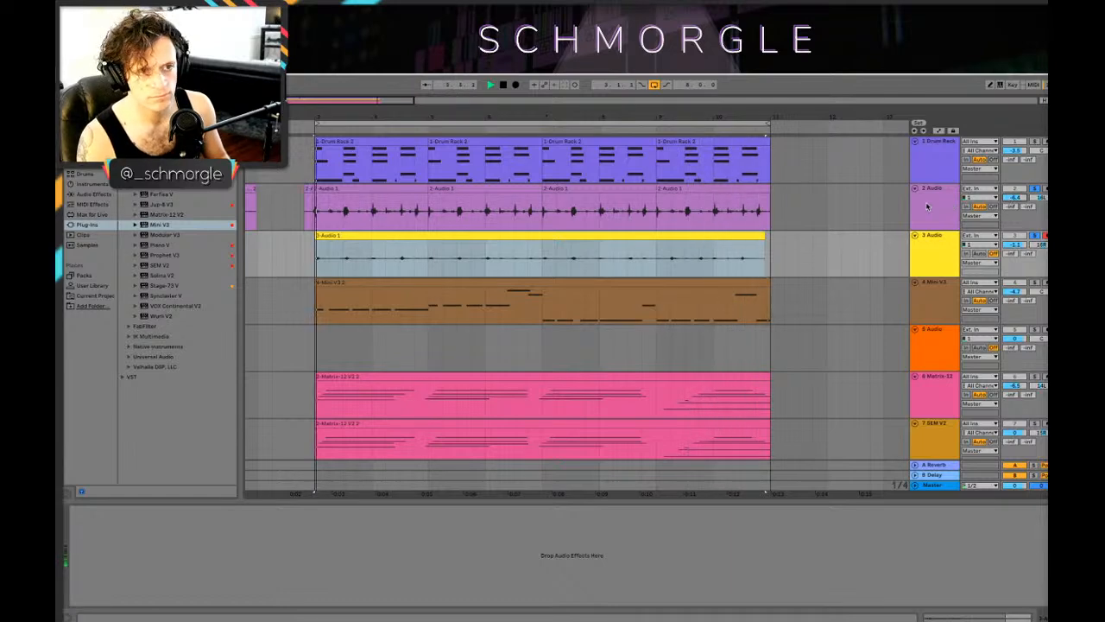
# Step: Open the 3 Audio clip and the first full 2 Audio loop clip in turn and listen to the soloed percussion
pyautogui.press('space')
pyautogui.click(933, 255)
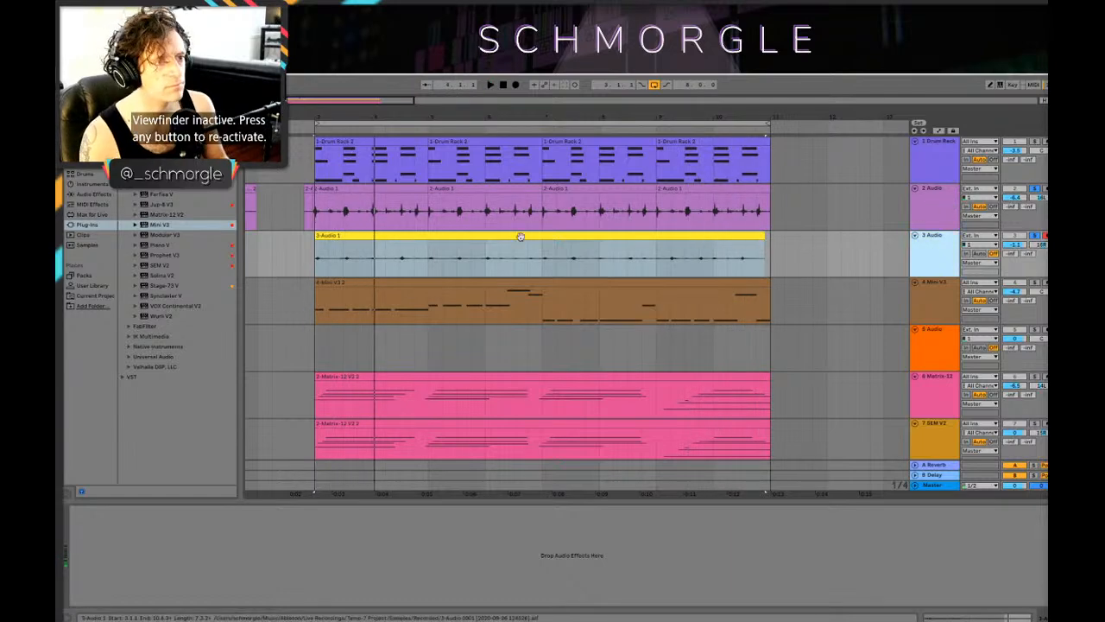
pyautogui.doubleClick(521, 236)
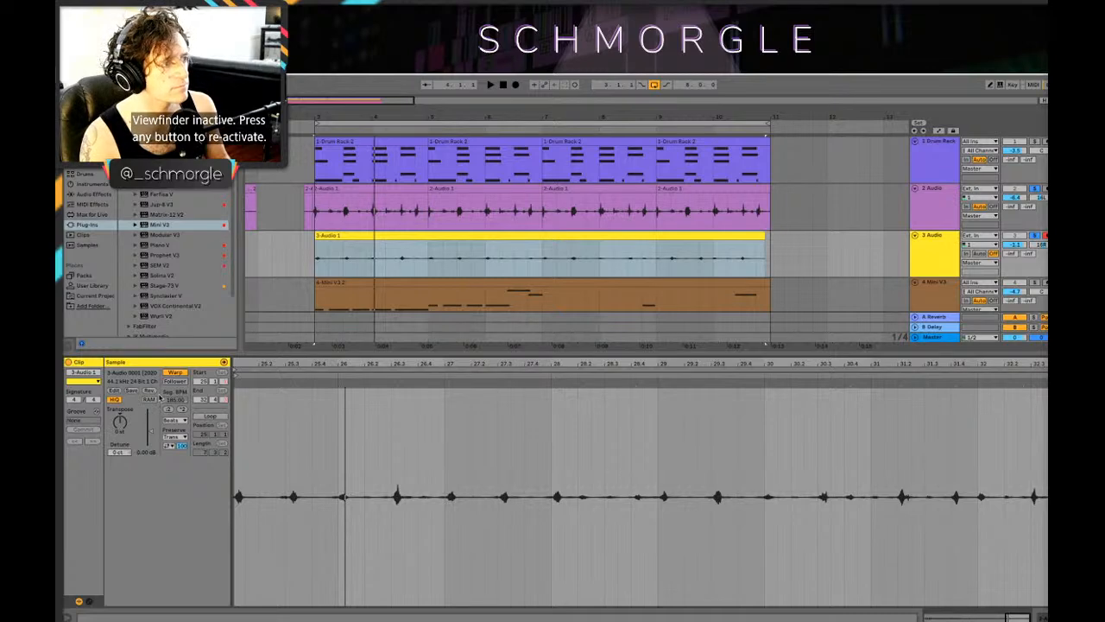
pyautogui.press('space')
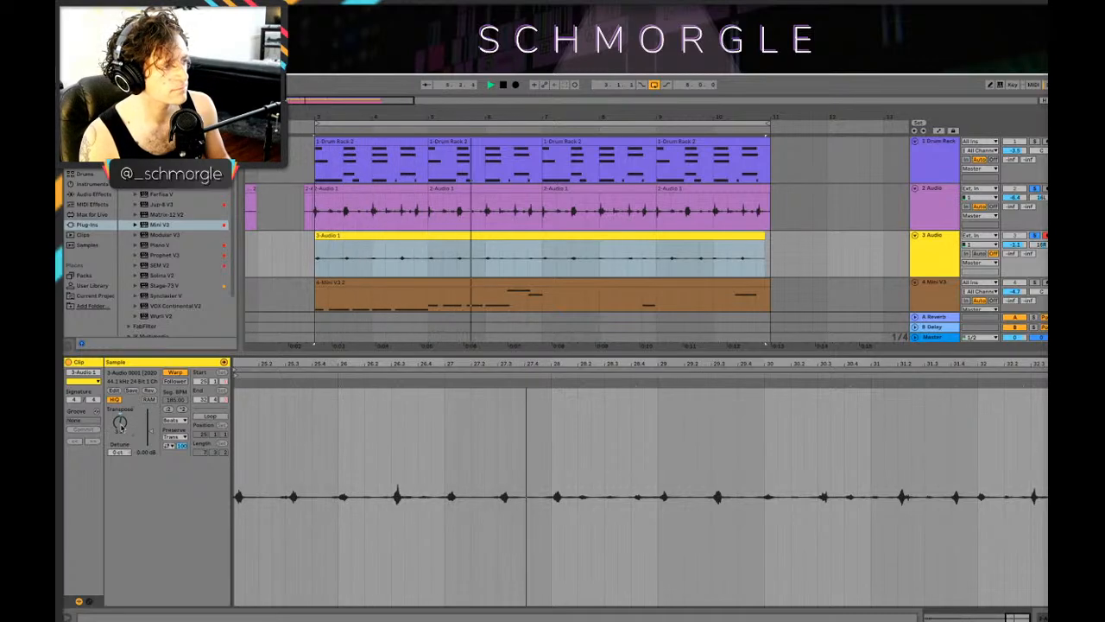
pyautogui.press('space')
pyautogui.press('space')
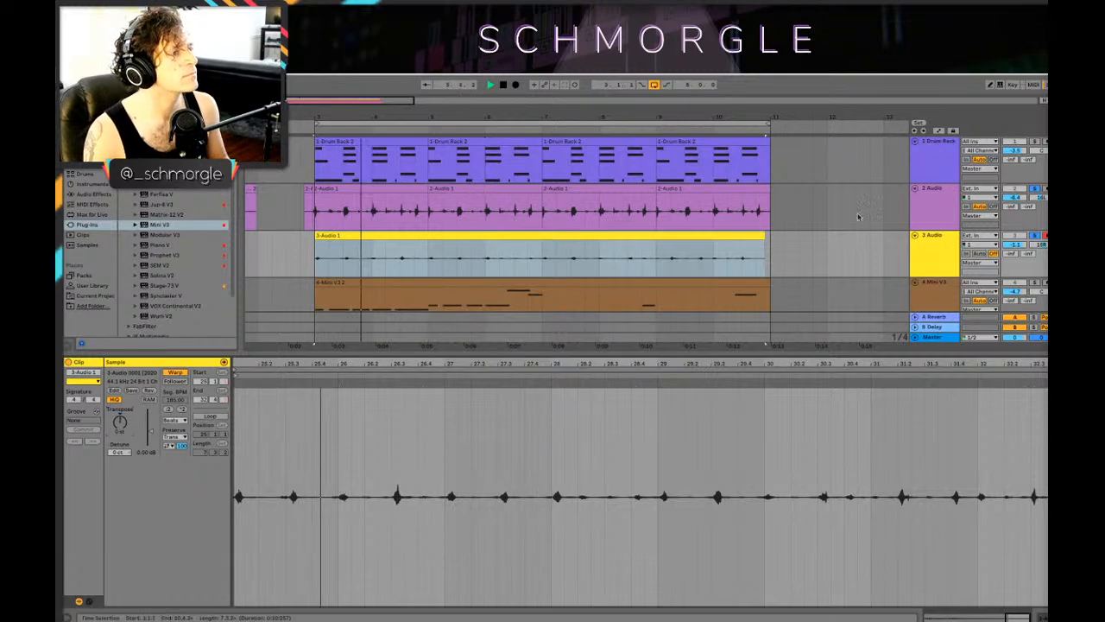
pyautogui.press('space')
pyautogui.click(386, 189)
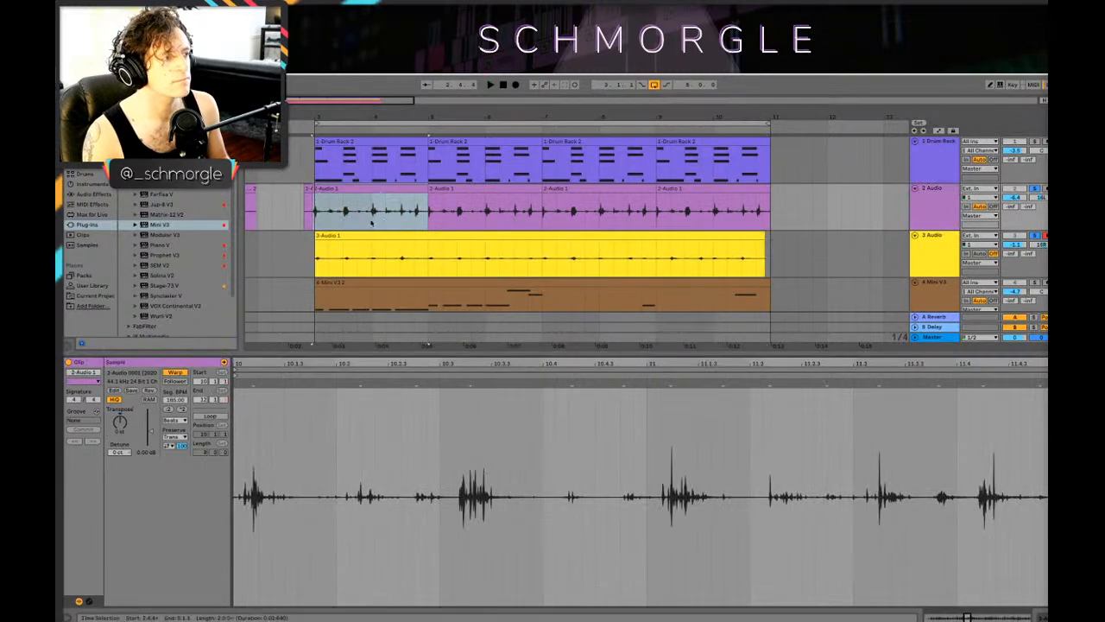
pyautogui.press('space')
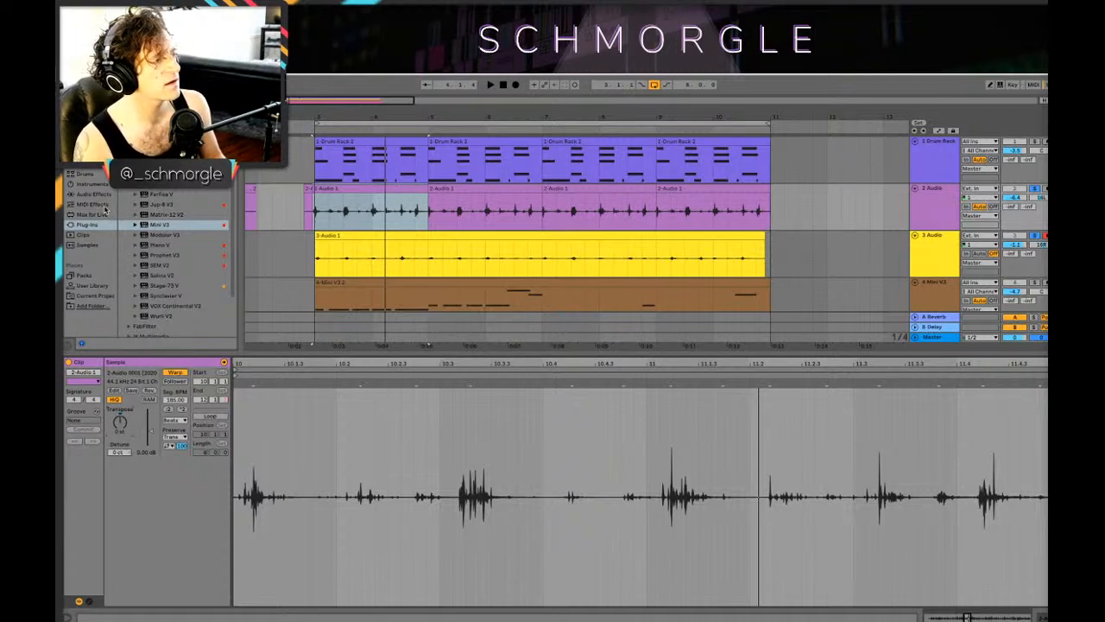
# Step: Find Chorus among the audio effects and add it to the 2 Audio track
pyautogui.click(90, 124)
pyautogui.click(100, 215)
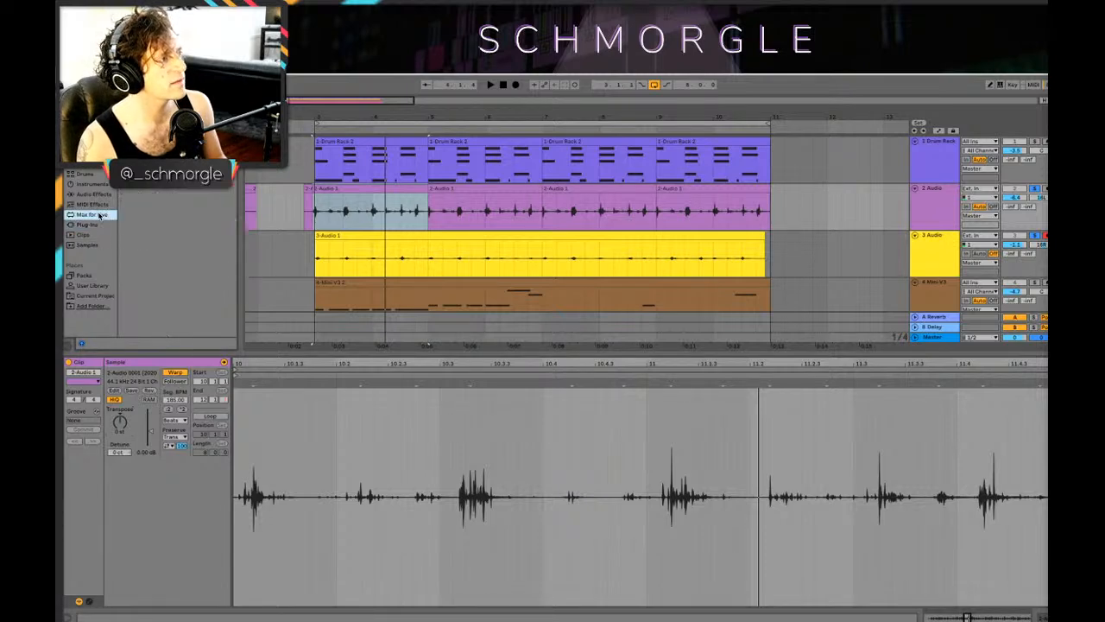
pyautogui.click(90, 224)
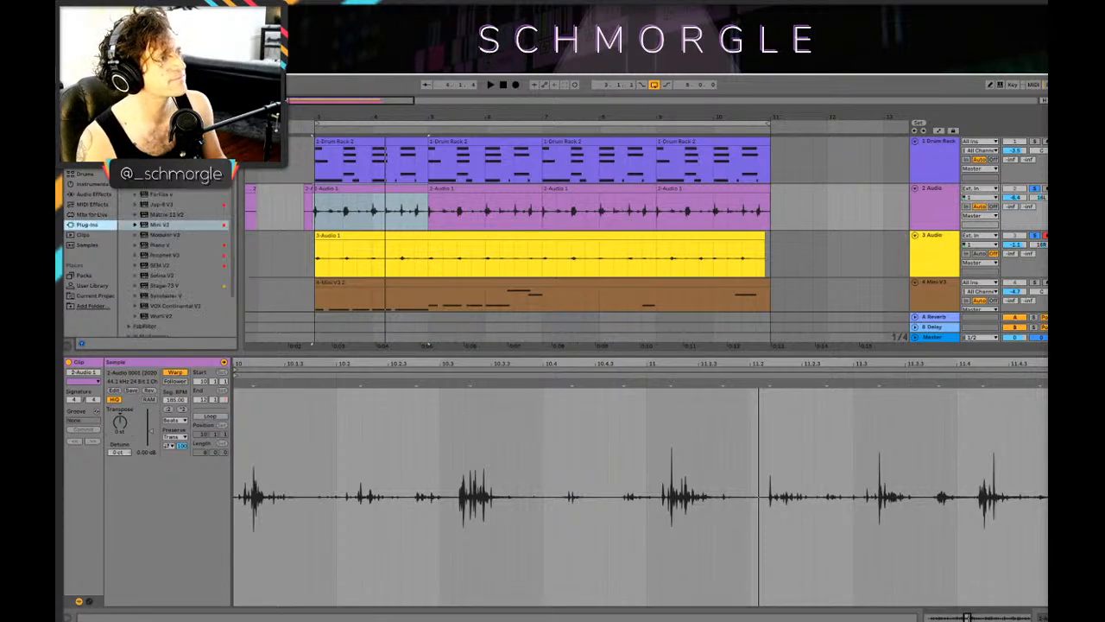
pyautogui.click(94, 195)
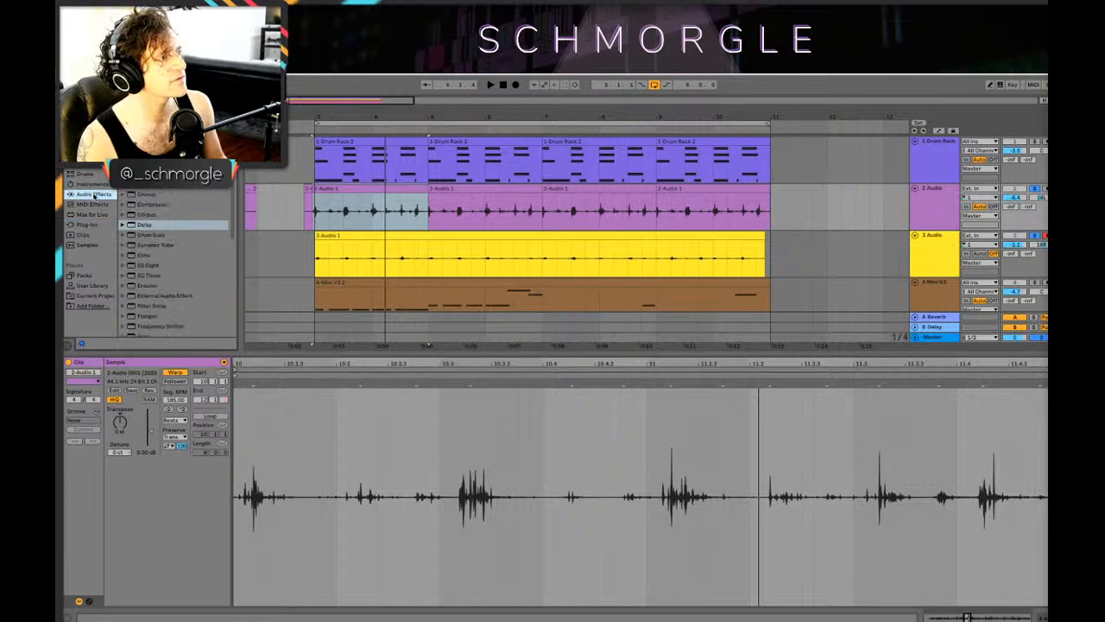
pyautogui.scroll(-1, 141, 265)
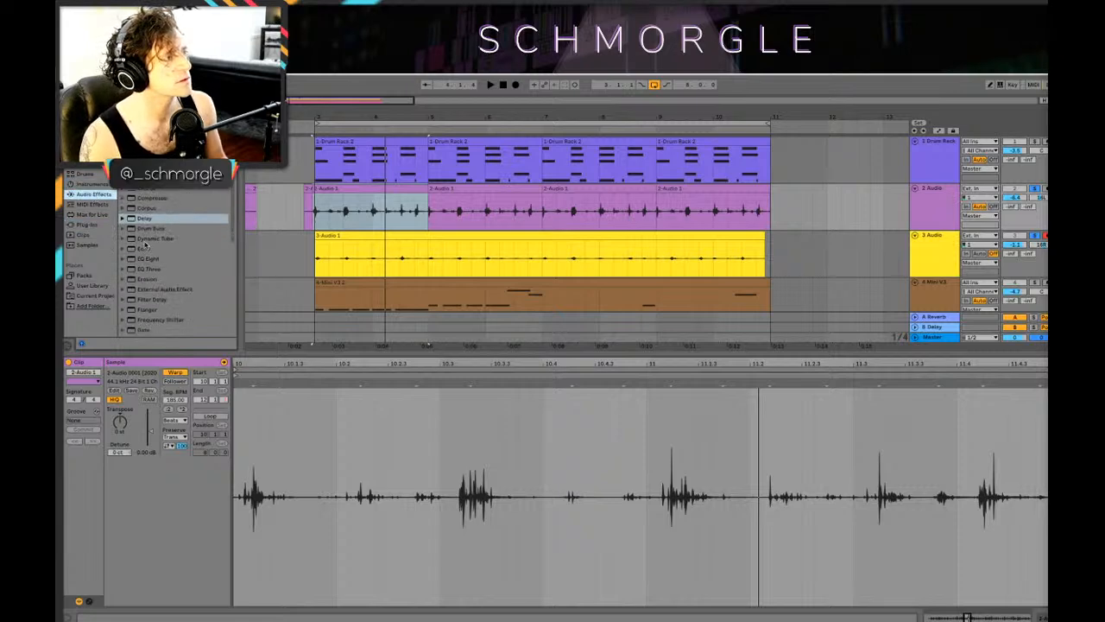
pyautogui.click(143, 189)
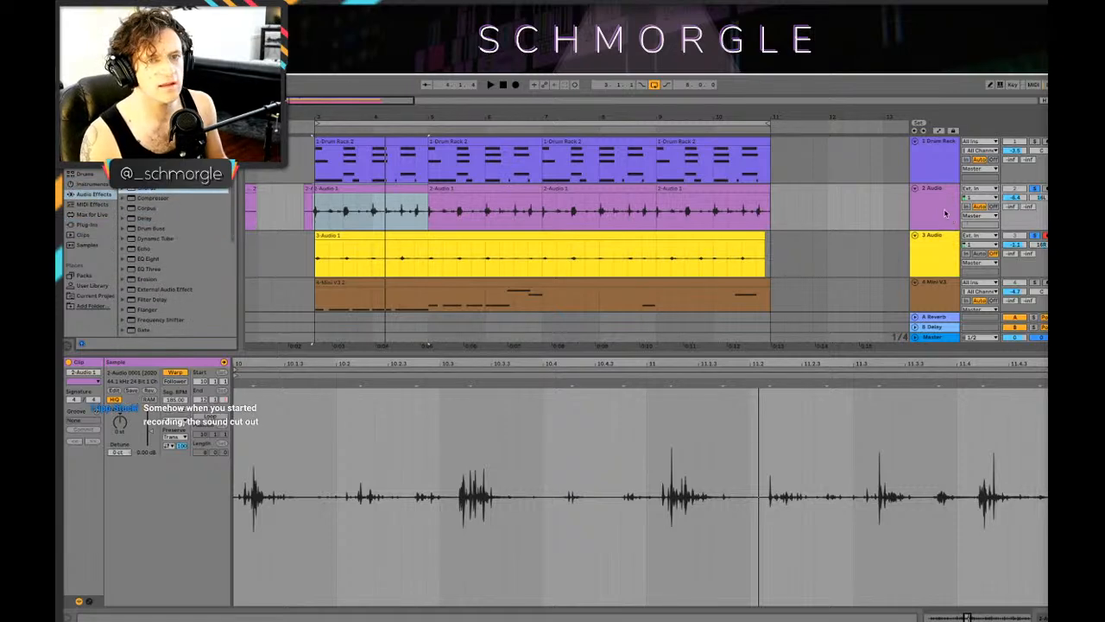
# Step: Show the 2 Audio track's devices and set the Chorus modulation to 4.79 ms amount and 8.80 Hz rate during playback
pyautogui.hotkey('shift', 'Tab')
pyautogui.press('space')
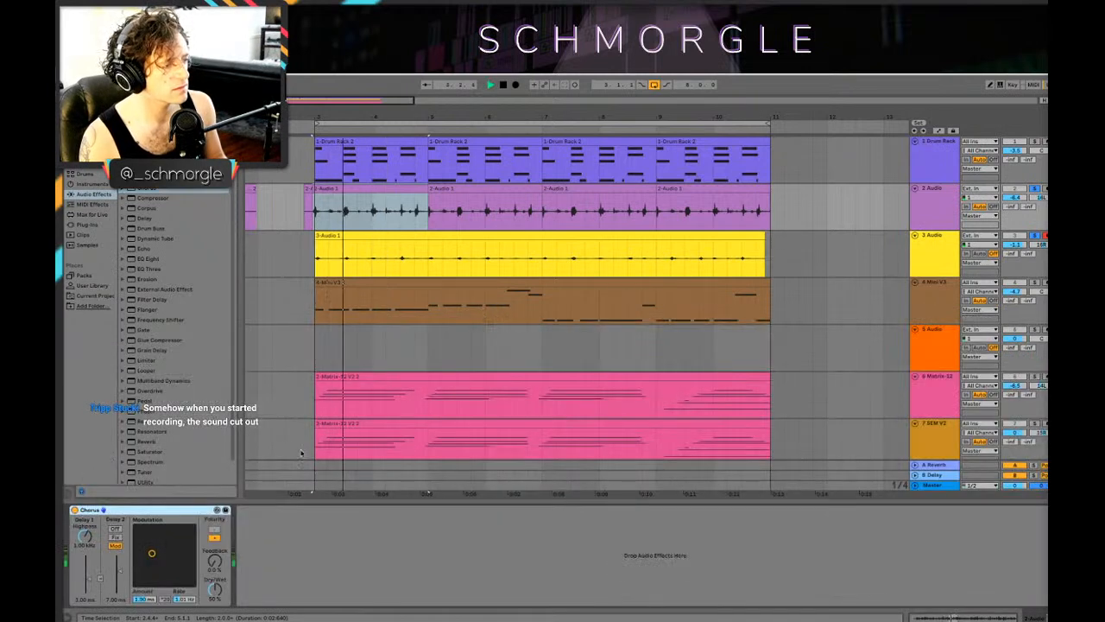
pyautogui.moveTo(151, 554); pyautogui.dragTo(189, 535)
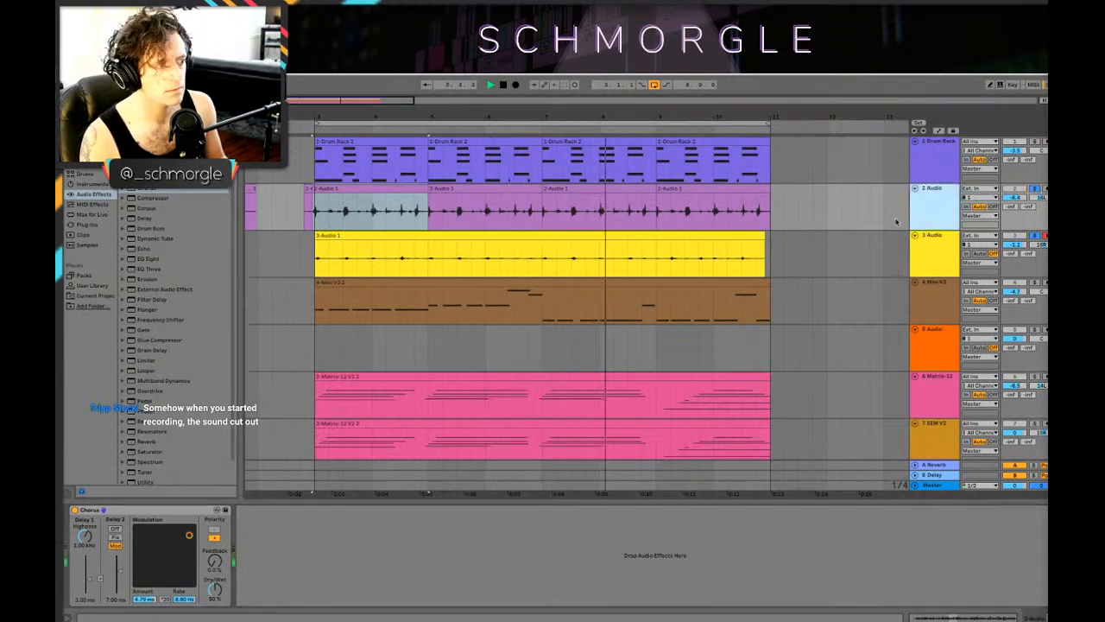
# Step: Insert the UAD Teletronix LA-2A Legacy plug-in before the Chorus on the 2 Audio track and close its window
pyautogui.click(87, 225)
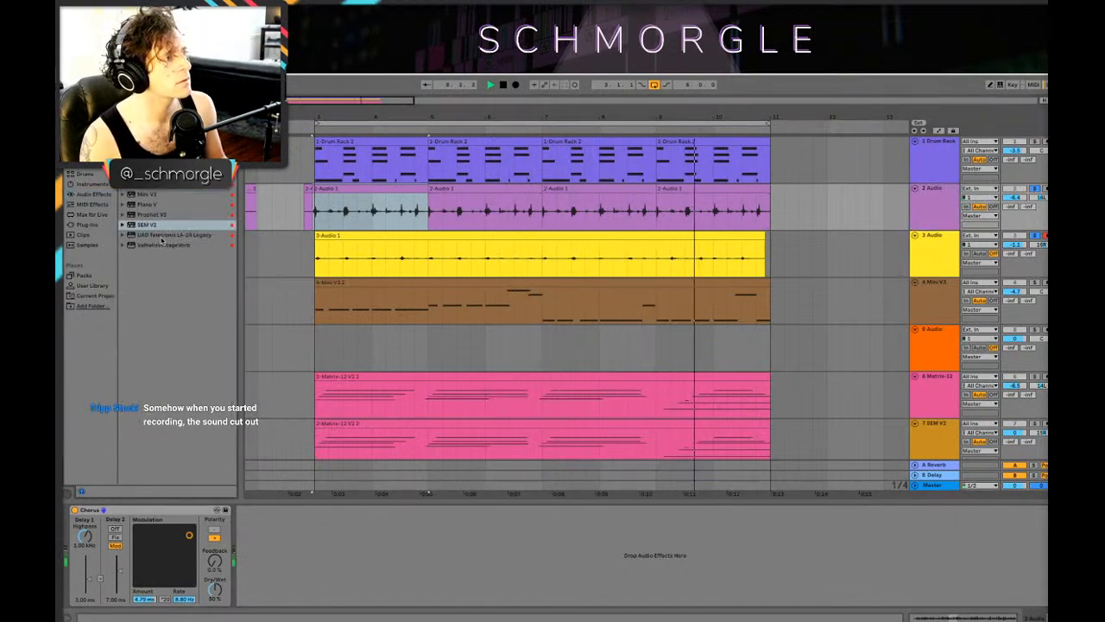
pyautogui.moveTo(172, 235); pyautogui.dragTo(69, 544)
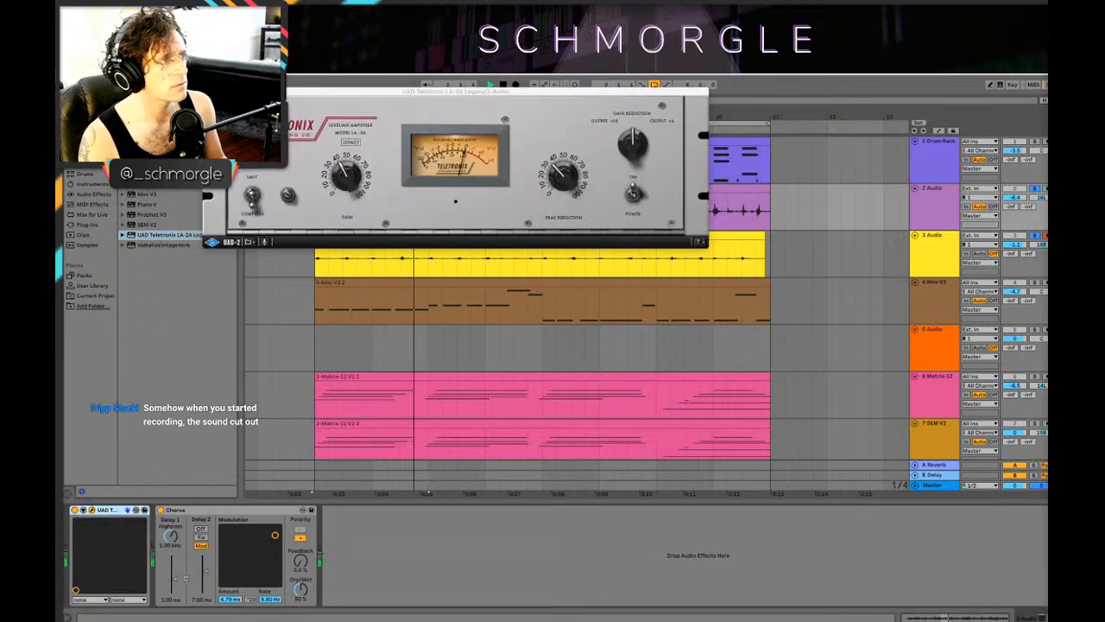
pyautogui.click(210, 91)
pyautogui.press('space')
# Step: Delete the quiet audio between 3.2.1 and 3.3.1 on the 2 Audio track
pyautogui.moveTo(360, 117); pyautogui.dragTo(612, 219)
pyautogui.press('space')
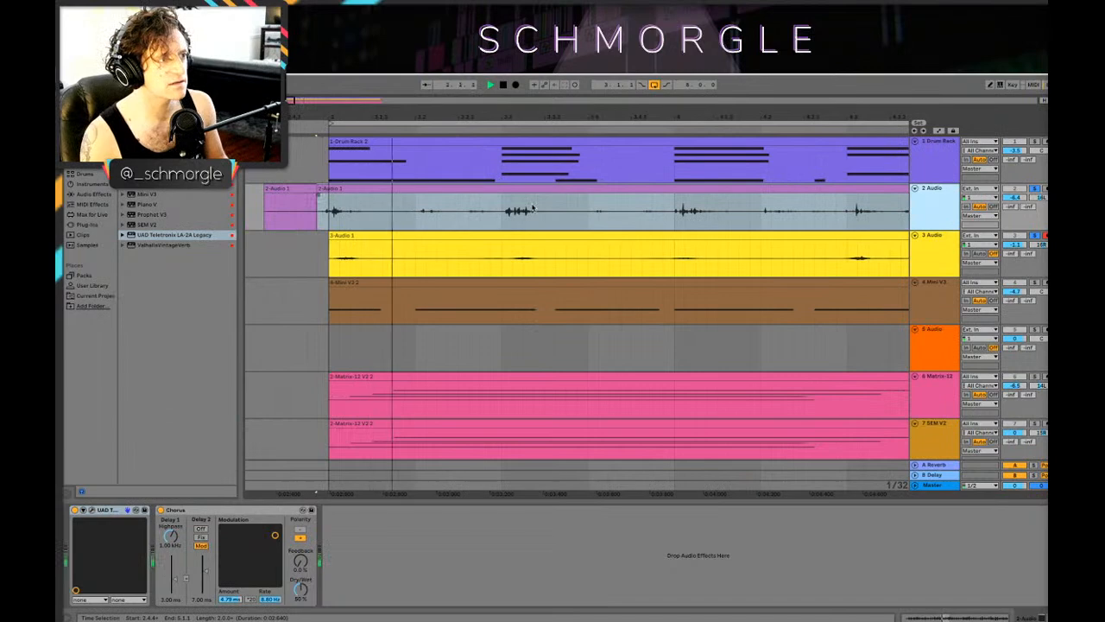
pyautogui.moveTo(503, 221); pyautogui.dragTo(414, 218)
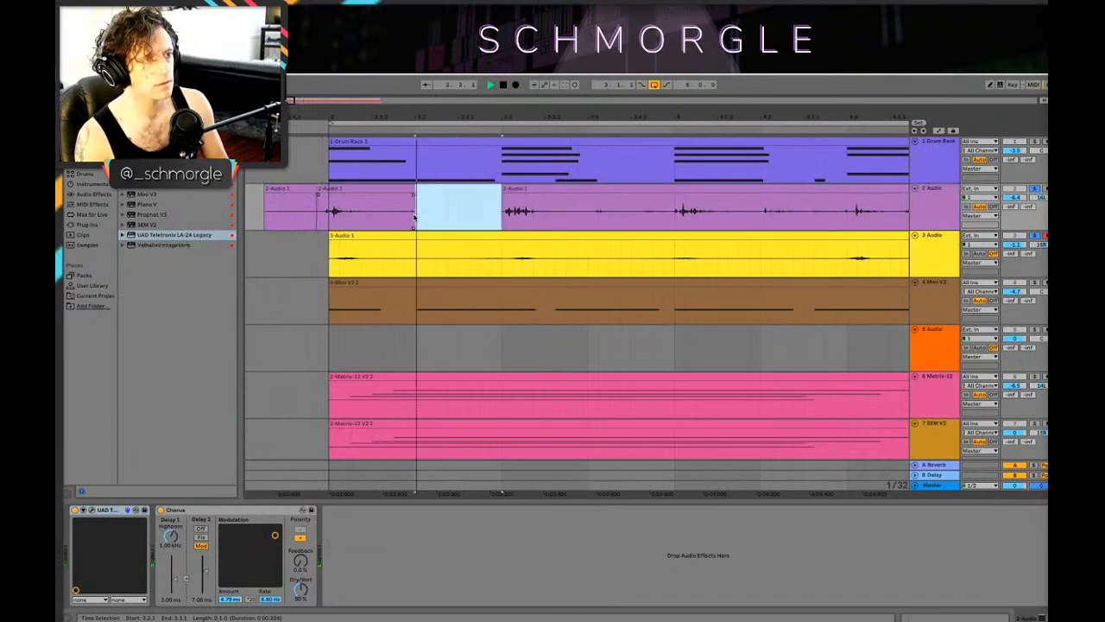
pyautogui.press('Delete')
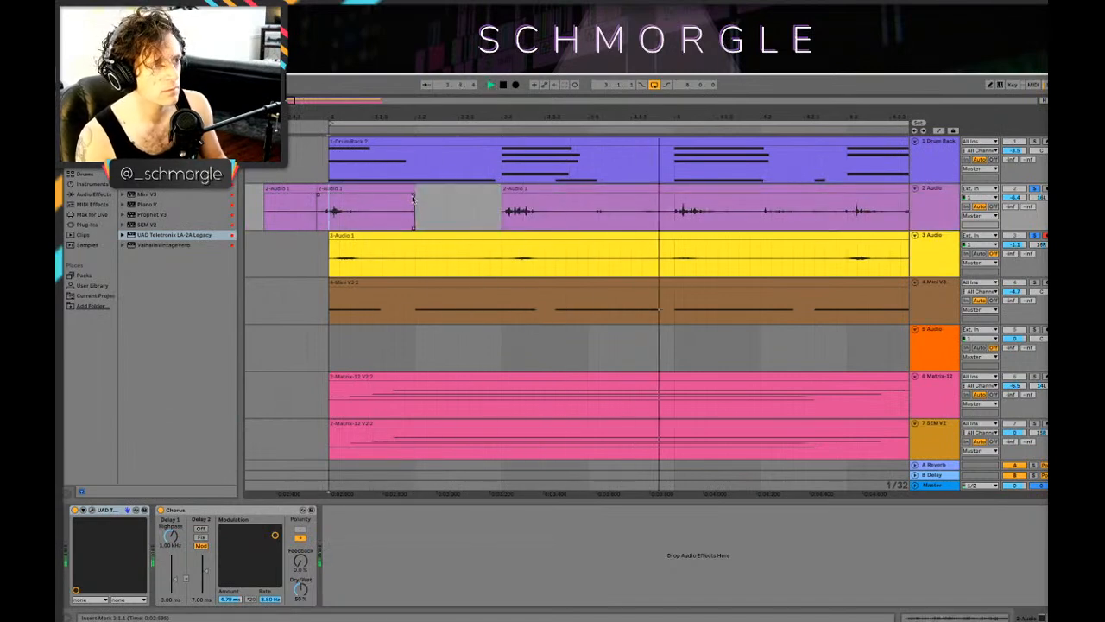
# Step: Add a short fade-out before the gap on the 2 Audio track and extend the following clip's start half a beat earlier
pyautogui.moveTo(413, 194); pyautogui.dragTo(393, 194)
pyautogui.moveTo(504, 190); pyautogui.dragTo(460, 191)
pyautogui.press('space')
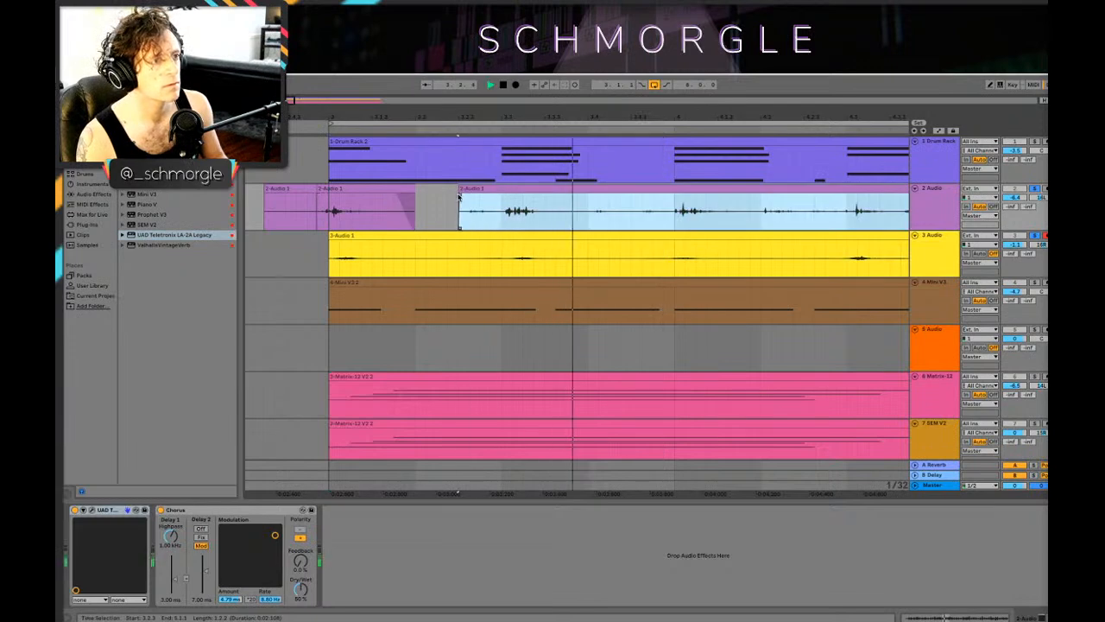
# Step: Replay the 2 Audio edit from bar 3 and delete the audio between 3.4.1 and 4.1.1
pyautogui.press('space')
pyautogui.click(328, 216)
pyautogui.press('space')
pyautogui.press('space')
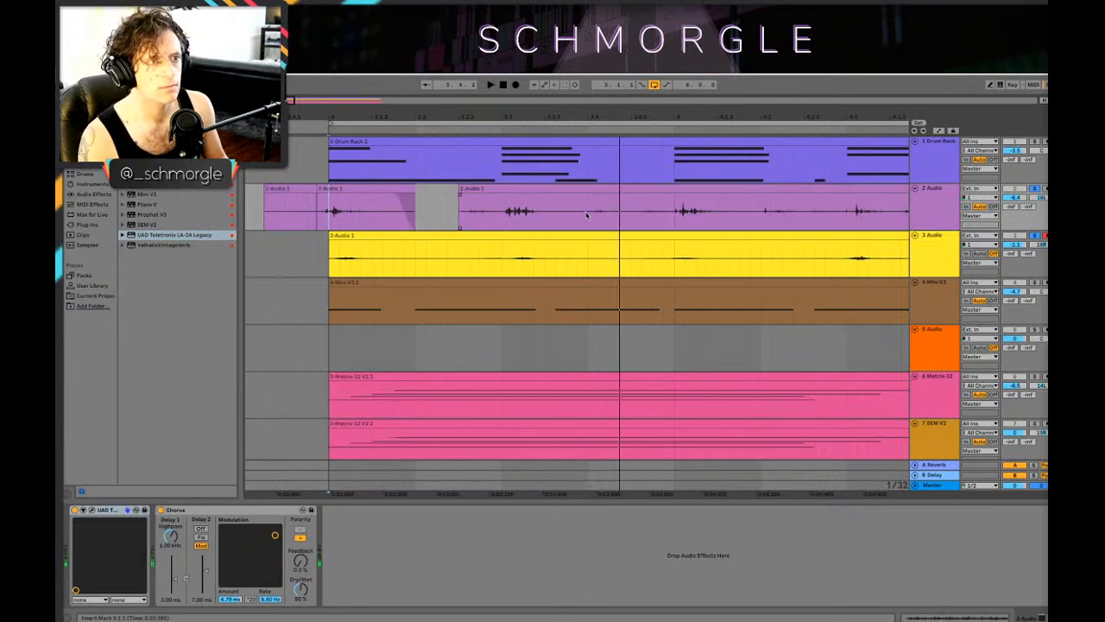
pyautogui.moveTo(588, 215); pyautogui.dragTo(665, 223)
pyautogui.press('Delete')
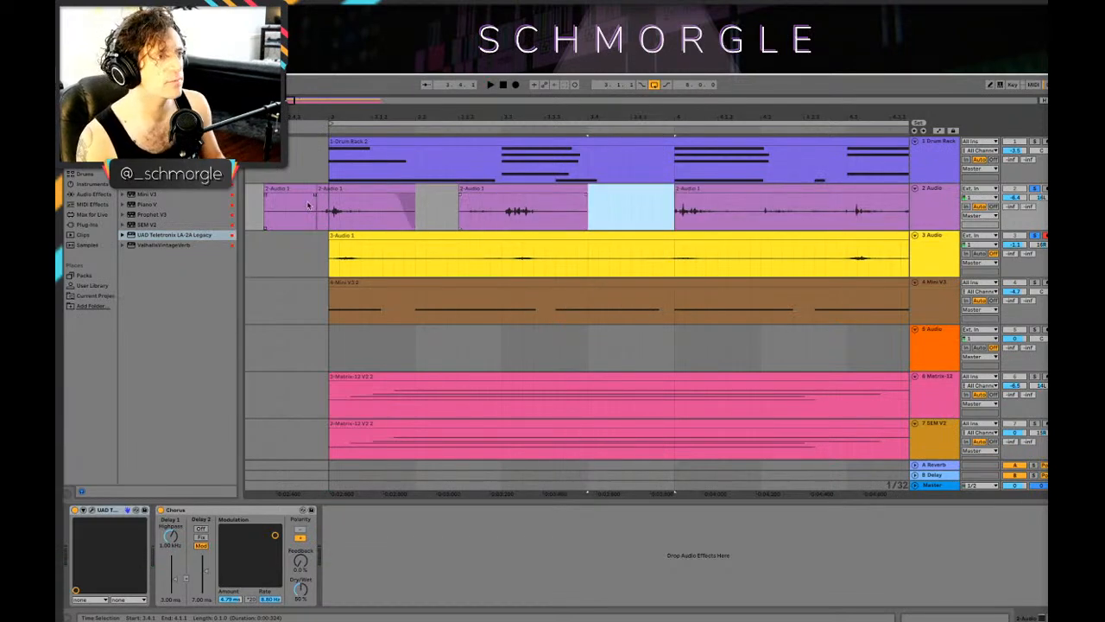
# Step: Replay the edited 2 Audio track from bar 3
pyautogui.click(329, 207)
pyautogui.press('space')
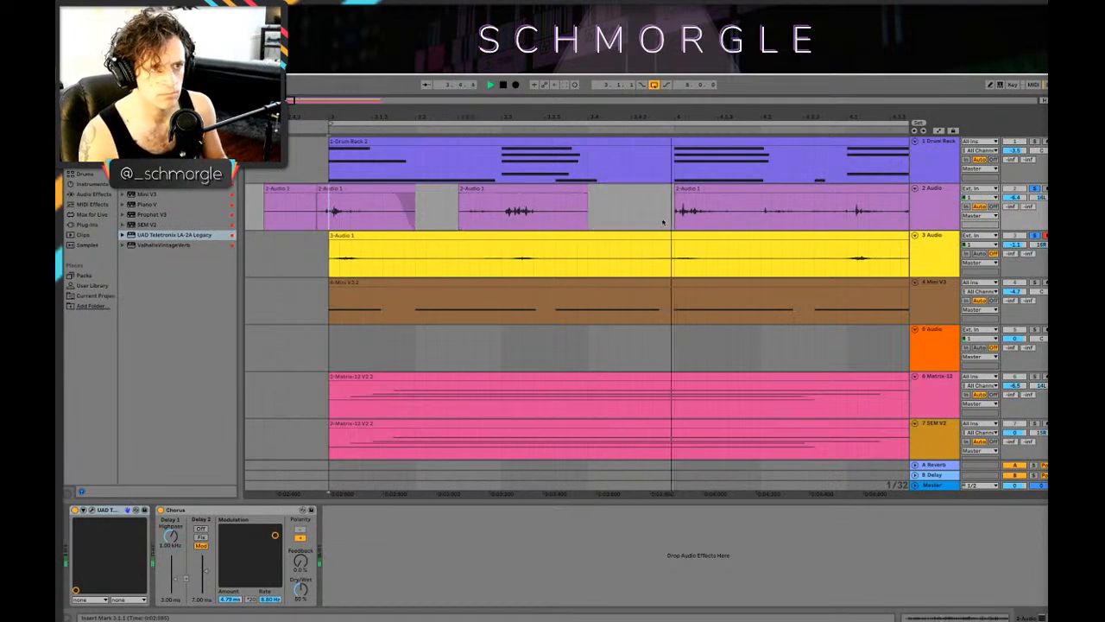
pyautogui.moveTo(831, 115); pyautogui.dragTo(594, 99)
pyautogui.press('space')
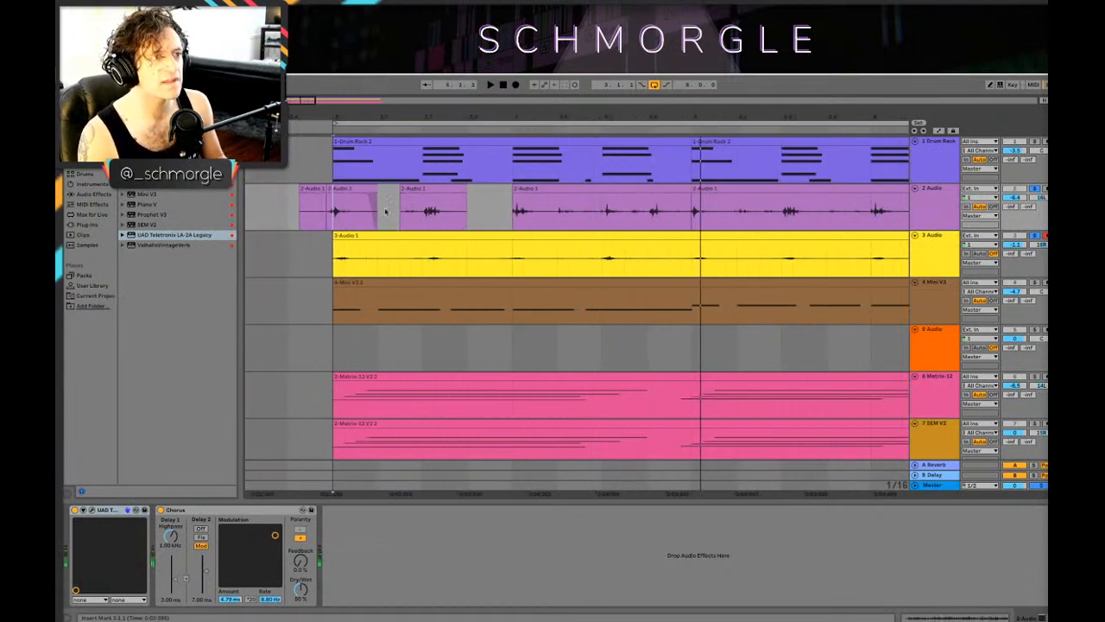
pyautogui.moveTo(333, 207); pyautogui.dragTo(642, 195)
pyautogui.rightClick(642, 195)
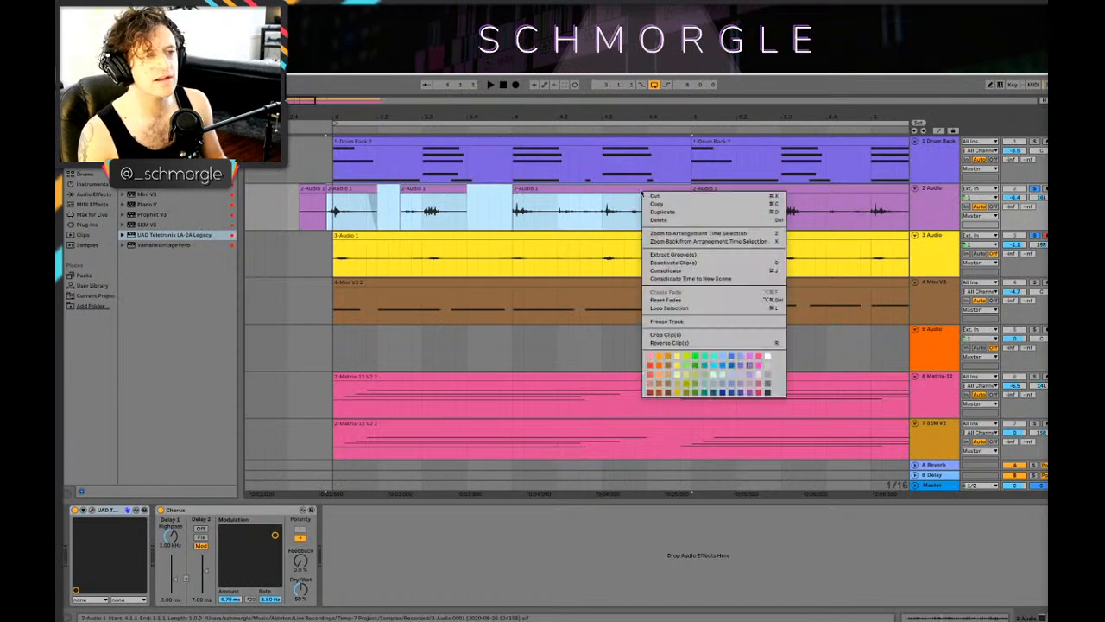
pyautogui.click(424, 198)
# Step: Delete the leftover 2 Audio clip before bar 3 so the track's loop audio starts at bar 3
pyautogui.click(308, 189)
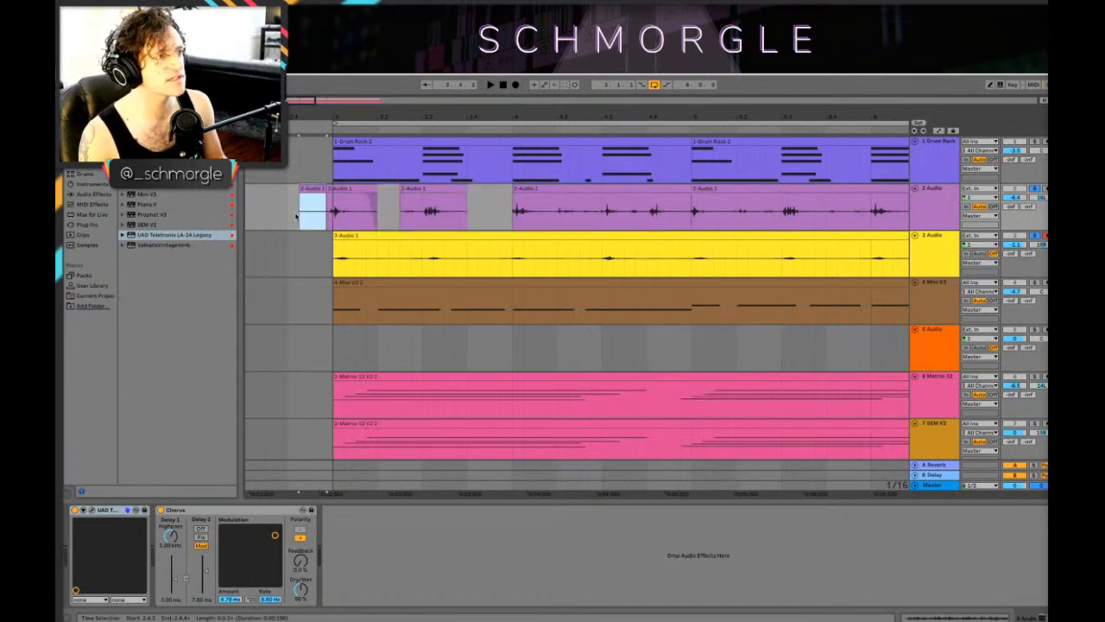
pyautogui.moveTo(291, 233); pyautogui.dragTo(328, 188)
pyautogui.press('Delete')
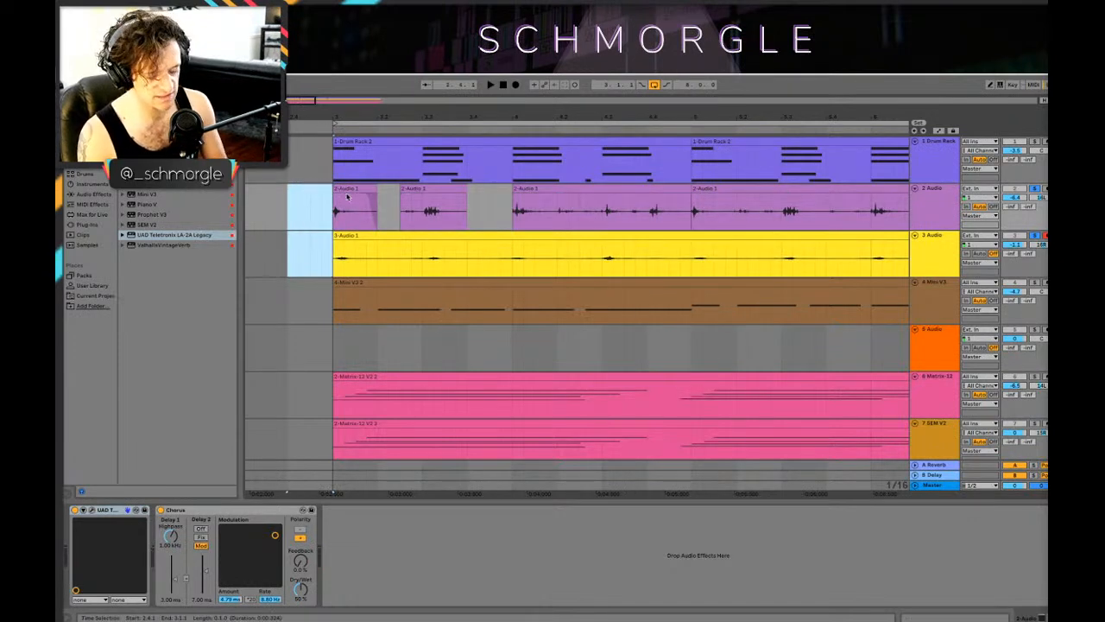
# Step: Consolidate the 2 Audio material from bar 3 to bar 5 into one clip and repeat it up to bar 11
pyautogui.click(351, 188)
pyautogui.keyDown('shift'); pyautogui.click(620, 190); pyautogui.keyUp('shift')
pyautogui.rightClick(620, 189)
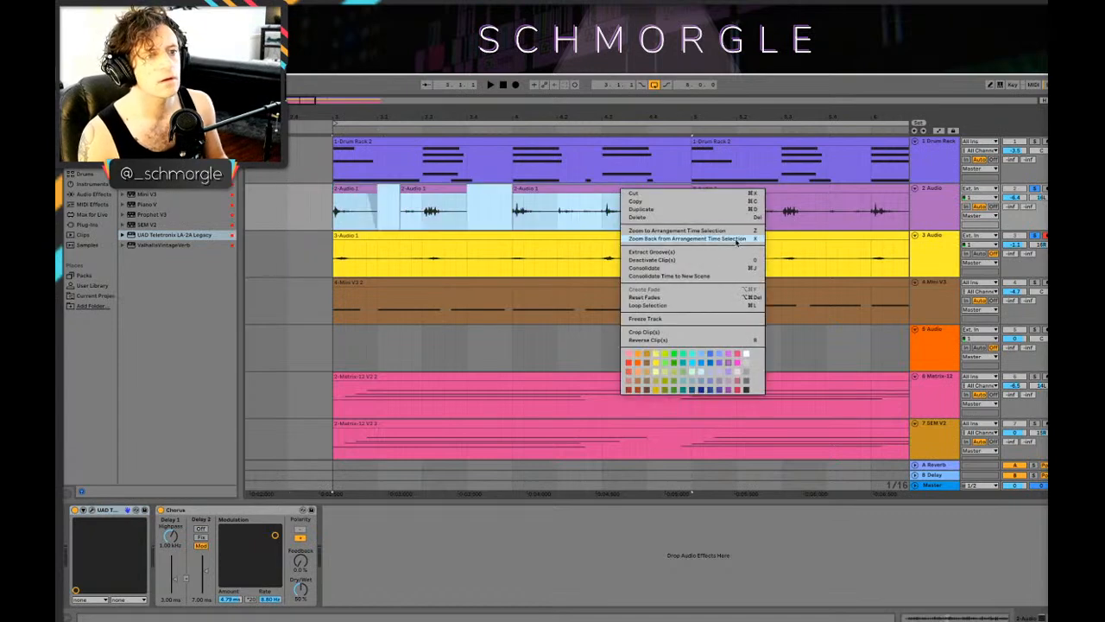
pyautogui.click(698, 268)
pyautogui.moveTo(707, 122); pyautogui.dragTo(704, 66)
pyautogui.moveTo(375, 188); pyautogui.dragTo(629, 192)
# Step: Play the loop from bar 3 to check the repeated 2 Audio clips
pyautogui.click(364, 222)
pyautogui.press('space')
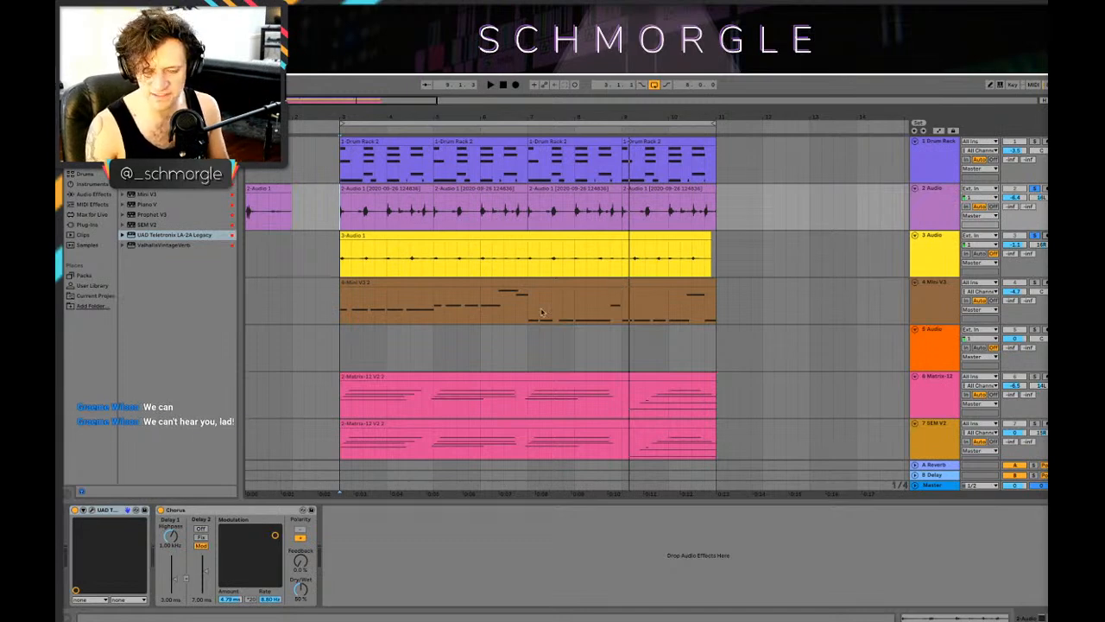
pyautogui.moveTo(550, 116); pyautogui.dragTo(549, 111)
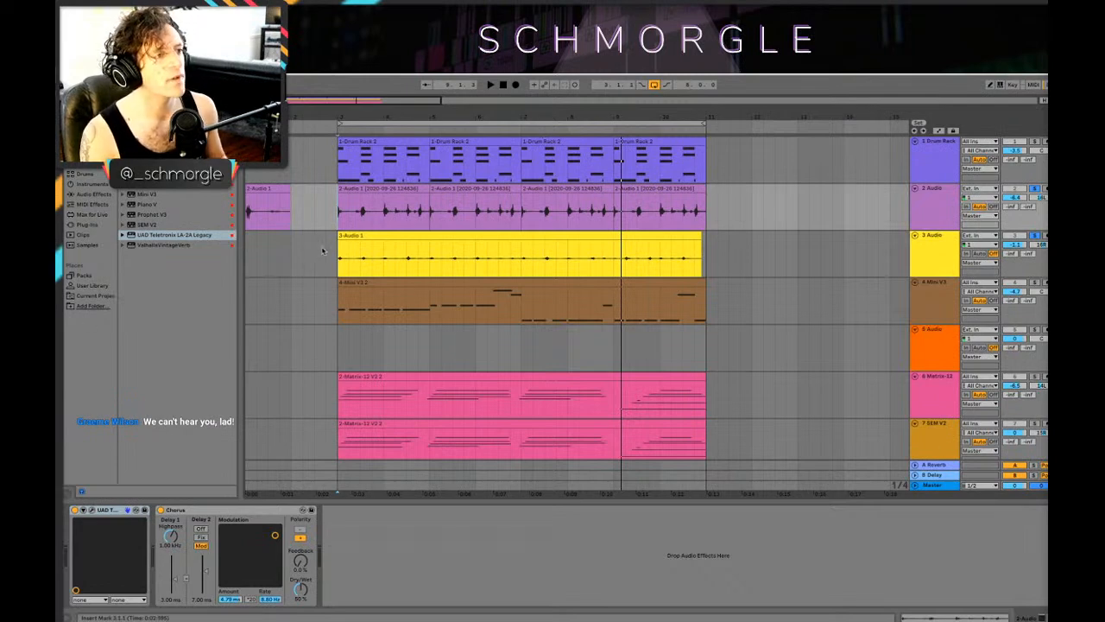
# Step: Lower the Drum Rack track's volume to about -4.6 dB while the loop plays
pyautogui.press('space')
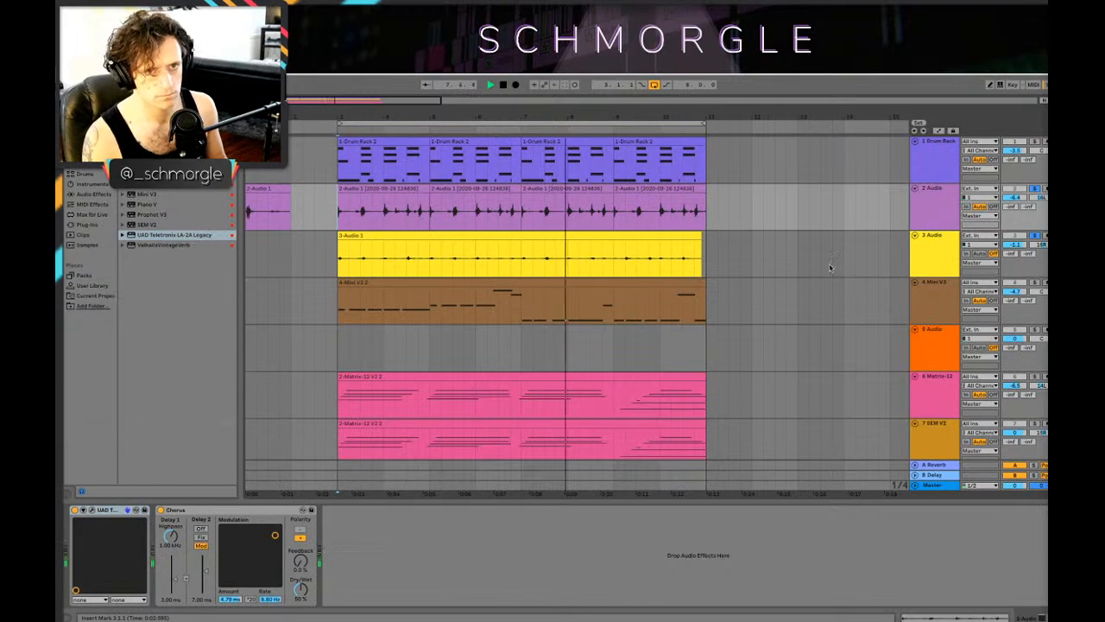
pyautogui.press('space')
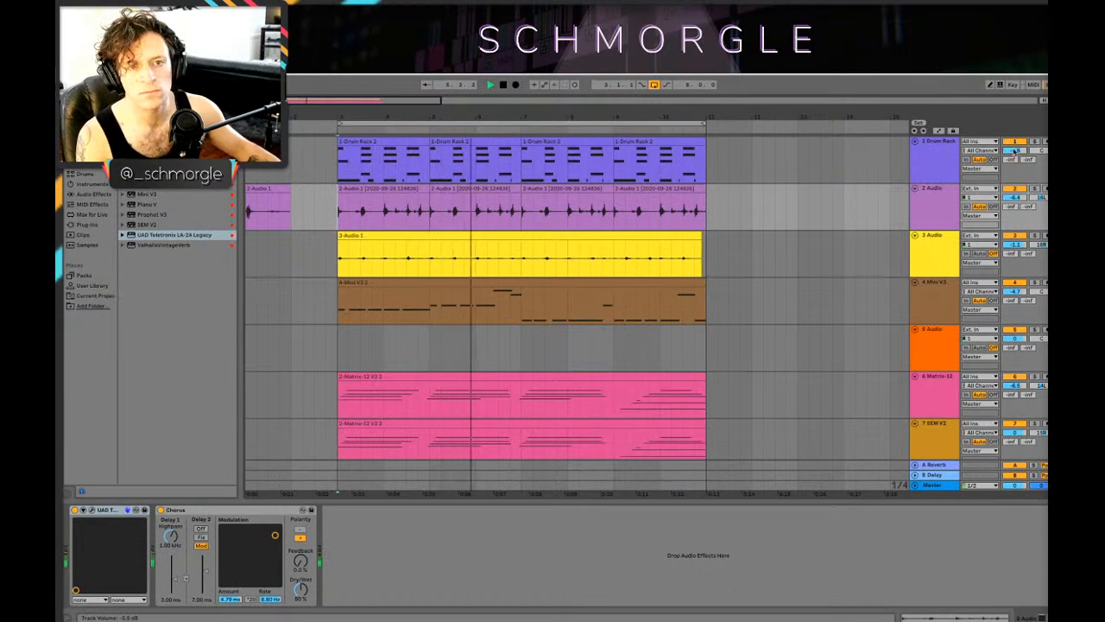
pyautogui.moveTo(1014, 152); pyautogui.dragTo(1014, 144)
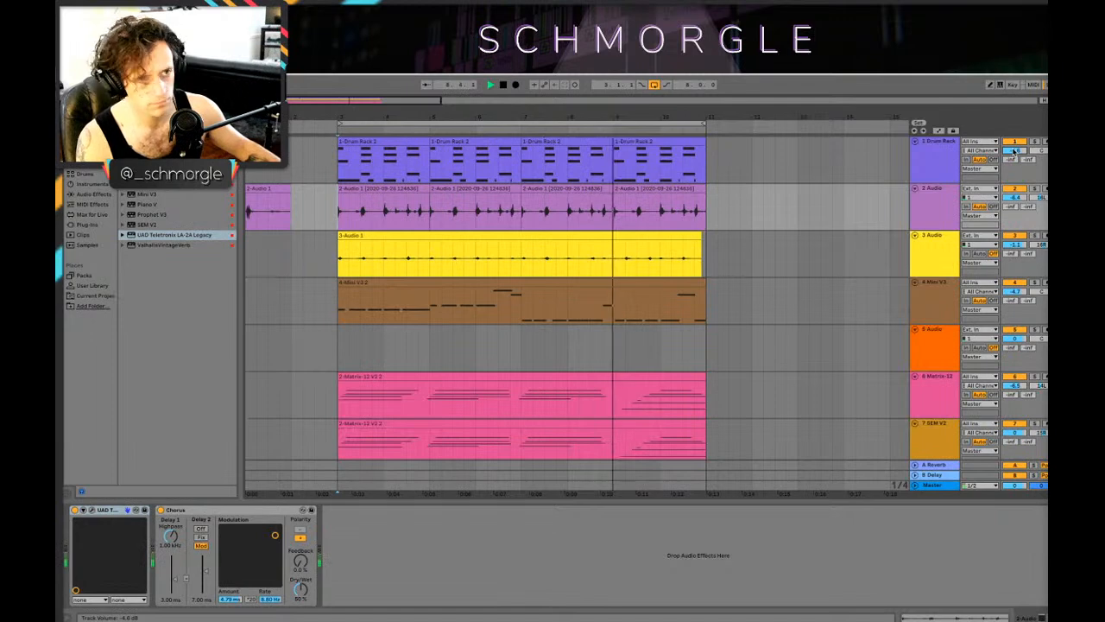
# Step: Mute the Matrix-12 track and replay the loop with the SEM V2 chords active
pyautogui.scroll(-2, 624, 296)
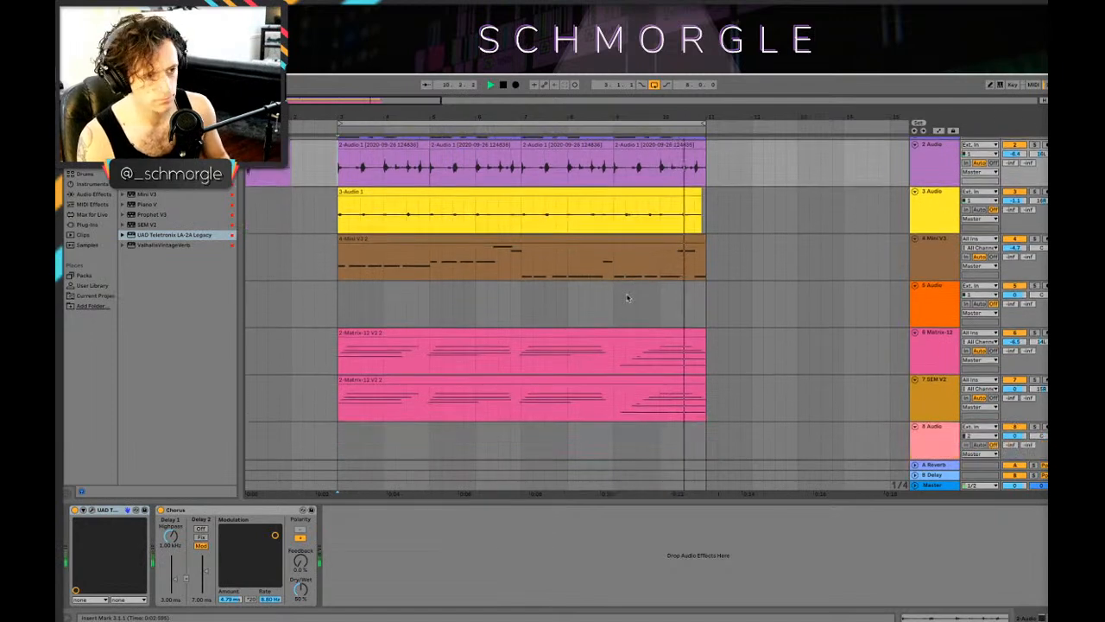
pyautogui.moveTo(469, 118); pyautogui.dragTo(429, 114)
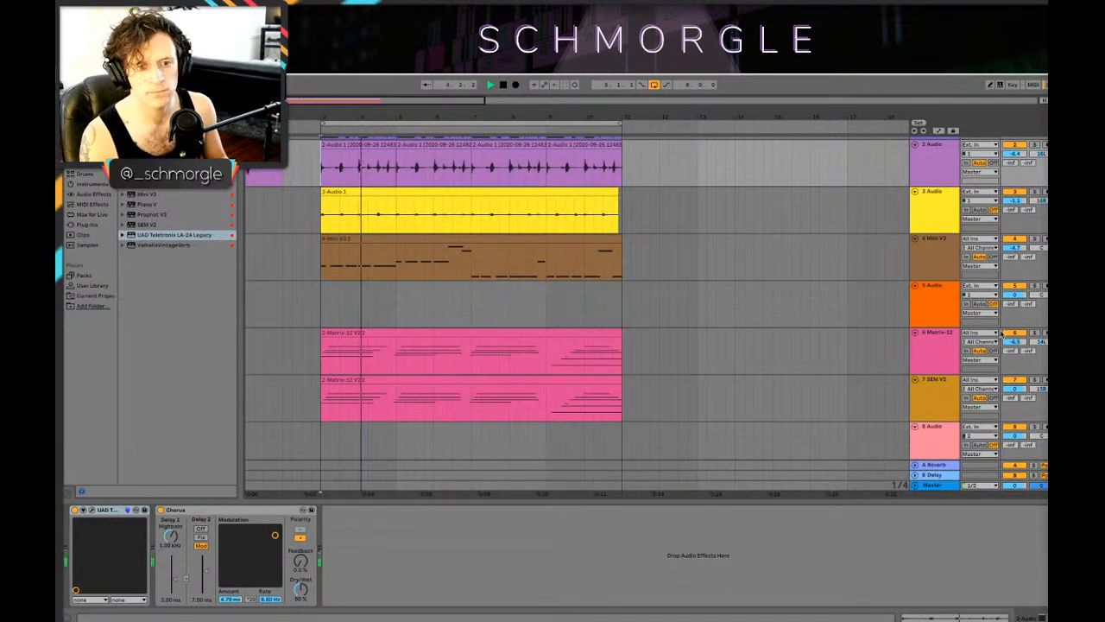
pyautogui.click(950, 382)
pyautogui.click(951, 353)
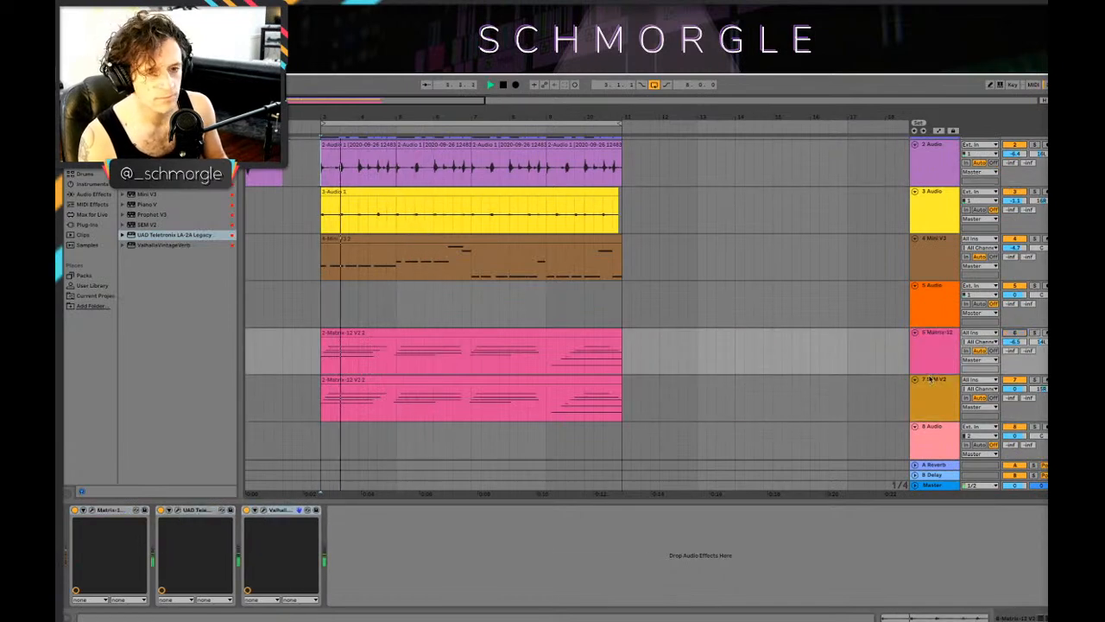
pyautogui.click(954, 339)
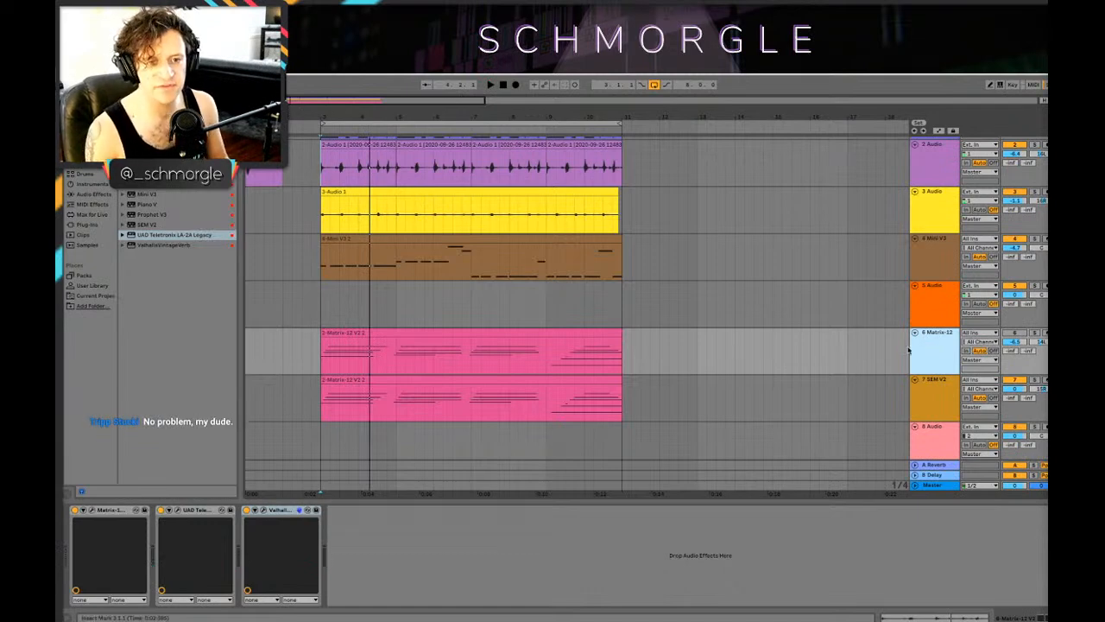
pyautogui.press('space')
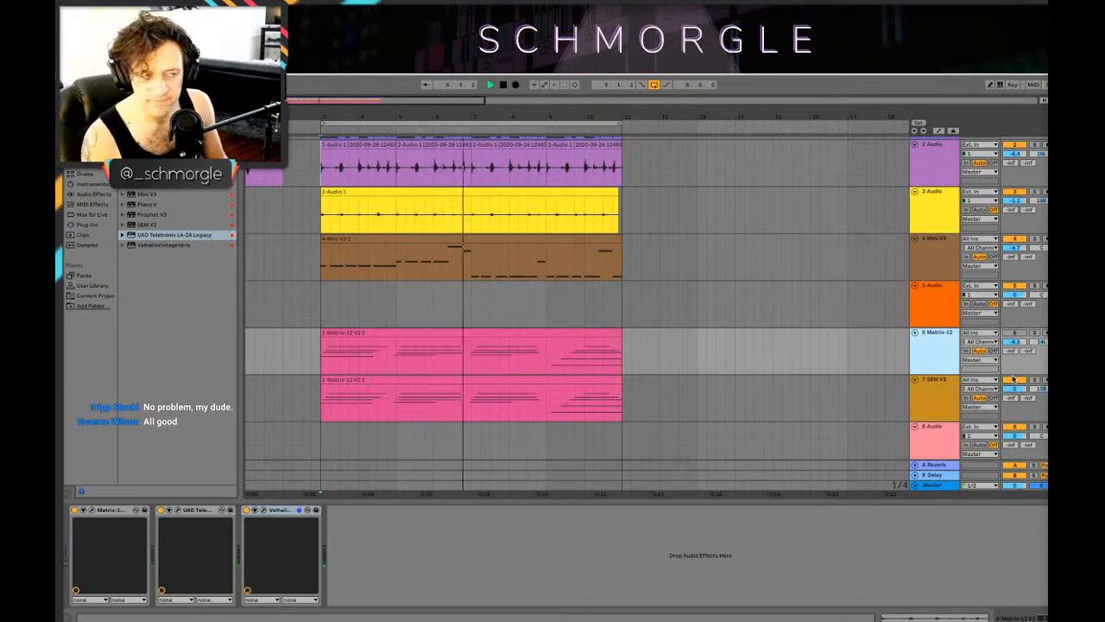
pyautogui.scroll(1, 568, 184)
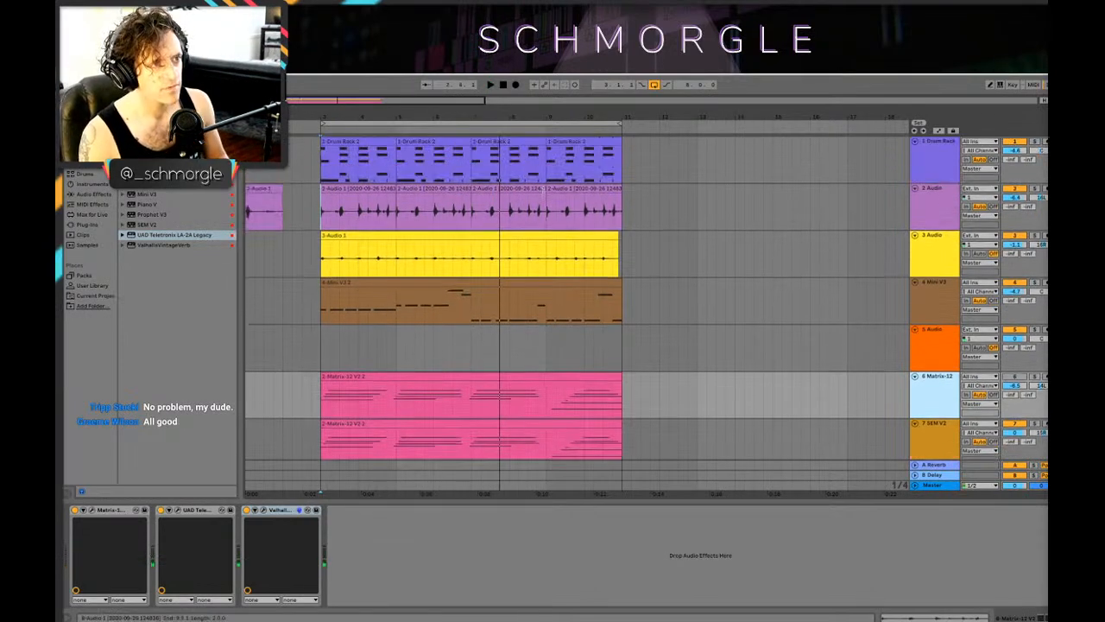
pyautogui.scroll(-2, 536, 194)
pyautogui.scroll(2, 533, 194)
pyautogui.moveTo(408, 113); pyautogui.dragTo(406, 150)
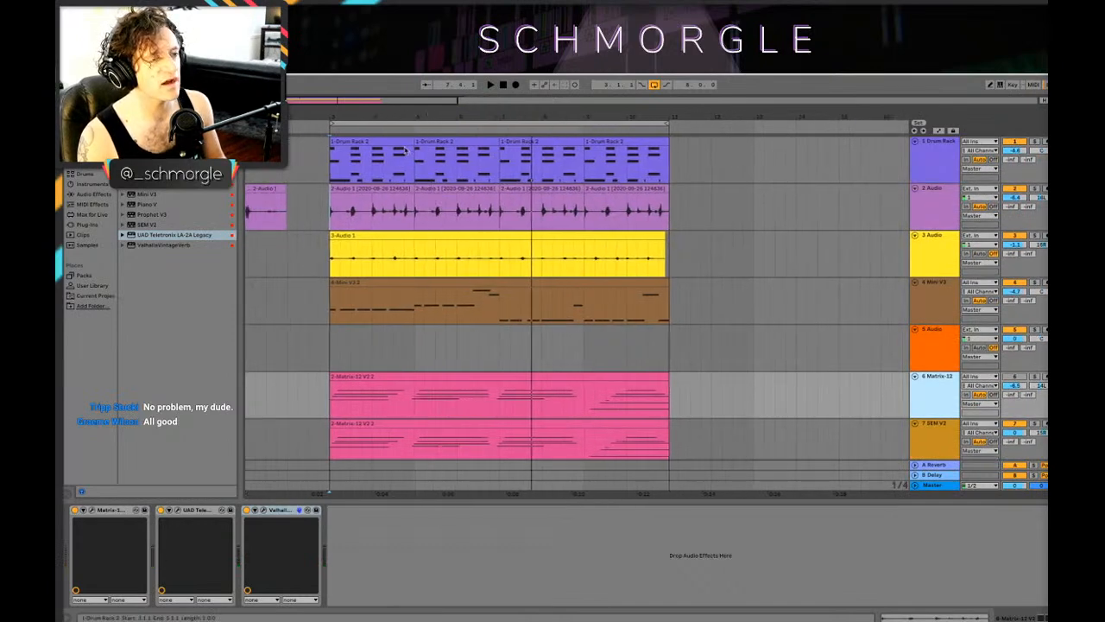
pyautogui.moveTo(357, 112); pyautogui.dragTo(378, 128)
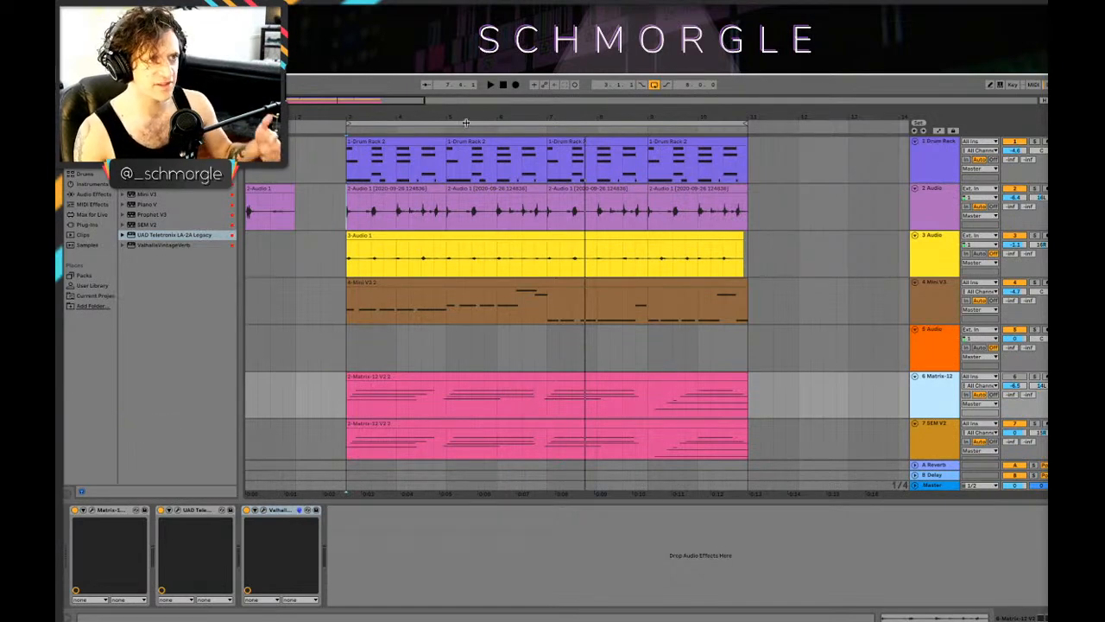
pyautogui.moveTo(466, 123); pyautogui.dragTo(529, 152)
pyautogui.scroll(-1, 528, 259)
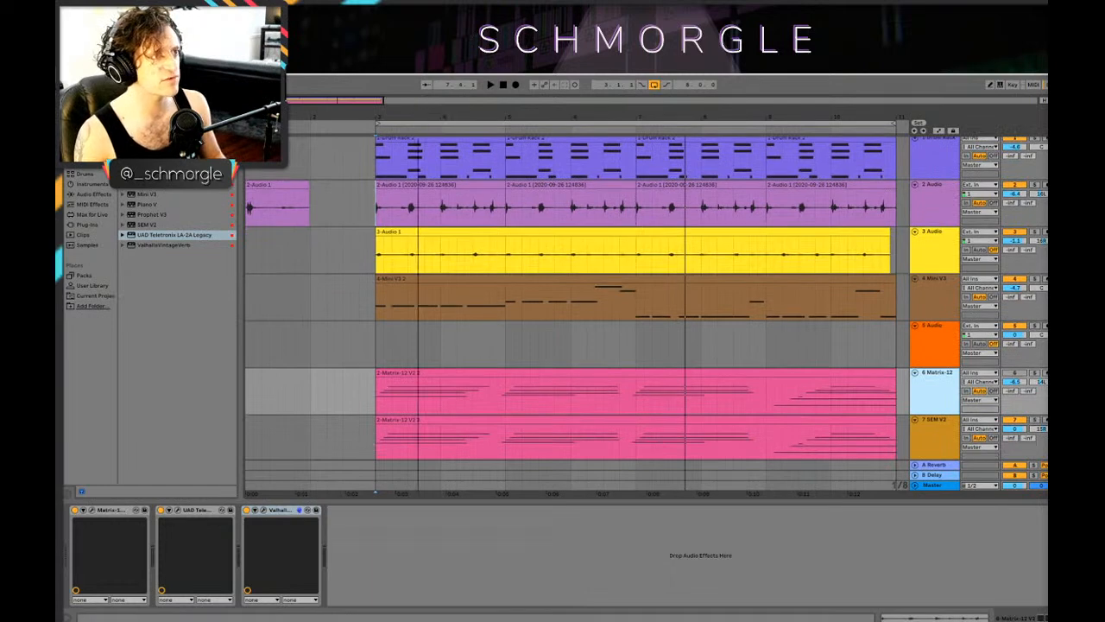
# Step: Delete the leftover clip at bar 1 on the 2 Audio track
pyautogui.moveTo(466, 123); pyautogui.dragTo(466, 90)
pyautogui.click(256, 184)
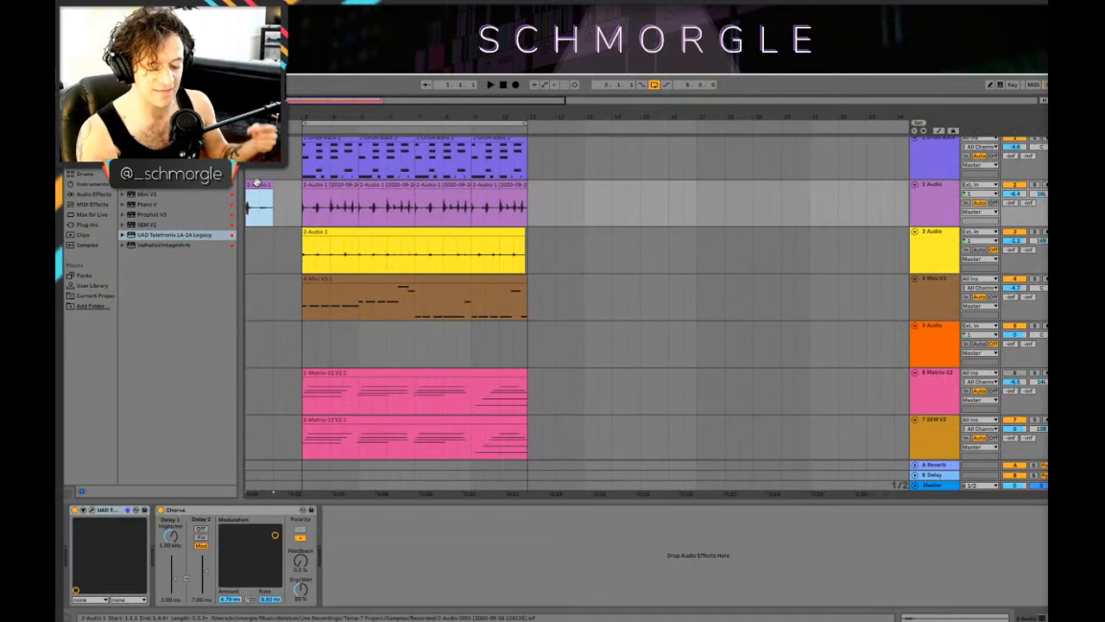
pyautogui.press('Delete')
# Step: Play the full loop from bar 3 to check the balance of all tracks
pyautogui.moveTo(318, 120); pyautogui.dragTo(373, 157)
pyautogui.click(349, 295)
pyautogui.click(349, 157)
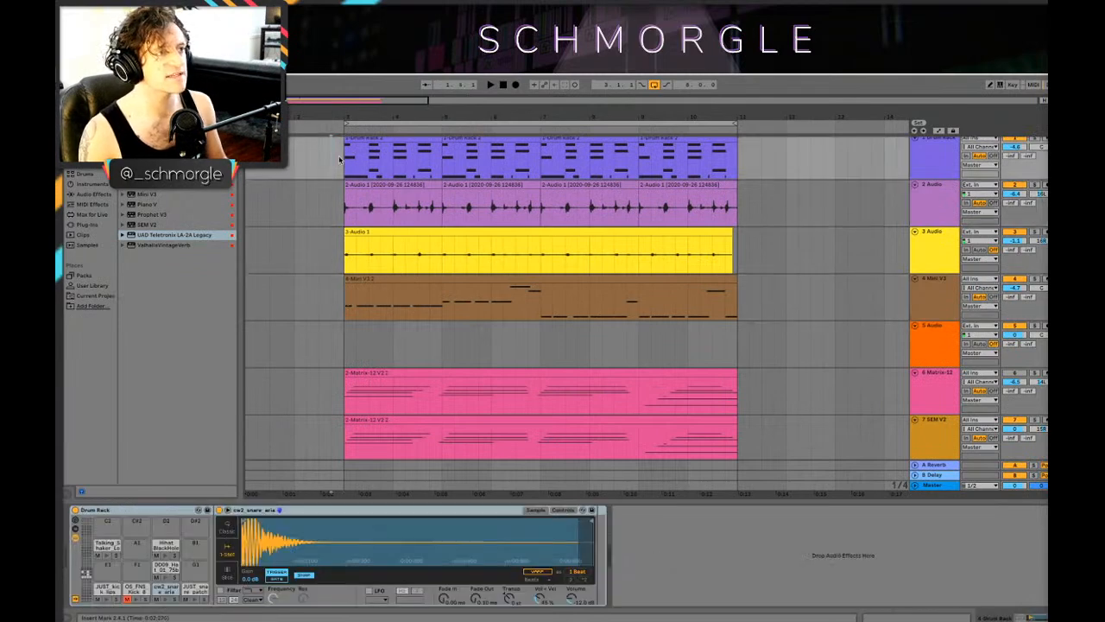
pyautogui.press('space')
pyautogui.scroll(-2, 863, 289)
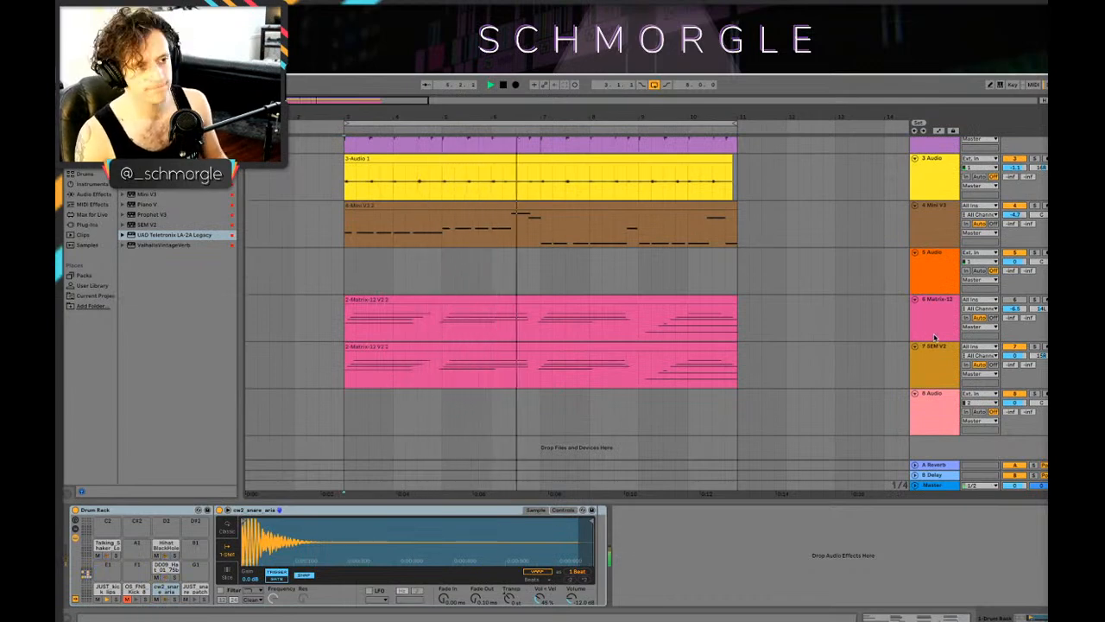
pyautogui.press('space')
# Step: Open the SEM V2 clip's notes for editing and play its third chord from bar 7
pyautogui.click(549, 345)
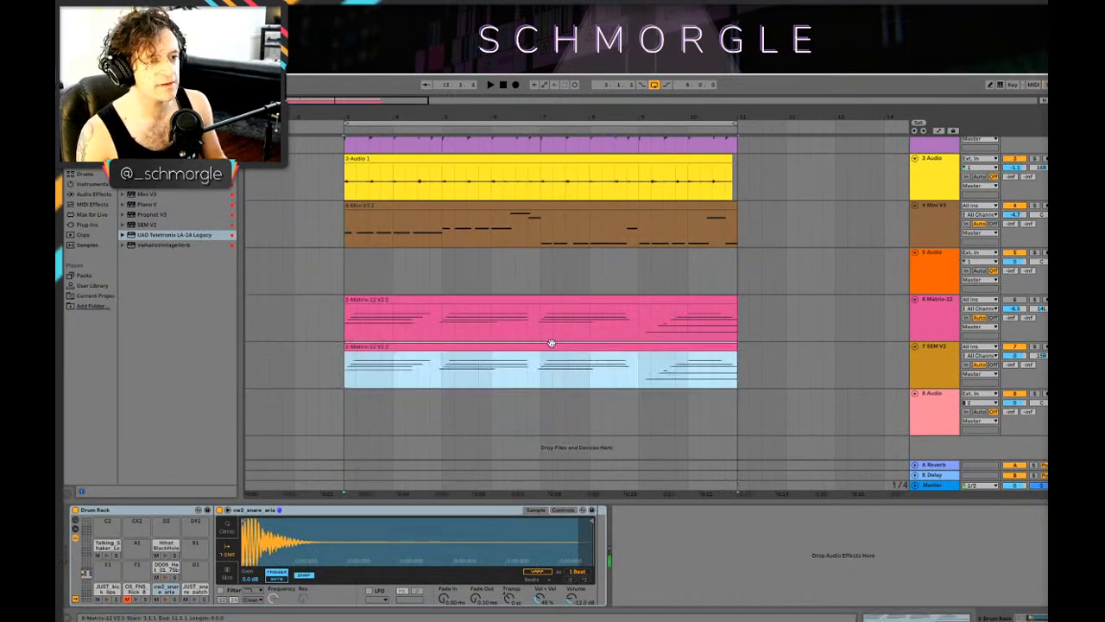
pyautogui.doubleClick(550, 347)
pyautogui.click(536, 294)
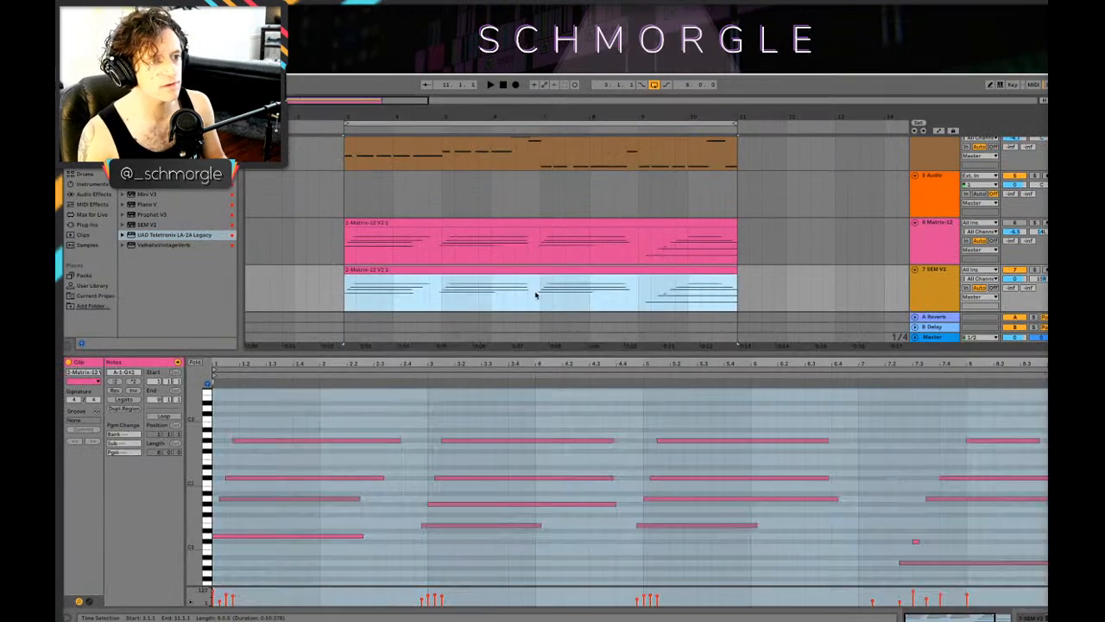
pyautogui.press('space')
pyautogui.click(535, 305)
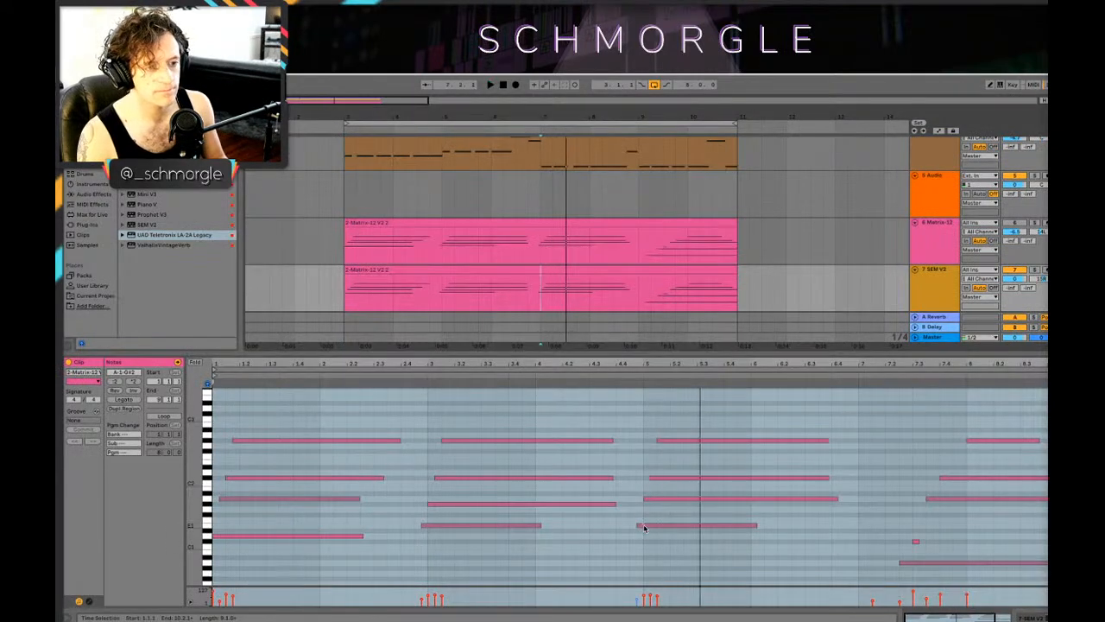
# Step: Try staggering the upper three notes of the SEM V2 clip's third chord further apart, and replay the passage
pyautogui.moveTo(665, 500); pyautogui.dragTo(694, 479)
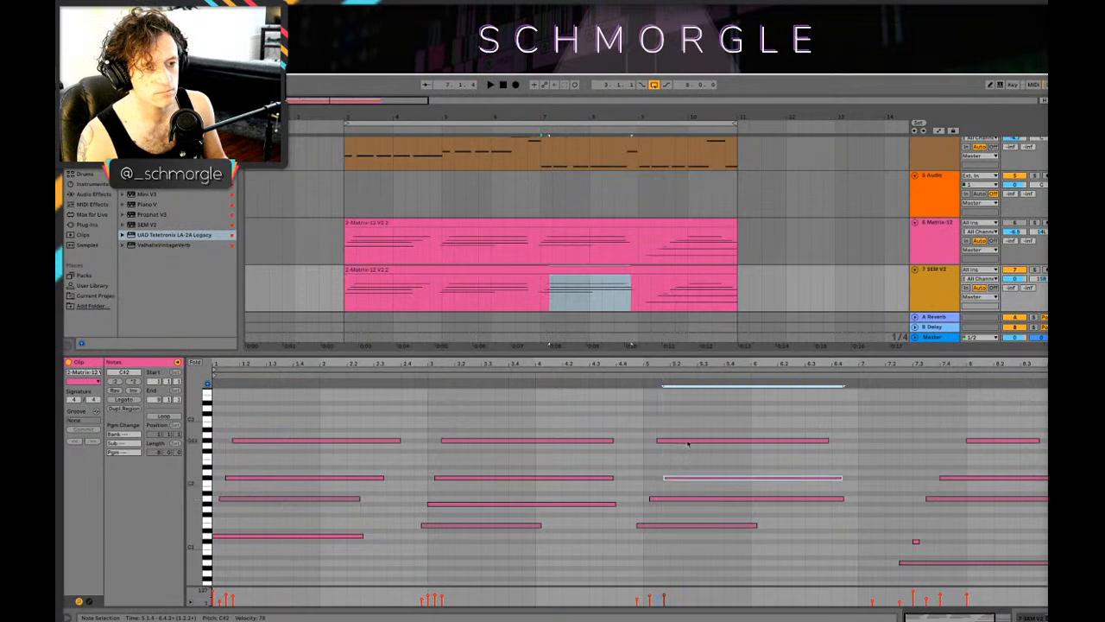
pyautogui.moveTo(693, 441); pyautogui.dragTo(721, 442)
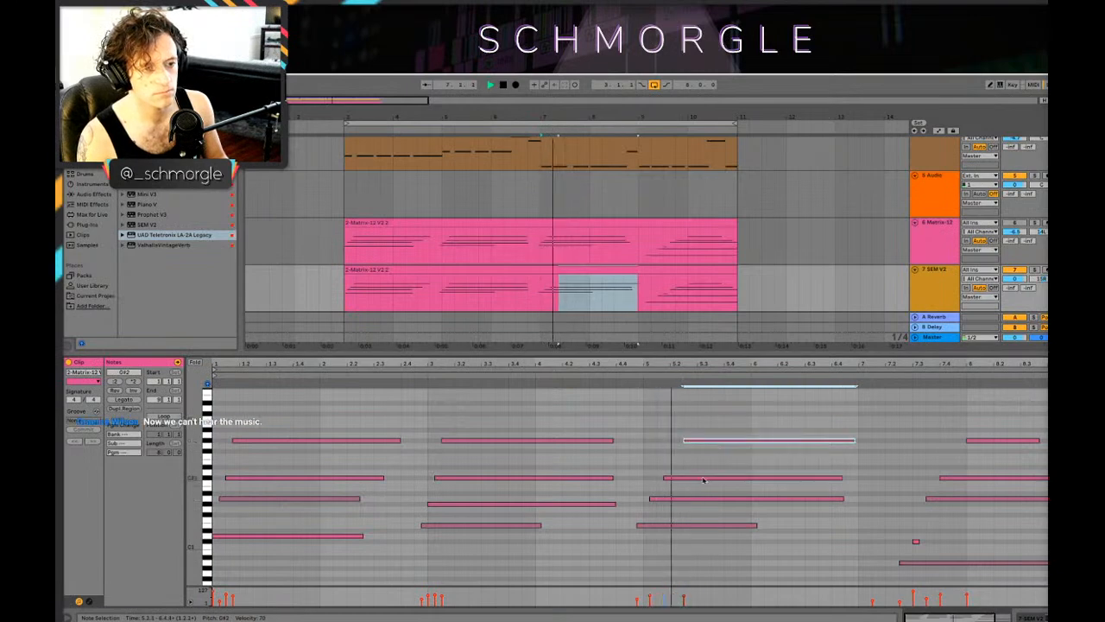
pyautogui.click(528, 302)
pyautogui.press('space')
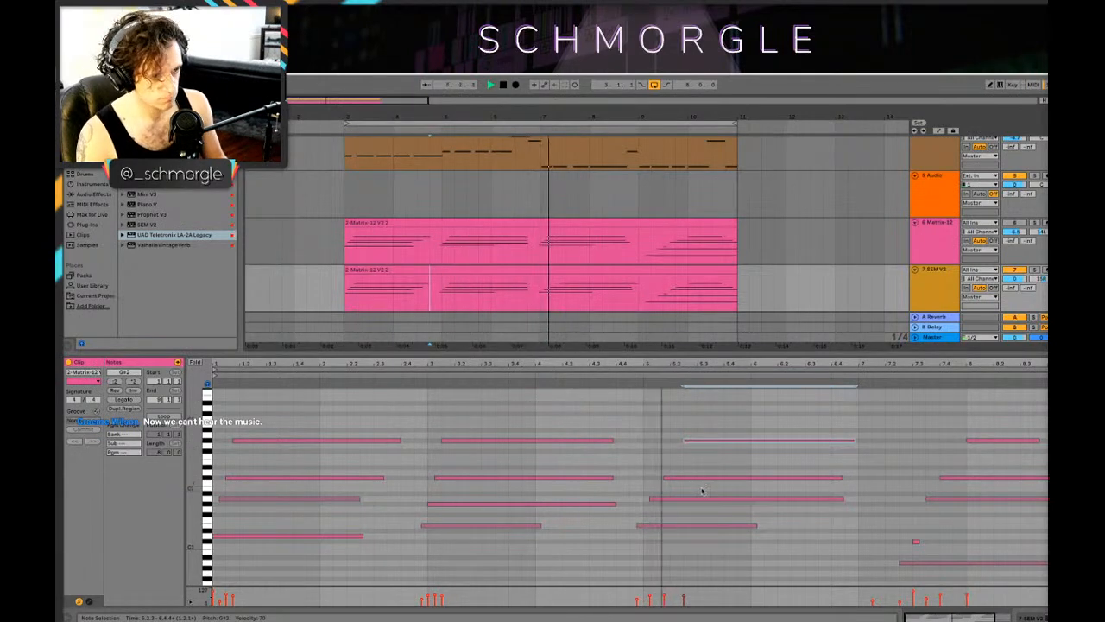
pyautogui.press('space')
# Step: Shift the upper three notes of the SEM V2 clip's third chord slightly earlier for a tighter strum, and replay the passage
pyautogui.click(674, 500)
pyautogui.moveTo(679, 479); pyautogui.dragTo(672, 478)
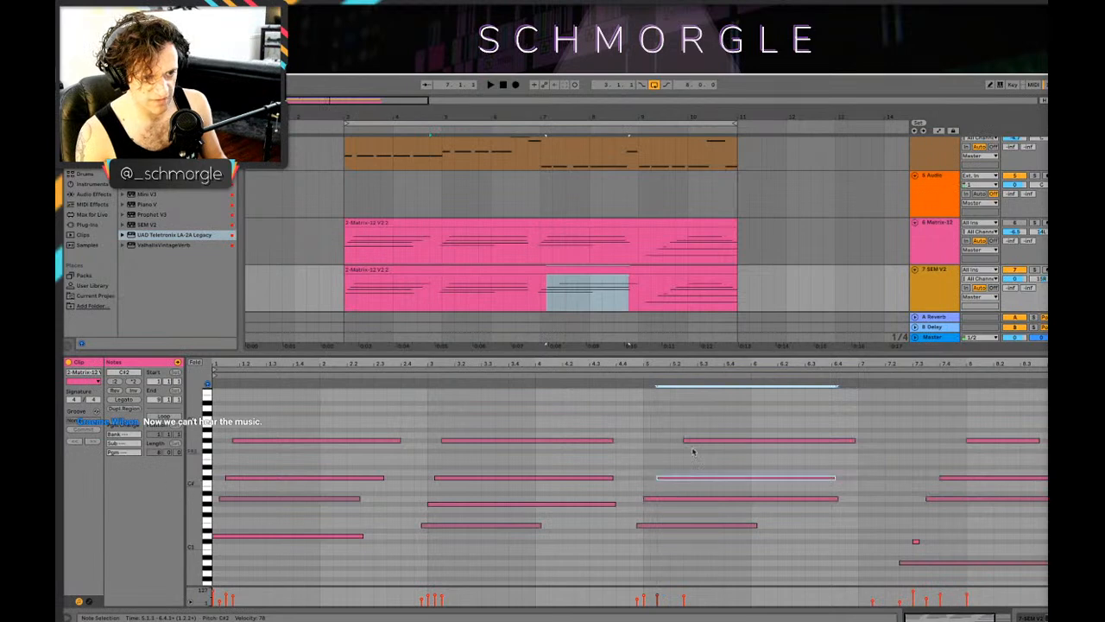
pyautogui.moveTo(692, 441); pyautogui.dragTo(679, 442)
pyautogui.press('space')
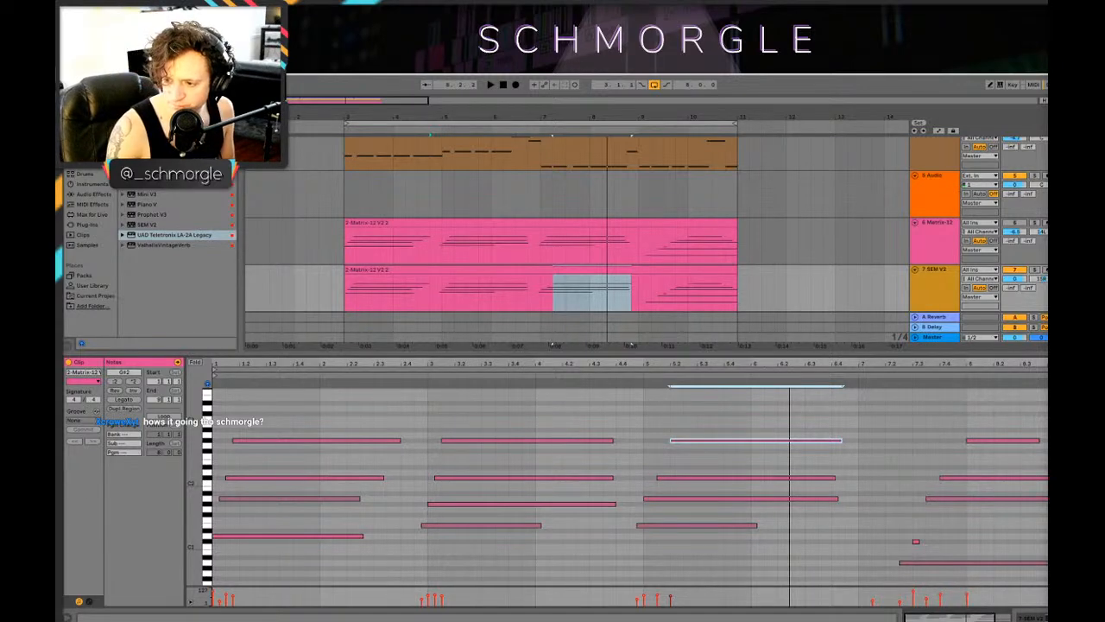
pyautogui.press('space')
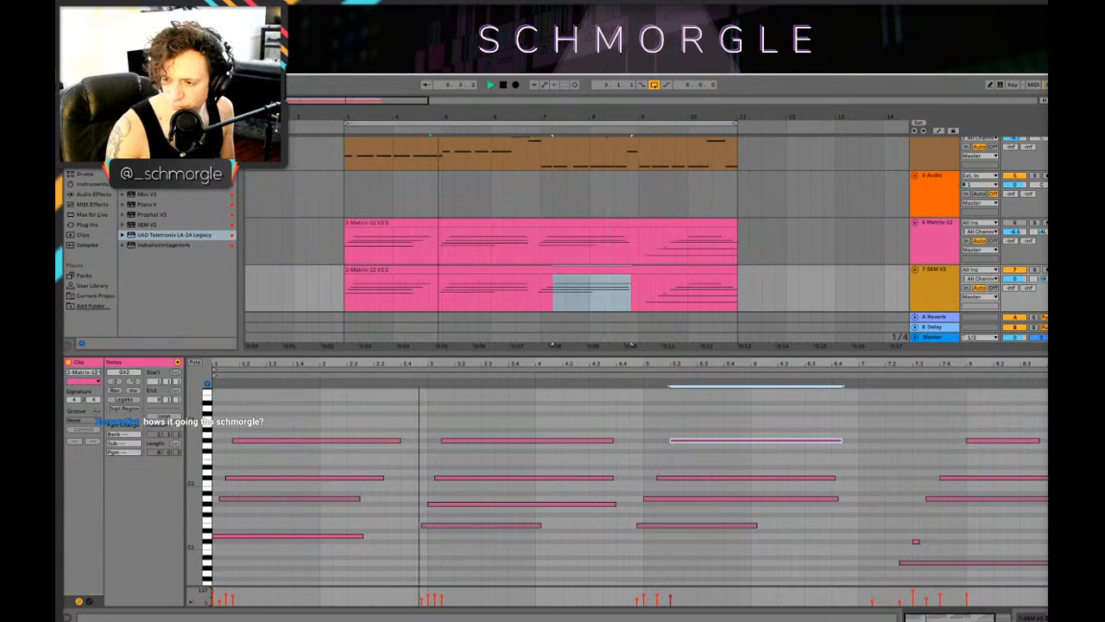
pyautogui.press('space')
# Step: Play the loop from bar 3 to check the timing of the SEM V2 chords
pyautogui.moveTo(816, 615)
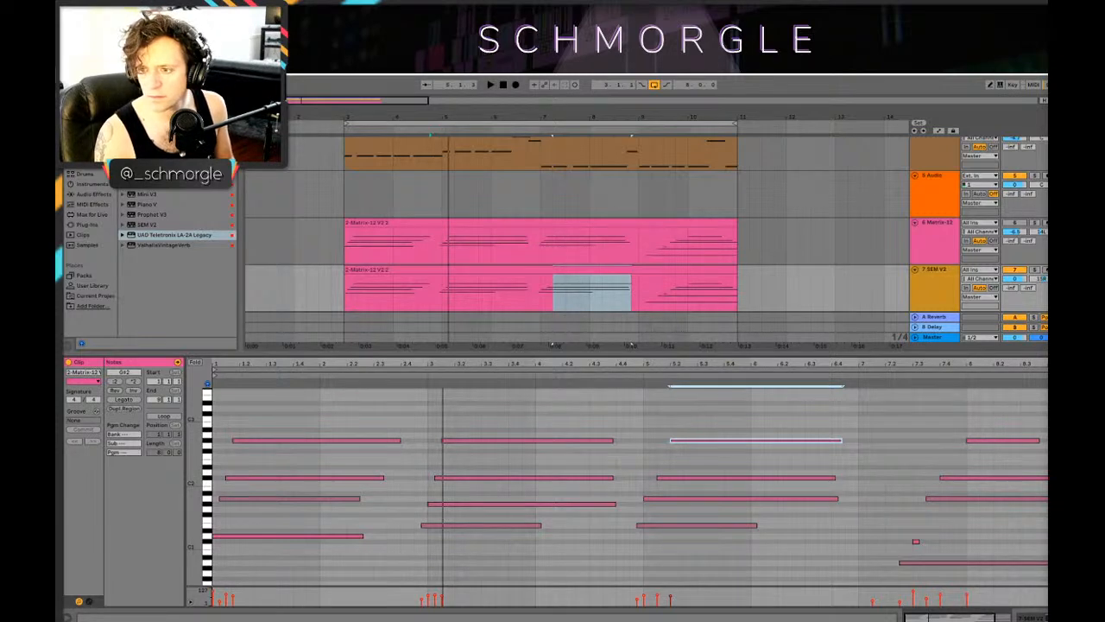
pyautogui.click(343, 302)
pyautogui.press('space')
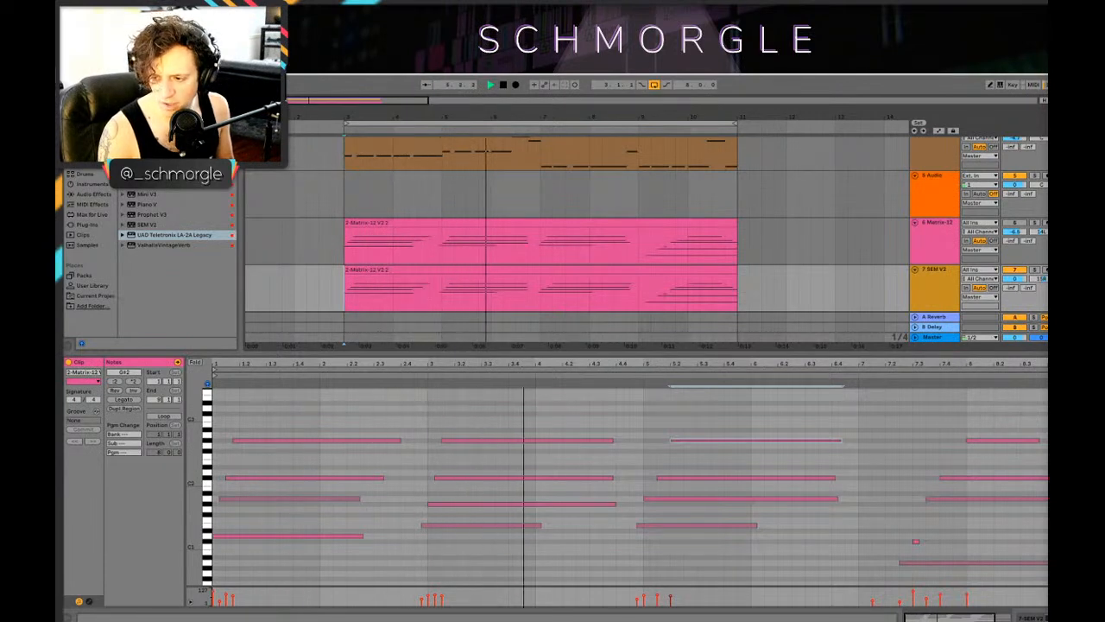
pyautogui.press('space')
# Step: Show the SEM V2 track's devices in place of its note editor and replay the loop
pyautogui.scroll(-3, 410, 229)
pyautogui.hotkey('shift', 'Tab')
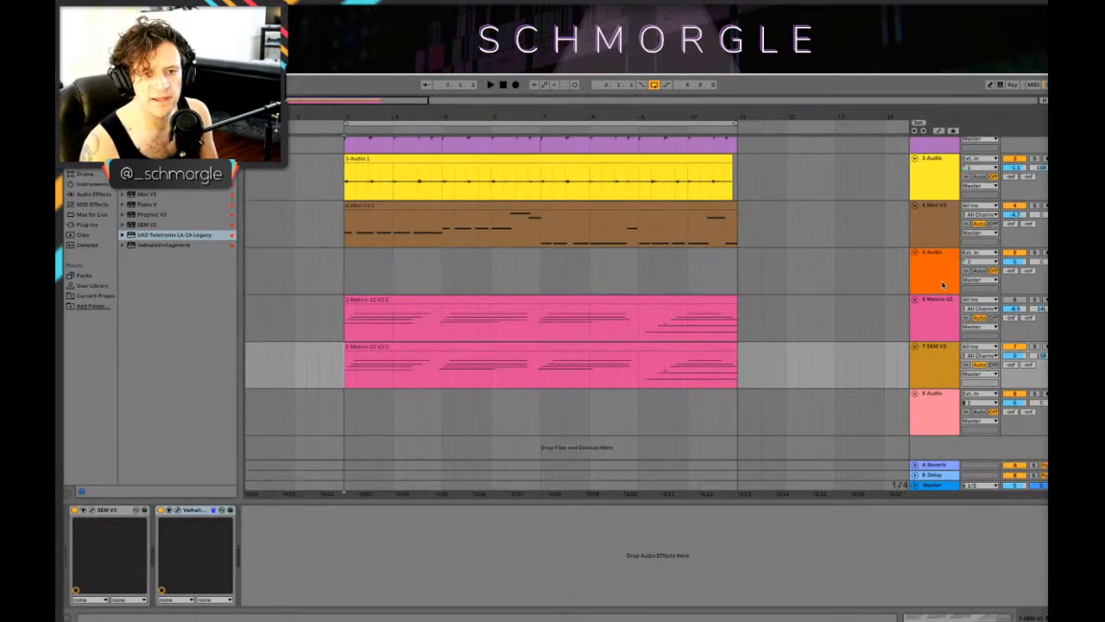
pyautogui.press('space')
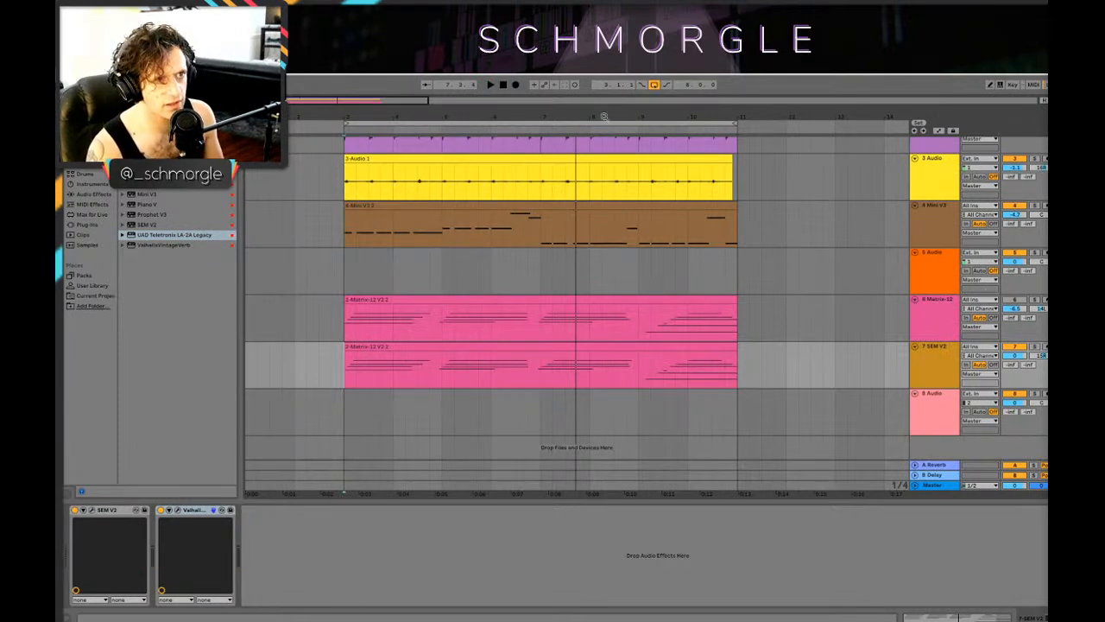
pyautogui.moveTo(602, 117); pyautogui.dragTo(639, 151)
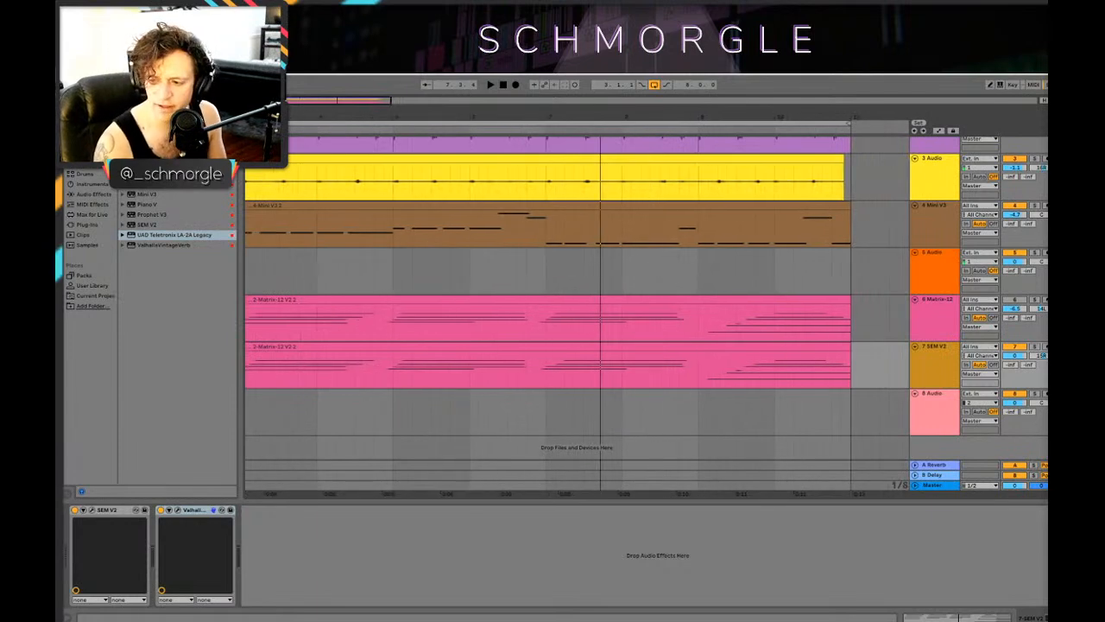
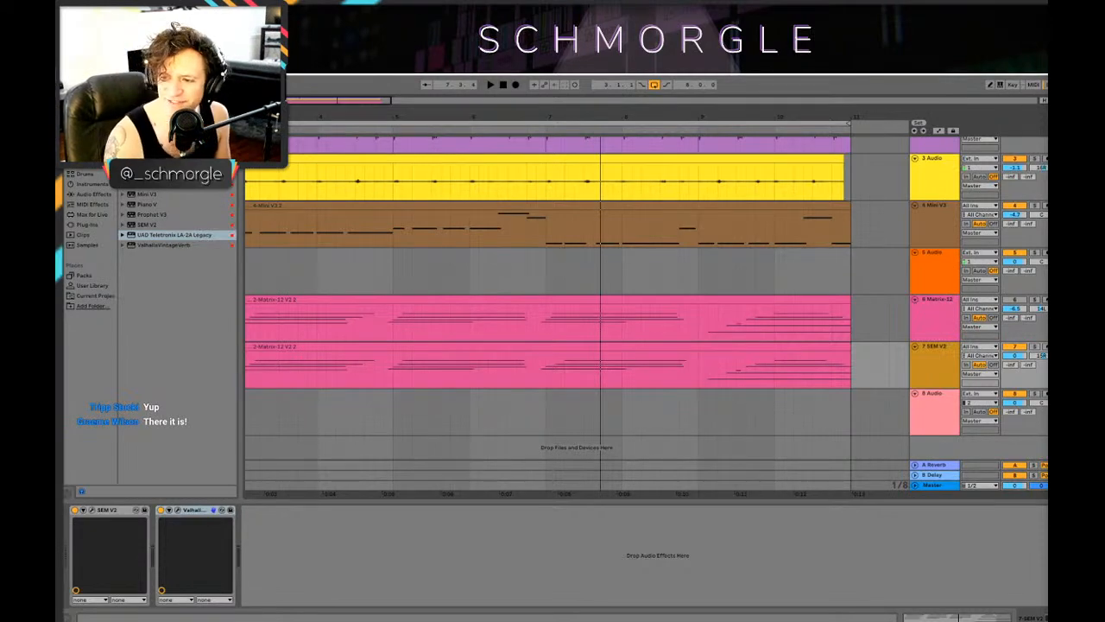
# Step: Examine the Ableton Stream device's sources, output channels and monitors in Loopback, and return to the Live set
pyautogui.moveTo(1047, 162); pyautogui.dragTo(608, 178)
pyautogui.scroll(-5, 646, 270)
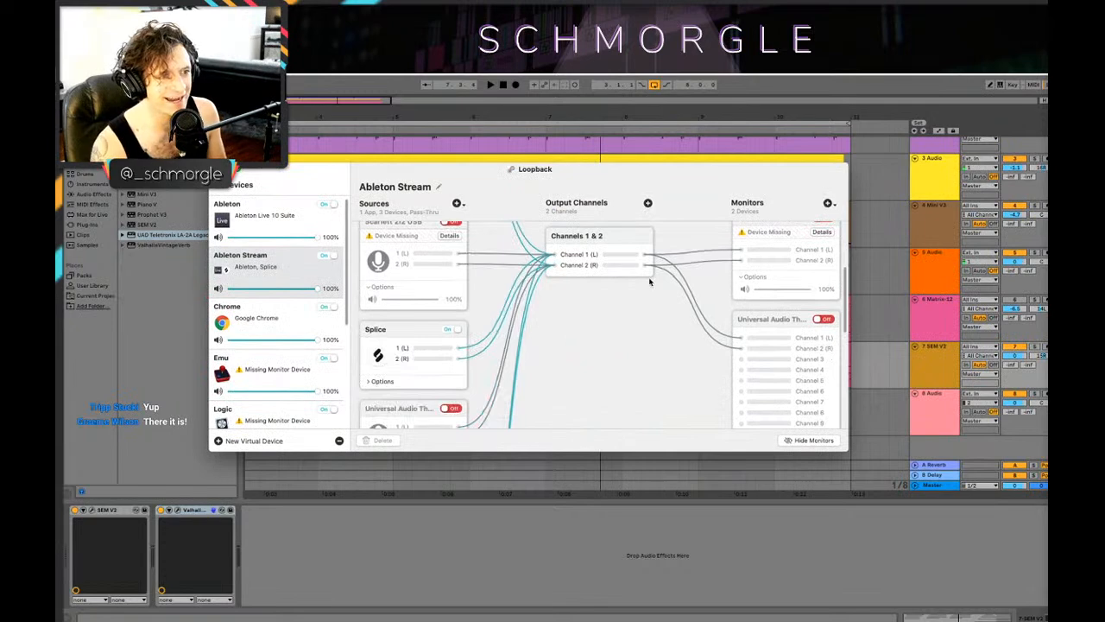
pyautogui.scroll(5, 650, 287)
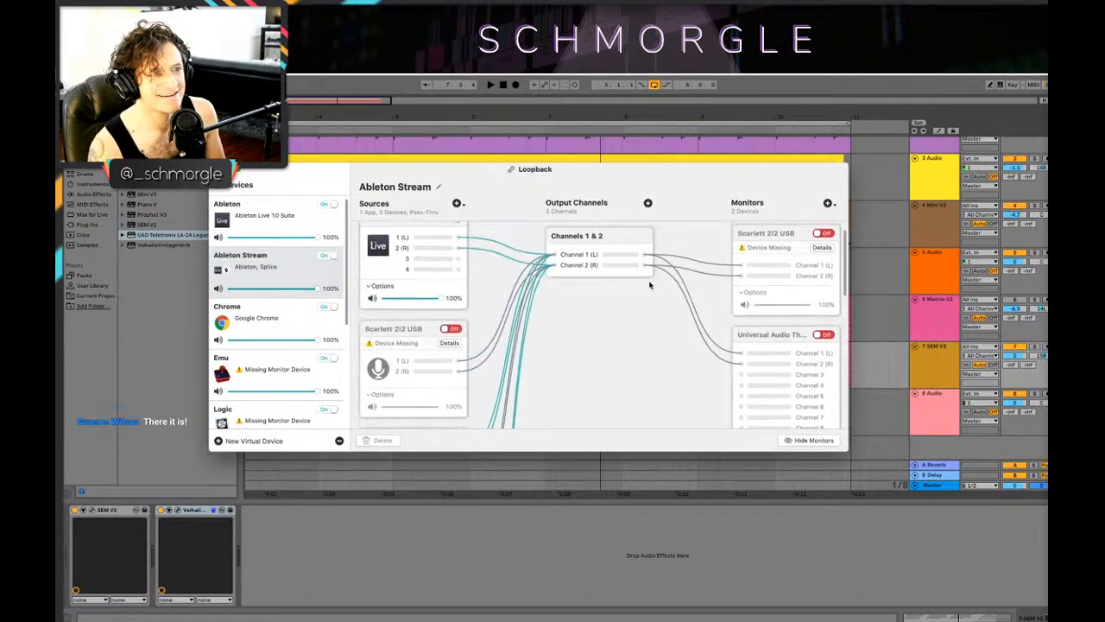
pyautogui.scroll(-5, 603, 300)
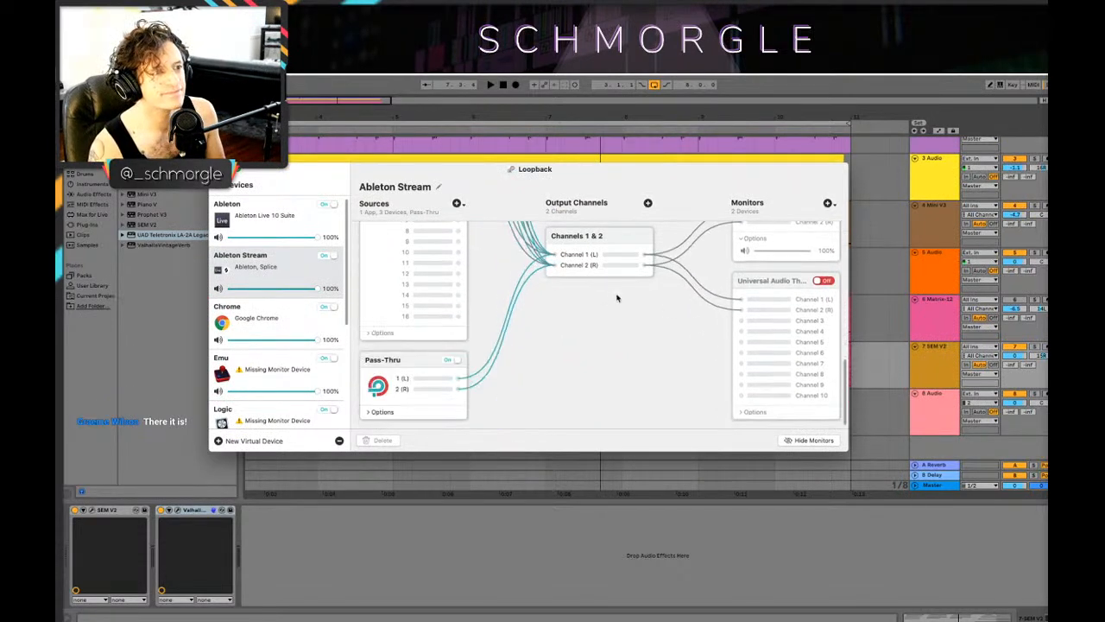
pyautogui.scroll(5, 444, 245)
pyautogui.moveTo(322, 168); pyautogui.dragTo(1047, 192)
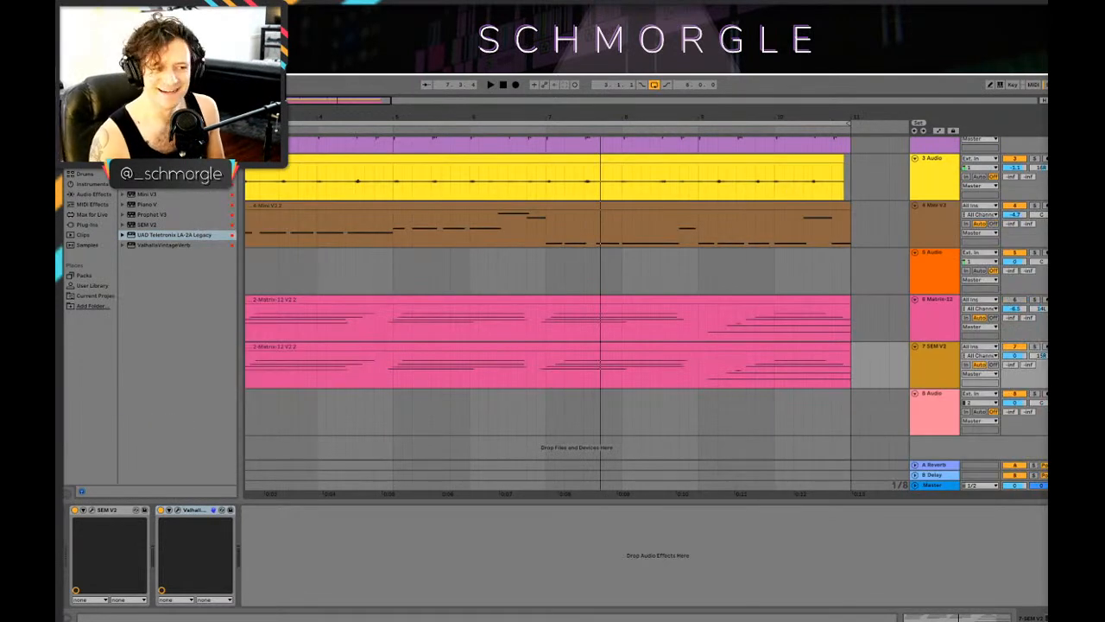
# Step: Play the loop from near bar 3 to hear the Matrix-12 and SEM V2 chords together
pyautogui.moveTo(390, 116); pyautogui.dragTo(383, 76)
pyautogui.click(282, 331)
pyautogui.press('space')
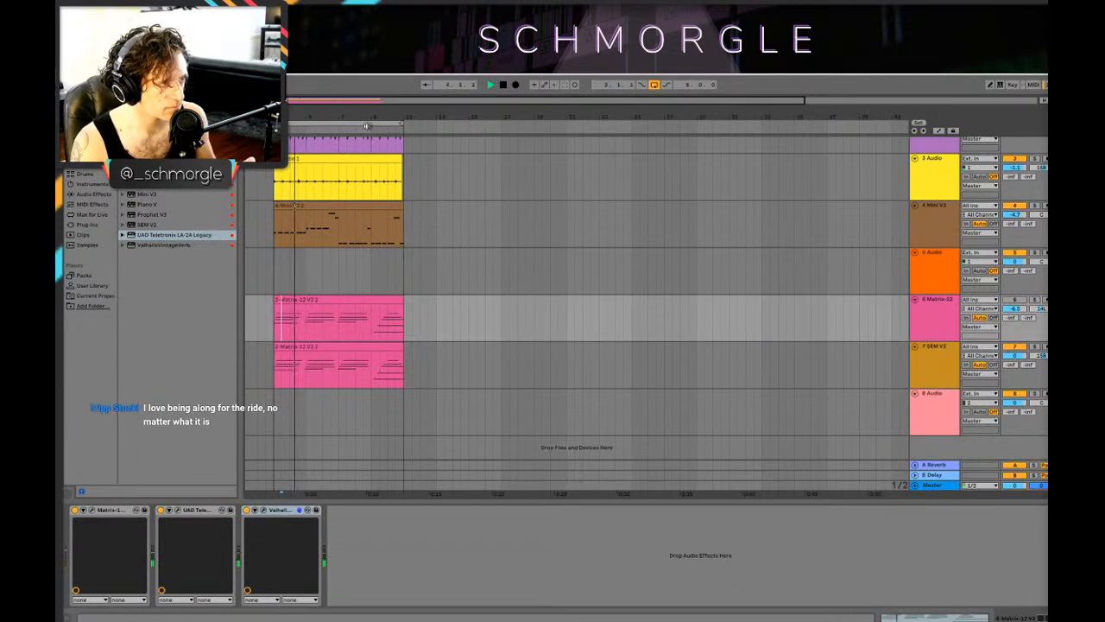
pyautogui.moveTo(358, 115); pyautogui.dragTo(513, 113)
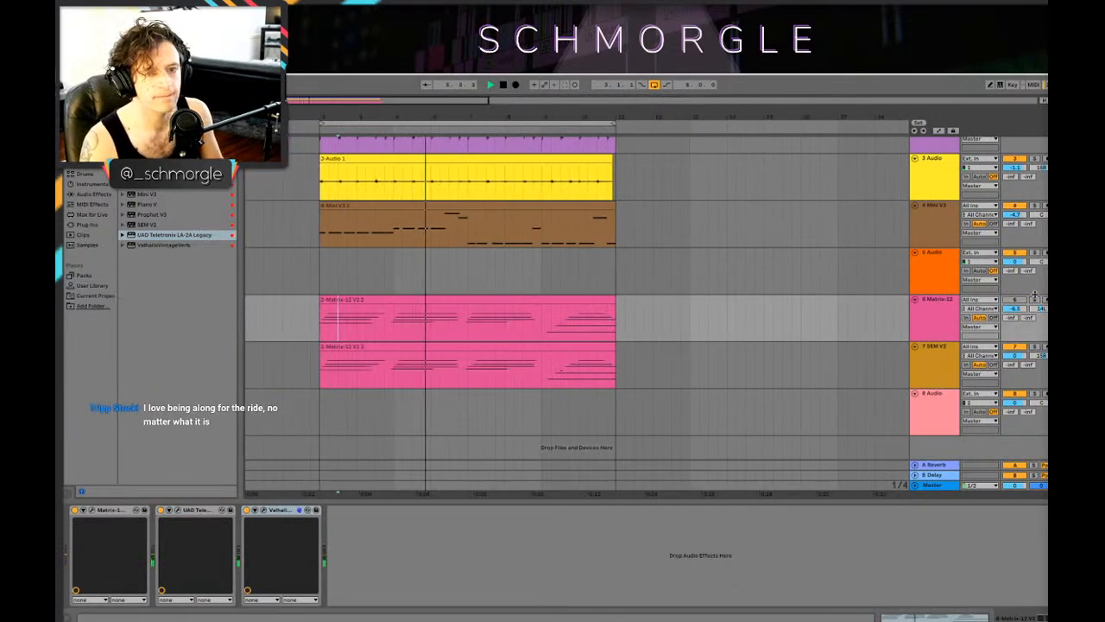
pyautogui.click(681, 330)
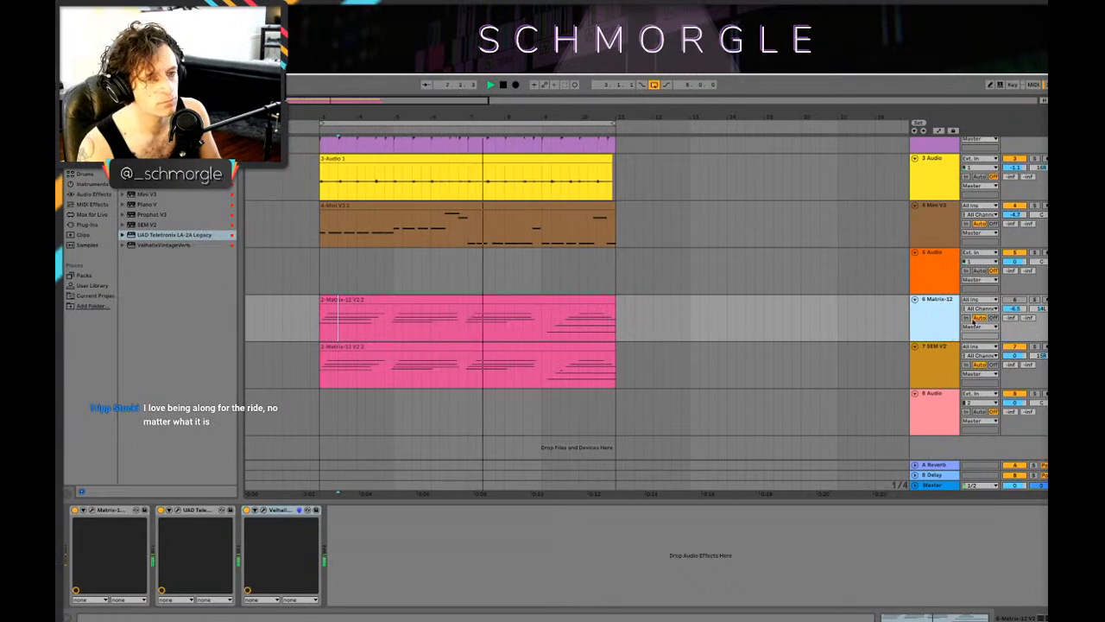
# Step: Shift the upper two notes of the SEM V2 clip's third chord slightly earlier, and replay the loop
pyautogui.doubleClick(498, 344)
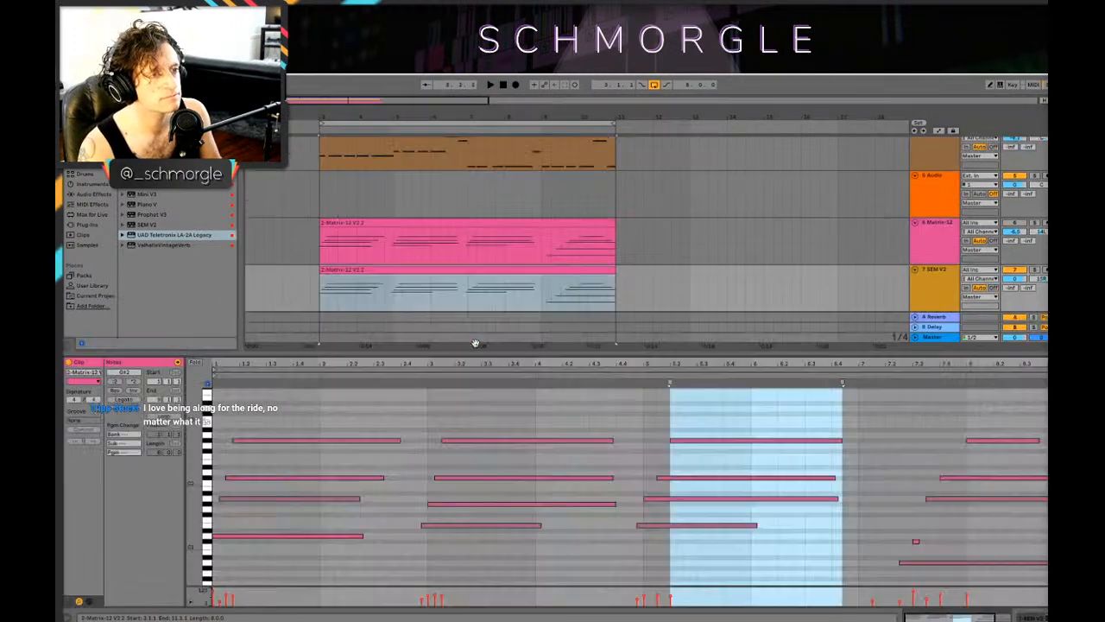
pyautogui.click(666, 507)
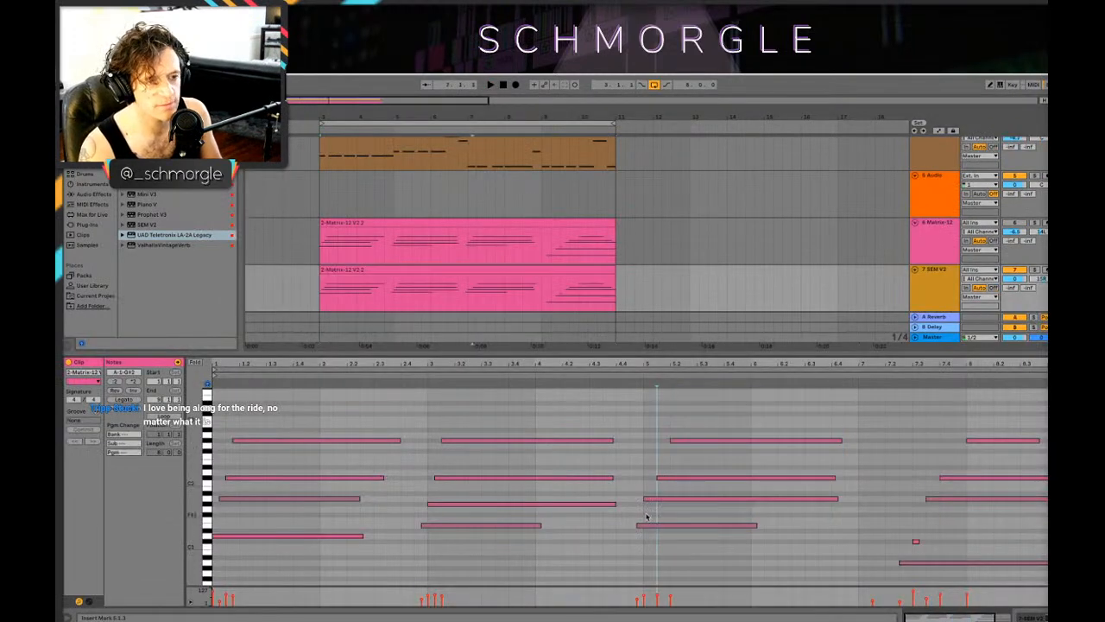
pyautogui.moveTo(662, 484); pyautogui.dragTo(680, 449)
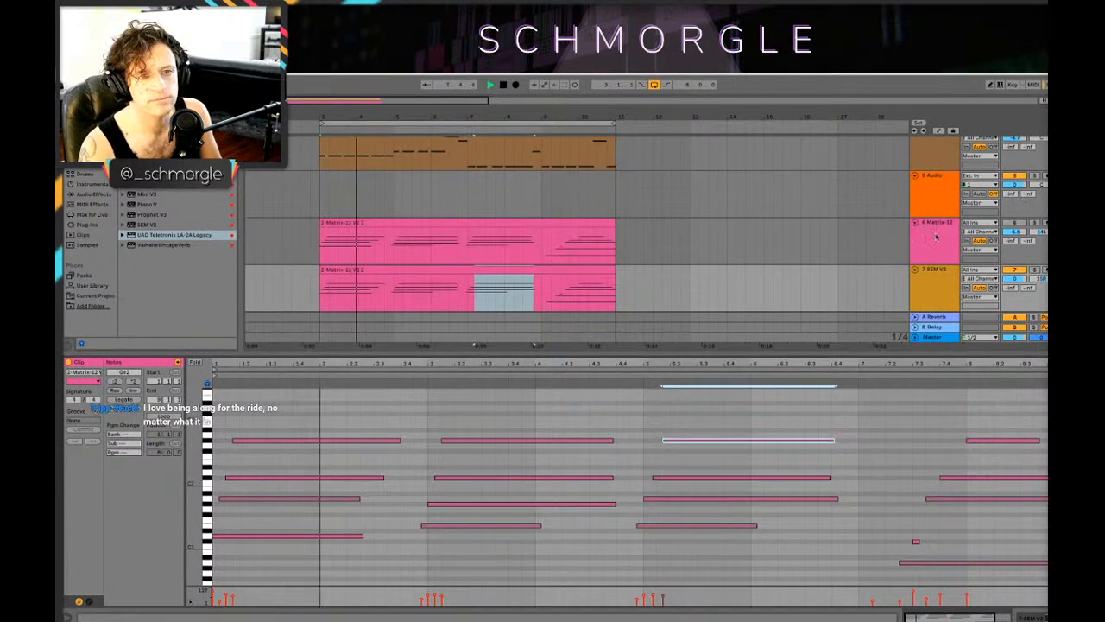
# Step: Solo the Matrix-12 track and play its chords from the start of the loop
pyautogui.click(1034, 227)
pyautogui.click(1034, 224)
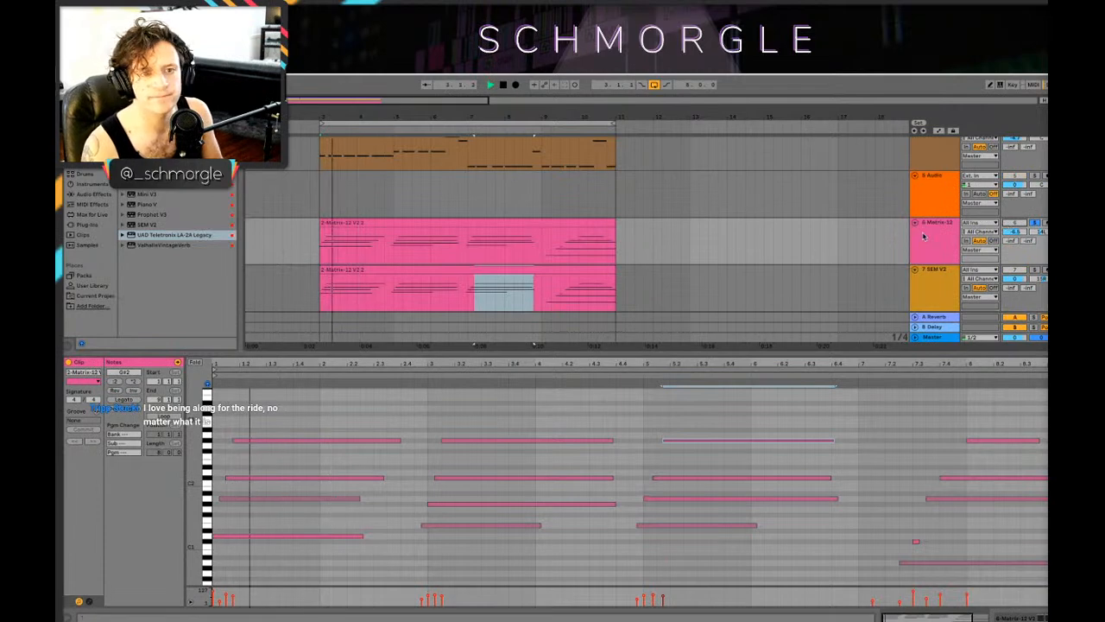
pyautogui.press('space')
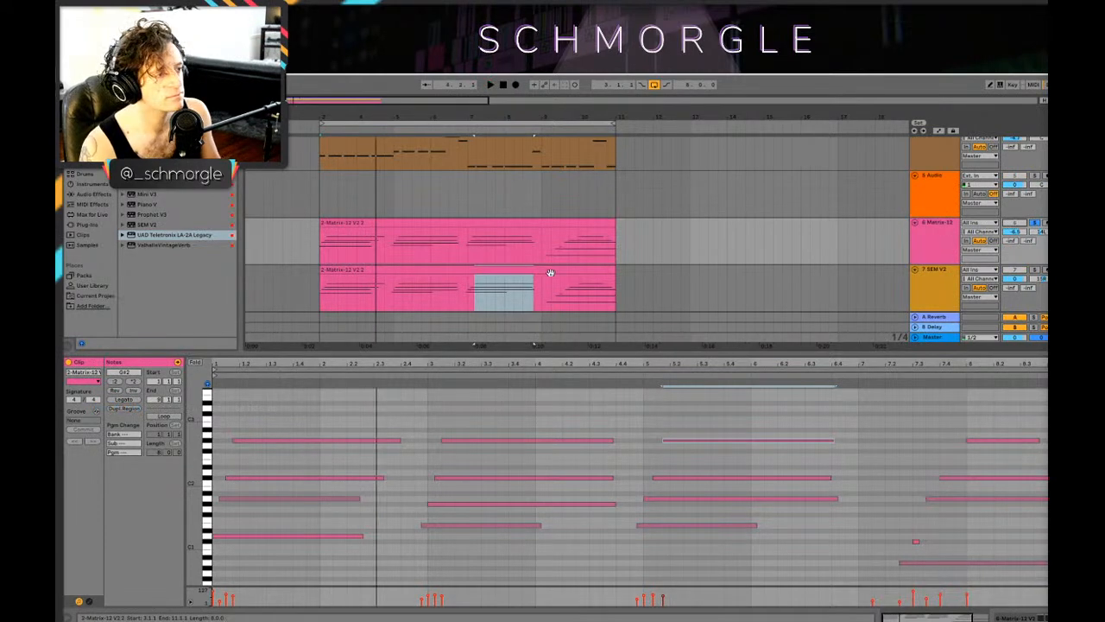
# Step: Try the Klavetta keys preset on the Matrix-12 track's synth
pyautogui.hotkey('shift', 'Tab')
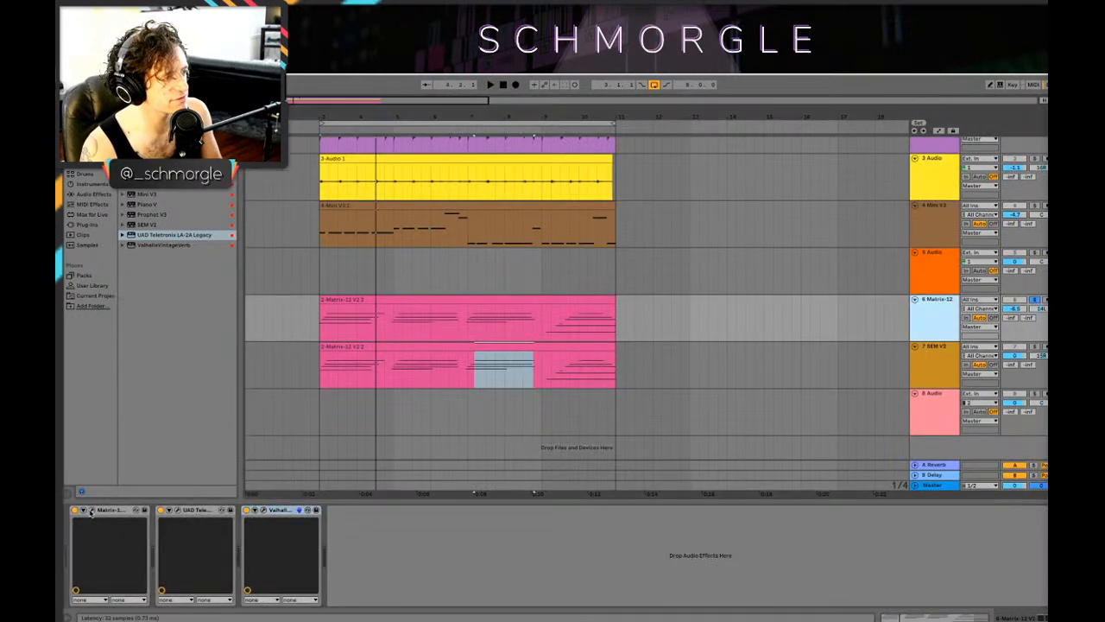
pyautogui.click(89, 511)
pyautogui.click(413, 167)
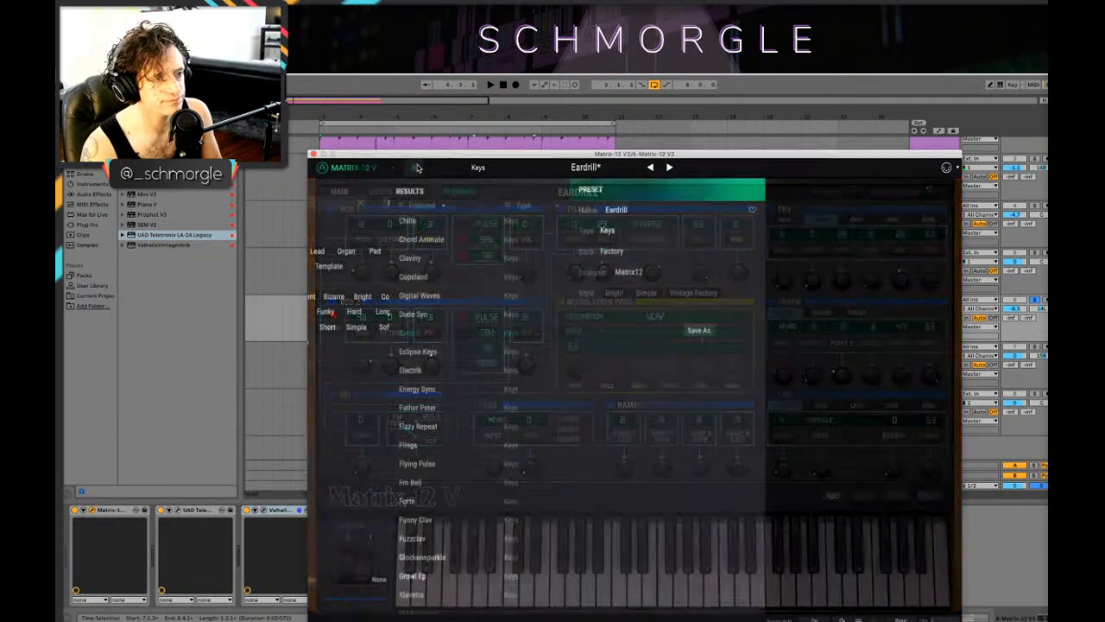
pyautogui.scroll(-2, 612, 341)
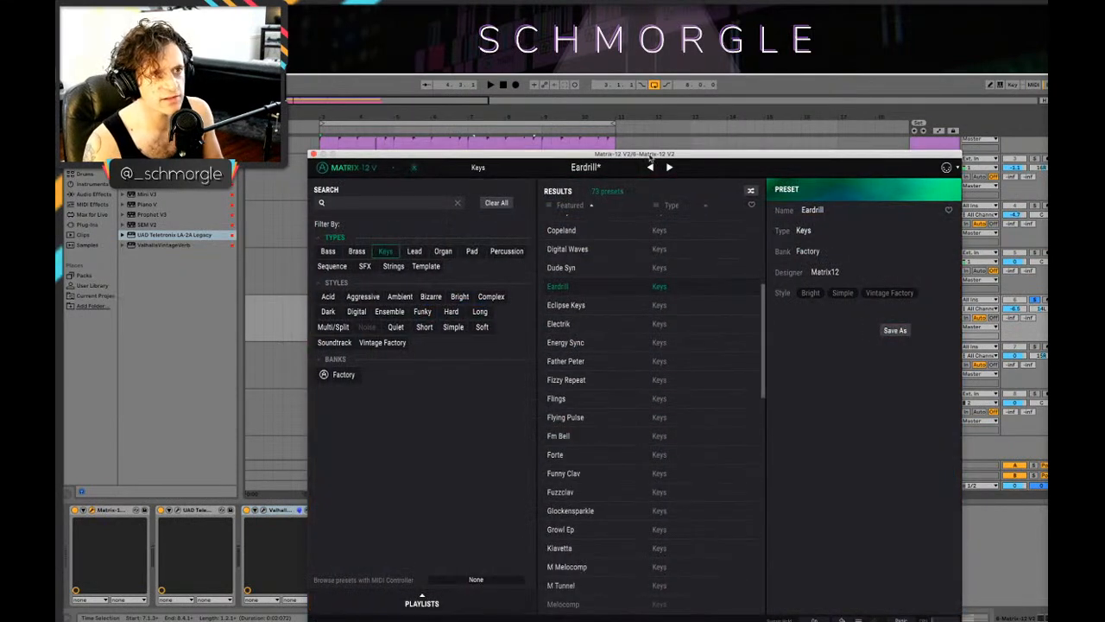
pyautogui.moveTo(650, 156); pyautogui.dragTo(646, 113)
pyautogui.scroll(-3, 627, 406)
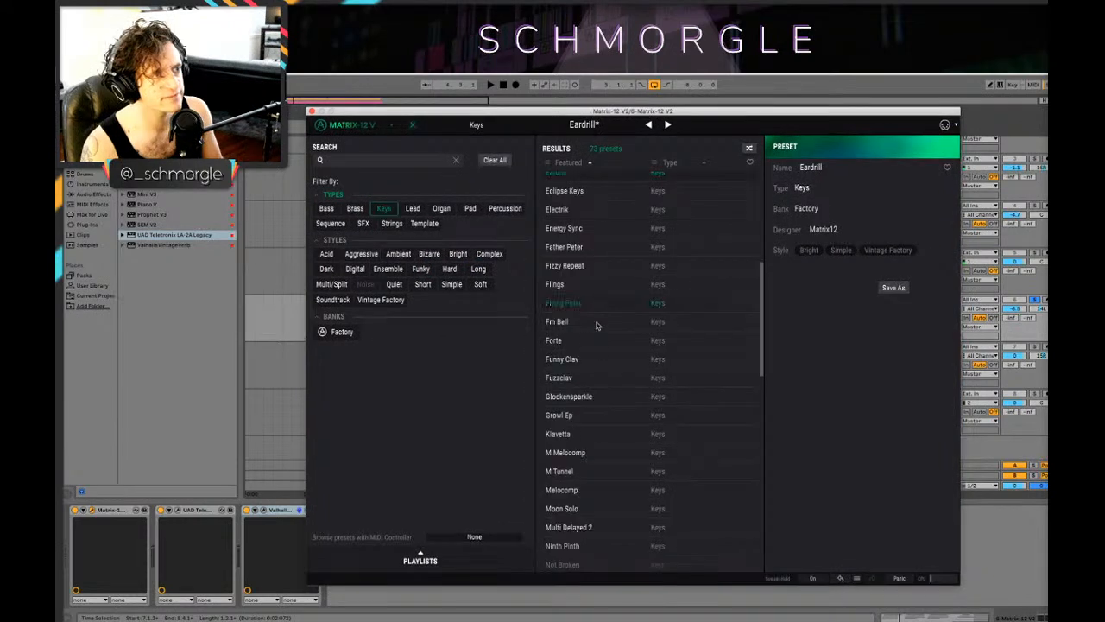
pyautogui.click(626, 435)
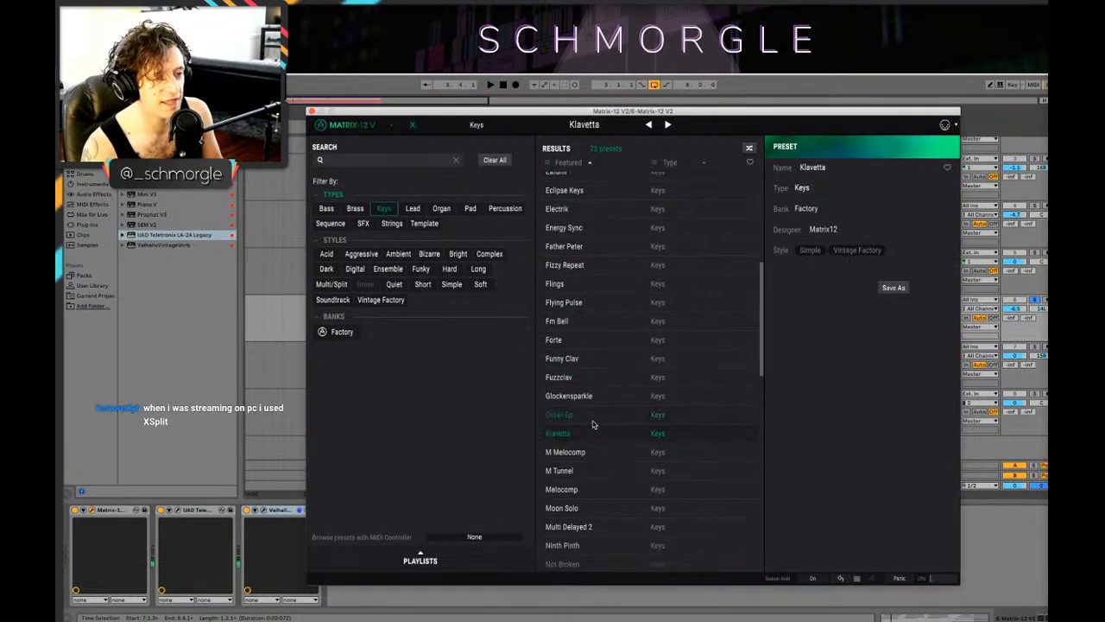
# Step: Hide the synth window and transpose all notes in the Matrix-12 clip up by octave
pyautogui.press('super+alt+p')
pyautogui.click(348, 298)
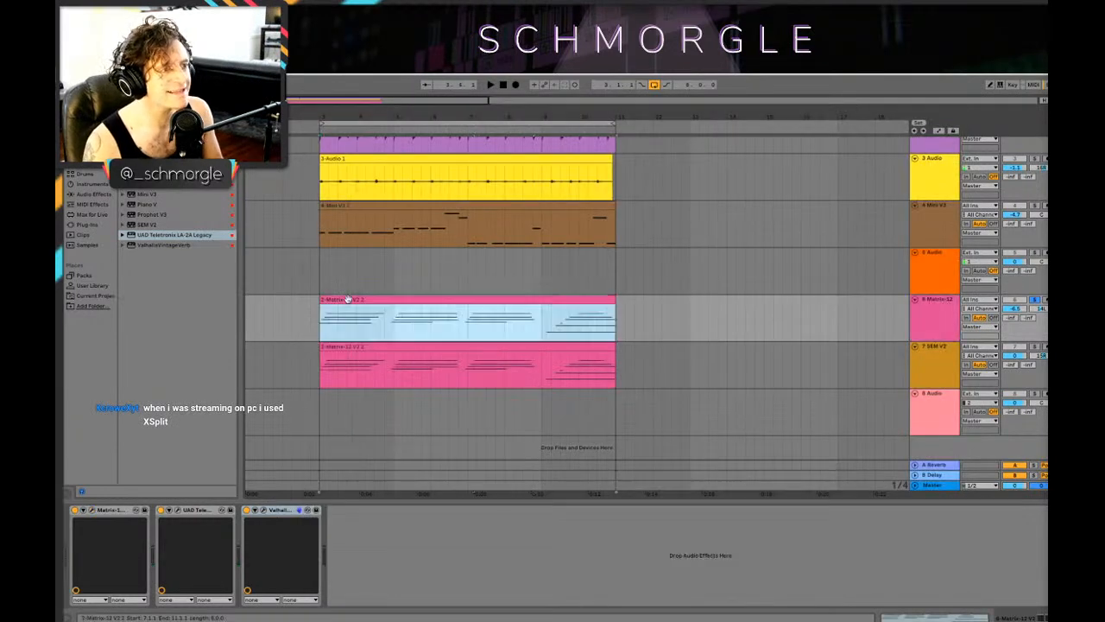
pyautogui.doubleClick(348, 299)
pyautogui.click(392, 533)
pyautogui.press('super+a')
pyautogui.hotkey('shift', 'Up')
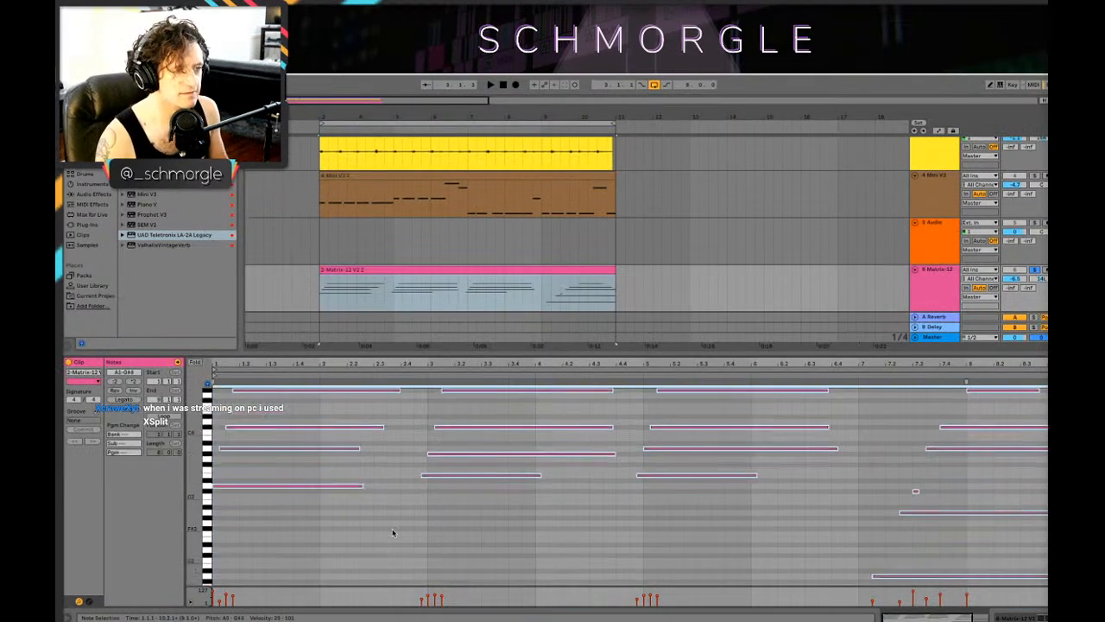
# Step: Play the soloed Matrix-12 part, raise all its notes a further octave, and play it again
pyautogui.press('space')
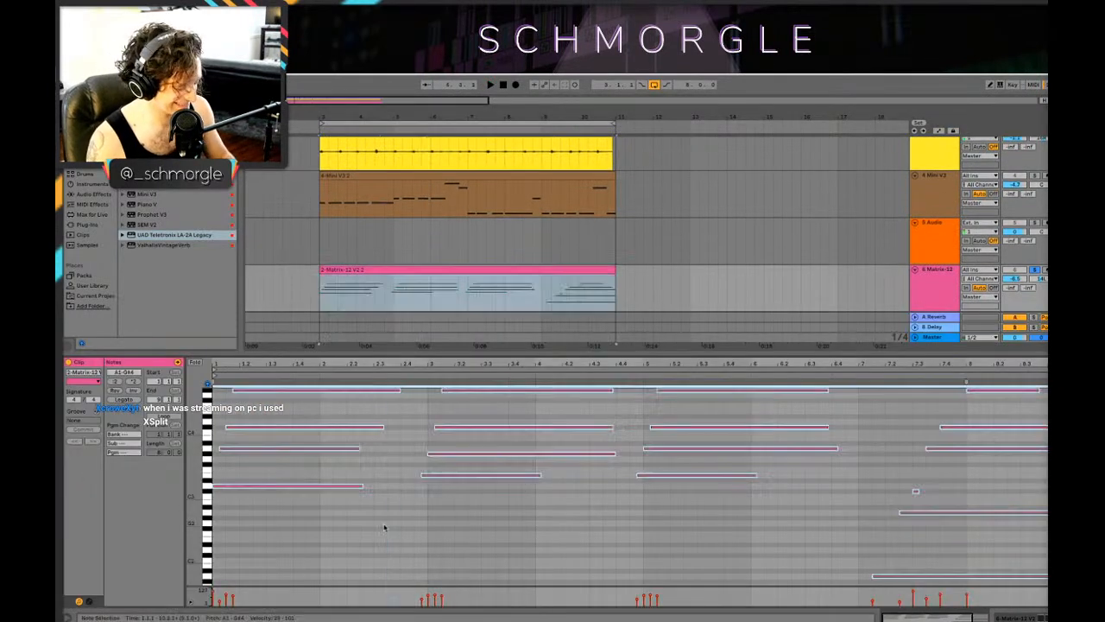
pyautogui.press('space')
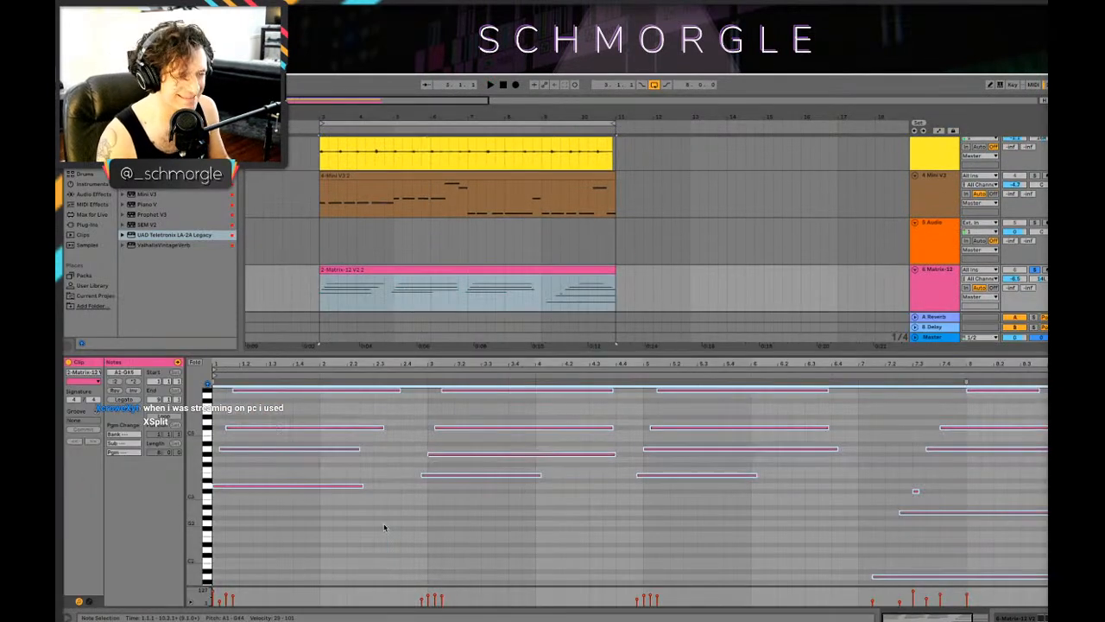
pyautogui.press('space')
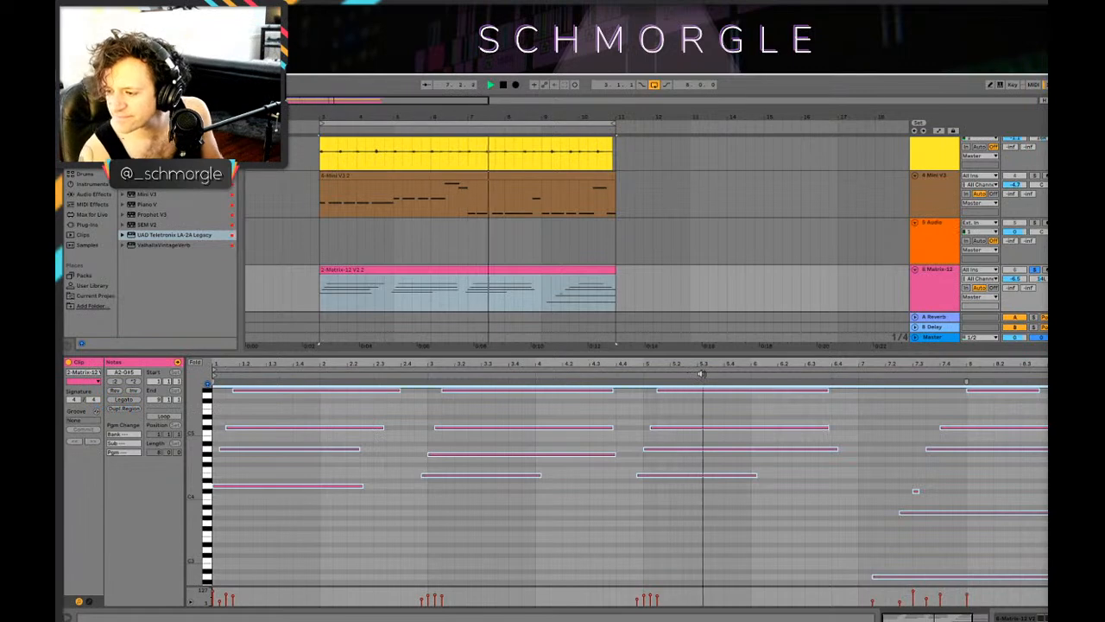
pyautogui.press('space')
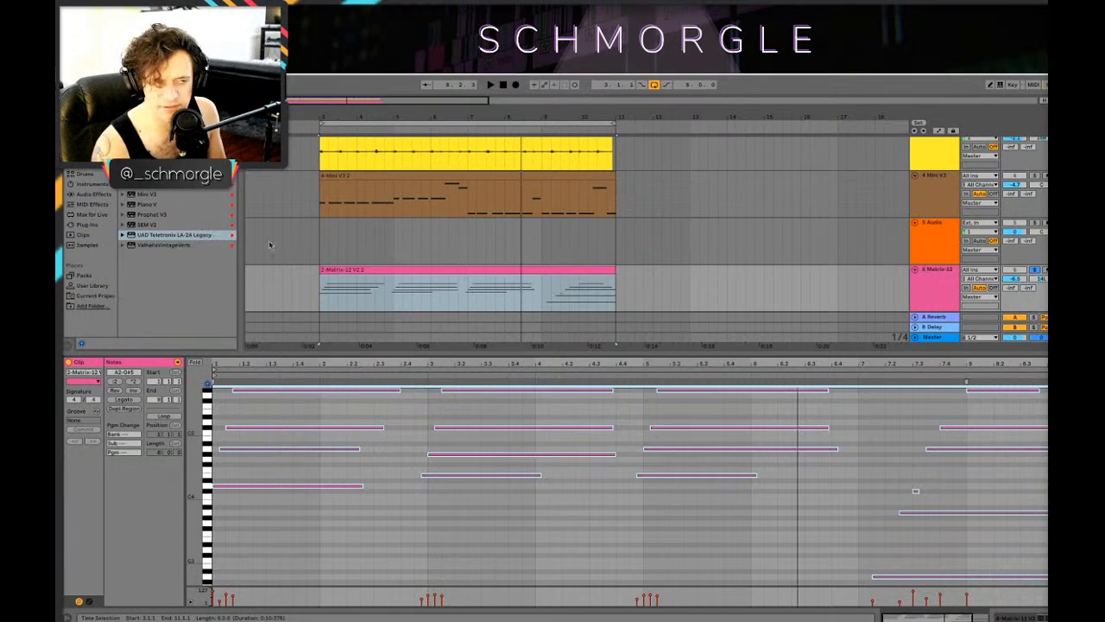
# Step: Set the playback start to bar 3 on the Matrix-12 track and play the transposed chords
pyautogui.click(457, 268)
pyautogui.scroll(-1, 472, 251)
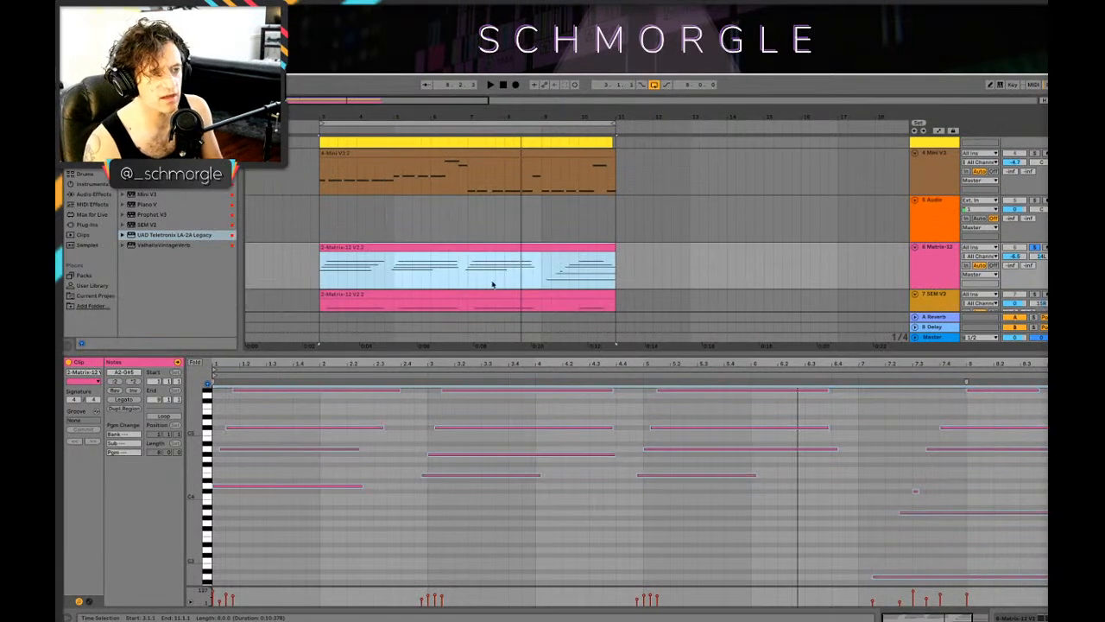
pyautogui.click(319, 268)
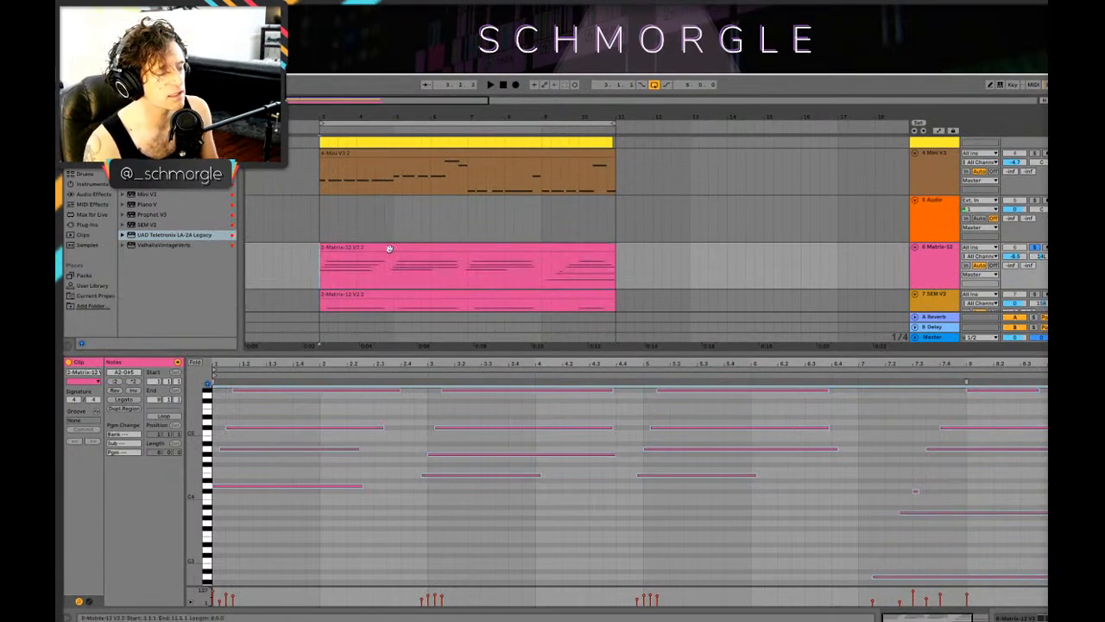
pyautogui.hotkey('shift', 'Tab')
pyautogui.hotkey('shift', 'Tab')
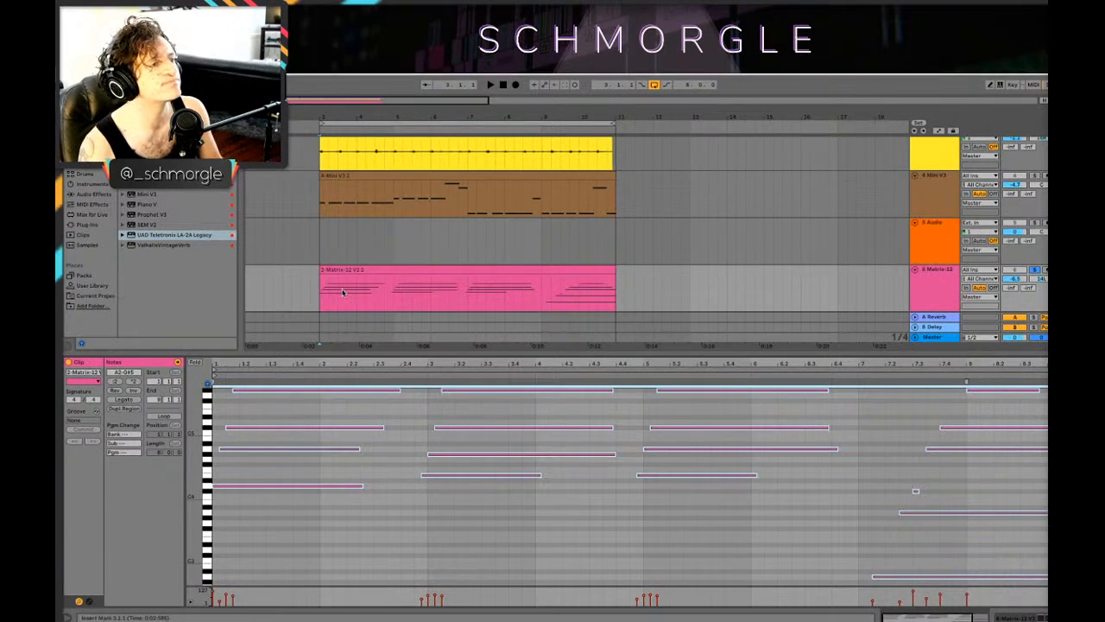
pyautogui.press('space')
# Step: Reopen the Matrix-12 synth's keys presets and try Res Keez on the soloed chords
pyautogui.hotkey('shift', 'Tab')
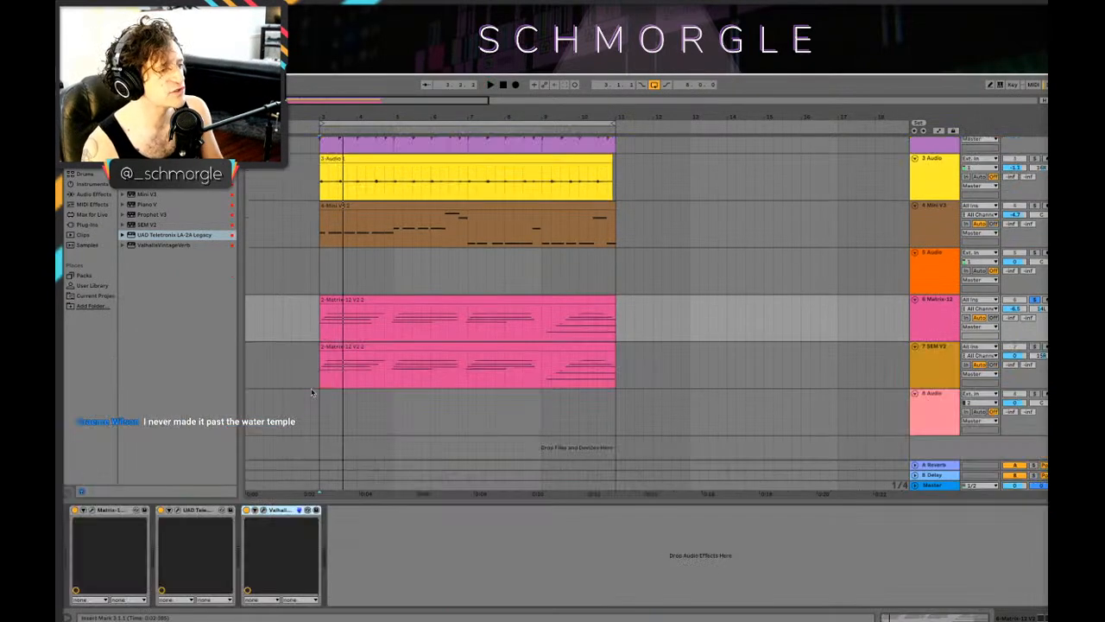
pyautogui.click(93, 510)
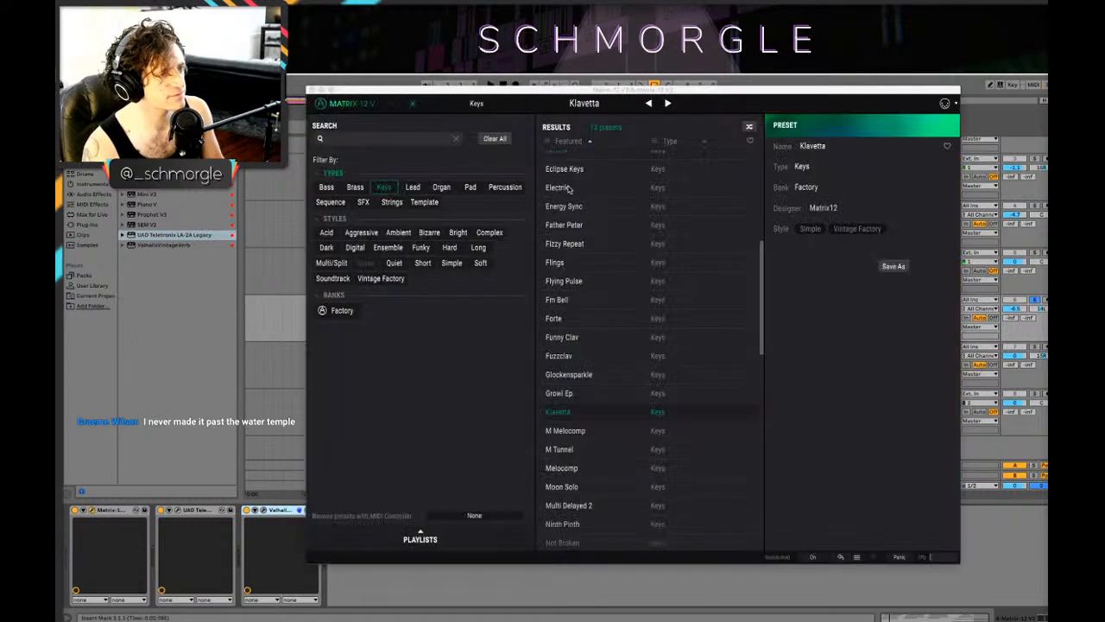
pyautogui.scroll(-4, 643, 328)
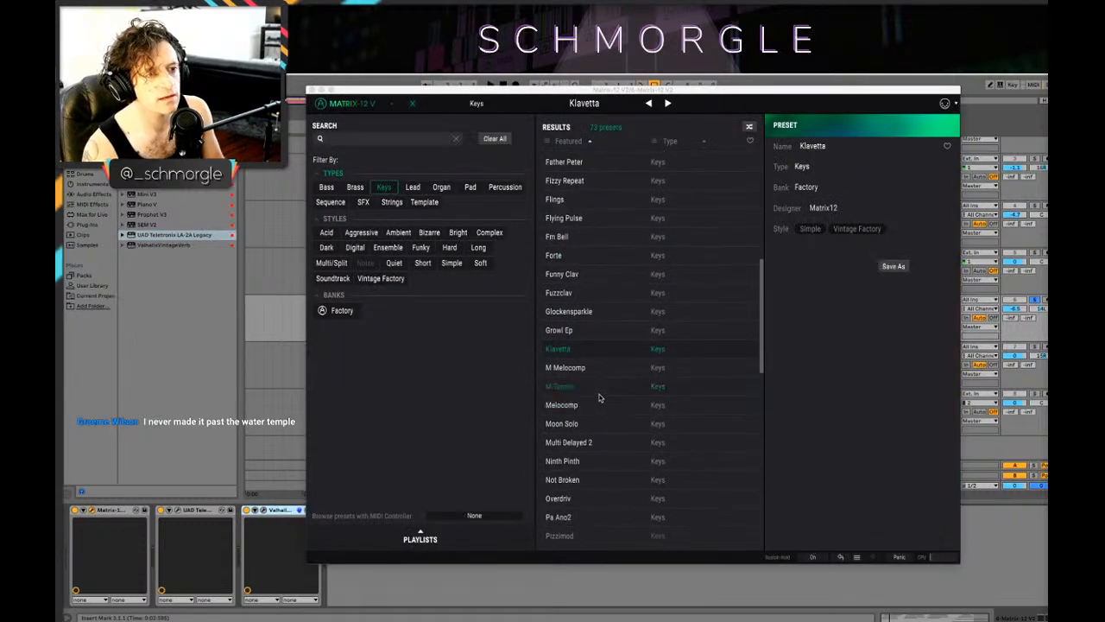
pyautogui.scroll(-1, 622, 414)
pyautogui.scroll(-2, 733, 488)
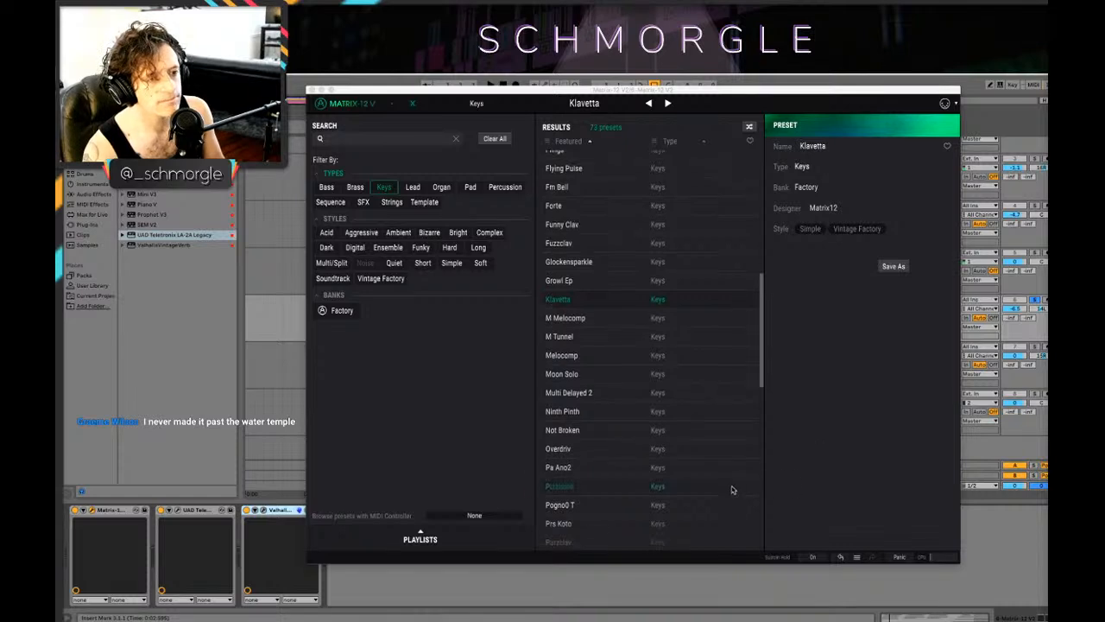
pyautogui.scroll(-1, 732, 489)
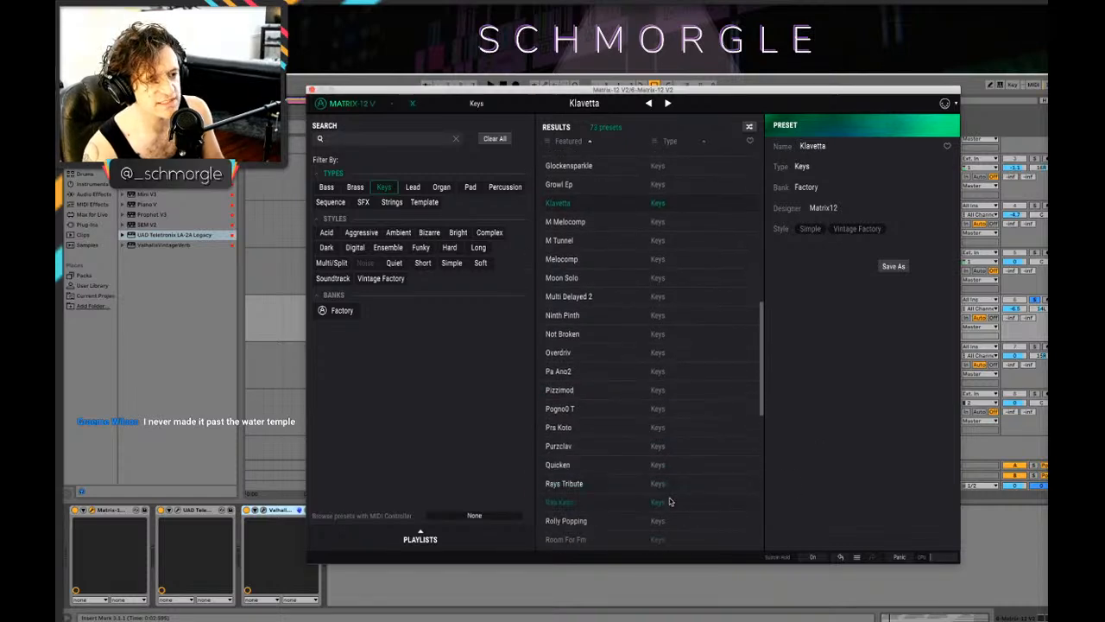
pyautogui.click(706, 497)
# Step: Load the Royal keys preset on the Matrix-12 synth, and close its window
pyautogui.scroll(-1, 629, 486)
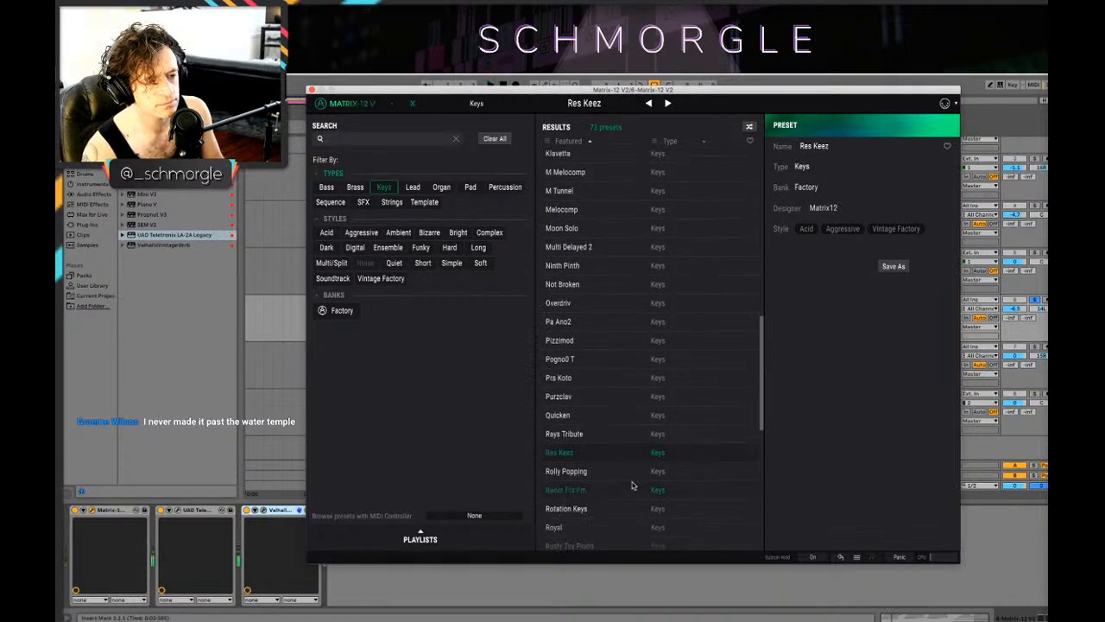
pyautogui.click(682, 527)
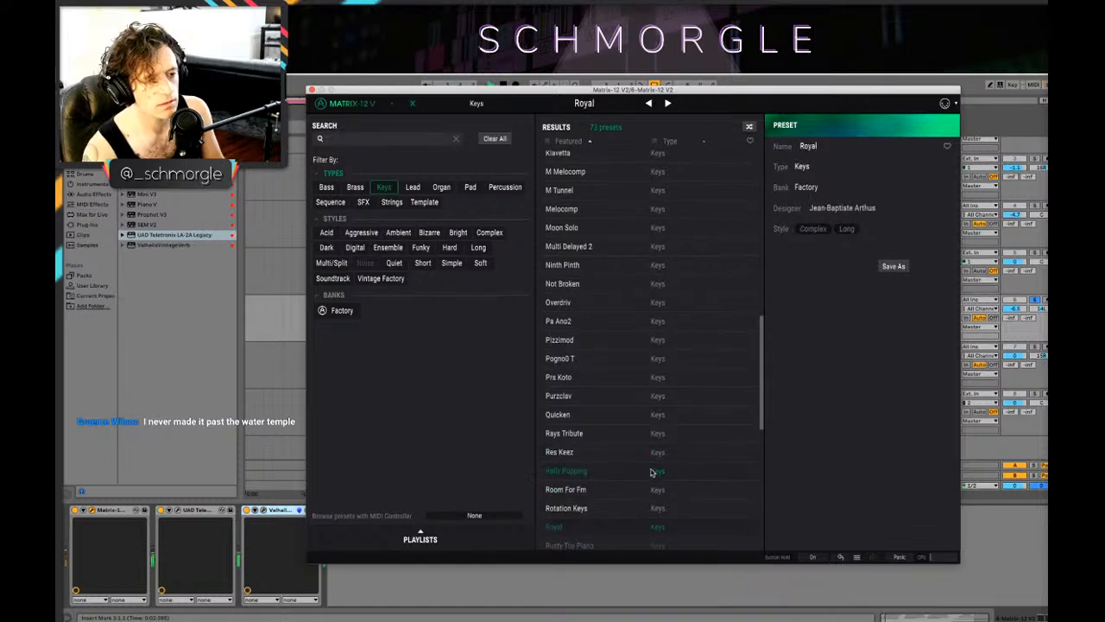
pyautogui.scroll(-1, 674, 501)
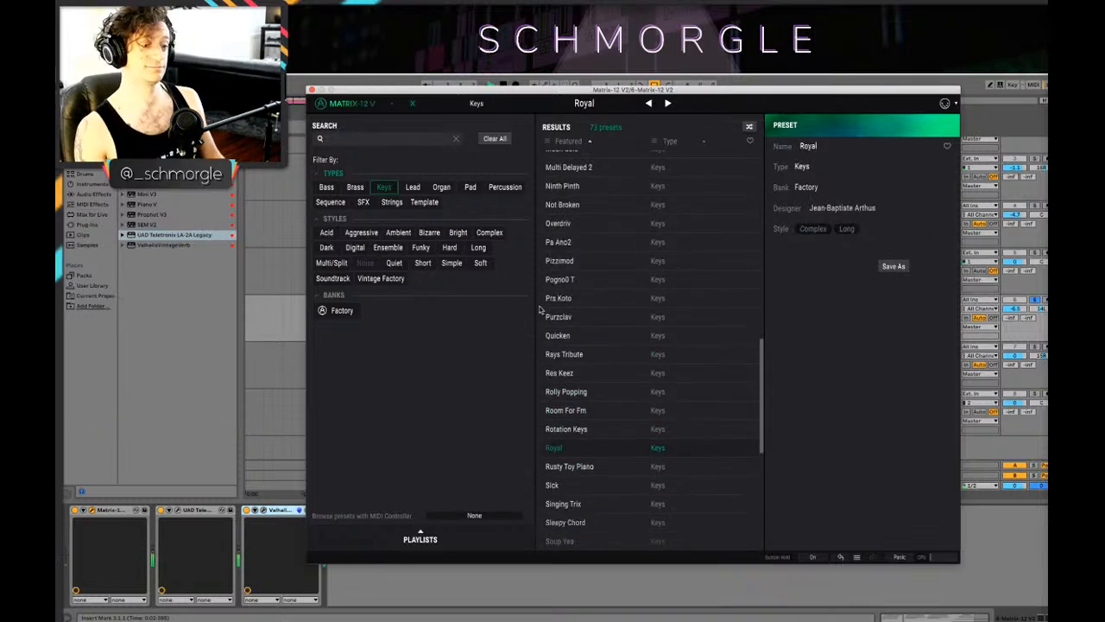
pyautogui.click(313, 90)
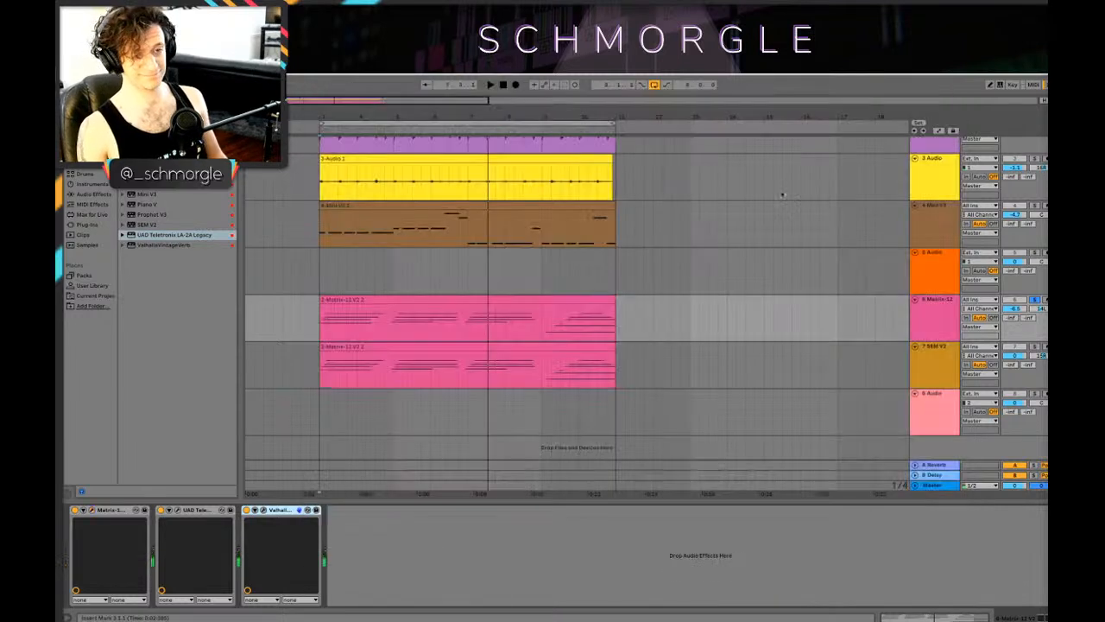
# Step: Play the chord loop, then replace the Matrix-12 synth on track 6 with the Jup-8 V3
pyautogui.press('space')
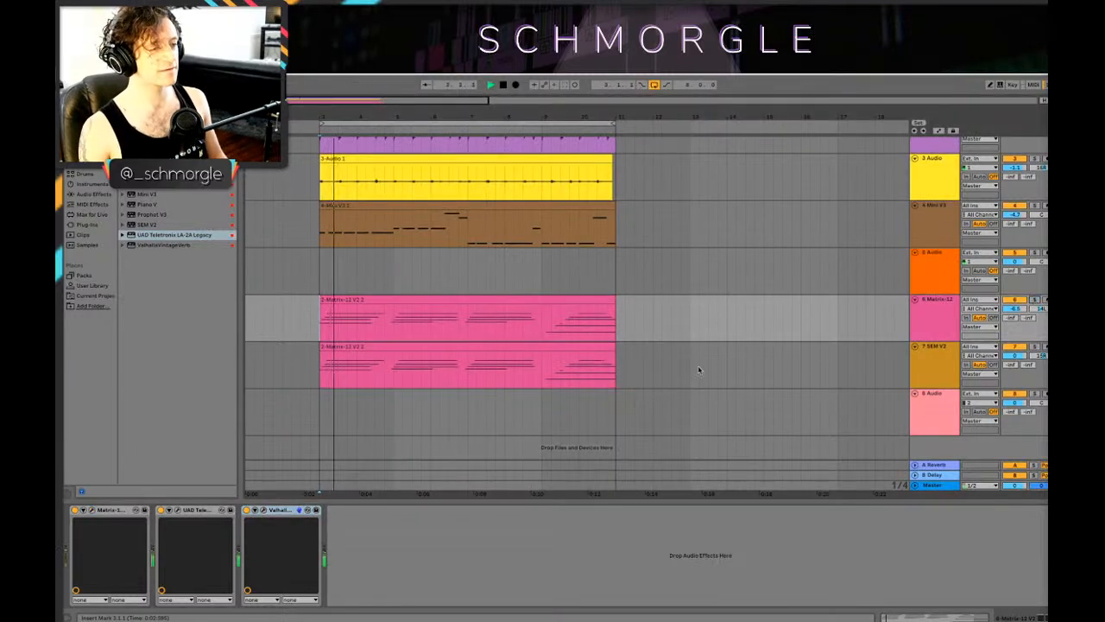
pyautogui.press('space')
pyautogui.click(935, 326)
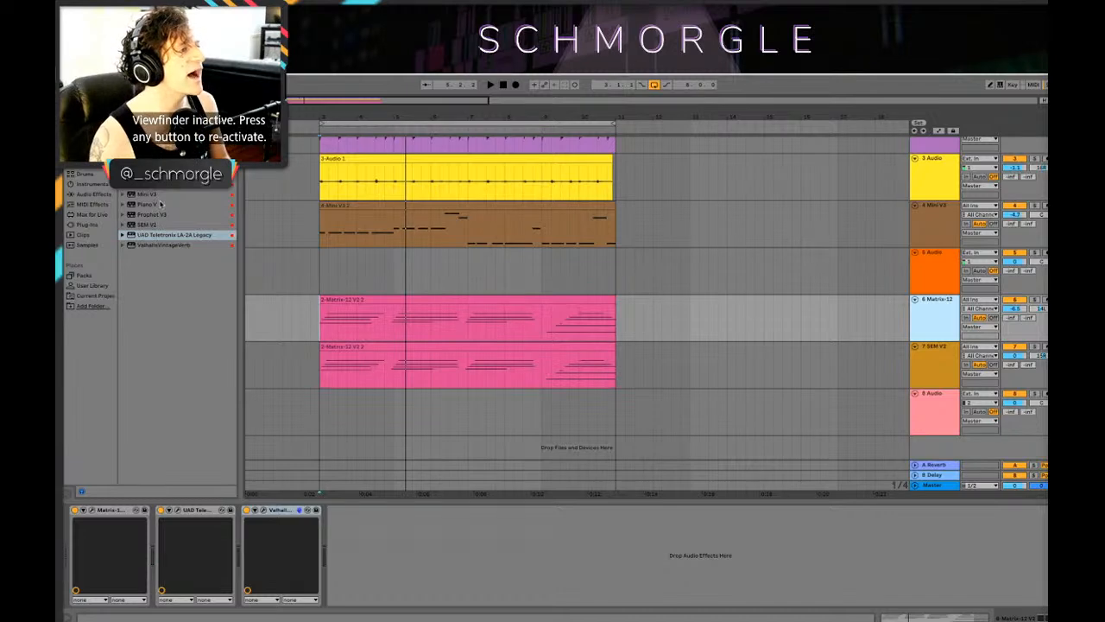
pyautogui.moveTo(174, 235); pyautogui.dragTo(940, 318)
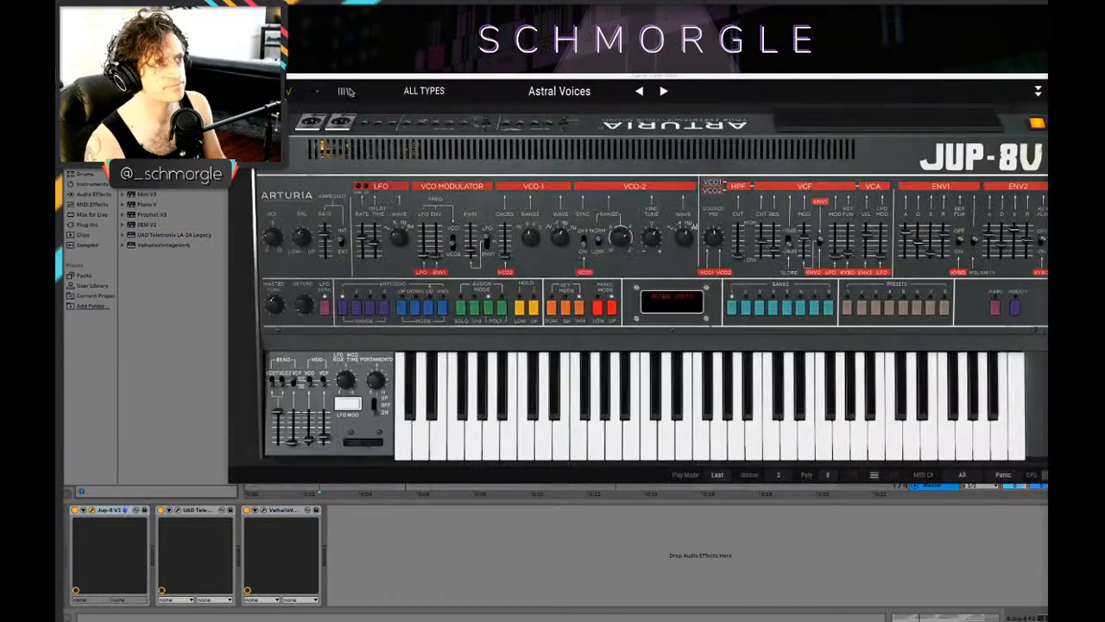
# Step: Open the Jup-8 V3 preset browser, filter it to Keys sounds, and try the Hi Res Arp preset
pyautogui.click(343, 91)
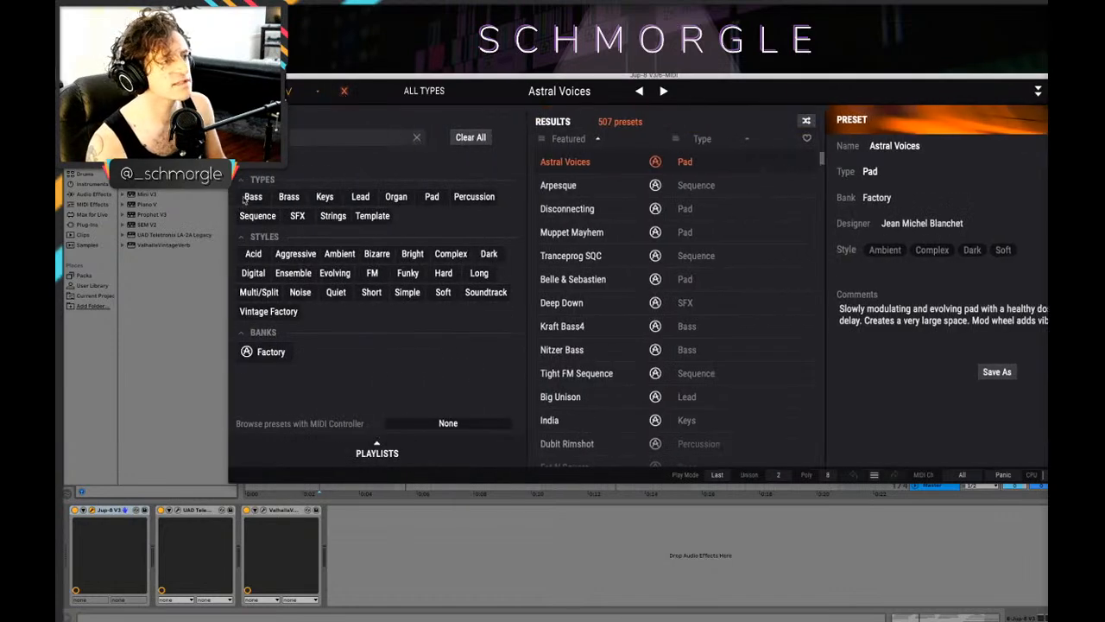
pyautogui.click(325, 196)
pyautogui.scroll(-5, 679, 334)
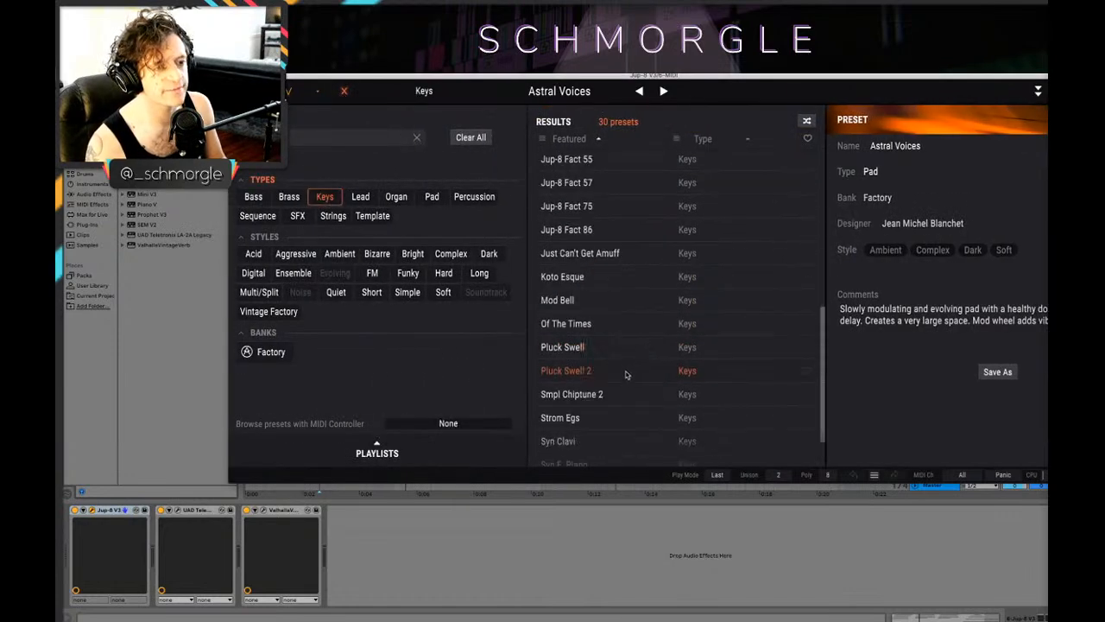
pyautogui.scroll(1, 734, 325)
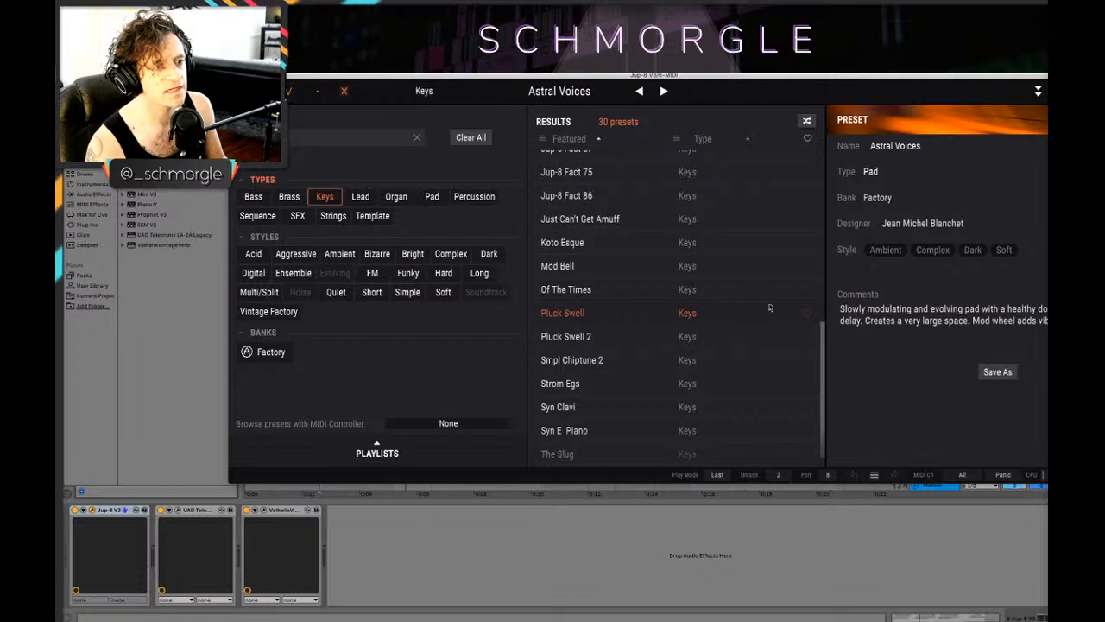
pyautogui.scroll(-1, 770, 307)
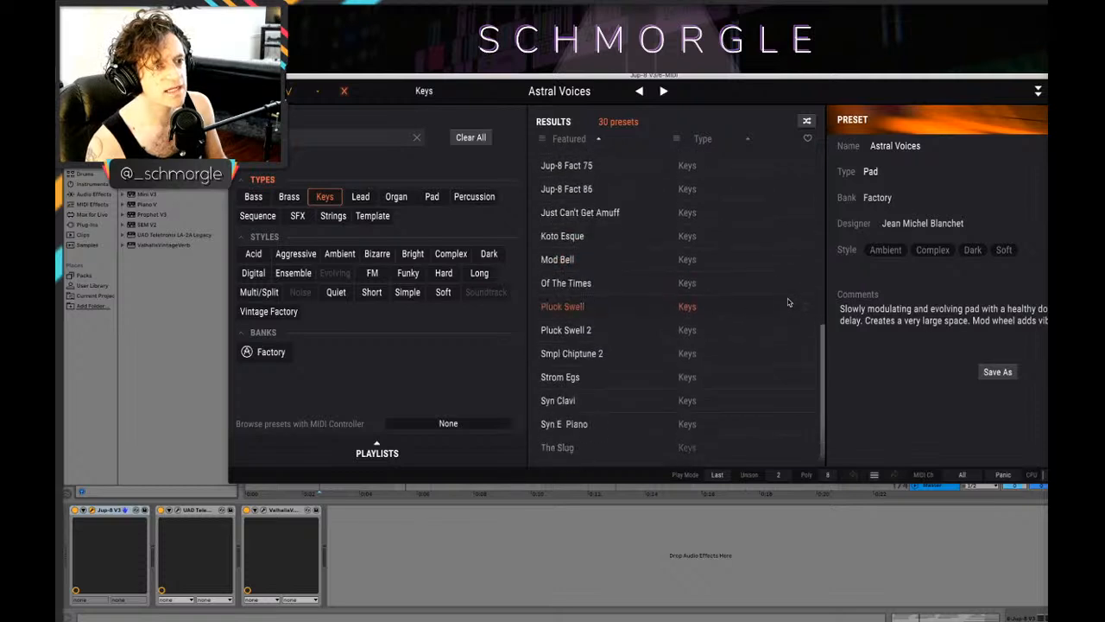
pyautogui.scroll(5, 708, 360)
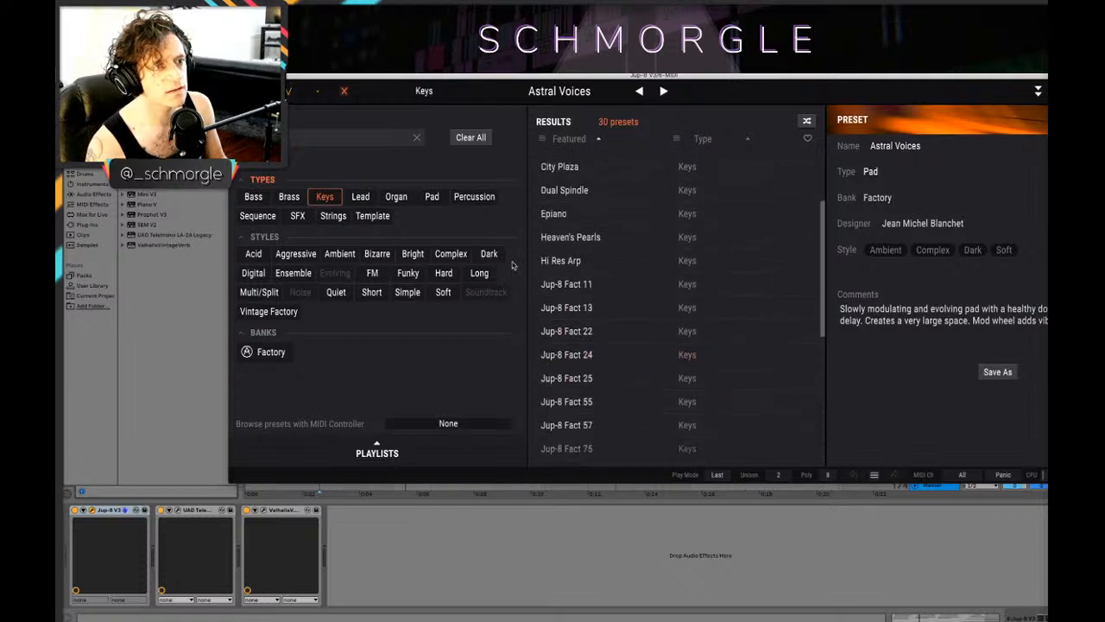
pyautogui.click(610, 268)
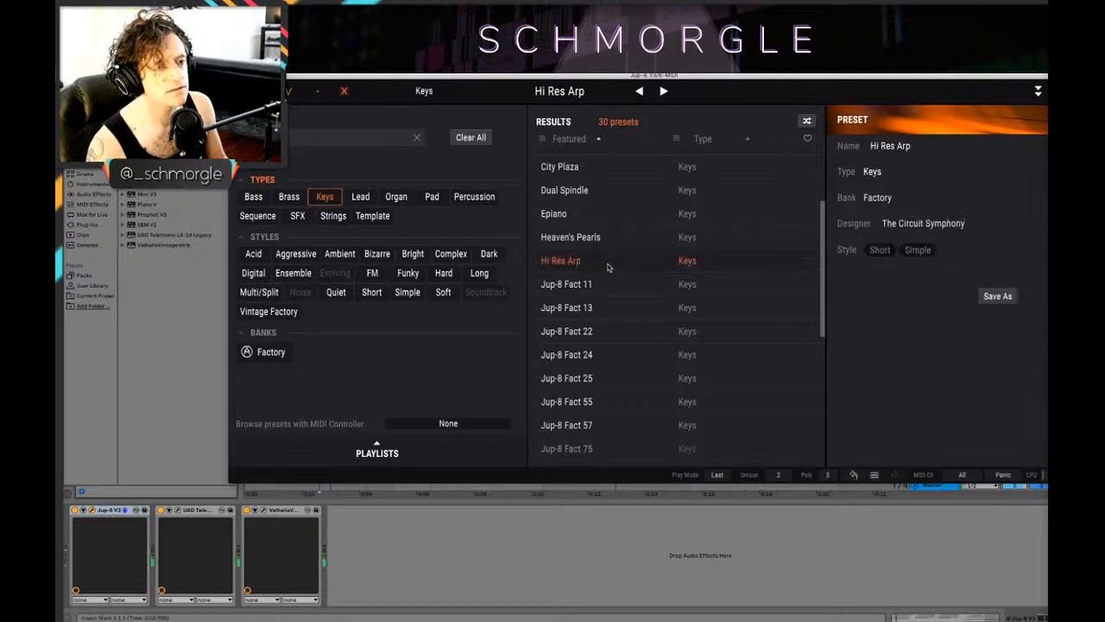
# Step: Load the Bellz keys preset on the Jup-8 V3, audition it, and close the synth window
pyautogui.moveTo(559, 76); pyautogui.dragTo(604, 237)
pyautogui.scroll(4, 681, 392)
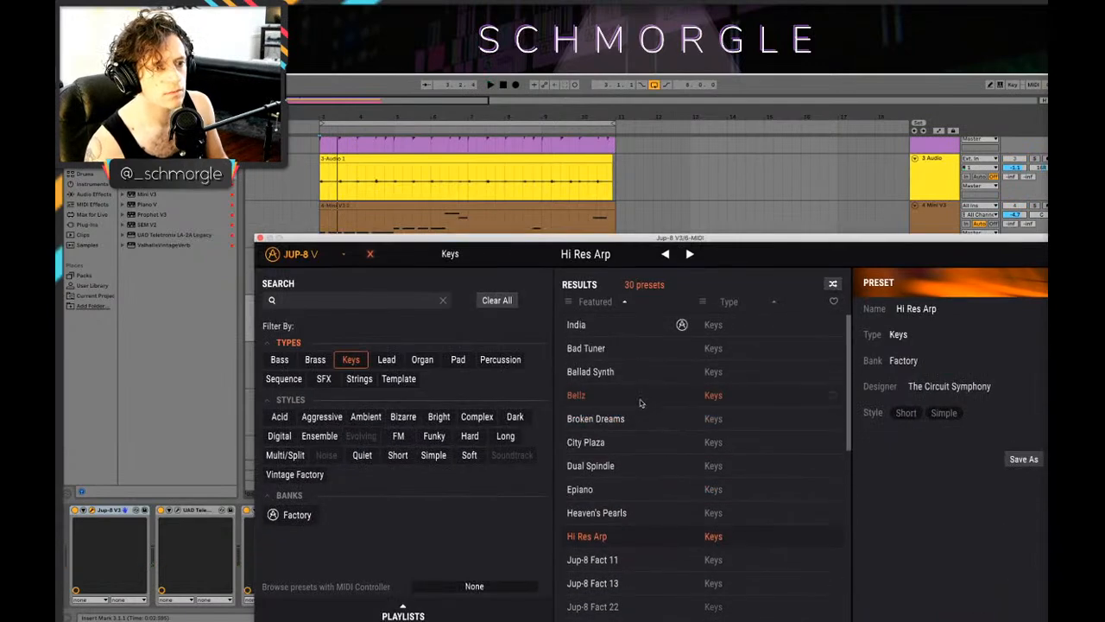
pyautogui.click(604, 395)
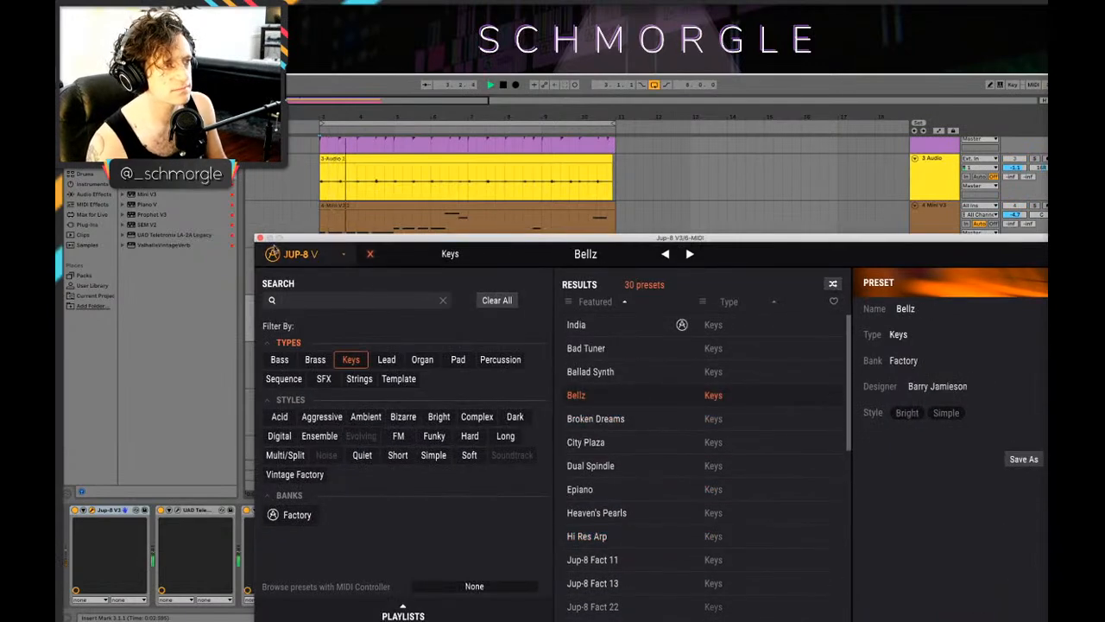
pyautogui.click(260, 237)
# Step: Lower all notes in the Jup-8 V3 chord clip by an octave and play them back
pyautogui.doubleClick(379, 302)
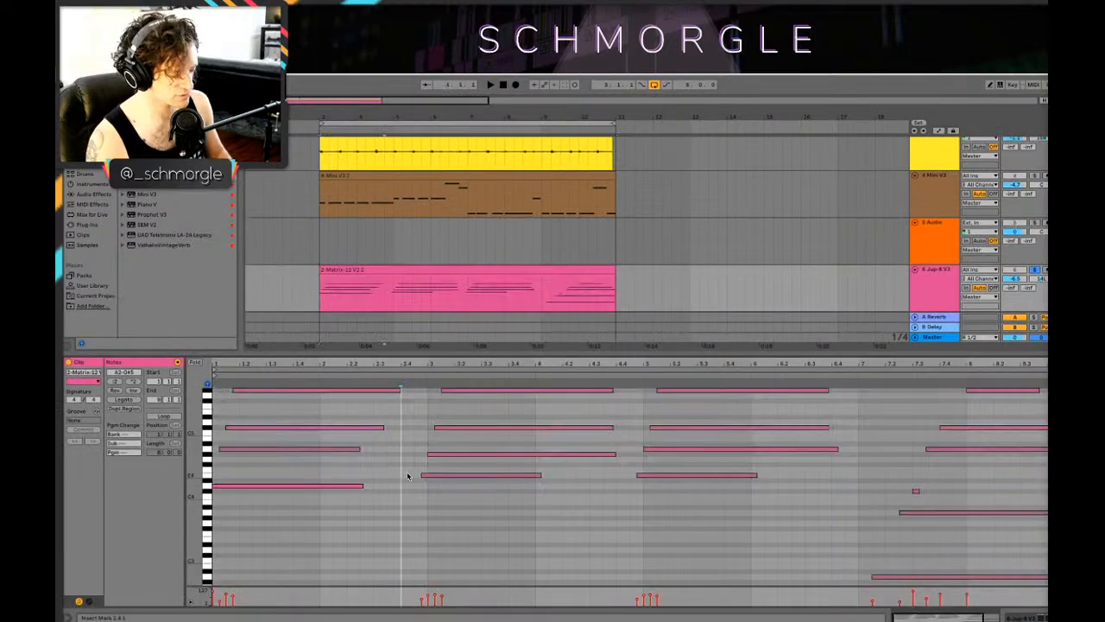
pyautogui.press('space')
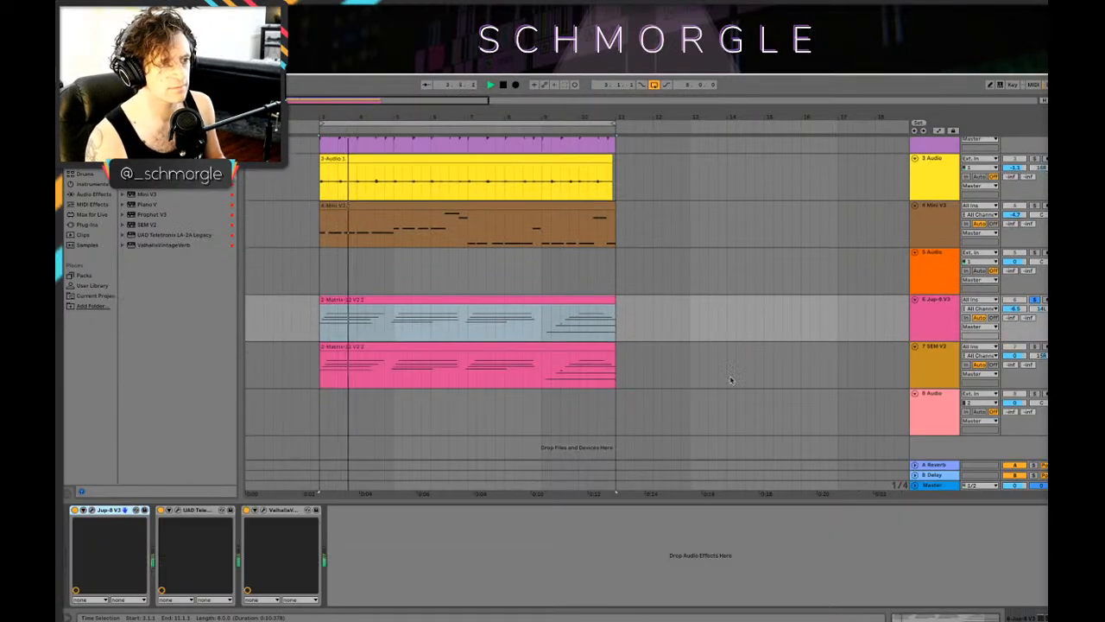
pyautogui.press('space')
# Step: Unsolo the Jup-8 V3 track and, during playback, set its volume to -7.3 dB and the SEM V2 track to -6.0 dB
pyautogui.click(1034, 299)
pyautogui.press('space')
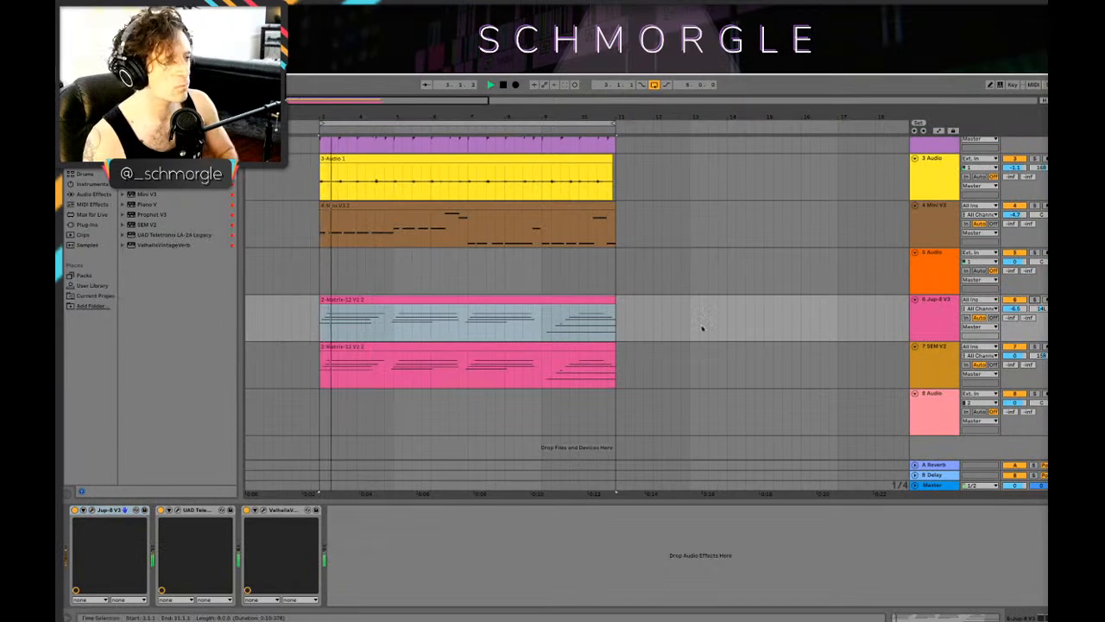
pyautogui.click(917, 371)
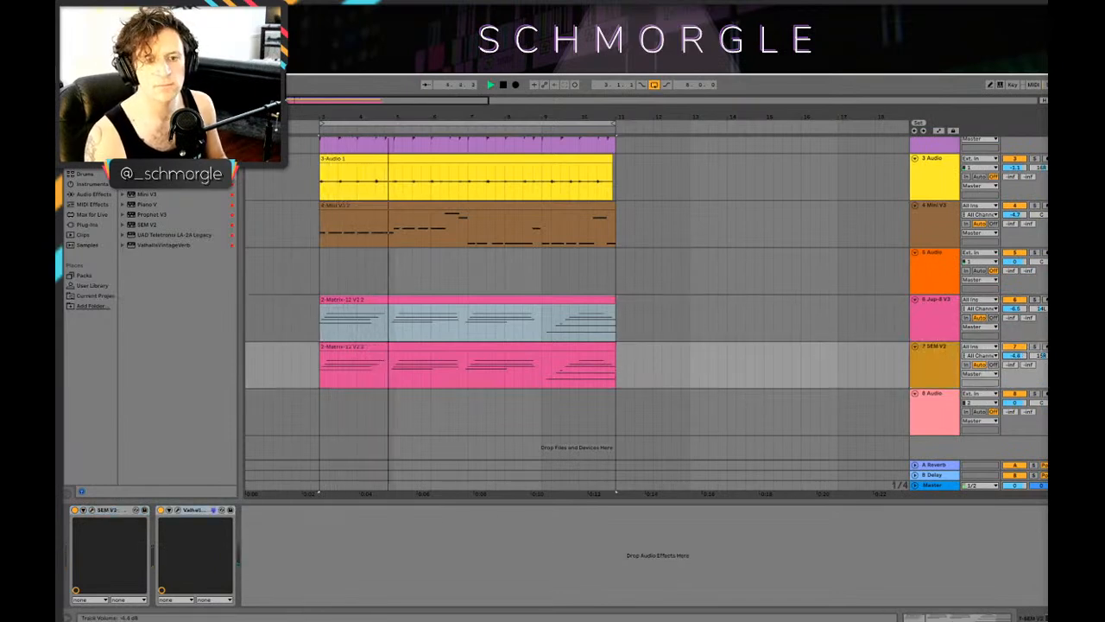
pyautogui.moveTo(1017, 354); pyautogui.dragTo(1025, 362)
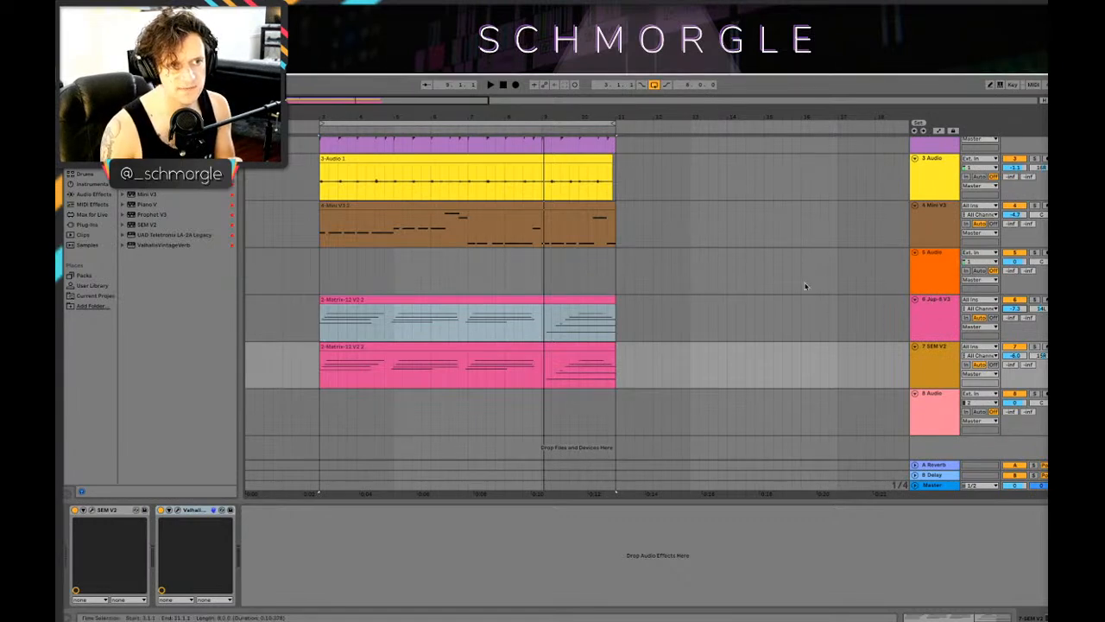
# Step: Play the full loop from bar 3 to check the balance of the layered synths
pyautogui.press('space')
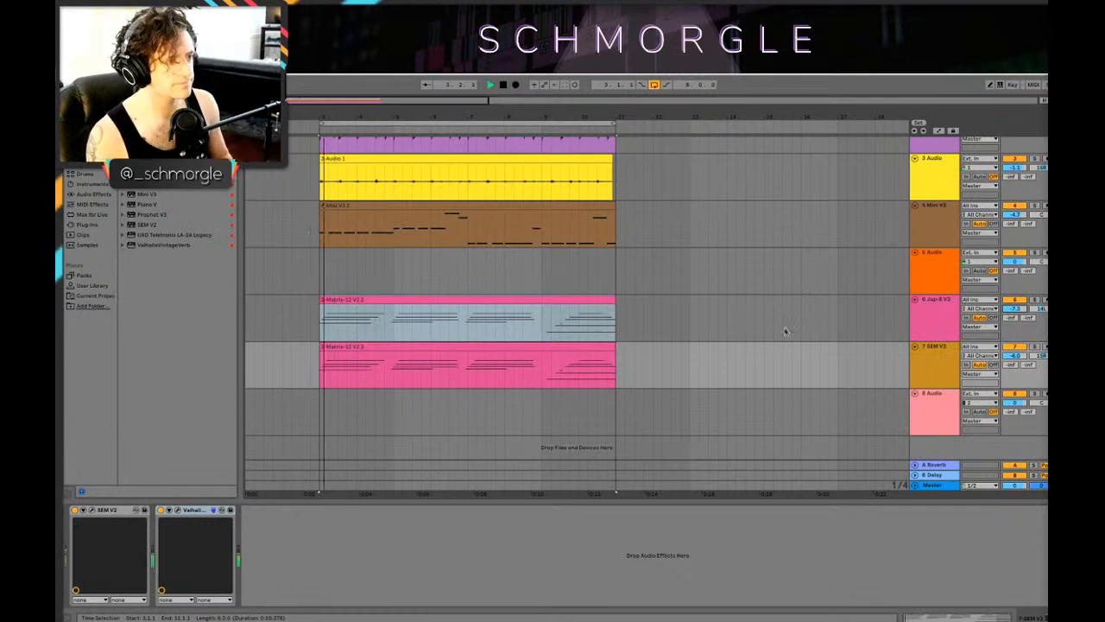
pyautogui.moveTo(345, 115); pyautogui.dragTo(368, 113)
pyautogui.press('space')
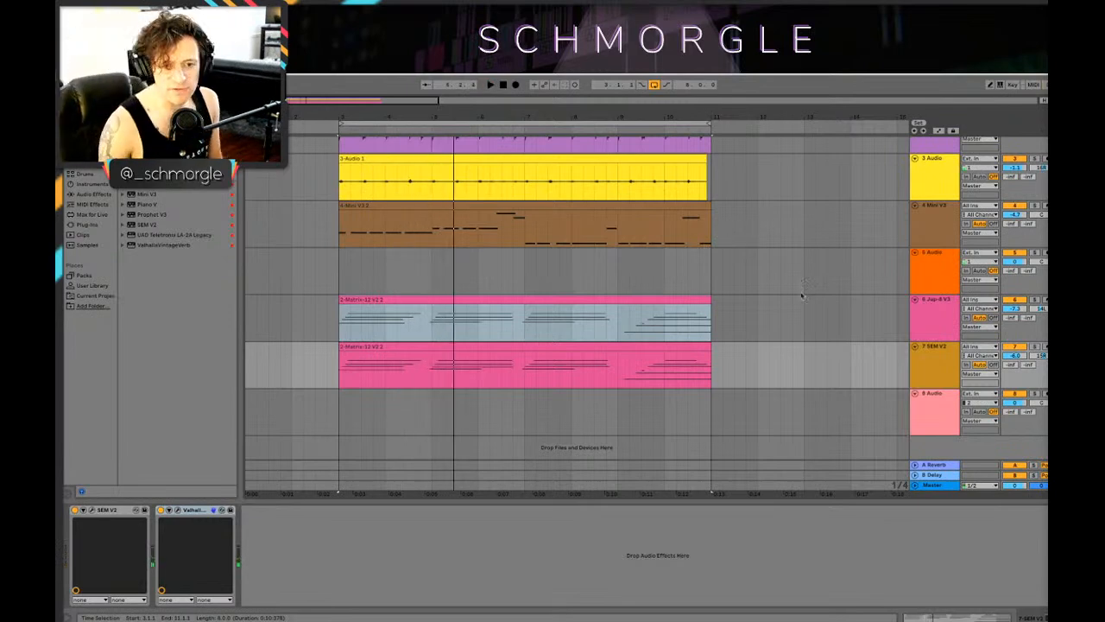
# Step: Insert a new empty audio track directly below the yellow 3 Audio track
pyautogui.moveTo(685, 116); pyautogui.dragTo(632, 113)
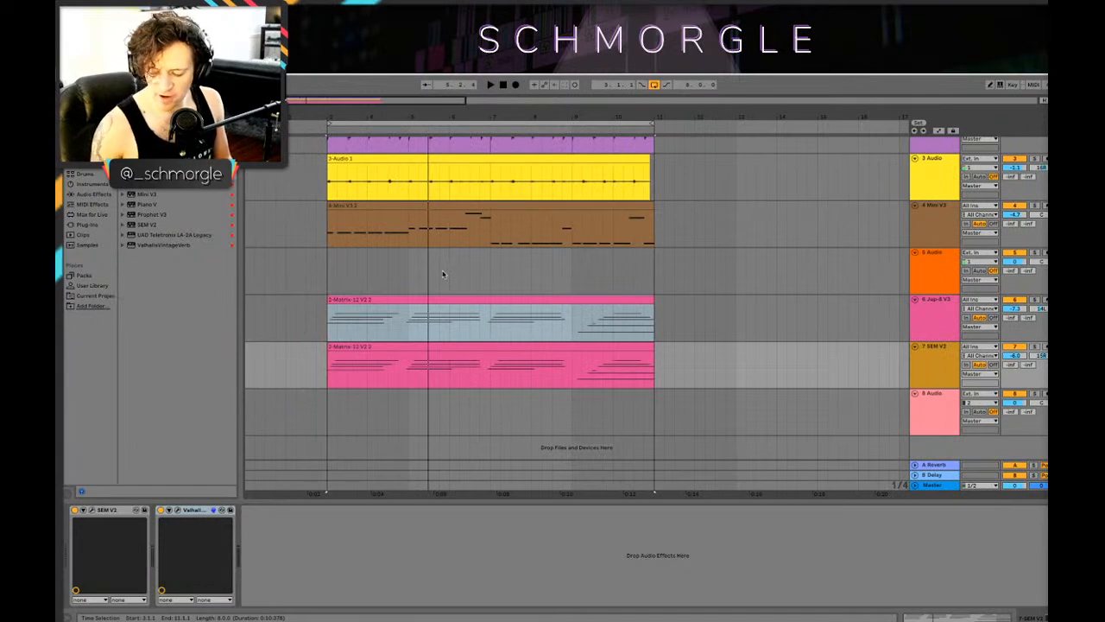
pyautogui.scroll(2, 658, 244)
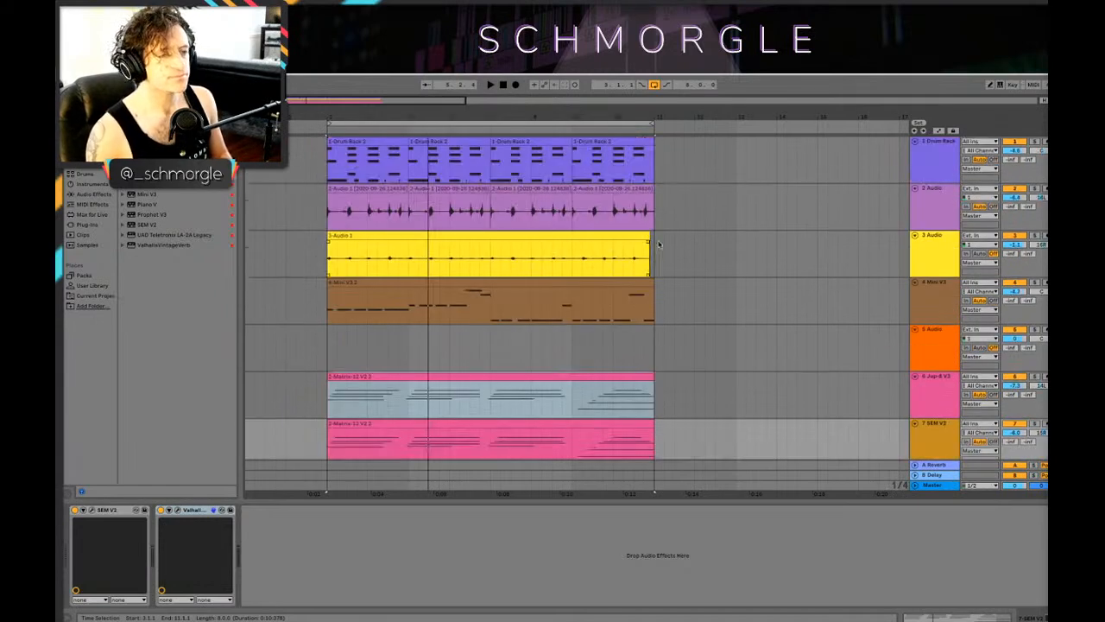
pyautogui.click(928, 249)
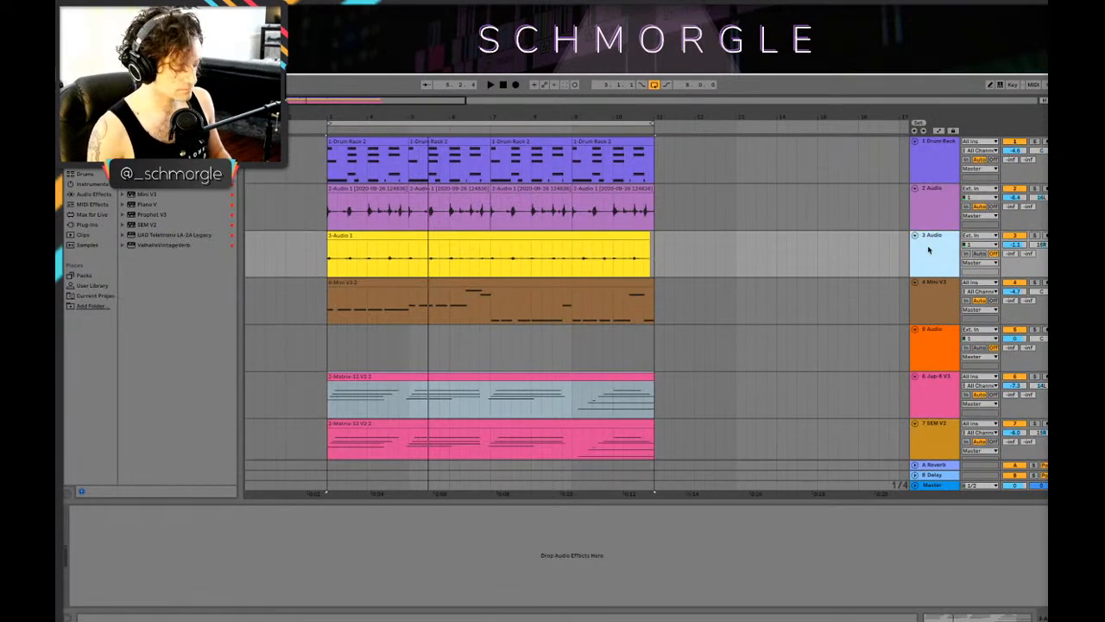
pyautogui.hotkey('ctrl', 'shift', 't')
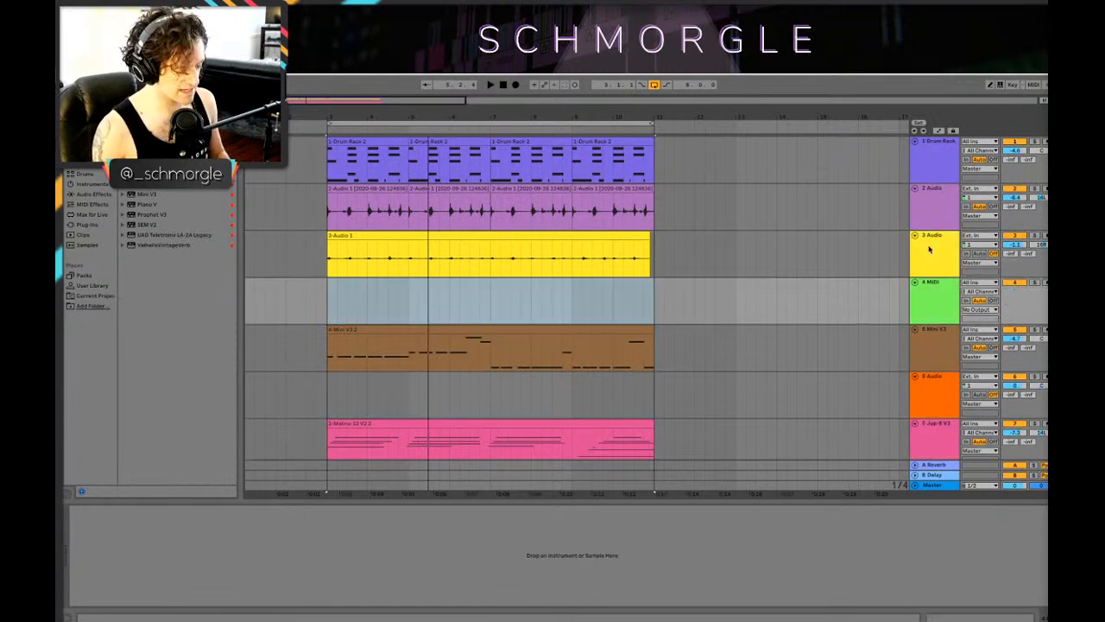
pyautogui.hotkey('ctrl', 'z')
pyautogui.hotkey('ctrl', 't')
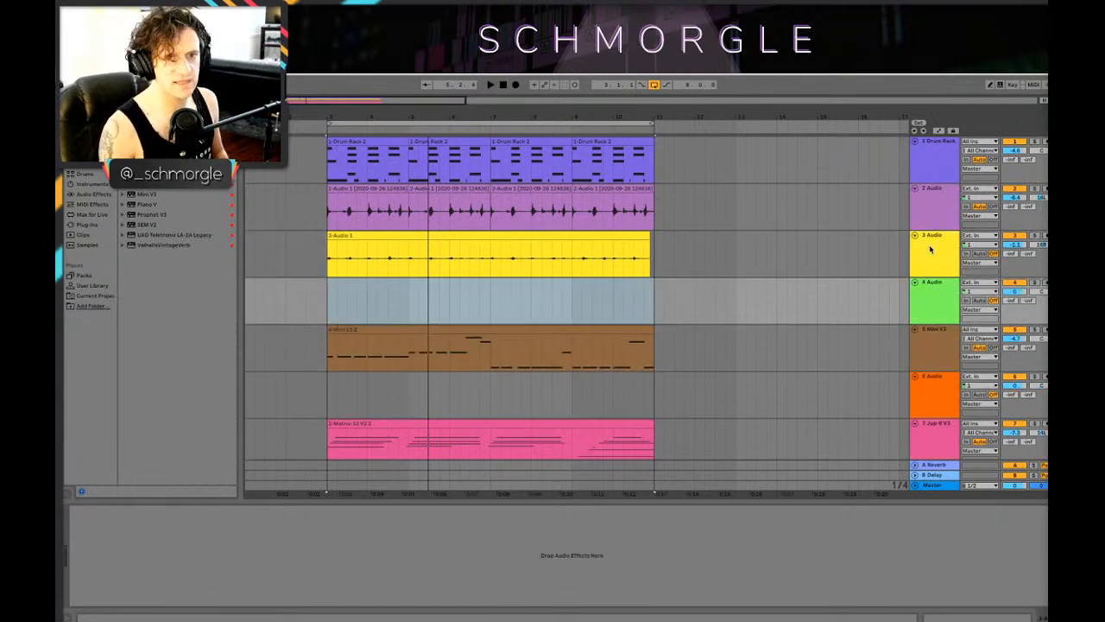
# Step: Arm the new 4 Audio track and record a live percussion take from bar 3 through the full eight-bar loop
pyautogui.click(332, 312)
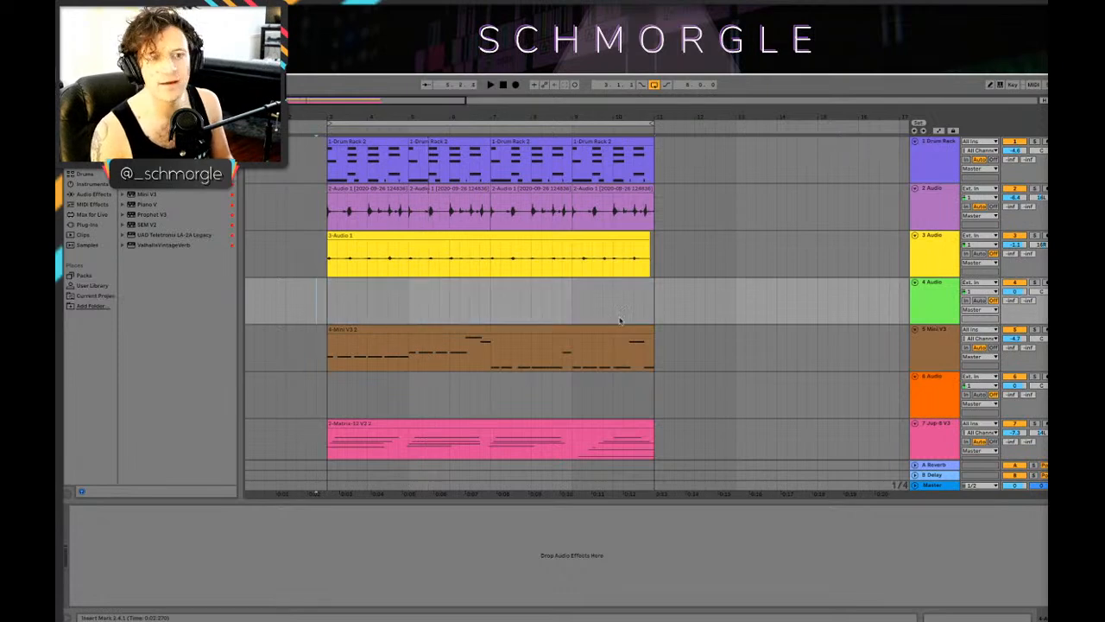
pyautogui.click(348, 304)
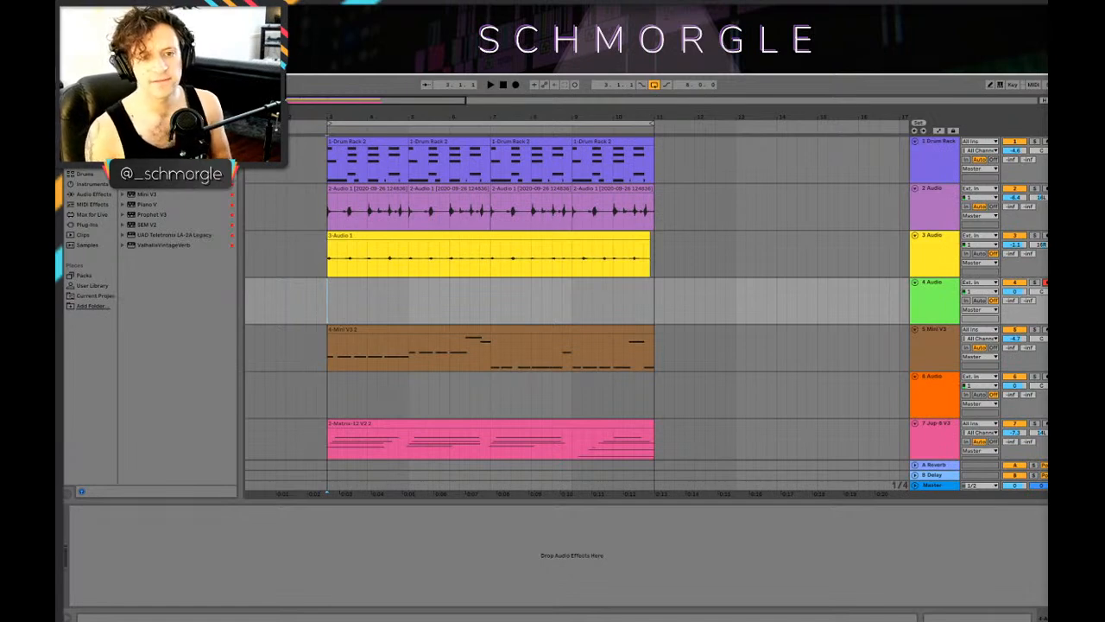
pyautogui.click(516, 85)
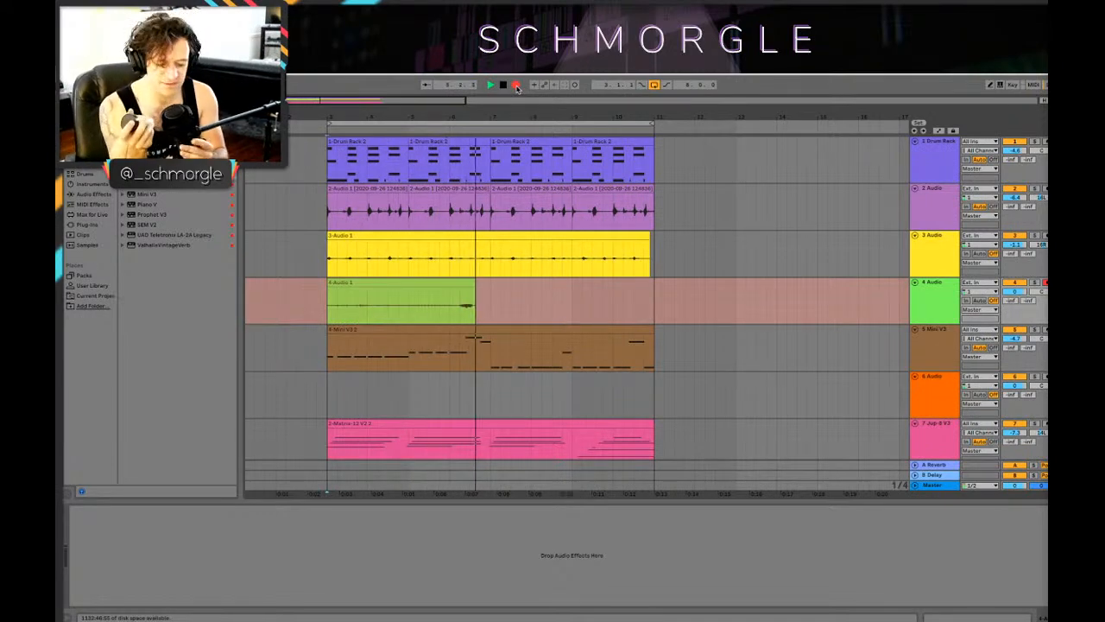
pyautogui.press('space')
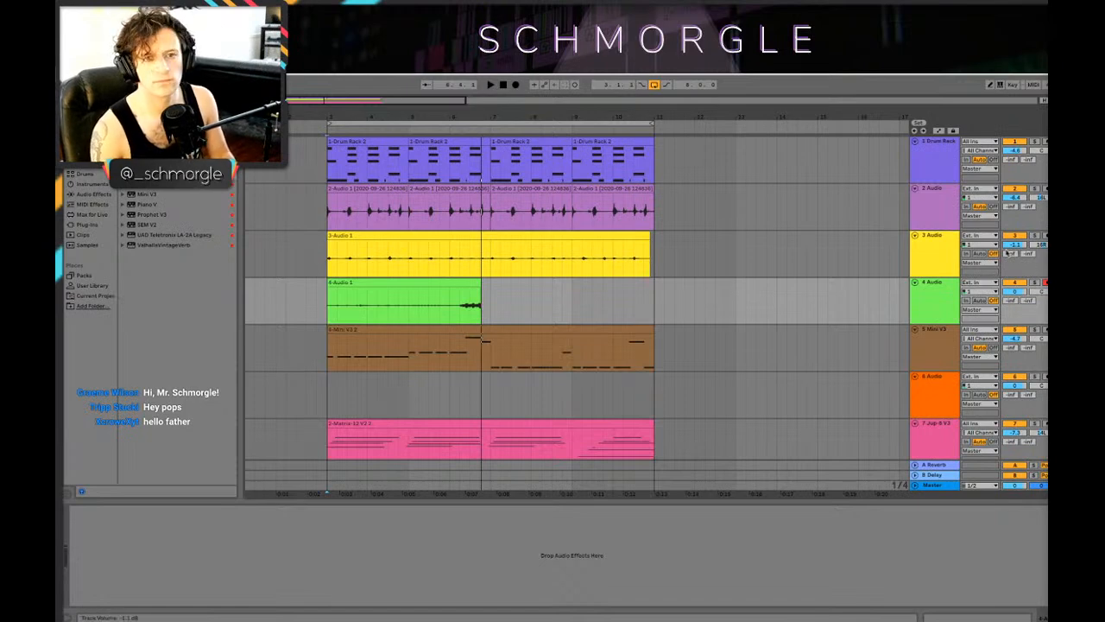
pyautogui.click(515, 86)
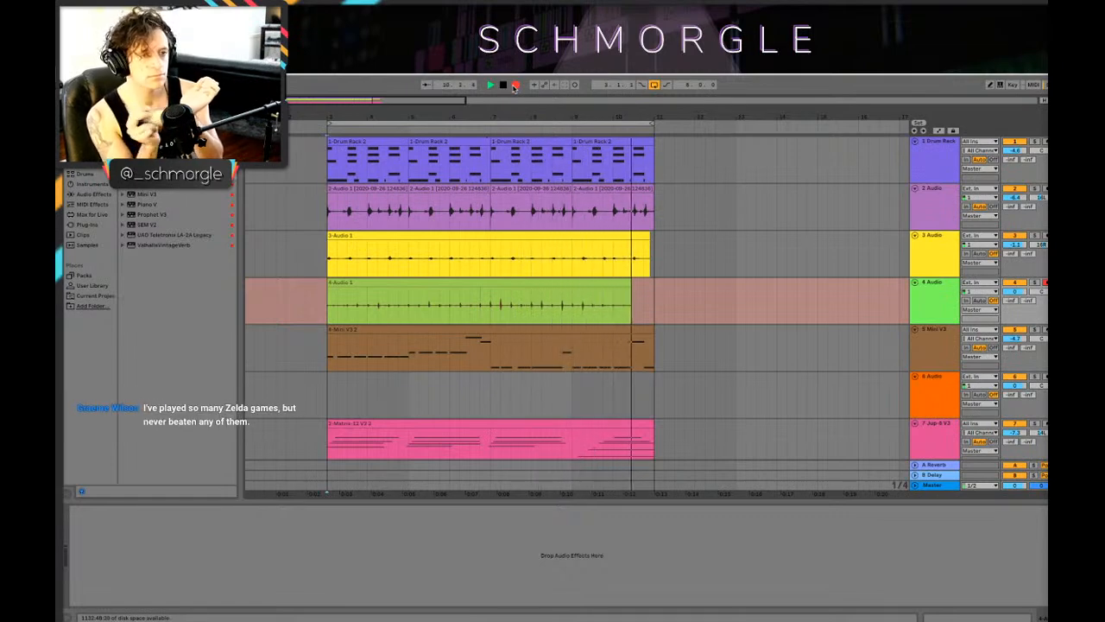
pyautogui.click(515, 86)
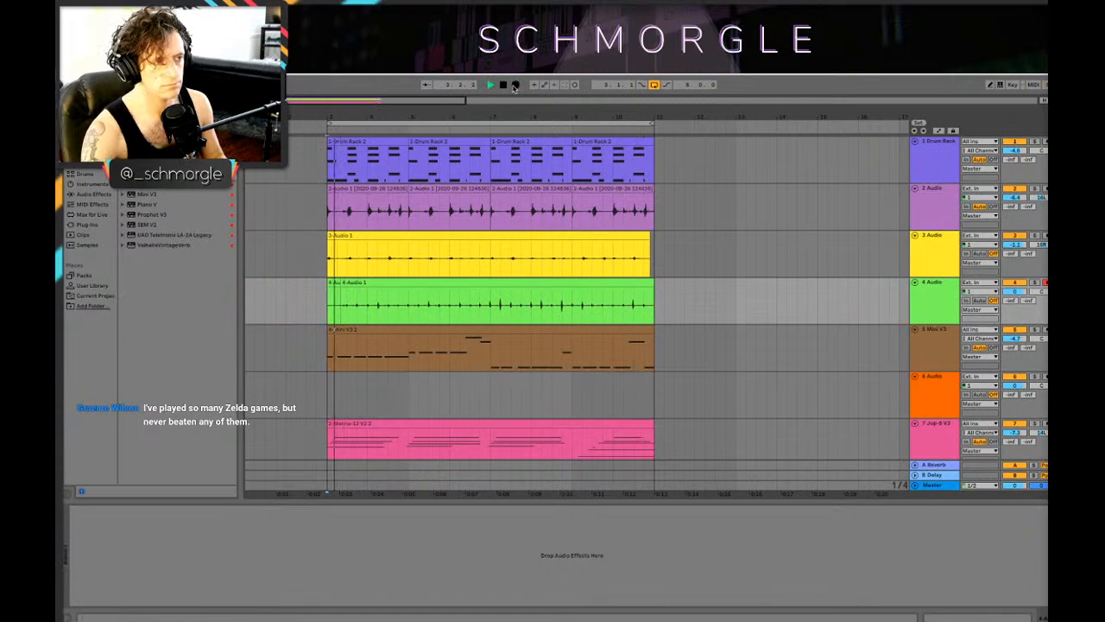
# Step: Solo the 4 Audio track and make the recorded take a single clip spanning bars 3 to 11
pyautogui.click(1034, 282)
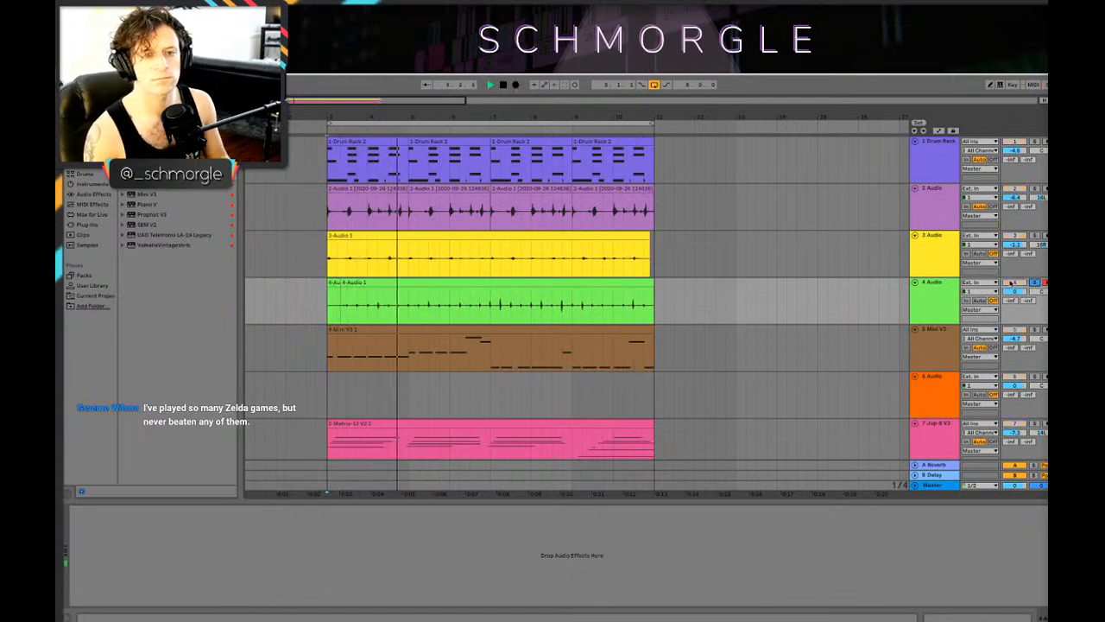
pyautogui.click(404, 283)
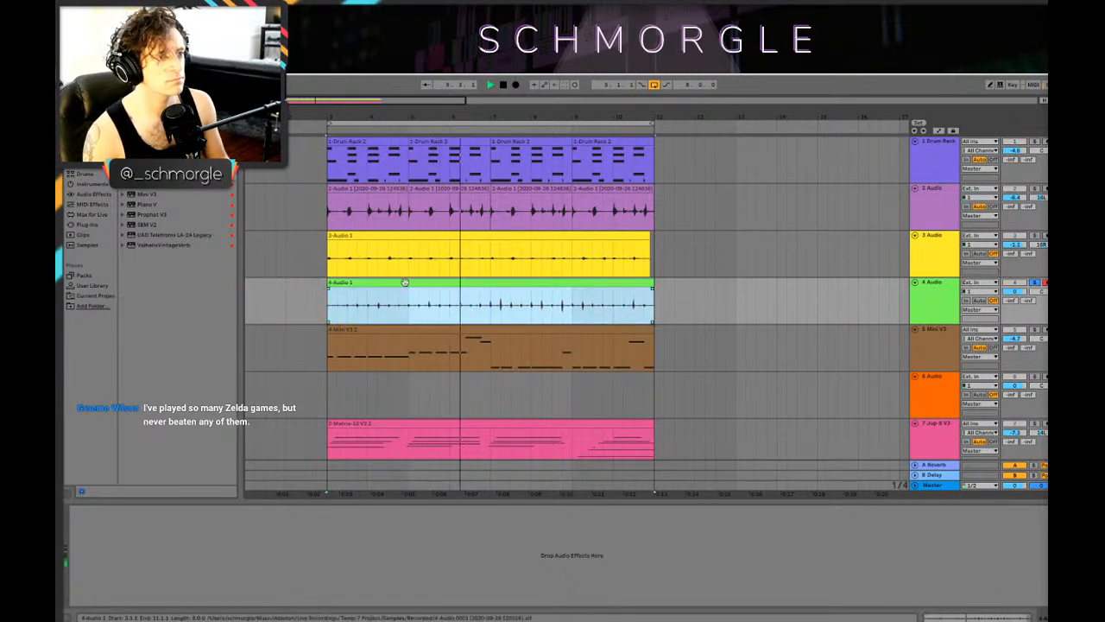
pyautogui.press('space')
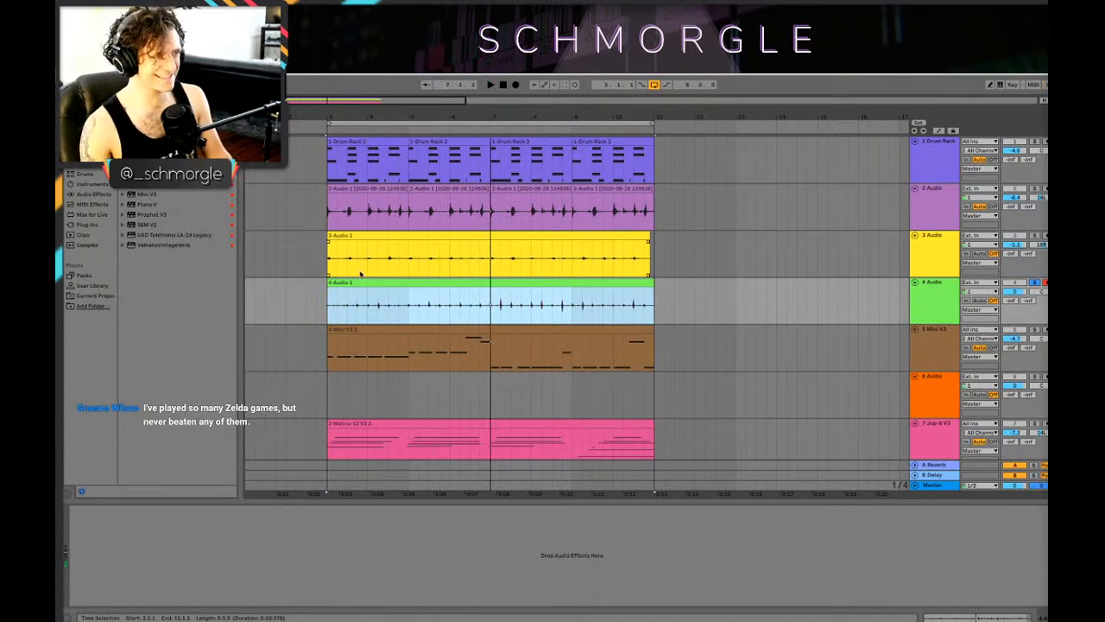
# Step: Open the recorded 4 Audio clip and transpose it down while listening to it
pyautogui.doubleClick(409, 282)
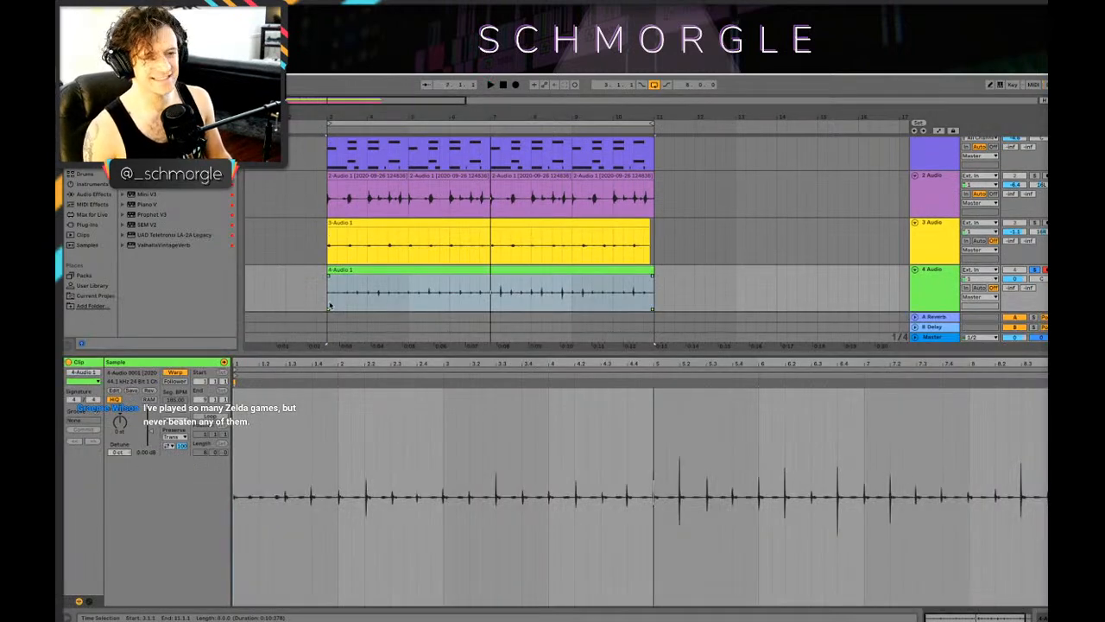
pyautogui.press('space')
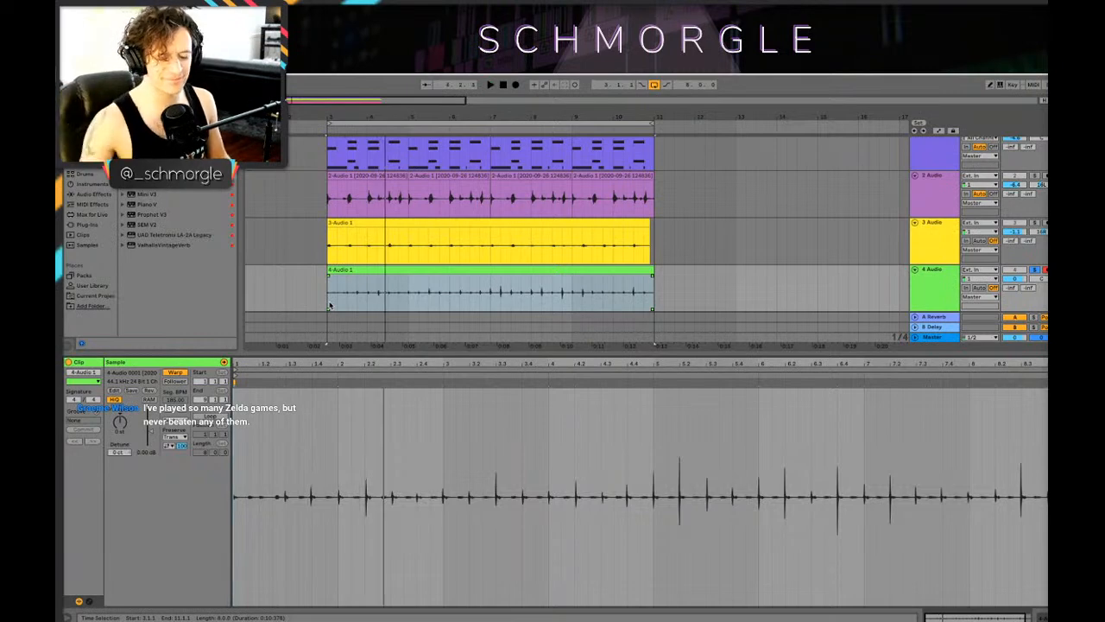
pyautogui.moveTo(121, 423); pyautogui.dragTo(121, 449)
pyautogui.press('space')
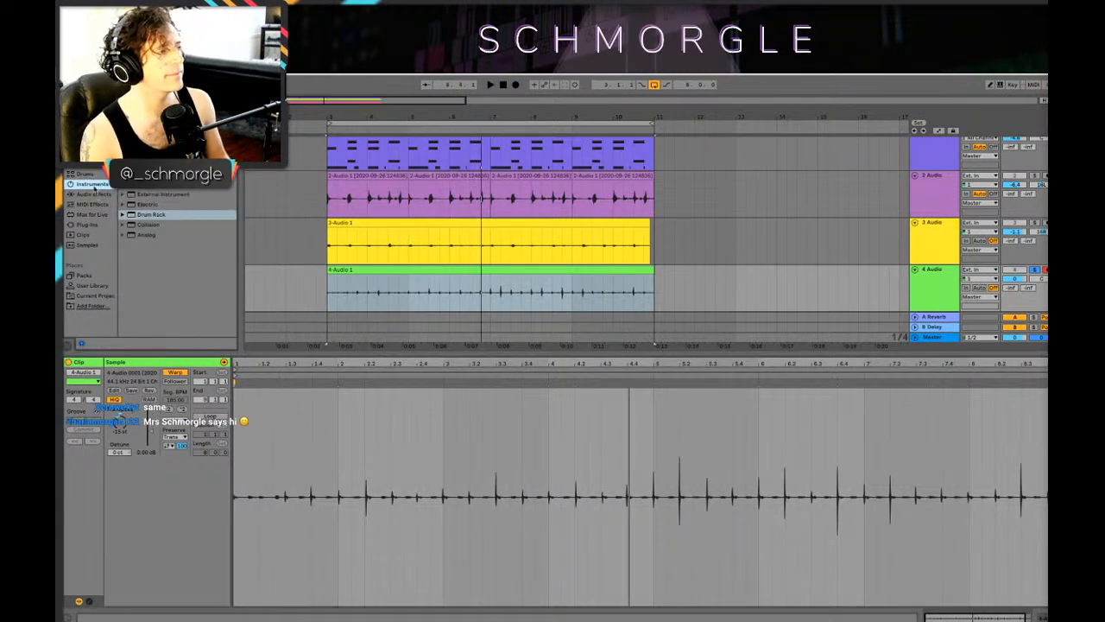
# Step: Add an Amp effect to the 4 Audio track and place the UAD Teletronix LA-2A Legacy compressor before it
pyautogui.click(96, 195)
pyautogui.scroll(1, 175, 259)
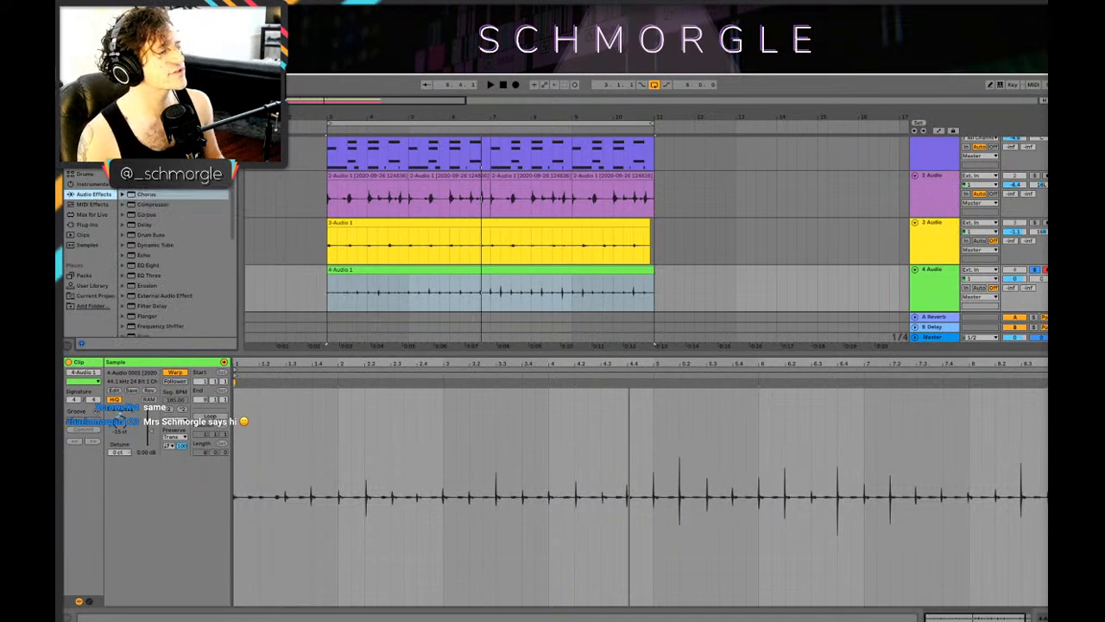
pyautogui.moveTo(145, 123); pyautogui.dragTo(224, 550)
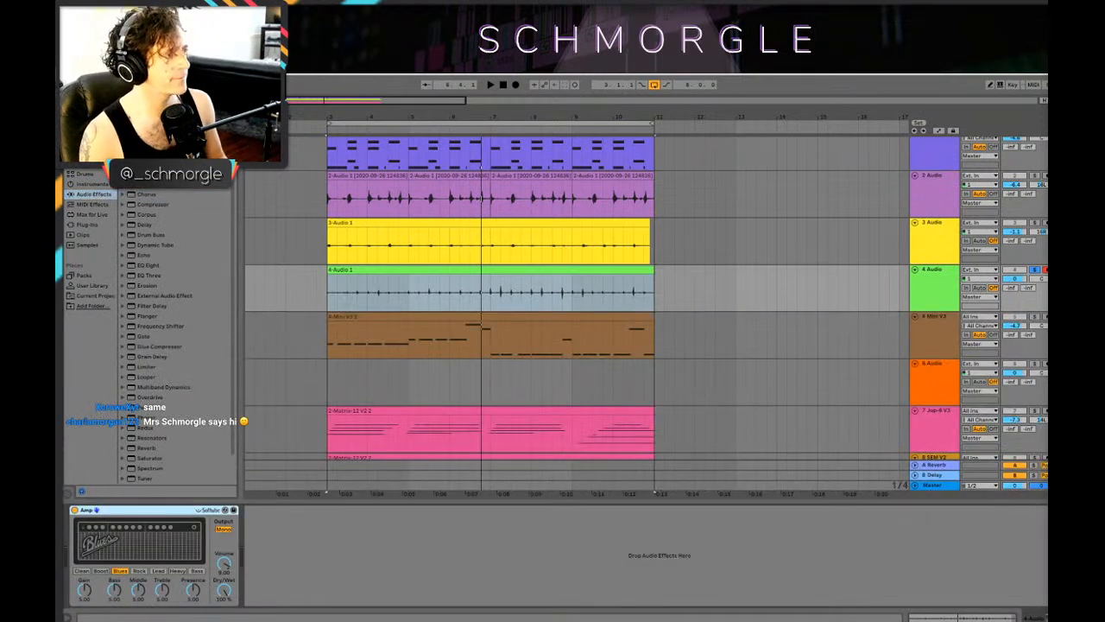
pyautogui.click(88, 134)
pyautogui.moveTo(154, 233); pyautogui.dragTo(101, 545)
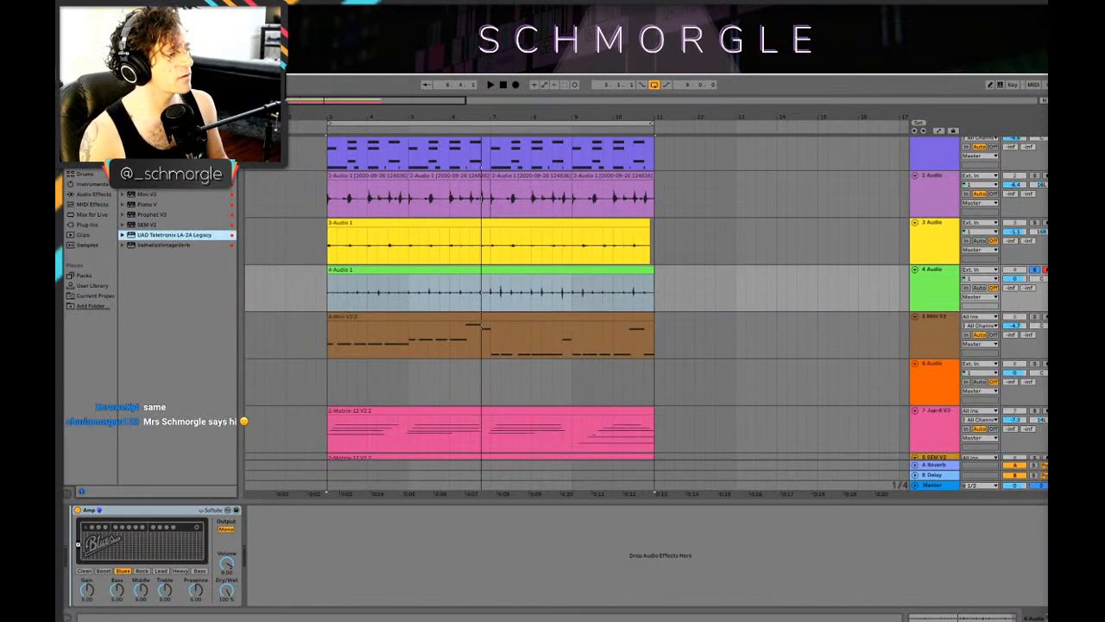
# Step: Audition the Heavy amp model, choose Bass instead, and adjust the Amp's gain and tone controls during playback
pyautogui.click(262, 571)
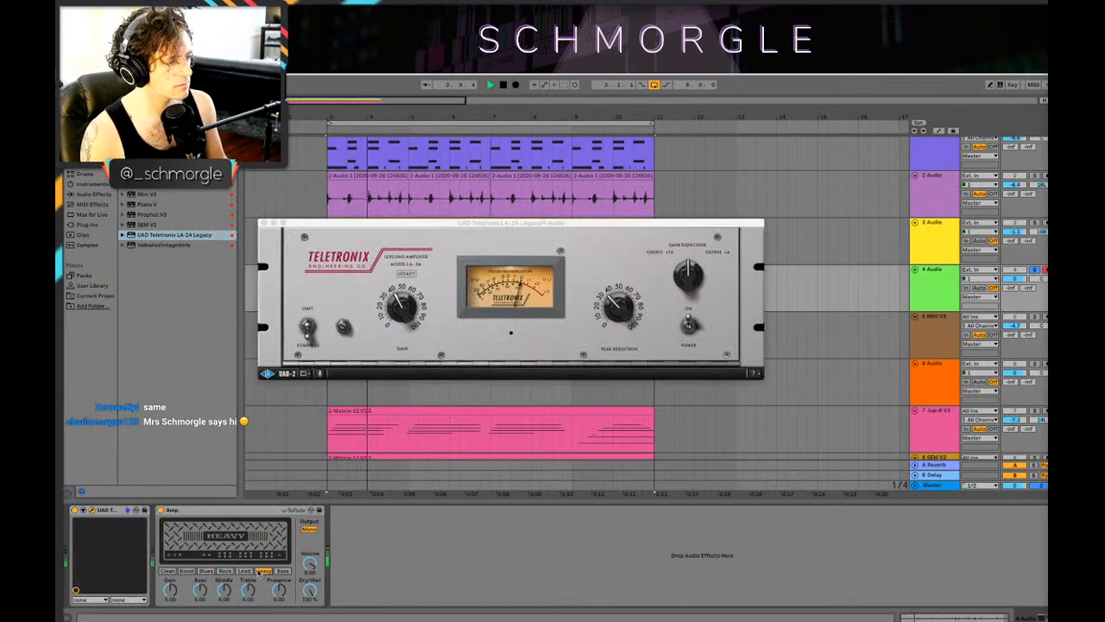
pyautogui.click(282, 570)
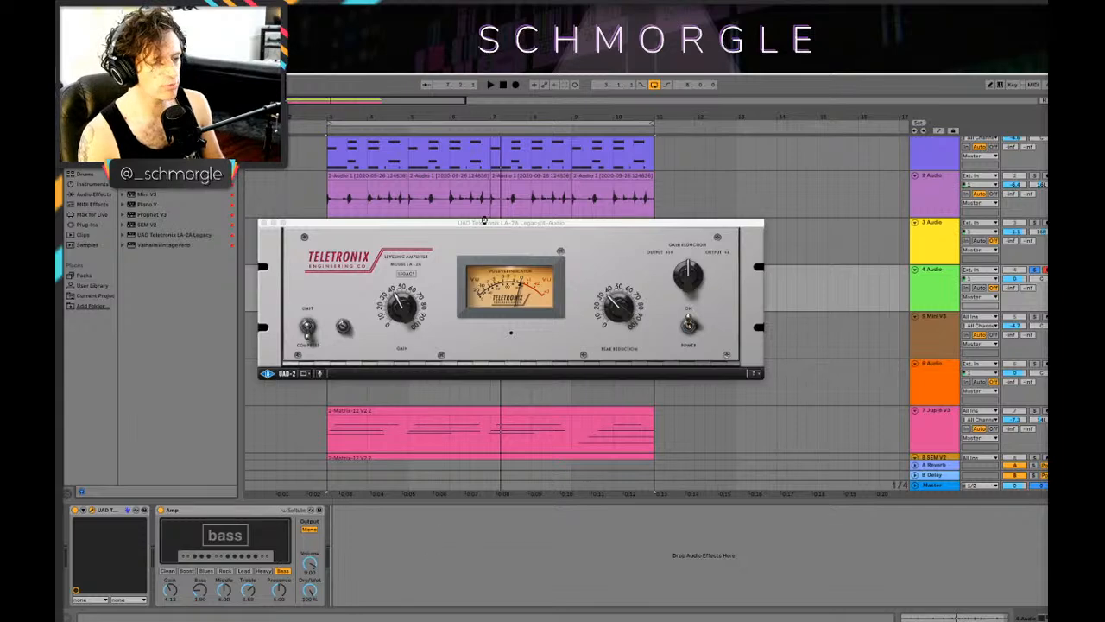
# Step: Add FabFilter Pro-Q 3 after the Amp, with a low cut at about 1289 Hz and a slight boost near 4277 Hz
pyautogui.click(267, 321)
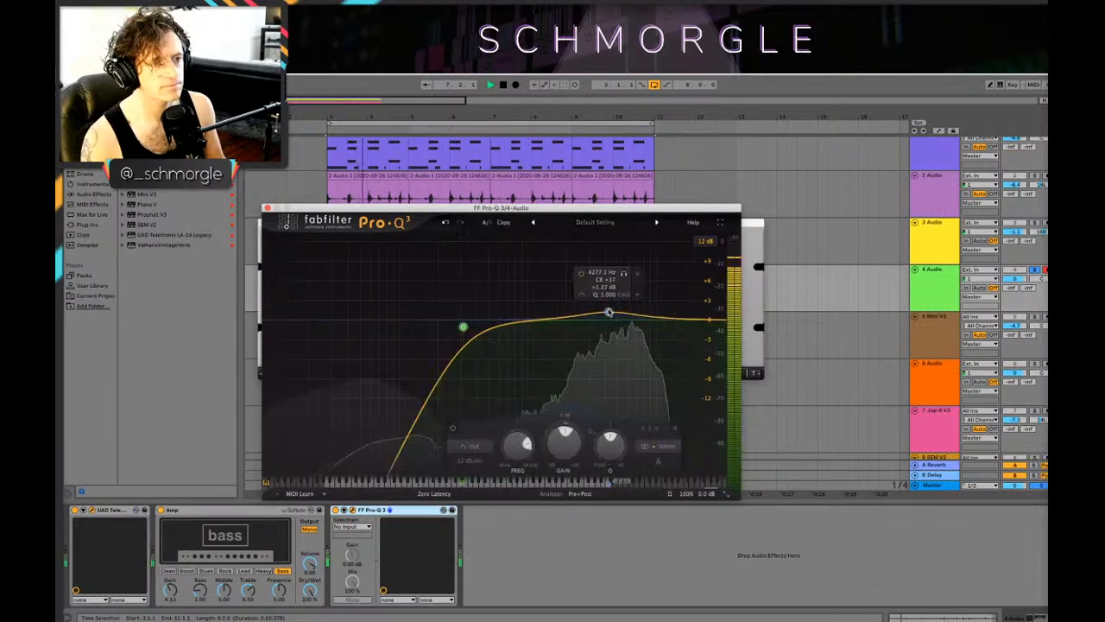
pyautogui.moveTo(461, 323); pyautogui.dragTo(543, 312)
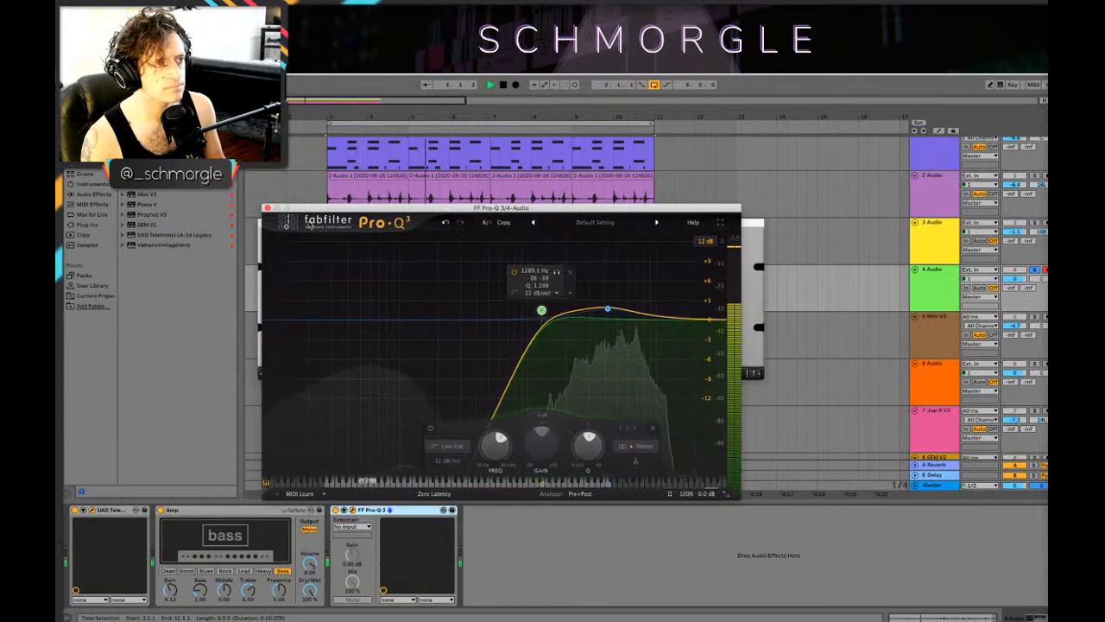
pyautogui.press('super+w')
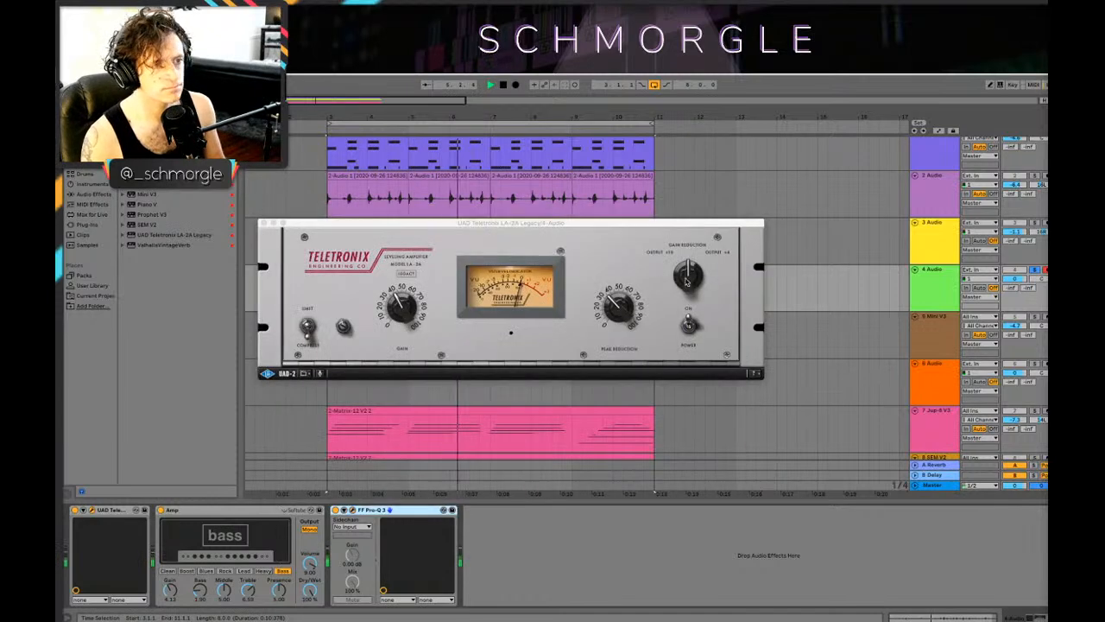
pyautogui.click(264, 222)
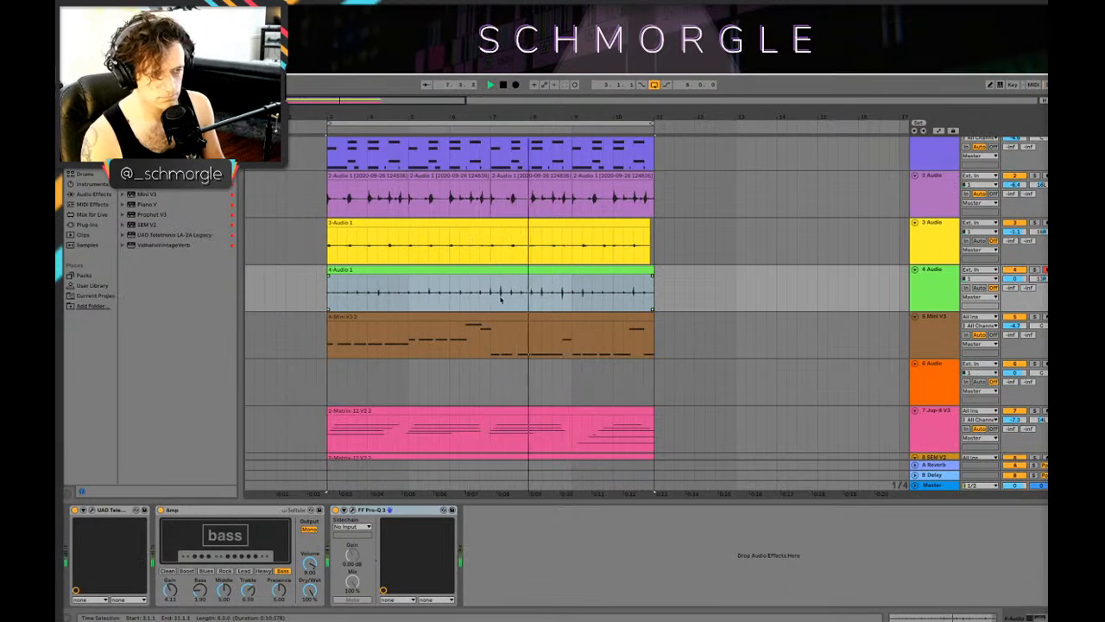
# Step: Repeat a two-bar section of the 4 Audio take so its copies fill the loop up to bar 11
pyautogui.click(331, 299)
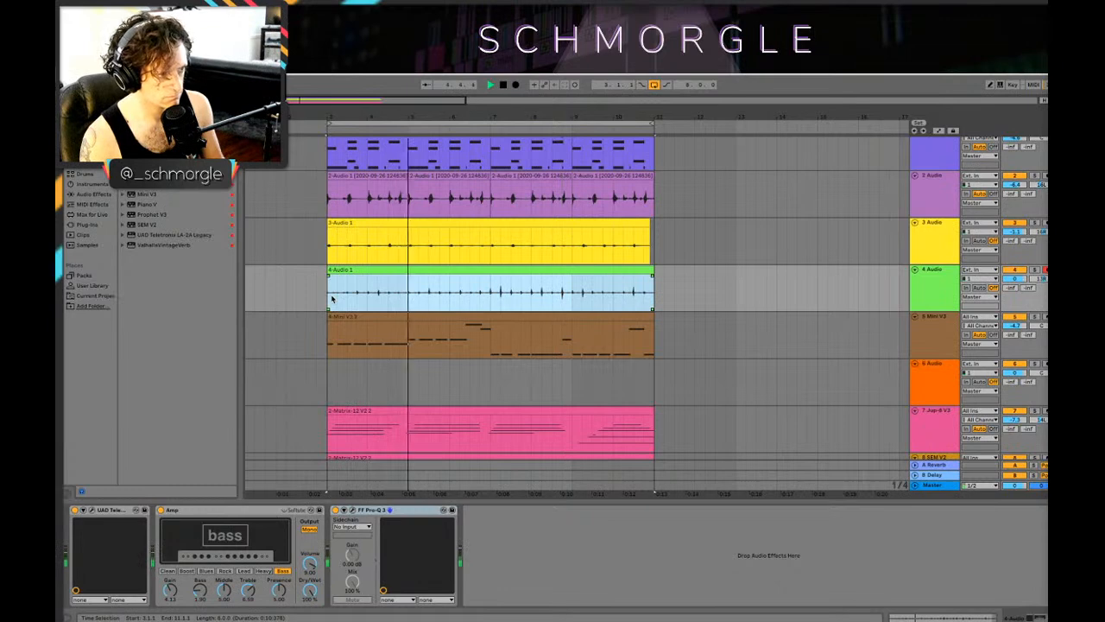
pyautogui.press('space')
pyautogui.moveTo(330, 299); pyautogui.dragTo(618, 289)
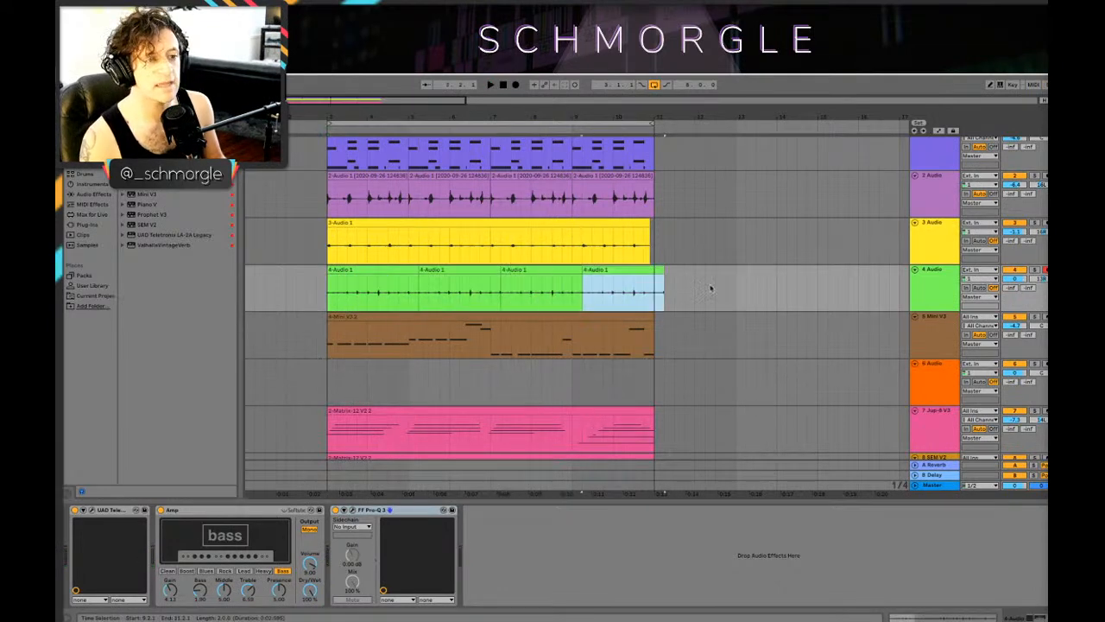
pyautogui.click(338, 292)
# Step: Play the loop, lower the 4 Audio volume to -7.6 dB, and check its balance against the other tracks
pyautogui.press('space')
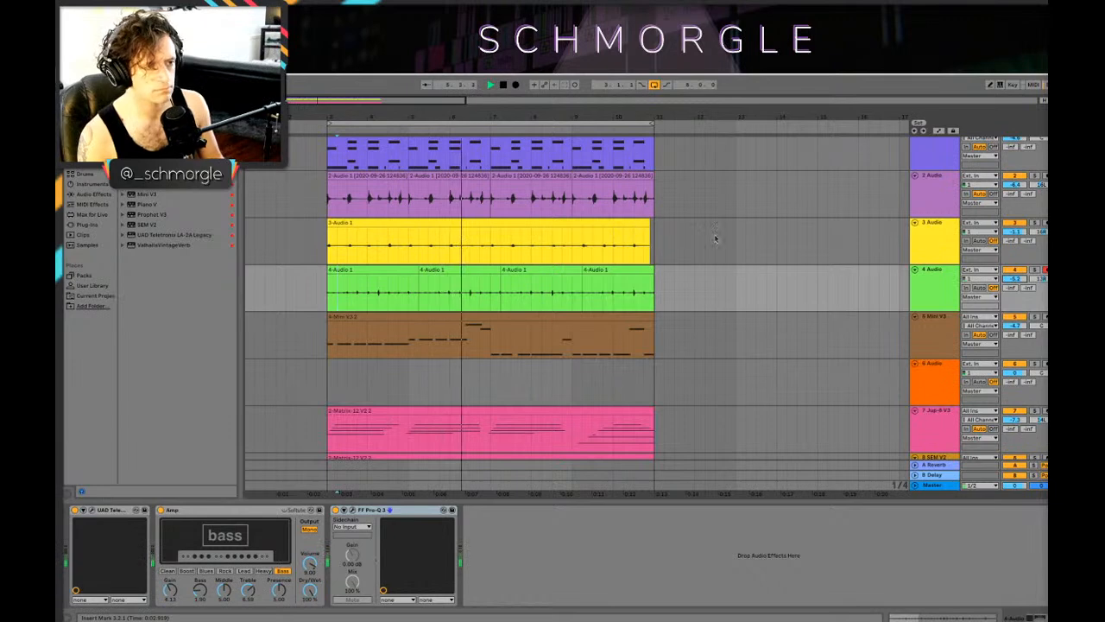
pyautogui.scroll(-3, 696, 226)
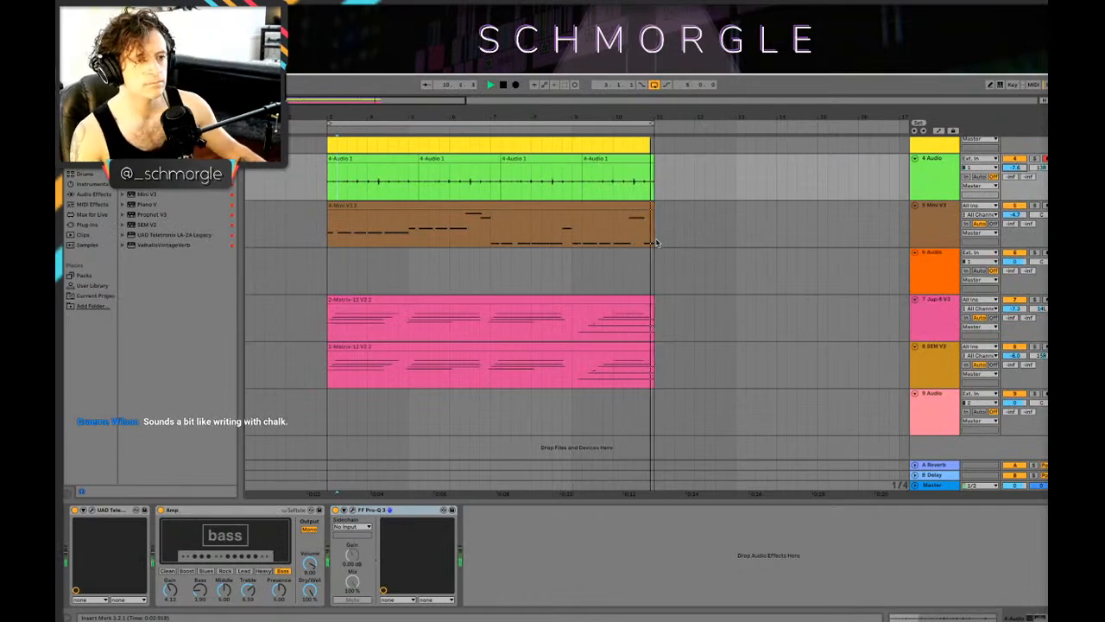
pyautogui.scroll(1, 572, 253)
pyautogui.scroll(-1, 576, 261)
pyautogui.scroll(3, 573, 261)
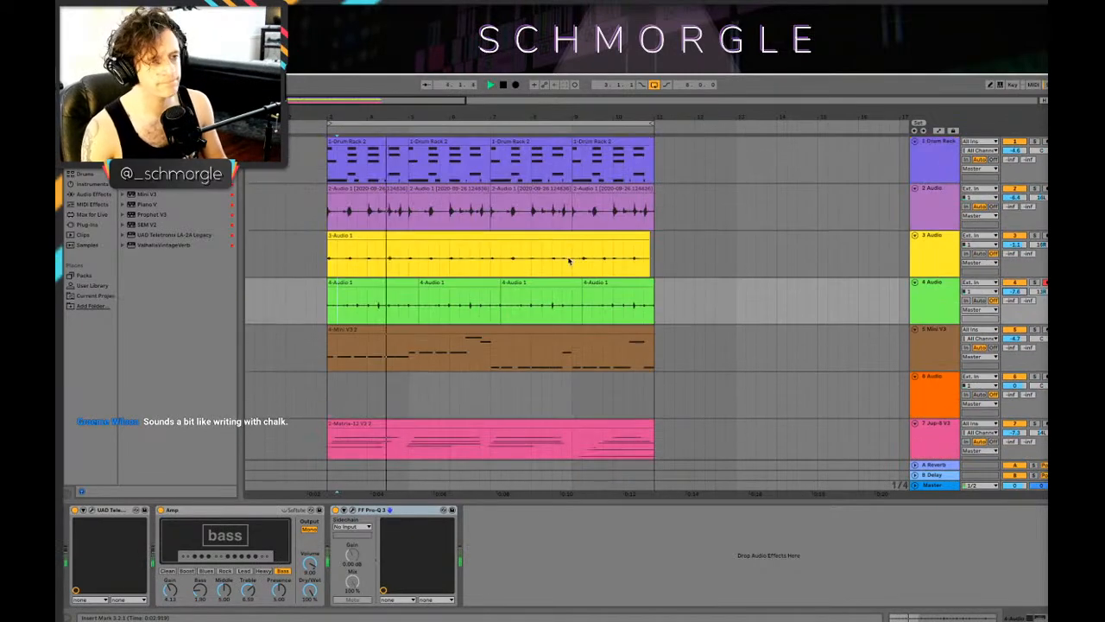
pyautogui.moveTo(487, 117); pyautogui.dragTo(487, 100)
pyautogui.moveTo(407, 121); pyautogui.dragTo(407, 124)
pyautogui.press('space')
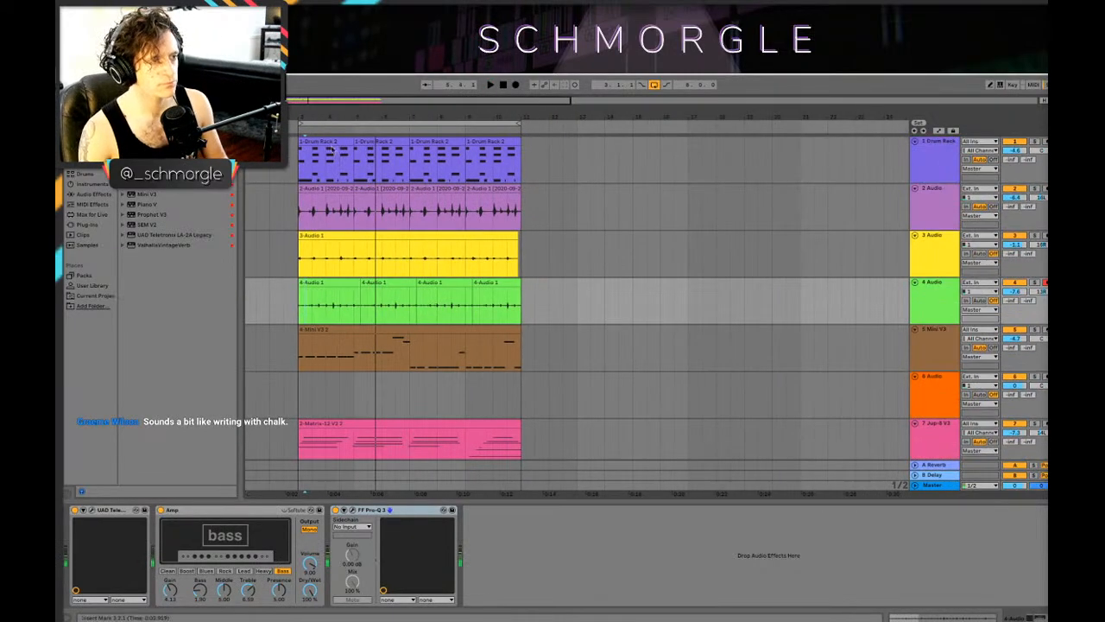
pyautogui.moveTo(339, 121); pyautogui.dragTo(387, 97)
pyautogui.scroll(-1, 358, 239)
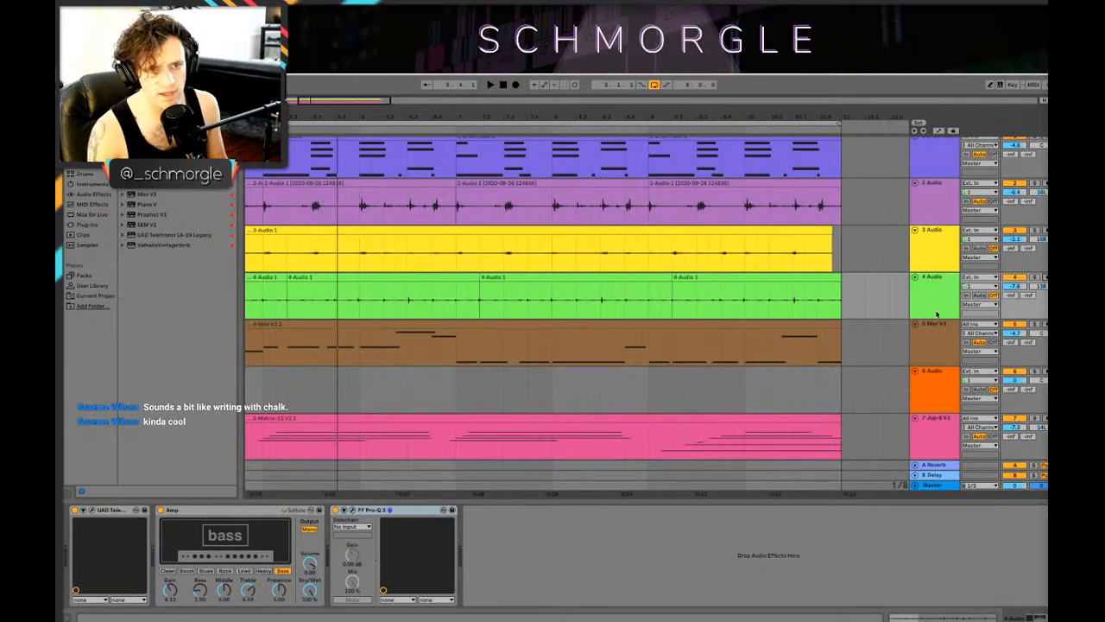
pyautogui.click(916, 277)
pyautogui.click(914, 278)
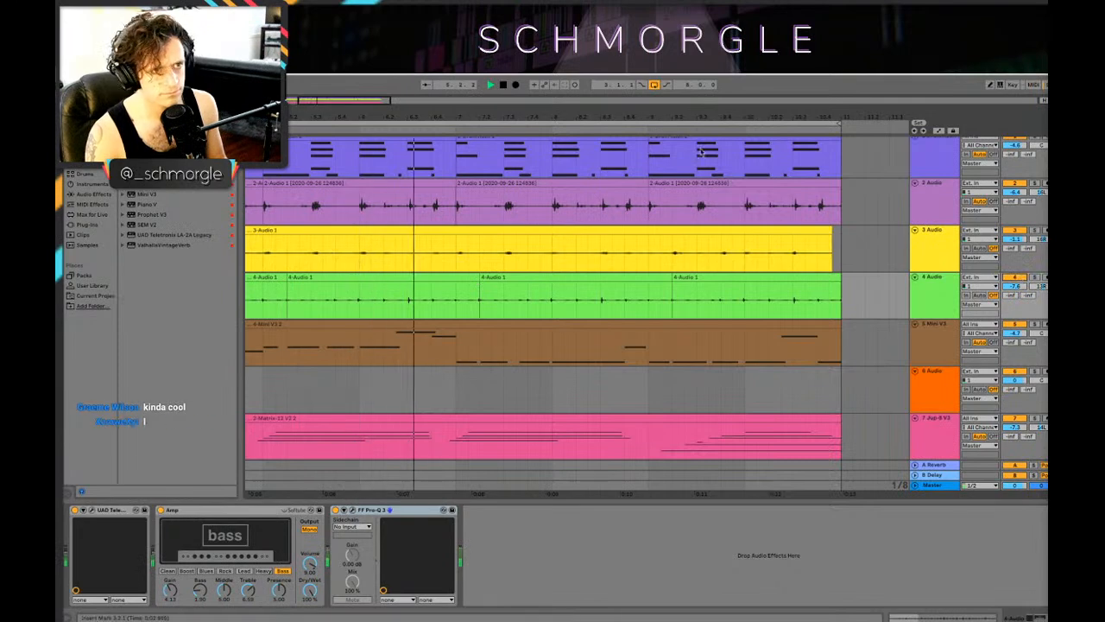
pyautogui.moveTo(702, 114); pyautogui.dragTo(603, 113)
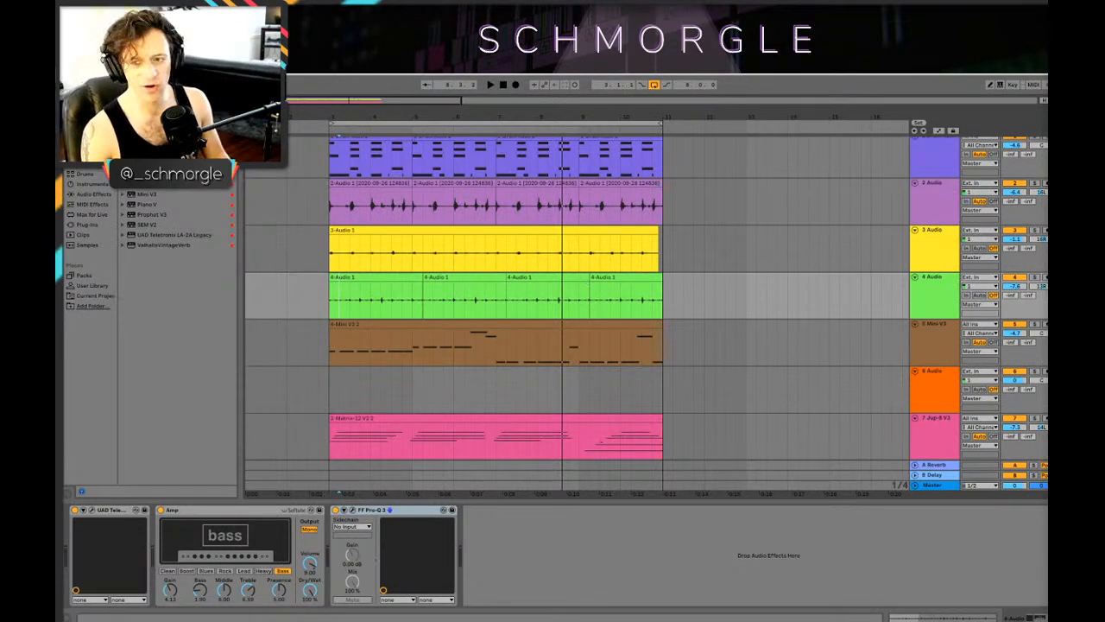
# Step: Switch off the Amp on the 4 Audio track and delete all of the track's clips
pyautogui.click(393, 270)
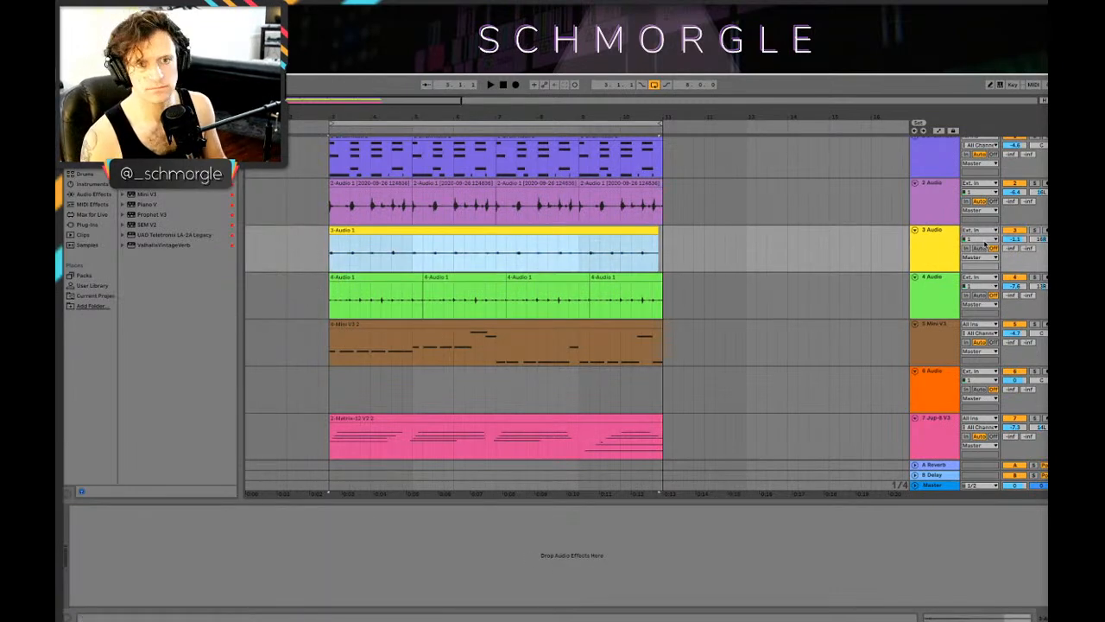
pyautogui.click(368, 312)
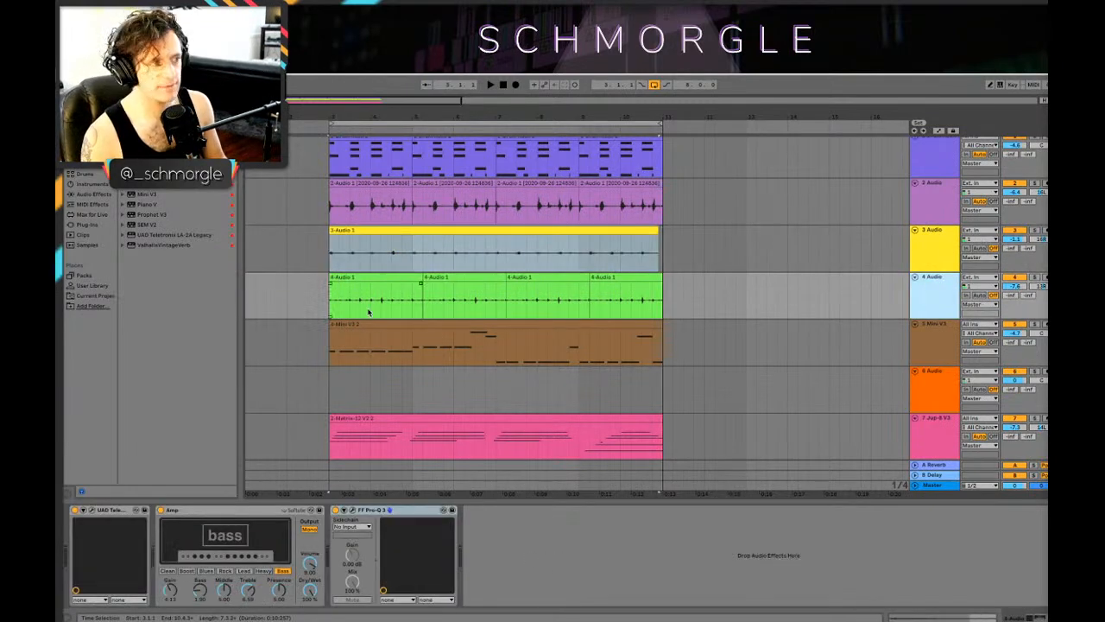
pyautogui.click(160, 510)
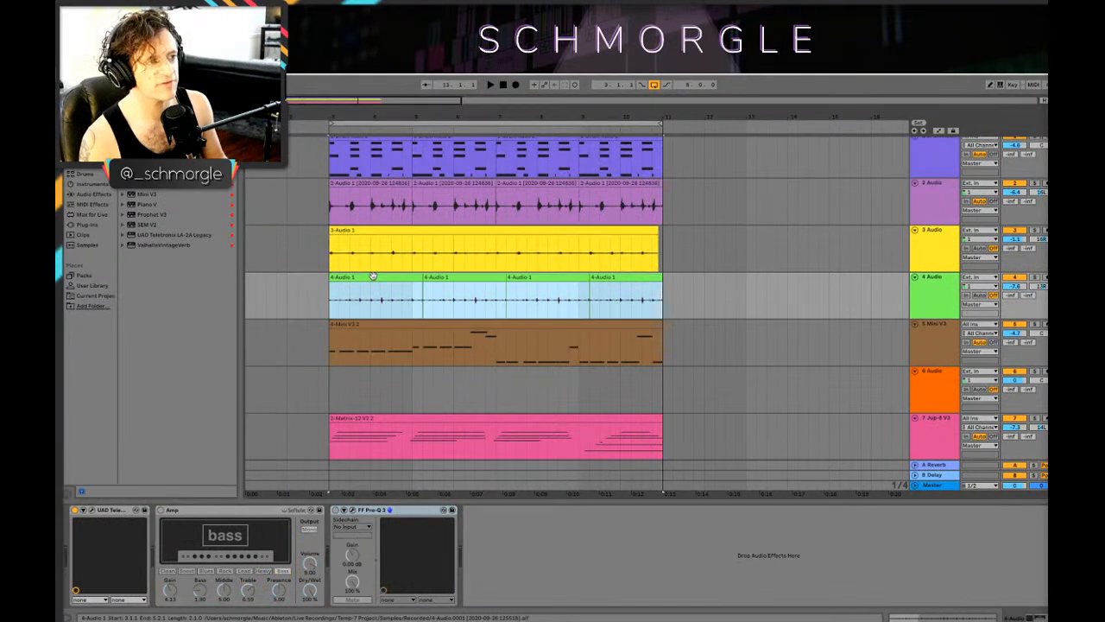
pyautogui.press('Delete')
pyautogui.click(329, 297)
# Step: Record a new live percussion take on the 4 Audio track from bar 3 through the eight-bar loop
pyautogui.click(980, 286)
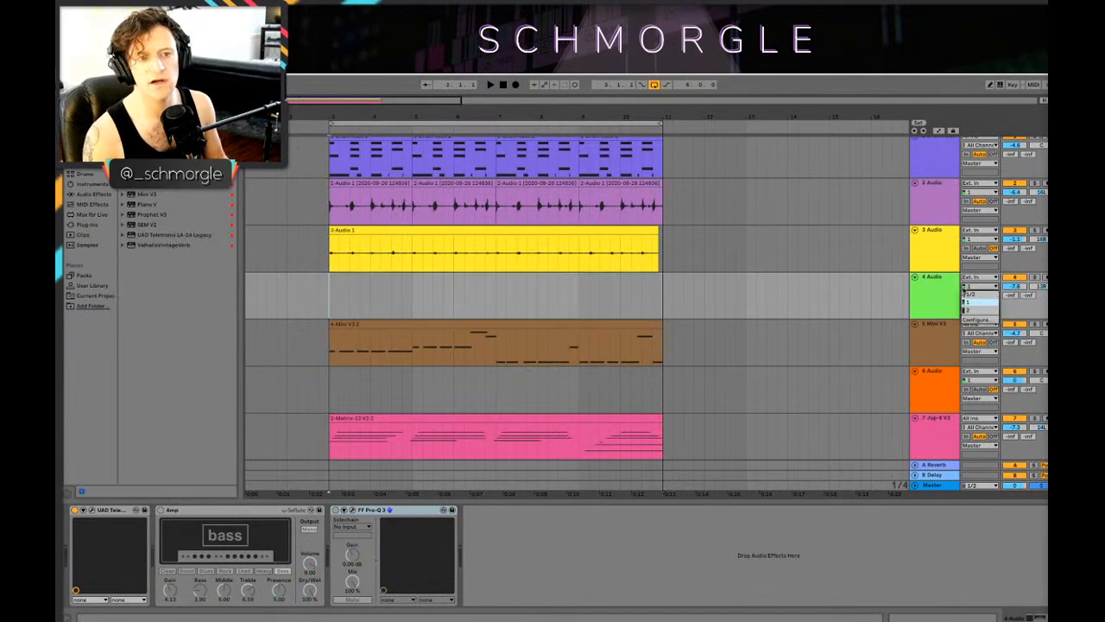
pyautogui.click(939, 303)
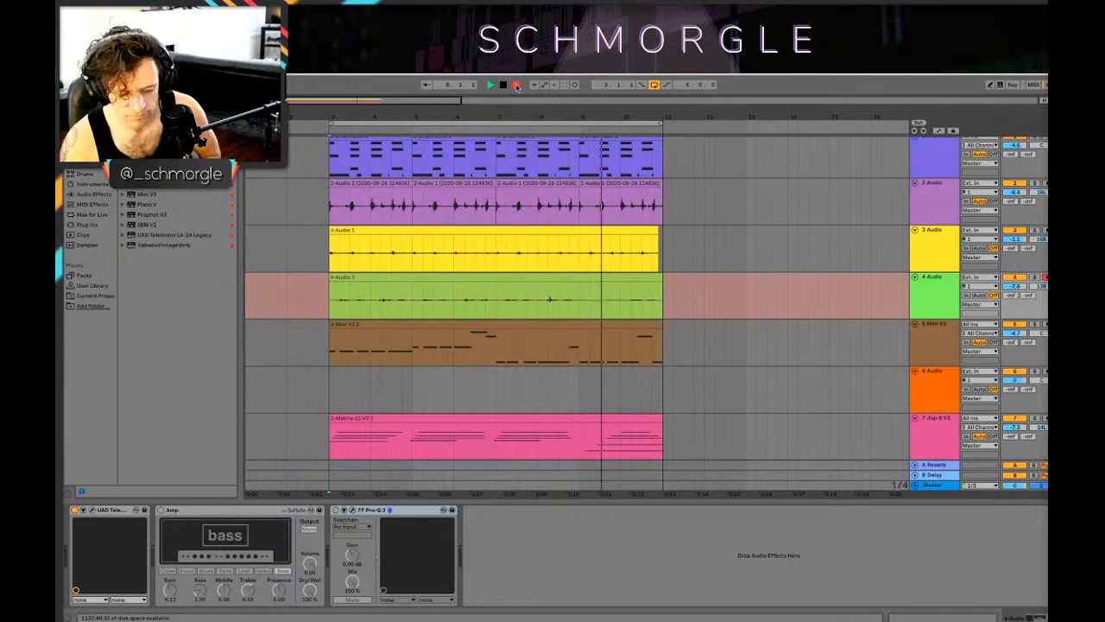
pyautogui.click(515, 85)
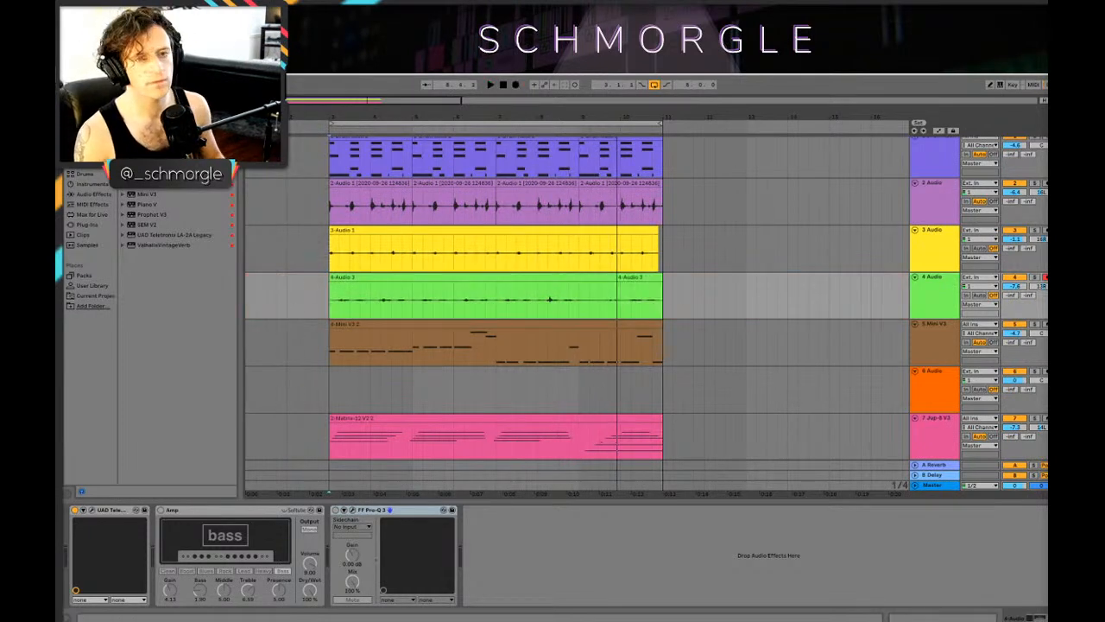
# Step: Raise the gain of the new 4 Audio clip to about 9 dB and listen to the track soloed
pyautogui.doubleClick(432, 288)
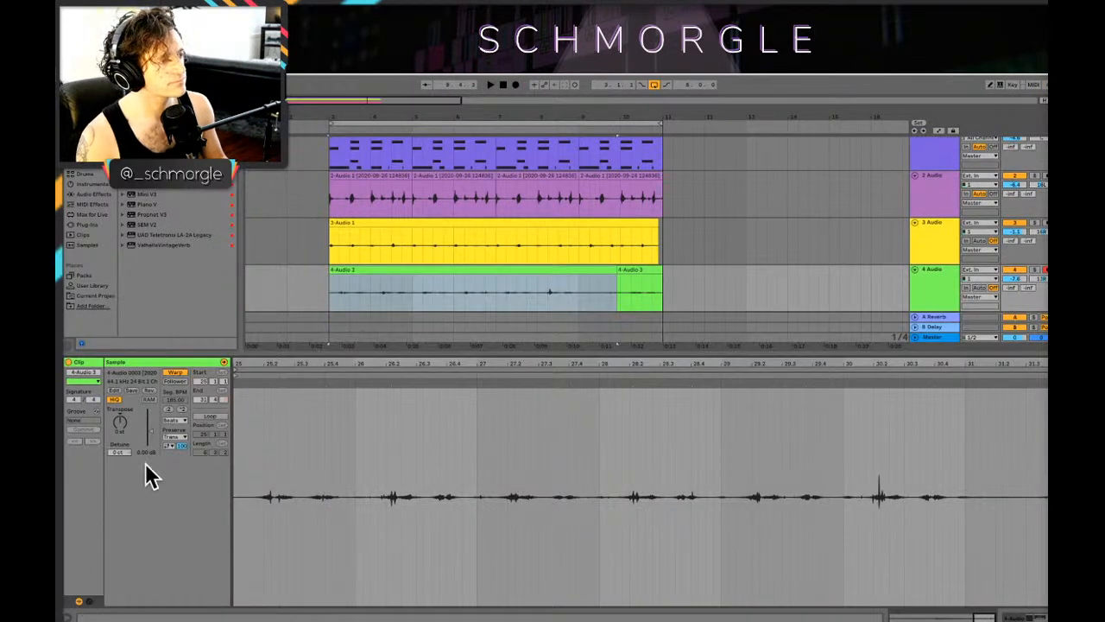
pyautogui.moveTo(149, 430); pyautogui.dragTo(149, 422)
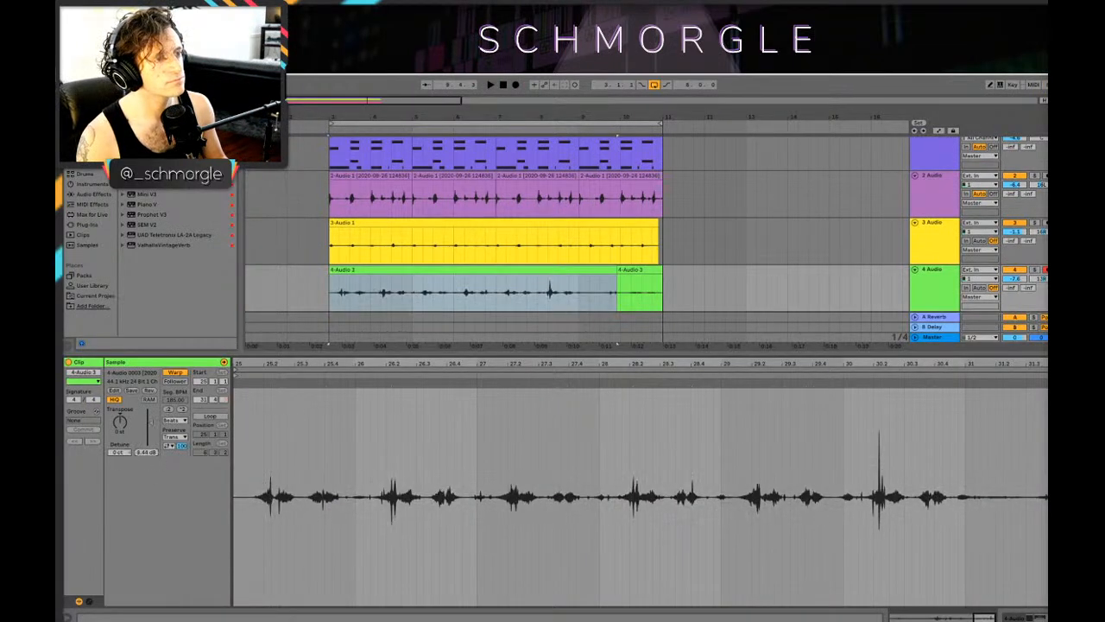
pyautogui.press('space')
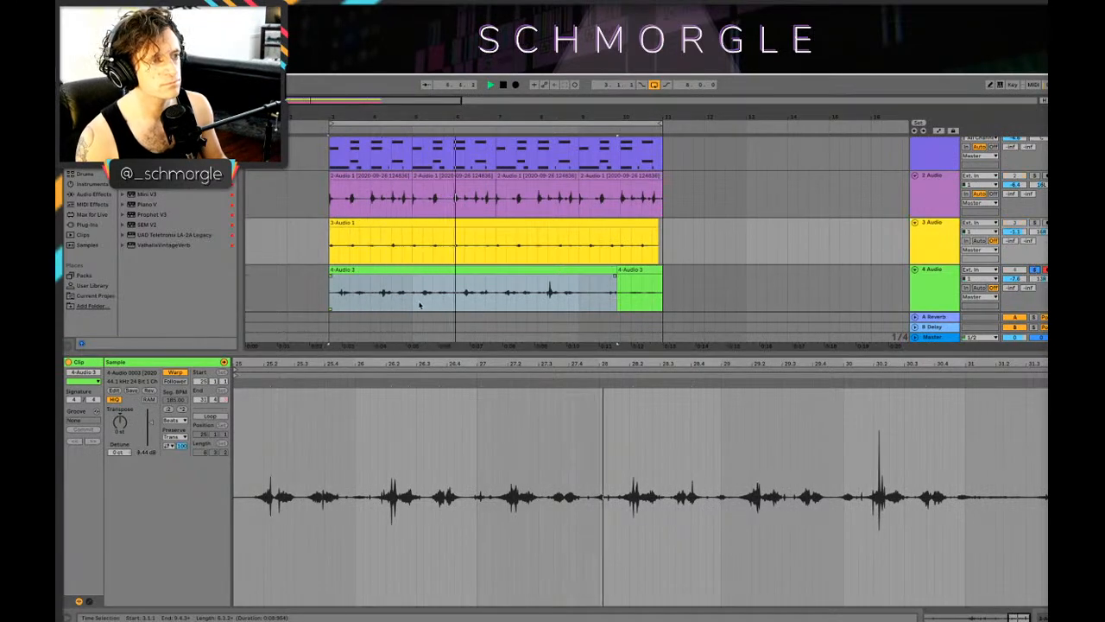
pyautogui.press('space')
# Step: Audition the one-bar section at bar 5 of the 4 Audio take and copy it to bar 4
pyautogui.moveTo(415, 306); pyautogui.dragTo(453, 313)
pyautogui.click(432, 258)
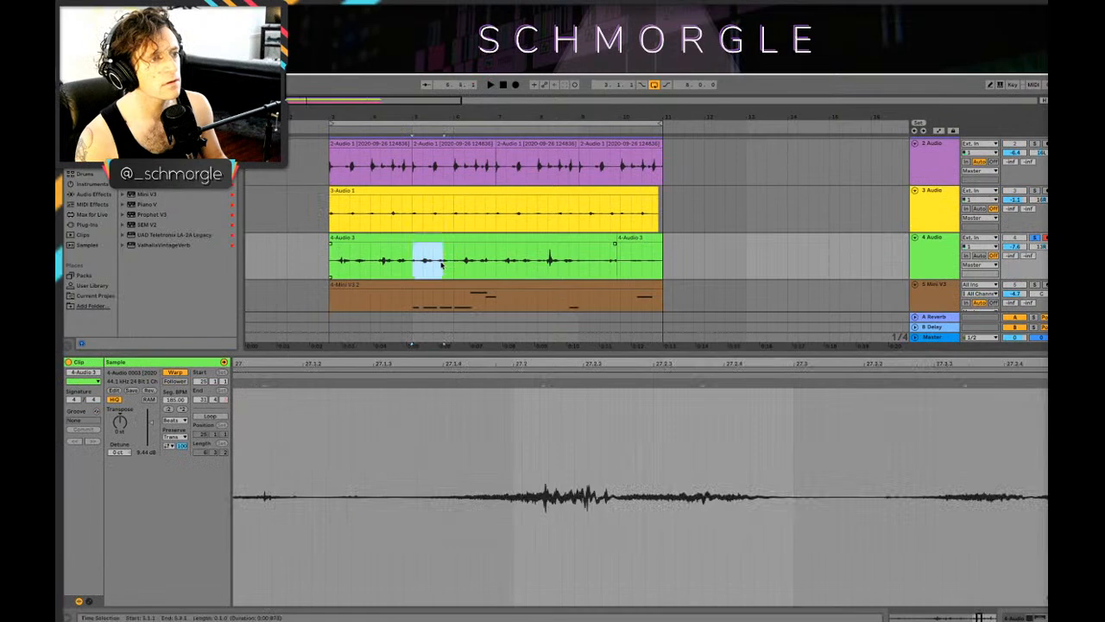
pyautogui.press('space')
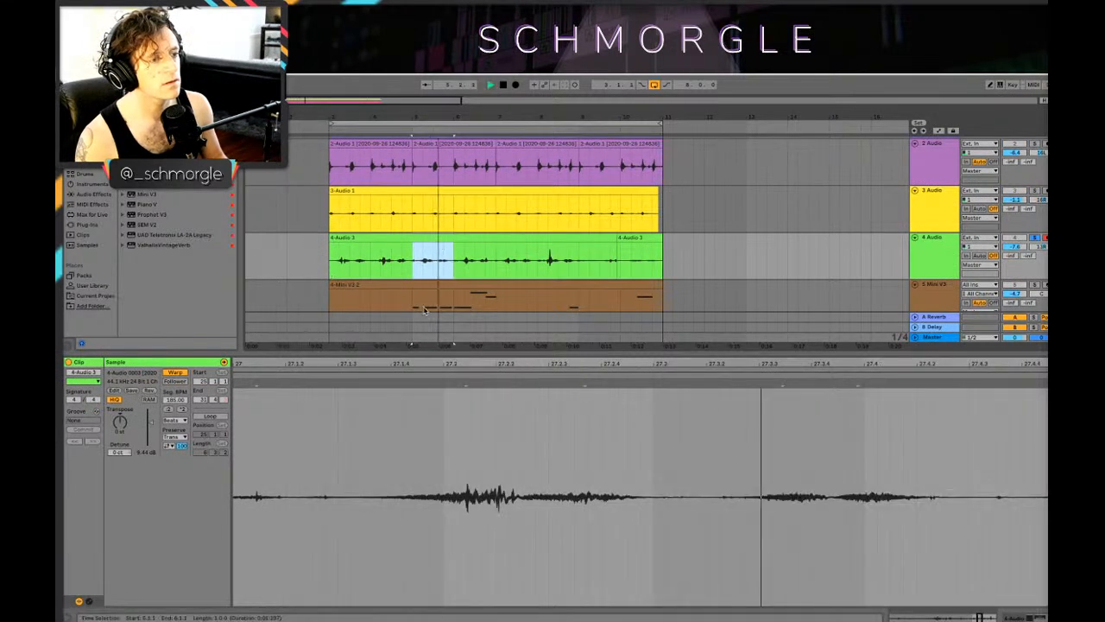
pyautogui.moveTo(421, 118); pyautogui.dragTo(497, 151)
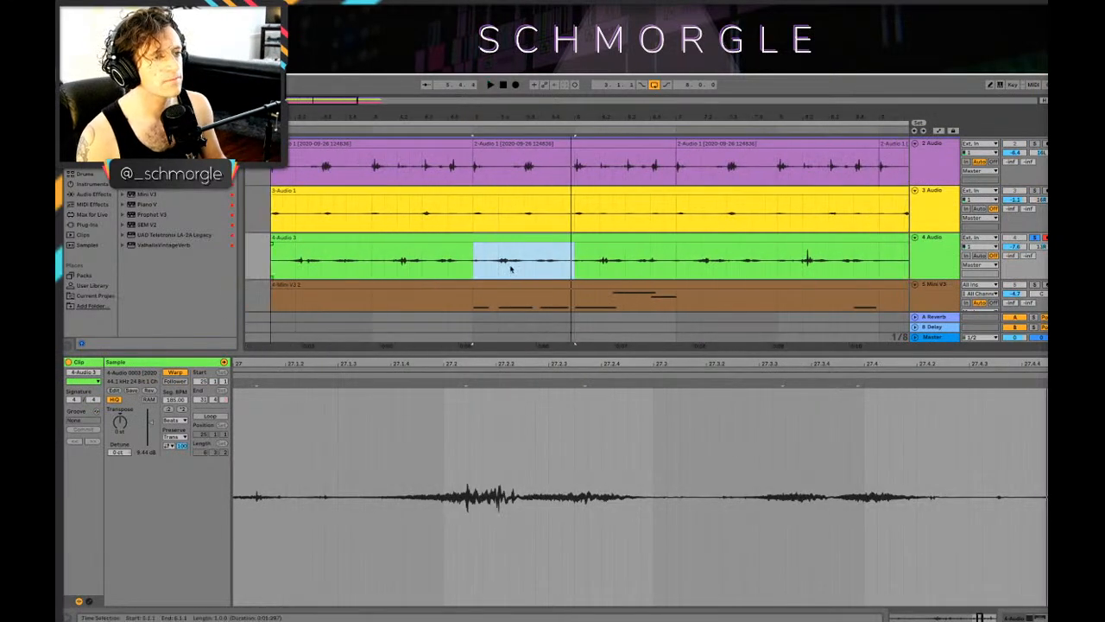
pyautogui.press('space')
pyautogui.press('space')
pyautogui.moveTo(505, 251); pyautogui.dragTo(395, 248)
pyautogui.press('space')
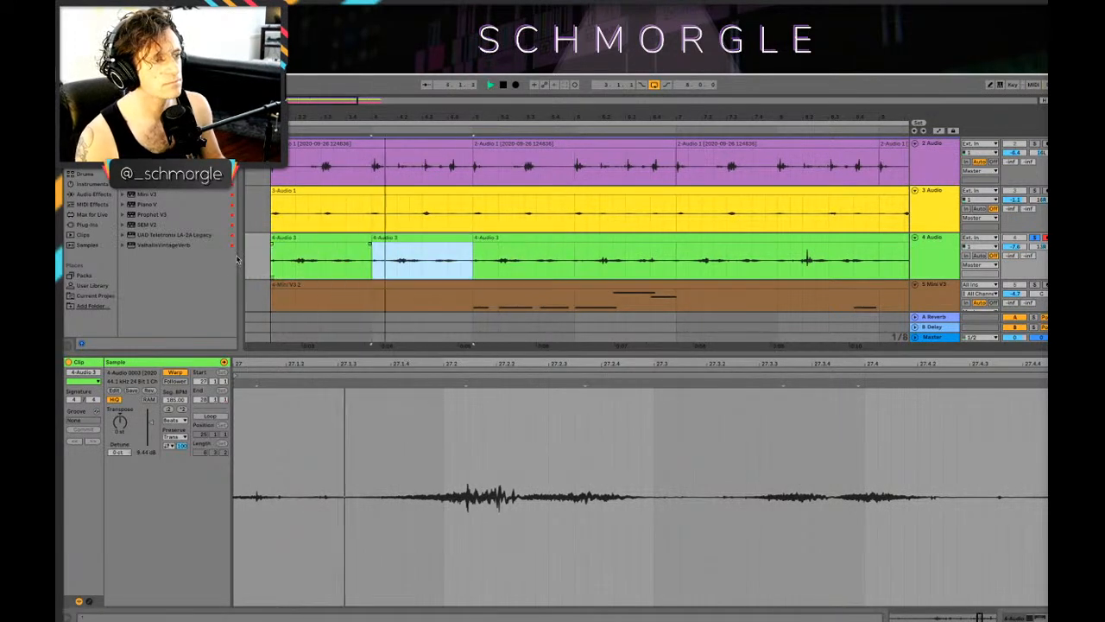
pyautogui.press('space')
# Step: Use the bar 5 section at bar 3 too, give that clip a fade-in, and transpose it down while listening
pyautogui.click(275, 247)
pyautogui.press('space')
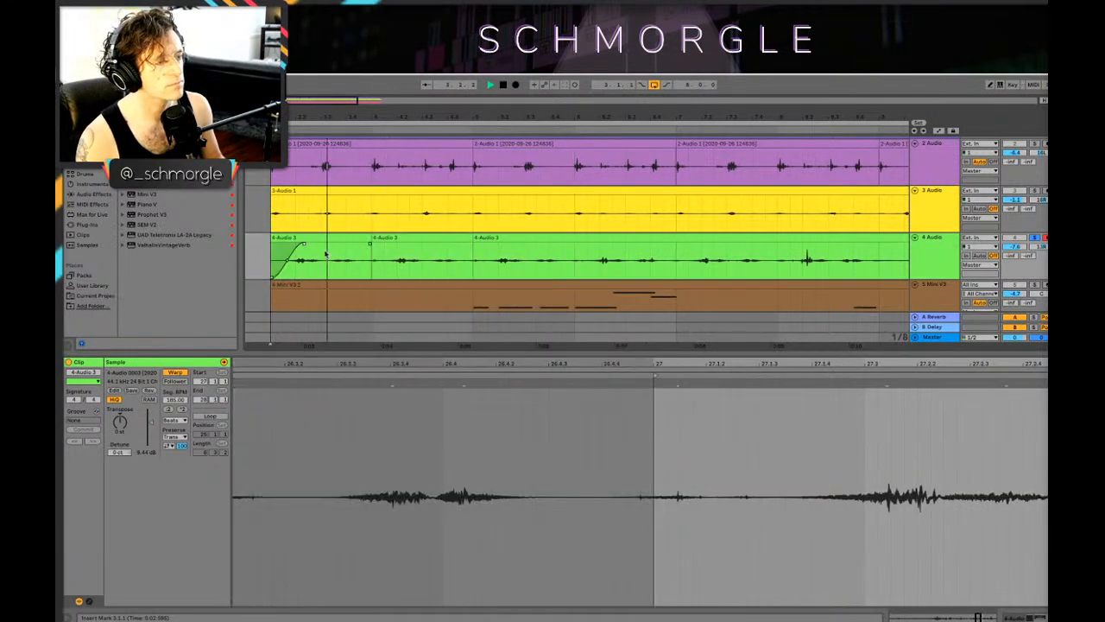
pyautogui.press('space')
pyautogui.click(349, 251)
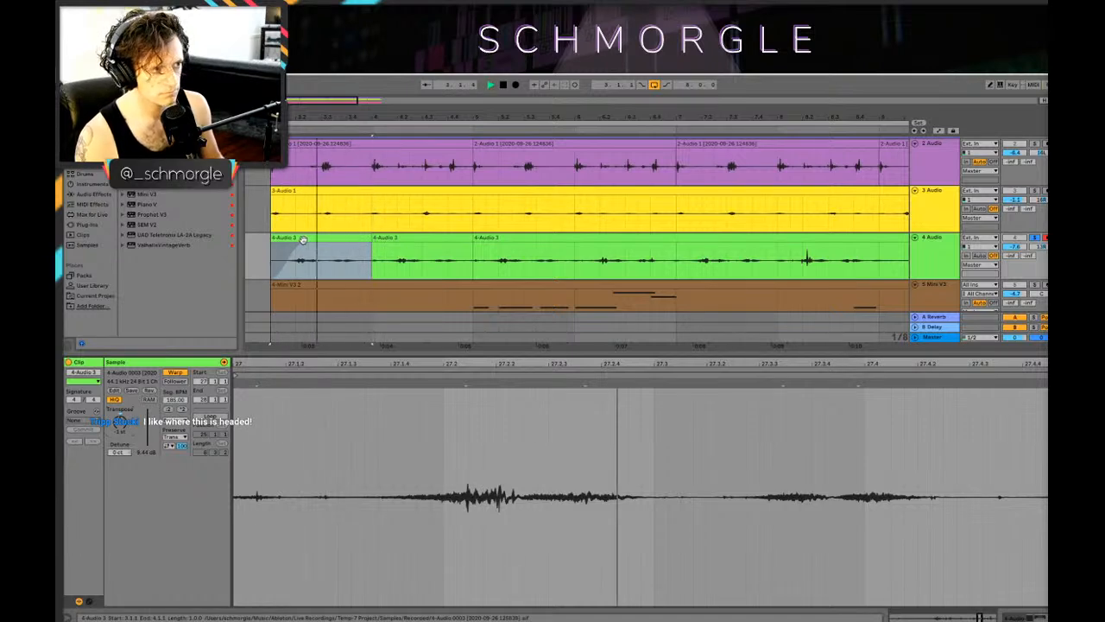
pyautogui.press('space')
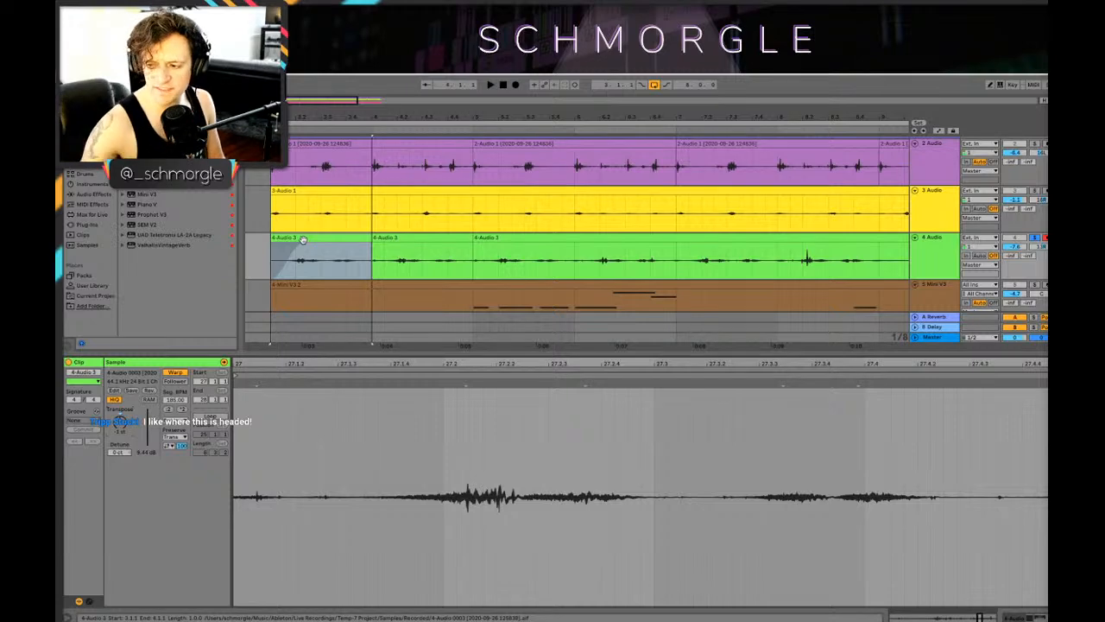
pyautogui.hotkey('shift', 'Tab')
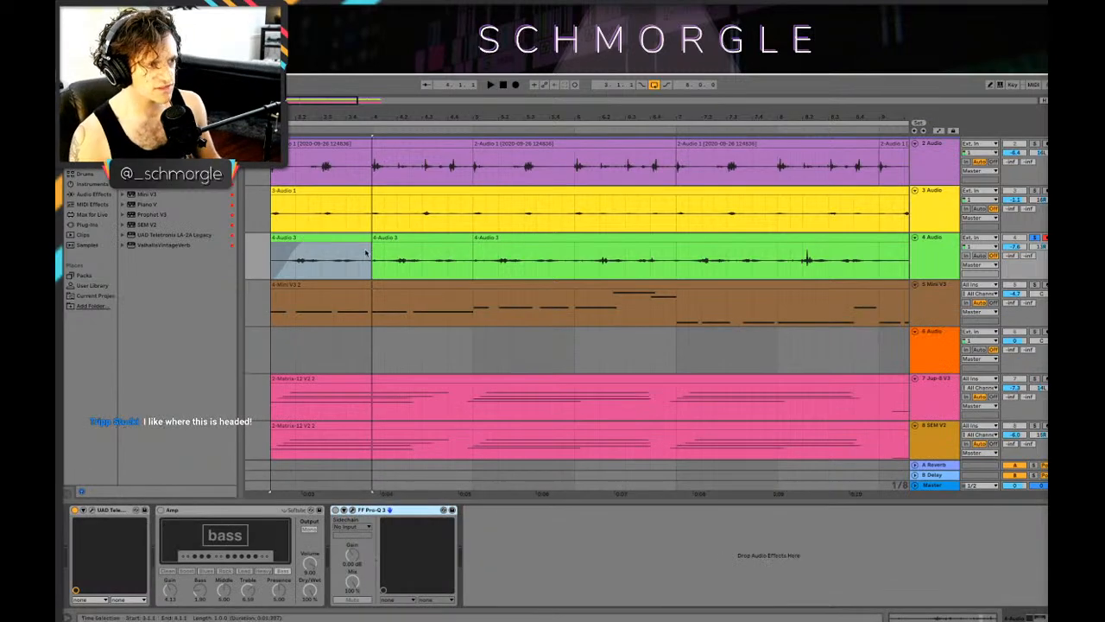
# Step: Copy the faded bar 3 clip of the 4 Audio track over bars 4, 5 and 6 and play it from bar 3
pyautogui.moveTo(490, 115); pyautogui.dragTo(423, 62)
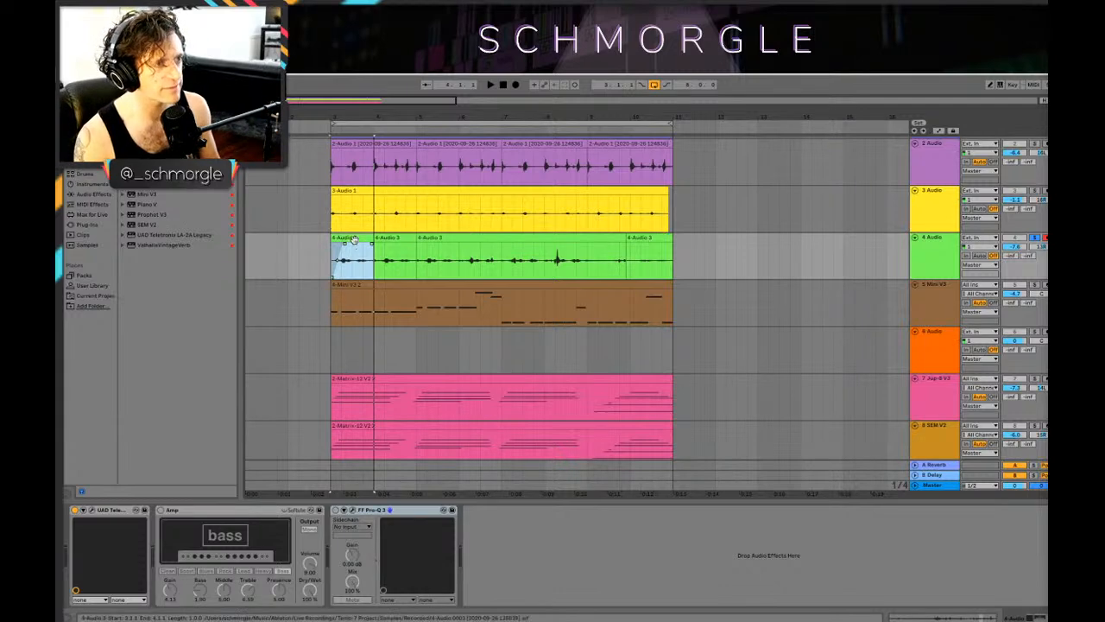
pyautogui.moveTo(357, 238); pyautogui.dragTo(484, 249)
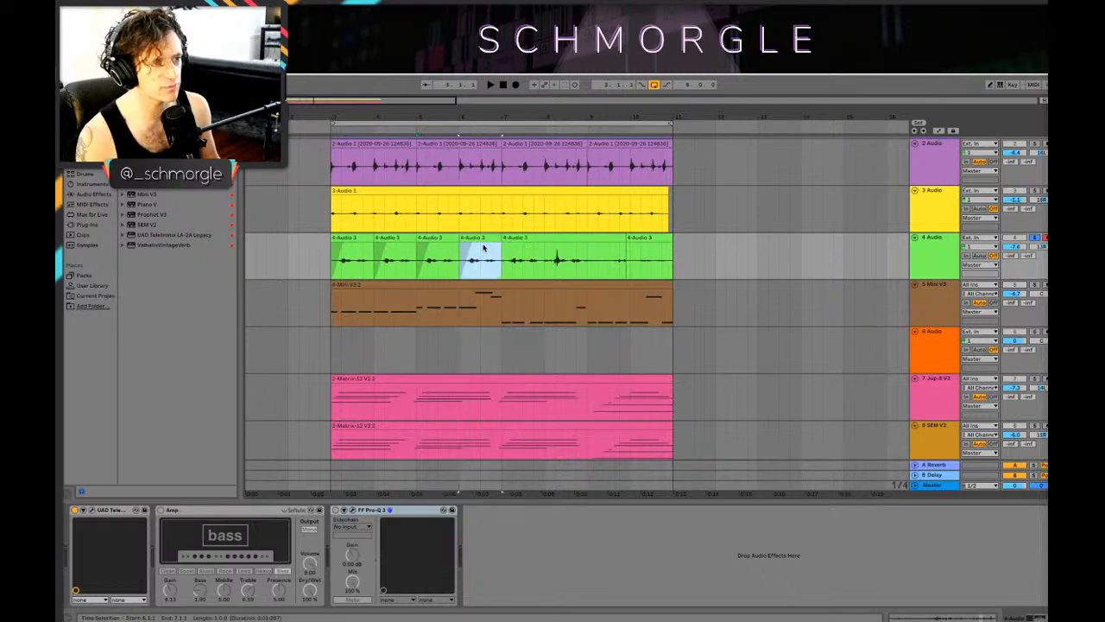
pyautogui.click(341, 265)
pyautogui.press('space')
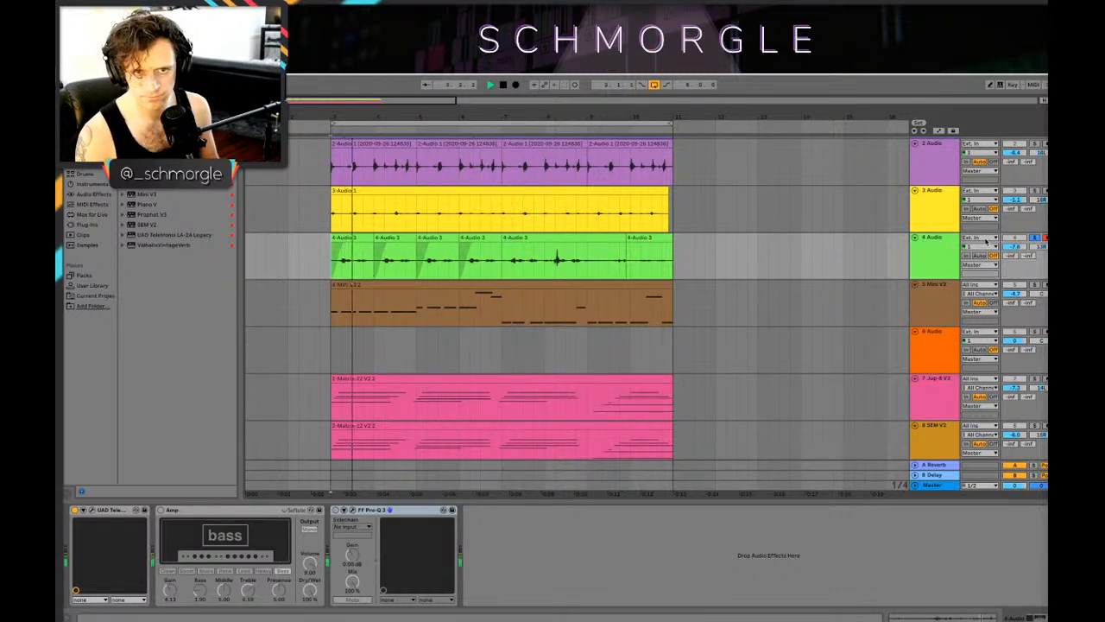
# Step: Unsolo 4 Audio, enable its FF Pro-Q 3 and listen to it in the full mix
pyautogui.click(1036, 238)
pyautogui.click(336, 510)
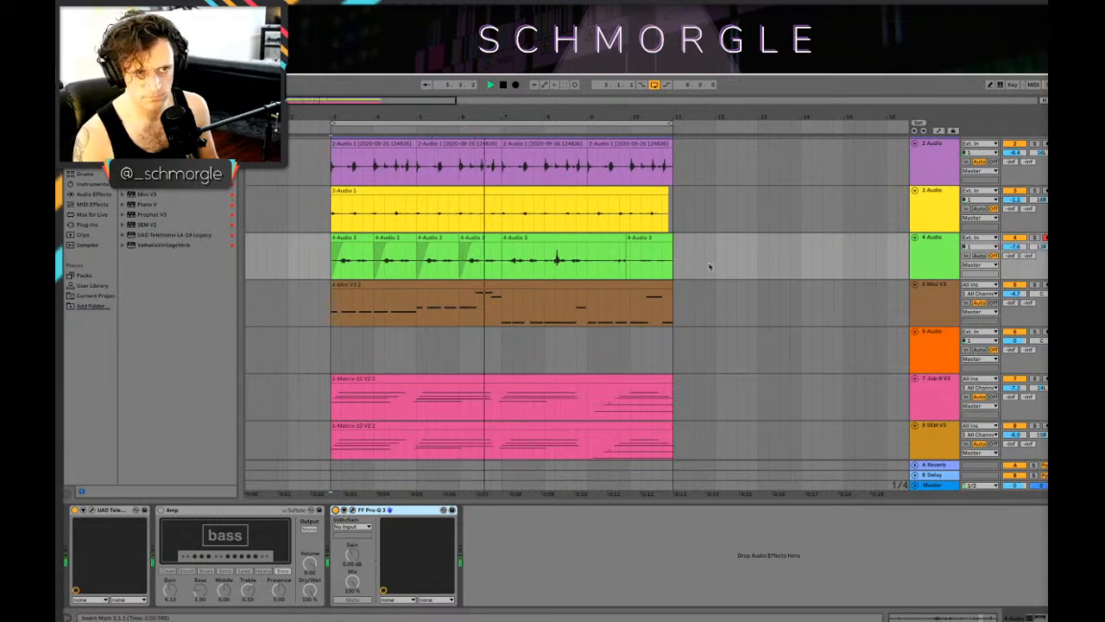
pyautogui.press('space')
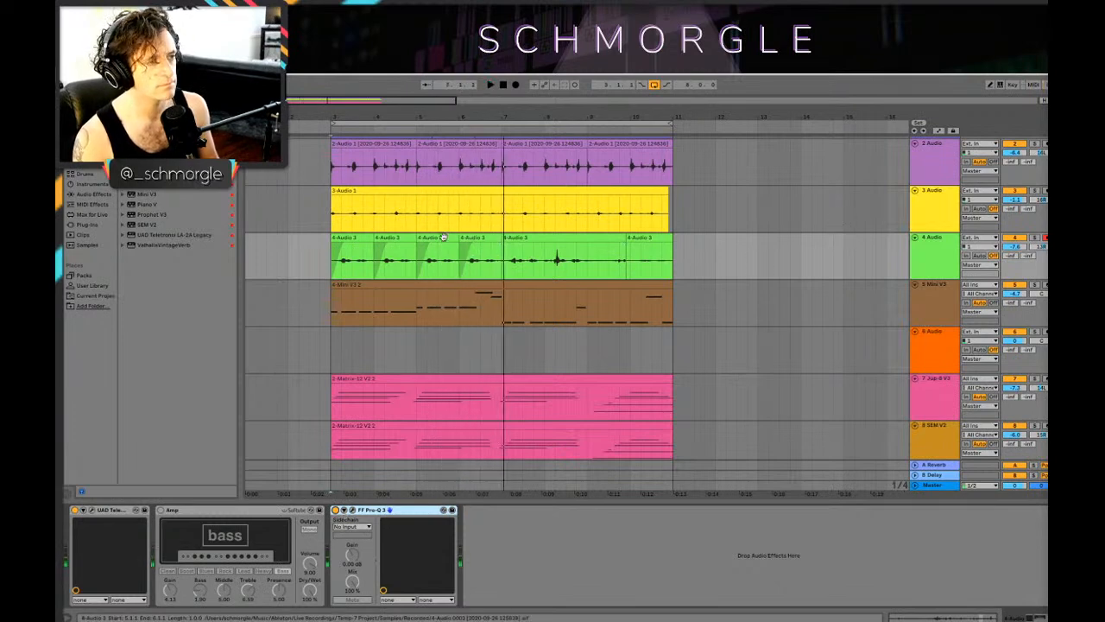
# Step: Delete the bar 3 and bar 5 clips from the 4 Audio track
pyautogui.click(354, 237)
pyautogui.moveTo(461, 111); pyautogui.dragTo(461, 101)
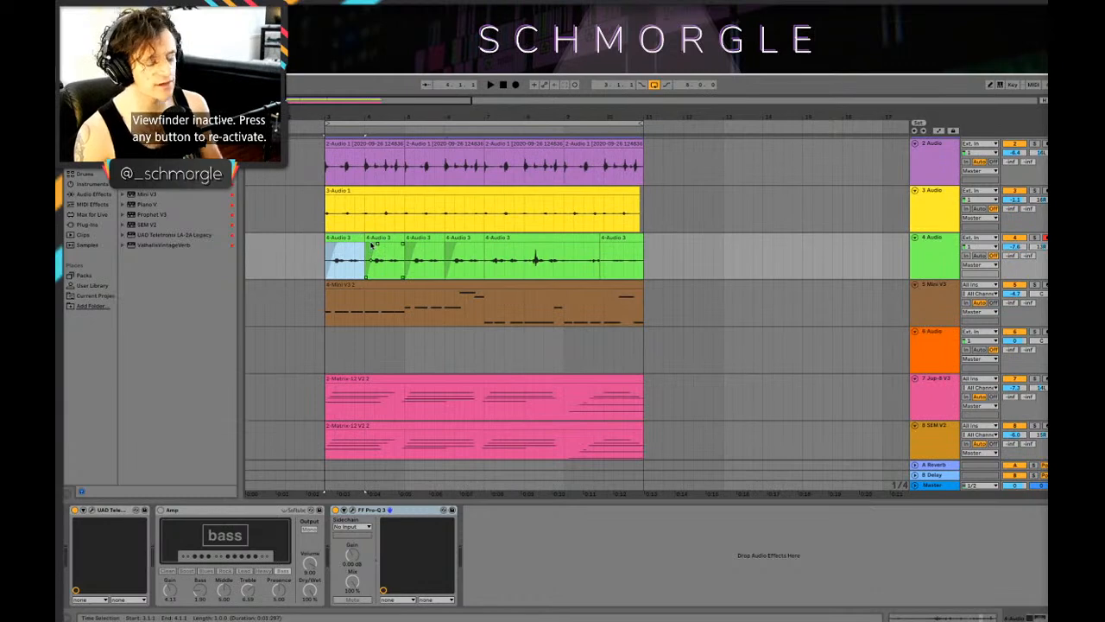
pyautogui.click(418, 250)
pyautogui.press('Delete')
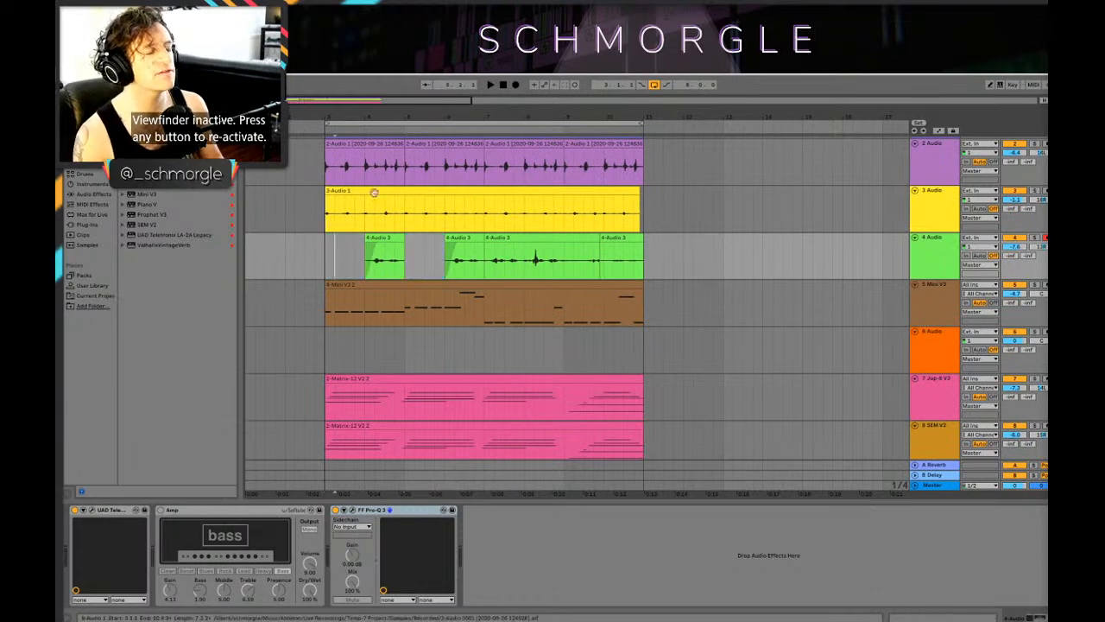
pyautogui.scroll(1, 363, 235)
pyautogui.click(343, 261)
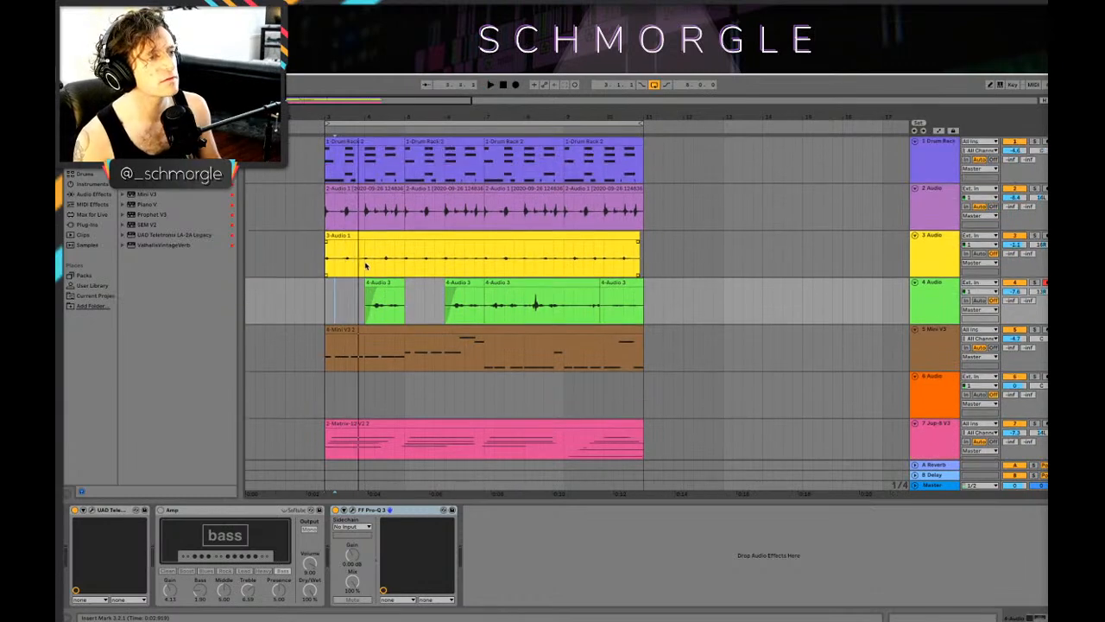
# Step: Cut bars 4 and 6 out of the 3 Audio clip and play the loop from the start
pyautogui.moveTo(365, 259); pyautogui.dragTo(480, 275)
pyautogui.press('Delete')
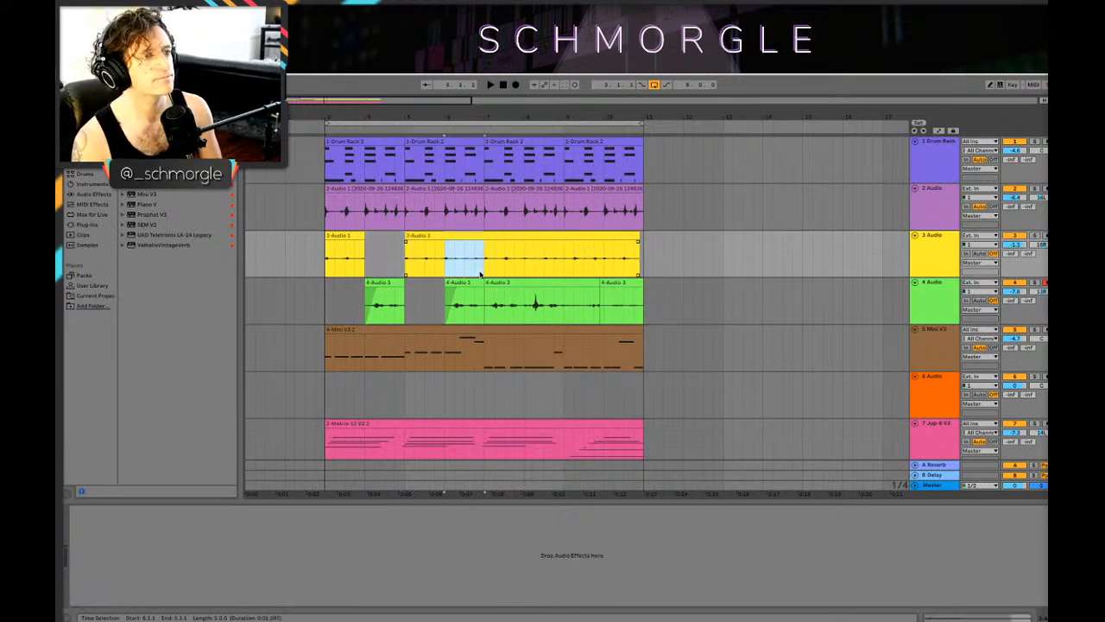
pyautogui.press('Delete')
pyautogui.click(321, 260)
pyautogui.press('space')
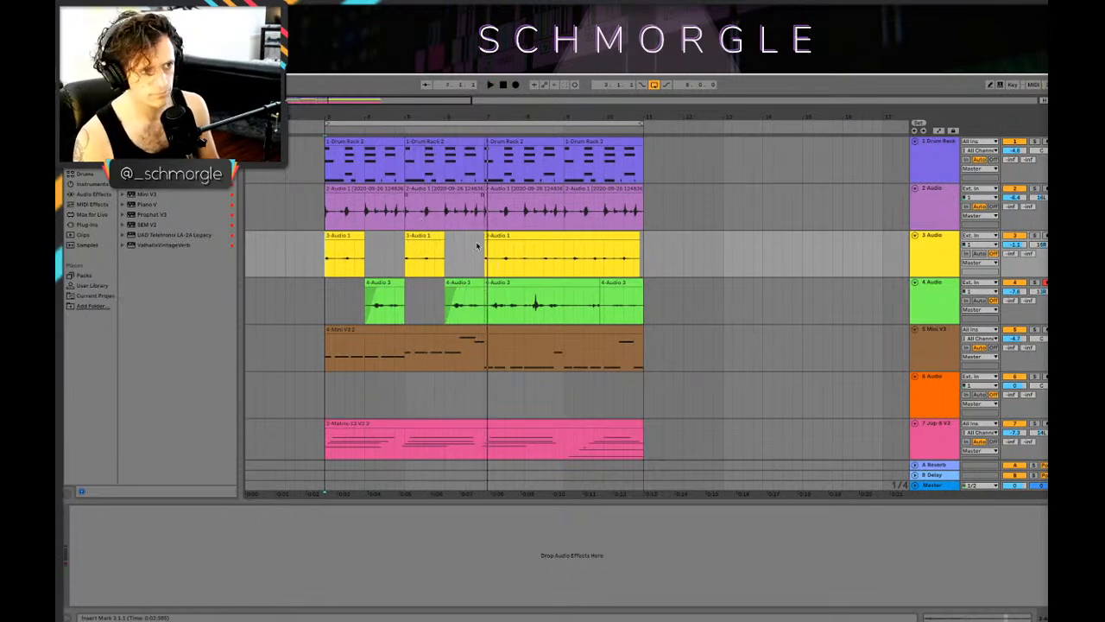
# Step: Continue the alternation by deleting bar 7 from 4 Audio and bars 8 and 10 from 3 Audio
pyautogui.click(500, 283)
pyautogui.moveTo(522, 311); pyautogui.dragTo(484, 311)
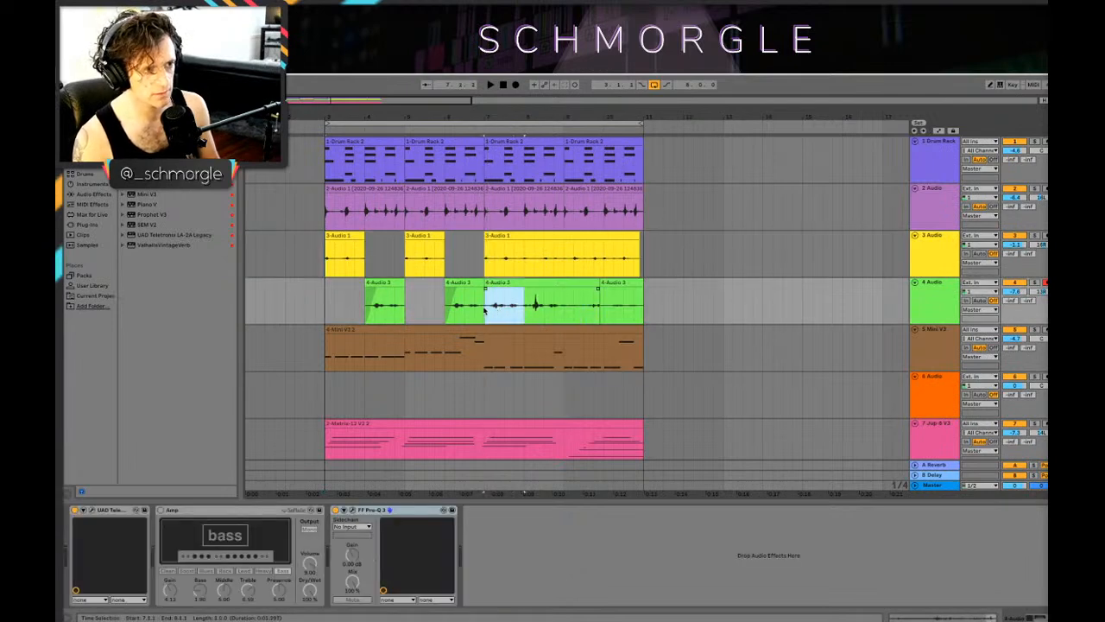
pyautogui.press('Delete')
pyautogui.moveTo(521, 273); pyautogui.dragTo(633, 269)
pyautogui.press('Delete')
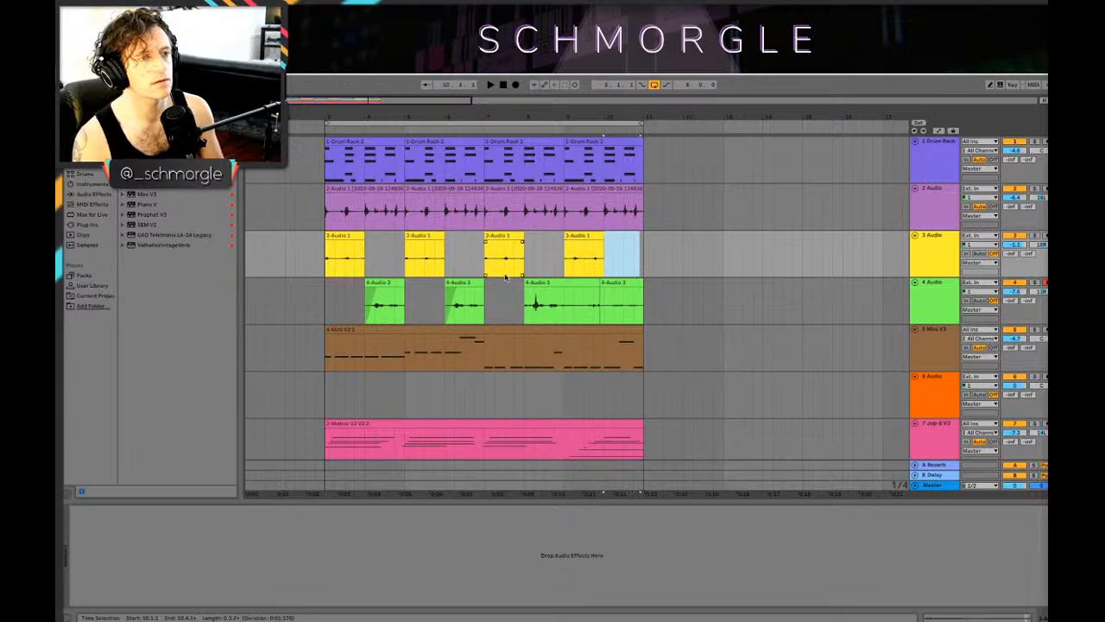
# Step: Copy the faded 4 Audio clip to bar 8 and near the loop's end, clearing the old material at bar 9
pyautogui.moveTo(471, 284); pyautogui.dragTo(553, 291)
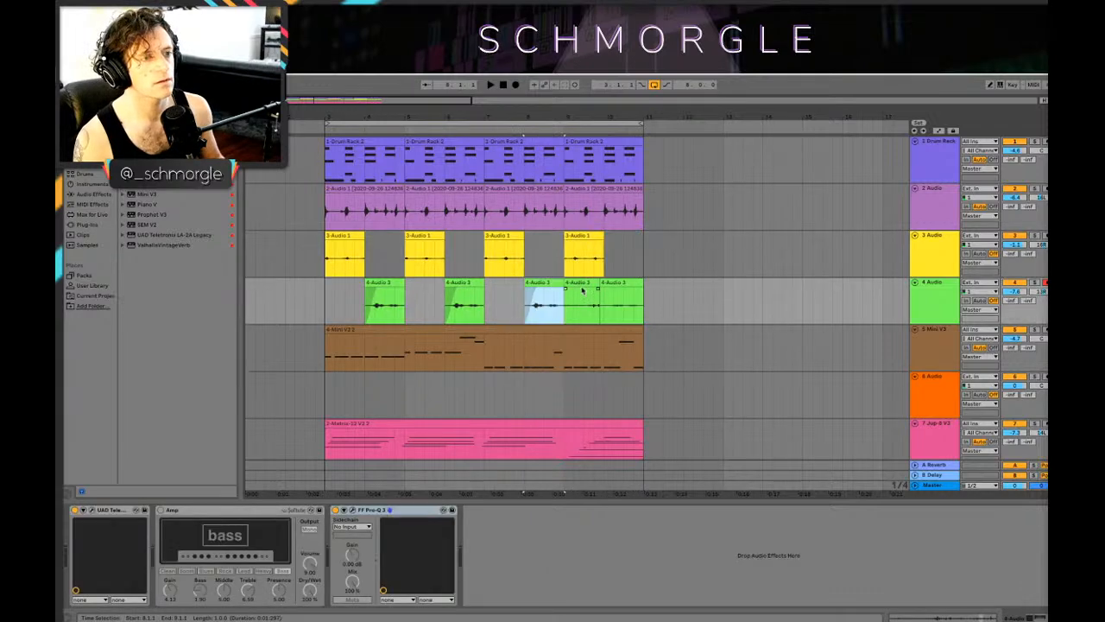
pyautogui.click(581, 285)
pyautogui.press('Delete')
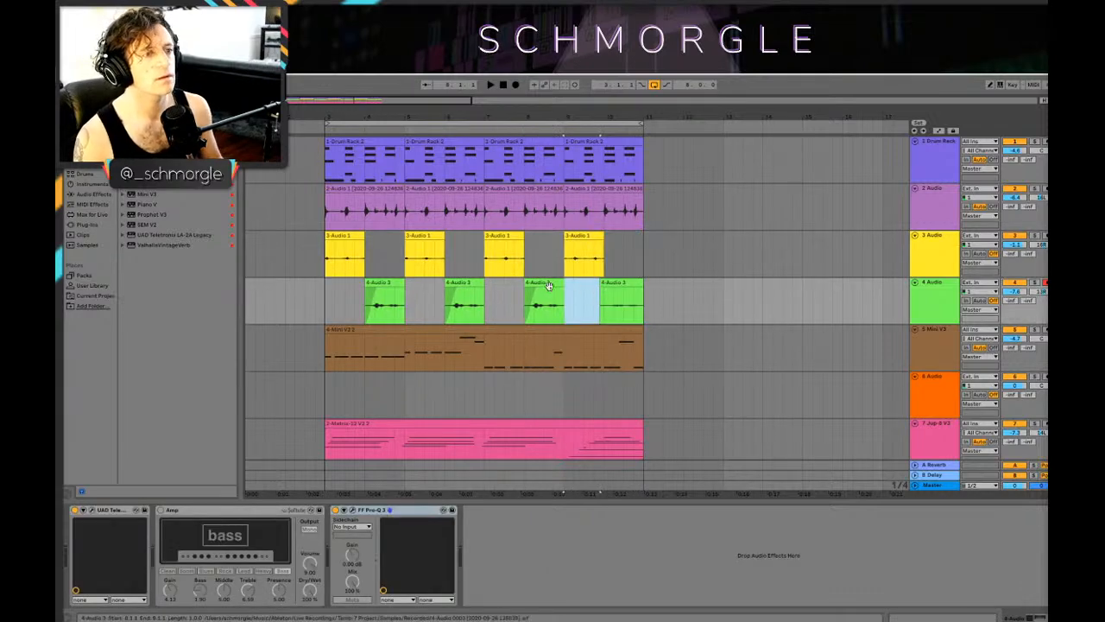
pyautogui.click(627, 292)
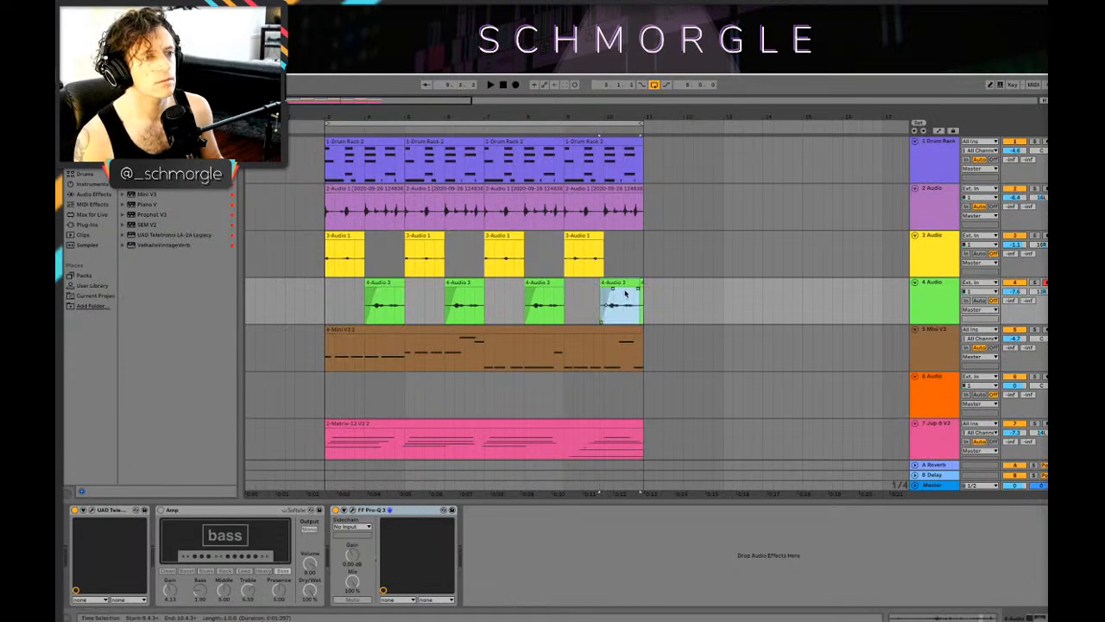
# Step: Play the loop from the start with 2 Audio, 3 Audio and 4 Audio soloed
pyautogui.click(316, 294)
pyautogui.press('space')
pyautogui.press('space')
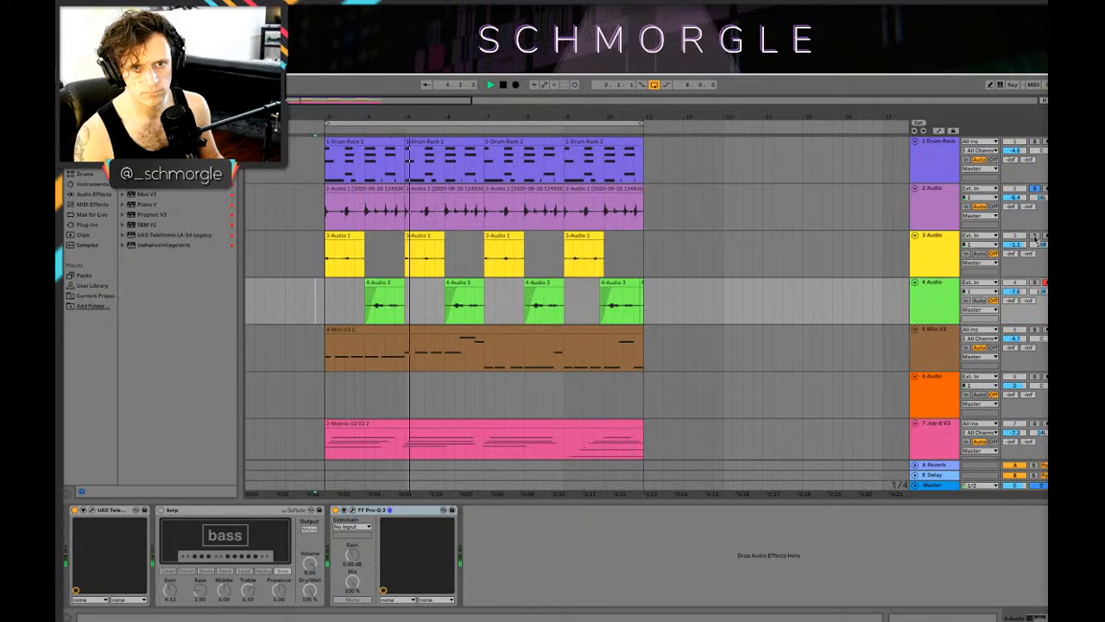
pyautogui.click(950, 210)
pyautogui.click(940, 265)
pyautogui.click(939, 292)
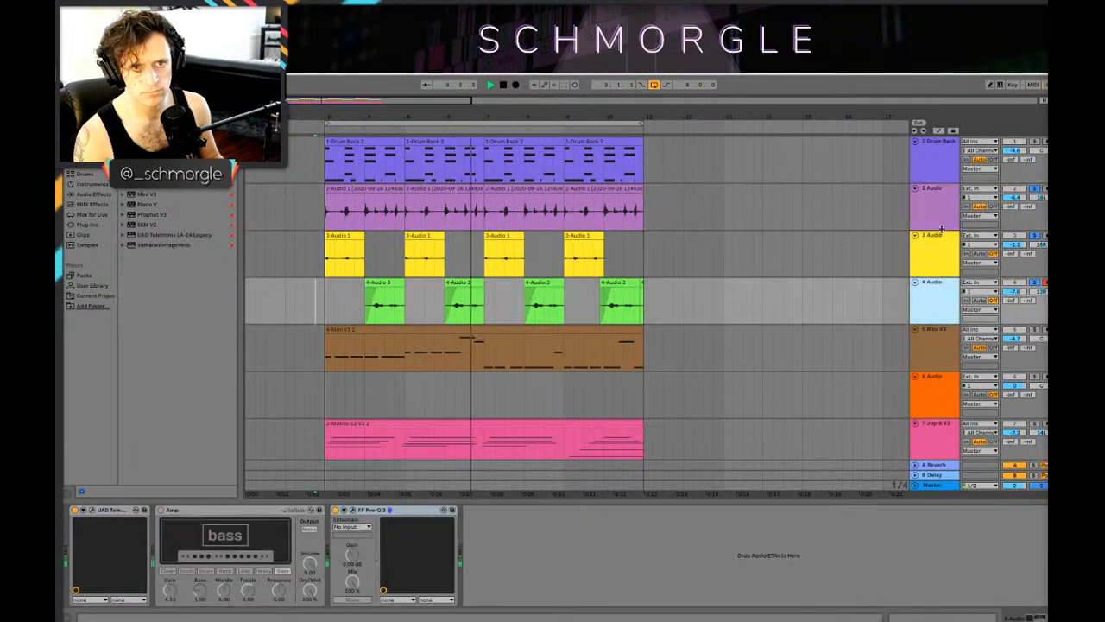
# Step: Group the 2 Audio, 3 Audio and 4 Audio percussion tracks together
pyautogui.click(936, 245)
pyautogui.click(935, 207)
pyautogui.click(937, 285)
pyautogui.rightClick(937, 285)
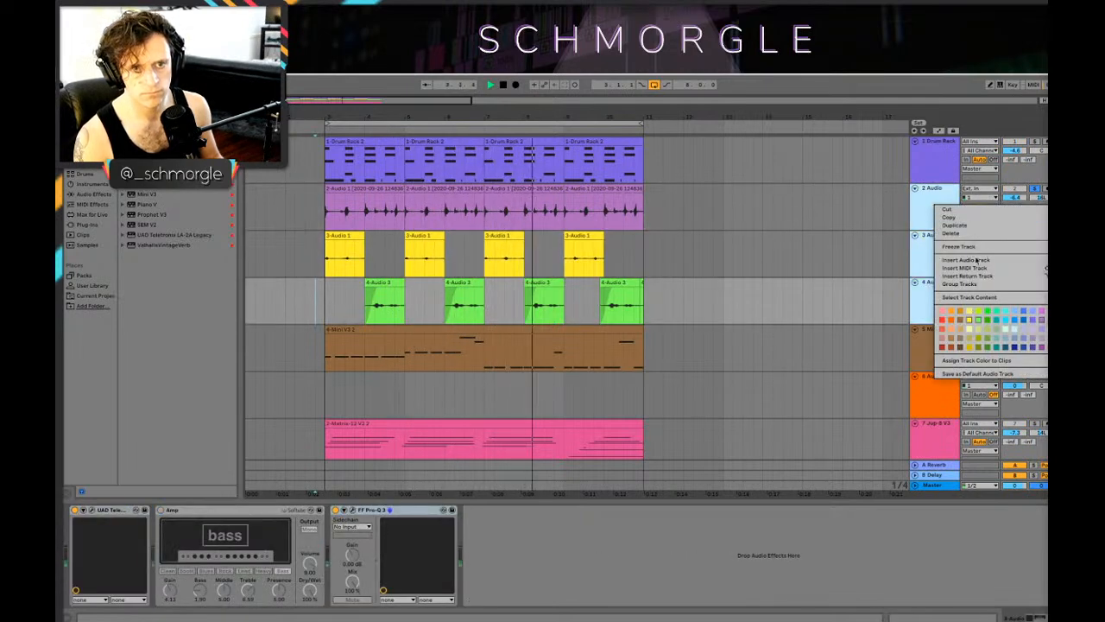
pyautogui.click(984, 284)
# Step: Enable the Amp on the 5 Audio track, set its Gain to about 3 and Treble to about 4, and play it
pyautogui.click(935, 245)
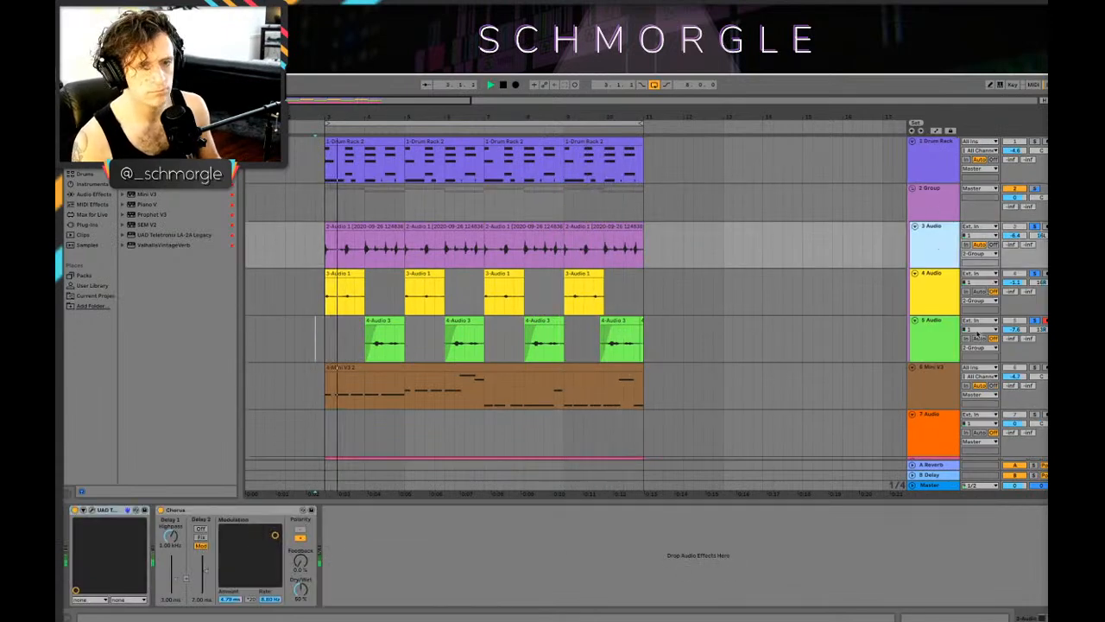
pyautogui.click(930, 319)
pyautogui.click(160, 511)
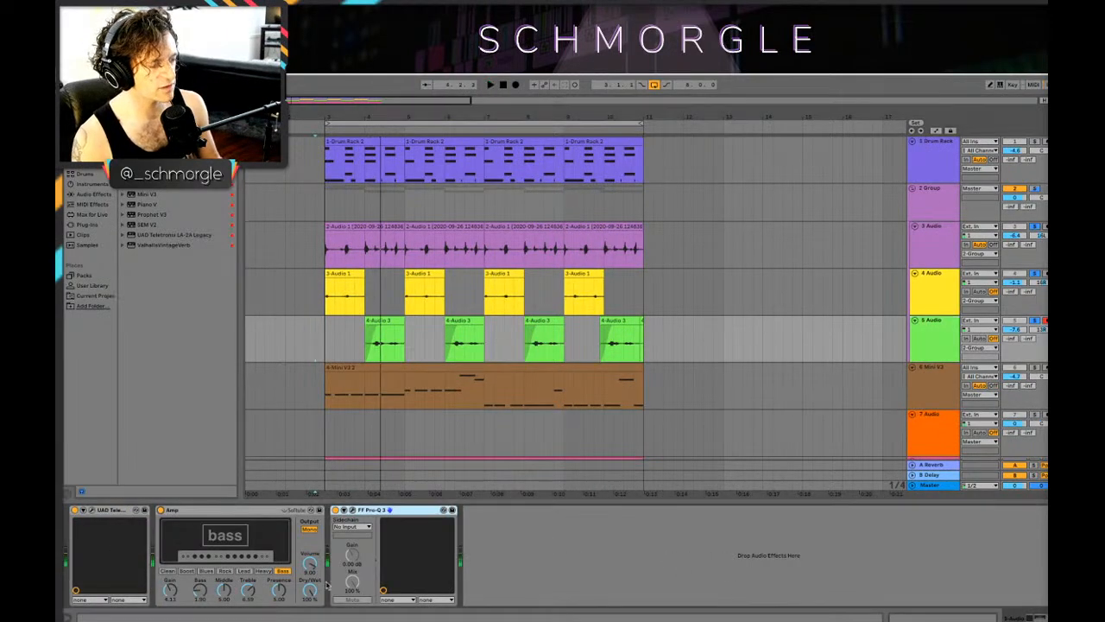
pyautogui.press('space')
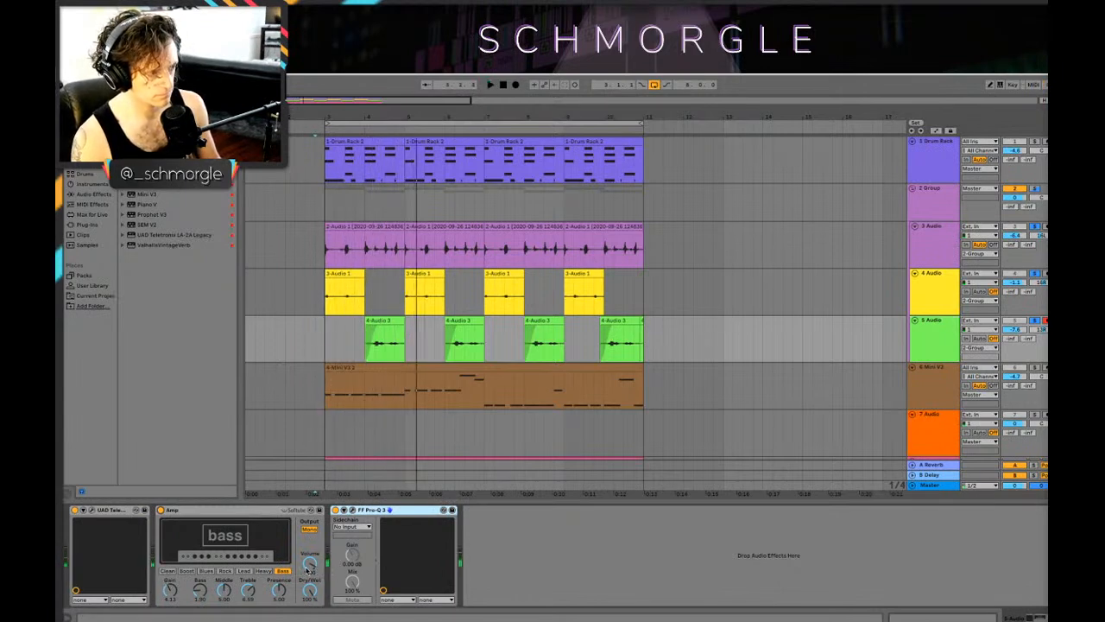
pyautogui.press('space')
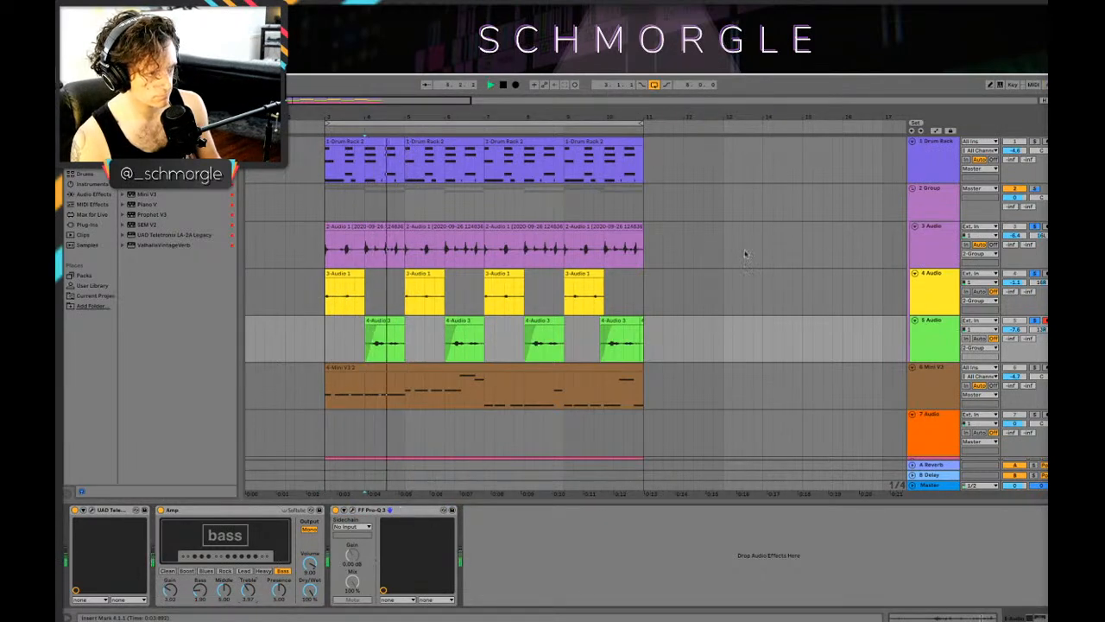
# Step: Add the UAD Teletronix LA-2A Legacy compressor to the 4 Audio track and close its plug-in window
pyautogui.click(938, 286)
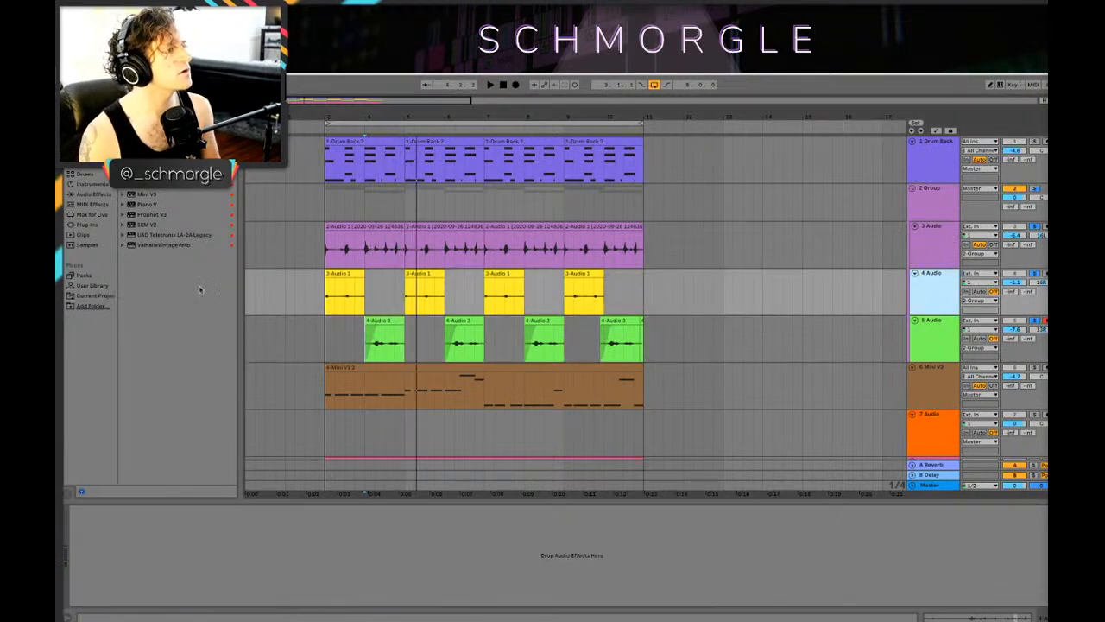
pyautogui.moveTo(153, 235); pyautogui.dragTo(397, 583)
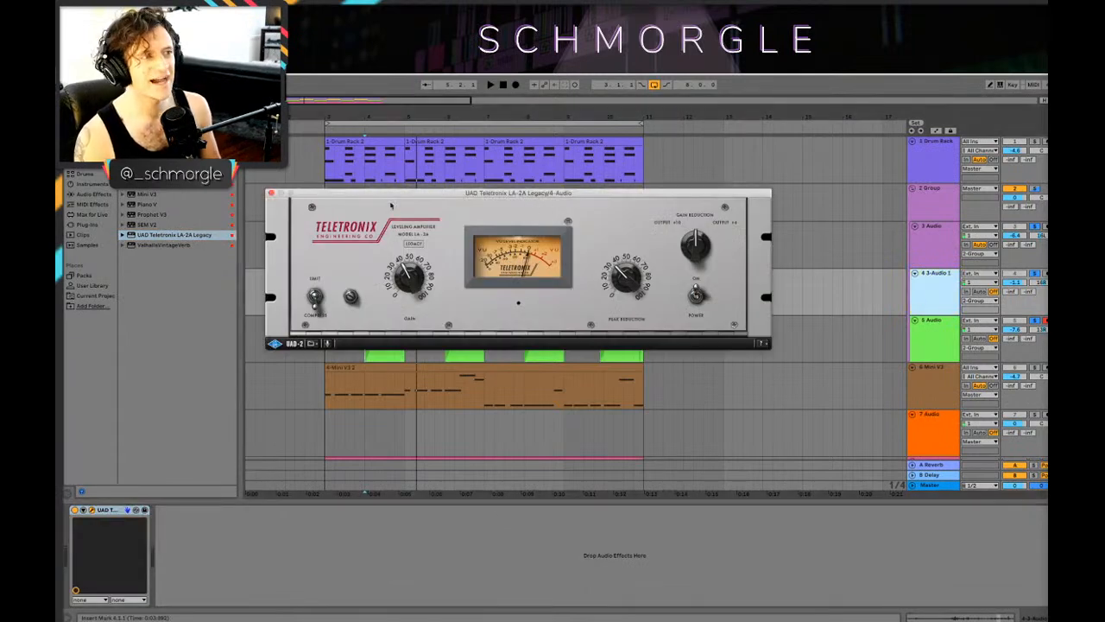
pyautogui.click(271, 192)
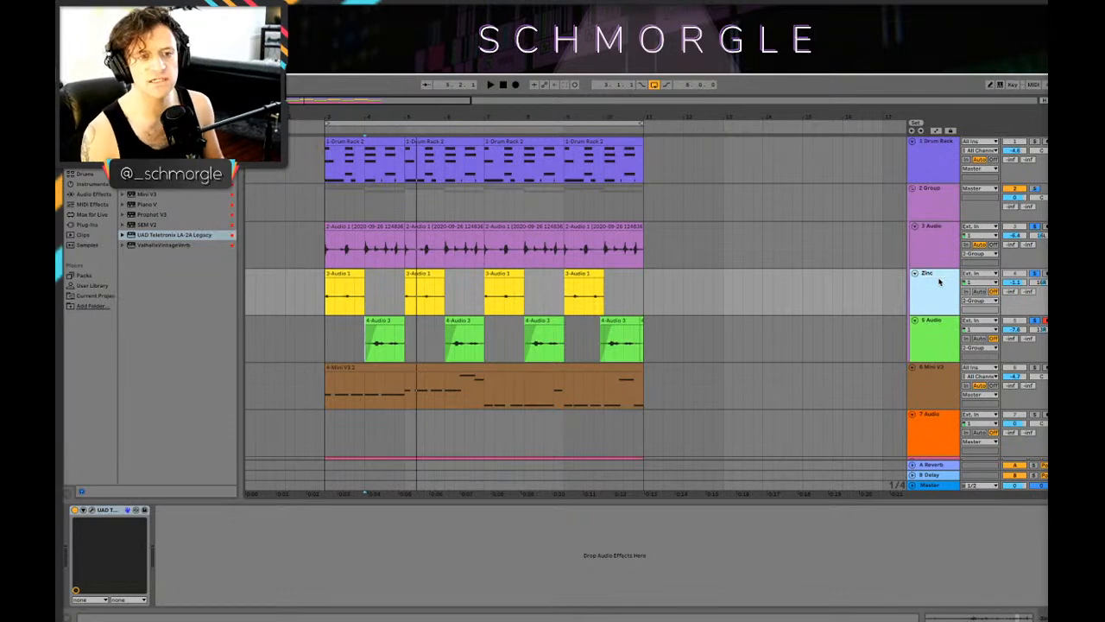
# Step: Rename the three grouped percussion tracks Coffee, Zinc and Mail
pyautogui.click(939, 320)
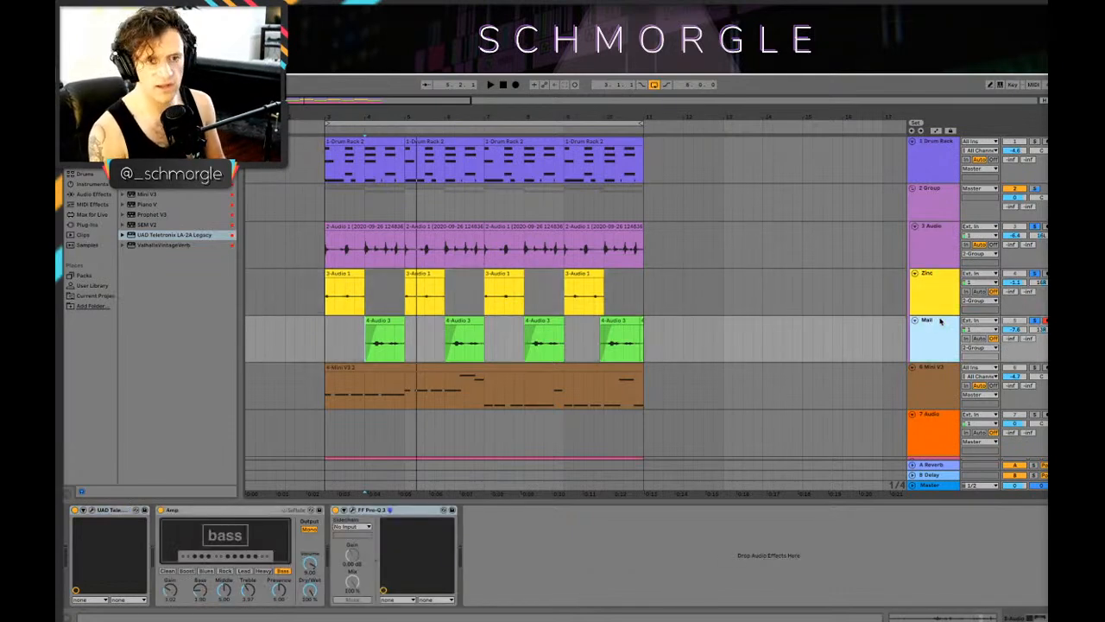
pyautogui.click(934, 242)
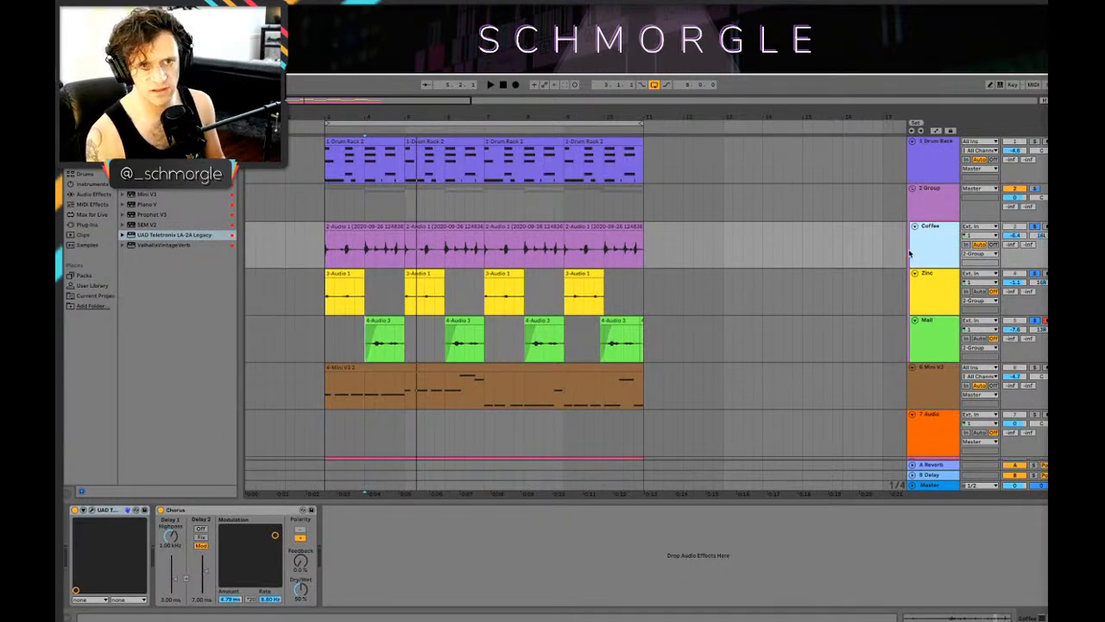
# Step: Play the loop from the start and solo the percussion group as a whole instead of its individual tracks
pyautogui.click(316, 257)
pyautogui.press('space')
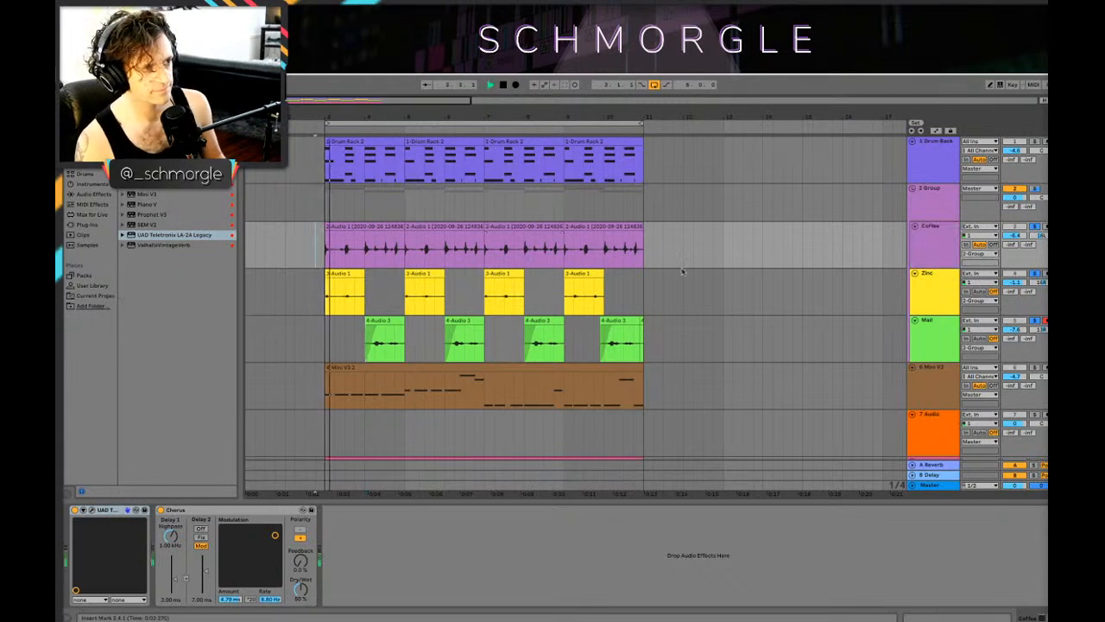
pyautogui.click(938, 213)
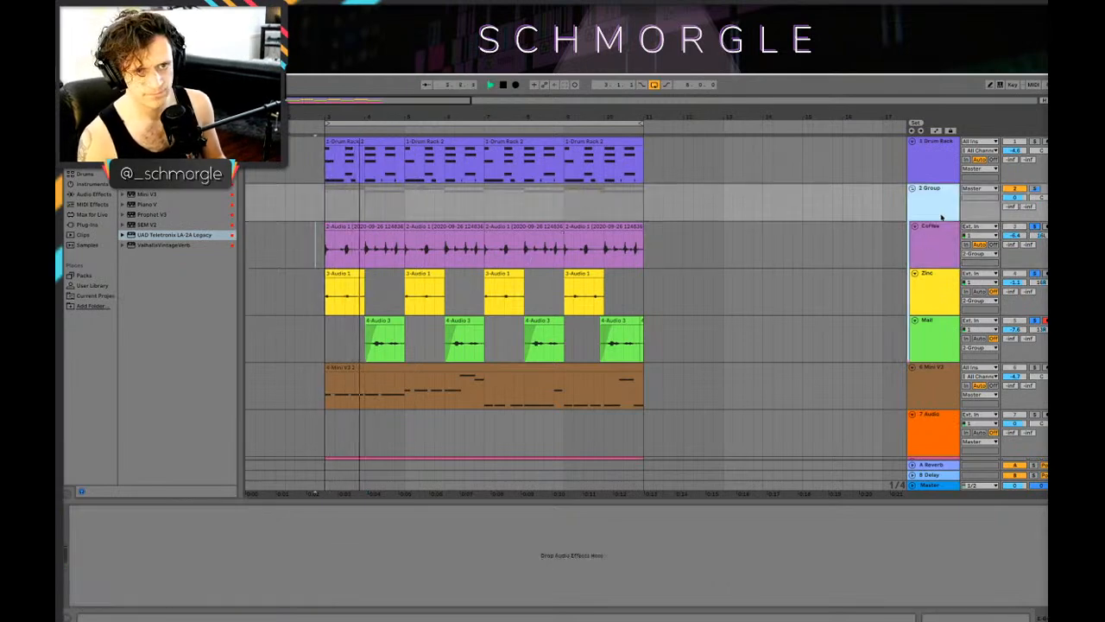
pyautogui.click(1035, 188)
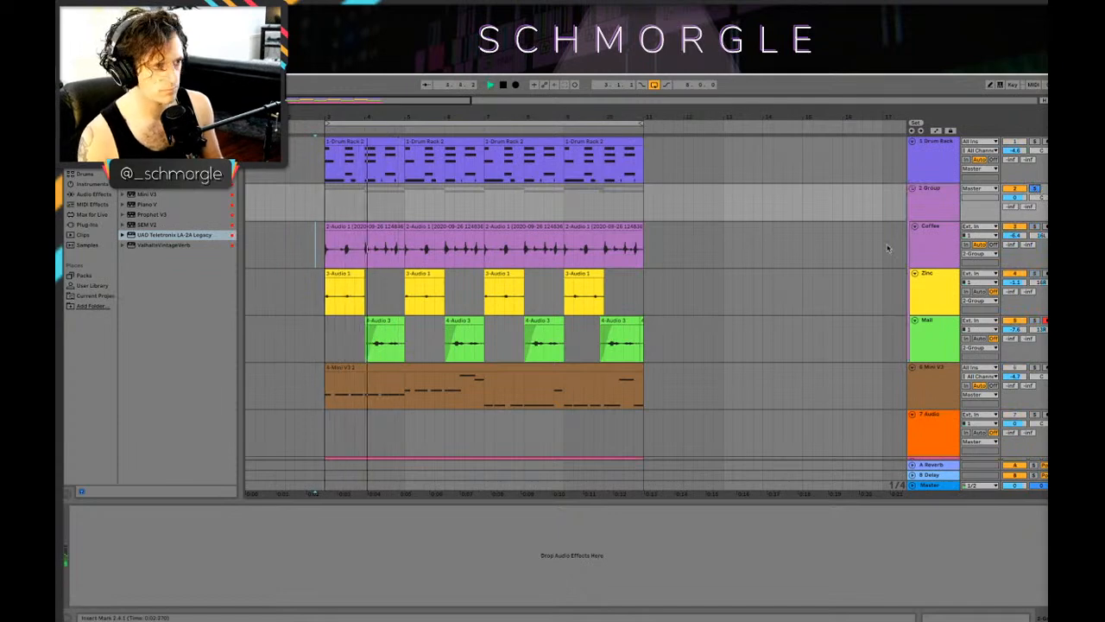
# Step: Stop playback and consolidate the four clips on the Zinc track into one clip
pyautogui.click(941, 306)
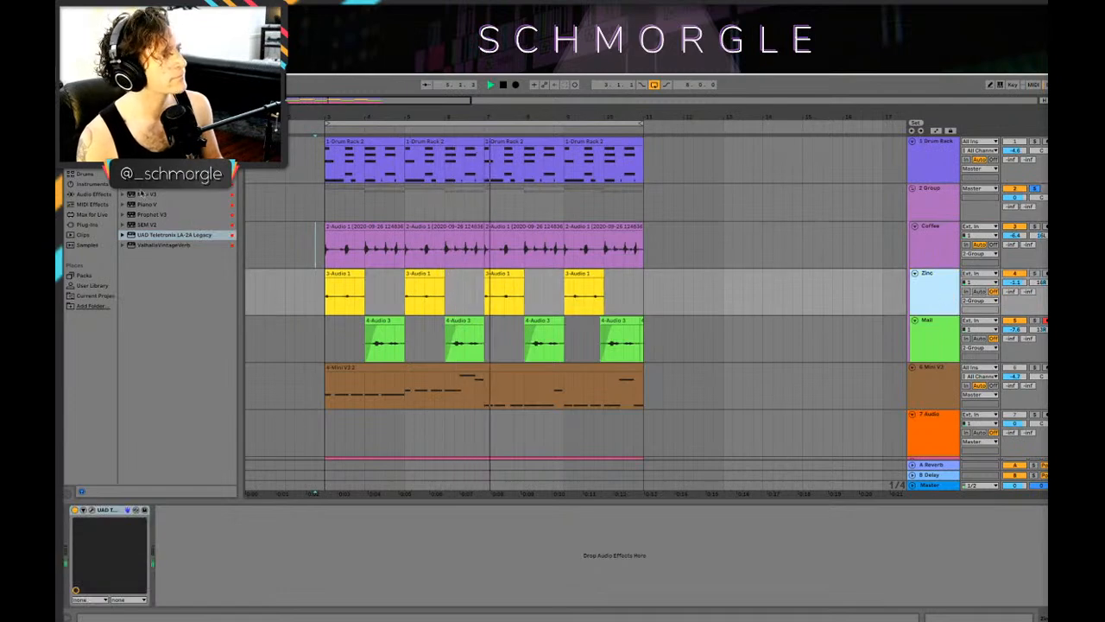
pyautogui.press('space')
pyautogui.click(583, 292)
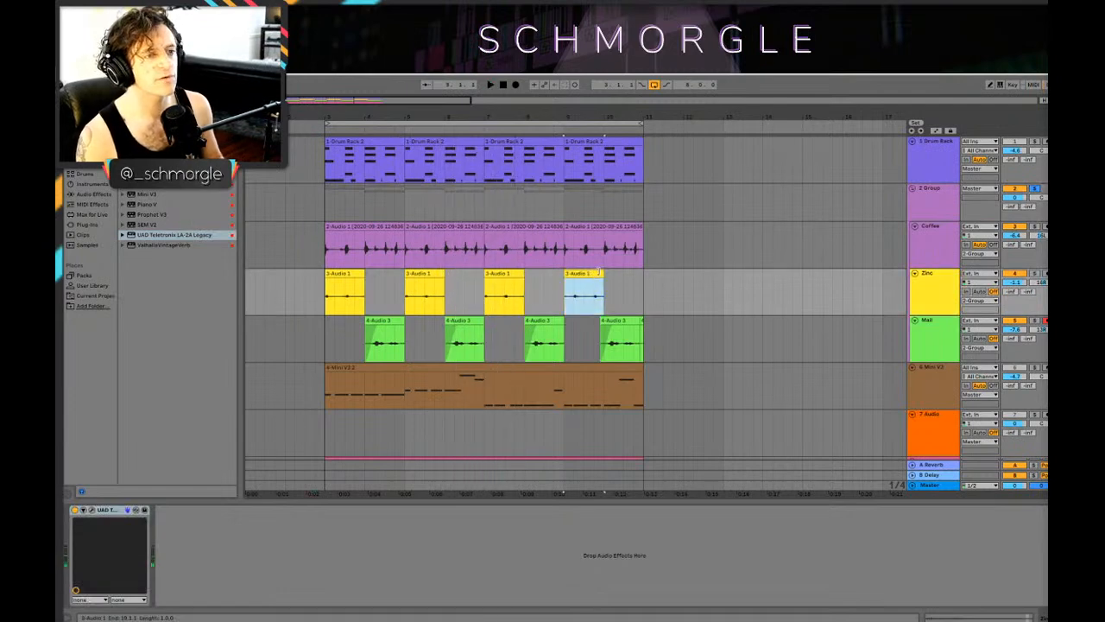
pyautogui.keyDown('shift'); pyautogui.click(346, 276); pyautogui.keyUp('shift')
pyautogui.rightClick(345, 277)
pyautogui.click(401, 355)
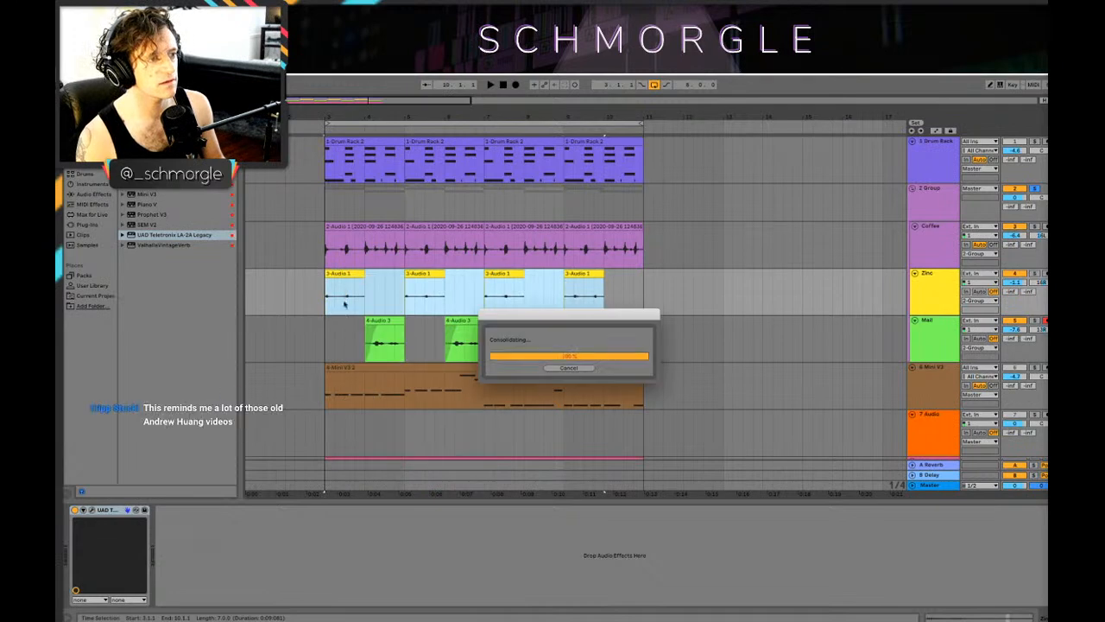
# Step: Adjust the gain of the consolidated Zinc clip and play that track soloed with its effects chain open
pyautogui.doubleClick(347, 274)
pyautogui.moveTo(152, 444); pyautogui.dragTo(152, 435)
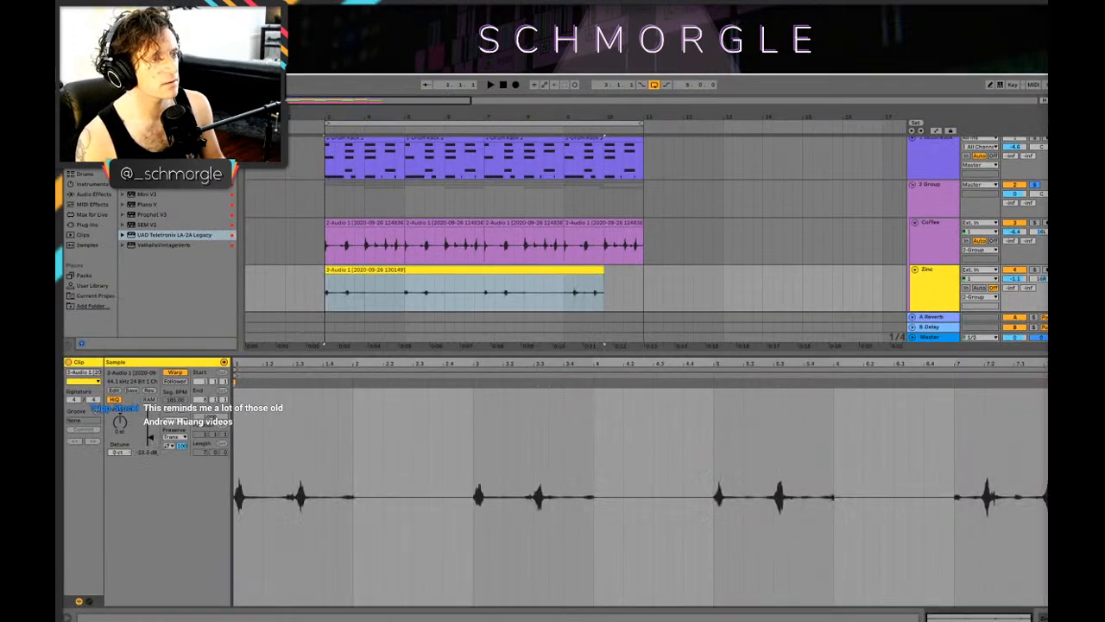
pyautogui.press('space')
pyautogui.doubleClick(931, 269)
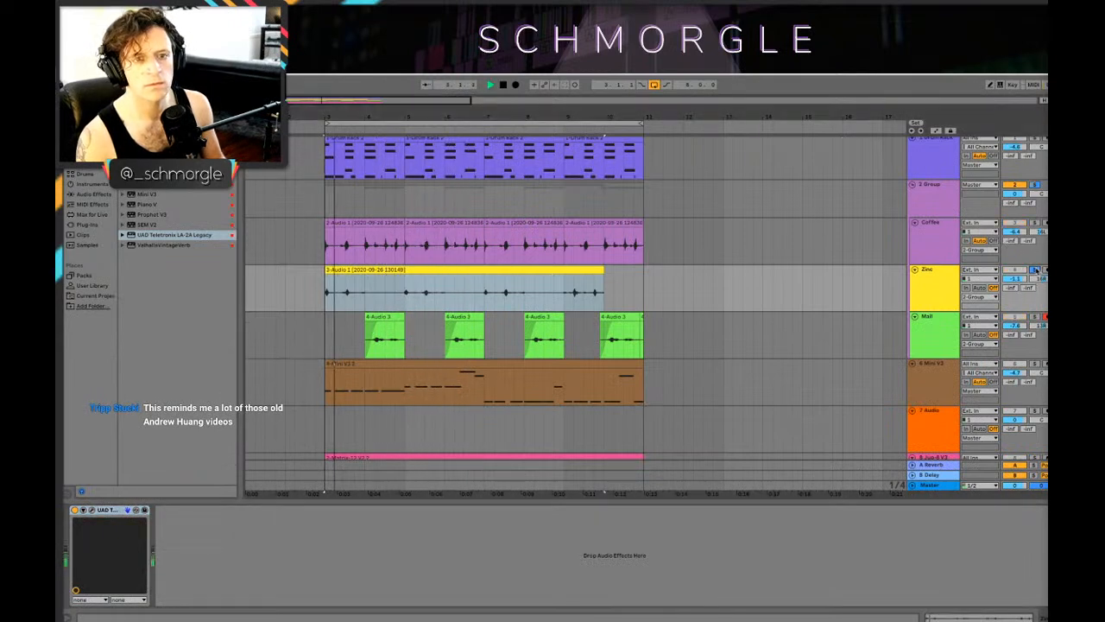
# Step: Swap the names of the first two percussion tracks, Zinc for the purple one and Coffee for the yellow one, and play the loop
pyautogui.click(941, 234)
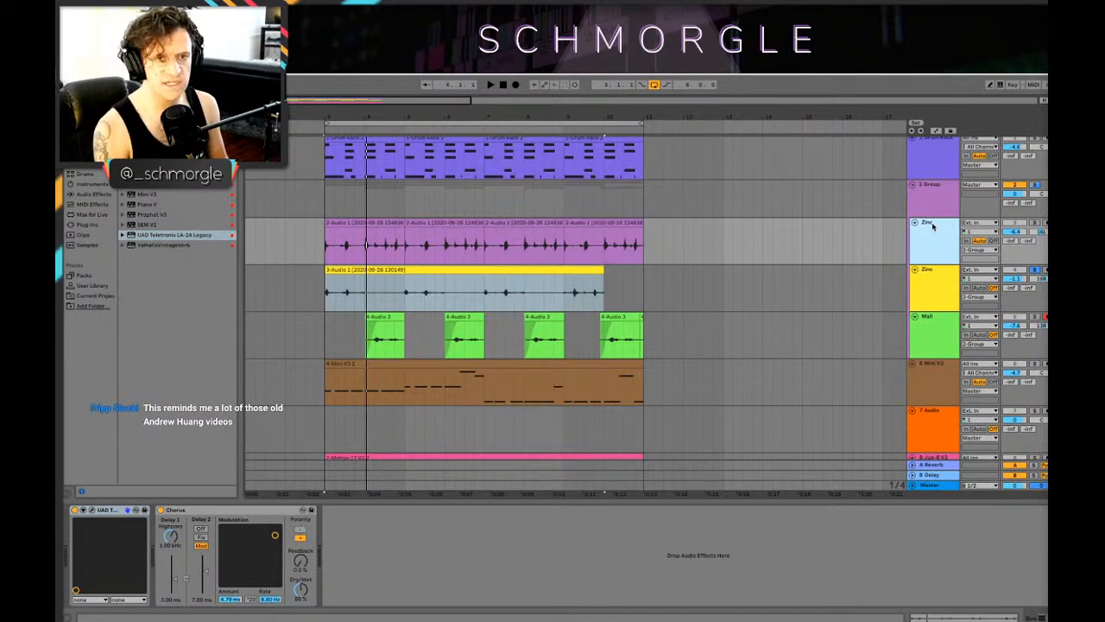
pyautogui.click(927, 282)
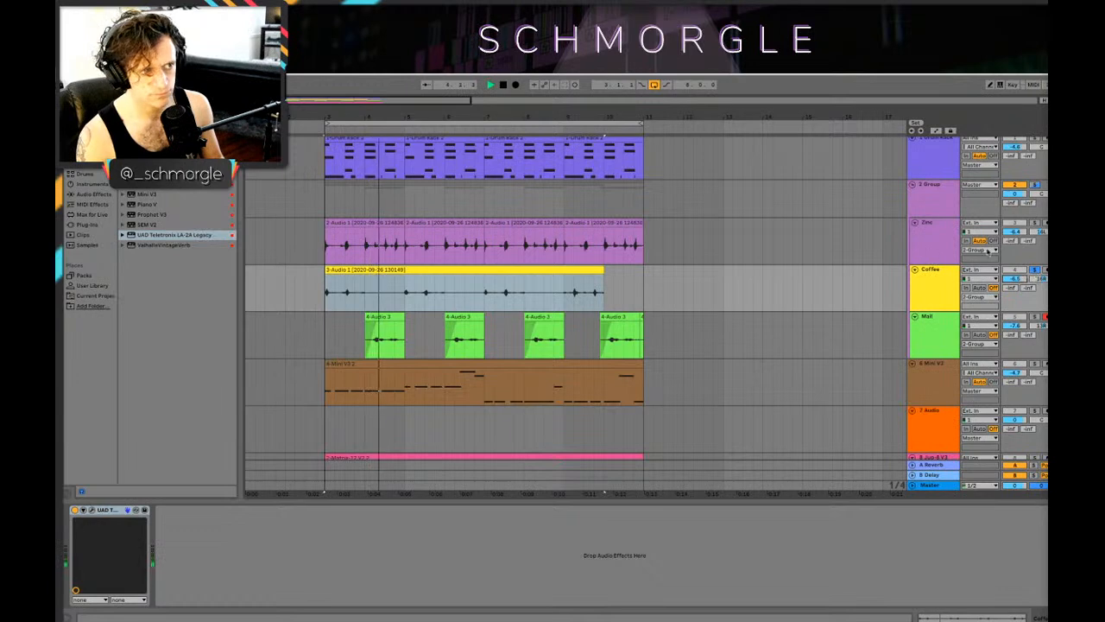
pyautogui.press('space')
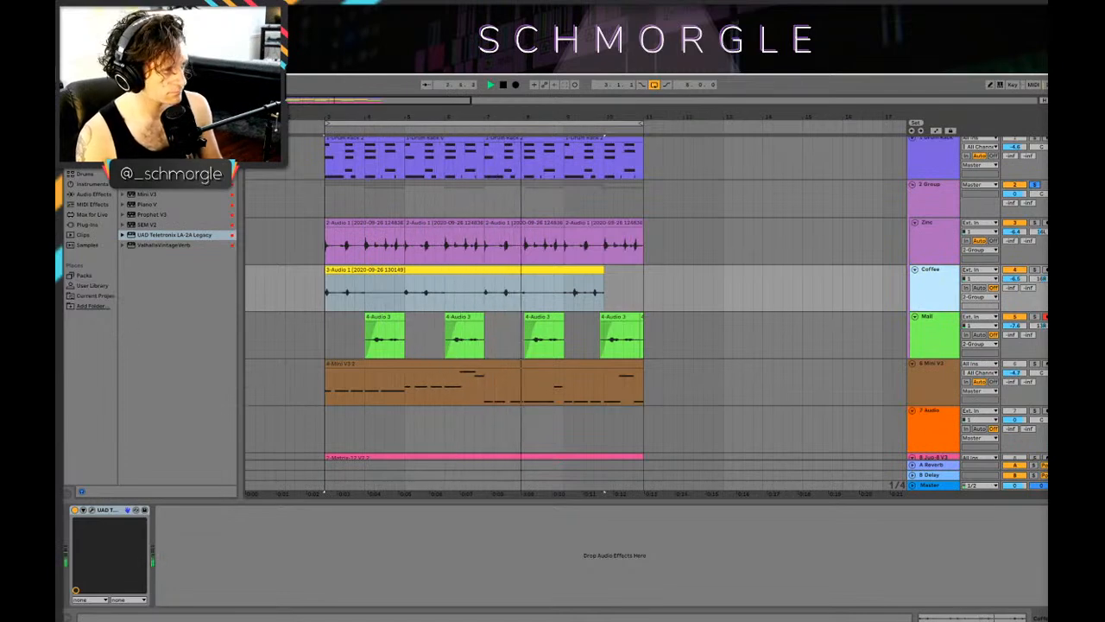
pyautogui.press('space')
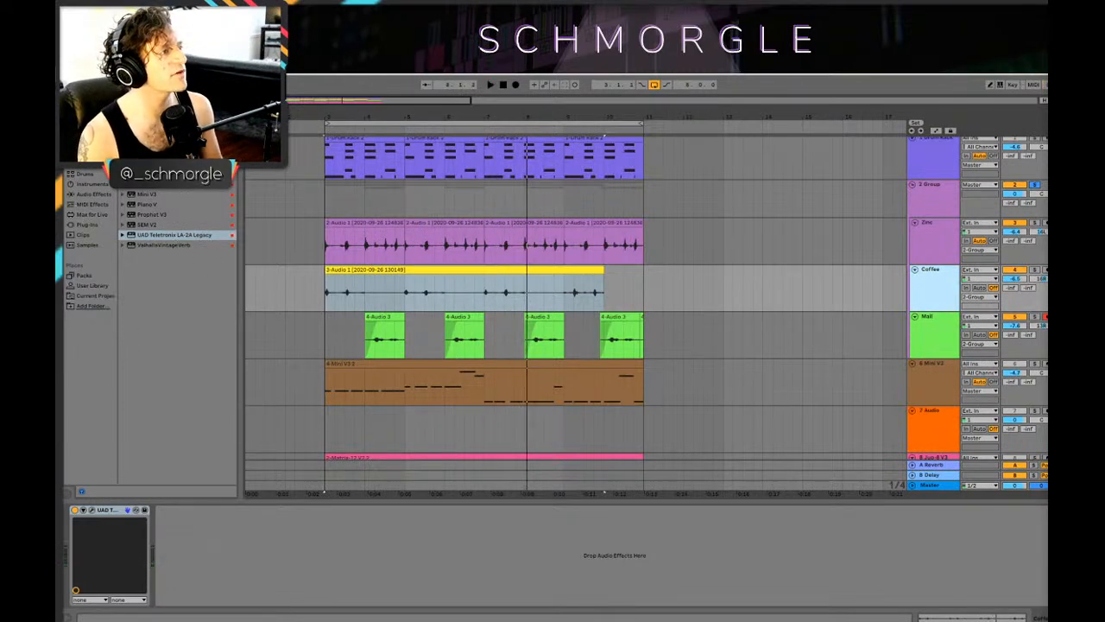
# Step: Add the Echo audio effect after the UAD plug-in on the Coffee track and play the loop
pyautogui.click(87, 176)
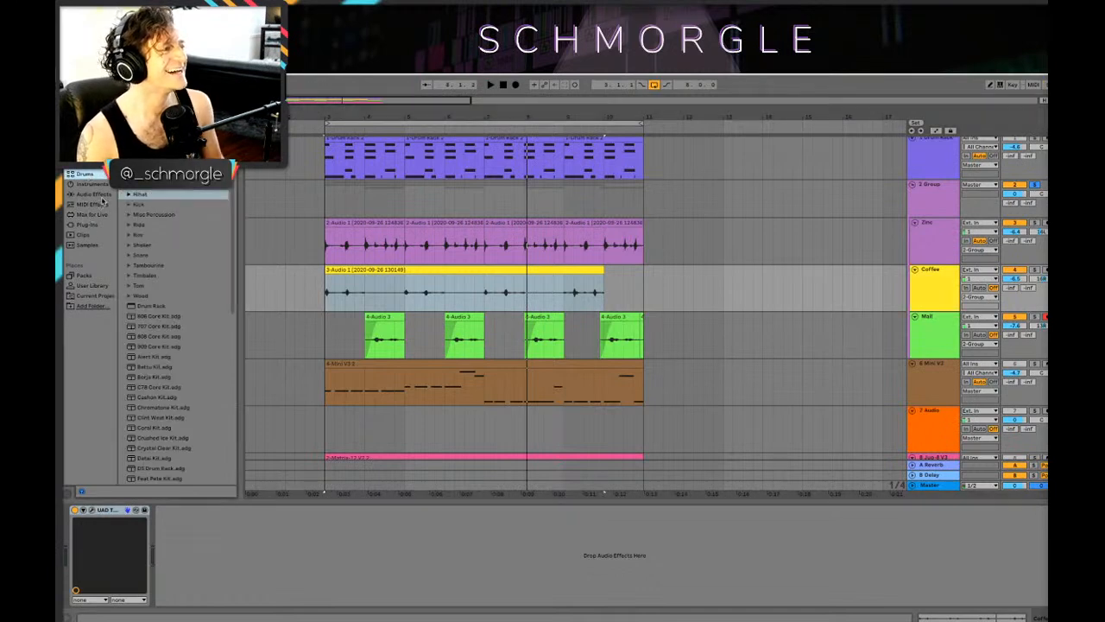
pyautogui.click(90, 225)
pyautogui.click(92, 195)
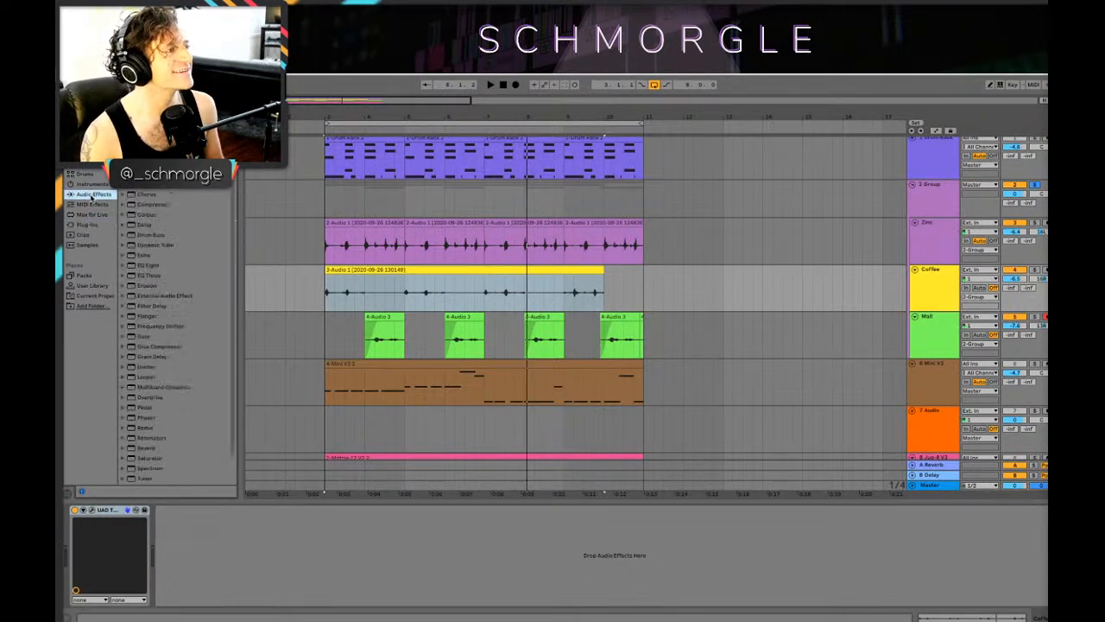
pyautogui.click(152, 258)
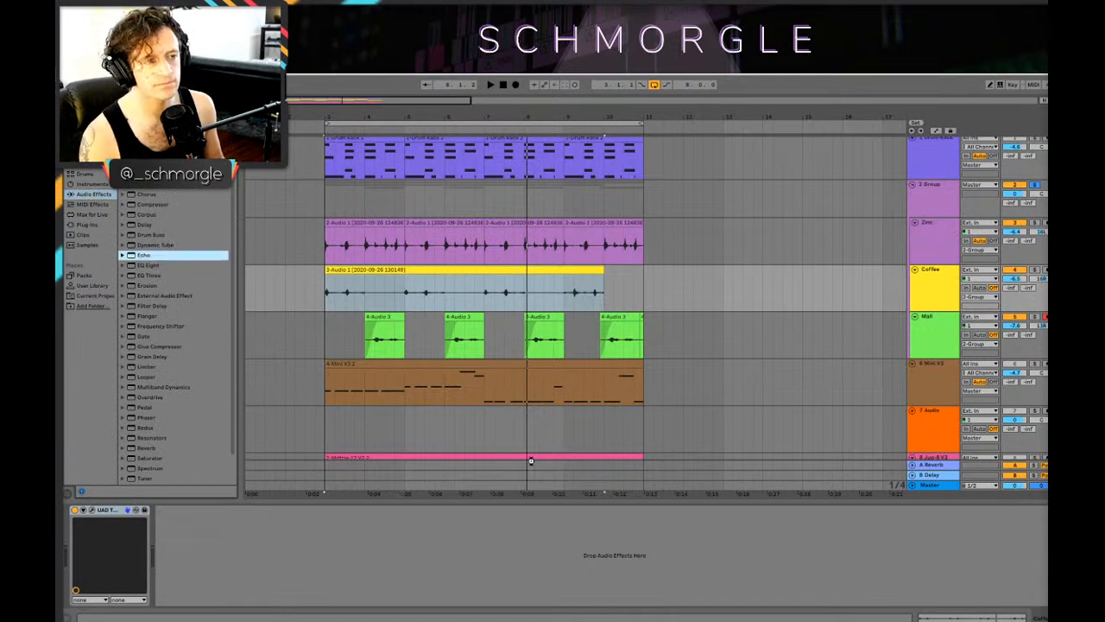
pyautogui.press('Return')
pyautogui.press('space')
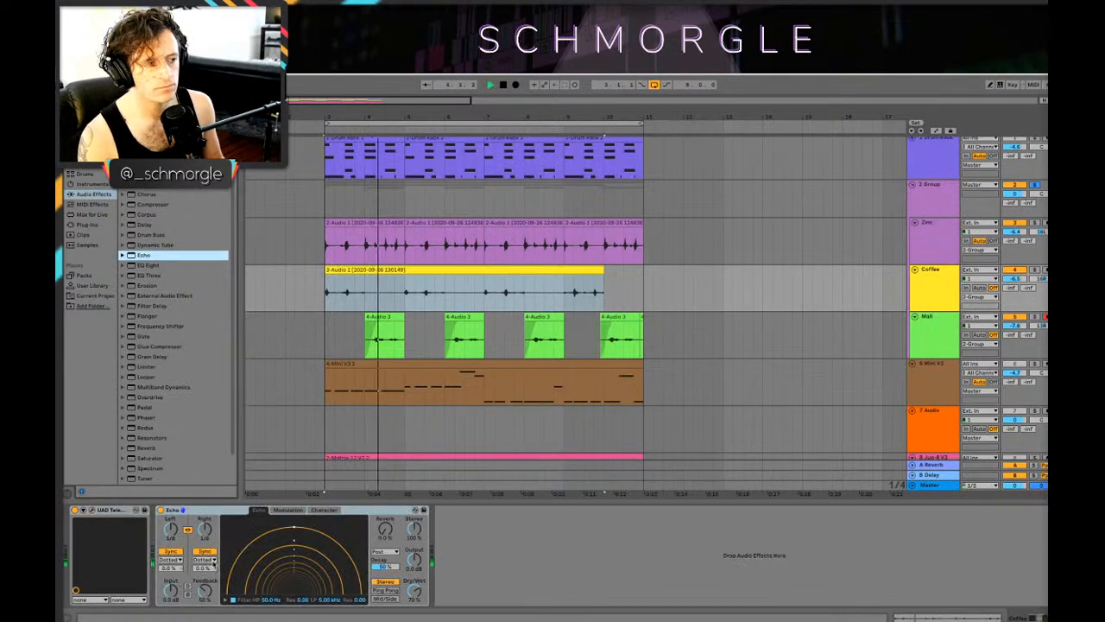
# Step: Set Echo's dry/wet to 17%, switch its delays from synced to time-based values, and audition the Coffee track soloed
pyautogui.moveTo(414, 590); pyautogui.dragTo(414, 617)
pyautogui.press('space')
pyautogui.press('space')
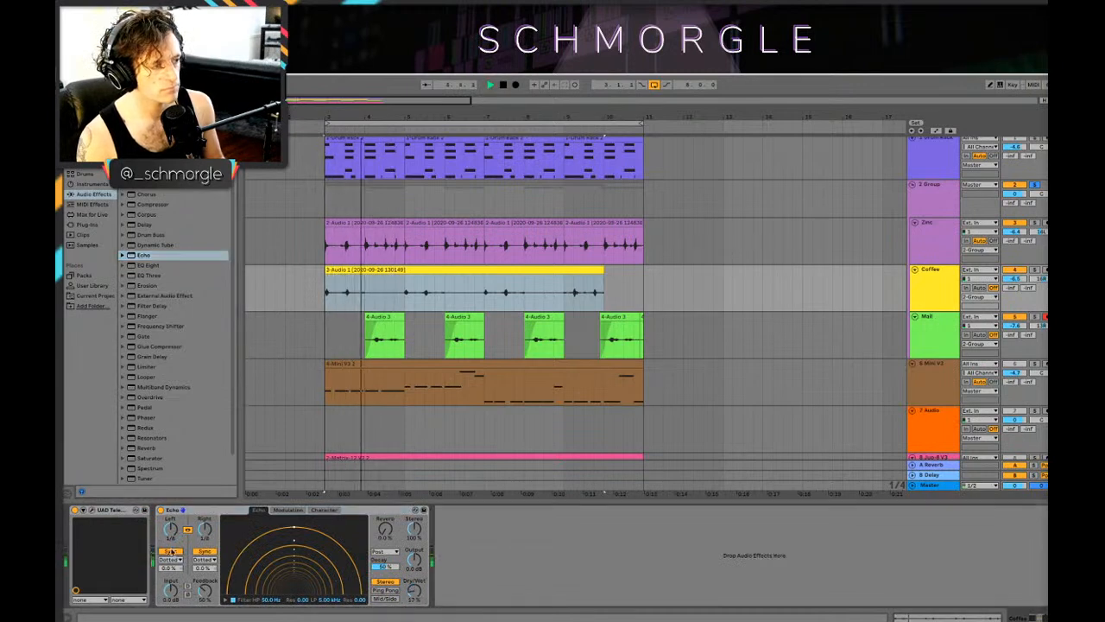
pyautogui.click(171, 551)
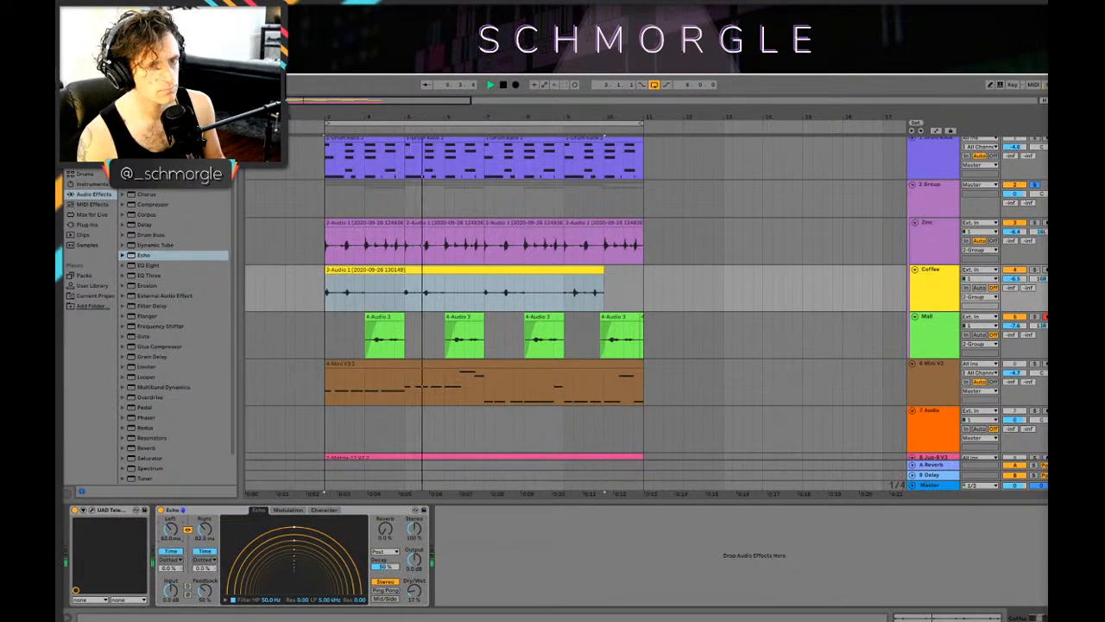
pyautogui.press('space')
pyautogui.press('s')
pyautogui.press('space')
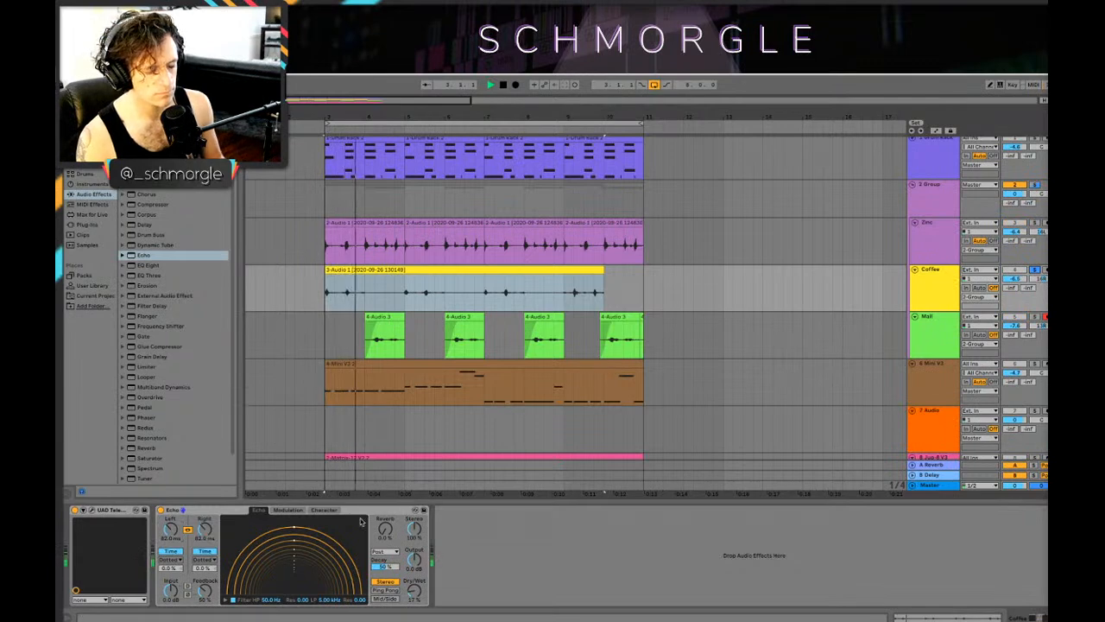
# Step: Raise Echo's dry/wet to 30% and its reverb to about 13% while replaying the soloed Coffee track
pyautogui.press('space')
pyautogui.press('space')
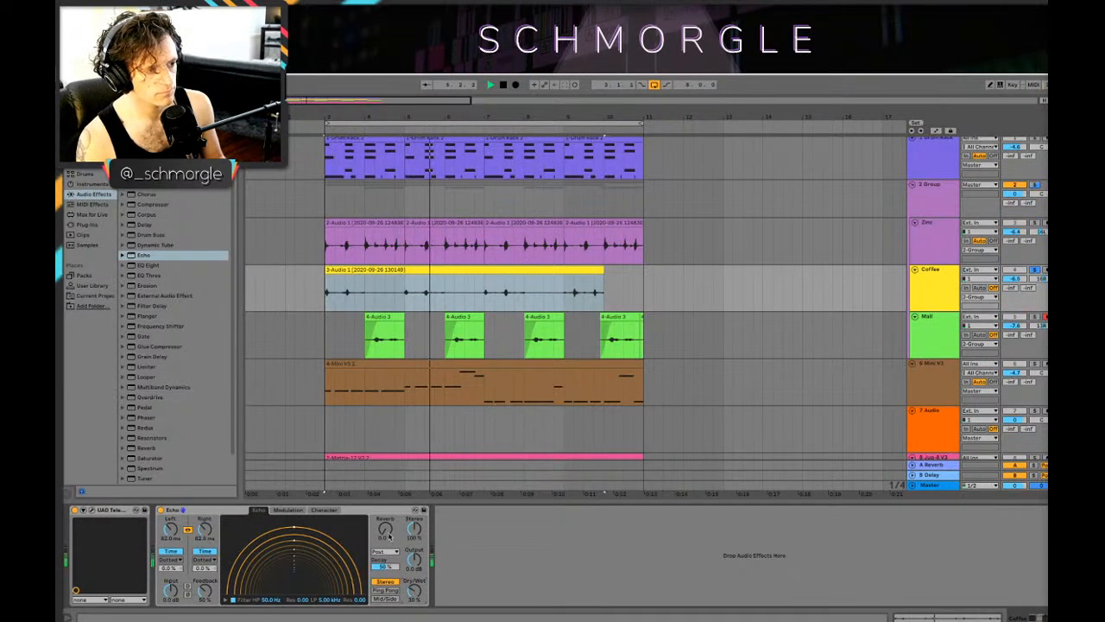
pyautogui.press('space')
pyautogui.press('space')
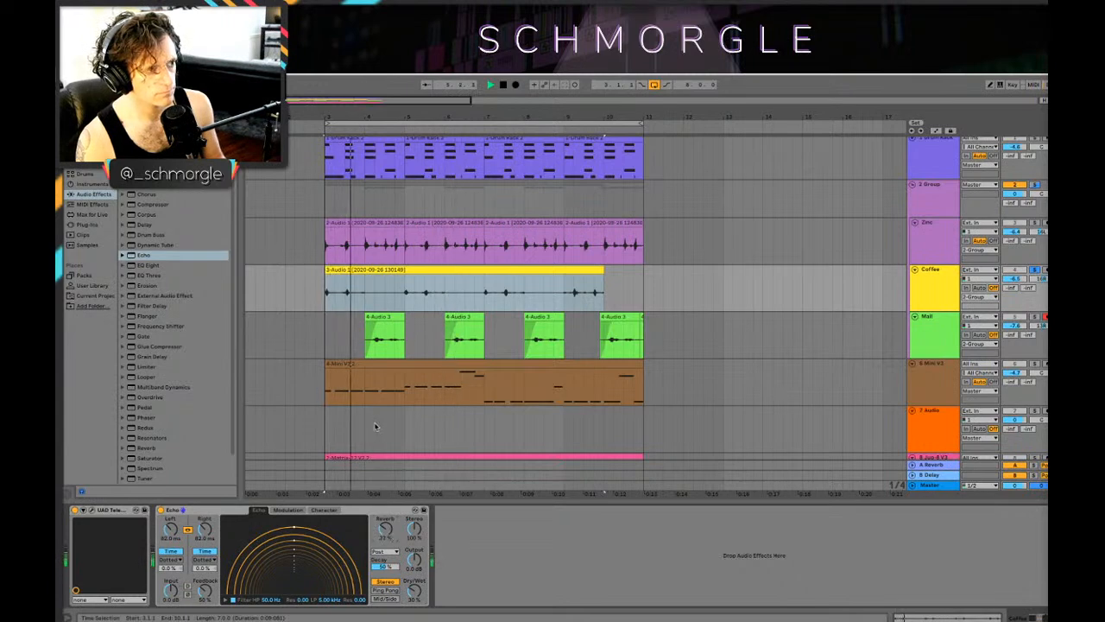
pyautogui.moveTo(385, 529); pyautogui.dragTo(385, 545)
pyautogui.press('space')
pyautogui.press('space')
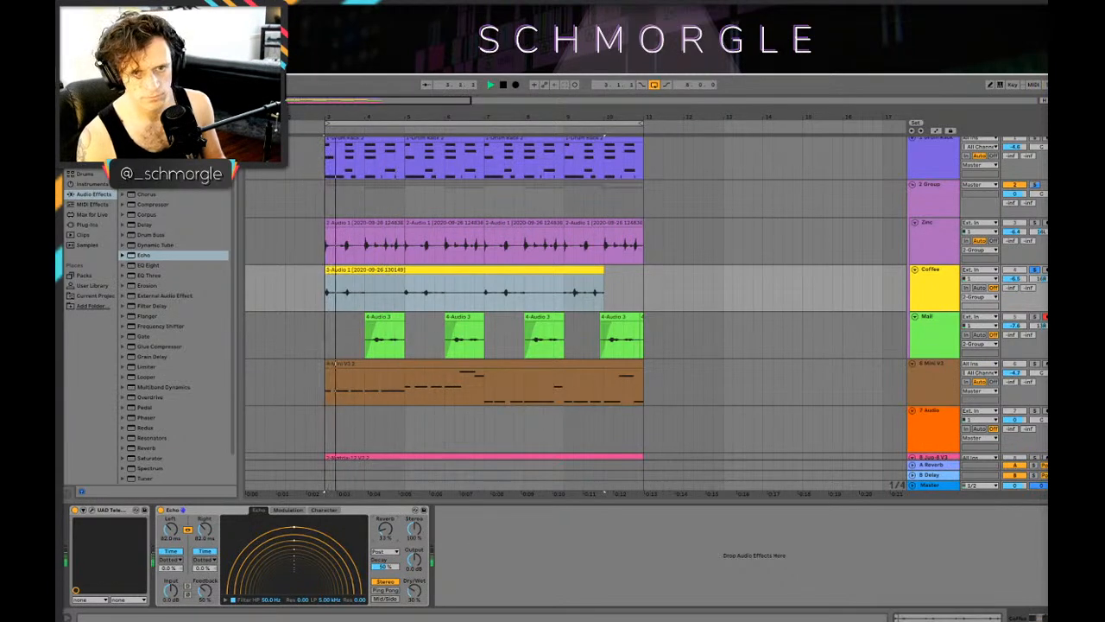
# Step: Unsolo the Coffee track and listen to the full loop with all tracks playing
pyautogui.click(1035, 269)
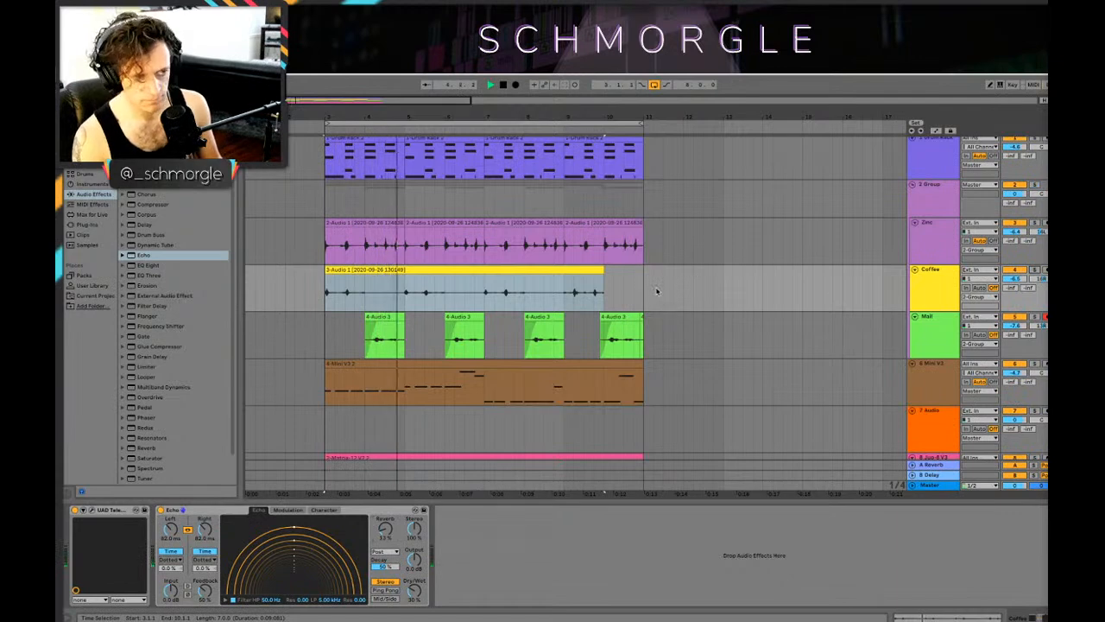
pyautogui.scroll(-3, 656, 290)
pyautogui.scroll(2, 627, 275)
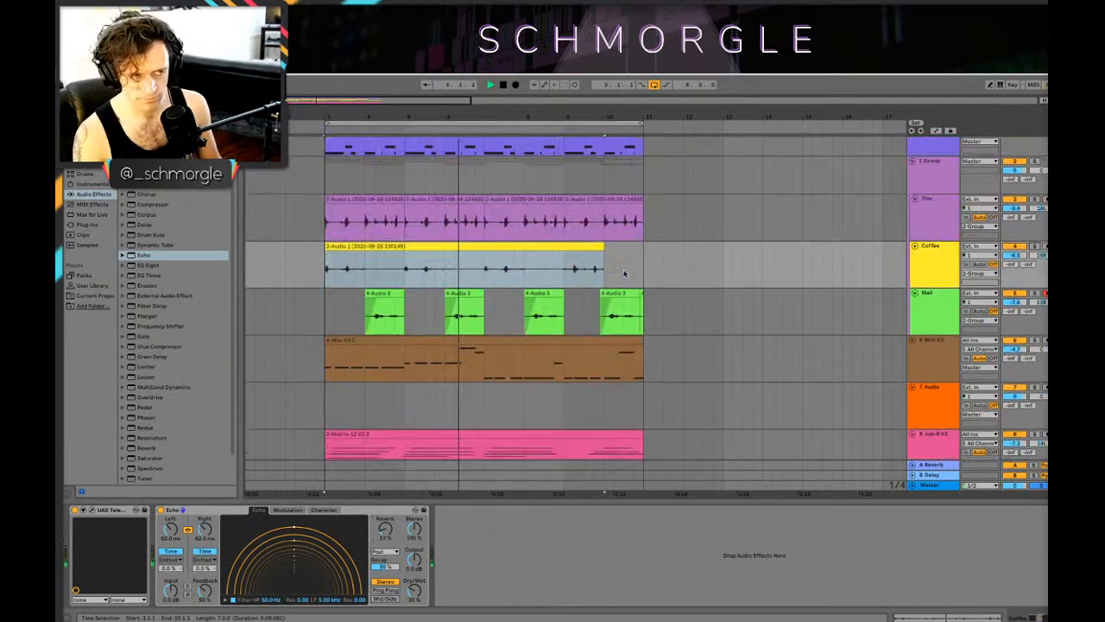
pyautogui.scroll(-1, 623, 270)
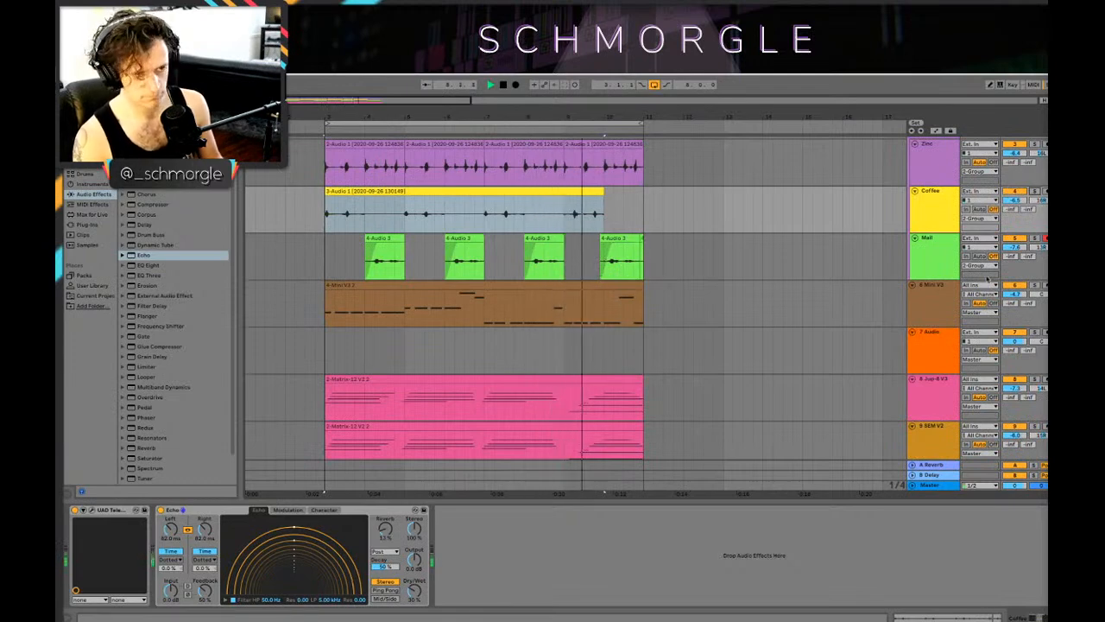
pyautogui.scroll(2, 726, 260)
pyautogui.scroll(-2, 726, 261)
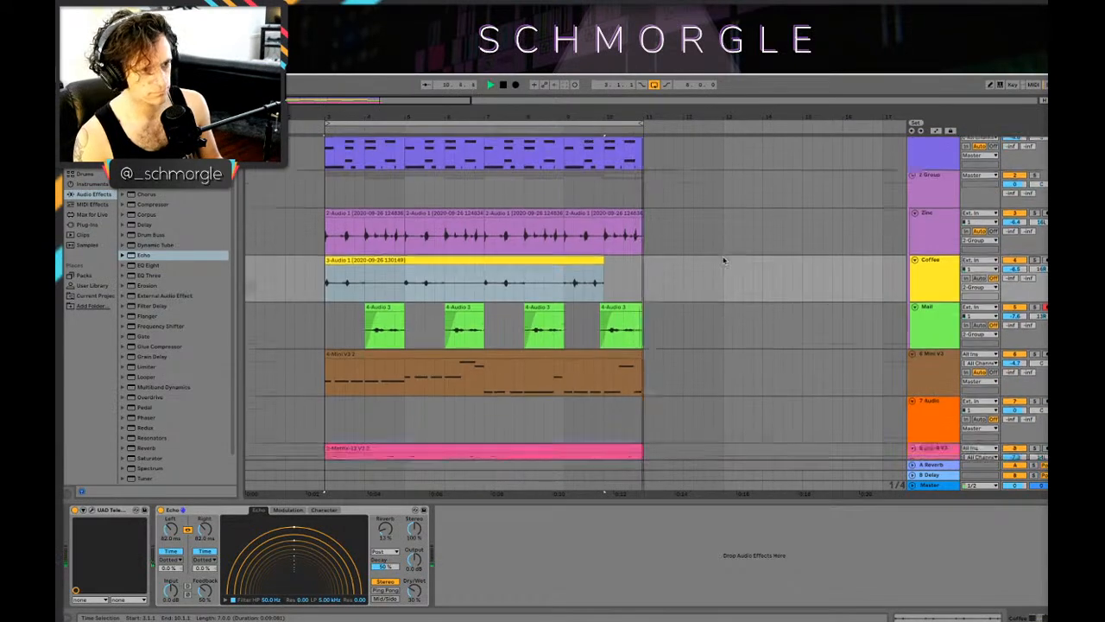
# Step: Move the last Mail clip to start at bar 10 so it fills the loop's final bar
pyautogui.press('+')
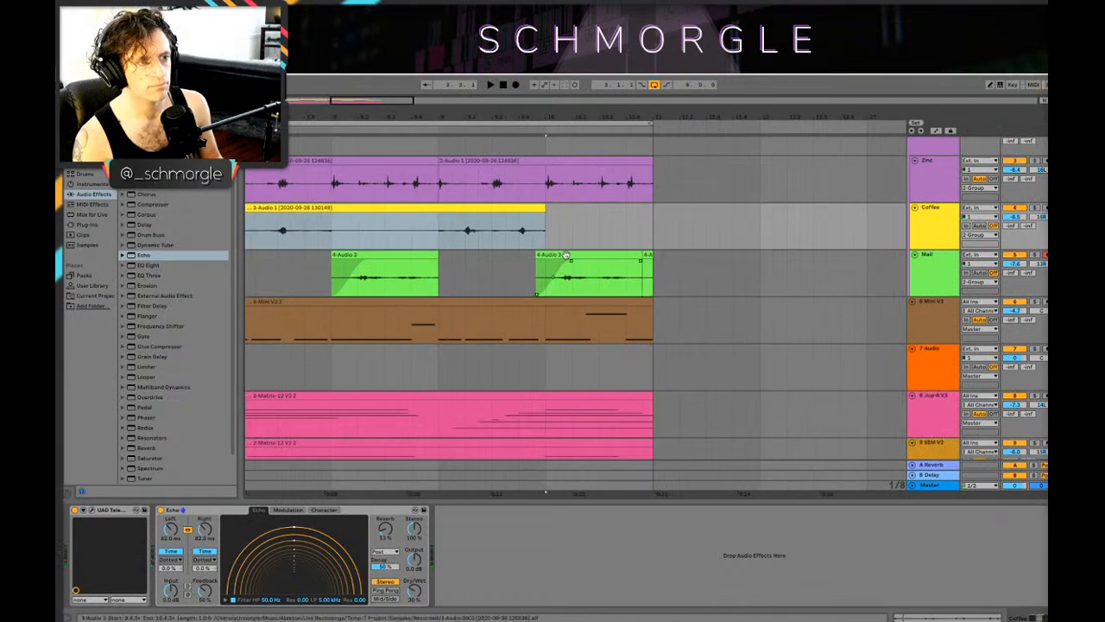
pyautogui.moveTo(567, 256)
pyautogui.mouseDown()
pyautogui.moveTo(555, 259)
pyautogui.moveTo(579, 255)
pyautogui.moveTo(562, 256)
pyautogui.mouseUp()
pyautogui.press('space')
pyautogui.click(470, 277)
pyautogui.press('space')
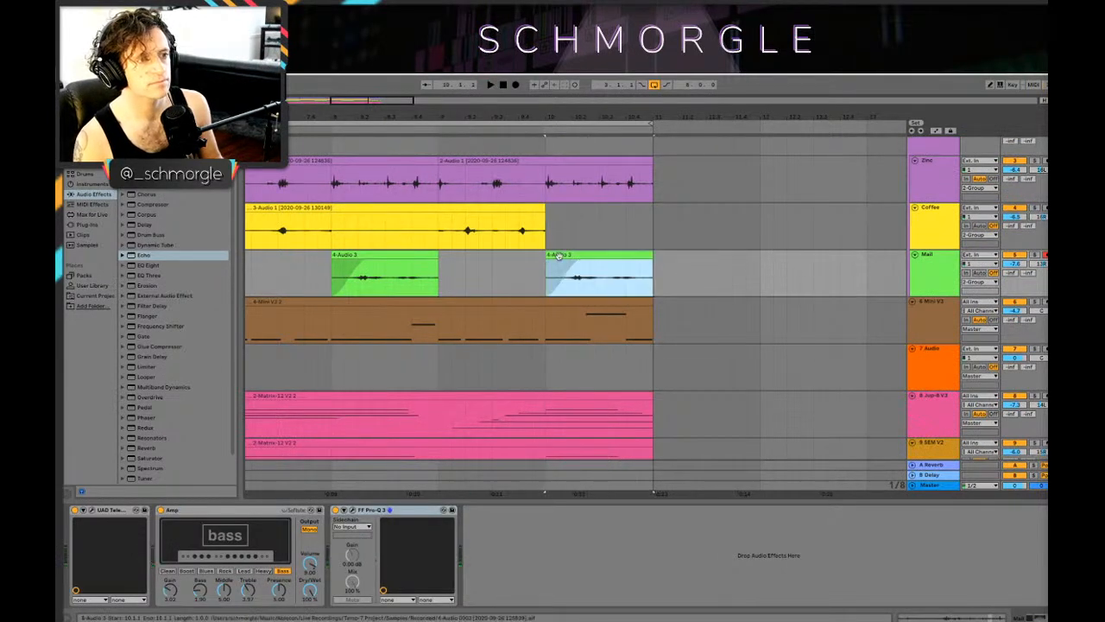
# Step: Play the full loop from the start and lower the Mail track's volume
pyautogui.click(533, 271)
pyautogui.press('space')
pyautogui.press('-')
pyautogui.press('-')
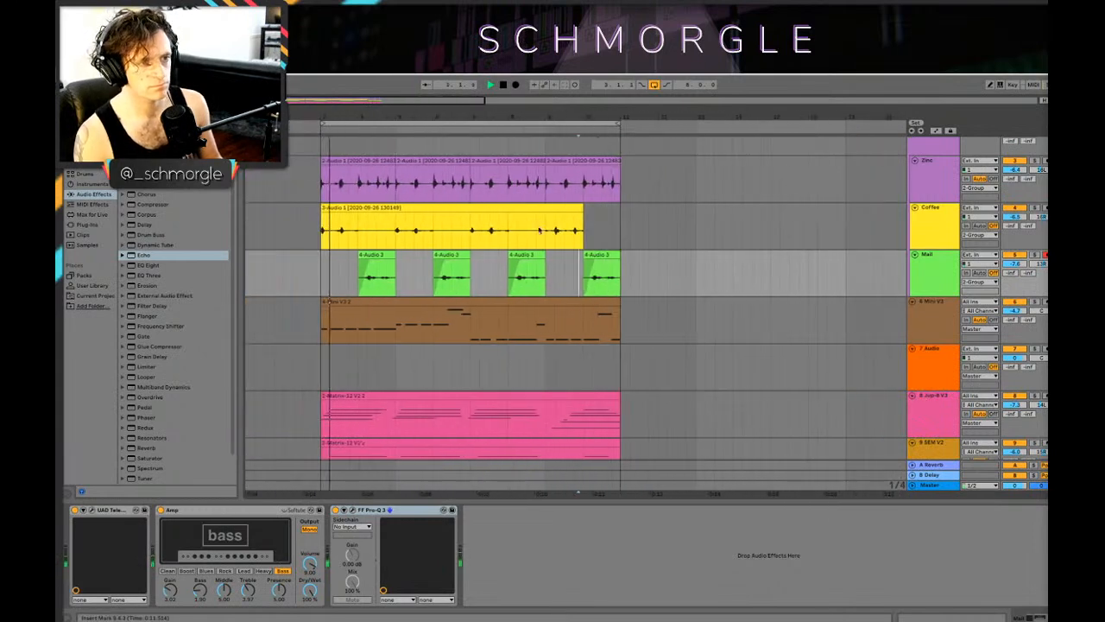
pyautogui.scroll(-2, 594, 228)
pyautogui.scroll(2, 594, 228)
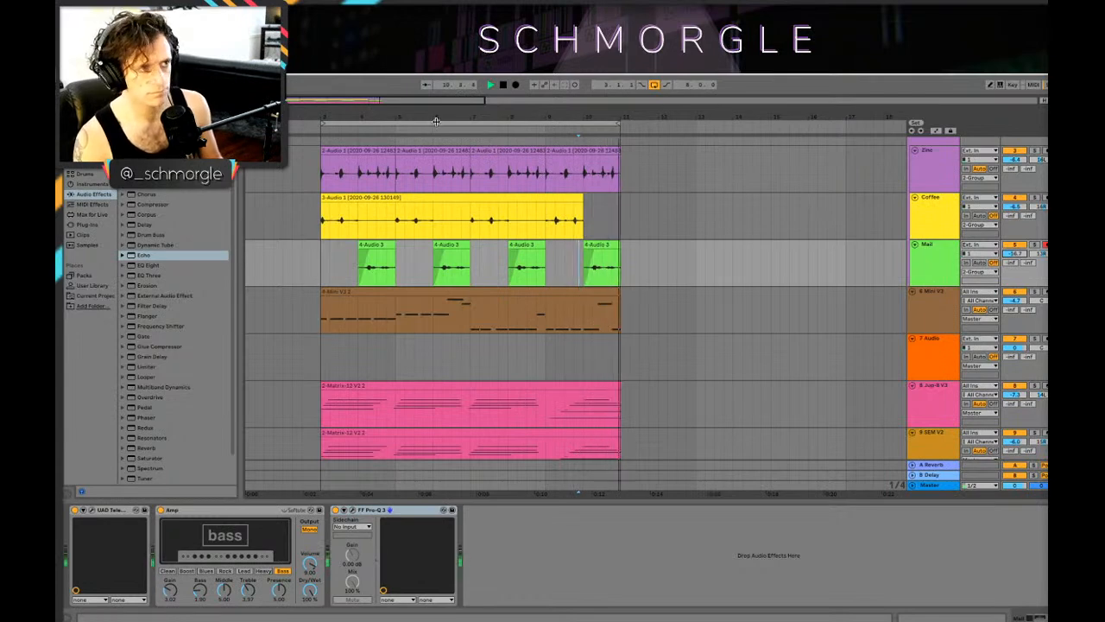
# Step: Open the Mini V3 bass clip to examine its notes and play the loop
pyautogui.click(338, 291)
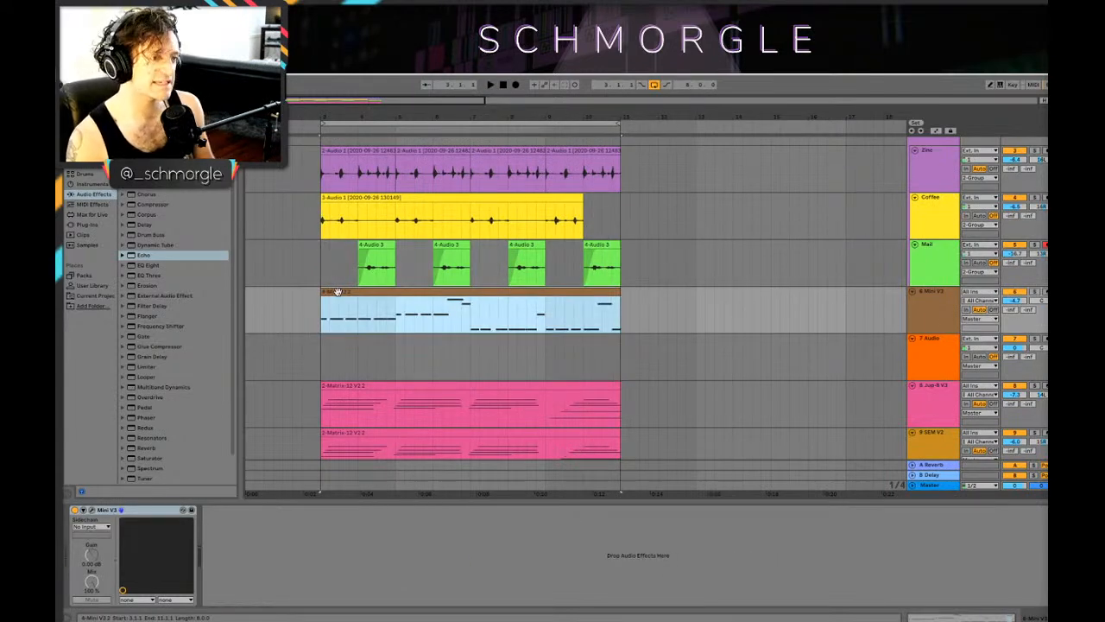
pyautogui.doubleClick(338, 292)
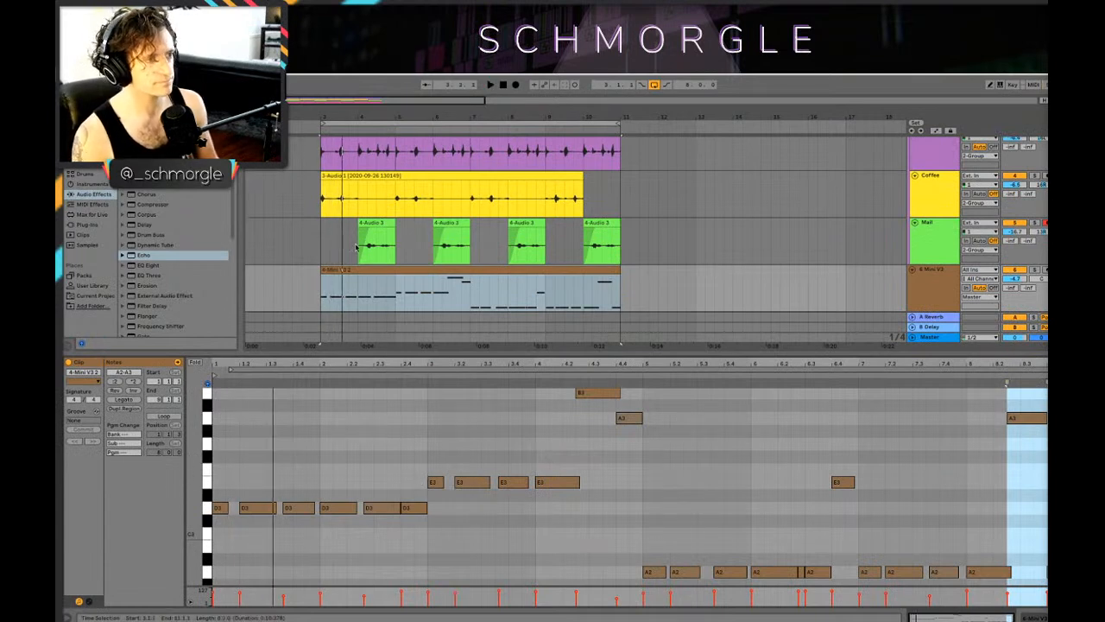
pyautogui.click(351, 271)
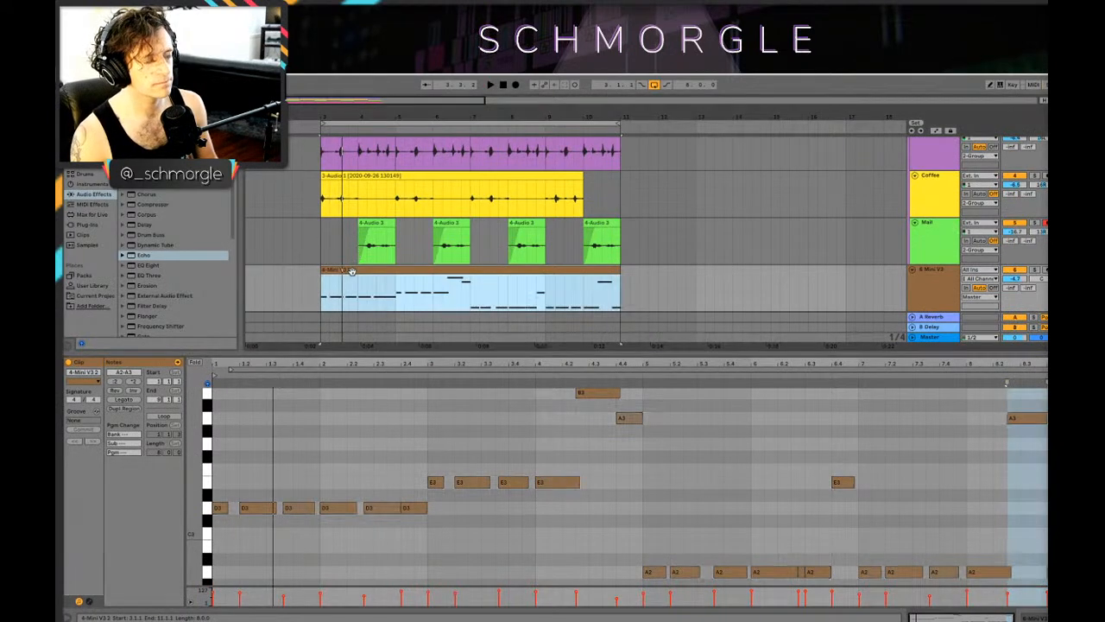
pyautogui.scroll(-2, 361, 288)
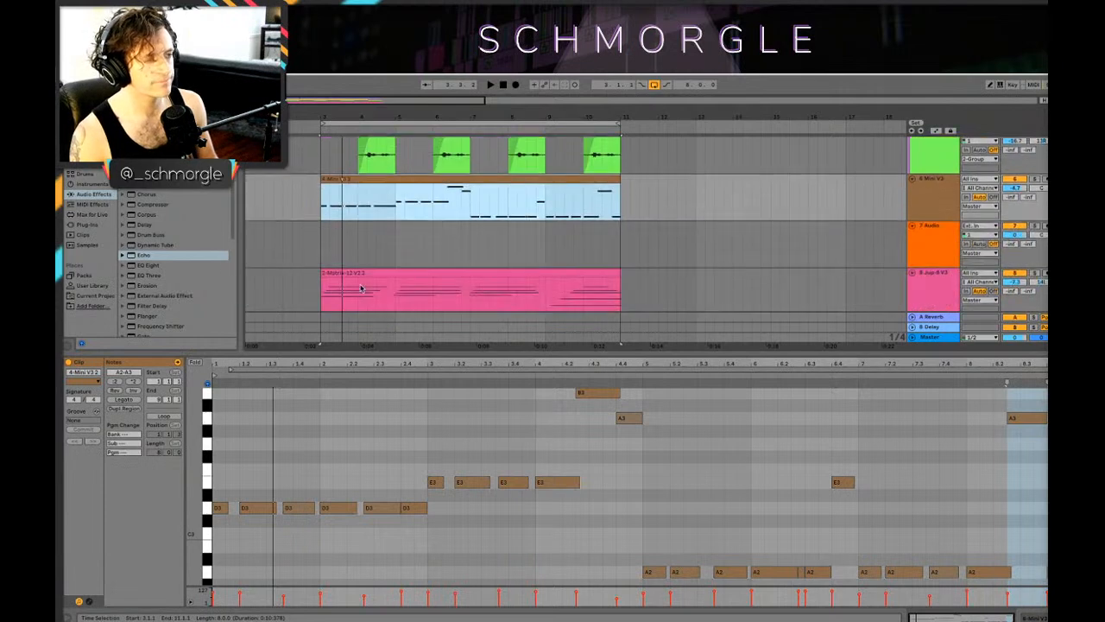
pyautogui.press('space')
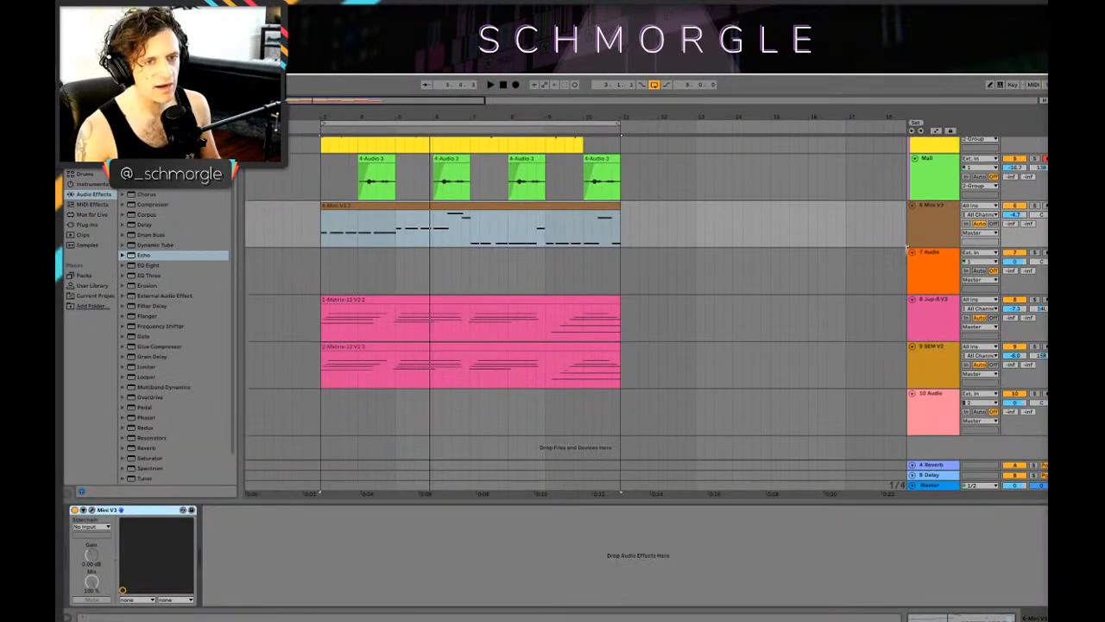
# Step: Delete the empty audio track between Mini V3 and Jup-8 V3 and play the loop with Mini V3 selected
pyautogui.click(937, 227)
pyautogui.click(923, 254)
pyautogui.press('Delete')
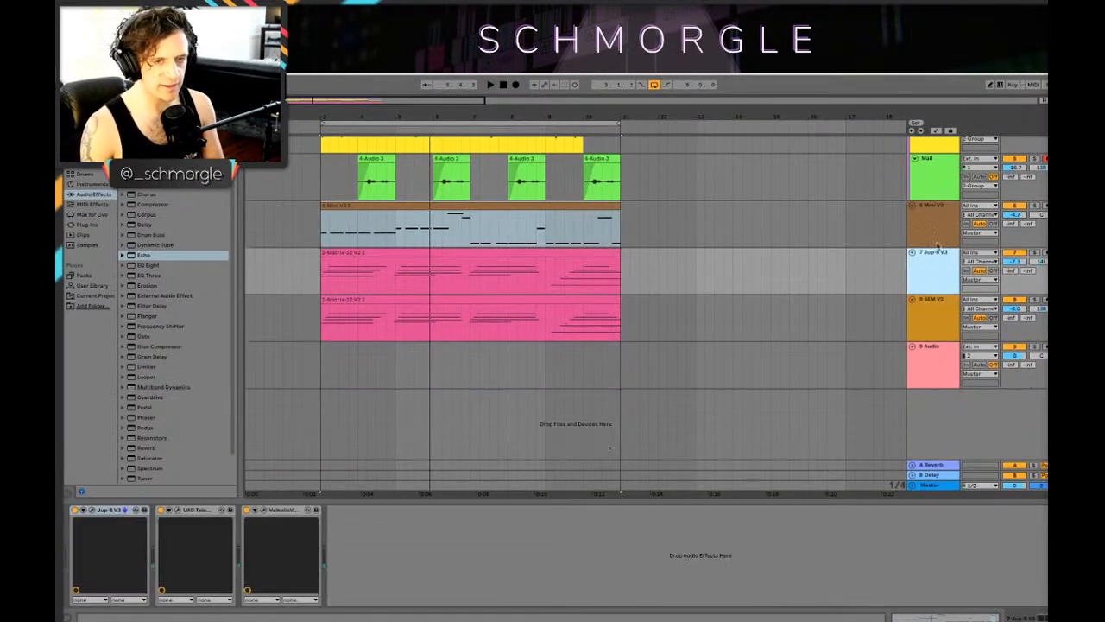
pyautogui.press('space')
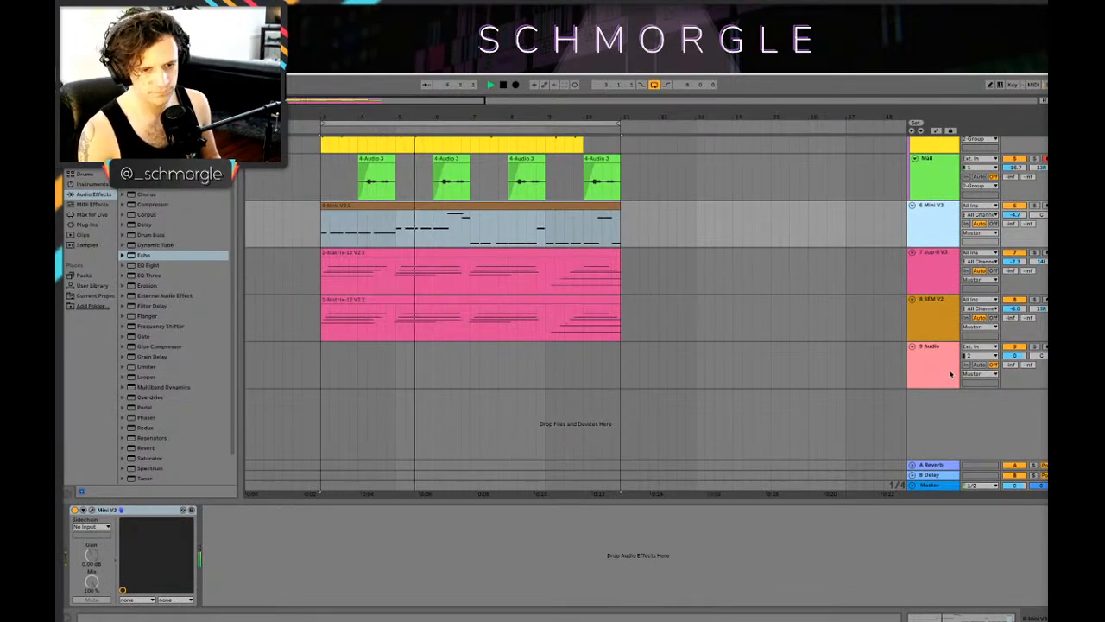
pyautogui.press('space')
# Step: Add an audio track below track 9, and arm track 9 on input 1 with the insert marker at the loop start
pyautogui.click(950, 373)
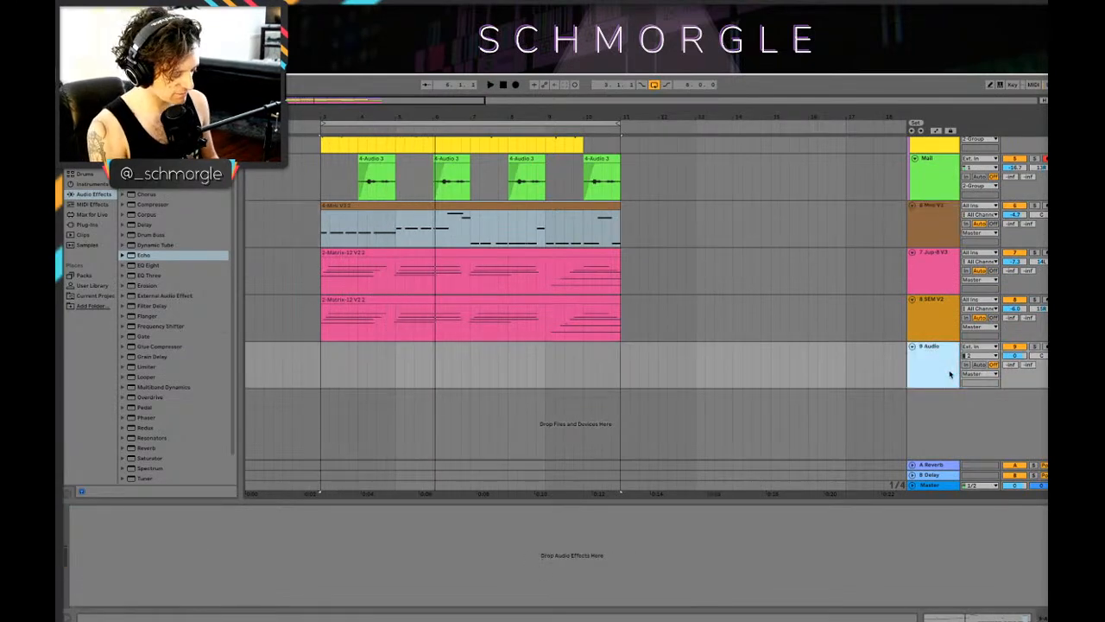
pyautogui.hotkey('ctrl', 't')
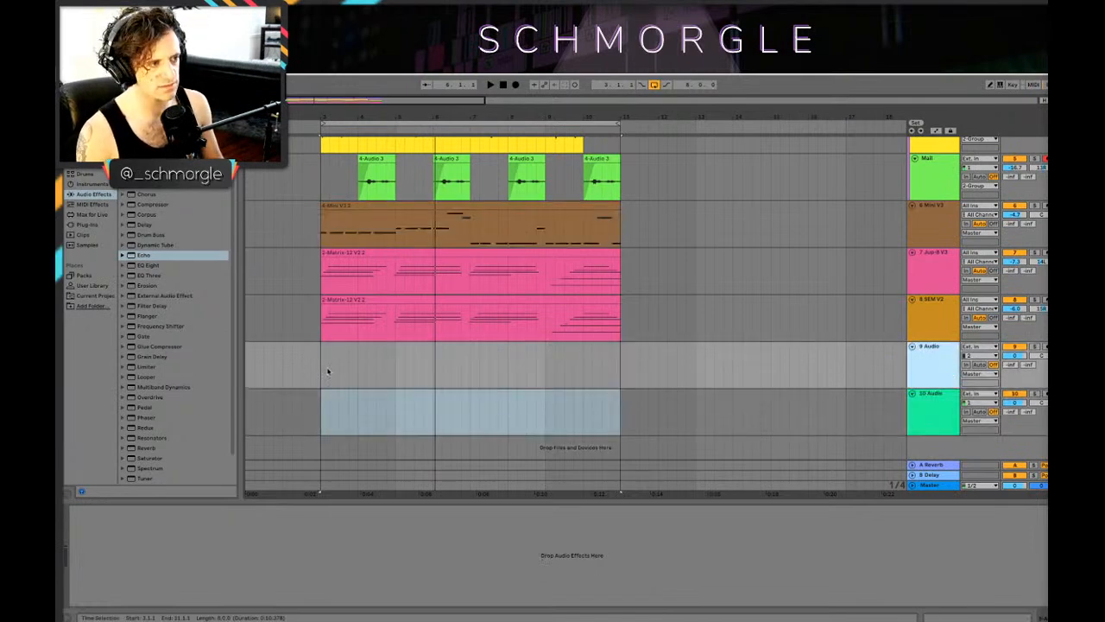
pyautogui.click(328, 371)
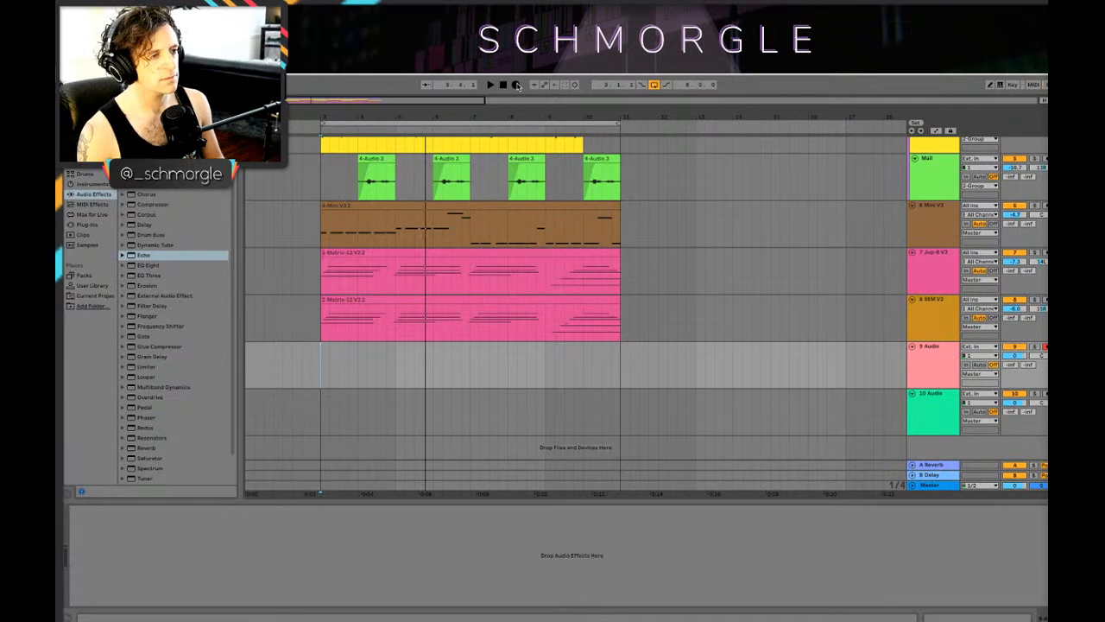
# Step: Record an audio part on track 9 across the eight-bar loop, redoing the take from the loop start
pyautogui.press('space')
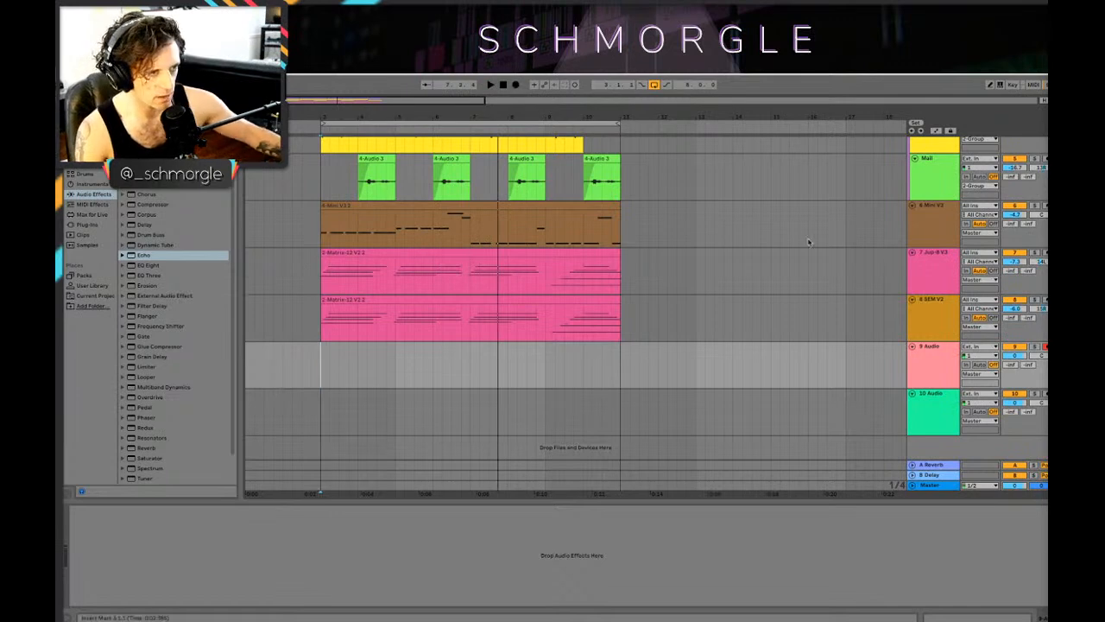
pyautogui.click(921, 363)
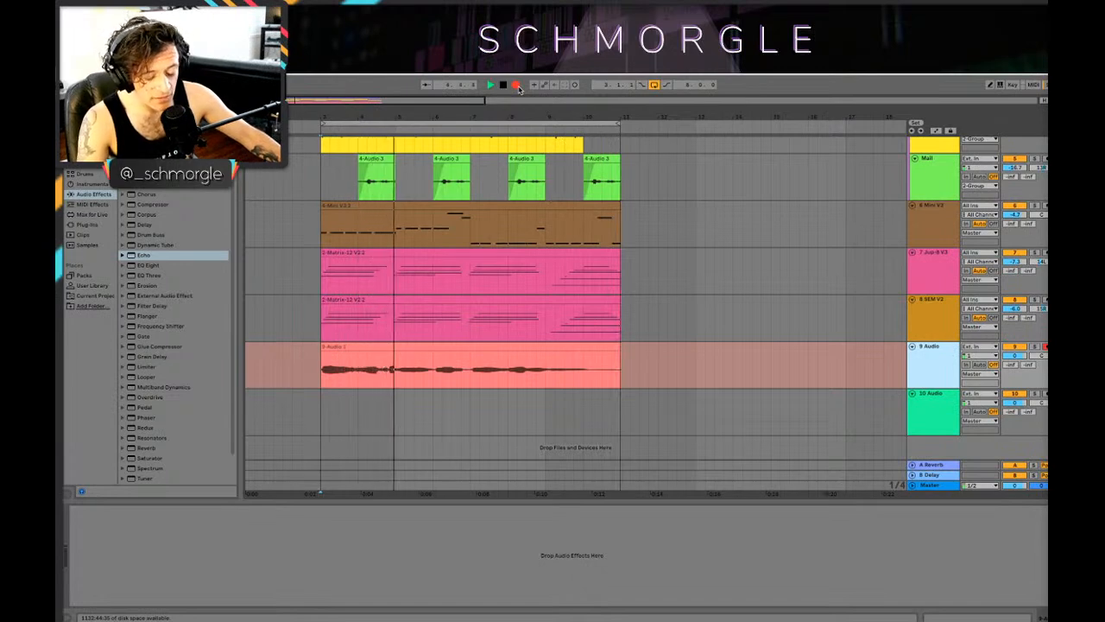
pyautogui.press('space')
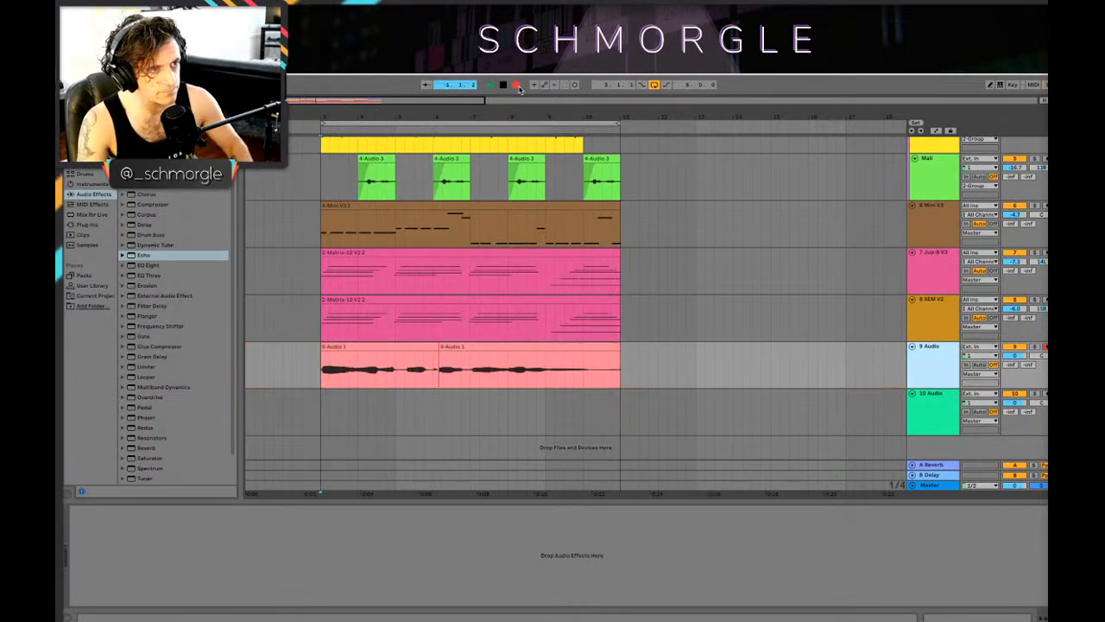
pyautogui.press('space')
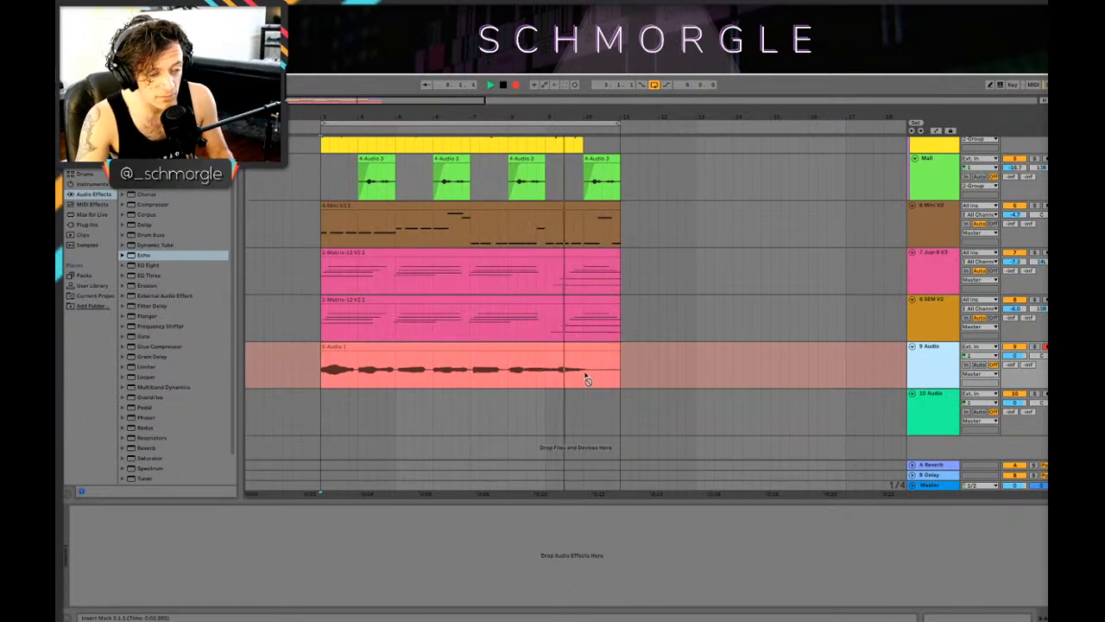
pyautogui.press('space')
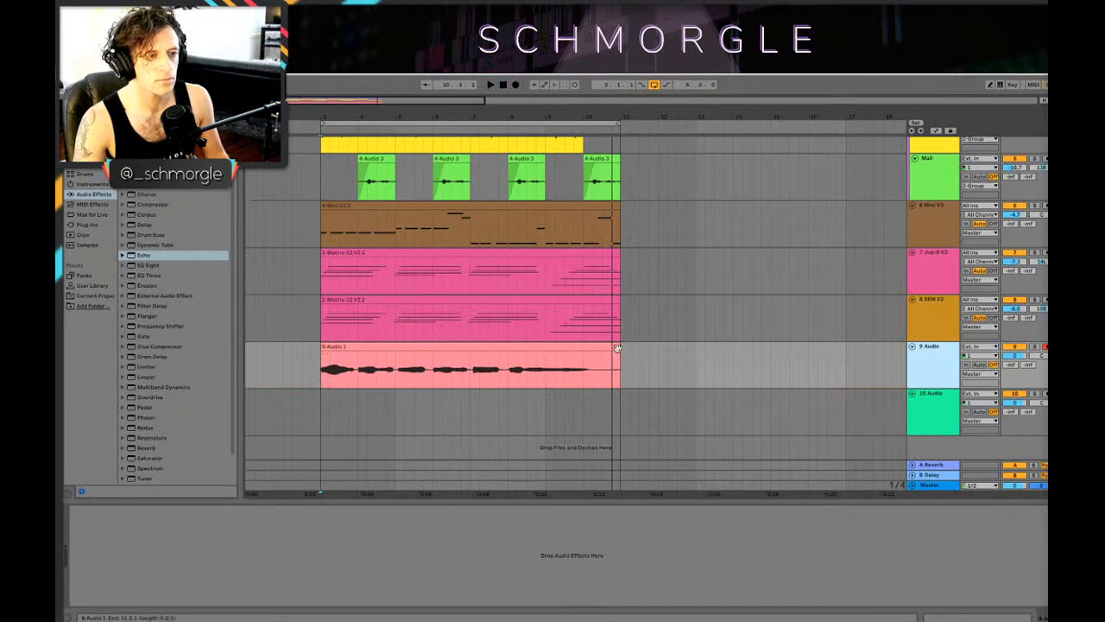
# Step: Pan track 9 to the left and play back its recorded take, including the passage from bar 8
pyautogui.moveTo(619, 352); pyautogui.dragTo(306, 346)
pyautogui.press('space')
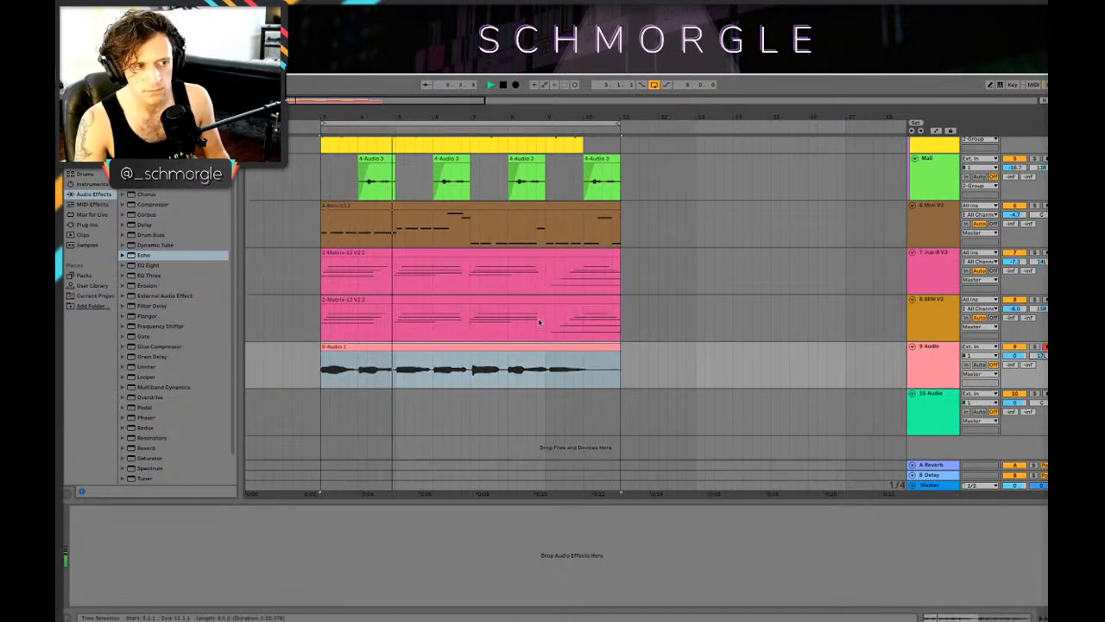
pyautogui.click(499, 348)
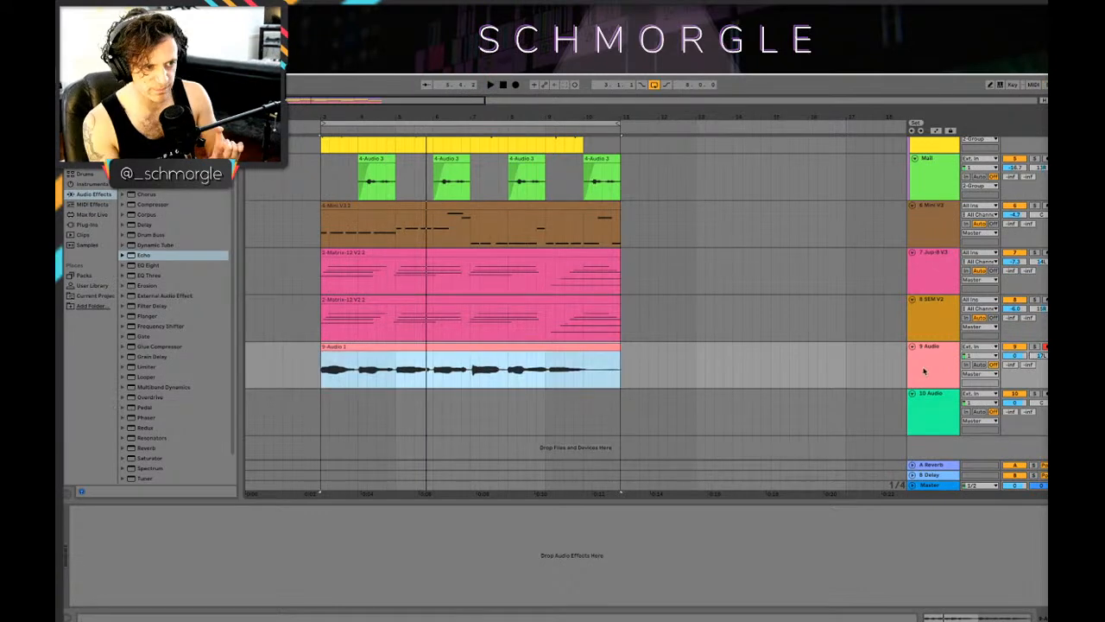
pyautogui.press('space')
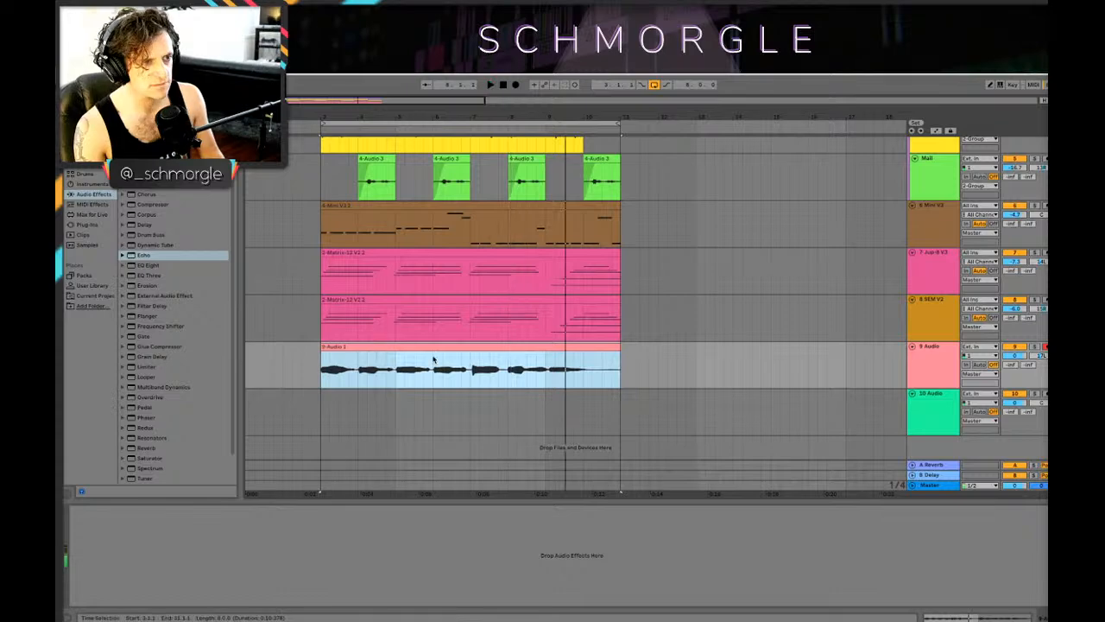
pyautogui.click(507, 363)
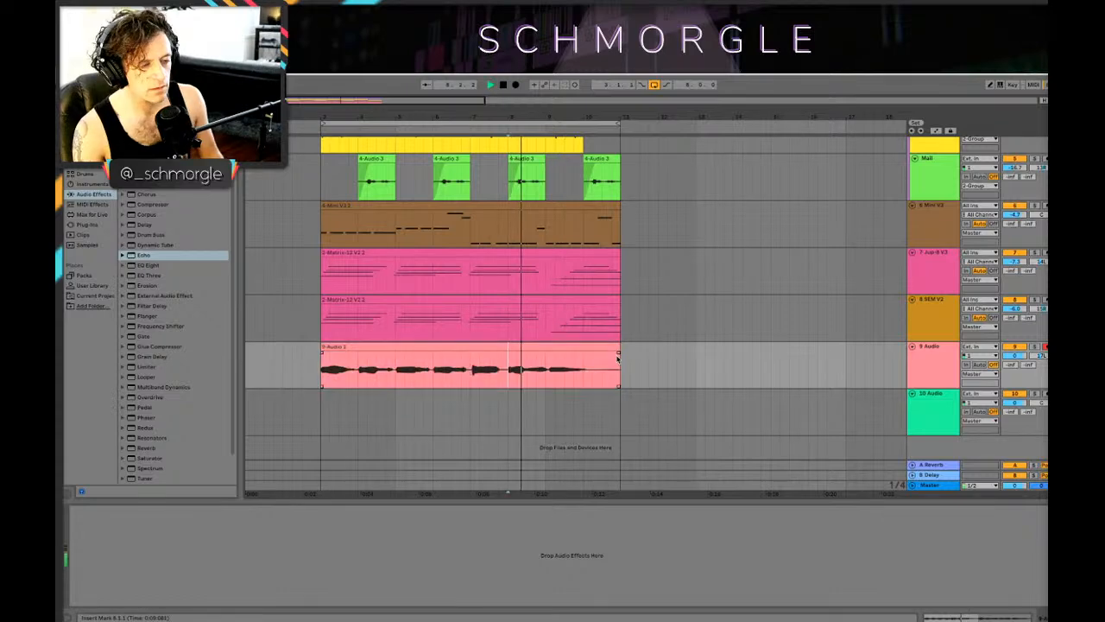
pyautogui.press('space')
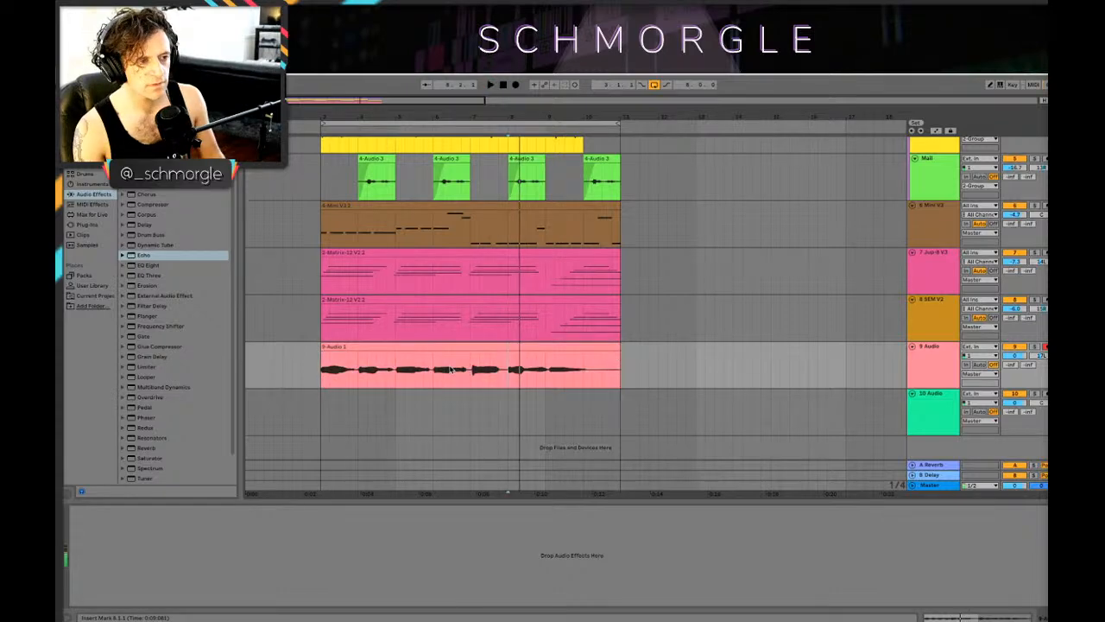
pyautogui.click(461, 368)
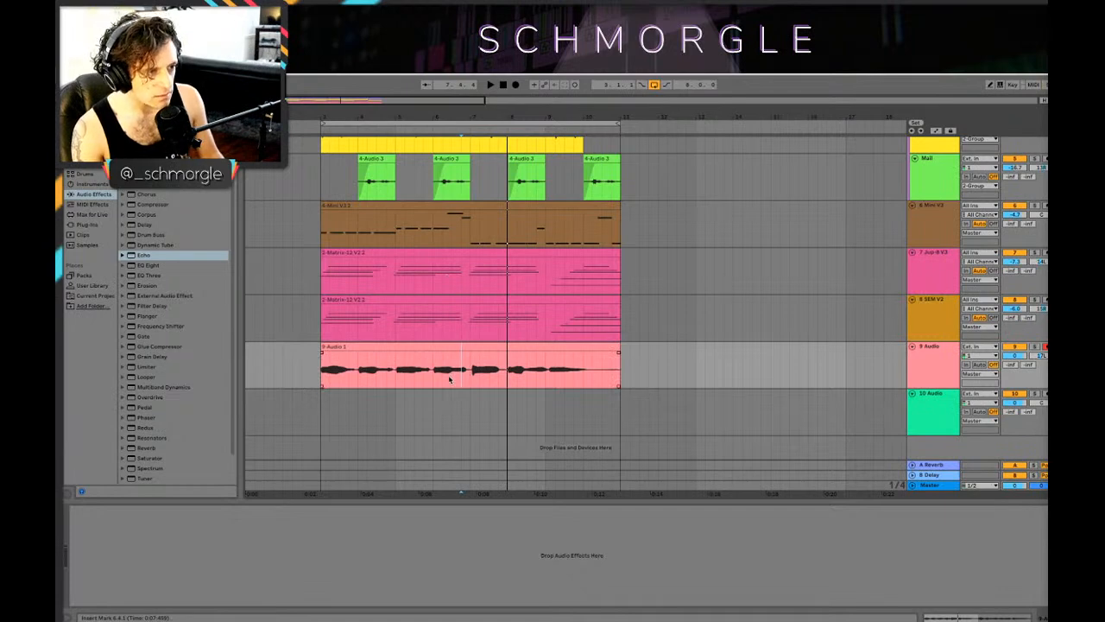
# Step: Replace the last four bars of track 9's recording with a copy of its first four bars and play the loop
pyautogui.moveTo(471, 383); pyautogui.dragTo(495, 370)
pyautogui.press('space')
pyautogui.click(318, 375)
pyautogui.press('space')
pyautogui.press('space')
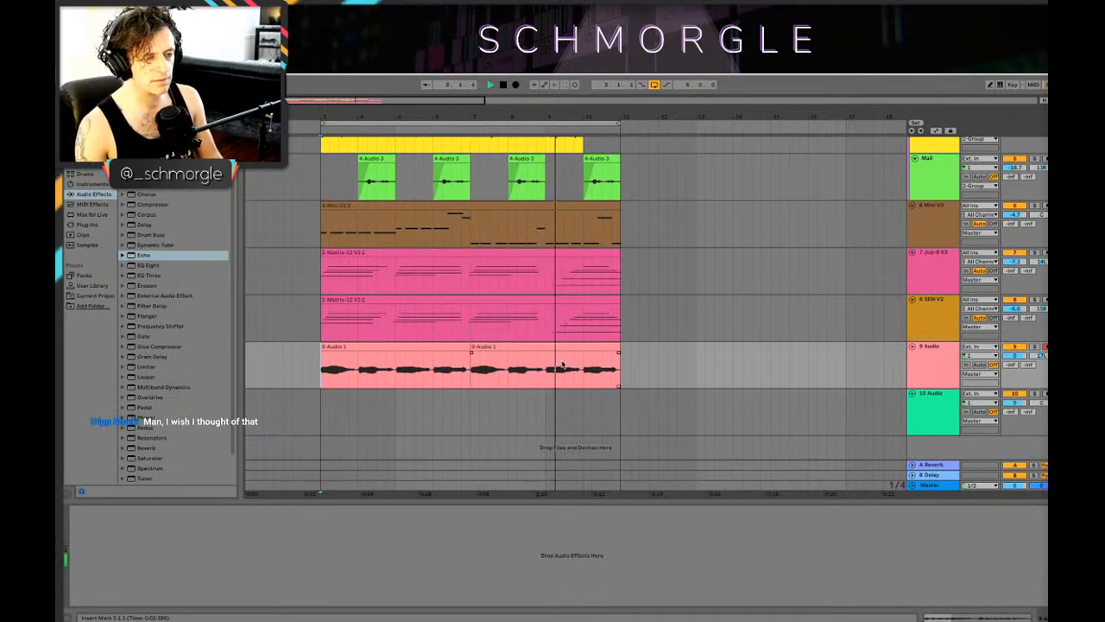
# Step: Examine the chord clips on the Jup-8 V3 and SEM V3 tracks around bar 9
pyautogui.click(566, 276)
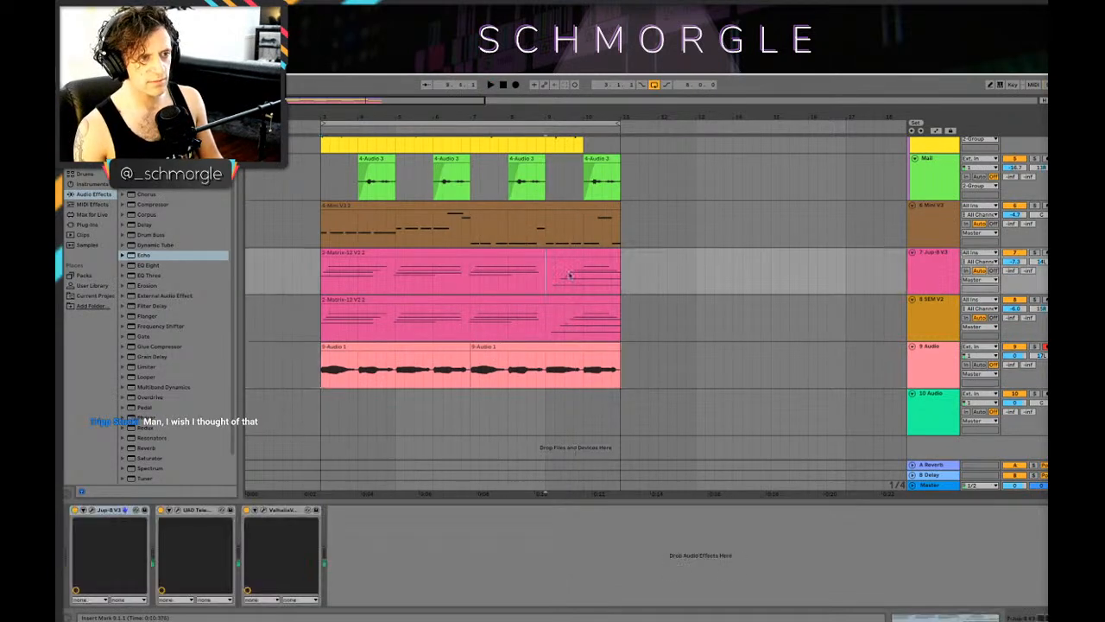
pyautogui.click(591, 252)
pyautogui.click(595, 299)
pyautogui.click(588, 253)
pyautogui.click(555, 269)
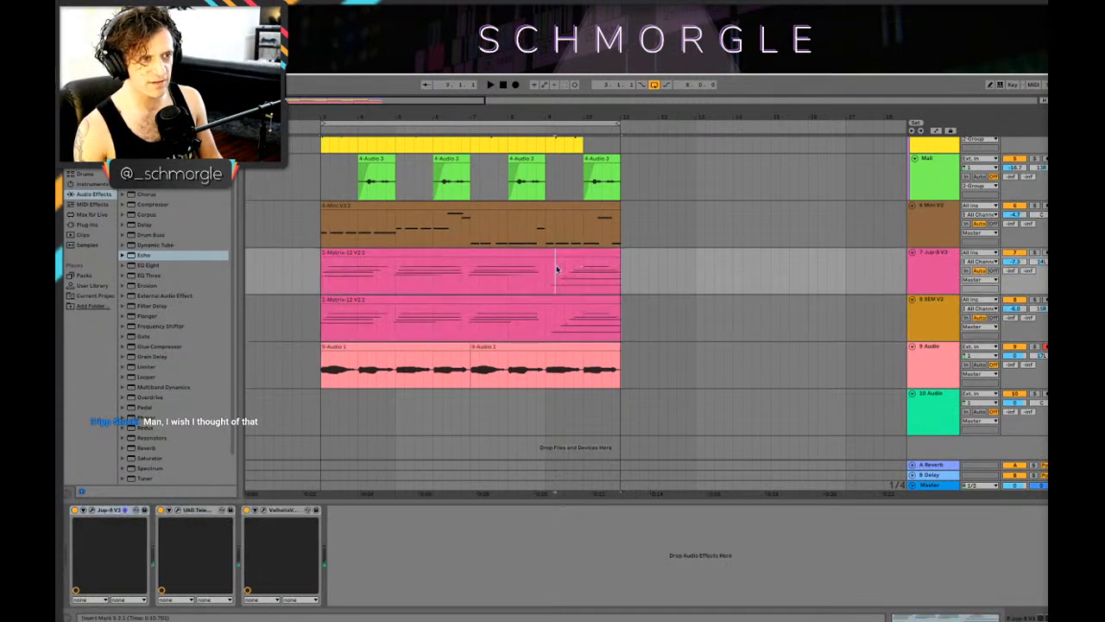
pyautogui.click(614, 254)
# Step: Arm track 10 and record a second audio part on it from the loop start across all eight bars
pyautogui.click(320, 404)
pyautogui.press('space')
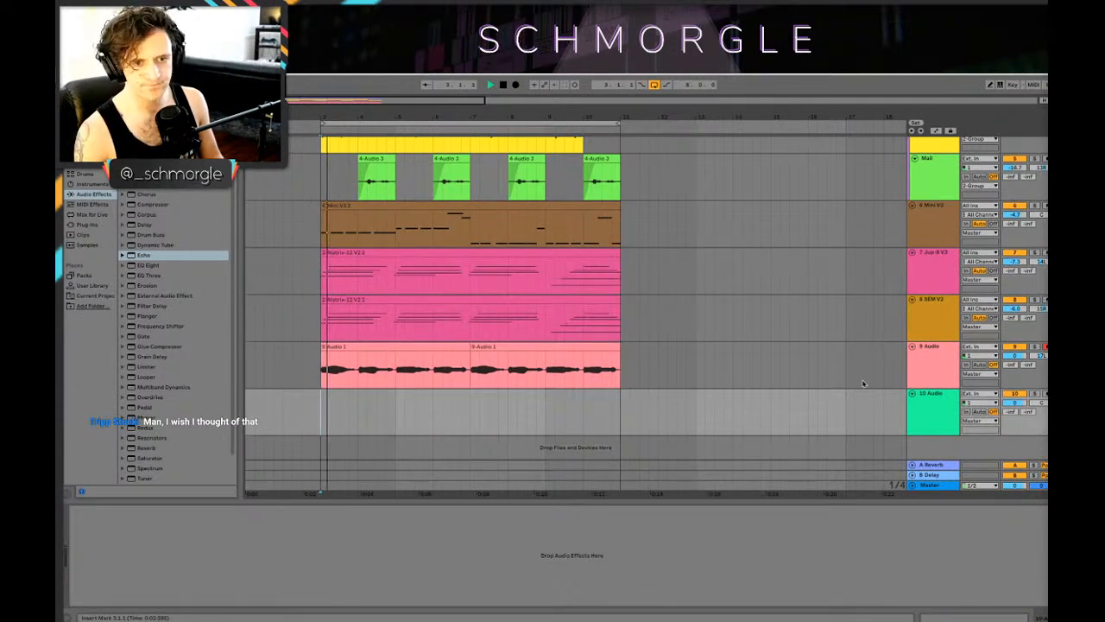
pyautogui.press('space')
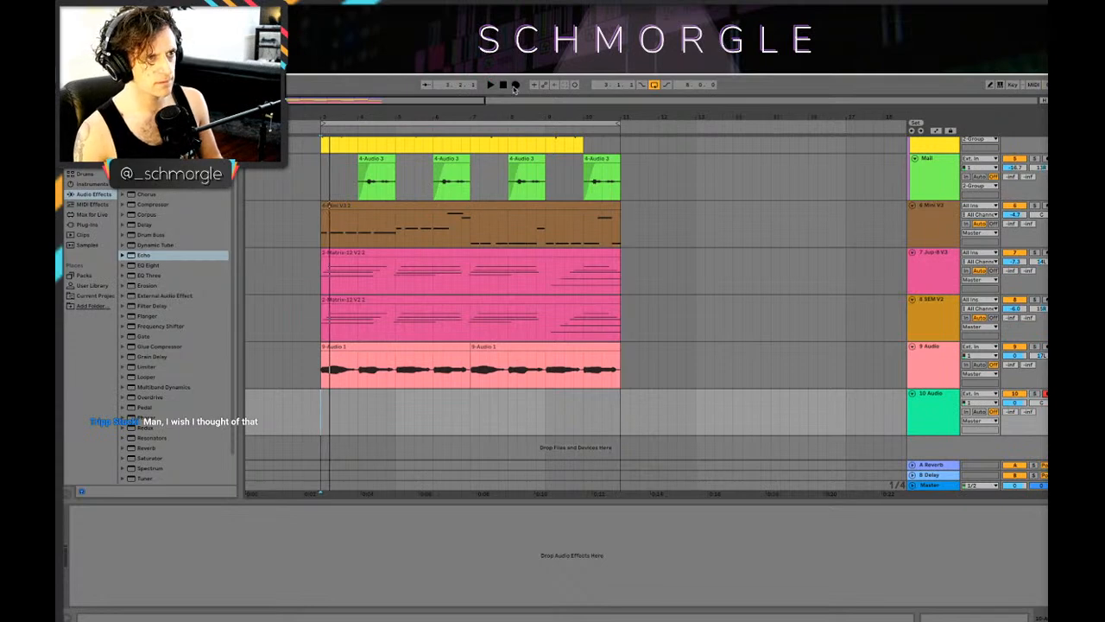
pyautogui.click(515, 86)
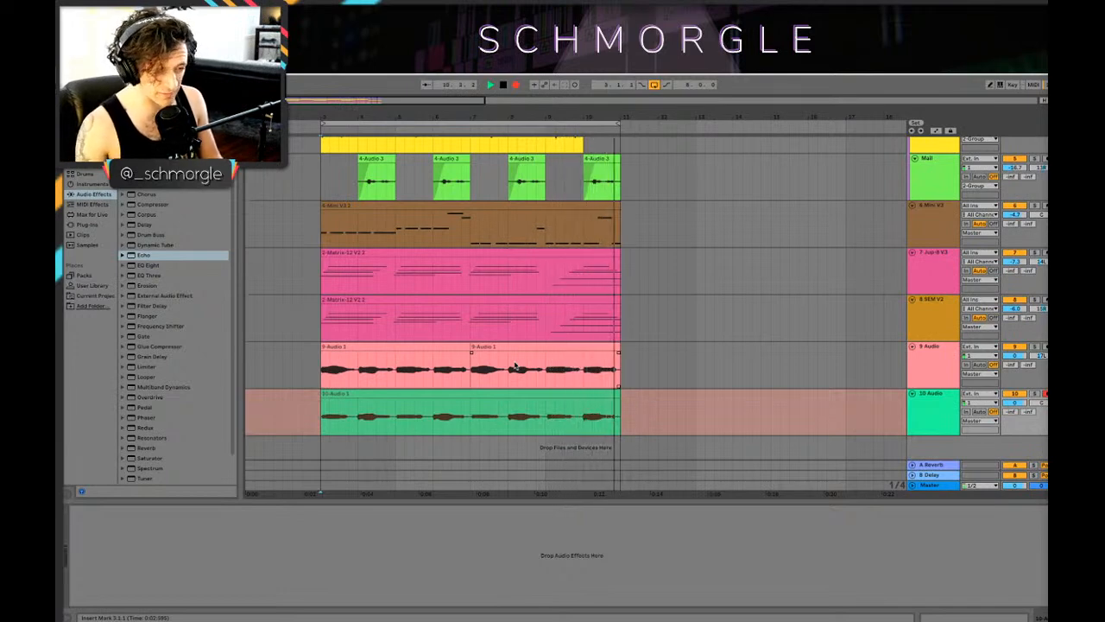
pyautogui.click(301, 593)
pyautogui.press('space')
# Step: Pan track 10 to the right and lower the volume to -2.8 dB on track 9 and -2.9 dB on track 10
pyautogui.click(1041, 418)
pyautogui.click(1041, 402)
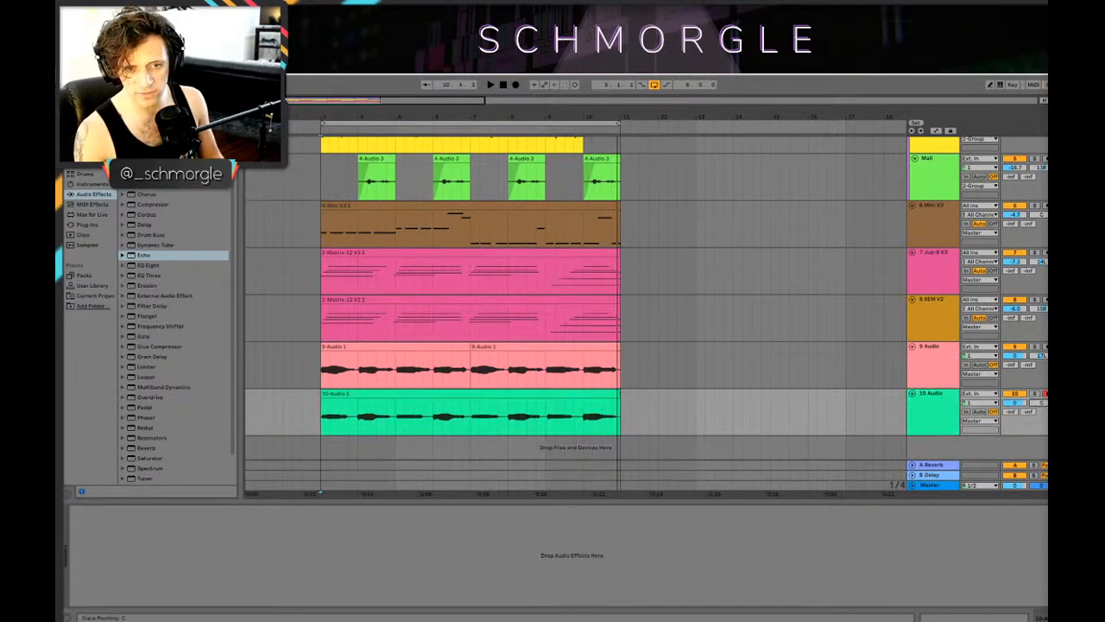
pyautogui.click(931, 365)
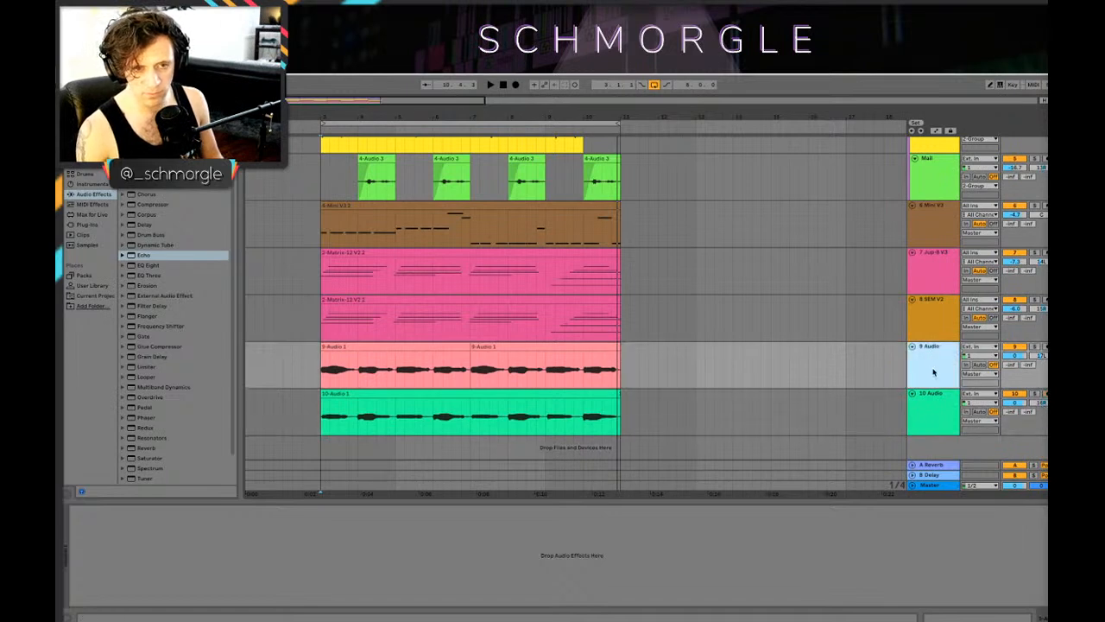
pyautogui.click(944, 416)
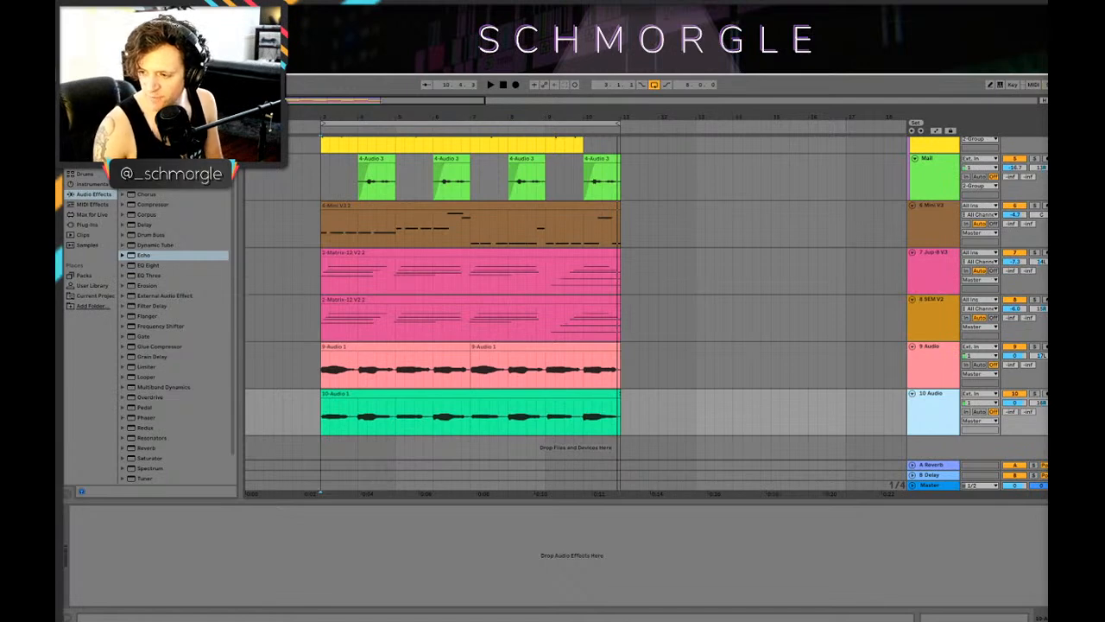
pyautogui.click(705, 366)
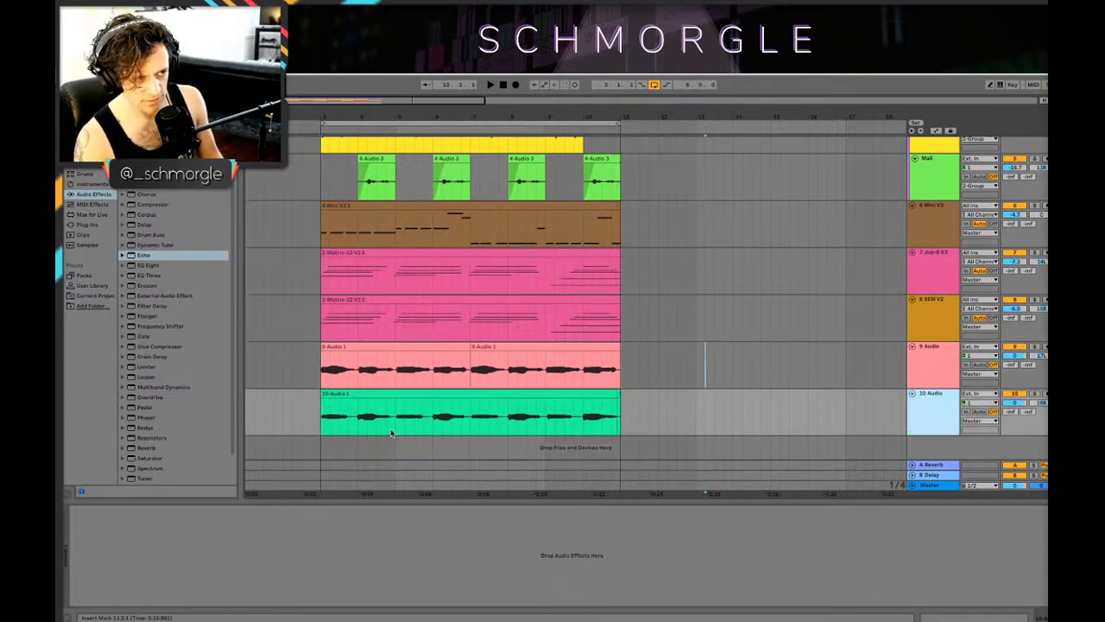
pyautogui.moveTo(1018, 404); pyautogui.dragTo(1018, 408)
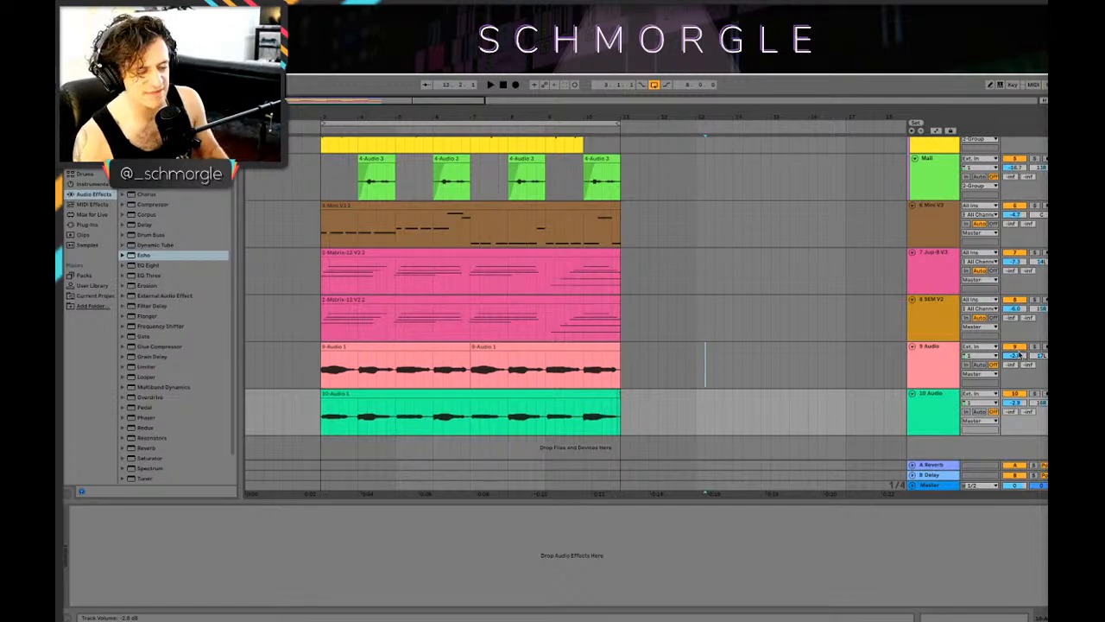
# Step: Group the two recorded audio tracks 9 and 10, and play the loop from its start with the group selected
pyautogui.click(316, 373)
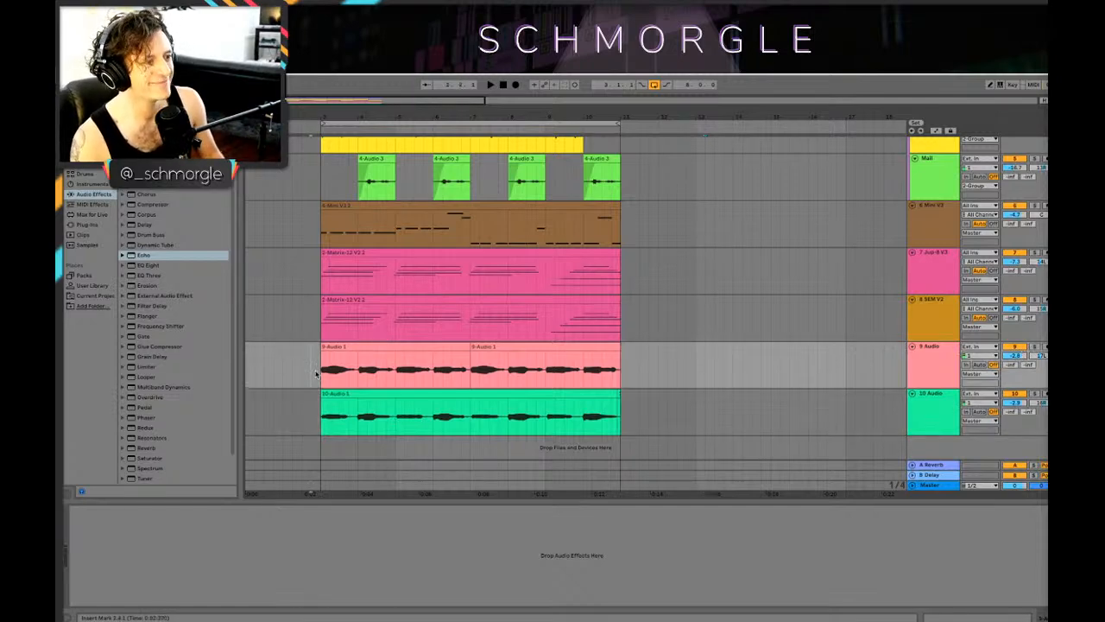
pyautogui.click(932, 373)
pyautogui.rightClick(933, 374)
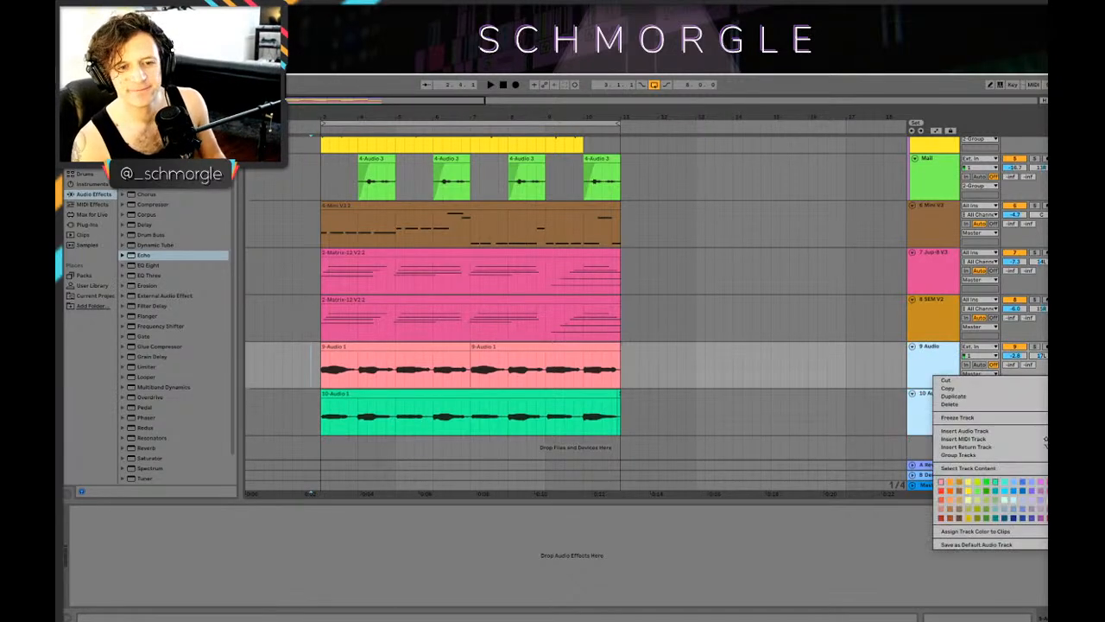
pyautogui.click(982, 454)
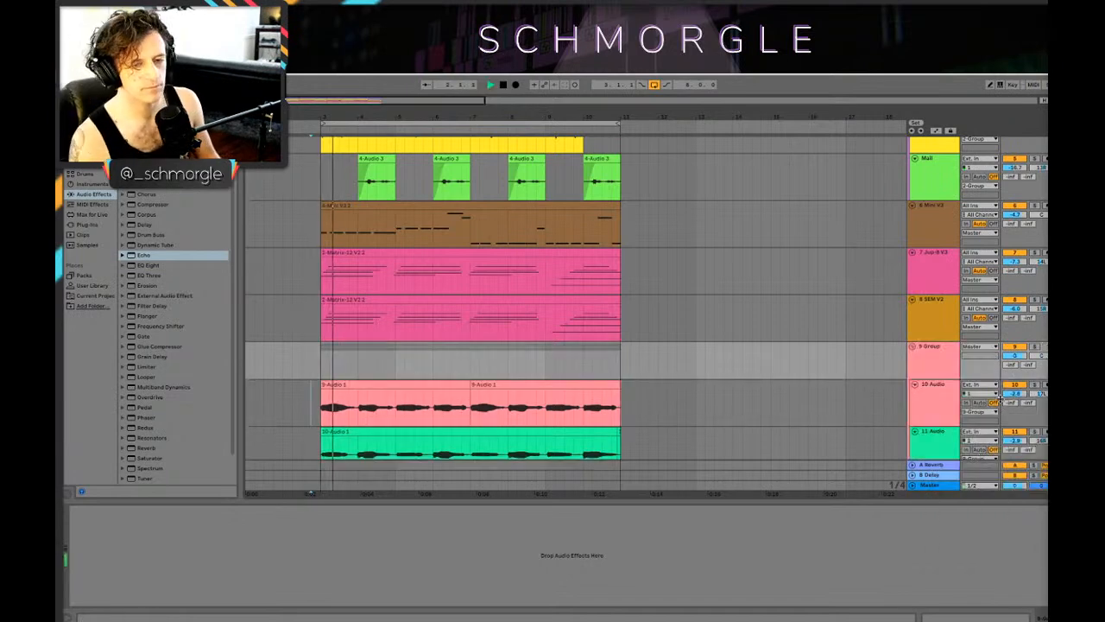
pyautogui.click(945, 357)
pyautogui.scroll(-1, 642, 328)
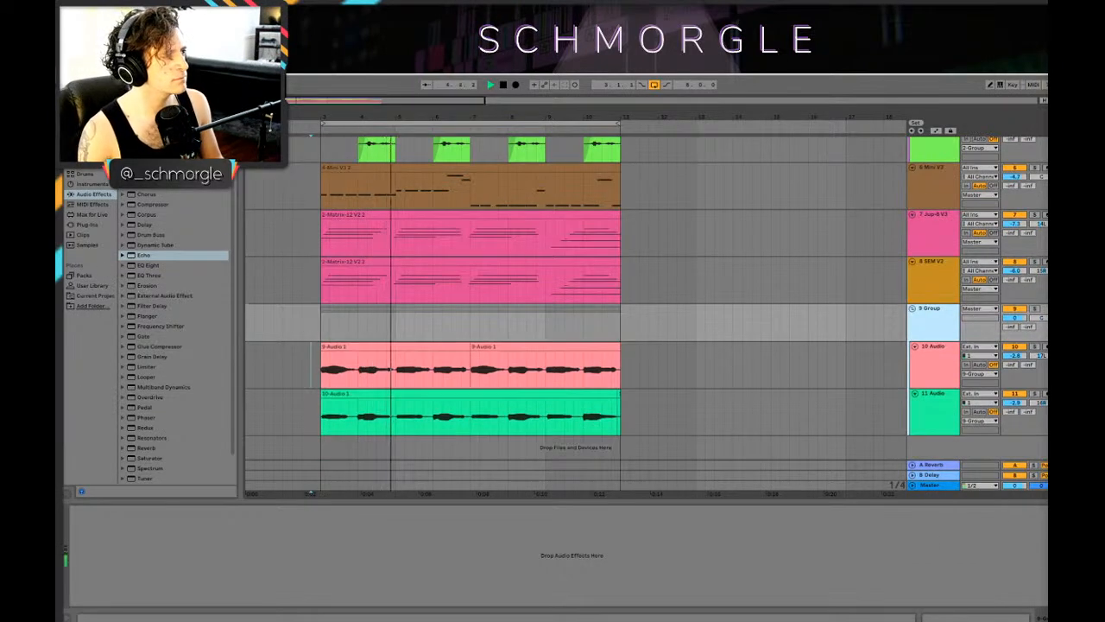
pyautogui.press('space')
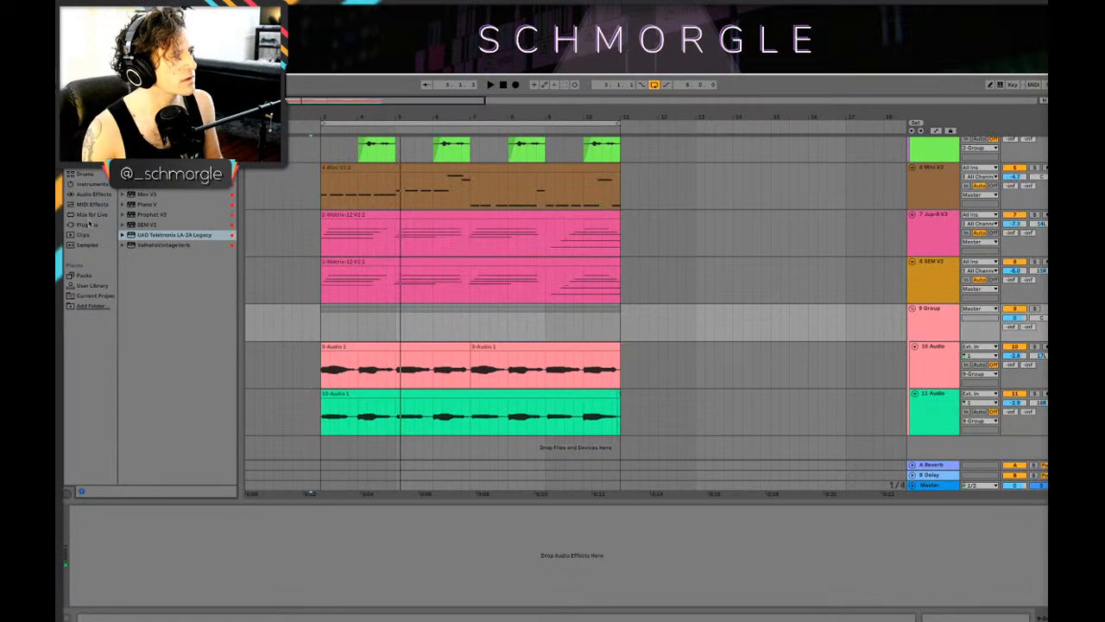
# Step: Browse the audio effects, from Drum Buss to Redux, for a device to put on the recorded tracks' group
pyautogui.click(95, 194)
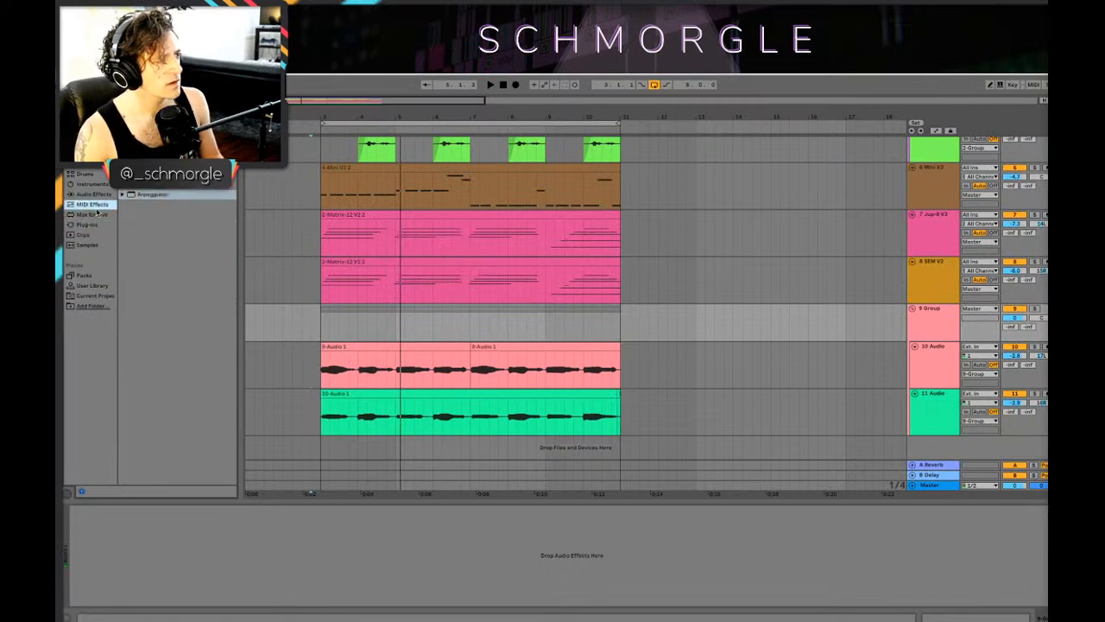
pyautogui.scroll(-1, 204, 222)
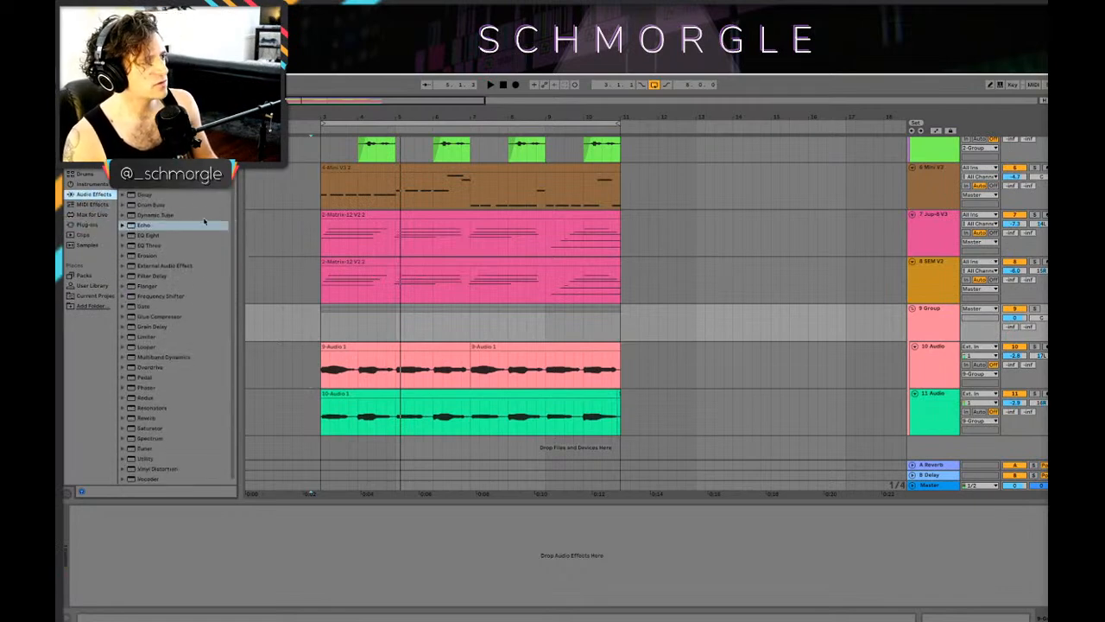
pyautogui.click(158, 369)
pyautogui.click(160, 205)
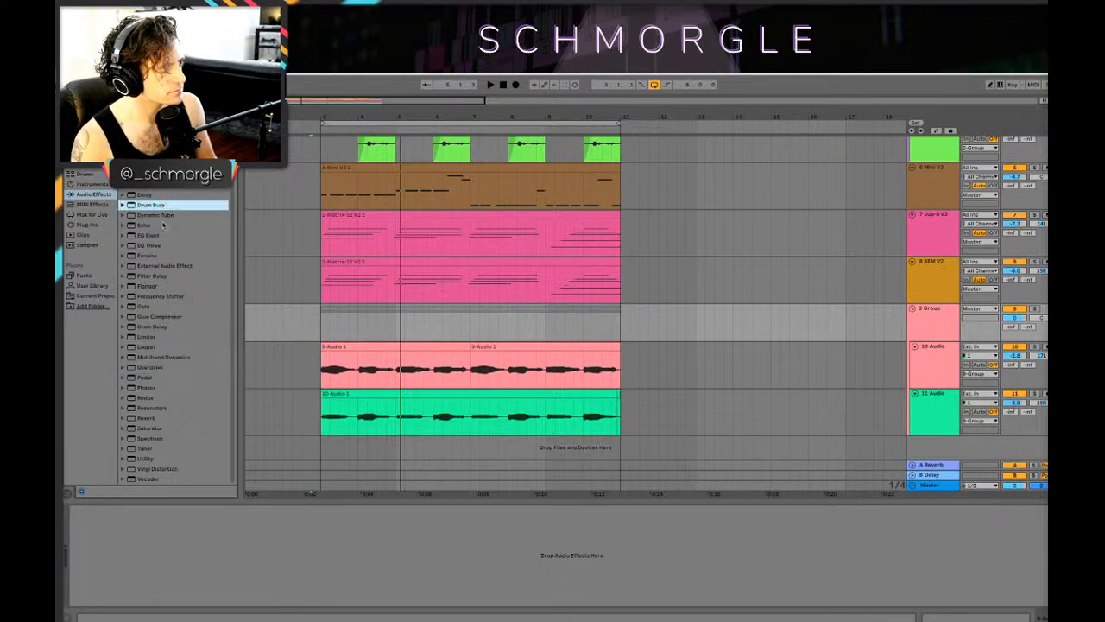
pyautogui.click(189, 357)
pyautogui.click(176, 297)
pyautogui.click(173, 377)
pyautogui.click(170, 397)
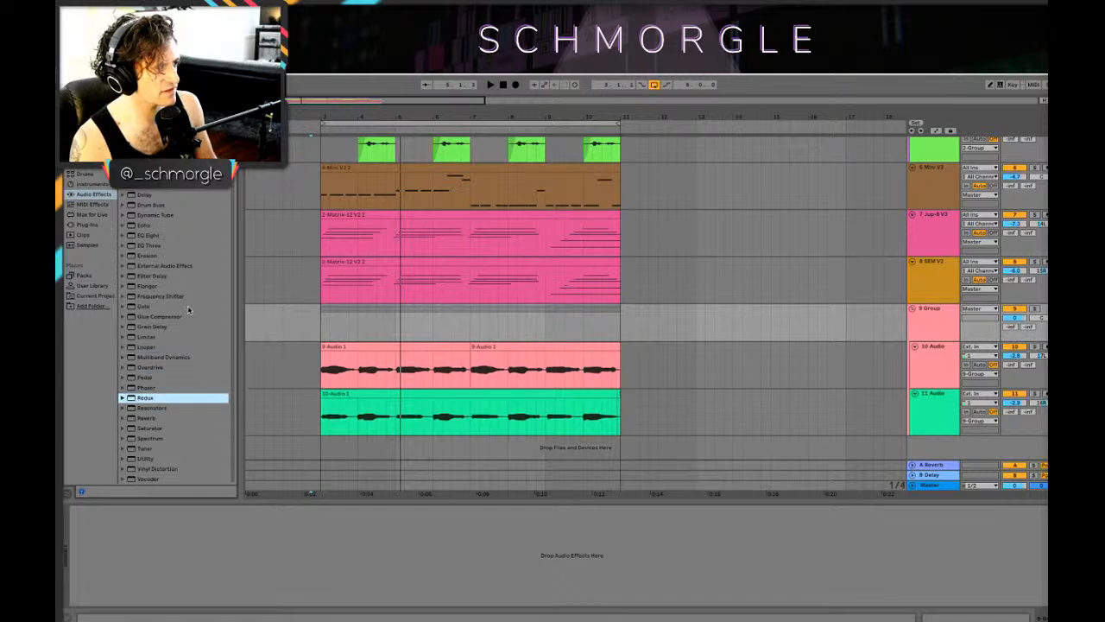
pyautogui.scroll(1, 188, 309)
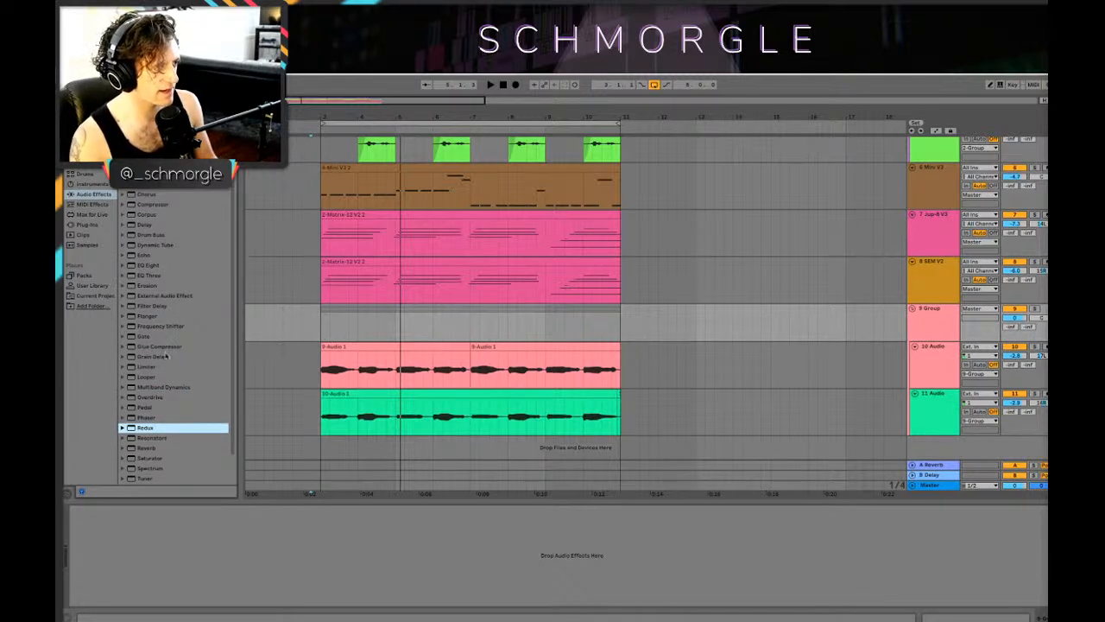
pyautogui.scroll(-1, 205, 371)
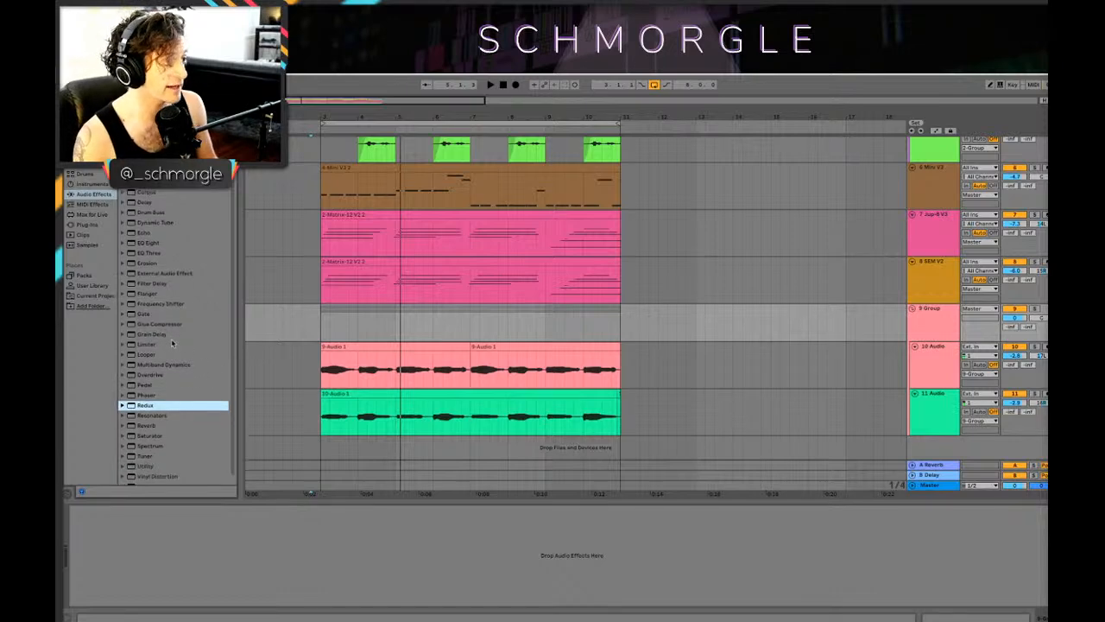
pyautogui.scroll(1, 162, 223)
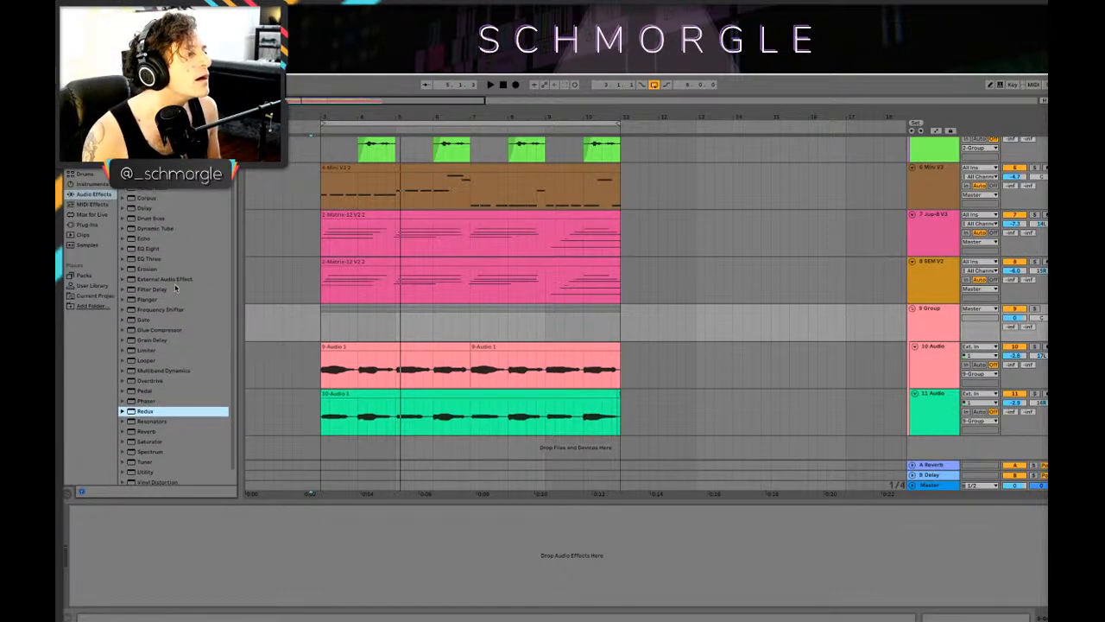
pyautogui.scroll(-1, 152, 388)
# Step: Add a Saturator to the group of recorded audio tracks and raise its Drive while the loop plays
pyautogui.click(156, 439)
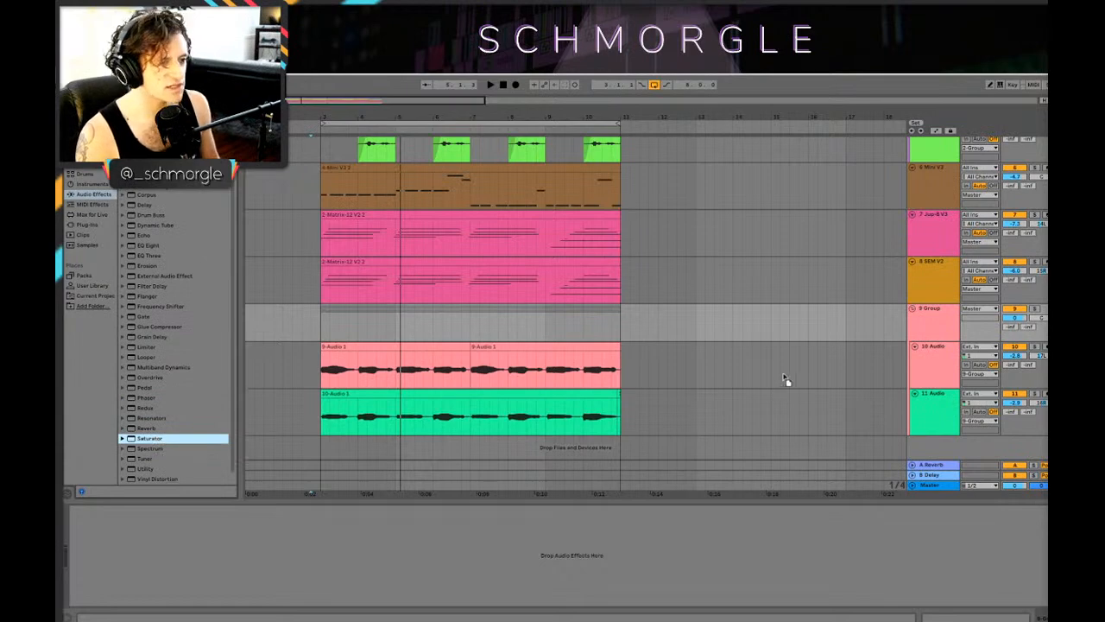
pyautogui.moveTo(952, 332); pyautogui.dragTo(946, 321)
pyautogui.press('space')
pyautogui.moveTo(83, 534); pyautogui.dragTo(83, 537)
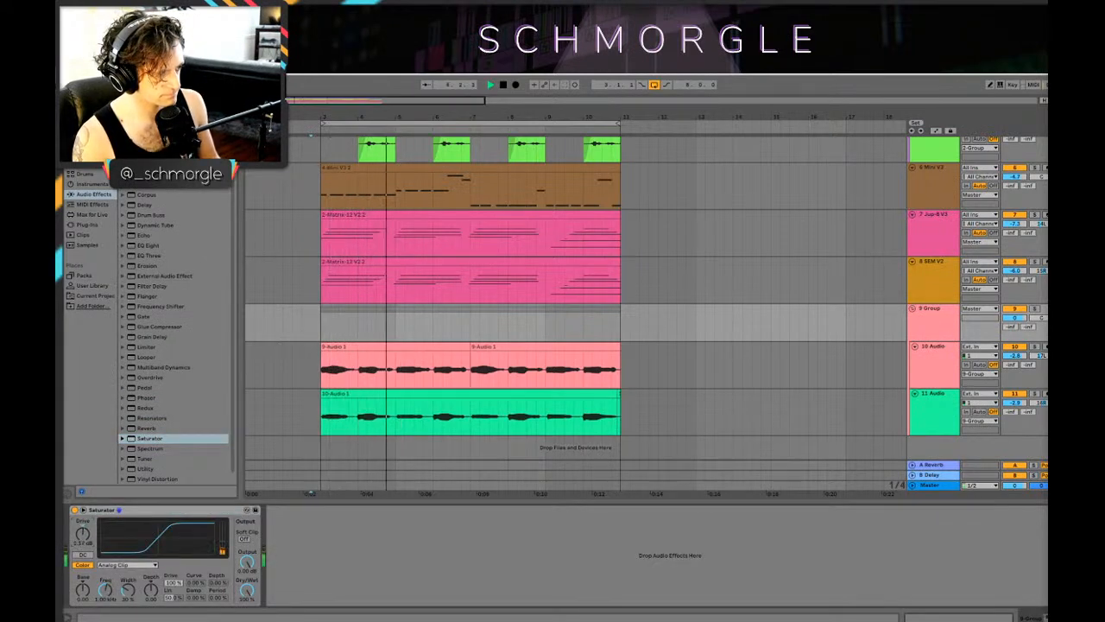
# Step: Add the UAD Teletronix LA-2A Legacy compressor after the Saturator on the group of recorded audio tracks
pyautogui.press('space')
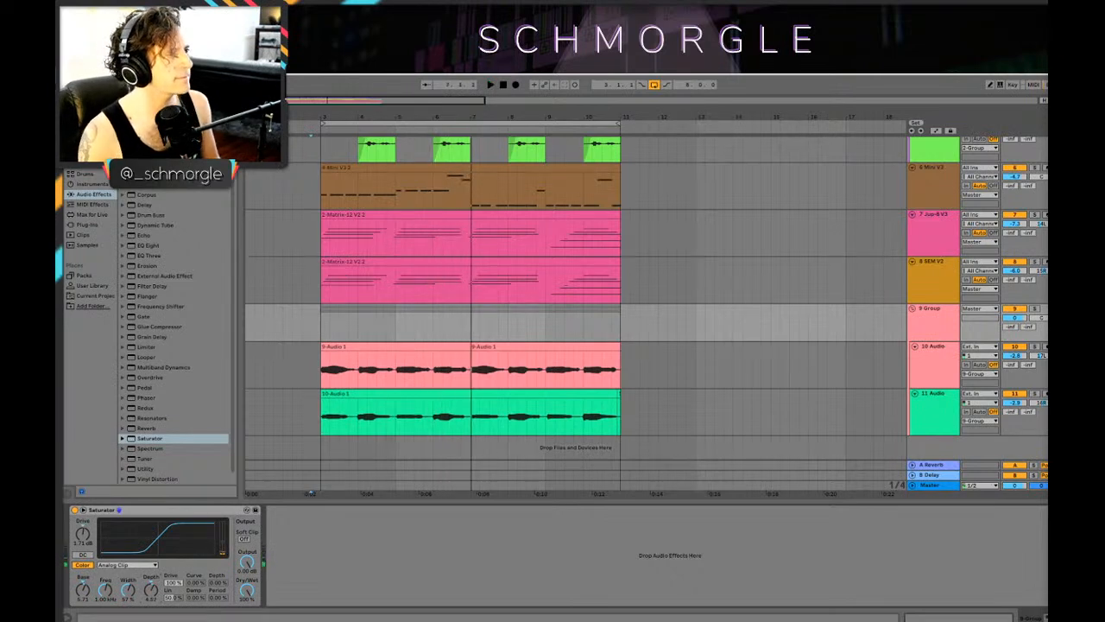
pyautogui.click(87, 133)
pyautogui.click(144, 235)
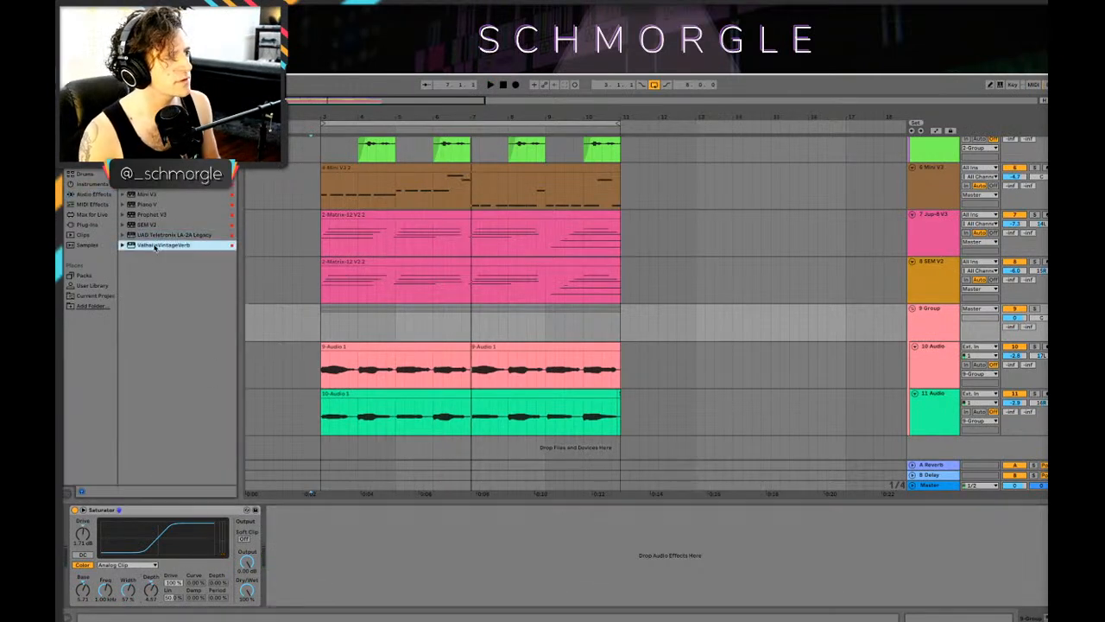
pyautogui.moveTo(932, 311); pyautogui.dragTo(932, 312)
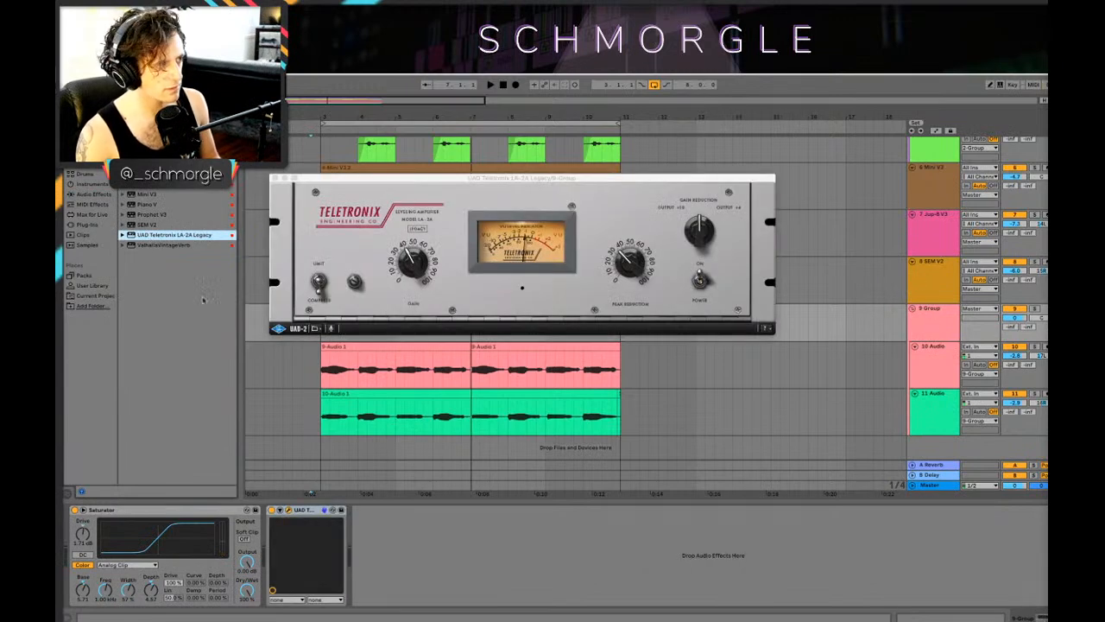
pyautogui.click(276, 176)
pyautogui.press('space')
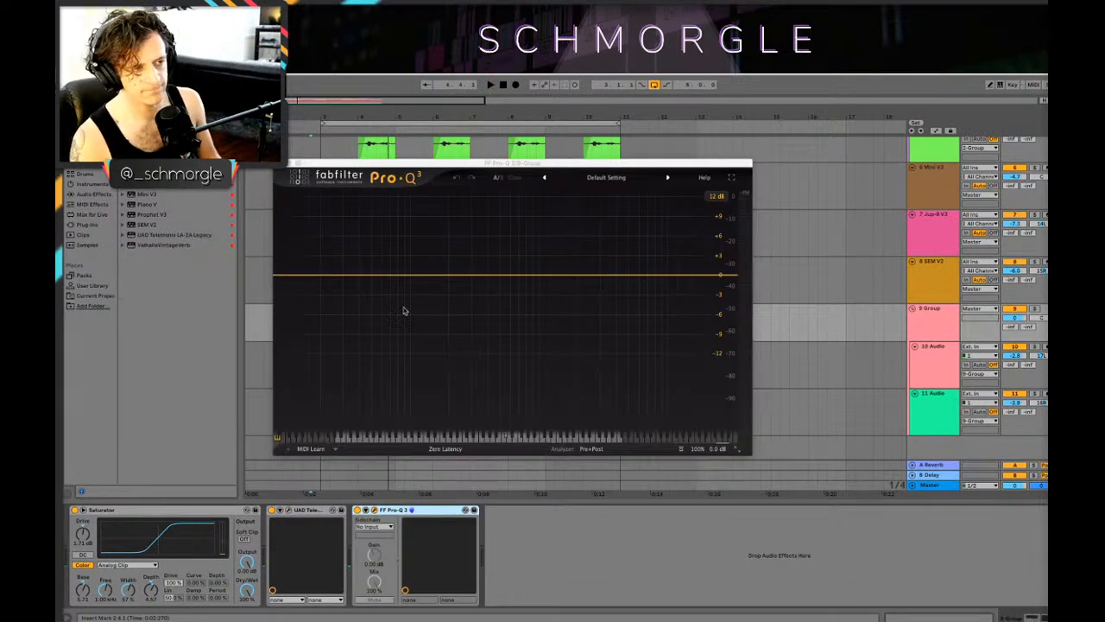
# Step: Add Pro-Q 3 to the group, with a low cut at about 620 Hz and a gentle high-mid bell boost
pyautogui.moveTo(285, 278); pyautogui.dragTo(667, 278)
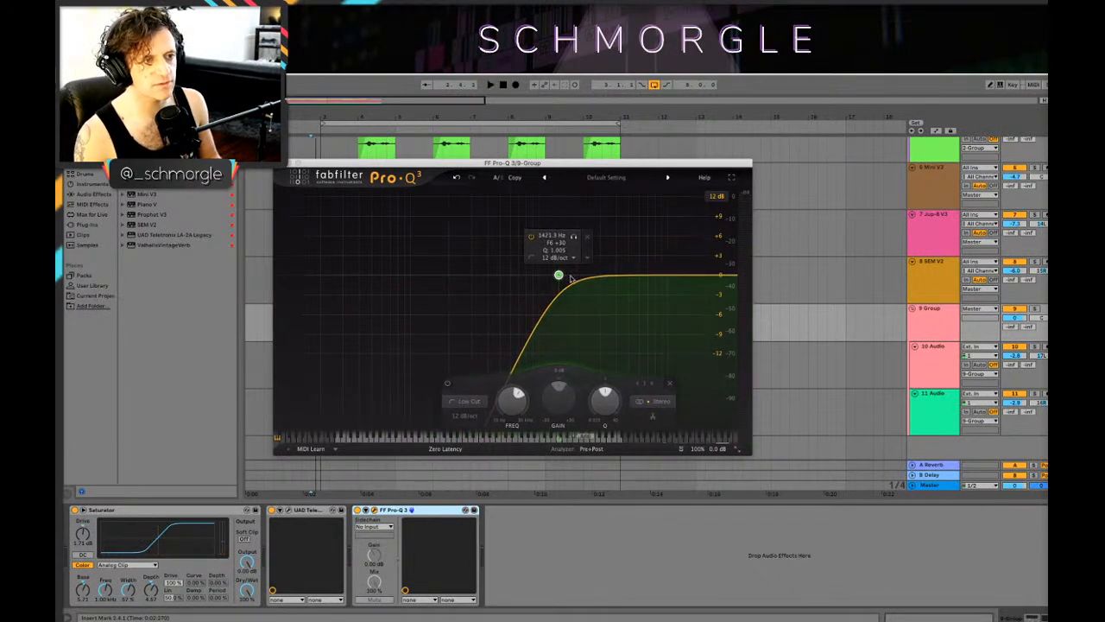
pyautogui.moveTo(558, 276); pyautogui.dragTo(513, 265)
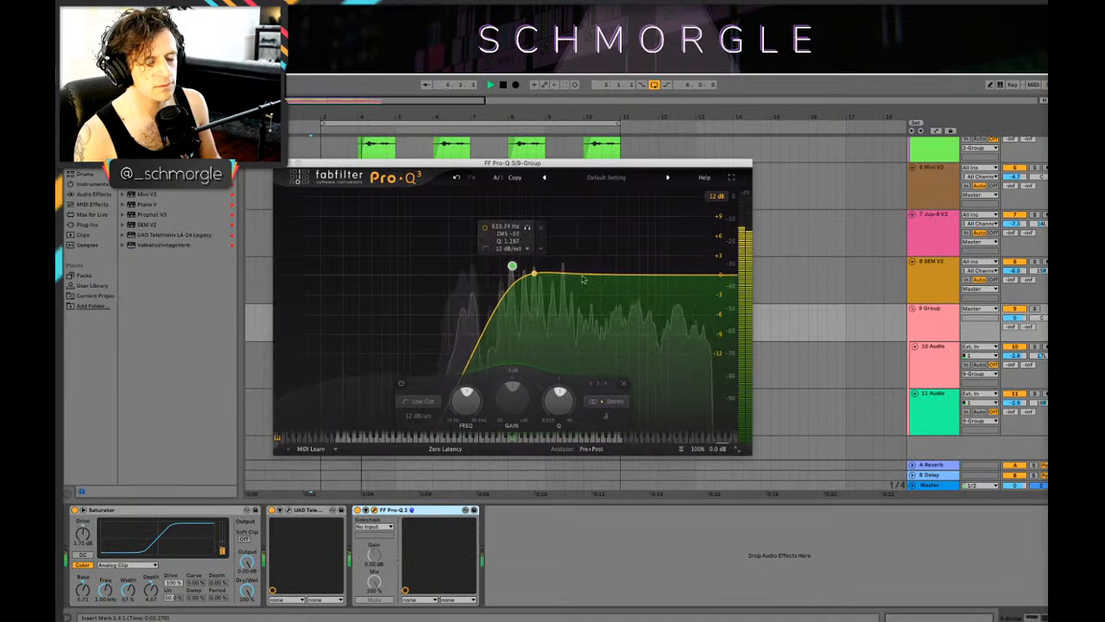
pyautogui.moveTo(642, 272); pyautogui.dragTo(631, 266)
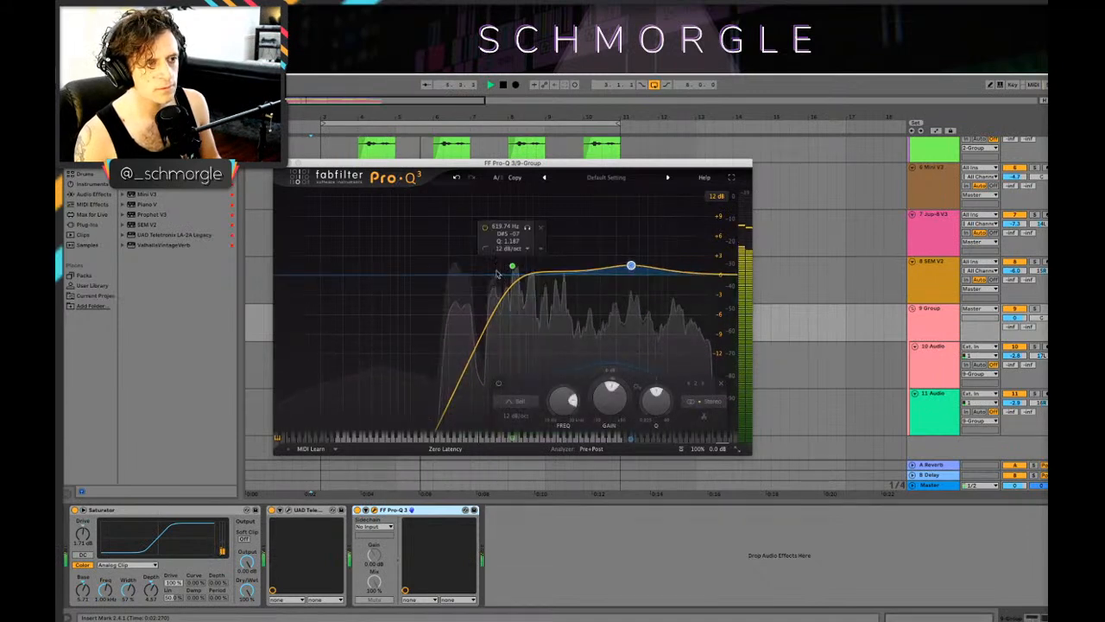
# Step: Set the Pro-Q 3 low cut to 24 dB/oct at about 433 Hz while the loop plays
pyautogui.click(512, 266)
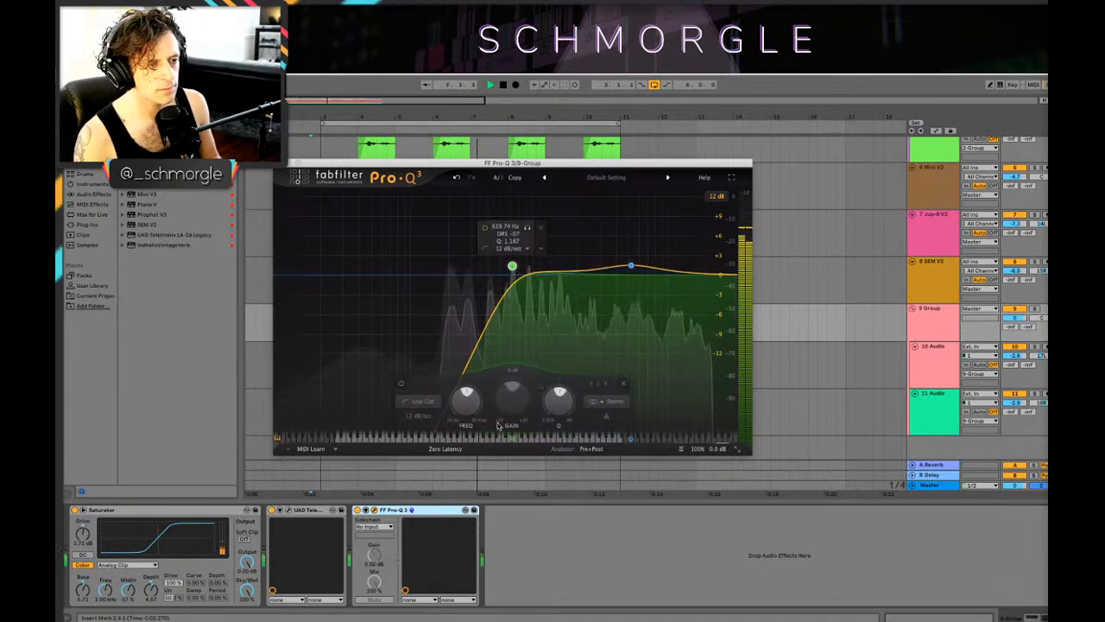
pyautogui.click(419, 416)
pyautogui.click(439, 471)
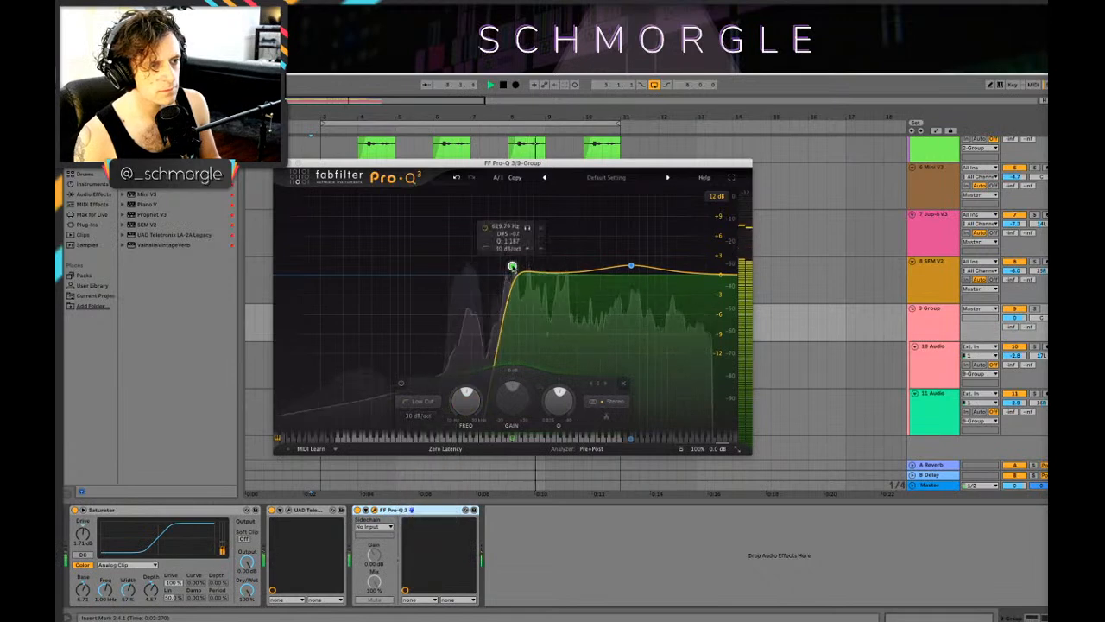
pyautogui.moveTo(512, 266)
pyautogui.mouseDown()
pyautogui.moveTo(469, 267)
pyautogui.moveTo(491, 267)
pyautogui.mouseUp()
pyautogui.click(402, 417)
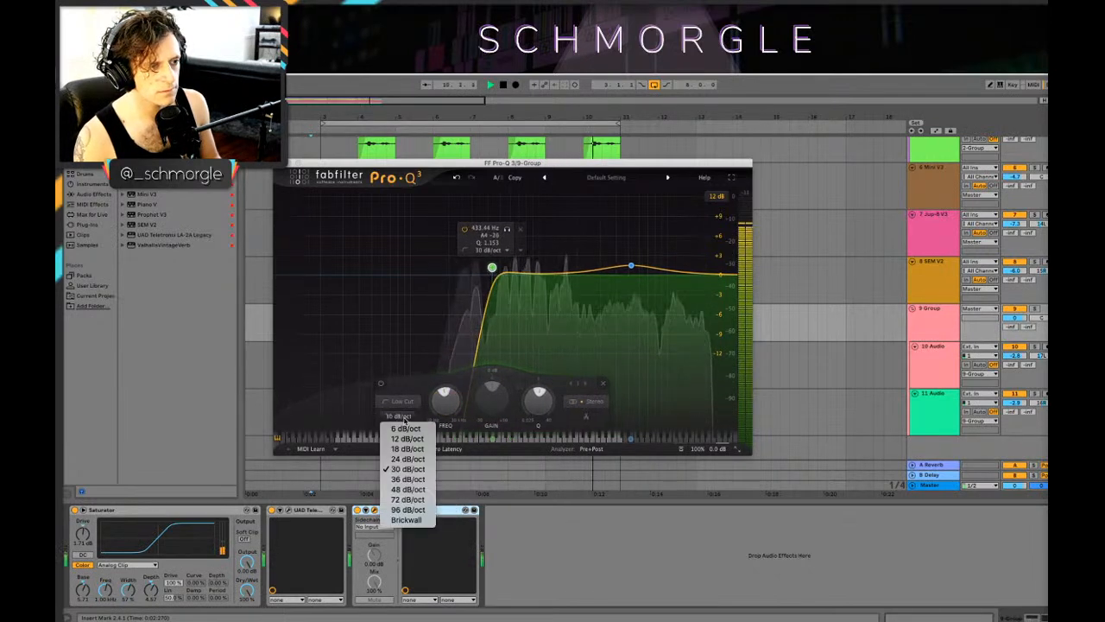
pyautogui.click(408, 459)
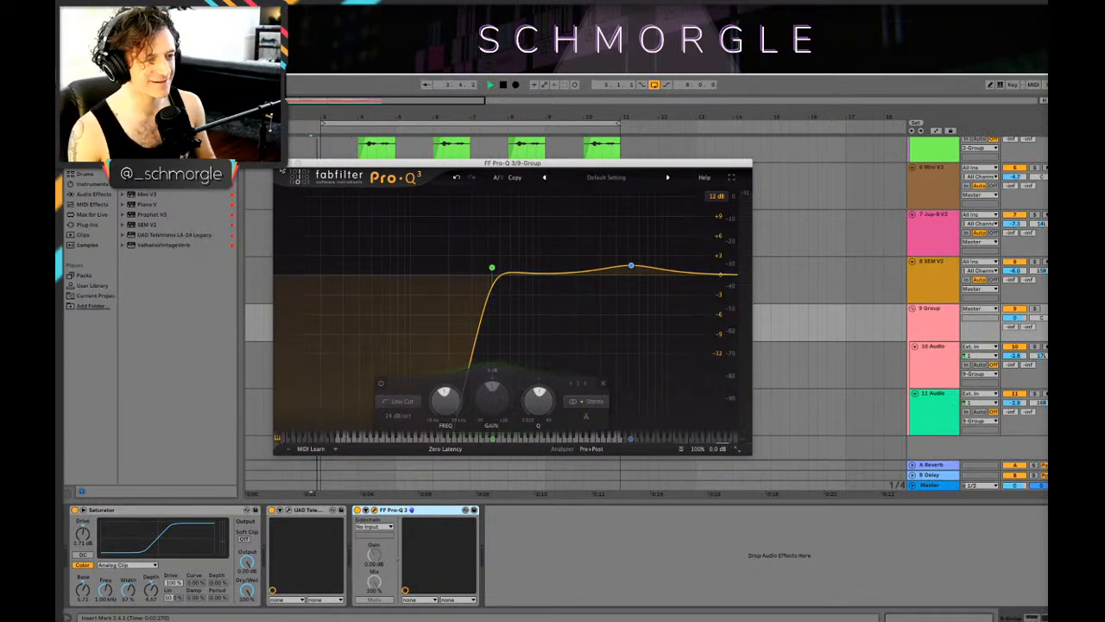
pyautogui.moveTo(491, 267)
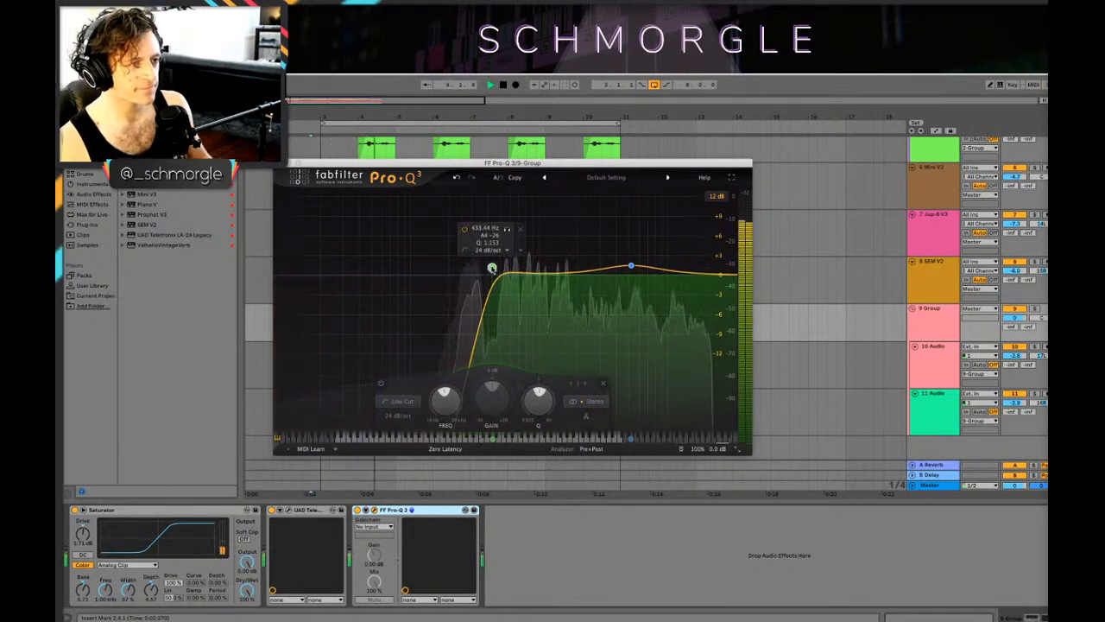
pyautogui.click(280, 162)
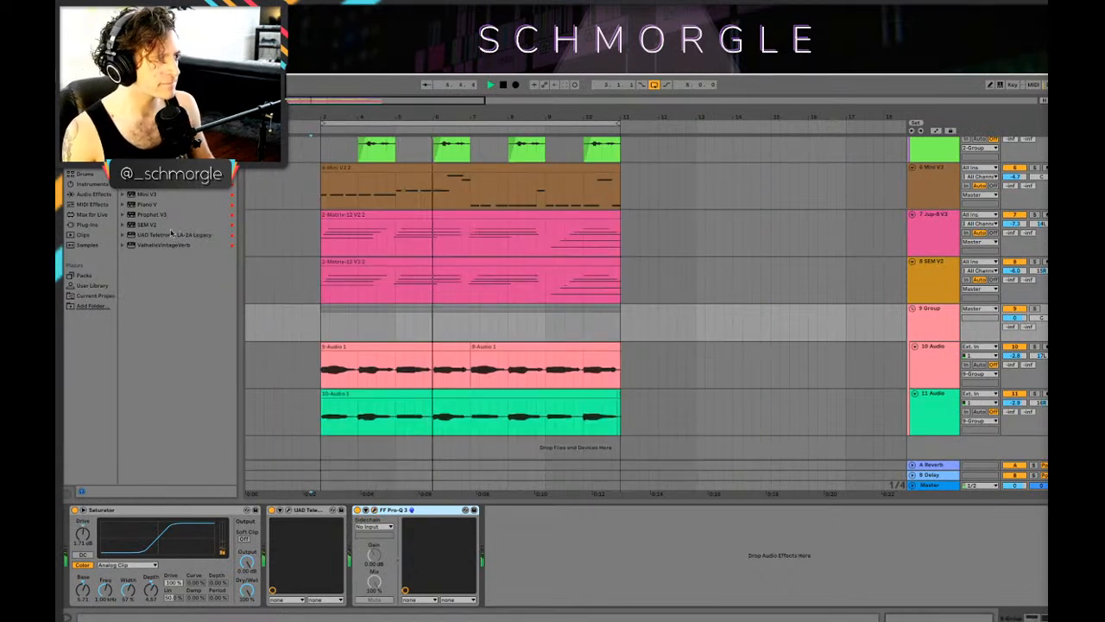
# Step: Add the Pro-C 2 compressor with its default setting after Pro-Q 3 on the group and play the loop
pyautogui.click(941, 309)
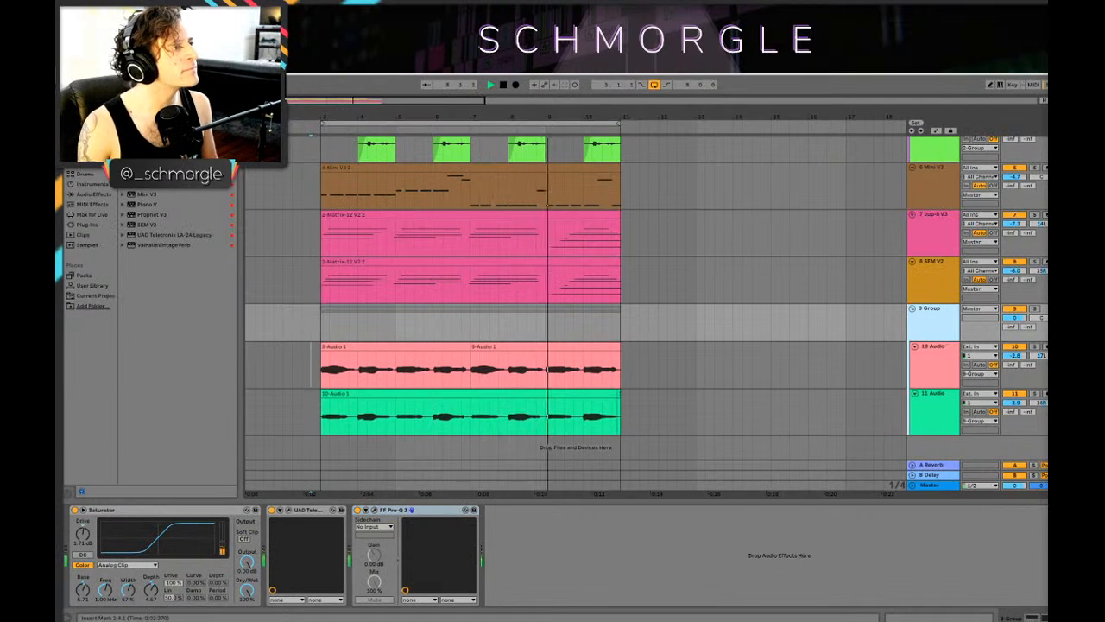
pyautogui.press('space')
pyautogui.moveTo(571, 547); pyautogui.dragTo(575, 549)
pyautogui.press('space')
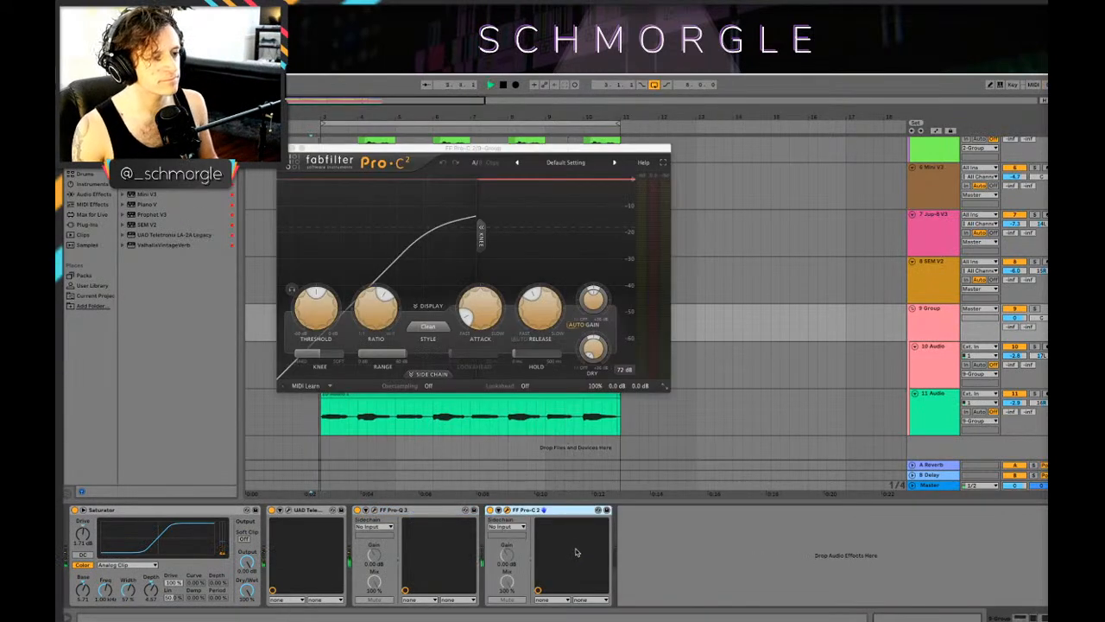
pyautogui.click(283, 148)
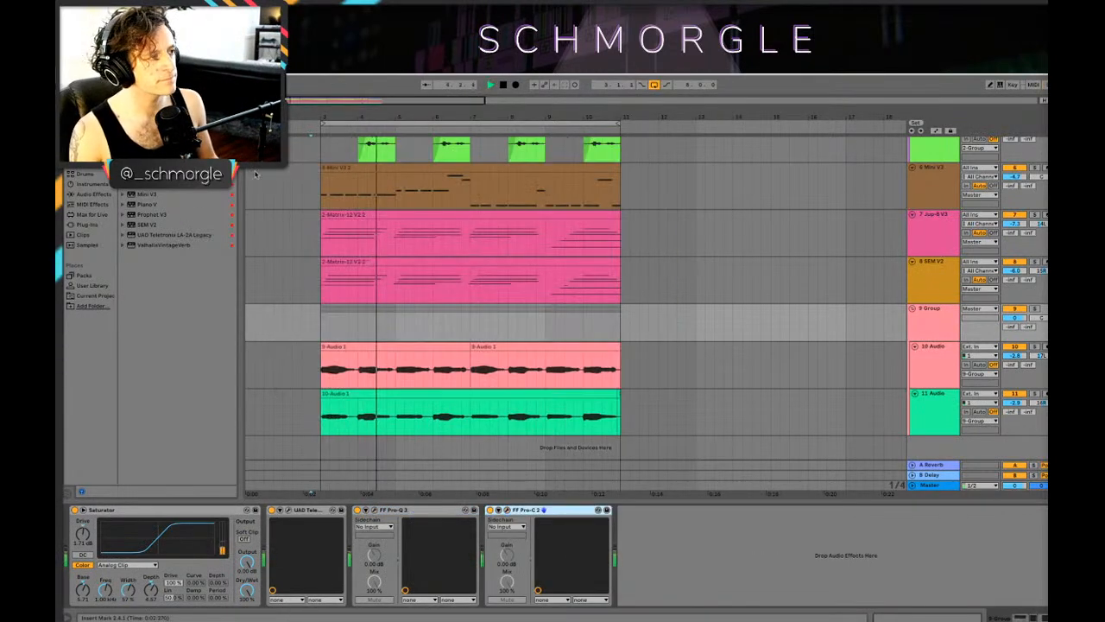
# Step: Delete the audio from 3.4.1 to 4.1.1 on both recorded tracks and play the result
pyautogui.moveTo(407, 98); pyautogui.dragTo(371, 164)
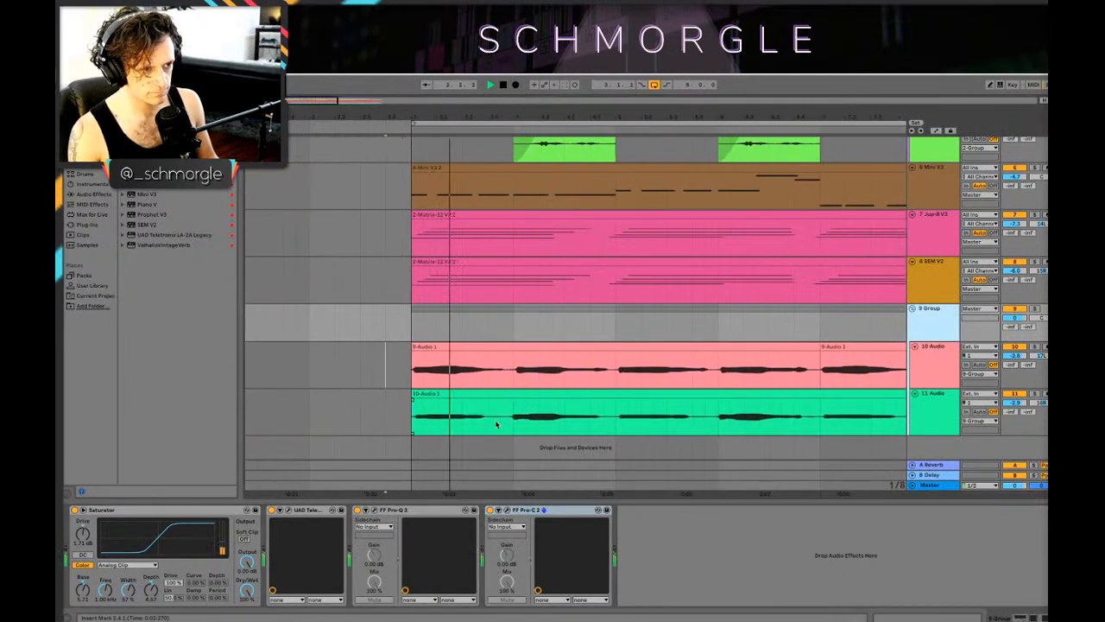
pyautogui.moveTo(487, 423); pyautogui.dragTo(512, 399)
pyautogui.press('space')
pyautogui.hotkey('ctrl', 'e')
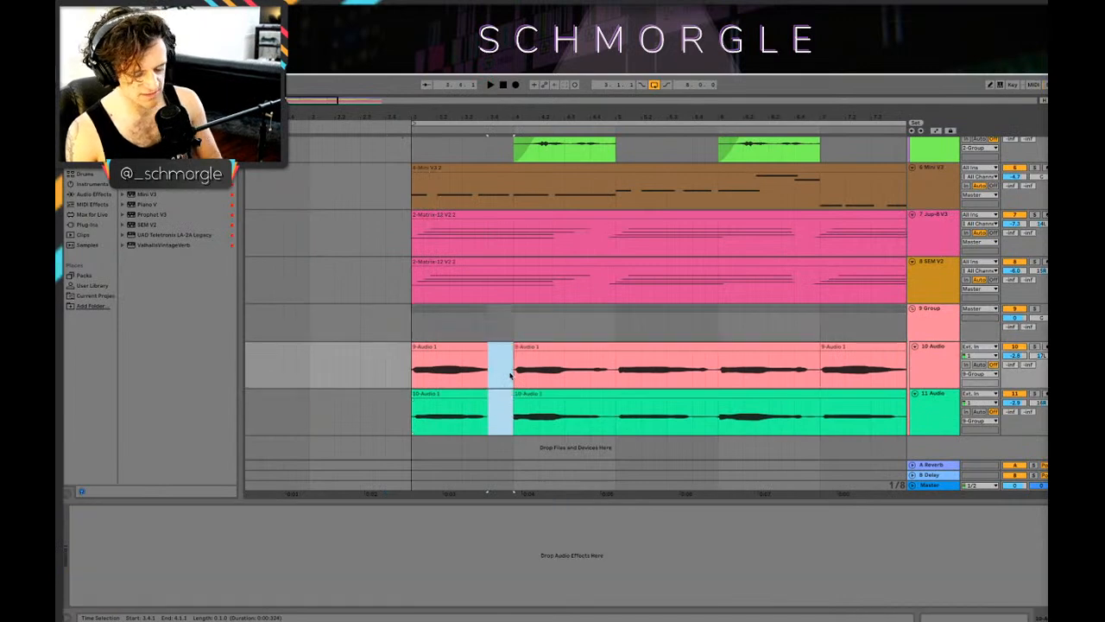
pyautogui.press('Delete')
pyautogui.press('space')
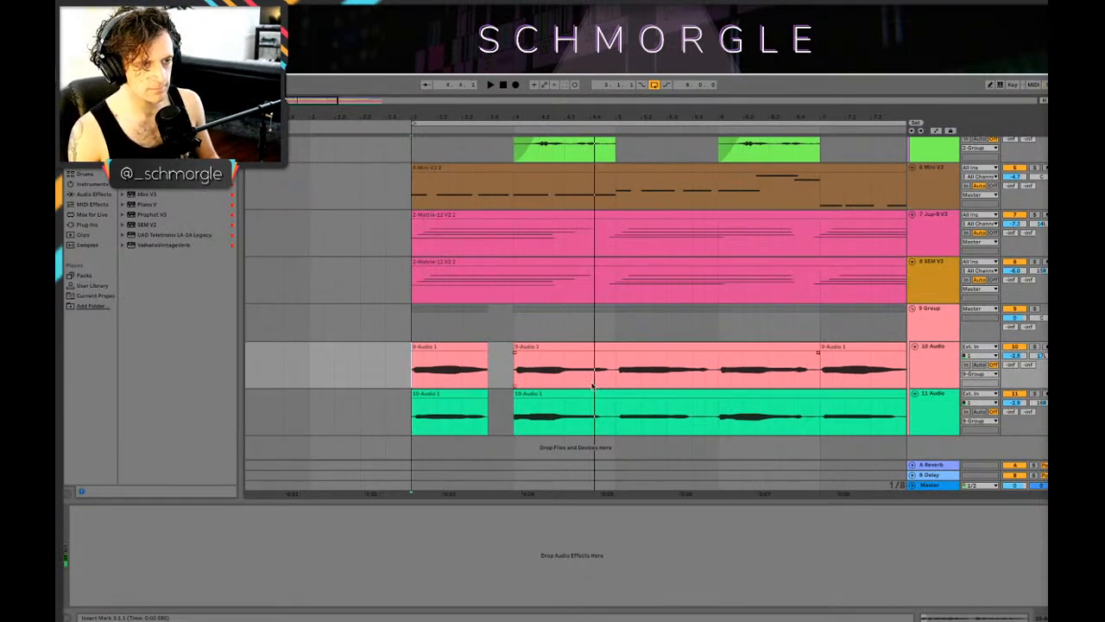
# Step: Delete the audio from 4.4.1 to 5.1.1 on both recorded tracks and play from the first gap
pyautogui.moveTo(590, 384); pyautogui.dragTo(617, 422)
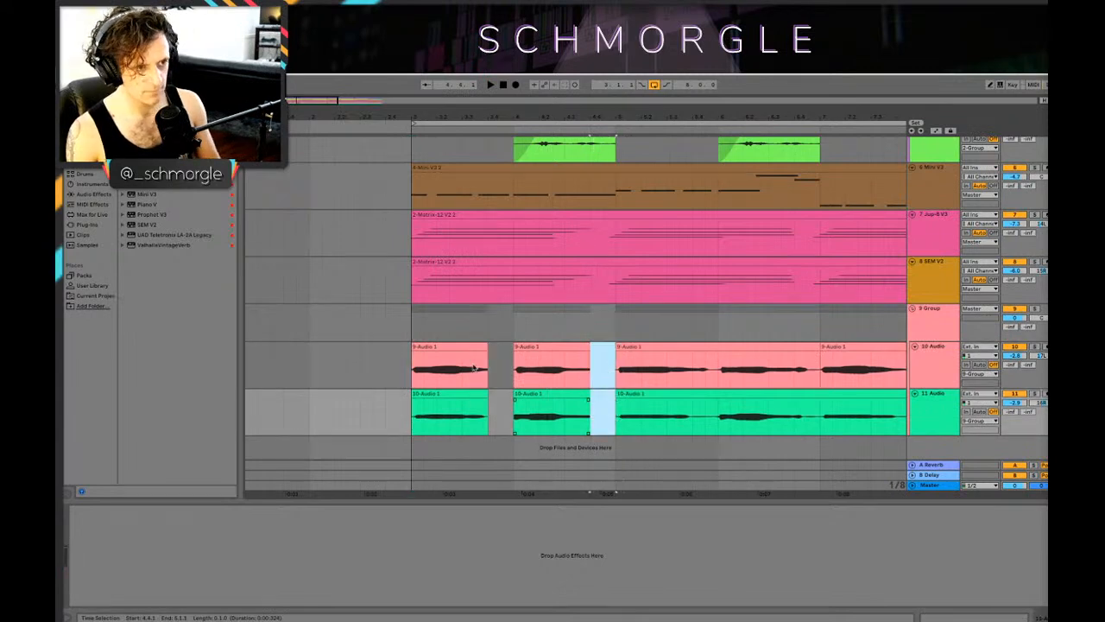
pyautogui.press('space')
pyautogui.click(500, 372)
pyautogui.press('space')
pyautogui.press('space')
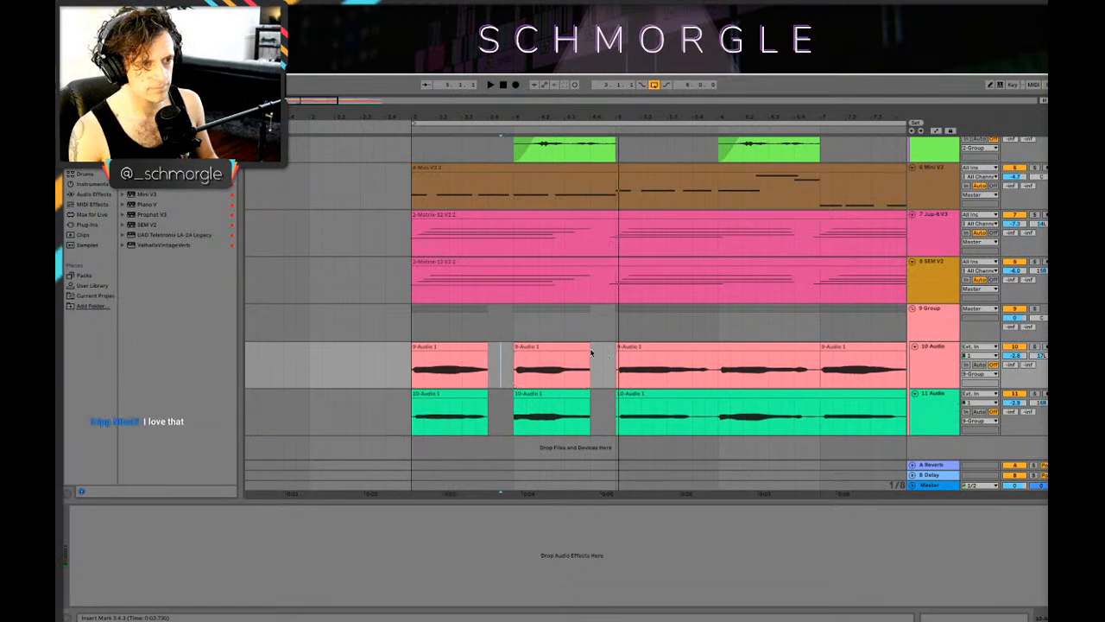
# Step: Copy a short slice from the end of the bar 4 clips into the gap before bar 5 on both tracks
pyautogui.moveTo(597, 115); pyautogui.dragTo(603, 150)
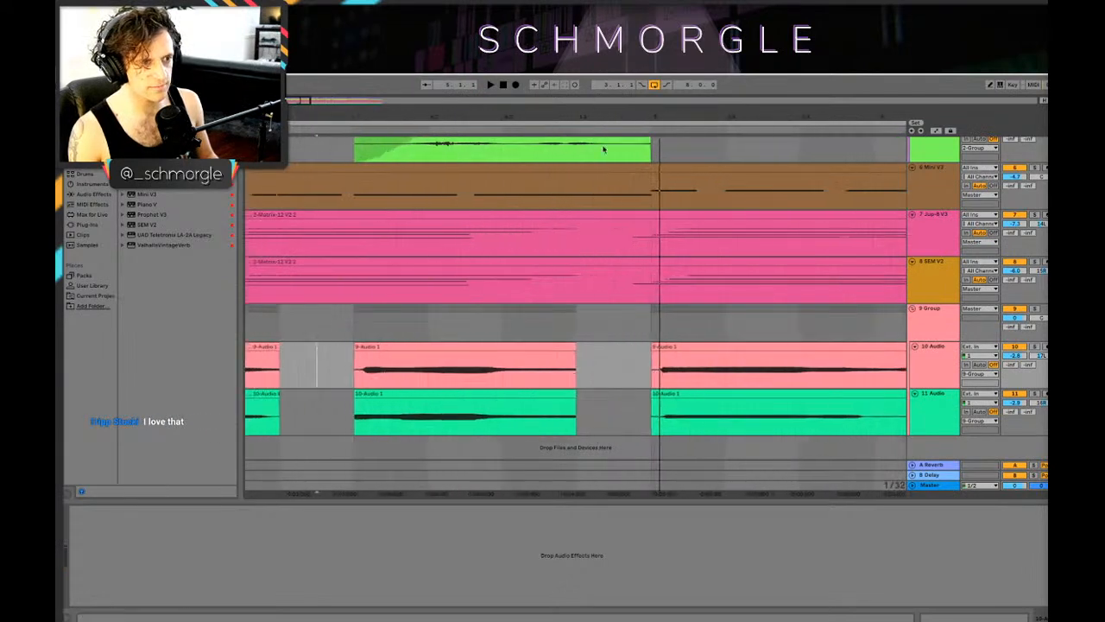
pyautogui.press('space')
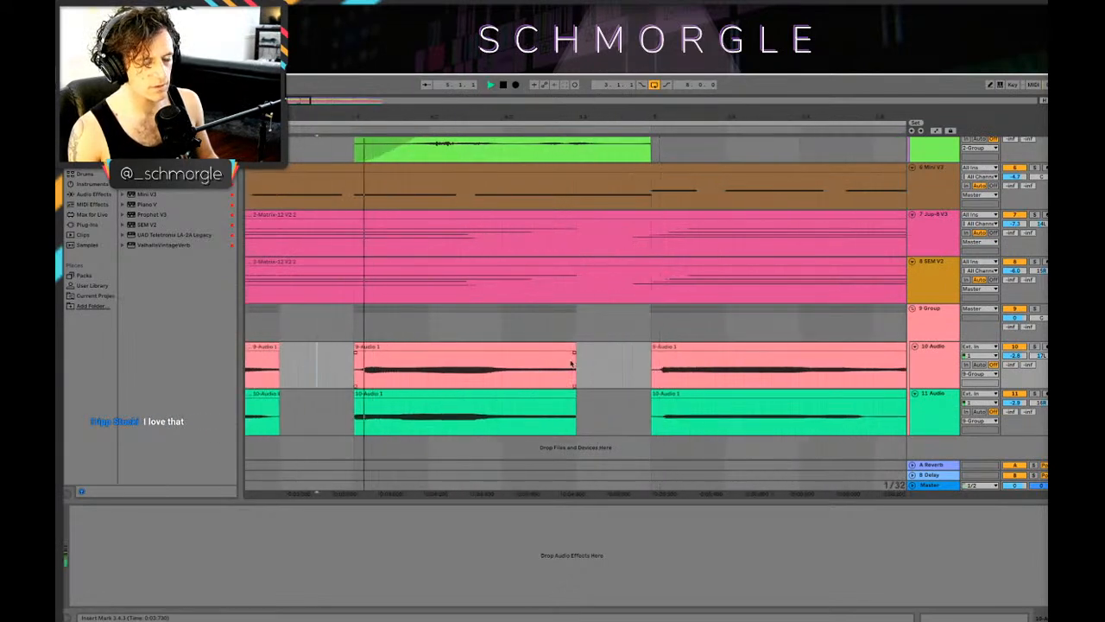
pyautogui.press('space')
pyautogui.moveTo(548, 372); pyautogui.dragTo(581, 412)
pyautogui.moveTo(563, 348)
pyautogui.mouseDown()
pyautogui.moveTo(609, 366)
pyautogui.moveTo(599, 356)
pyautogui.mouseUp()
pyautogui.click(466, 380)
pyautogui.press('space')
pyautogui.press('space')
# Step: Trim the copied slice to a 1/32 note on both recorded tracks and play it
pyautogui.moveTo(609, 394); pyautogui.dragTo(606, 332)
pyautogui.click(599, 347)
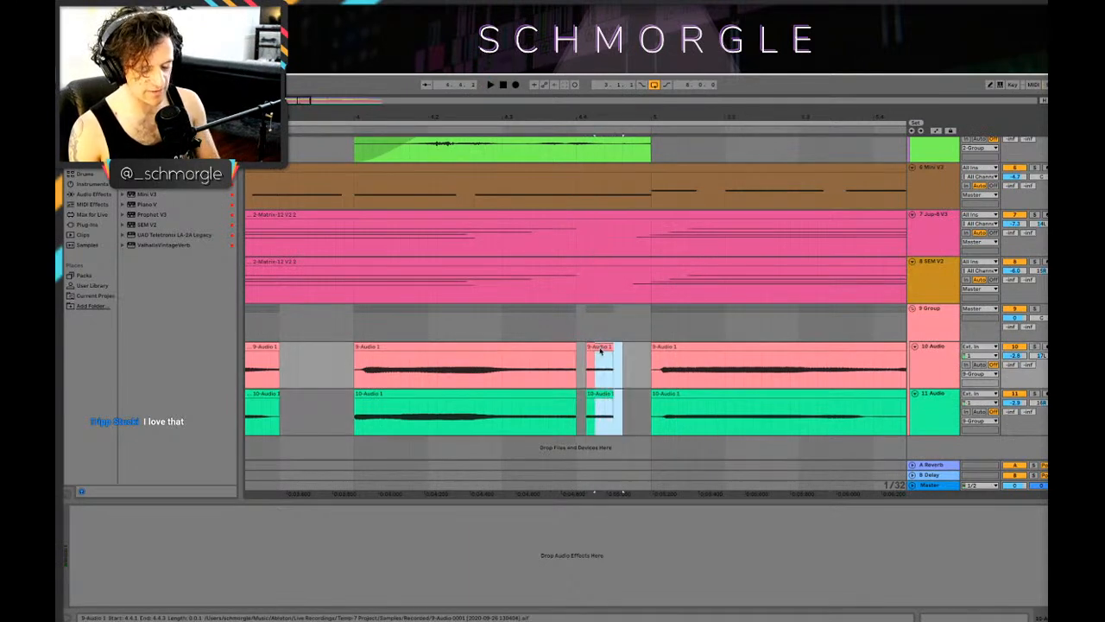
pyautogui.press('Delete')
pyautogui.click(534, 381)
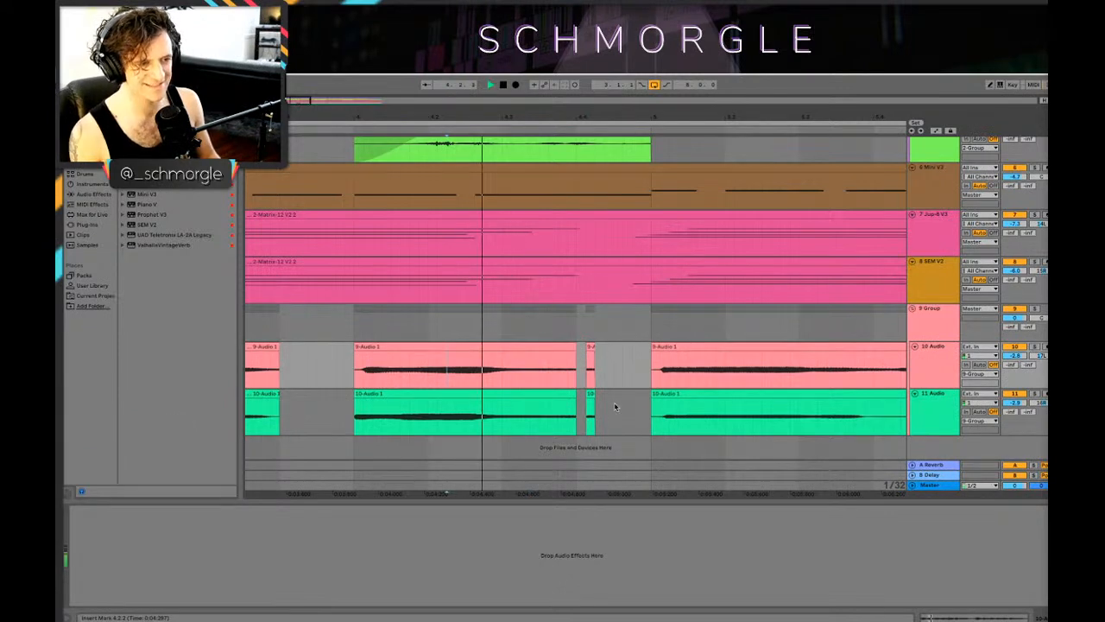
pyautogui.press('space')
# Step: Duplicate the short slice on both tracks, leaving a 1/32-note gap between the copies, and play the pattern
pyautogui.click(590, 347)
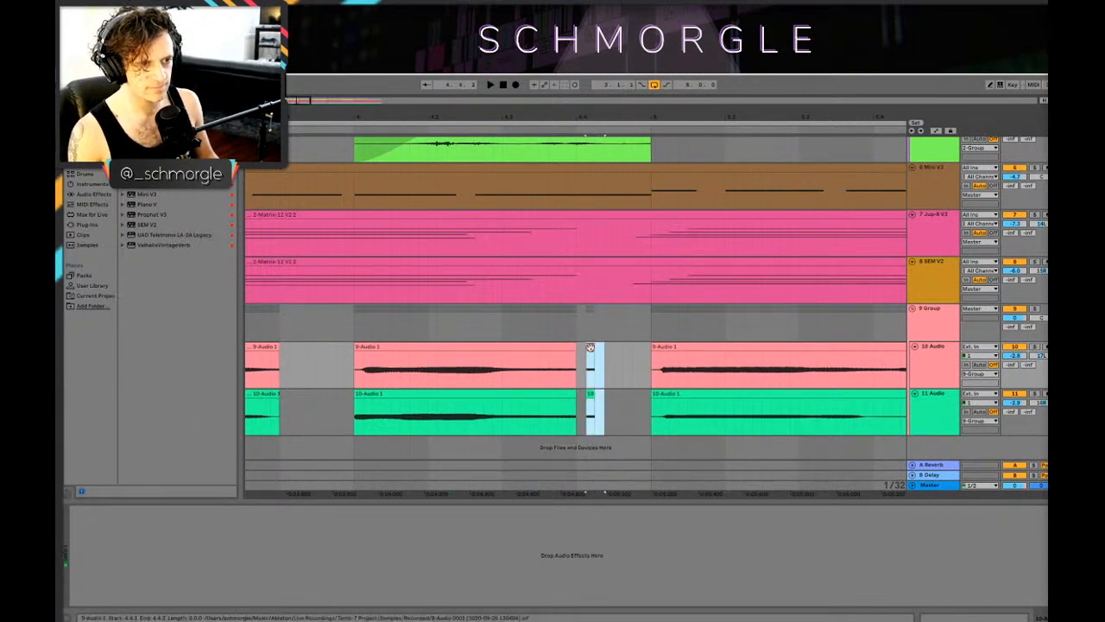
pyautogui.moveTo(591, 347); pyautogui.dragTo(609, 353)
pyautogui.click(458, 374)
pyautogui.press('space')
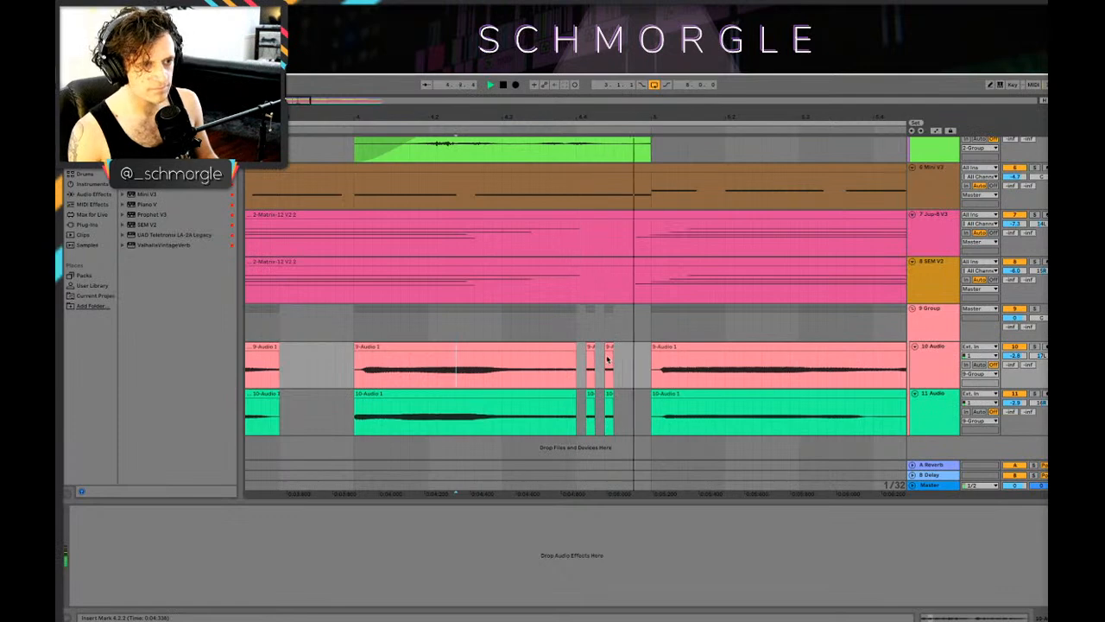
pyautogui.press('space')
# Step: Replace the second slice with a 1/16-note one closer to bar 5 on both tracks, and play it from the first gap
pyautogui.click(608, 350)
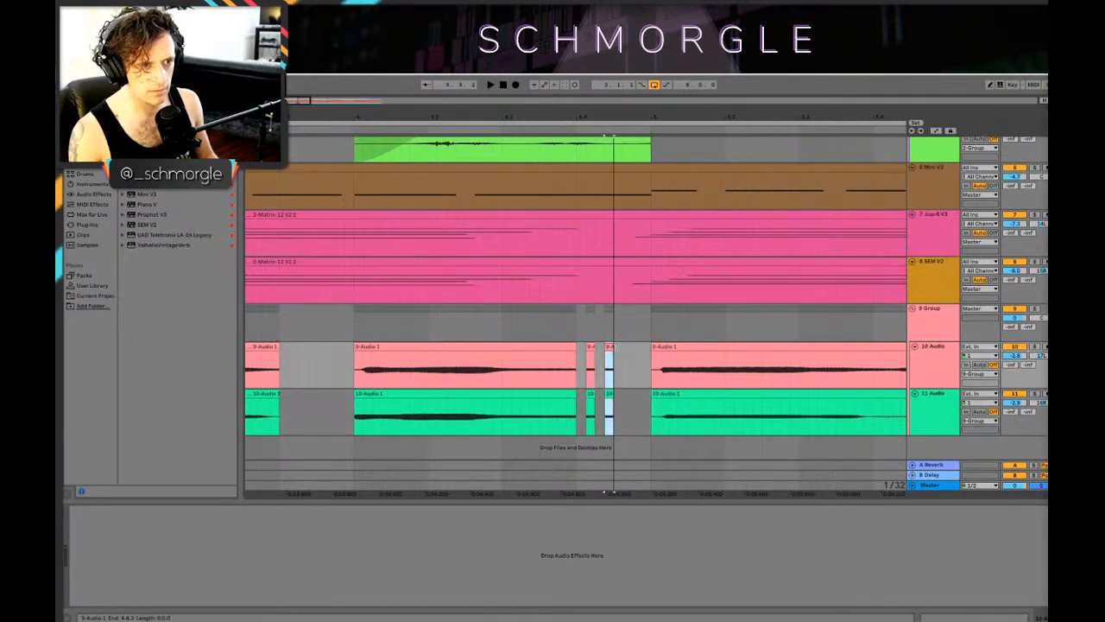
pyautogui.press('space')
pyautogui.moveTo(611, 347); pyautogui.dragTo(633, 353)
pyautogui.press('space')
pyautogui.click(531, 368)
pyautogui.press('space')
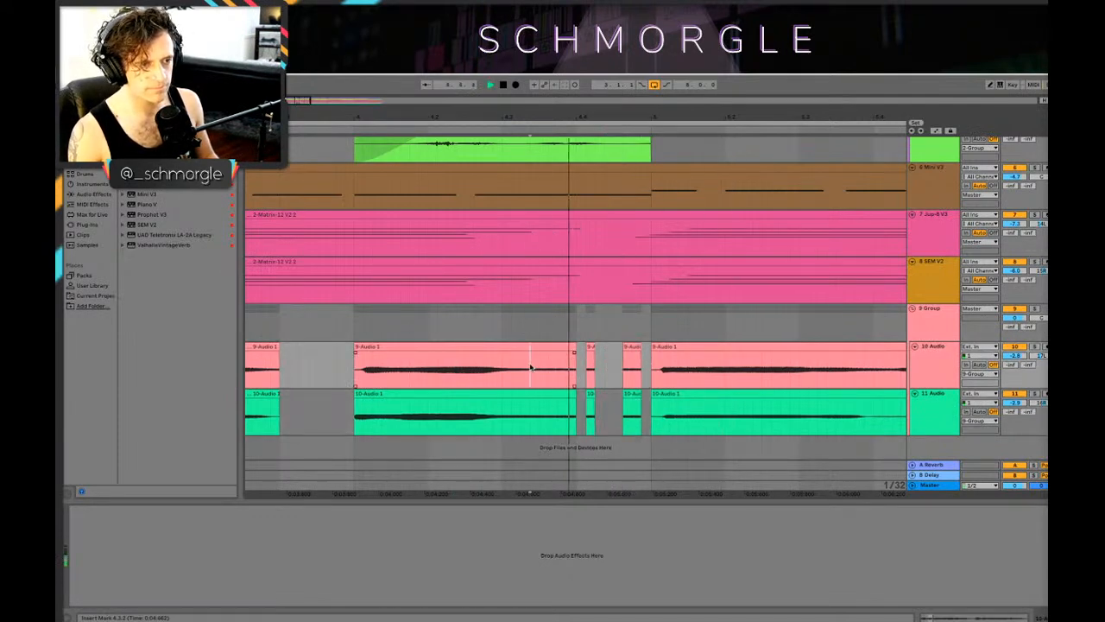
pyautogui.moveTo(299, 372); pyautogui.dragTo(307, 373)
pyautogui.press('space')
# Step: Move the first slice a 1/32 note later on both tracks and play the pattern from the start of bar 4
pyautogui.press('space')
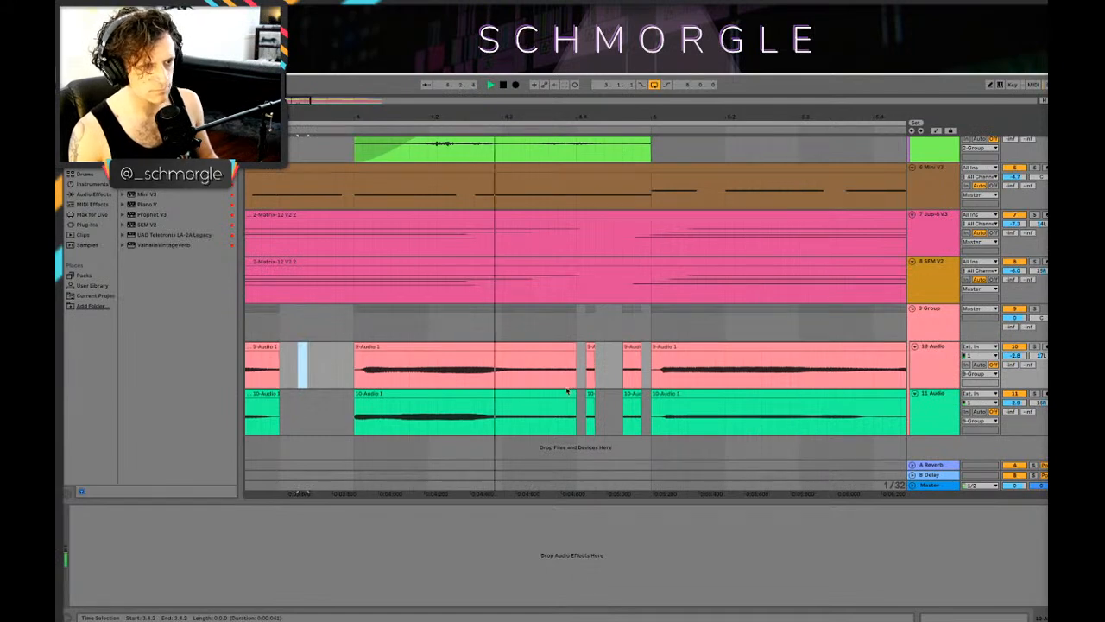
pyautogui.moveTo(611, 420); pyautogui.dragTo(594, 377)
pyautogui.press('space')
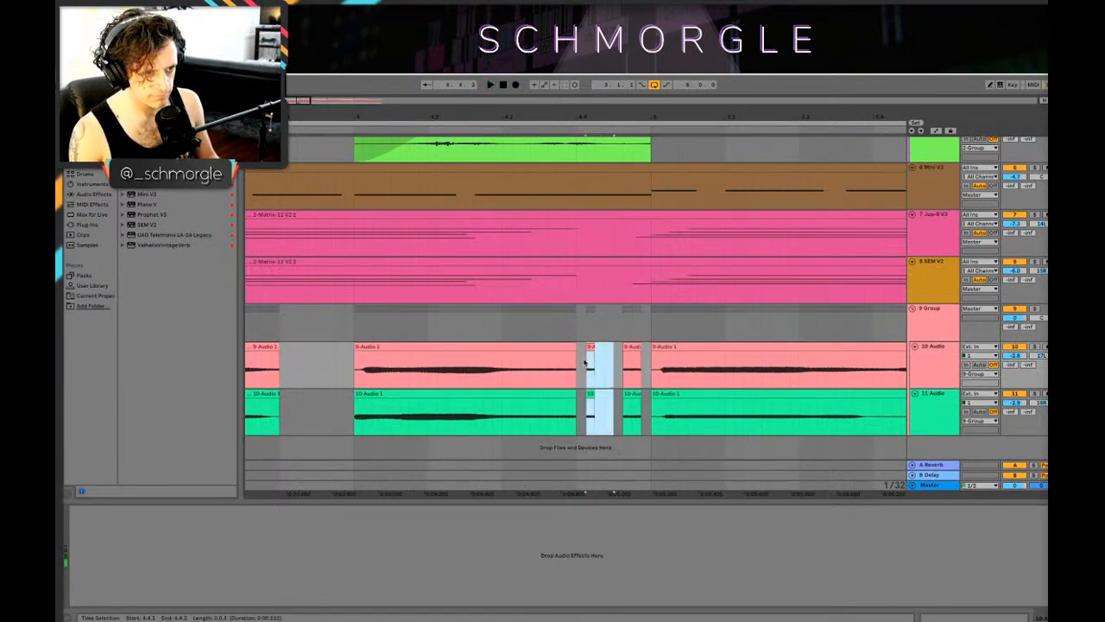
pyautogui.click(604, 358)
pyautogui.press('space')
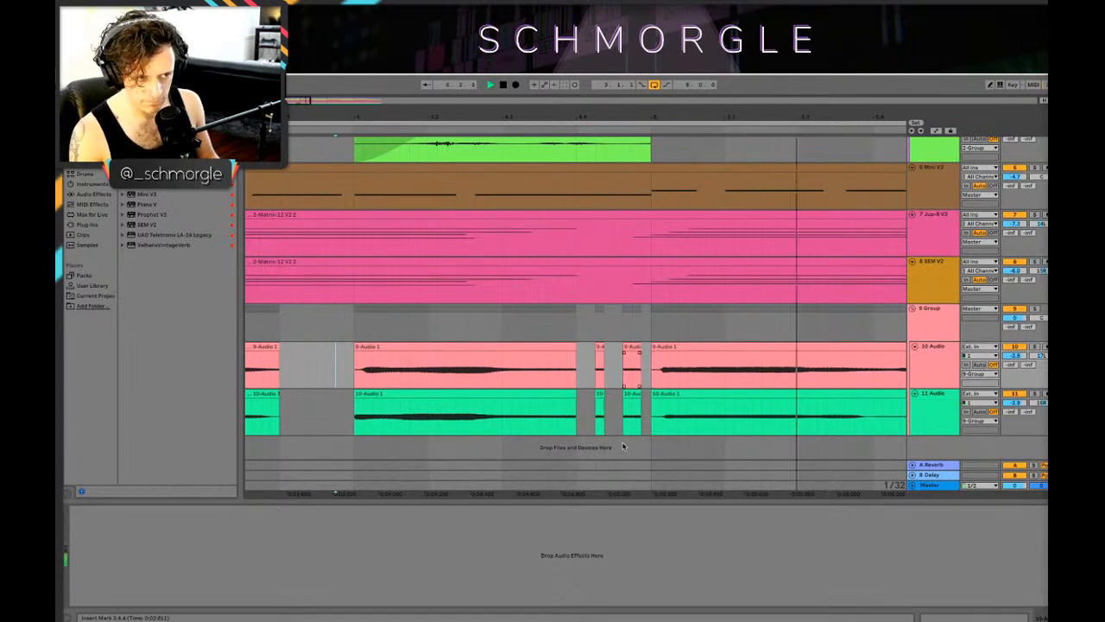
pyautogui.moveTo(614, 420); pyautogui.dragTo(607, 429)
pyautogui.press('space')
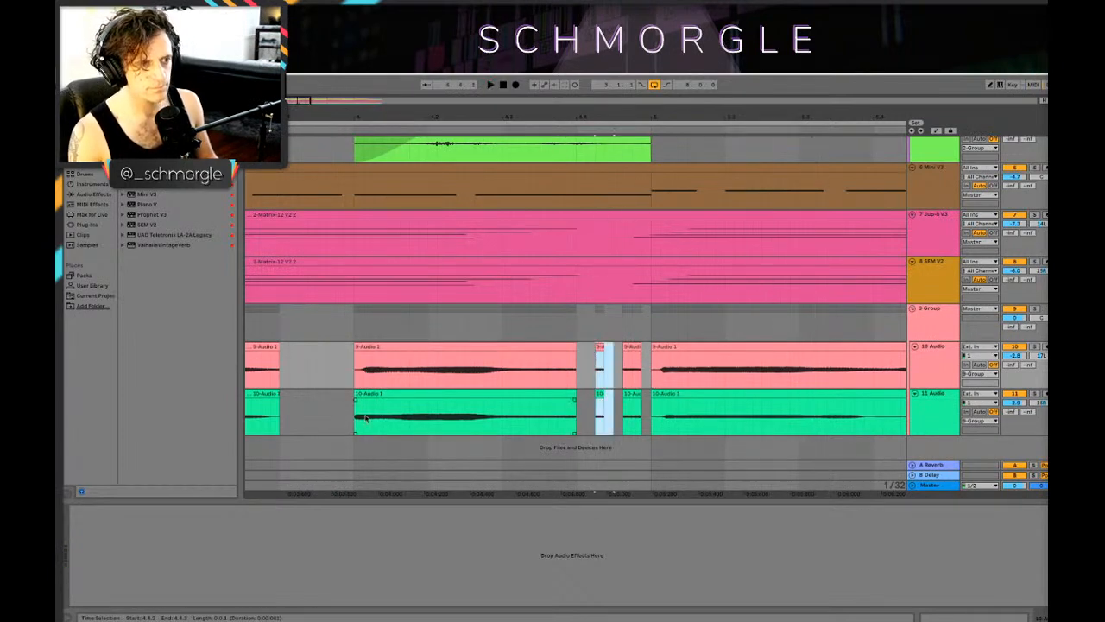
pyautogui.click(353, 402)
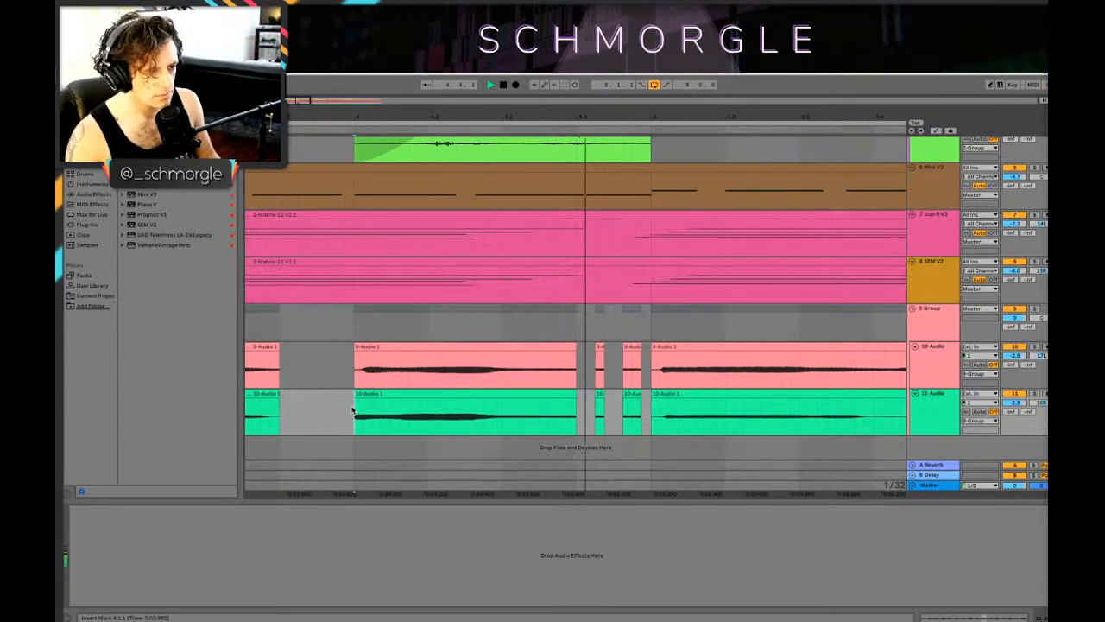
pyautogui.moveTo(652, 115); pyautogui.dragTo(693, 157)
pyautogui.press('space')
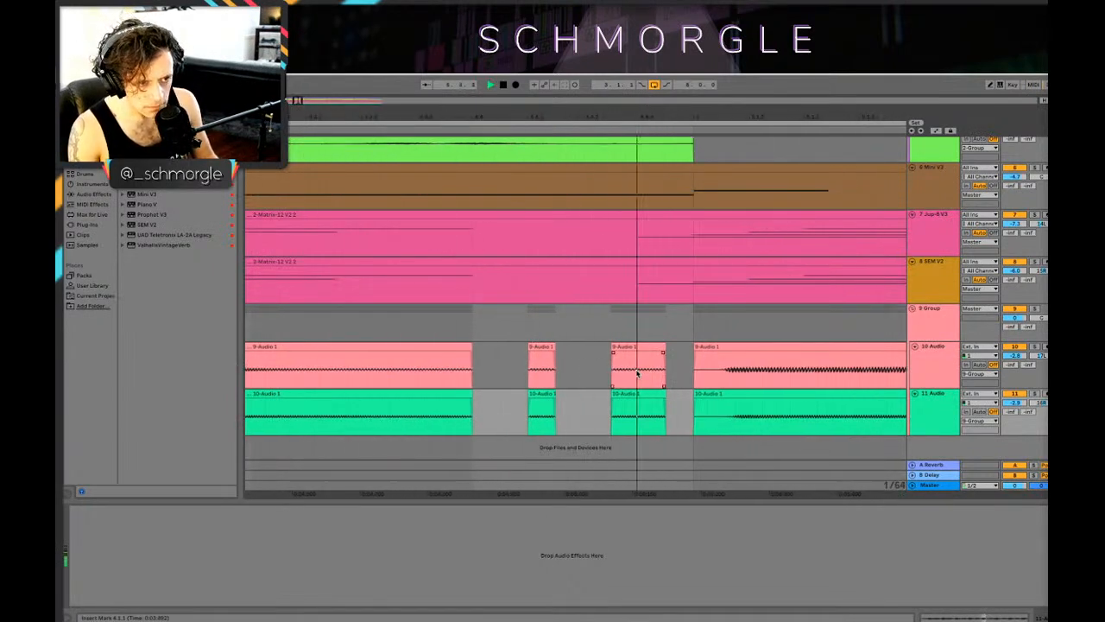
# Step: Move the slice nearest bar 5 a 1/64 note later on both recorded tracks and play the pattern
pyautogui.press('space')
pyautogui.click(629, 347)
pyautogui.keyDown('shift'); pyautogui.click(629, 394); pyautogui.keyUp('shift')
pyautogui.moveTo(629, 394); pyautogui.dragTo(644, 394)
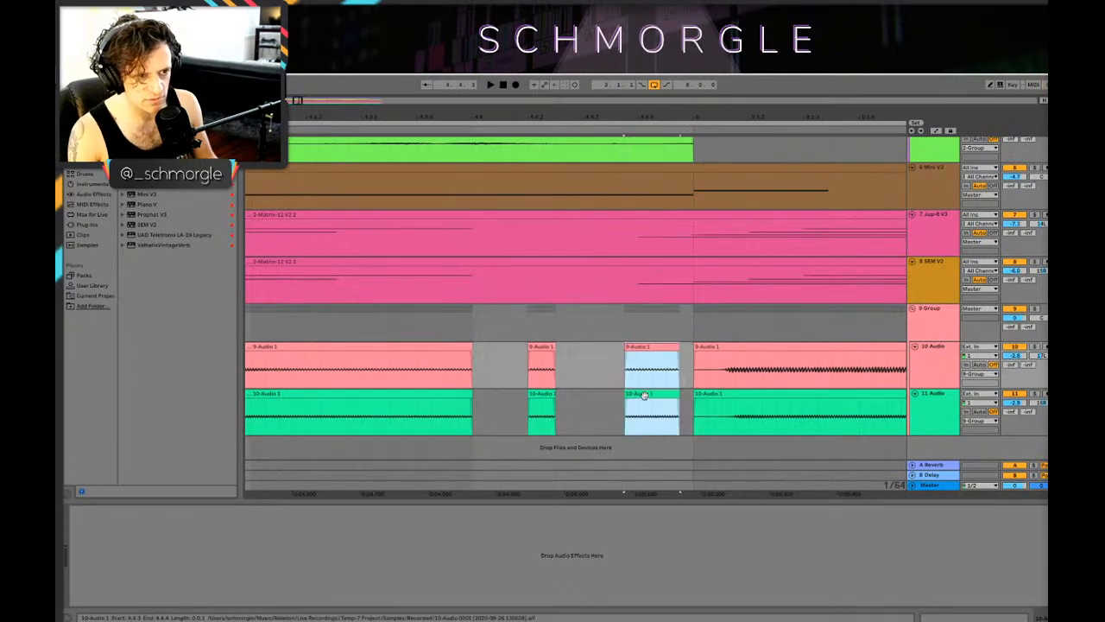
pyautogui.press('space')
pyautogui.click(374, 380)
pyautogui.press('space')
pyautogui.press('space')
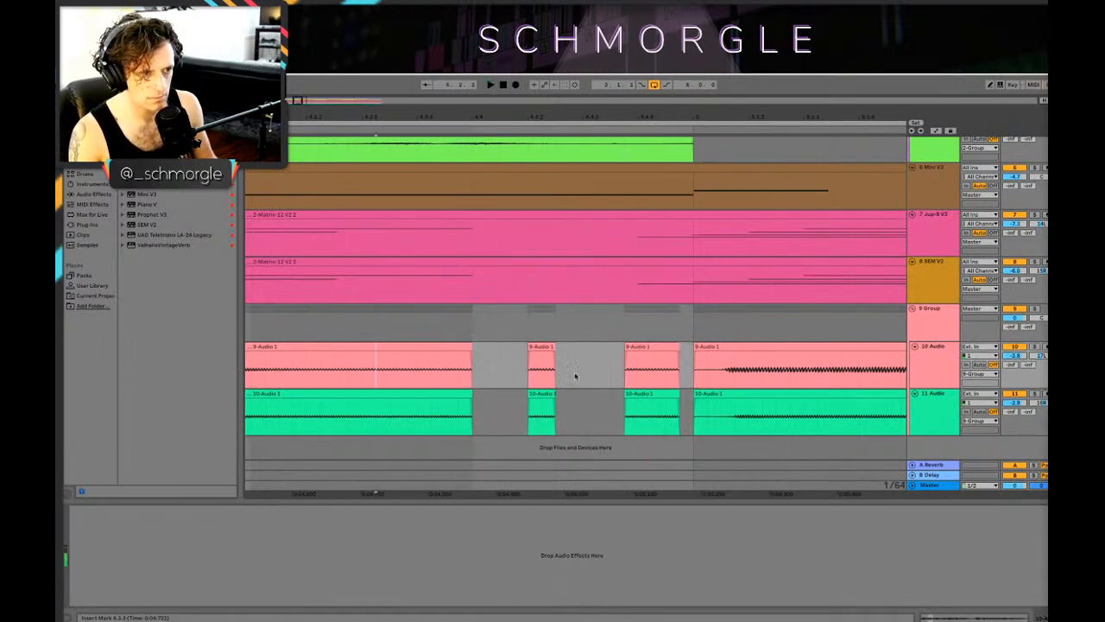
pyautogui.press('space')
# Step: Try moving the short slice a 1/32 note later on both tracks, play it, and undo the move
pyautogui.moveTo(581, 433)
pyautogui.mouseDown()
pyautogui.moveTo(511, 334)
pyautogui.moveTo(560, 349)
pyautogui.mouseUp()
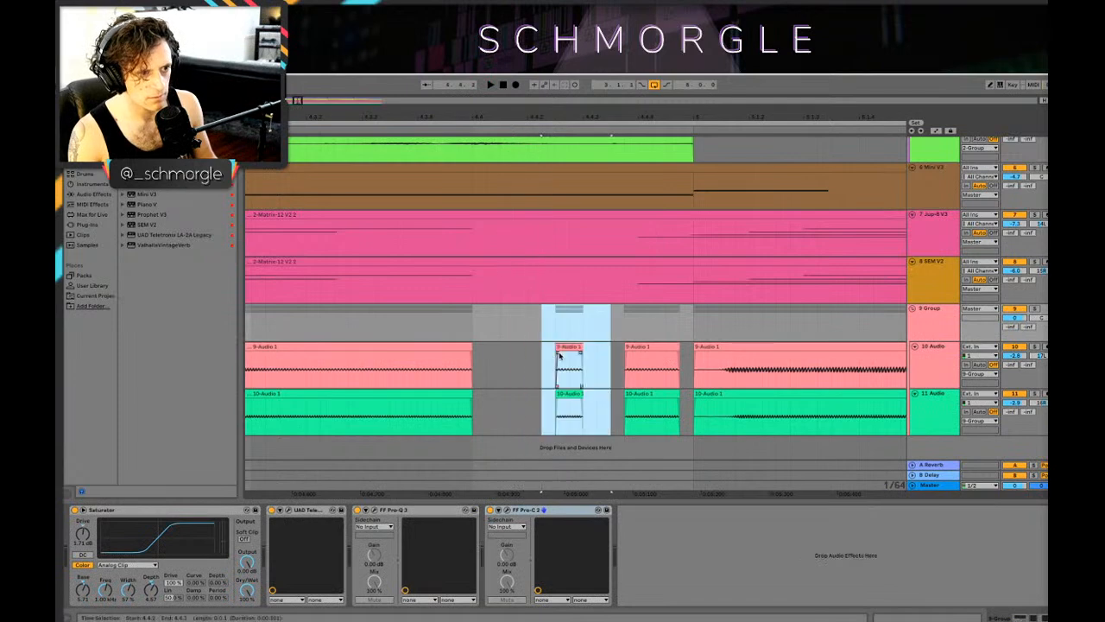
pyautogui.click(268, 382)
pyautogui.press('space')
pyautogui.moveTo(419, 116)
pyautogui.mouseDown()
pyautogui.moveTo(483, 113)
pyautogui.moveTo(496, 143)
pyautogui.moveTo(576, 112)
pyautogui.mouseUp()
pyautogui.hotkey('ctrl', 'z')
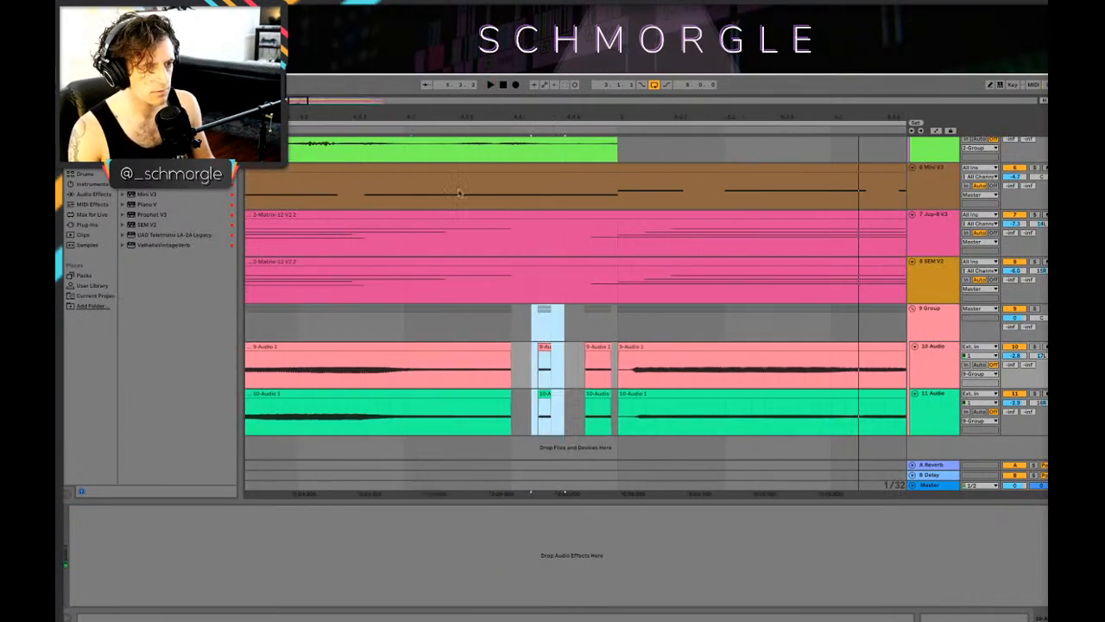
pyautogui.click(349, 375)
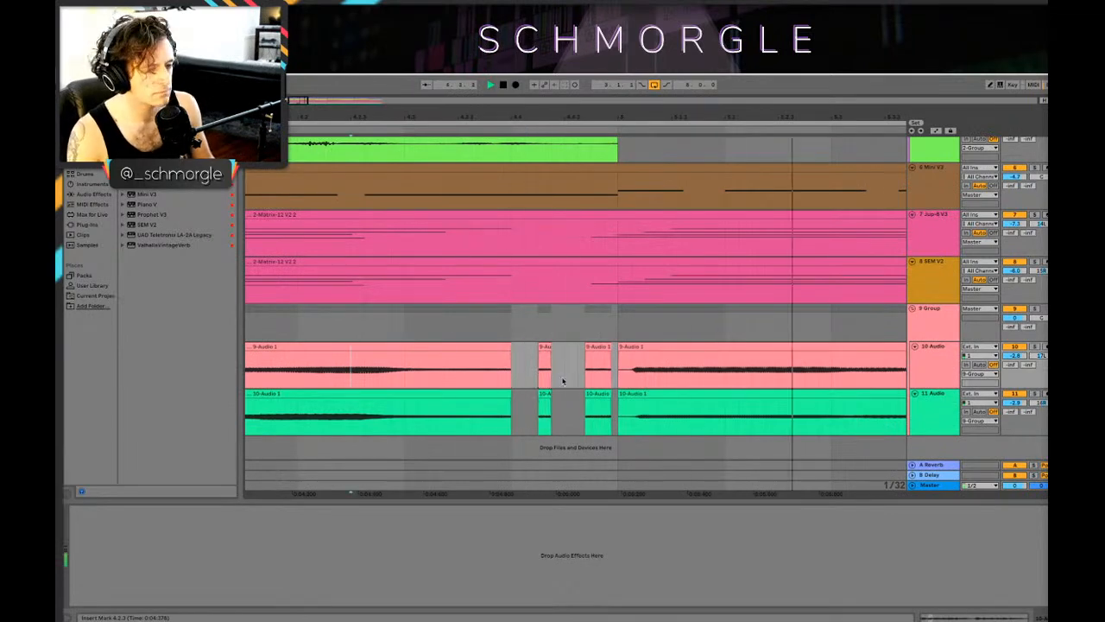
# Step: Raise the clip gain of the short slice to about 3 dB on both recorded tracks and play it
pyautogui.moveTo(776, 114); pyautogui.dragTo(541, 365)
pyautogui.click(436, 347)
pyautogui.keyDown('shift'); pyautogui.click(438, 395); pyautogui.keyUp('shift')
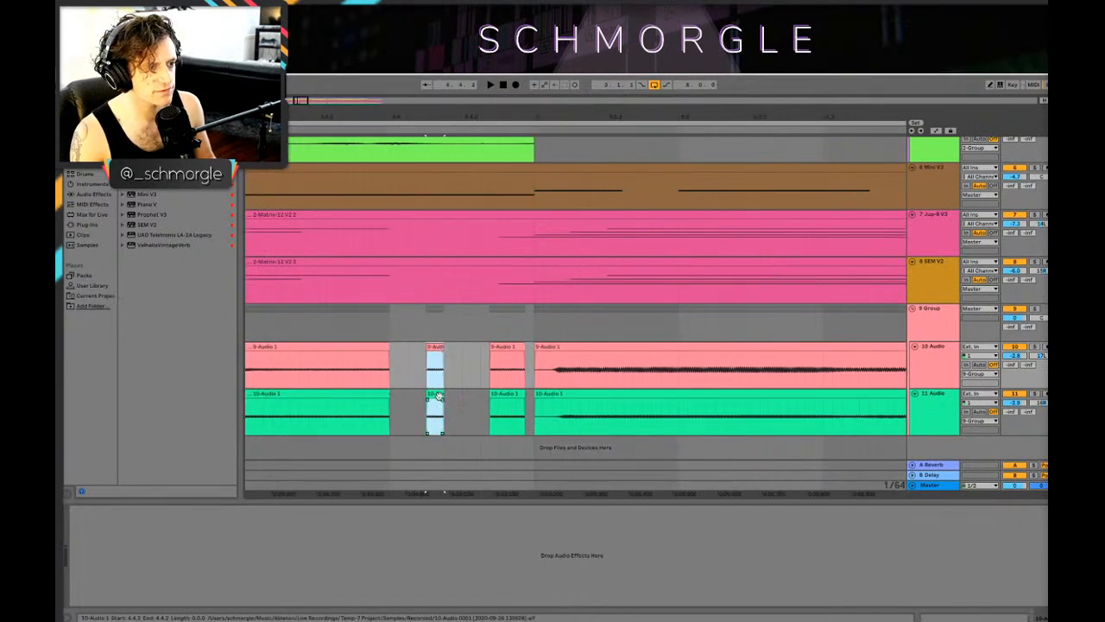
pyautogui.rightClick(437, 398)
pyautogui.press('Escape')
pyautogui.doubleClick(437, 398)
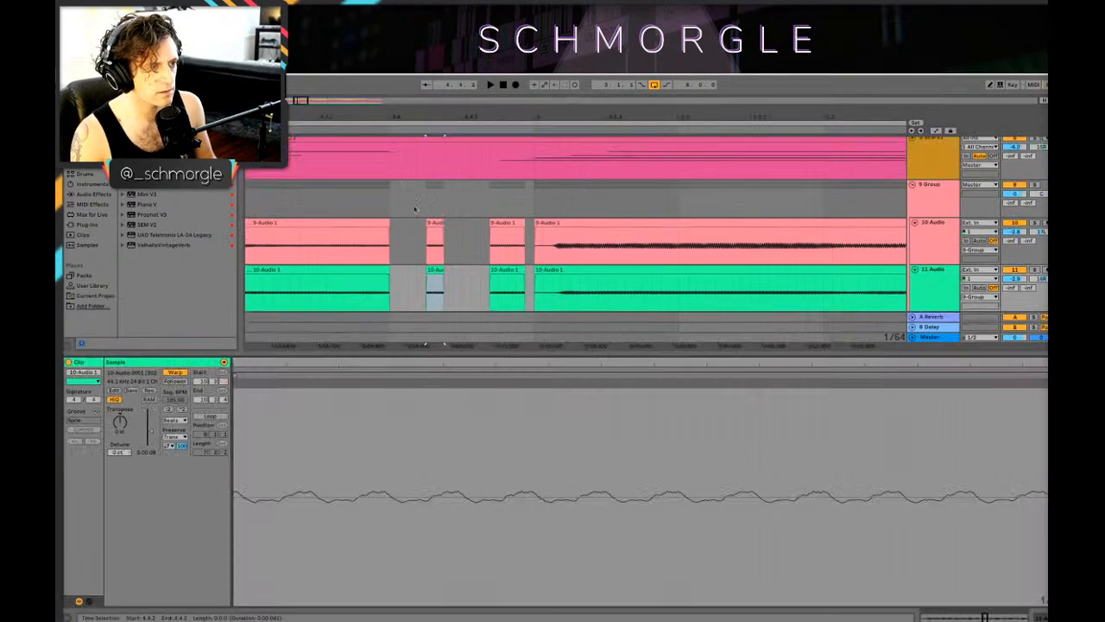
pyautogui.keyDown('shift'); pyautogui.click(434, 242); pyautogui.keyUp('shift')
pyautogui.moveTo(151, 436); pyautogui.dragTo(152, 427)
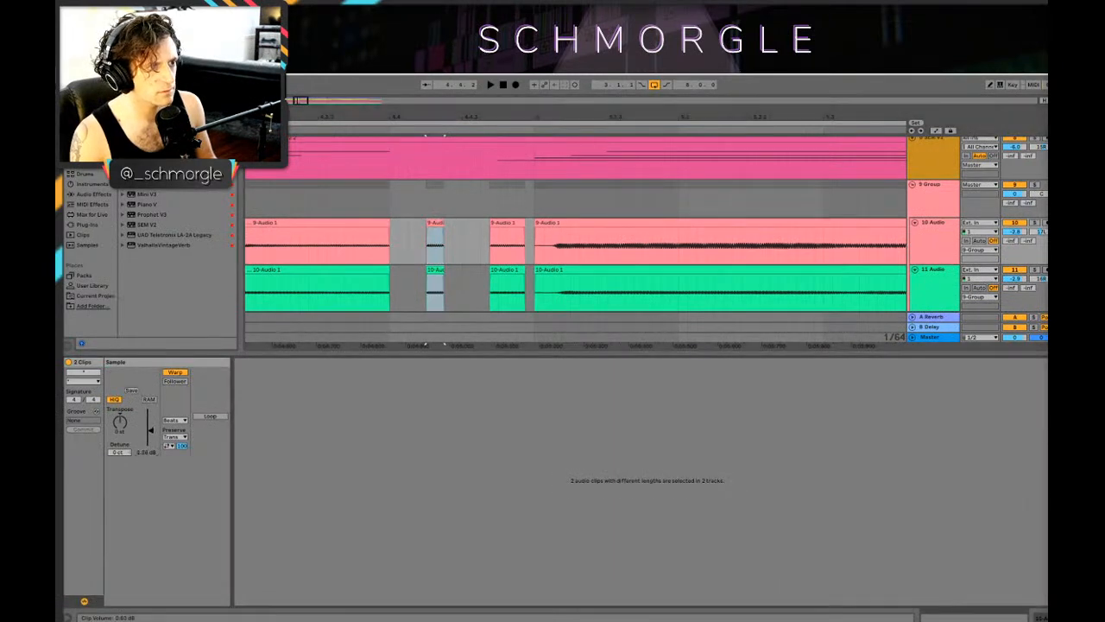
pyautogui.click(309, 282)
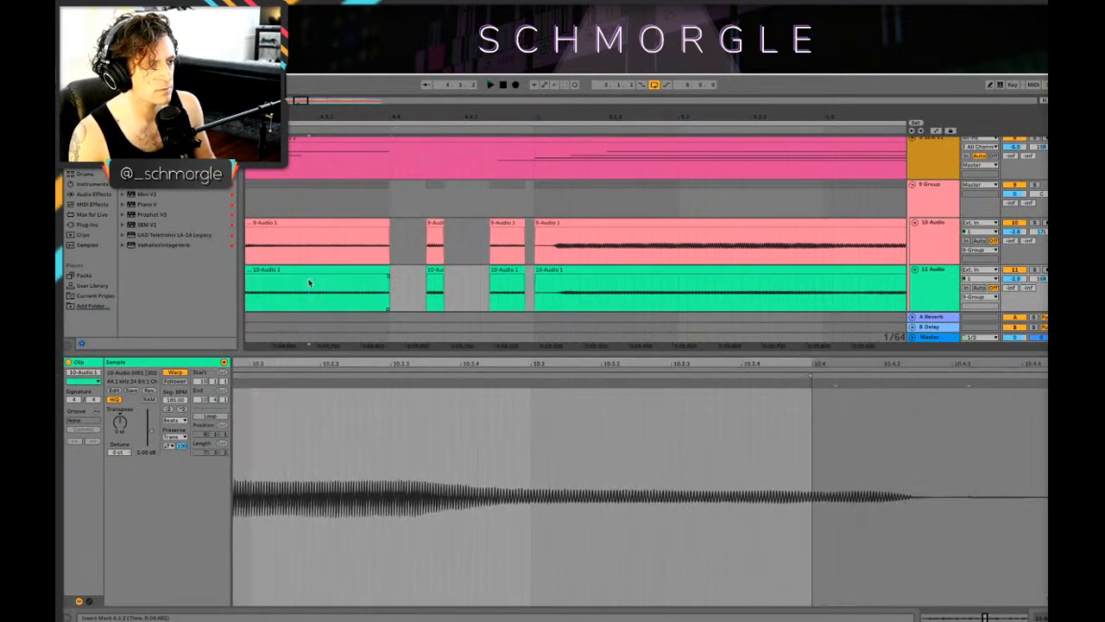
pyautogui.press('space')
pyautogui.press('space')
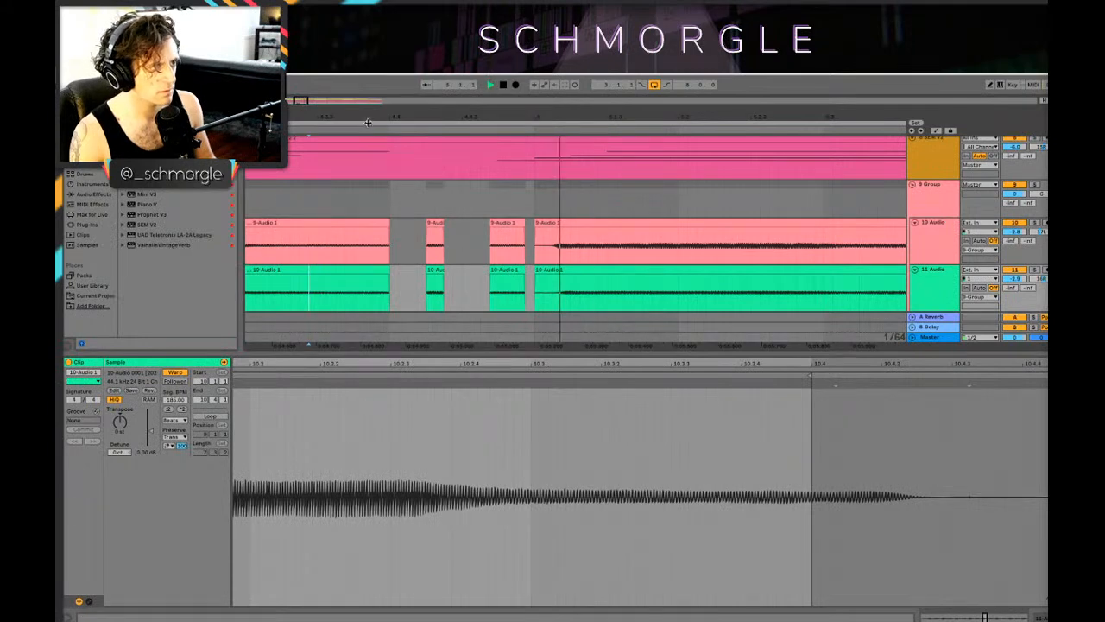
pyautogui.press('space')
# Step: Delete the last 3/32 note of the long bar 4 clip on both tracks and play from just before bar 4
pyautogui.moveTo(368, 119); pyautogui.dragTo(530, 102)
pyautogui.press('space')
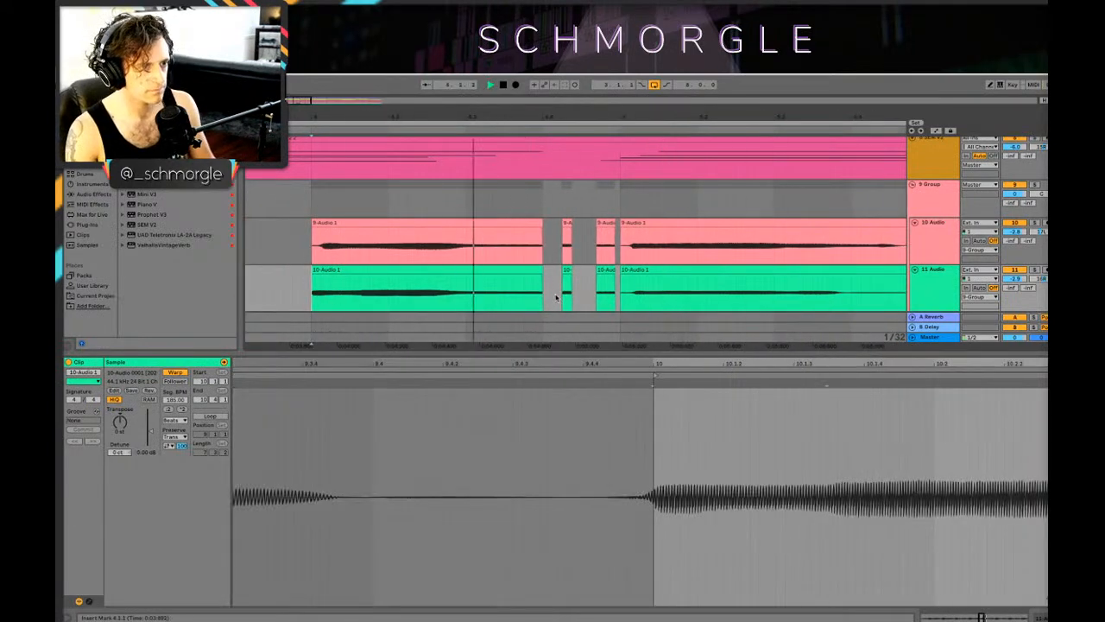
pyautogui.moveTo(549, 314); pyautogui.dragTo(514, 223)
pyautogui.press('Delete')
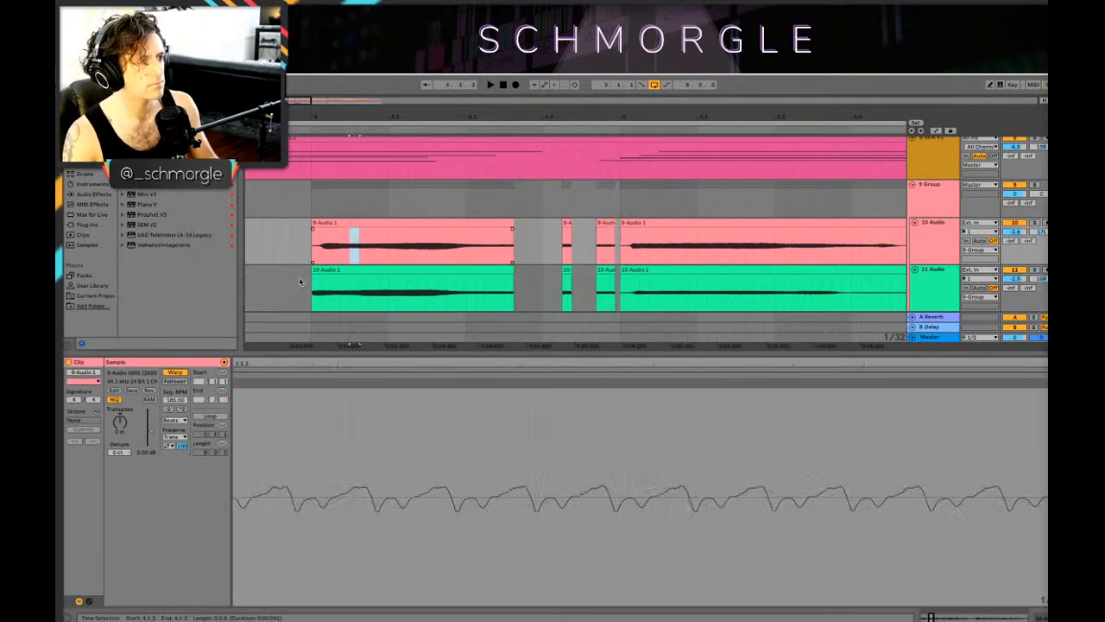
pyautogui.click(300, 281)
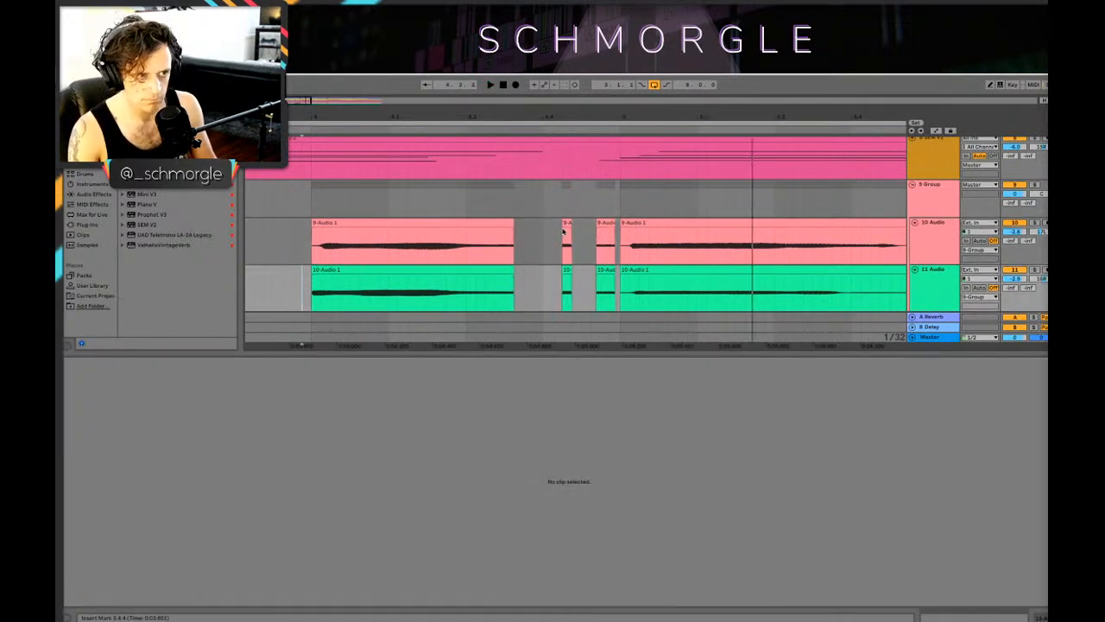
# Step: Move the short slice a 1/16 note earlier on both tracks, to 4.4.1, and play from just before bar 3
pyautogui.click(565, 223)
pyautogui.keyDown('shift'); pyautogui.click(566, 270); pyautogui.keyUp('shift')
pyautogui.moveTo(565, 271); pyautogui.dragTo(547, 270)
pyautogui.press('space')
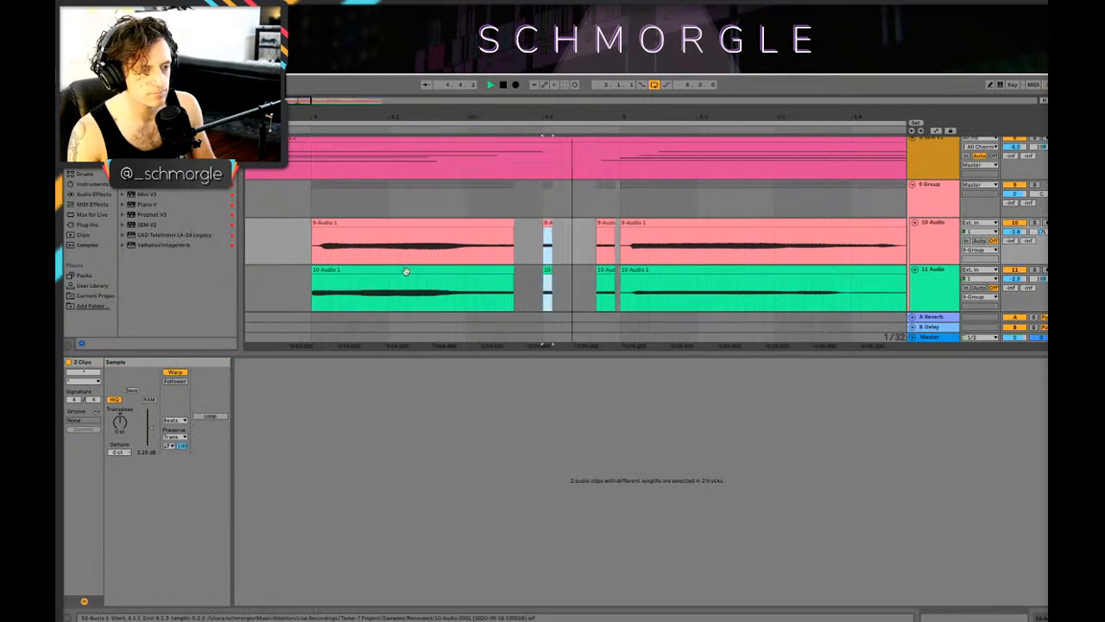
pyautogui.click(331, 259)
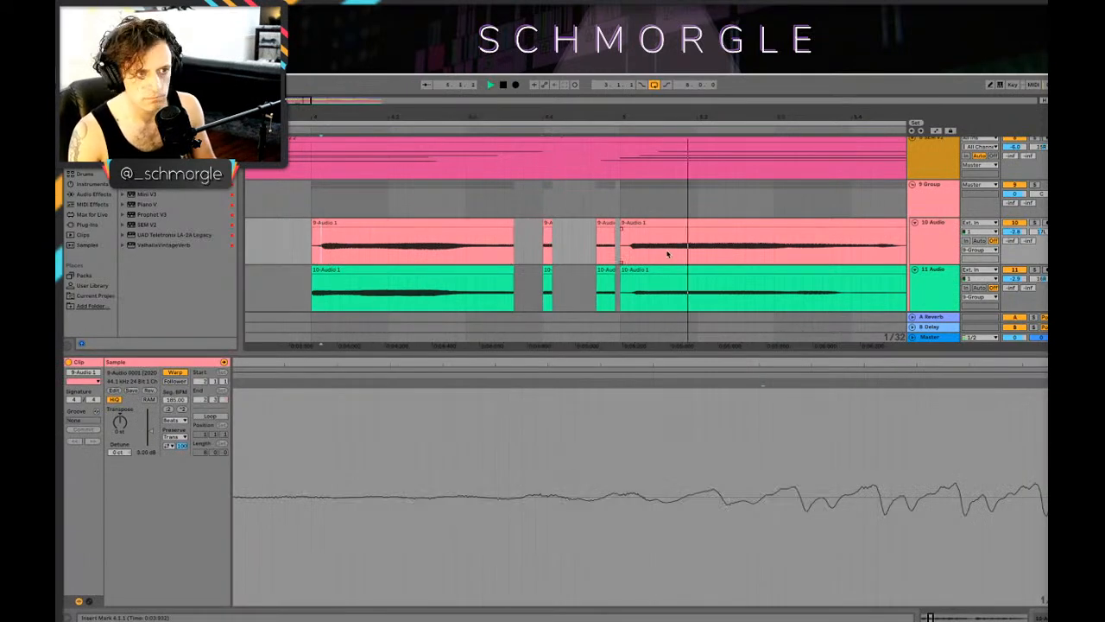
pyautogui.press('space')
pyautogui.moveTo(617, 117); pyautogui.dragTo(617, 78)
pyautogui.click(341, 272)
pyautogui.press('space')
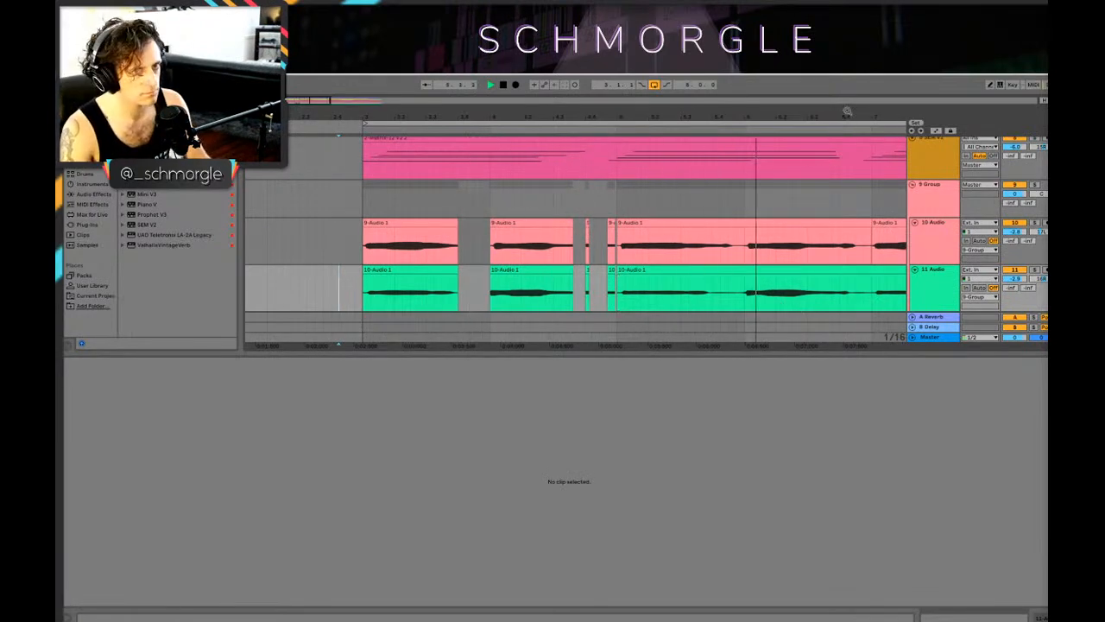
# Step: Split off the last beat of bar 6, from 6.4.1 to 7.1.1, as a separate clip on both recorded tracks
pyautogui.moveTo(847, 111); pyautogui.dragTo(629, 103)
pyautogui.press('space')
pyautogui.click(627, 258)
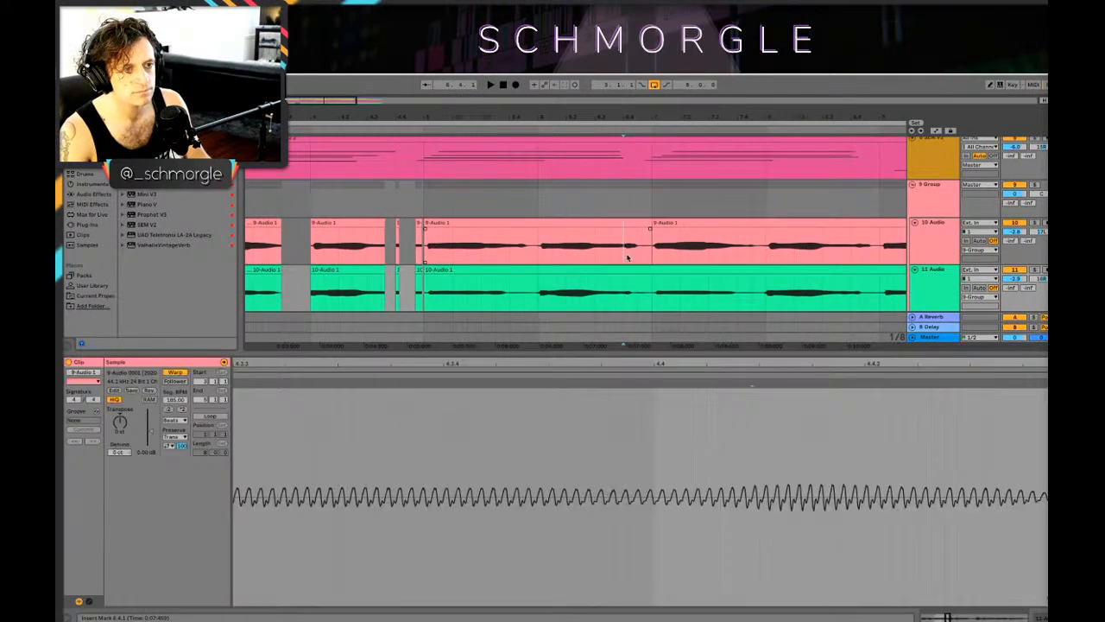
pyautogui.moveTo(628, 257); pyautogui.dragTo(651, 293)
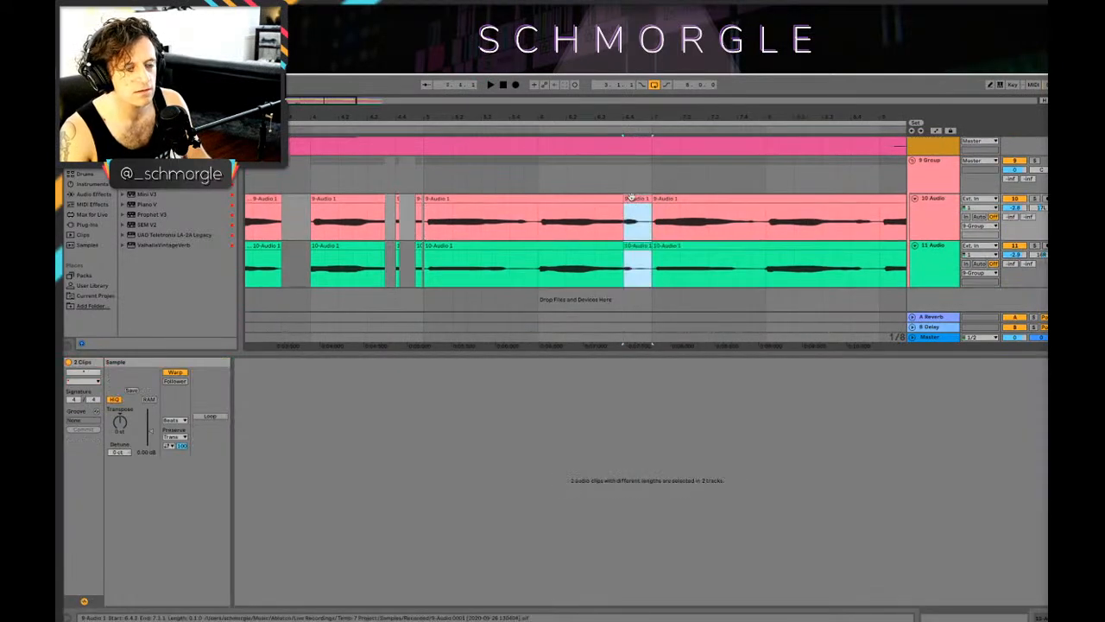
pyautogui.click(631, 198)
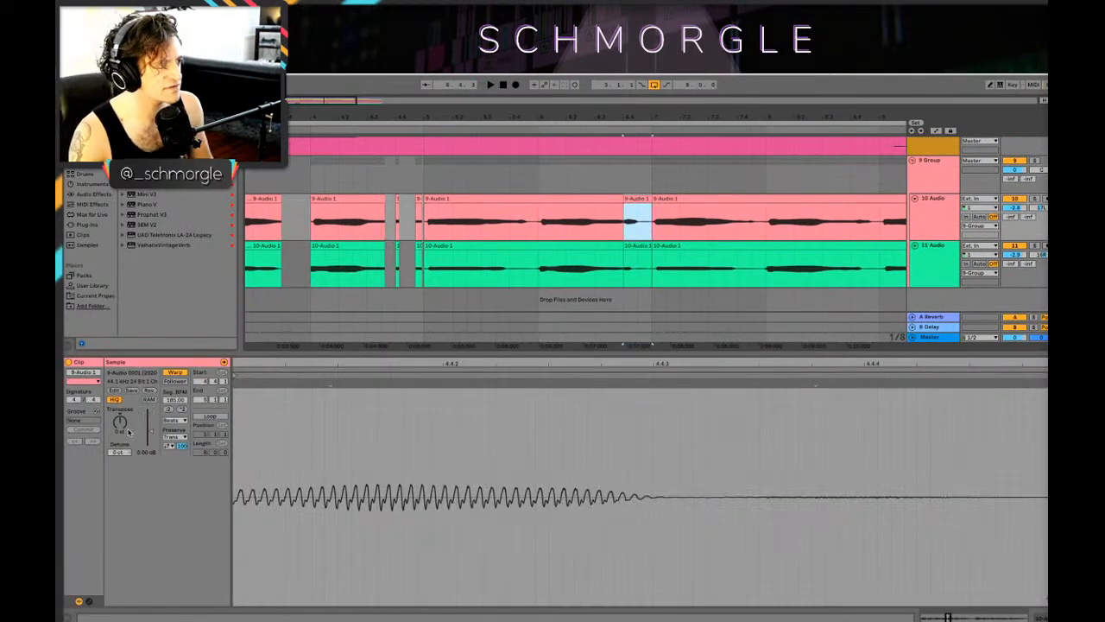
# Step: Solo the 10 Audio track, try transposing its one-beat slice at the end of bar 6, and play it
pyautogui.click(128, 432)
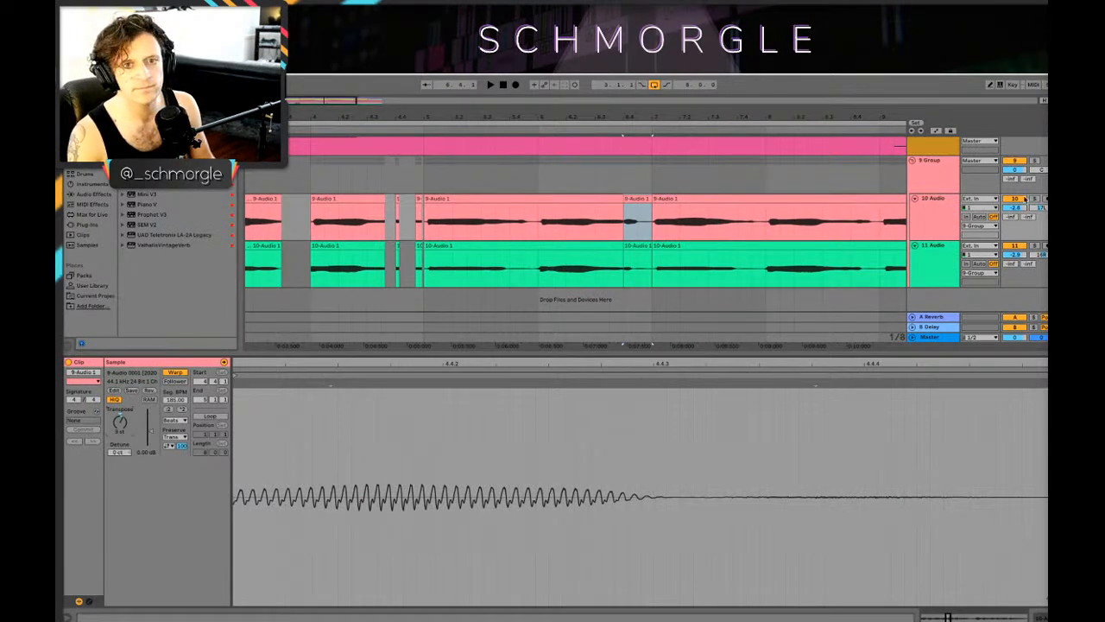
pyautogui.click(524, 224)
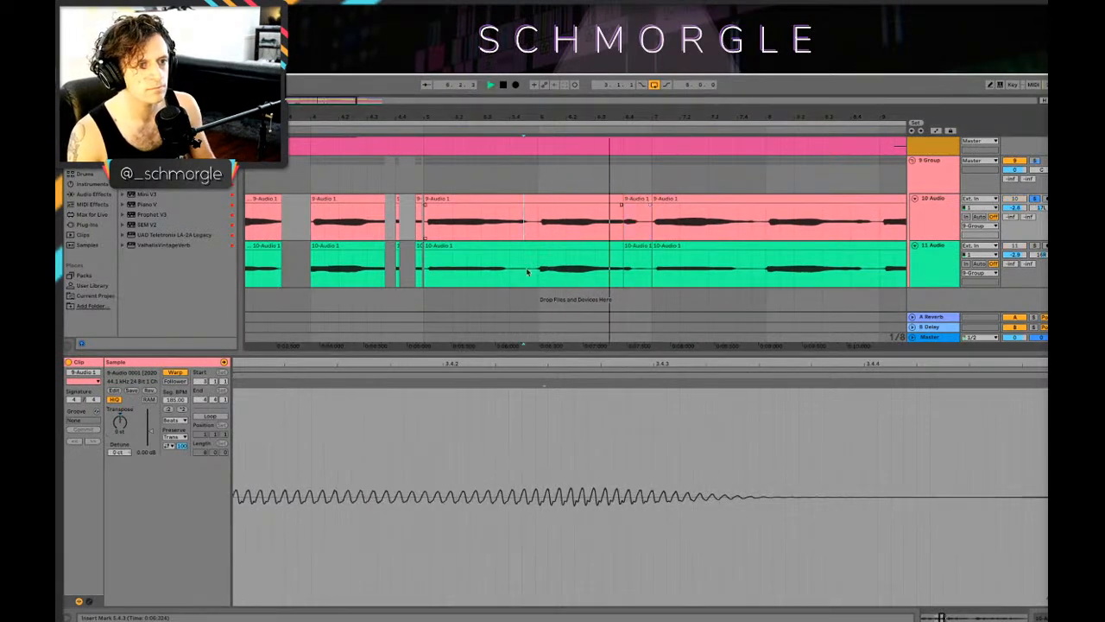
pyautogui.click(637, 198)
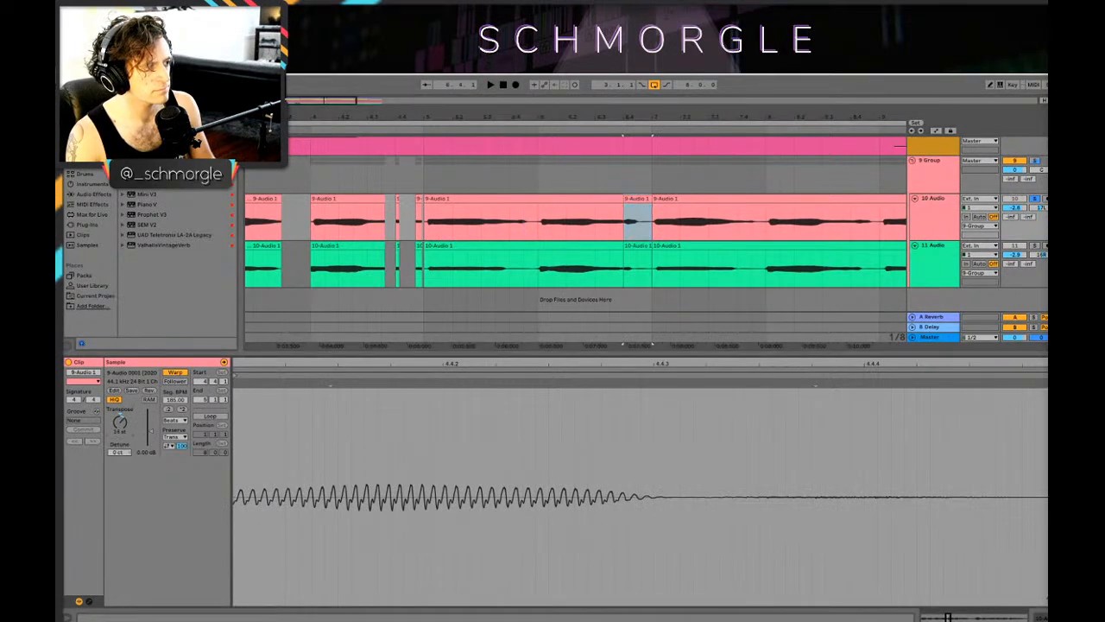
pyautogui.press('space')
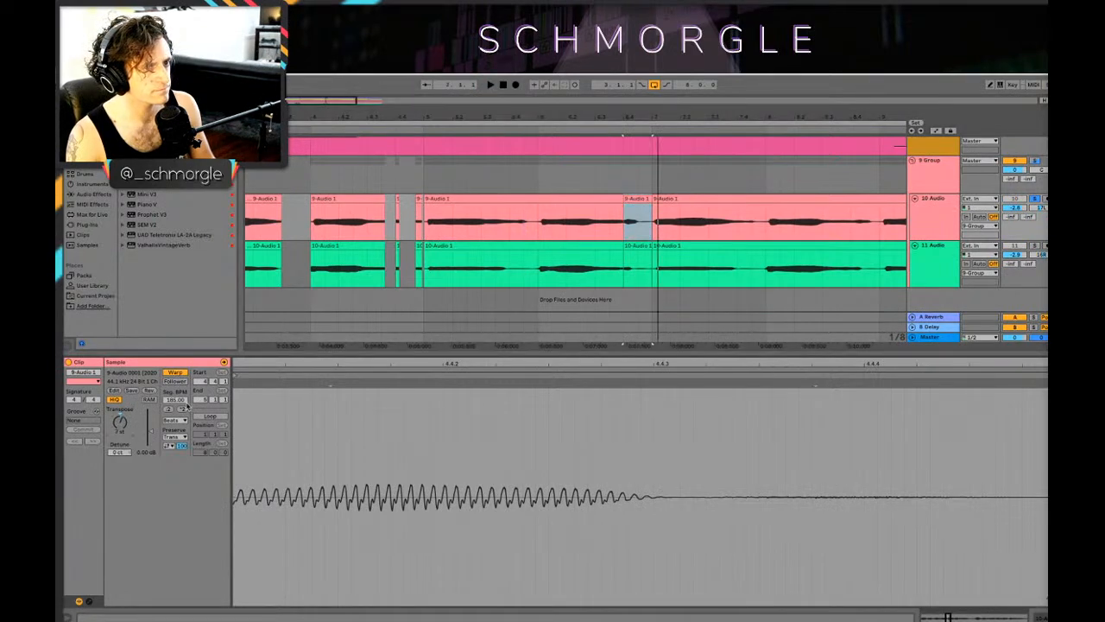
pyautogui.click(547, 221)
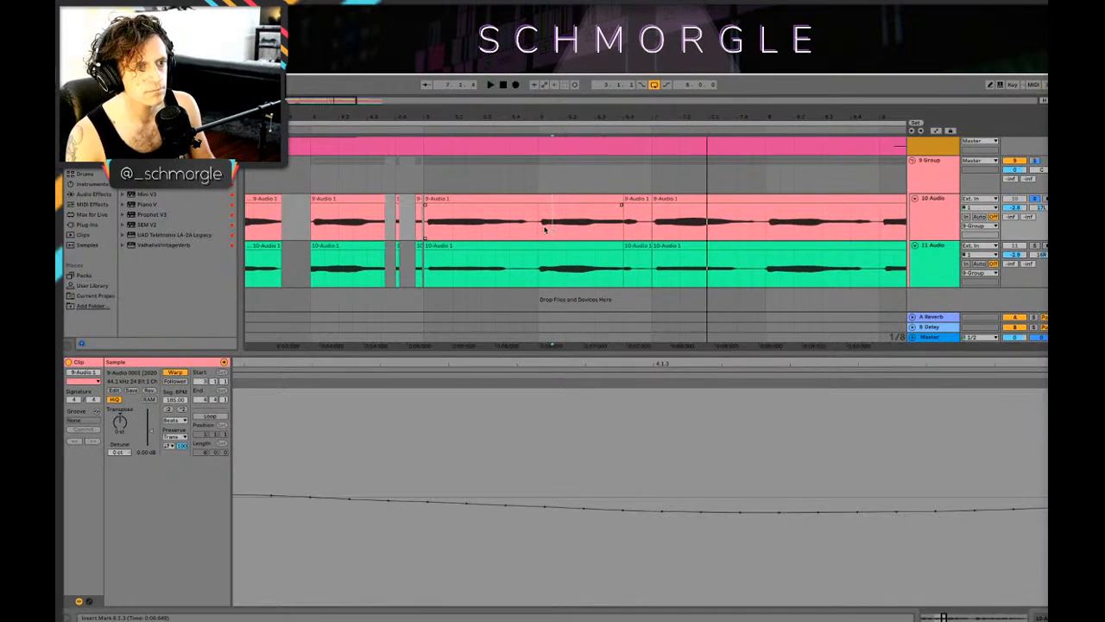
pyautogui.press('space')
pyautogui.press('space')
# Step: Replace the last beat of bar 6 with a copy of the bar's first beat on both tracks, and play it from bar 5
pyautogui.moveTo(542, 231); pyautogui.dragTo(639, 217)
pyautogui.moveTo(542, 269); pyautogui.dragTo(640, 267)
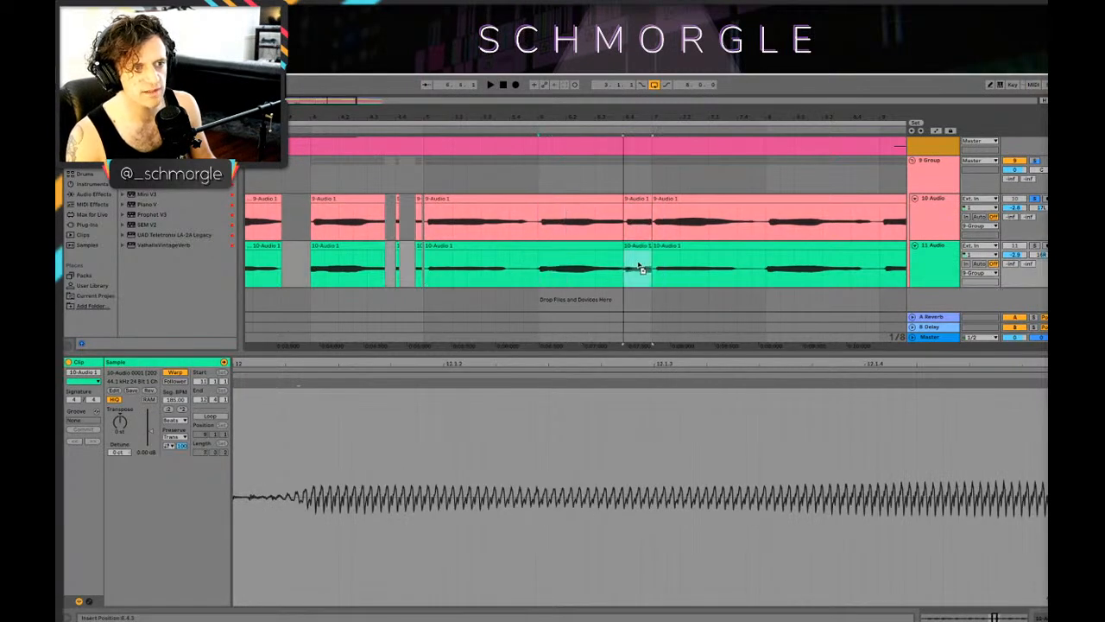
pyautogui.click(521, 259)
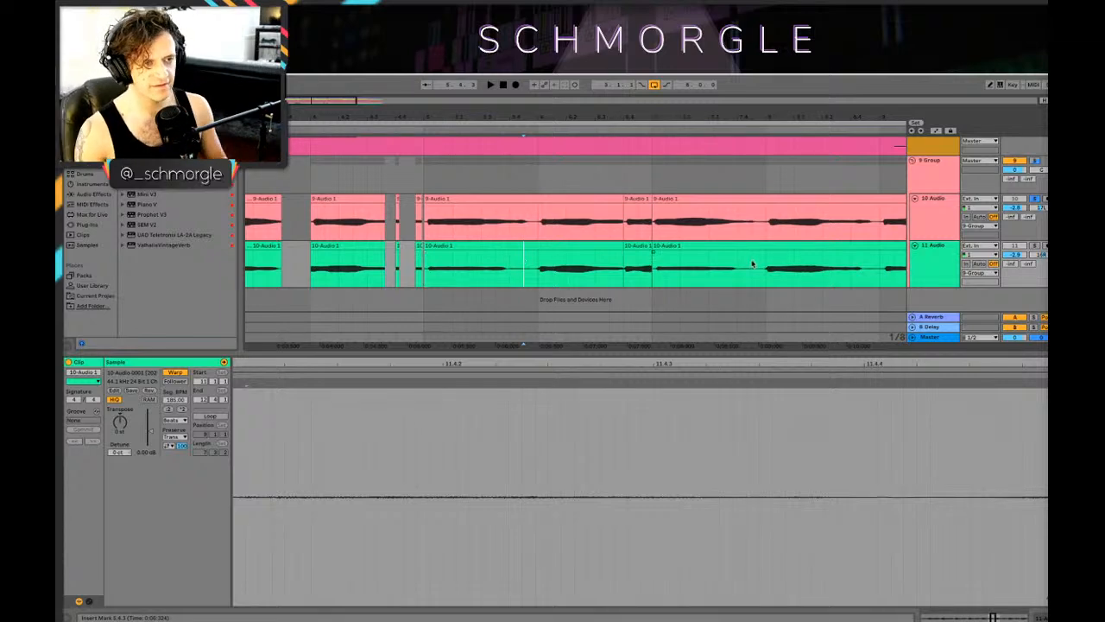
pyautogui.hotkey('shift', 'Tab')
pyautogui.moveTo(505, 113); pyautogui.dragTo(494, 138)
pyautogui.moveTo(702, 114); pyautogui.dragTo(619, 114)
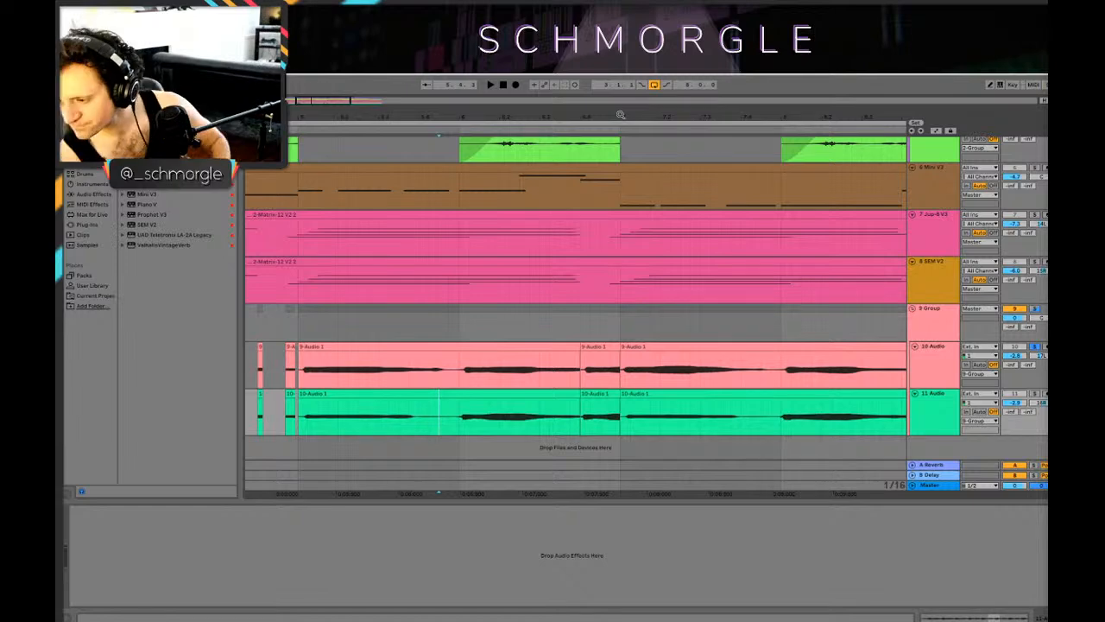
pyautogui.click(370, 373)
pyautogui.press('space')
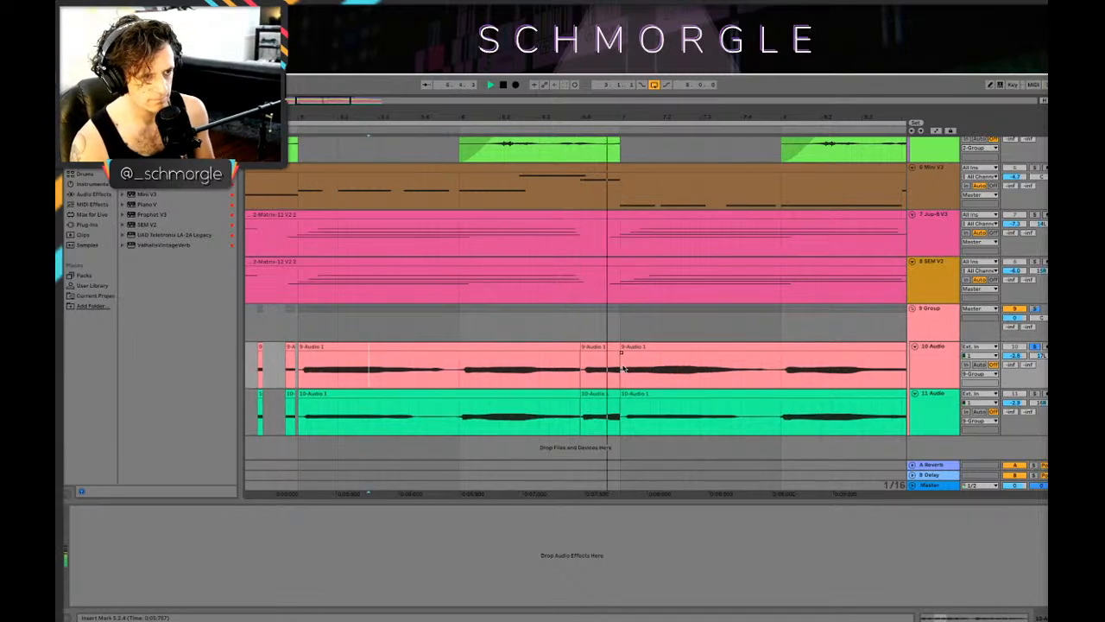
# Step: Transpose the copied 10 Audio slice on the last beat of bar 6 and play it from the start of bar 6
pyautogui.doubleClick(604, 369)
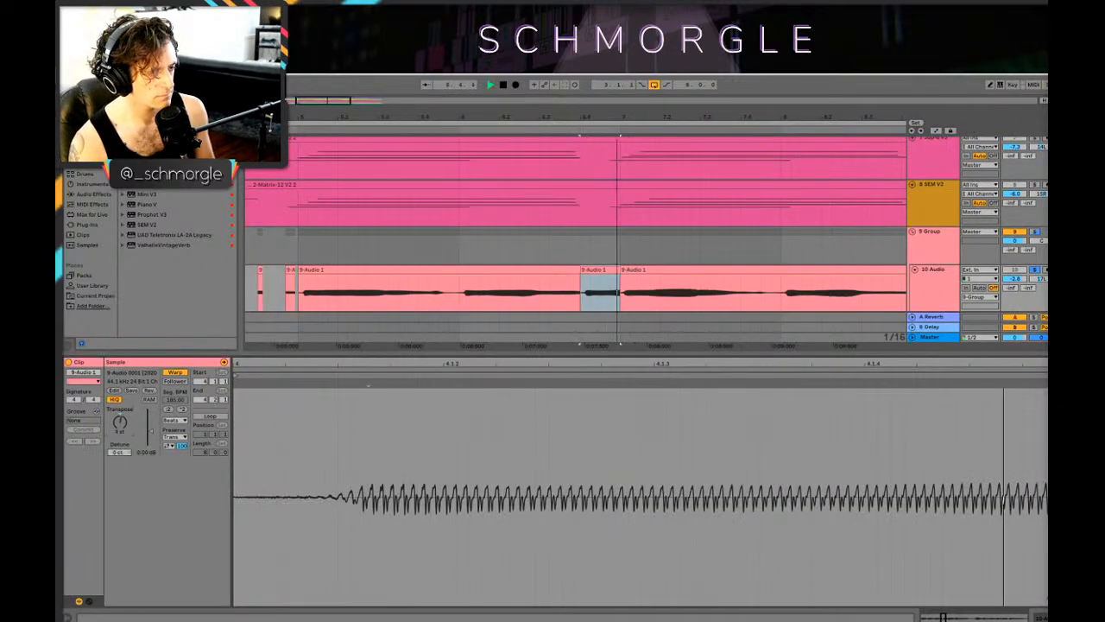
pyautogui.click(452, 303)
pyautogui.press('space')
pyautogui.scroll(-2, 480, 301)
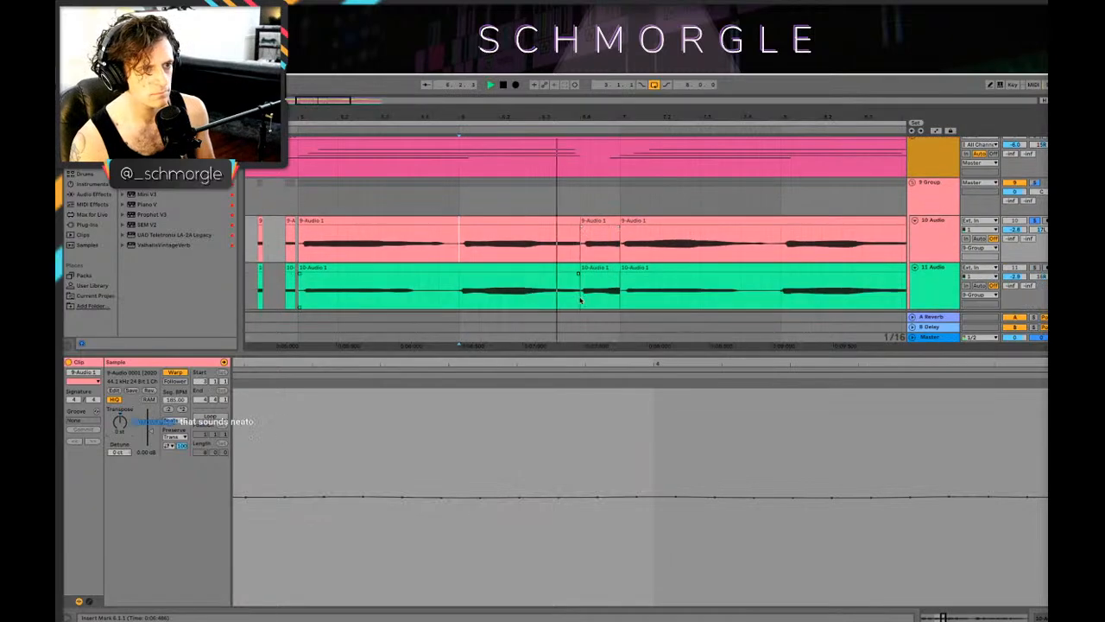
# Step: Transpose the matching 11 Audio slice with its track soloed, and play the soloed group from just before bar 5
pyautogui.click(604, 278)
pyautogui.press('space')
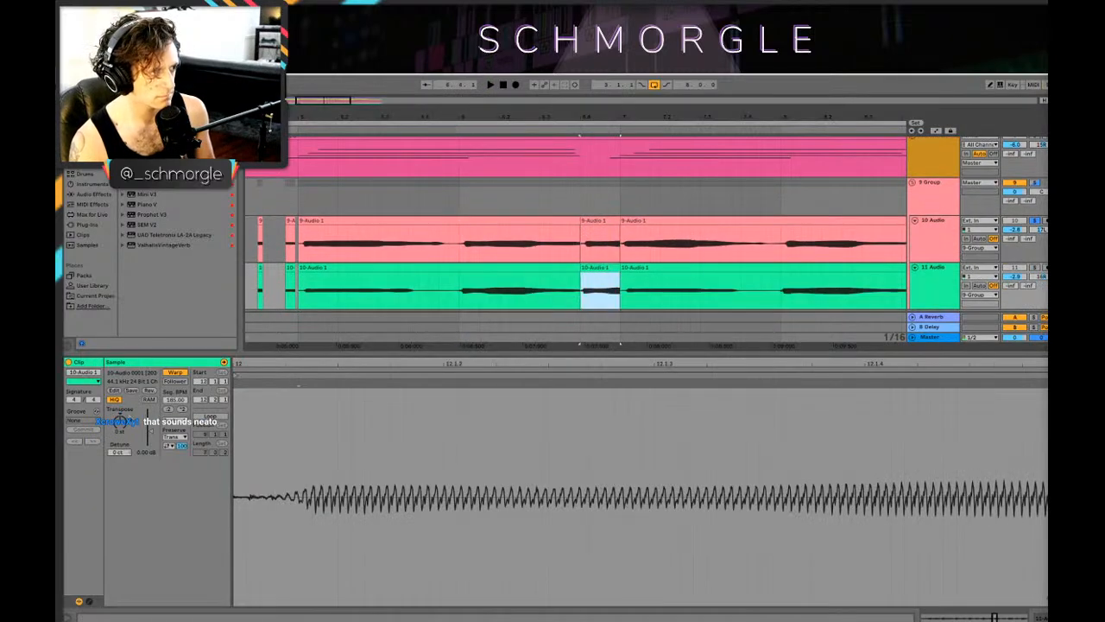
pyautogui.press('space')
pyautogui.press('space')
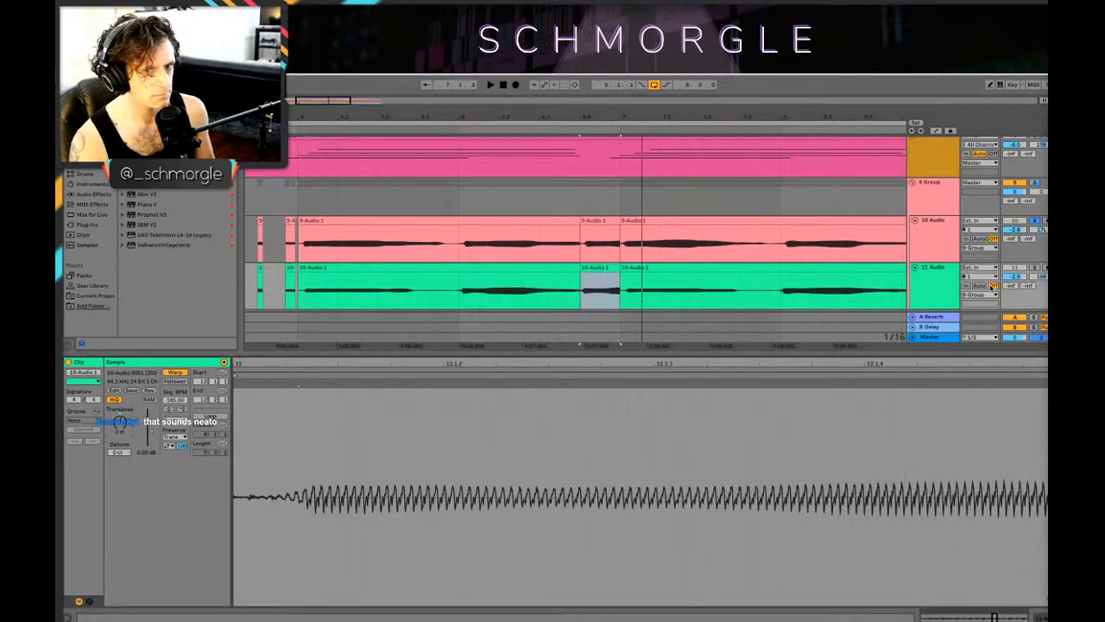
pyautogui.click(1034, 269)
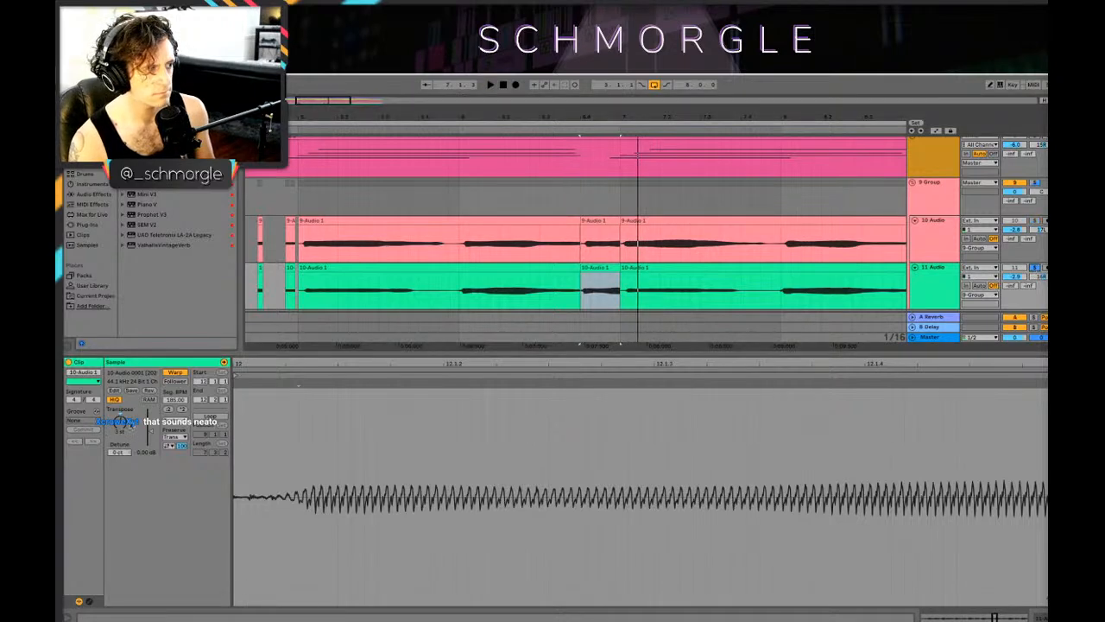
pyautogui.click(279, 294)
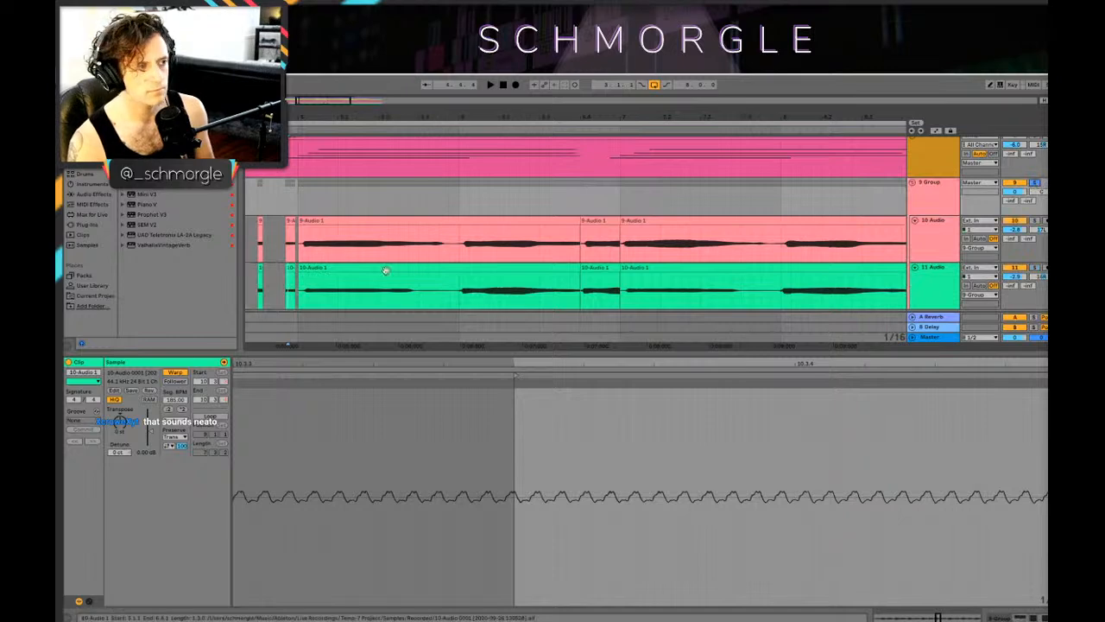
pyautogui.press('space')
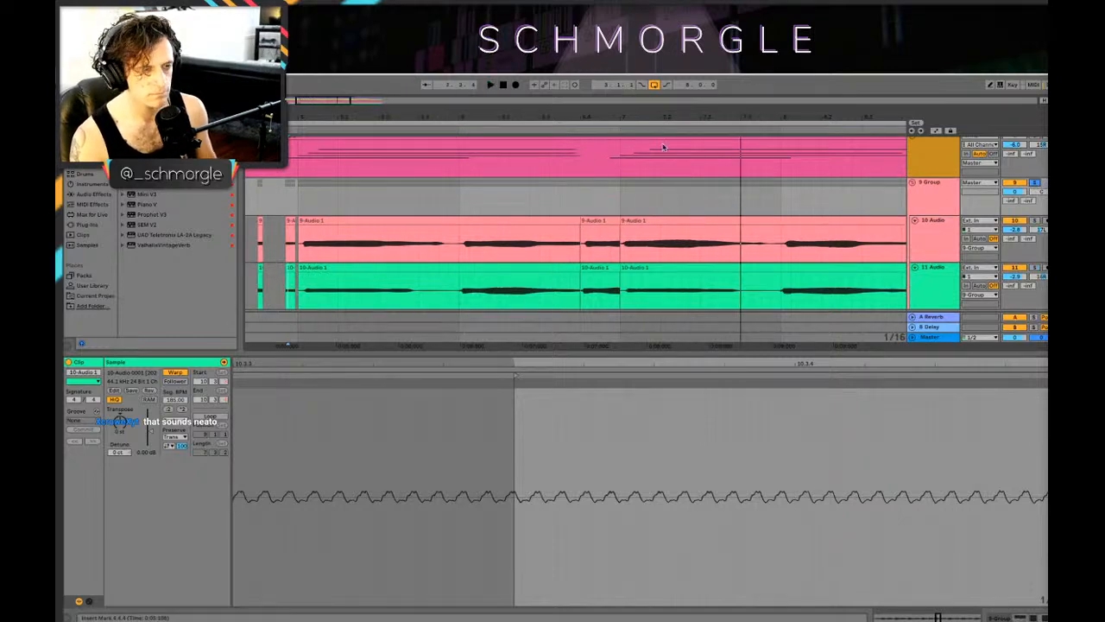
# Step: Insert an audio track below 11 Audio inside the group and duplicate it to get two empty tracks
pyautogui.hotkey('shift', 'Tab')
pyautogui.click(599, 348)
pyautogui.keyDown('shift'); pyautogui.click(602, 402); pyautogui.keyUp('shift')
pyautogui.click(601, 395)
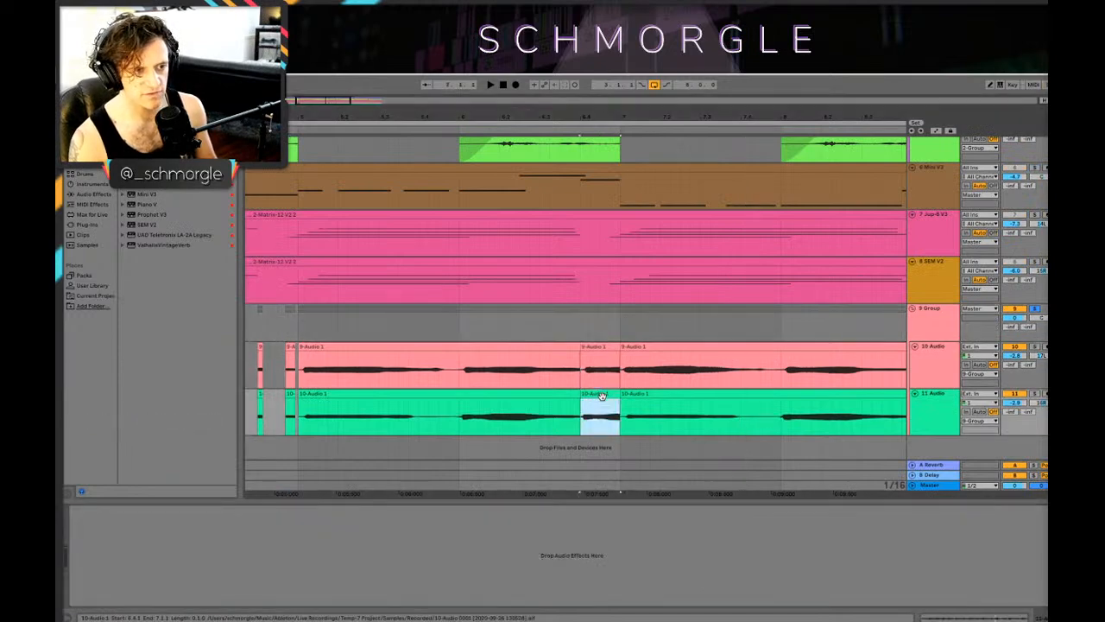
pyautogui.rightClick(937, 415)
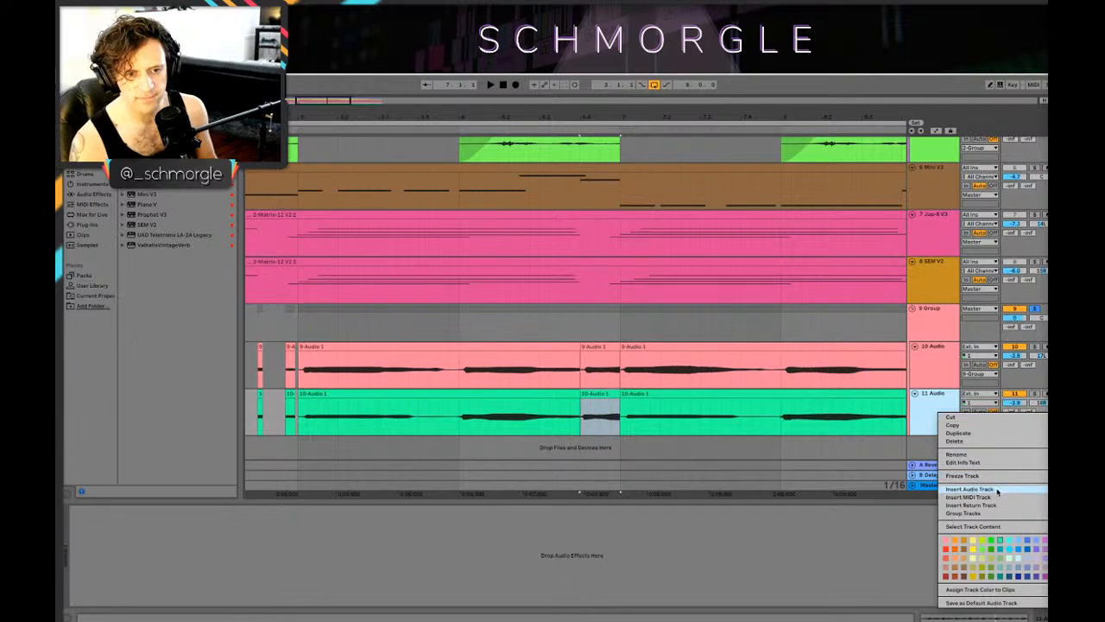
pyautogui.click(998, 491)
pyautogui.moveTo(580, 321); pyautogui.dragTo(620, 347)
pyautogui.click(932, 412)
pyautogui.rightClick(935, 414)
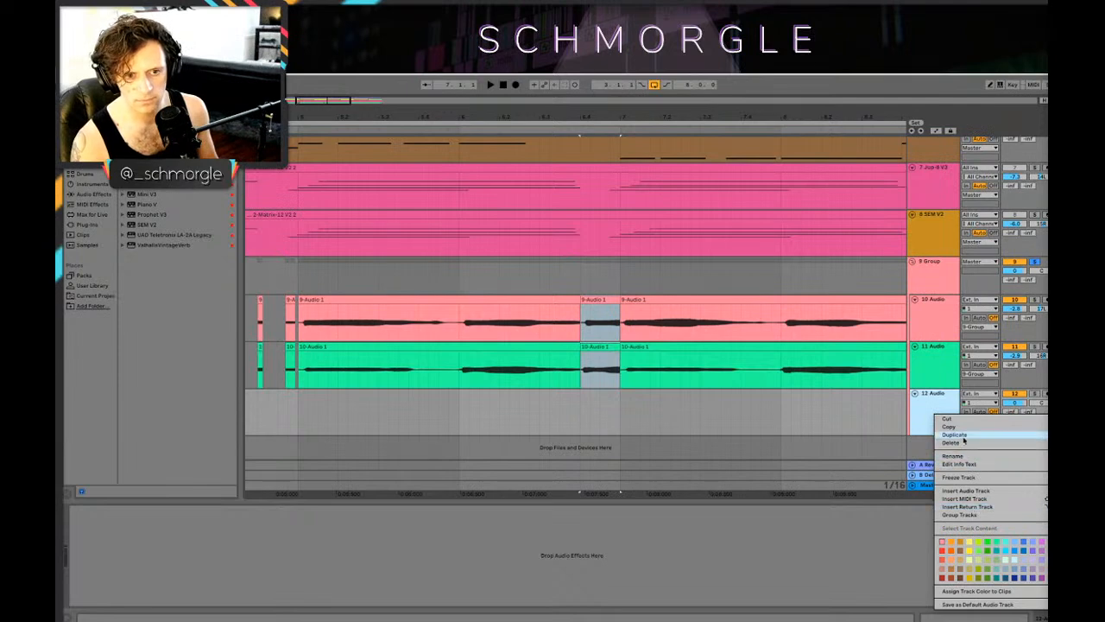
pyautogui.click(963, 435)
# Step: Move the one-beat slices at the end of bar 6 from 10 Audio and 11 Audio onto the two new tracks and play the passage
pyautogui.click(601, 278)
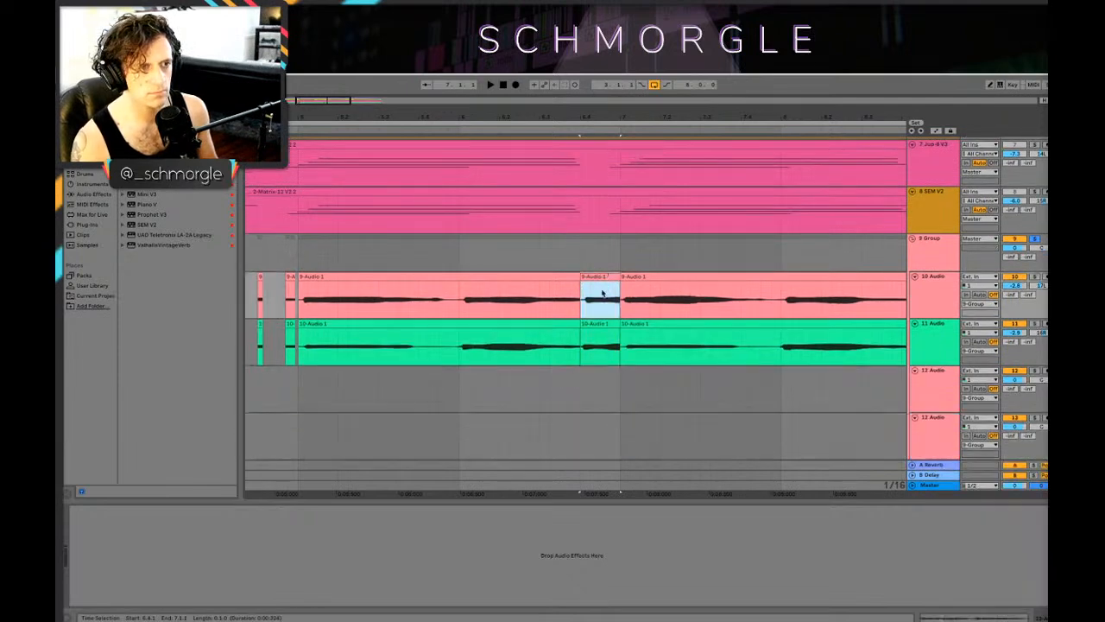
pyautogui.keyDown('shift'); pyautogui.click(600, 323); pyautogui.keyUp('shift')
pyautogui.moveTo(600, 323); pyautogui.dragTo(605, 429)
pyautogui.click(605, 315)
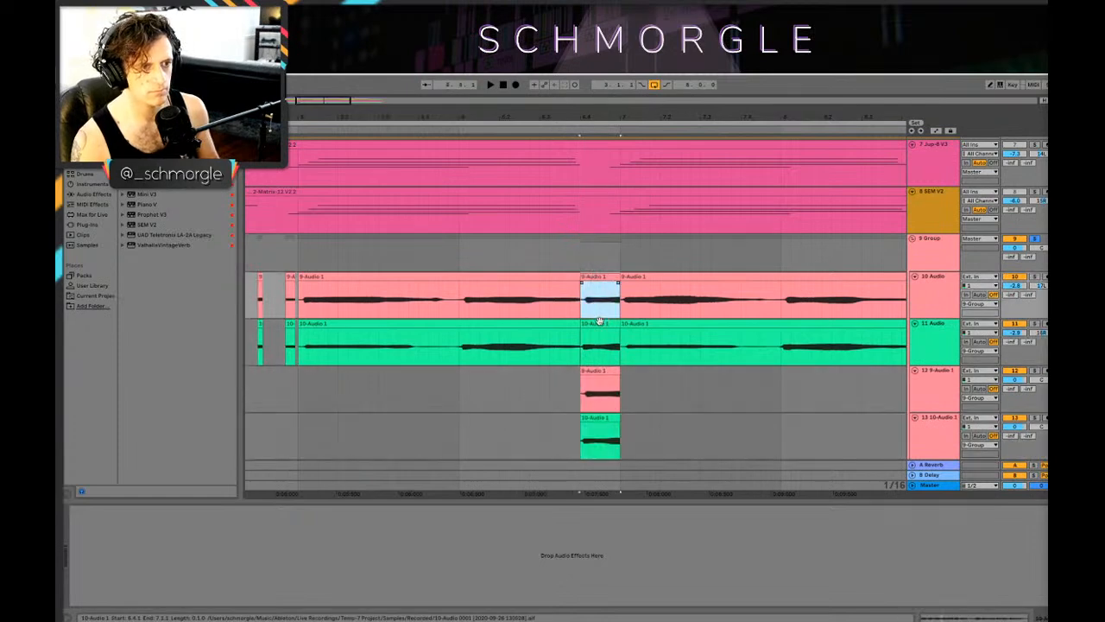
pyautogui.press('Delete')
pyautogui.press('space')
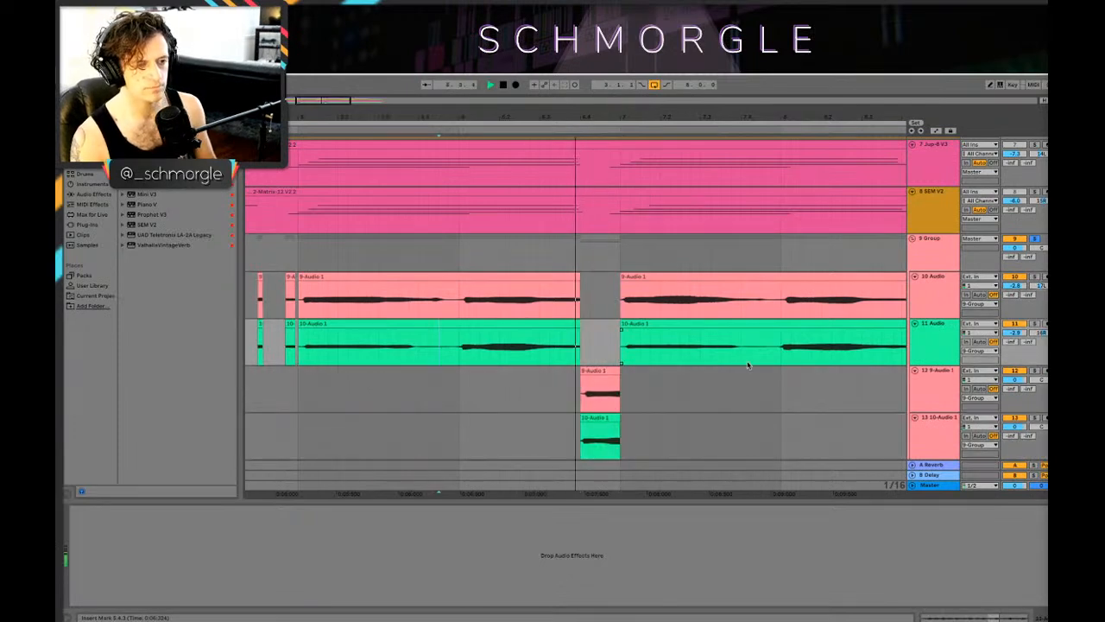
# Step: Group the two new slice tracks as a subgroup within 9 Group
pyautogui.click(935, 394)
pyautogui.keyDown('shift'); pyautogui.click(939, 438); pyautogui.keyUp('shift')
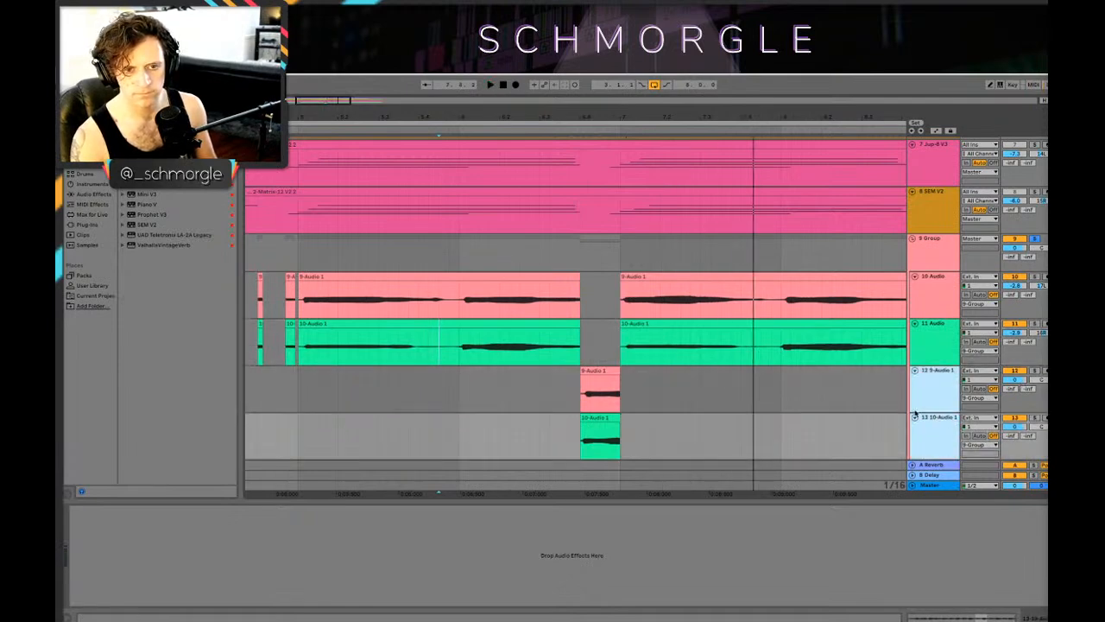
pyautogui.rightClick(914, 415)
pyautogui.click(989, 482)
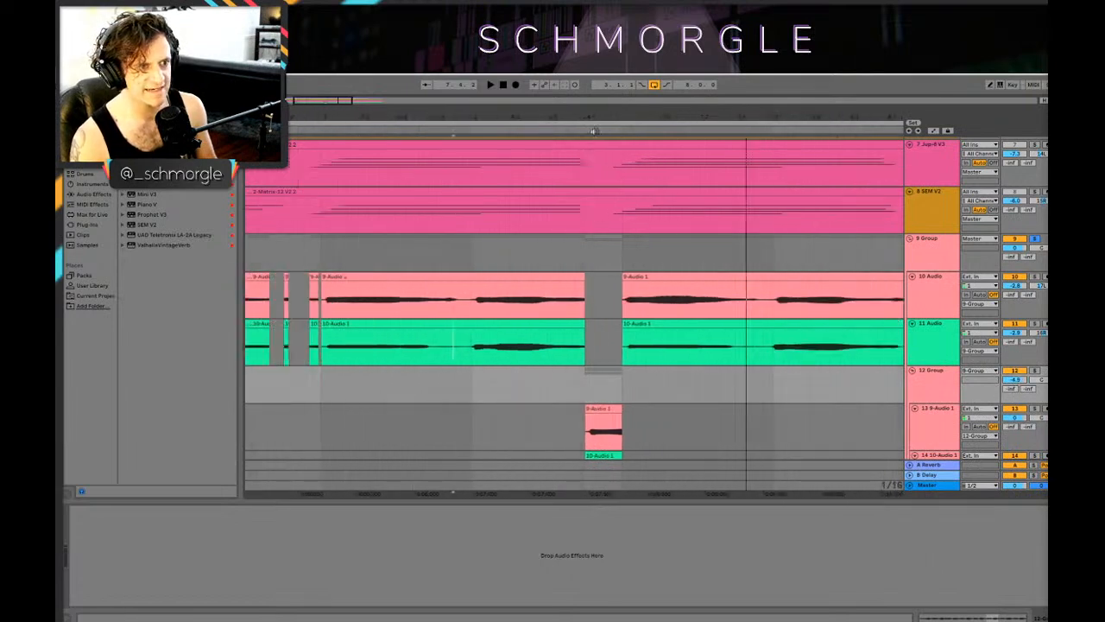
pyautogui.scroll(-2, 412, 354)
# Step: Play the soloed group from just before bar 5 through the separated slices
pyautogui.click(294, 365)
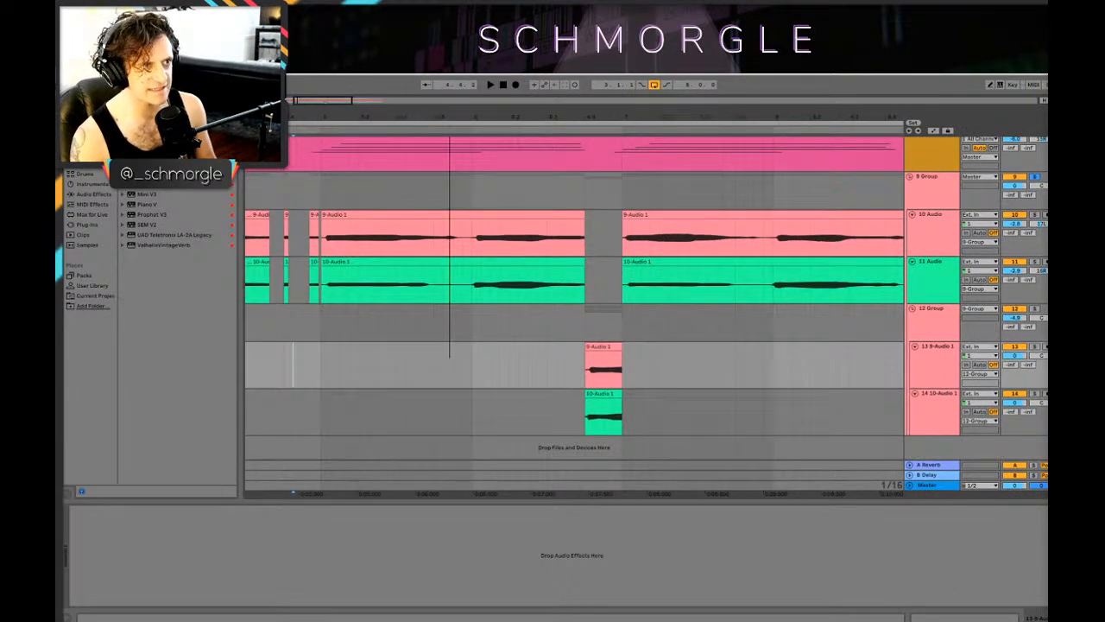
pyautogui.moveTo(449, 116); pyautogui.dragTo(630, 151)
pyautogui.press('space')
pyautogui.moveTo(733, 116); pyautogui.dragTo(421, 56)
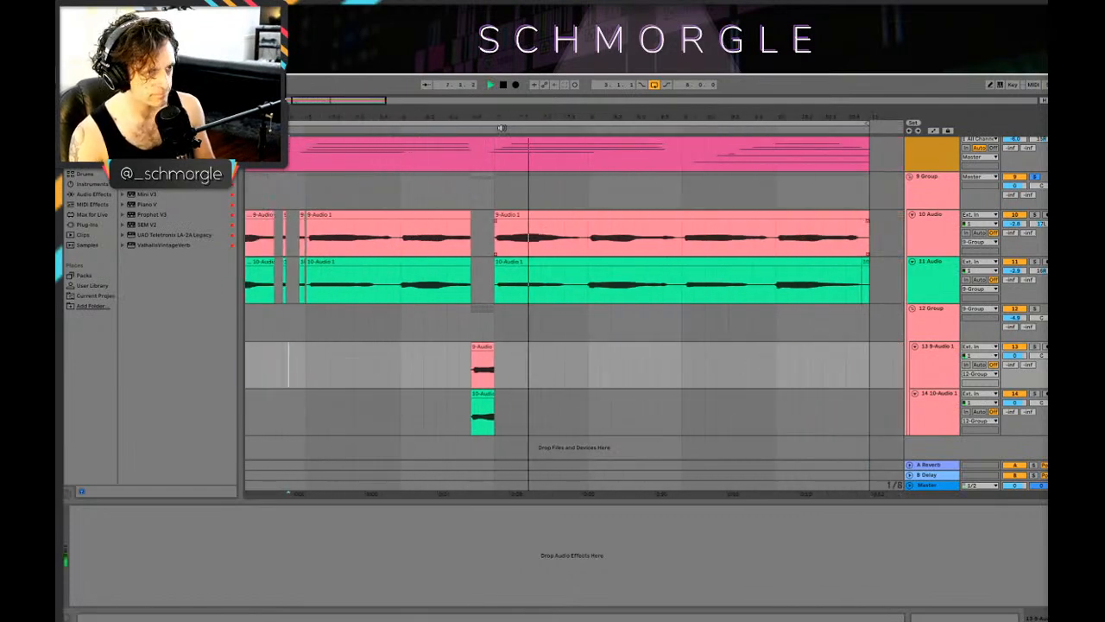
pyautogui.press('space')
# Step: Nudge both separated slices slightly ahead of beat 4 of bar 6, the upper one a little further, and play them
pyautogui.moveTo(500, 128); pyautogui.dragTo(510, 300)
pyautogui.moveTo(514, 351); pyautogui.dragTo(503, 353)
pyautogui.keyDown('shift'); pyautogui.click(550, 393); pyautogui.keyUp('shift')
pyautogui.moveTo(549, 393); pyautogui.dragTo(508, 397)
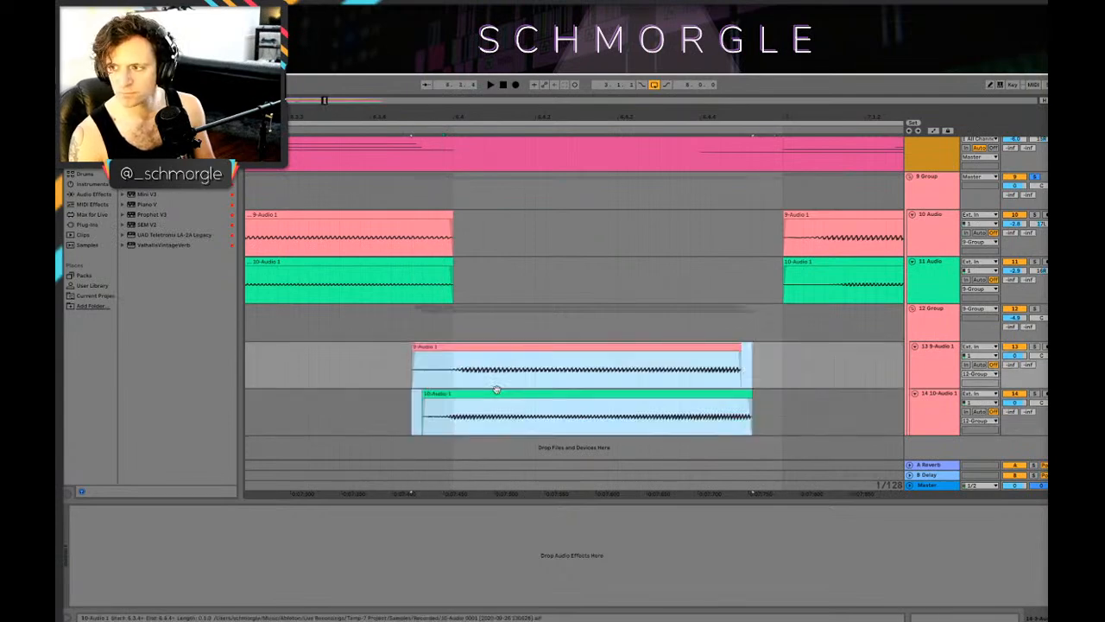
pyautogui.click(361, 365)
pyautogui.press('space')
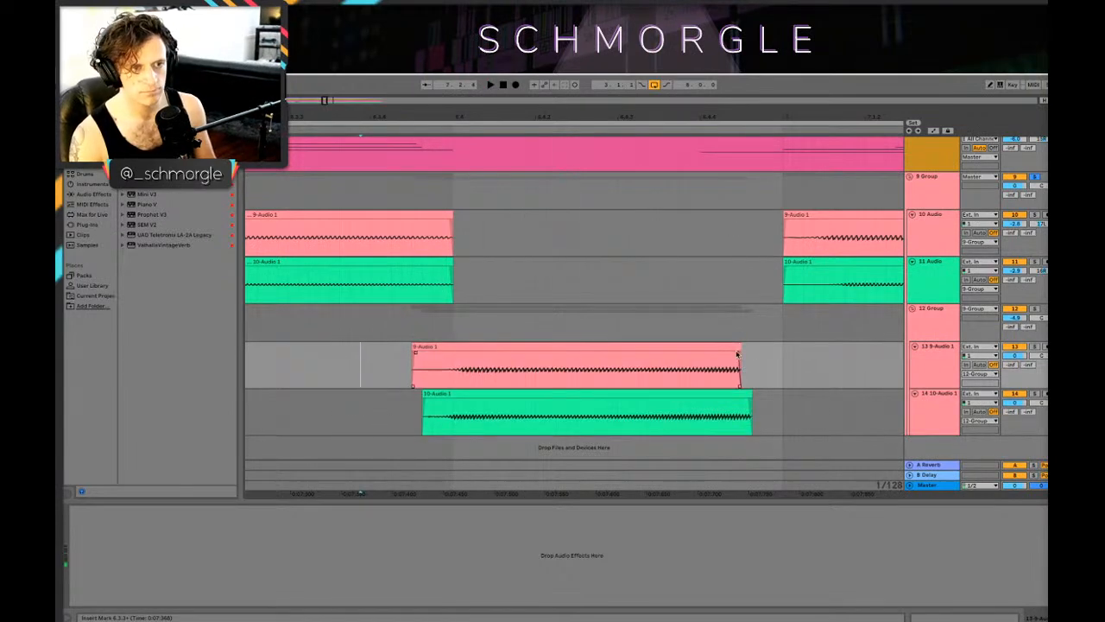
# Step: Extend the ends of both shifted slices to the same point just before bar 7 and play from the slices' start
pyautogui.moveTo(737, 354); pyautogui.dragTo(769, 354)
pyautogui.moveTo(750, 397); pyautogui.dragTo(771, 395)
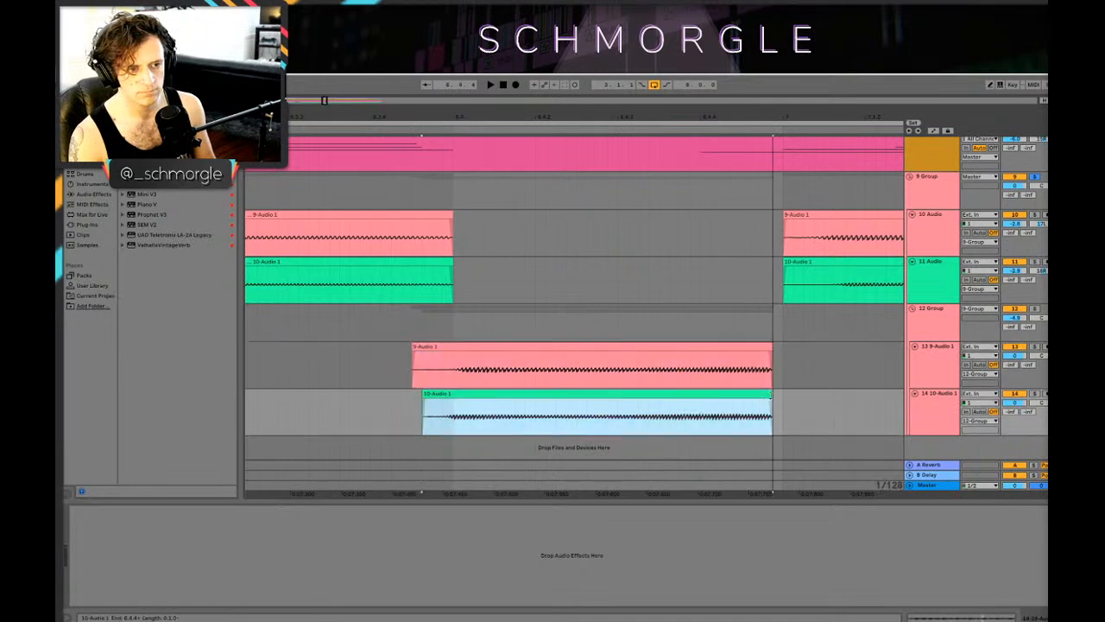
pyautogui.click(416, 375)
pyautogui.press('space')
pyautogui.moveTo(684, 117)
pyautogui.mouseDown()
pyautogui.moveTo(353, 117)
pyautogui.moveTo(353, 35)
pyautogui.moveTo(387, 41)
pyautogui.moveTo(391, 69)
pyautogui.mouseUp()
pyautogui.press('space')
# Step: Show the effects chain of 9 Group and play the soloed group from just before bar 3
pyautogui.click(935, 157)
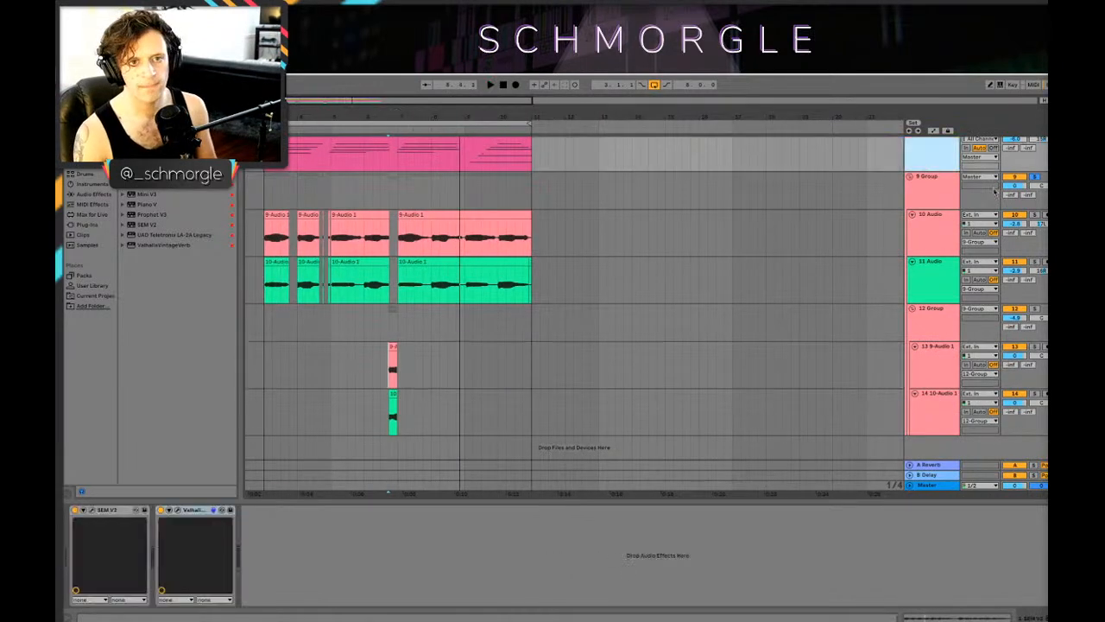
pyautogui.click(948, 202)
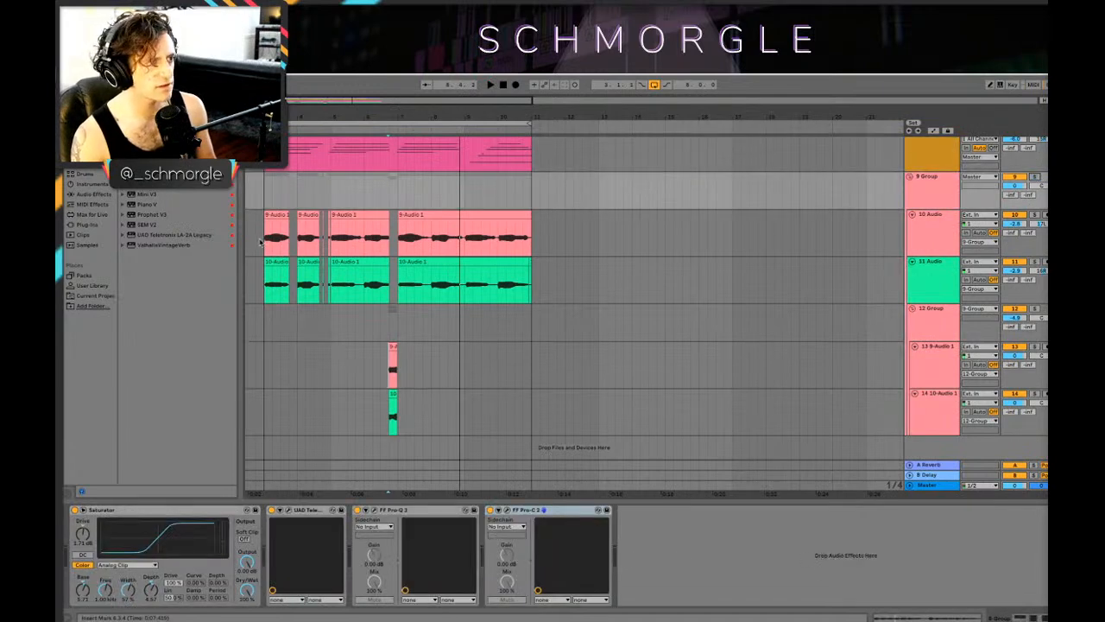
pyautogui.click(260, 241)
pyautogui.press('space')
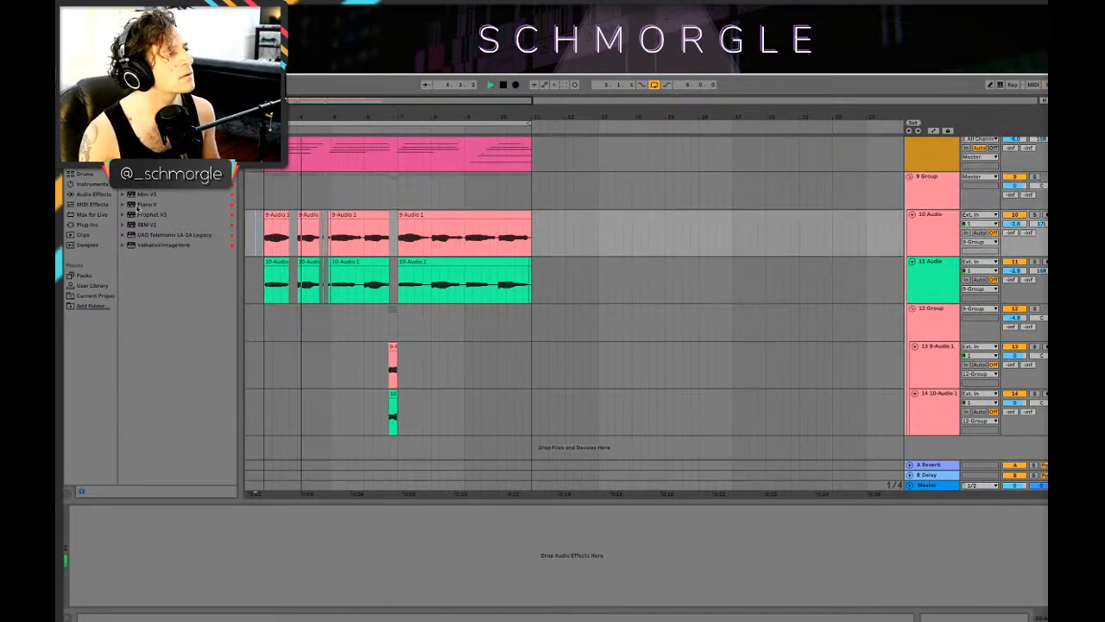
pyautogui.moveTo(269, 116); pyautogui.dragTo(335, 137)
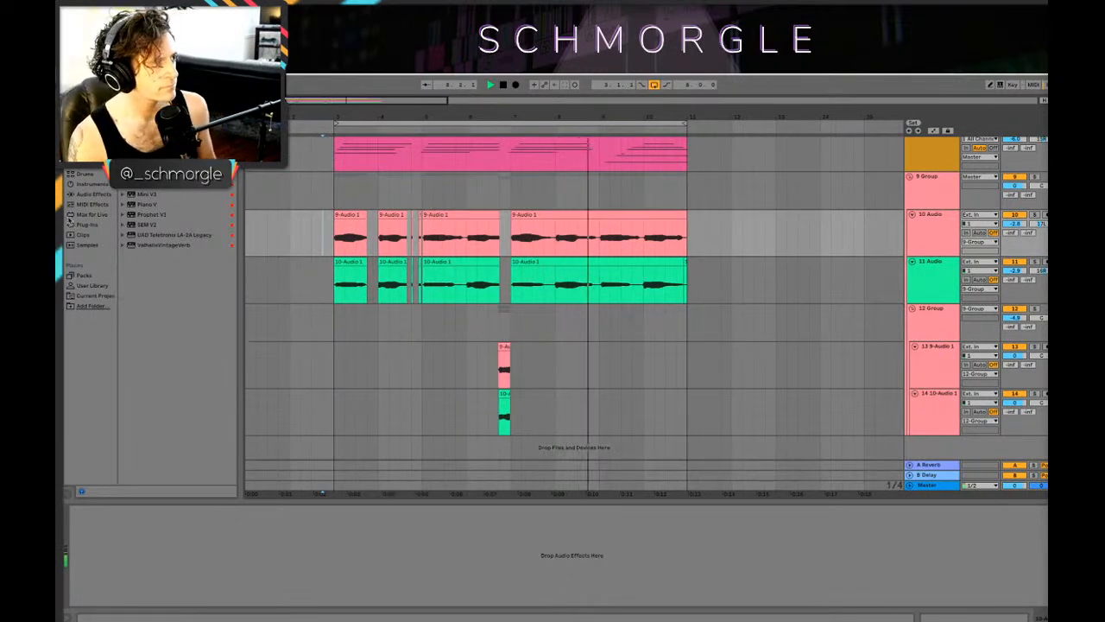
# Step: Open the list of installed plug-ins in the browser
pyautogui.click(71, 223)
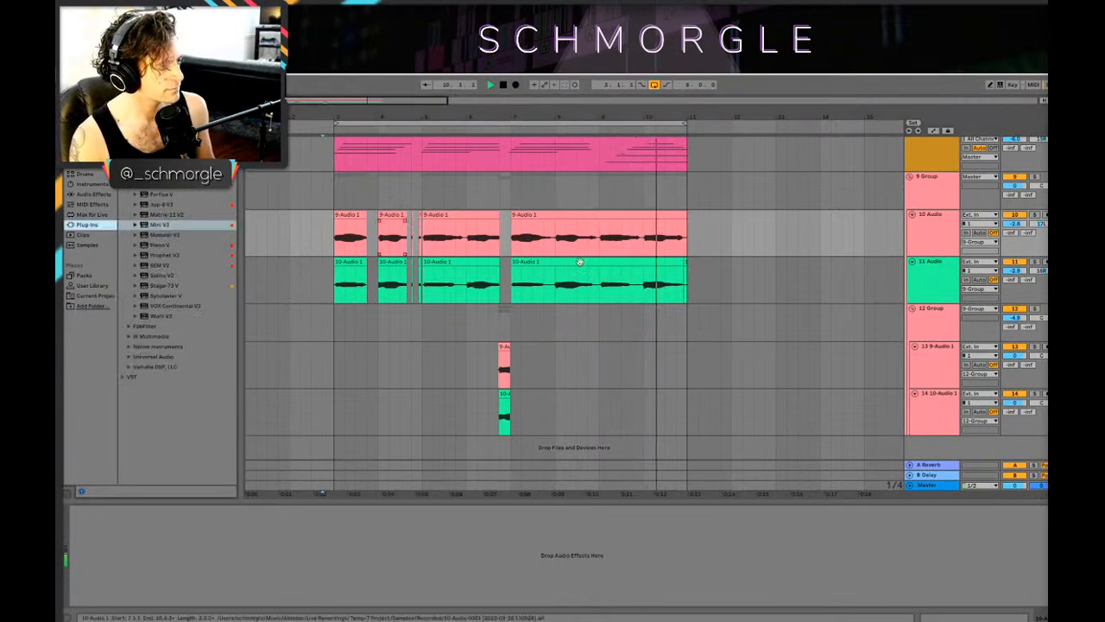
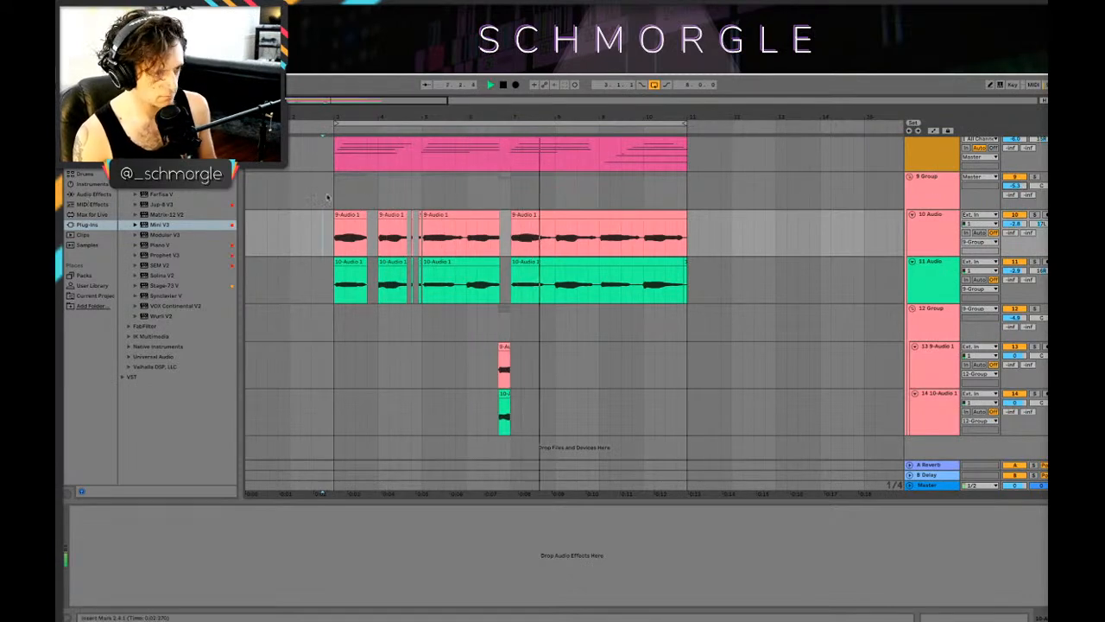
# Step: Lower 12 Group's volume to about -5.2 dB, add the Echo effect at the end of 9 Group's chain and restart playback
pyautogui.click(924, 326)
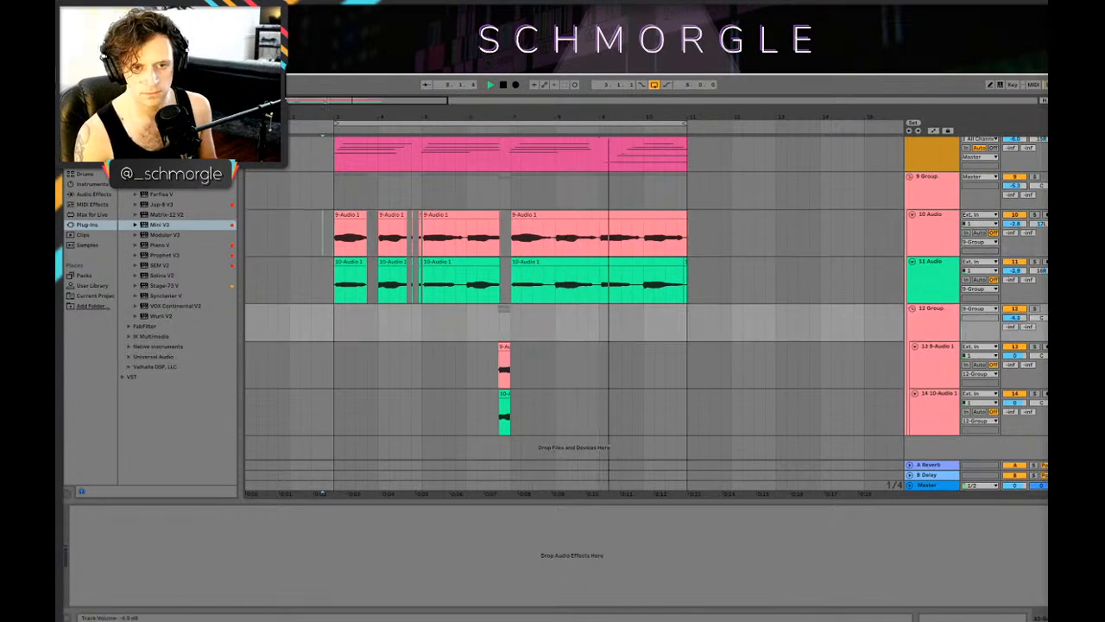
pyautogui.press('space')
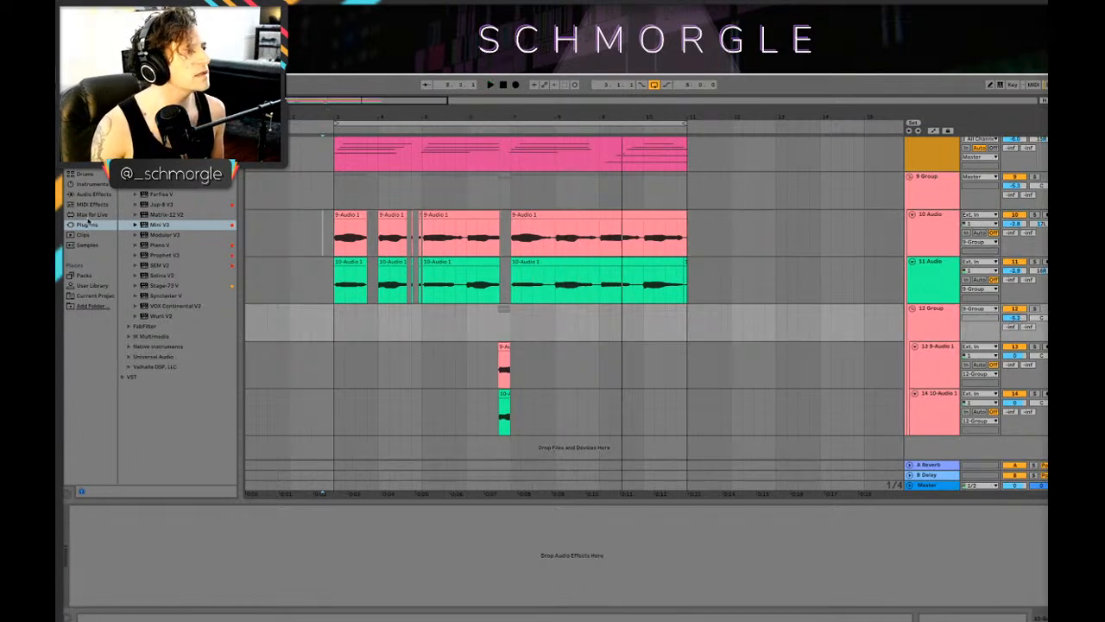
pyautogui.click(89, 215)
pyautogui.click(92, 185)
pyautogui.click(93, 194)
pyautogui.scroll(-1, 176, 410)
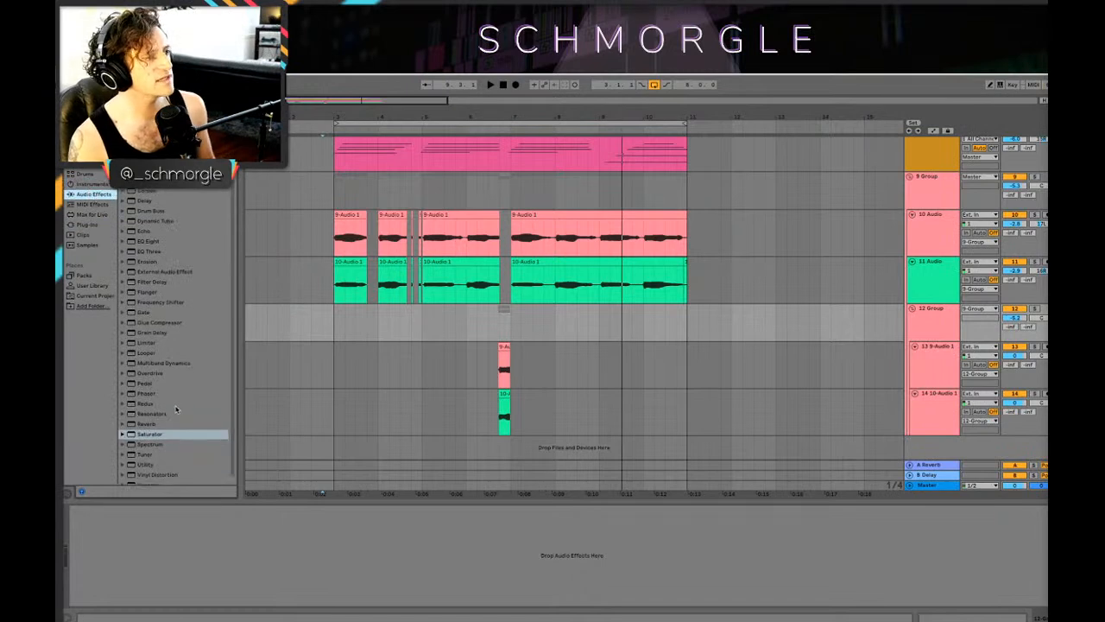
pyautogui.scroll(1, 176, 409)
pyautogui.click(144, 255)
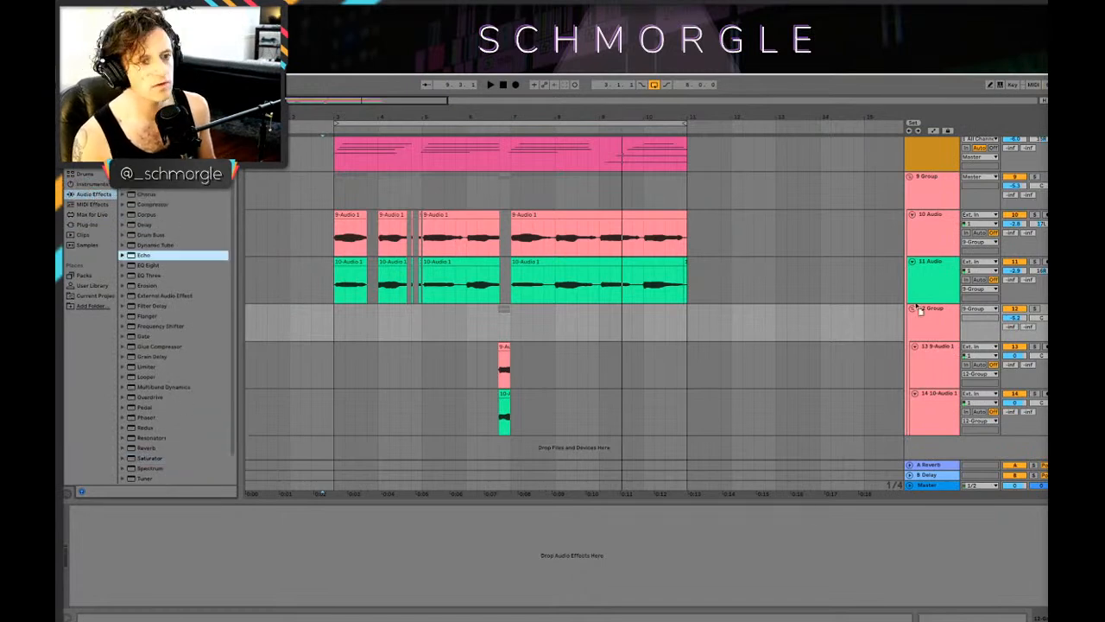
pyautogui.click(941, 227)
pyautogui.press('space')
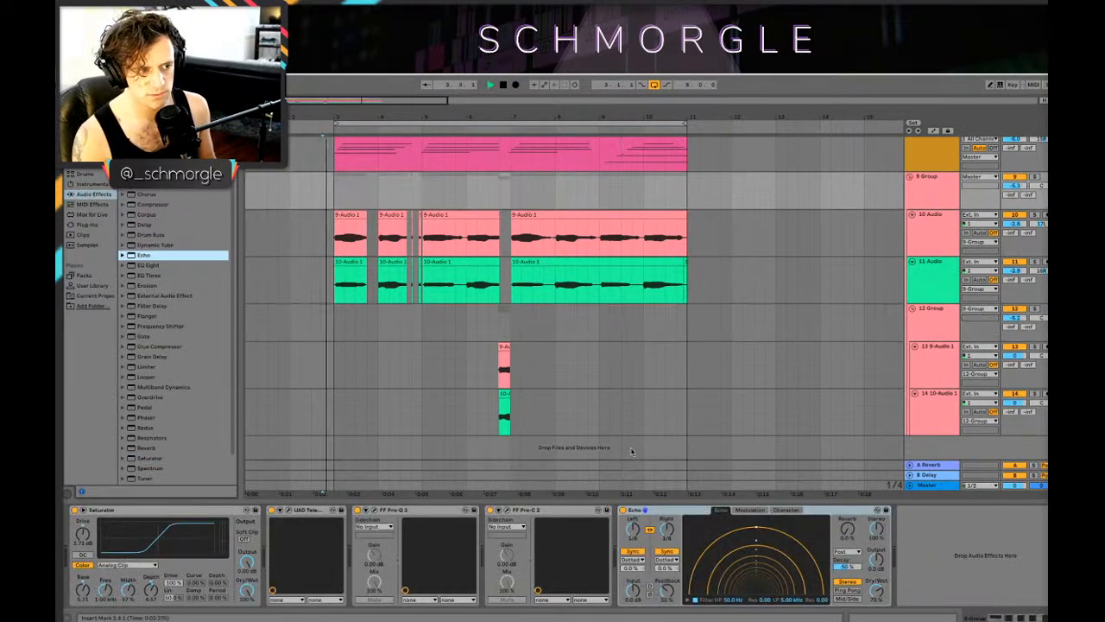
# Step: Solo 9 Group and set its Echo to unsynced time, with a delay of about 116 ms and Dry/Wet around 26%
pyautogui.click(1035, 176)
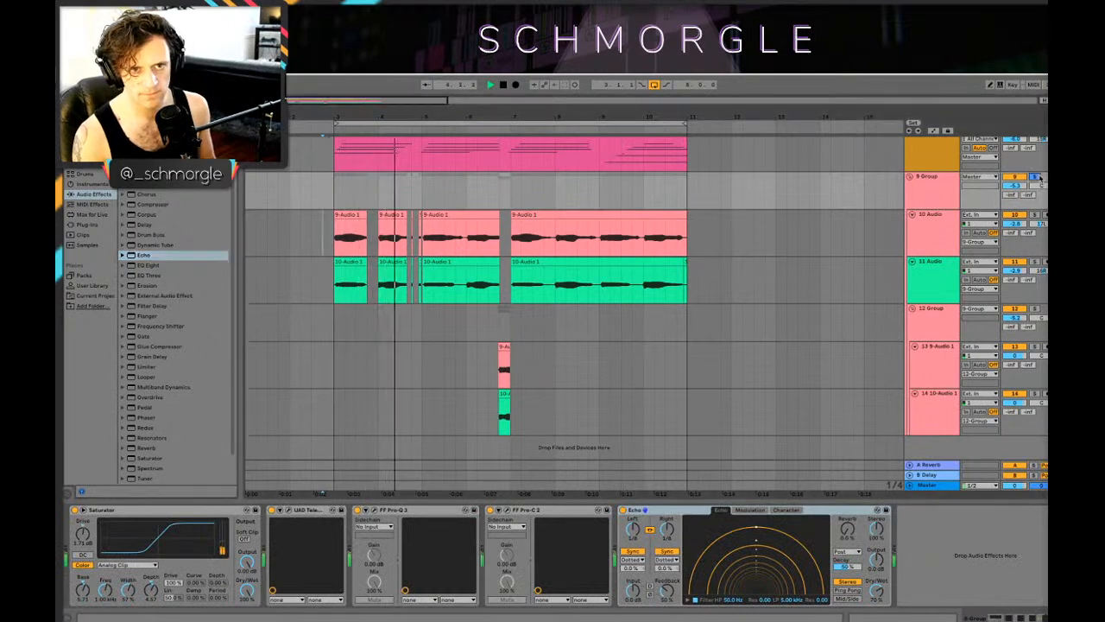
pyautogui.moveTo(876, 590); pyautogui.dragTo(876, 619)
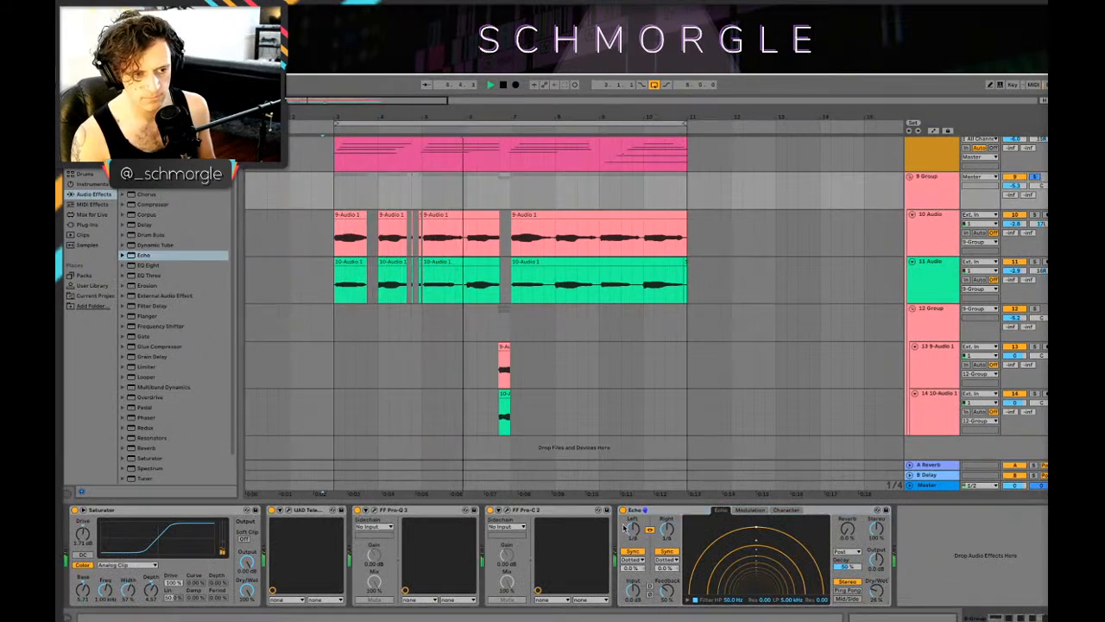
pyautogui.click(633, 551)
pyautogui.moveTo(633, 529); pyautogui.dragTo(633, 511)
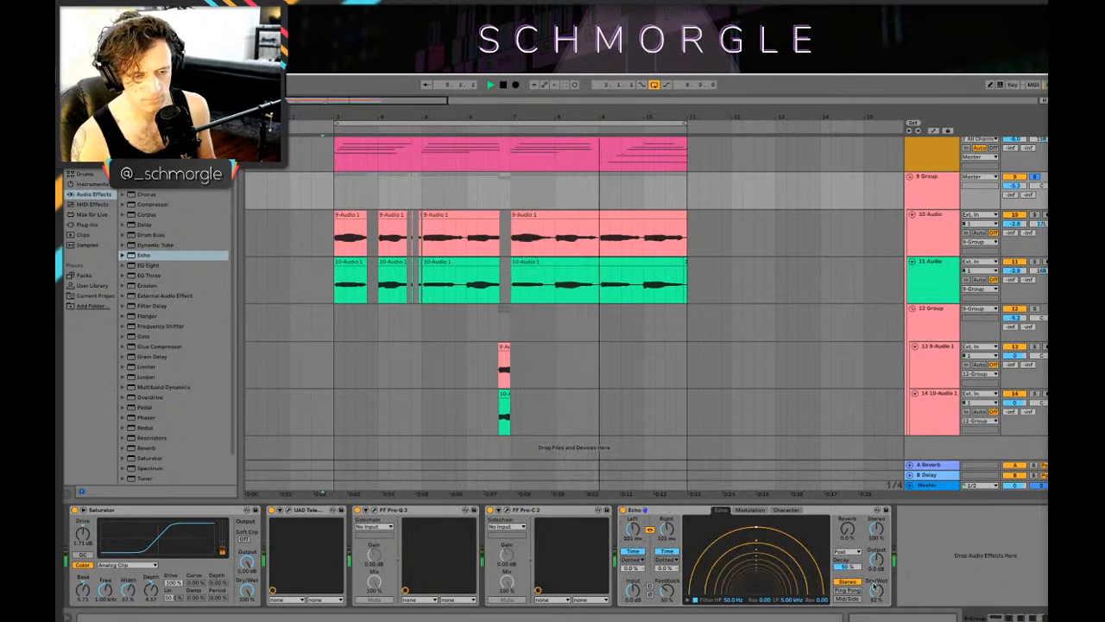
pyautogui.moveTo(876, 590); pyautogui.dragTo(877, 588)
pyautogui.moveTo(635, 529); pyautogui.dragTo(638, 530)
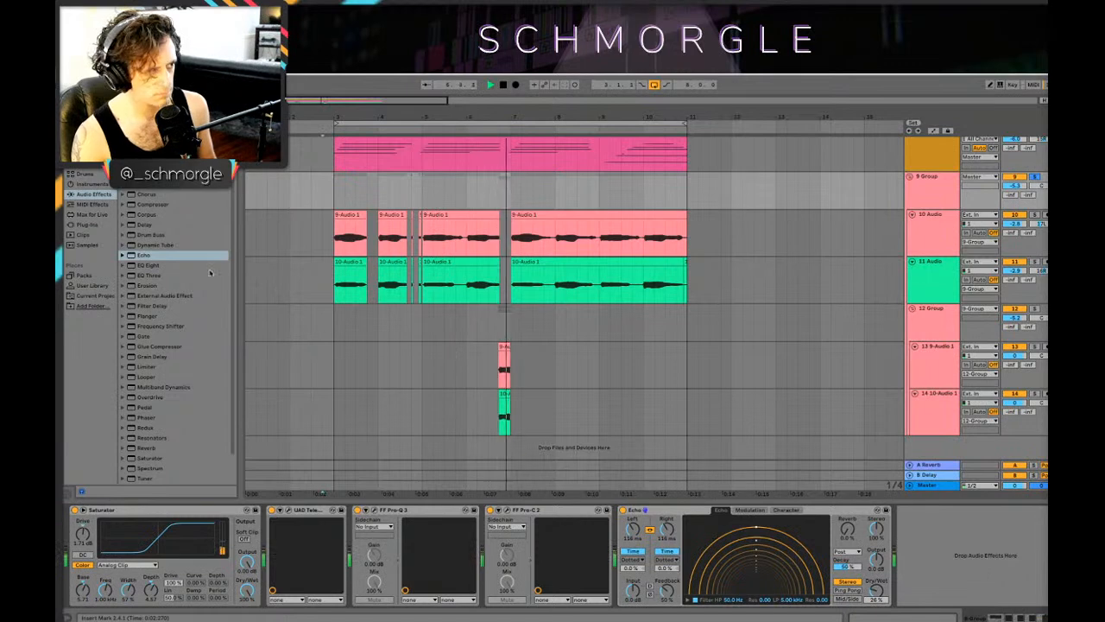
# Step: Add ValhallaVintageVerb after the Echo on 9 Group and set its mode to Plate
pyautogui.click(86, 224)
pyautogui.click(157, 245)
pyautogui.doubleClick(156, 245)
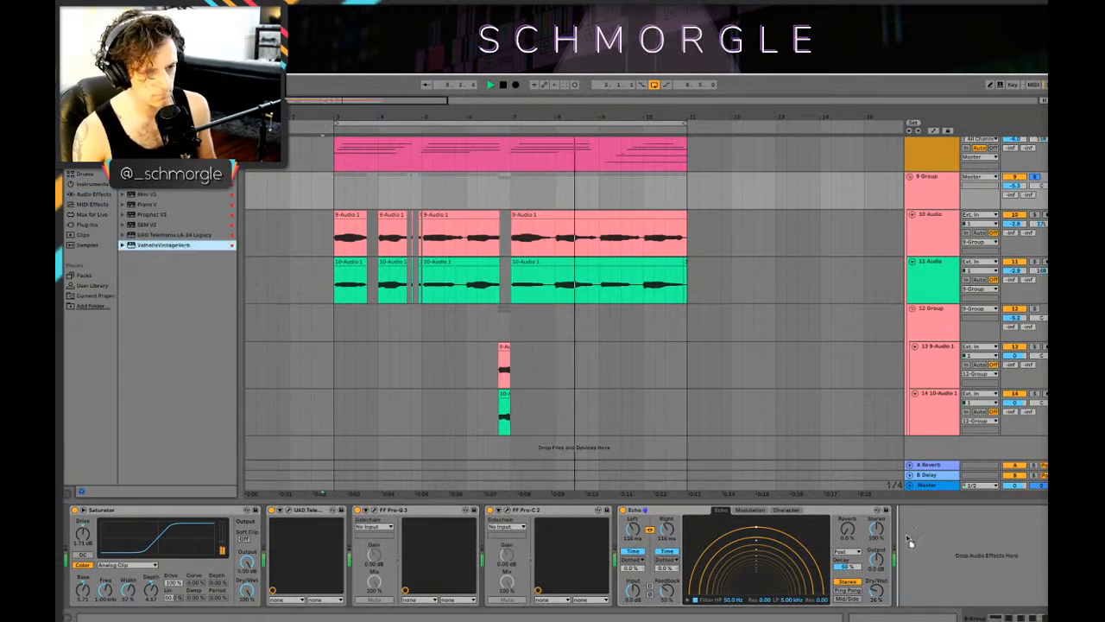
pyautogui.click(367, 323)
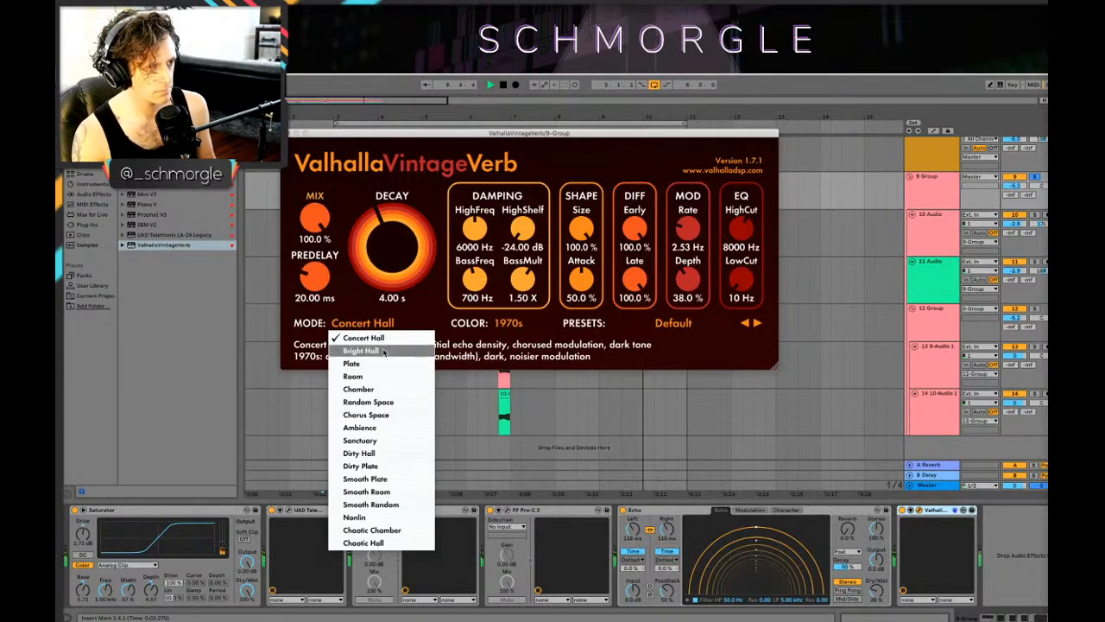
pyautogui.click(363, 351)
pyautogui.click(359, 323)
pyautogui.click(372, 364)
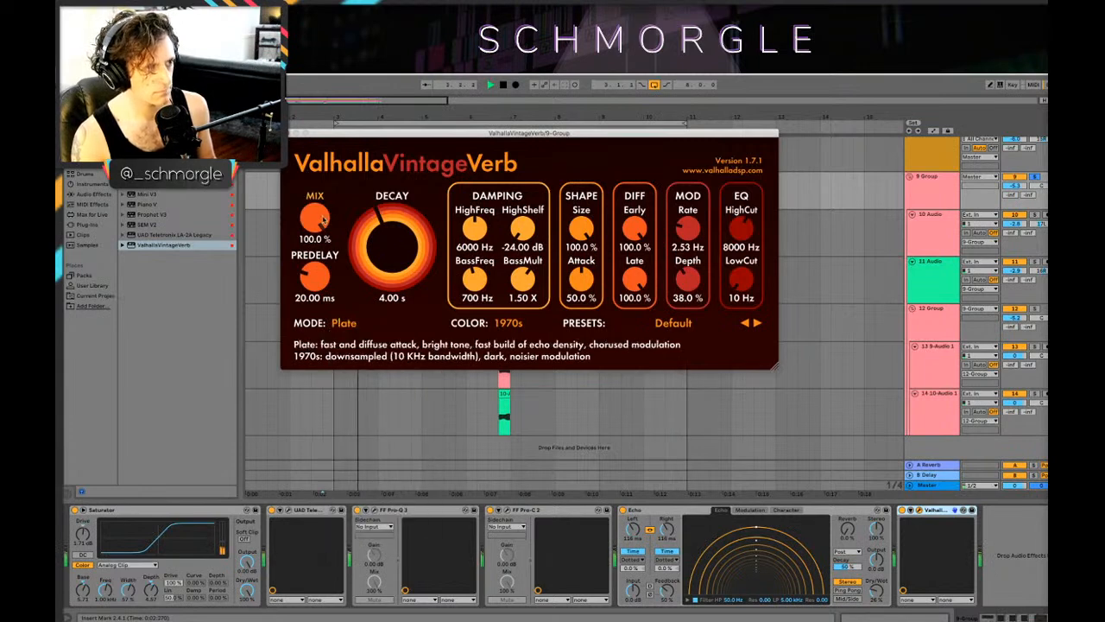
# Step: Set the reverb's mix to about 30.4% and its decay to about 1.17 s, and close the plug-in window
pyautogui.moveTo(343, 322); pyautogui.dragTo(345, 292)
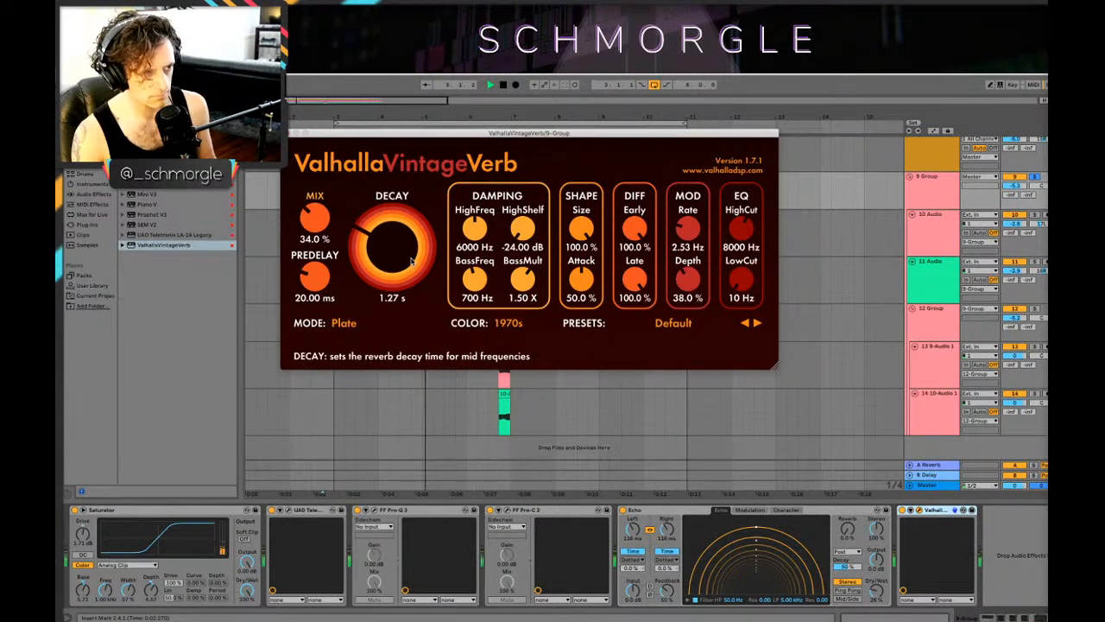
pyautogui.moveTo(321, 225); pyautogui.dragTo(322, 240)
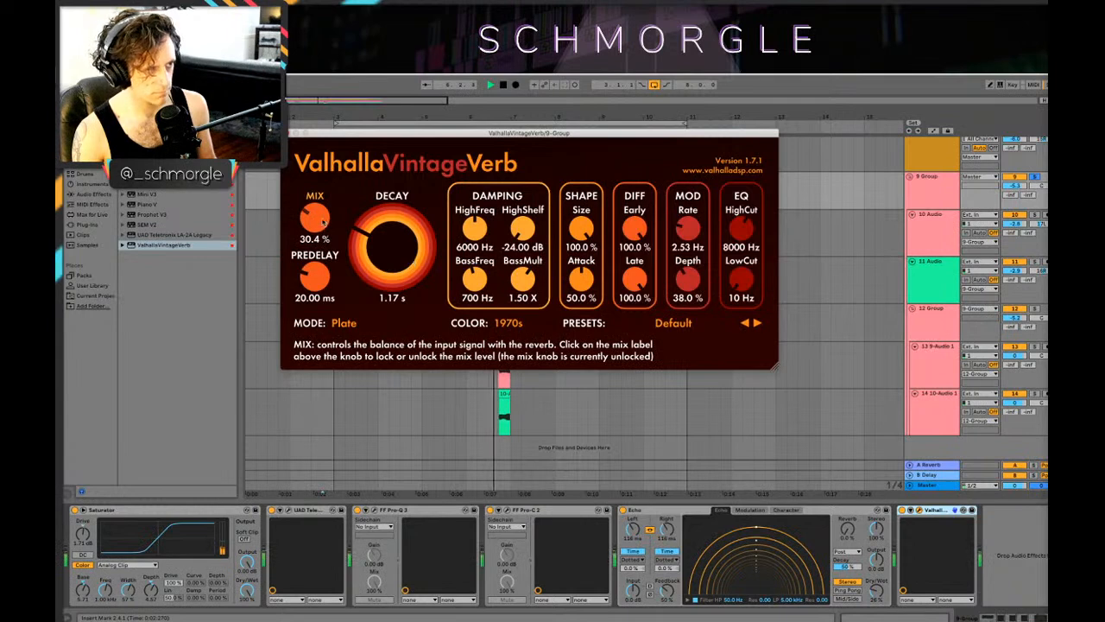
pyautogui.click(288, 133)
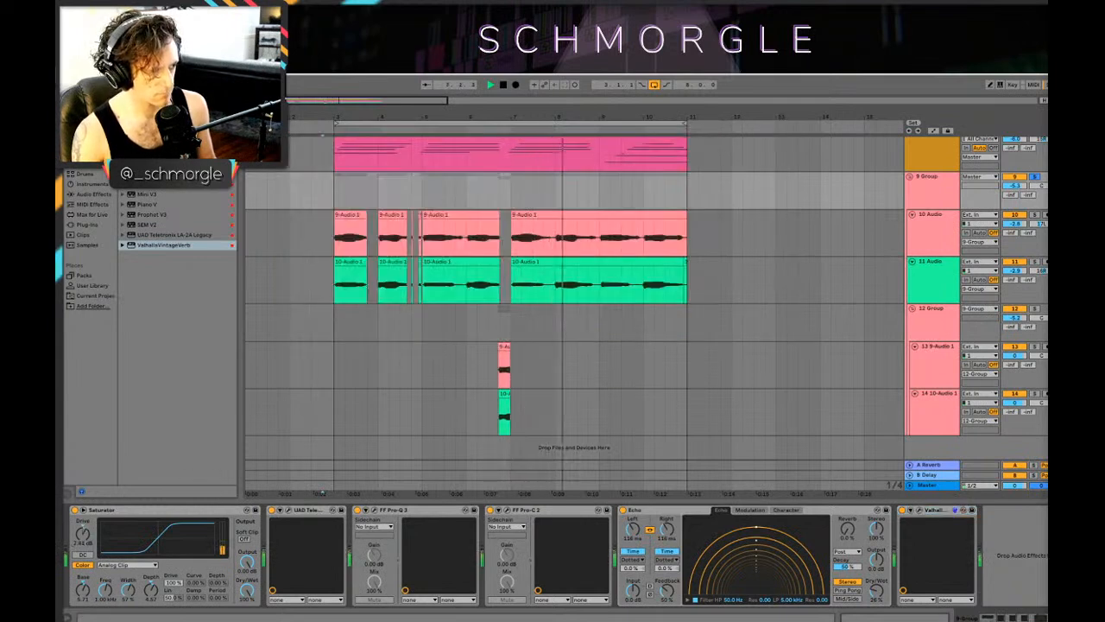
# Step: Play the full loop with 9 Group unsoloed, raise 9 Group's volume and lower 12 Group to about -7.7 dB
pyautogui.press('space')
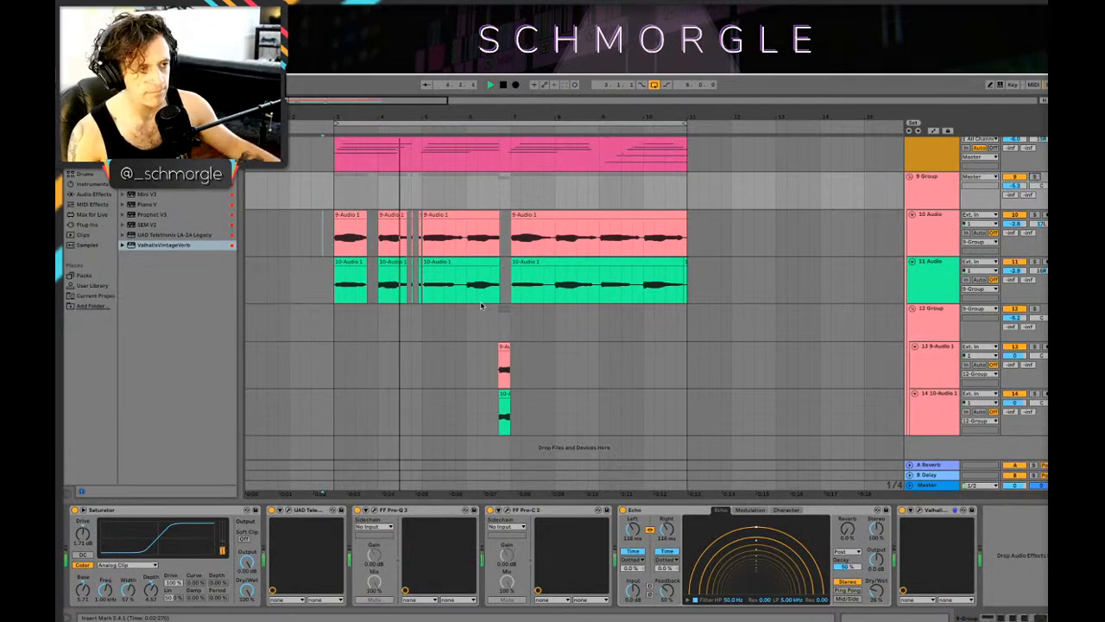
pyautogui.scroll(2, 717, 230)
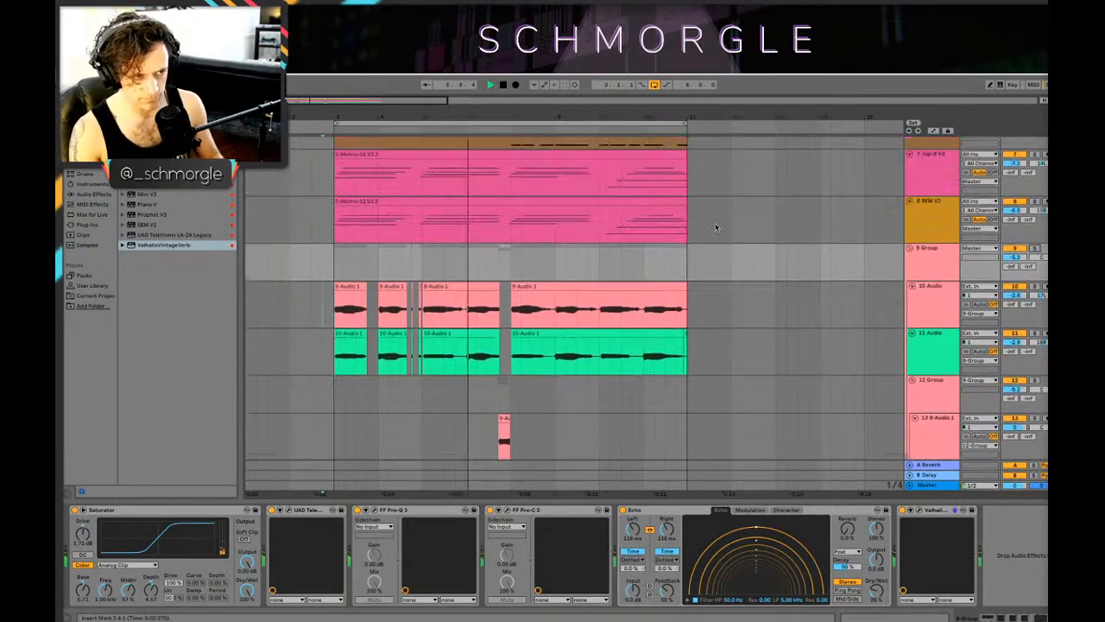
pyautogui.scroll(-2, 999, 324)
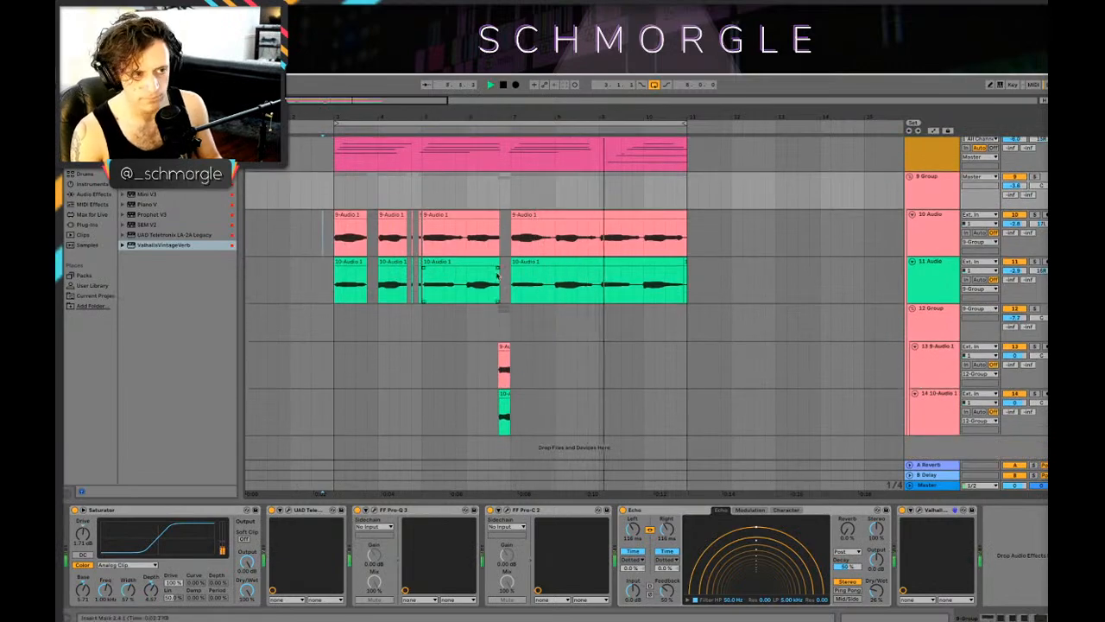
pyautogui.scroll(6, 737, 247)
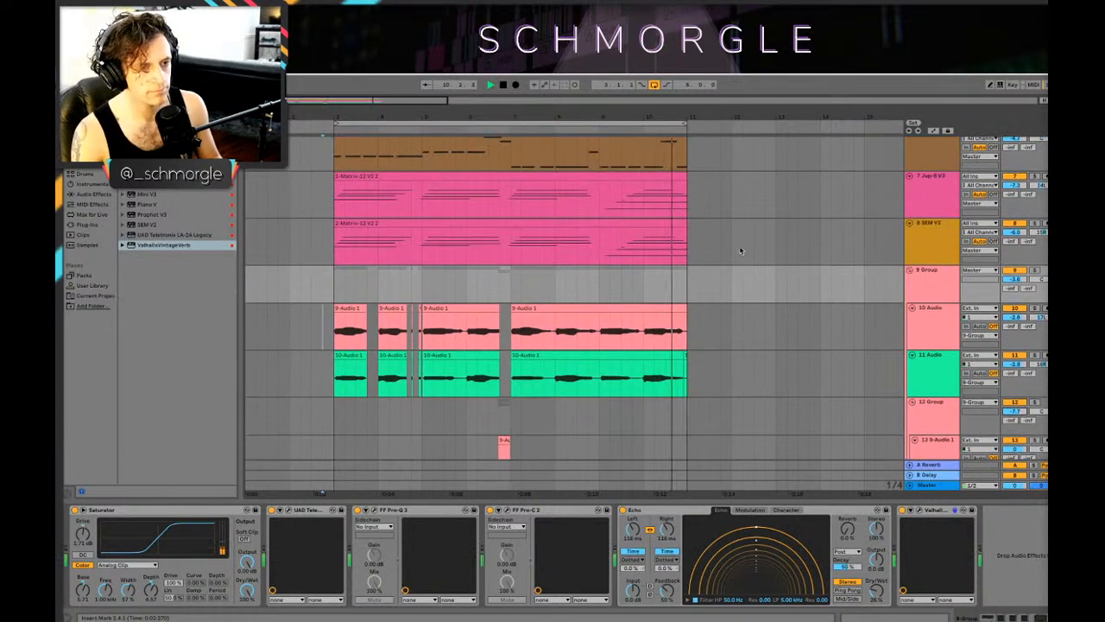
pyautogui.scroll(3, 596, 215)
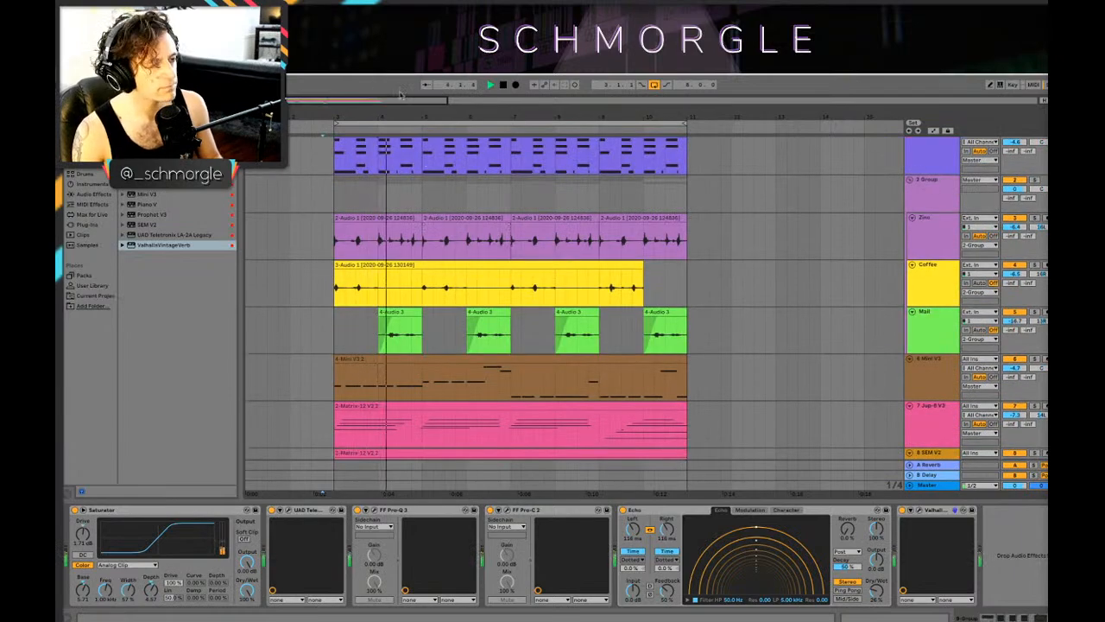
pyautogui.scroll(-2, 465, 203)
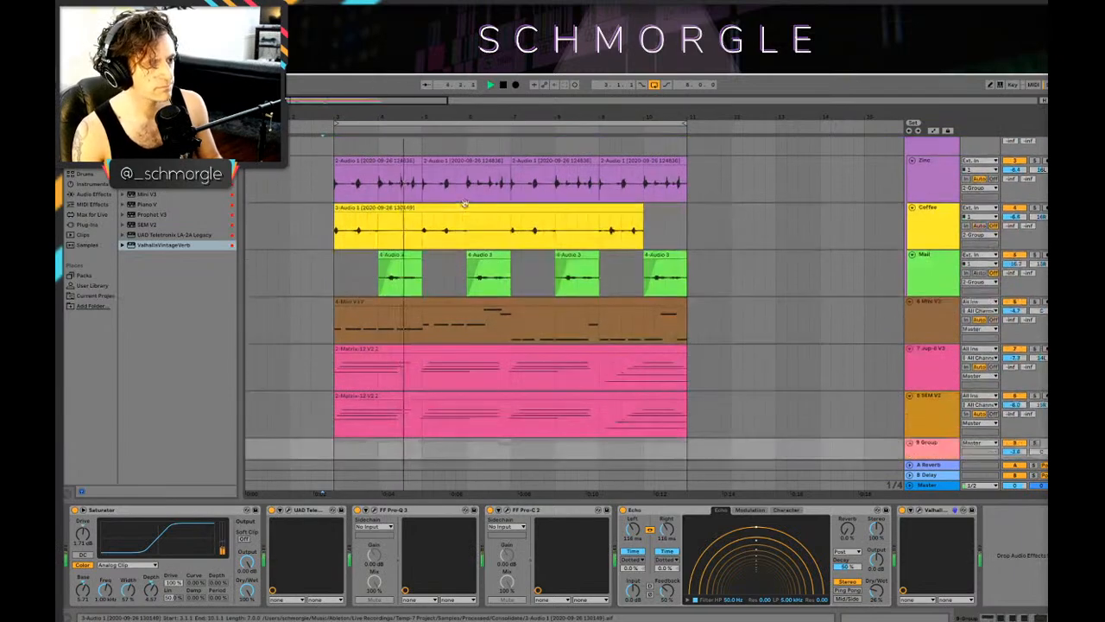
# Step: Stop playback and add a Compressor audio effect after the Mini V3 instrument on the bass track
pyautogui.click(928, 312)
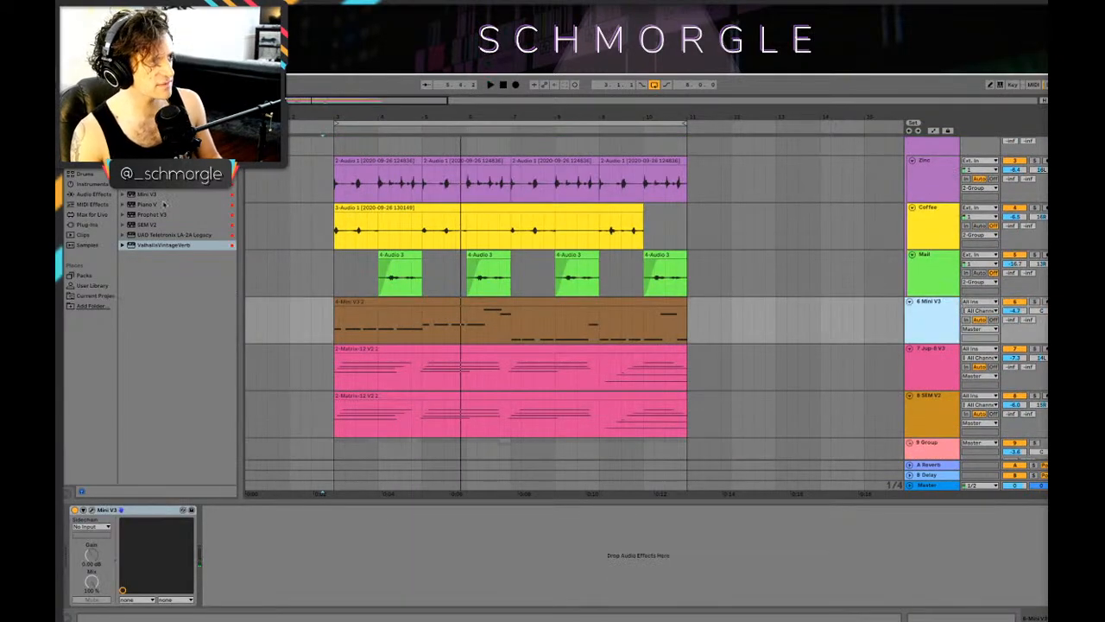
pyautogui.click(83, 226)
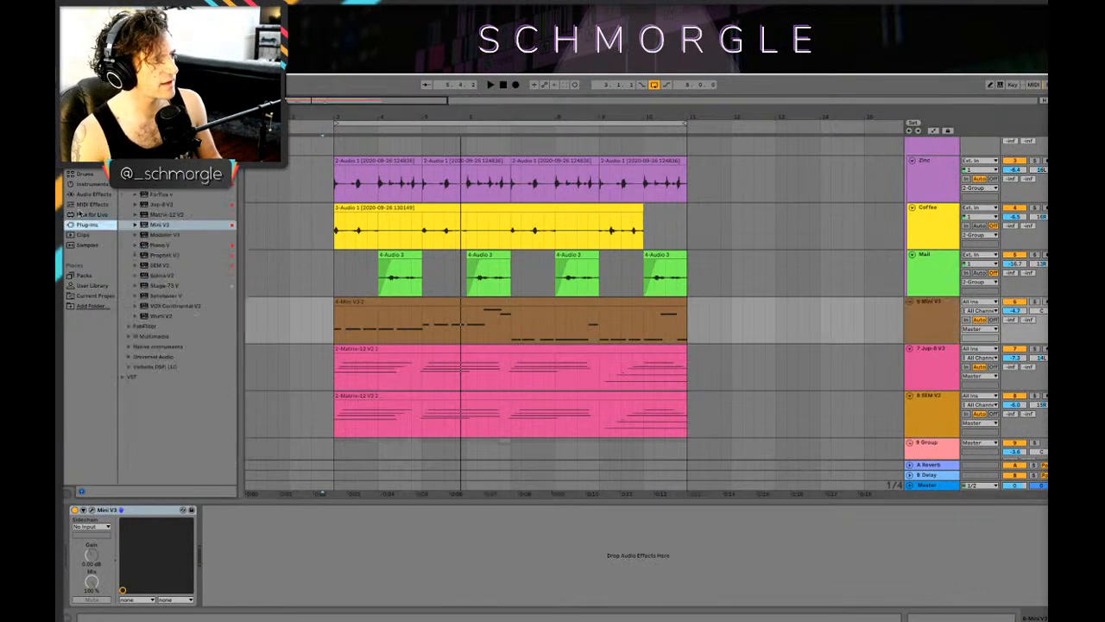
pyautogui.click(88, 184)
pyautogui.click(87, 174)
pyautogui.click(91, 196)
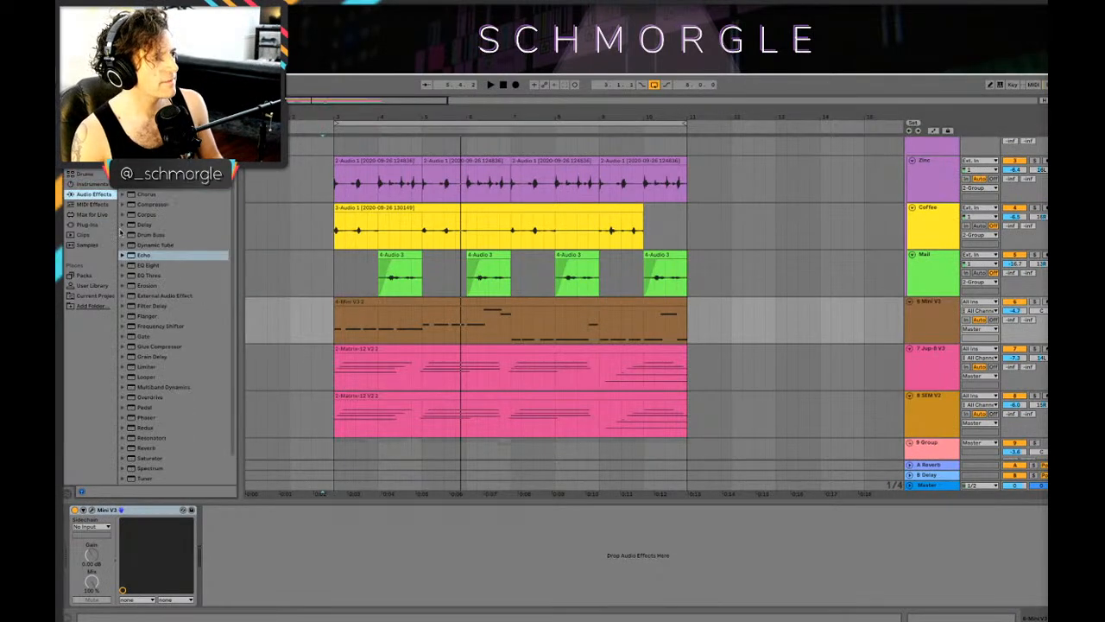
pyautogui.click(154, 205)
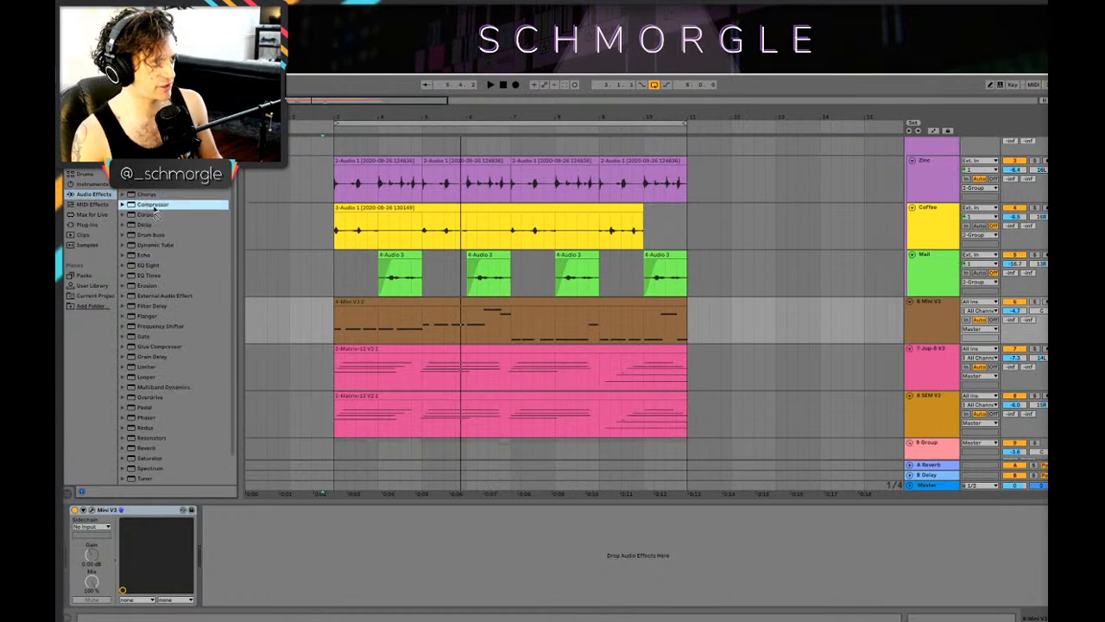
pyautogui.press('Return')
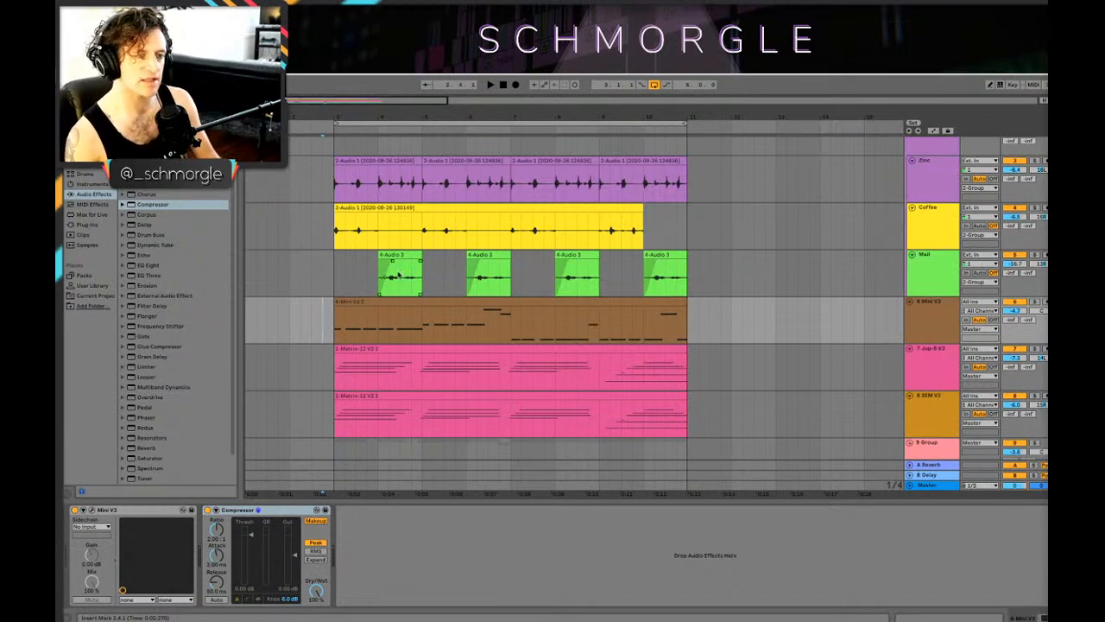
# Step: Expand the bass track's Compressor to show its sidechain section and enable Sidechain
pyautogui.scroll(-1, 398, 275)
pyautogui.scroll(-1, 360, 263)
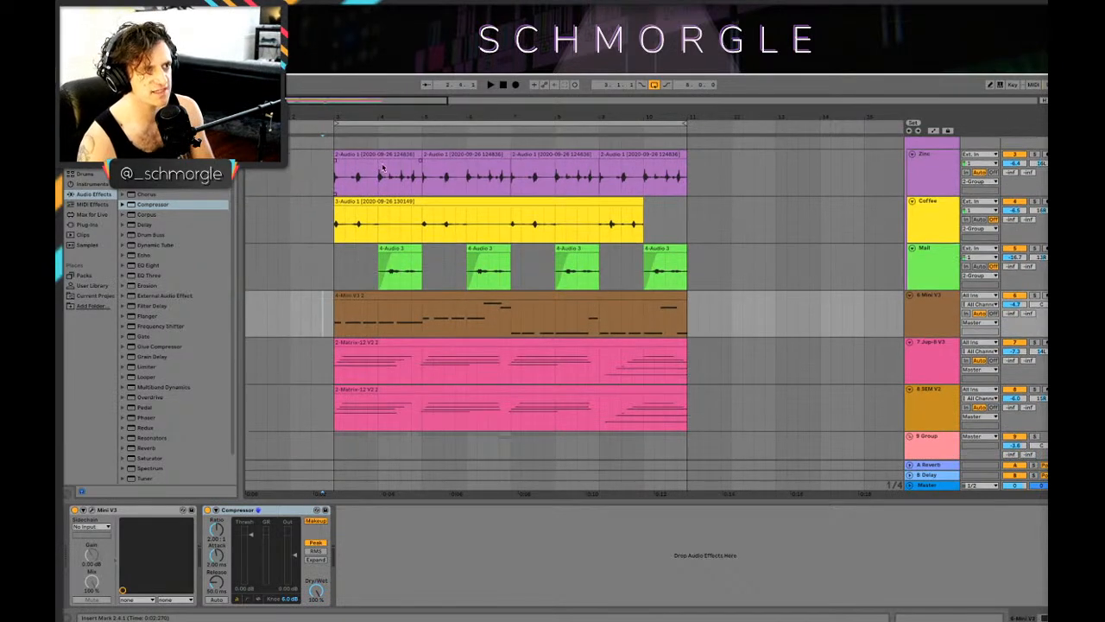
pyautogui.scroll(1, 382, 166)
pyautogui.moveTo(363, 116); pyautogui.dragTo(403, 138)
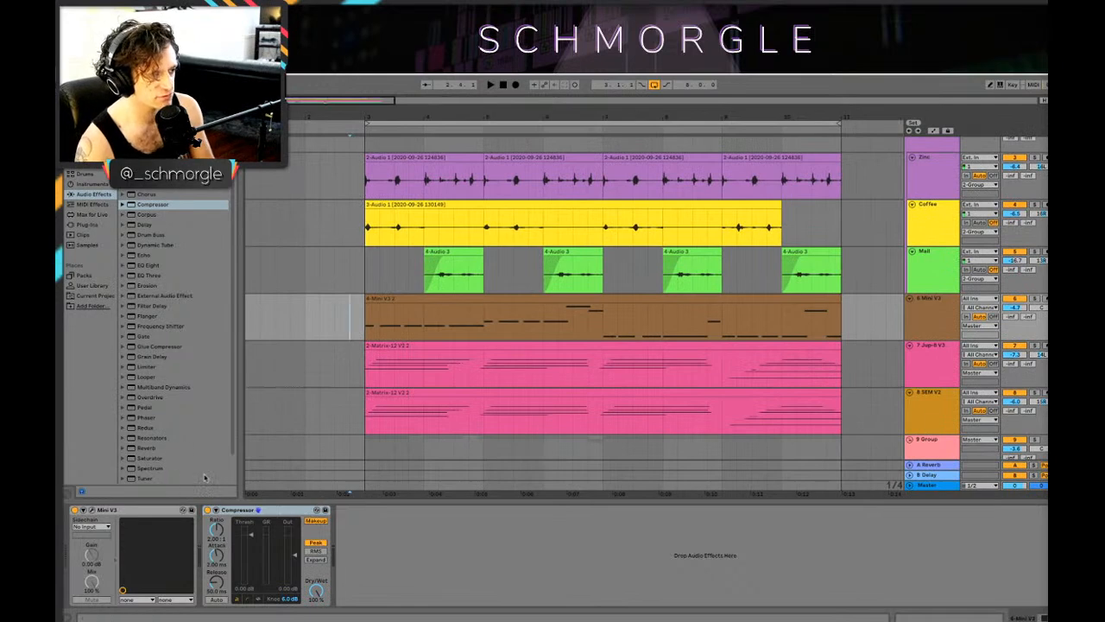
pyautogui.click(216, 510)
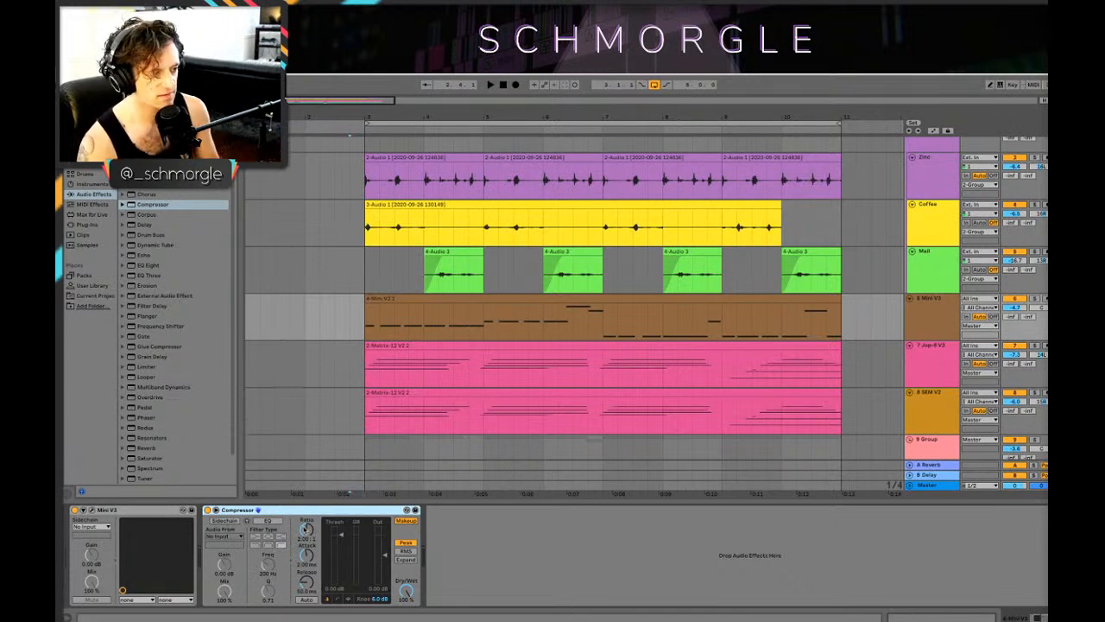
pyautogui.click(224, 521)
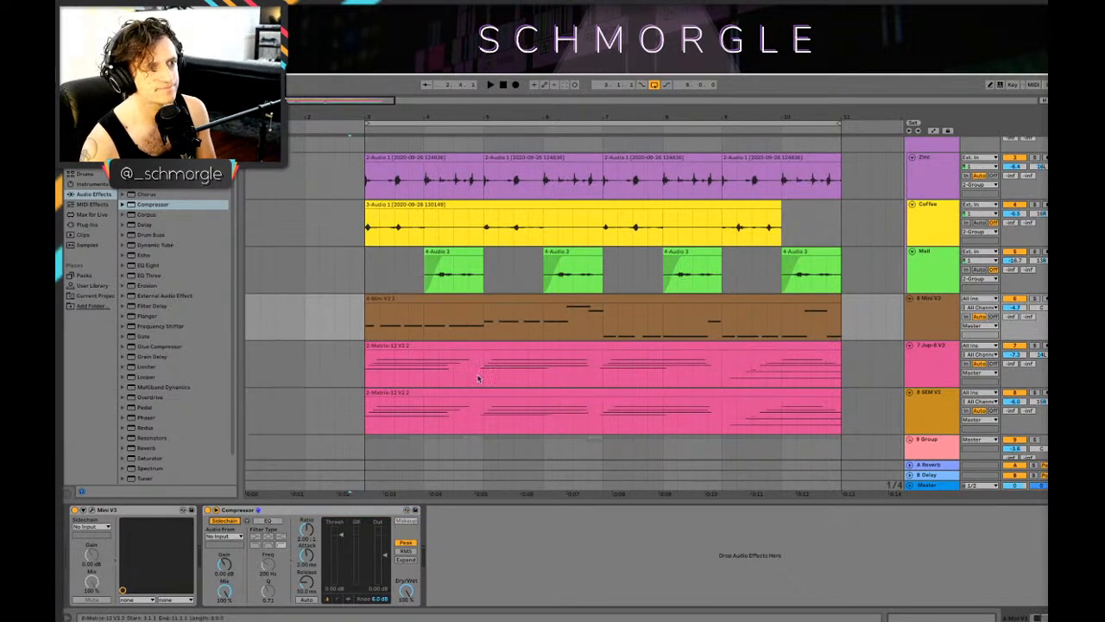
# Step: Show the Drum Rack's devices, solo the JUST_kick_lips pad and the Drum Rack track, and play the kick from just before bar 3
pyautogui.scroll(4, 524, 329)
pyautogui.click(928, 152)
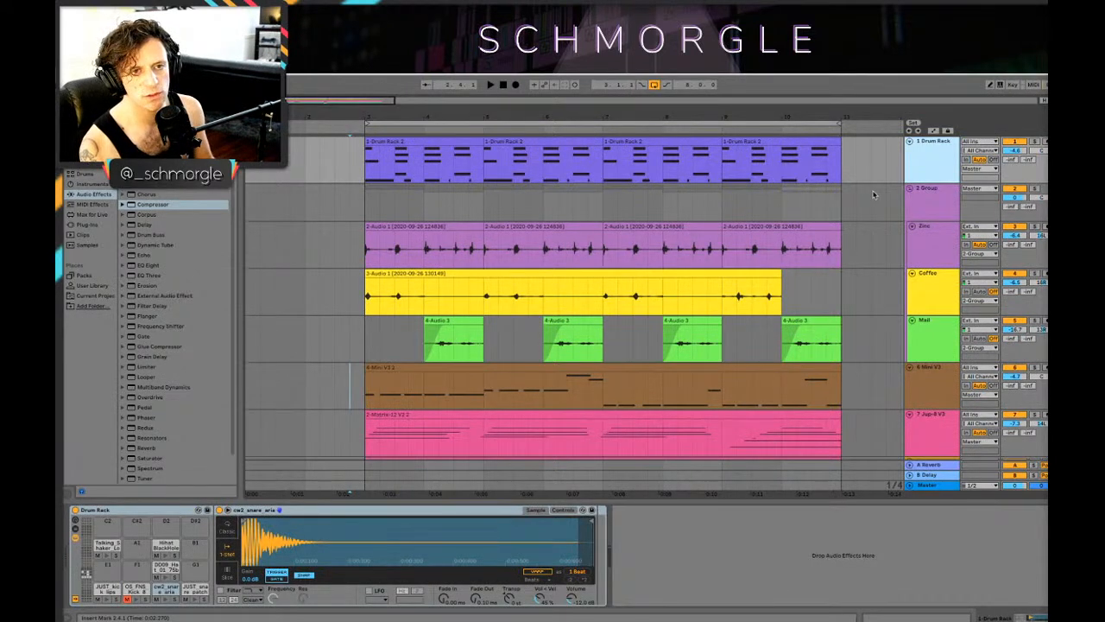
pyautogui.rightClick(927, 164)
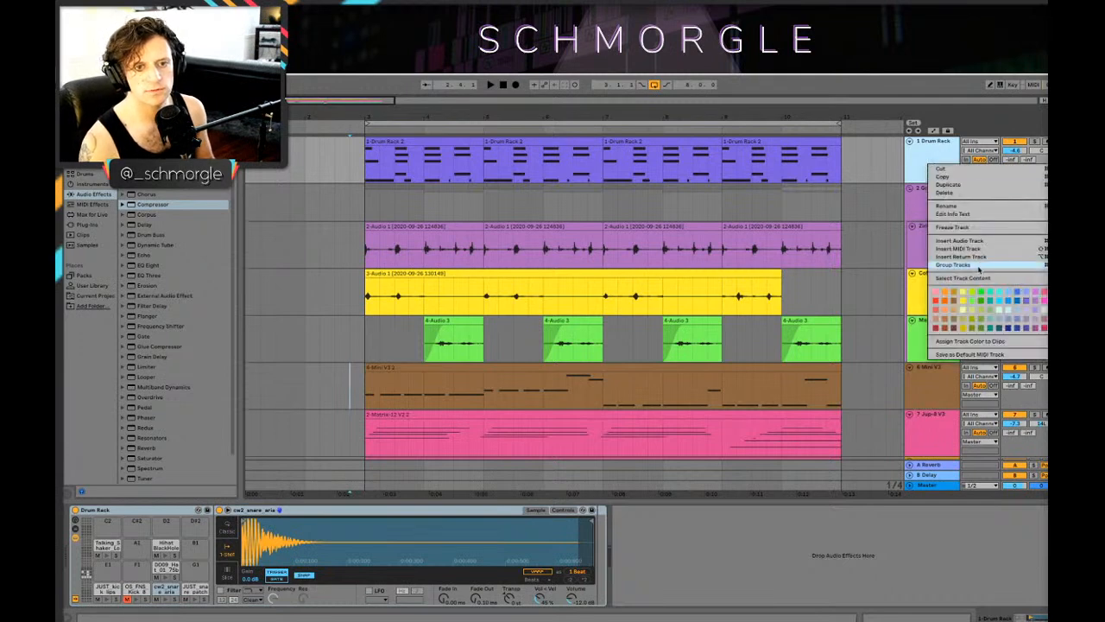
pyautogui.click(925, 157)
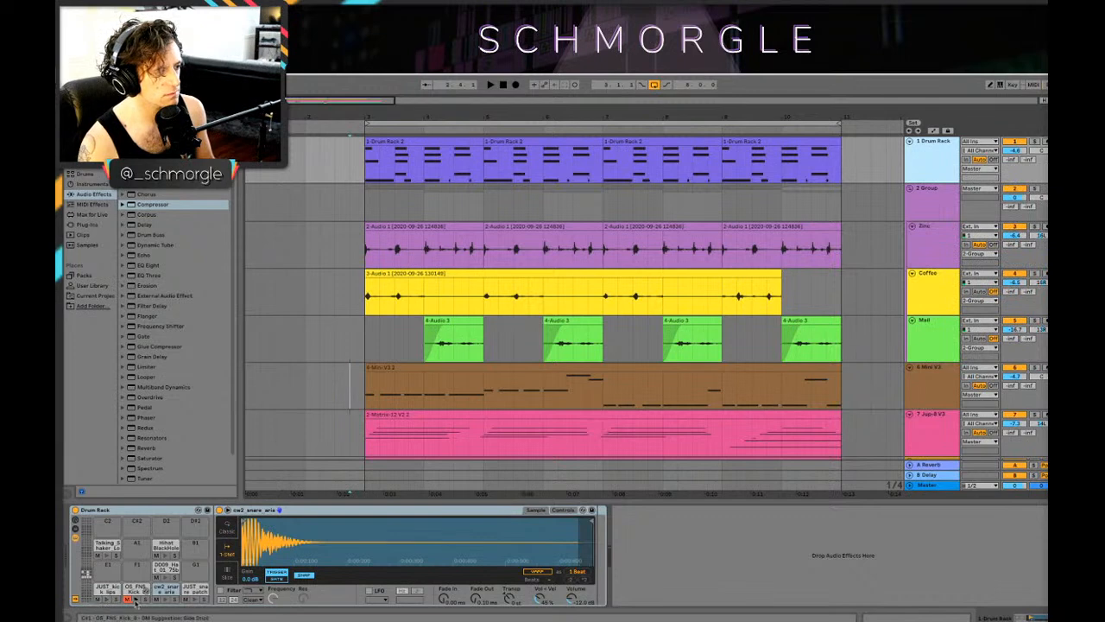
pyautogui.press('space')
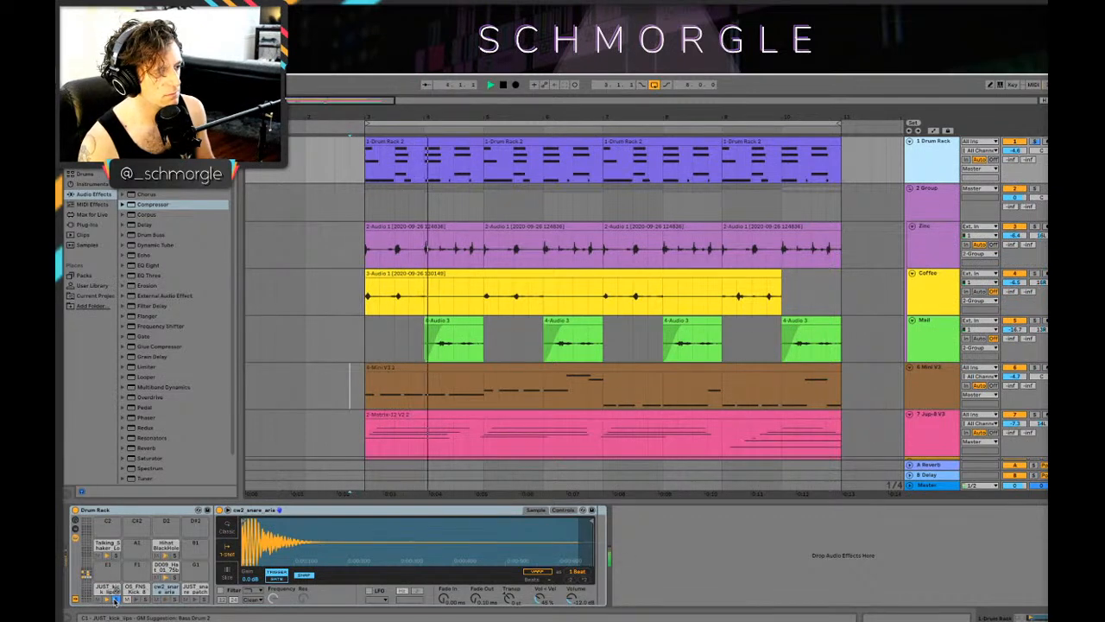
pyautogui.press('space')
pyautogui.click(1034, 142)
pyautogui.press('space')
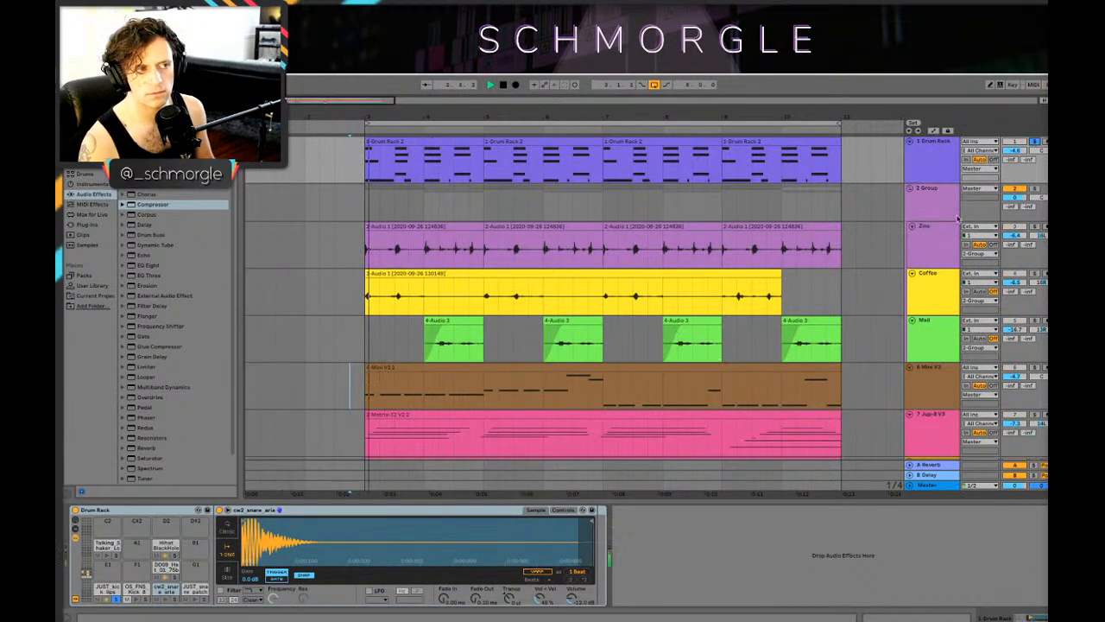
# Step: Insert a new audio track below the Drum Rack track and set its input to 1-Drum Rack
pyautogui.click(941, 168)
pyautogui.rightClick(943, 170)
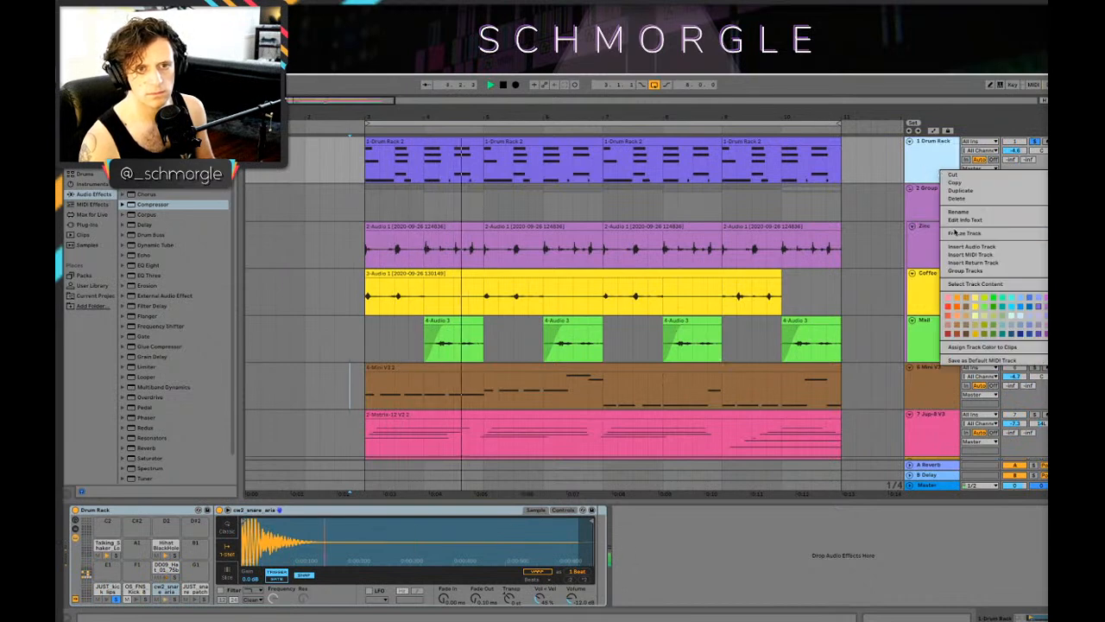
pyautogui.click(932, 175)
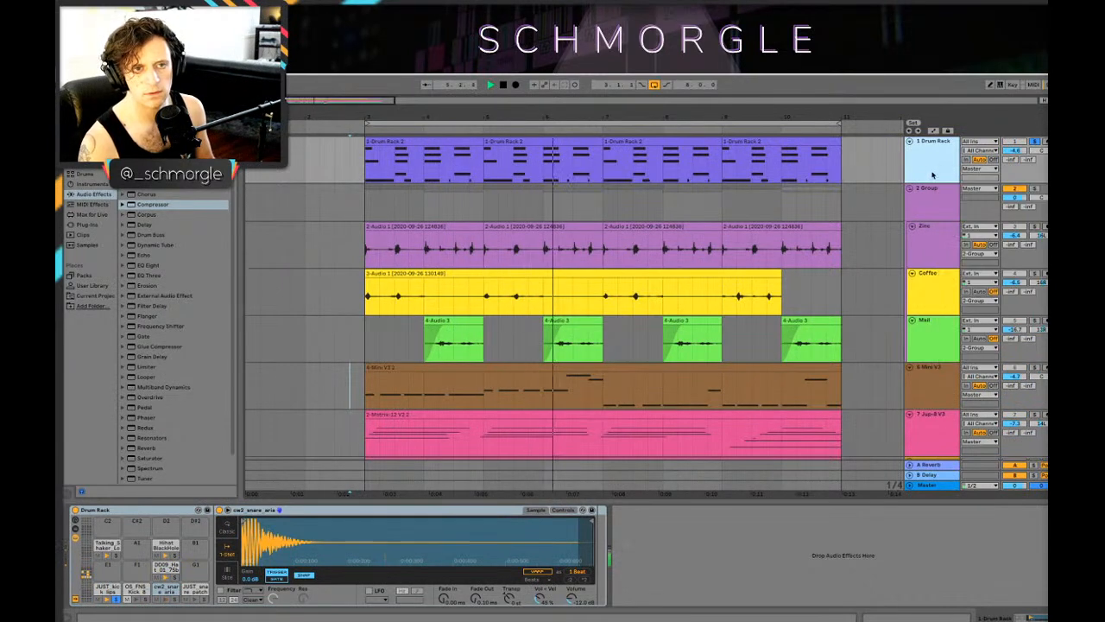
pyautogui.hotkey('ctrl', 't')
pyautogui.click(976, 189)
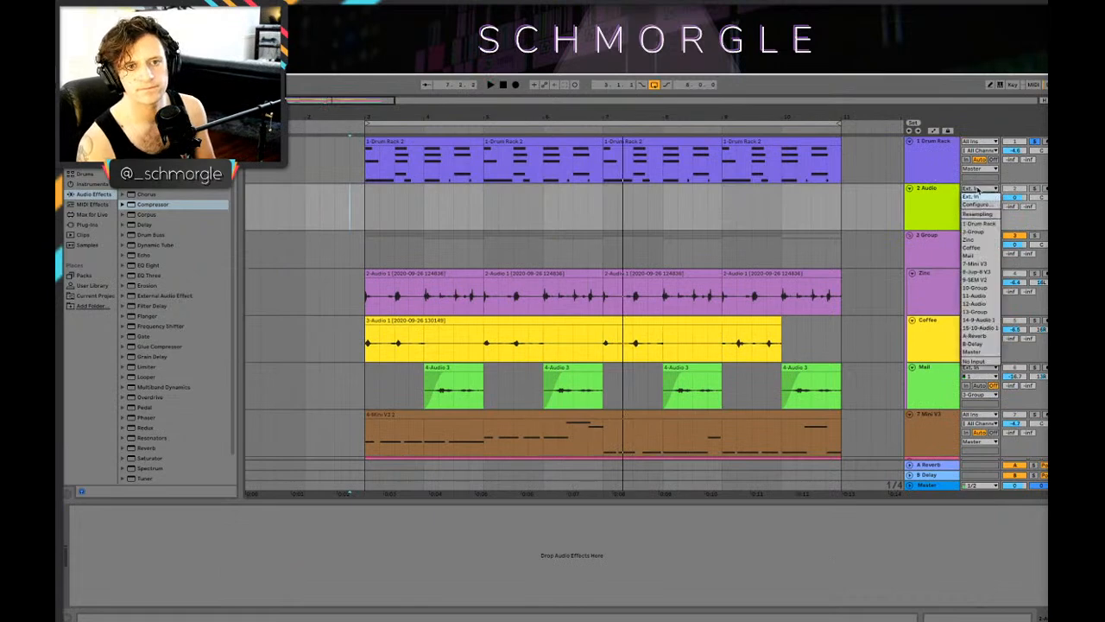
pyautogui.click(990, 225)
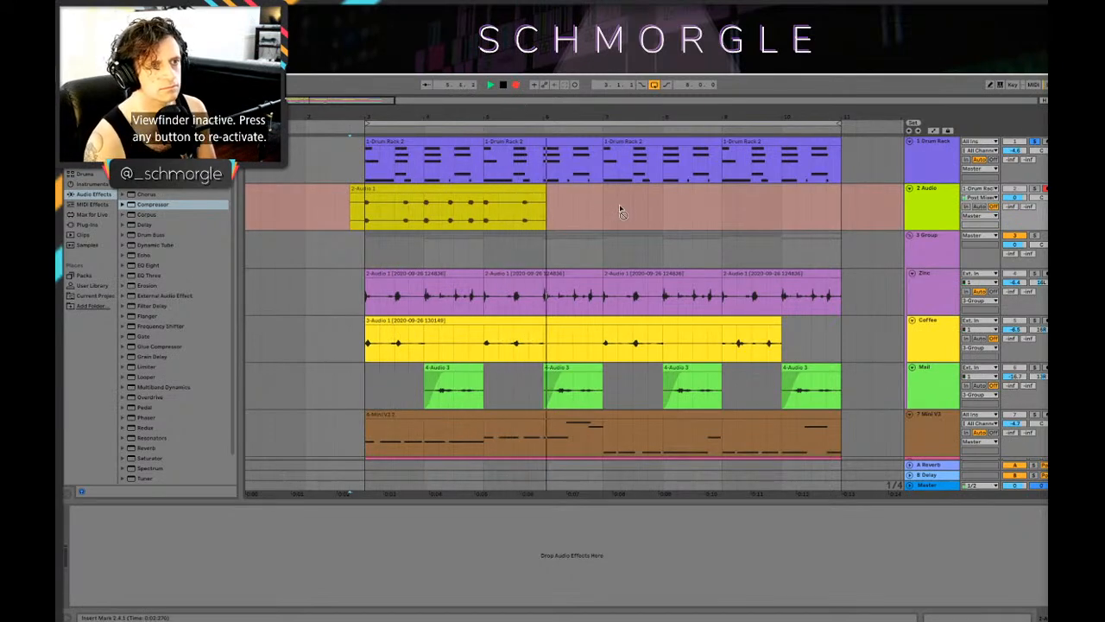
# Step: Finish recording the soloed kick on 2 Audio at bar 7, trimmed to start at bar 3, and unsolo the Drum Rack track
pyautogui.press('space')
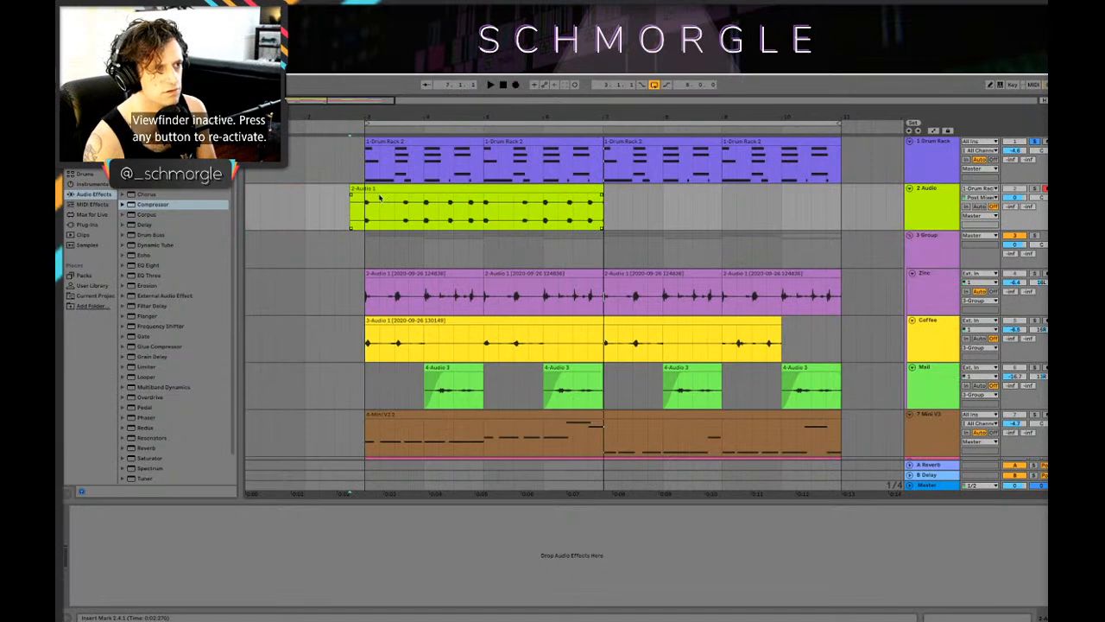
pyautogui.click(920, 201)
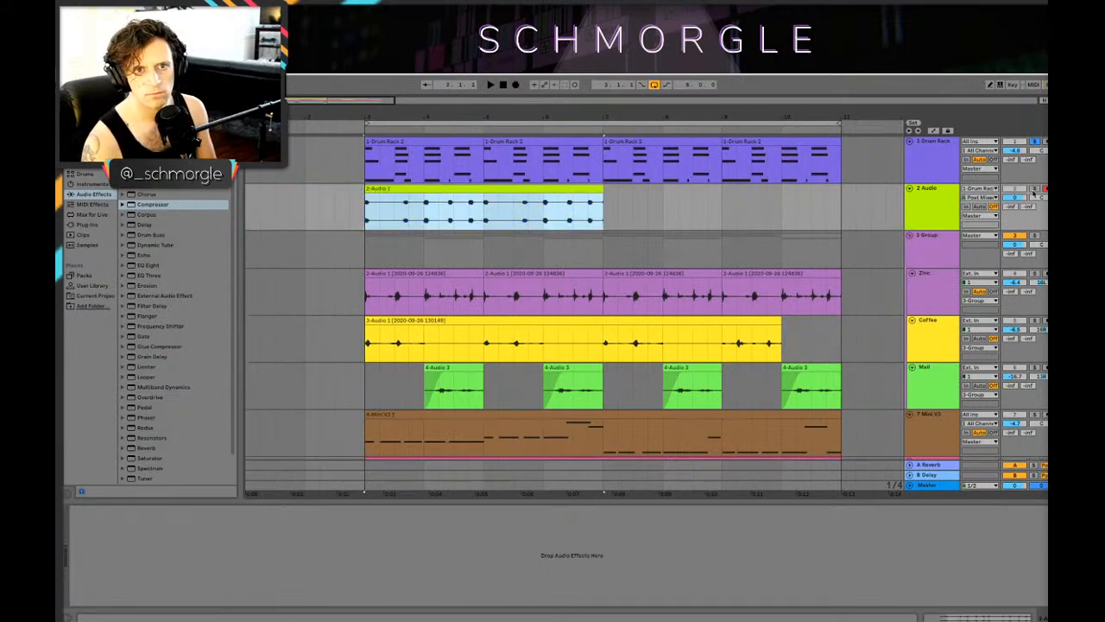
pyautogui.click(1032, 145)
# Step: Duplicate the recorded kick clip to fill bar 7 to bar 11 and mute the 2 Audio track
pyautogui.click(943, 165)
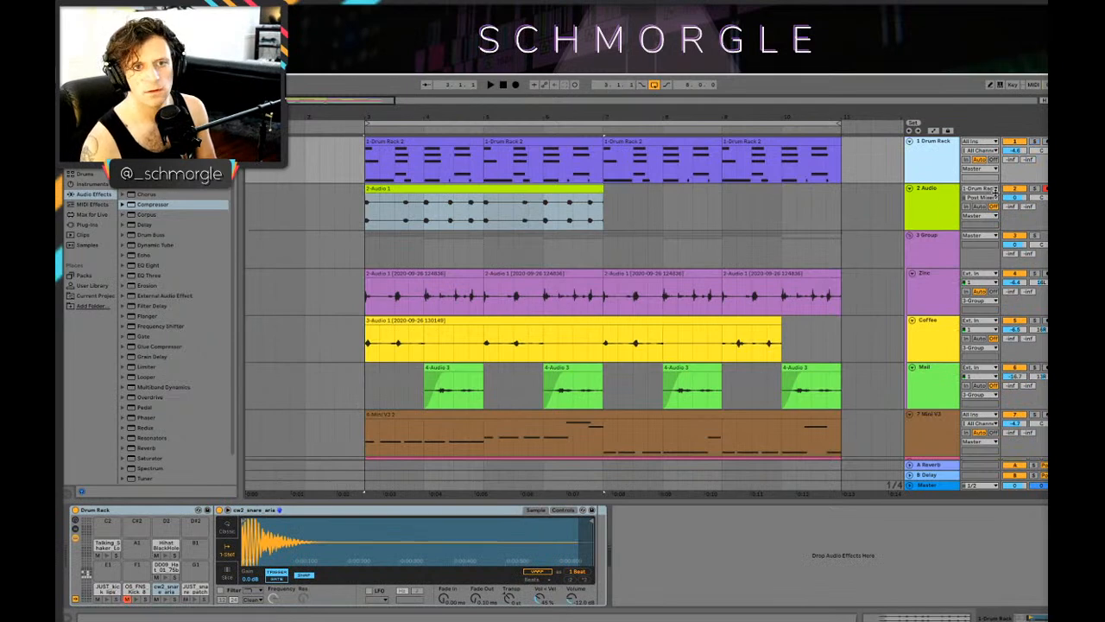
pyautogui.hotkey('ctrl', 'd')
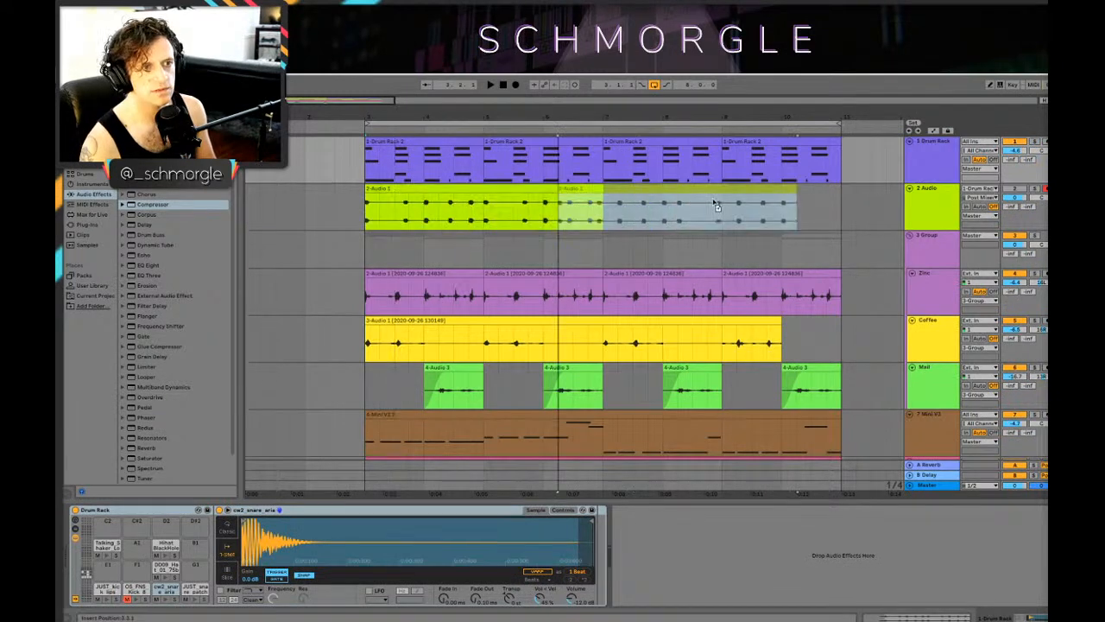
pyautogui.click(939, 200)
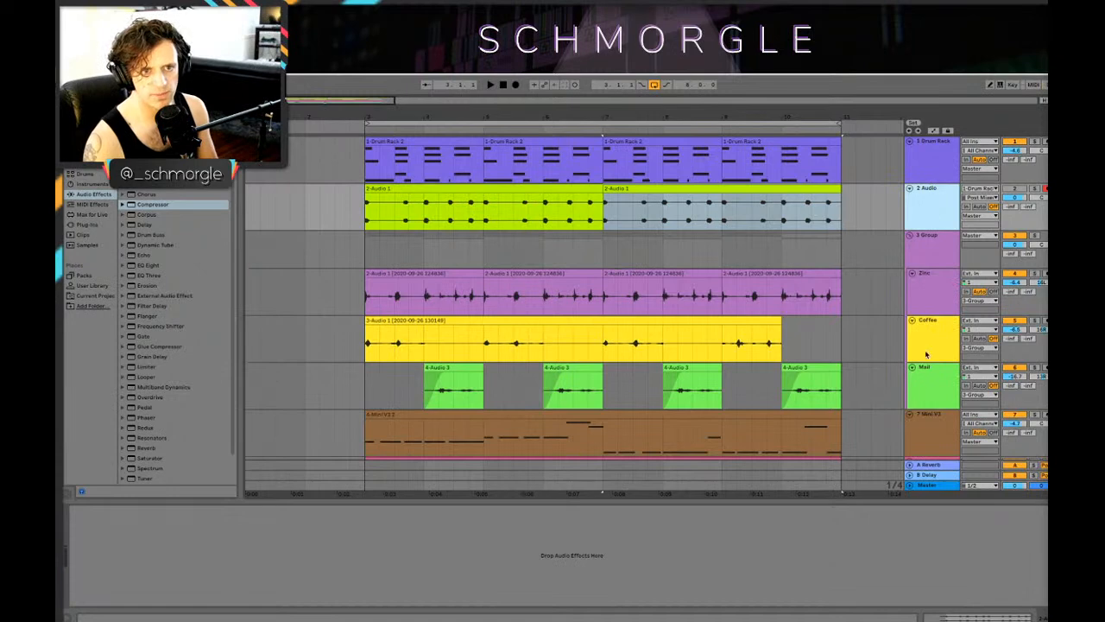
# Step: Set the sidechain source of the Compressor on the Mini V3 bass track to 2-Audio
pyautogui.click(929, 289)
pyautogui.click(908, 428)
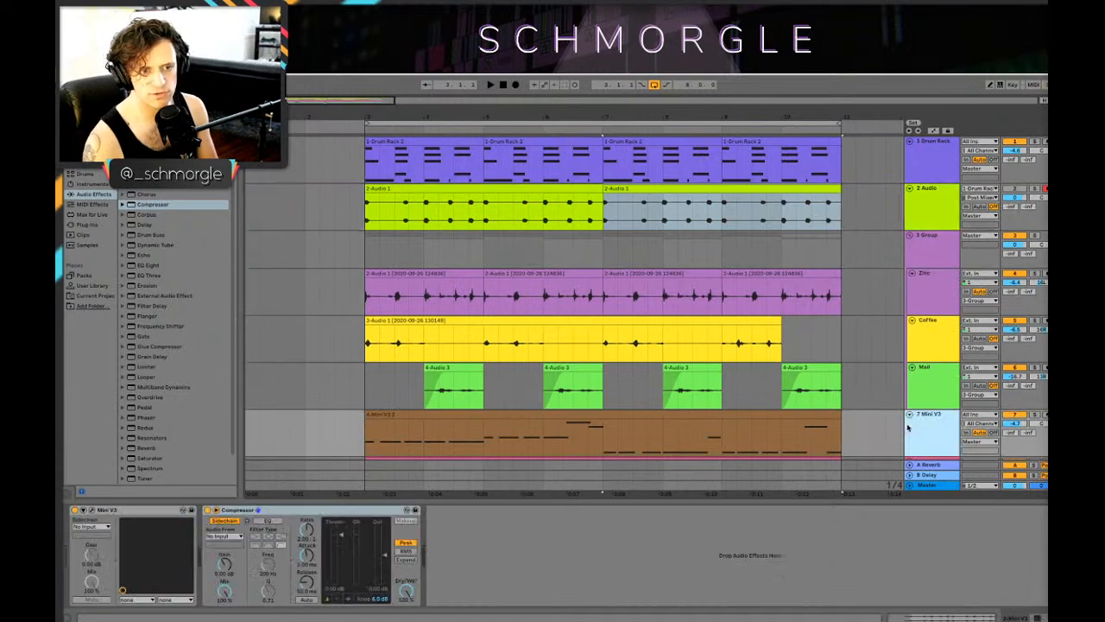
pyautogui.click(232, 537)
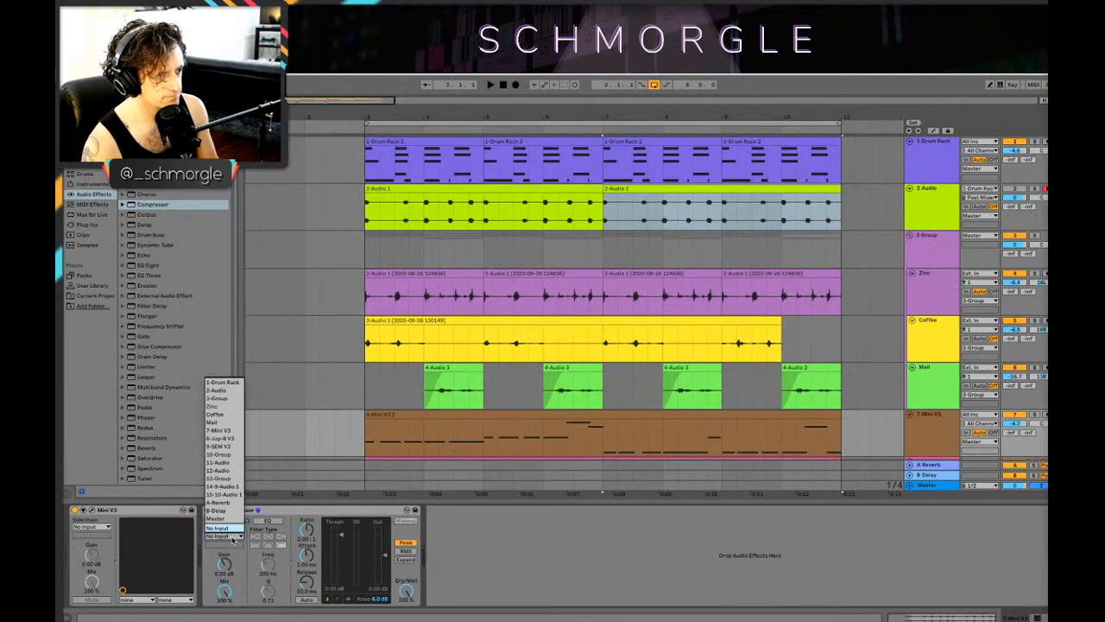
pyautogui.click(237, 390)
# Step: Play the soloed Mini V3 track from bar 3 while lowering the Compressor's threshold, raising its ratio and setting its attack to about 4.16 ms
pyautogui.press('space')
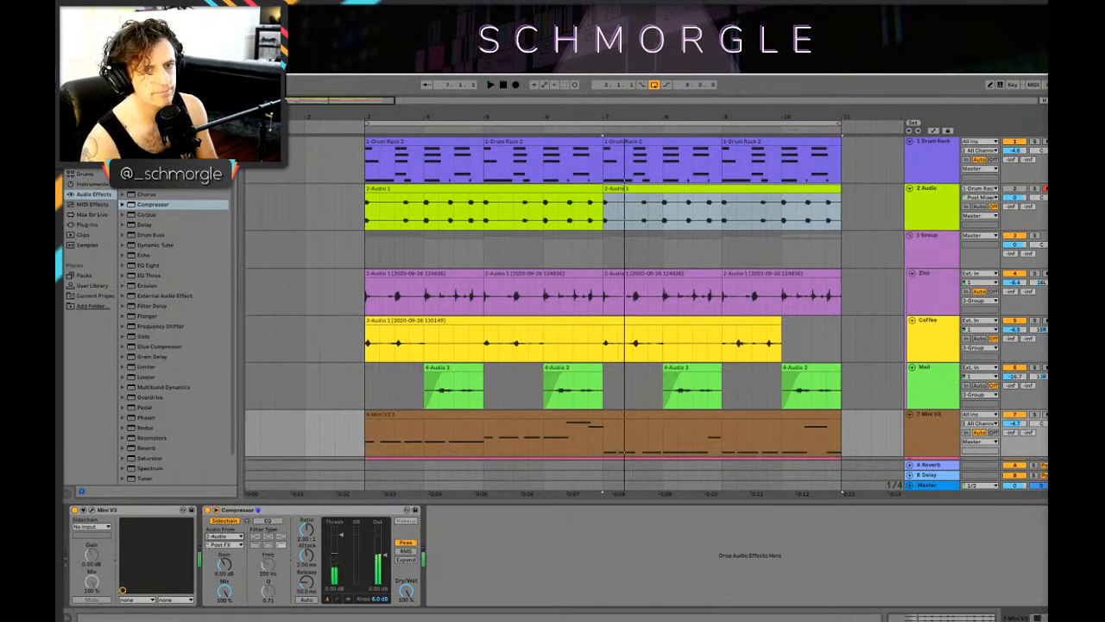
pyautogui.click(352, 439)
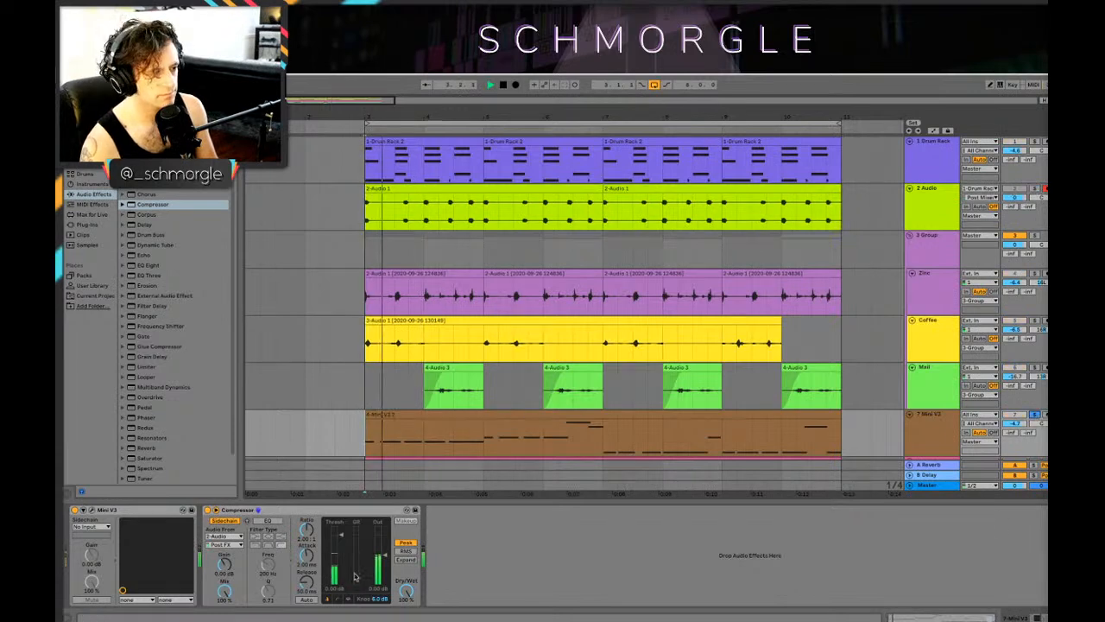
pyautogui.press('space')
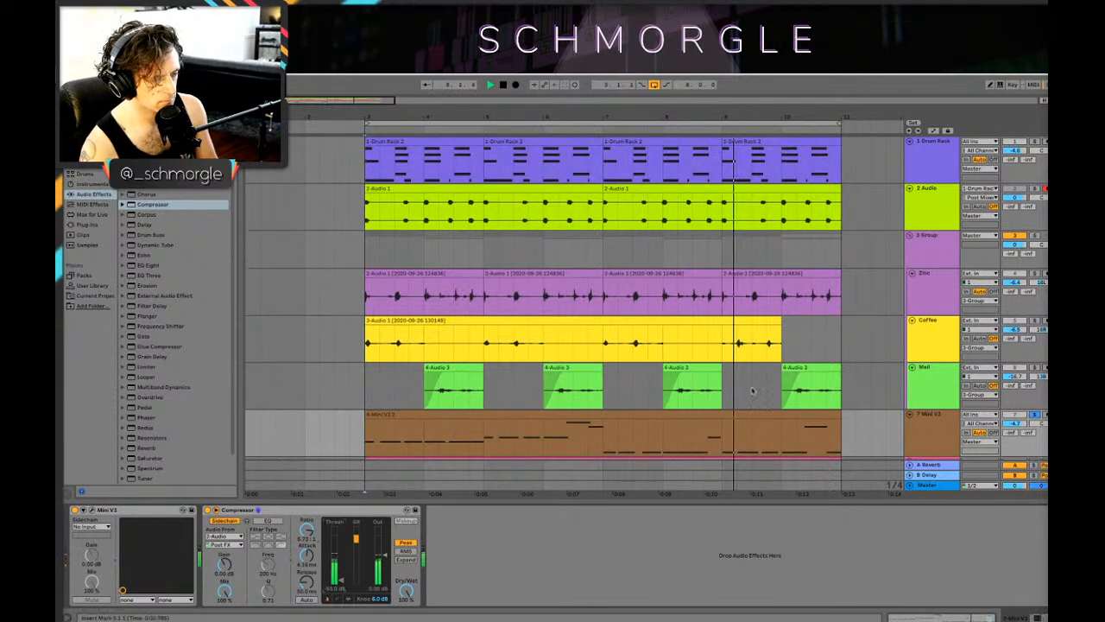
pyautogui.press('space')
# Step: Open the bass track's Mini V3 synth panel and adjust its loudness contour attack, filter attack time and filter cutoff during playback
pyautogui.click(947, 301)
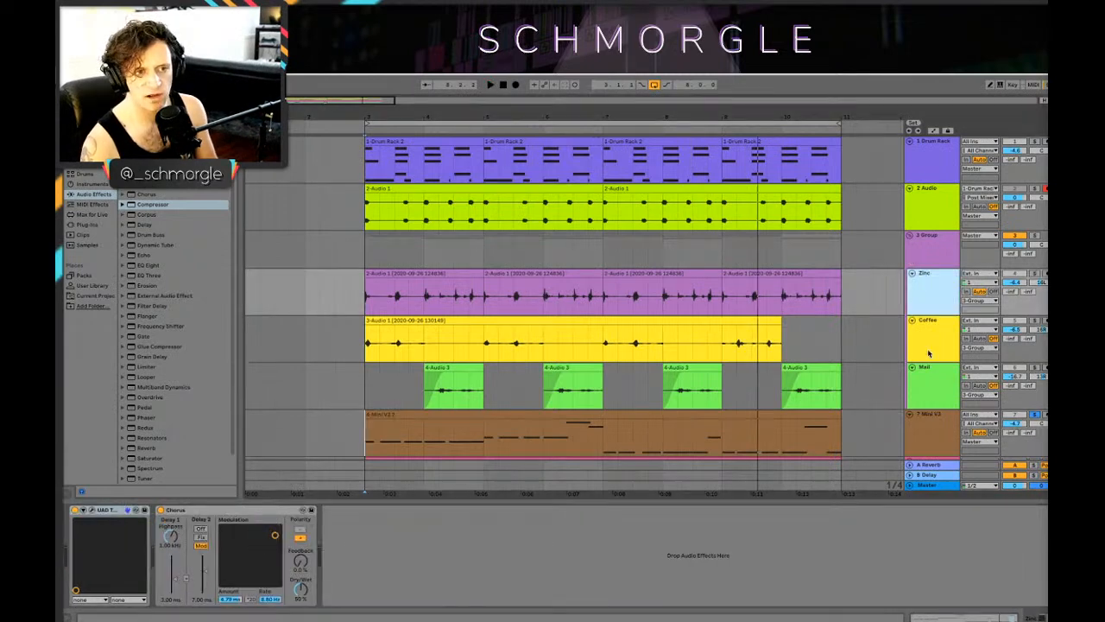
pyautogui.click(916, 445)
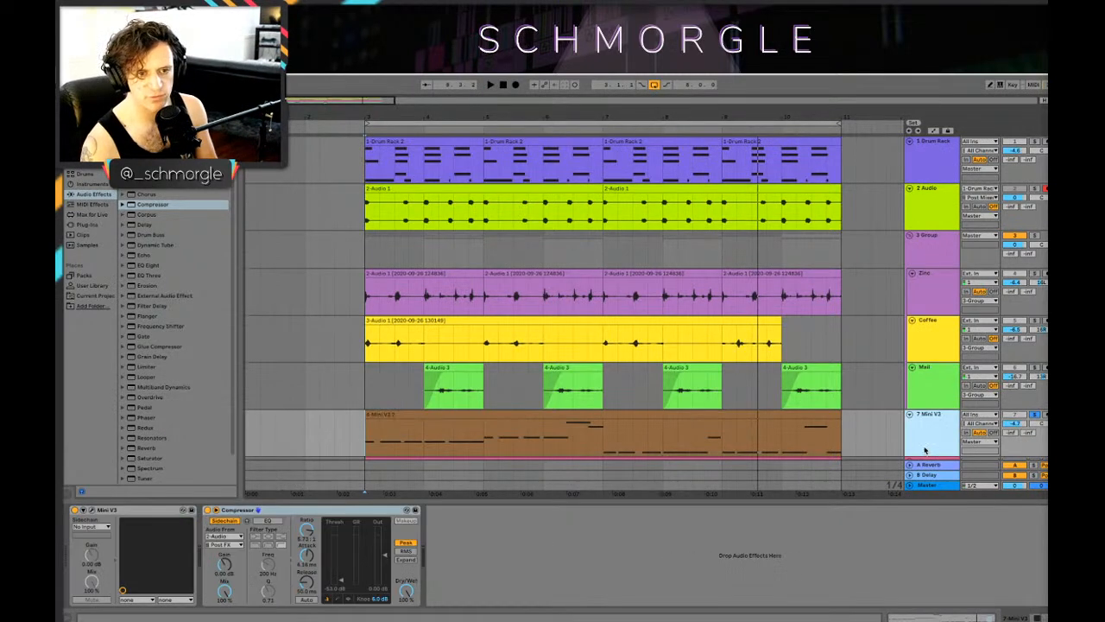
pyautogui.click(92, 512)
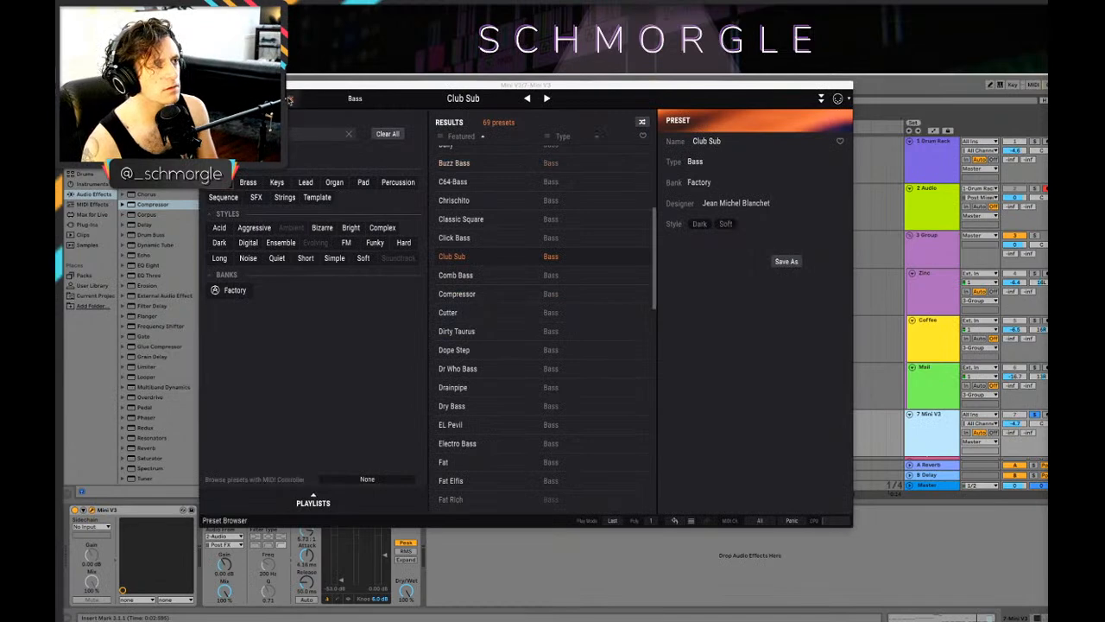
pyautogui.click(289, 98)
pyautogui.moveTo(623, 273); pyautogui.dragTo(624, 269)
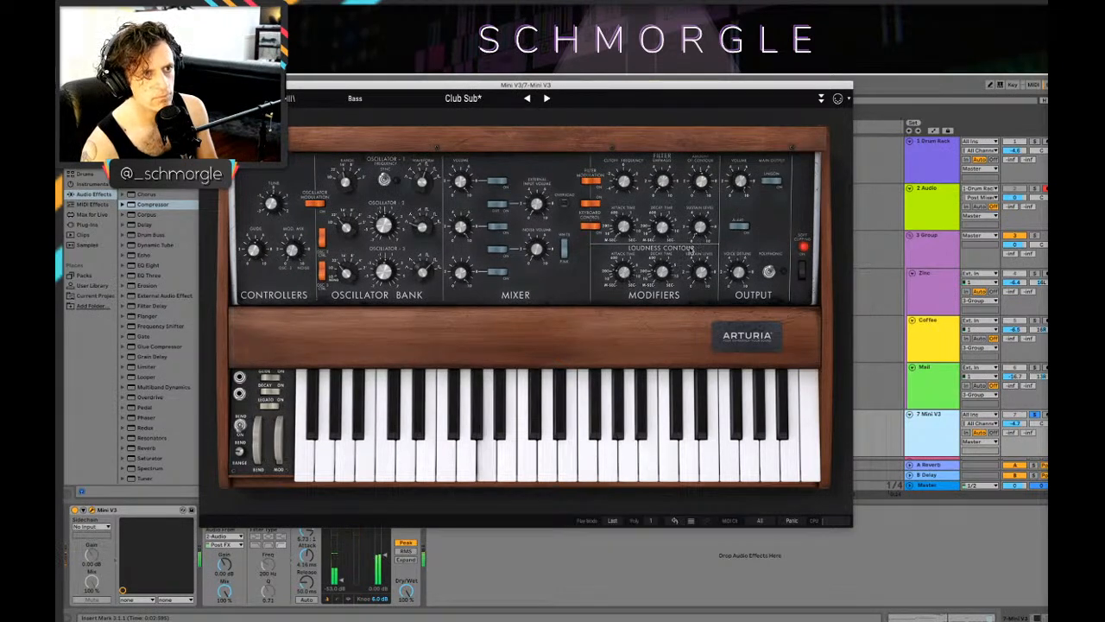
pyautogui.moveTo(624, 227); pyautogui.dragTo(624, 227)
pyautogui.moveTo(624, 181)
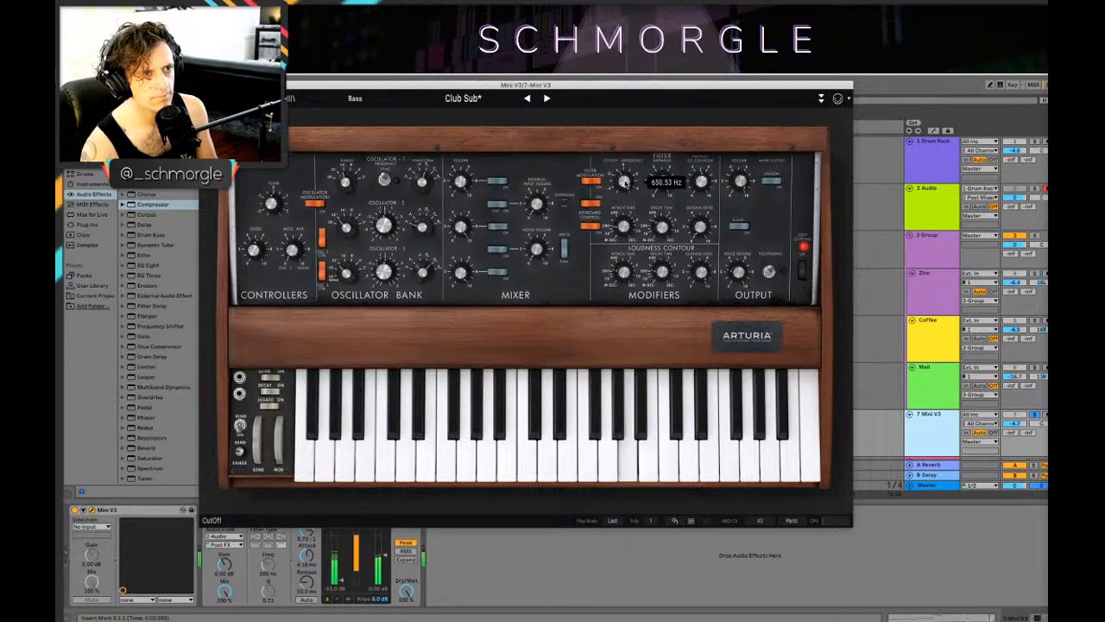
pyautogui.moveTo(624, 181); pyautogui.dragTo(625, 172)
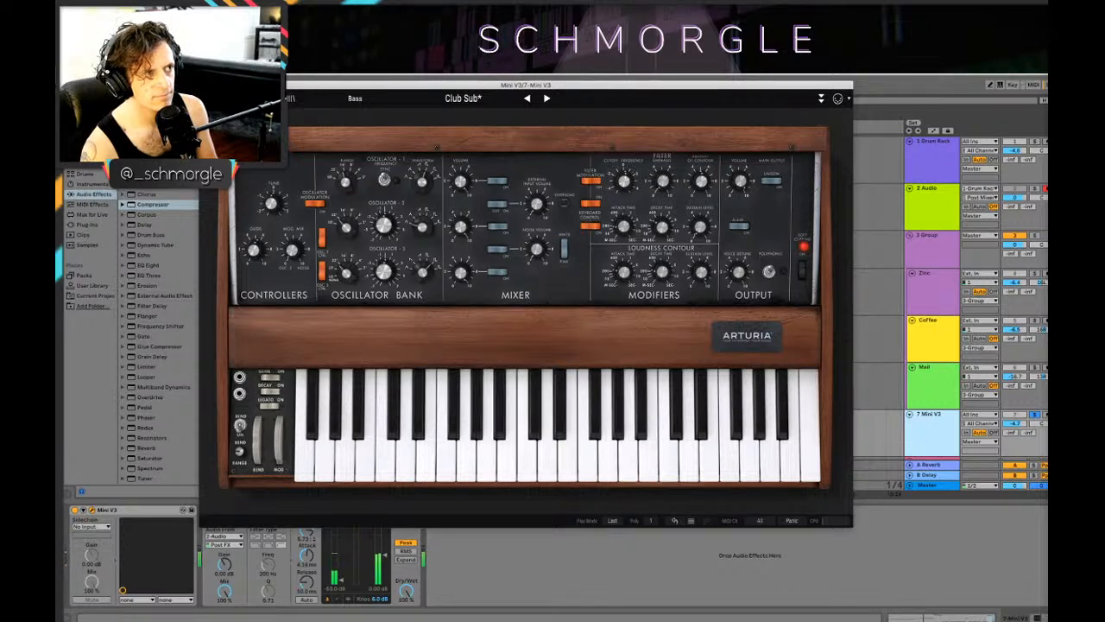
pyautogui.click(209, 84)
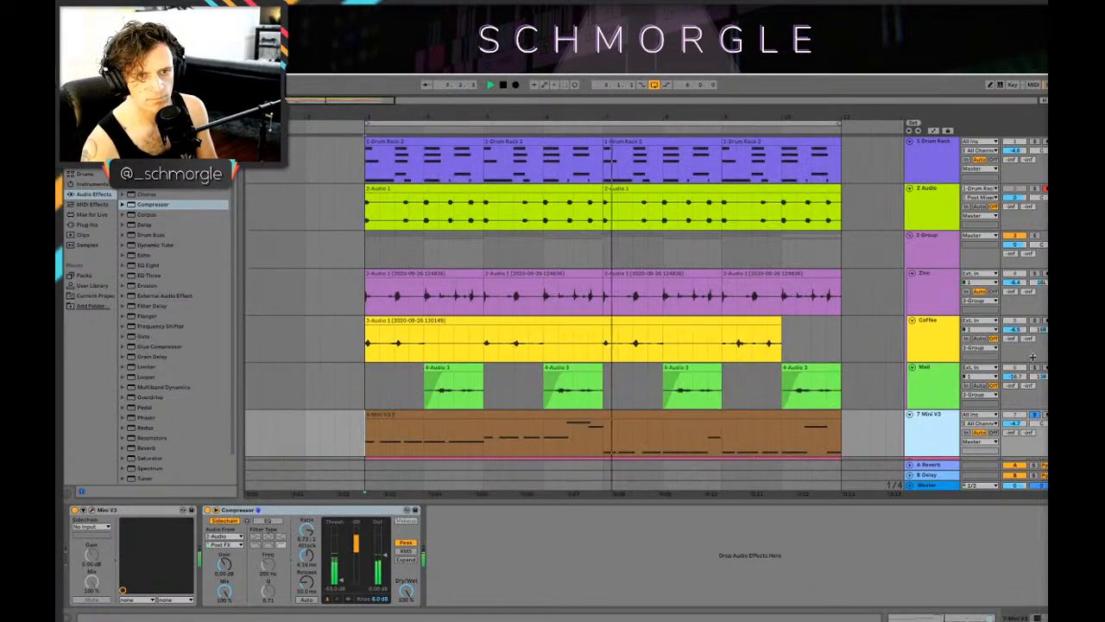
# Step: Unsolo the Mini V3 track, reduce its Compressor's ratio to about 3.15:1 and lower the Drum Rack track to about -6.1 dB during playback
pyautogui.click(1035, 415)
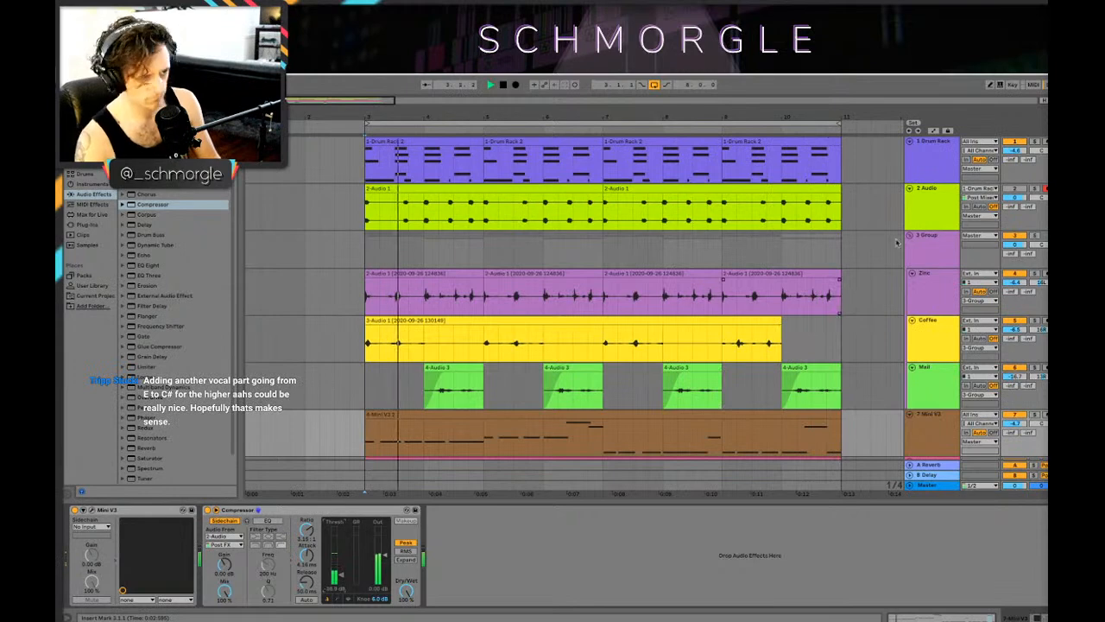
pyautogui.scroll(-1, 1014, 329)
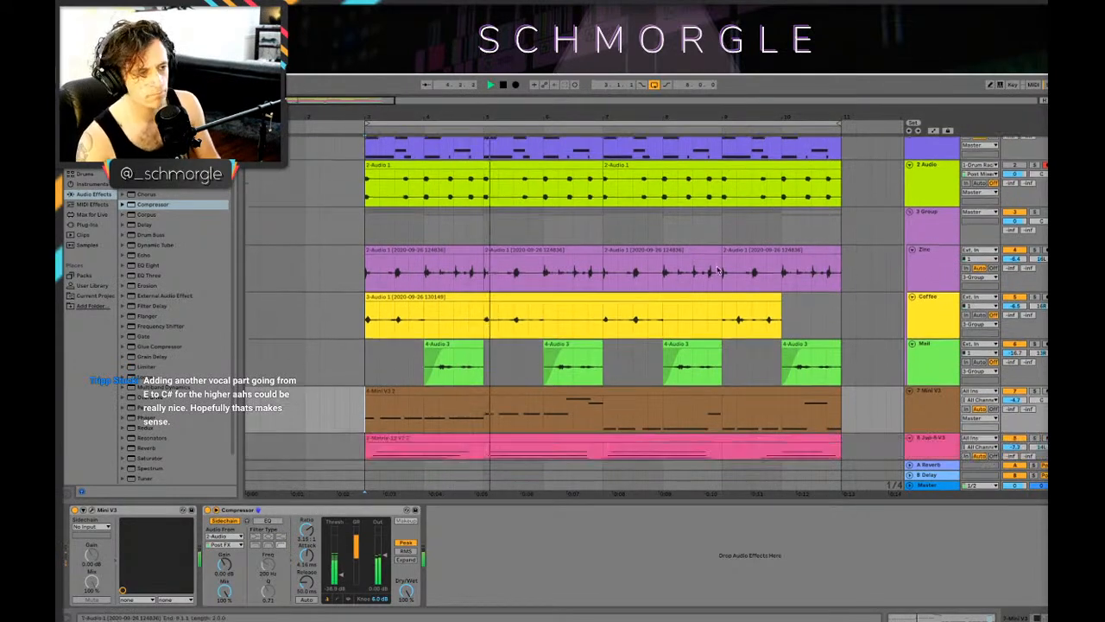
pyautogui.scroll(1, 754, 267)
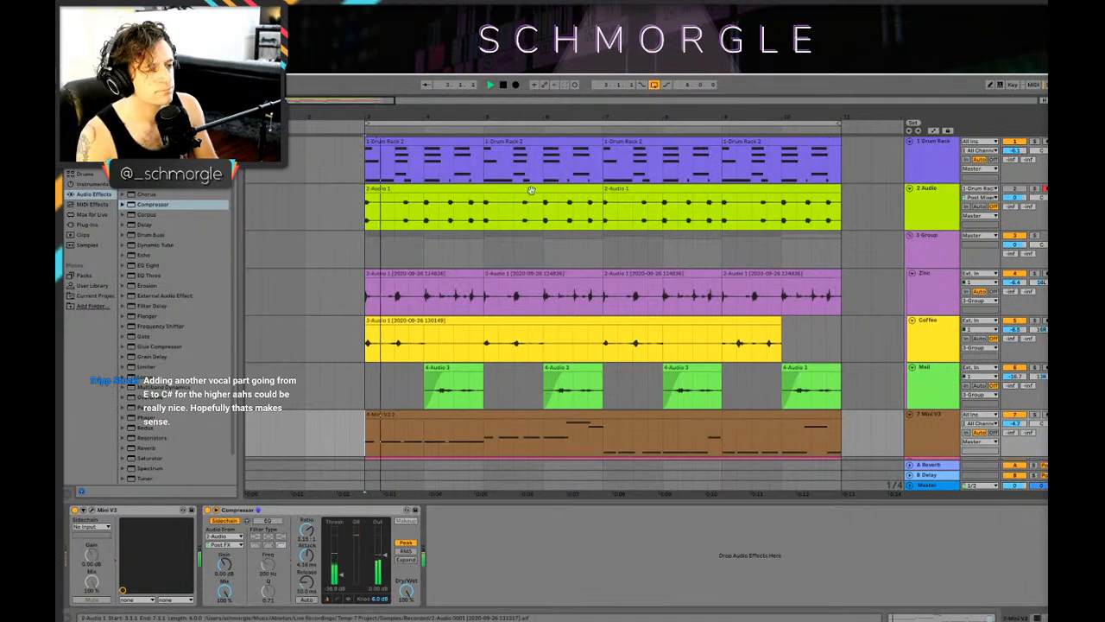
pyautogui.scroll(-1, 528, 199)
pyautogui.scroll(1, 523, 199)
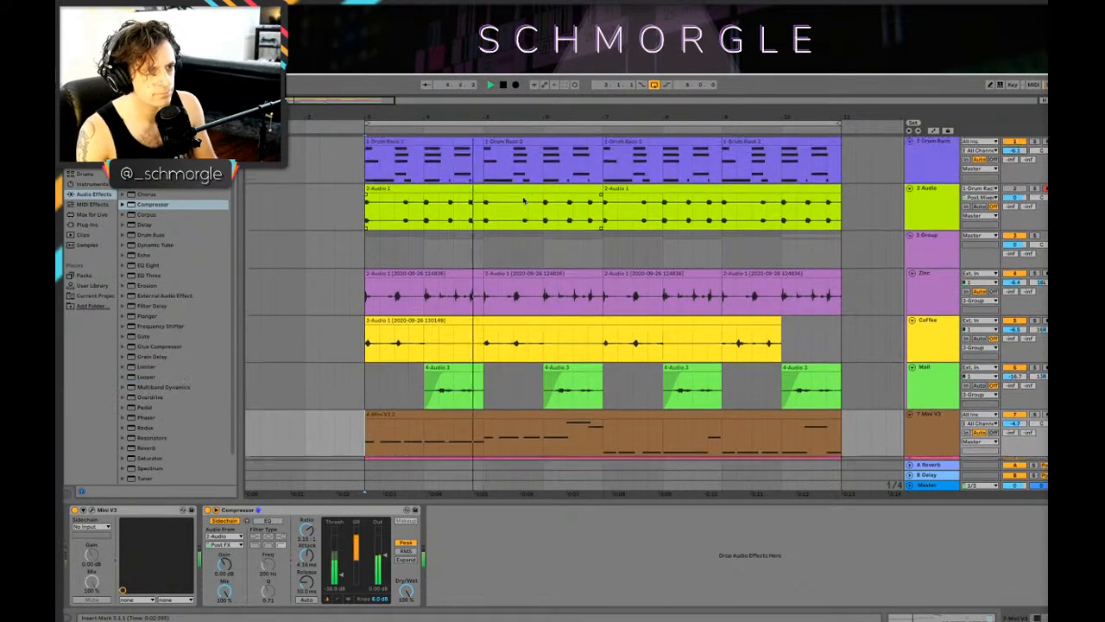
# Step: Stop playback, select the Drum Rack's empty B1 pad and audition Wood samples such as Clave-C78, Perc Wood, Wood Block High and Resonant Knock
pyautogui.click(943, 164)
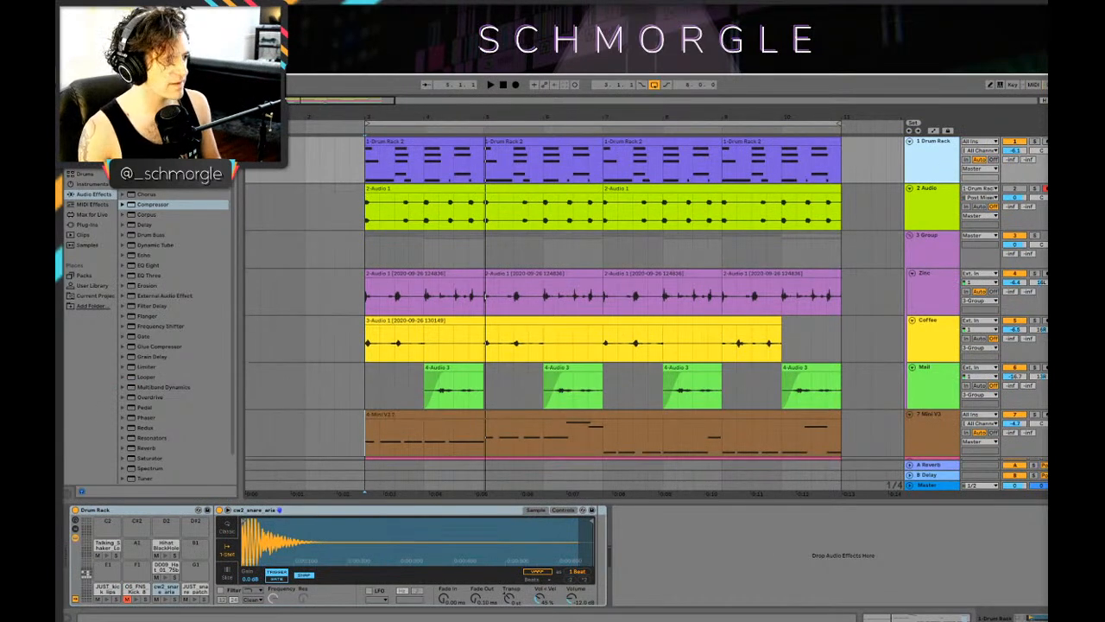
pyautogui.click(202, 543)
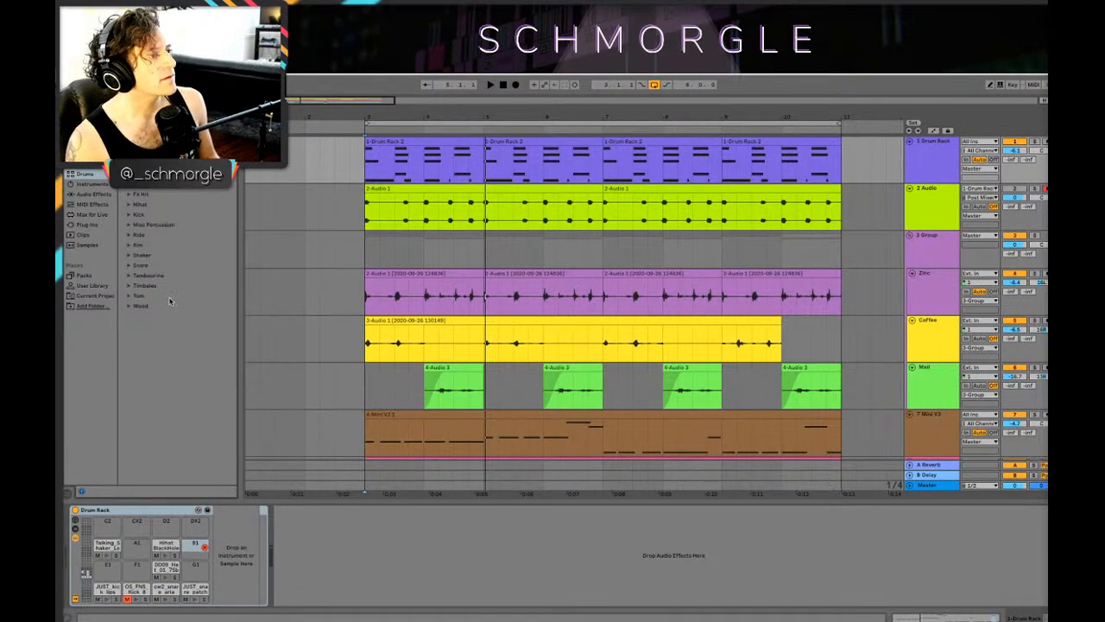
pyautogui.click(138, 307)
pyautogui.click(166, 328)
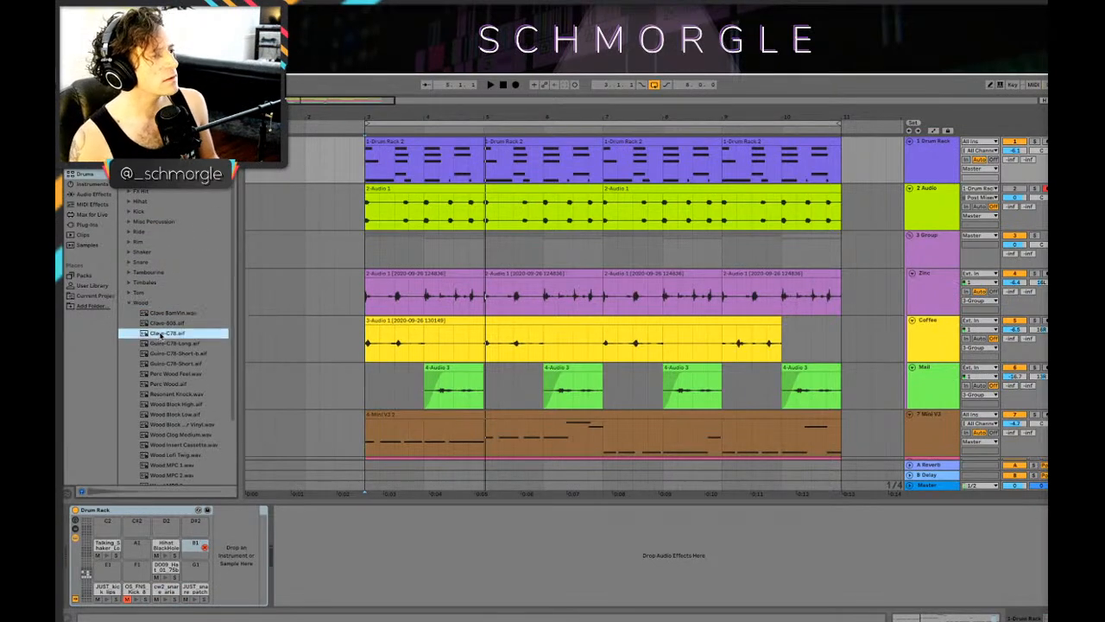
pyautogui.click(173, 383)
pyautogui.click(171, 405)
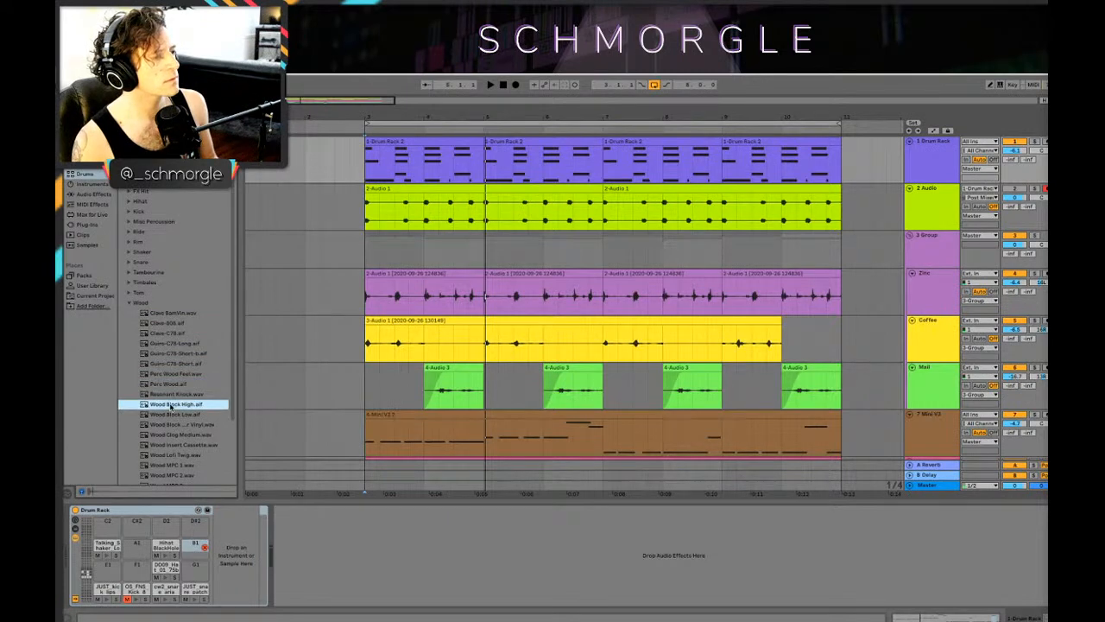
pyautogui.click(179, 394)
pyautogui.click(170, 426)
pyautogui.click(174, 394)
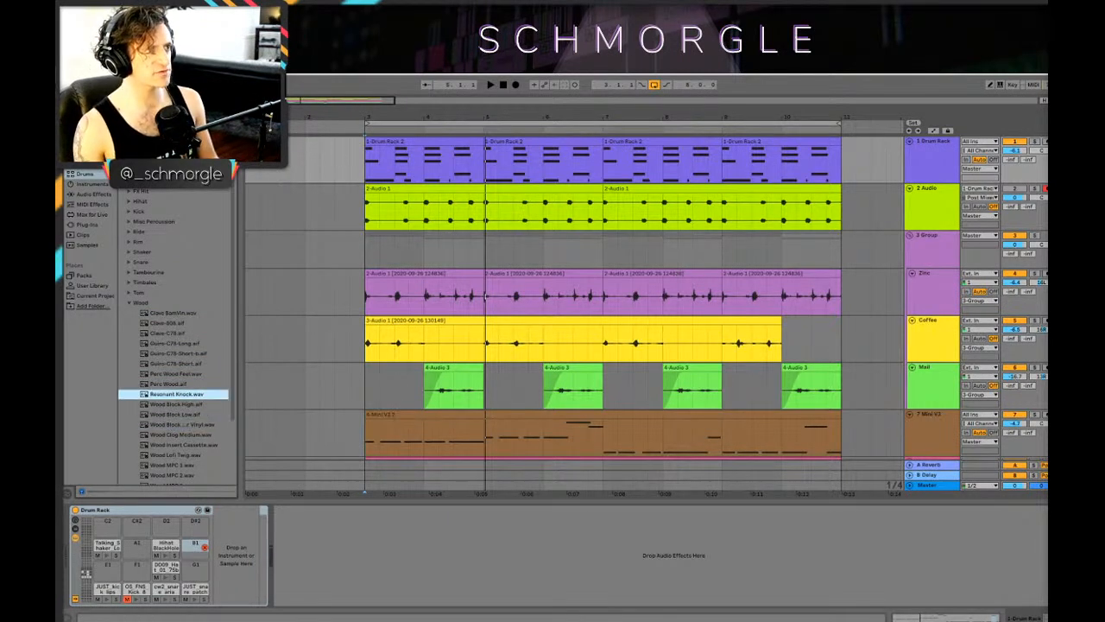
# Step: Insert a new audio track below the Mail track in the group and play the loop from bar 3
pyautogui.click(932, 207)
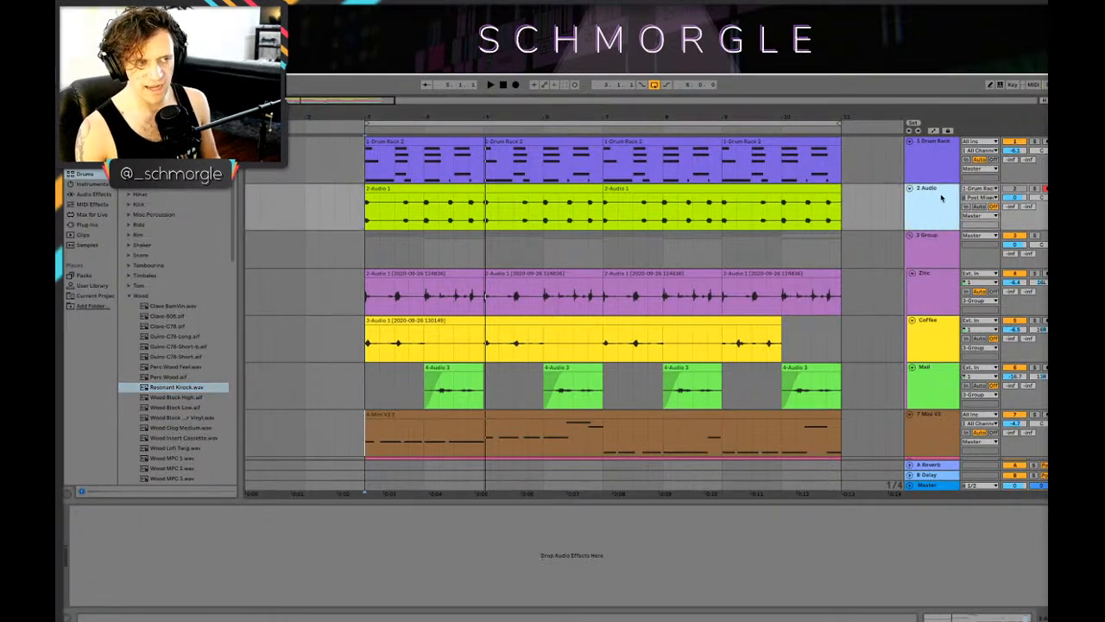
pyautogui.scroll(-1, 937, 200)
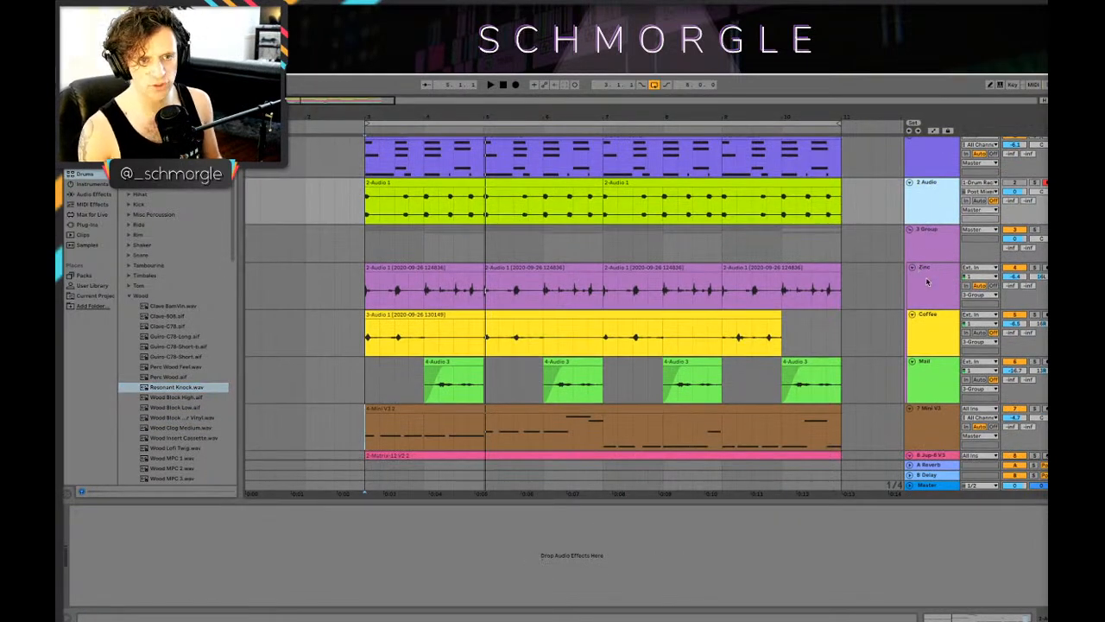
pyautogui.click(932, 371)
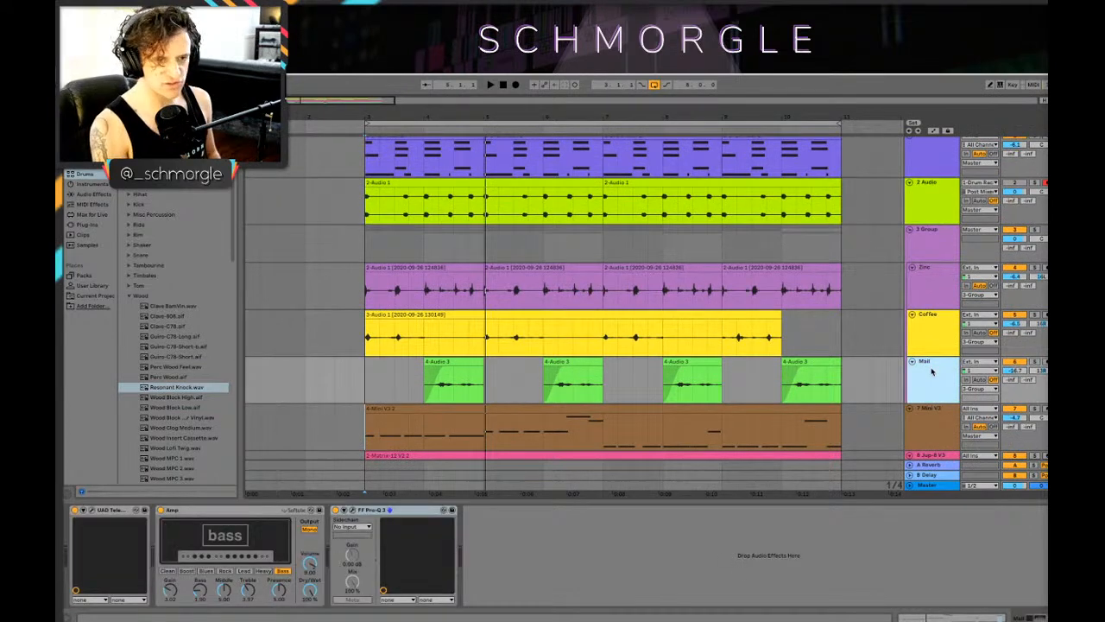
pyautogui.hotkey('ctrl', 't')
pyautogui.scroll(-1, 781, 377)
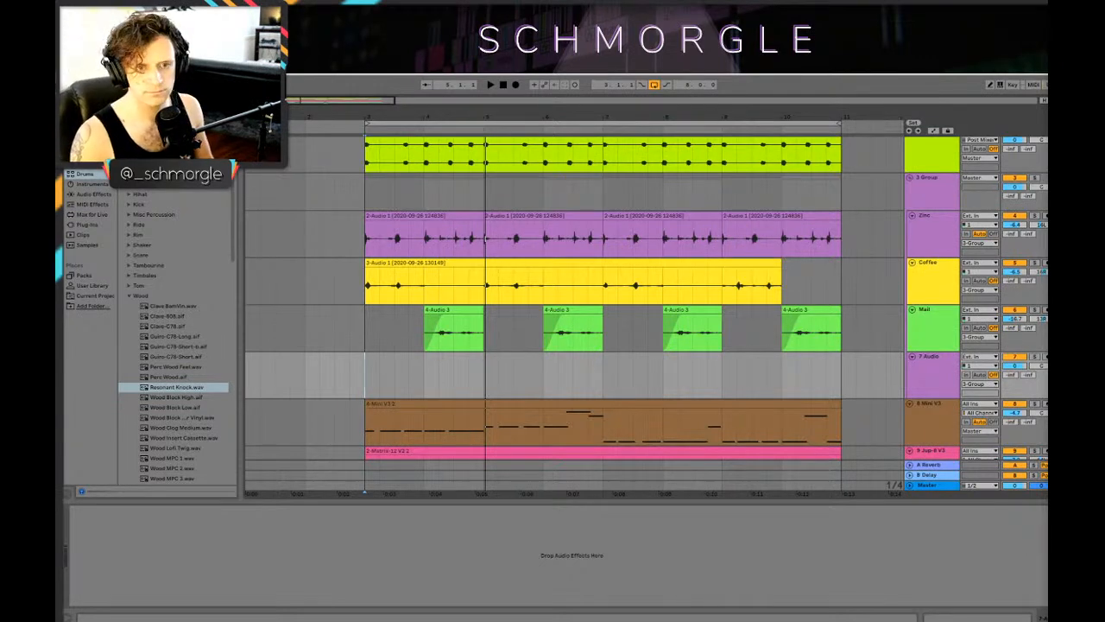
pyautogui.press('space')
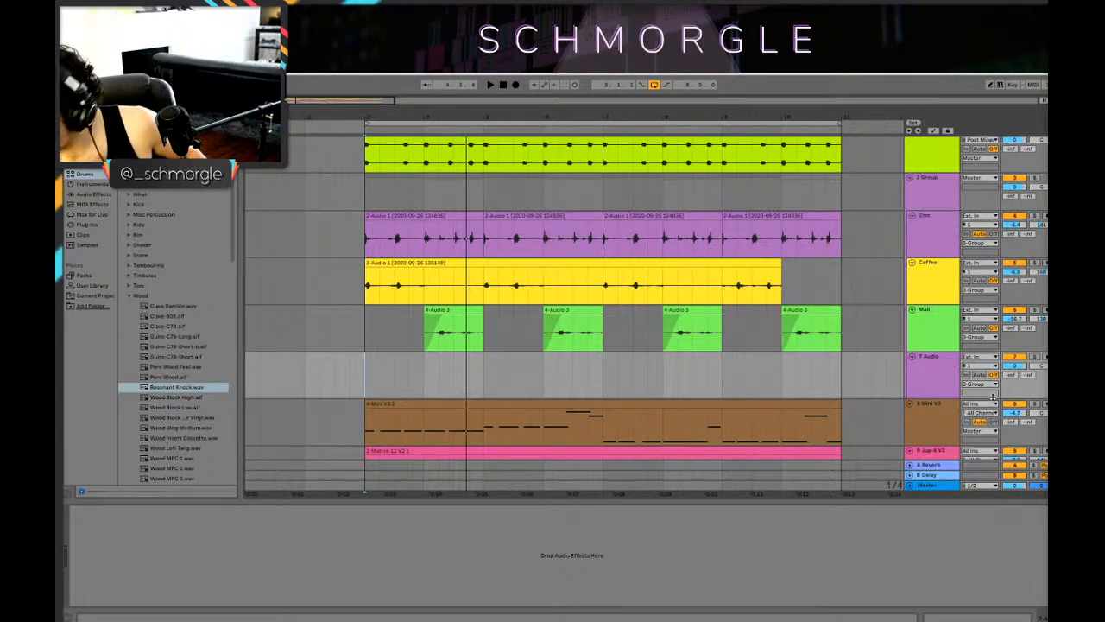
# Step: Insert a new audio track below 13 Audio inside the 11 Group and play the loop from bar 3
pyautogui.press('space')
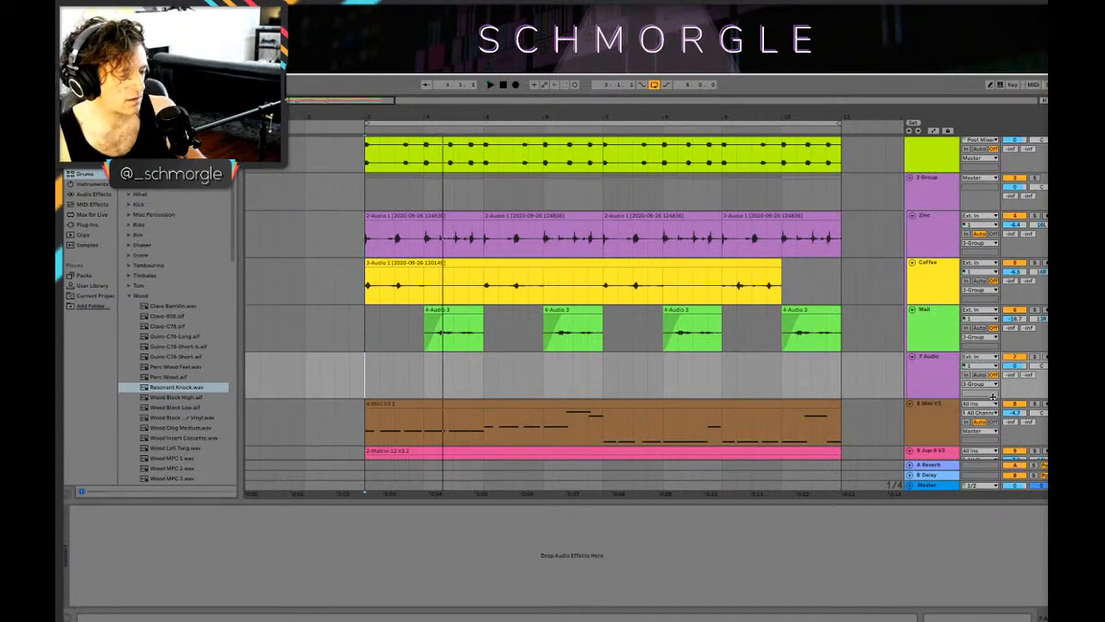
pyautogui.scroll(-3, 628, 325)
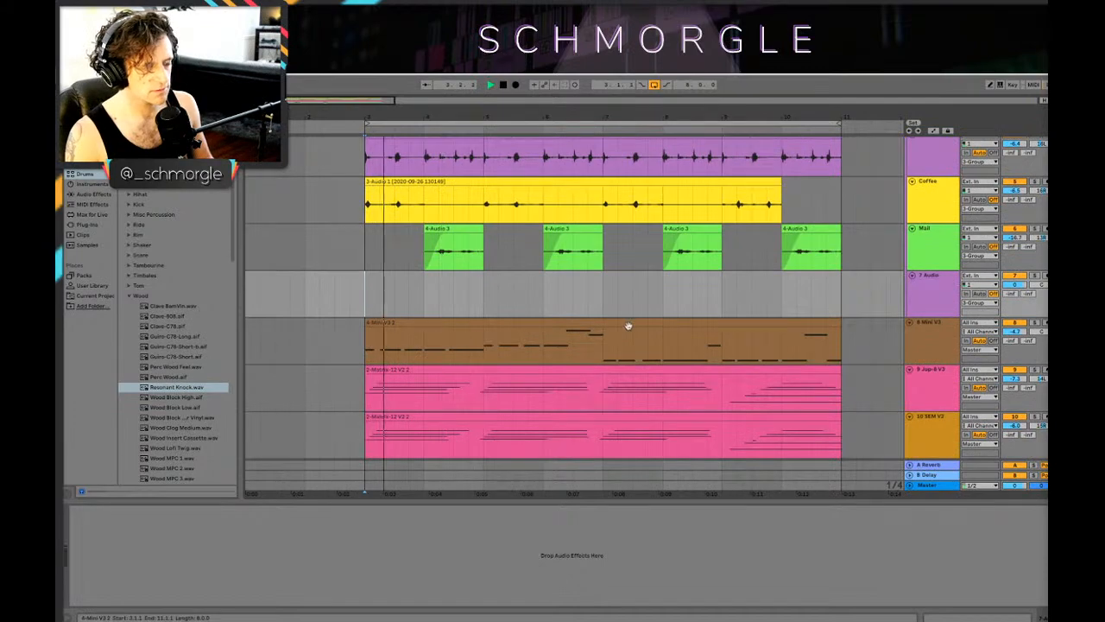
pyautogui.scroll(-5, 604, 330)
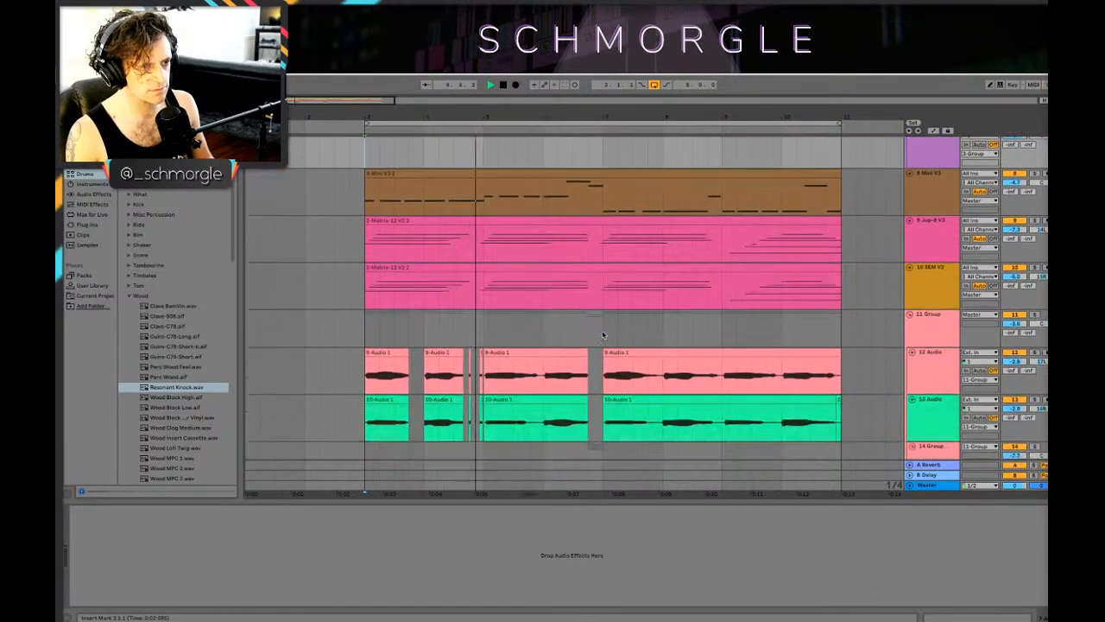
pyautogui.scroll(-4, 603, 335)
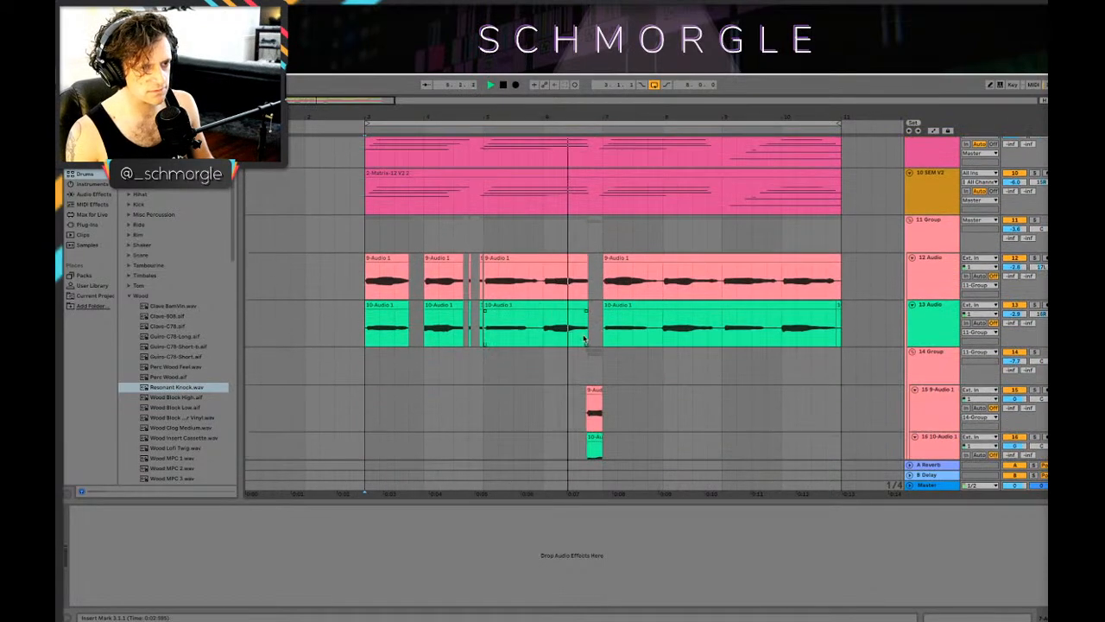
pyautogui.scroll(-1, 596, 334)
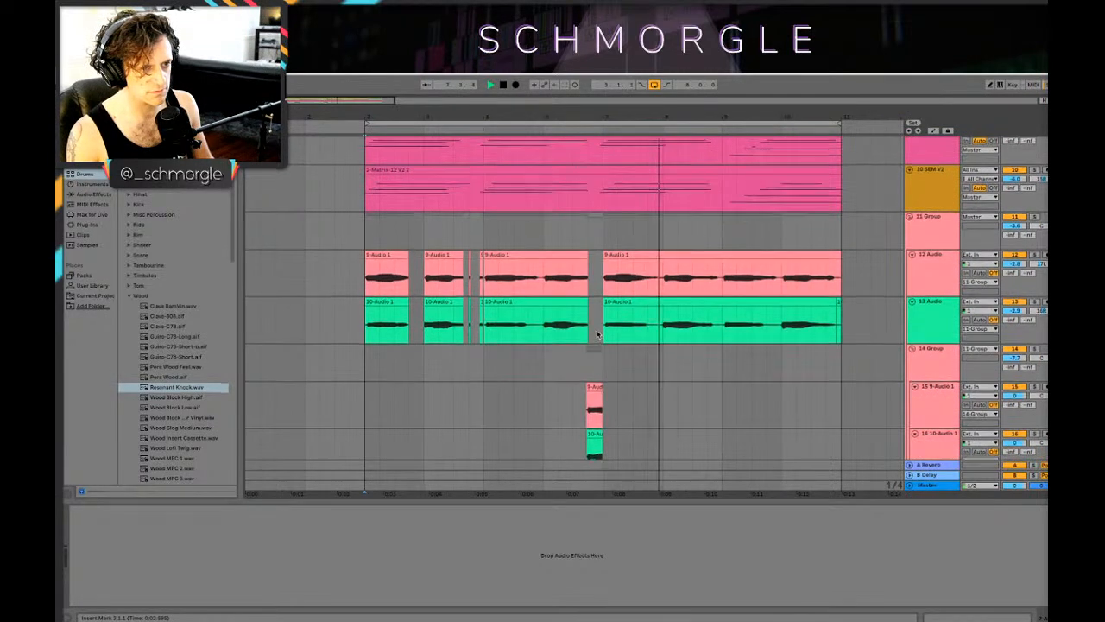
pyautogui.scroll(-1, 596, 334)
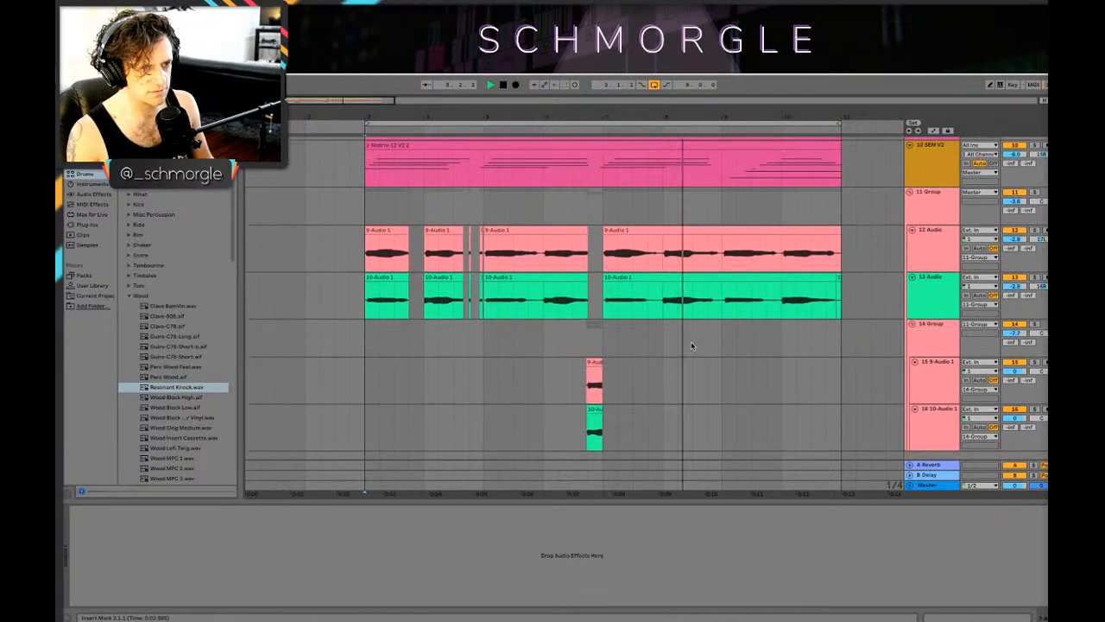
pyautogui.click(925, 277)
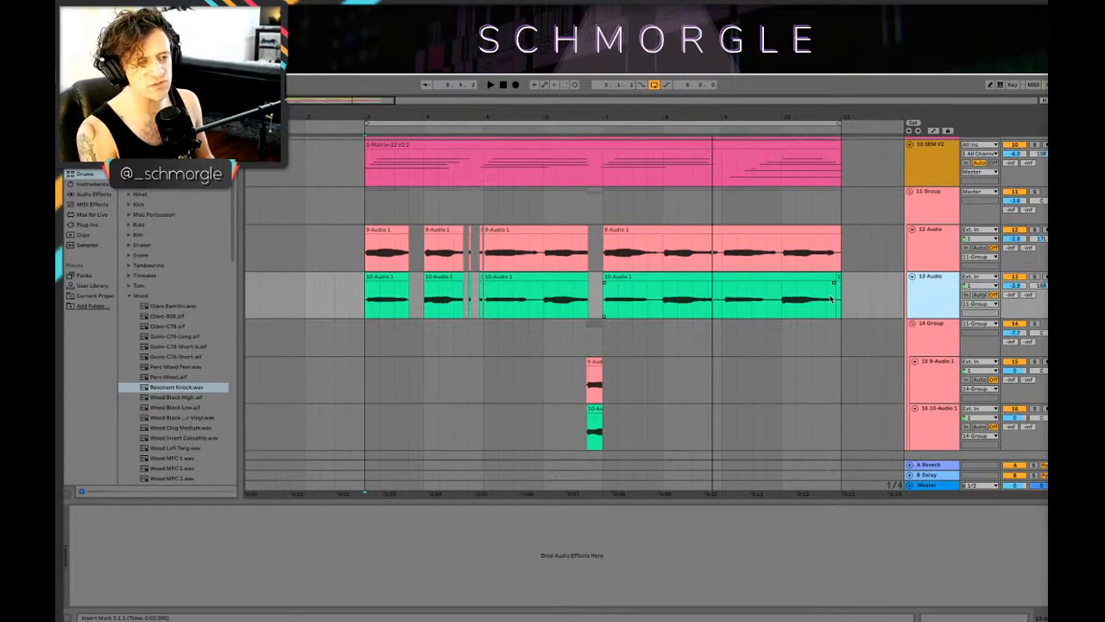
pyautogui.hotkey('ctrl', 't')
pyautogui.press('space')
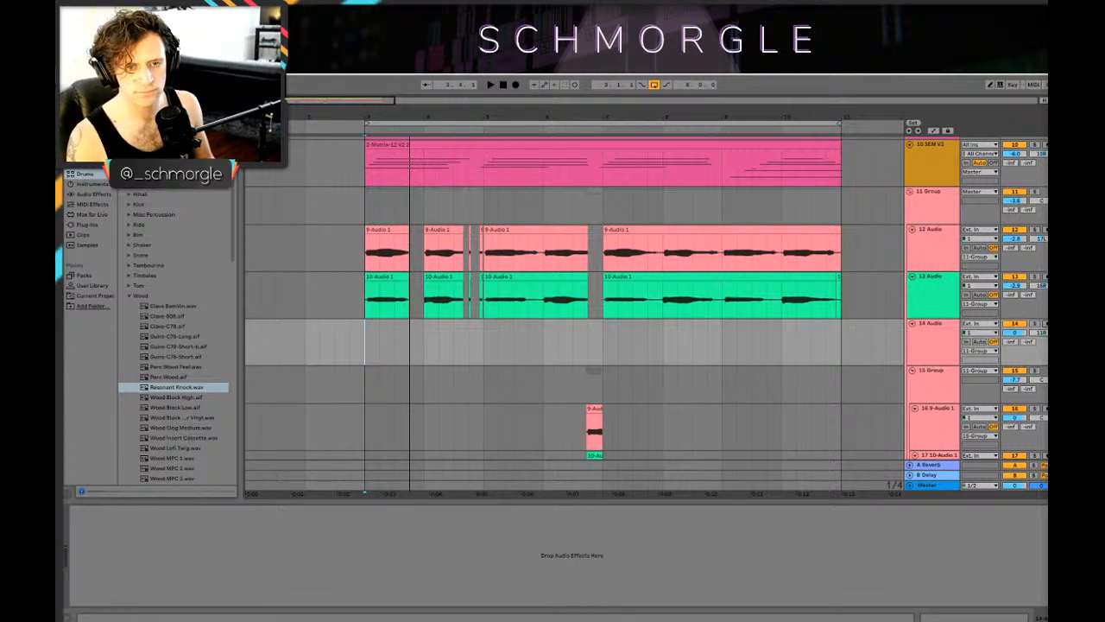
# Step: Arm the new 14 Audio track and record a take across the eight-bar loop from bar 3
pyautogui.click(922, 327)
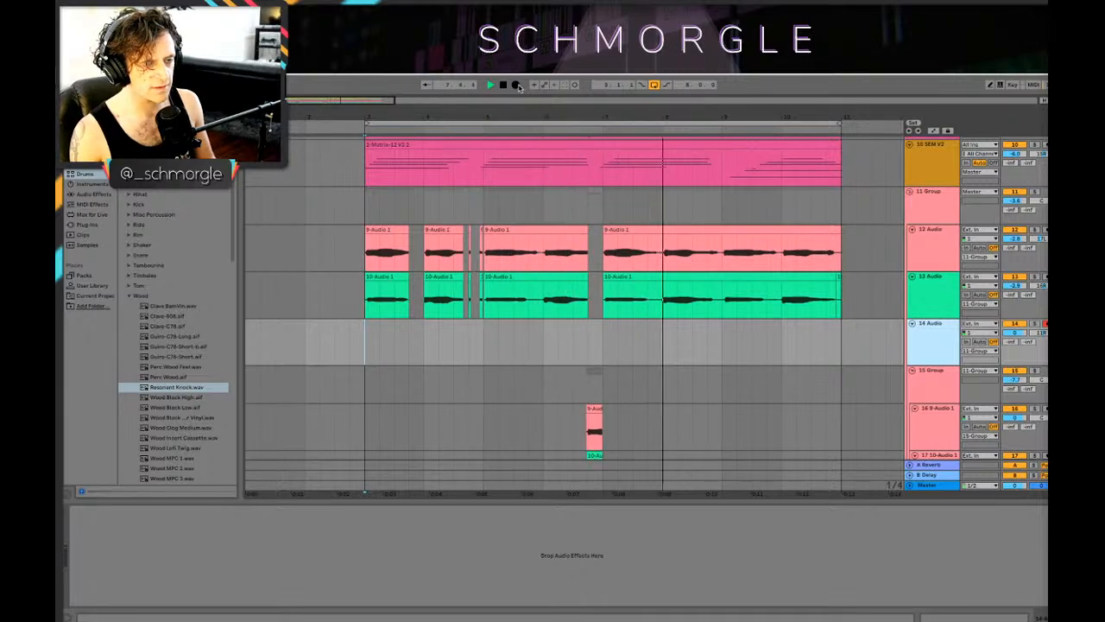
pyautogui.click(516, 85)
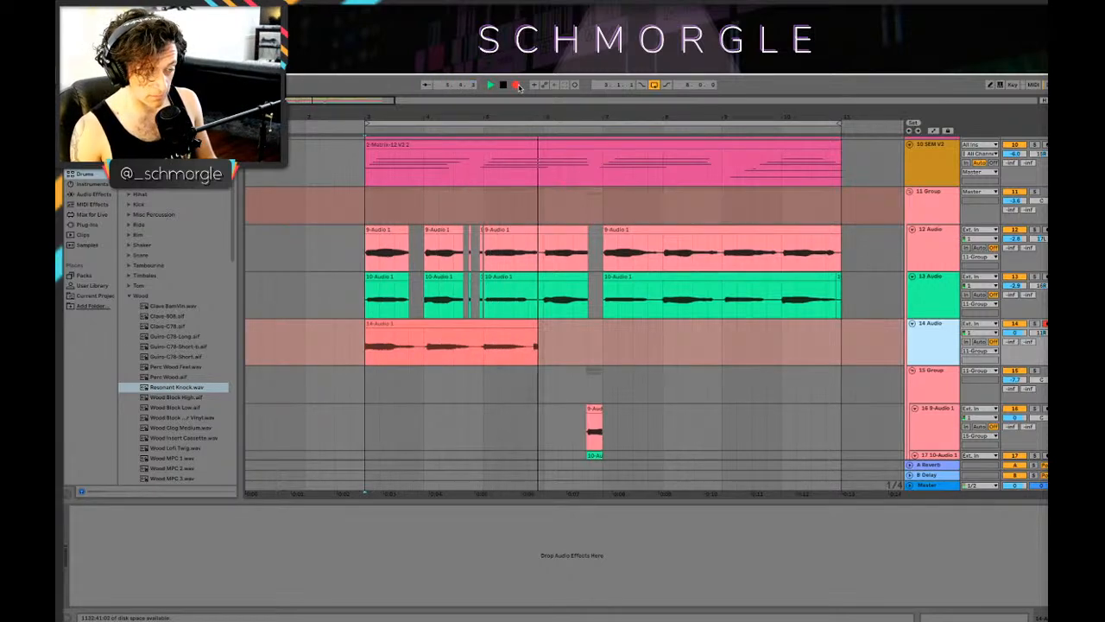
pyautogui.press('space')
pyautogui.click(518, 86)
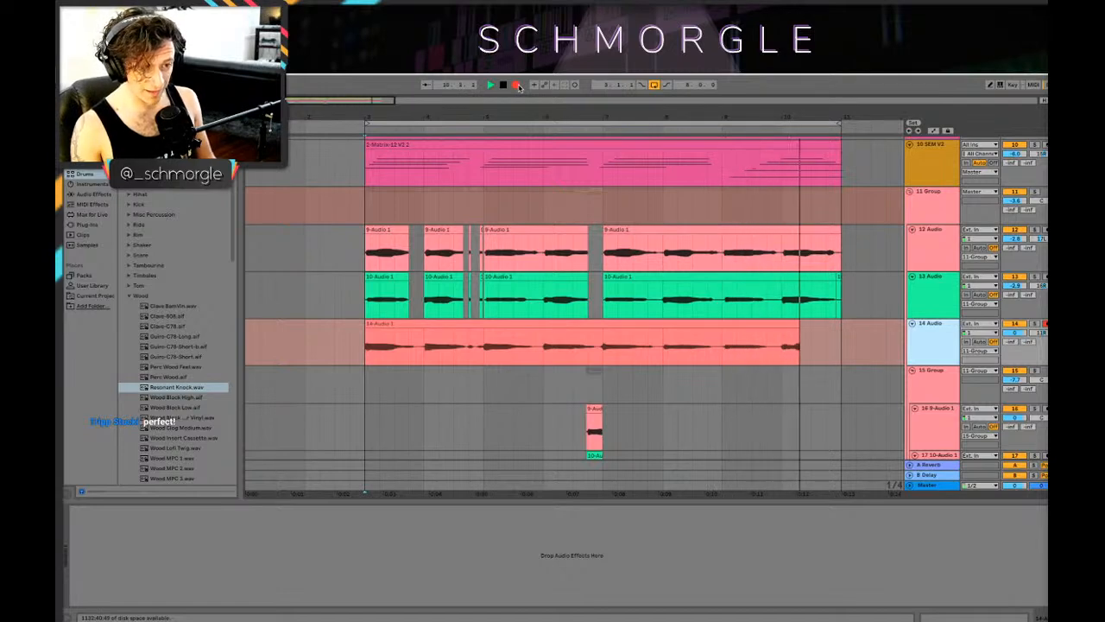
pyautogui.press('space')
# Step: Delete the first four bars of the 14 Audio recording, bars 3 to 7, and play the loop
pyautogui.moveTo(598, 353); pyautogui.dragTo(375, 332)
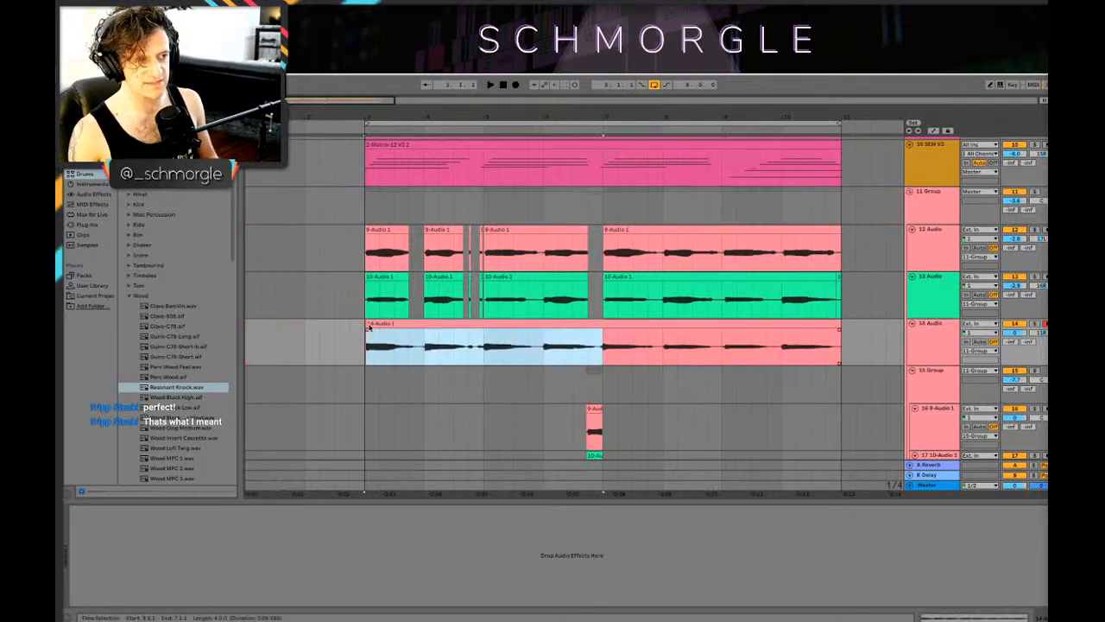
pyautogui.click(603, 340)
pyautogui.press('space')
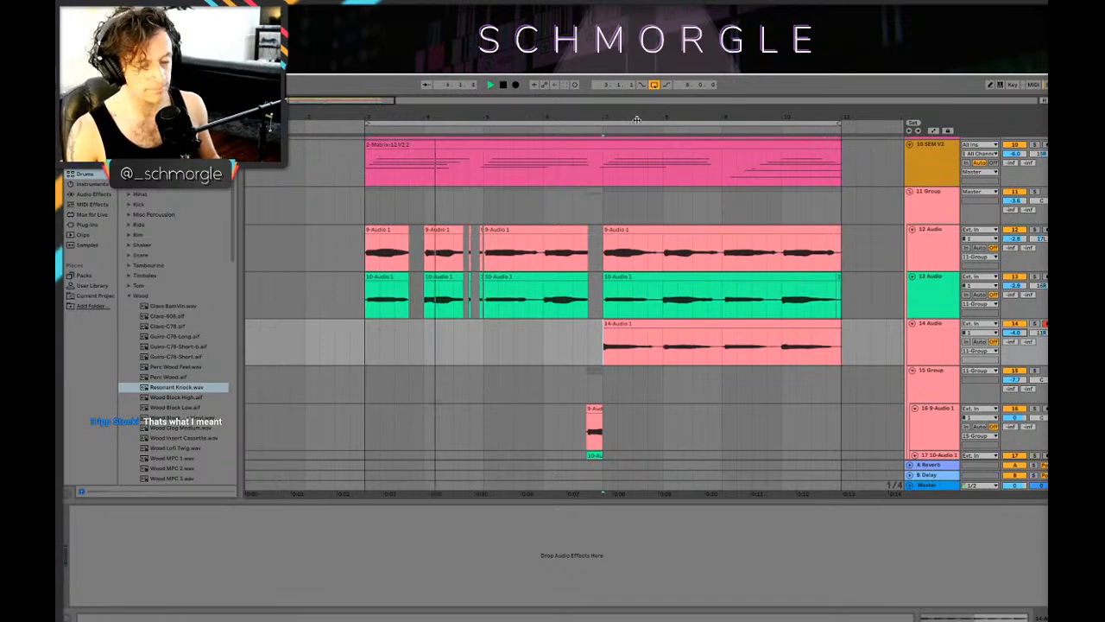
# Step: Play the passage around bar 7, starting from about bar 6.4, and review how the trimmed recording fits with the other tracks
pyautogui.moveTo(617, 117); pyautogui.dragTo(616, 97)
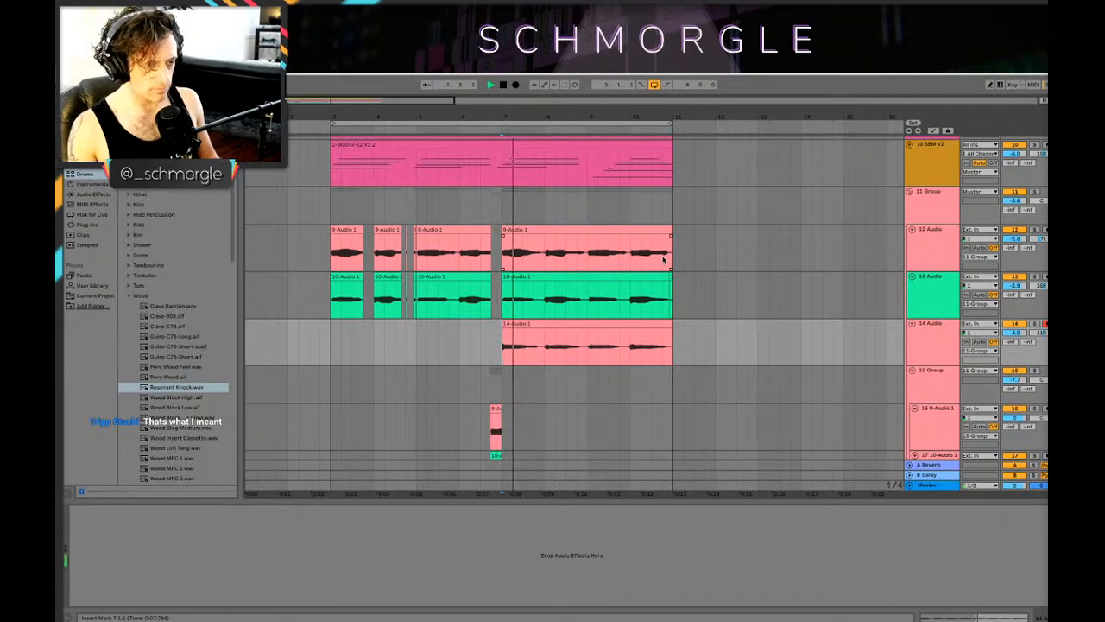
pyautogui.scroll(8, 654, 259)
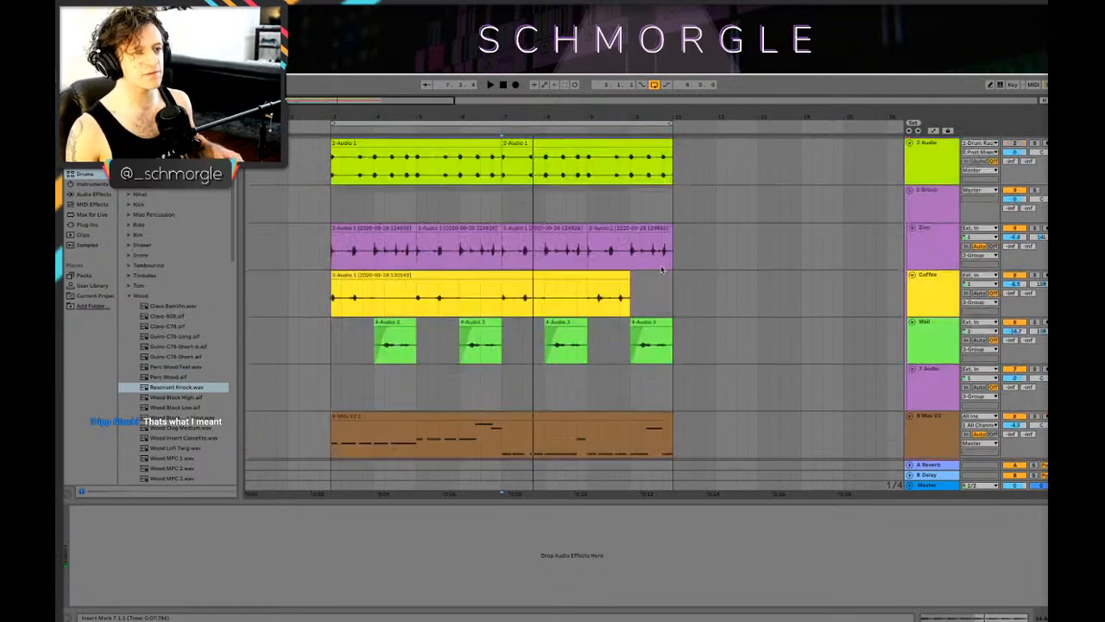
pyautogui.scroll(-4, 647, 261)
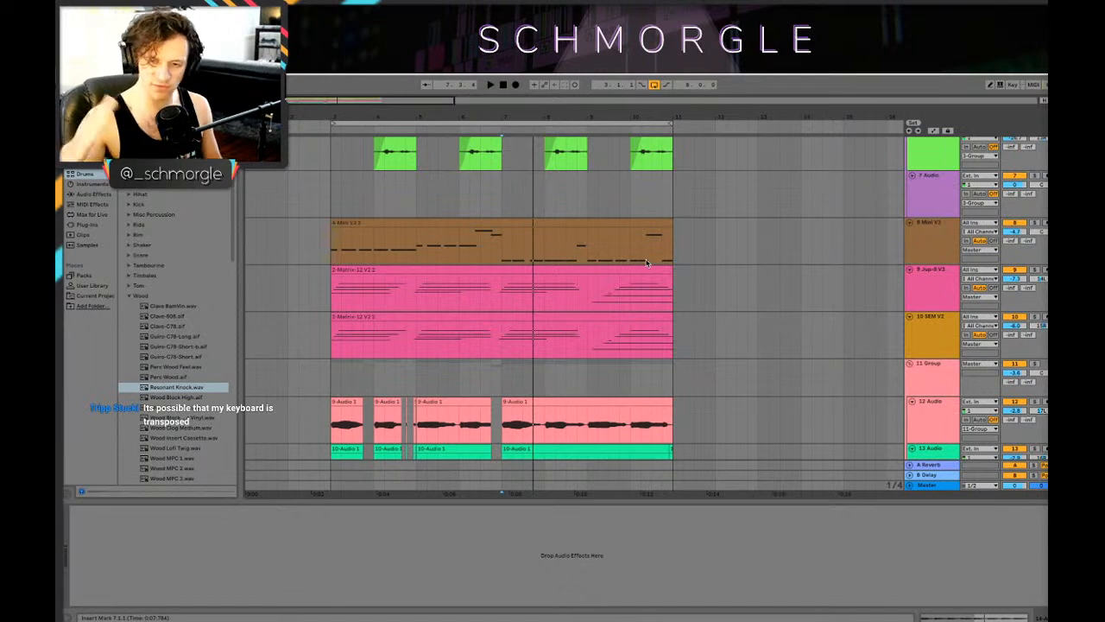
pyautogui.scroll(-5, 669, 261)
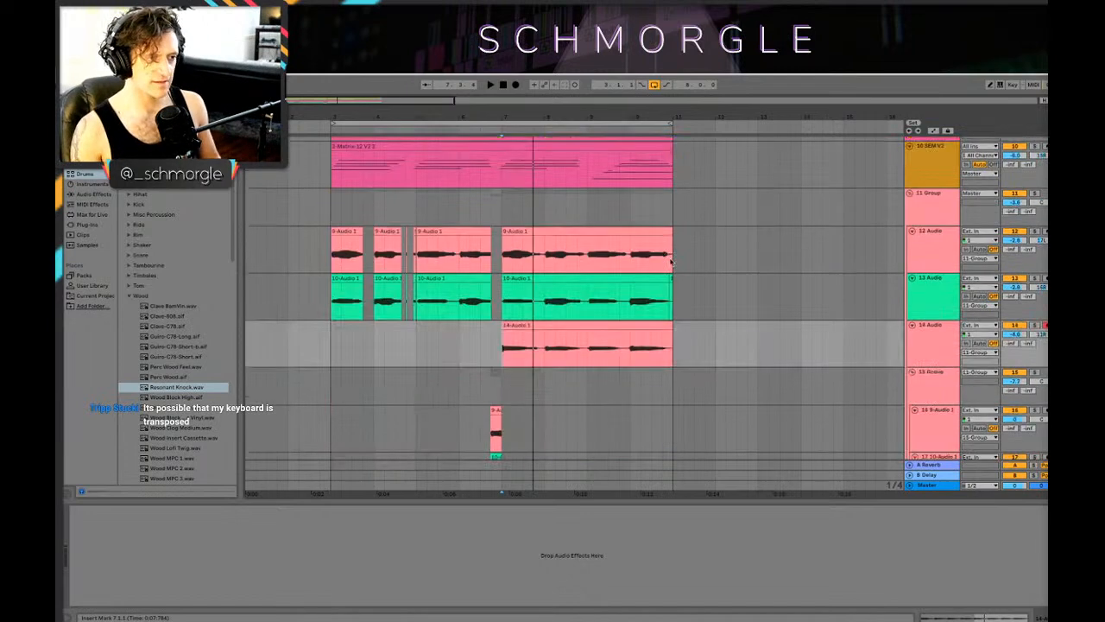
pyautogui.click(321, 346)
pyautogui.press('space')
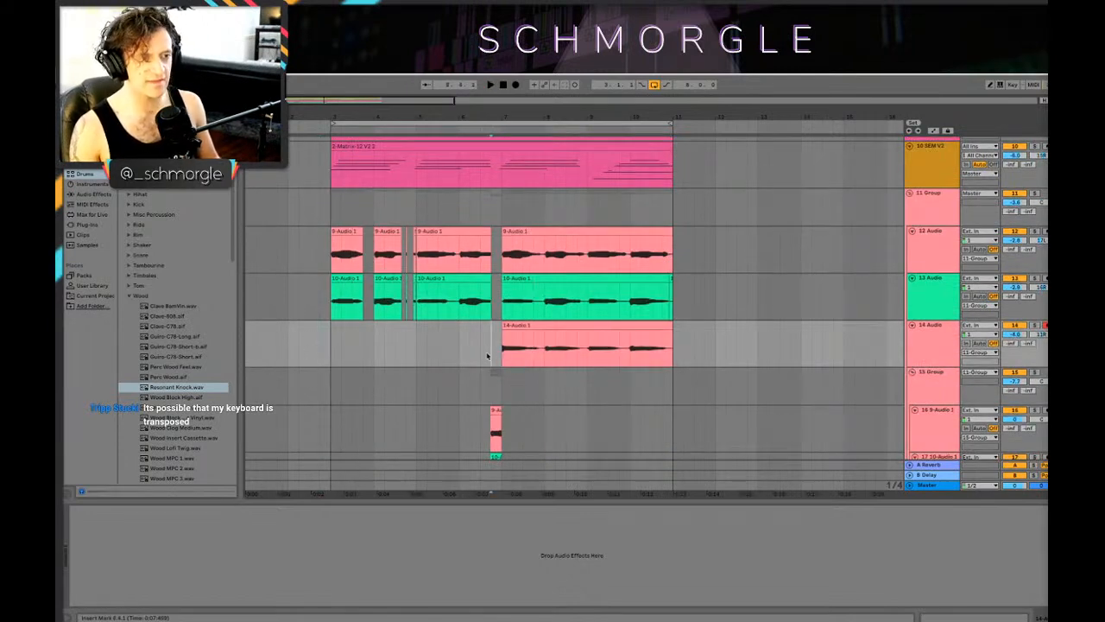
pyautogui.click(489, 352)
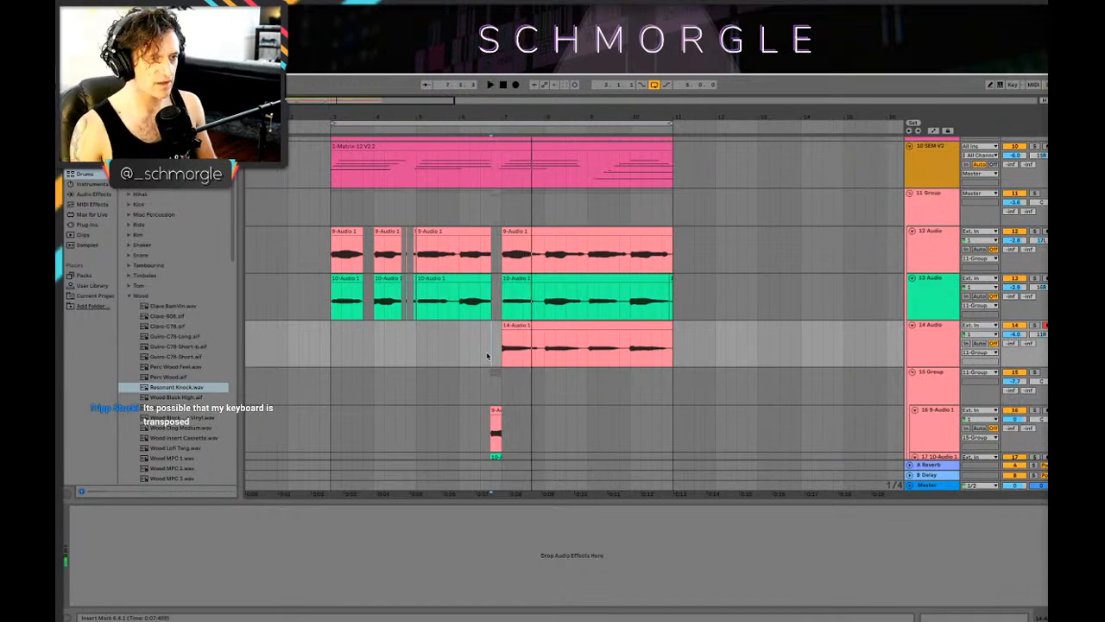
pyautogui.scroll(-2, 677, 274)
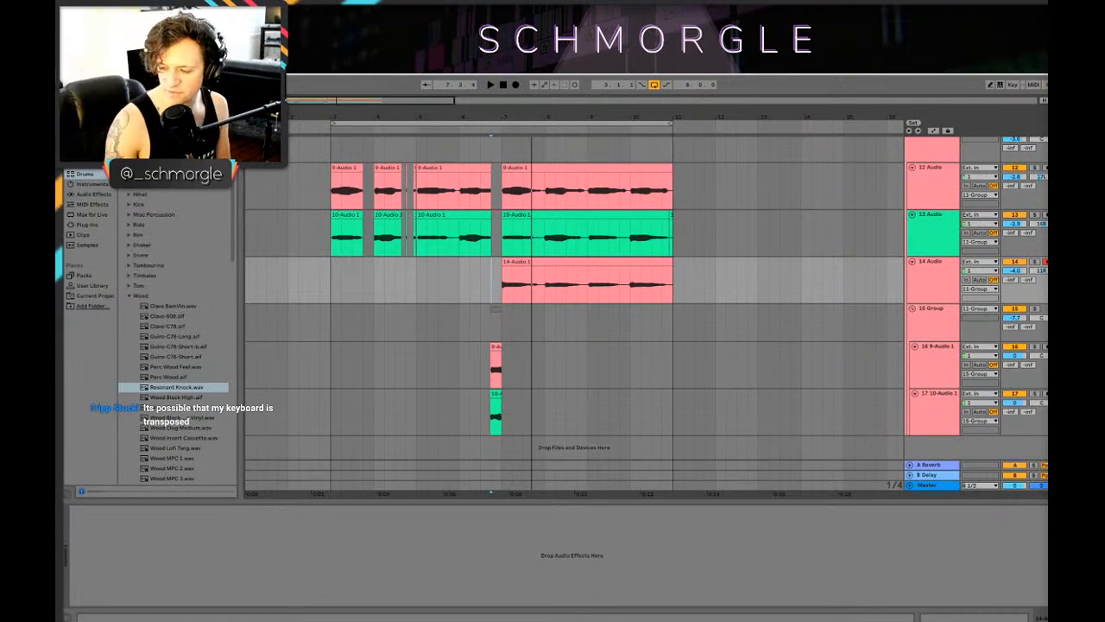
pyautogui.scroll(10, 770, 298)
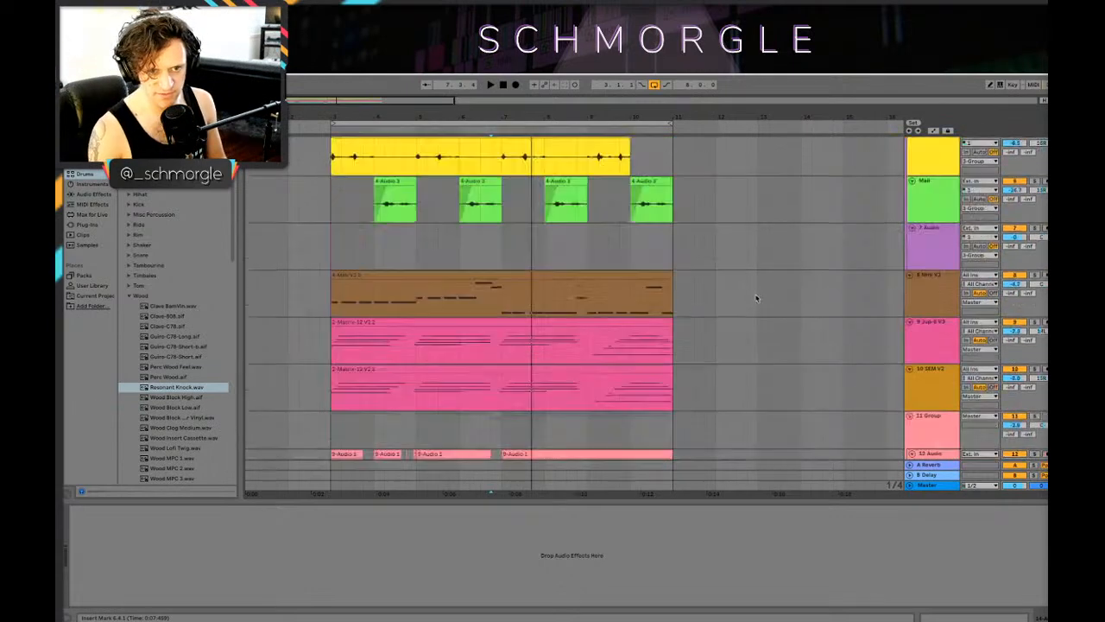
pyautogui.press('space')
pyautogui.press('space')
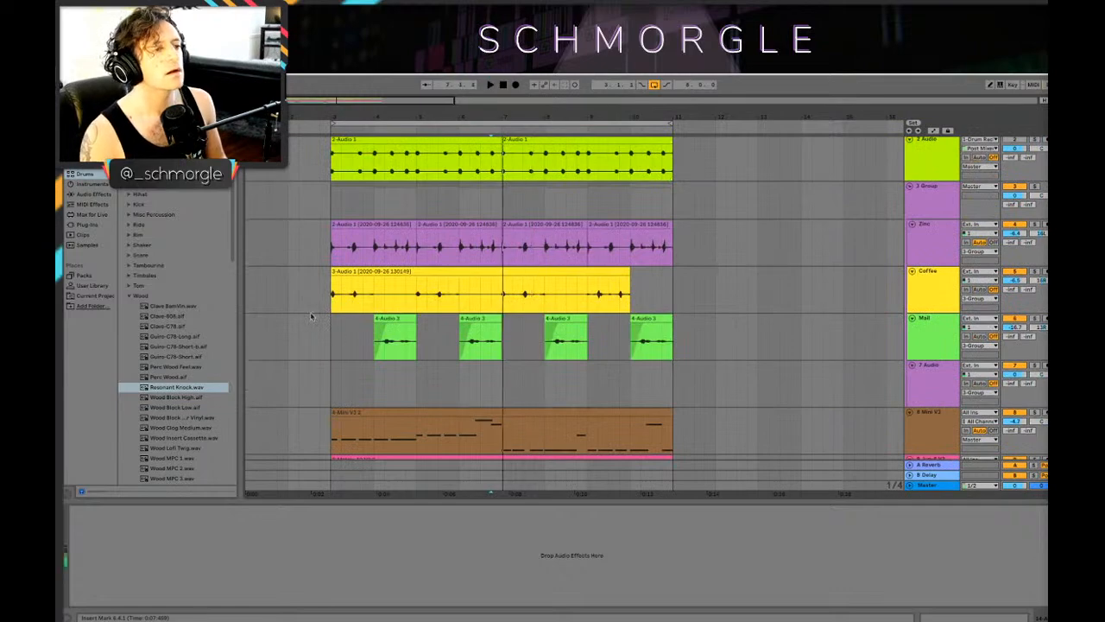
# Step: Play the loop from bar 3 and examine the tracks from the grouped recordings up to the Drum Rack
pyautogui.moveTo(313, 317); pyautogui.dragTo(319, 317)
pyautogui.press('space')
pyautogui.scroll(-2, 343, 308)
pyautogui.click(333, 324)
pyautogui.scroll(-10, 352, 323)
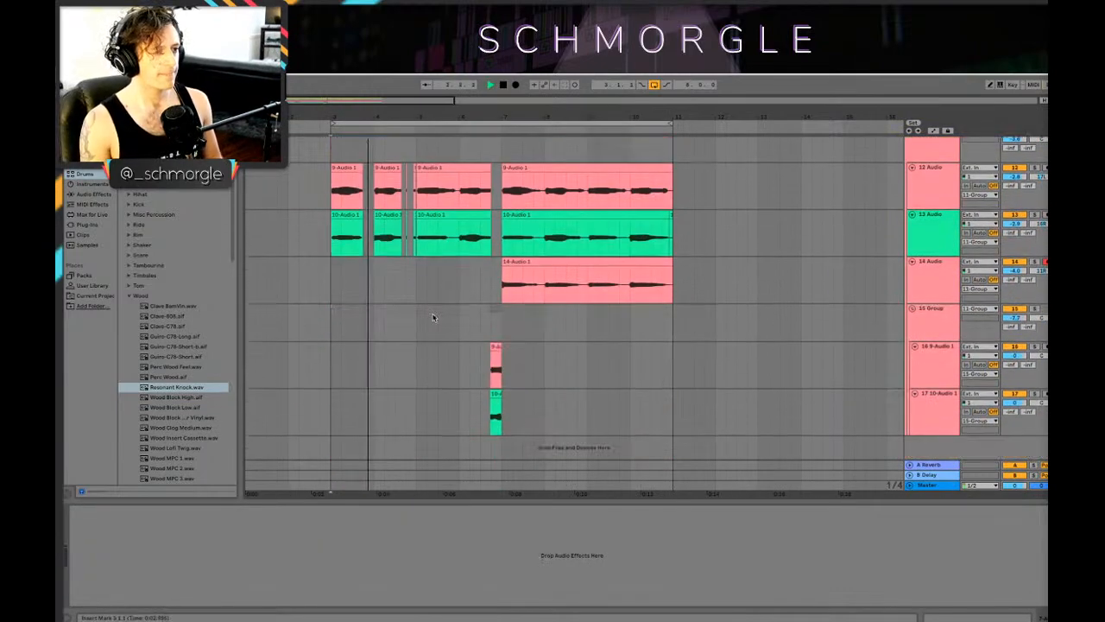
pyautogui.scroll(6, 638, 231)
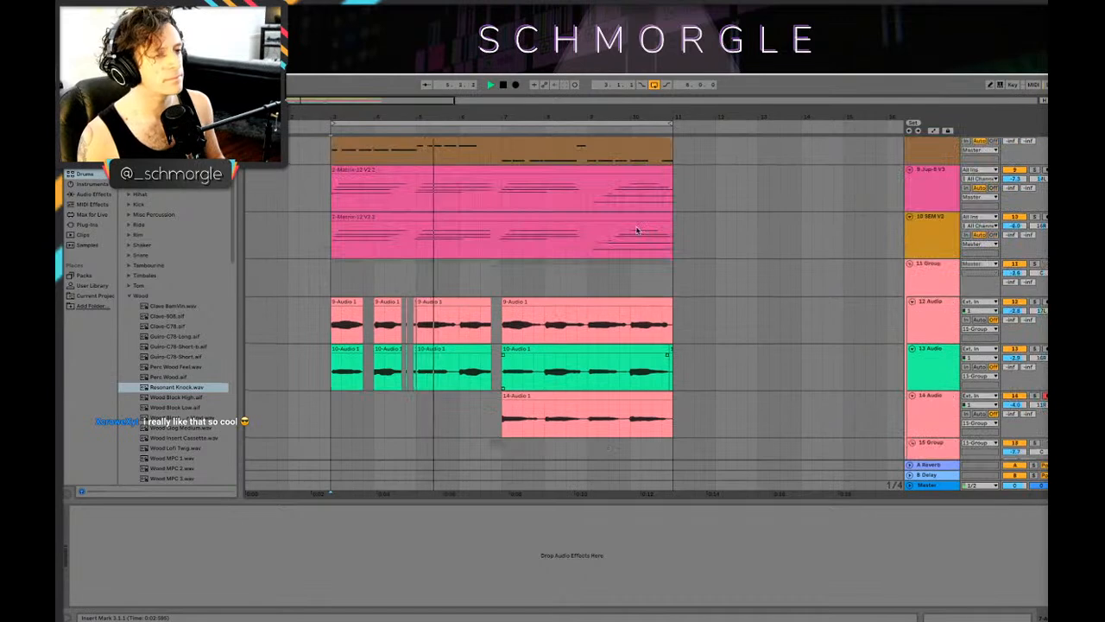
pyautogui.scroll(-3, 638, 230)
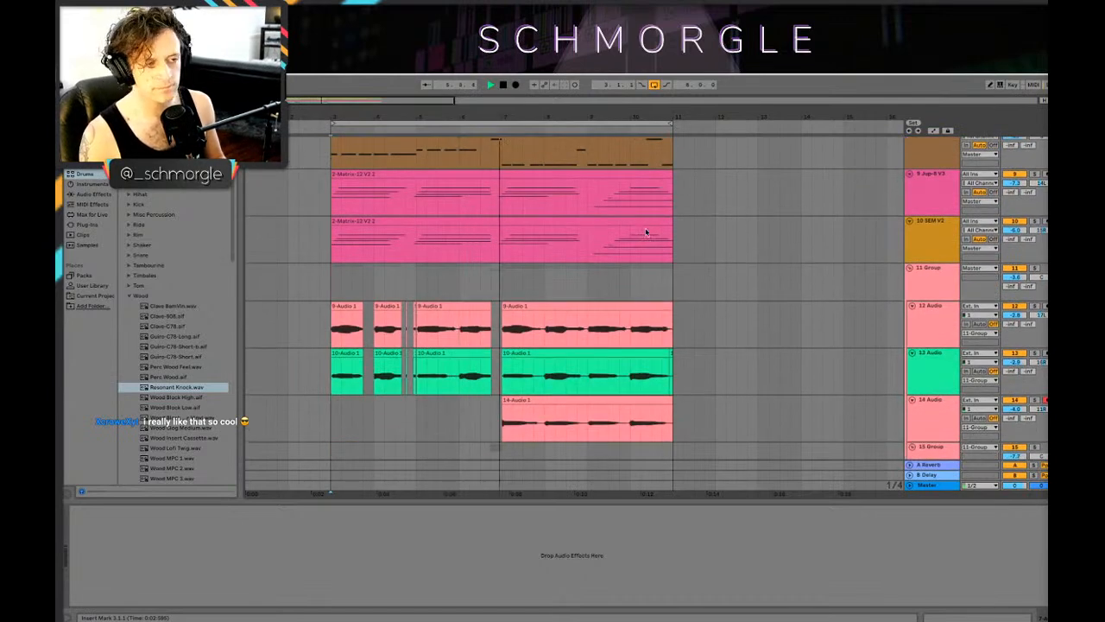
pyautogui.scroll(-4, 646, 233)
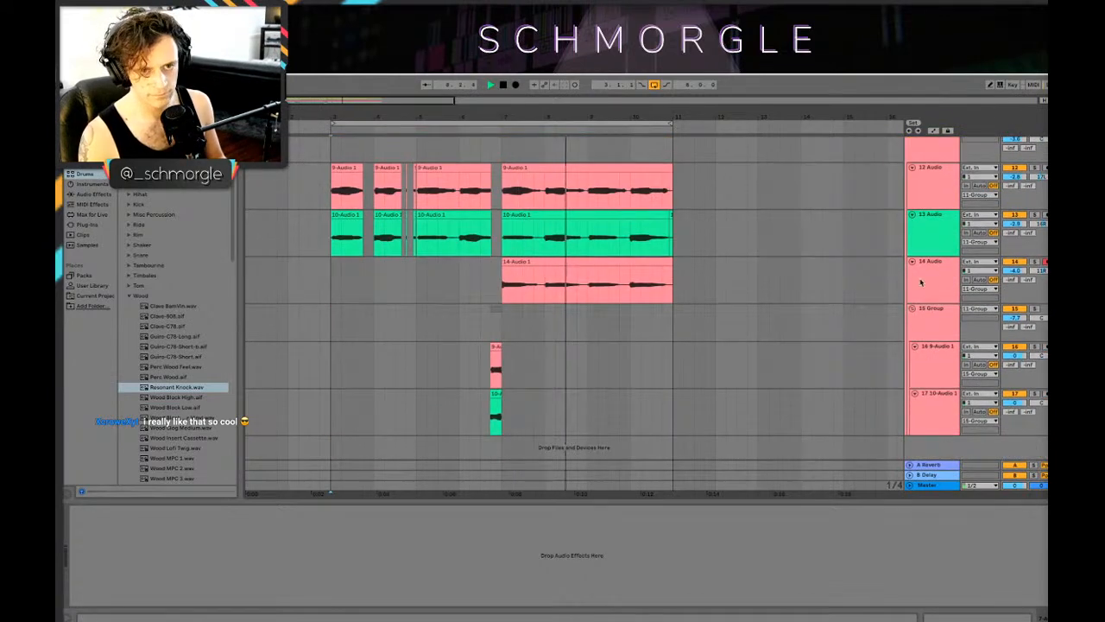
pyautogui.click(949, 285)
pyautogui.scroll(12, 486, 318)
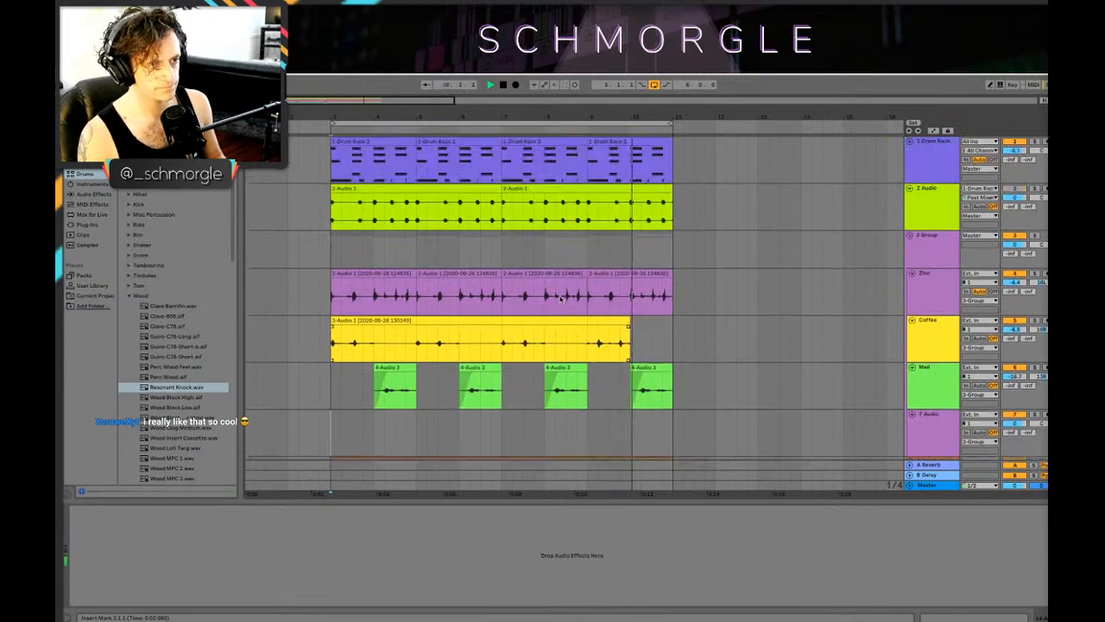
# Step: Delete the first two Mail clips, trim the Coffee clip's start to about bar 6.2 and play the thinned-out loop
pyautogui.click(486, 320)
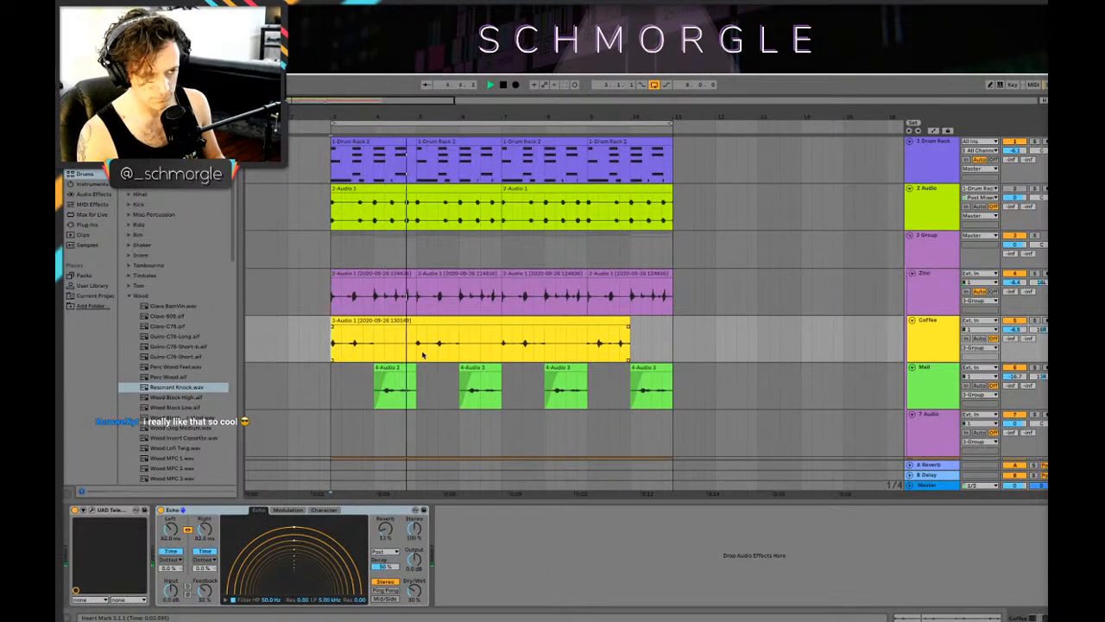
pyautogui.click(399, 380)
pyautogui.press('Delete')
pyautogui.click(464, 377)
pyautogui.press('Delete')
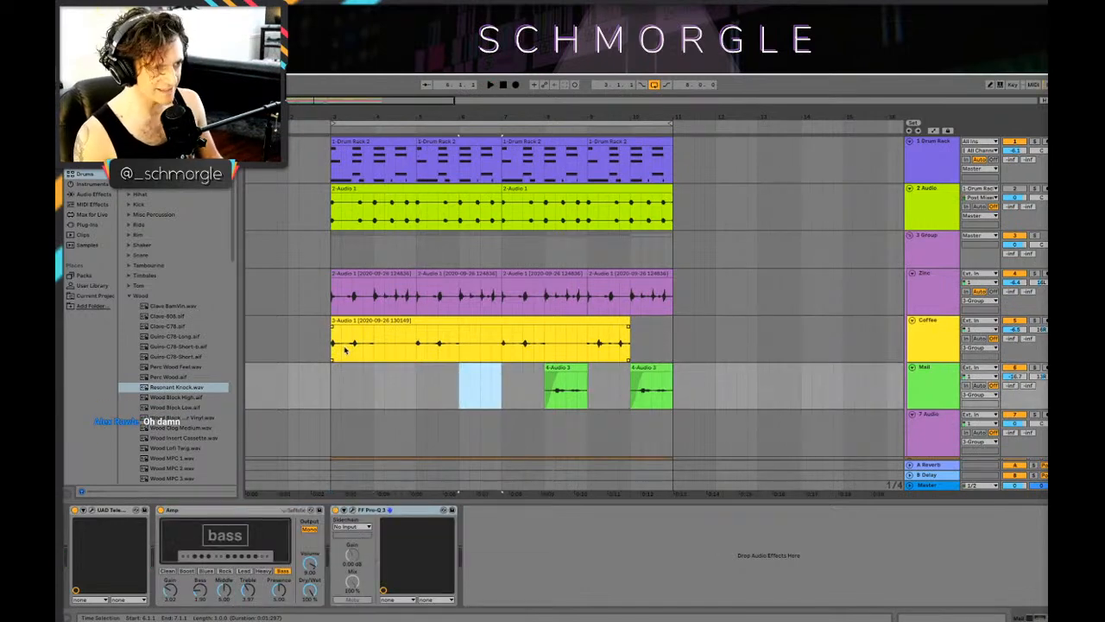
pyautogui.moveTo(337, 347); pyautogui.dragTo(470, 346)
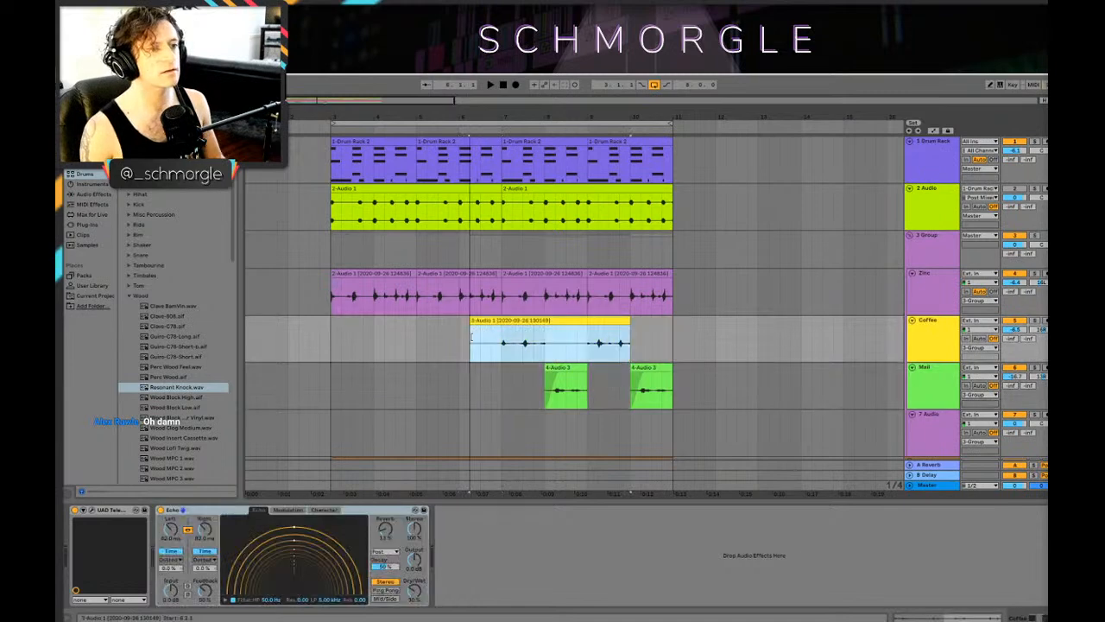
pyautogui.click(334, 346)
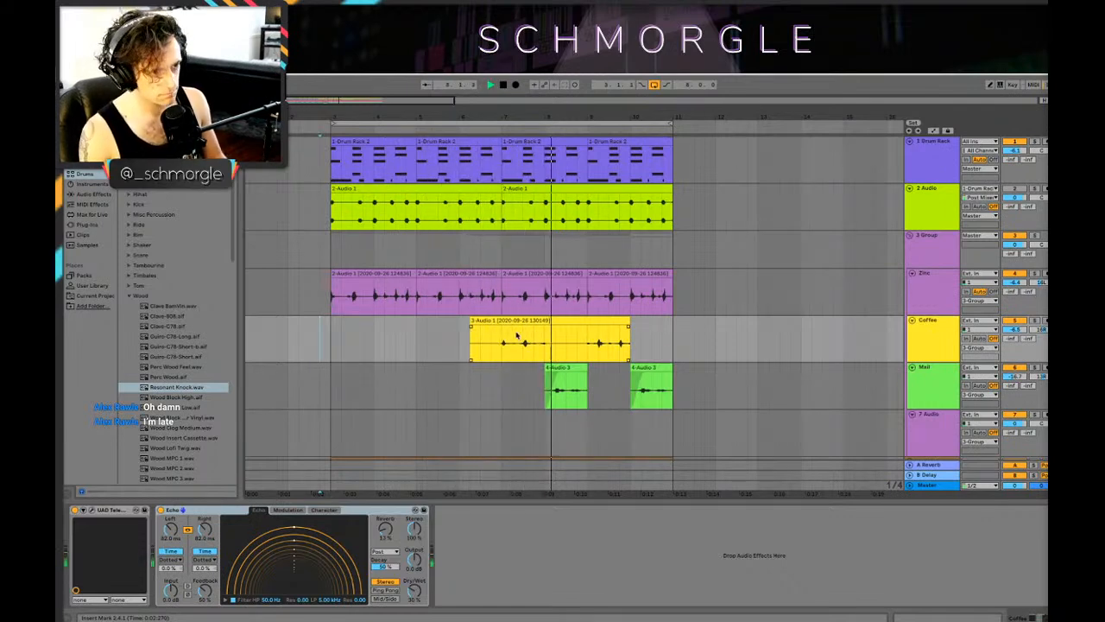
pyautogui.scroll(-3, 516, 346)
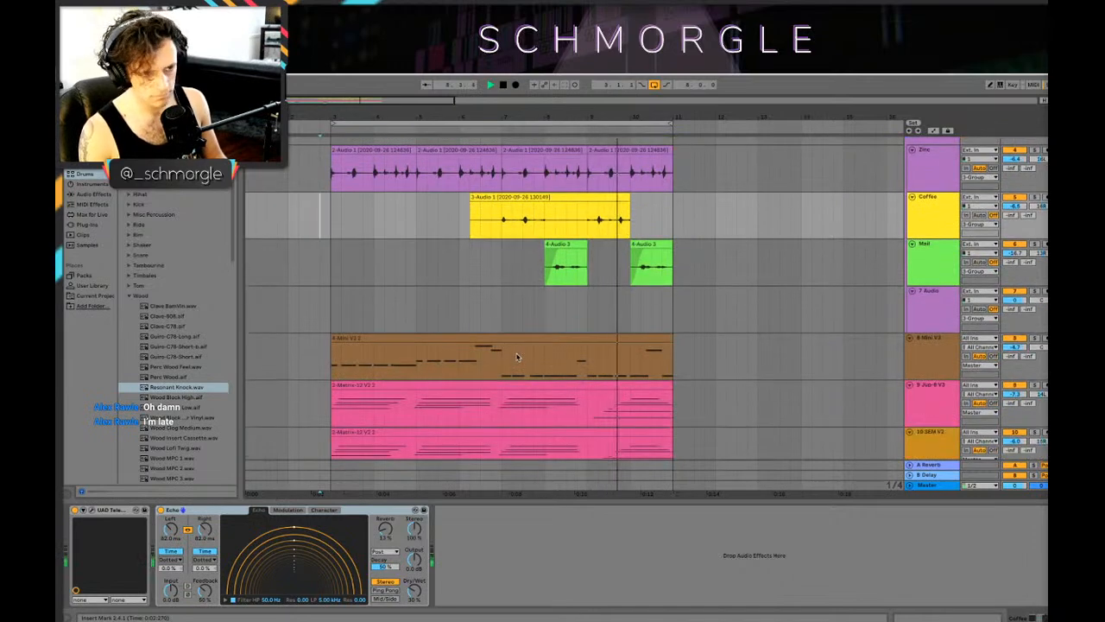
# Step: Undo the Coffee clip trim and both Mail clip deletions
pyautogui.press('super+z')
pyautogui.press('super+z')
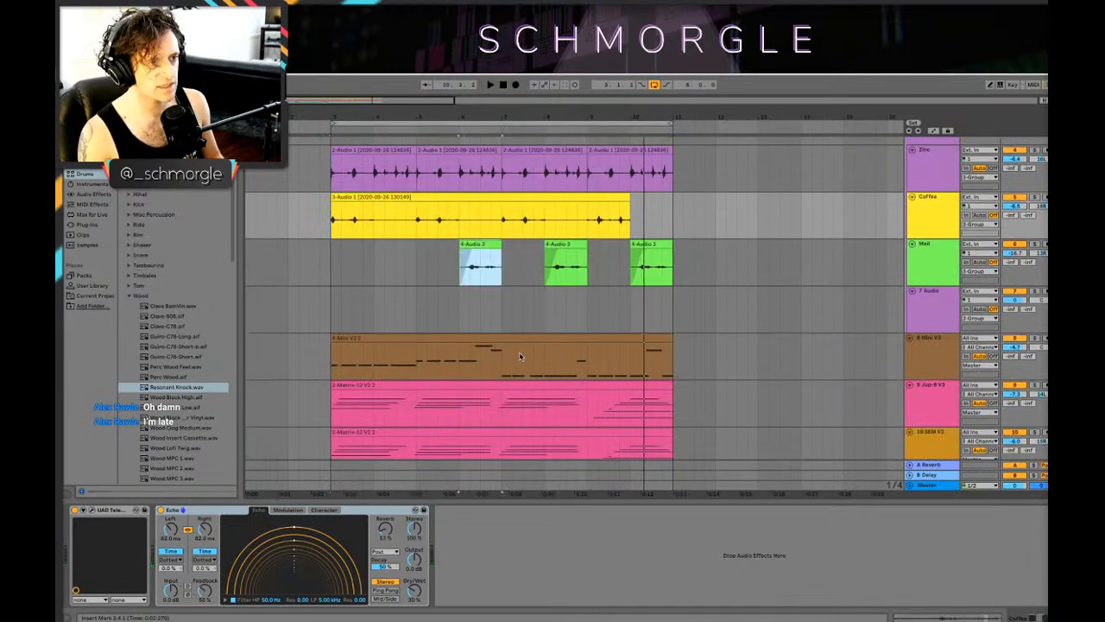
pyautogui.scroll(2, 521, 356)
pyautogui.press('super+z')
# Step: Play the arrangement from the first purple audio clip at bar 3 and check the synth and grouped recording tracks
pyautogui.click(388, 243)
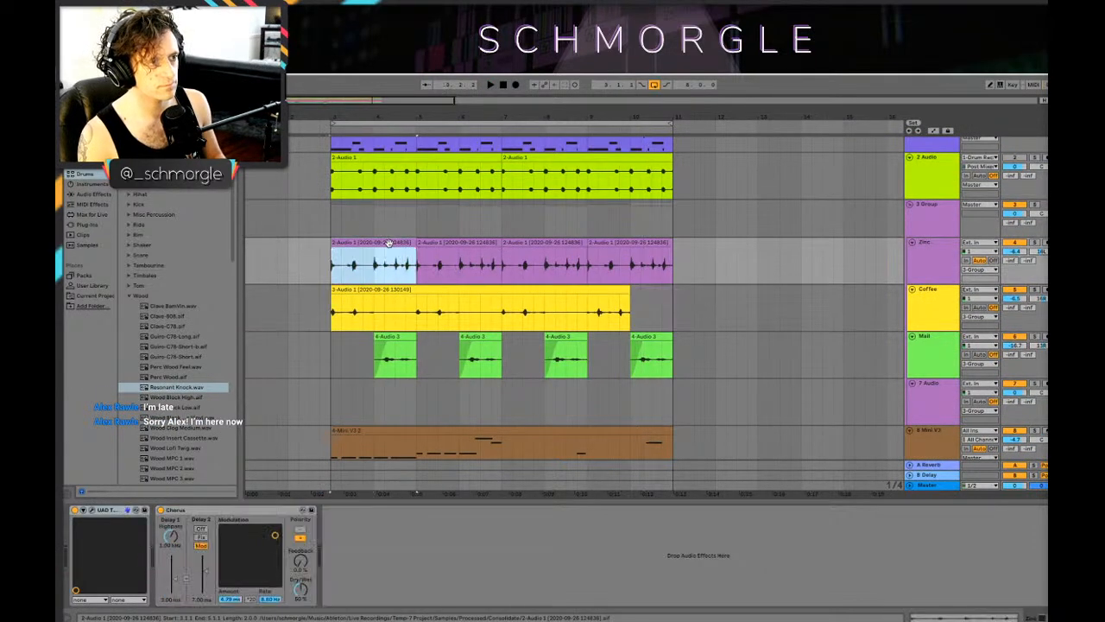
pyautogui.scroll(-6, 607, 358)
pyautogui.press('space')
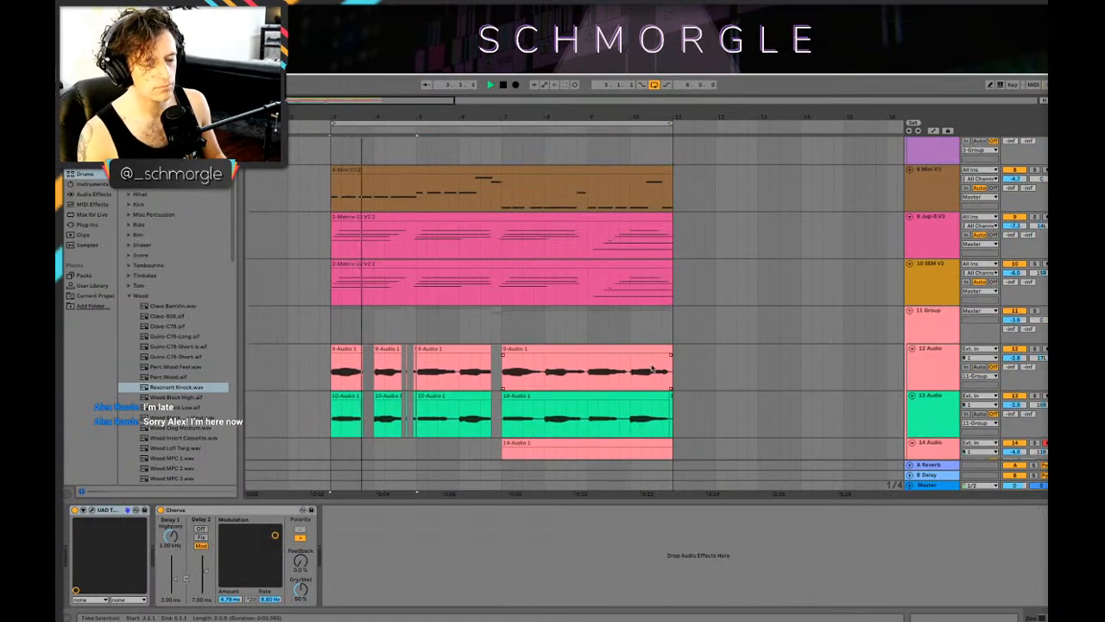
# Step: Copy the Zinc track's audio clip at bar 5 into the empty space from bar 3 to bar 5
pyautogui.scroll(4, 607, 358)
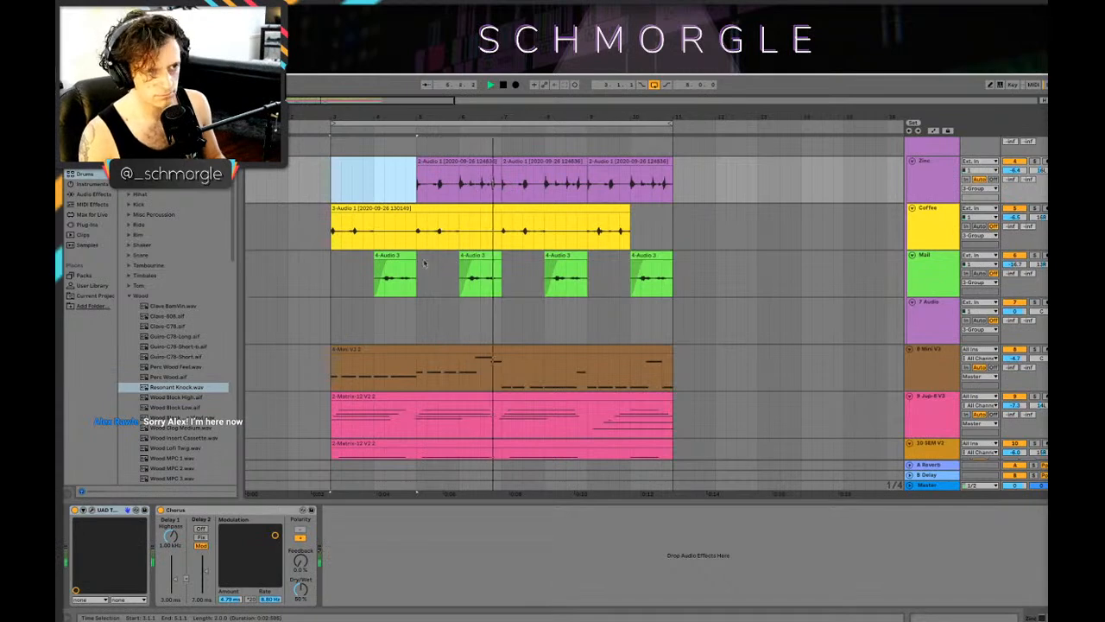
pyautogui.scroll(1, 444, 207)
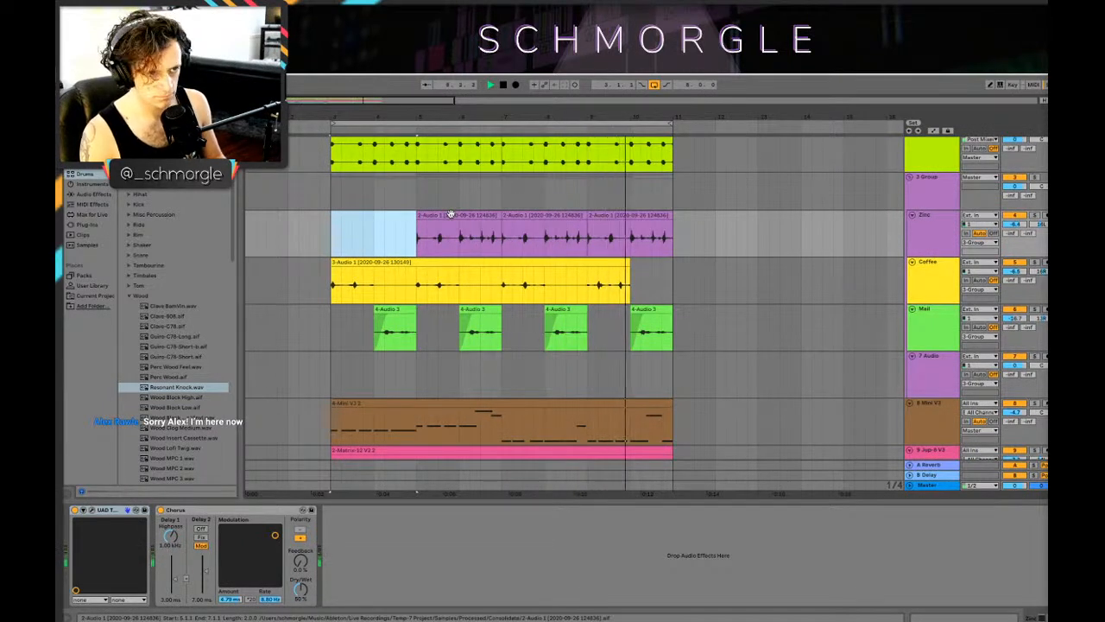
pyautogui.click(449, 213)
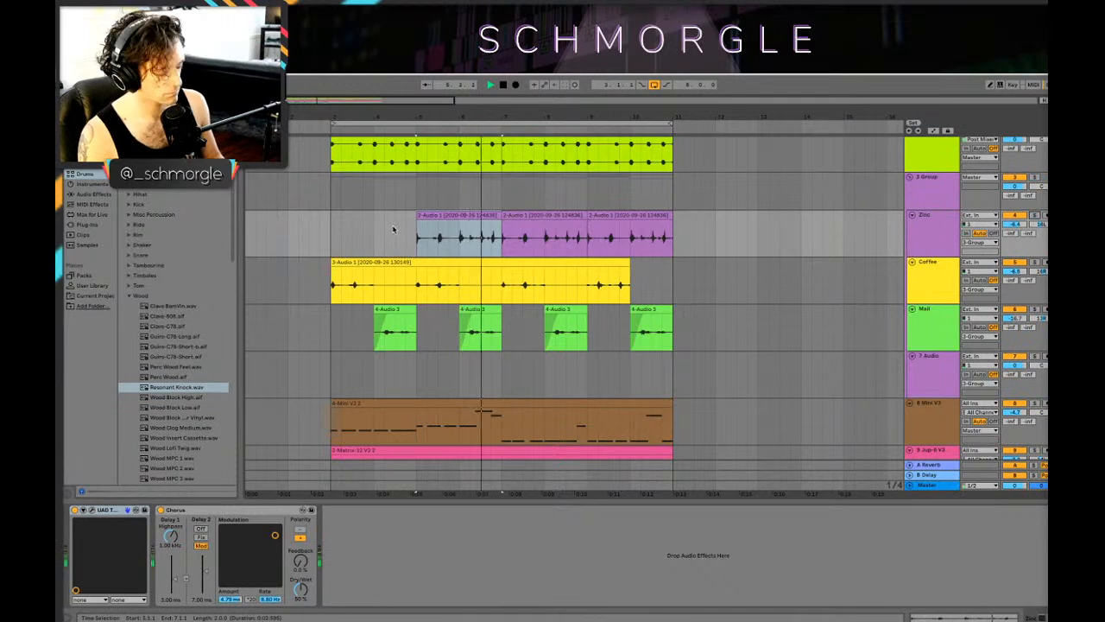
pyautogui.press('space')
pyautogui.moveTo(440, 214)
pyautogui.mouseDown()
pyautogui.moveTo(342, 227)
pyautogui.moveTo(359, 229)
pyautogui.mouseUp()
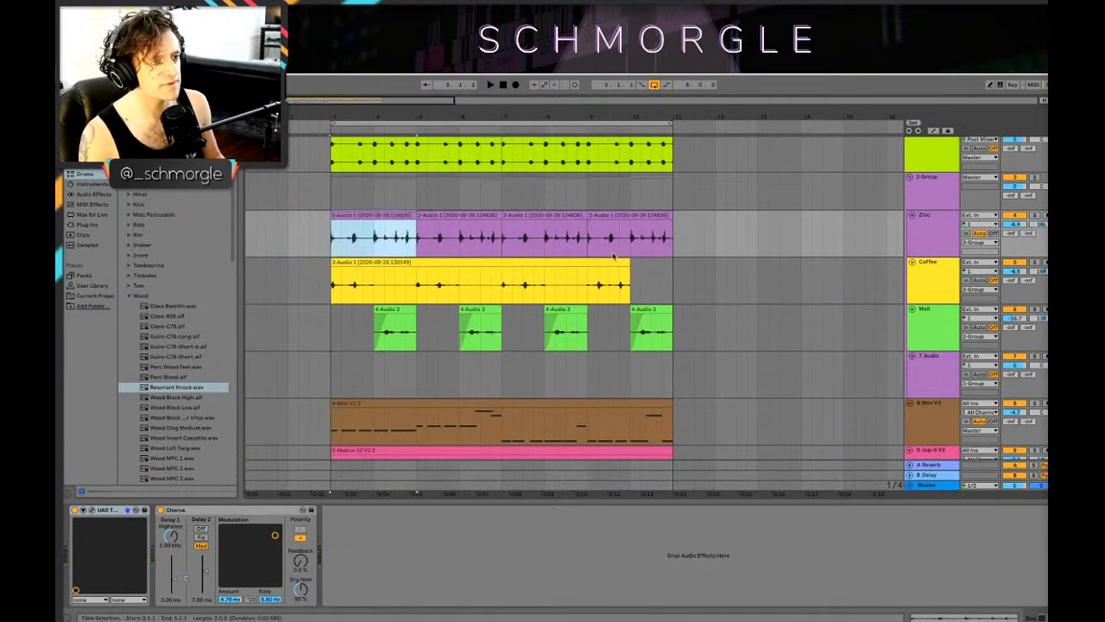
# Step: Play the loop from bar 7 and check the drum, Zinc, Coffee and Mail tracks
pyautogui.click(501, 339)
pyautogui.press('space')
pyautogui.scroll(2, 502, 339)
pyautogui.scroll(1, 503, 339)
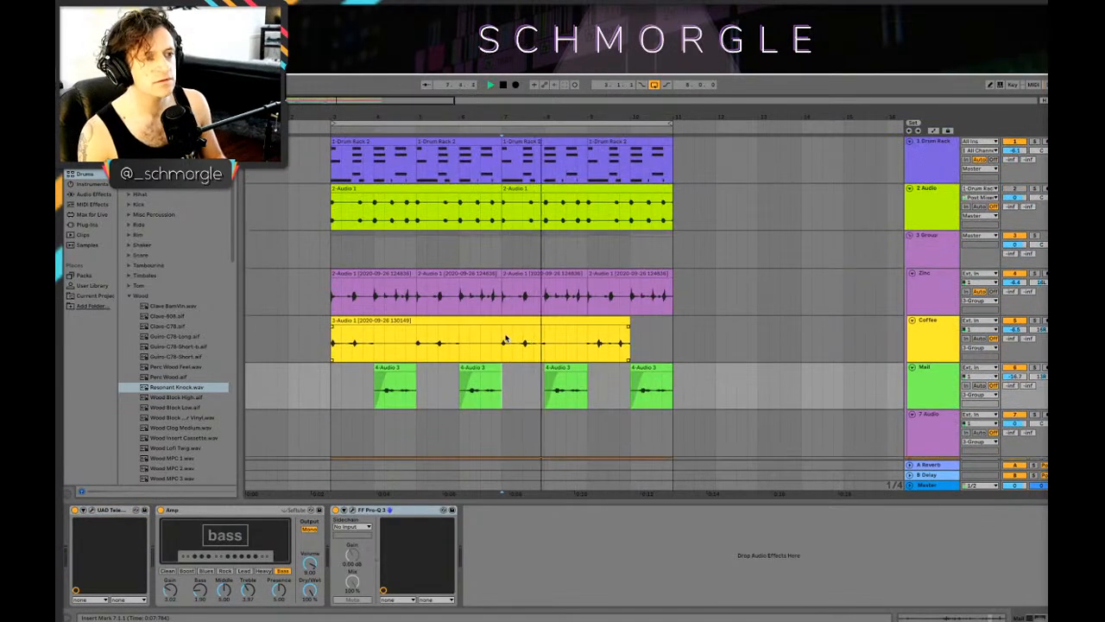
pyautogui.scroll(-1, 533, 302)
pyautogui.scroll(1, 540, 285)
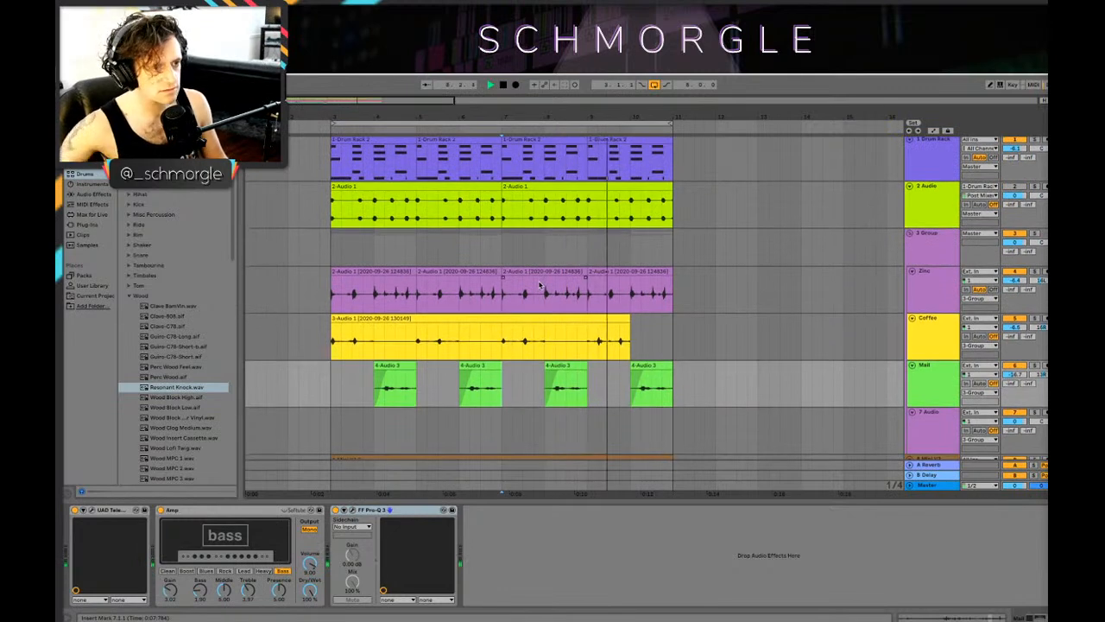
# Step: Select the Drum Rack track and audition ride cymbal samples from the Ride folder, including Ride Filter Swell, Ride Layered and Ride Machine
pyautogui.click(941, 210)
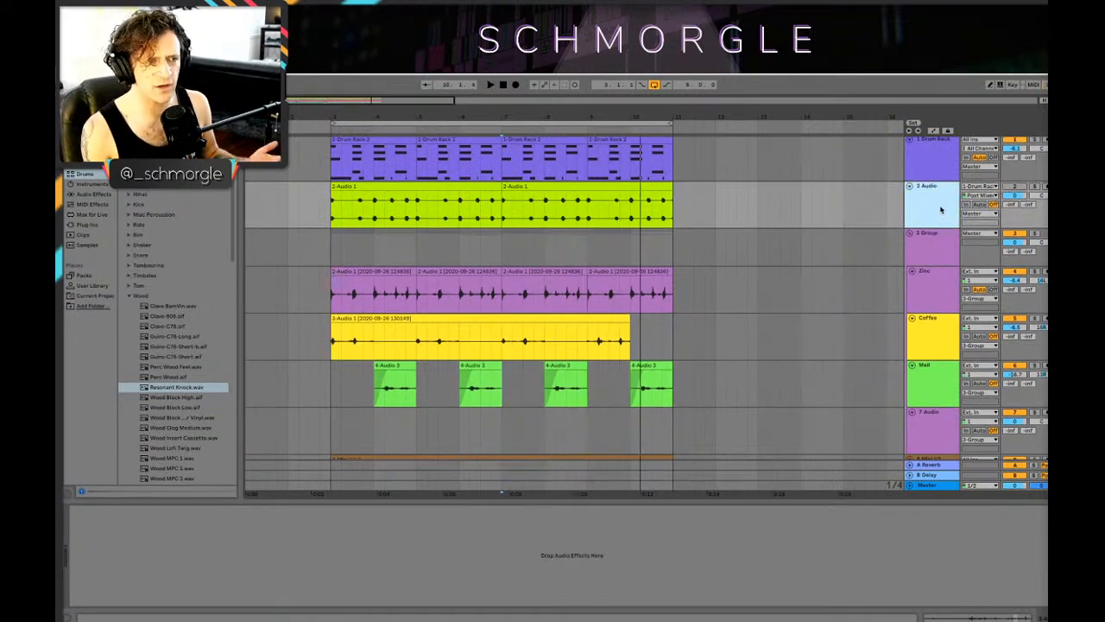
pyautogui.click(926, 176)
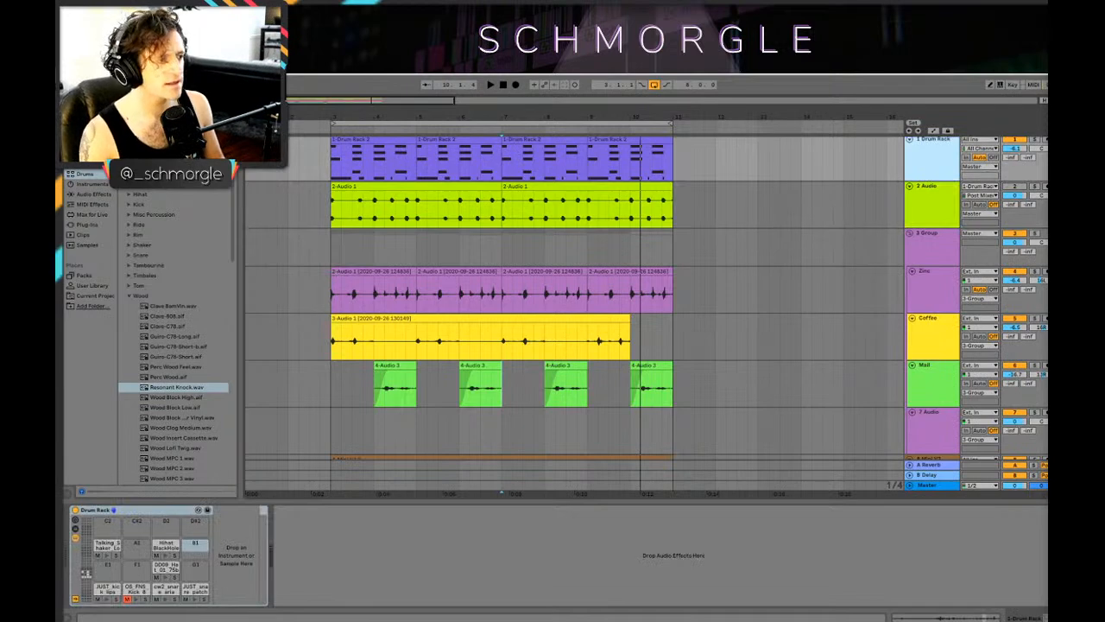
pyautogui.click(129, 226)
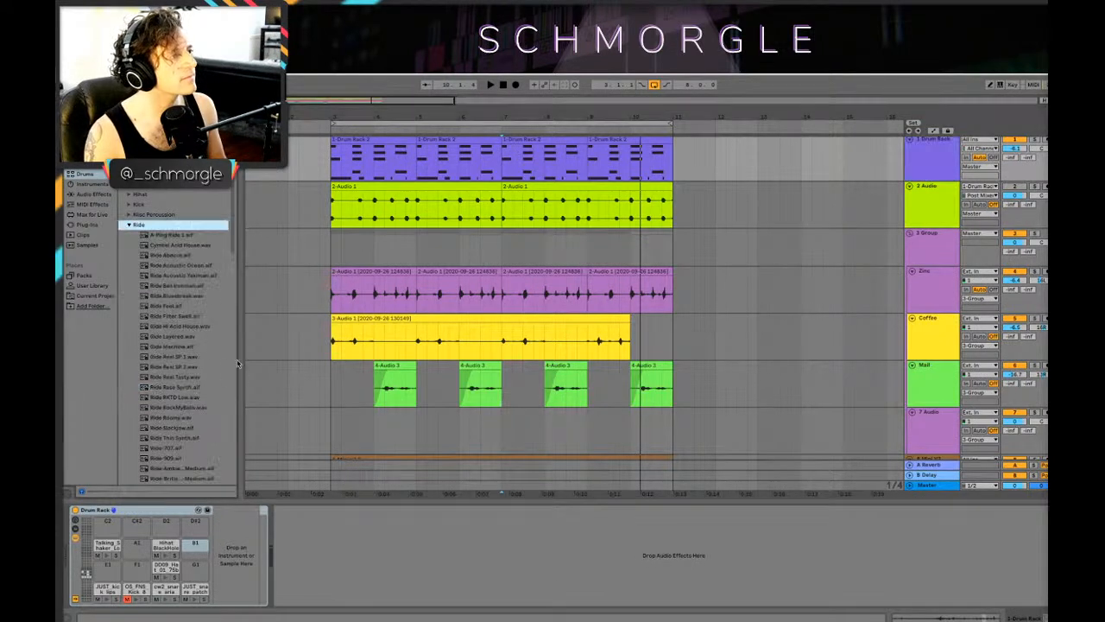
pyautogui.click(181, 296)
pyautogui.click(175, 275)
pyautogui.click(169, 286)
pyautogui.click(176, 315)
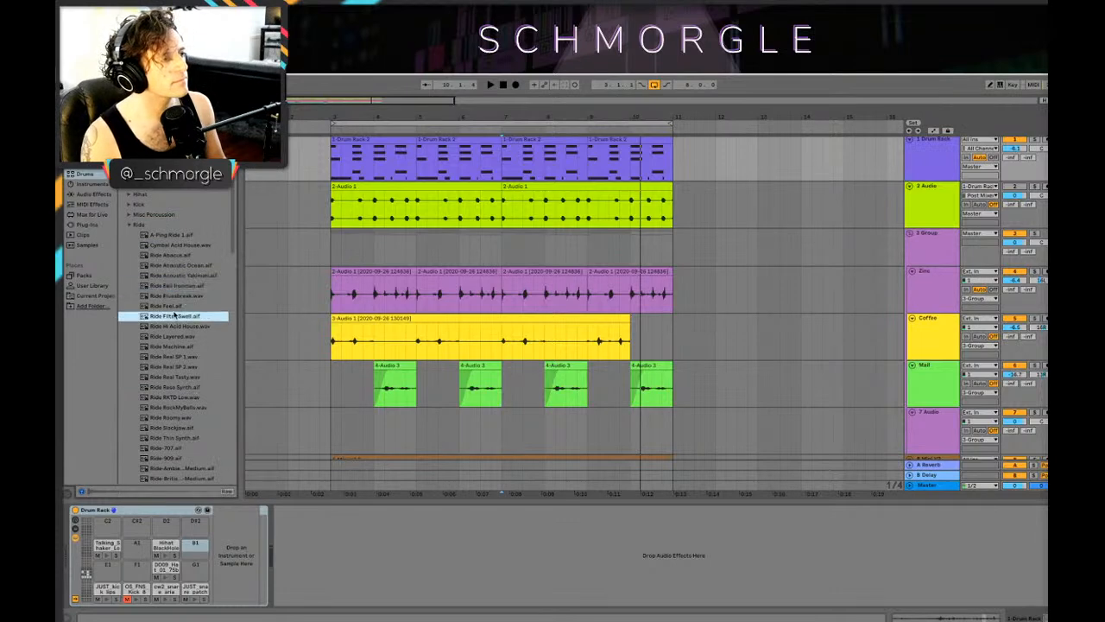
pyautogui.click(152, 337)
pyautogui.click(158, 348)
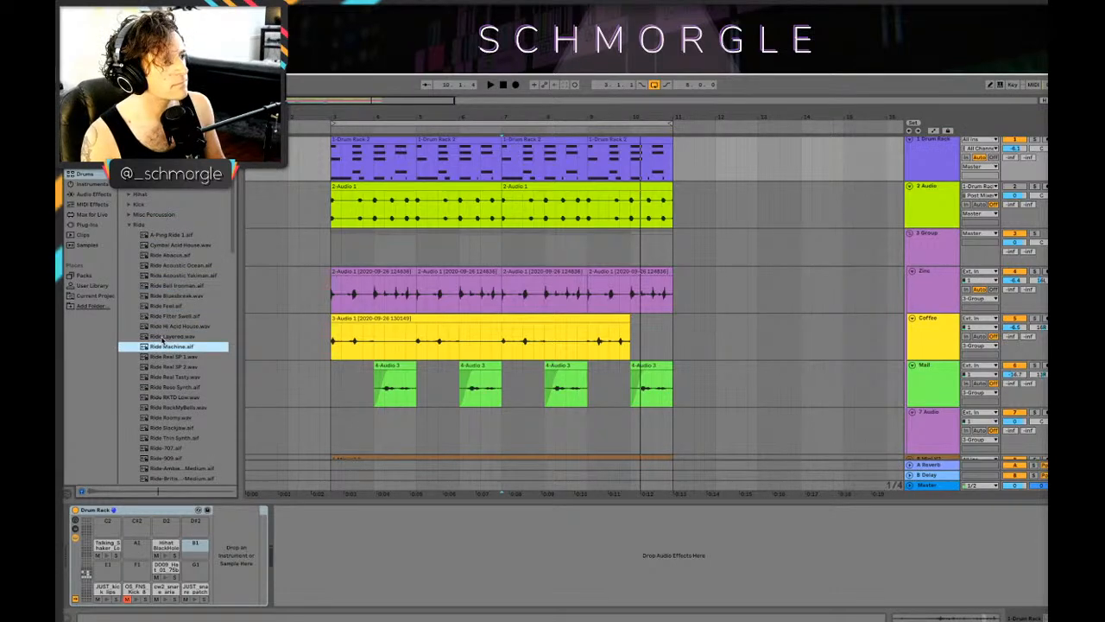
# Step: Load Ride Layered.wav onto the Drum Rack's empty B1 pad and set its volume to -16.6 dB
pyautogui.click(139, 339)
pyautogui.moveTo(169, 337); pyautogui.dragTo(195, 548)
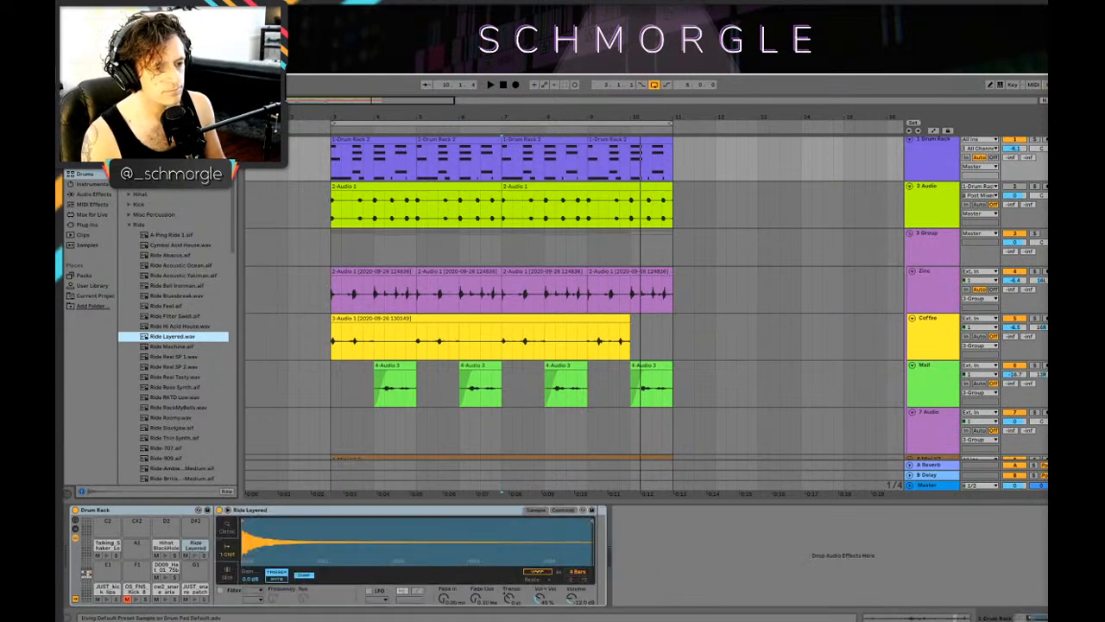
pyautogui.moveTo(572, 598); pyautogui.dragTo(571, 611)
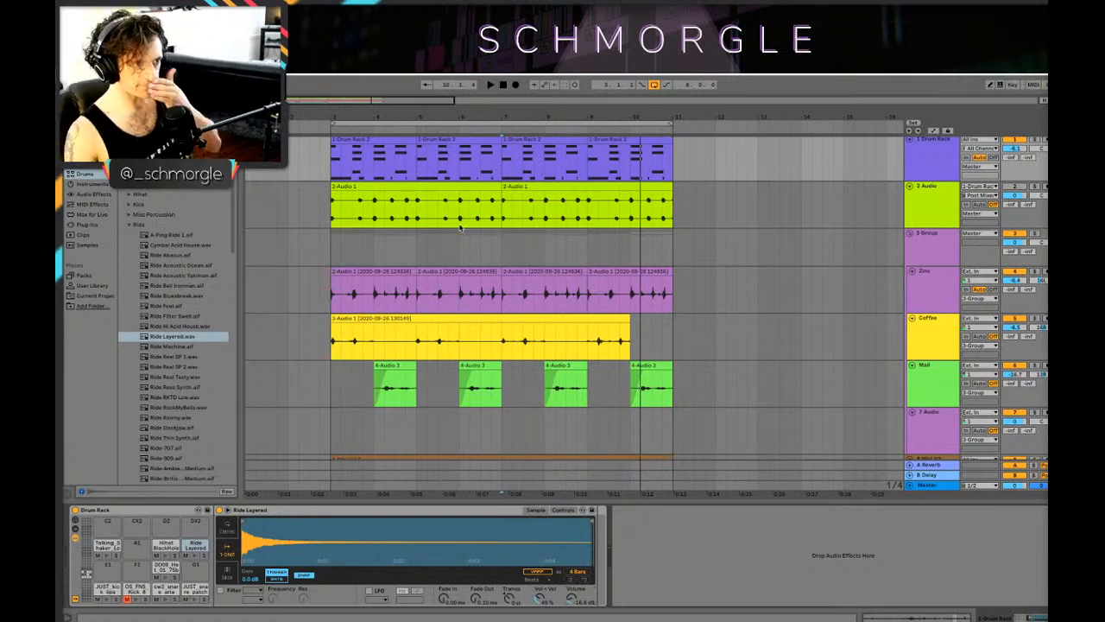
# Step: Play the loop from bar 7 and from bar 6.3, checking the drum part, and select the Ride Layered pad
pyautogui.press('space')
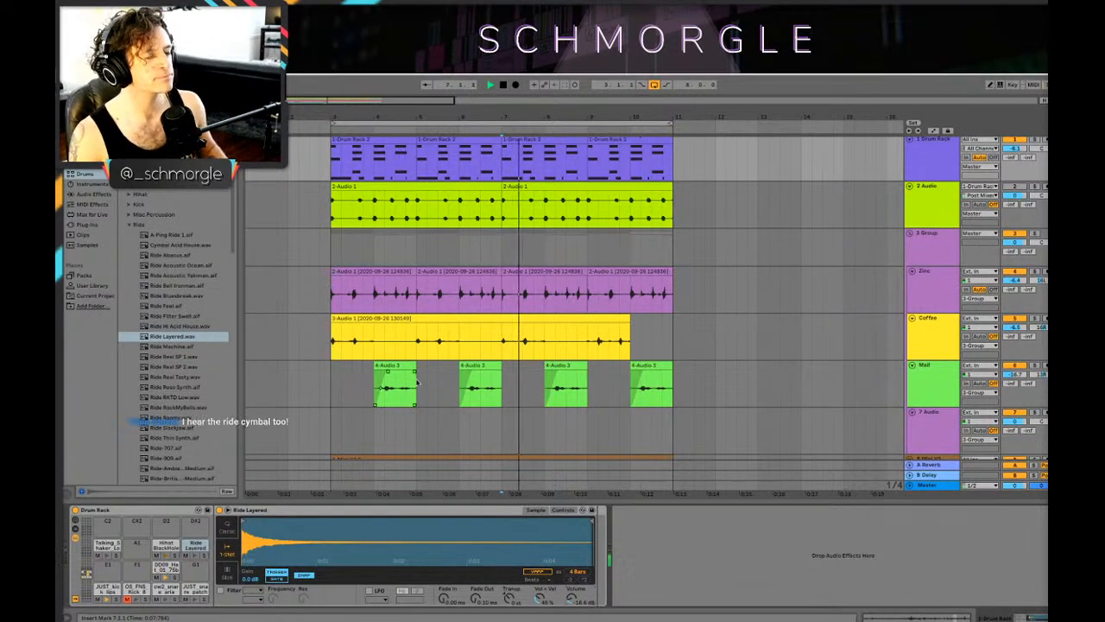
pyautogui.scroll(-2, 578, 325)
pyautogui.scroll(3, 577, 325)
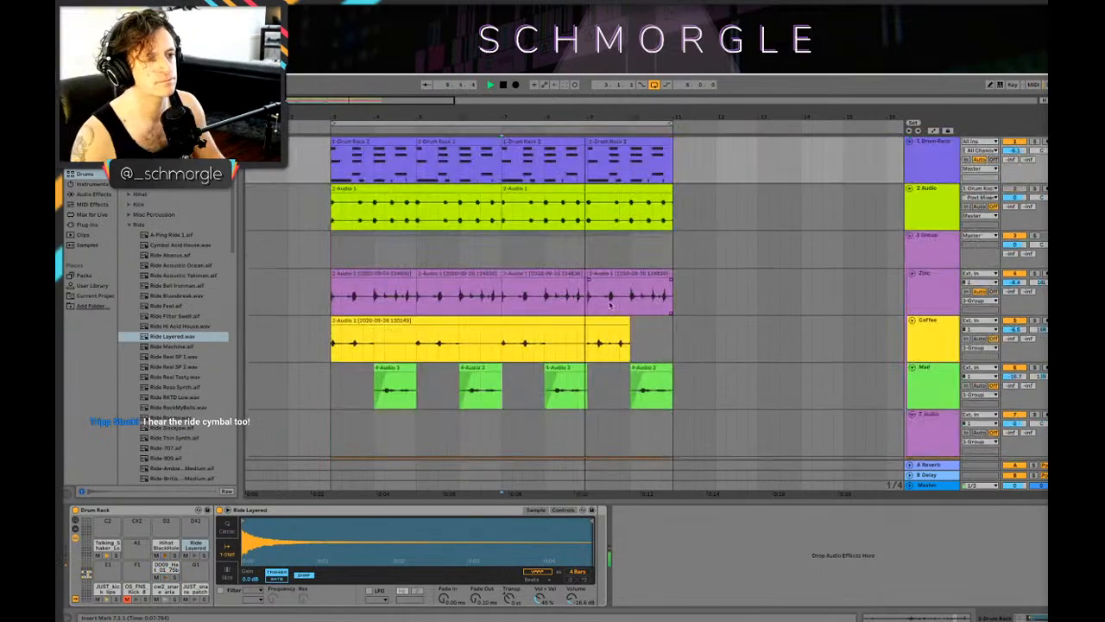
pyautogui.click(906, 171)
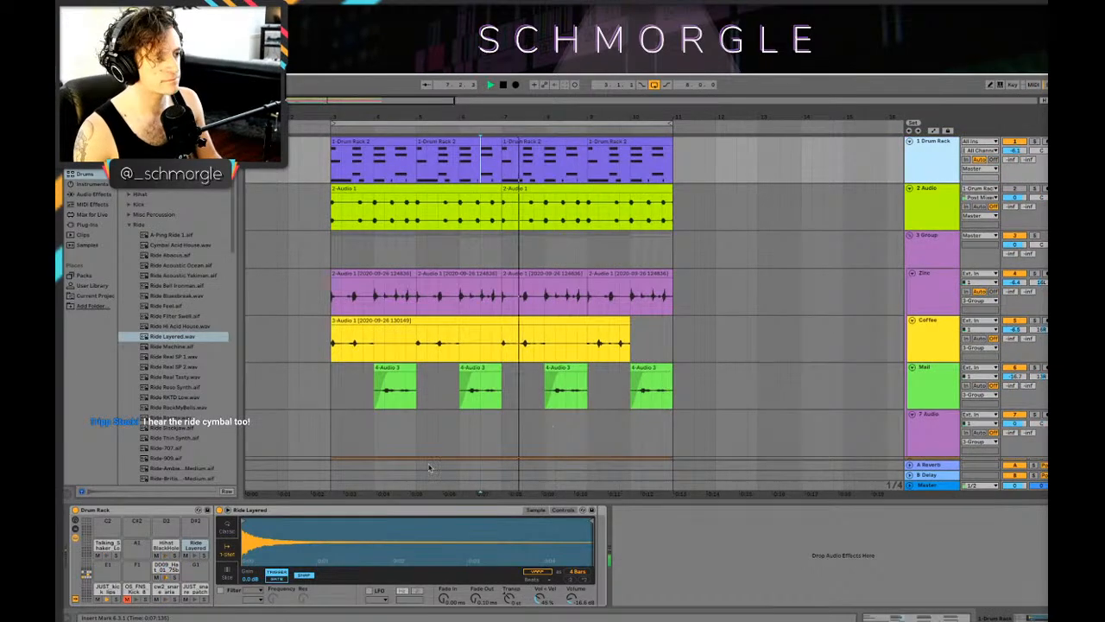
pyautogui.click(200, 558)
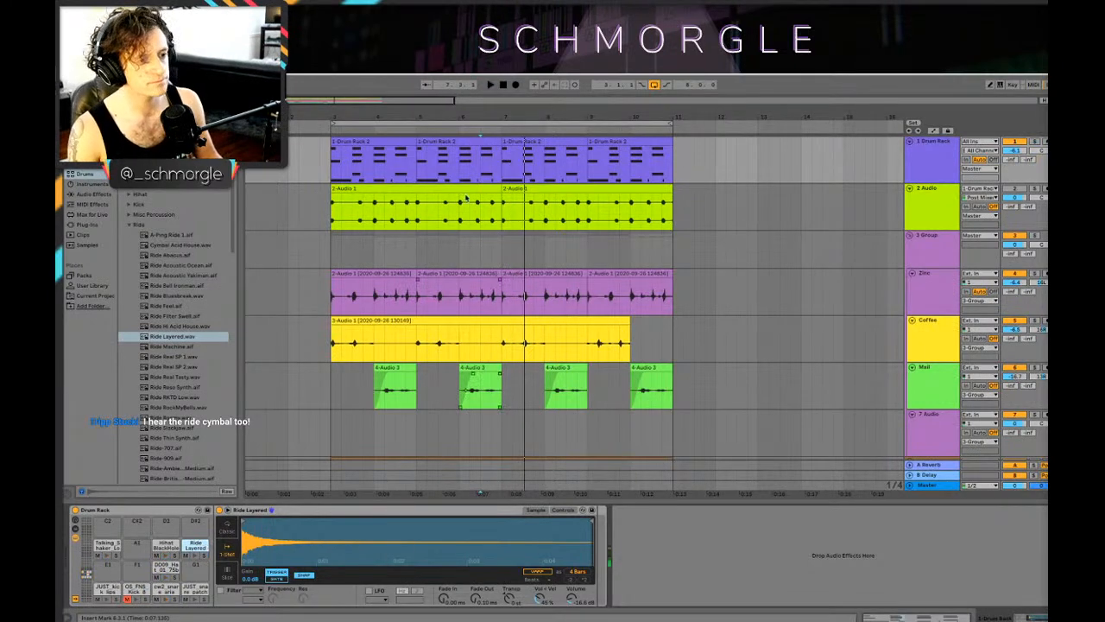
# Step: In the Drum Rack clip at bar 7, place Ride Layered notes on 1.2, the kick after 1.3, and the start of bar 2
pyautogui.doubleClick(520, 141)
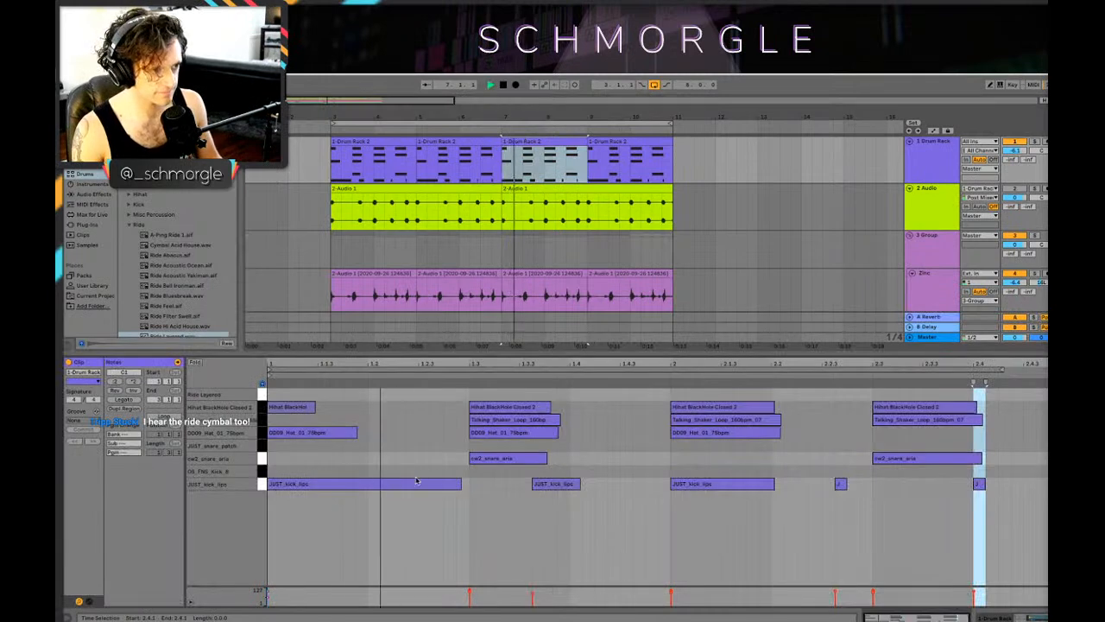
pyautogui.doubleClick(273, 395)
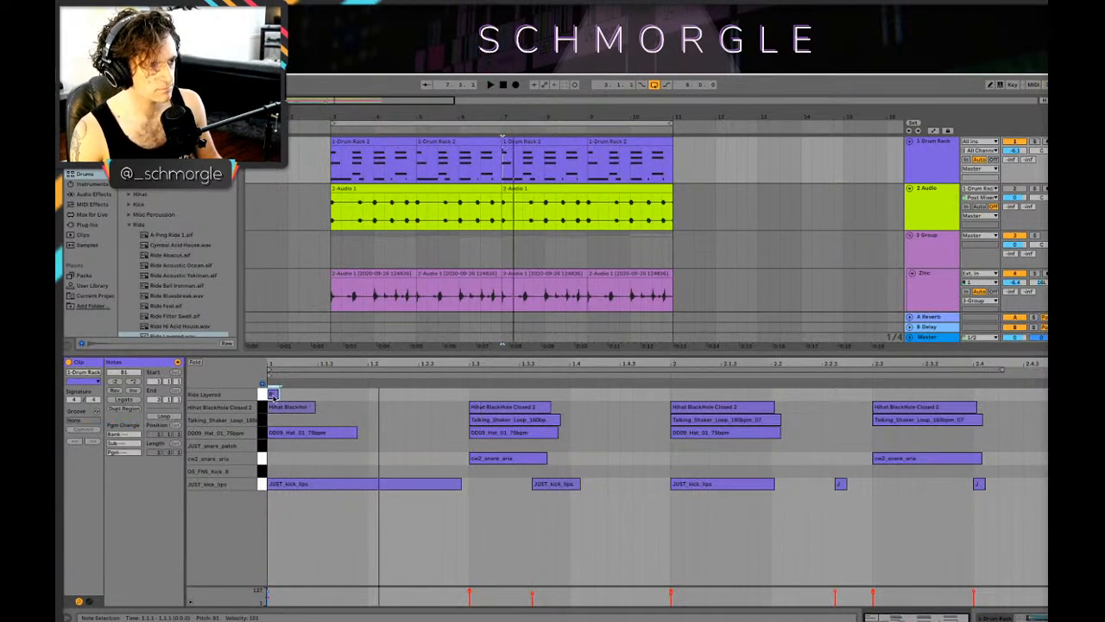
pyautogui.moveTo(273, 396); pyautogui.dragTo(374, 399)
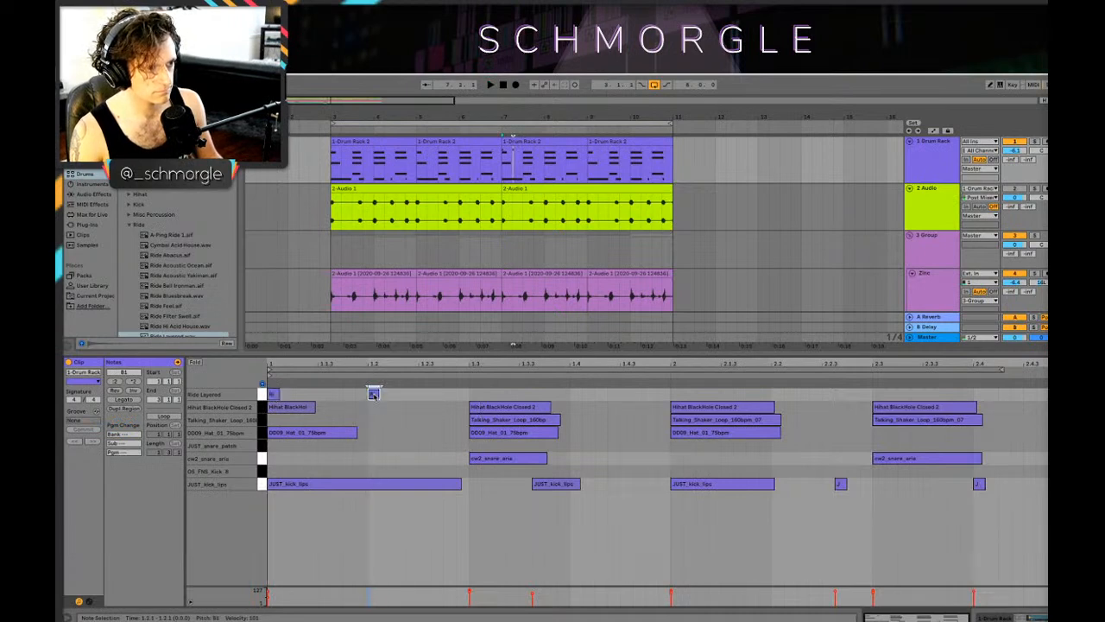
pyautogui.doubleClick(474, 394)
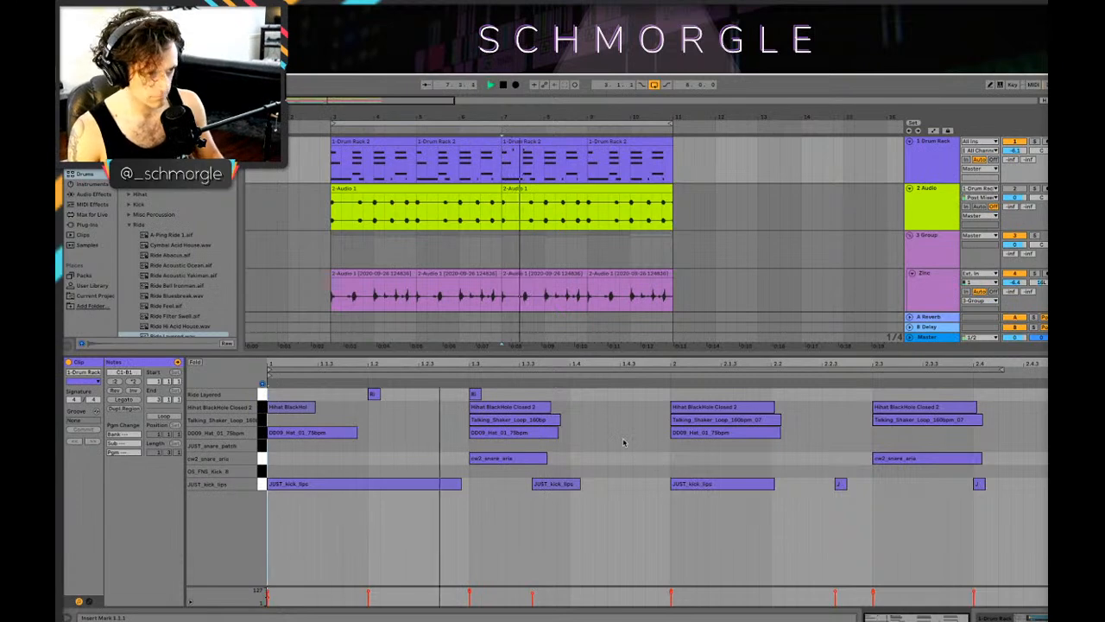
pyautogui.moveTo(474, 397); pyautogui.dragTo(679, 395)
pyautogui.press('space')
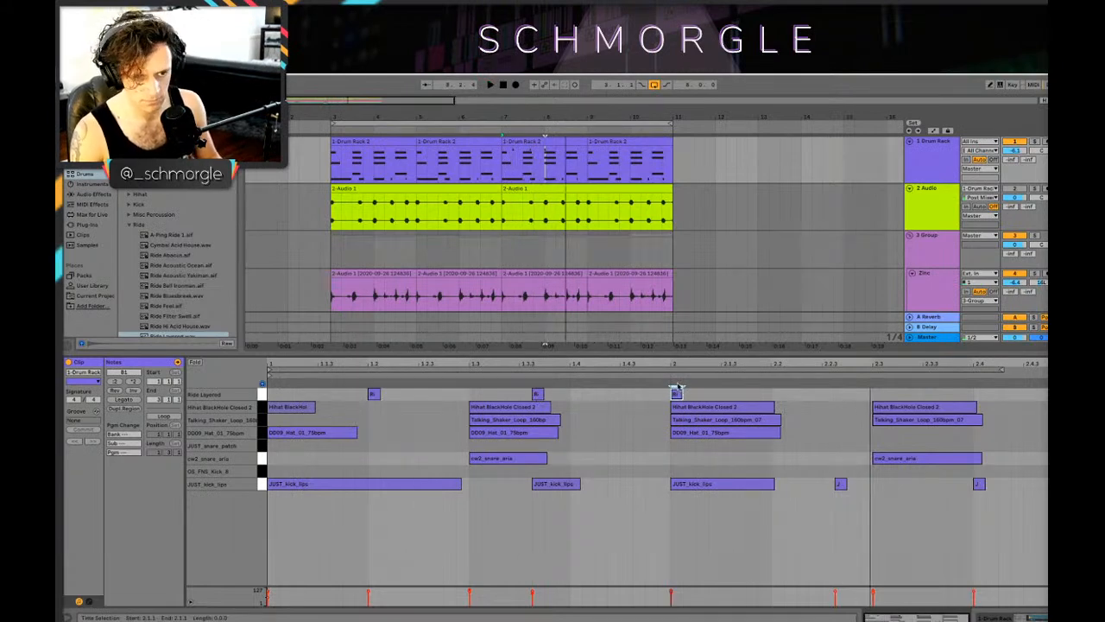
# Step: Add a Hihat BlackHole Closed 2 note and a Ride Layered note on the kick before 2.3, plus Ride Layered notes on 2.3 and 2.4
pyautogui.doubleClick(840, 407)
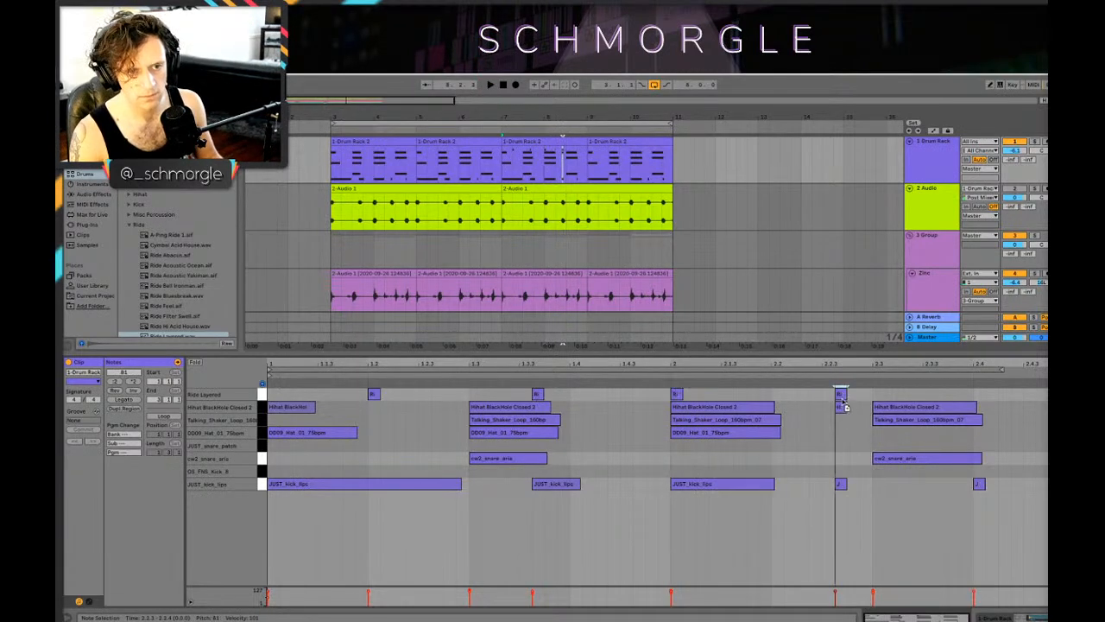
pyautogui.moveTo(842, 395); pyautogui.dragTo(878, 396)
pyautogui.press('space')
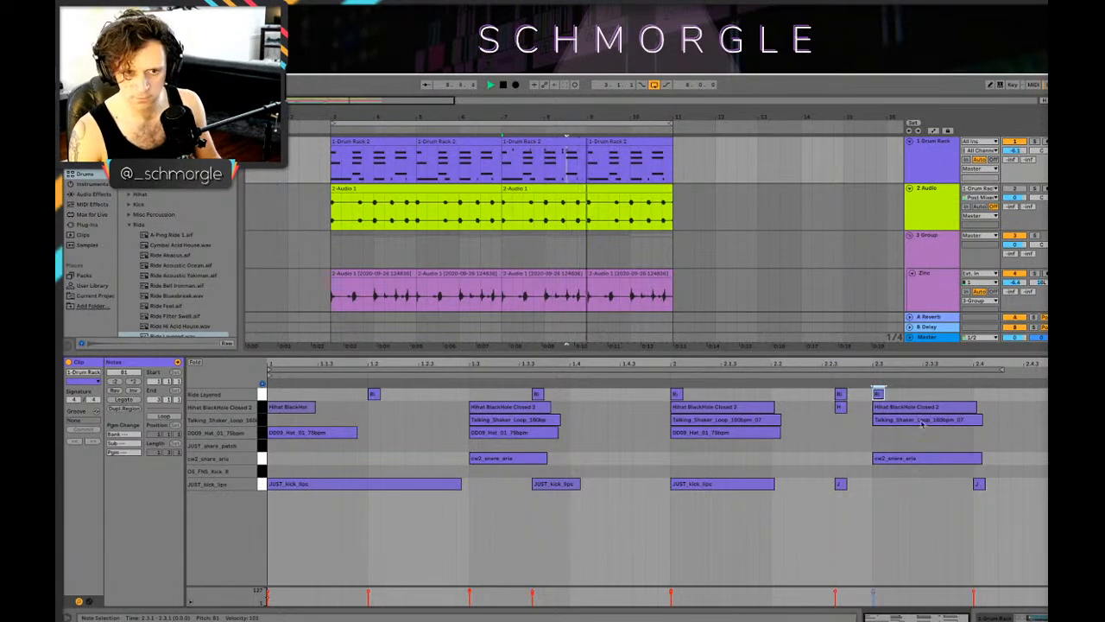
pyautogui.moveTo(878, 395); pyautogui.dragTo(978, 394)
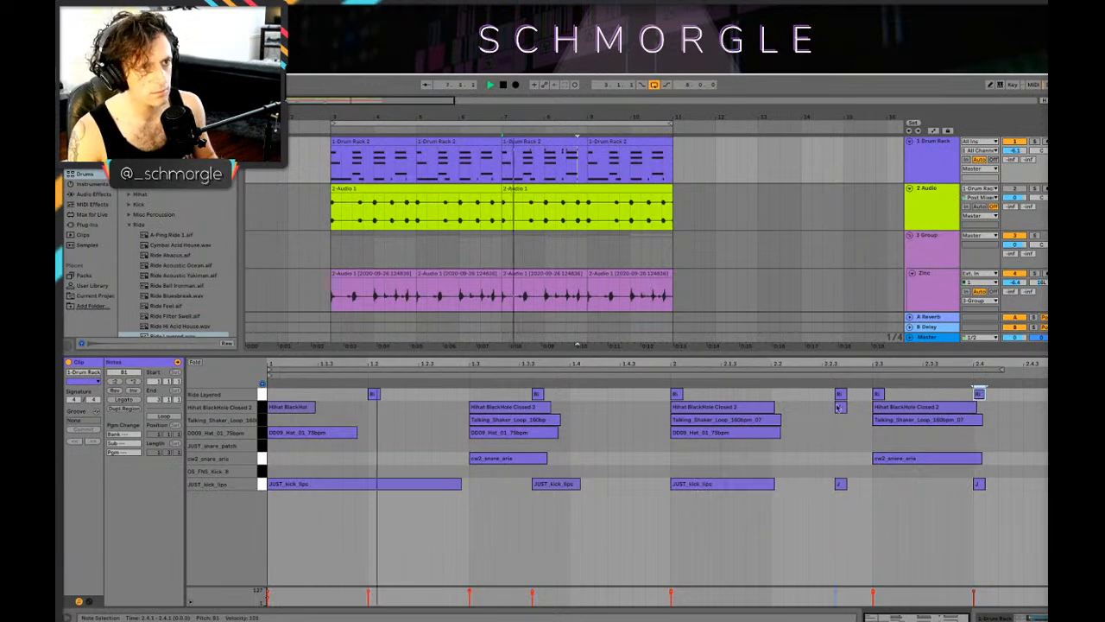
# Step: Select all the Ride Layered notes, return to the Drum Rack devices and set the ride sample's volume to -21.1 dB
pyautogui.click(263, 394)
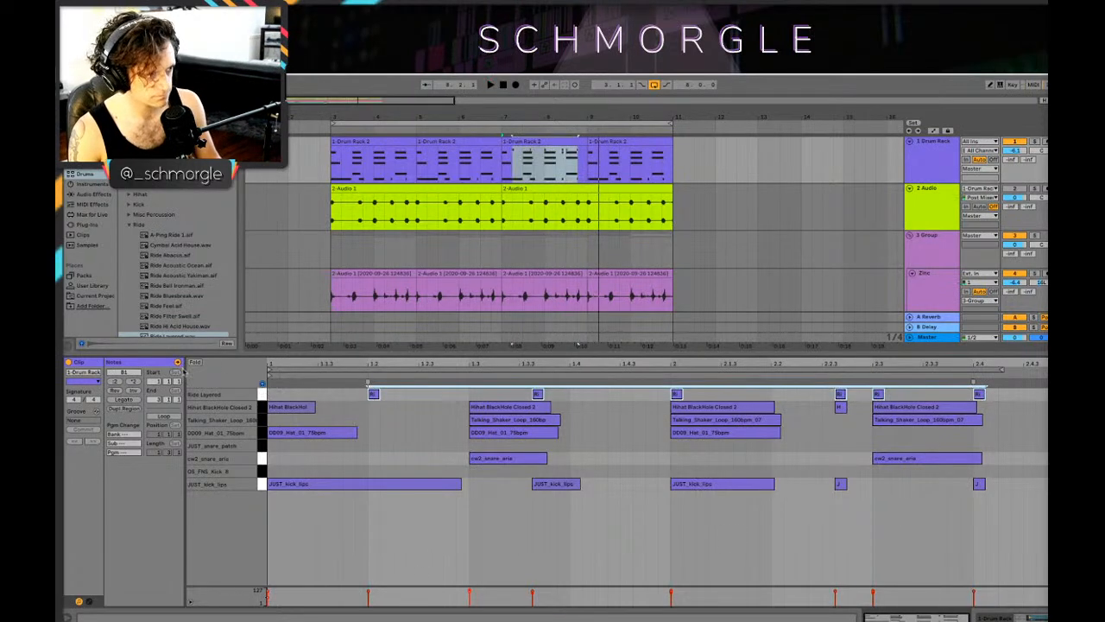
pyautogui.hotkey('shift', 'Tab')
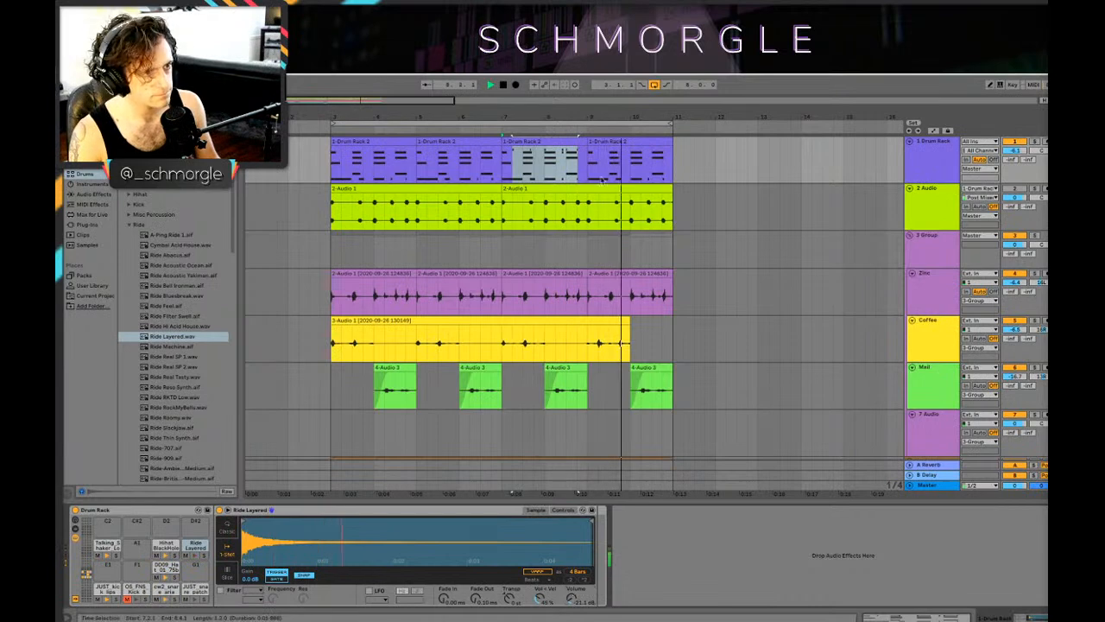
pyautogui.press('space')
# Step: Duplicate the Drum Rack clip at bar 7 over the clip at bar 9 and play the result
pyautogui.click(563, 142)
pyautogui.hotkey('ctrl', 'd')
pyautogui.press('space')
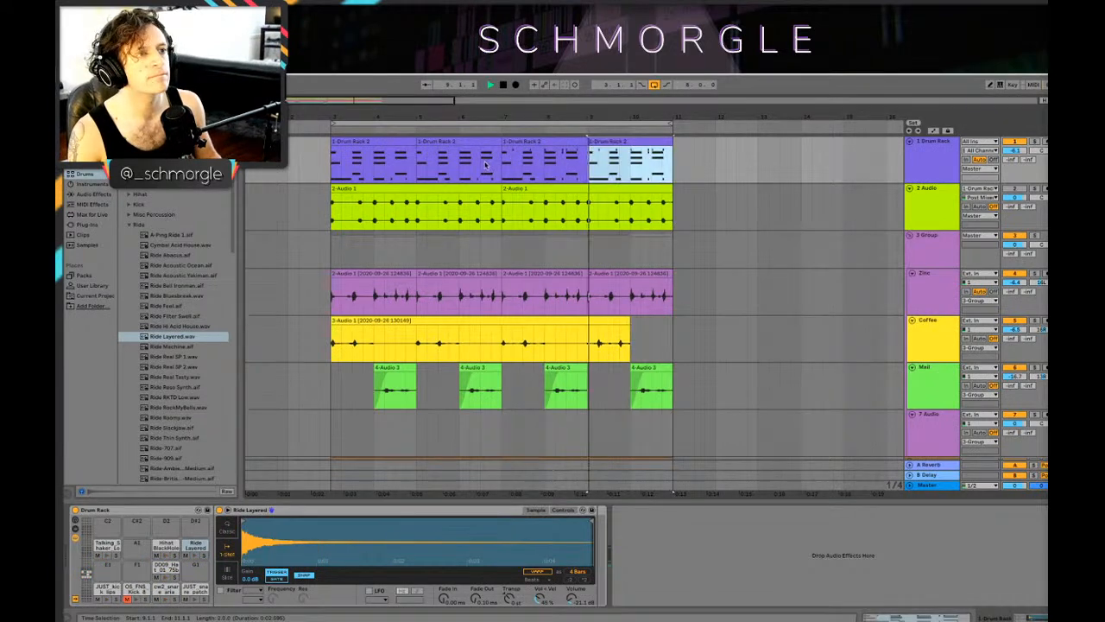
# Step: Delete the chord section from bar 9 to the loop's end on the Jup-8 V3 and SEM V2 tracks
pyautogui.scroll(-2, 658, 317)
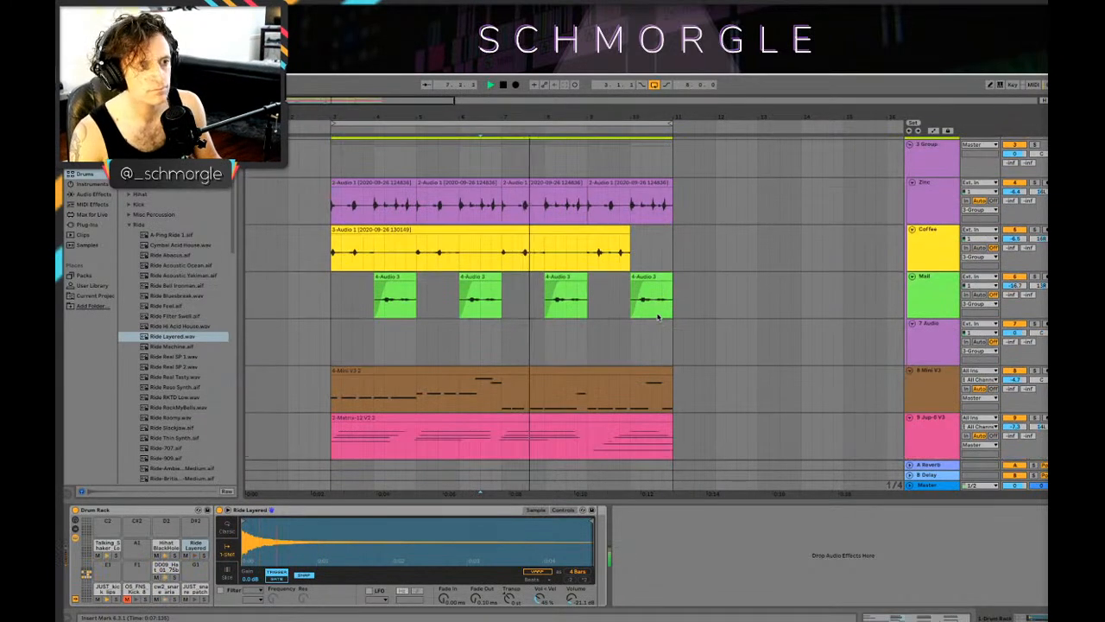
pyautogui.scroll(-3, 658, 317)
pyautogui.moveTo(594, 303); pyautogui.dragTo(683, 369)
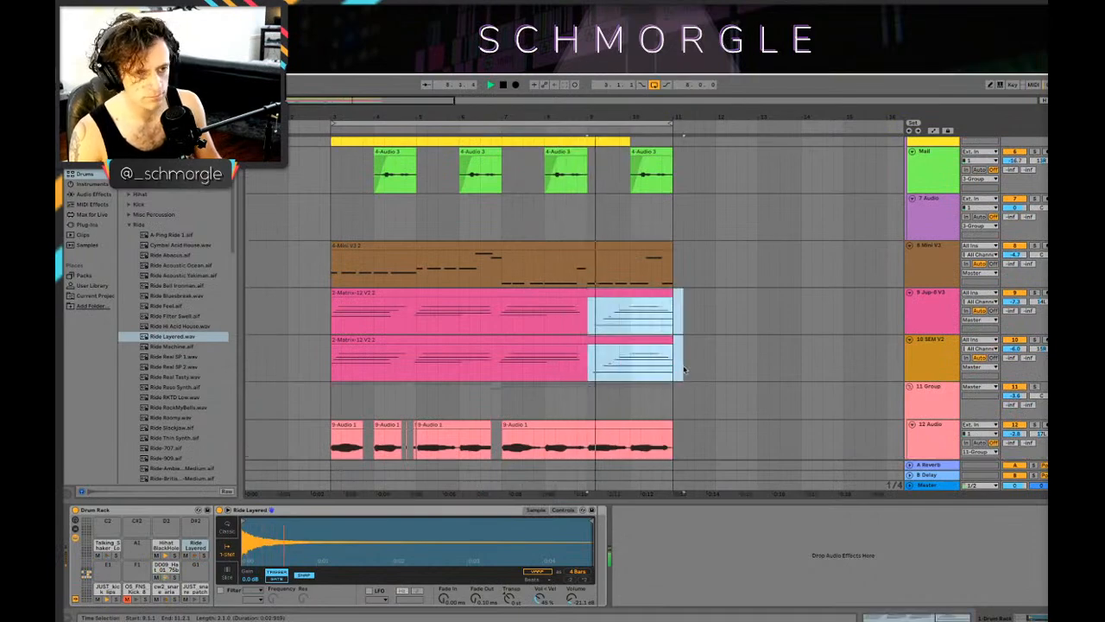
pyautogui.press('Delete')
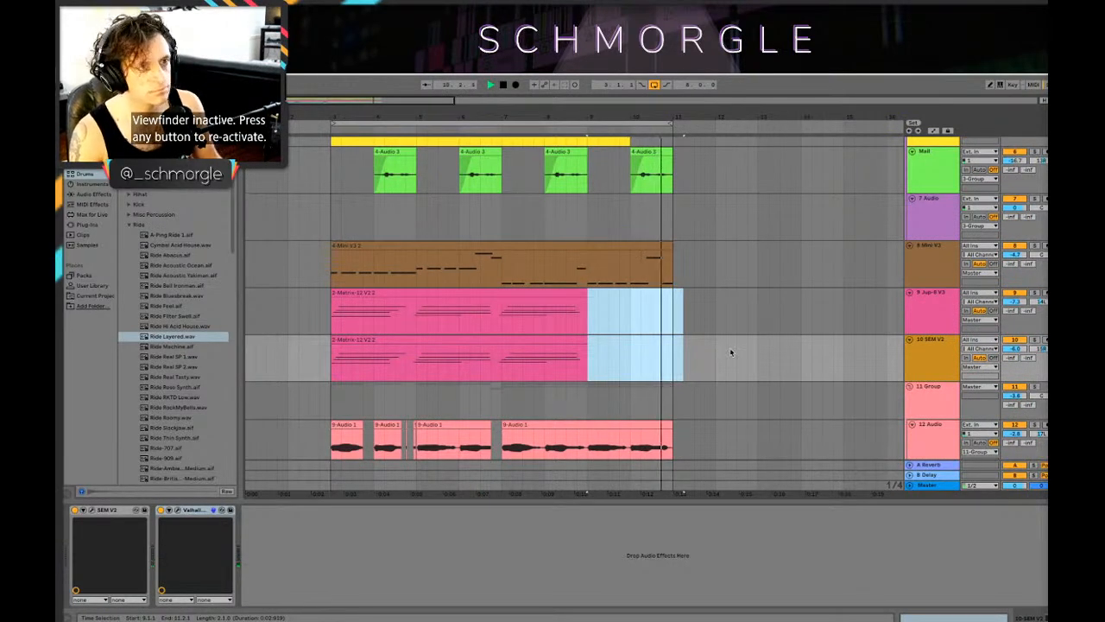
# Step: Look over the percussion, synth and grouped recording tracks, then play the arrangement from 2.3 just before the loop
pyautogui.press('space')
pyautogui.scroll(-5, 710, 346)
pyautogui.scroll(2, 559, 232)
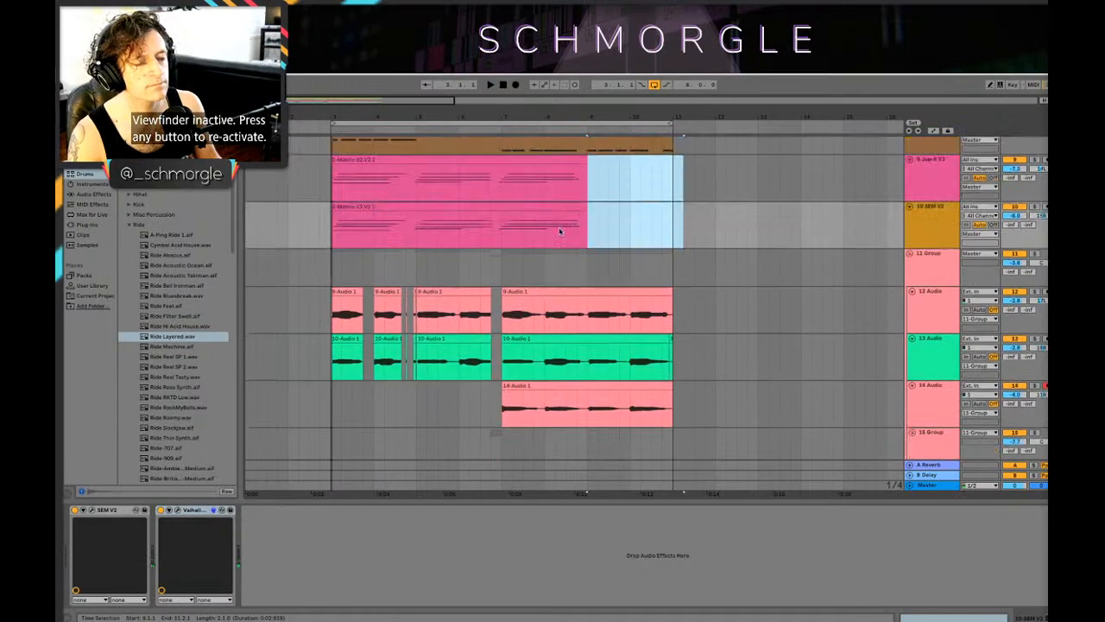
pyautogui.scroll(-1, 560, 232)
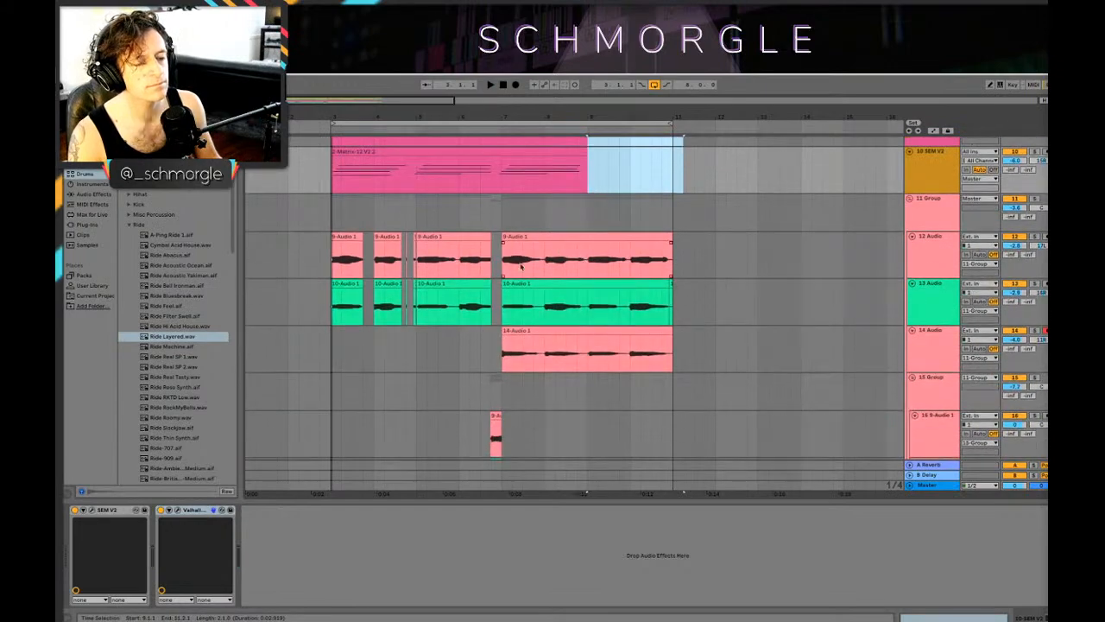
pyautogui.scroll(6, 324, 260)
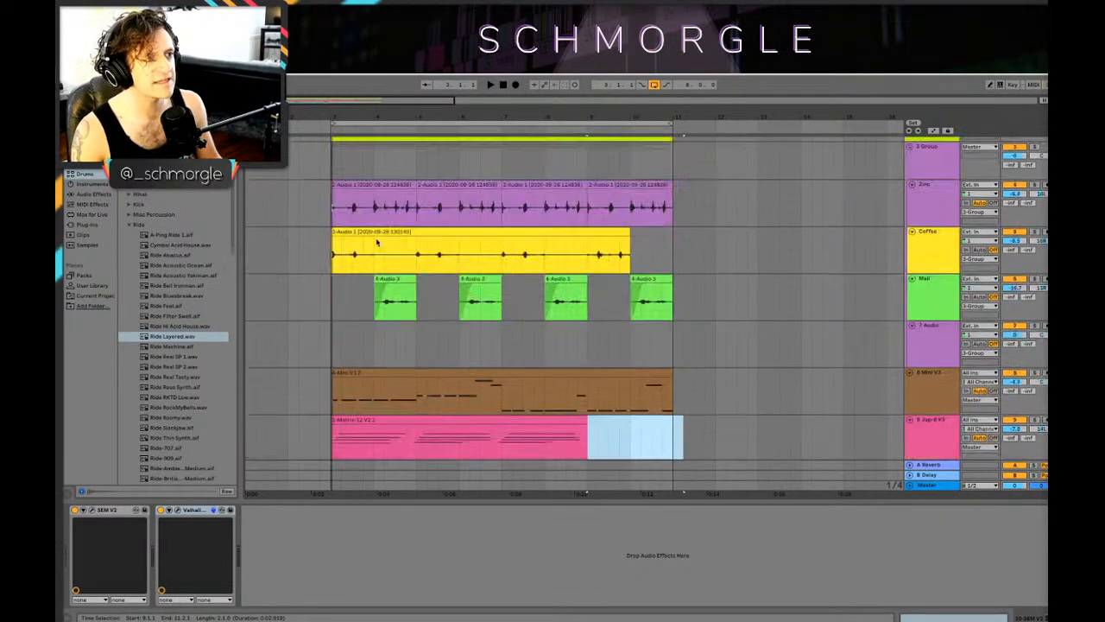
pyautogui.scroll(-3, 354, 239)
pyautogui.click(312, 263)
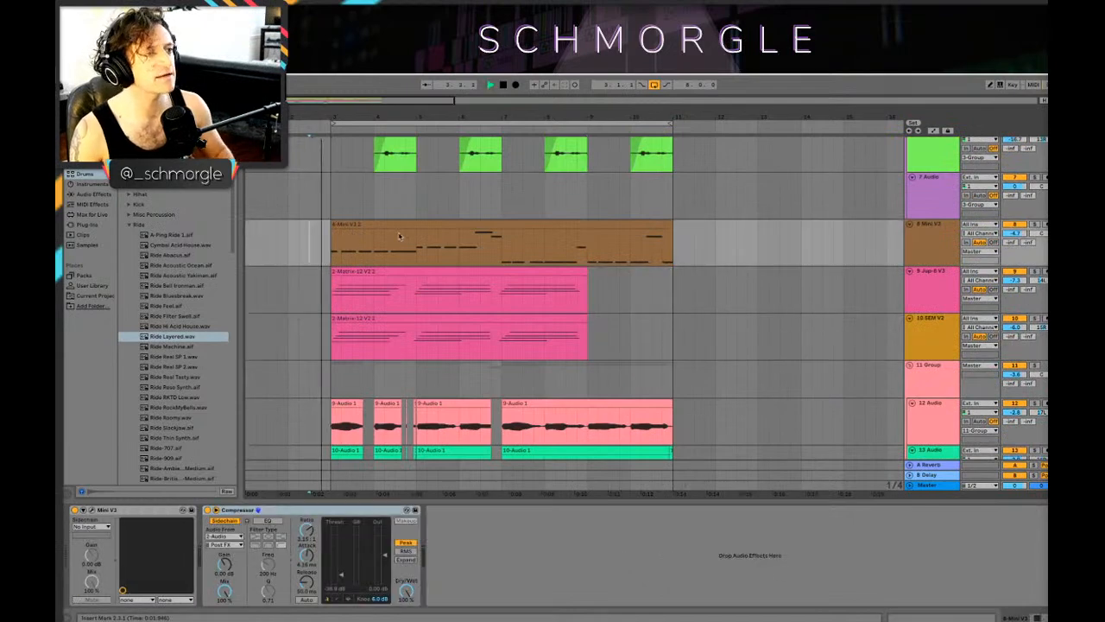
# Step: Listen through the loop while examining the drum, percussion, bass, synth and grouped recording tracks
pyautogui.press('space')
pyautogui.scroll(3, 507, 264)
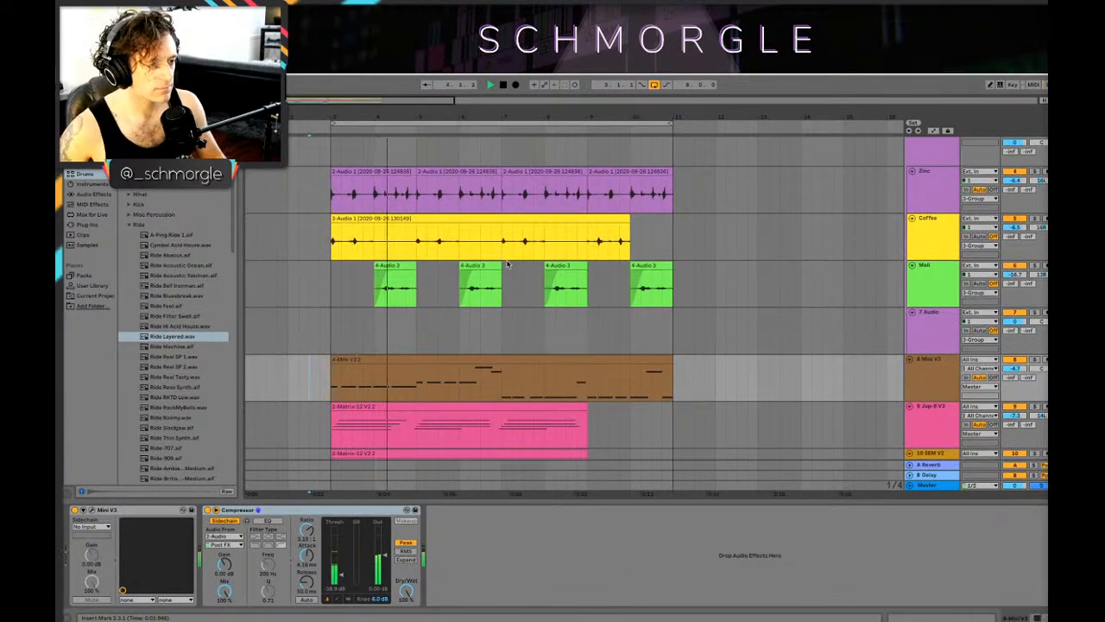
pyautogui.scroll(-5, 507, 264)
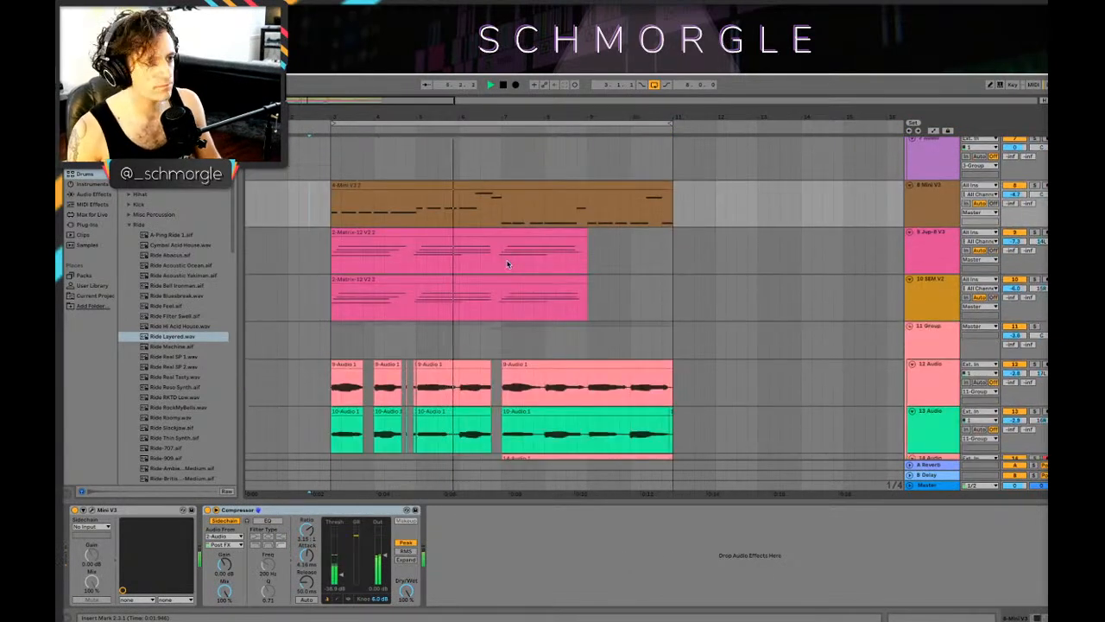
pyautogui.scroll(1, 515, 254)
pyautogui.scroll(-5, 574, 248)
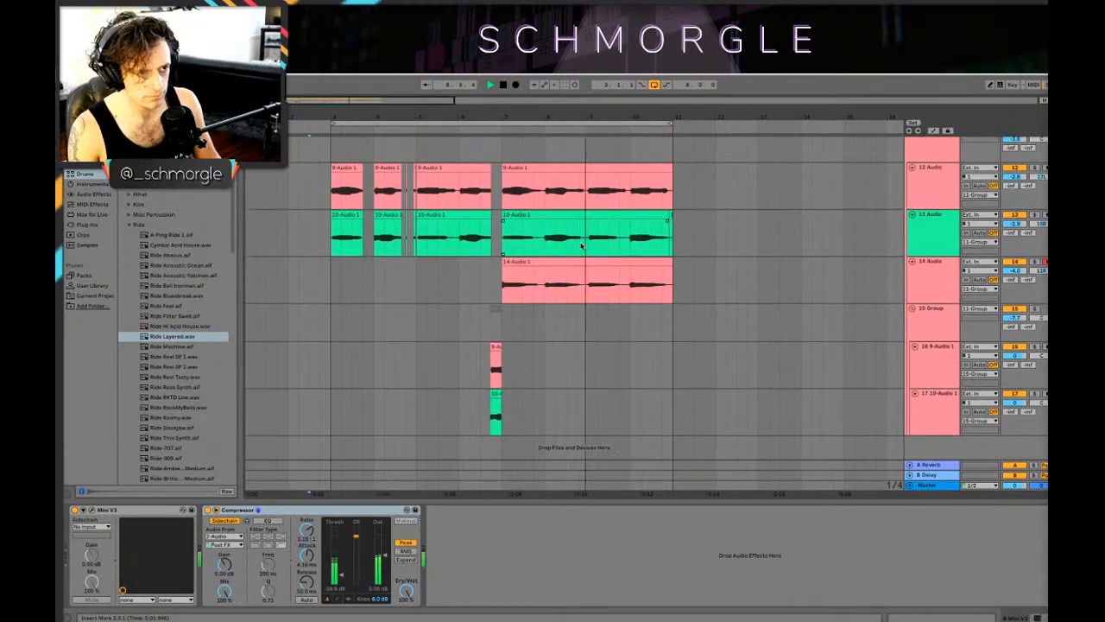
pyautogui.scroll(6, 584, 248)
pyautogui.scroll(-4, 584, 251)
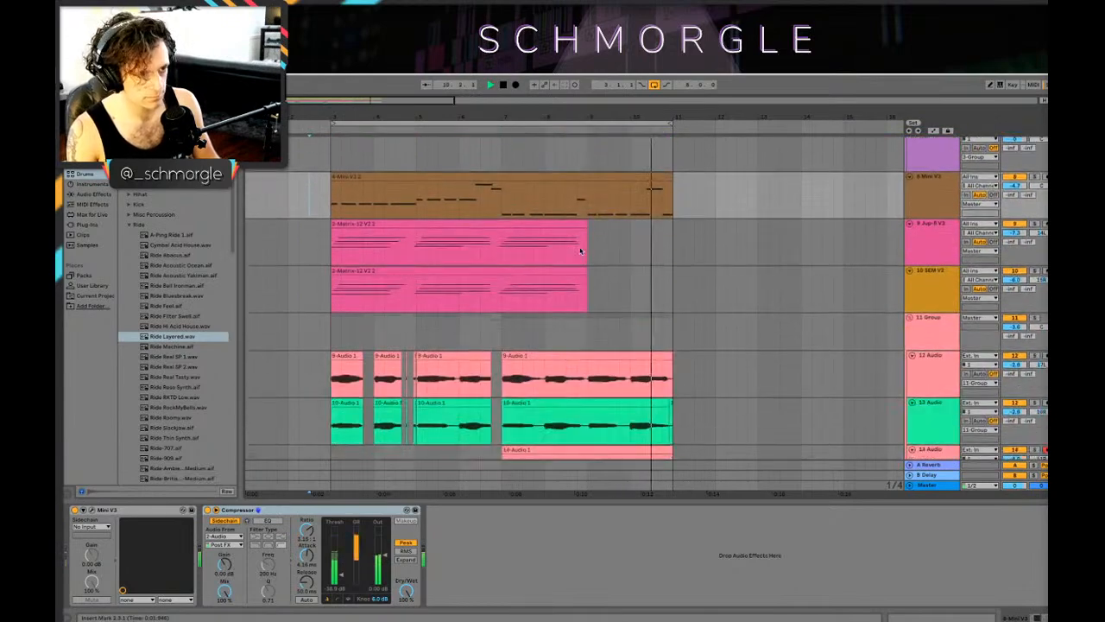
pyautogui.scroll(5, 585, 252)
pyautogui.scroll(2, 587, 253)
pyautogui.scroll(-8, 593, 254)
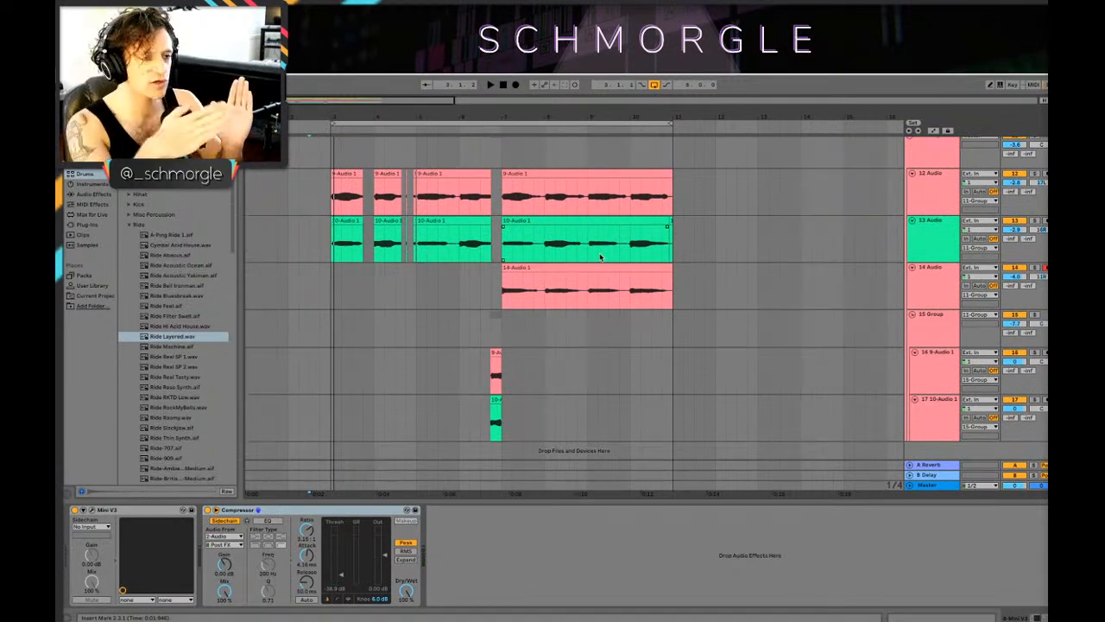
pyautogui.scroll(10, 490, 259)
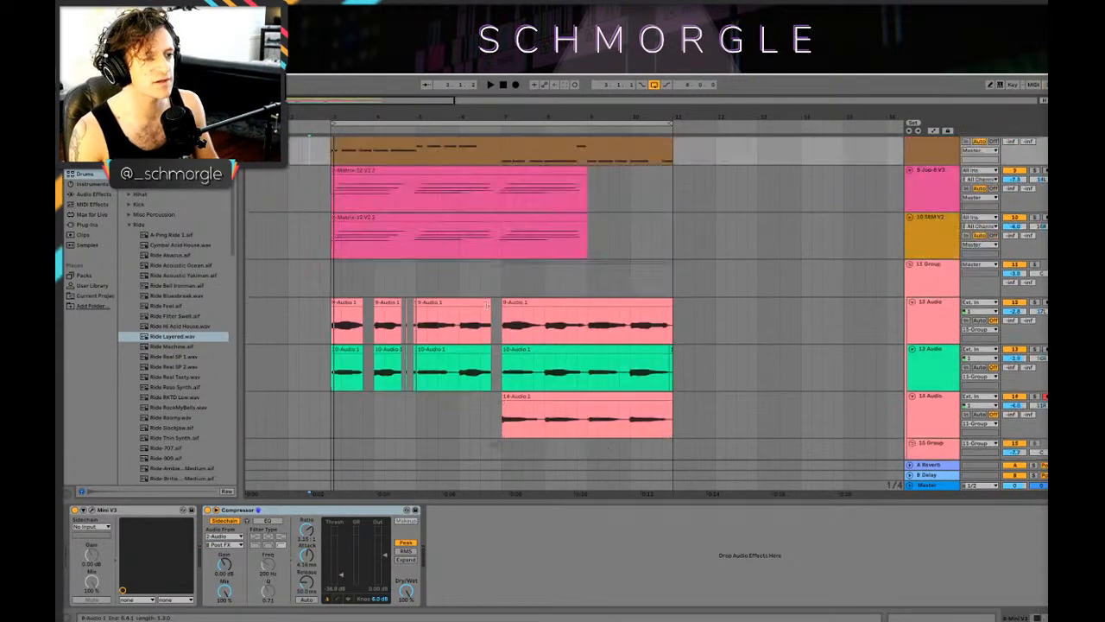
pyautogui.scroll(3, 499, 301)
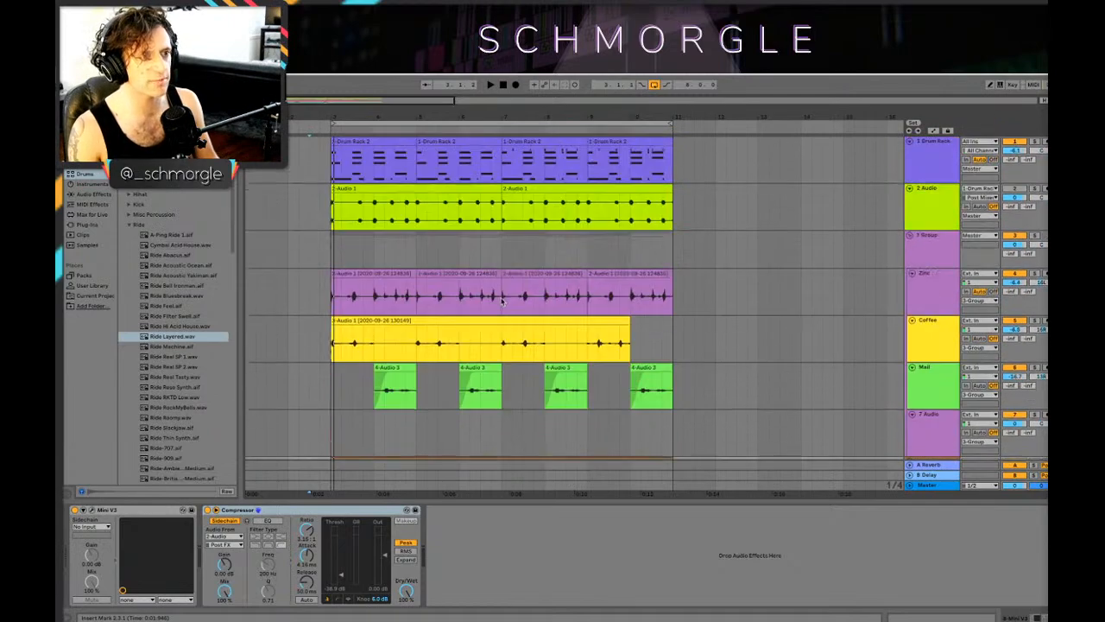
pyautogui.scroll(-5, 503, 300)
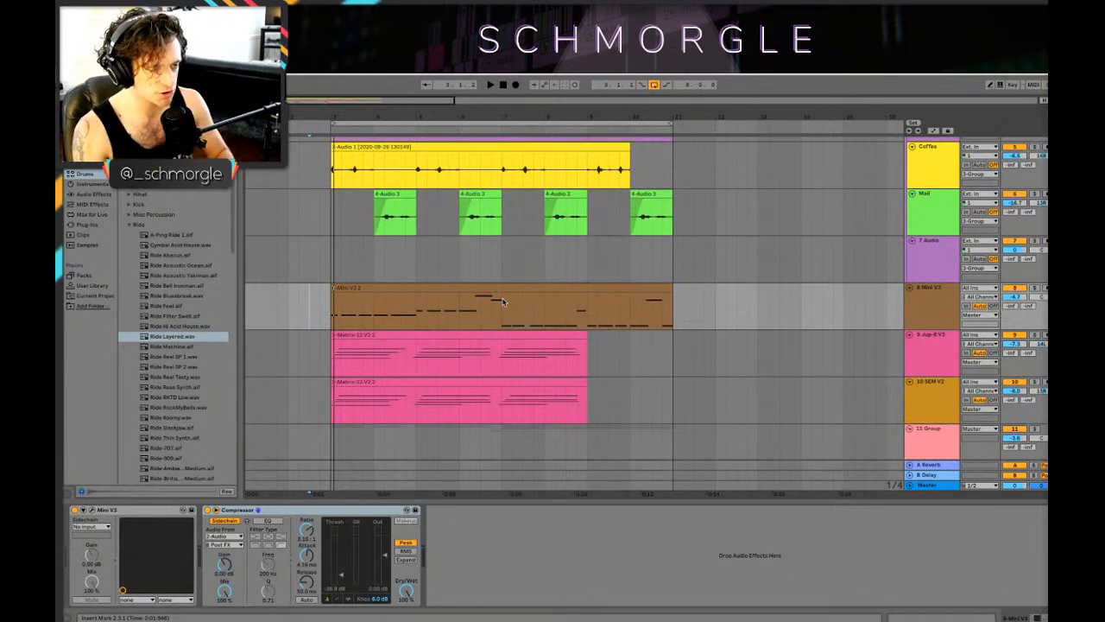
# Step: Play the arrangement from bar 7 and check the percussion, bass and chord tracks around the end of the chord clips
pyautogui.click(504, 264)
pyautogui.scroll(5, 504, 264)
pyautogui.scroll(-6, 518, 272)
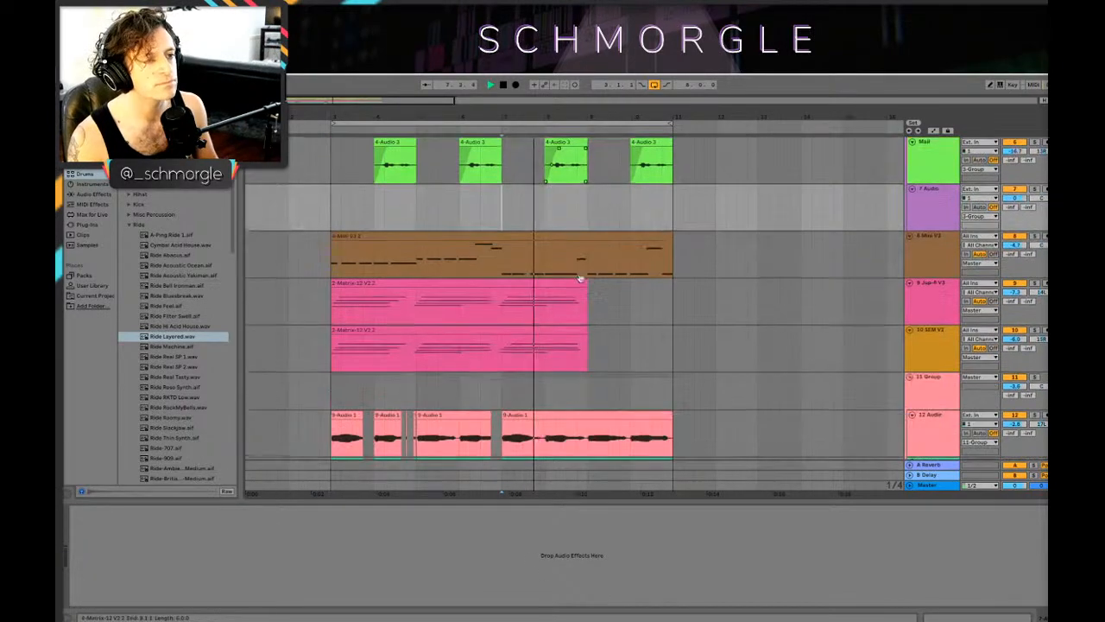
pyautogui.scroll(6, 523, 278)
pyautogui.scroll(-5, 528, 275)
pyautogui.press('space')
pyautogui.scroll(7, 770, 245)
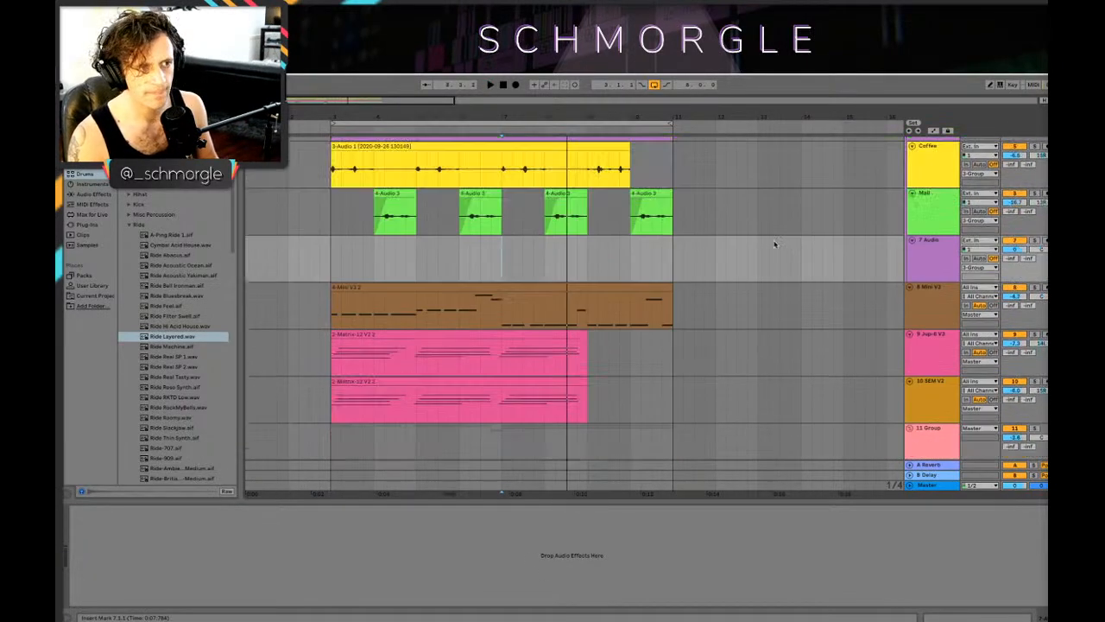
# Step: Set the Ride Layered sample's volume to -21.7 dB in the Drum Rack and play the arrangement from 2.4
pyautogui.click(908, 158)
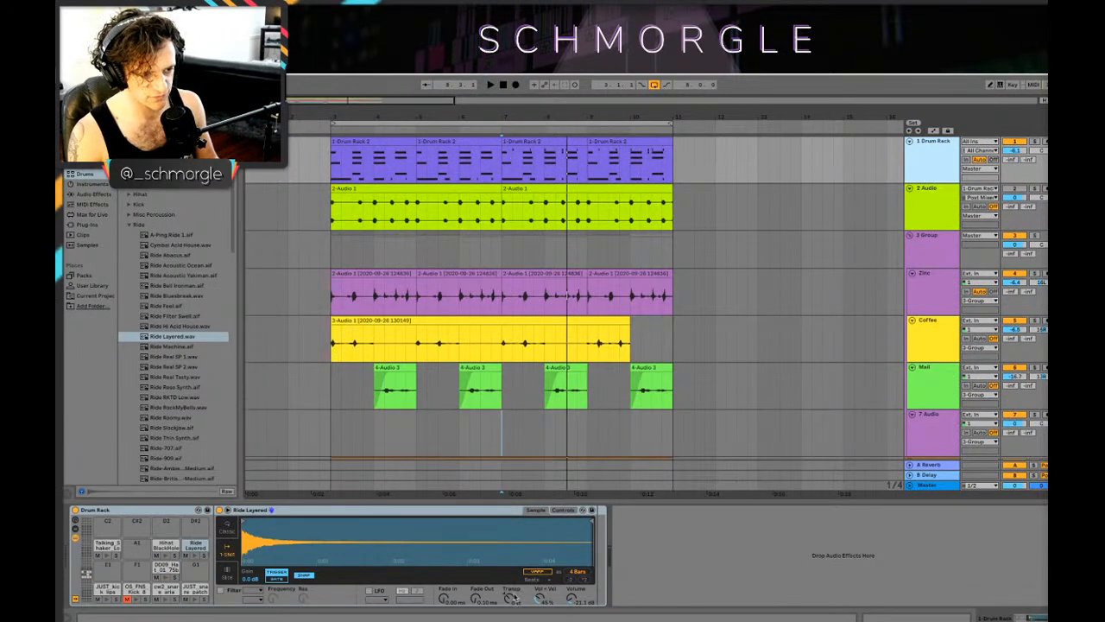
pyautogui.press('space')
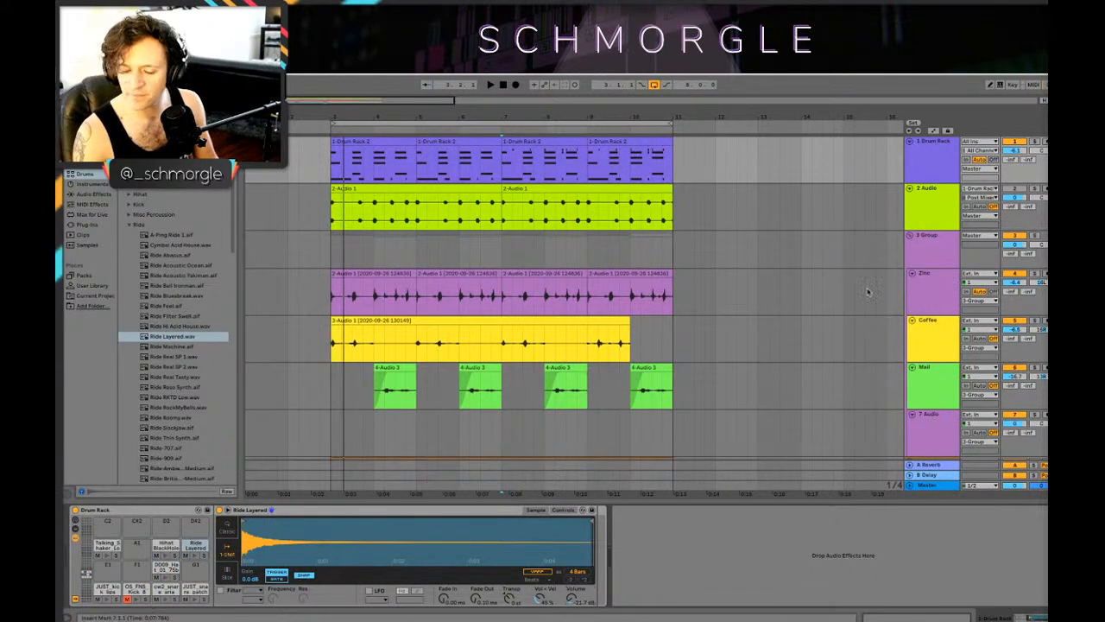
pyautogui.click(326, 246)
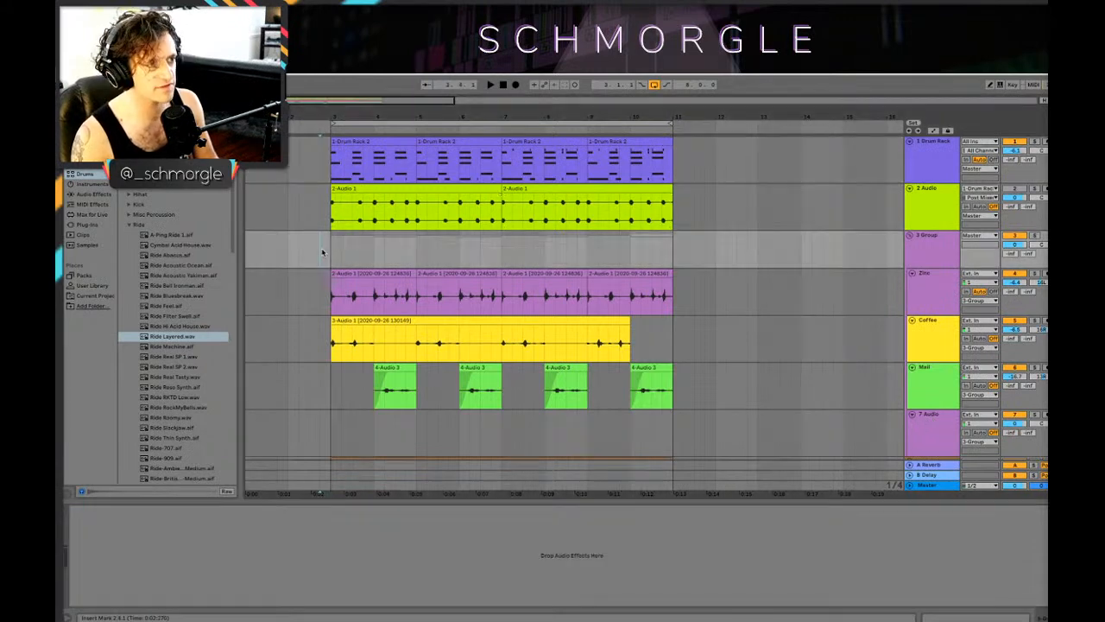
pyautogui.press('space')
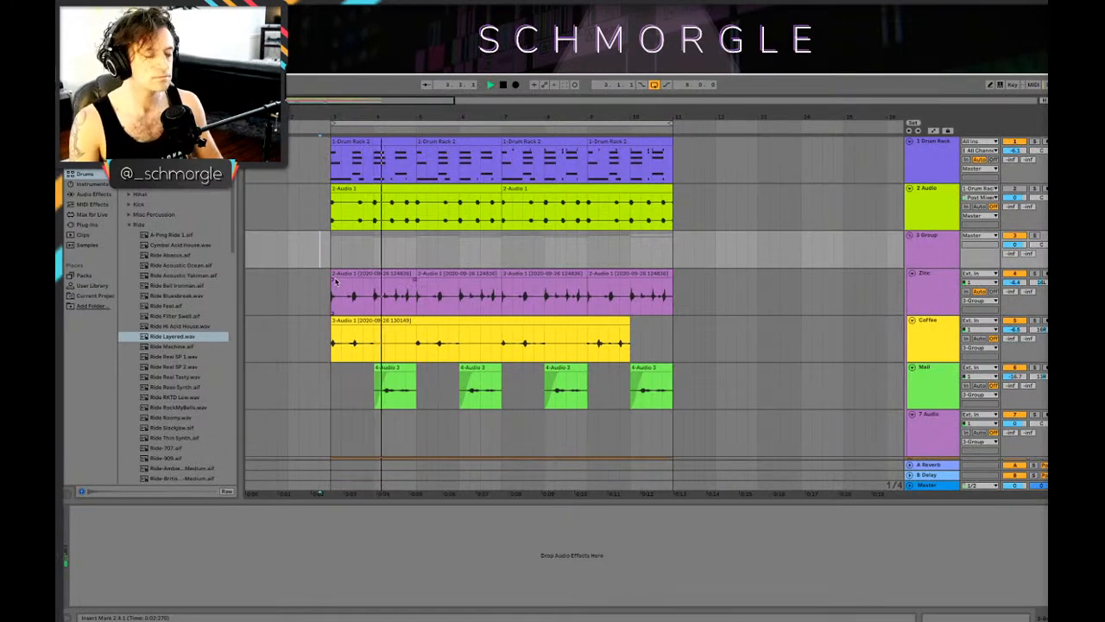
pyautogui.press('space')
pyautogui.scroll(-1, 360, 298)
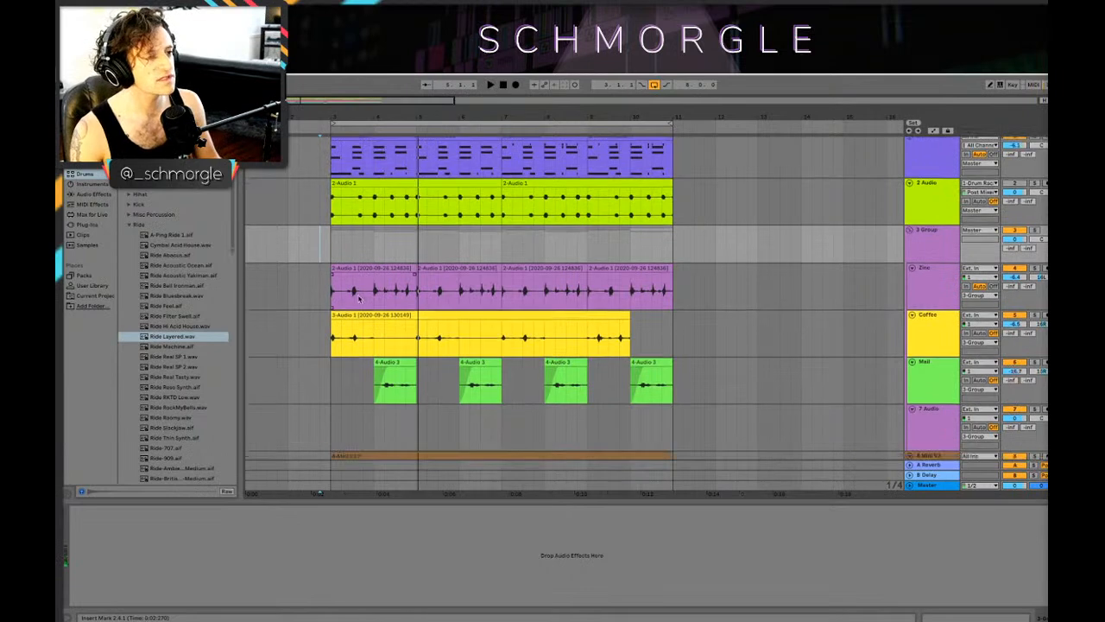
# Step: Play from the start of the loop and delete the Mail track's clips at bars 4 and 8
pyautogui.click(335, 300)
pyautogui.press('space')
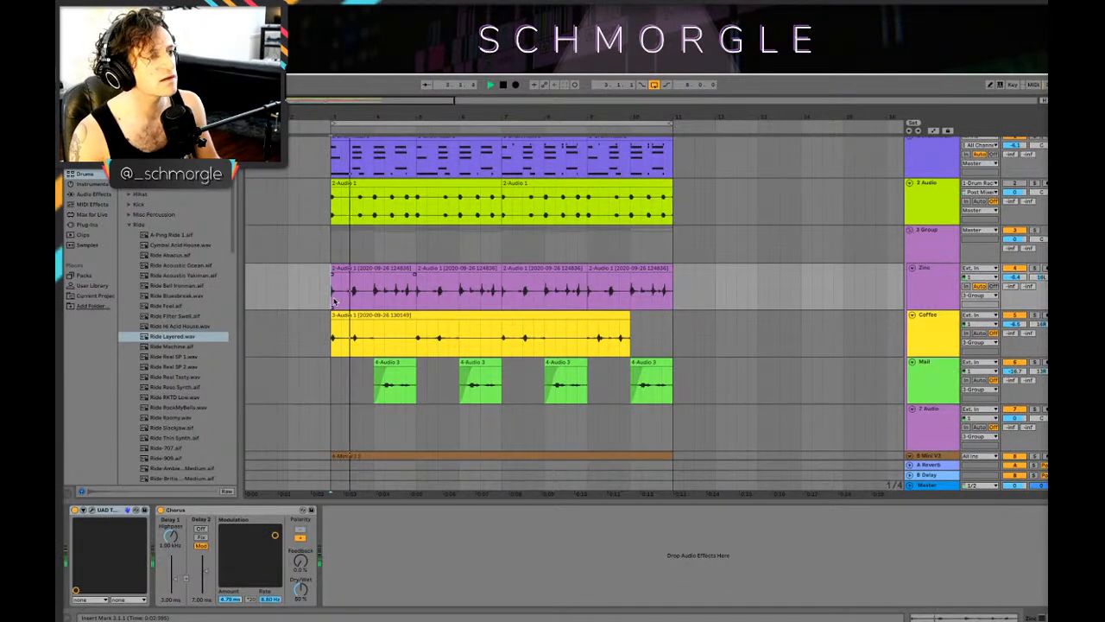
pyautogui.click(404, 371)
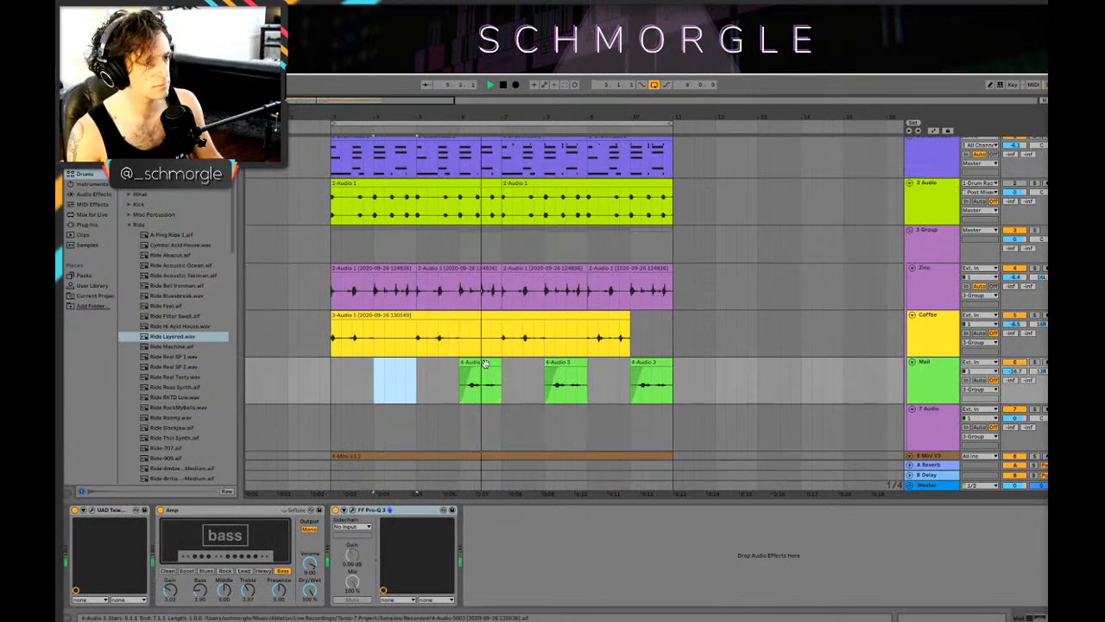
pyautogui.press('space')
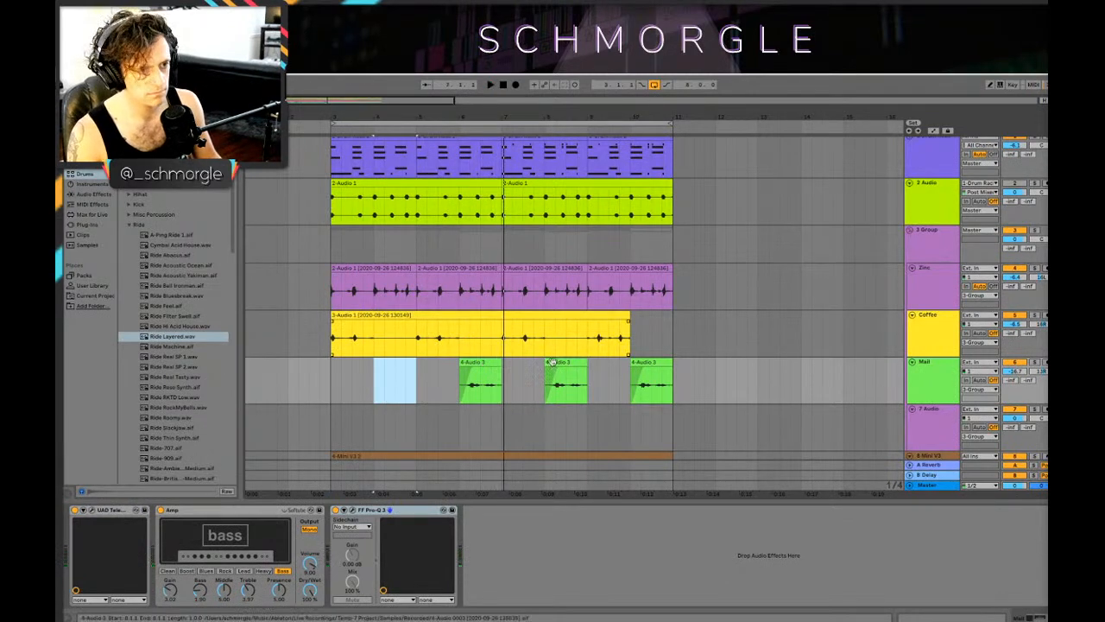
pyautogui.click(566, 380)
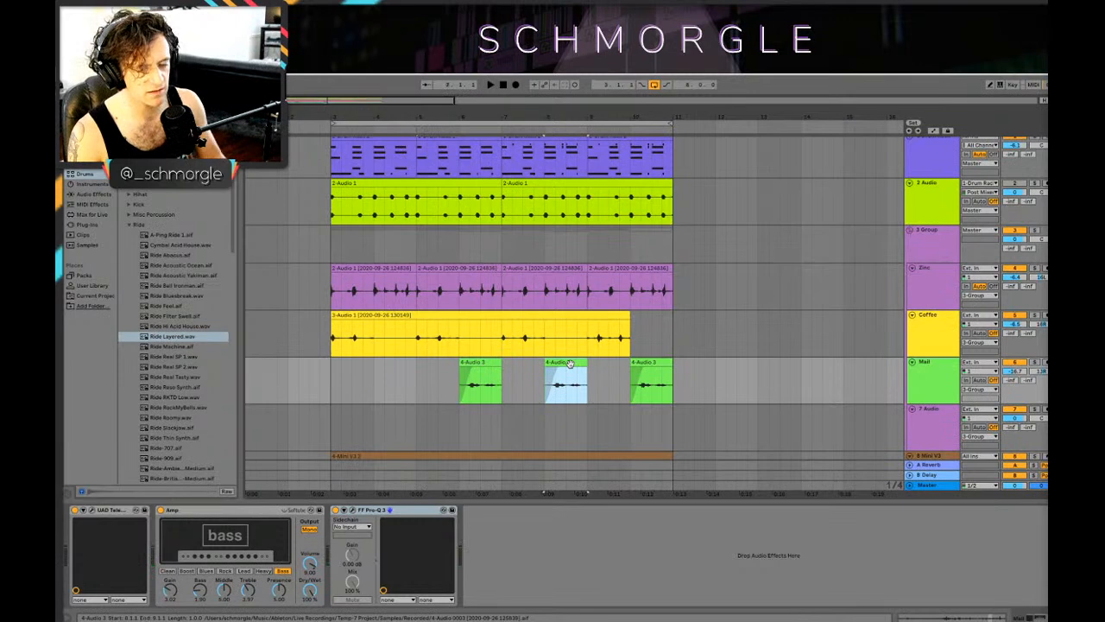
pyautogui.press('Delete')
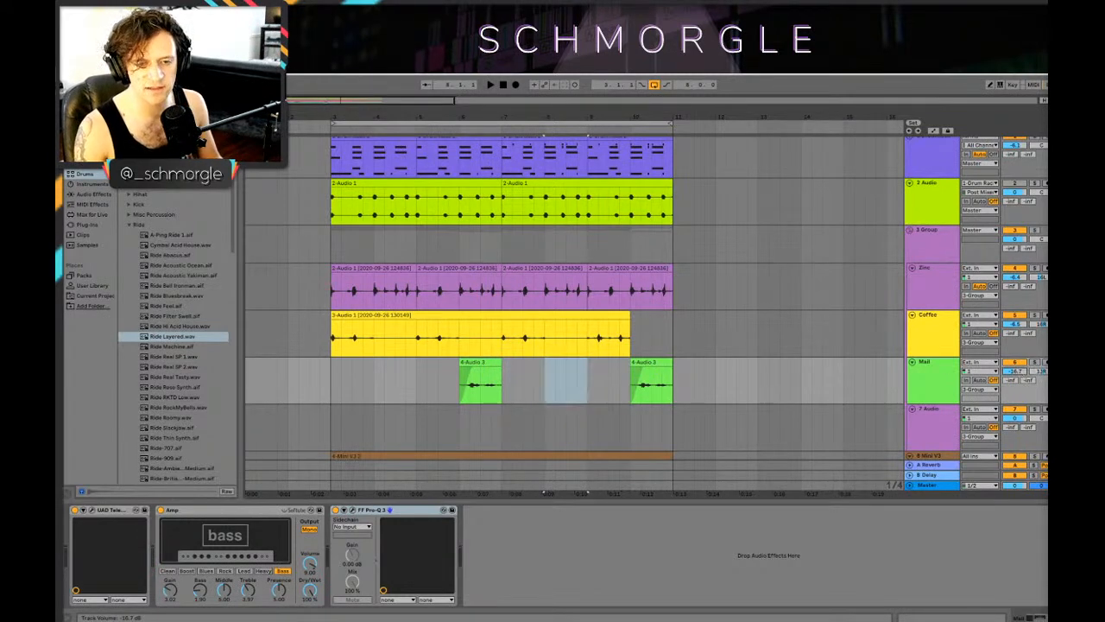
# Step: Play the remaining Mail clip at bar 6 and set the Mail track's volume to -15.6 dB
pyautogui.click(470, 383)
pyautogui.press('space')
pyautogui.click(465, 389)
pyautogui.press('space')
pyautogui.press('space')
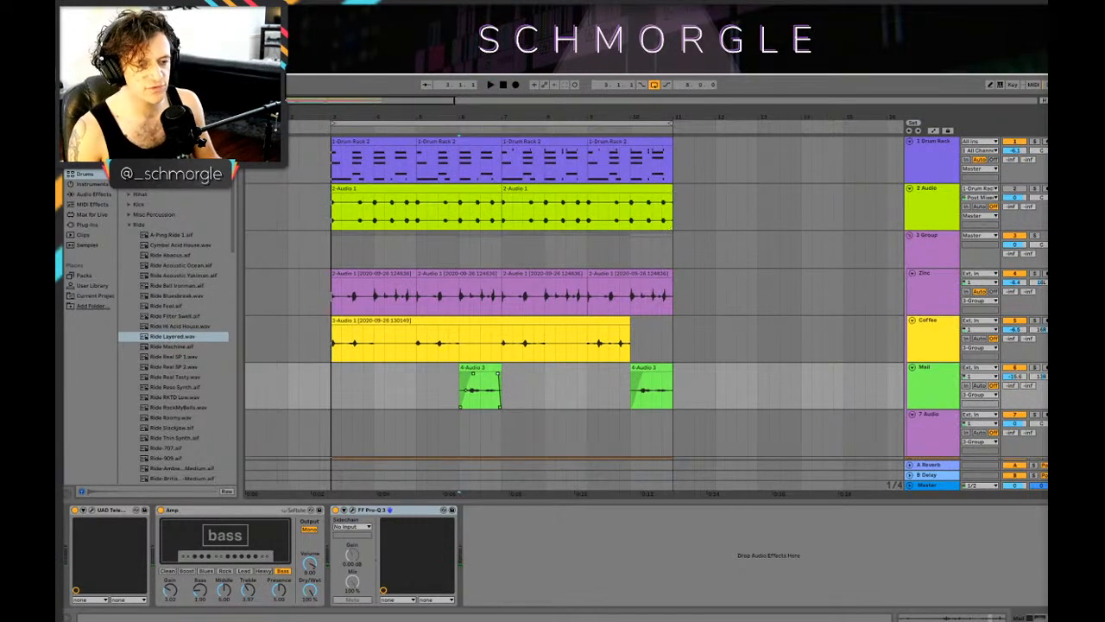
# Step: Switch to the sample library window, search for "swell" and preview results such as the OS_LDNB_174_Cmin_Incoming_Reed and HDVA_Swell_Chord_Fmin7.wav samples
pyautogui.click(254, 604)
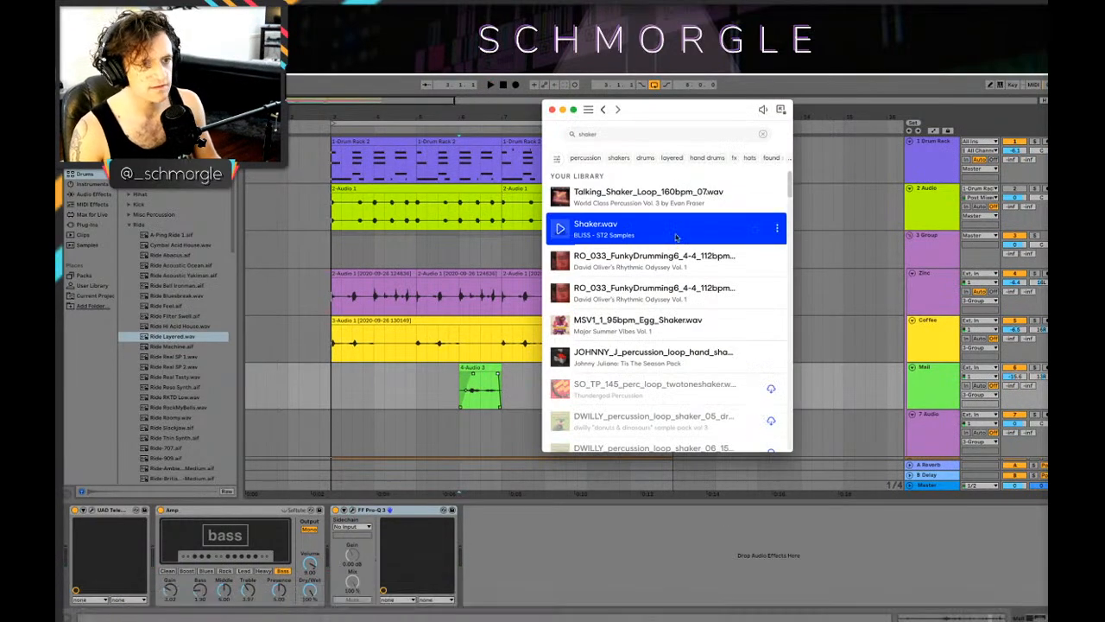
pyautogui.click(606, 134)
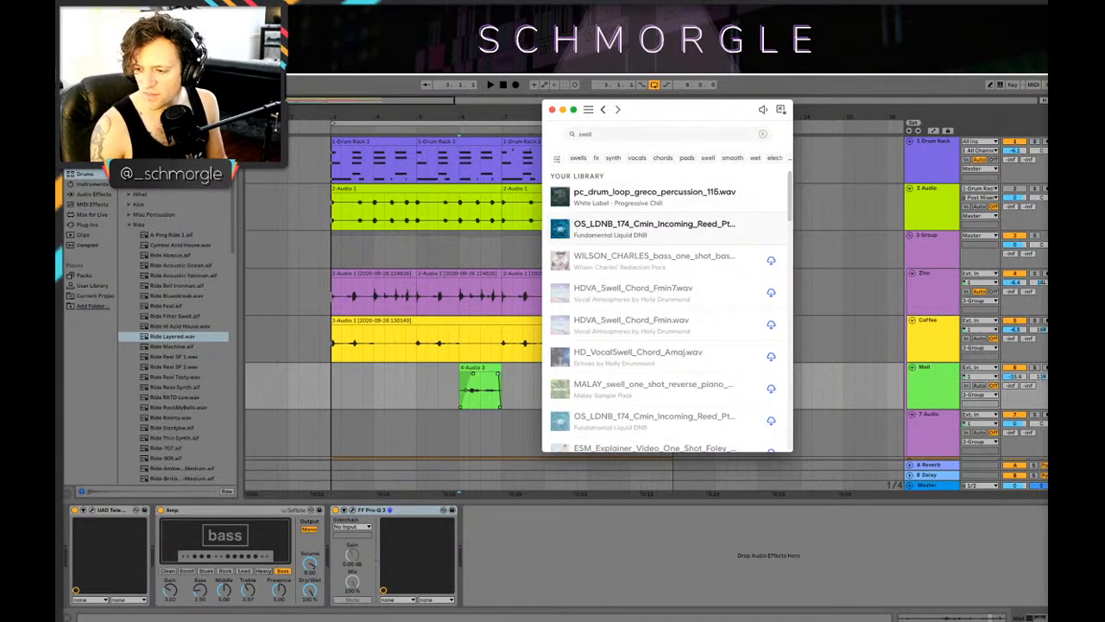
pyautogui.press('super+Tab')
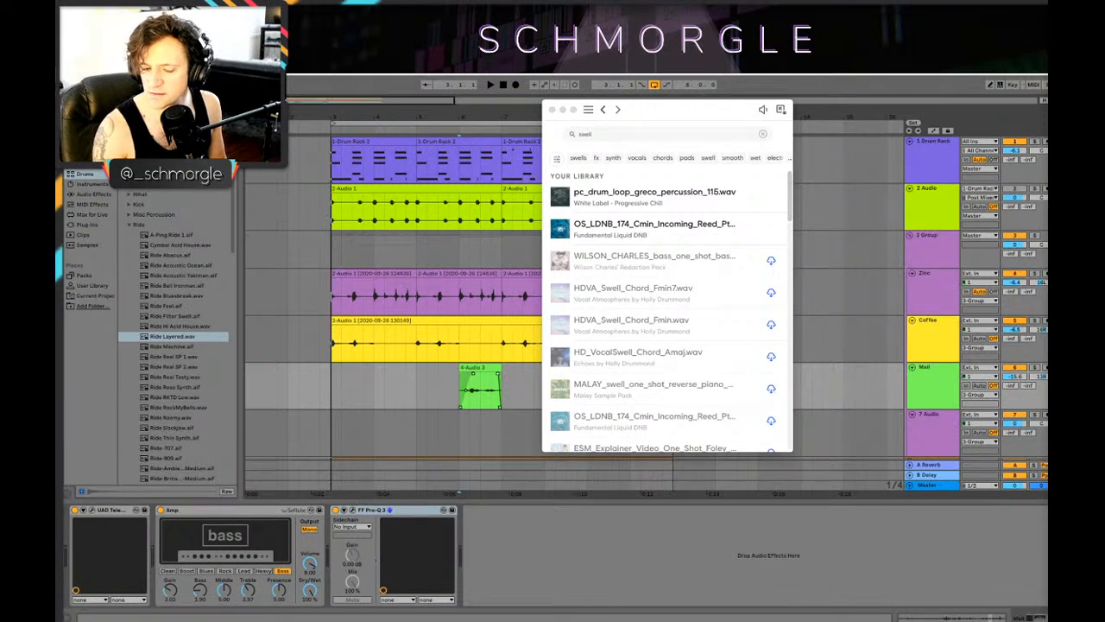
pyautogui.click(561, 197)
pyautogui.click(566, 198)
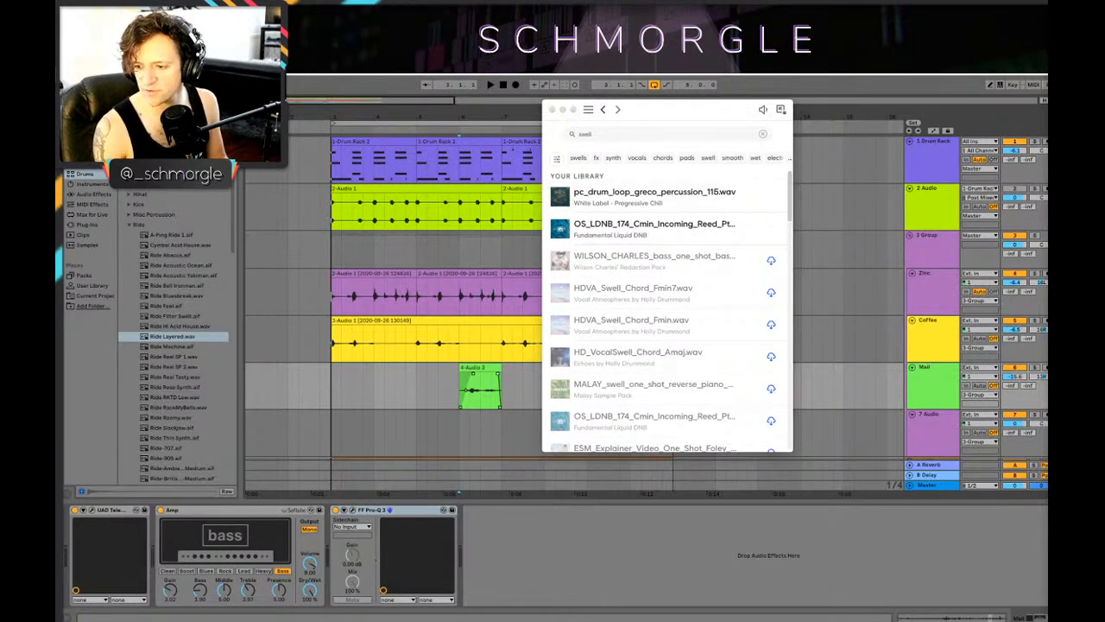
pyautogui.click(561, 229)
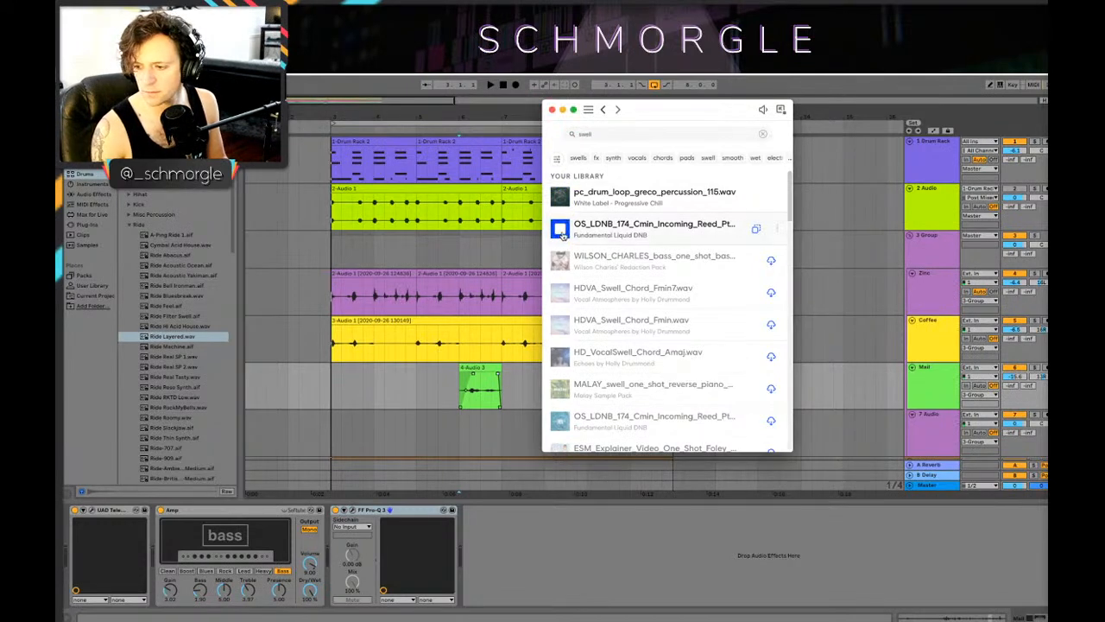
pyautogui.click(561, 232)
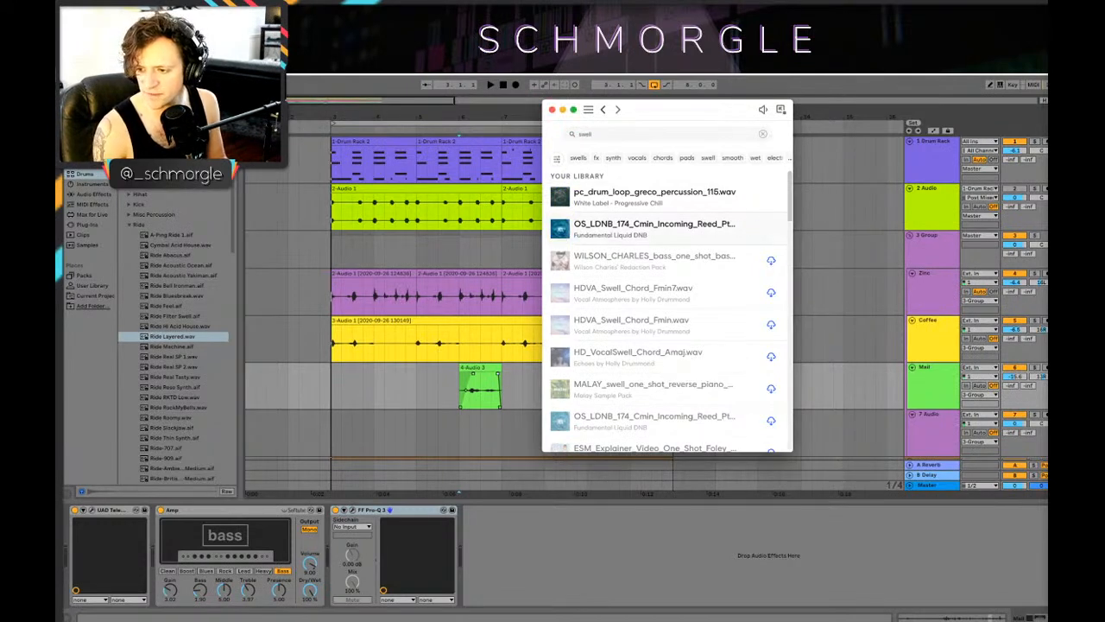
pyautogui.click(1015, 442)
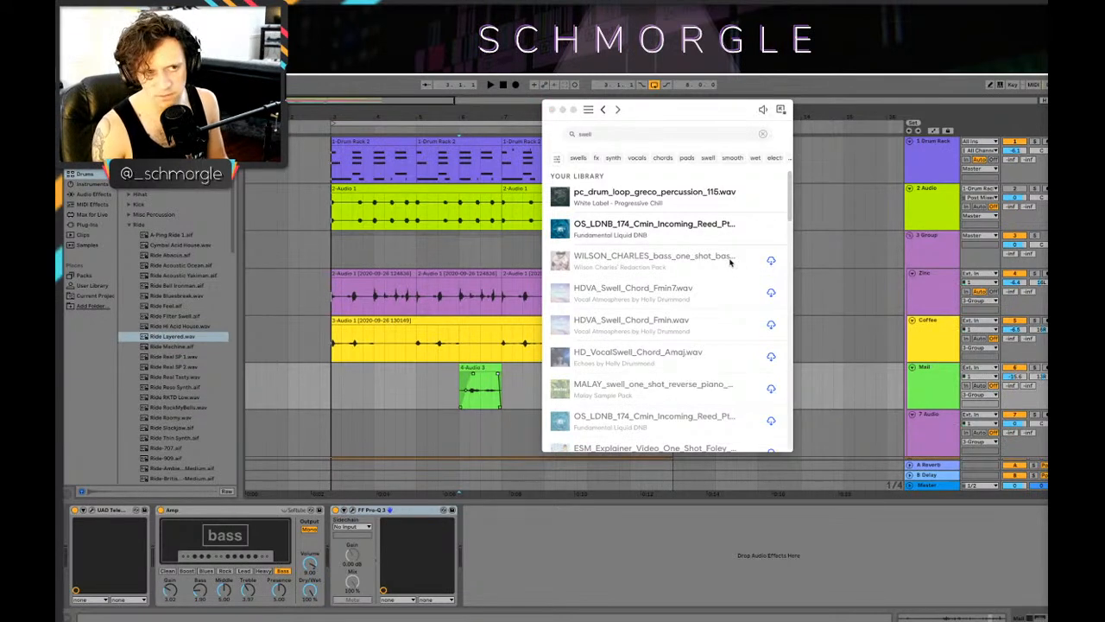
pyautogui.click(560, 293)
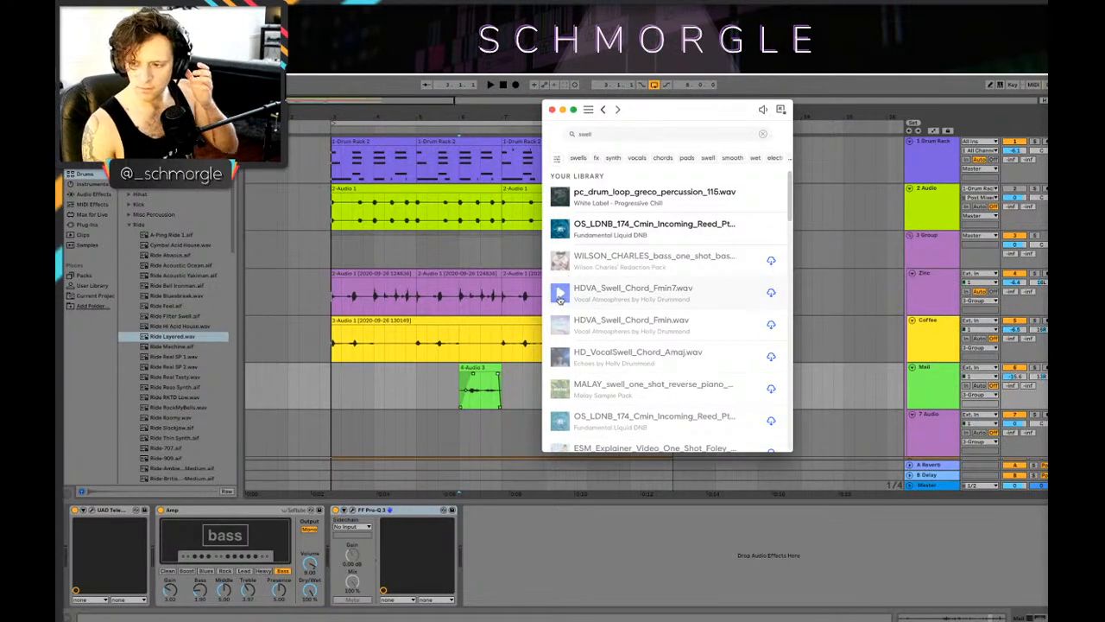
pyautogui.click(560, 230)
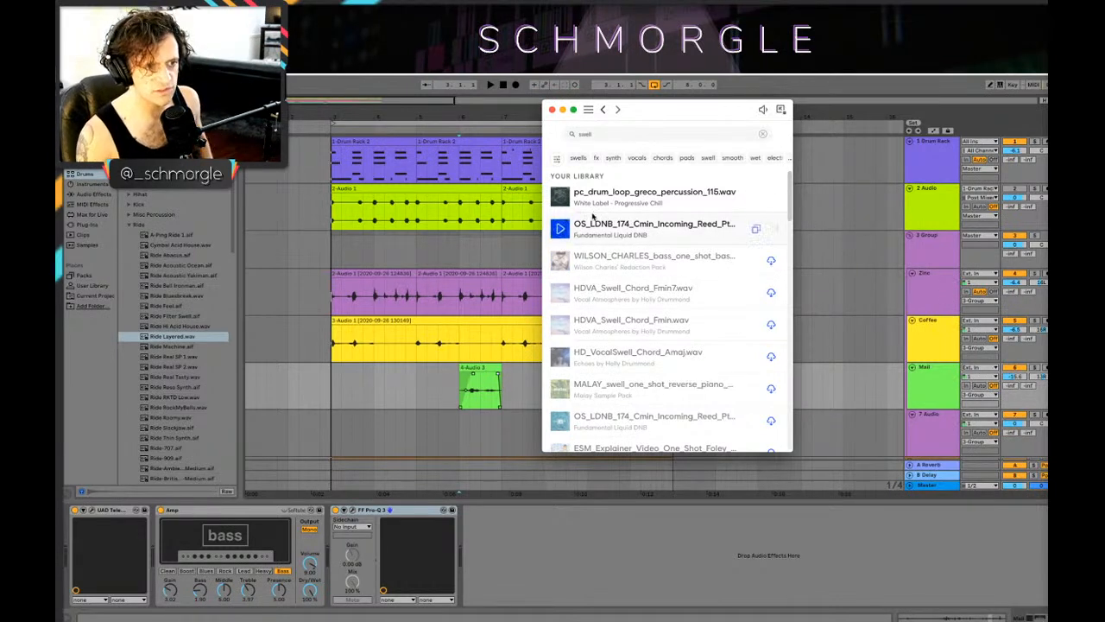
# Step: Search the sample library for "riser" and preview JOHNNY_J_riser_teleport.wav, PE-Riser_BW.38836.wav, KSHMR_Short_Sweep_Up_05.aif and the ESM_Tidal_Rise sample
pyautogui.click(598, 134)
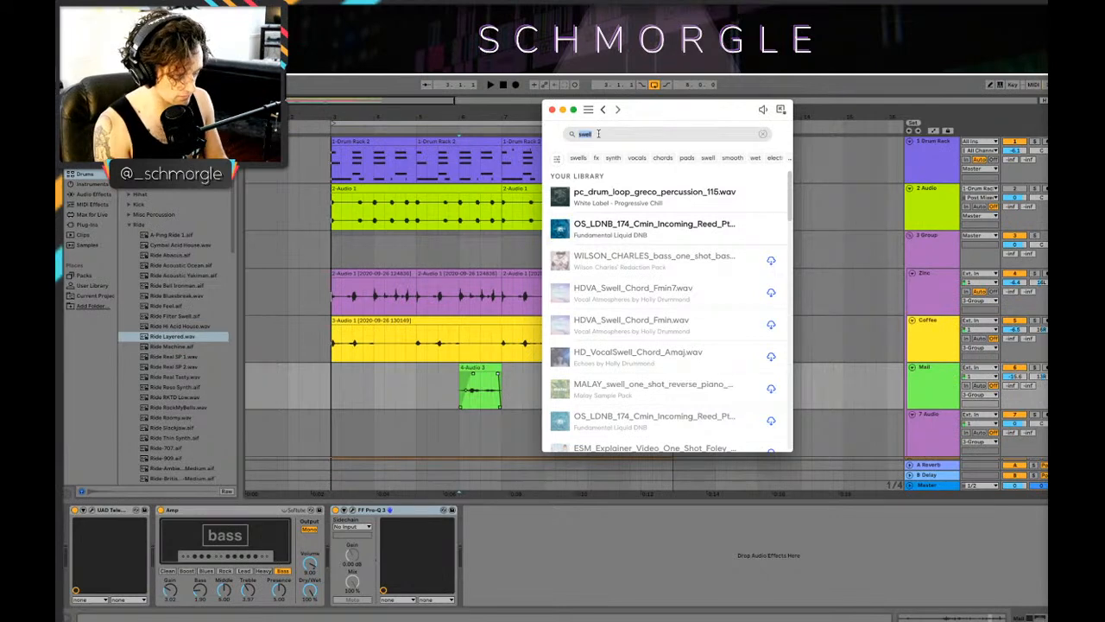
pyautogui.write('riser')
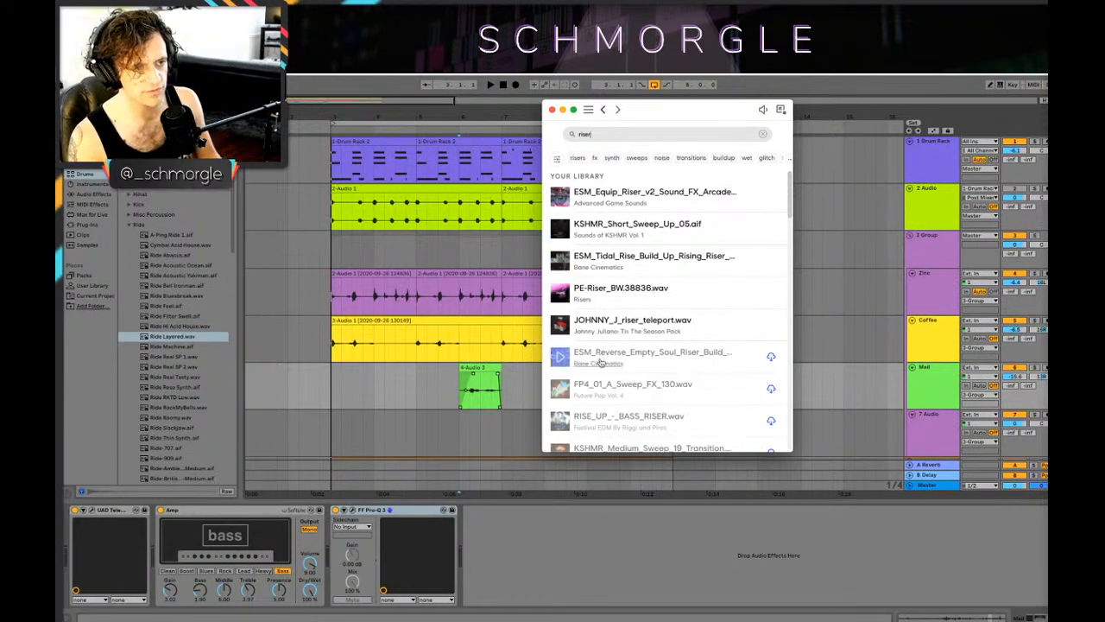
pyautogui.click(561, 325)
pyautogui.click(560, 294)
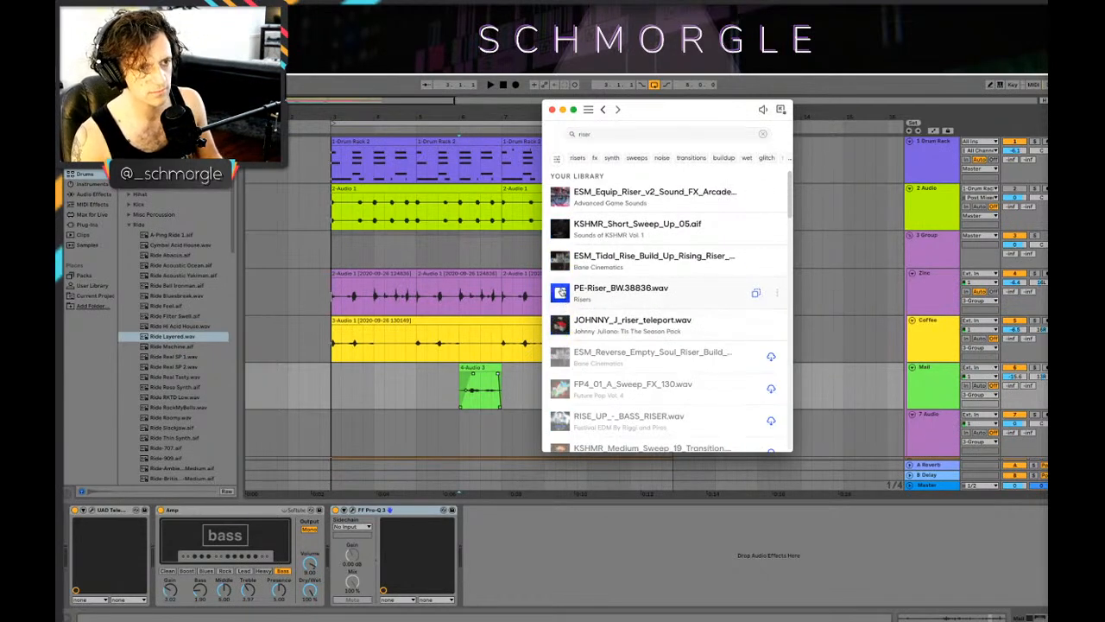
pyautogui.click(559, 264)
pyautogui.click(559, 232)
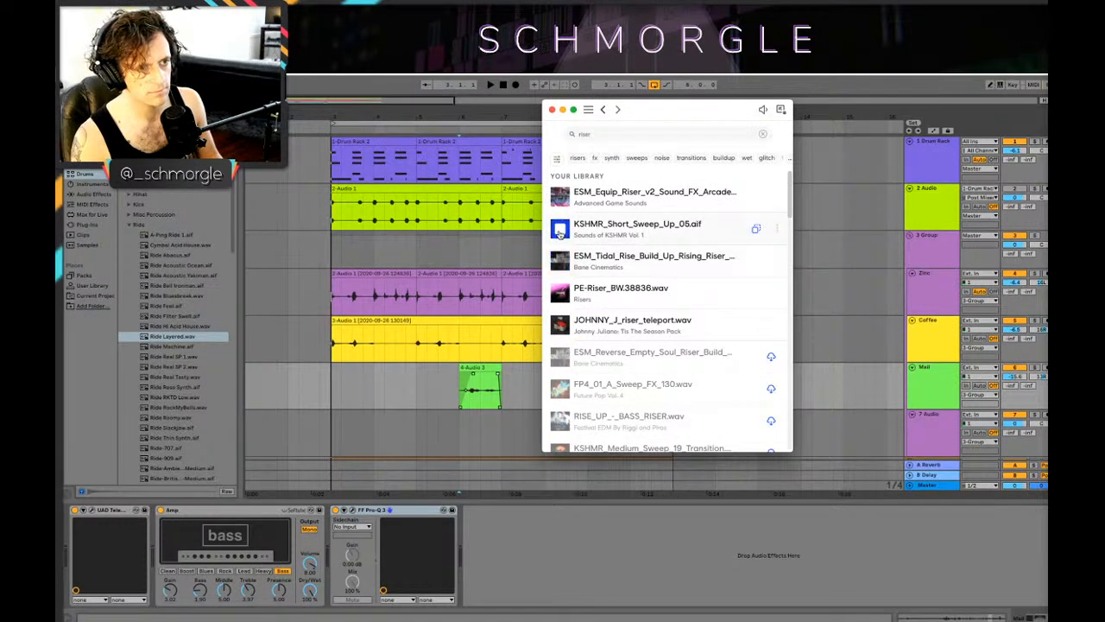
pyautogui.click(558, 263)
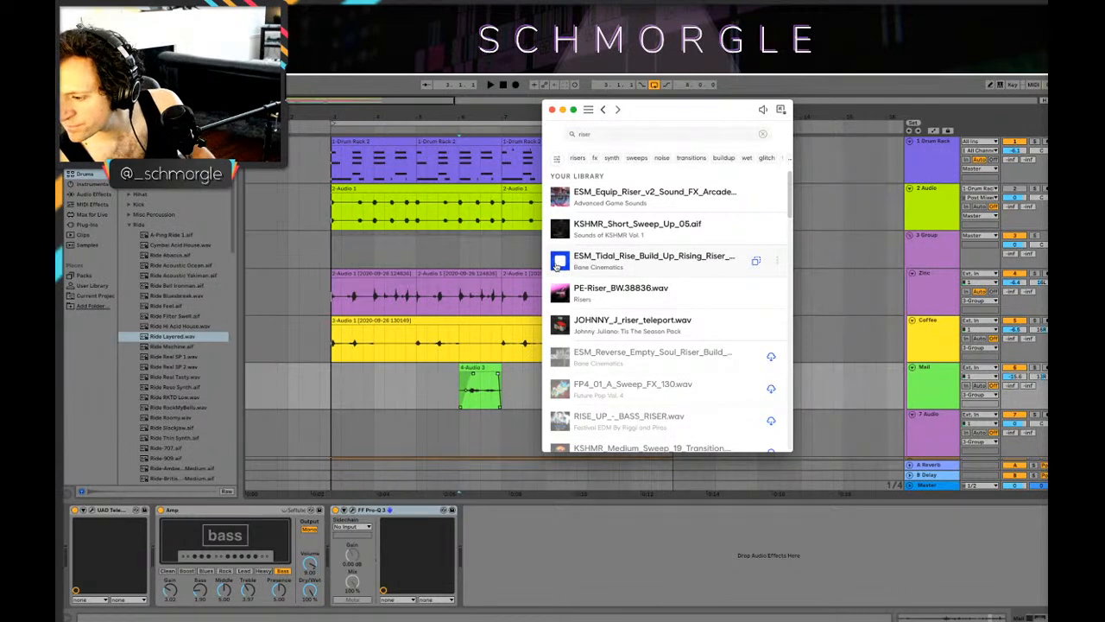
# Step: Preview the ESM_Tidal_Rise and ESM_Equip_Riser_v2 samples from the riser results and return to the arrangement
pyautogui.click(557, 266)
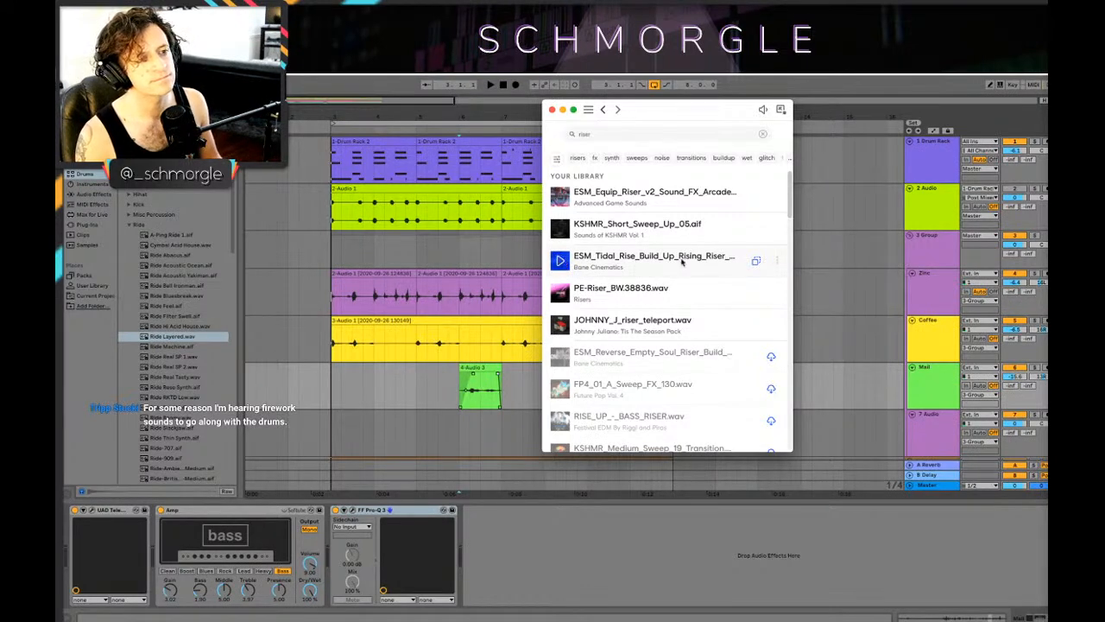
pyautogui.click(561, 204)
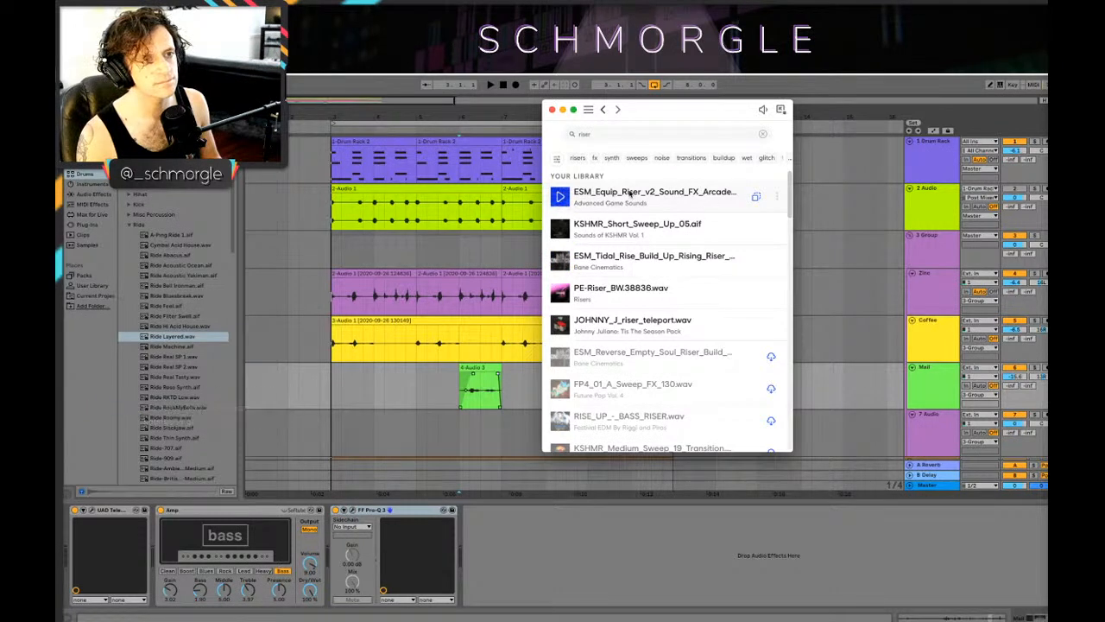
pyautogui.moveTo(670, 193); pyautogui.dragTo(671, 218)
pyautogui.click(806, 220)
pyautogui.scroll(4, 793, 221)
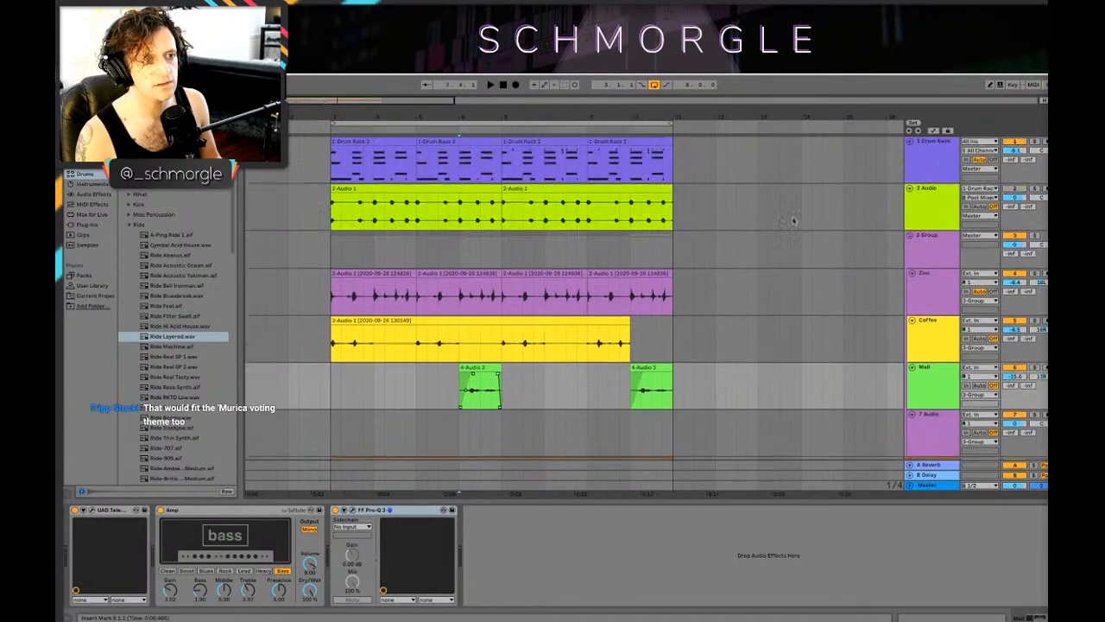
# Step: Insert an audio track below 2 Audio and place the ESM_Equip_Riser_v2 sample from the sample library on it at bar 7
pyautogui.click(931, 216)
pyautogui.press('super+t')
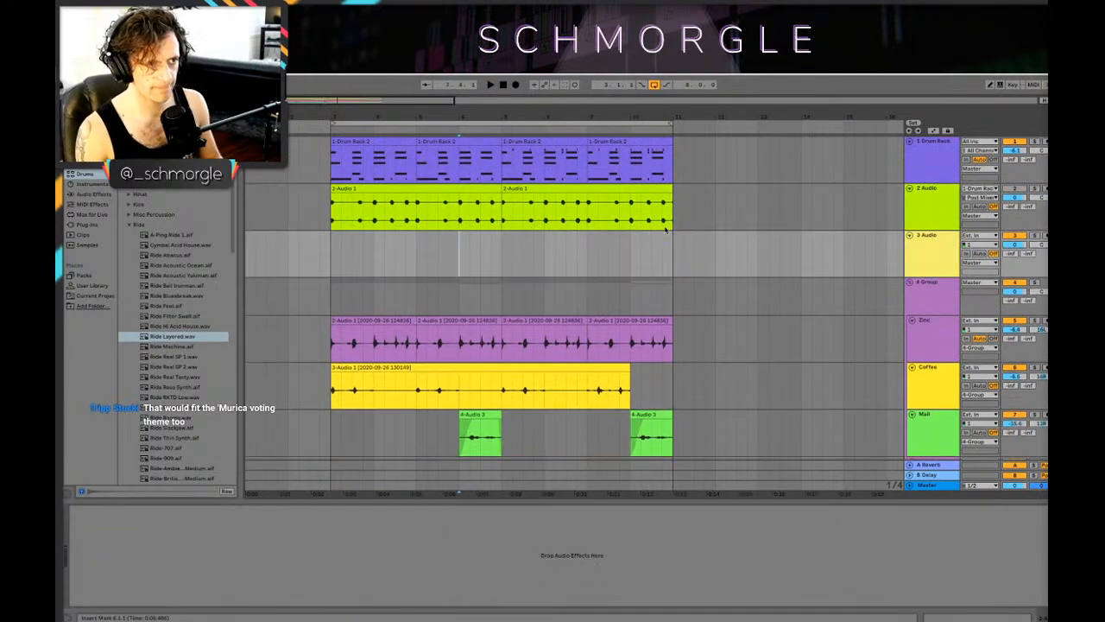
pyautogui.moveTo(290, 604)
pyautogui.click(250, 604)
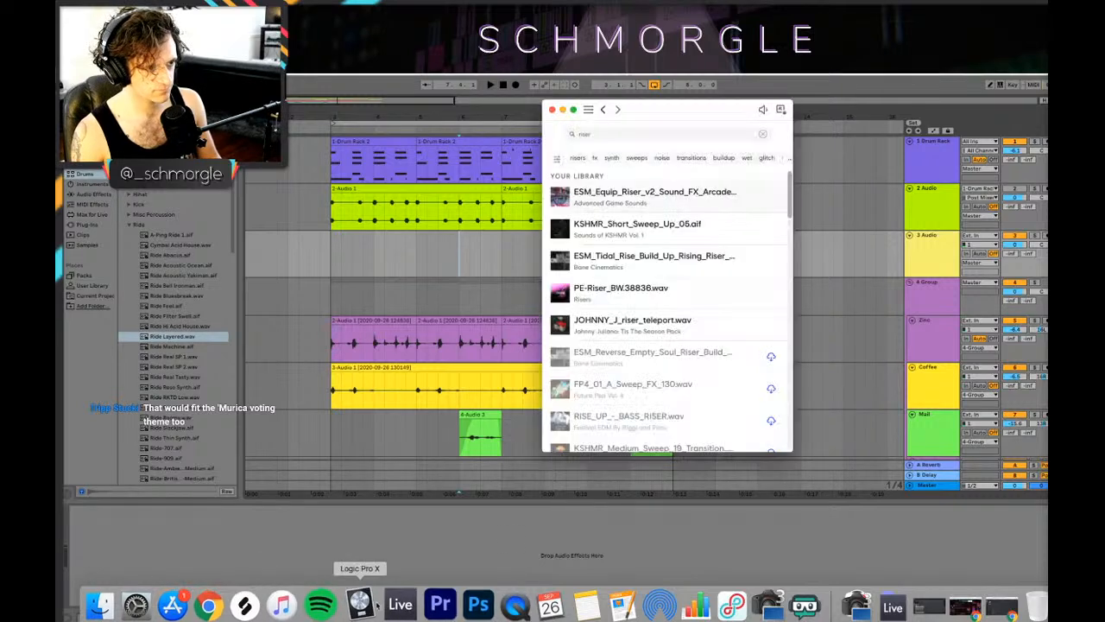
pyautogui.moveTo(601, 191); pyautogui.dragTo(516, 254)
pyautogui.moveTo(567, 124); pyautogui.dragTo(602, 199)
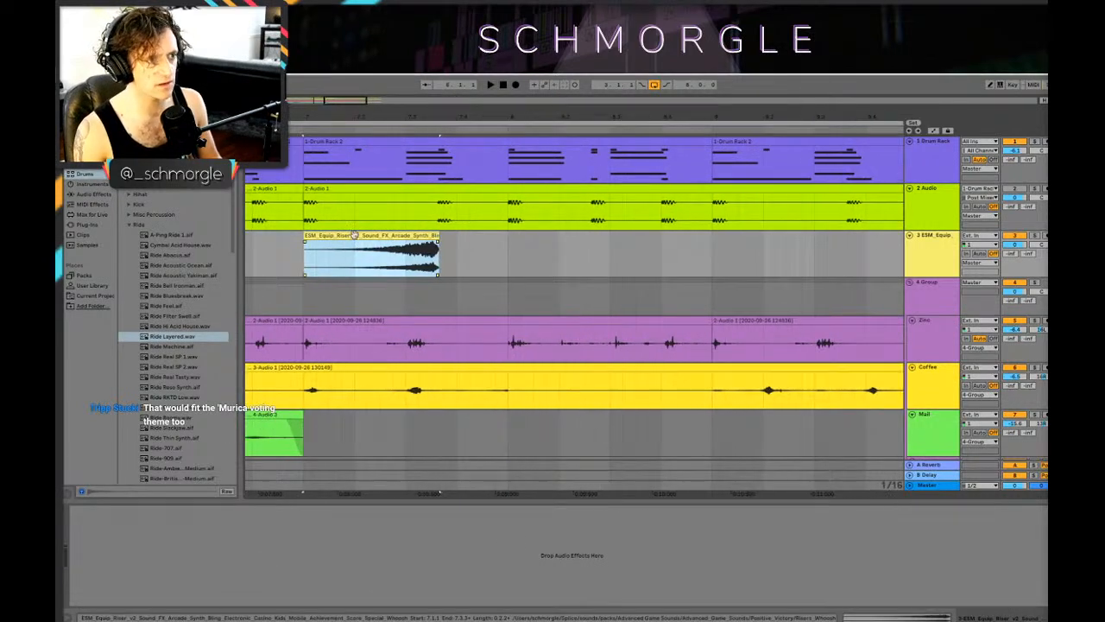
# Step: Audition the riser clip from just before bar 7 and shorten its end to 7.3
pyautogui.doubleClick(357, 235)
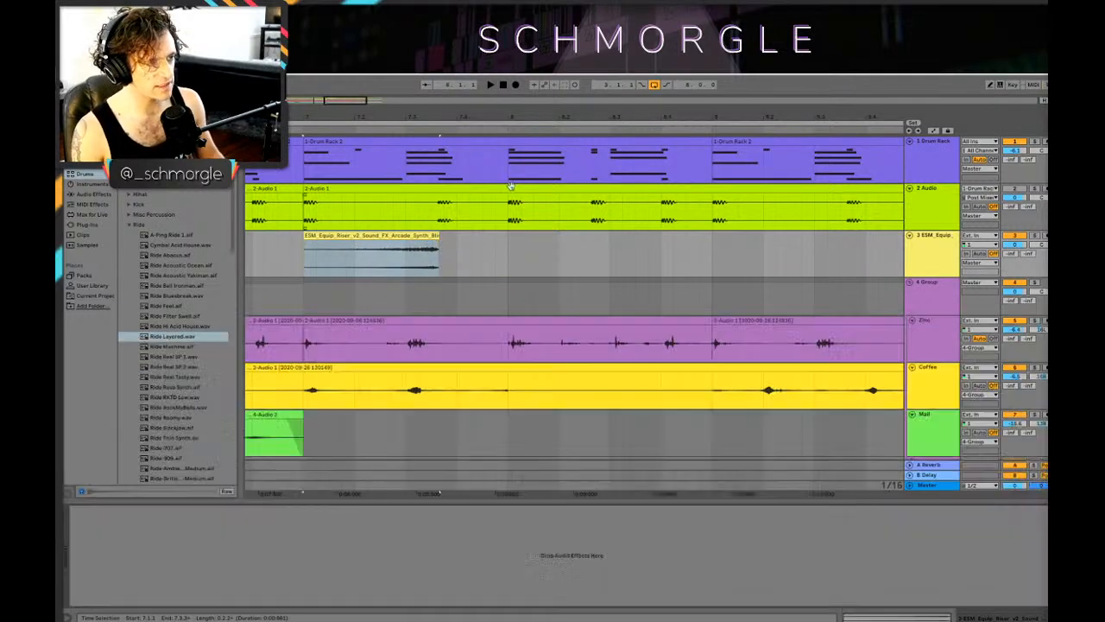
pyautogui.moveTo(469, 111); pyautogui.dragTo(602, 89)
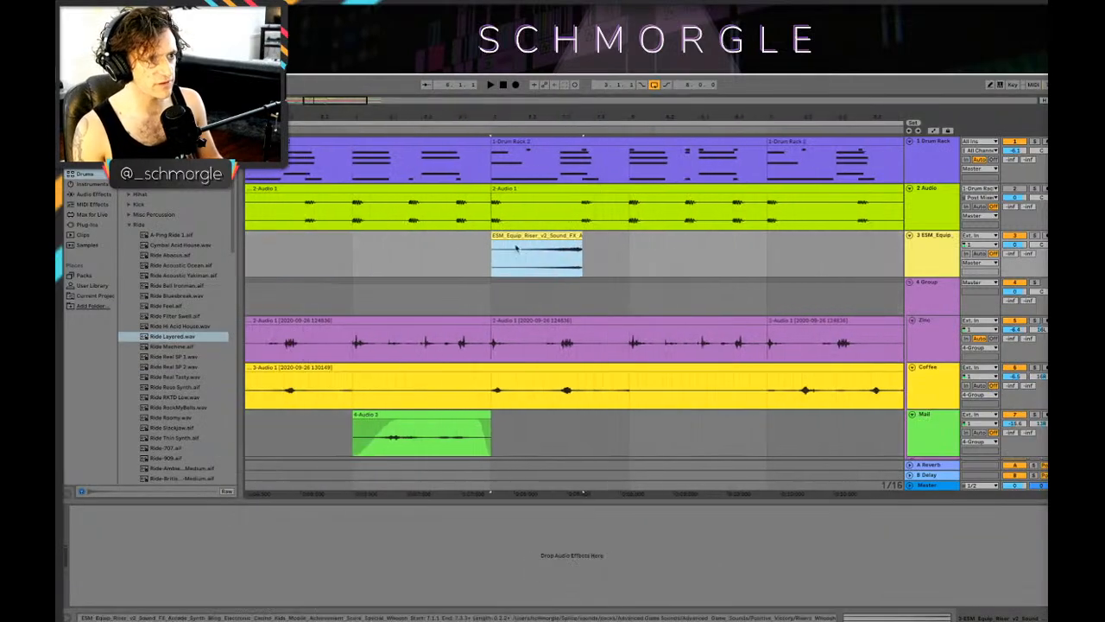
pyautogui.click(483, 252)
pyautogui.press('space')
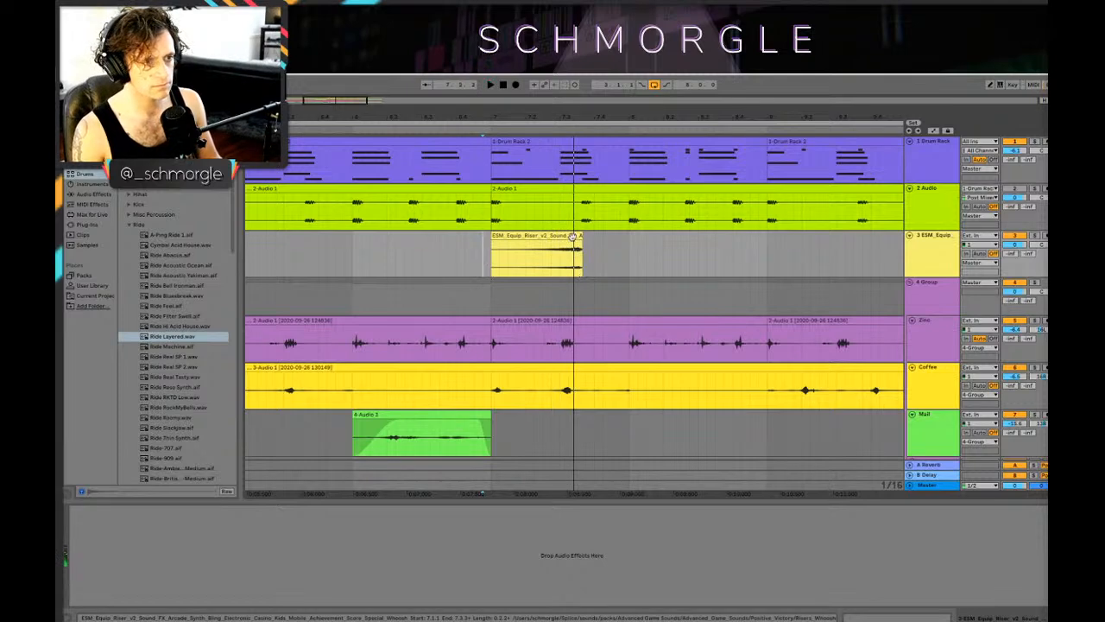
pyautogui.moveTo(580, 237); pyautogui.dragTo(560, 237)
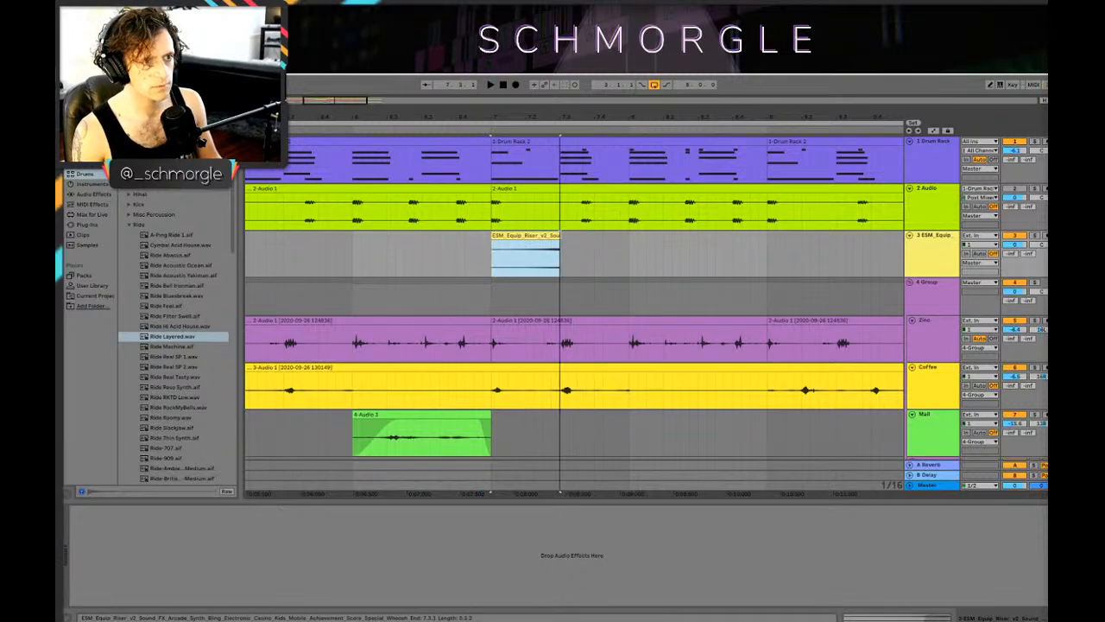
pyautogui.click(458, 250)
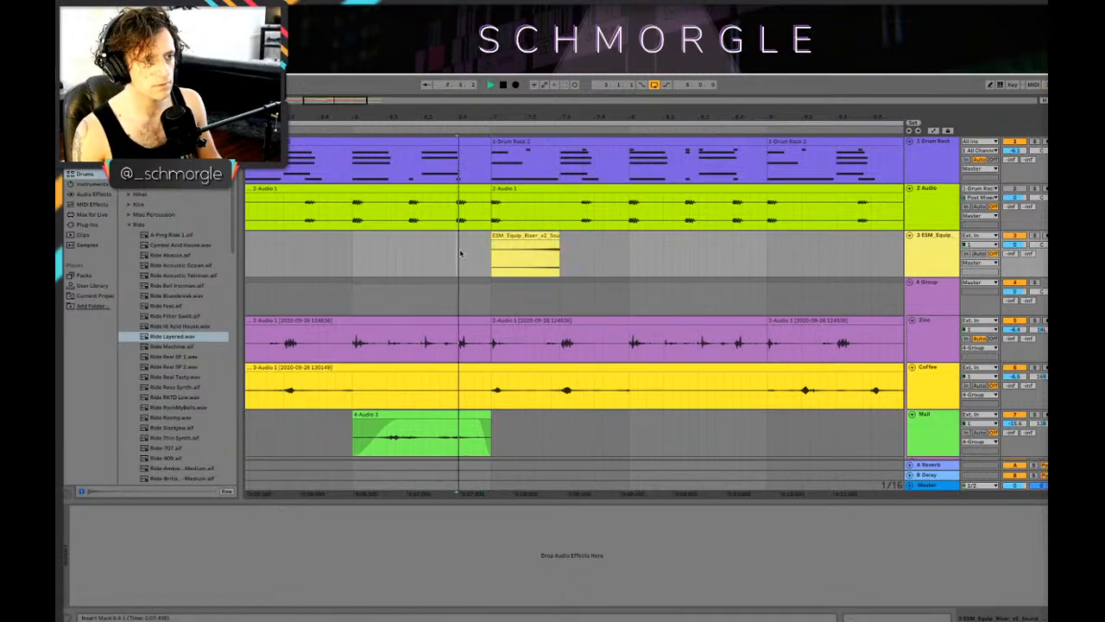
# Step: Duplicate the shortened riser clip three times so four back-to-back clips fill bars 7 and 8
pyautogui.click(543, 245)
pyautogui.hotkey('ctrl', 'd')
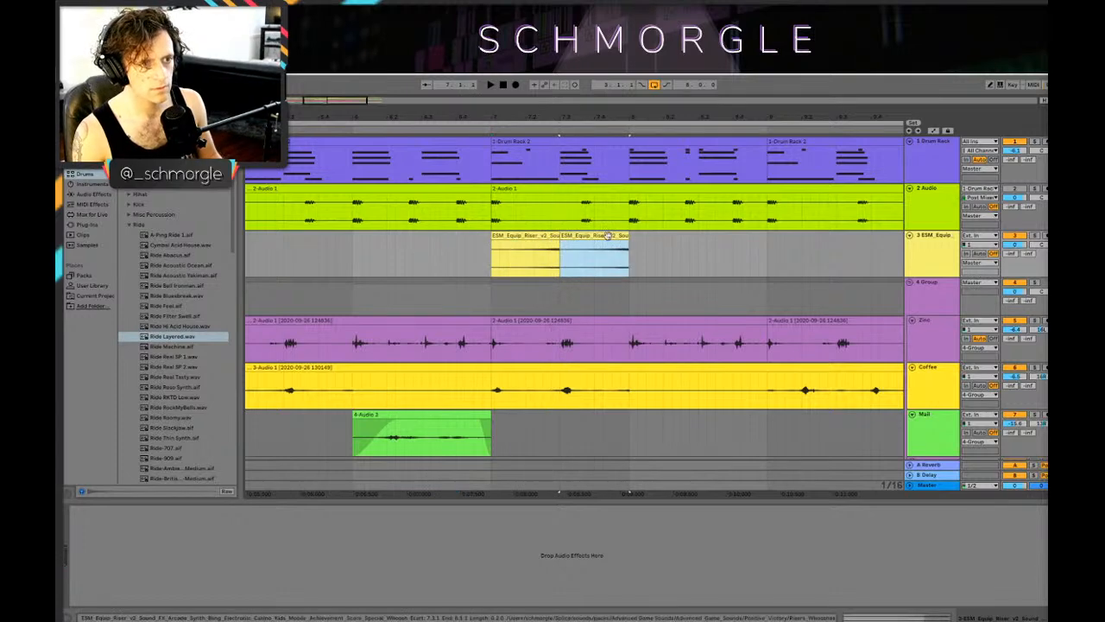
pyautogui.hotkey('ctrl', 'd')
pyautogui.hotkey('ctrl', 'd')
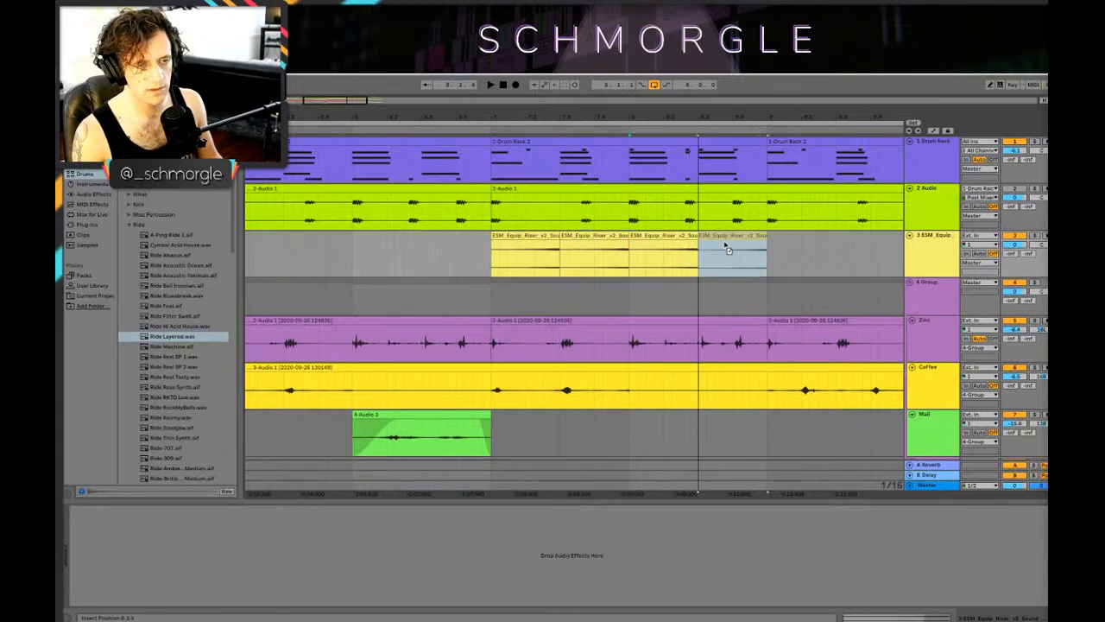
# Step: Automate the riser track's panning hard left over the first riser clip and play the result from just before bar 7
pyautogui.press('a')
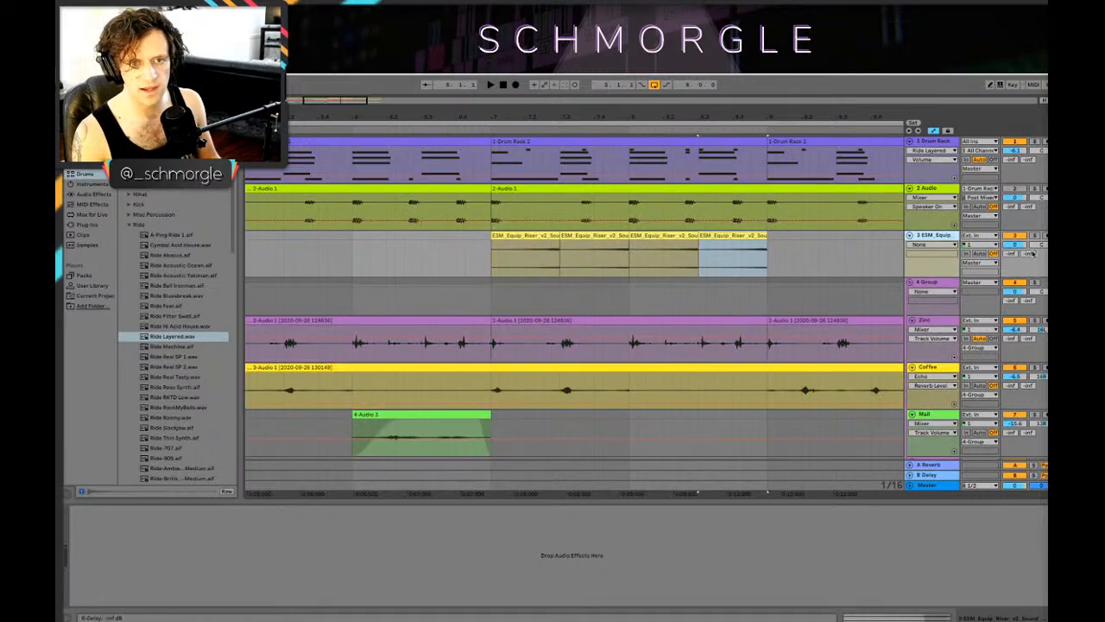
pyautogui.click(1032, 253)
pyautogui.click(486, 259)
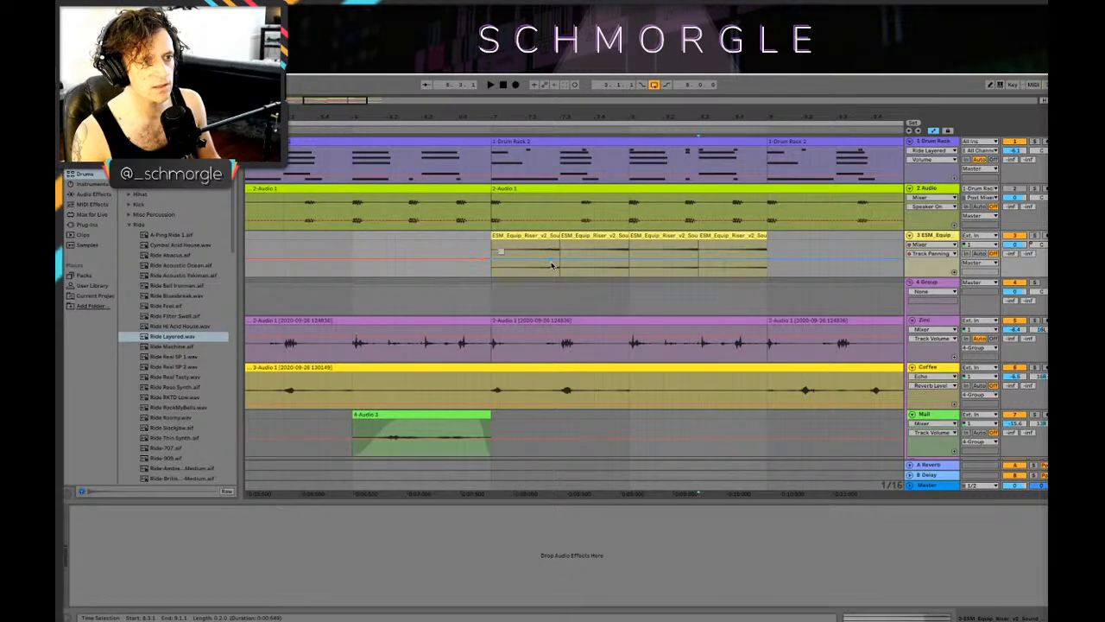
pyautogui.moveTo(545, 269); pyautogui.dragTo(546, 288)
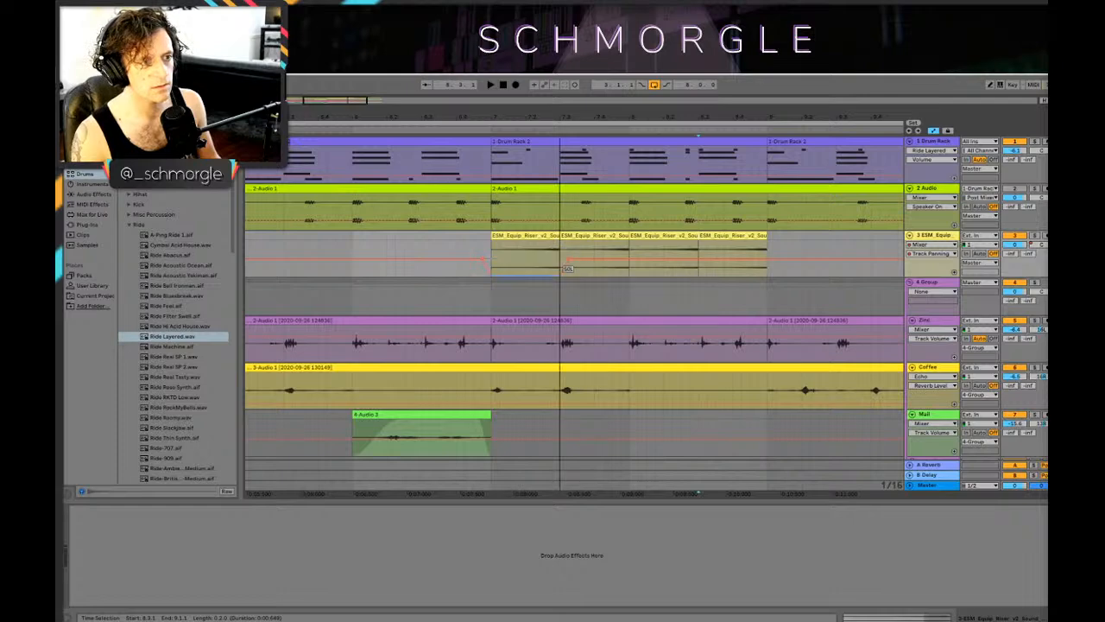
pyautogui.click(484, 248)
pyautogui.press('space')
pyautogui.press('space')
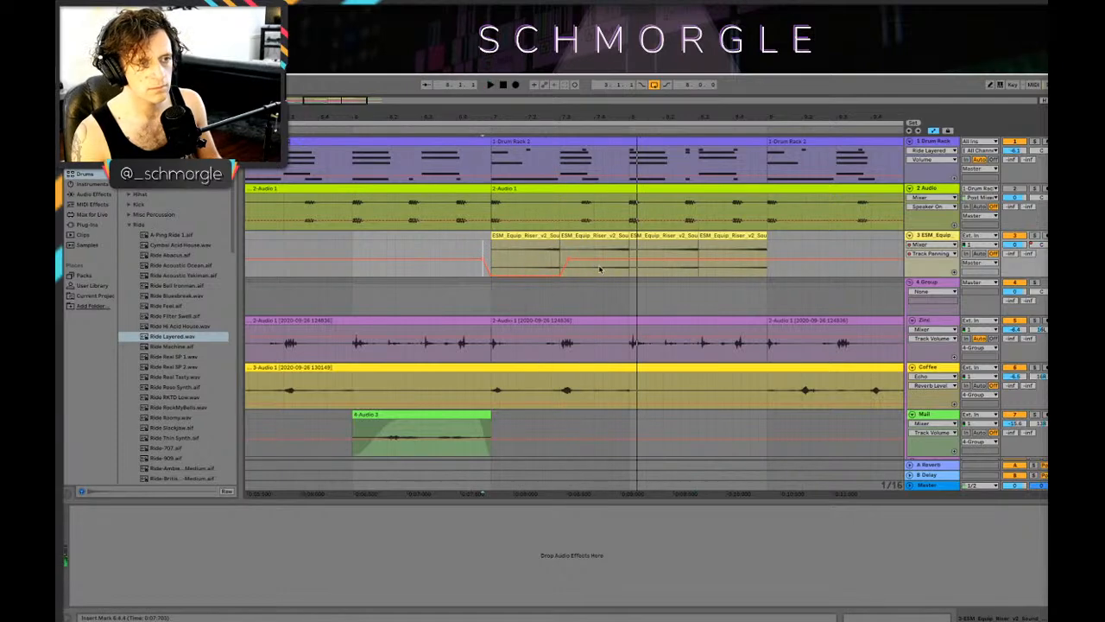
# Step: Continue the panning automation with 50R on the second riser clip, 50L on the third and 50R on the fourth, auditioning the changes
pyautogui.moveTo(566, 259); pyautogui.dragTo(560, 240)
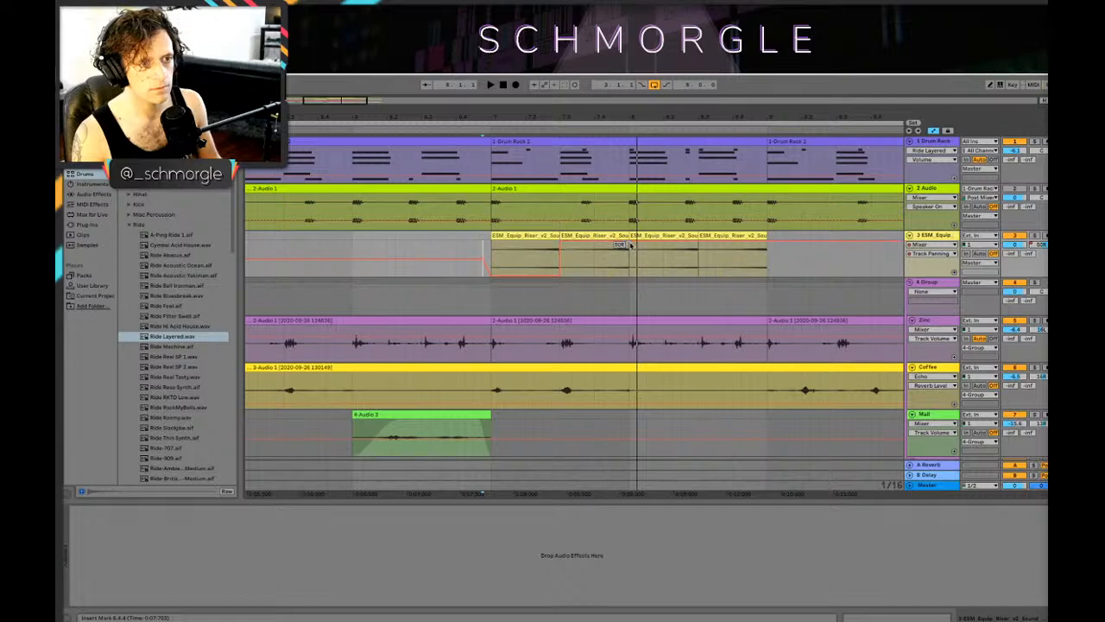
pyautogui.moveTo(630, 245); pyautogui.dragTo(642, 274)
pyautogui.press('space')
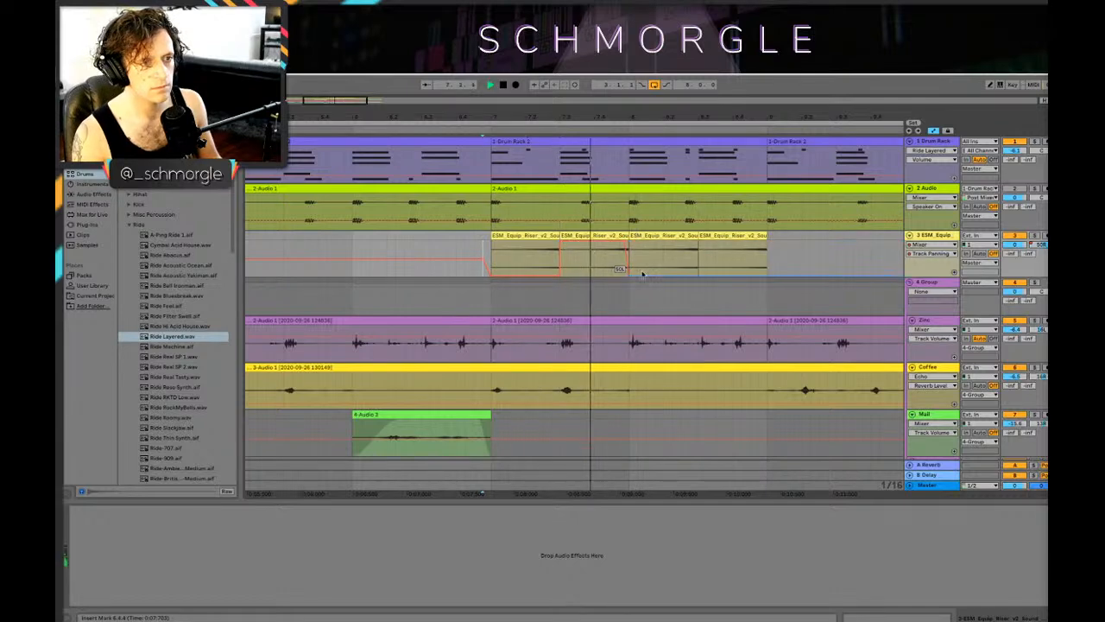
pyautogui.press('space')
pyautogui.moveTo(626, 242); pyautogui.dragTo(632, 243)
pyautogui.press('space')
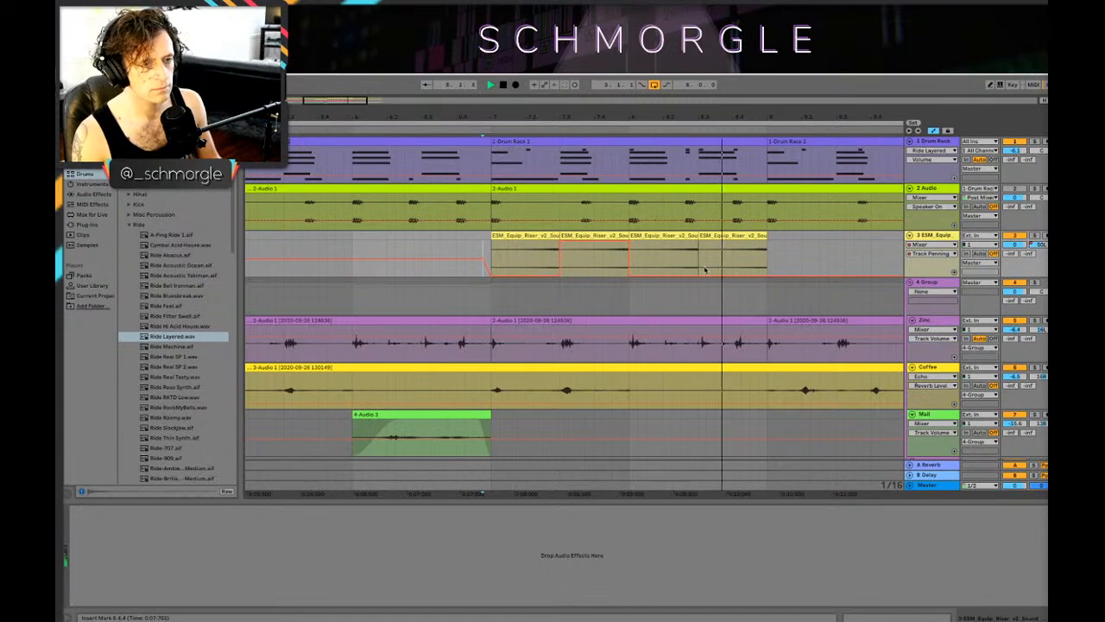
pyautogui.press('space')
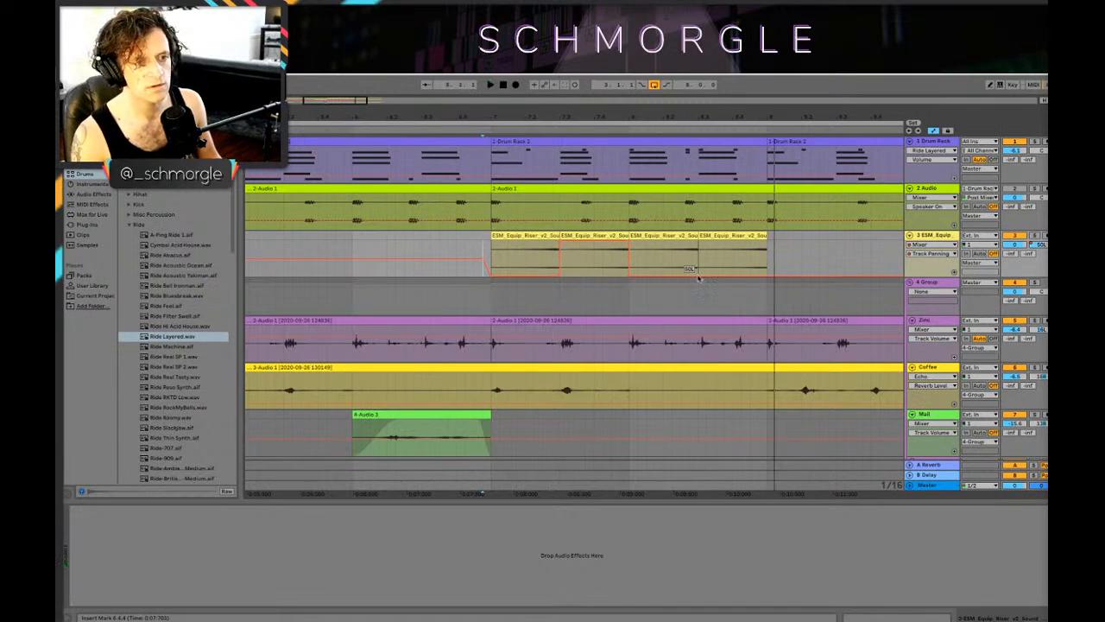
pyautogui.moveTo(716, 275); pyautogui.dragTo(701, 241)
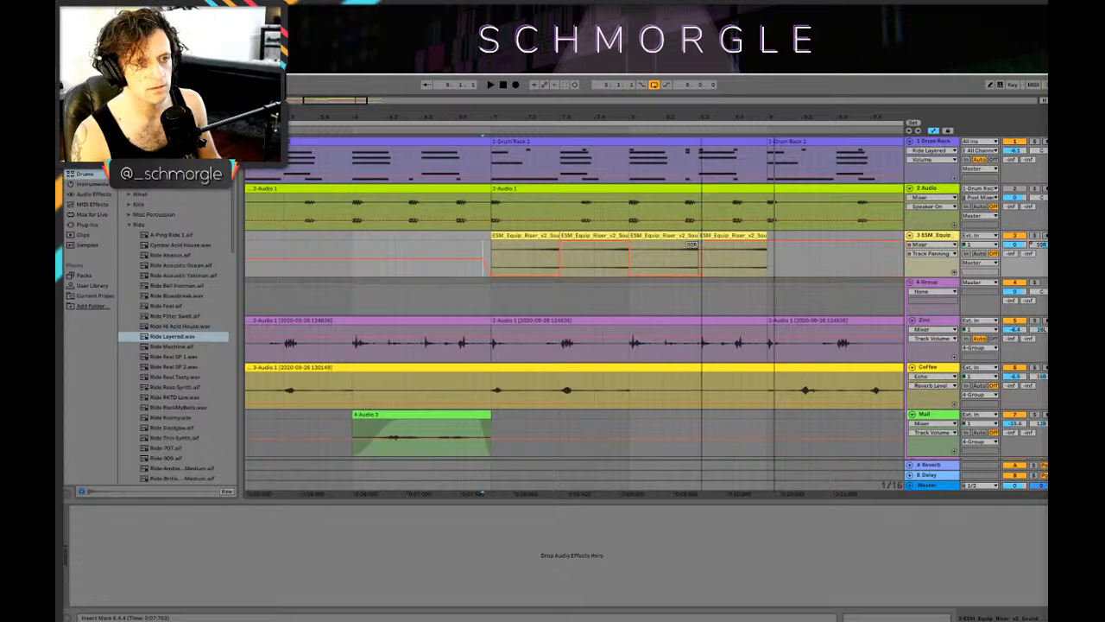
pyautogui.press('space')
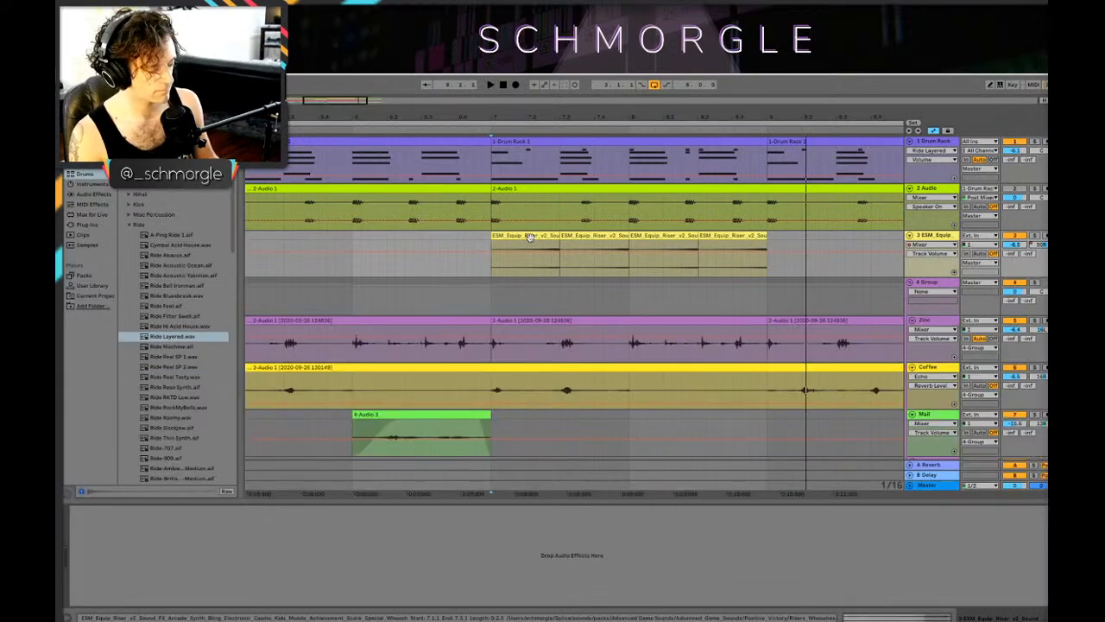
# Step: Duplicate the four panned riser clips to fill bars 9 and 10 and play the arrangement from bar 7
pyautogui.click(529, 235)
pyautogui.moveTo(519, 233); pyautogui.dragTo(791, 252)
pyautogui.click(494, 263)
pyautogui.press('space')
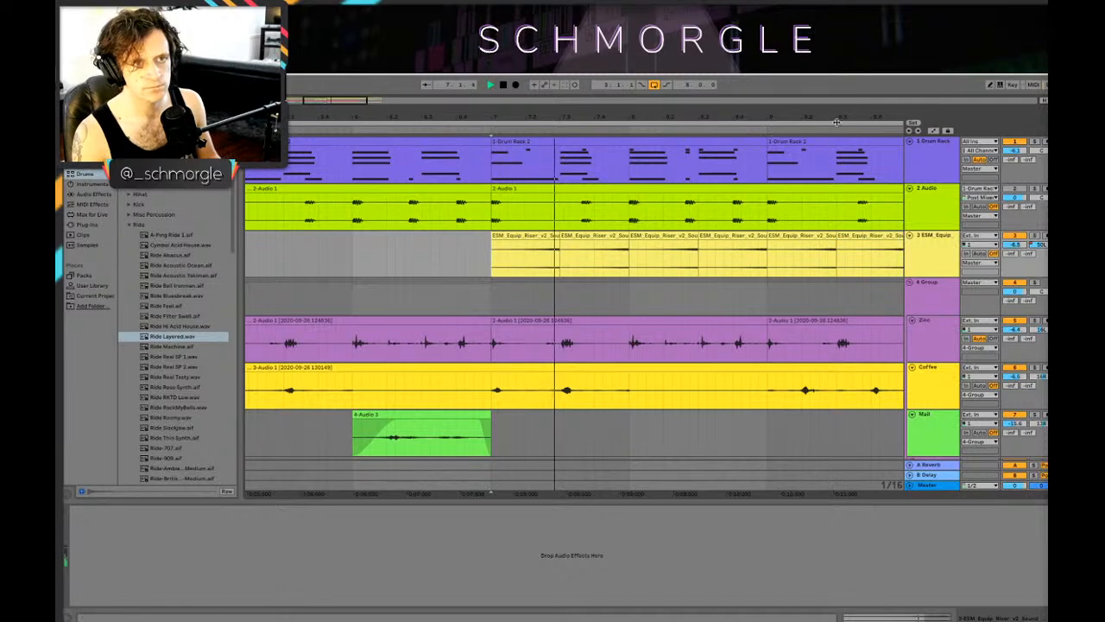
pyautogui.moveTo(837, 119); pyautogui.dragTo(562, 118)
pyautogui.press('a')
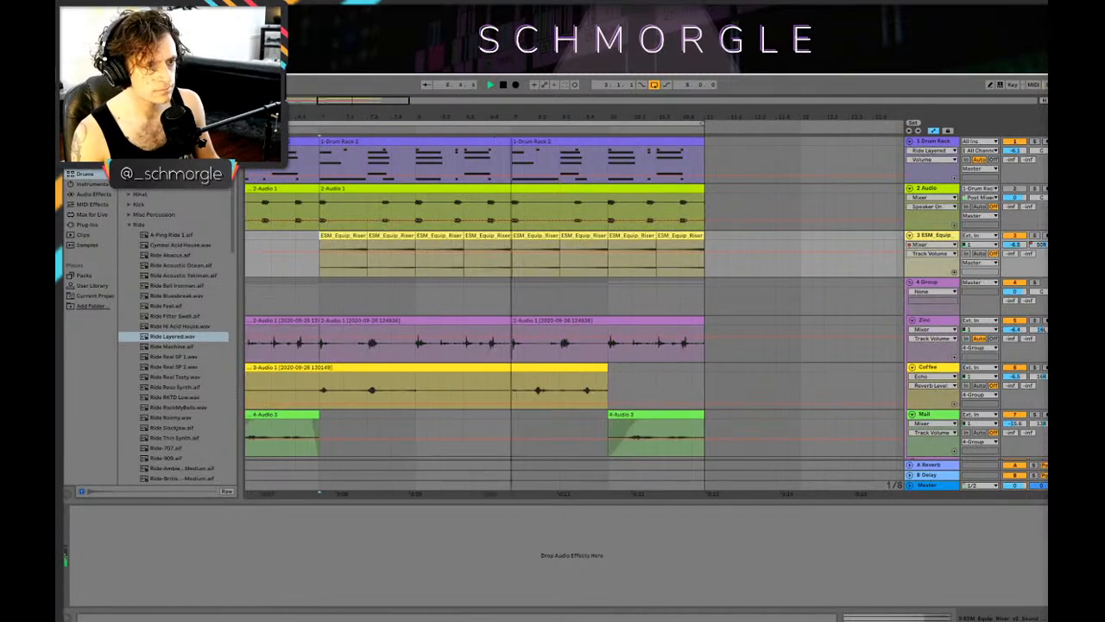
pyautogui.press('a')
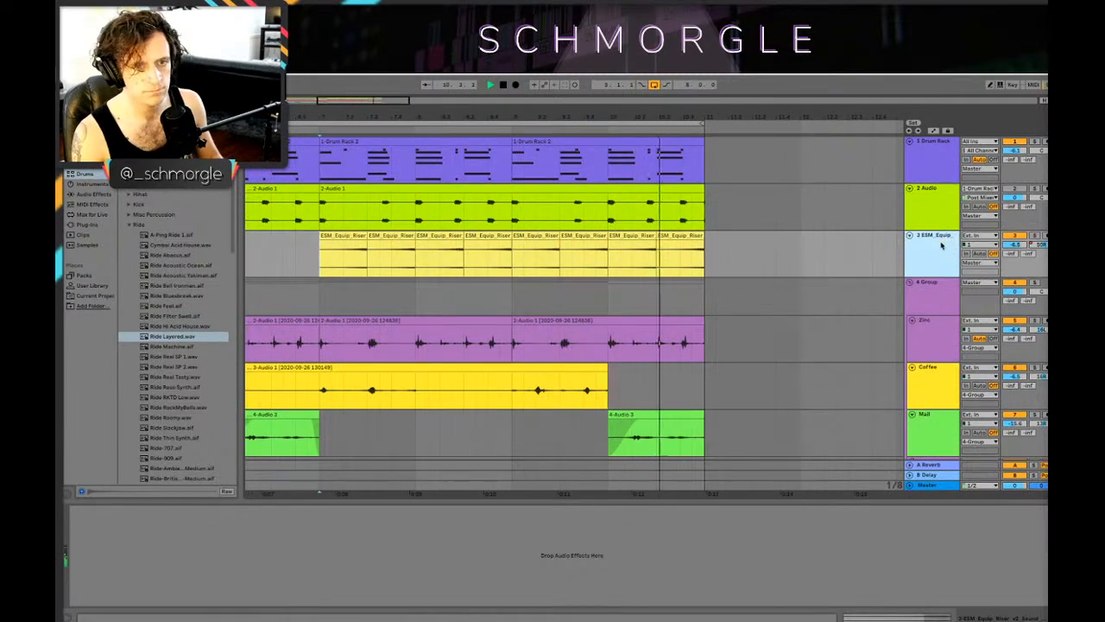
# Step: Delete the Reverb device from return track A and load the ValhallaVintageVerb plug-in there
pyautogui.press('Tab')
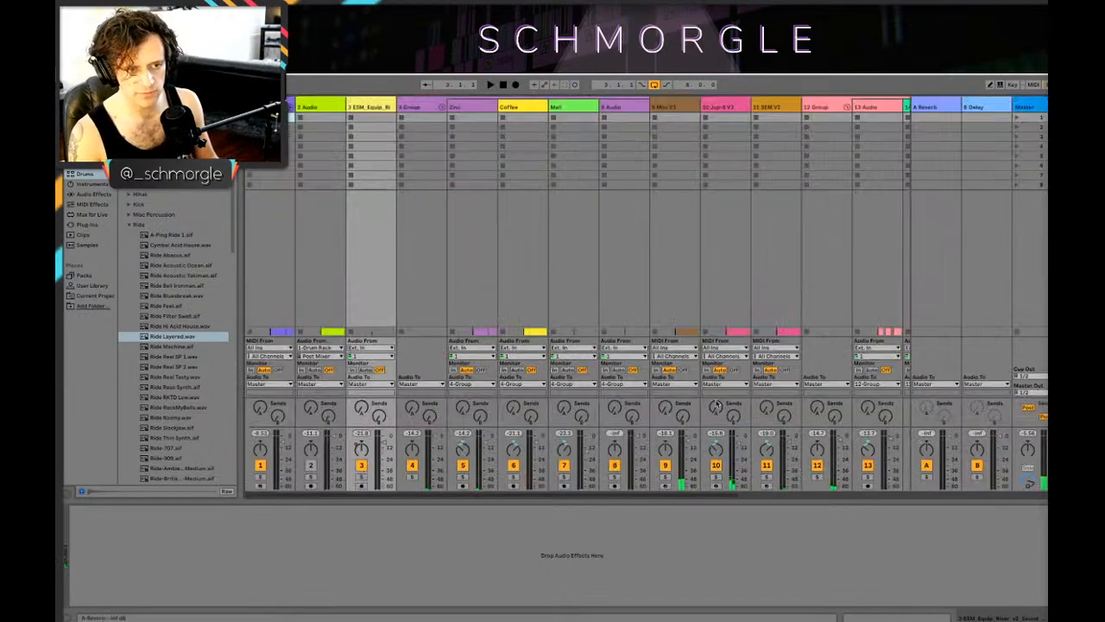
pyautogui.click(931, 107)
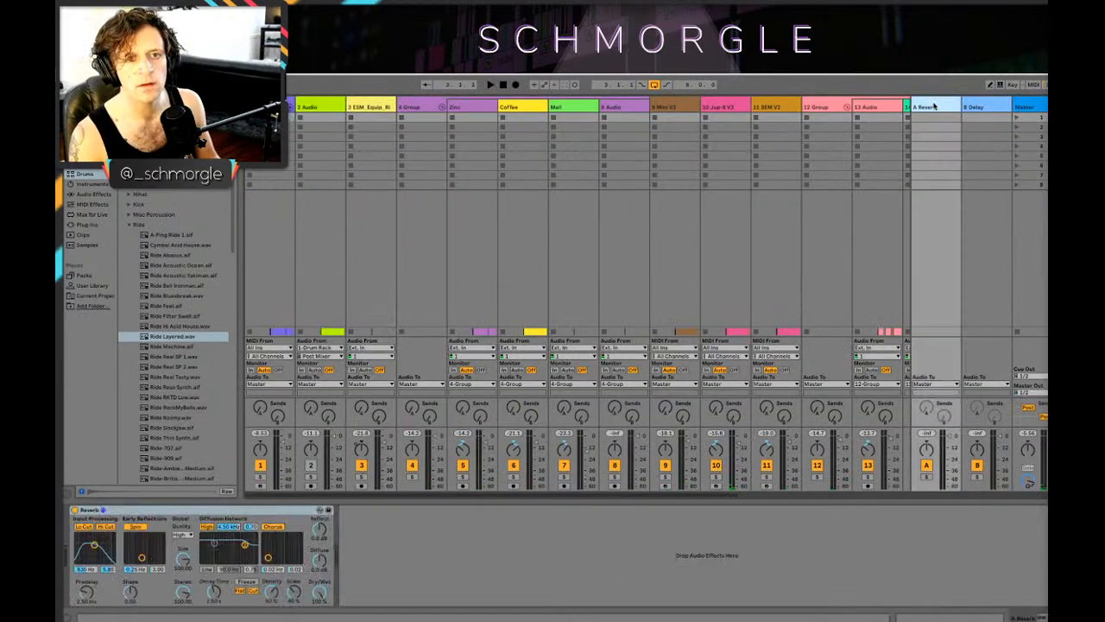
pyautogui.press('Delete')
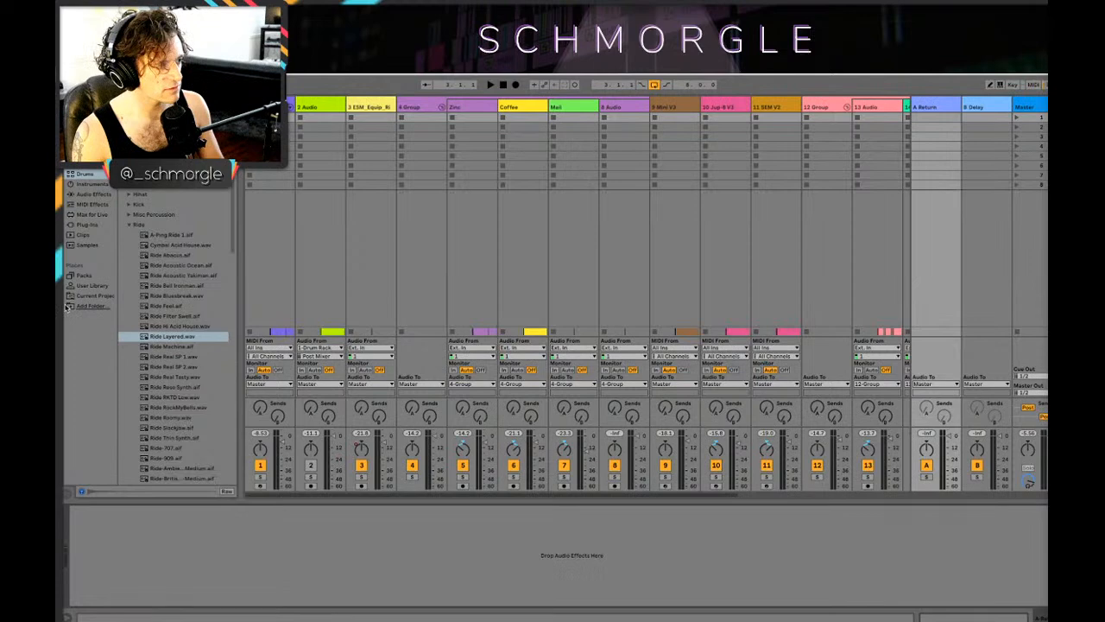
pyautogui.moveTo(164, 246); pyautogui.dragTo(278, 561)
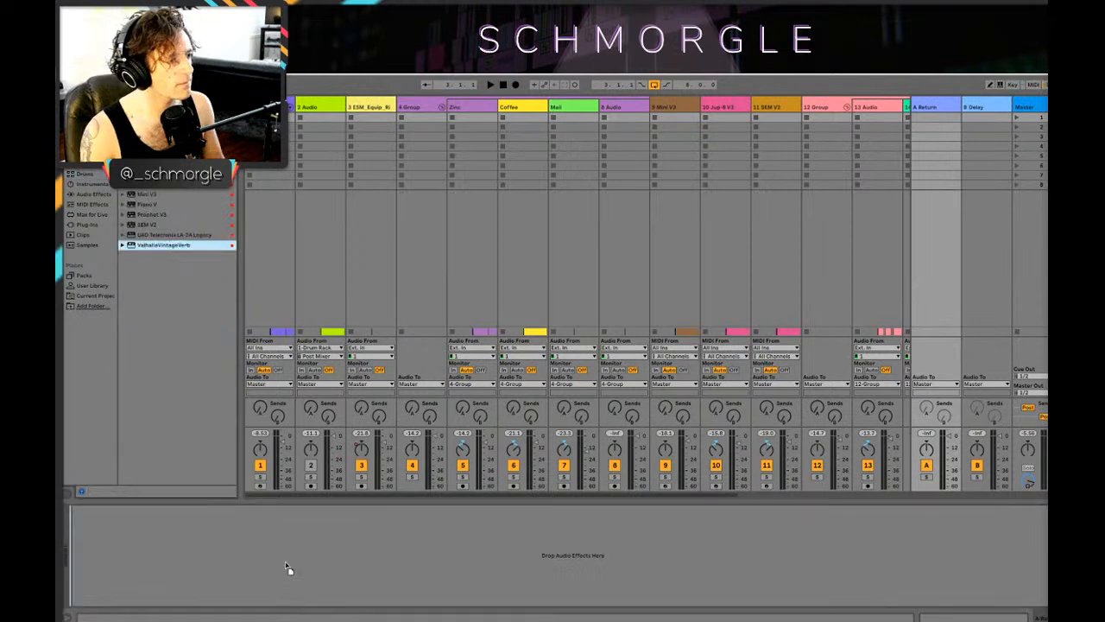
# Step: Set the ValhallaVintageVerb mode to Bright Hall and close the plug-in window
pyautogui.click(285, 260)
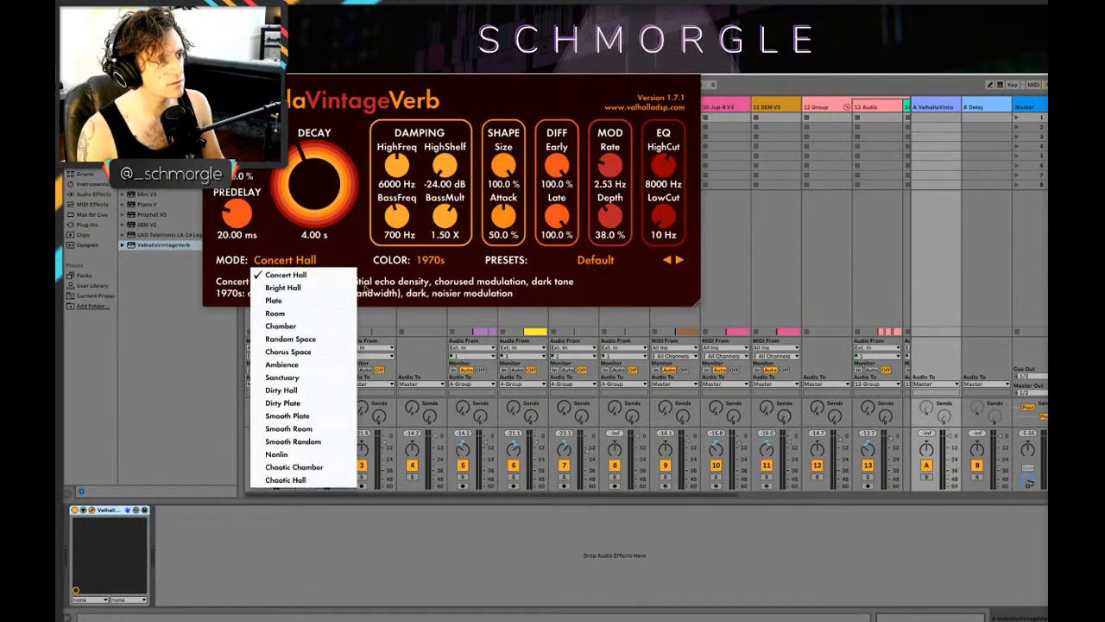
pyautogui.click(275, 299)
pyautogui.click(270, 259)
pyautogui.click(285, 288)
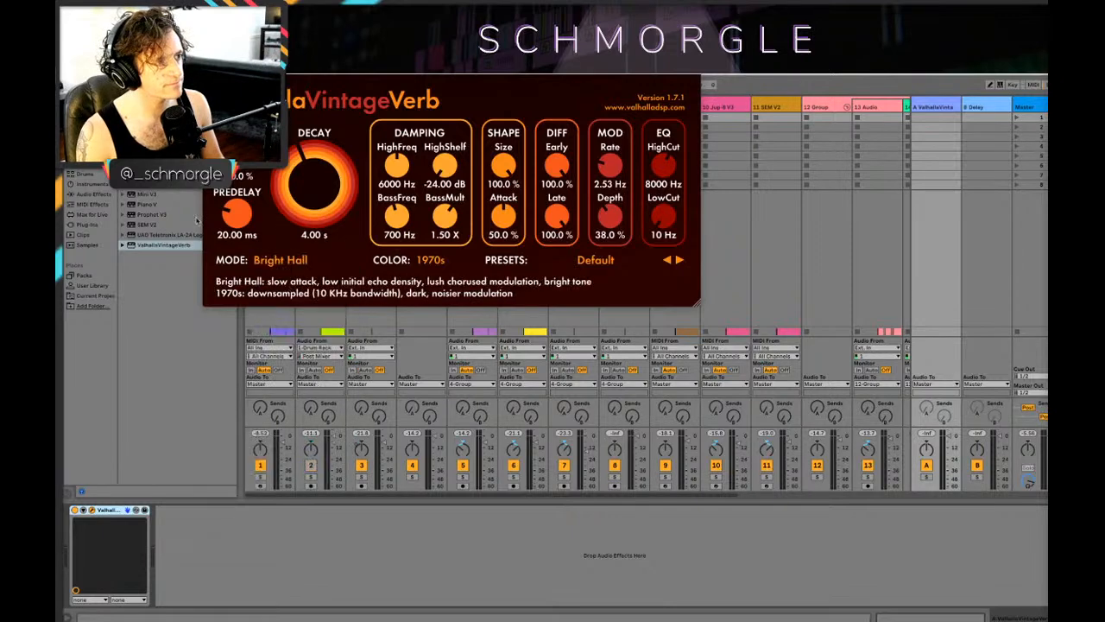
pyautogui.click(210, 67)
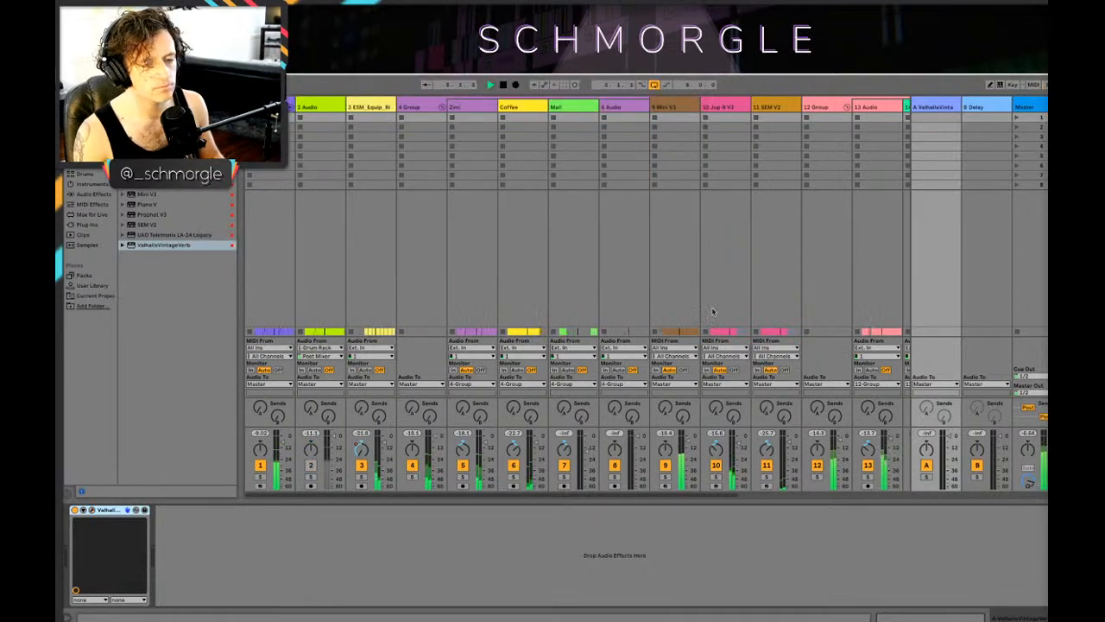
# Step: Set the riser track's send to the ValhallaVintageVerb return to about -10 dB in the mixer while the loop plays
pyautogui.hotkey('shift', 'Tab')
pyautogui.press('Tab')
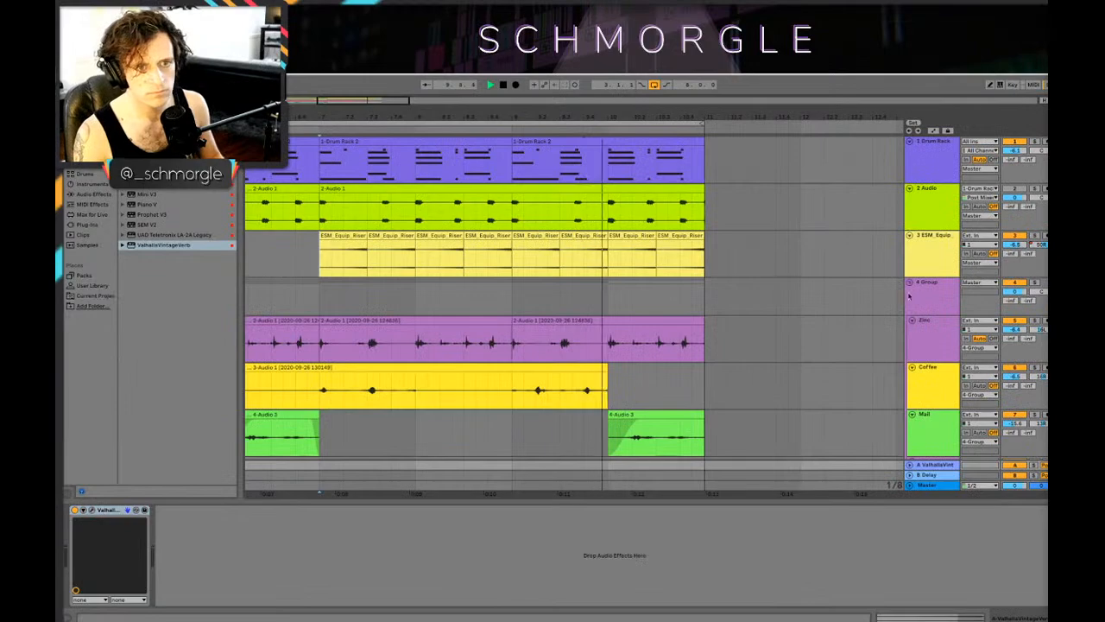
pyautogui.click(934, 250)
pyautogui.press('space')
pyautogui.press('Tab')
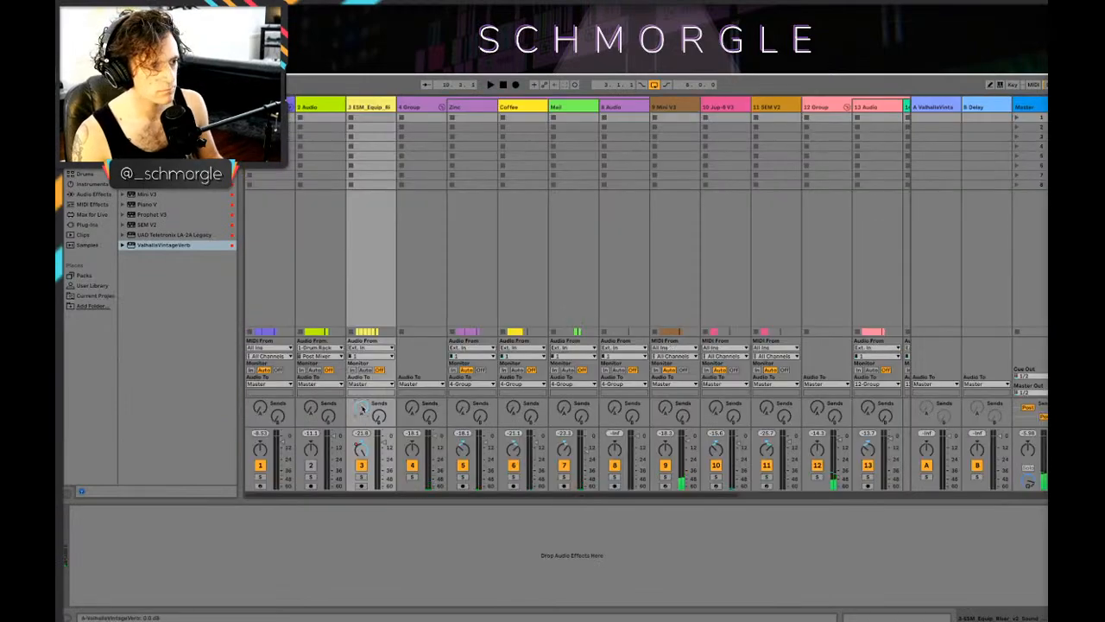
pyautogui.press('space')
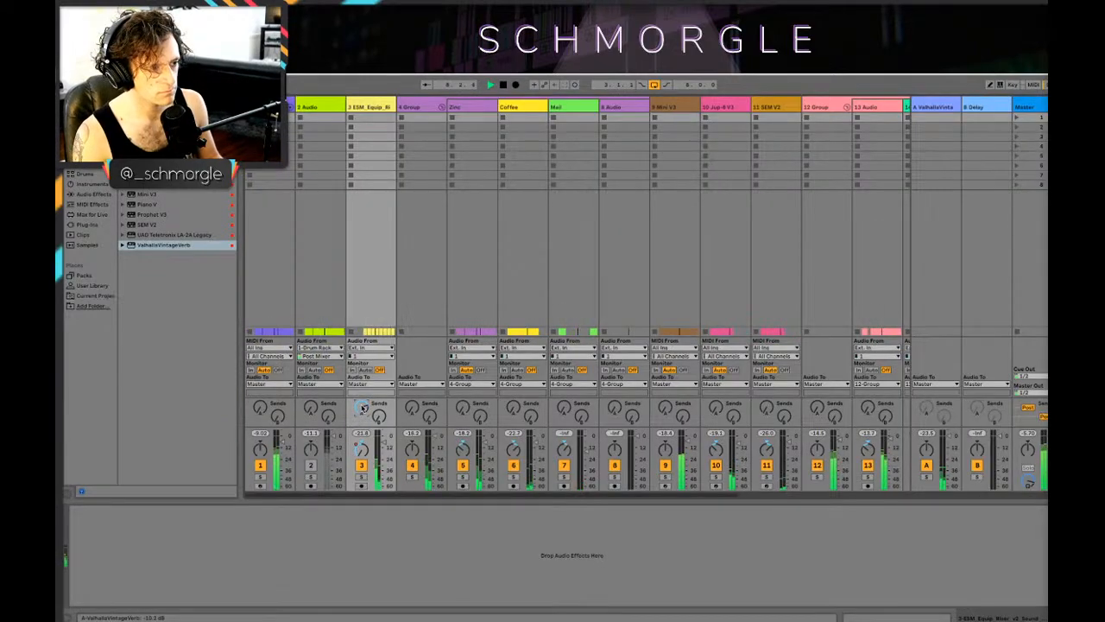
# Step: Copy the sidechained Compressor from the Mini V3 bass track onto the riser track in the arrangement
pyautogui.press('Tab')
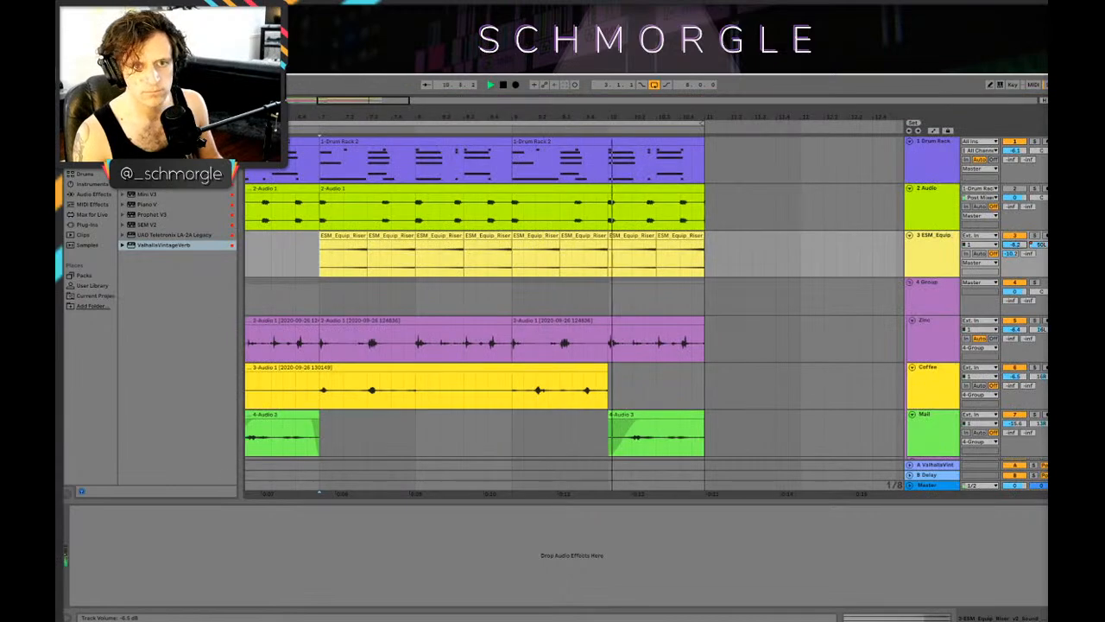
pyautogui.click(343, 271)
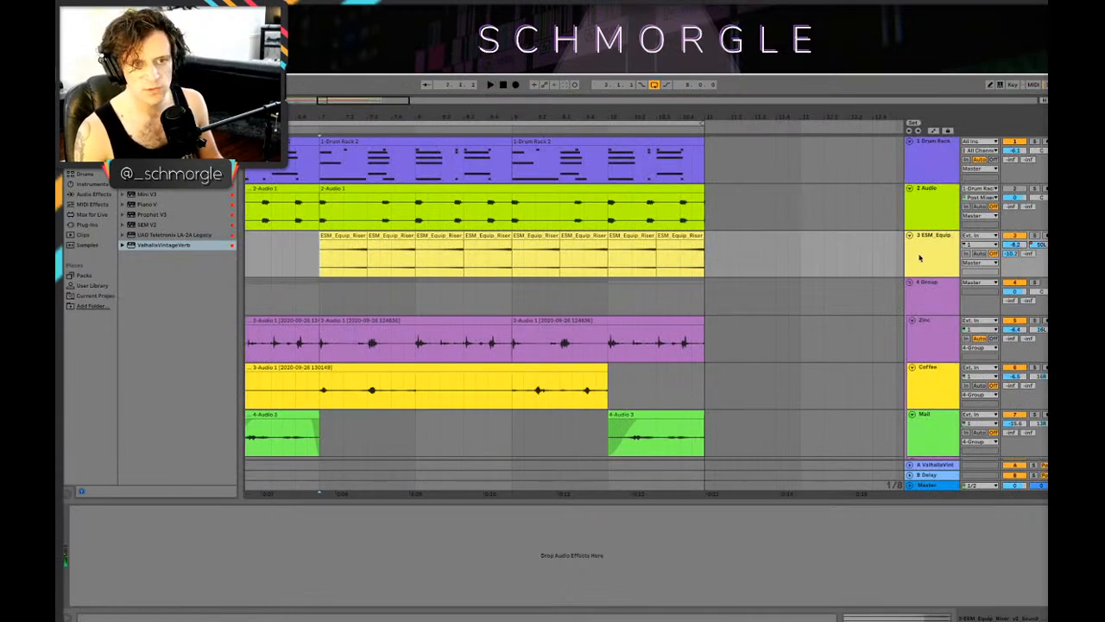
pyautogui.scroll(-3, 794, 398)
pyautogui.click(932, 413)
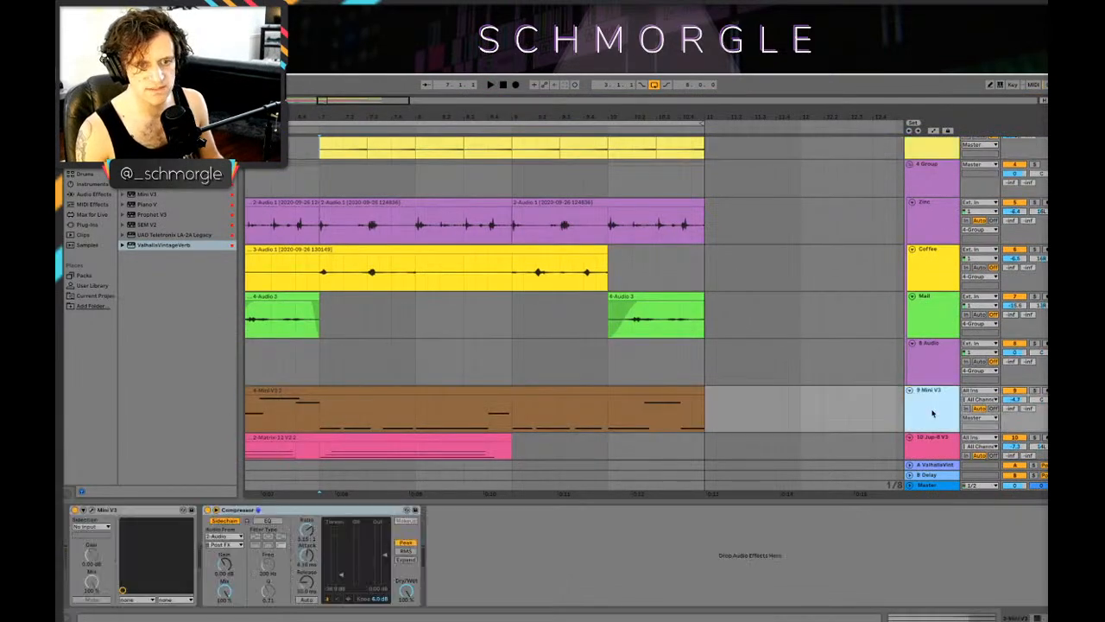
pyautogui.scroll(3, 907, 418)
pyautogui.click(333, 510)
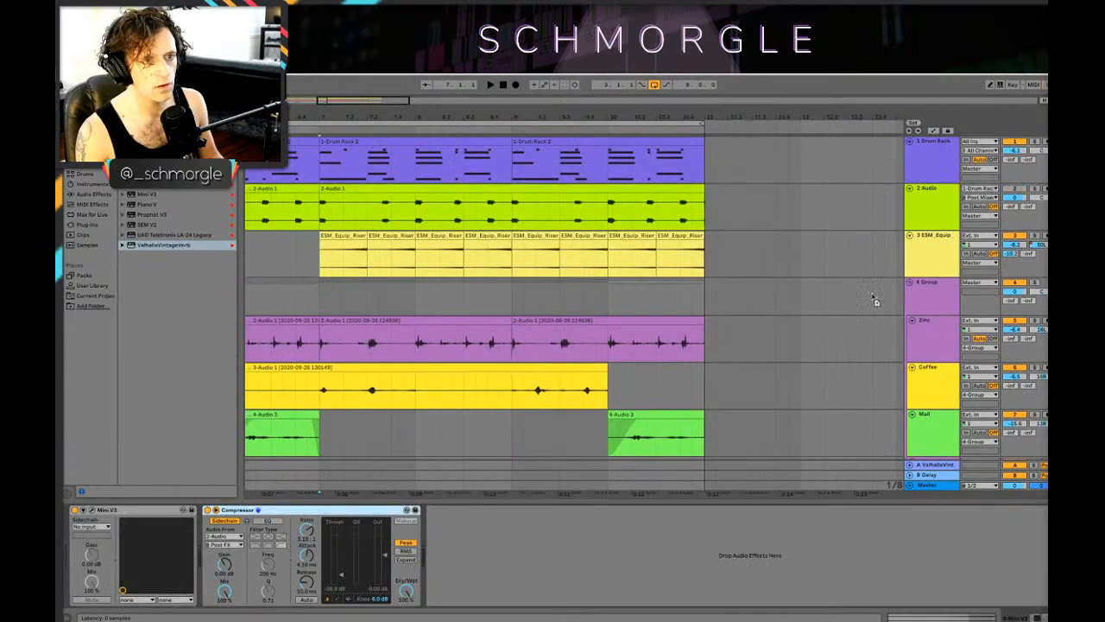
pyautogui.click(917, 261)
# Step: Play the arrangement and briefly solo the riser track to audition its sidechain compression
pyautogui.press('space')
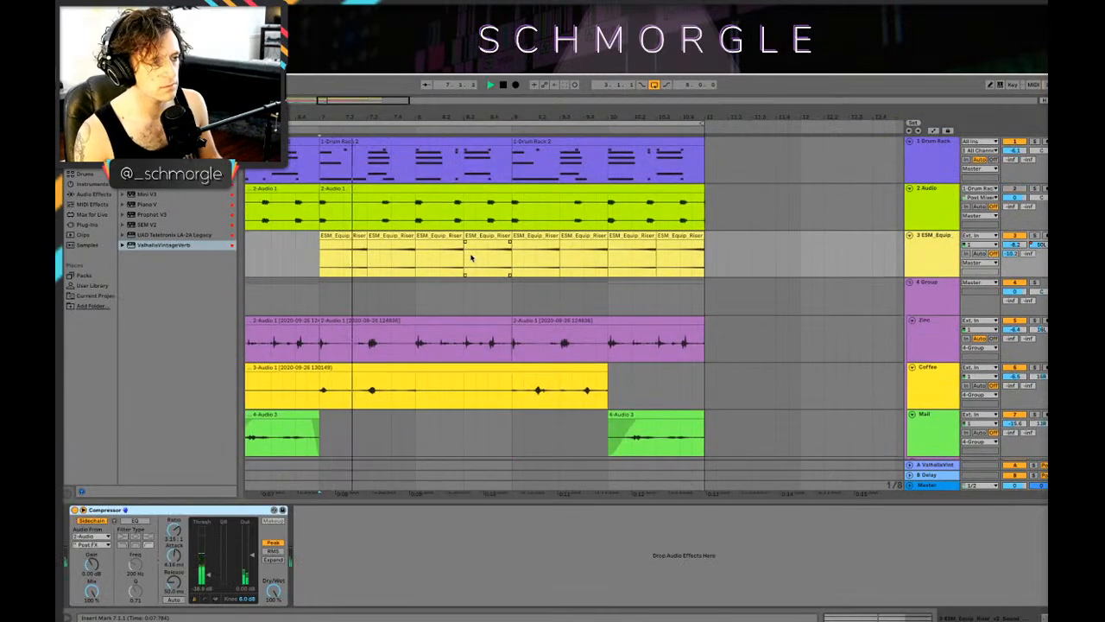
pyautogui.click(1038, 235)
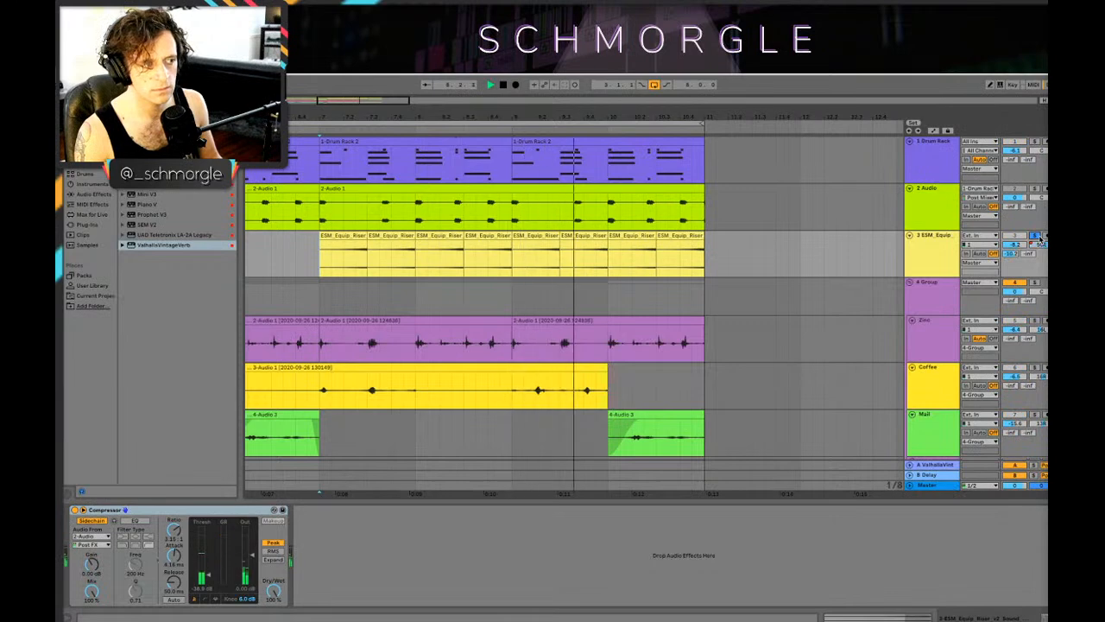
pyautogui.click(1037, 236)
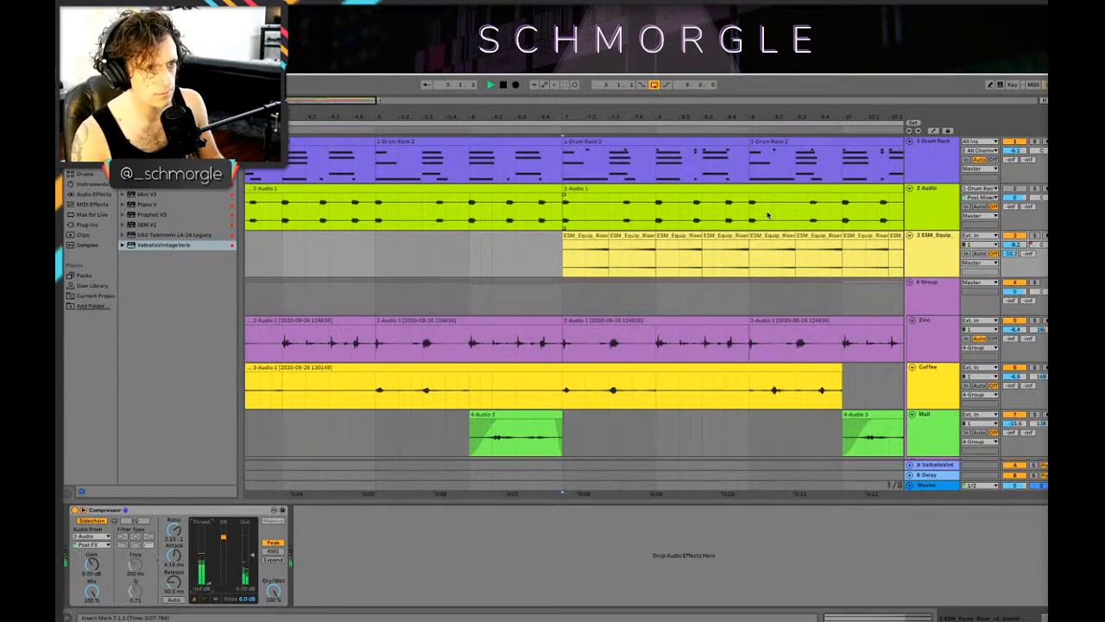
# Step: Play the whole arrangement from just before bar 3
pyautogui.moveTo(804, 117); pyautogui.dragTo(510, 117)
pyautogui.click(302, 290)
pyautogui.press('space')
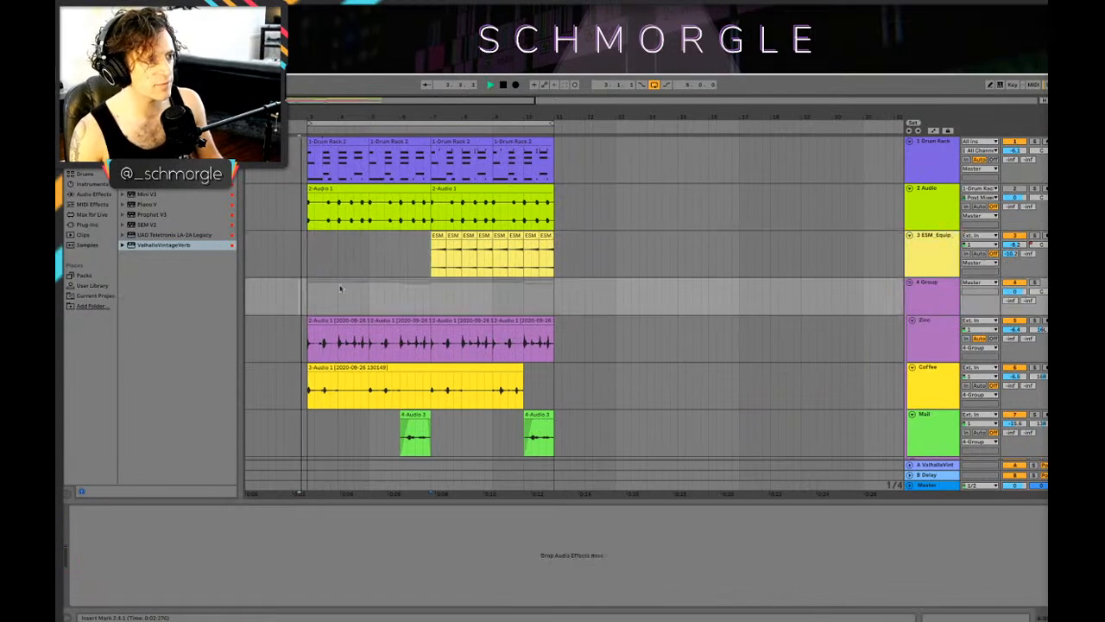
# Step: Solo the Jup-8 V3 synth track and adjust its volume while playing the loop
pyautogui.scroll(-7, 408, 310)
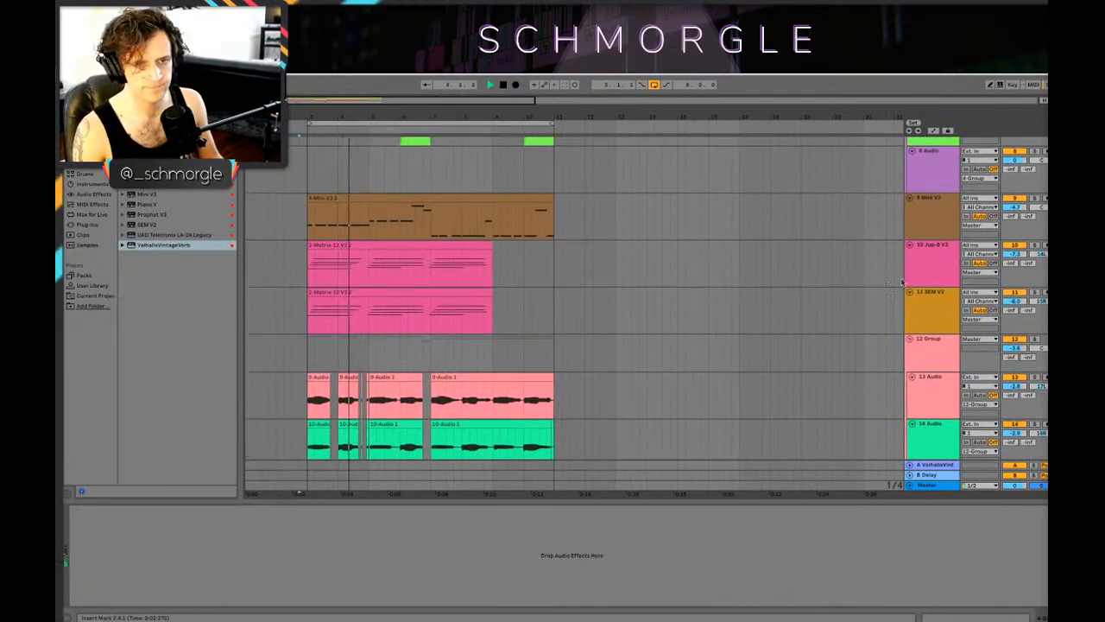
pyautogui.click(936, 259)
pyautogui.click(968, 305)
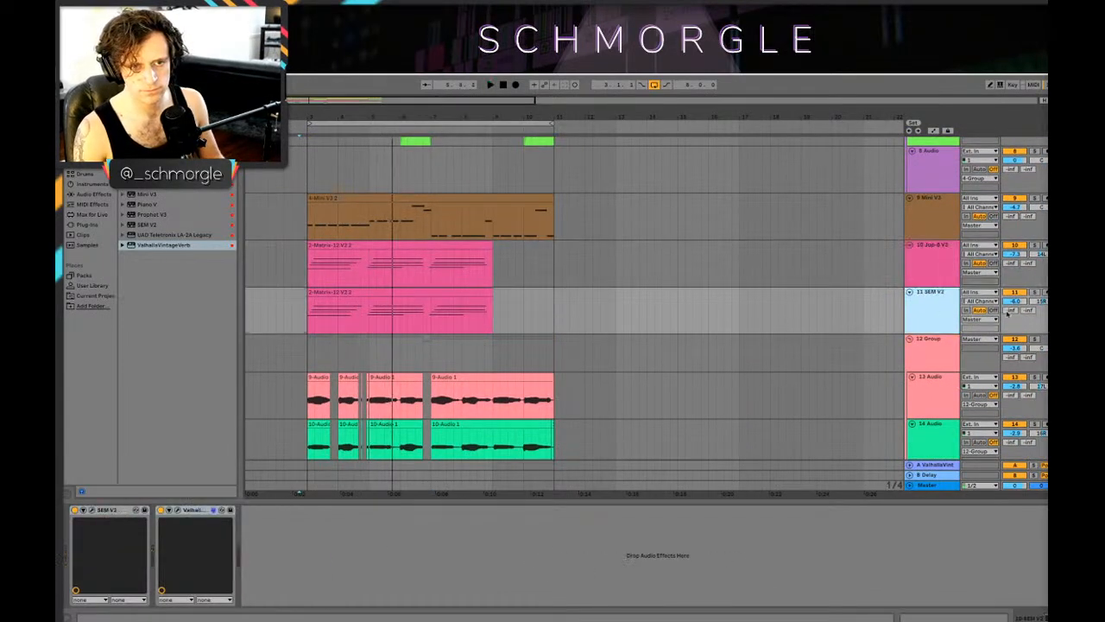
pyautogui.press('space')
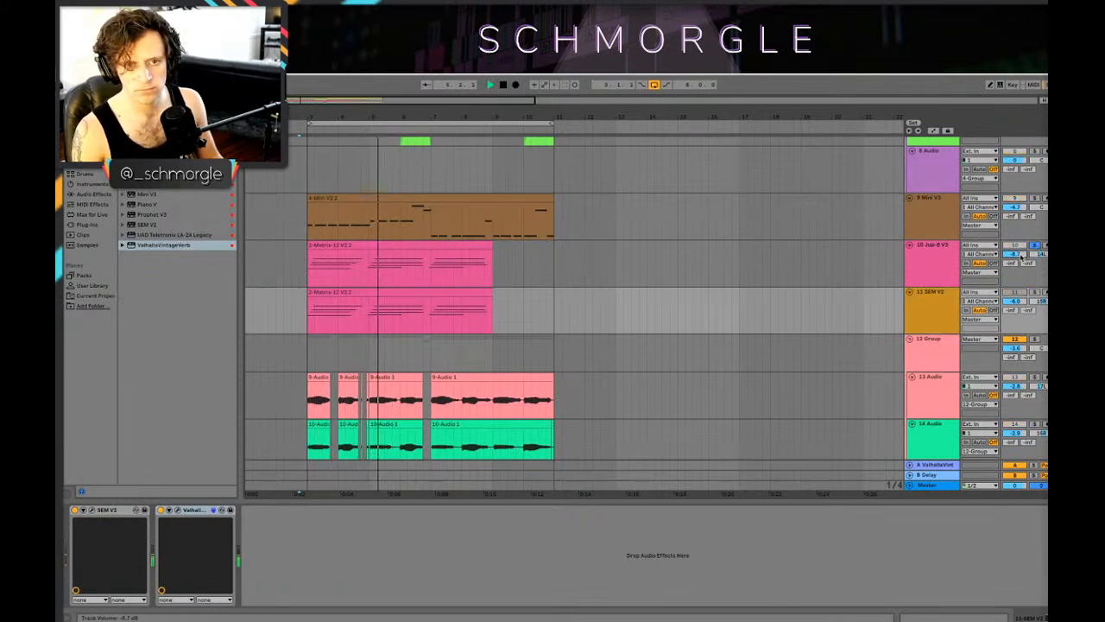
pyautogui.click(929, 272)
pyautogui.press('space')
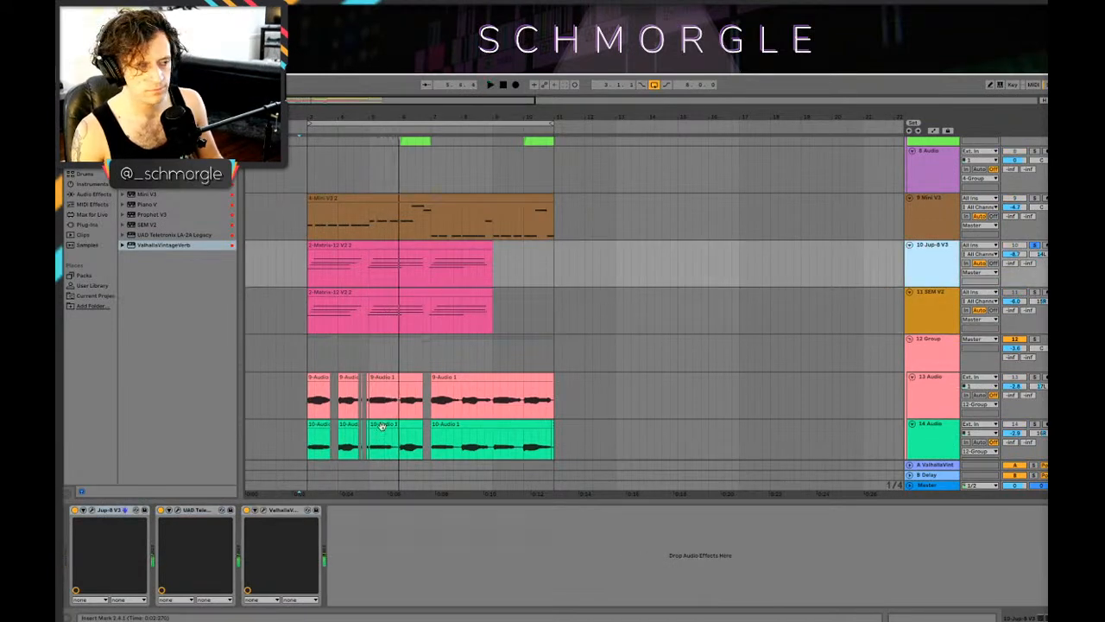
# Step: Open the Jup-8 V3 plug-in to look through its preset browser, and close the plug-in window
pyautogui.click(92, 511)
pyautogui.click(344, 232)
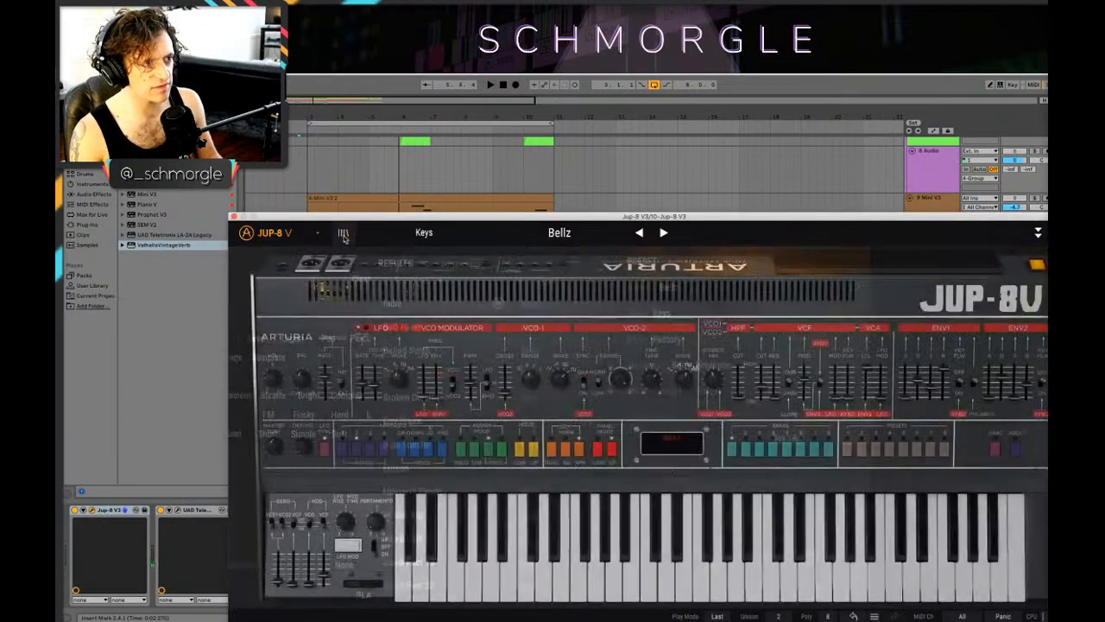
pyautogui.moveTo(691, 219); pyautogui.dragTo(596, 171)
pyautogui.click(141, 169)
# Step: Open the SEM V2 plug-in and solo its track while playing the loop
pyautogui.click(932, 314)
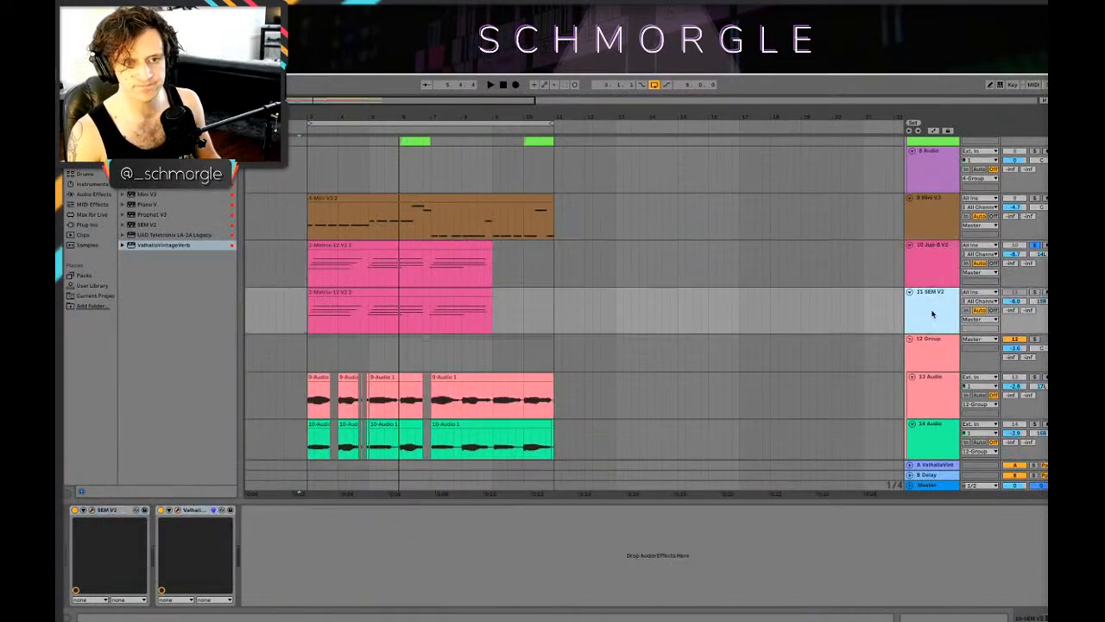
pyautogui.click(90, 510)
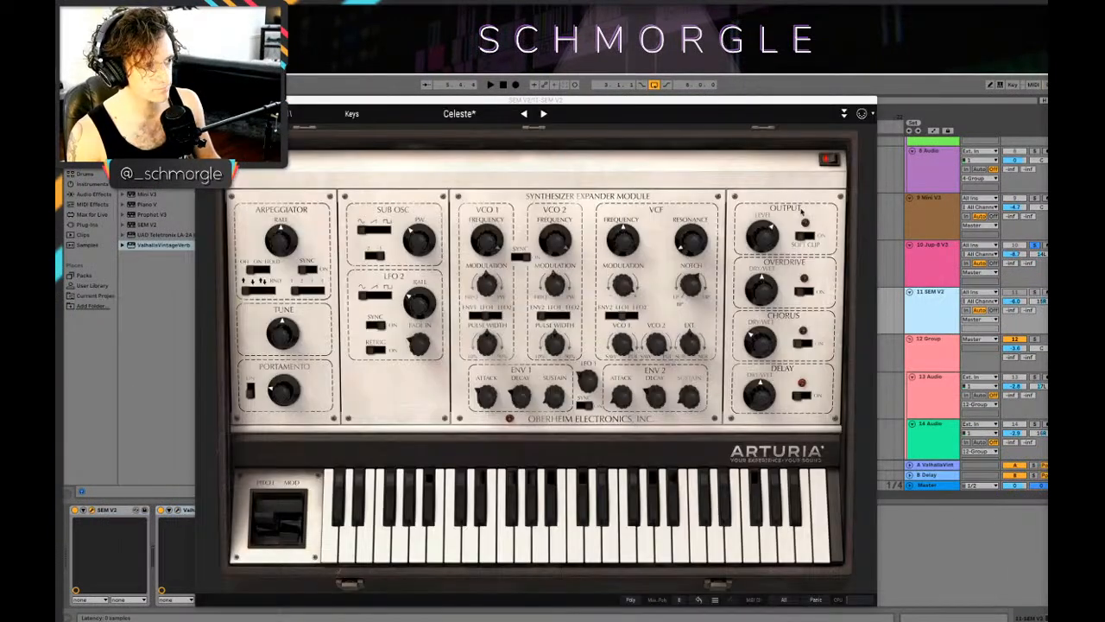
pyautogui.click(1035, 294)
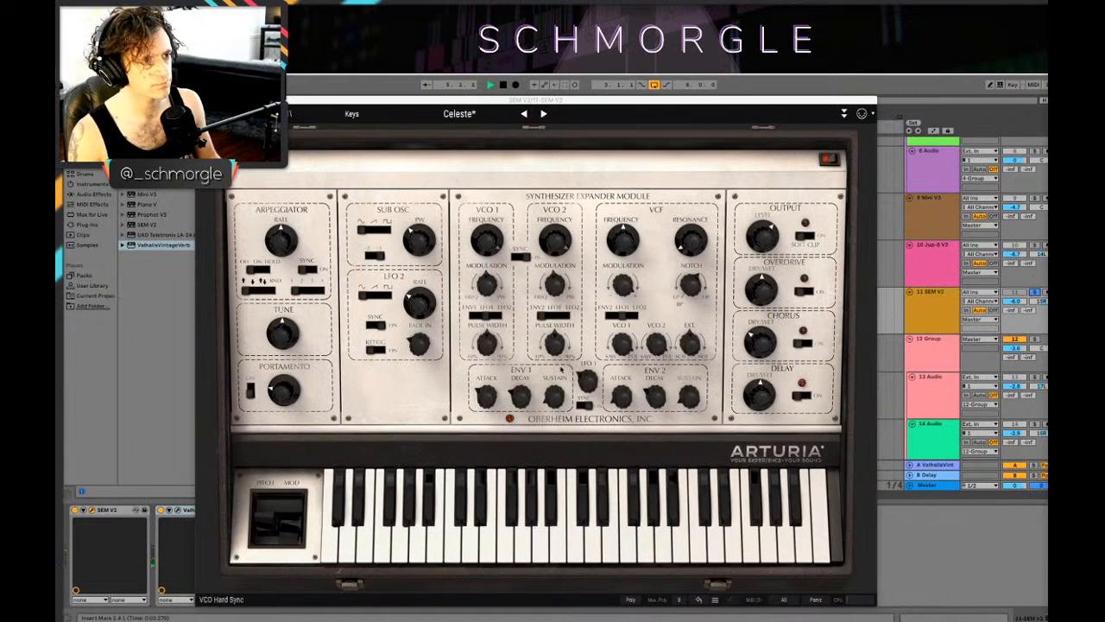
pyautogui.press('space')
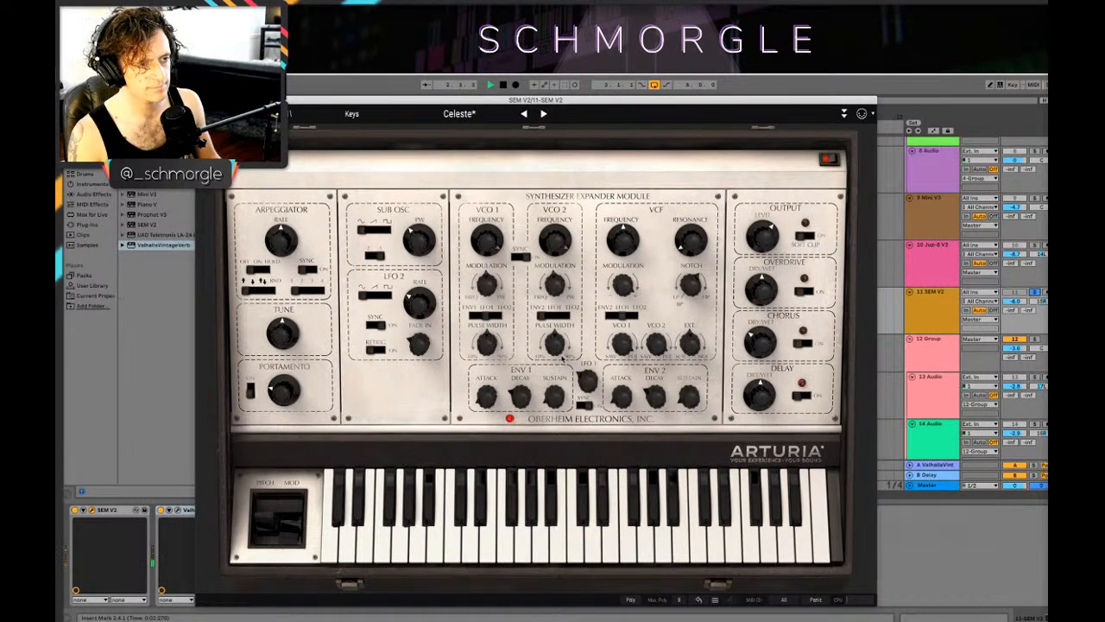
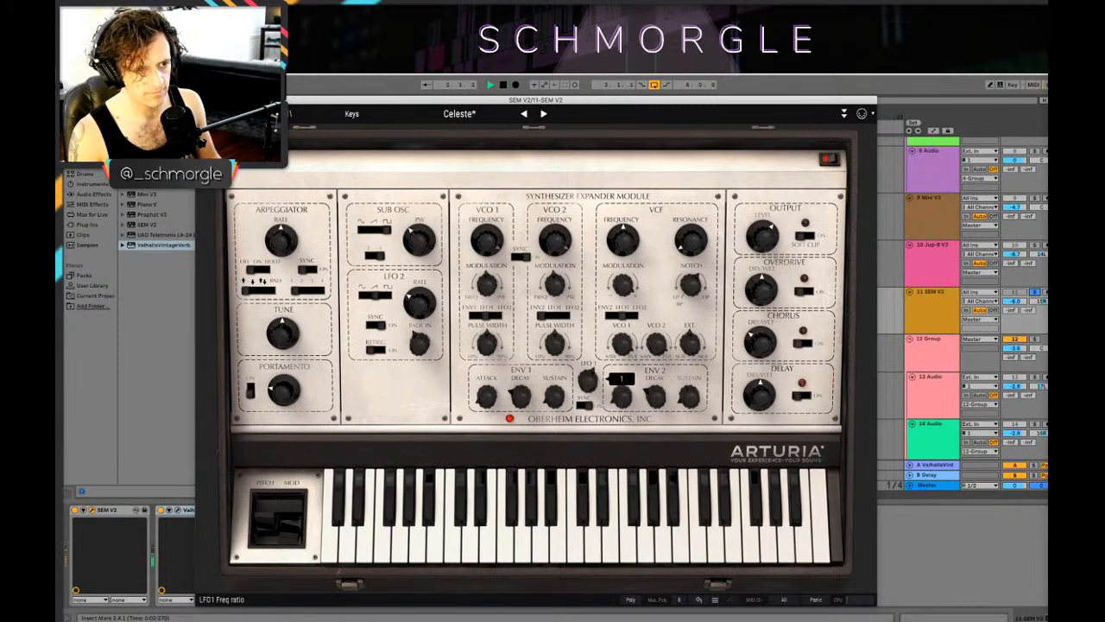
# Step: Close the SEM V2 editor, unsolo its track and set the track volume to -3.4 dB during loop playback
pyautogui.click(200, 100)
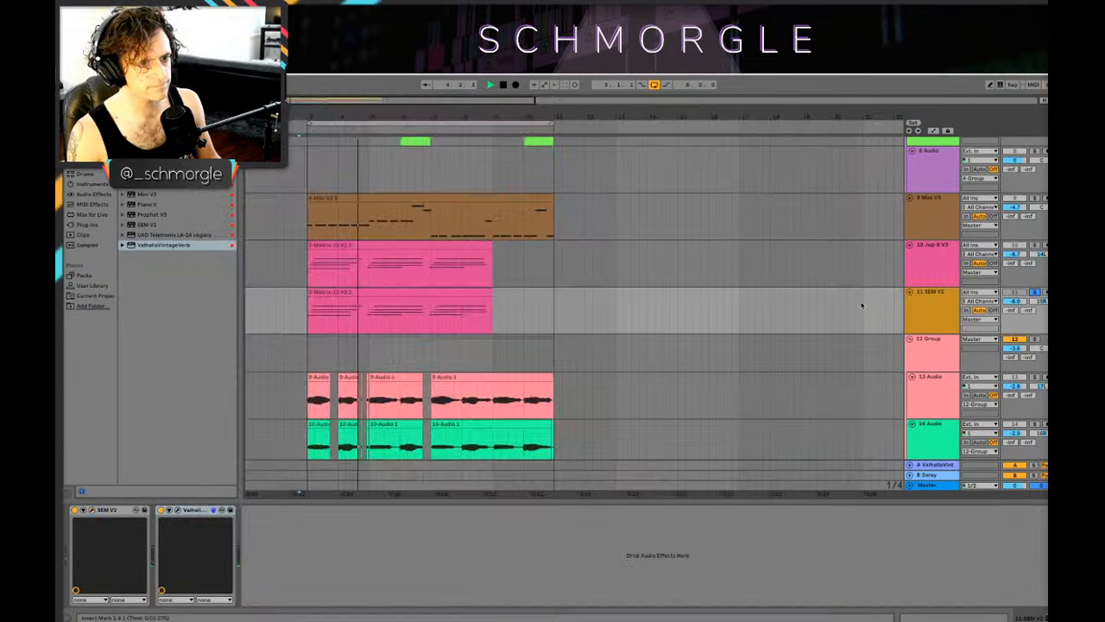
pyautogui.press('space')
pyautogui.click(1034, 292)
pyautogui.press('space')
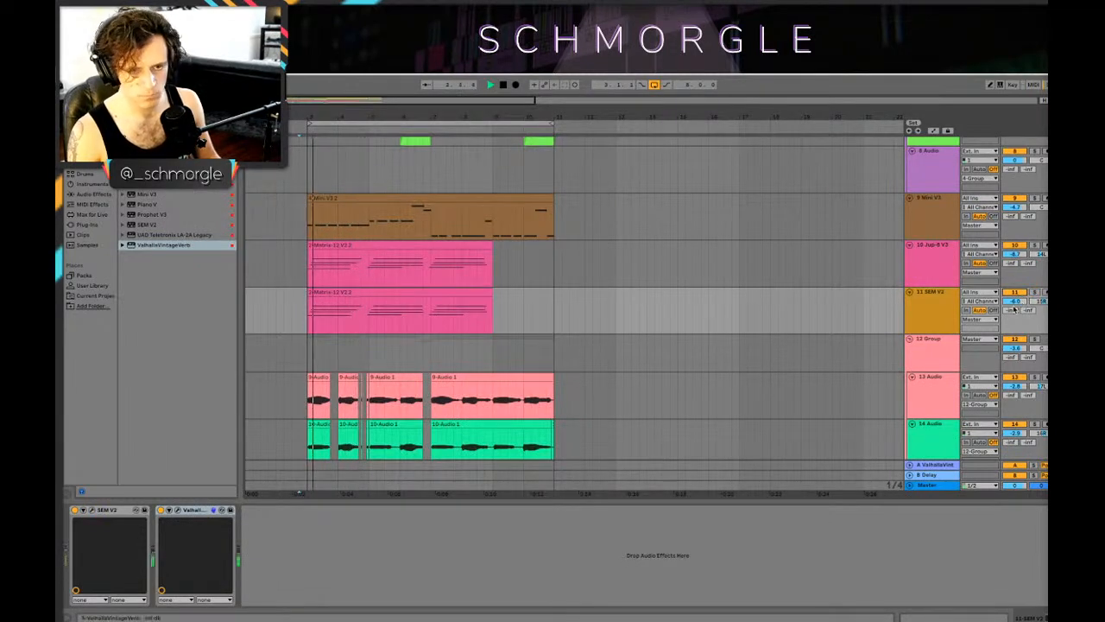
pyautogui.moveTo(1020, 305); pyautogui.dragTo(1015, 301)
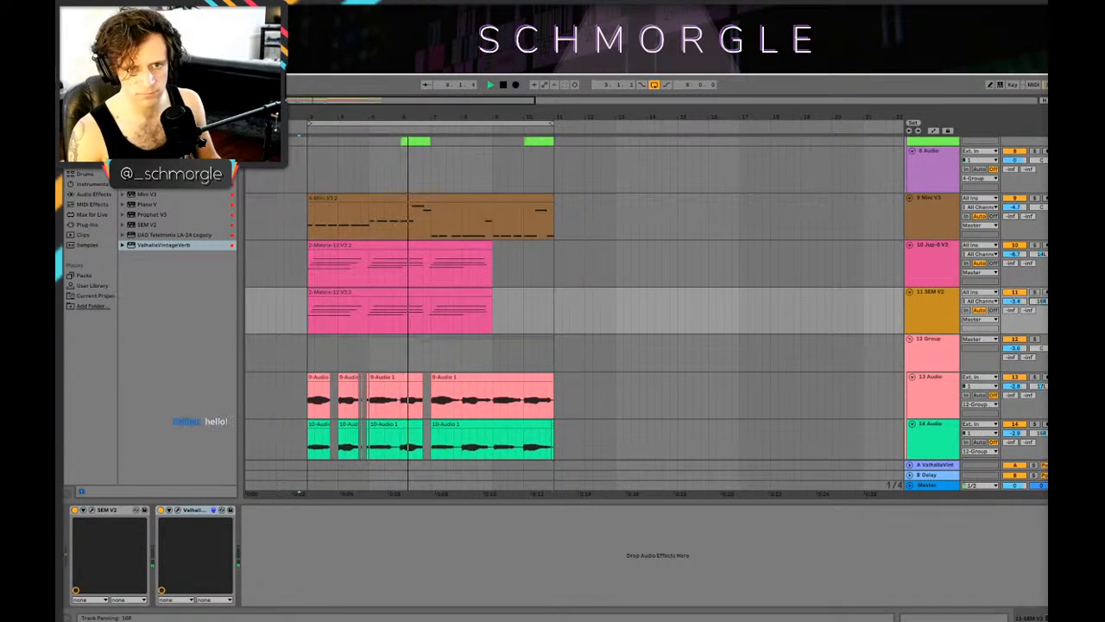
# Step: Open the SEM V2 track's MIDI clip, select all its notes and audition the loop against the other tracks
pyautogui.click(382, 300)
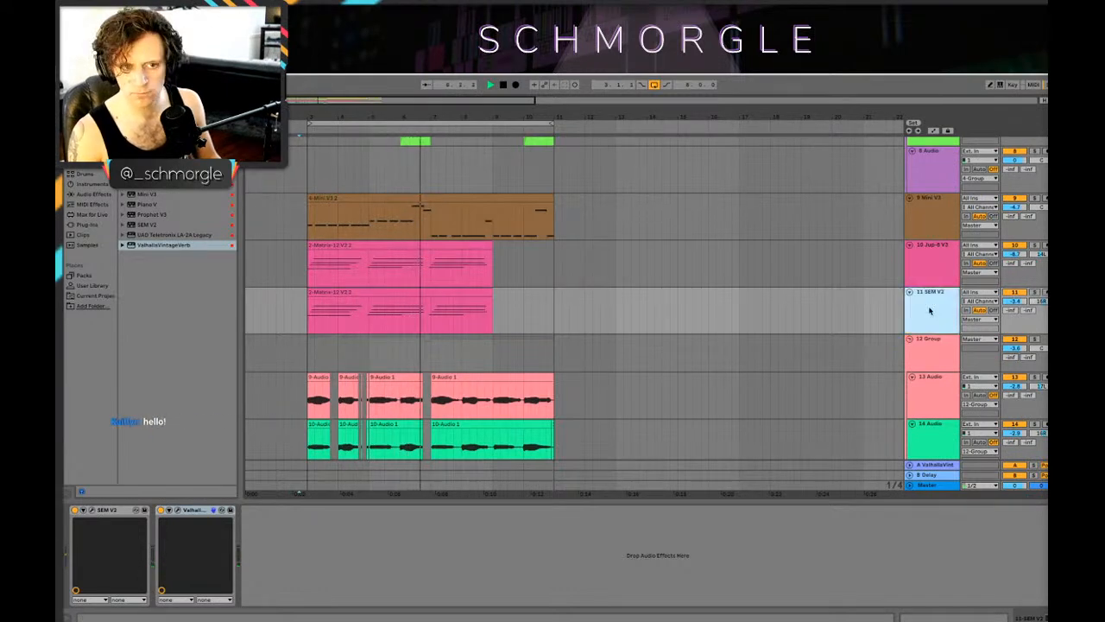
pyautogui.doubleClick(366, 294)
pyautogui.press('space')
pyautogui.hotkey('ctrl', 'a')
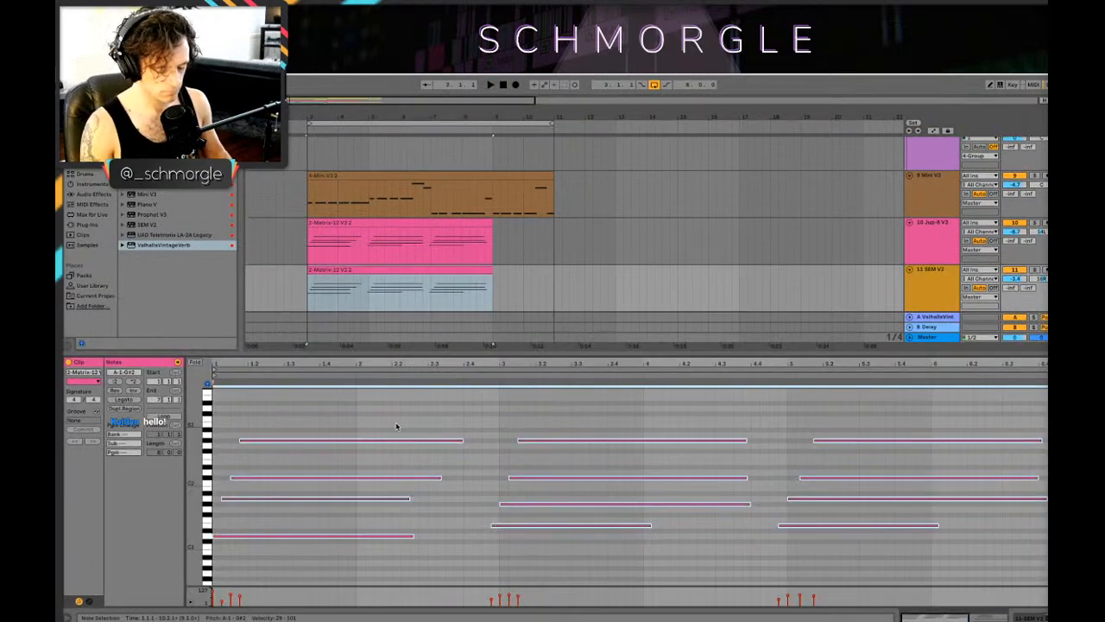
pyautogui.scroll(-2, 398, 432)
pyautogui.press('space')
pyautogui.hotkey('shift', 'Tab')
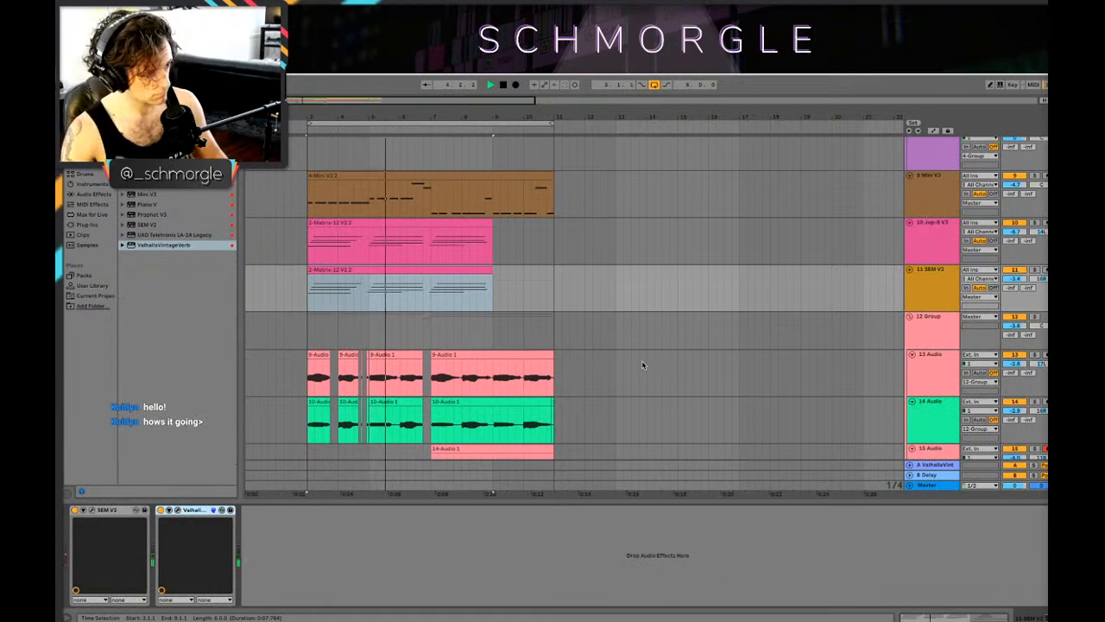
pyautogui.press('space')
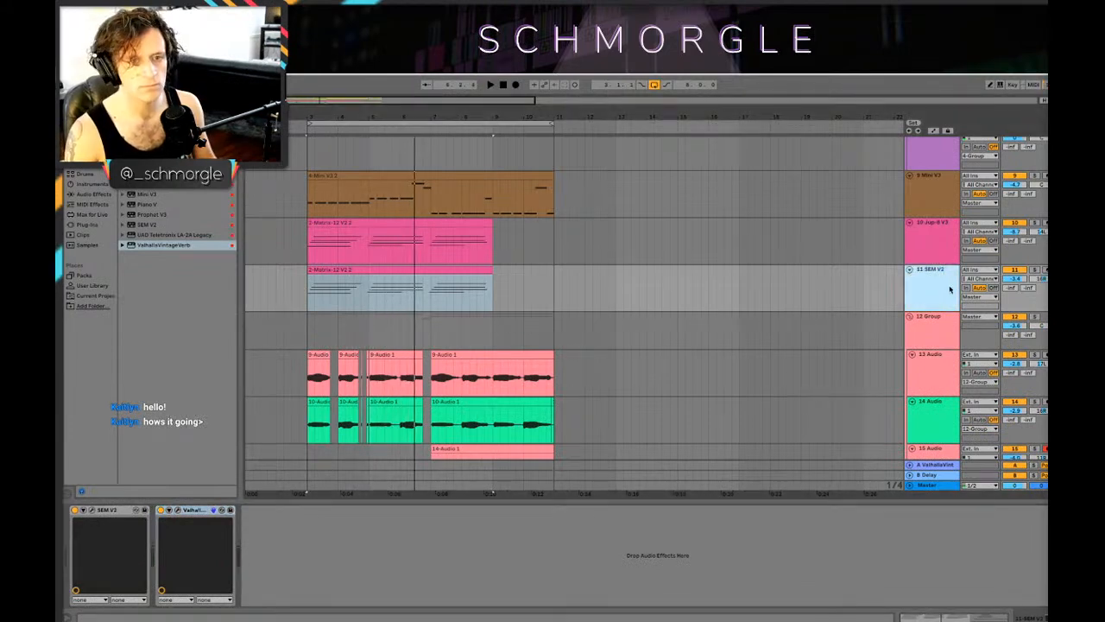
pyautogui.press('Tab')
pyautogui.press('Tab')
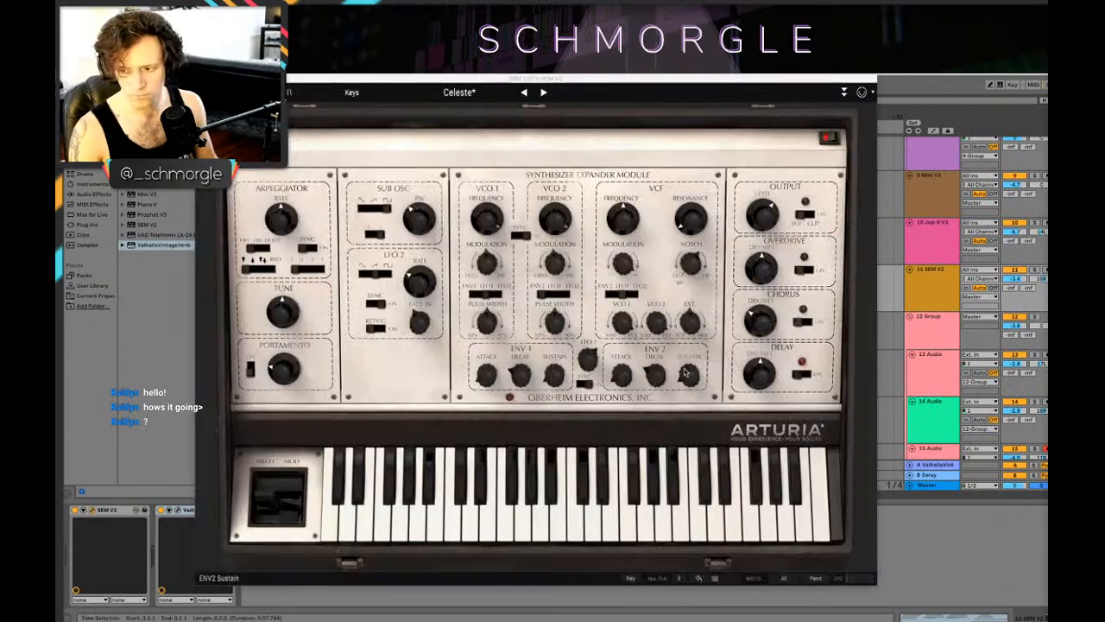
# Step: Solo the SEM V2 track and turn on the synth's overdrive and chorus effects while the loop plays
pyautogui.moveTo(684, 372)
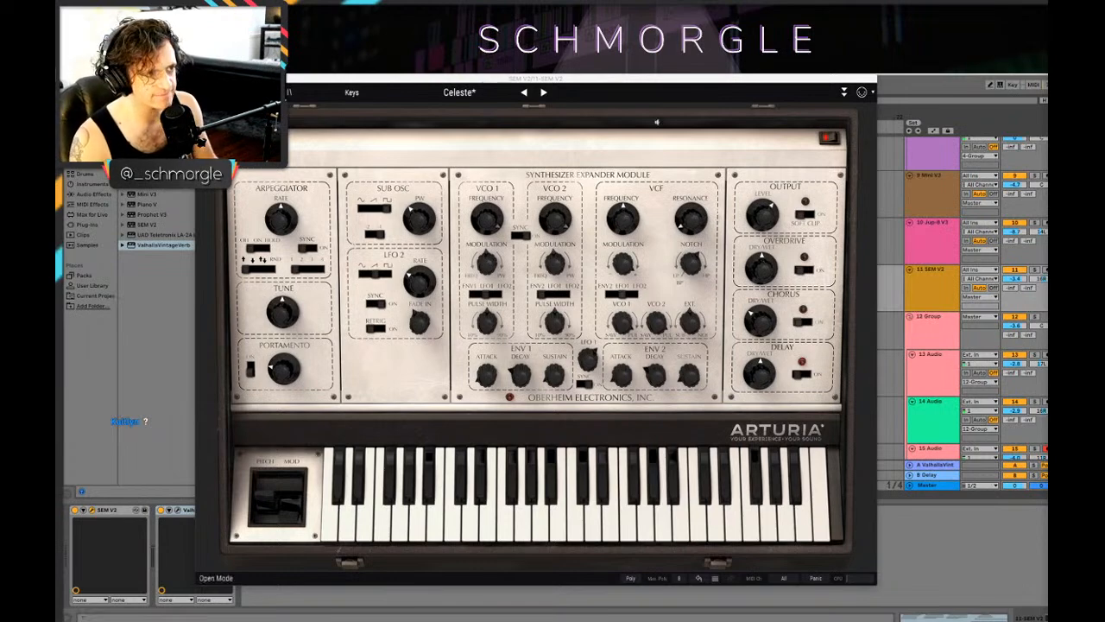
pyautogui.moveTo(361, 82); pyautogui.dragTo(415, 81)
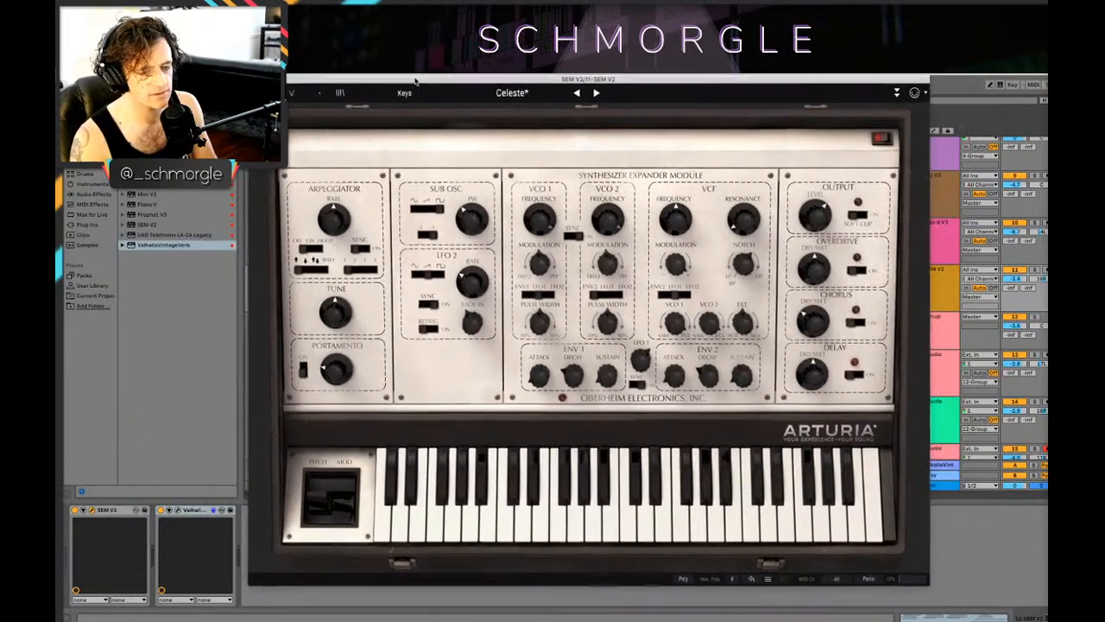
pyautogui.moveTo(322, 80); pyautogui.dragTo(294, 80)
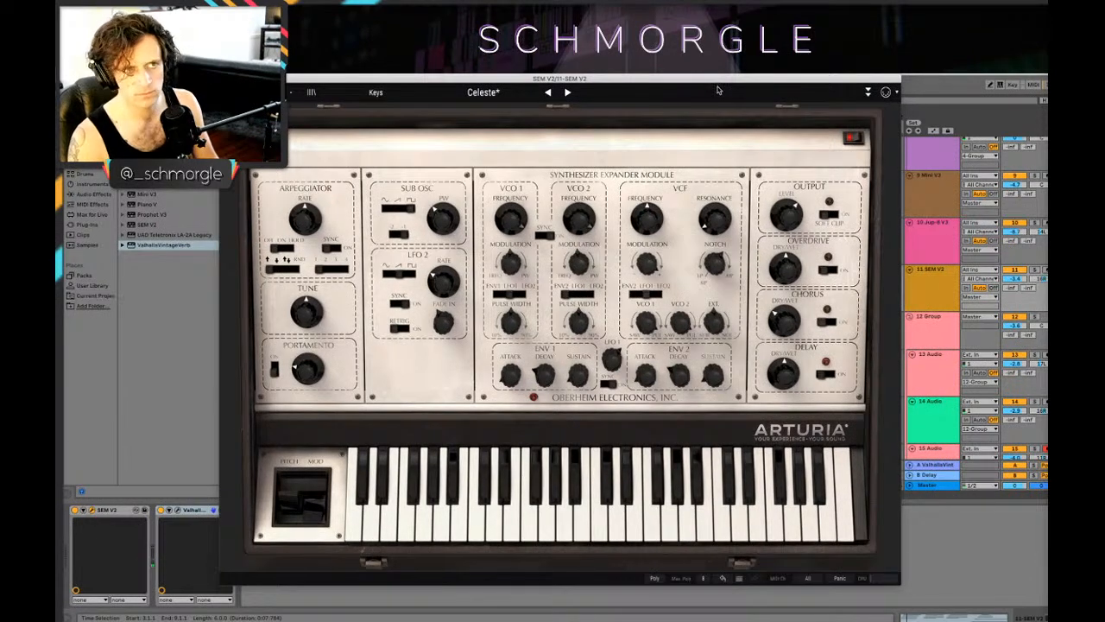
pyautogui.moveTo(721, 81); pyautogui.dragTo(698, 402)
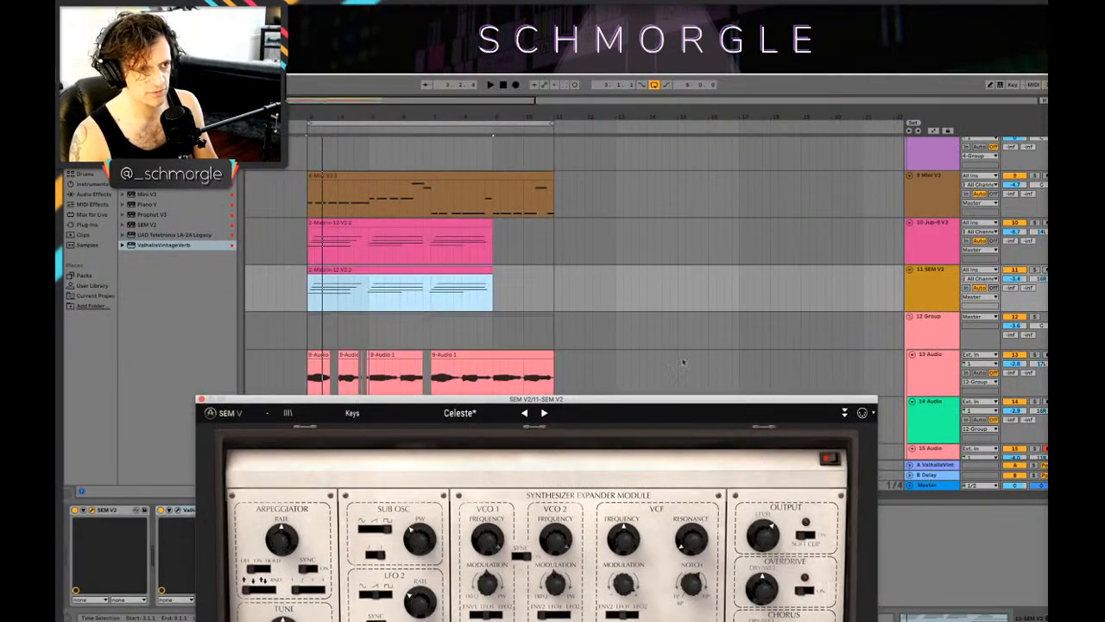
pyautogui.click(1035, 270)
pyautogui.press('space')
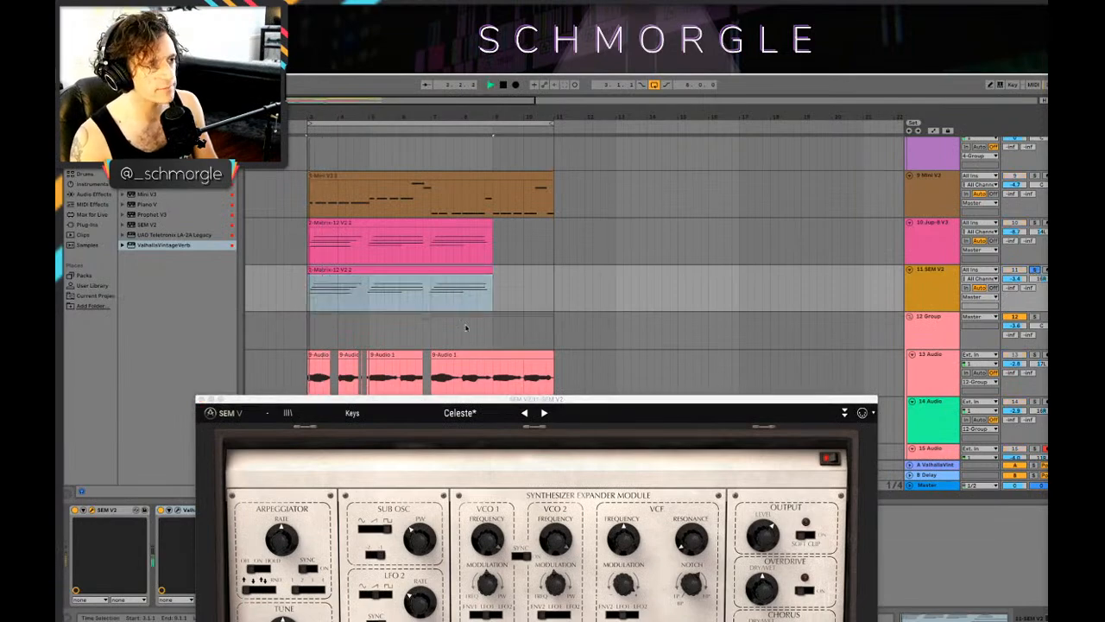
pyautogui.doubleClick(761, 400)
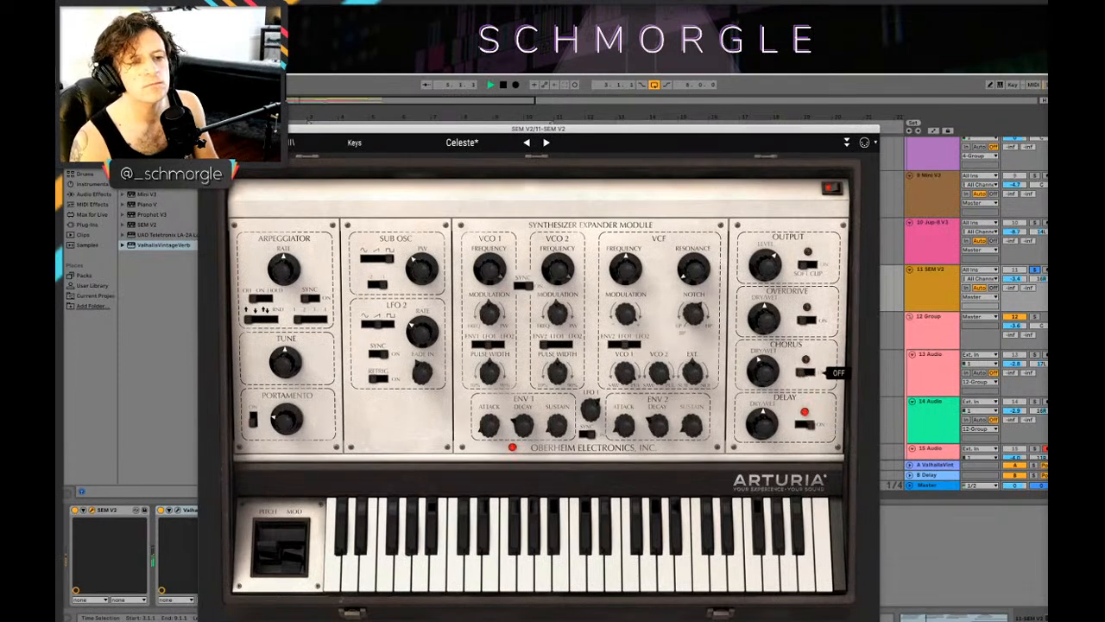
pyautogui.click(808, 373)
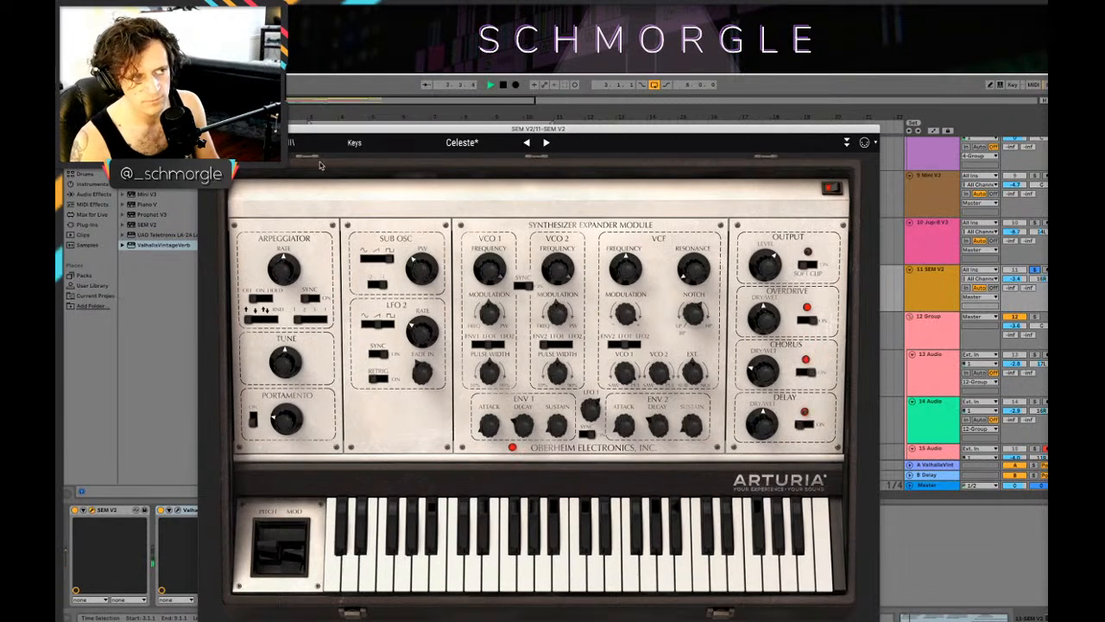
# Step: Close the SEM V2 editor, unsolo the track and raise its volume to about -0.8 dB in the full mix
pyautogui.click(203, 129)
pyautogui.press('space')
pyautogui.click(1033, 270)
pyautogui.press('space')
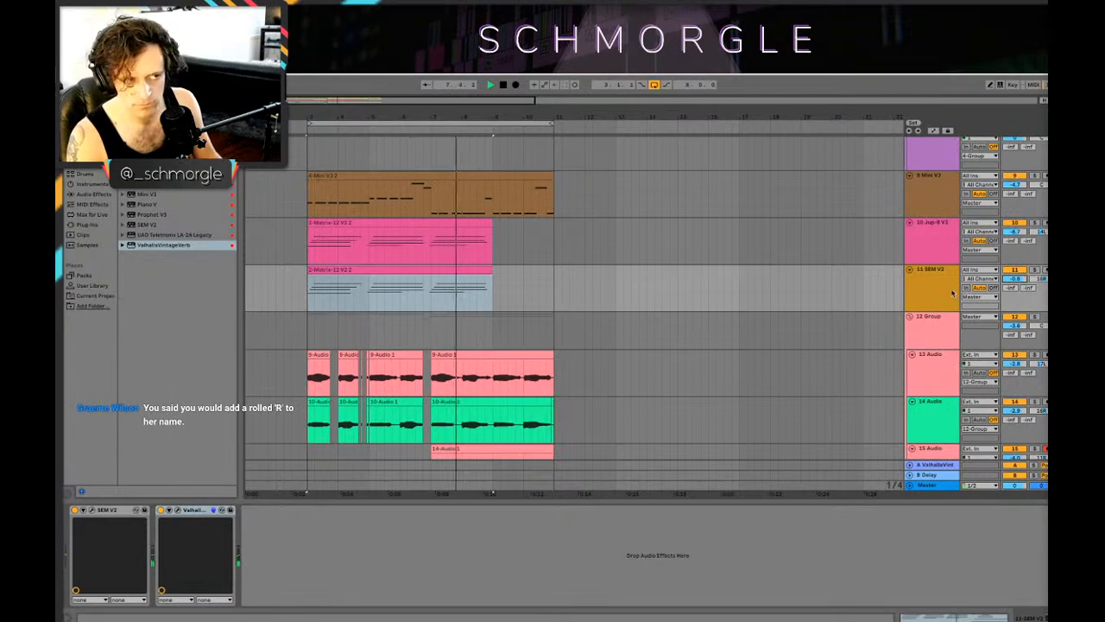
# Step: Review all clips and tracks of the arrangement, from the percussion to the vocal groups, while the loop plays
pyautogui.scroll(-1, 629, 277)
pyautogui.scroll(-3, 639, 274)
pyautogui.scroll(7, 657, 272)
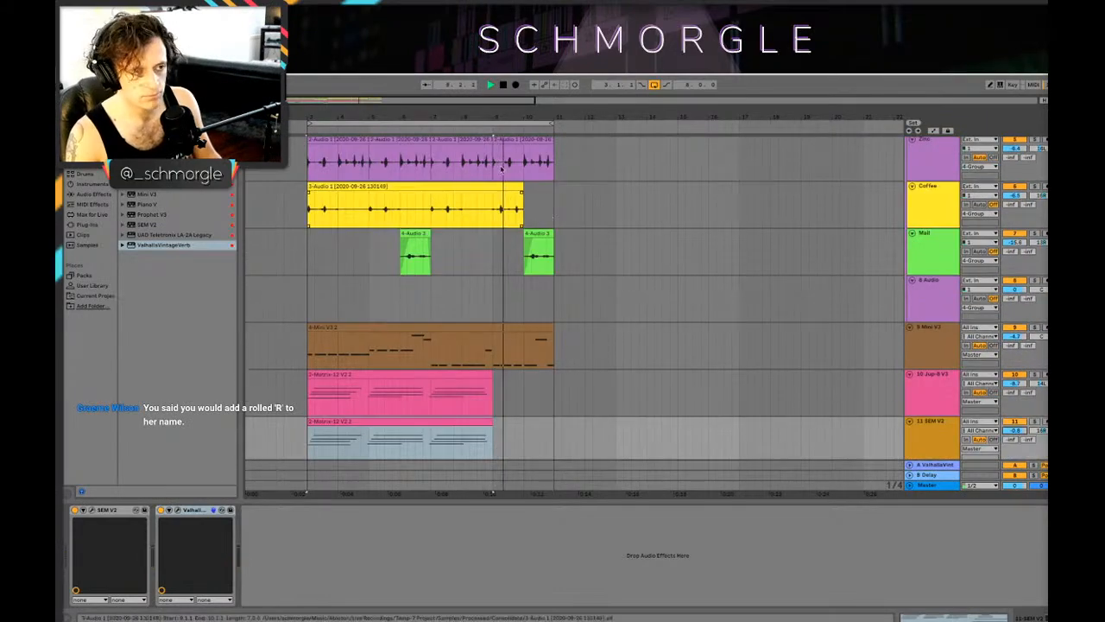
pyautogui.moveTo(472, 114); pyautogui.dragTo(471, 100)
pyautogui.scroll(-8, 441, 249)
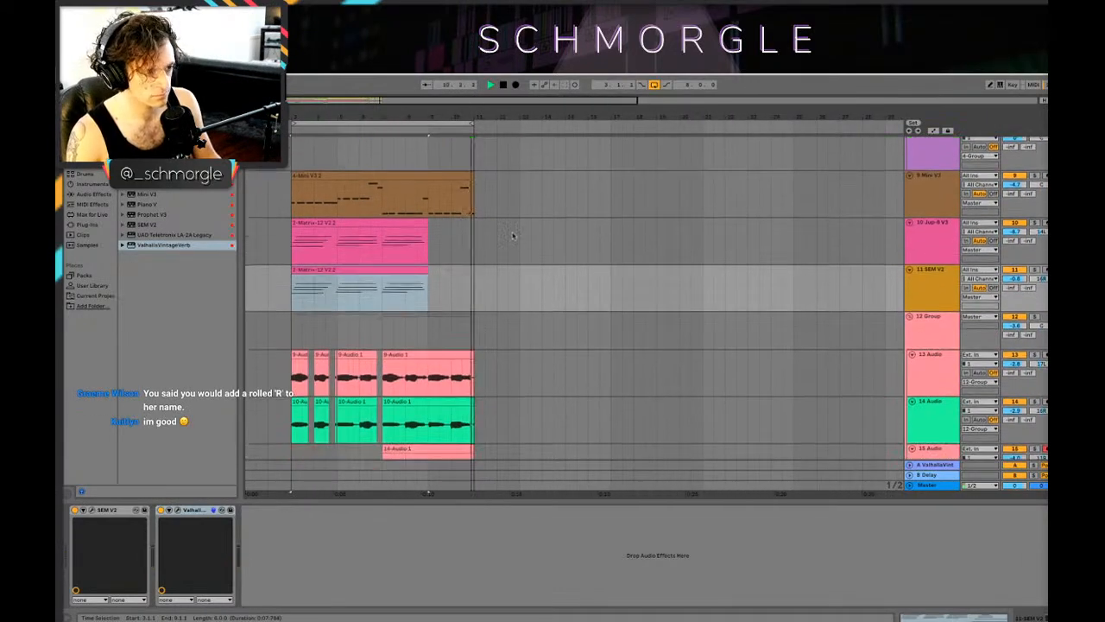
pyautogui.moveTo(1014, 270); pyautogui.dragTo(1014, 280)
pyautogui.moveTo(414, 115); pyautogui.dragTo(452, 124)
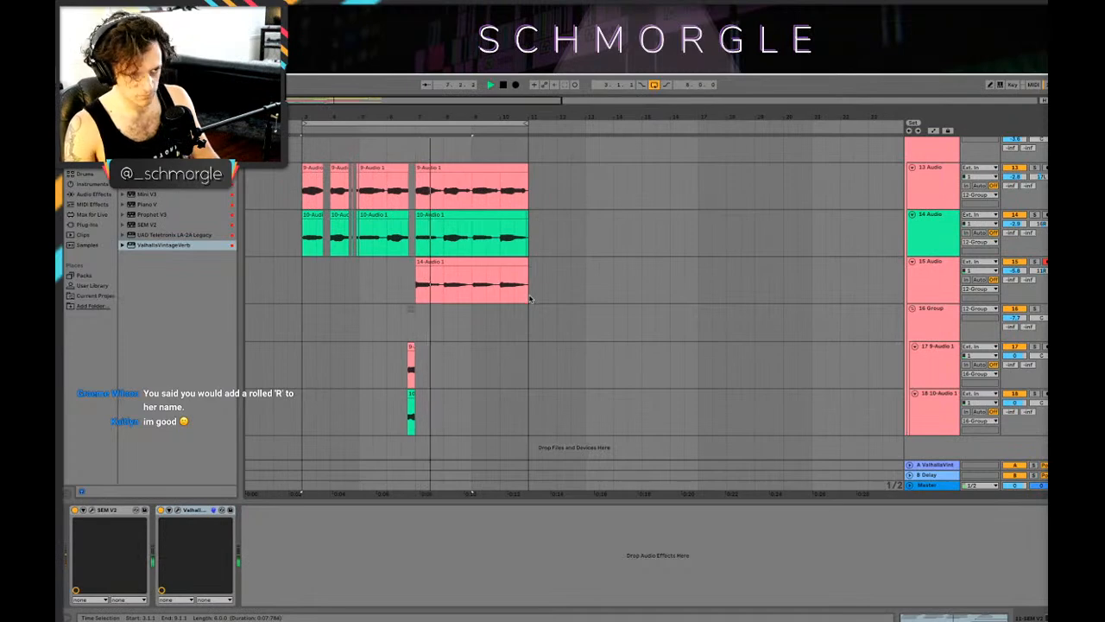
pyautogui.scroll(8, 917, 289)
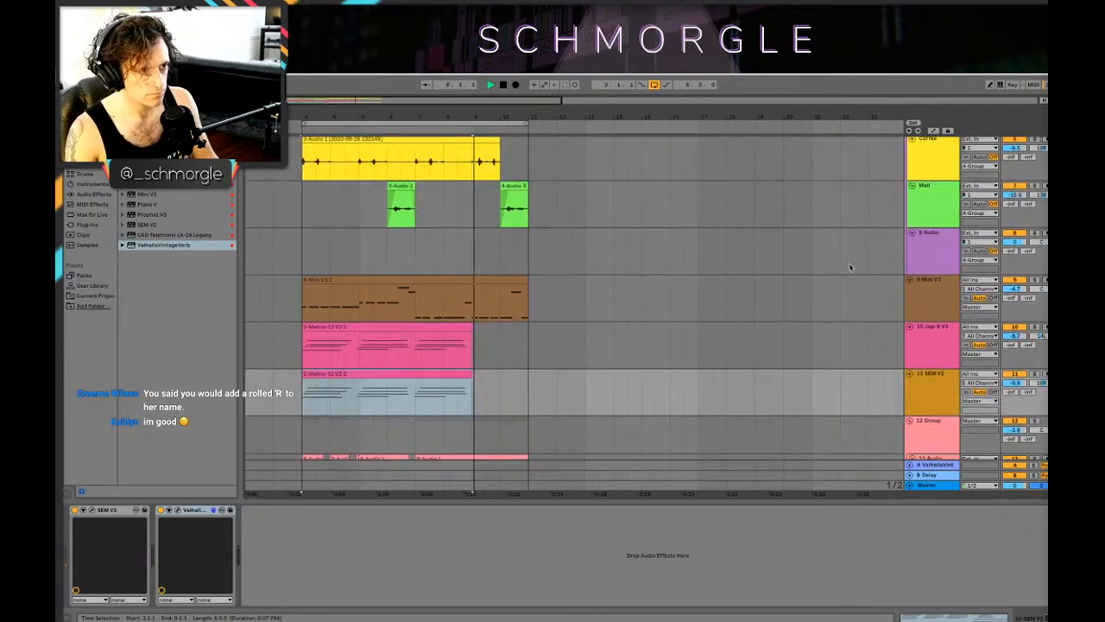
pyautogui.click(917, 289)
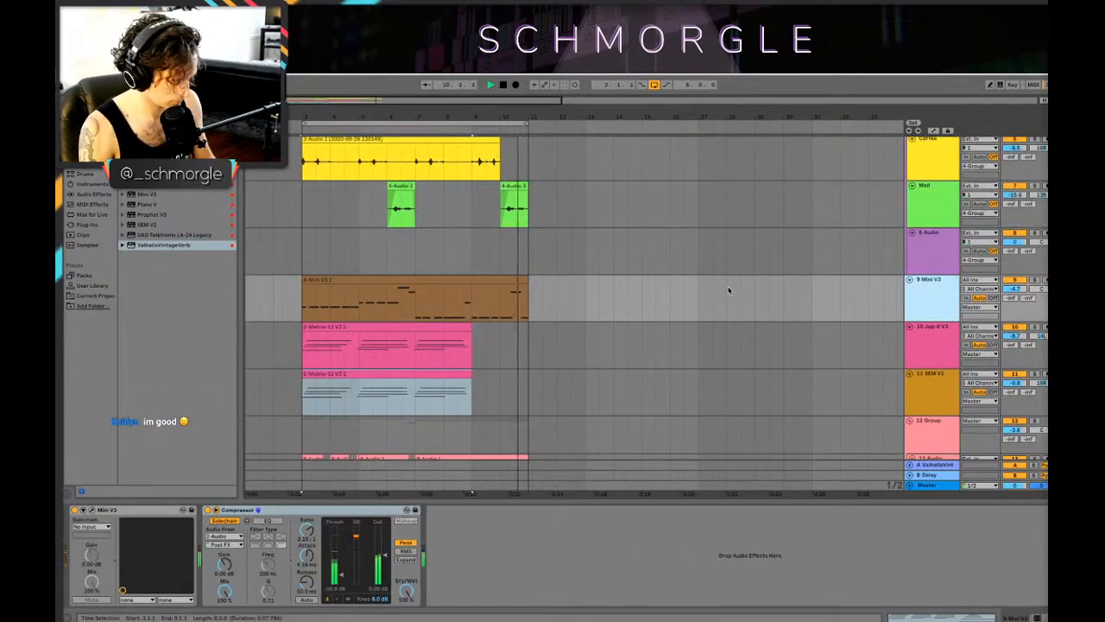
pyautogui.hotkey('ctrl', 't')
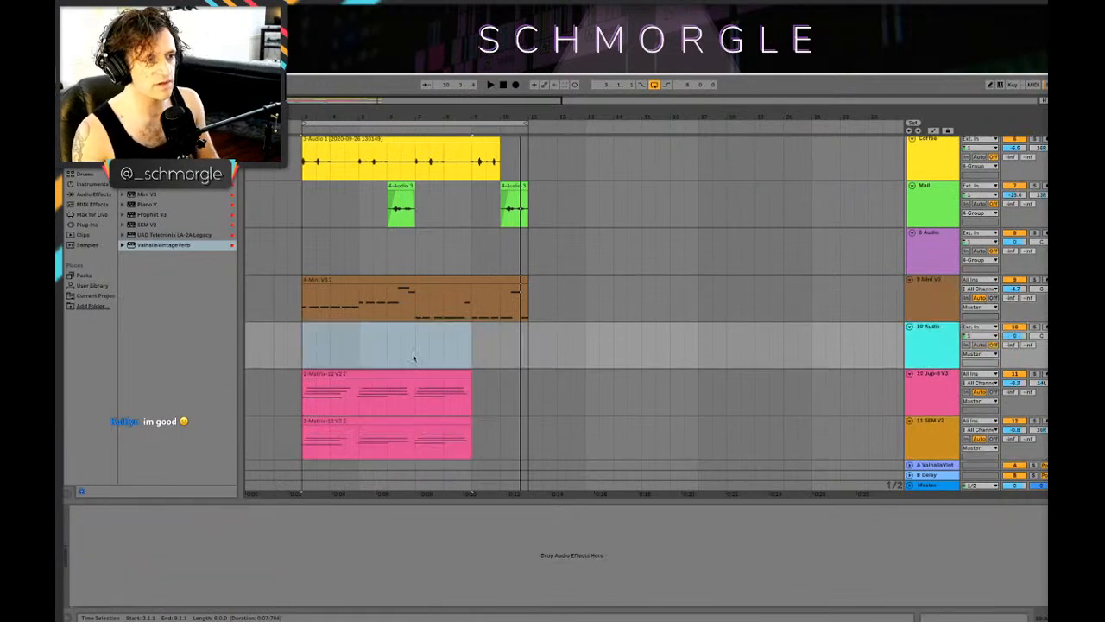
pyautogui.click(416, 356)
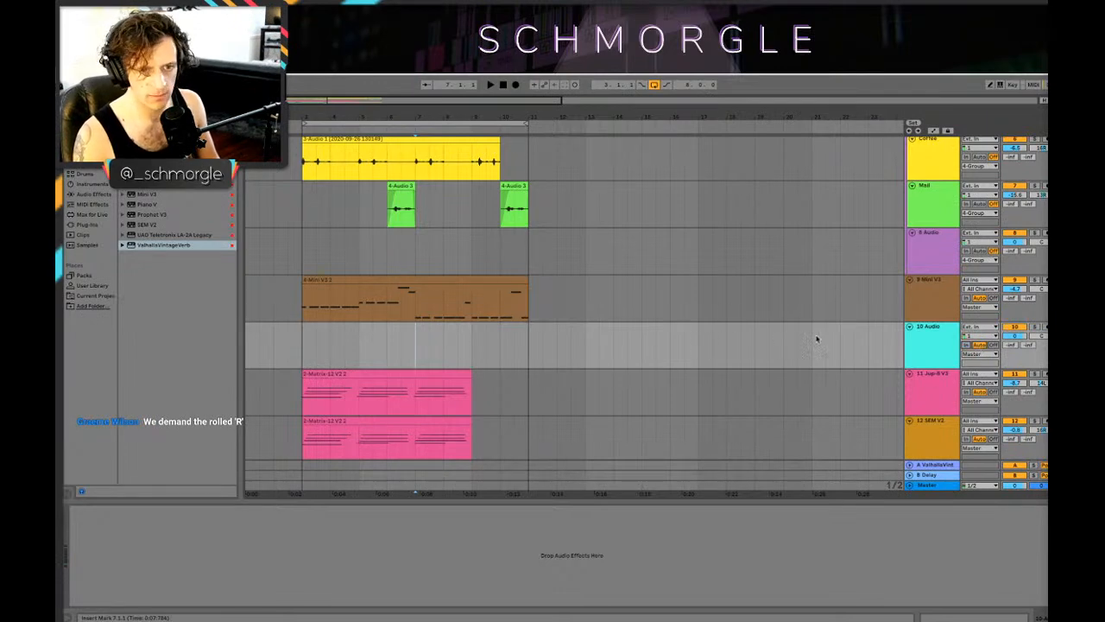
pyautogui.click(921, 349)
pyautogui.press('Delete')
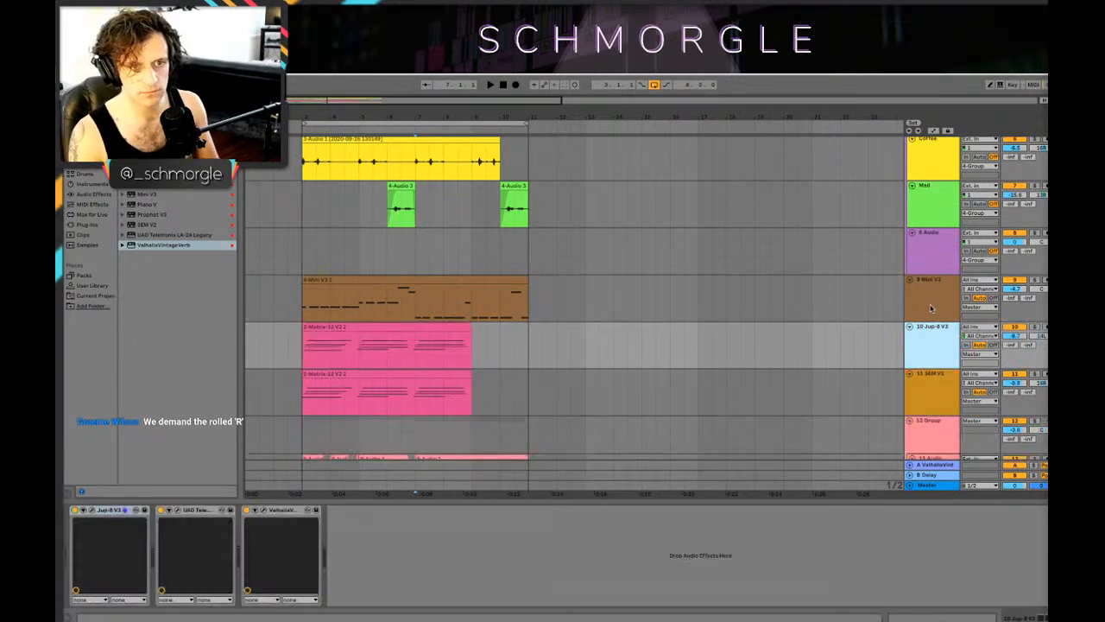
pyautogui.click(930, 308)
pyautogui.hotkey('ctrl', 'z')
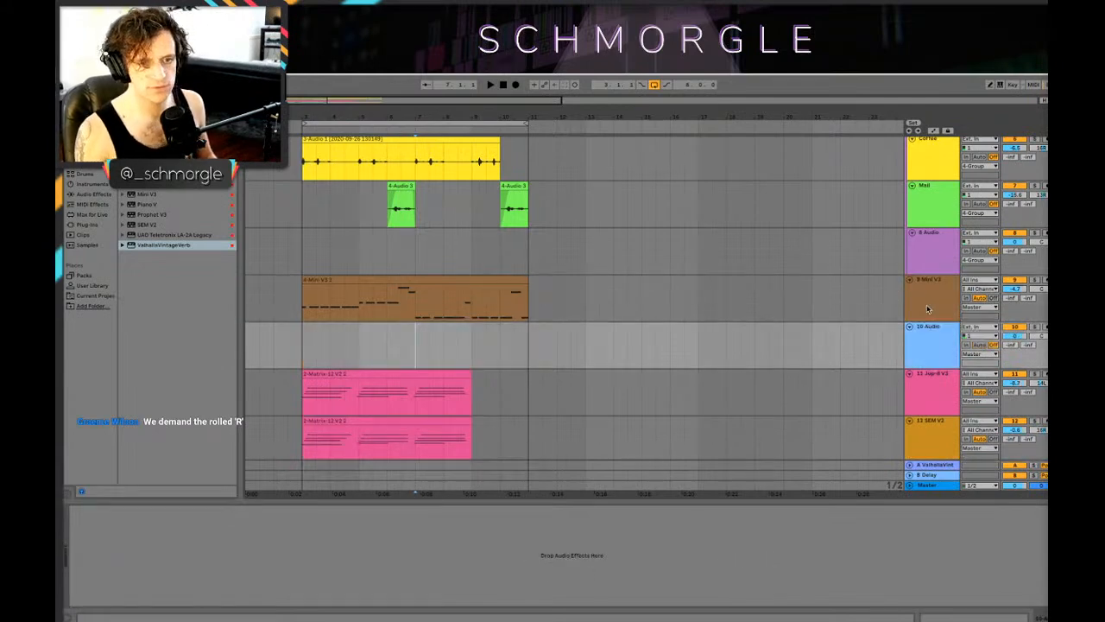
pyautogui.press('Delete')
# Step: Insert a MIDI track below the existing Mini V3 track and load another Mini V3 synth on it
pyautogui.click(930, 309)
pyautogui.hotkey('ctrl', 'shift', 't')
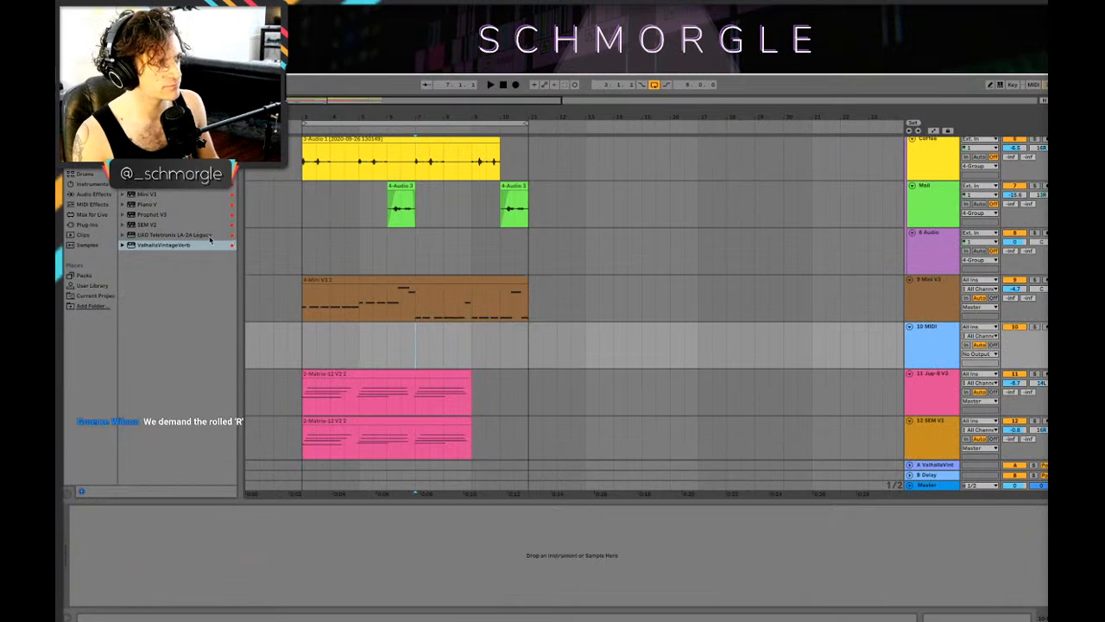
pyautogui.moveTo(152, 195); pyautogui.dragTo(953, 322)
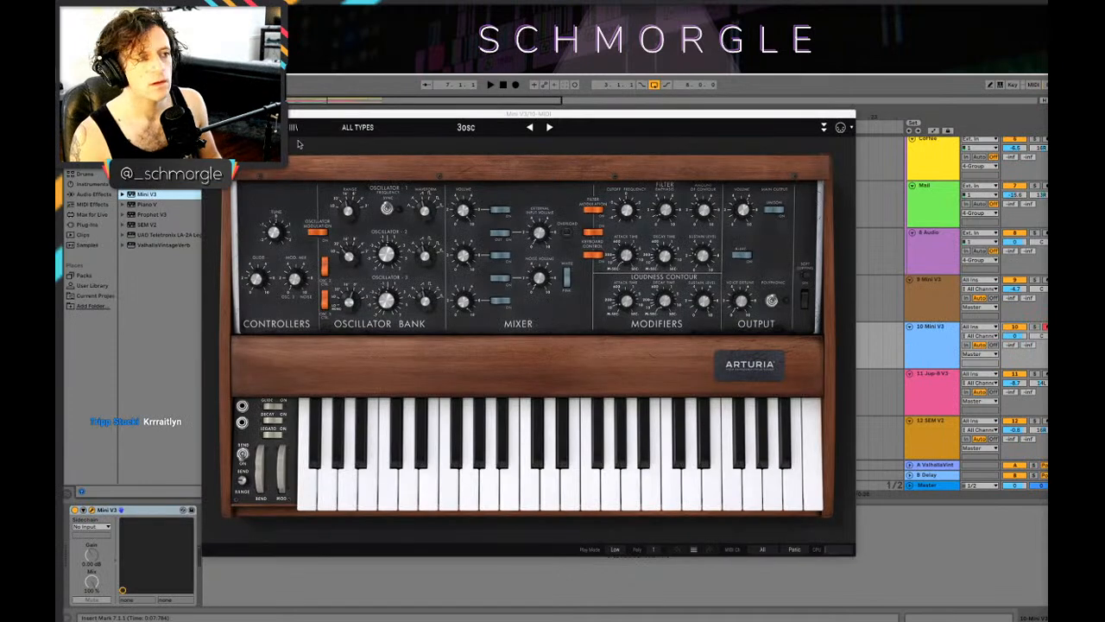
# Step: Filter the Mini V3 presets by the Bass type, load the Basso preset and lower the new track's volume
pyautogui.click(293, 127)
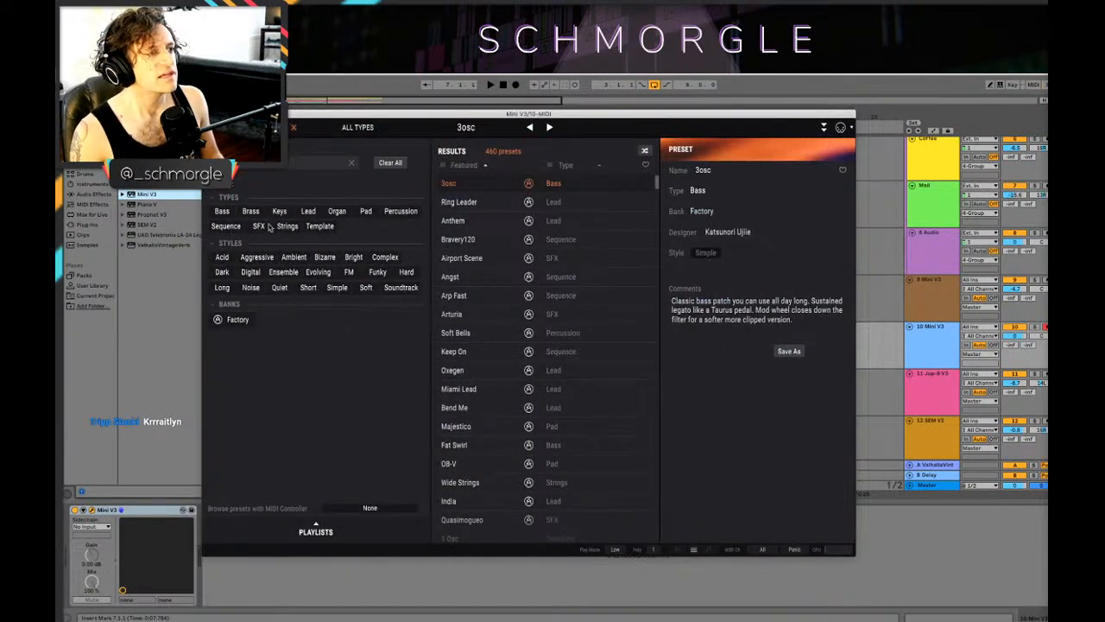
pyautogui.click(222, 211)
pyautogui.click(457, 347)
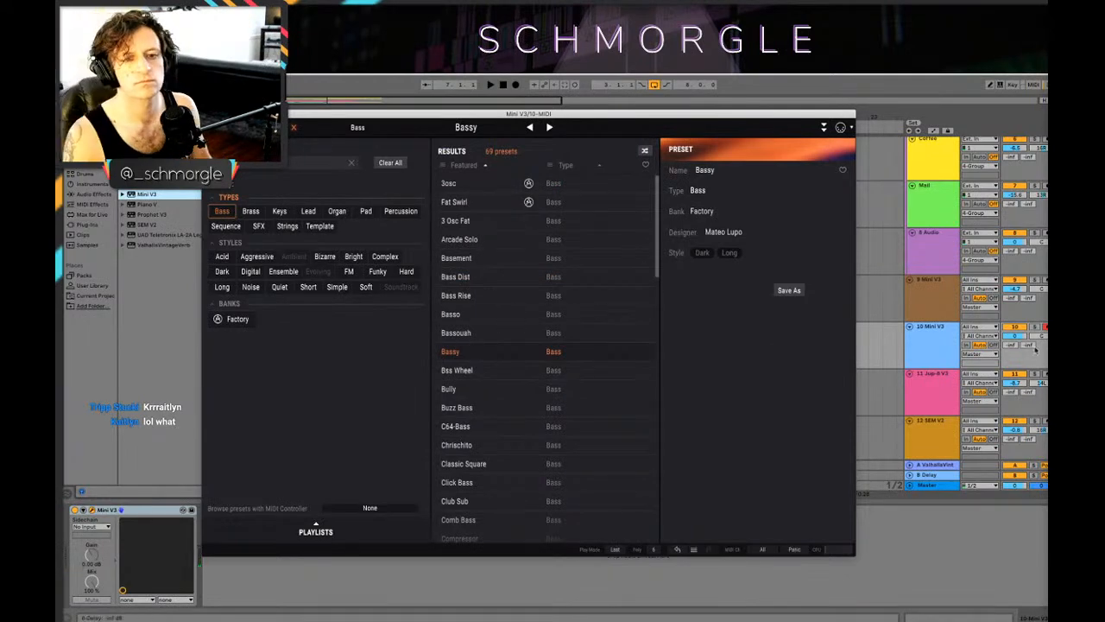
pyautogui.moveTo(1017, 336); pyautogui.dragTo(1017, 339)
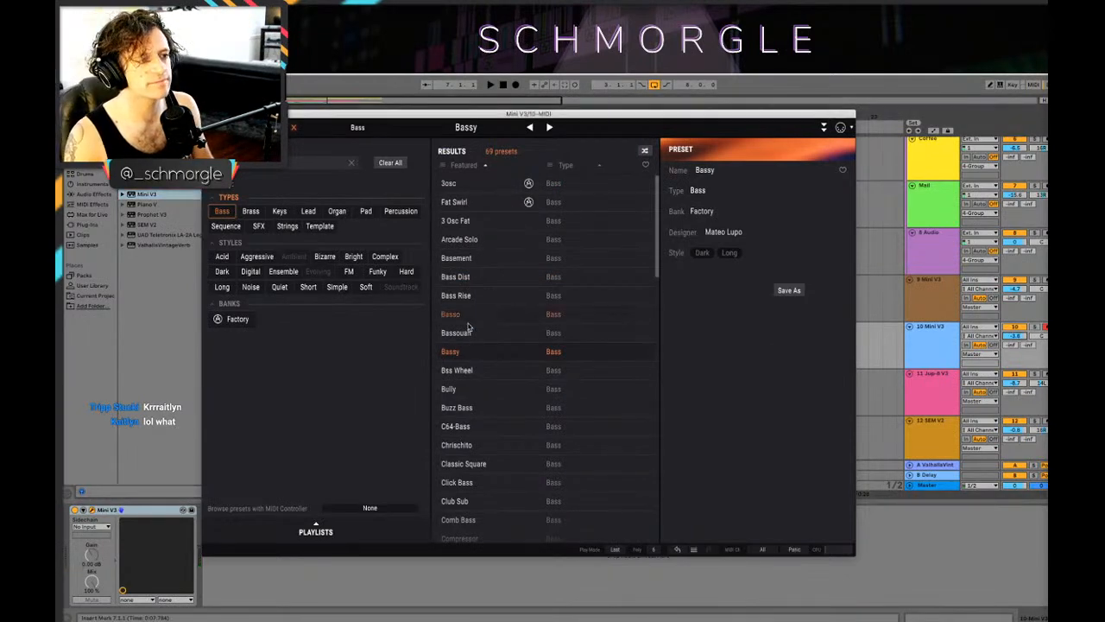
pyautogui.press('Up')
pyautogui.press('Up')
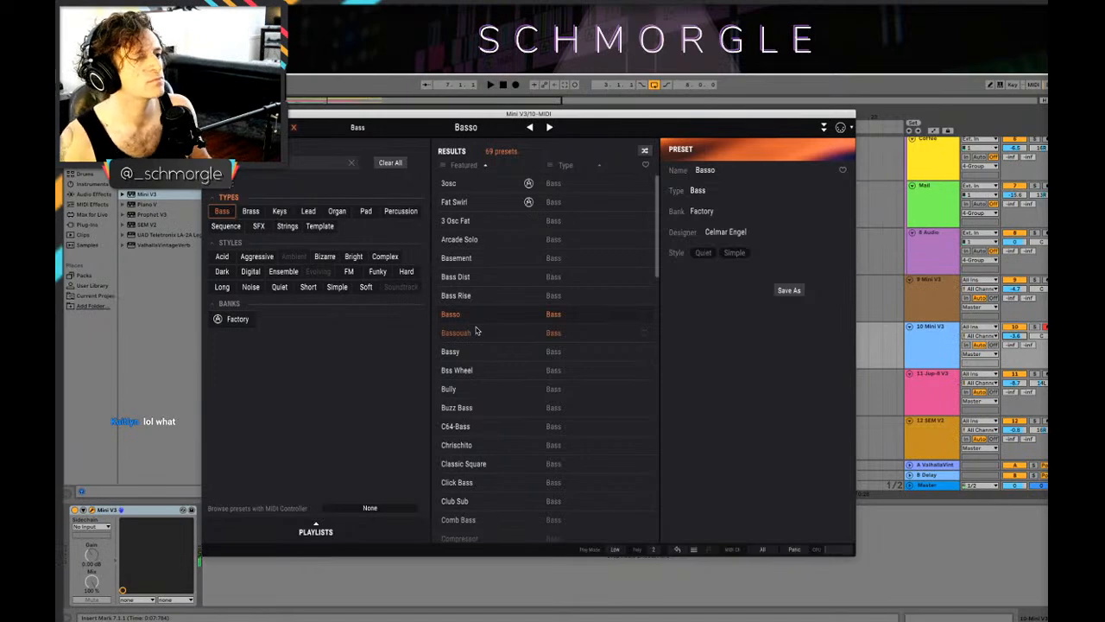
pyautogui.click(293, 127)
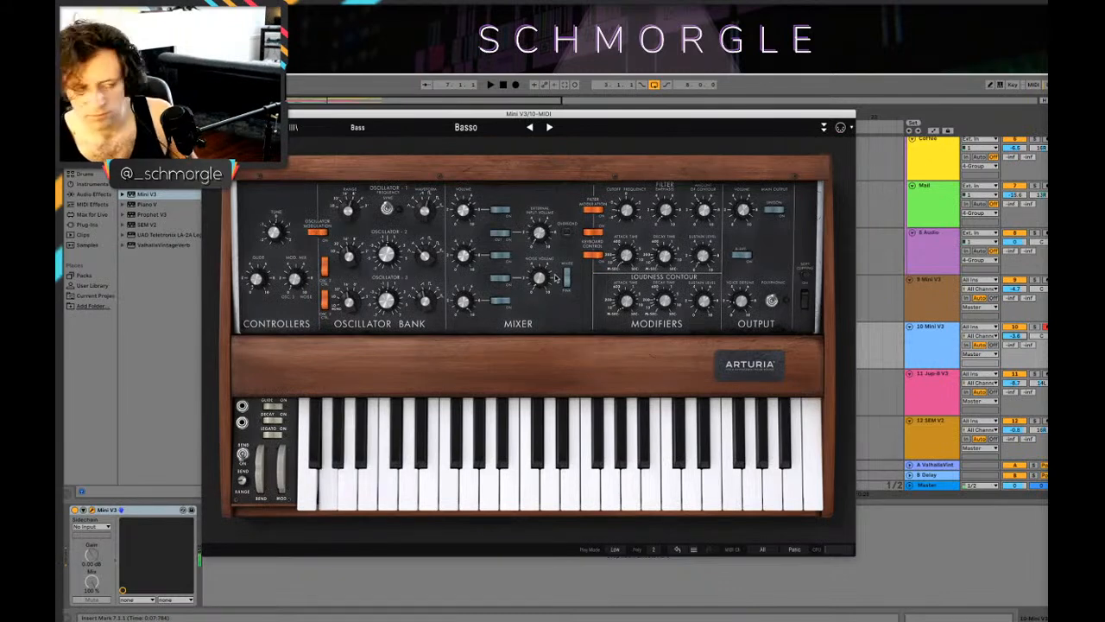
# Step: Lower the filter's cutoff frequency slightly on the Basso patch and close the synth editor
pyautogui.moveTo(627, 209)
pyautogui.mouseDown()
pyautogui.moveTo(627, 198)
pyautogui.moveTo(627, 216)
pyautogui.mouseUp()
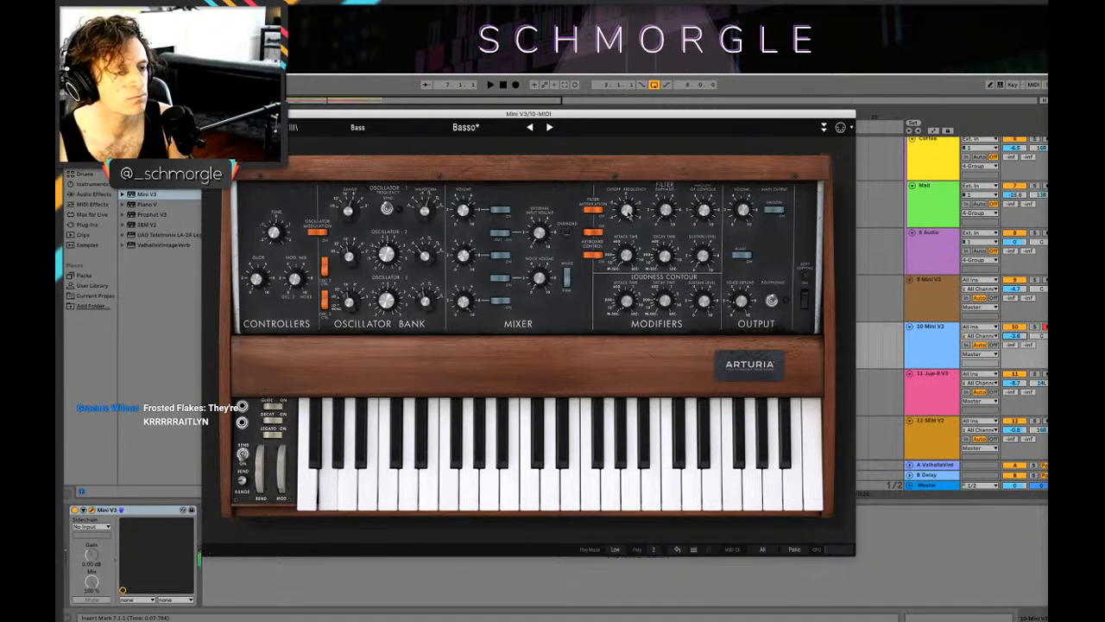
pyautogui.moveTo(627, 210); pyautogui.dragTo(627, 215)
pyautogui.press('super+w')
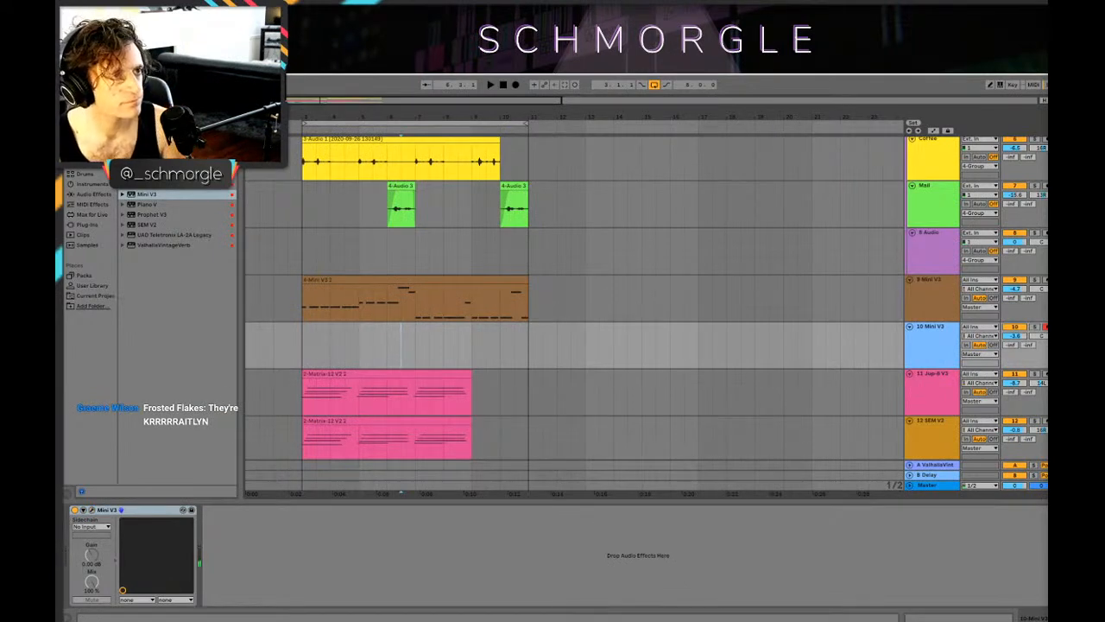
pyautogui.click(503, 85)
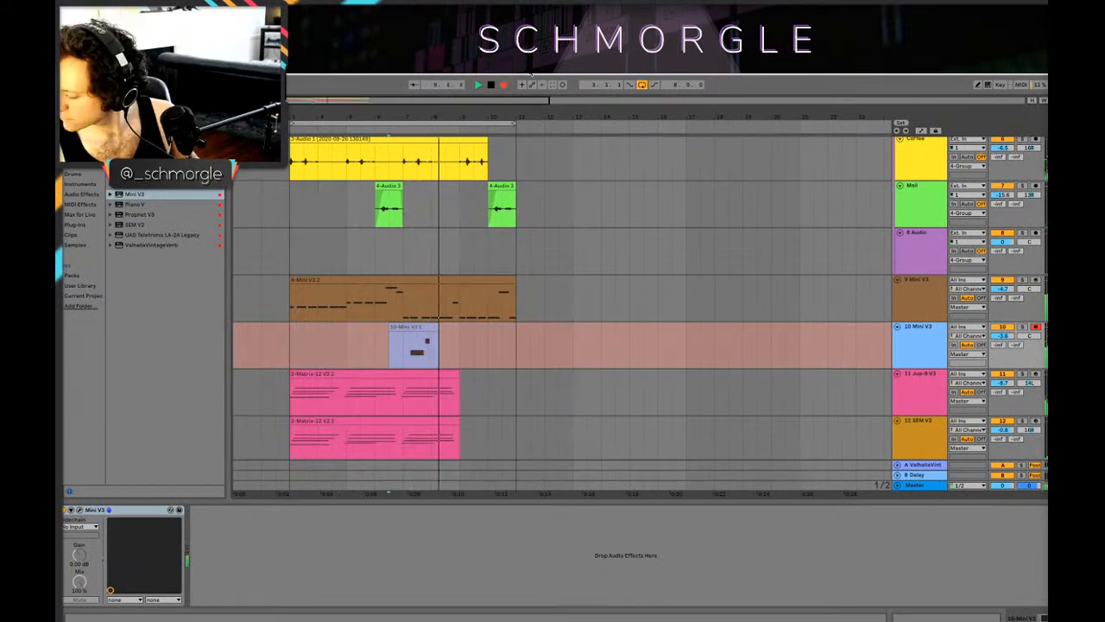
pyautogui.press('space')
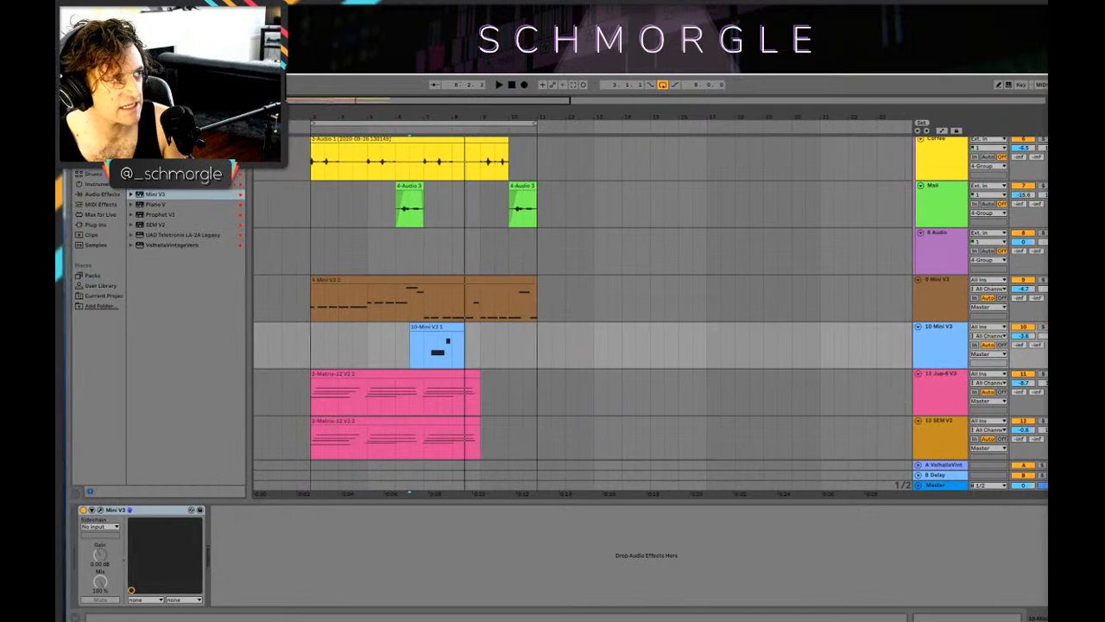
pyautogui.hotkey('ctrl', 'z')
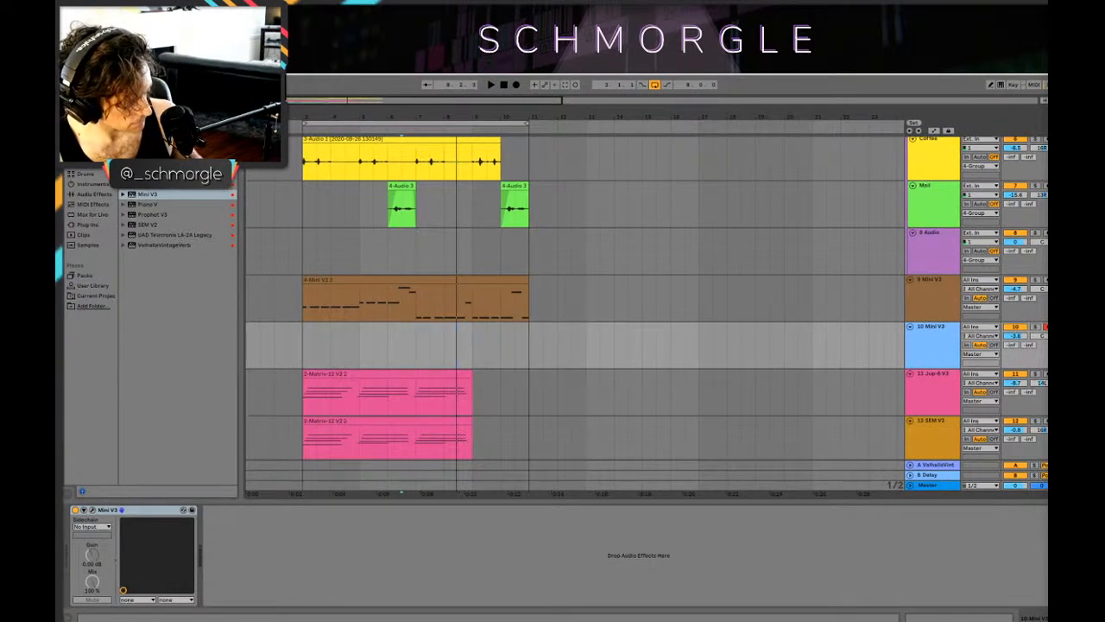
# Step: Record a sustained bass note on the new Mini V3 track, starting the take from bar 6
pyautogui.click(390, 252)
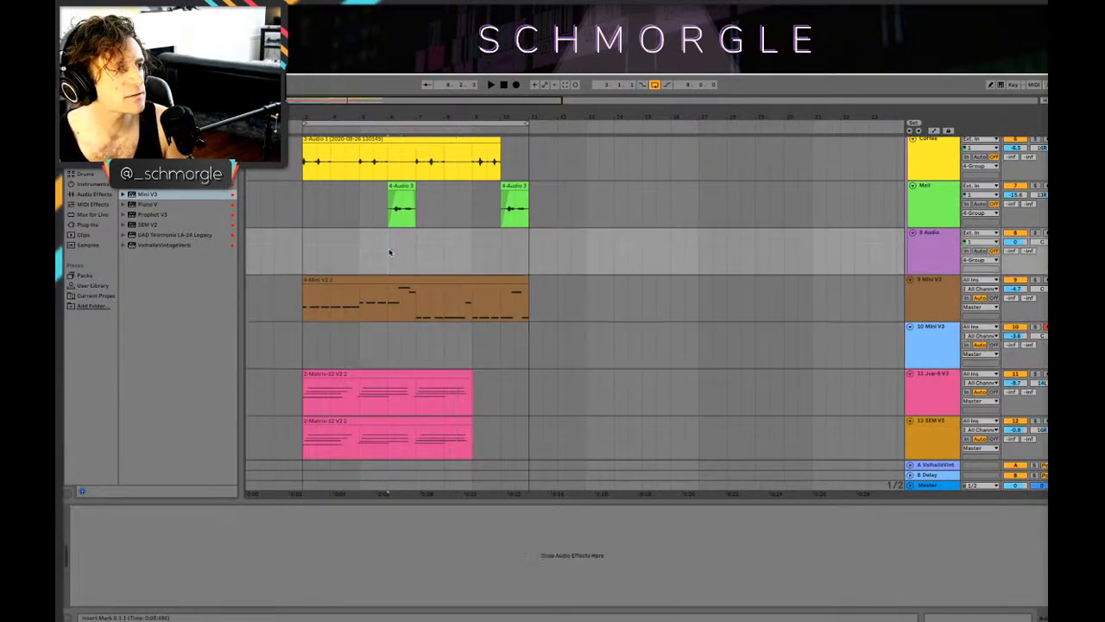
pyautogui.click(515, 85)
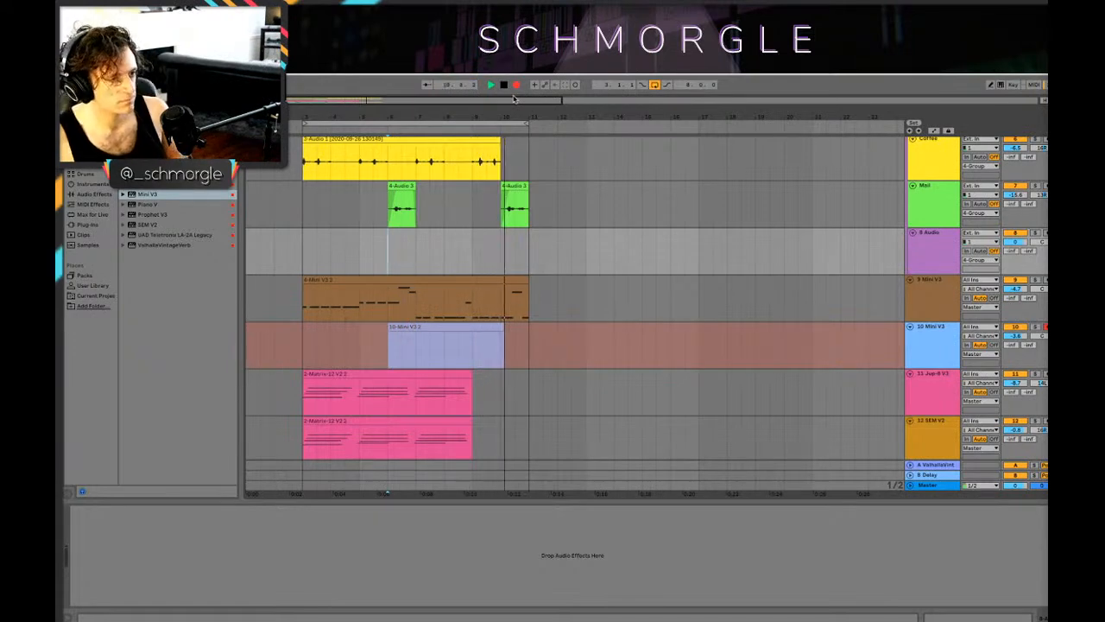
pyautogui.press('space')
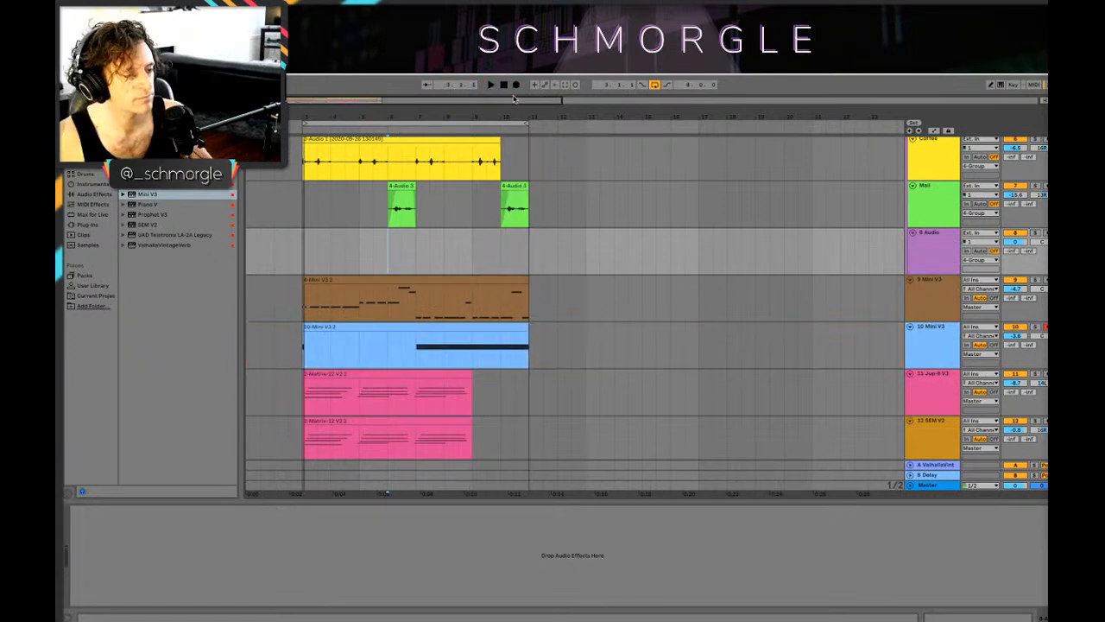
# Step: Trim the recorded bass clip's start to bar 6 and align its A1 note with the grid
pyautogui.doubleClick(515, 350)
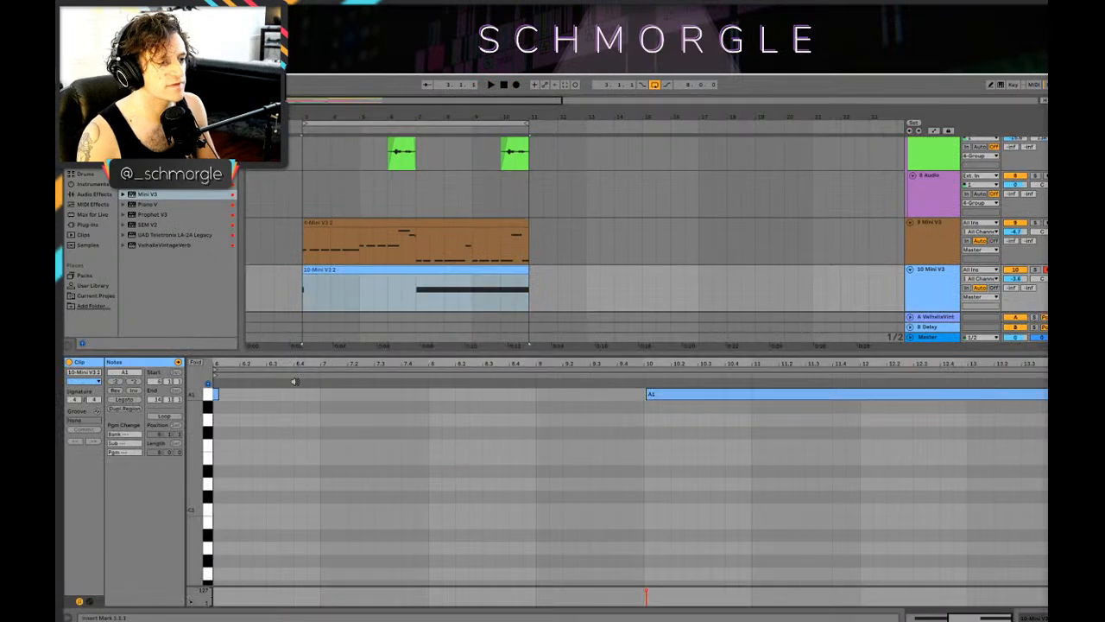
pyautogui.moveTo(304, 269); pyautogui.dragTo(388, 269)
pyautogui.click(572, 532)
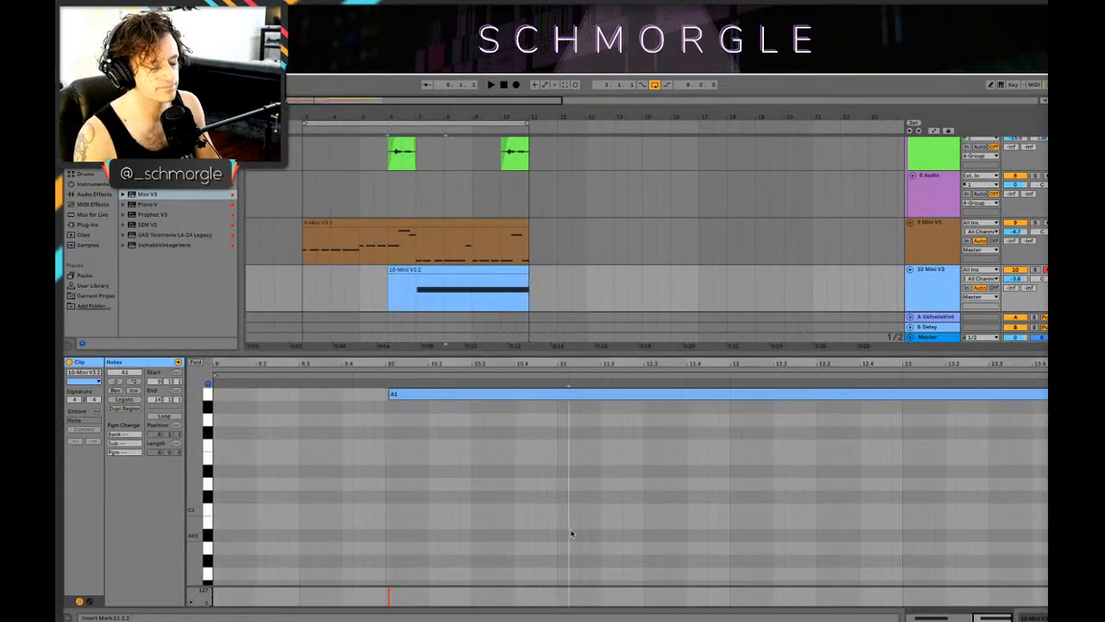
pyautogui.press('super+a')
# Step: Lower the new Mini V3 track's volume to -6.7 dB while the loop plays
pyautogui.press('space')
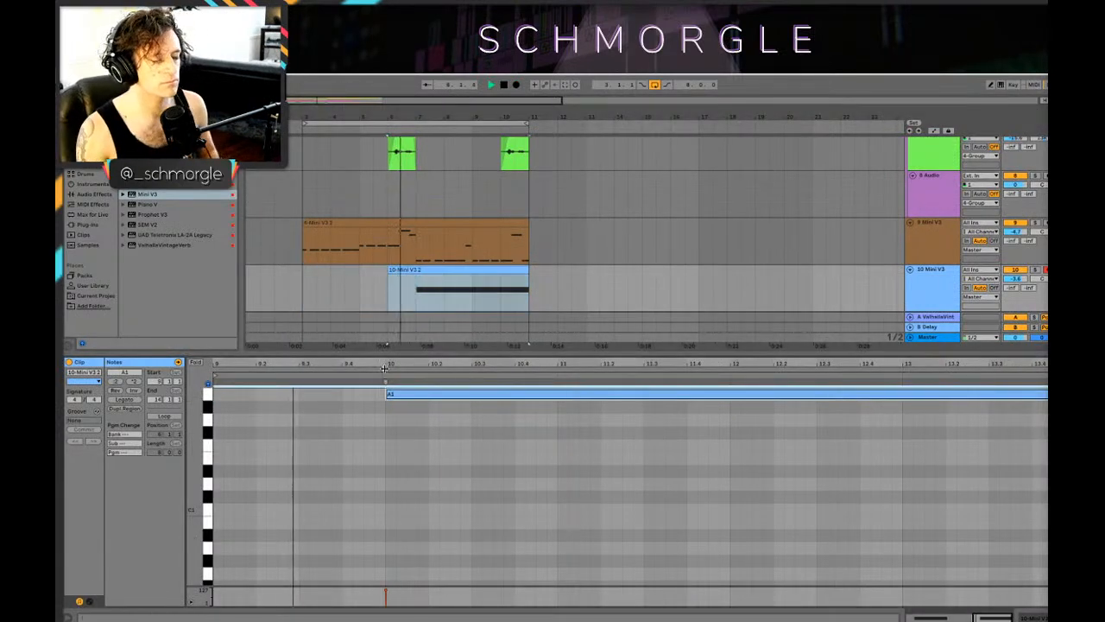
pyautogui.click(931, 285)
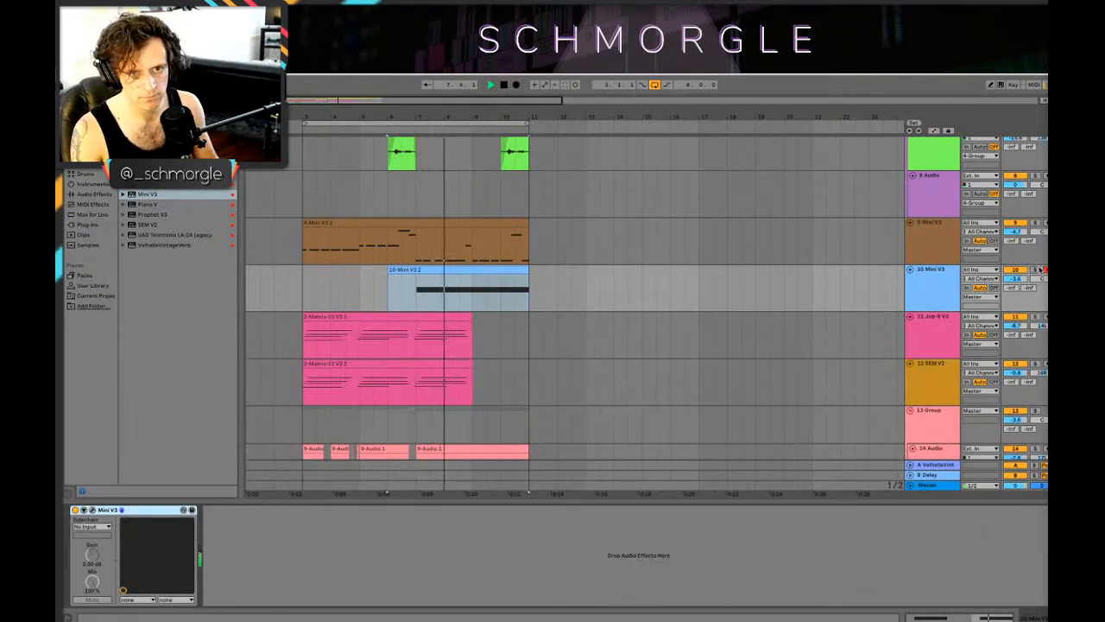
pyautogui.press('a')
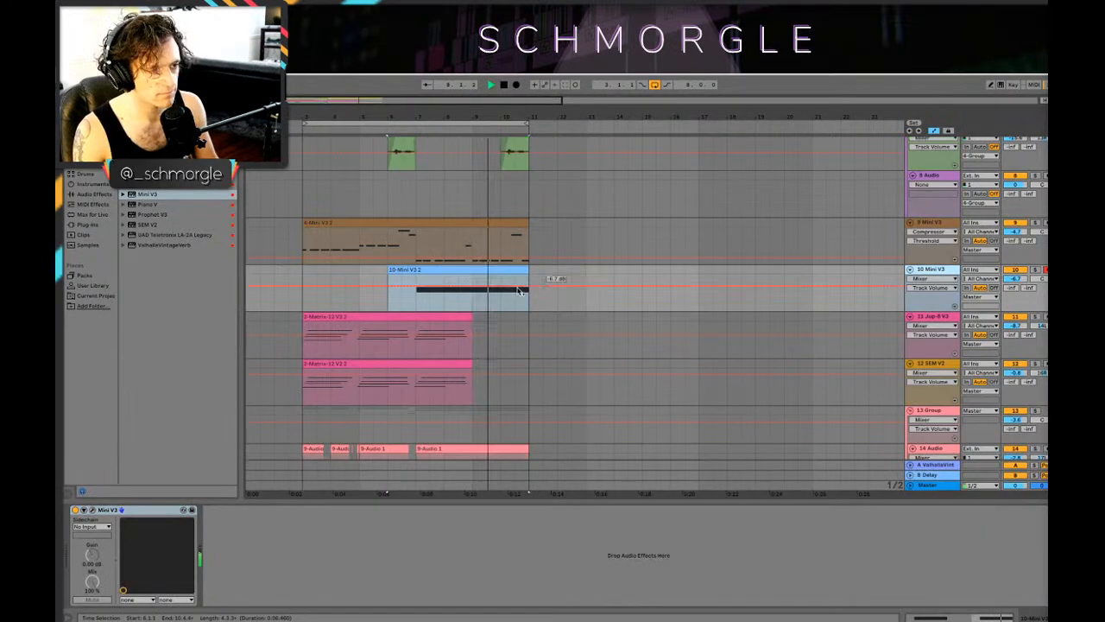
# Step: Delete the short E3 note among the A2 notes in the track 9 Mini V3 clip and play the result
pyautogui.doubleClick(464, 226)
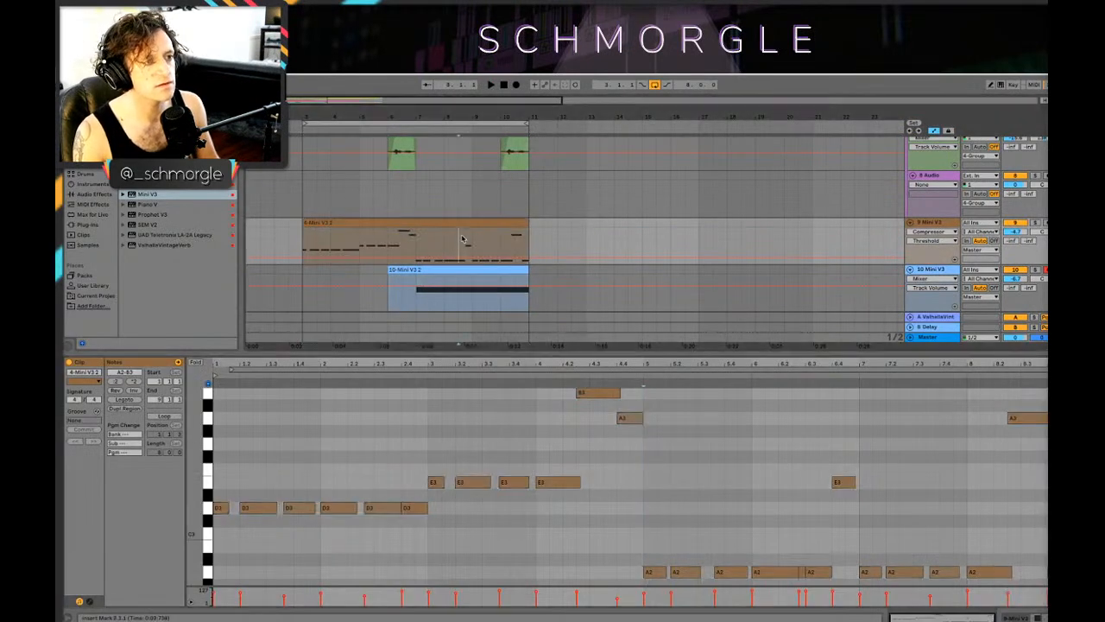
pyautogui.doubleClick(839, 486)
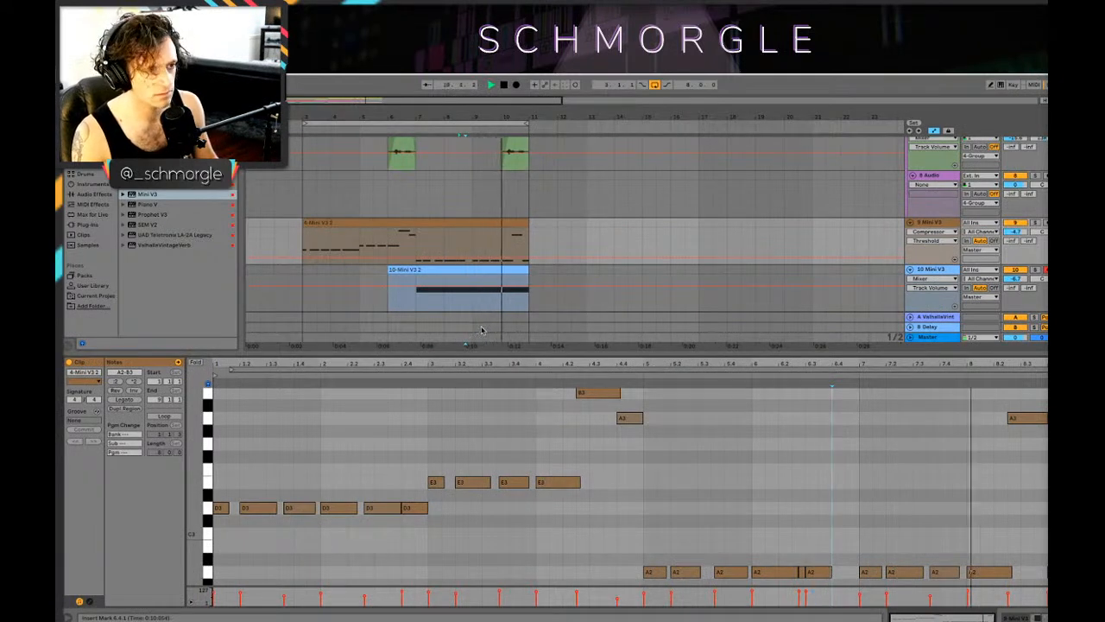
pyautogui.hotkey('shift', 'Tab')
pyautogui.press('space')
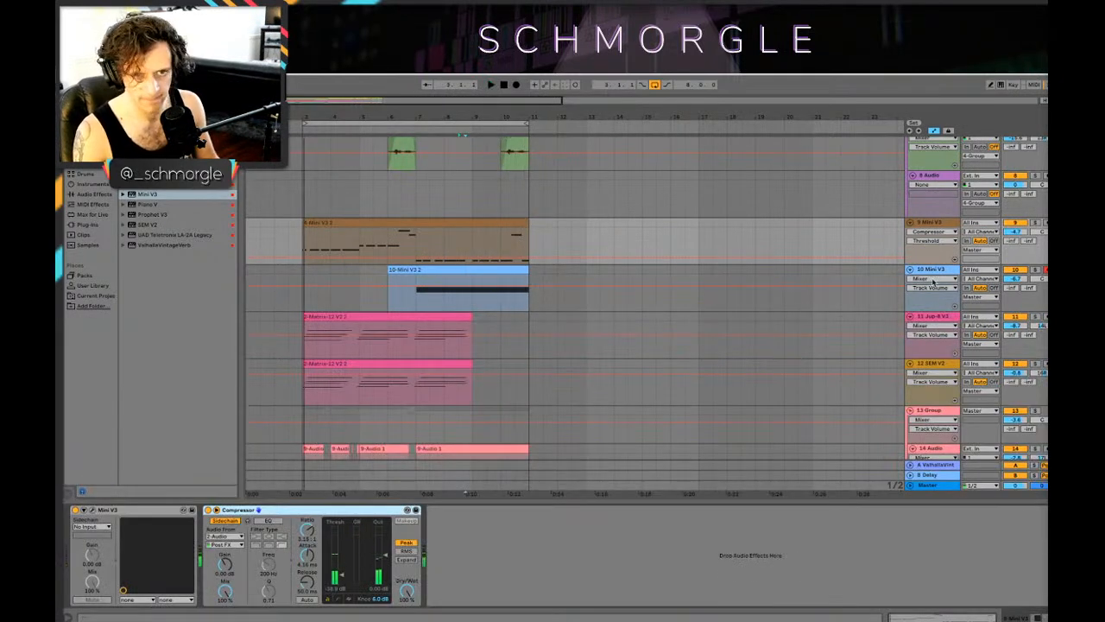
# Step: Open the Basso synth on track 10, move its window clear of the clips and show the filter cutoff's automation
pyautogui.press('a')
pyautogui.click(932, 275)
pyautogui.press('space')
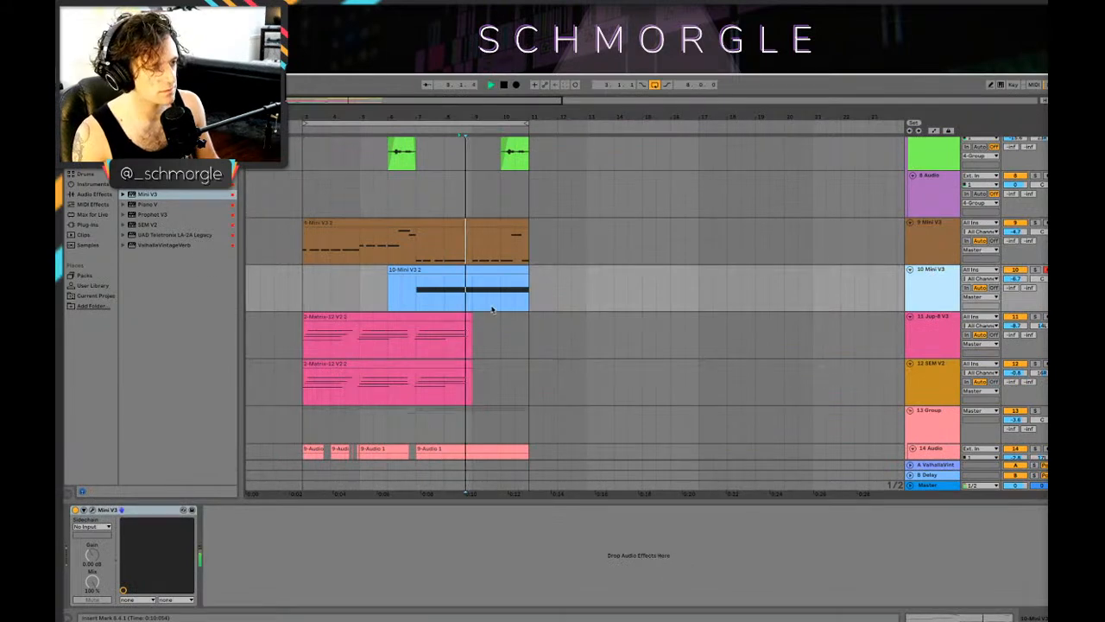
pyautogui.click(394, 294)
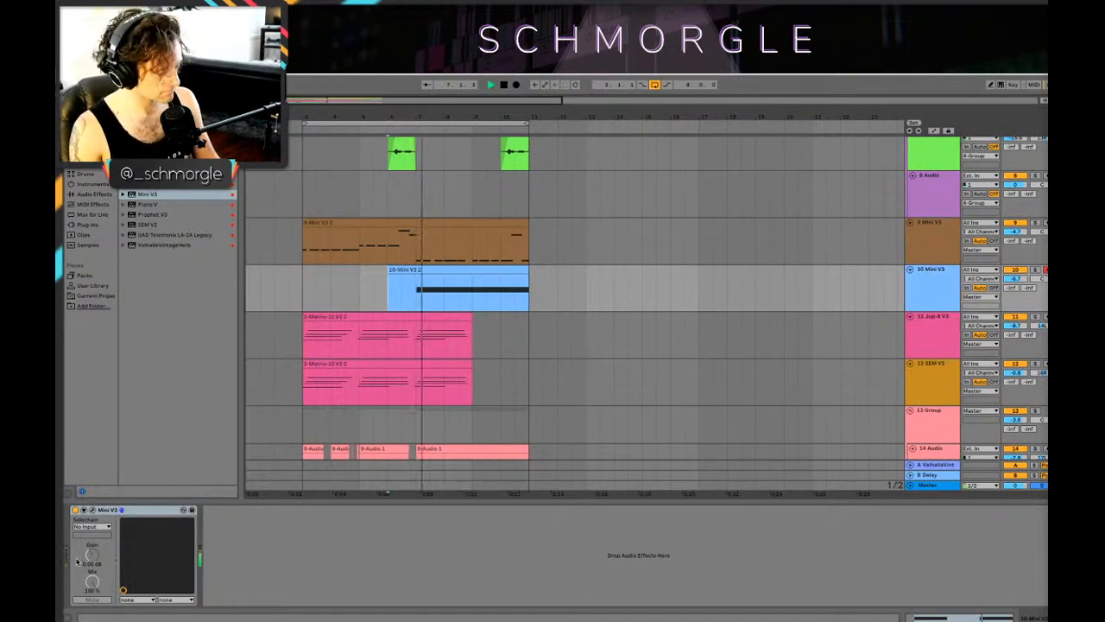
pyautogui.click(92, 510)
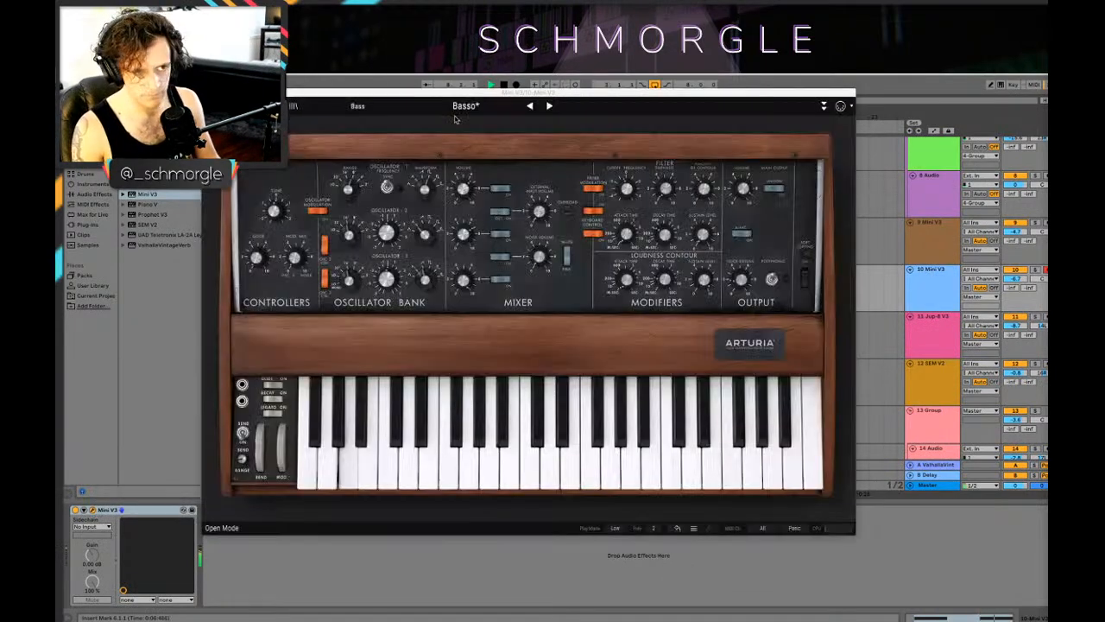
pyautogui.moveTo(572, 96); pyautogui.dragTo(866, 322)
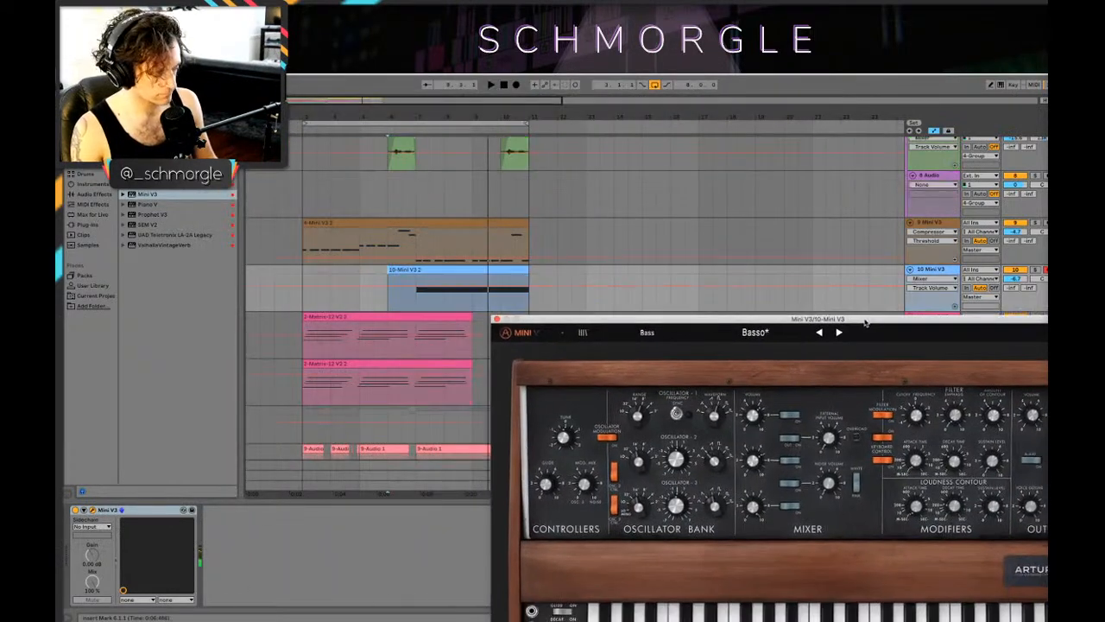
pyautogui.click(918, 415)
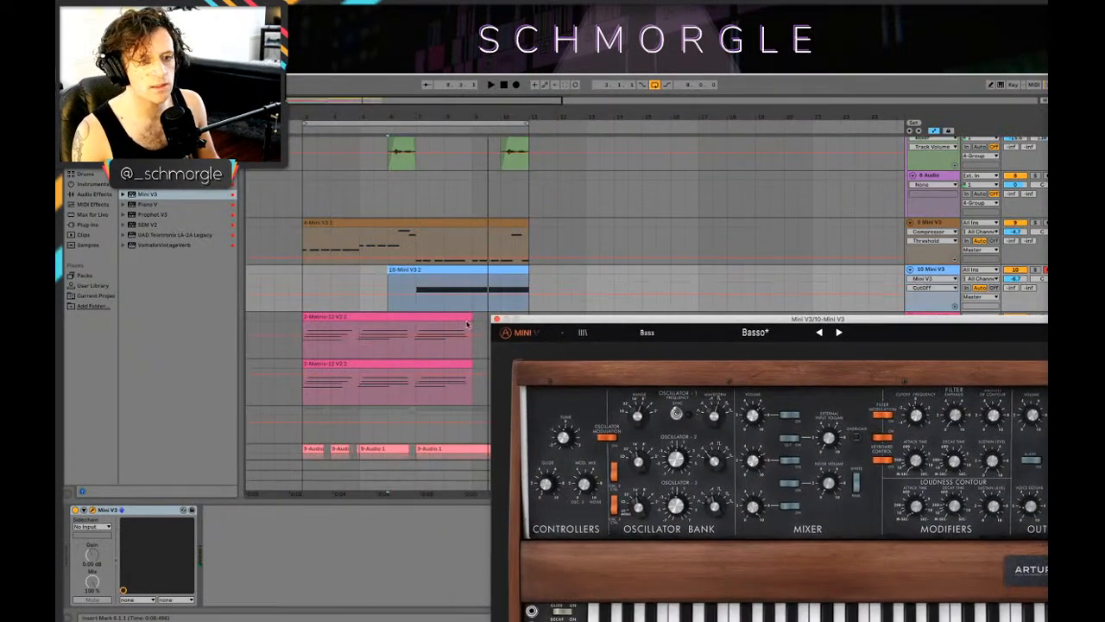
# Step: Draw a cutoff automation dip at the sustained note's start in bar 7, rising again after it, and play it
pyautogui.click(411, 294)
pyautogui.moveTo(421, 300); pyautogui.dragTo(436, 294)
pyautogui.press('space')
pyautogui.click(416, 296)
pyautogui.press('space')
pyautogui.press('space')
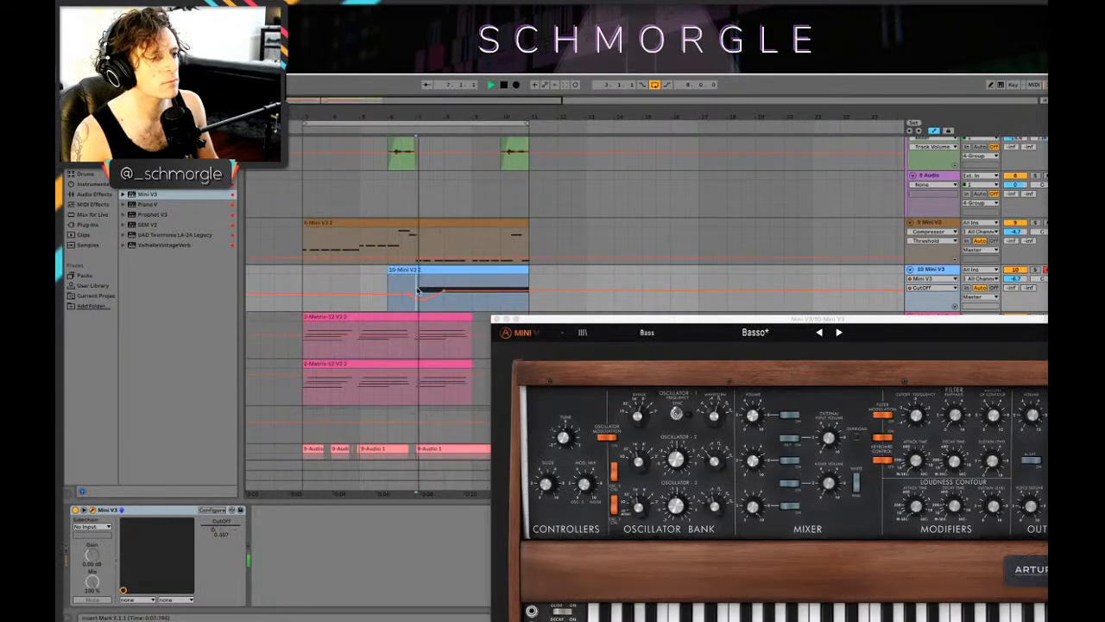
# Step: Reshape the cutoff automation into a ramp from about 0.31 at bar 7 up to its peak at 7.3
pyautogui.press('space')
pyautogui.moveTo(454, 116)
pyautogui.mouseDown()
pyautogui.moveTo(498, 164)
pyautogui.moveTo(502, 249)
pyautogui.mouseUp()
pyautogui.moveTo(543, 292); pyautogui.dragTo(402, 300)
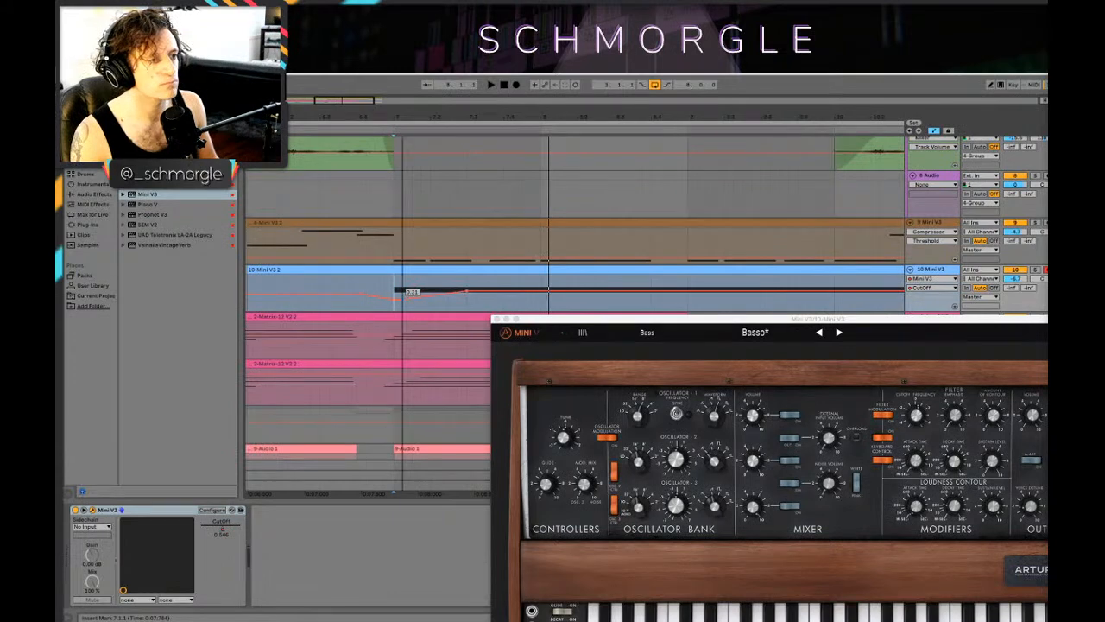
pyautogui.press('space')
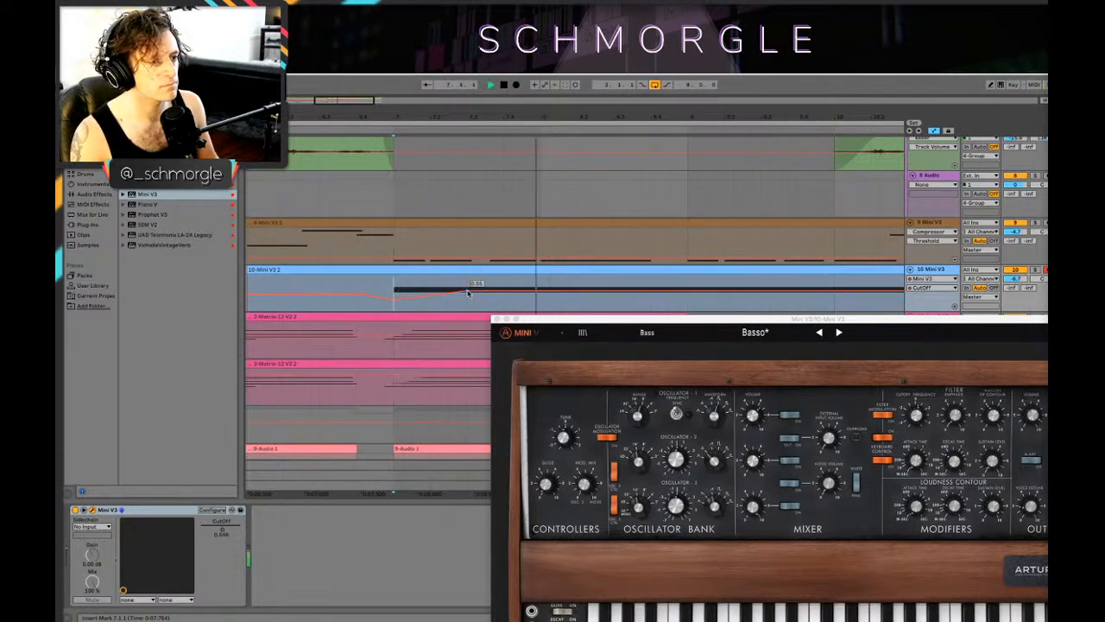
pyautogui.moveTo(467, 294)
pyautogui.mouseDown()
pyautogui.moveTo(477, 291)
pyautogui.moveTo(466, 291)
pyautogui.mouseUp()
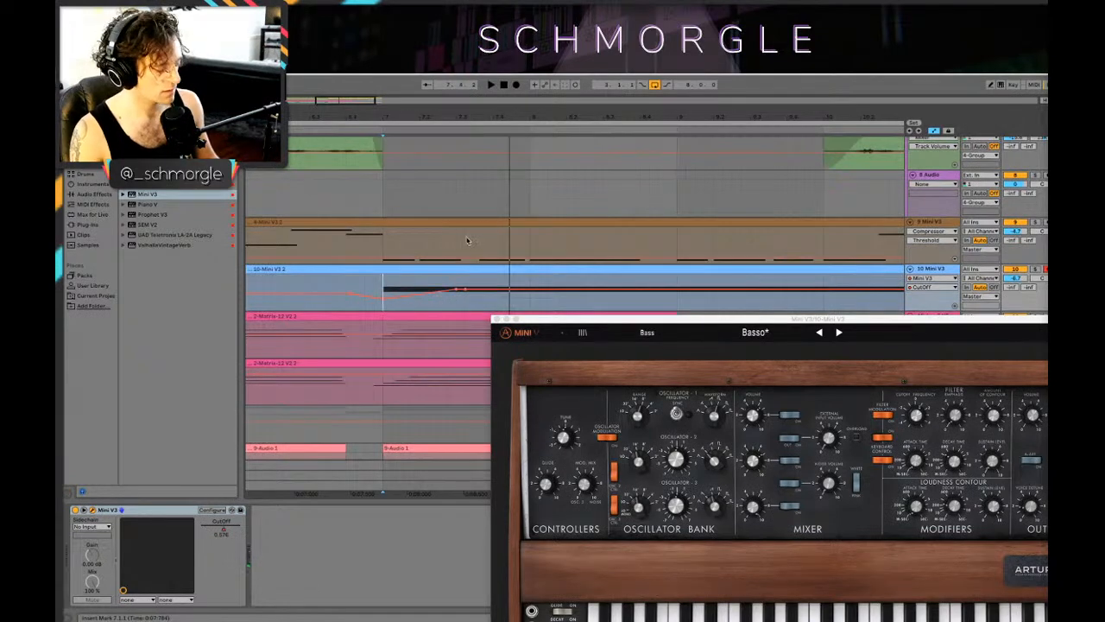
# Step: Duplicate the half-bar bass section from 7.1 to 7.3 three times up to bar 9 and play it
pyautogui.press('a')
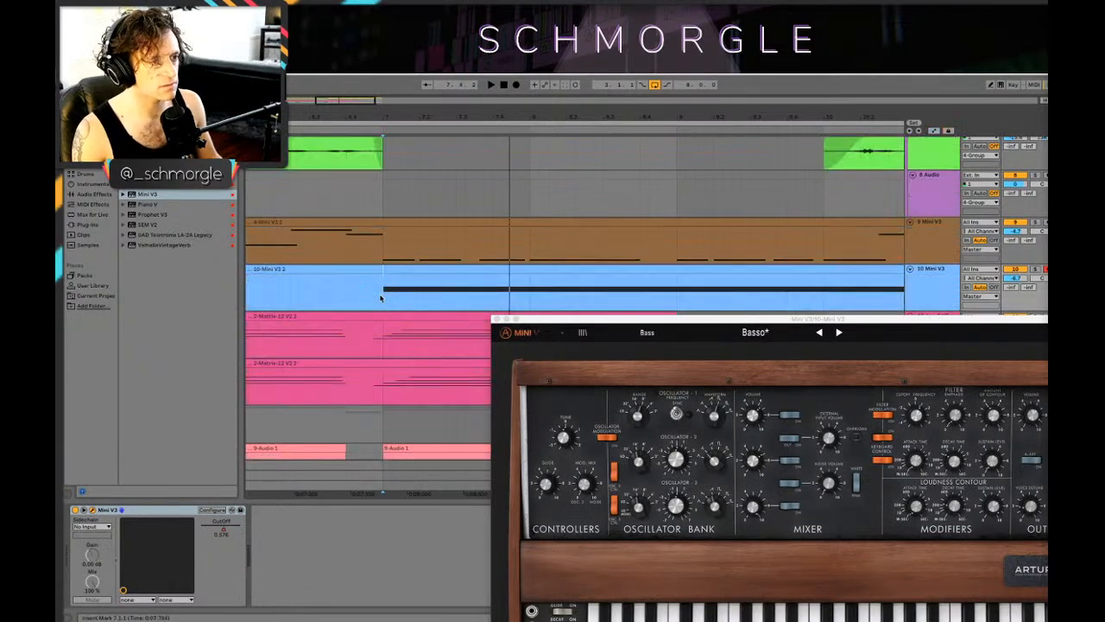
pyautogui.moveTo(383, 294)
pyautogui.mouseDown()
pyautogui.moveTo(462, 300)
pyautogui.moveTo(493, 284)
pyautogui.moveTo(516, 290)
pyautogui.moveTo(506, 289)
pyautogui.mouseUp()
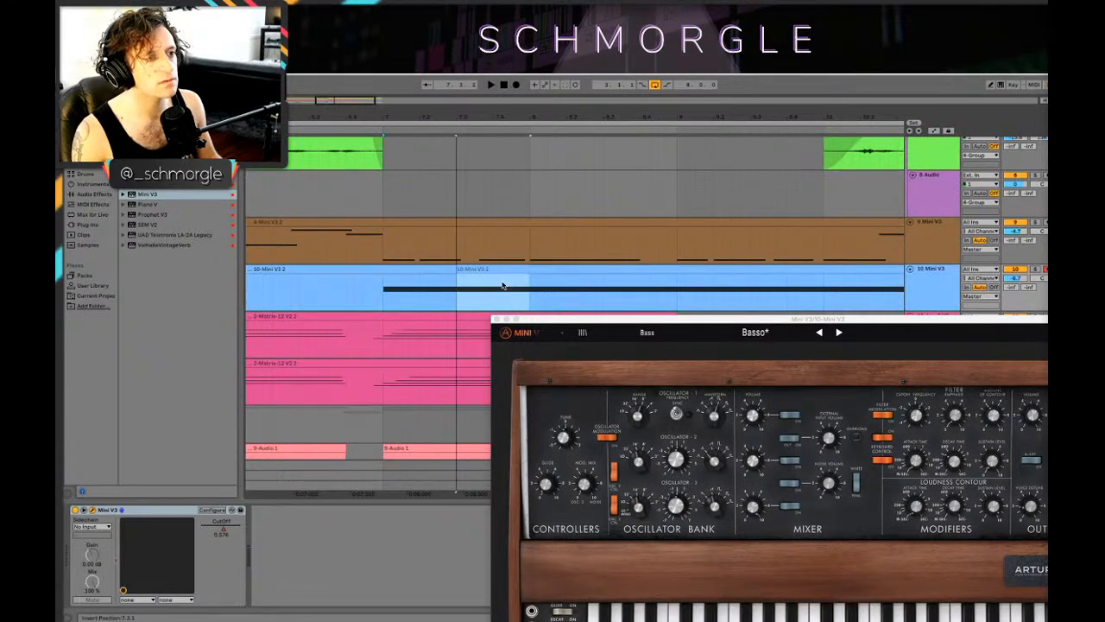
pyautogui.press('super+e')
pyautogui.press('super+d')
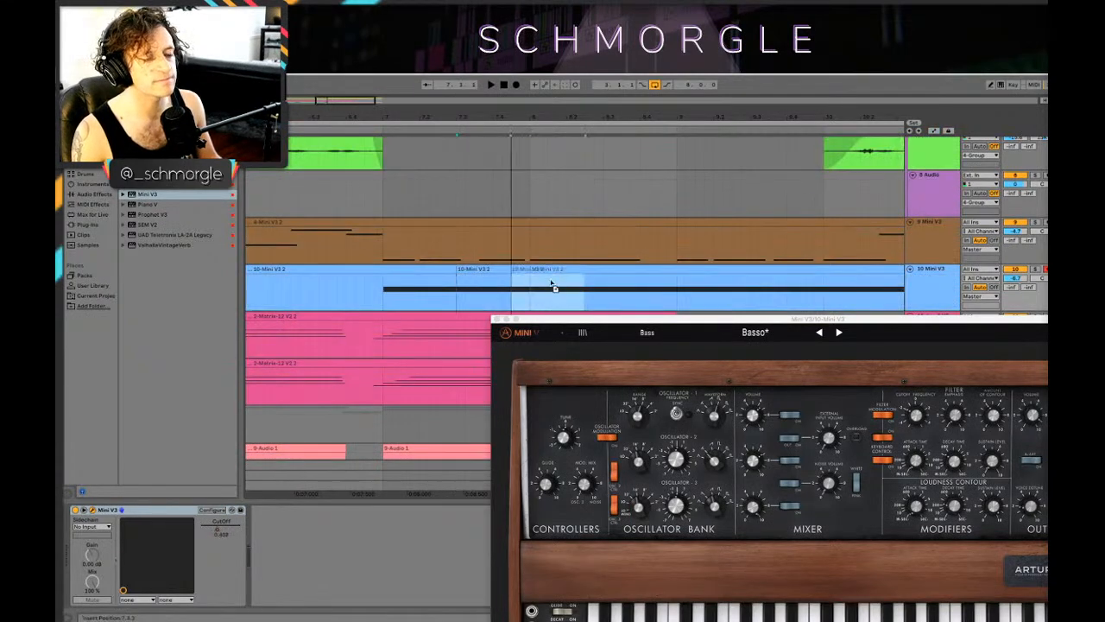
pyautogui.press('super+d')
pyautogui.click(385, 280)
pyautogui.press('space')
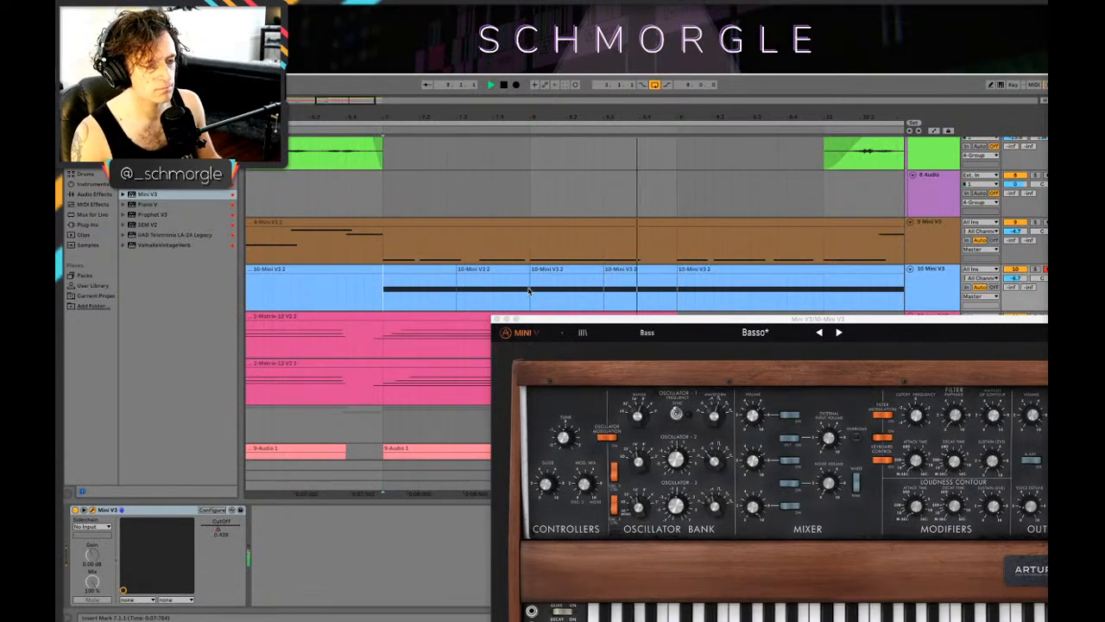
# Step: Solo the bass track and steepen its cutoff ramps, lowering the first two starting points and raising the first peak
pyautogui.press('a')
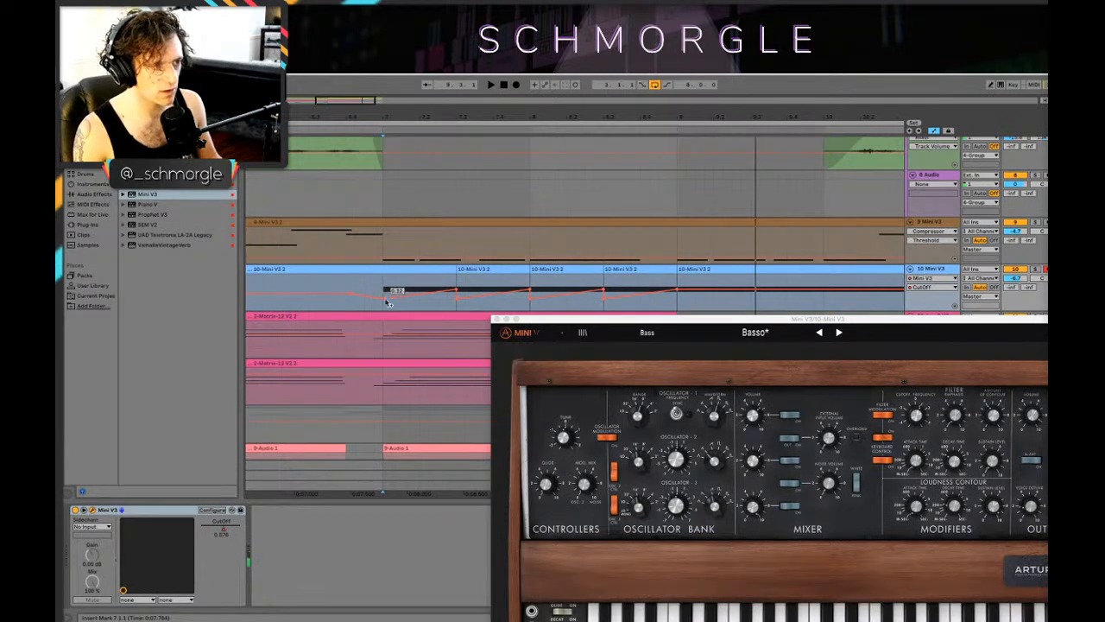
pyautogui.press('space')
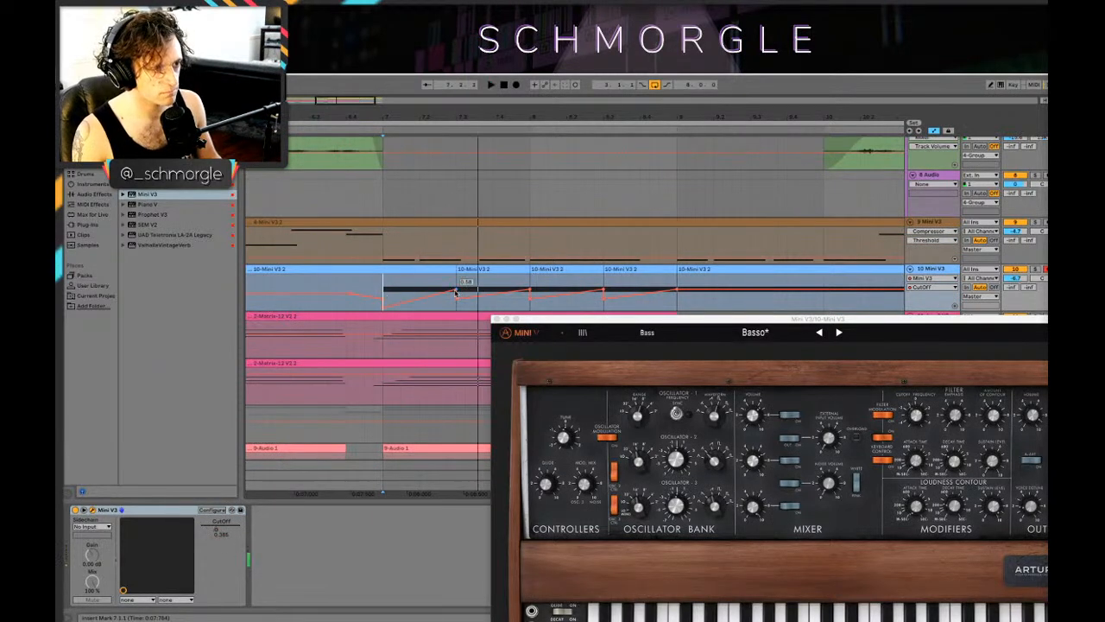
pyautogui.moveTo(457, 289); pyautogui.dragTo(456, 285)
pyautogui.click(374, 283)
pyautogui.press('space')
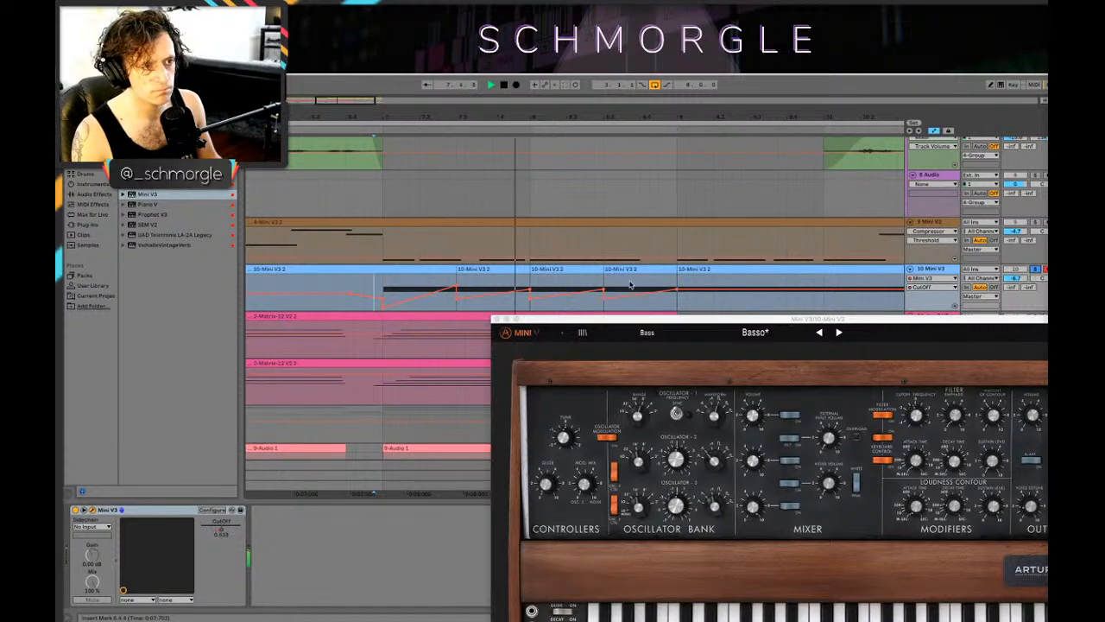
pyautogui.moveTo(458, 286)
pyautogui.mouseDown()
pyautogui.moveTo(463, 312)
pyautogui.moveTo(449, 287)
pyautogui.mouseUp()
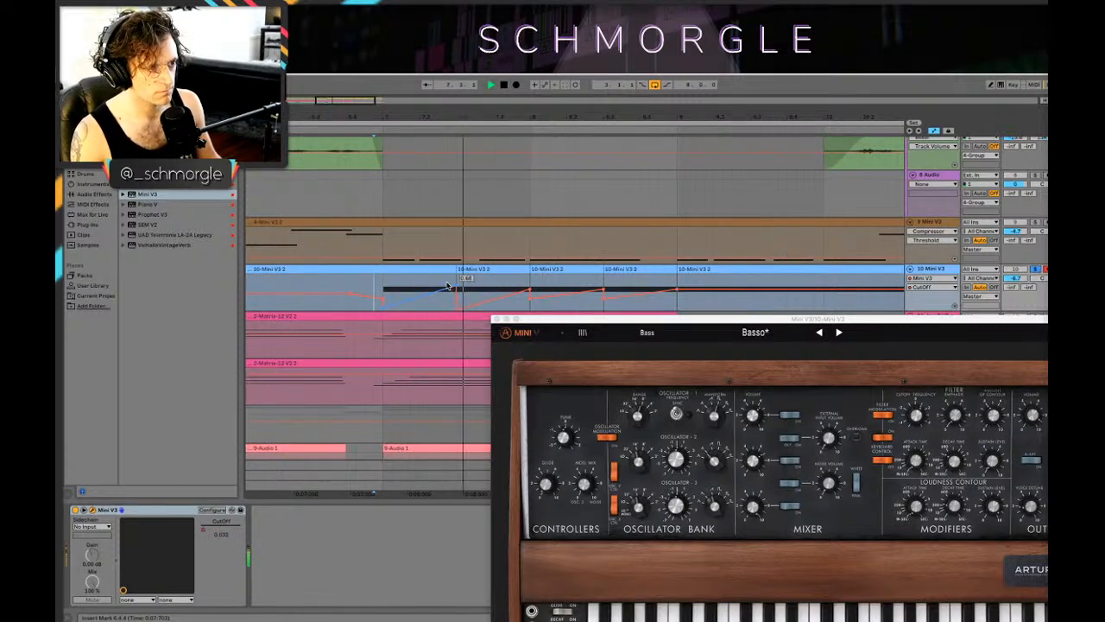
pyautogui.press('space')
# Step: Duplicate the bass section from bar 7 to 7.3 with its steeper cutoff ramp over the next half bar and play it
pyautogui.moveTo(413, 269); pyautogui.dragTo(470, 280)
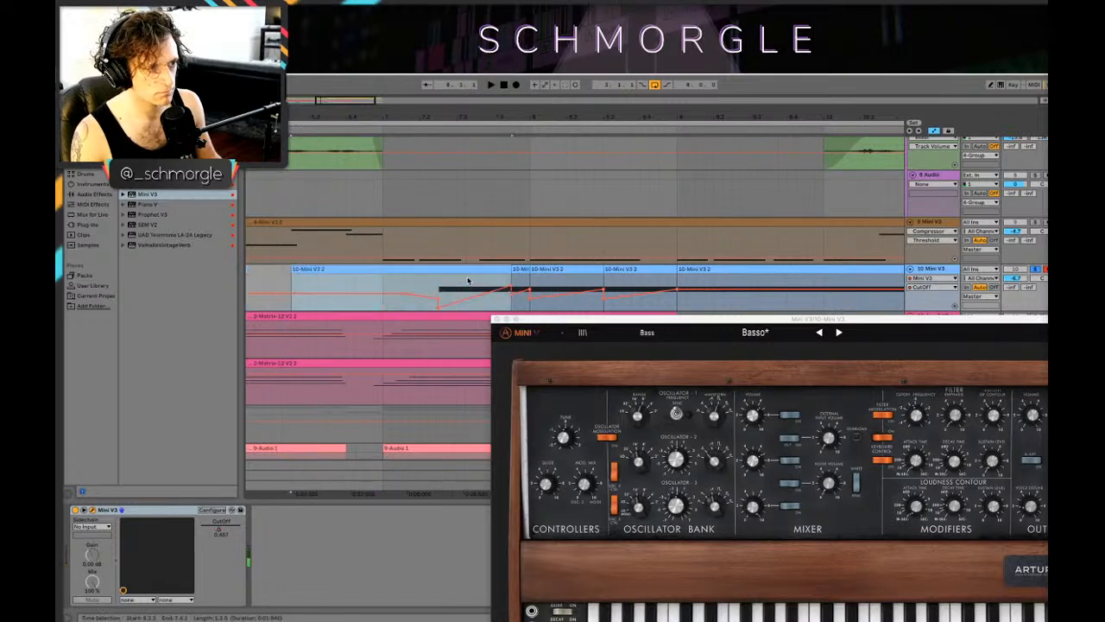
pyautogui.press('super+z')
pyautogui.click(421, 283)
pyautogui.moveTo(383, 289); pyautogui.dragTo(448, 291)
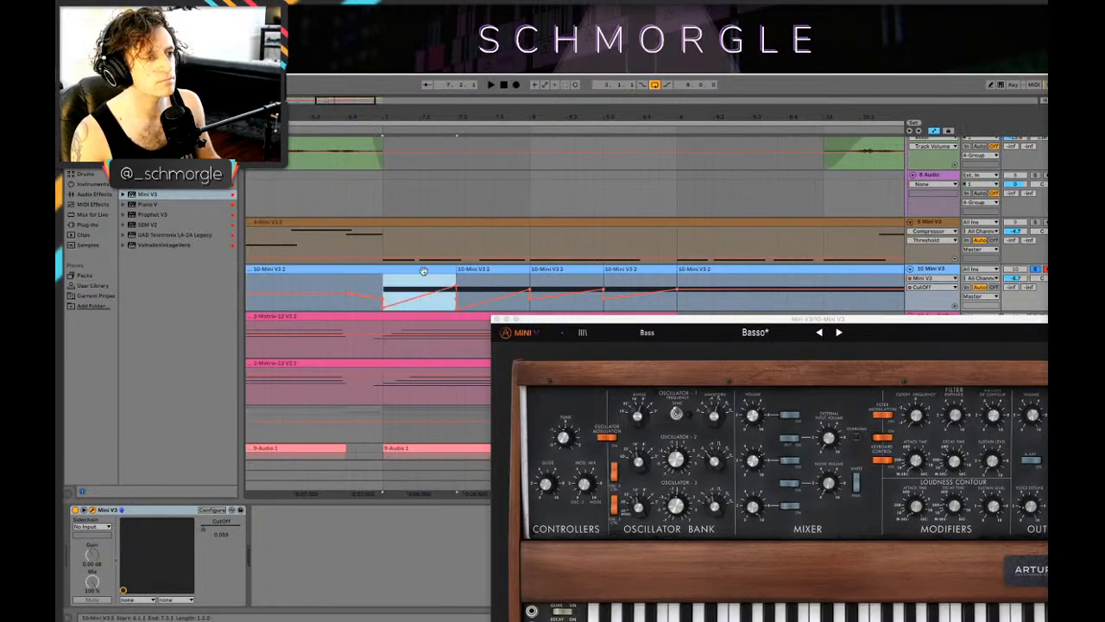
pyautogui.click(459, 282)
pyautogui.press('space')
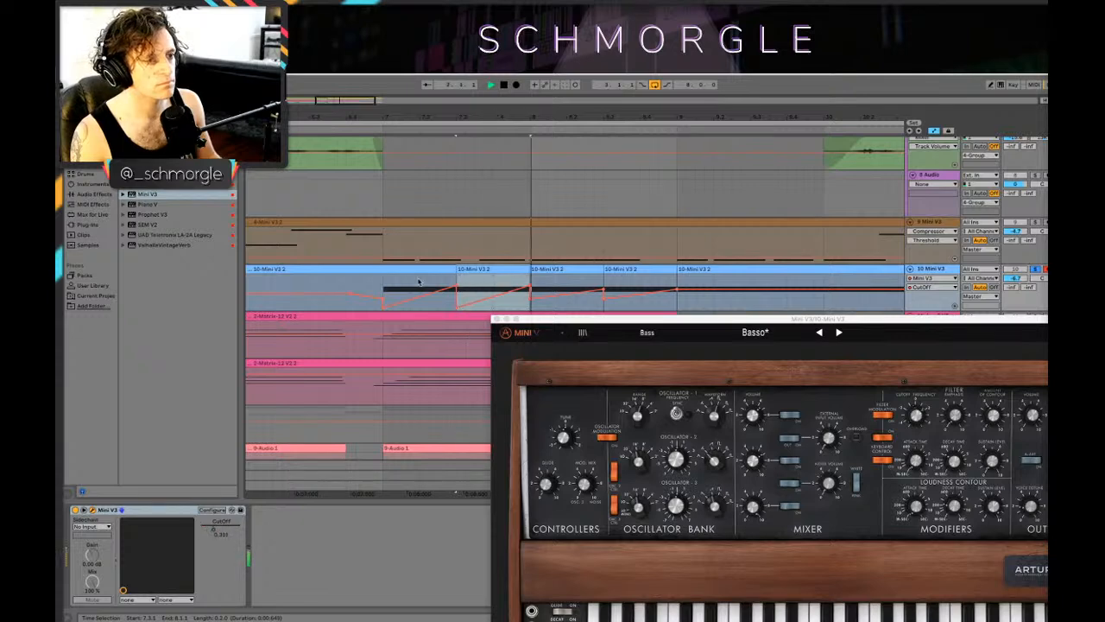
# Step: Try to delete the bass clip that runs from bar 6 up to 7.3
pyautogui.click(427, 270)
pyautogui.press('space')
pyautogui.click(429, 270)
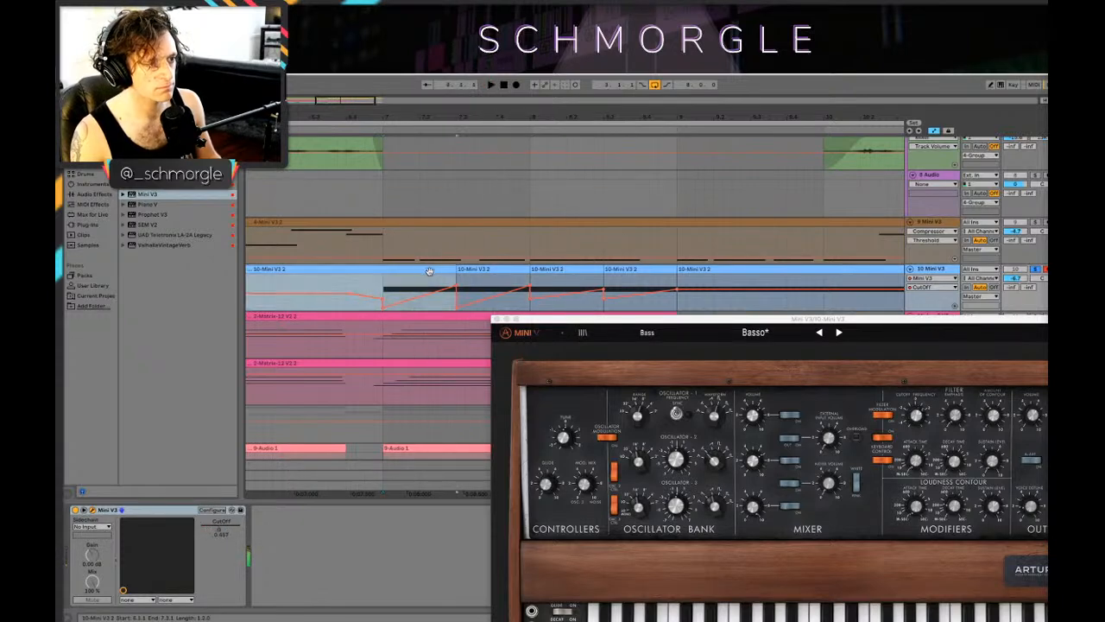
pyautogui.keyDown('shift'); pyautogui.click(471, 271); pyautogui.keyUp('shift')
pyautogui.click(423, 269)
pyautogui.moveTo(382, 292); pyautogui.dragTo(351, 288)
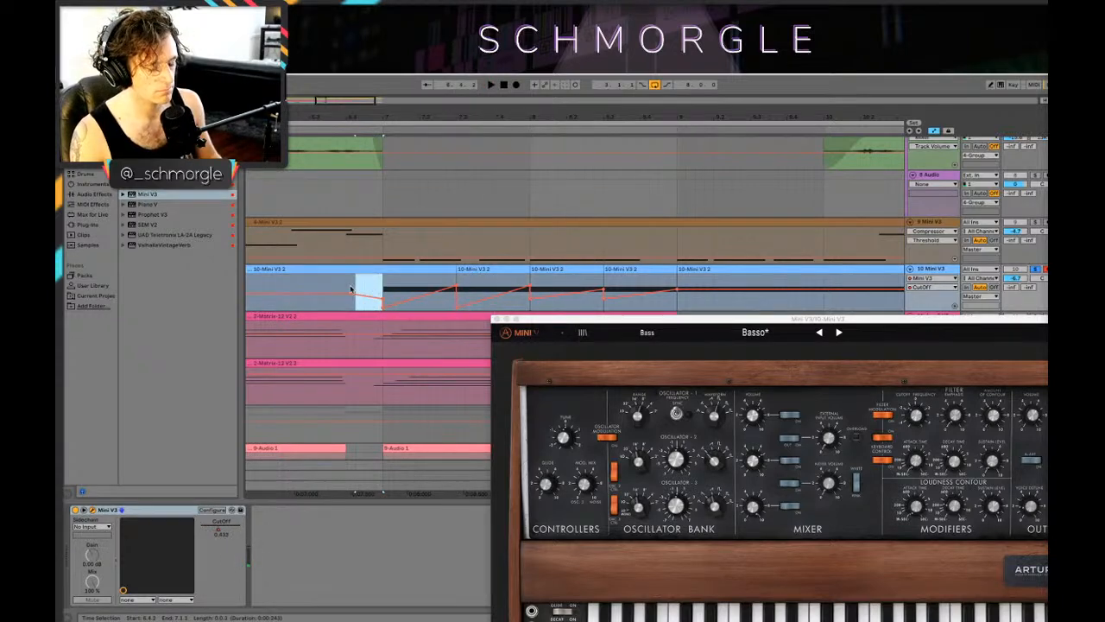
pyautogui.click(334, 269)
pyautogui.press('Delete')
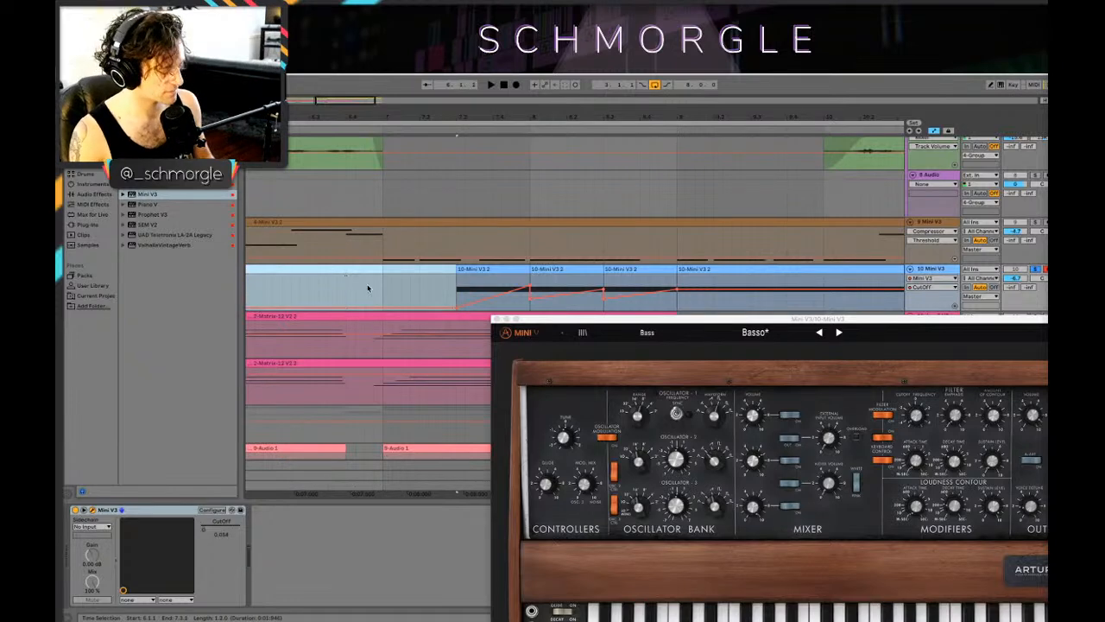
pyautogui.press('super+z')
# Step: Hide the automation lanes and delete the bass track's content from bar 6 up to bar 7
pyautogui.press('a')
pyautogui.moveTo(383, 289); pyautogui.dragTo(274, 288)
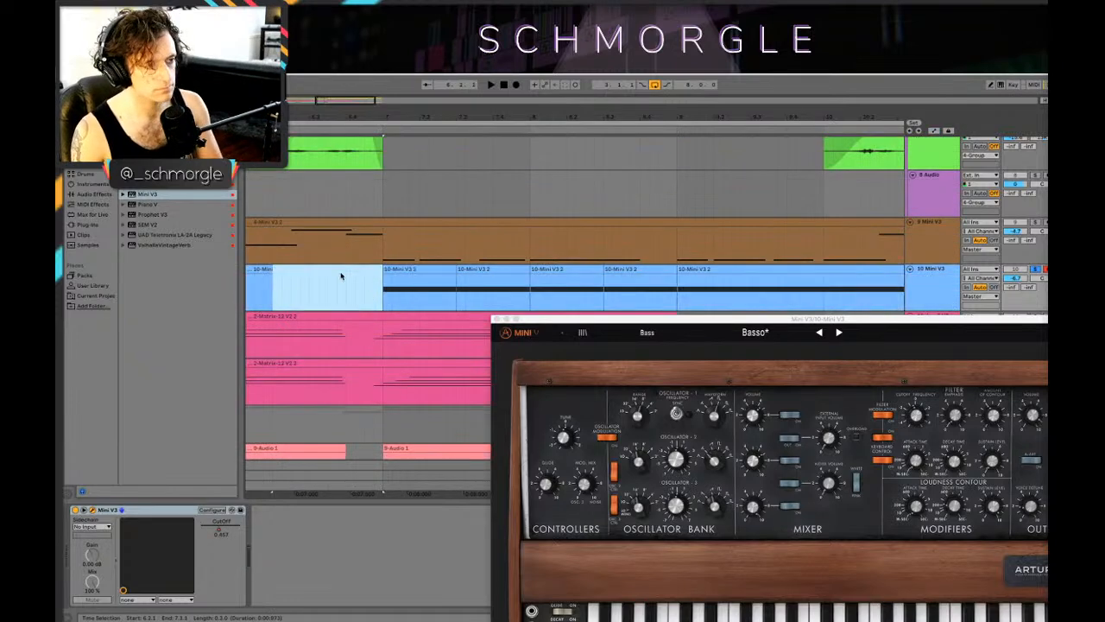
pyautogui.press('Delete')
pyautogui.click(272, 269)
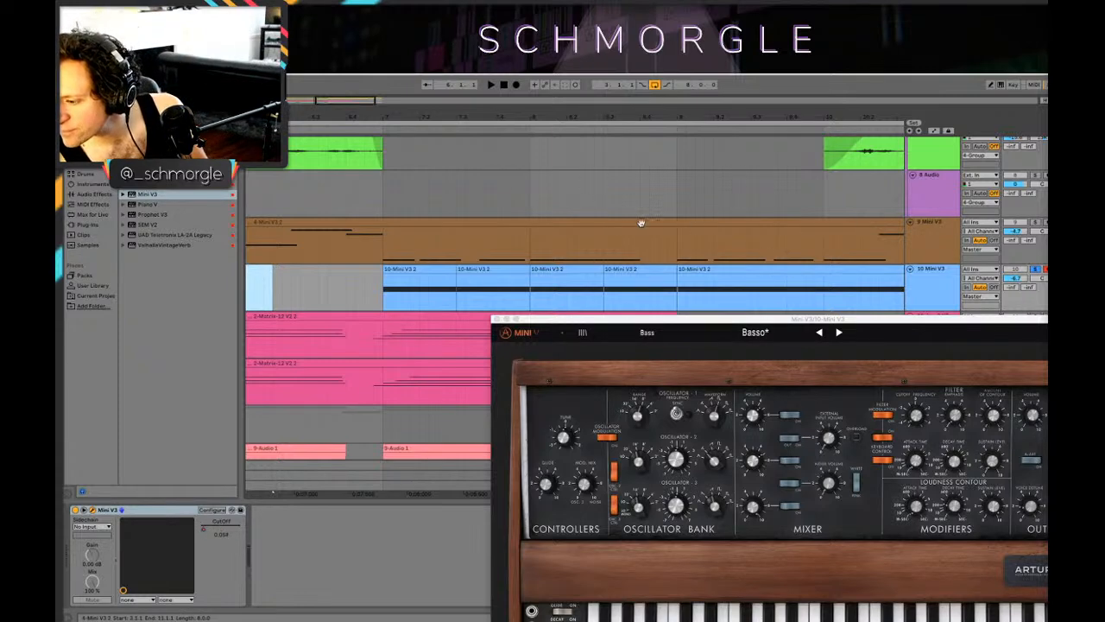
# Step: Move the Mini V3 plug-in window clear of the arrangement's edge and close it
pyautogui.click(697, 216)
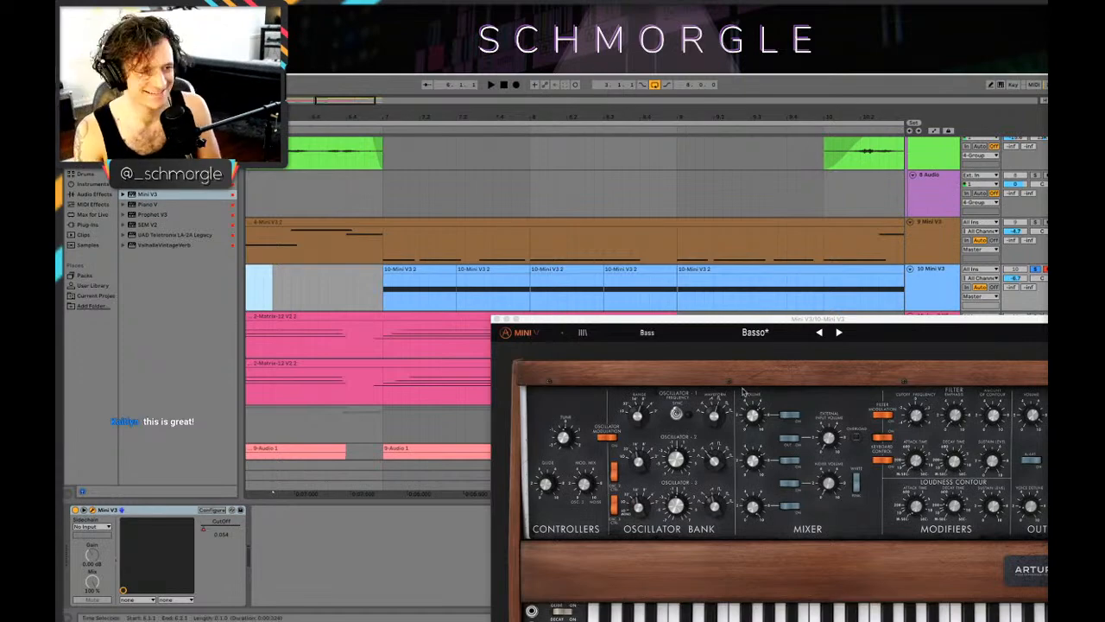
pyautogui.moveTo(703, 324); pyautogui.dragTo(627, 194)
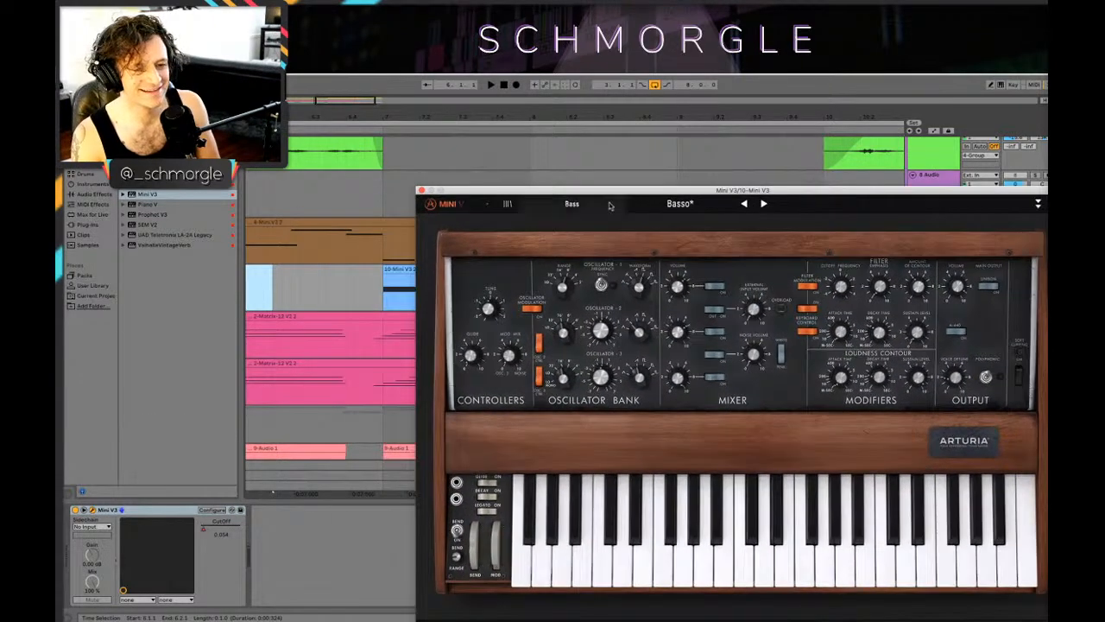
pyautogui.moveTo(467, 193); pyautogui.dragTo(427, 197)
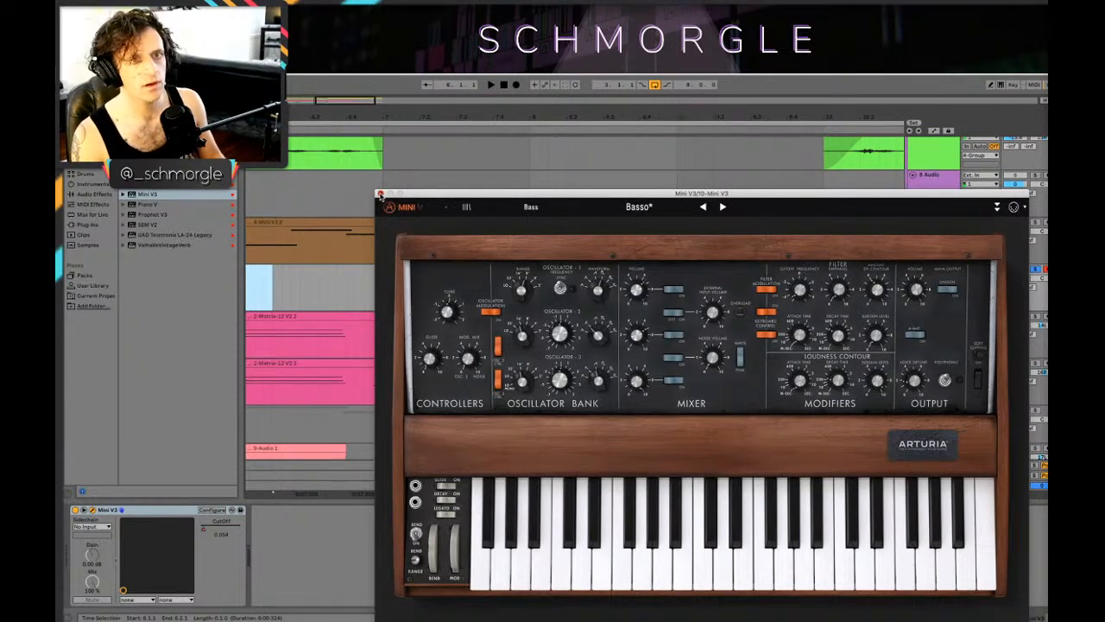
pyautogui.click(380, 195)
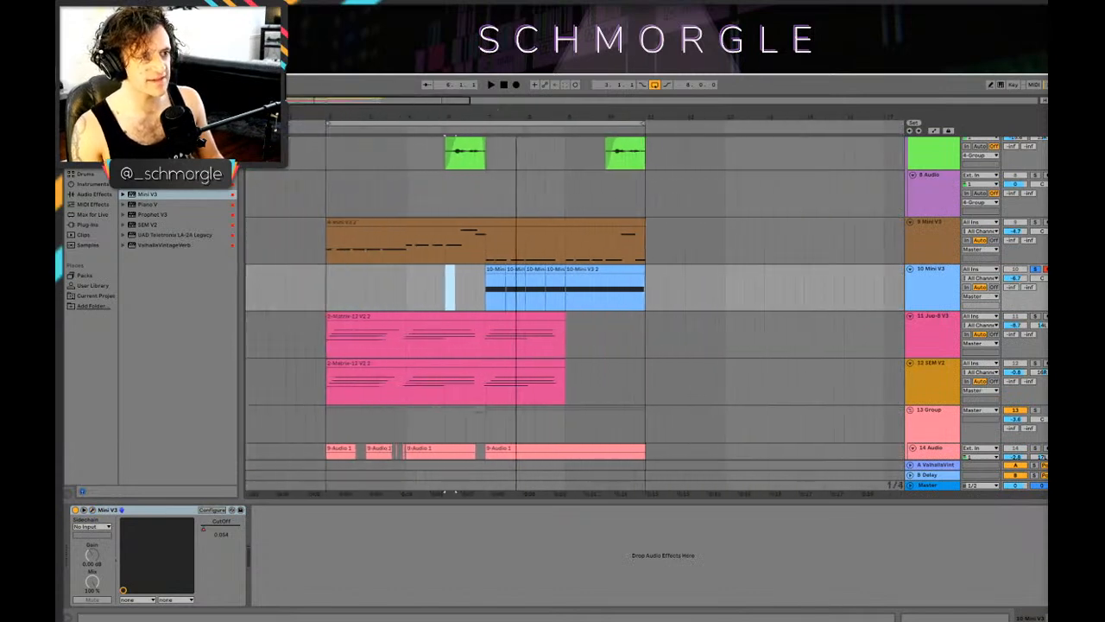
# Step: Unsolo track 10 Mini V3, play it from bar 7 within the mix and set its volume to -8.9 dB
pyautogui.click(488, 290)
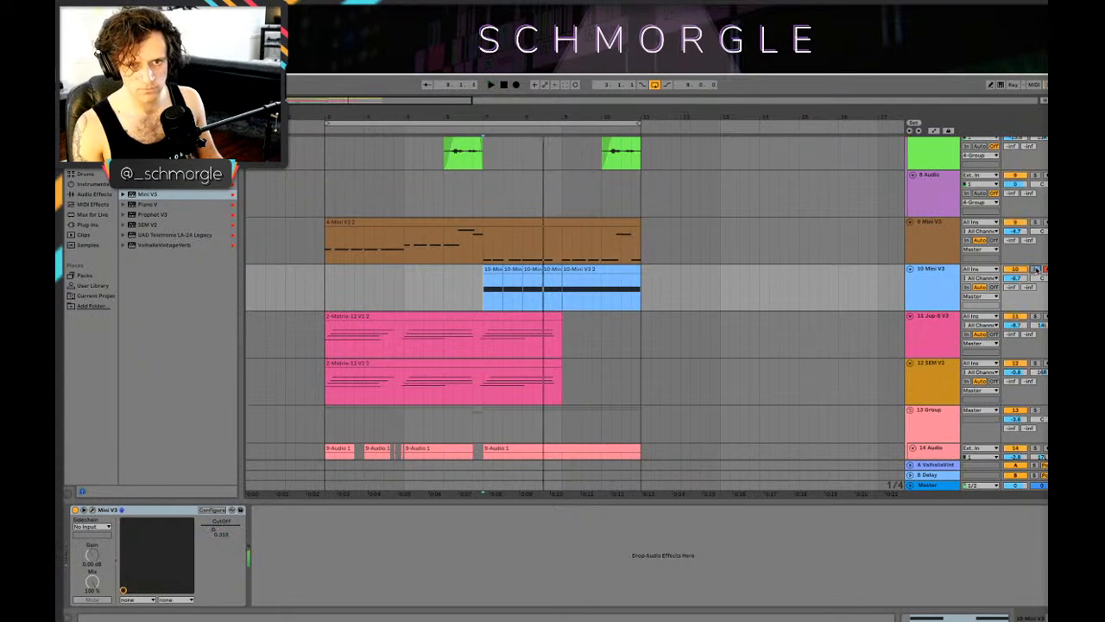
pyautogui.press('space')
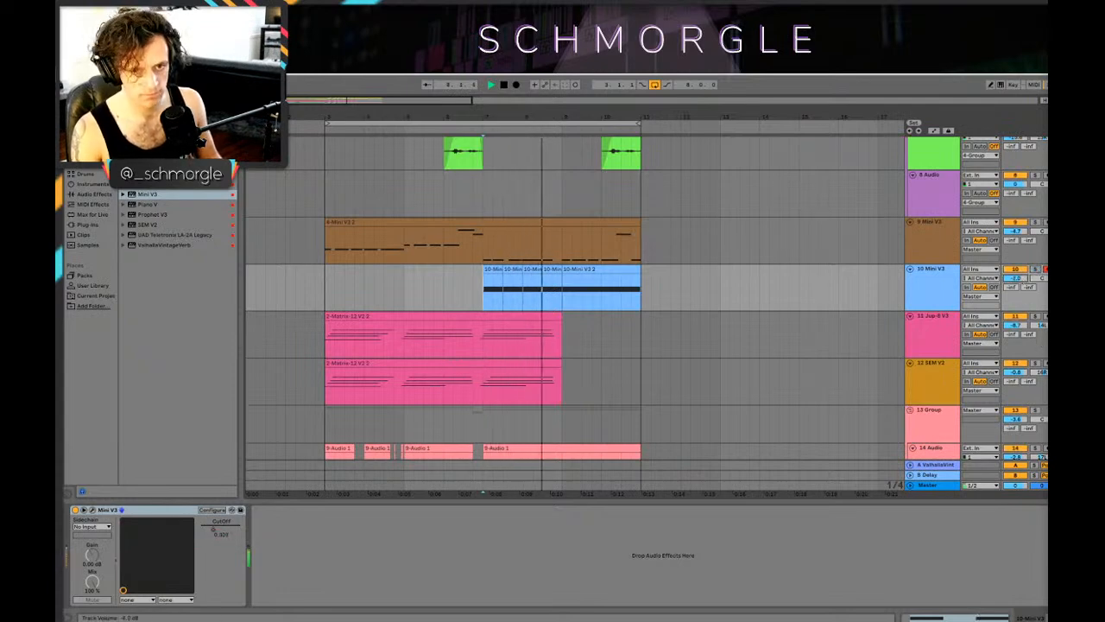
pyautogui.press('space')
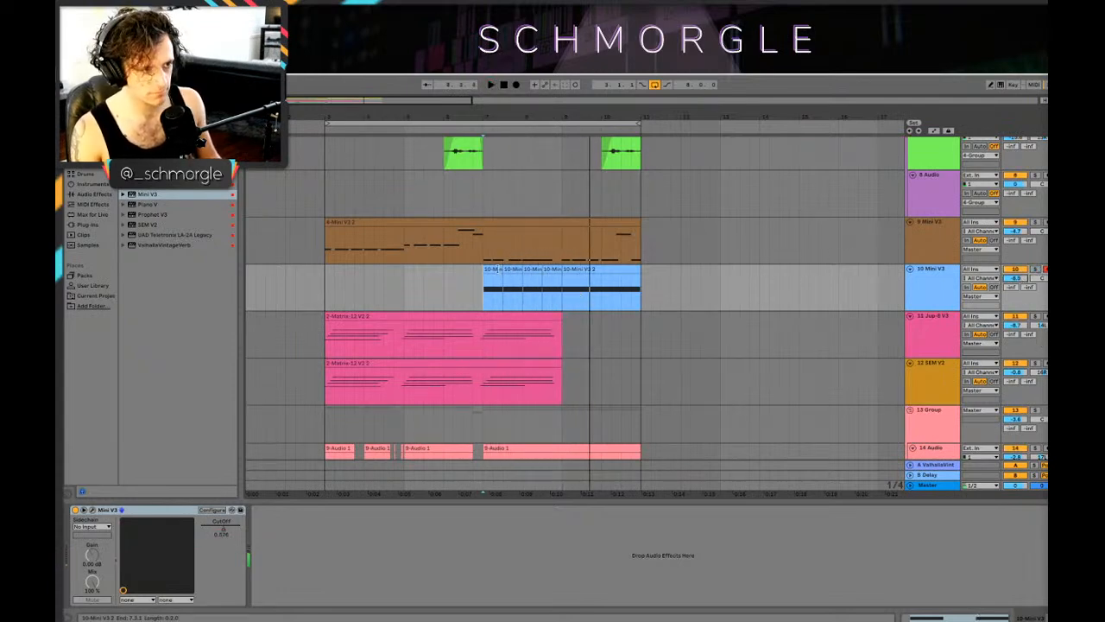
# Step: Duplicate the two-bar bass section from bar 7 to 9 over bars 9 to 11
pyautogui.click(498, 270)
pyautogui.keyDown('shift'); pyautogui.click(550, 269); pyautogui.keyUp('shift')
pyautogui.moveTo(500, 270); pyautogui.dragTo(576, 277)
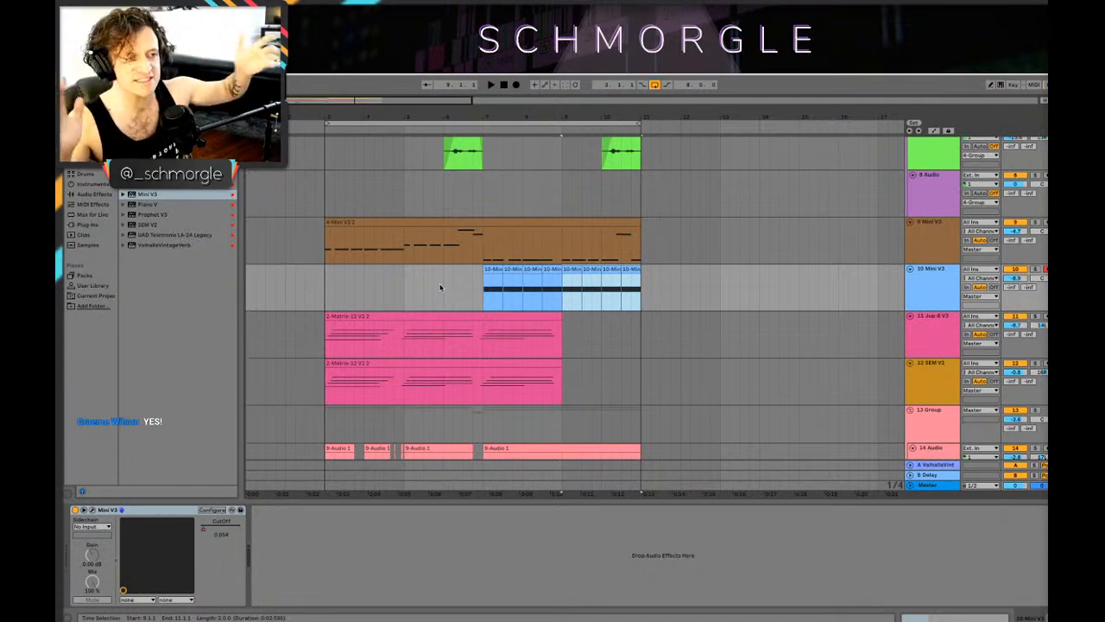
# Step: Look over all tracks in the arrangement and play the loop from bar 3
pyautogui.moveTo(566, 116); pyautogui.dragTo(565, 102)
pyautogui.scroll(6, 362, 281)
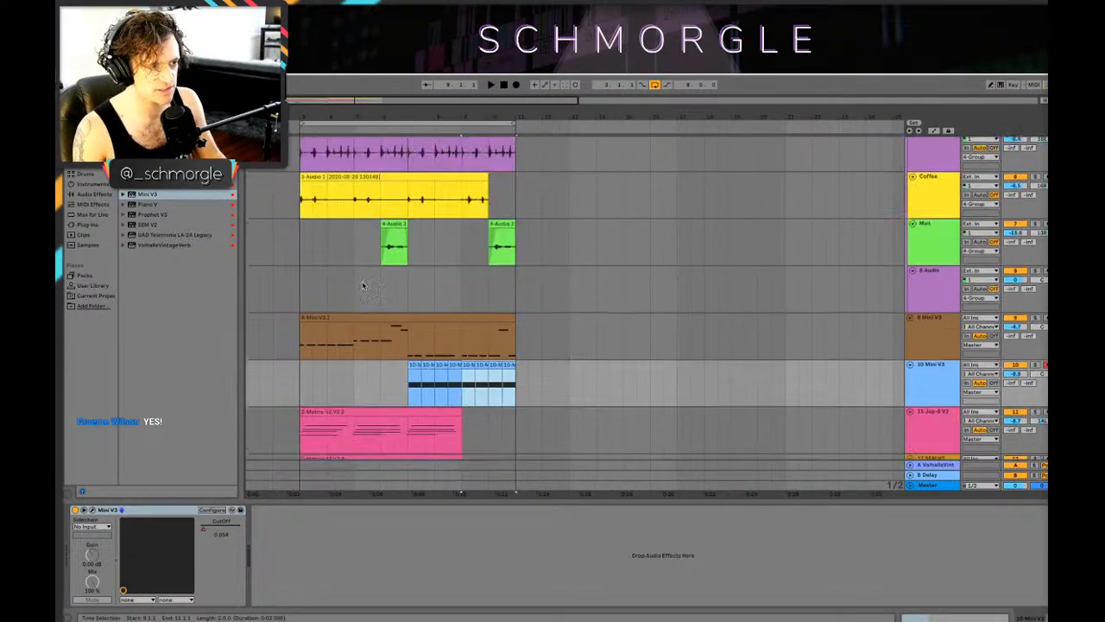
pyautogui.scroll(-10, 354, 282)
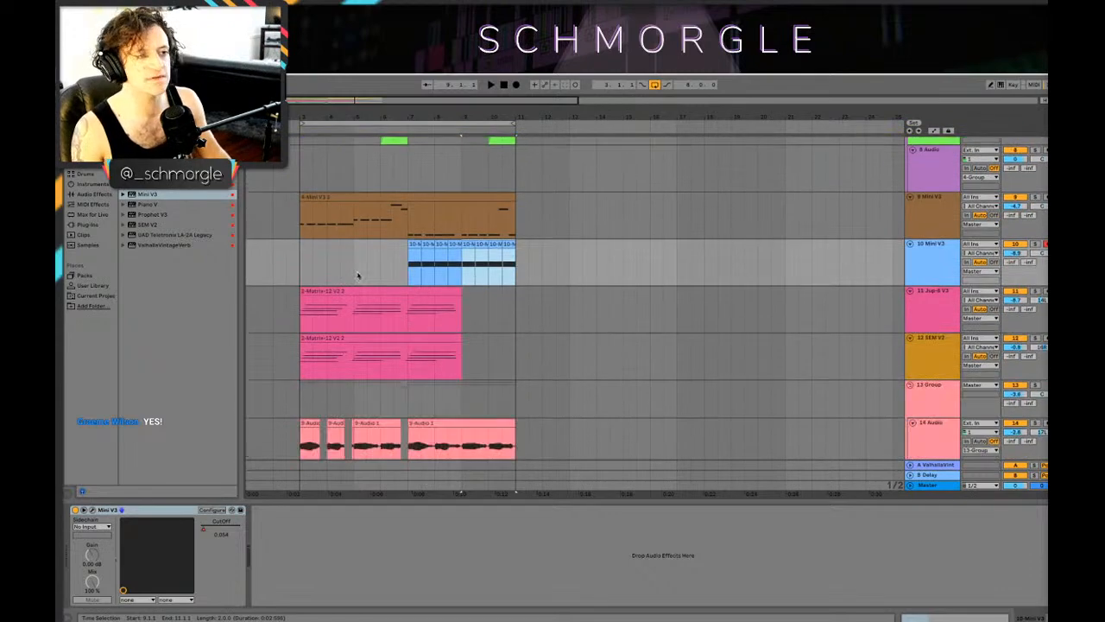
pyautogui.moveTo(359, 114); pyautogui.dragTo(362, 116)
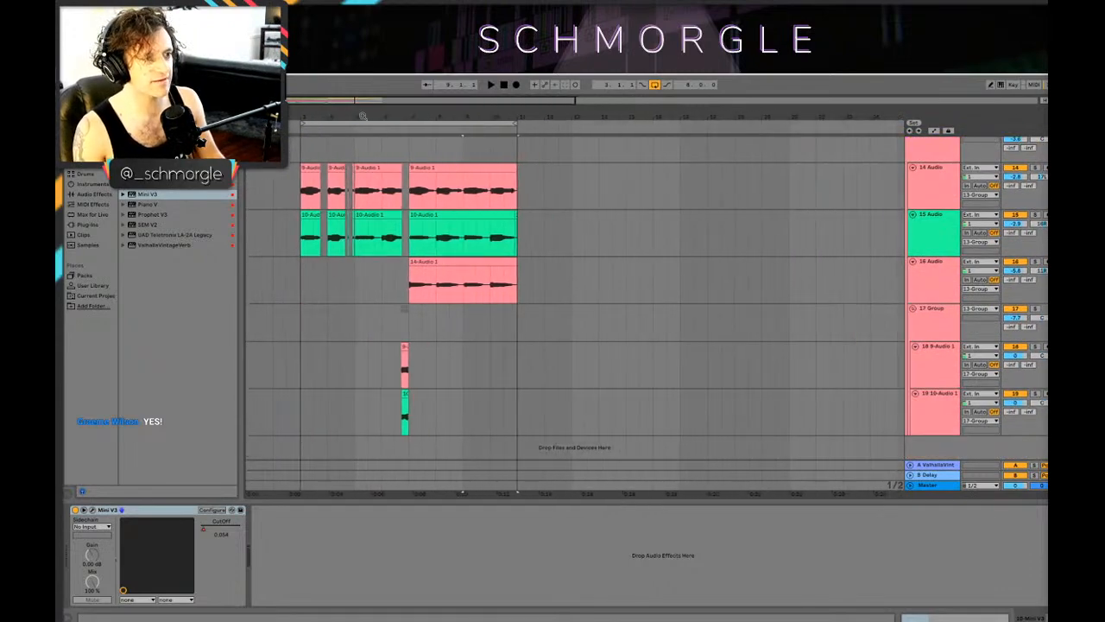
pyautogui.scroll(10, 355, 273)
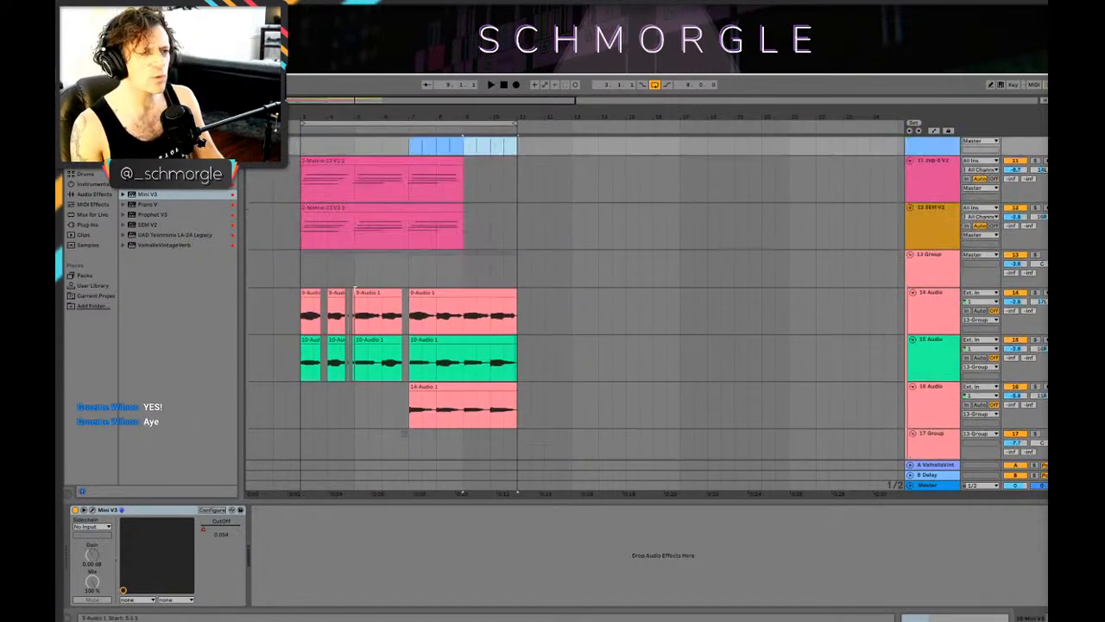
pyautogui.moveTo(335, 117)
pyautogui.mouseDown()
pyautogui.moveTo(335, 138)
pyautogui.moveTo(338, 120)
pyautogui.mouseUp()
pyautogui.click(330, 253)
pyautogui.press('space')
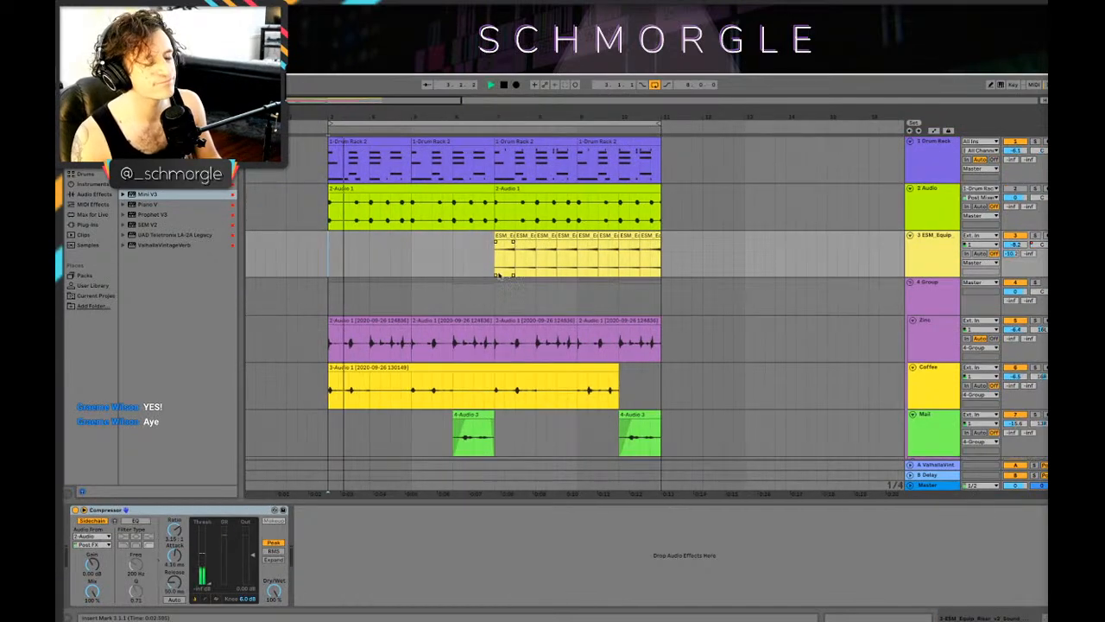
# Step: Delete the 9 Mini V3 clip's content from 7.2 to bar 11 and stop playback
pyautogui.scroll(-5, 506, 272)
pyautogui.scroll(-8, 490, 271)
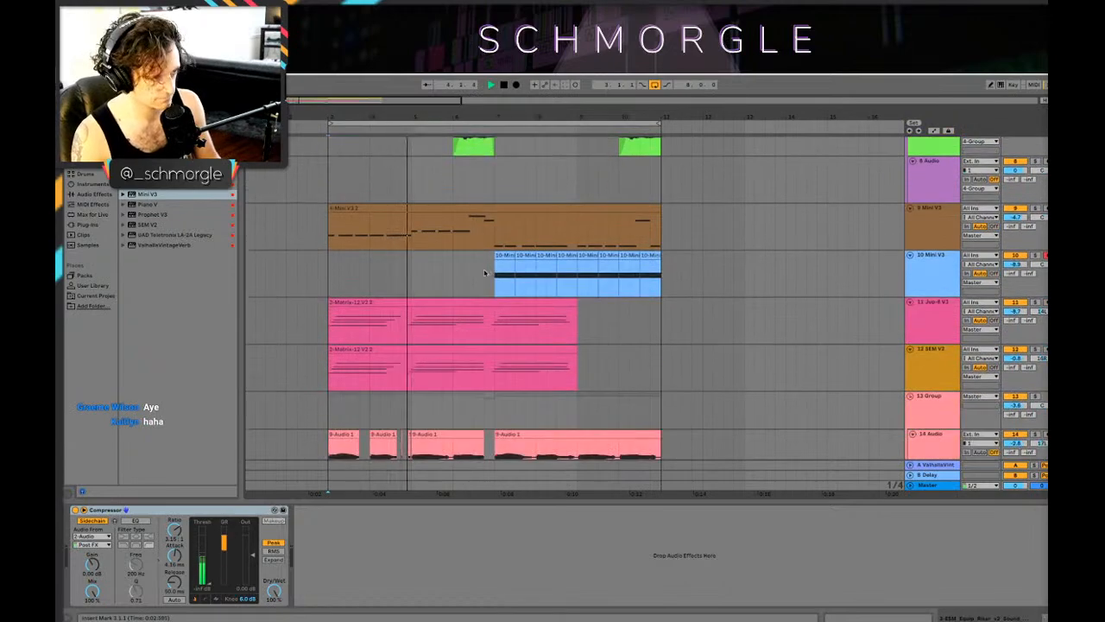
pyautogui.scroll(8, 484, 273)
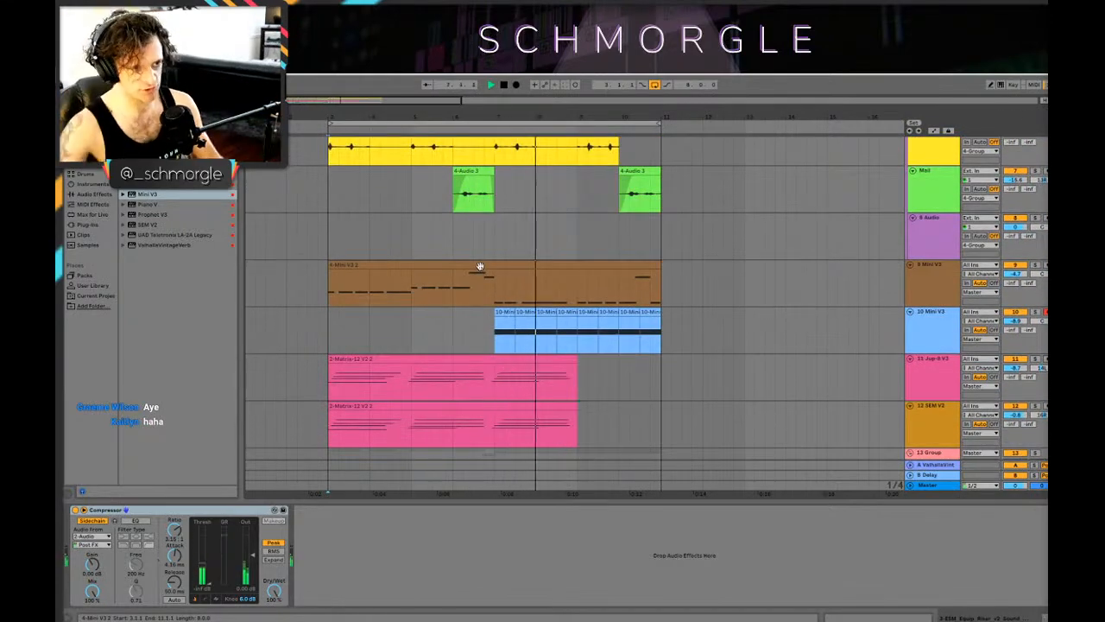
pyautogui.scroll(-3, 596, 225)
pyautogui.scroll(4, 597, 225)
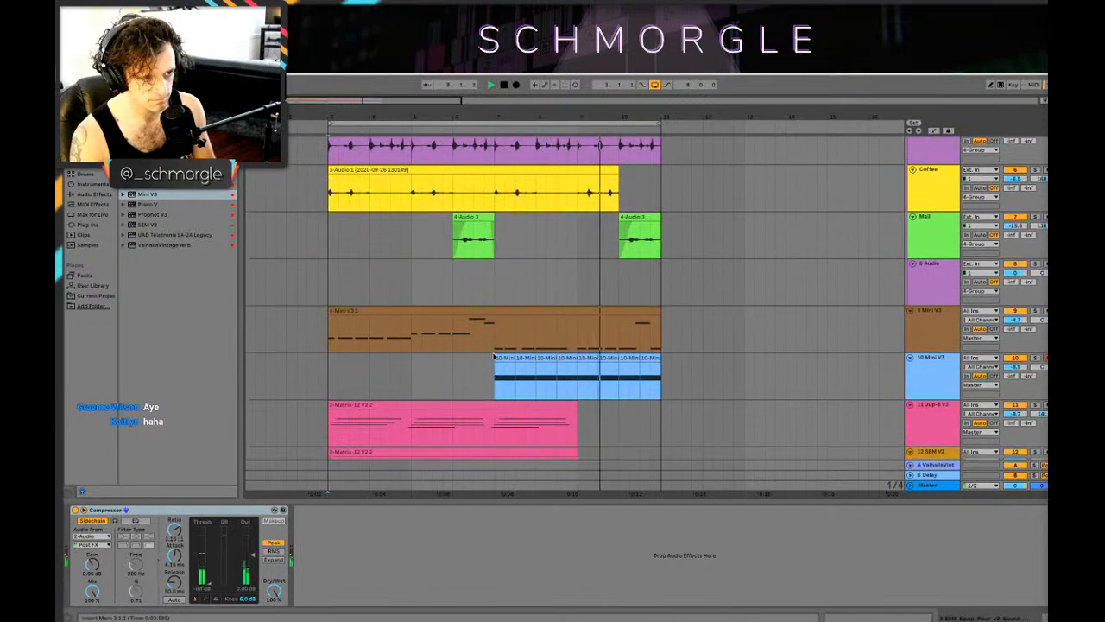
pyautogui.moveTo(505, 333); pyautogui.dragTo(661, 345)
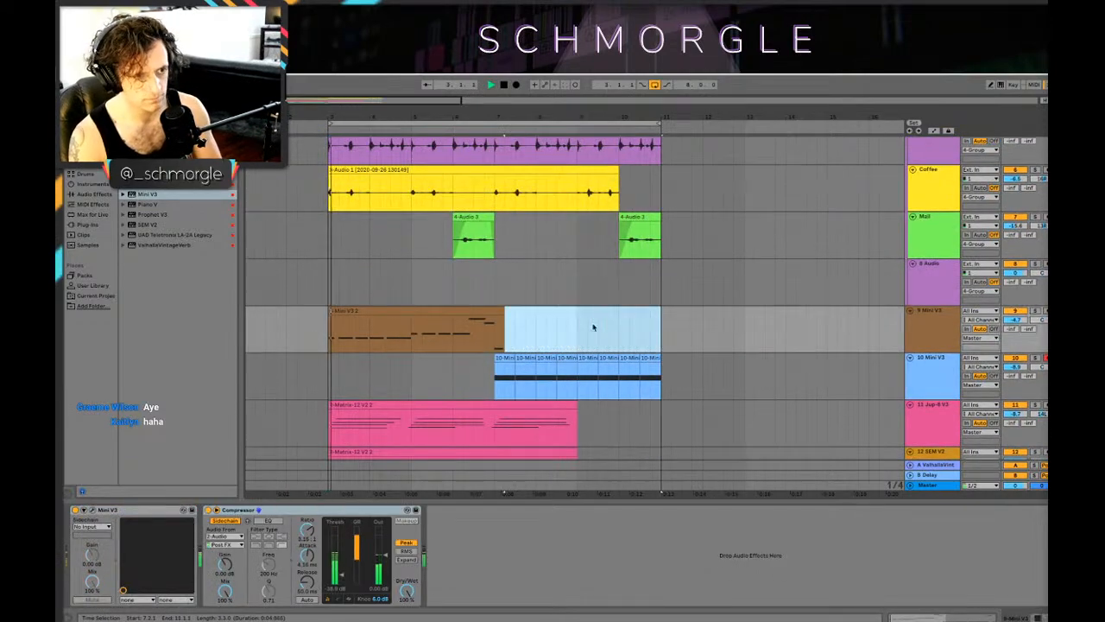
pyautogui.scroll(-8, 518, 284)
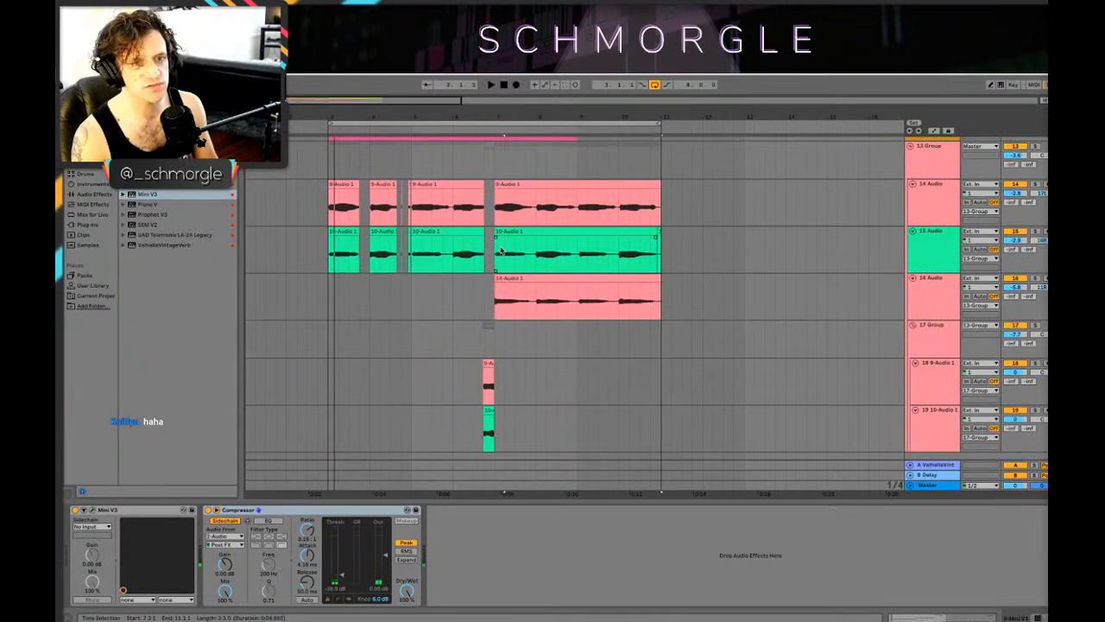
# Step: Examine the 13 Group's effect chain and volume alongside the tracks around it
pyautogui.scroll(3, 773, 245)
pyautogui.click(935, 296)
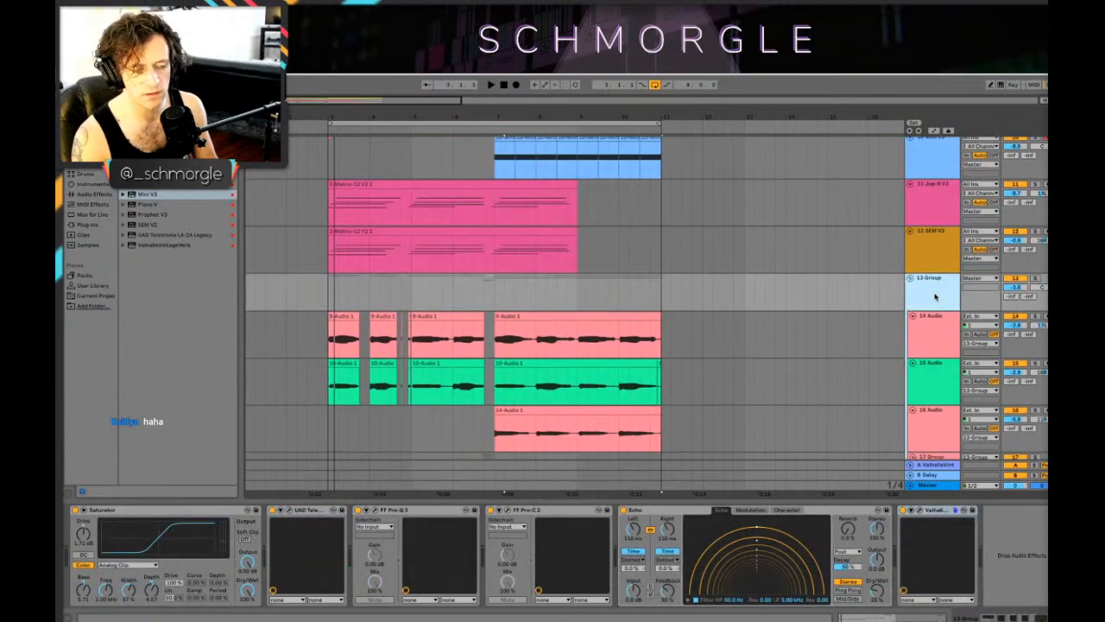
pyautogui.scroll(-3, 688, 324)
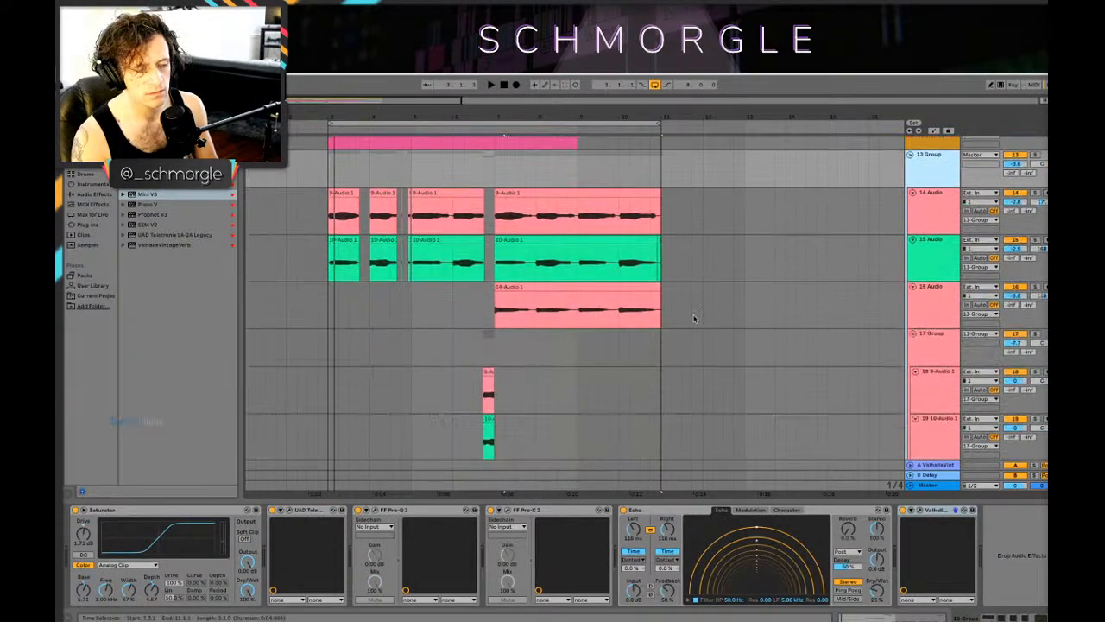
pyautogui.scroll(2, 687, 310)
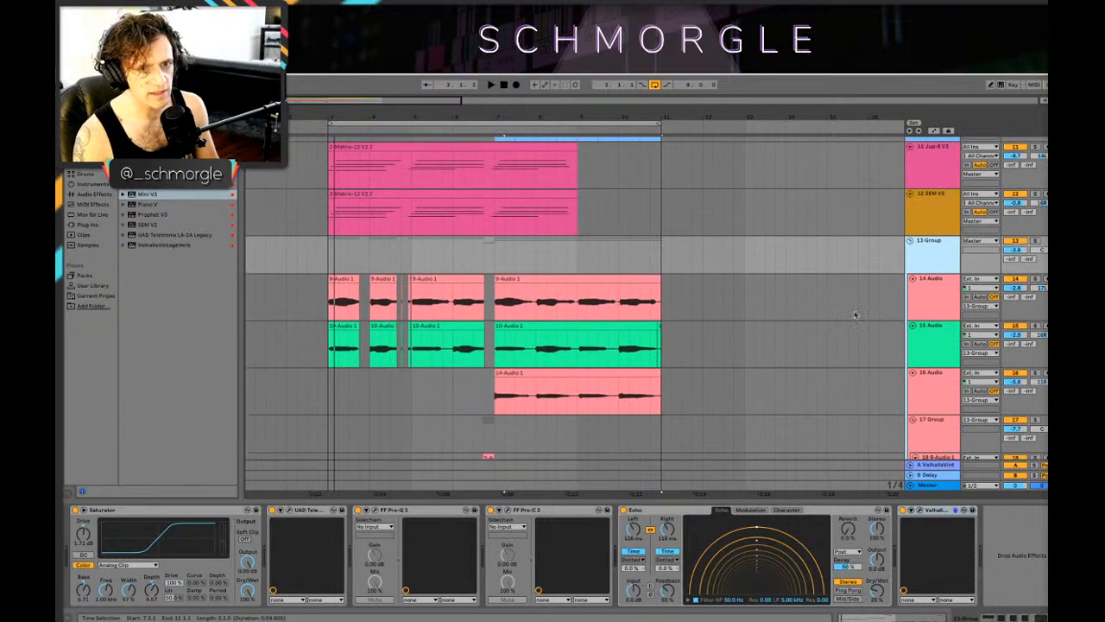
pyautogui.scroll(-1, 547, 283)
pyautogui.scroll(6, 612, 296)
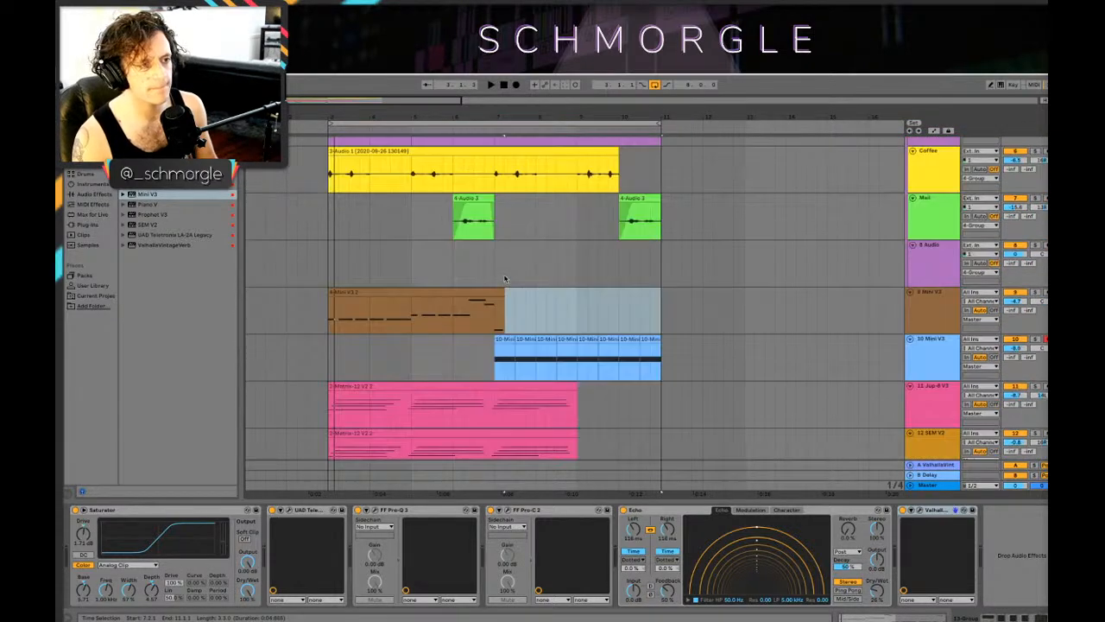
pyautogui.scroll(-1, 589, 308)
pyautogui.scroll(-3, 881, 268)
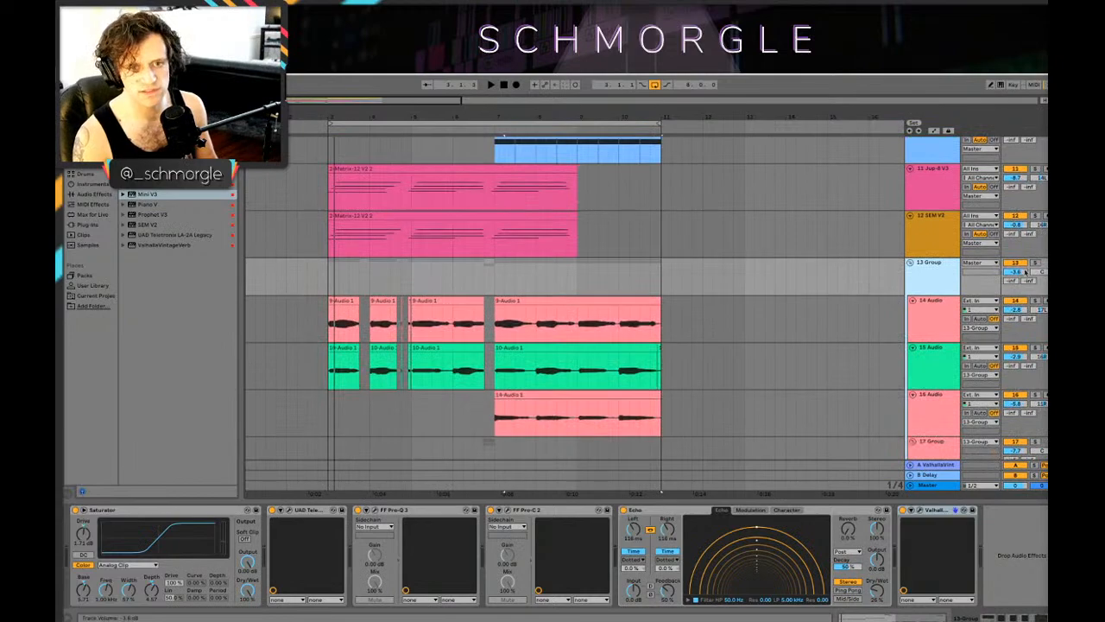
# Step: Play the loop from 3.2 to hear the shortened 9 Mini V3 part hand over to the new bass
pyautogui.click(339, 293)
pyautogui.press('space')
pyautogui.scroll(4, 451, 257)
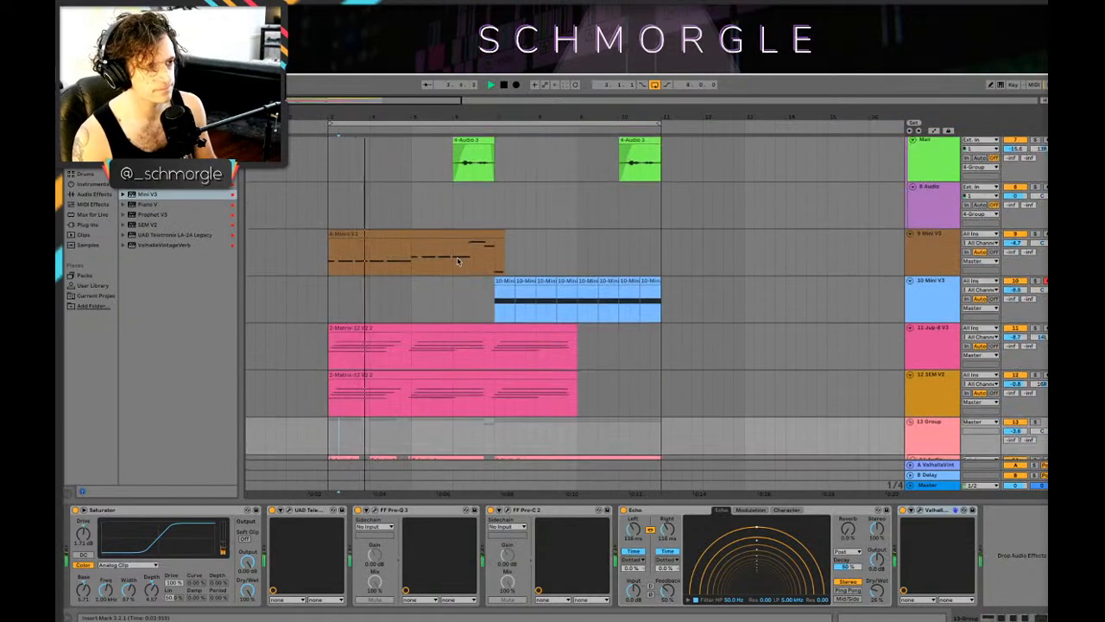
pyautogui.scroll(1, 1026, 341)
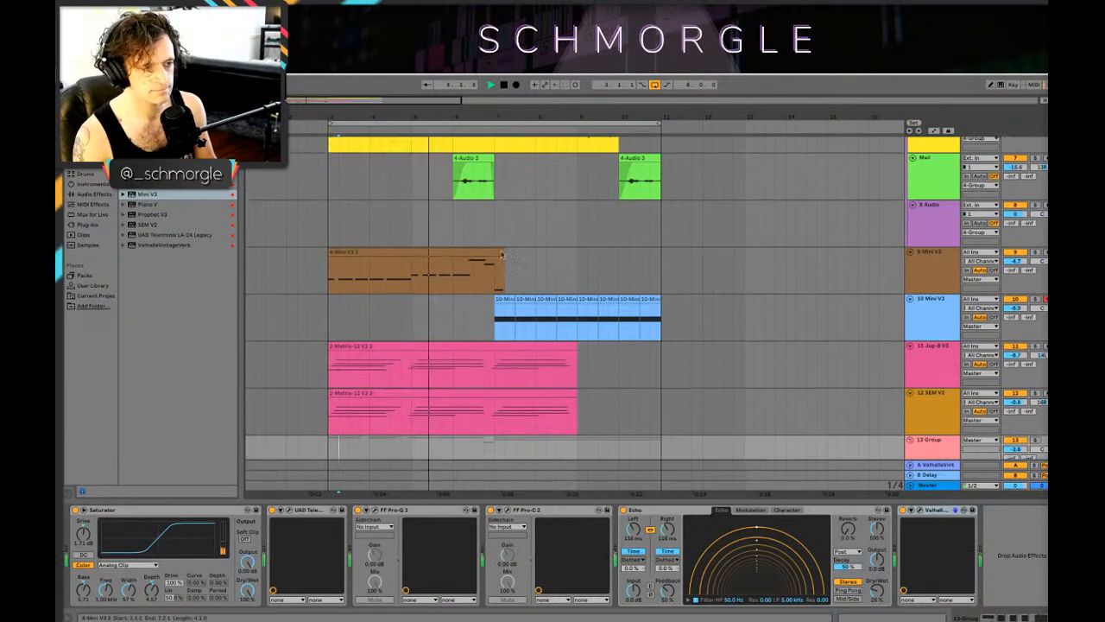
pyautogui.scroll(-1, 763, 273)
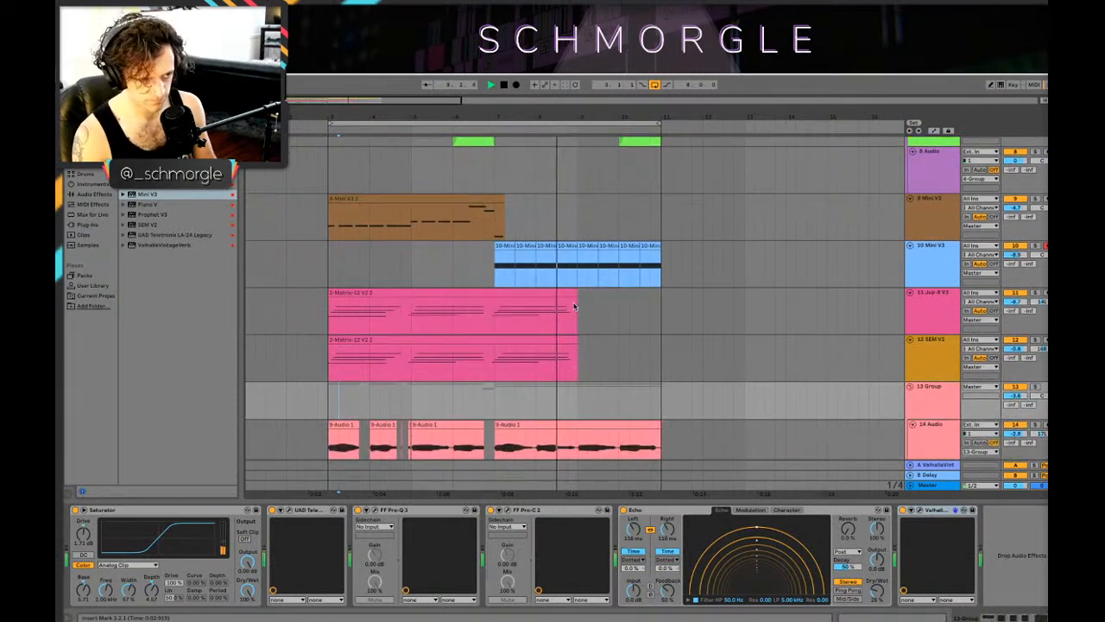
# Step: Stop playback, insert a MIDI track below 10 Mini V3 and load the SEM V2 instrument on it
pyautogui.moveTo(597, 374); pyautogui.dragTo(612, 324)
pyautogui.click(941, 305)
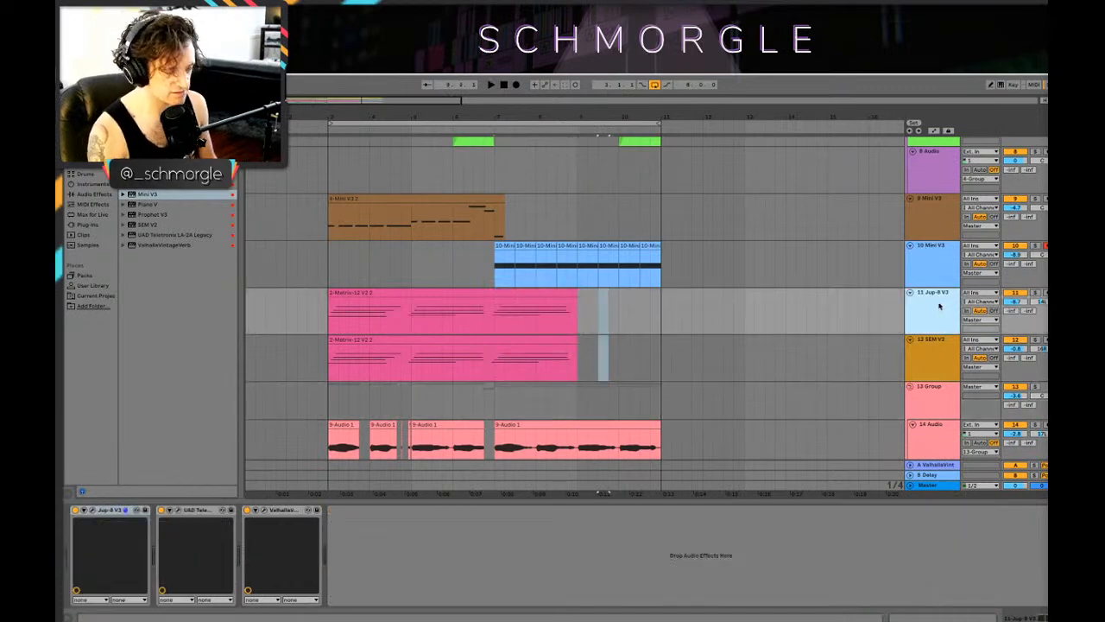
pyautogui.click(941, 262)
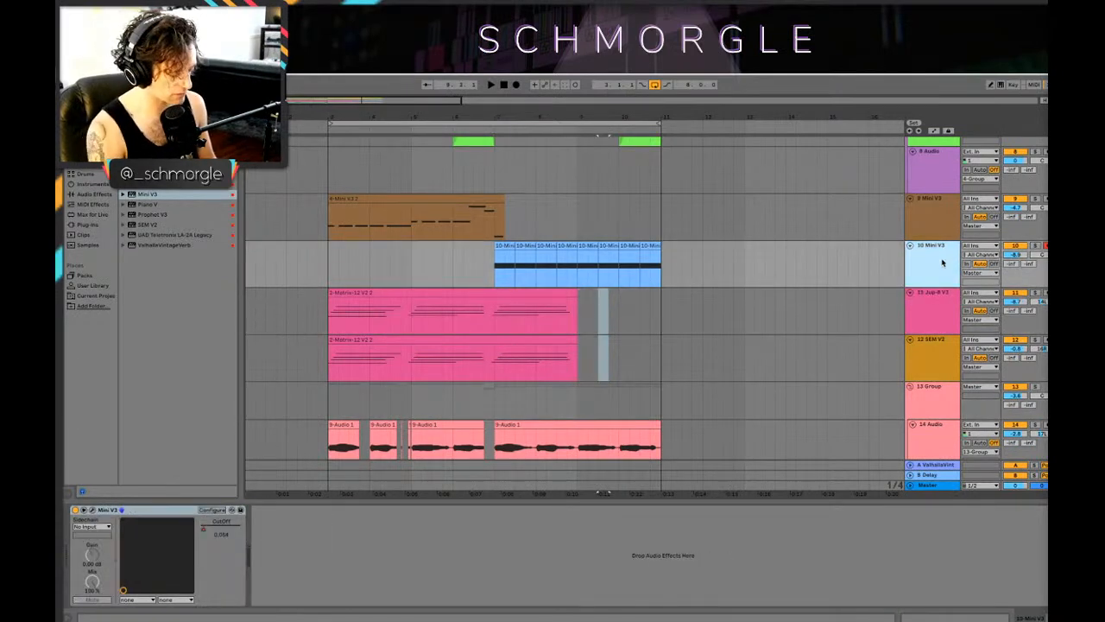
pyautogui.hotkey('ctrl', 'shift', 't')
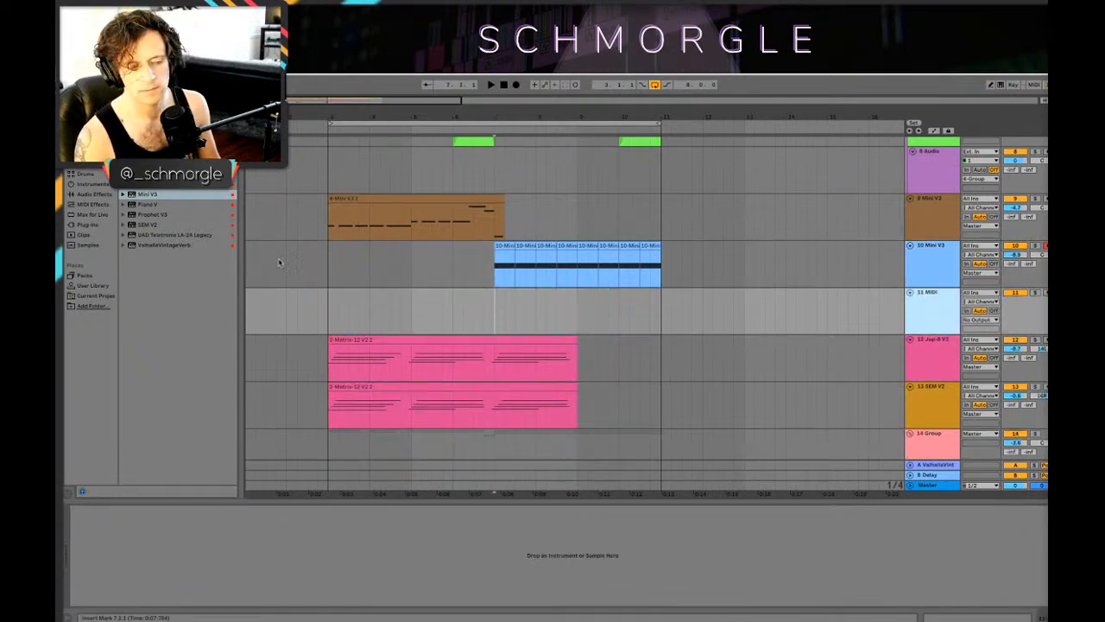
pyautogui.click(143, 226)
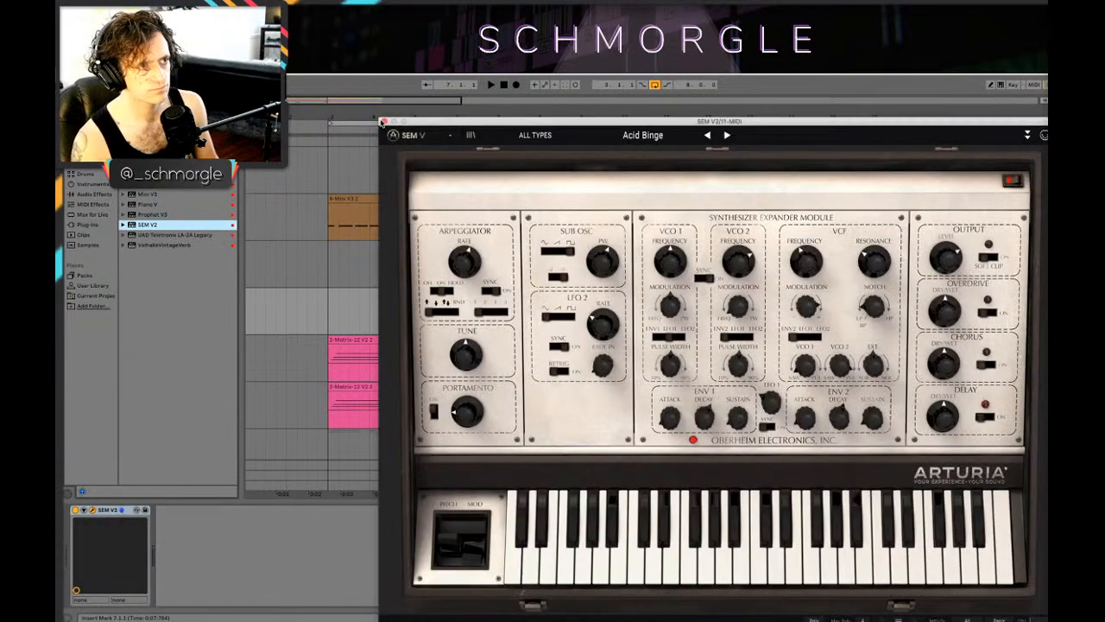
# Step: Close the SEM V2 plug-in window, play the loop and open the Drum Rack clip starting at bar 7 for note editing
pyautogui.click(385, 122)
pyautogui.click(496, 178)
pyautogui.press('space')
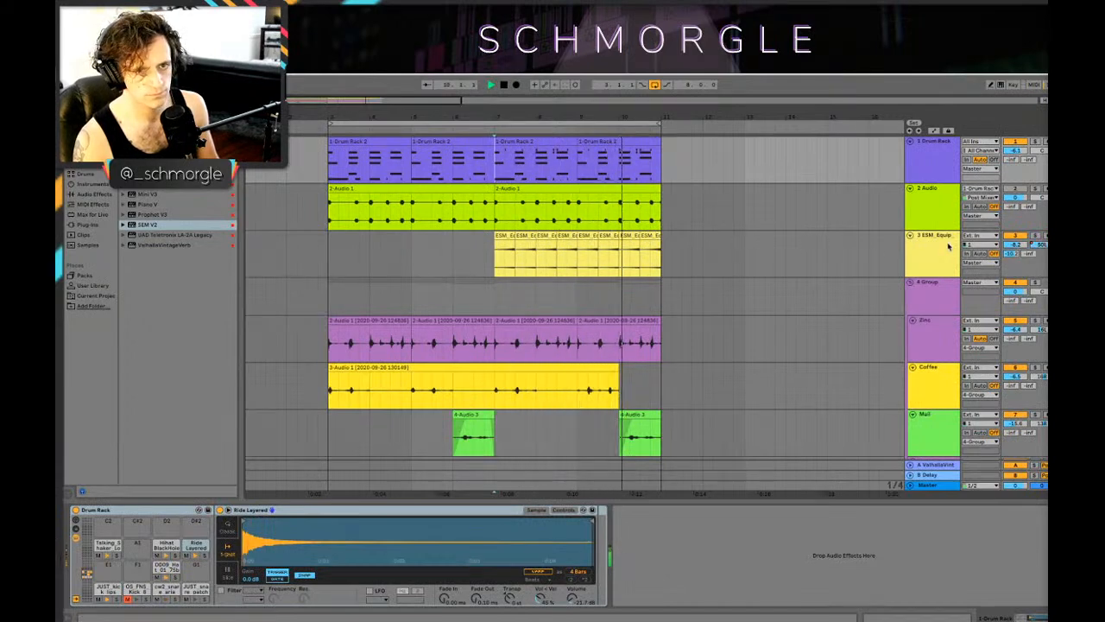
pyautogui.click(936, 215)
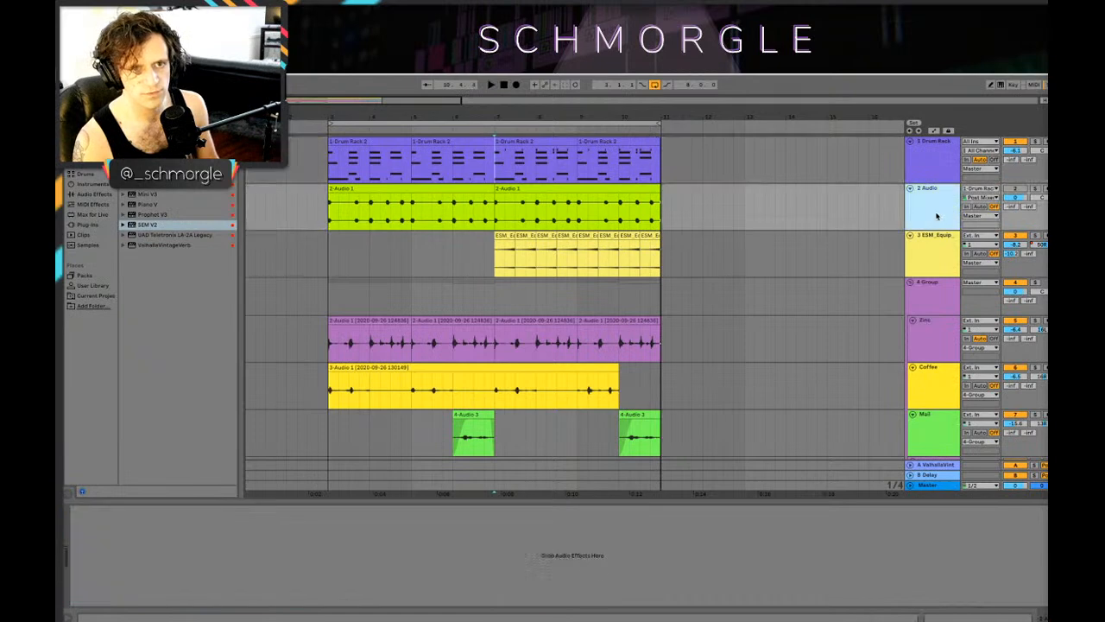
pyautogui.click(931, 162)
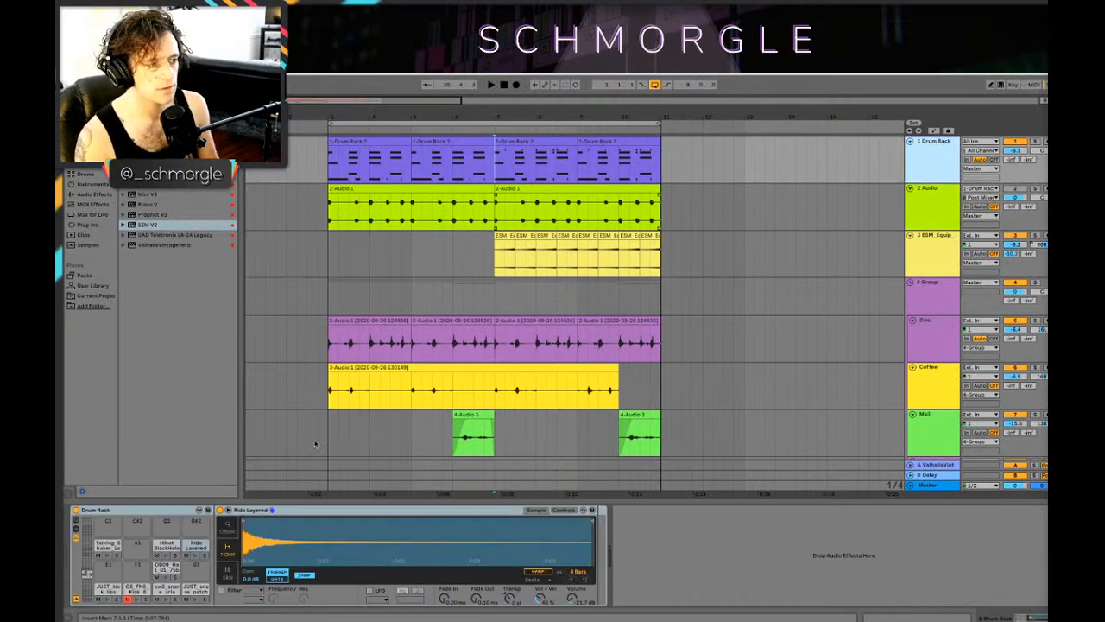
pyautogui.click(521, 141)
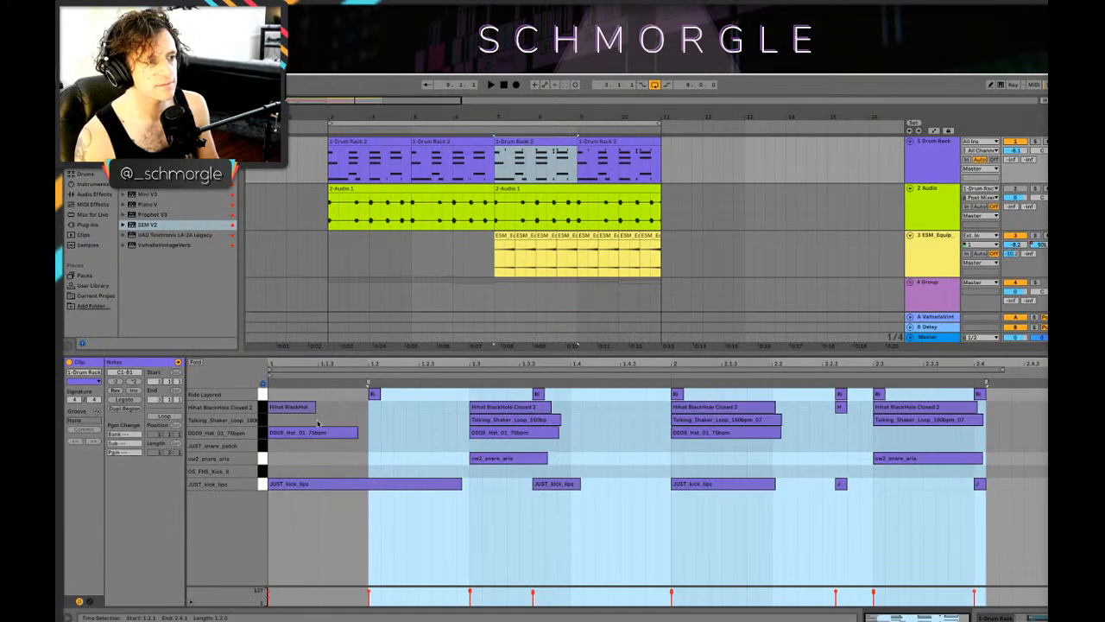
# Step: Add four short Talking_Shaker_Loop notes across the clip's first beat, then remove the first and third of them
pyautogui.doubleClick(273, 394)
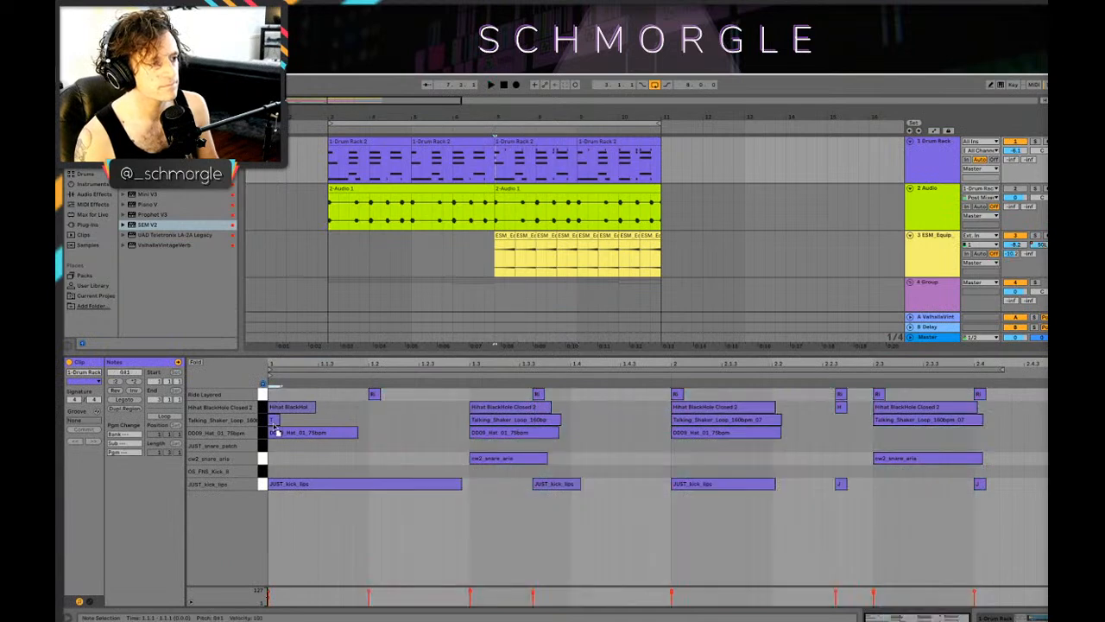
pyautogui.moveTo(274, 420); pyautogui.dragTo(349, 428)
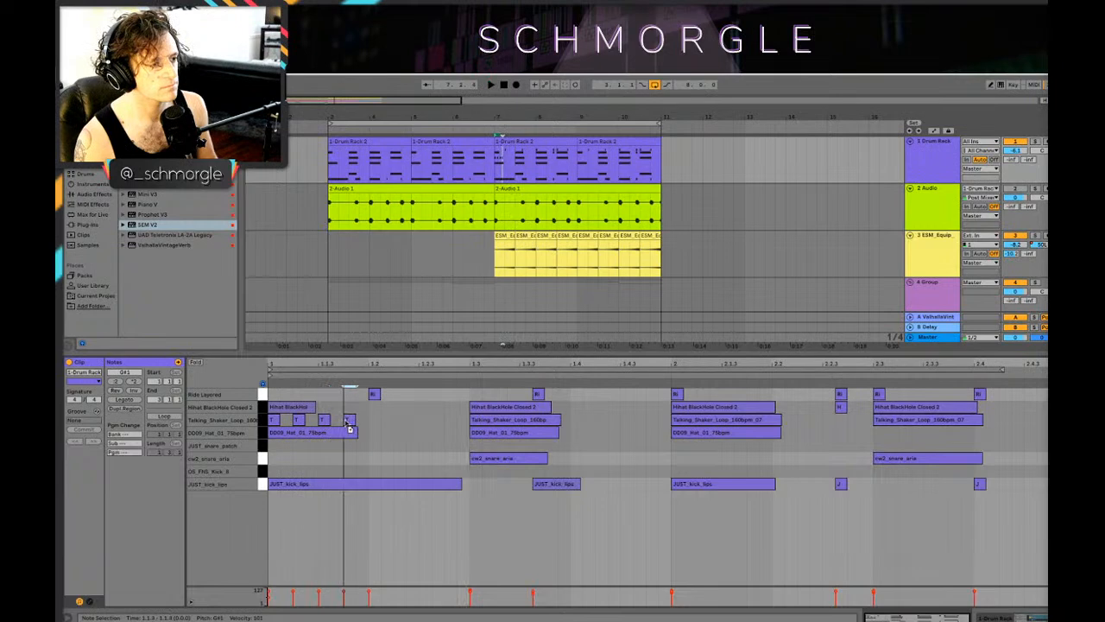
pyautogui.press('space')
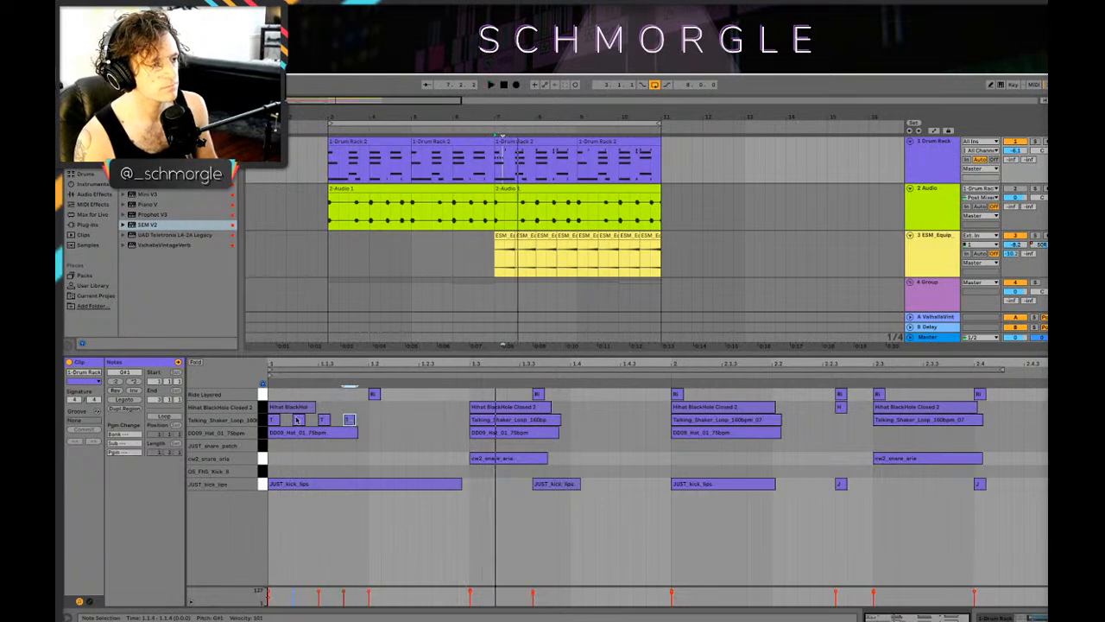
pyautogui.click(297, 420)
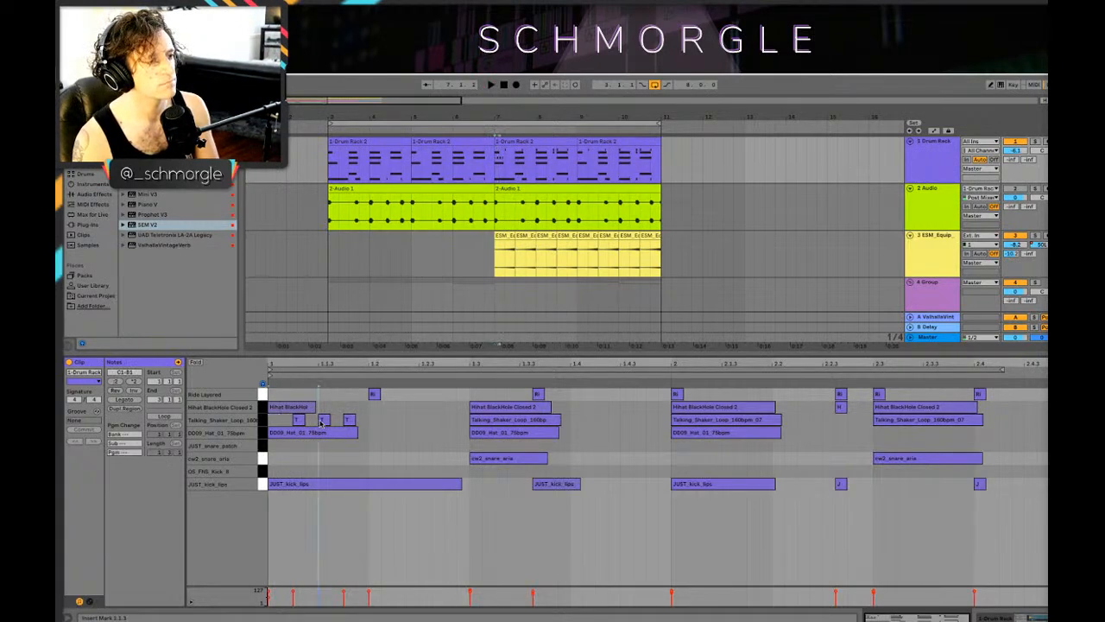
pyautogui.press('space')
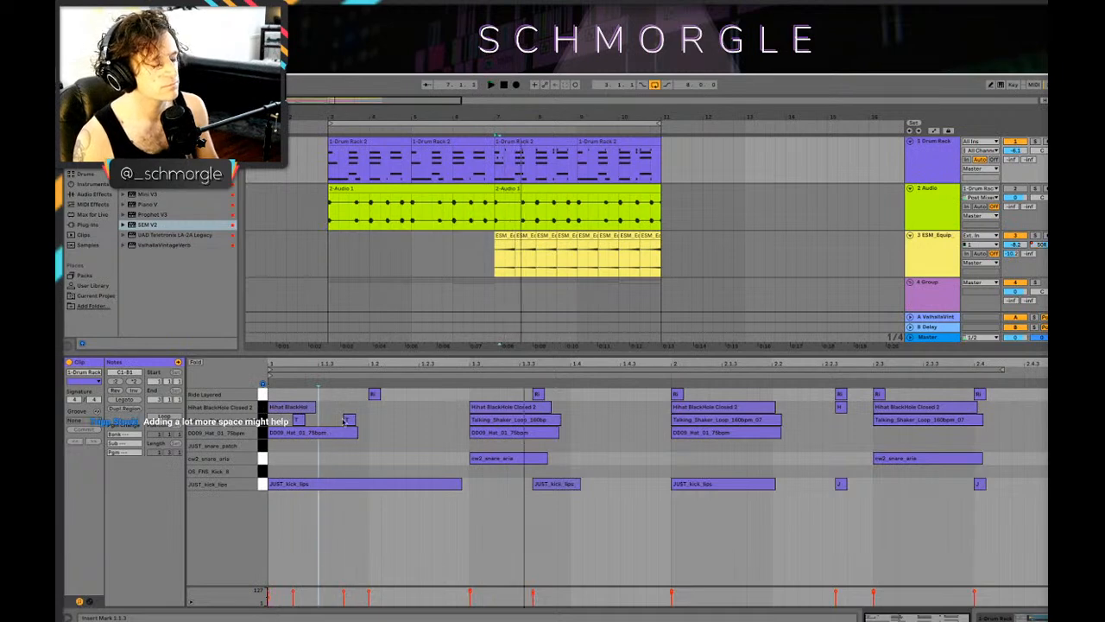
# Step: Rearrange the short shaker notes so one sits just after 1.1.3 and another lies between 1.2.3 and 1.2.4
pyautogui.moveTo(349, 420); pyautogui.dragTo(437, 420)
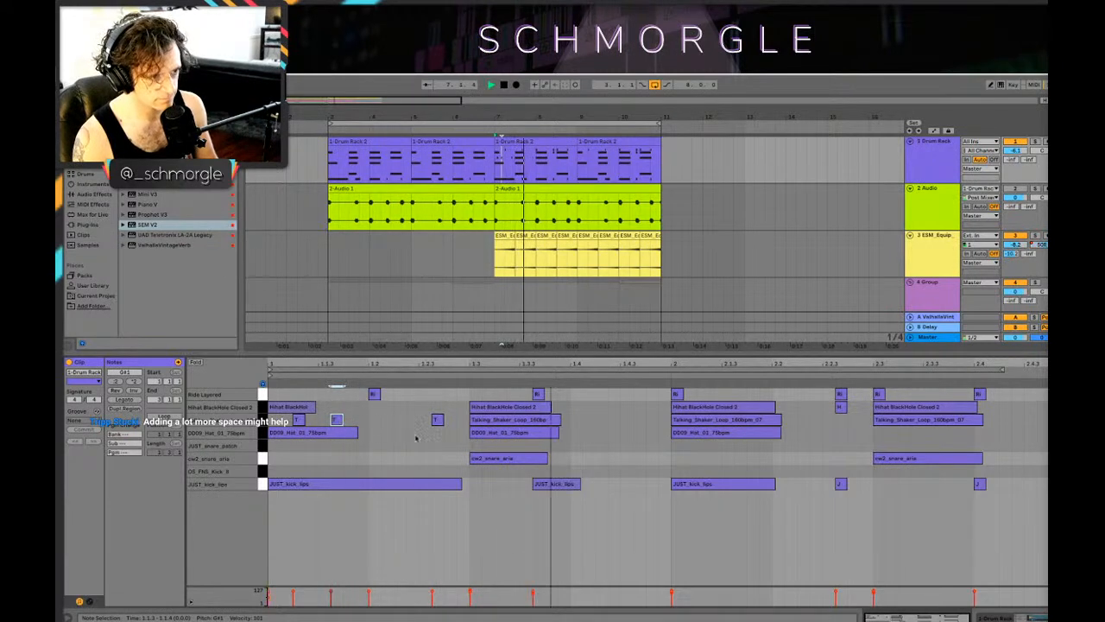
pyautogui.click(300, 420)
pyautogui.click(337, 420)
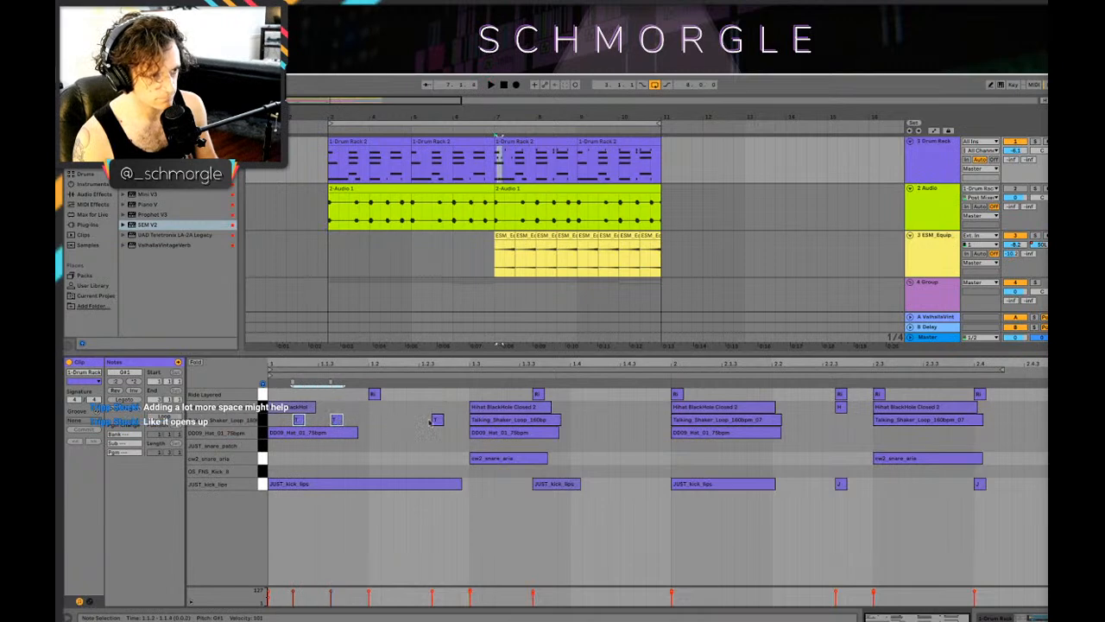
pyautogui.moveTo(298, 420)
pyautogui.mouseDown()
pyautogui.moveTo(558, 433)
pyautogui.moveTo(289, 422)
pyautogui.mouseUp()
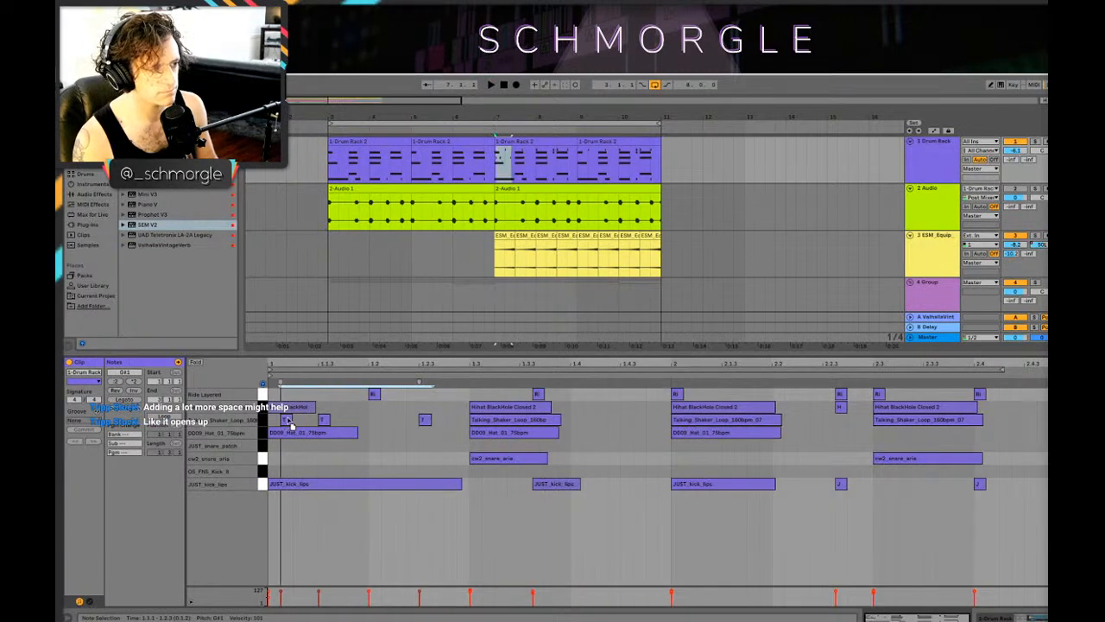
# Step: Add two short Talking_Shaker_Loop notes around 1.4.2 and 1.4.3, checking the pattern during playback
pyautogui.doubleClick(588, 421)
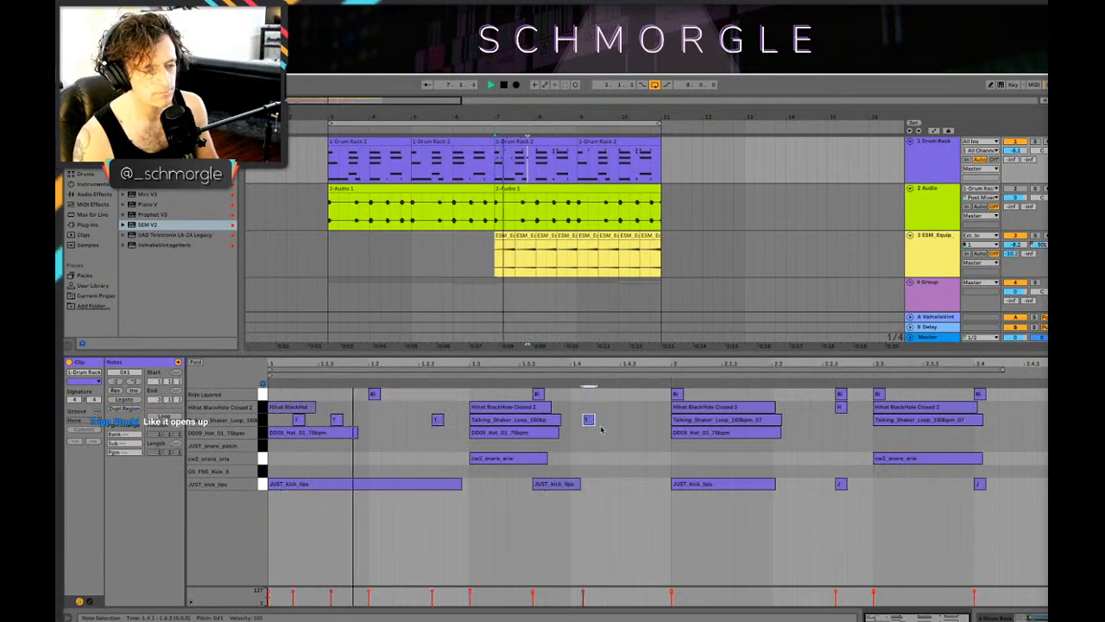
pyautogui.click(637, 424)
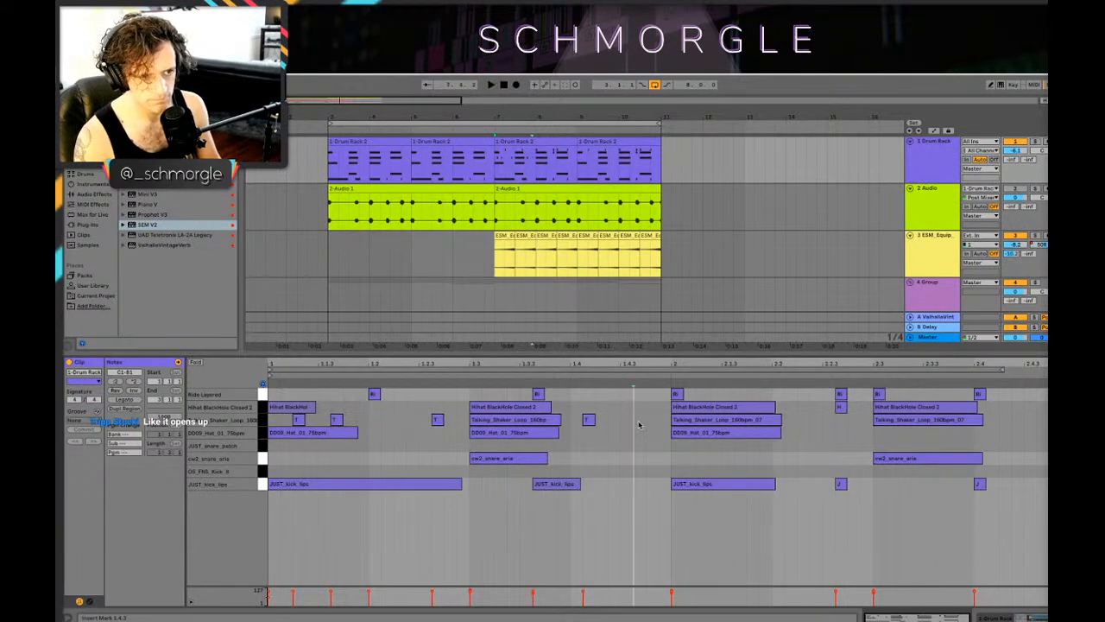
pyautogui.doubleClick(638, 421)
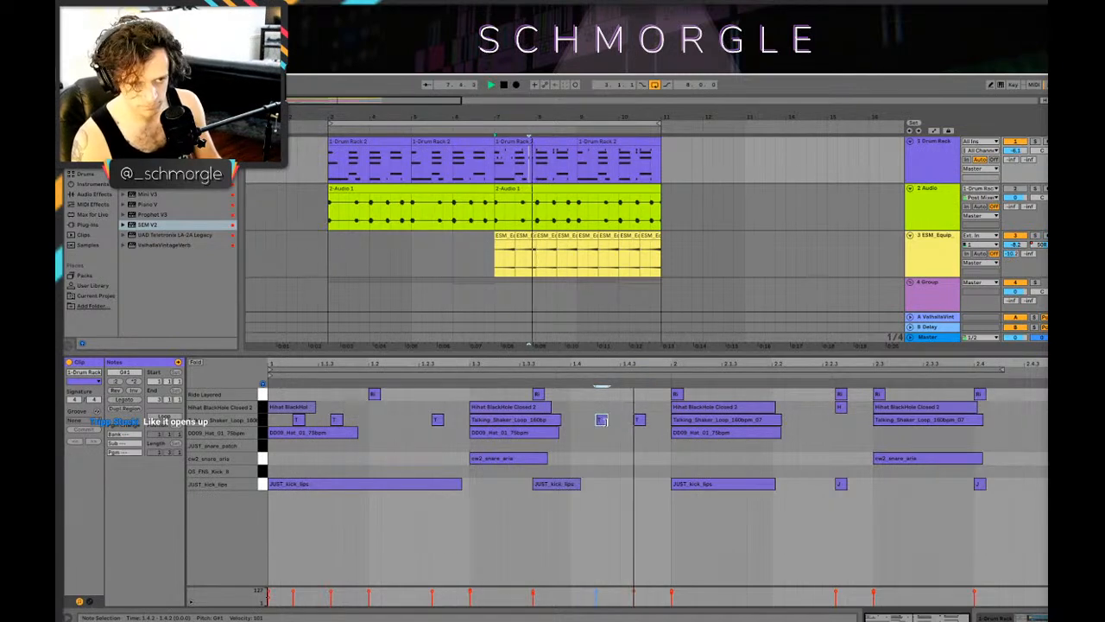
pyautogui.moveTo(607, 428); pyautogui.dragTo(618, 427)
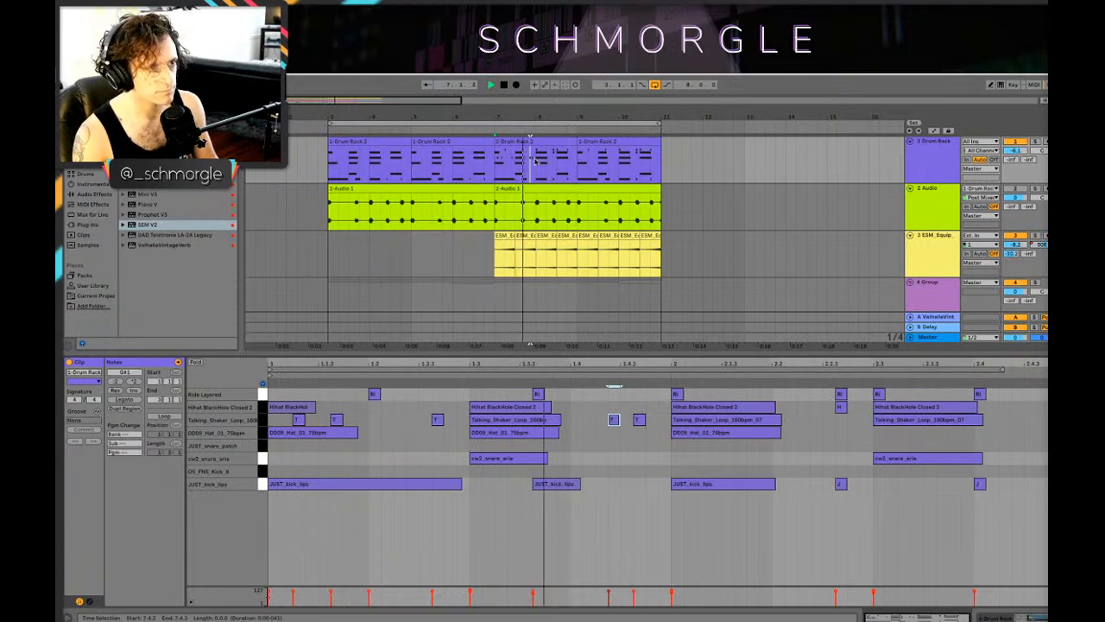
# Step: Add a short Hihat BlackHole Closed 2 note just after beat 2.2, checking it during playback
pyautogui.click(803, 408)
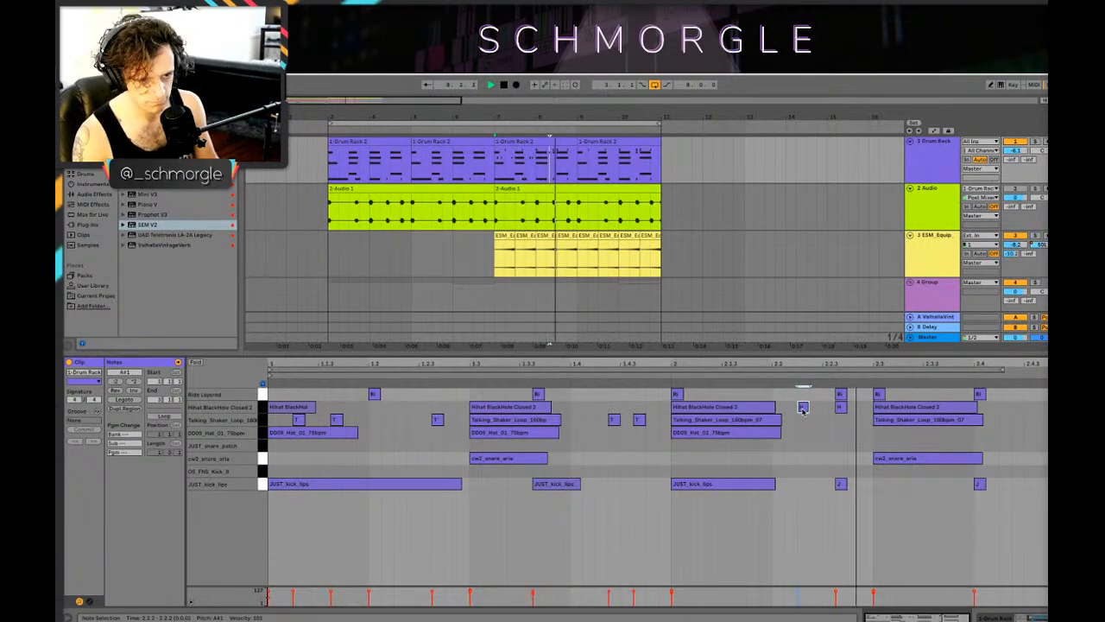
pyautogui.press('space')
pyautogui.moveTo(803, 409); pyautogui.dragTo(798, 411)
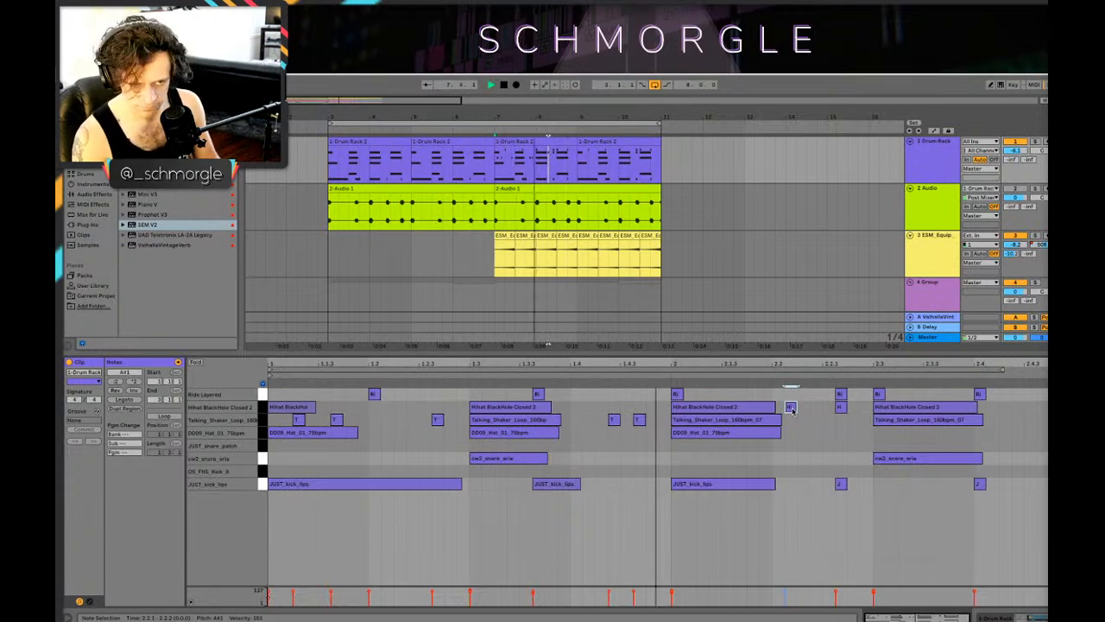
pyautogui.click(585, 263)
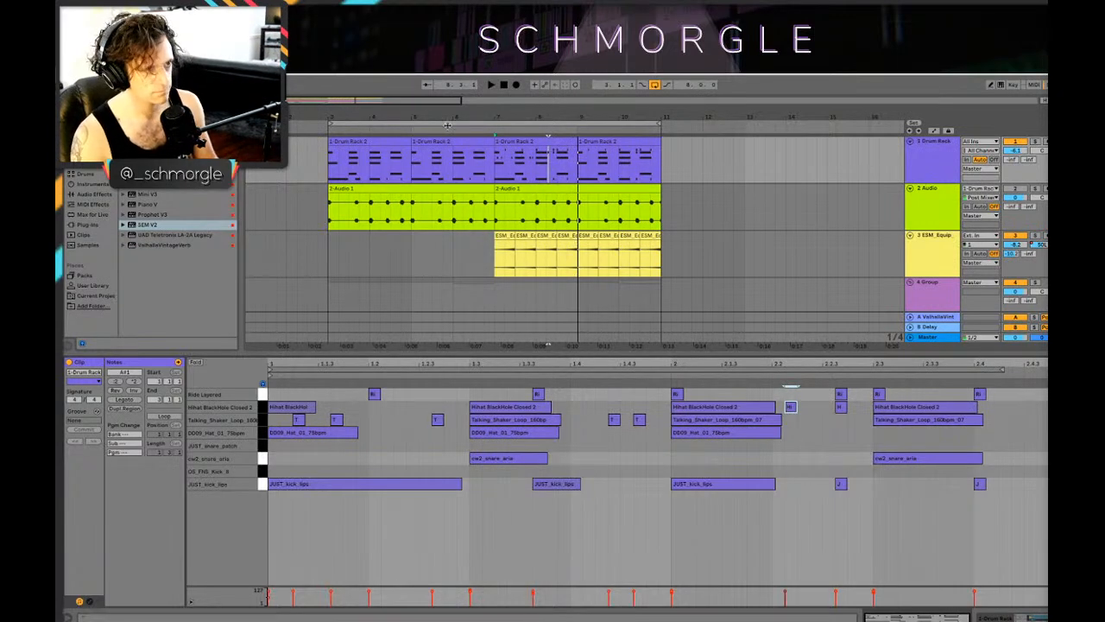
# Step: Copy the edited Drum Rack clip from bar 7 onto bar 9 and play the drums from bar 7
pyautogui.moveTo(511, 142); pyautogui.dragTo(594, 147)
pyautogui.click(487, 170)
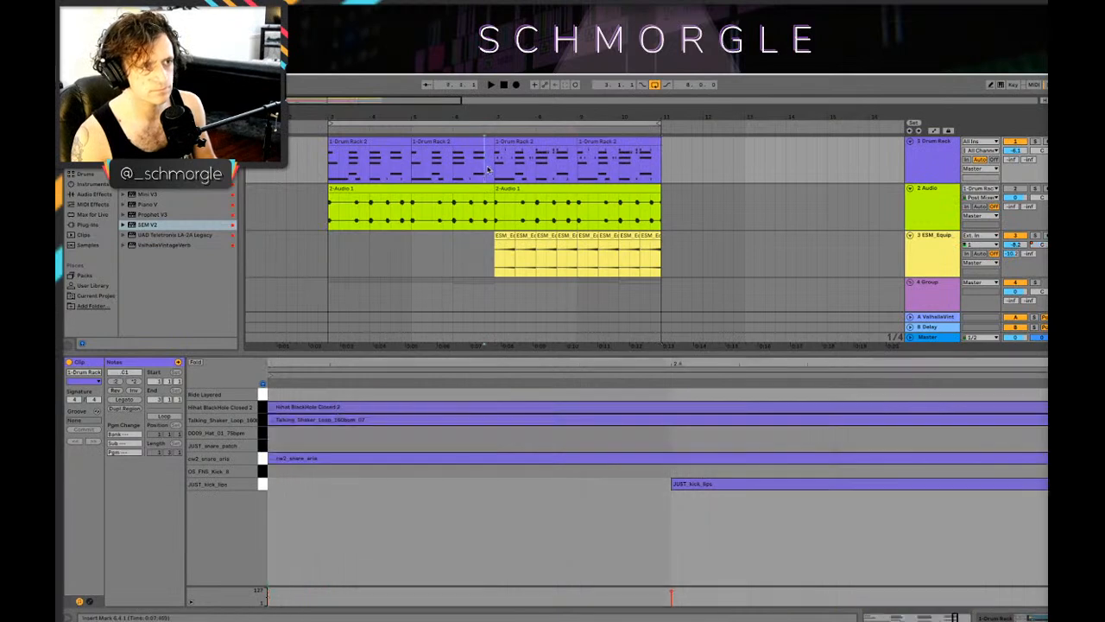
pyautogui.click(494, 164)
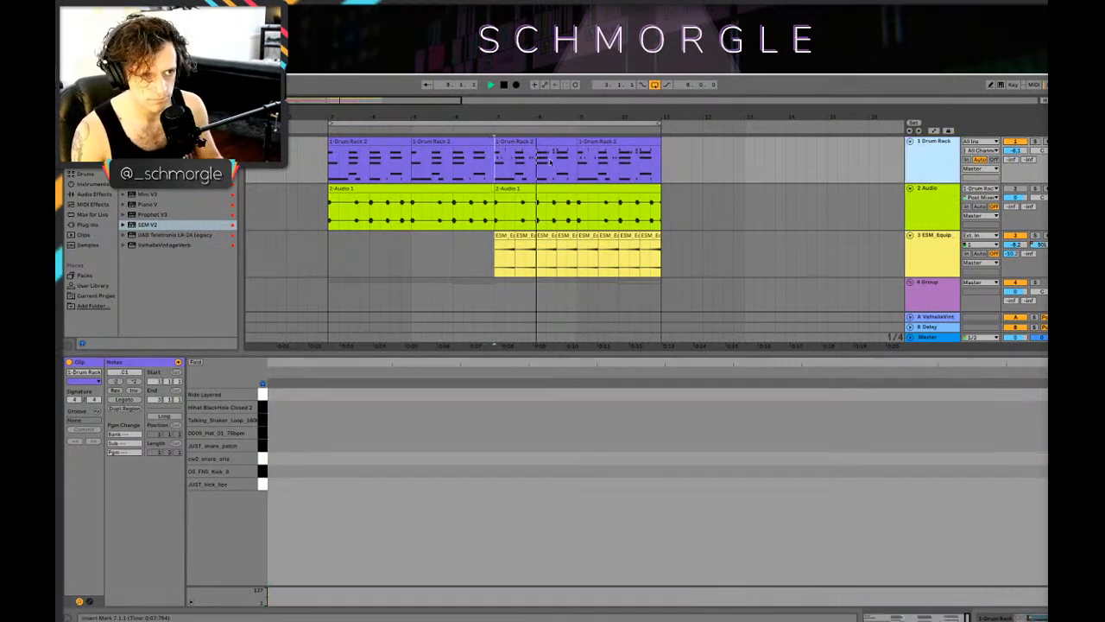
pyautogui.click(535, 141)
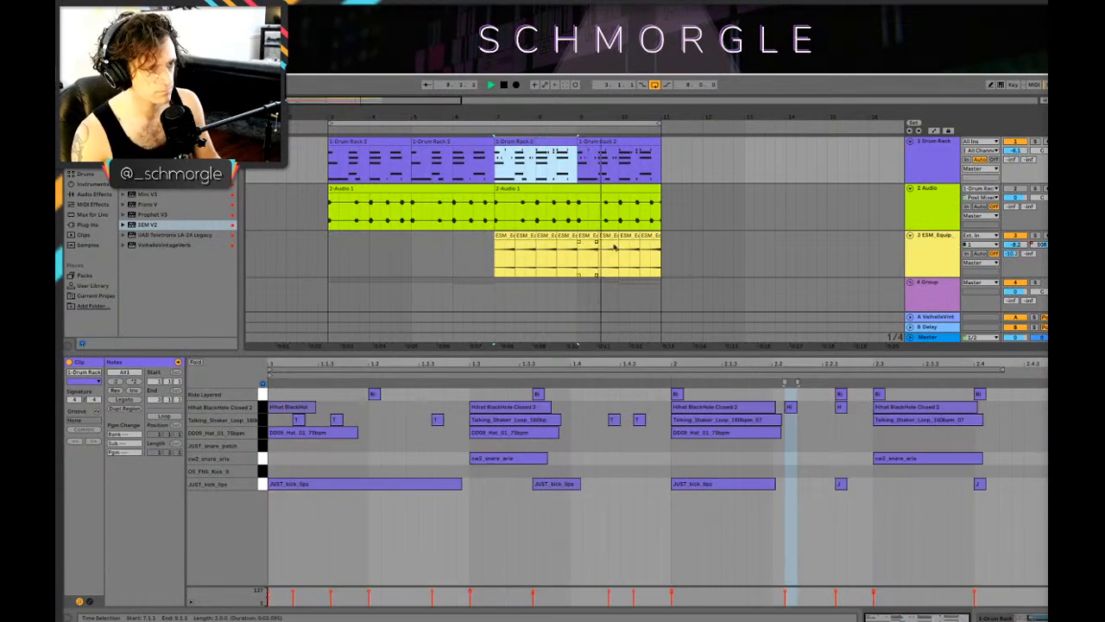
# Step: Lower the 10 Mini V3 track volume to -10.0 dB while the loop plays
pyautogui.scroll(-3, 732, 221)
pyautogui.scroll(3, 725, 226)
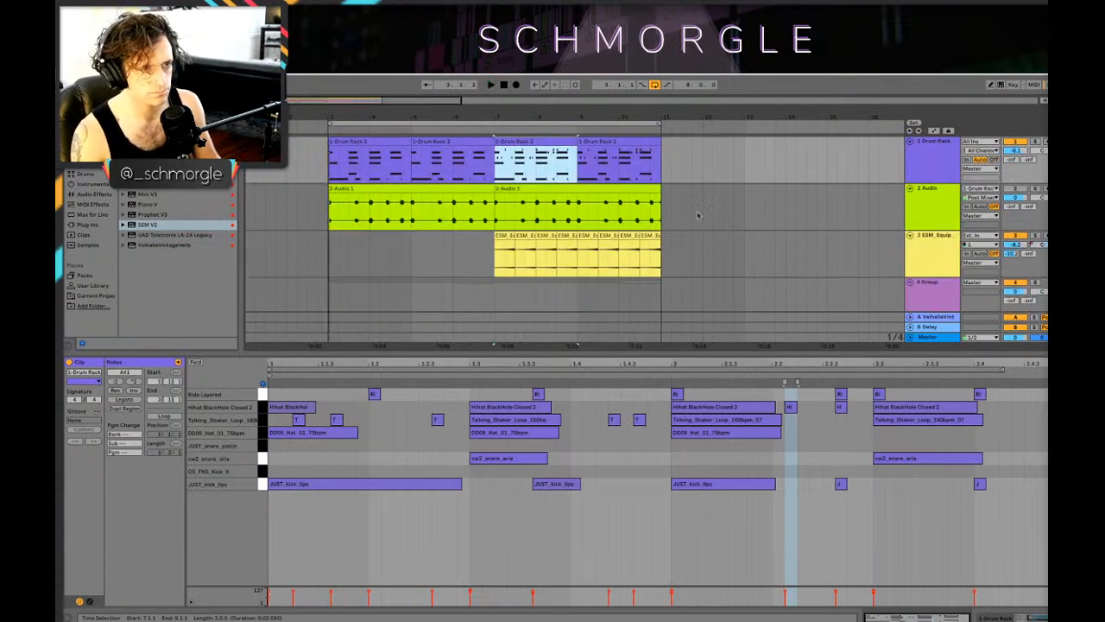
pyautogui.scroll(-4, 665, 208)
pyautogui.scroll(-4, 777, 276)
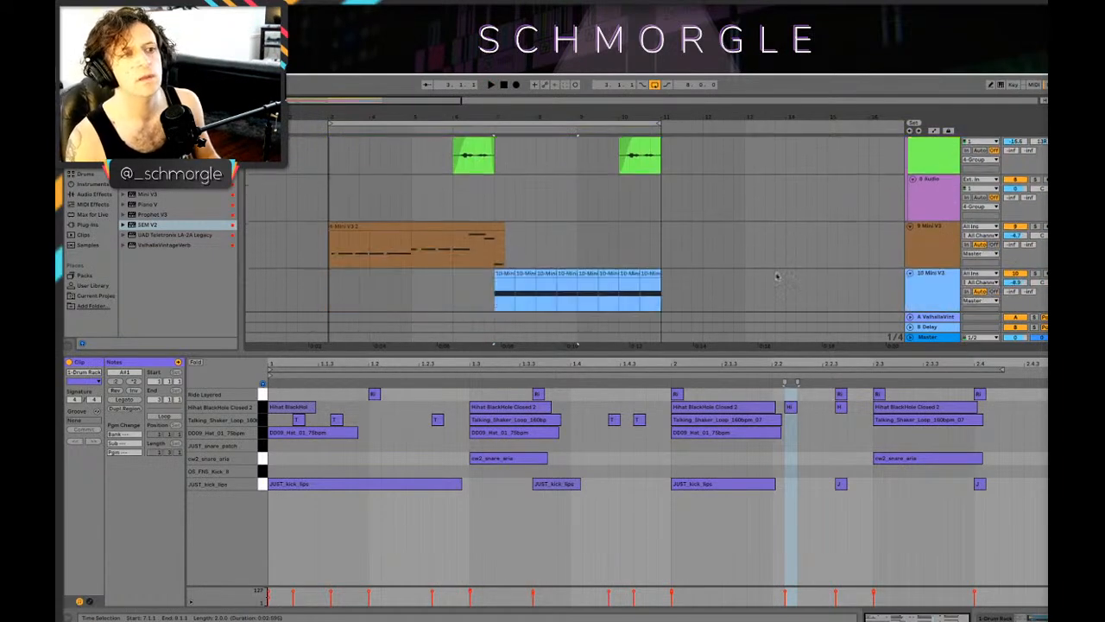
pyautogui.scroll(-1, 782, 259)
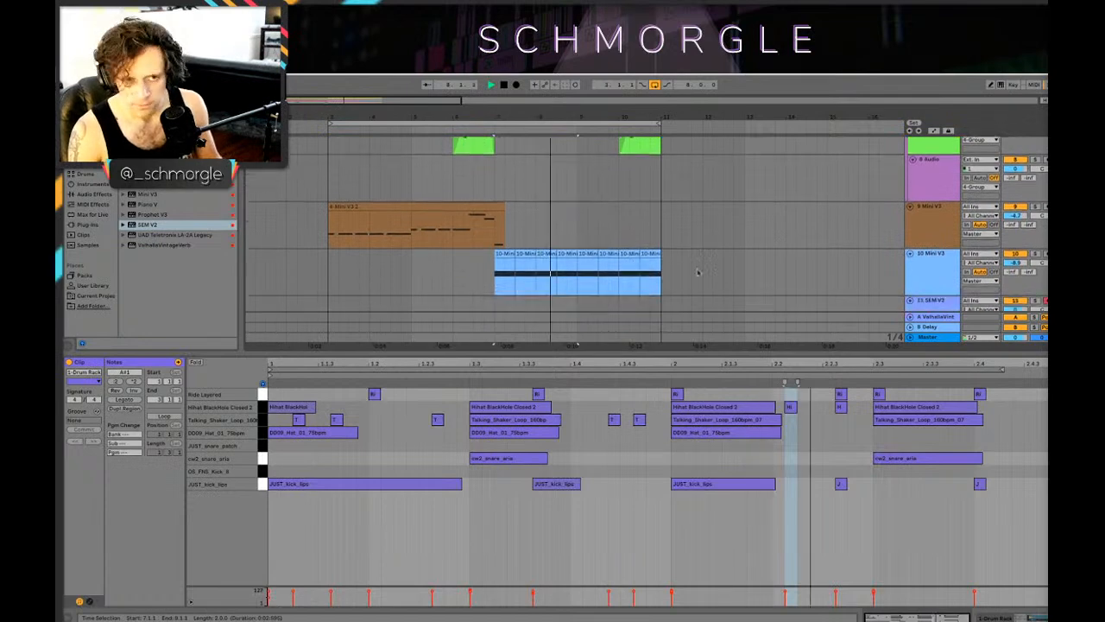
pyautogui.moveTo(1015, 262); pyautogui.dragTo(1015, 268)
pyautogui.click(928, 267)
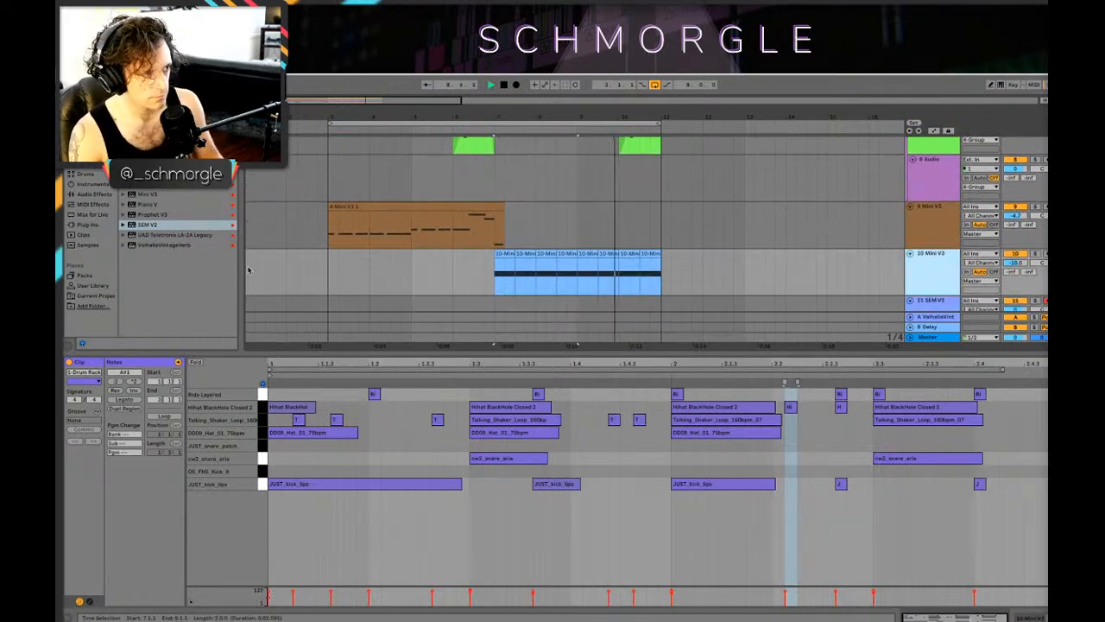
pyautogui.press('space')
# Step: Load the Amp audio effect after the instrument on the 10 Mini V3 track and play the loop
pyautogui.click(87, 167)
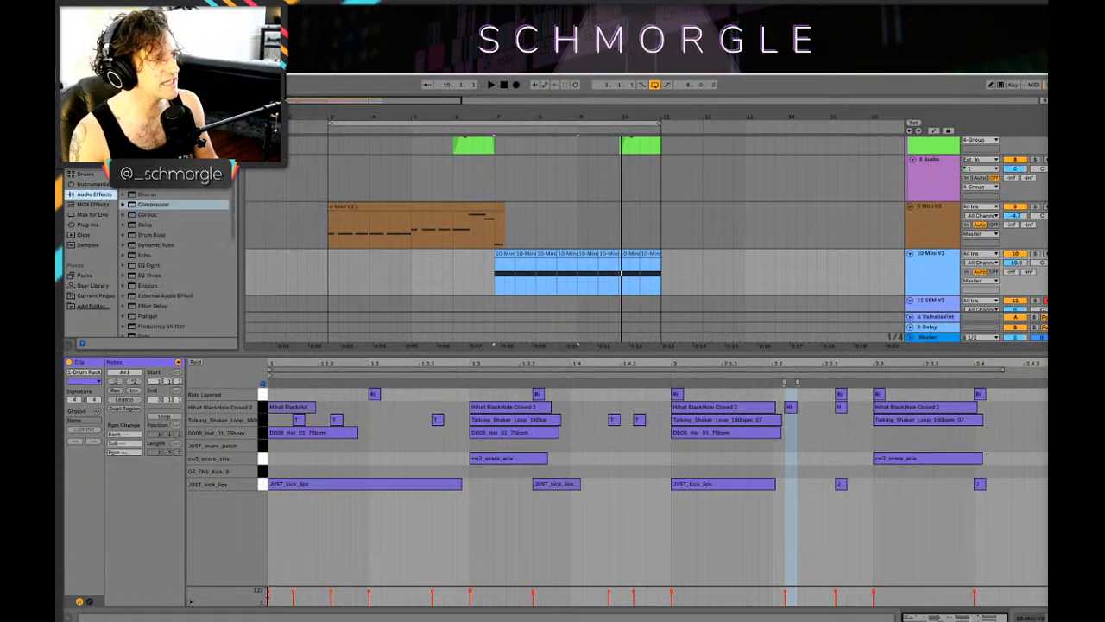
pyautogui.doubleClick(939, 271)
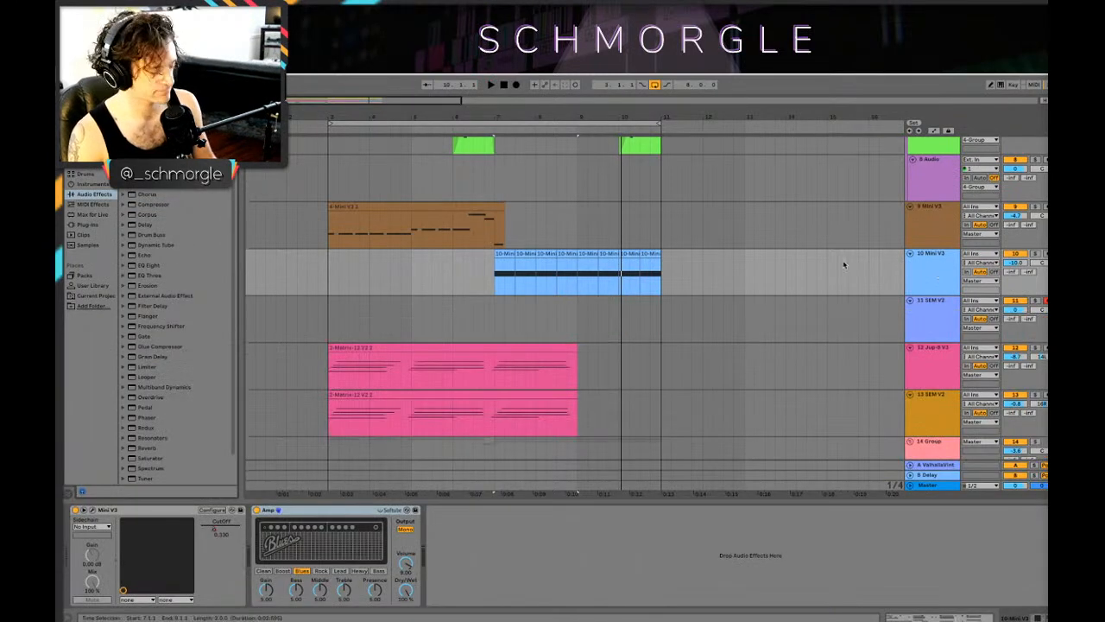
pyautogui.press('a')
pyautogui.press('a')
pyautogui.click(919, 257)
pyautogui.press('space')
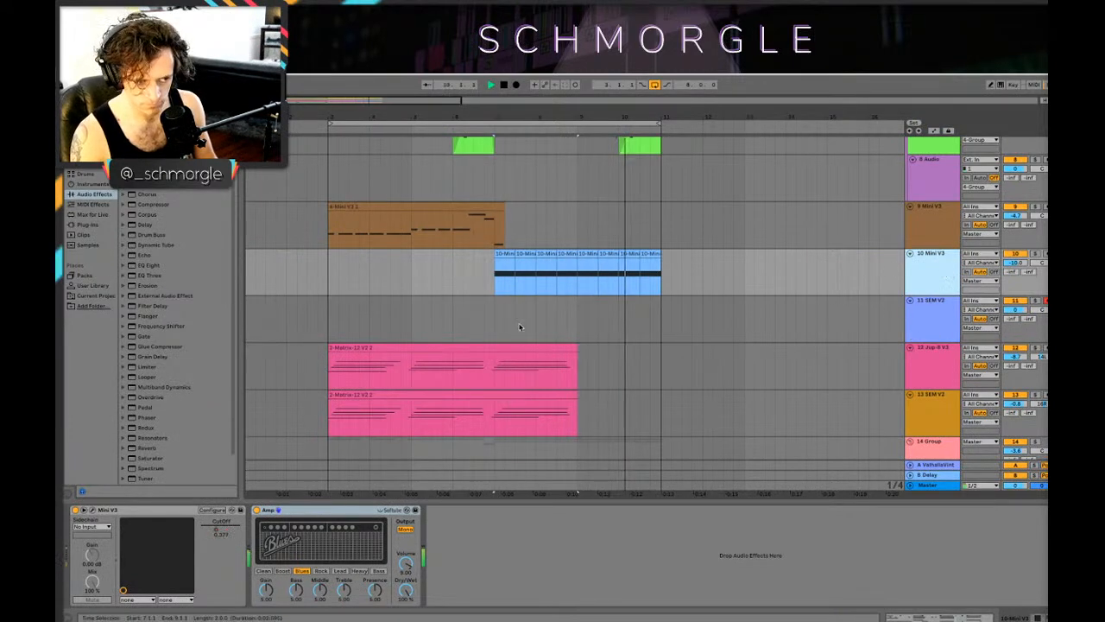
# Step: Lower the 10 Mini V3 track volume to -12.3 dB and raise the Amp's Gain to about 7
pyautogui.press('space')
pyautogui.press('space')
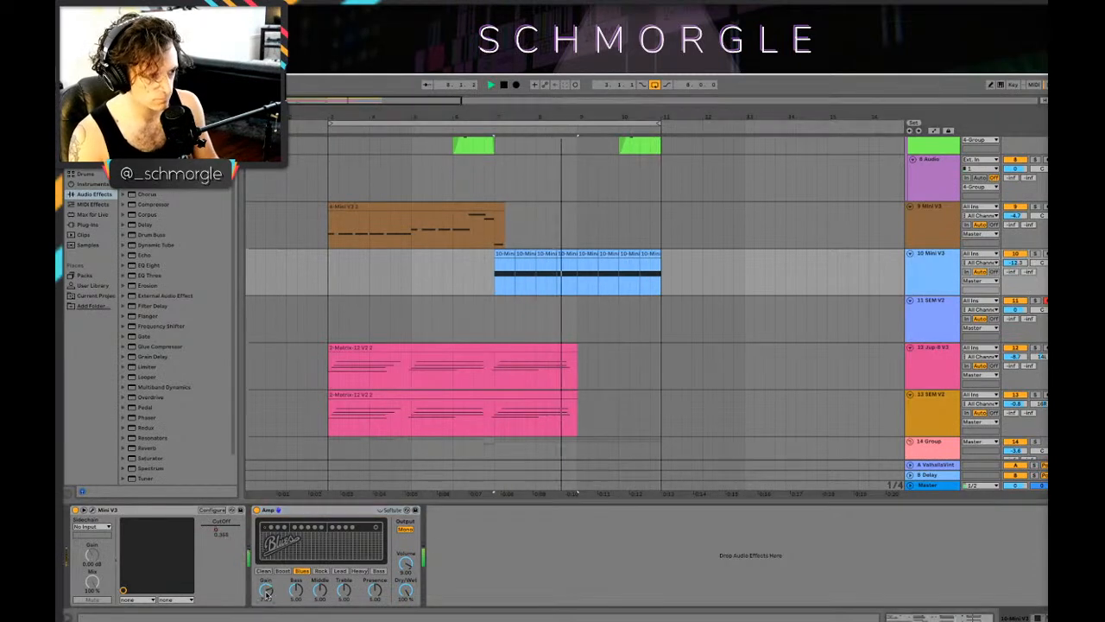
pyautogui.moveTo(266, 590); pyautogui.dragTo(266, 563)
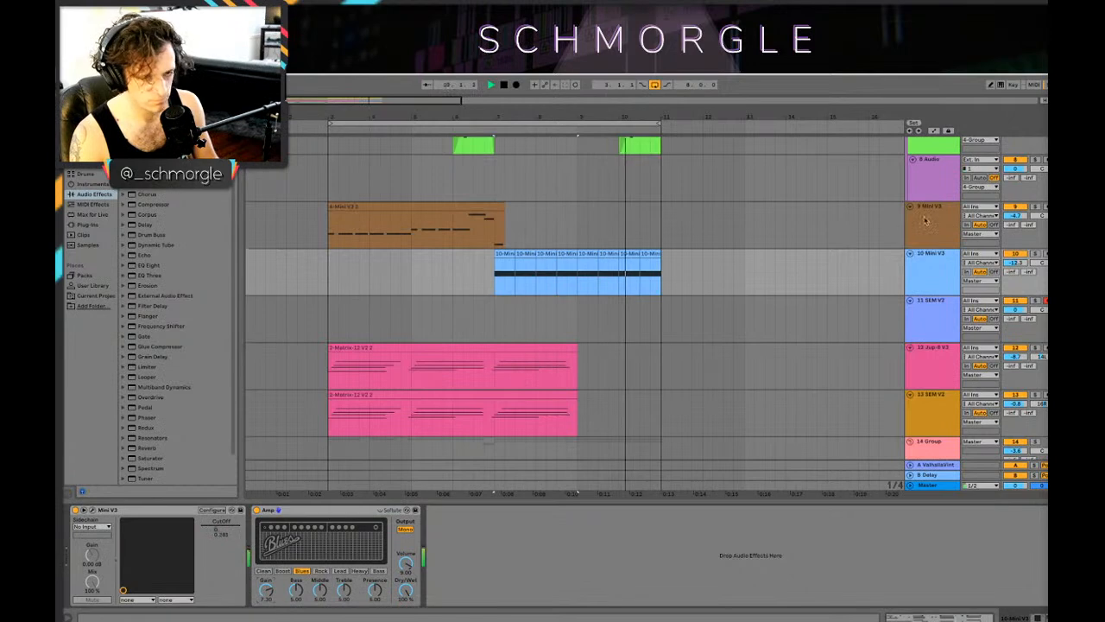
# Step: Reduce the Amp's Bass to about 2.8 on the 10 Mini V3 track and replay the loop
pyautogui.press('space')
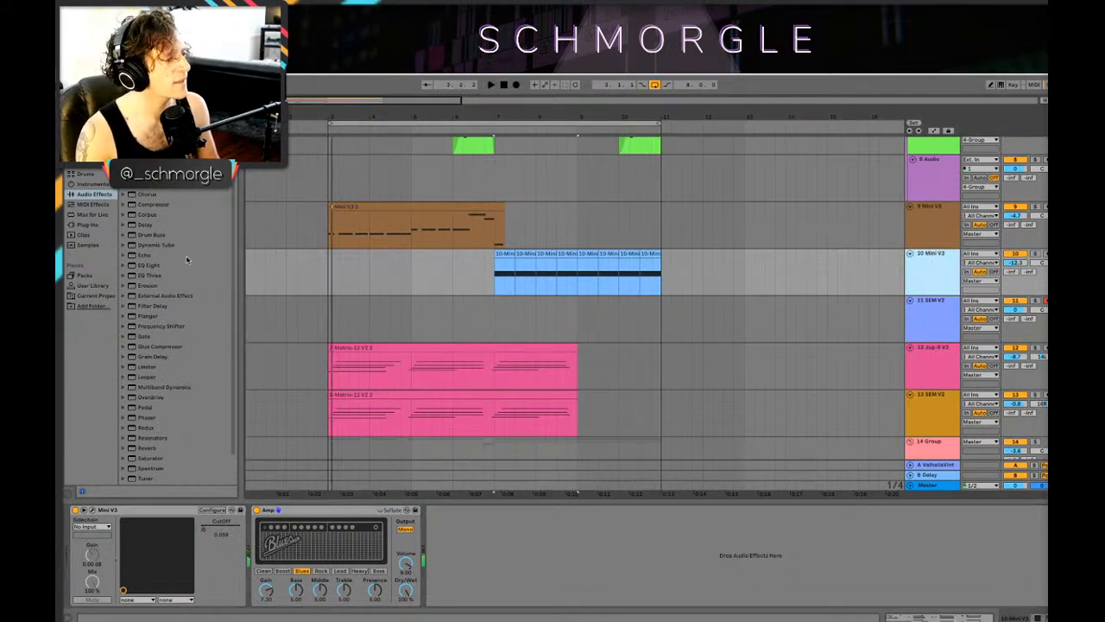
pyautogui.scroll(-2, 186, 259)
pyautogui.press('space')
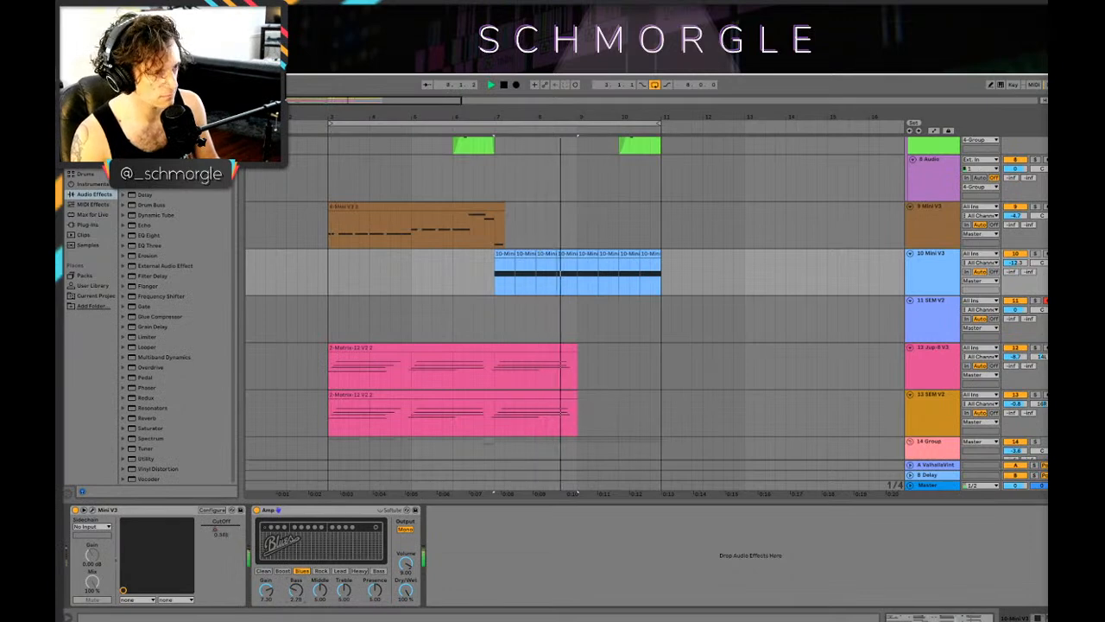
# Step: Extend the 9 Mini V3 clip's end to bar 11 and play it together with the 10 Mini V3 part
pyautogui.scroll(3, 657, 309)
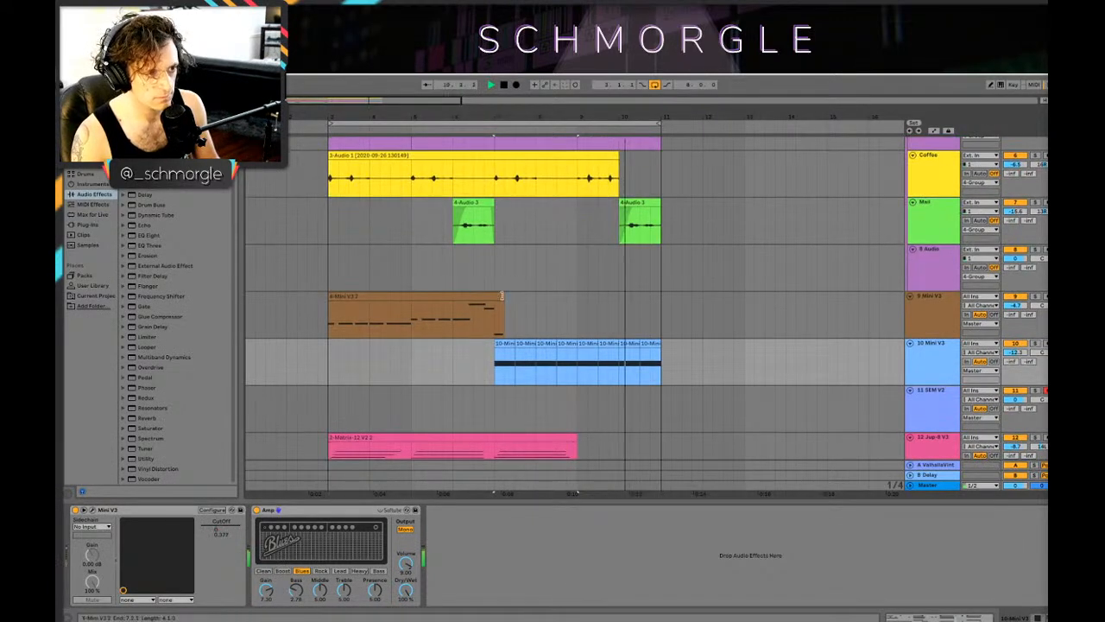
pyautogui.moveTo(502, 296)
pyautogui.mouseDown()
pyautogui.moveTo(670, 296)
pyautogui.moveTo(650, 296)
pyautogui.moveTo(663, 304)
pyautogui.mouseUp()
pyautogui.click(486, 323)
pyautogui.press('space')
pyautogui.press('space')
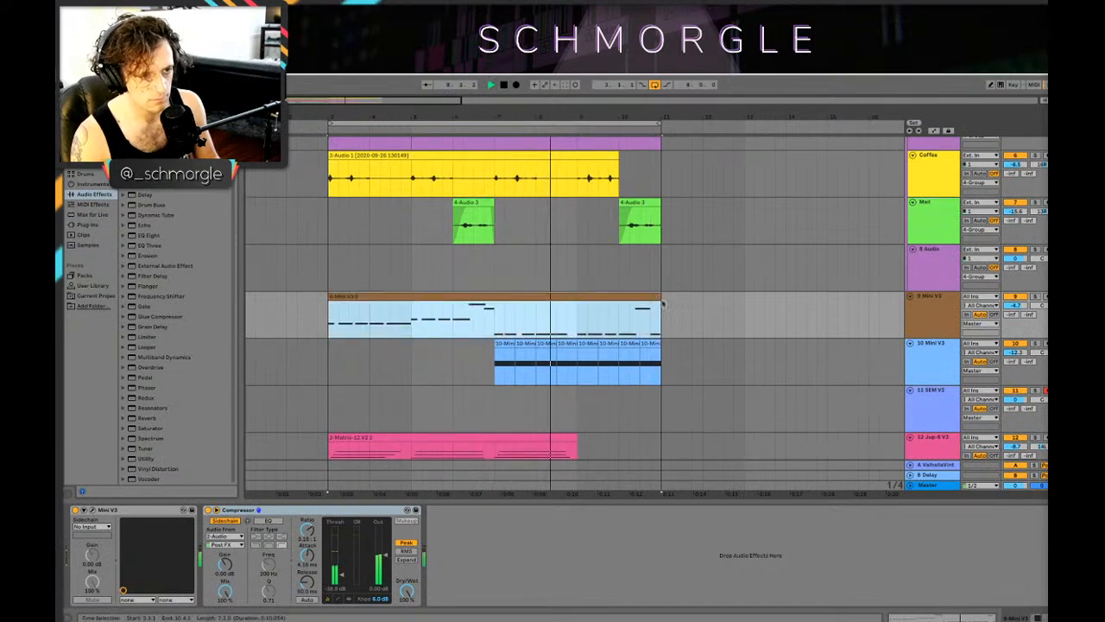
# Step: Raise the 10 Mini V3 track volume to -10.1 dB while the loop plays
pyautogui.moveTo(1016, 353); pyautogui.dragTo(1016, 347)
pyautogui.scroll(-1, 725, 345)
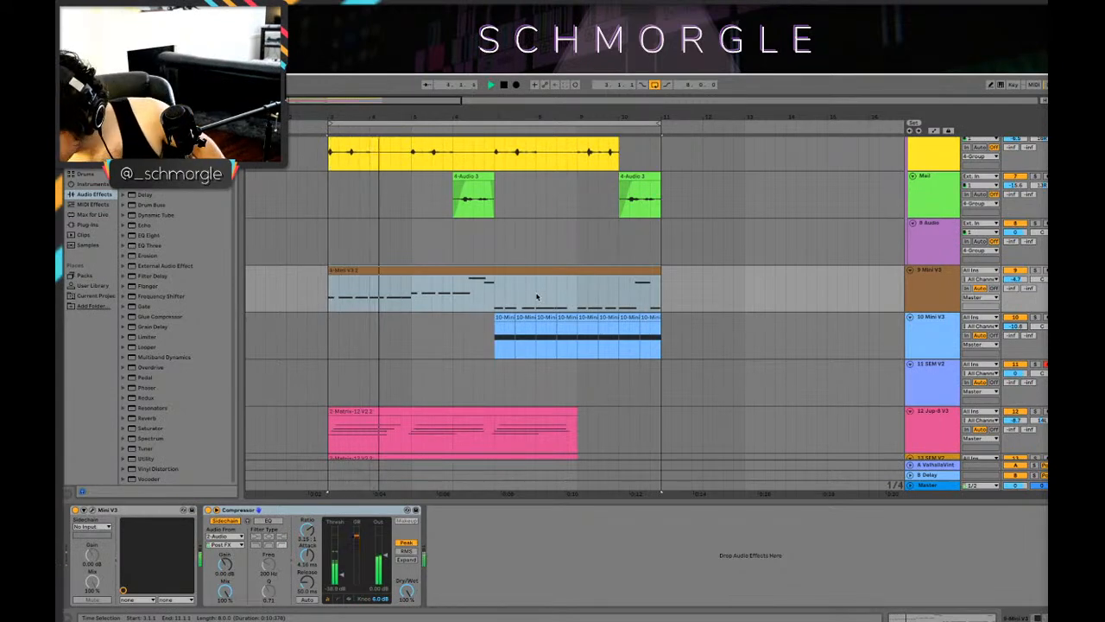
pyautogui.click(507, 347)
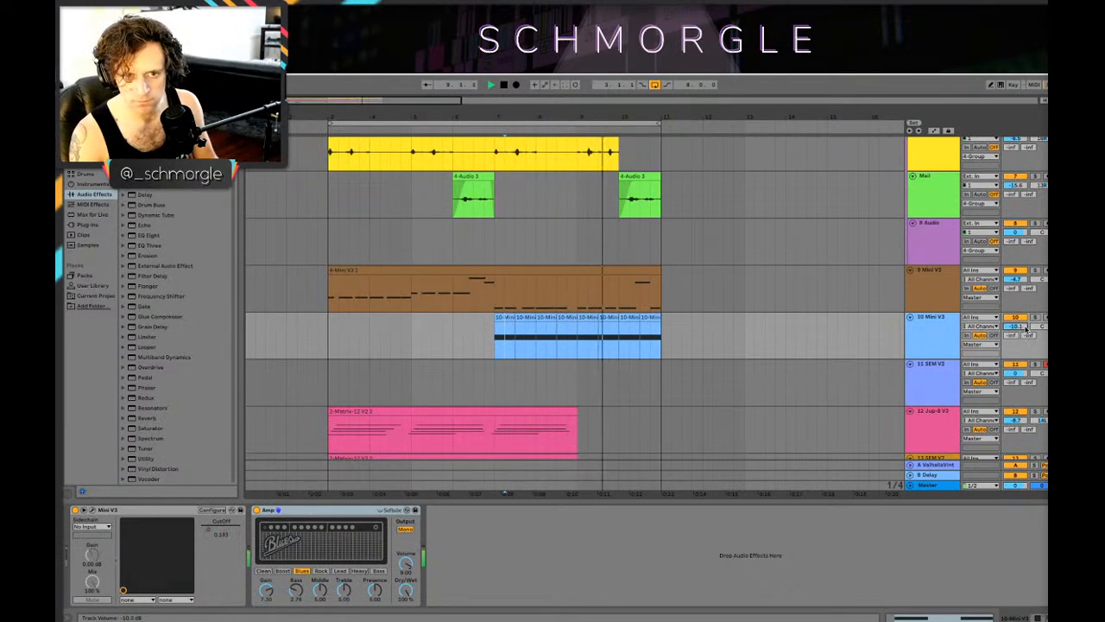
pyautogui.press('space')
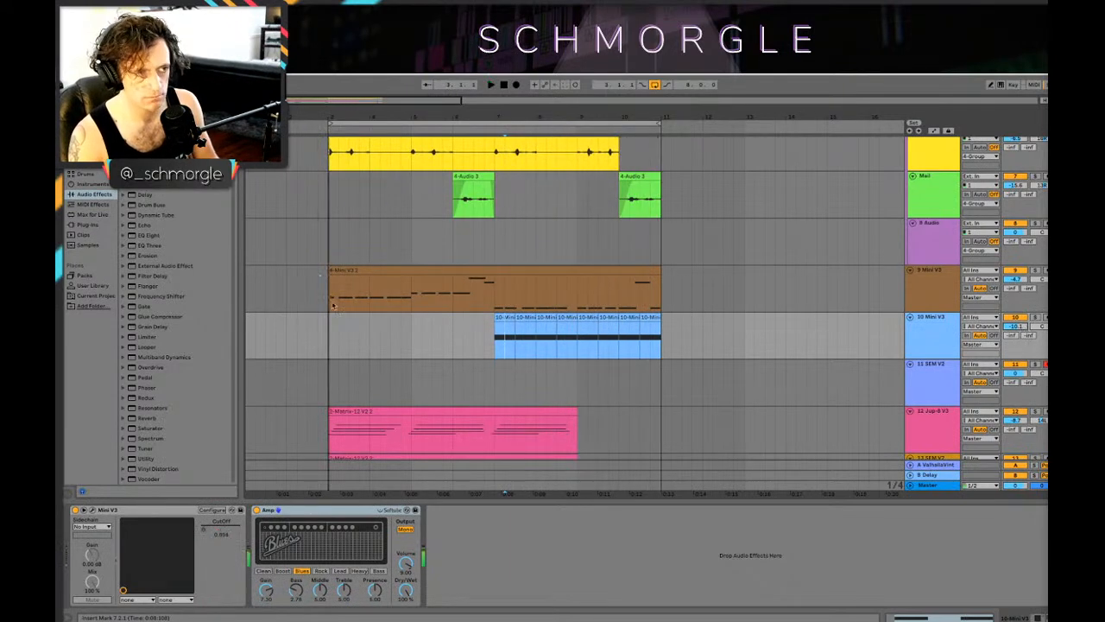
# Step: Play the loop from bar 3 and deactivate the clips between bars 7 and 11 on the 15, 16 and 17 Audio tracks
pyautogui.click(331, 296)
pyautogui.press('space')
pyautogui.scroll(5, 368, 253)
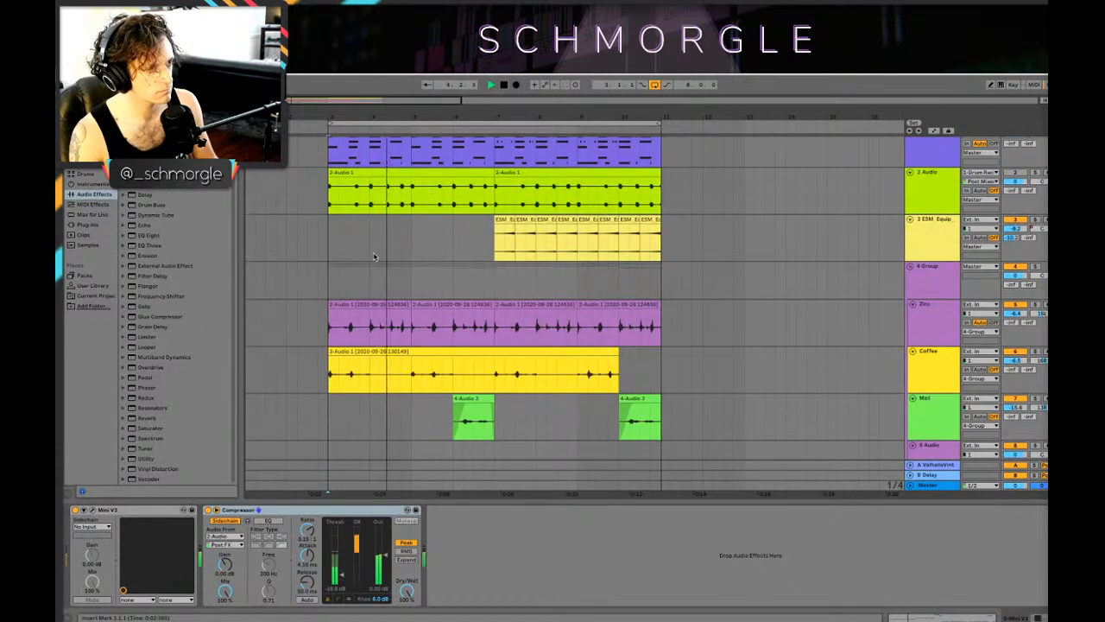
pyautogui.scroll(-1, 419, 321)
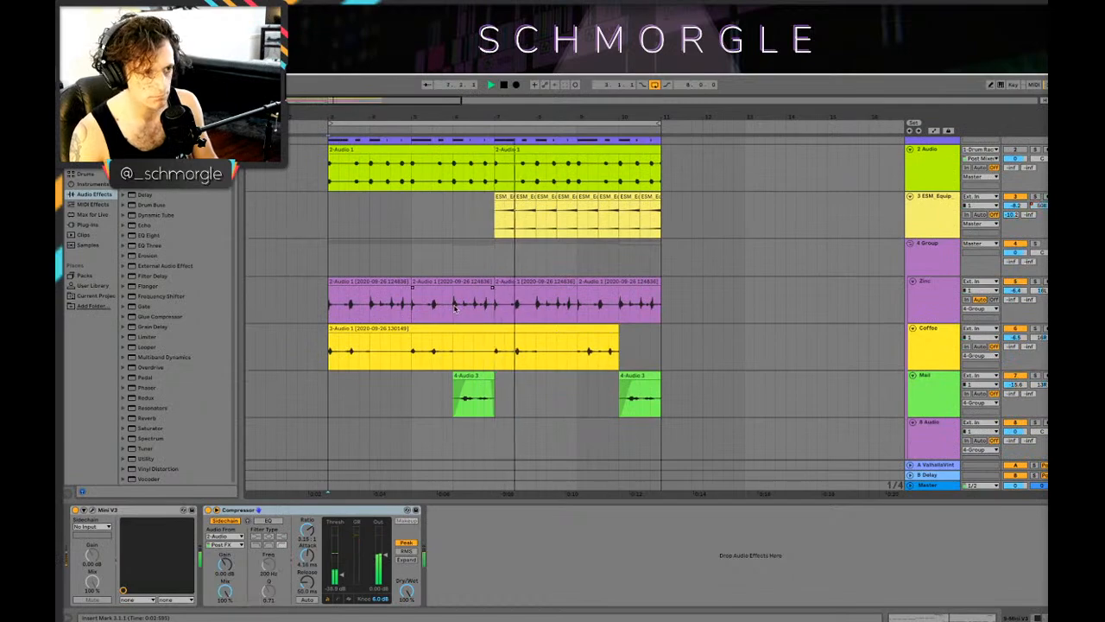
pyautogui.scroll(1, 451, 351)
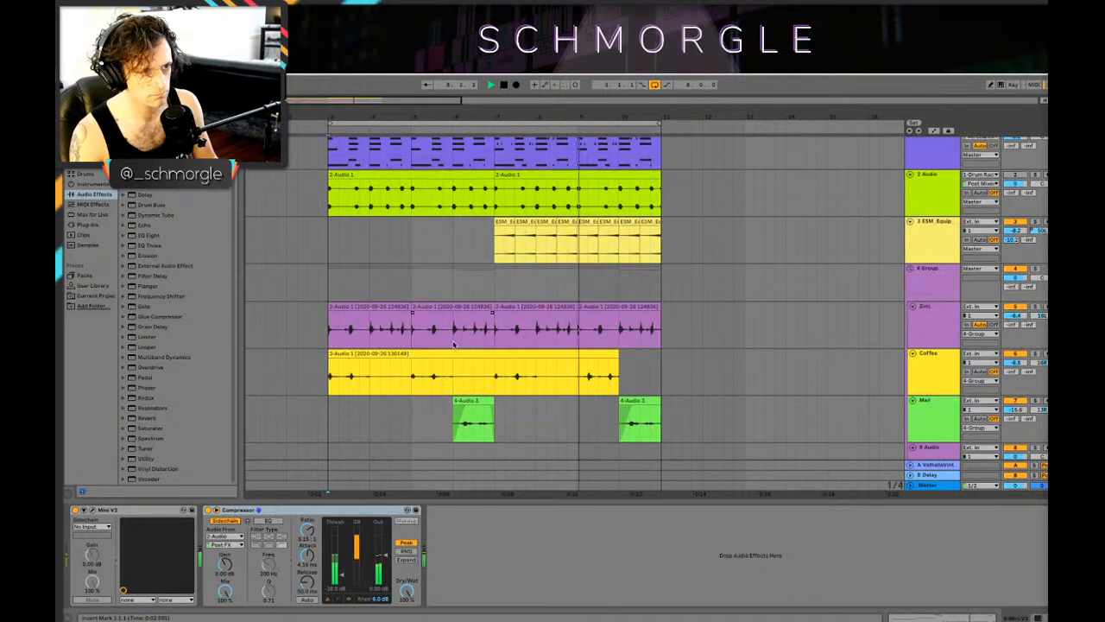
pyautogui.scroll(-15, 475, 344)
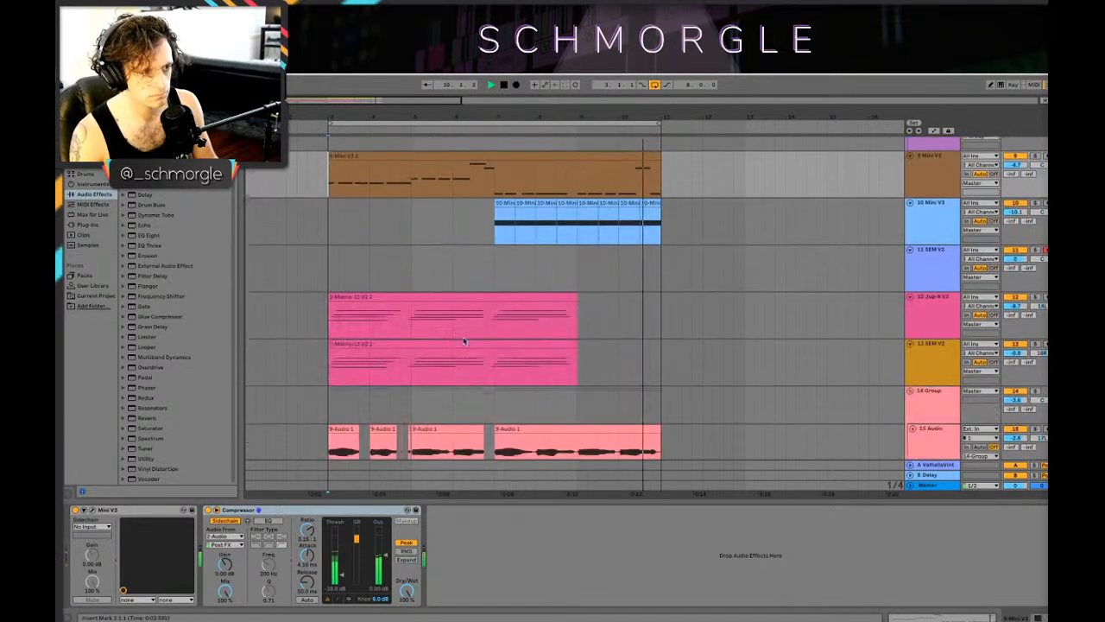
pyautogui.moveTo(509, 315); pyautogui.dragTo(595, 390)
pyautogui.press('0')
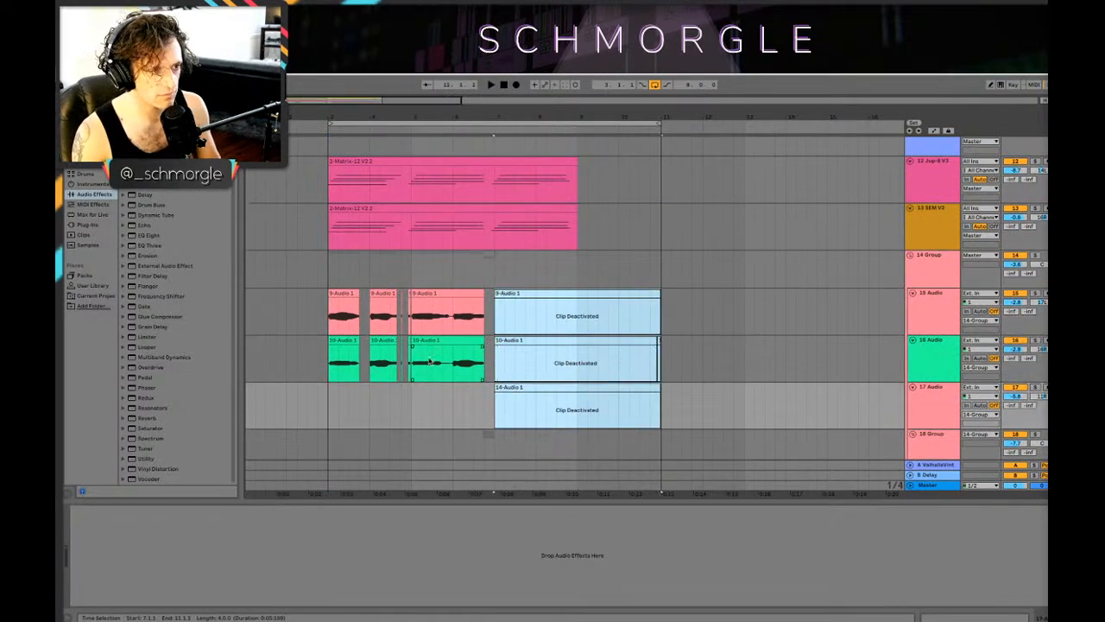
# Step: Play the transition into bar 7 and the loop from bar 3 to review the arrangement with the three audio clips deactivated
pyautogui.click(571, 332)
pyautogui.press('space')
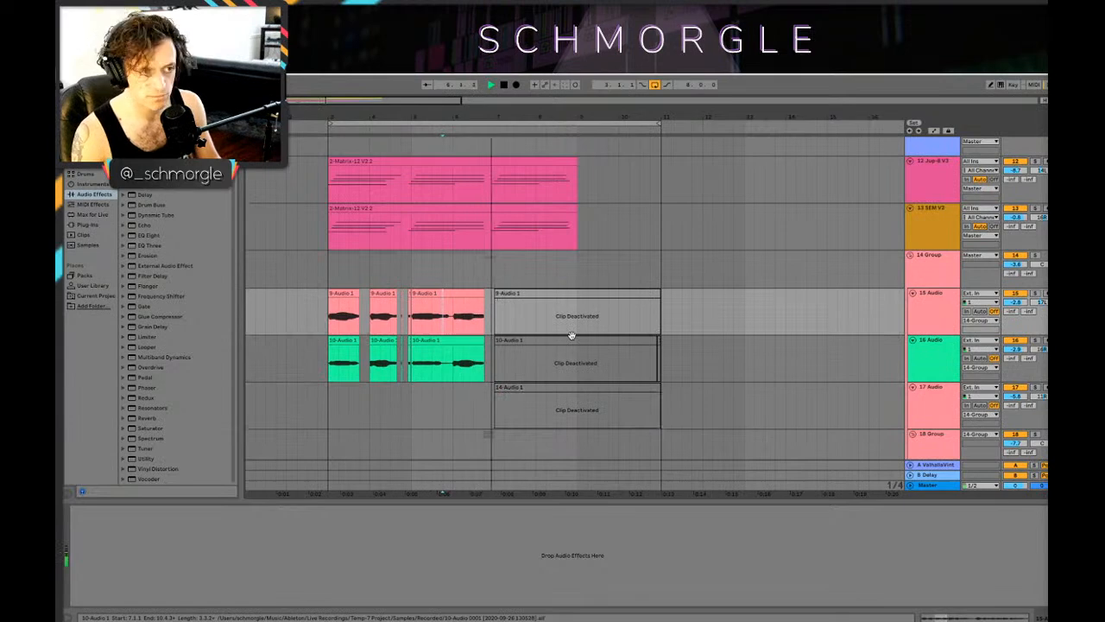
pyautogui.scroll(-3, 574, 333)
pyautogui.scroll(9, 573, 333)
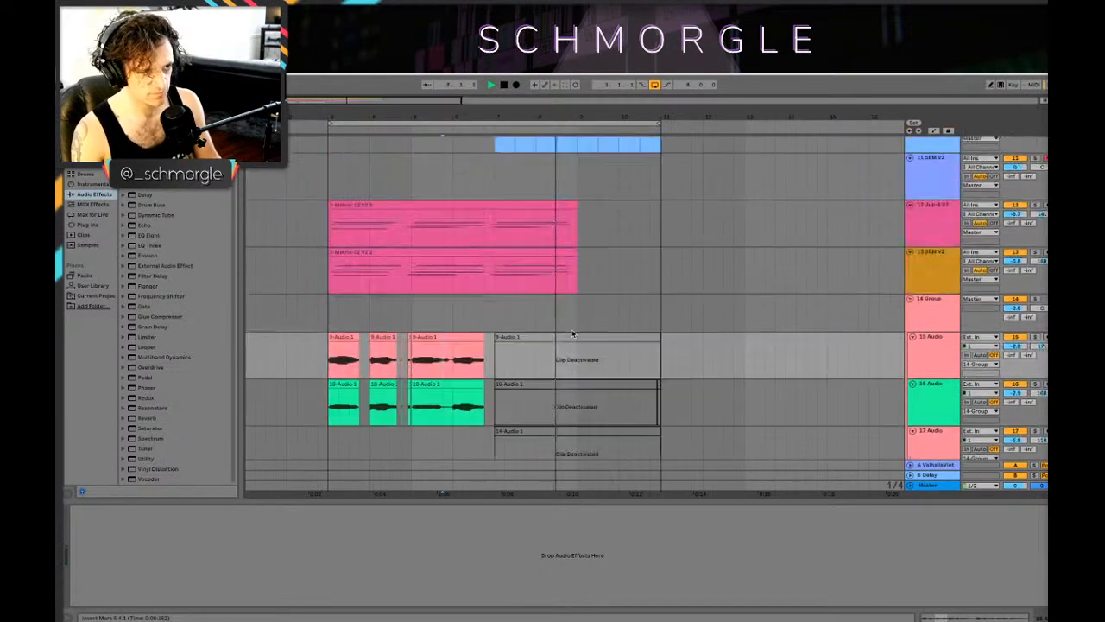
pyautogui.click(389, 326)
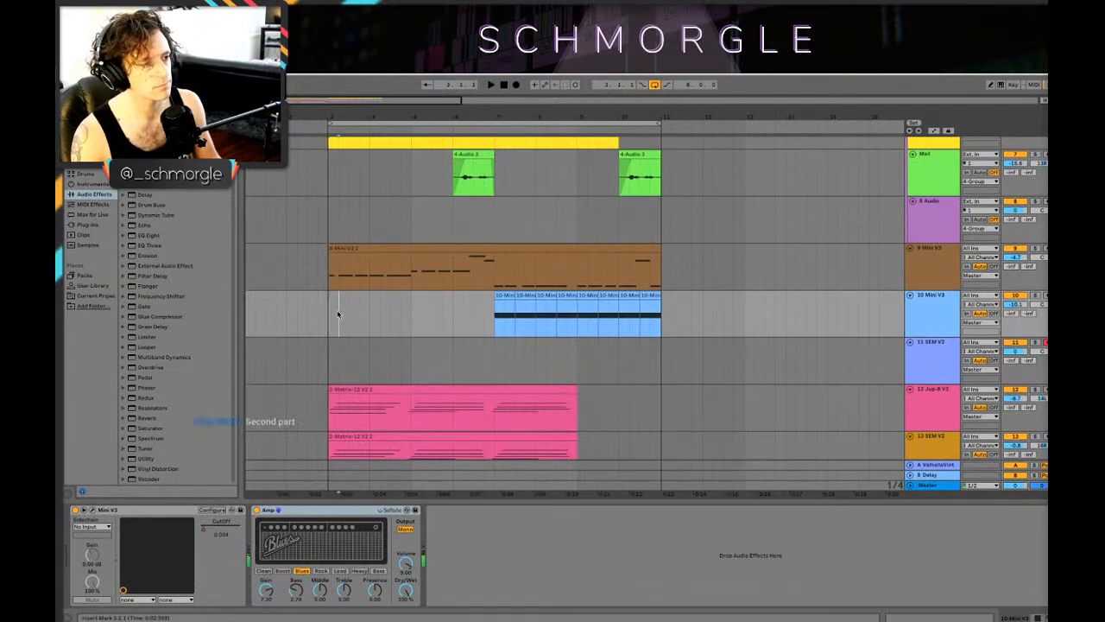
pyautogui.scroll(3, 450, 290)
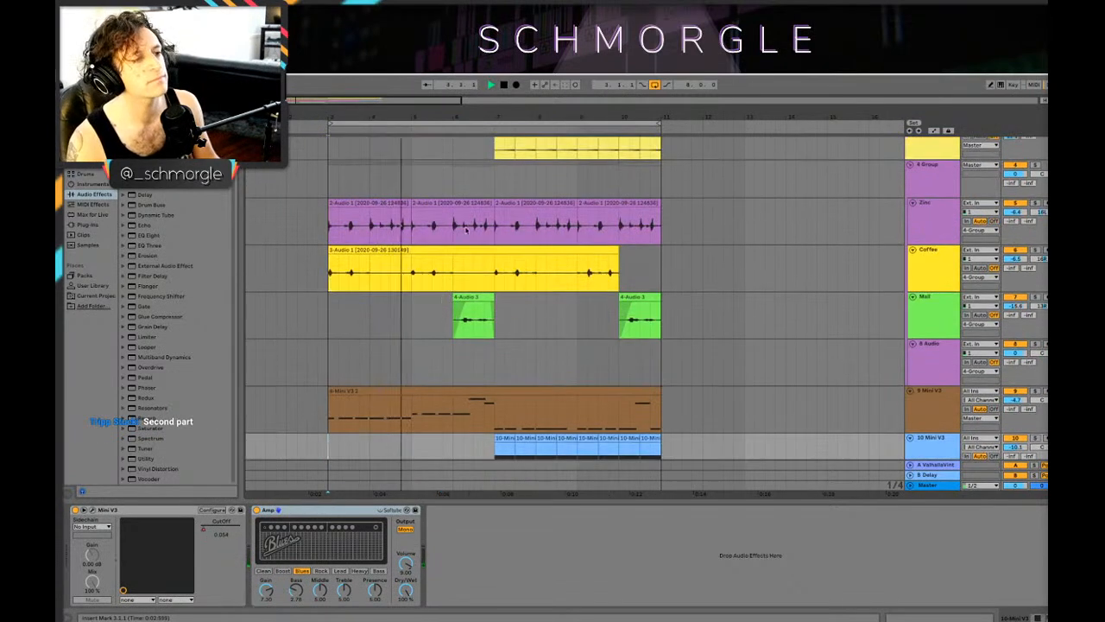
pyautogui.scroll(-3, 509, 256)
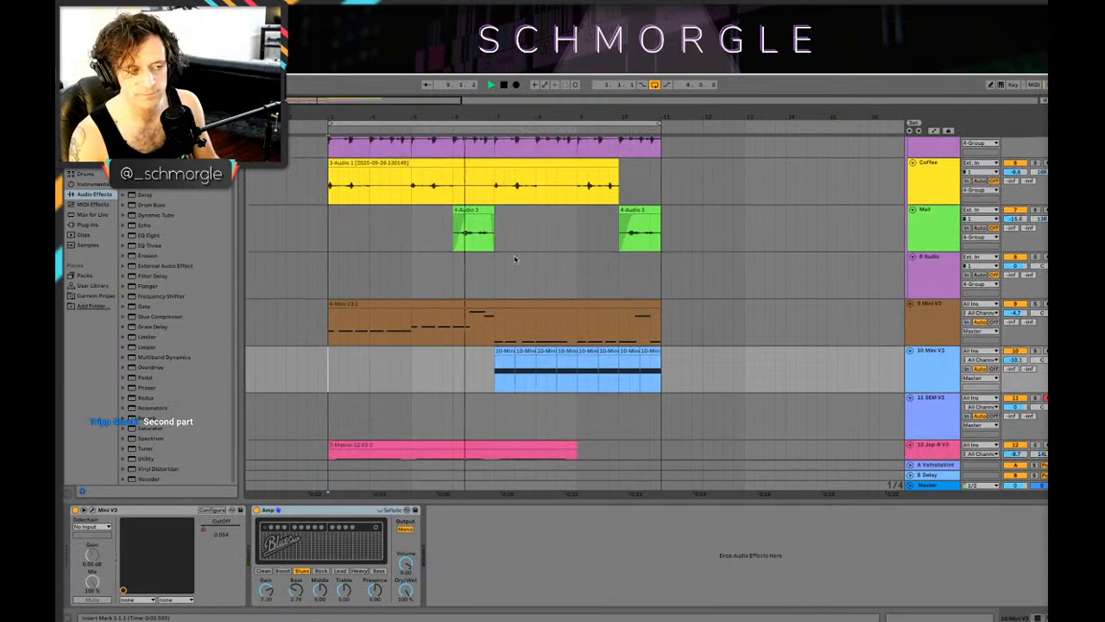
pyautogui.scroll(-5, 512, 257)
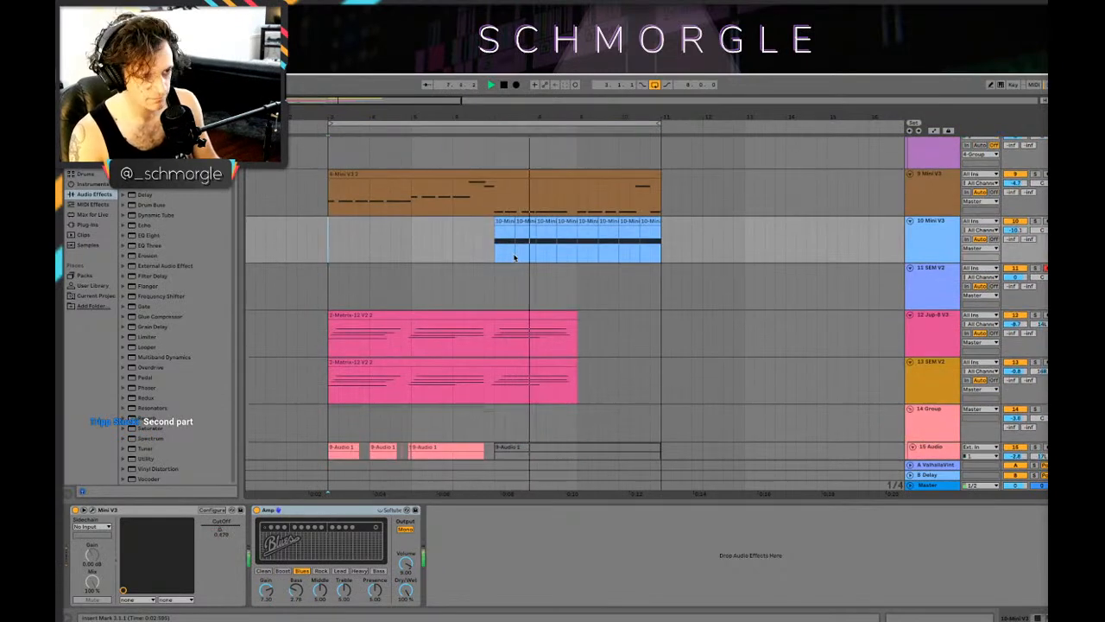
pyautogui.scroll(-5, 513, 250)
pyautogui.scroll(1, 510, 251)
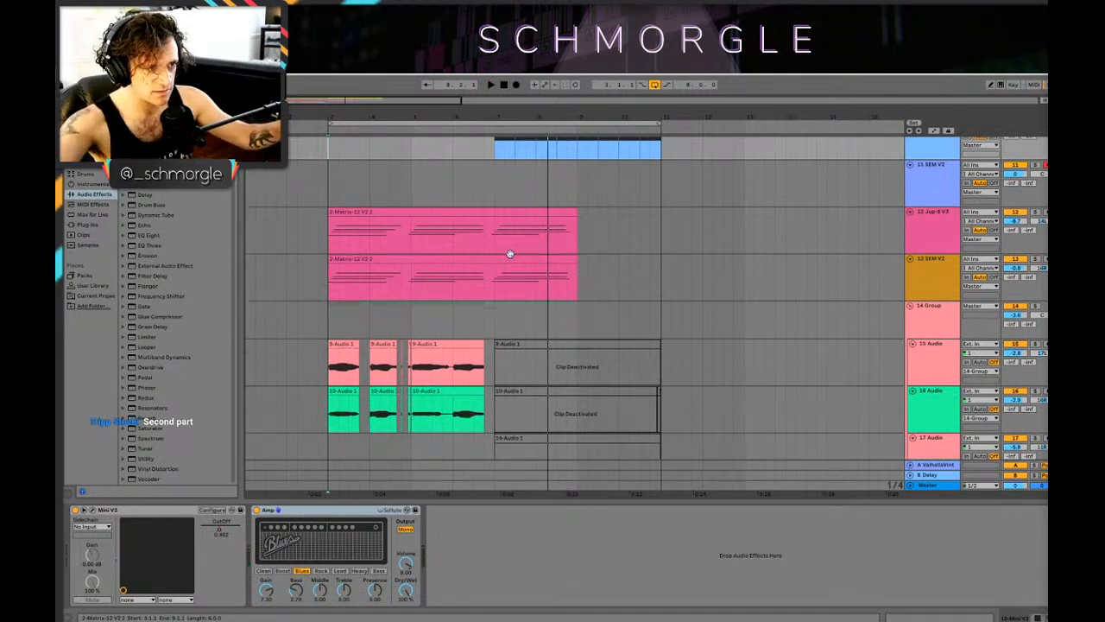
# Step: Play the loop's second half from bar 7 on the 13 SEM V2 track and look over the drum and bass tracks
pyautogui.click(614, 269)
pyautogui.scroll(3, 614, 269)
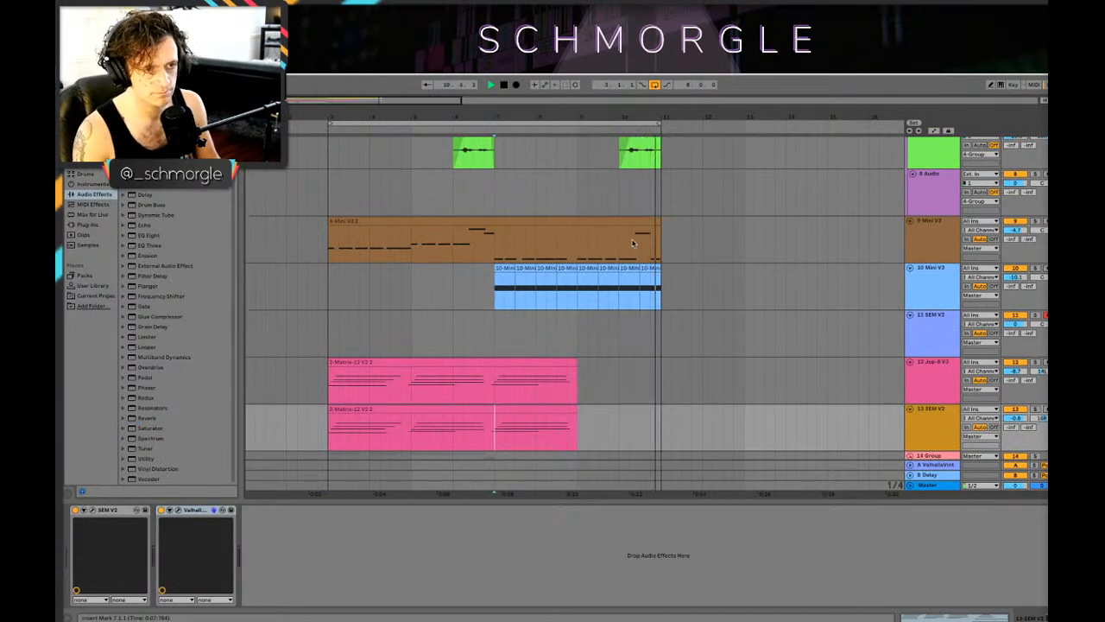
pyautogui.press('space')
pyautogui.scroll(2, 572, 245)
pyautogui.scroll(-5, 574, 245)
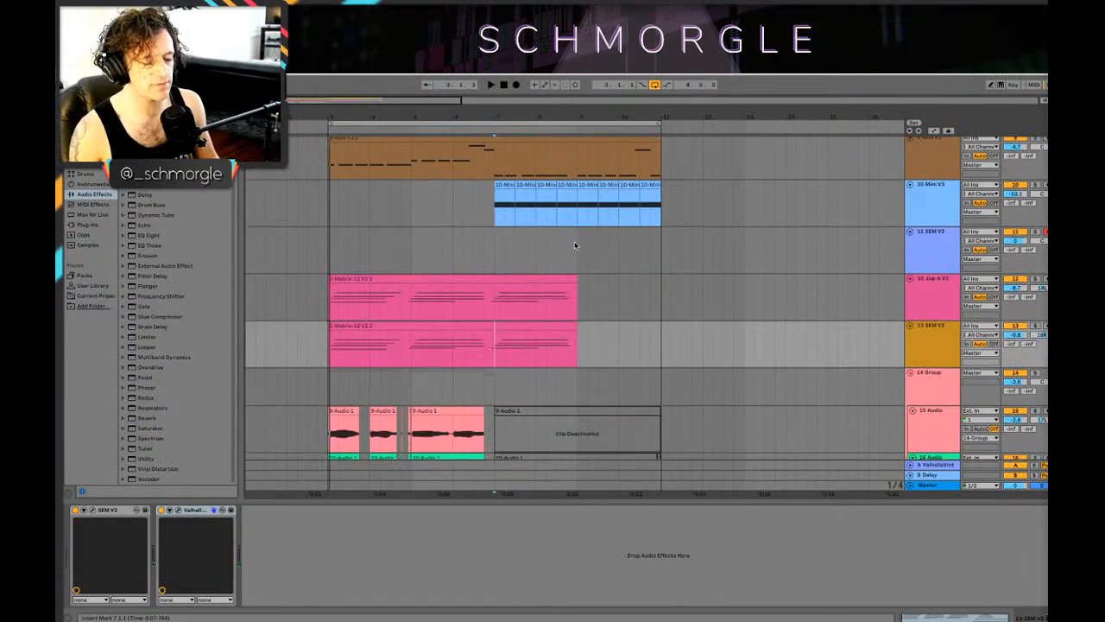
pyautogui.scroll(6, 574, 246)
pyautogui.scroll(3, 571, 143)
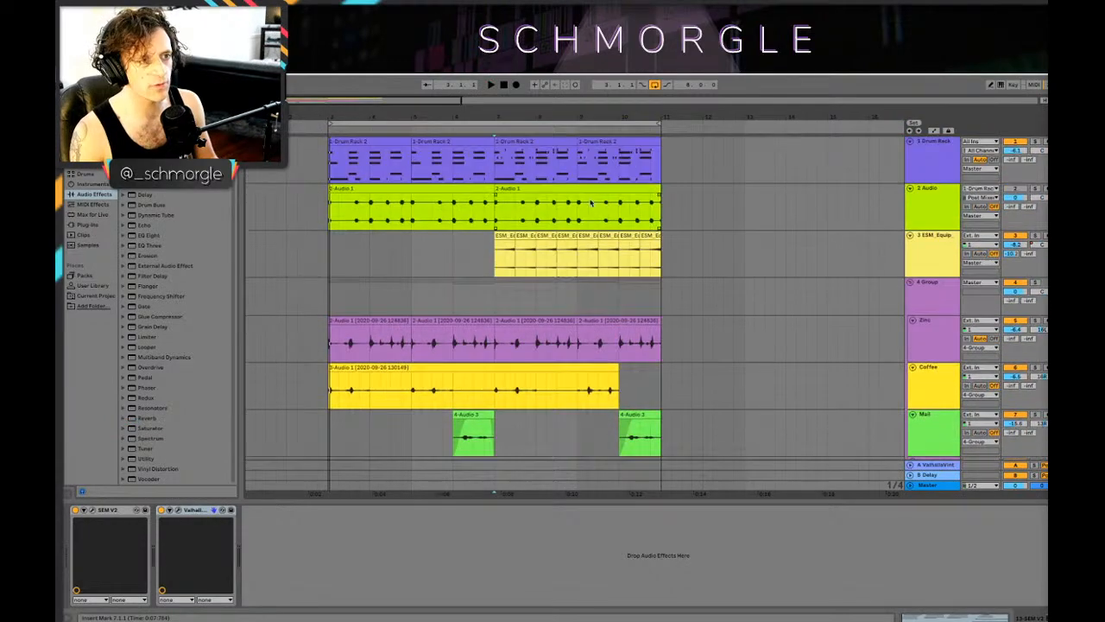
# Step: Replay from bar 7, where the 3 ESM_Equip clips begin, and check the percussion, bass and synth parts
pyautogui.moveTo(499, 116); pyautogui.dragTo(520, 227)
pyautogui.scroll(-1, 521, 227)
pyautogui.scroll(-1, 520, 227)
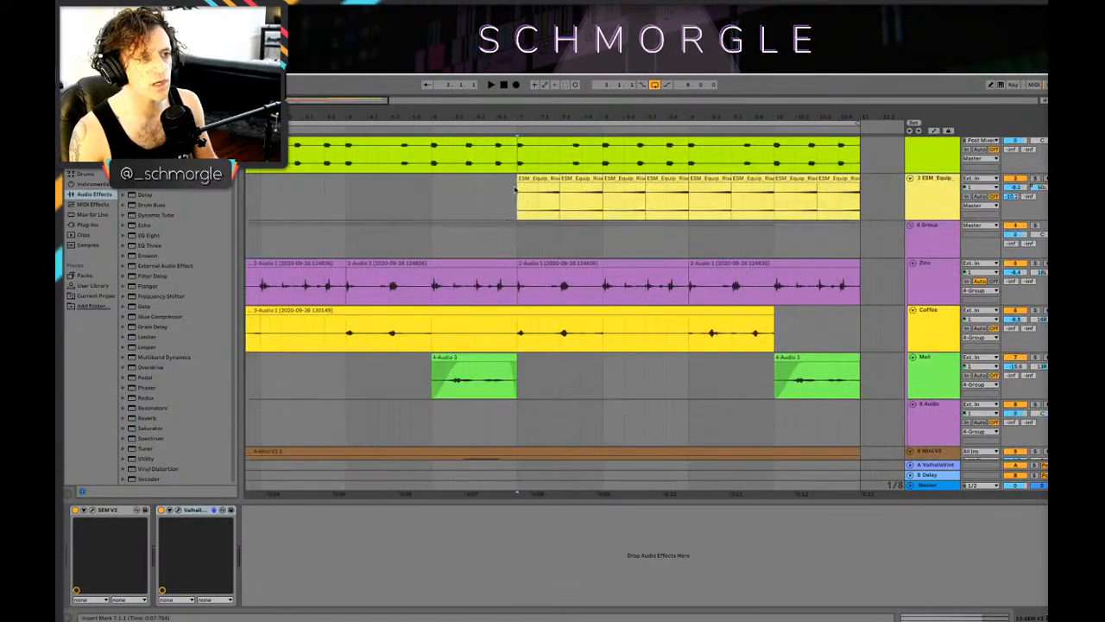
pyautogui.click(520, 204)
pyautogui.press('space')
pyautogui.scroll(-3, 674, 289)
pyautogui.scroll(1, 673, 289)
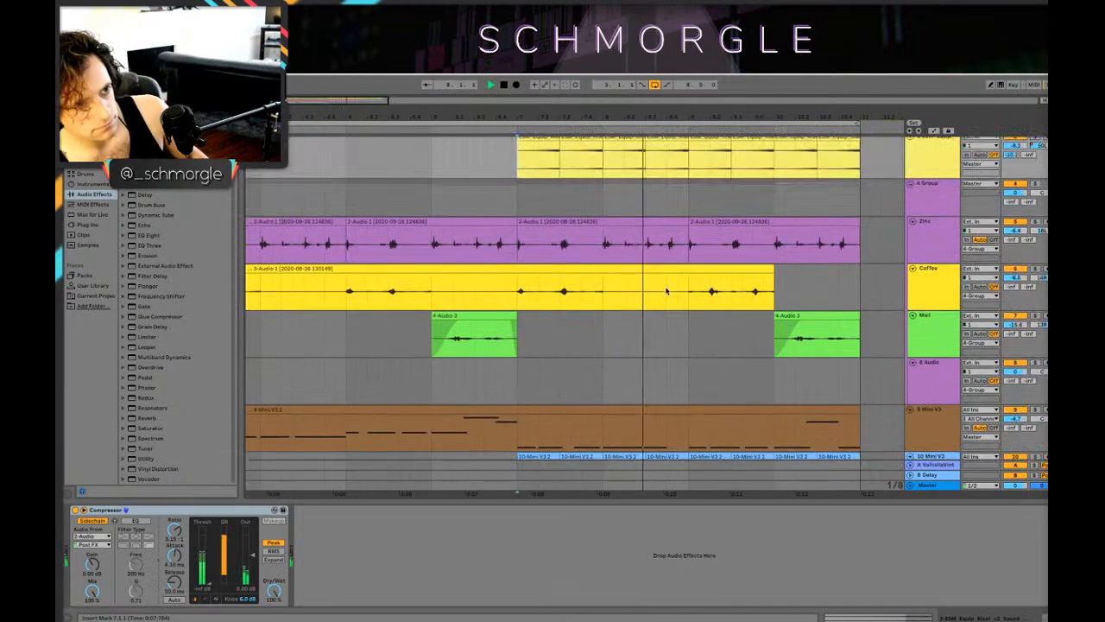
pyautogui.moveTo(777, 114); pyautogui.dragTo(572, 88)
pyautogui.scroll(-5, 560, 229)
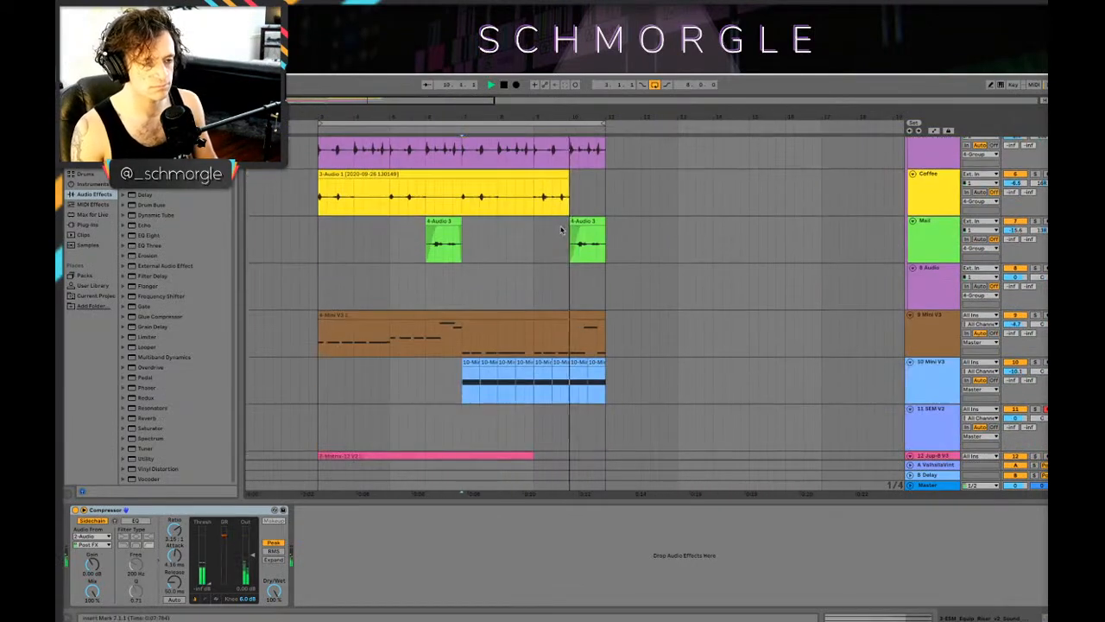
pyautogui.press('space')
pyautogui.scroll(-4, 557, 231)
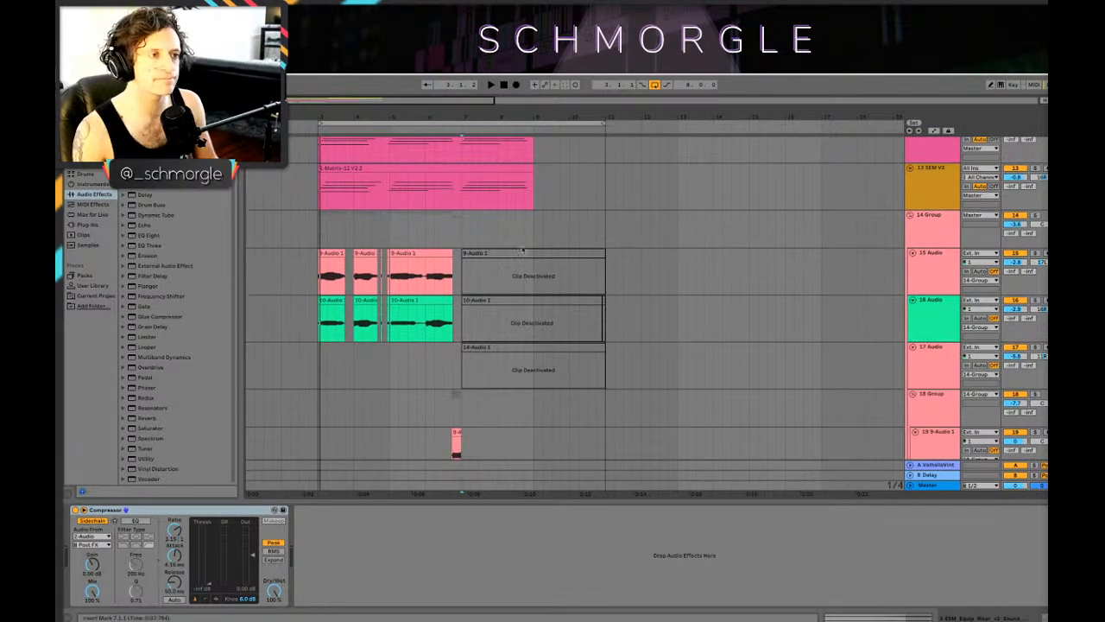
# Step: Play the transition from bar 6 into bar 7 and lower the 10 Mini V3 track volume to -13.8 dB
pyautogui.click(436, 233)
pyautogui.scroll(2, 572, 266)
pyautogui.scroll(3, 572, 267)
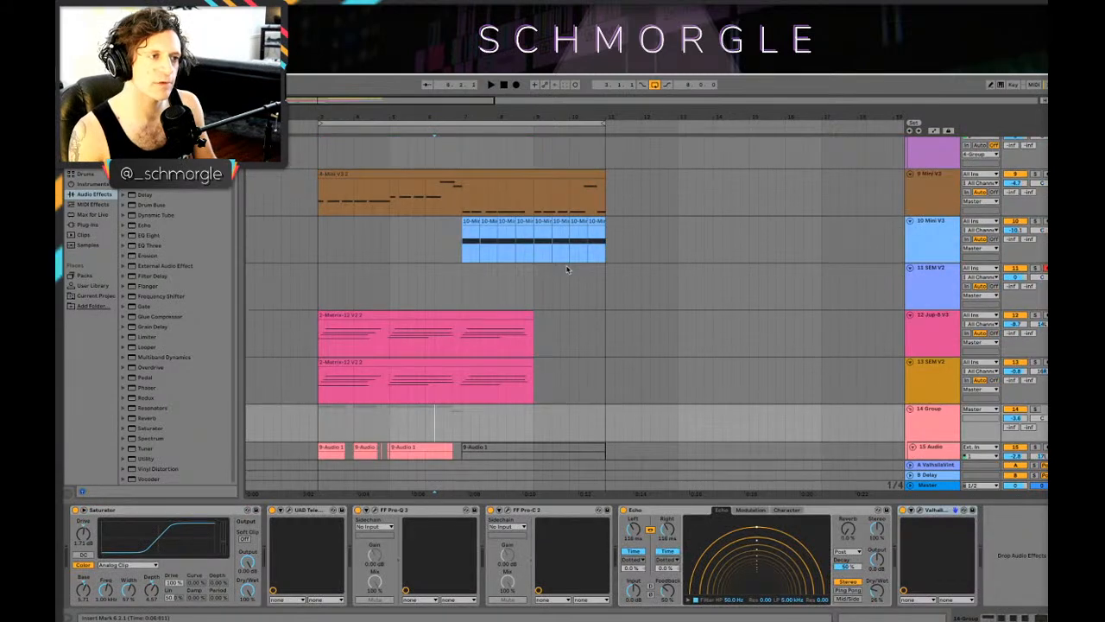
pyautogui.click(457, 337)
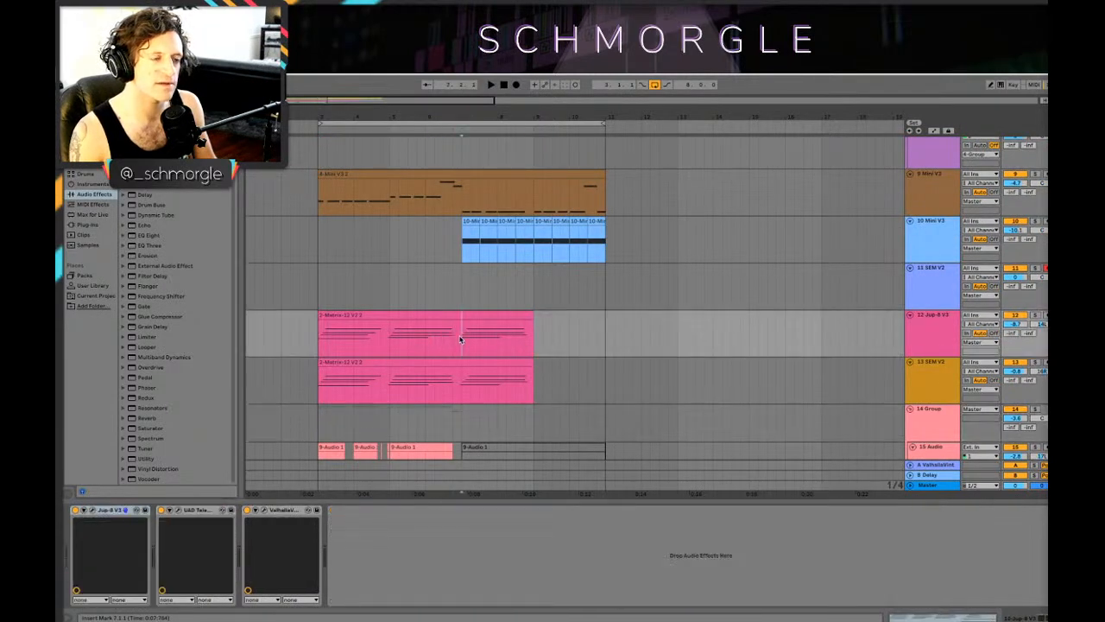
pyautogui.press('space')
pyautogui.scroll(-4, 501, 329)
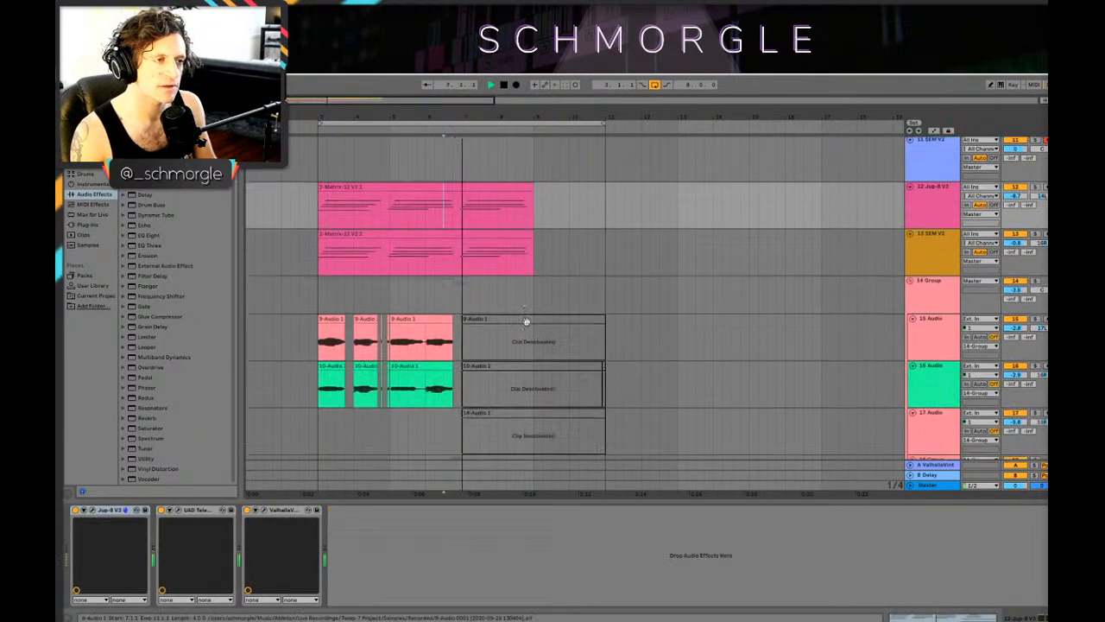
pyautogui.scroll(-5, 525, 320)
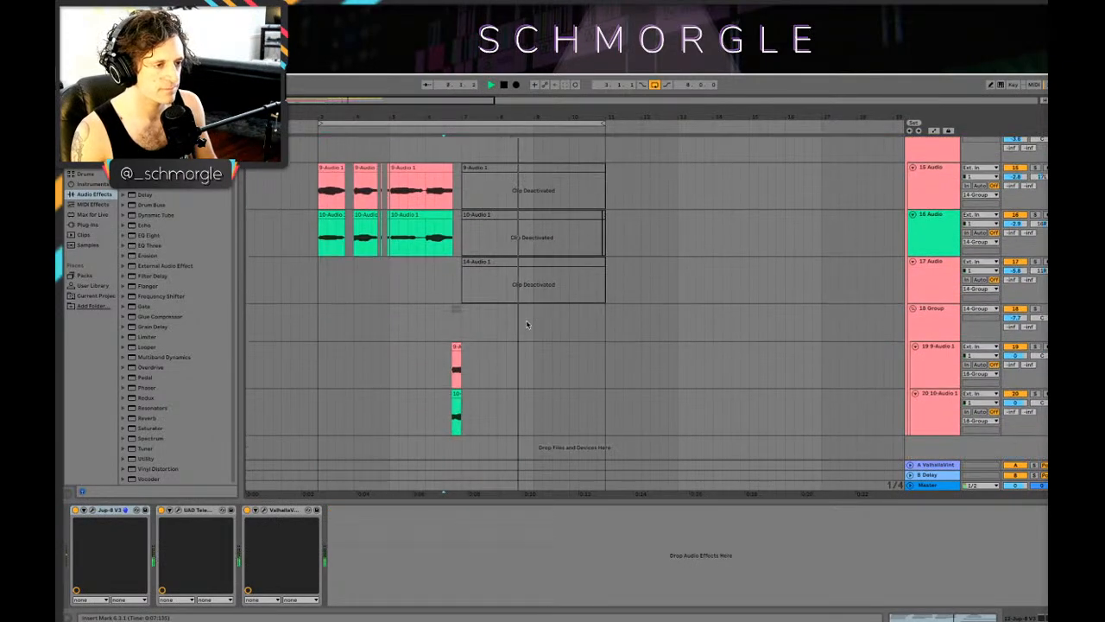
pyautogui.scroll(5, 528, 325)
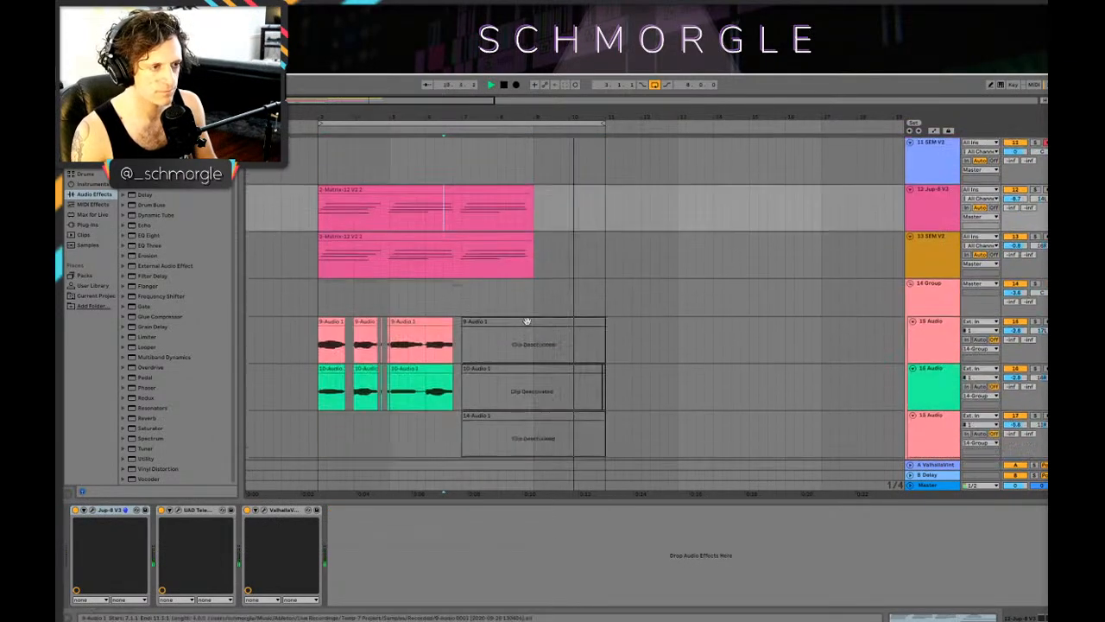
pyautogui.scroll(-5, 530, 324)
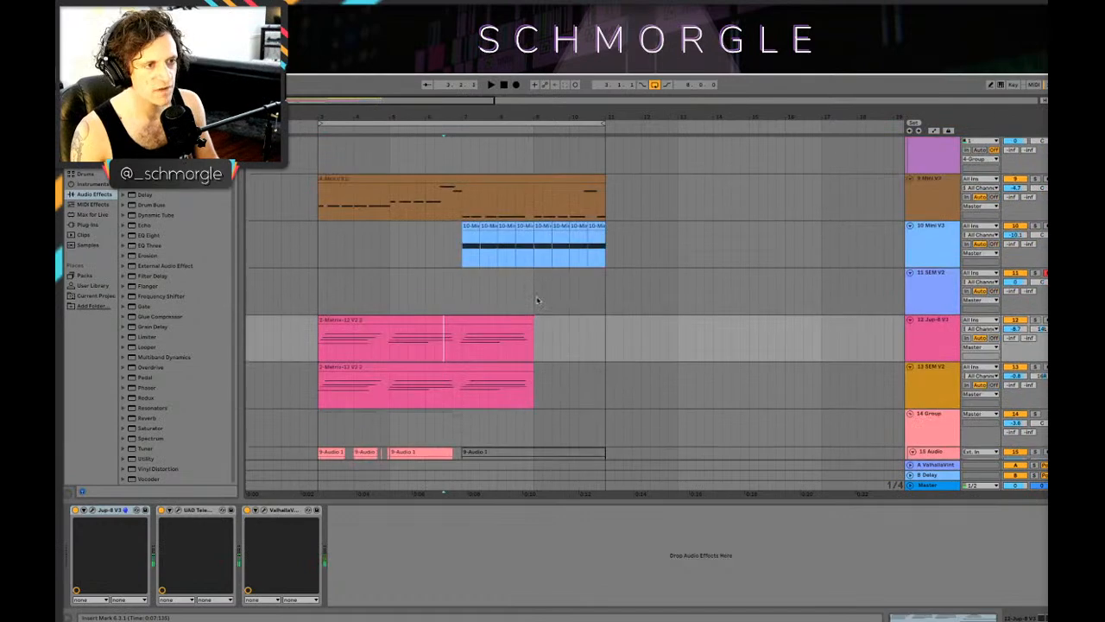
pyautogui.scroll(2, 538, 302)
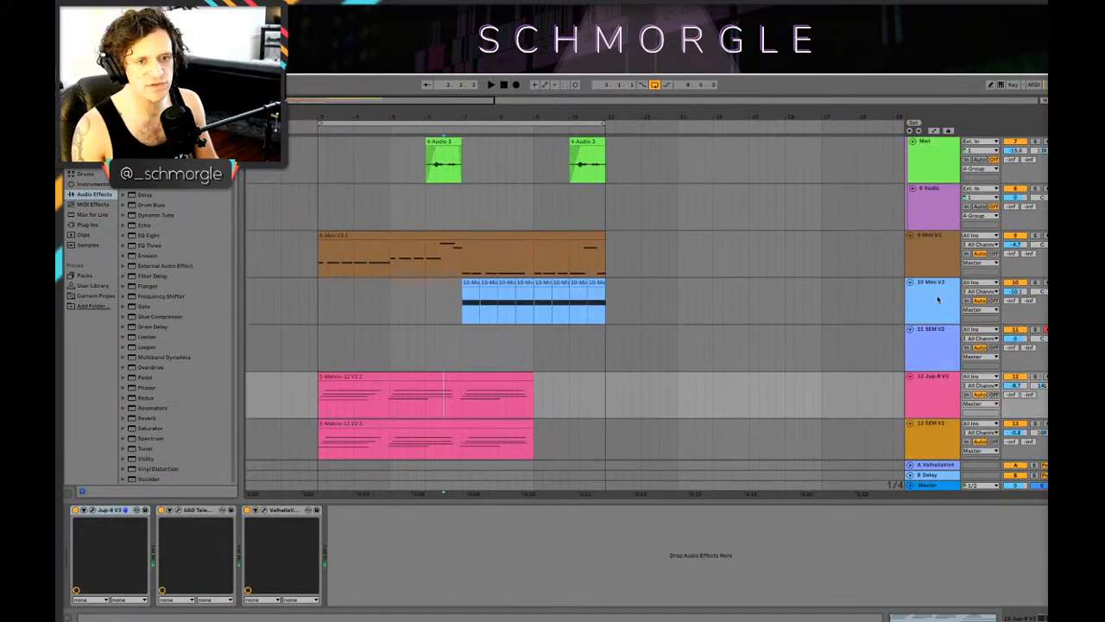
pyautogui.moveTo(1021, 297); pyautogui.dragTo(1022, 304)
pyautogui.click(936, 298)
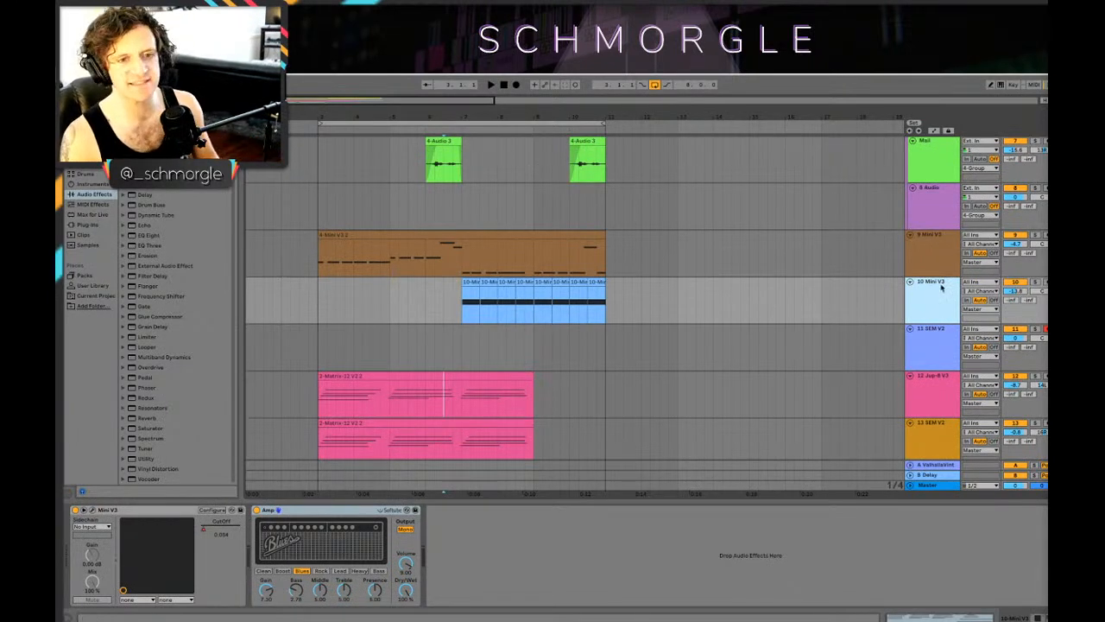
# Step: Insert two audio tracks below the 13 SEM V2 track and place the insert marker at bar 7 on the first one
pyautogui.scroll(-2, 885, 293)
pyautogui.scroll(-6, 885, 292)
pyautogui.scroll(4, 887, 288)
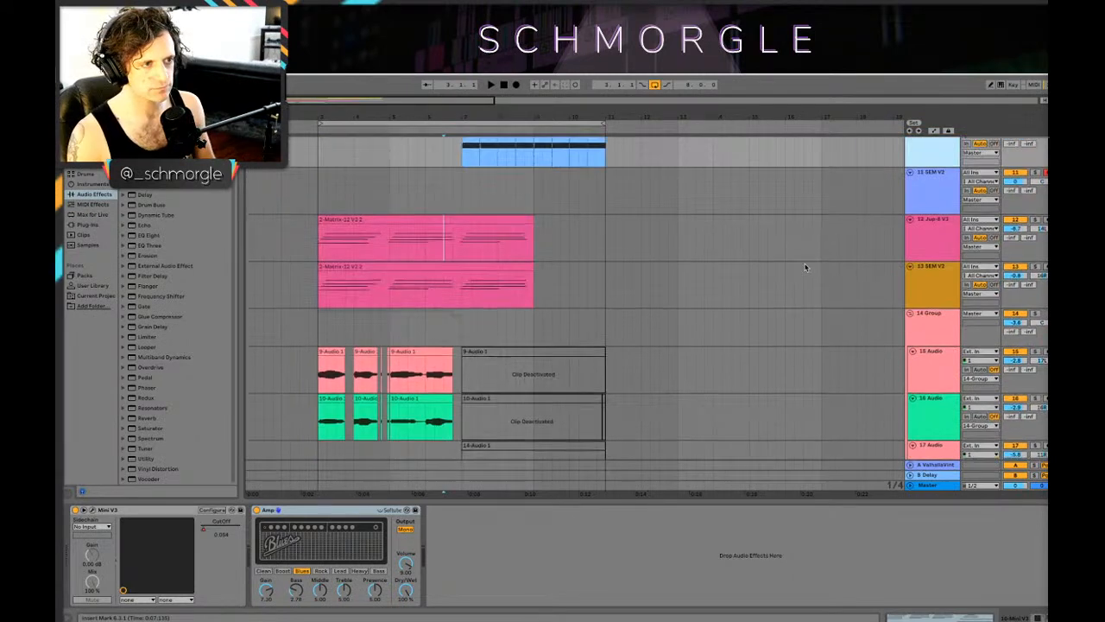
pyautogui.click(957, 282)
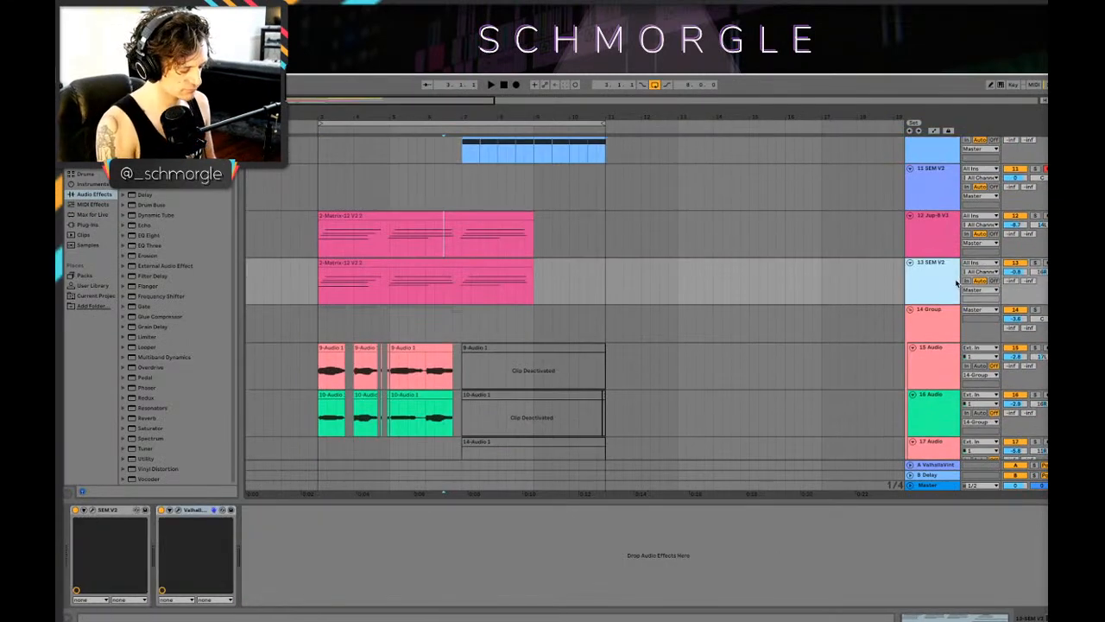
pyautogui.hotkey('ctrl', 't')
pyautogui.hotkey('ctrl', 't')
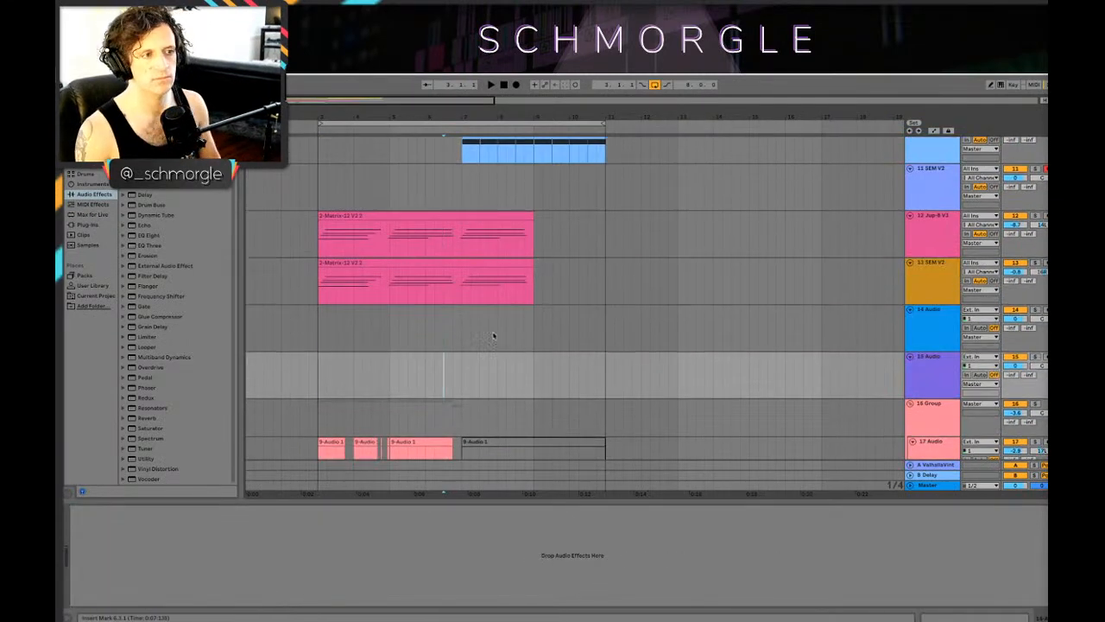
pyautogui.click(448, 332)
pyautogui.click(460, 328)
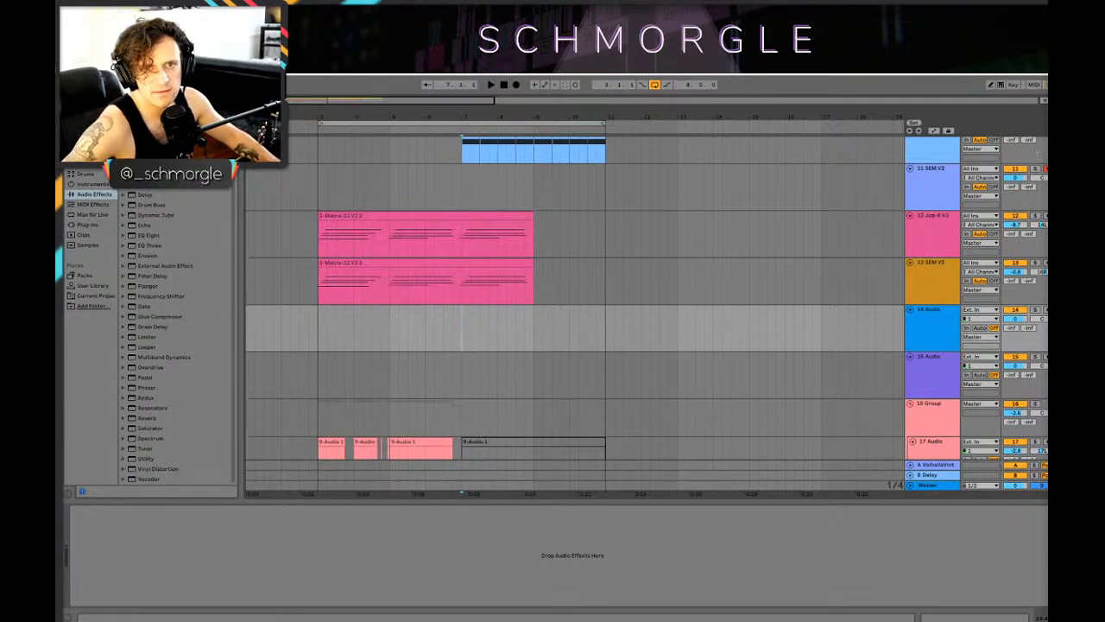
# Step: Switch record arming from the 11 SEM V2 track to 14 Audio and set the start position to bar 3
pyautogui.click(1045, 168)
pyautogui.click(939, 329)
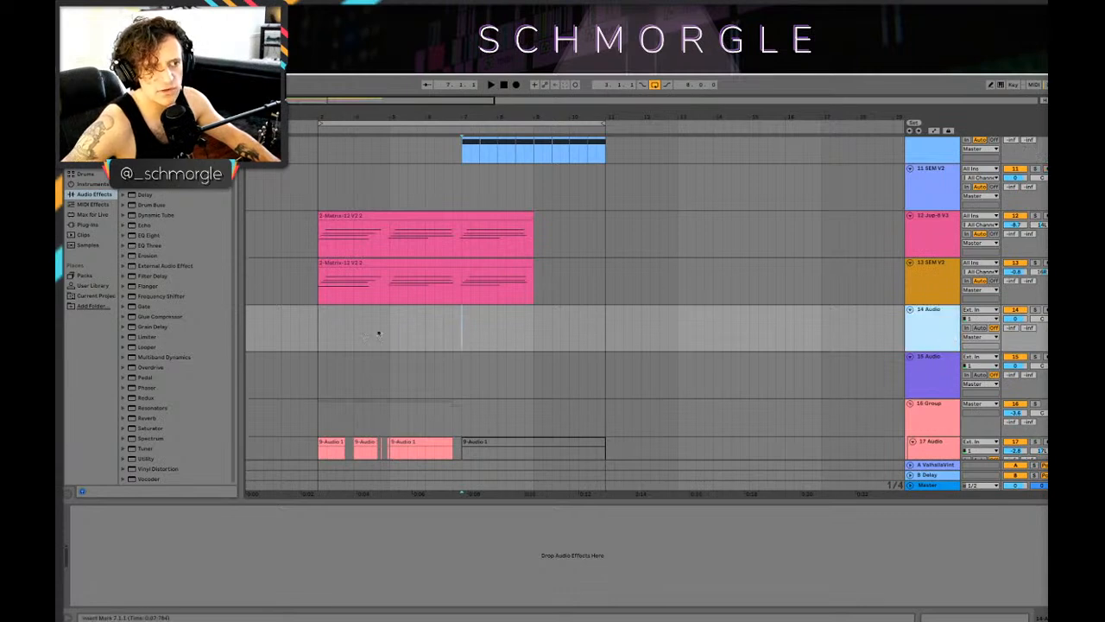
pyautogui.click(318, 340)
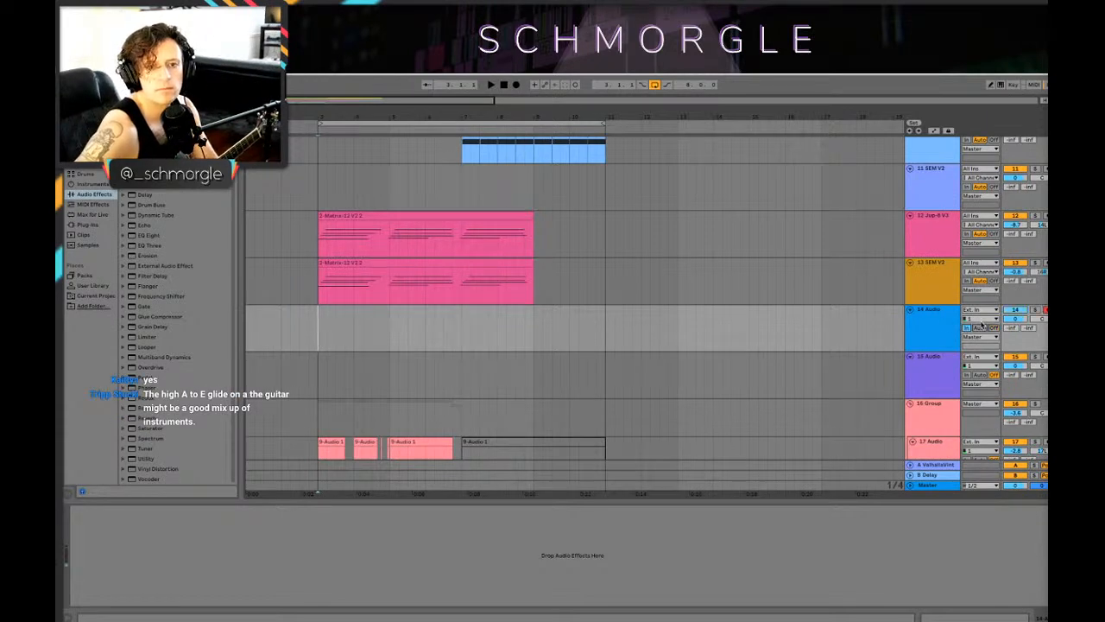
# Step: Set the 14 Audio input channel to 2 and load the Guitar Rig 5 MFX plug-in on the track
pyautogui.click(981, 318)
pyautogui.click(986, 337)
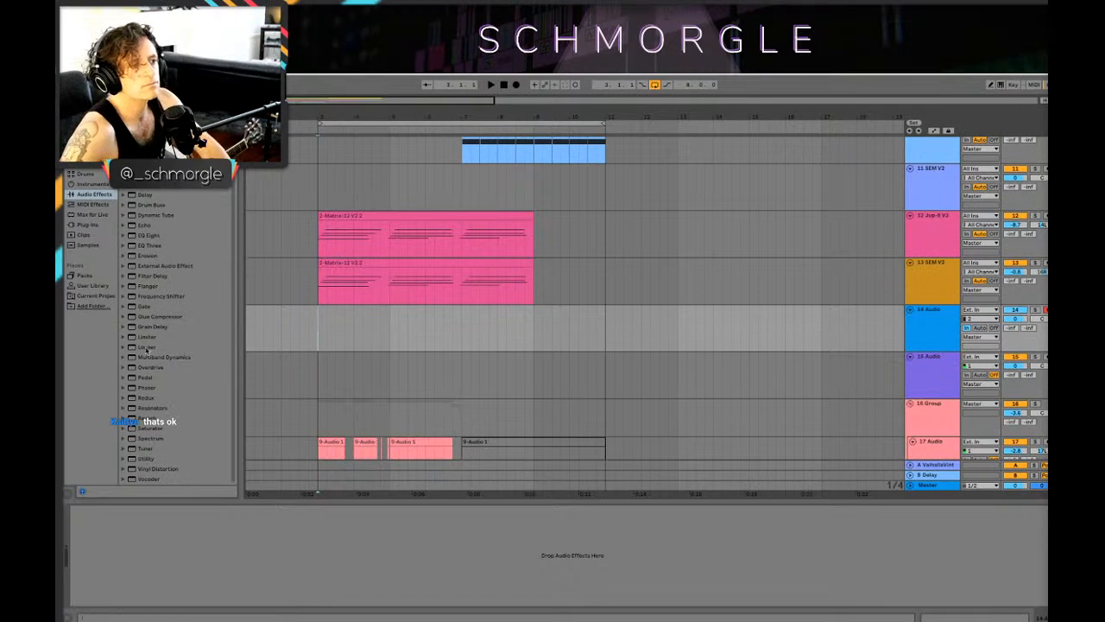
pyautogui.click(88, 224)
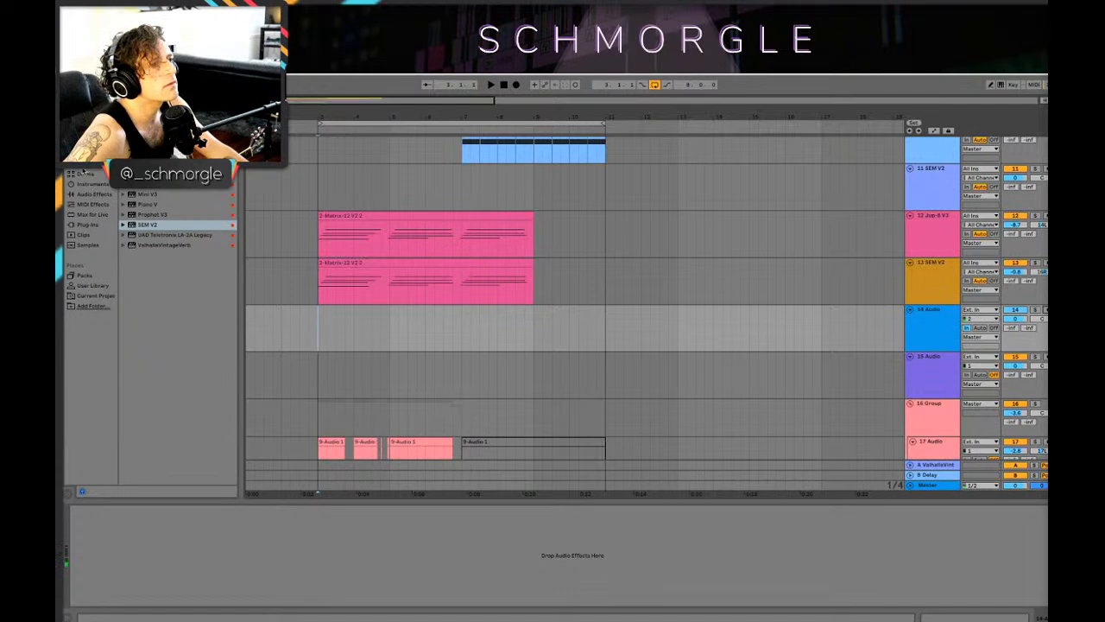
pyautogui.click(101, 225)
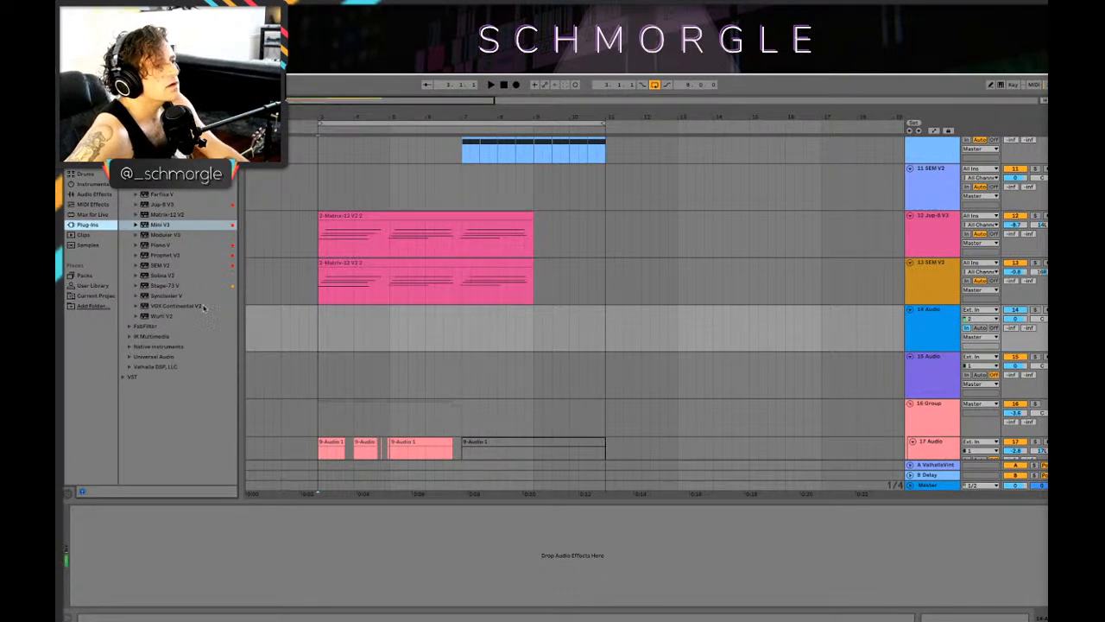
pyautogui.click(91, 125)
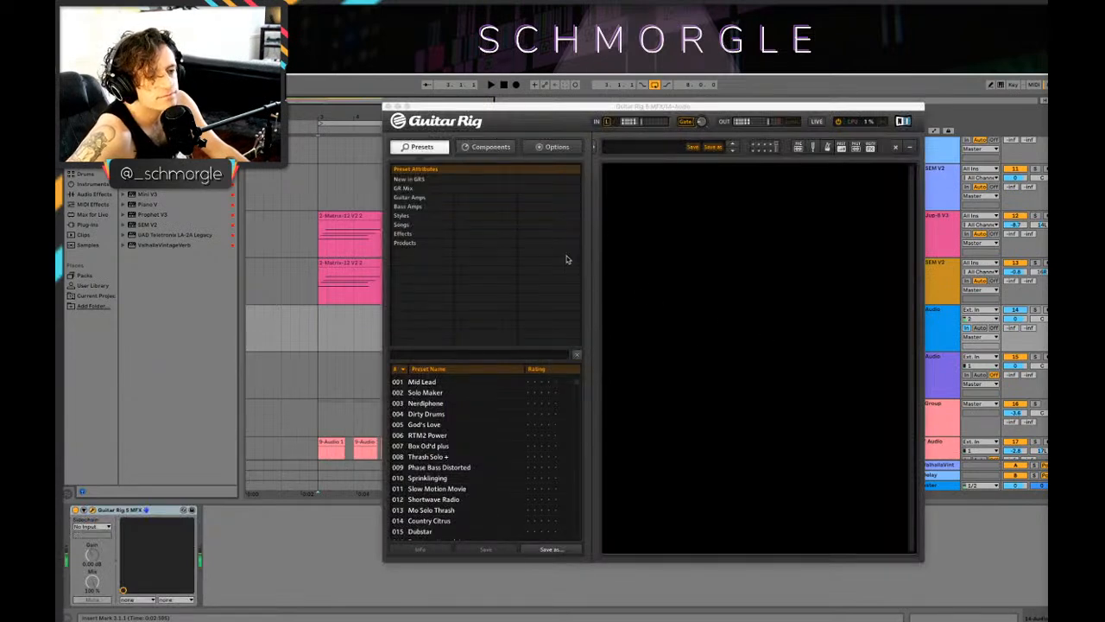
pyautogui.click(477, 110)
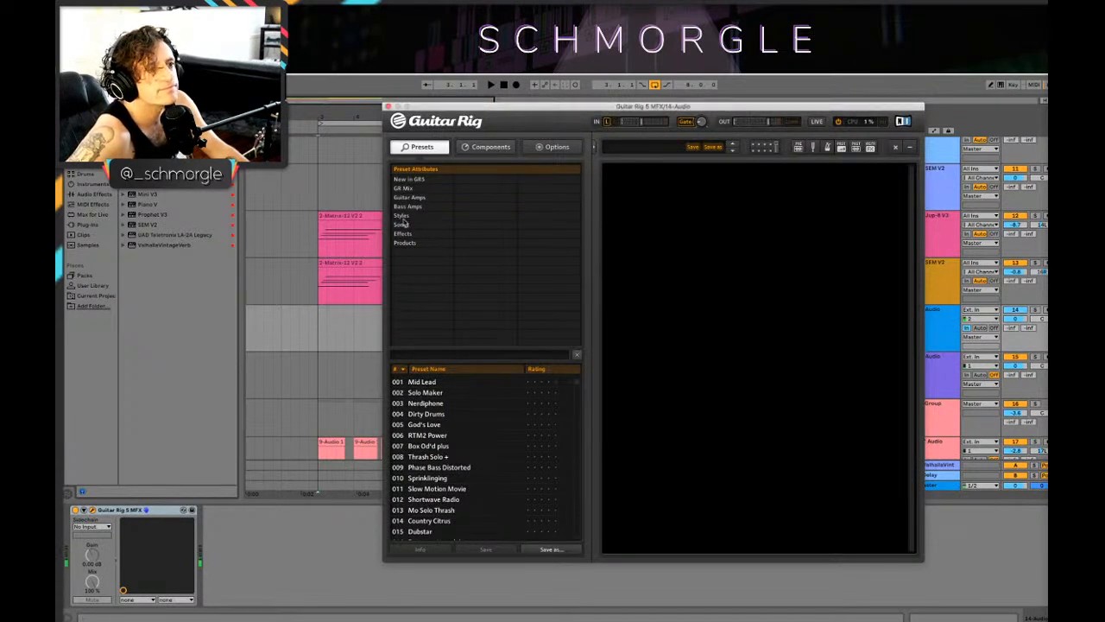
# Step: Load the Atmo Git preset from the Ambient category of the Styles in Guitar Rig
pyautogui.click(409, 217)
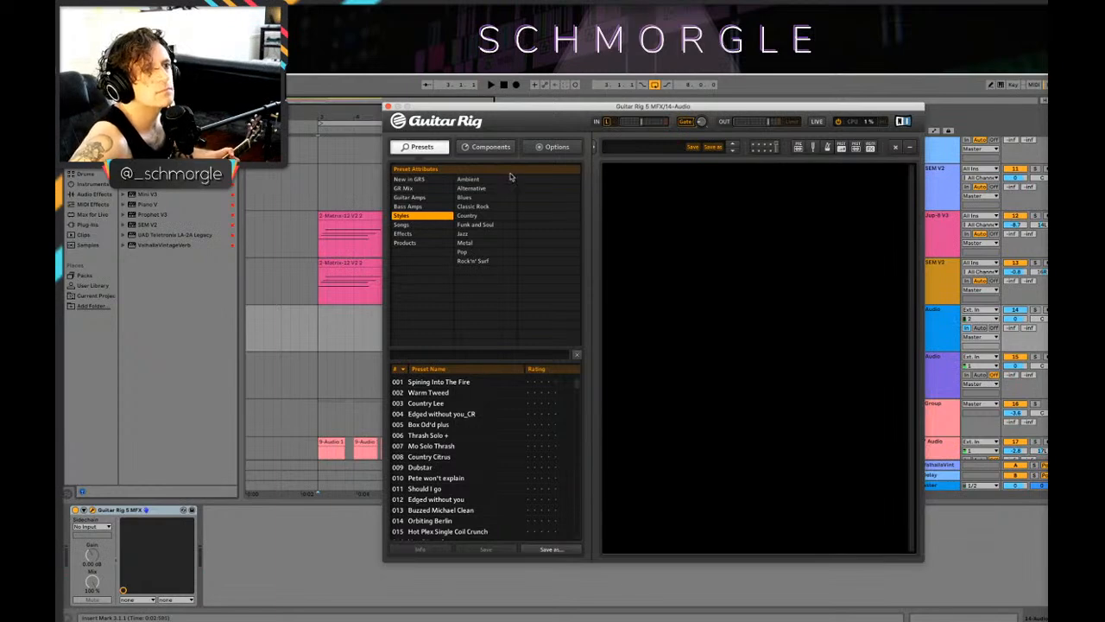
pyautogui.click(487, 181)
pyautogui.click(488, 181)
pyautogui.click(490, 181)
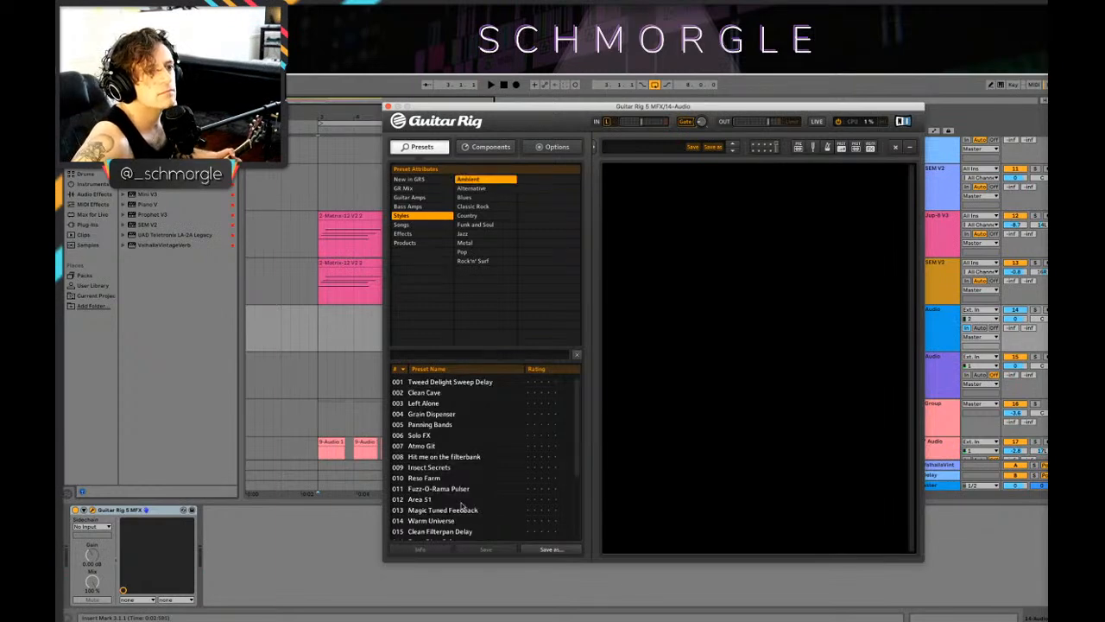
pyautogui.click(425, 444)
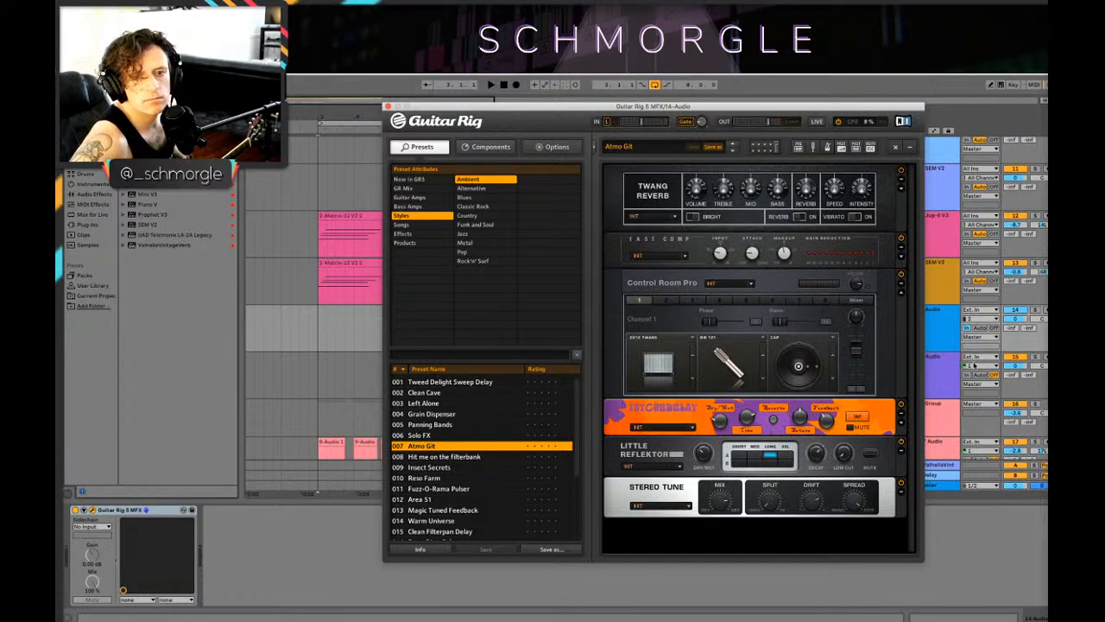
# Step: Arm the 15 Audio track for recording and set its monitoring to In
pyautogui.click(980, 375)
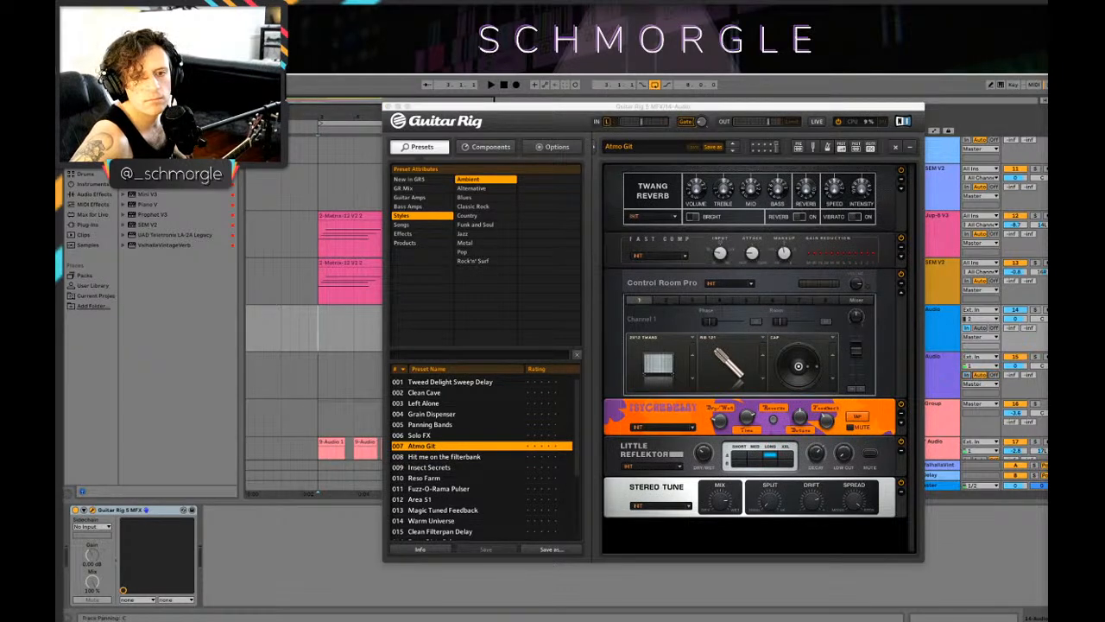
pyautogui.click(1046, 356)
pyautogui.click(967, 375)
pyautogui.click(922, 374)
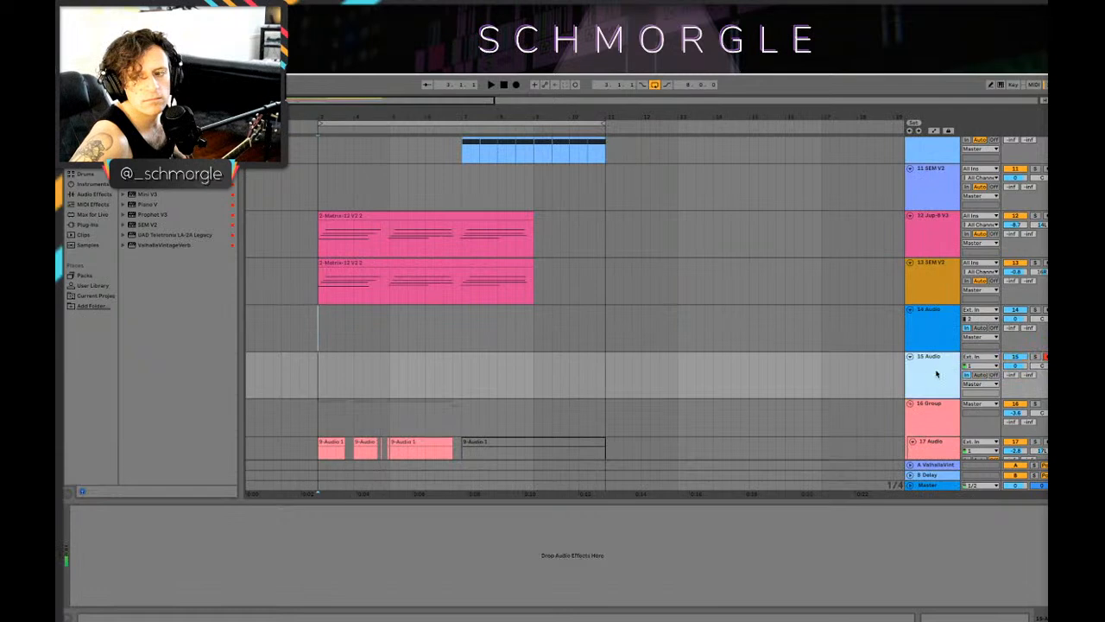
pyautogui.click(939, 422)
pyautogui.click(930, 375)
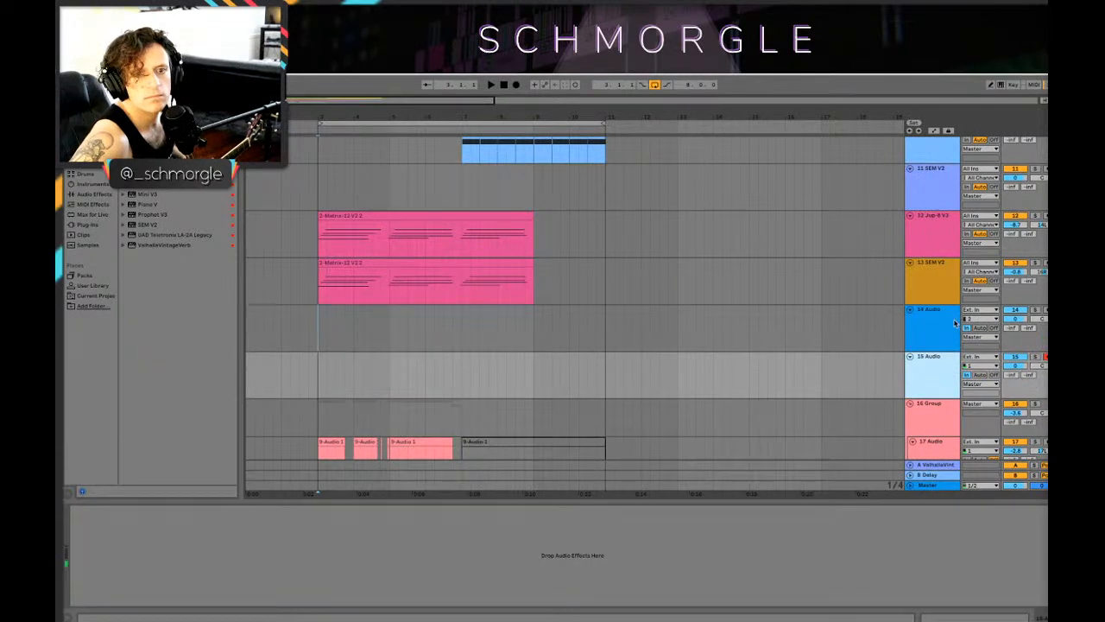
# Step: Switch record arming back to the 14 Audio track and set its input channel to 1
pyautogui.click(954, 323)
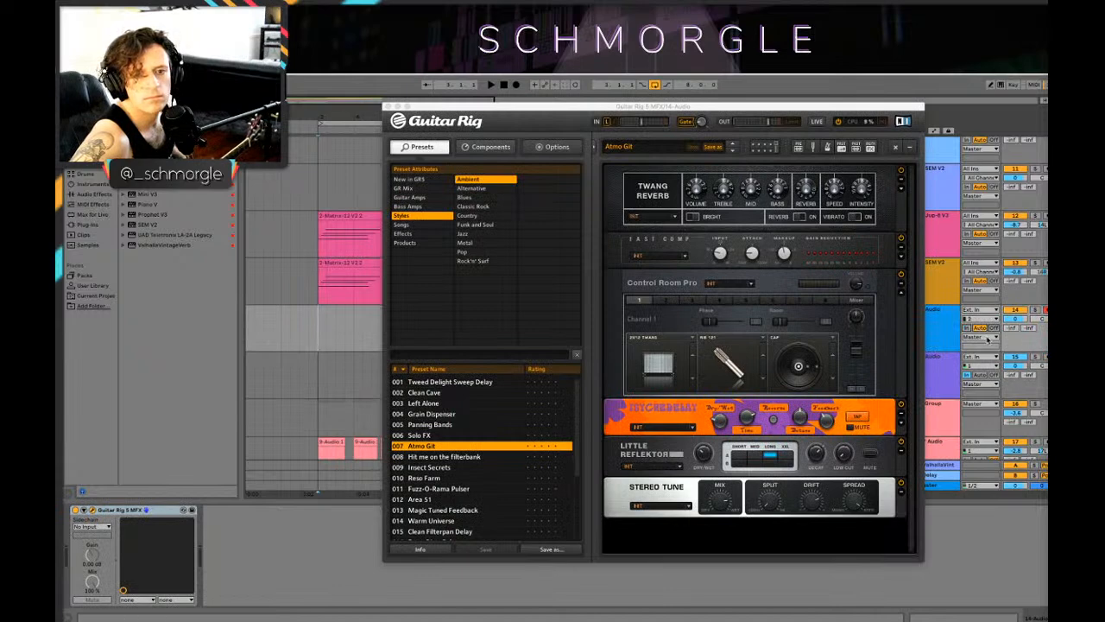
pyautogui.click(968, 319)
pyautogui.click(981, 339)
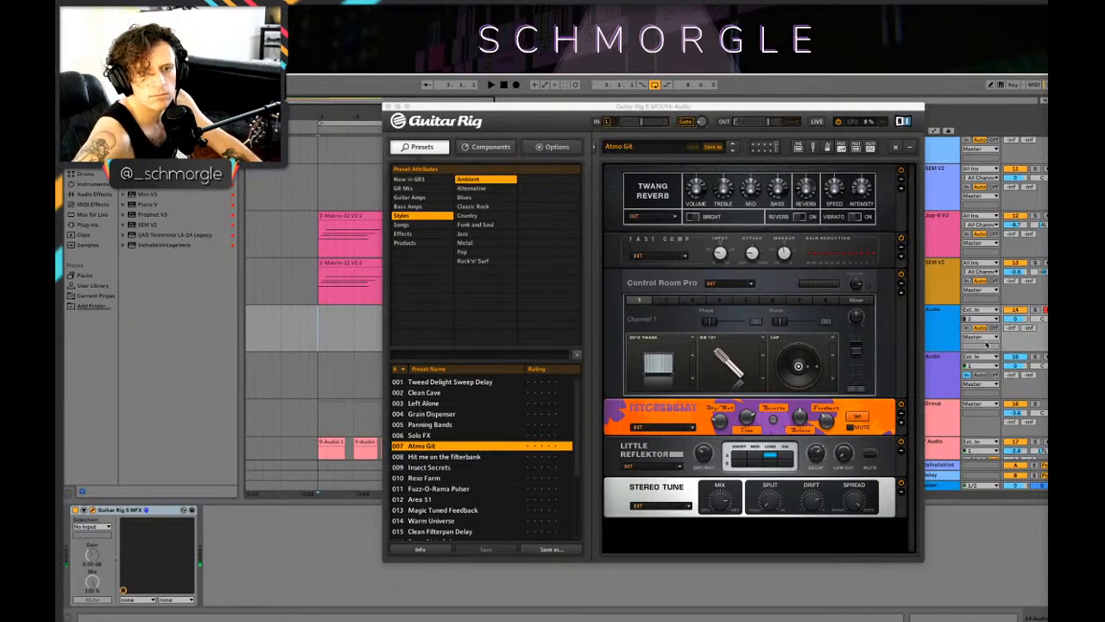
pyautogui.click(982, 319)
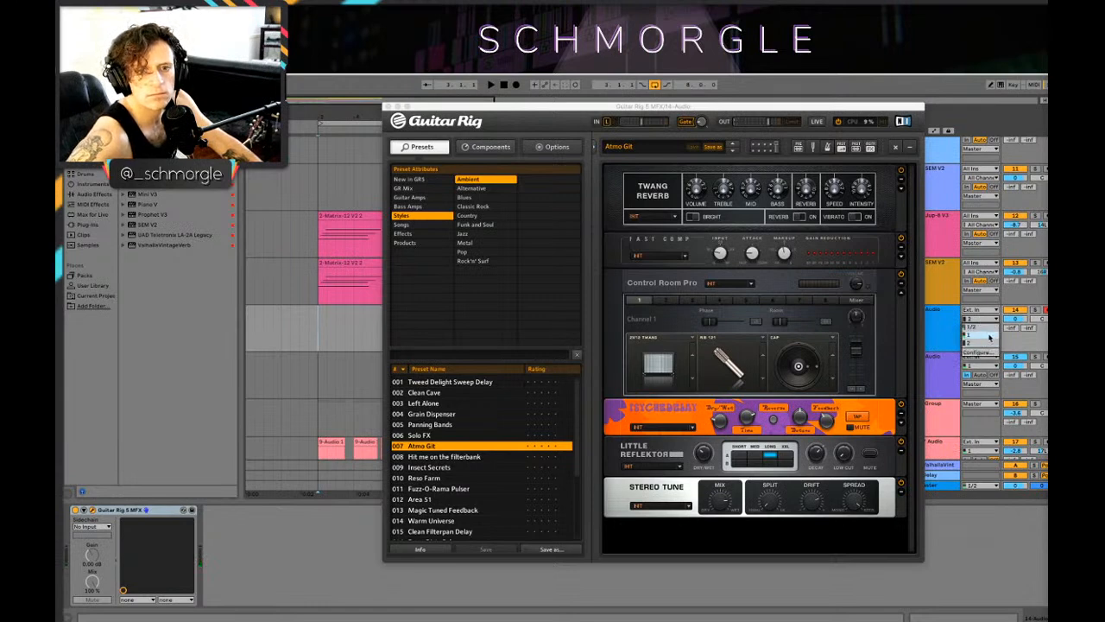
pyautogui.click(990, 339)
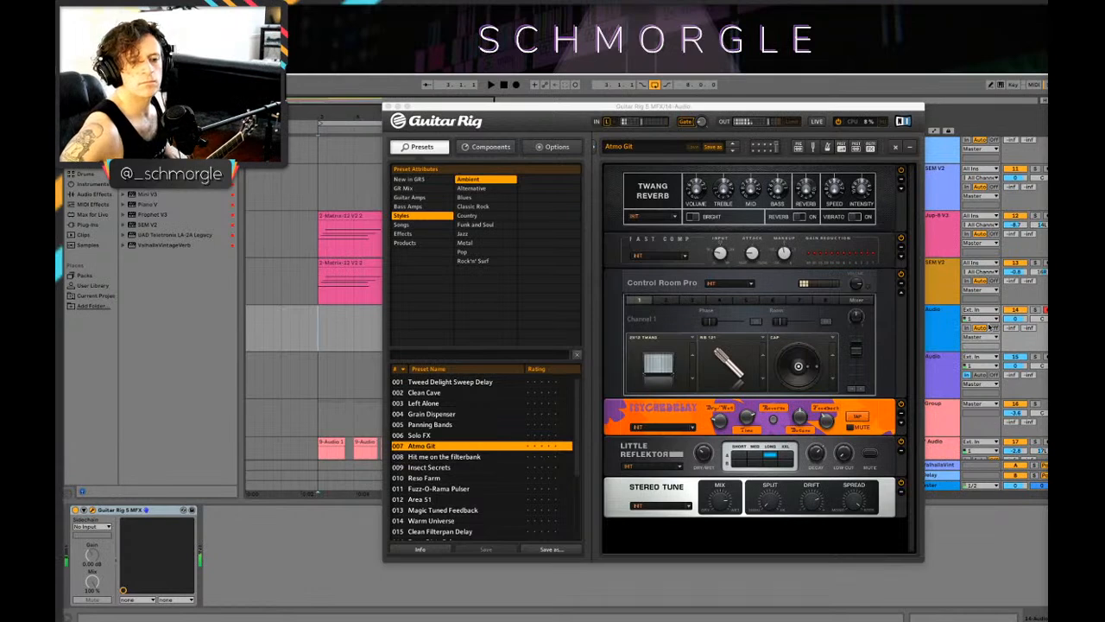
# Step: Try the Insect Secrets, Hit me on the filterbank and Solo FX presets, and return to Atmo Git
pyautogui.click(483, 467)
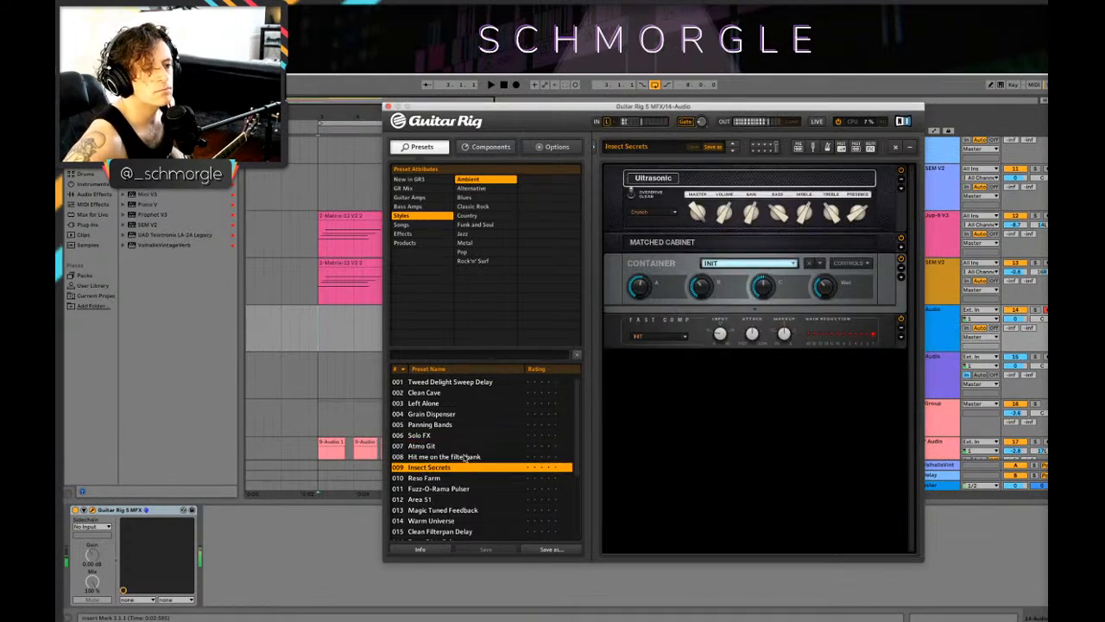
pyautogui.click(465, 458)
pyautogui.click(447, 437)
pyautogui.click(450, 448)
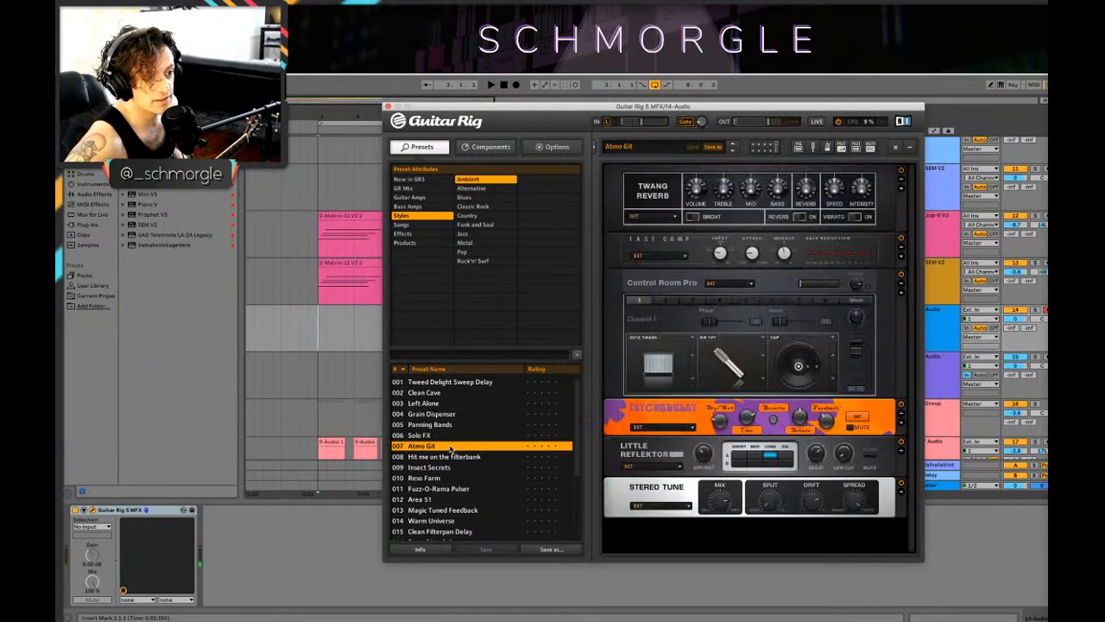
# Step: Move the Guitar Rig window clear of the arrangement and record a guitar take on 14 Audio from bar 3 to bar 11
pyautogui.moveTo(778, 108); pyautogui.dragTo(798, 454)
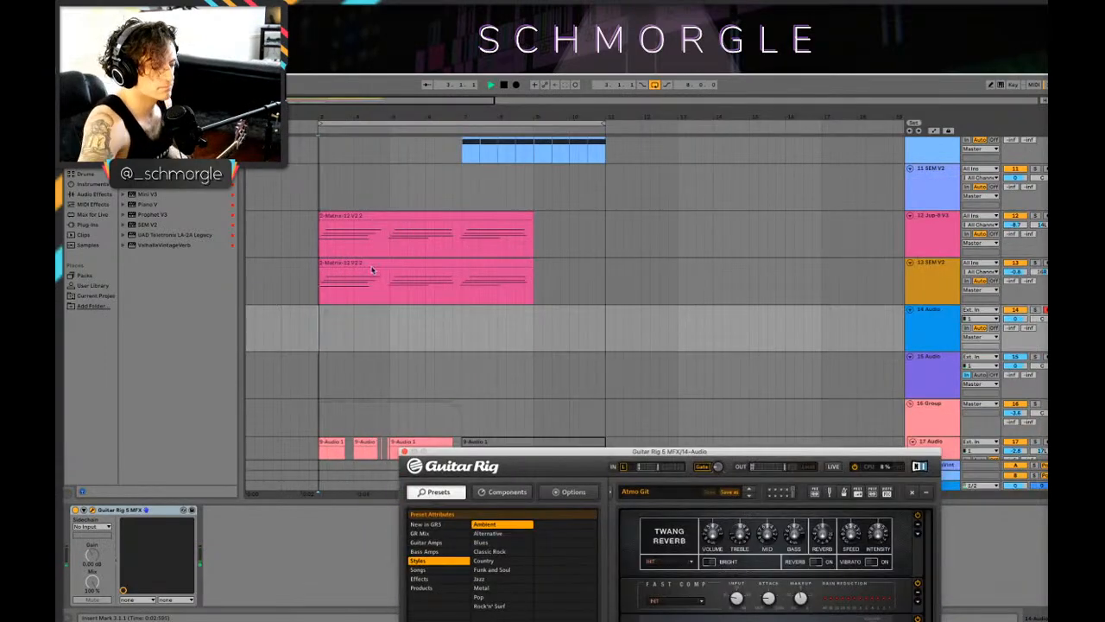
pyautogui.click(516, 84)
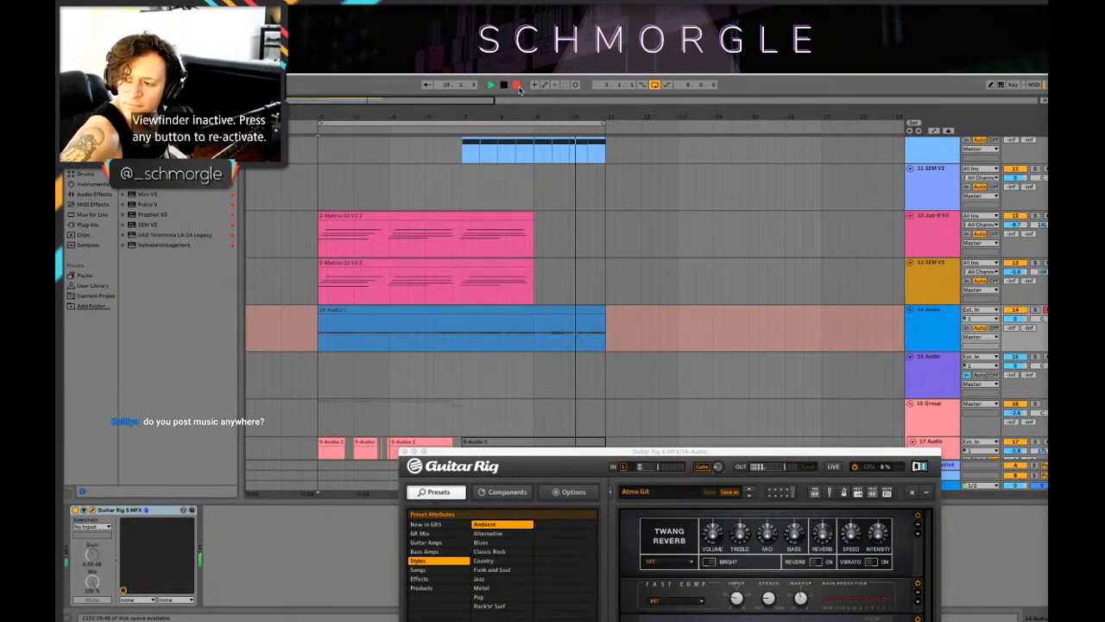
pyautogui.click(517, 86)
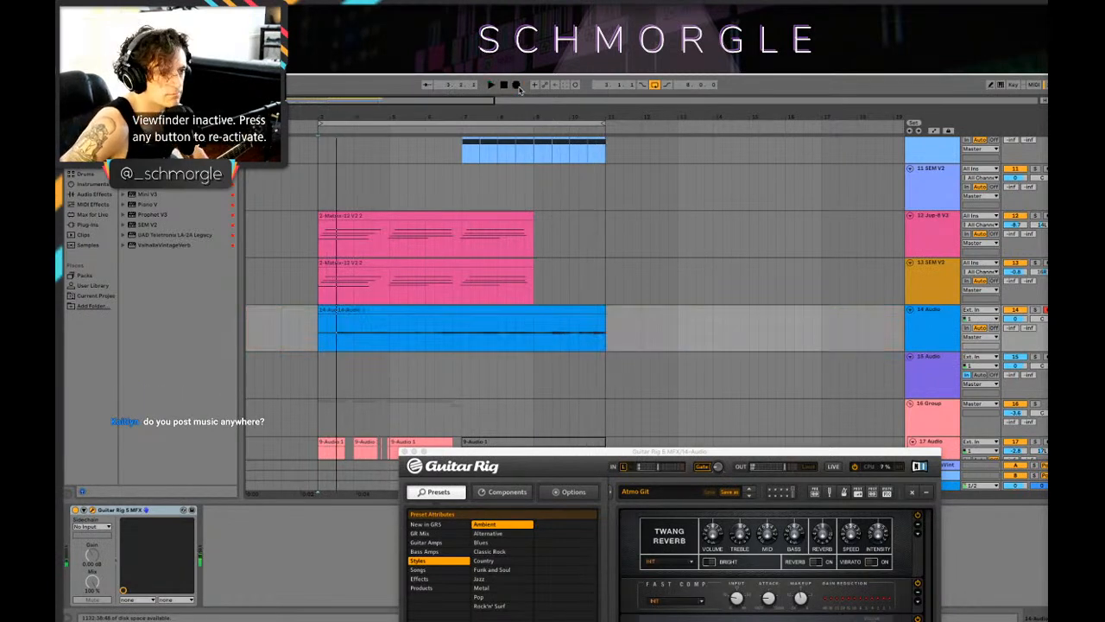
# Step: Play the start of the new 14 Audio take and delete everything recorded before bar 7
pyautogui.press('space')
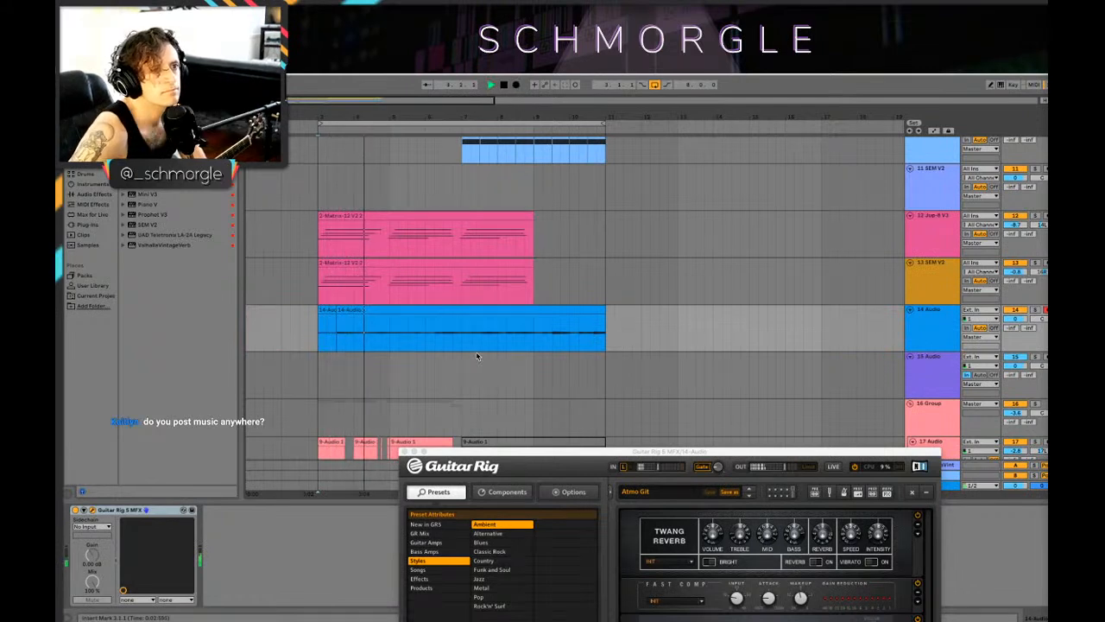
pyautogui.press('space')
pyautogui.moveTo(461, 336); pyautogui.dragTo(302, 323)
pyautogui.press('Delete')
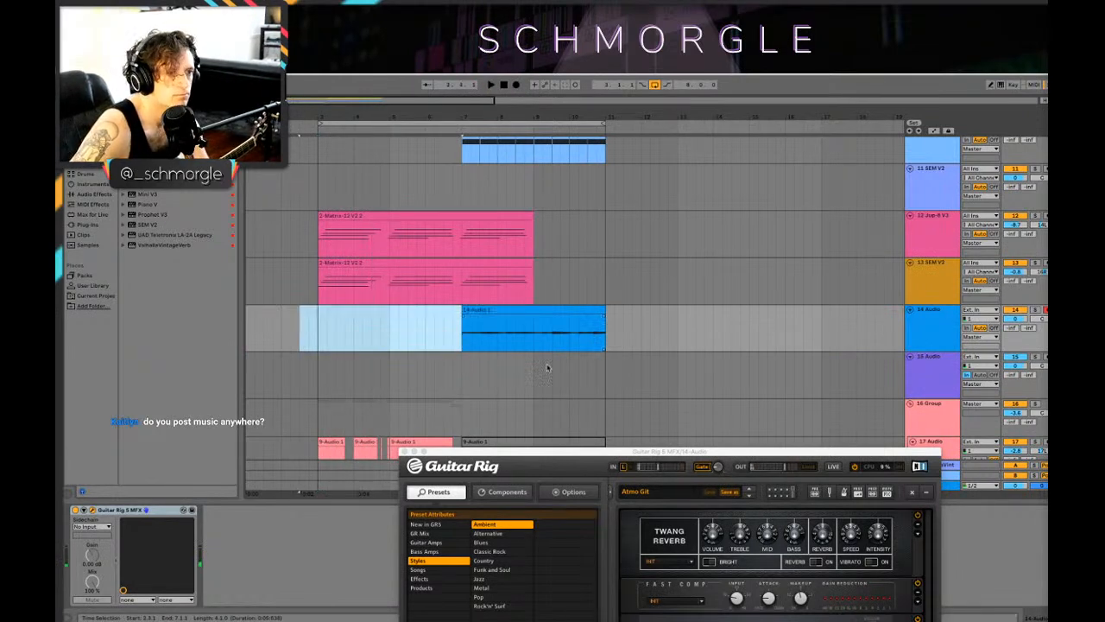
# Step: Play back the trimmed 14 Audio guitar clip from bar 7 to check it against the other parts
pyautogui.press('space')
pyautogui.press('Right')
pyautogui.press('space')
pyautogui.press('space')
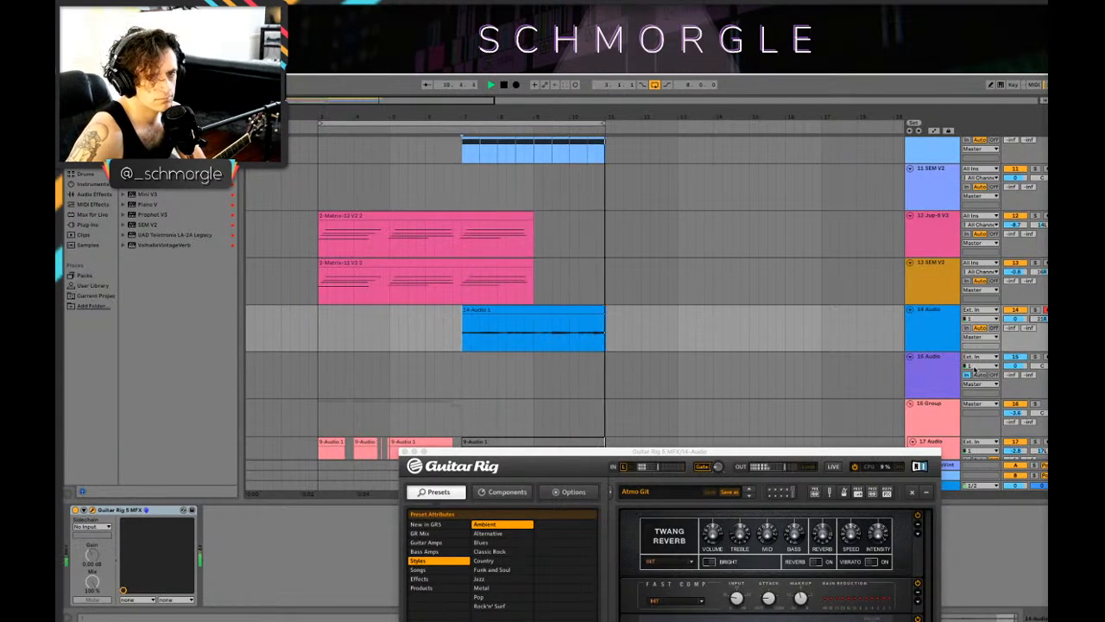
# Step: Duplicate the 14 Audio track with its Guitar Rig effect and delete the empty audio track below the copy
pyautogui.click(940, 367)
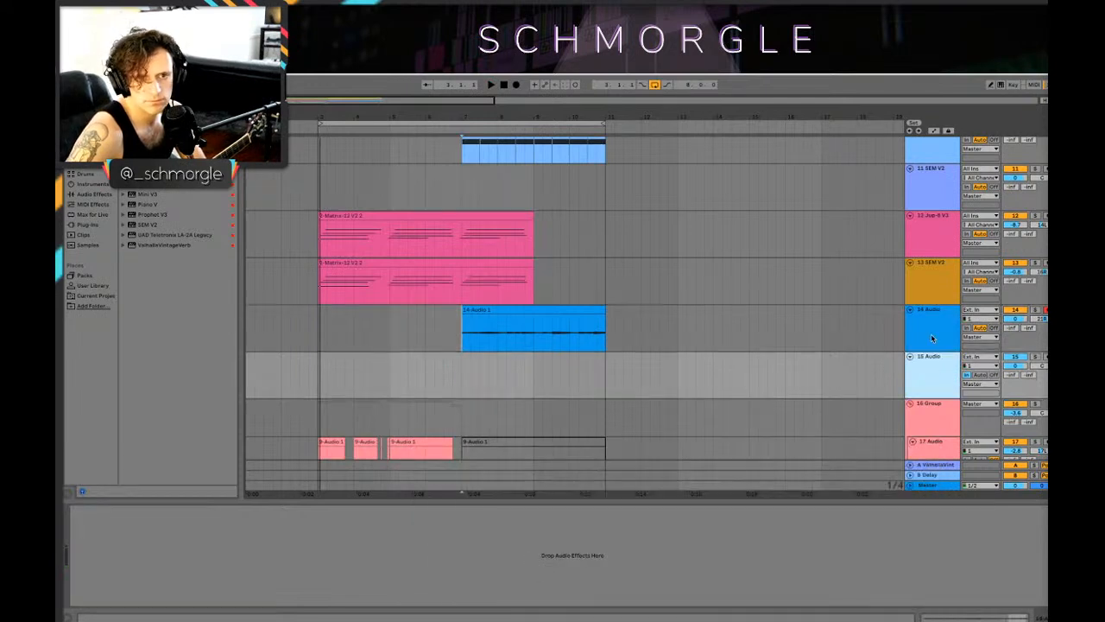
pyautogui.click(932, 337)
pyautogui.click(404, 172)
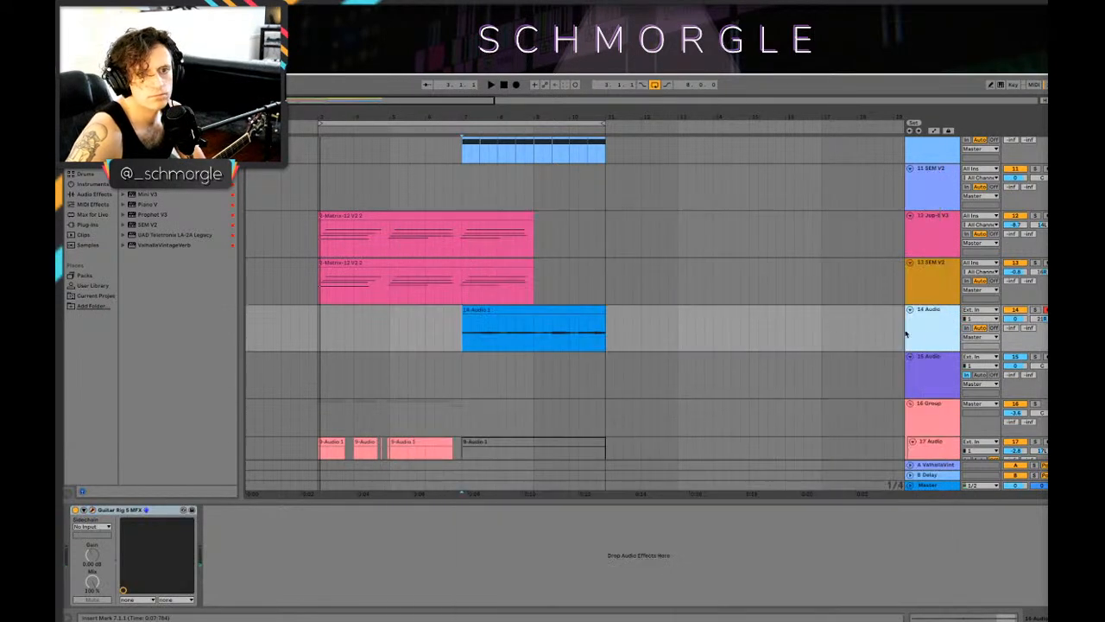
pyautogui.rightClick(928, 337)
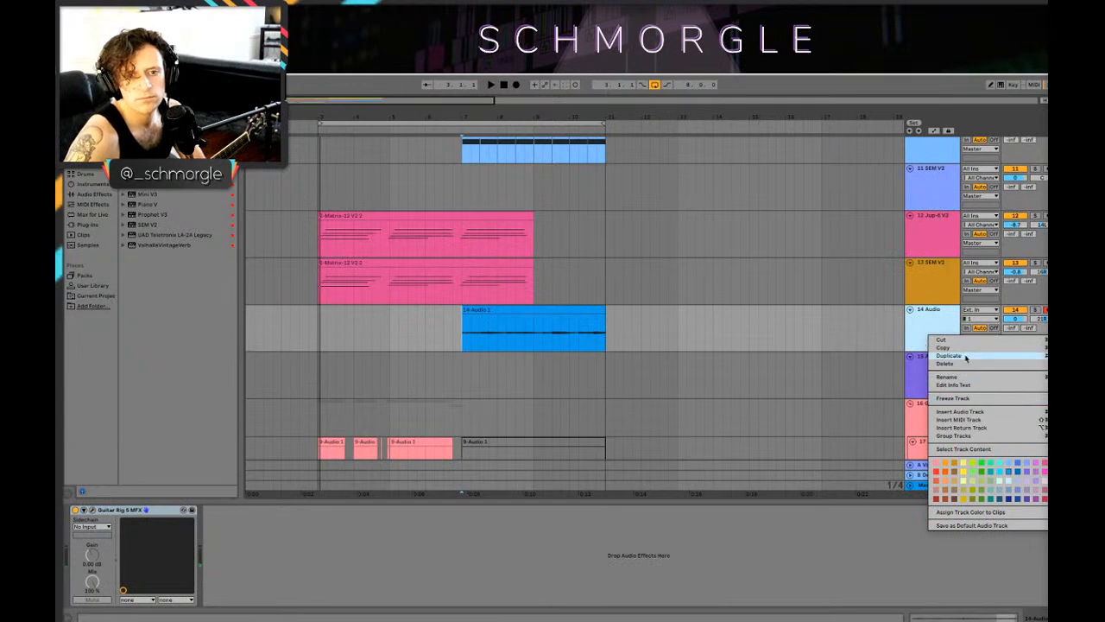
pyautogui.click(957, 356)
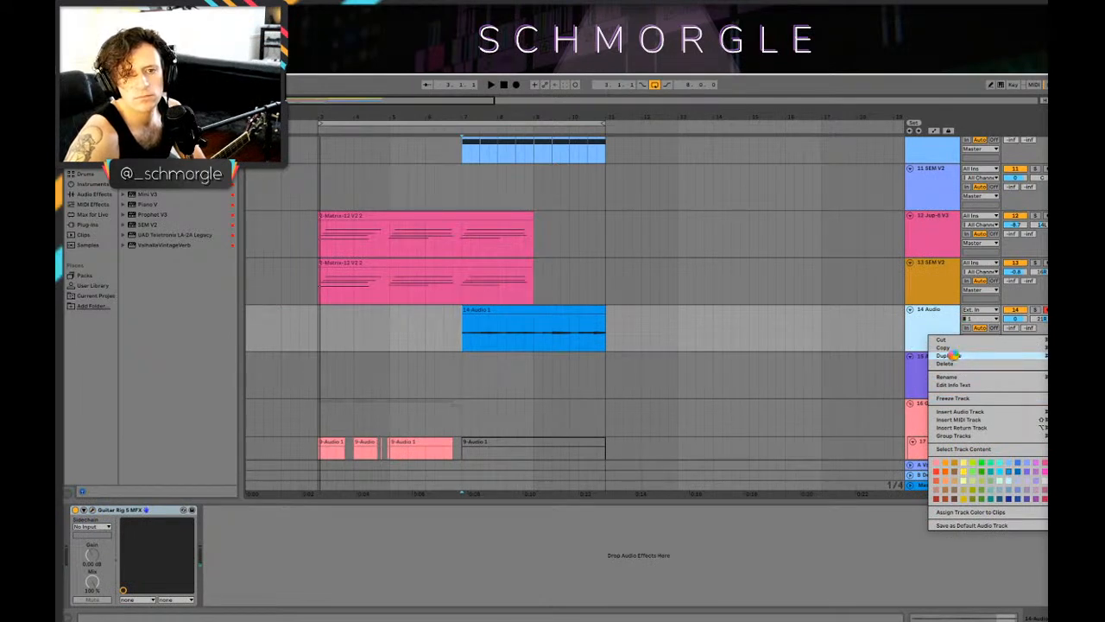
pyautogui.click(935, 411)
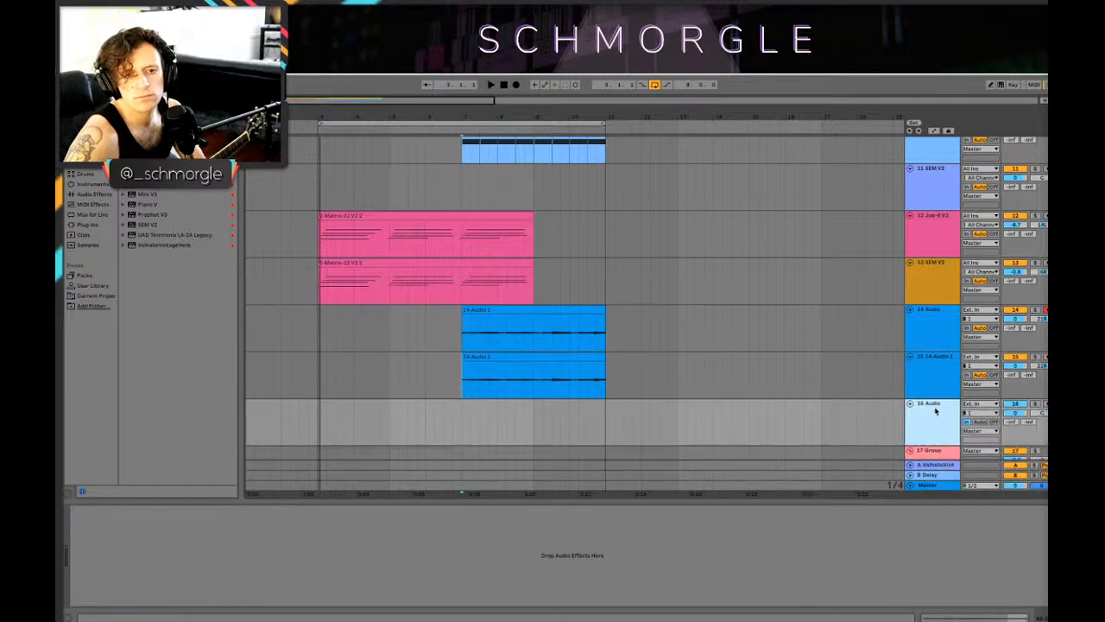
pyautogui.click(936, 379)
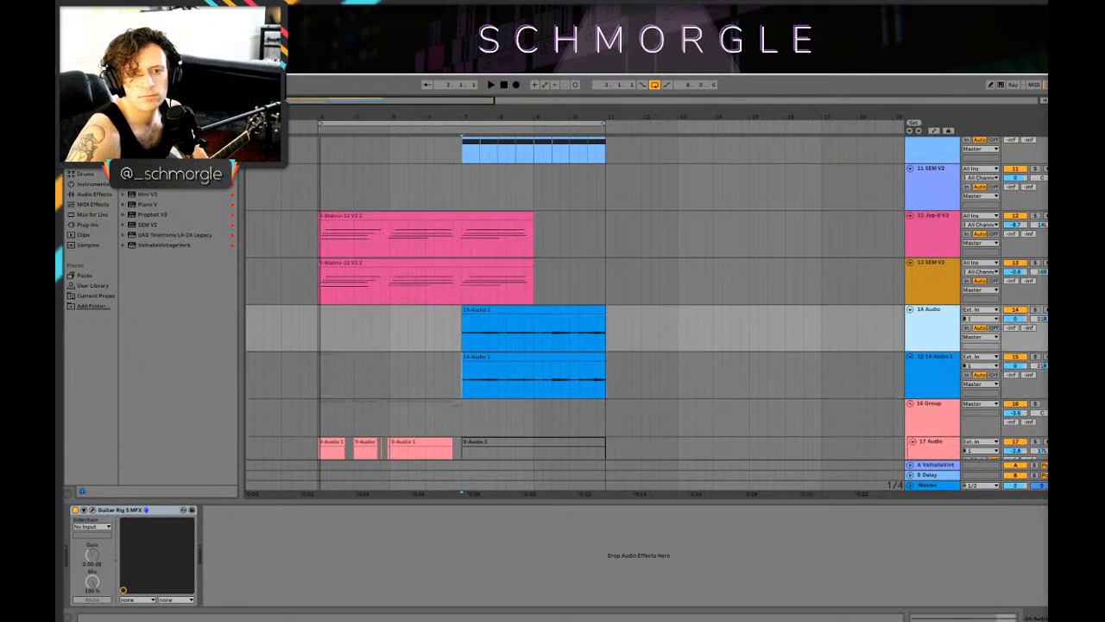
# Step: Arm the duplicated guitar track, delete its copied clip and pan the track to the left
pyautogui.click(525, 367)
pyautogui.click(571, 364)
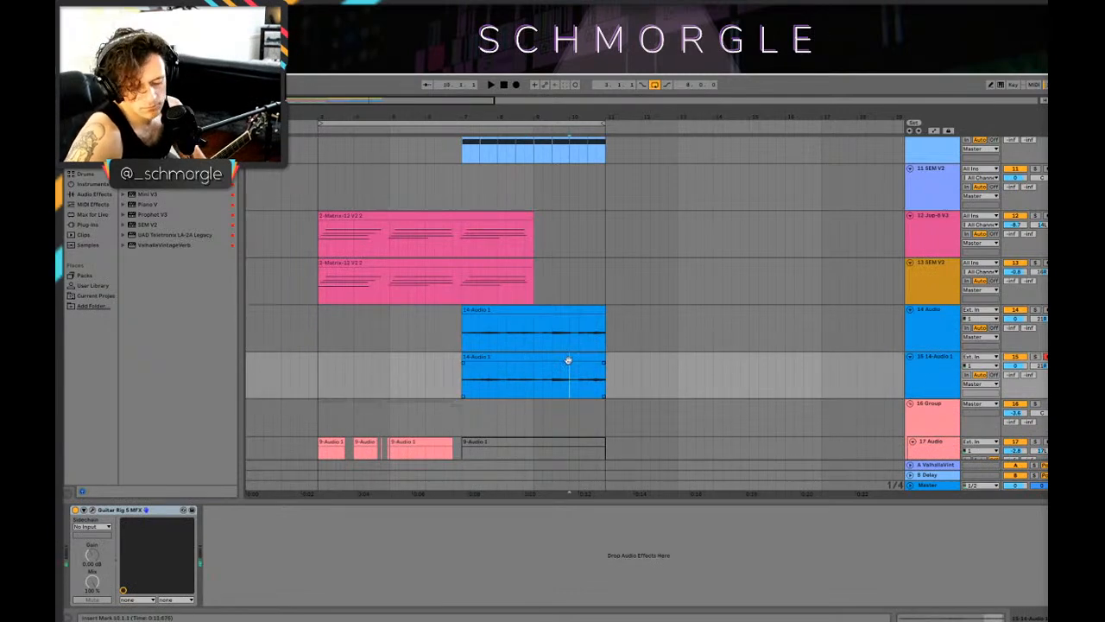
pyautogui.click(553, 364)
pyautogui.click(549, 358)
pyautogui.press('Delete')
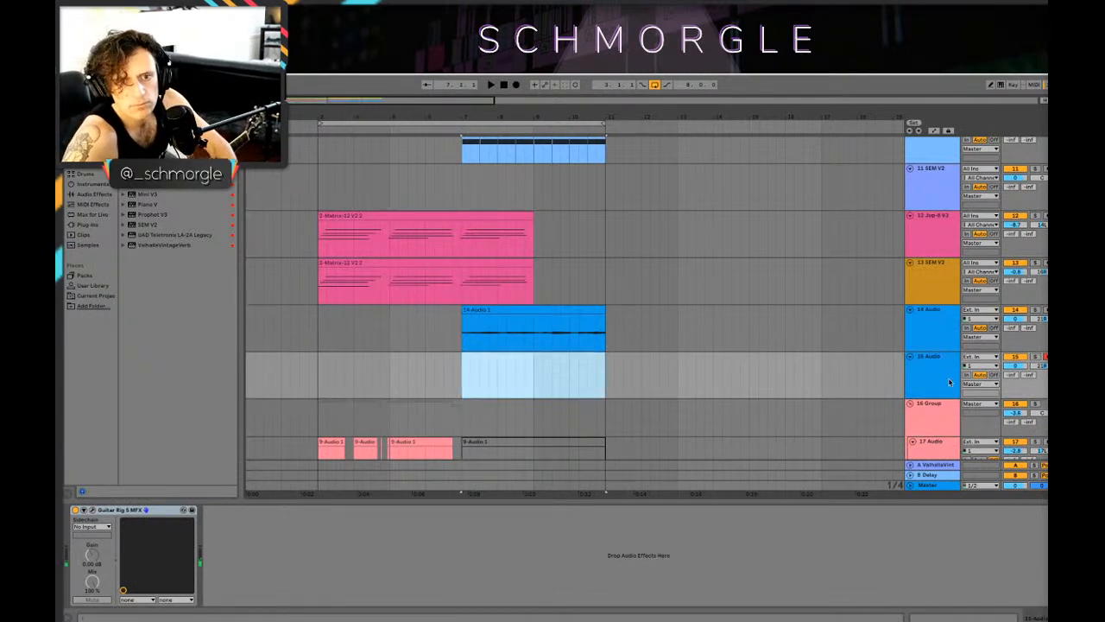
pyautogui.moveTo(1041, 366); pyautogui.dragTo(1041, 385)
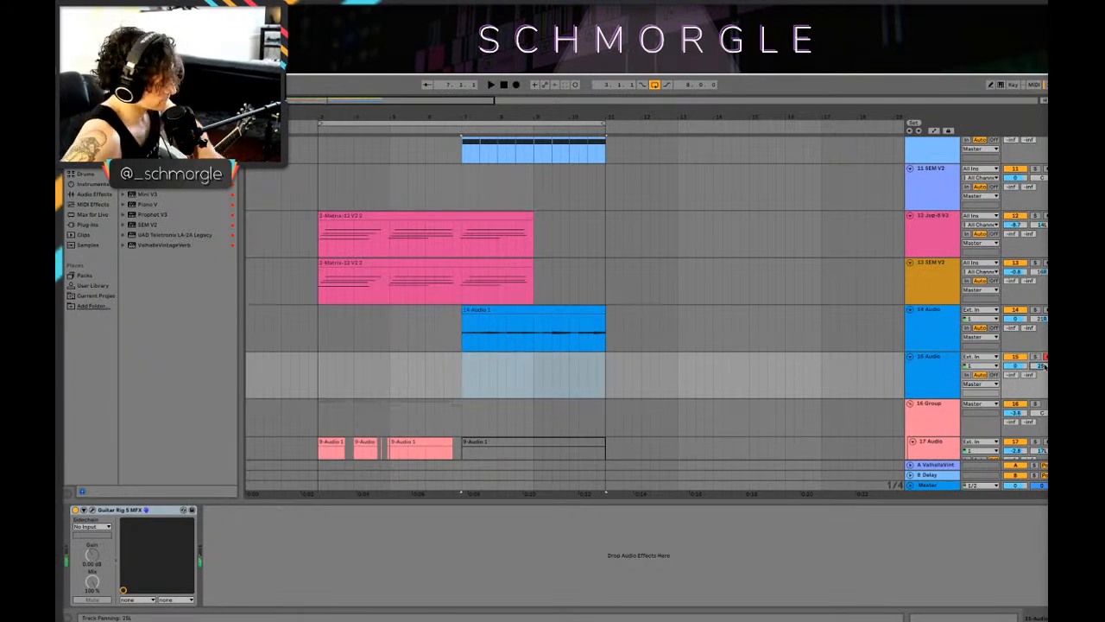
# Step: Record a second guitar take on the 15 Audio track, delete everything before bar 7 and disarm the track
pyautogui.click(517, 85)
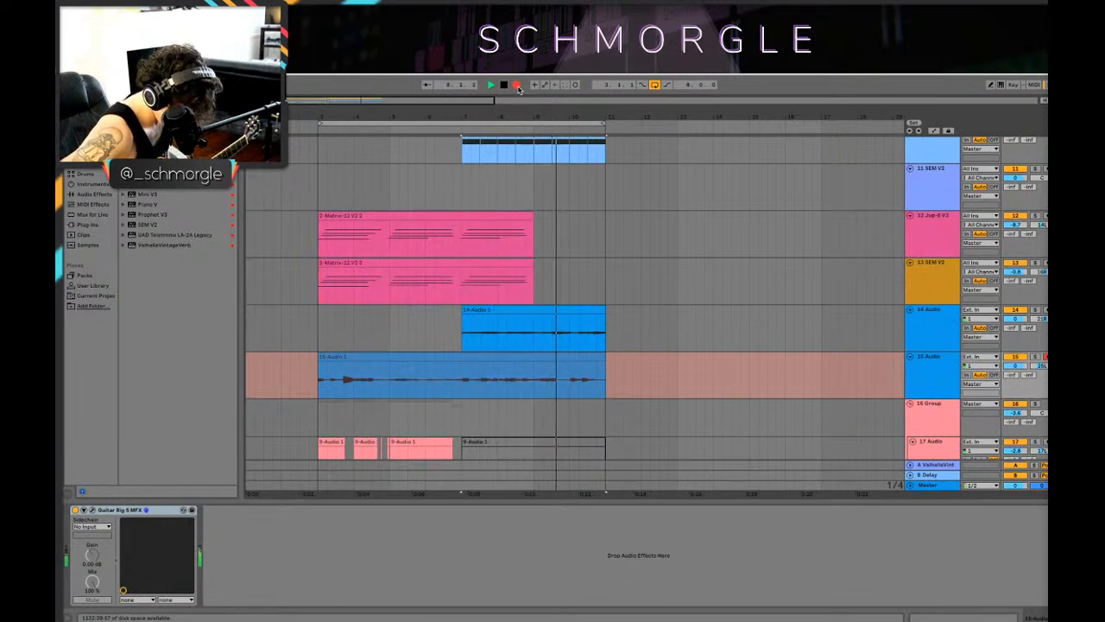
pyautogui.press('space')
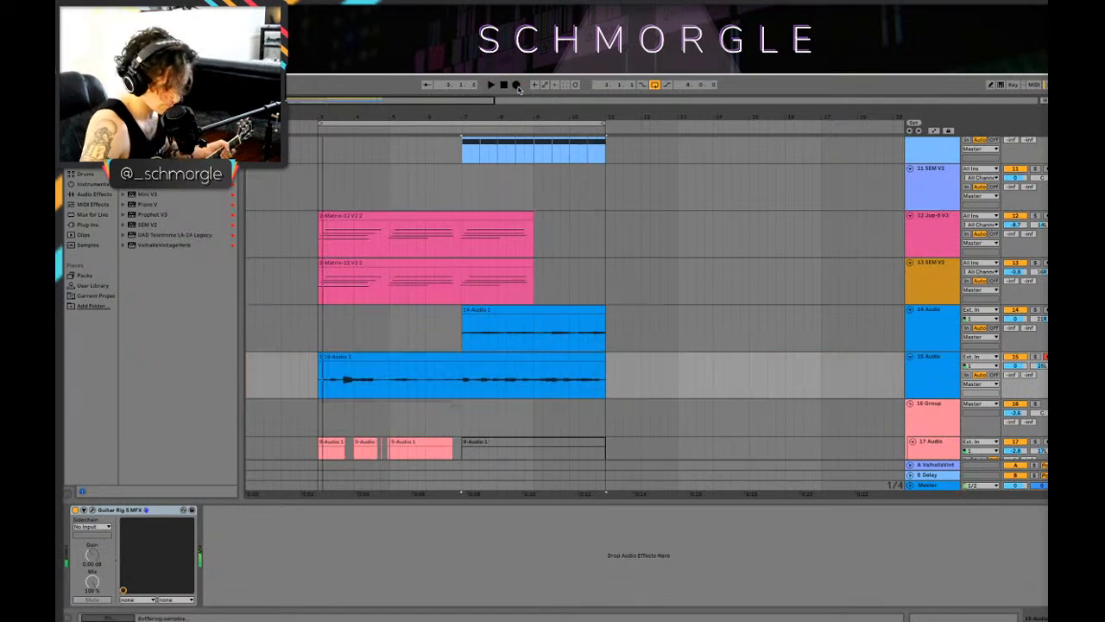
pyautogui.moveTo(462, 376); pyautogui.dragTo(246, 376)
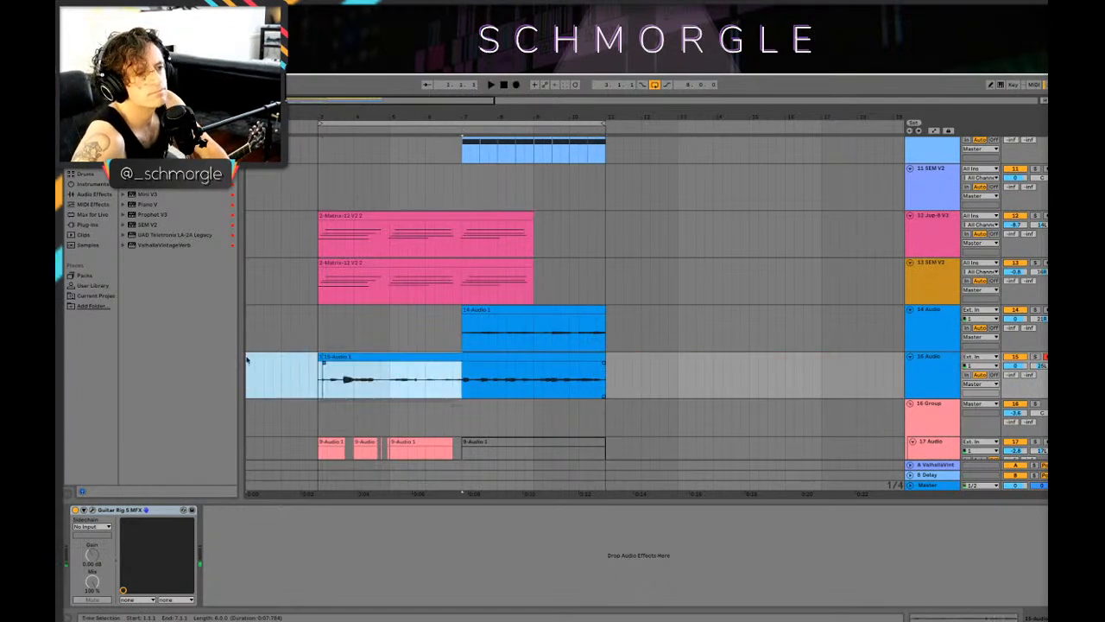
pyautogui.press('Delete')
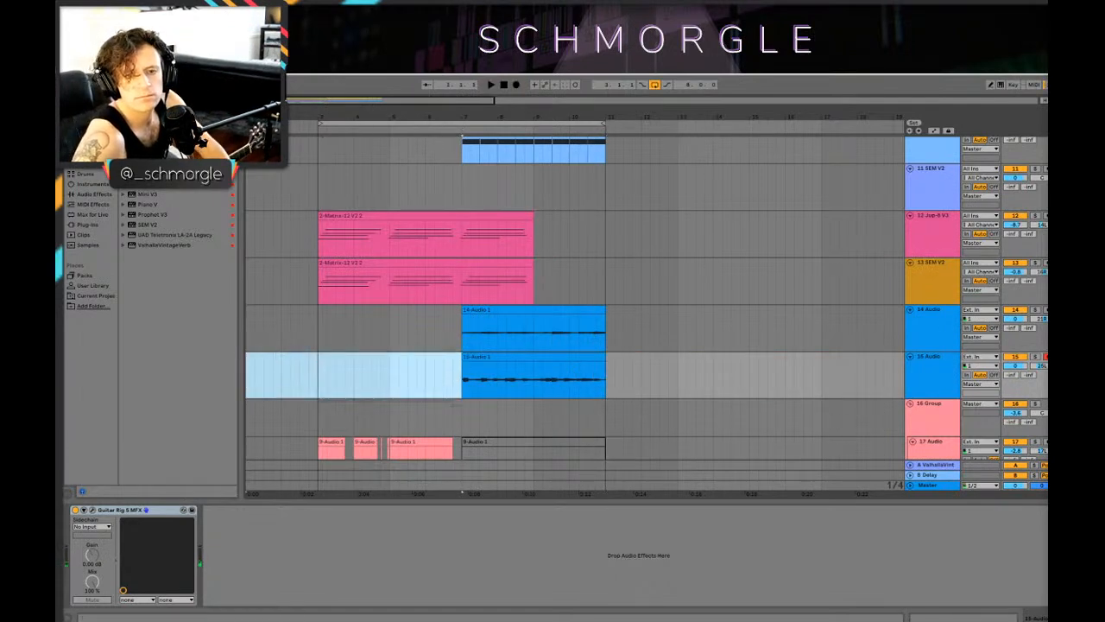
pyautogui.click(1045, 356)
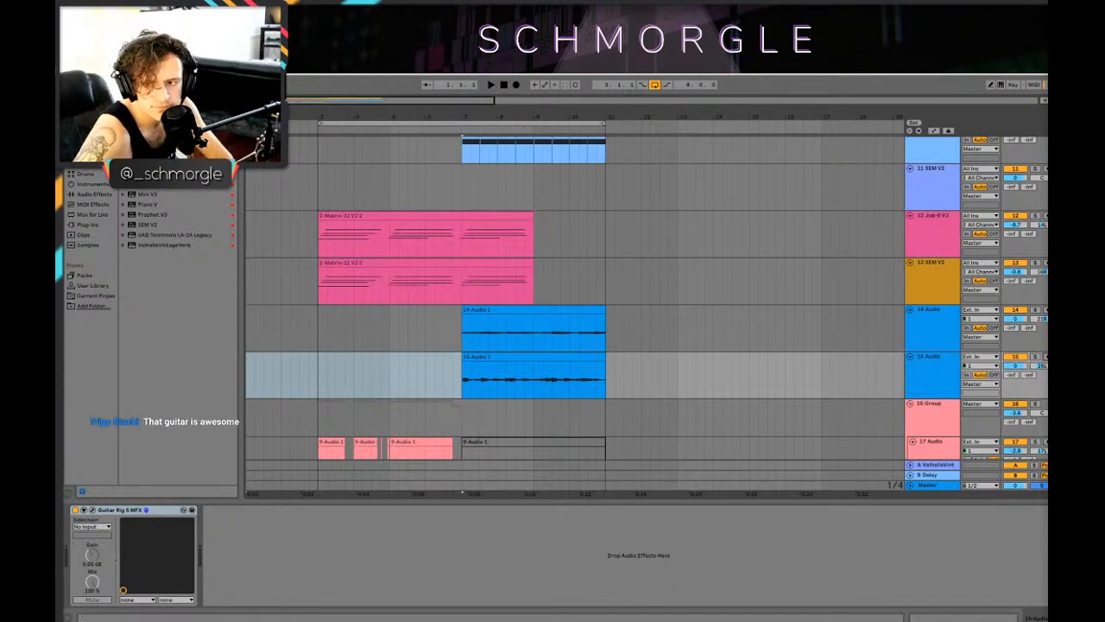
# Step: Lower the volumes of both guitar tracks, with 14 Audio at -6.2 dB, and play from just before bar 7
pyautogui.click(932, 325)
pyautogui.moveTo(1021, 363); pyautogui.dragTo(1021, 379)
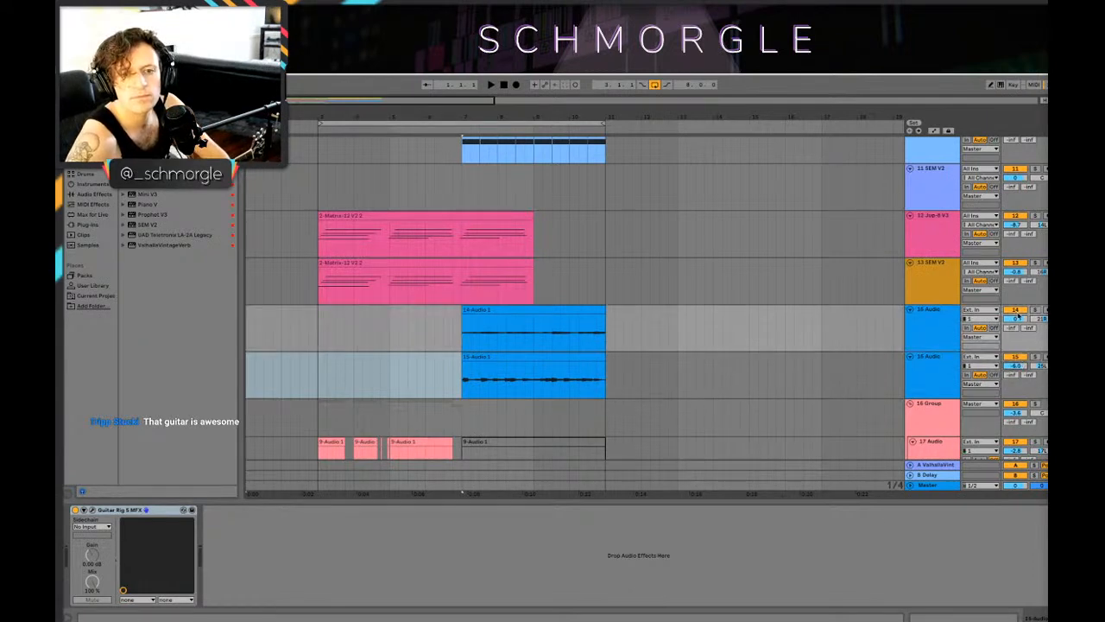
pyautogui.click(454, 363)
pyautogui.press('space')
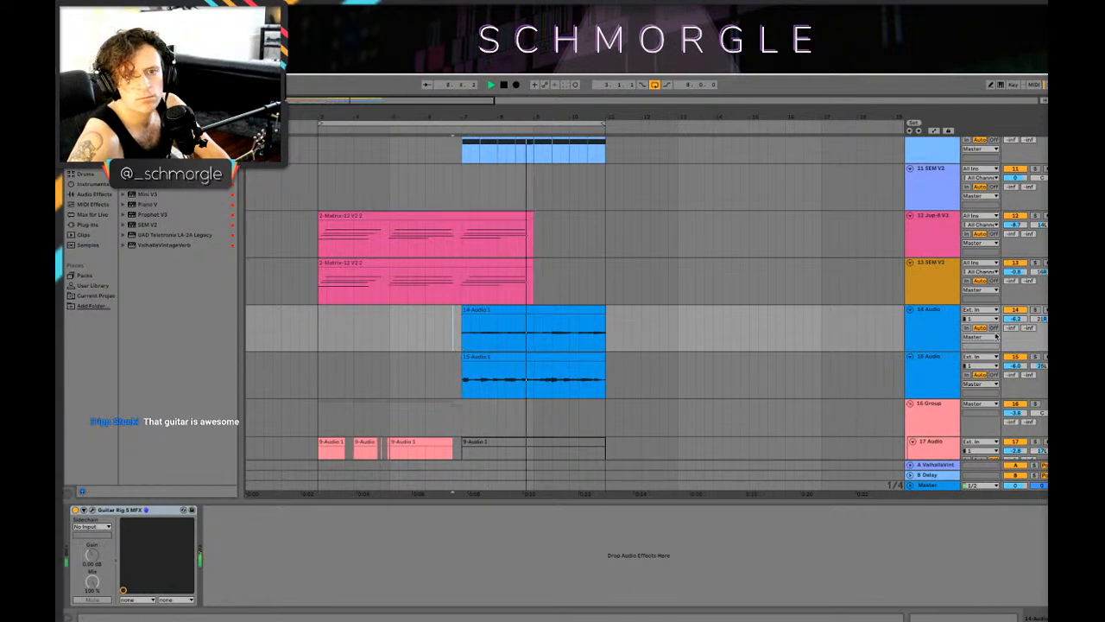
# Step: Group the two guitar tracks, set the group's volume to -7.1 dB and listen to the loop
pyautogui.click(937, 331)
pyautogui.keyDown('shift'); pyautogui.click(939, 370); pyautogui.keyUp('shift')
pyautogui.rightClick(941, 342)
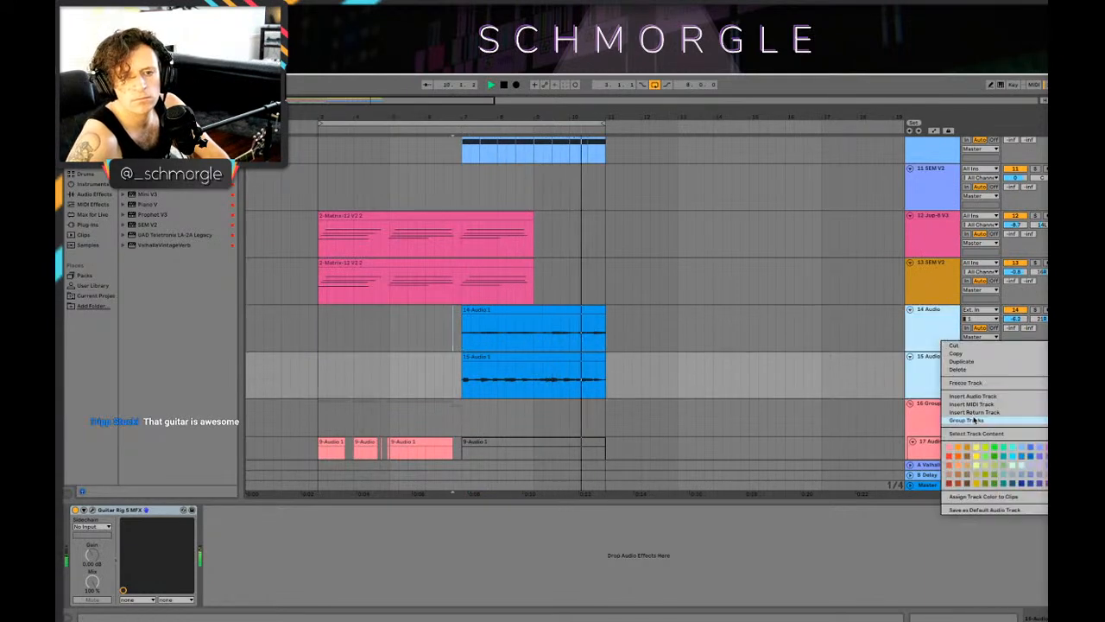
pyautogui.click(966, 420)
pyautogui.moveTo(1017, 321); pyautogui.dragTo(1017, 342)
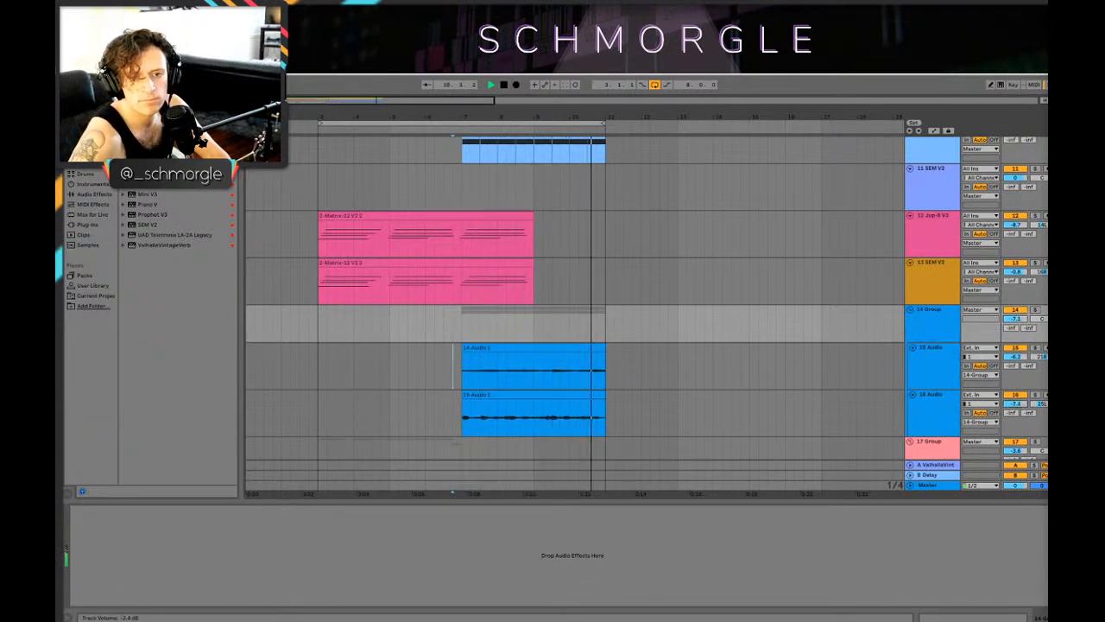
pyautogui.press('space')
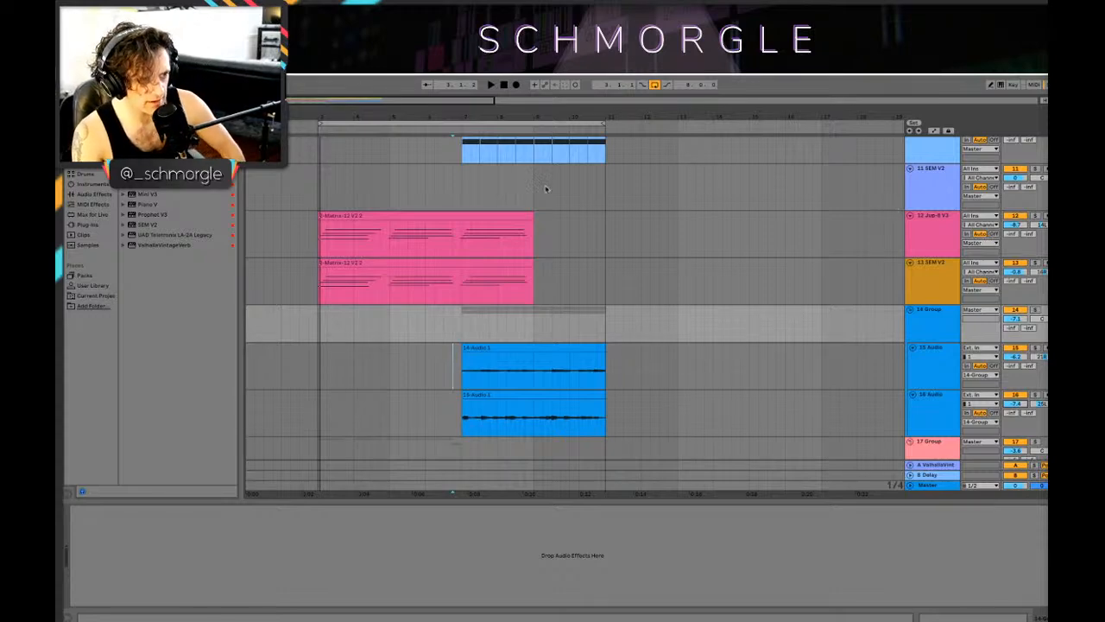
# Step: Add a short fade-in to the second guitar clip and lower its clip gain to about -2.3 dB
pyautogui.click(463, 402)
pyautogui.click(496, 404)
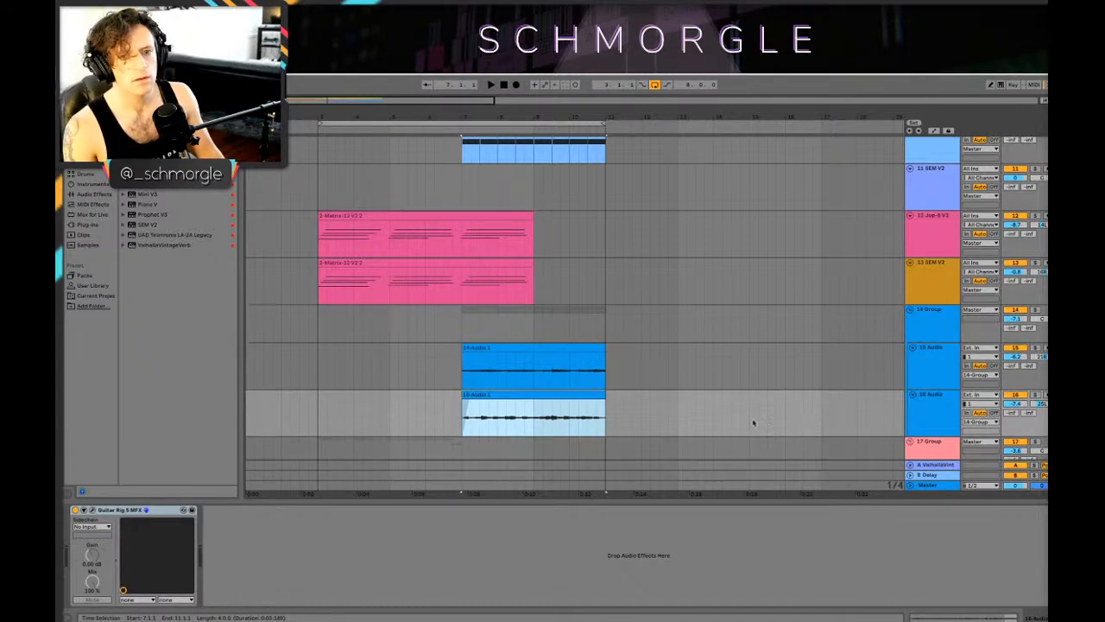
pyautogui.click(530, 393)
pyautogui.doubleClick(530, 393)
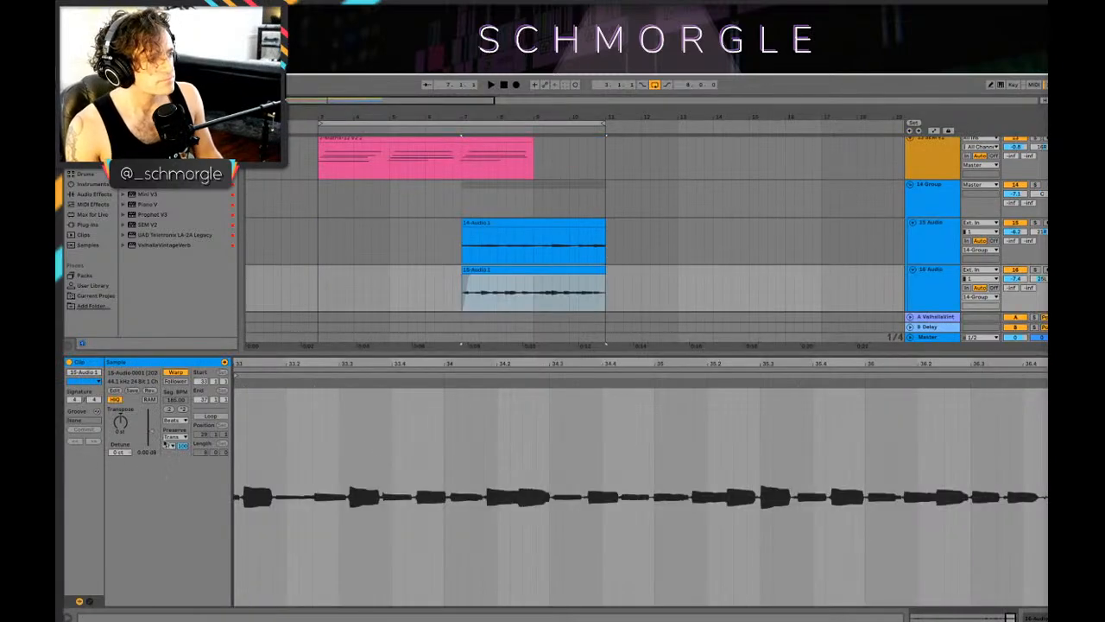
pyautogui.moveTo(151, 434); pyautogui.dragTo(150, 436)
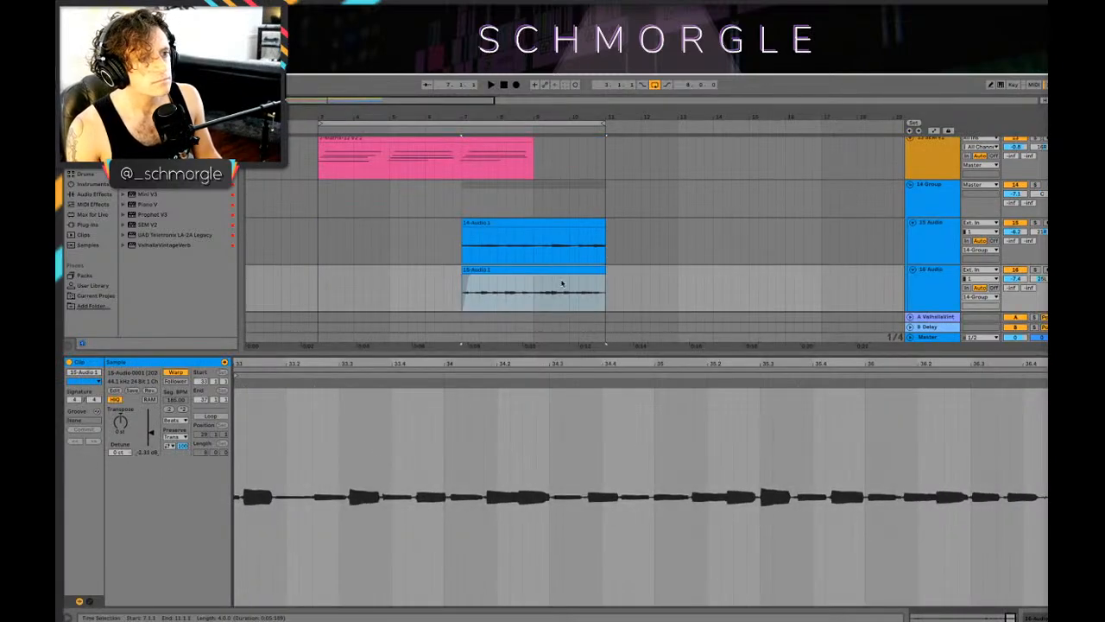
# Step: Play the guitars from bar 7 and raise the 14 Group volume to -3.7 dB
pyautogui.press('space')
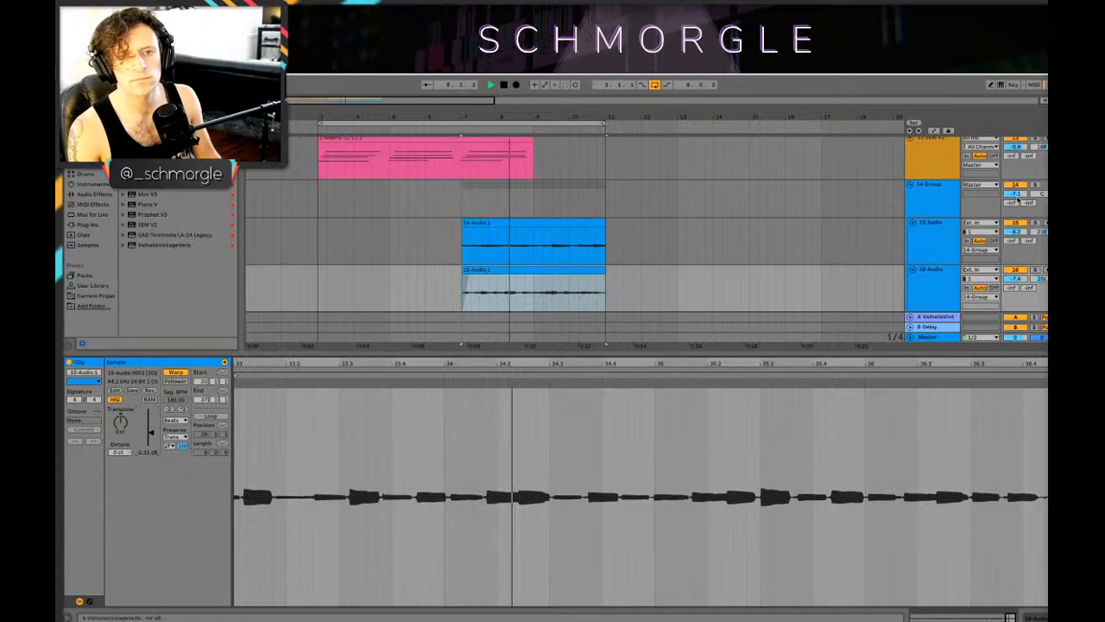
pyautogui.hotkey('shift', 'Tab')
pyautogui.scroll(3, 697, 219)
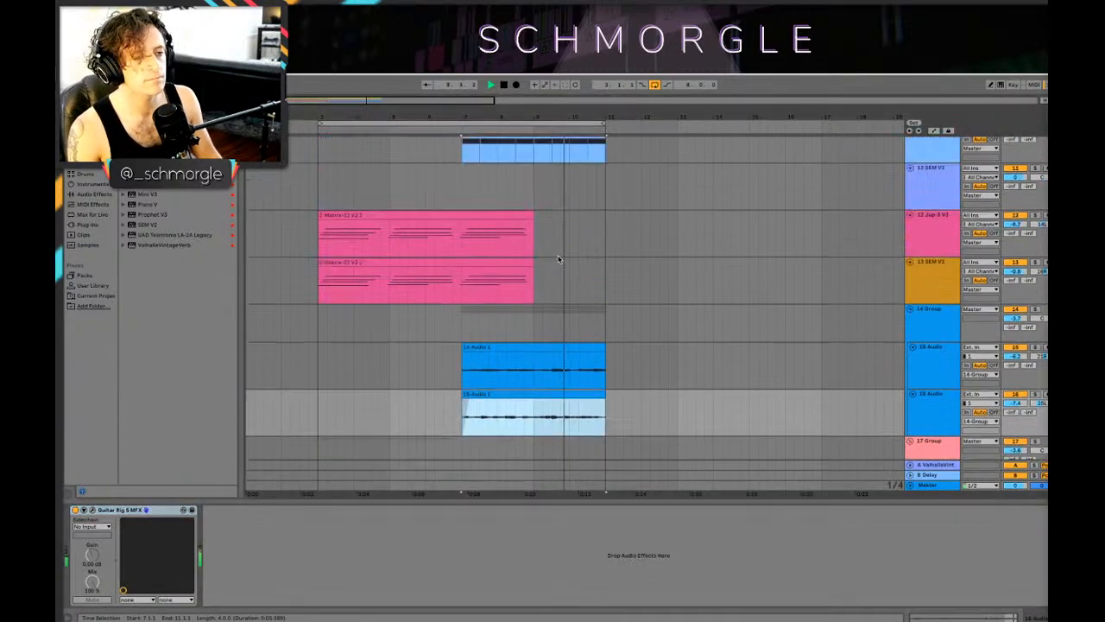
pyautogui.scroll(-2, 676, 273)
# Step: Solo the 15 Audio track during playback and switch the Little Reflektor reverb in its Guitar Rig from Long to Mid
pyautogui.click(676, 272)
pyautogui.press('space')
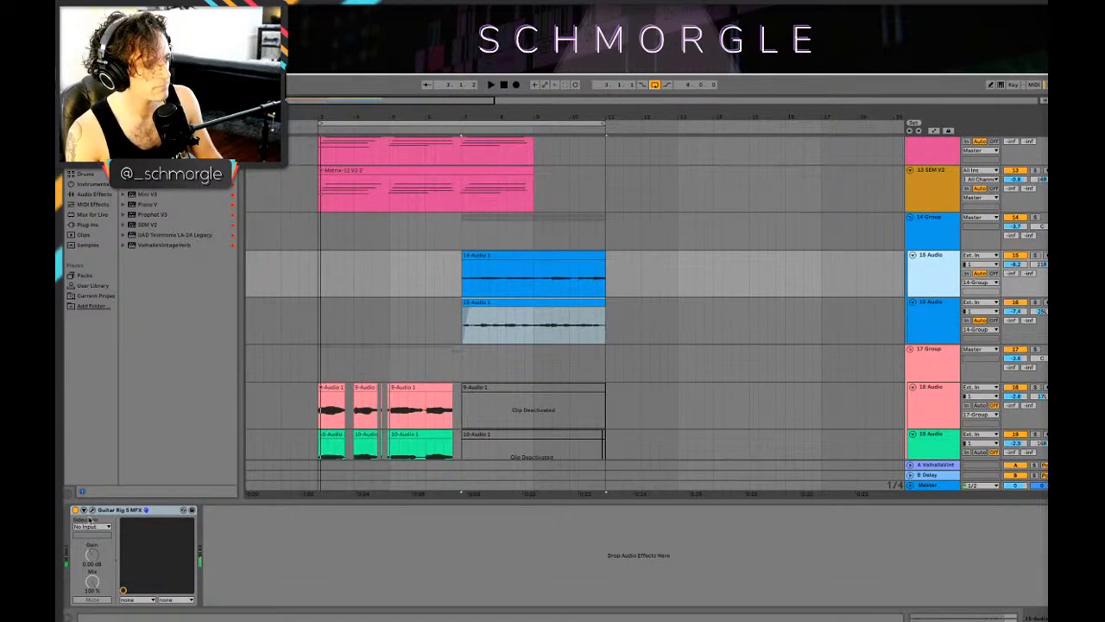
pyautogui.click(92, 511)
pyautogui.press('space')
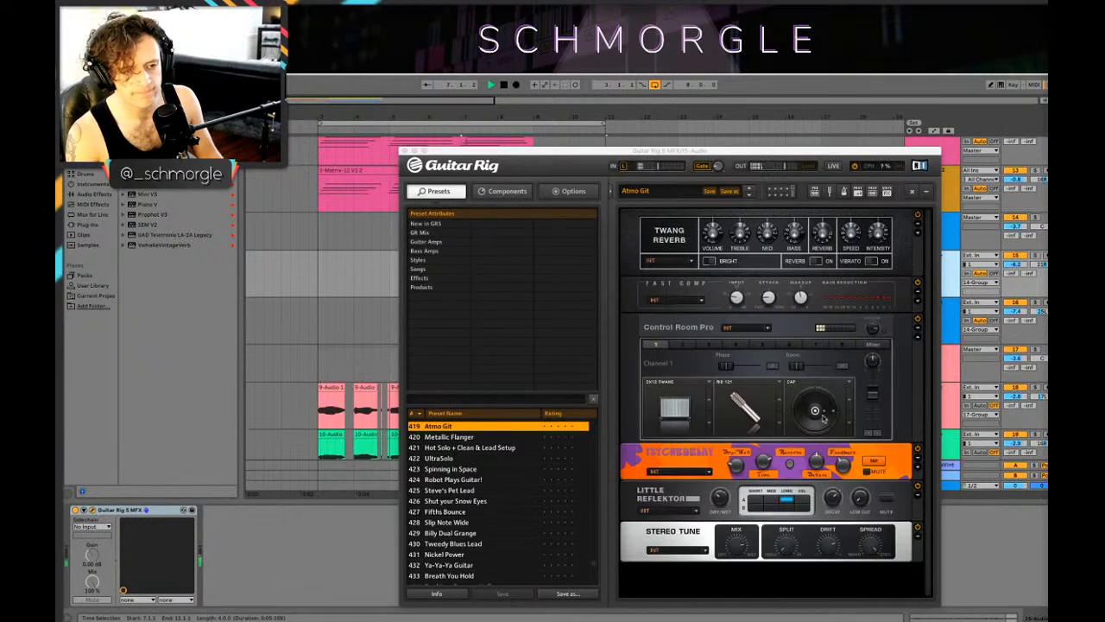
pyautogui.click(732, 467)
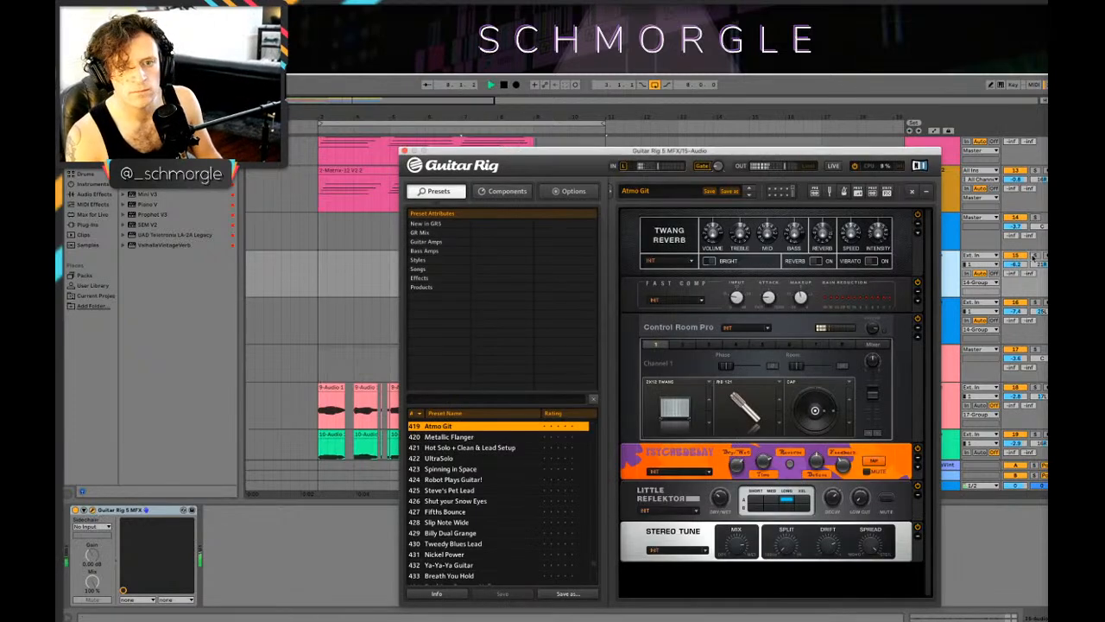
pyautogui.click(1032, 255)
pyautogui.click(741, 465)
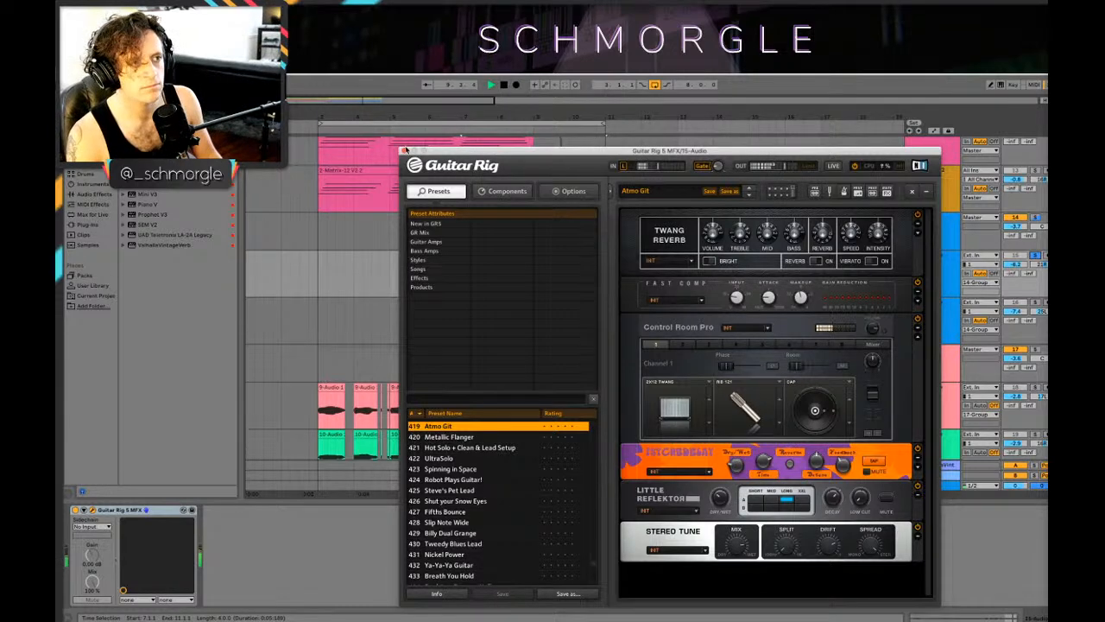
pyautogui.press('space')
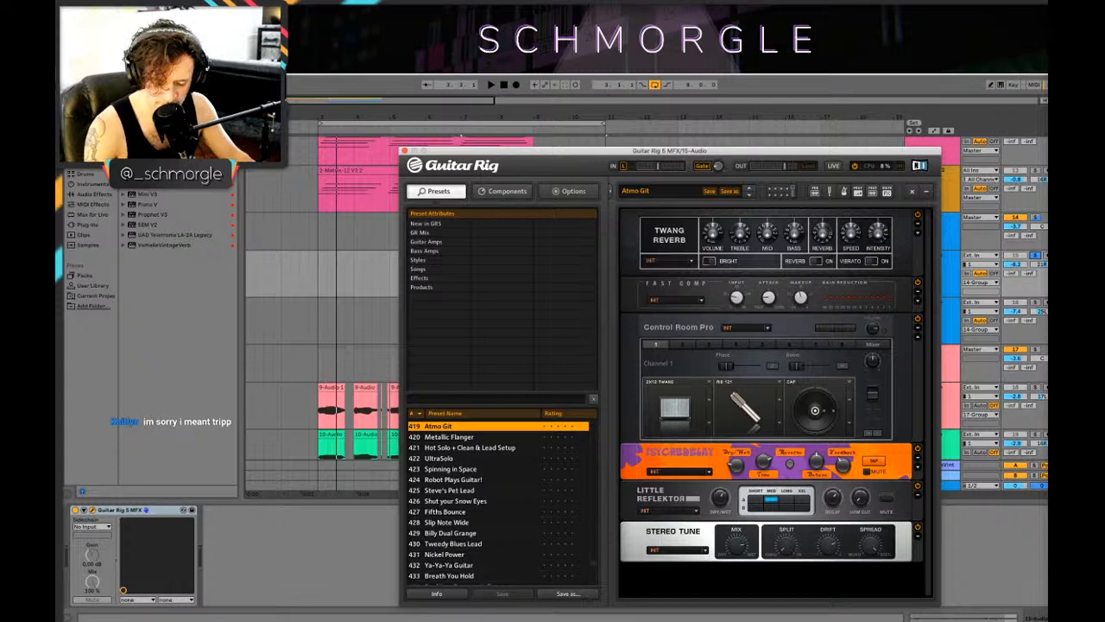
pyautogui.press('space')
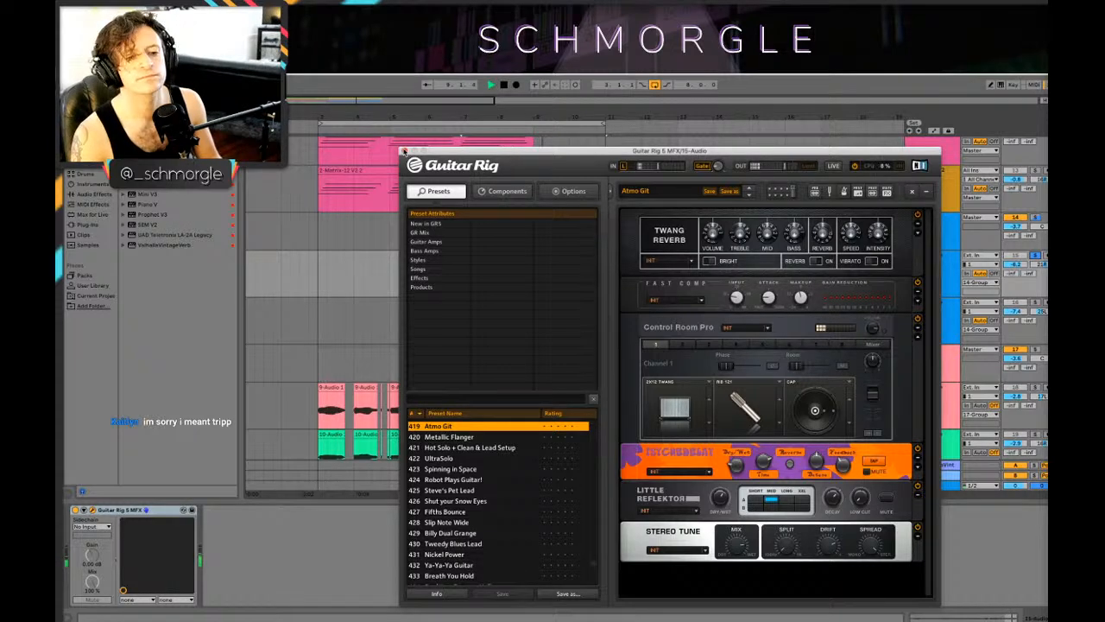
pyautogui.click(402, 151)
# Step: Adjust the fade-in at the start of the 16 Audio guitar clip and lower its clip gain further
pyautogui.click(1021, 309)
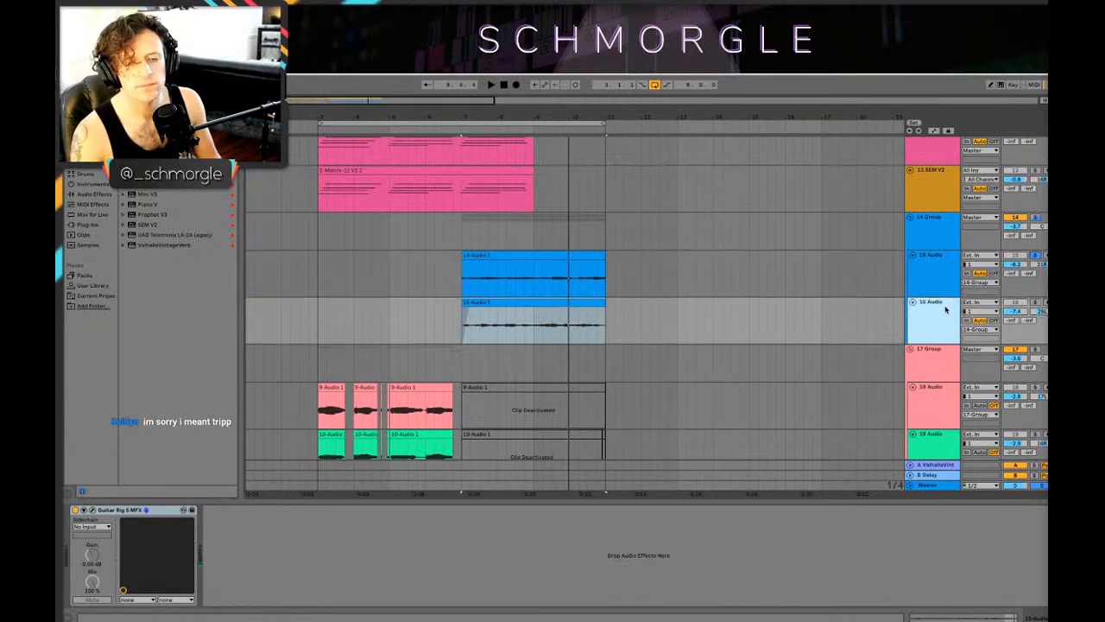
pyautogui.click(467, 288)
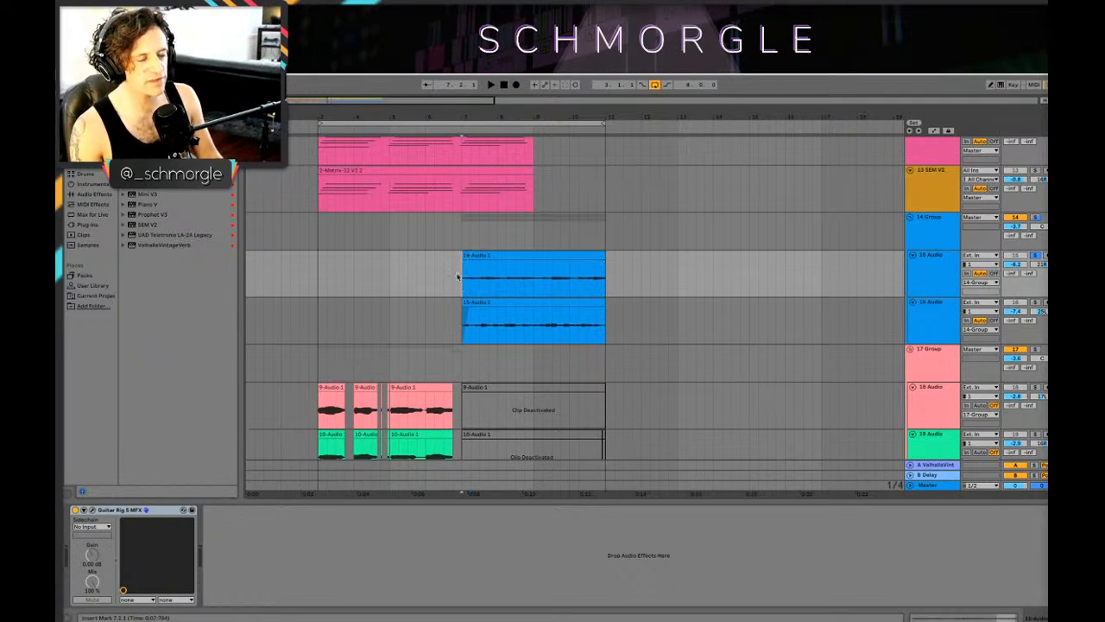
pyautogui.scroll(-1, 458, 276)
pyautogui.click(468, 291)
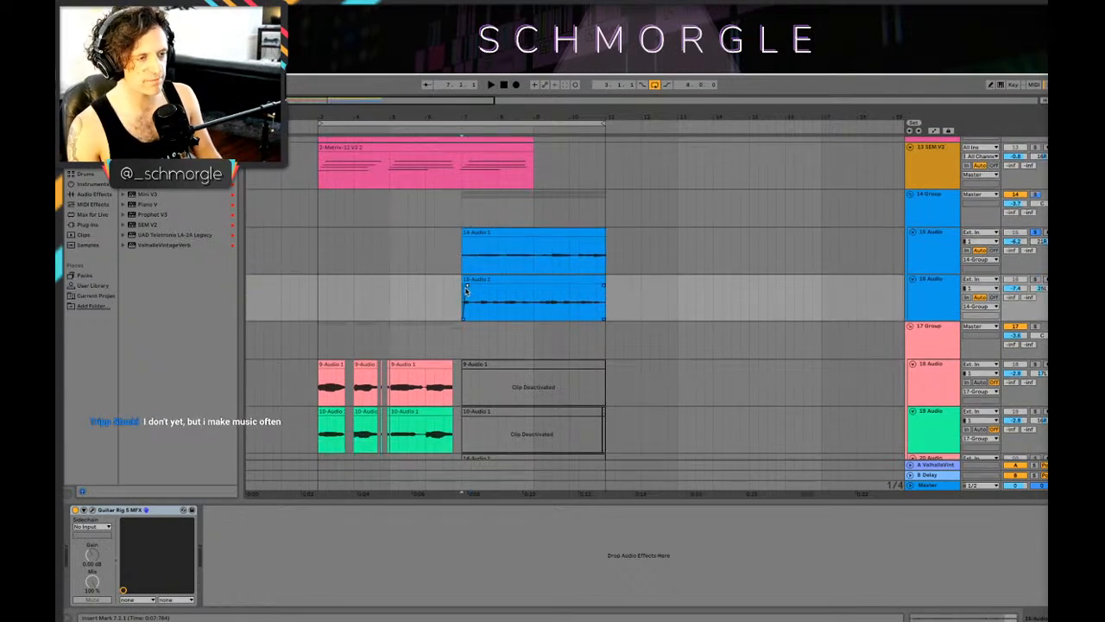
pyautogui.doubleClick(515, 283)
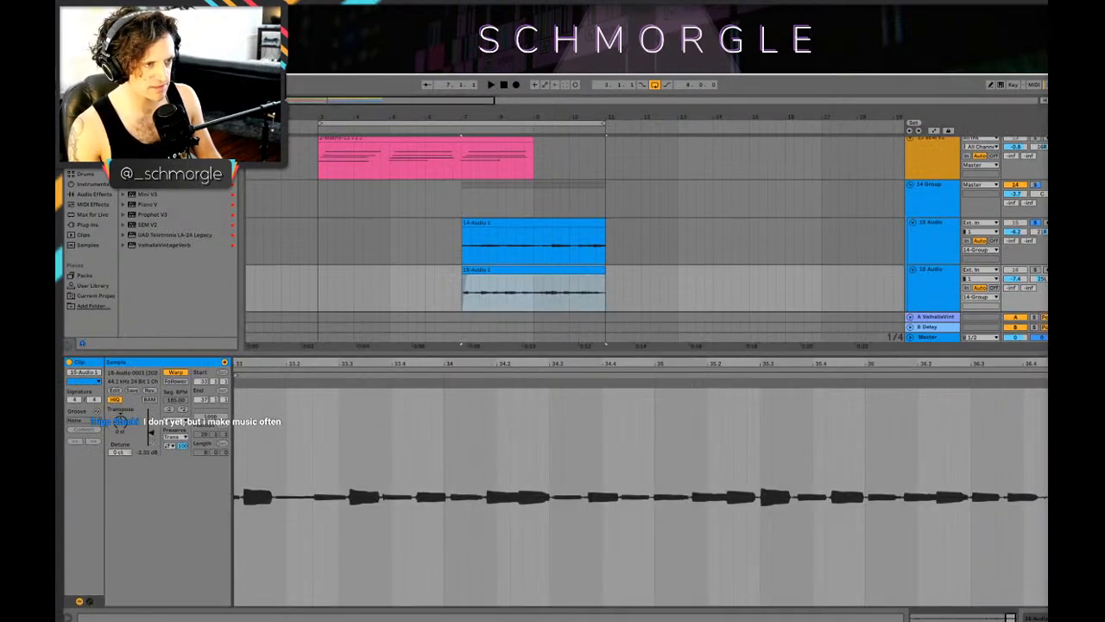
pyautogui.moveTo(151, 432); pyautogui.dragTo(151, 434)
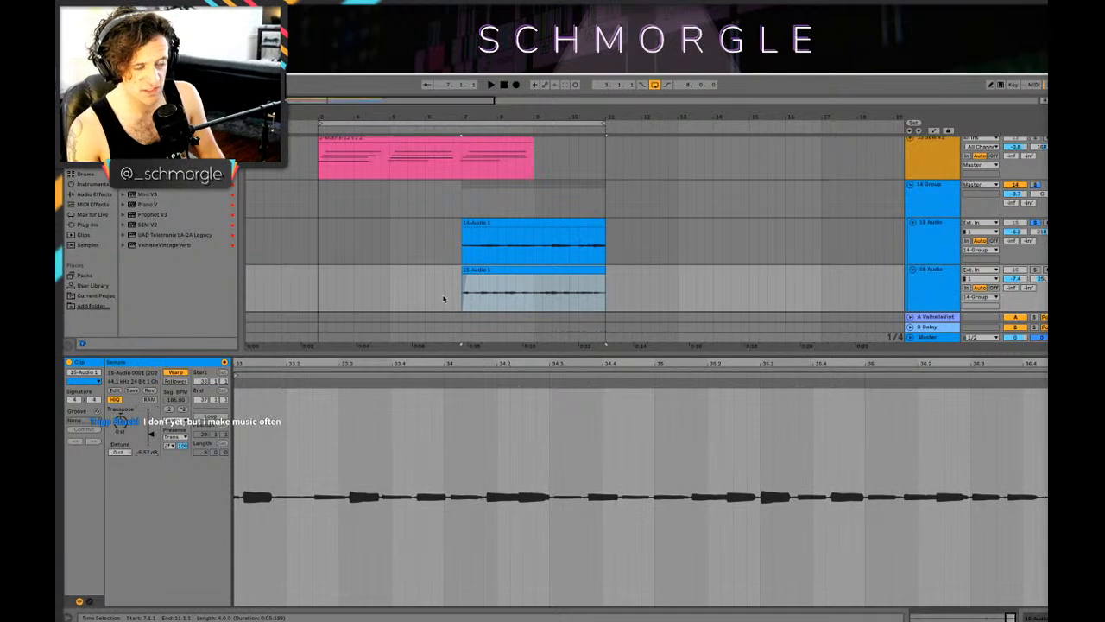
# Step: Solo the 16 Audio track from bar 7 and switch the Little Reflektor reverb in its Guitar Rig to Mid
pyautogui.click(443, 297)
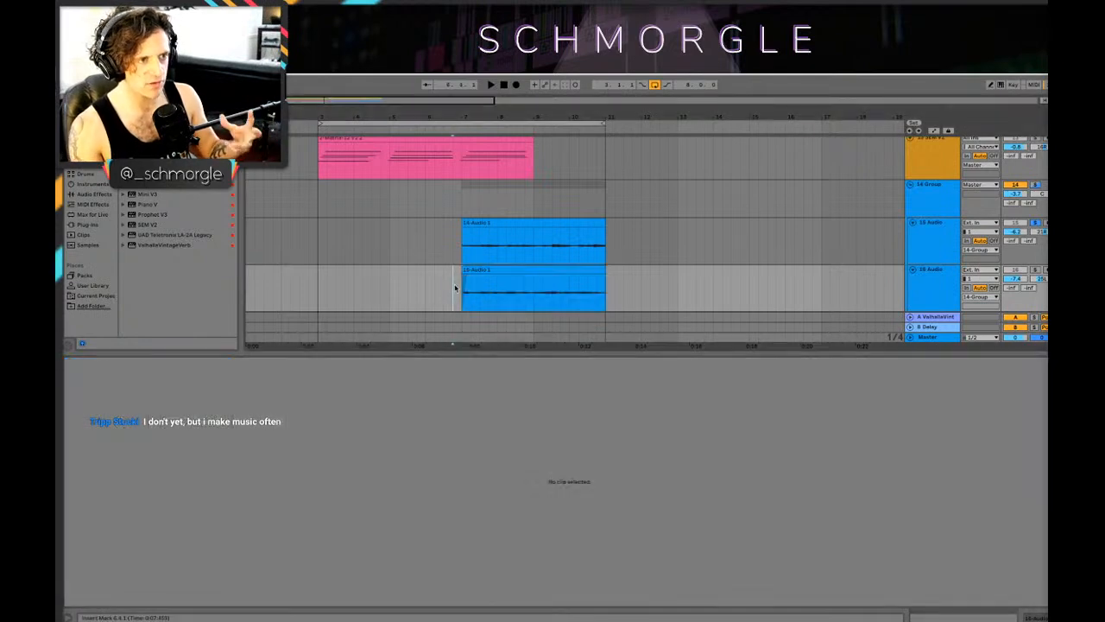
pyautogui.hotkey('shift', 'Tab')
pyautogui.click(461, 288)
pyautogui.press('space')
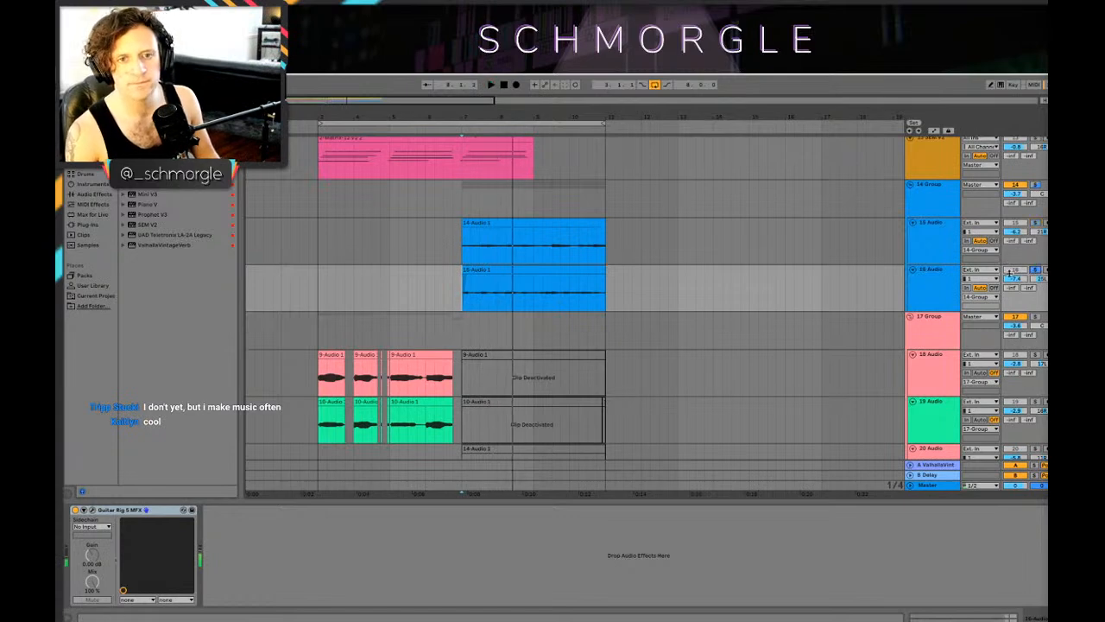
pyautogui.click(931, 282)
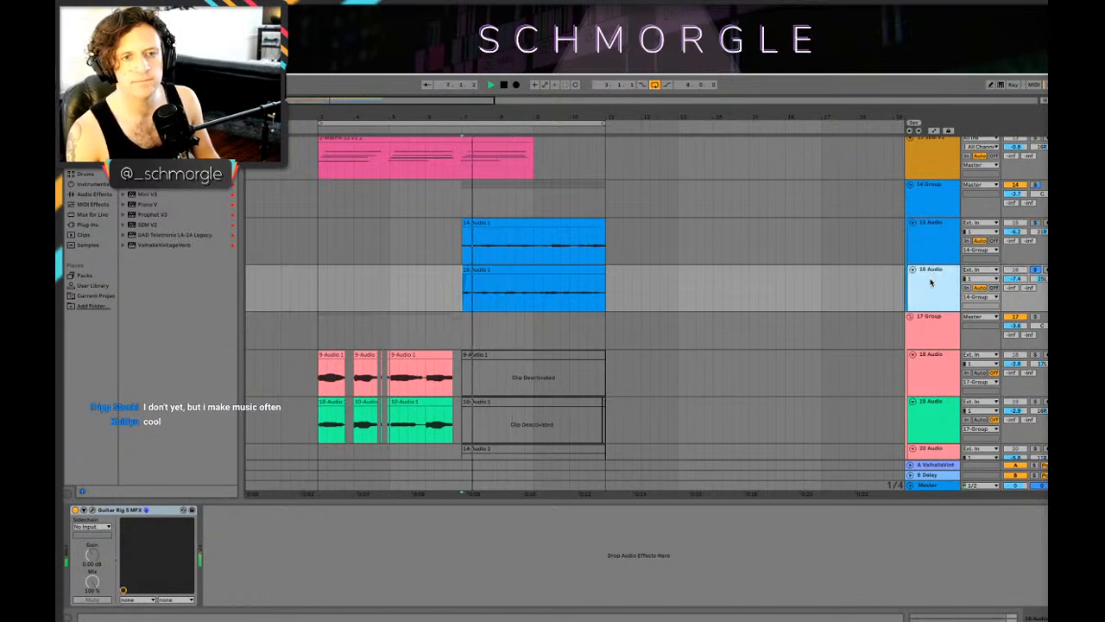
pyautogui.click(93, 510)
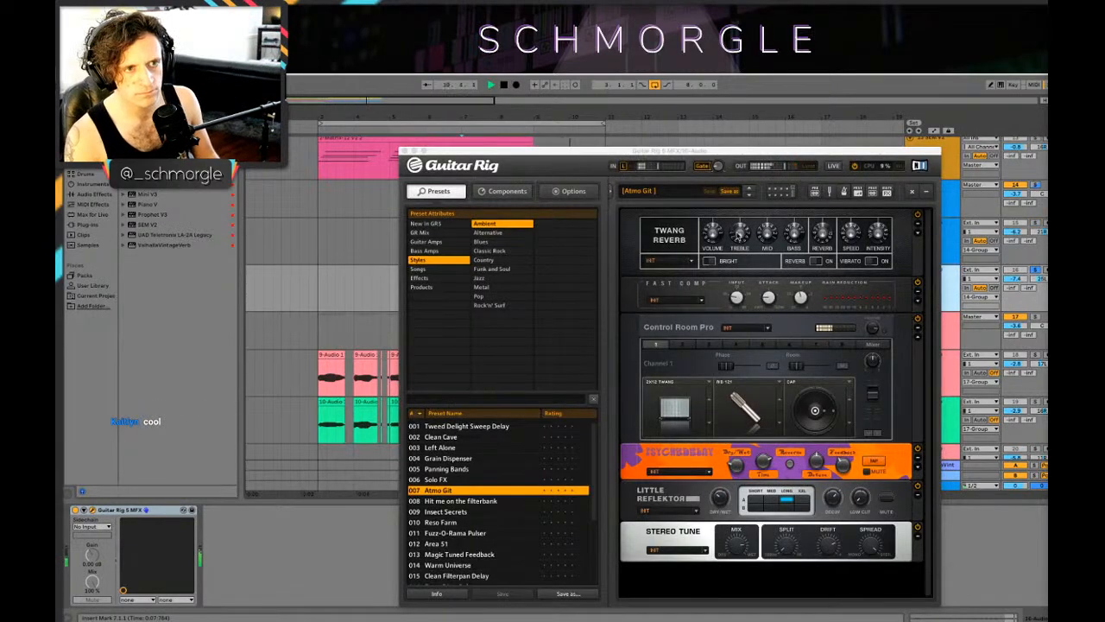
pyautogui.click(738, 237)
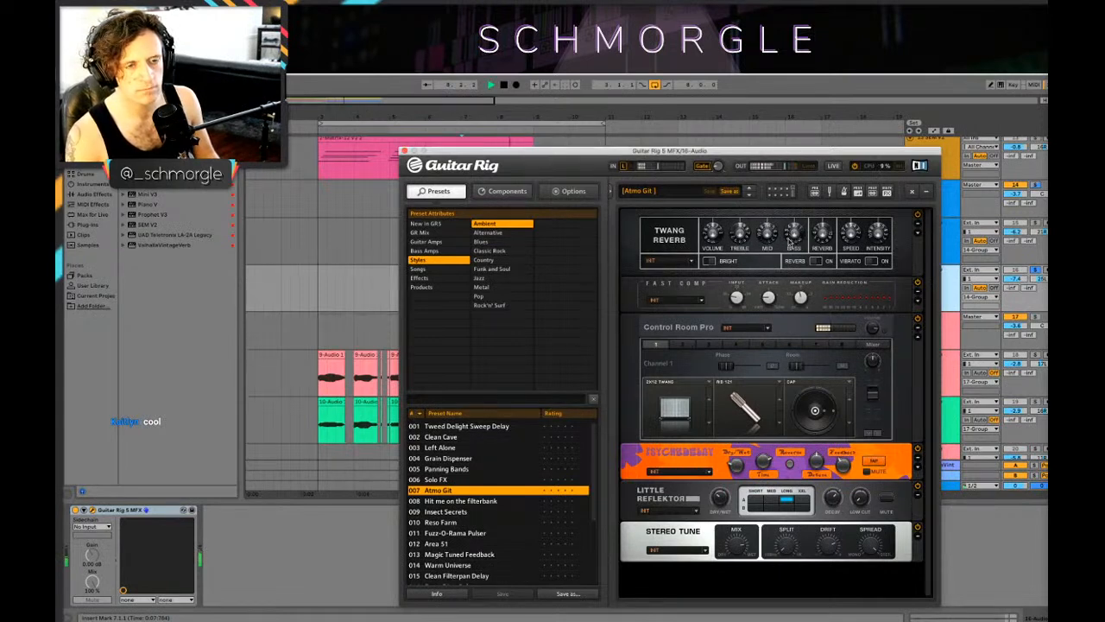
pyautogui.moveTo(723, 493)
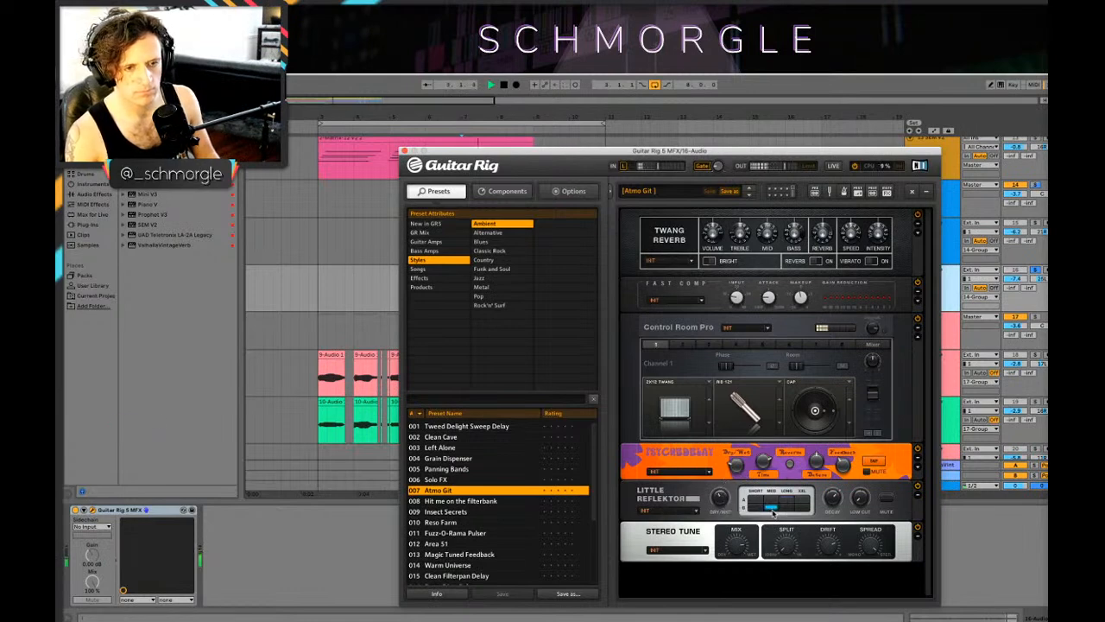
pyautogui.click(403, 151)
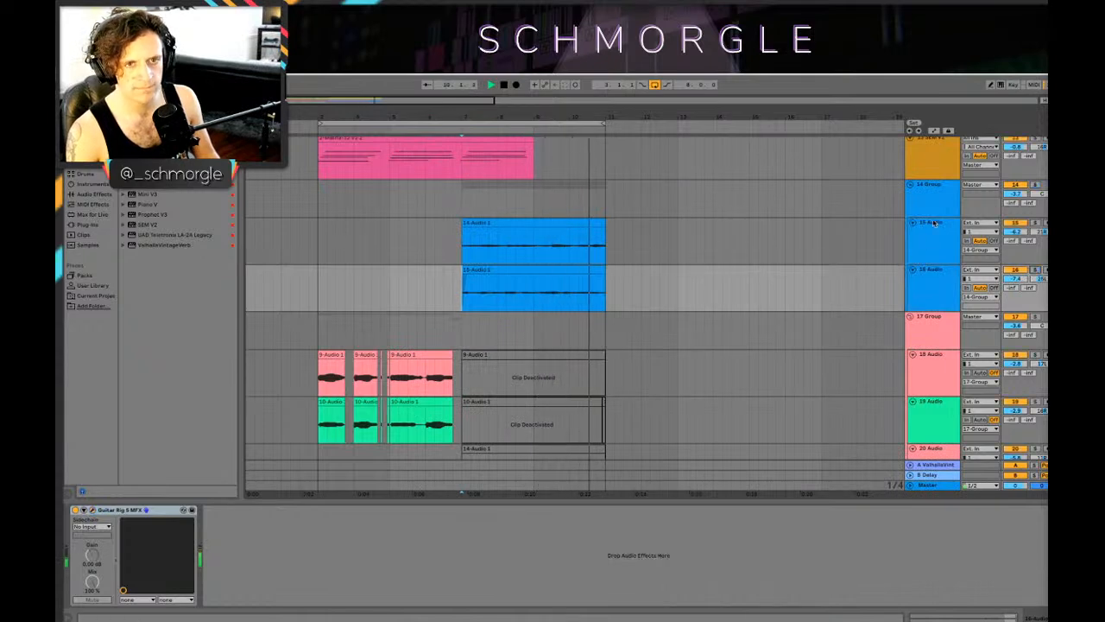
# Step: Play both guitars with the other parts from bar 7 and raise the 14 Group volume to -2.9 dB
pyautogui.click(470, 184)
pyautogui.scroll(1, 471, 184)
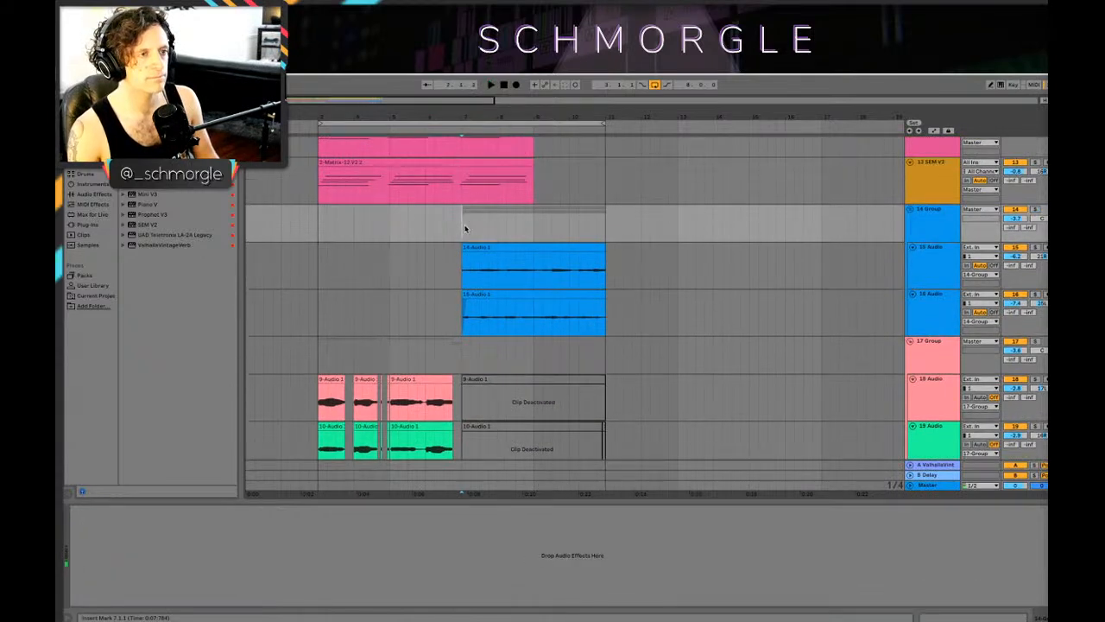
pyautogui.scroll(1, 481, 184)
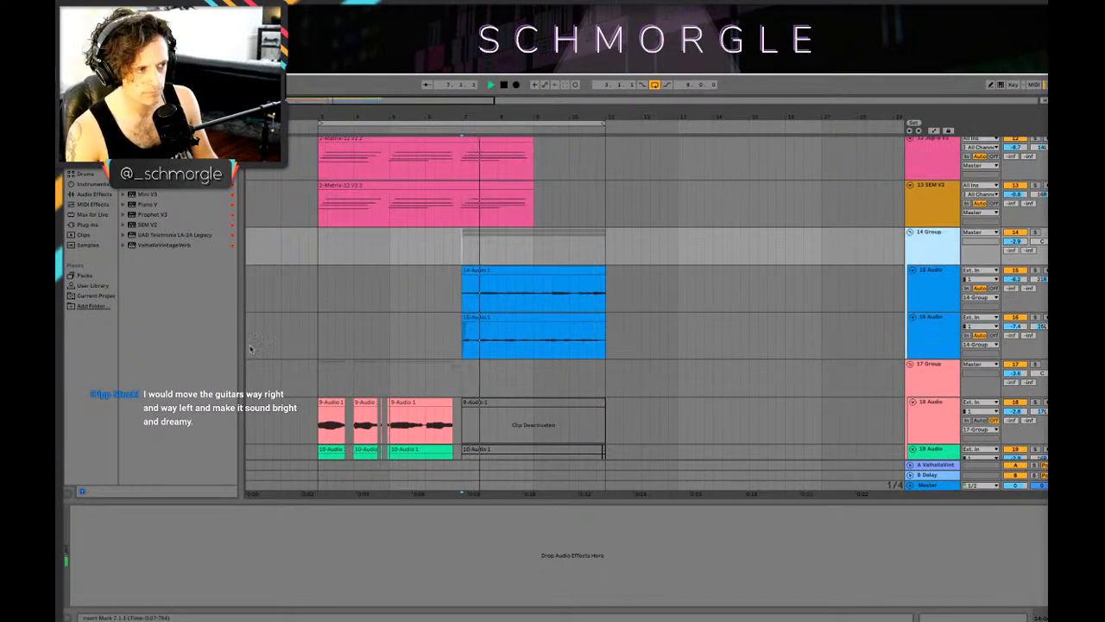
# Step: Add the UAD Teletronix LA-2A Legacy compressor to the 14 Group while the loop plays
pyautogui.moveTo(173, 234); pyautogui.dragTo(416, 544)
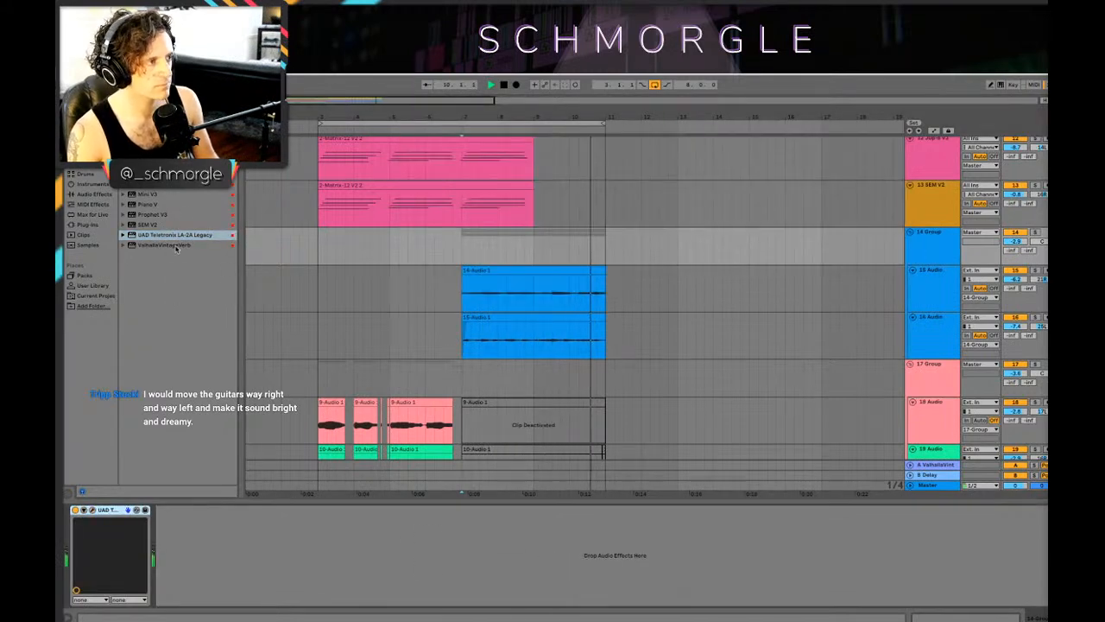
pyautogui.scroll(4, 770, 246)
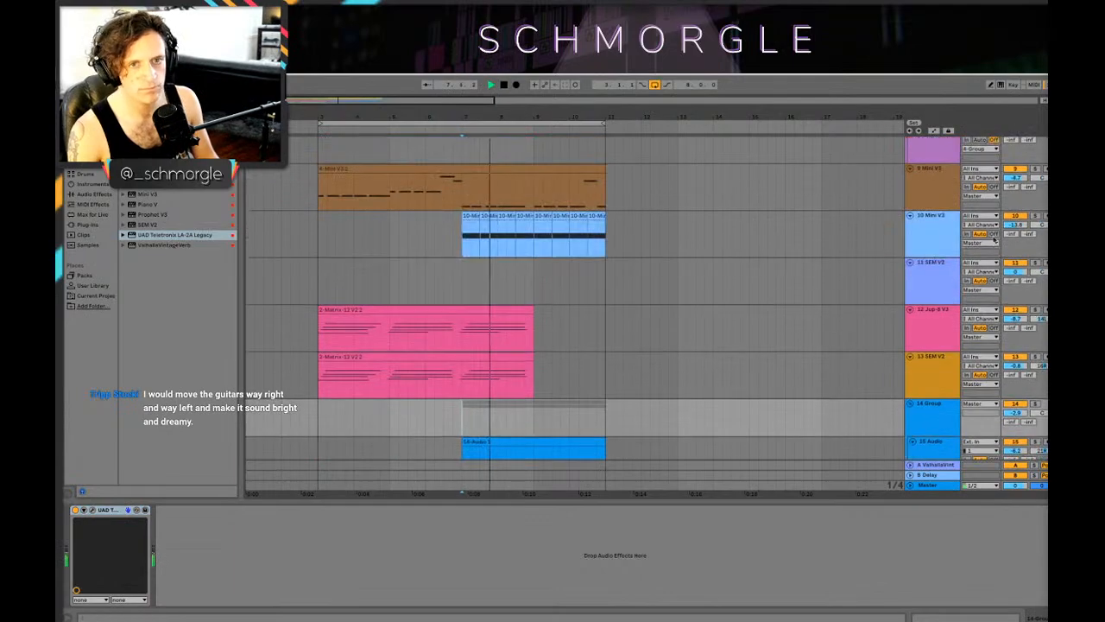
pyautogui.scroll(-3, 731, 233)
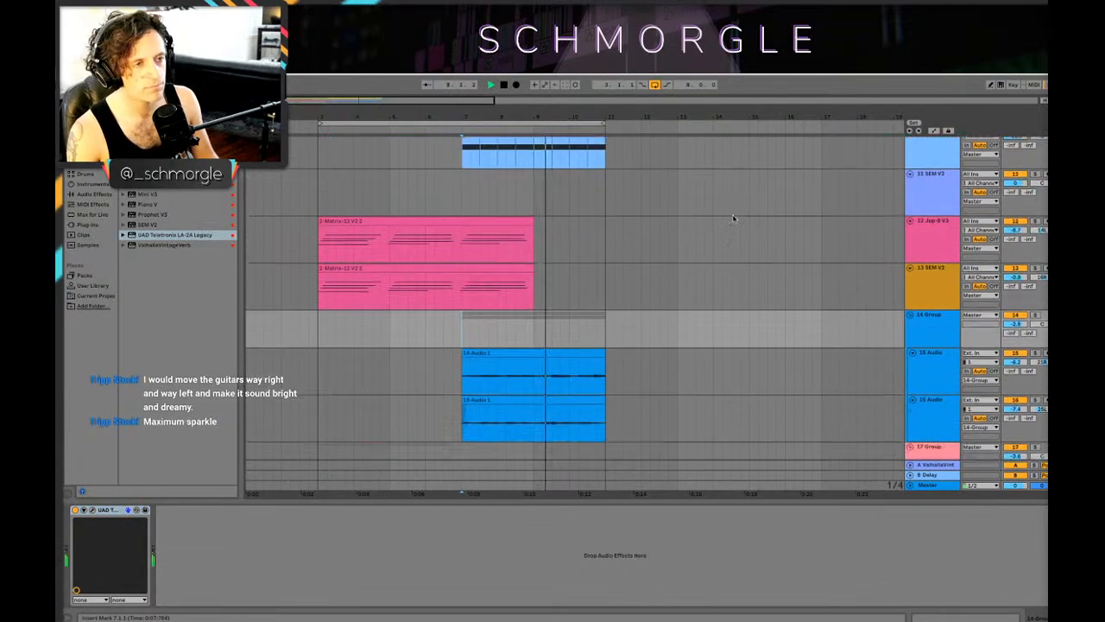
pyautogui.scroll(6, 731, 215)
pyautogui.scroll(-4, 806, 215)
pyautogui.scroll(-4, 807, 216)
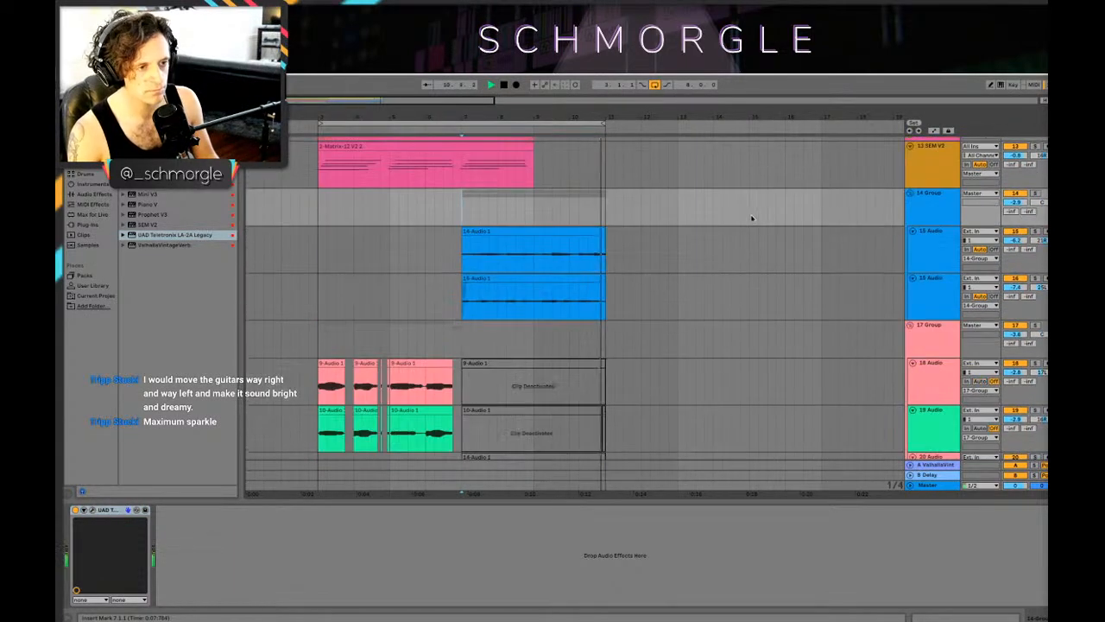
# Step: Play the loop from the start and review how the compressed guitars sit against the synth and audio tracks
pyautogui.click(309, 260)
pyautogui.scroll(5, 518, 250)
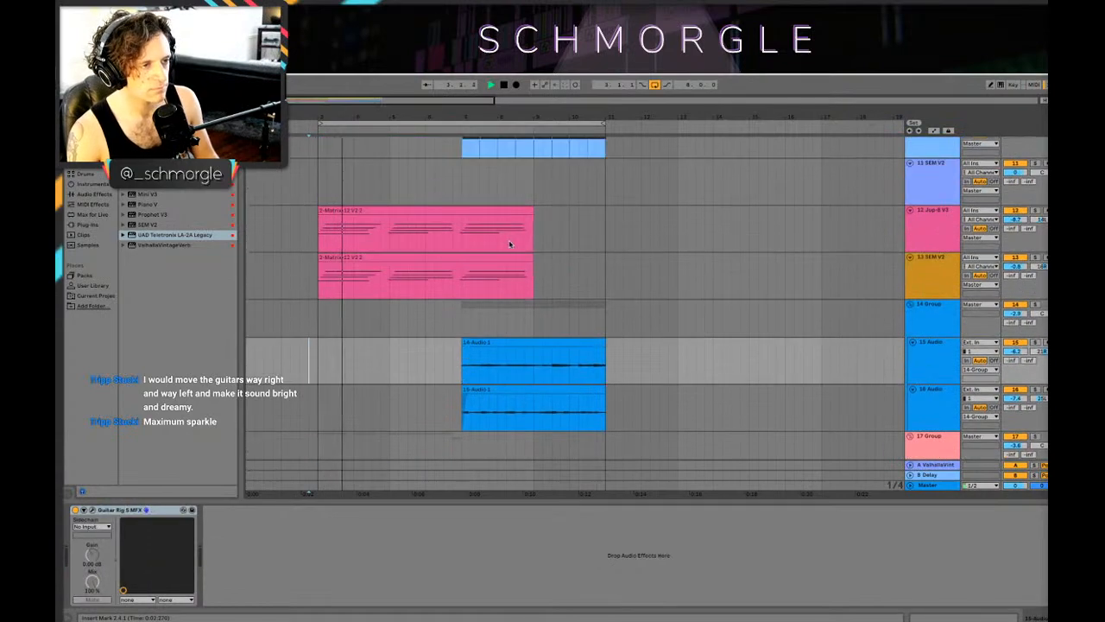
pyautogui.scroll(-4, 535, 261)
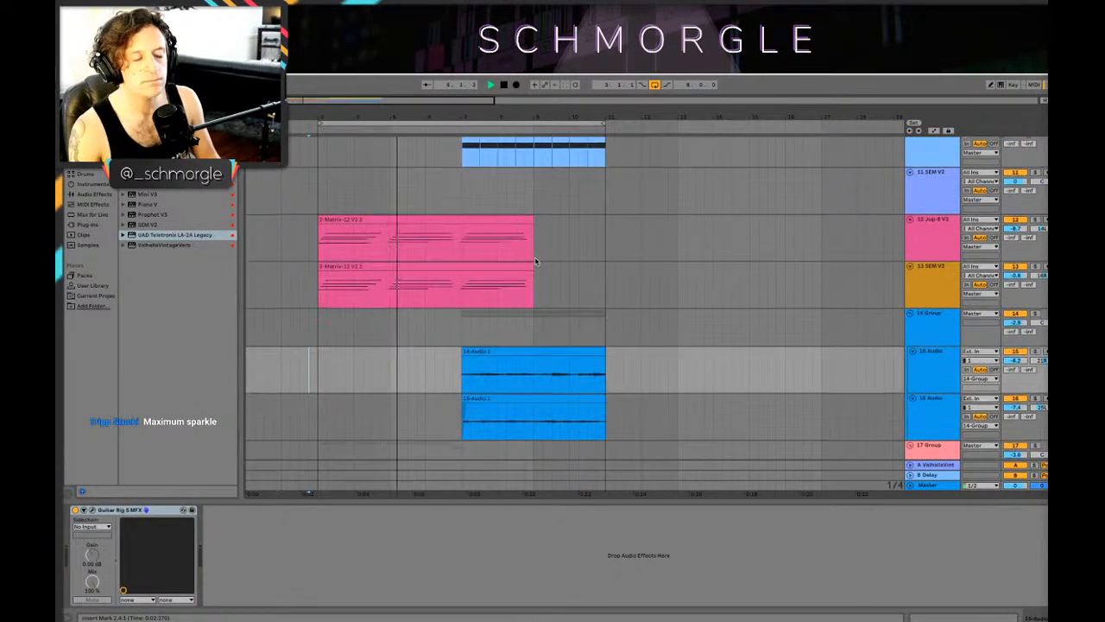
pyautogui.scroll(-4, 535, 261)
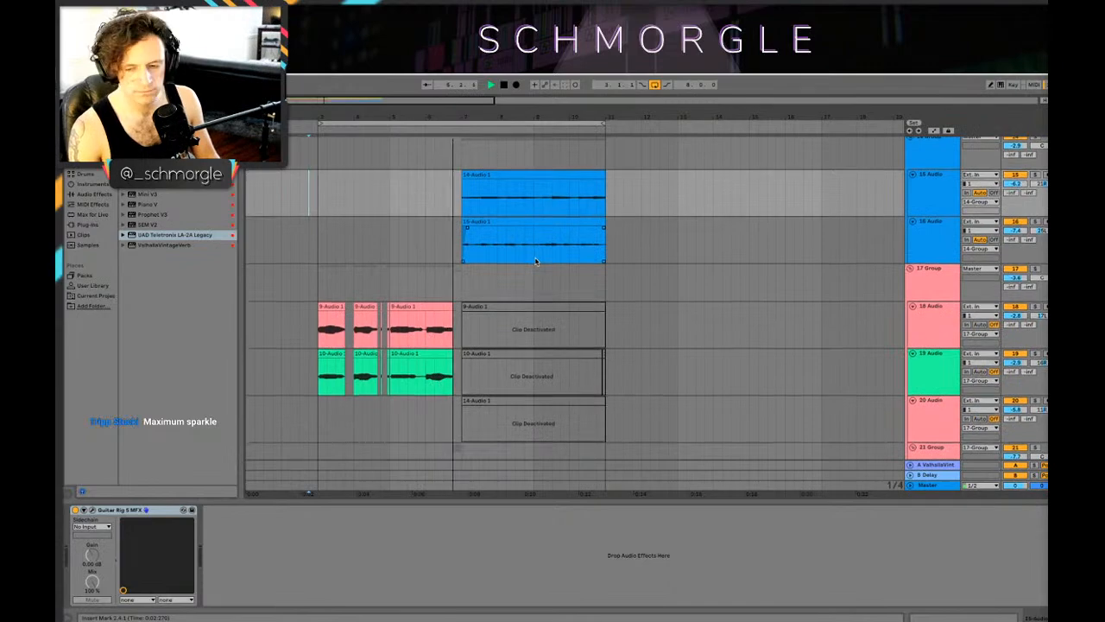
pyautogui.scroll(-1, 545, 265)
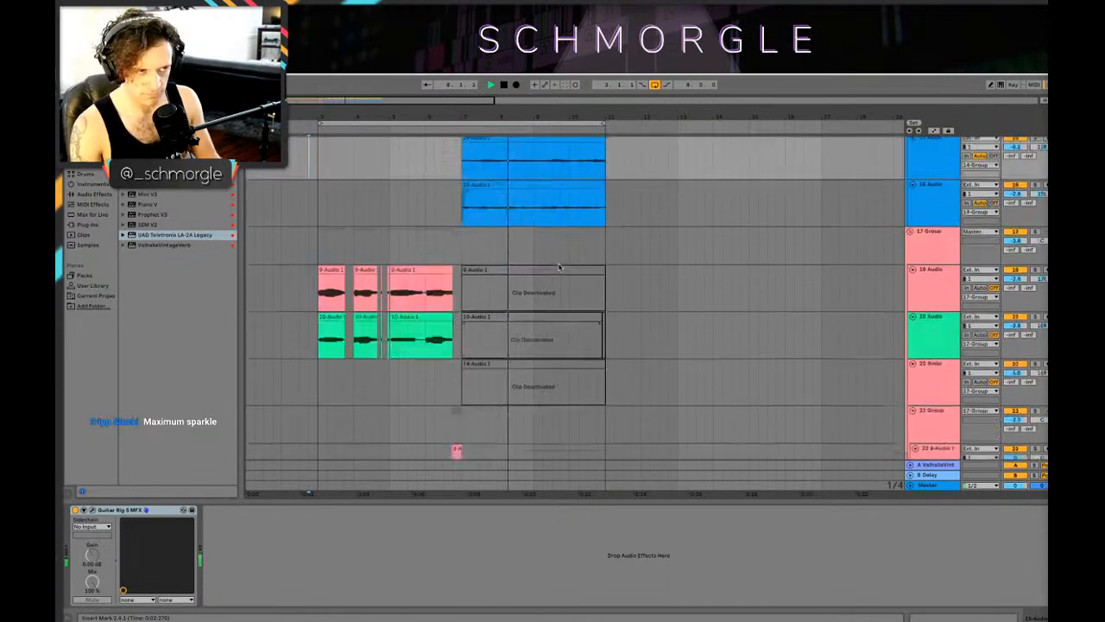
pyautogui.scroll(4, 553, 265)
pyautogui.scroll(-4, 558, 264)
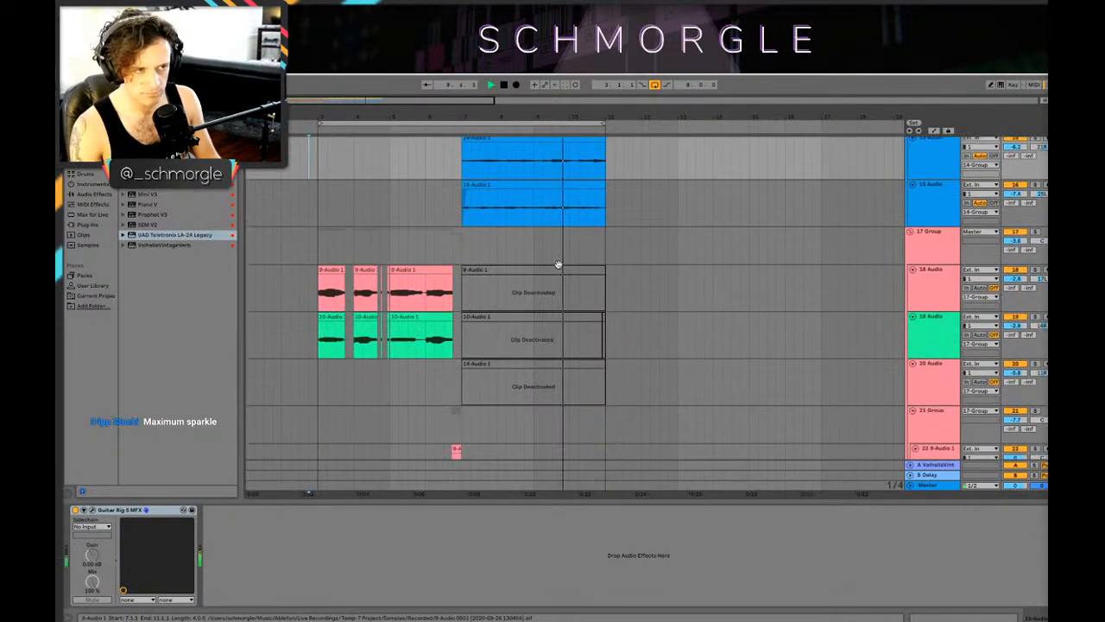
pyautogui.scroll(4, 557, 265)
pyautogui.scroll(-2, 557, 266)
pyautogui.press('space')
# Step: Add the Echo audio effect after the LA-2A on the 14 Group
pyautogui.click(908, 227)
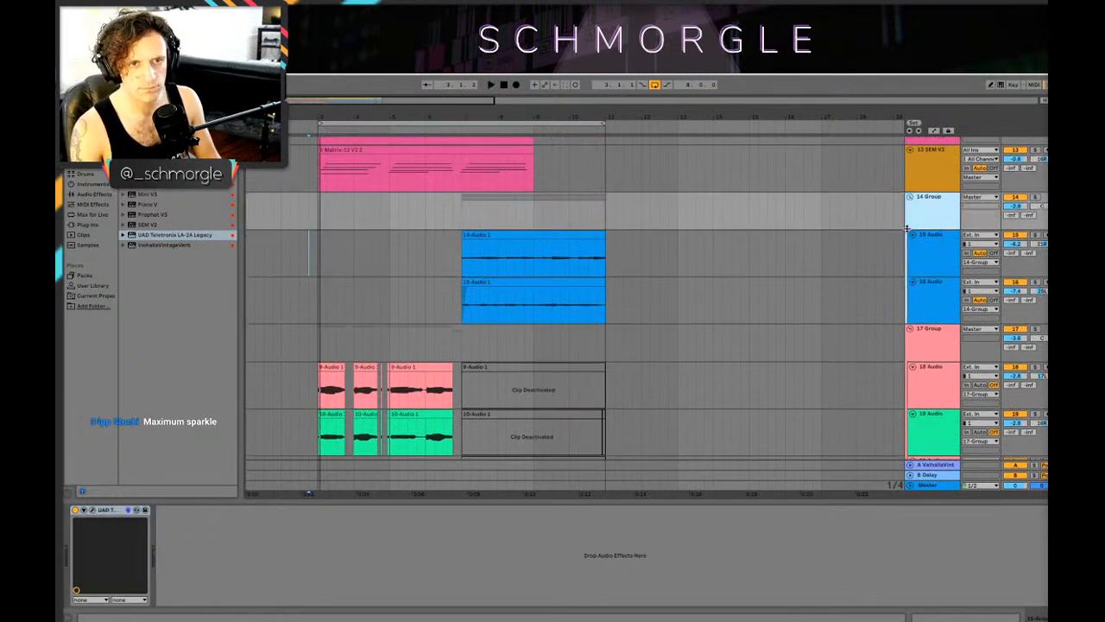
pyautogui.click(96, 194)
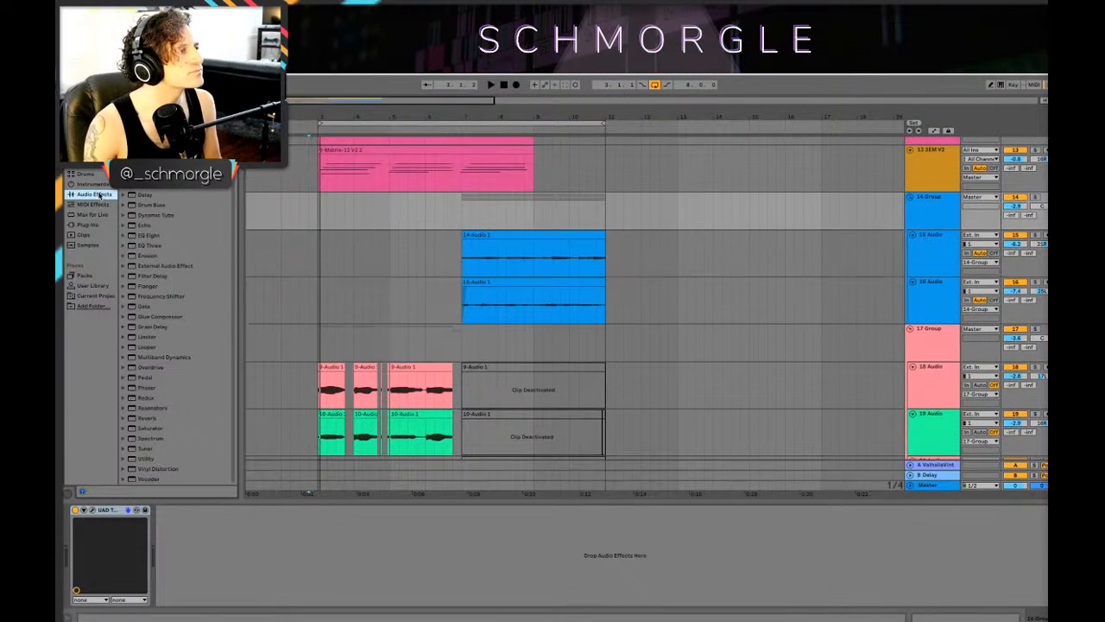
pyautogui.click(151, 226)
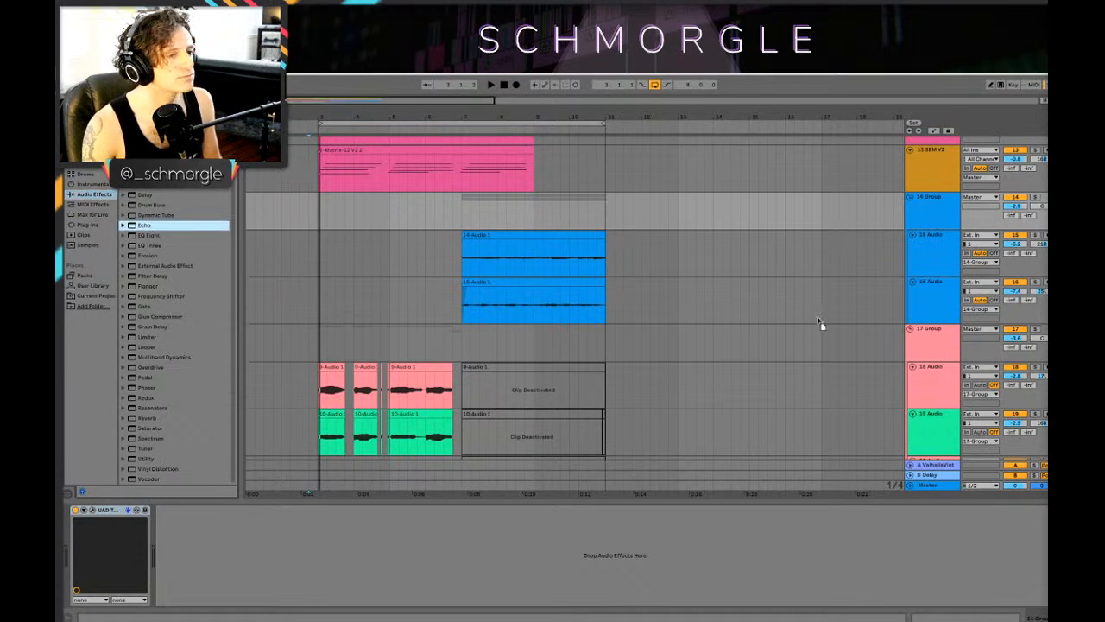
pyautogui.moveTo(278, 225); pyautogui.dragTo(278, 225)
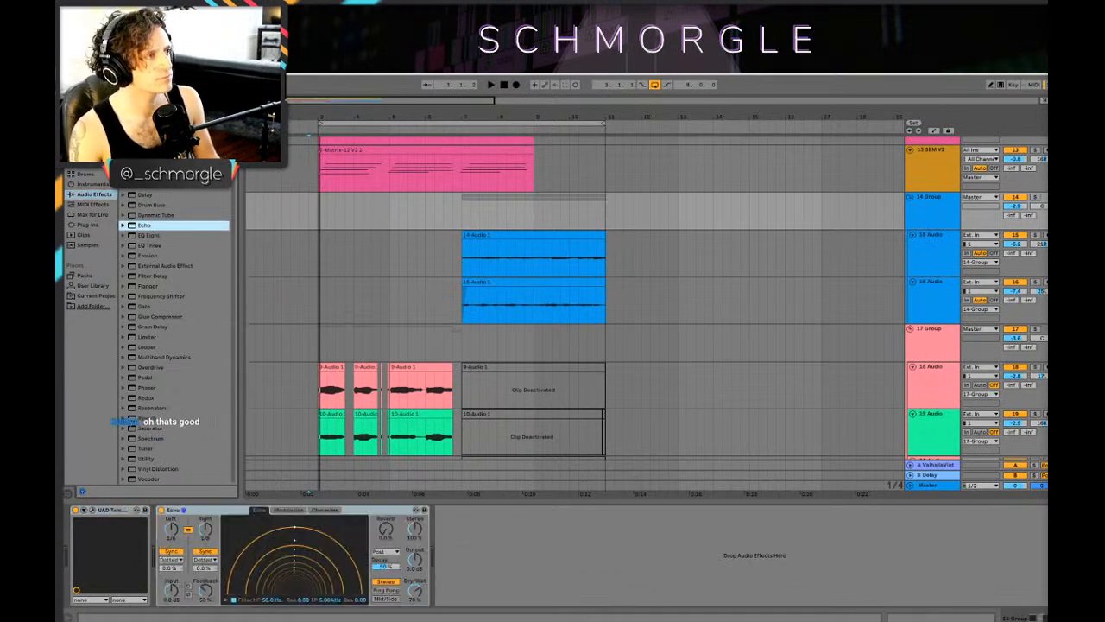
# Step: Raise the 14 Group's send to the ValhallaVintageVerb return to -23.0 dB and audition the guitars from bar 7
pyautogui.press('Tab')
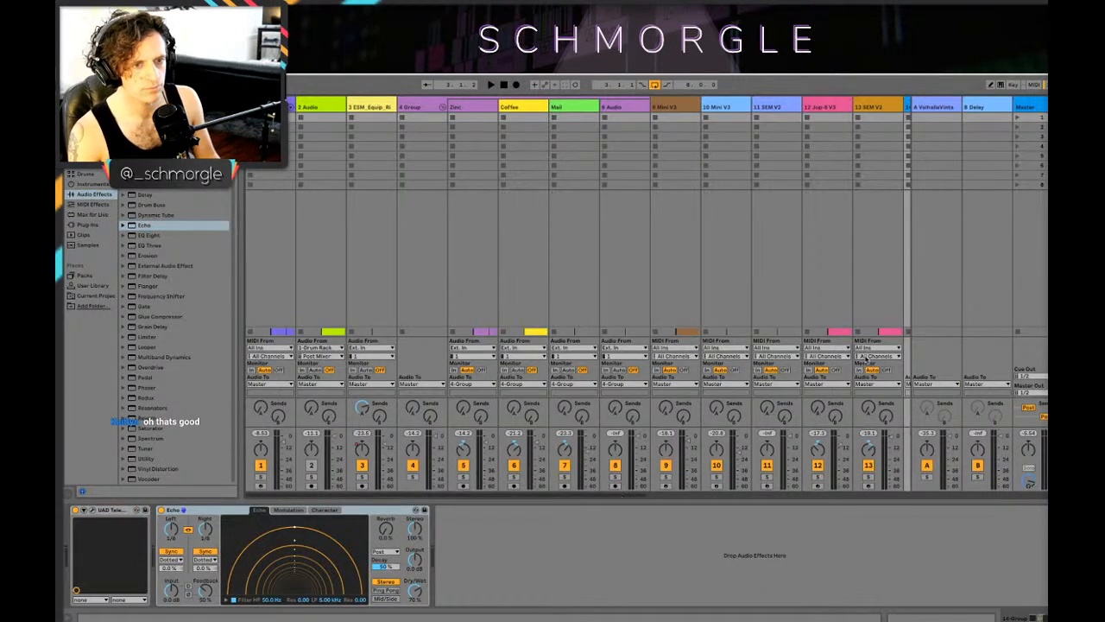
pyautogui.moveTo(356, 494); pyautogui.dragTo(639, 511)
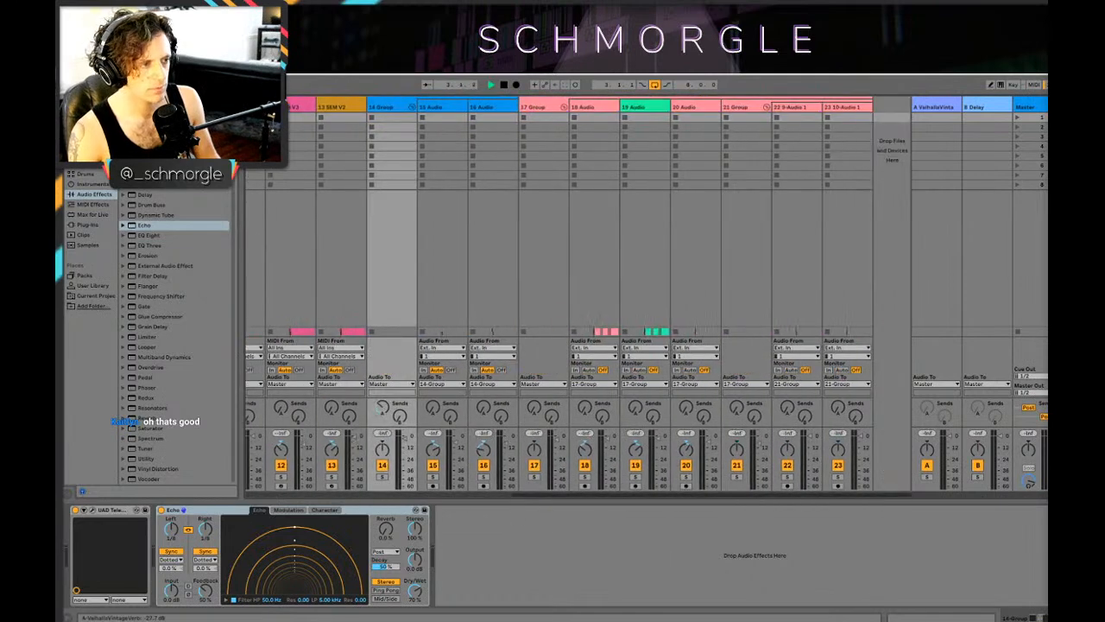
pyautogui.moveTo(384, 410); pyautogui.dragTo(389, 414)
pyautogui.press('Tab')
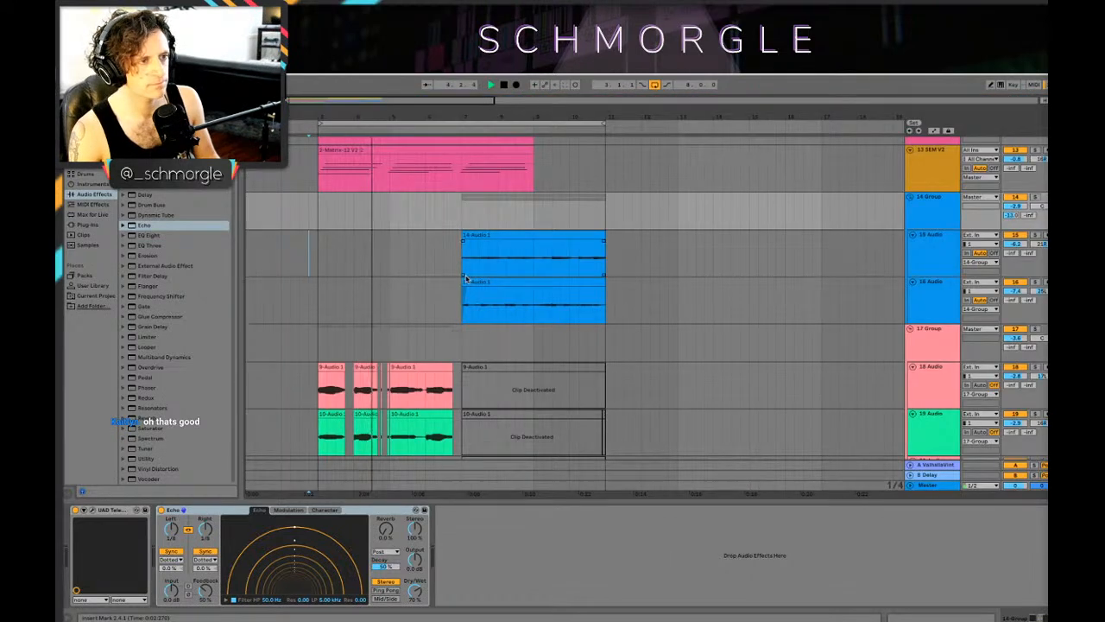
pyautogui.click(630, 319)
pyautogui.press('Tab')
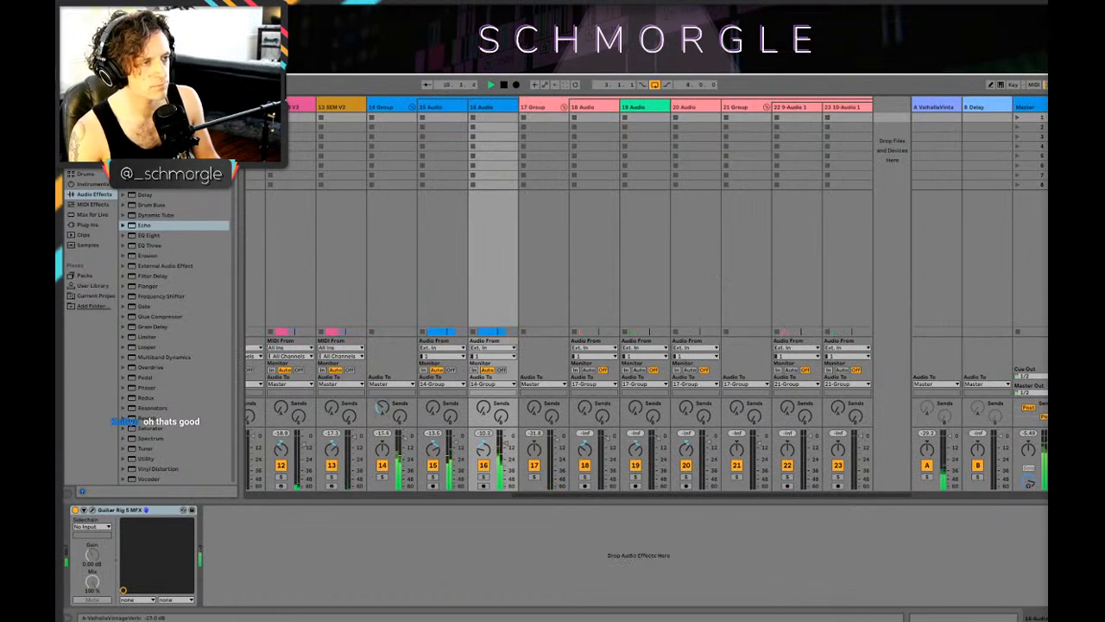
pyautogui.press('Tab')
pyautogui.press('space')
# Step: Lower the Dry/Wet amount of the 14 Group's Echo during playback
pyautogui.click(933, 216)
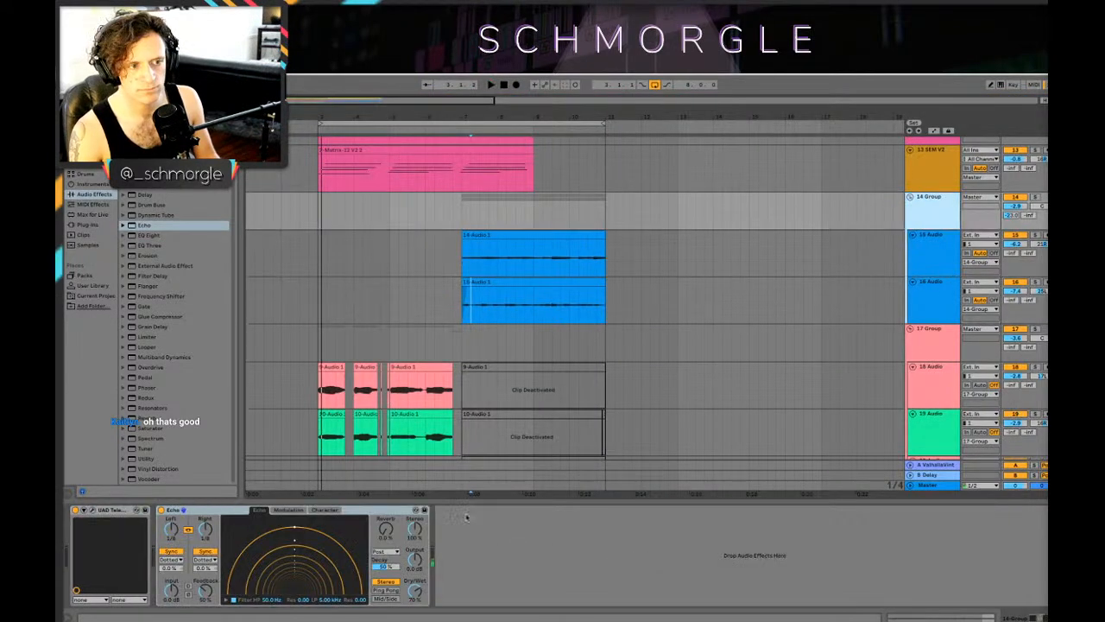
pyautogui.press('space')
pyautogui.moveTo(413, 588); pyautogui.dragTo(414, 611)
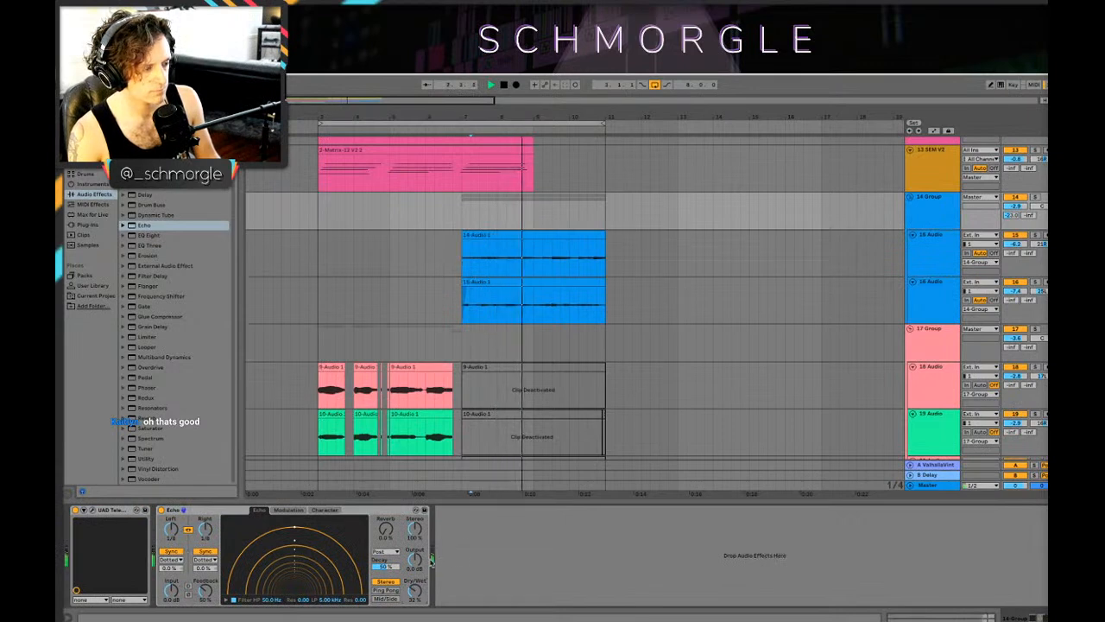
# Step: Solo the 14 Group and switch its Echo to Ping Pong mode with Dry/Wet at 44%
pyautogui.click(1035, 196)
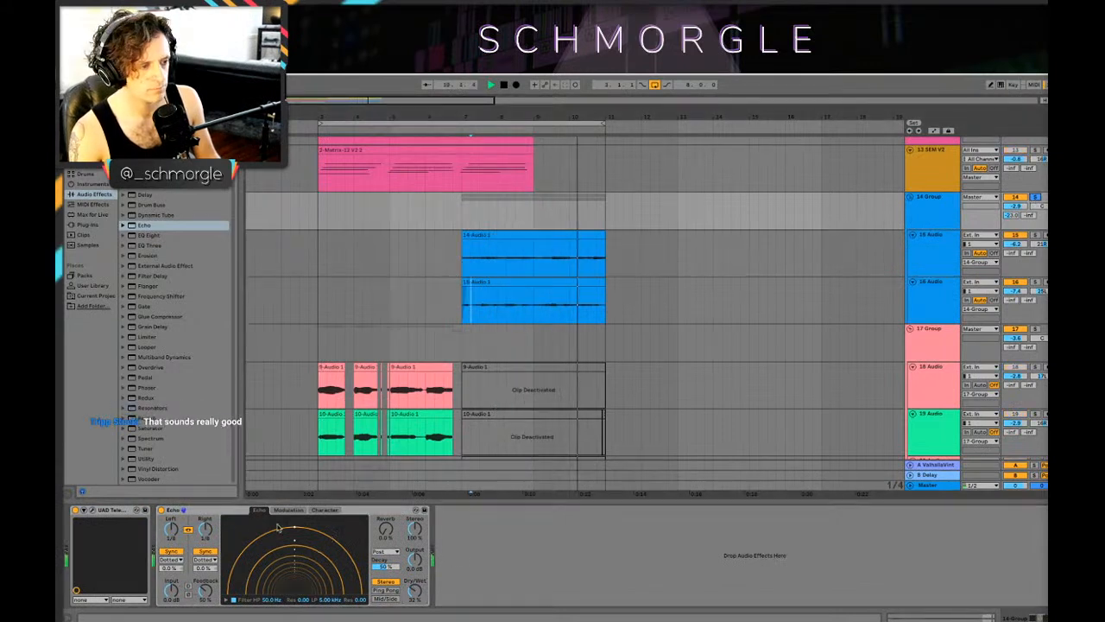
pyautogui.press('space')
pyautogui.press('space')
pyautogui.click(395, 592)
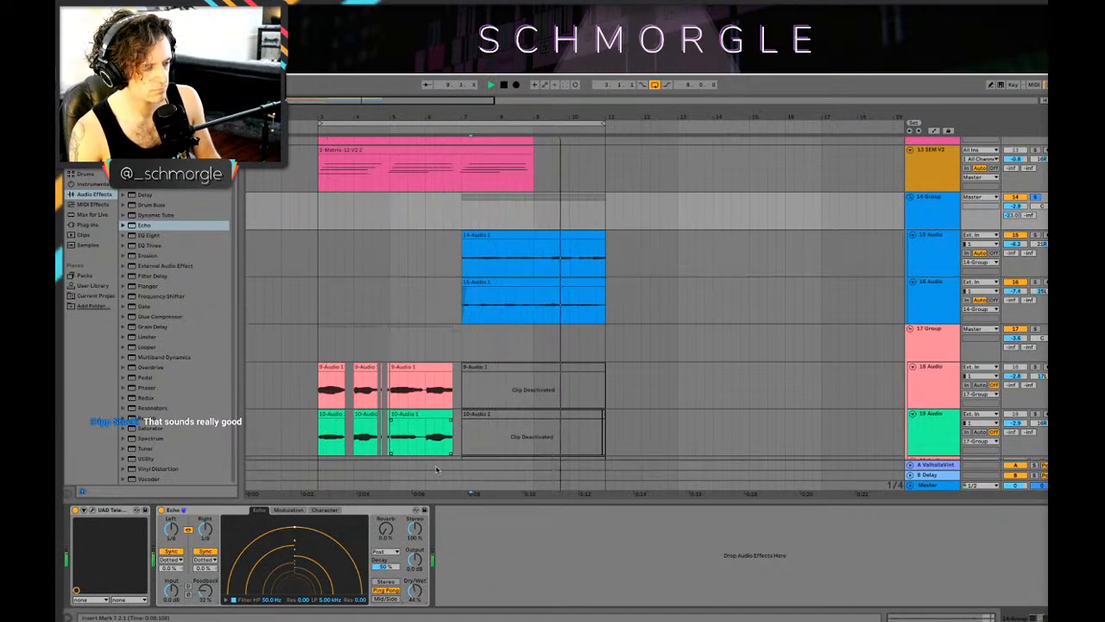
pyautogui.press('space')
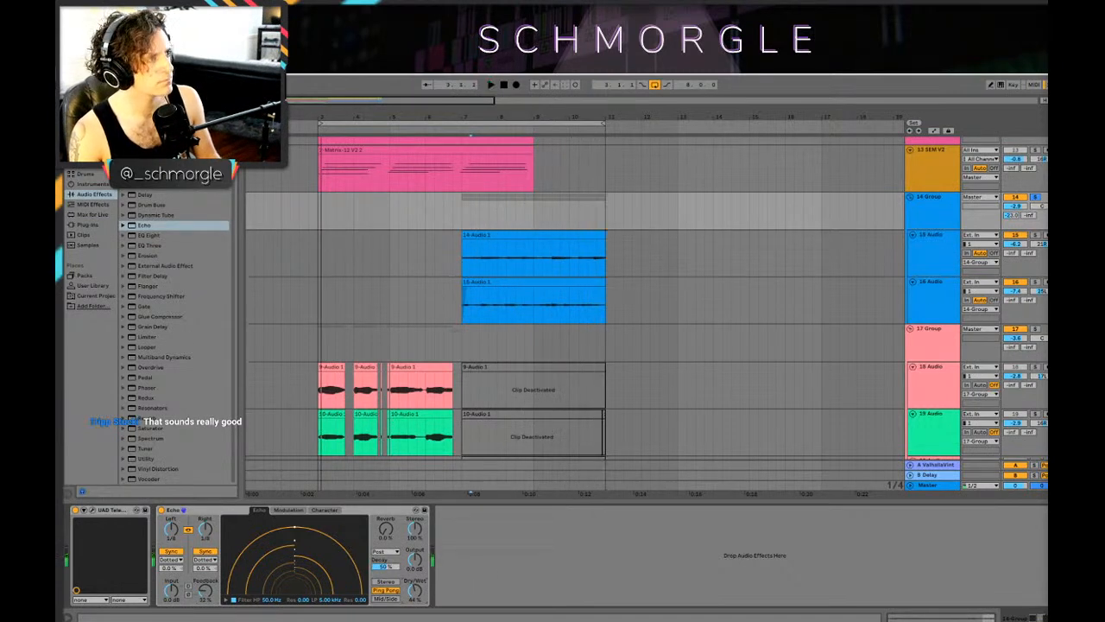
# Step: Add FF Pro-Q 3 after the Echo on the 14 Group and create a low-cut band with a 24 dB/oct slope
pyautogui.click(91, 134)
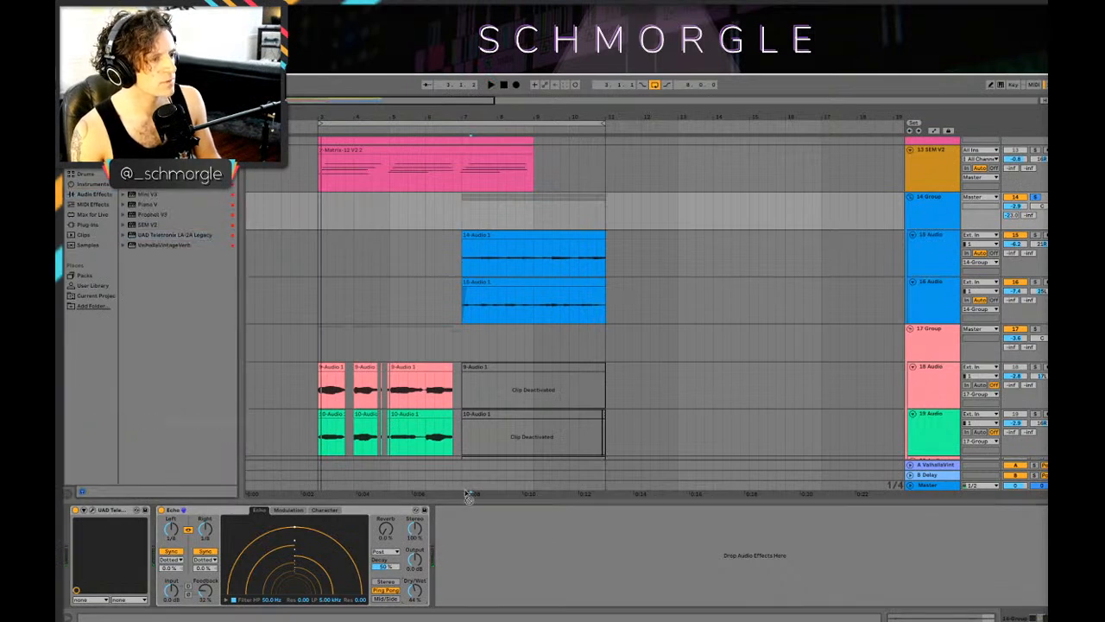
pyautogui.moveTo(462, 537); pyautogui.dragTo(463, 538)
pyautogui.moveTo(418, 232); pyautogui.dragTo(549, 248)
pyautogui.press('space')
pyautogui.click(458, 374)
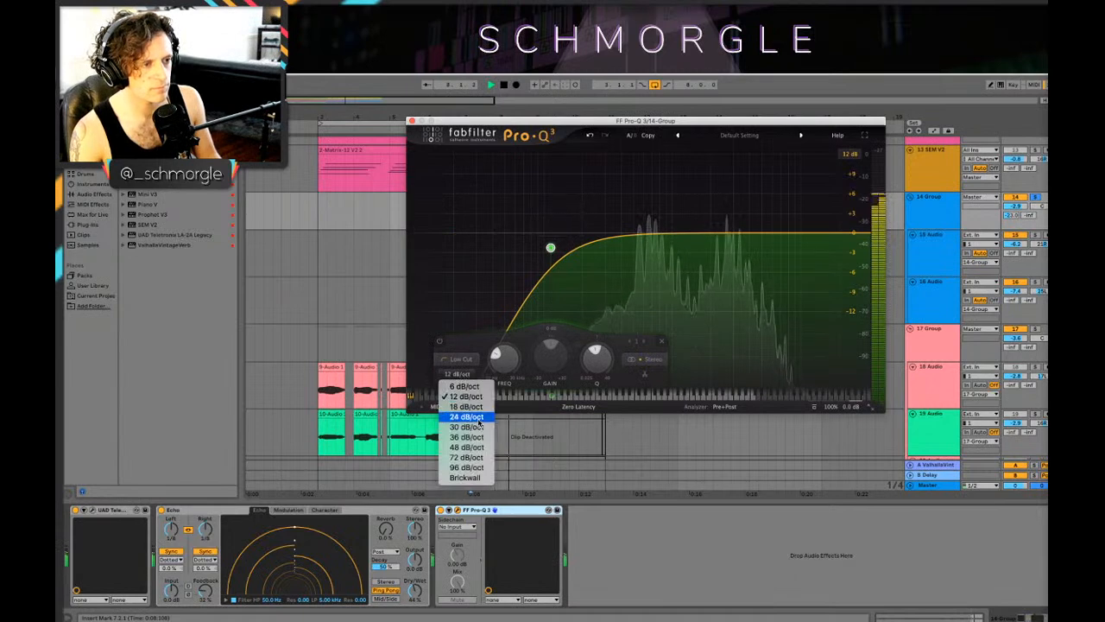
pyautogui.click(466, 416)
# Step: Move the Pro-Q 3 low cut to about 497 Hz and add a gentle bell boost above it
pyautogui.moveTo(551, 248); pyautogui.dragTo(638, 241)
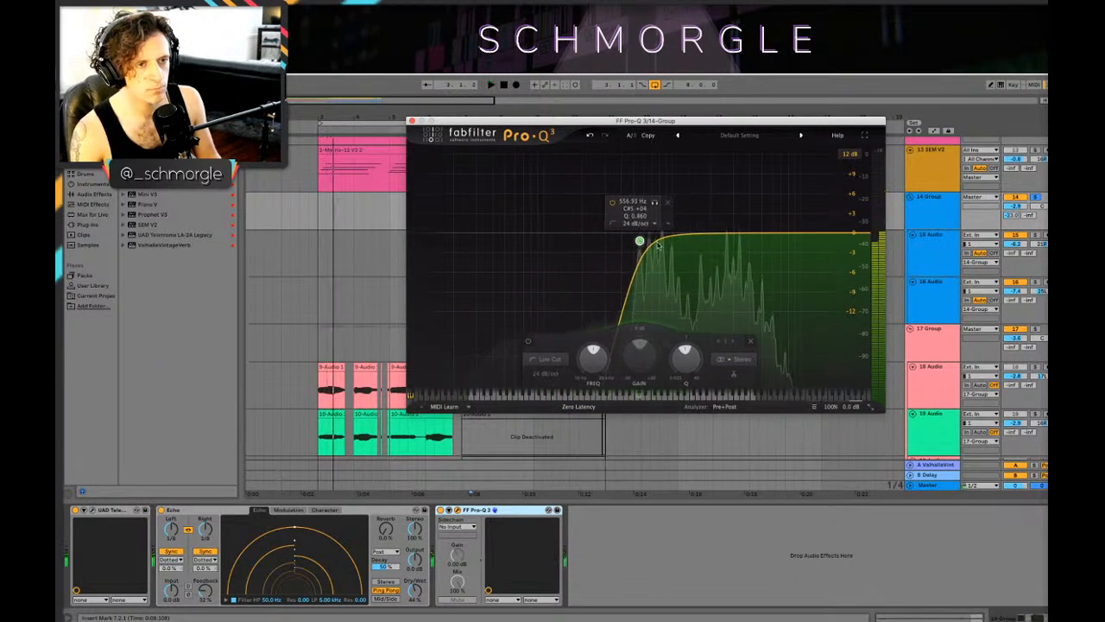
pyautogui.moveTo(752, 234); pyautogui.dragTo(735, 225)
pyautogui.moveTo(639, 241)
pyautogui.mouseDown()
pyautogui.moveTo(619, 231)
pyautogui.moveTo(634, 230)
pyautogui.mouseUp()
pyautogui.moveTo(735, 225); pyautogui.dragTo(699, 228)
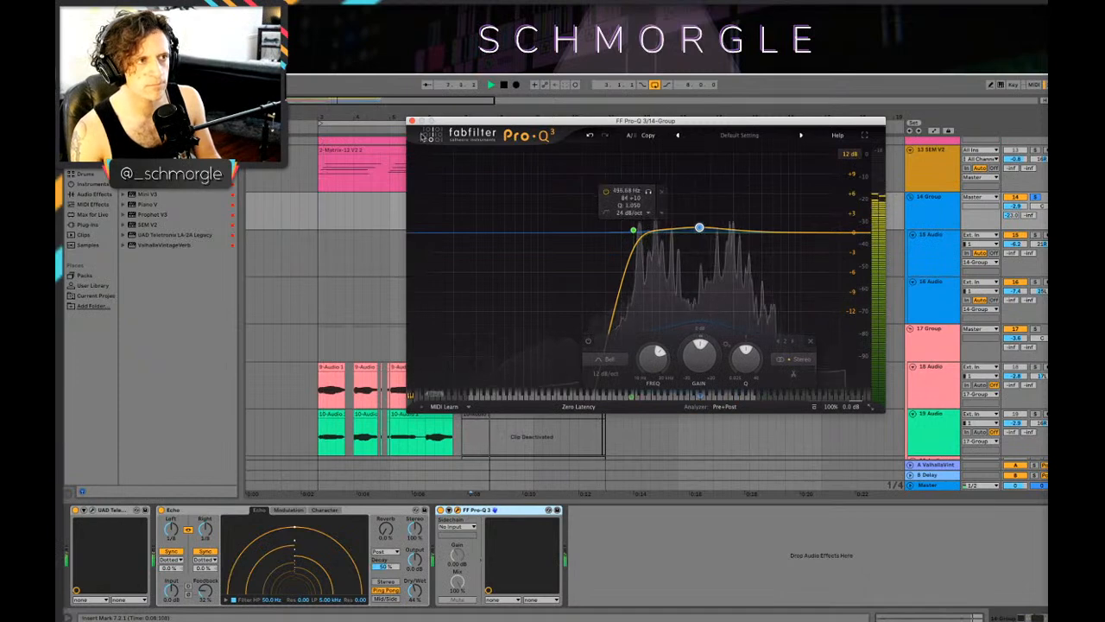
pyautogui.click(412, 121)
# Step: Unsolo the 14 Group and raise its volume to -1.2 dB against the full mix
pyautogui.press('space')
pyautogui.click(1028, 196)
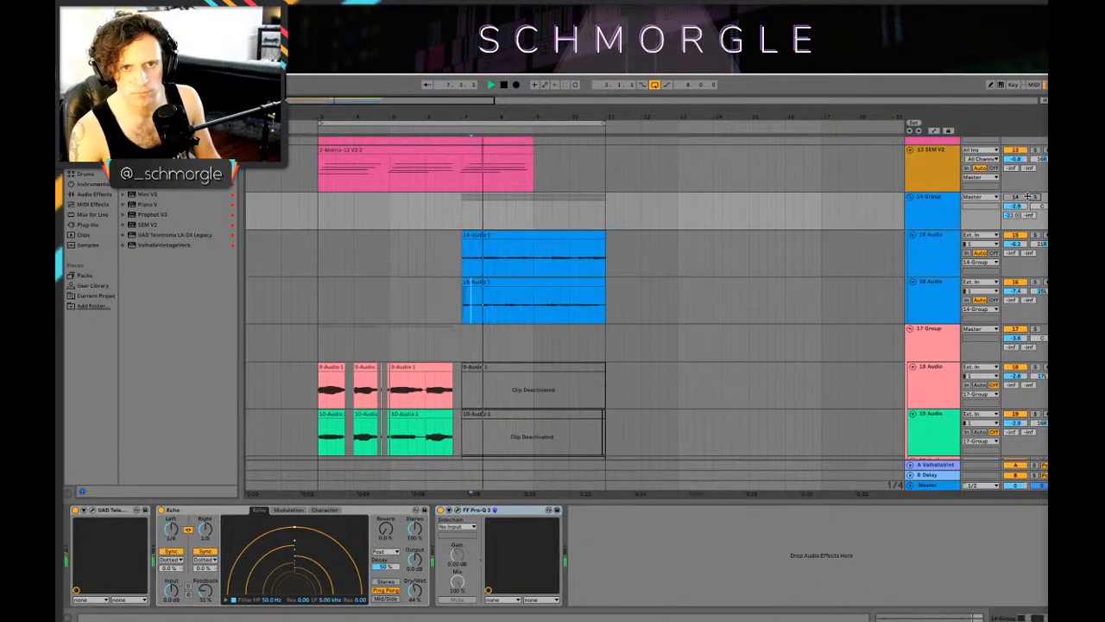
pyautogui.scroll(2, 636, 222)
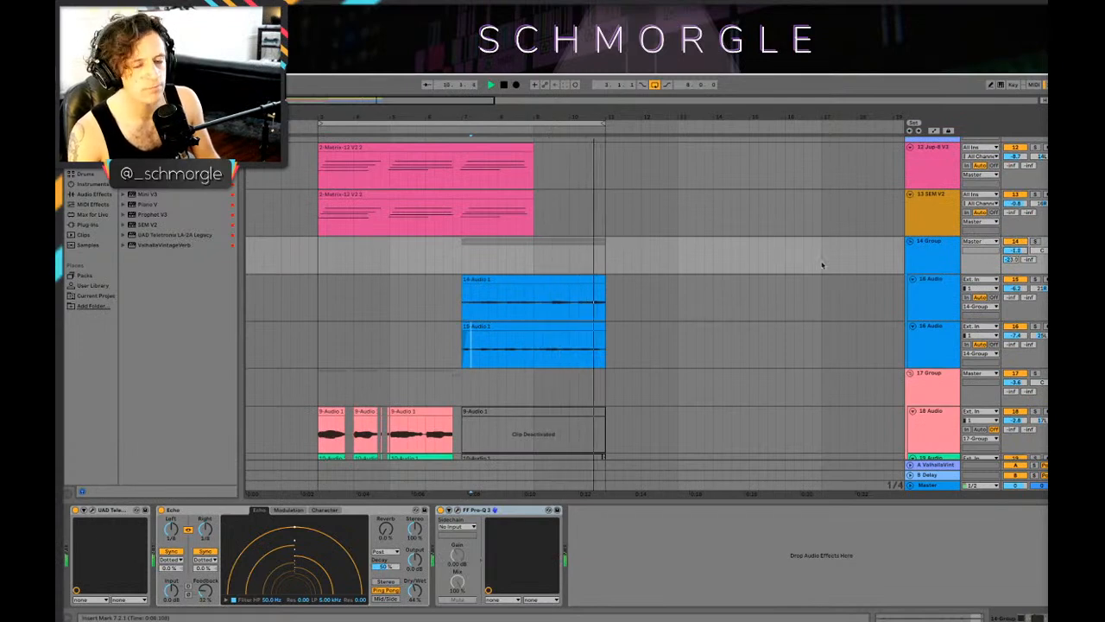
pyautogui.press('space')
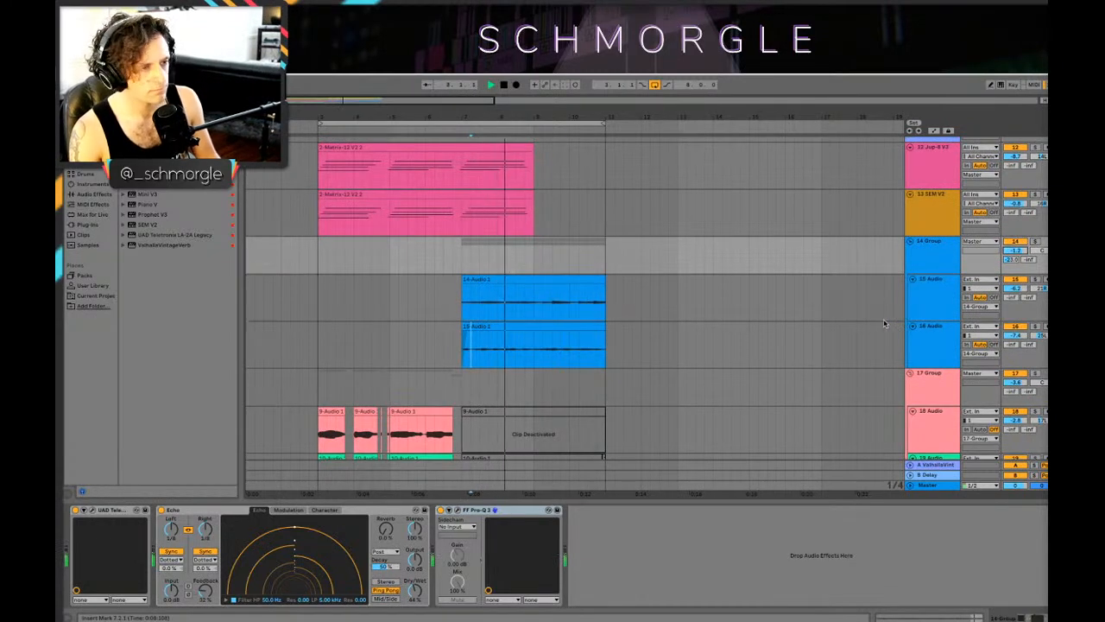
# Step: Play the arrangement from near the loop start and examine all tracks around the transition into bar 7
pyautogui.click(347, 326)
pyautogui.press('space')
pyautogui.press('space')
pyautogui.scroll(-4, 423, 317)
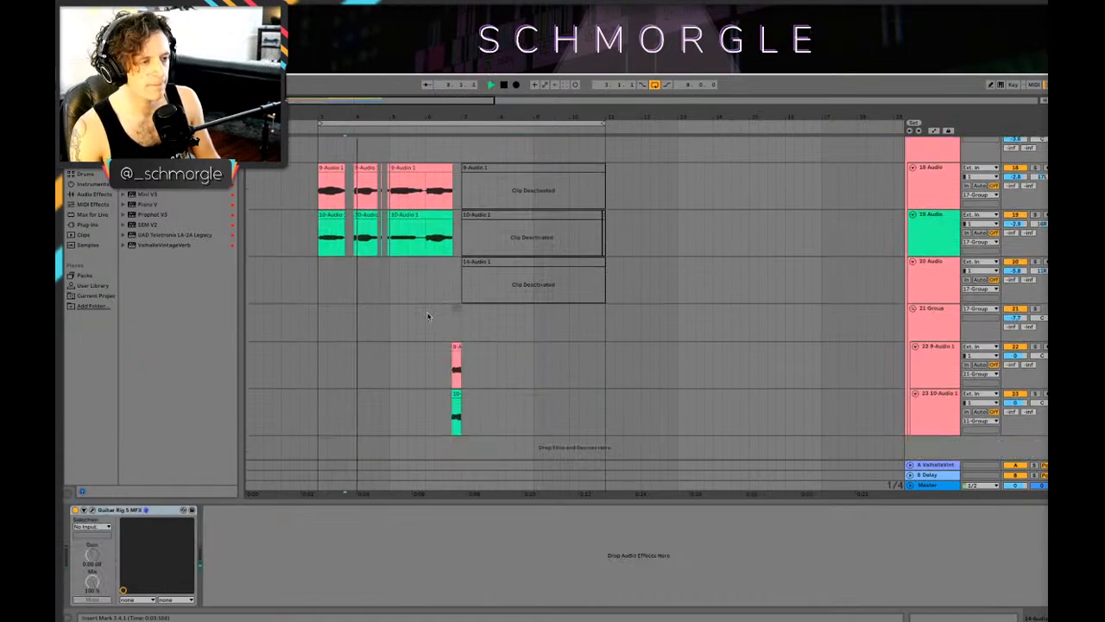
pyautogui.scroll(7, 432, 314)
pyautogui.scroll(5, 436, 310)
pyautogui.scroll(-8, 473, 255)
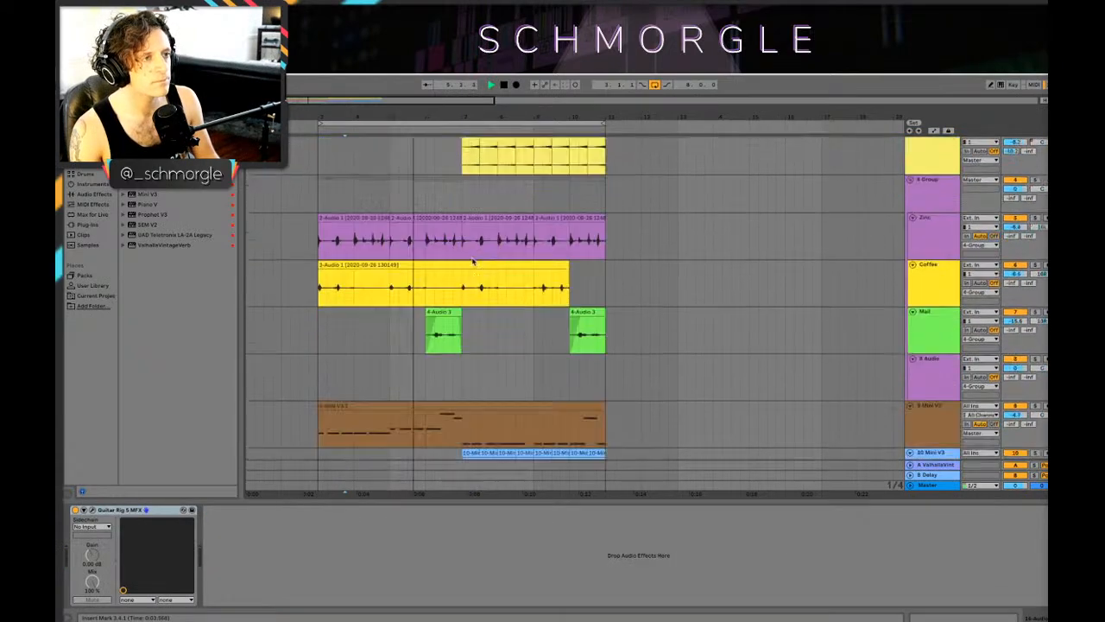
pyautogui.scroll(-3, 474, 256)
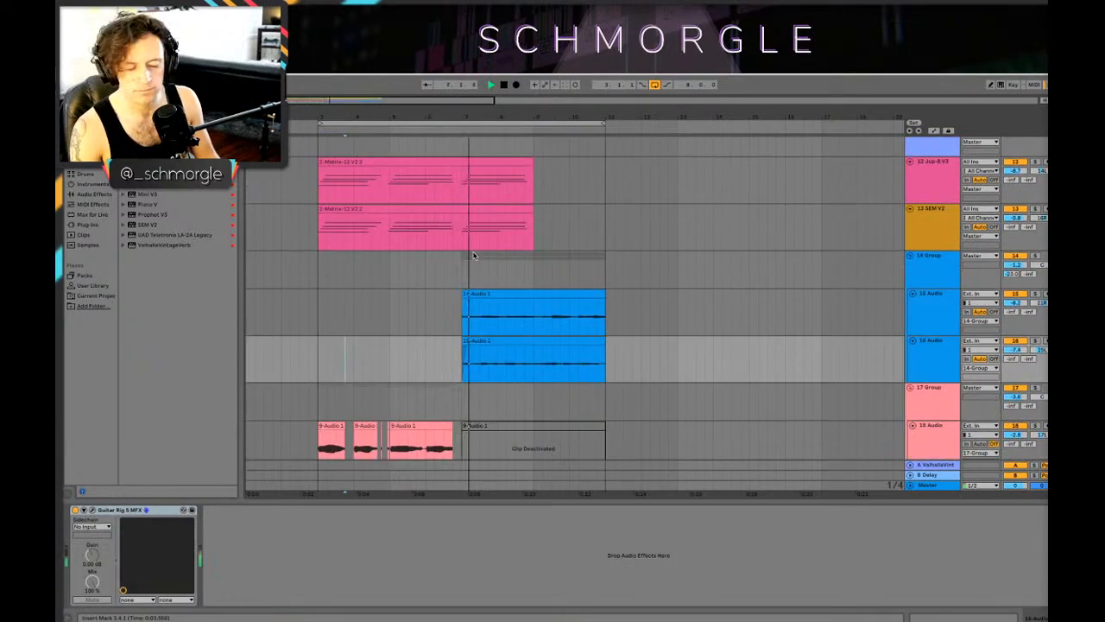
# Step: Delete the section from 6.4.1 to 7.1.1 in the 9 Mini V3 clip and audition the gap from bar 6
pyautogui.scroll(4, 473, 255)
pyautogui.moveTo(460, 230); pyautogui.dragTo(451, 231)
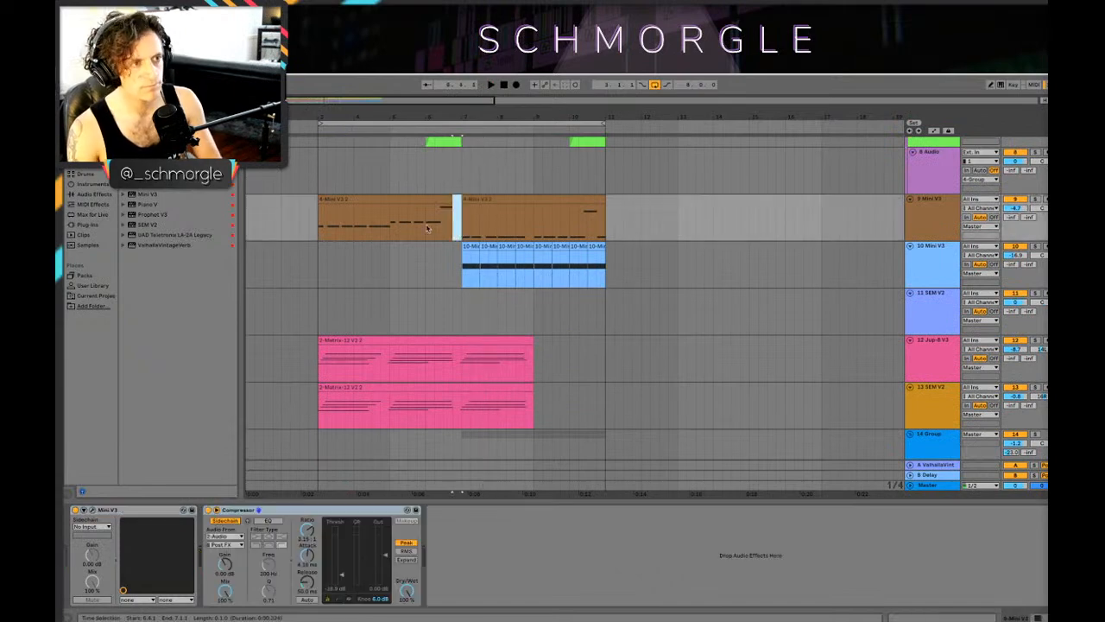
pyautogui.click(431, 228)
pyautogui.press('space')
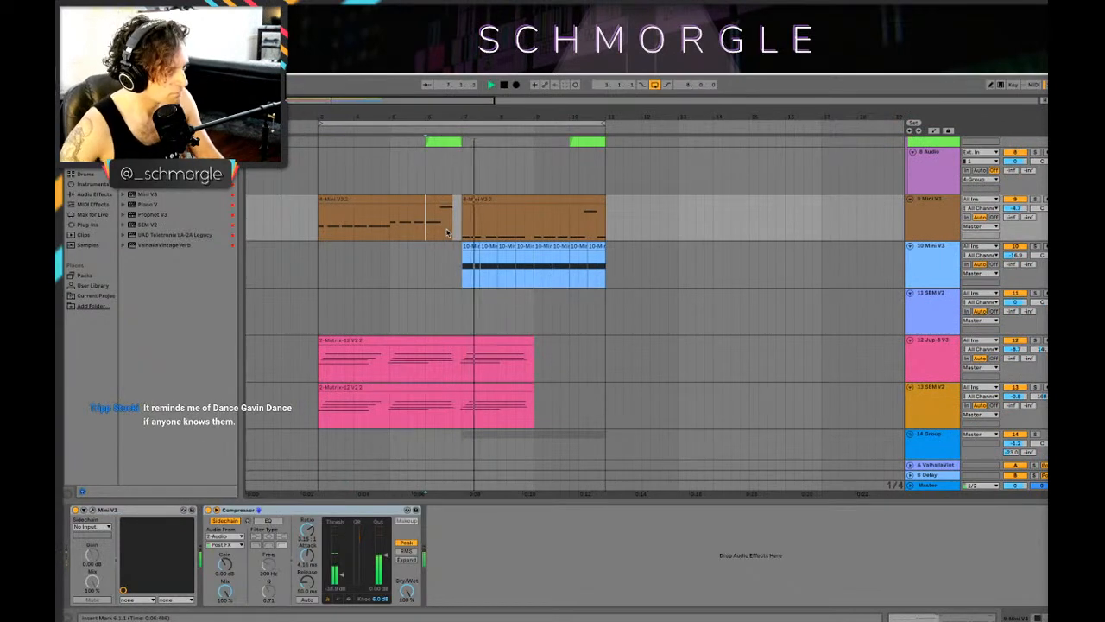
# Step: Delete the section from 6.4.1 to 7.1.1 in the purple audio track above Coffee and audition the gap
pyautogui.scroll(5, 451, 246)
pyautogui.press('space')
pyautogui.moveTo(452, 243); pyautogui.dragTo(460, 243)
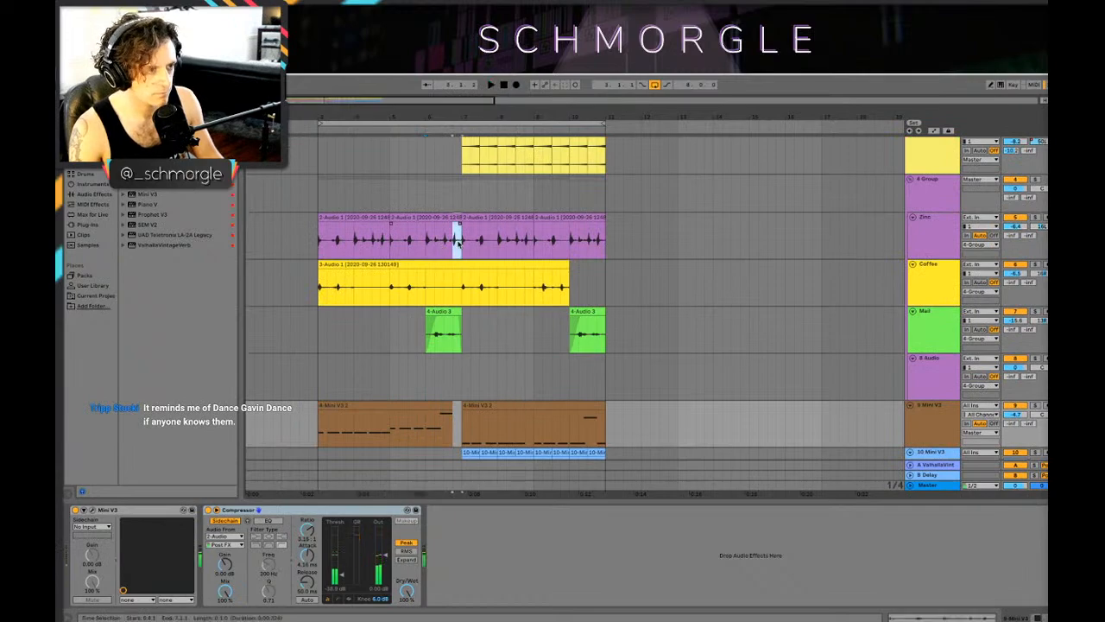
pyautogui.press('space')
pyautogui.scroll(-5, 432, 250)
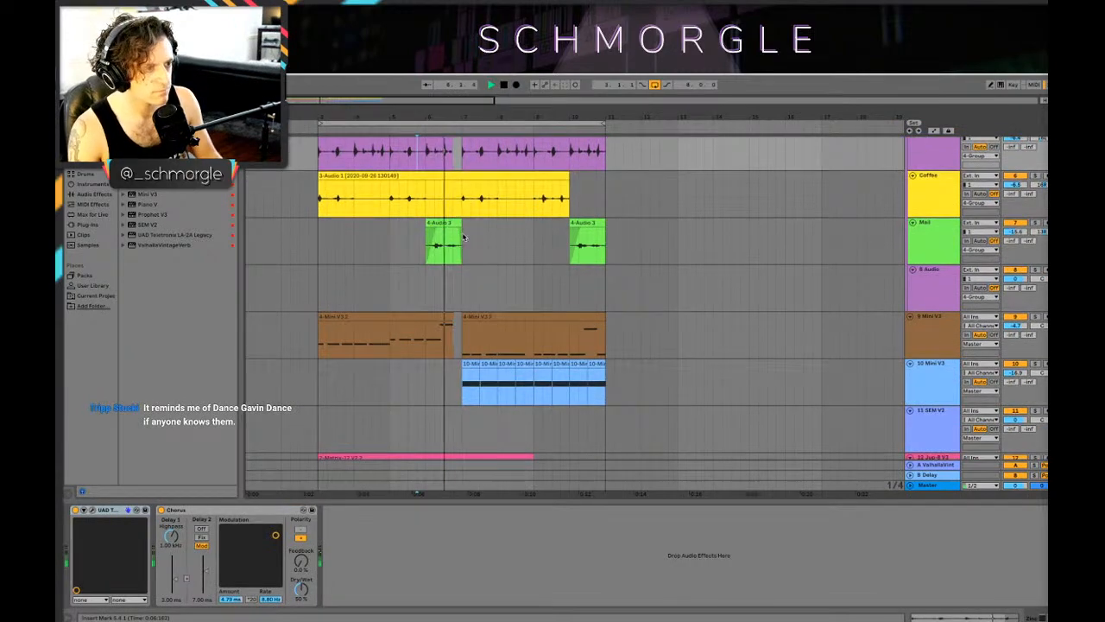
# Step: Play the arrangement from bar 3 and examine the synth, guitar and vocal tracks across the bar 7 transition
pyautogui.scroll(-3, 466, 235)
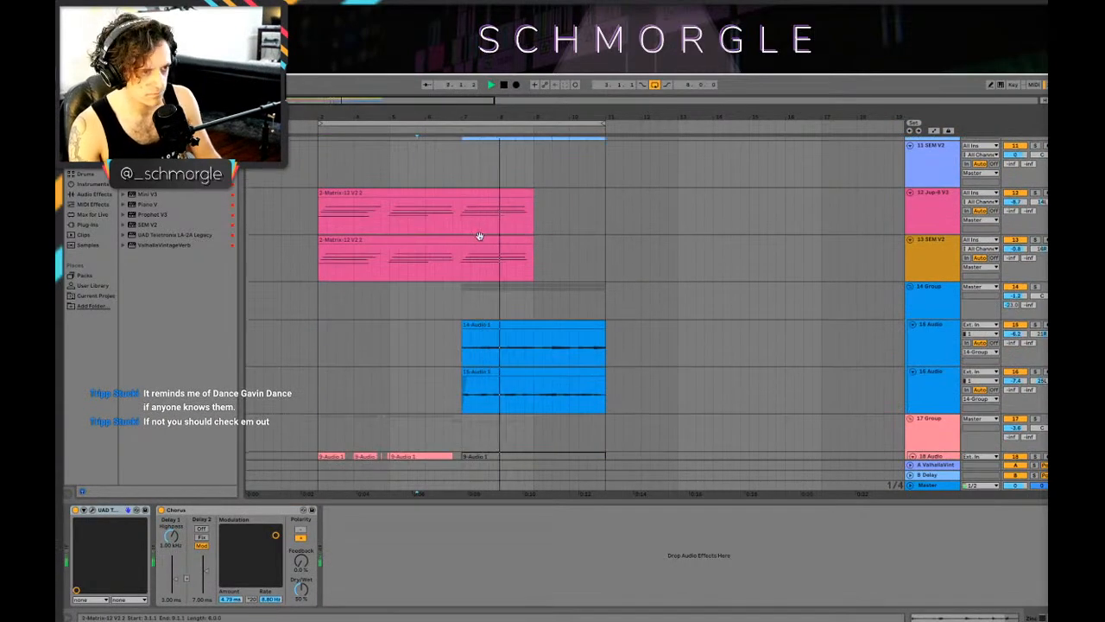
pyautogui.scroll(-3, 488, 235)
pyautogui.scroll(5, 562, 241)
pyautogui.scroll(-2, 602, 245)
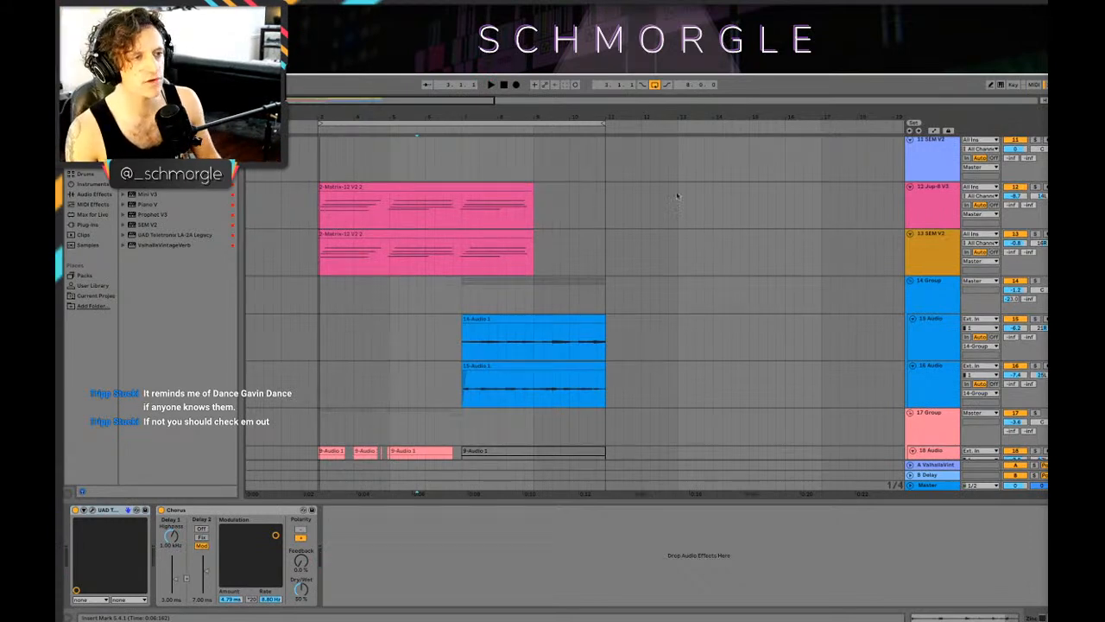
pyautogui.click(327, 251)
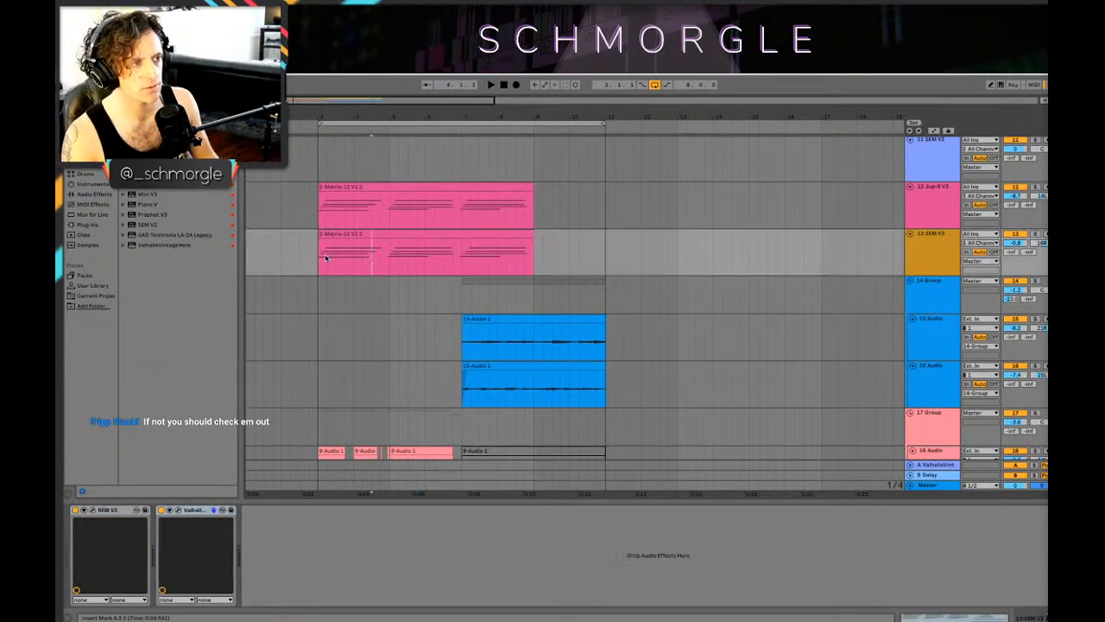
pyautogui.scroll(-3, 380, 285)
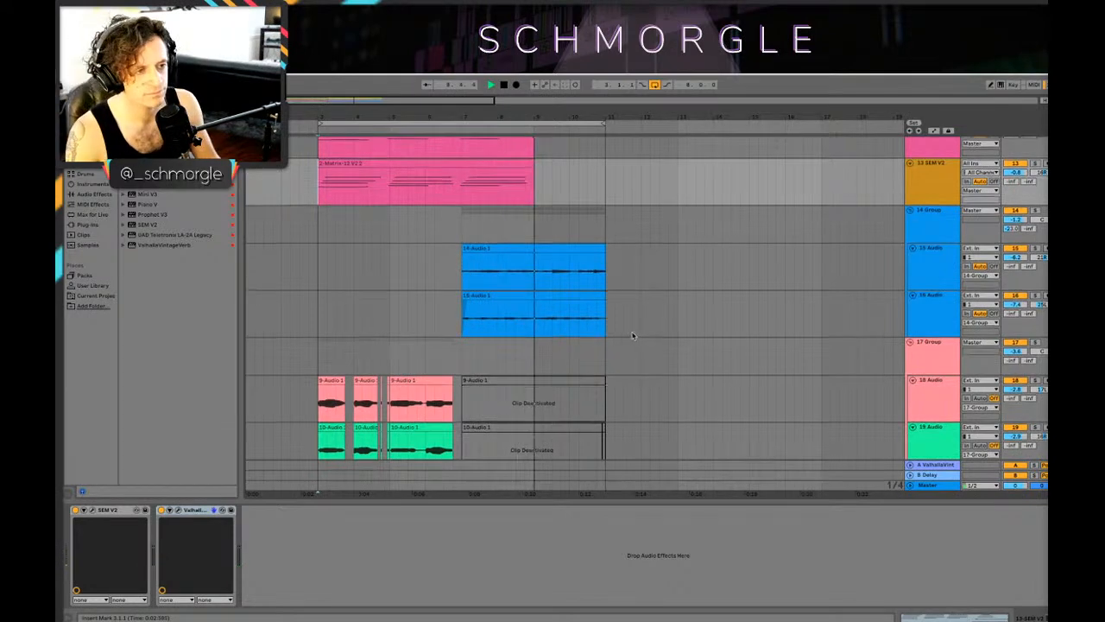
pyautogui.scroll(-2, 570, 315)
pyautogui.scroll(5, 577, 309)
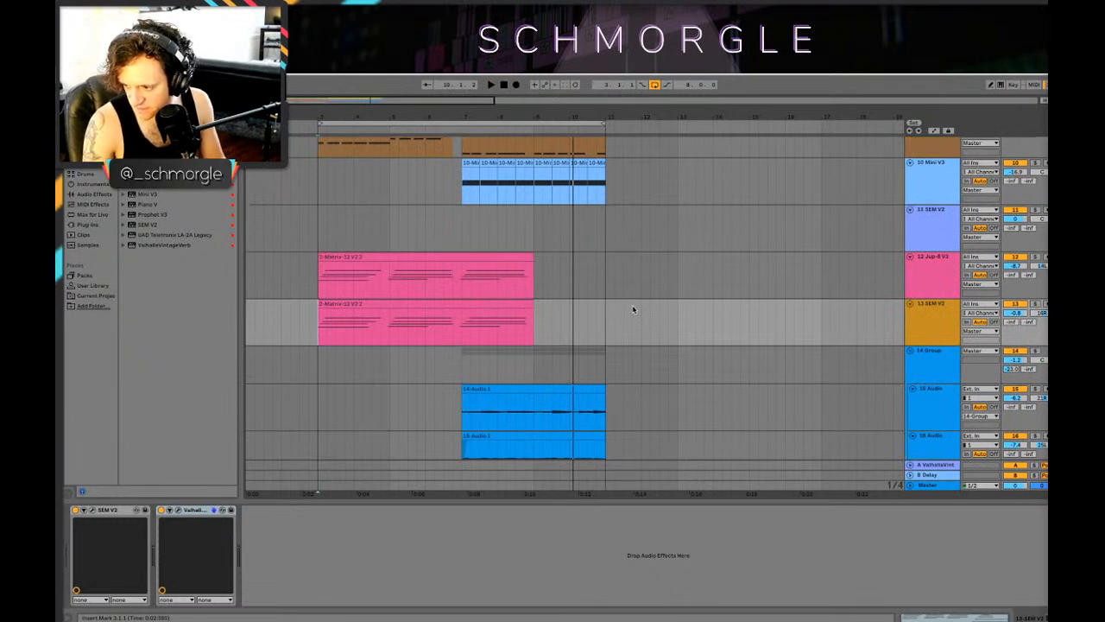
pyautogui.press('space')
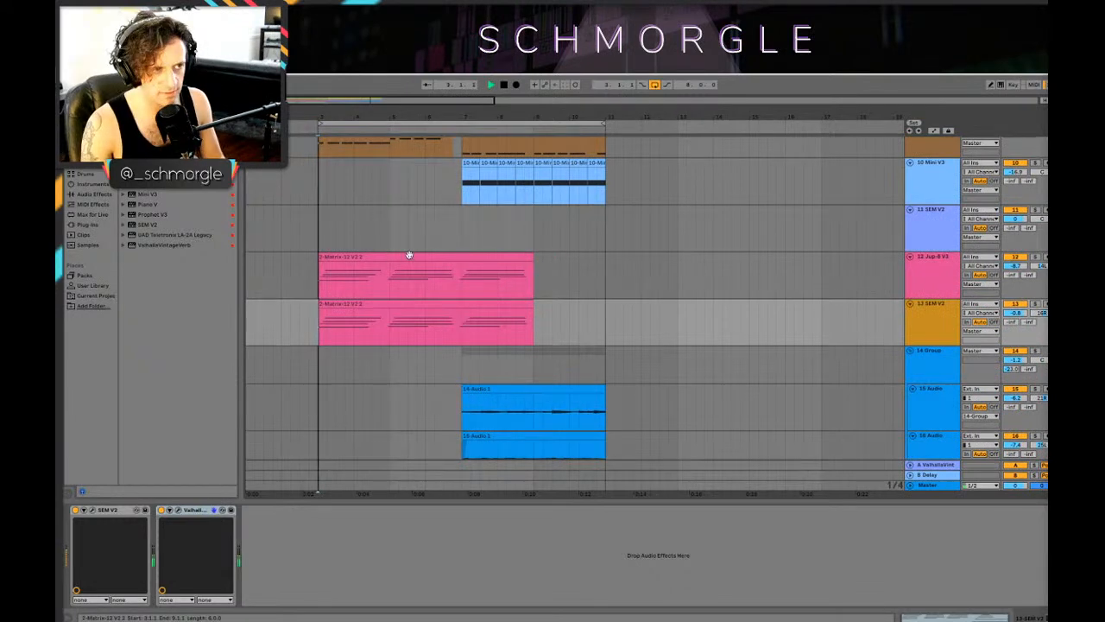
# Step: Play the arrangement from 7.1.1 and examine all tracks from the lowest groups up to the drums
pyautogui.click(450, 204)
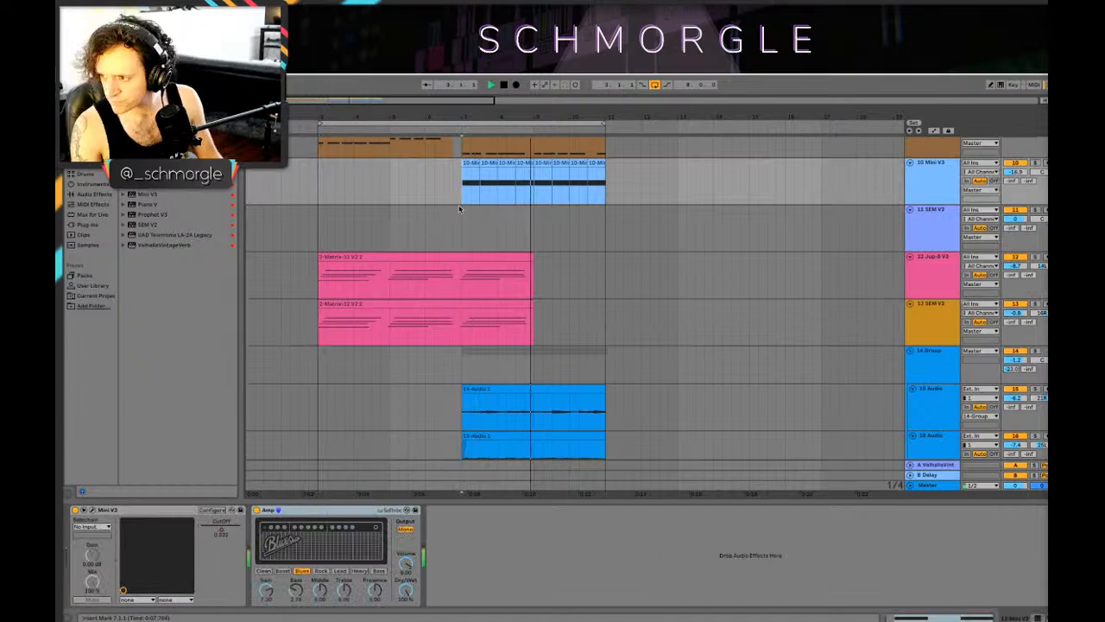
pyautogui.scroll(4, 560, 282)
pyautogui.scroll(-6, 560, 273)
pyautogui.press('space')
pyautogui.scroll(-3, 567, 270)
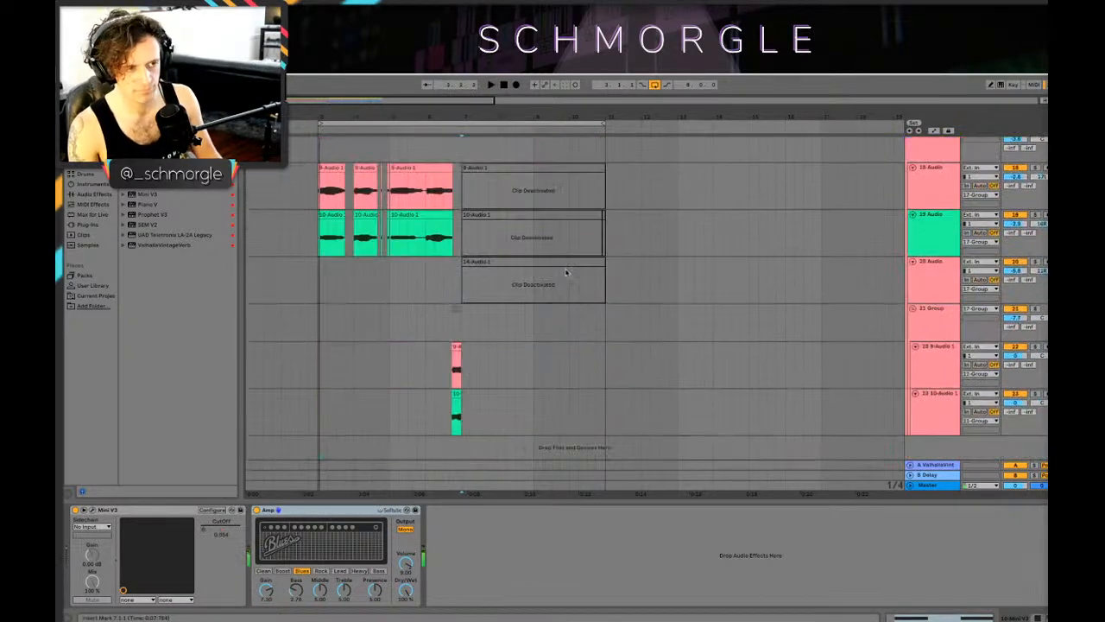
pyautogui.scroll(4, 567, 273)
pyautogui.scroll(8, 568, 274)
pyautogui.press('space')
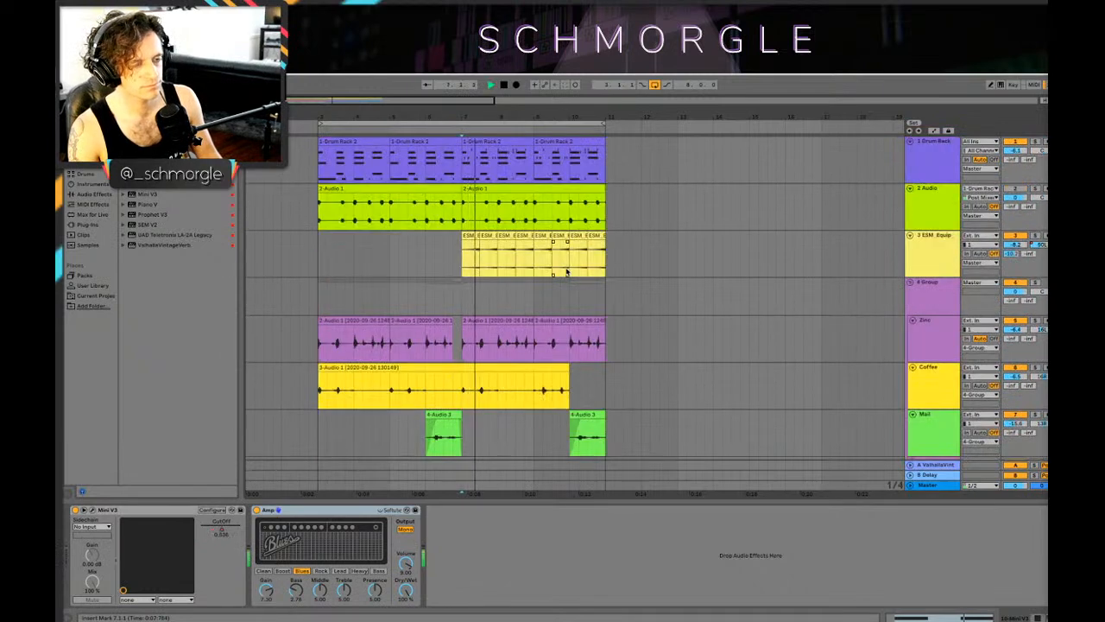
# Step: Insert a new MIDI track directly below the 1 Drum Rack track
pyautogui.click(458, 168)
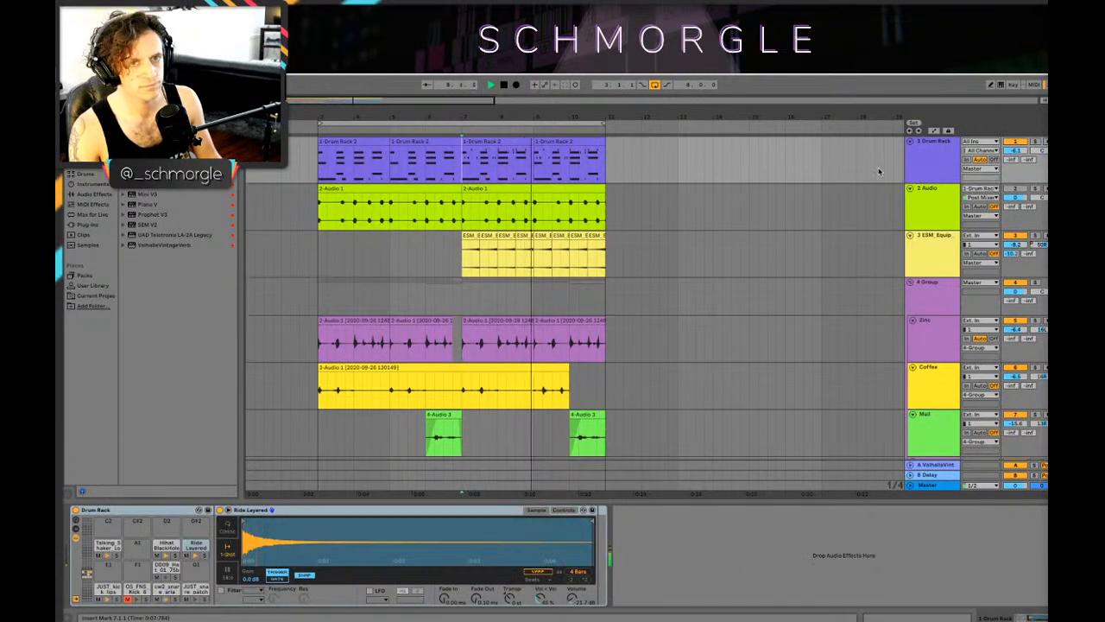
pyautogui.click(935, 167)
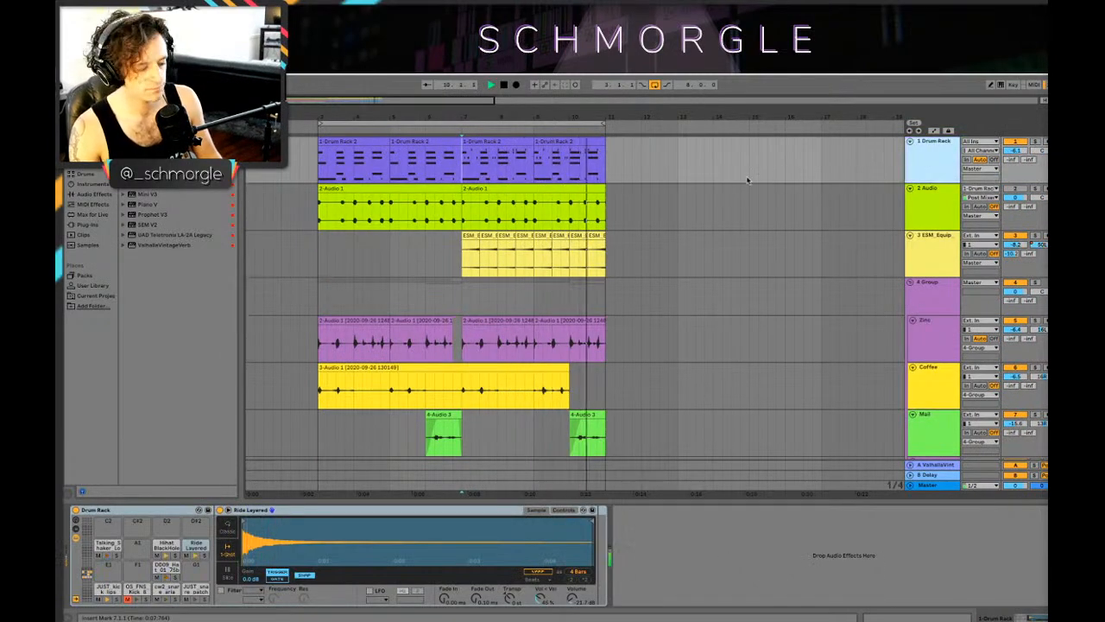
pyautogui.press('space')
pyautogui.hotkey('ctrl', 'shift', 't')
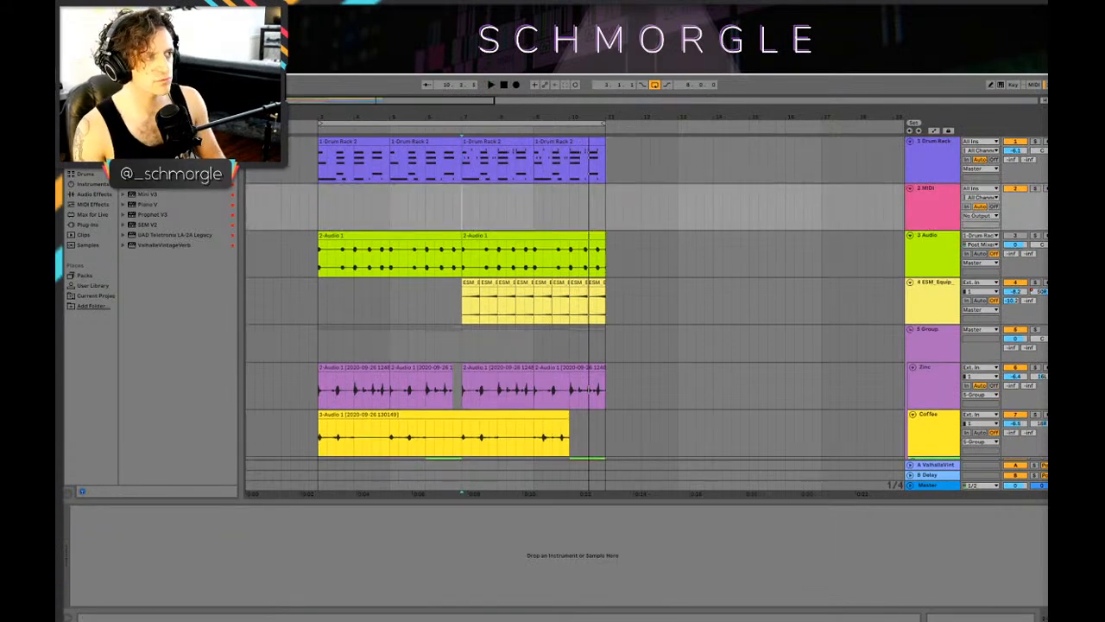
# Step: Load the 808 Core Kit from the drum presets onto the new MIDI track and play the arrangement from bar 7
pyautogui.click(93, 203)
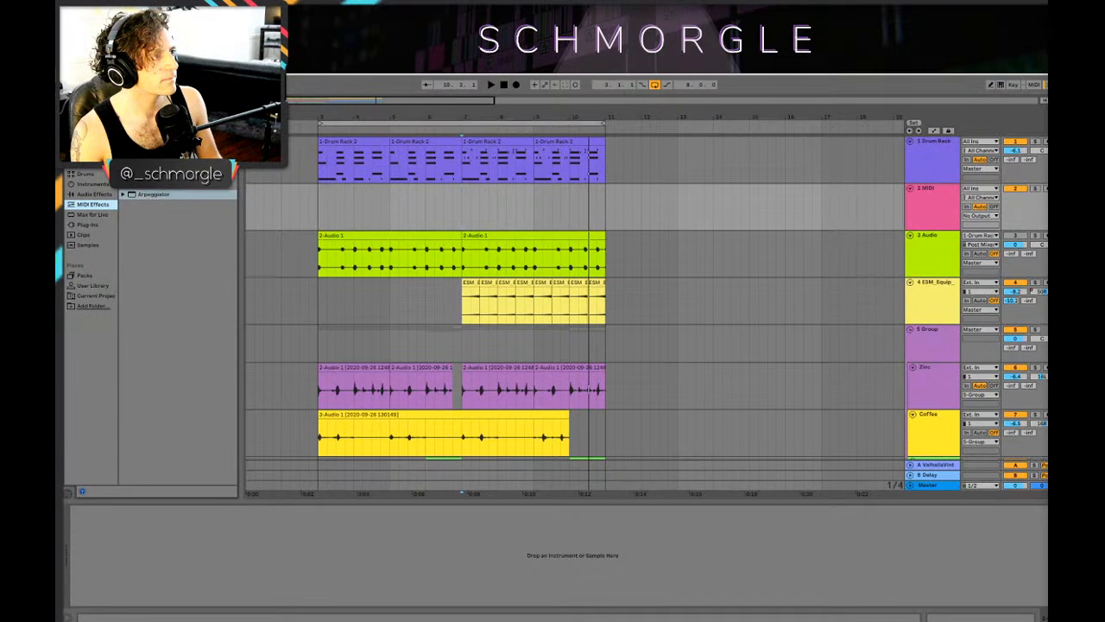
pyautogui.click(93, 194)
pyautogui.click(85, 174)
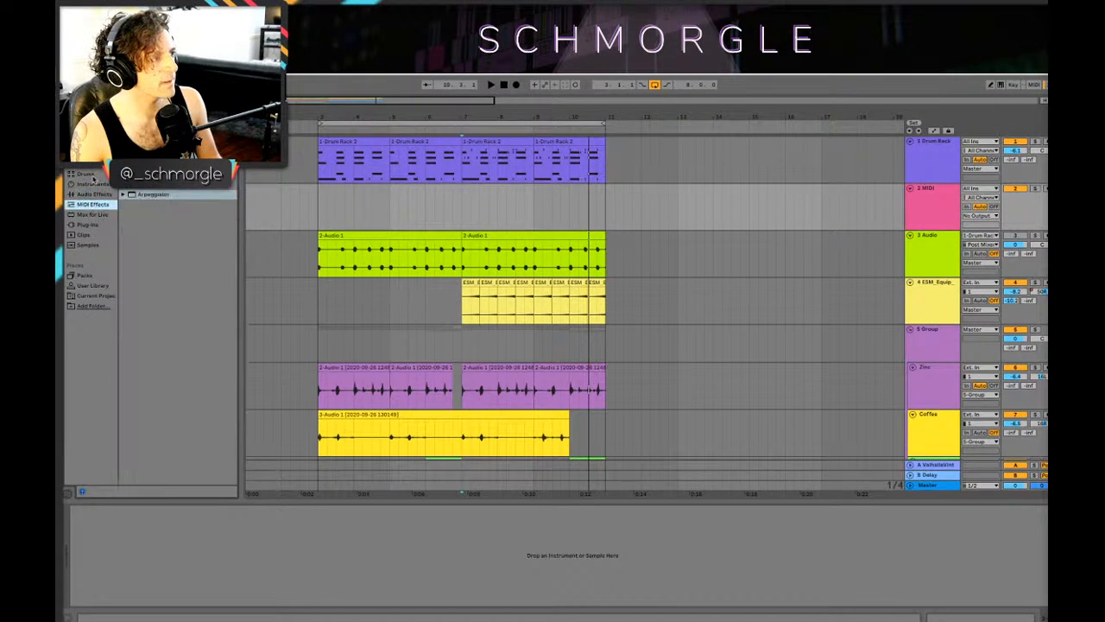
pyautogui.scroll(-10, 174, 337)
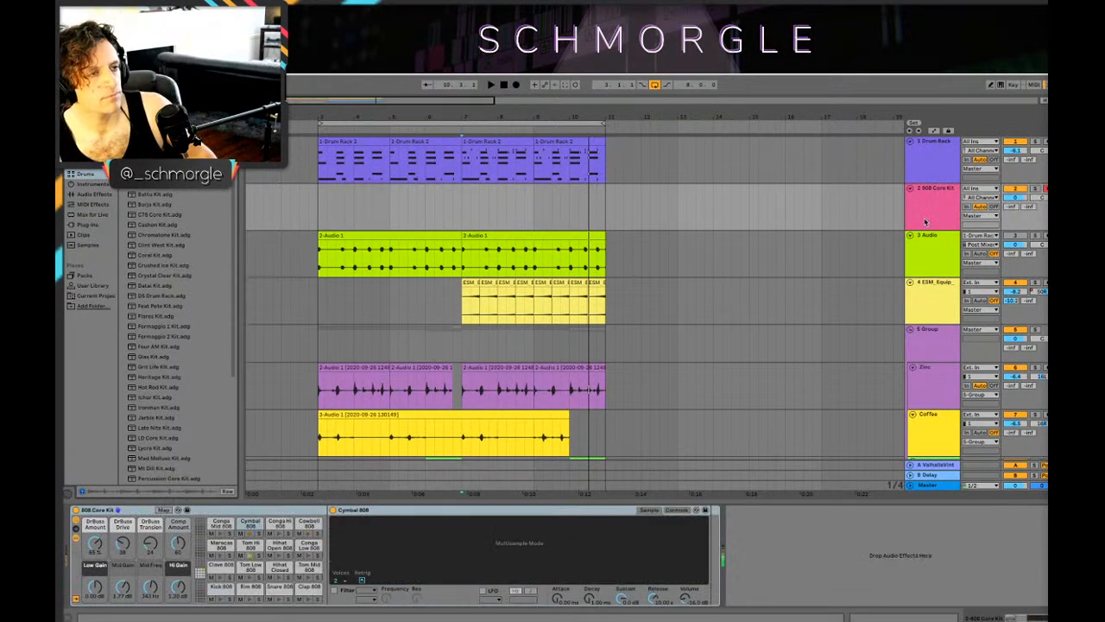
pyautogui.press('space')
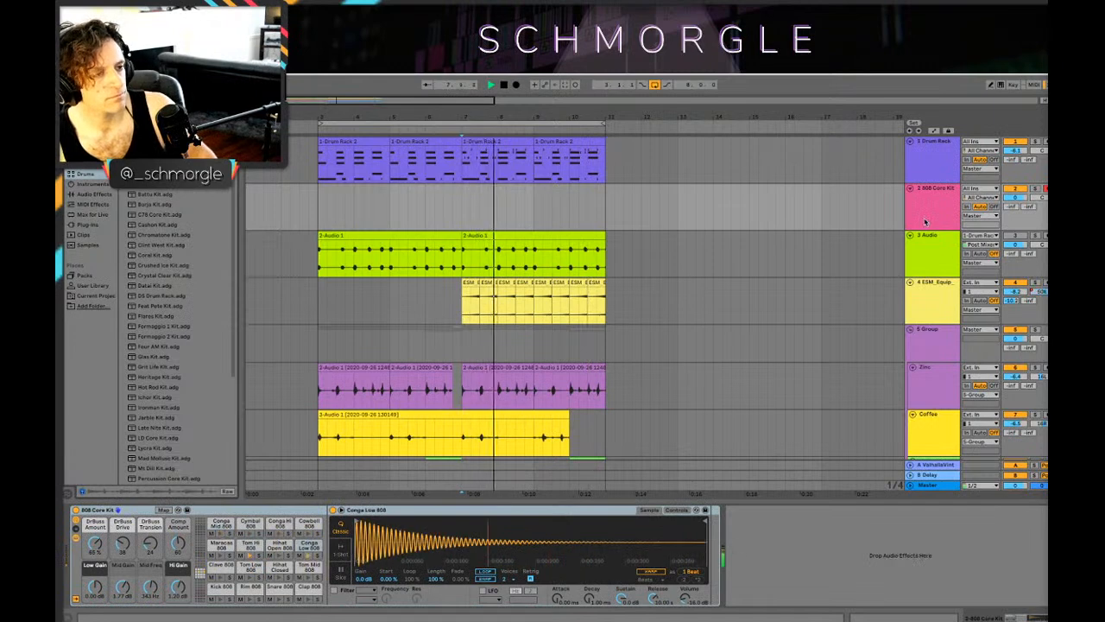
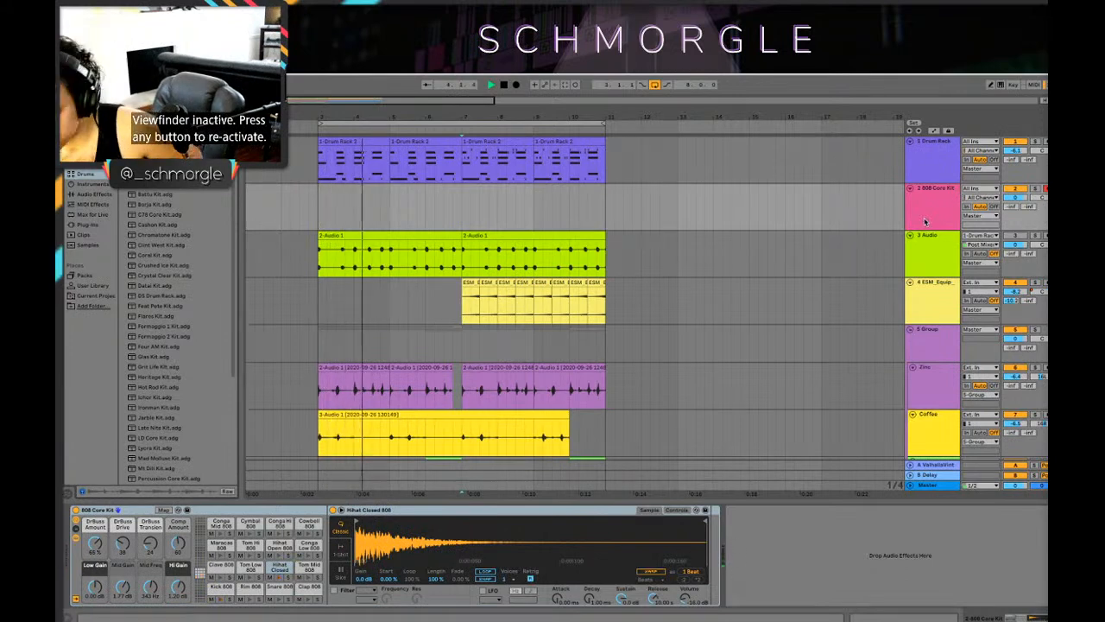
# Step: Record an 808 kick, snare and closed hi-hat pattern from bar 7 to the loop end on the 808 Core Kit track
pyautogui.click(516, 84)
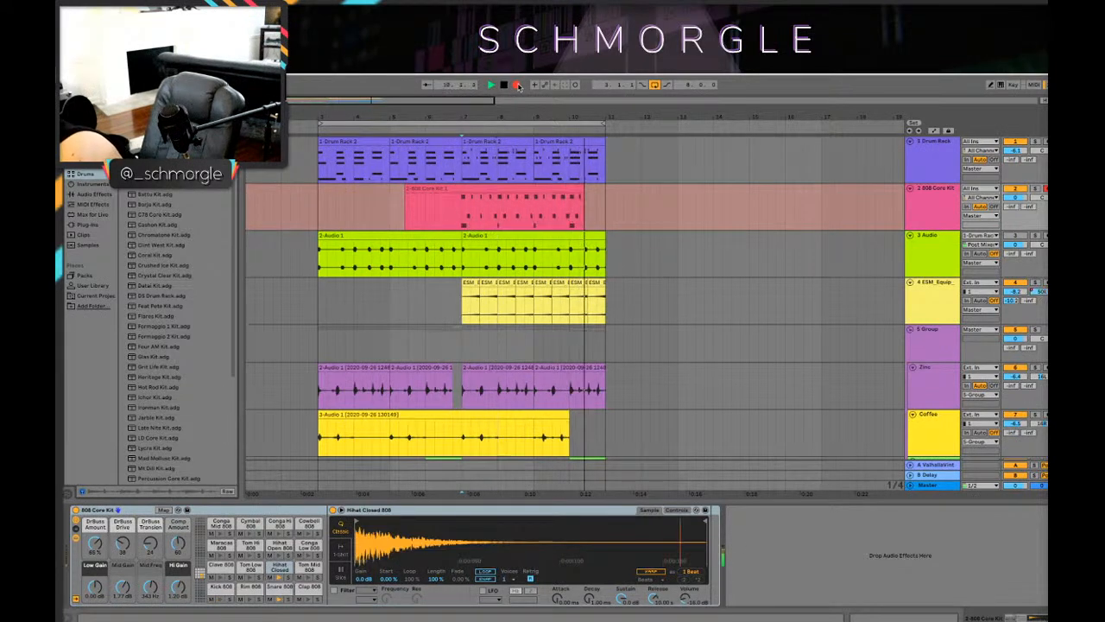
pyautogui.press('space')
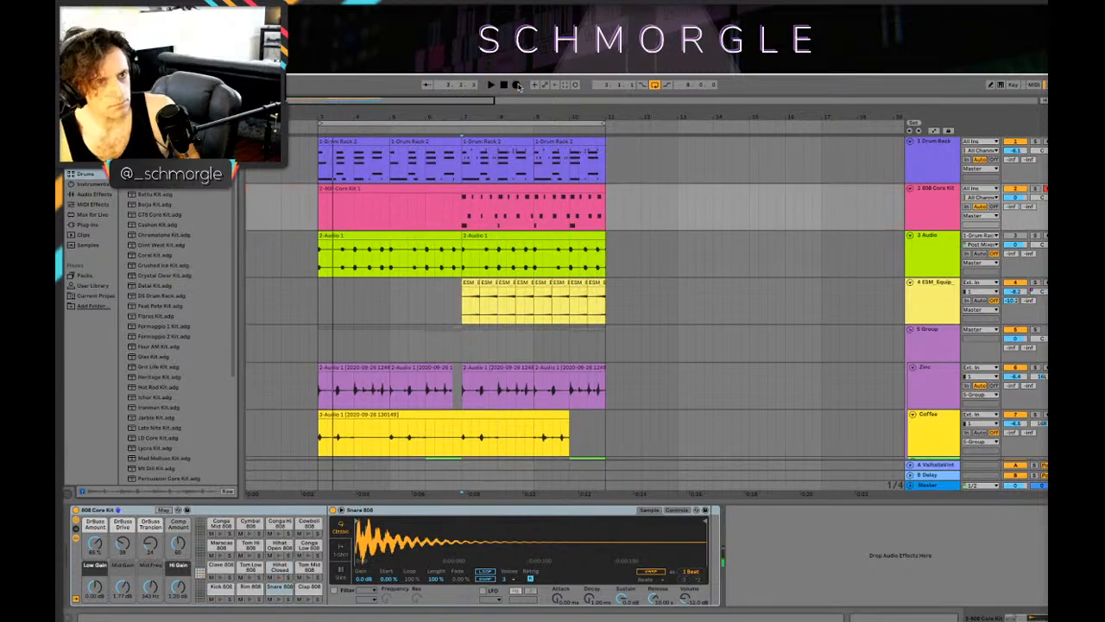
# Step: Open the recorded 808 Core Kit clip's notes and play the arrangement from bar 7
pyautogui.doubleClick(511, 215)
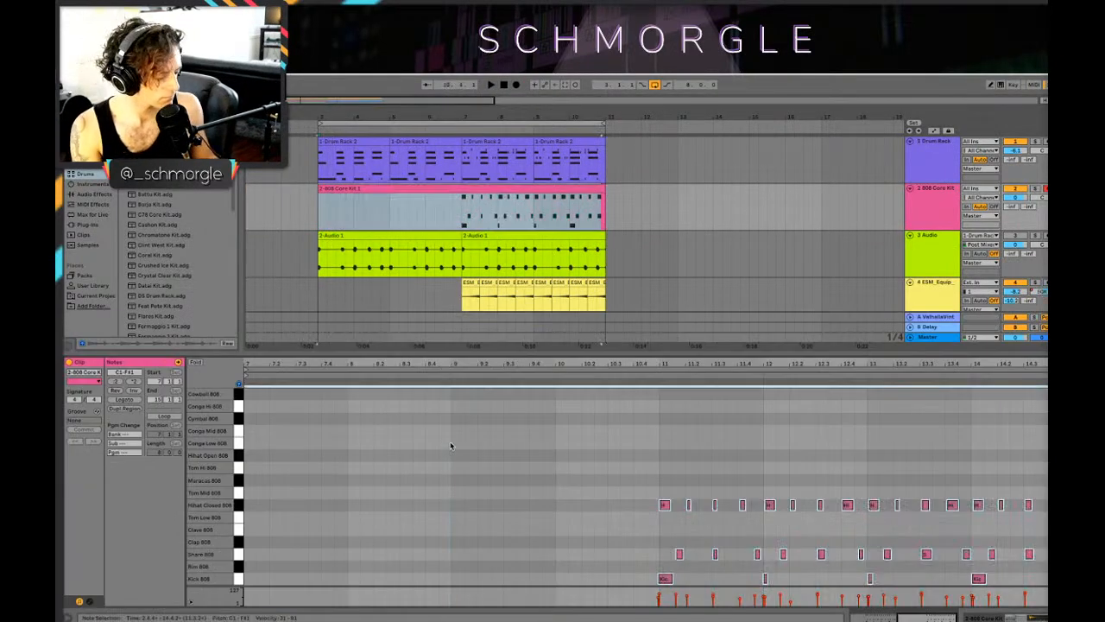
pyautogui.press('space')
pyautogui.click(463, 215)
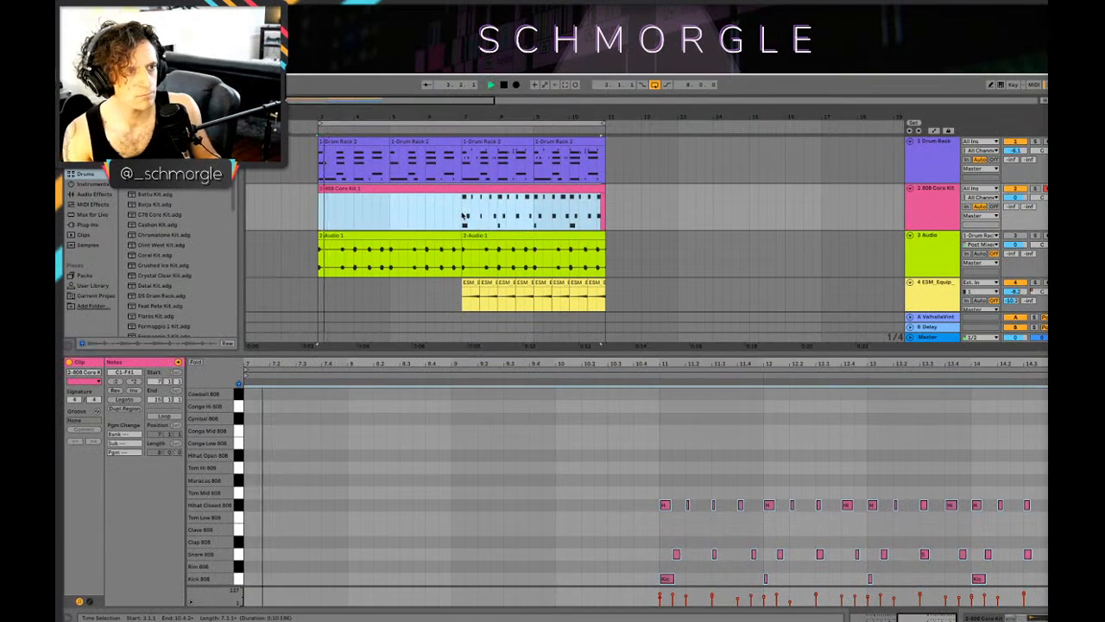
pyautogui.click(464, 216)
pyautogui.press('space')
pyautogui.press('space')
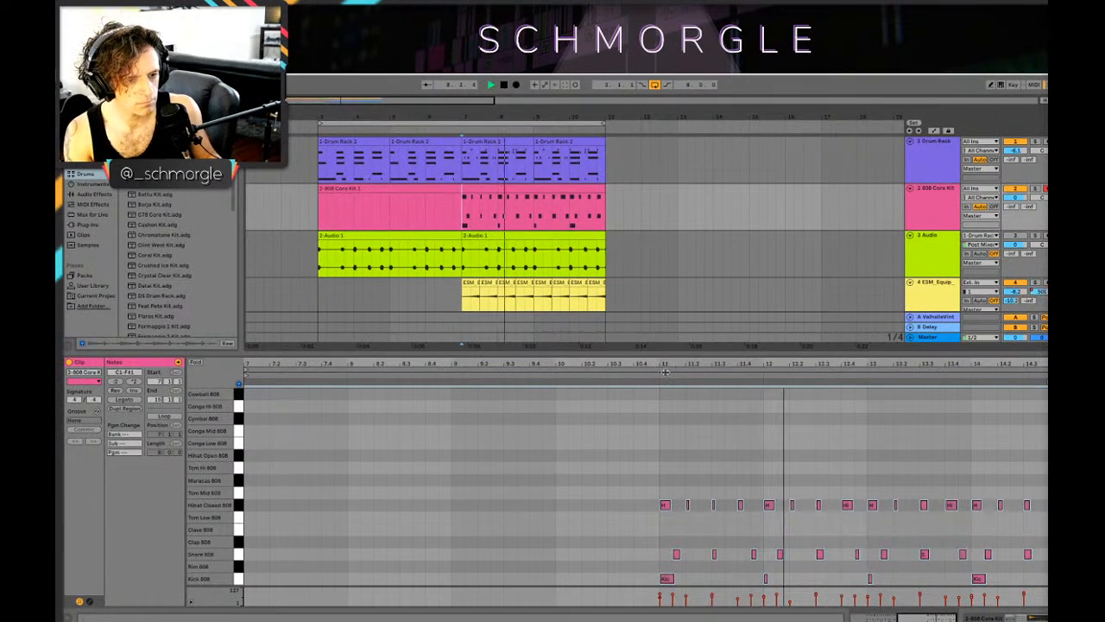
pyautogui.press('space')
# Step: Try quantizing all notes in the 808 Core Kit clip during playback, and undo the quantization
pyautogui.click(696, 390)
pyautogui.hotkey('ctrl', 'a')
pyautogui.press('space')
pyautogui.scroll(4, 696, 449)
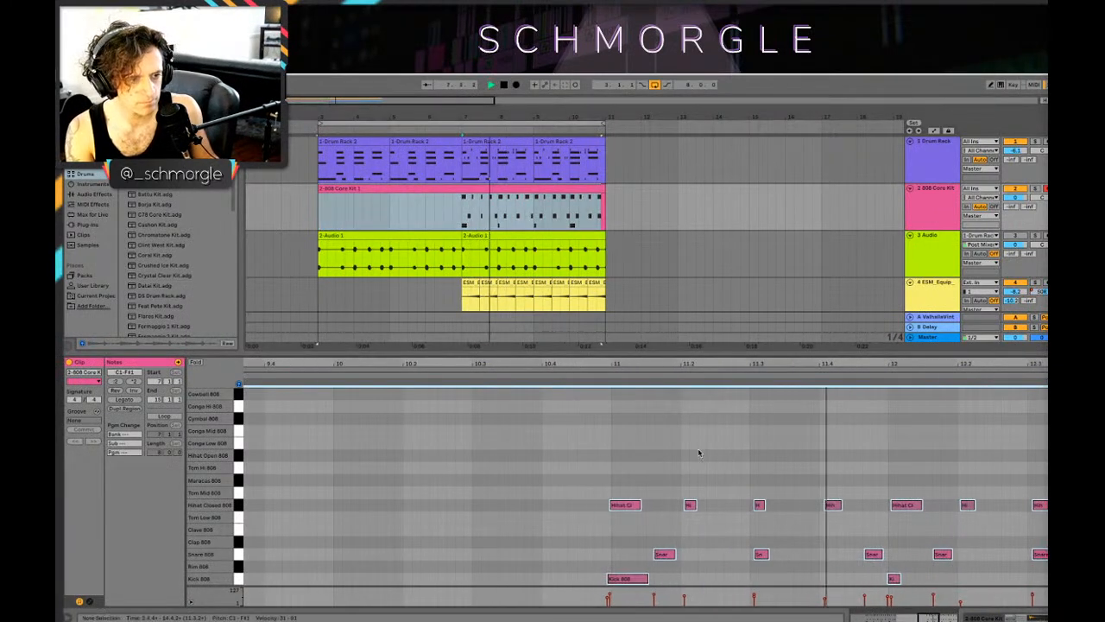
pyautogui.press('space')
pyautogui.hotkey('ctrl', 'u')
pyautogui.press('space')
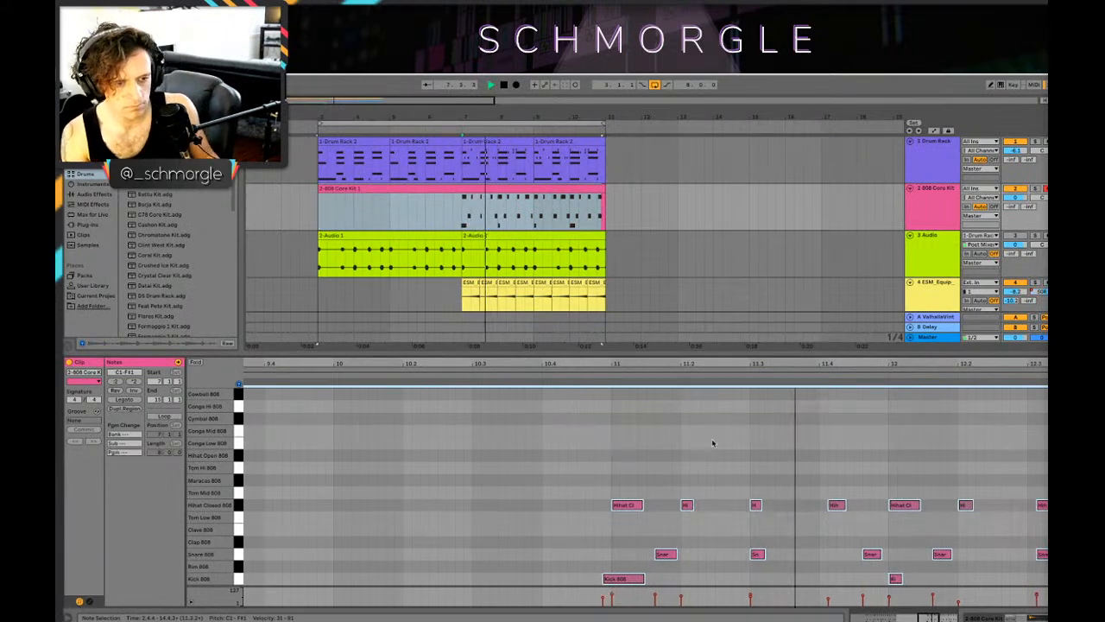
pyautogui.hotkey('ctrl', 'z')
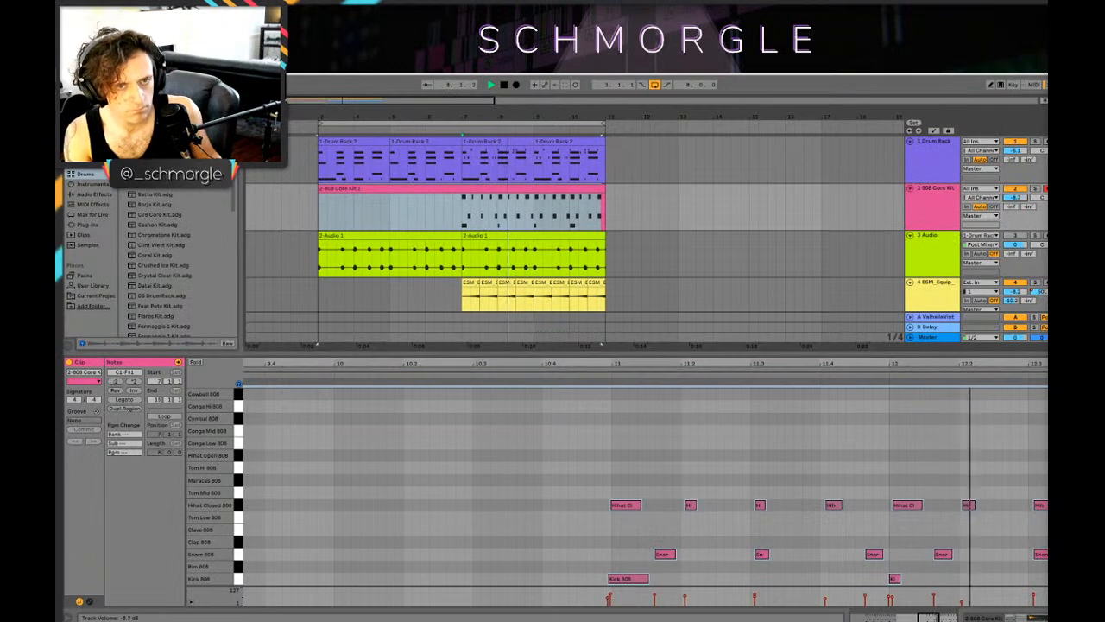
# Step: Lower the 808 Core Kit track's volume to about -15.7 dB and pan it slightly left while the arrangement plays
pyautogui.hotkey('shift', 'Tab')
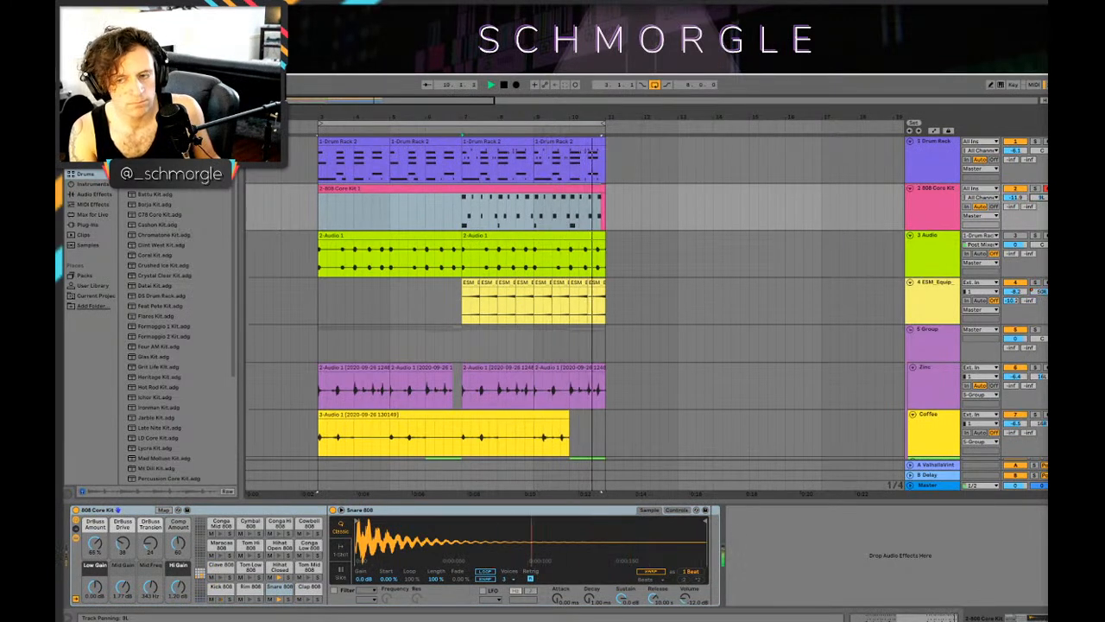
pyautogui.click(426, 210)
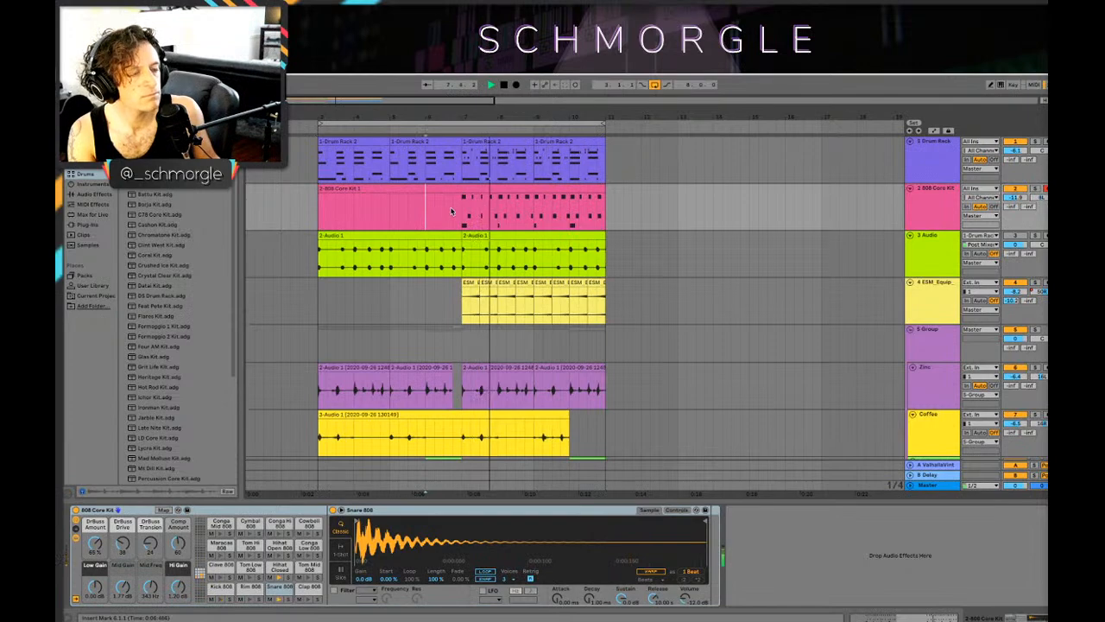
pyautogui.scroll(-3, 482, 215)
pyautogui.scroll(3, 488, 215)
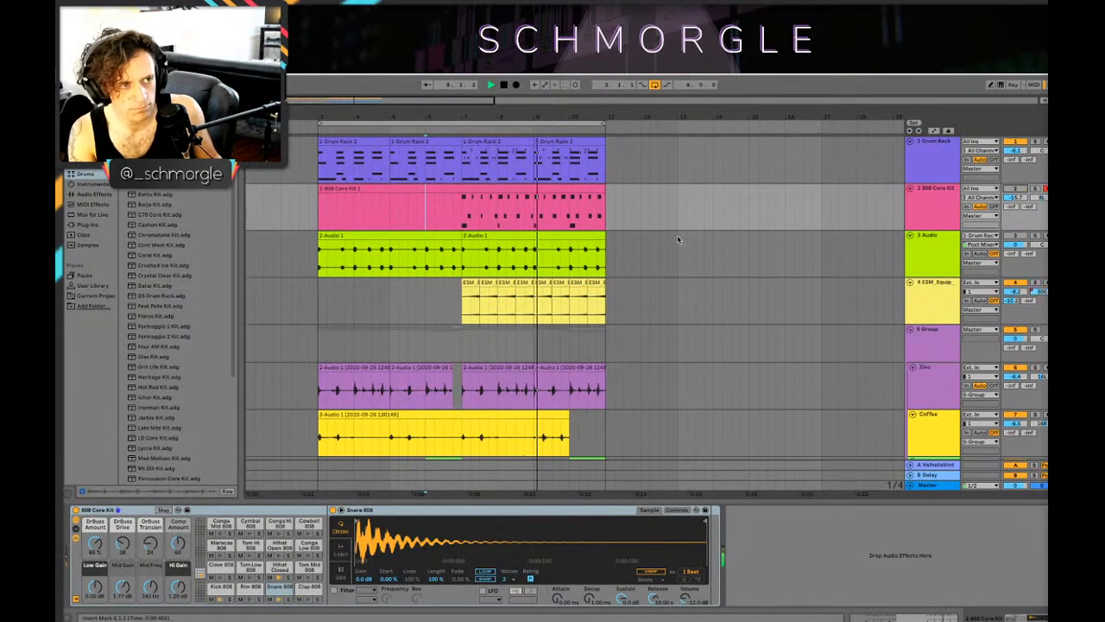
pyautogui.press('space')
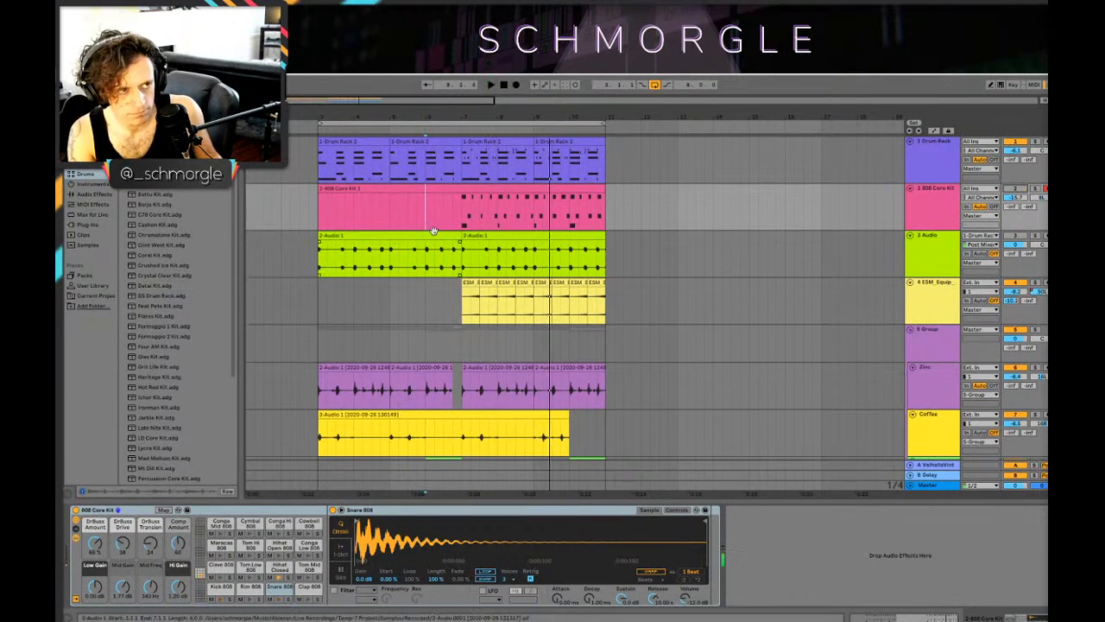
# Step: Fold the 808 Core Kit track and play the arrangement from bar 3
pyautogui.click(909, 190)
pyautogui.click(319, 233)
pyautogui.scroll(-5, 421, 233)
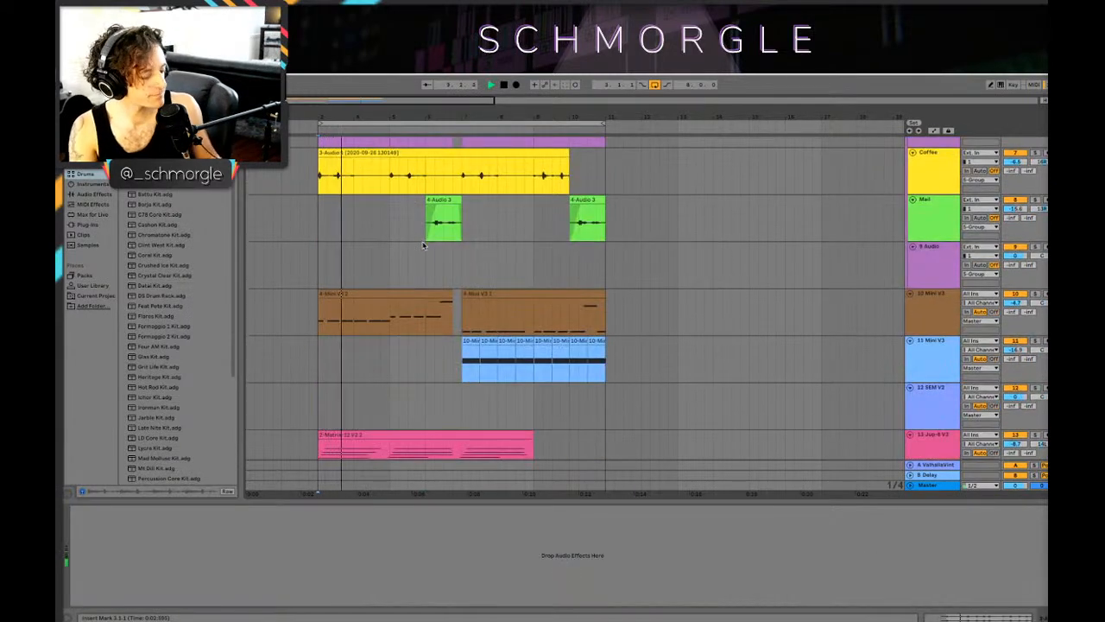
pyautogui.scroll(-4, 423, 248)
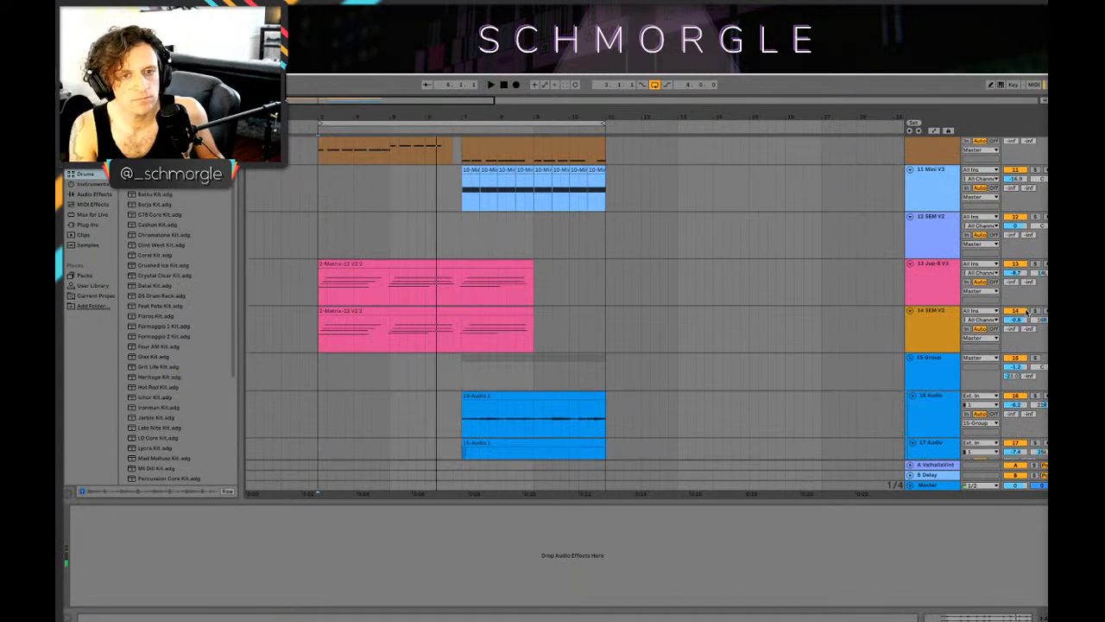
# Step: Set the ValhallaVintageVerb on the 14 SEM V2 track to a 7.76 s decay and 54.8 % mix, auditioning the track in solo
pyautogui.click(917, 335)
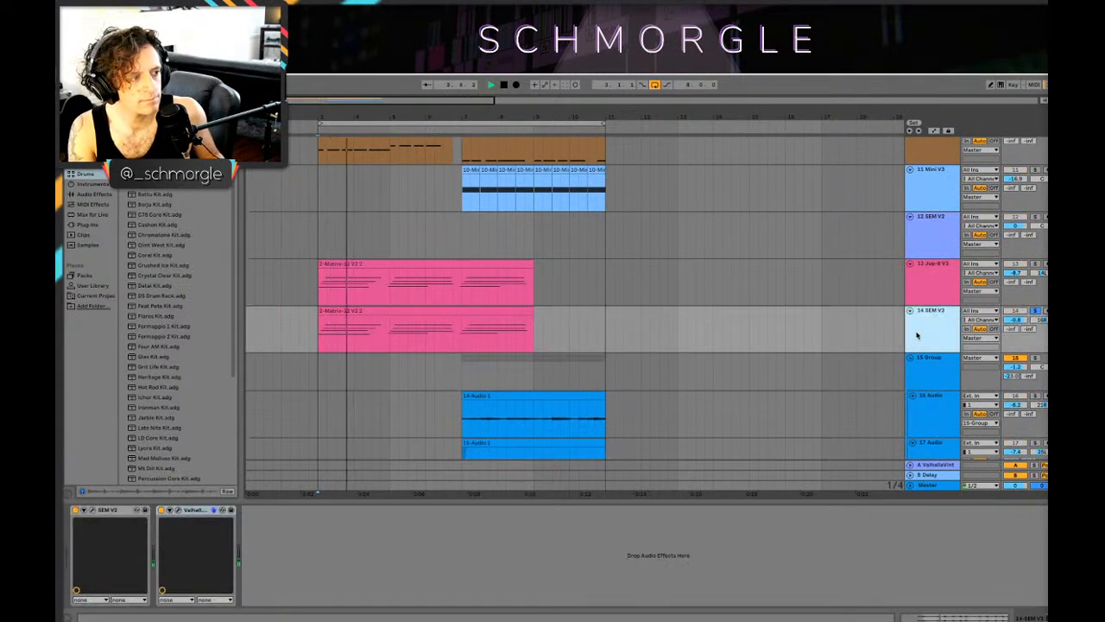
pyautogui.click(179, 511)
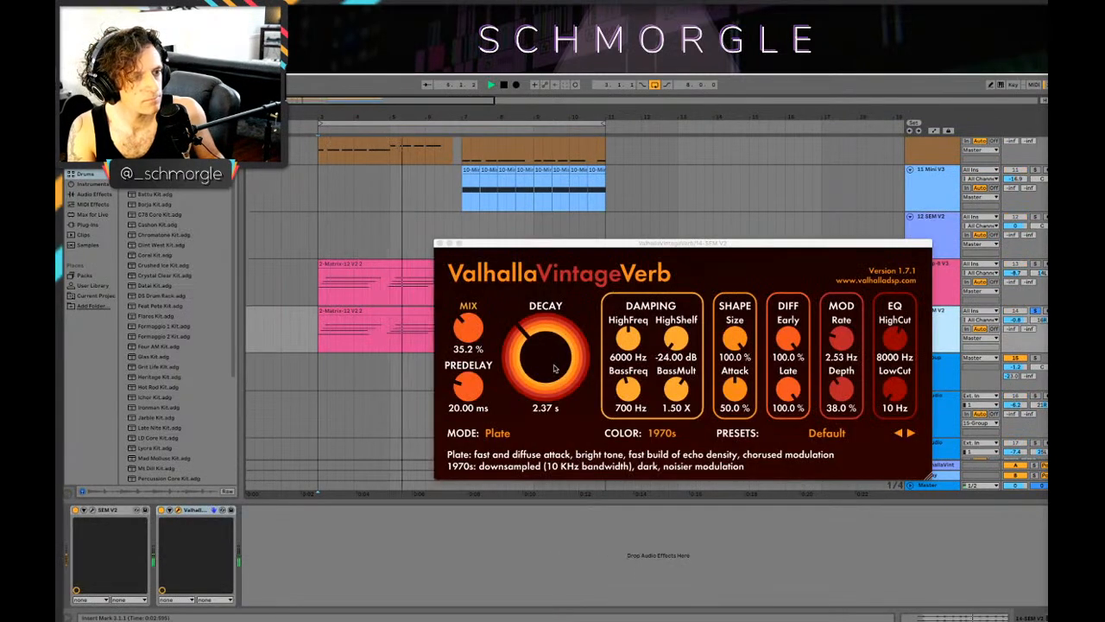
pyautogui.moveTo(555, 367); pyautogui.dragTo(557, 335)
pyautogui.moveTo(474, 342); pyautogui.dragTo(471, 307)
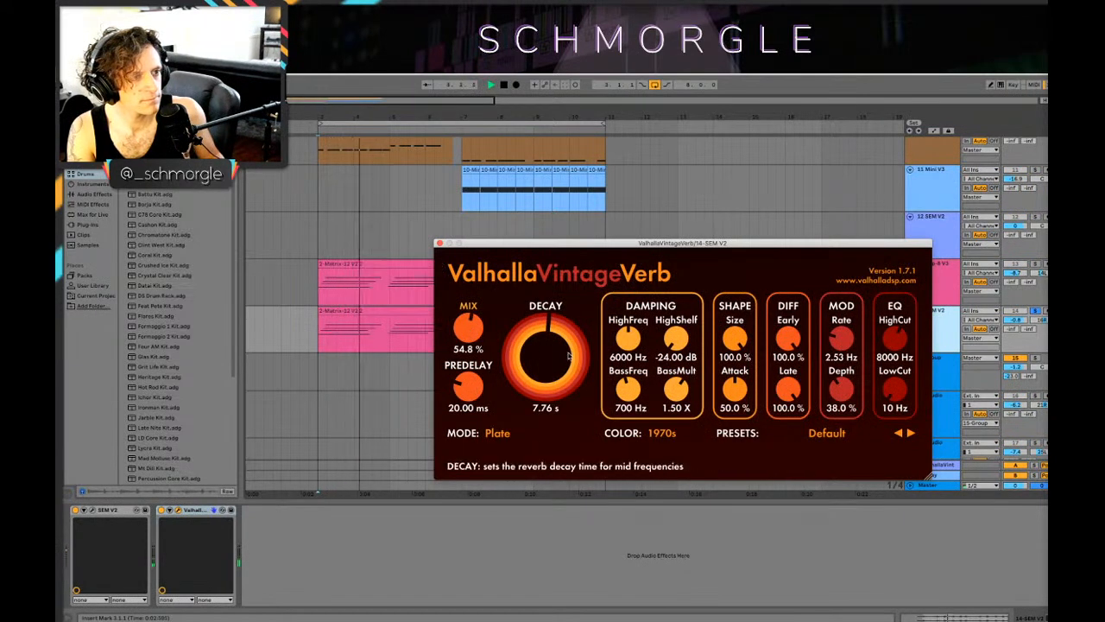
pyautogui.click(441, 243)
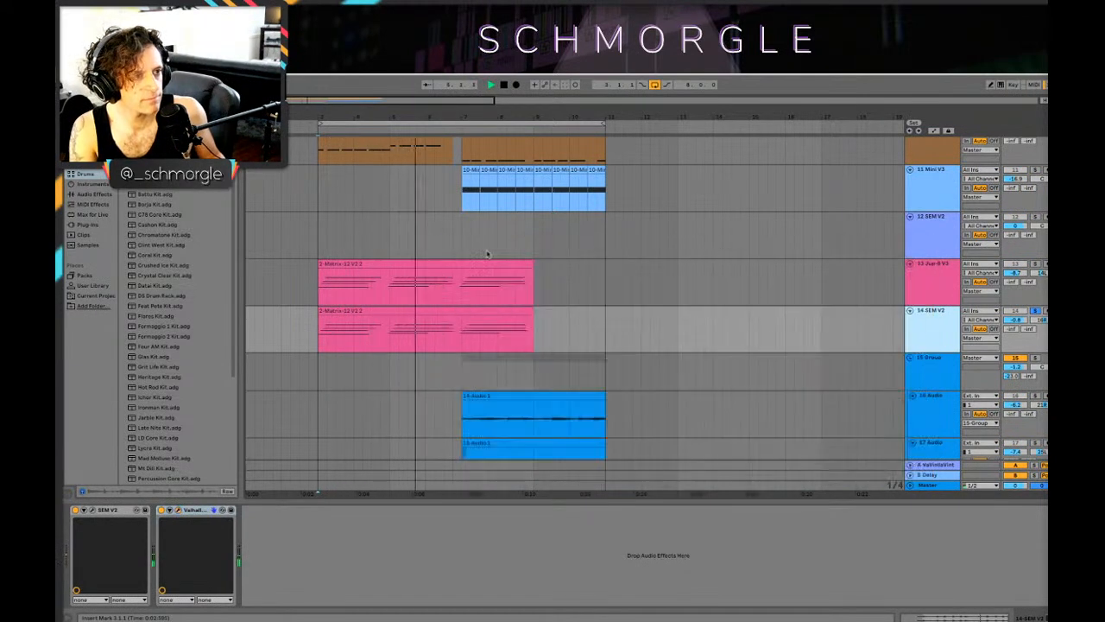
pyautogui.click(1035, 311)
# Step: Lower the 13 Jup-8 V3 track to about -9.8 dB and readjust the 14 SEM V2 track's volume during playback
pyautogui.press('space')
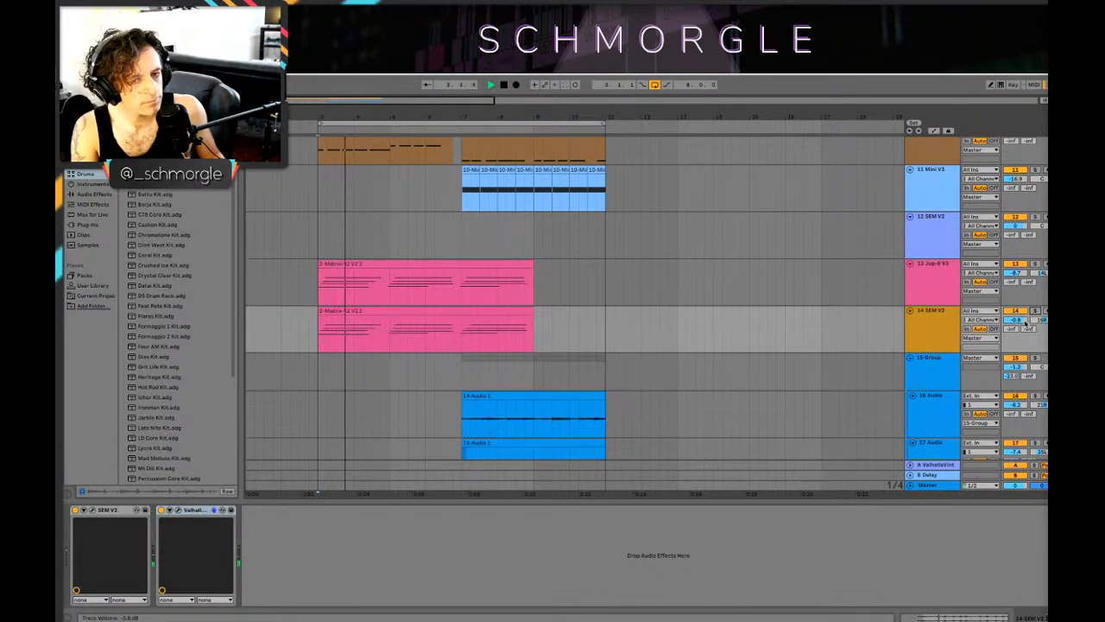
pyautogui.moveTo(1016, 320); pyautogui.dragTo(1016, 314)
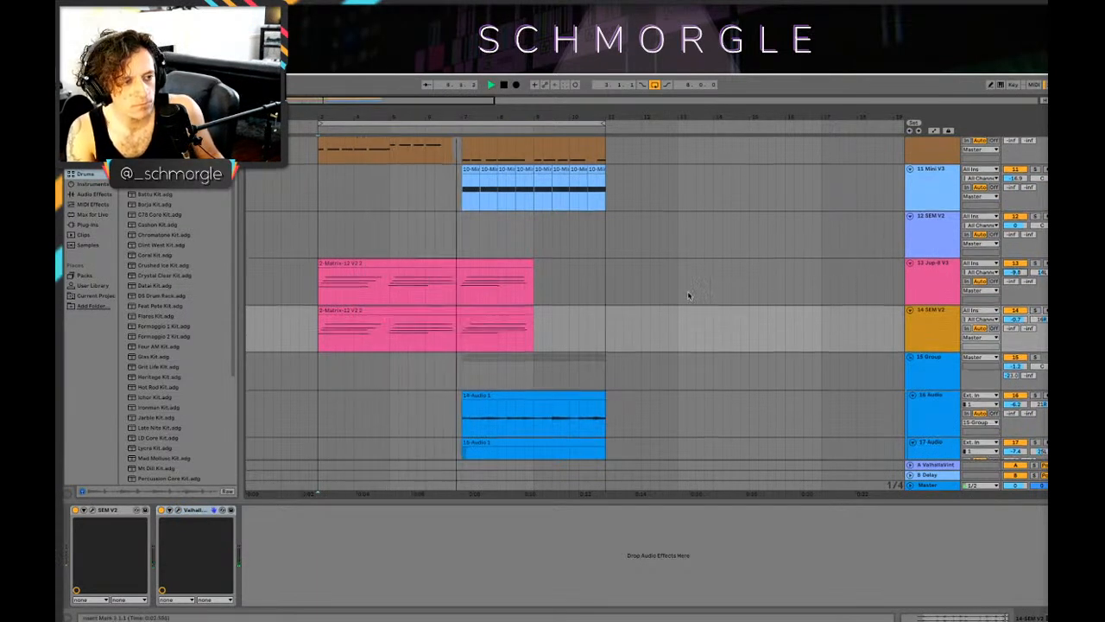
# Step: Play the loop and examine all tracks from the drums down to the vocal groups, including the effects on 15 Group
pyautogui.scroll(-3, 708, 285)
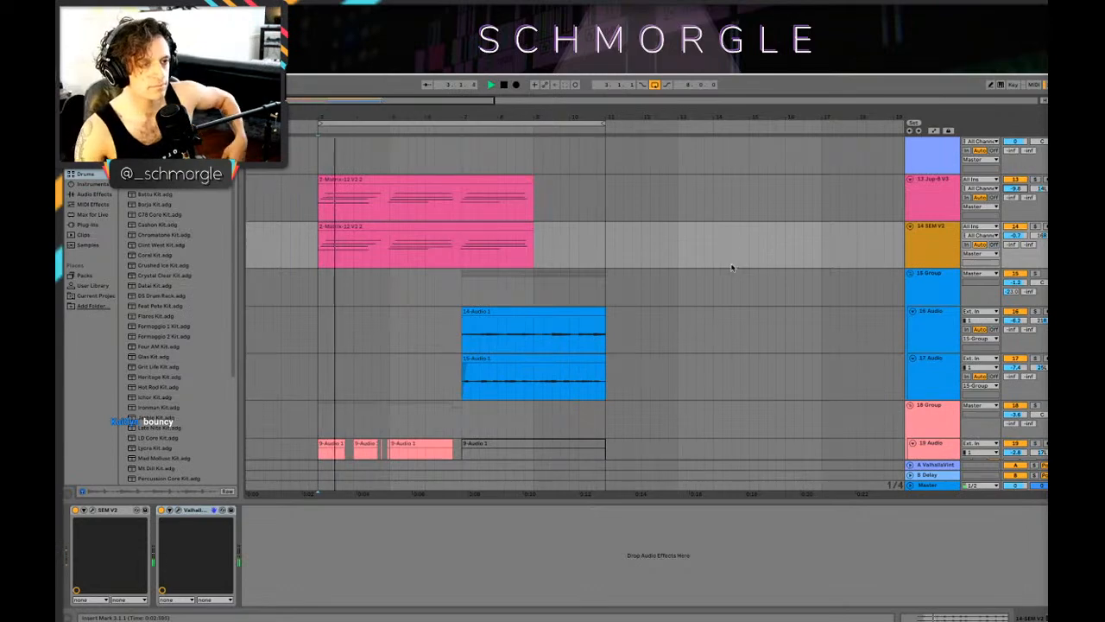
pyautogui.scroll(8, 580, 266)
pyautogui.scroll(4, 581, 267)
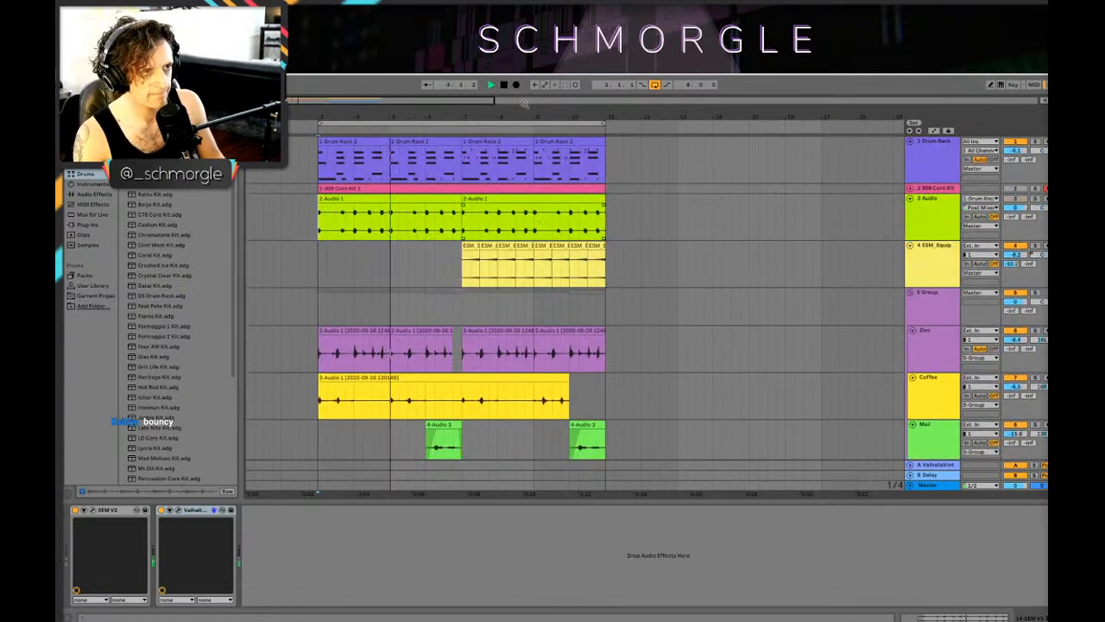
pyautogui.scroll(-2, 486, 238)
pyautogui.scroll(-3, 486, 238)
pyautogui.scroll(-10, 486, 239)
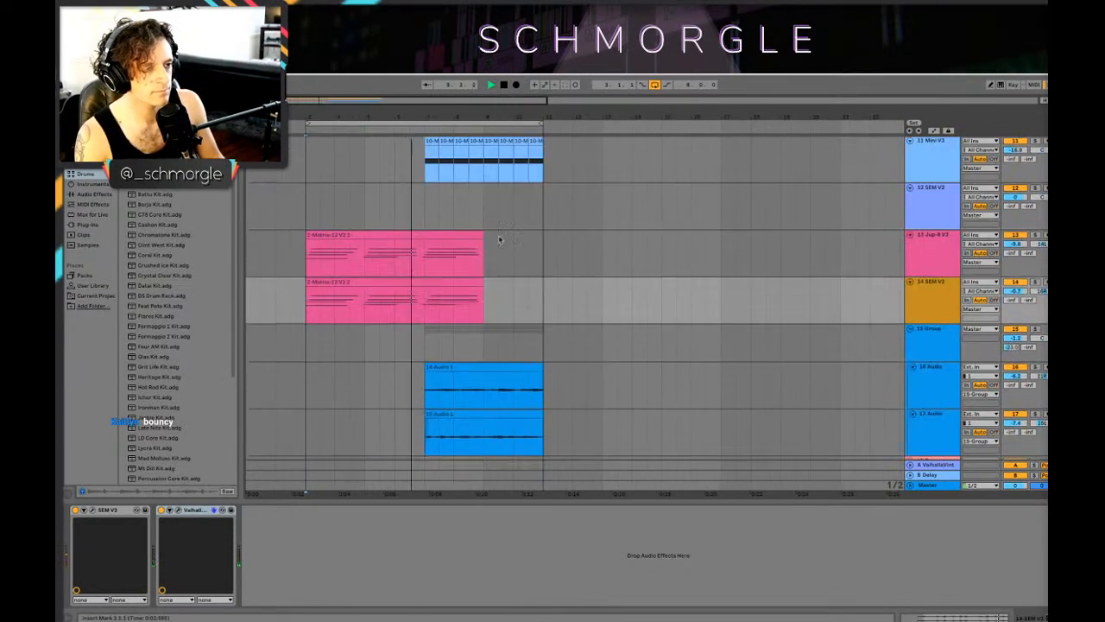
pyautogui.scroll(10, 508, 231)
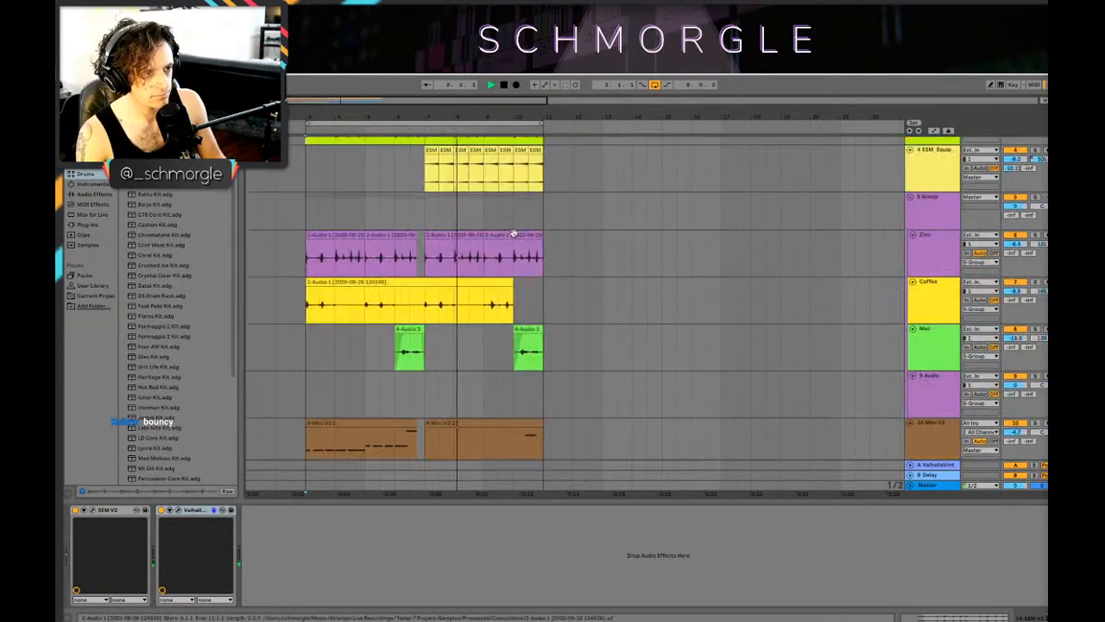
pyautogui.scroll(-6, 511, 257)
pyautogui.click(986, 257)
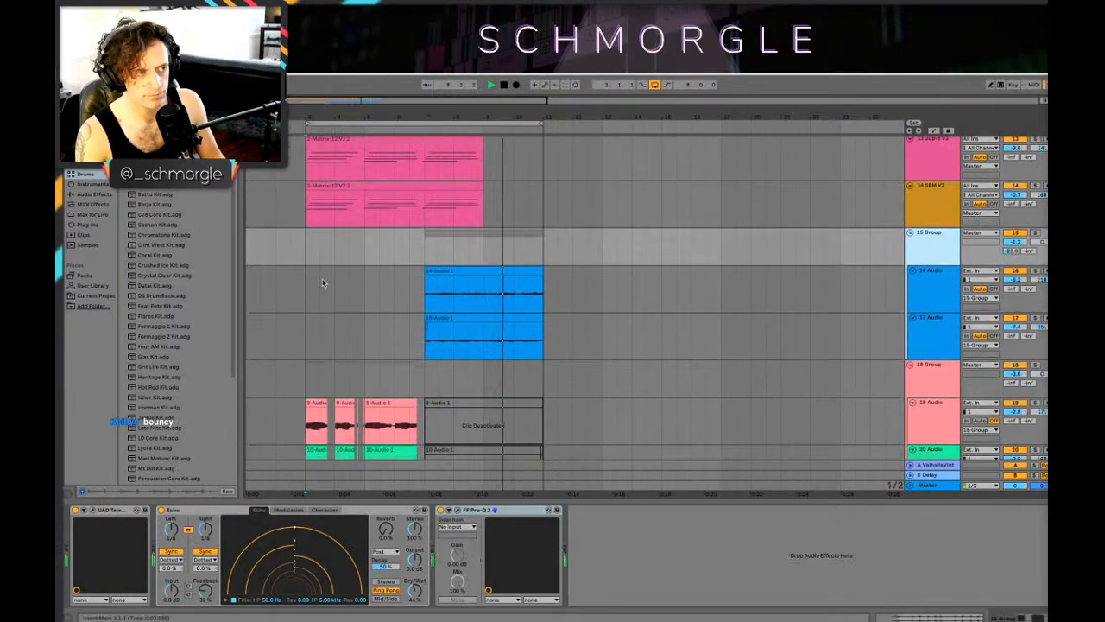
pyautogui.scroll(-1, 811, 292)
pyautogui.scroll(5, 811, 291)
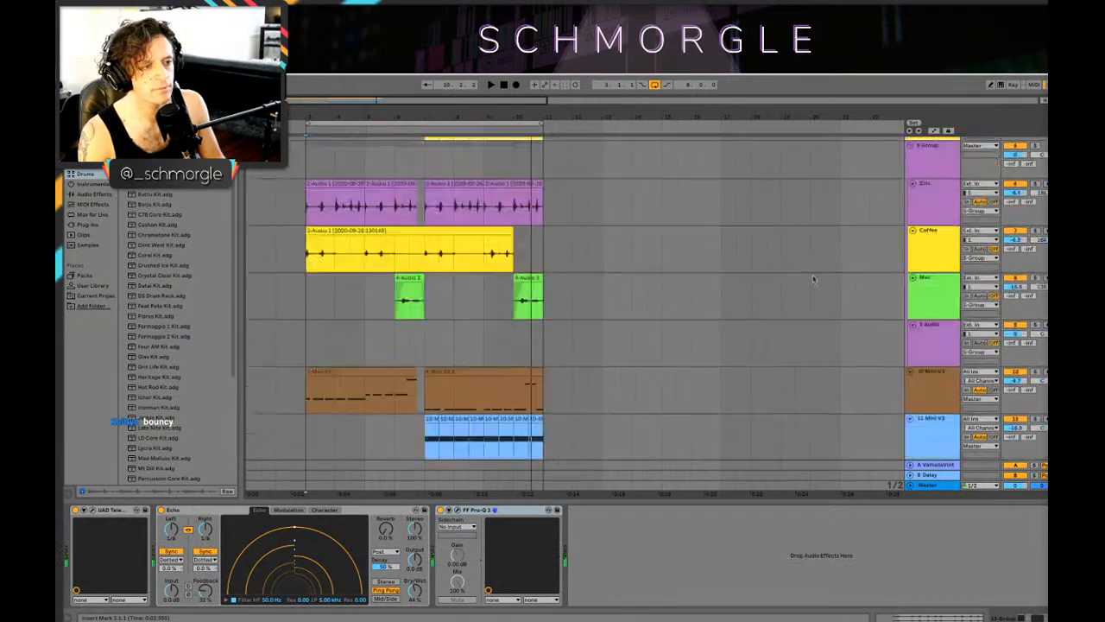
# Step: Copy the sidechained Compressor from the 10 Mini V3 track onto 15 Group
pyautogui.click(924, 274)
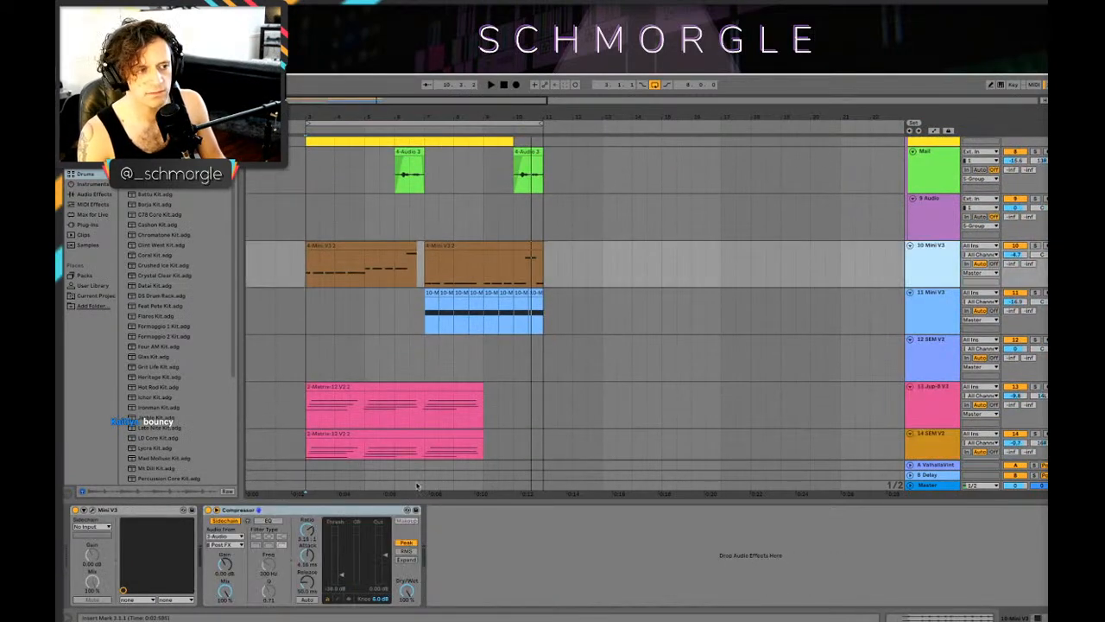
pyautogui.click(368, 509)
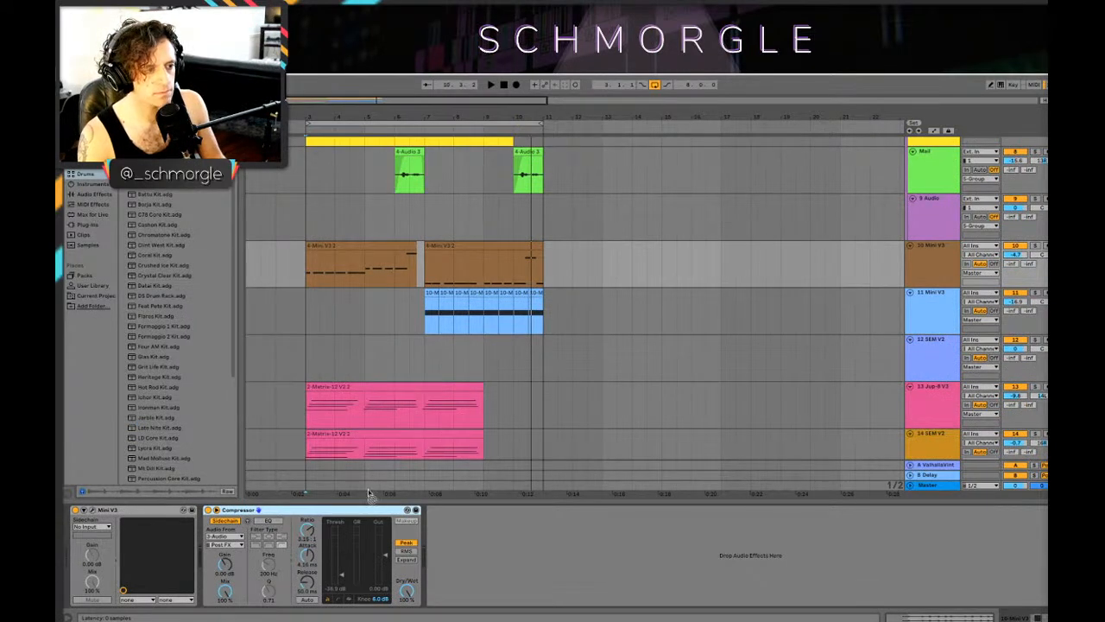
pyautogui.scroll(-8, 666, 395)
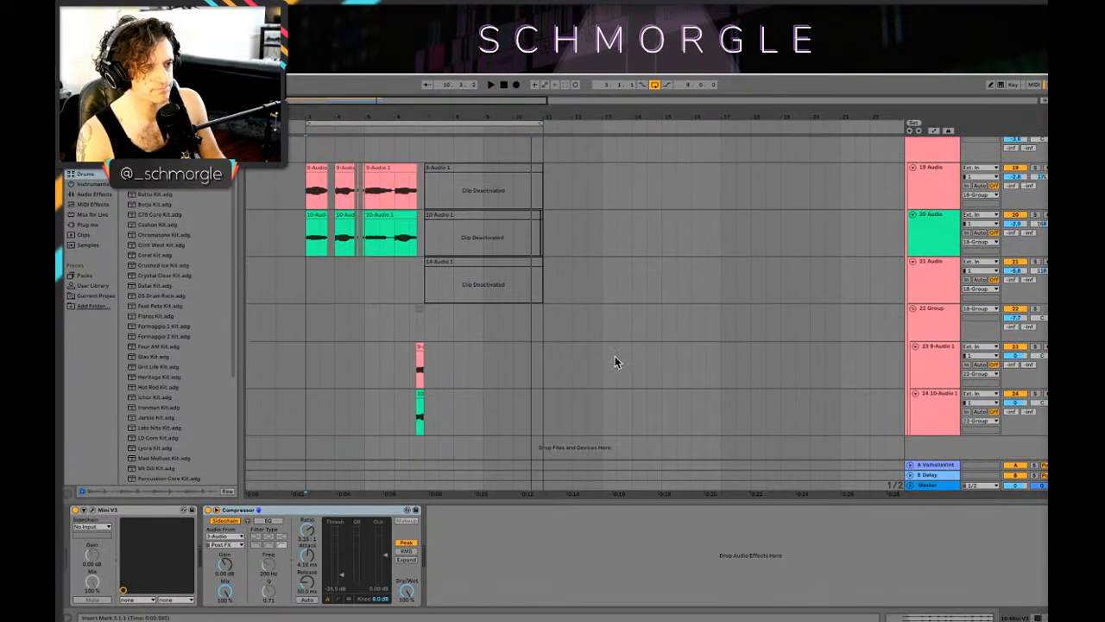
pyautogui.scroll(5, 615, 362)
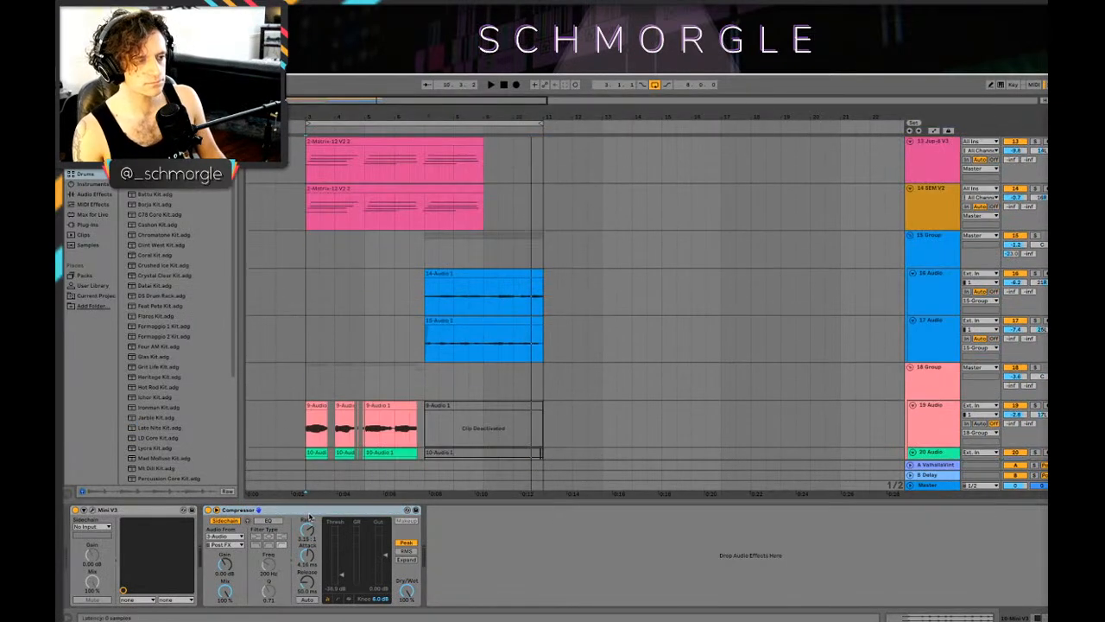
pyautogui.click(939, 245)
# Step: Play the arrangement from bar 7 with 15 Group soloed
pyautogui.press('space')
pyautogui.click(427, 297)
pyautogui.press('space')
pyautogui.press('space')
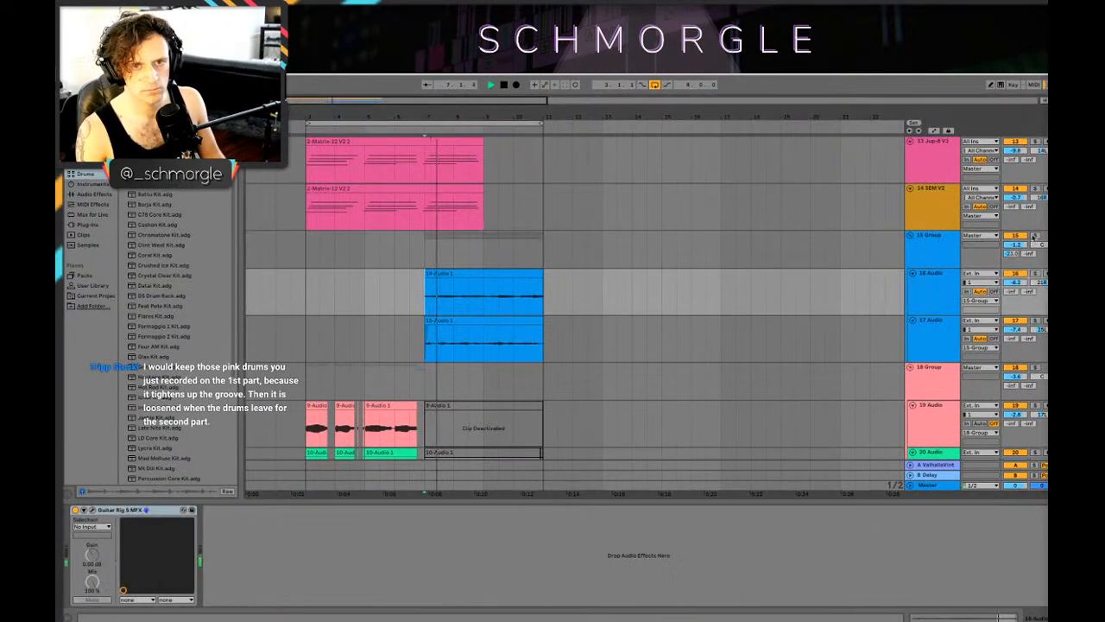
pyautogui.click(1034, 236)
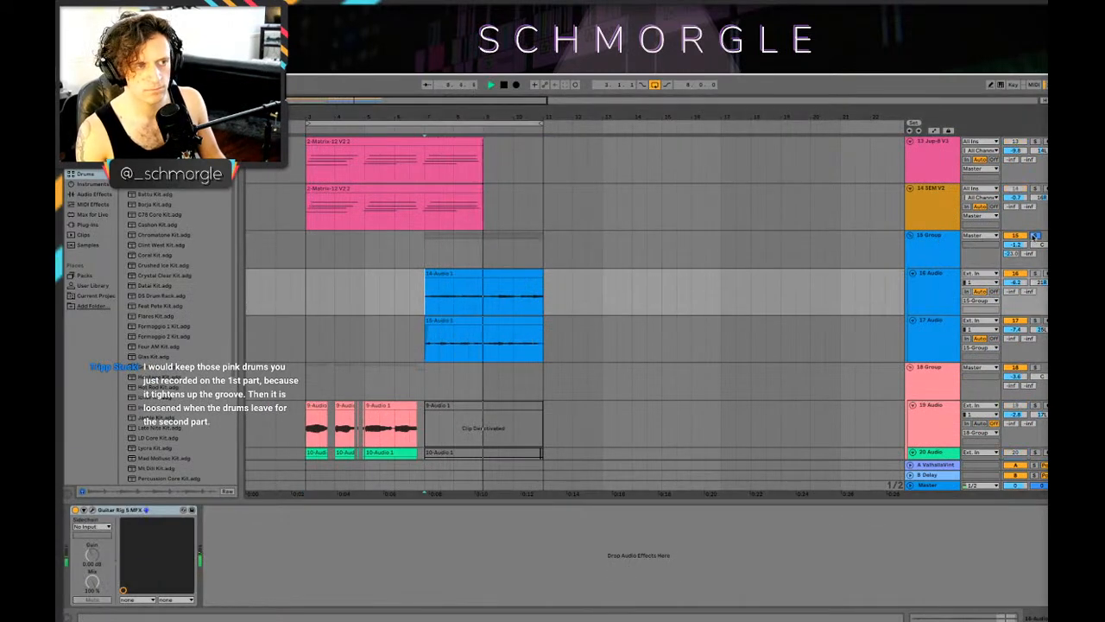
# Step: Adjust the threshold and ratio of 15 Group's sidechained Compressor and set its attack to 0.01 ms
pyautogui.click(953, 245)
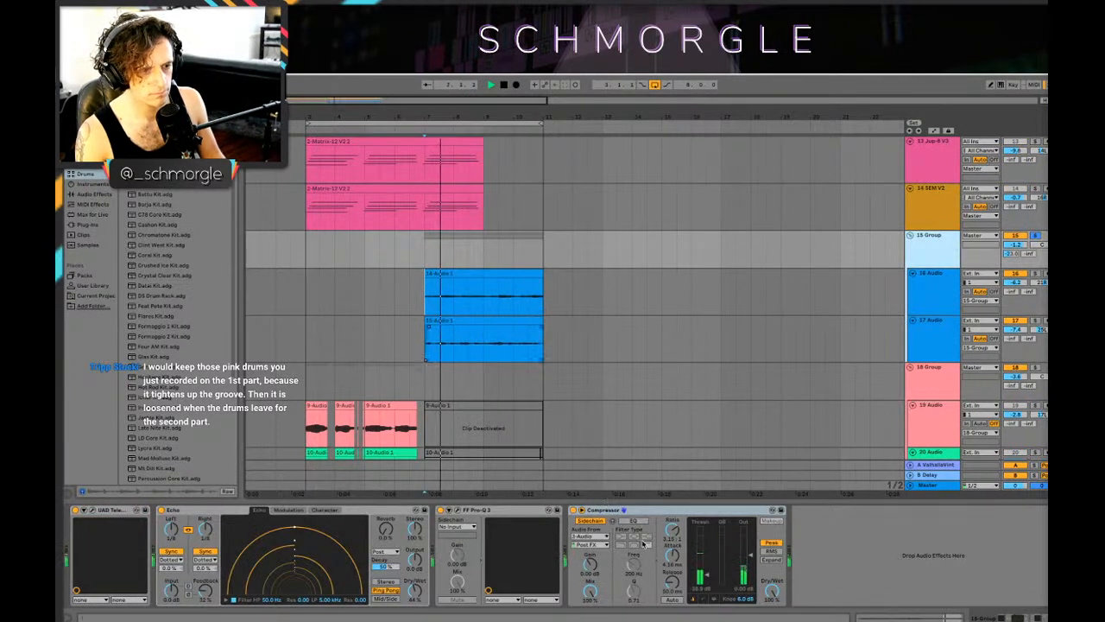
pyautogui.moveTo(708, 575); pyautogui.dragTo(708, 575)
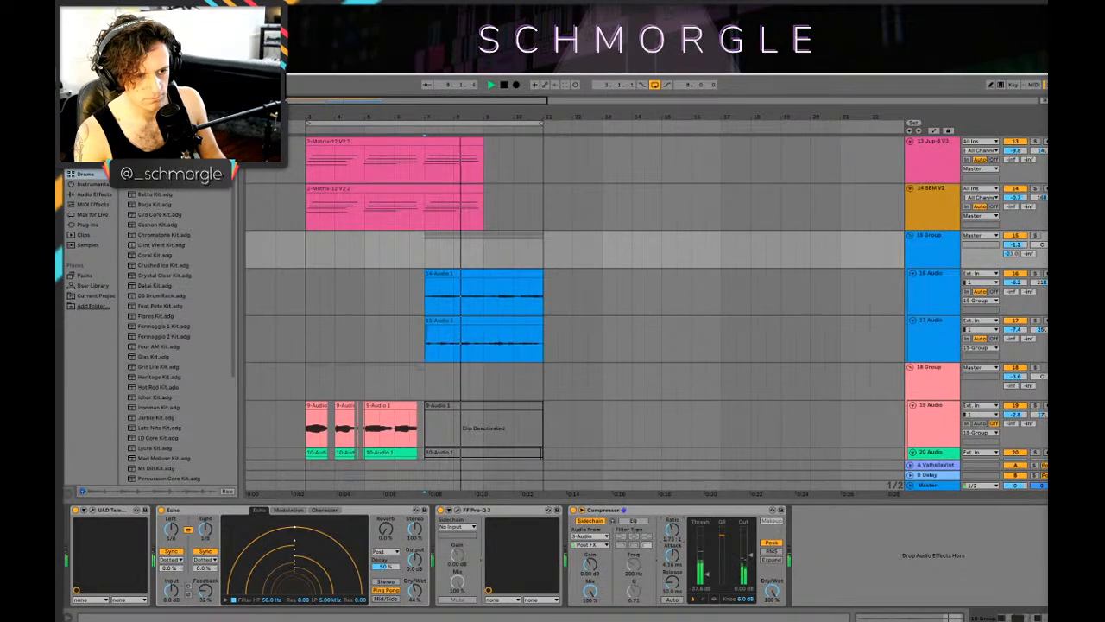
pyautogui.moveTo(672, 530); pyautogui.dragTo(672, 512)
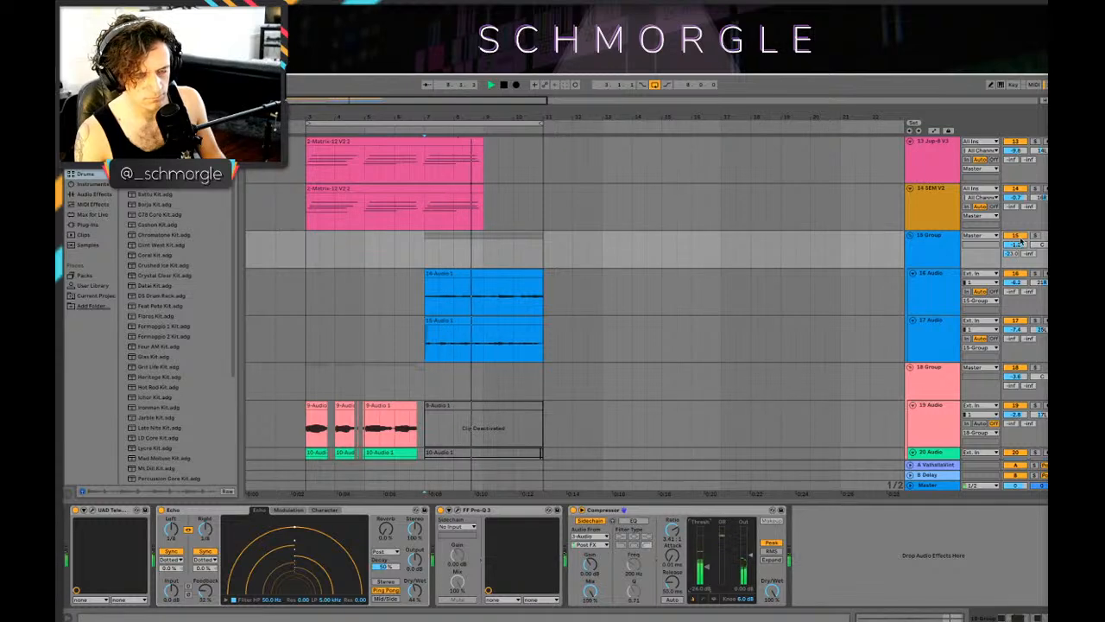
# Step: Play the loop and listen to 15 Group with its sidechained Compressor
pyautogui.scroll(2, 867, 231)
pyautogui.scroll(-2, 867, 231)
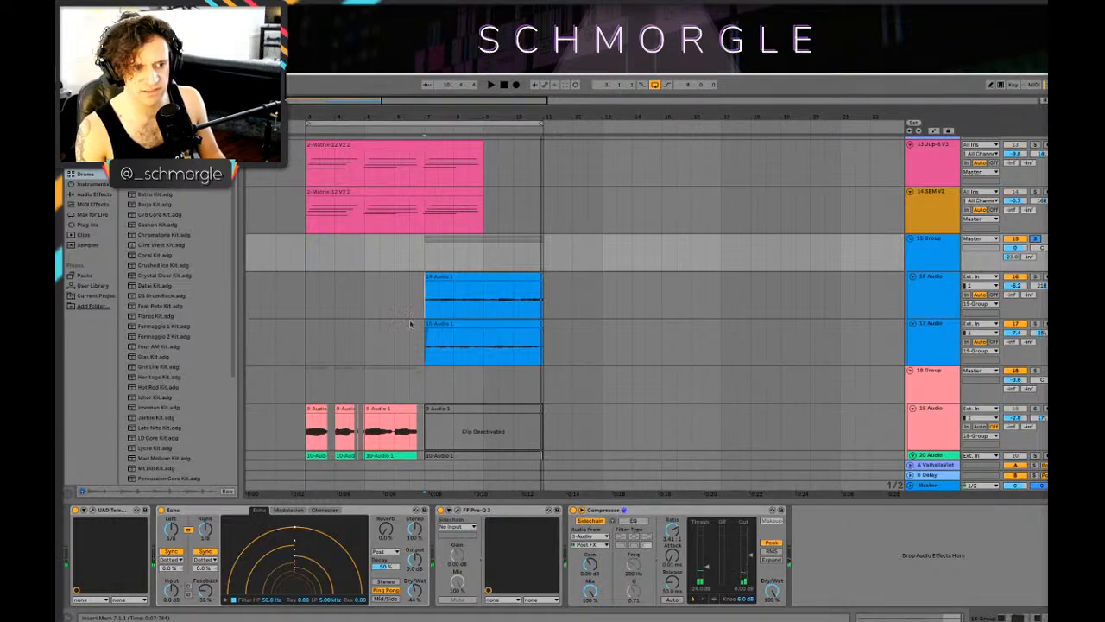
pyautogui.press('space')
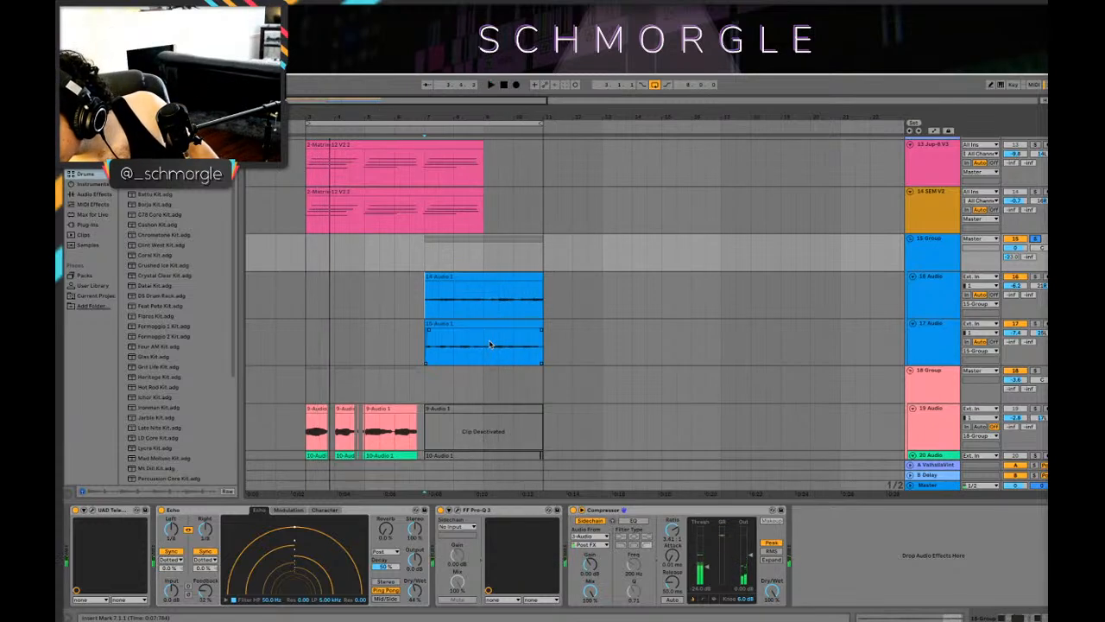
# Step: Unfold the 808 Core Kit track and move its pattern from bars 7–10 to start at bar 3
pyautogui.scroll(5, 484, 294)
pyautogui.scroll(8, 484, 294)
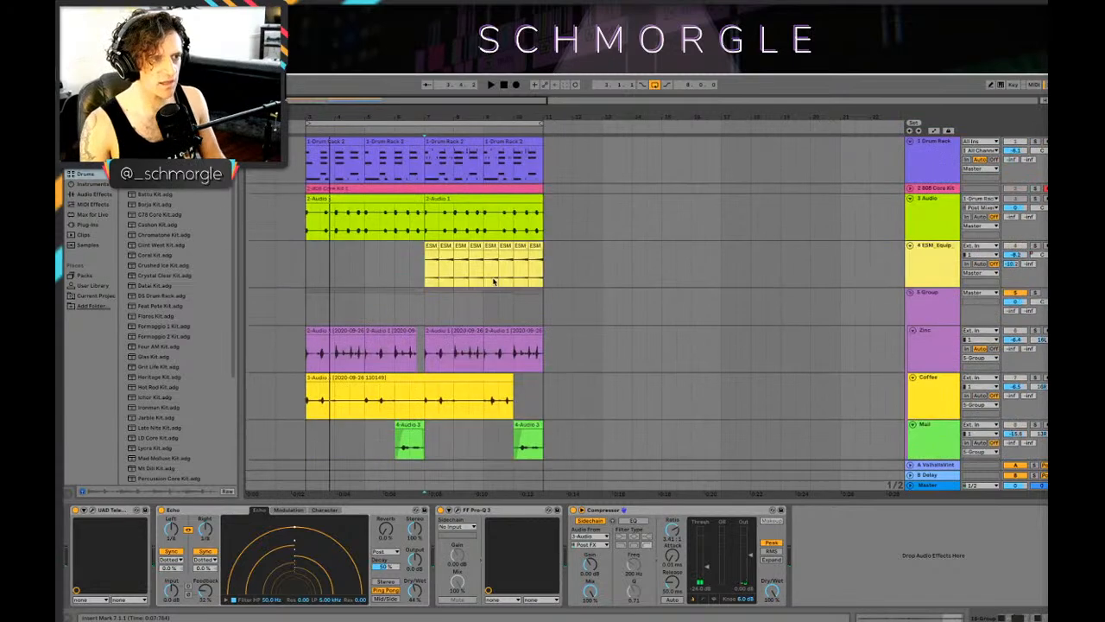
pyautogui.click(909, 188)
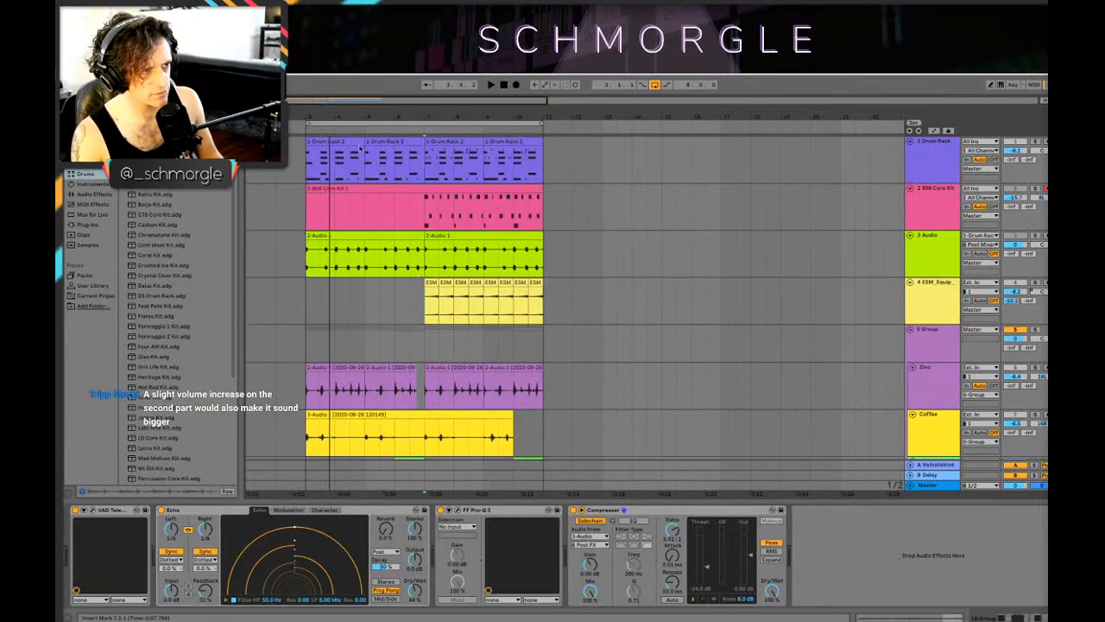
pyautogui.click(535, 209)
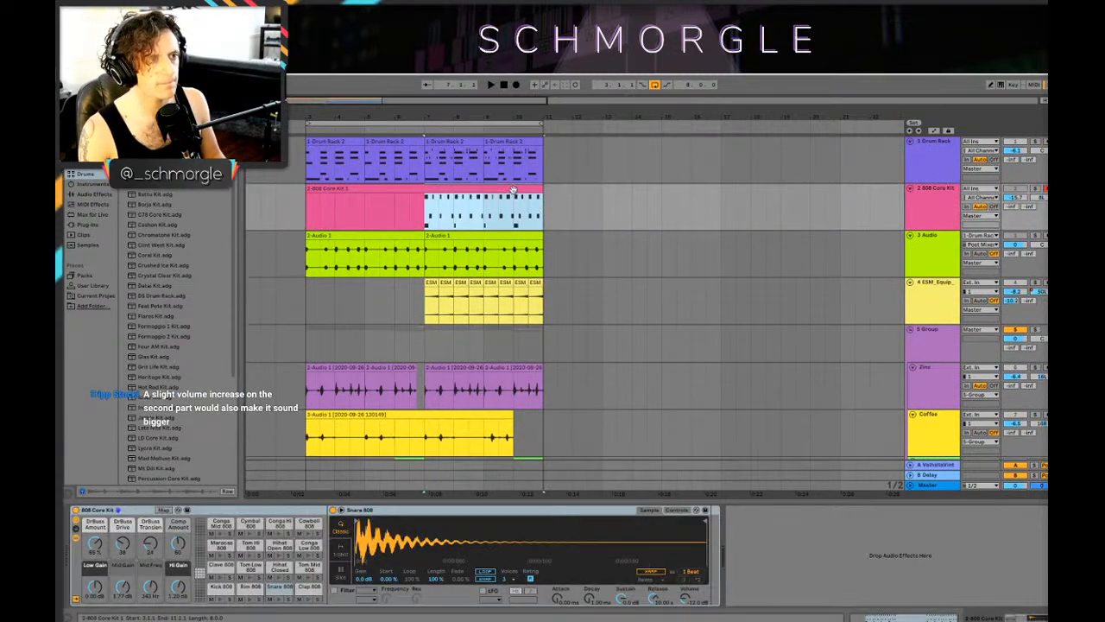
pyautogui.moveTo(513, 189)
pyautogui.mouseDown()
pyautogui.moveTo(380, 192)
pyautogui.moveTo(394, 190)
pyautogui.mouseUp()
# Step: Play the full mix from just before bar 3 to check the moved 808 pattern
pyautogui.click(291, 207)
pyautogui.press('space')
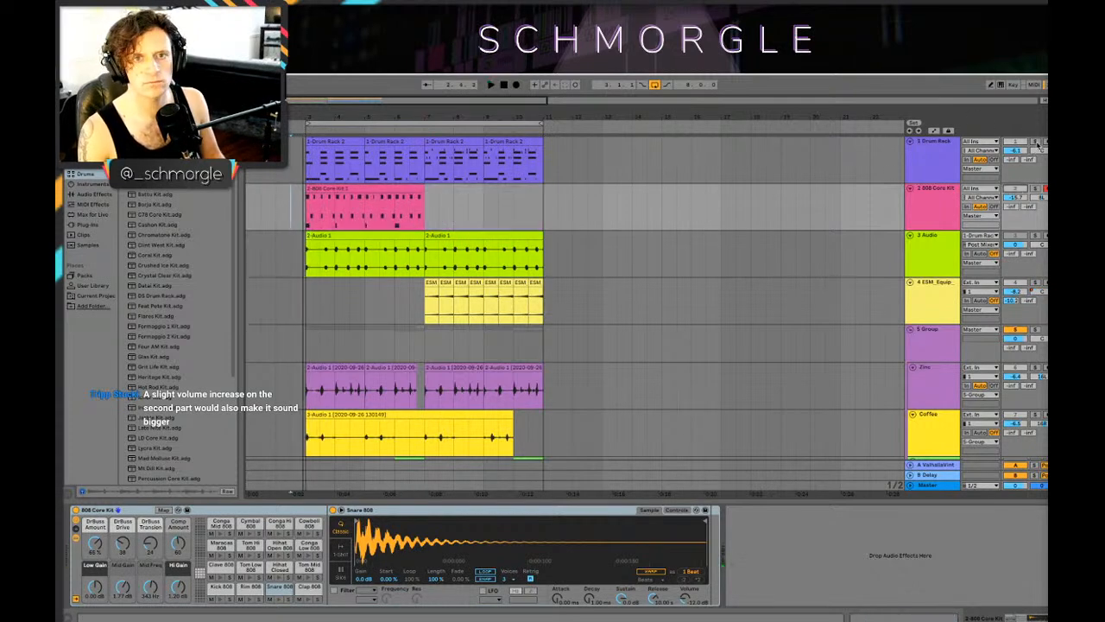
pyautogui.press('space')
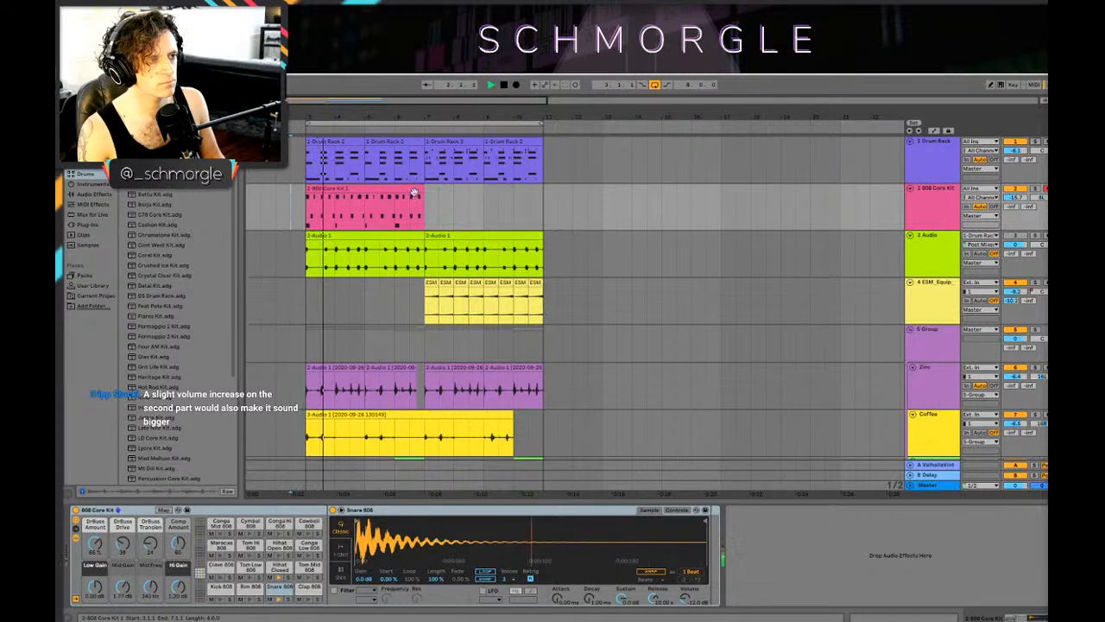
pyautogui.scroll(-2, 380, 183)
pyautogui.scroll(2, 382, 181)
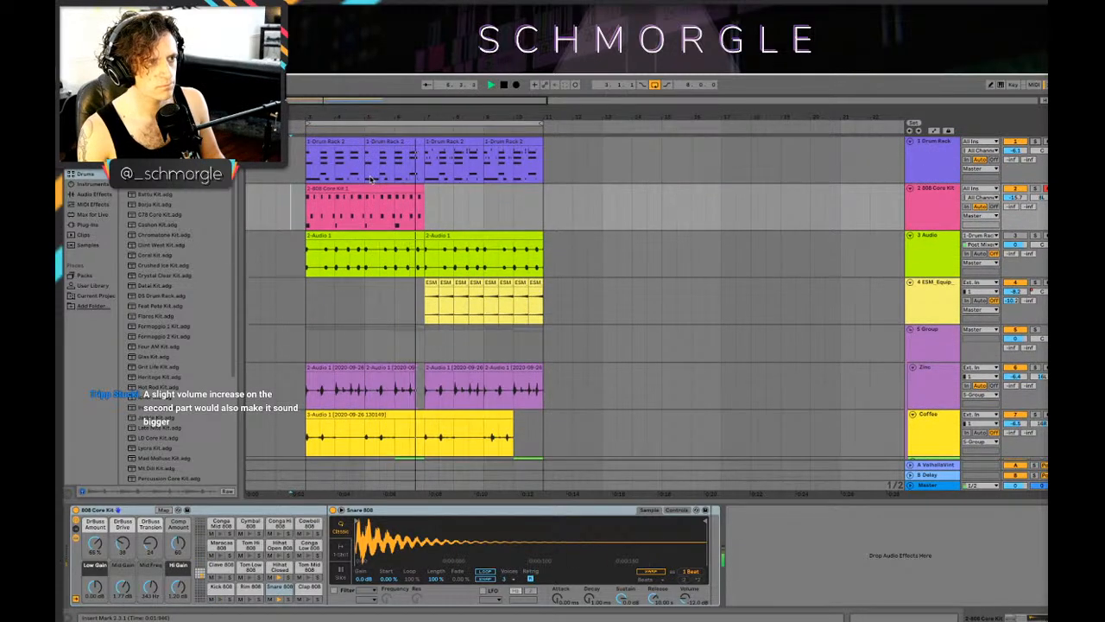
# Step: Delete all Kick 808 notes from the 808 Core Kit clip at bar 3
pyautogui.press('space')
pyautogui.doubleClick(349, 194)
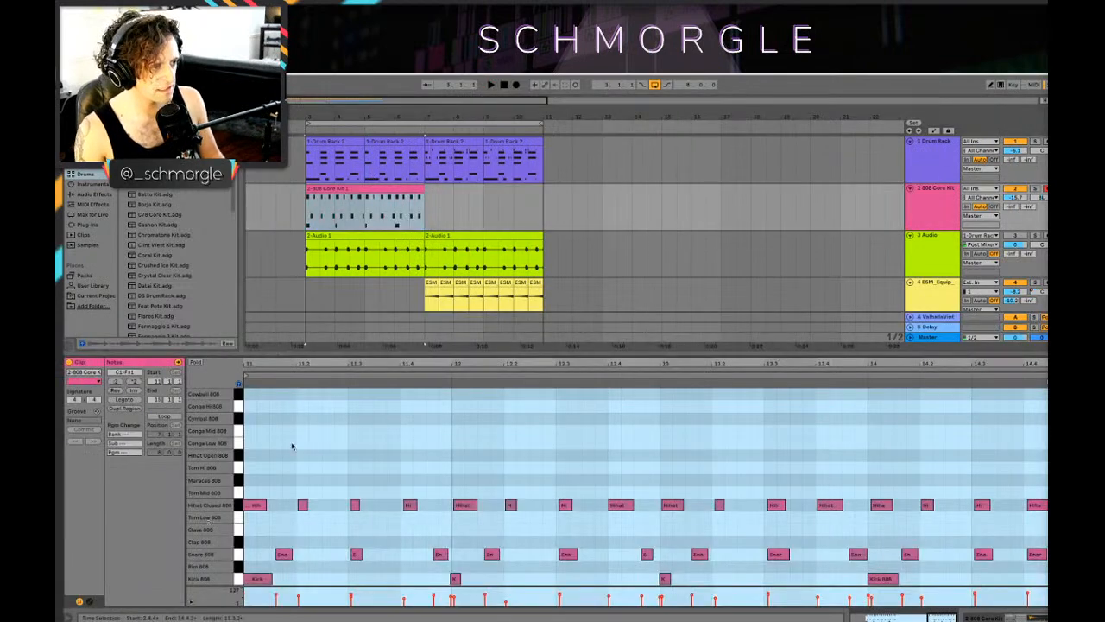
pyautogui.click(292, 446)
pyautogui.click(235, 584)
pyautogui.press('Delete')
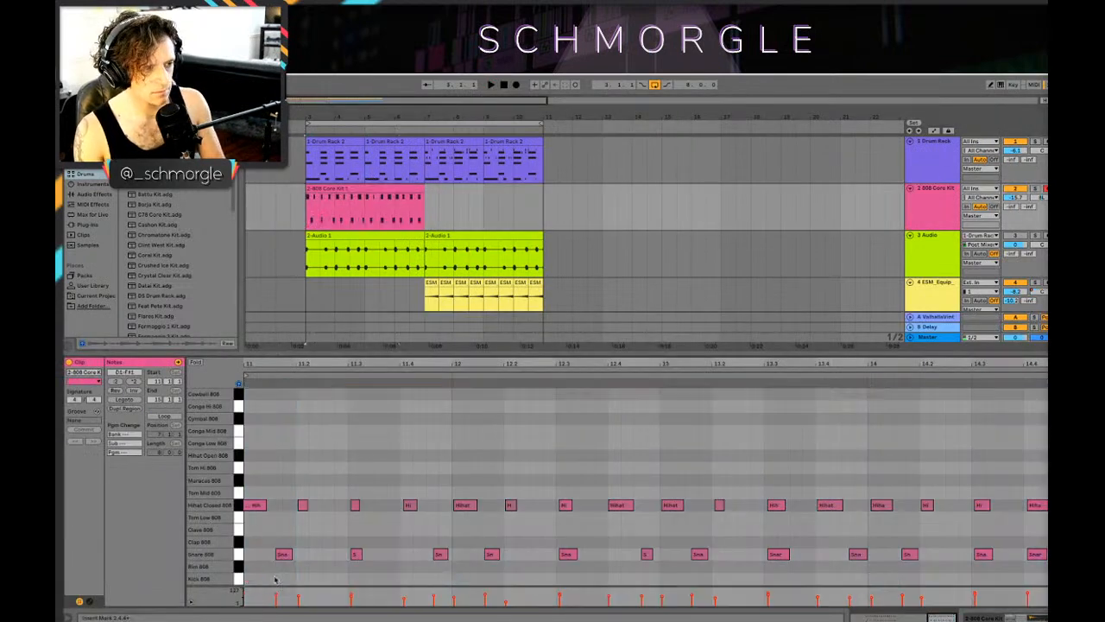
# Step: Solo the 808 Core Kit track, play it and align the clip's notes with its start
pyautogui.press('space')
pyautogui.click(1035, 188)
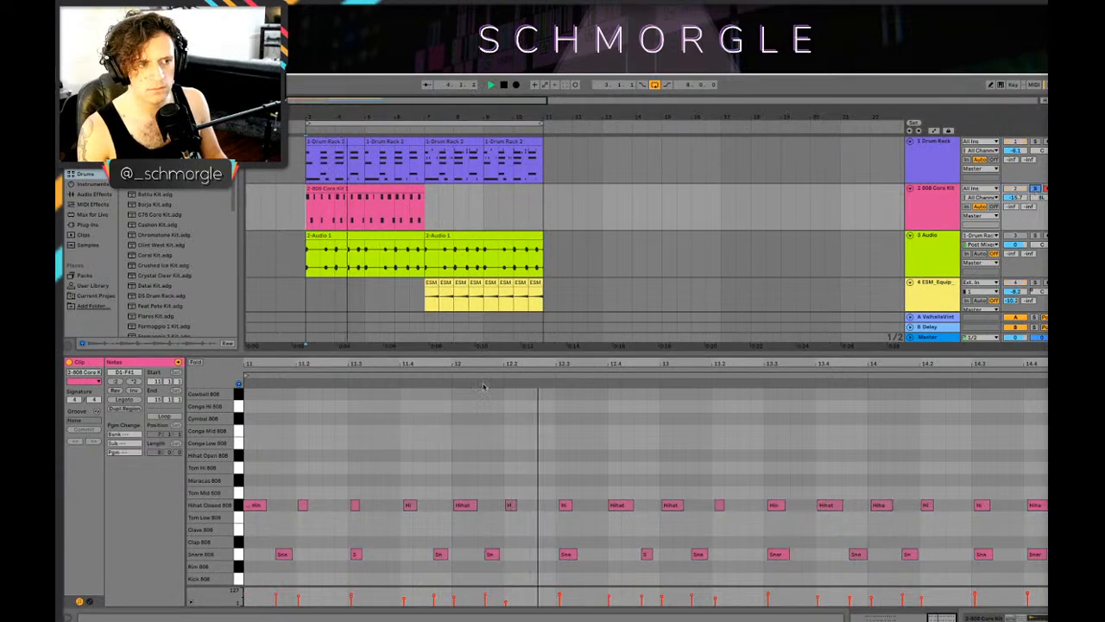
pyautogui.moveTo(336, 364); pyautogui.dragTo(335, 419)
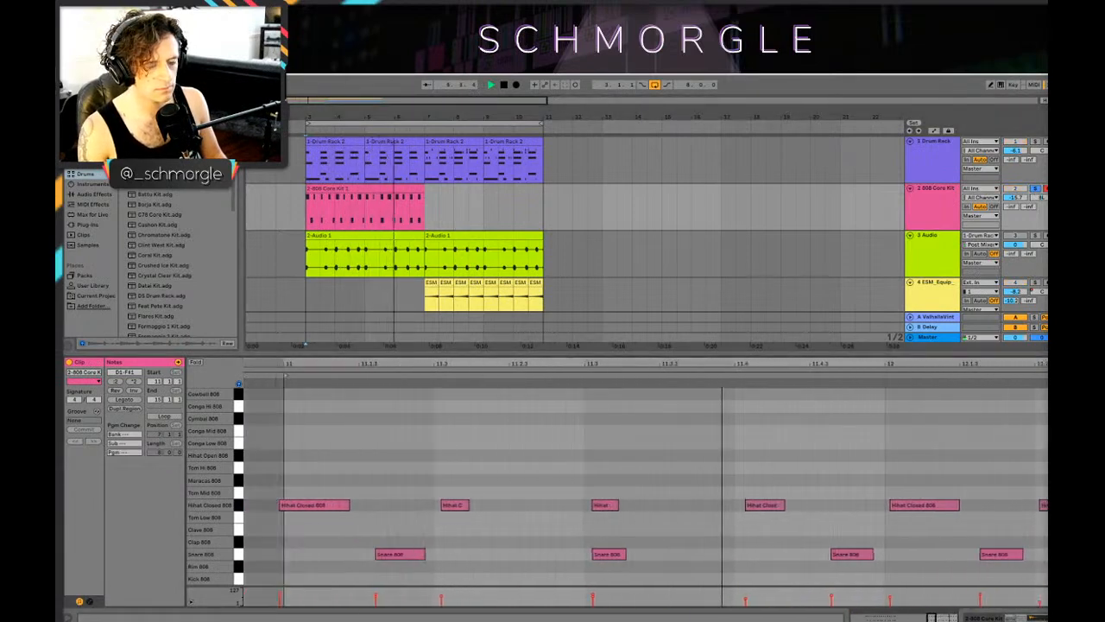
pyautogui.press('space')
# Step: Shift the second to fifth closed hi-hat notes of the 808 clip slightly earlier onto the beats
pyautogui.press('space')
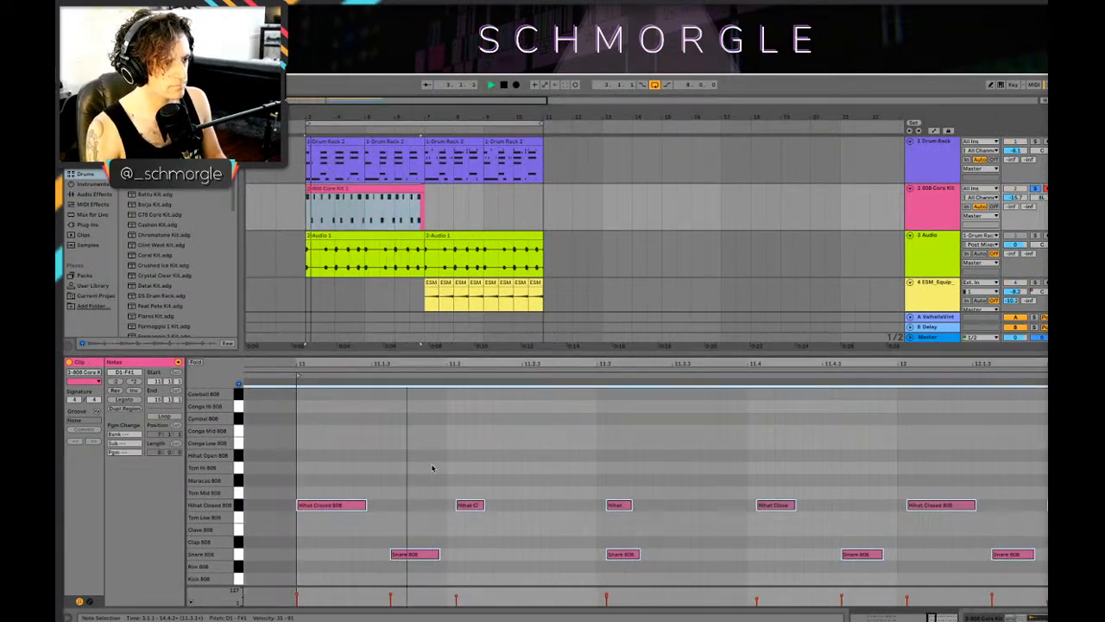
pyautogui.press('space')
pyautogui.moveTo(464, 507); pyautogui.dragTo(457, 507)
pyautogui.press('space')
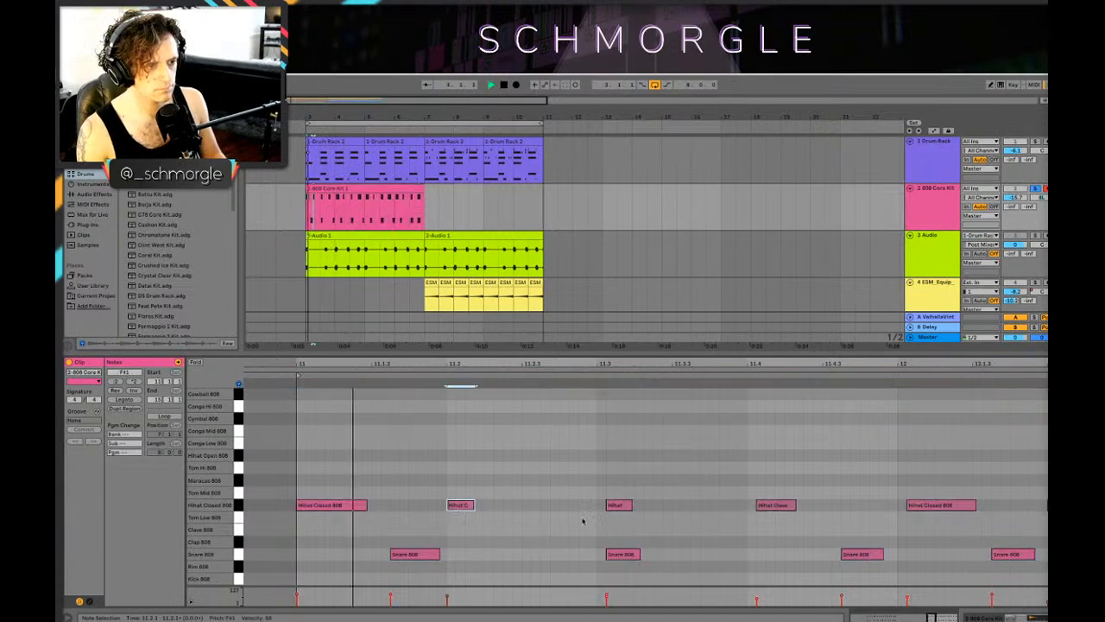
pyautogui.moveTo(620, 507); pyautogui.dragTo(617, 510)
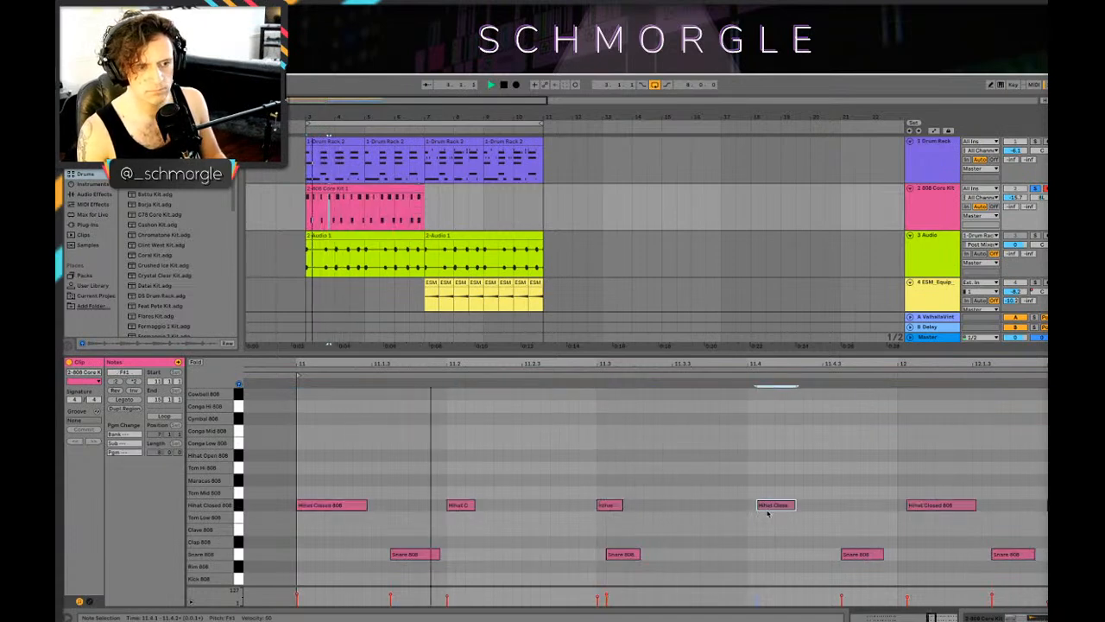
pyautogui.moveTo(767, 510); pyautogui.dragTo(759, 512)
pyautogui.moveTo(926, 509); pyautogui.dragTo(916, 510)
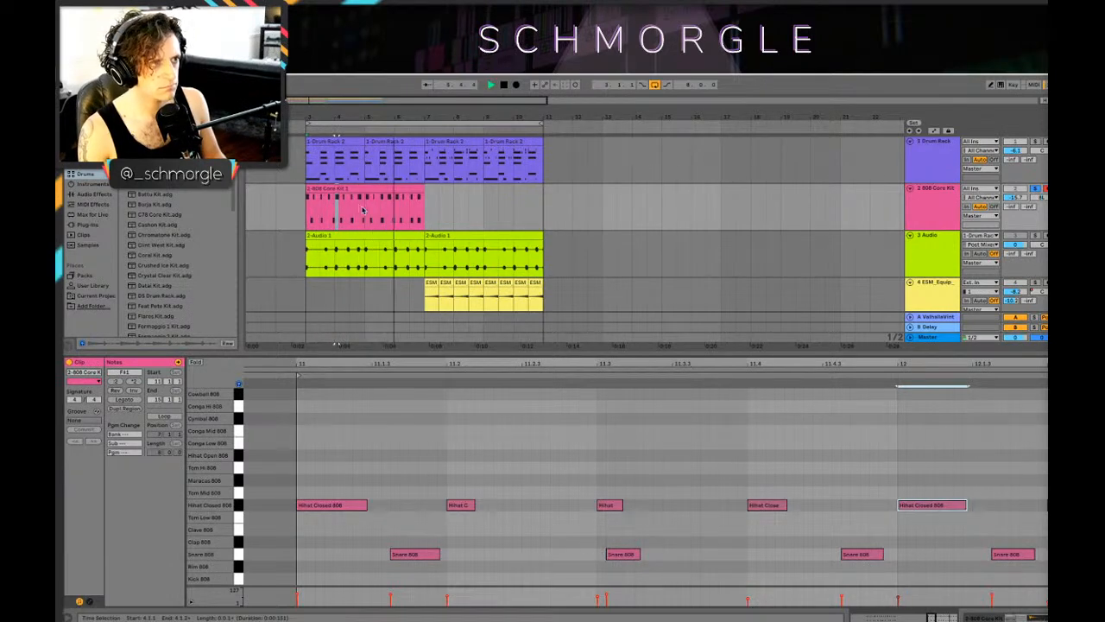
# Step: Repeat the first two bars of the 808 Core Kit clip over bars 5 and 6
pyautogui.press('space')
pyautogui.moveTo(364, 211)
pyautogui.mouseDown()
pyautogui.moveTo(308, 197)
pyautogui.moveTo(399, 205)
pyautogui.moveTo(378, 205)
pyautogui.mouseUp()
pyautogui.click(866, 226)
pyautogui.click(934, 211)
# Step: Play the soloed 808 Core Kit track from bar 3 and lower its reverb send to about -45 dB
pyautogui.press('Tab')
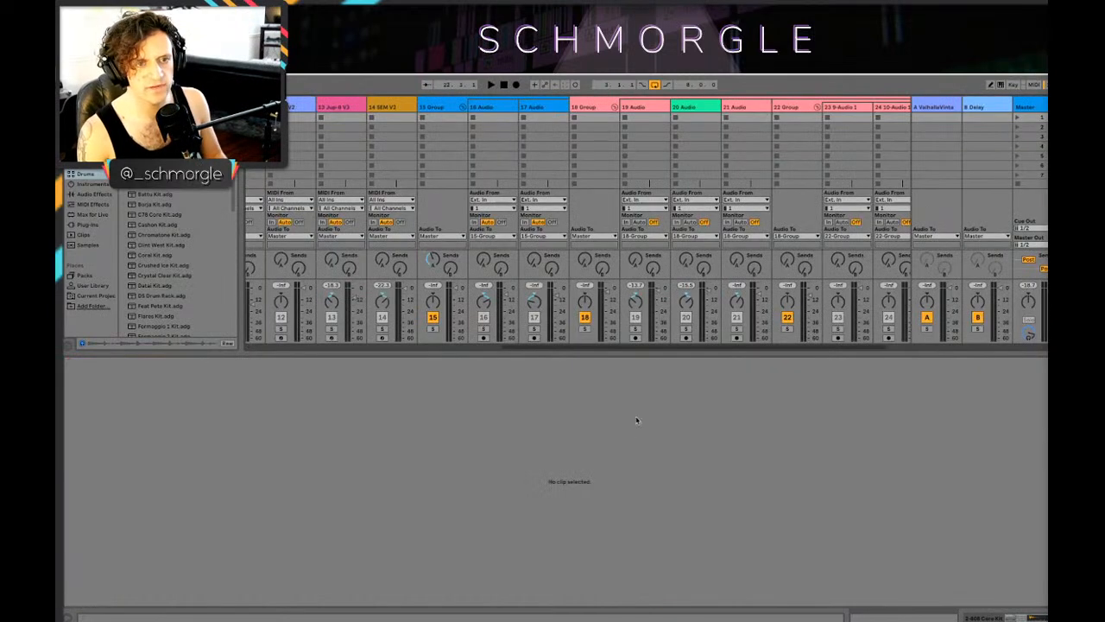
pyautogui.moveTo(406, 349); pyautogui.dragTo(344, 349)
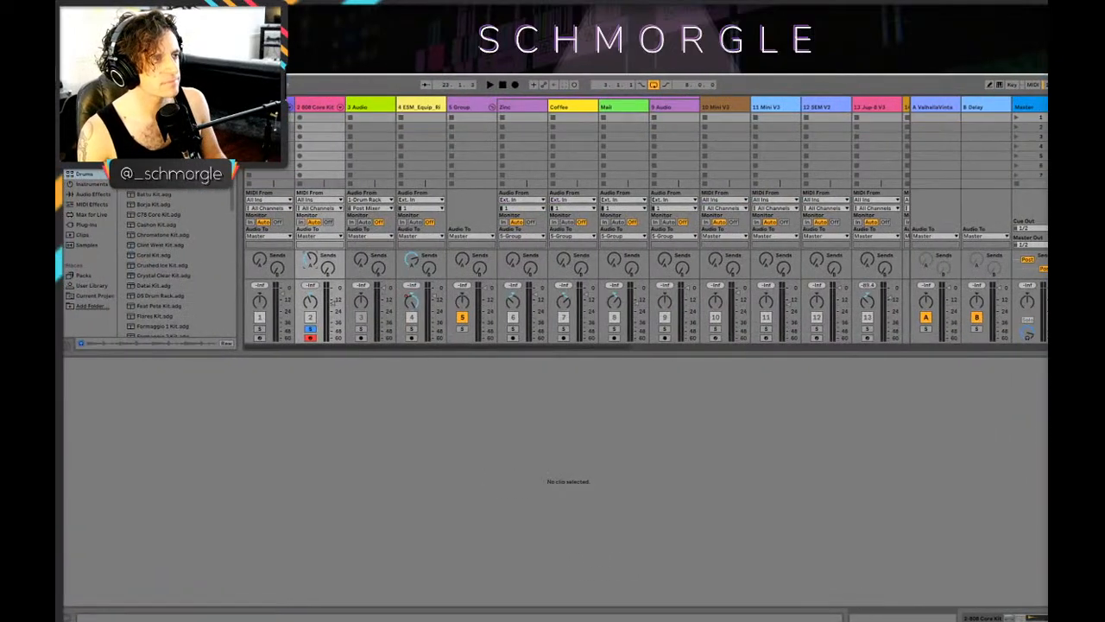
pyautogui.press('Tab')
pyautogui.hotkey('shift', 'Tab')
pyautogui.click(305, 212)
pyautogui.press('space')
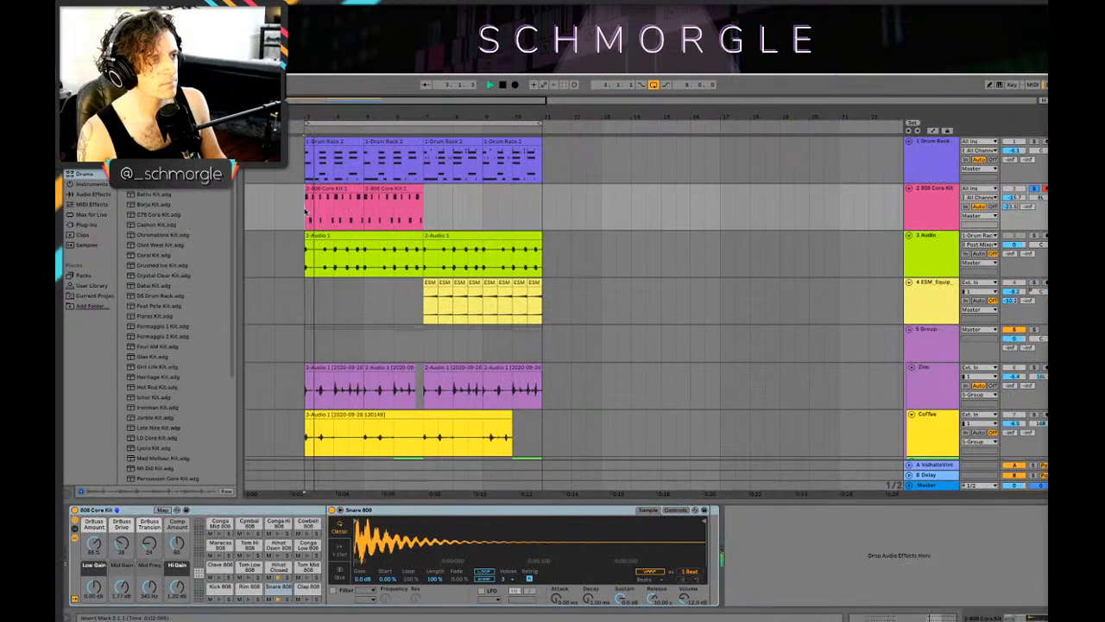
pyautogui.click(941, 212)
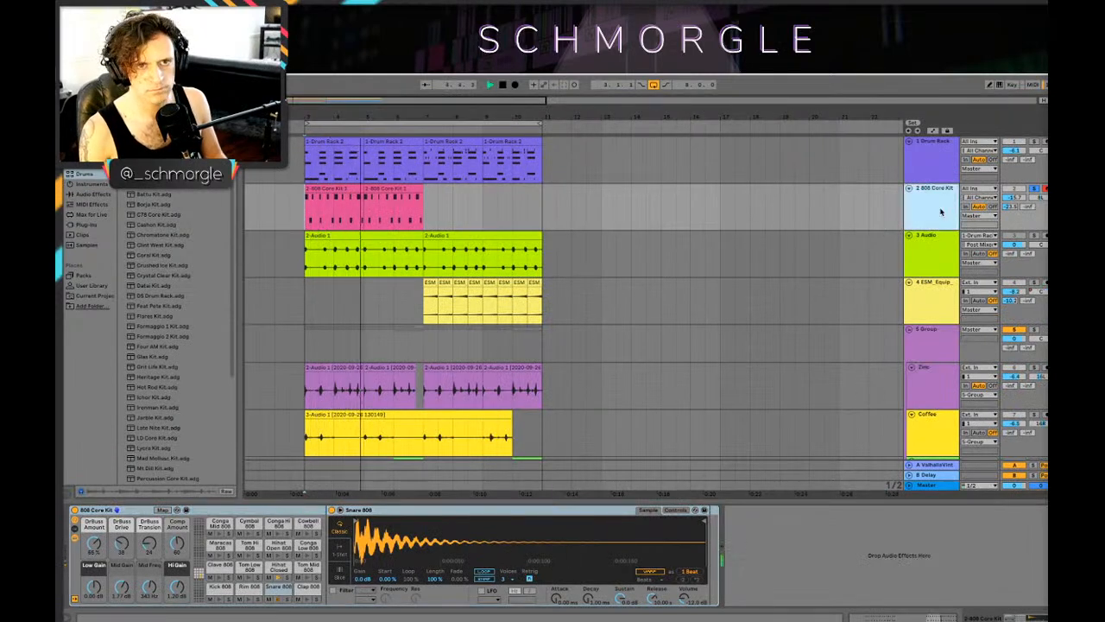
pyautogui.press('Tab')
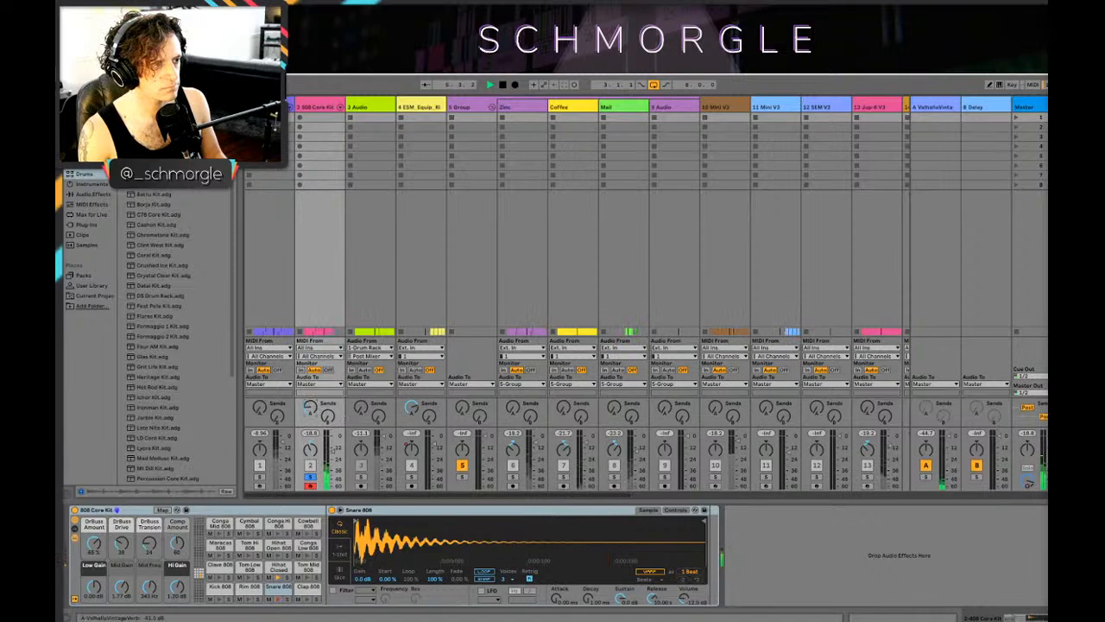
pyautogui.press('Tab')
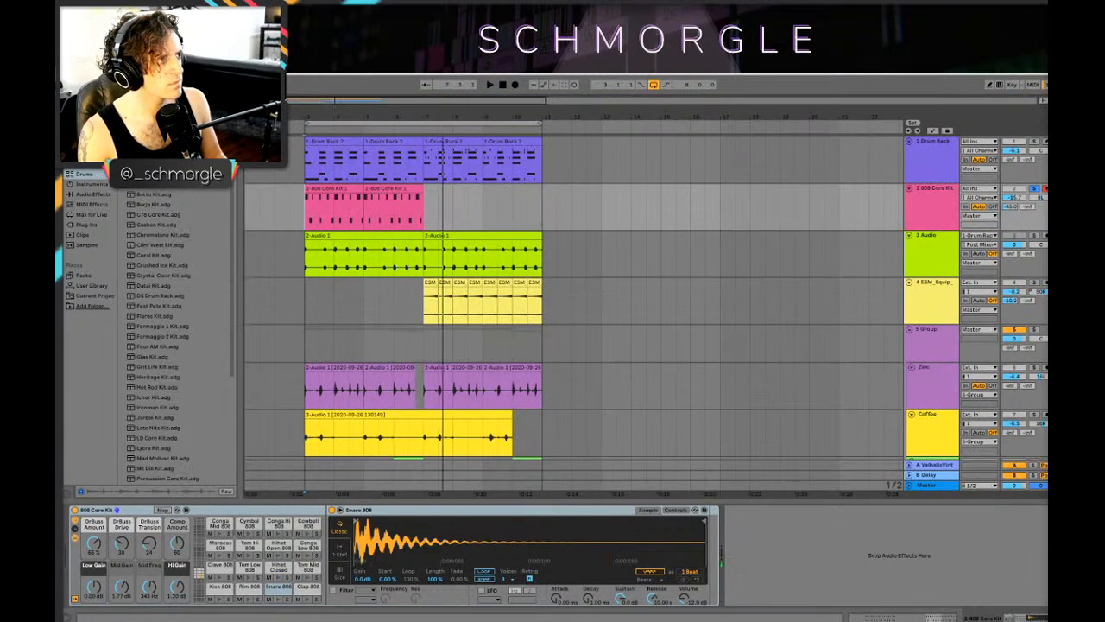
# Step: Try an Amp effect on the 808 Core Kit track with the Heavy and Bass models and remove it
pyautogui.click(93, 194)
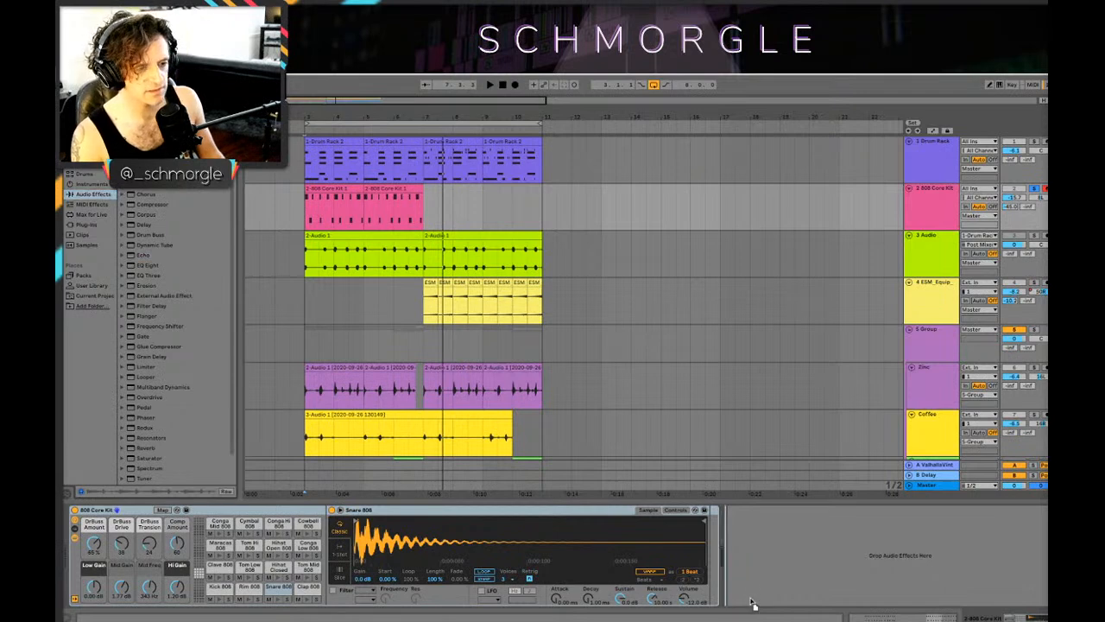
pyautogui.moveTo(751, 600); pyautogui.dragTo(751, 600)
pyautogui.press('space')
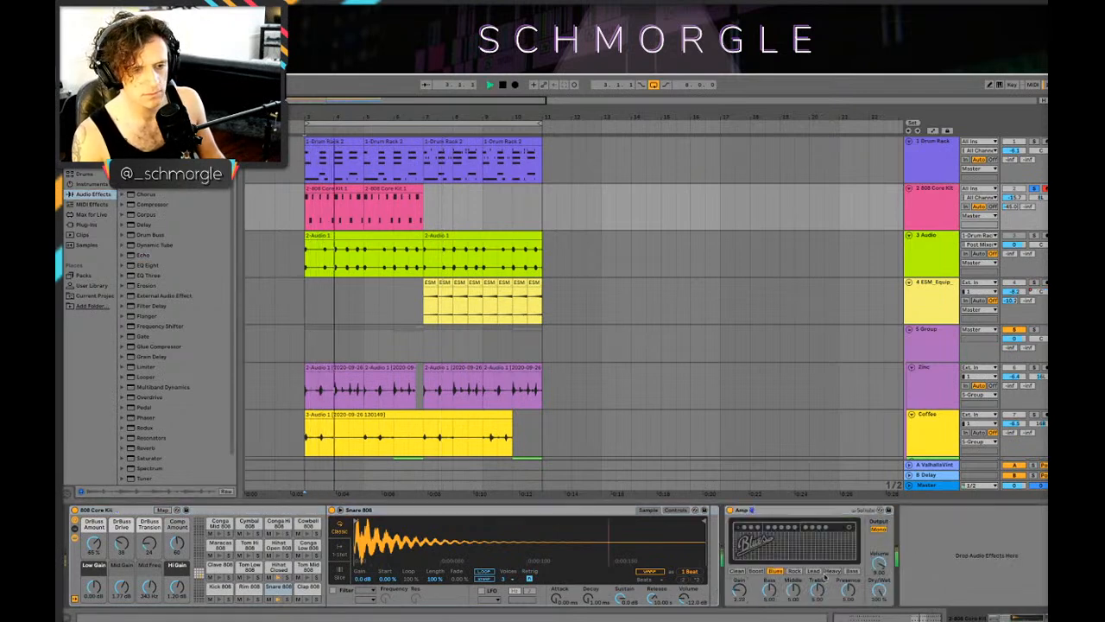
pyautogui.click(831, 570)
pyautogui.click(851, 571)
pyautogui.click(832, 571)
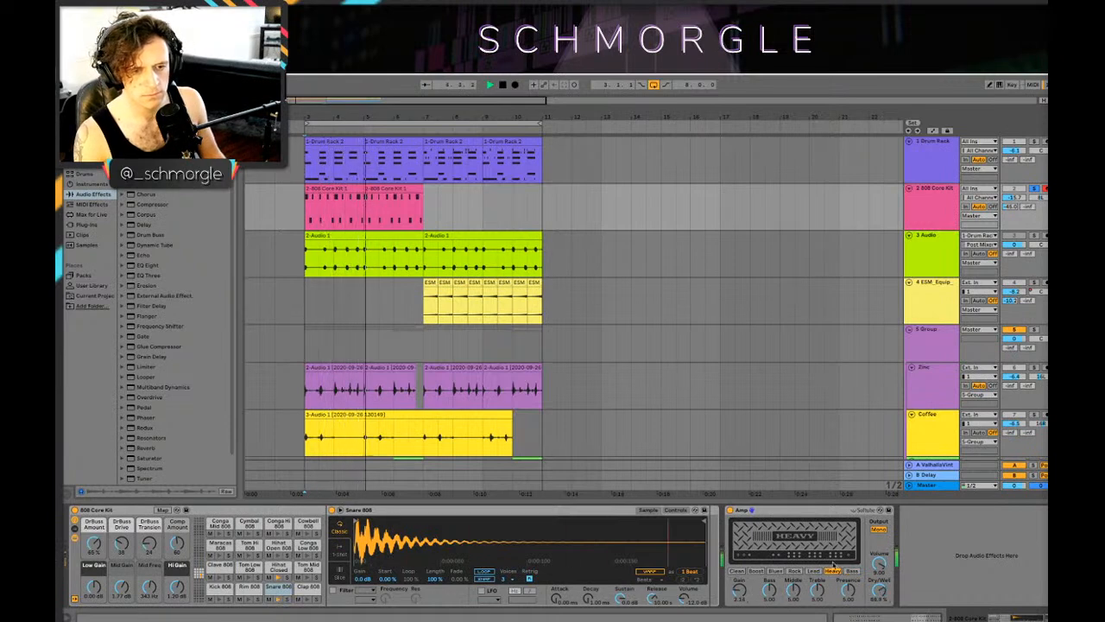
pyautogui.click(735, 513)
pyautogui.press('Delete')
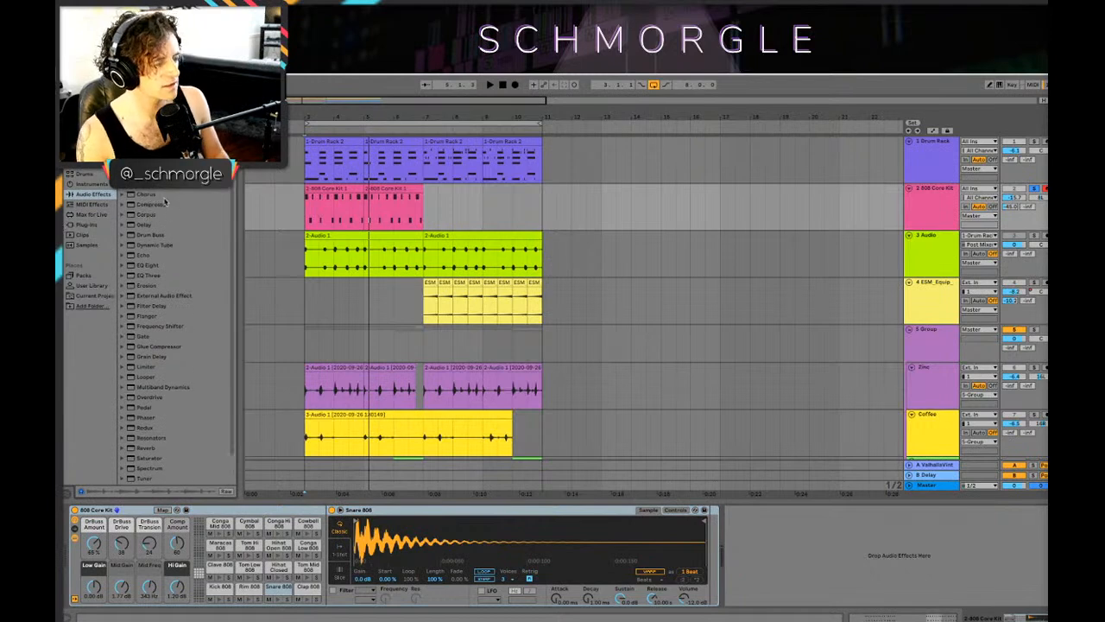
# Step: Add Drum Buss to the 808 Core Kit track and turn on its compressor
pyautogui.scroll(-1, 160, 211)
pyautogui.click(151, 229)
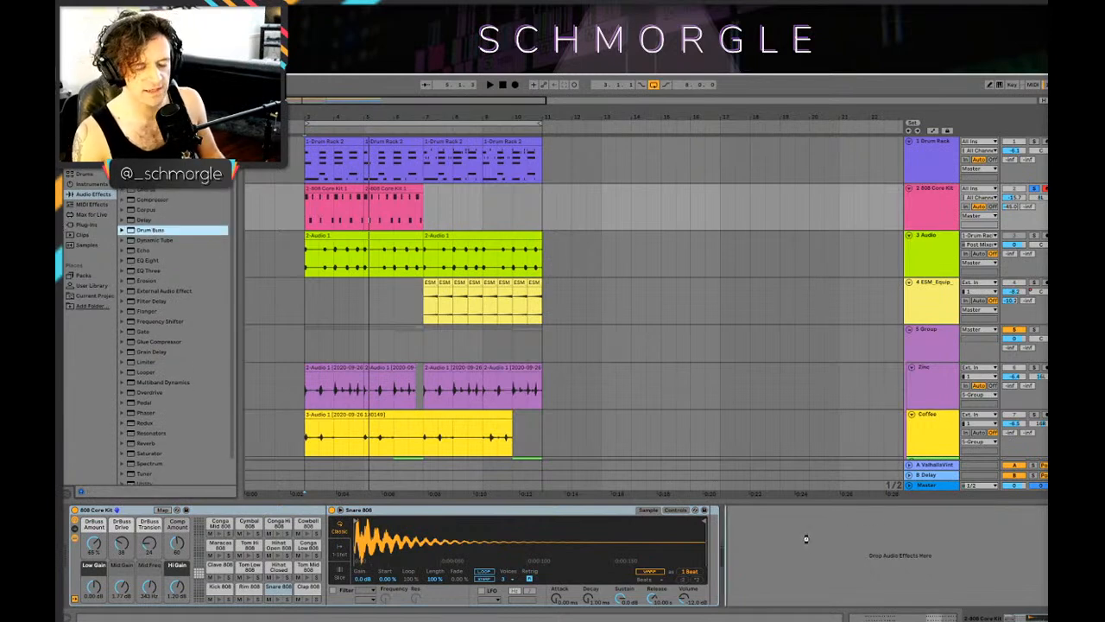
pyautogui.moveTo(805, 538); pyautogui.dragTo(771, 521)
pyautogui.click(740, 598)
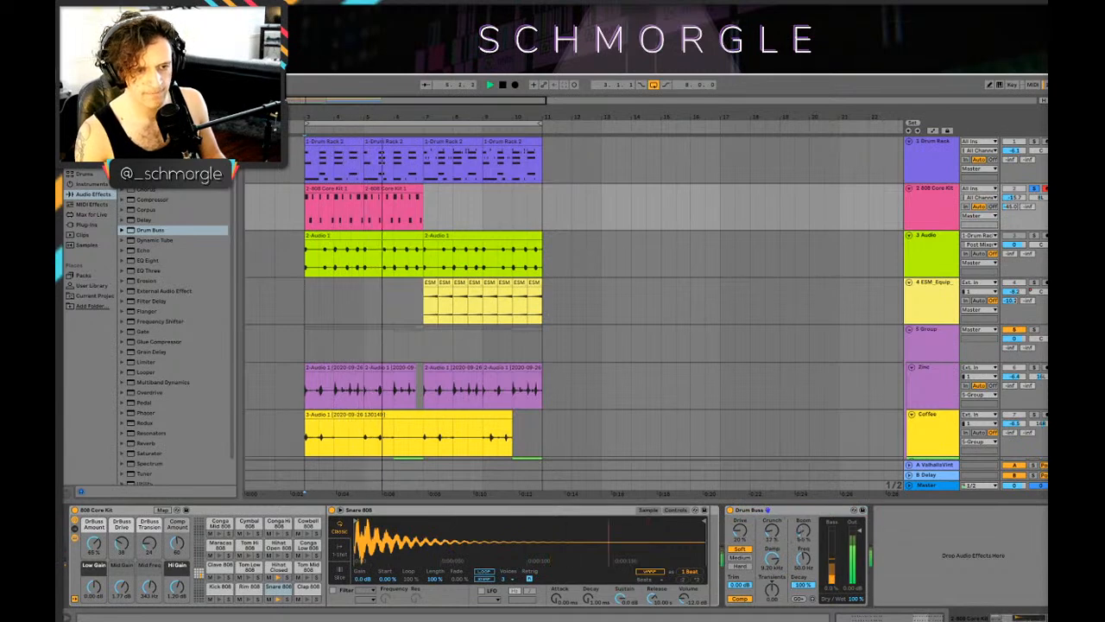
# Step: Set Drum Buss to hard distortion with more drive, crunch at 97% and trim at about -15.3 dB while playing the loop
pyautogui.press('space')
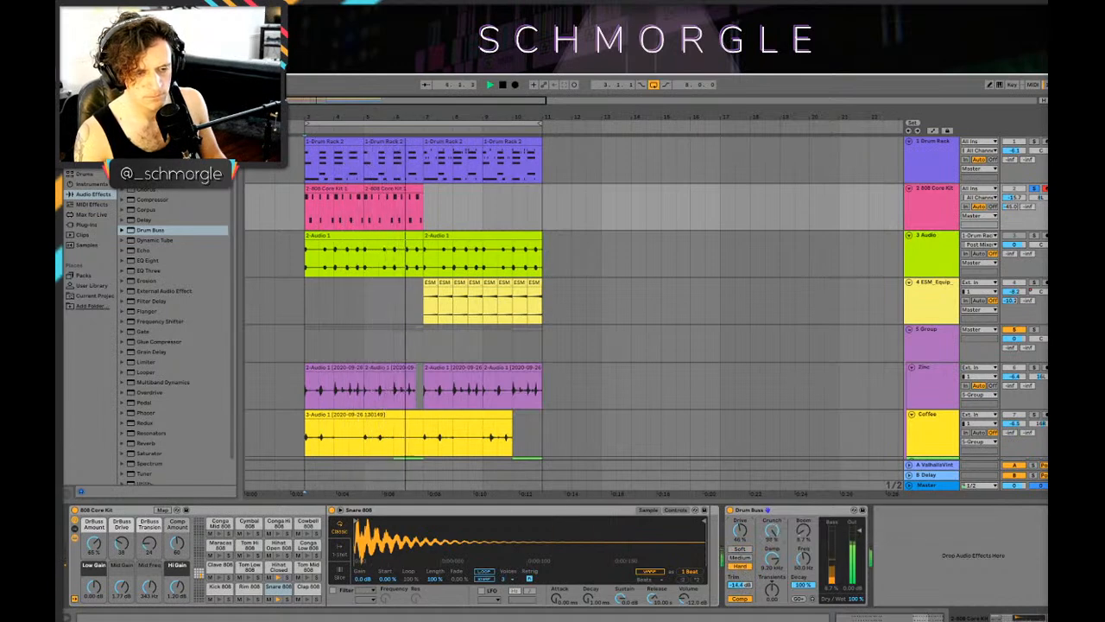
pyautogui.press('space')
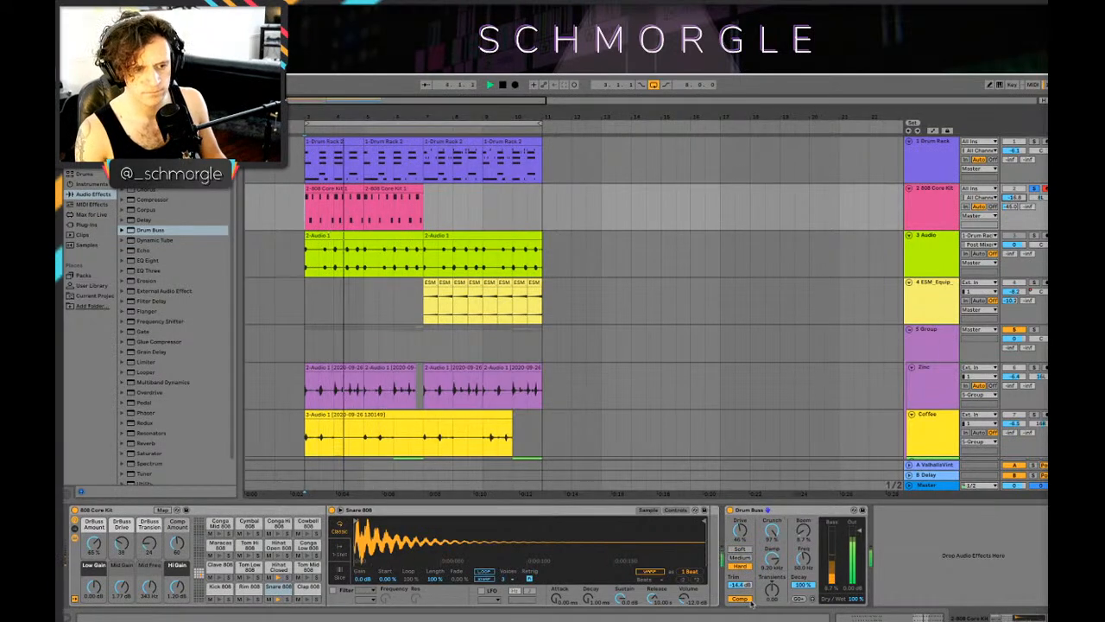
pyautogui.press('space')
pyautogui.press('space')
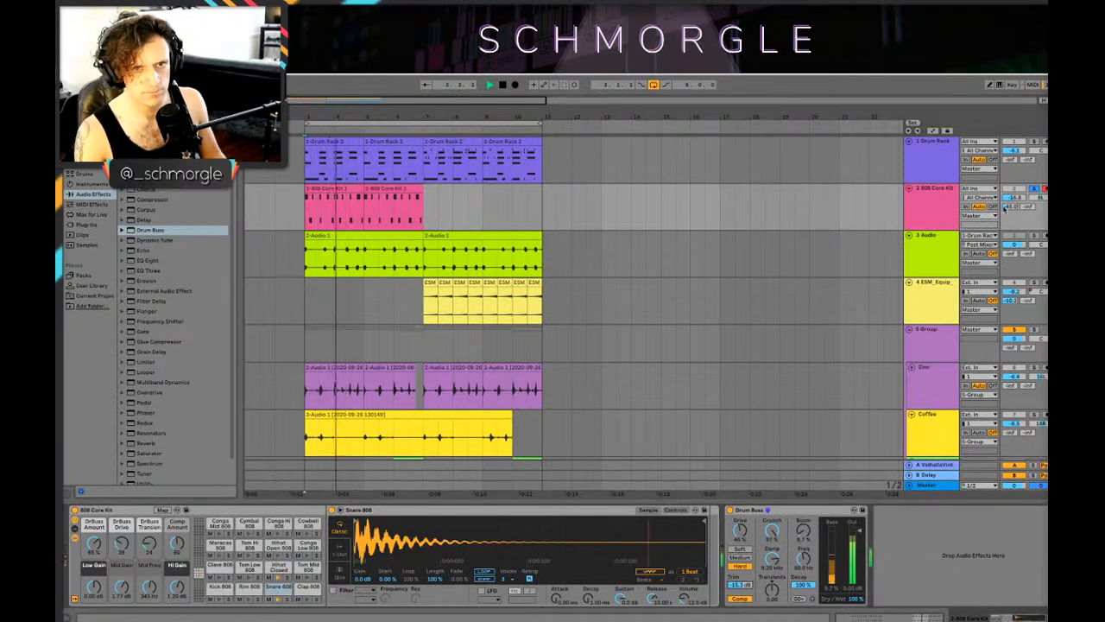
# Step: Unsolo the 808 Core Kit track and lower its volume to about -23.8 dB while playing the full mix
pyautogui.click(1033, 189)
pyautogui.press('space')
pyautogui.press('space')
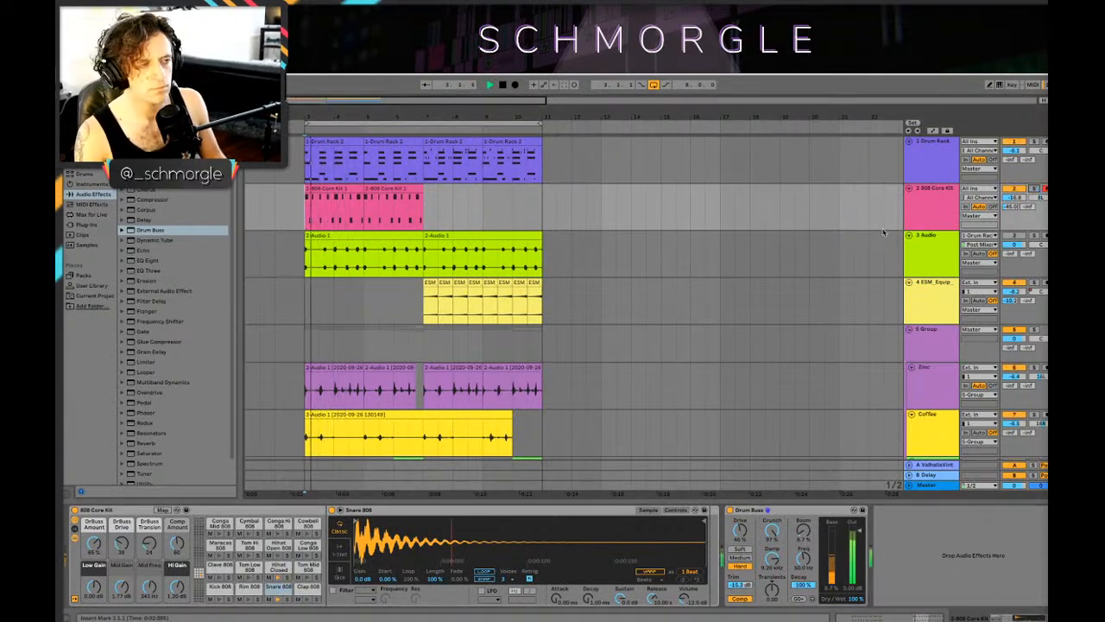
pyautogui.moveTo(1017, 198); pyautogui.dragTo(1017, 212)
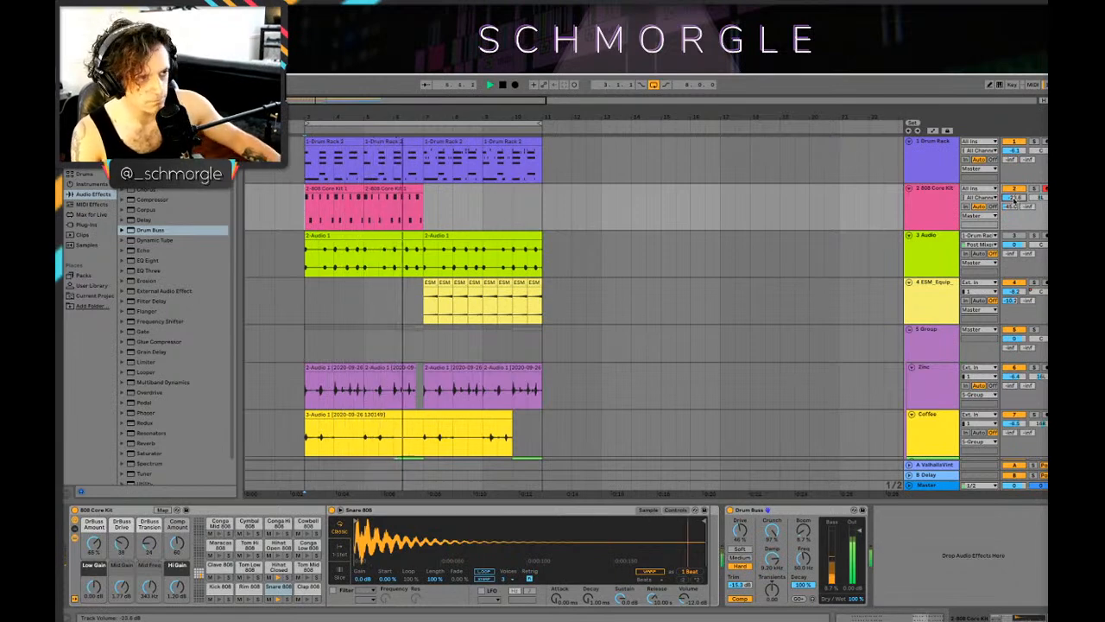
pyautogui.scroll(-2, 656, 226)
pyautogui.scroll(2, 650, 227)
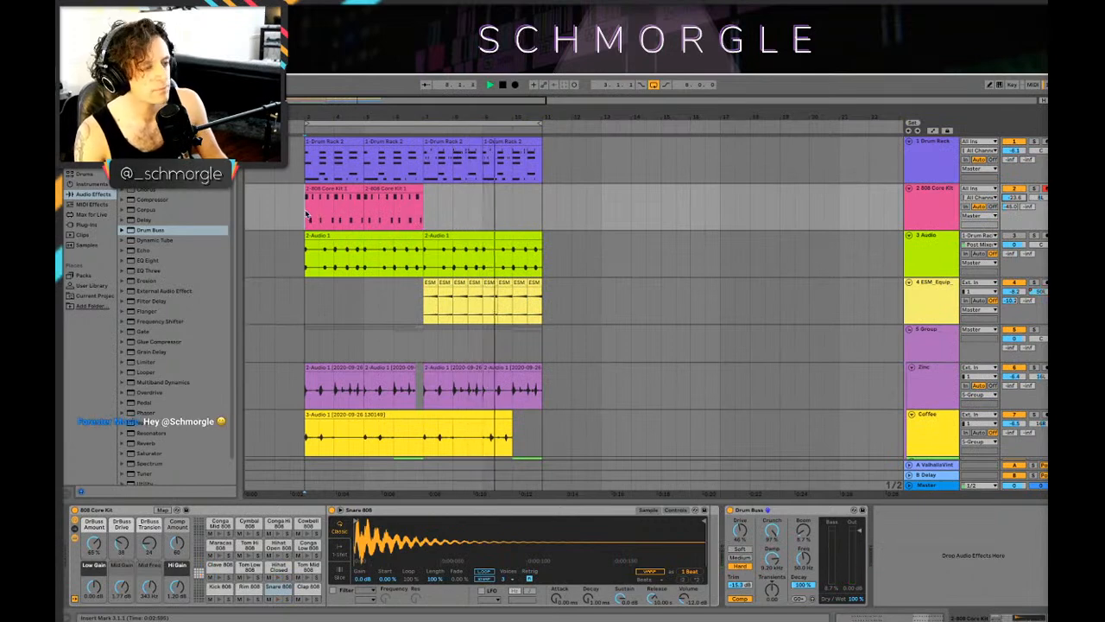
# Step: Play the Drum Rack and 808 Core Kit parts in the mix and lower the 808 Core Kit track's volume further
pyautogui.click(325, 160)
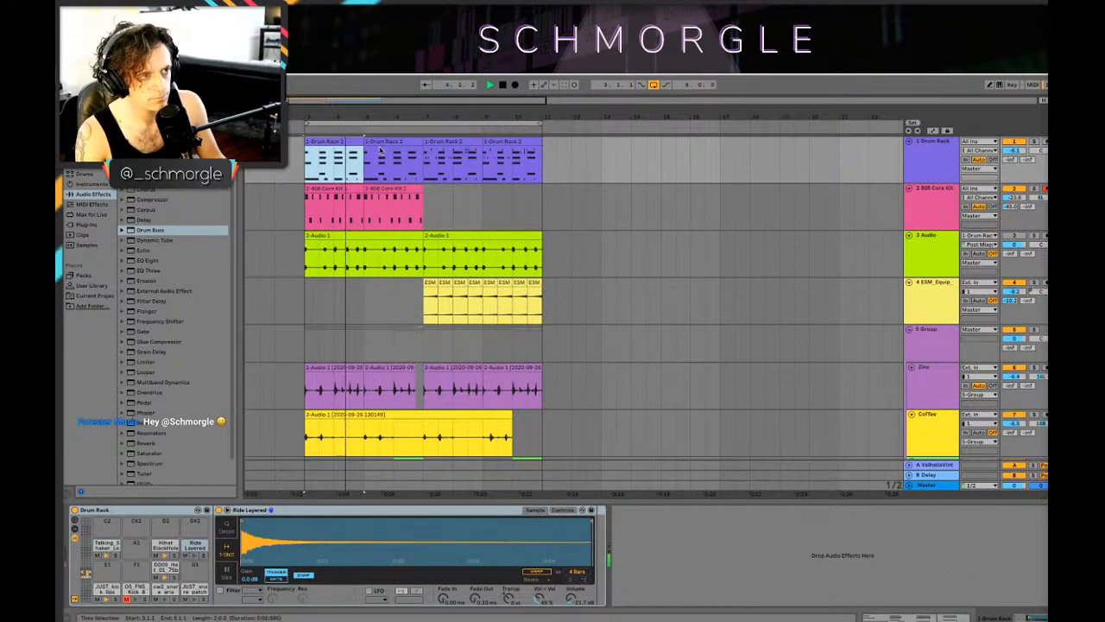
pyautogui.click(358, 172)
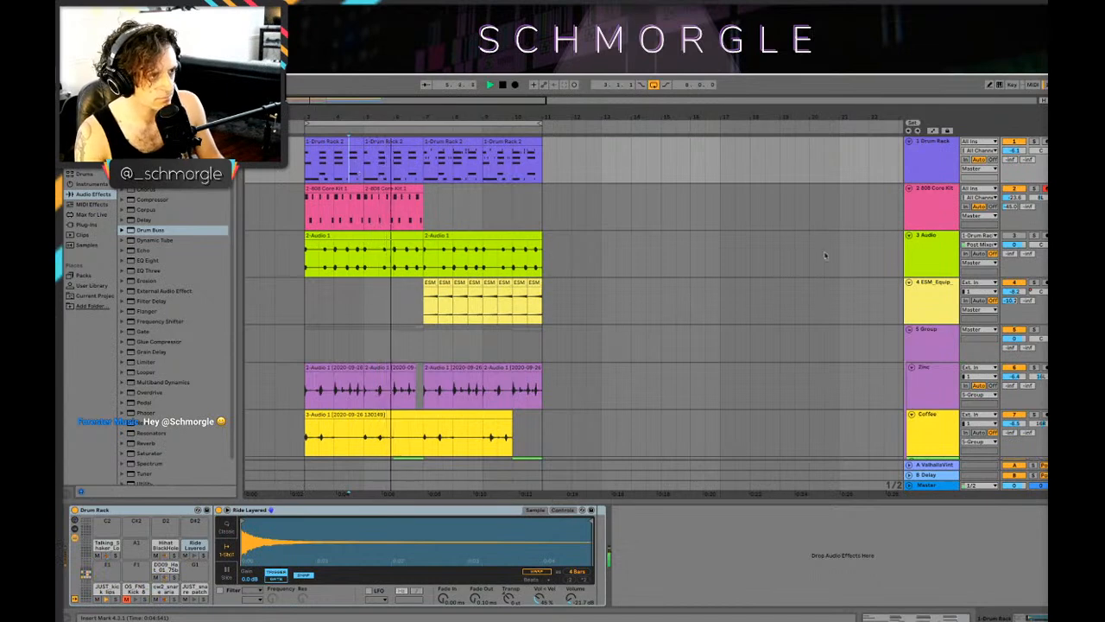
pyautogui.press('space')
pyautogui.press('space')
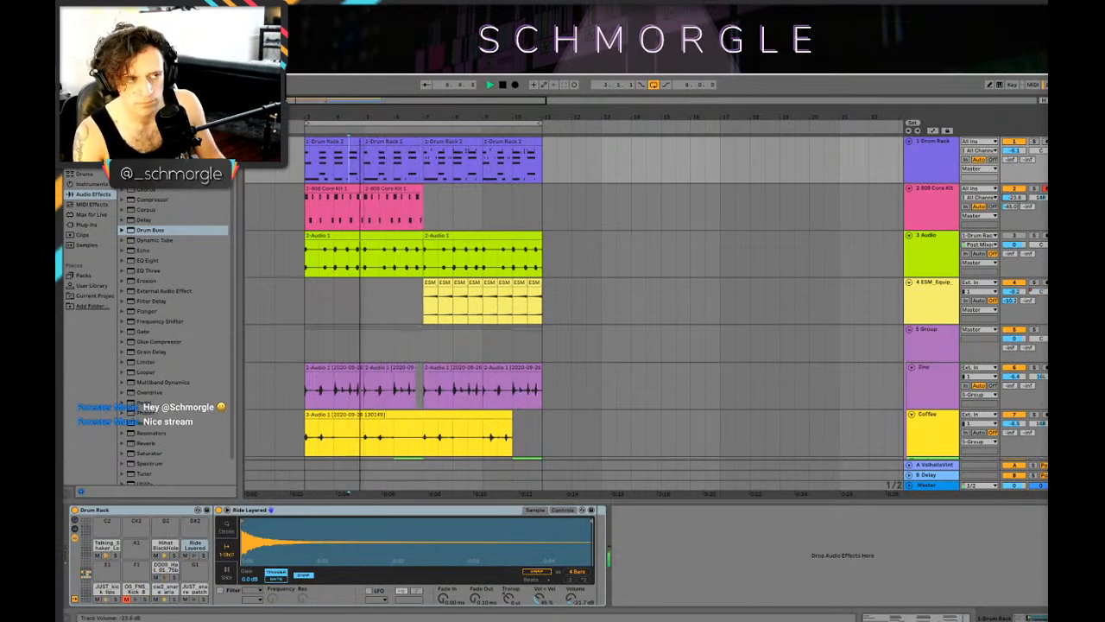
pyautogui.moveTo(1017, 198); pyautogui.dragTo(1016, 210)
pyautogui.press('space')
pyautogui.click(306, 210)
# Step: Play the loop and set the 808 Core Kit track's volume to -26.0 dB
pyautogui.press('space')
pyautogui.press('space')
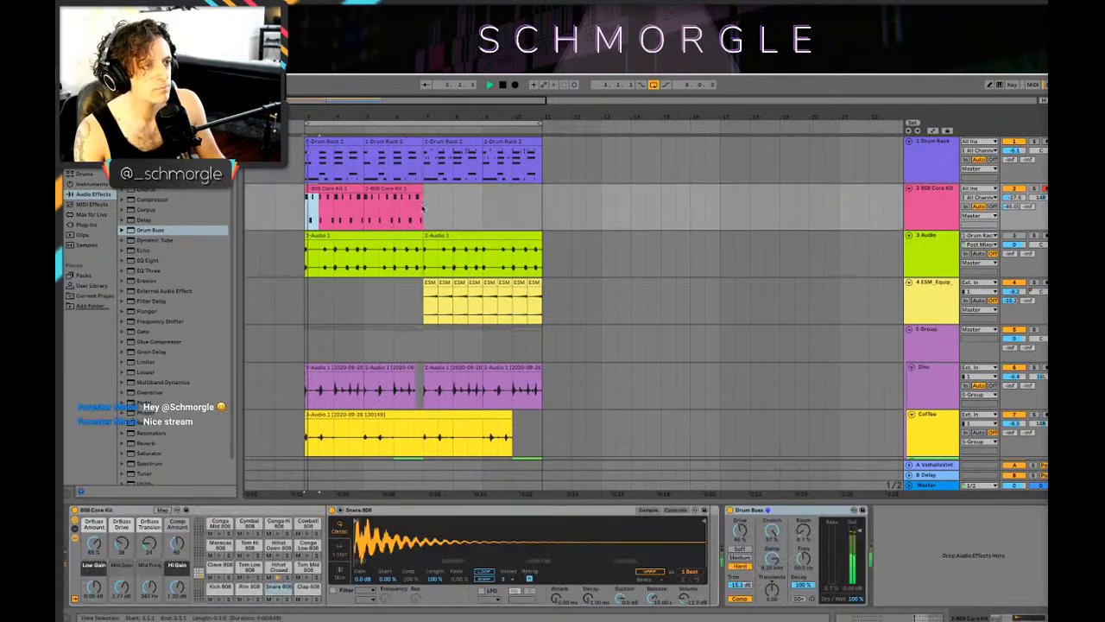
pyautogui.moveTo(440, 115)
pyautogui.mouseDown()
pyautogui.moveTo(471, 142)
pyautogui.moveTo(597, 133)
pyautogui.mouseUp()
pyautogui.press('space')
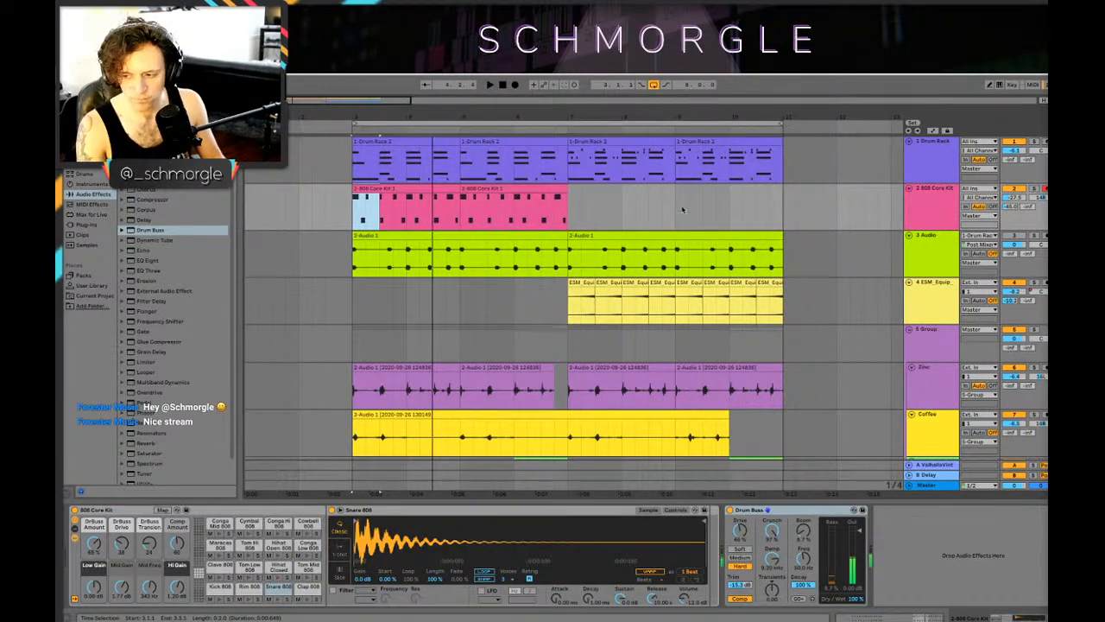
pyautogui.press('space')
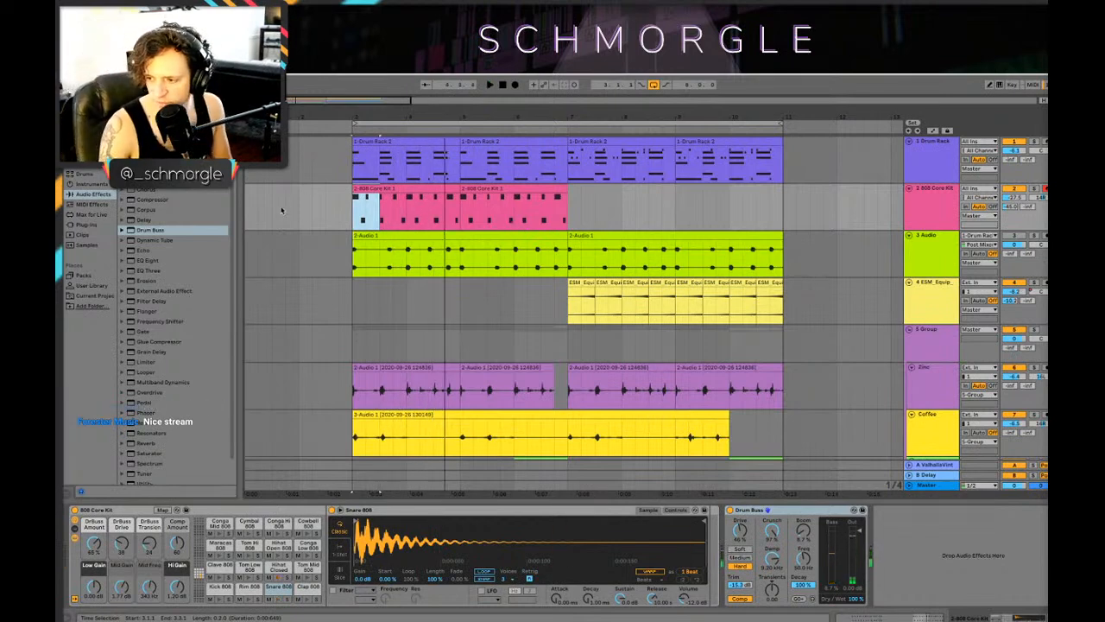
pyautogui.press('space')
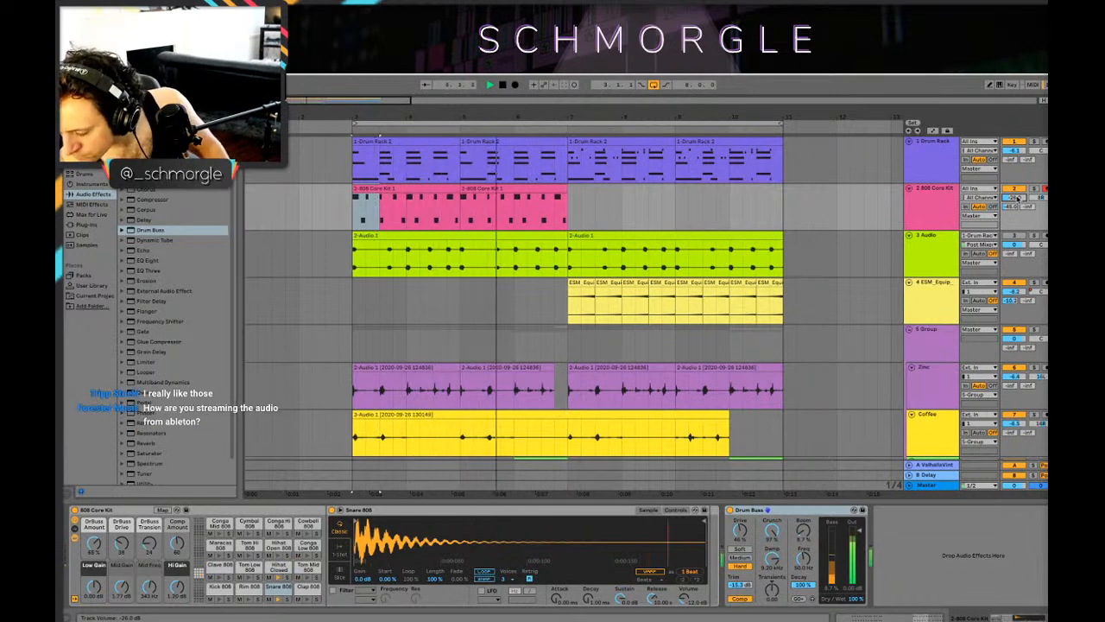
pyautogui.press('space')
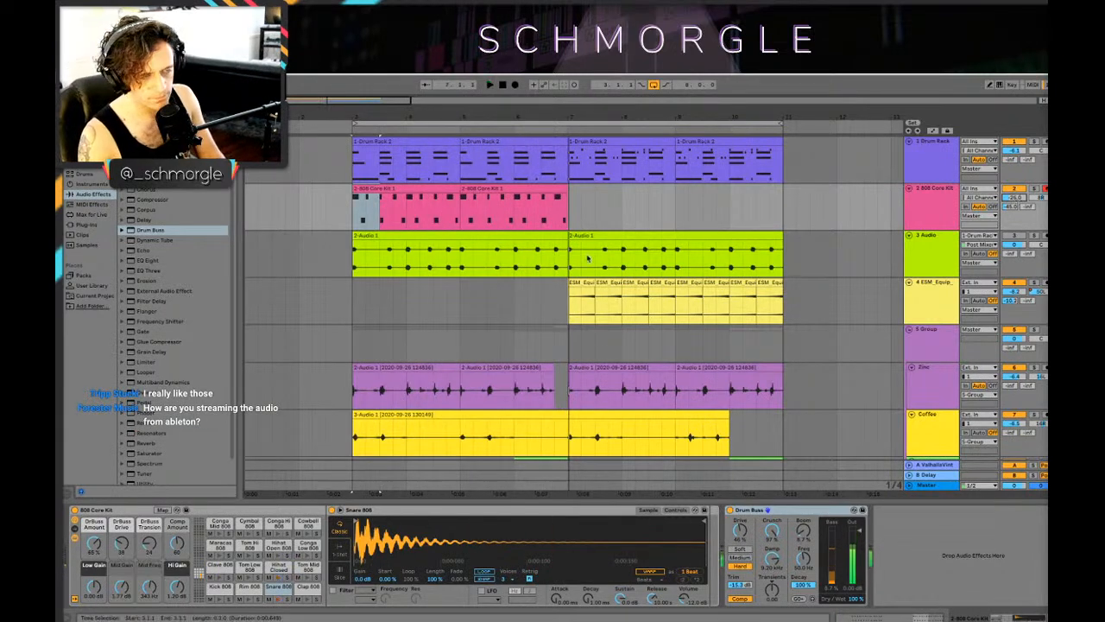
pyautogui.click(367, 209)
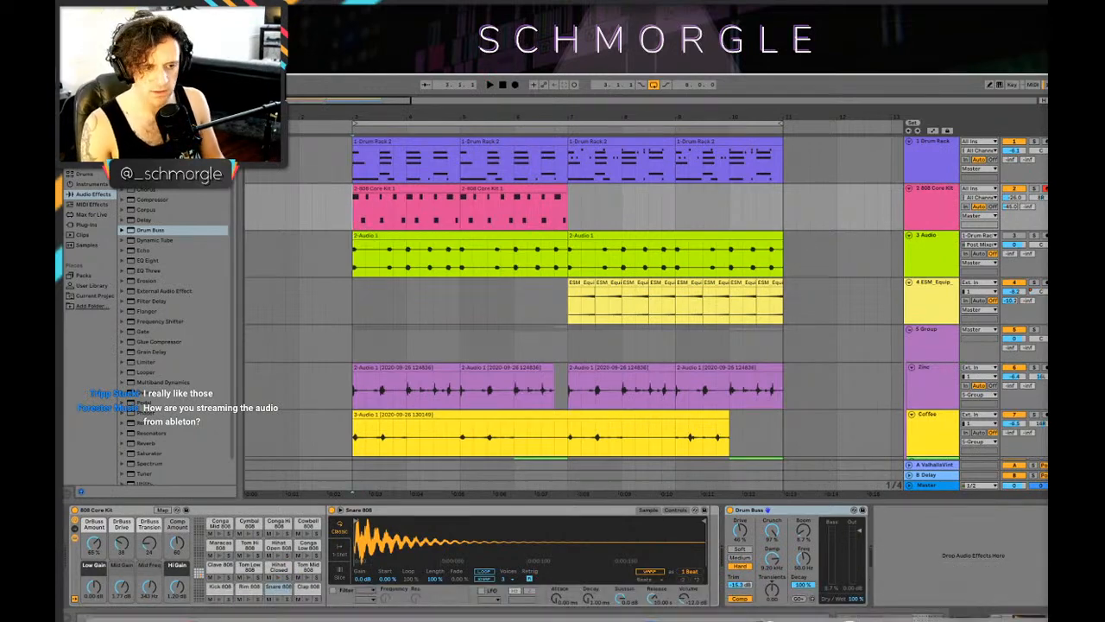
# Step: Switch to Loopback, examine the Ableton Stream device's sources, output channels and monitors, and dismiss the window
pyautogui.moveTo(1046, 286); pyautogui.dragTo(422, 181)
pyautogui.scroll(8, 394, 342)
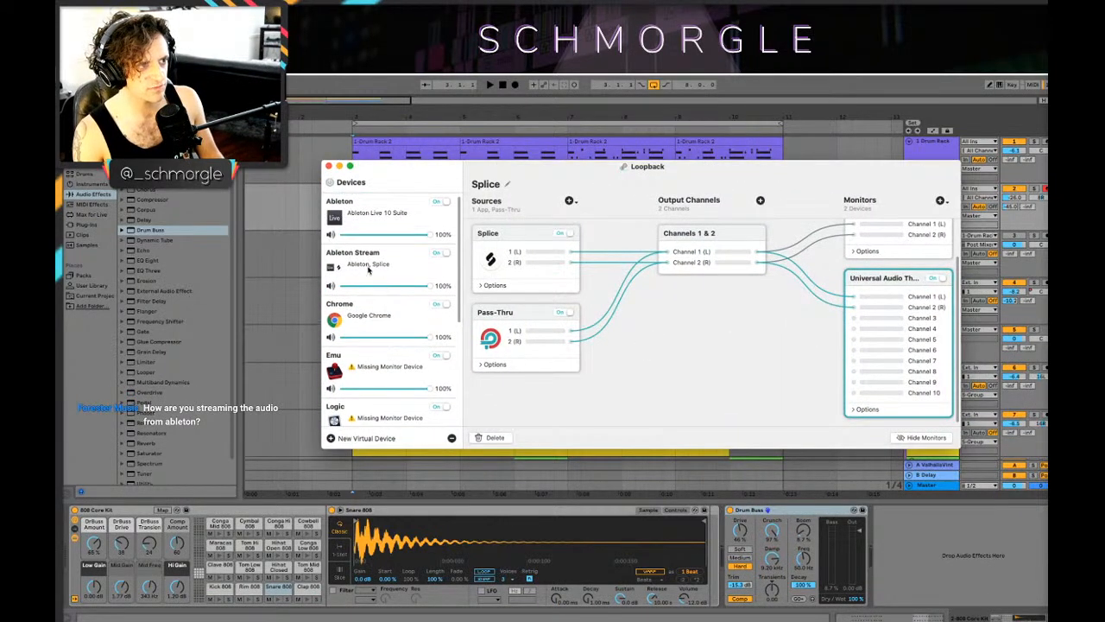
pyautogui.click(369, 271)
pyautogui.scroll(-5, 728, 345)
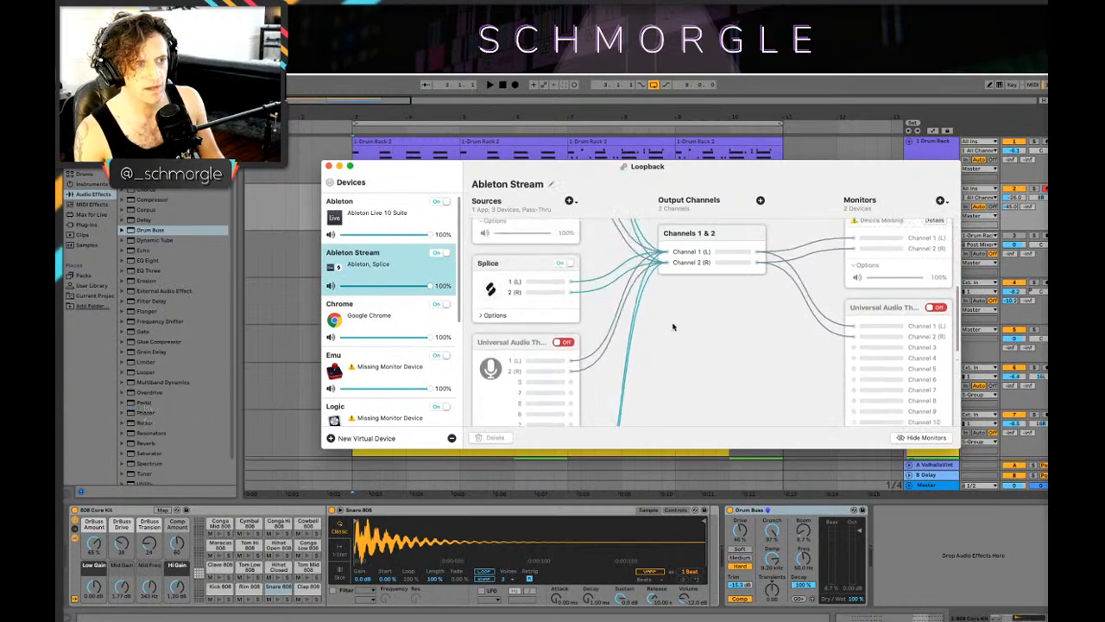
pyautogui.scroll(5, 734, 338)
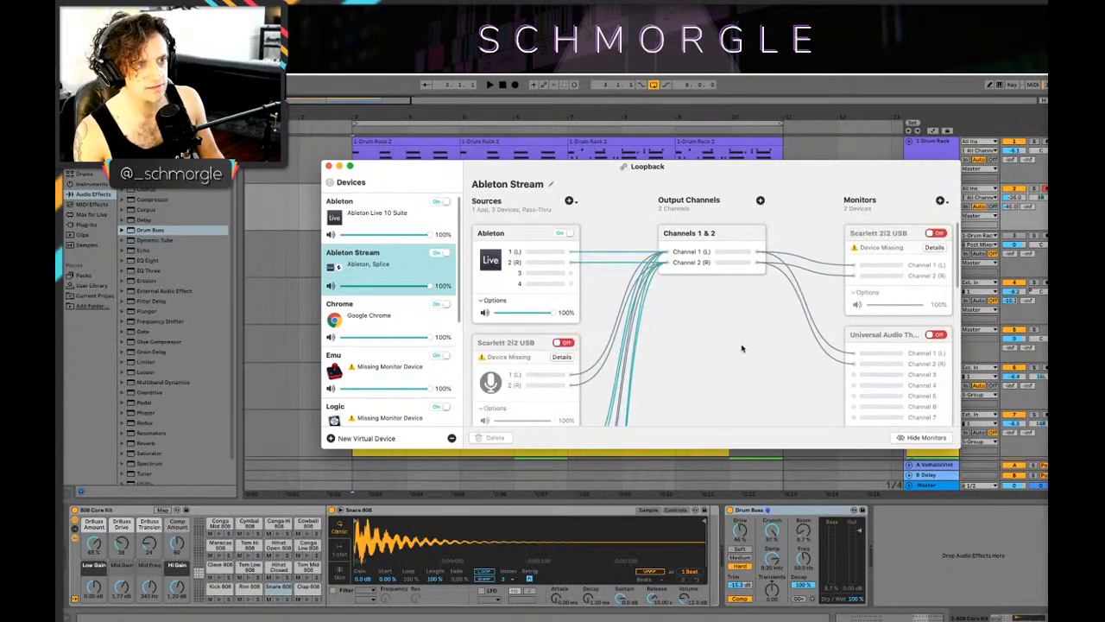
pyautogui.click(338, 165)
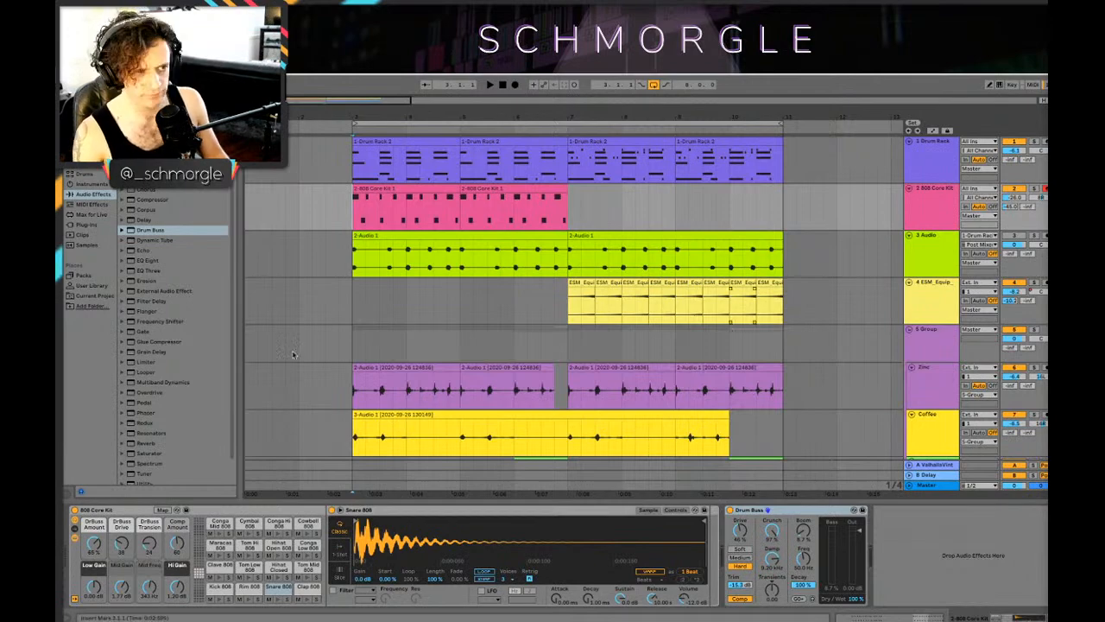
# Step: Play the arrangement from bar 3 and look over the clips on all tracks
pyautogui.click(344, 346)
pyautogui.scroll(-4, 351, 340)
pyautogui.scroll(2, 350, 335)
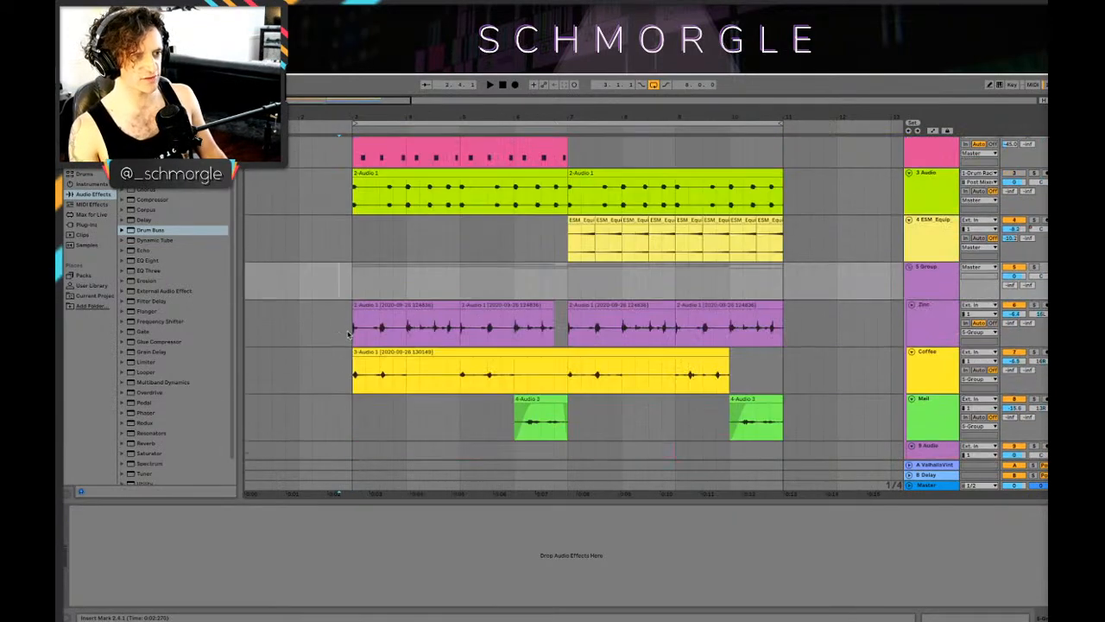
pyautogui.click(349, 334)
pyautogui.press('space')
pyautogui.scroll(-6, 379, 322)
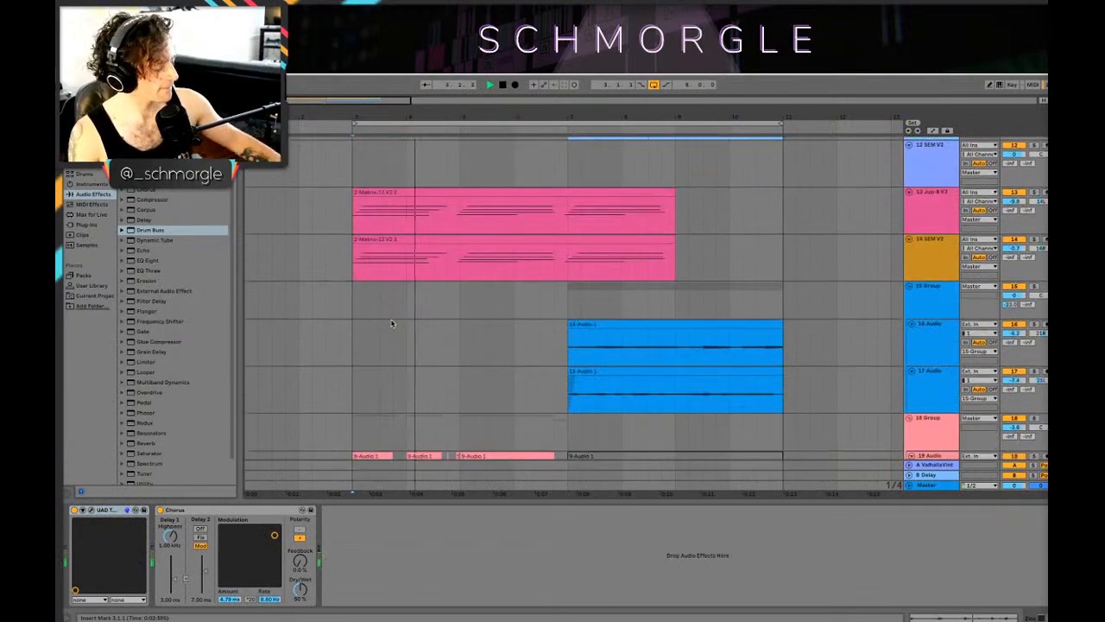
pyautogui.scroll(10, 405, 330)
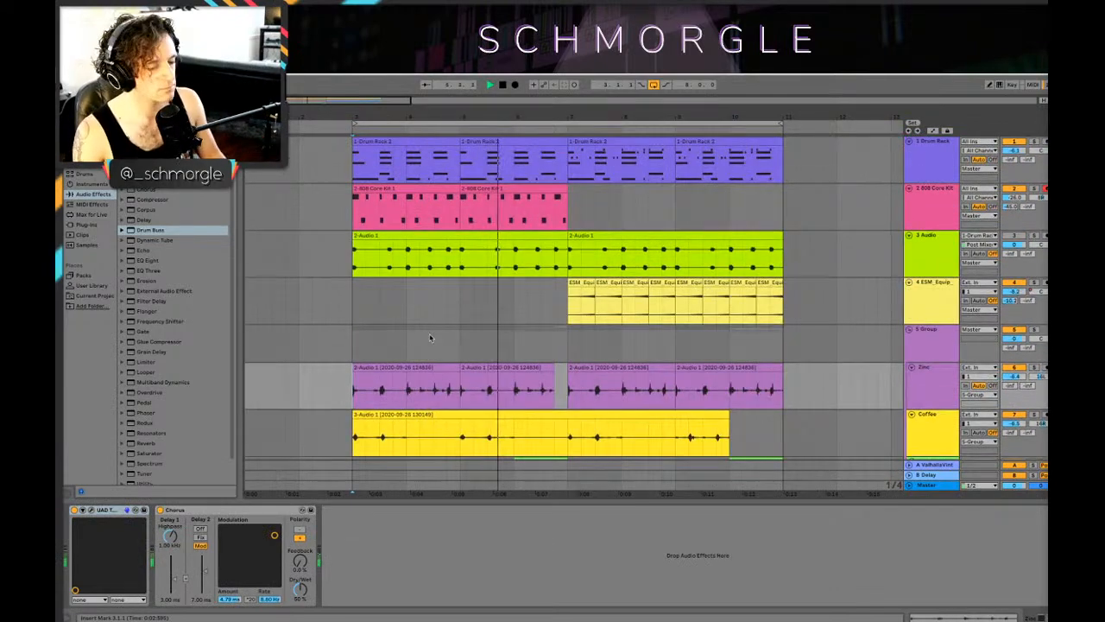
# Step: Move the whole arrangement four bars later to bar 7 and copy the first Drum Rack clip to bar 3
pyautogui.moveTo(391, 117); pyautogui.dragTo(346, 117)
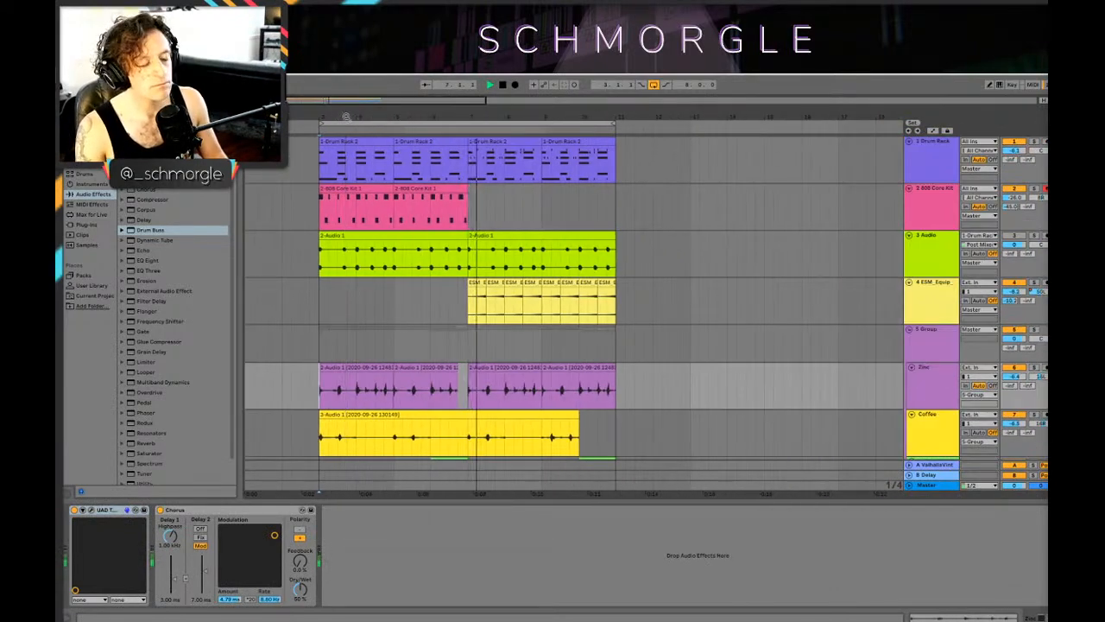
pyautogui.hotkey('ctrl', 'a')
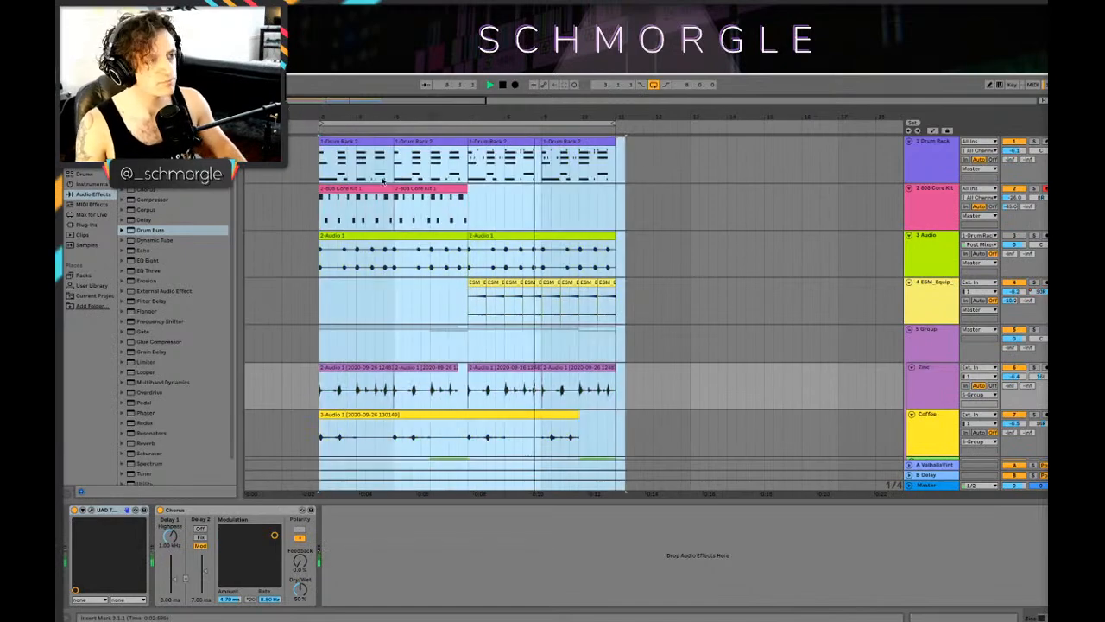
pyautogui.press('space')
pyautogui.moveTo(348, 141)
pyautogui.mouseDown()
pyautogui.moveTo(525, 157)
pyautogui.moveTo(488, 159)
pyautogui.moveTo(494, 144)
pyautogui.moveTo(336, 176)
pyautogui.moveTo(348, 157)
pyautogui.mouseUp()
pyautogui.click(429, 158)
pyautogui.press('Escape')
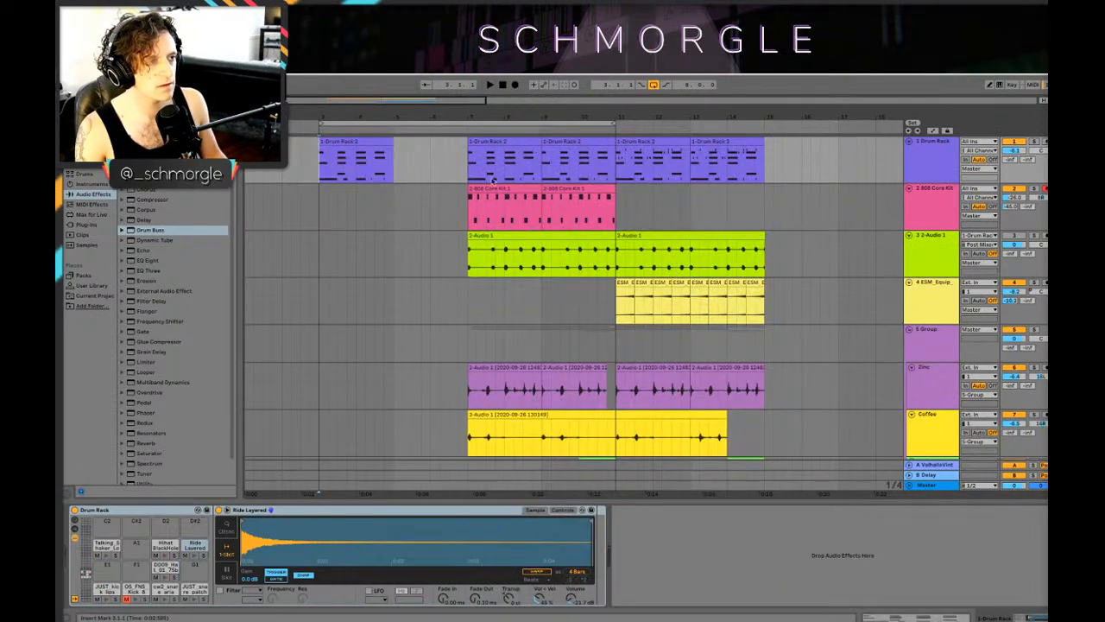
# Step: Copy two bars of the 808 Core Kit and green audio parts to bar 3 and play the new intro
pyautogui.moveTo(495, 188); pyautogui.dragTo(346, 203)
pyautogui.click(310, 208)
pyautogui.press('space')
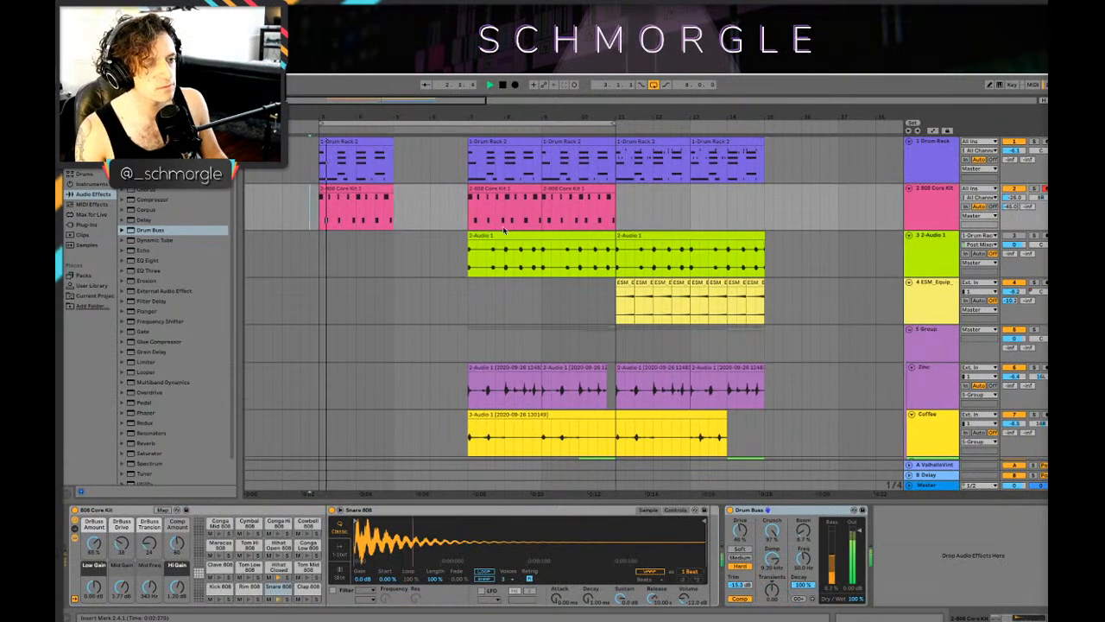
pyautogui.moveTo(543, 268); pyautogui.dragTo(321, 248)
pyautogui.click(320, 250)
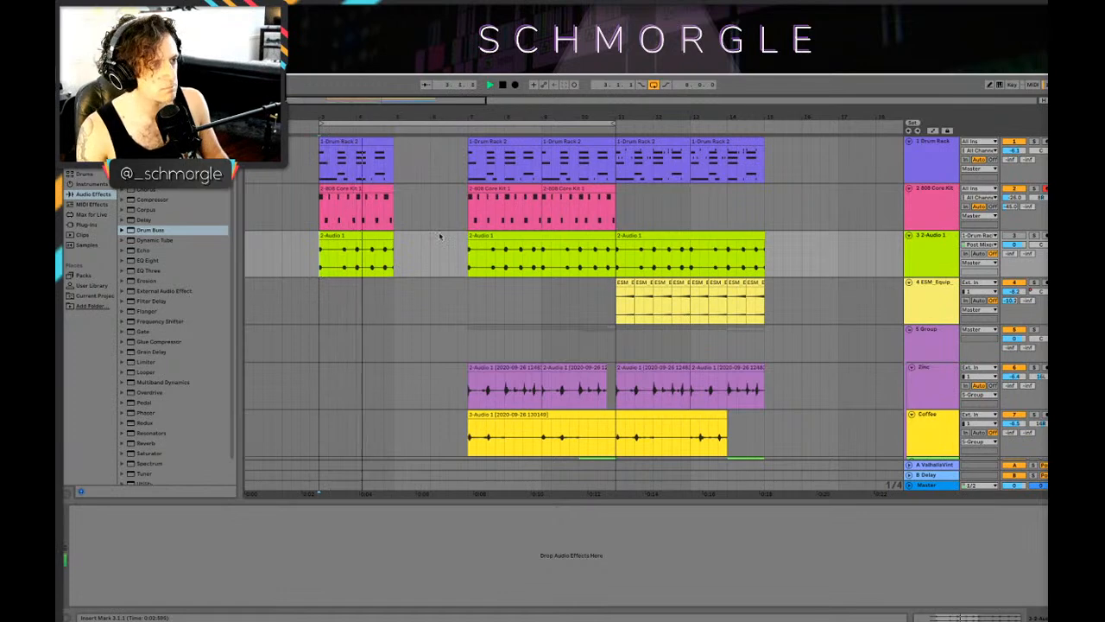
pyautogui.scroll(-2, 446, 234)
pyautogui.scroll(2, 447, 234)
pyautogui.press('space')
# Step: Duplicate the intro's Drum Rack, 808 Core Kit and audio clips to bar 5 and play through to the main section
pyautogui.click(364, 141)
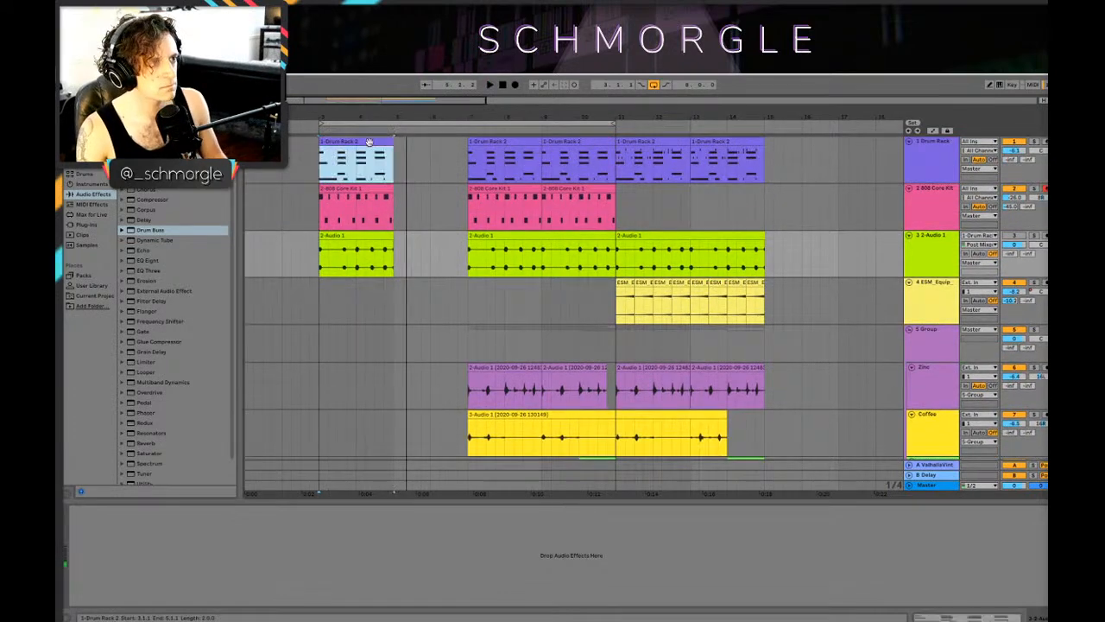
pyautogui.keyDown('shift'); pyautogui.click(362, 236); pyautogui.keyUp('shift')
pyautogui.moveTo(340, 142); pyautogui.dragTo(413, 160)
pyautogui.scroll(-3, 377, 217)
pyautogui.click(386, 265)
pyautogui.press('space')
pyautogui.scroll(-2, 414, 257)
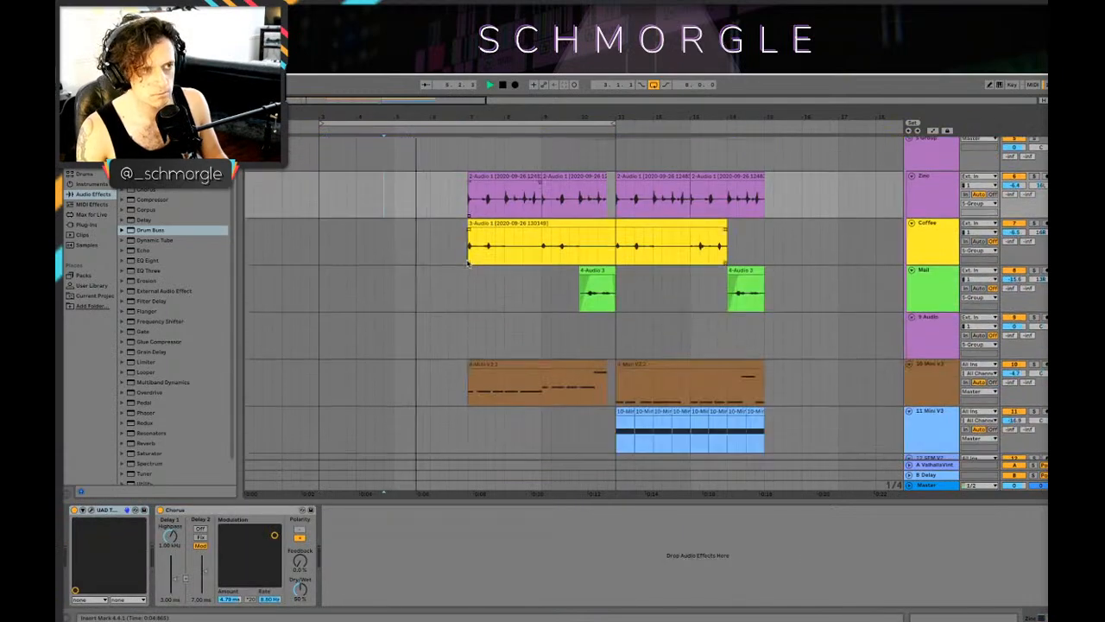
pyautogui.scroll(-2, 466, 263)
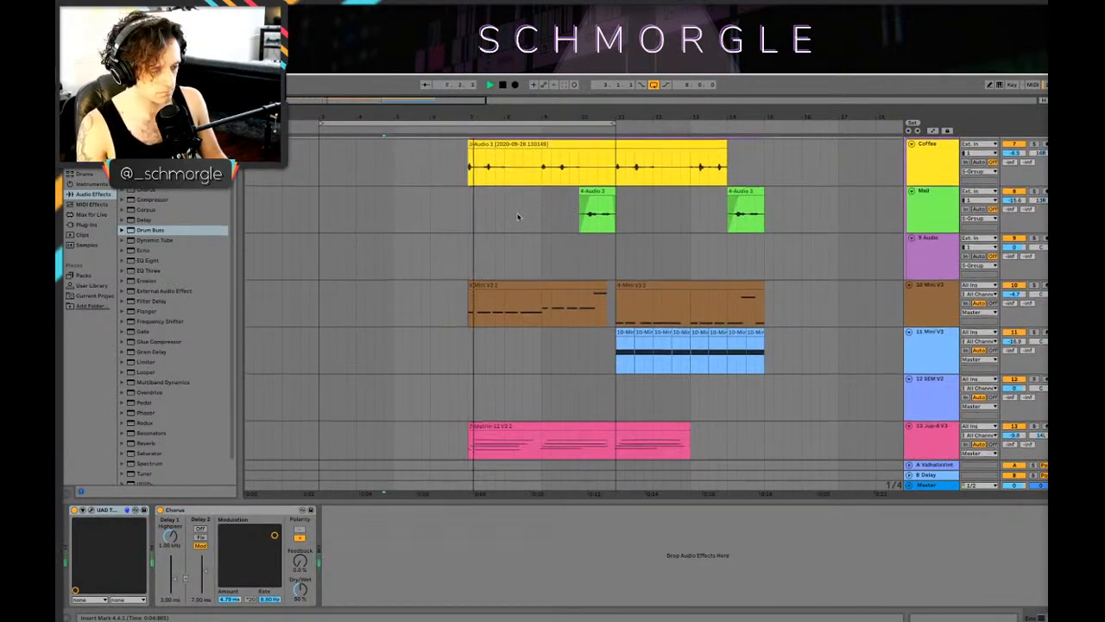
pyautogui.scroll(6, 513, 219)
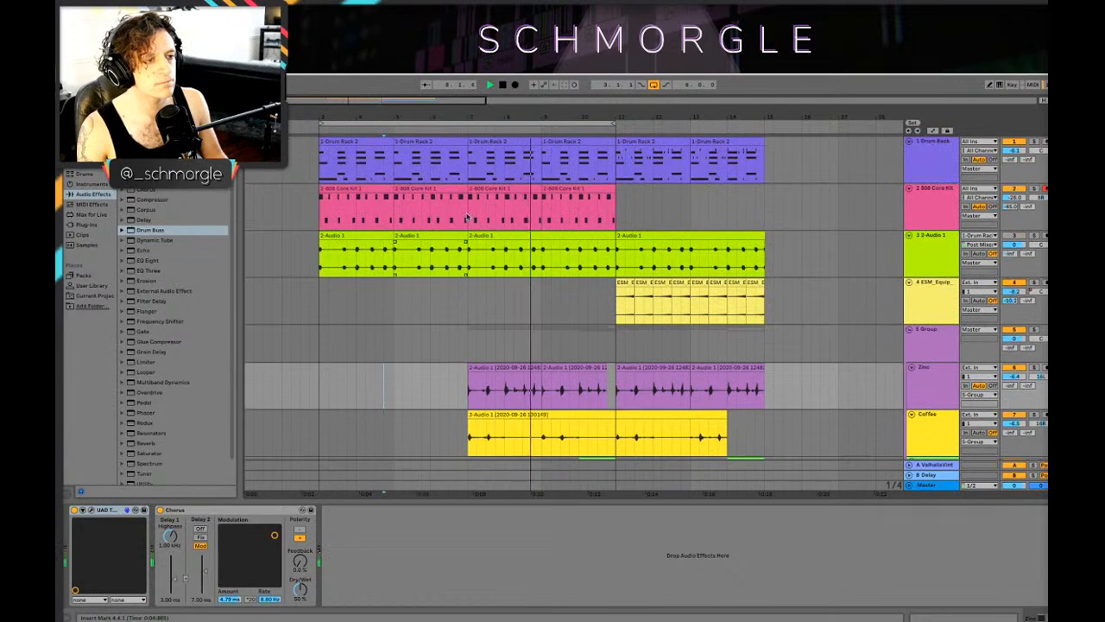
# Step: Trim one beat off the end of the second intro clips on all three drum tracks and play the break into bar 7
pyautogui.press('space')
pyautogui.moveTo(466, 240); pyautogui.dragTo(454, 239)
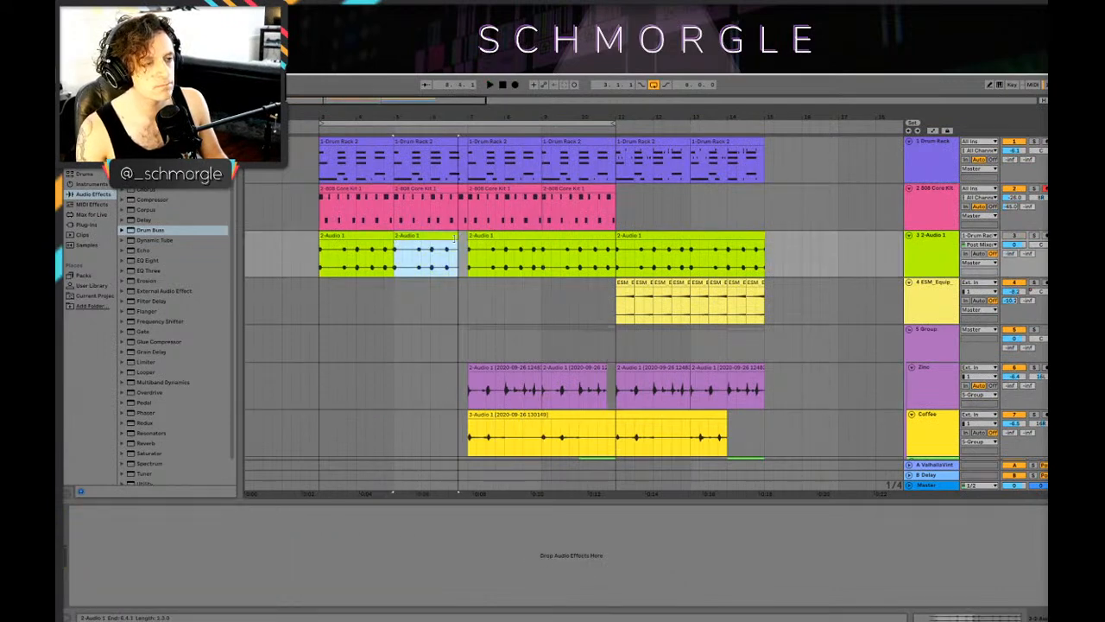
pyautogui.click(461, 188)
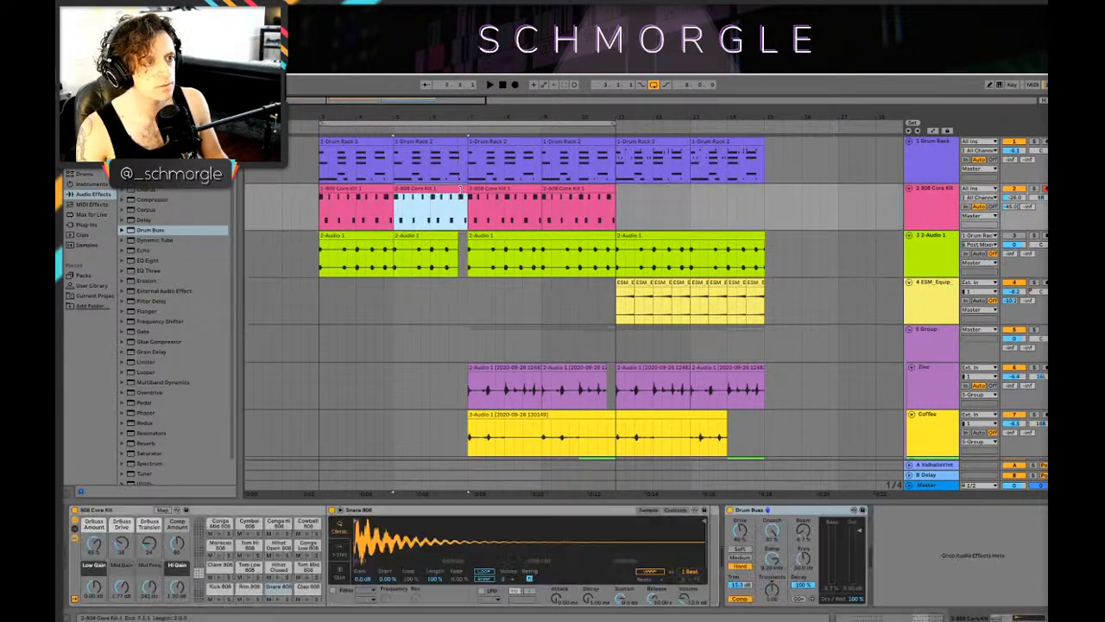
pyautogui.click(469, 145)
pyautogui.click(462, 144)
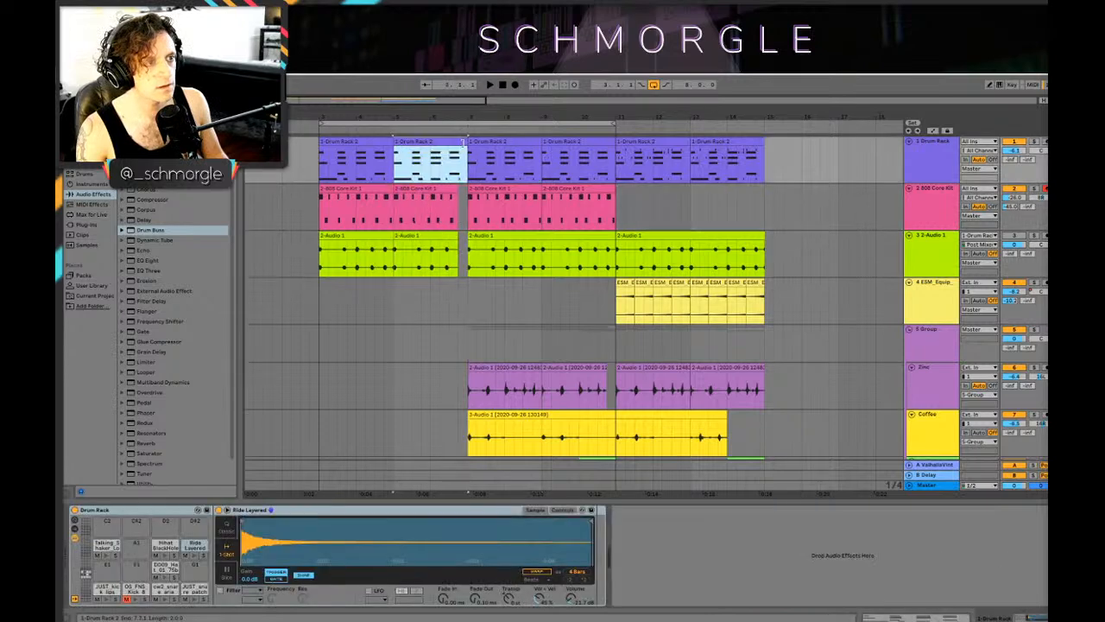
pyautogui.click(440, 170)
pyautogui.press('space')
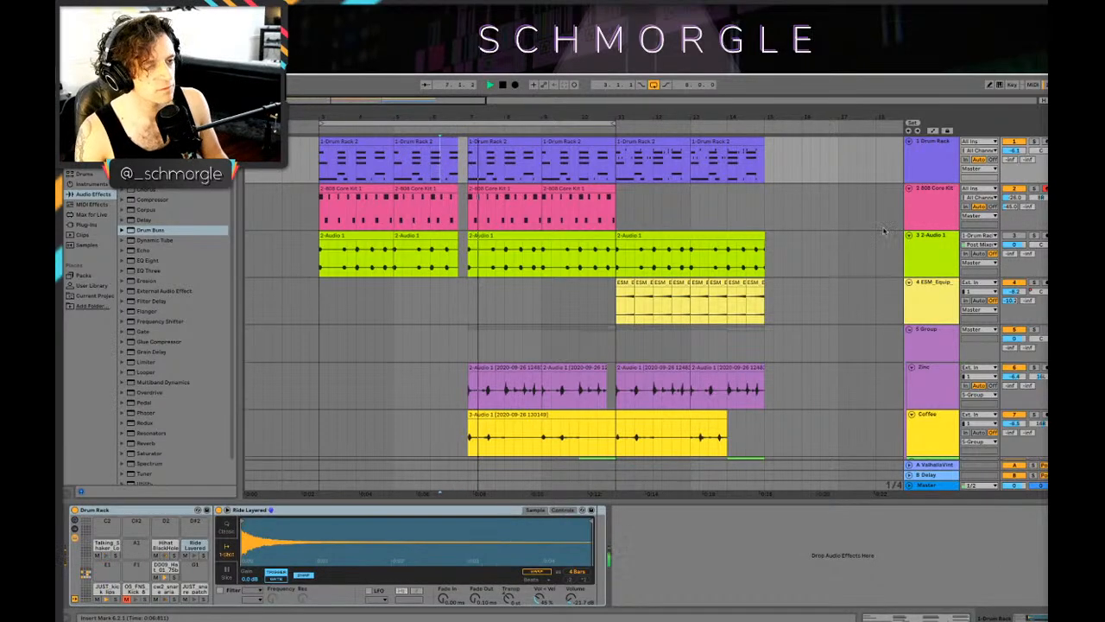
pyautogui.press('space')
# Step: Move the top six tracks' clips from bar 7 onward so that they start at bar 13.3
pyautogui.moveTo(708, 115); pyautogui.dragTo(707, 84)
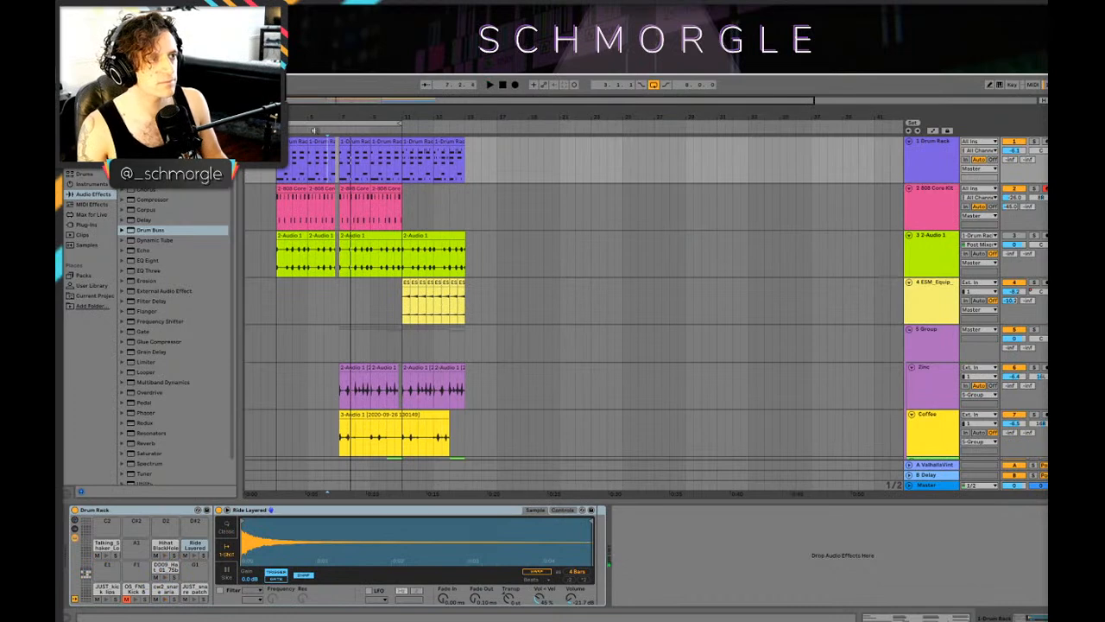
pyautogui.moveTo(339, 148); pyautogui.dragTo(521, 393)
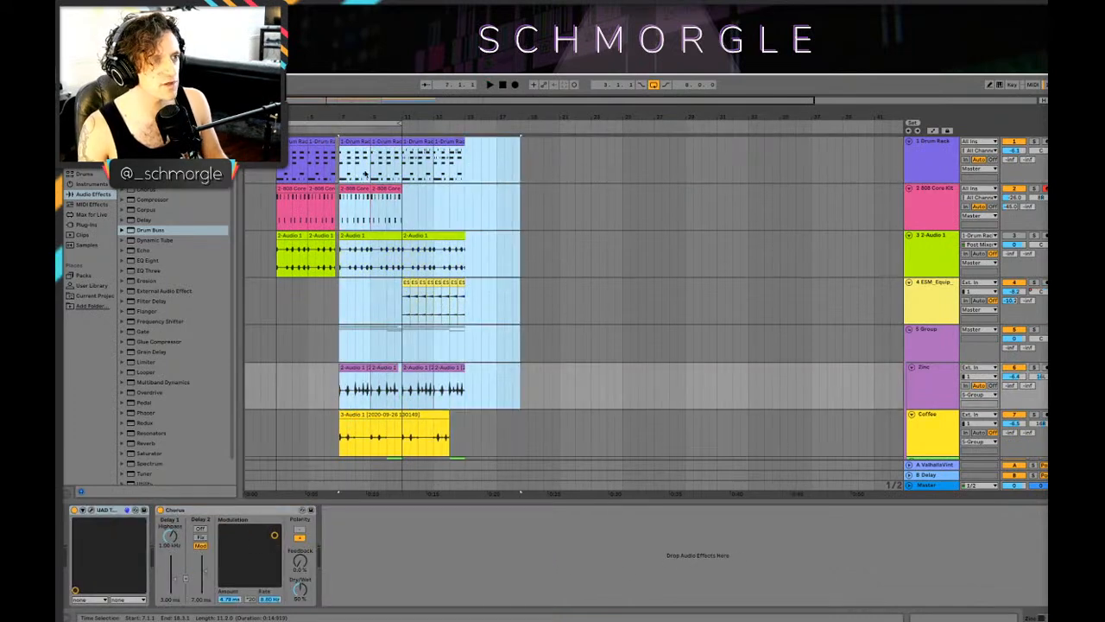
pyautogui.moveTo(430, 157)
pyautogui.mouseDown()
pyautogui.moveTo(533, 158)
pyautogui.moveTo(566, 451)
pyautogui.moveTo(605, 466)
pyautogui.mouseUp()
pyautogui.click(426, 164)
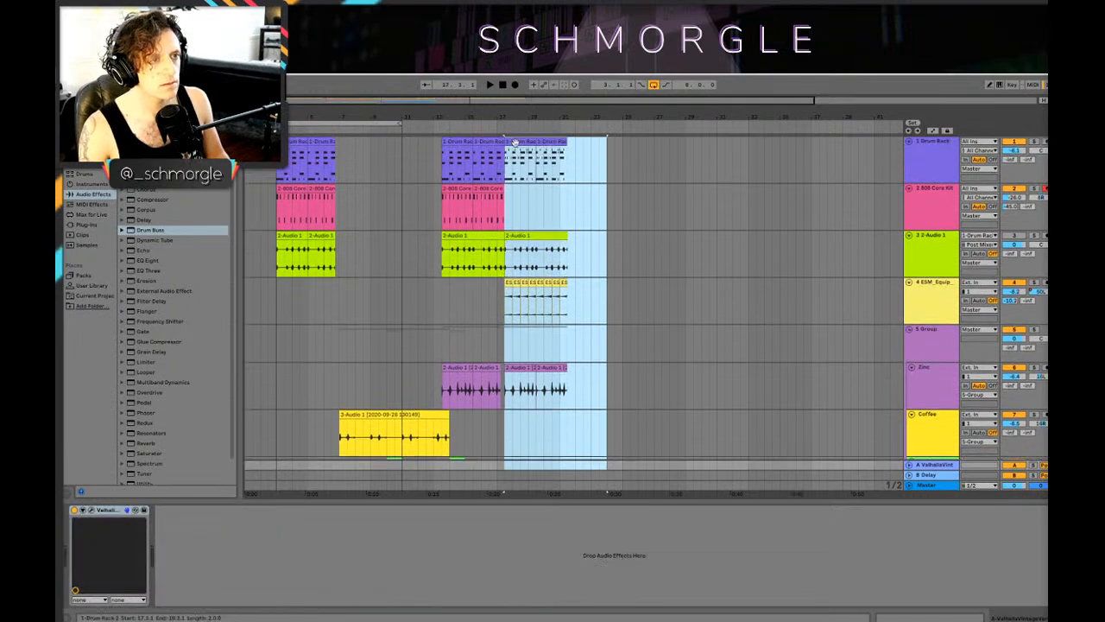
# Step: Try copying the section starting at bar 17.3 to bar 7, play it from the intro, and undo the copy
pyautogui.moveTo(515, 143); pyautogui.dragTo(350, 157)
pyautogui.click(278, 178)
pyautogui.press('space')
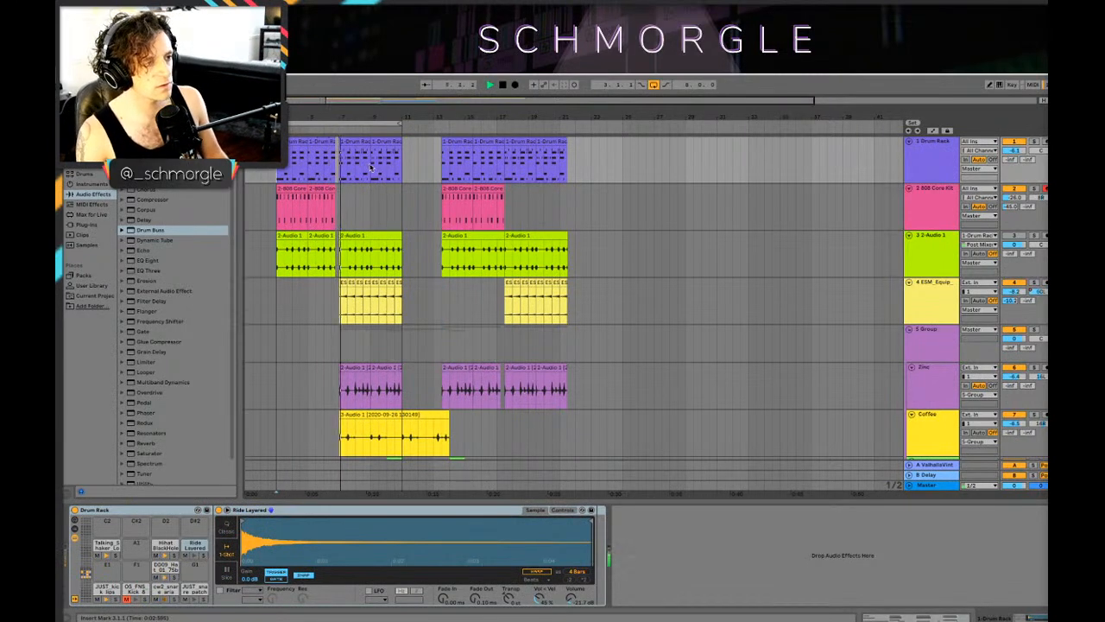
pyautogui.scroll(-4, 423, 293)
pyautogui.press('space')
pyautogui.scroll(4, 423, 302)
pyautogui.hotkey('ctrl', 'z')
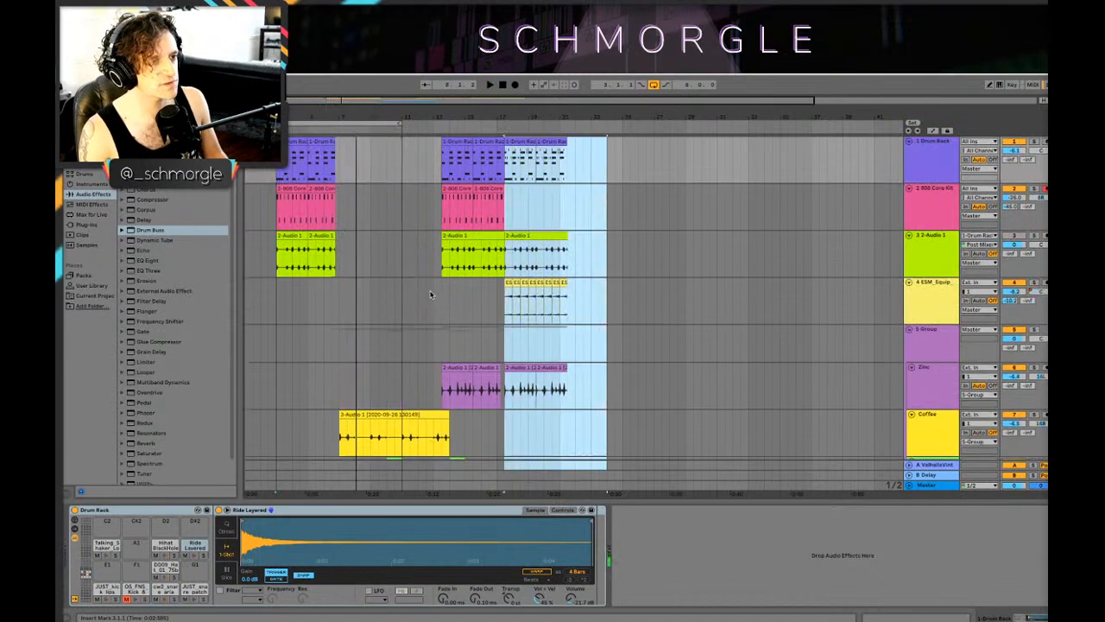
# Step: Undo the move of the top six tracks' clips to bar 13.3 and check their alignment with the lower tracks
pyautogui.click(586, 212)
pyautogui.scroll(-5, 595, 269)
pyautogui.scroll(4, 573, 259)
pyautogui.scroll(-3, 436, 294)
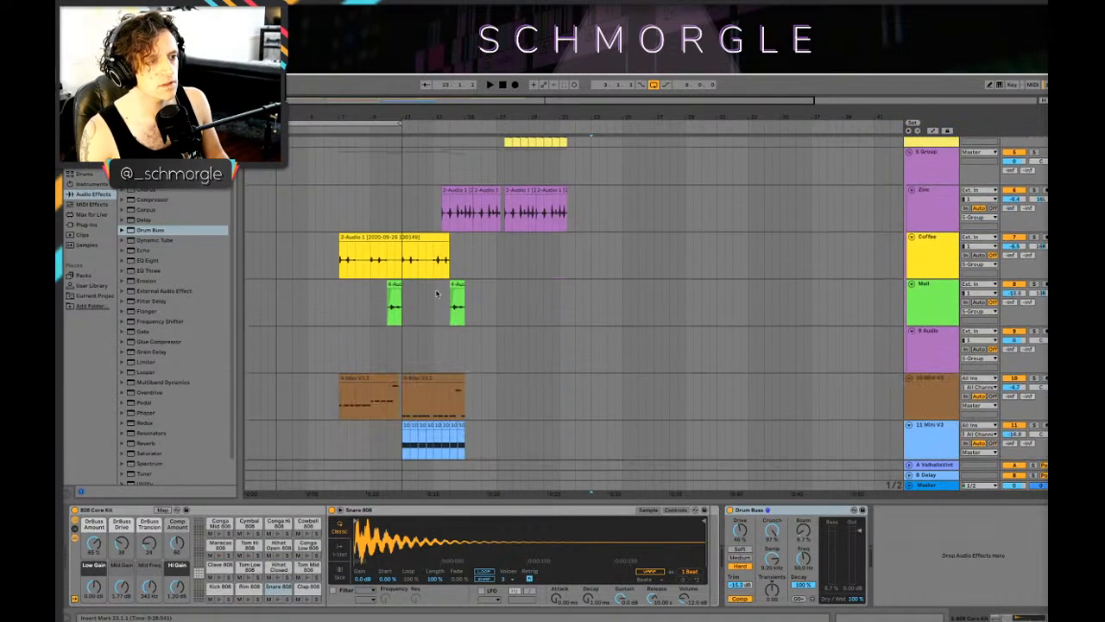
pyautogui.scroll(3, 423, 276)
pyautogui.click(405, 267)
pyautogui.scroll(-5, 408, 275)
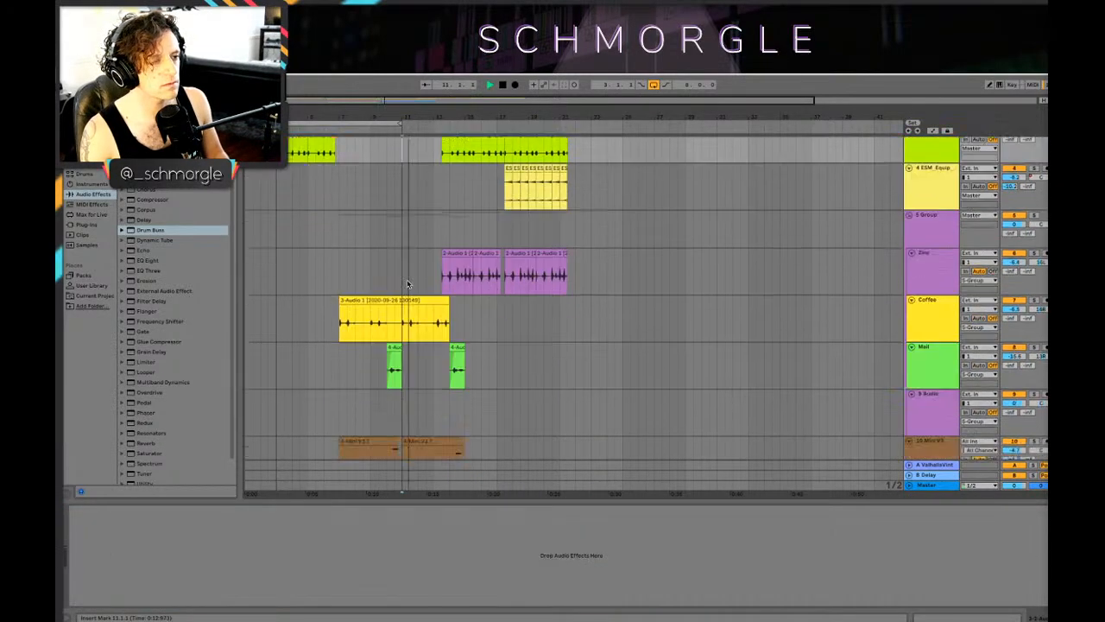
pyautogui.scroll(5, 407, 271)
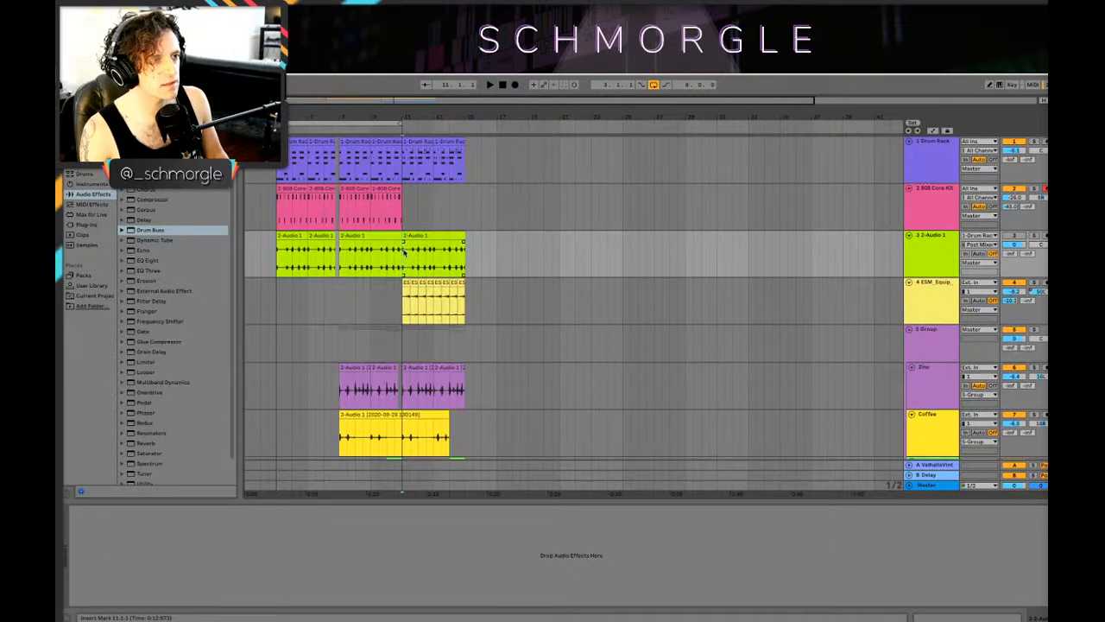
# Step: Move the clips on all tracks from bar 7 onward so that they start at bar 11
pyautogui.moveTo(401, 155); pyautogui.dragTo(536, 486)
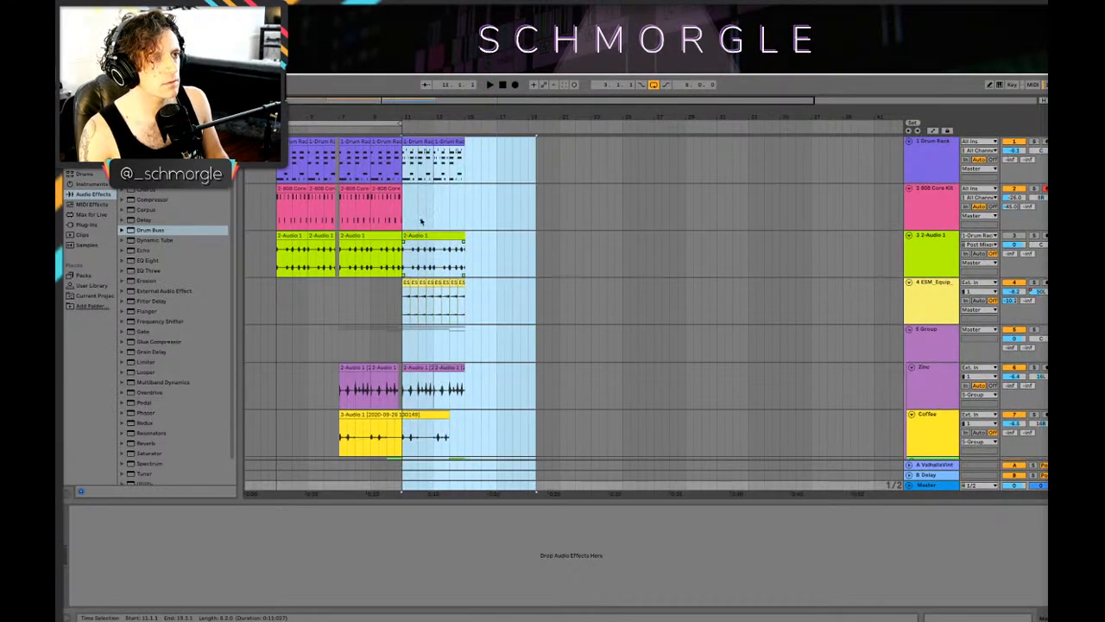
pyautogui.click(421, 221)
pyautogui.moveTo(341, 143); pyautogui.dragTo(544, 485)
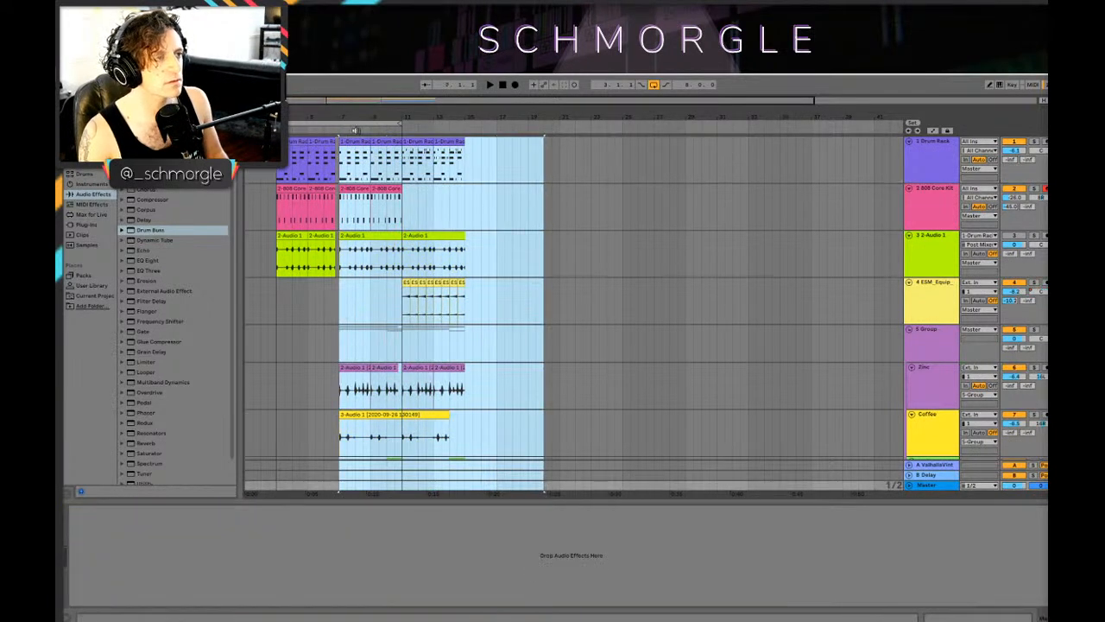
pyautogui.moveTo(364, 143); pyautogui.dragTo(575, 484)
pyautogui.click(646, 208)
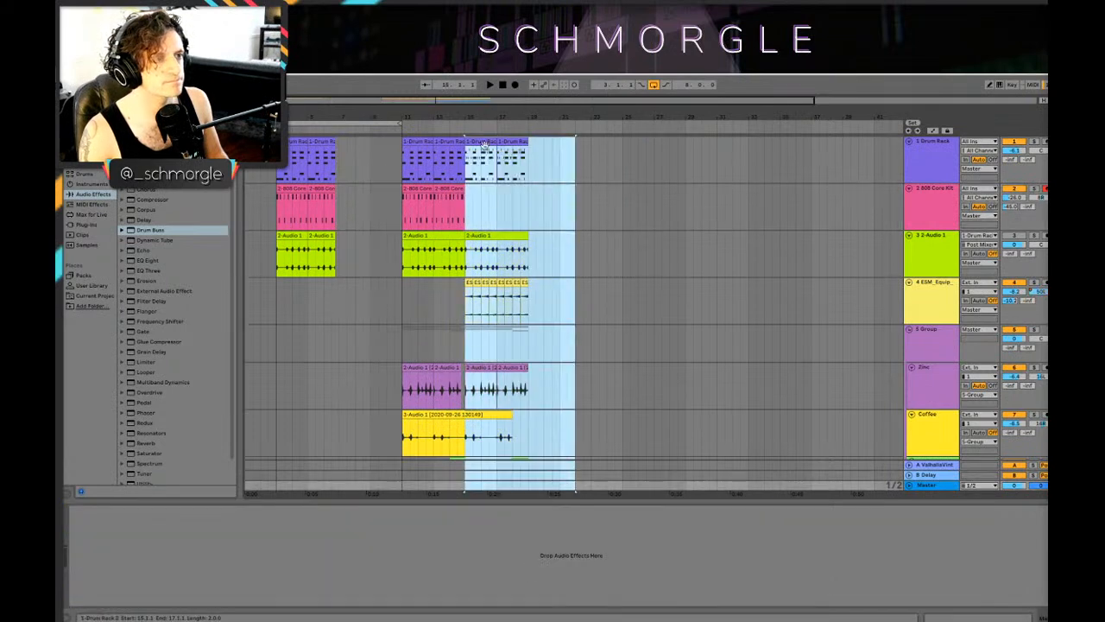
# Step: Copy the section starting at bar 15 to bar 7 on all tracks and play the transition from the intro at bar 5.3
pyautogui.moveTo(483, 146); pyautogui.dragTo(353, 156)
pyautogui.click(316, 164)
pyautogui.press('space')
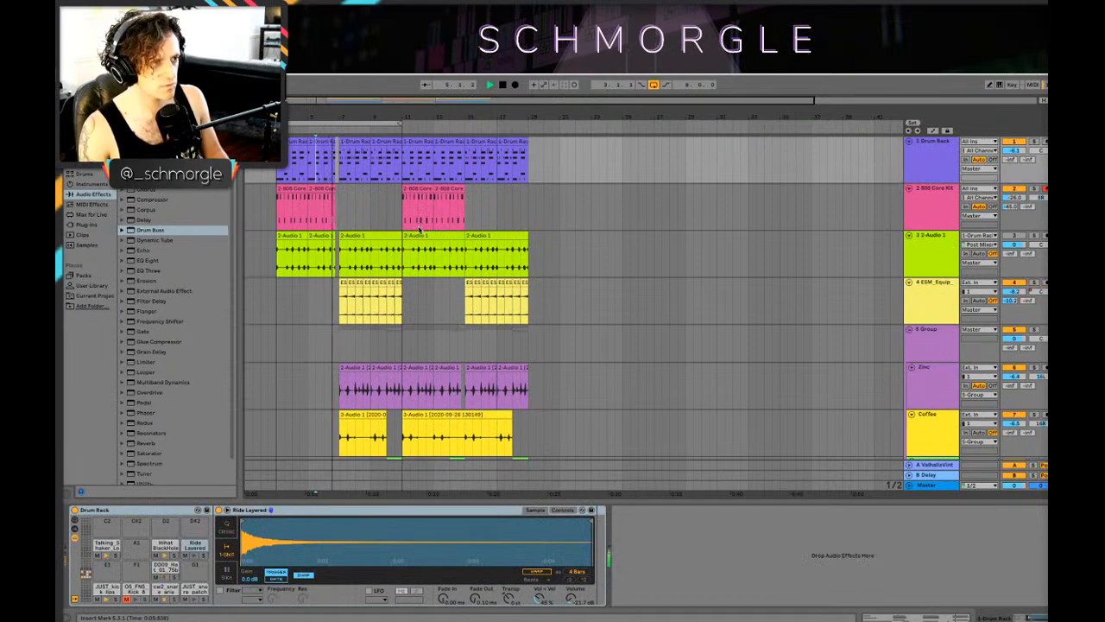
pyautogui.scroll(-10, 423, 231)
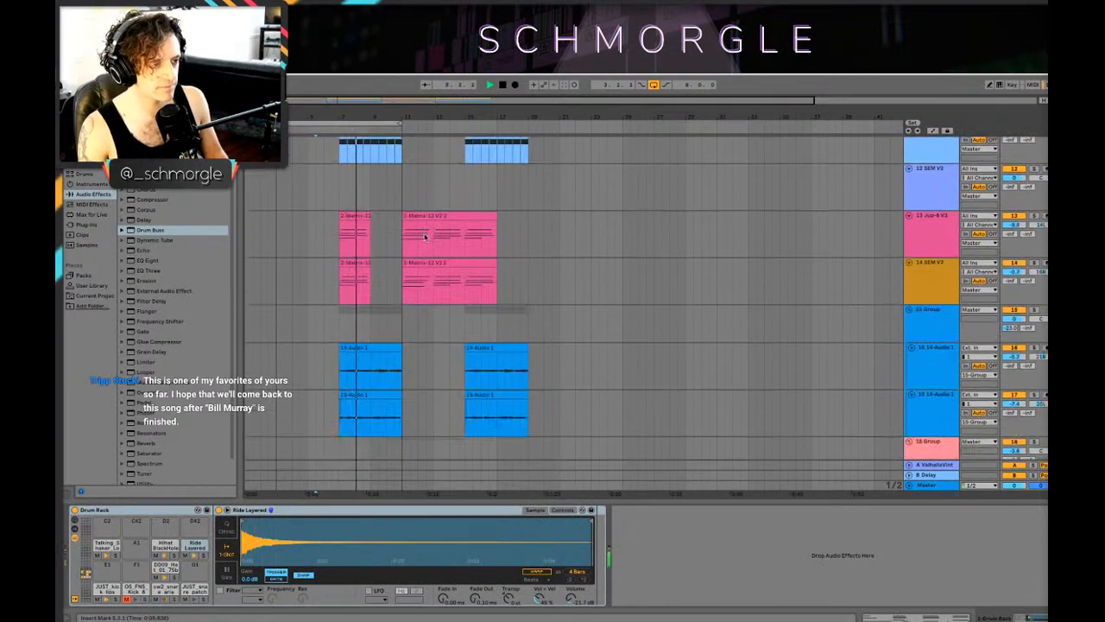
pyautogui.scroll(-3, 420, 240)
pyautogui.click(420, 227)
# Step: Delete the copied blue audio clips at bar 7 on tracks 16 and 17
pyautogui.scroll(4, 410, 250)
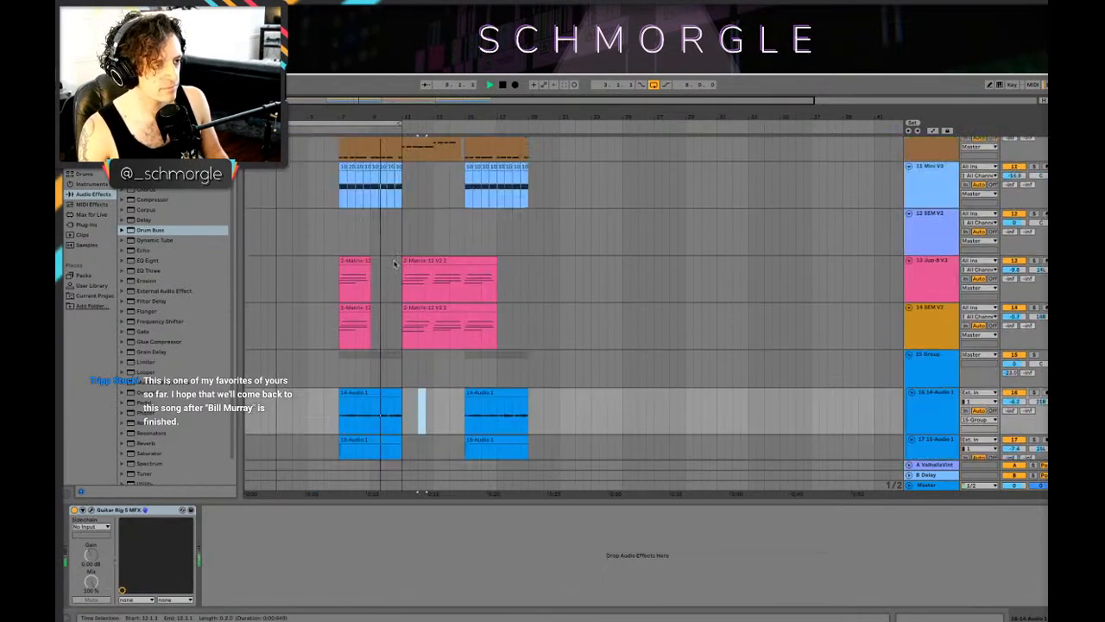
pyautogui.scroll(-5, 394, 263)
pyautogui.scroll(3, 404, 264)
pyautogui.click(380, 266)
pyautogui.press('space')
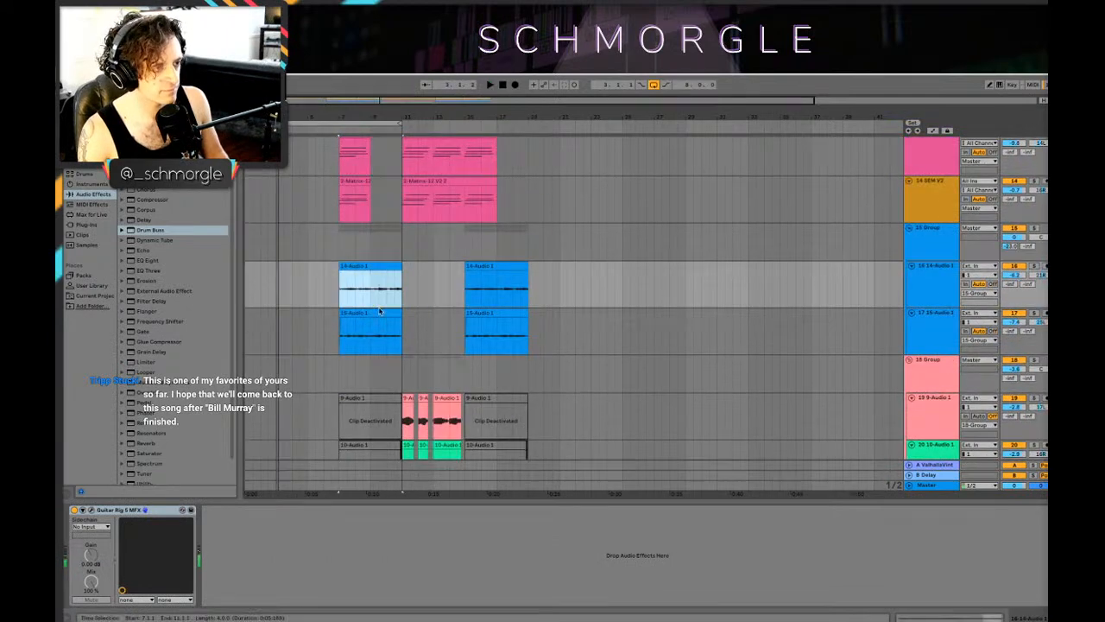
pyautogui.click(377, 311)
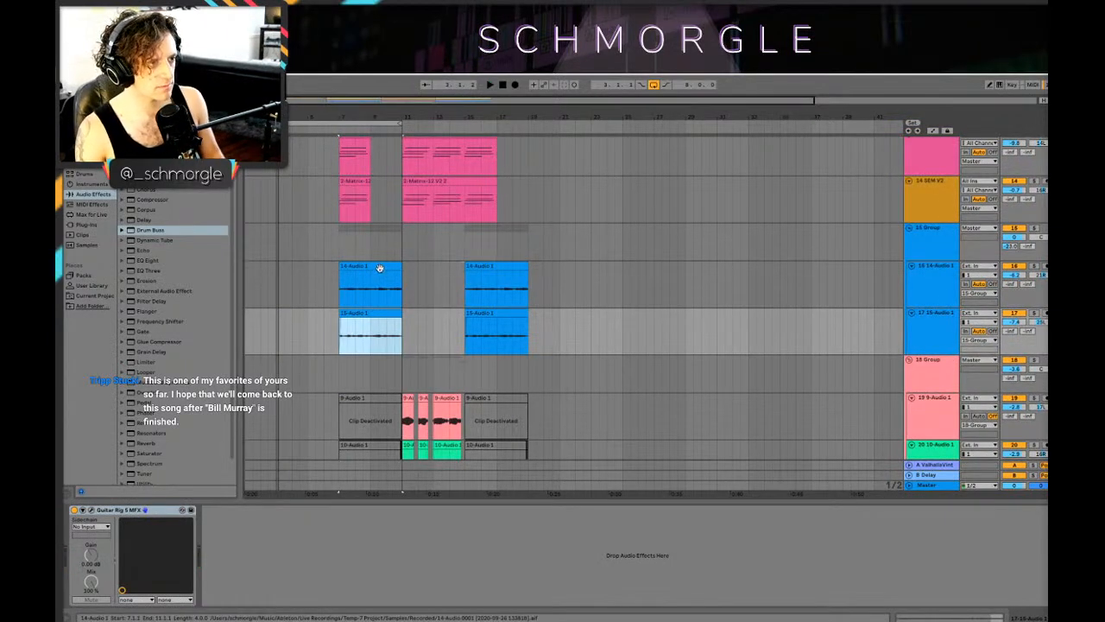
pyautogui.keyDown('shift'); pyautogui.click(380, 268); pyautogui.keyUp('shift')
pyautogui.press('Delete')
pyautogui.press('+')
# Step: Play the arrangement from bar 6.3 and turn off the loop
pyautogui.click(247, 252)
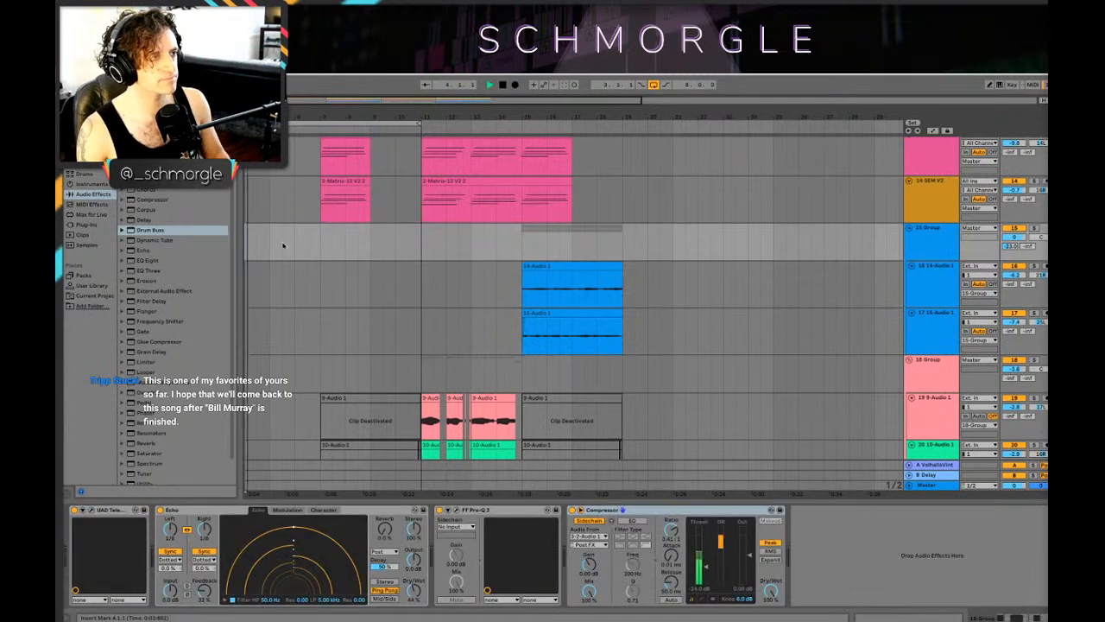
pyautogui.scroll(4, 285, 251)
pyautogui.click(315, 222)
pyautogui.press('space')
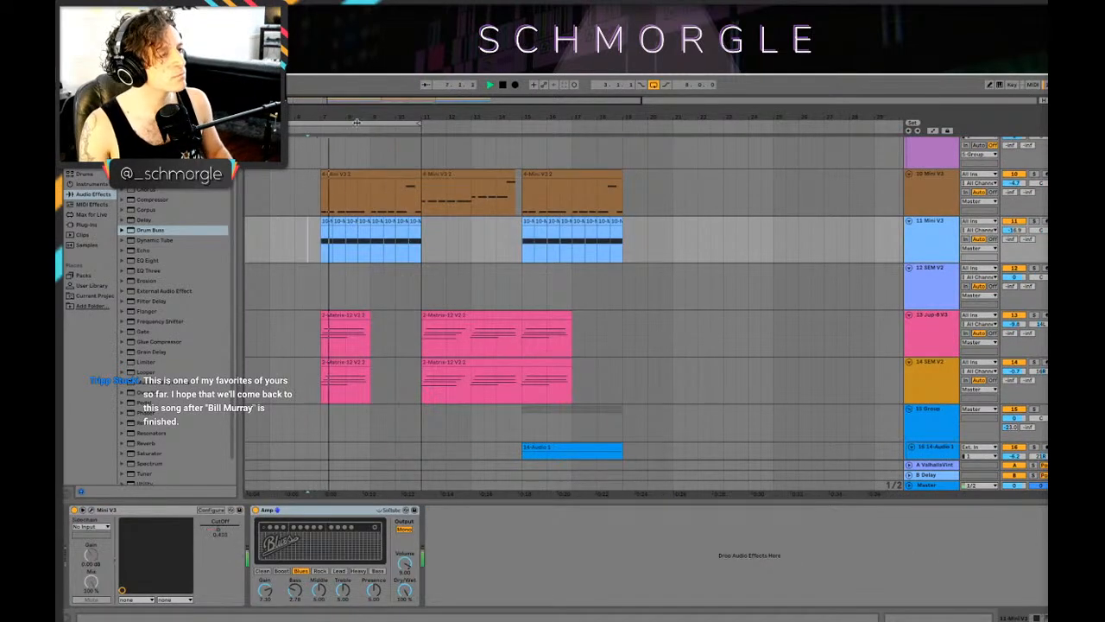
pyautogui.press('-')
pyautogui.scroll(3, 352, 288)
pyautogui.scroll(3, 584, 229)
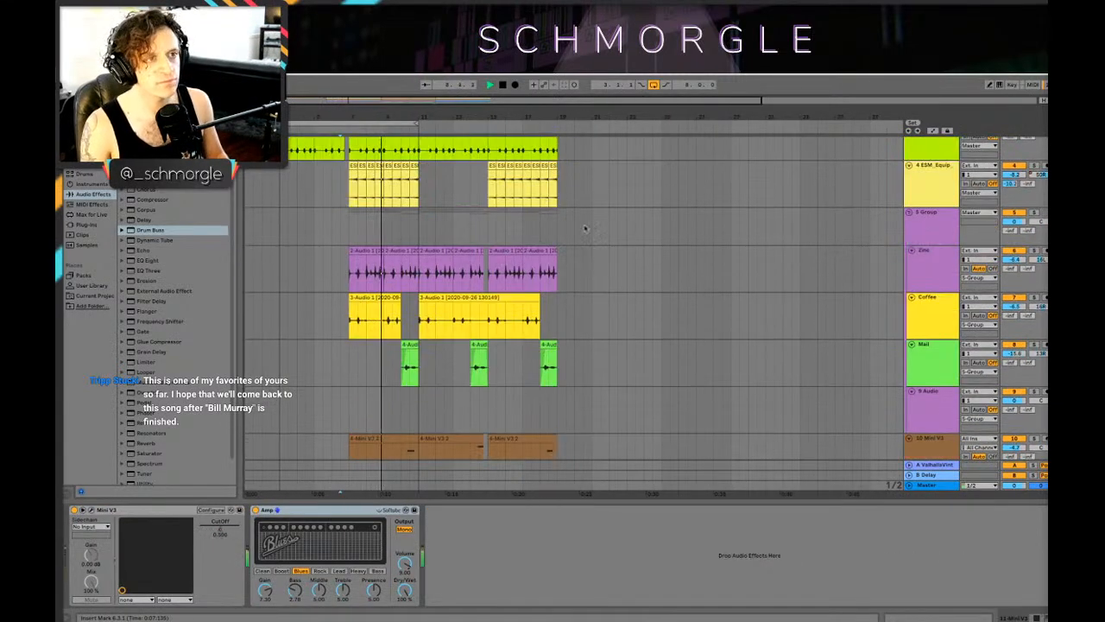
pyautogui.scroll(-9, 406, 202)
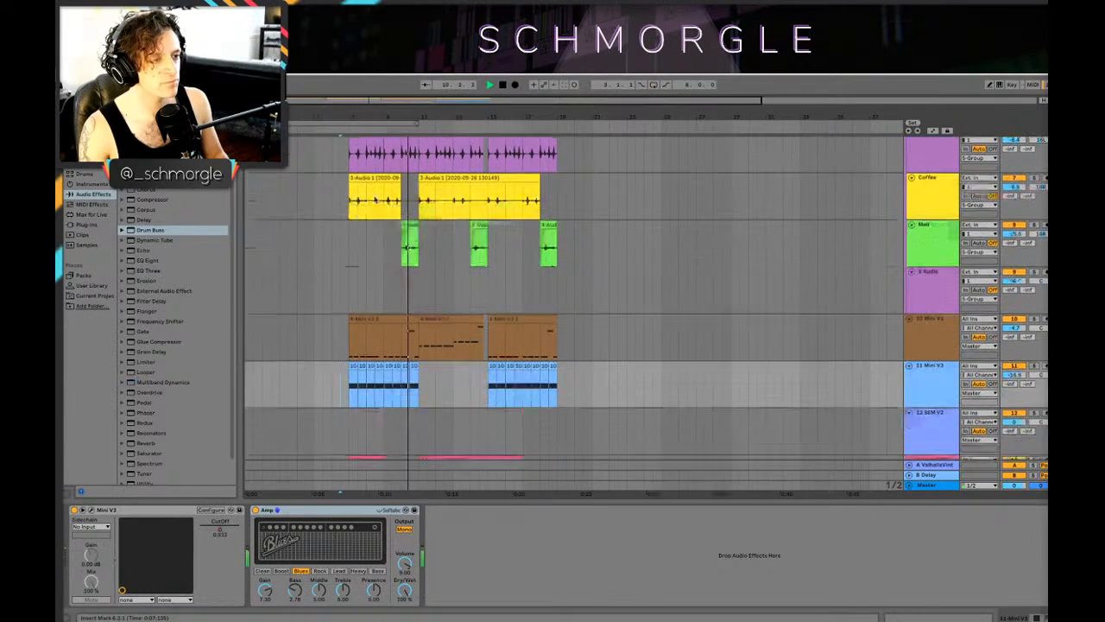
# Step: Examine the clips on all tracks while playing through the sections at bars 11 and 15 to about bar 18
pyautogui.scroll(-6, 407, 202)
pyautogui.scroll(16, 454, 229)
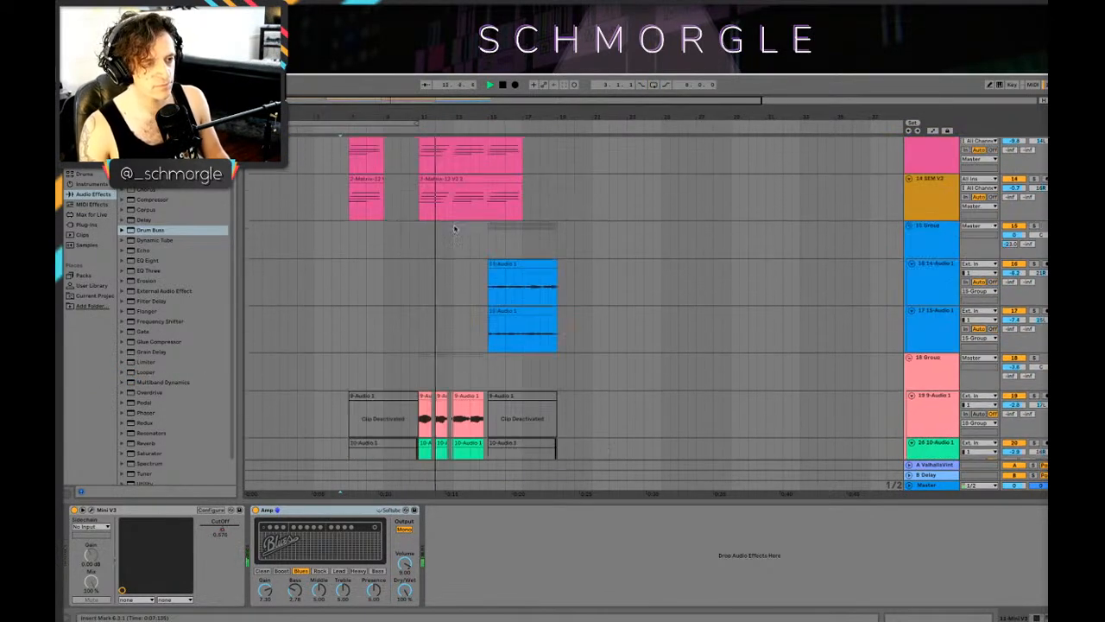
pyautogui.moveTo(463, 118); pyautogui.dragTo(531, 142)
pyautogui.scroll(-3, 594, 240)
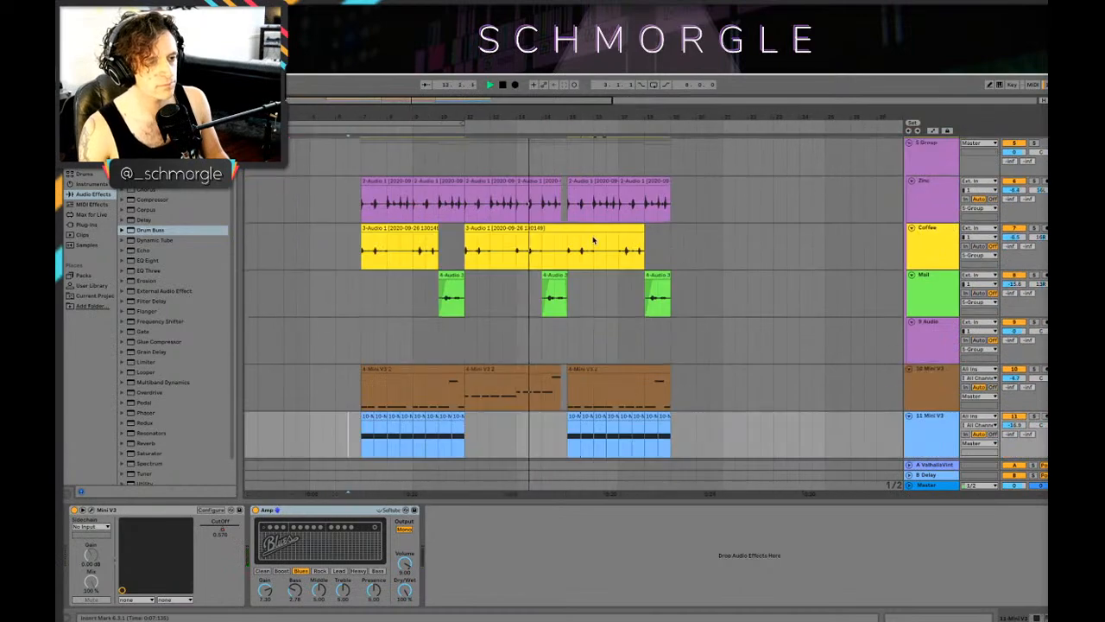
pyautogui.scroll(3, 631, 175)
pyautogui.moveTo(656, 110); pyautogui.dragTo(542, 102)
pyautogui.scroll(-8, 552, 194)
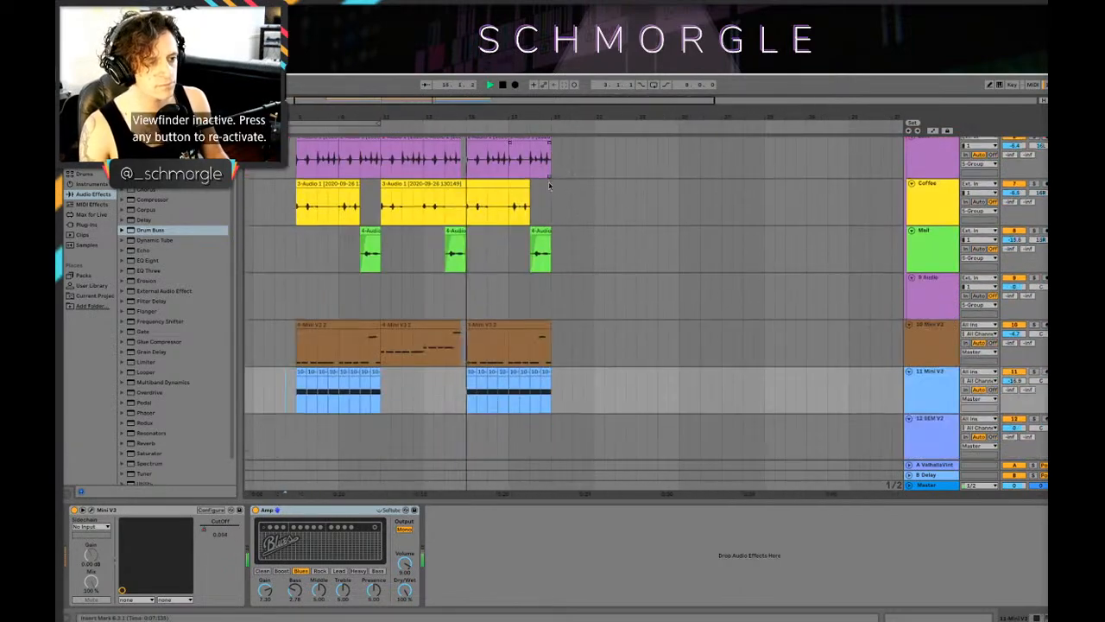
pyautogui.scroll(4, 561, 216)
pyautogui.scroll(-10, 561, 216)
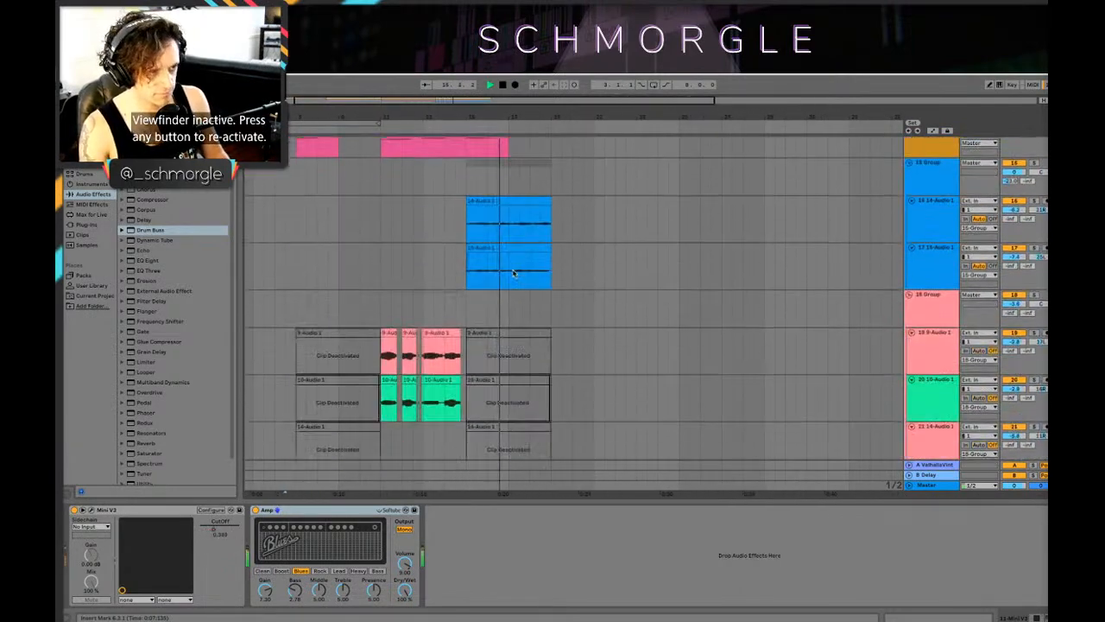
pyautogui.scroll(-2, 661, 284)
pyautogui.scroll(12, 661, 284)
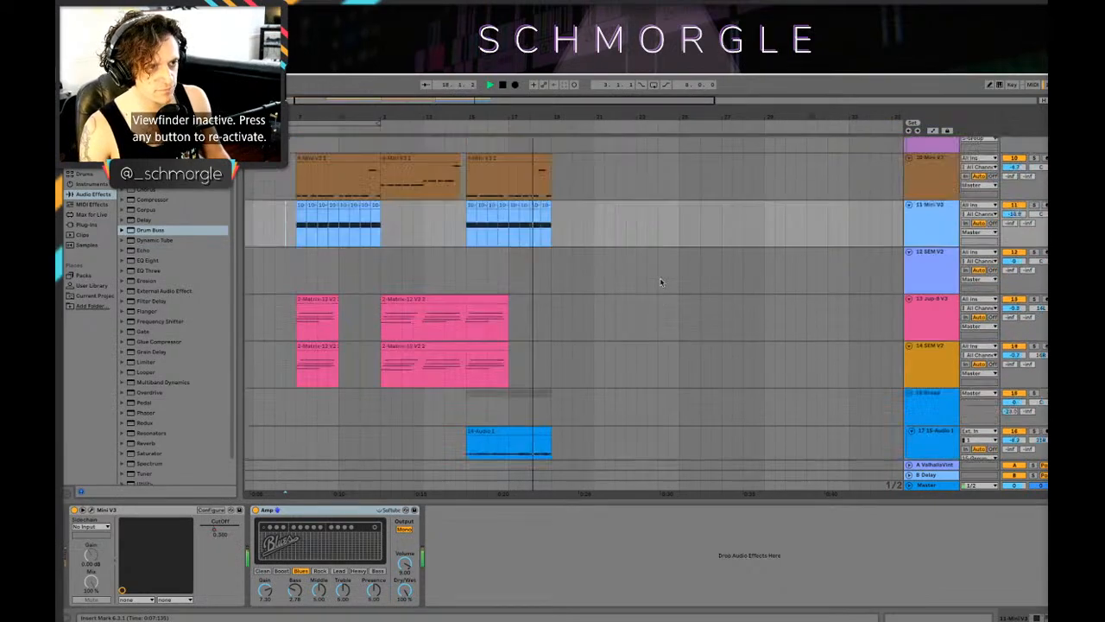
pyautogui.press('space')
# Step: Try copying the first two active audio clips from tracks 19 and 20 to bar 3 on tracks 23 and 24, play them, and undo the copy
pyautogui.moveTo(523, 107); pyautogui.dragTo(599, 108)
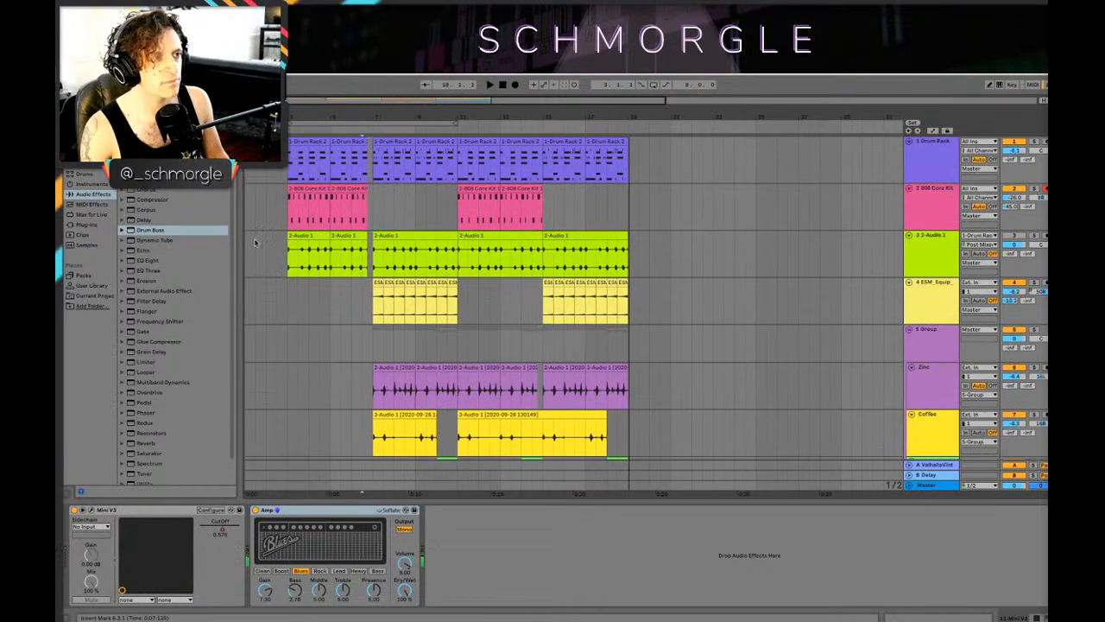
pyautogui.scroll(-10, 401, 226)
pyautogui.scroll(4, 423, 251)
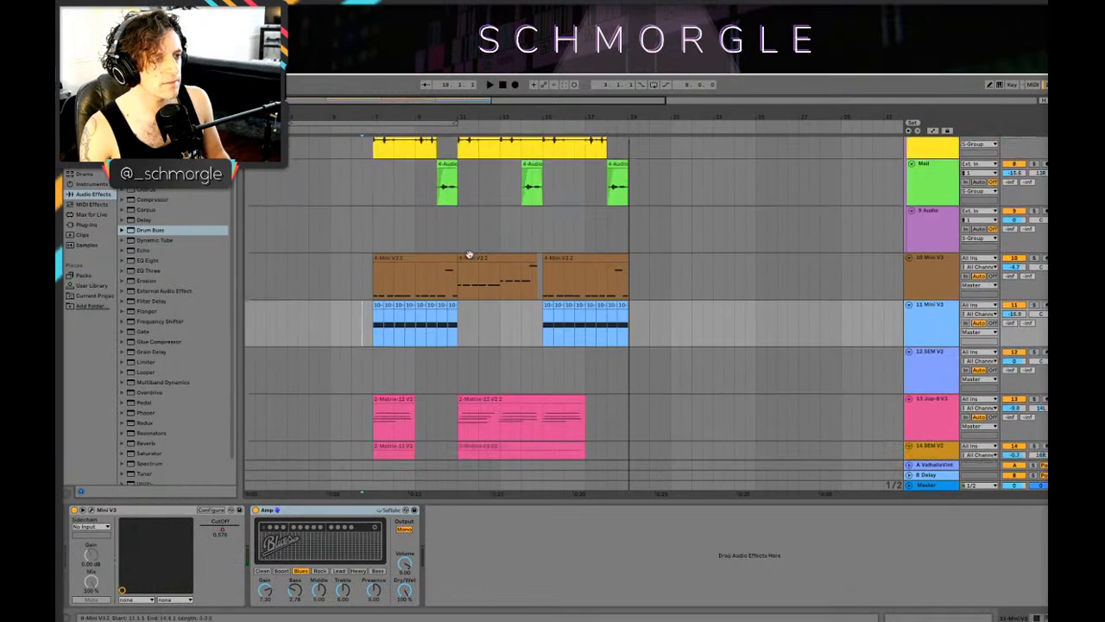
pyautogui.scroll(-4, 438, 275)
pyautogui.scroll(-7, 438, 275)
pyautogui.scroll(4, 444, 267)
pyautogui.scroll(-4, 463, 213)
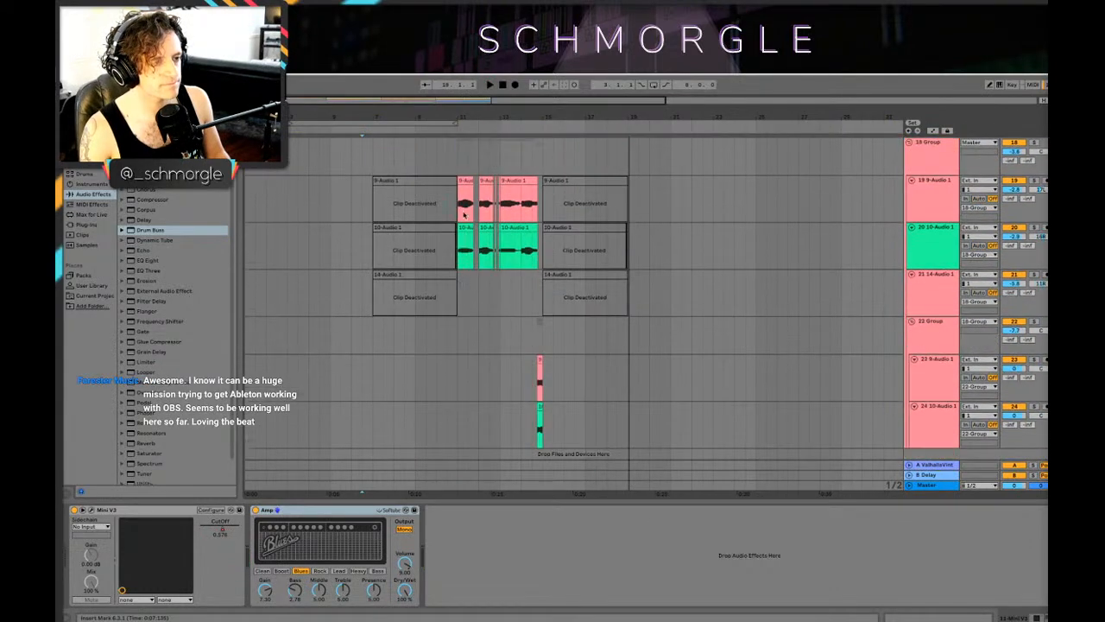
pyautogui.moveTo(461, 205); pyautogui.dragTo(495, 252)
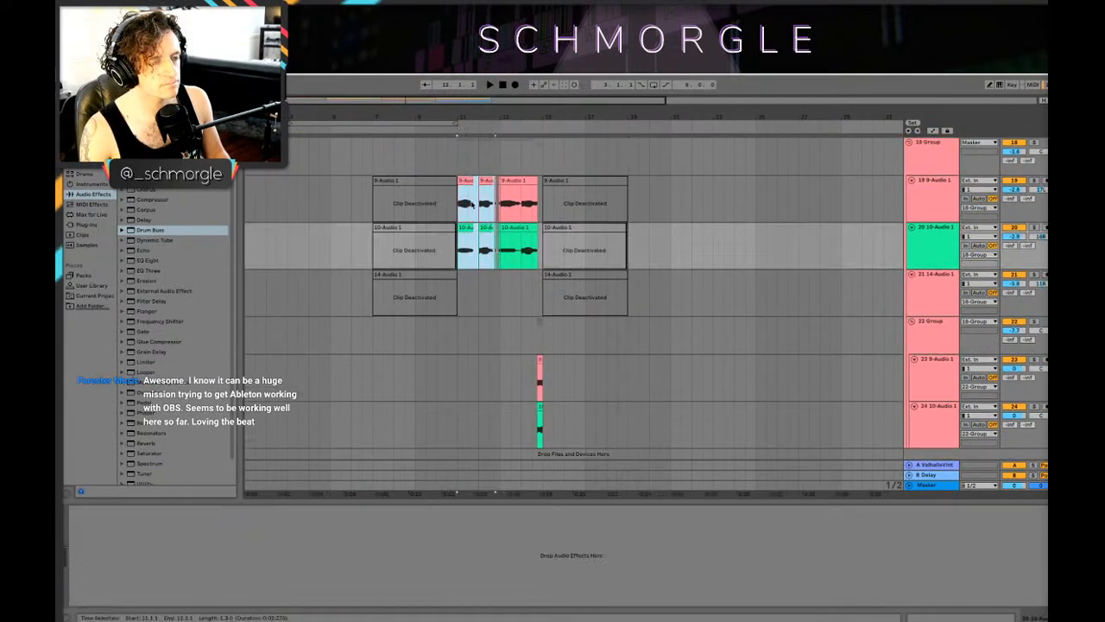
pyautogui.moveTo(464, 179); pyautogui.dragTo(287, 387)
pyautogui.click(277, 388)
pyautogui.press('space')
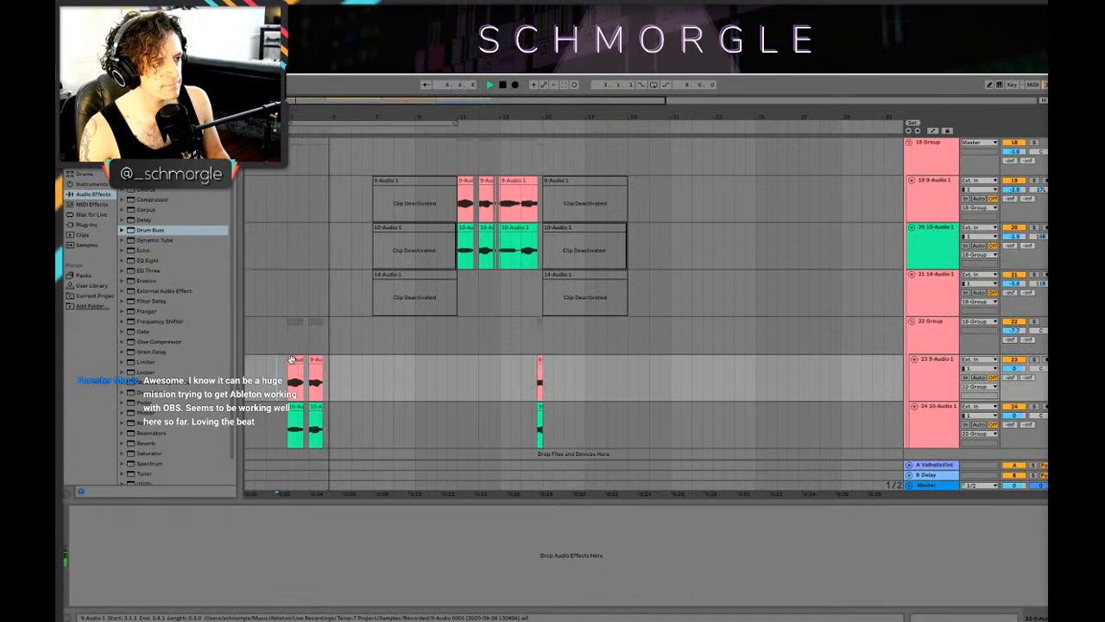
pyautogui.hotkey('ctrl', 'z')
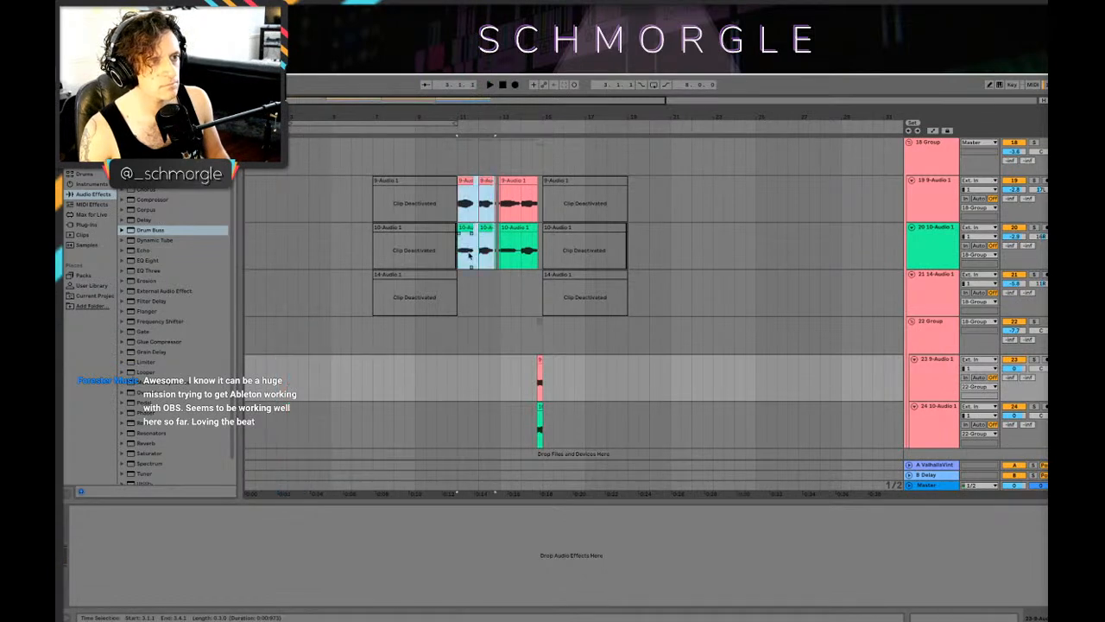
# Step: Copy the two-bar selection starting at bar 11 on tracks 19 and 20 to bar 2 on tracks 23 and 24 and play it
pyautogui.click(457, 262)
pyautogui.moveTo(504, 260); pyautogui.dragTo(275, 366)
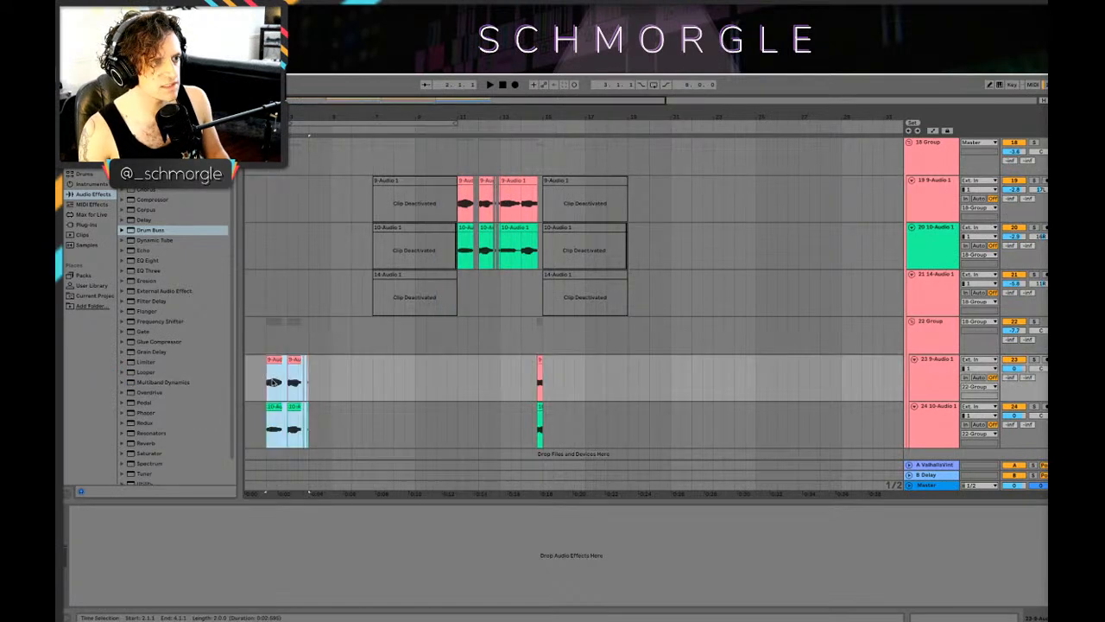
pyautogui.click(264, 391)
pyautogui.press('space')
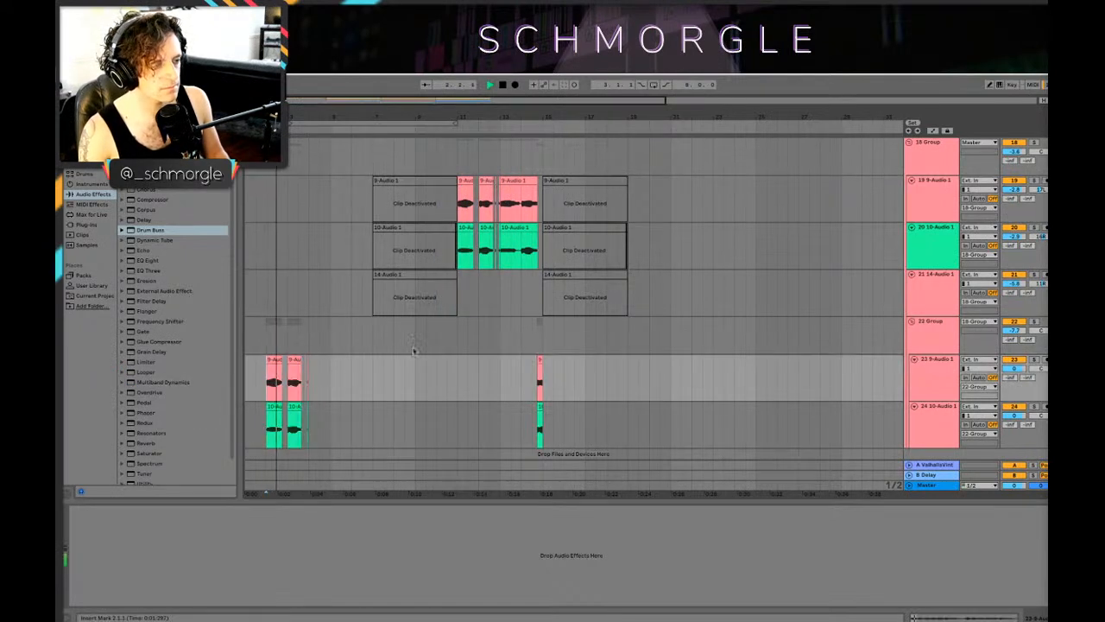
pyautogui.click(274, 373)
# Step: Move the copied clips on tracks 23 and 24 so that they start at bar 3 and play them
pyautogui.moveTo(264, 366); pyautogui.dragTo(338, 445)
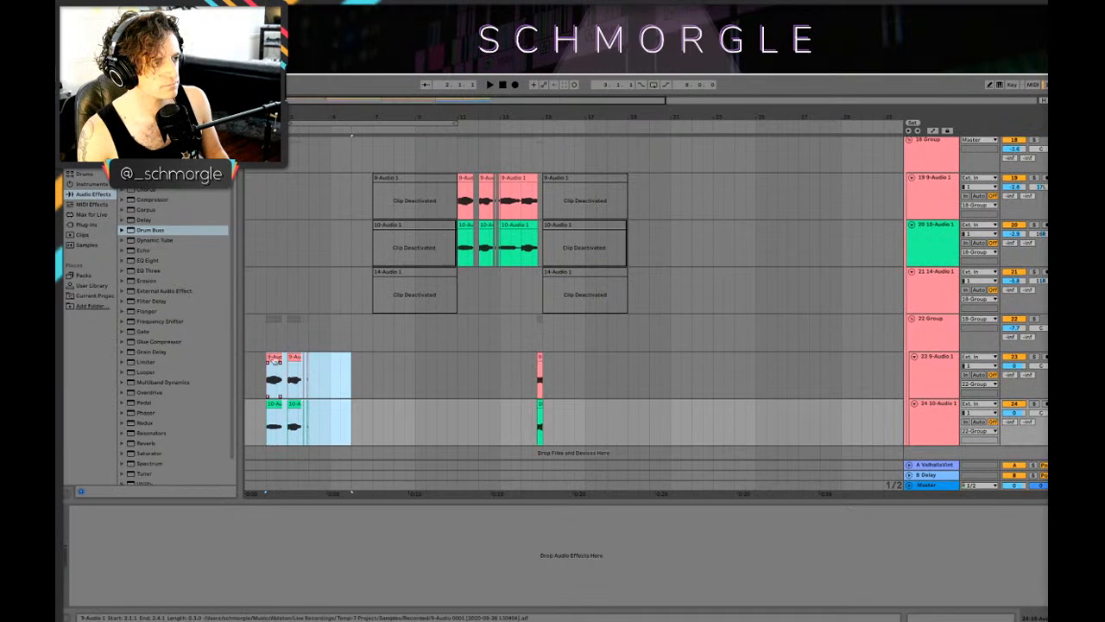
pyautogui.moveTo(275, 361); pyautogui.dragTo(296, 362)
pyautogui.click(291, 373)
pyautogui.press('space')
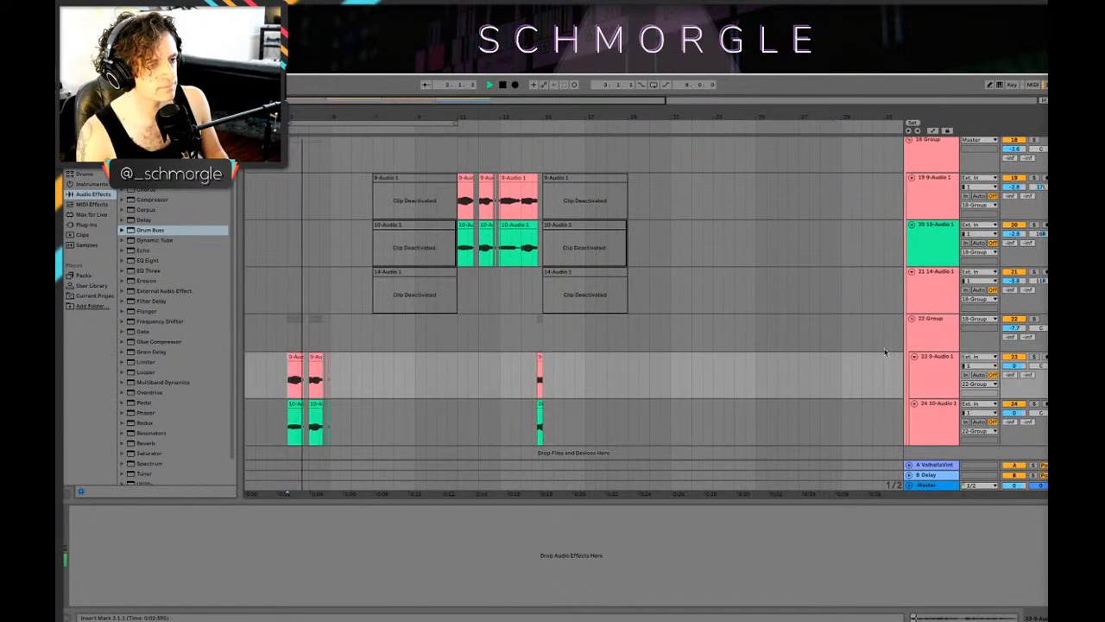
# Step: Add the FF Pro-Q 3 equalizer plug-in to the 22 Group track
pyautogui.click(929, 336)
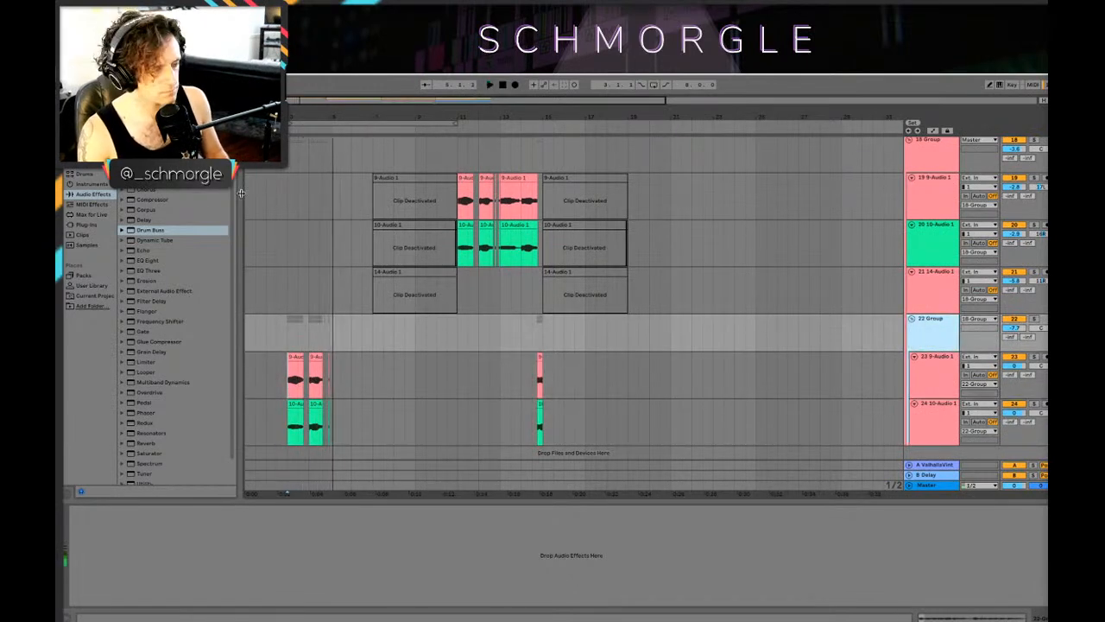
pyautogui.press('a')
pyautogui.click(87, 130)
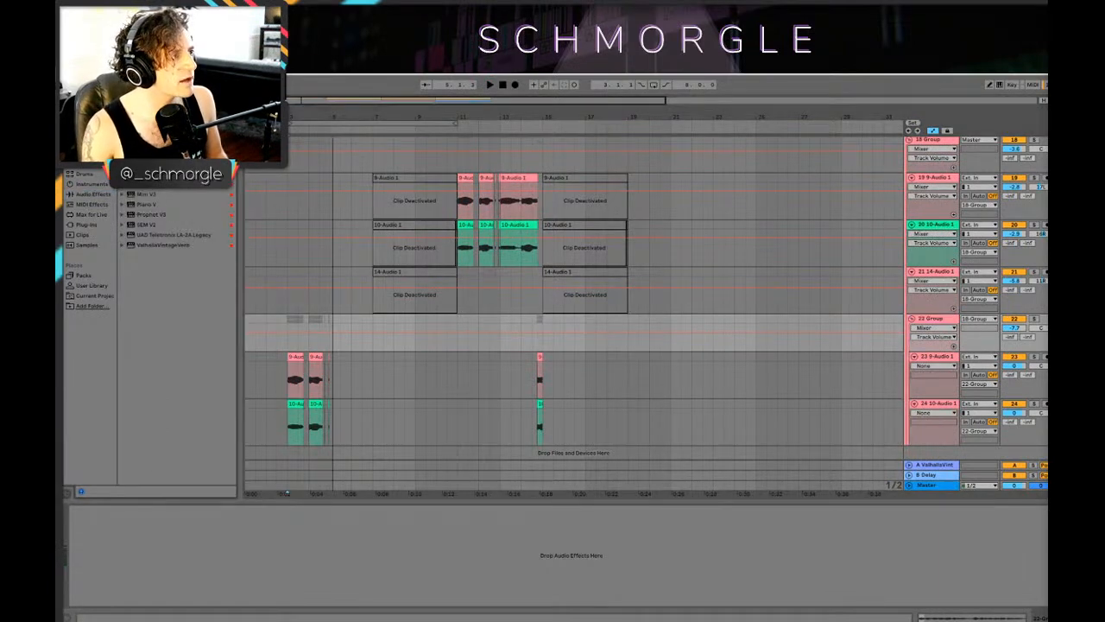
pyautogui.press('a')
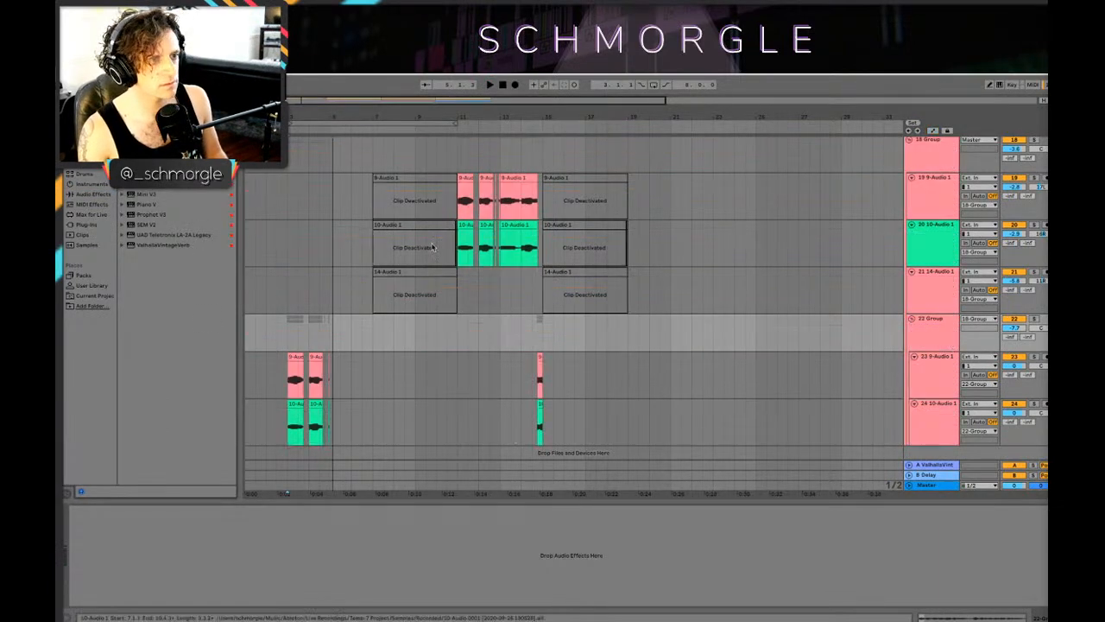
pyautogui.click(935, 336)
pyautogui.moveTo(197, 184); pyautogui.dragTo(555, 260)
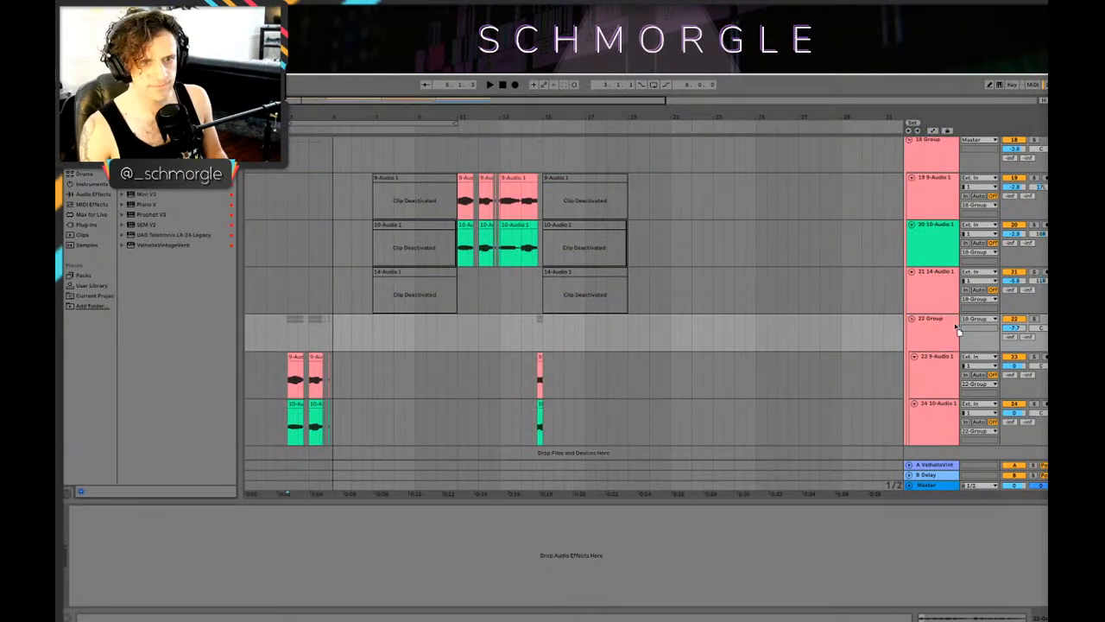
# Step: Shape the 22 Group equalizer with a low cut and a bell boost of about 4 dB in the highs during playback
pyautogui.moveTo(328, 430); pyautogui.dragTo(328, 430)
pyautogui.moveTo(457, 340); pyautogui.dragTo(691, 351)
pyautogui.press('space')
pyautogui.moveTo(817, 348); pyautogui.dragTo(791, 316)
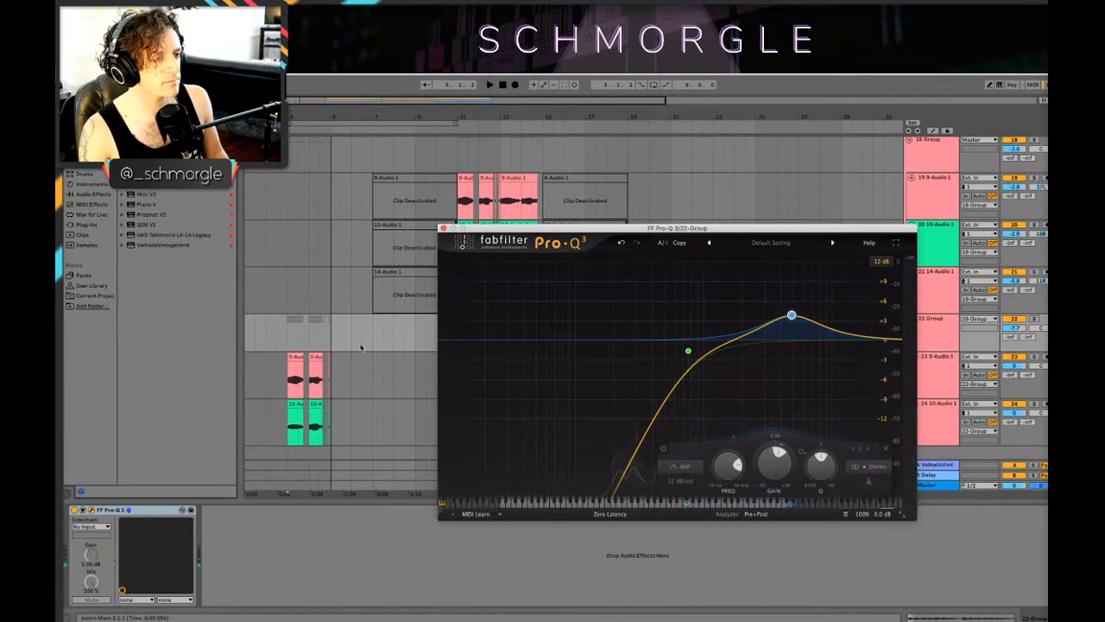
# Step: Play the arrangement from bar 2 to hear the equalized vocal clips over the intro
pyautogui.click(267, 407)
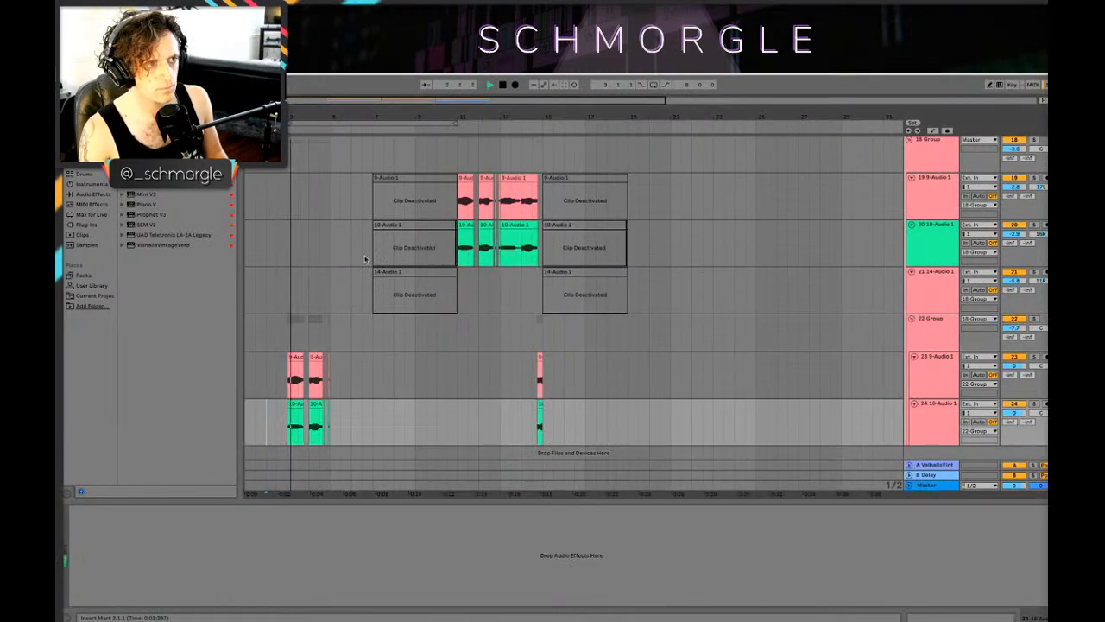
pyautogui.scroll(10, 380, 185)
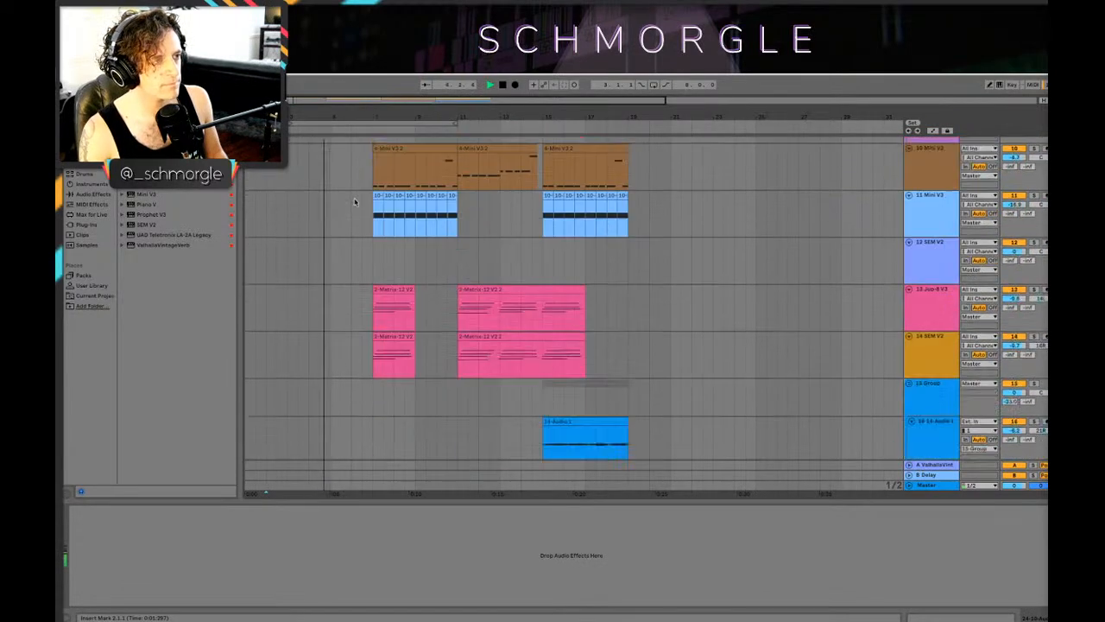
pyautogui.scroll(-4, 361, 181)
# Step: Copy the vocal clips starting at bar 3 on tracks 23 and 24 to bar 5, and play from bar 2
pyautogui.click(290, 357)
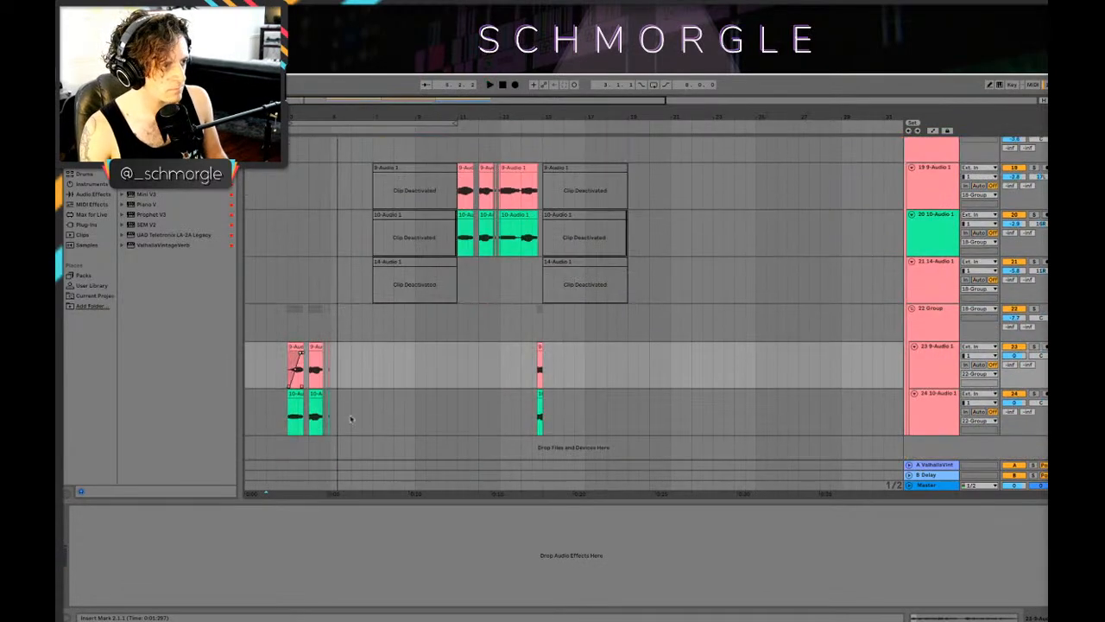
pyautogui.moveTo(287, 370); pyautogui.dragTo(364, 414)
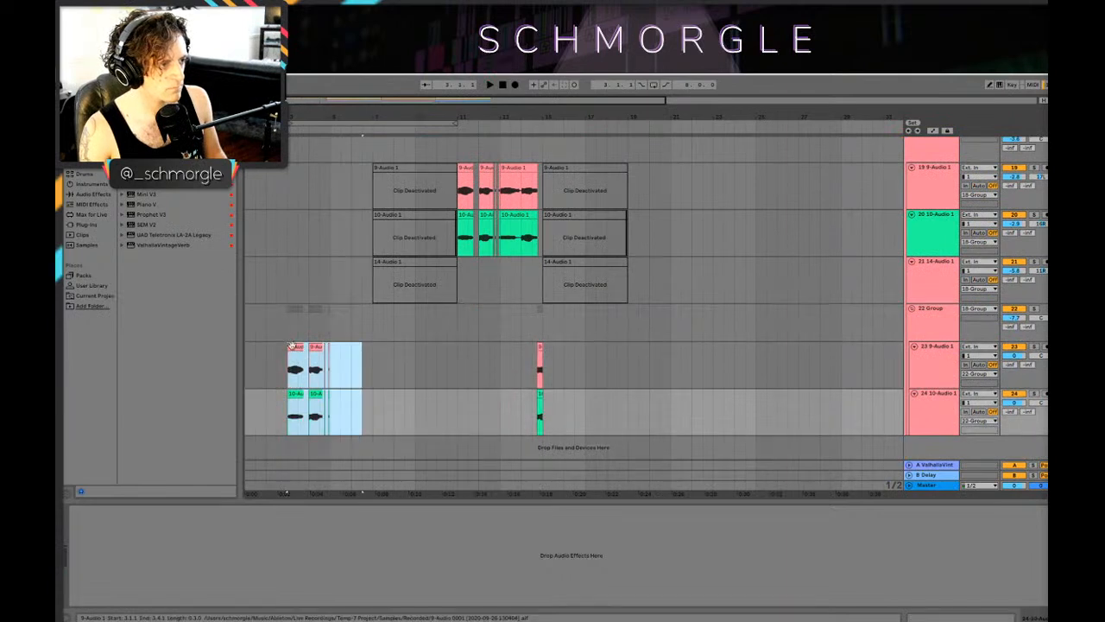
pyautogui.moveTo(291, 347); pyautogui.dragTo(337, 356)
pyautogui.click(263, 371)
pyautogui.press('space')
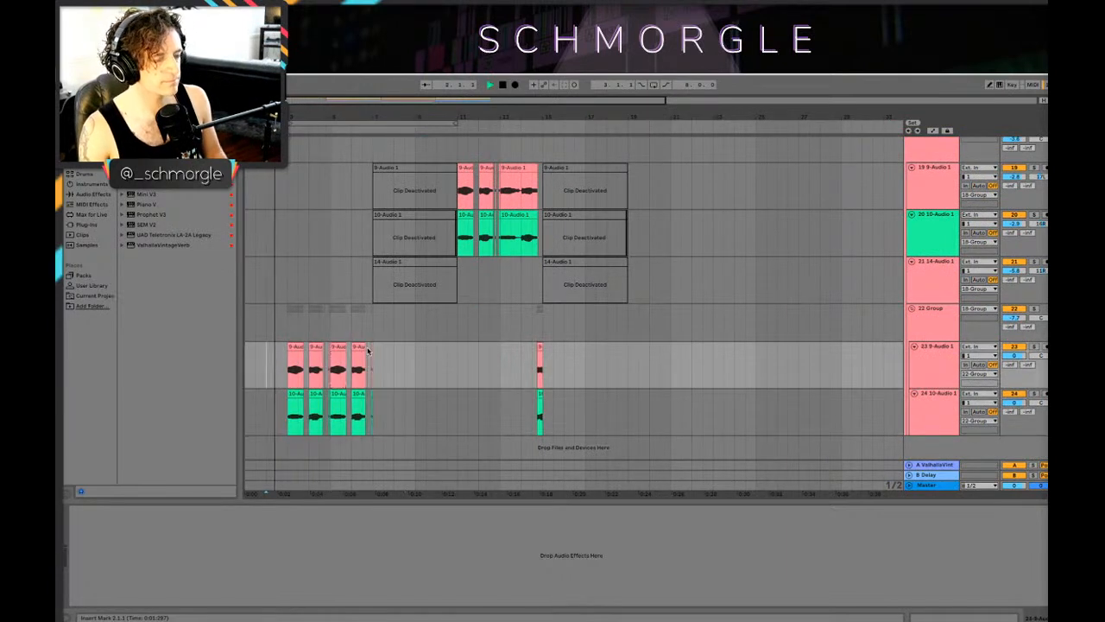
# Step: Listen to the intro leading into the main sections while examining the drum, synth and vocal tracks
pyautogui.scroll(5, 354, 350)
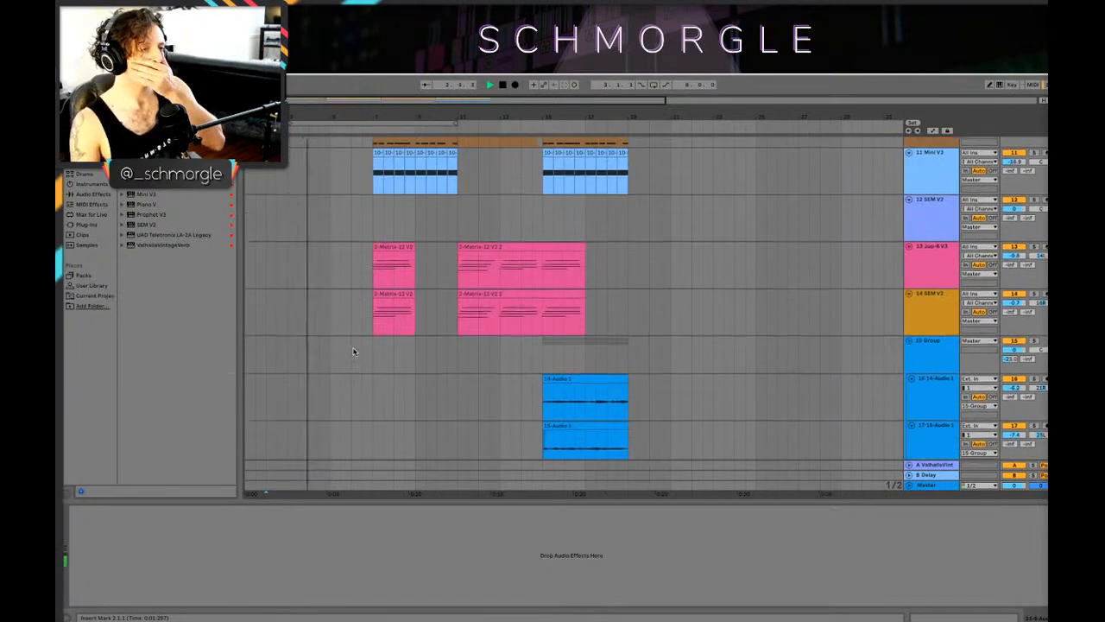
pyautogui.scroll(5, 350, 349)
pyautogui.scroll(-8, 353, 348)
pyautogui.scroll(-5, 372, 298)
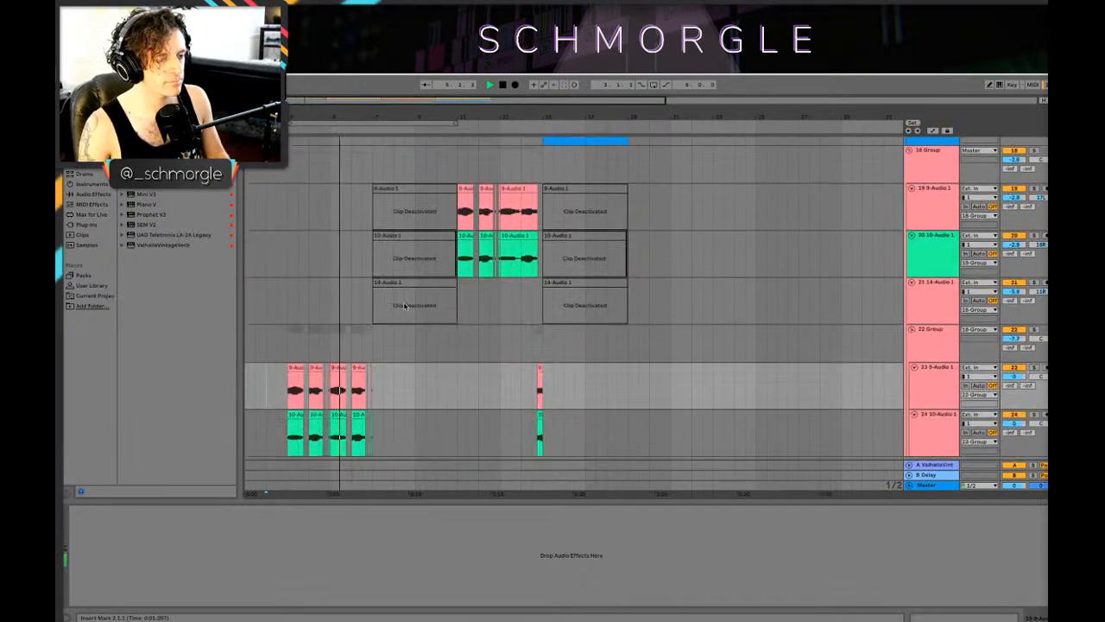
pyautogui.scroll(5, 423, 319)
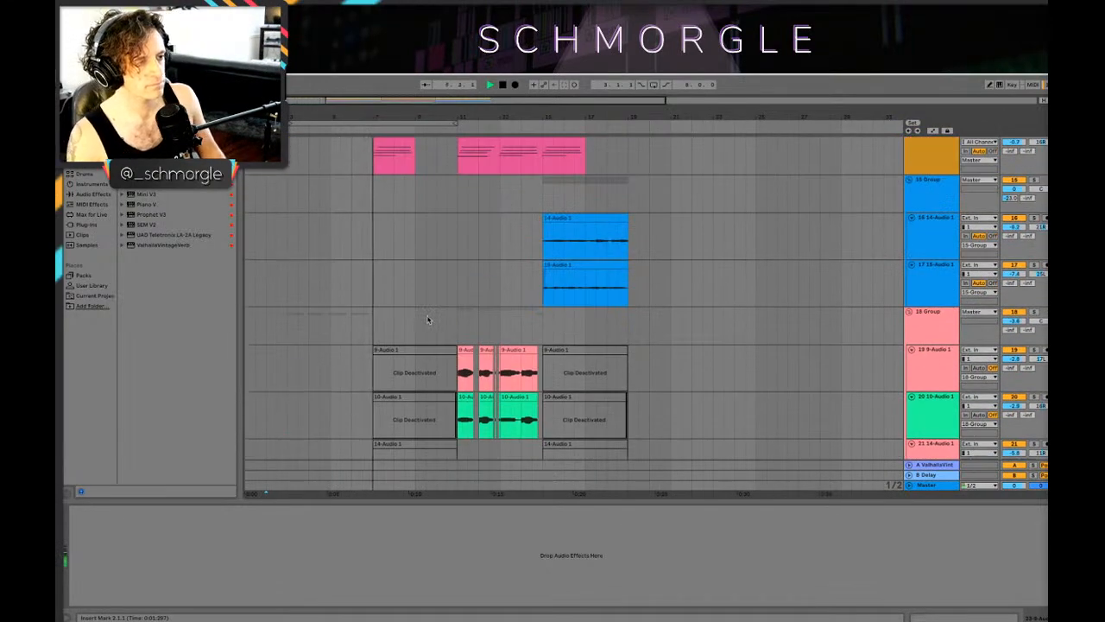
pyautogui.scroll(-5, 434, 316)
pyautogui.hotkey('shift', 'Tab')
pyautogui.hotkey('shift', 'Tab')
pyautogui.scroll(10, 492, 298)
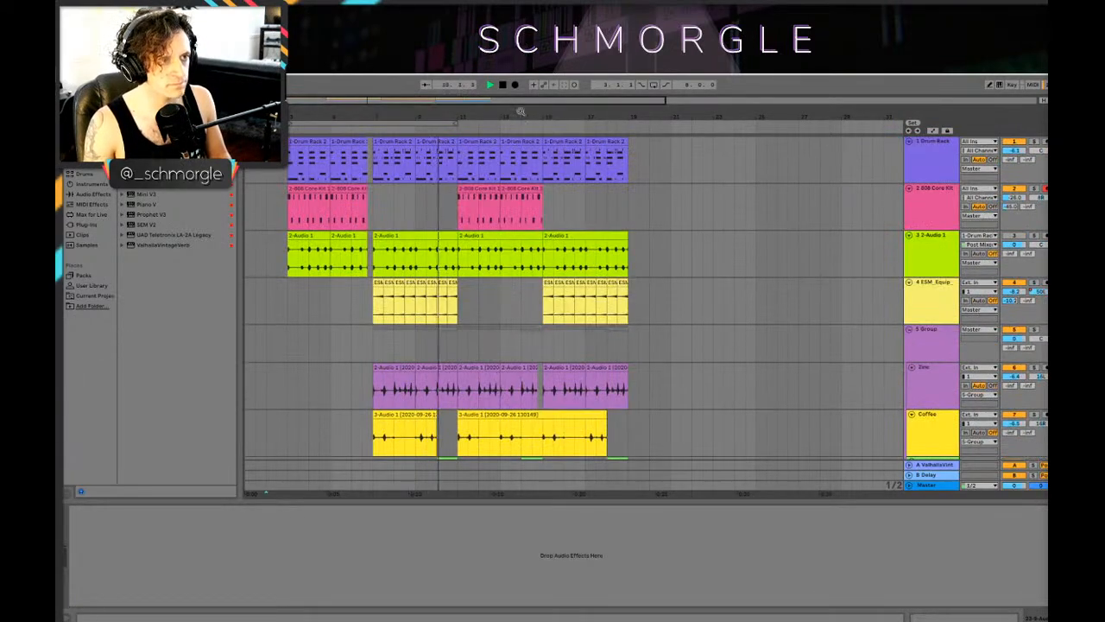
pyautogui.moveTo(520, 112); pyautogui.dragTo(546, 144)
pyautogui.scroll(-7, 582, 188)
pyautogui.scroll(-3, 585, 196)
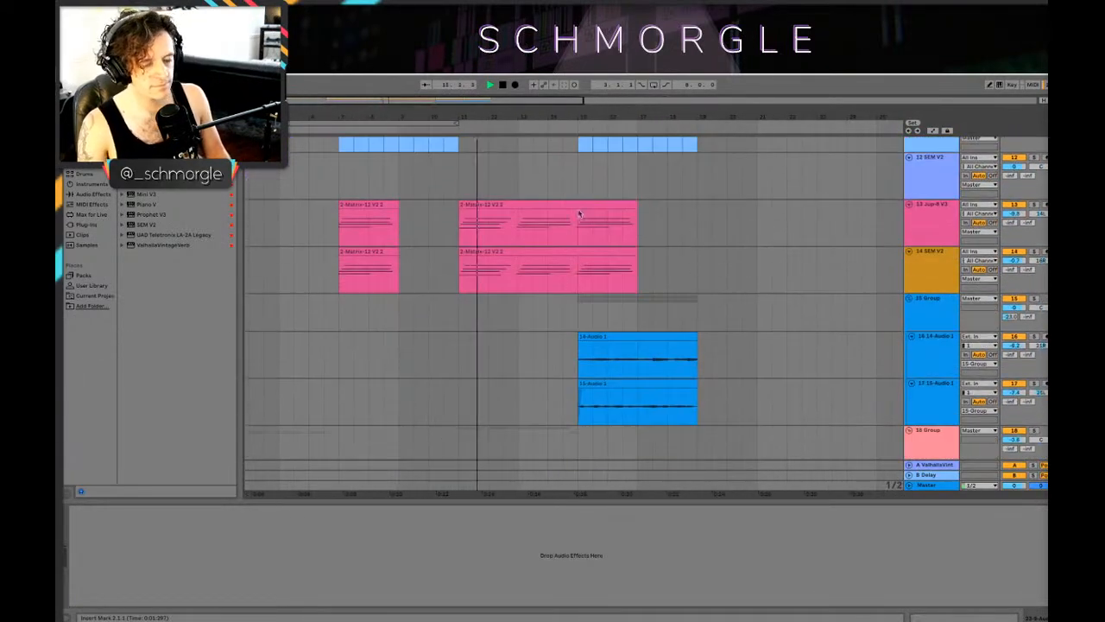
pyautogui.scroll(3, 573, 215)
# Step: Lower the 18 Group volume to -5.7 dB and the 15 Group volume to -2.8 dB during playback
pyautogui.scroll(-8, 623, 218)
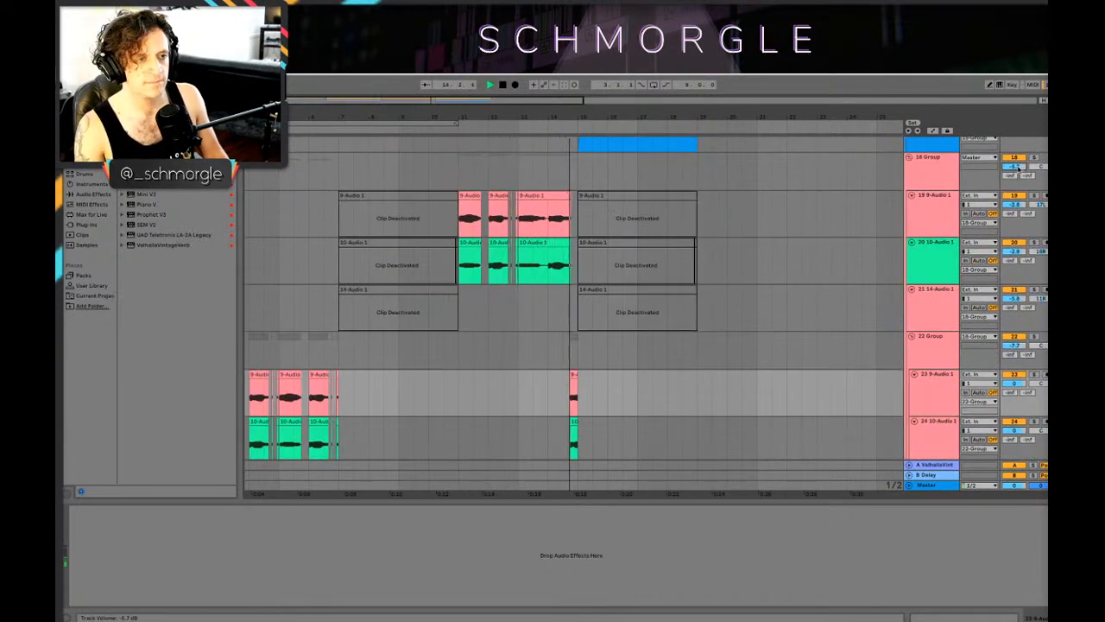
pyautogui.scroll(8, 795, 240)
pyautogui.moveTo(729, 117); pyautogui.dragTo(598, 102)
pyautogui.scroll(-5, 683, 276)
pyautogui.scroll(1, 949, 224)
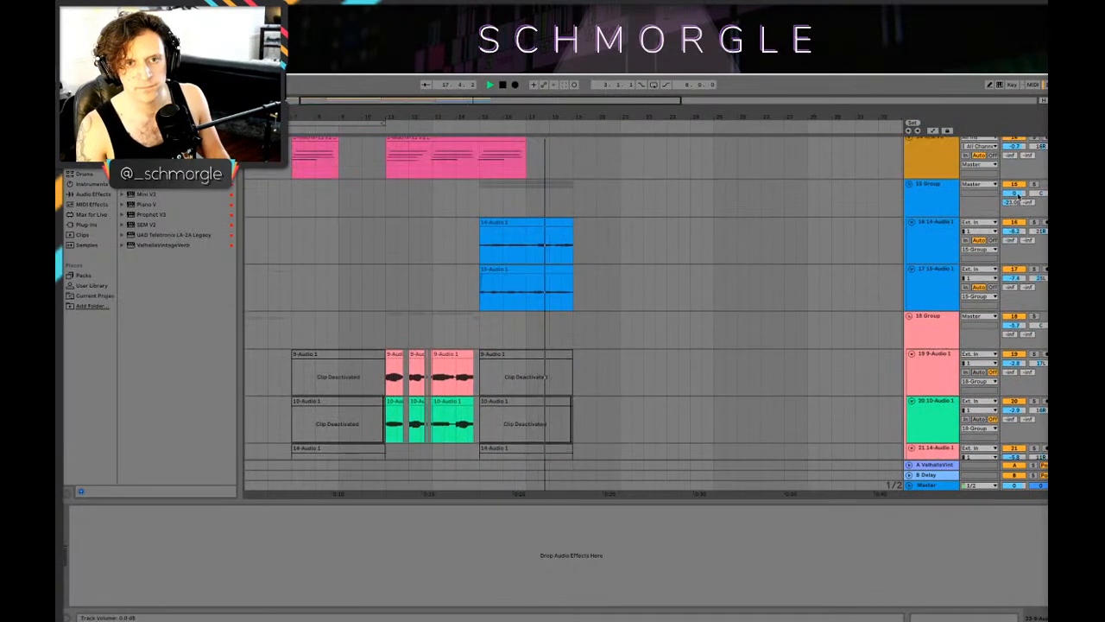
pyautogui.press('space')
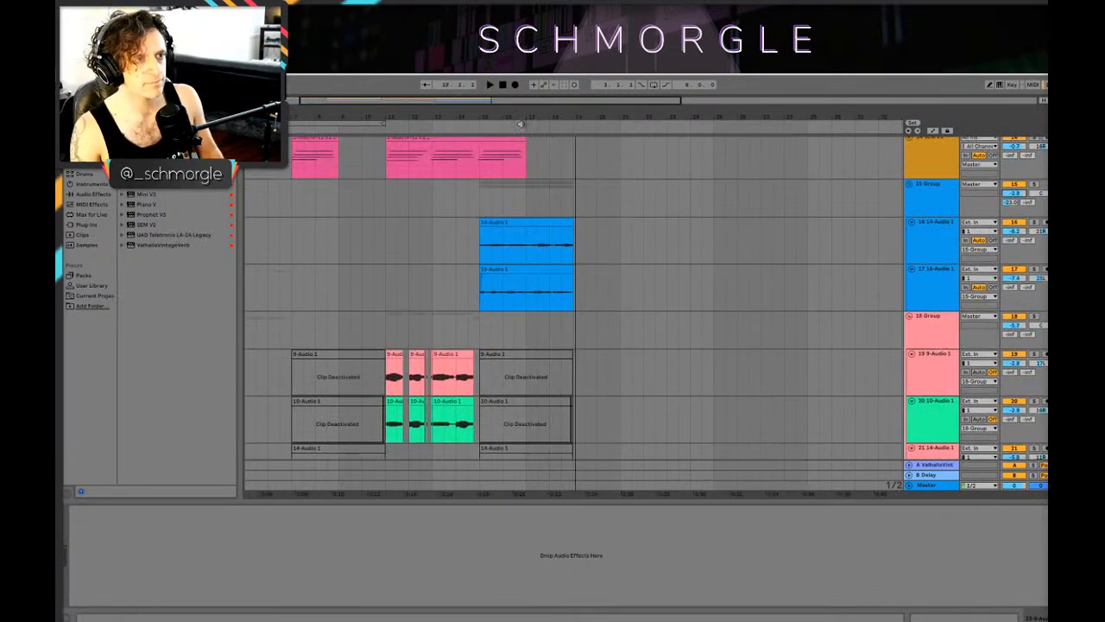
# Step: Play the arrangement from bar 10.3 and examine the second main section across the vocal, synth and drum tracks
pyautogui.scroll(5, 524, 150)
pyautogui.moveTo(516, 119); pyautogui.dragTo(539, 111)
pyautogui.scroll(-8, 498, 291)
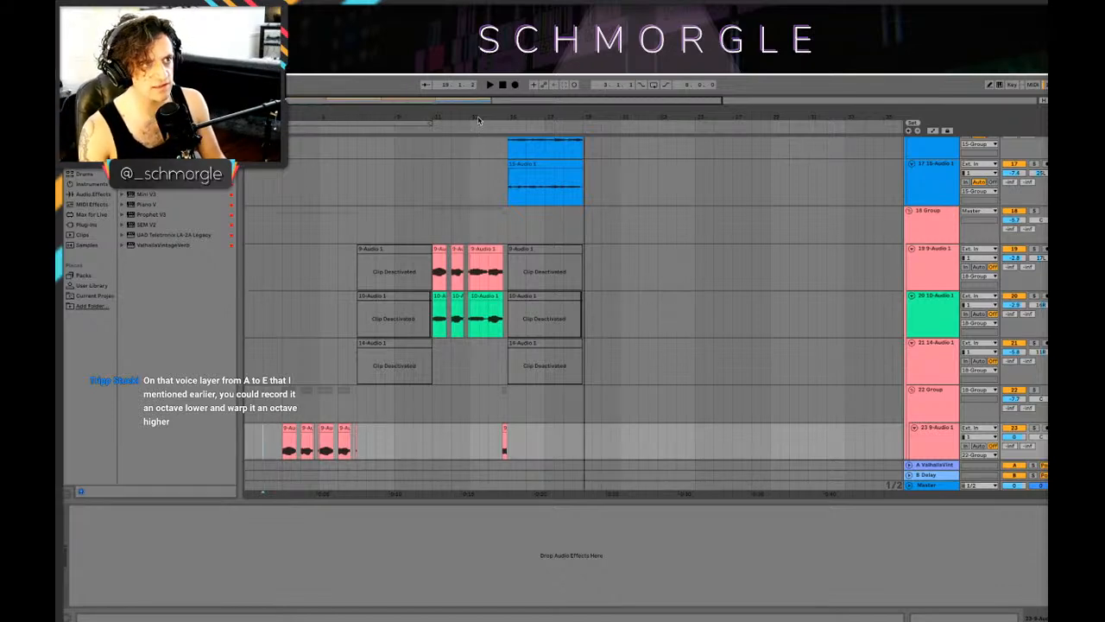
pyautogui.moveTo(480, 125); pyautogui.dragTo(544, 173)
pyautogui.scroll(-3, 556, 191)
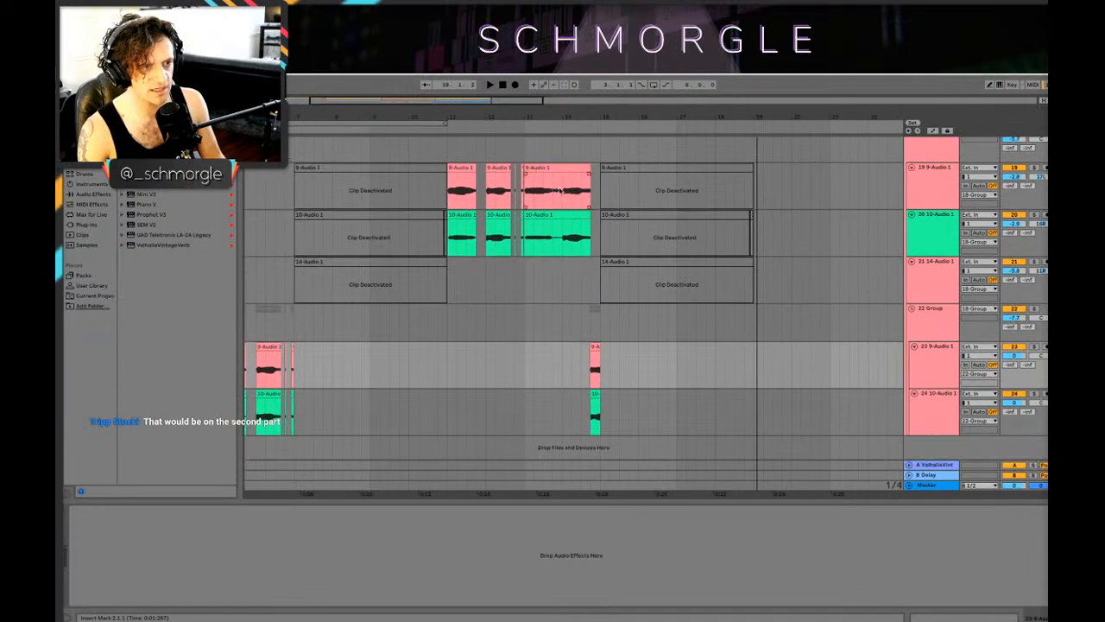
pyautogui.click(429, 354)
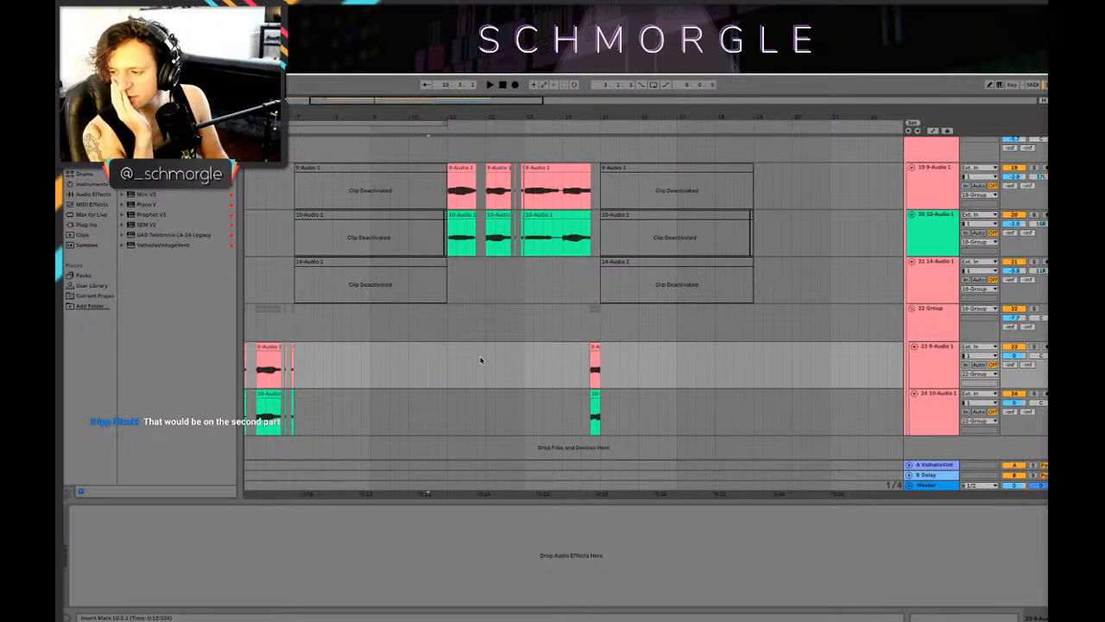
pyautogui.press('space')
pyautogui.scroll(3, 544, 354)
pyautogui.scroll(-3, 525, 300)
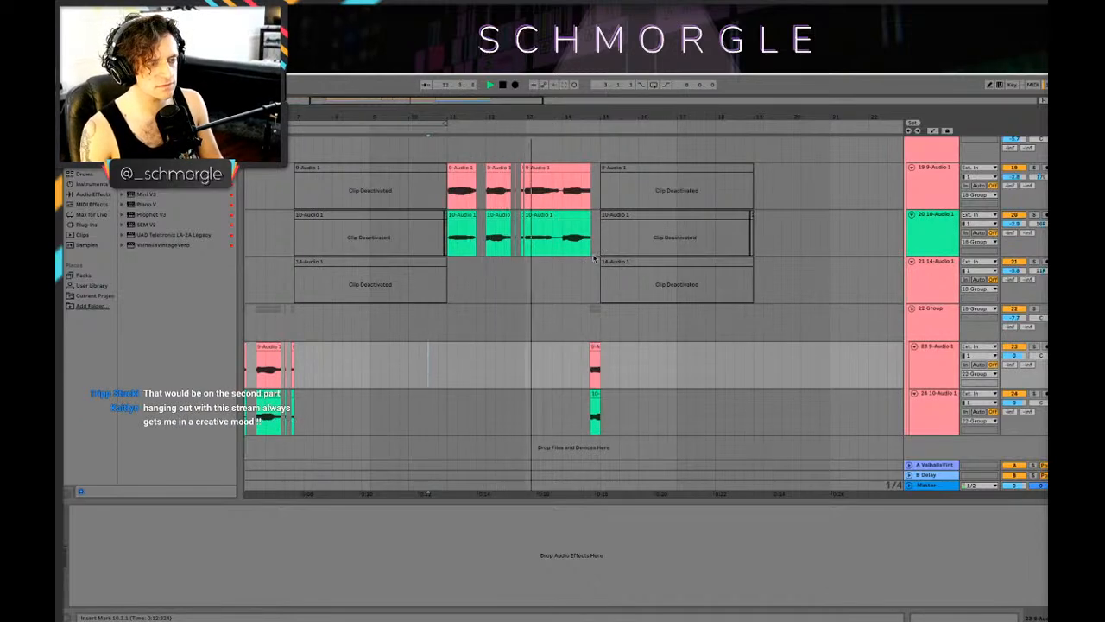
pyautogui.moveTo(560, 117); pyautogui.dragTo(540, 93)
pyautogui.scroll(5, 519, 325)
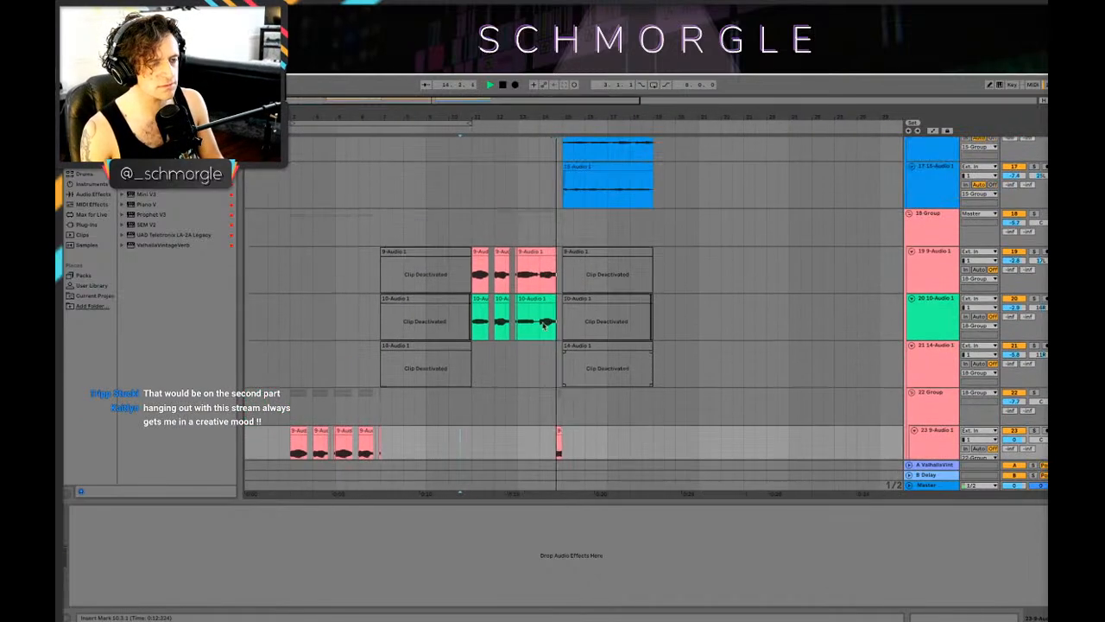
pyautogui.scroll(10, 605, 321)
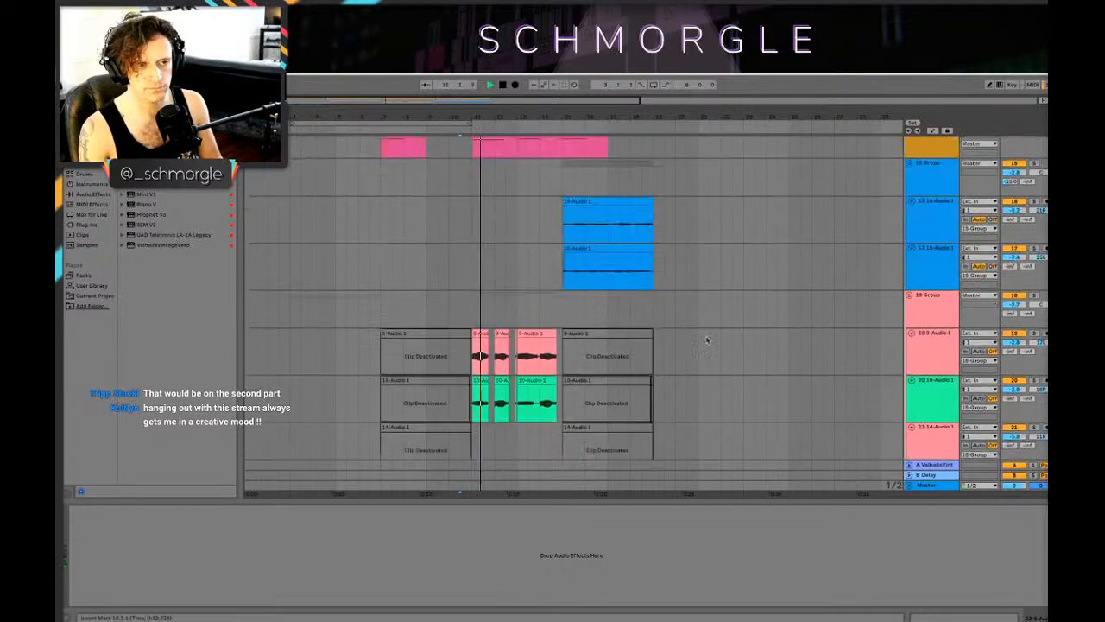
pyautogui.scroll(3, 688, 319)
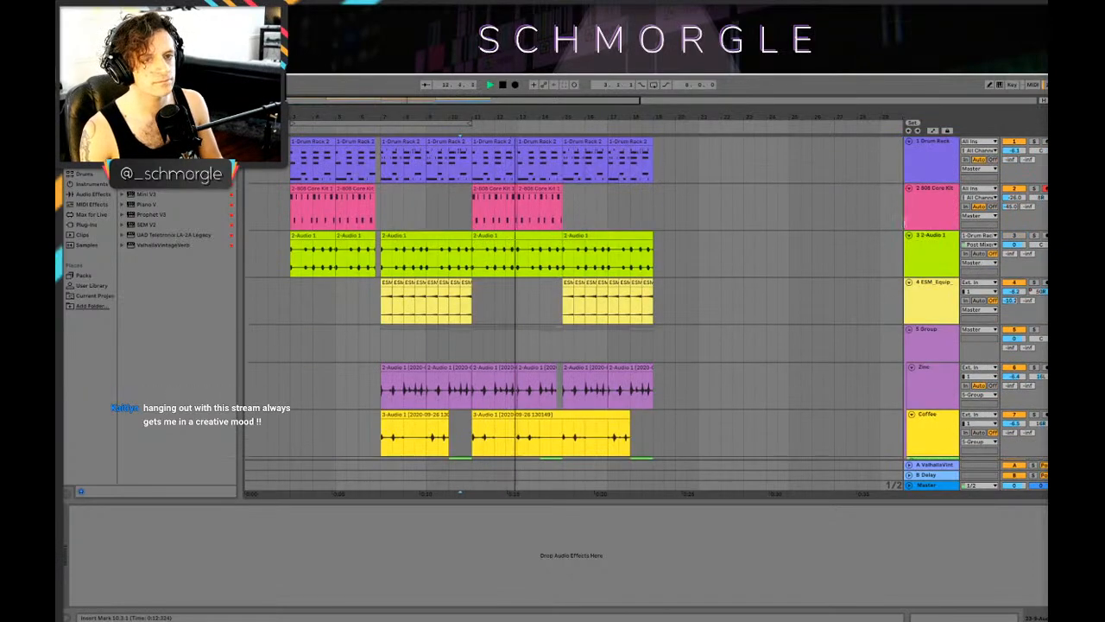
# Step: Add the Phaser audio effect after Drum Buss on the 2 808 Core Kit track
pyautogui.click(930, 196)
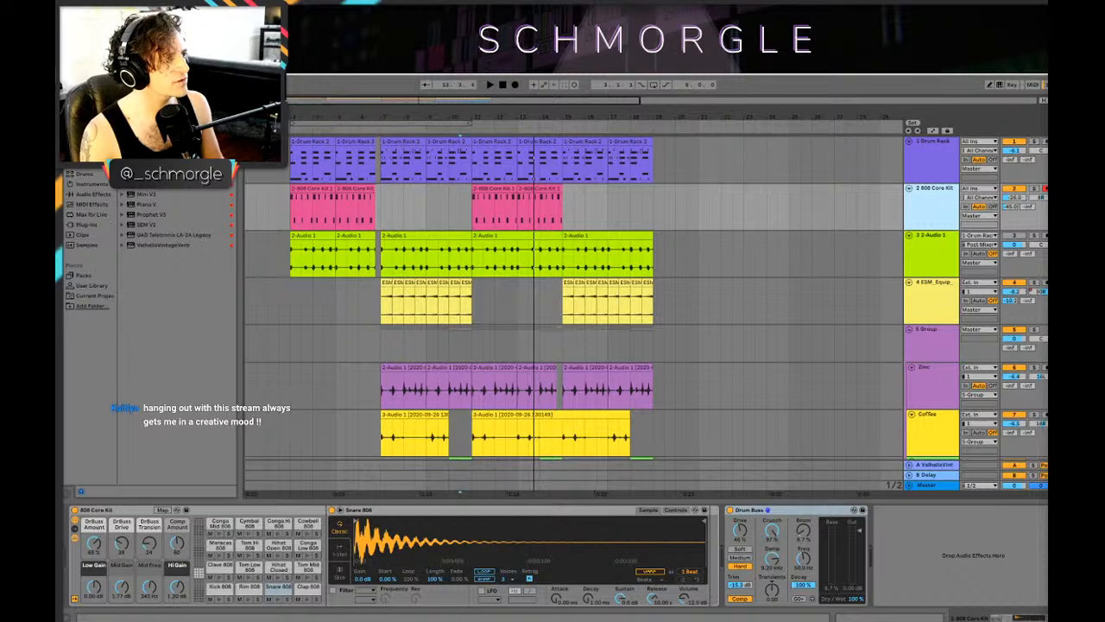
pyautogui.hotkey('ctrl', 'f')
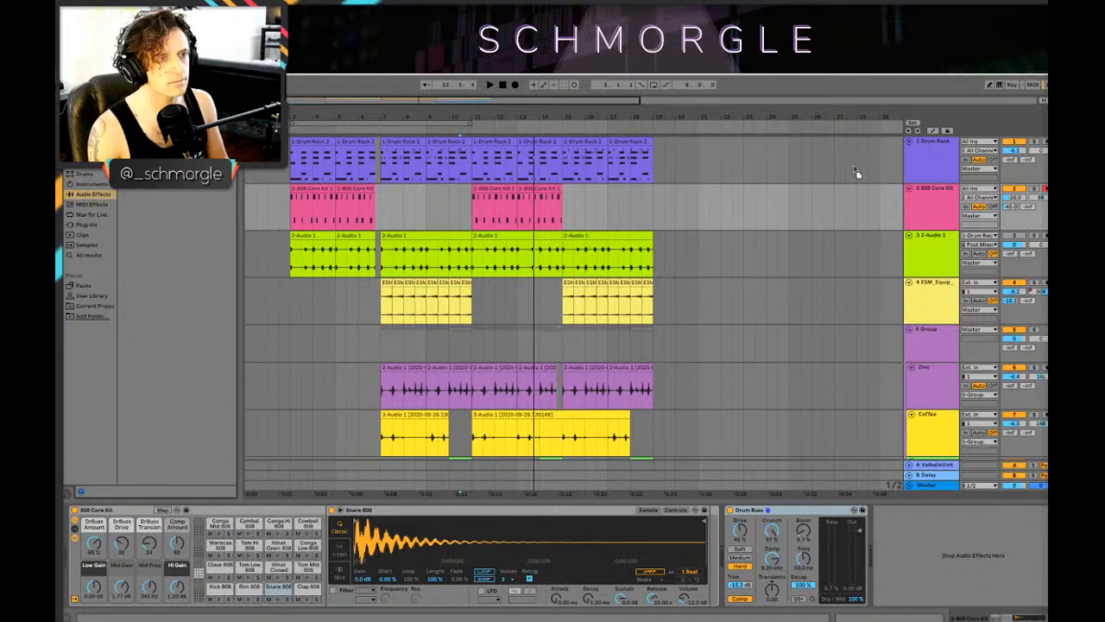
pyautogui.press('Right')
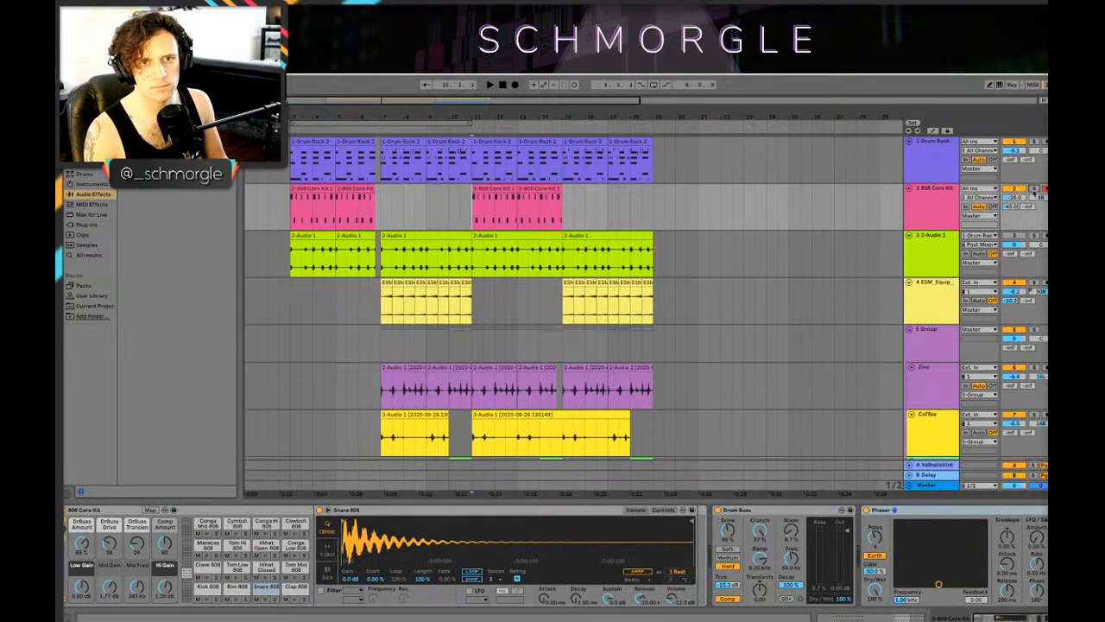
# Step: Set the 808 Core Kit's Phaser to a frequency of about 1.92 kHz and feedback of about 0.83 while playing from bar 11
pyautogui.press('space')
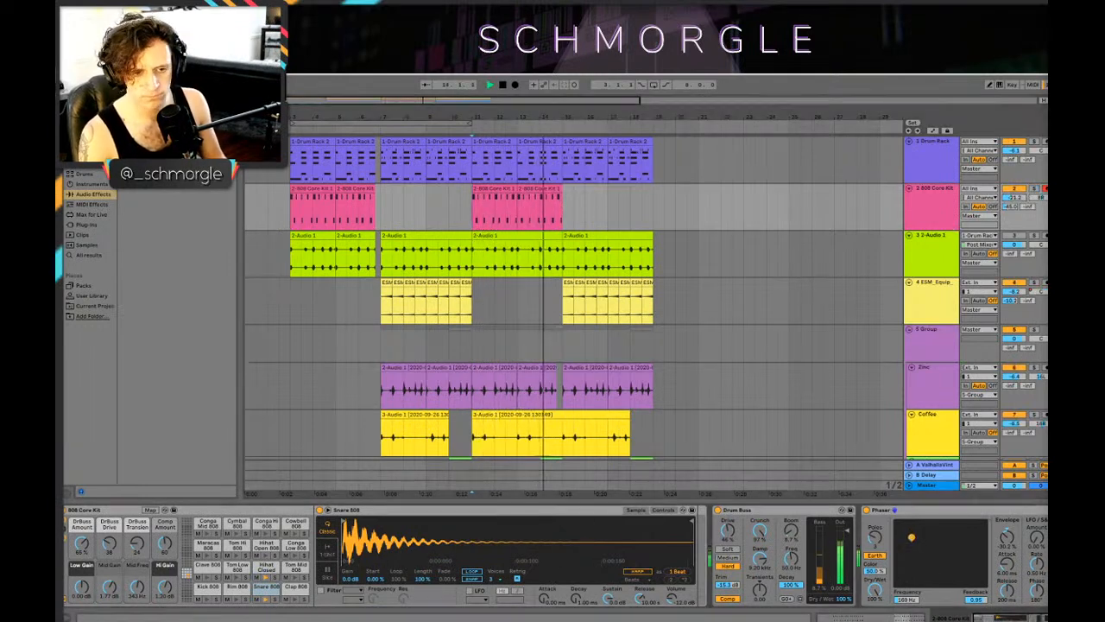
pyautogui.moveTo(912, 537)
pyautogui.mouseDown()
pyautogui.moveTo(907, 565)
pyautogui.moveTo(915, 540)
pyautogui.moveTo(974, 542)
pyautogui.moveTo(947, 567)
pyautogui.moveTo(967, 563)
pyautogui.moveTo(949, 560)
pyautogui.mouseUp()
pyautogui.press('space')
pyautogui.press('space')
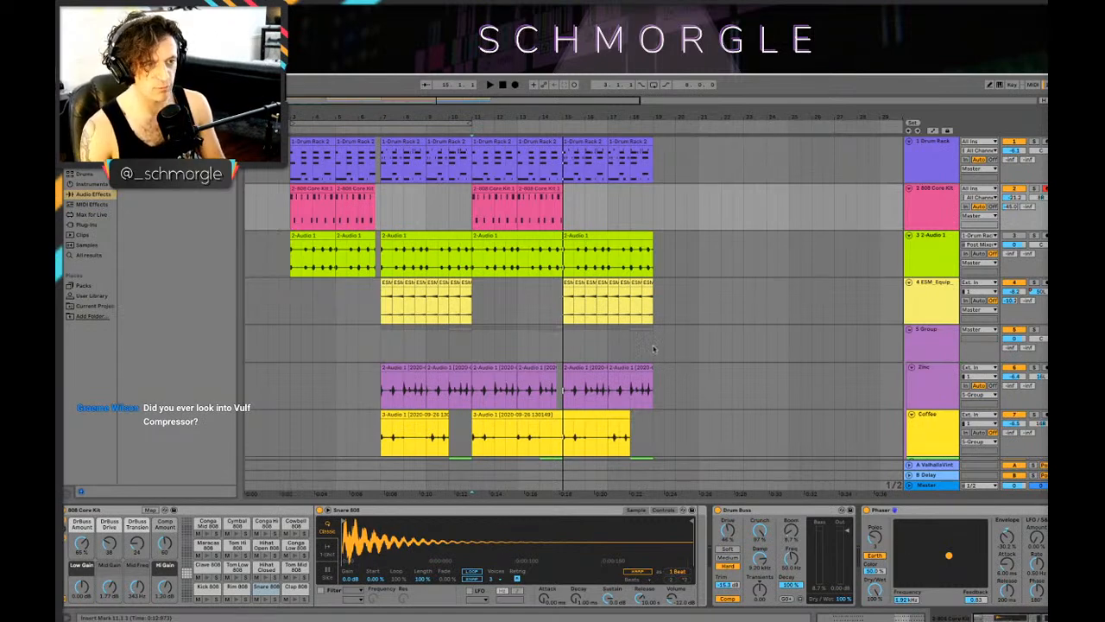
# Step: Look over all tracks from the intro to the end of the last main section
pyautogui.click(375, 342)
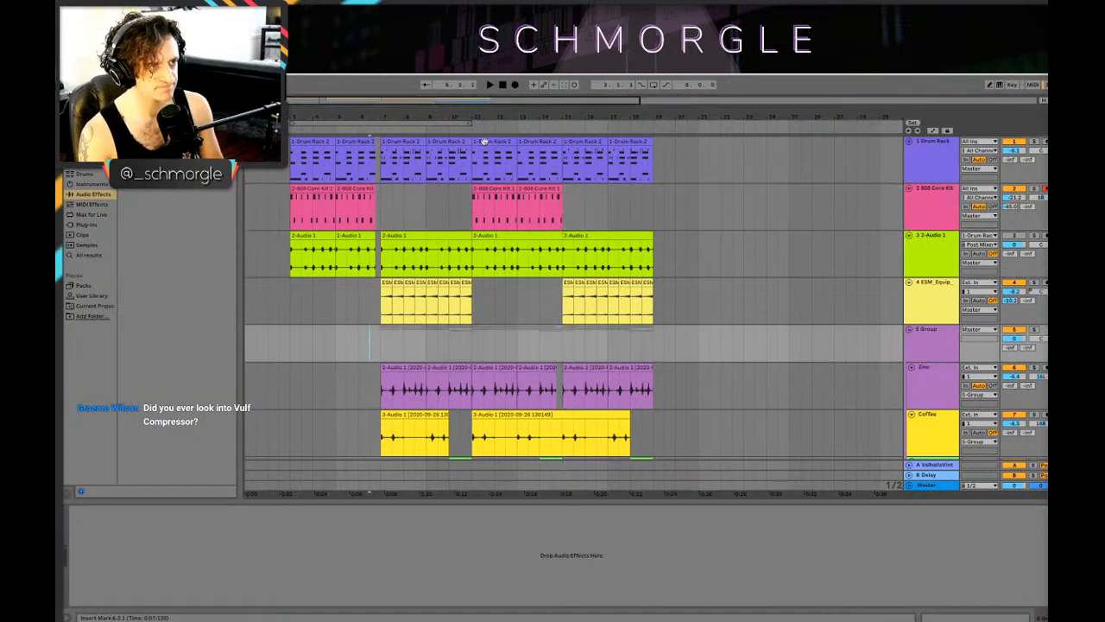
pyautogui.scroll(-15, 432, 319)
pyautogui.scroll(-5, 526, 293)
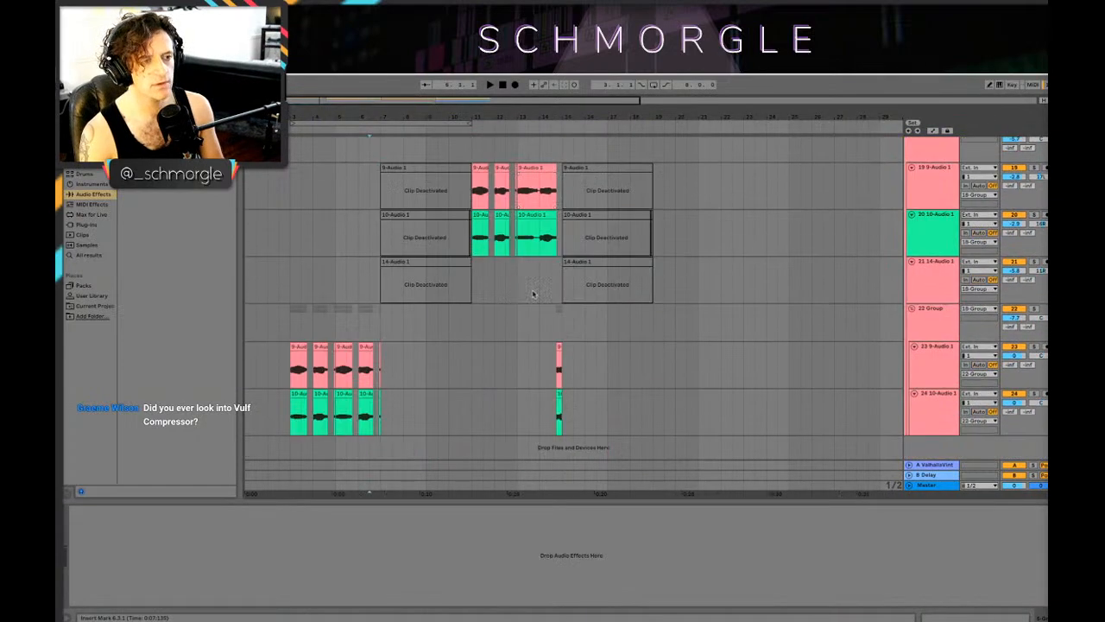
pyautogui.scroll(20, 533, 306)
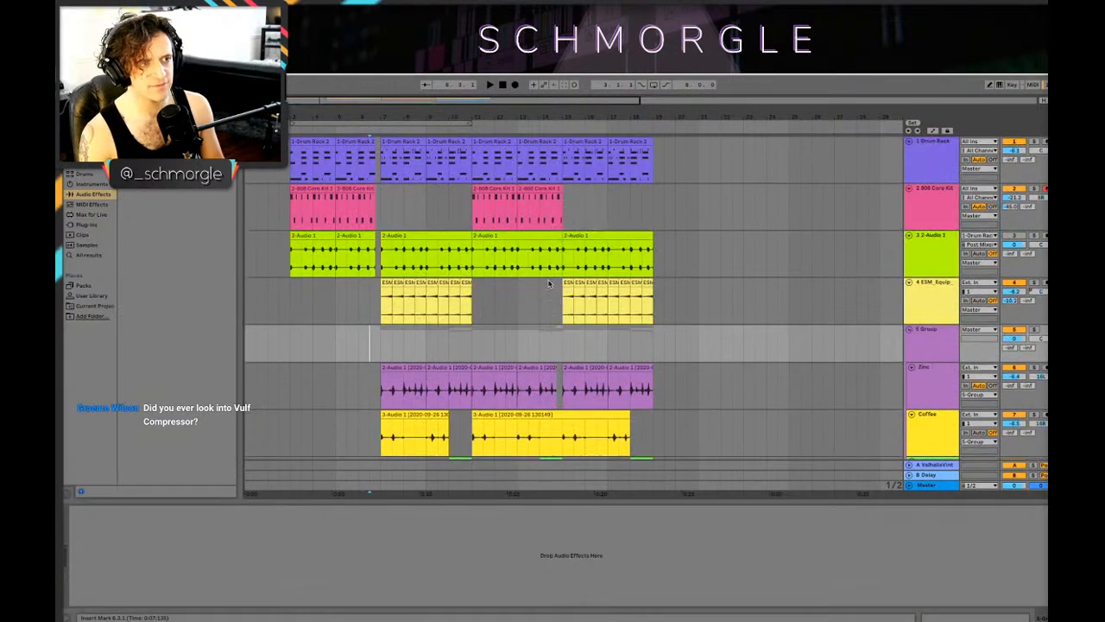
pyautogui.moveTo(466, 116); pyautogui.dragTo(540, 151)
pyautogui.scroll(-3, 571, 200)
pyautogui.scroll(3, 570, 200)
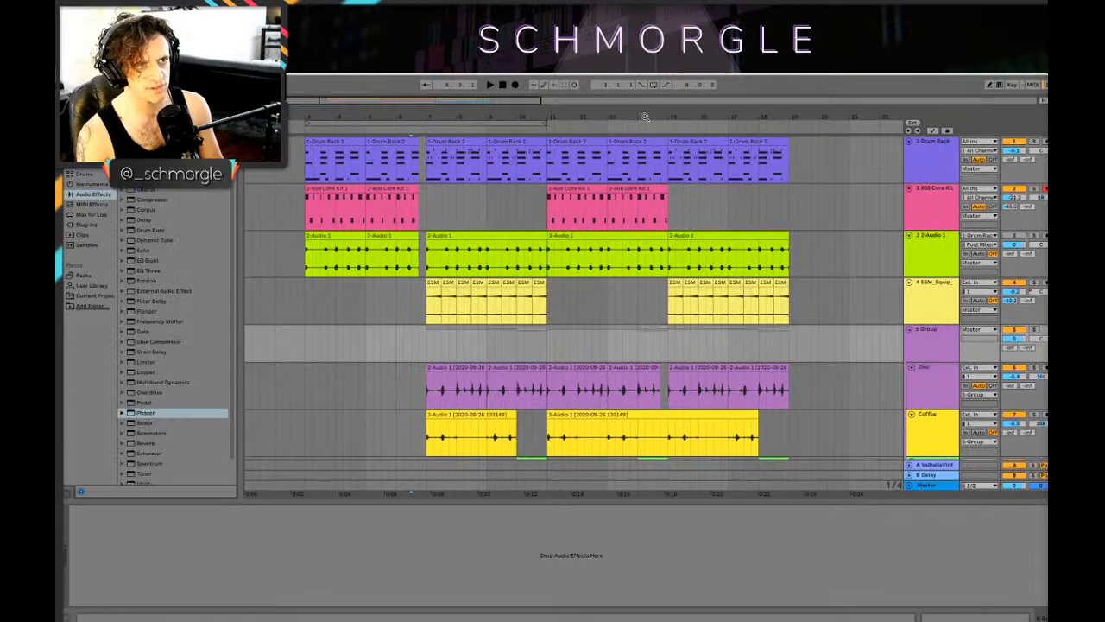
pyautogui.moveTo(644, 116); pyautogui.dragTo(581, 115)
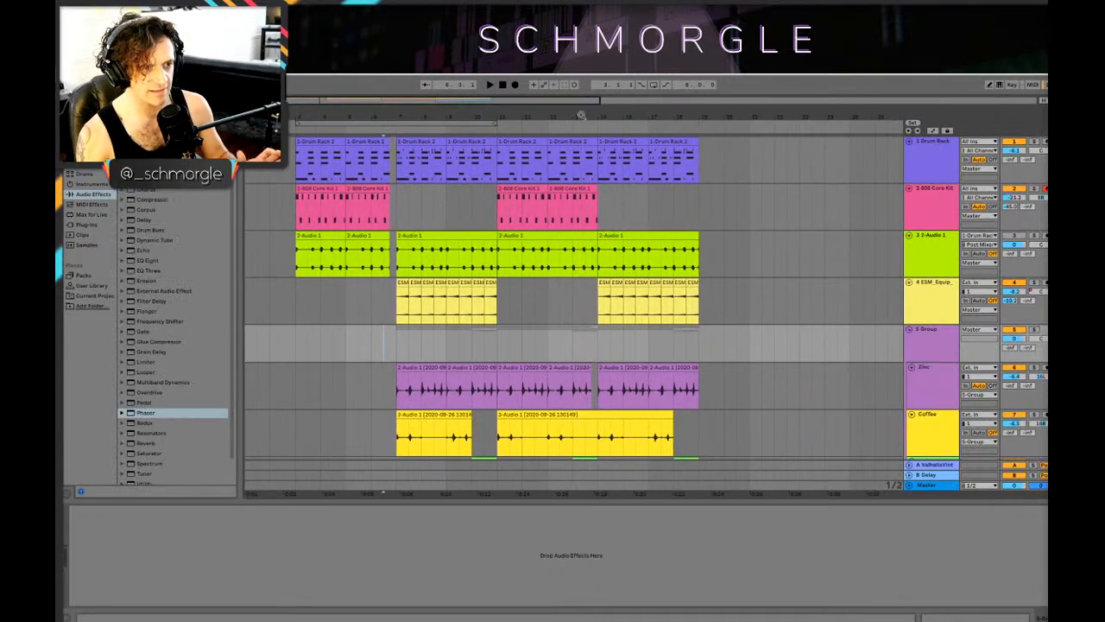
pyautogui.click(441, 188)
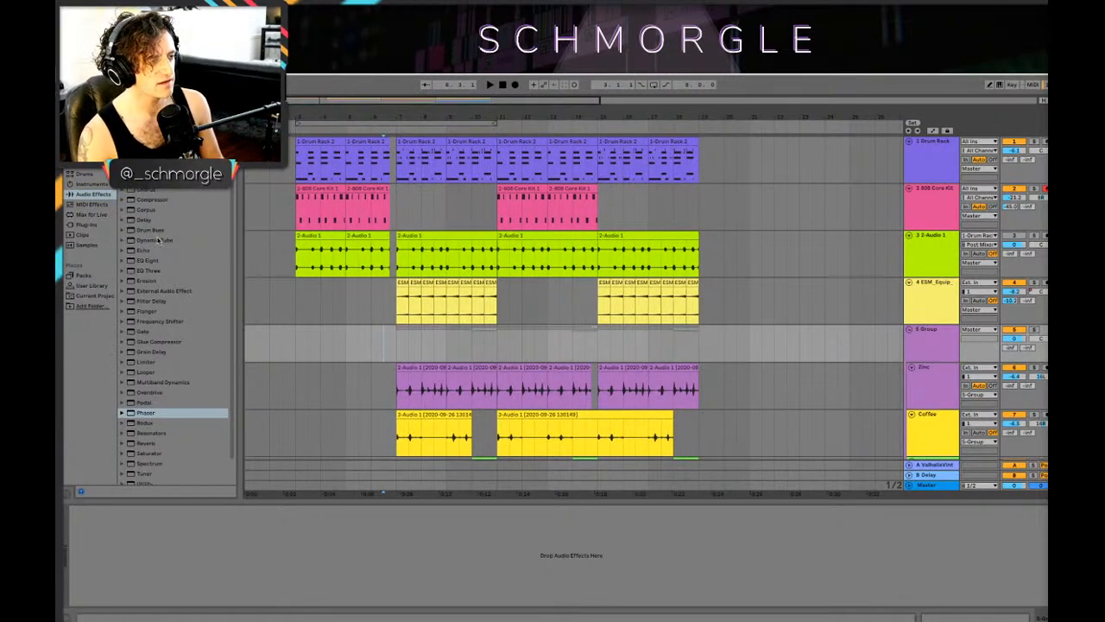
pyautogui.moveTo(567, 118); pyautogui.dragTo(648, 153)
pyautogui.scroll(-5, 639, 170)
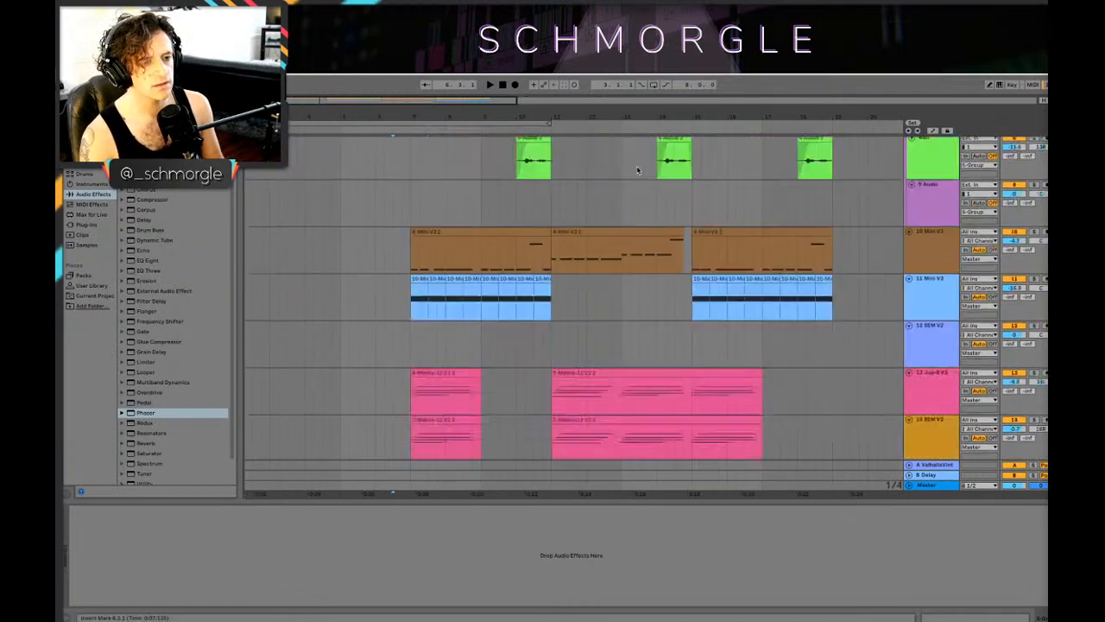
pyautogui.scroll(6, 639, 168)
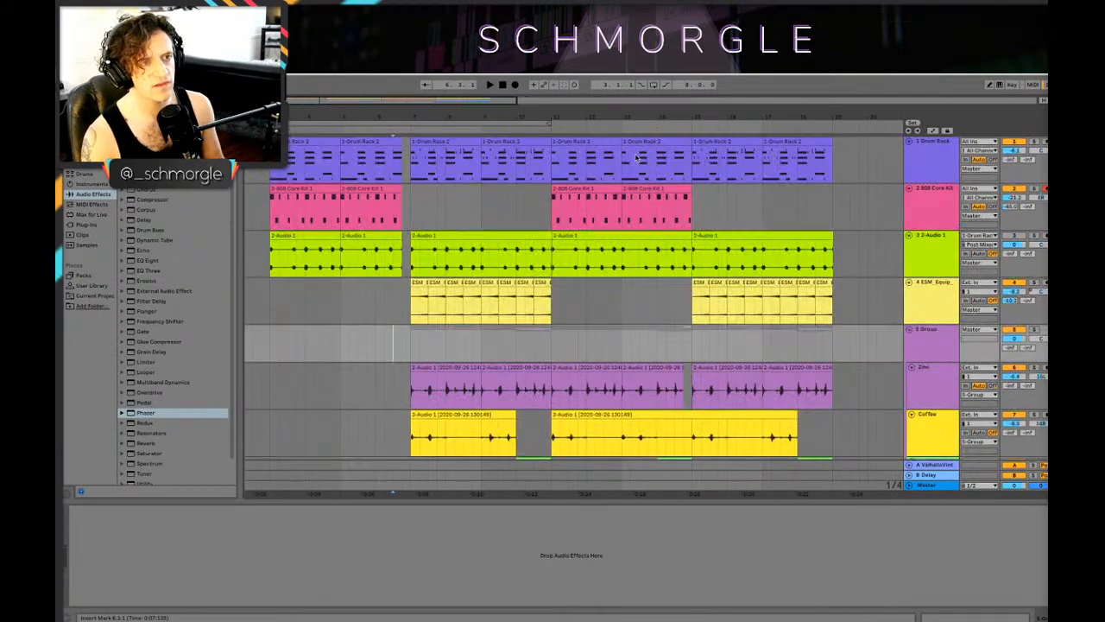
# Step: Play the arrangement from bar 3 and examine the drum intro and vocal tracks leading into the first main section
pyautogui.moveTo(695, 114)
pyautogui.mouseDown()
pyautogui.moveTo(695, 105)
pyautogui.moveTo(695, 115)
pyautogui.mouseUp()
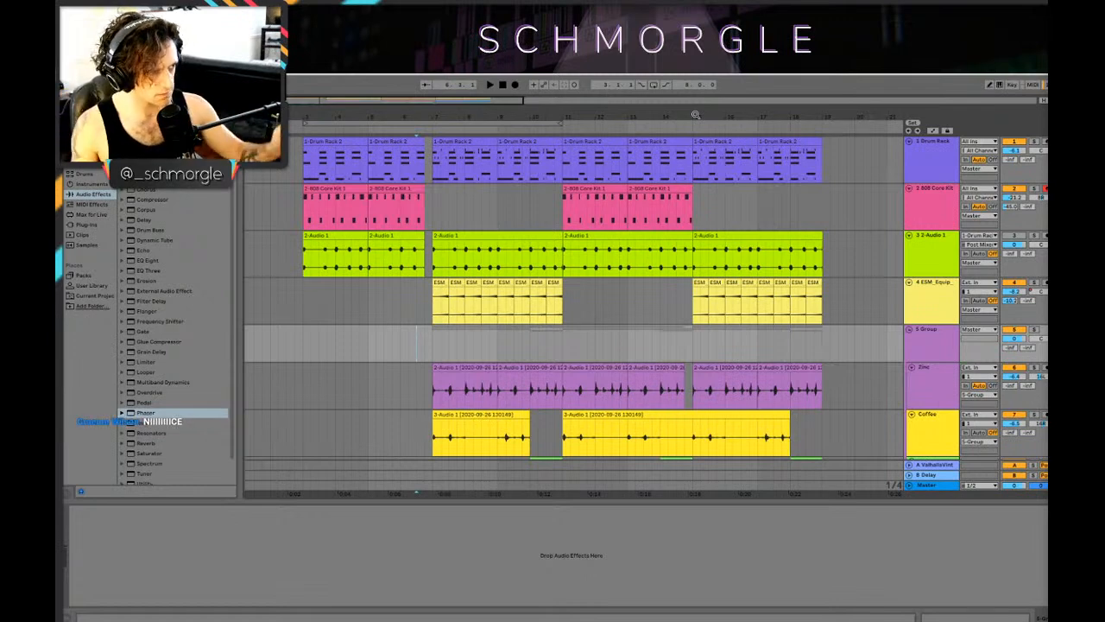
pyautogui.click(86, 131)
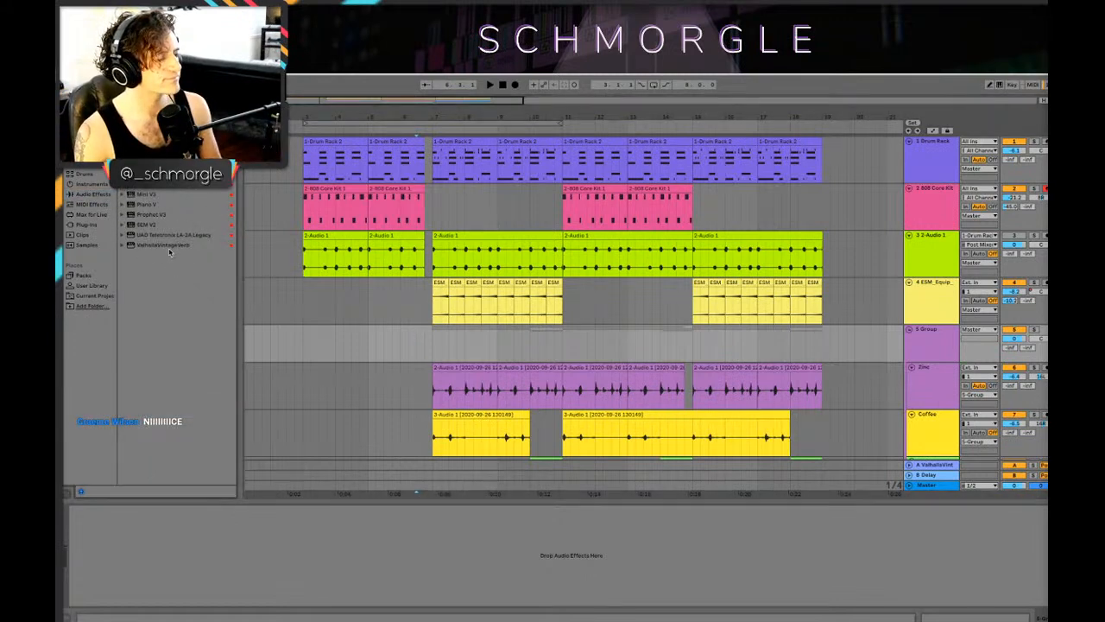
pyautogui.scroll(-2, 304, 308)
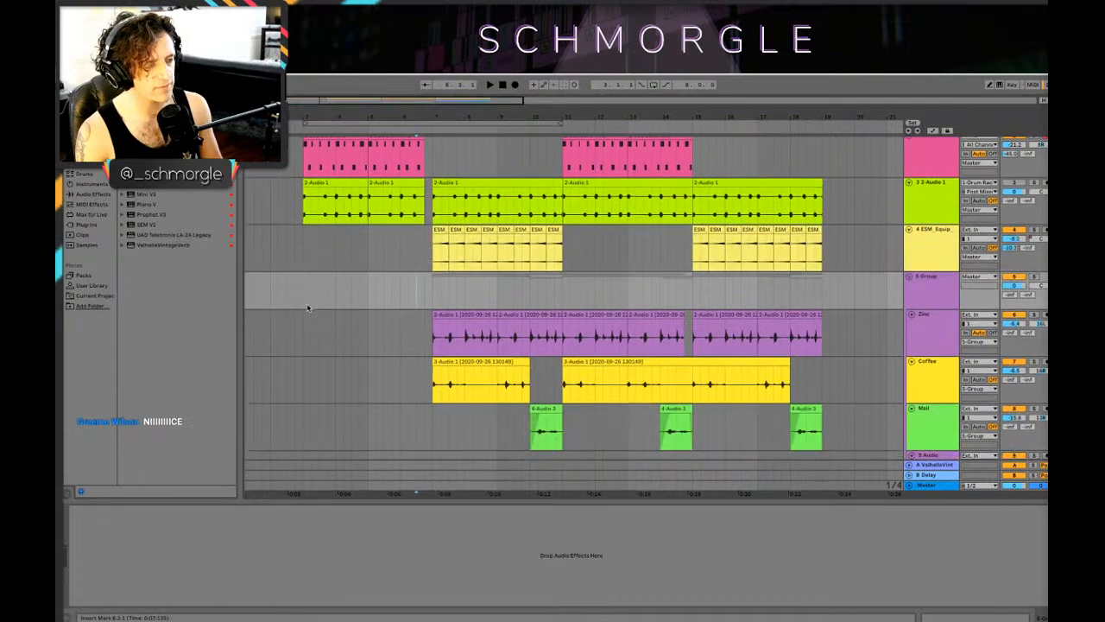
pyautogui.scroll(2, 304, 307)
pyautogui.press('space')
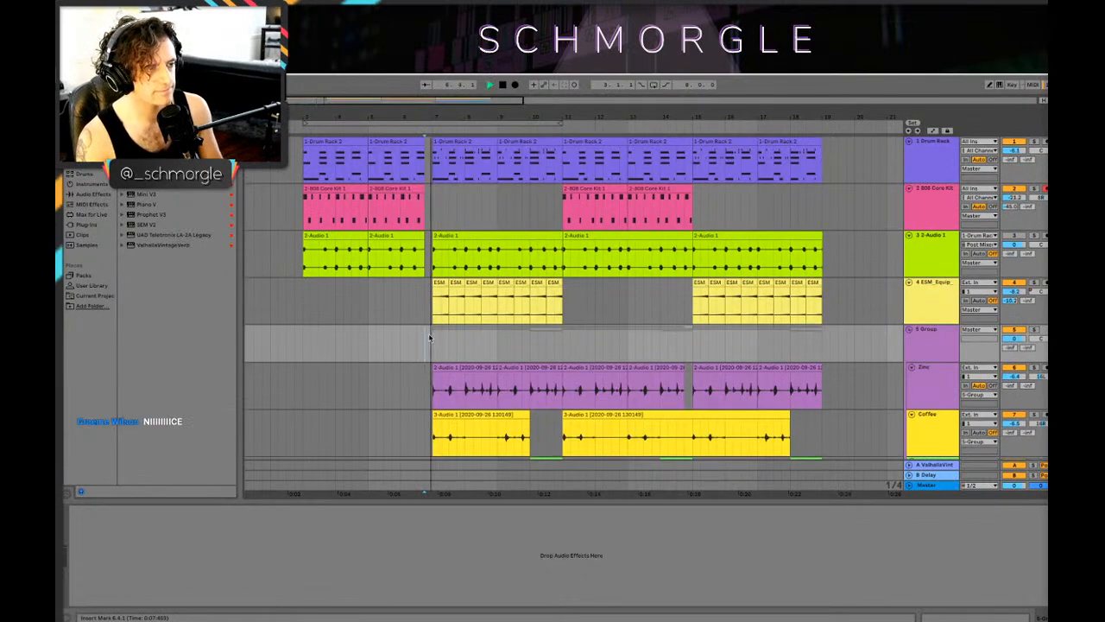
pyautogui.click(313, 297)
pyautogui.scroll(-3, 314, 297)
pyautogui.scroll(3, 314, 297)
pyautogui.scroll(1, 313, 297)
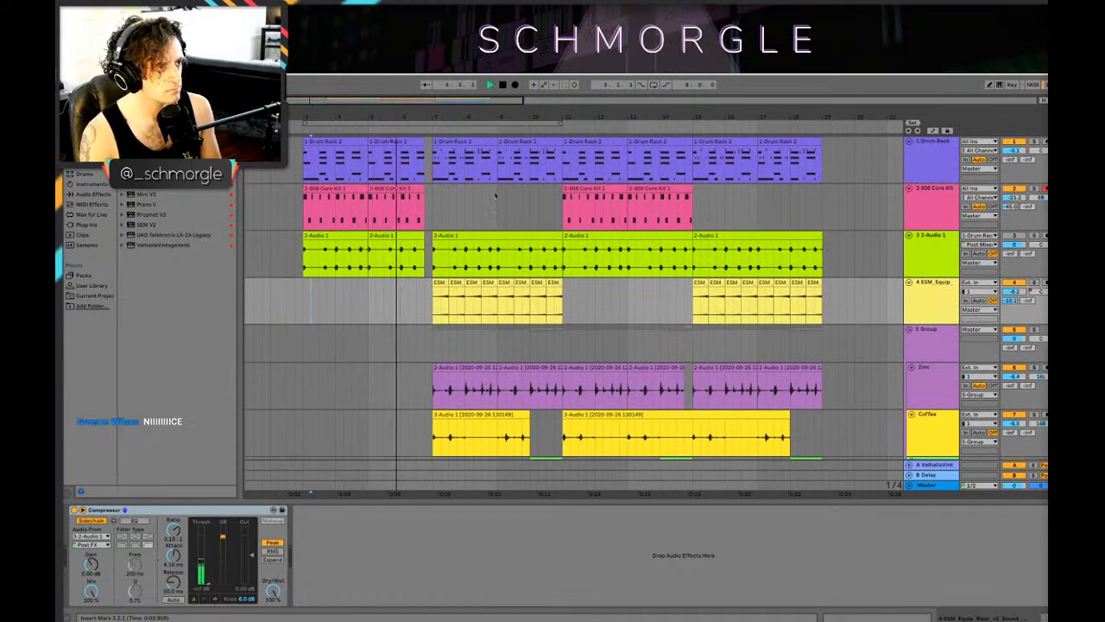
# Step: Add FabFilter Pro-Q 3 to the Drum Rack track and create a 12 dB/oct high-cut band at about 203 Hz
pyautogui.click(933, 141)
pyautogui.press('space')
pyautogui.press('a')
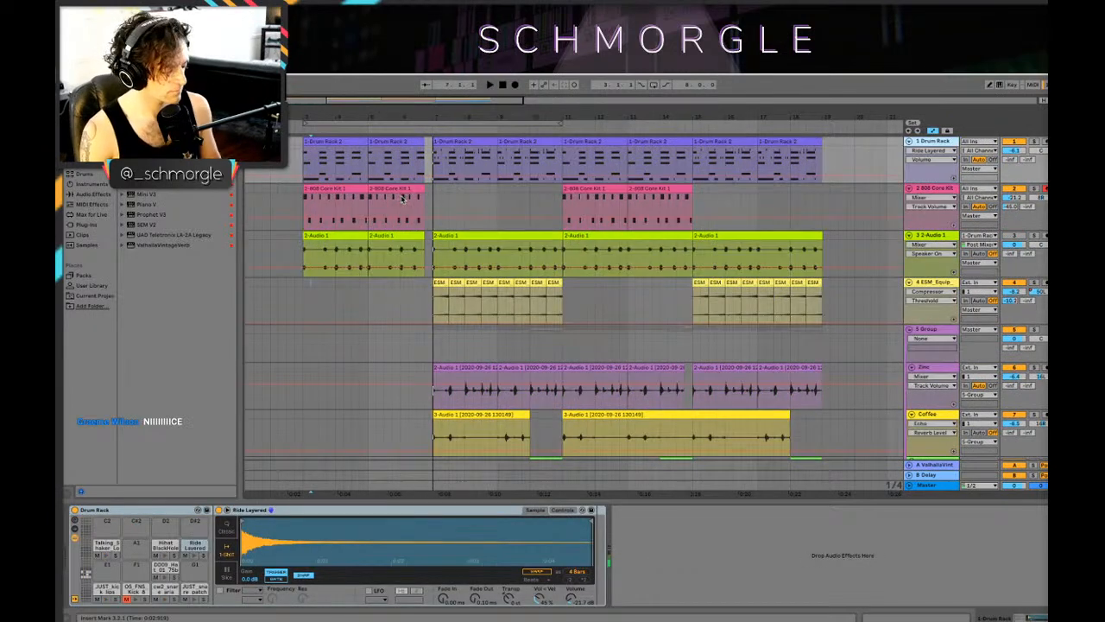
pyautogui.press('a')
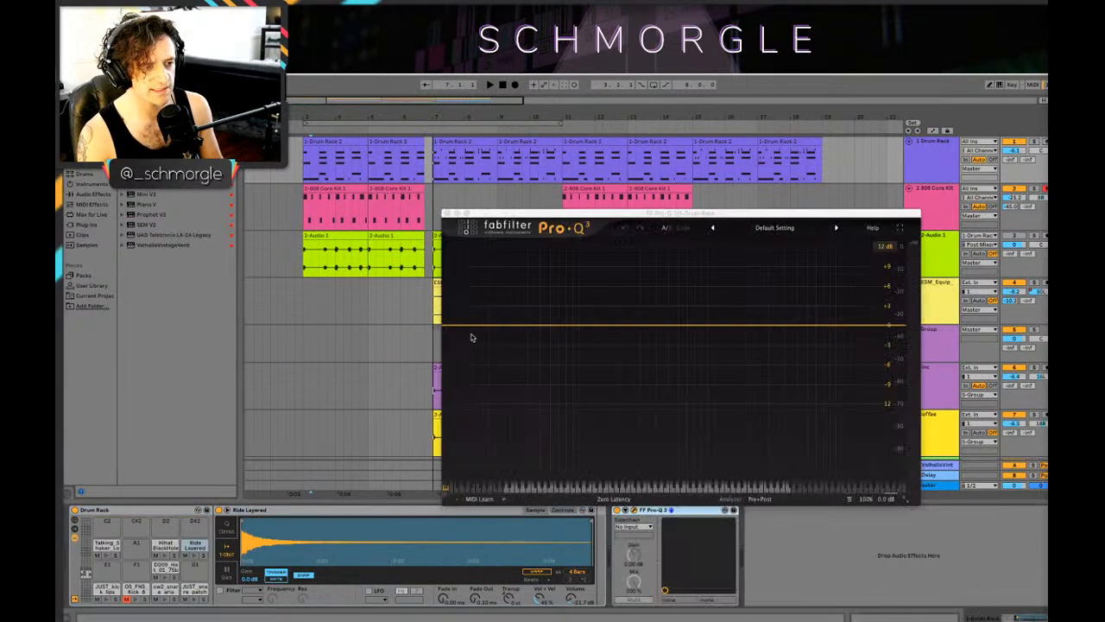
pyautogui.click(884, 327)
pyautogui.moveTo(884, 328); pyautogui.dragTo(575, 326)
pyautogui.moveTo(529, 454); pyautogui.dragTo(523, 431)
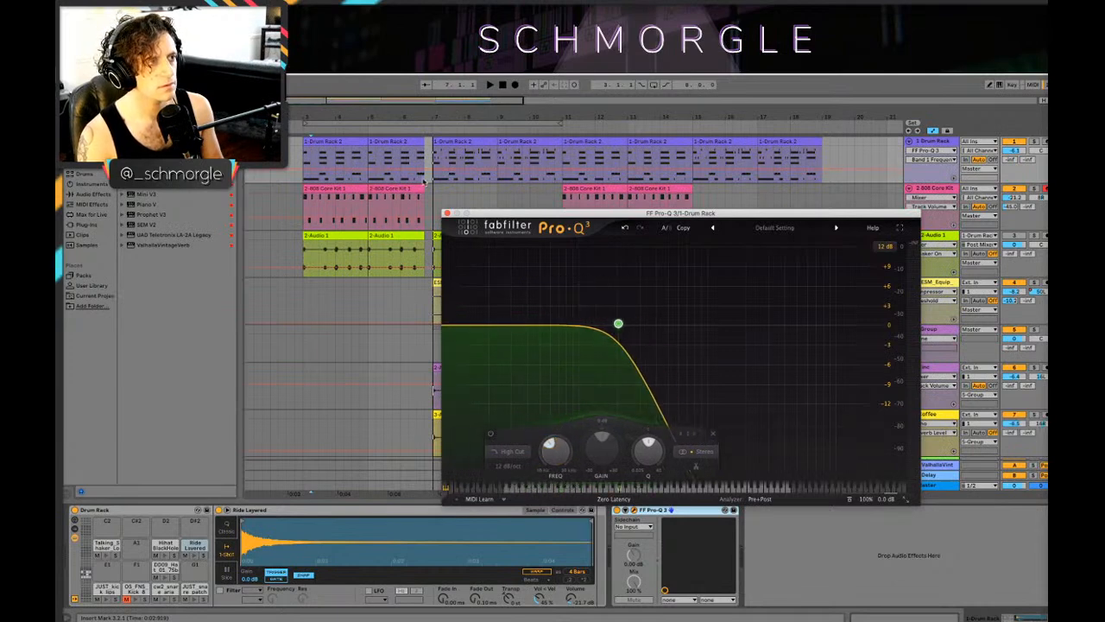
# Step: Automate the Pro-Q 3's Band 1 Frequency to rise across the drum intro and automate its Device On state around bar 7
pyautogui.click(428, 171)
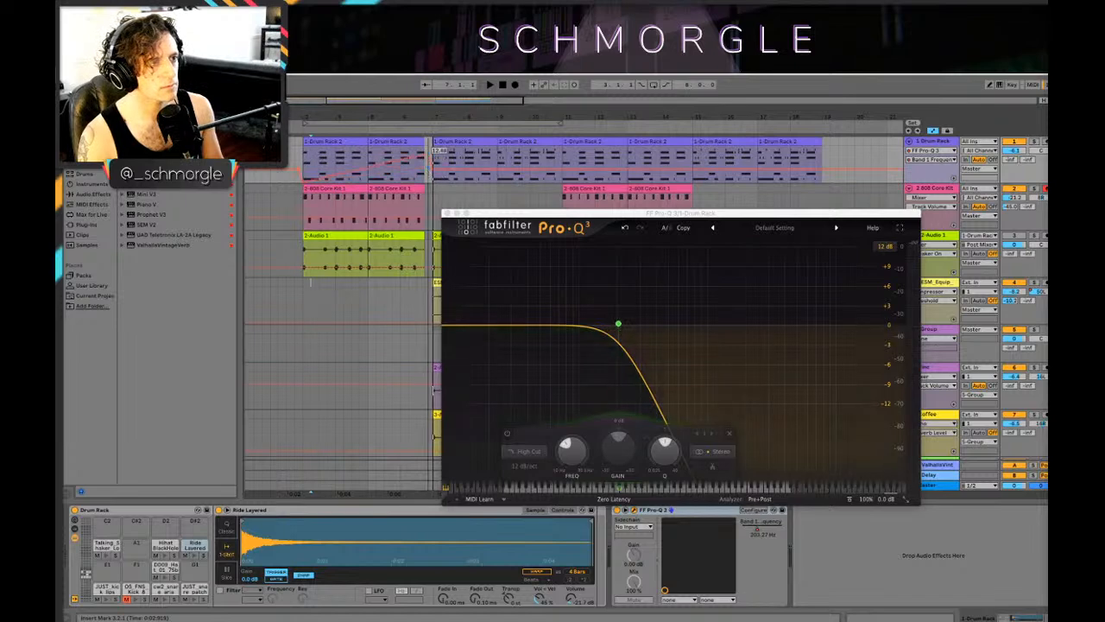
pyautogui.press('space')
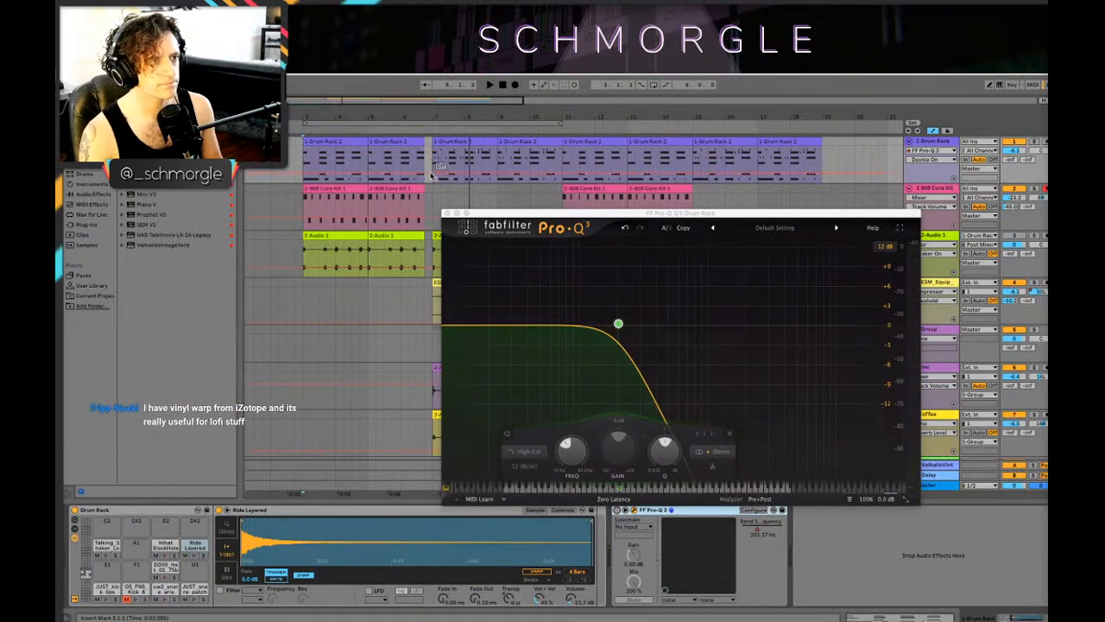
pyautogui.press('space')
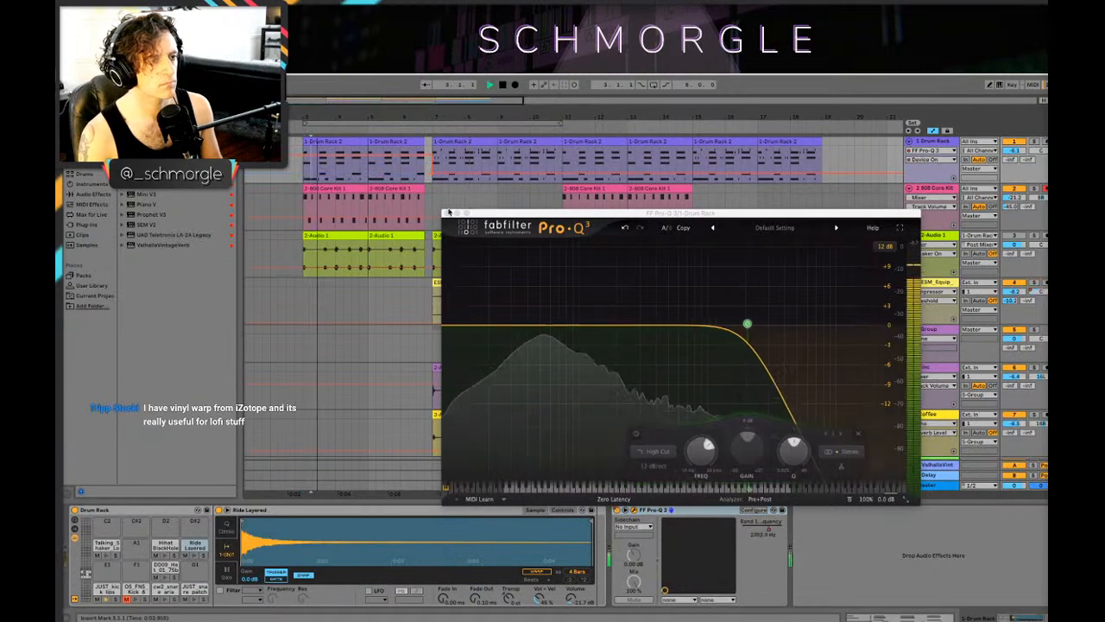
pyautogui.click(448, 212)
# Step: Play the filtered drum intro and look over the vocal and synth tracks of the main sections
pyautogui.scroll(-5, 650, 322)
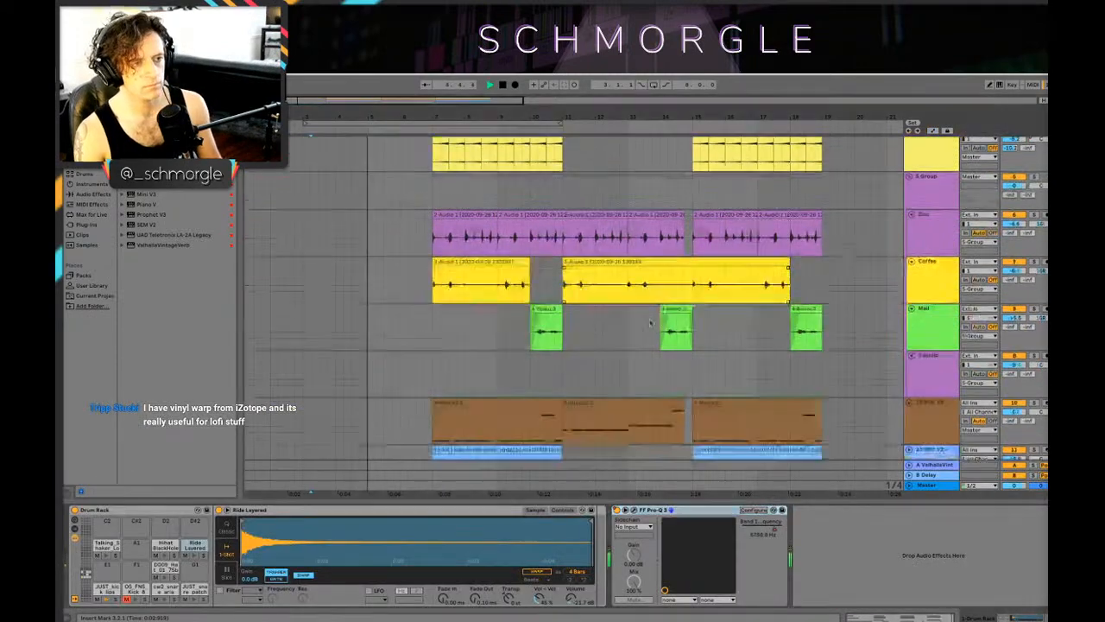
pyautogui.scroll(-5, 650, 322)
pyautogui.scroll(8, 590, 160)
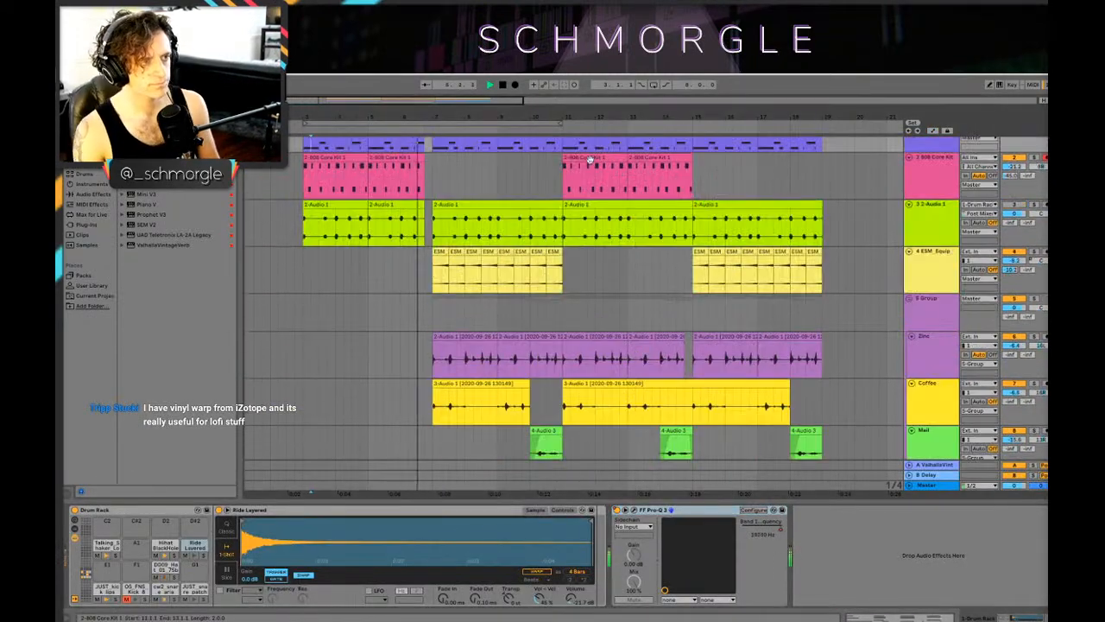
pyautogui.moveTo(648, 111); pyautogui.dragTo(639, 87)
pyautogui.scroll(-8, 542, 186)
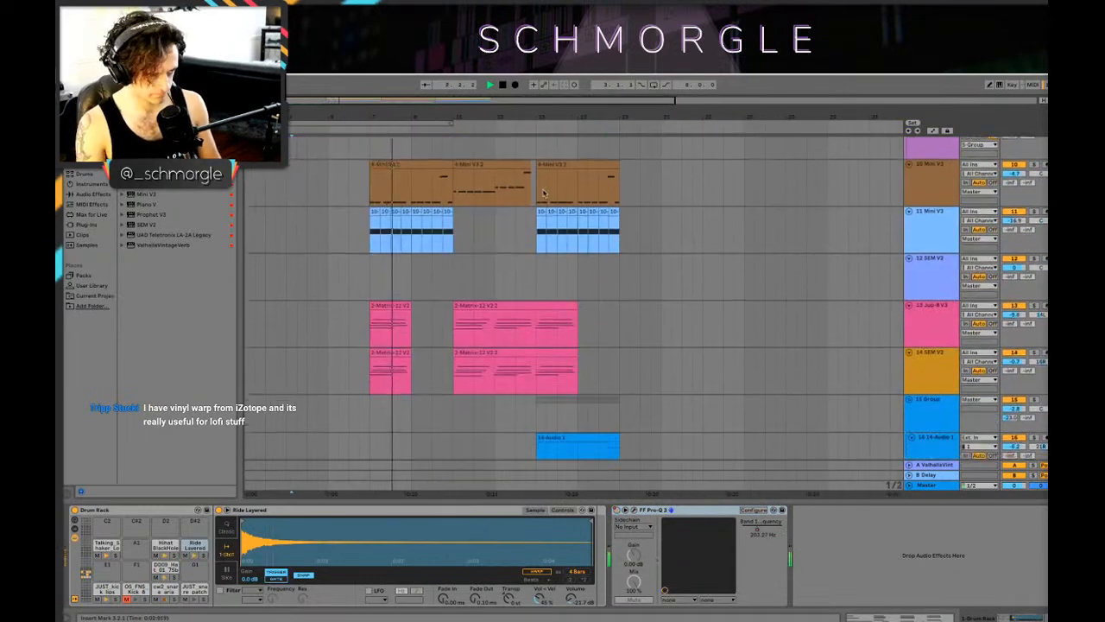
pyautogui.scroll(3, 543, 191)
# Step: Copy the sidechained Compressor from the 10 Mini V3 track to the 11 Mini V3 track, after its Amp
pyautogui.click(636, 335)
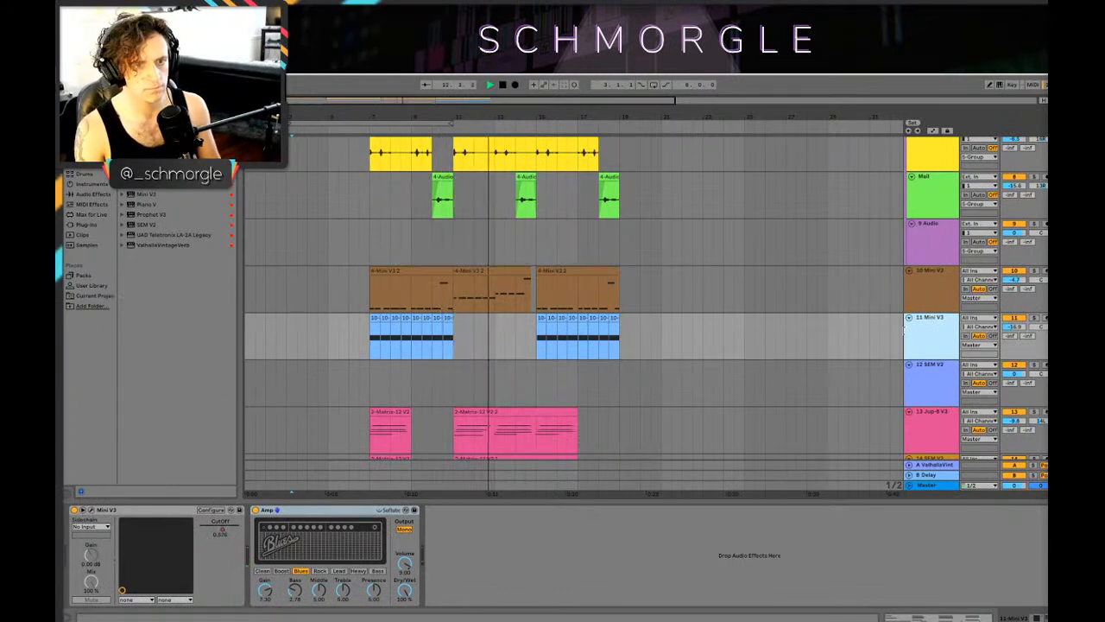
pyautogui.click(930, 285)
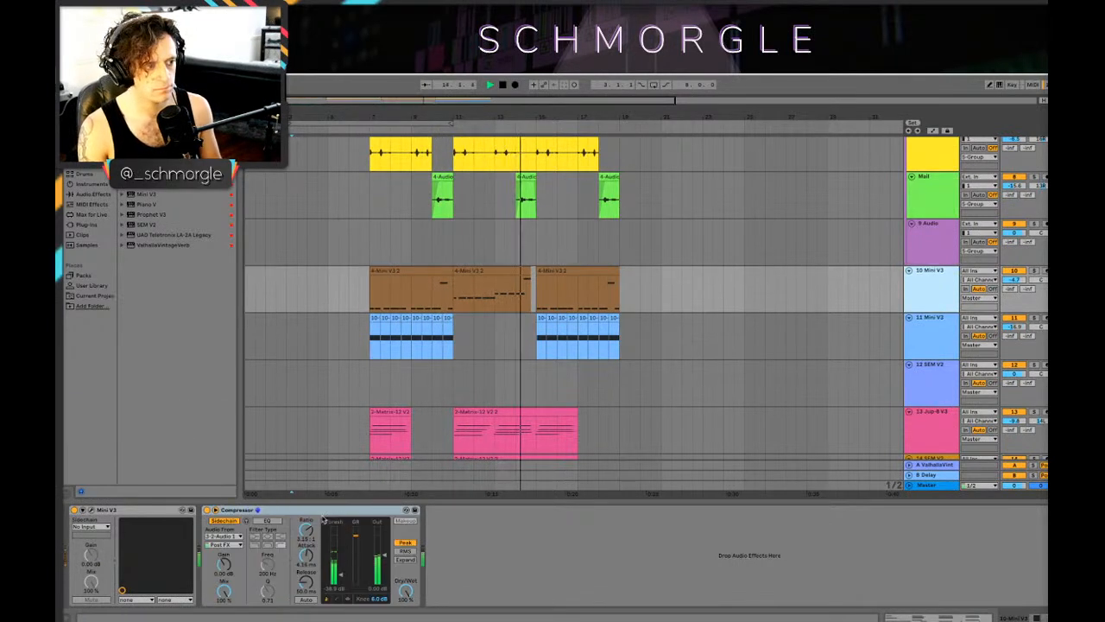
pyautogui.press('space')
pyautogui.moveTo(323, 512); pyautogui.dragTo(609, 472)
pyautogui.click(956, 344)
# Step: Audition the 11 Mini V3 track in solo from bar 7, unsolo it and turn off its Compressor
pyautogui.click(377, 350)
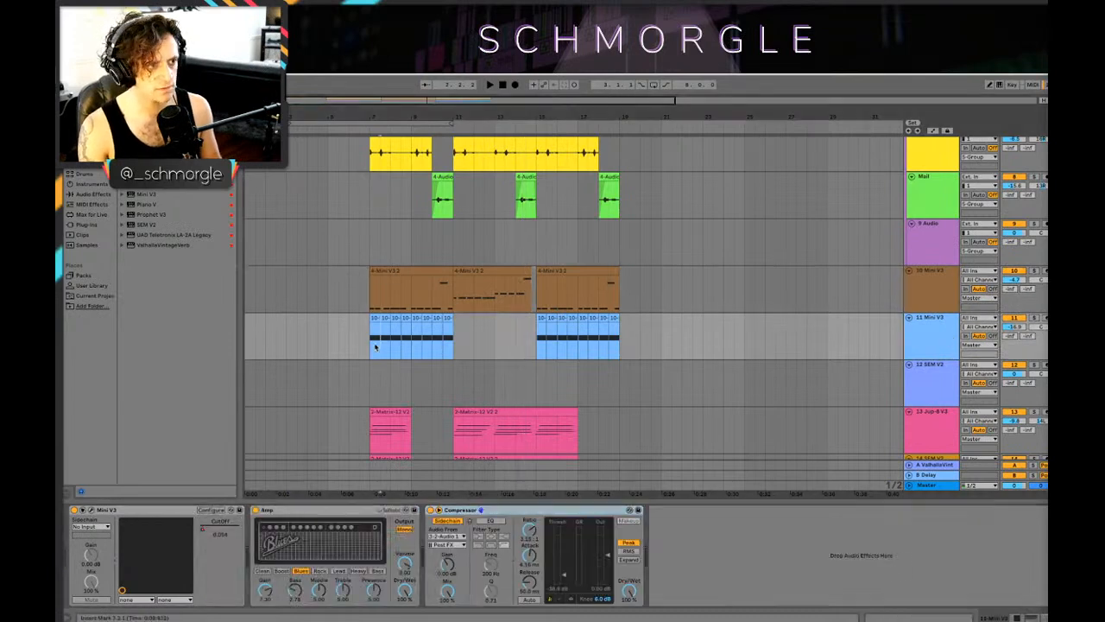
pyautogui.press('space')
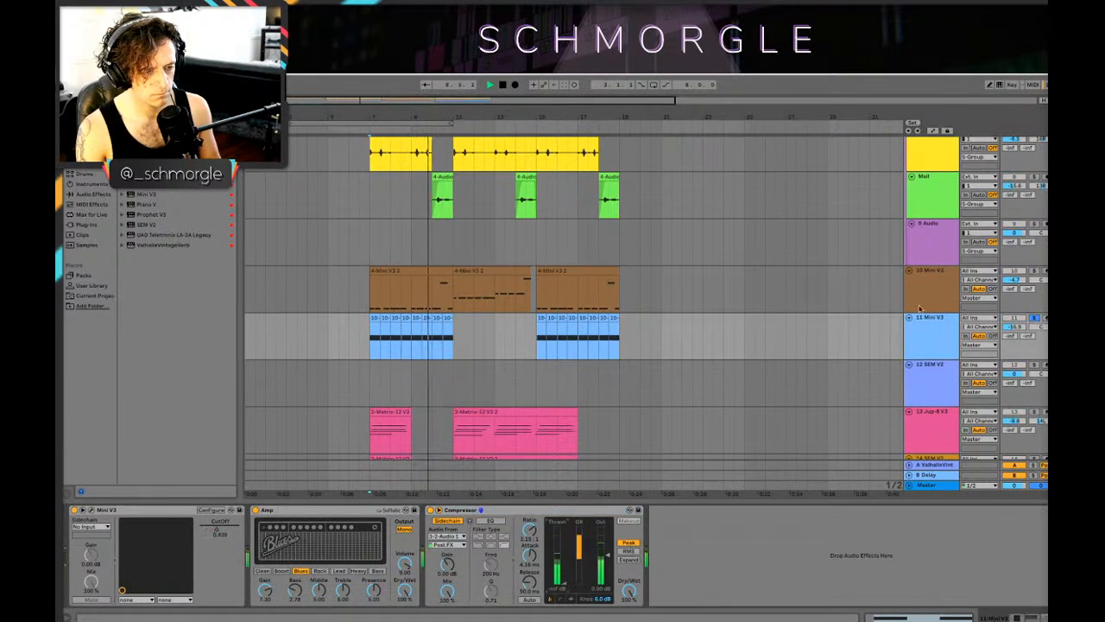
pyautogui.click(1034, 318)
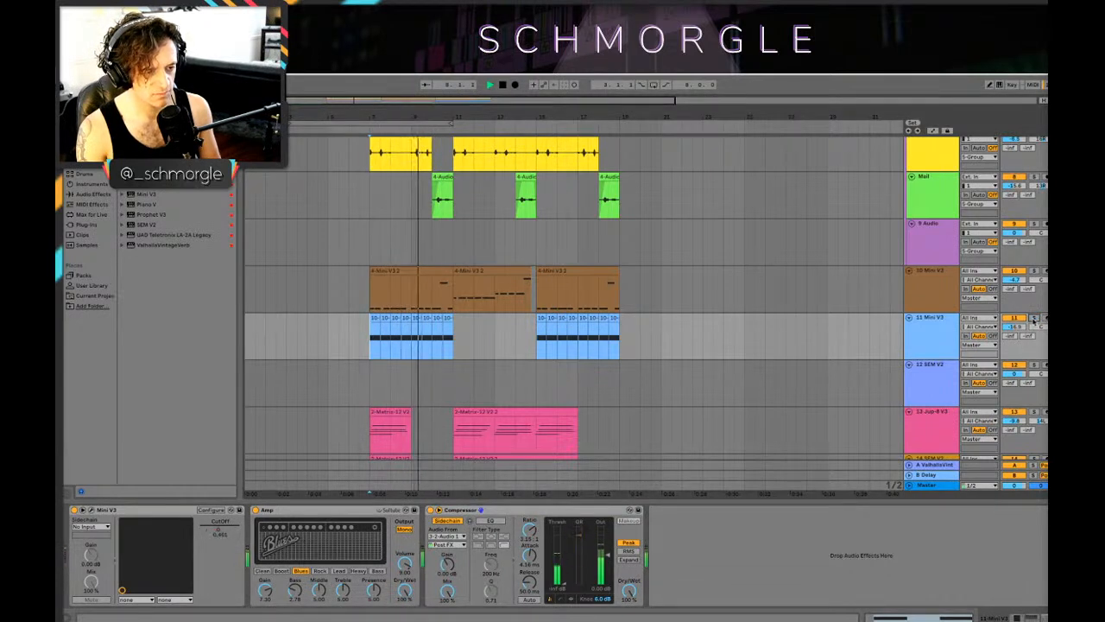
pyautogui.click(429, 511)
pyautogui.press('space')
pyautogui.press('space')
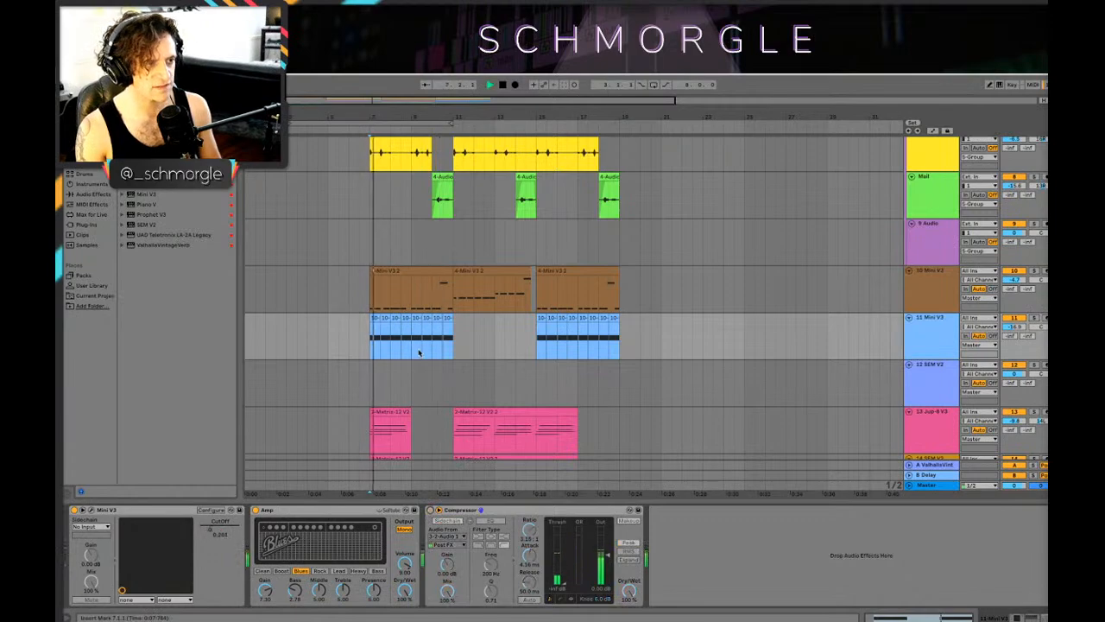
# Step: Play from bar 7 to the end and examine the synth, vocal and audio tracks across all main sections
pyautogui.hotkey('shift', 'Tab')
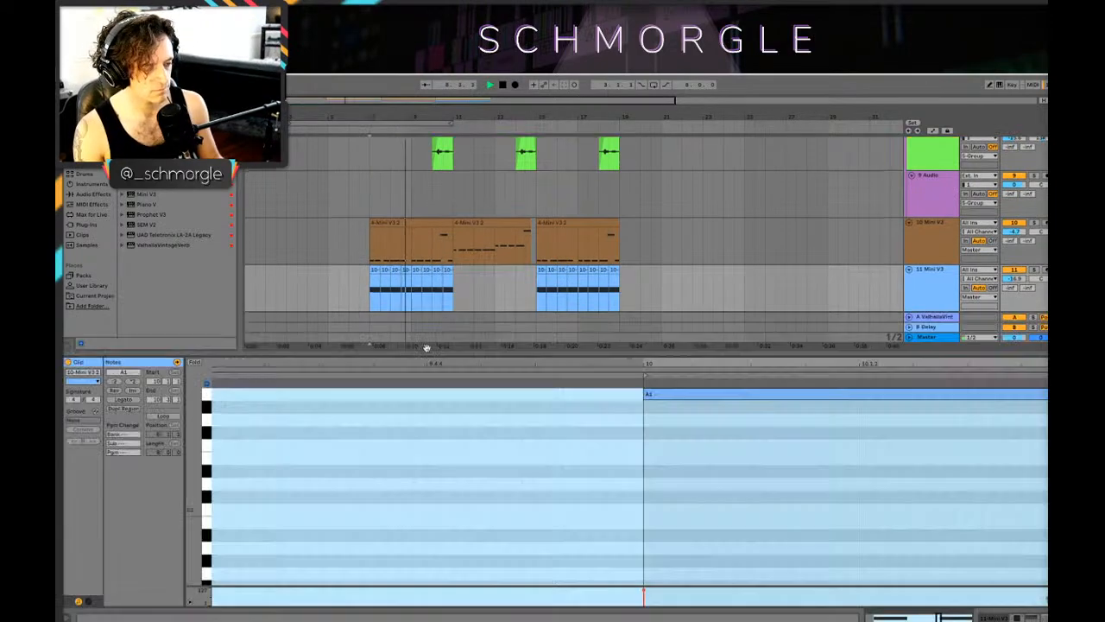
pyautogui.hotkey('shift', 'Tab')
pyautogui.press('Tab')
pyautogui.press('Tab')
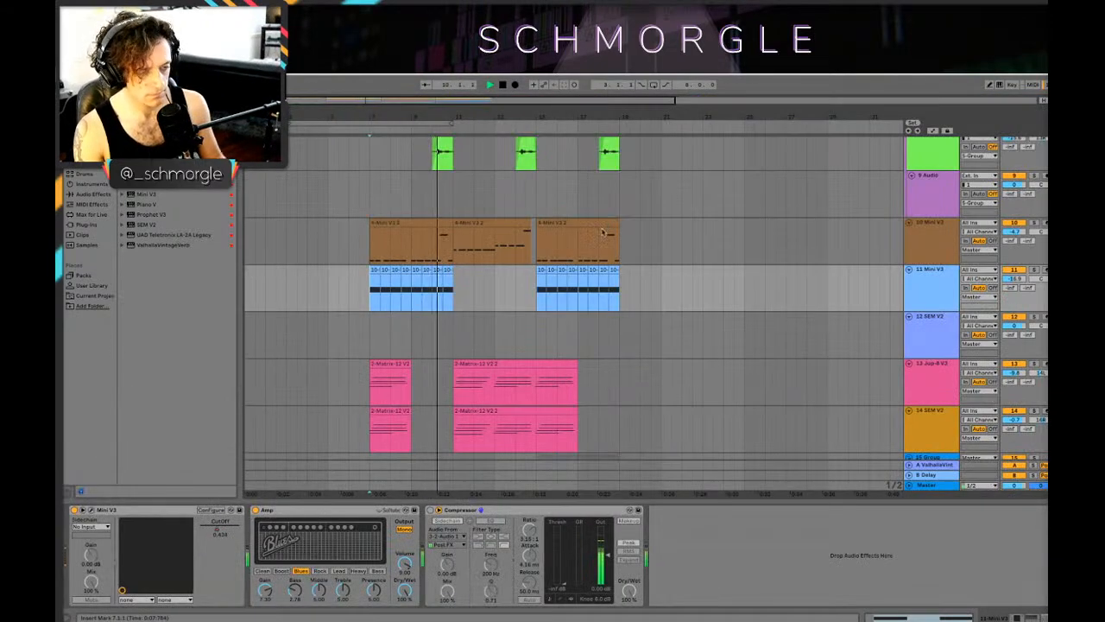
pyautogui.scroll(-5, 599, 242)
pyautogui.scroll(10, 599, 242)
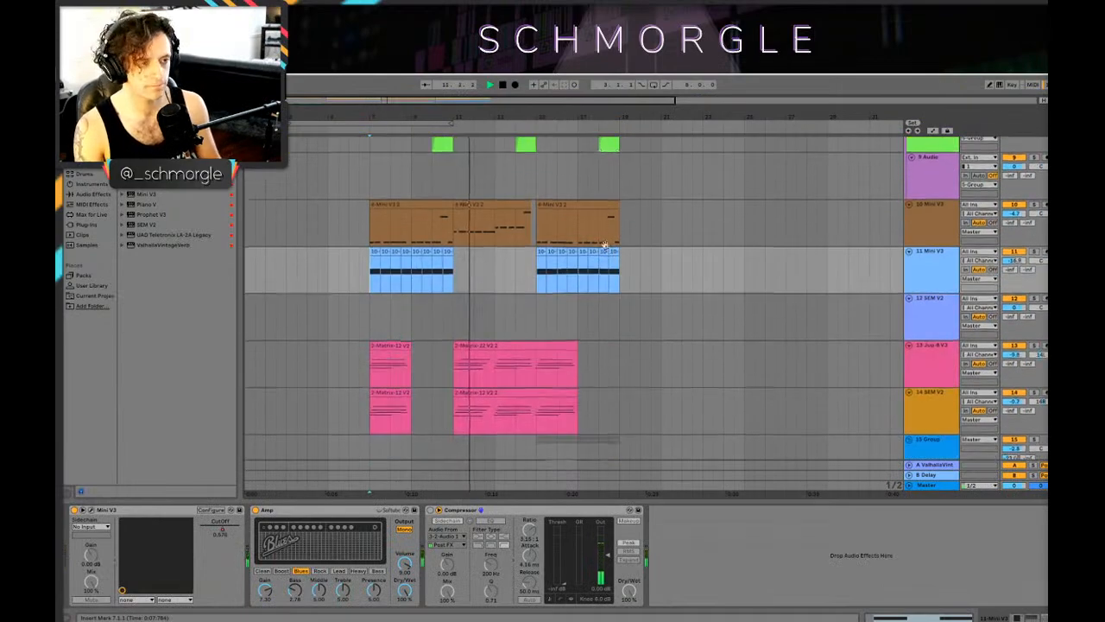
pyautogui.scroll(-10, 645, 280)
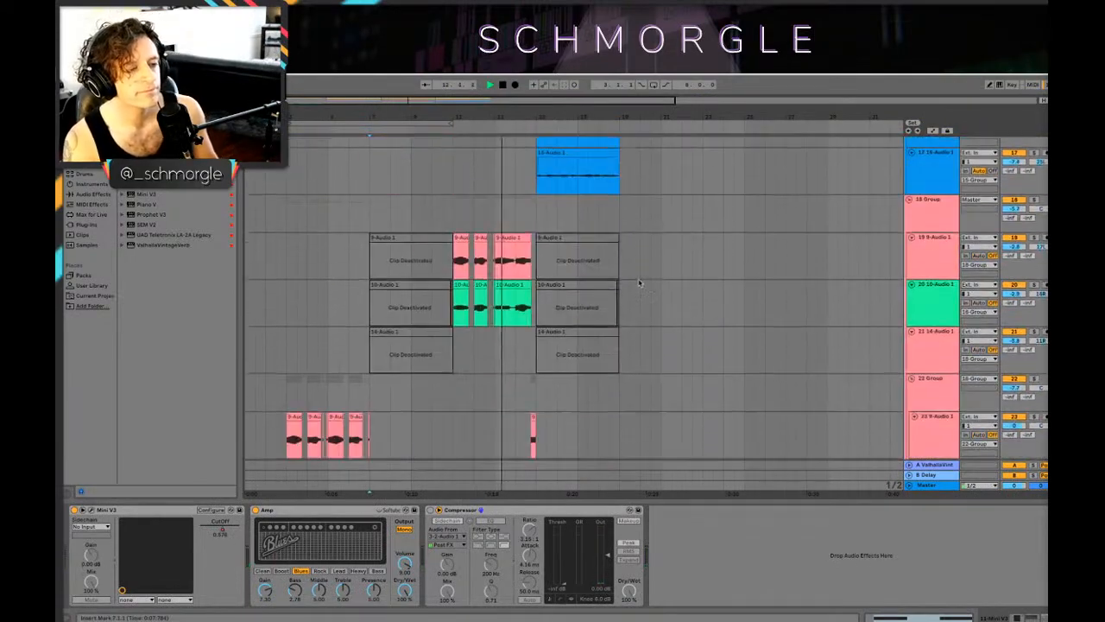
pyautogui.scroll(5, 645, 281)
pyautogui.scroll(-12, 656, 279)
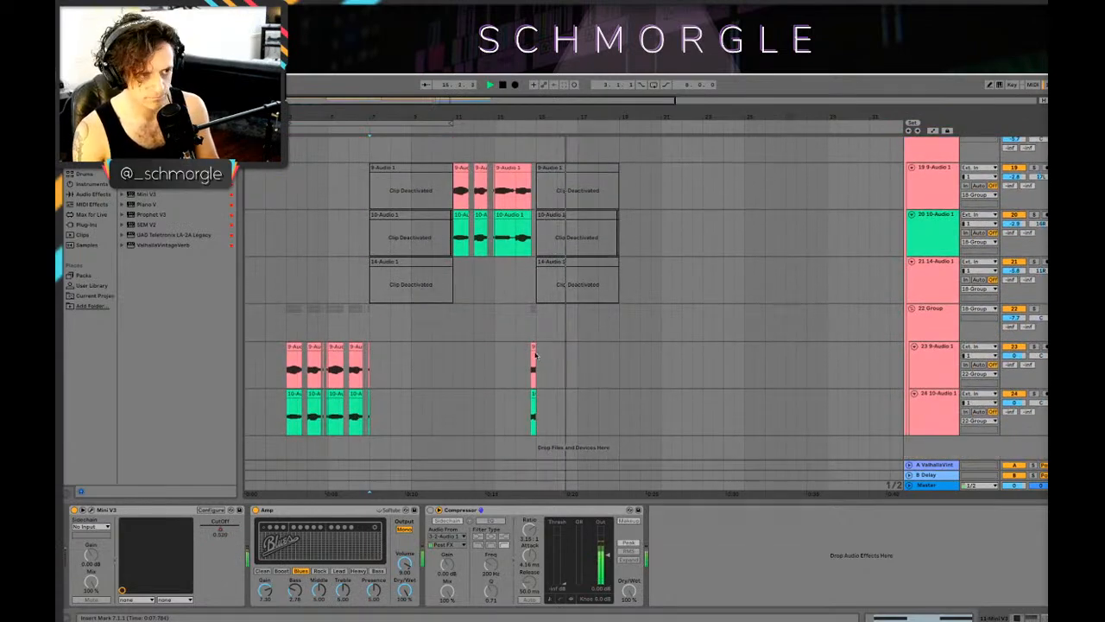
pyautogui.click(534, 395)
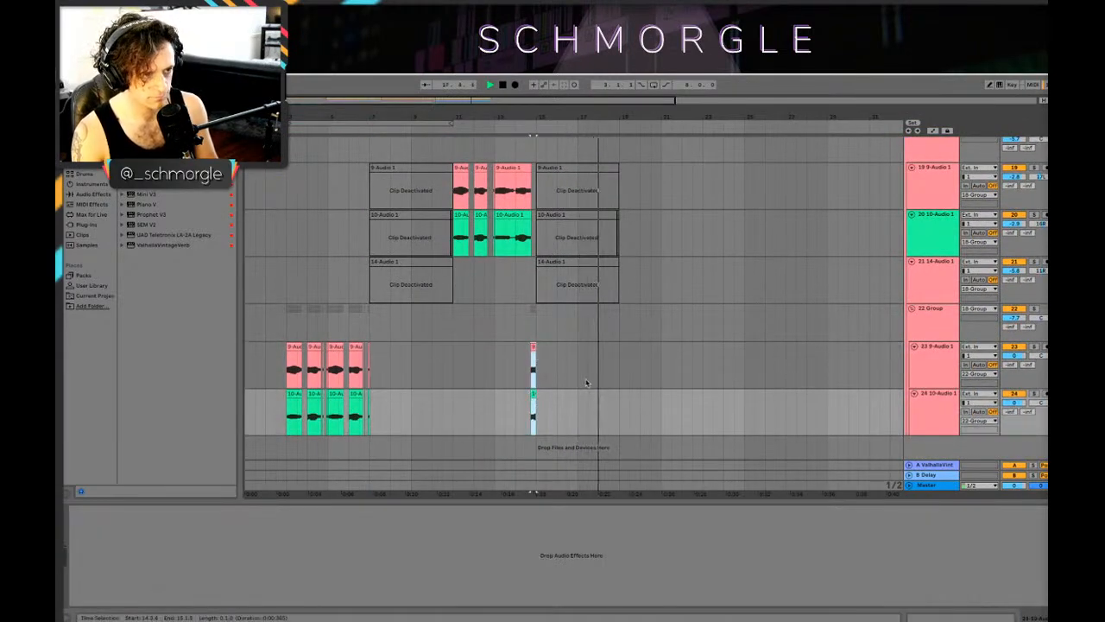
pyautogui.scroll(4, 650, 339)
pyautogui.scroll(4, 651, 339)
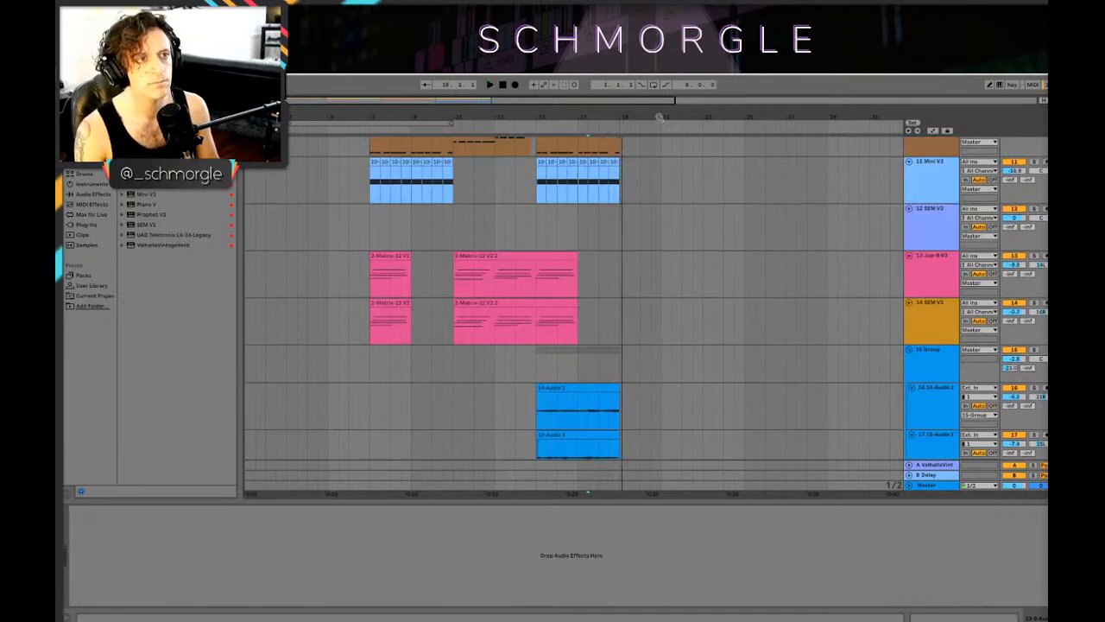
pyautogui.scroll(8, 473, 186)
pyautogui.click(473, 186)
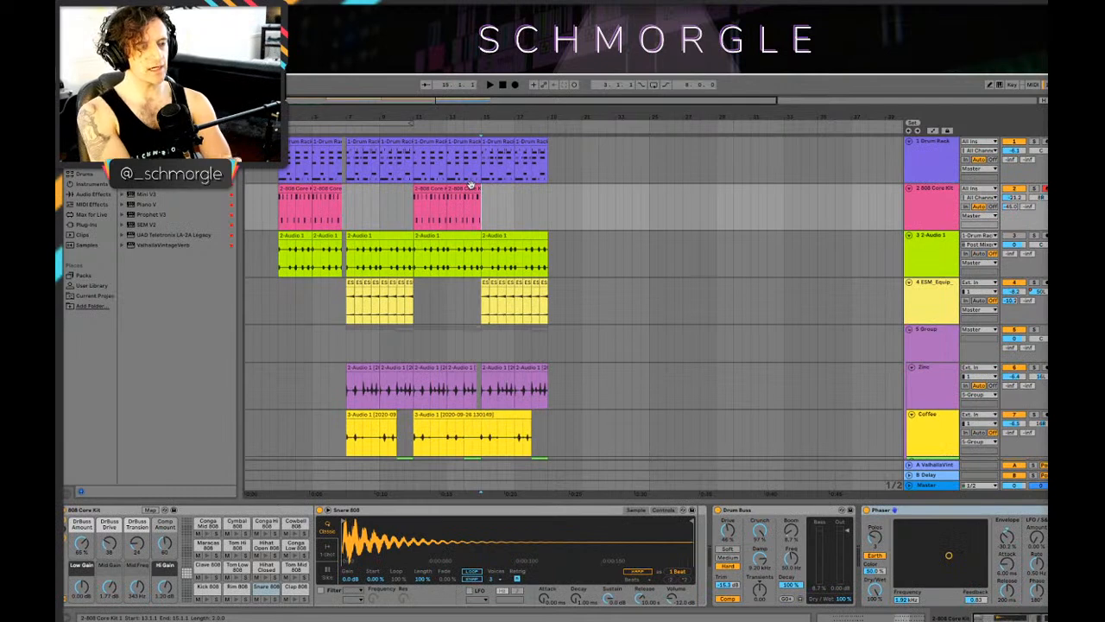
pyautogui.click(444, 301)
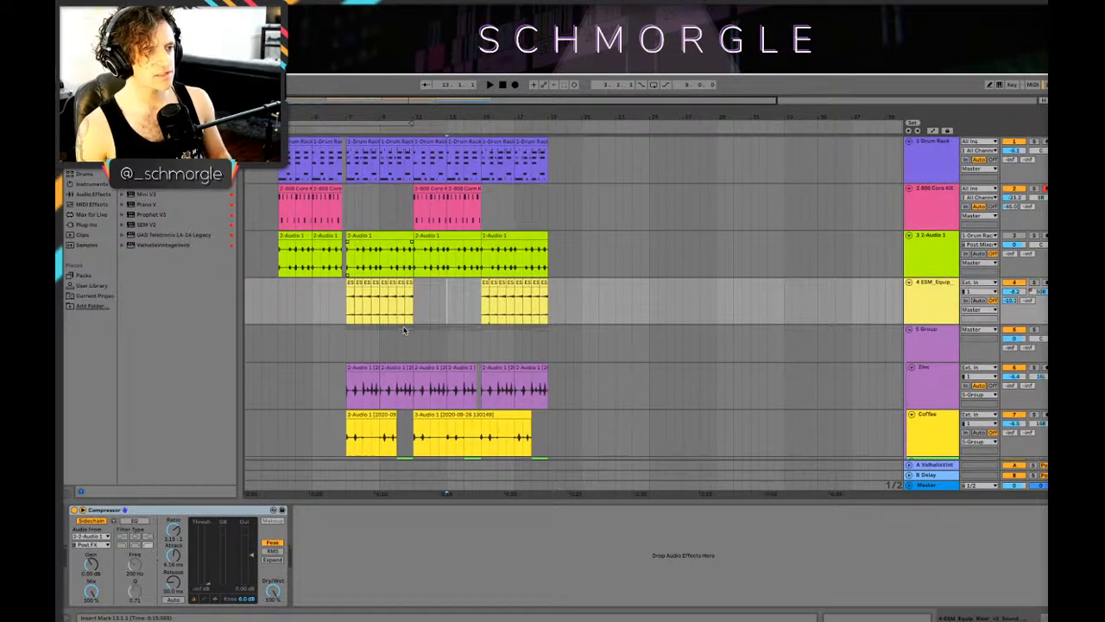
pyautogui.press('Down')
pyautogui.press('Up')
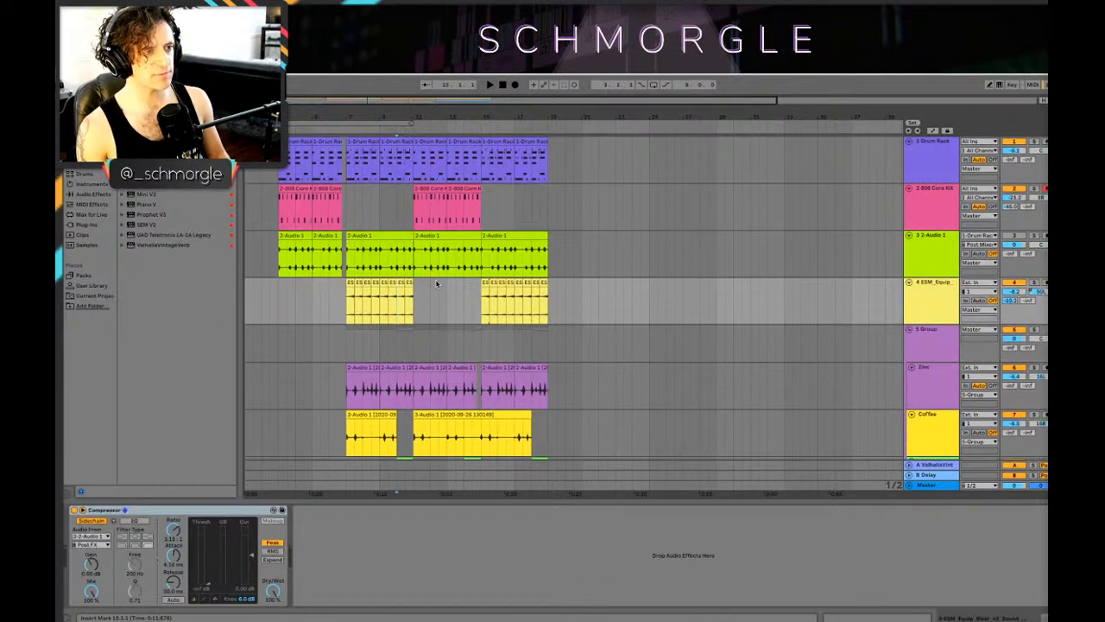
pyautogui.click(397, 205)
pyautogui.click(399, 252)
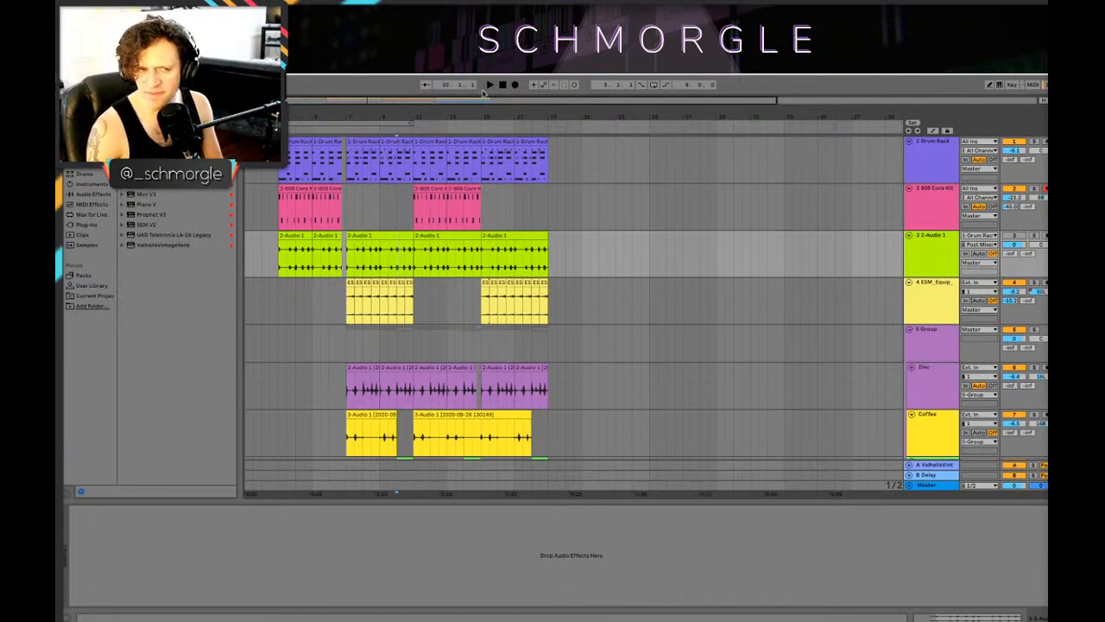
pyautogui.moveTo(501, 107)
pyautogui.mouseDown()
pyautogui.moveTo(509, 135)
pyautogui.moveTo(518, 107)
pyautogui.moveTo(583, 138)
pyautogui.moveTo(621, 114)
pyautogui.moveTo(632, 134)
pyautogui.moveTo(737, 138)
pyautogui.mouseUp()
pyautogui.moveTo(669, 261); pyautogui.dragTo(648, 328)
pyautogui.click(633, 313)
# Step: Play the last main section from bar 15 and check the vocal, synth and audio tracks up to its end
pyautogui.scroll(-3, 648, 298)
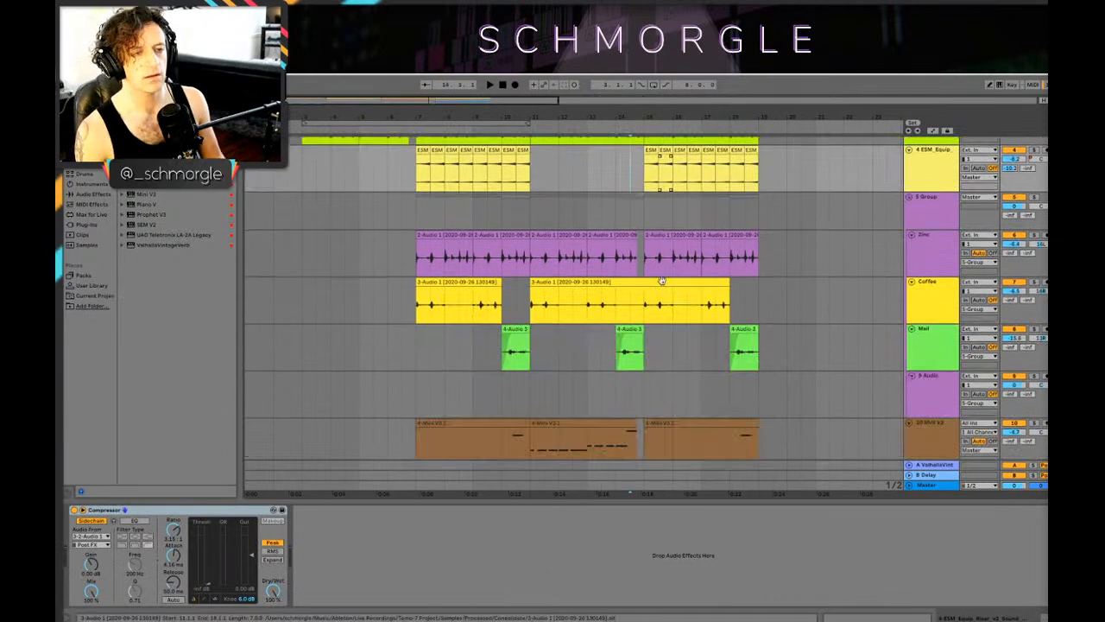
pyautogui.click(646, 252)
pyautogui.press('space')
pyautogui.scroll(-1, 691, 250)
pyautogui.scroll(3, 759, 254)
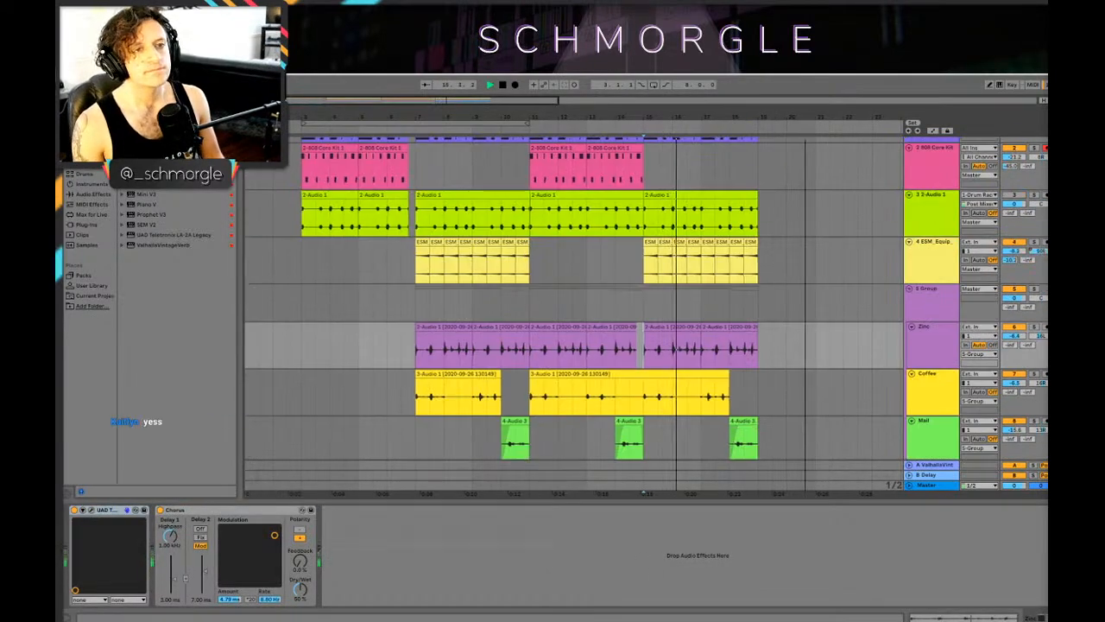
pyautogui.press('-')
pyautogui.press('-')
pyautogui.scroll(-10, 577, 271)
pyautogui.scroll(5, 566, 268)
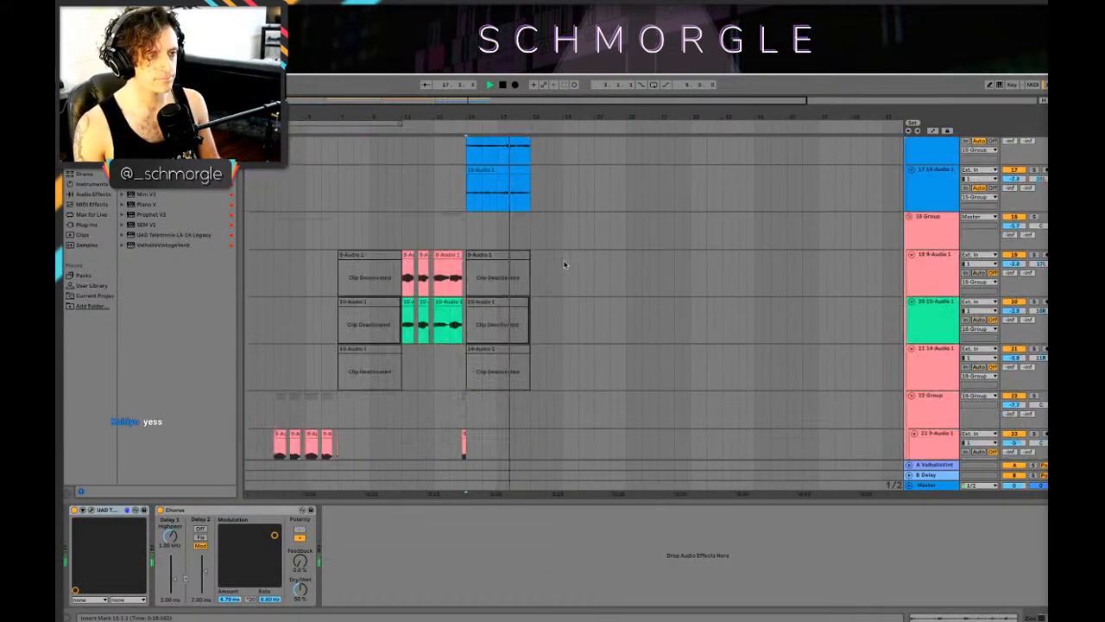
pyautogui.scroll(-5, 565, 265)
pyautogui.press('space')
pyautogui.scroll(8, 566, 267)
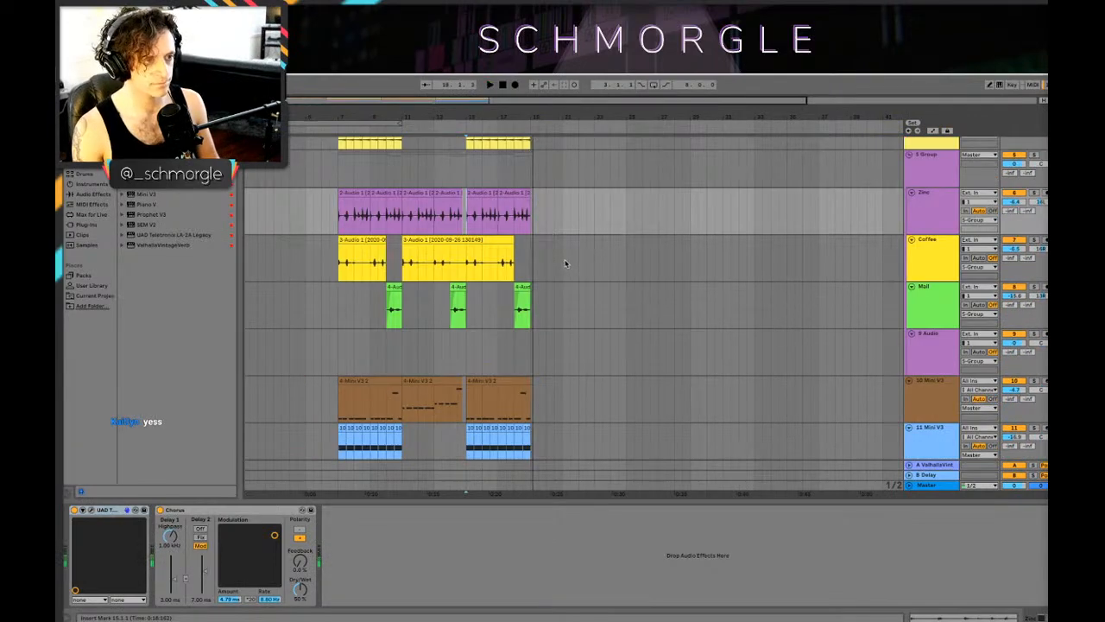
# Step: Select the 12 SEM V2 track and open its synth window, placed so the track controls remain visible
pyautogui.scroll(2, 452, 267)
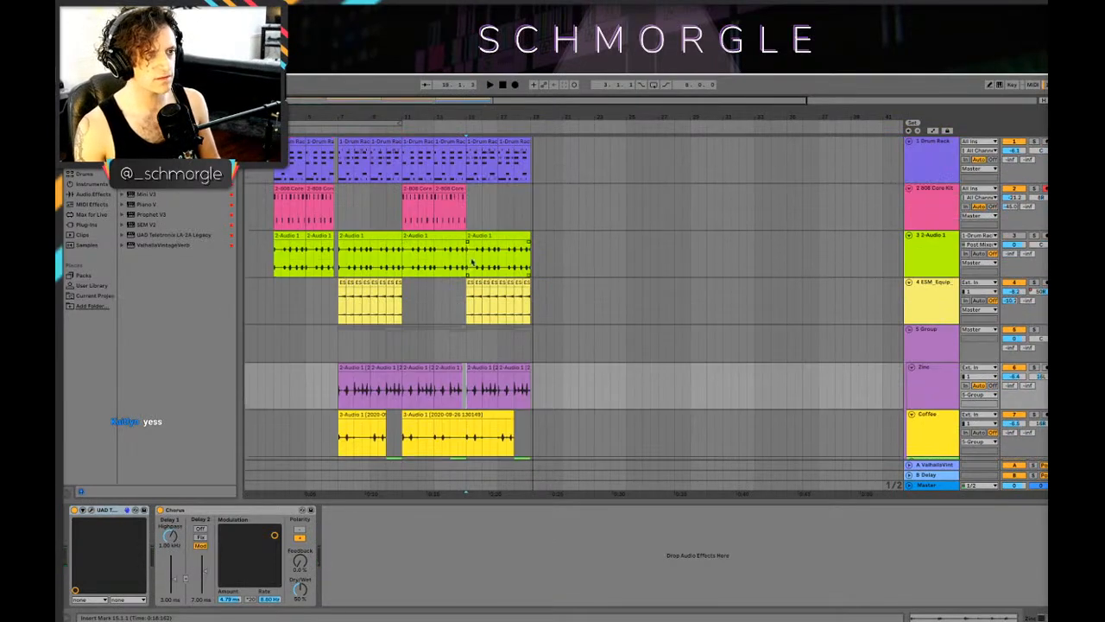
pyautogui.scroll(-8, 457, 276)
pyautogui.scroll(-4, 503, 323)
pyautogui.scroll(3, 492, 315)
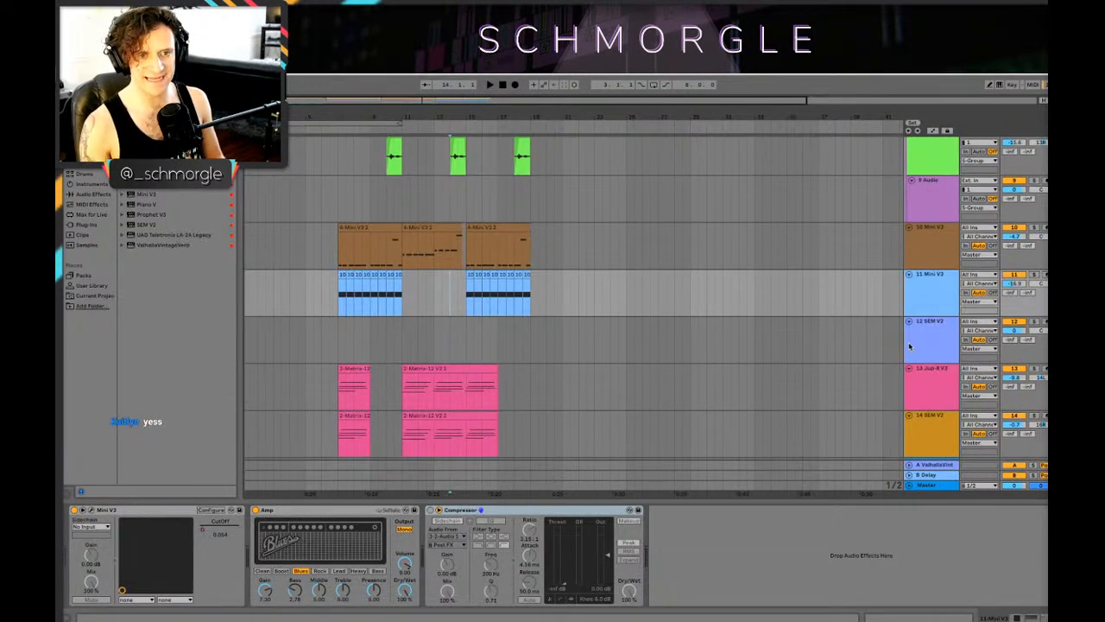
pyautogui.click(819, 357)
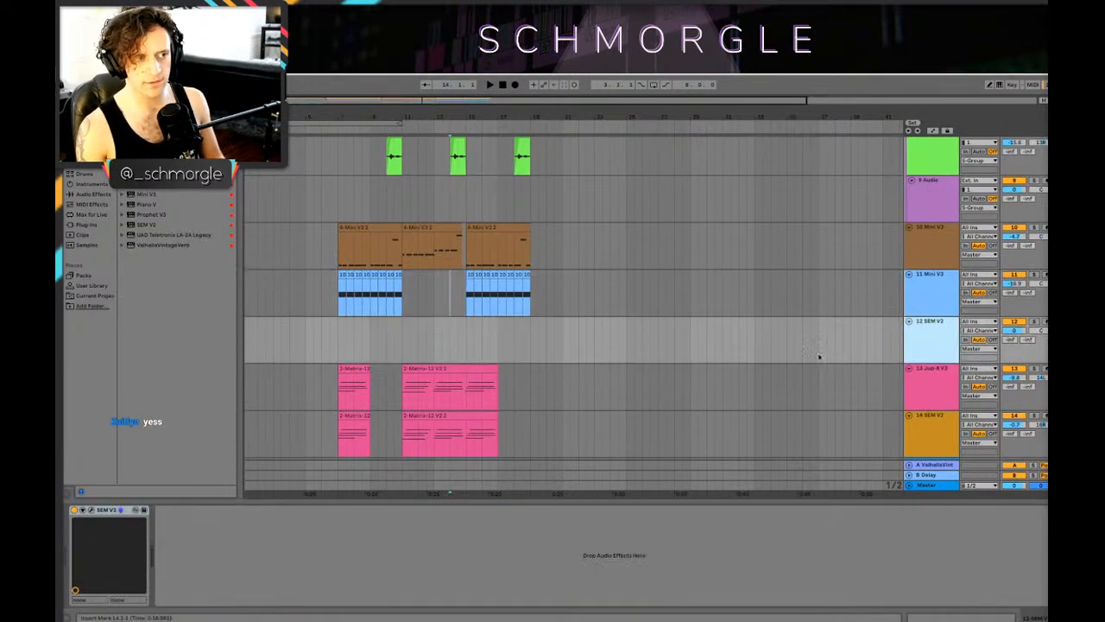
pyautogui.click(90, 510)
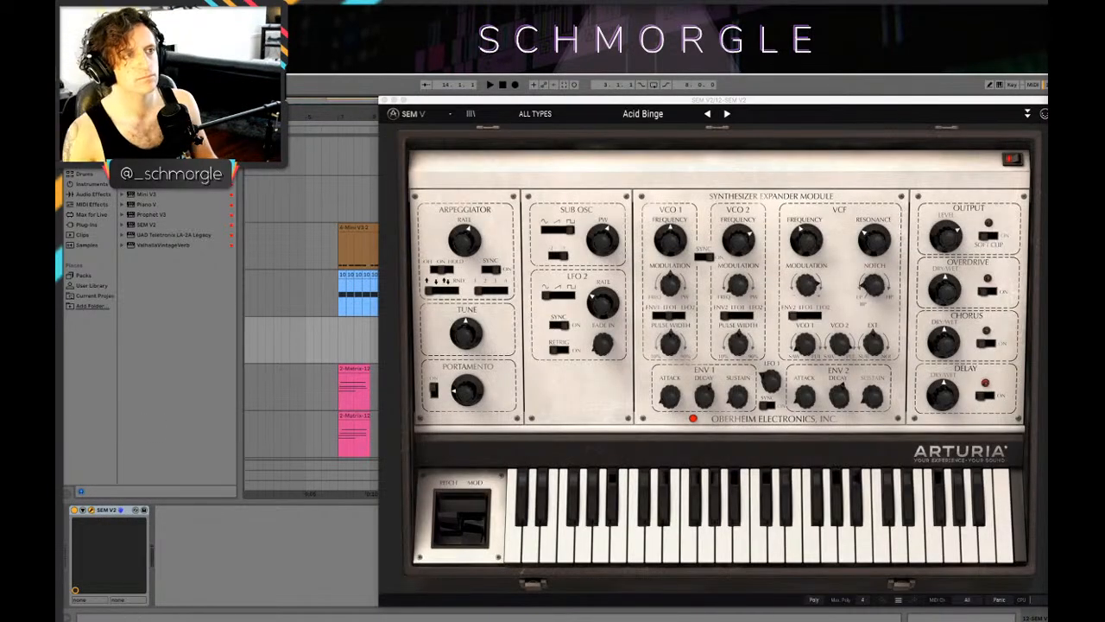
pyautogui.moveTo(544, 100); pyautogui.dragTo(229, 164)
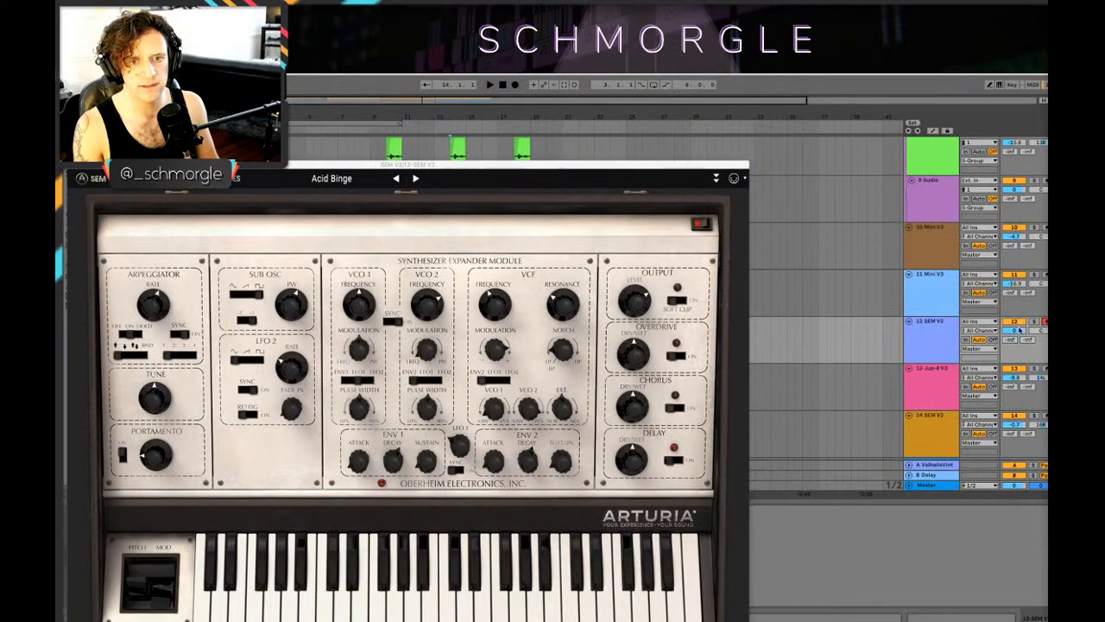
pyautogui.moveTo(549, 167); pyautogui.dragTo(652, 136)
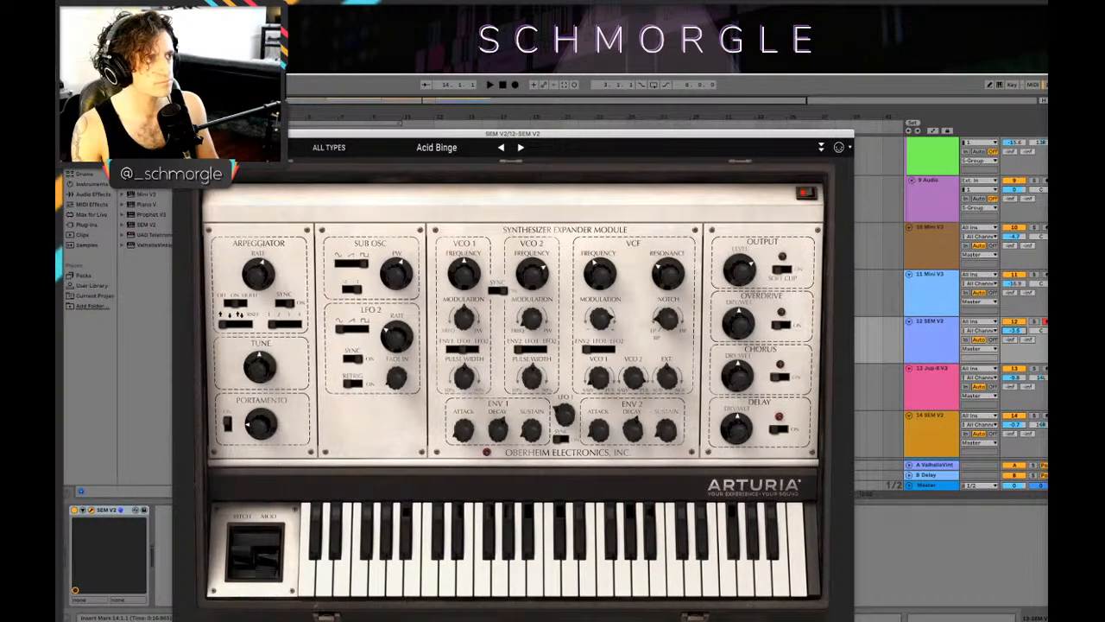
# Step: Filter the SEM V2 presets by the Keys type and audition Blue Spirit, Astral Synth and Chorused Pad
pyautogui.click(329, 147)
pyautogui.click(250, 231)
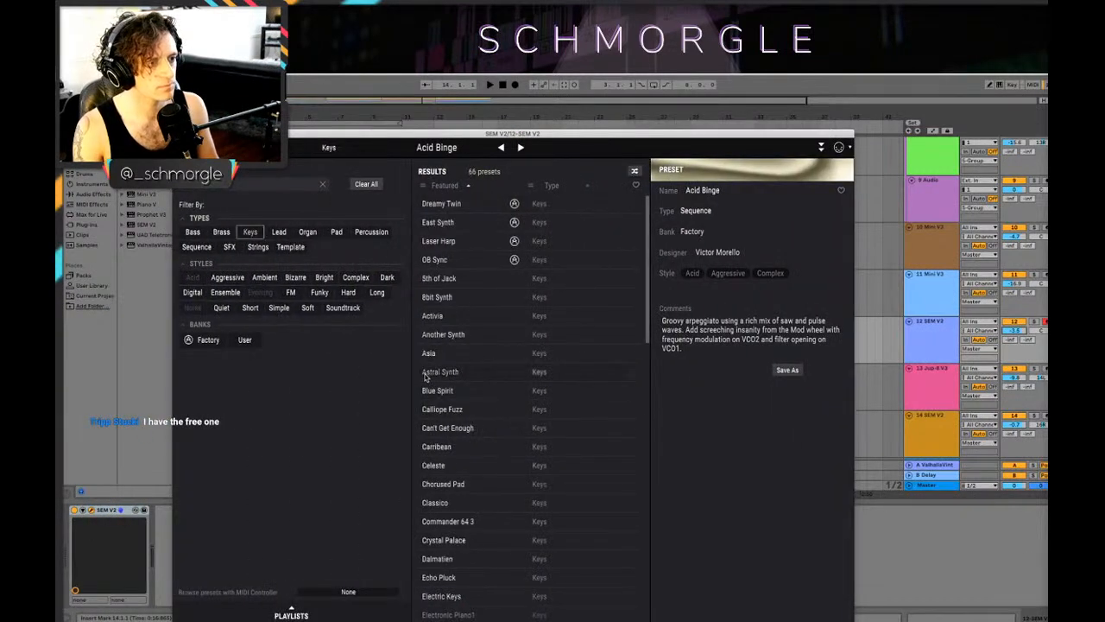
pyautogui.click(462, 391)
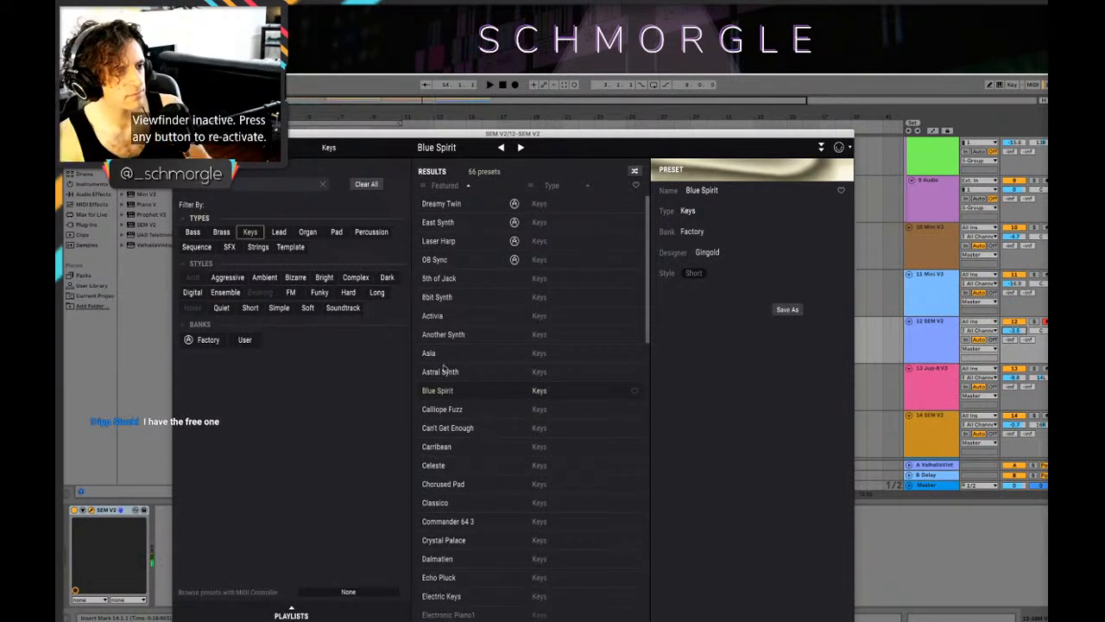
pyautogui.click(441, 371)
pyautogui.scroll(-2, 454, 403)
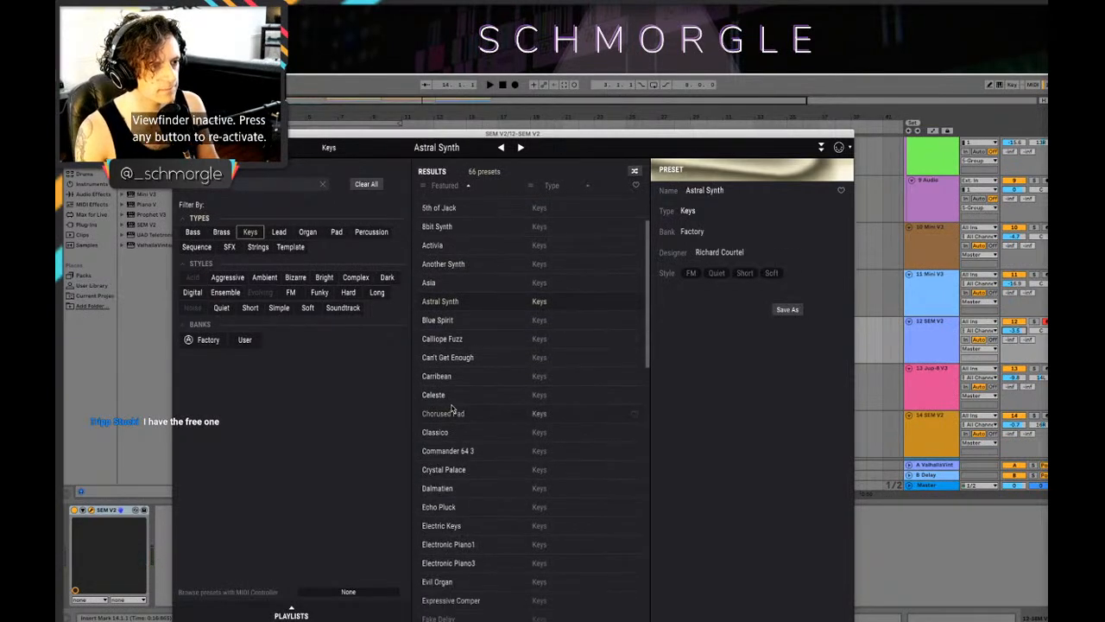
pyautogui.click(451, 411)
pyautogui.scroll(-1, 460, 507)
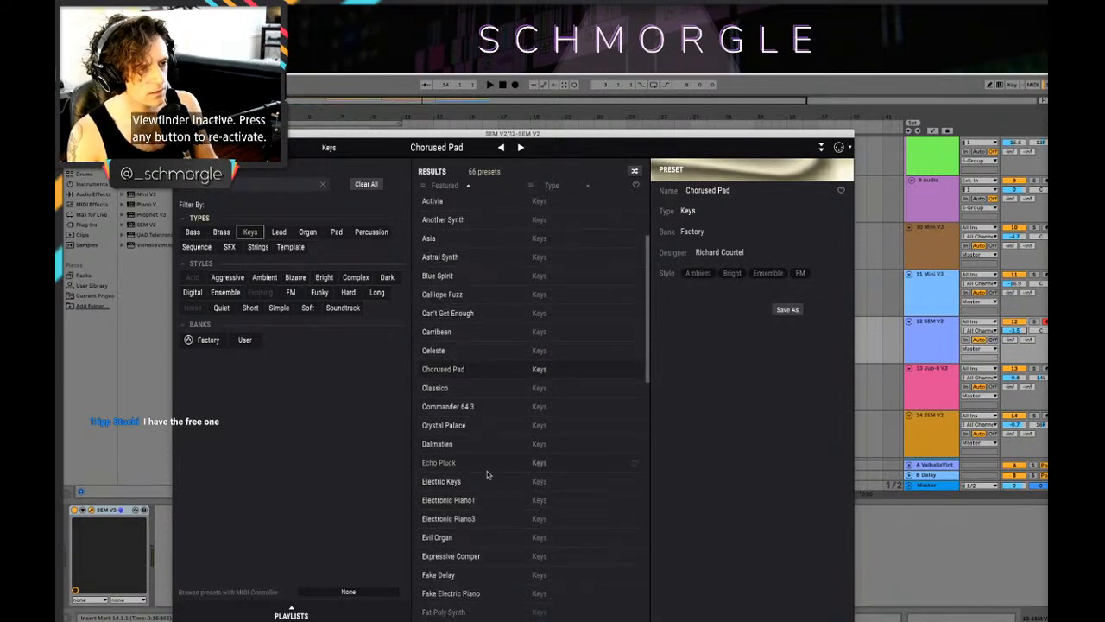
# Step: Audition the Keys presets Electric Keys, Hi and Kotoish
pyautogui.click(482, 484)
pyautogui.scroll(-2, 475, 518)
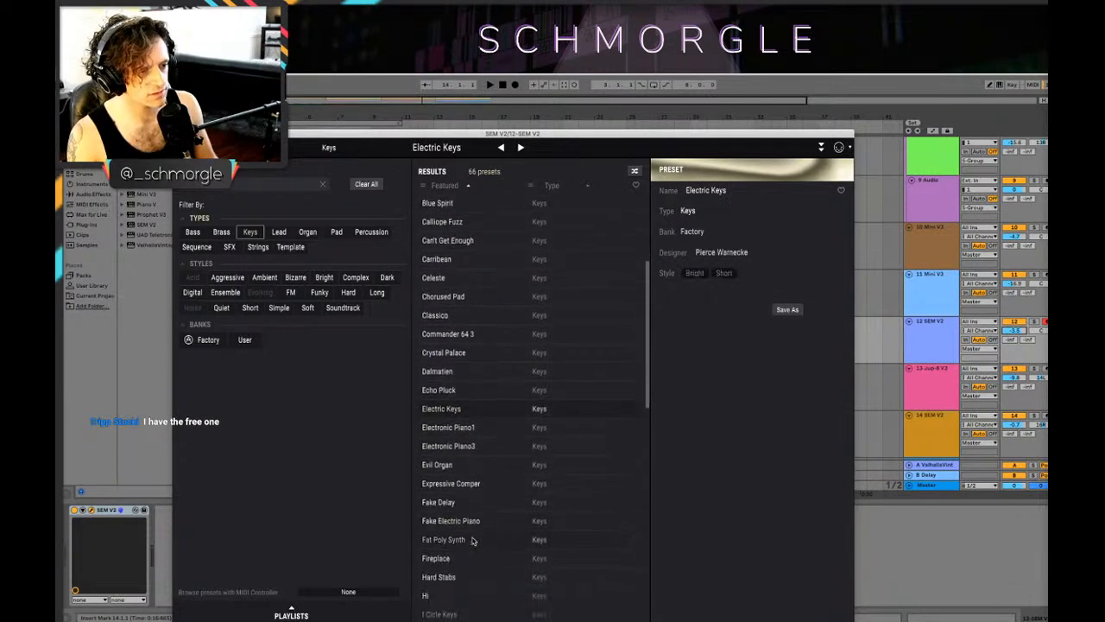
pyautogui.click(510, 594)
pyautogui.scroll(-3, 498, 557)
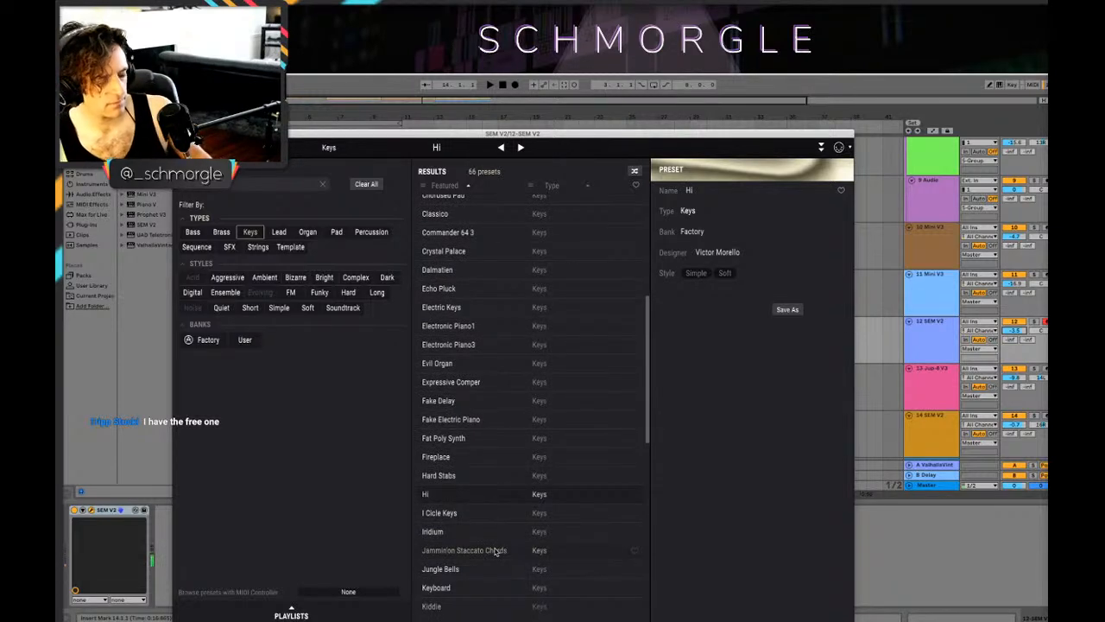
pyautogui.scroll(-2, 492, 550)
pyautogui.click(485, 544)
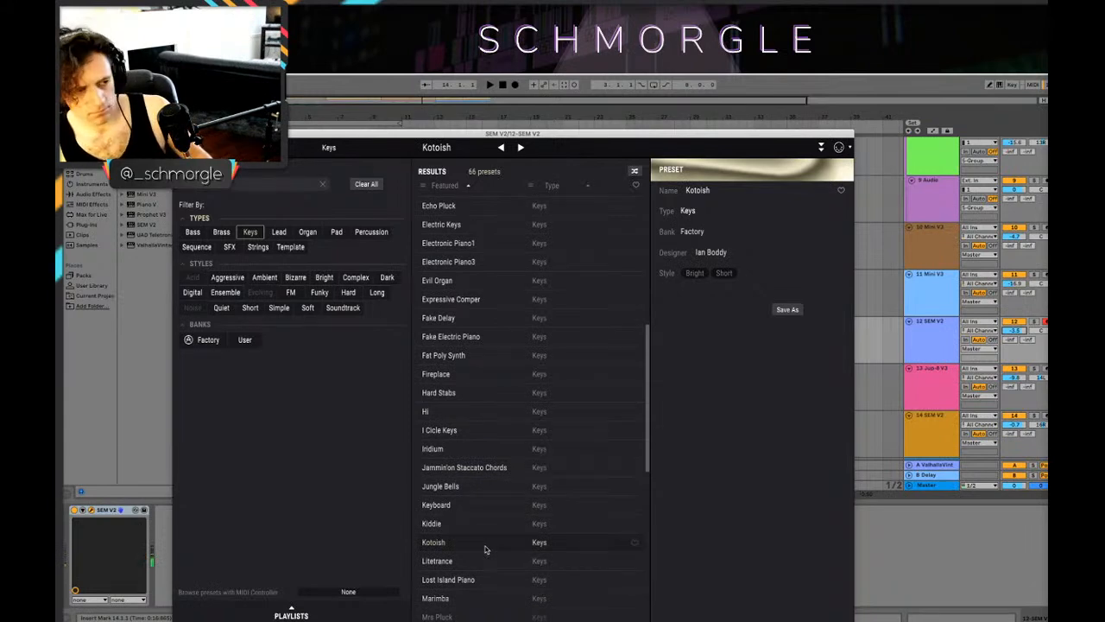
# Step: Load the Marimba preset, return to the synth panel and try the sound and arpeggiator octave switch against the playing arrangement
pyautogui.scroll(-2, 479, 565)
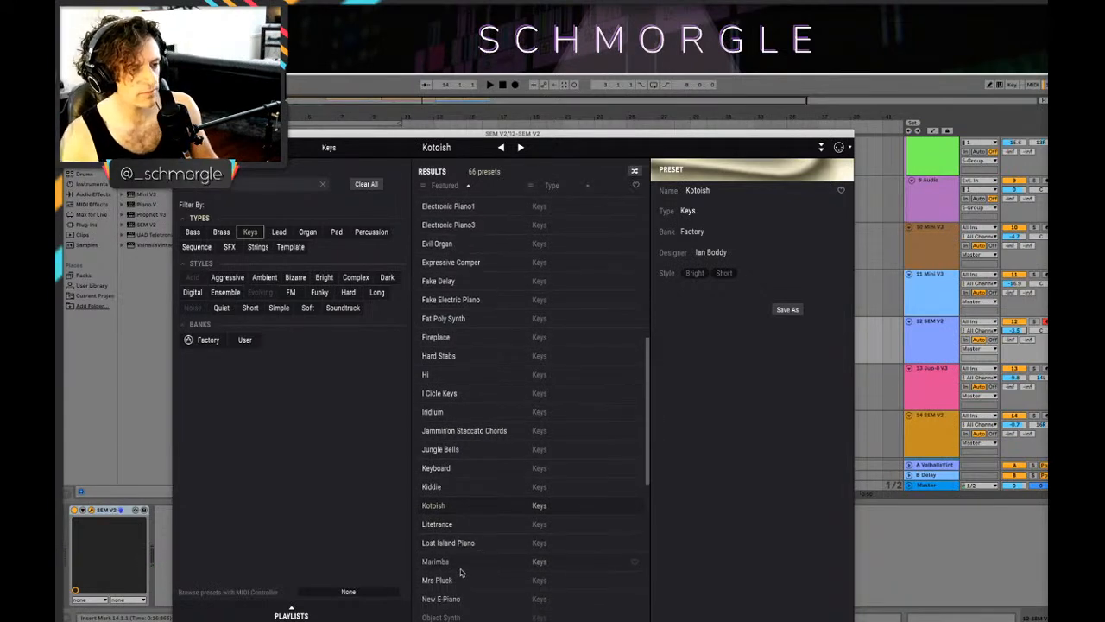
pyautogui.click(461, 566)
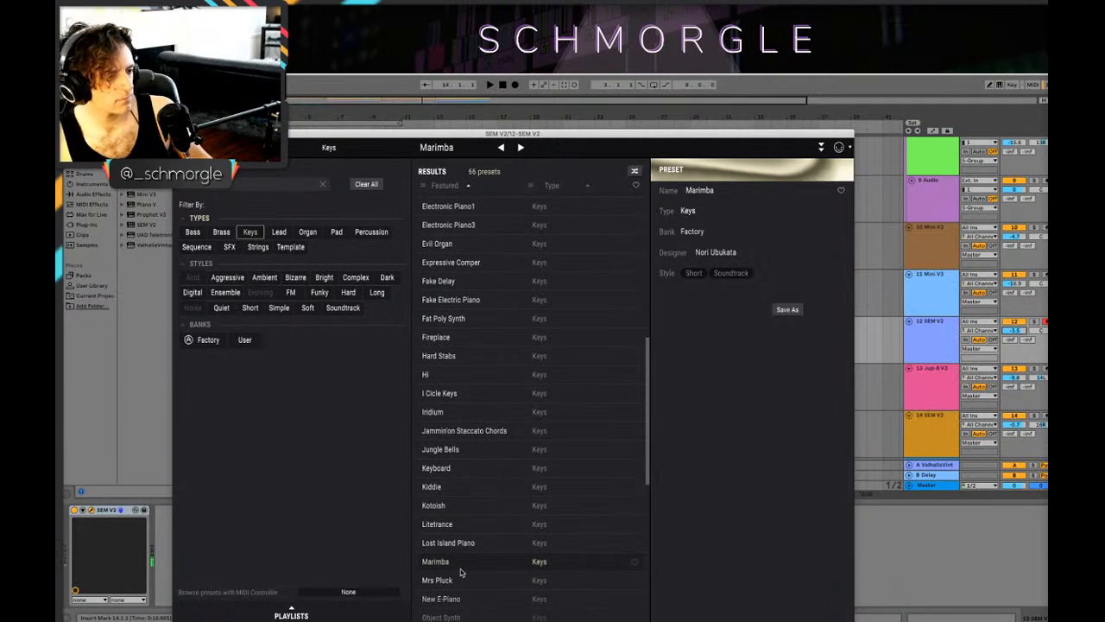
pyautogui.click(274, 148)
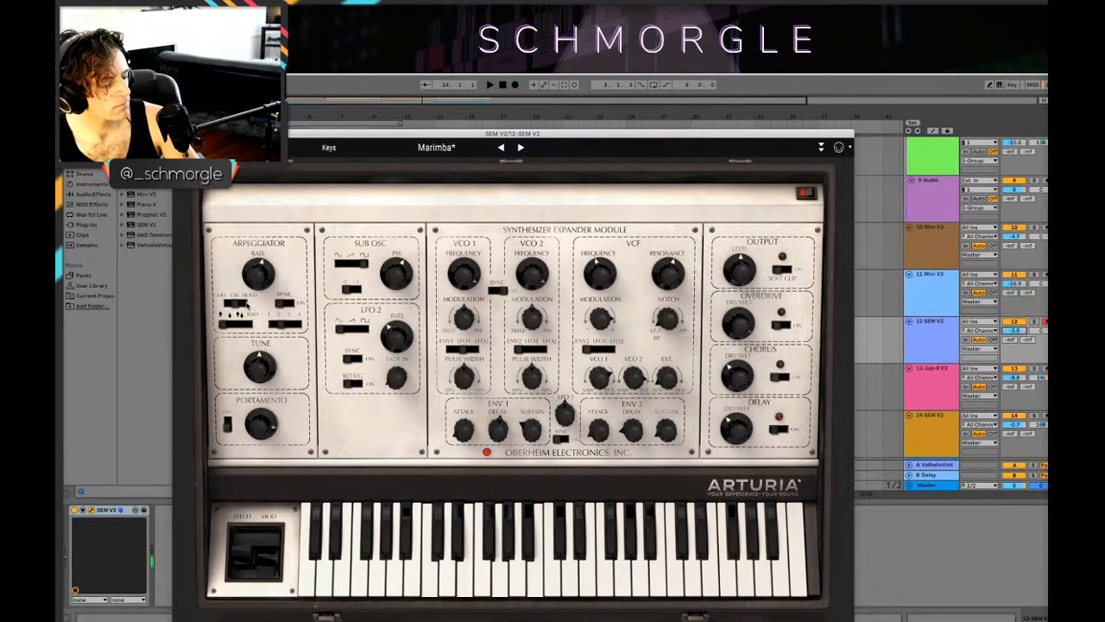
pyautogui.press('space')
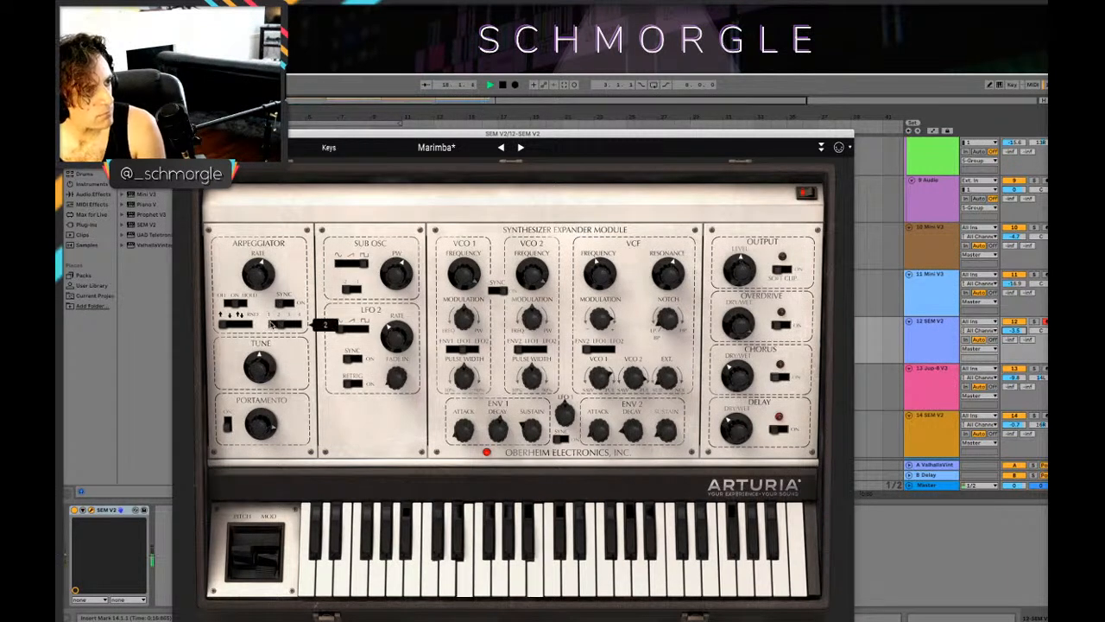
pyautogui.click(270, 326)
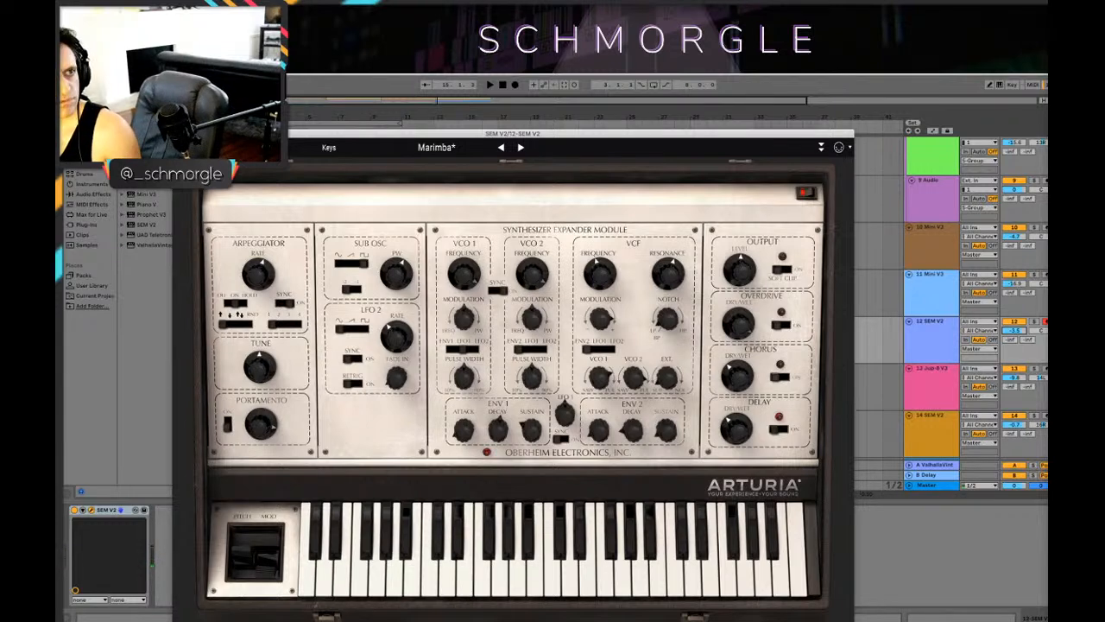
# Step: Record a SEM V2 part from bar 14 on the 12 SEM V2 track and close the synth window
pyautogui.click(516, 86)
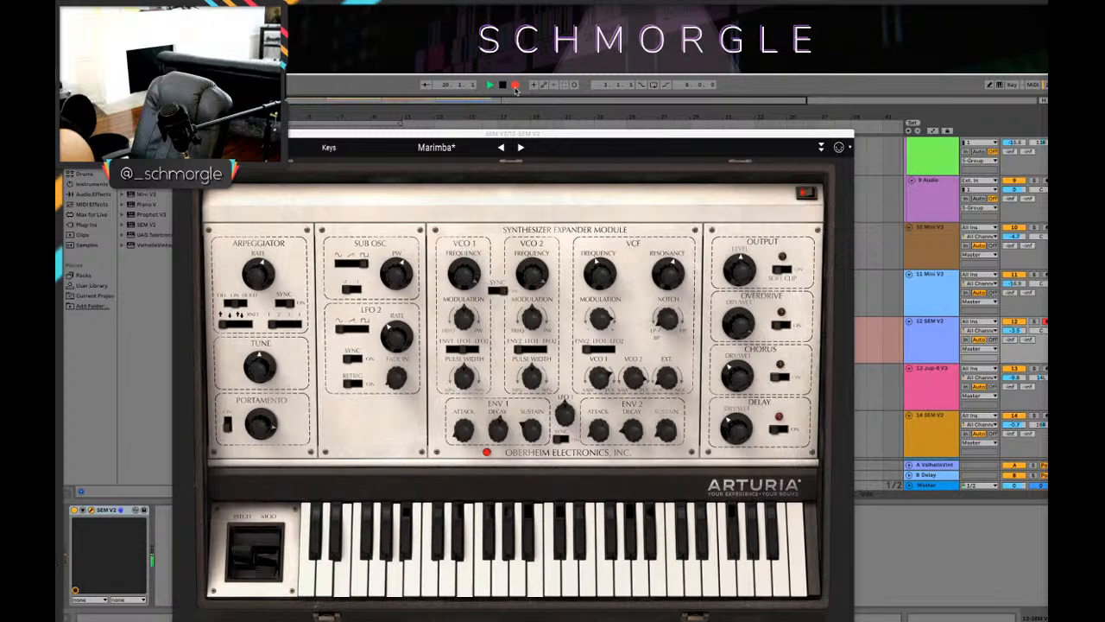
pyautogui.click(516, 86)
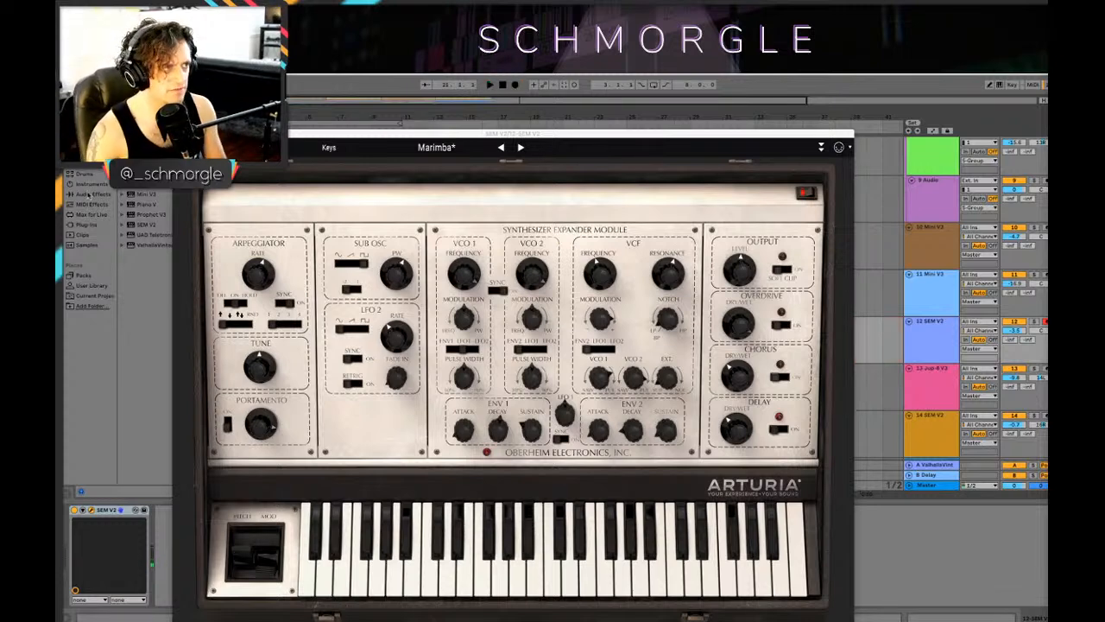
pyautogui.click(180, 134)
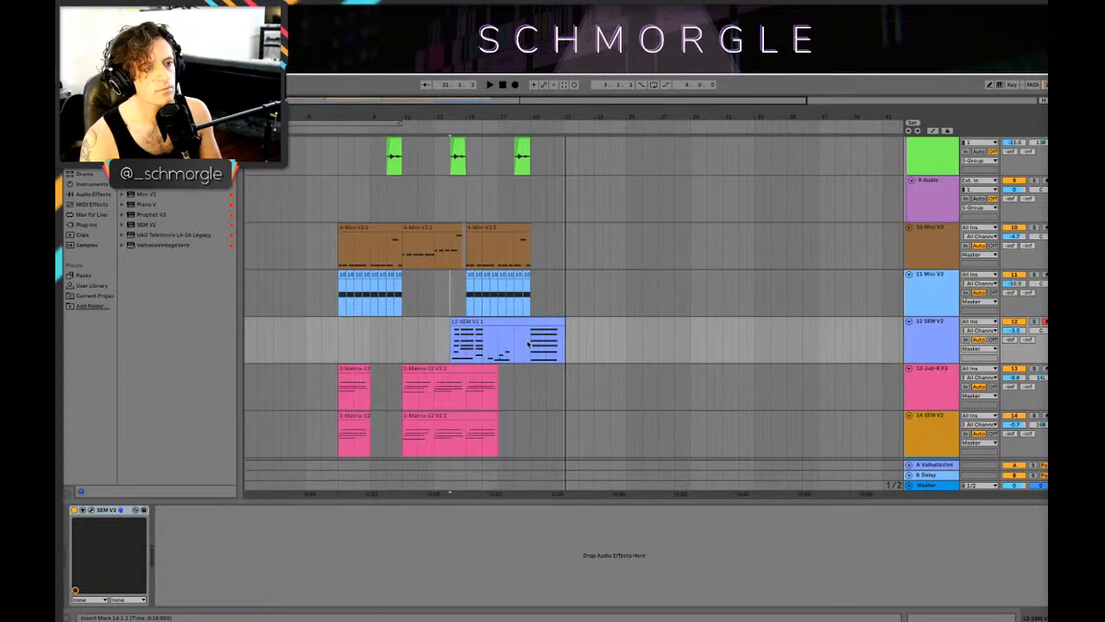
# Step: Delete the recorded SEM V2 part before bar 19 and copy the remaining chord clip to bar 15
pyautogui.moveTo(528, 344); pyautogui.dragTo(451, 342)
pyautogui.press('Delete')
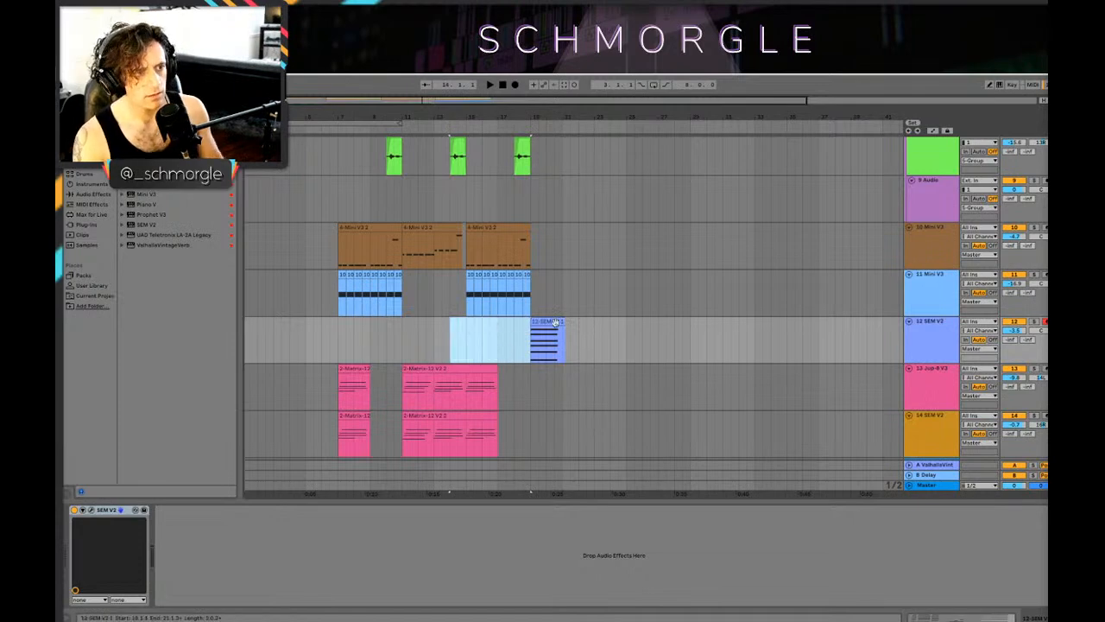
pyautogui.moveTo(556, 322); pyautogui.dragTo(473, 333)
pyautogui.click(460, 335)
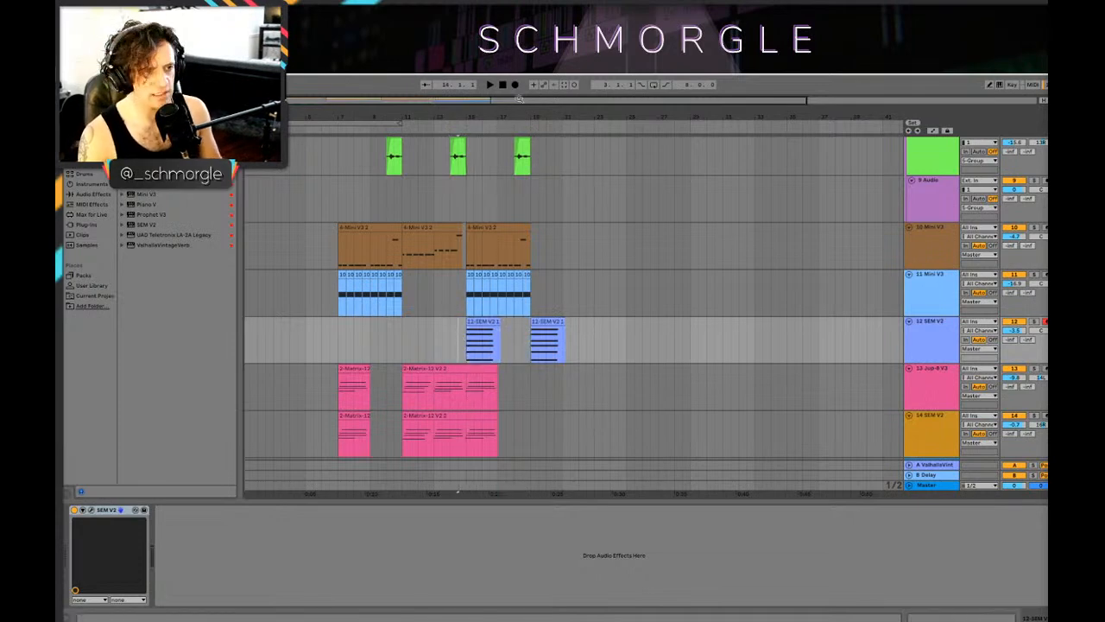
# Step: Audition the copied SEM V2 clip, move its start to 14.4.1 and trim its end to 15.1.3
pyautogui.moveTo(501, 104); pyautogui.dragTo(612, 118)
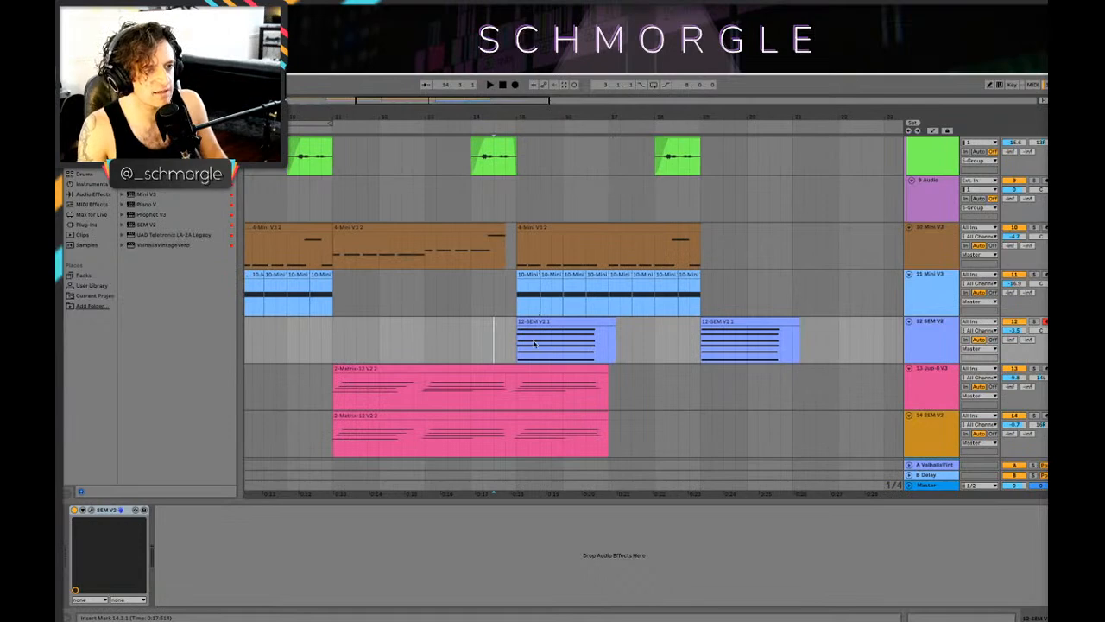
pyautogui.press('space')
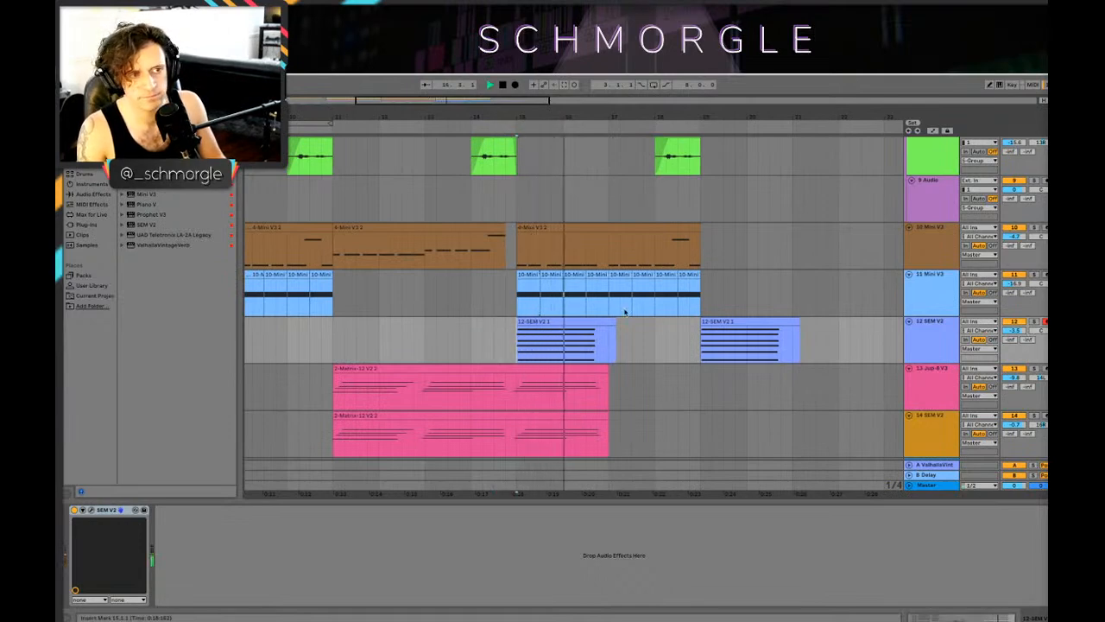
pyautogui.click(570, 323)
pyautogui.moveTo(570, 323); pyautogui.dragTo(557, 324)
pyautogui.click(448, 334)
pyautogui.press('space')
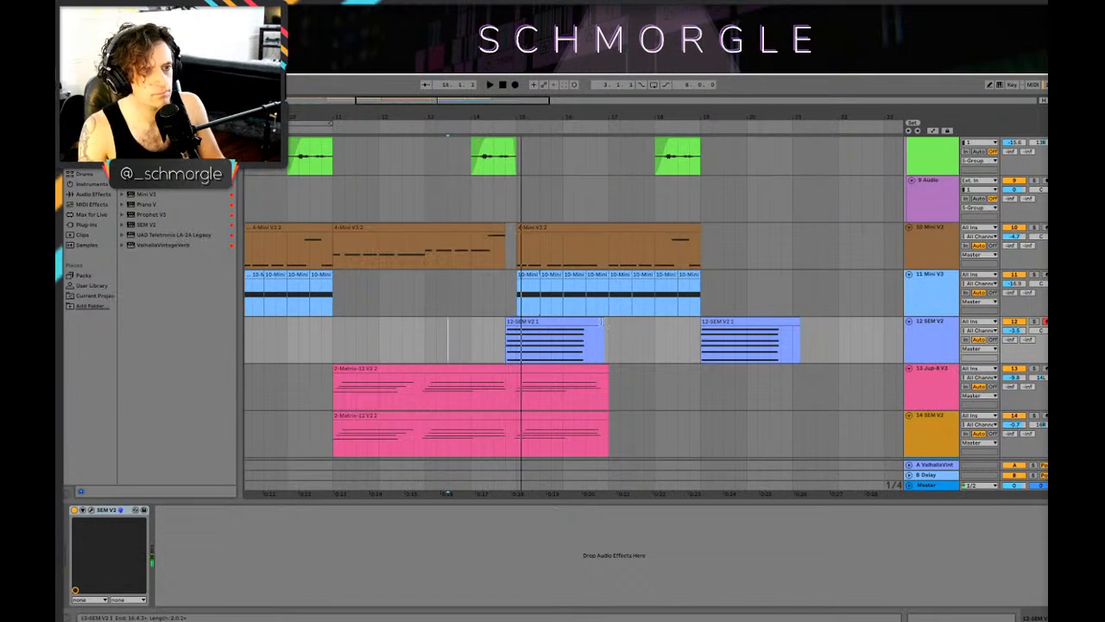
pyautogui.moveTo(602, 323); pyautogui.dragTo(524, 324)
pyautogui.press('space')
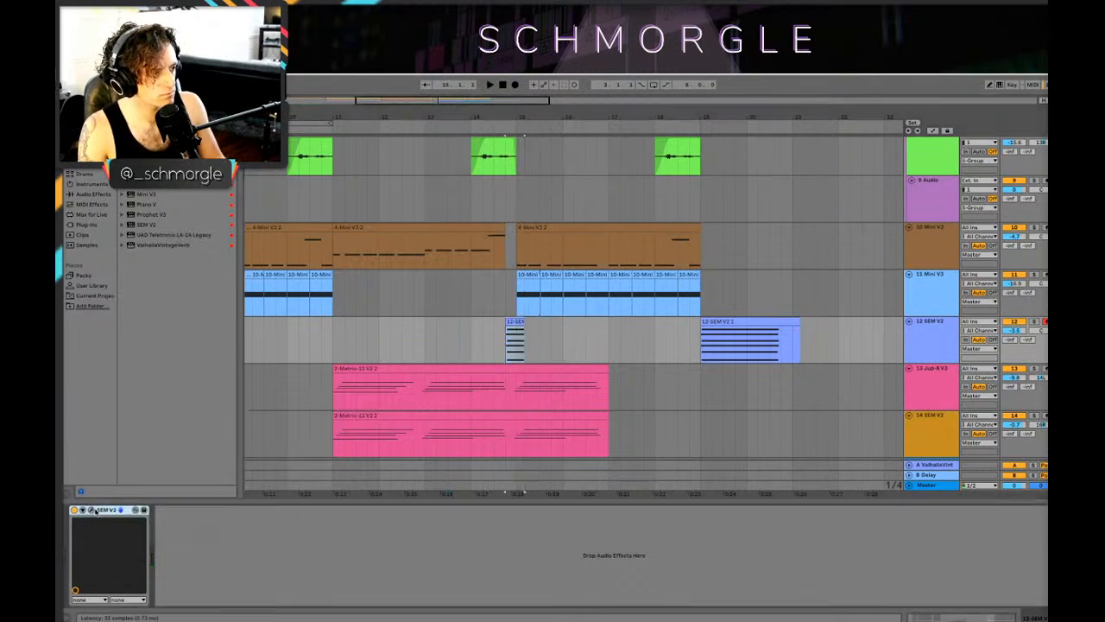
# Step: Open the short SEM V2 clip and extend its late-starting chord notes back to the clip's beginning
pyautogui.doubleClick(515, 322)
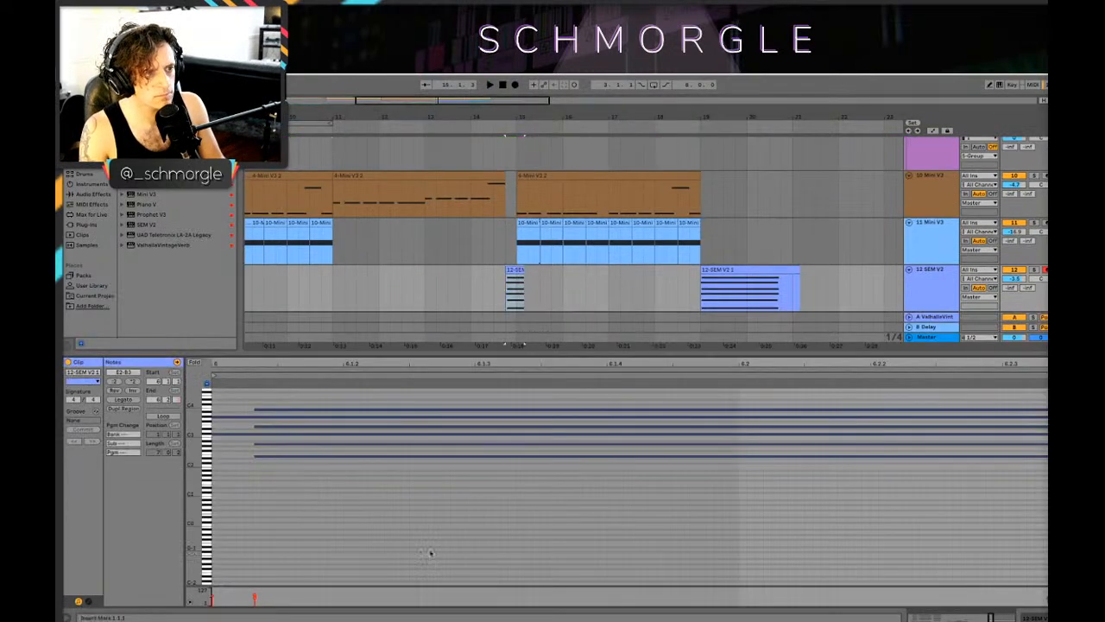
pyautogui.moveTo(426, 551); pyautogui.dragTo(435, 536)
pyautogui.hotkey('ctrl', 'a')
pyautogui.click(373, 468)
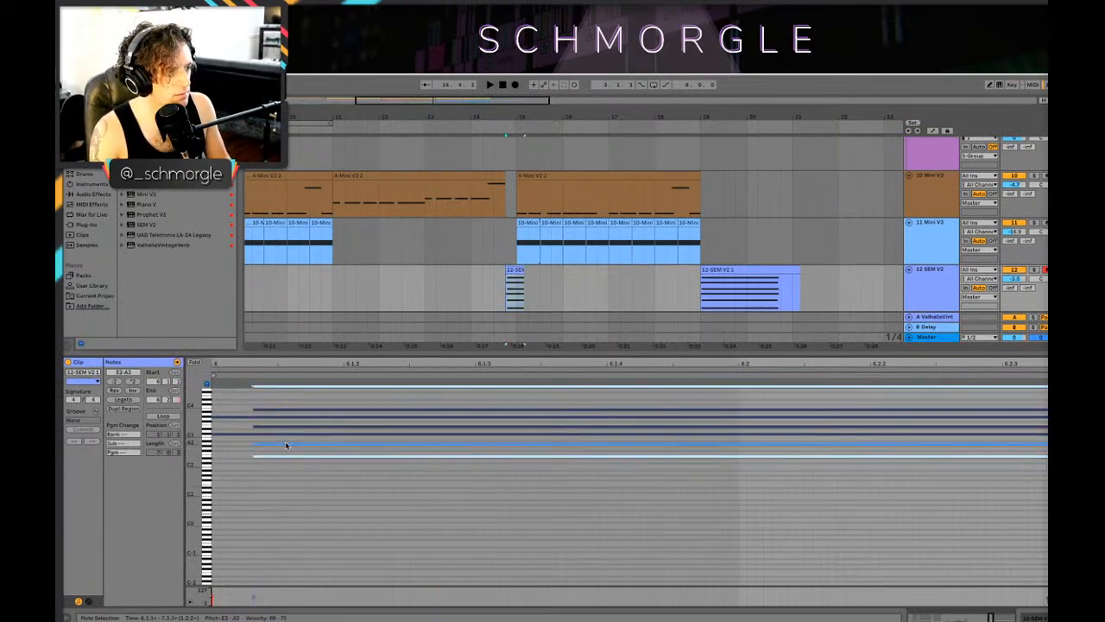
pyautogui.hotkey('ctrl', 'a')
pyautogui.moveTo(255, 446); pyautogui.dragTo(239, 446)
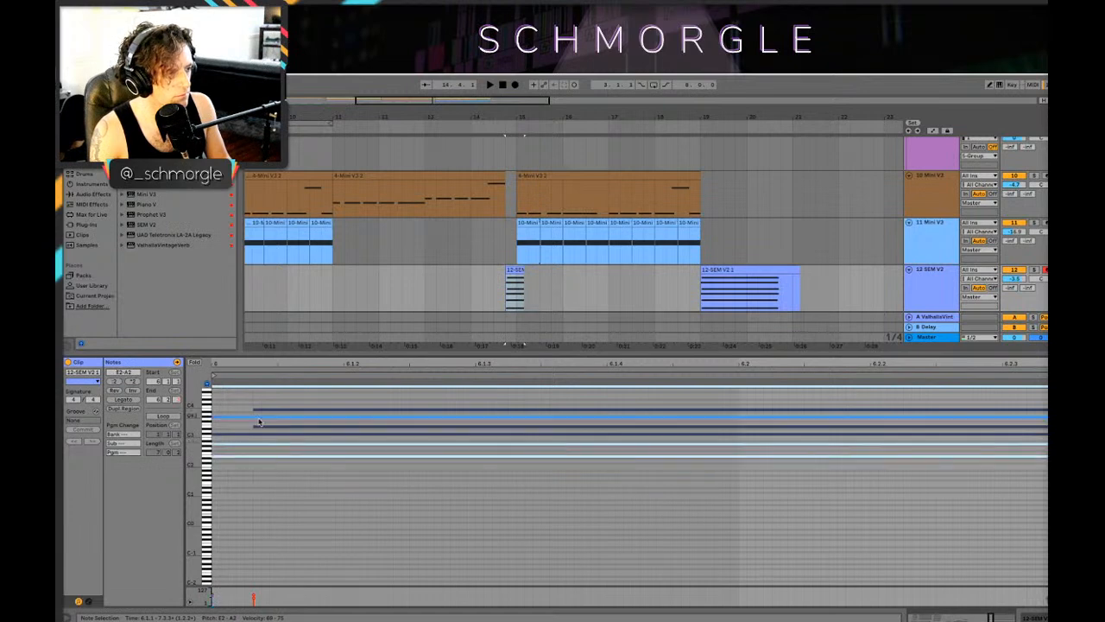
pyautogui.click(257, 426)
pyautogui.click(276, 413)
pyautogui.click(275, 411)
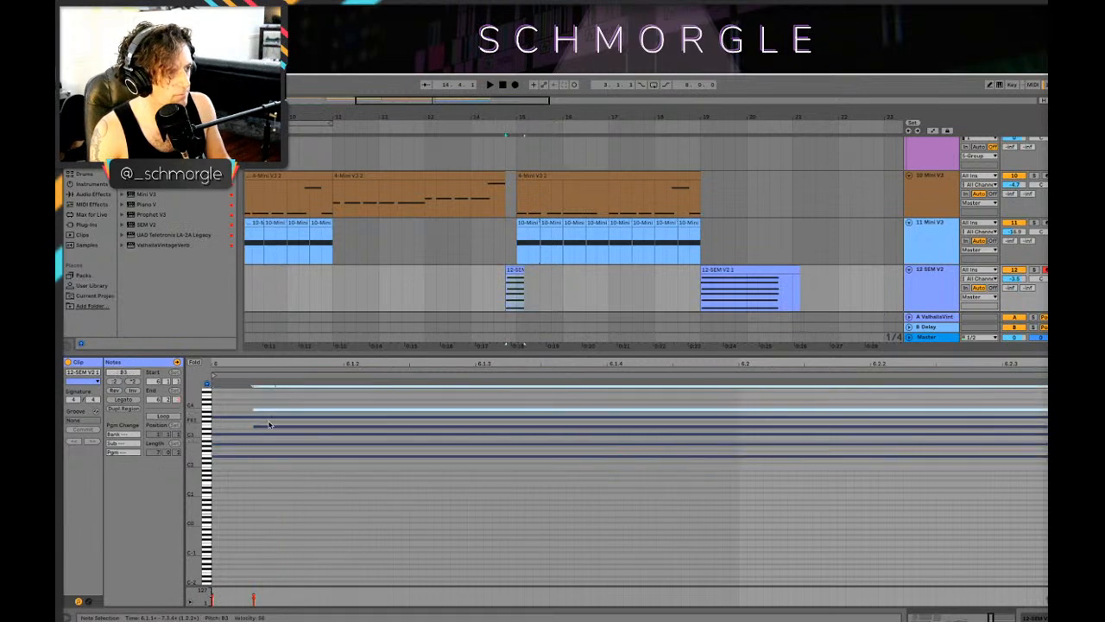
pyautogui.keyDown('shift'); pyautogui.click(270, 426); pyautogui.keyUp('shift')
pyautogui.moveTo(269, 428); pyautogui.dragTo(231, 430)
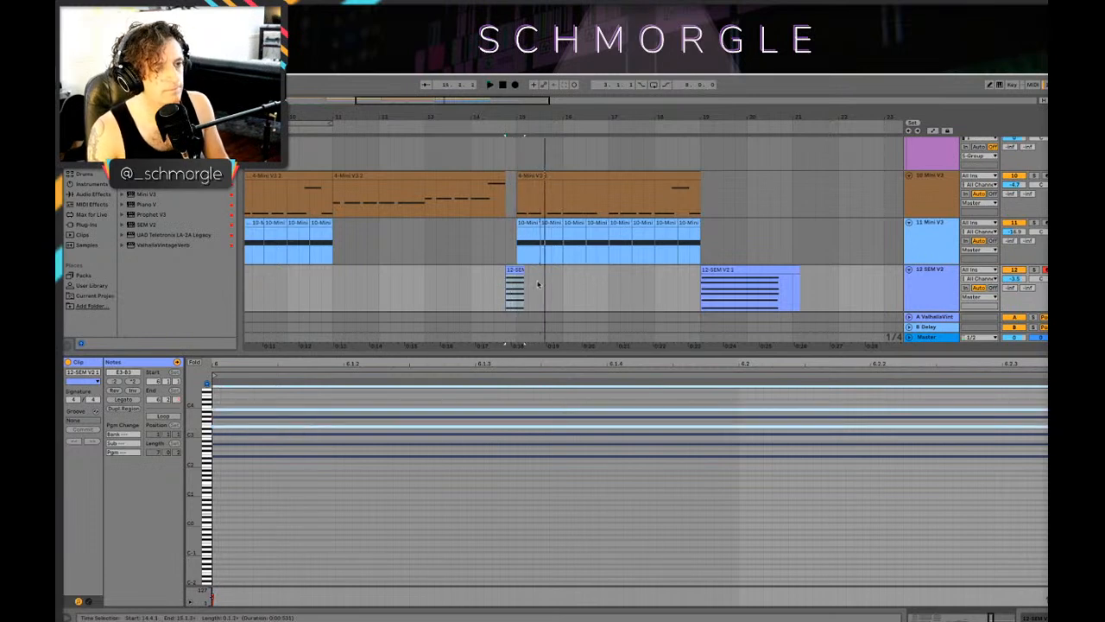
# Step: Play the short SEM V2 clip and transpose all its chord notes up one octave
pyautogui.click(504, 293)
pyautogui.press('space')
# Step: Audition the transposed chord in the arrangement from 13.3.1 and return to the track's device view
pyautogui.press('space')
pyautogui.moveTo(720, 496); pyautogui.dragTo(696, 390)
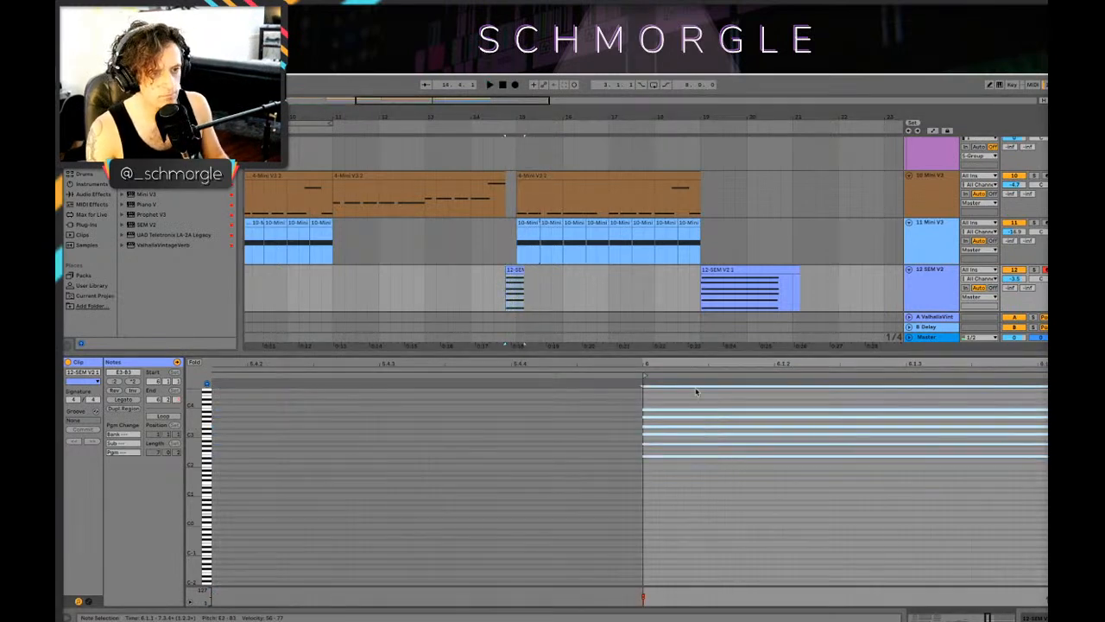
pyautogui.hotkey('shift', 'Up')
pyautogui.press('space')
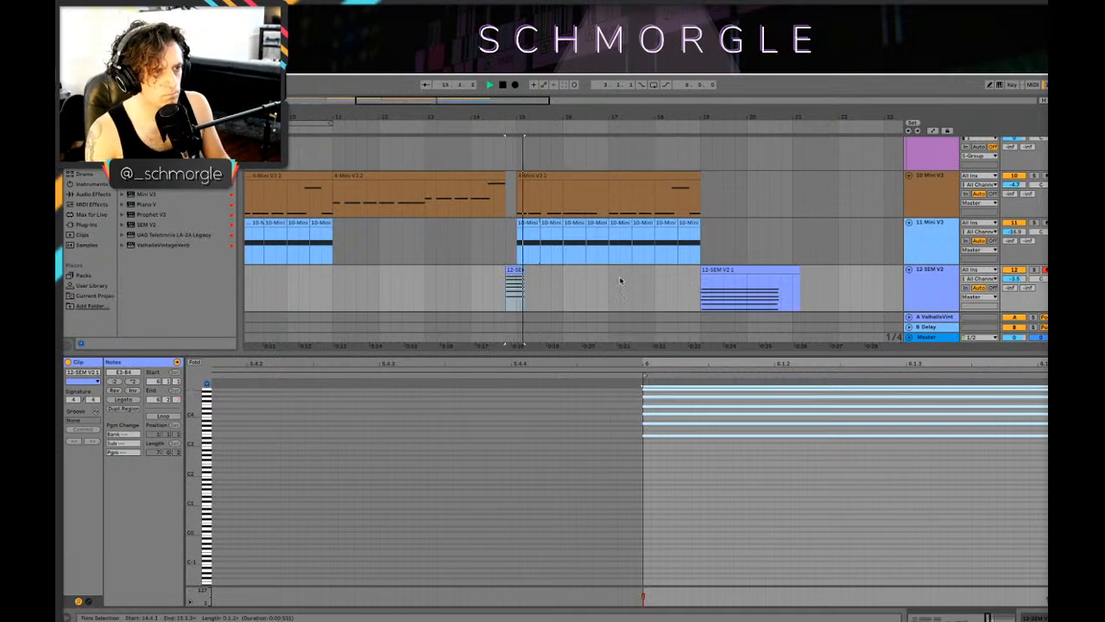
pyautogui.click(447, 289)
pyautogui.press('space')
pyautogui.press('space')
pyautogui.hotkey('shift', 'Tab')
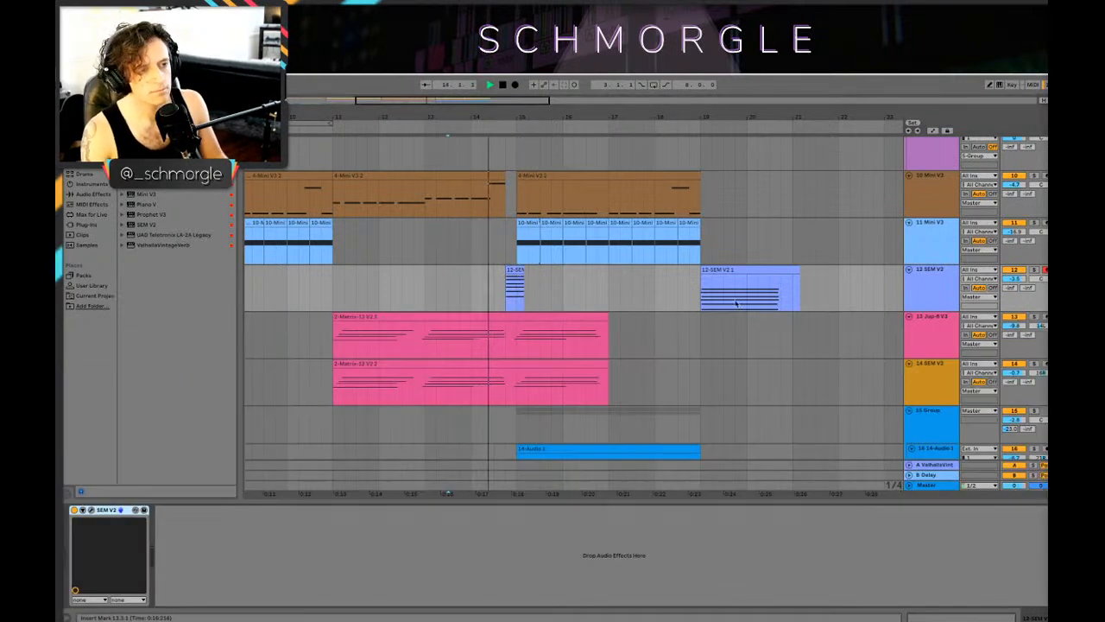
# Step: Trim the end of the short SEM V2 clip to 15.1.1 and audition the transition from 14.3.1
pyautogui.press('space')
pyautogui.click(913, 280)
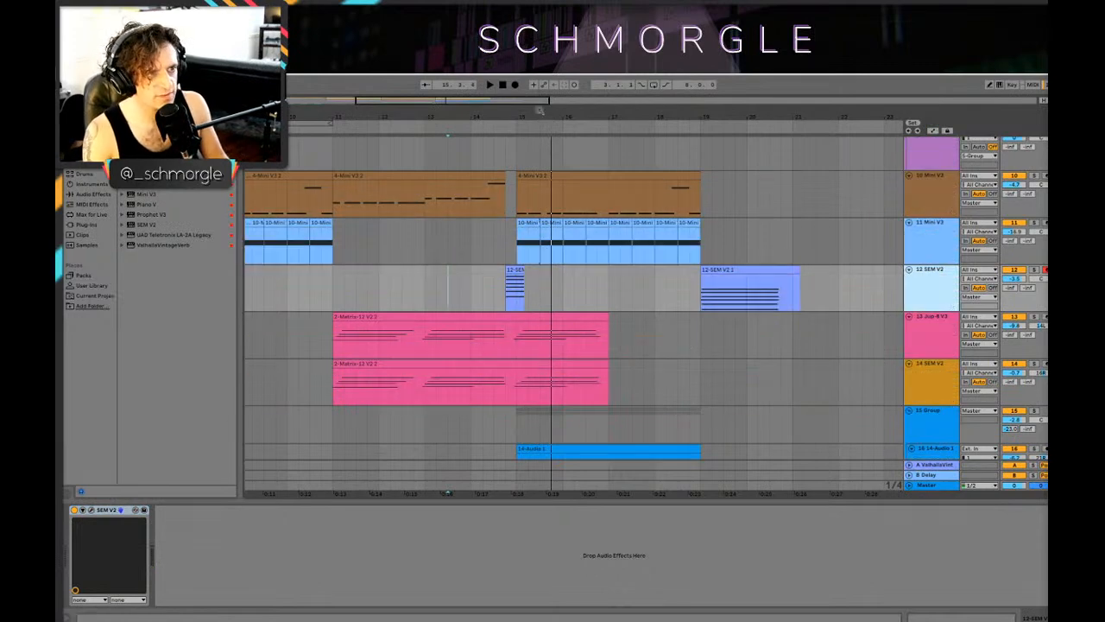
pyautogui.moveTo(535, 112); pyautogui.dragTo(565, 181)
pyautogui.press('space')
pyautogui.press('space')
pyautogui.moveTo(522, 270); pyautogui.dragTo(492, 271)
pyautogui.click(442, 289)
pyautogui.press('space')
pyautogui.moveTo(405, 284); pyautogui.dragTo(395, 284)
# Step: Extend the end of the short SEM V2 clip to 15.1.3 and play it from 14.2.2
pyautogui.press('space')
pyautogui.press('space')
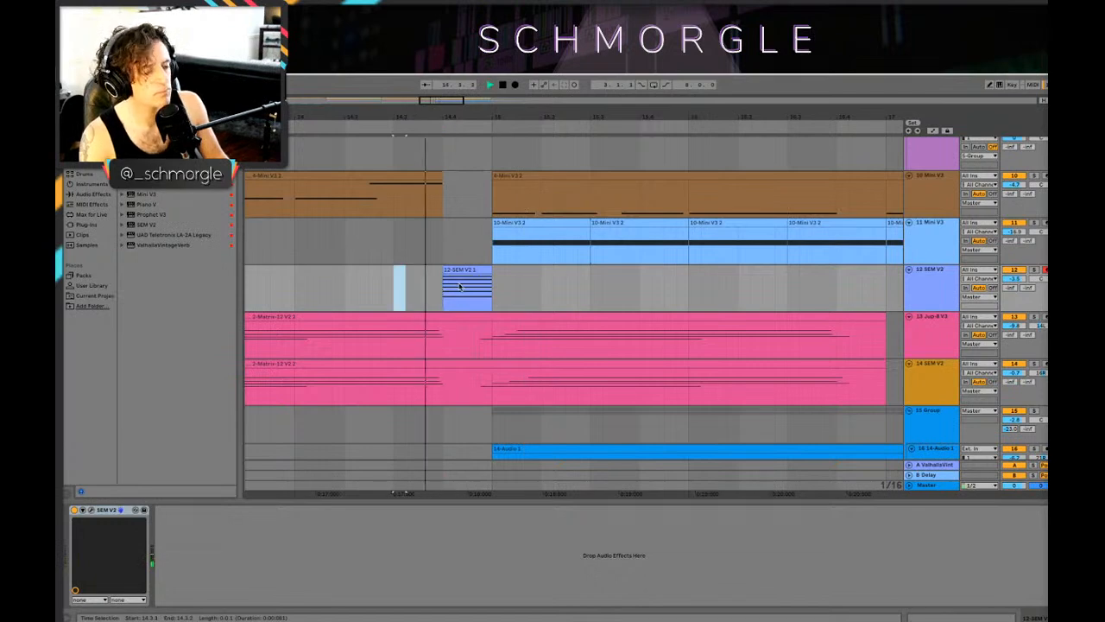
pyautogui.press('space')
pyautogui.click(491, 271)
pyautogui.moveTo(491, 271); pyautogui.dragTo(516, 270)
pyautogui.click(357, 278)
pyautogui.press('space')
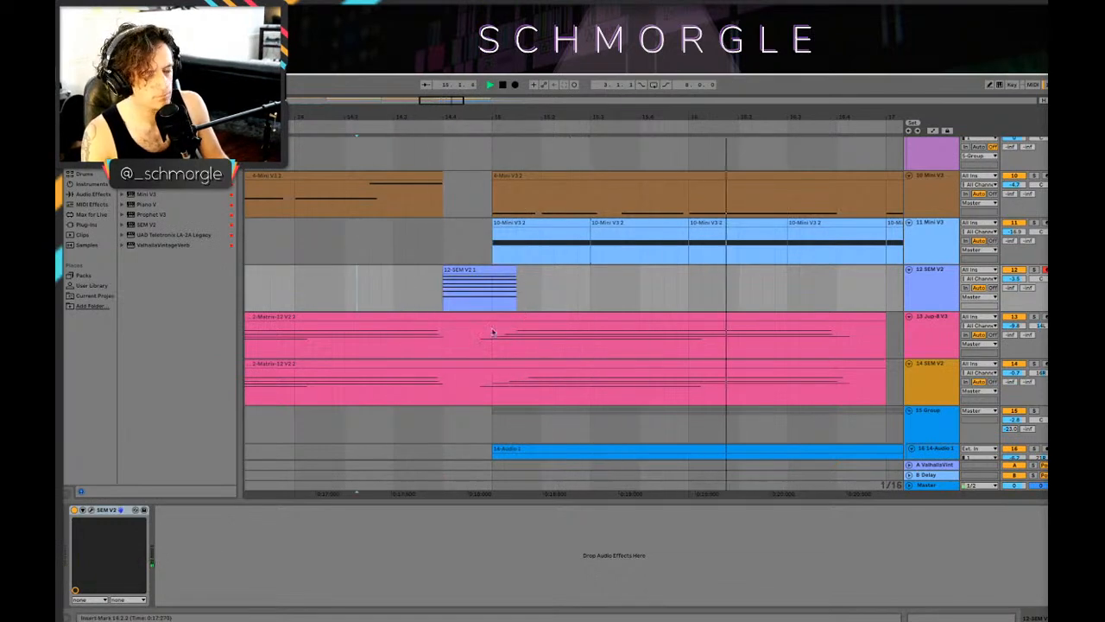
# Step: Delete the part of both Matrix-12 clips after 14.4.3 on the Jup-8 V3 and lower SEM V2 tracks, and audition from 13.4.1
pyautogui.moveTo(664, 116); pyautogui.dragTo(664, 82)
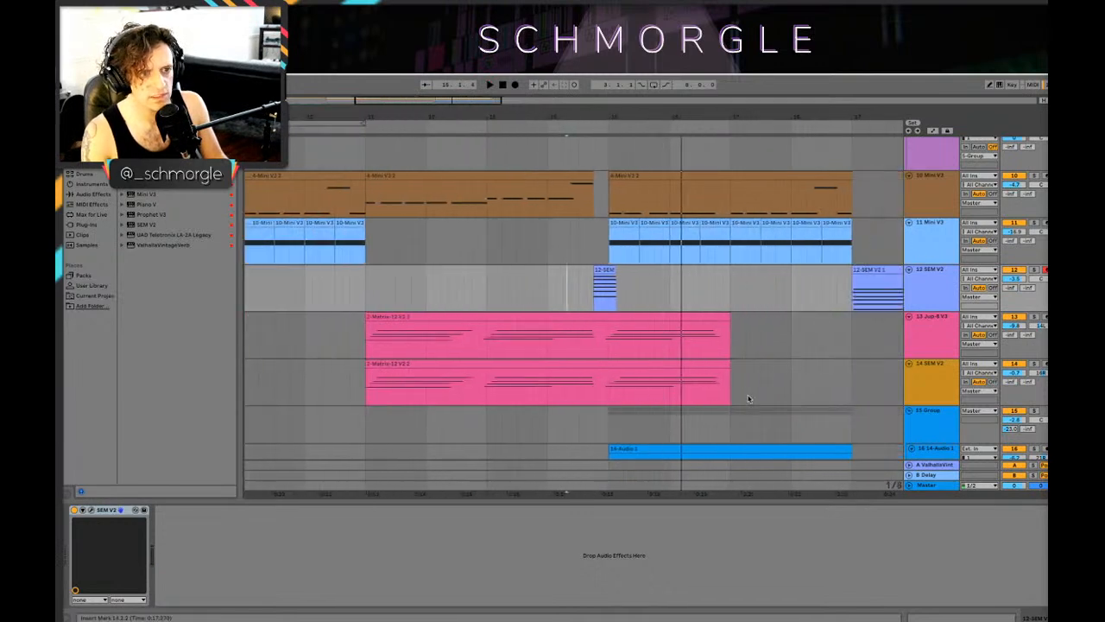
pyautogui.moveTo(748, 397); pyautogui.dragTo(608, 326)
pyautogui.press('Delete')
pyautogui.click(533, 346)
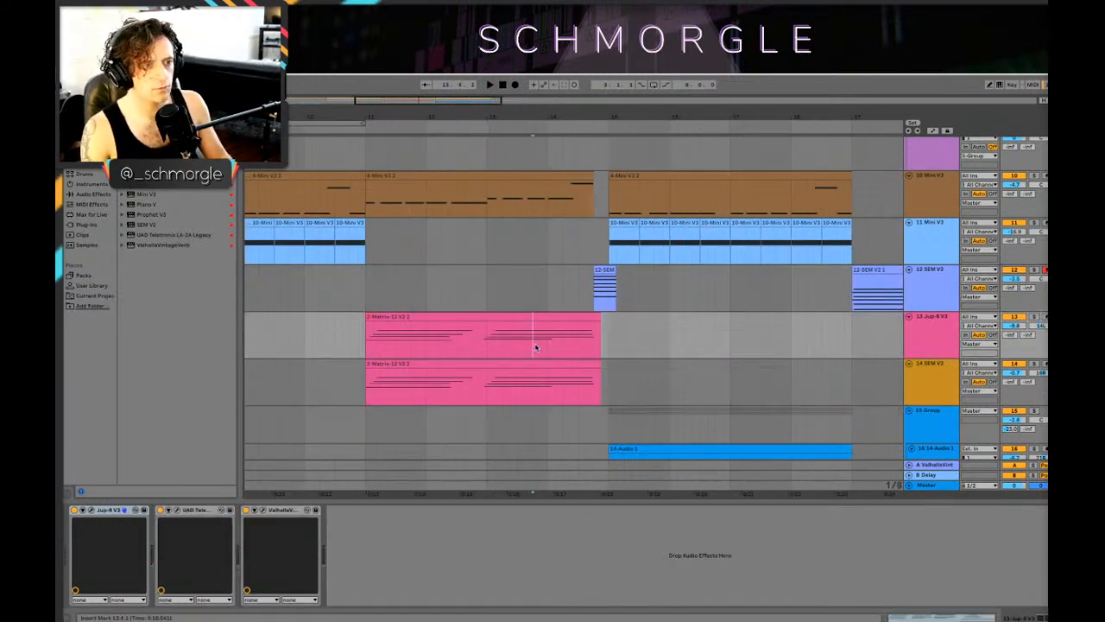
pyautogui.press('space')
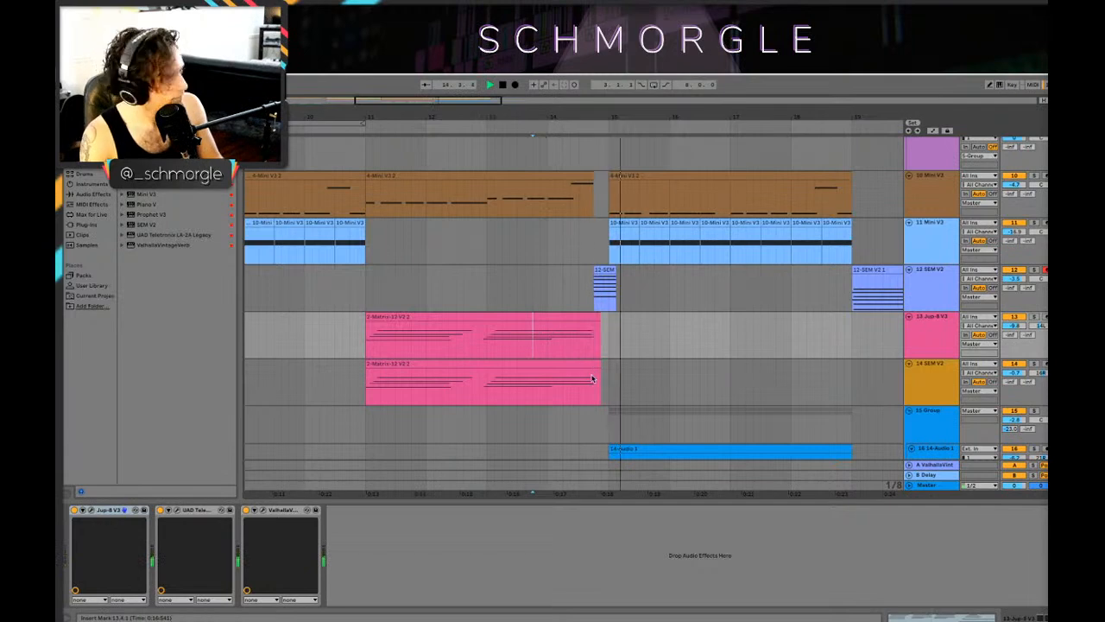
# Step: Raise track 12 SEM V2's send A to the Valhalla reverb return to 0 dB in the mixer during playback, and return to the arrangement
pyautogui.click(604, 270)
pyautogui.click(921, 291)
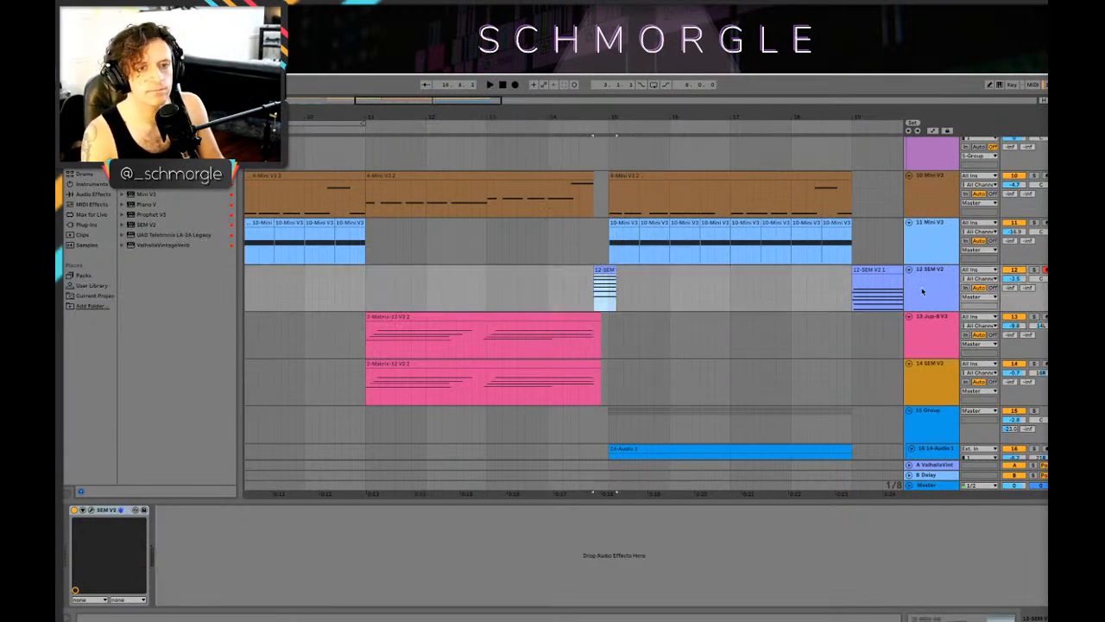
pyautogui.press('Tab')
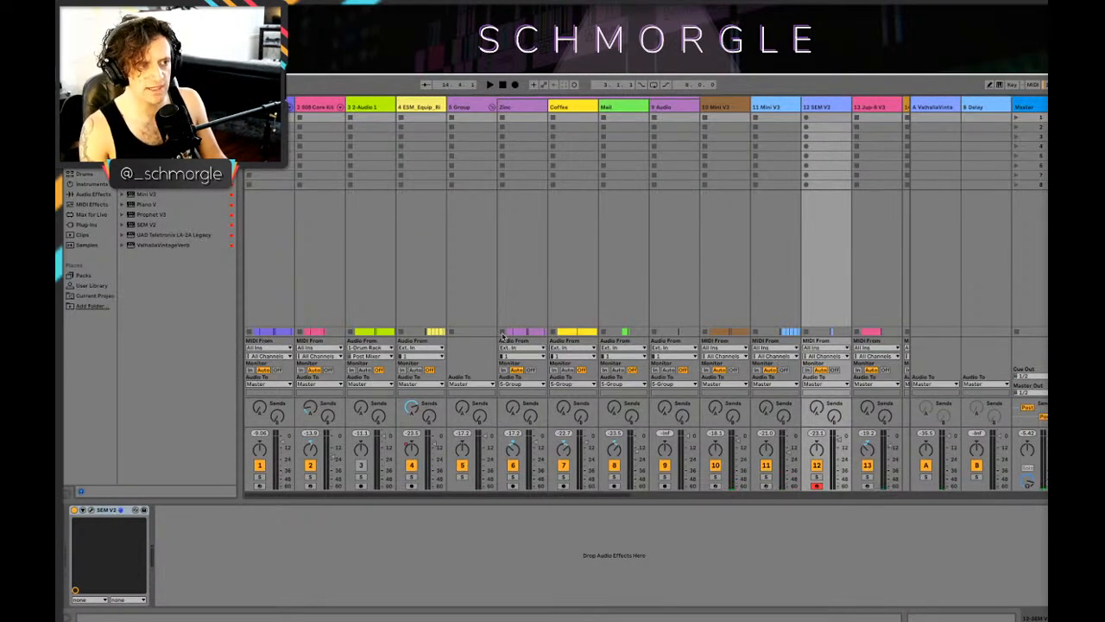
pyautogui.press('Tab')
pyautogui.press('Tab')
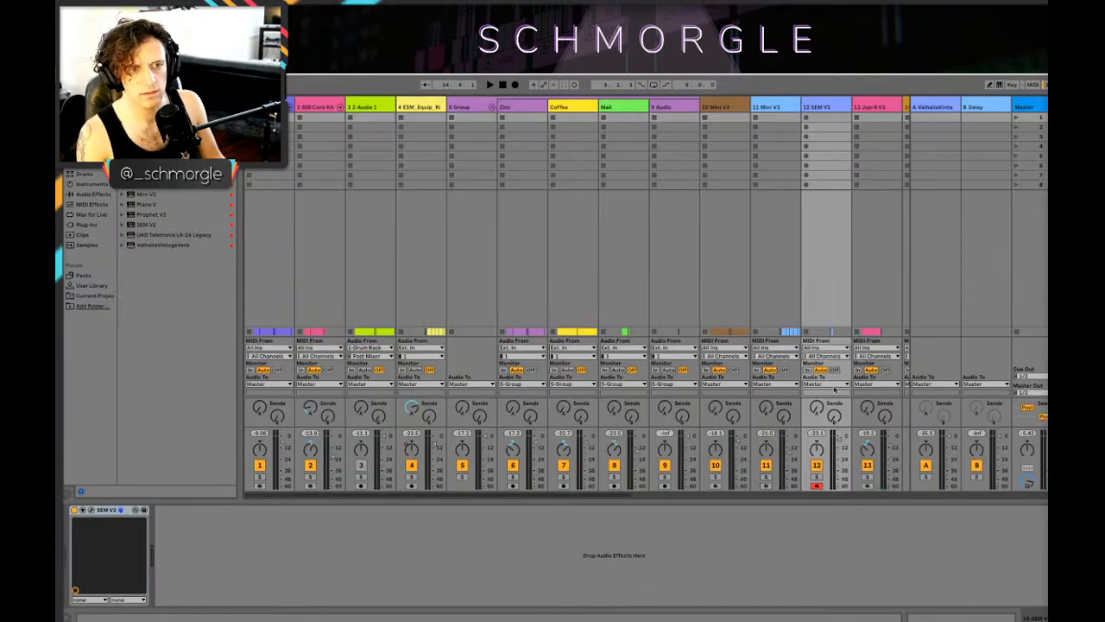
pyautogui.press('space')
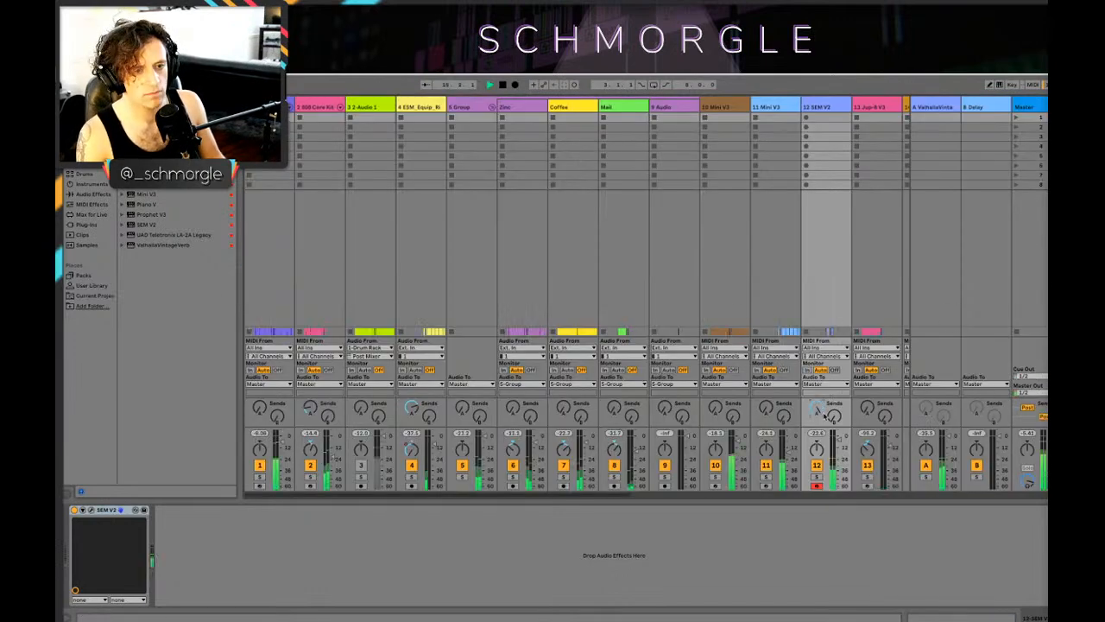
pyautogui.press('Tab')
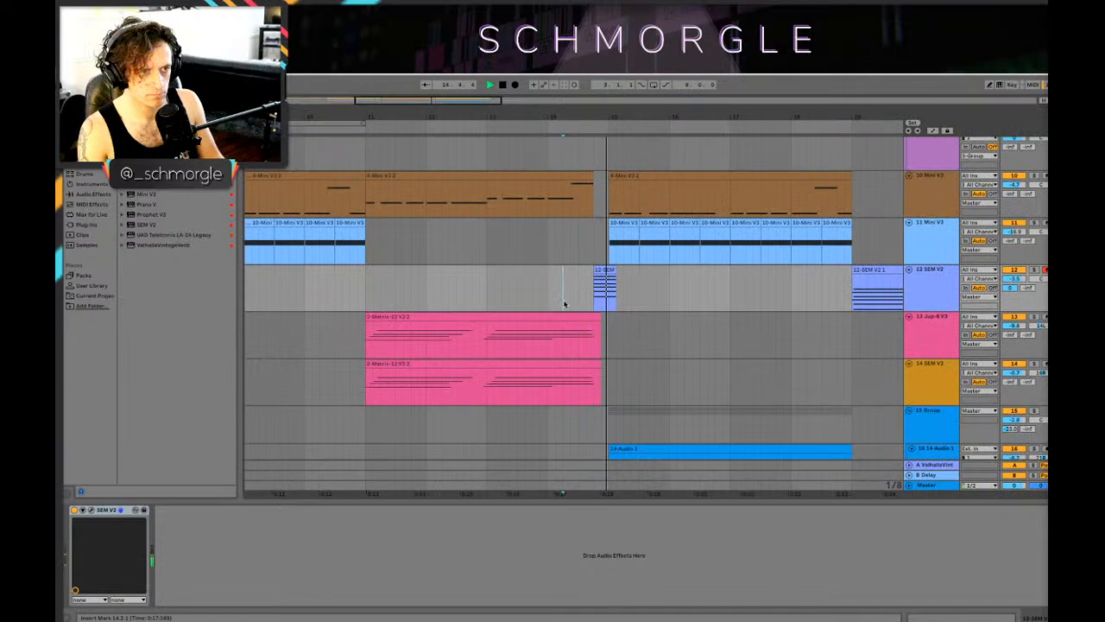
# Step: Shorten the short SEM V2 clip to end at 15.1.1 and audition it from 14.1.2 and 14.4.1
pyautogui.scroll(5, 611, 284)
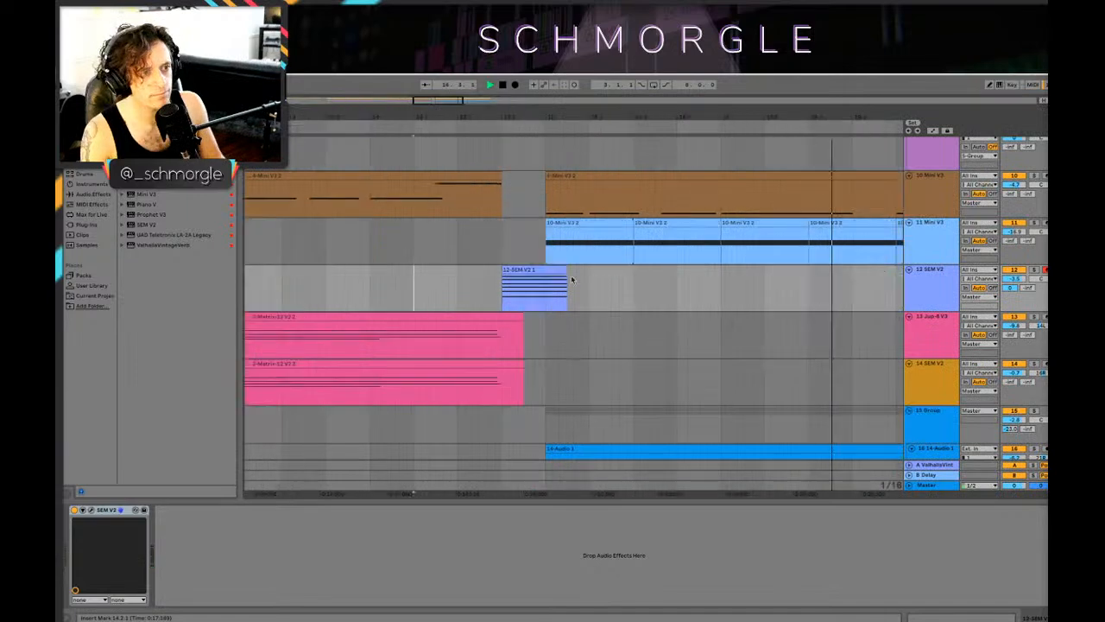
pyautogui.press('space')
pyautogui.moveTo(567, 271); pyautogui.dragTo(545, 271)
pyautogui.click(382, 288)
pyautogui.press('space')
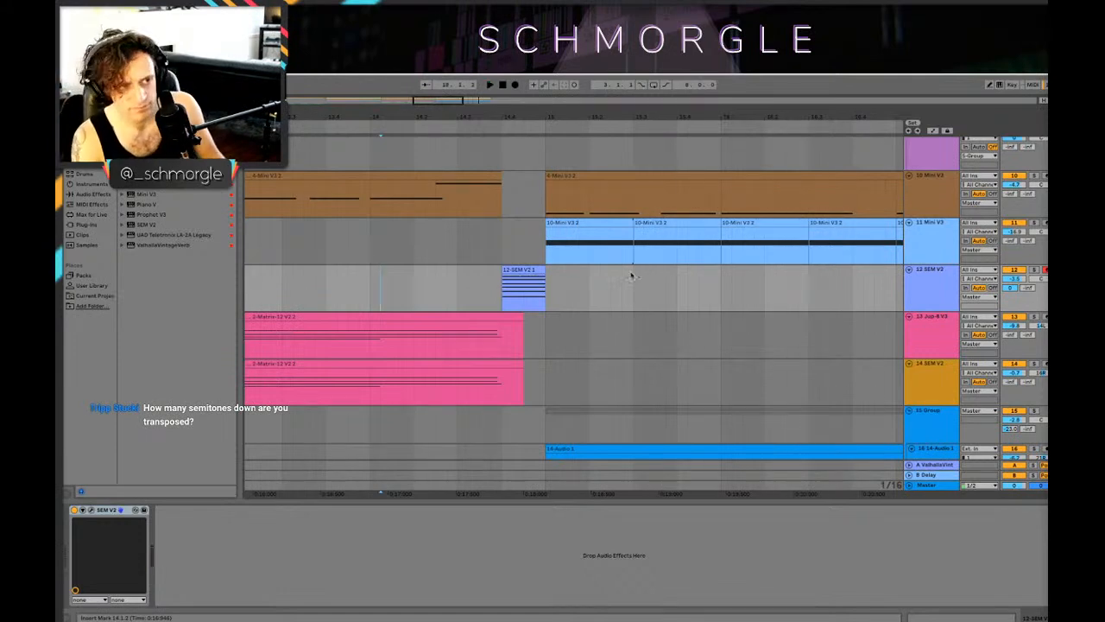
pyautogui.click(502, 294)
pyautogui.press('space')
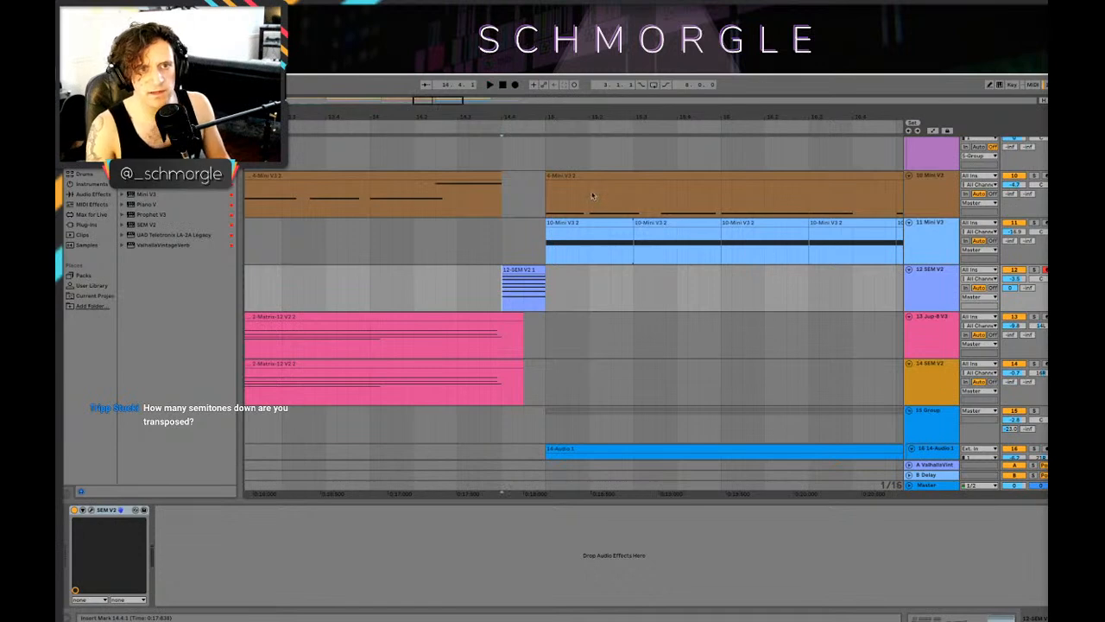
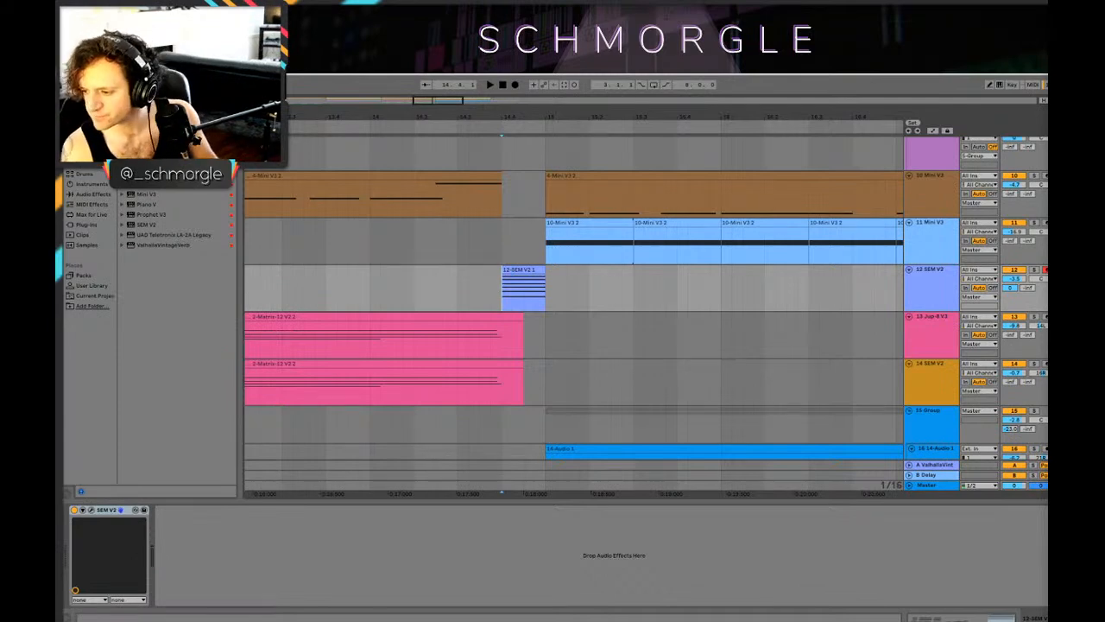
# Step: Audition the short SEM V2 clip and the transition into bar 15, starting from within the clip
pyautogui.click(480, 286)
pyautogui.click(545, 316)
pyautogui.click(546, 288)
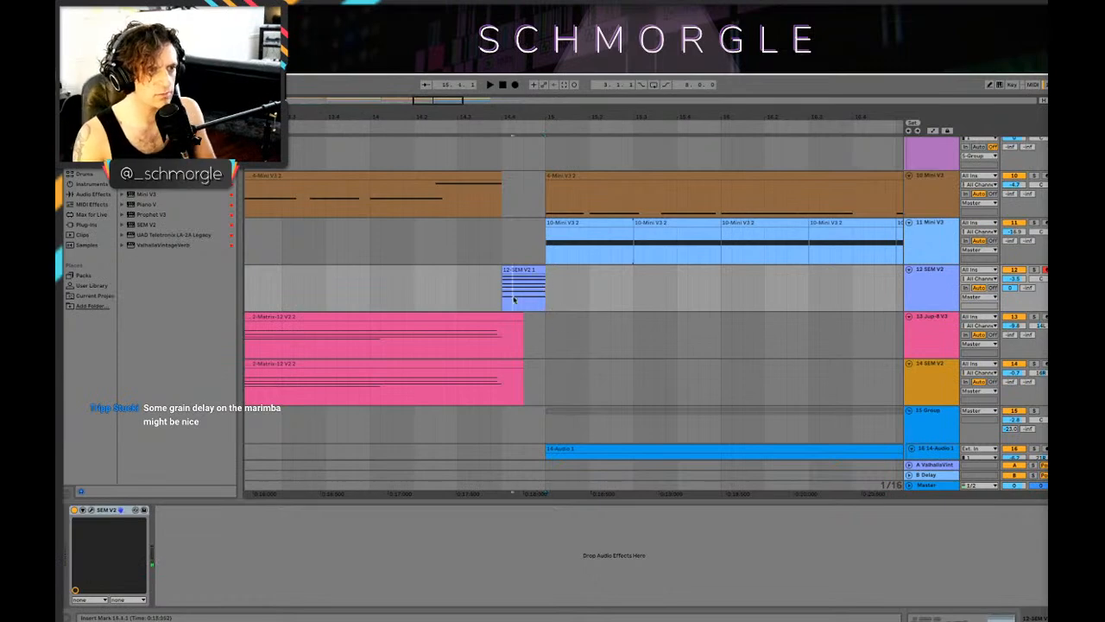
pyautogui.press('space')
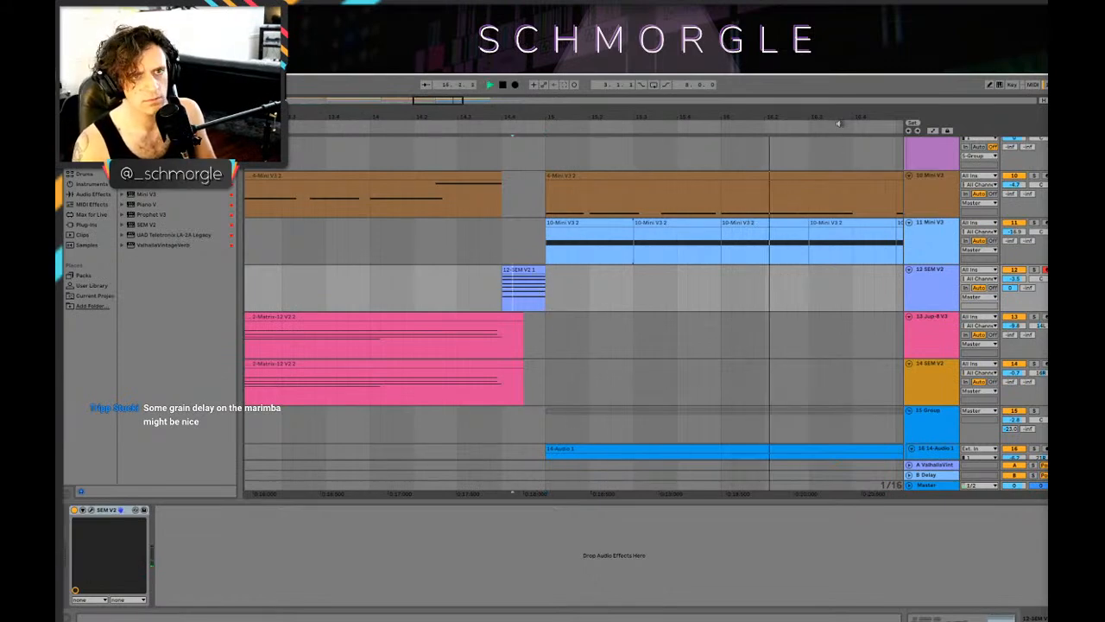
pyautogui.press('space')
# Step: Extend the end of the short SEM V2 clip to 15.1.2 and audition it from just before the clip starts
pyautogui.moveTo(840, 117); pyautogui.dragTo(808, 116)
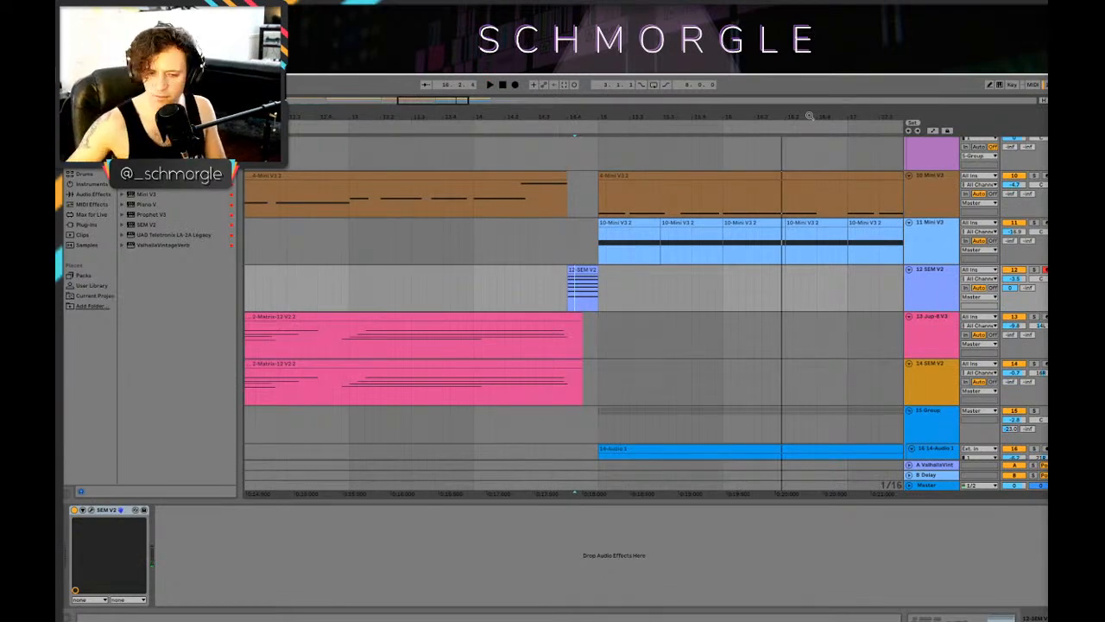
pyautogui.moveTo(643, 115); pyautogui.dragTo(653, 199)
pyautogui.press('space')
pyautogui.press('space')
pyautogui.moveTo(418, 269); pyautogui.dragTo(456, 284)
pyautogui.press('space')
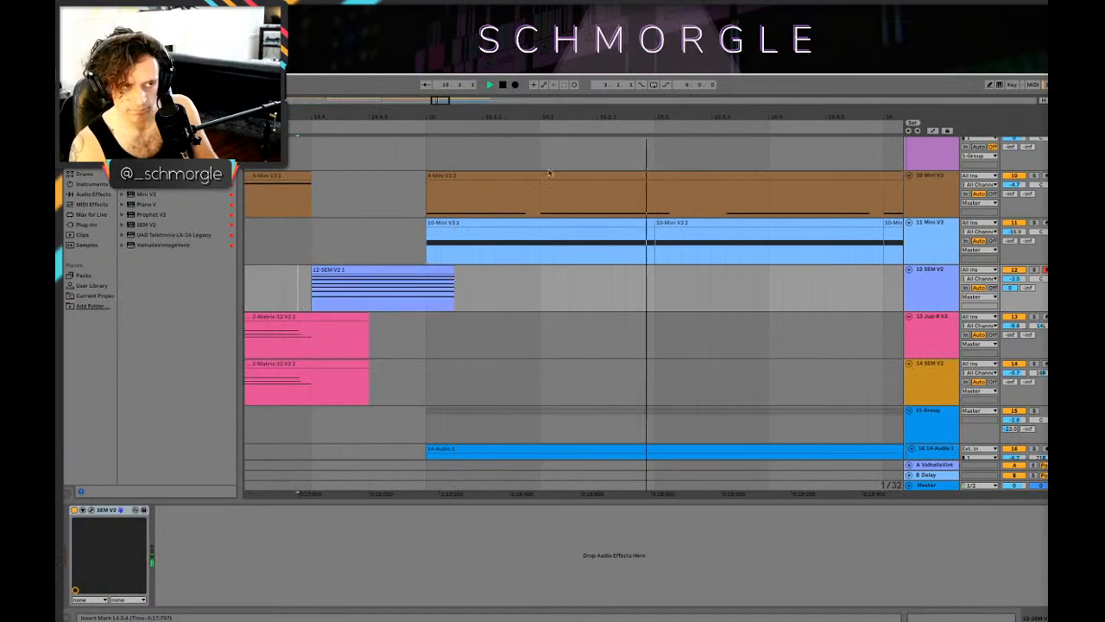
pyautogui.press('space')
pyautogui.moveTo(563, 111); pyautogui.dragTo(585, 95)
# Step: Add a Delay audio effect after the SEM V2 instrument on track 12
pyautogui.click(946, 283)
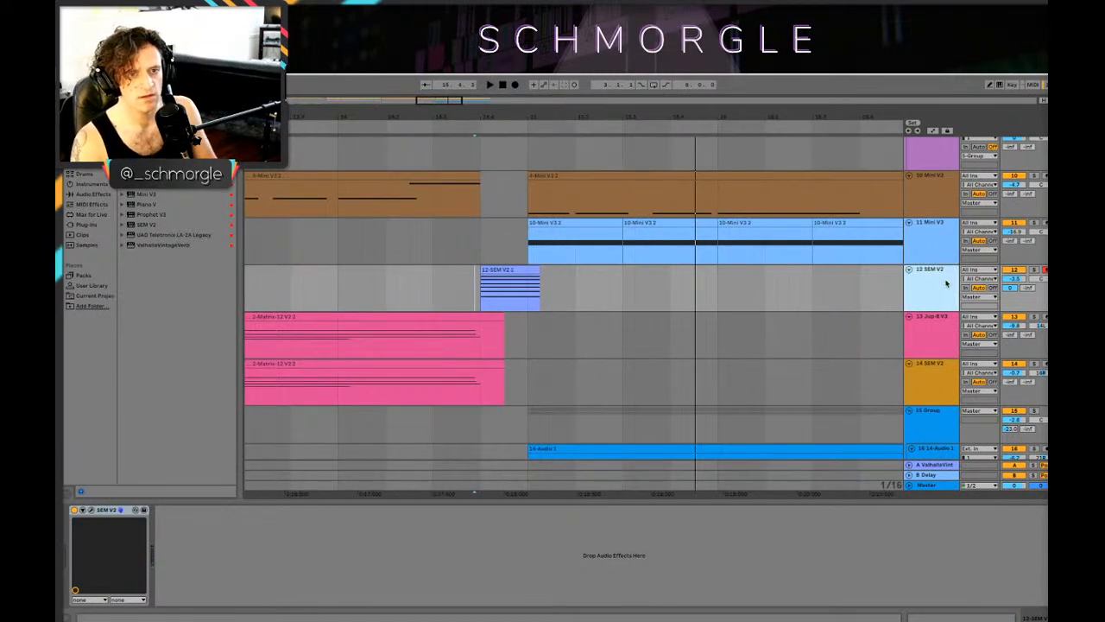
pyautogui.click(98, 175)
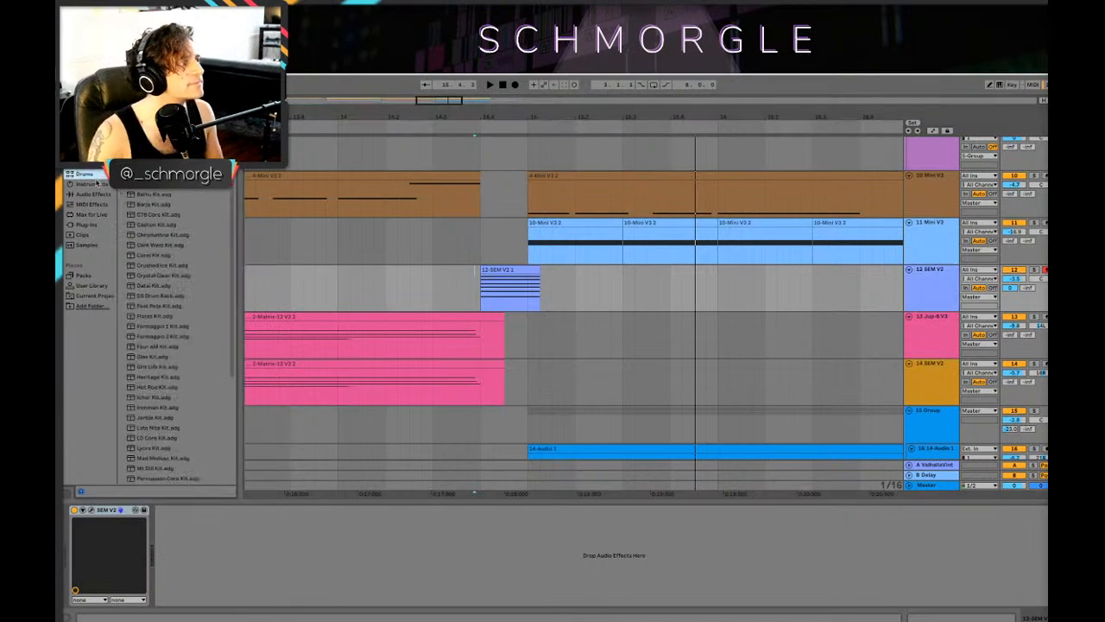
pyautogui.click(99, 195)
pyautogui.click(89, 223)
pyautogui.click(94, 185)
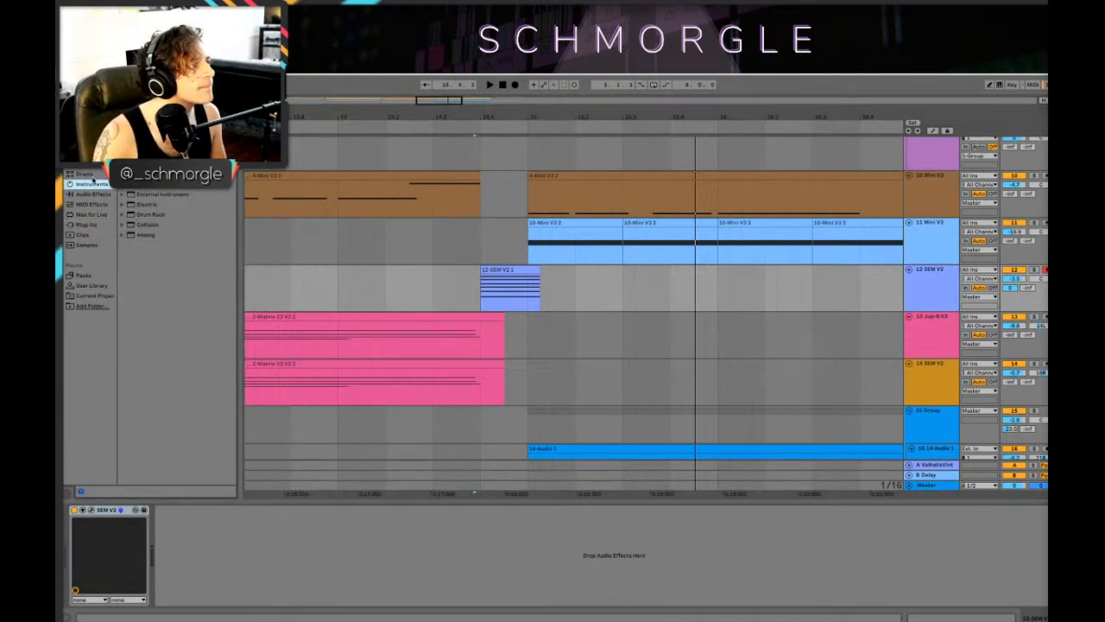
pyautogui.click(93, 195)
pyautogui.scroll(1, 173, 337)
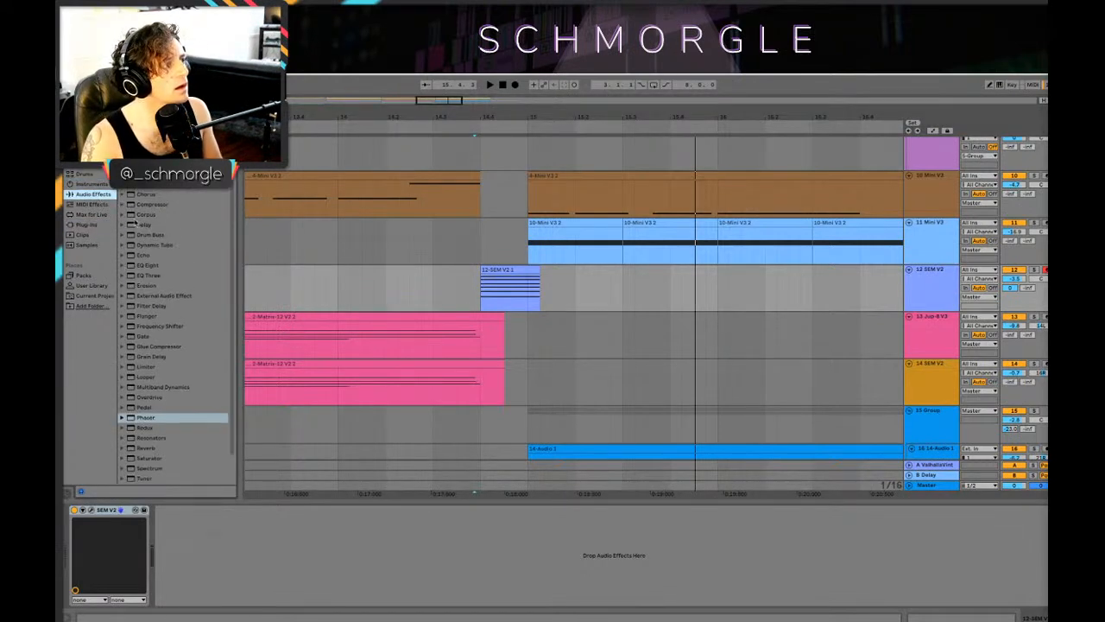
pyautogui.click(140, 223)
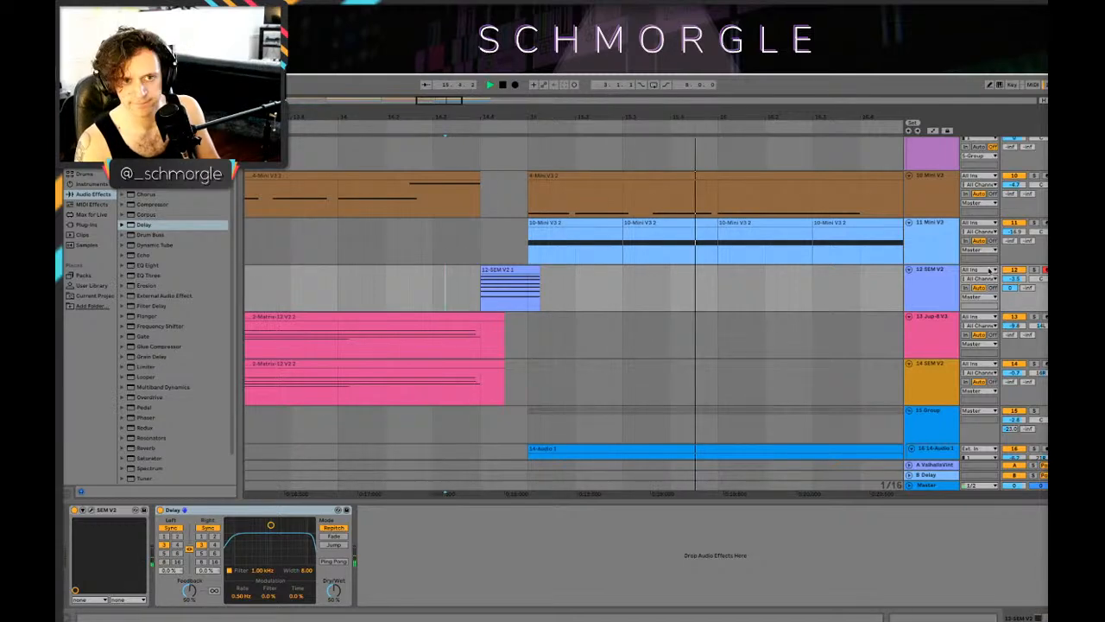
# Step: Lower track 12 SEM V2's volume slightly and play the arrangement from 7.1.1
pyautogui.moveTo(1014, 279); pyautogui.dragTo(1013, 283)
pyautogui.press('space')
pyautogui.moveTo(669, 108); pyautogui.dragTo(669, 54)
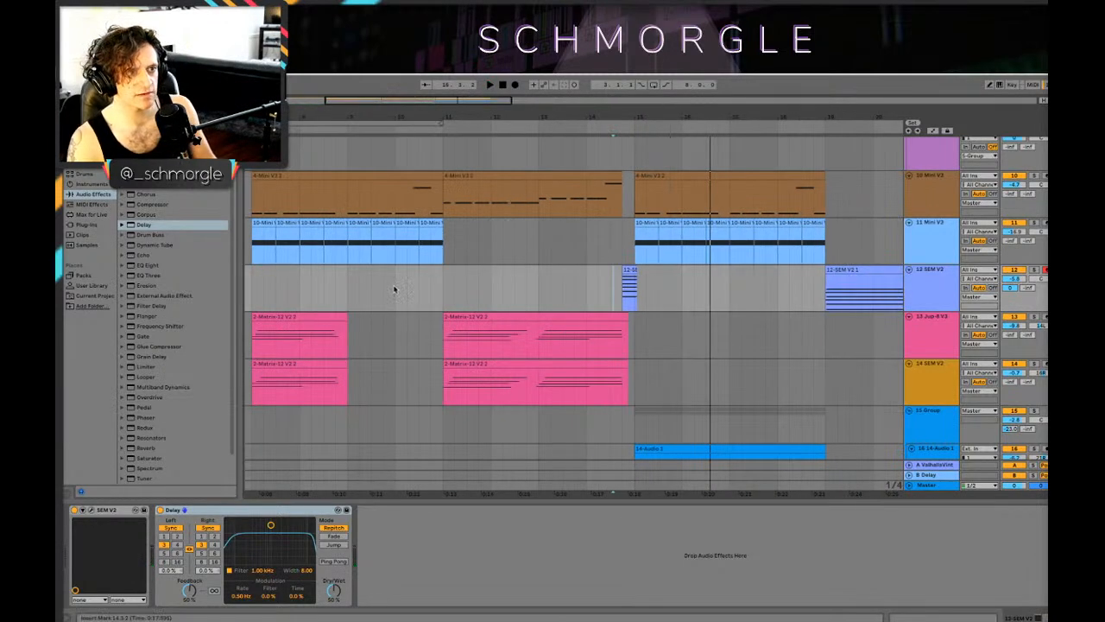
pyautogui.moveTo(460, 117)
pyautogui.mouseDown()
pyautogui.moveTo(574, 114)
pyautogui.moveTo(589, 96)
pyautogui.mouseUp()
pyautogui.click(417, 335)
pyautogui.press('space')
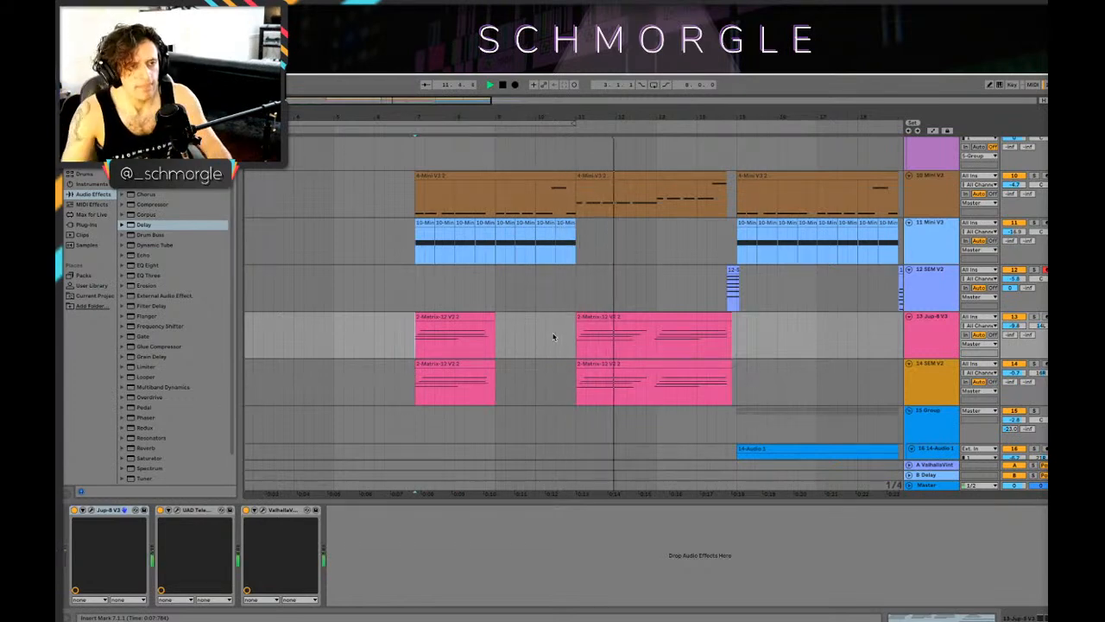
pyautogui.scroll(-1, 594, 300)
pyautogui.scroll(-10, 594, 301)
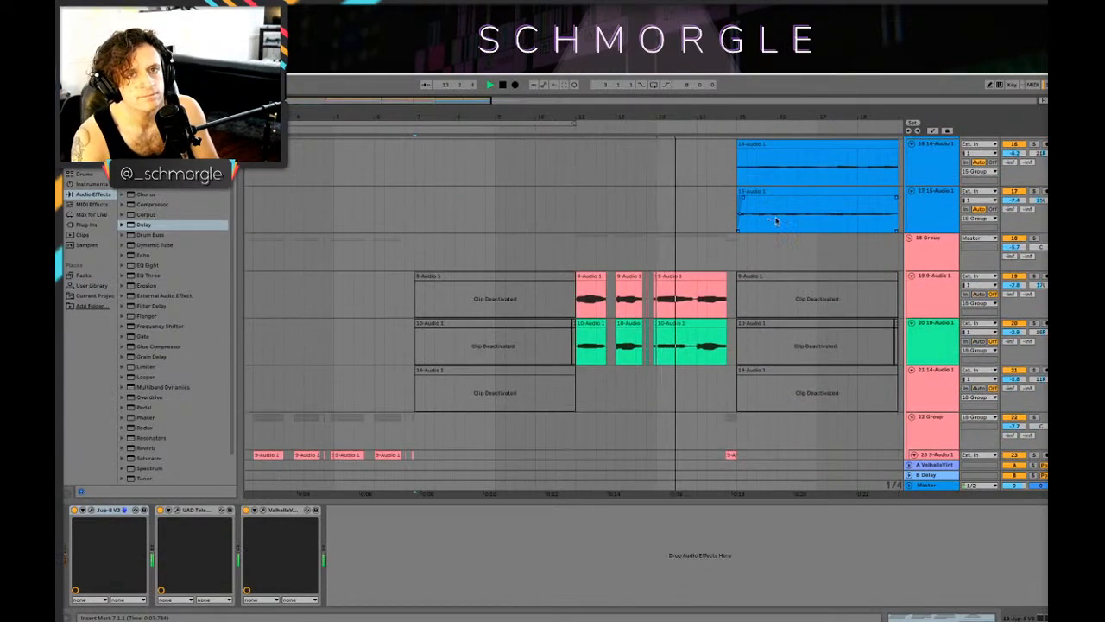
pyautogui.scroll(15, 765, 217)
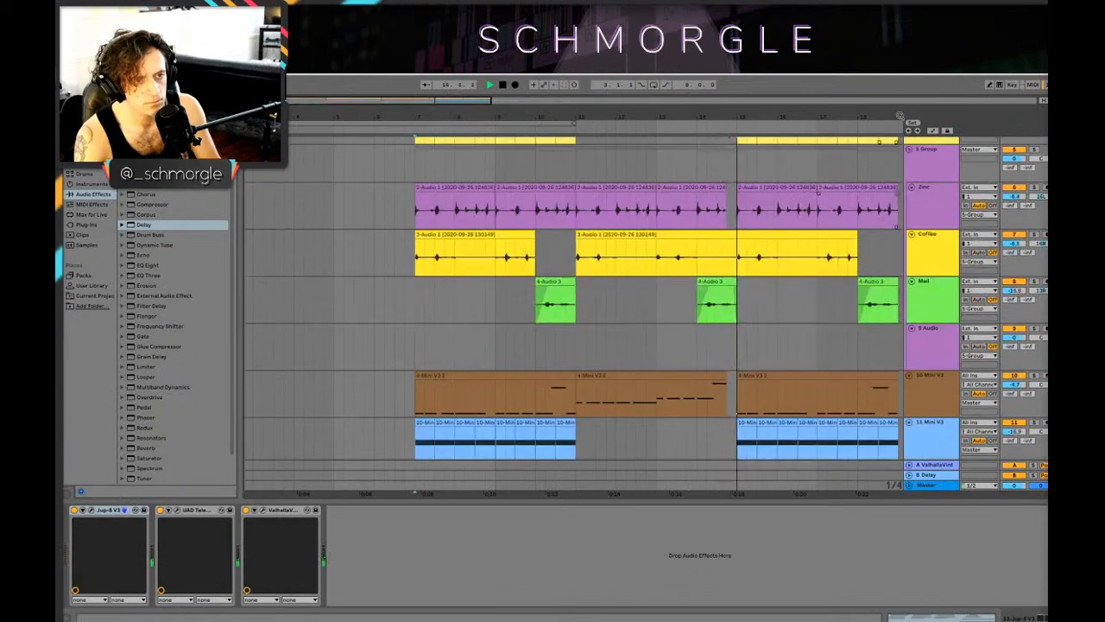
# Step: Extend the second Matrix-12 clips on the Jup-8 V3 and lower SEM V2 tracks to about mid bar 16, and audition from 14.2.1
pyautogui.moveTo(890, 117); pyautogui.dragTo(792, 103)
pyautogui.scroll(-10, 791, 215)
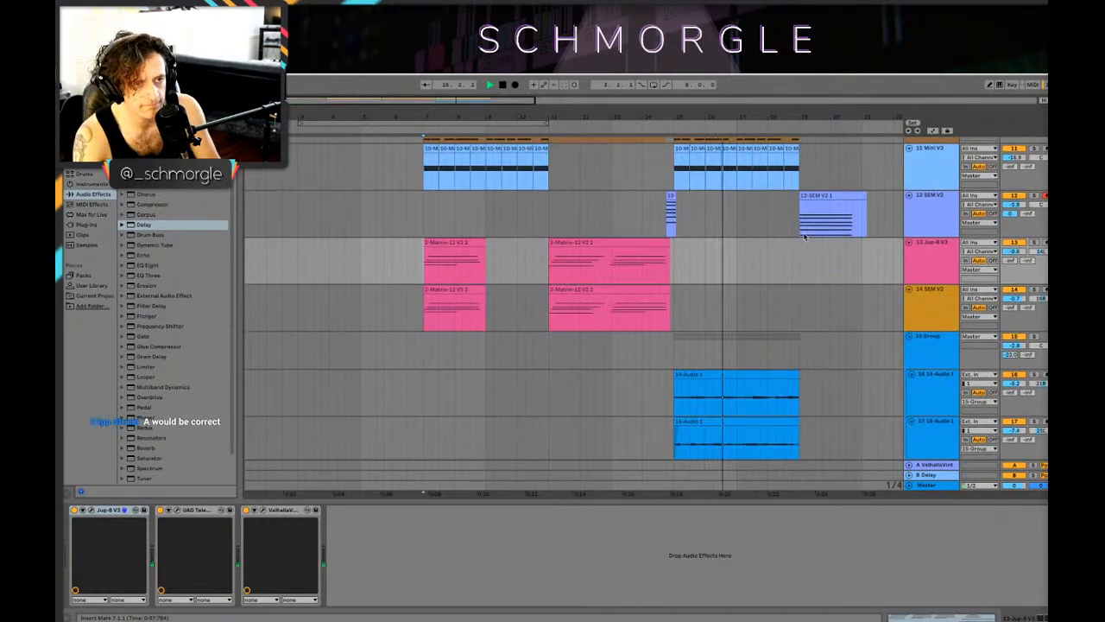
pyautogui.moveTo(670, 259); pyautogui.dragTo(725, 259)
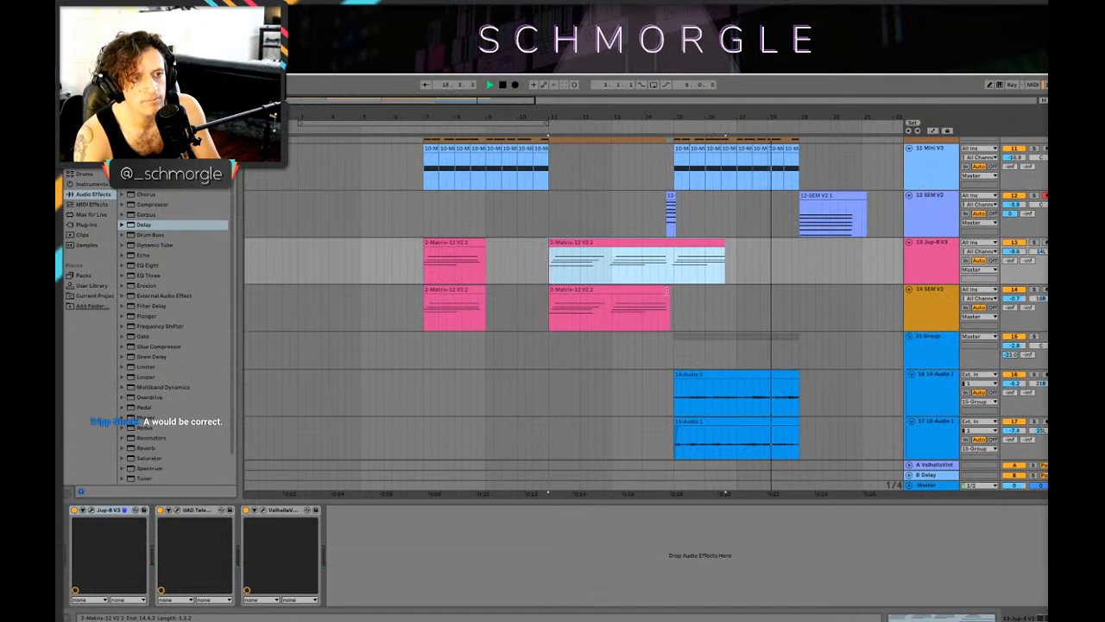
pyautogui.moveTo(670, 293); pyautogui.dragTo(728, 292)
pyautogui.press('space')
pyautogui.click(652, 268)
pyautogui.press('space')
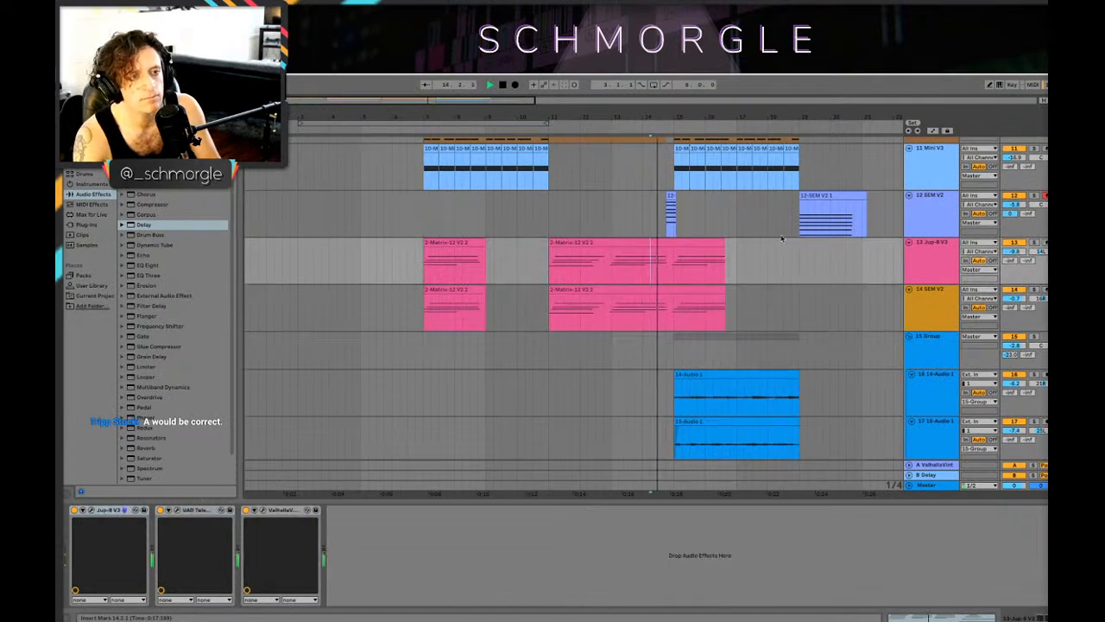
# Step: Delete the track 12 SEM V2 clip that starts at bar 19, pan the track left, and audition the section from 13.4.1
pyautogui.click(836, 195)
pyautogui.press('Delete')
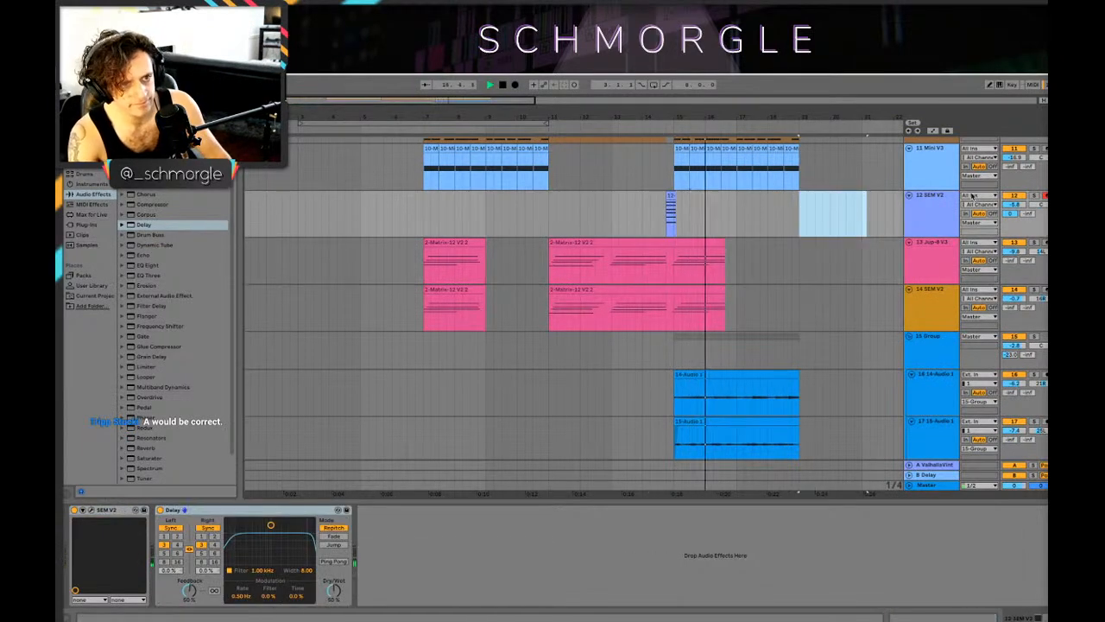
pyautogui.press('space')
pyautogui.moveTo(1040, 204); pyautogui.dragTo(1039, 222)
pyautogui.click(634, 219)
pyautogui.press('space')
pyautogui.scroll(3, 636, 219)
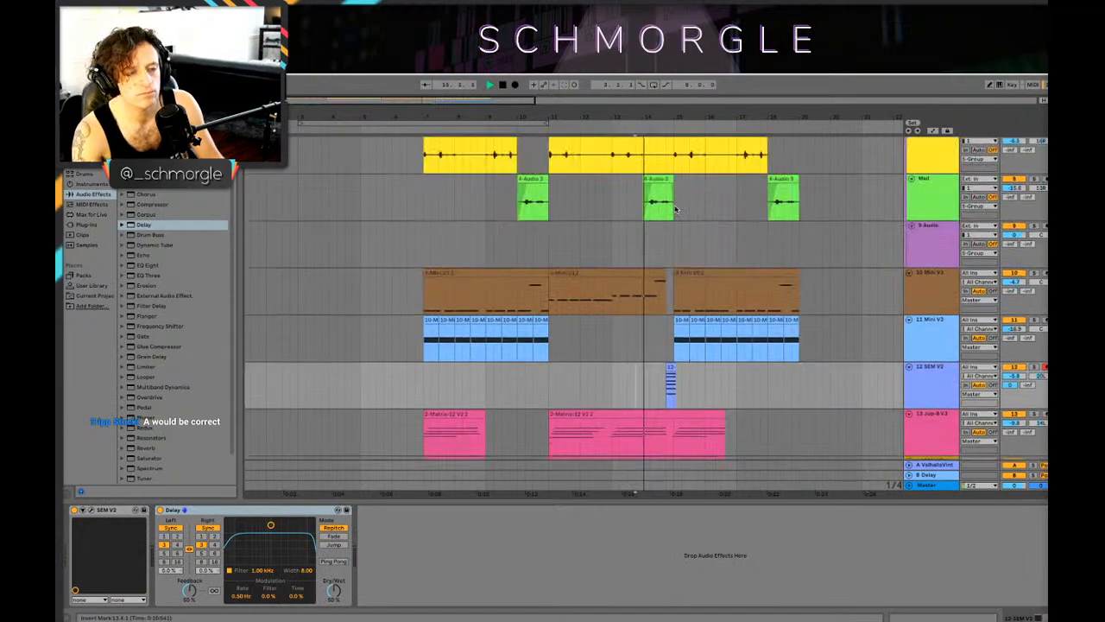
pyautogui.scroll(-3, 677, 208)
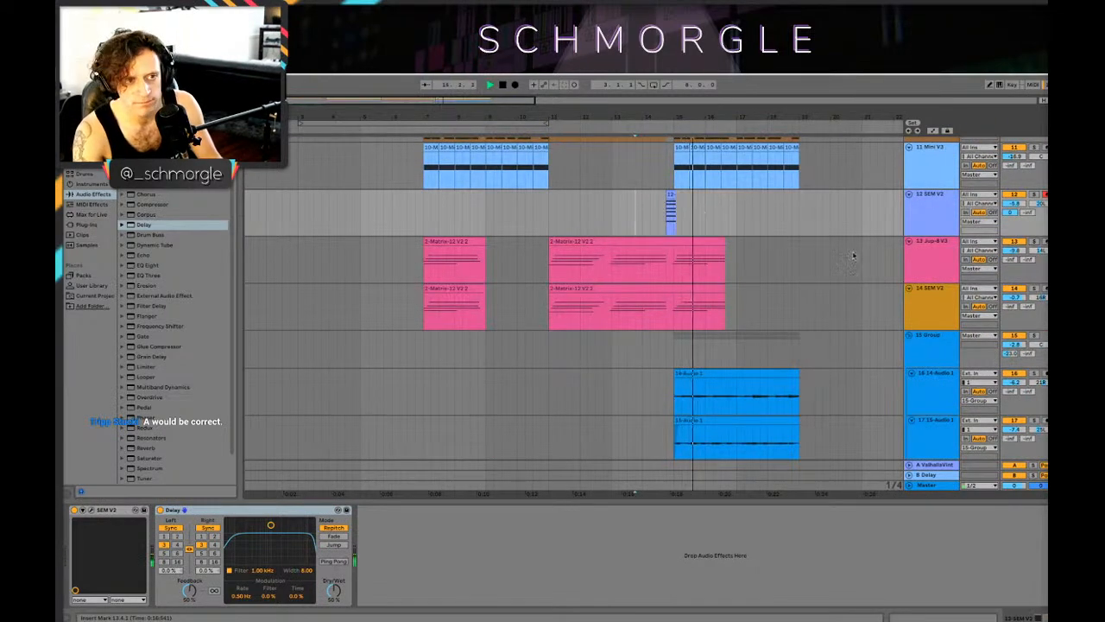
pyautogui.scroll(5, 861, 247)
pyautogui.moveTo(804, 119); pyautogui.dragTo(804, 96)
pyautogui.scroll(-4, 685, 225)
pyautogui.scroll(-3, 686, 223)
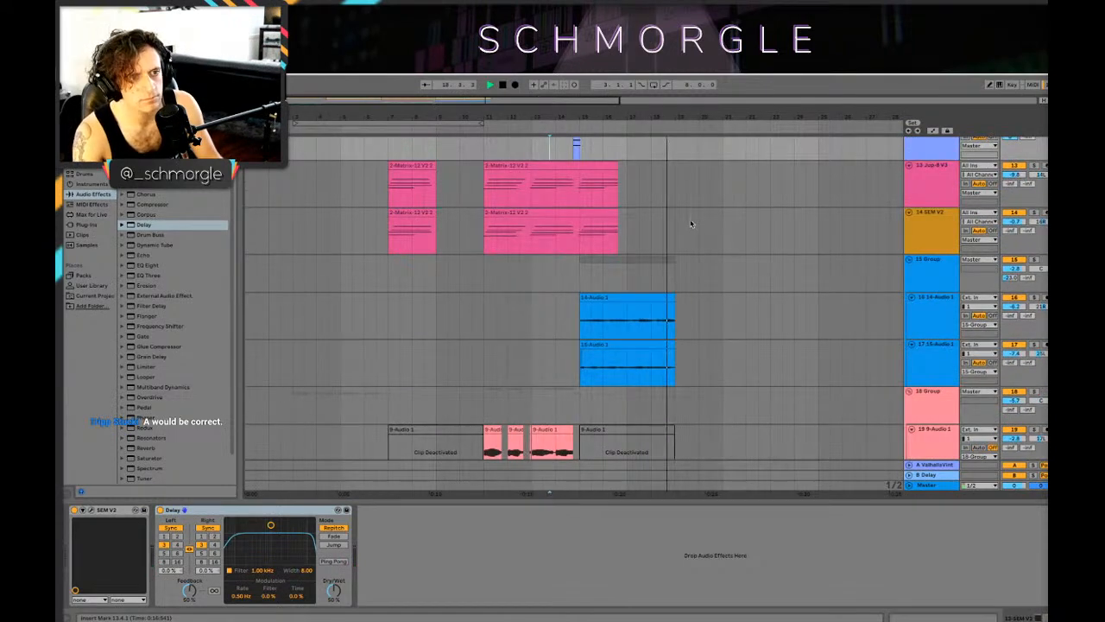
pyautogui.scroll(4, 690, 222)
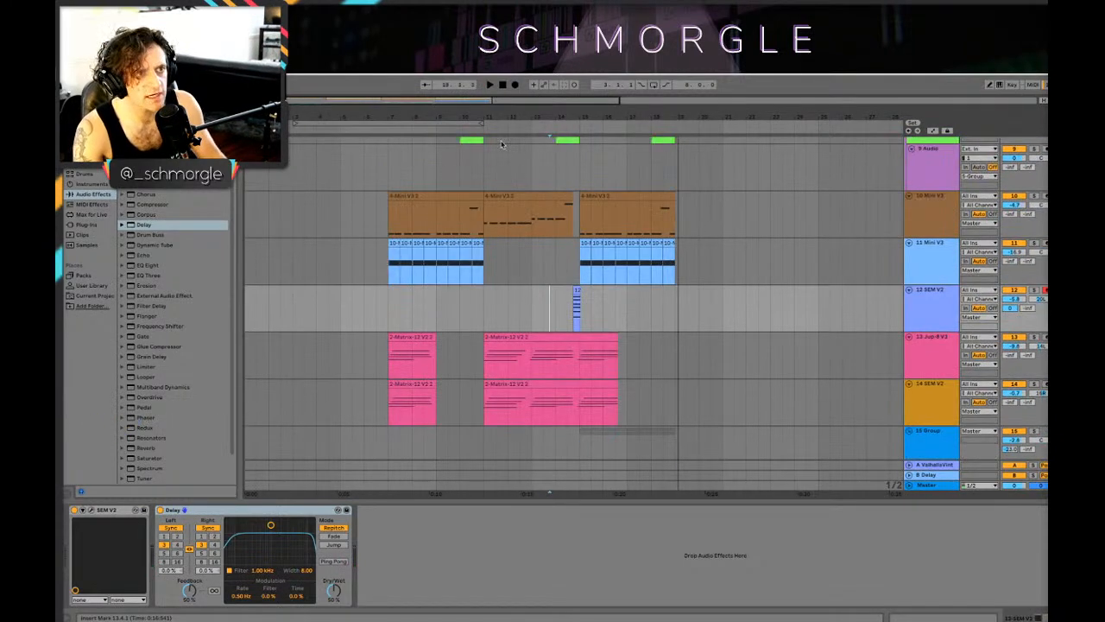
# Step: Save the untitled Live Set under a new name on the external drive, inside the Schmorgle Stuff folder
pyautogui.press('super+s')
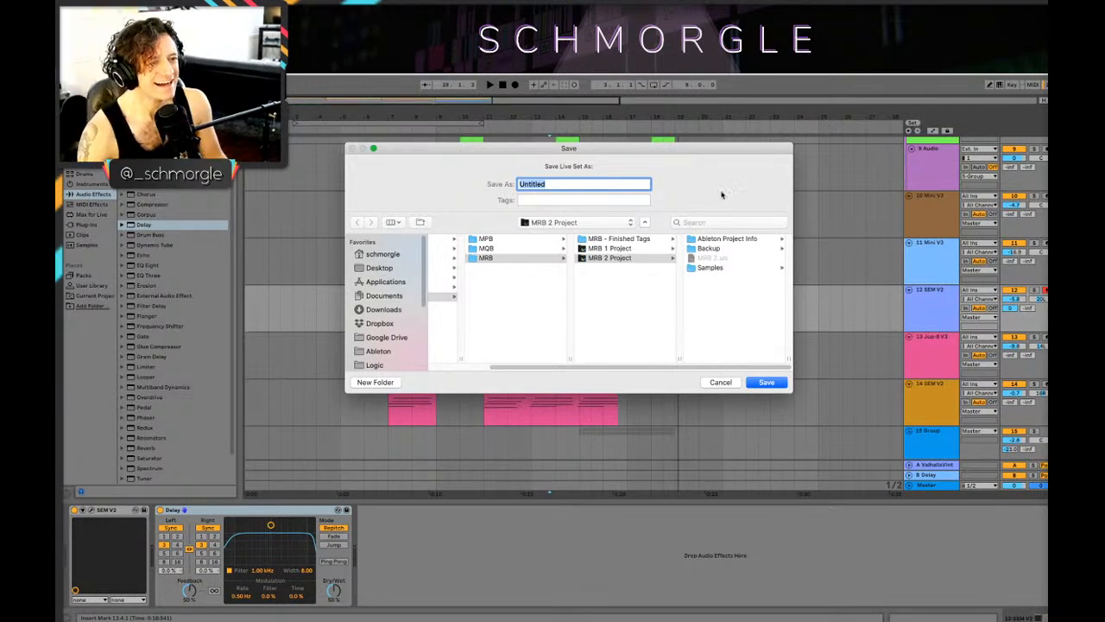
pyautogui.scroll(-3, 413, 300)
pyautogui.scroll(3, 414, 299)
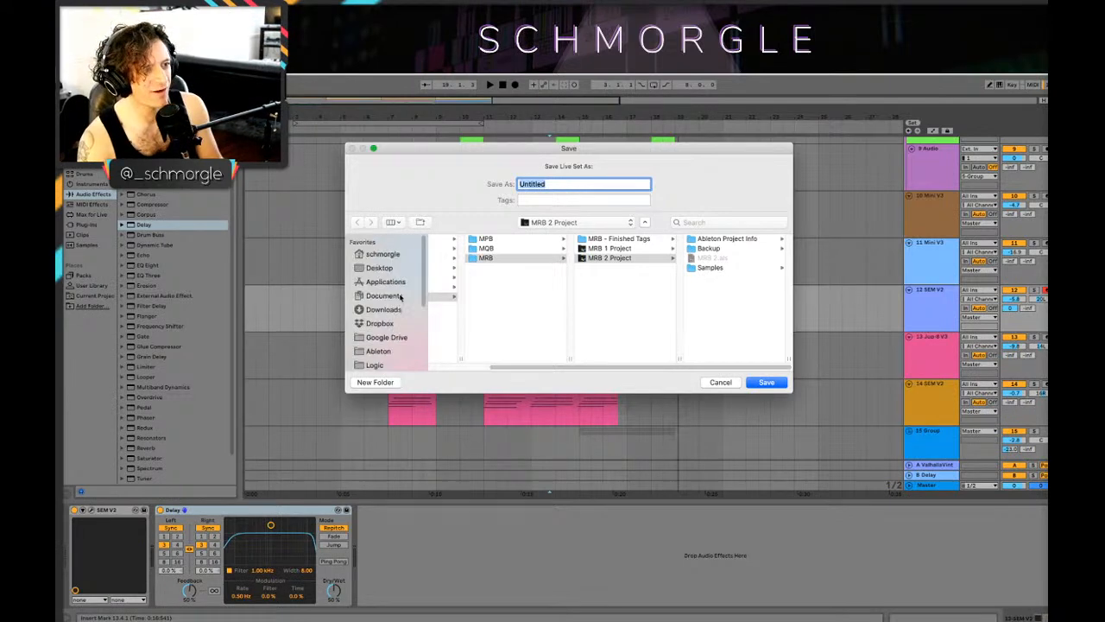
pyautogui.scroll(-3, 395, 302)
pyautogui.scroll(3, 393, 299)
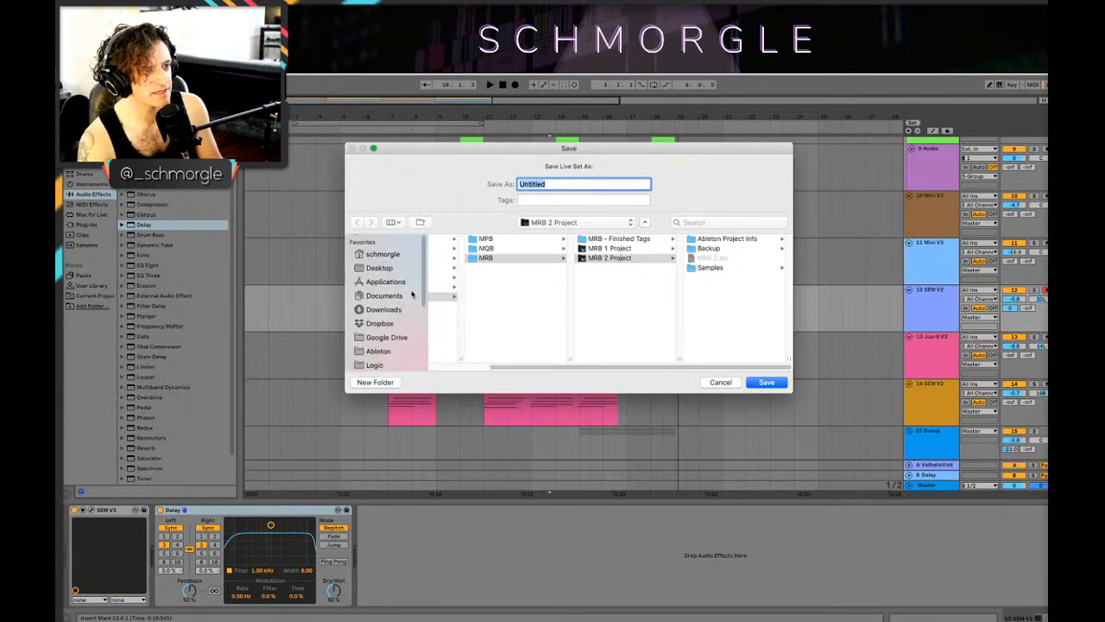
pyautogui.scroll(-3, 412, 294)
pyautogui.scroll(3, 401, 297)
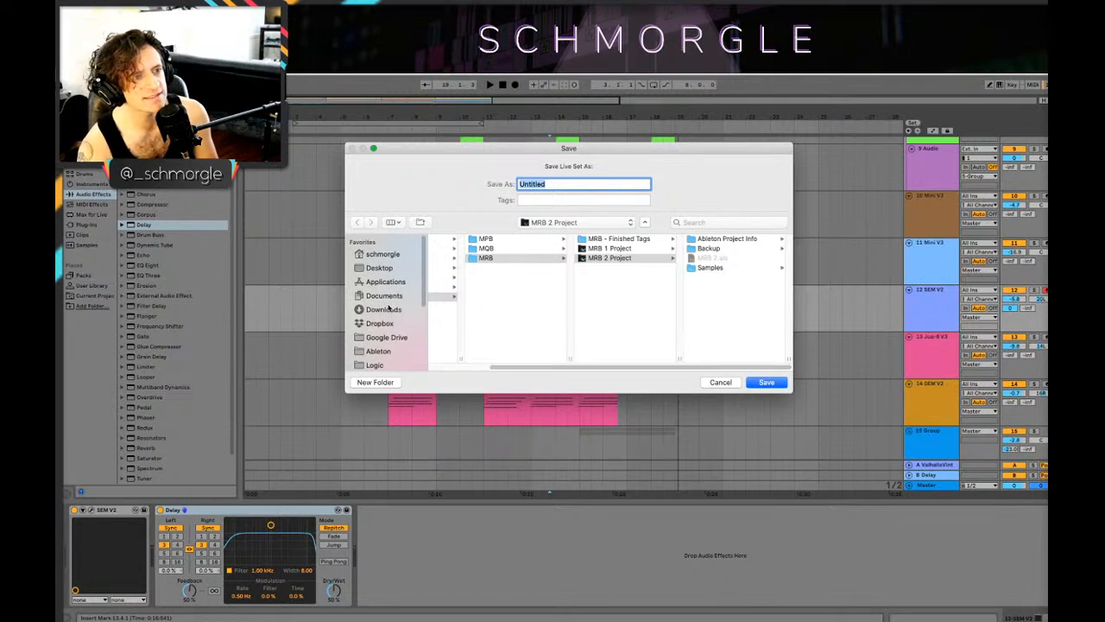
pyautogui.scroll(-3, 373, 337)
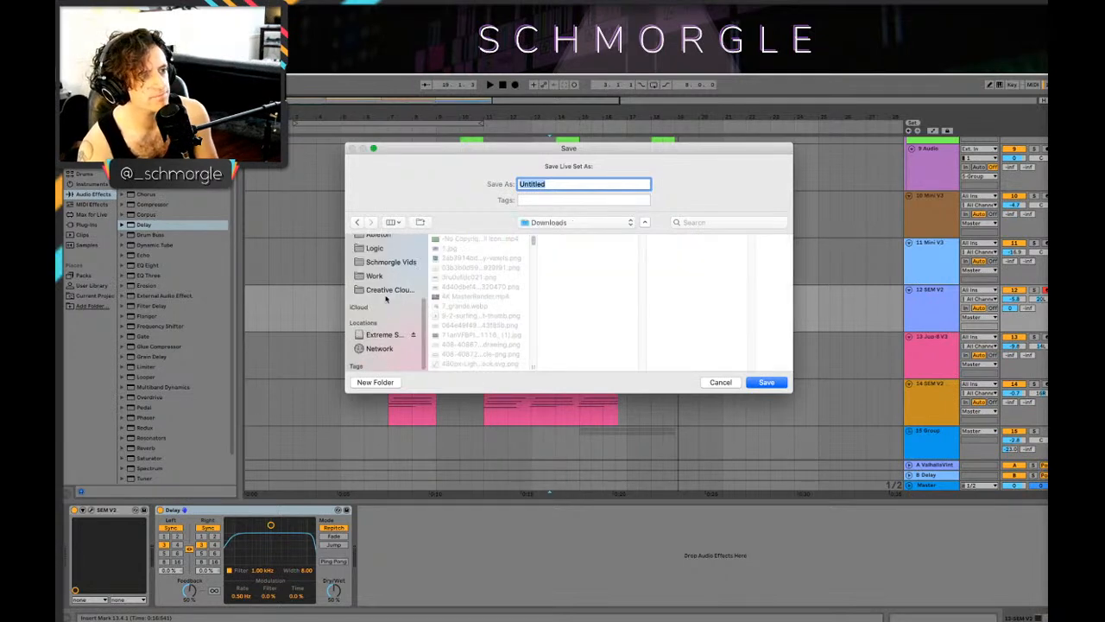
pyautogui.click(383, 347)
pyautogui.click(474, 268)
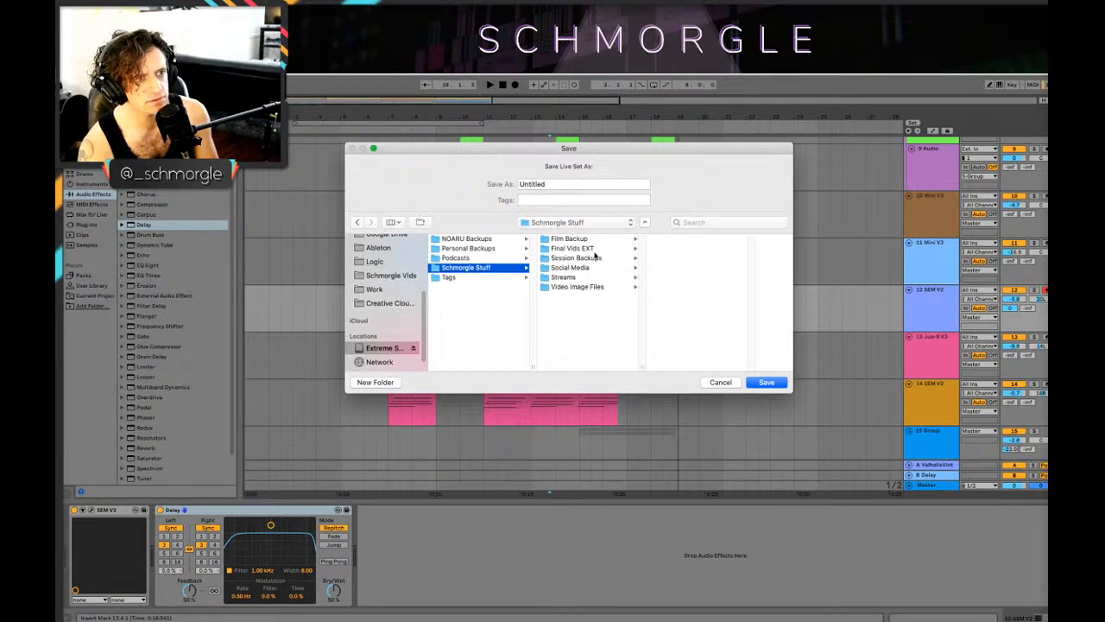
pyautogui.moveTo(633, 151); pyautogui.dragTo(1104, 263)
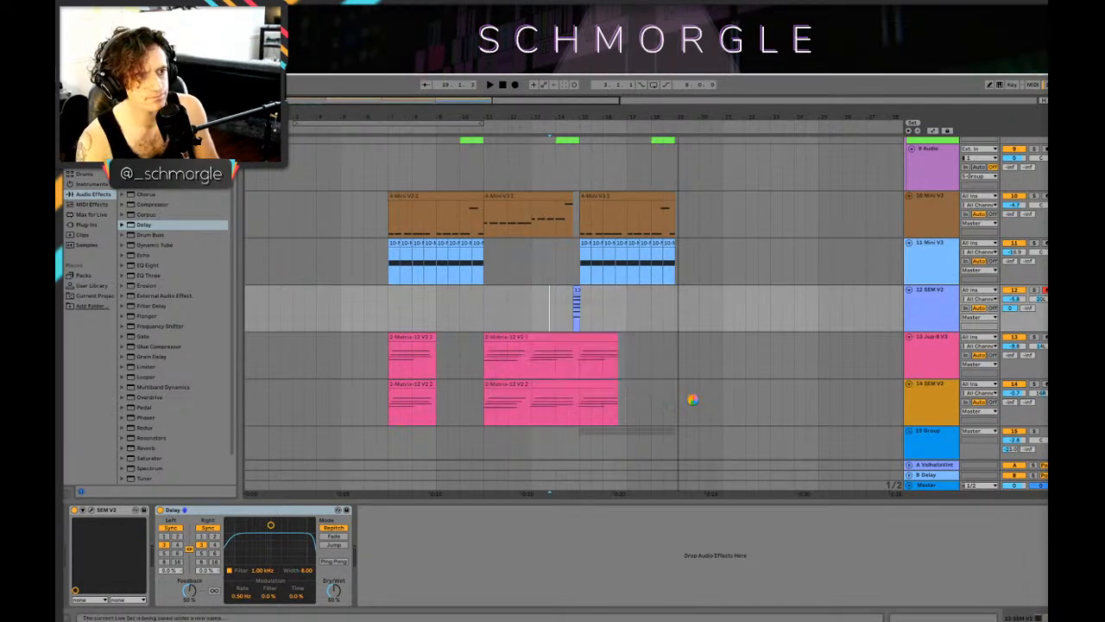
# Step: Play the arrangement from 7.1.1 and from 3.3.1, and open the notes of the first Matrix-12 clip on the Jup-8 V3 track
pyautogui.click(400, 320)
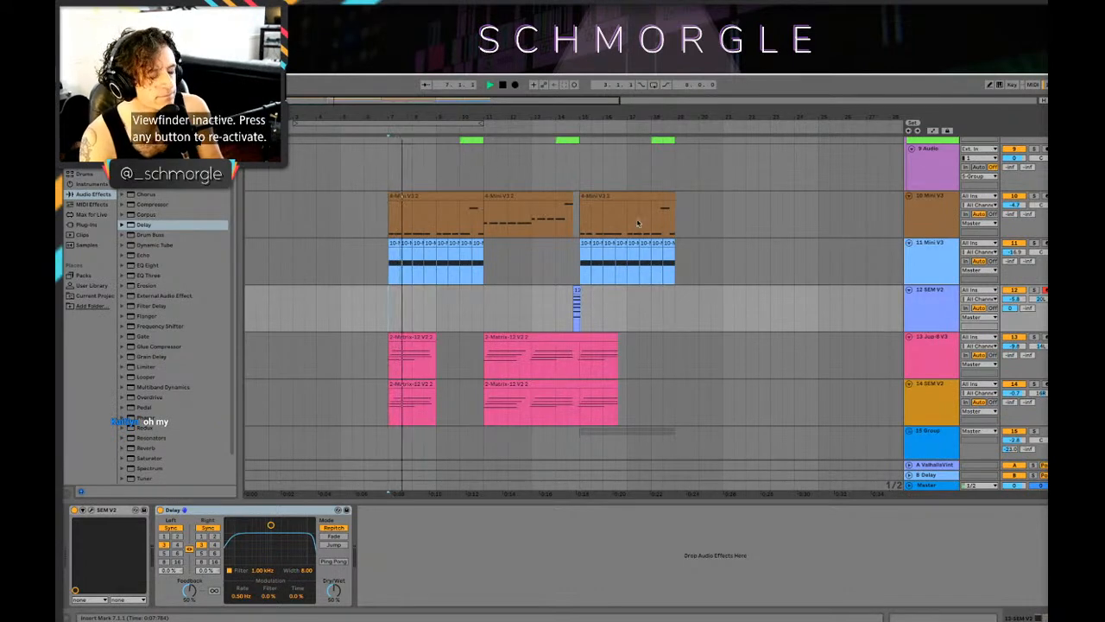
pyautogui.moveTo(456, 114); pyautogui.dragTo(481, 114)
pyautogui.scroll(-3, 432, 259)
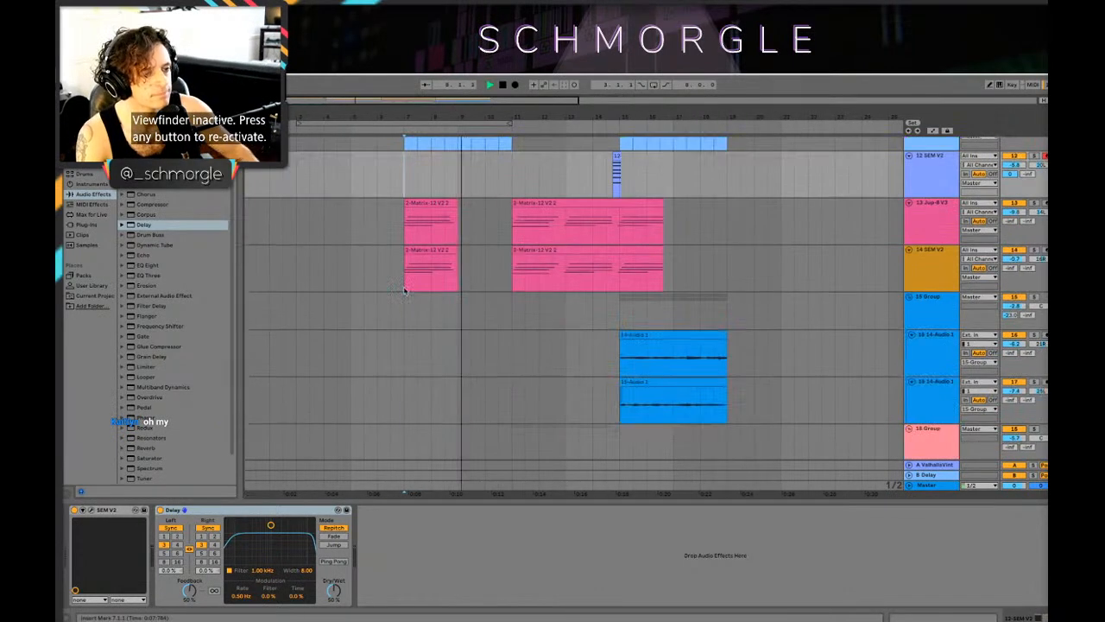
pyautogui.moveTo(311, 217); pyautogui.dragTo(323, 219)
pyautogui.press('space')
pyautogui.press('space')
pyautogui.scroll(4, 335, 228)
pyautogui.scroll(-4, 373, 262)
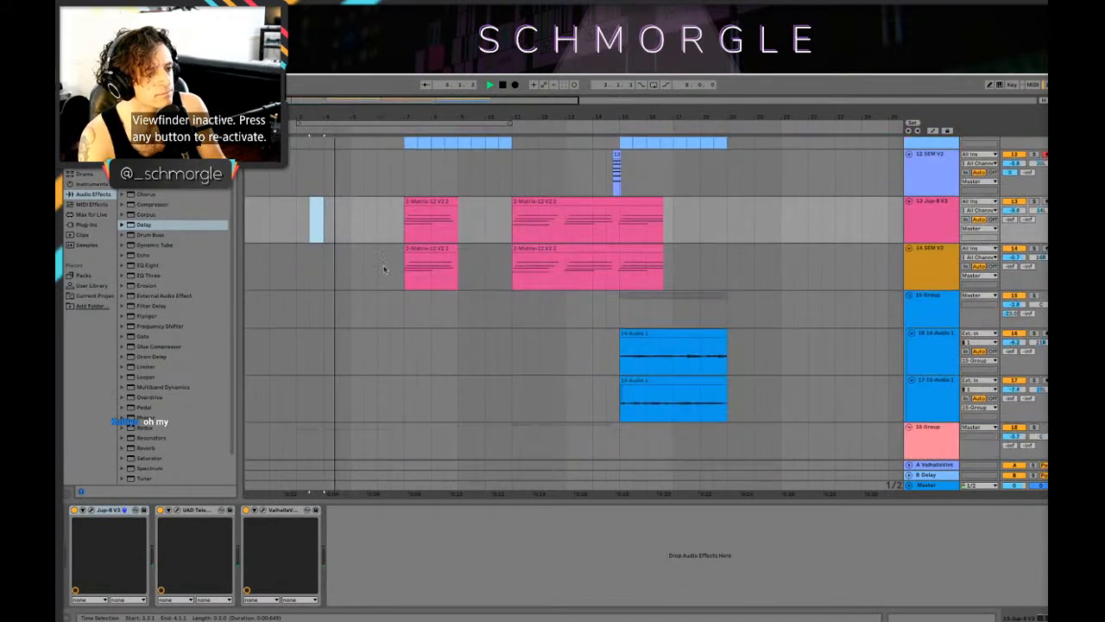
pyautogui.doubleClick(430, 216)
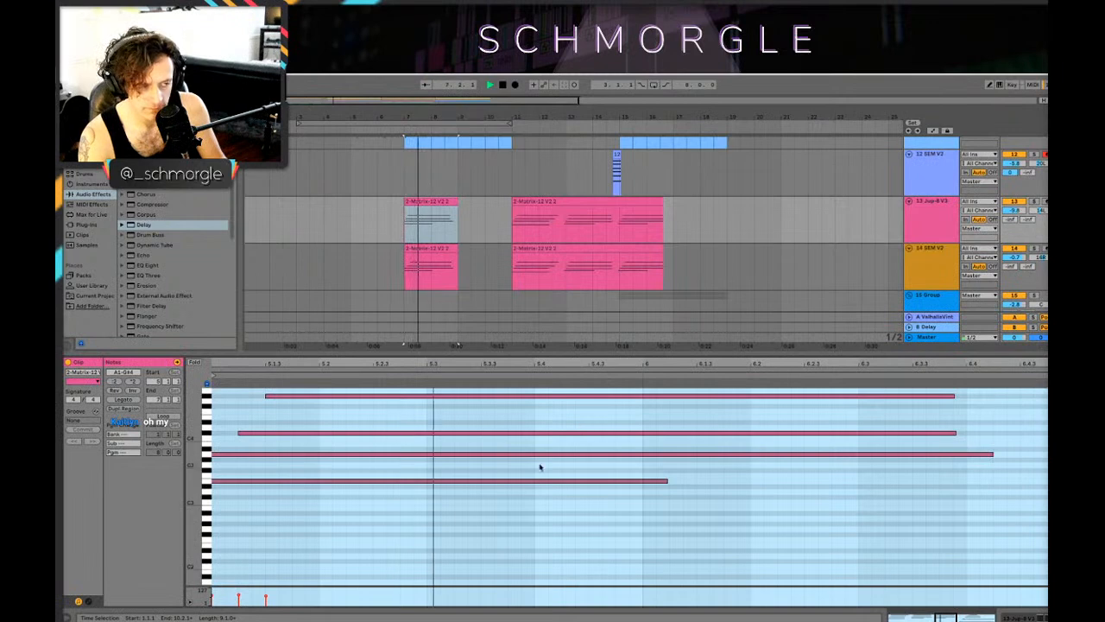
# Step: Group tracks 13 Jup-8 V3 and 14 SEM V2 together
pyautogui.click(915, 186)
pyautogui.click(918, 222)
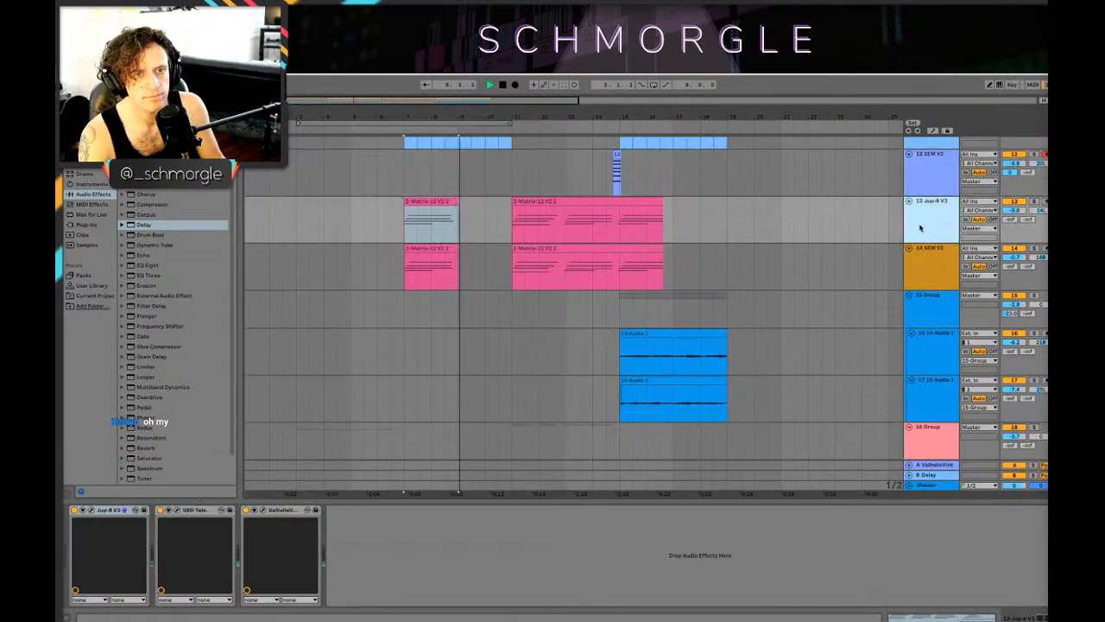
pyautogui.rightClick(924, 268)
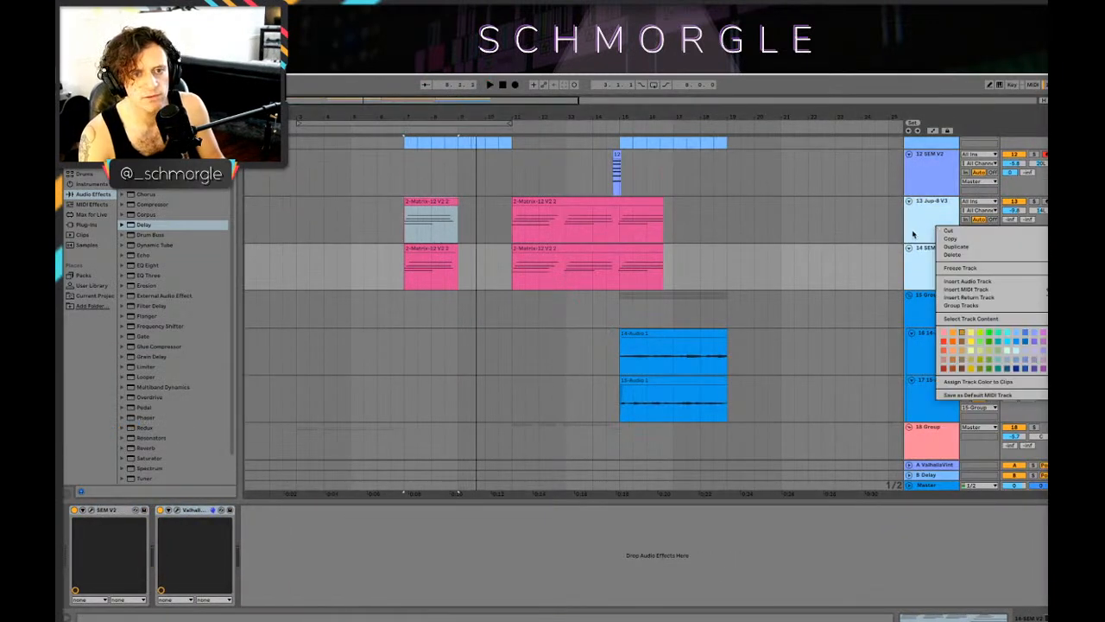
pyautogui.click(969, 306)
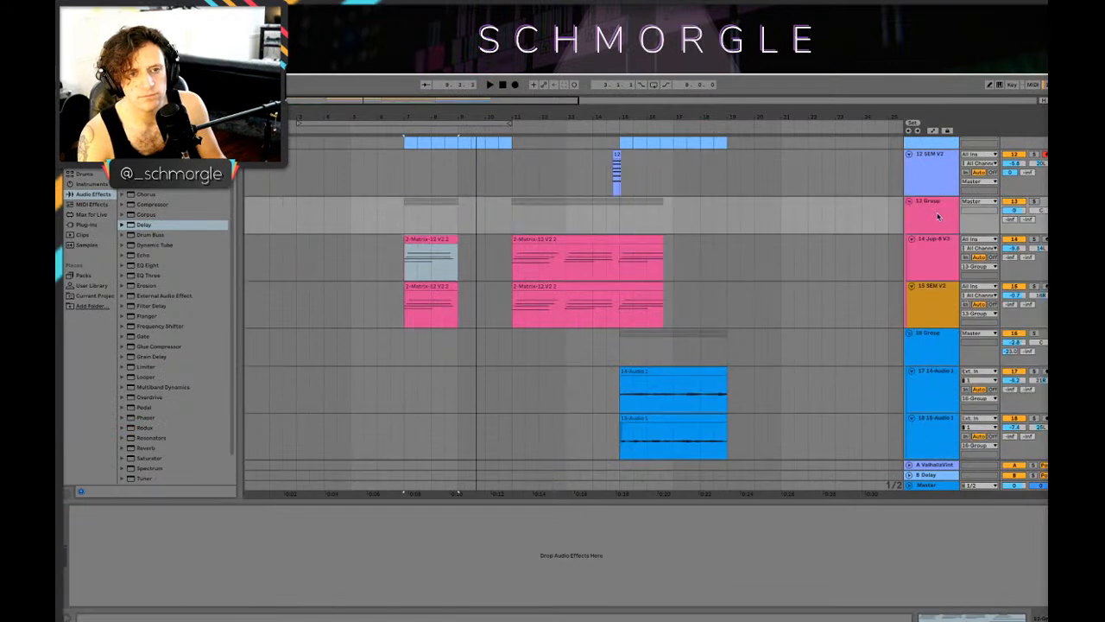
# Step: Move the ValhallaVintageVerb reverb from the Jup-8 V3 and SEM V2 tracks onto their track 13 Group and open its plug-in window
pyautogui.click(282, 511)
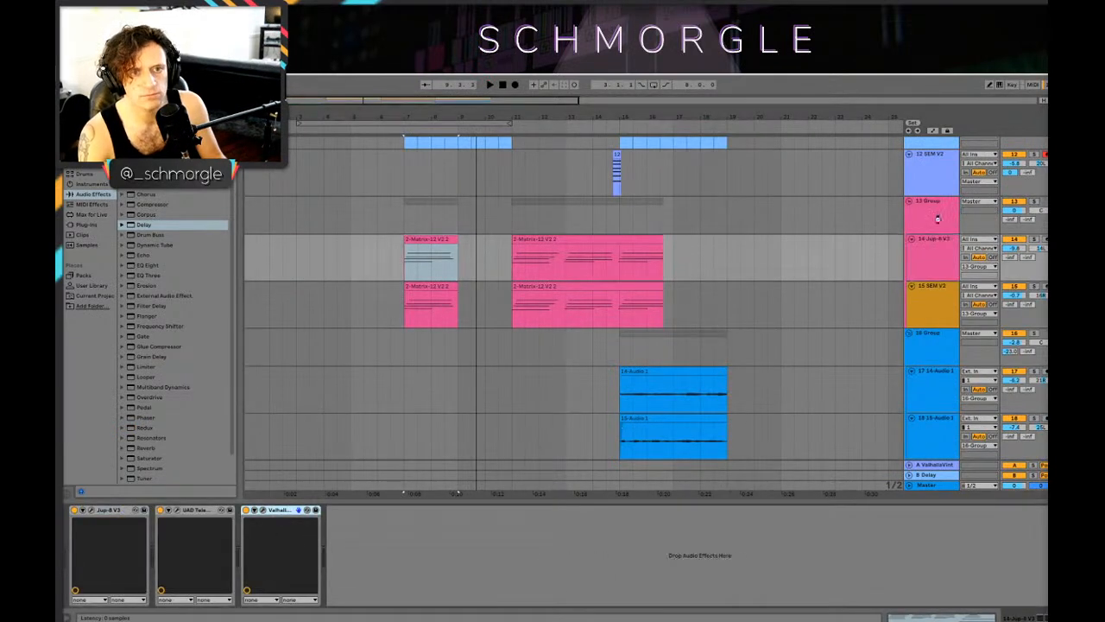
pyautogui.click(933, 314)
pyautogui.click(196, 510)
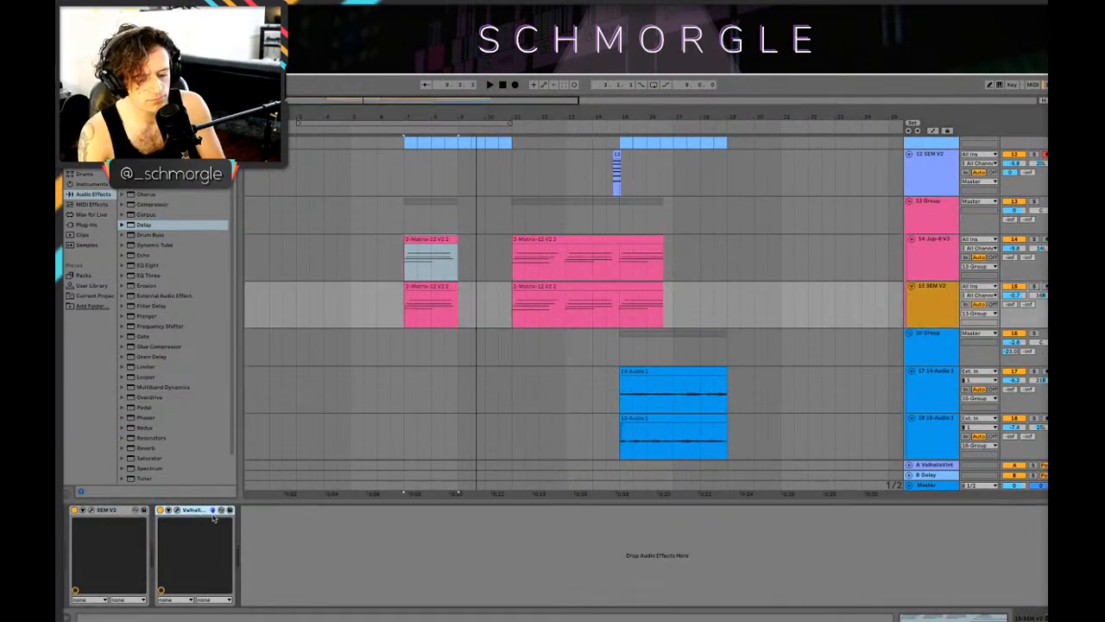
pyautogui.click(929, 222)
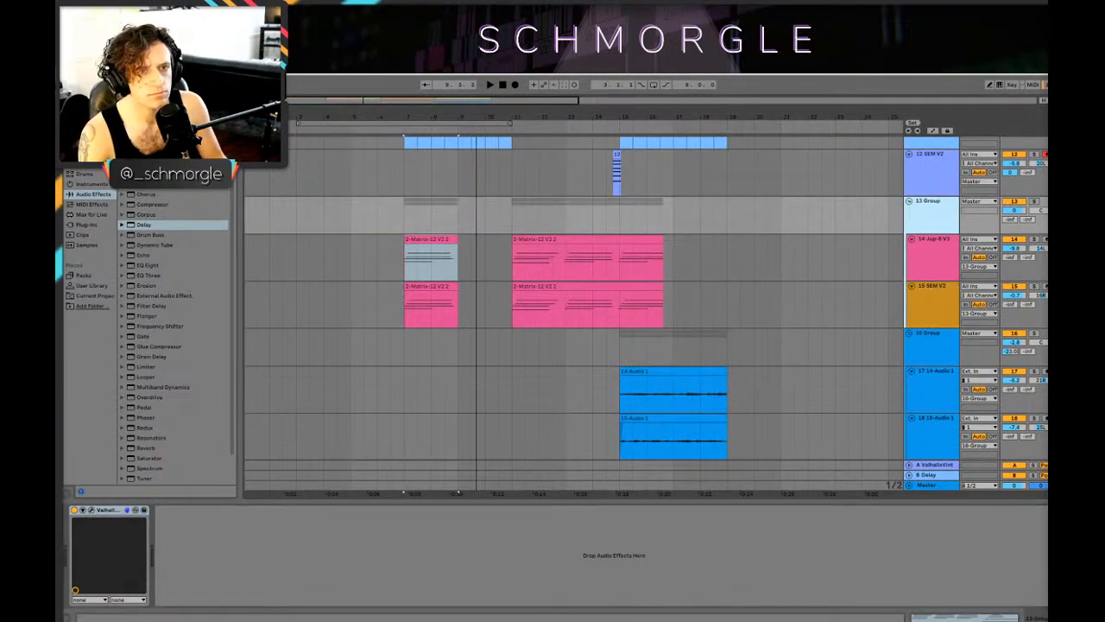
pyautogui.click(89, 512)
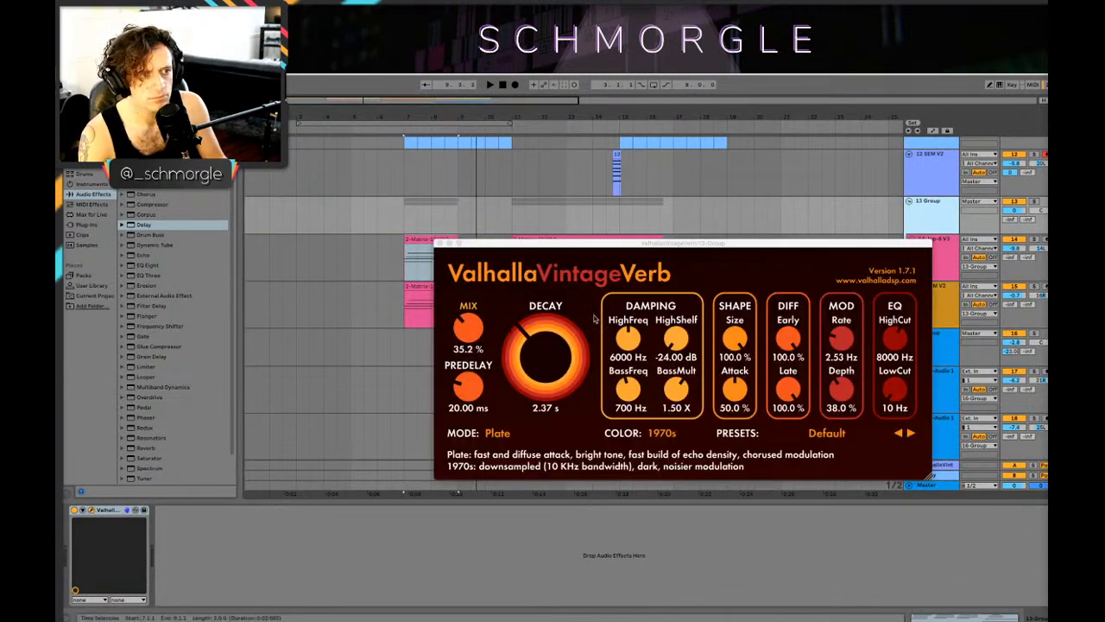
# Step: Set the group's ValhallaVintageVerb Mix to 48.8% and Decay to 9.68 s while auditioning from 7.1.1, and close its window
pyautogui.press('space')
pyautogui.click(467, 331)
pyautogui.moveTo(467, 329); pyautogui.dragTo(468, 313)
pyautogui.moveTo(513, 346); pyautogui.dragTo(513, 314)
pyautogui.click(410, 267)
pyautogui.press('space')
pyautogui.press('space')
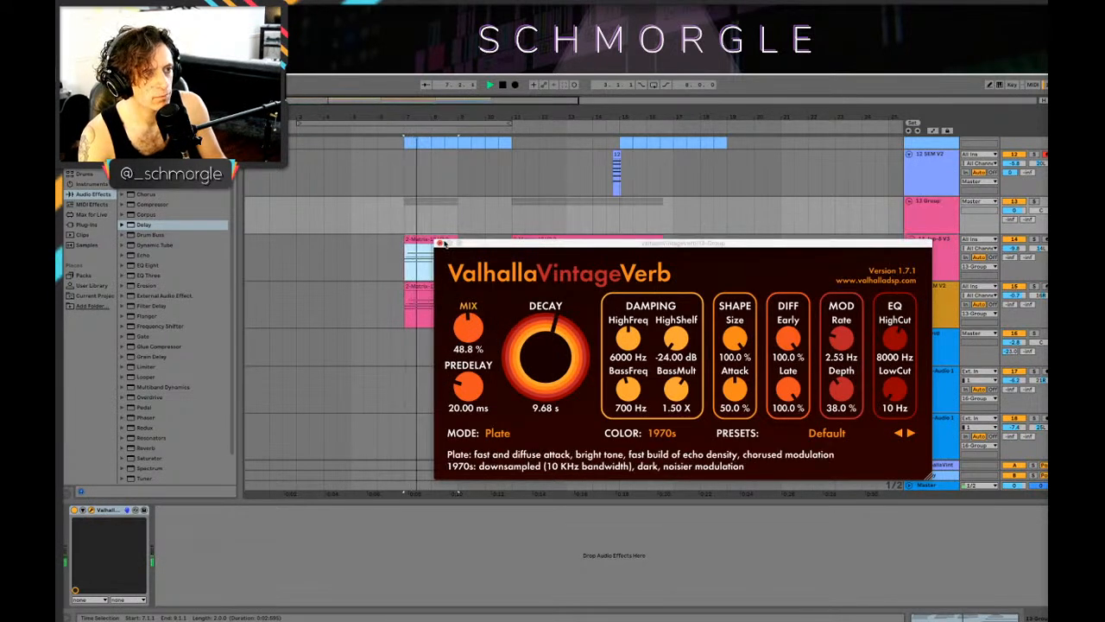
pyautogui.click(444, 245)
pyautogui.click(439, 244)
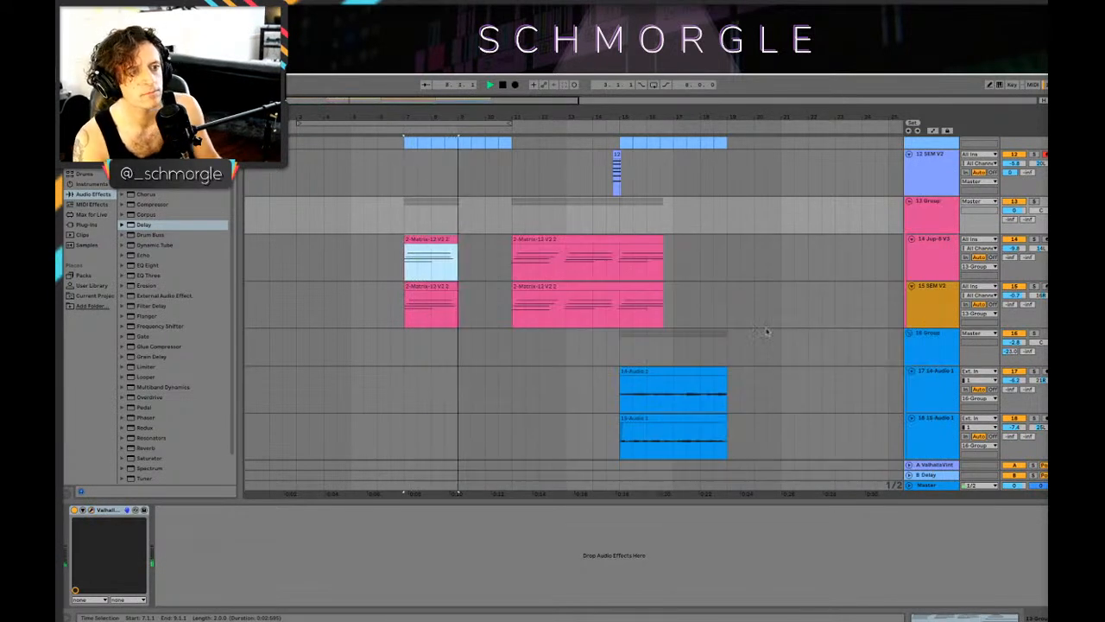
# Step: Play the arrangement from 7.1.1 and from 15.1.1, reviewing the percussion, vocal, synth and group tracks
pyautogui.scroll(6, 760, 338)
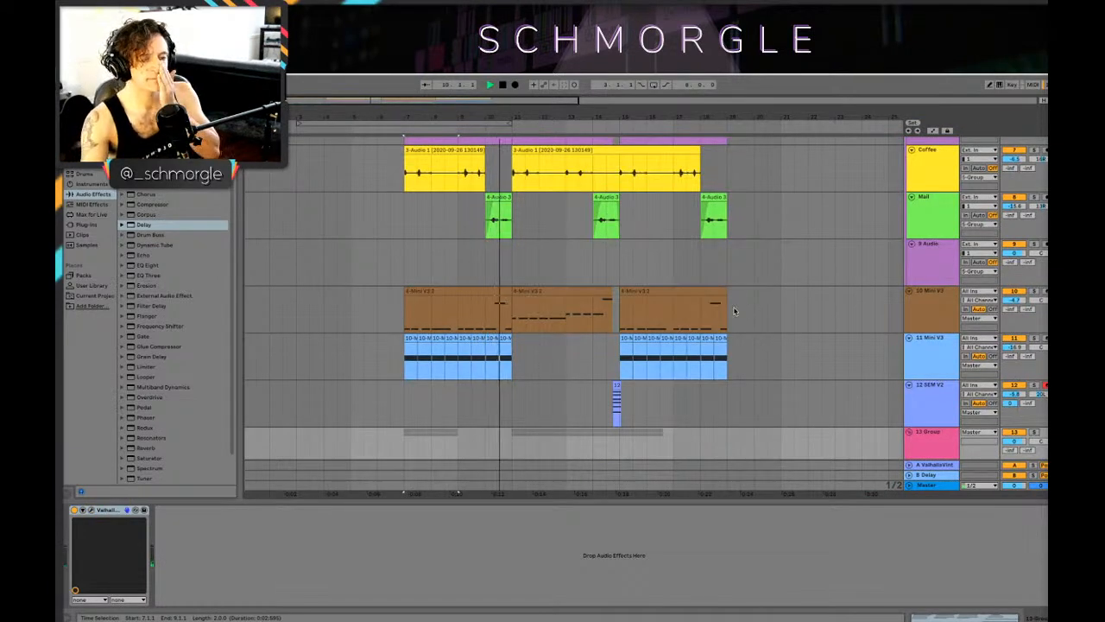
pyautogui.scroll(-6, 735, 336)
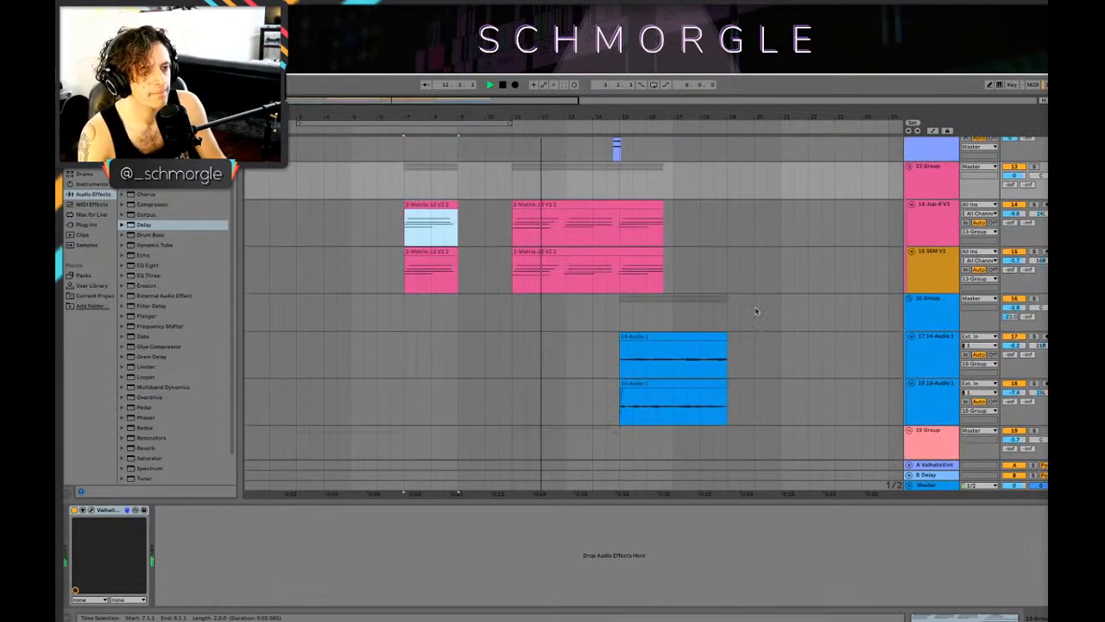
pyautogui.scroll(2, 735, 342)
pyautogui.click(947, 220)
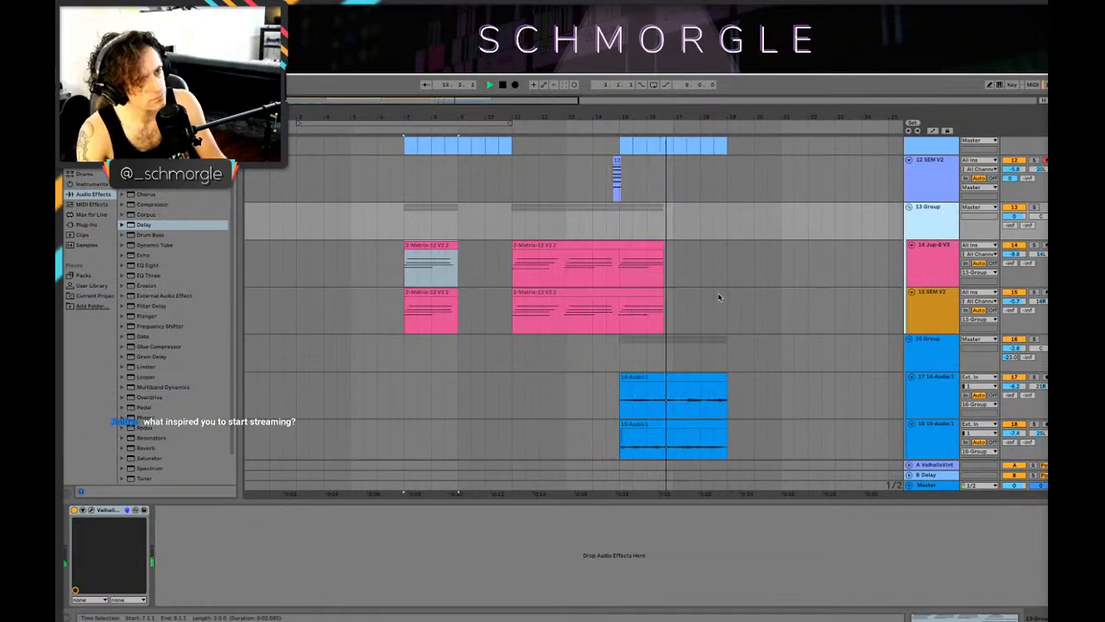
pyautogui.scroll(4, 729, 294)
pyautogui.scroll(8, 729, 296)
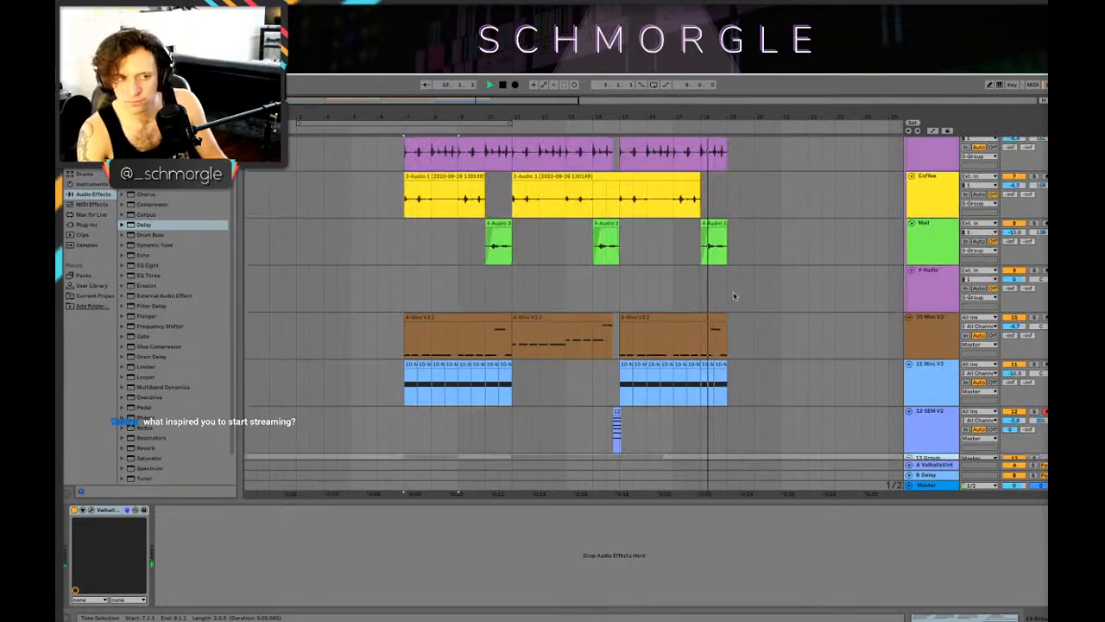
pyautogui.moveTo(658, 115); pyautogui.dragTo(521, 91)
pyautogui.scroll(-6, 593, 261)
pyautogui.scroll(7, 593, 269)
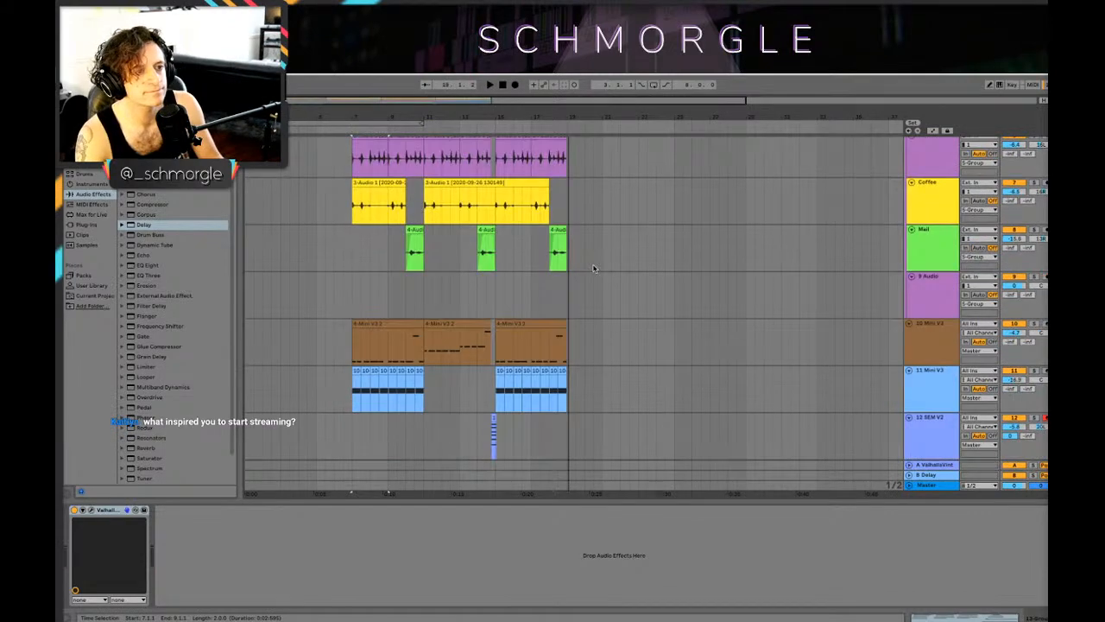
pyautogui.press('space')
pyautogui.scroll(-5, 537, 336)
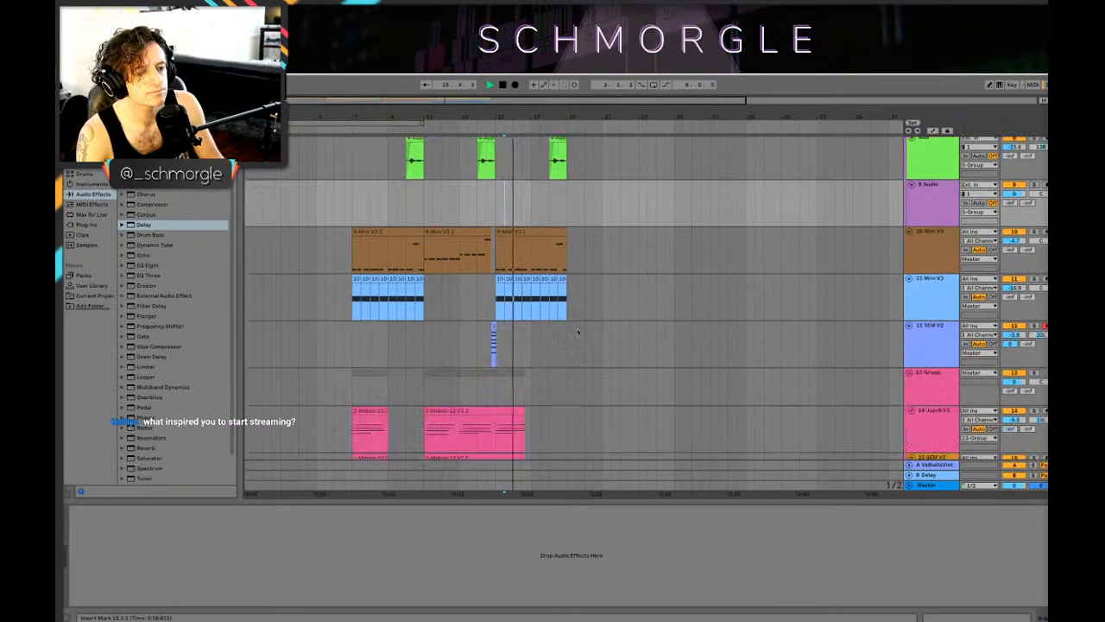
pyautogui.scroll(13, 553, 336)
pyautogui.scroll(-7, 571, 335)
# Step: Try duplicating the bar 15–19 section to bar 19, audition it from 19.1.1, and undo the duplication
pyautogui.click(547, 362)
pyautogui.press('space')
pyautogui.scroll(7, 557, 350)
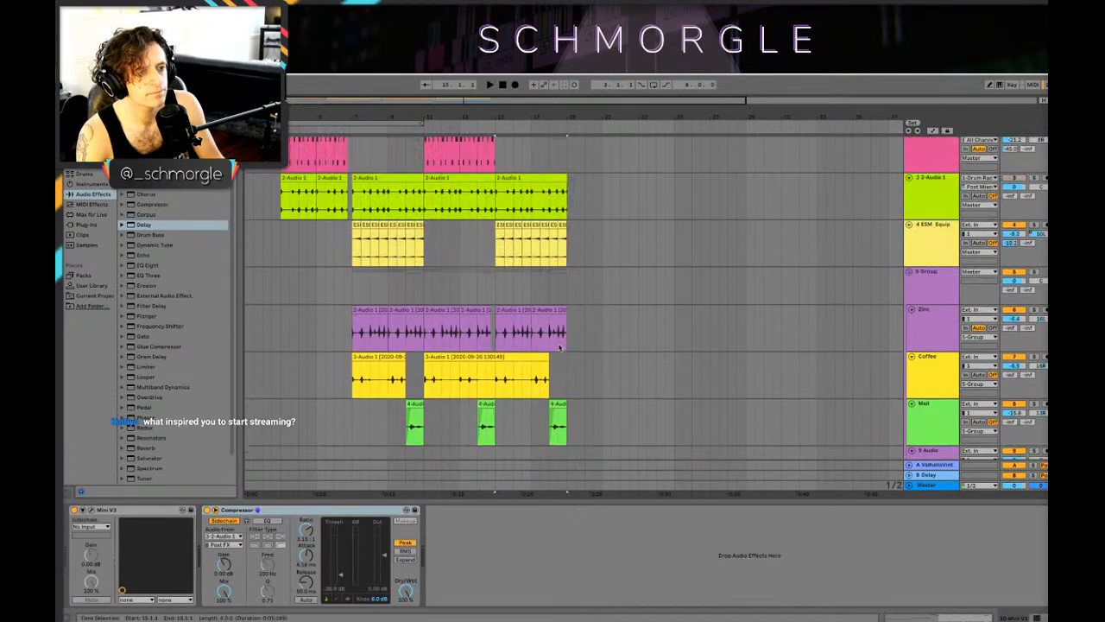
pyautogui.keyDown('shift'); pyautogui.click(516, 178); pyautogui.keyUp('shift')
pyautogui.scroll(3, 516, 180)
pyautogui.keyDown('shift'); pyautogui.click(507, 143); pyautogui.keyUp('shift')
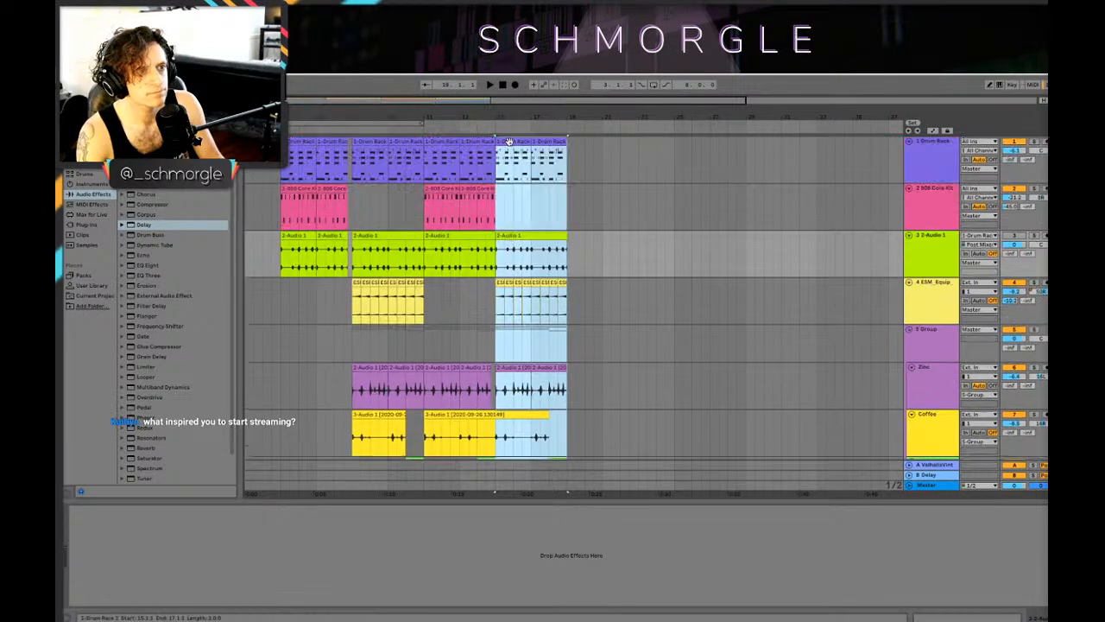
pyautogui.moveTo(509, 142); pyautogui.dragTo(581, 153)
pyautogui.click(570, 169)
pyautogui.press('space')
pyautogui.scroll(-7, 585, 189)
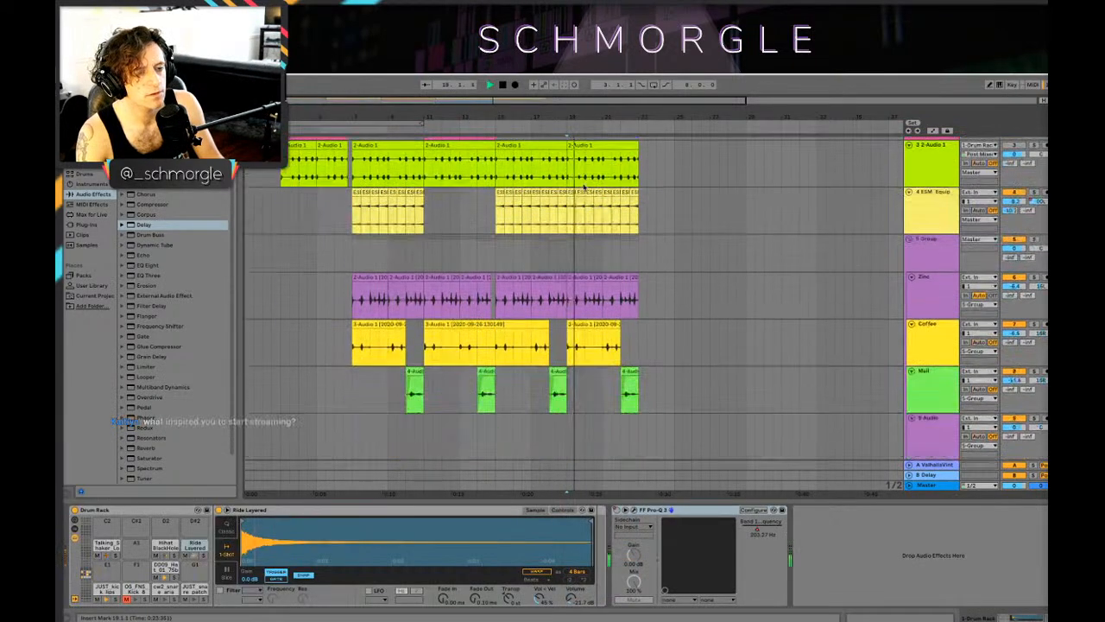
pyautogui.scroll(5, 570, 224)
pyautogui.hotkey('ctrl', 'z')
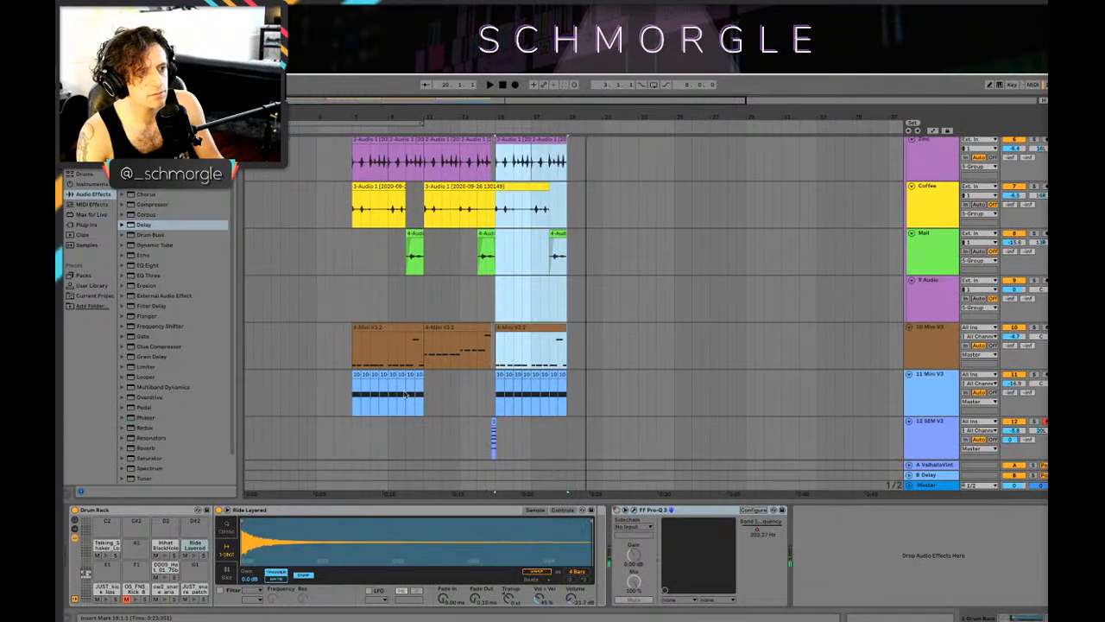
# Step: Copy the bar 11–15 section of tracks 1 Drum Rack through 10 Mini V3 to bar 19 and audition it from 18.1.1
pyautogui.moveTo(431, 400)
pyautogui.mouseDown()
pyautogui.moveTo(471, 140)
pyautogui.moveTo(495, 138)
pyautogui.moveTo(589, 178)
pyautogui.mouseUp()
pyautogui.click(554, 231)
pyautogui.press('space')
pyautogui.scroll(-5, 575, 242)
pyautogui.scroll(-3, 575, 242)
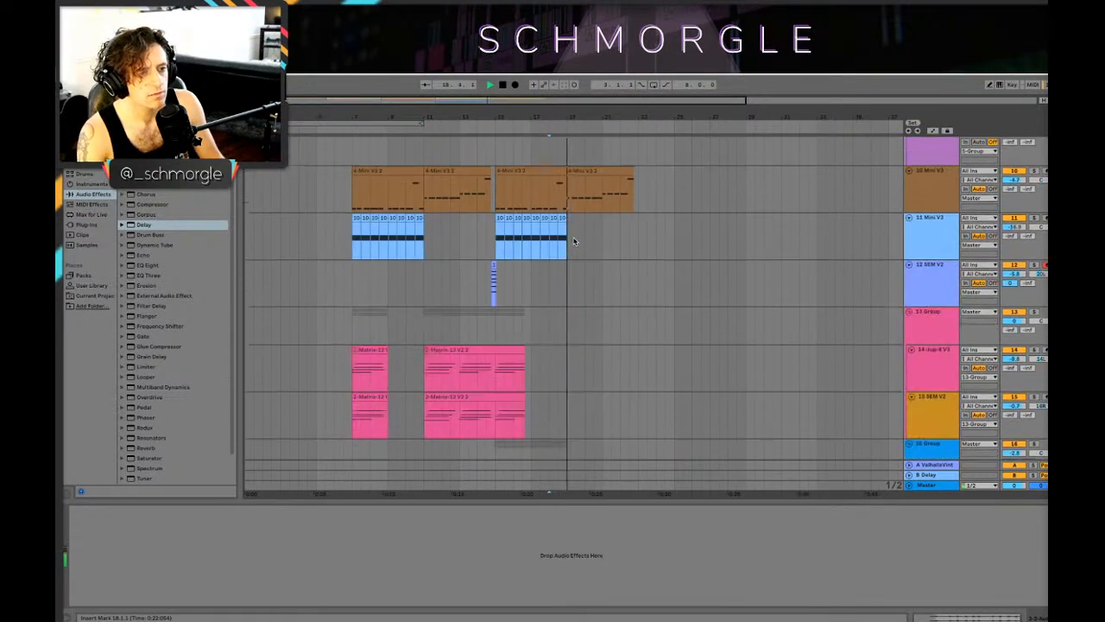
pyautogui.scroll(8, 640, 251)
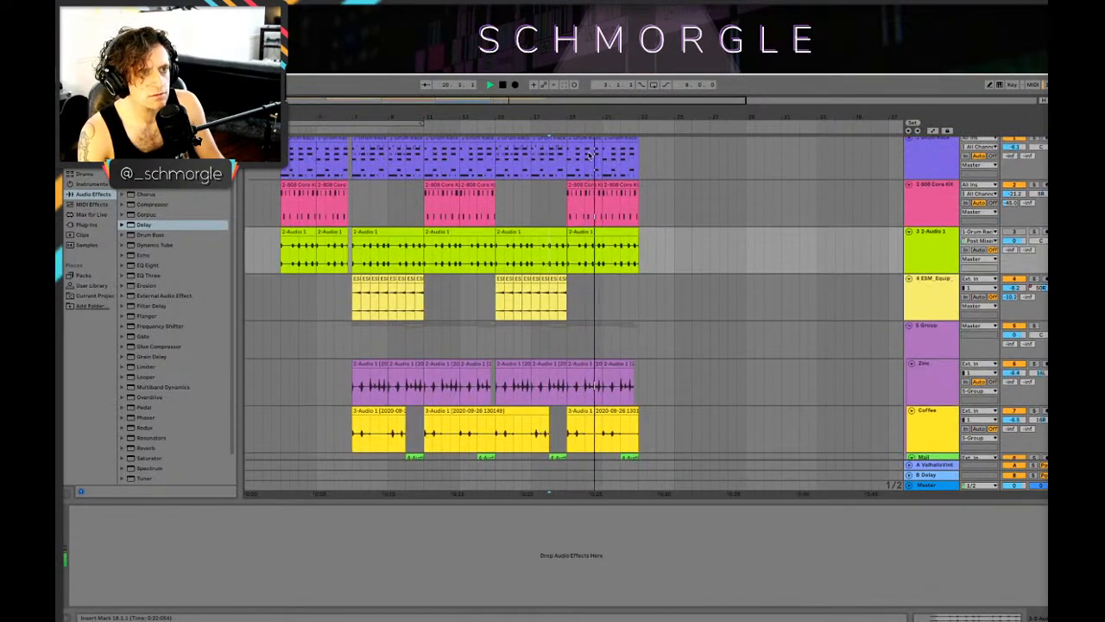
pyautogui.scroll(-3, 607, 241)
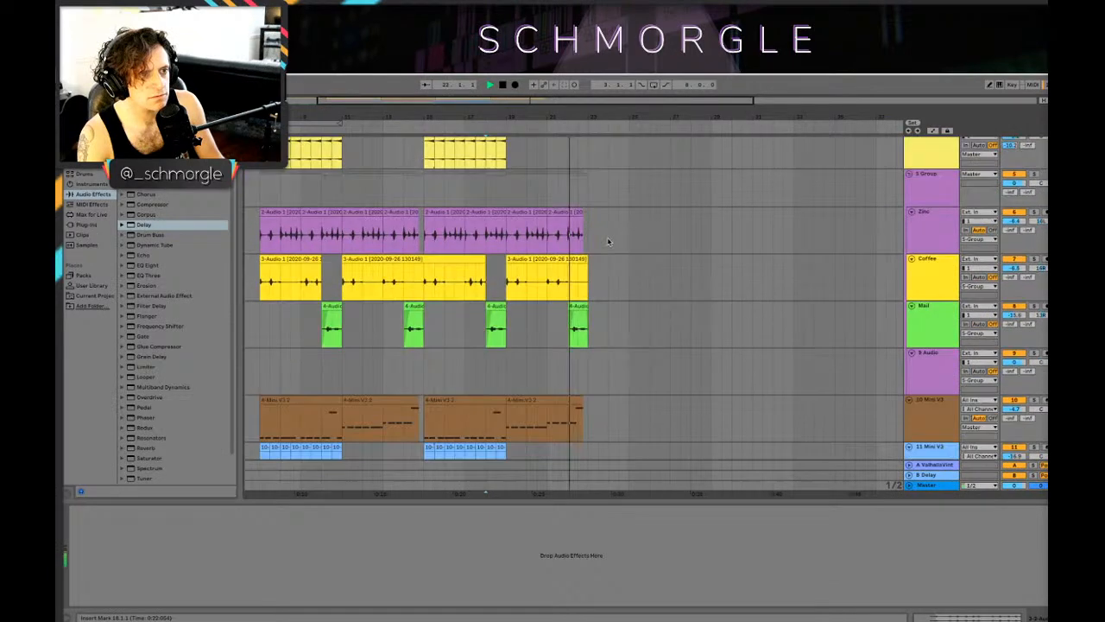
pyautogui.scroll(3, 623, 242)
pyautogui.press('space')
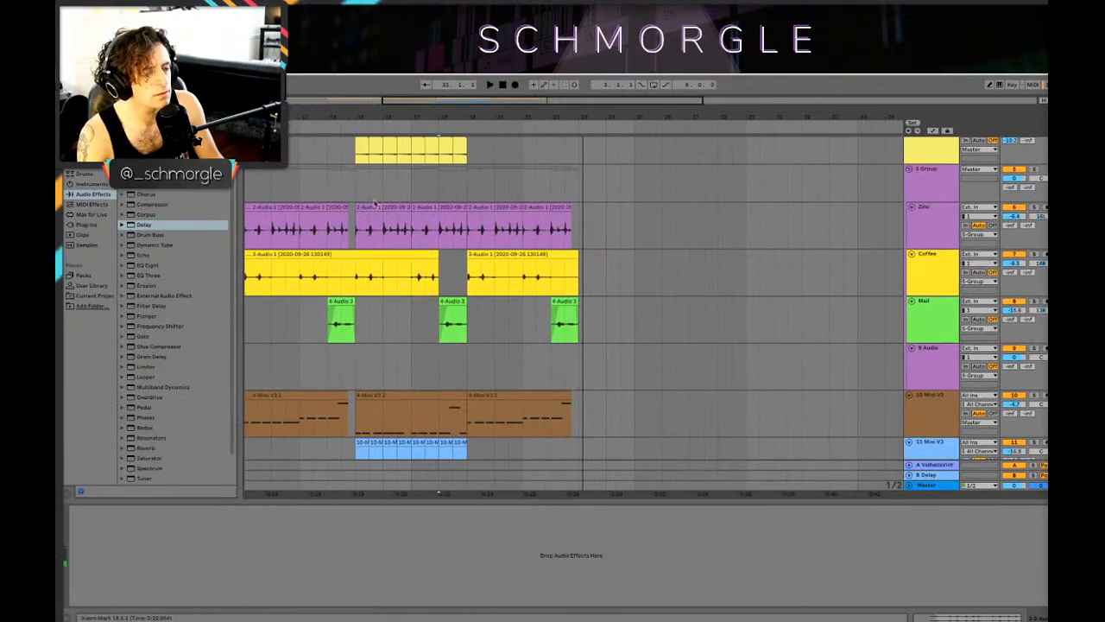
# Step: Delete the copied 808 Core Kit clips between bars 19 and 23
pyautogui.scroll(3, 367, 233)
pyautogui.moveTo(416, 117); pyautogui.dragTo(451, 128)
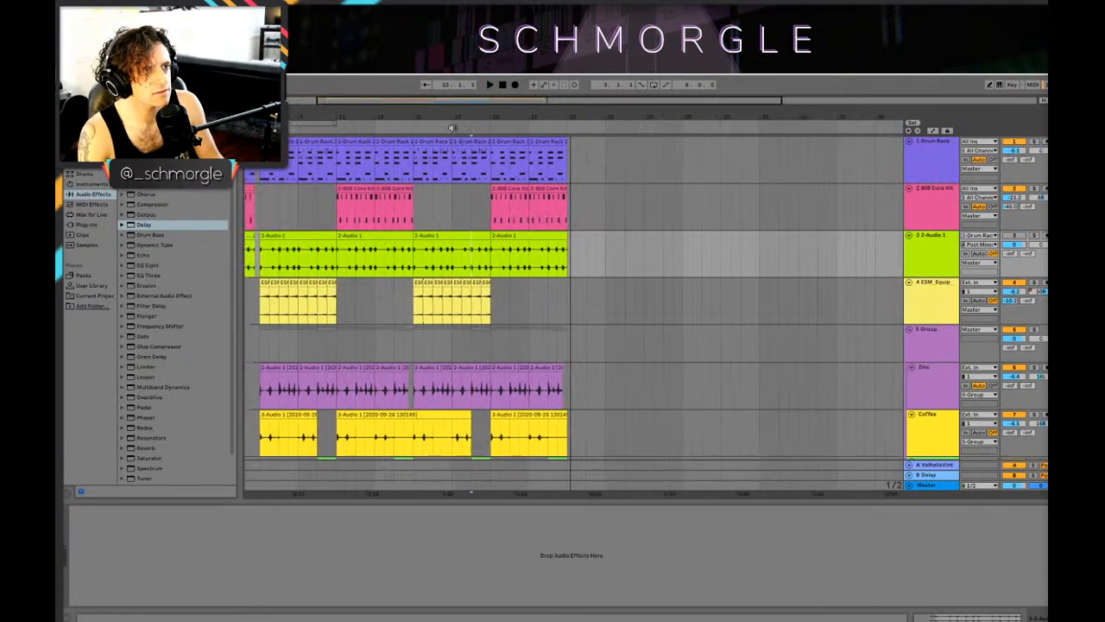
pyautogui.moveTo(416, 165); pyautogui.dragTo(490, 453)
pyautogui.scroll(-4, 490, 431)
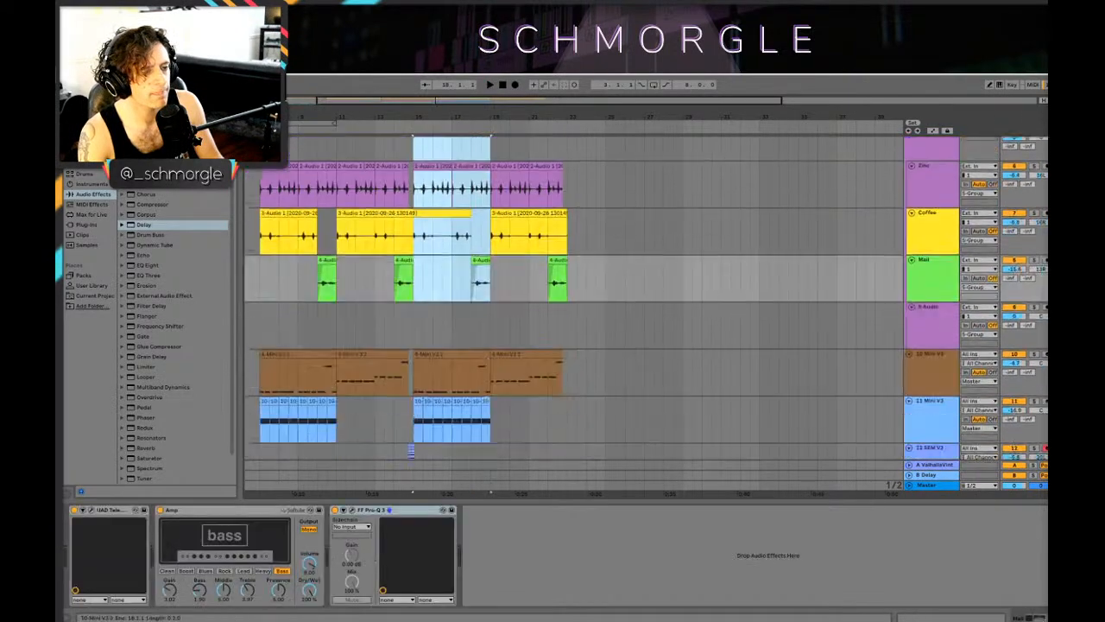
pyautogui.click(492, 334)
pyautogui.scroll(5, 493, 331)
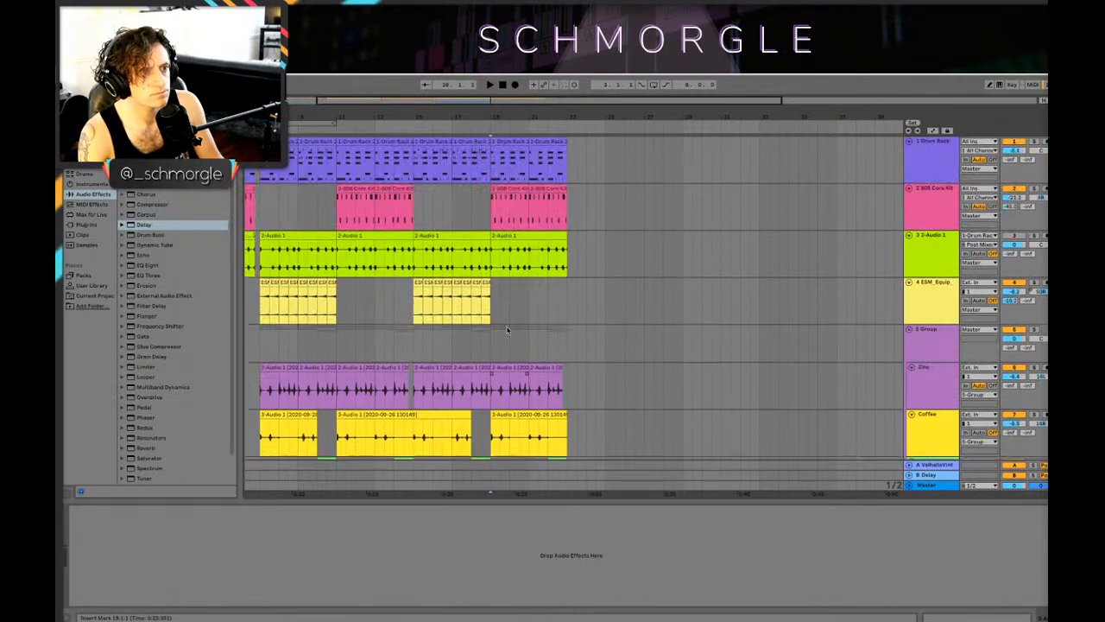
pyautogui.click(537, 188)
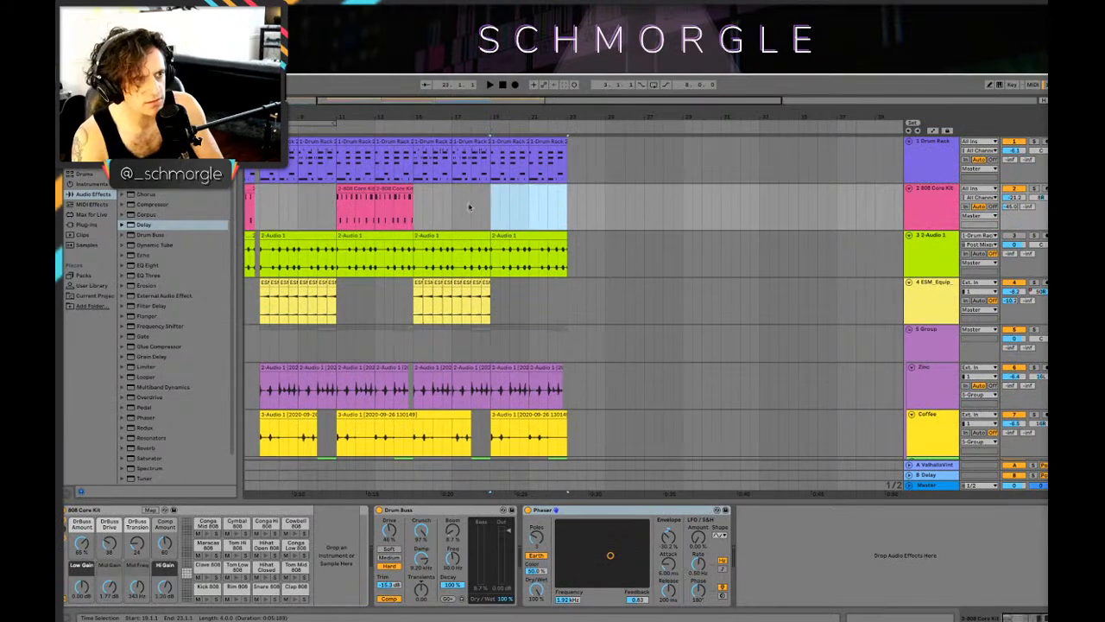
# Step: Audition the transition into the new section from 18.1.1, reviewing its clips across the tracks
pyautogui.press('space')
pyautogui.scroll(-3, 538, 256)
pyautogui.scroll(-3, 535, 259)
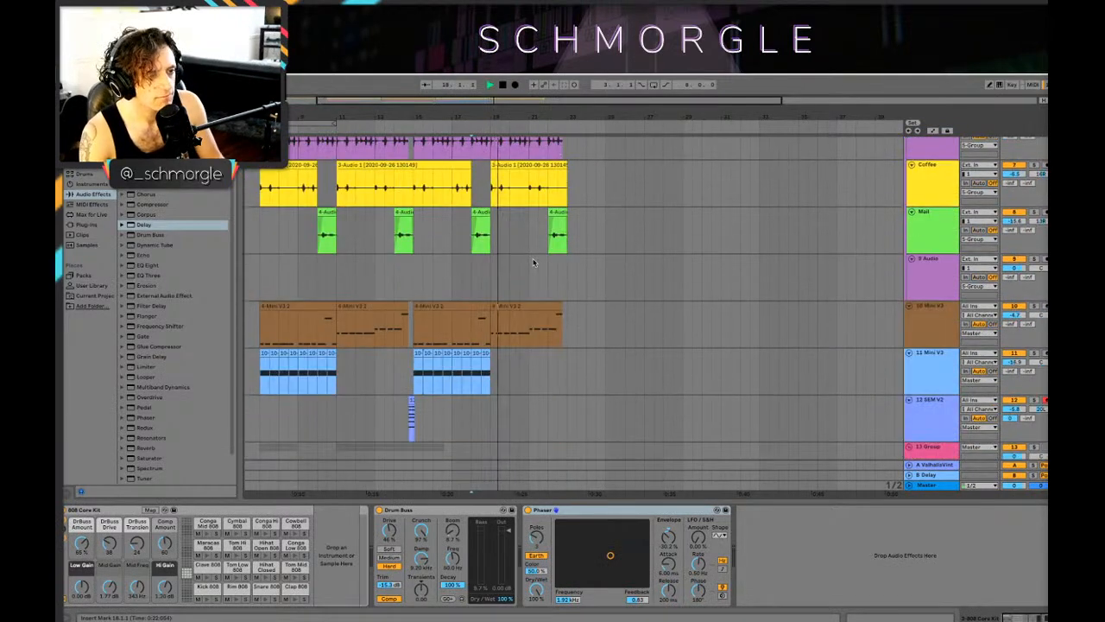
pyautogui.scroll(-3, 534, 263)
pyautogui.scroll(3, 536, 264)
pyautogui.scroll(1, 498, 311)
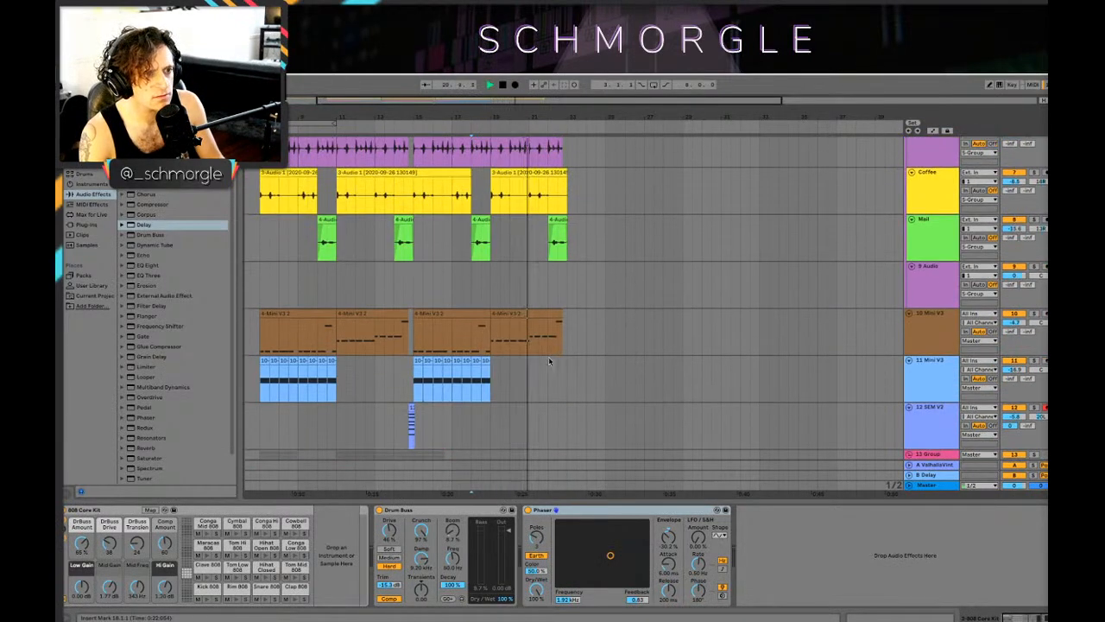
# Step: Duplicate the bar 19–23 clips of tracks 1 Drum Rack through 8 Mall to bar 23
pyautogui.moveTo(567, 386); pyautogui.dragTo(492, 136)
pyautogui.press('space')
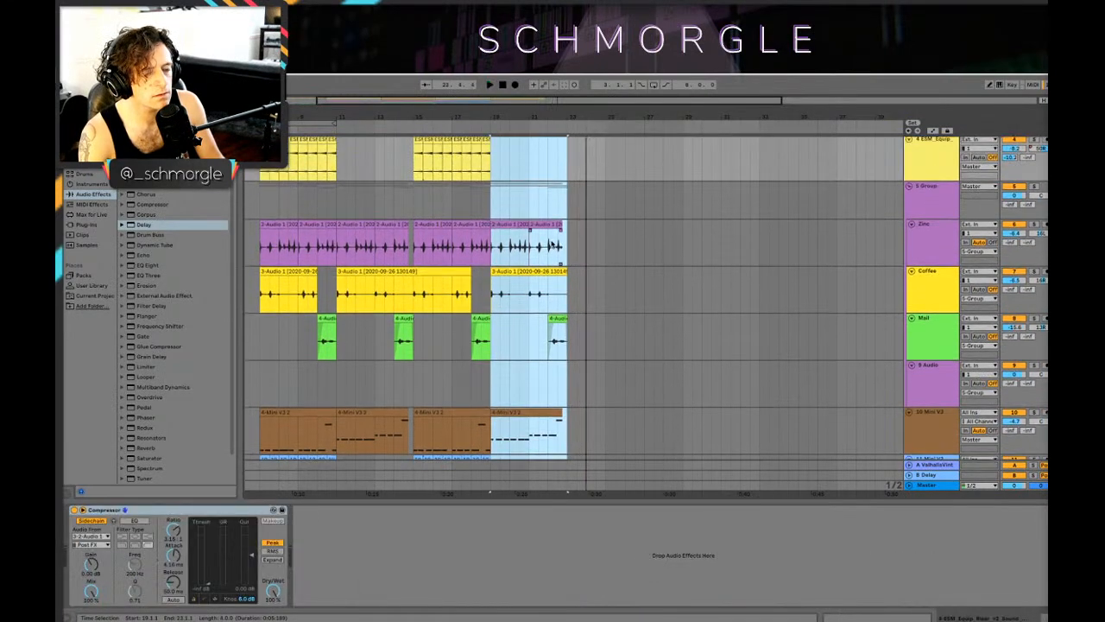
pyautogui.scroll(3, 590, 236)
pyautogui.click(591, 237)
pyautogui.click(504, 140)
pyautogui.scroll(-6, 570, 285)
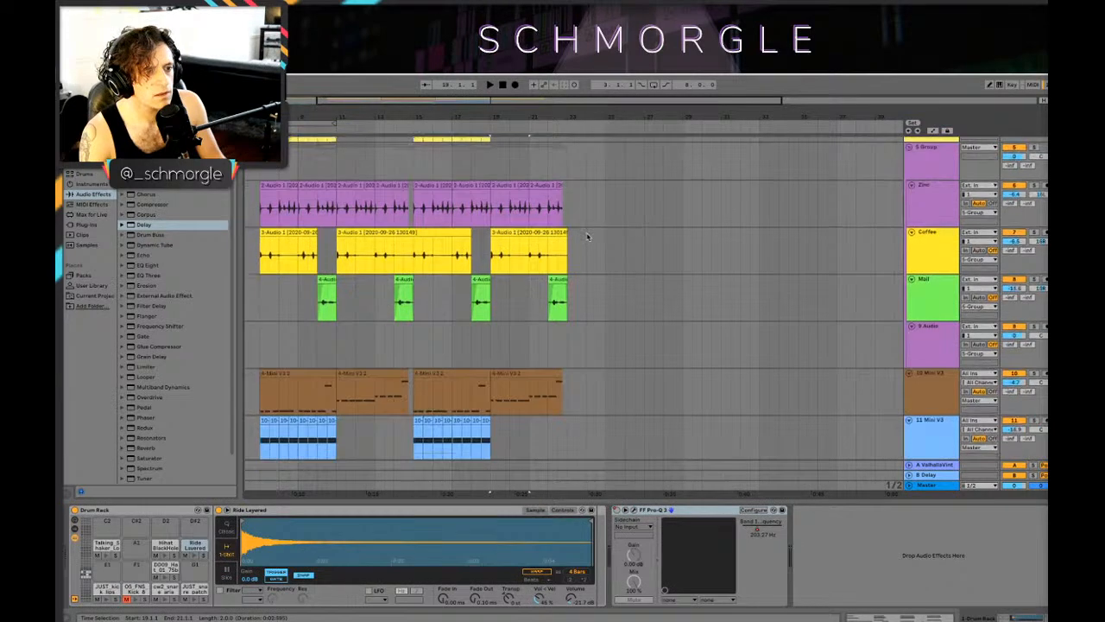
pyautogui.scroll(2, 570, 285)
pyautogui.keyDown('shift'); pyautogui.click(560, 199); pyautogui.keyUp('shift')
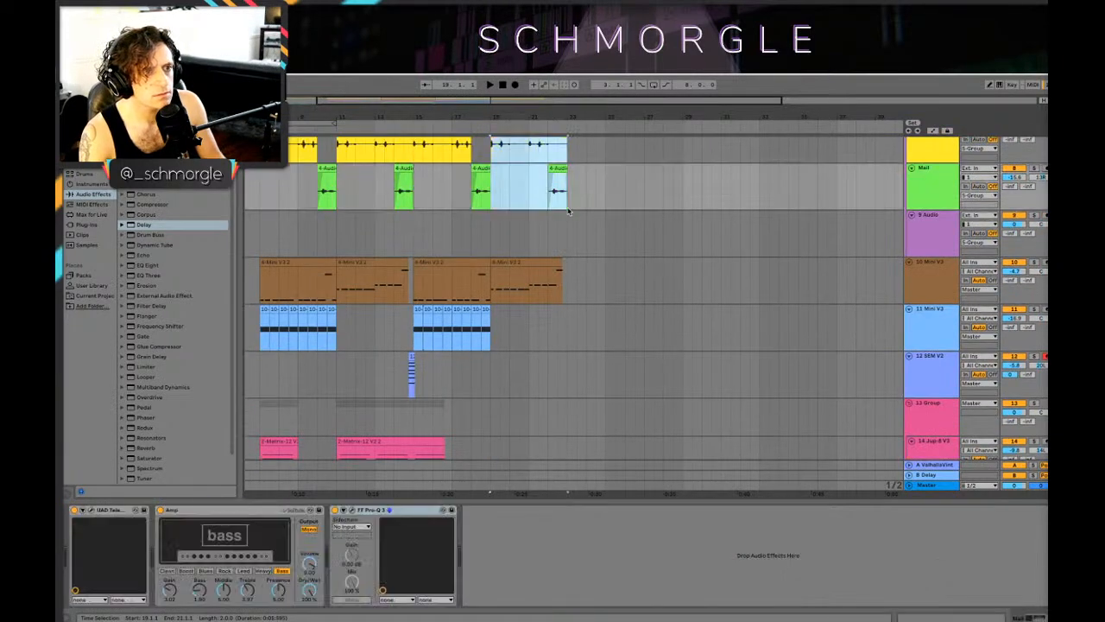
pyautogui.scroll(5, 561, 199)
pyautogui.hotkey('ctrl', 'd')
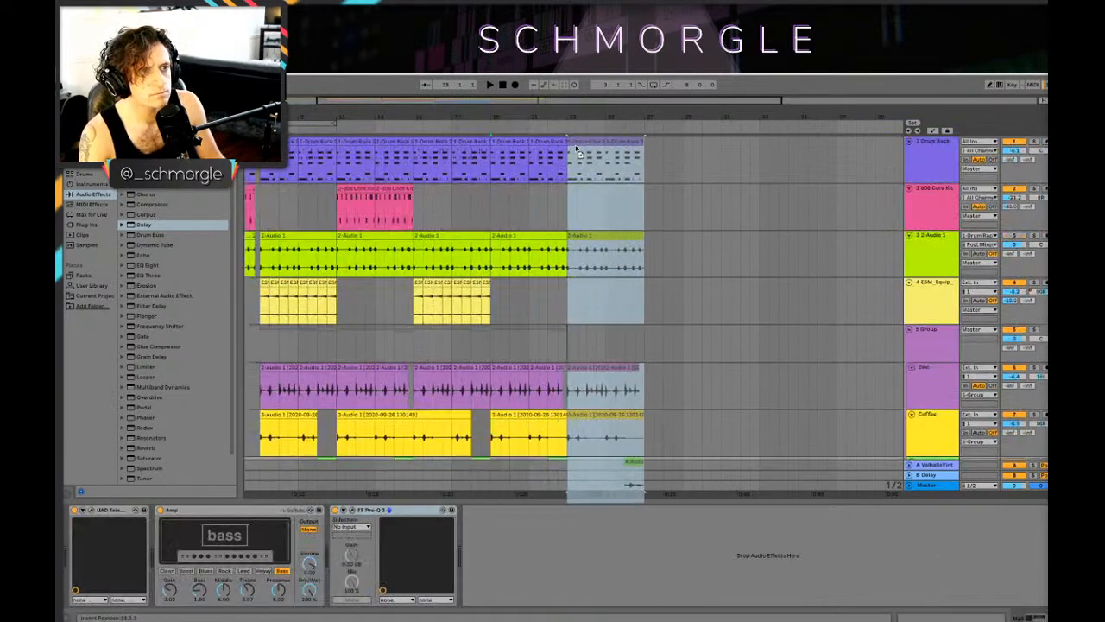
# Step: Play from 19.1.1 and copy the track 10 Mini V3 clip at bar 15 to bar 23
pyautogui.click(492, 193)
pyautogui.press('space')
pyautogui.scroll(-6, 466, 259)
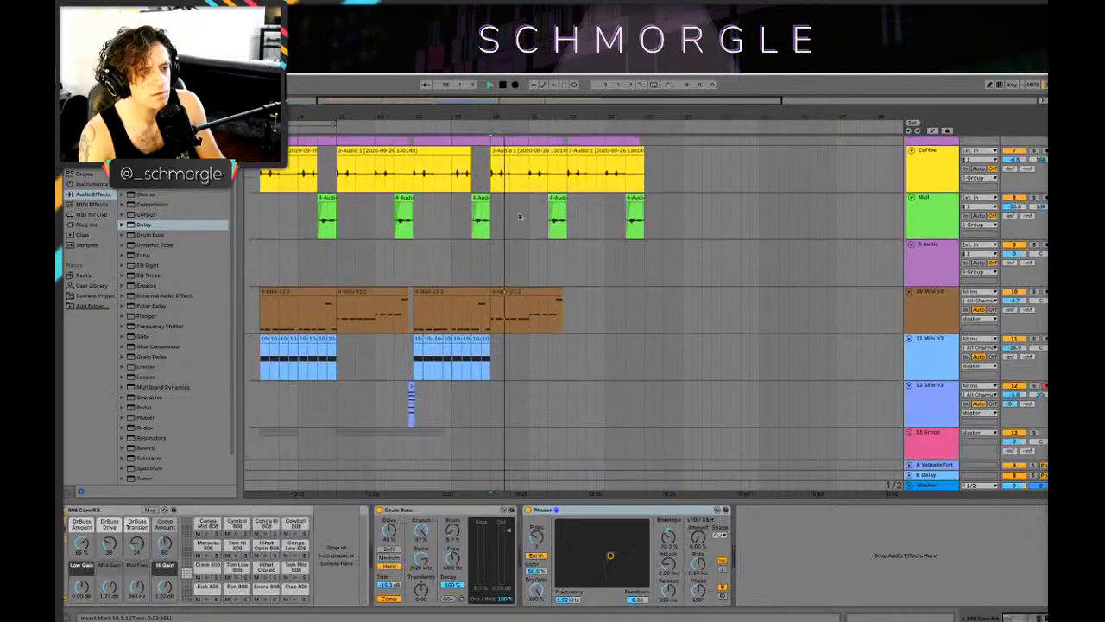
pyautogui.moveTo(438, 307); pyautogui.dragTo(565, 292)
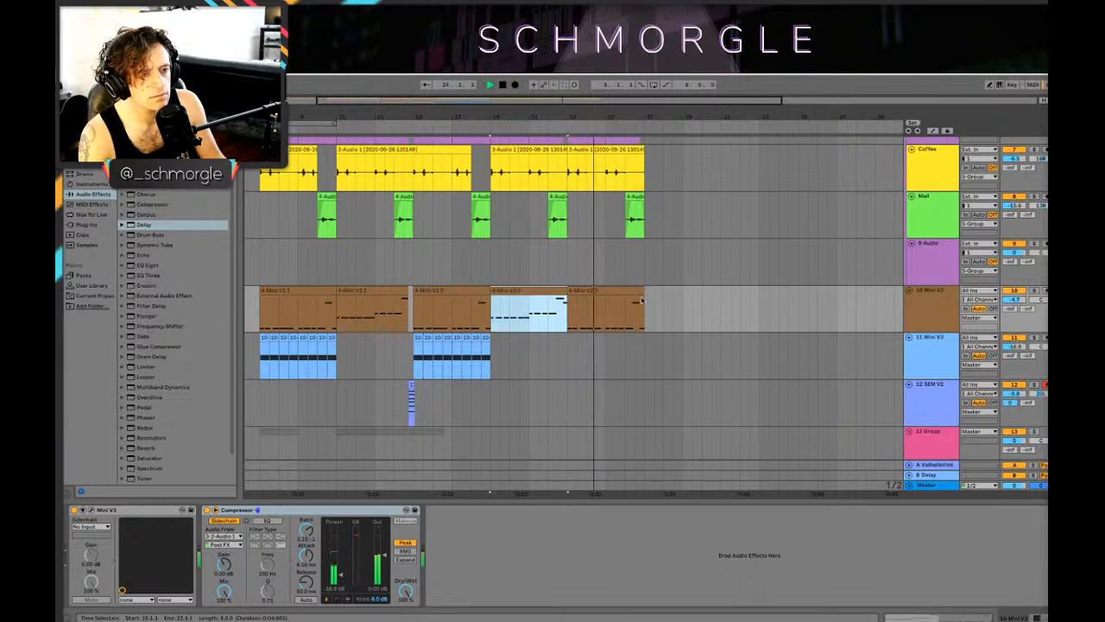
# Step: Arm track 20 9-Audio 1 for recording and stop playback
pyautogui.scroll(-3, 636, 301)
pyautogui.scroll(3, 592, 299)
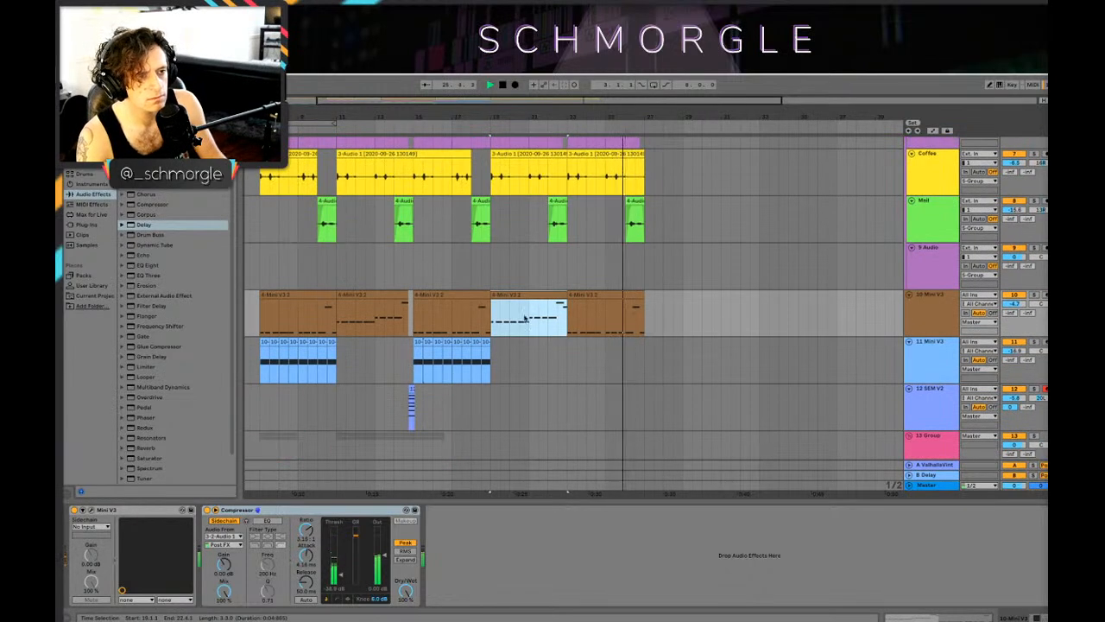
pyautogui.scroll(-10, 455, 320)
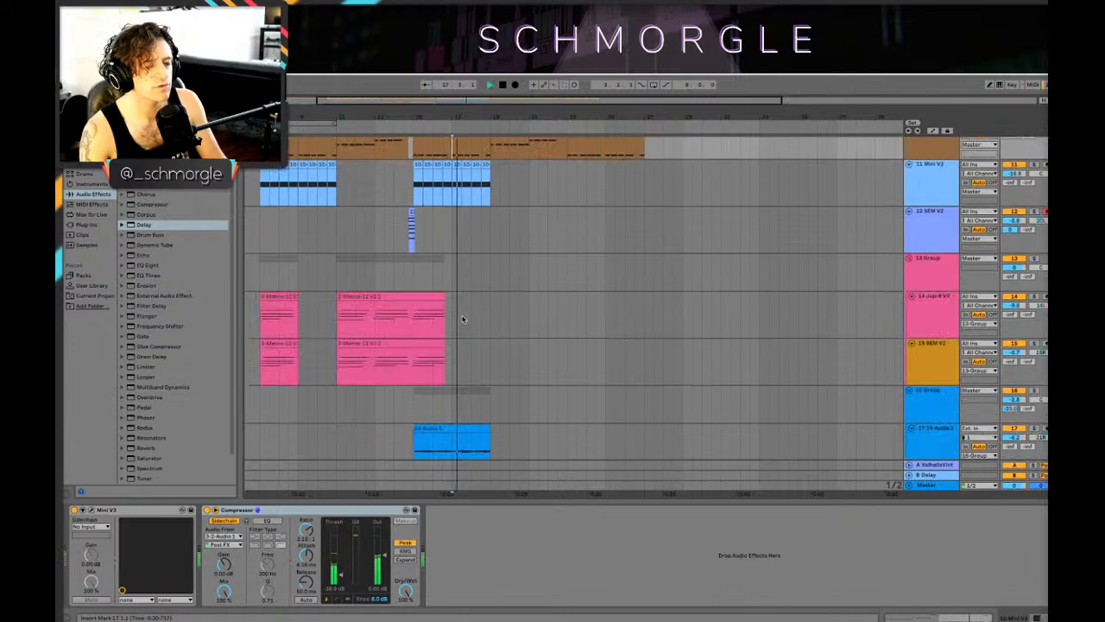
pyautogui.scroll(-2, 736, 282)
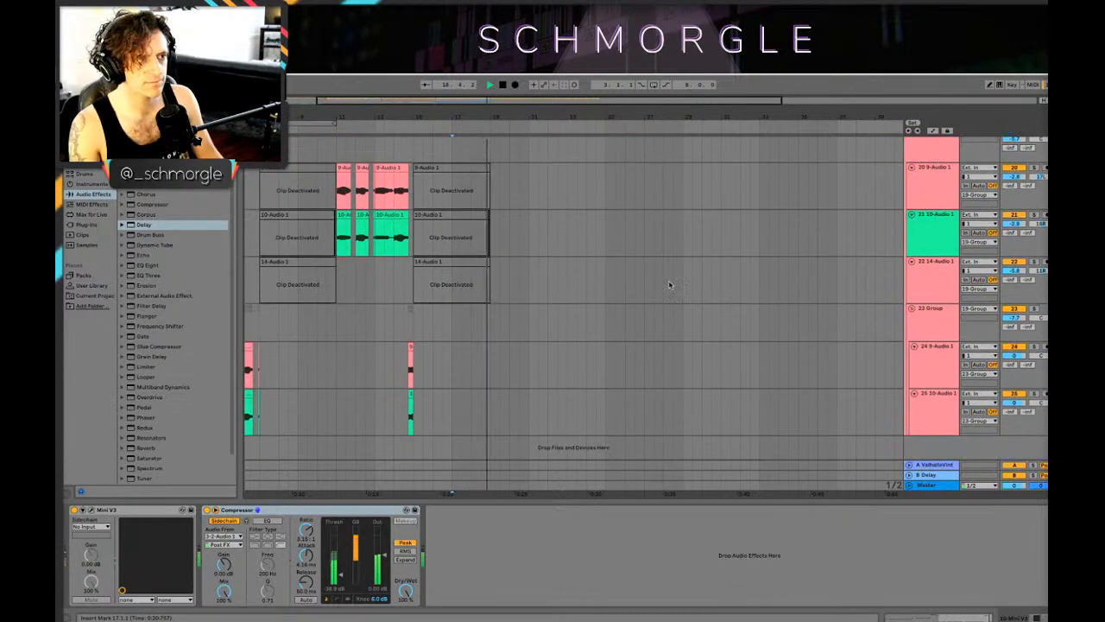
pyautogui.scroll(5, 667, 284)
pyautogui.click(1040, 359)
pyautogui.press('space')
pyautogui.click(1045, 348)
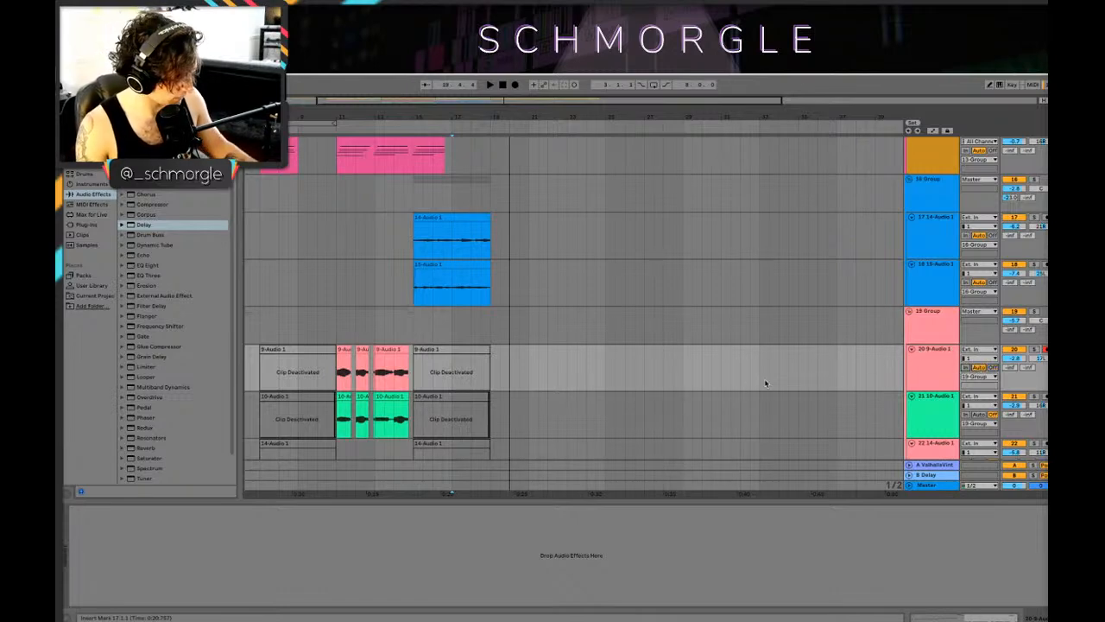
# Step: Set track 20's input channel to 2 and record a take from about bar 18 to bar 27
pyautogui.click(981, 359)
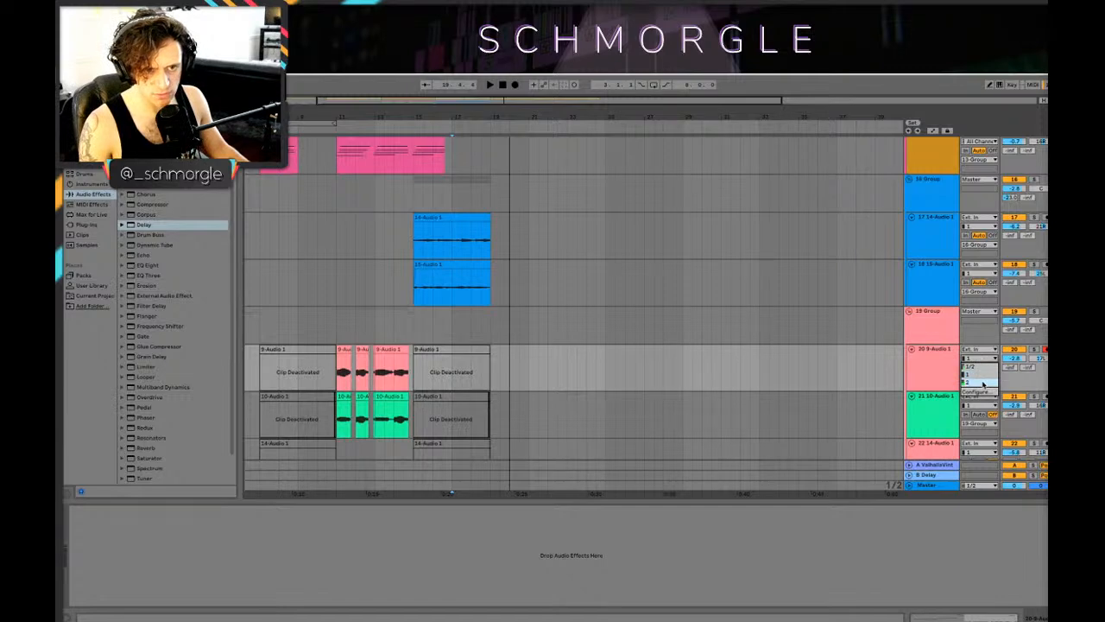
pyautogui.click(982, 383)
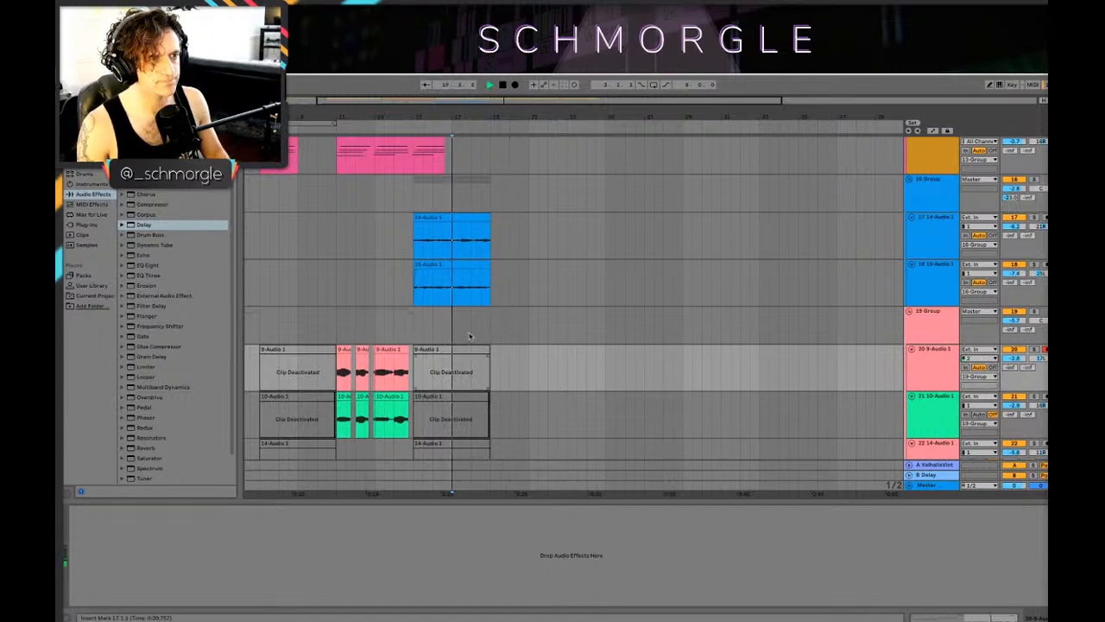
pyautogui.click(516, 86)
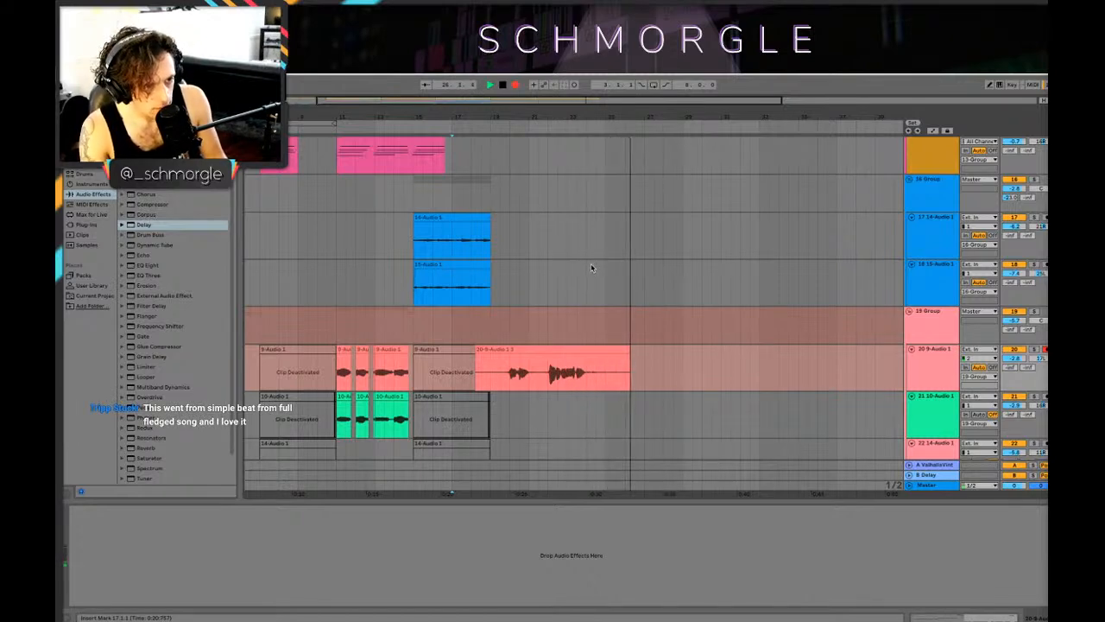
pyautogui.press('space')
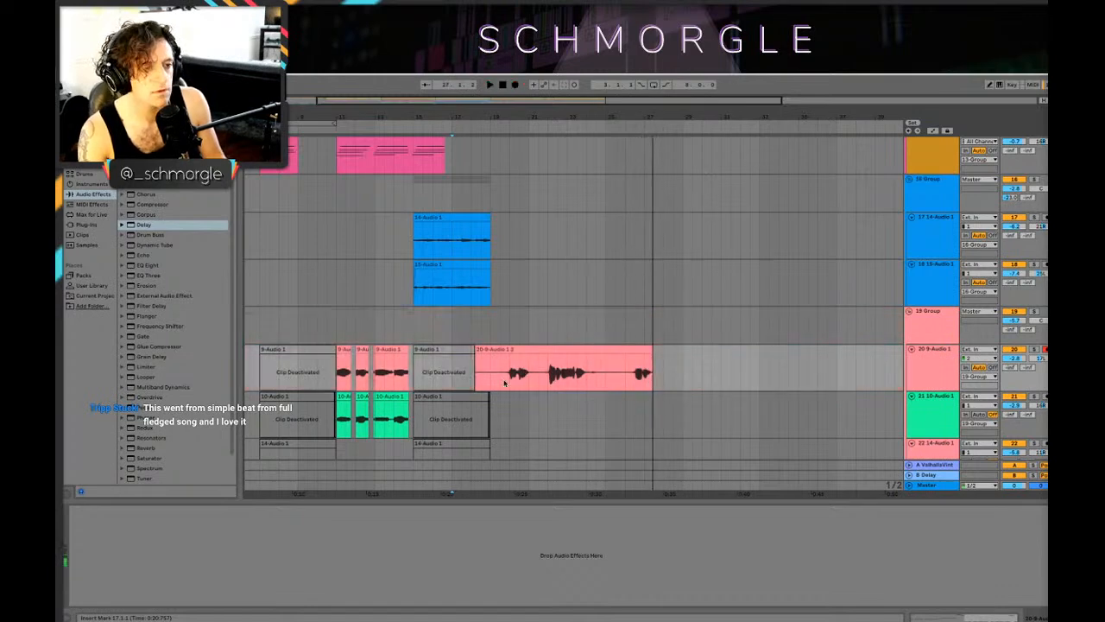
# Step: Play back the new track 20 take from 18.3.1, reviewing it against the clips on the other tracks
pyautogui.click(482, 373)
pyautogui.press('space')
pyautogui.scroll(3, 740, 299)
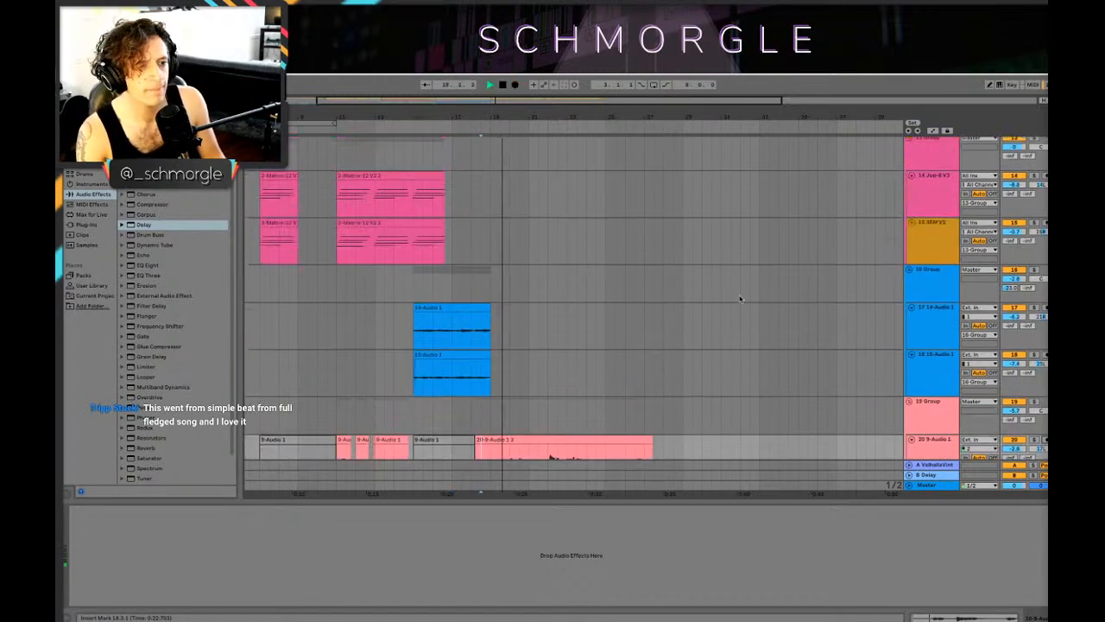
pyautogui.scroll(-3, 725, 298)
pyautogui.scroll(4, 703, 288)
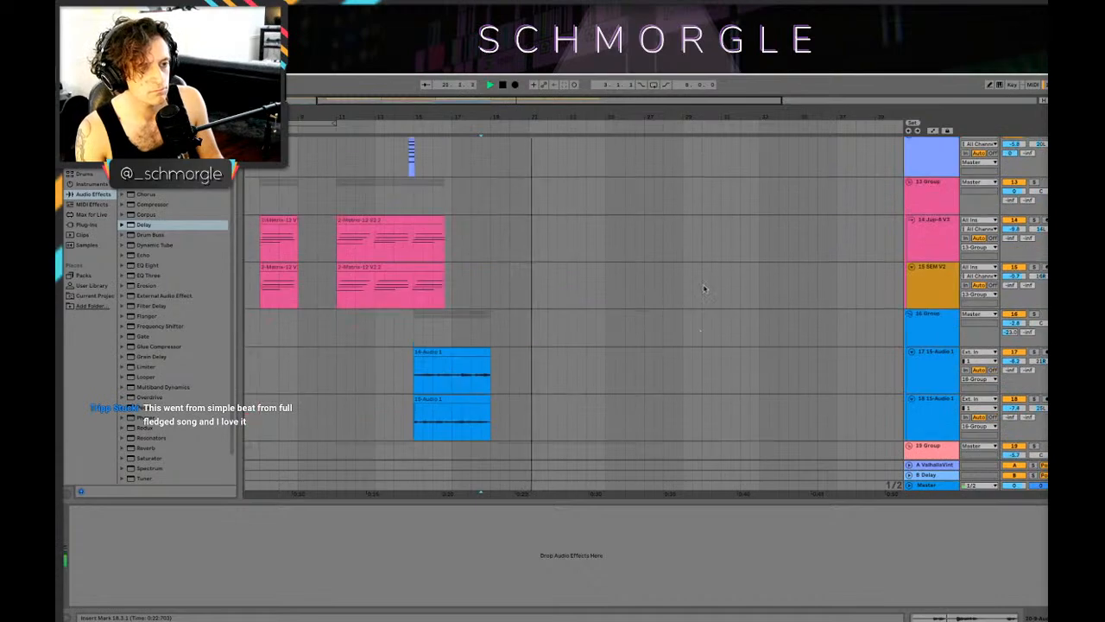
pyautogui.scroll(-5, 703, 293)
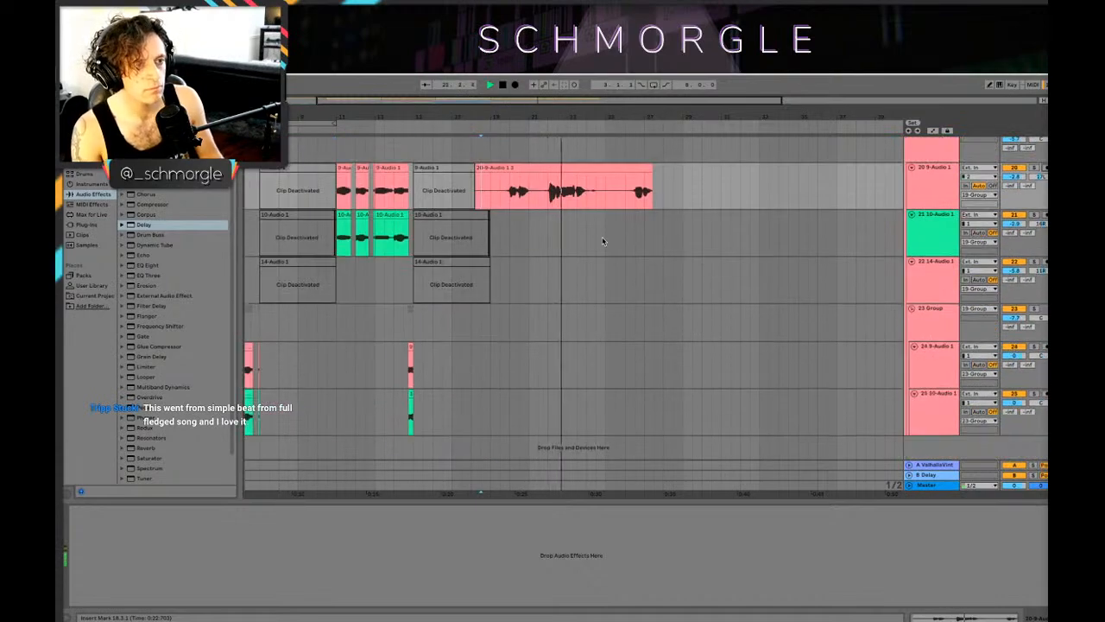
pyautogui.scroll(10, 603, 240)
pyautogui.scroll(-4, 640, 219)
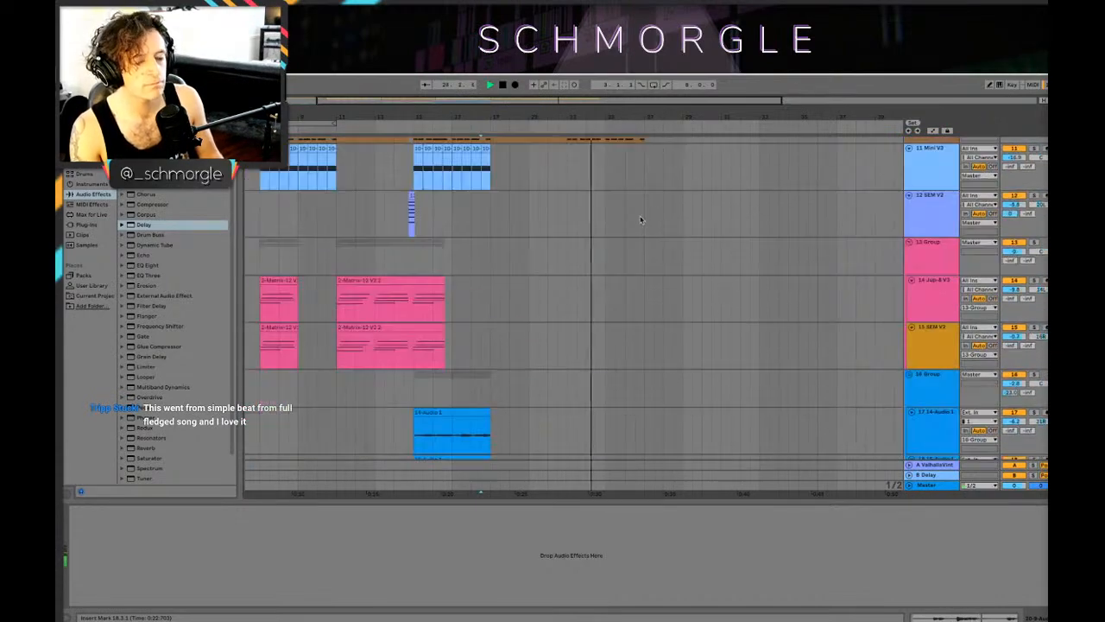
pyautogui.scroll(-6, 639, 219)
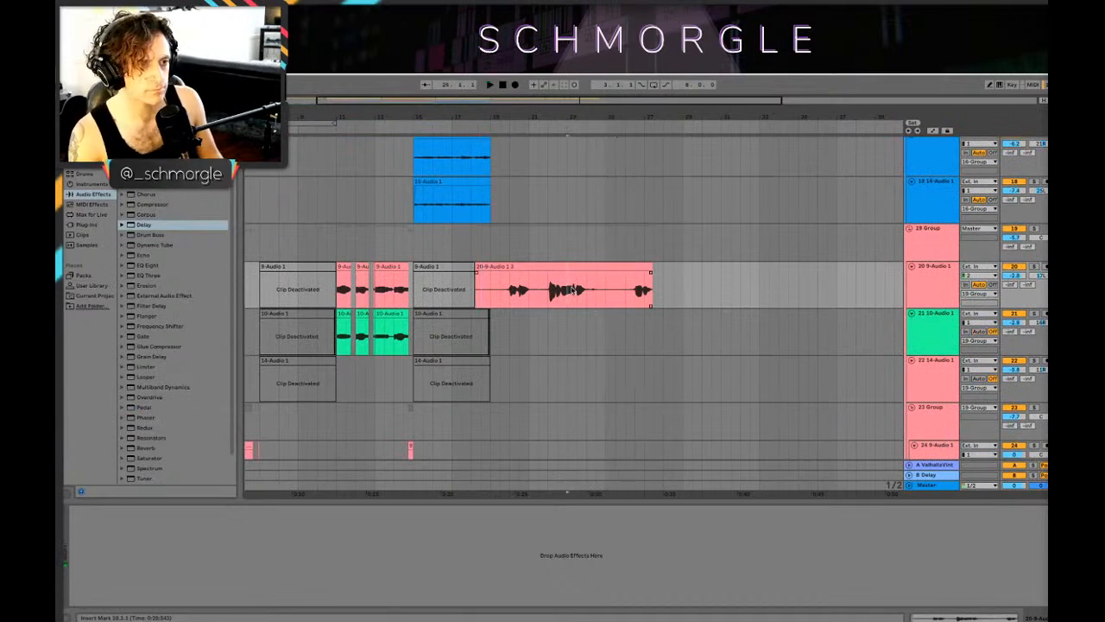
# Step: Arm track 21 10-Audio 1 and try to record a take from about bar 23
pyautogui.click(931, 344)
pyautogui.click(515, 85)
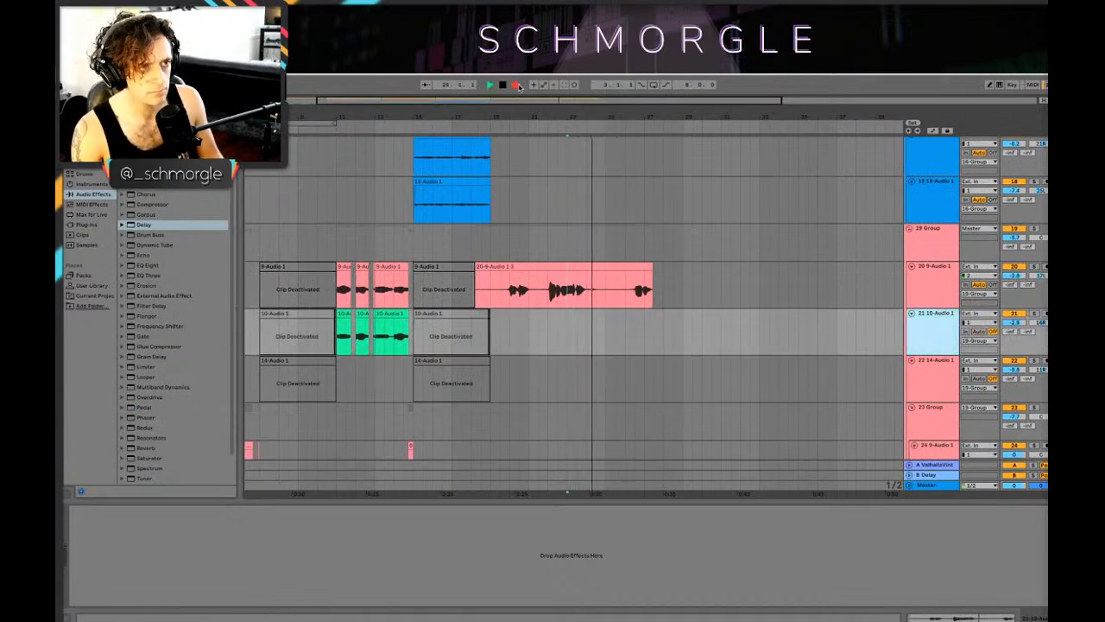
pyautogui.click(517, 84)
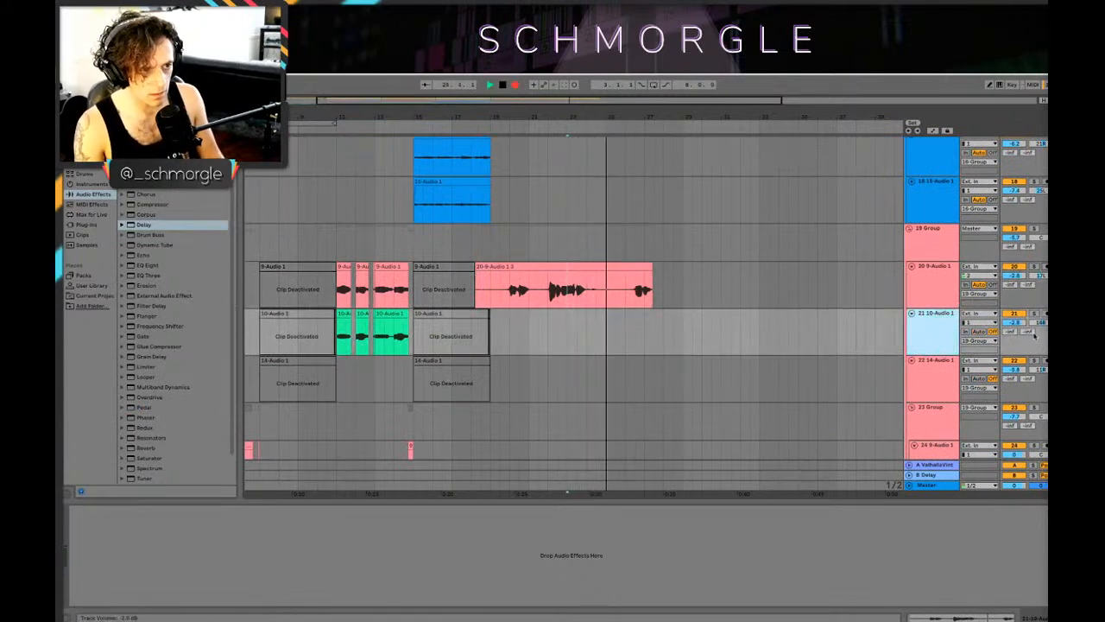
pyautogui.click(515, 84)
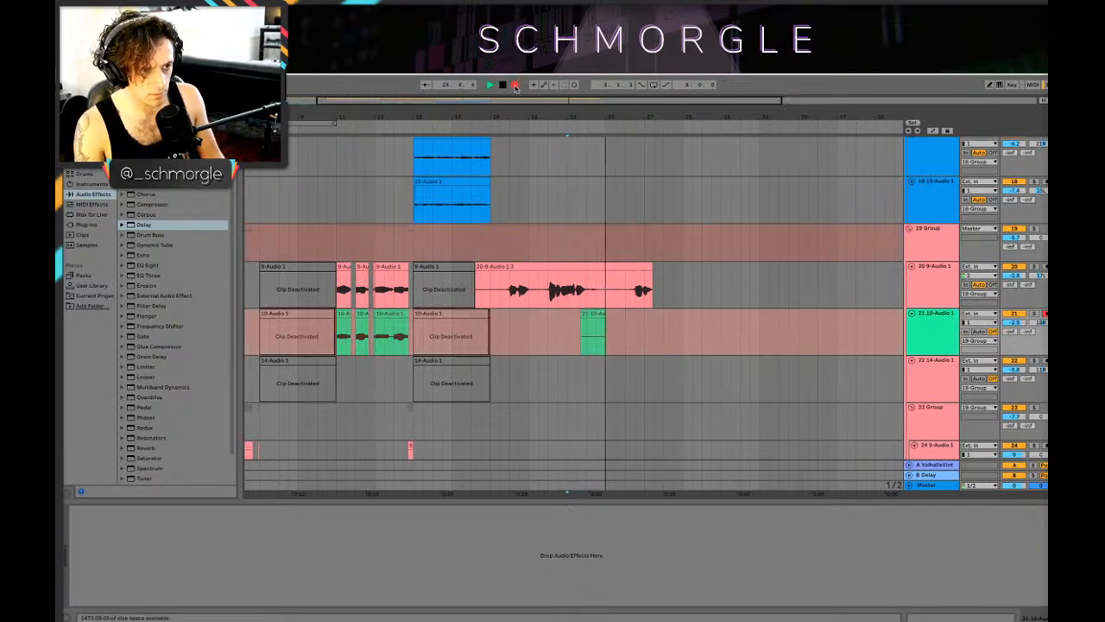
pyautogui.press('space')
# Step: Set track 21's input channel to 2 and record the take again over bars 23 to 25
pyautogui.click(978, 322)
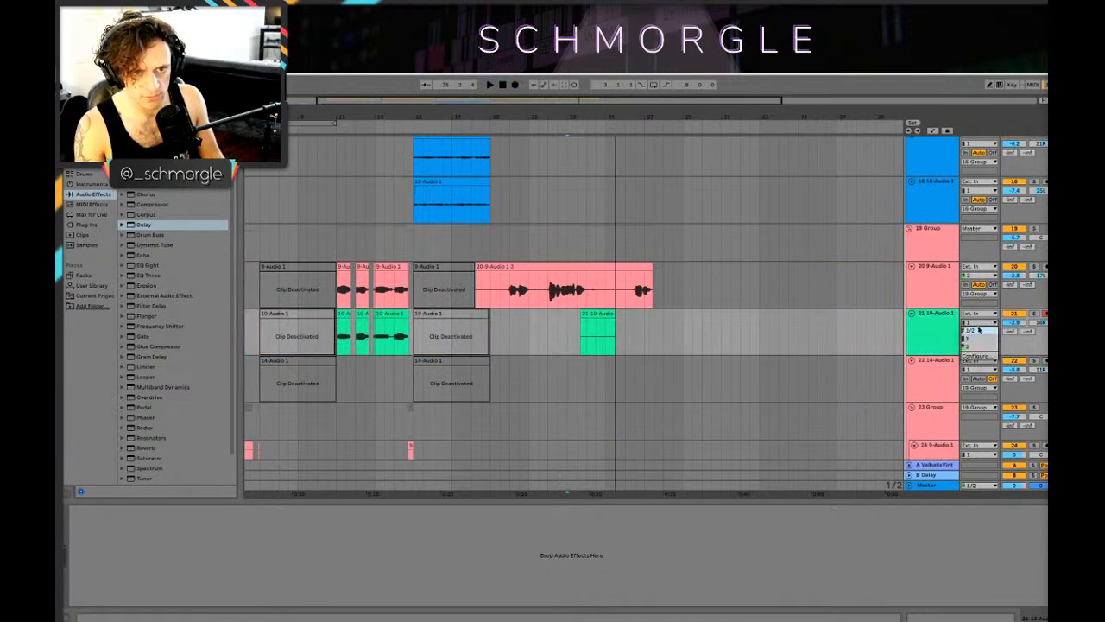
pyautogui.click(981, 346)
pyautogui.click(515, 85)
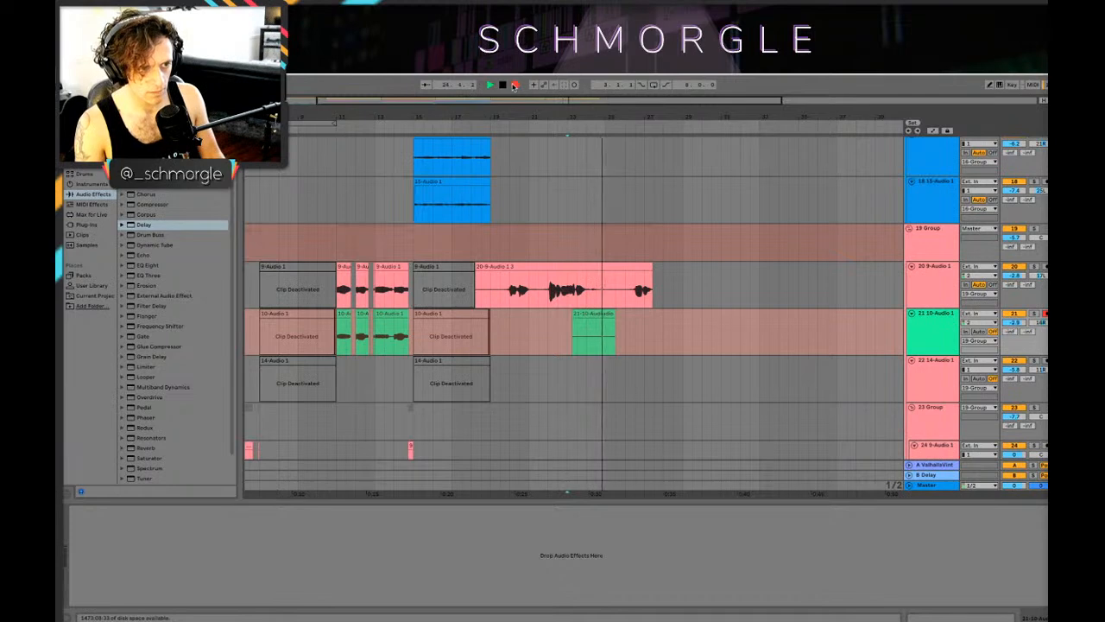
pyautogui.press('space')
# Step: Transpose the new track 21 clip upward in its sample settings and play it back
pyautogui.click(600, 315)
pyautogui.doubleClick(600, 315)
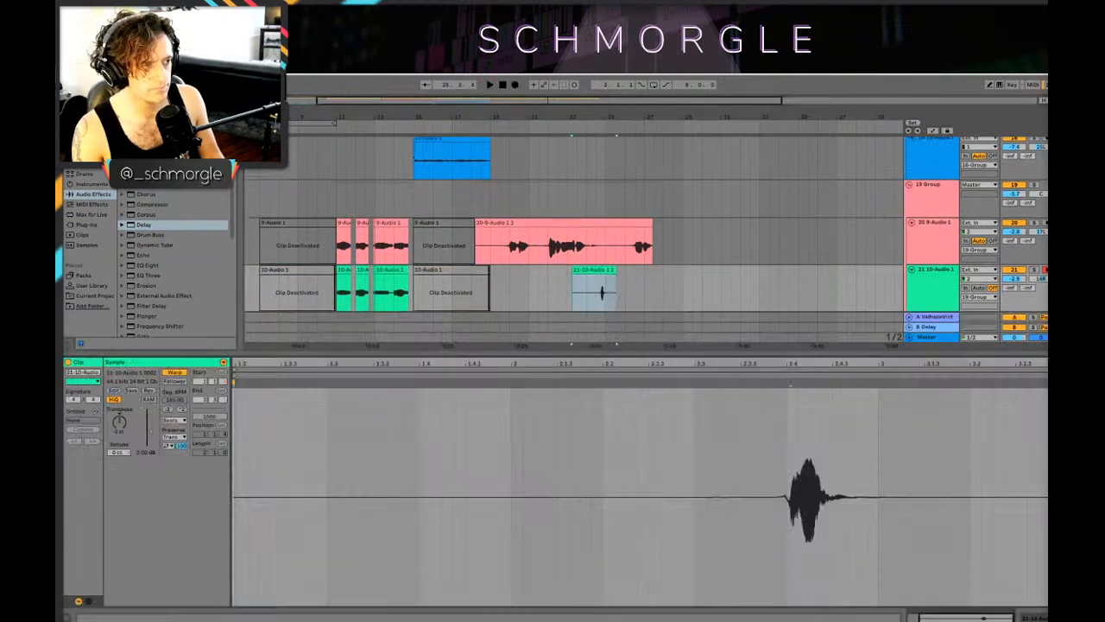
pyautogui.press('space')
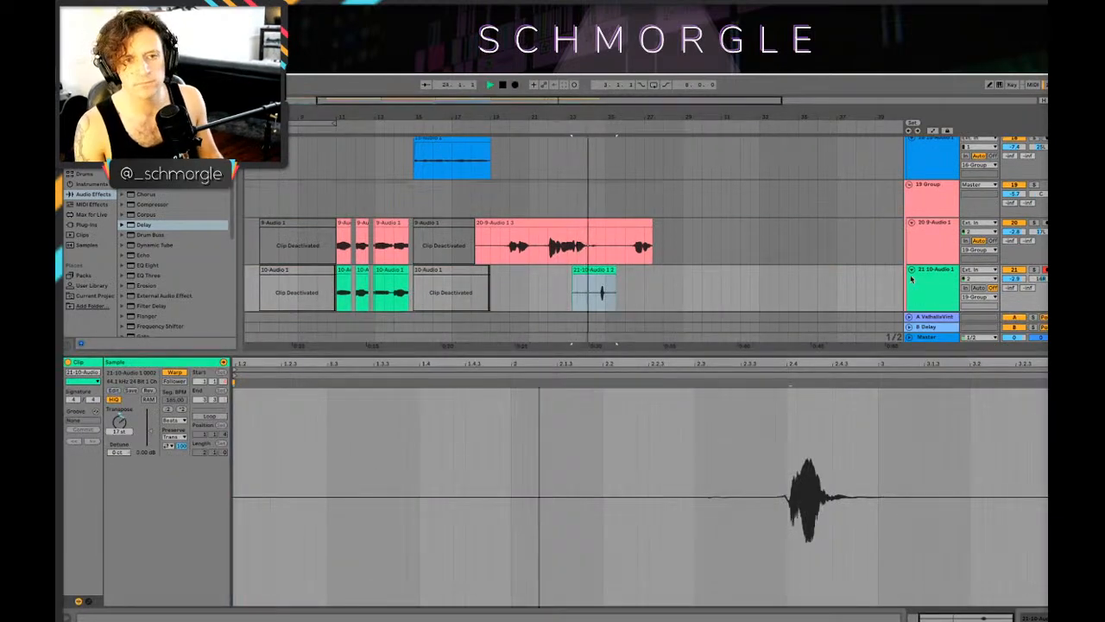
# Step: Raise track 21's send to the ValhallaVintage return to 0 dB, adjust its volume, and audition its new clip
pyautogui.click(918, 278)
pyautogui.hotkey('shift', 'Tab')
pyautogui.press('Tab')
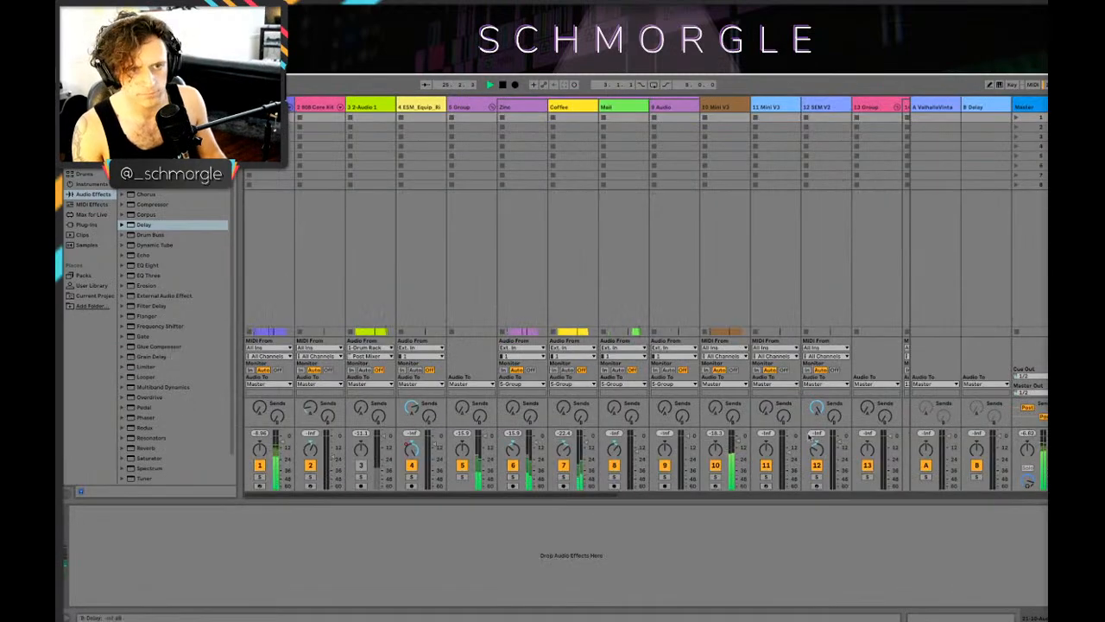
pyautogui.moveTo(370, 493); pyautogui.dragTo(705, 509)
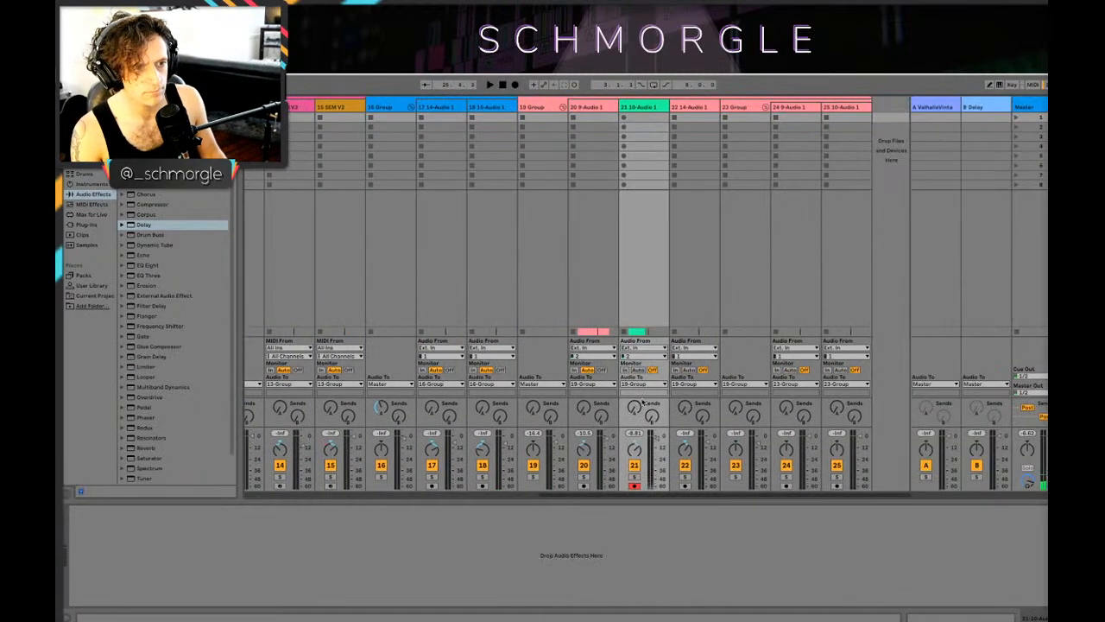
pyautogui.press('Tab')
pyautogui.press('space')
pyautogui.click(594, 294)
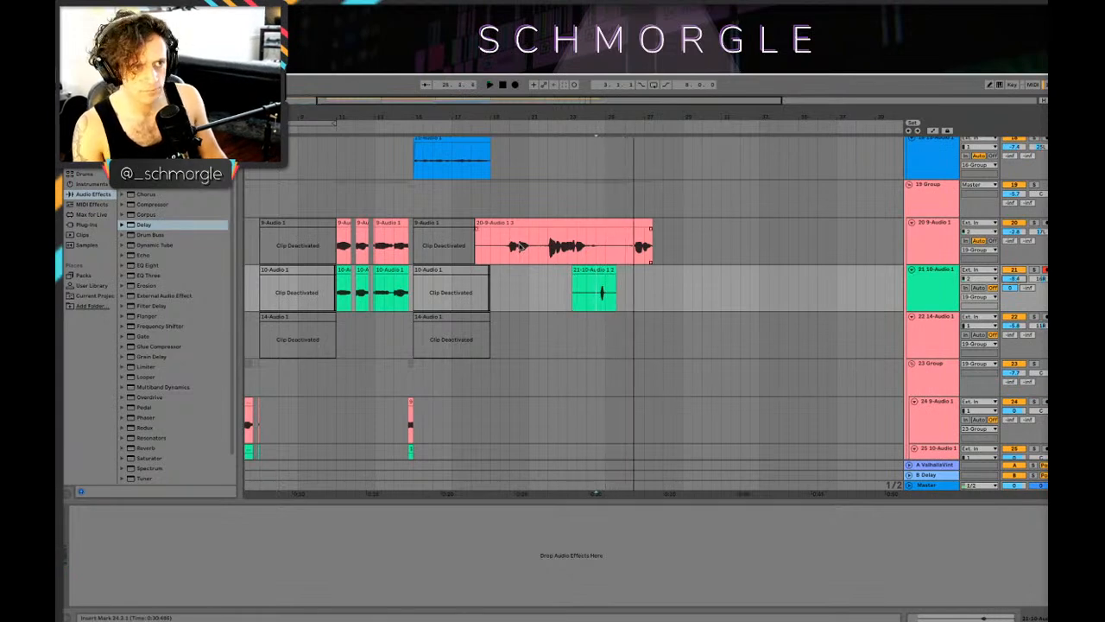
# Step: Play the new take from 20.1.1 and raise track 20's volume to -0.7 dB
pyautogui.click(511, 247)
pyautogui.scroll(2, 881, 355)
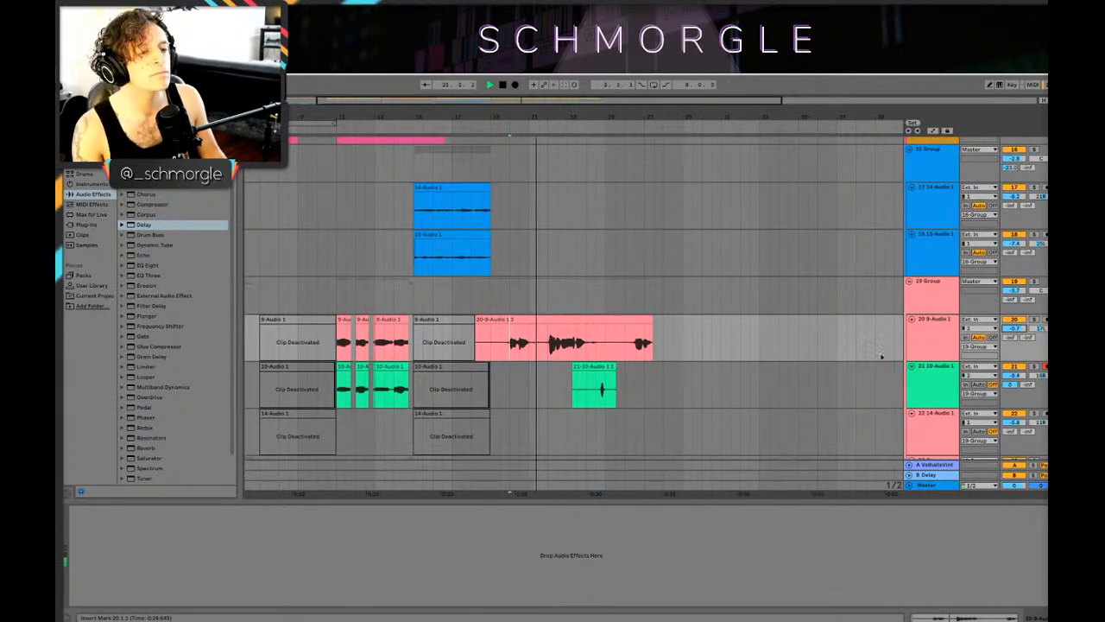
pyautogui.click(940, 334)
# Step: Listen to the new takes on tracks 20 and 21 in context, reviewing the clips across the arrangement
pyautogui.scroll(4, 640, 239)
pyautogui.scroll(-4, 654, 174)
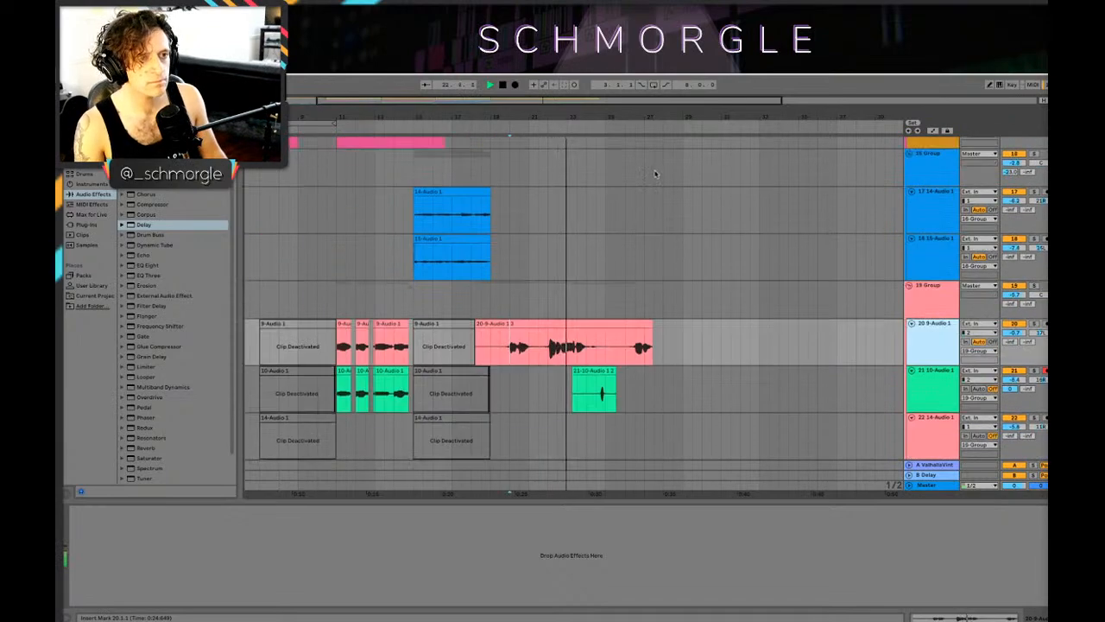
pyautogui.scroll(4, 639, 216)
pyautogui.scroll(-7, 643, 194)
pyautogui.scroll(3, 647, 204)
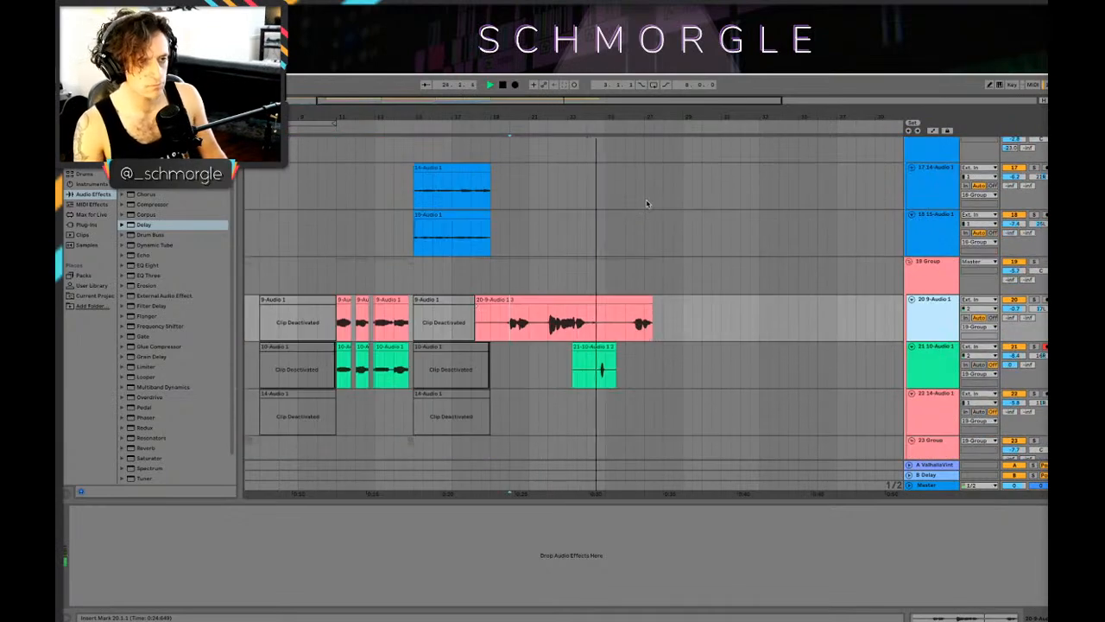
pyautogui.scroll(10, 652, 203)
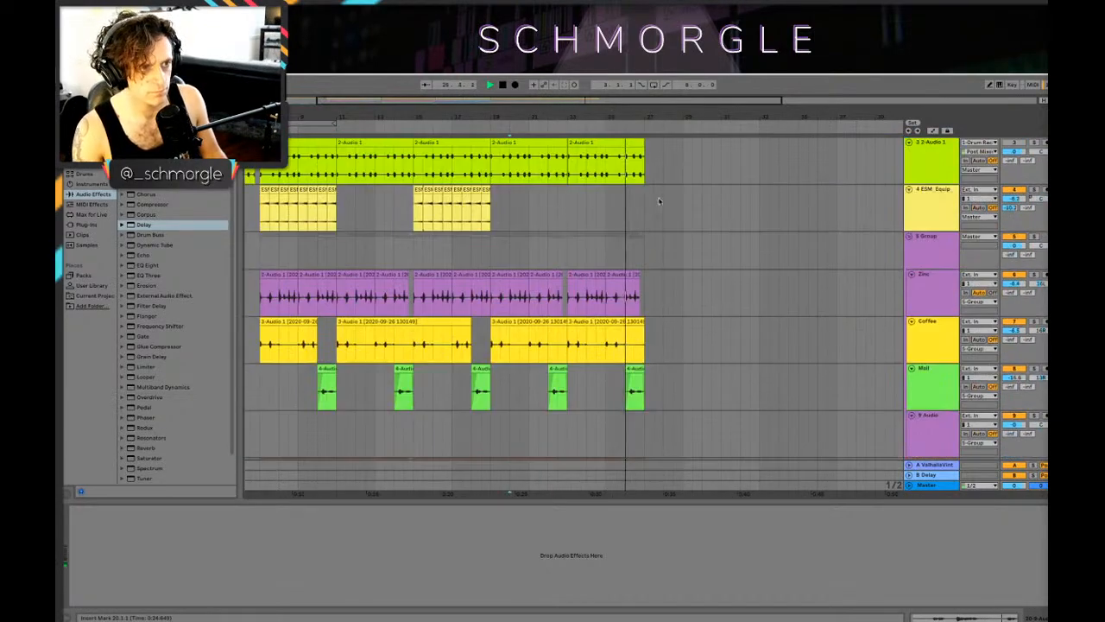
pyautogui.scroll(2, 665, 205)
pyautogui.scroll(-12, 682, 215)
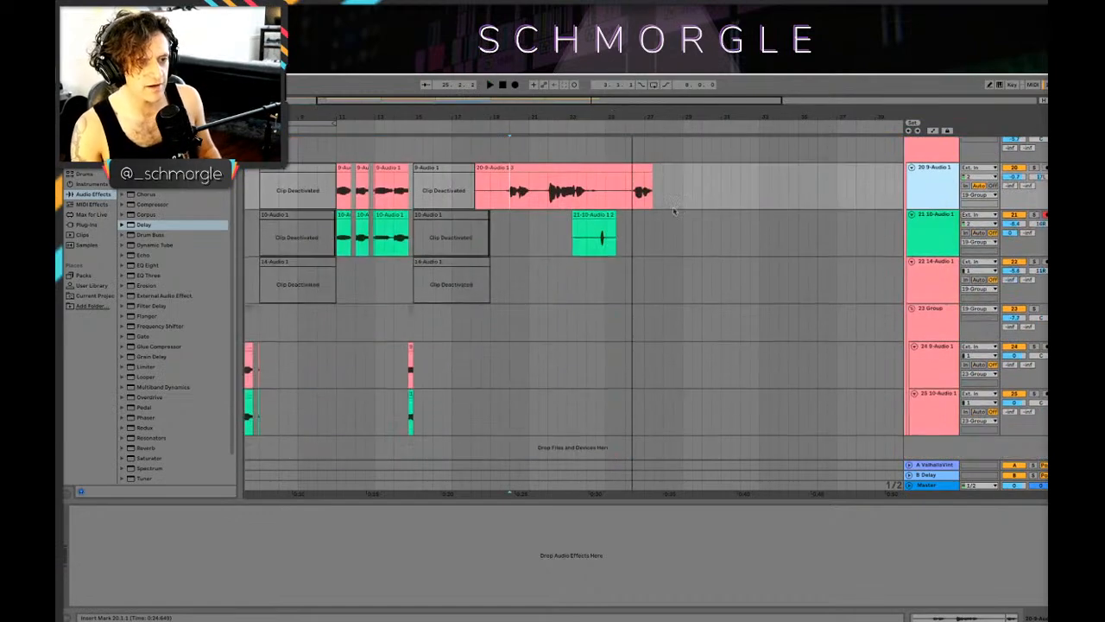
# Step: Extend the deactivated bar 15 clip on track 20 over the silent start of the new take, to just past bar 19
pyautogui.moveTo(619, 116); pyautogui.dragTo(635, 138)
pyautogui.press('space')
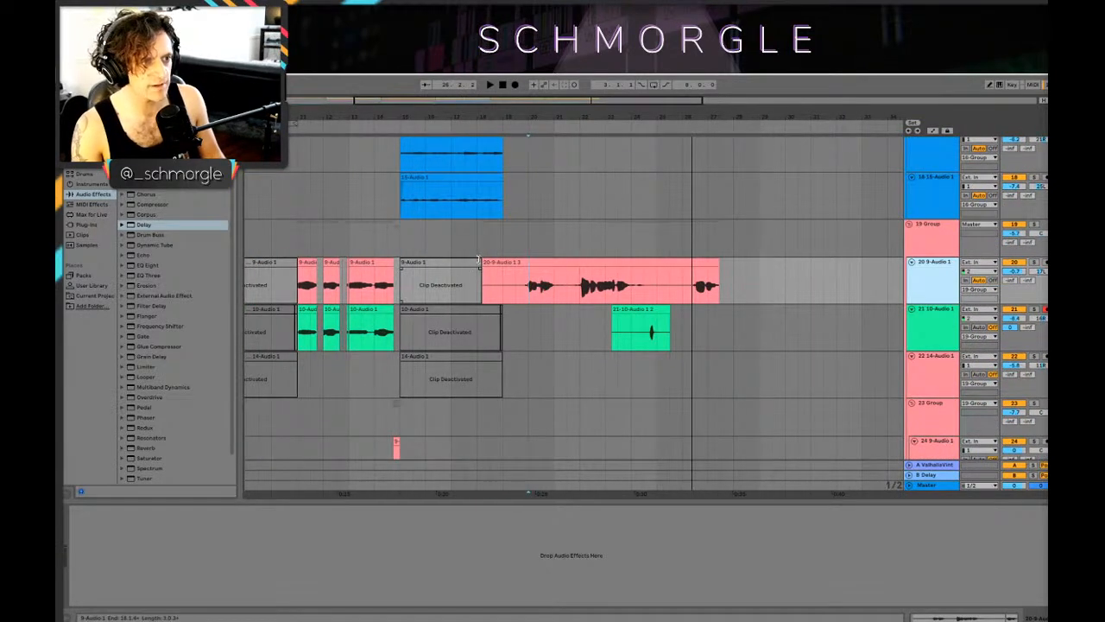
pyautogui.moveTo(480, 262); pyautogui.dragTo(515, 263)
# Step: Examine the clips around bars 15 to 27 across the synth and audio tracks, including the track 17 clip
pyautogui.click(480, 287)
pyautogui.scroll(5, 545, 248)
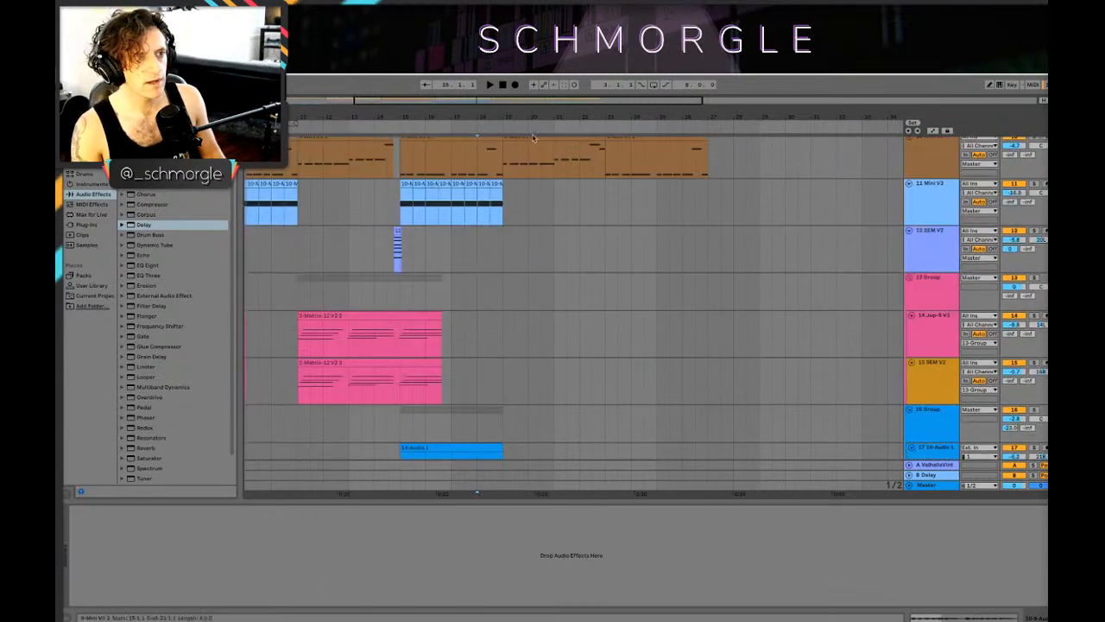
pyautogui.moveTo(530, 117); pyautogui.dragTo(461, 97)
pyautogui.scroll(-3, 451, 286)
pyautogui.scroll(-2, 452, 289)
pyautogui.scroll(2, 450, 284)
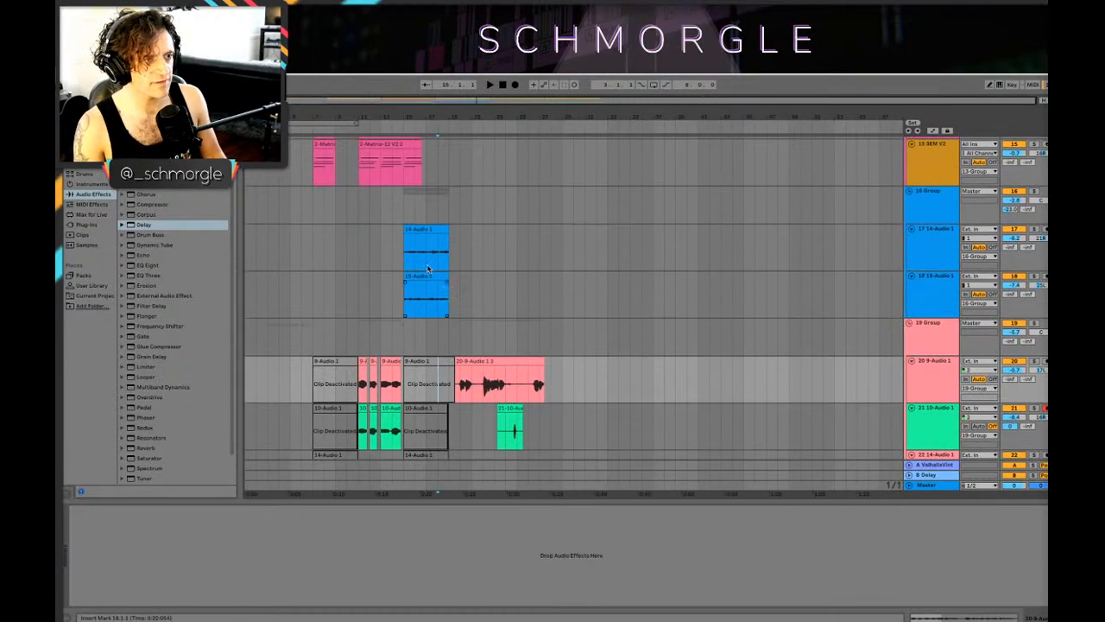
pyautogui.click(428, 264)
pyautogui.scroll(10, 435, 269)
pyautogui.scroll(-4, 463, 284)
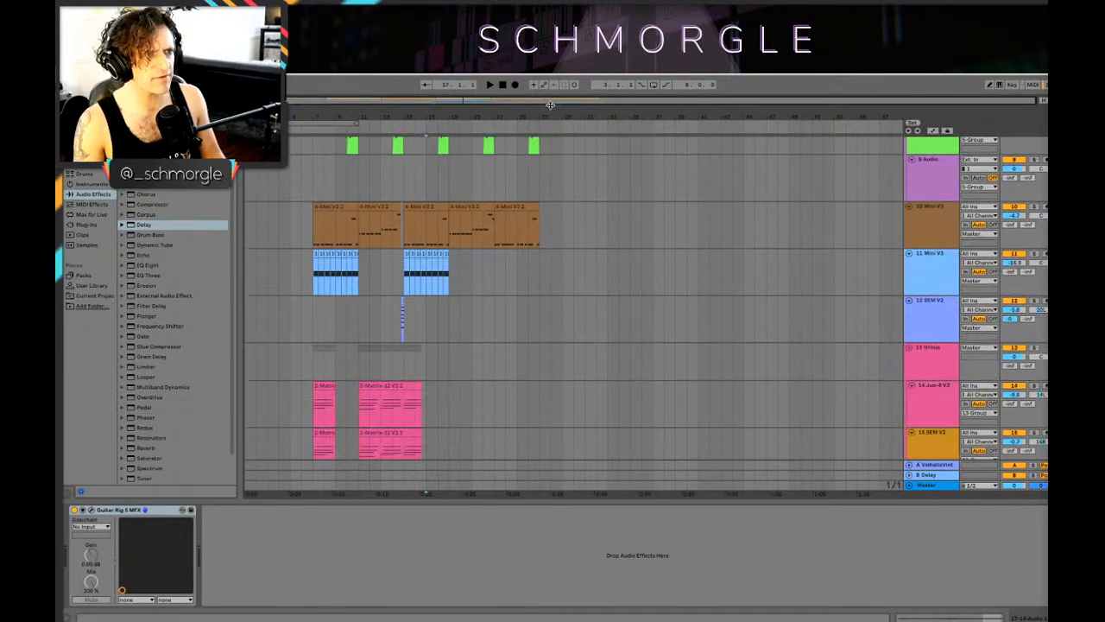
pyautogui.scroll(3, 542, 229)
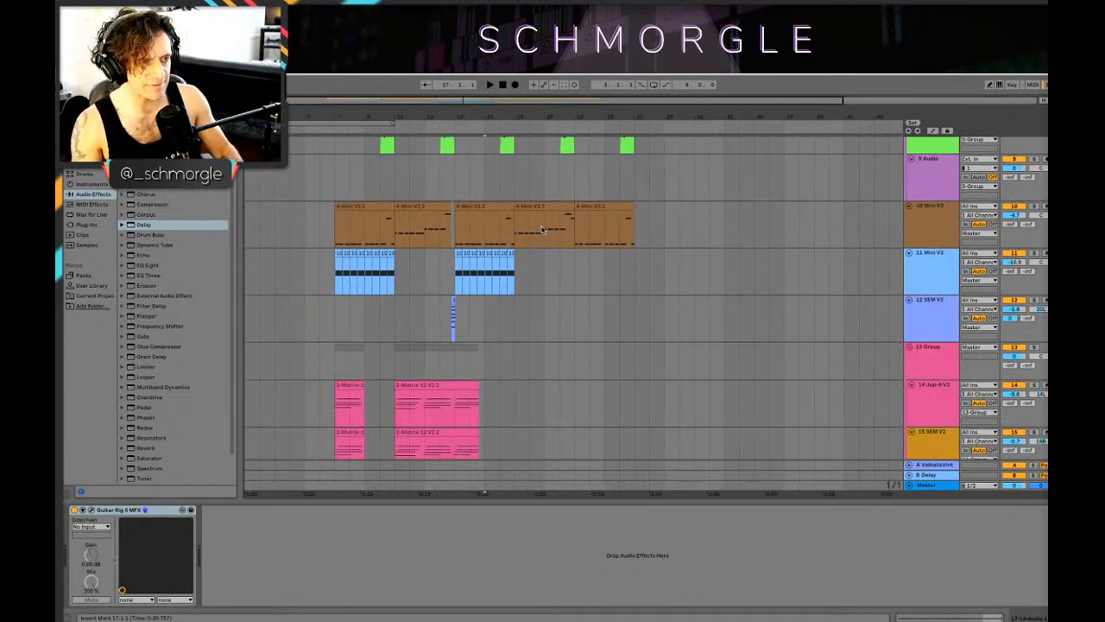
# Step: Play the arrangement from 7.1.1 and review the synth and vocal tracks up to the new section
pyautogui.click(344, 240)
pyautogui.press('space')
pyautogui.scroll(-3, 425, 227)
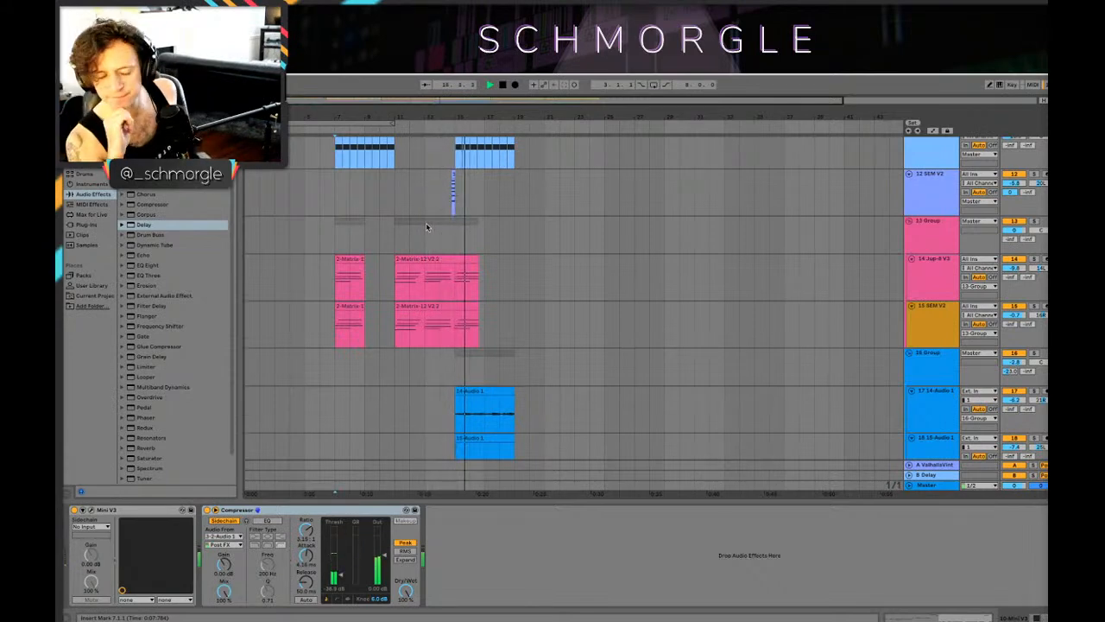
pyautogui.scroll(-8, 599, 255)
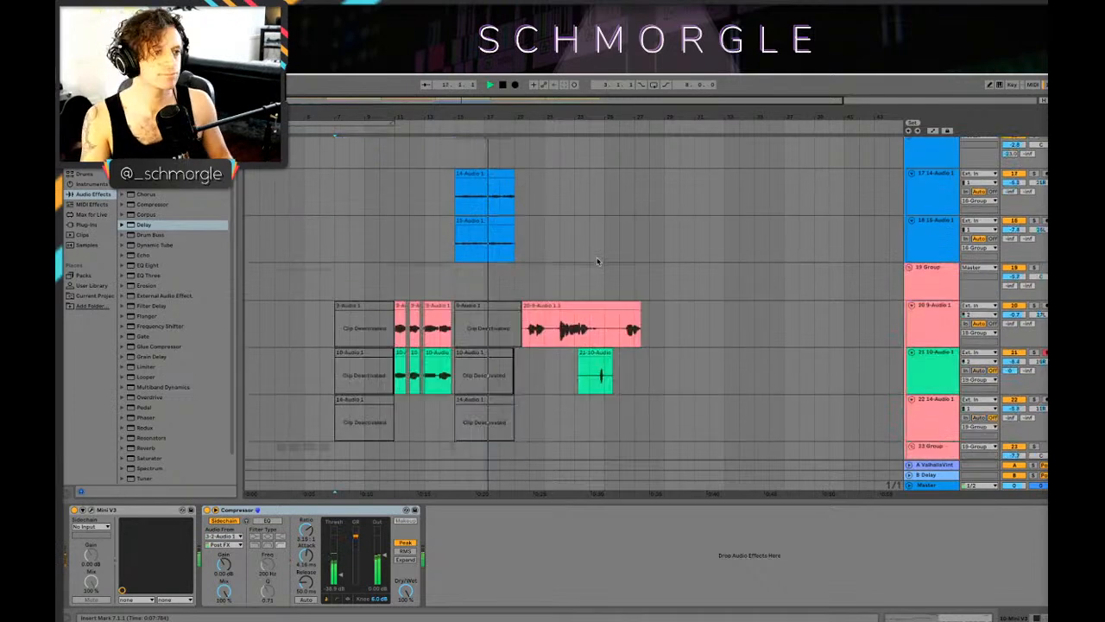
# Step: Listen to the new section through bar 25 and open the track 21 take at bar 23 to inspect its waveform
pyautogui.scroll(3, 597, 259)
pyautogui.scroll(-3, 597, 260)
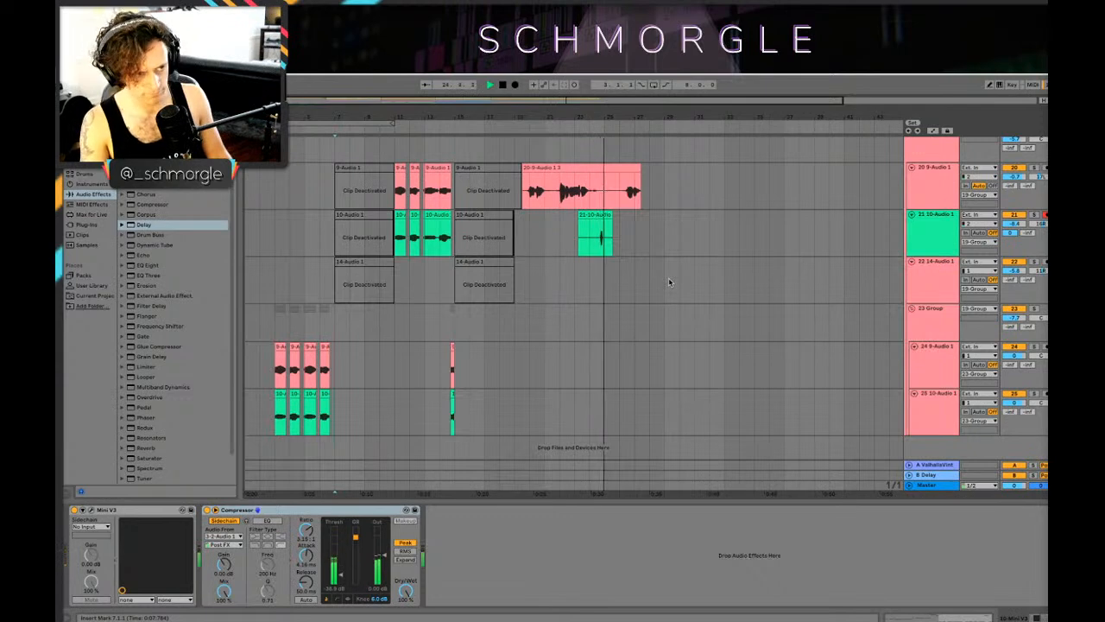
pyautogui.scroll(5, 665, 280)
pyautogui.scroll(-3, 663, 278)
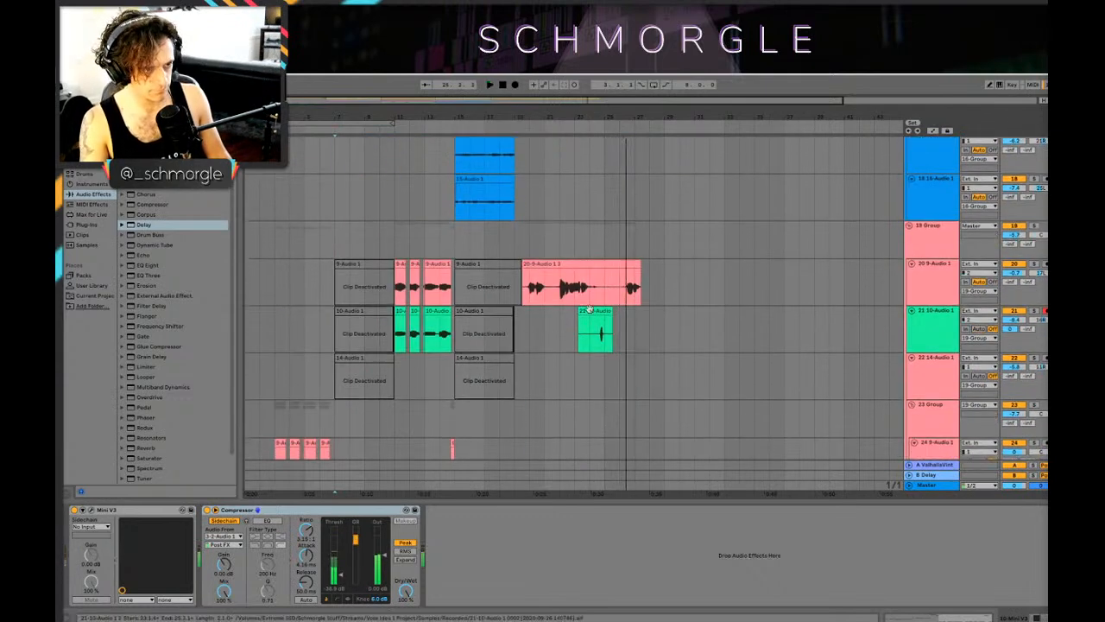
pyautogui.click(594, 311)
pyautogui.doubleClick(594, 310)
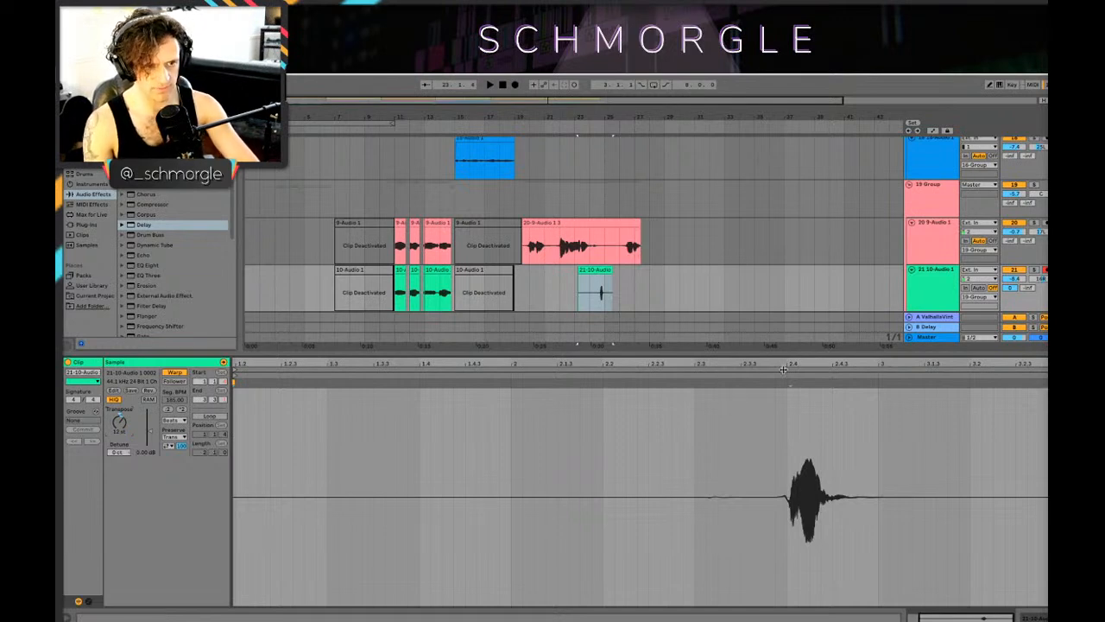
# Step: Examine the empty space before the track 21 take and the new track 20 take between bars 19 and 27
pyautogui.click(535, 296)
pyautogui.click(529, 278)
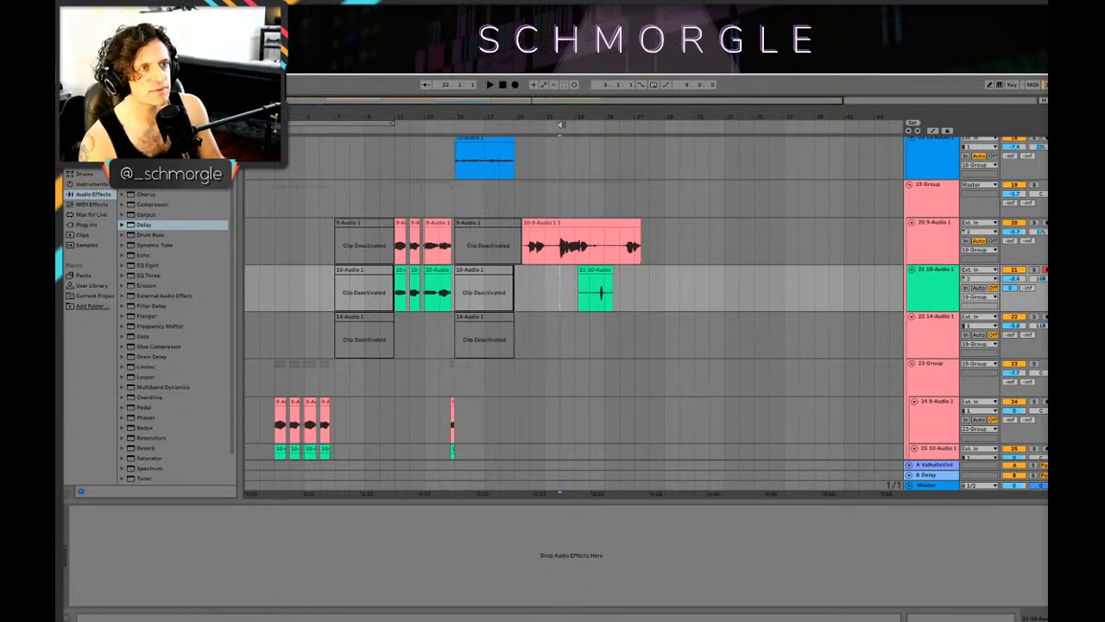
pyautogui.moveTo(560, 124); pyautogui.dragTo(624, 118)
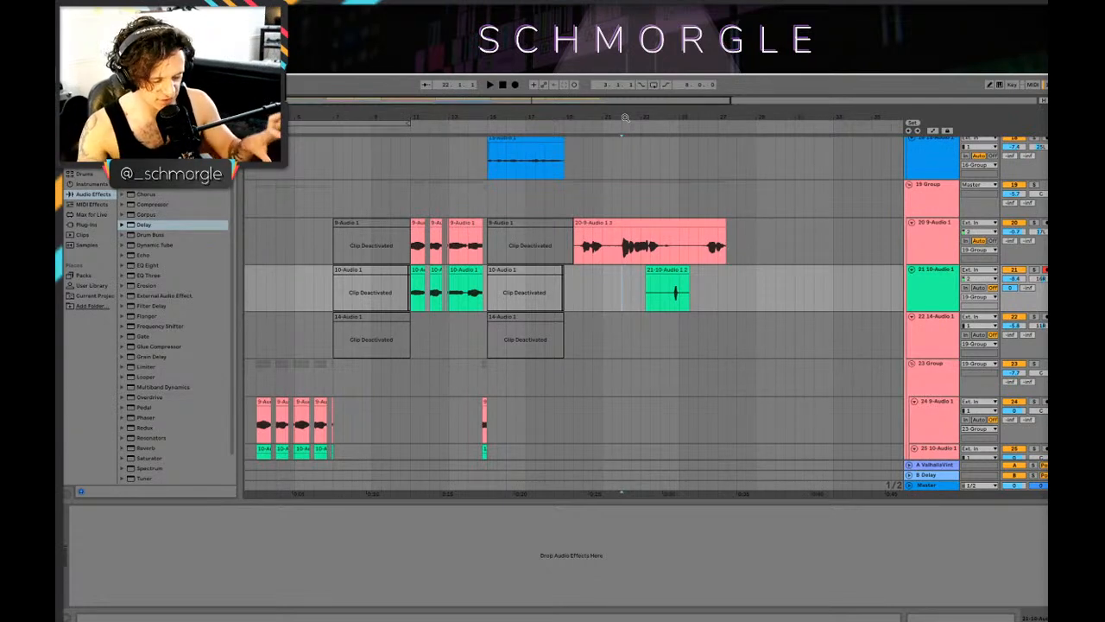
pyautogui.click(572, 253)
pyautogui.moveTo(641, 118); pyautogui.dragTo(682, 118)
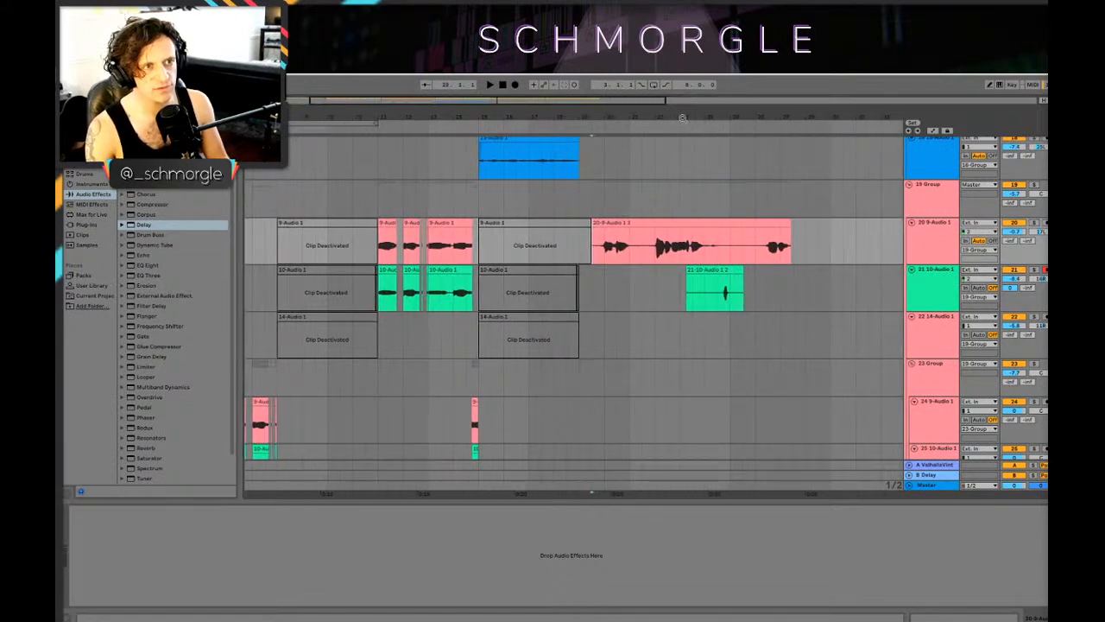
pyautogui.scroll(-1, 717, 249)
pyautogui.scroll(3, 638, 253)
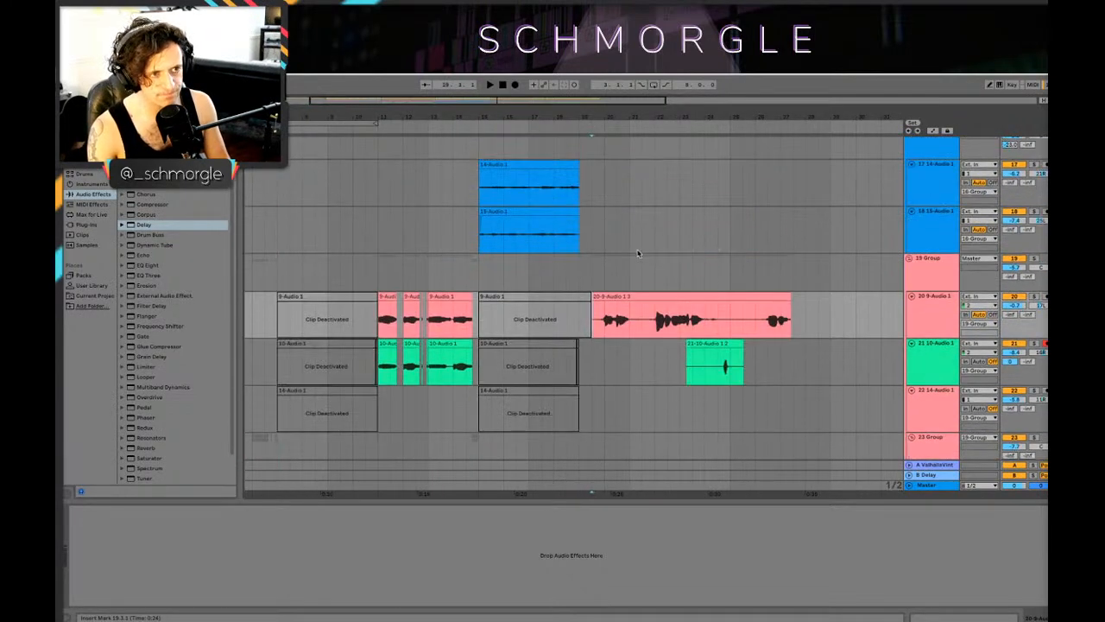
pyautogui.moveTo(676, 118); pyautogui.dragTo(644, 105)
pyautogui.scroll(-3, 685, 236)
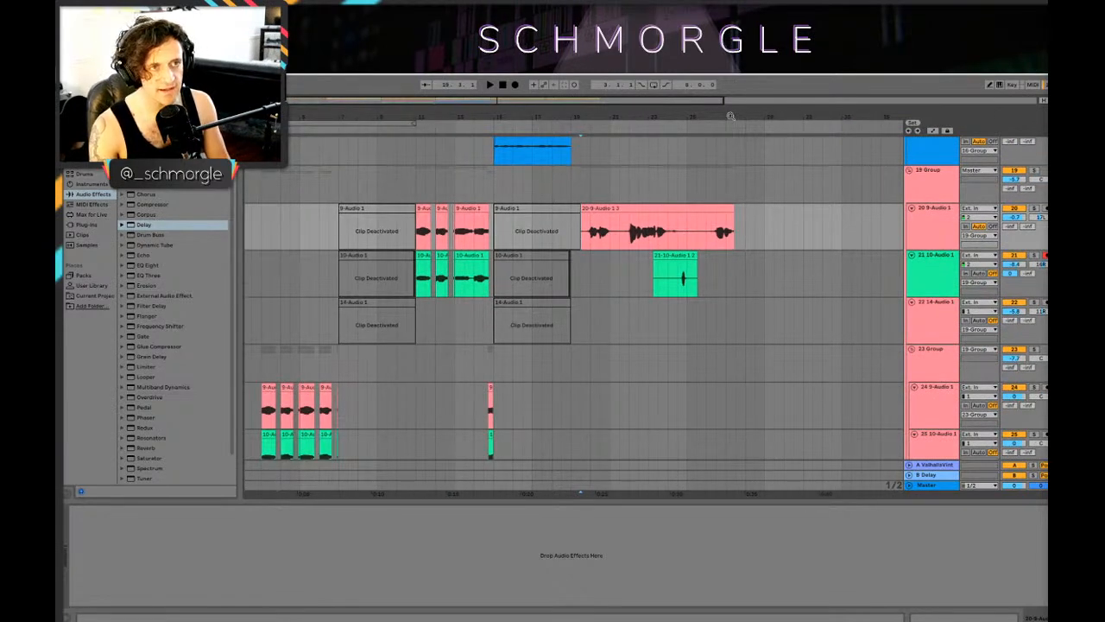
# Step: Inspect the phrases in the new track 20 take closely against the timing of the track 21 take
pyautogui.moveTo(731, 117); pyautogui.dragTo(732, 130)
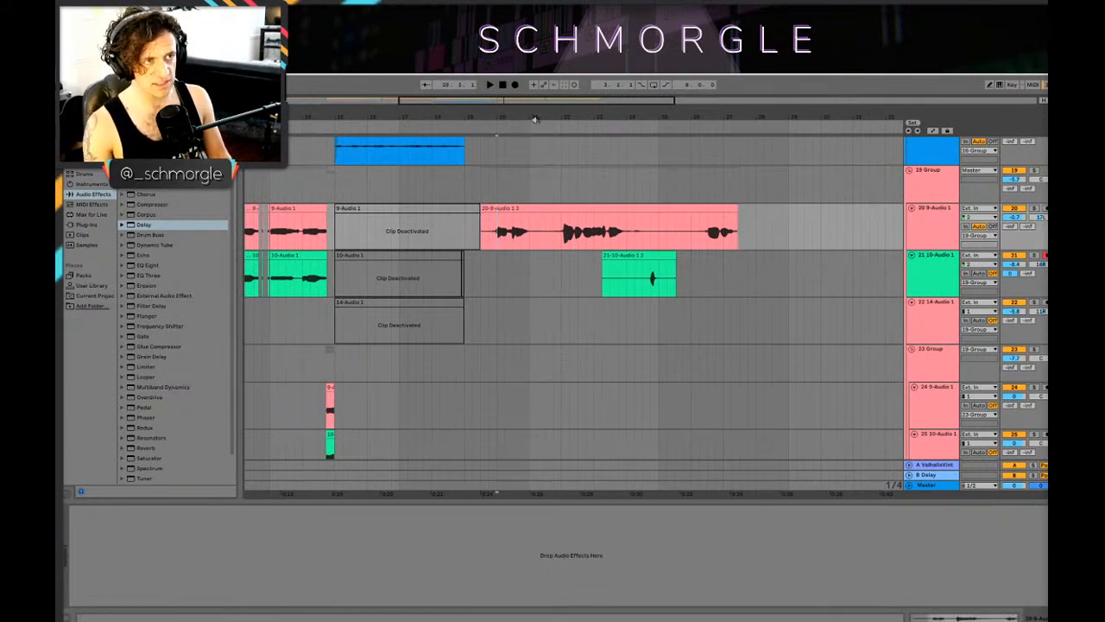
pyautogui.moveTo(536, 119); pyautogui.dragTo(570, 113)
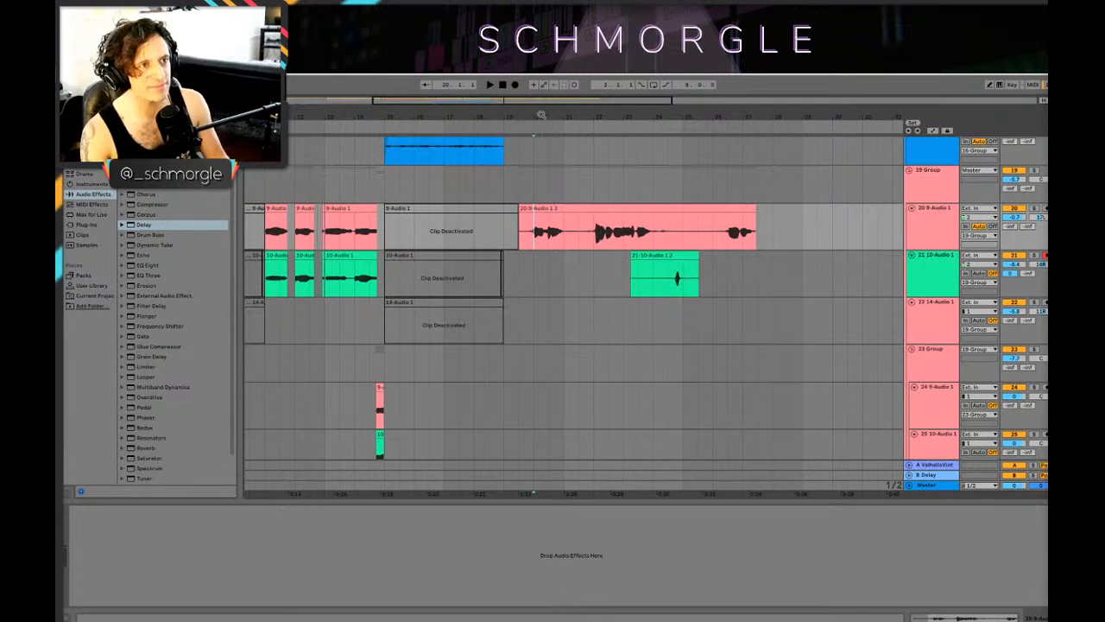
pyautogui.moveTo(540, 114); pyautogui.dragTo(546, 188)
pyautogui.scroll(-1, 546, 188)
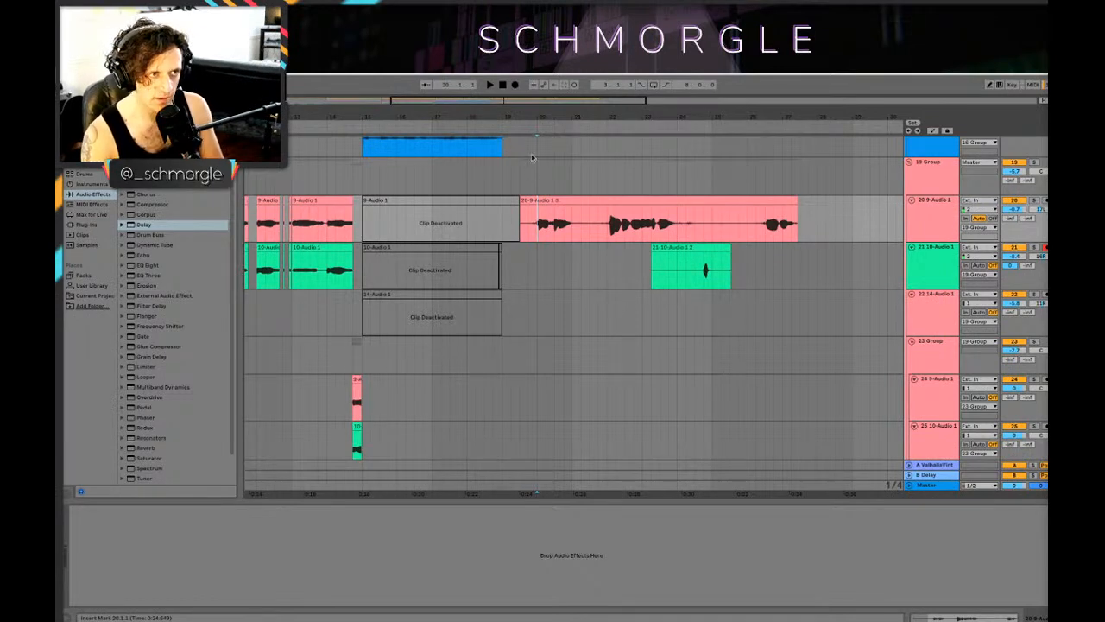
pyautogui.moveTo(591, 115); pyautogui.dragTo(555, 164)
pyautogui.scroll(-1, 544, 182)
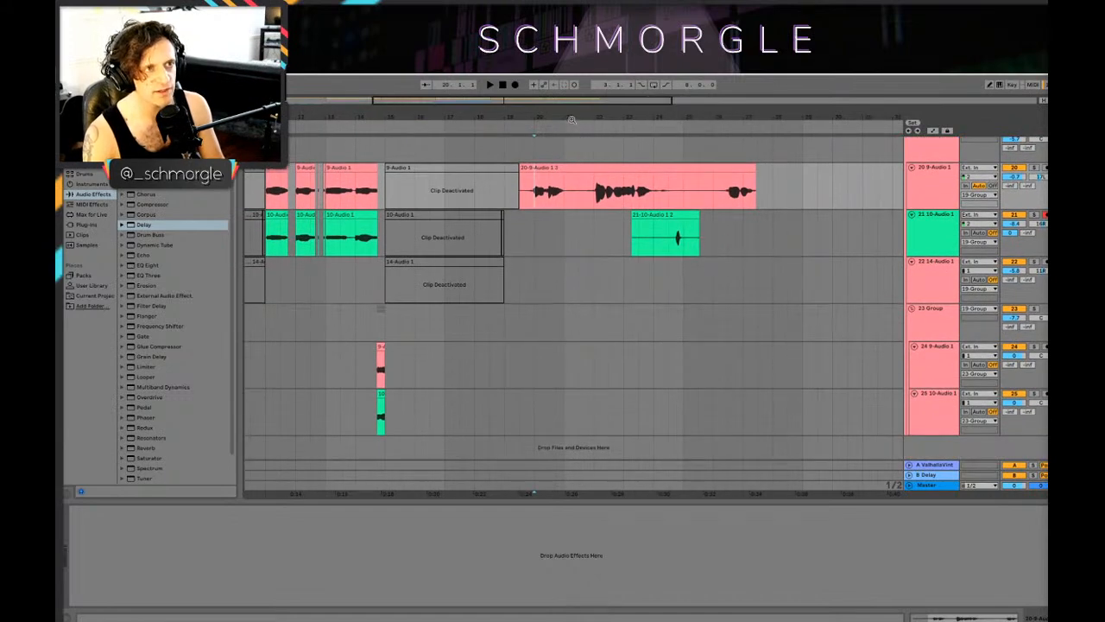
pyautogui.moveTo(572, 119); pyautogui.dragTo(640, 137)
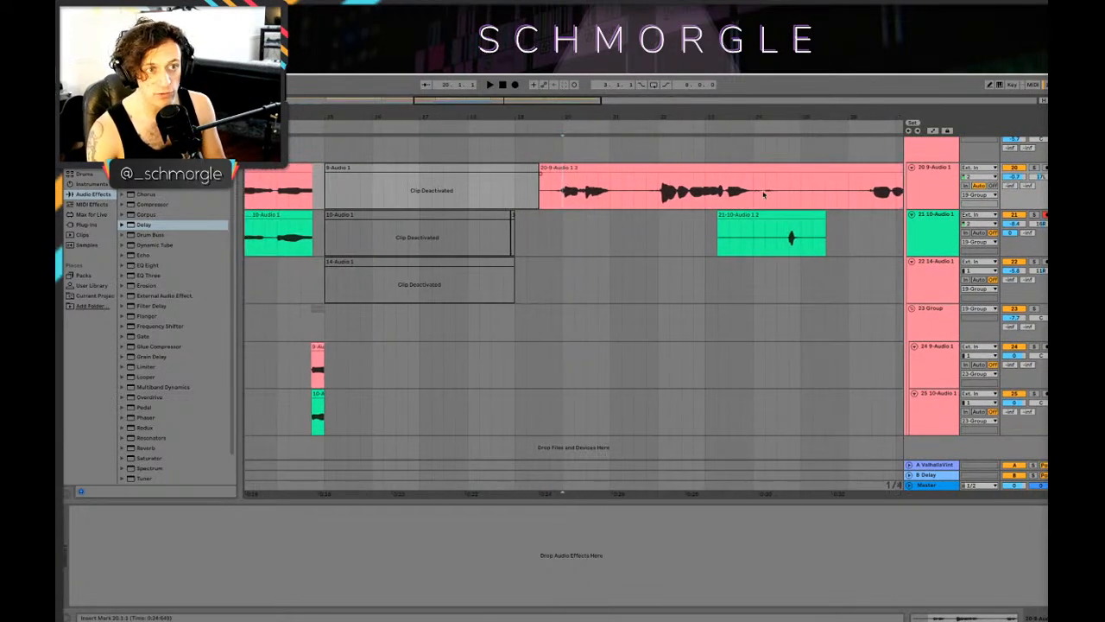
pyautogui.moveTo(830, 117); pyautogui.dragTo(747, 117)
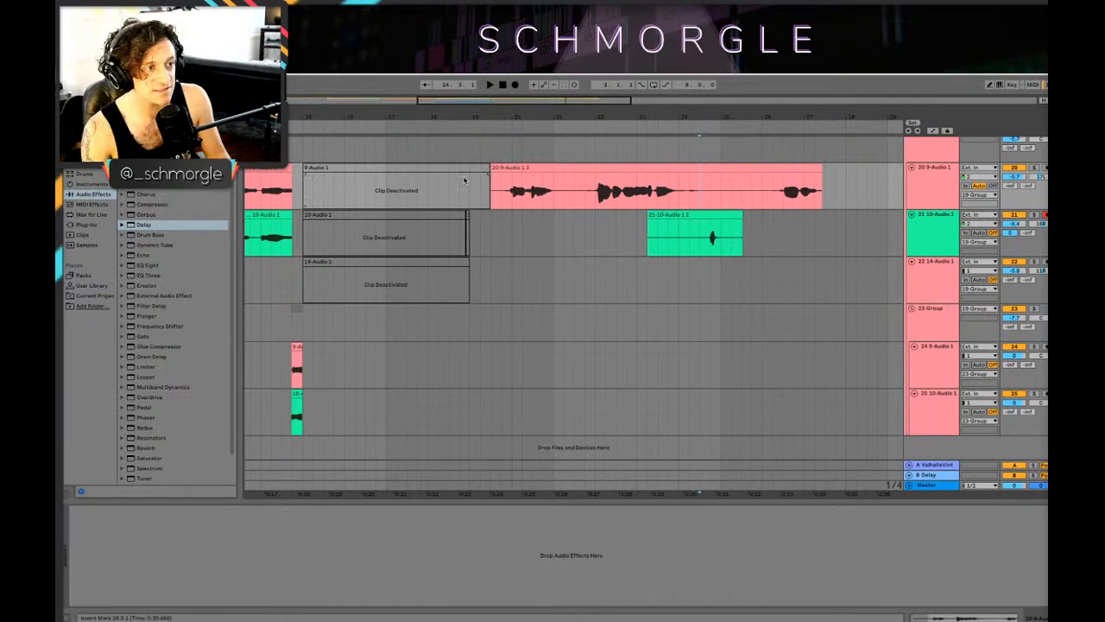
# Step: Compare the earlier track 21 vocal clips around bars 11 to 15 with the section after bar 19
pyautogui.press('-')
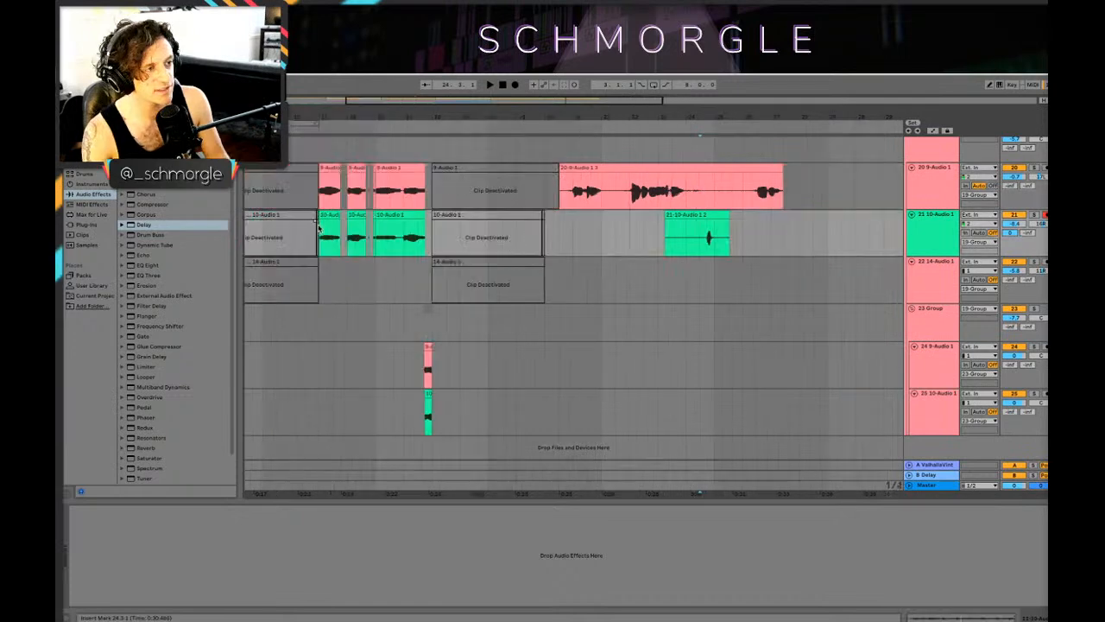
pyautogui.click(318, 226)
pyautogui.moveTo(472, 116)
pyautogui.mouseDown()
pyautogui.moveTo(488, 139)
pyautogui.moveTo(464, 136)
pyautogui.mouseUp()
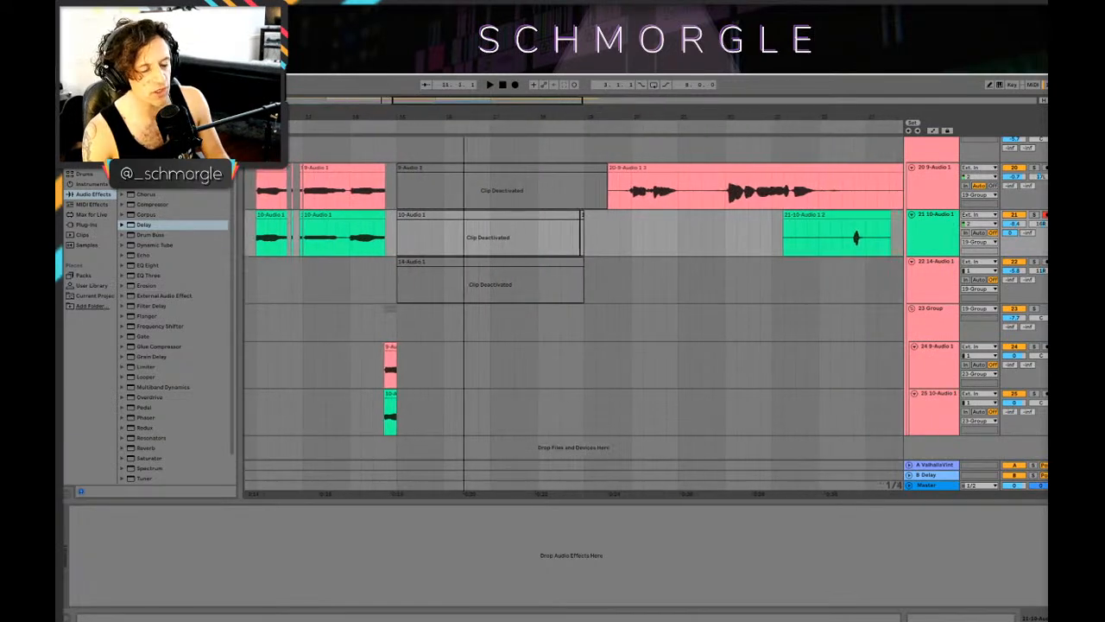
pyautogui.moveTo(671, 117); pyautogui.dragTo(524, 107)
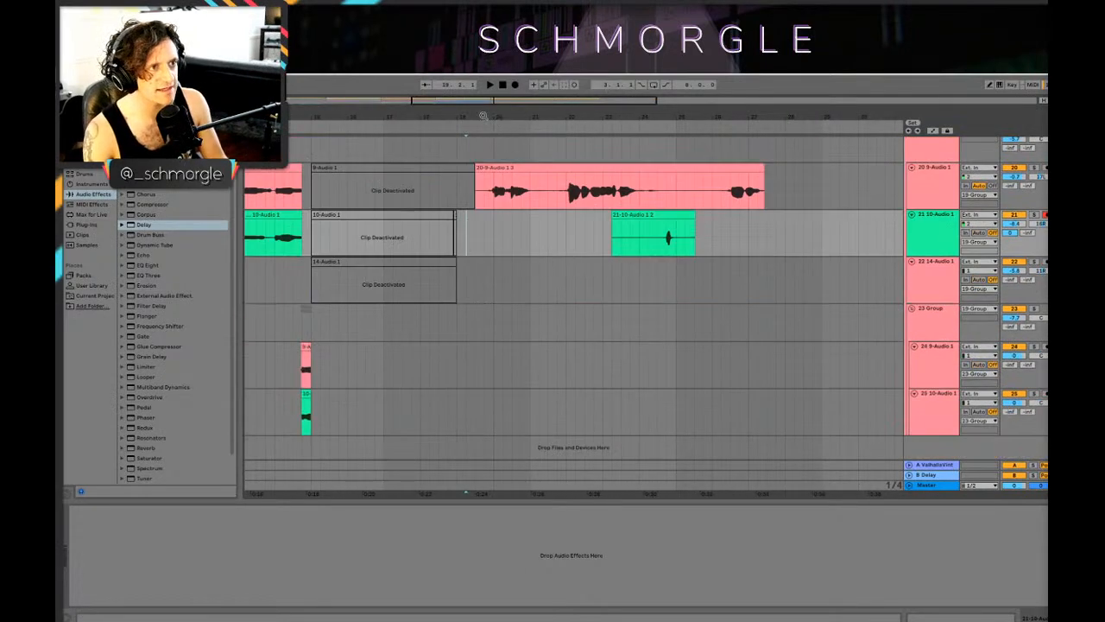
pyautogui.moveTo(483, 116); pyautogui.dragTo(549, 108)
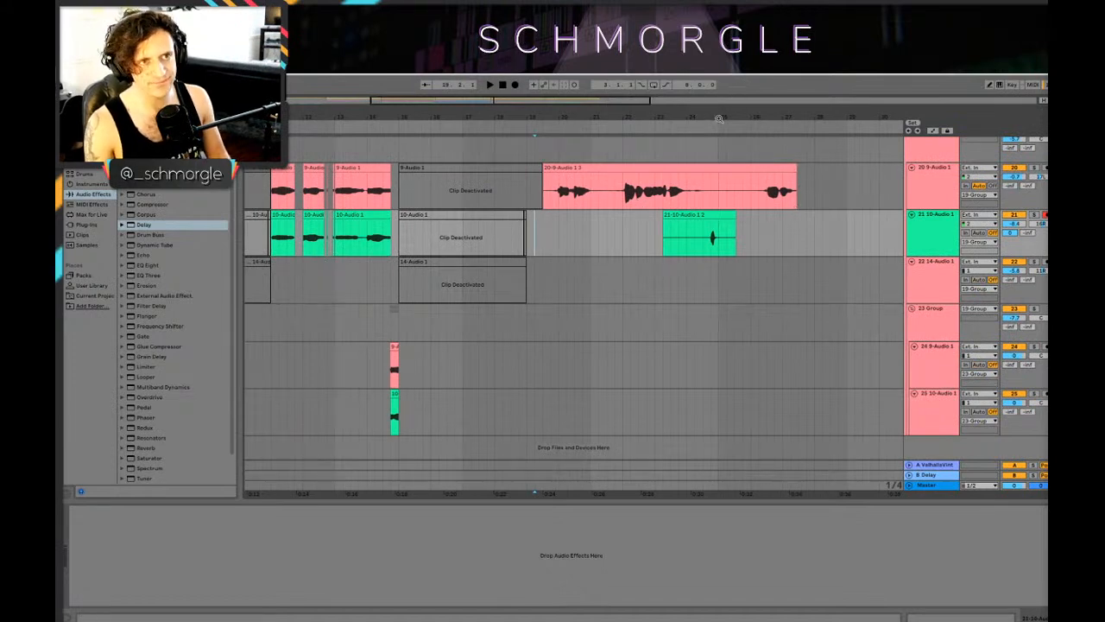
pyautogui.moveTo(718, 118); pyautogui.dragTo(696, 116)
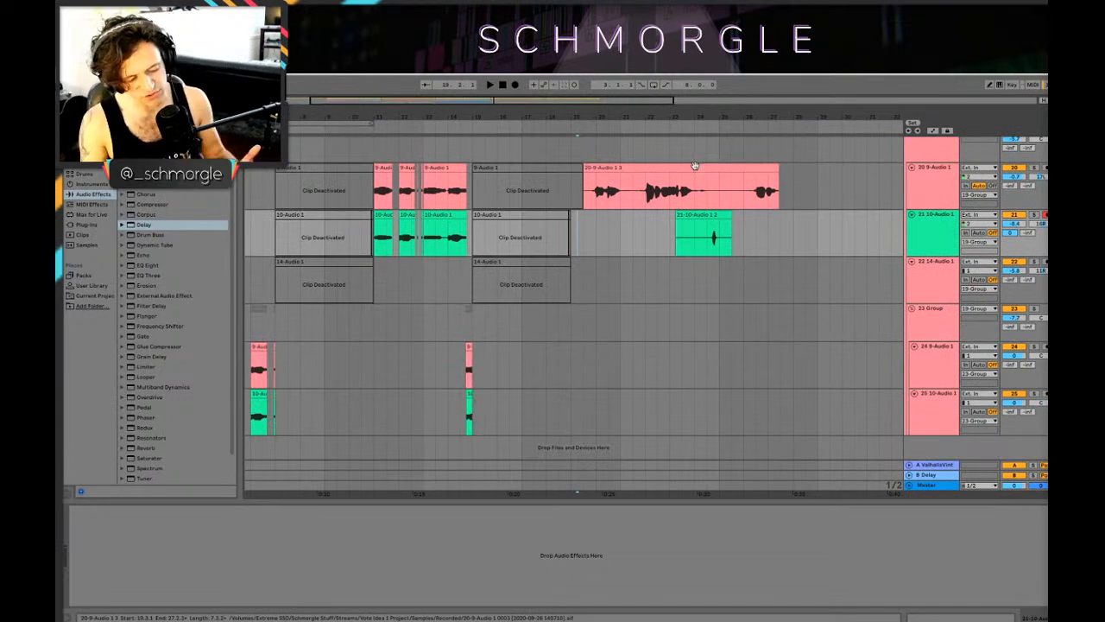
# Step: Select the new track 20 take to check its extent, and play it from just before bar 20
pyautogui.click(591, 177)
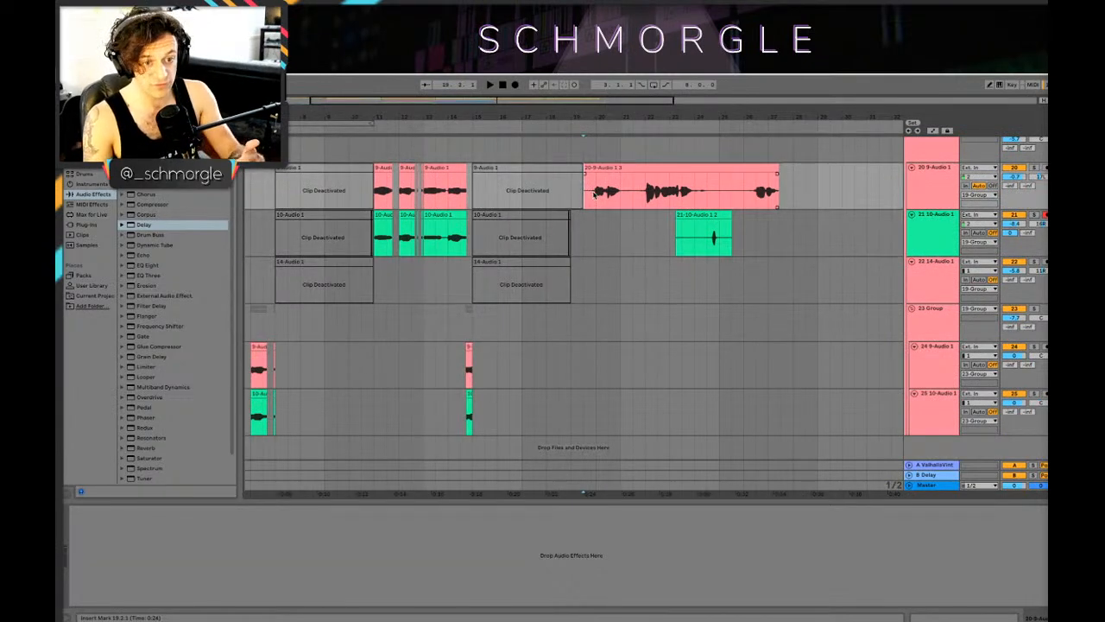
pyautogui.click(592, 176)
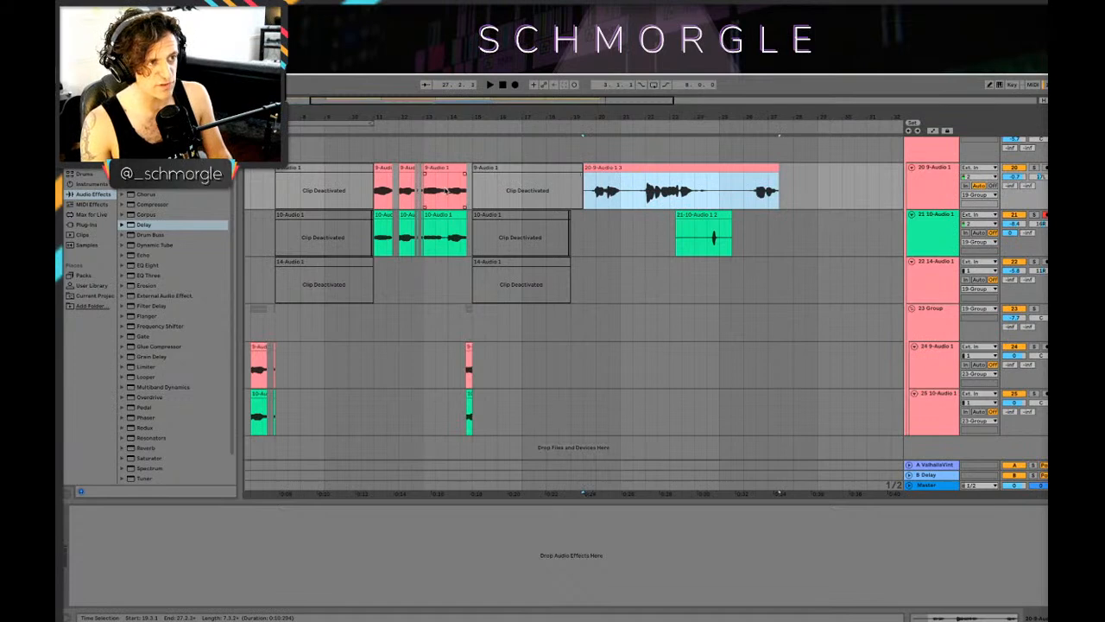
pyautogui.click(586, 195)
pyautogui.click(633, 188)
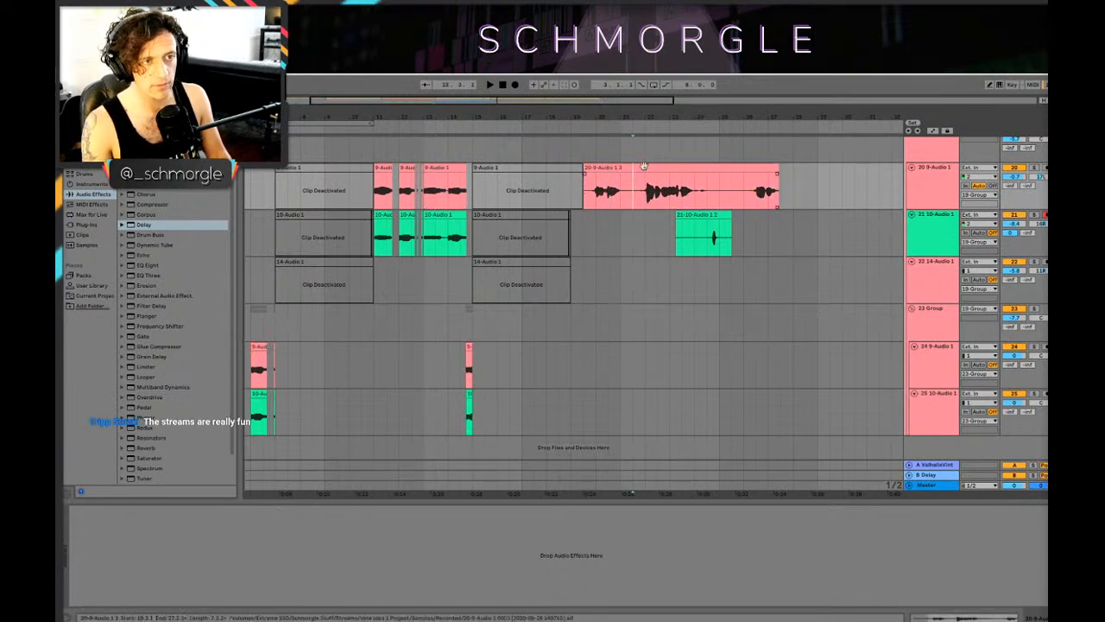
pyautogui.moveTo(578, 118); pyautogui.dragTo(500, 213)
pyautogui.press('space')
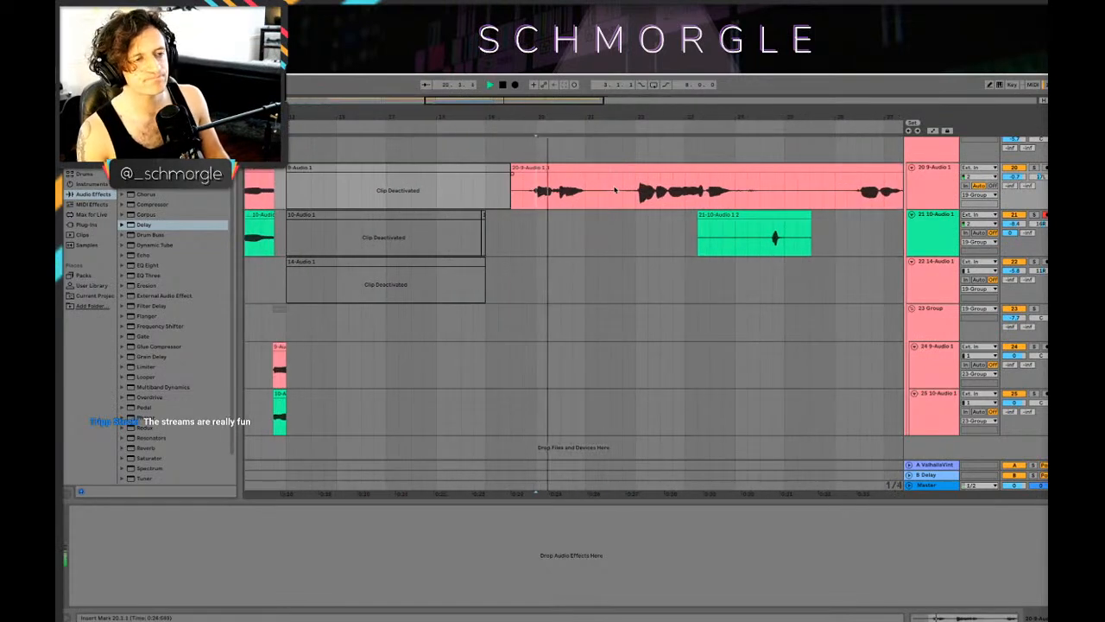
pyautogui.scroll(3, 542, 195)
pyautogui.scroll(-2, 995, 307)
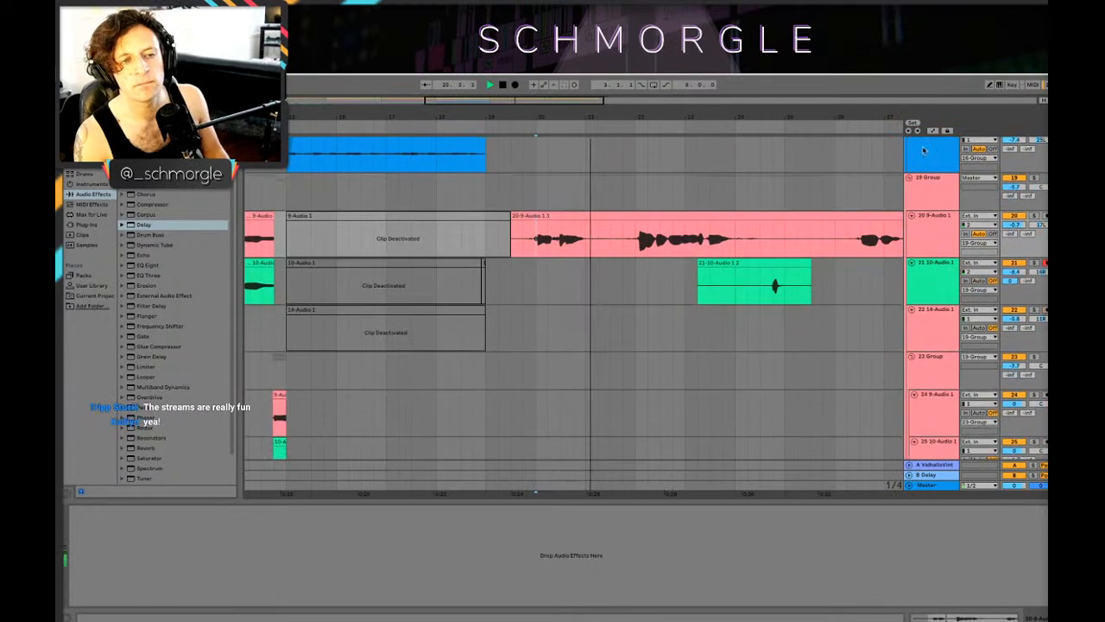
pyautogui.moveTo(879, 118); pyautogui.dragTo(817, 111)
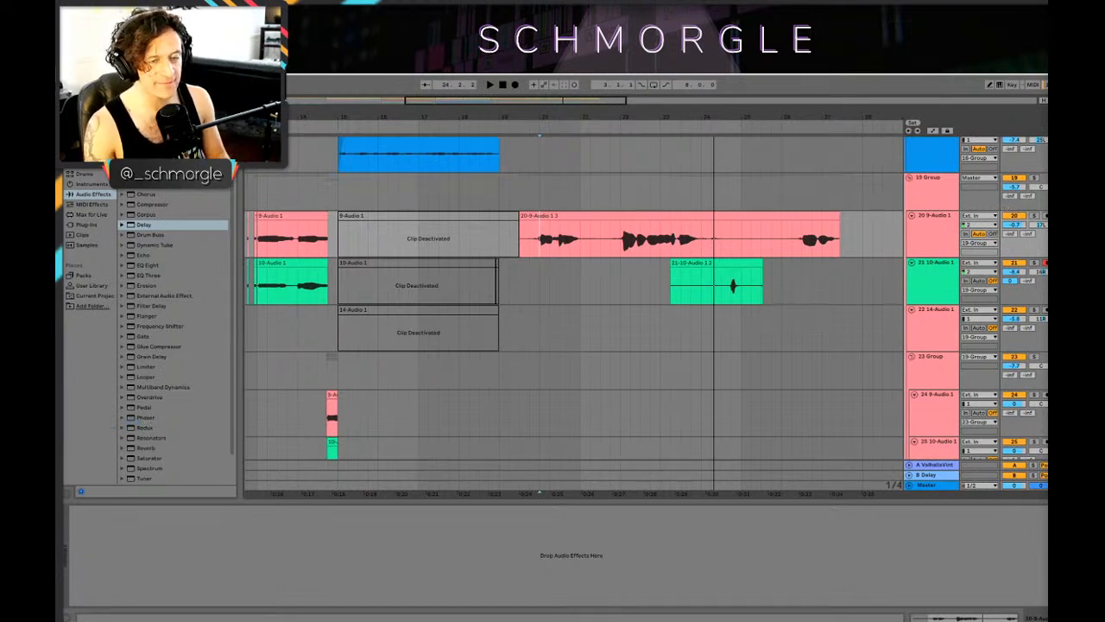
# Step: Check the track 20 clips between about bar 14 and bar 27, auditioning the new take
pyautogui.moveTo(715, 119); pyautogui.dragTo(694, 118)
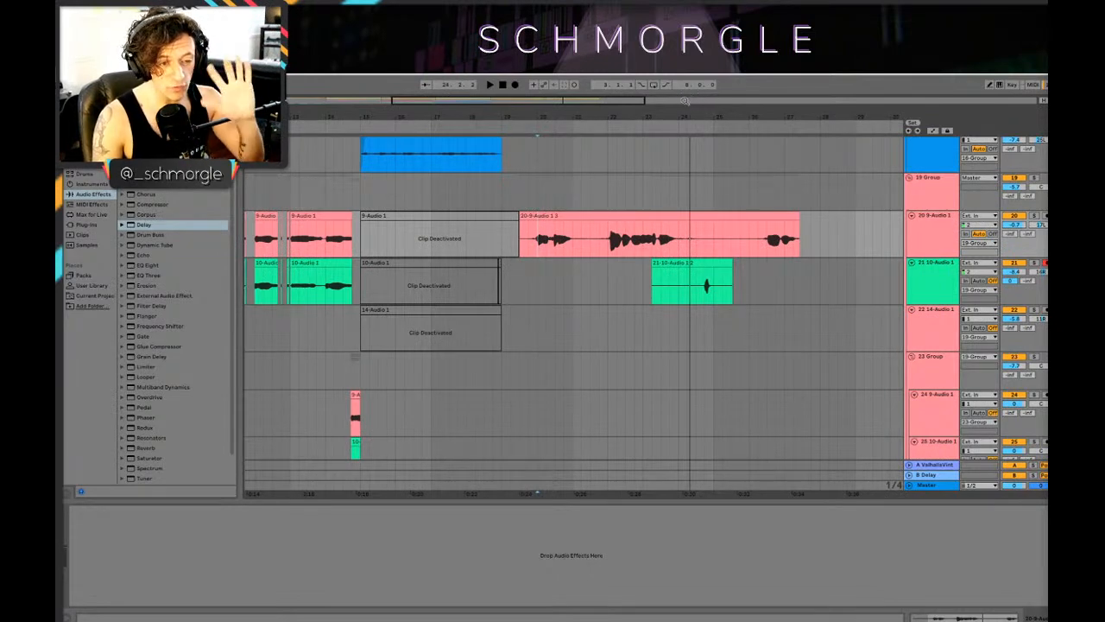
pyautogui.moveTo(612, 116)
pyautogui.mouseDown()
pyautogui.moveTo(613, 128)
pyautogui.moveTo(457, 111)
pyautogui.moveTo(553, 105)
pyautogui.mouseUp()
pyautogui.click(521, 239)
pyautogui.click(307, 240)
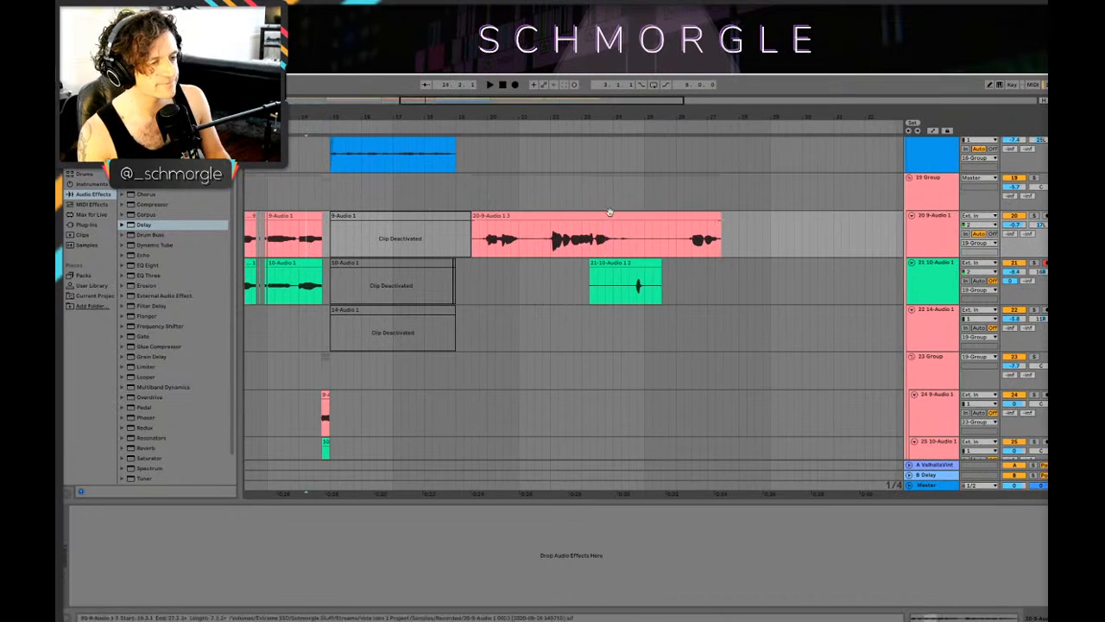
pyautogui.click(494, 231)
pyautogui.moveTo(581, 106); pyautogui.dragTo(398, 208)
pyautogui.moveTo(449, 115)
pyautogui.mouseDown()
pyautogui.moveTo(450, 97)
pyautogui.moveTo(523, 122)
pyautogui.moveTo(476, 87)
pyautogui.mouseUp()
pyautogui.click(510, 238)
pyautogui.press('space')
# Step: Play the arrangement from 4.1.1 and review the vocal, percussion and synth tracks up to about bar 12
pyautogui.click(279, 300)
pyautogui.press('space')
pyautogui.press('space')
pyautogui.scroll(5, 294, 300)
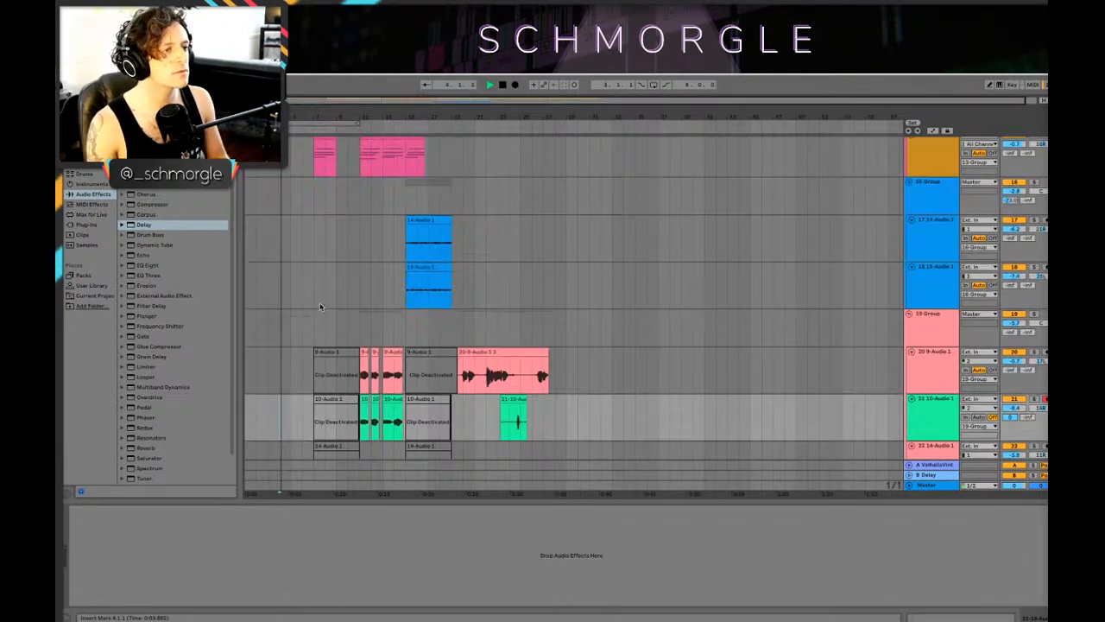
pyautogui.scroll(-6, 335, 296)
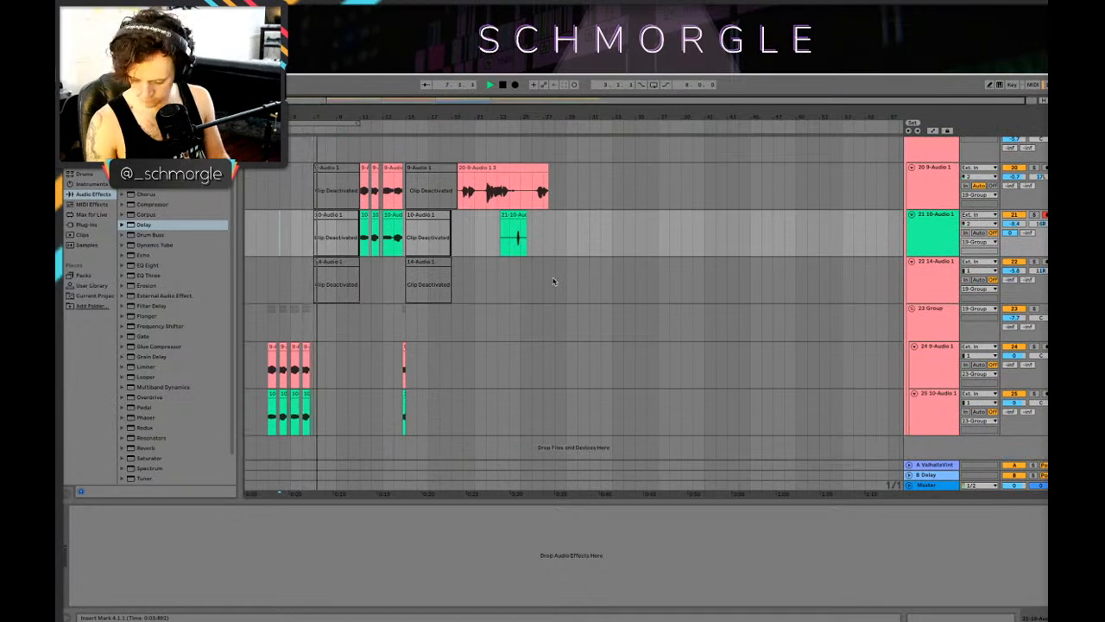
pyautogui.scroll(12, 411, 278)
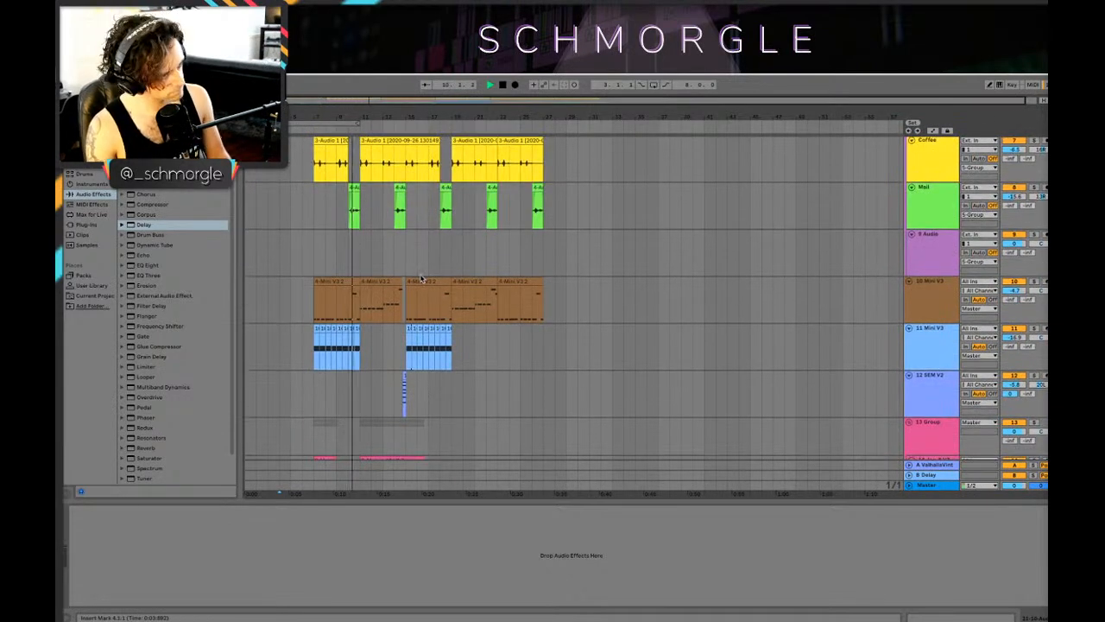
pyautogui.scroll(-4, 418, 277)
pyautogui.scroll(-4, 419, 276)
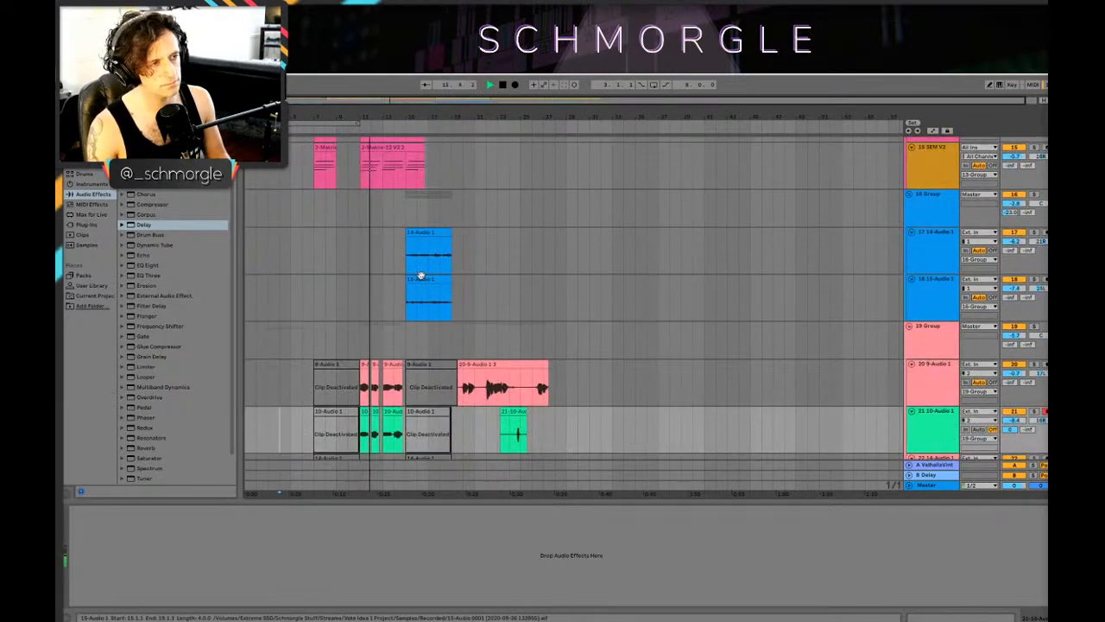
# Step: Set the track 10 Mini V3 volume to -7.1 dB while the arrangement plays
pyautogui.scroll(-4, 422, 276)
pyautogui.scroll(5, 422, 277)
pyautogui.scroll(-6, 423, 276)
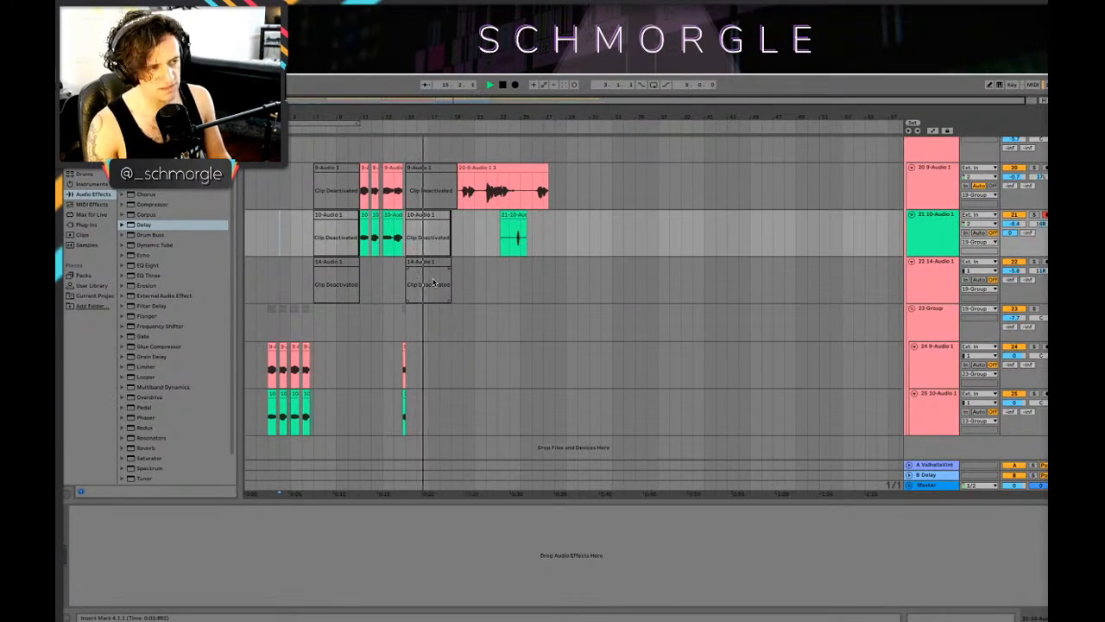
pyautogui.scroll(5, 429, 285)
pyautogui.scroll(5, 429, 290)
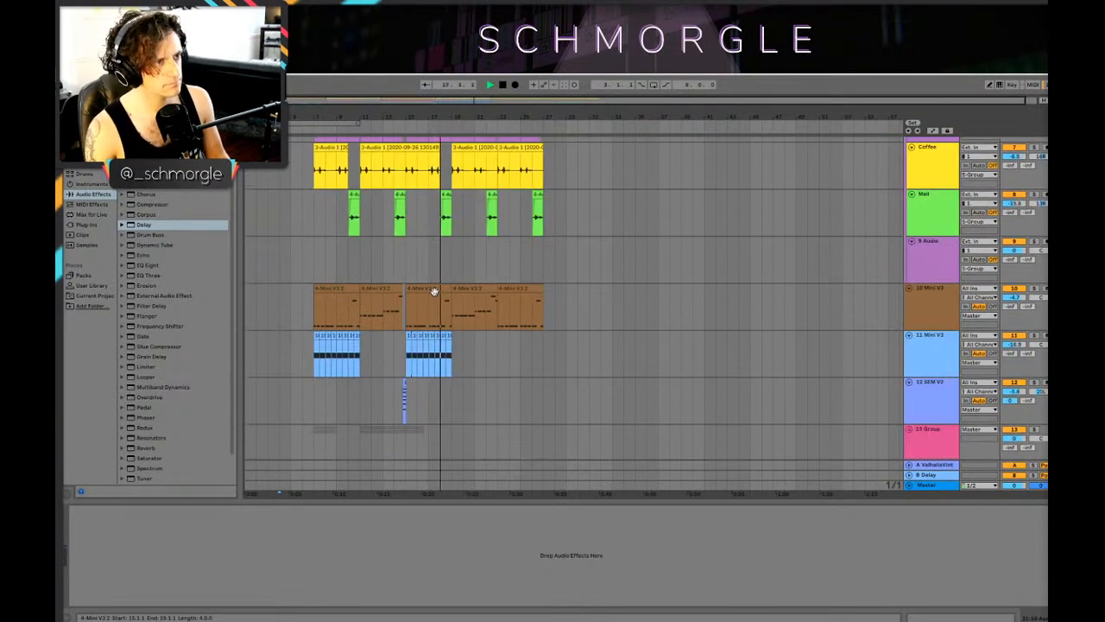
pyautogui.scroll(-10, 434, 297)
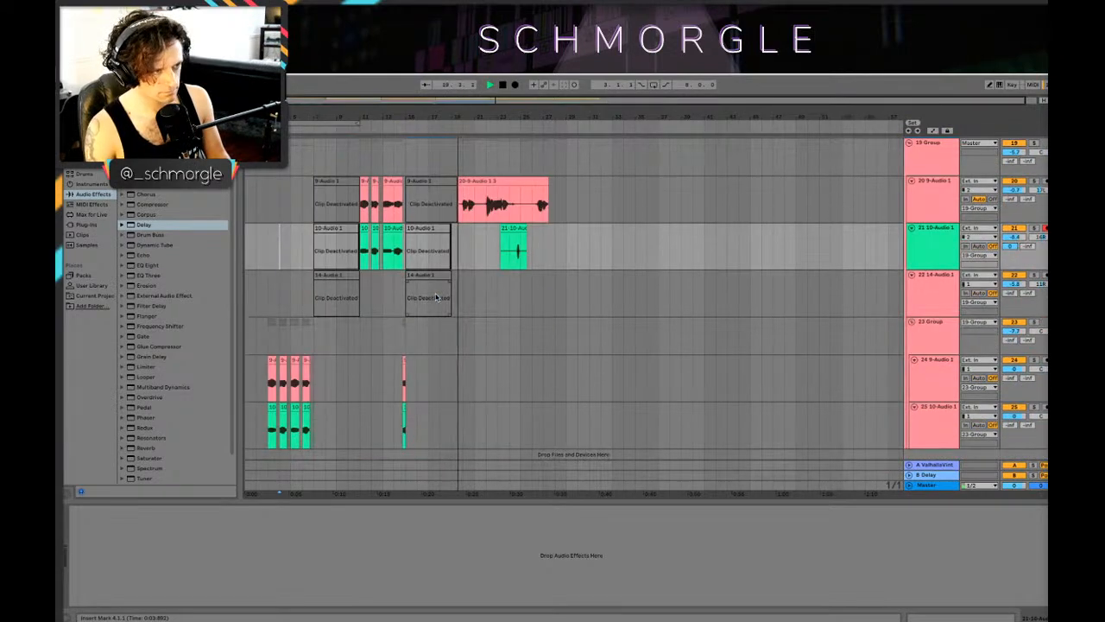
pyautogui.scroll(10, 745, 303)
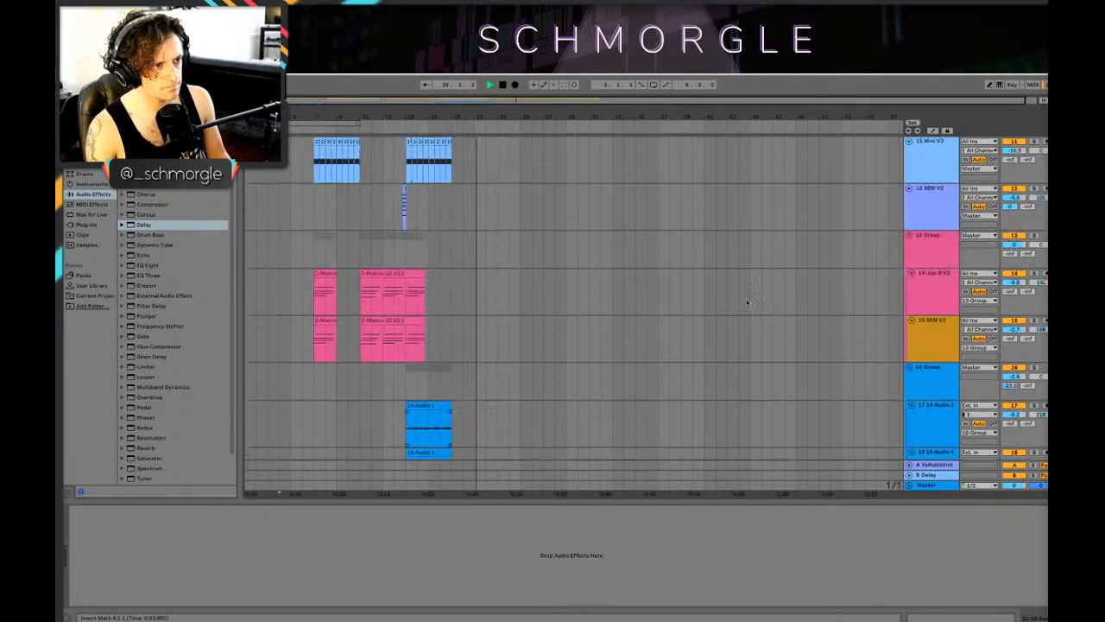
pyautogui.moveTo(1018, 288); pyautogui.dragTo(1022, 290)
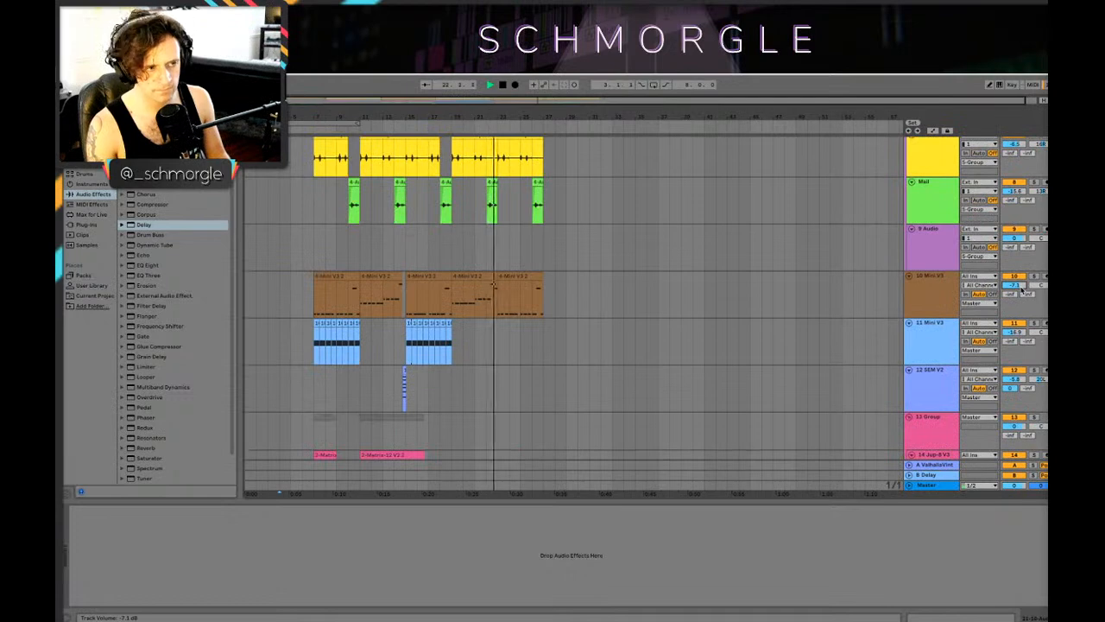
# Step: Open the track 21 take between bars 23 and 25 and play it to check its sample
pyautogui.scroll(-5, 555, 234)
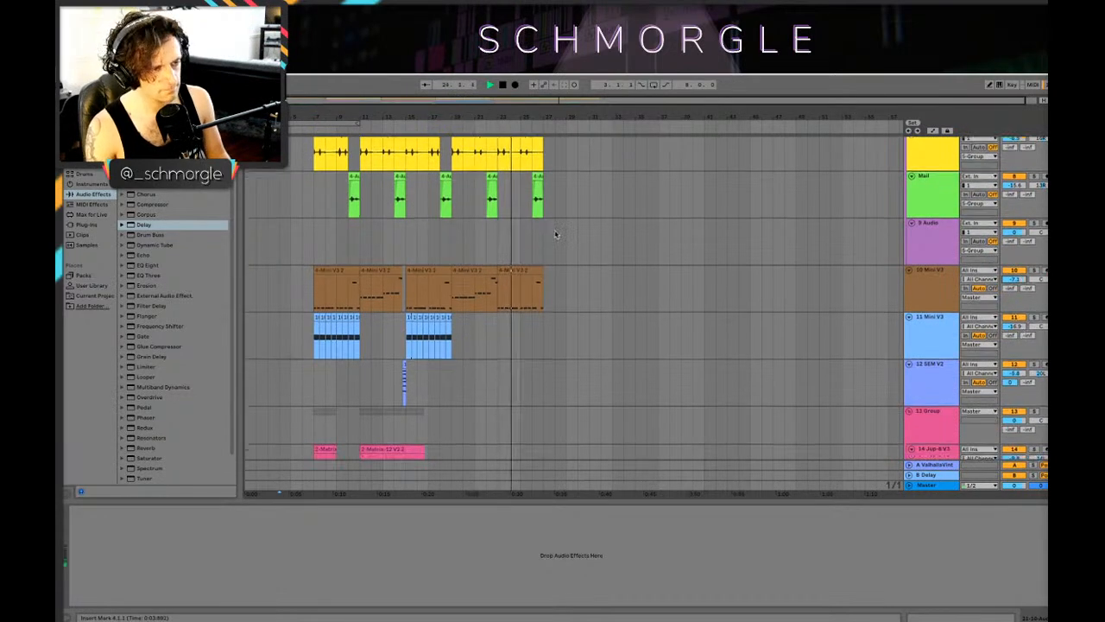
pyautogui.scroll(-3, 559, 232)
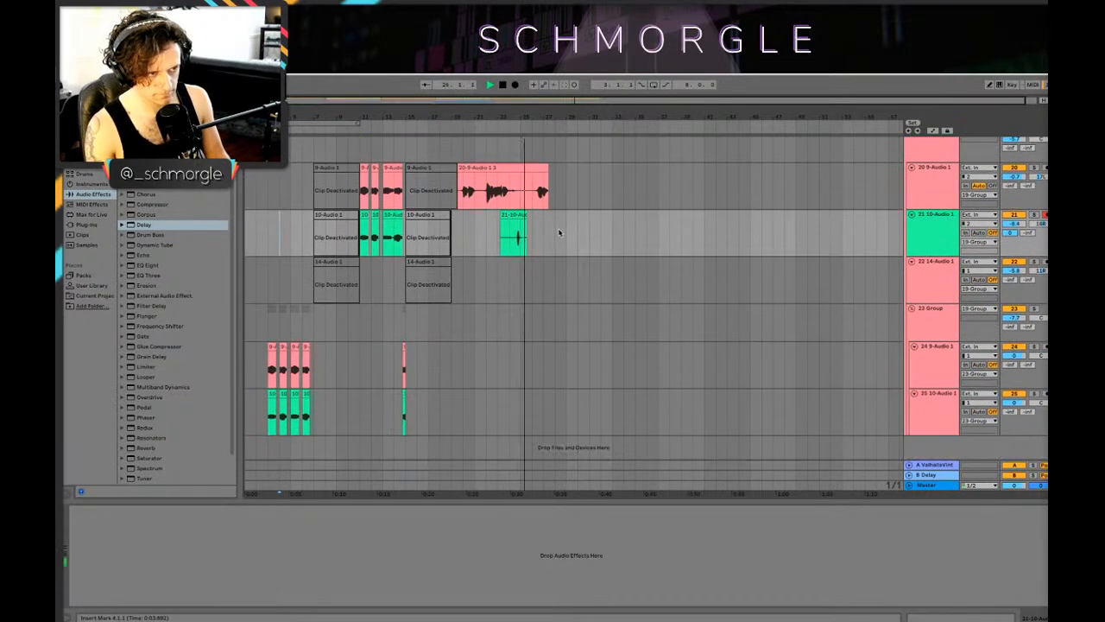
pyautogui.doubleClick(515, 235)
pyautogui.press('space')
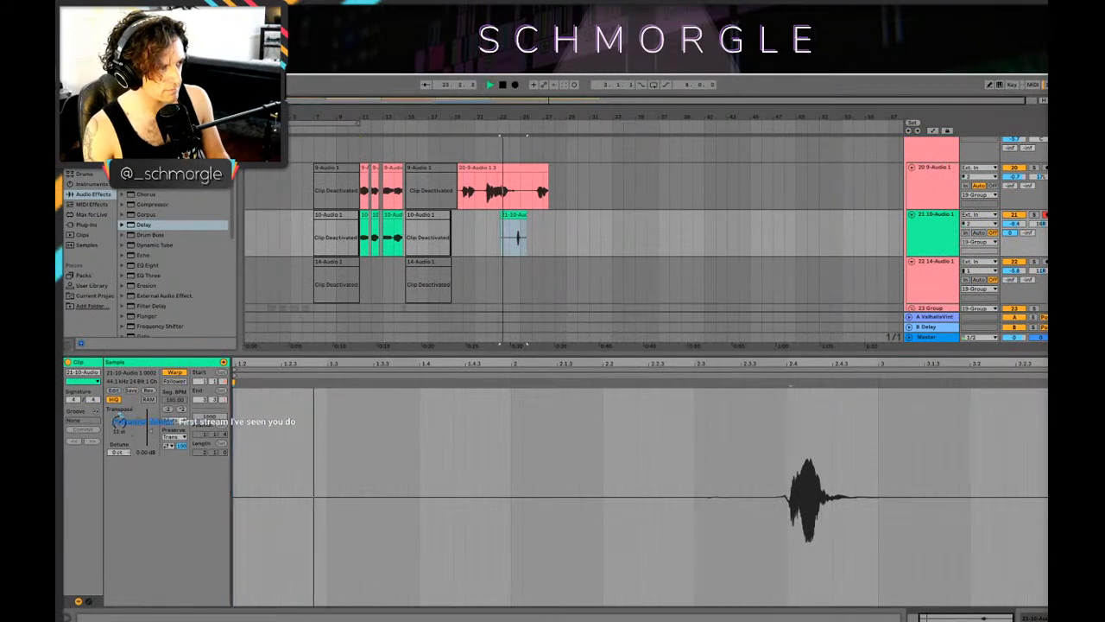
pyautogui.doubleClick(517, 236)
pyautogui.press('space')
pyautogui.press('space')
pyautogui.click(518, 237)
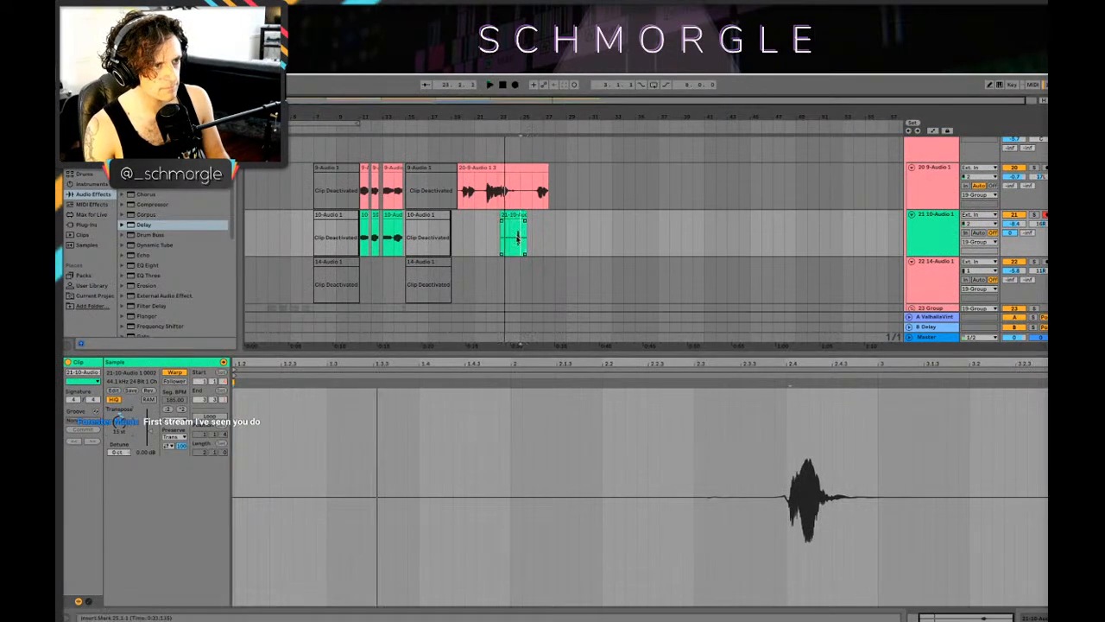
# Step: Audition the short vocal hit in the track 21 take from 24.3.1 with the arrangement magnified
pyautogui.press('space')
pyautogui.press('space')
pyautogui.press('space')
pyautogui.moveTo(537, 109); pyautogui.dragTo(537, 152)
pyautogui.press('space')
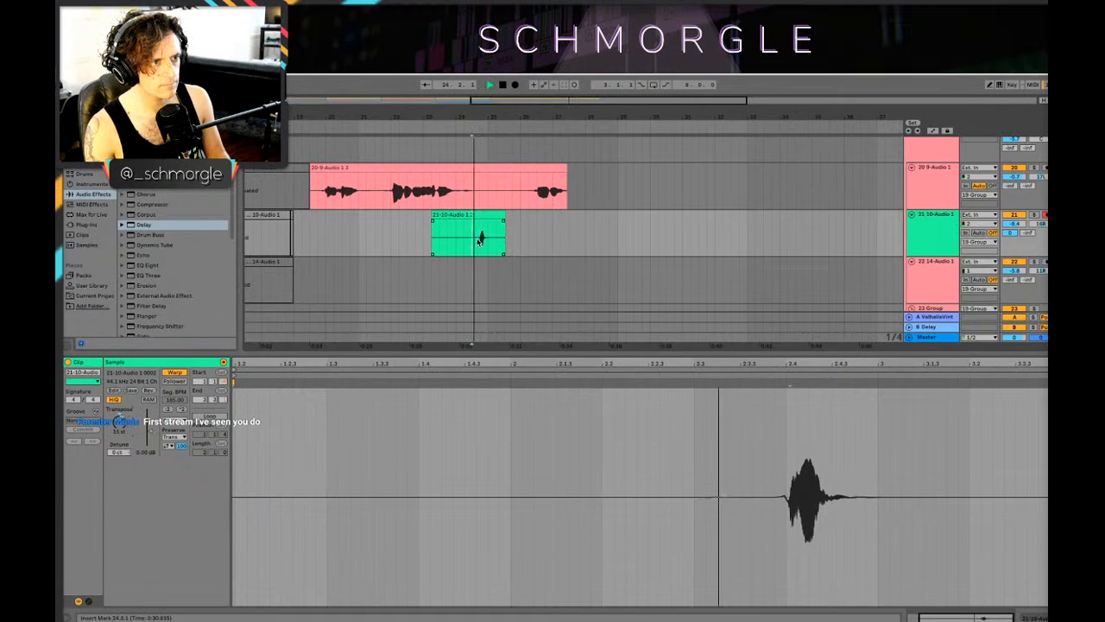
pyautogui.press('space')
pyautogui.press('space')
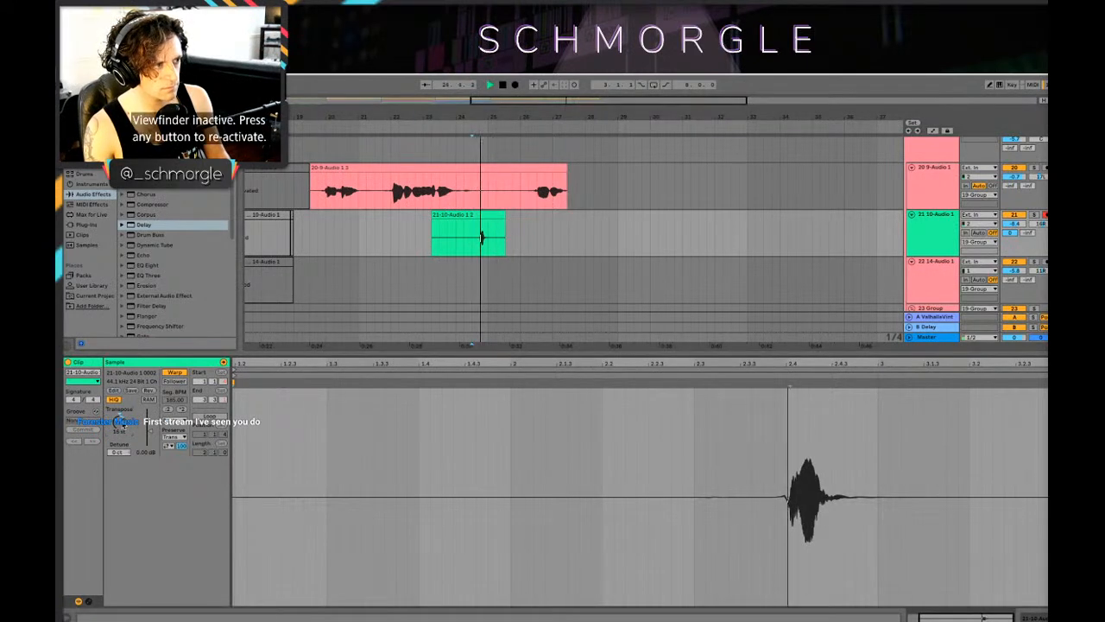
pyautogui.press('space')
pyautogui.press('space')
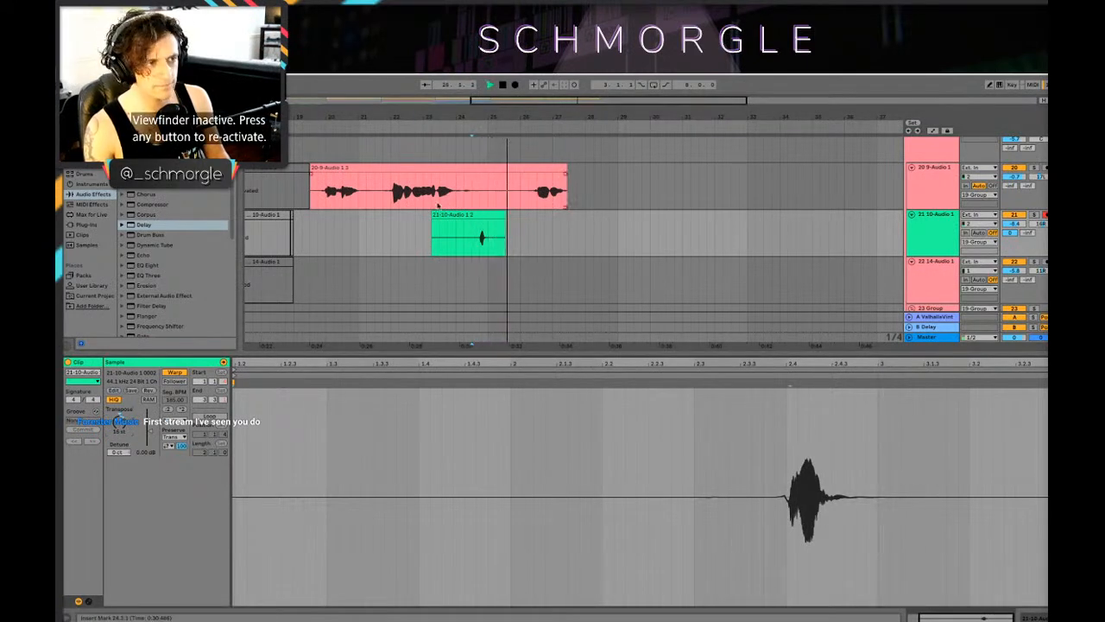
# Step: Detune the track 21 take to -24 ct
pyautogui.click(425, 228)
pyautogui.press('space')
pyautogui.press('space')
pyautogui.click(478, 215)
pyautogui.moveTo(119, 452); pyautogui.dragTo(119, 473)
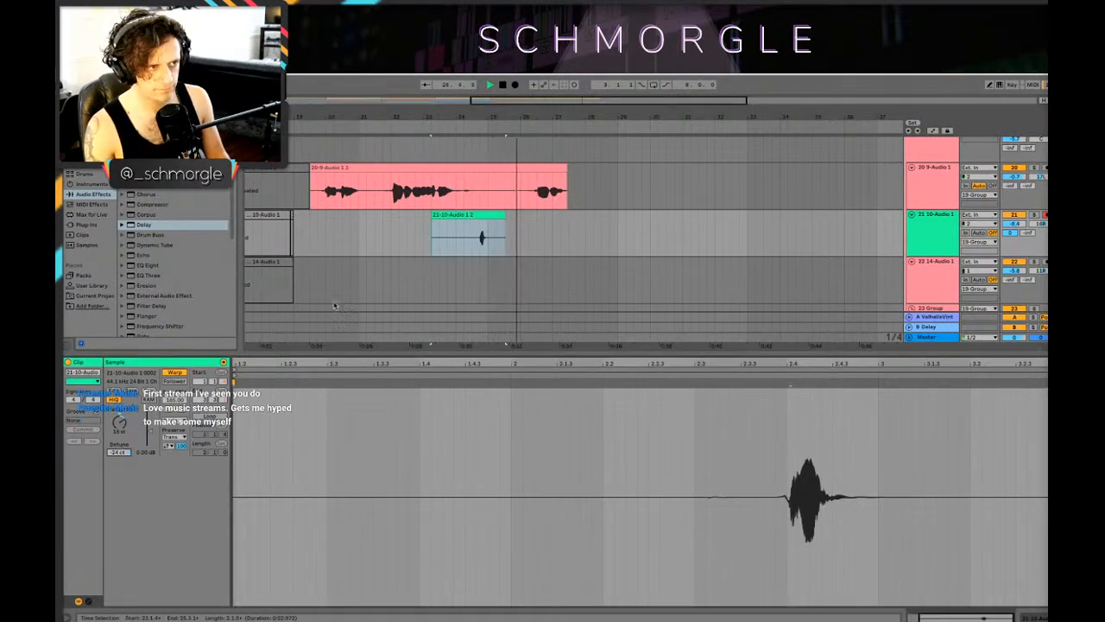
pyautogui.press('space')
# Step: Try turning off warping on the track 21 take and transposing it to -14 st, auditioning it from 27.1.1
pyautogui.click(175, 372)
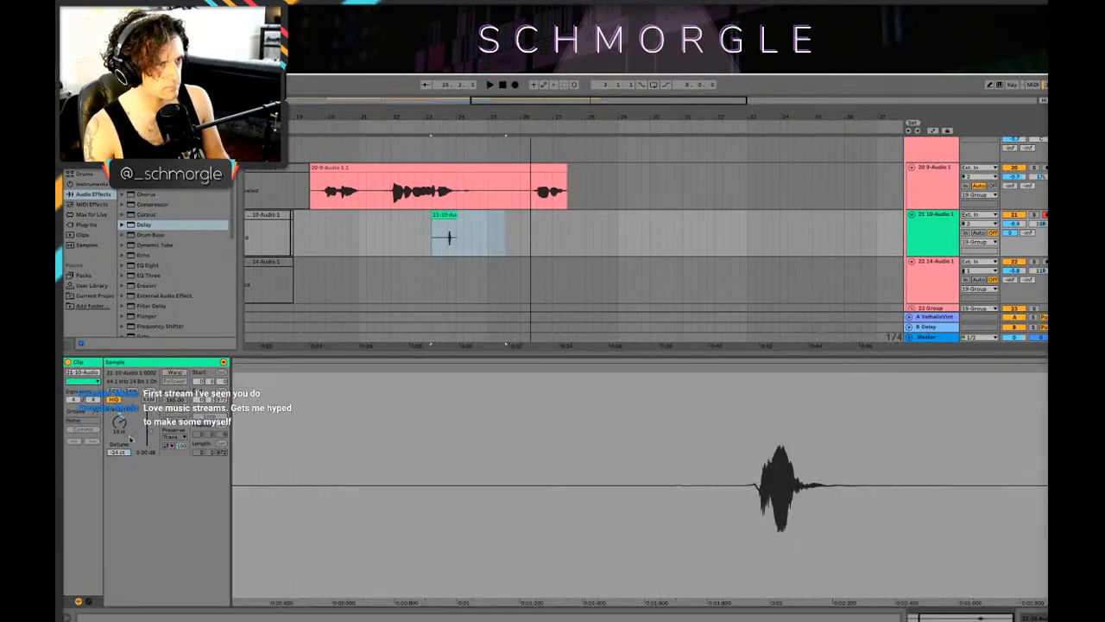
pyautogui.moveTo(119, 422); pyautogui.dragTo(120, 449)
pyautogui.click(547, 239)
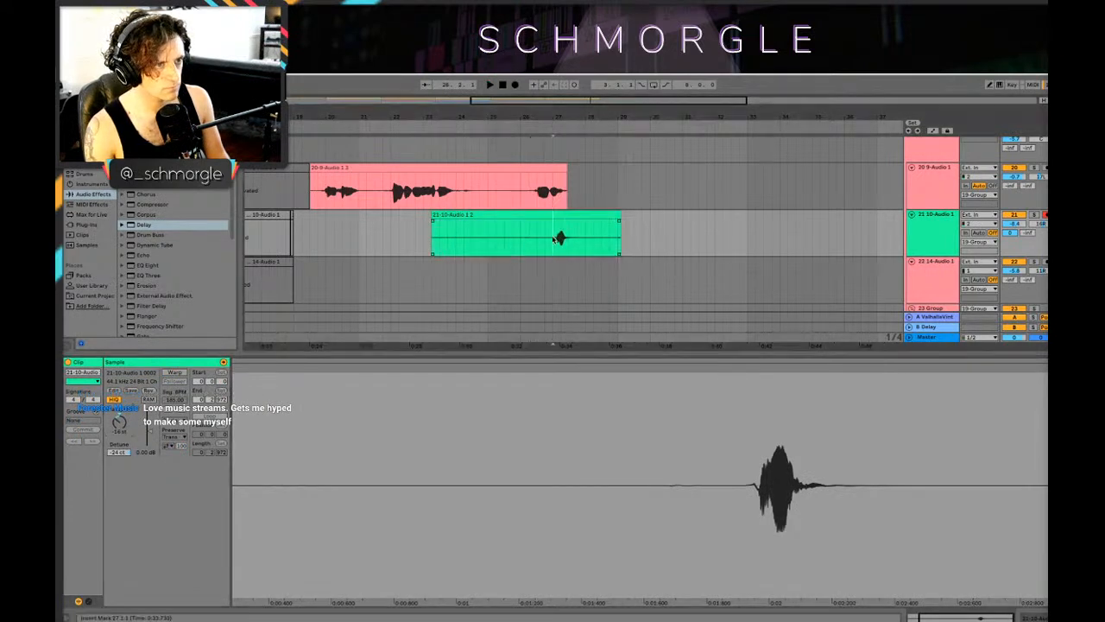
pyautogui.press('space')
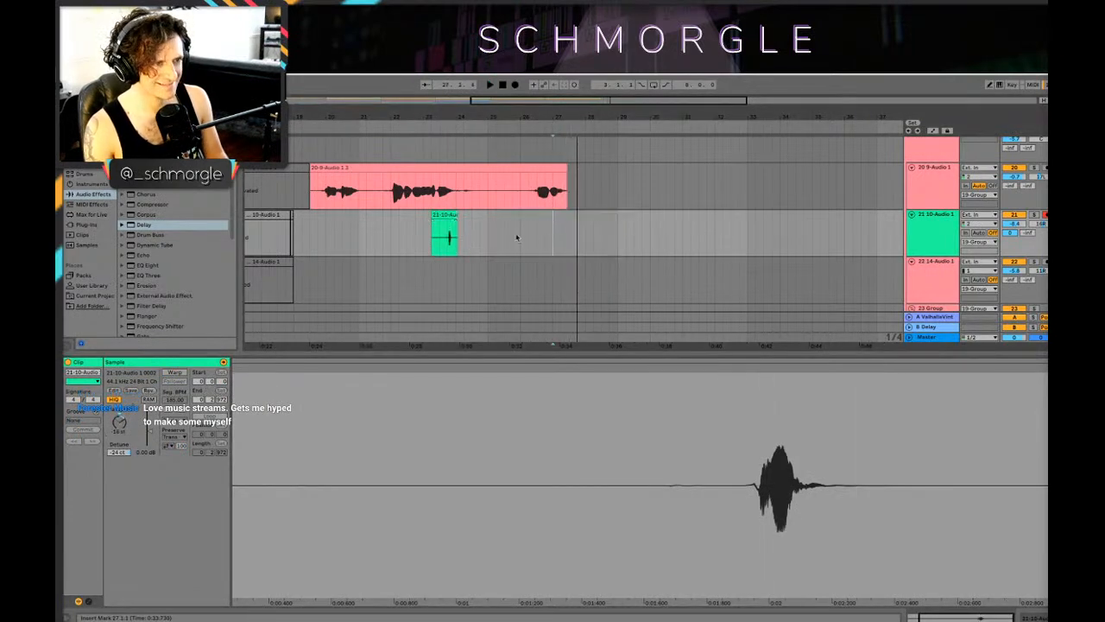
pyautogui.click(431, 245)
# Step: Play the warped track 21 take from 24.3.1 to hear its tuning against the track 20 vocal
pyautogui.click(472, 235)
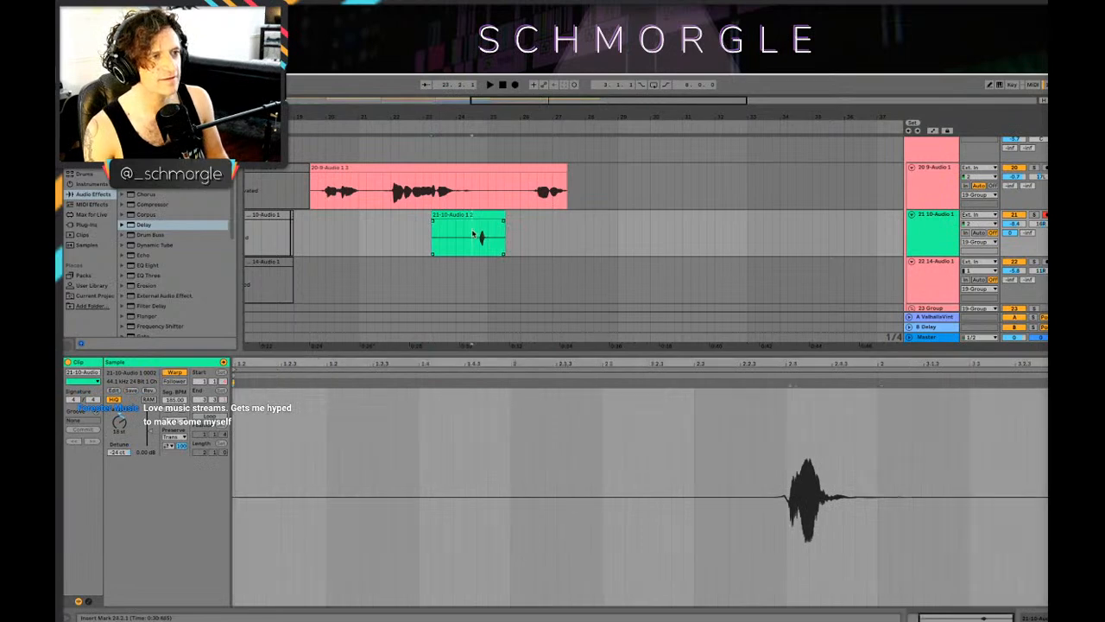
pyautogui.press('space')
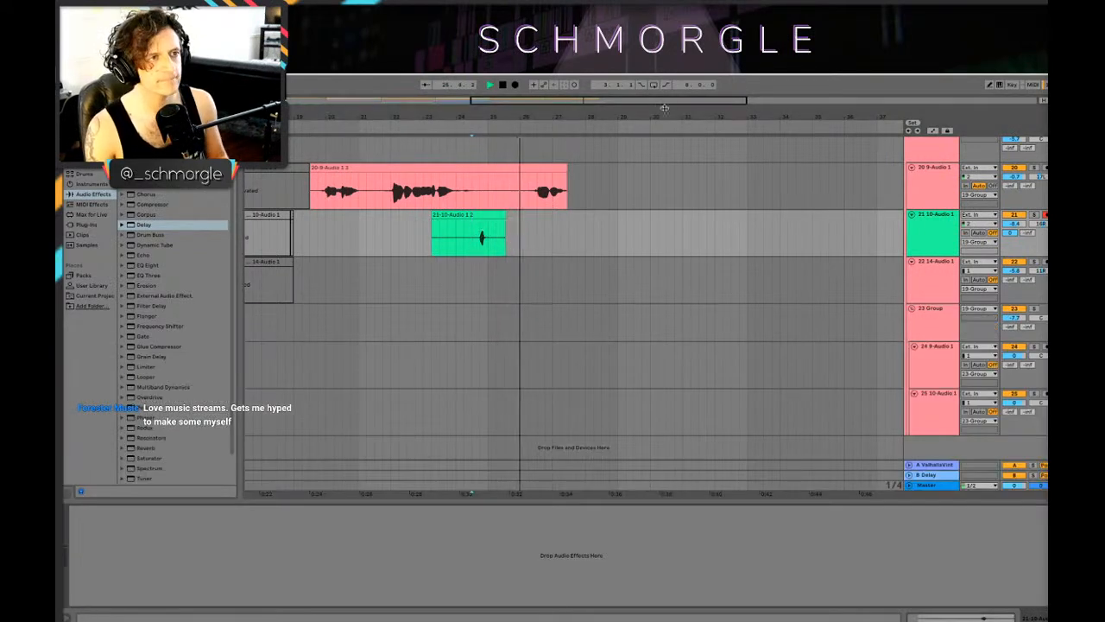
pyautogui.press('-')
pyautogui.press('-')
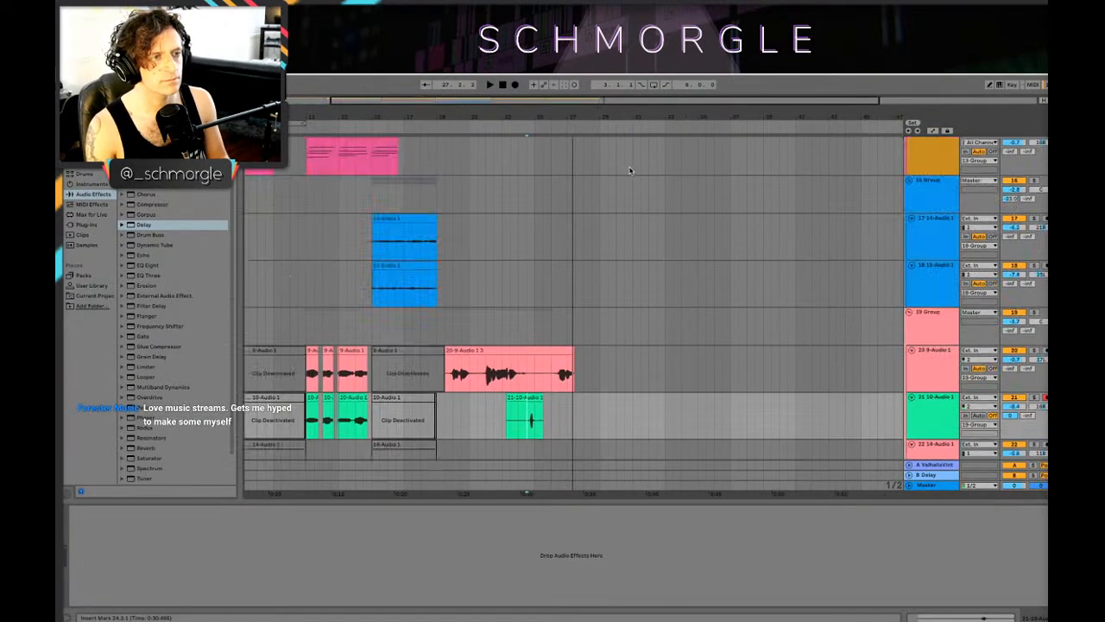
# Step: Review the drum, percussion and Mini V3 tracks, comparing the Mini V3 clips around bars 17 to 21
pyautogui.scroll(5, 570, 302)
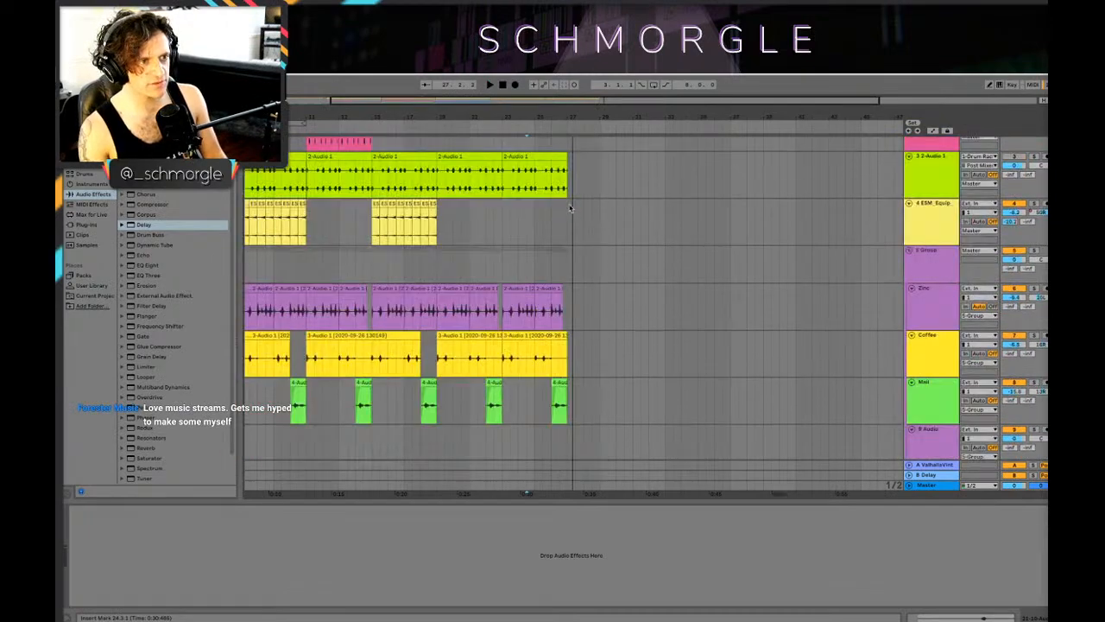
pyautogui.scroll(3, 570, 199)
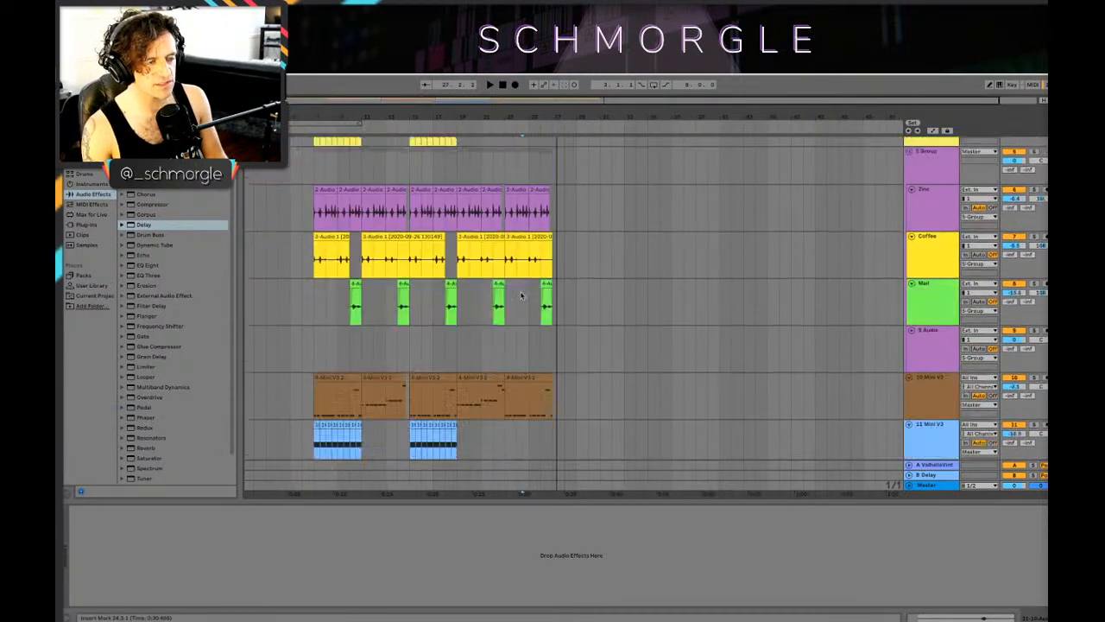
pyautogui.scroll(-4, 531, 290)
pyautogui.scroll(-1, 519, 283)
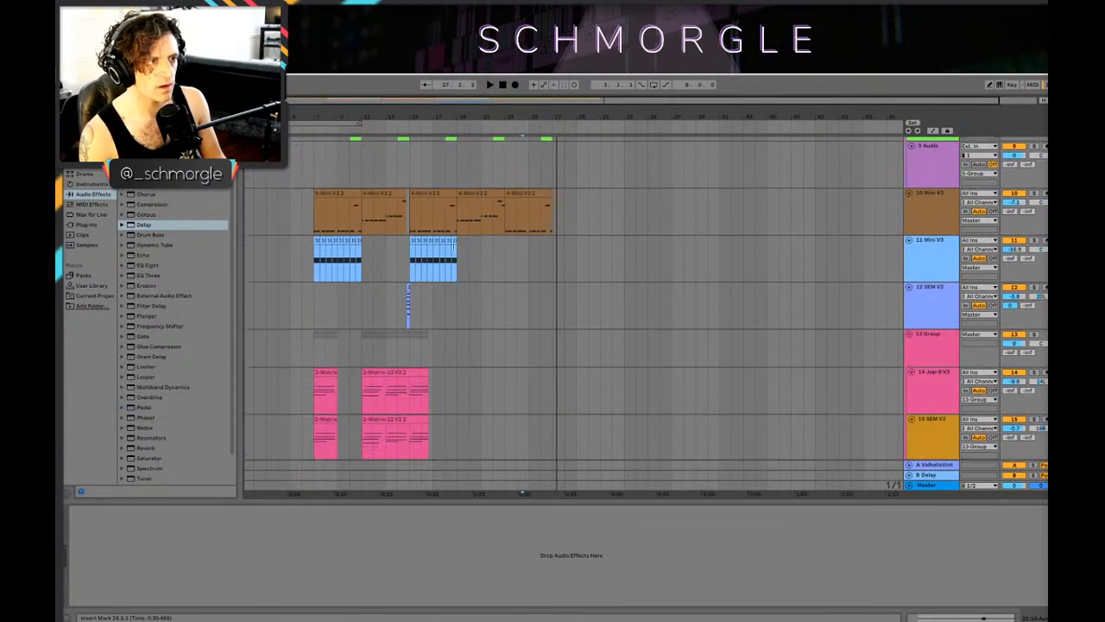
pyautogui.click(499, 218)
pyautogui.click(469, 257)
pyautogui.click(442, 255)
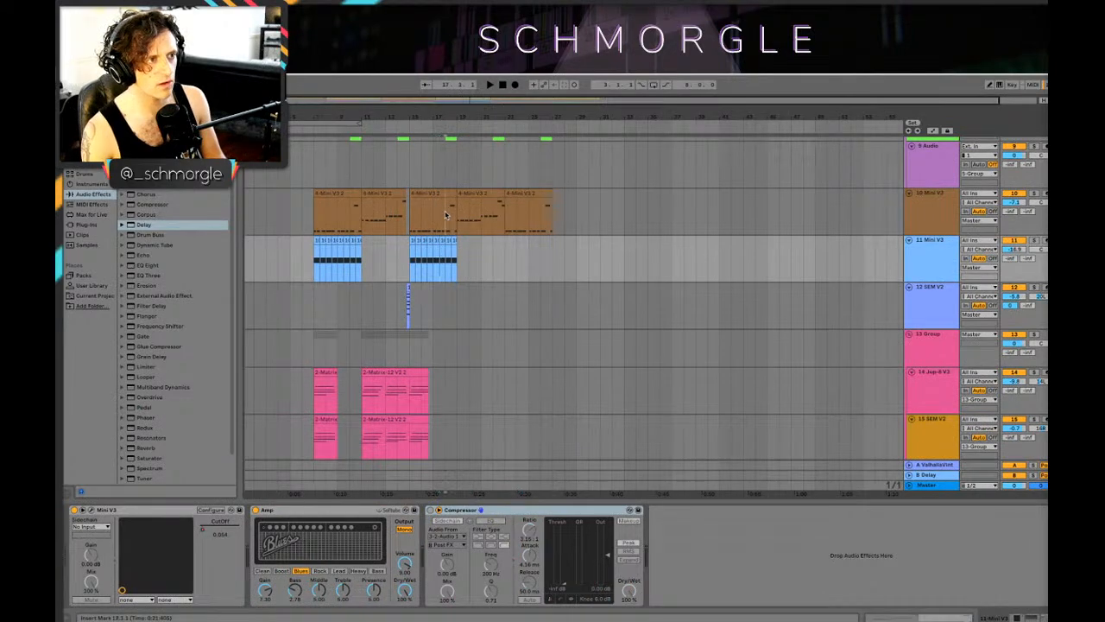
pyautogui.click(458, 223)
pyautogui.click(469, 258)
# Step: Examine the synth, blue audio and vocal tracks around bar 19 for parts missing from the new section
pyautogui.scroll(3, 470, 256)
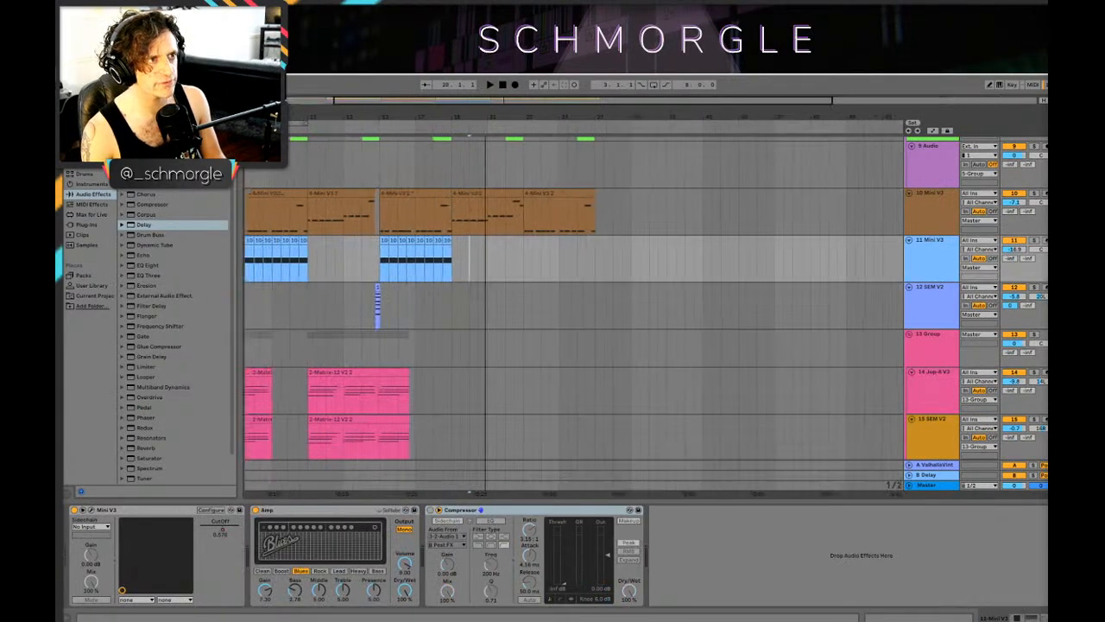
pyautogui.scroll(5, 488, 226)
pyautogui.click(502, 191)
pyautogui.scroll(-3, 503, 194)
pyautogui.scroll(-5, 501, 190)
pyautogui.click(451, 210)
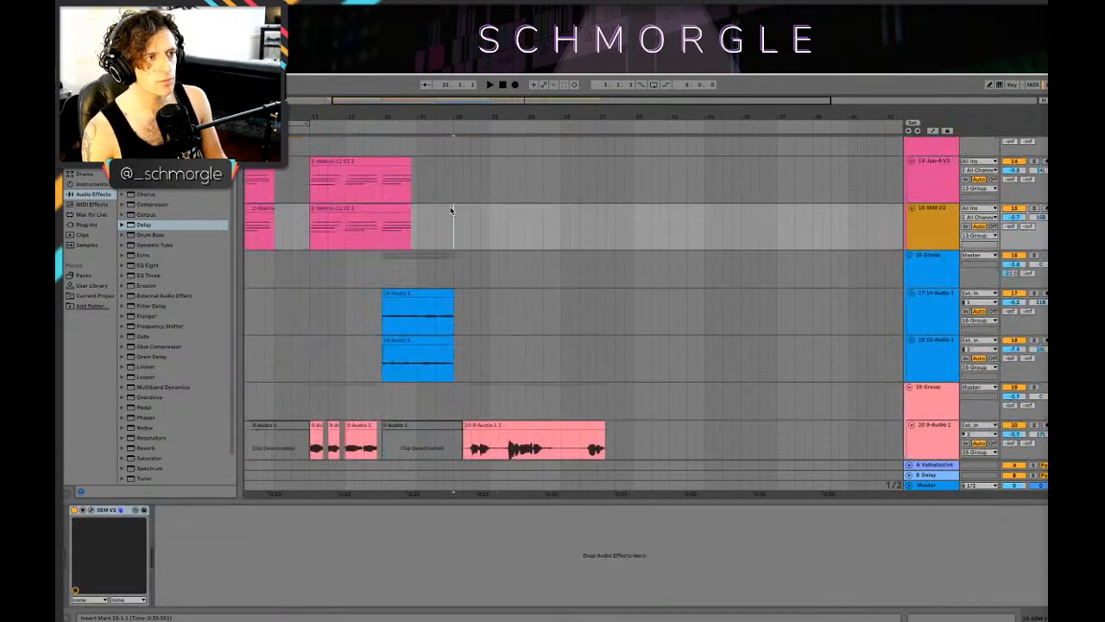
pyautogui.scroll(-5, 493, 180)
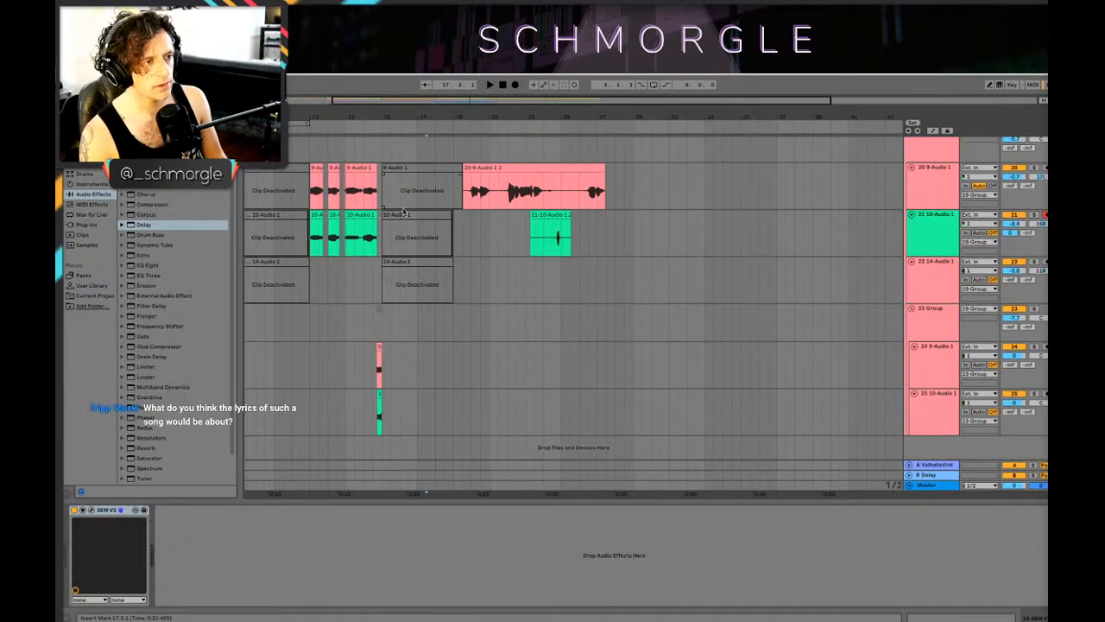
pyautogui.hscroll(-3, 569, 179)
pyautogui.scroll(8, 569, 178)
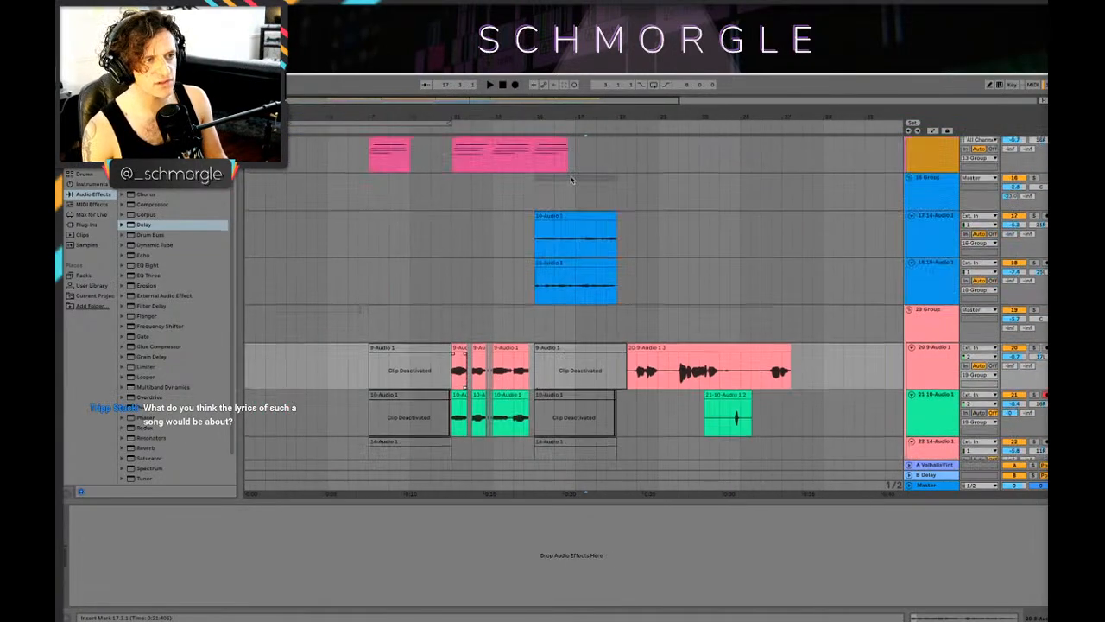
# Step: Check the 808 Core Kit part from 15.1.1 and the percussion, synth and track 18 audio clips around bar 18
pyautogui.scroll(6, 566, 181)
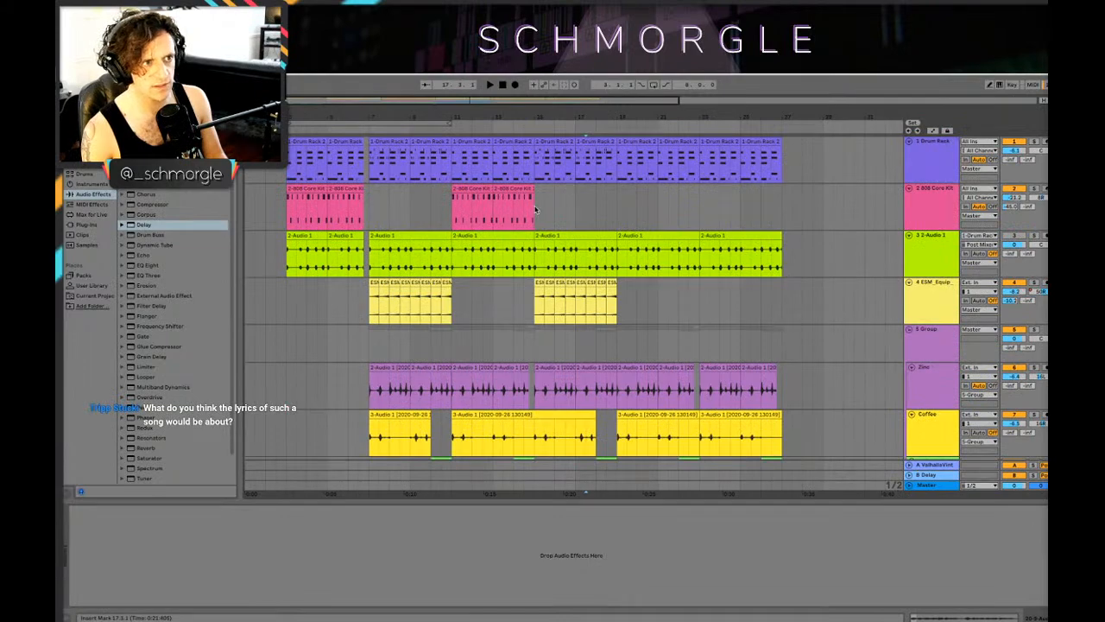
pyautogui.click(532, 212)
pyautogui.moveTo(609, 116); pyautogui.dragTo(592, 193)
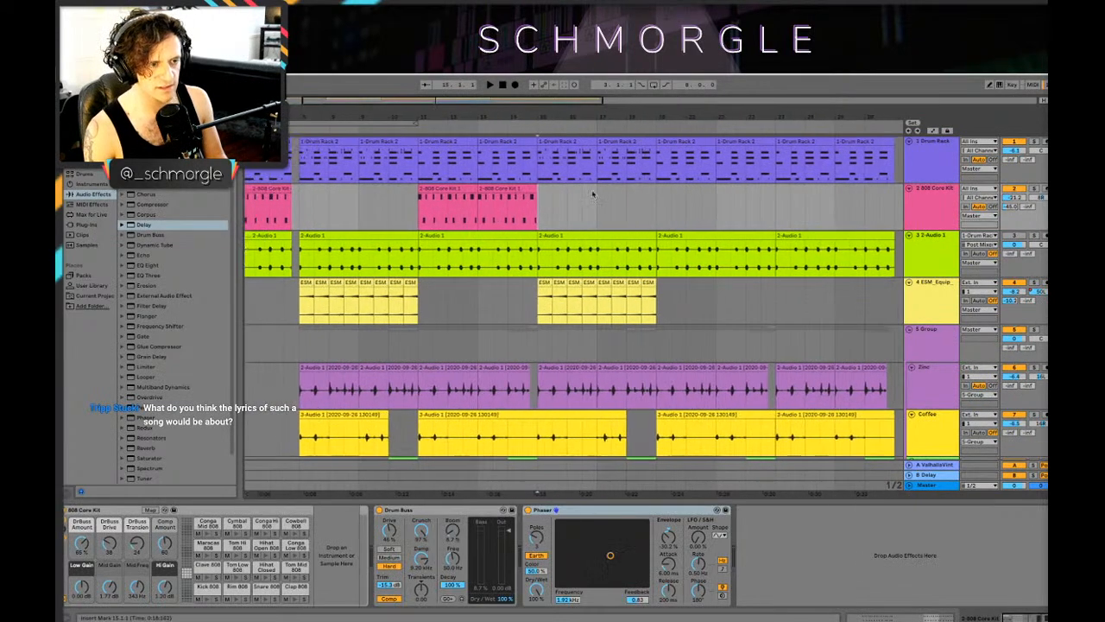
pyautogui.scroll(-4, 597, 226)
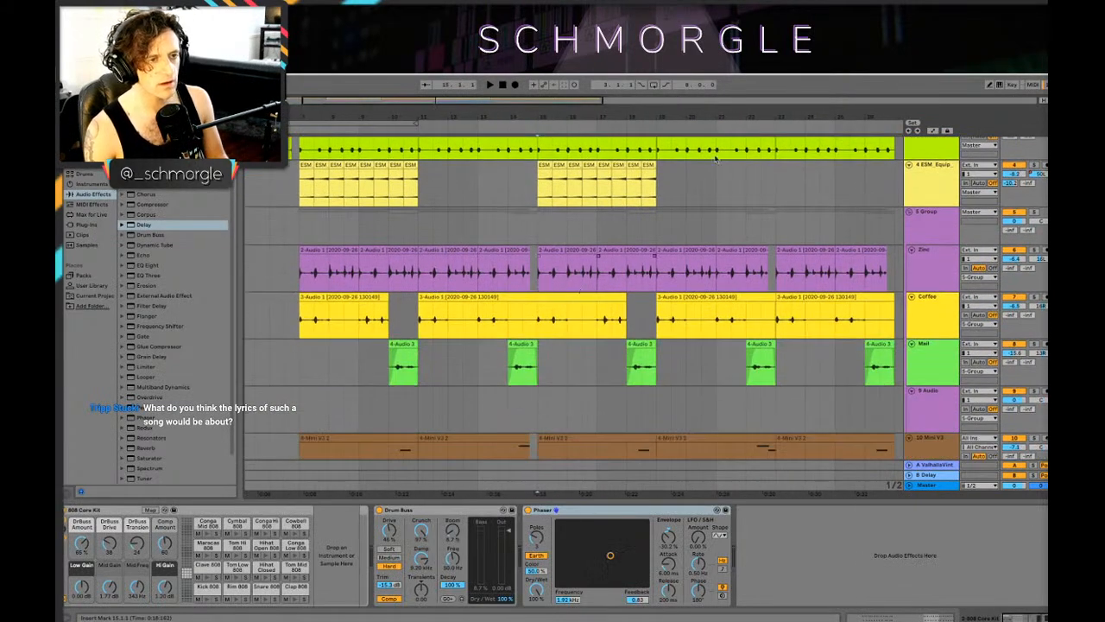
pyautogui.hscroll(-2, 692, 248)
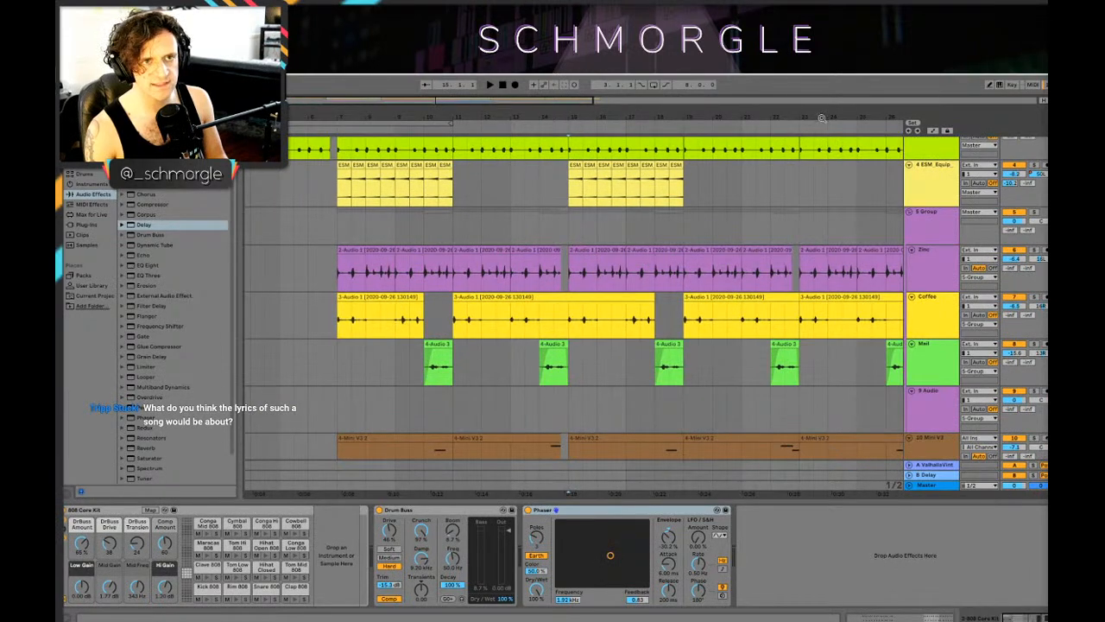
pyautogui.moveTo(822, 118); pyautogui.dragTo(777, 115)
pyautogui.scroll(-6, 583, 240)
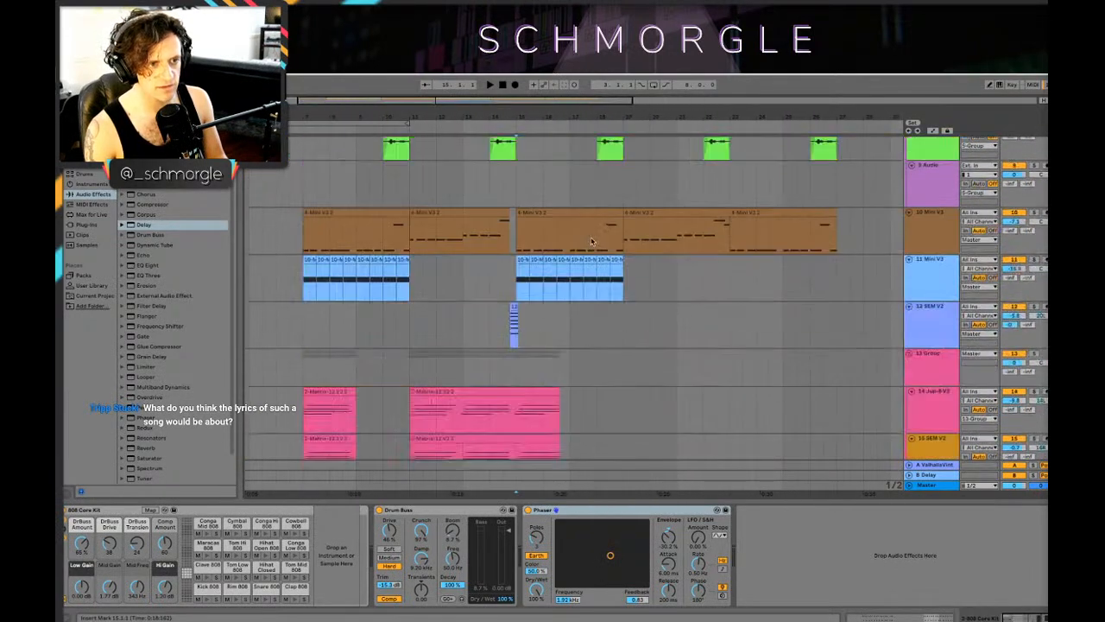
pyautogui.scroll(-5, 592, 241)
pyautogui.click(596, 371)
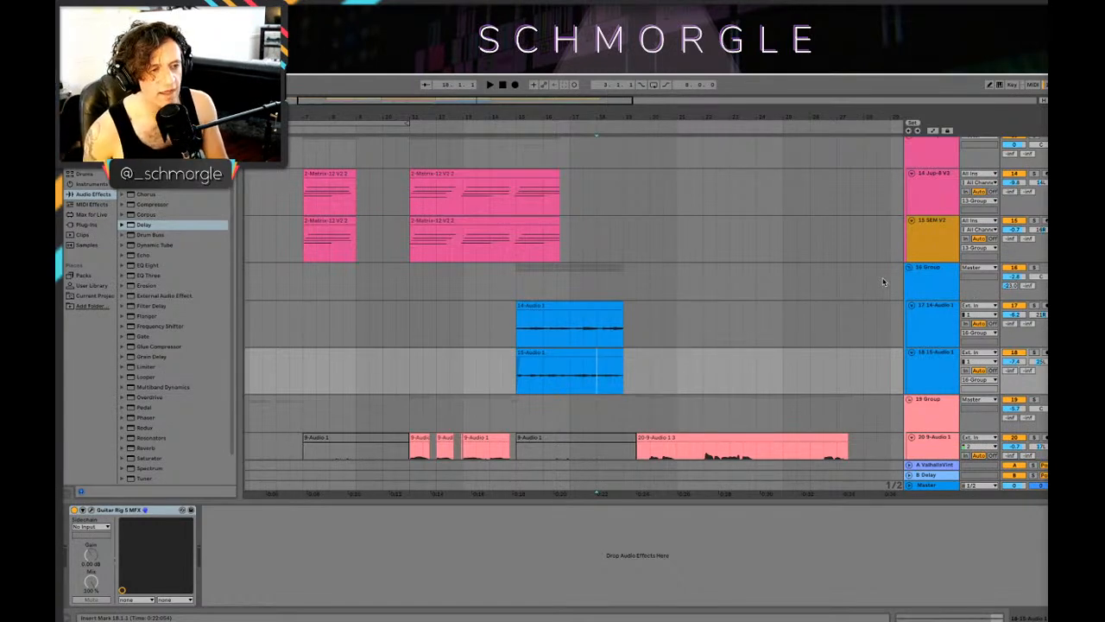
# Step: Compare the vocal clips with the drum and percussion layers across the whole arrangement up to bar 27
pyautogui.scroll(-5, 882, 282)
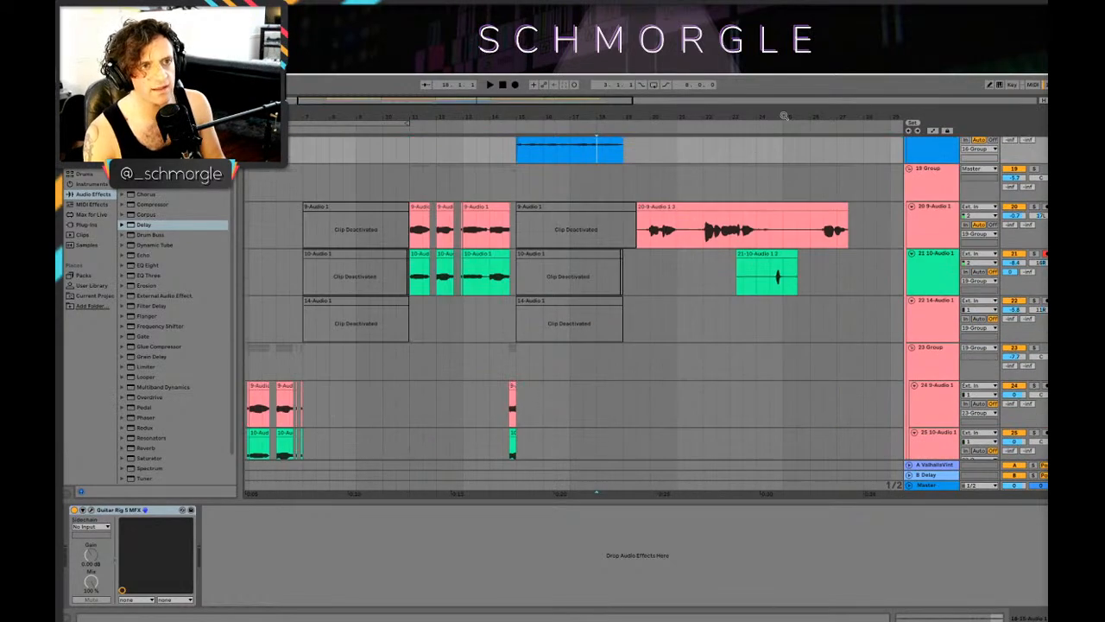
pyautogui.moveTo(784, 115); pyautogui.dragTo(782, 91)
pyautogui.scroll(2, 553, 186)
pyautogui.scroll(-3, 510, 187)
pyautogui.scroll(1, 468, 189)
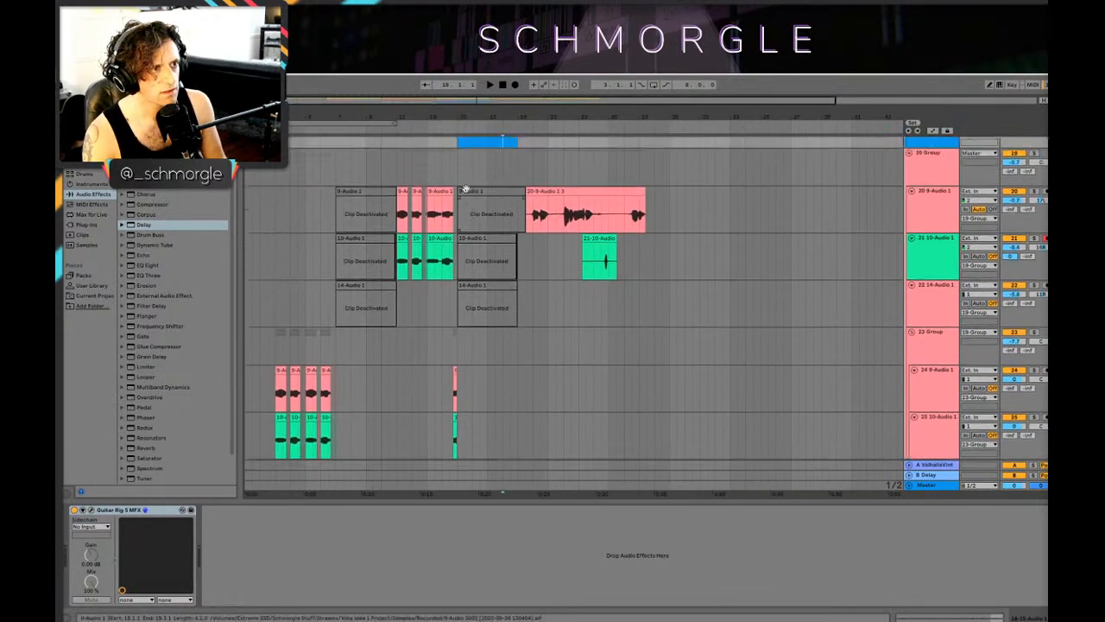
pyautogui.scroll(10, 484, 183)
pyautogui.scroll(-2, 535, 172)
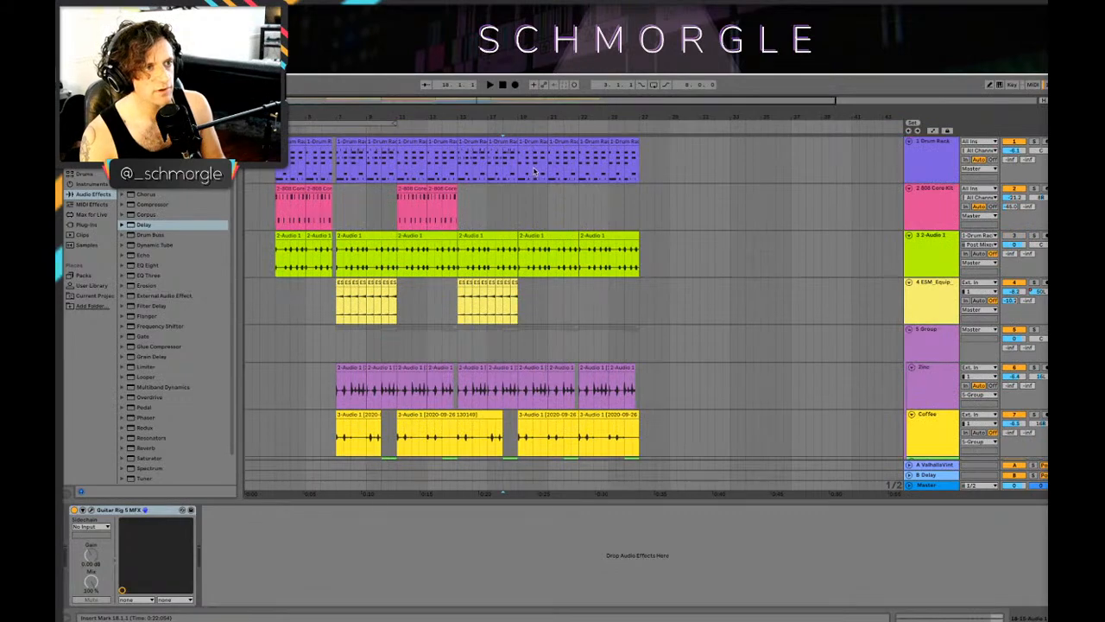
# Step: Inspect the vocal takes on tracks 20 and 21 and audition the section around bar 20
pyautogui.moveTo(551, 116); pyautogui.dragTo(553, 138)
pyautogui.scroll(-15, 632, 208)
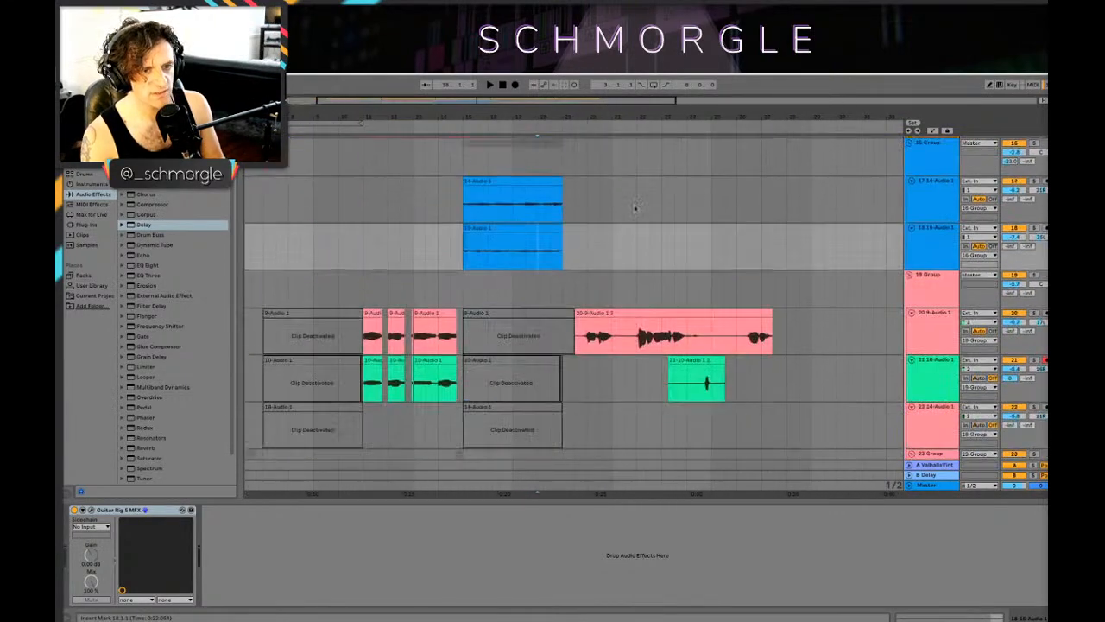
pyautogui.click(583, 197)
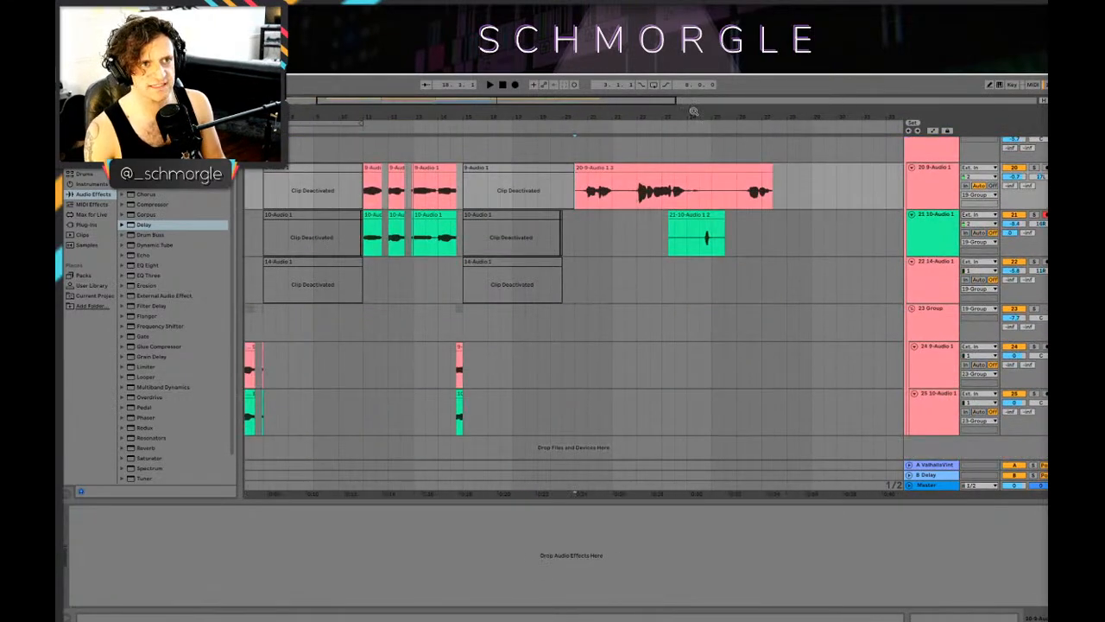
pyautogui.moveTo(693, 112); pyautogui.dragTo(666, 113)
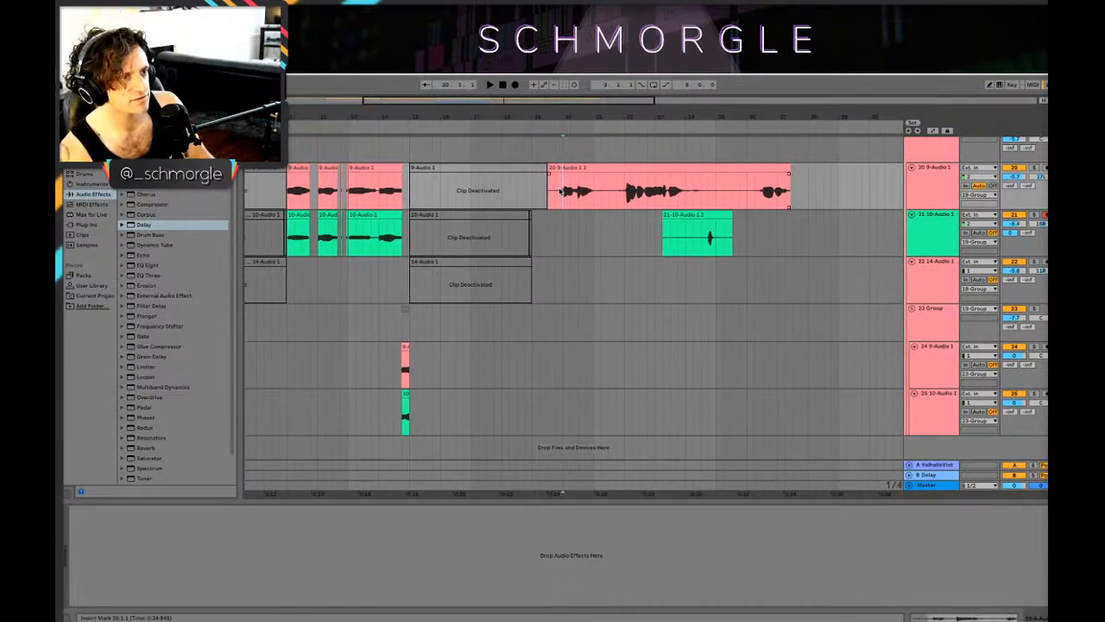
pyautogui.press('space')
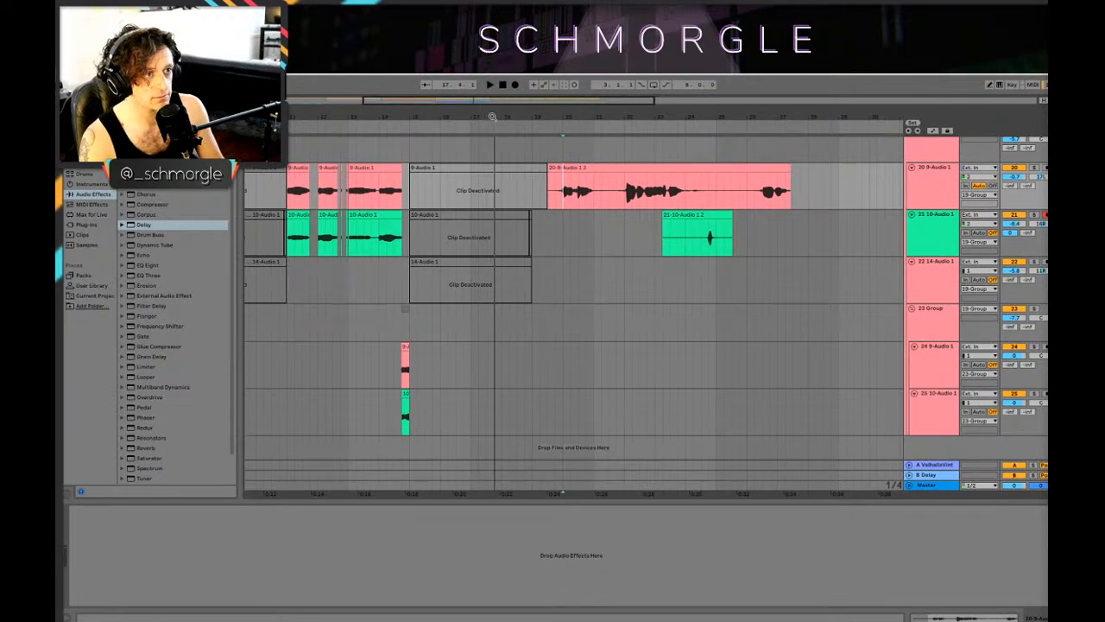
# Step: Compare the 808 Core Kit parts starting at 3.1.1 and 11.1.1 with the drum and percussion tracks
pyautogui.moveTo(476, 116); pyautogui.dragTo(486, 108)
pyautogui.moveTo(412, 115); pyautogui.dragTo(437, 107)
pyautogui.scroll(5, 400, 259)
pyautogui.scroll(-5, 401, 285)
pyautogui.scroll(10, 399, 289)
pyautogui.scroll(7, 400, 289)
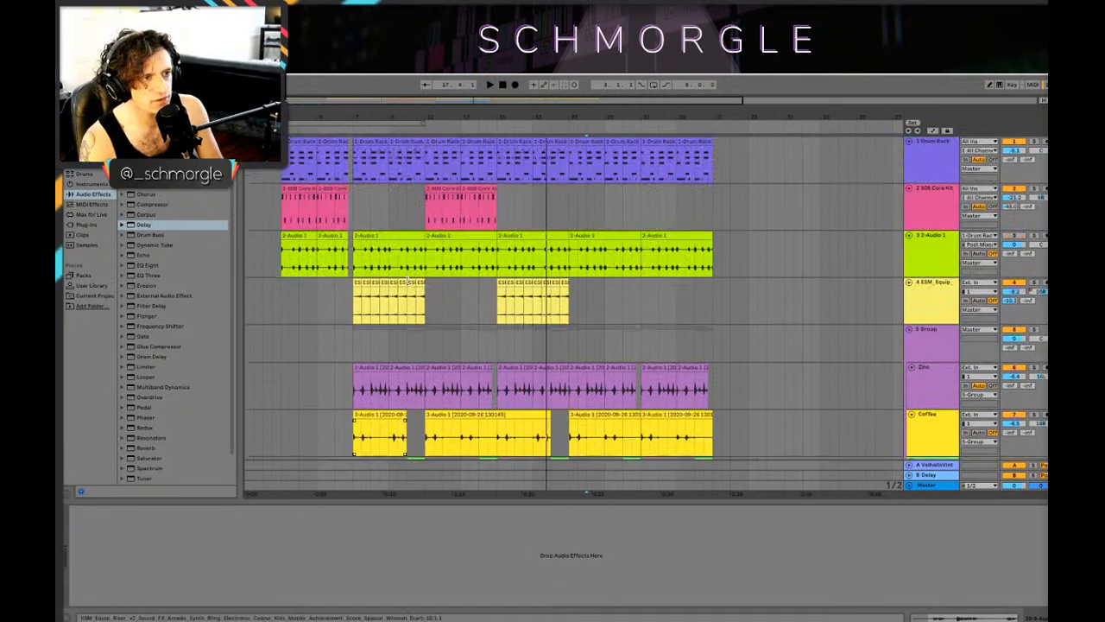
pyautogui.click(287, 217)
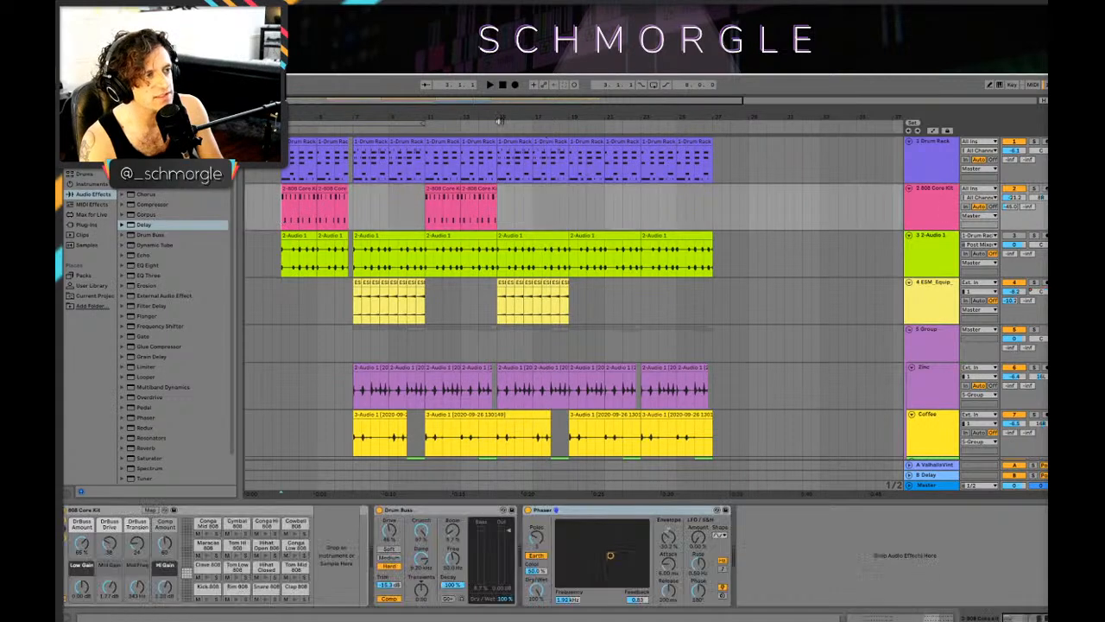
pyautogui.moveTo(519, 119); pyautogui.dragTo(550, 127)
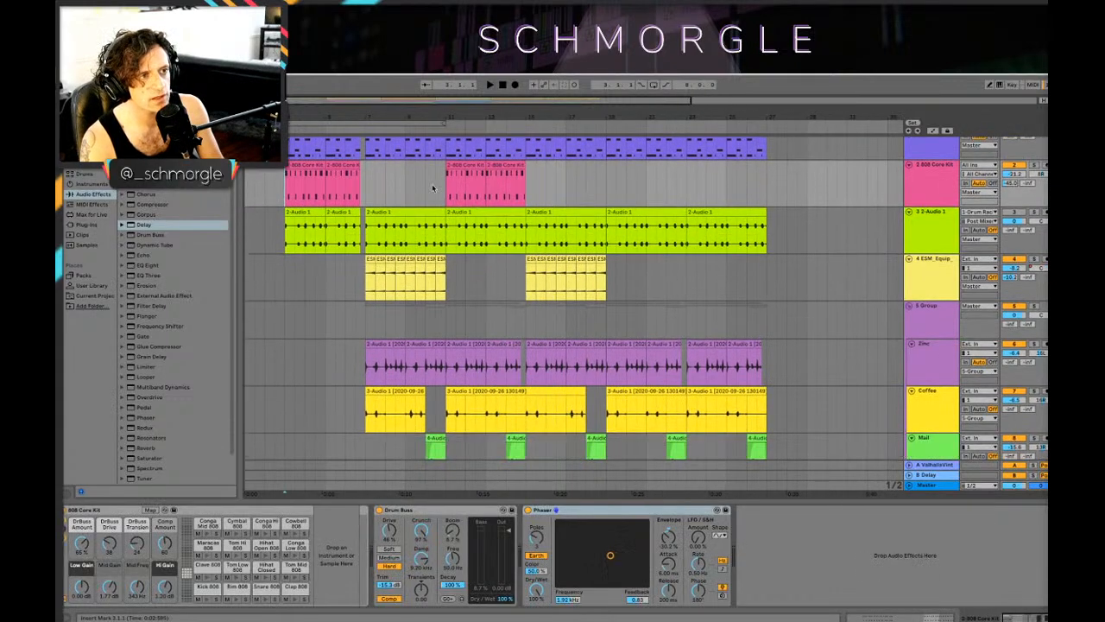
pyautogui.click(448, 186)
pyautogui.scroll(-3, 449, 186)
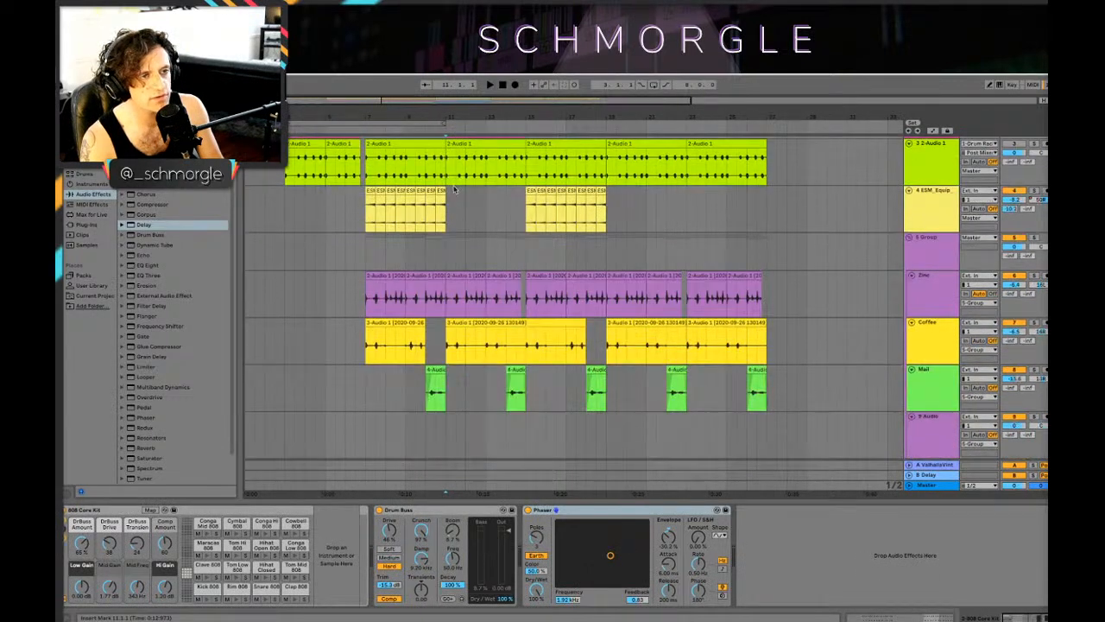
pyautogui.scroll(3, 652, 227)
# Step: Examine the Mini V3 and SEM V2 tracks between bars 7 and 15 against the drum layers
pyautogui.moveTo(626, 110); pyautogui.dragTo(683, 123)
pyautogui.scroll(-10, 656, 195)
pyautogui.click(550, 191)
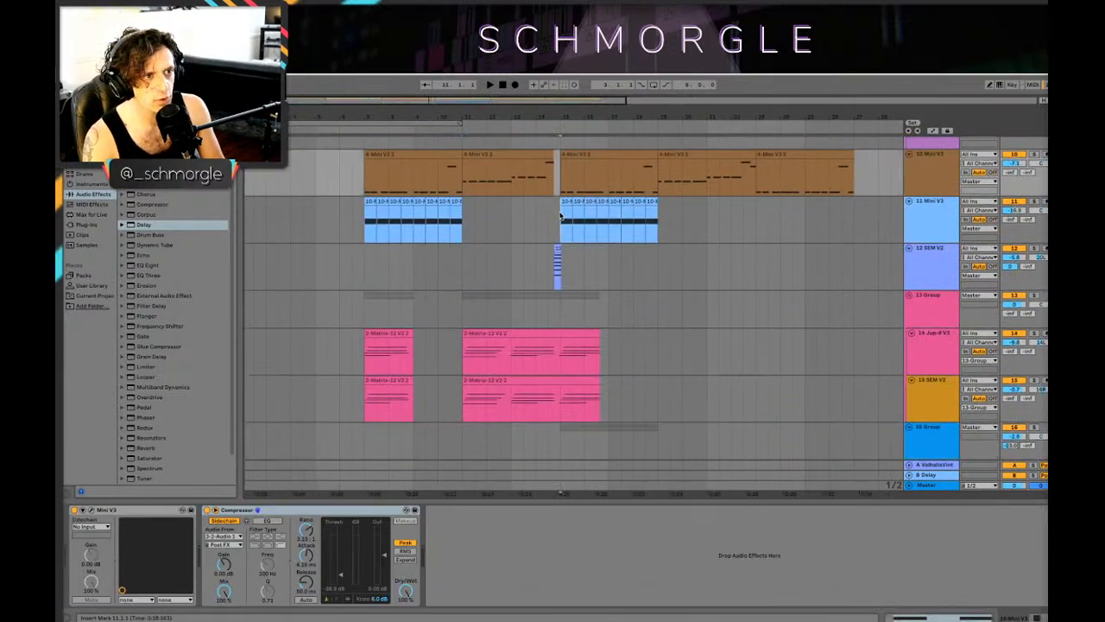
pyautogui.click(542, 229)
pyautogui.click(363, 263)
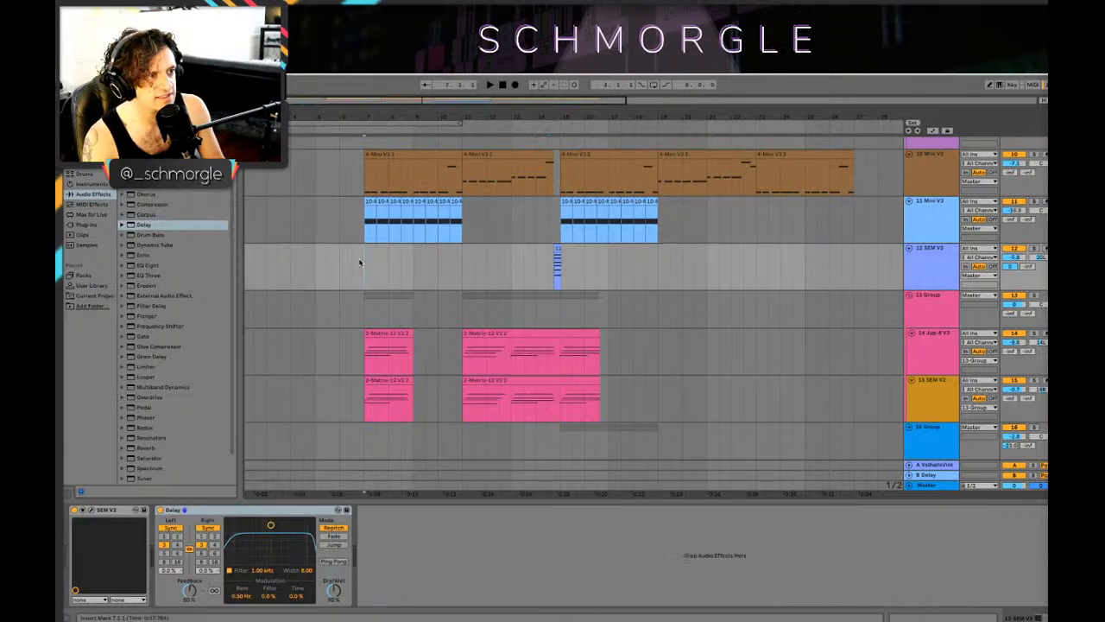
pyautogui.scroll(-5, 444, 267)
pyautogui.scroll(4, 445, 269)
pyautogui.scroll(5, 445, 268)
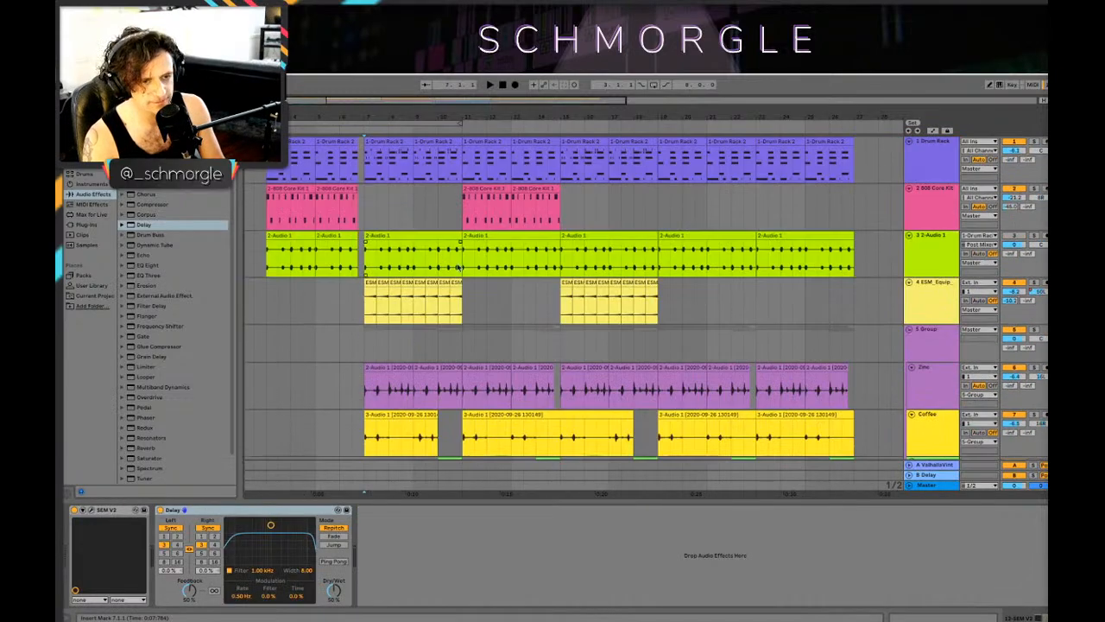
# Step: Check which percussion, group and 808 Core Kit parts enter at 11.1.1
pyautogui.moveTo(595, 115); pyautogui.dragTo(695, 102)
pyautogui.scroll(-4, 791, 141)
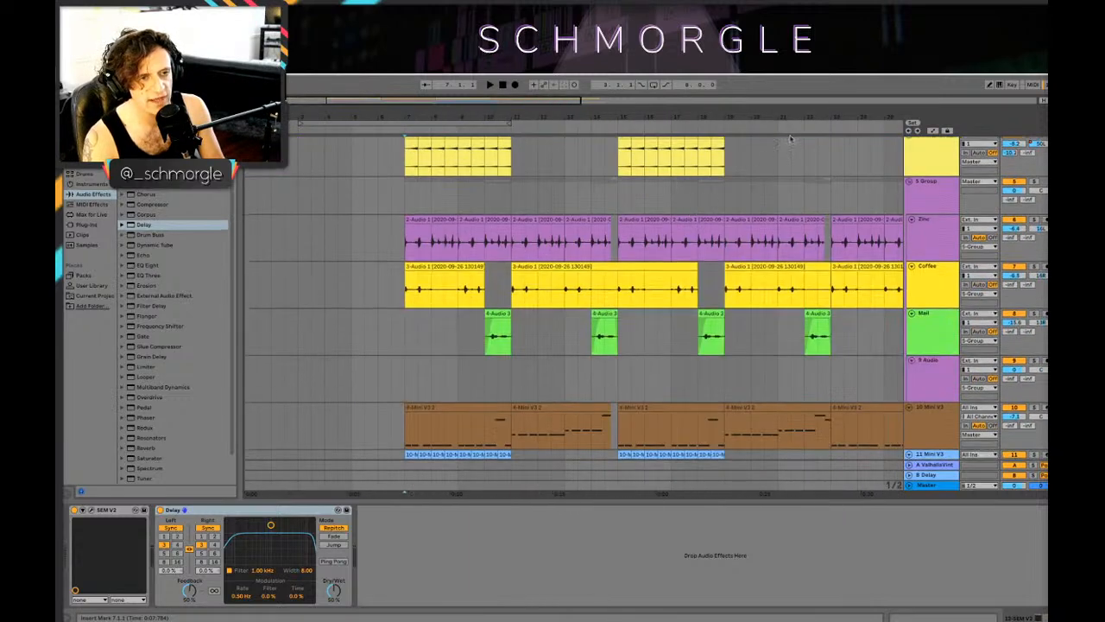
pyautogui.moveTo(509, 615)
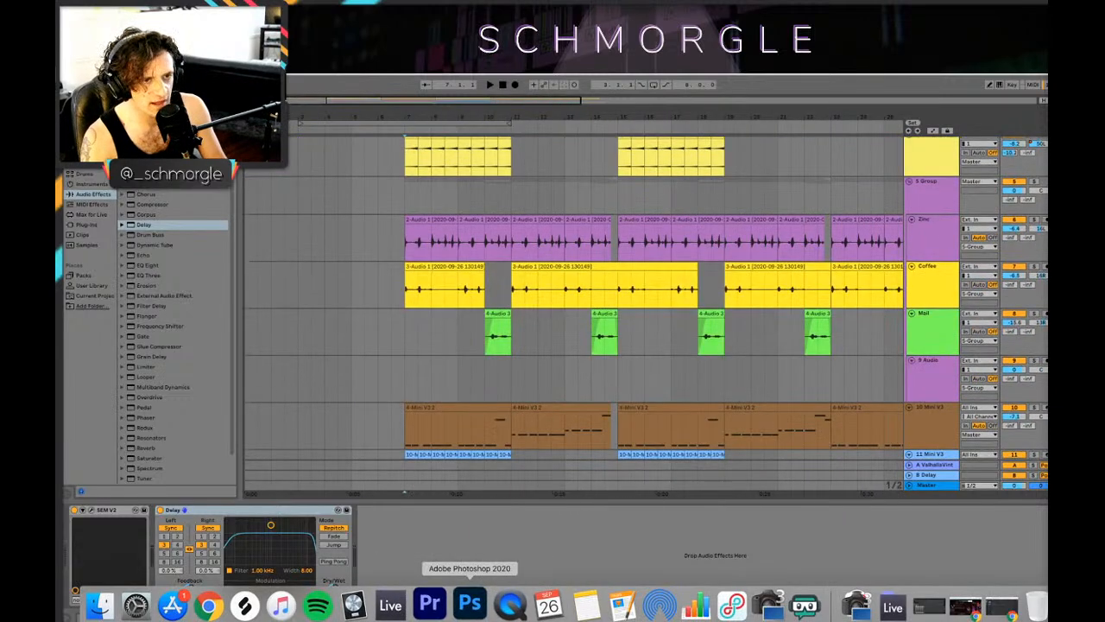
pyautogui.scroll(4, 565, 248)
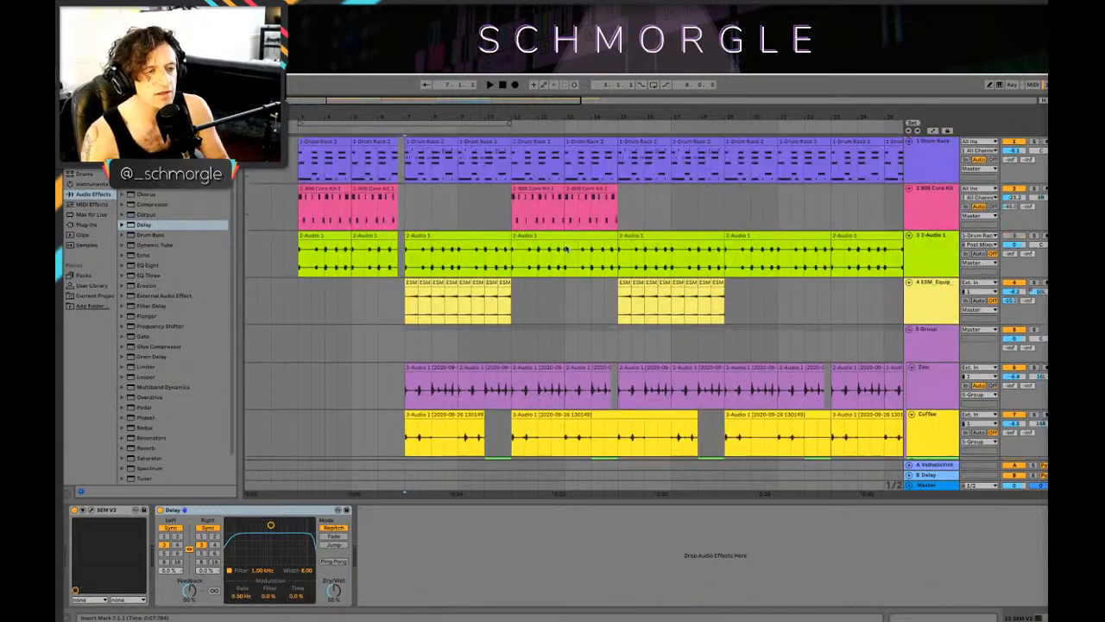
pyautogui.moveTo(696, 120); pyautogui.dragTo(597, 102)
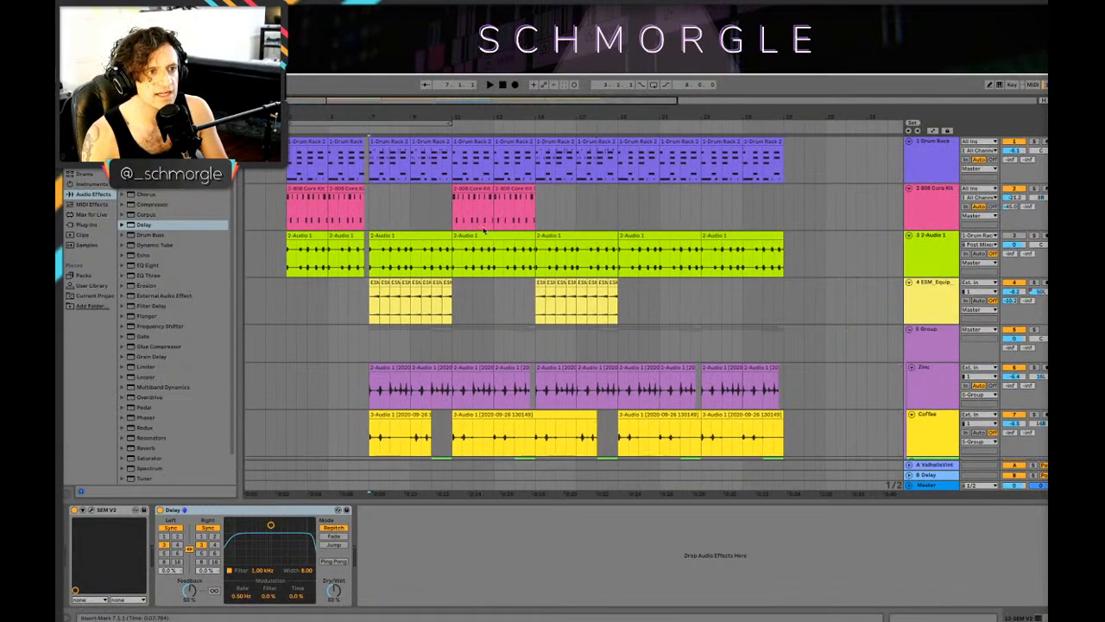
pyautogui.click(459, 316)
pyautogui.click(453, 332)
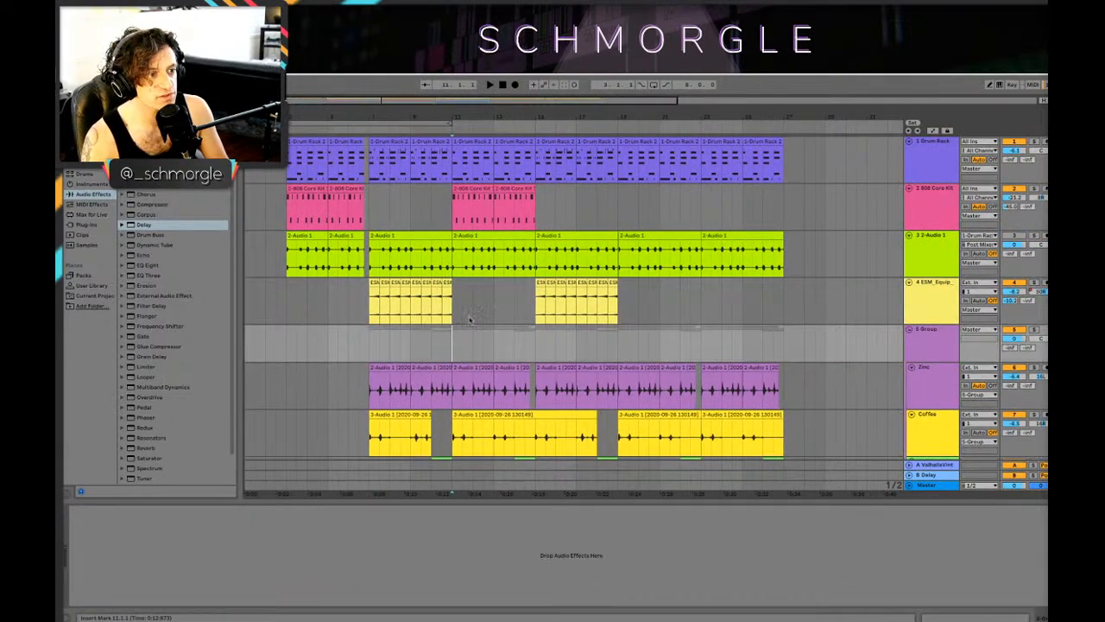
pyautogui.scroll(-5, 471, 321)
pyautogui.scroll(5, 471, 321)
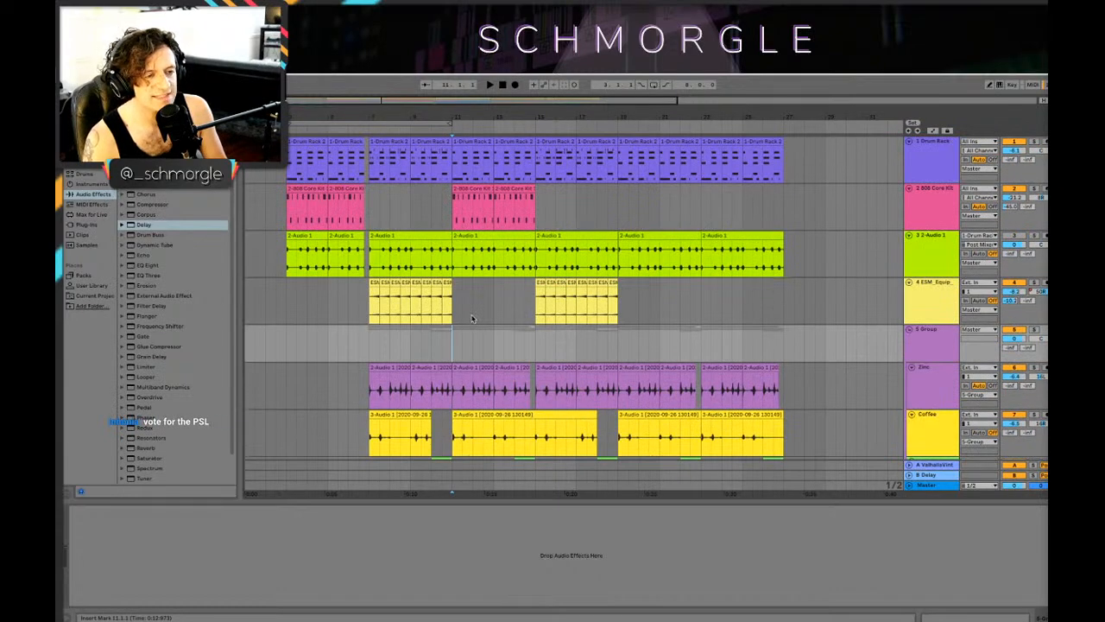
pyautogui.click(454, 201)
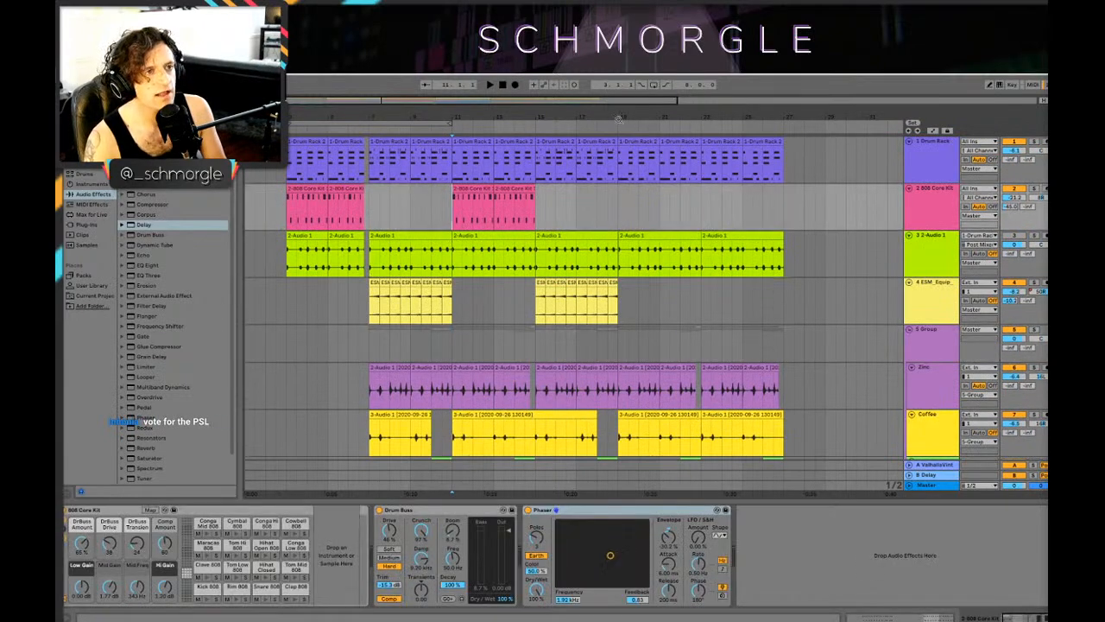
# Step: Inspect the ESM_Equip track around 12.3.1, and play the arrangement from 6.3.1 through the following section
pyautogui.moveTo(619, 119); pyautogui.dragTo(686, 115)
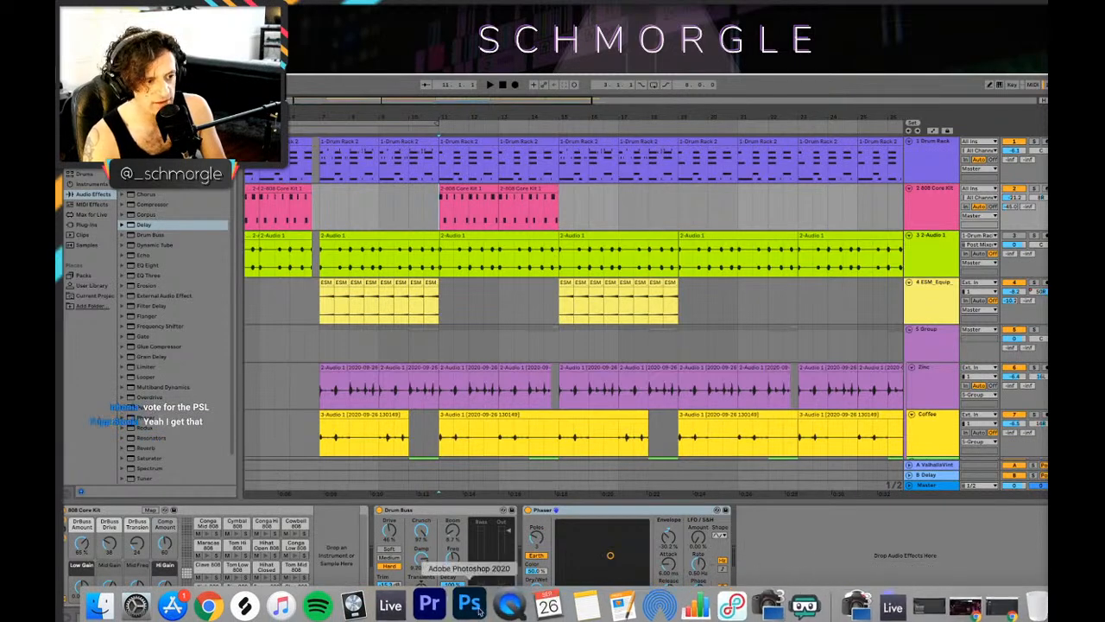
pyautogui.click(483, 300)
pyautogui.scroll(-10, 493, 303)
pyautogui.scroll(10, 518, 304)
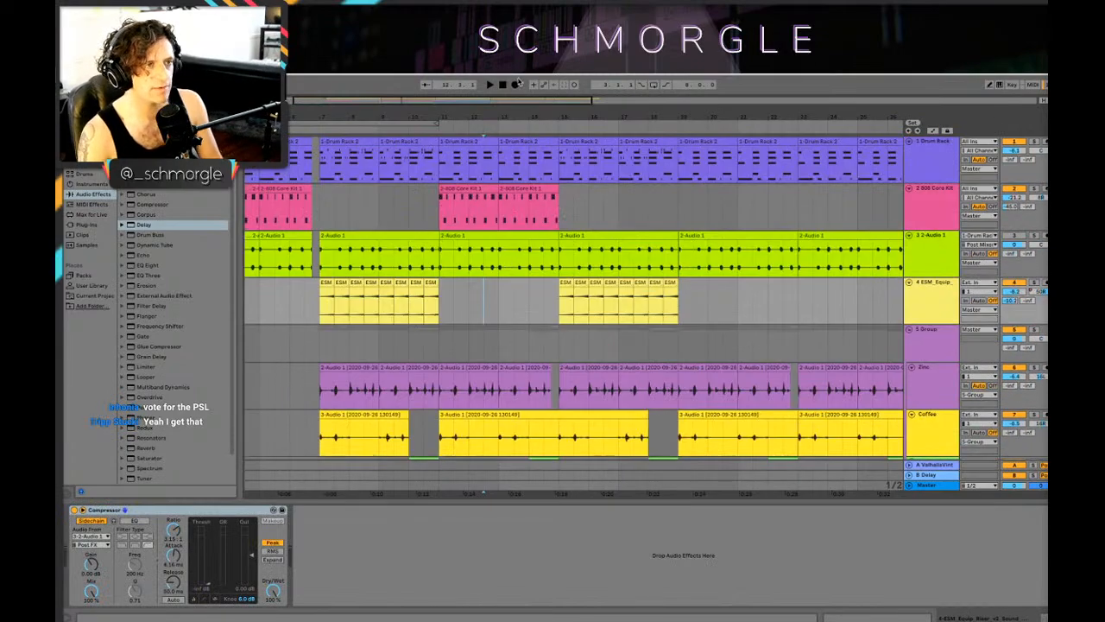
pyautogui.moveTo(526, 114); pyautogui.dragTo(586, 107)
pyautogui.click(393, 288)
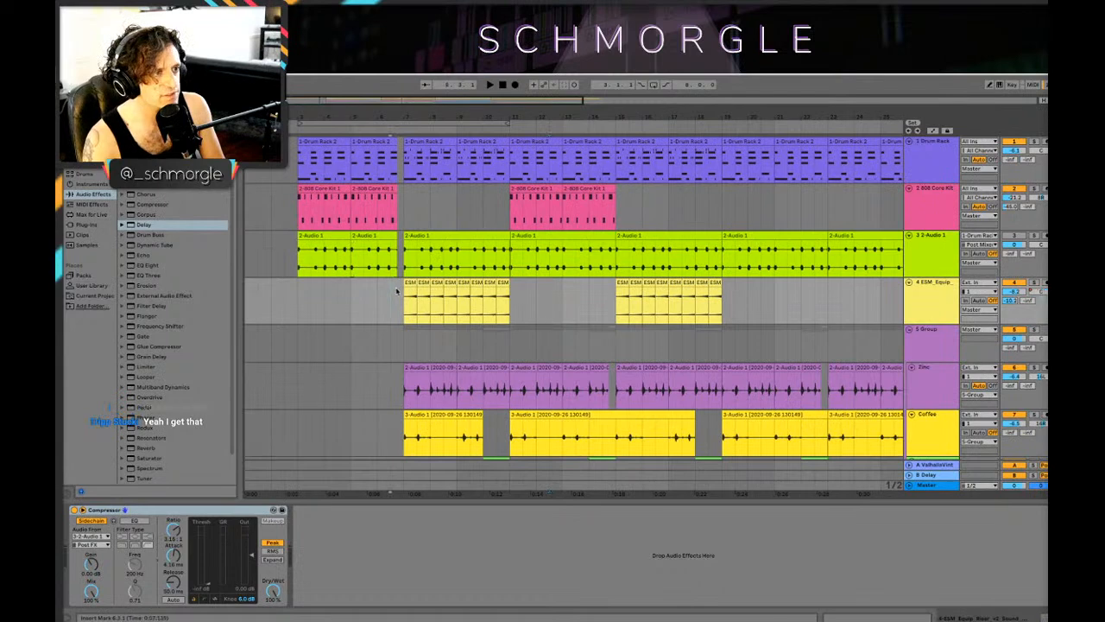
pyautogui.press('space')
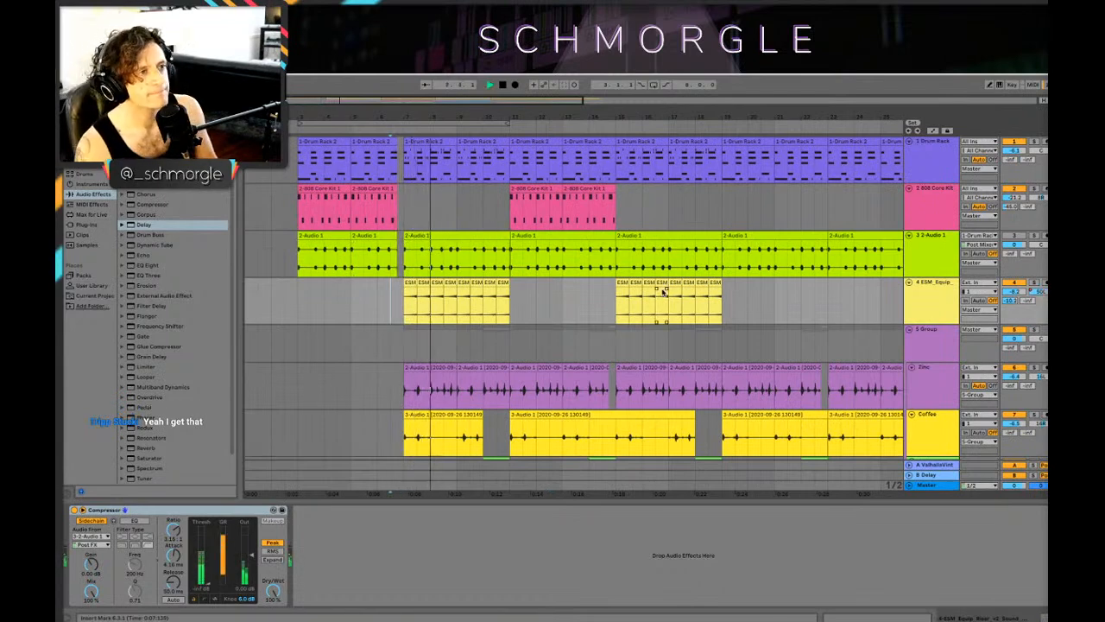
pyautogui.moveTo(631, 118); pyautogui.dragTo(559, 115)
# Step: Review all tracks from the percussion and synths down to the vocals, comparing the sections around bars 11 to 15
pyautogui.scroll(-6, 594, 159)
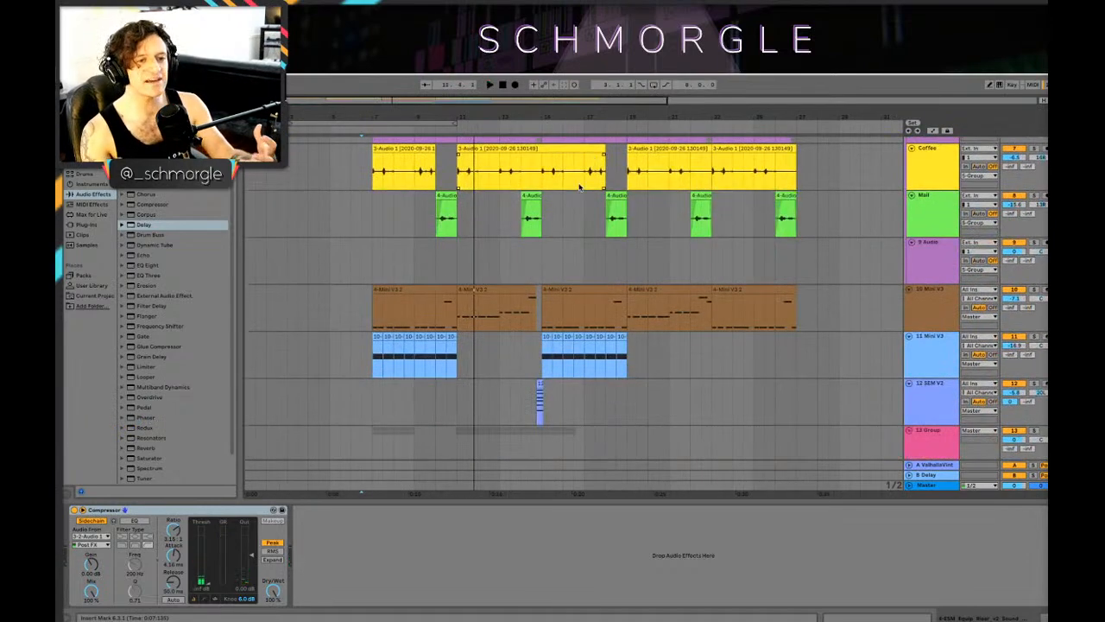
pyautogui.scroll(-8, 518, 279)
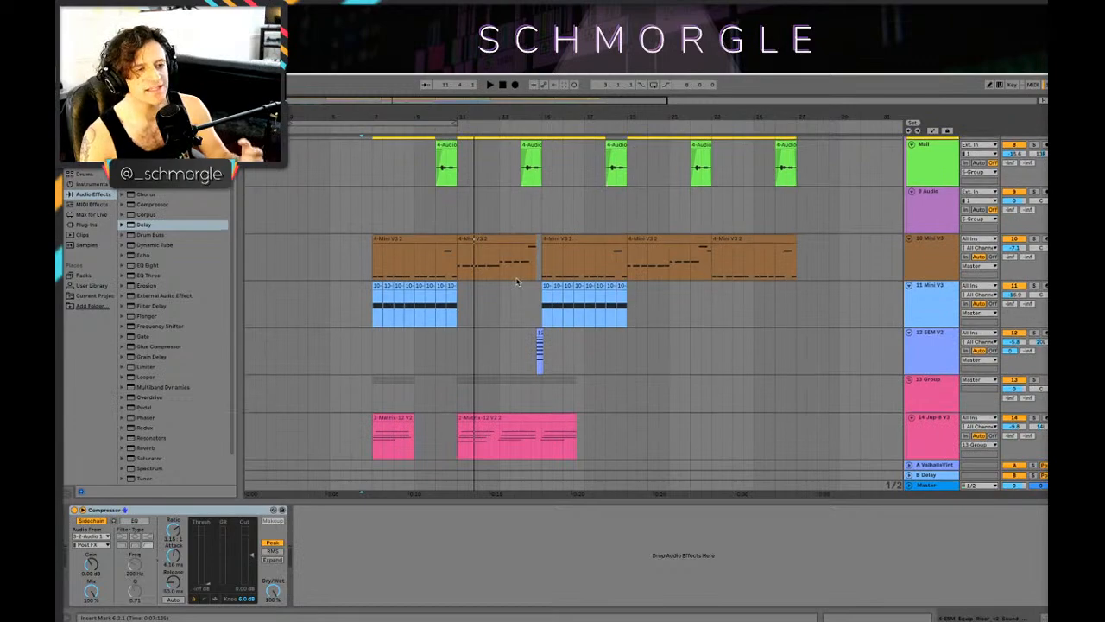
pyautogui.scroll(-5, 515, 280)
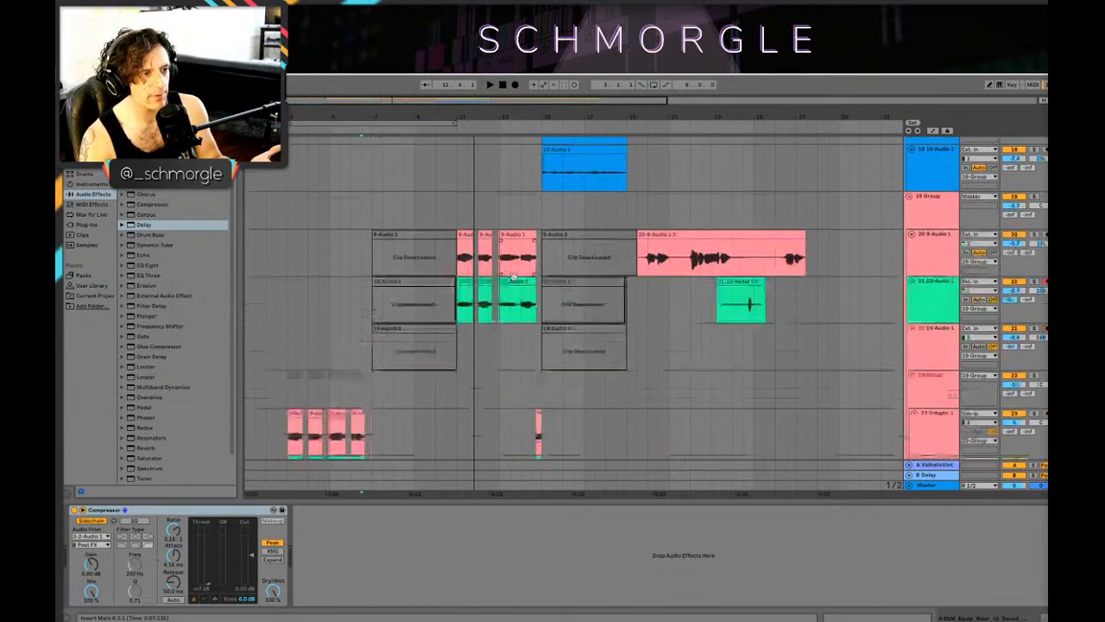
pyautogui.scroll(10, 514, 278)
pyautogui.scroll(4, 514, 277)
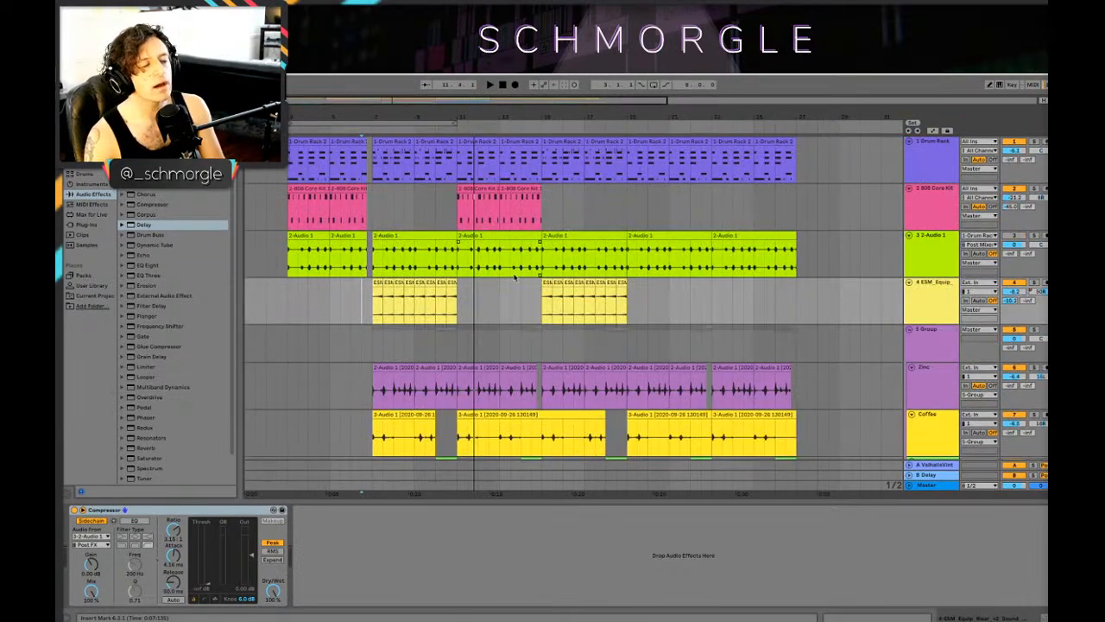
pyautogui.moveTo(584, 118); pyautogui.dragTo(642, 115)
pyautogui.click(507, 267)
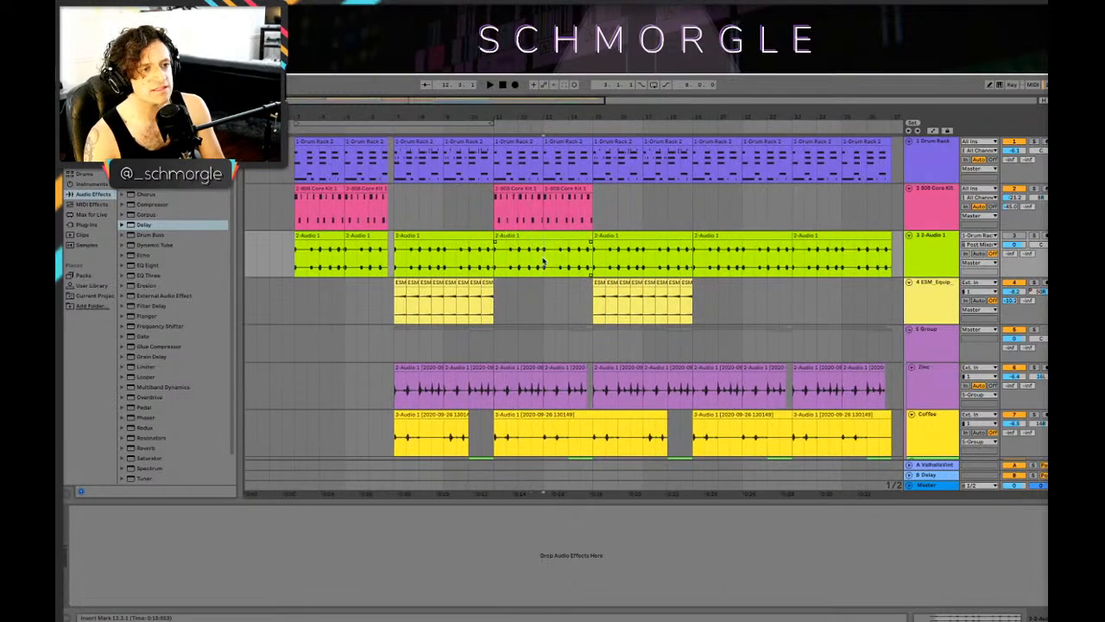
pyautogui.scroll(-10, 553, 263)
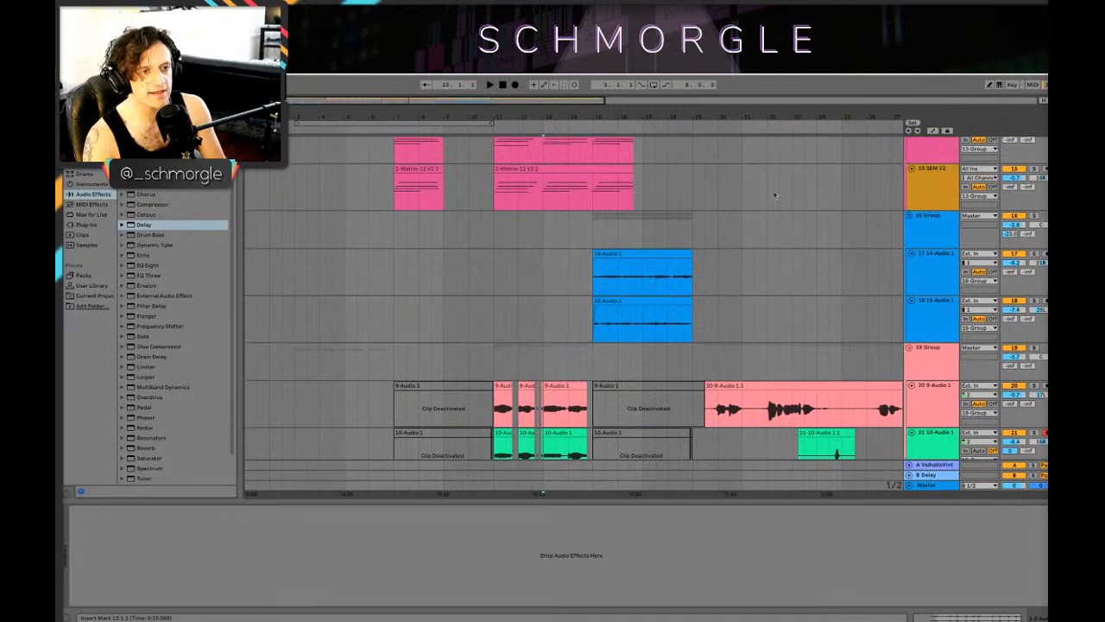
# Step: Play the vocal section from 19.3.1 while viewing the percussion and Mini V3 tracks, and return to 19.1.1
pyautogui.click(712, 419)
pyautogui.press('space')
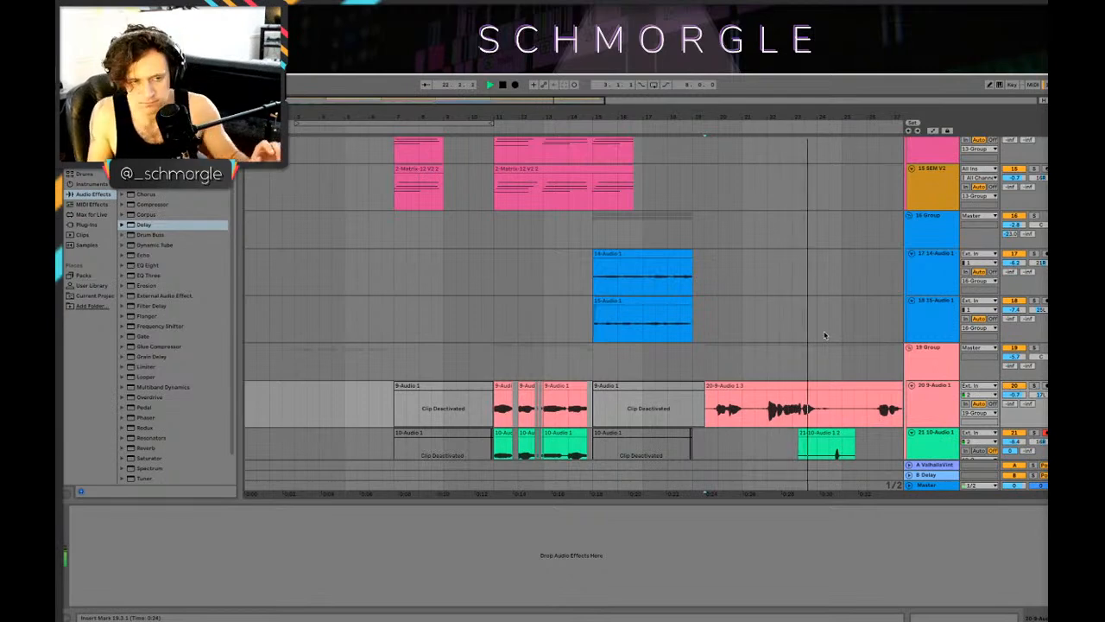
pyautogui.scroll(10, 802, 254)
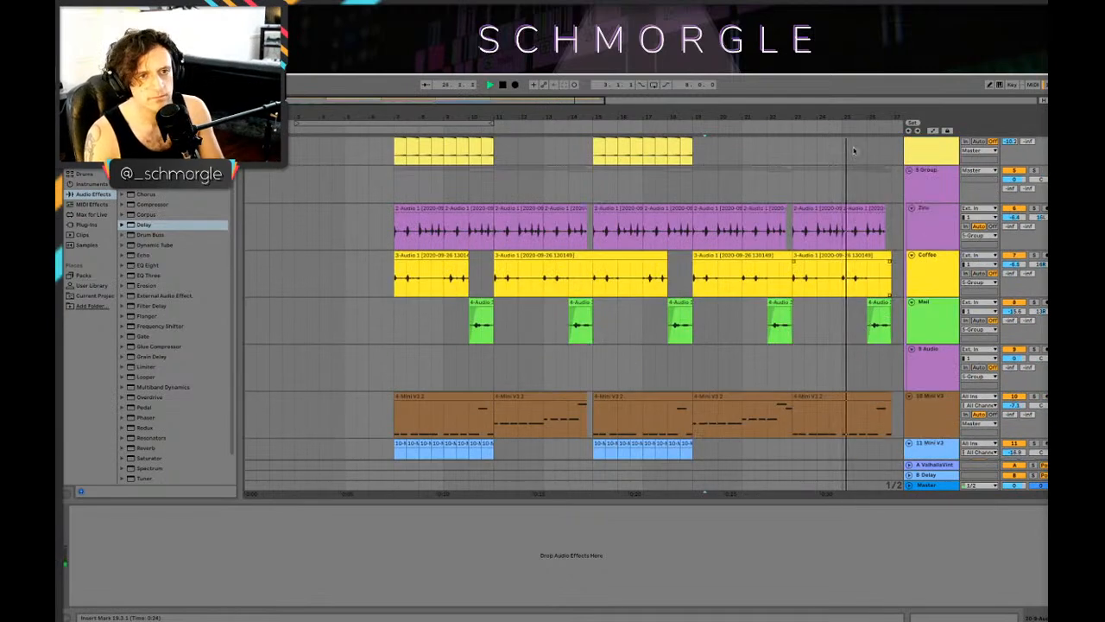
pyautogui.moveTo(885, 113); pyautogui.dragTo(746, 106)
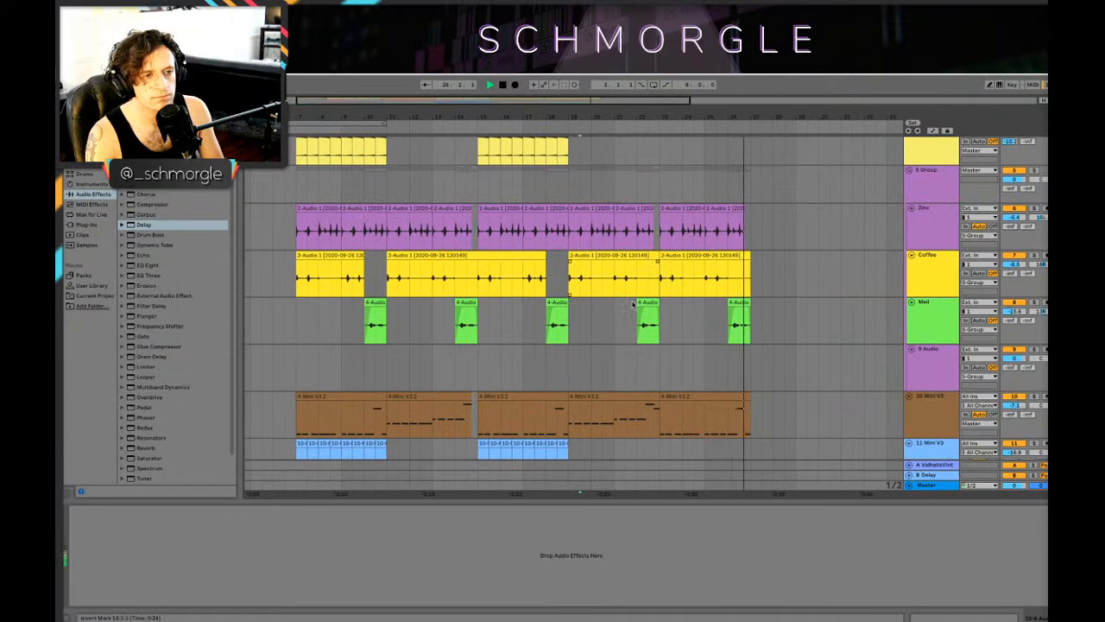
pyautogui.click(570, 281)
pyautogui.press('space')
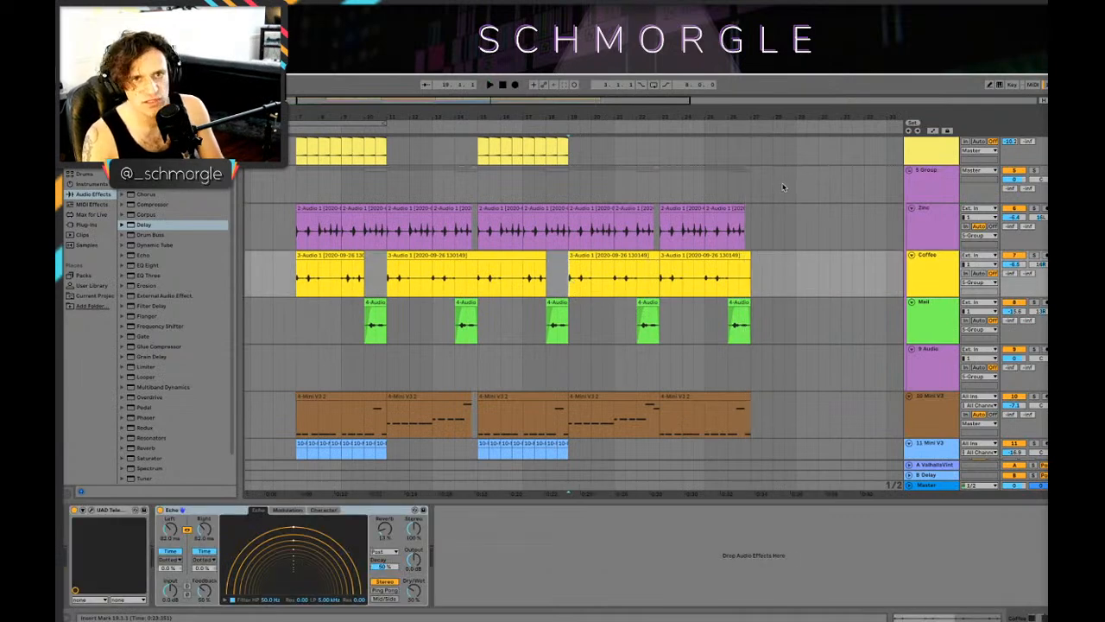
pyautogui.moveTo(570, 110); pyautogui.dragTo(476, 99)
pyautogui.scroll(-2, 452, 186)
pyautogui.scroll(5, 453, 186)
pyautogui.moveTo(386, 120); pyautogui.dragTo(545, 117)
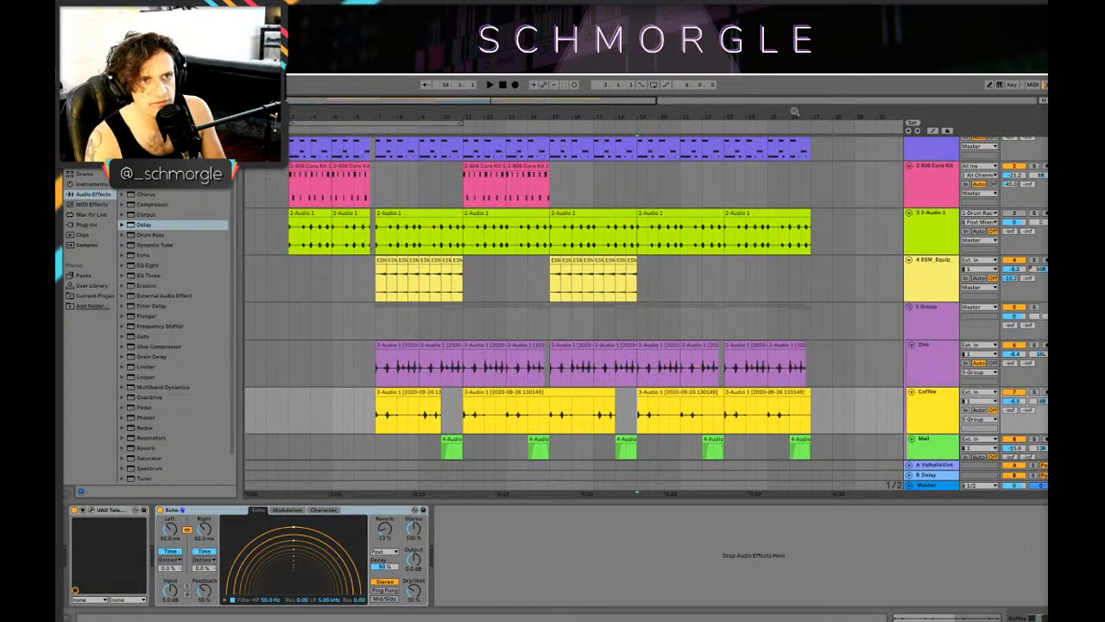
pyautogui.moveTo(794, 112); pyautogui.dragTo(715, 111)
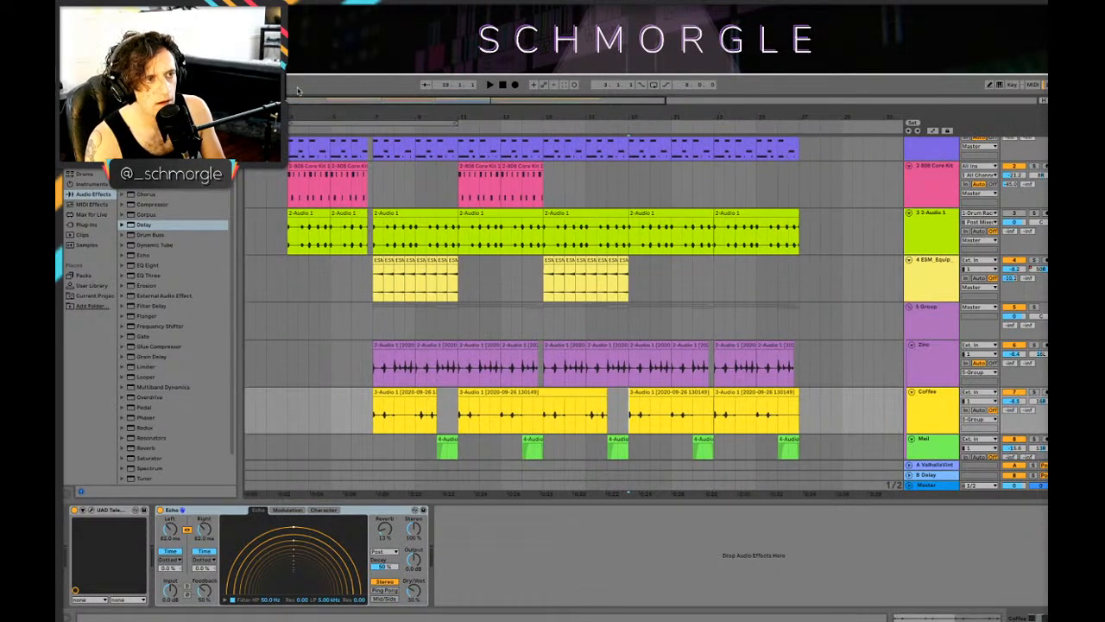
# Step: Save the current set and open the recent Song 2 set from the Nature Sample Song project
pyautogui.click(117, 62)
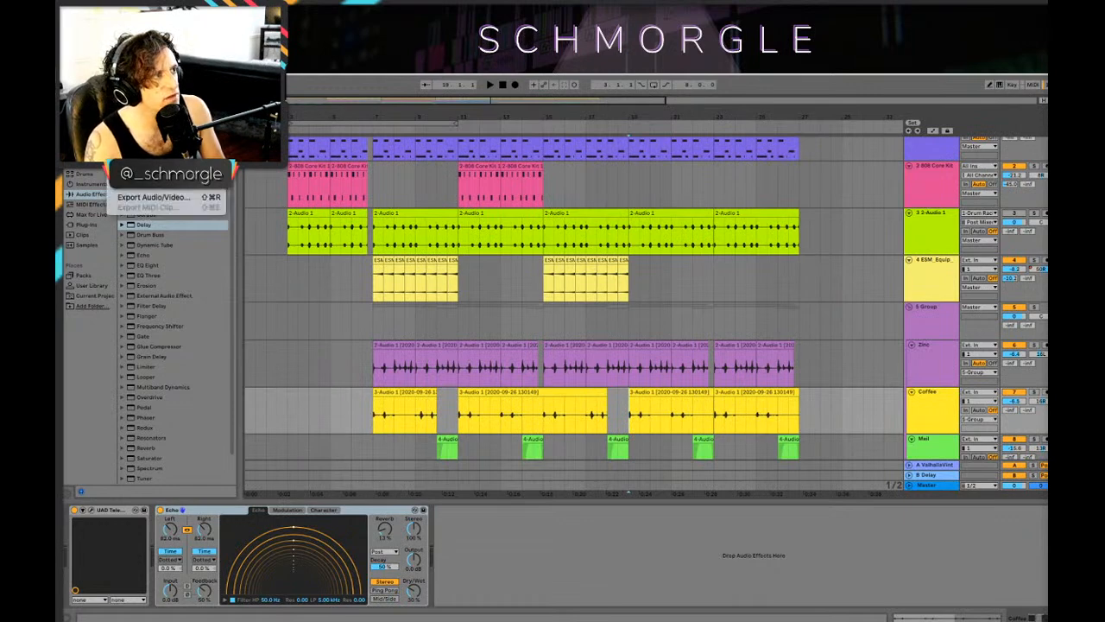
pyautogui.press('super+s')
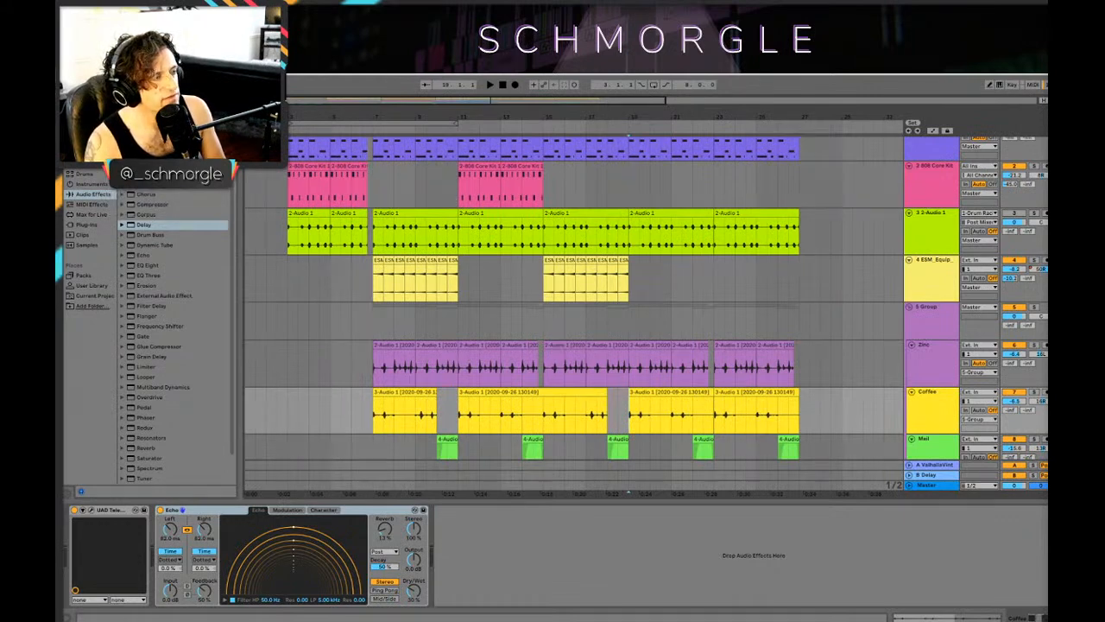
pyautogui.click(117, 62)
pyautogui.moveTo(164, 90)
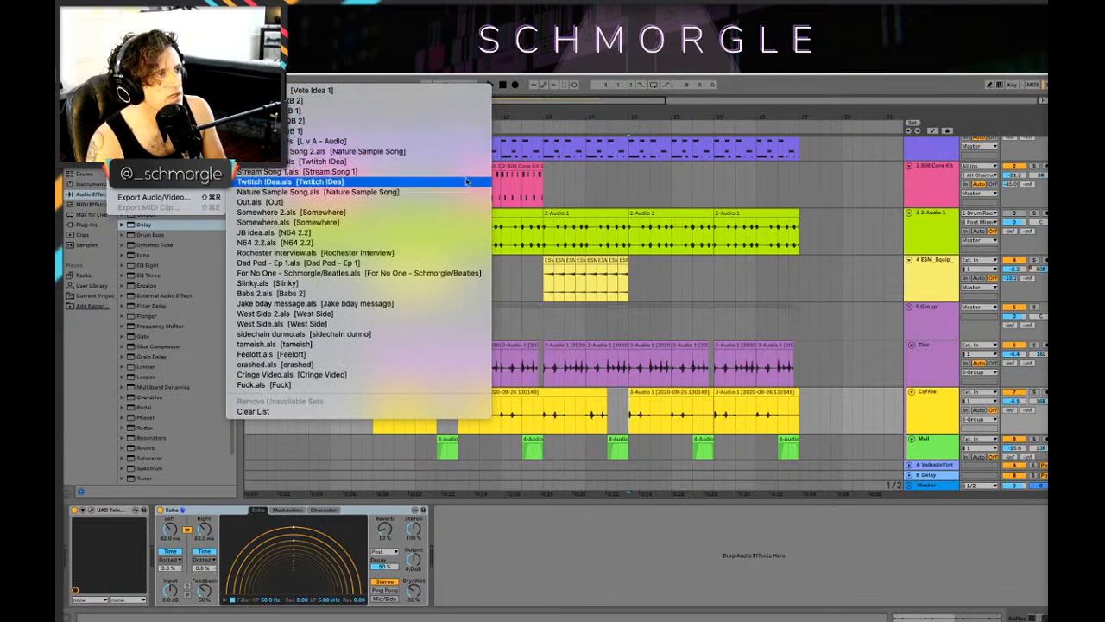
pyautogui.click(398, 154)
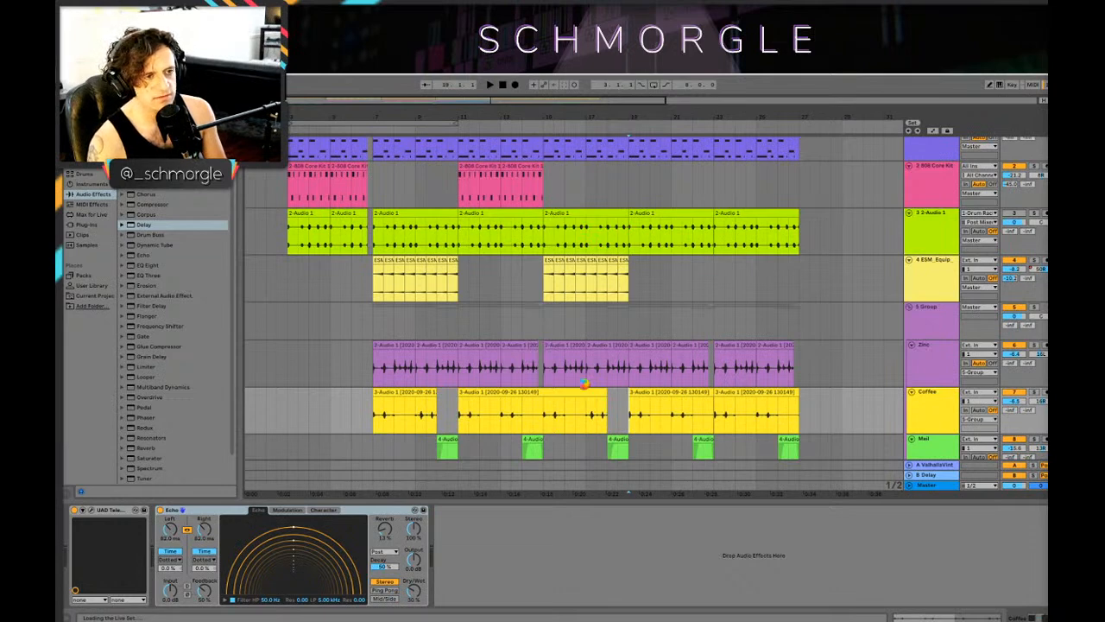
pyautogui.moveTo(654, 618)
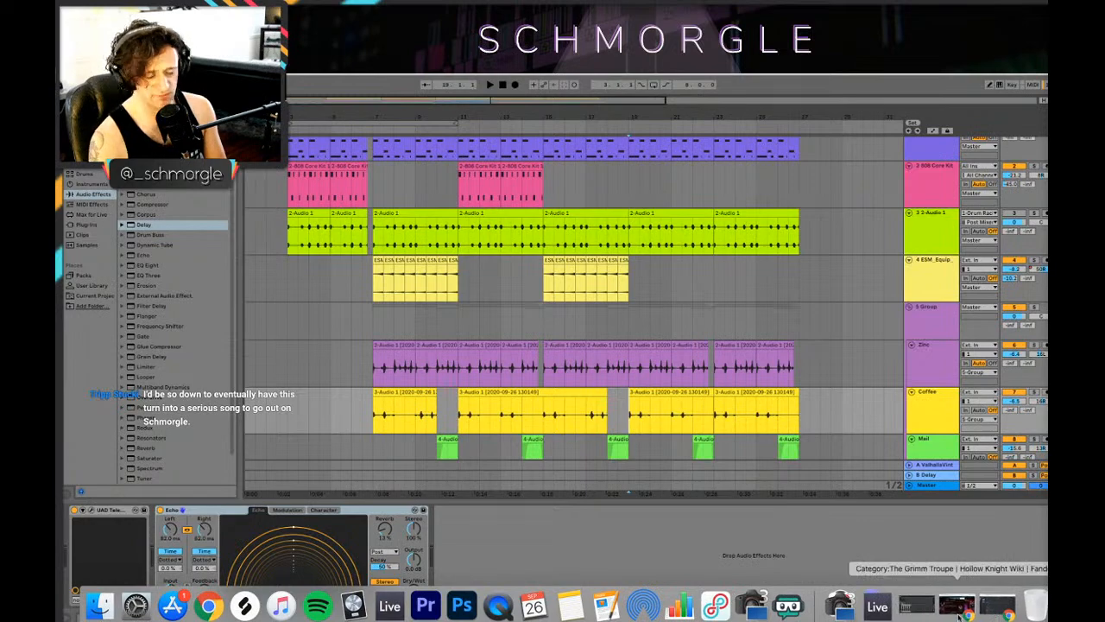
pyautogui.moveTo(505, 615)
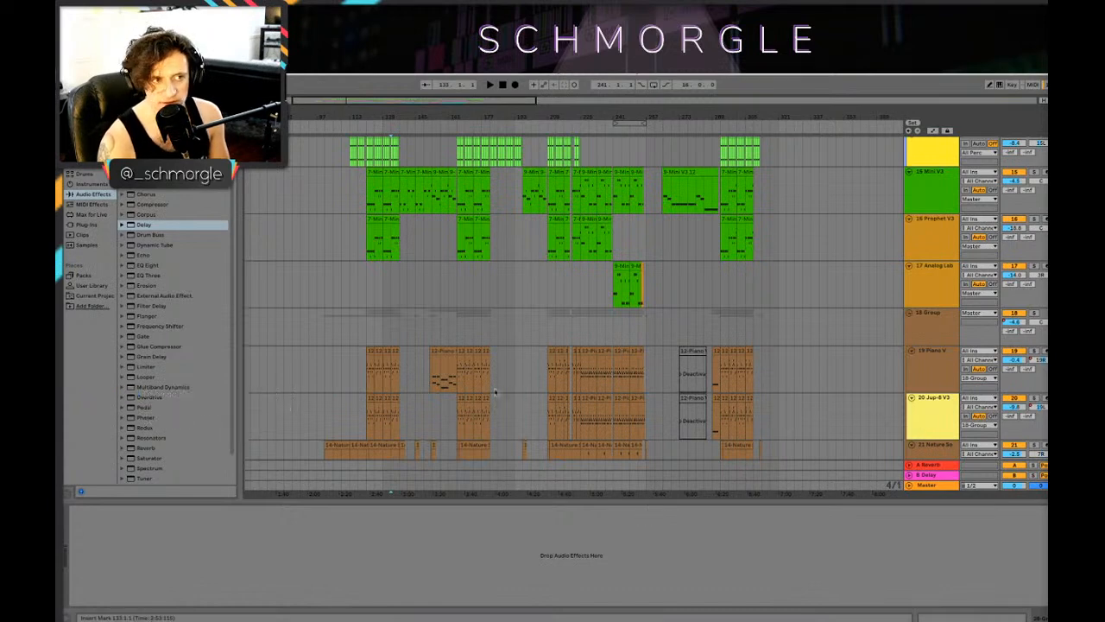
# Step: Look over the opened song's synth, piano, audio and percussion tracks across the arrangement, starting from the Analog Lab track
pyautogui.click(597, 291)
pyautogui.moveTo(595, 115); pyautogui.dragTo(662, 145)
pyautogui.scroll(-5, 414, 233)
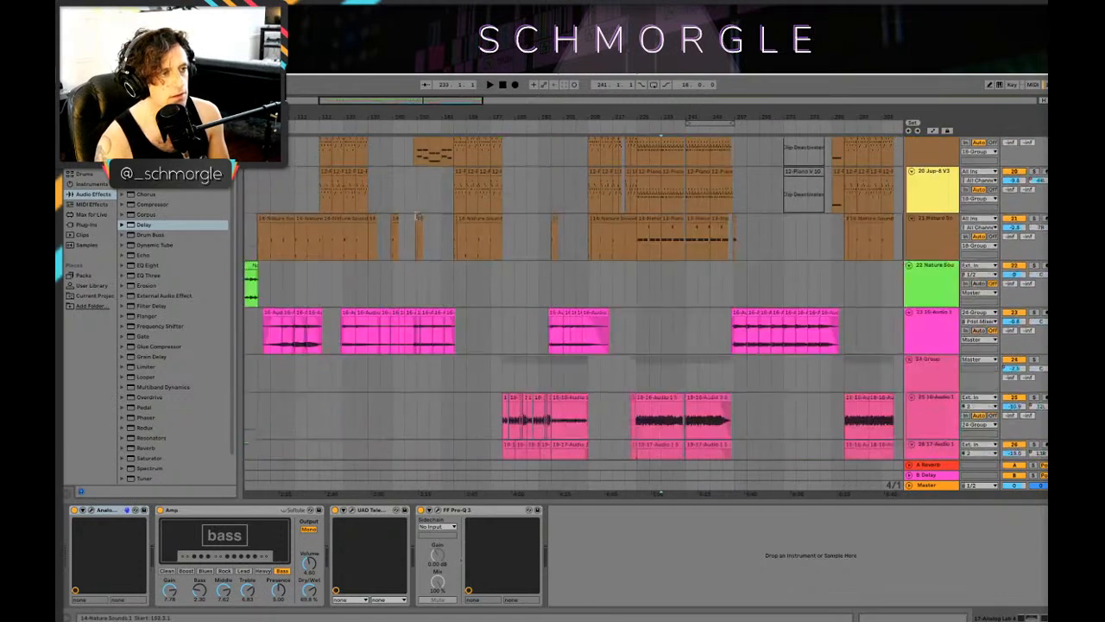
pyautogui.scroll(4, 348, 220)
pyautogui.scroll(10, 348, 220)
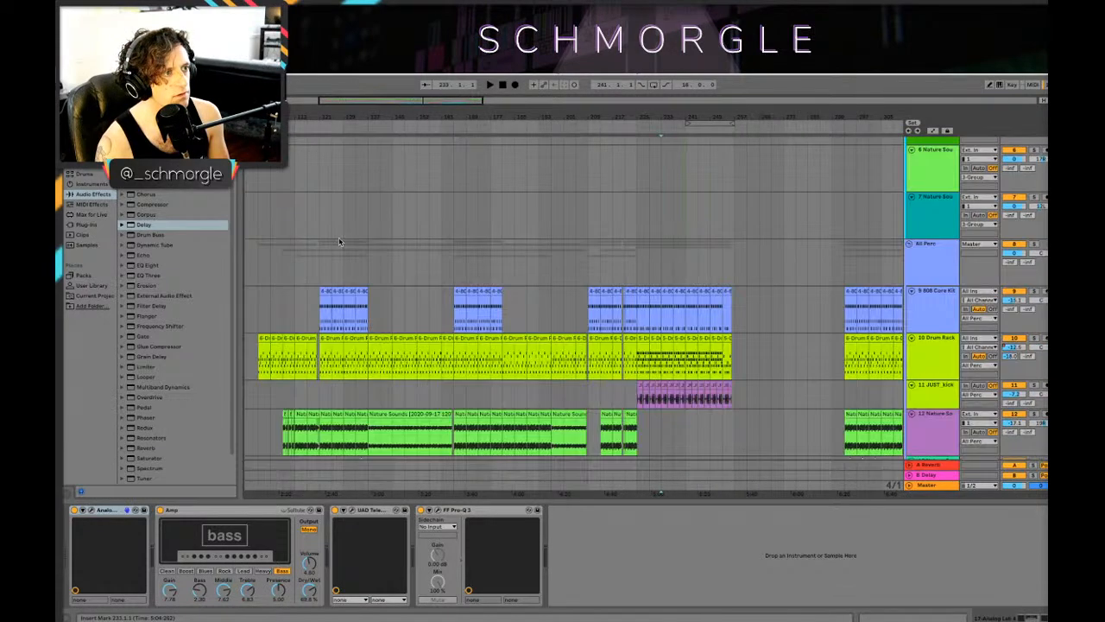
pyautogui.scroll(-4, 348, 238)
# Step: Solo the Drum Rack track and play it briefly from 121.1.1
pyautogui.click(320, 321)
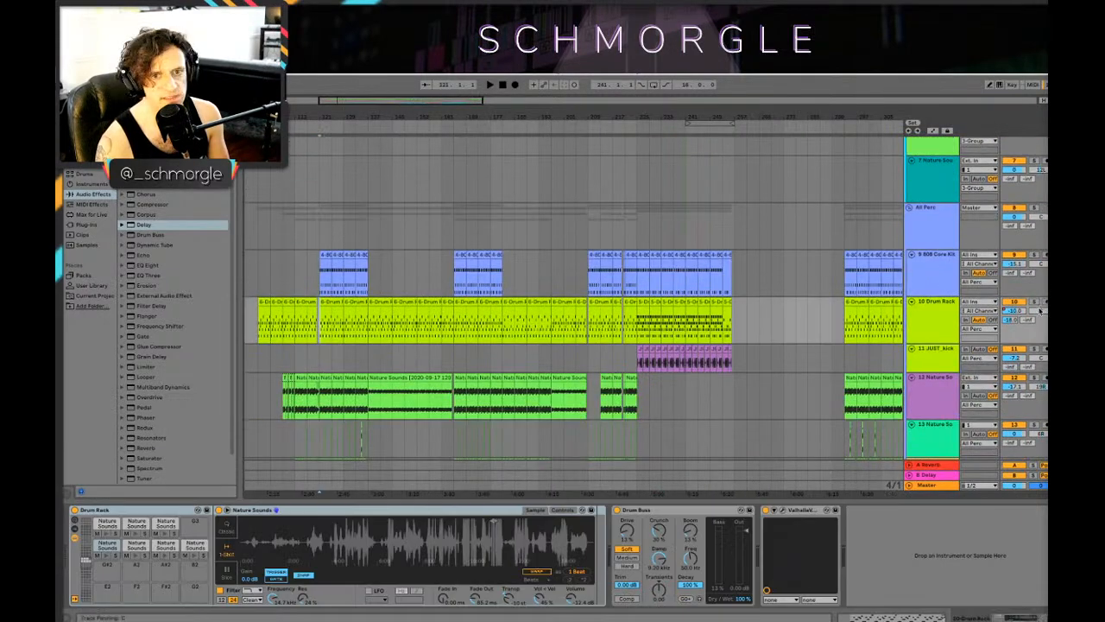
pyautogui.click(937, 314)
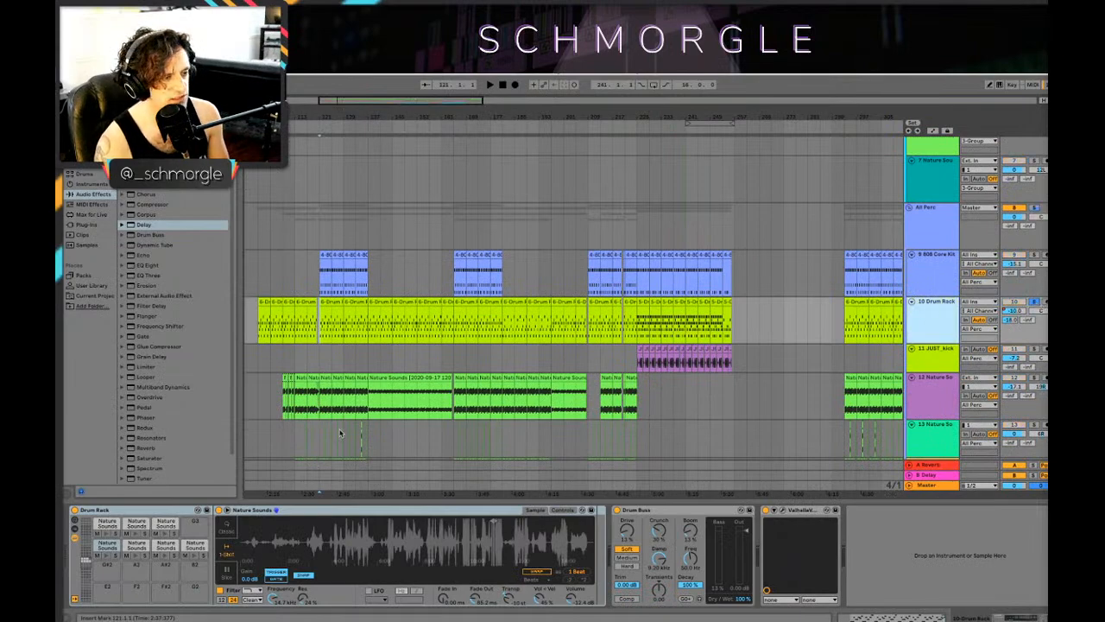
pyautogui.moveTo(363, 111); pyautogui.dragTo(623, 250)
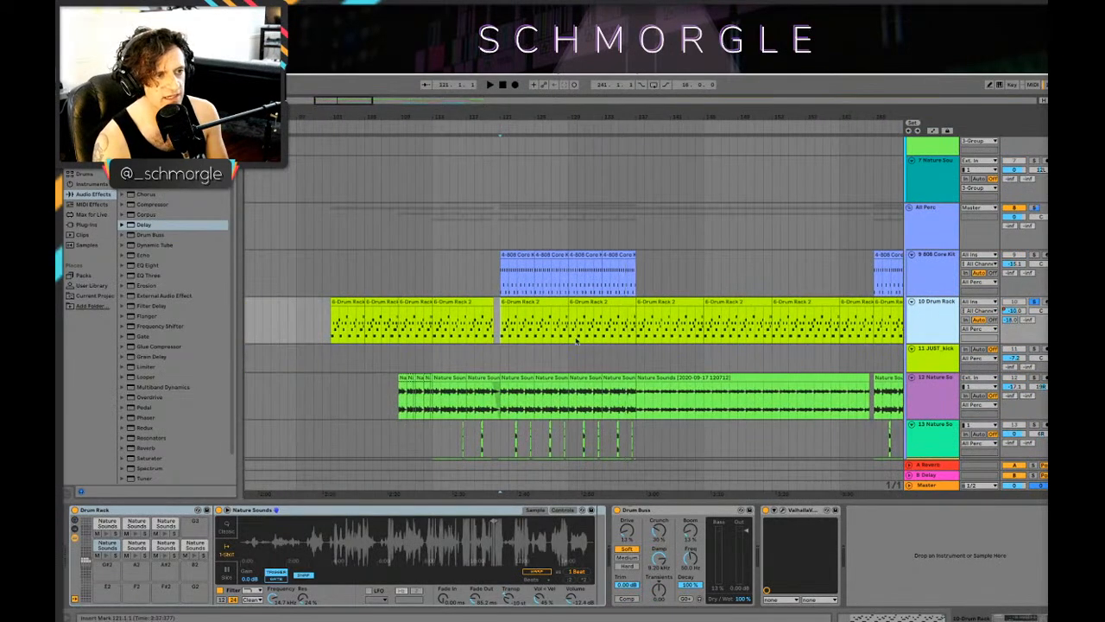
pyautogui.press('space')
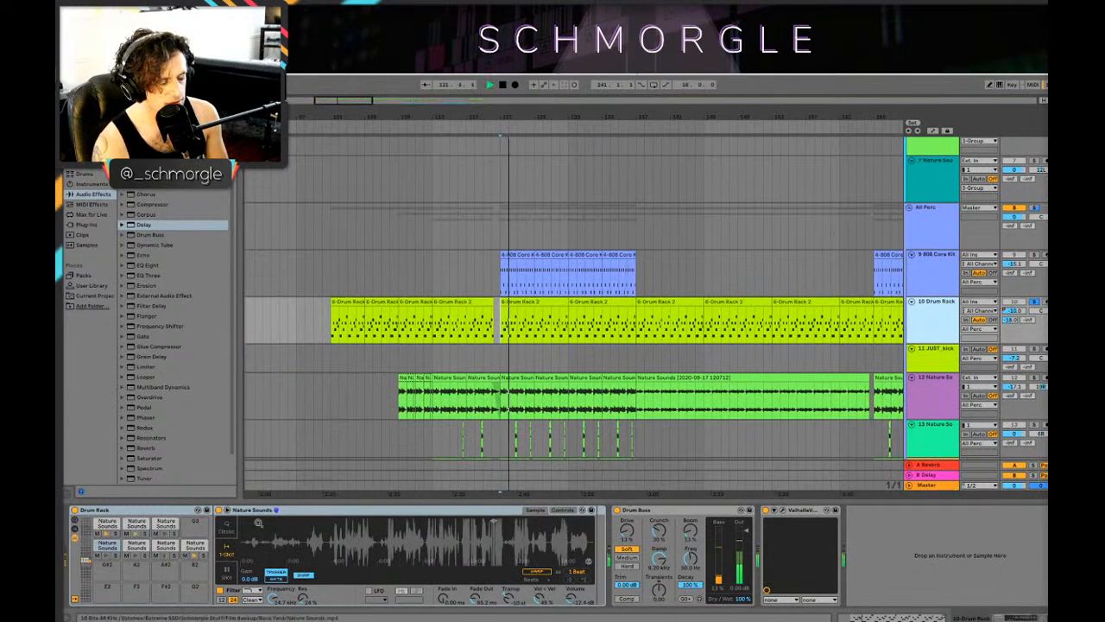
pyautogui.press('space')
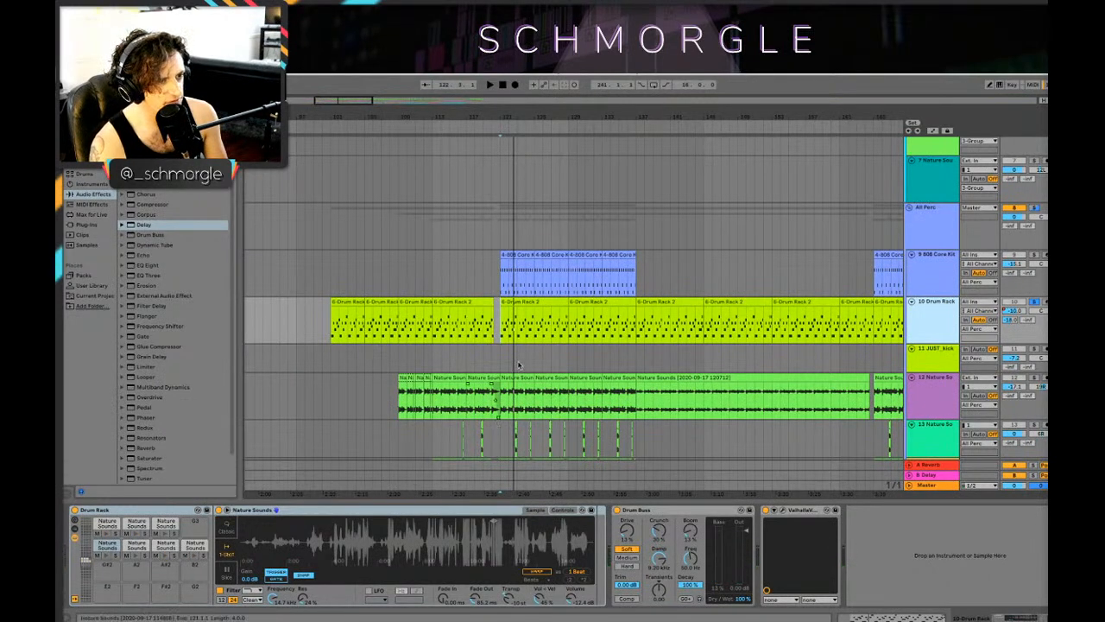
# Step: Inspect how the 808 Core Kit, Drum Rack, Nature Sounds and Mini V3 clips are layered around bar 121
pyautogui.moveTo(600, 116); pyautogui.dragTo(653, 164)
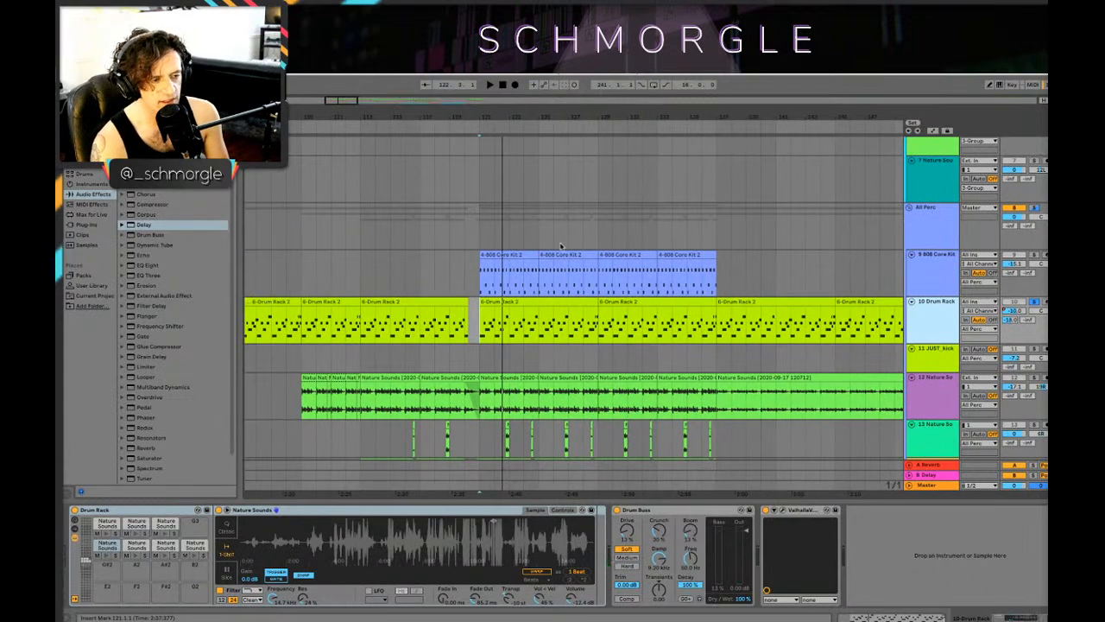
pyautogui.scroll(-2, 563, 246)
pyautogui.moveTo(661, 117); pyautogui.dragTo(615, 113)
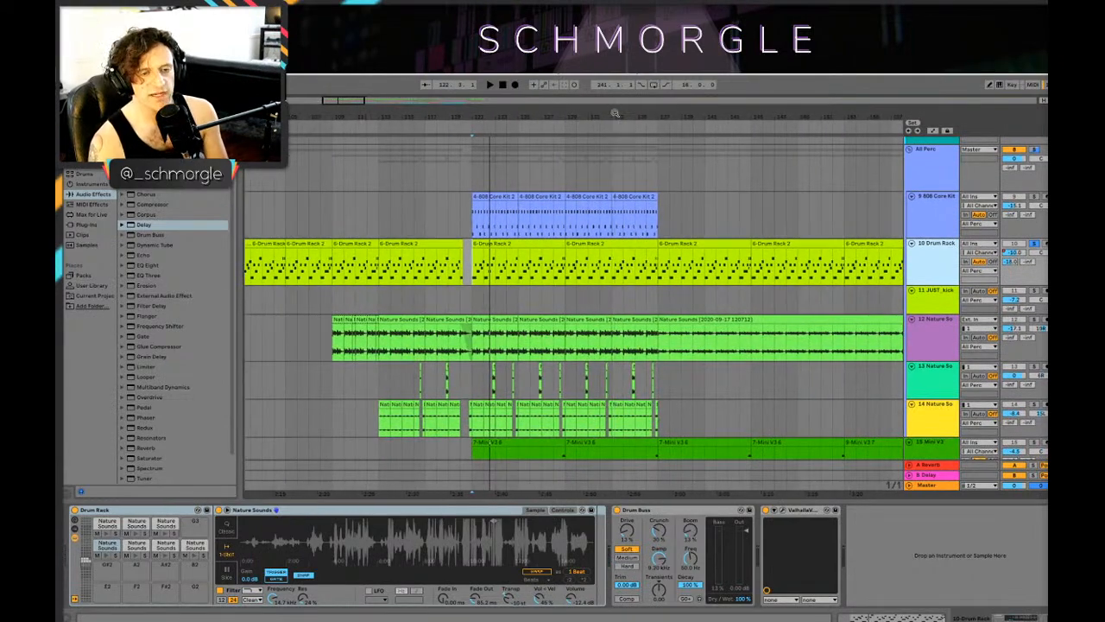
pyautogui.scroll(-3, 583, 255)
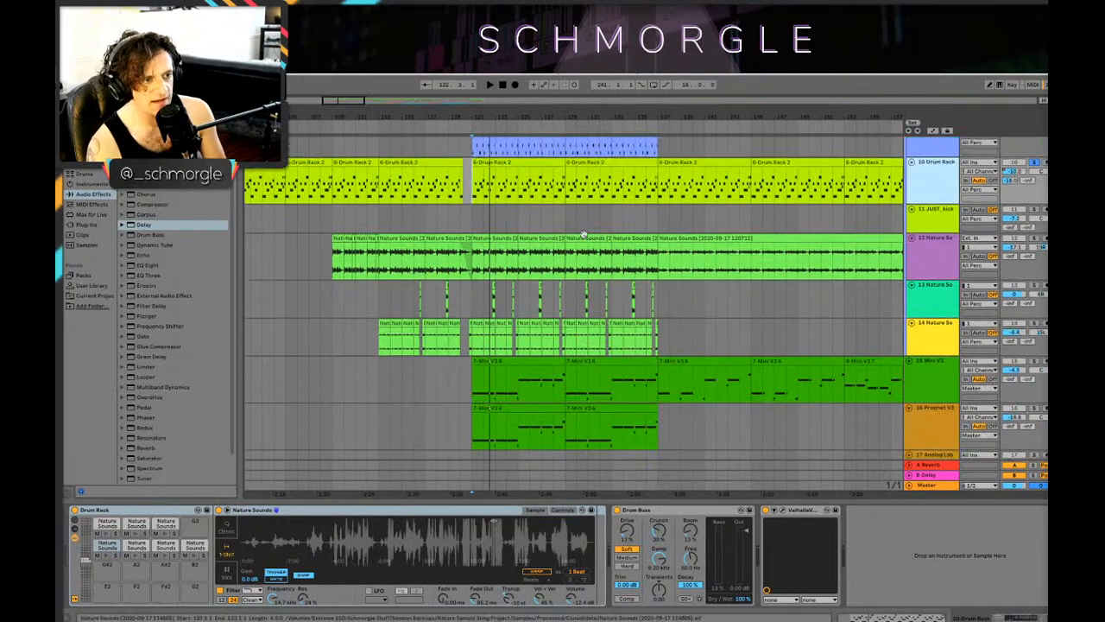
pyautogui.scroll(1, 584, 256)
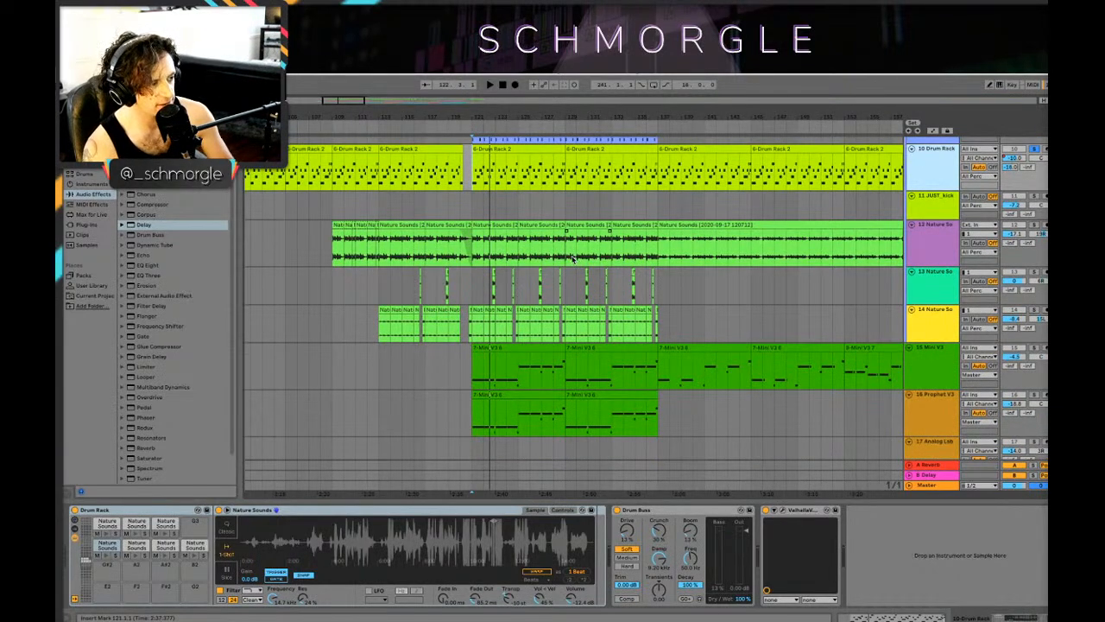
pyautogui.scroll(2, 571, 257)
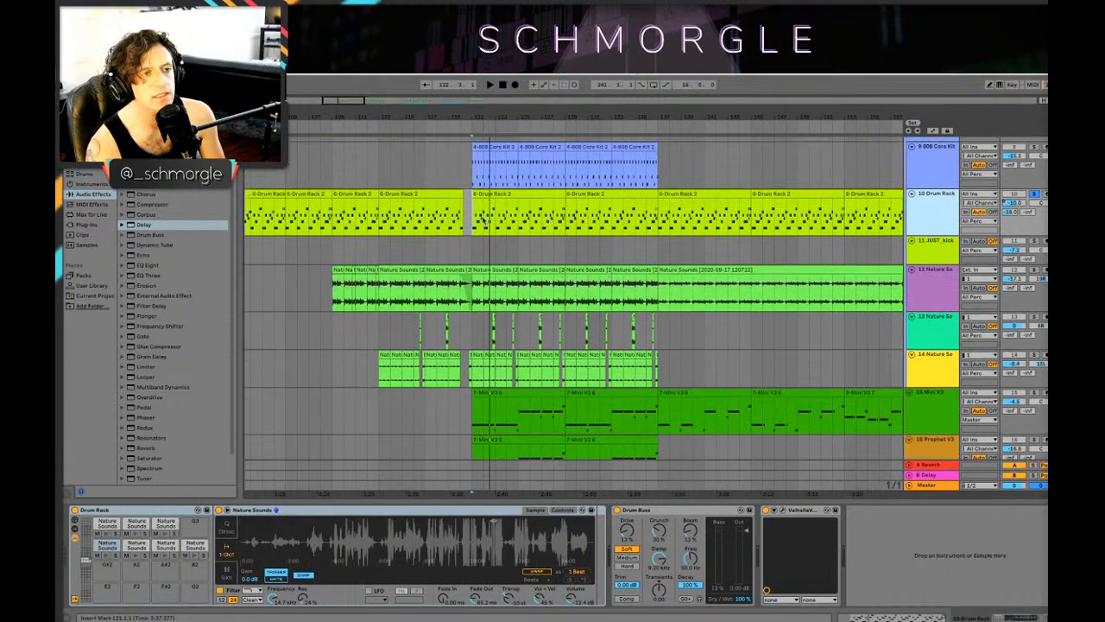
pyautogui.scroll(2, 486, 226)
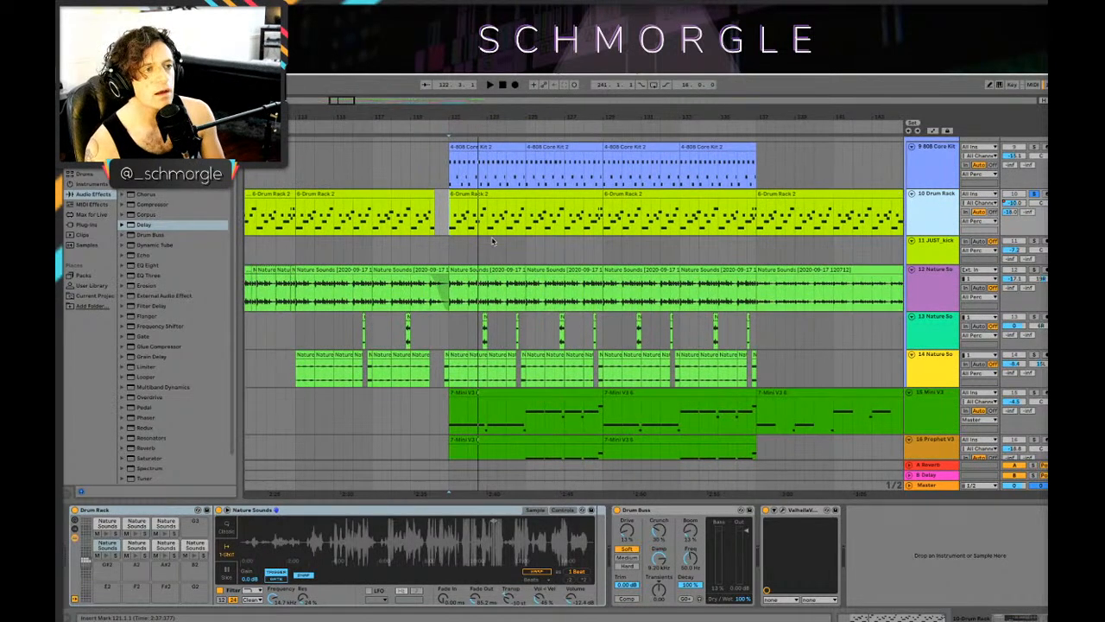
# Step: Play the soloed Drum Rack past bar 121 while comparing its clips with the Nature Sounds and synth tracks
pyautogui.press('space')
pyautogui.scroll(-2, 495, 242)
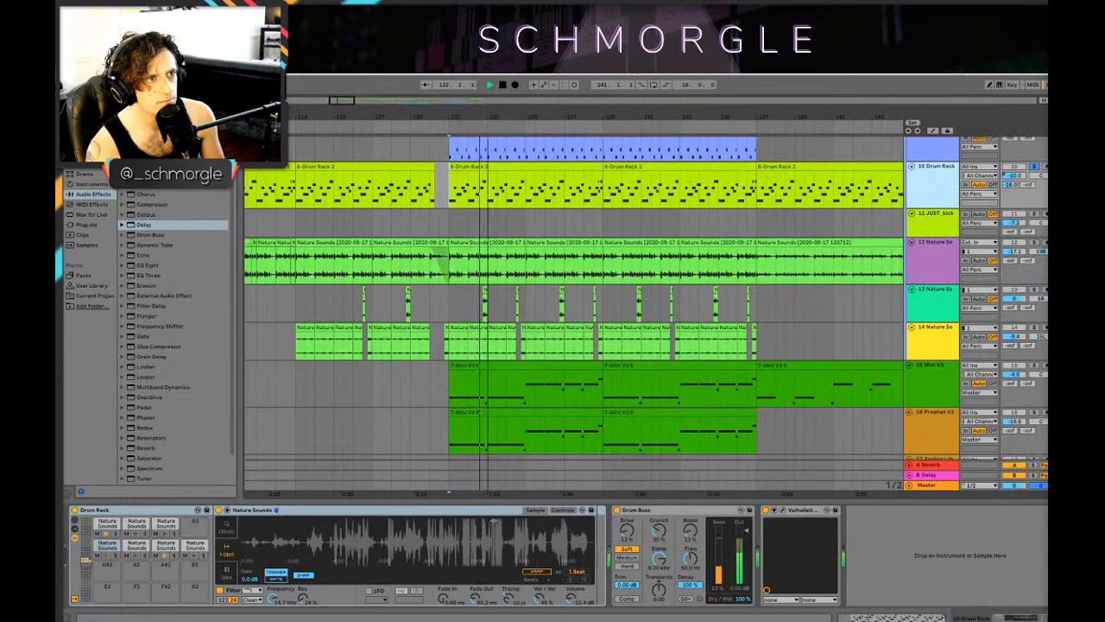
pyautogui.scroll(-3, 576, 196)
pyautogui.scroll(-5, 549, 269)
pyautogui.scroll(6, 547, 269)
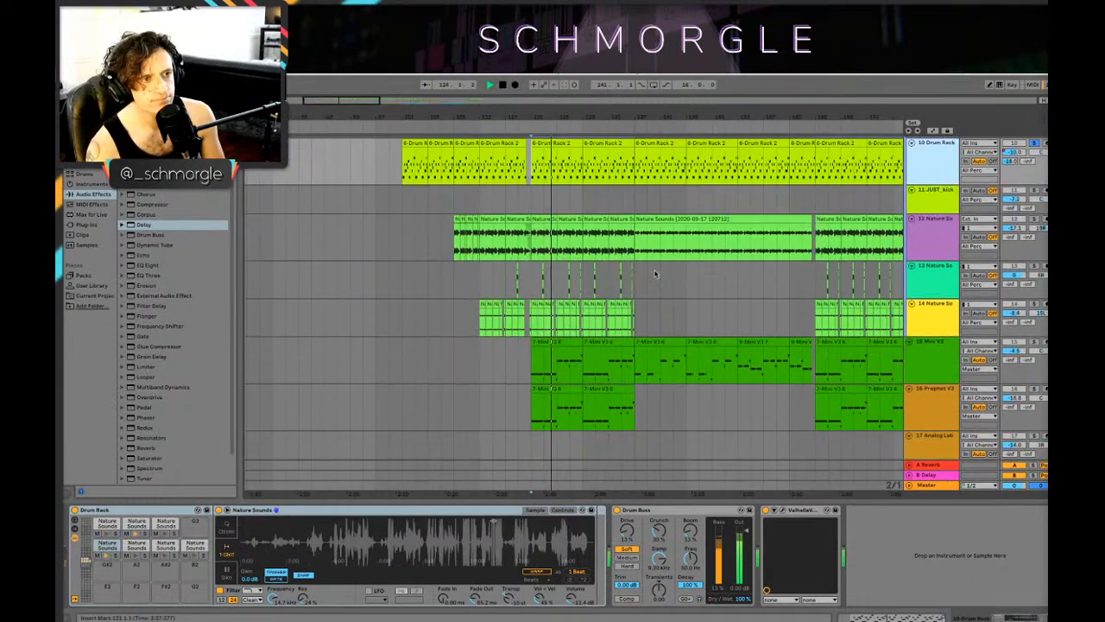
pyautogui.press('space')
# Step: Play briefly from the early Nature Sounds clips on track 4 around bar 61
pyautogui.scroll(8, 553, 152)
pyautogui.scroll(-5, 524, 152)
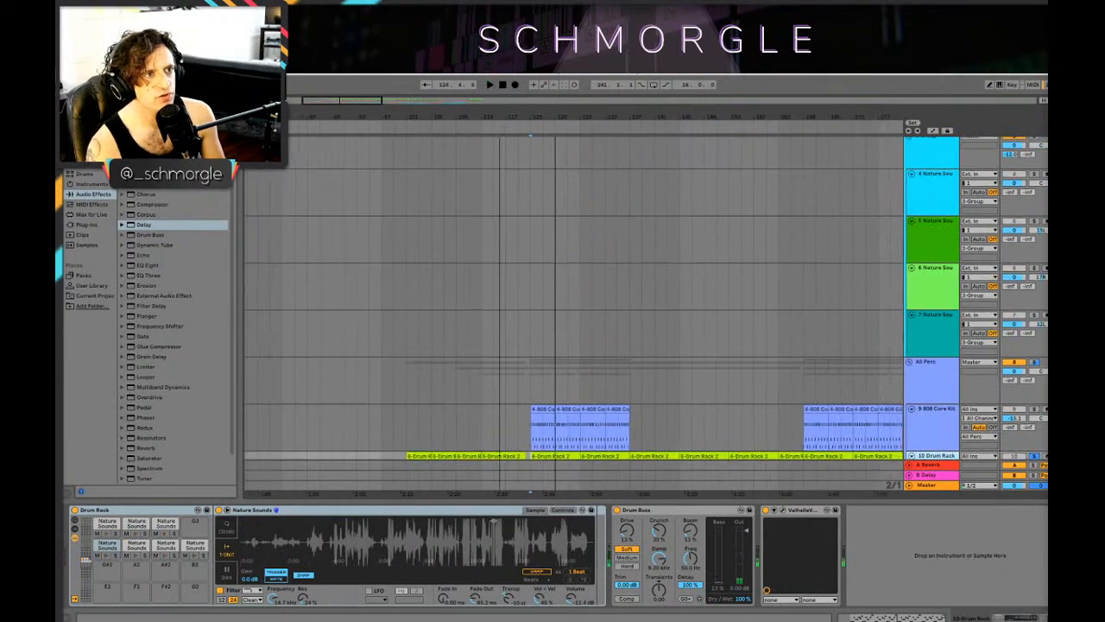
pyautogui.click(342, 195)
pyautogui.press('space')
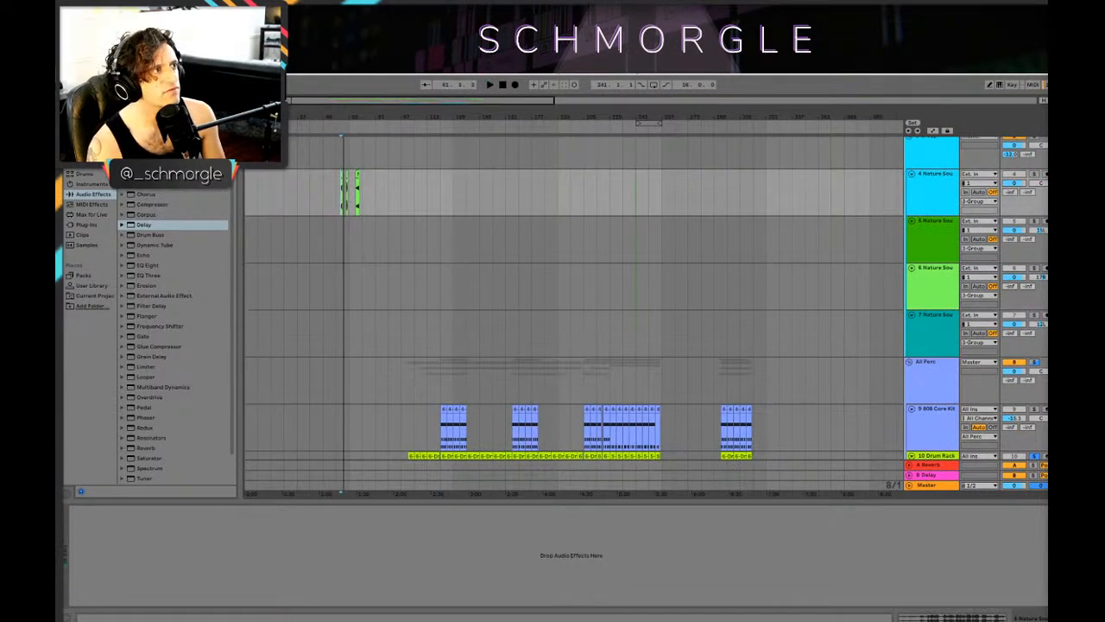
pyautogui.click(114, 57)
pyautogui.moveTo(196, 57)
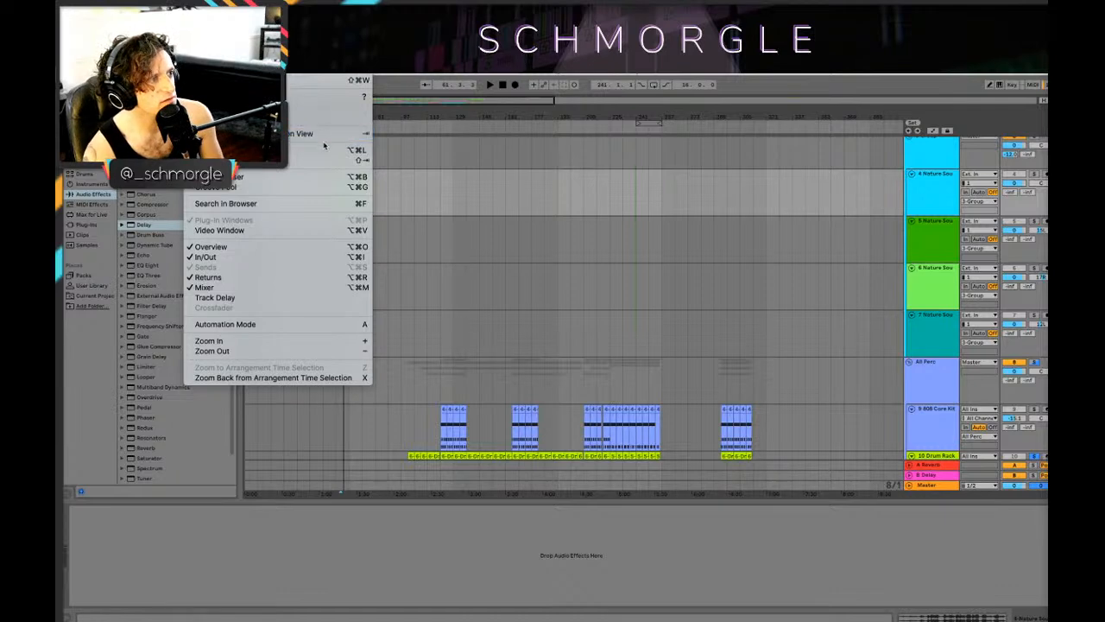
pyautogui.click(667, 110)
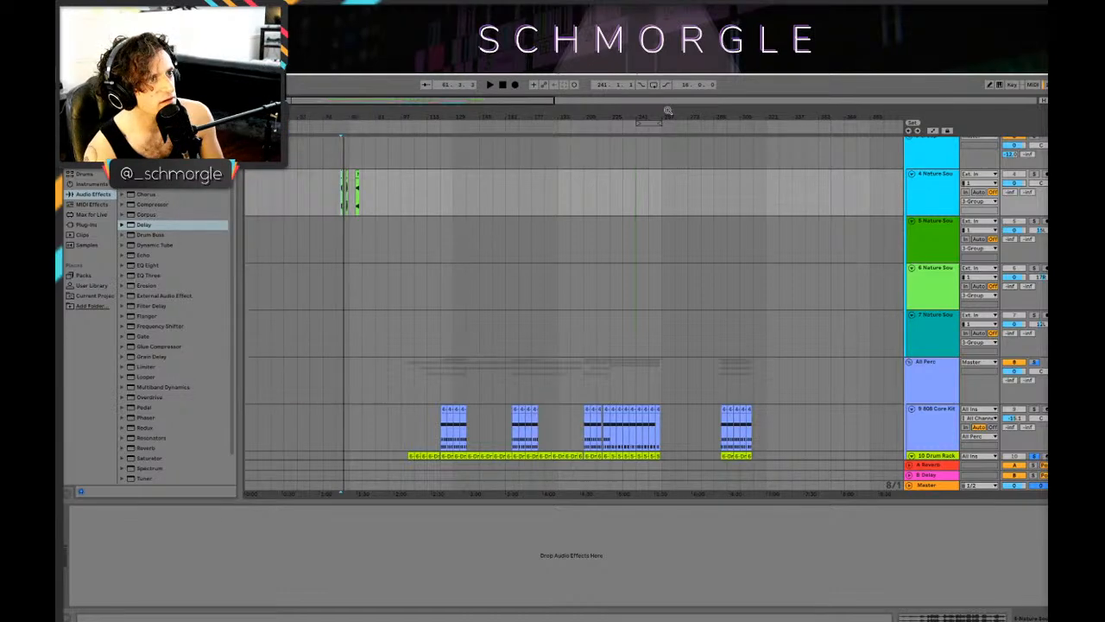
# Step: Examine the group track just before bar 241 and the percussion and synth parts below it
pyautogui.moveTo(667, 110); pyautogui.dragTo(637, 155)
pyautogui.click(543, 149)
pyautogui.click(538, 156)
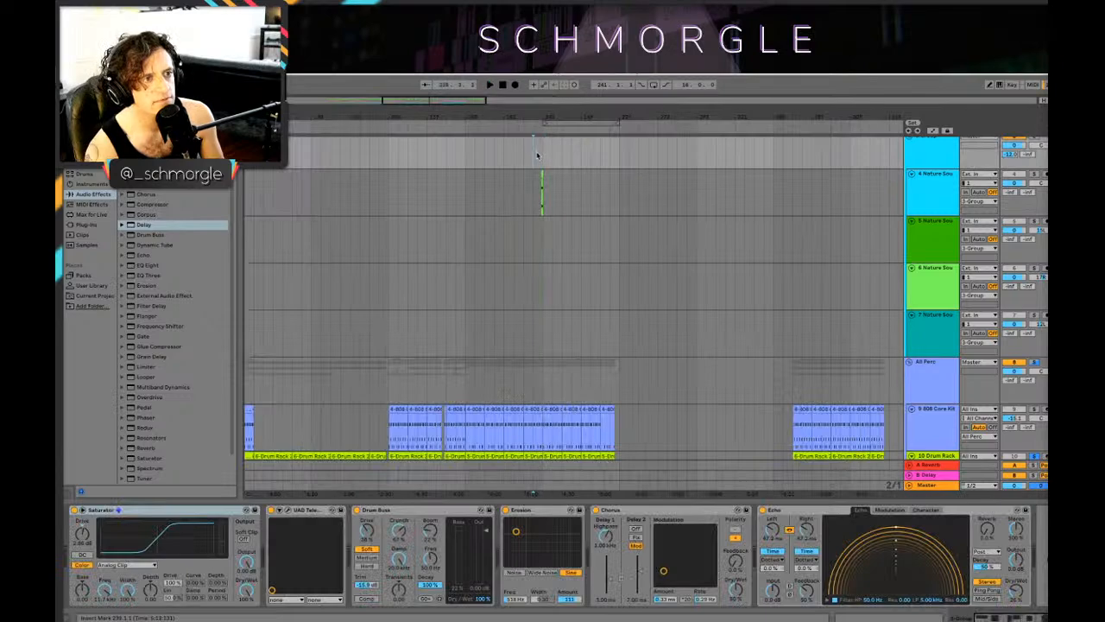
pyautogui.moveTo(497, 113); pyautogui.dragTo(578, 86)
pyautogui.scroll(-10, 414, 244)
pyautogui.scroll(4, 302, 197)
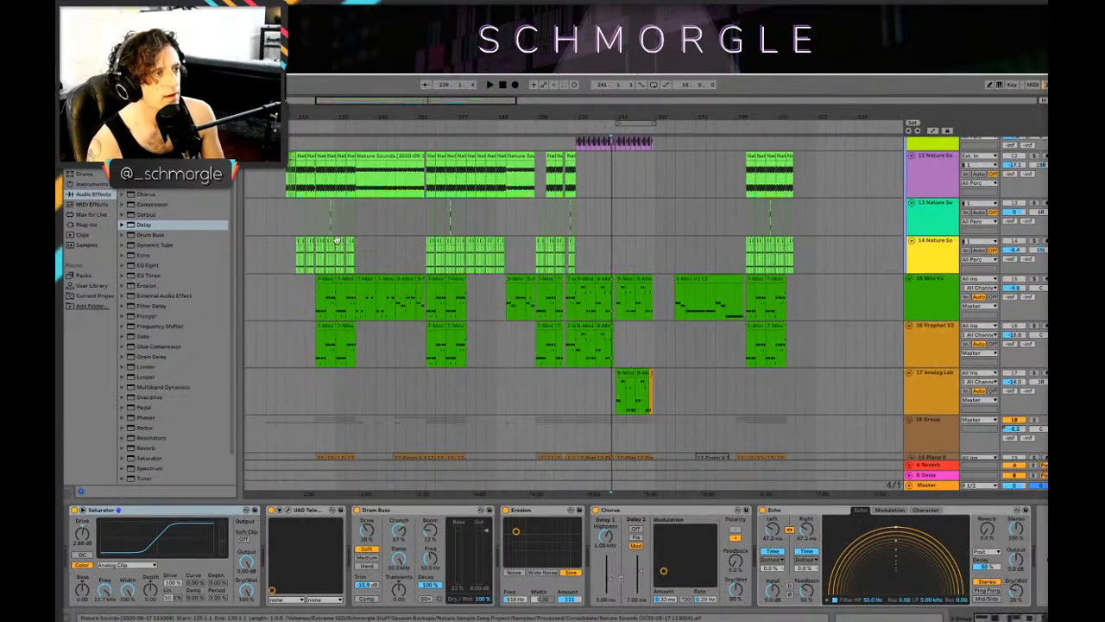
# Step: Turn off the Drum Rack solo and play the full arrangement from 101.1.1
pyautogui.click(298, 210)
pyautogui.scroll(3, 982, 138)
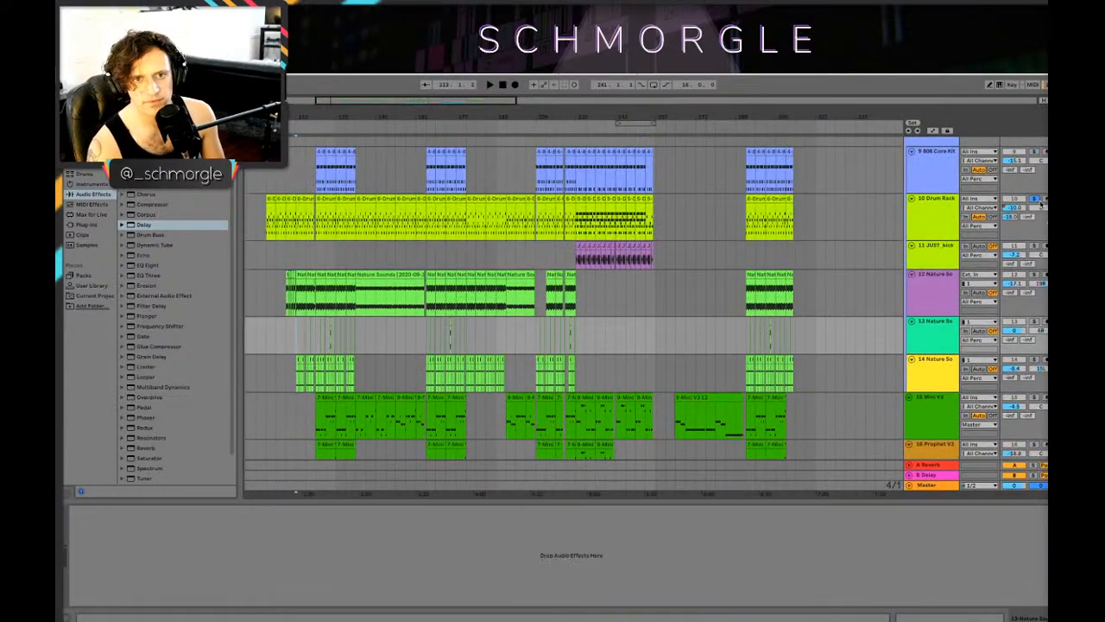
pyautogui.scroll(-5, 521, 250)
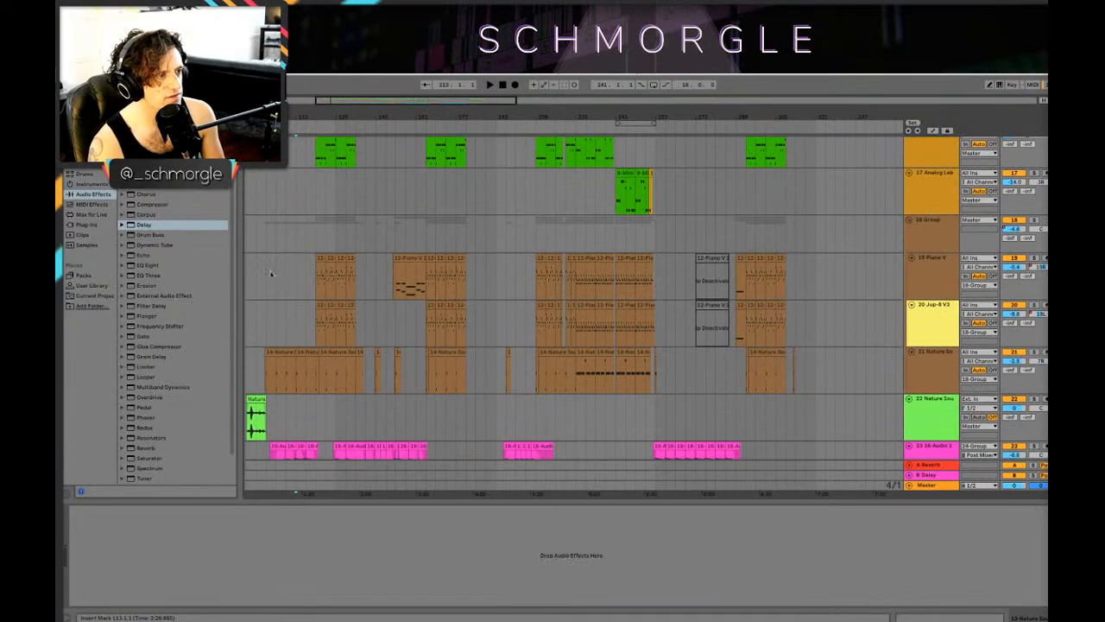
pyautogui.click(266, 273)
pyautogui.press('space')
# Step: During playback, examine which drum, Nature Sounds, synth and audio clips enter between bars 101 and 177
pyautogui.moveTo(312, 117); pyautogui.dragTo(627, 187)
pyautogui.scroll(-4, 625, 188)
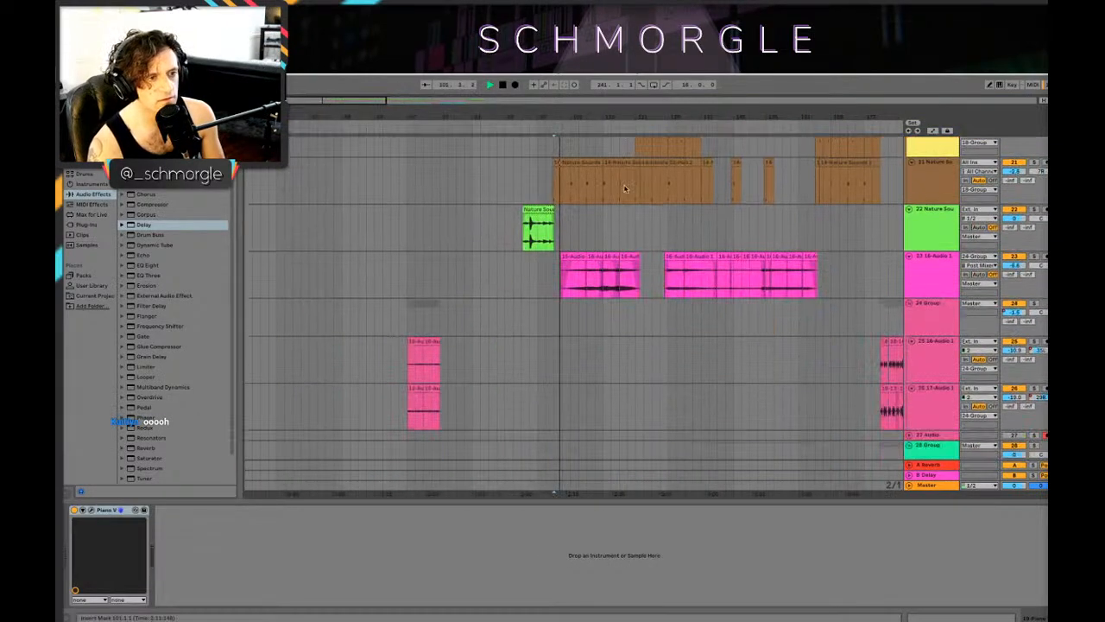
pyautogui.scroll(-2, 625, 188)
pyautogui.scroll(4, 690, 208)
pyautogui.scroll(-5, 769, 242)
pyautogui.scroll(4, 732, 229)
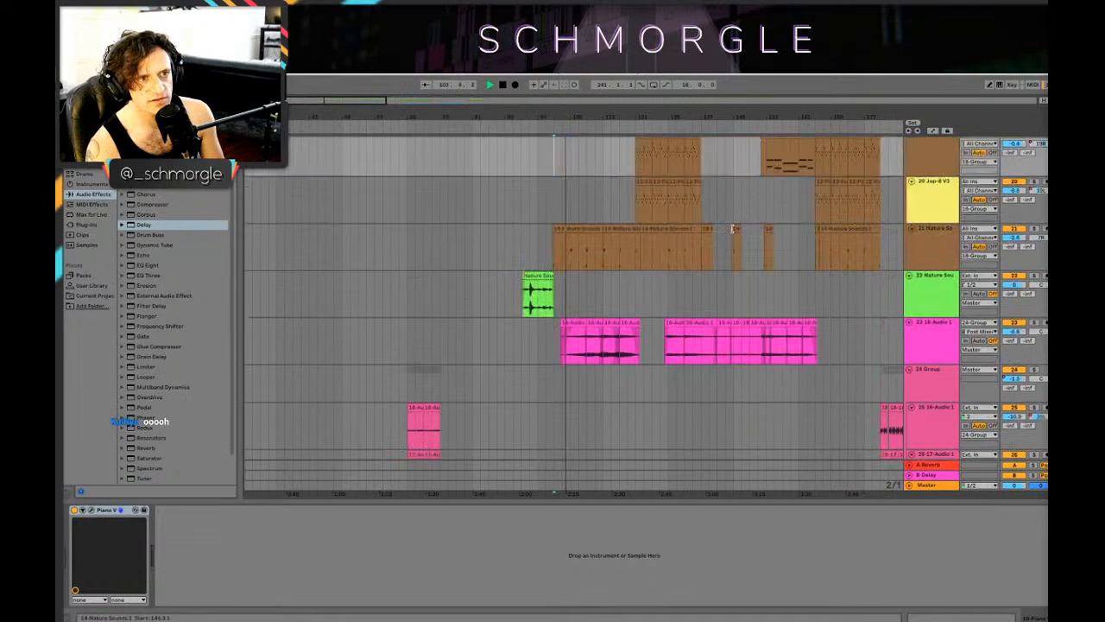
pyautogui.scroll(8, 733, 228)
pyautogui.scroll(-2, 760, 289)
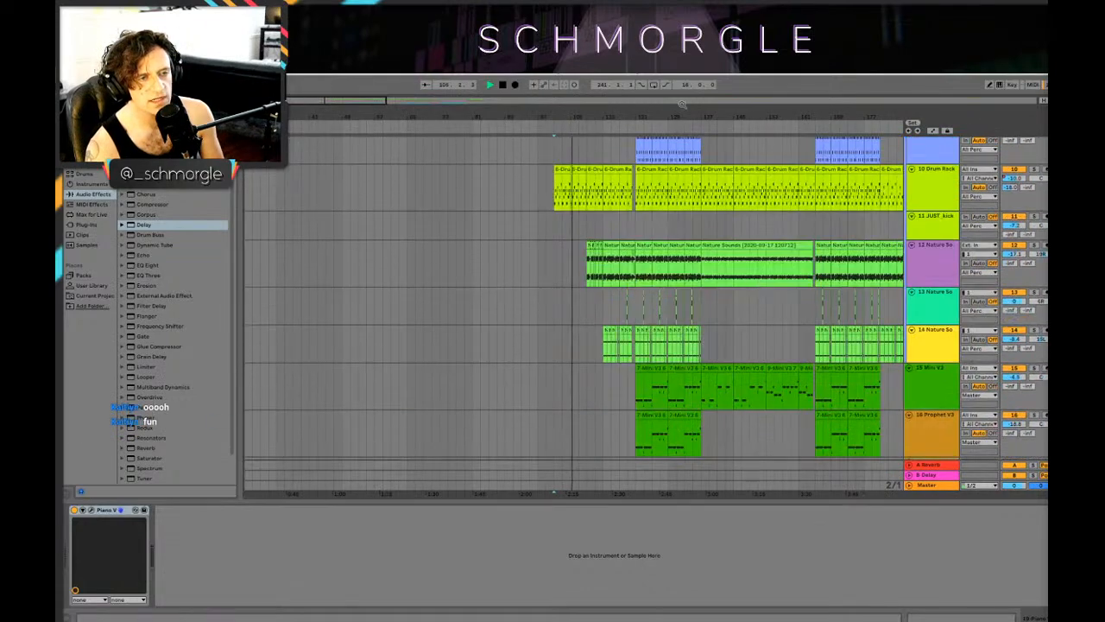
pyautogui.moveTo(681, 103); pyautogui.dragTo(600, 119)
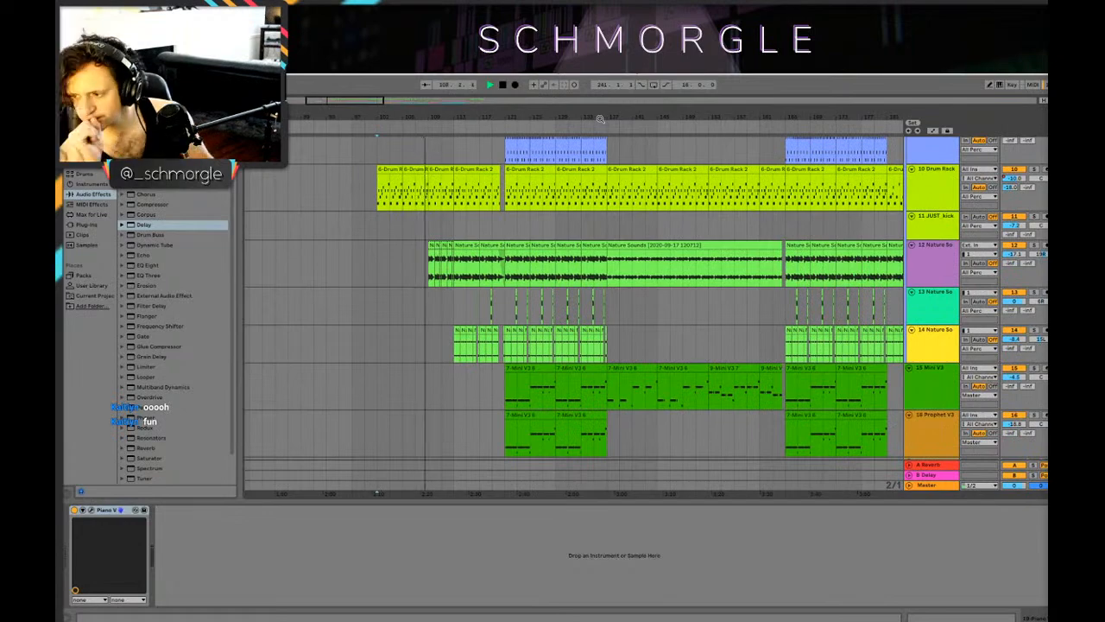
# Step: During playback, examine how the percussion, synth, piano and audio tracks build up to the section starting at bar 121
pyautogui.scroll(-2, 559, 264)
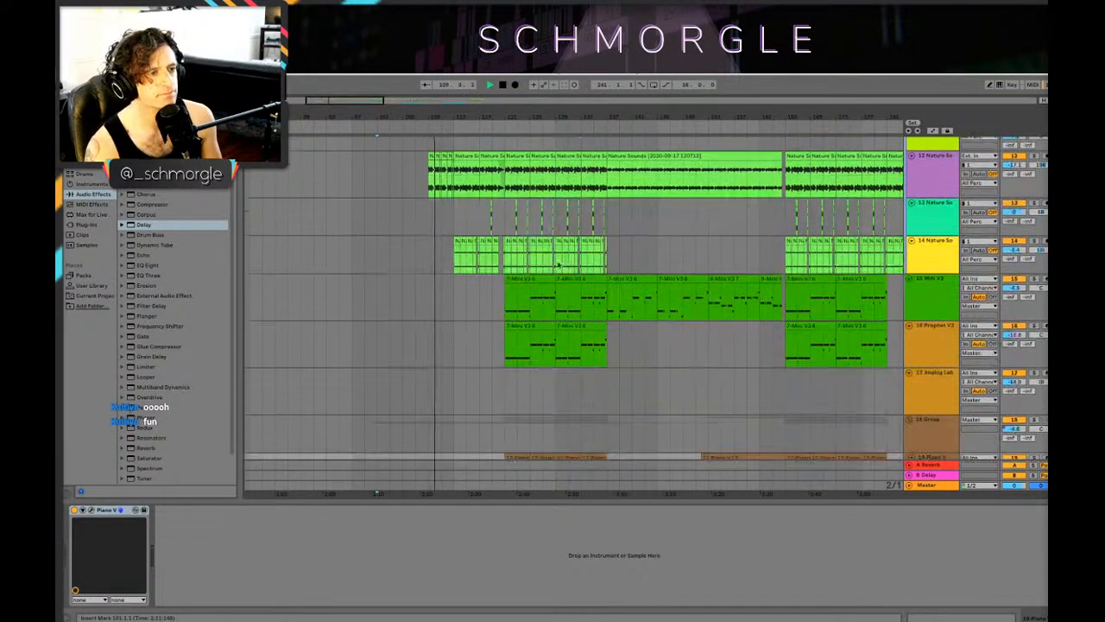
pyautogui.scroll(-6, 552, 267)
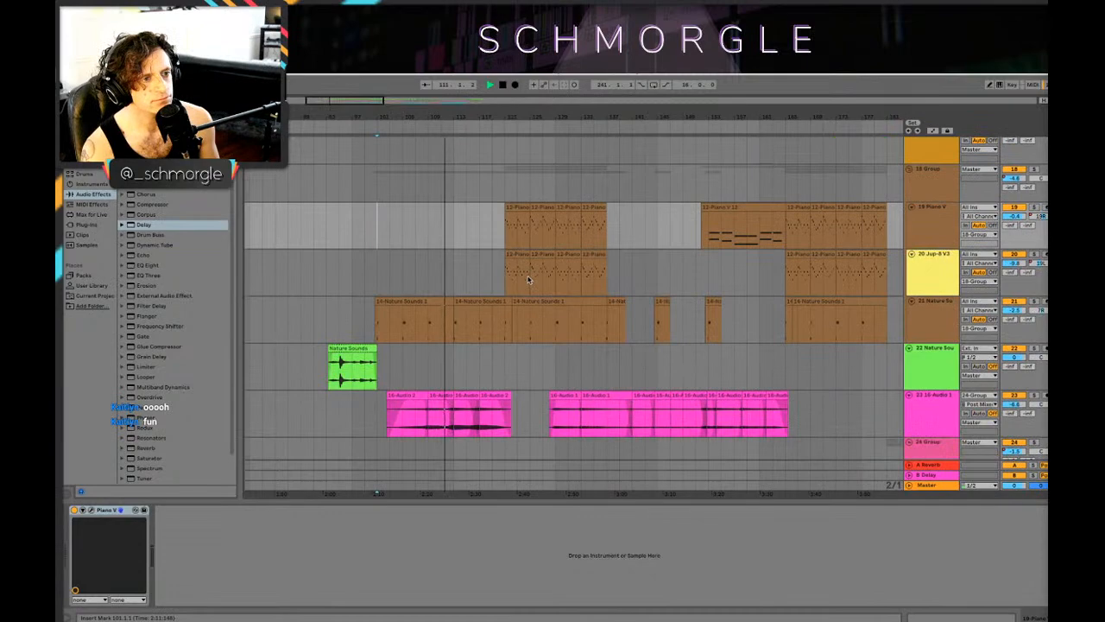
pyautogui.scroll(7, 528, 279)
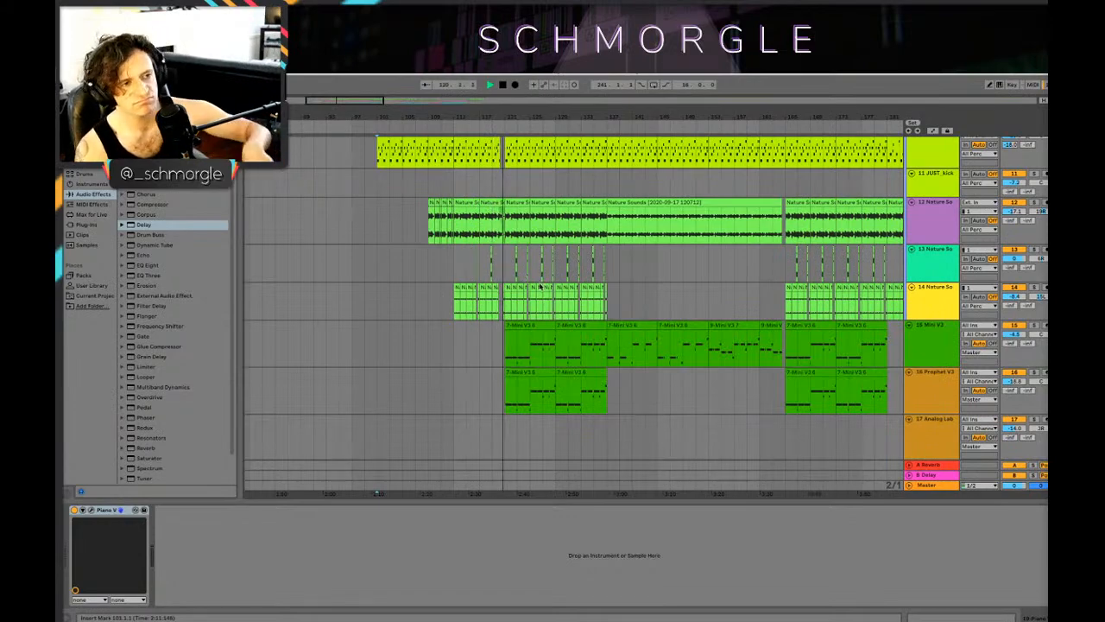
pyautogui.scroll(-10, 570, 302)
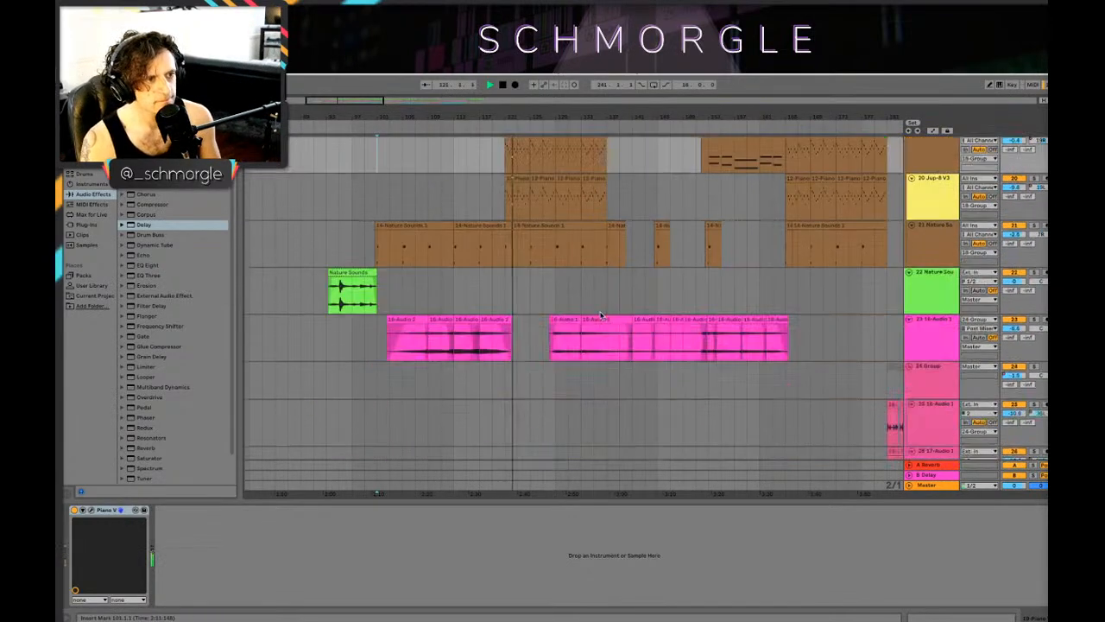
pyautogui.scroll(10, 600, 316)
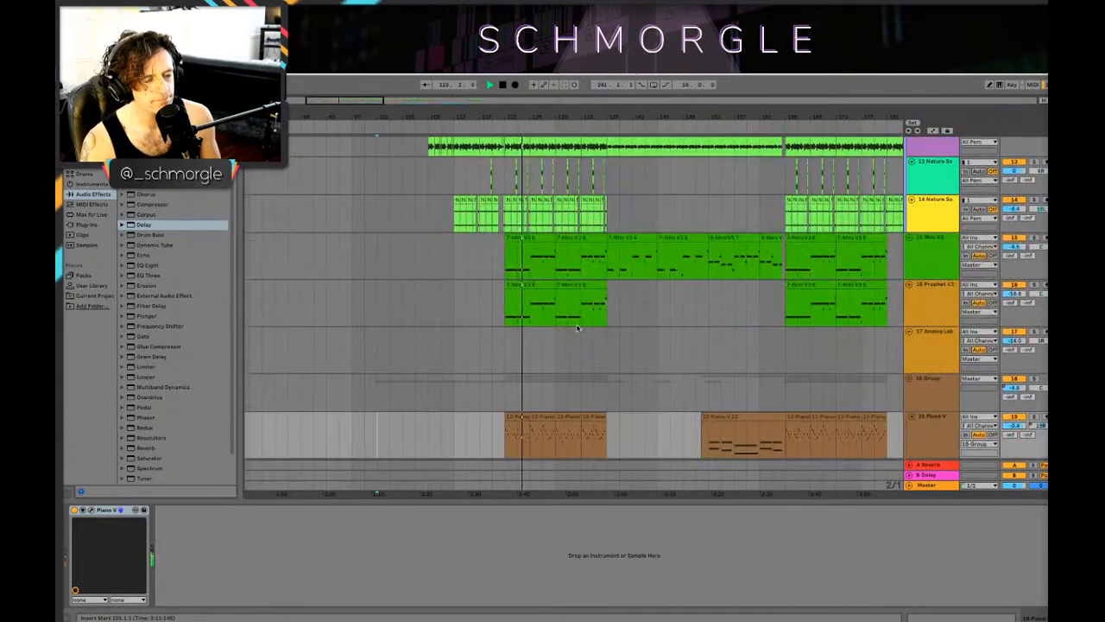
pyautogui.scroll(-1, 578, 327)
pyautogui.scroll(4, 578, 325)
# Step: Follow playback from about bar 125 to bar 137, comparing the percussion, Mini V3, piano and audio layers
pyautogui.moveTo(627, 115); pyautogui.dragTo(685, 147)
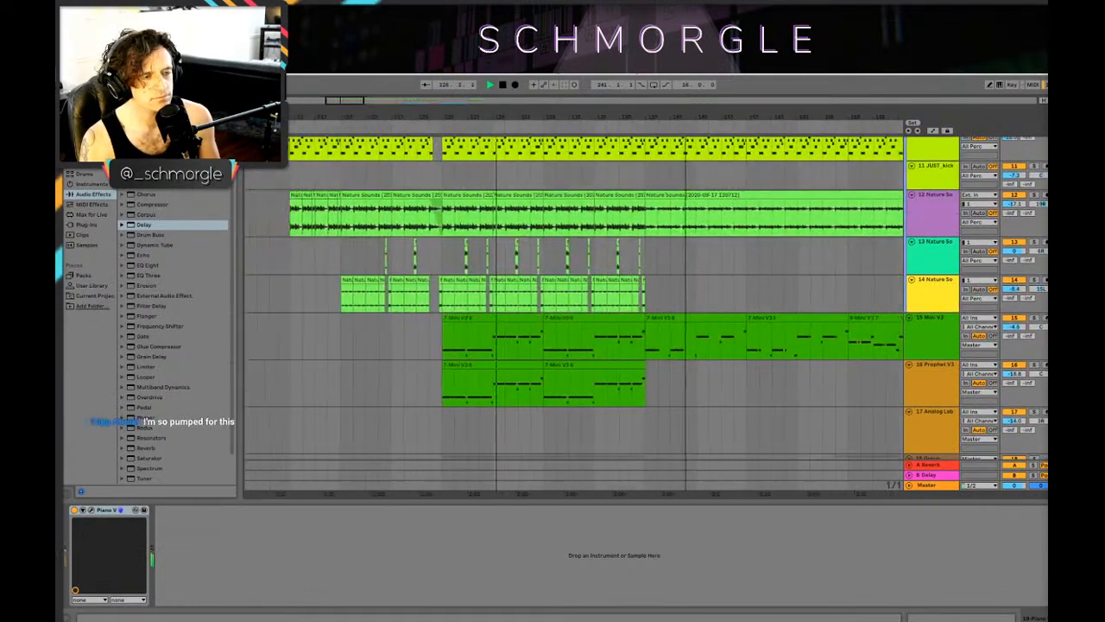
pyautogui.scroll(-6, 714, 254)
pyautogui.scroll(6, 715, 254)
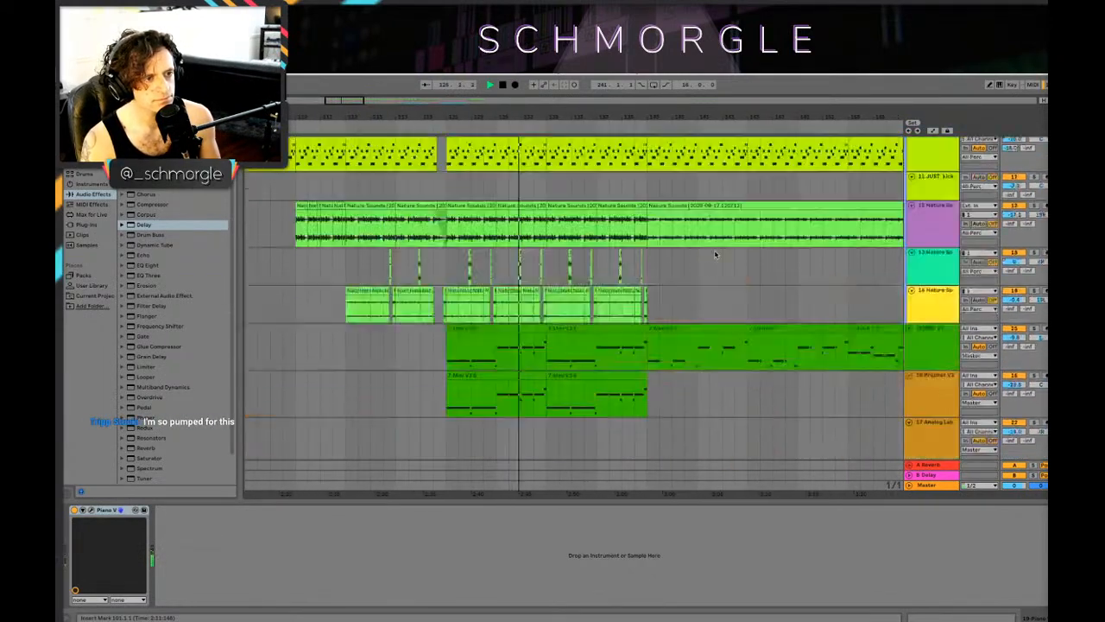
pyautogui.scroll(8, 714, 250)
pyautogui.scroll(-14, 713, 249)
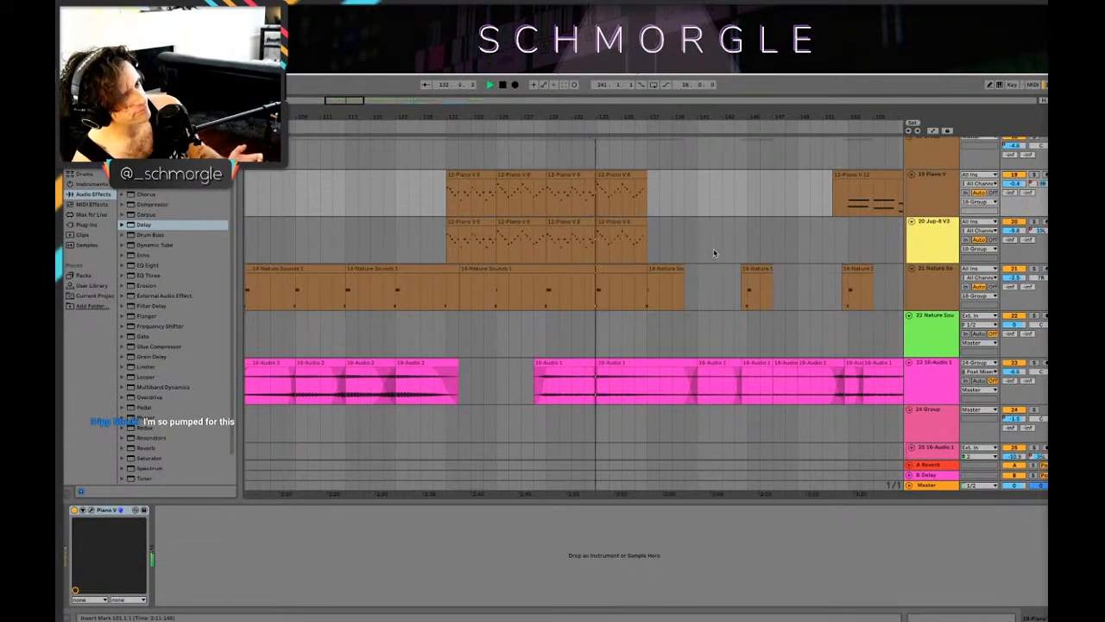
pyautogui.scroll(6, 713, 247)
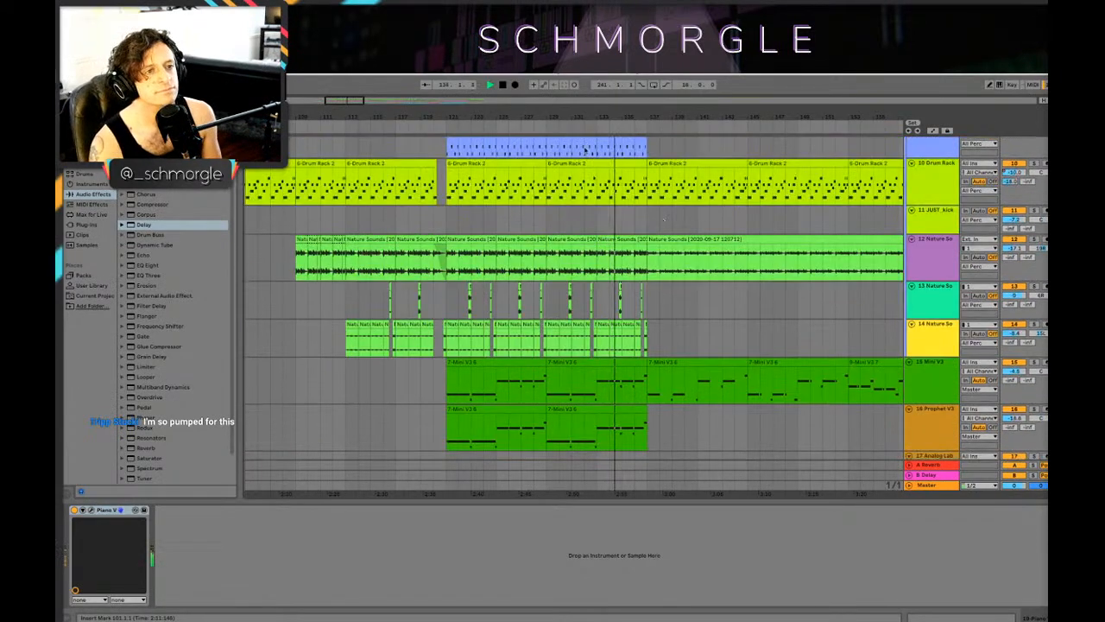
pyautogui.scroll(-3, 598, 160)
pyautogui.scroll(-4, 721, 251)
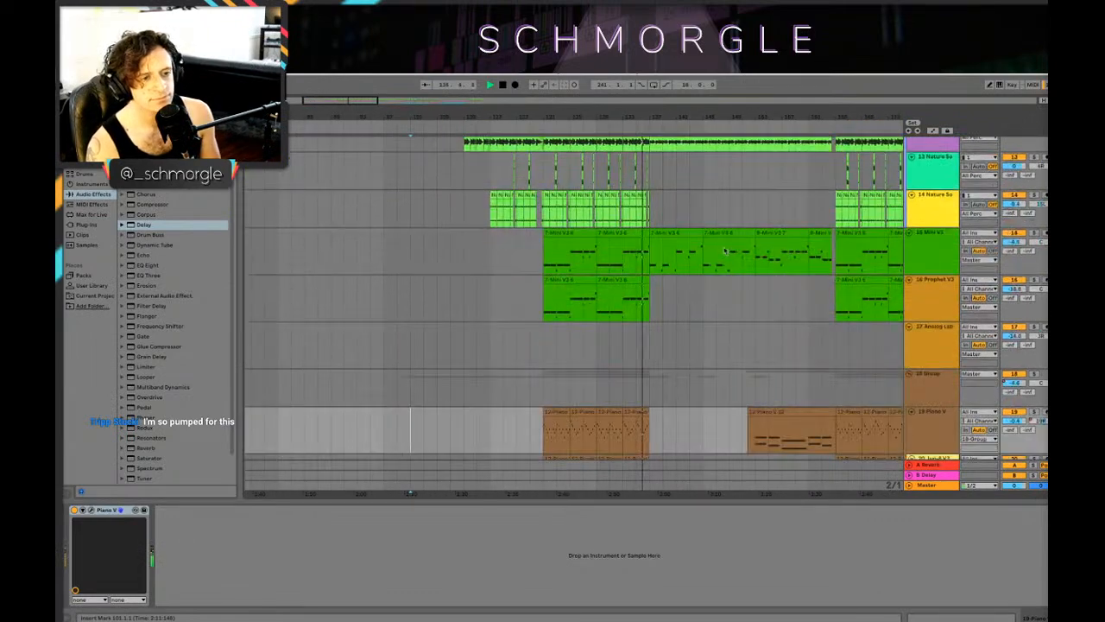
pyautogui.scroll(5, 725, 251)
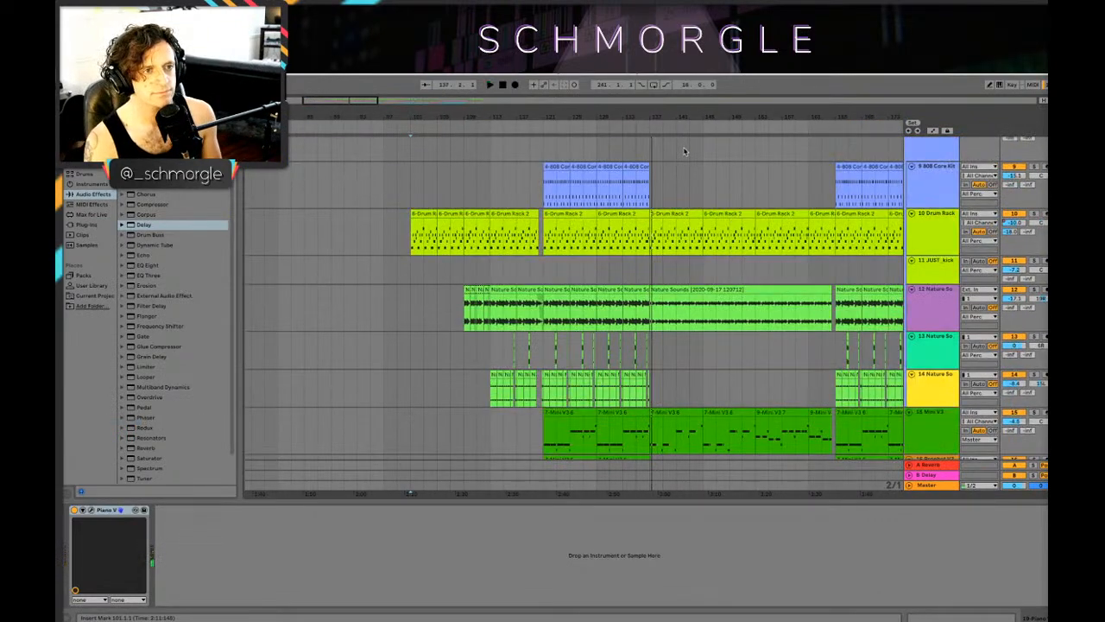
# Step: Examine the thinned-out section after bar 137, where only some Nature Sounds and Mini V3 clips continue
pyautogui.moveTo(682, 117); pyautogui.dragTo(682, 151)
pyautogui.scroll(7, 708, 239)
pyautogui.scroll(-10, 704, 239)
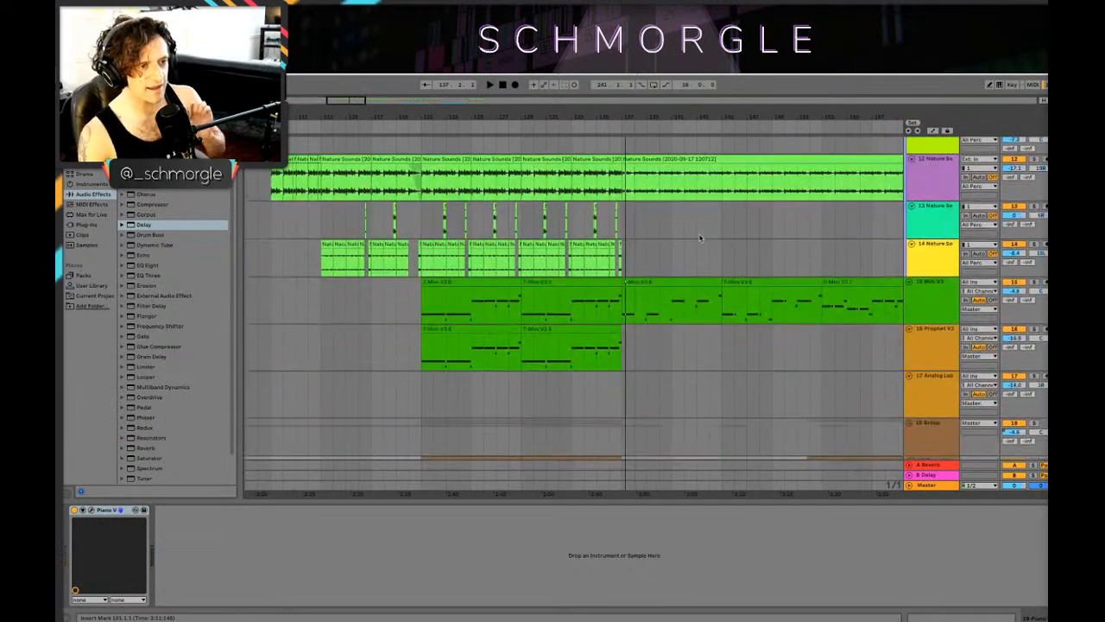
pyautogui.moveTo(544, 116); pyautogui.dragTo(414, 121)
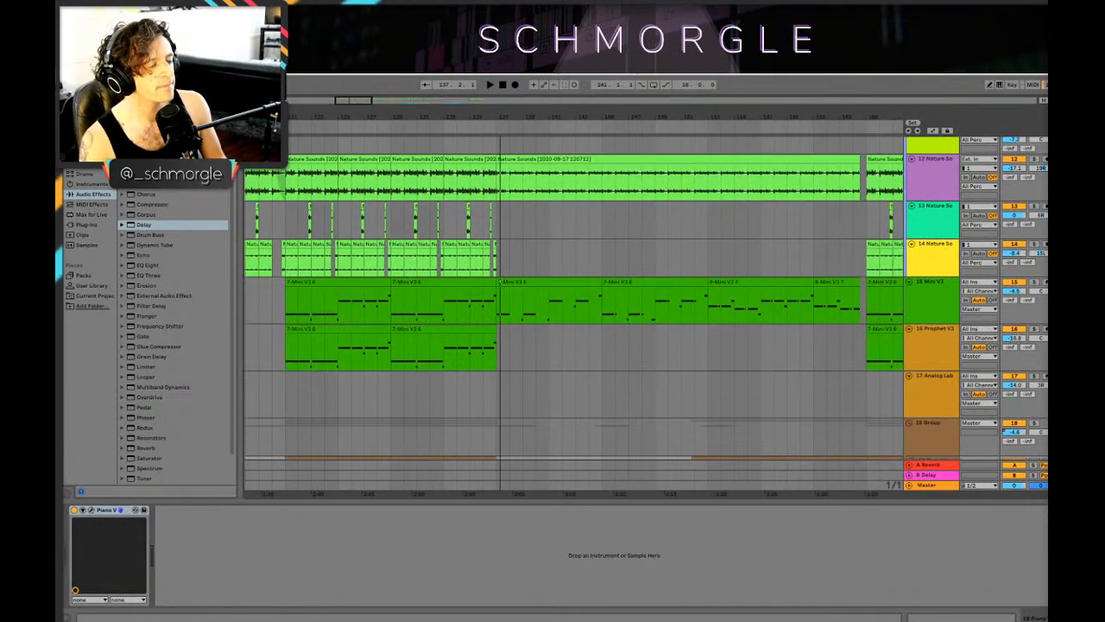
pyautogui.moveTo(320, 121); pyautogui.dragTo(388, 120)
pyautogui.click(119, 60)
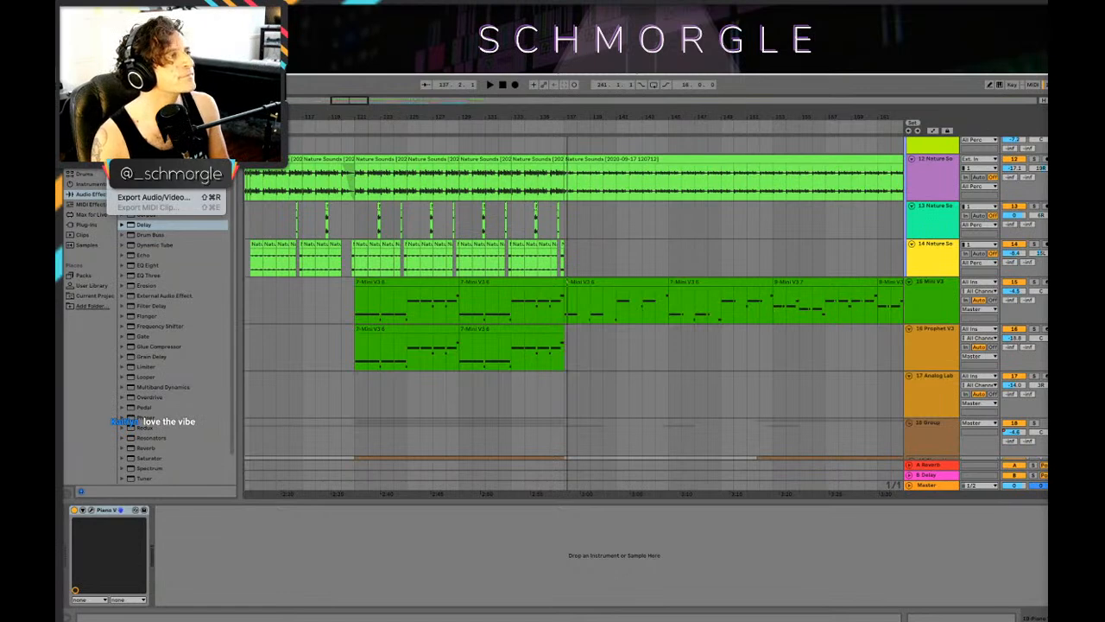
pyautogui.press('Escape')
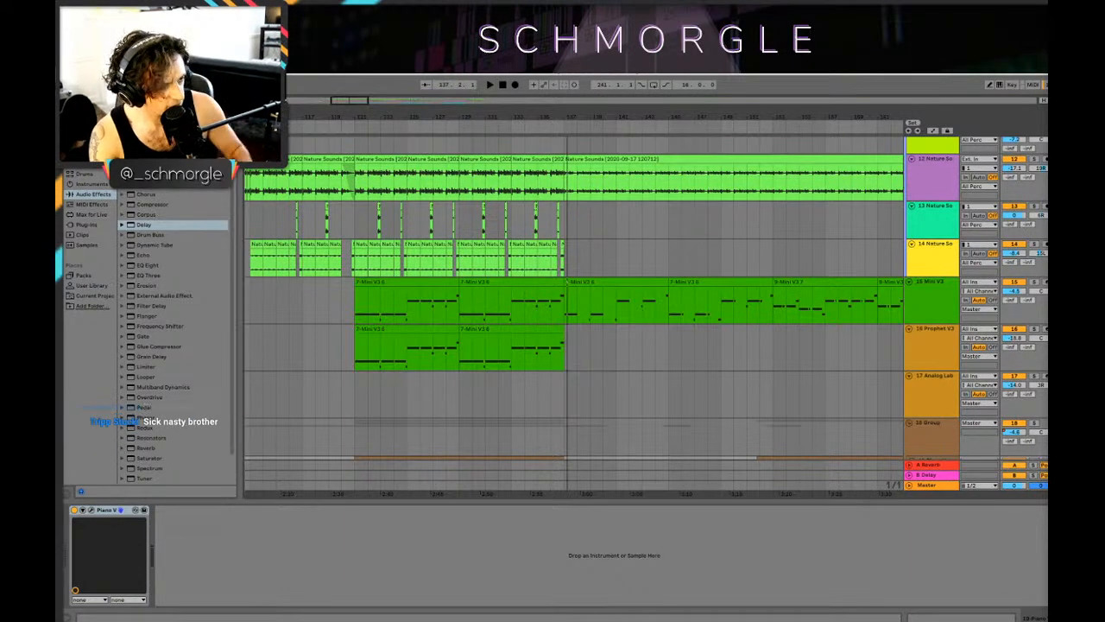
# Step: Play briefly from bar 121 and from bar 165 to compare the two full sections
pyautogui.moveTo(490, 114); pyautogui.dragTo(656, 116)
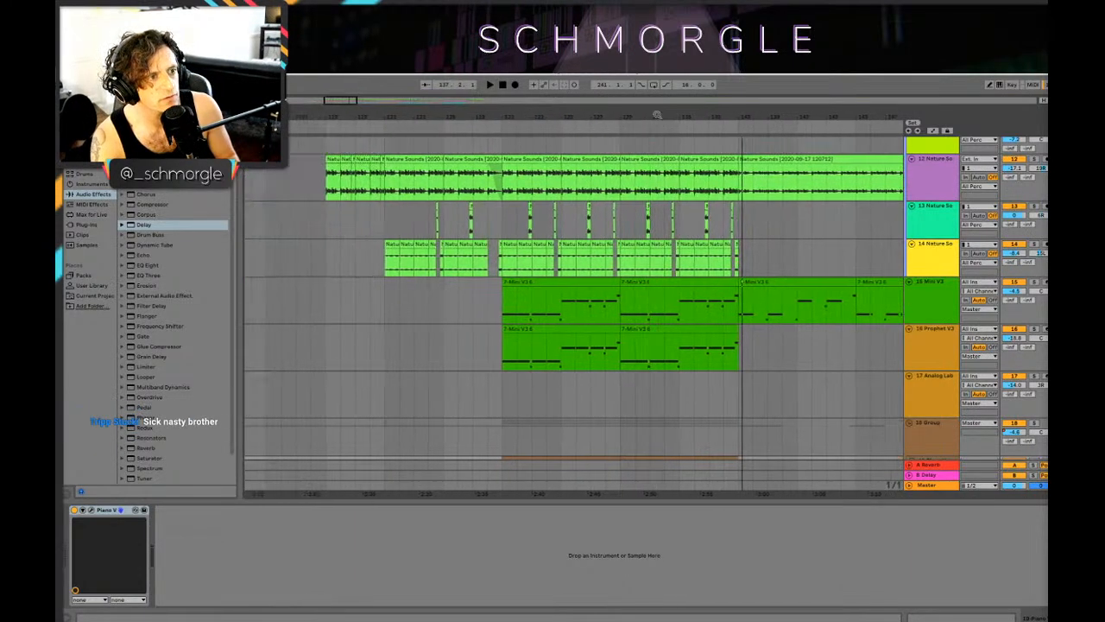
pyautogui.click(504, 315)
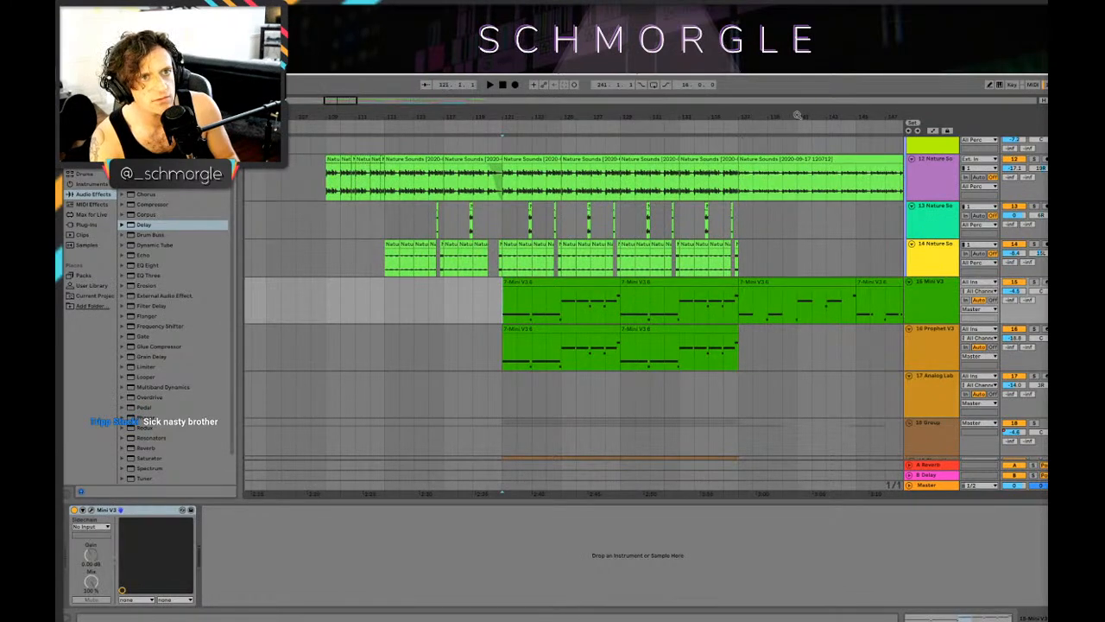
pyautogui.moveTo(797, 115); pyautogui.dragTo(610, 96)
pyautogui.click(810, 187)
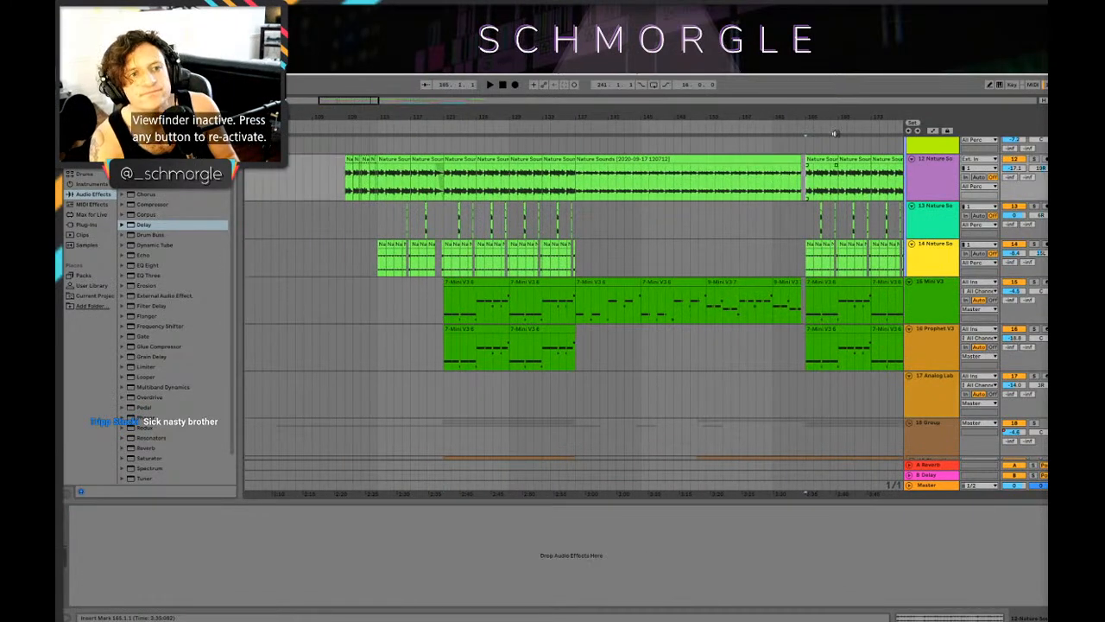
pyautogui.click(836, 132)
pyautogui.moveTo(834, 114)
pyautogui.mouseDown()
pyautogui.moveTo(835, 190)
pyautogui.moveTo(654, 164)
pyautogui.mouseUp()
pyautogui.press('space')
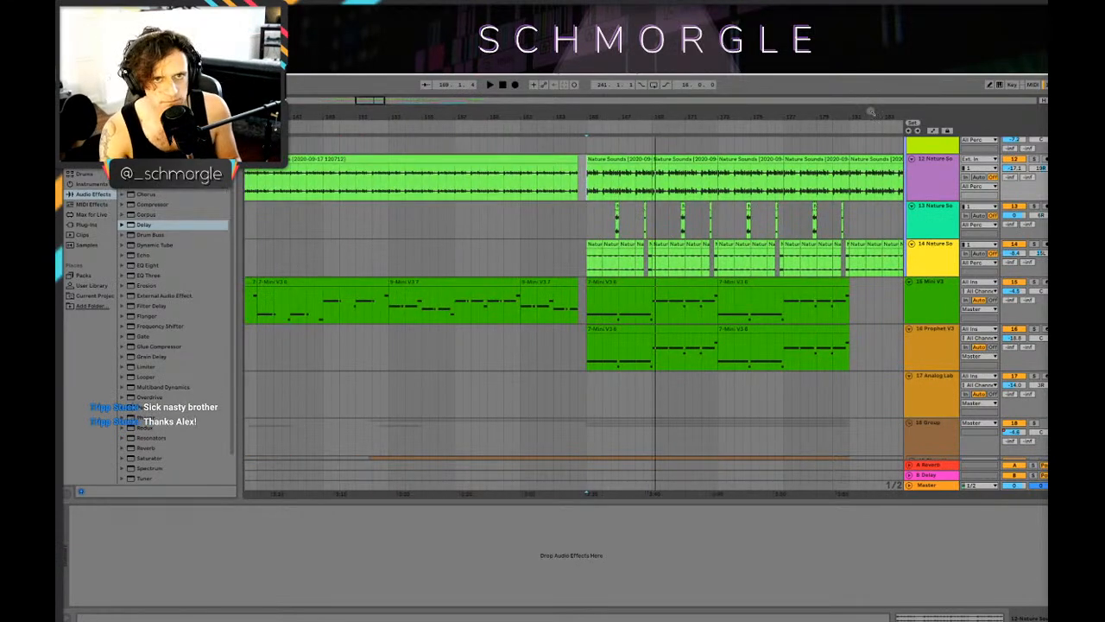
# Step: View the whole arrangement, and open the recent Vote Idea 1 set
pyautogui.moveTo(870, 113); pyautogui.dragTo(285, 34)
pyautogui.click(117, 63)
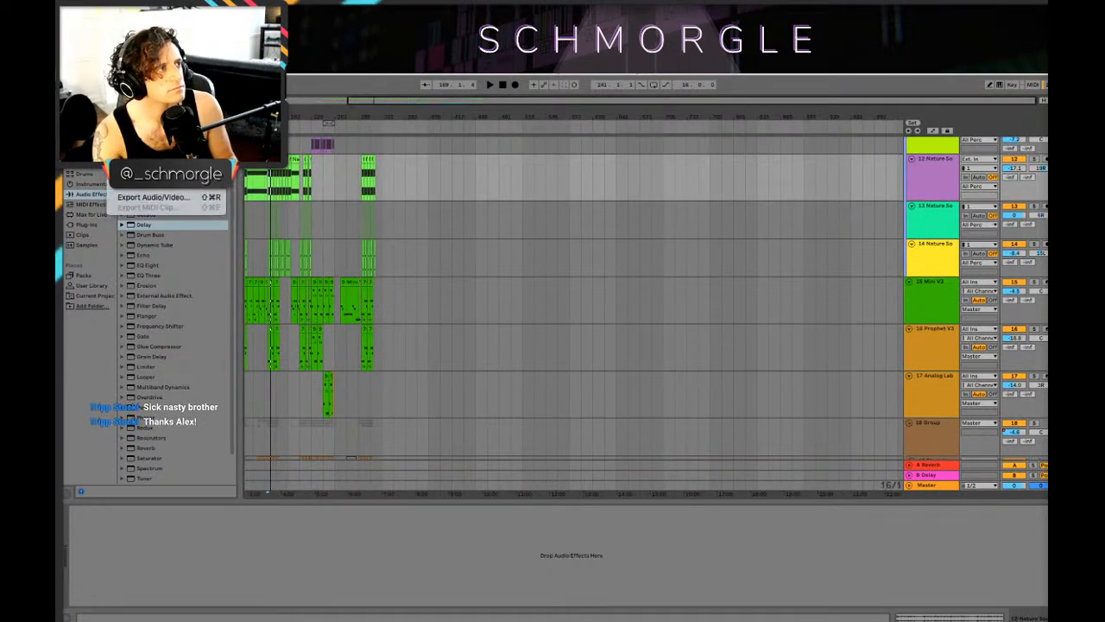
pyautogui.moveTo(151, 89)
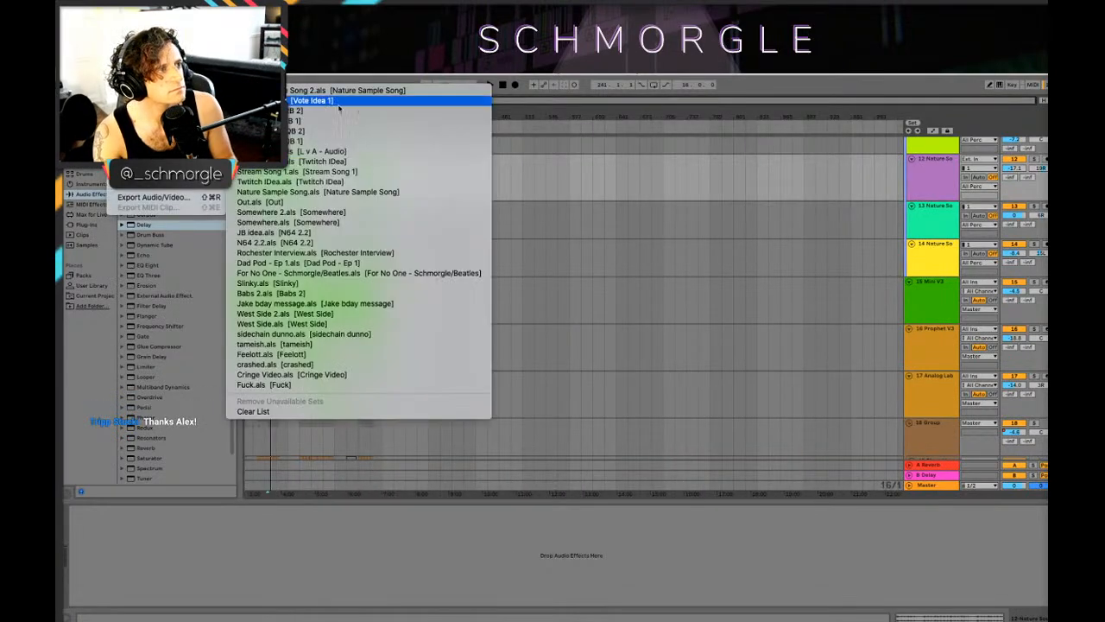
pyautogui.click(310, 100)
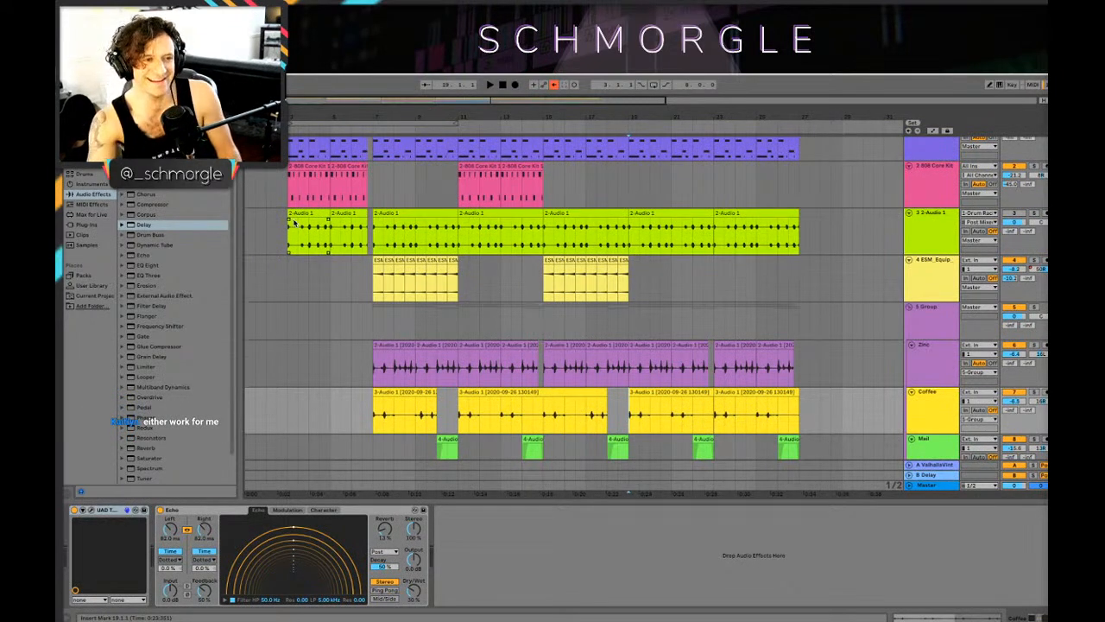
# Step: Re-enable the overridden automation and look through the arrangement's tracks down to the 14-Audio 1 track
pyautogui.click(557, 86)
pyautogui.moveTo(432, 116); pyautogui.dragTo(664, 259)
pyautogui.scroll(-3, 677, 262)
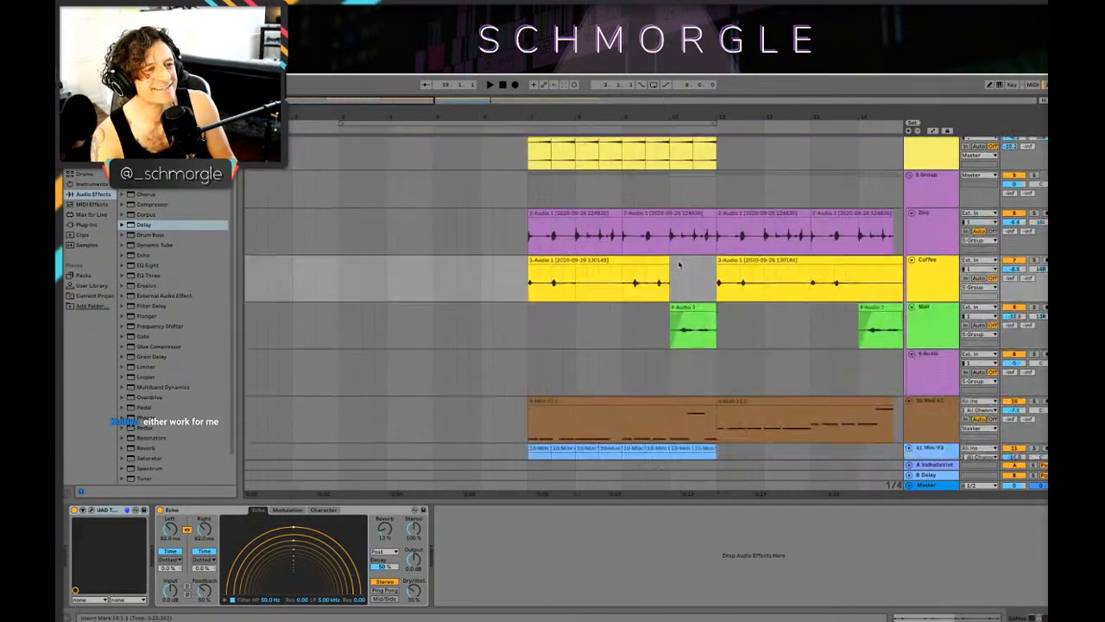
pyautogui.scroll(4, 676, 259)
pyautogui.moveTo(760, 114); pyautogui.dragTo(369, 39)
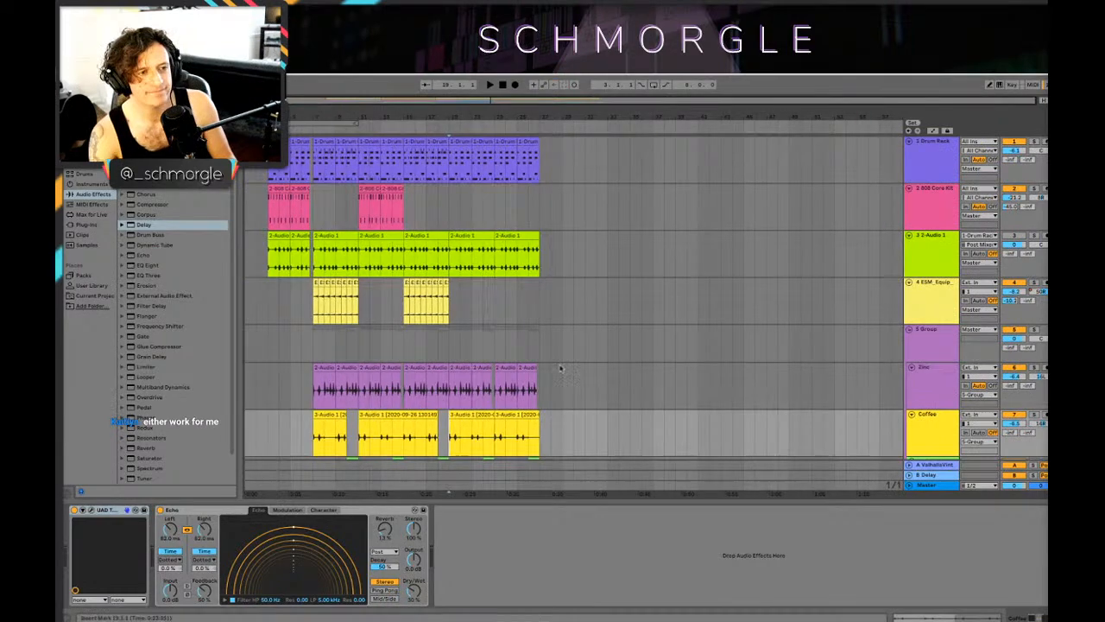
pyautogui.scroll(-10, 592, 315)
pyautogui.scroll(-5, 863, 261)
pyautogui.scroll(-3, 863, 261)
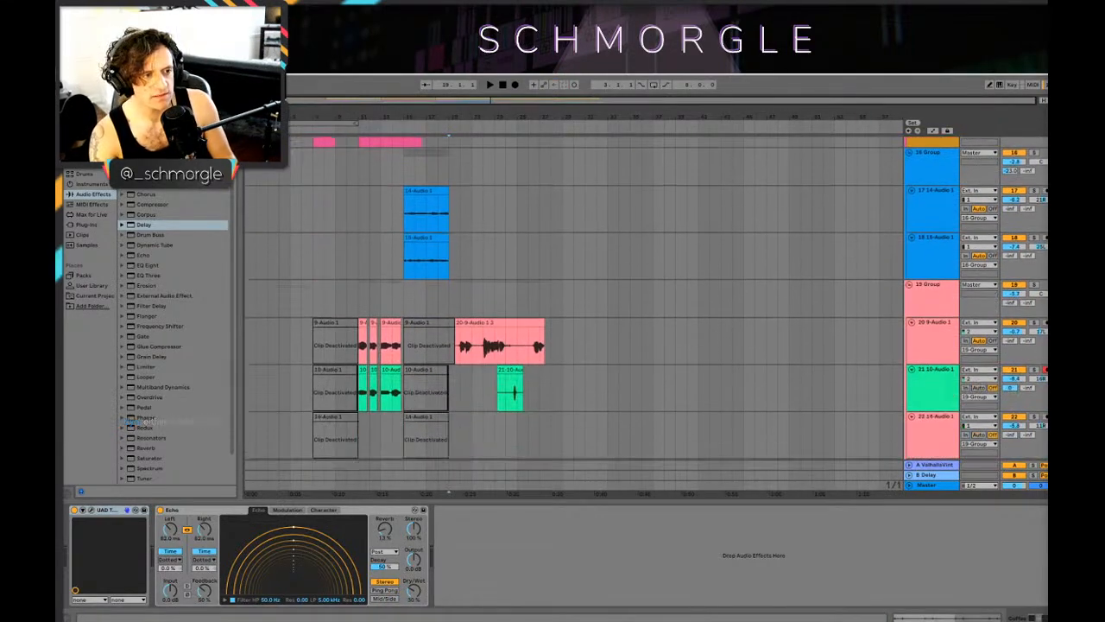
# Step: Browse to the Schmorgle Vids folder in Finder, import Chrysanthemum Vid bg onto track 22 at bar 41, and play it
pyautogui.moveTo(395, 605)
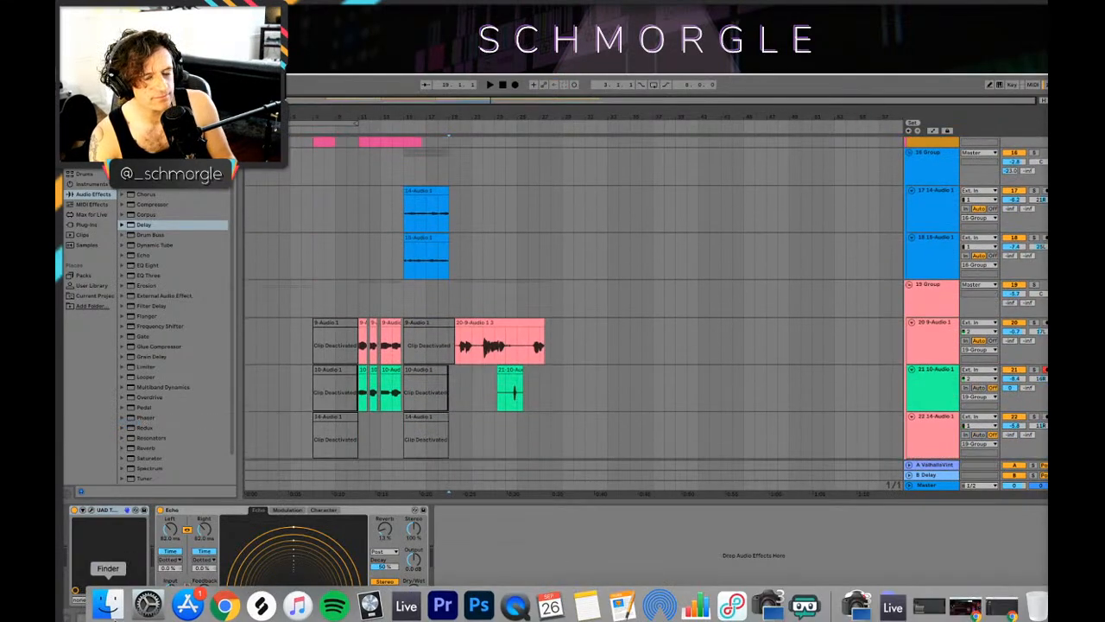
pyautogui.click(109, 604)
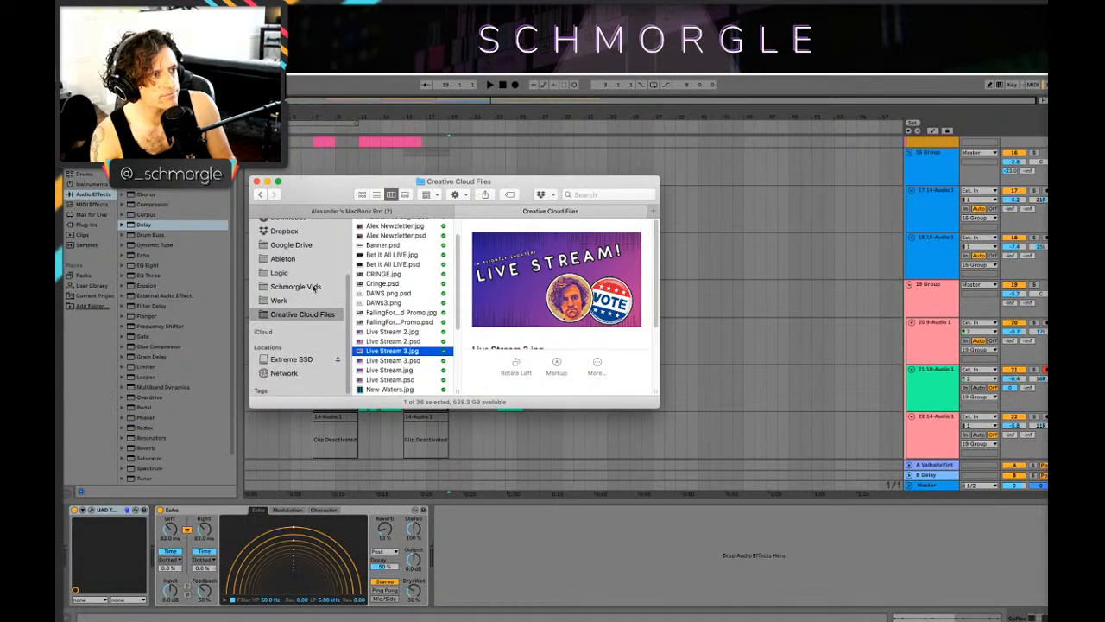
pyautogui.click(302, 293)
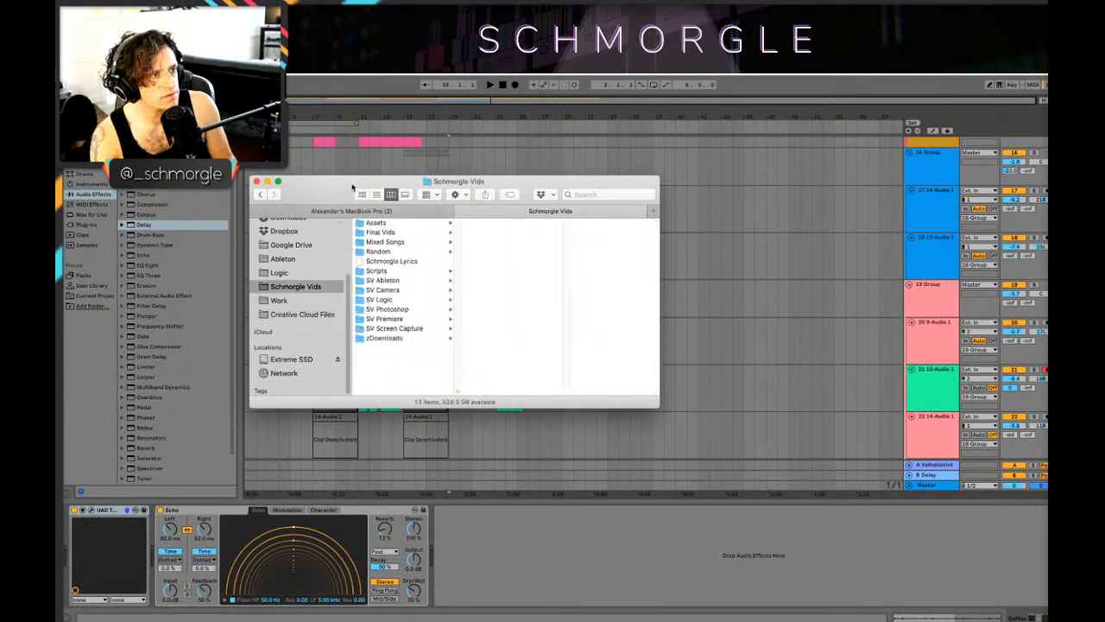
pyautogui.press('super+w')
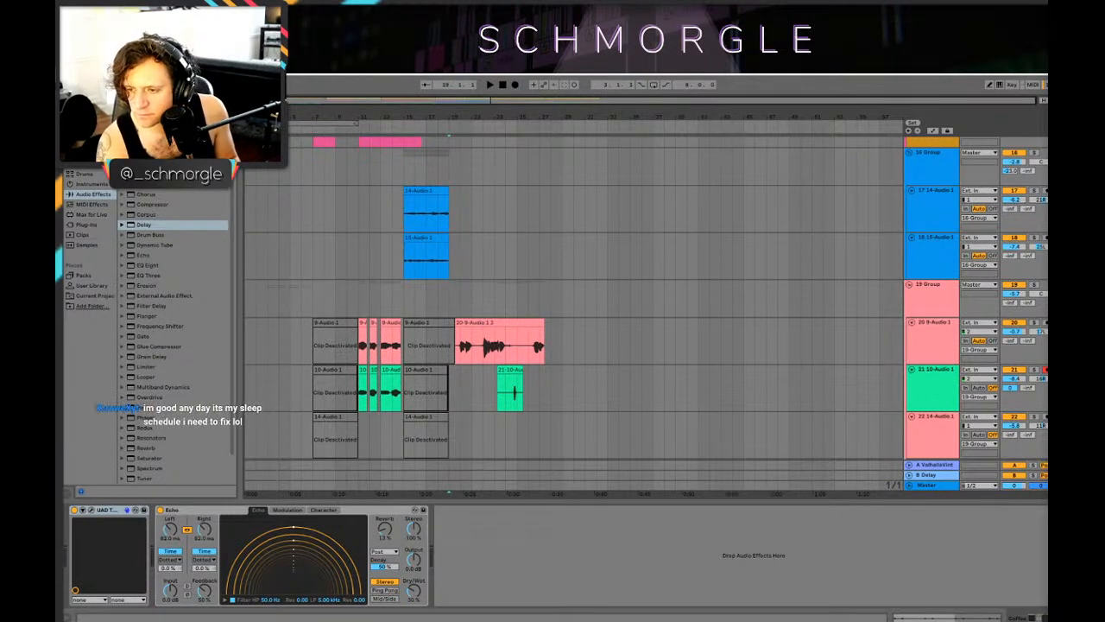
pyautogui.moveTo(1047, 432); pyautogui.dragTo(698, 427)
pyautogui.press('space')
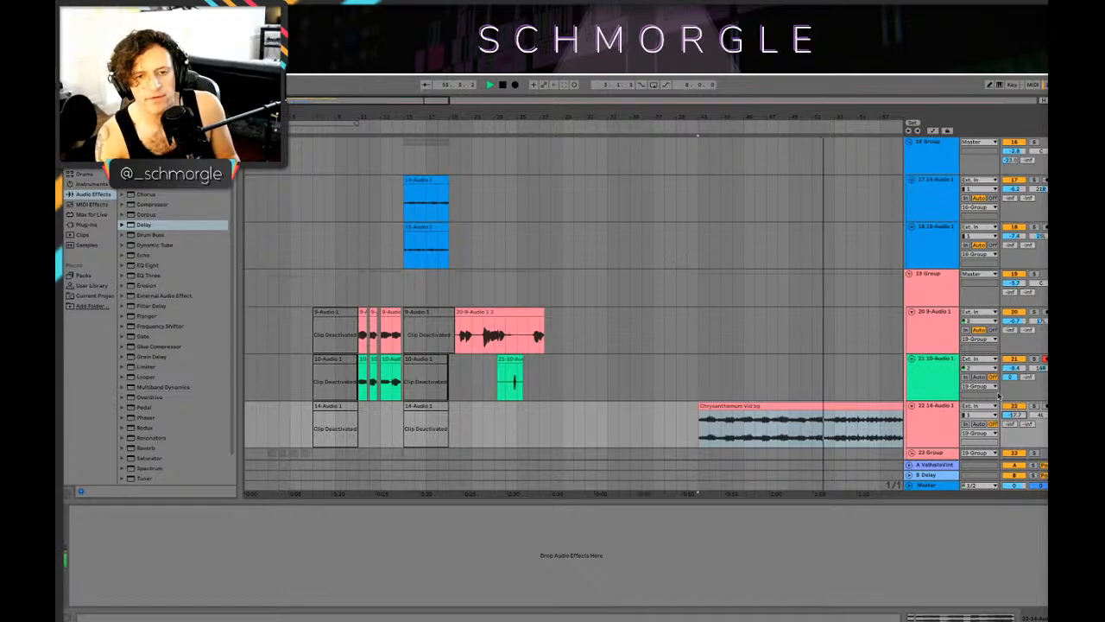
# Step: Adjust track 22's volume while the Chrysanthemum Vid bg clip plays, and stop playback
pyautogui.moveTo(1016, 415)
pyautogui.mouseDown()
pyautogui.moveTo(1016, 427)
pyautogui.moveTo(1017, 418)
pyautogui.mouseUp()
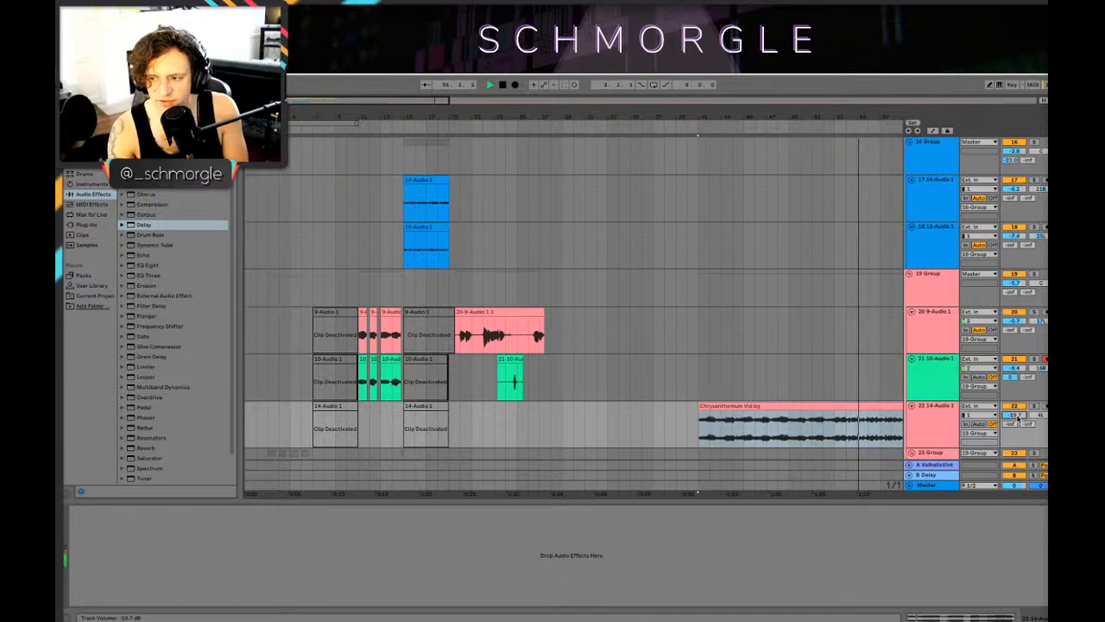
pyautogui.moveTo(831, 117); pyautogui.dragTo(832, 51)
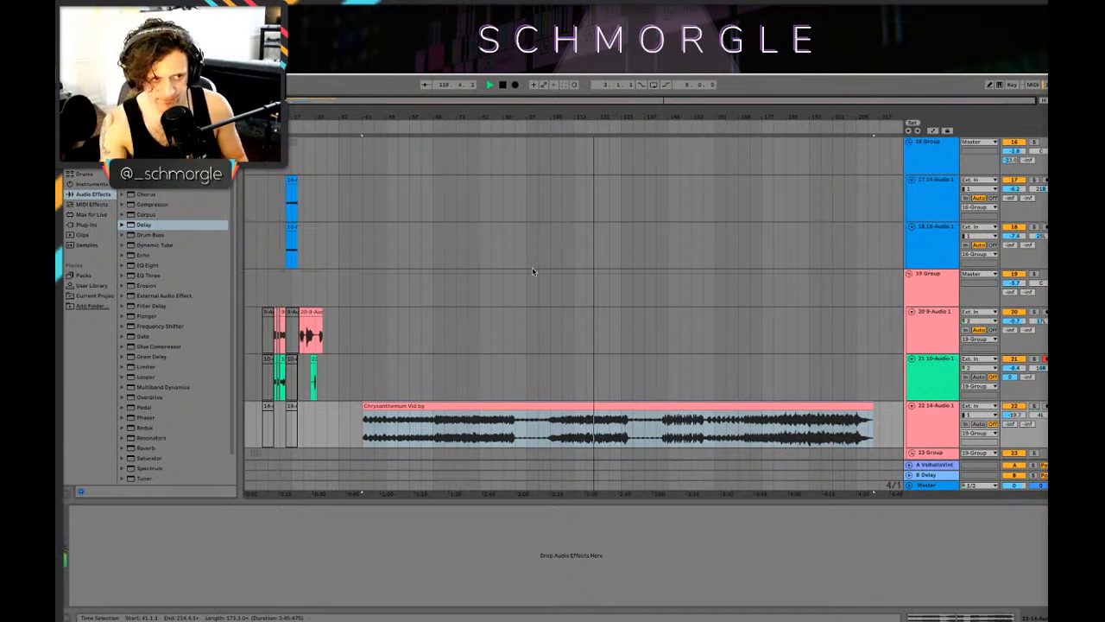
pyautogui.moveTo(633, 116); pyautogui.dragTo(633, 116)
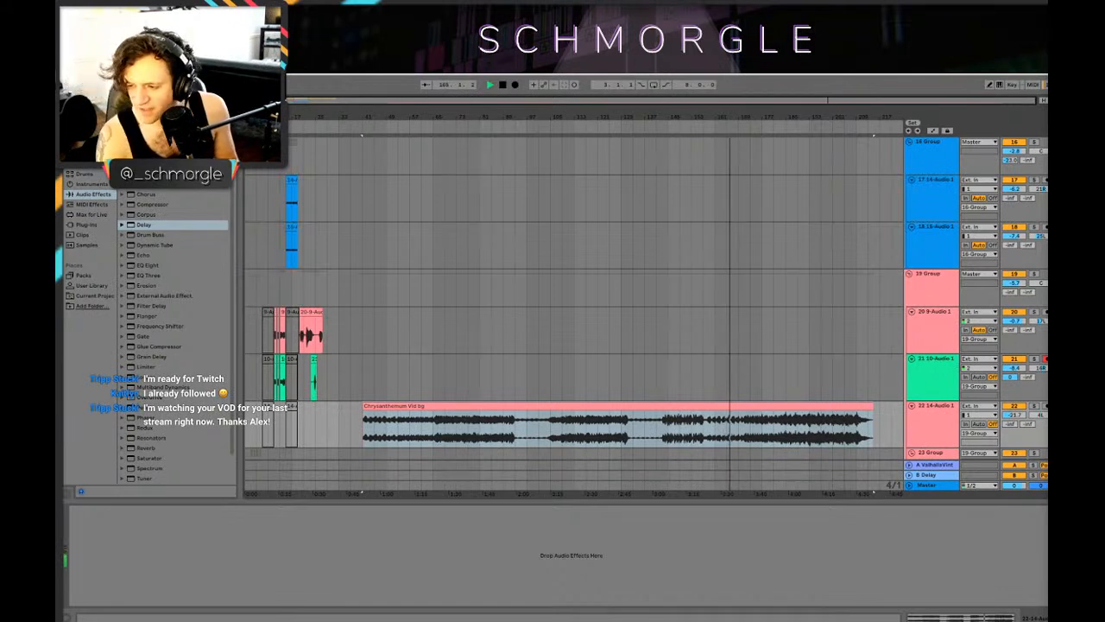
pyautogui.click(931, 420)
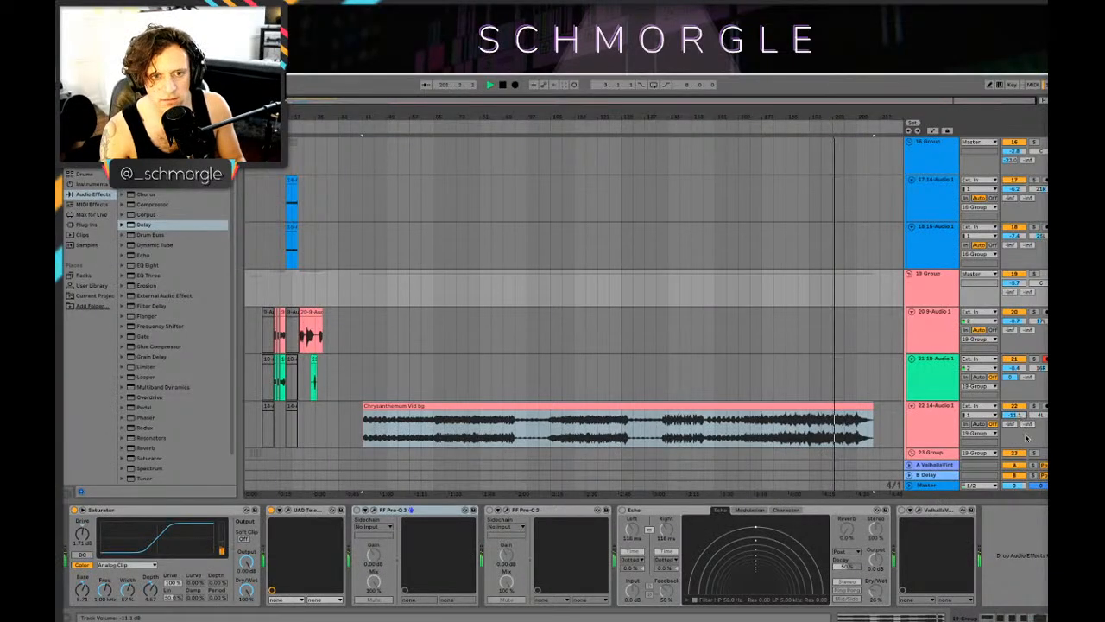
pyautogui.moveTo(1014, 415); pyautogui.dragTo(1013, 447)
pyautogui.press('space')
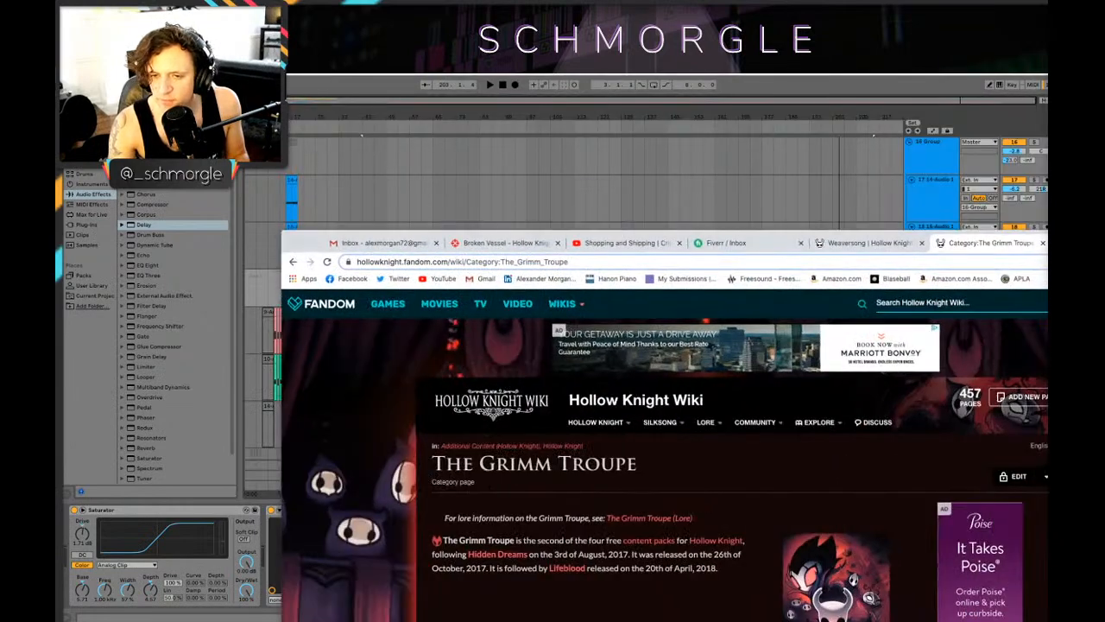
# Step: Return from the browser to the arrangement, replay the Chrysanthemum clip from bar 41, and raise track 22's volume
pyautogui.click(302, 242)
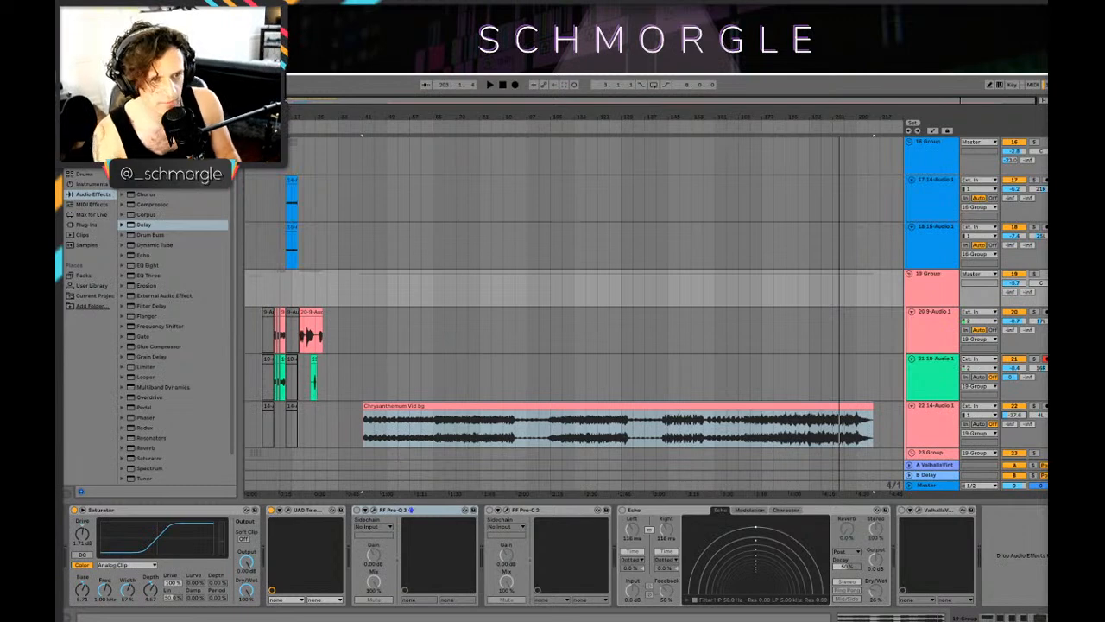
pyautogui.click(356, 435)
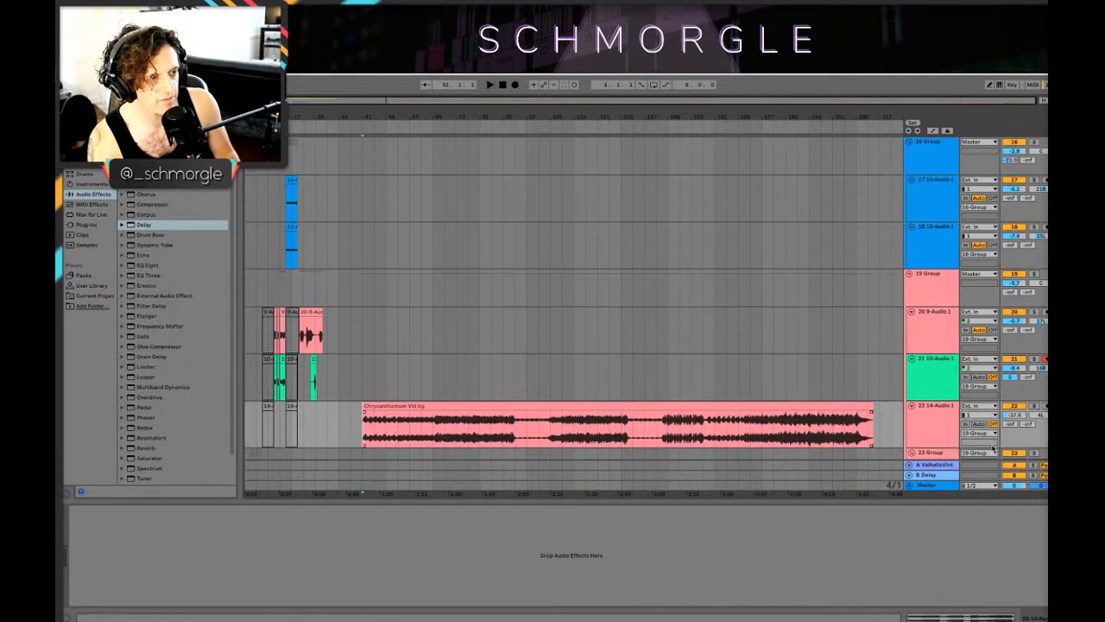
pyautogui.press('space')
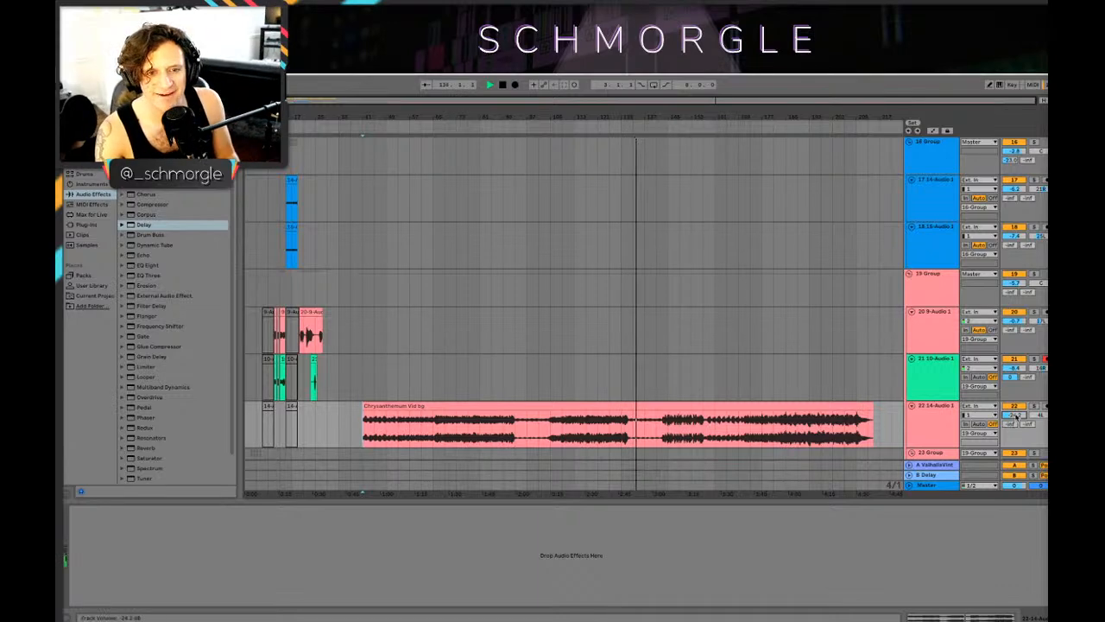
pyautogui.moveTo(1016, 417); pyautogui.dragTo(1016, 382)
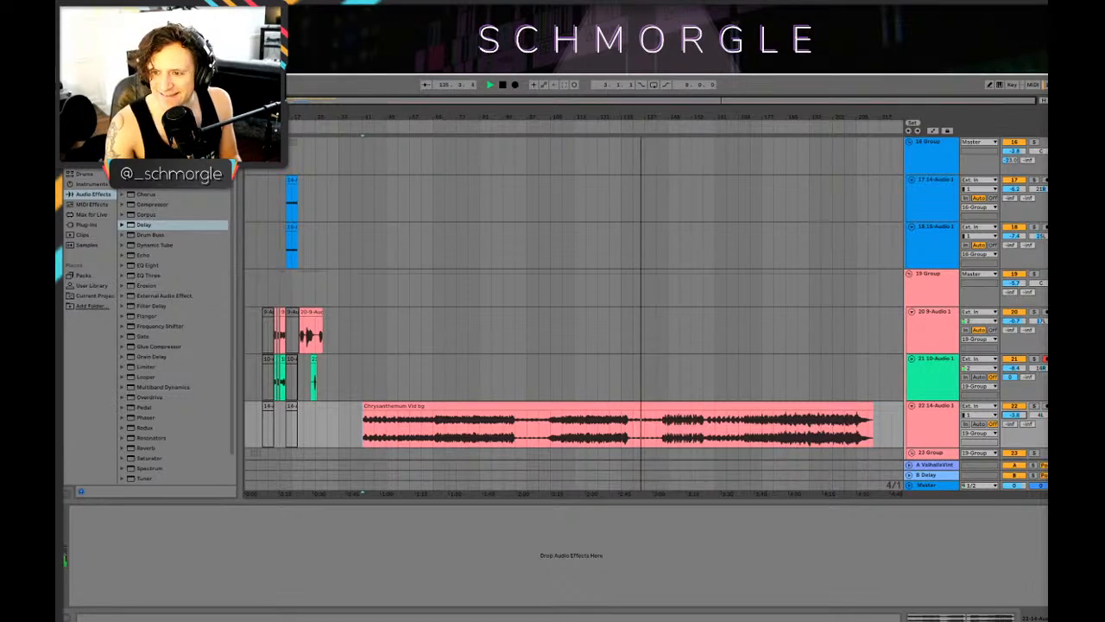